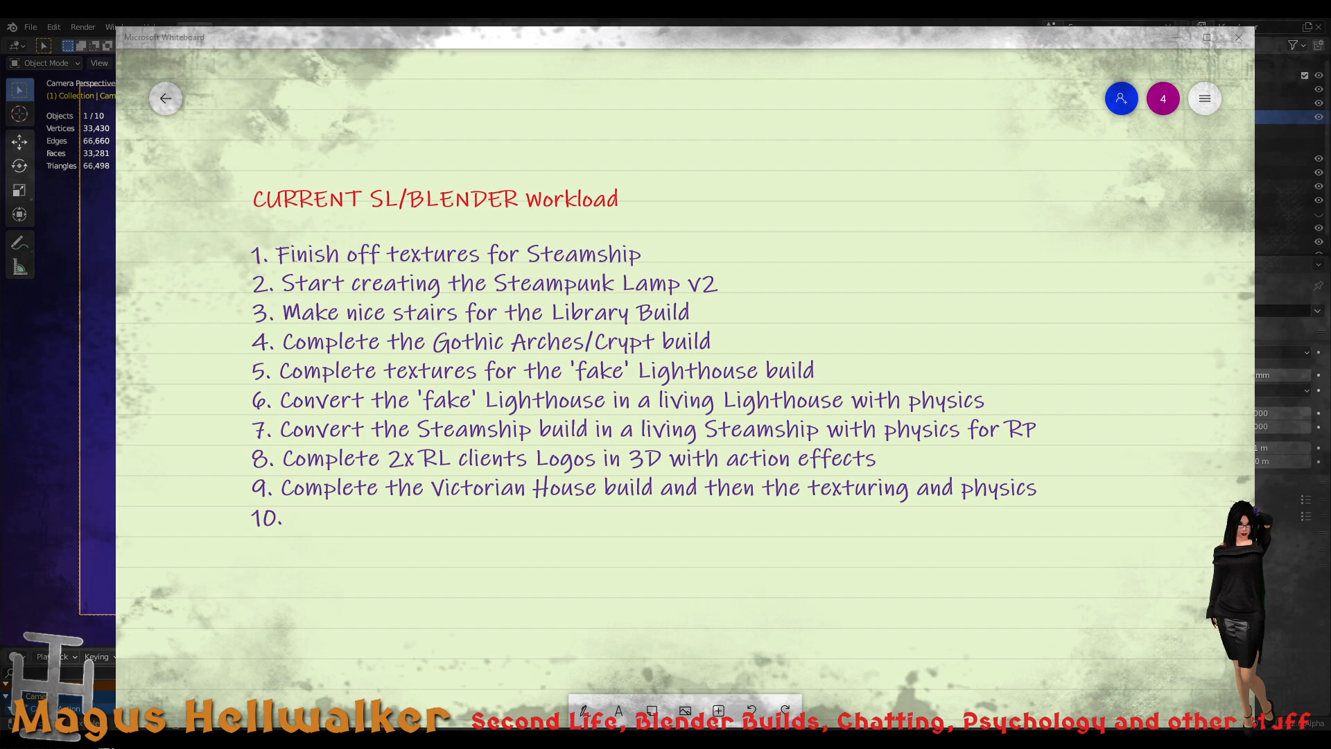
# - Fill in item 10 of the workload list with "Complete the Small Dirigible Tour Seat and route for NeoVicoria SIM"
pyautogui.click(294, 517)
pyautogui.click(312, 516)
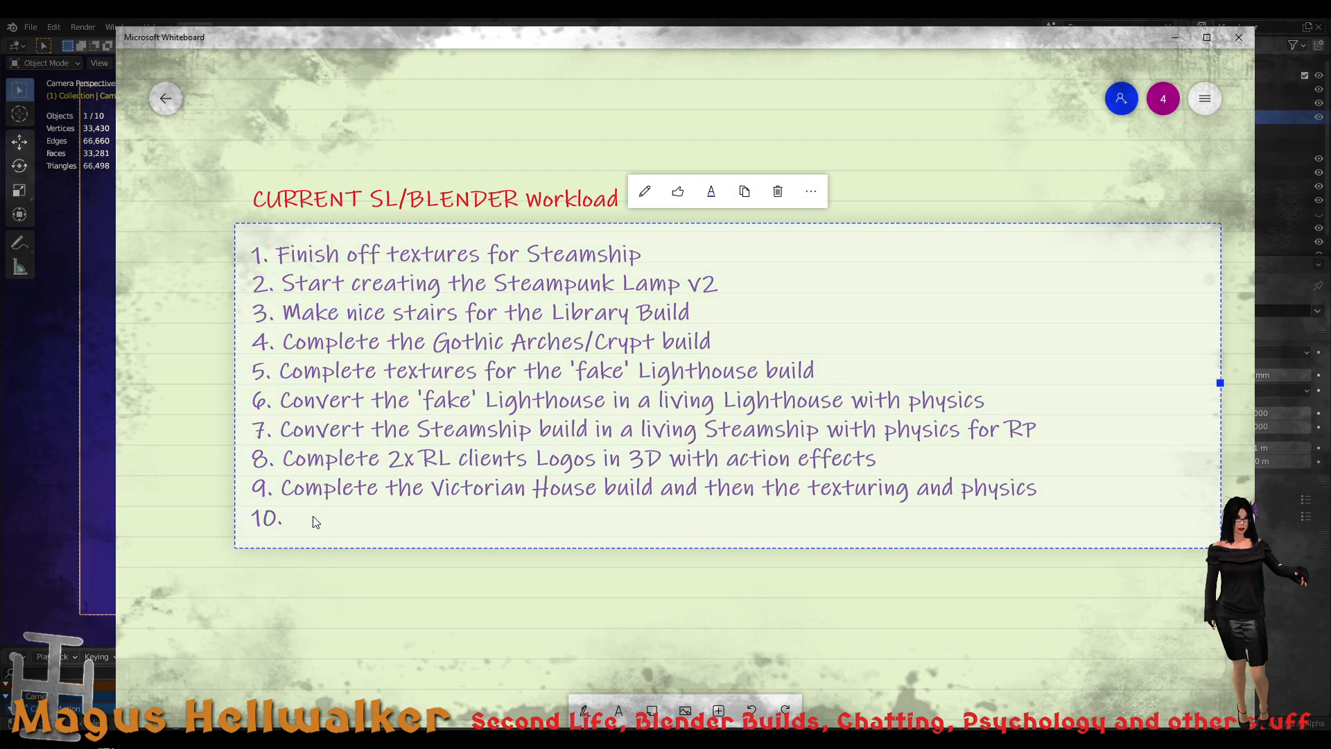
pyautogui.click(411, 524)
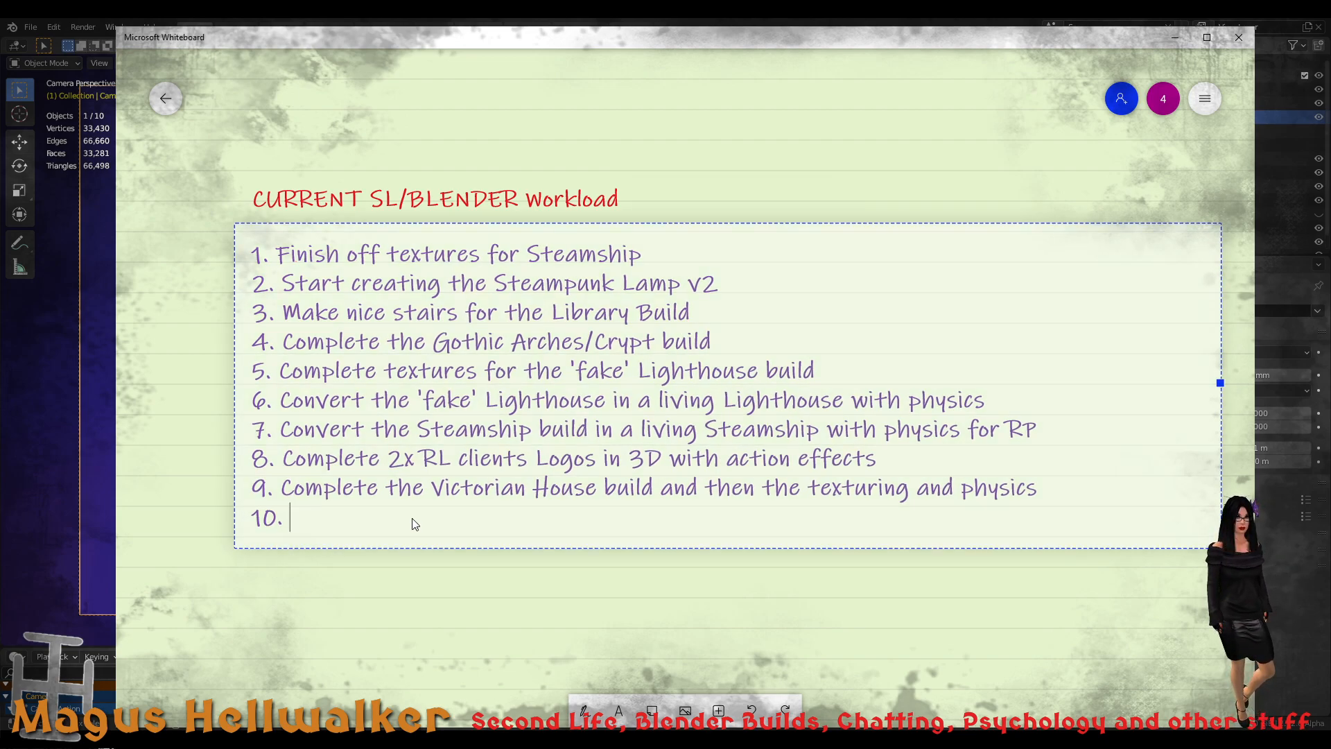
pyautogui.write('Comple')
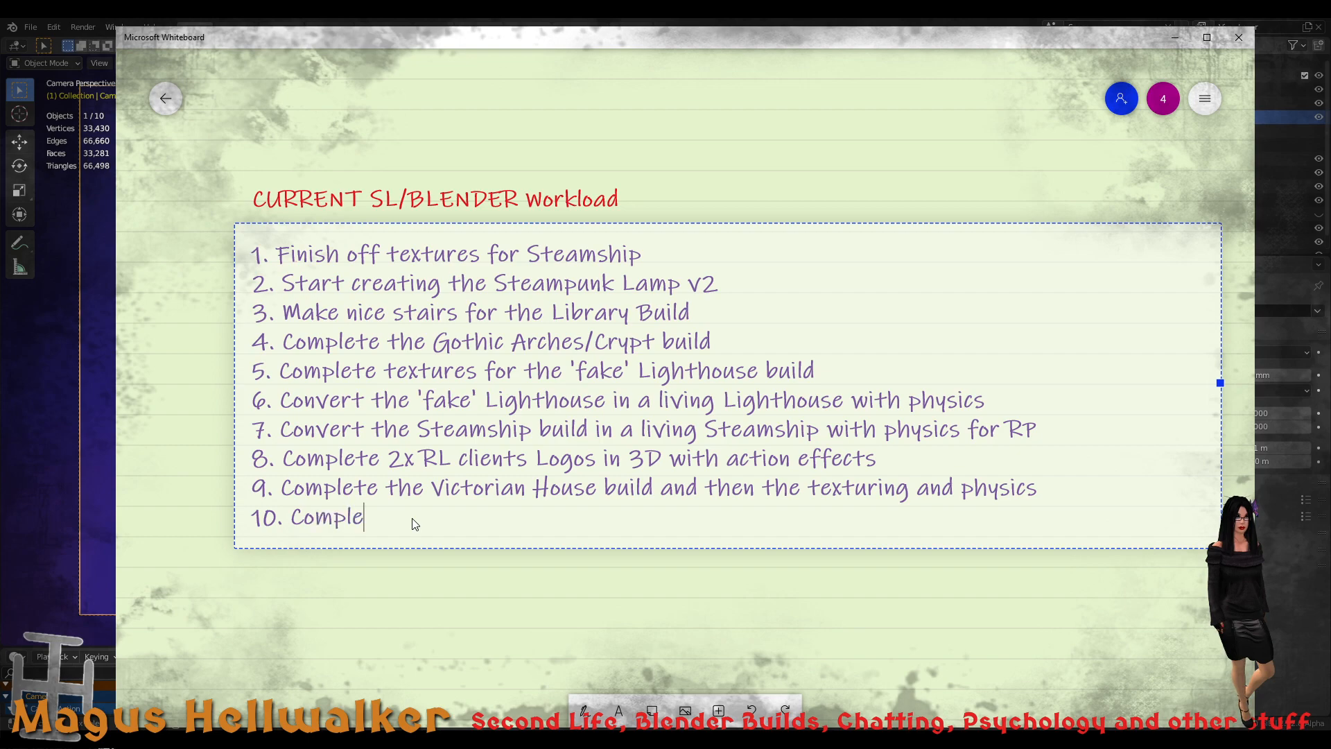
pyautogui.write('te the ')
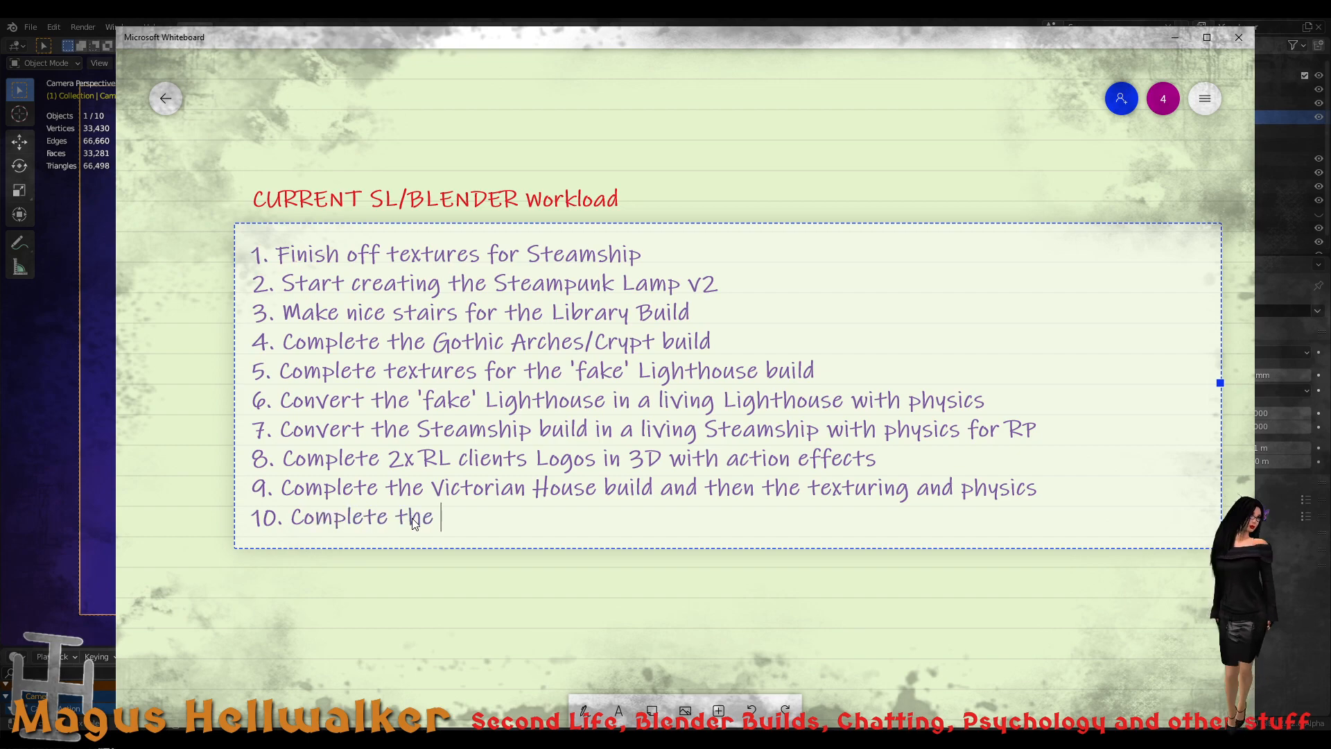
pyautogui.write('Small D')
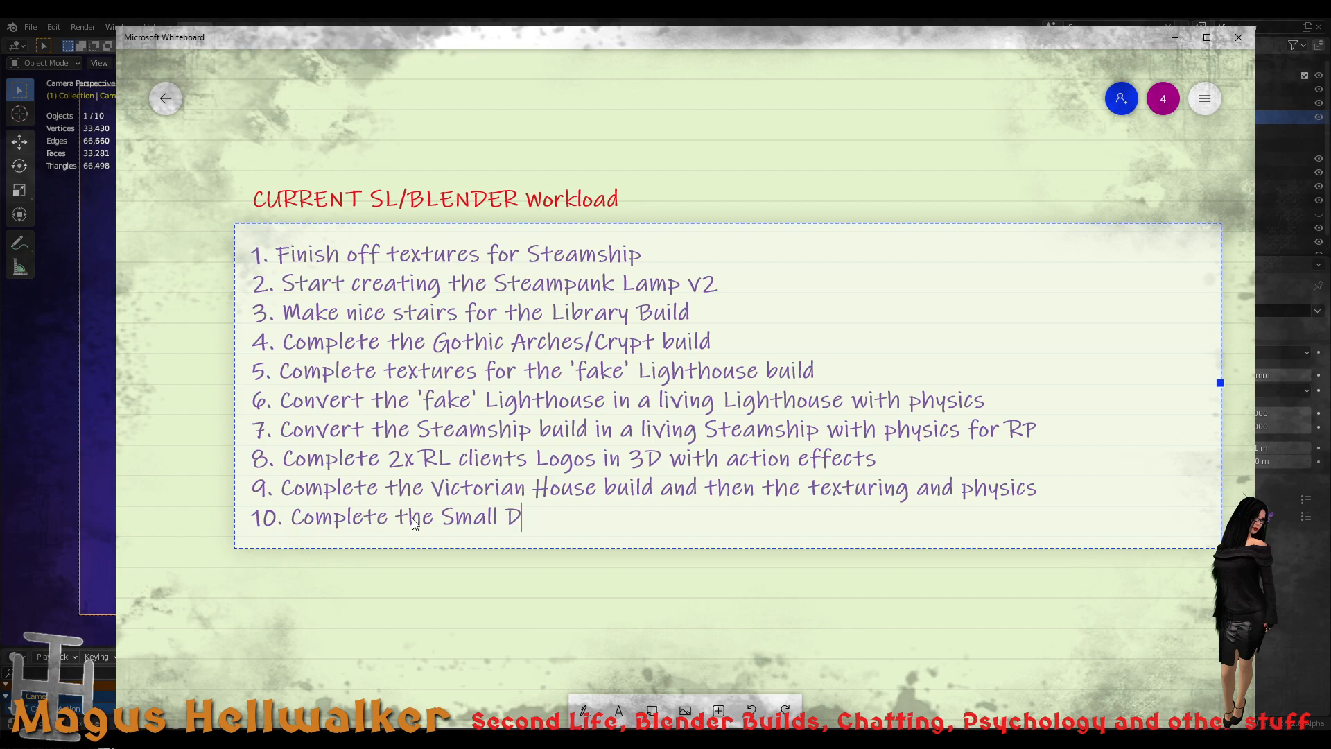
pyautogui.write('i')
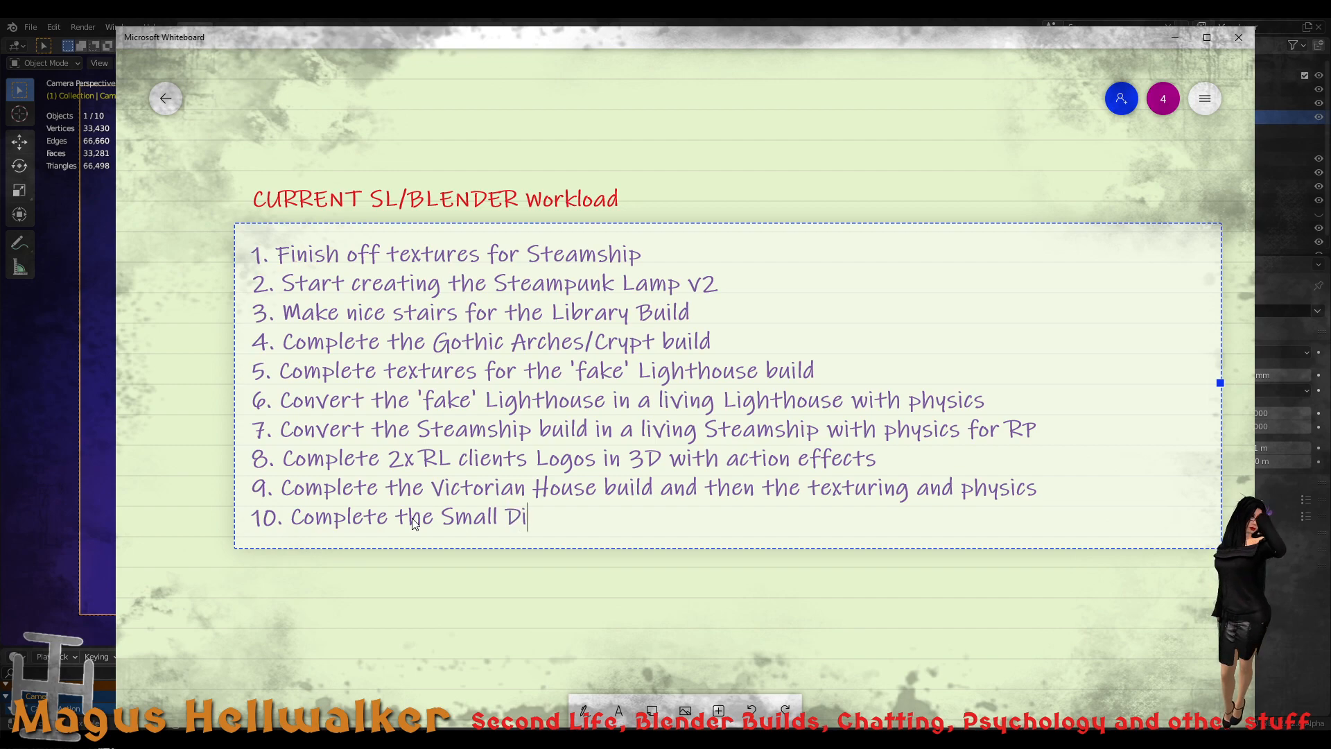
pyautogui.write('rigible')
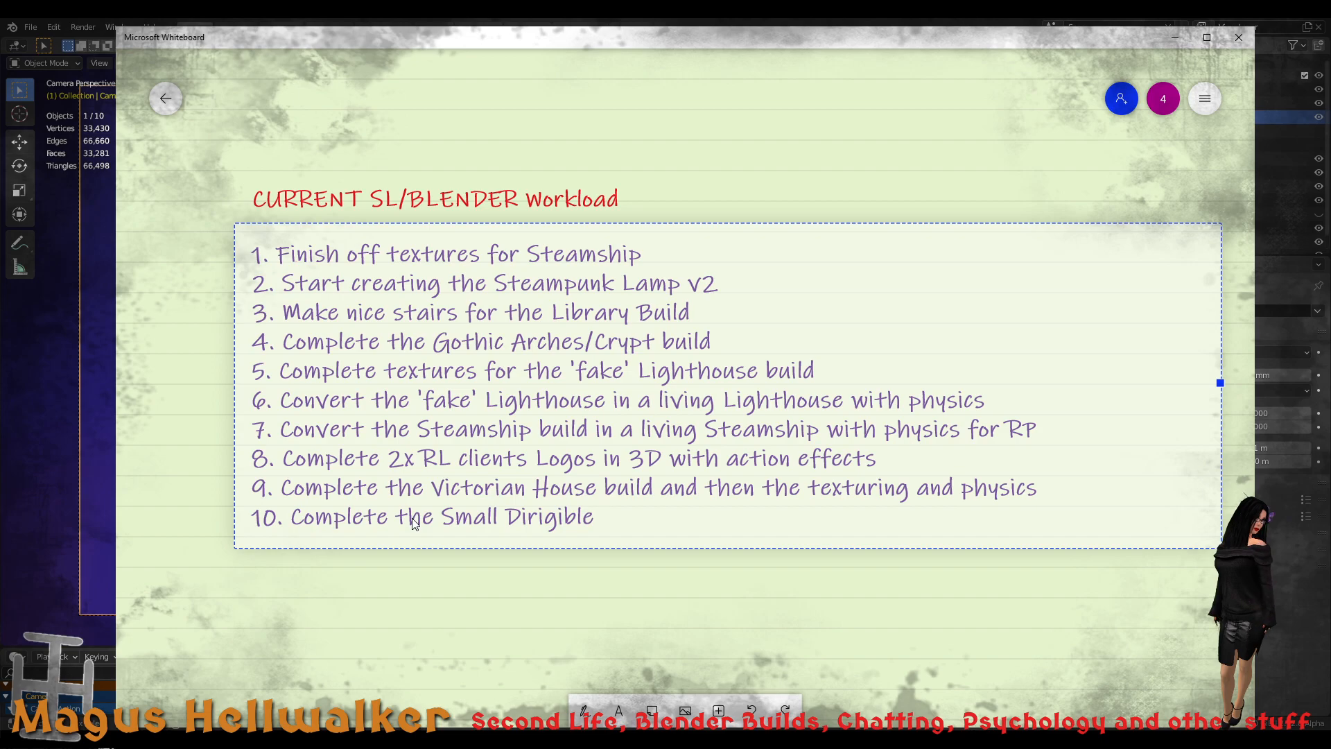
pyautogui.write(' Tour')
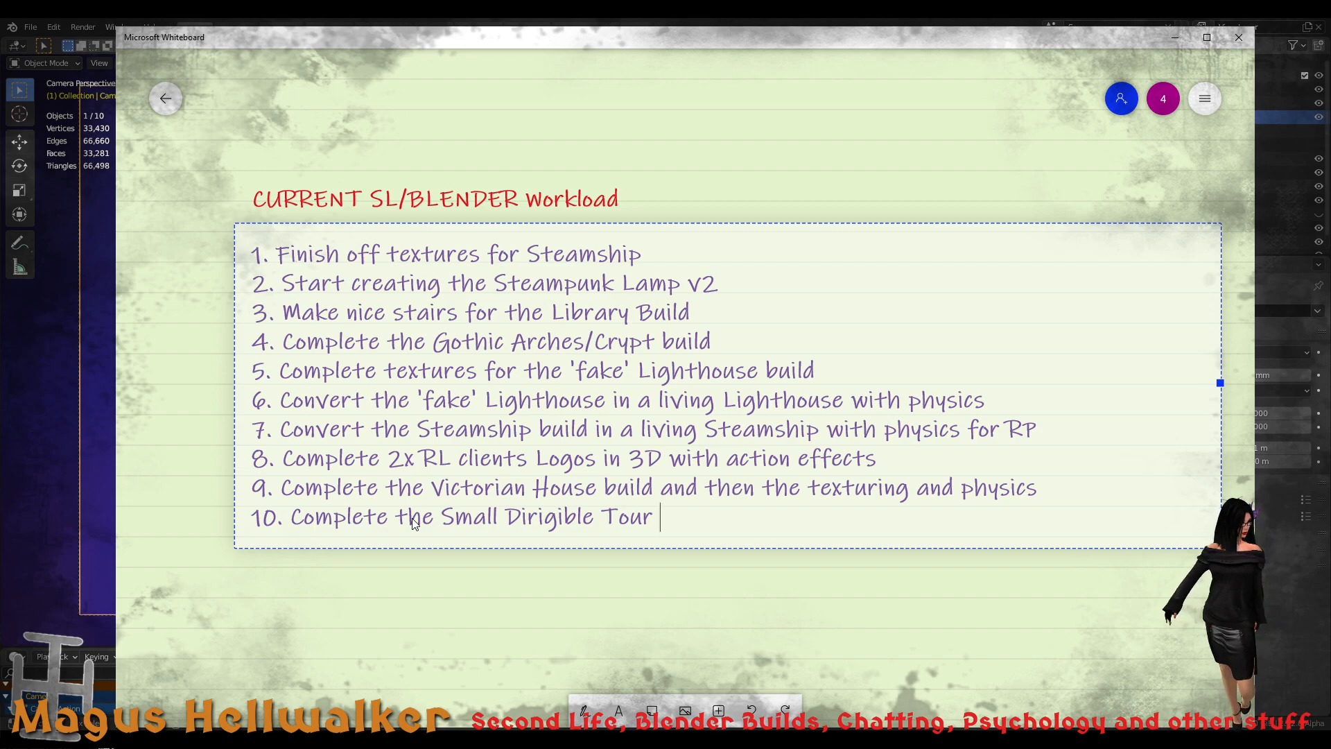
pyautogui.write('Sea')
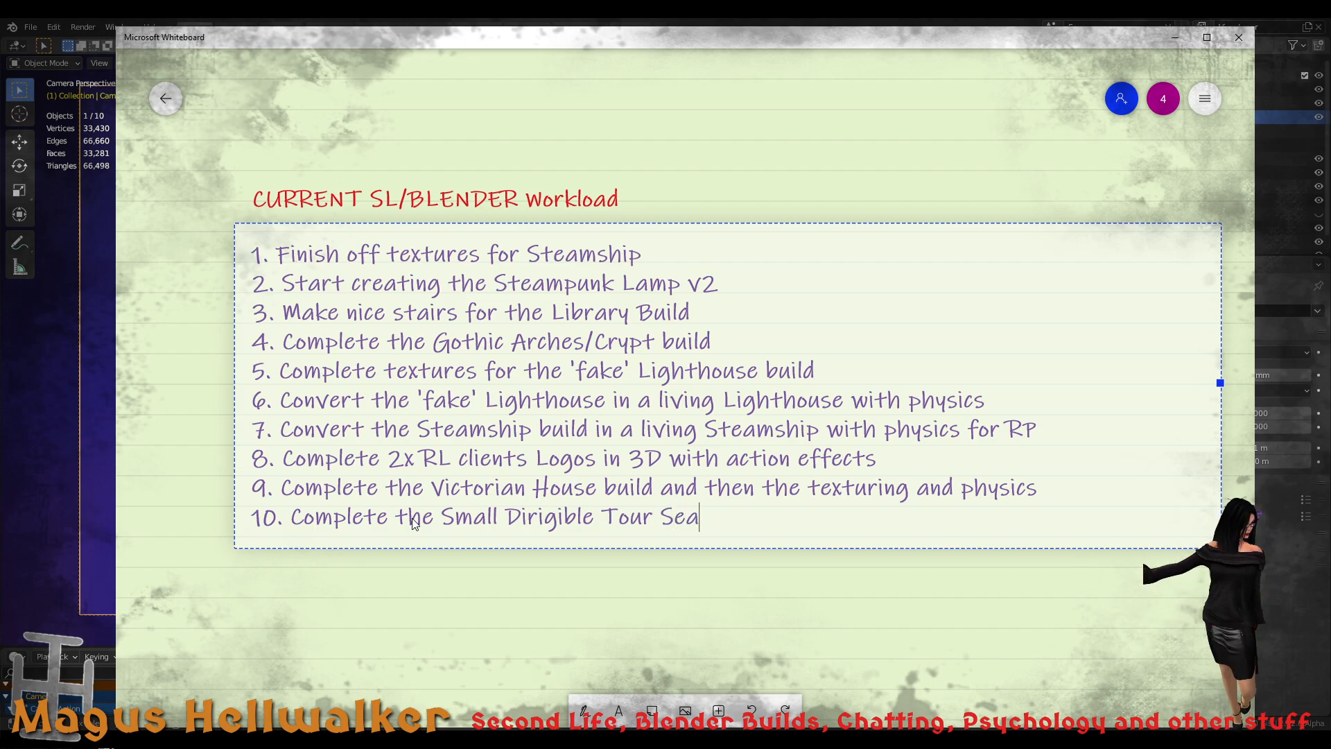
pyautogui.write('t and route')
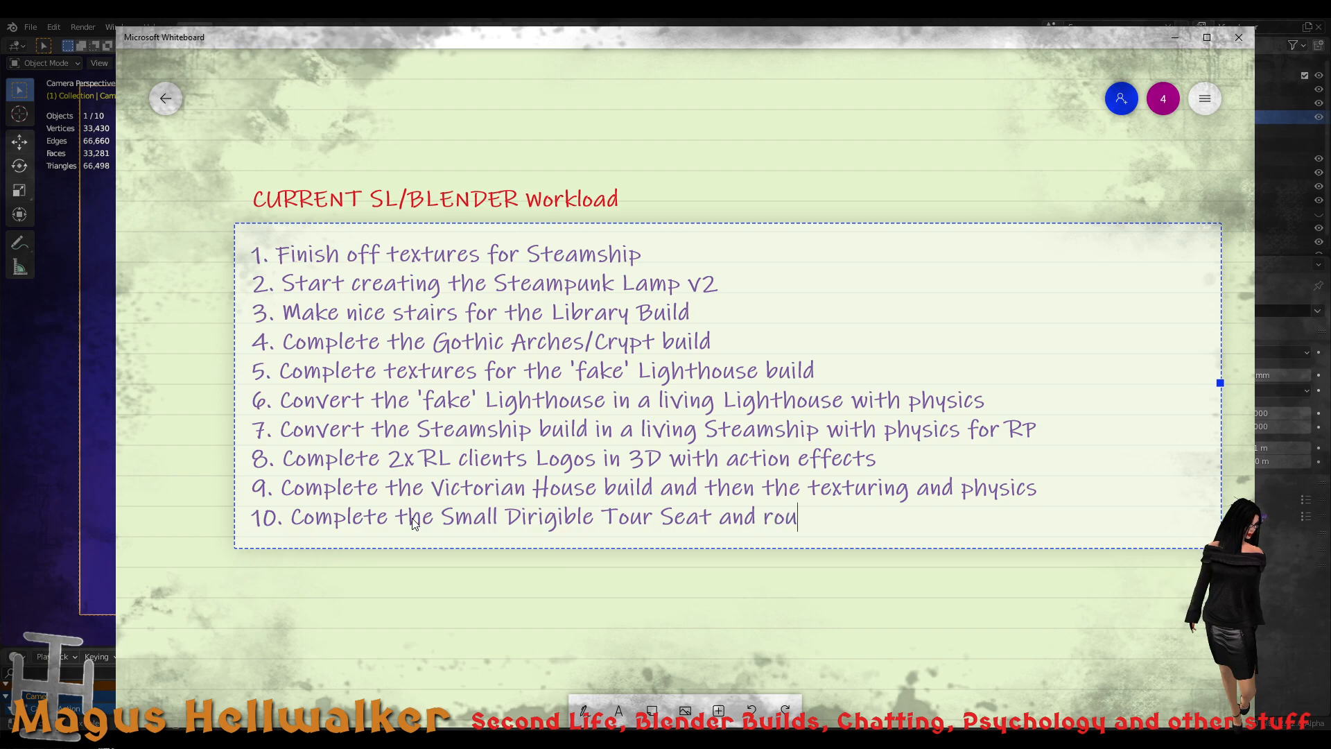
pyautogui.write('for')
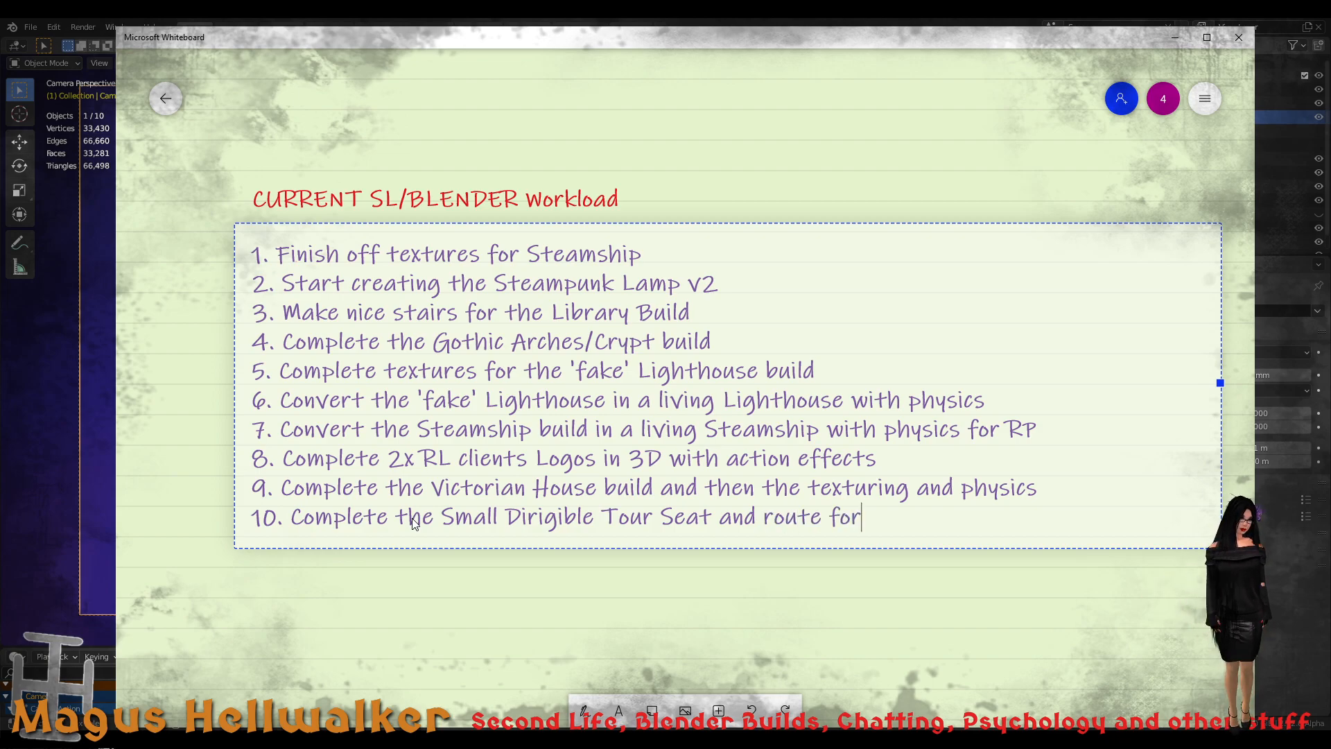
pyautogui.write(' NeoV')
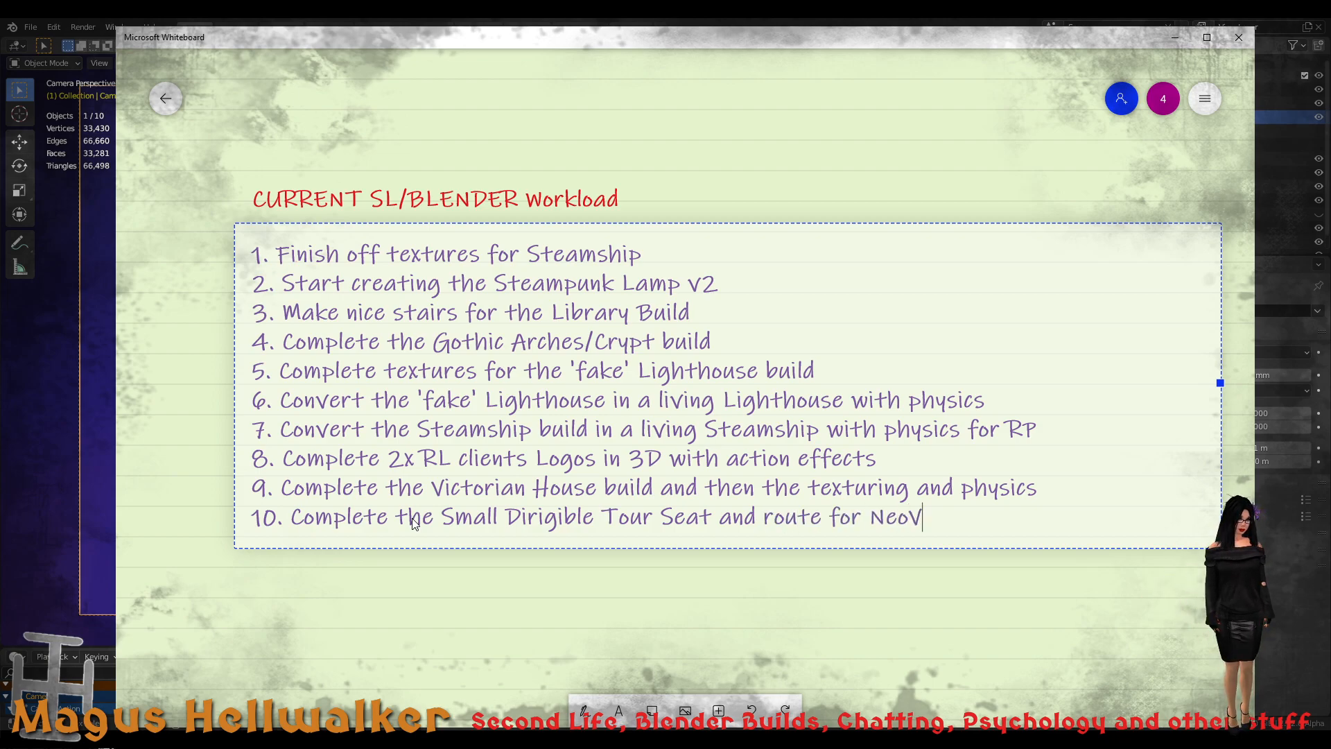
pyautogui.write('icoria')
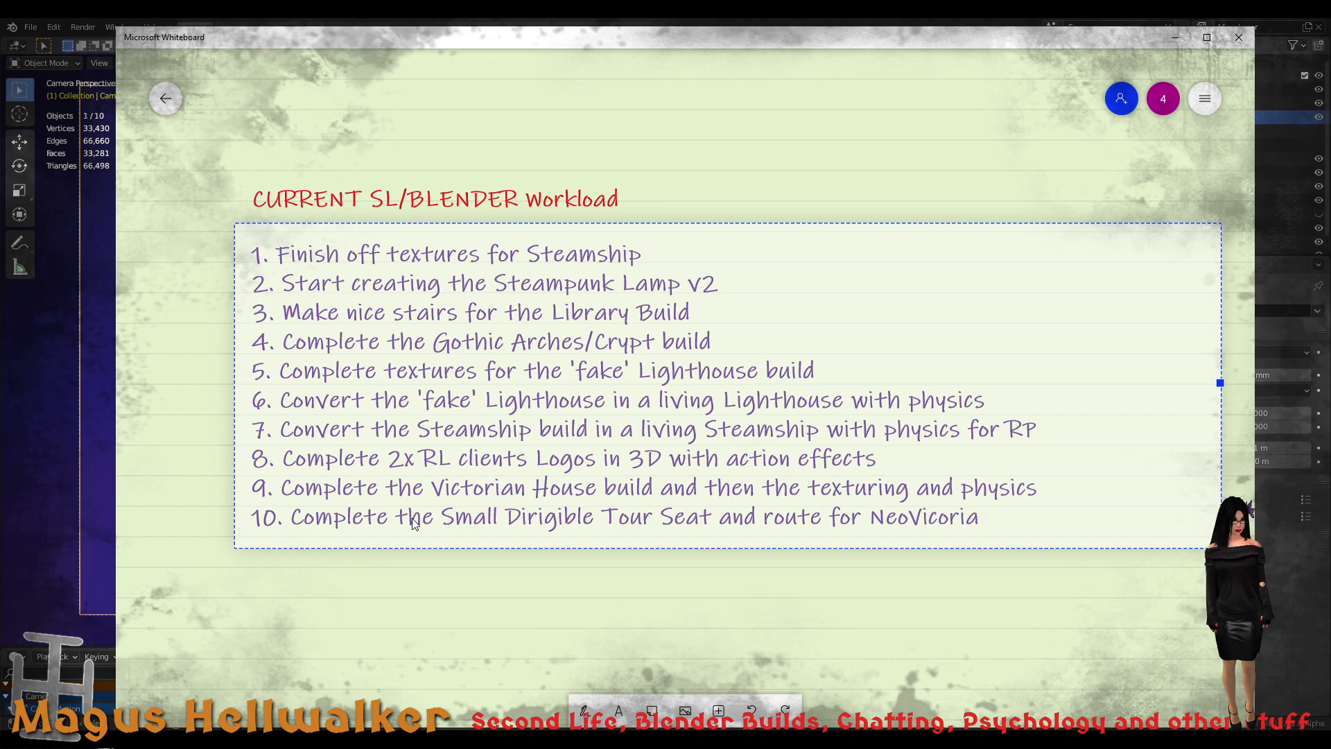
pyautogui.write(' SIM.')
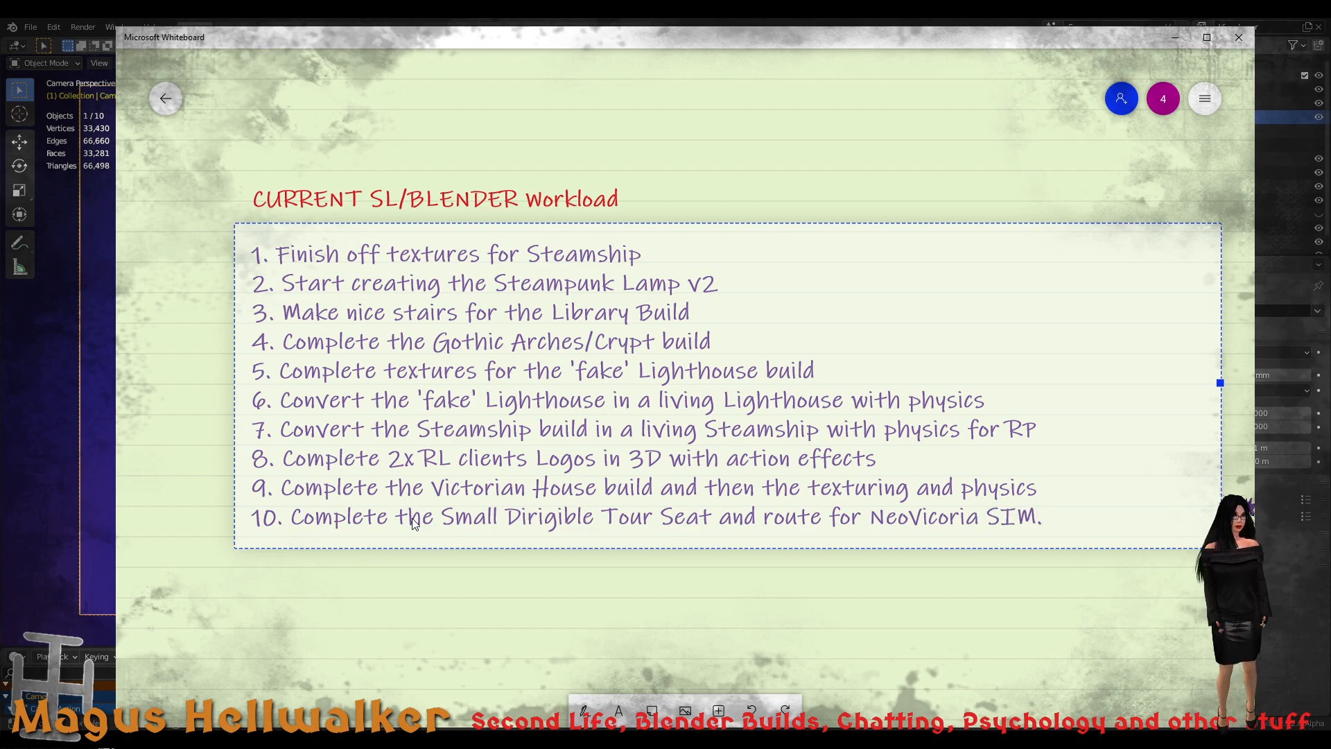
pyautogui.press('BackSpace')
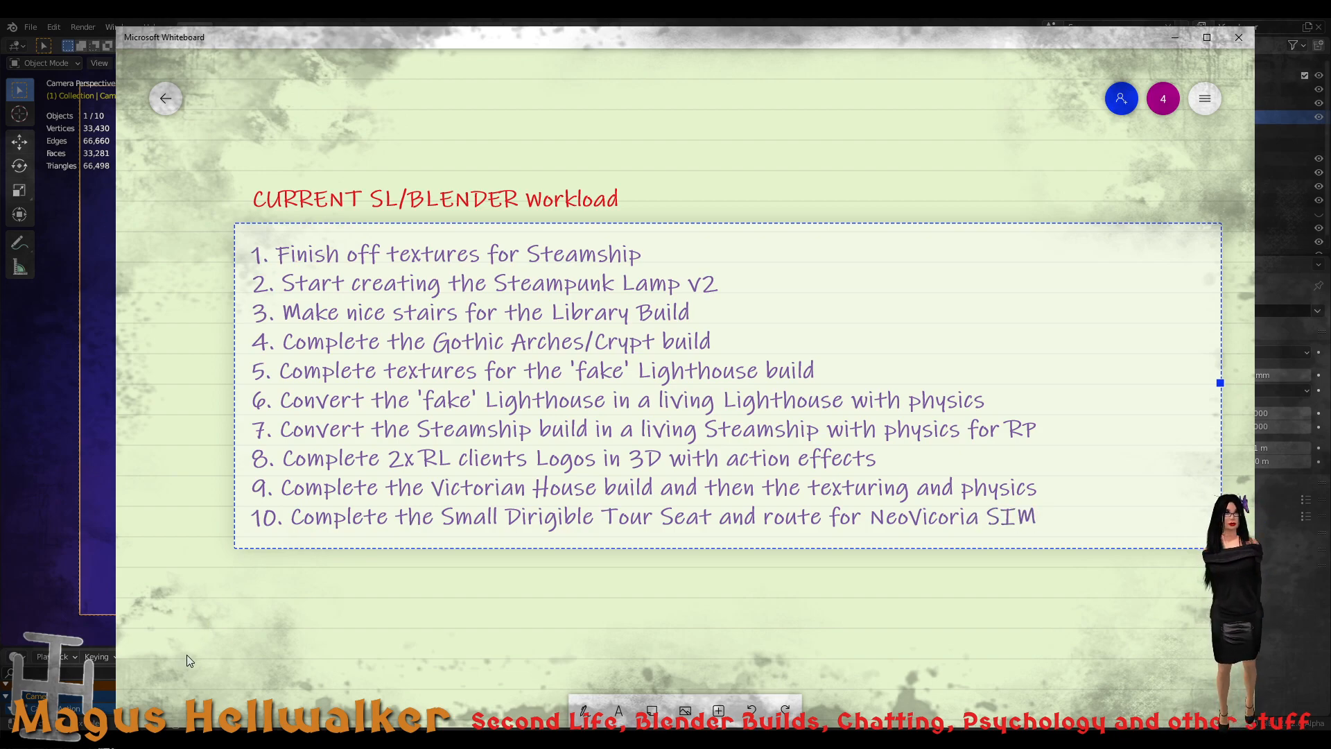
pyautogui.click(452, 658)
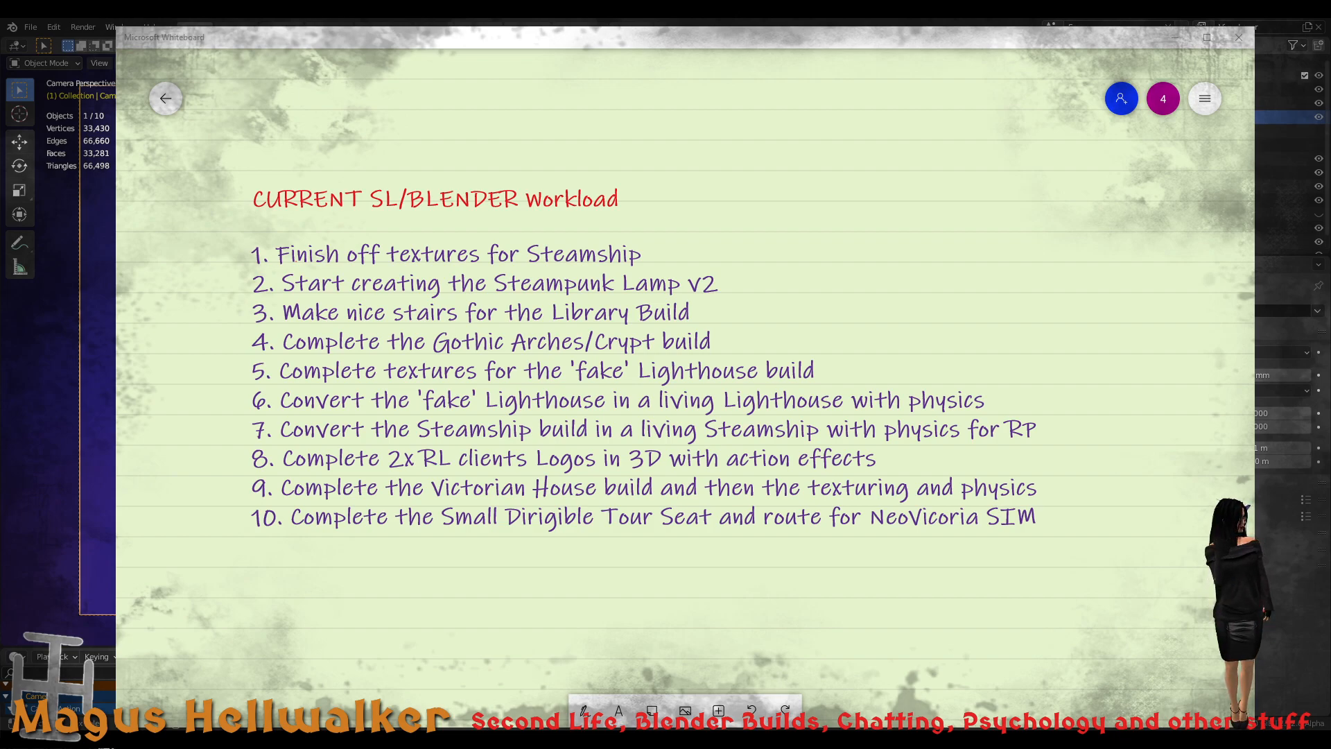
# - Minimise the whiteboard and switch to the tunnel scene in Blender
pyautogui.click(1167, 36)
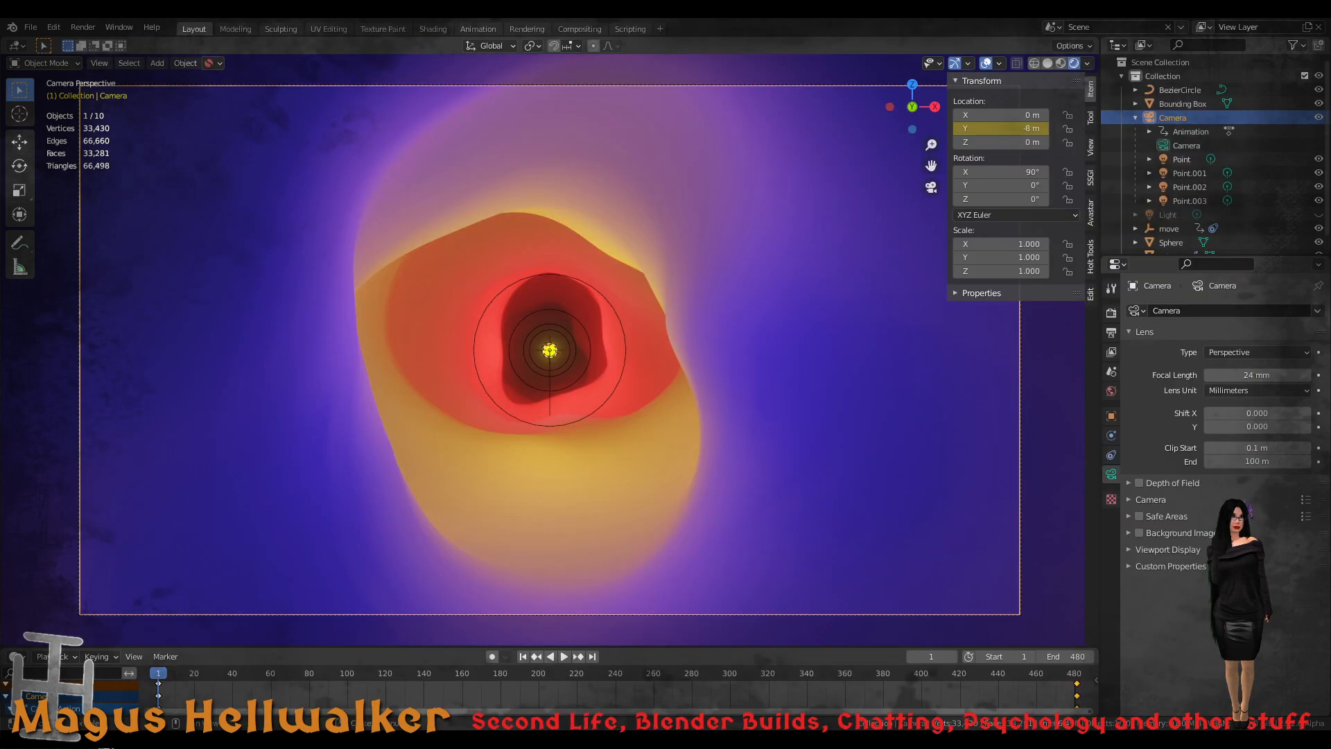
pyautogui.press('super+d')
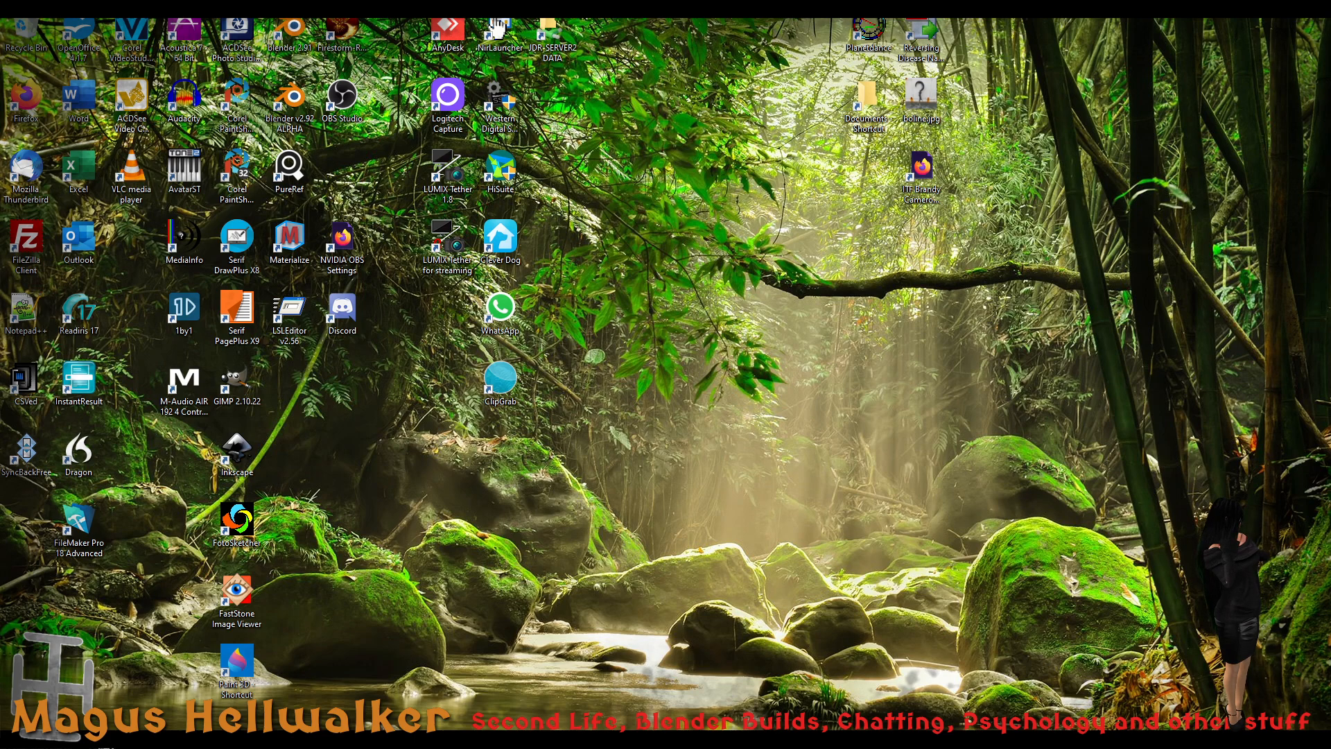
pyautogui.press('super+d')
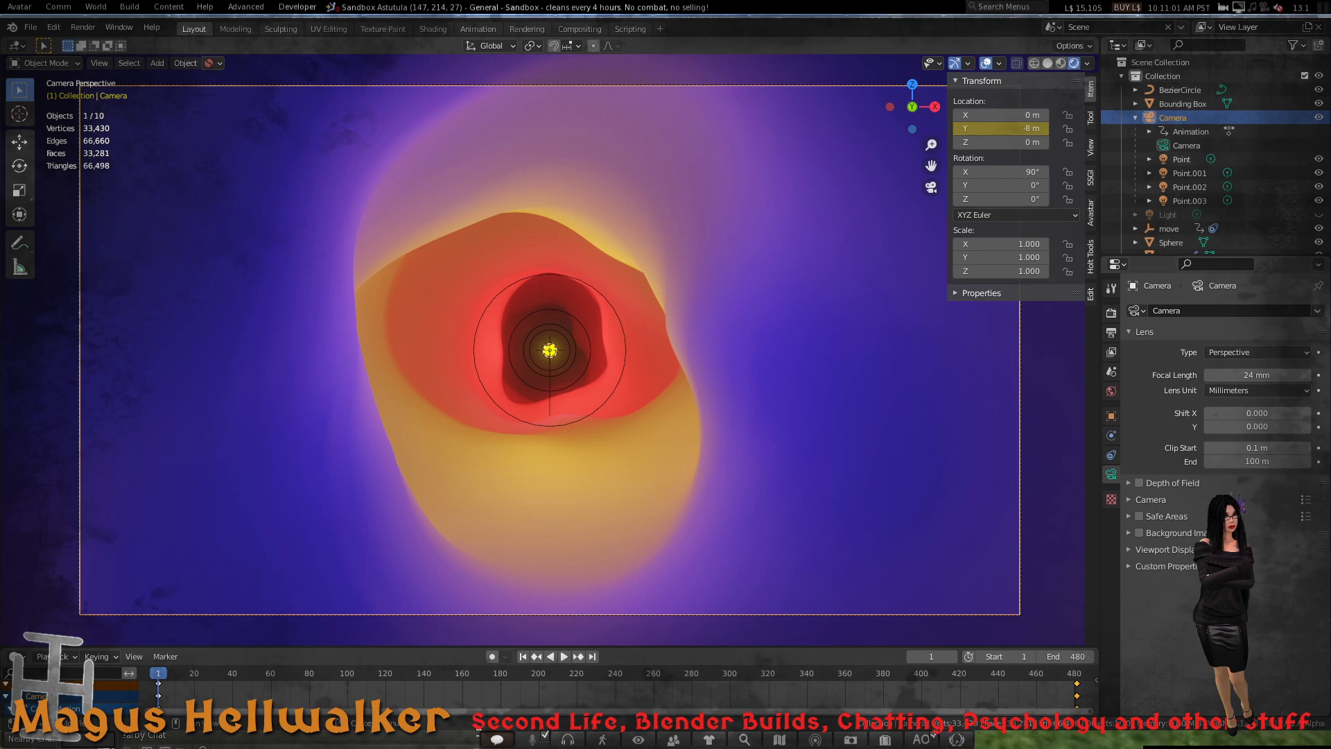
# - Play the tunnel animation through the camera and display the modifiers of the Tube object
pyautogui.click(564, 654)
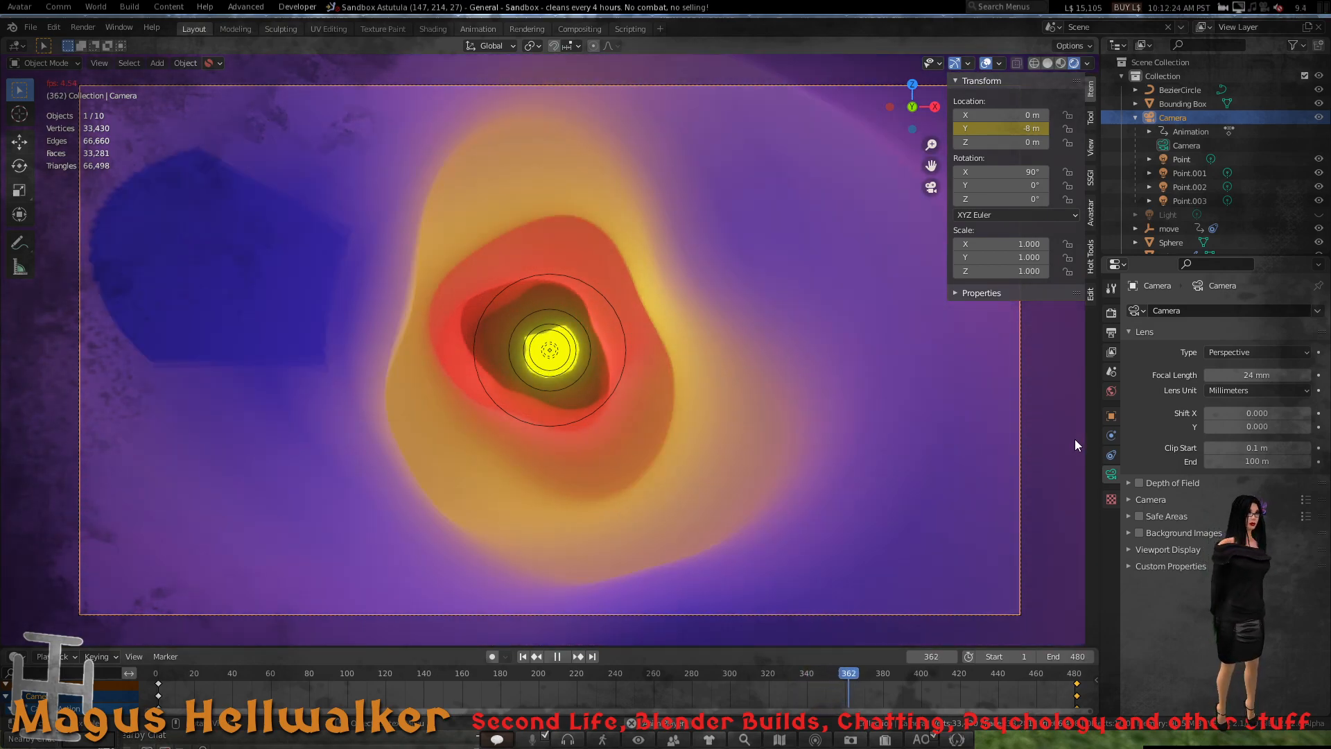
pyautogui.click(958, 425)
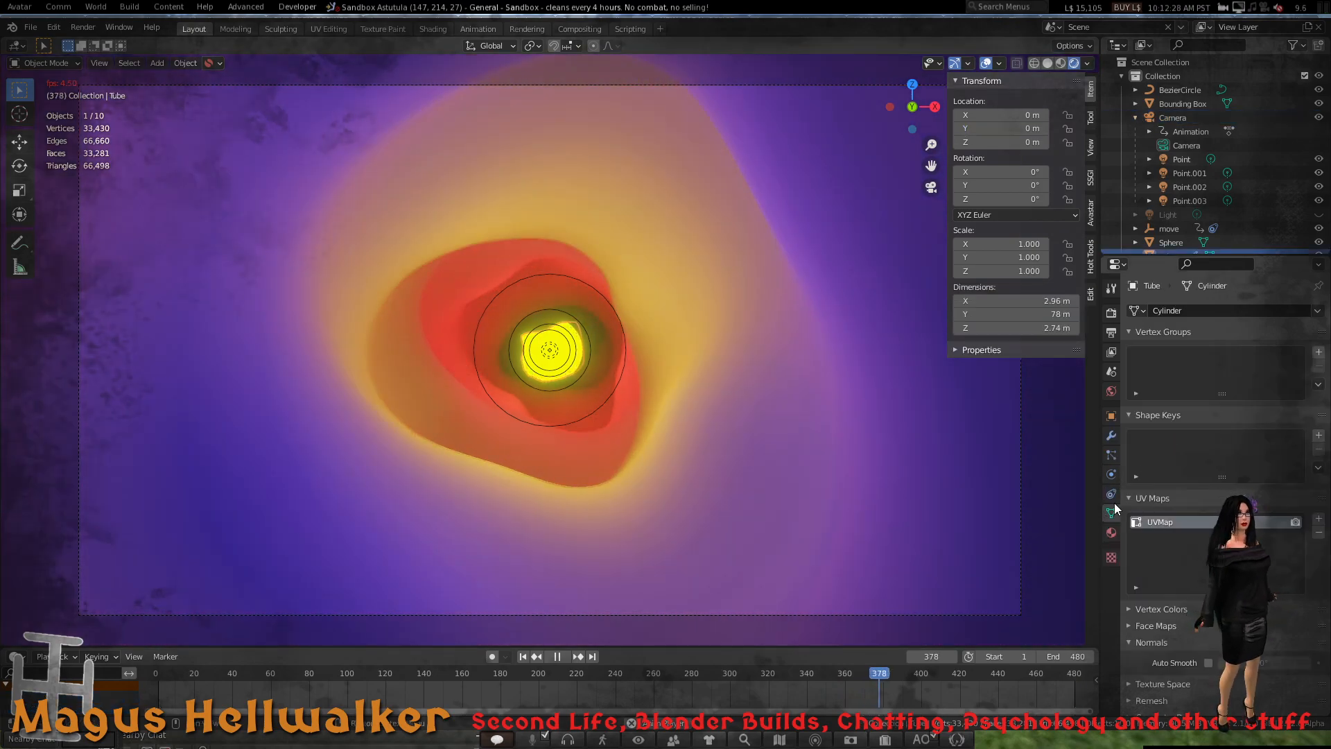
pyautogui.click(1111, 436)
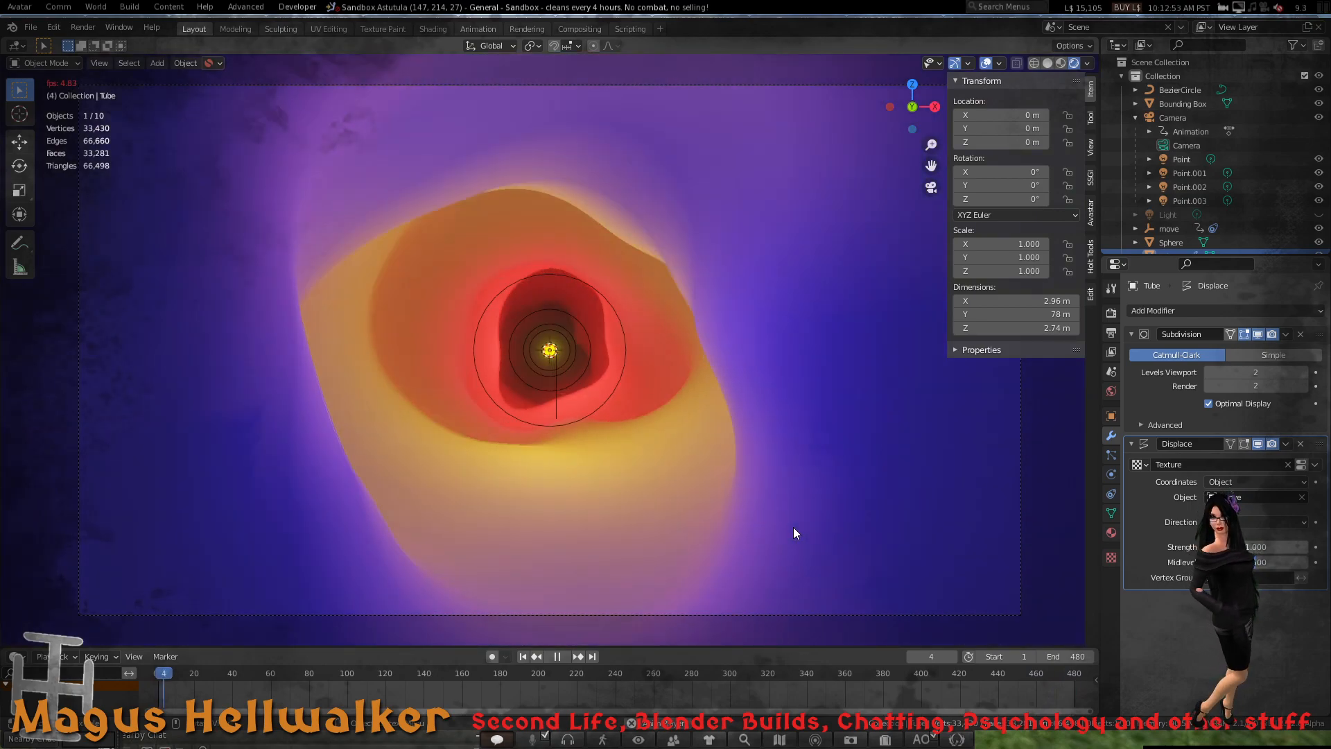
# - Stop the playback, run the animation briefly in reverse and return the timeline to frame 1
pyautogui.press('space')
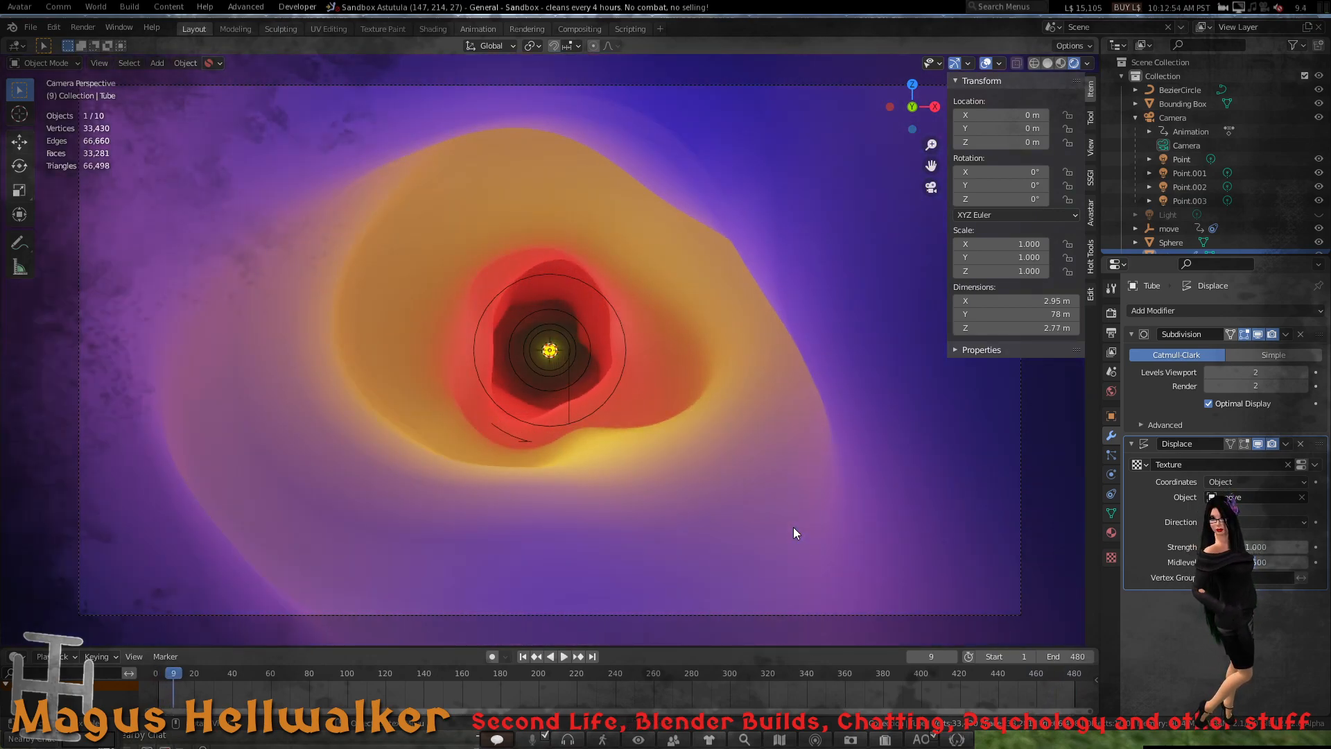
pyautogui.click(550, 657)
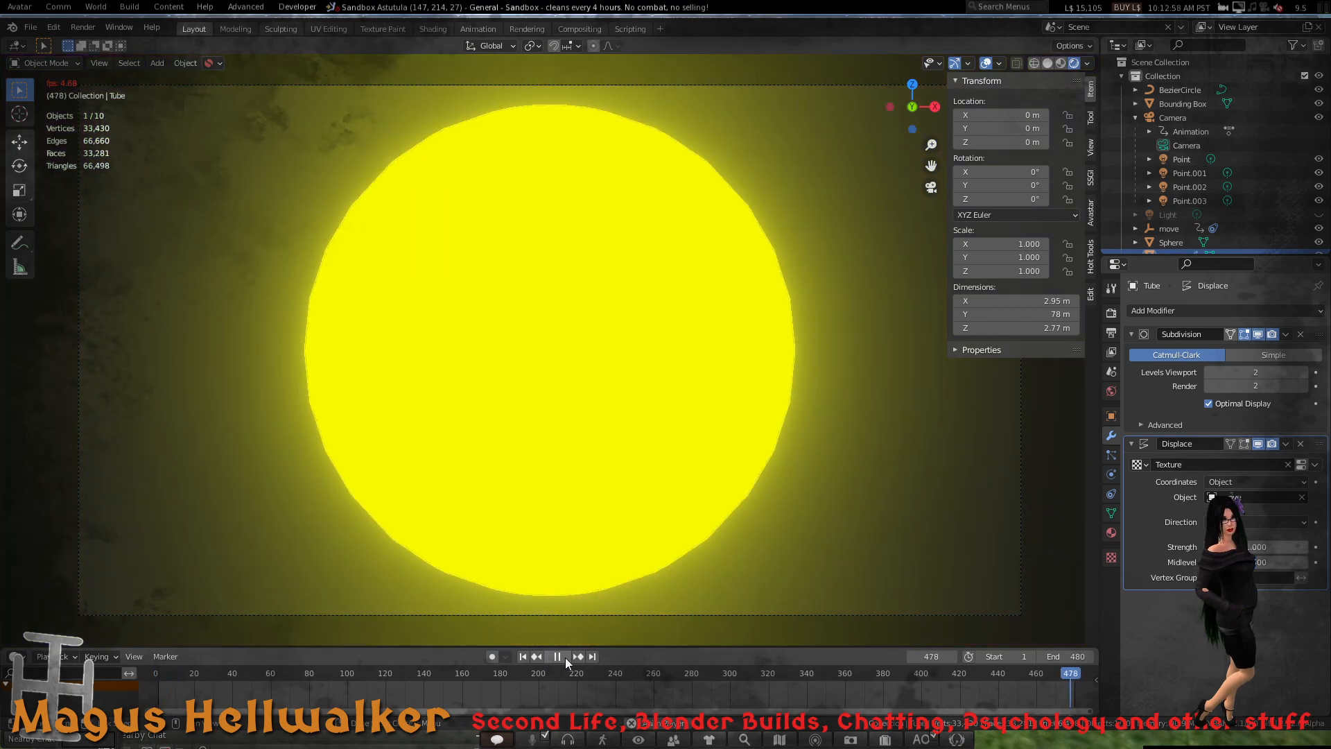
pyautogui.click(557, 656)
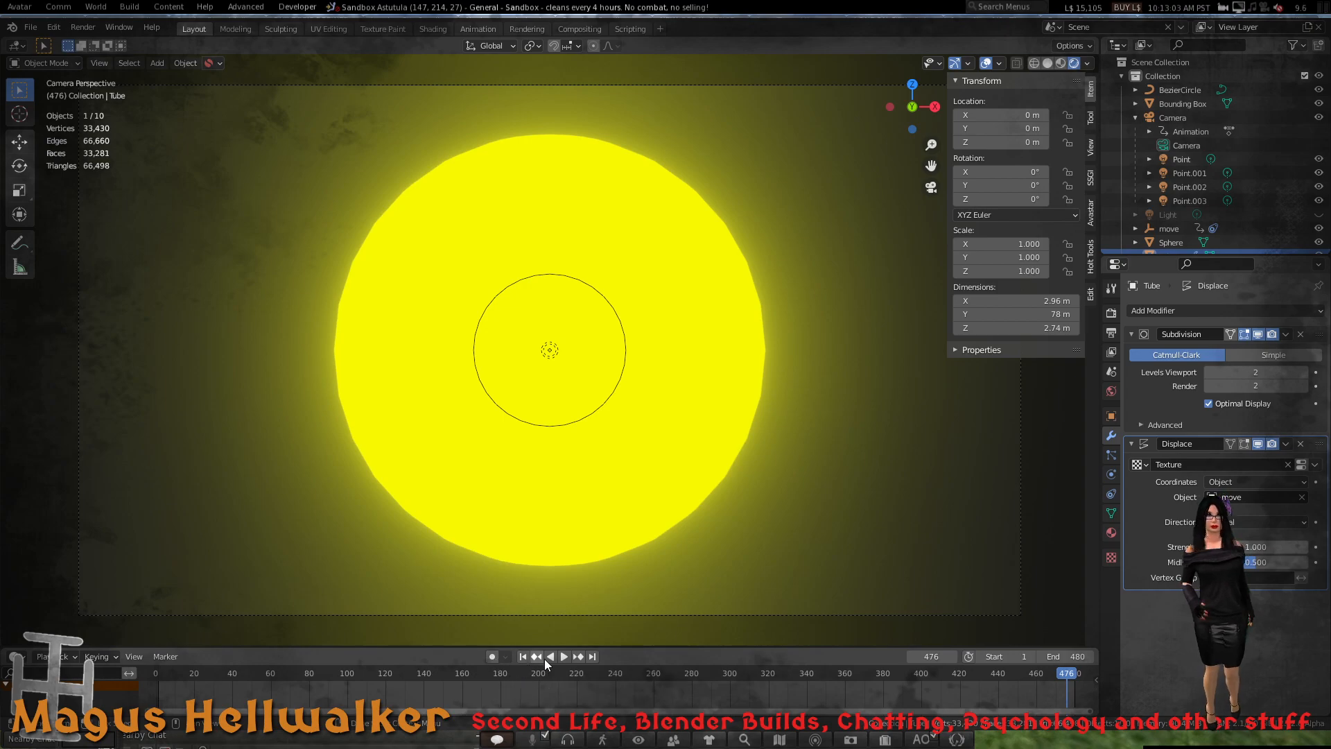
pyautogui.click(523, 656)
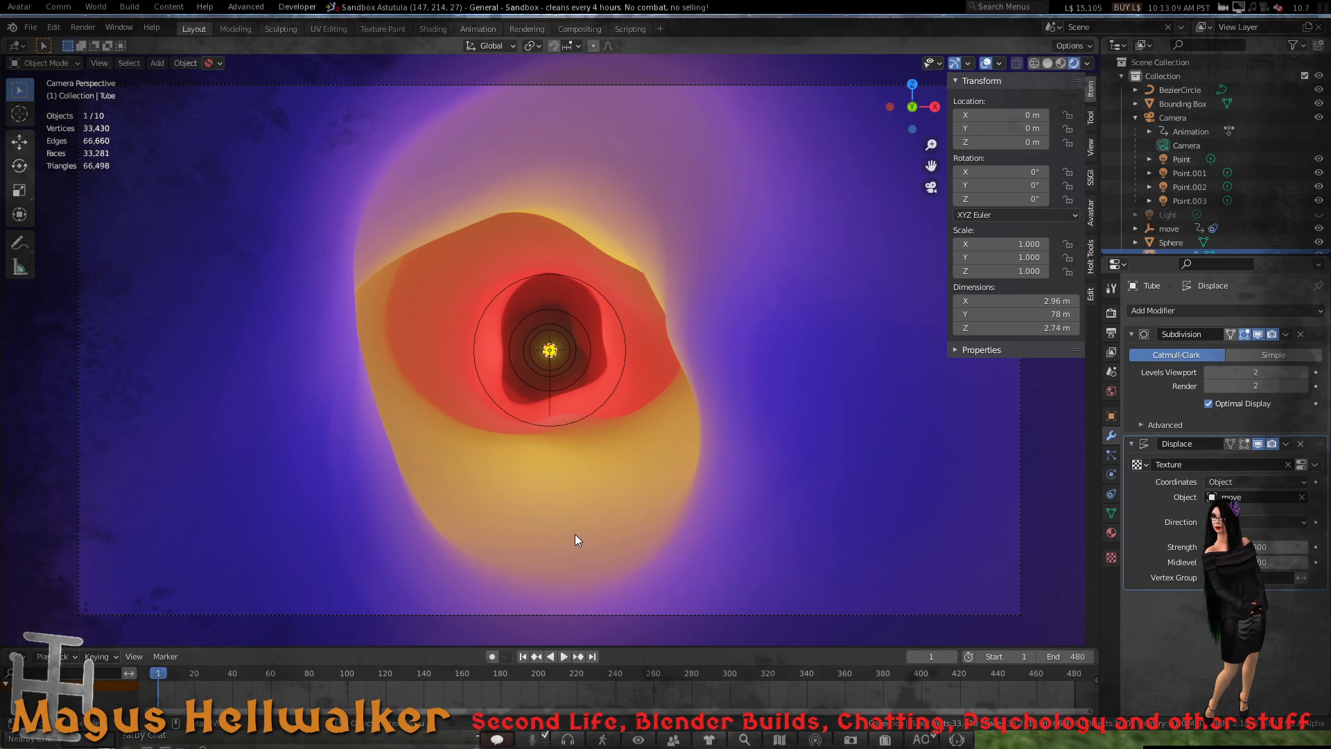
# - Leave the camera view and frame the whole tube in solid shading, with the scene's render properties displayed
pyautogui.press('KP_0')
pyautogui.keyDown('shift'); pyautogui.moveTo(531, 519); pyautogui.dragTo(577, 437, button='middle'); pyautogui.keyUp('shift')
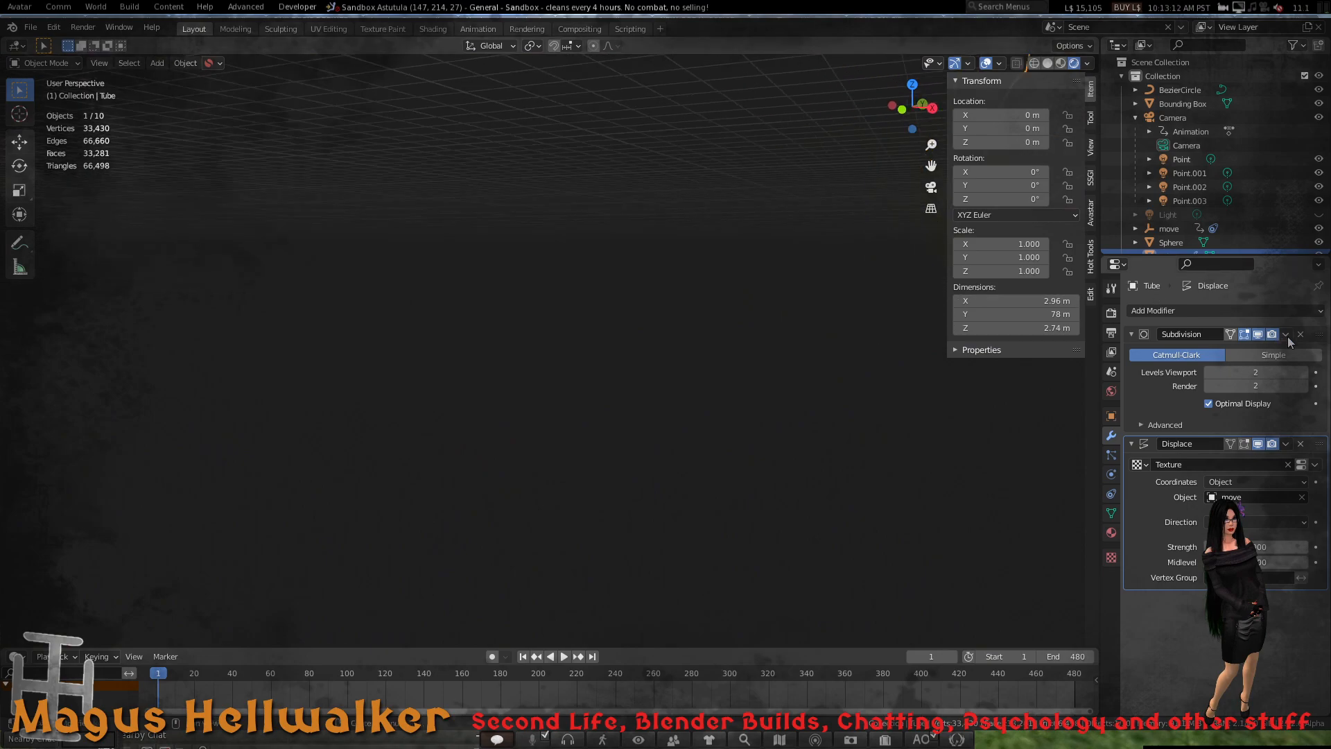
pyautogui.click(1111, 313)
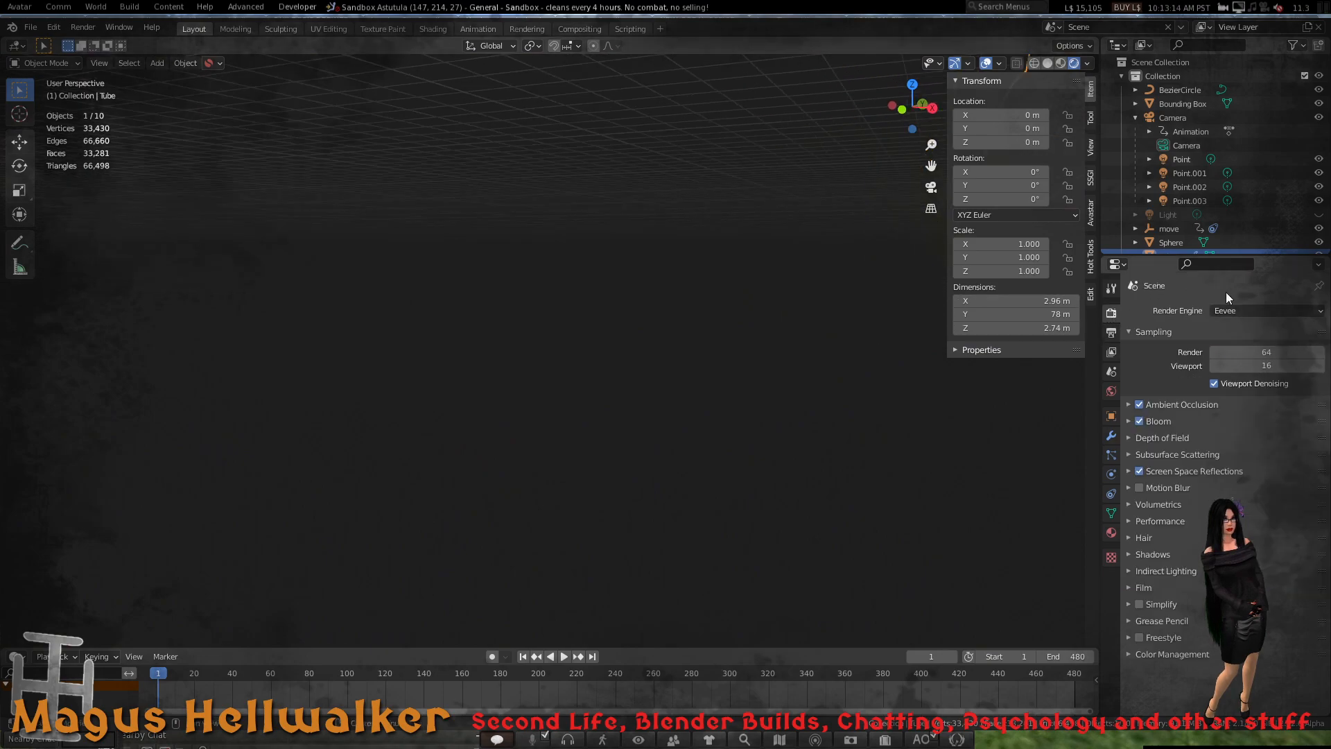
pyautogui.click(1047, 63)
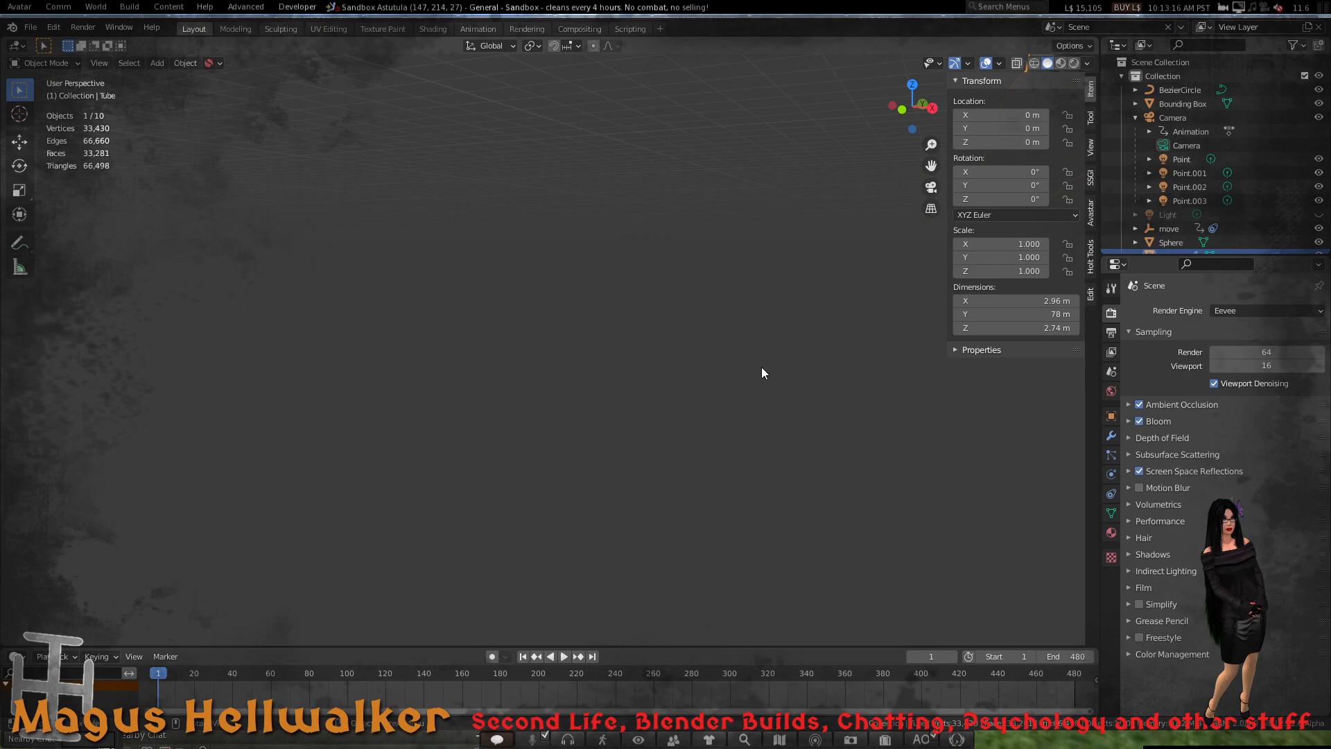
pyautogui.press('KP_Decimal')
pyautogui.scroll(3, 403, 351)
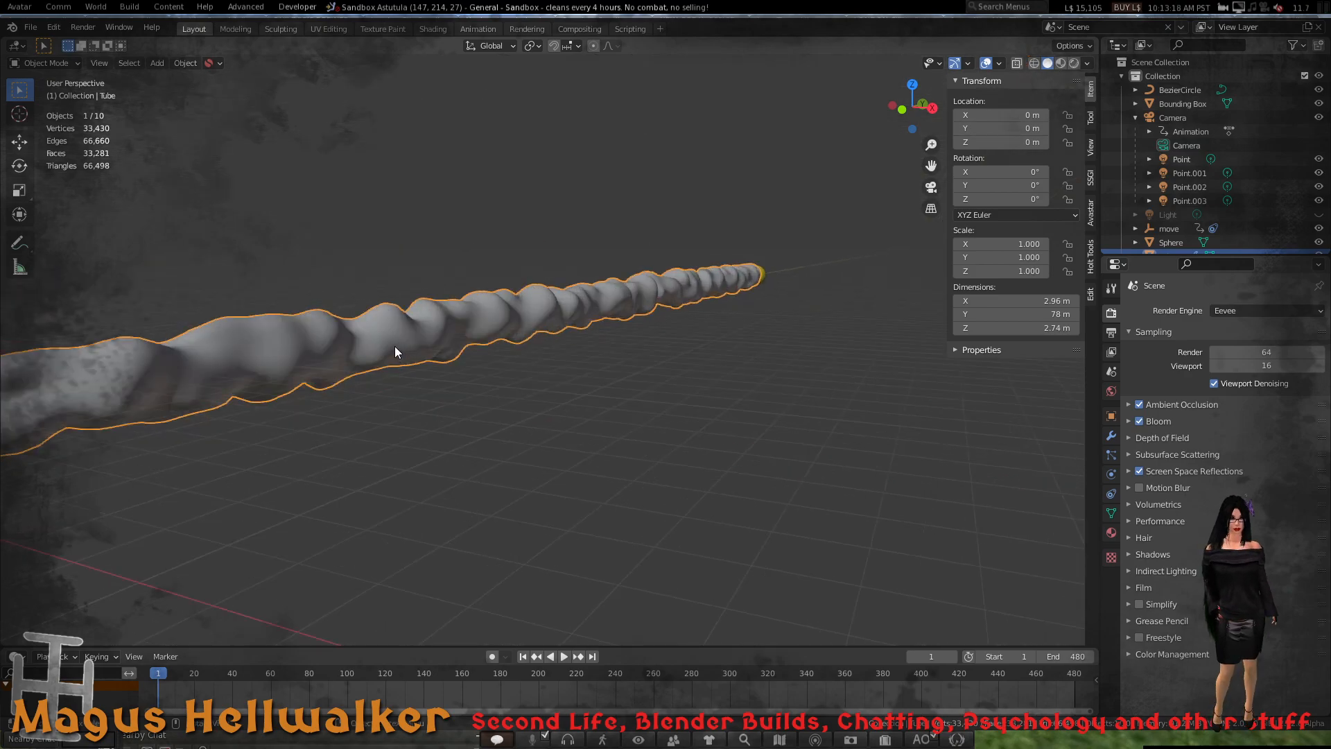
# - Select the camera at the tube's open end and examine its placement inside the tunnel
pyautogui.moveTo(394, 347); pyautogui.dragTo(510, 335, button='middle')
pyautogui.scroll(3, 436, 344)
pyautogui.scroll(-10, 436, 344)
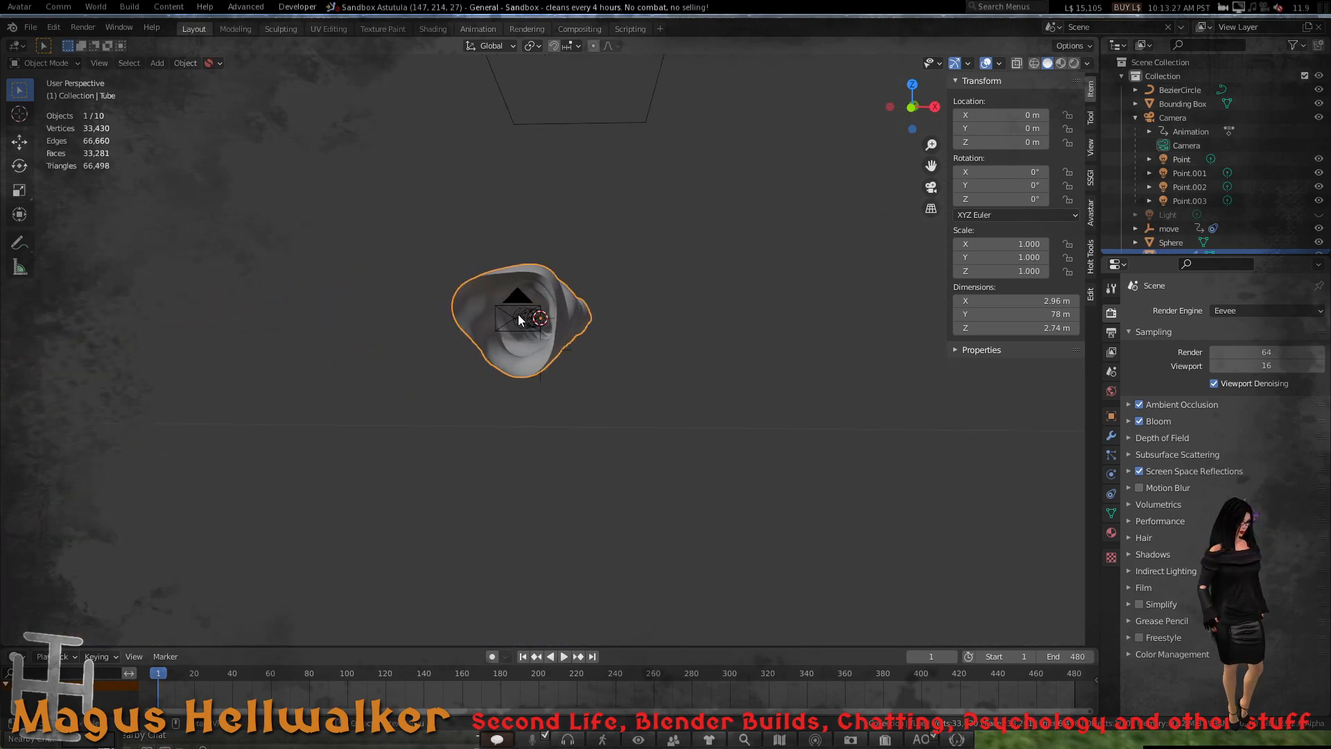
pyautogui.scroll(6, 522, 319)
pyautogui.scroll(-7, 523, 318)
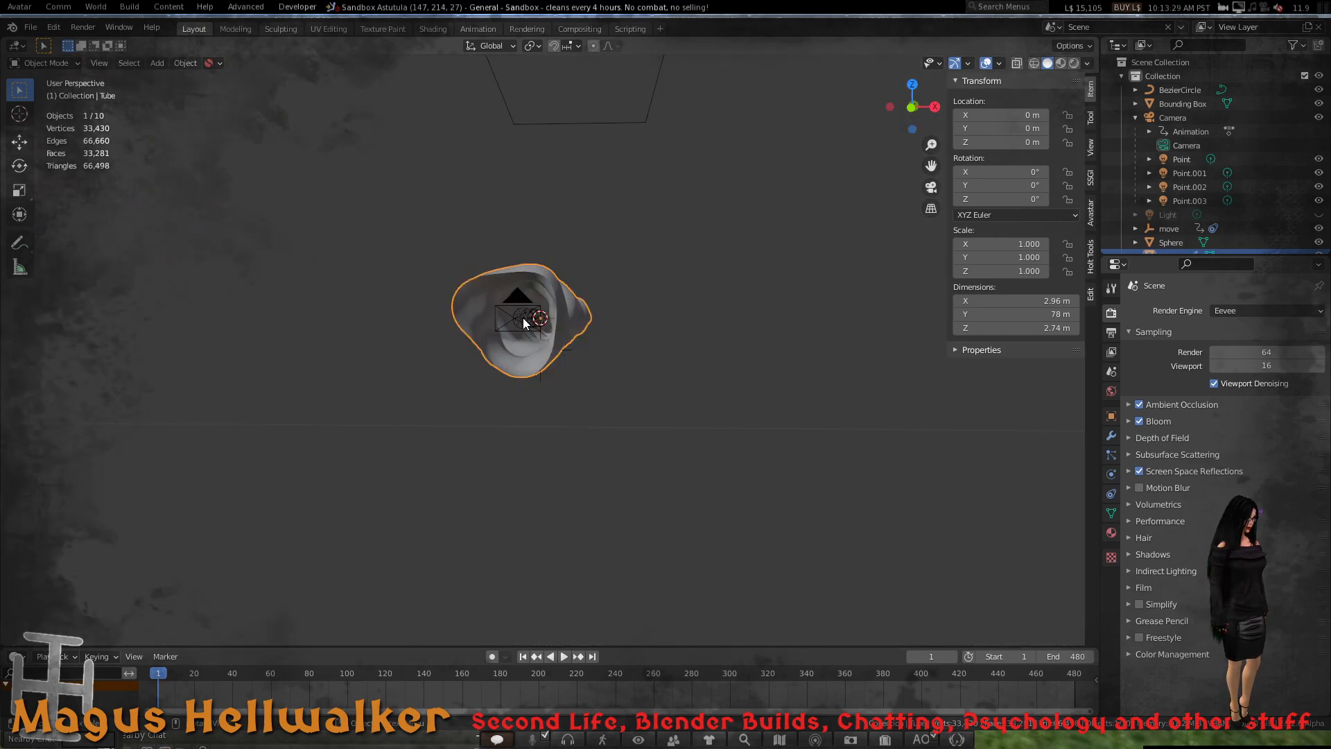
pyautogui.click(523, 318)
pyautogui.scroll(4, 523, 319)
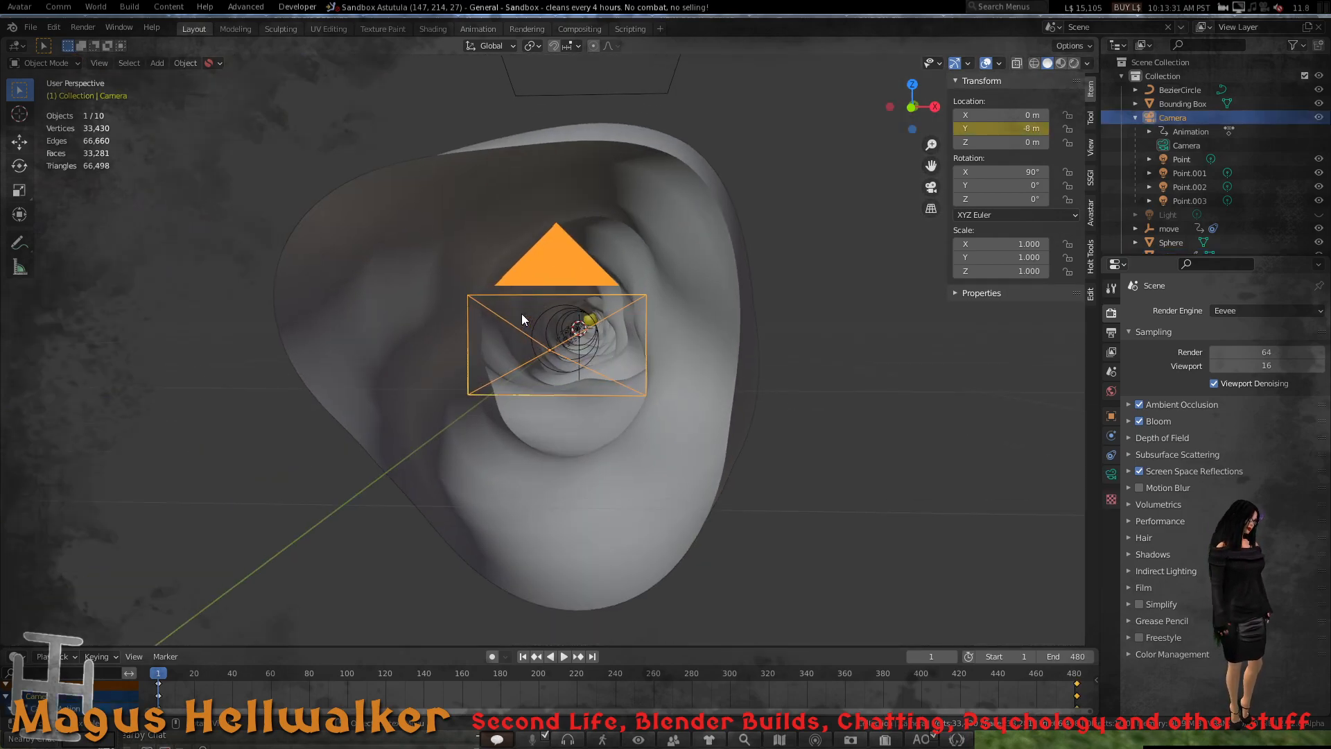
pyautogui.moveTo(585, 331); pyautogui.dragTo(596, 316, button='middle')
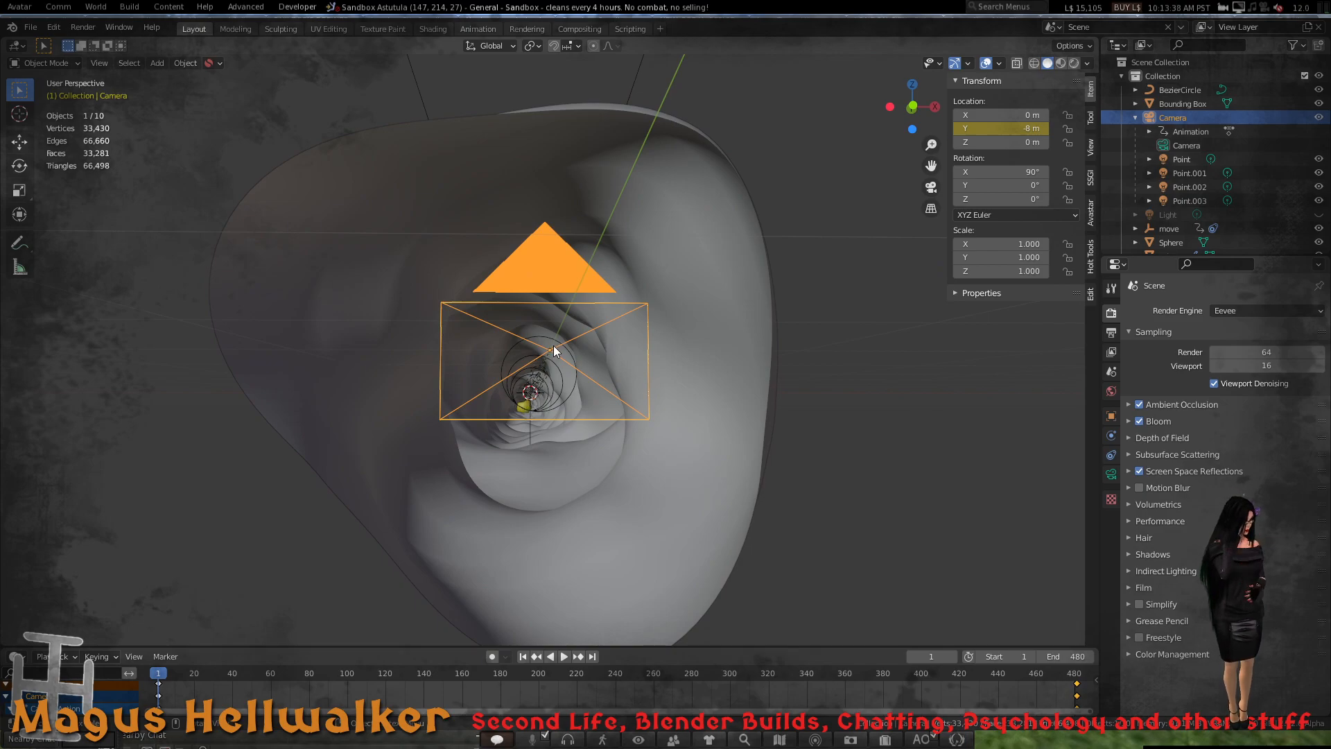
pyautogui.moveTo(554, 351); pyautogui.dragTo(547, 364, button='middle')
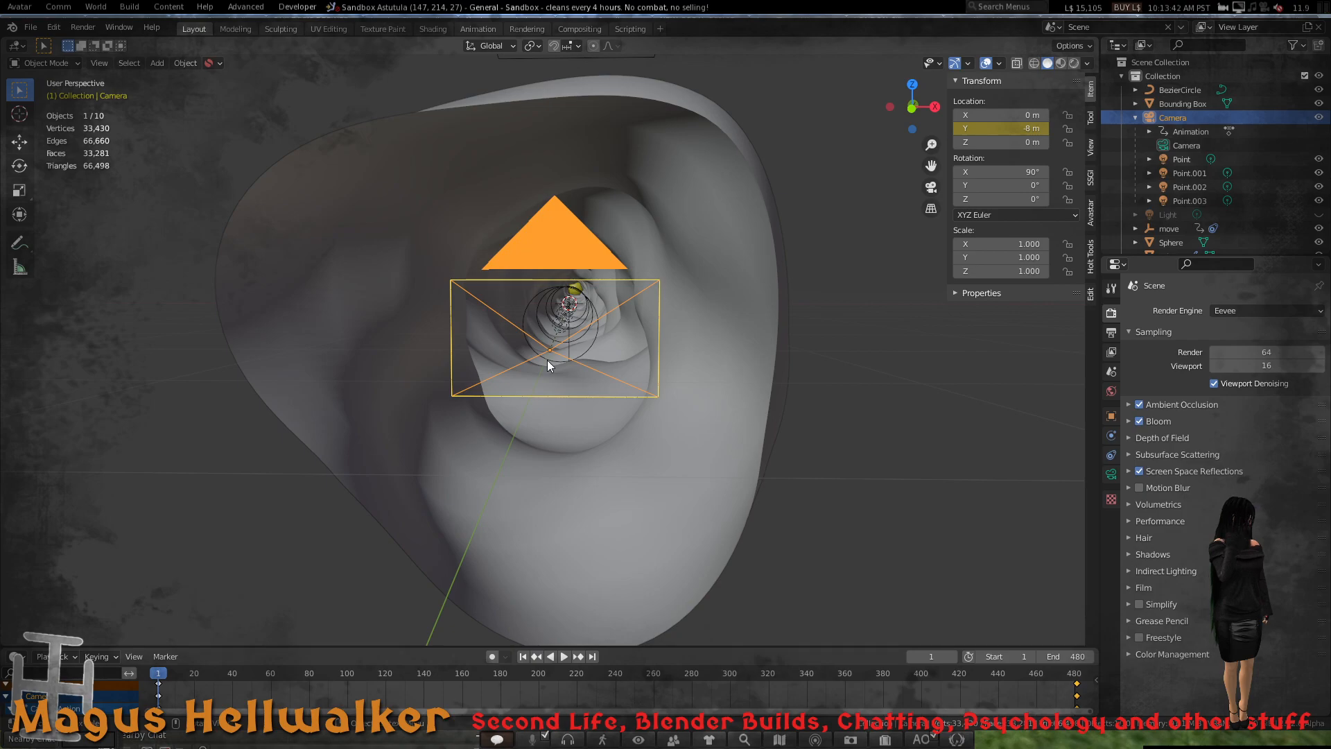
# - Play the animation while viewing the tube from outside, stop it and return the timeline to frame 1
pyautogui.scroll(-6, 560, 368)
pyautogui.moveTo(569, 372); pyautogui.dragTo(783, 328, button='middle')
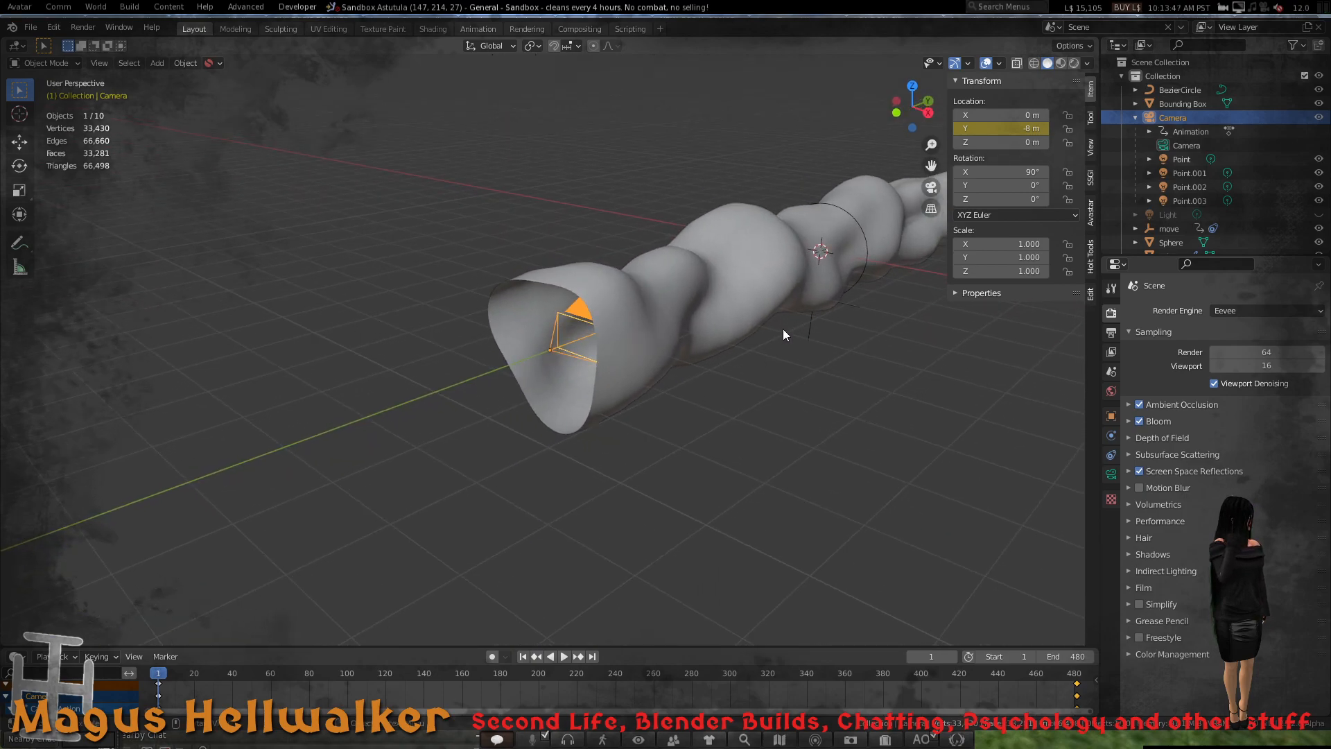
pyautogui.press('space')
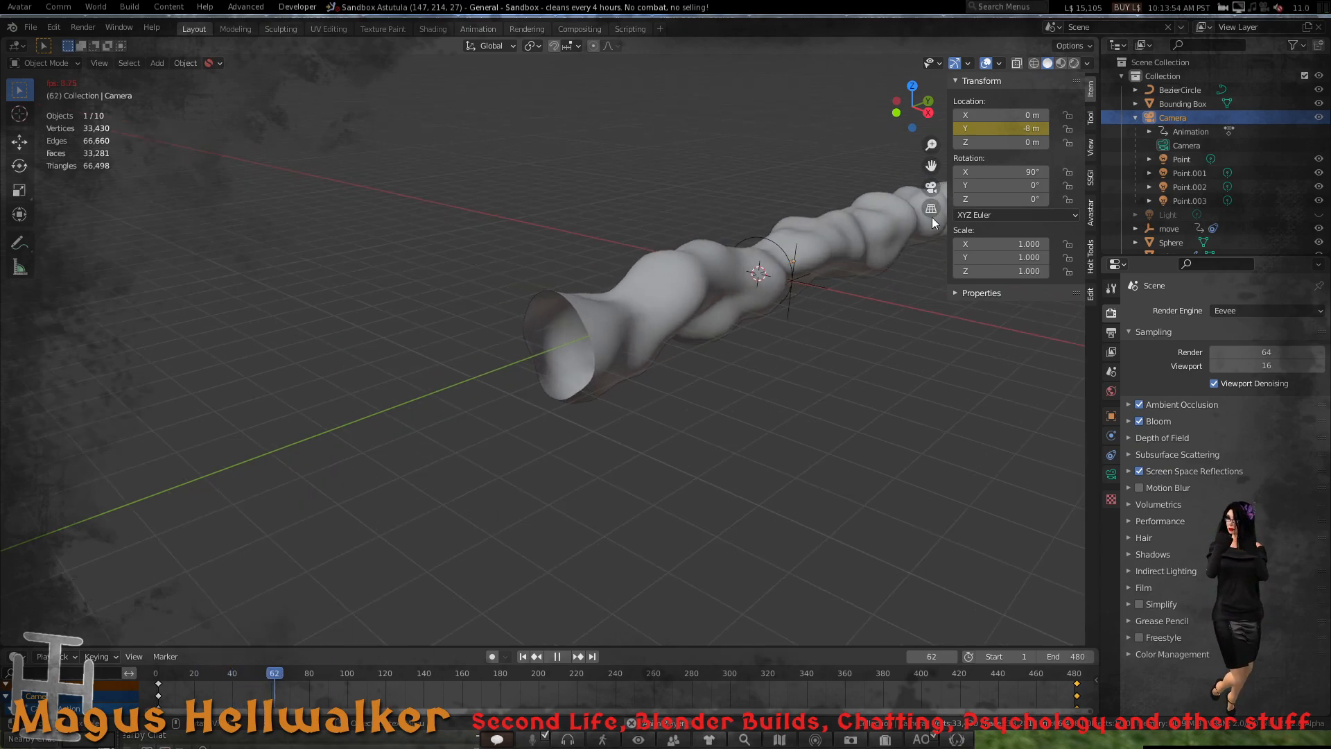
pyautogui.keyDown('shift'); pyautogui.moveTo(763, 267); pyautogui.dragTo(292, 453, button='middle'); pyautogui.keyUp('shift')
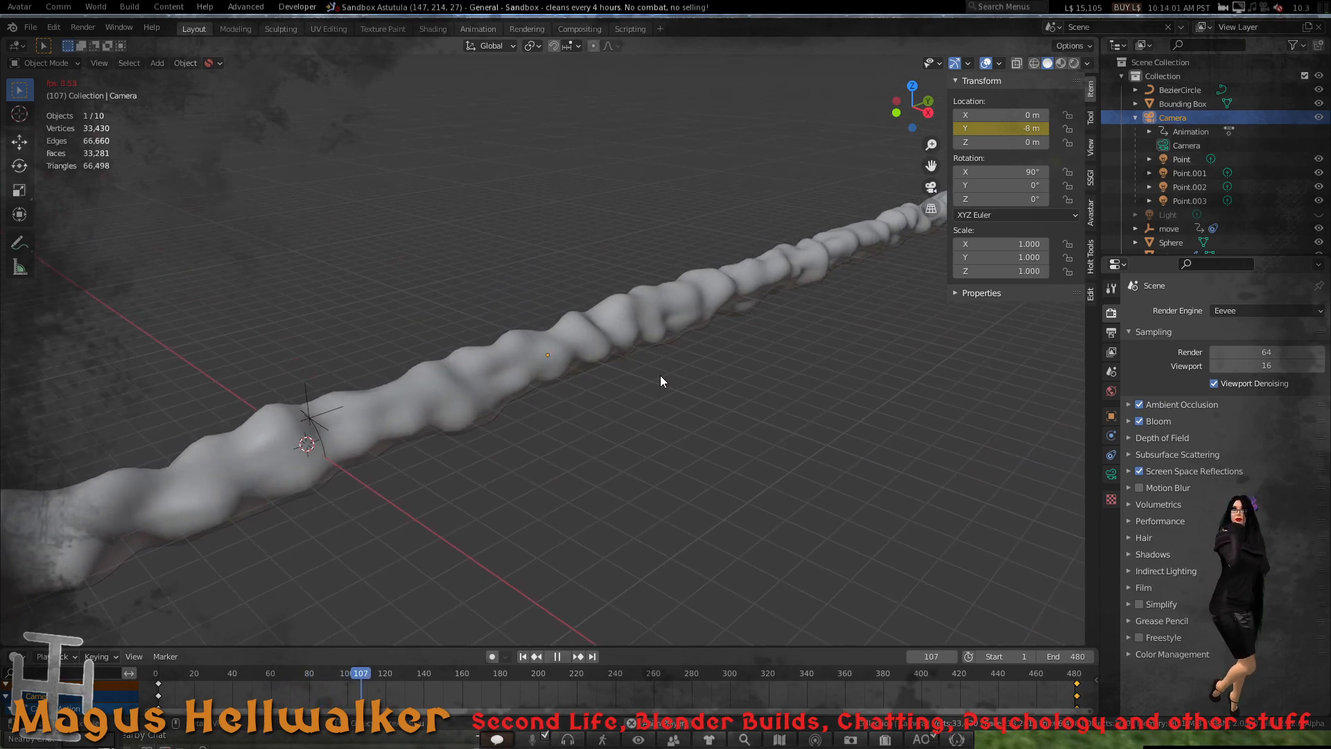
pyautogui.scroll(1, 742, 297)
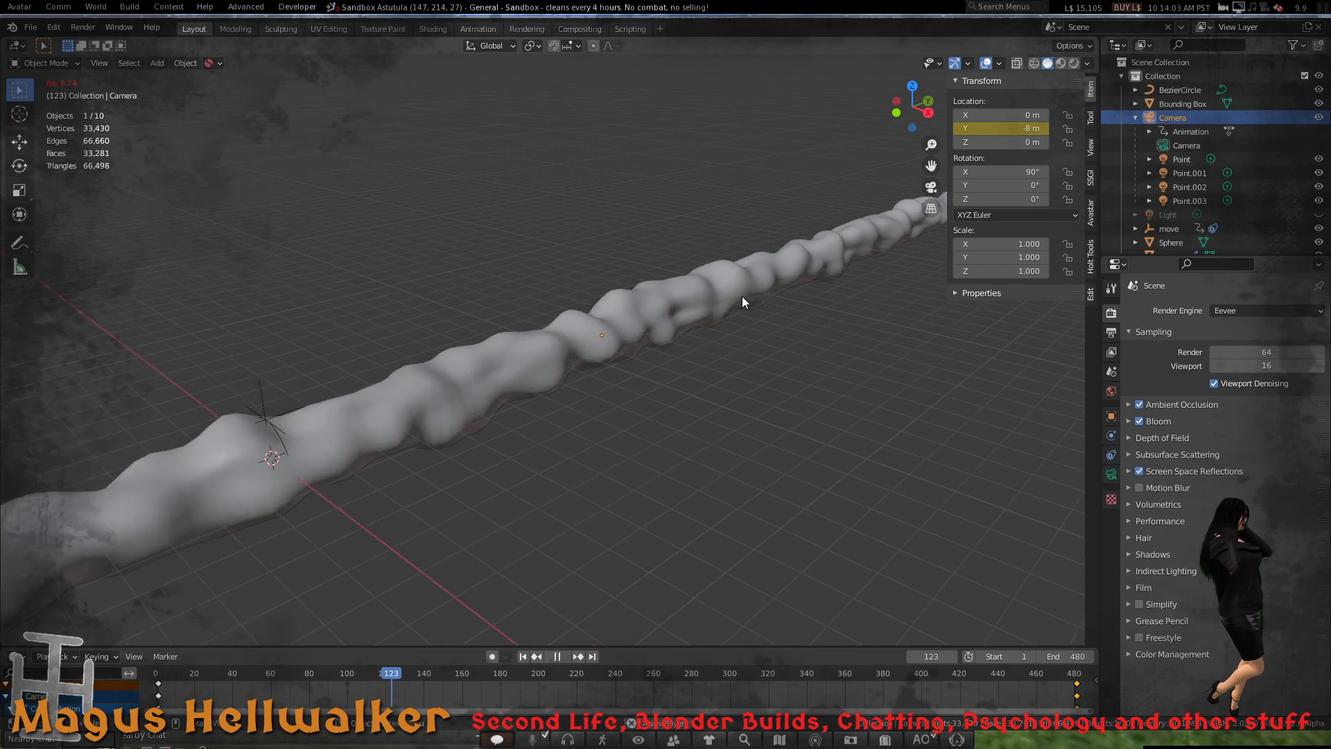
pyautogui.scroll(4, 742, 296)
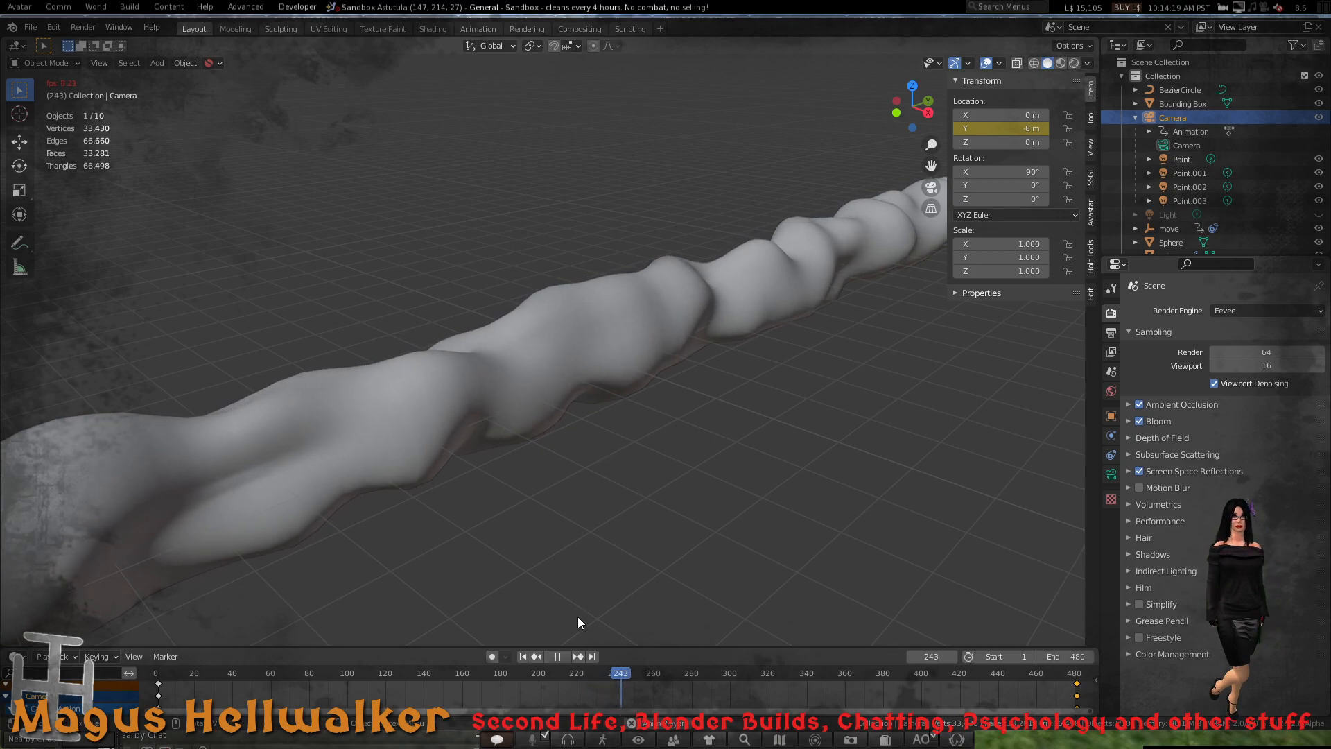
pyautogui.click(558, 656)
pyautogui.click(522, 656)
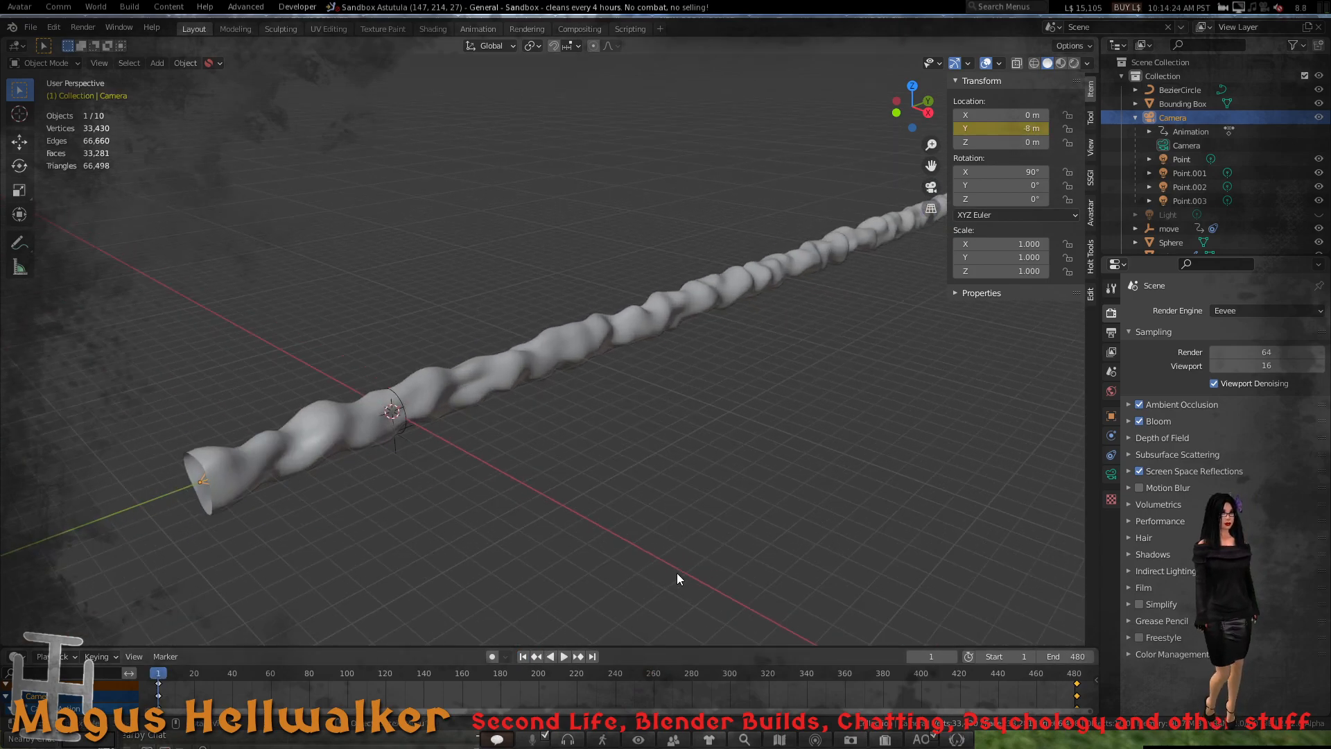
# - Save the tunnel scene file
pyautogui.moveTo(624, 522); pyautogui.dragTo(708, 476, button='middle')
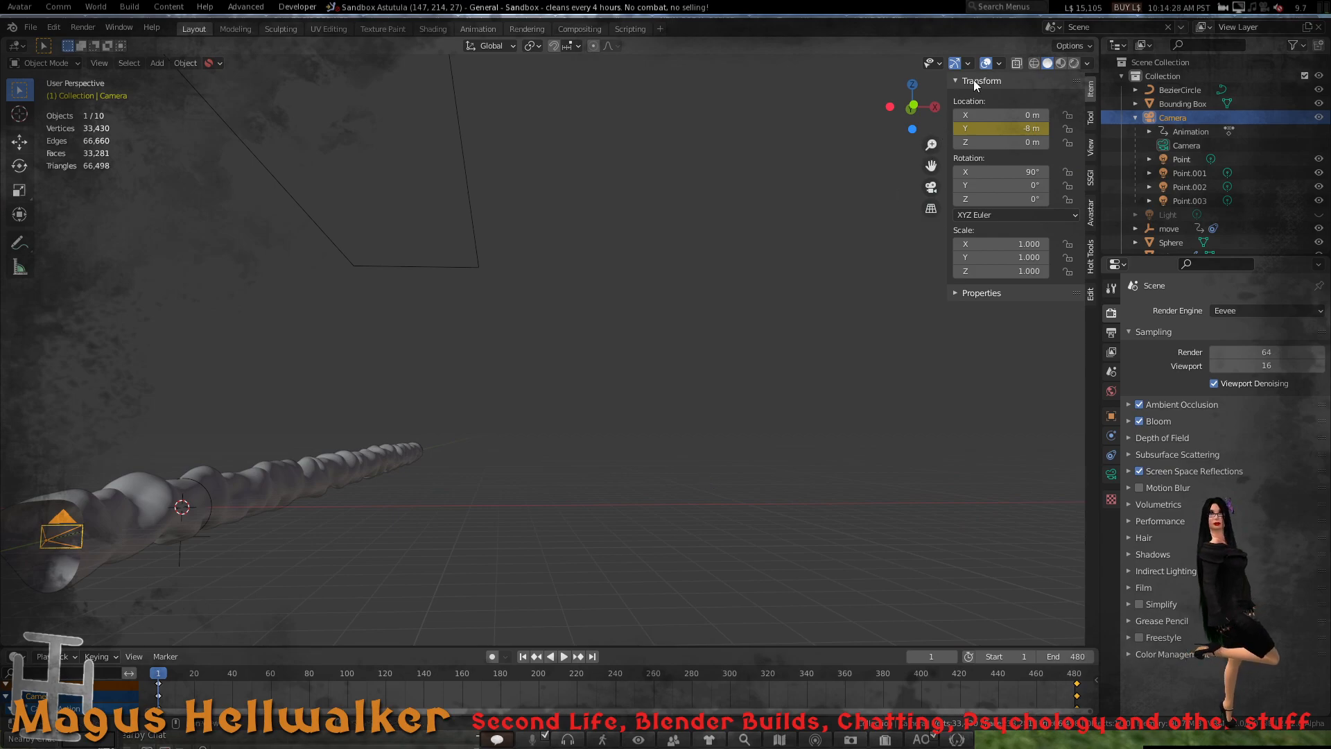
pyautogui.scroll(-2, 464, 466)
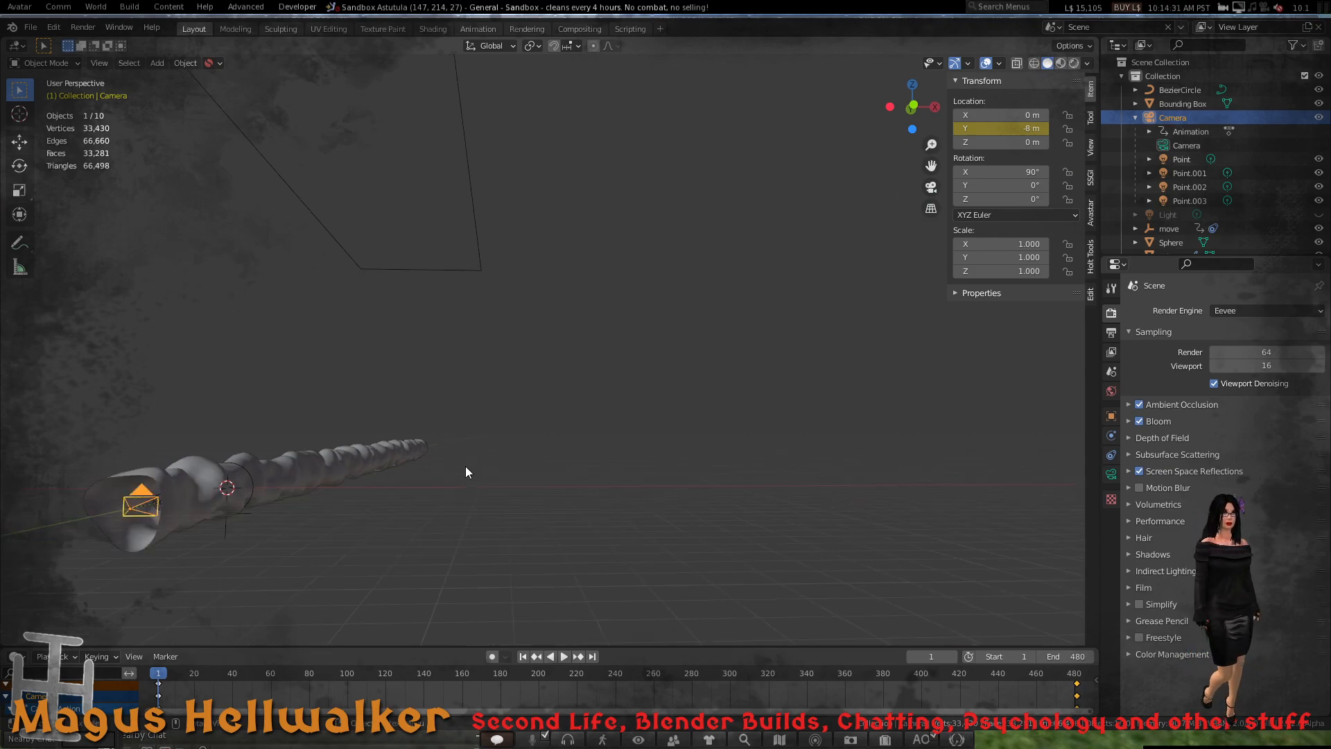
pyautogui.click(31, 27)
pyautogui.click(64, 135)
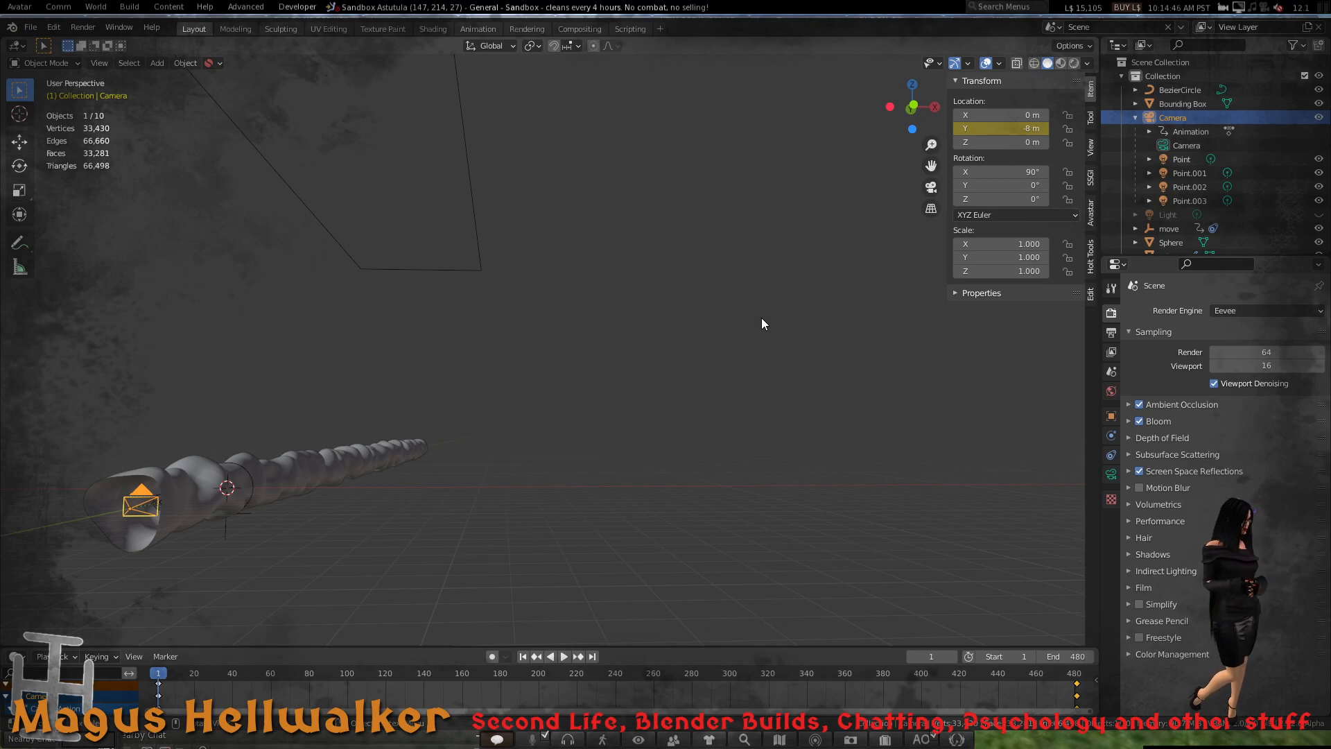
# - Follow the tube from the camera end to its far end, and select and examine the yellow sphere there
pyautogui.moveTo(601, 591); pyautogui.dragTo(520, 530, button='middle')
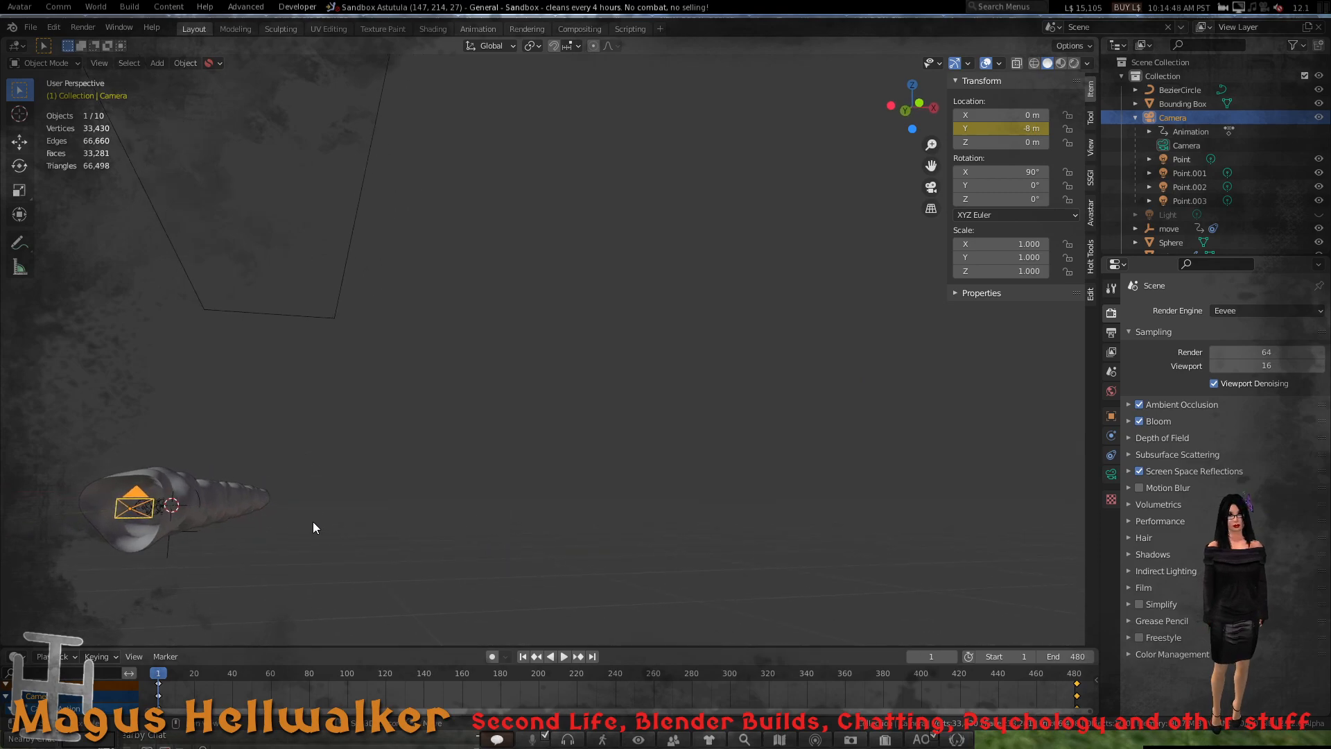
pyautogui.moveTo(313, 521); pyautogui.dragTo(808, 481, button='middle')
pyautogui.scroll(2, 579, 512)
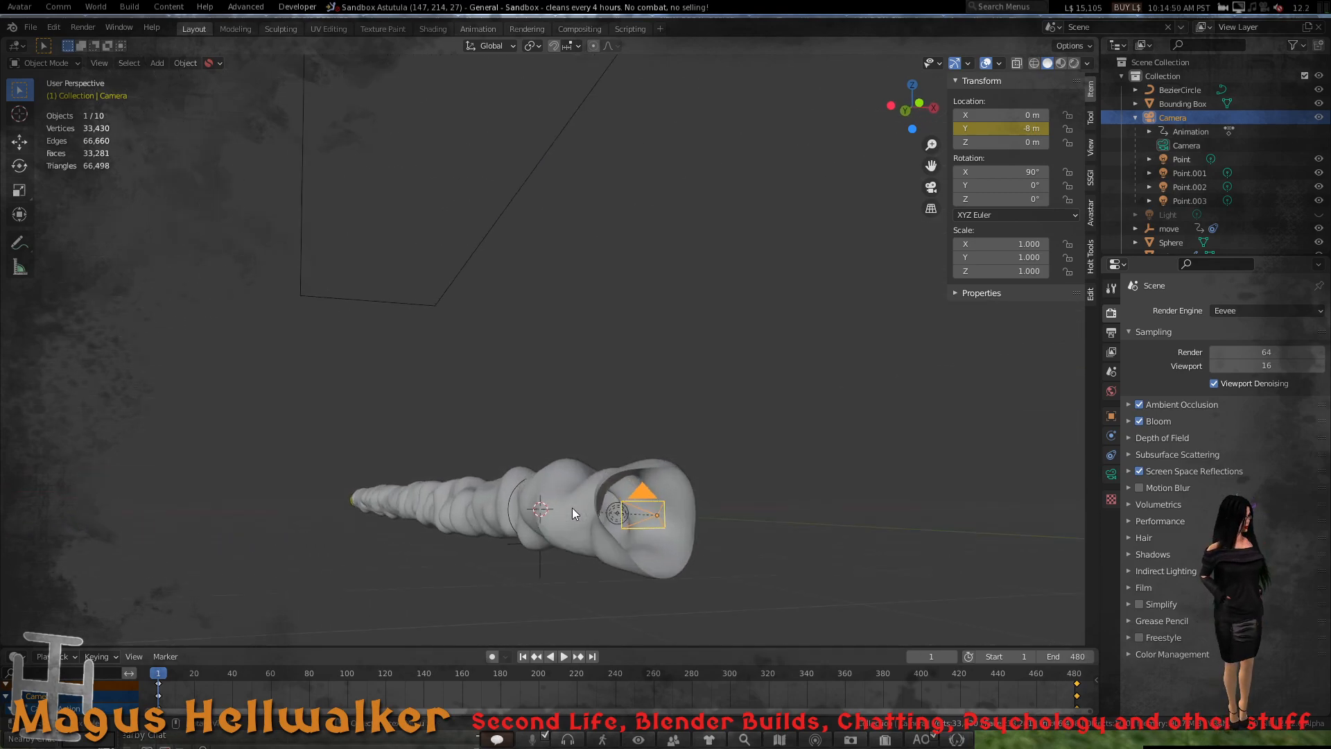
pyautogui.moveTo(421, 511); pyautogui.dragTo(738, 431, button='middle')
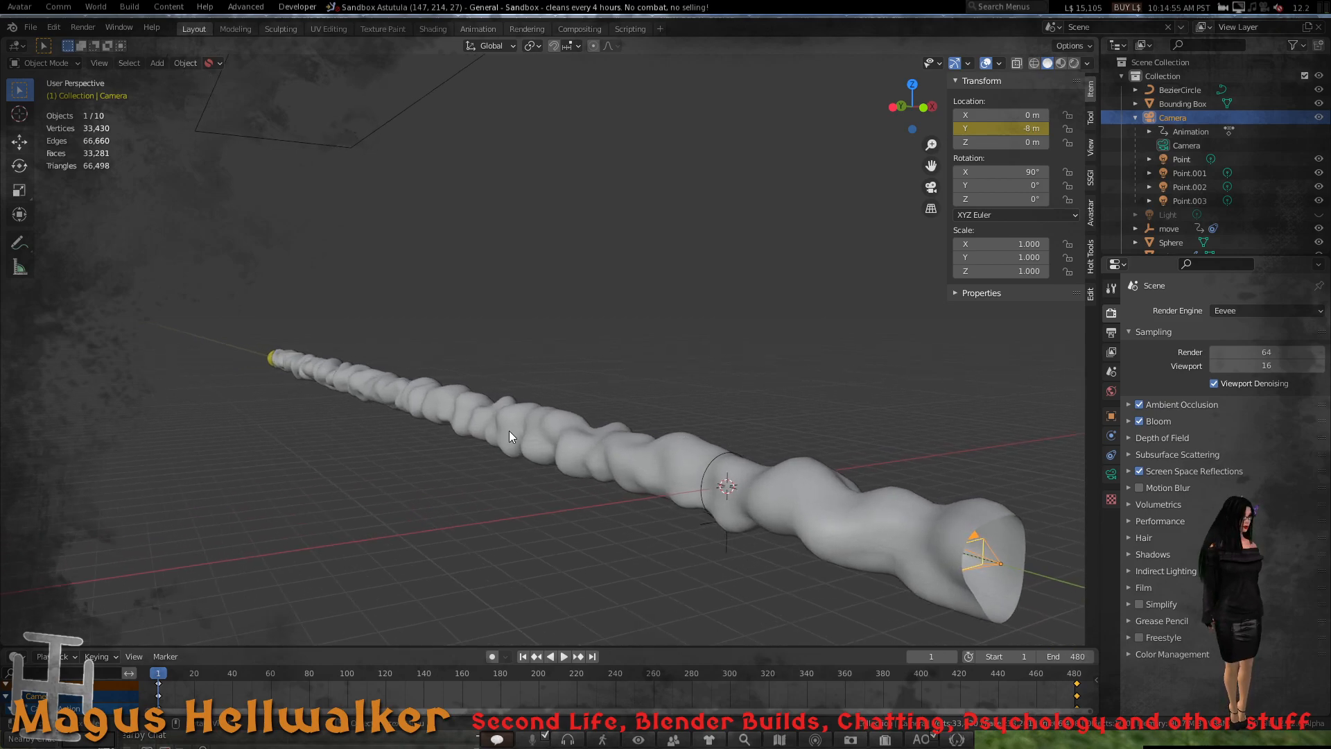
pyautogui.moveTo(312, 395); pyautogui.dragTo(620, 411, button='middle')
pyautogui.keyDown('shift'); pyautogui.moveTo(200, 381); pyautogui.dragTo(1060, 517, button='middle'); pyautogui.keyUp('shift')
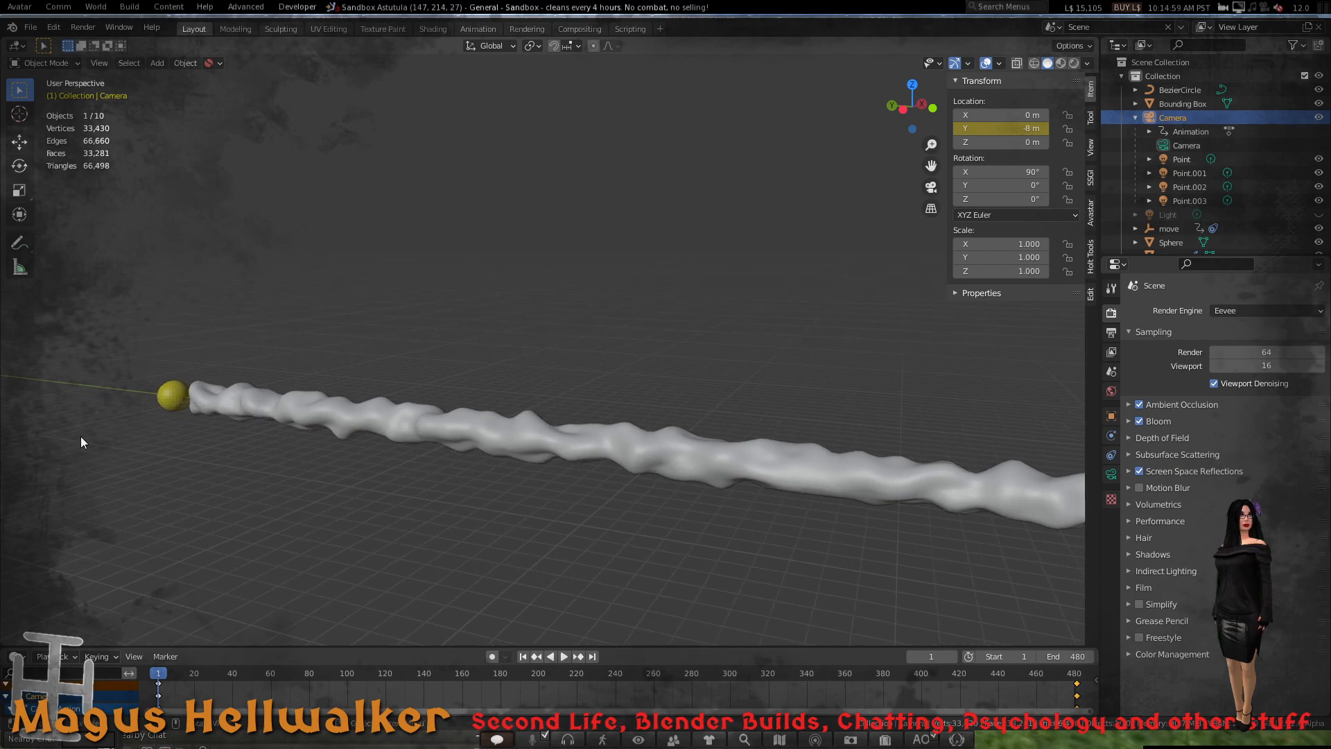
pyautogui.click(179, 392)
pyautogui.press('KP_Decimal')
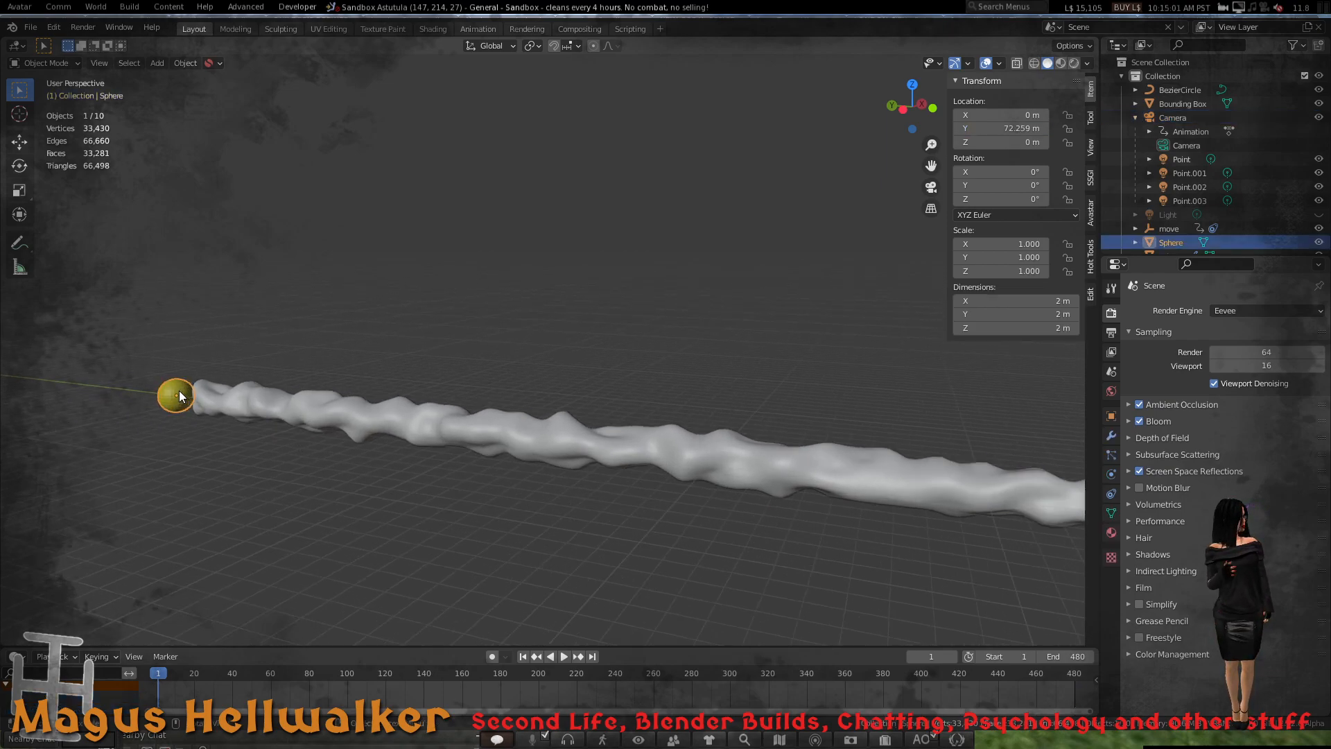
pyautogui.scroll(-6, 187, 390)
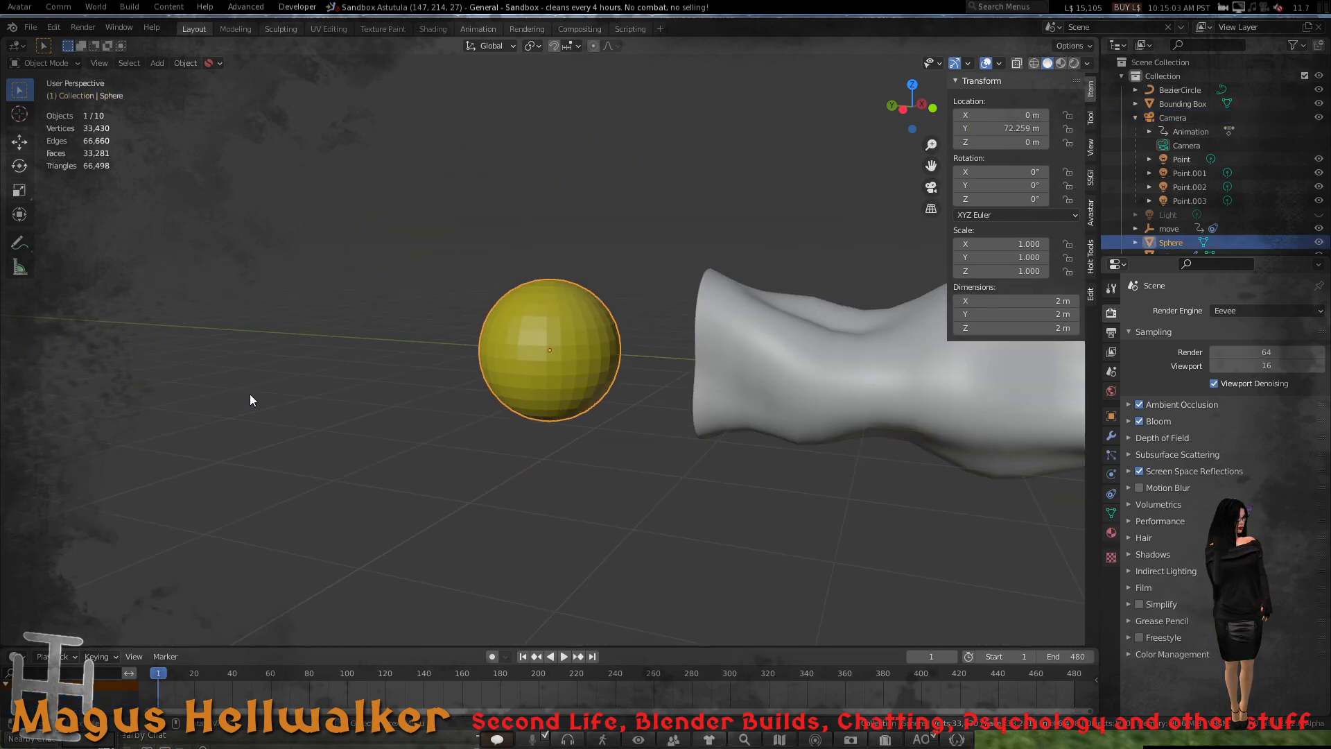
pyautogui.moveTo(579, 373); pyautogui.dragTo(416, 377, button='middle')
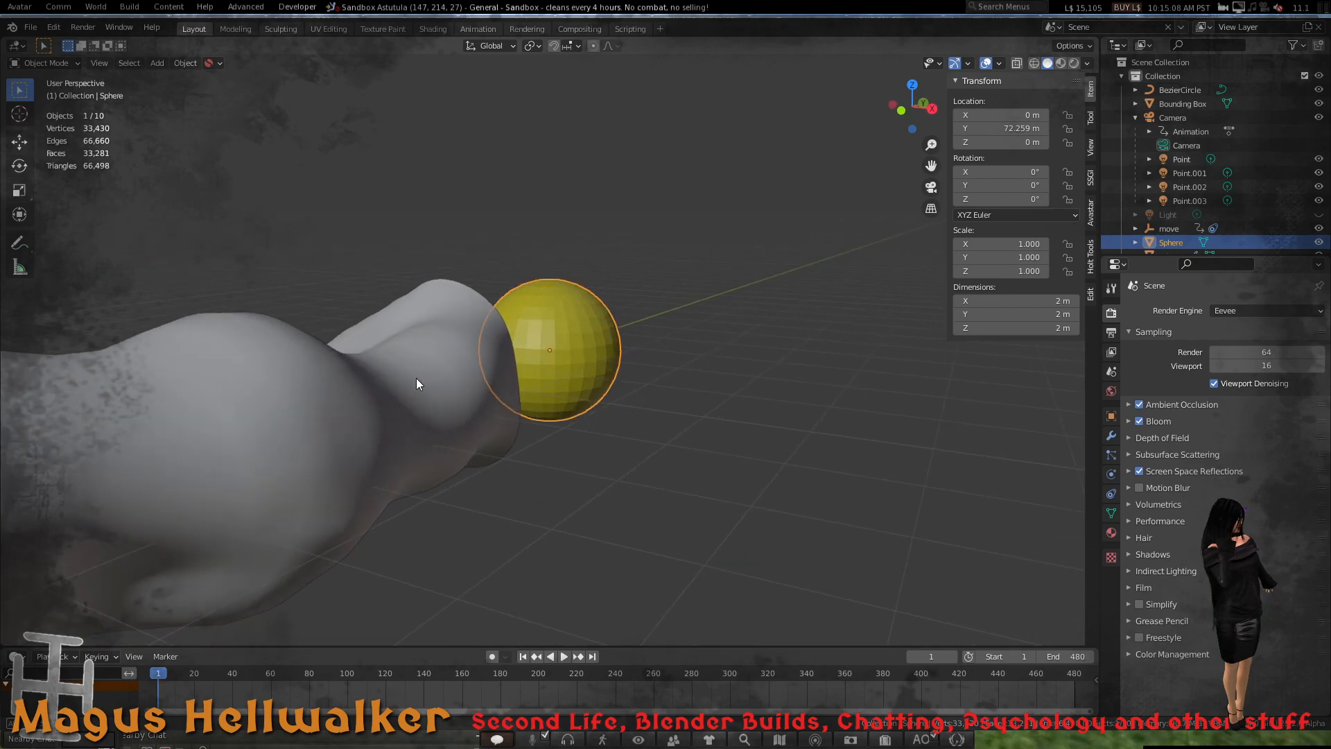
# - Select the Tube object and frame its whole length from the open camera end
pyautogui.scroll(-7, 418, 377)
pyautogui.scroll(-3, 417, 378)
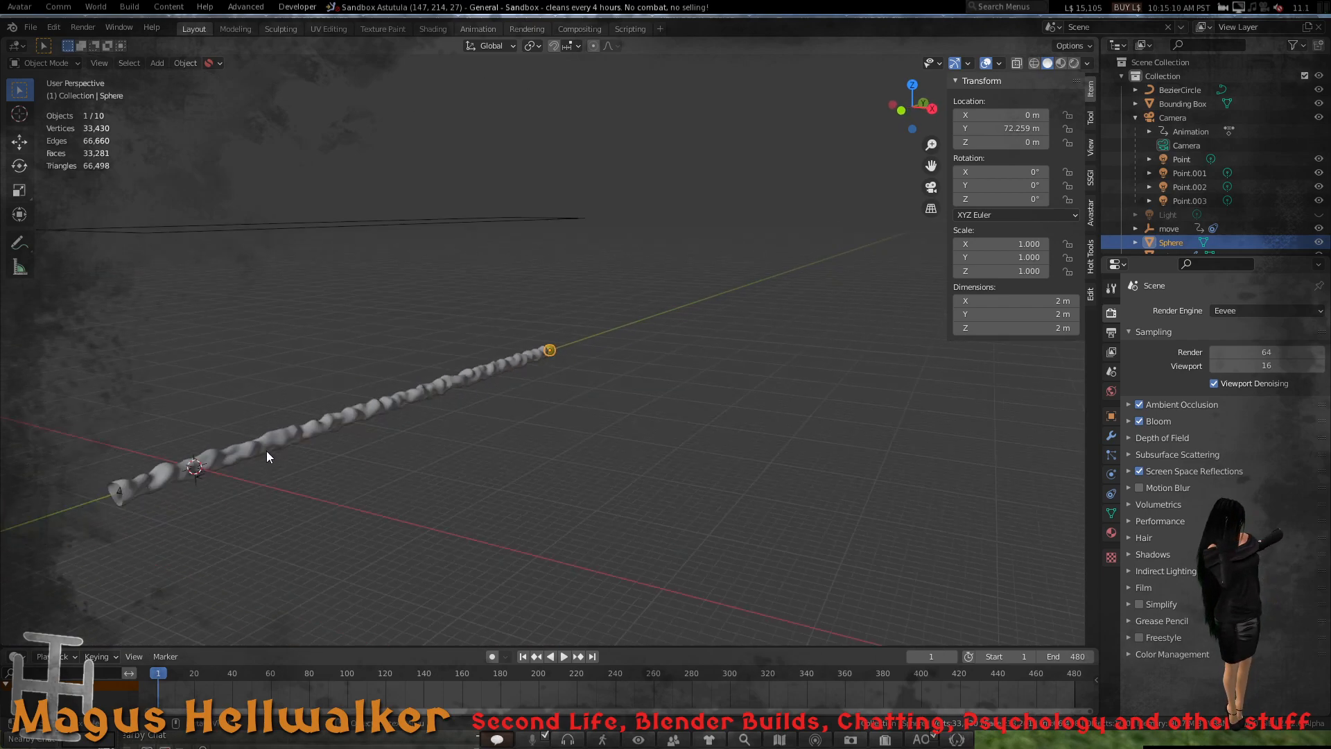
pyautogui.click(261, 443)
pyautogui.press('KP_Decimal')
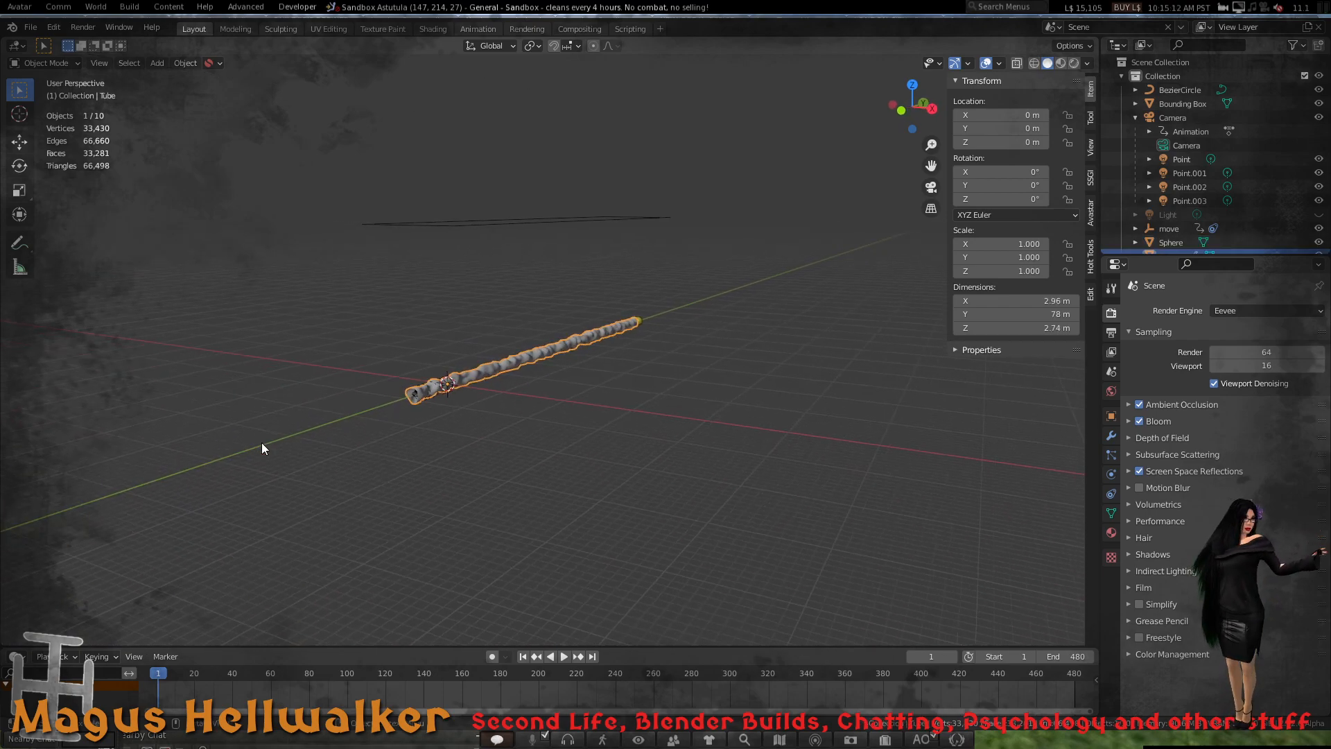
pyautogui.scroll(5, 610, 309)
pyautogui.moveTo(353, 435); pyautogui.dragTo(378, 430, button='middle')
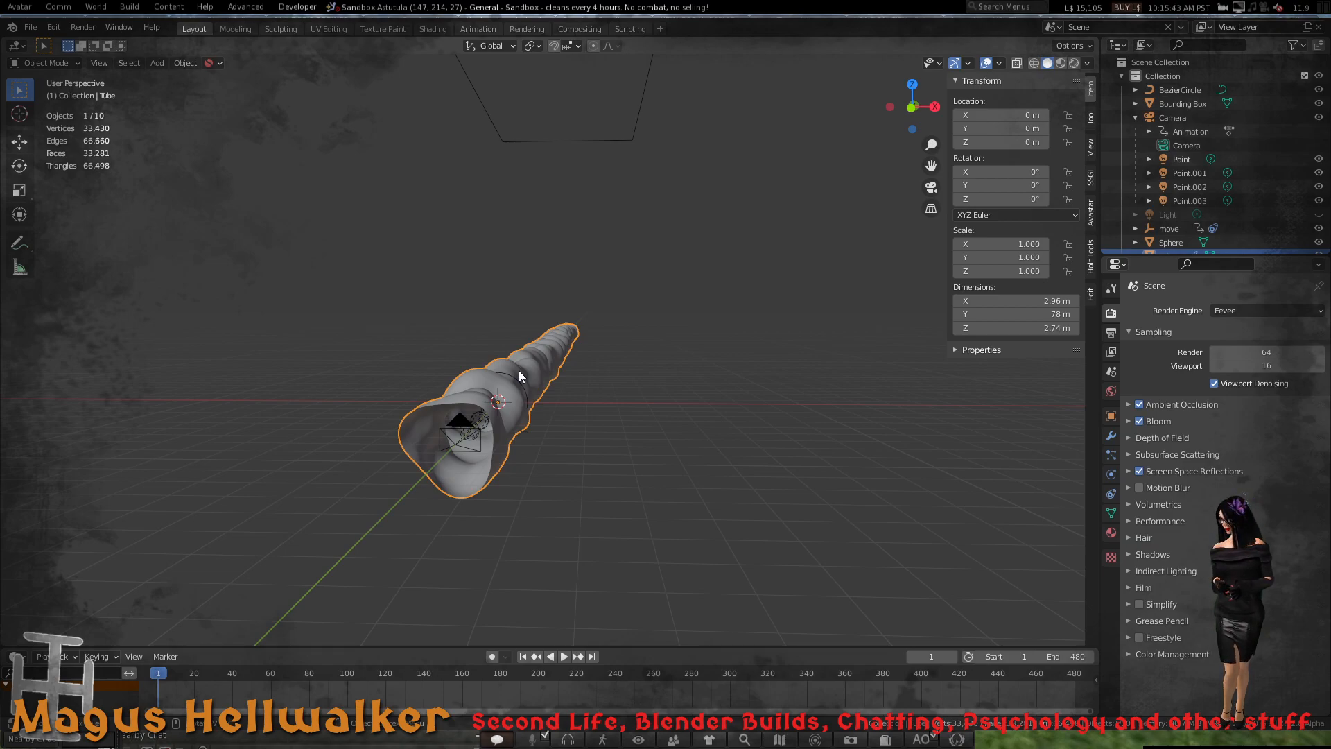
# - Examine the tube's full length and its open end with the camera inside
pyautogui.scroll(2, 539, 394)
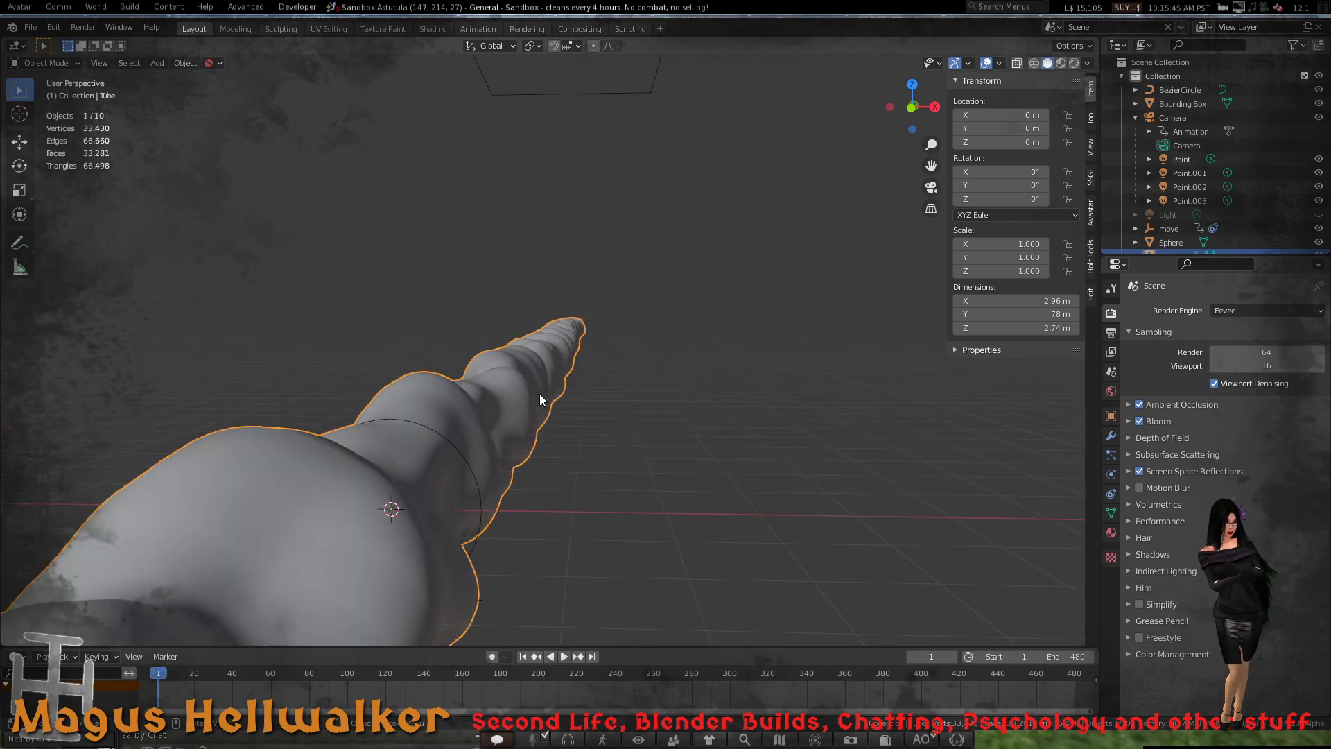
pyautogui.scroll(-1, 539, 394)
pyautogui.moveTo(539, 393)
pyautogui.mouseDown(button='middle')
pyautogui.moveTo(506, 393)
pyautogui.moveTo(551, 364)
pyautogui.moveTo(532, 385)
pyautogui.mouseUp(button='middle')
pyautogui.scroll(-7, 559, 369)
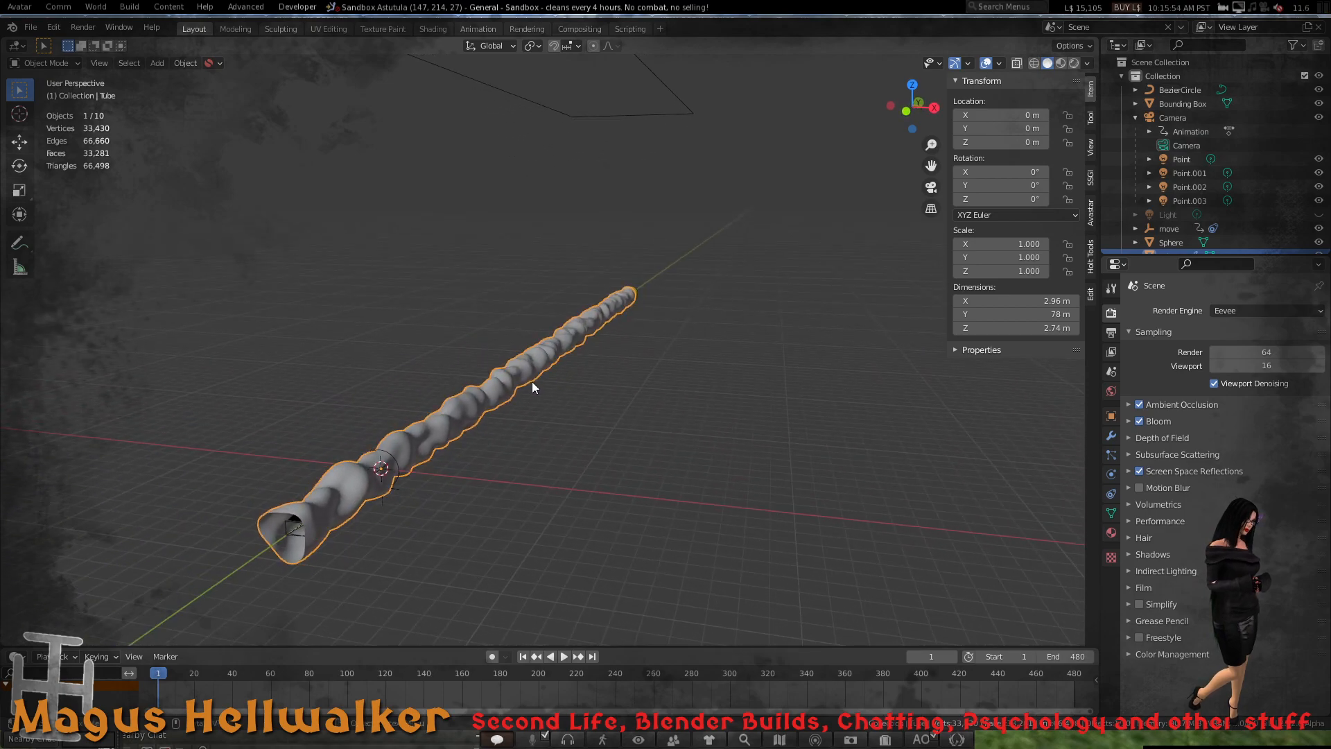
pyautogui.scroll(-7, 543, 394)
pyautogui.scroll(7, 543, 394)
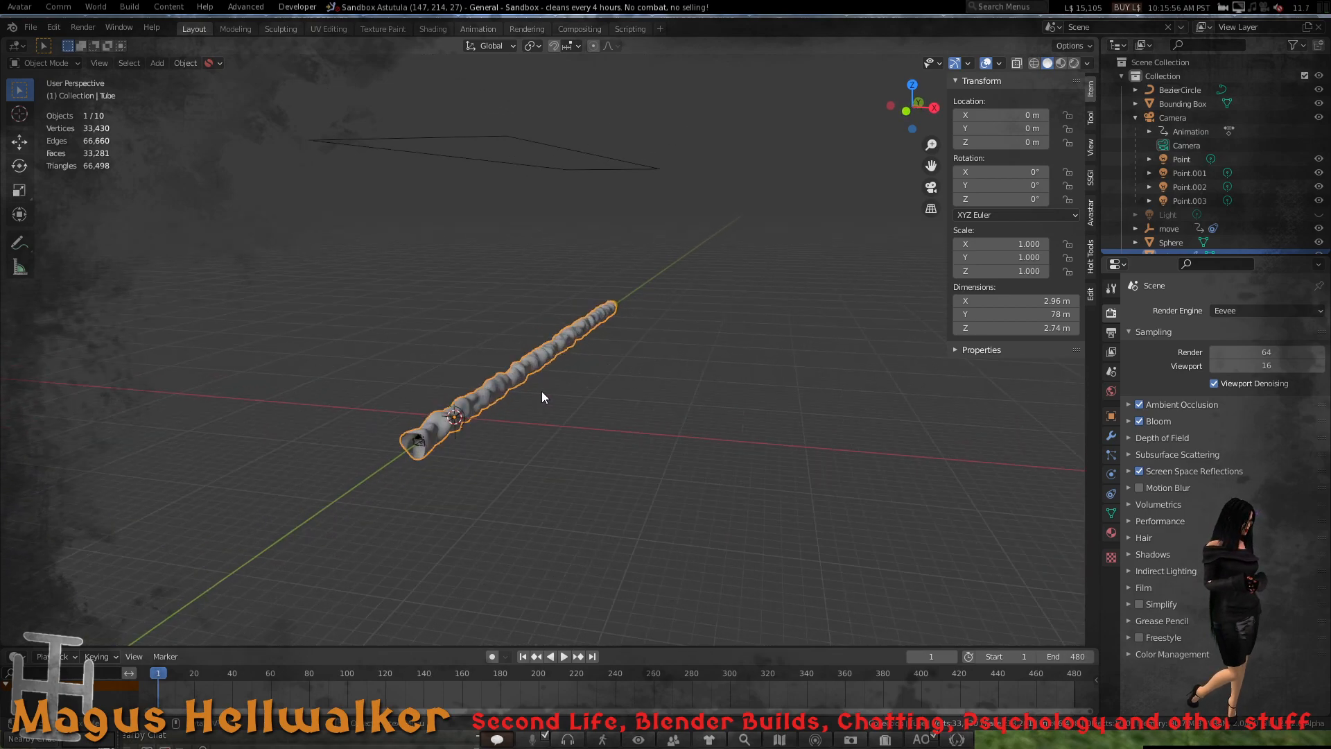
pyautogui.scroll(2, 543, 394)
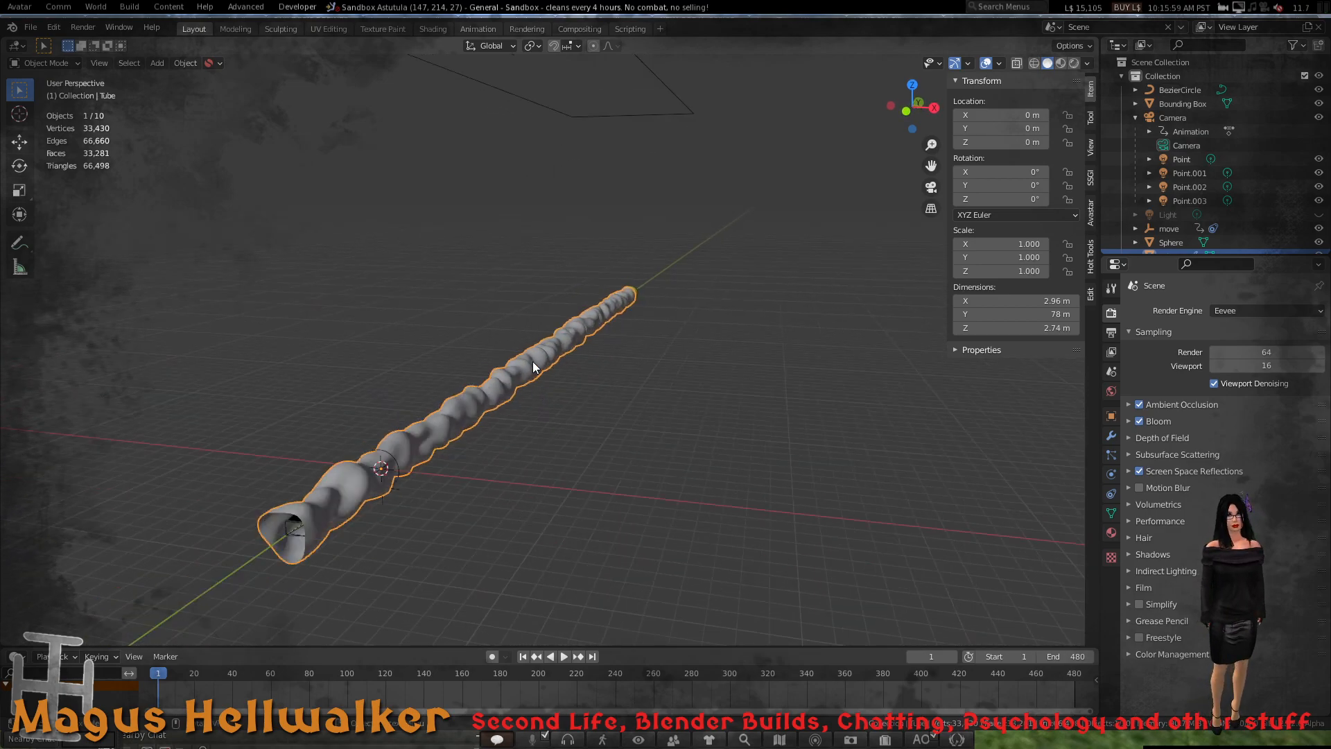
pyautogui.scroll(6, 541, 357)
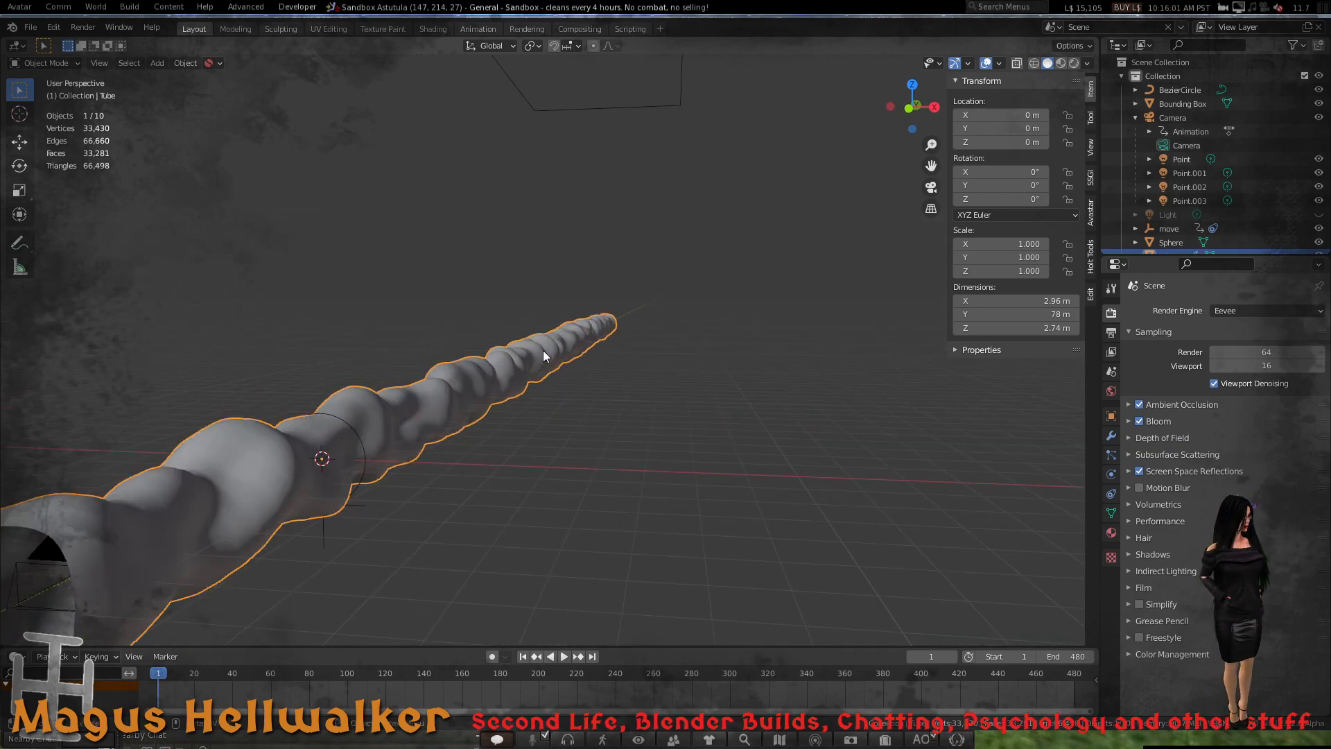
pyautogui.scroll(8, 542, 351)
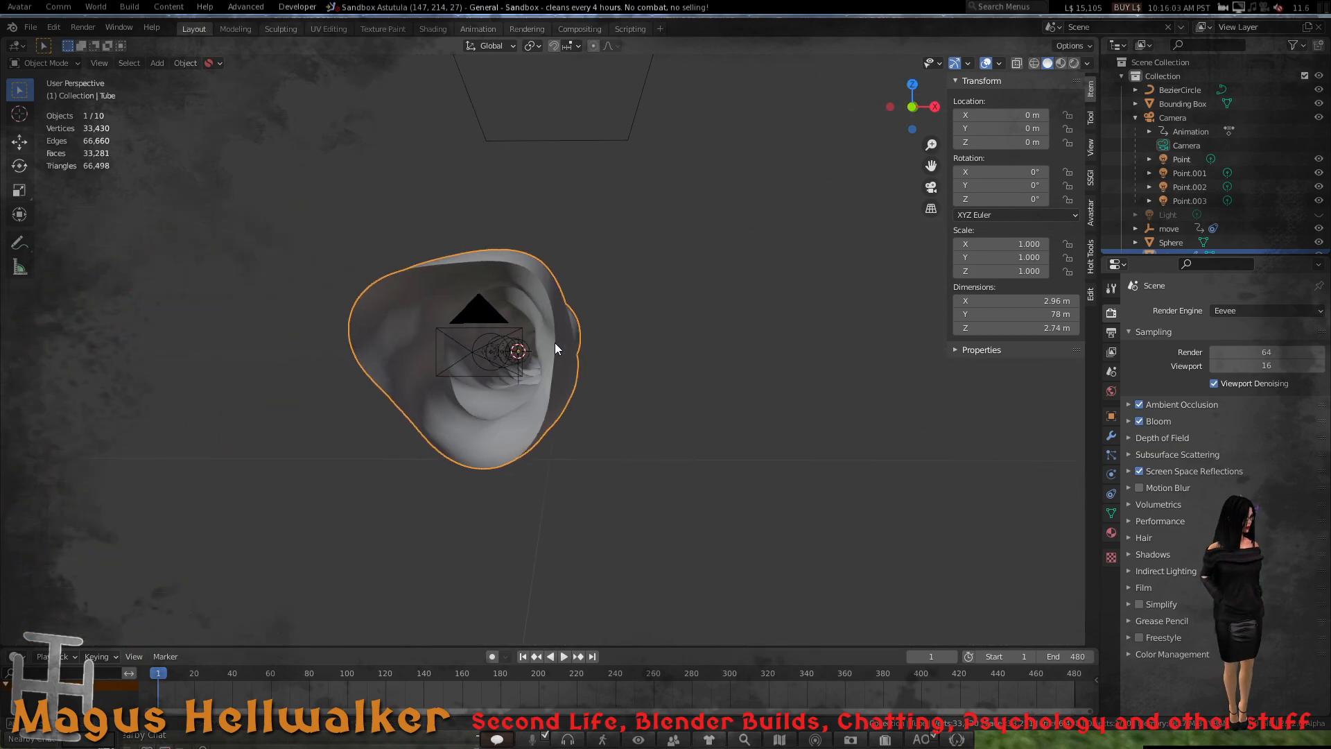
pyautogui.moveTo(555, 343); pyautogui.dragTo(553, 344, button='middle')
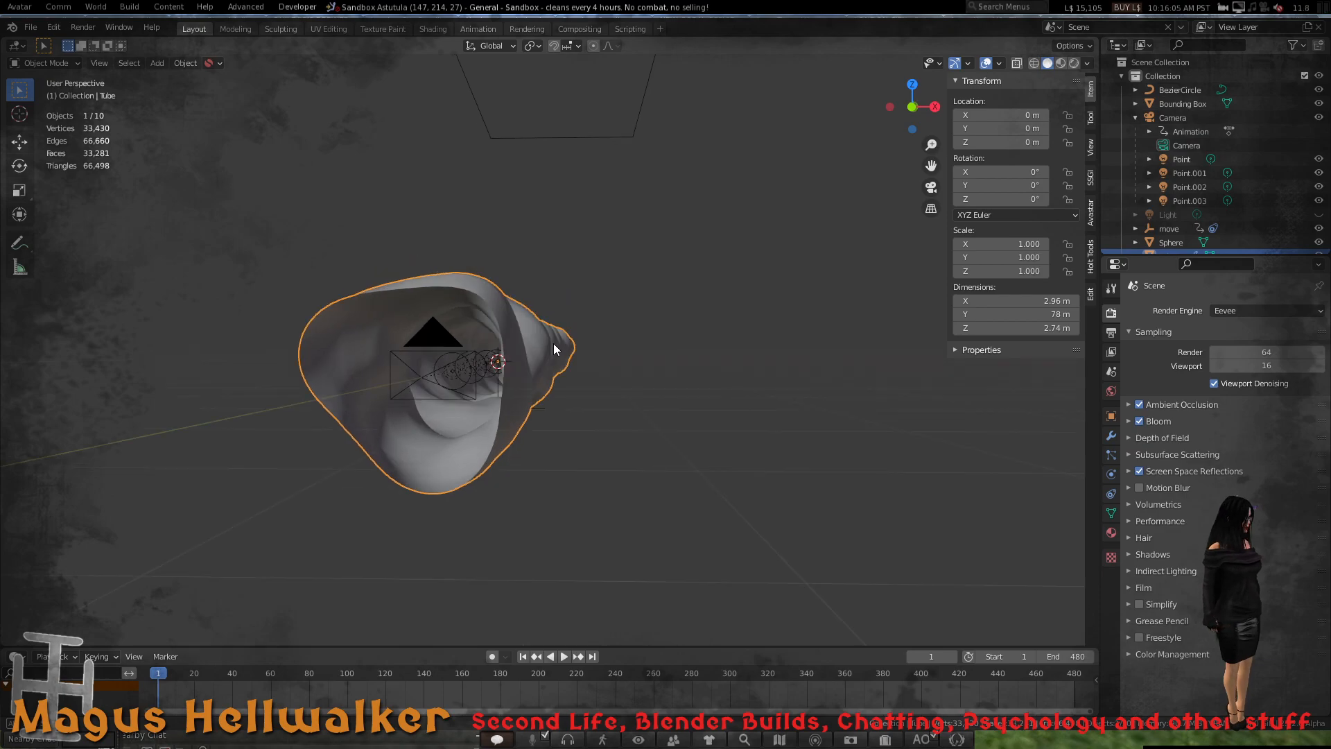
pyautogui.scroll(3, 554, 343)
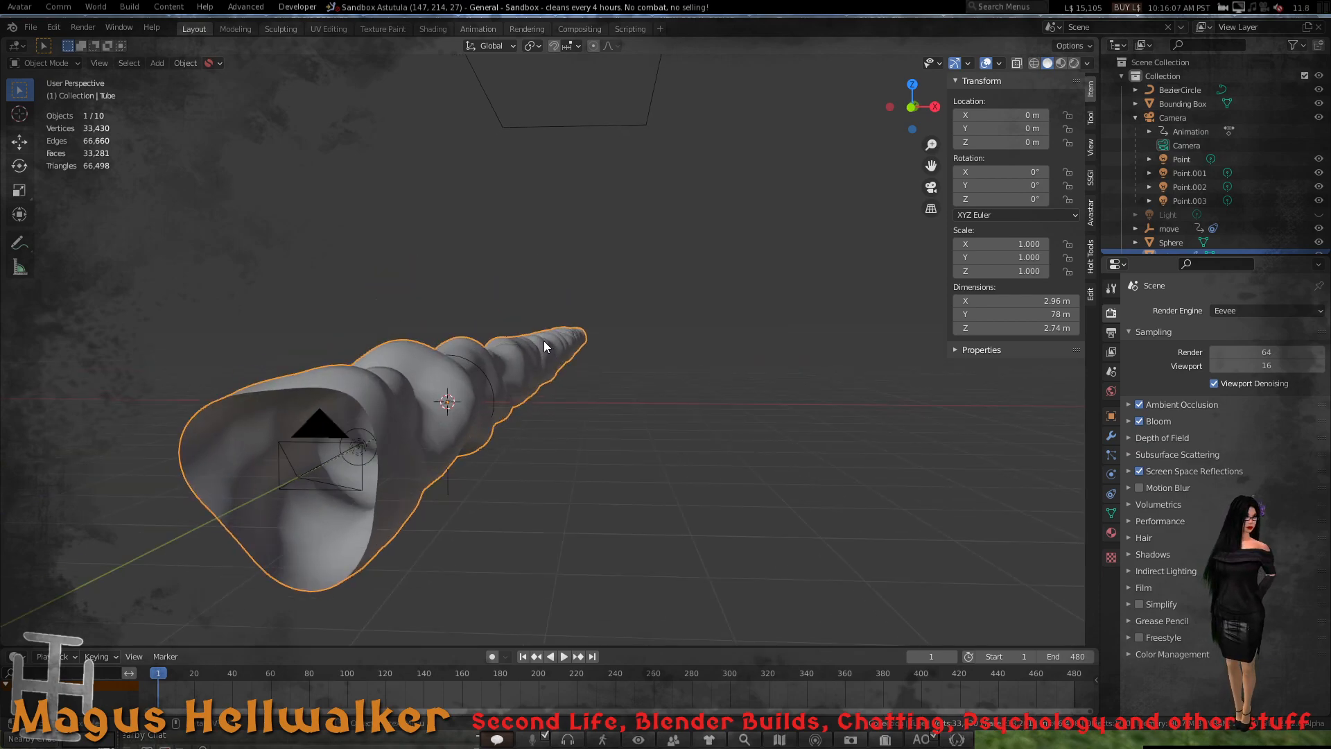
# - Deselect the tube, play the tunnel animation through the camera view and pause it at about frame 177
pyautogui.click(589, 393)
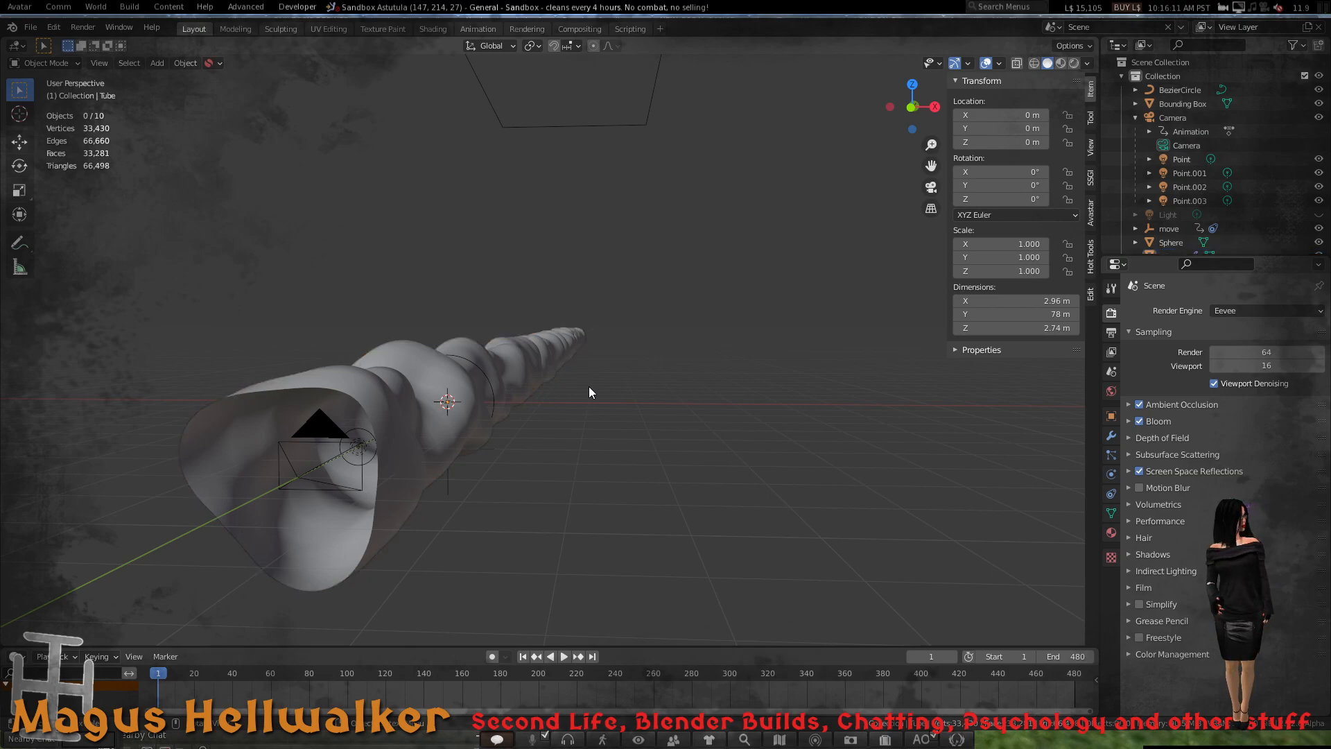
pyautogui.press('KP_0')
pyautogui.press('space')
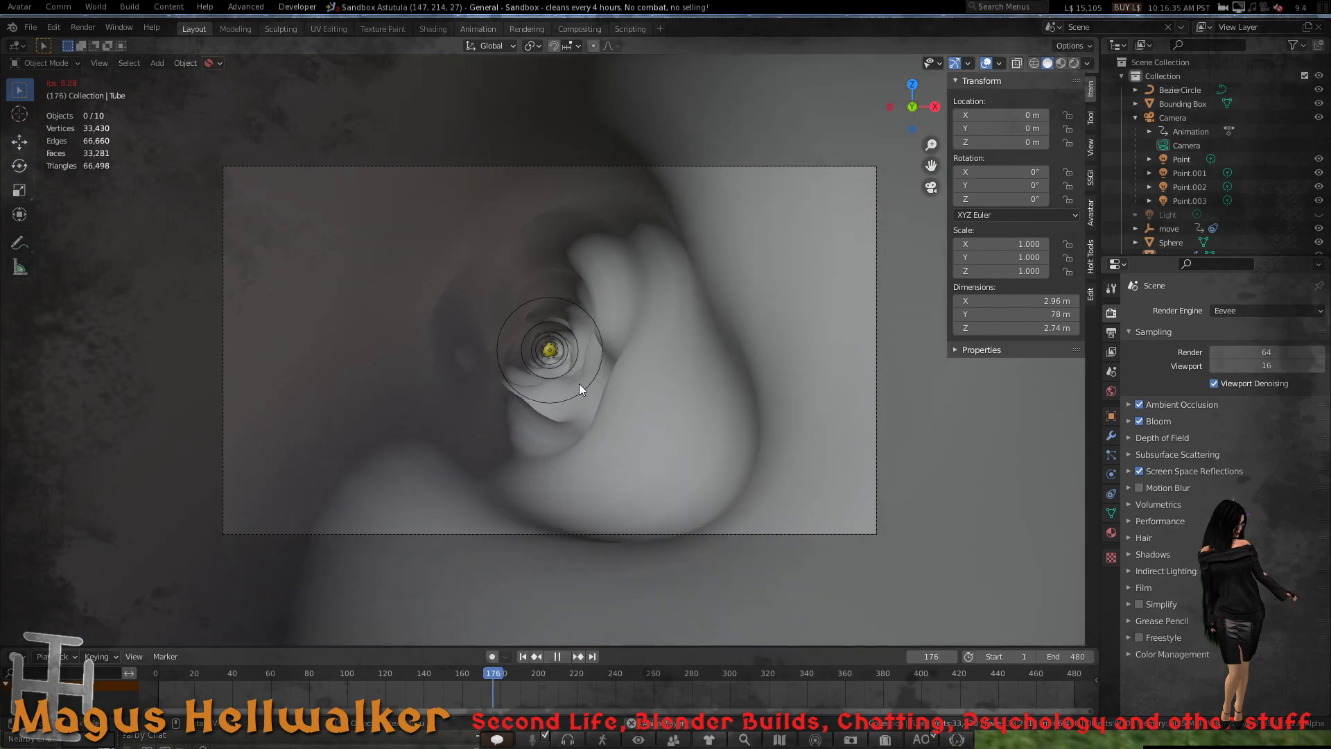
pyautogui.press('space')
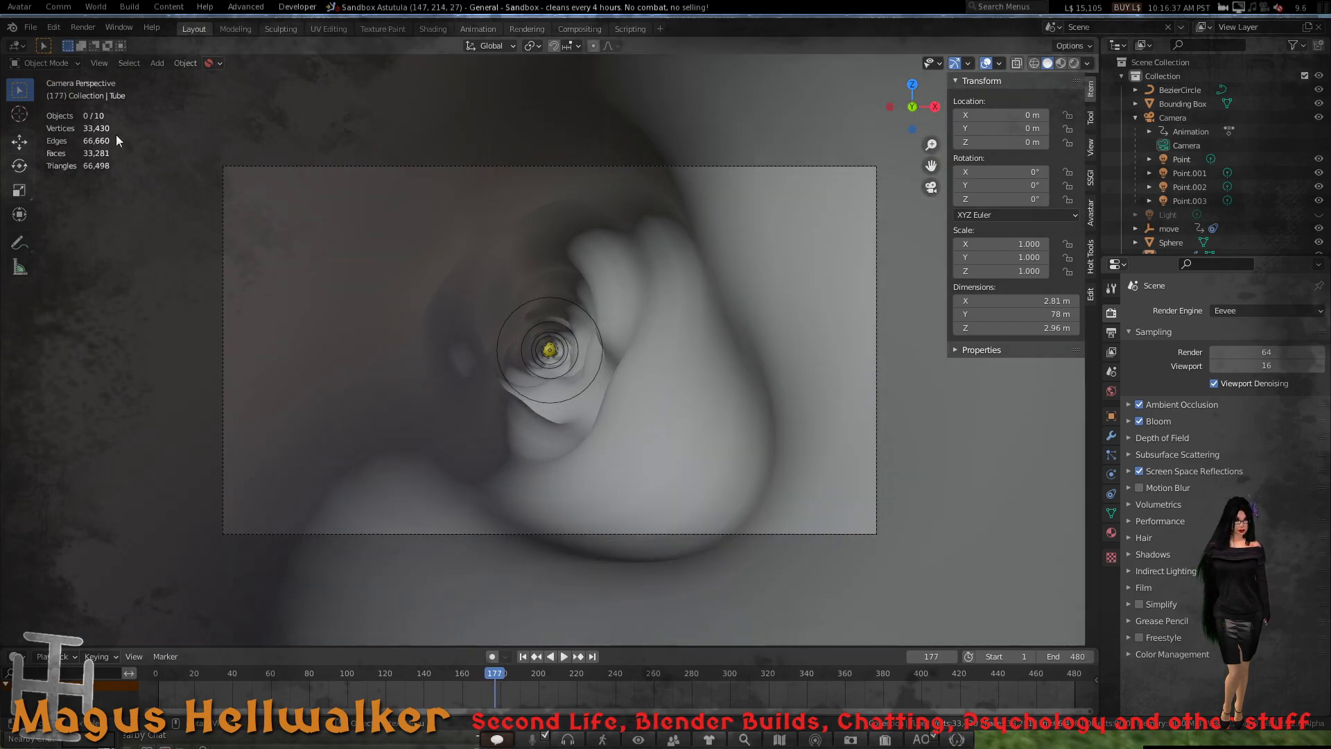
# - Save the tunnel scene with the camera view active
pyautogui.click(30, 27)
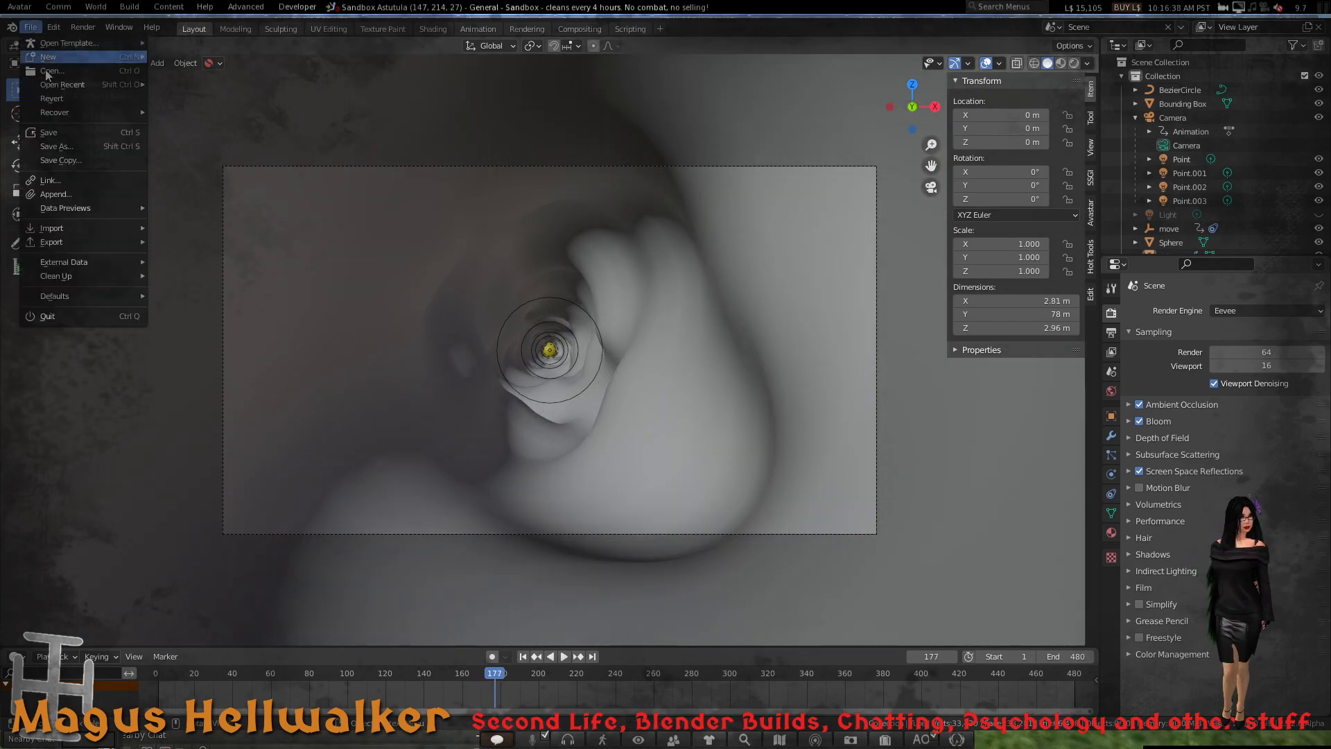
pyautogui.click(69, 133)
pyautogui.click(30, 27)
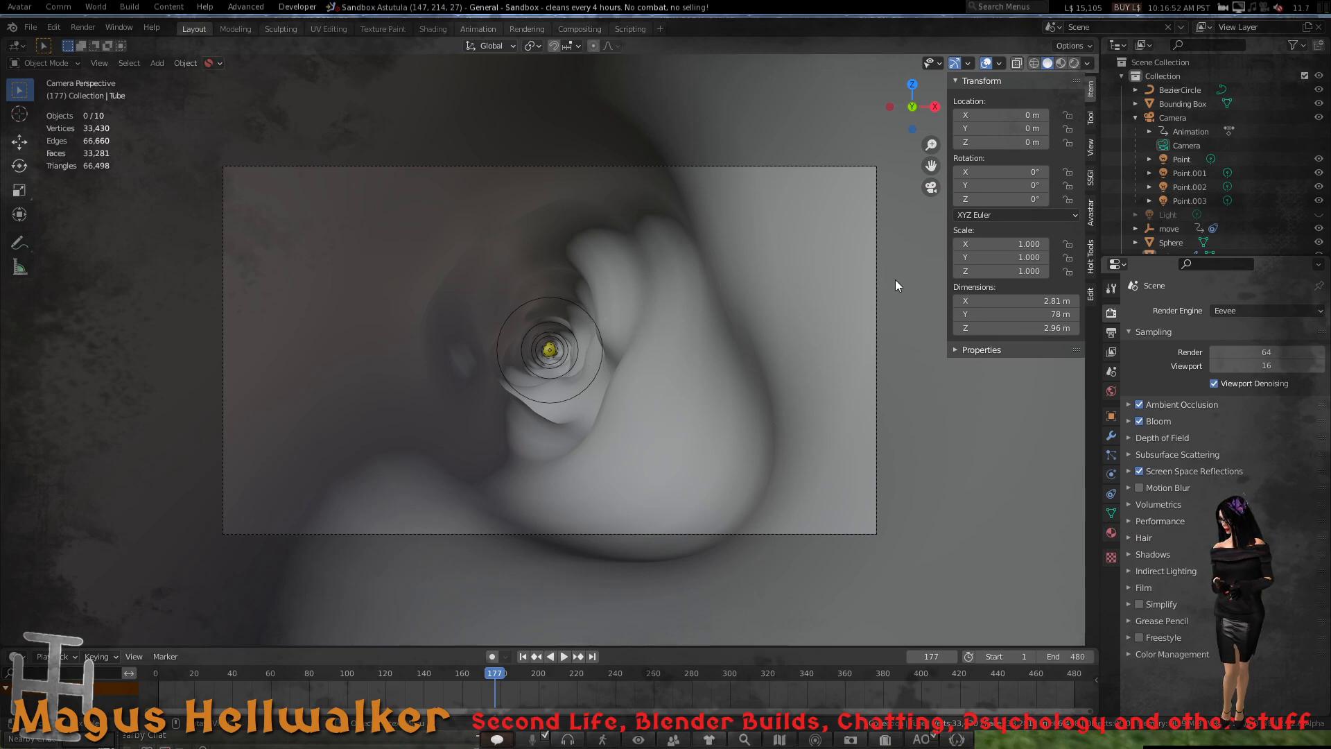
# - Switch to the Blender window with the house project and examine the building's front and chimney side
pyautogui.hotkey('alt', 'Tab')
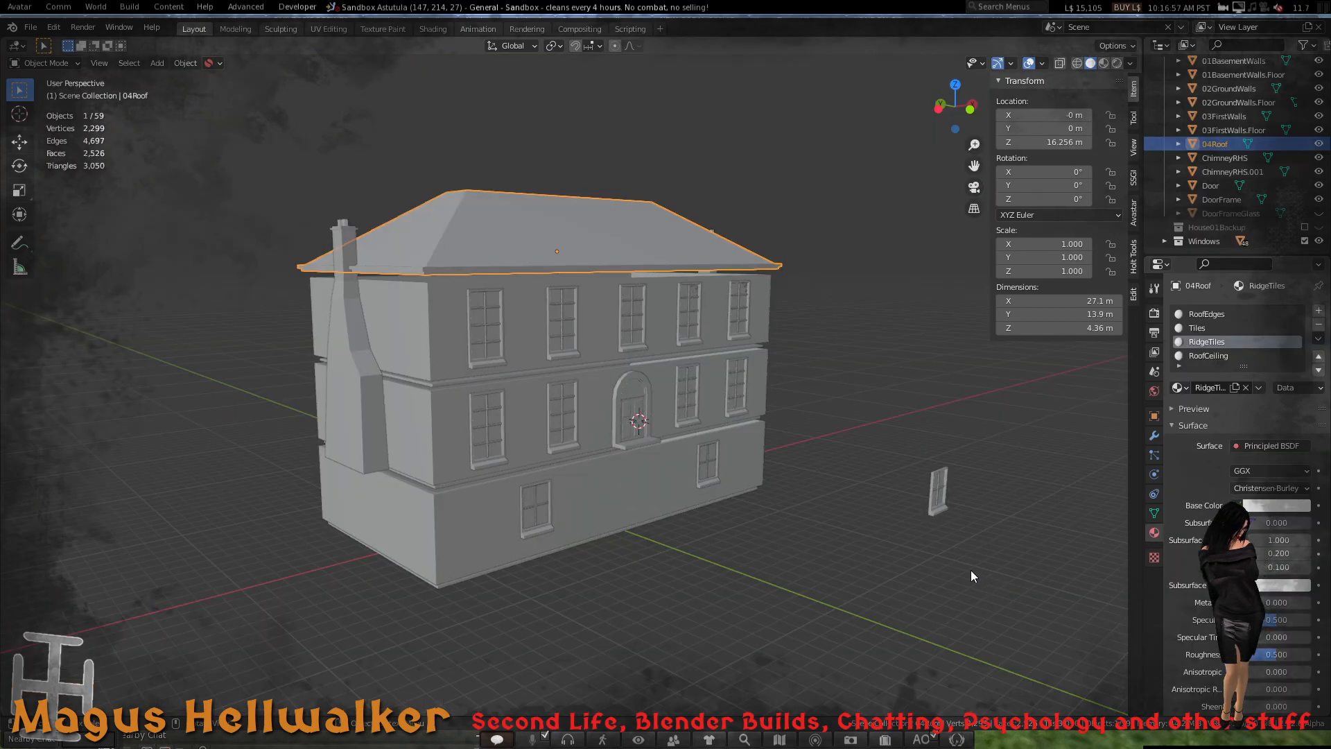
pyautogui.scroll(3, 552, 392)
pyautogui.scroll(-2, 553, 396)
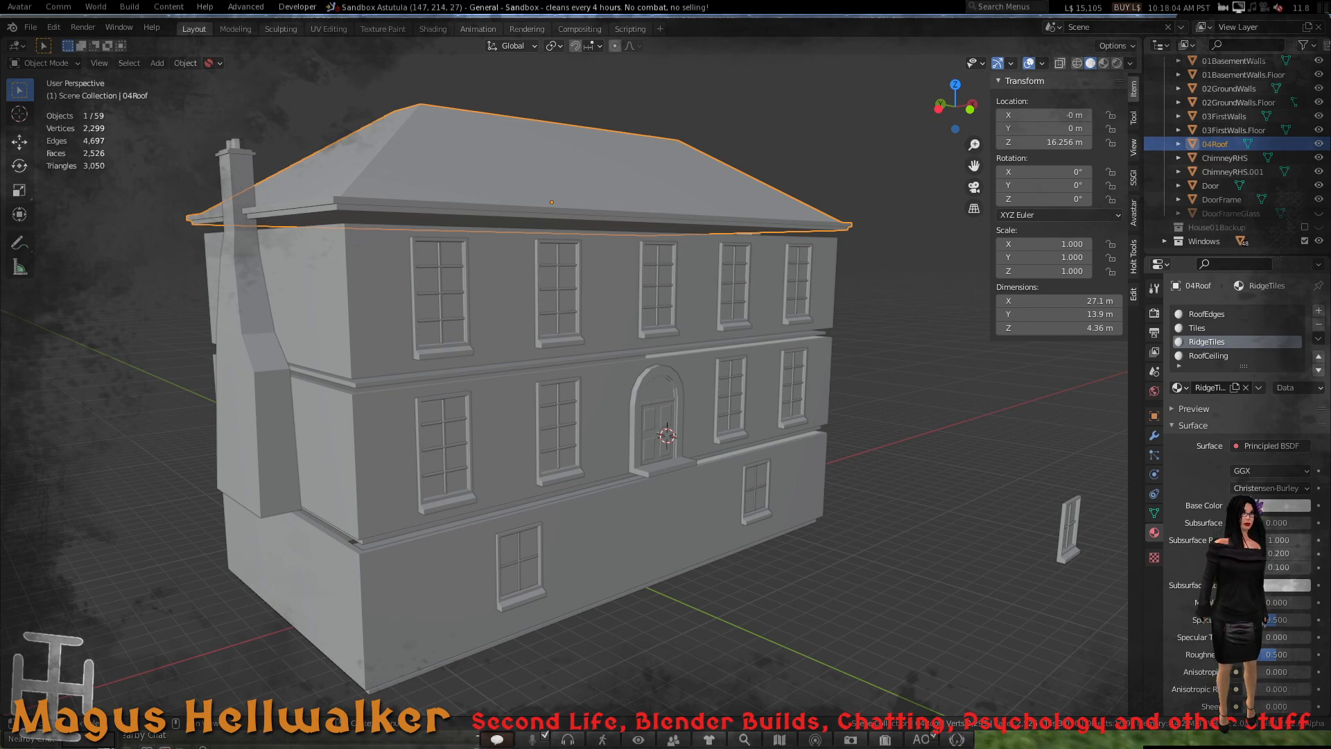
pyautogui.moveTo(451, 399); pyautogui.dragTo(369, 378, button='middle')
pyautogui.scroll(2, 464, 380)
pyautogui.scroll(-2, 464, 380)
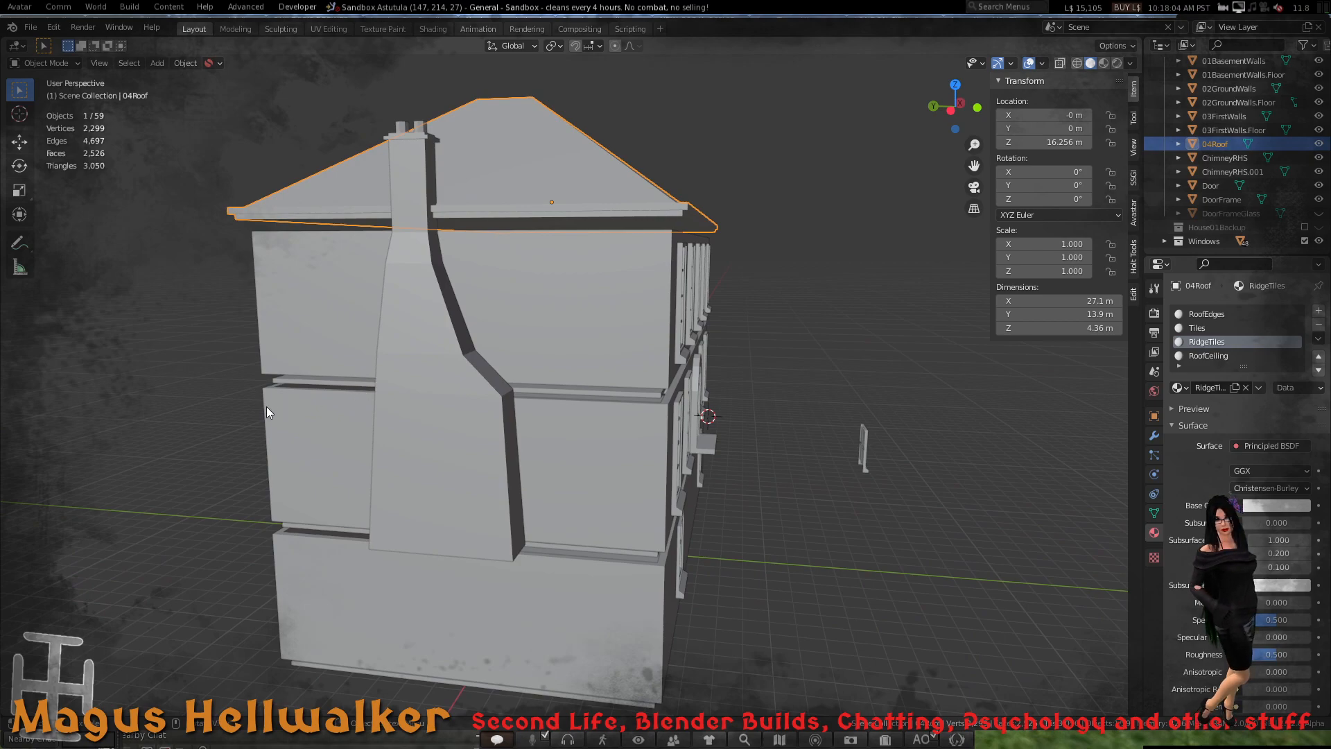
# - Examine the house's chimney side, windowed front and hipped roof from several angles
pyautogui.scroll(-5, 465, 508)
pyautogui.scroll(5, 472, 496)
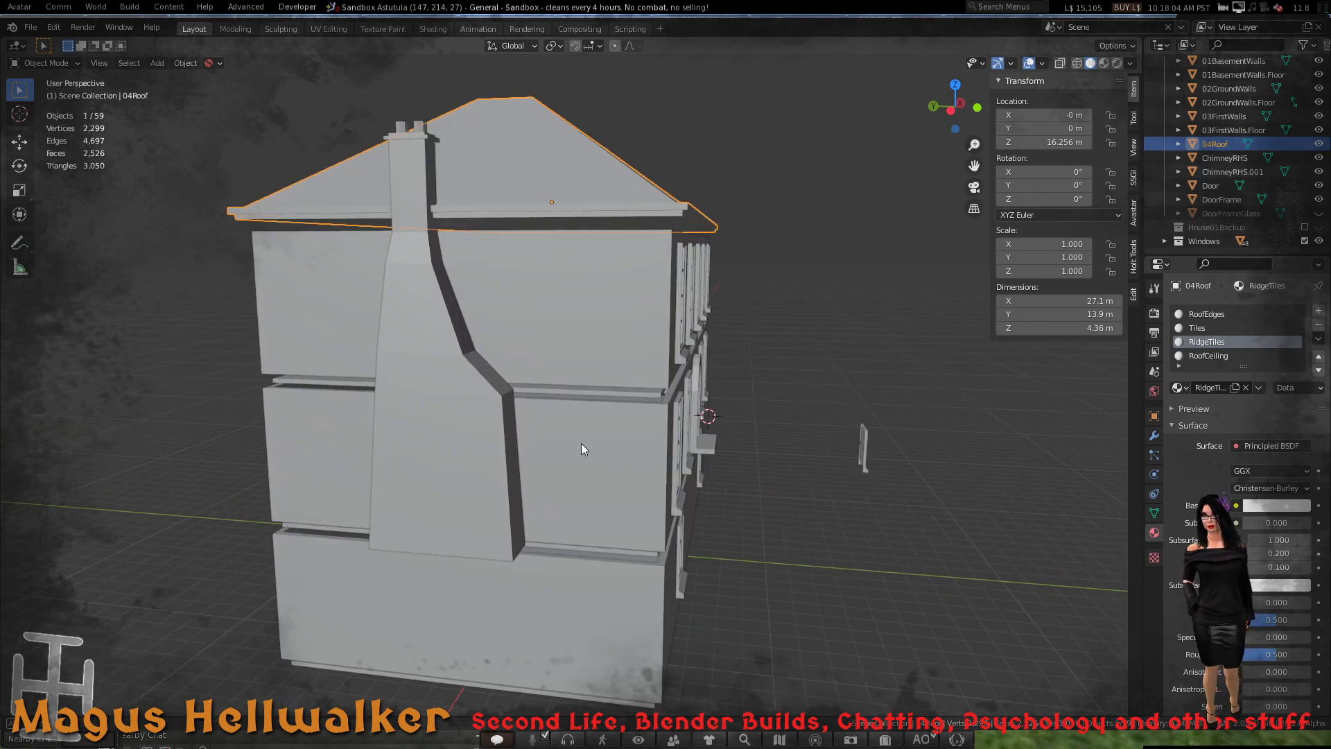
pyautogui.moveTo(581, 446); pyautogui.dragTo(389, 438, button='middle')
pyautogui.moveTo(350, 439)
pyautogui.mouseDown(button='middle')
pyautogui.moveTo(122, 449)
pyautogui.moveTo(360, 432)
pyautogui.mouseUp(button='middle')
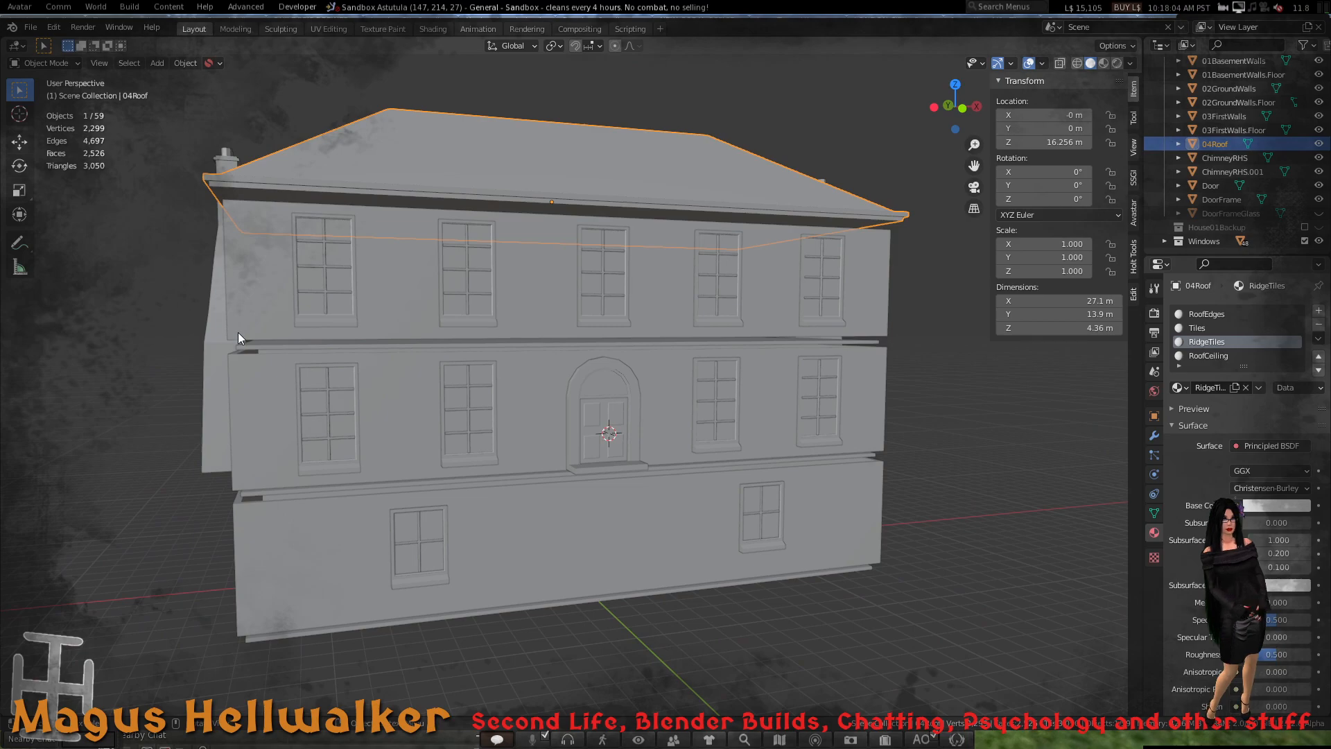
pyautogui.scroll(-4, 589, 357)
pyautogui.scroll(6, 589, 357)
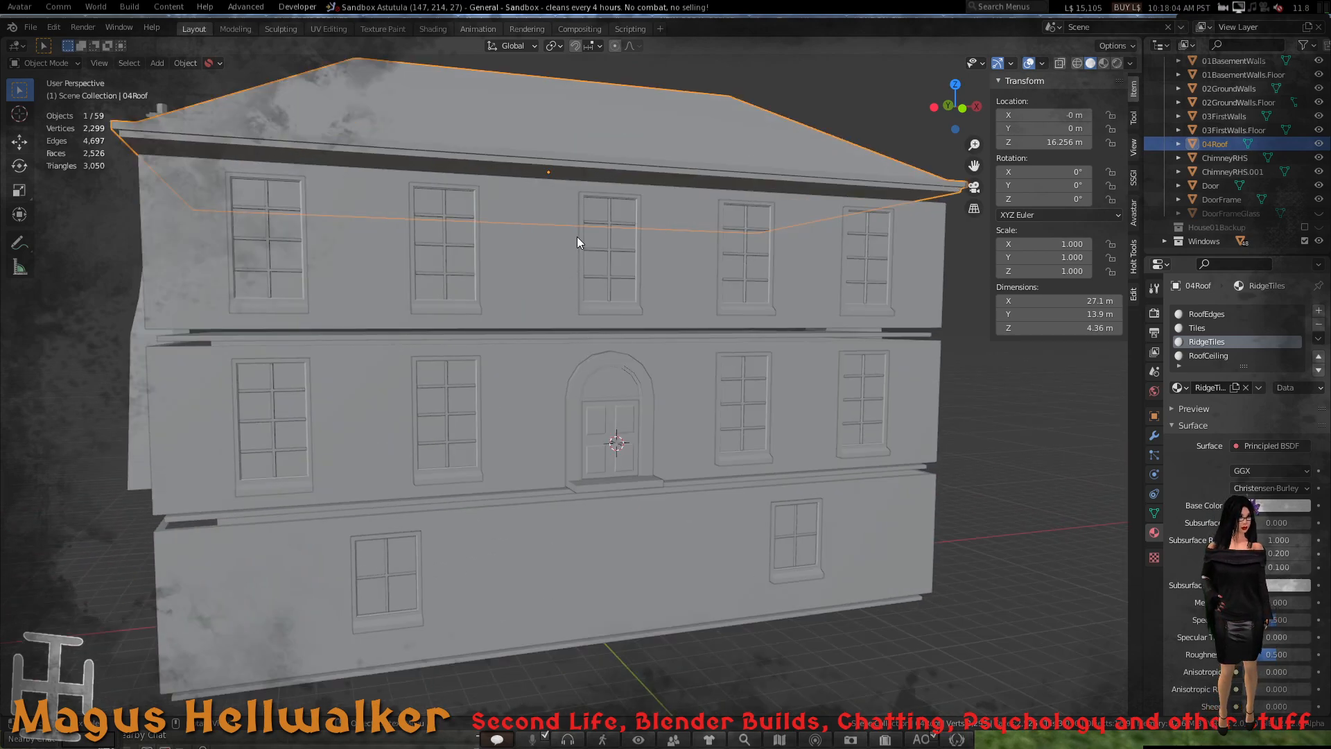
pyautogui.scroll(-3, 577, 242)
pyautogui.moveTo(573, 239); pyautogui.dragTo(586, 376, button='middle')
pyautogui.scroll(3, 563, 392)
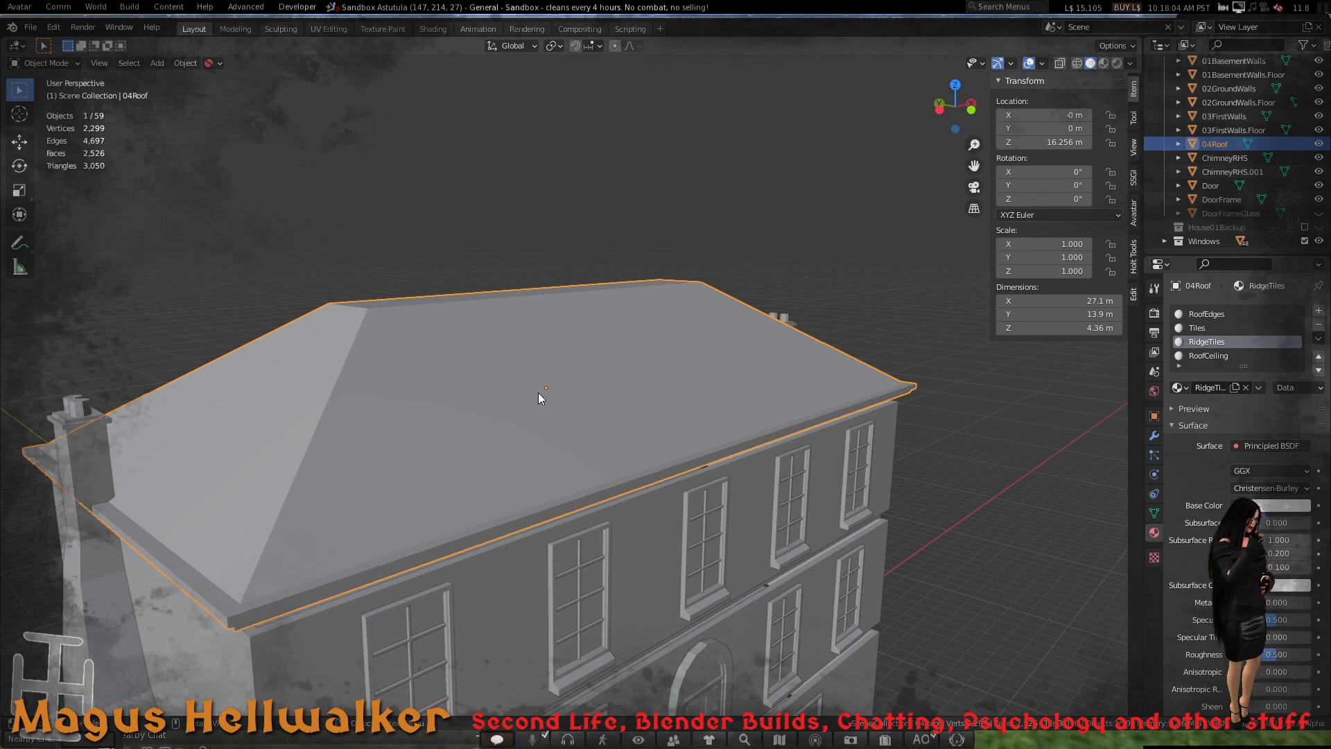
pyautogui.scroll(-4, 522, 393)
pyautogui.scroll(4, 522, 393)
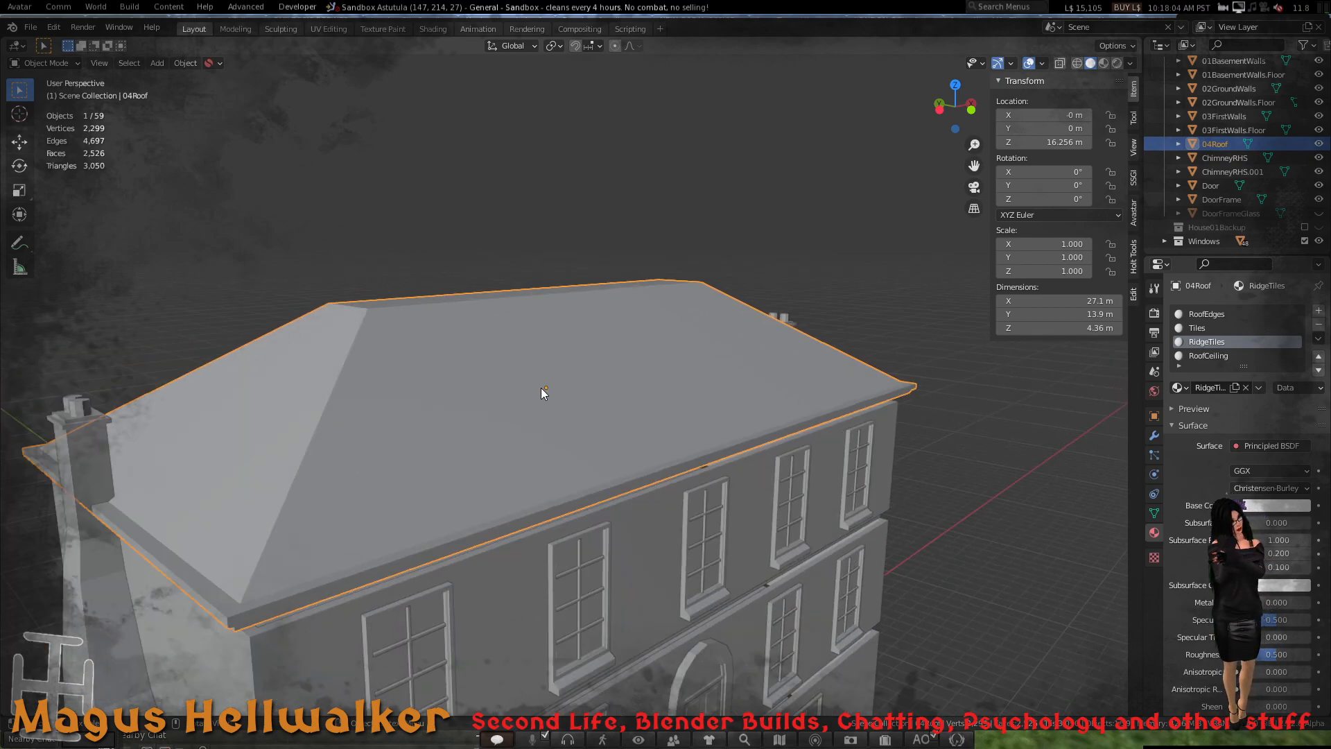
# - Snap the 3D cursor to the selected roof's origin
pyautogui.click(495, 410)
pyautogui.click(514, 409)
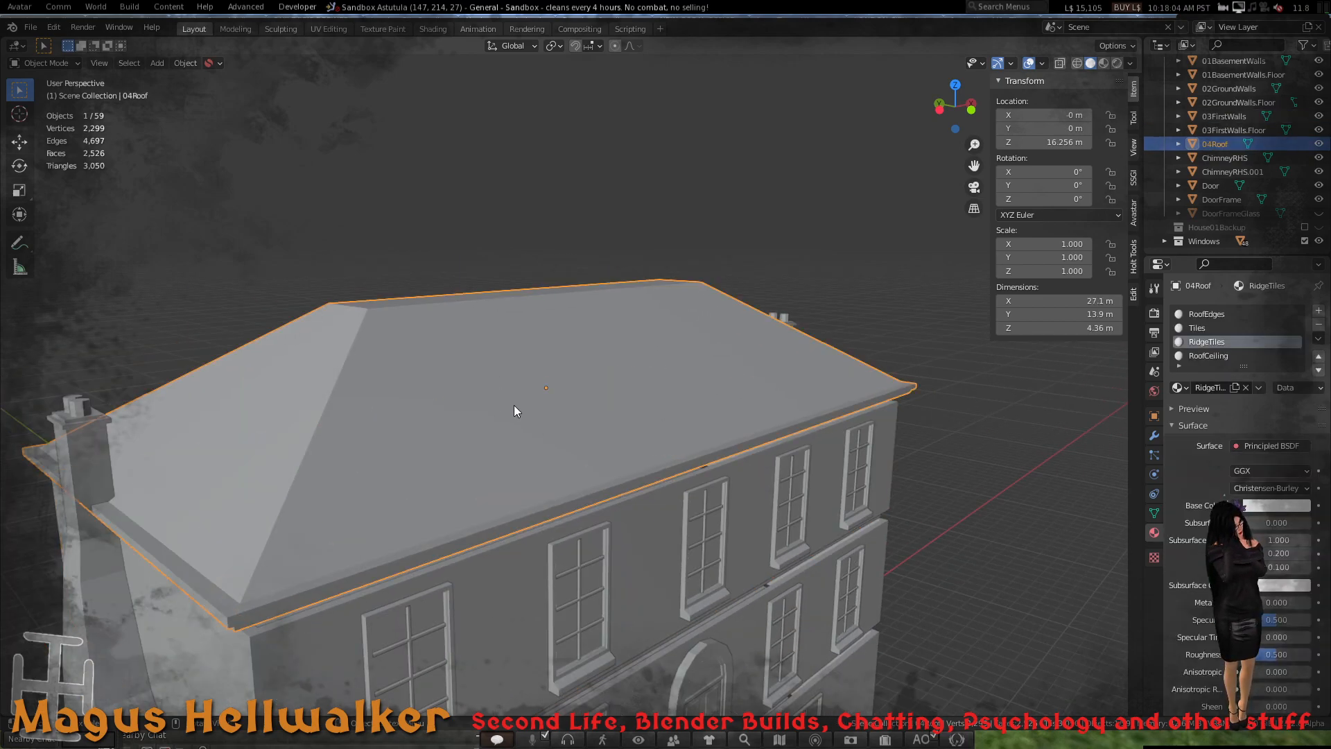
pyautogui.hotkey('shift', 's')
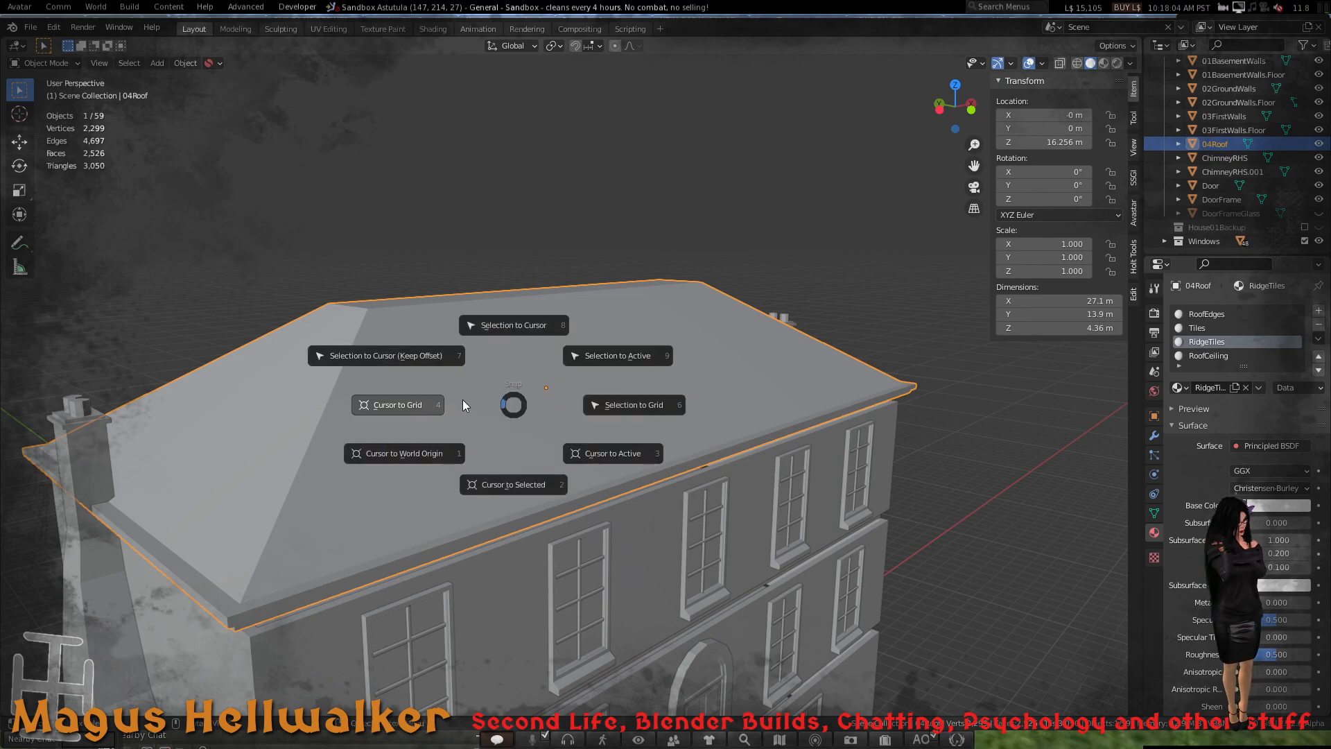
pyautogui.click(513, 485)
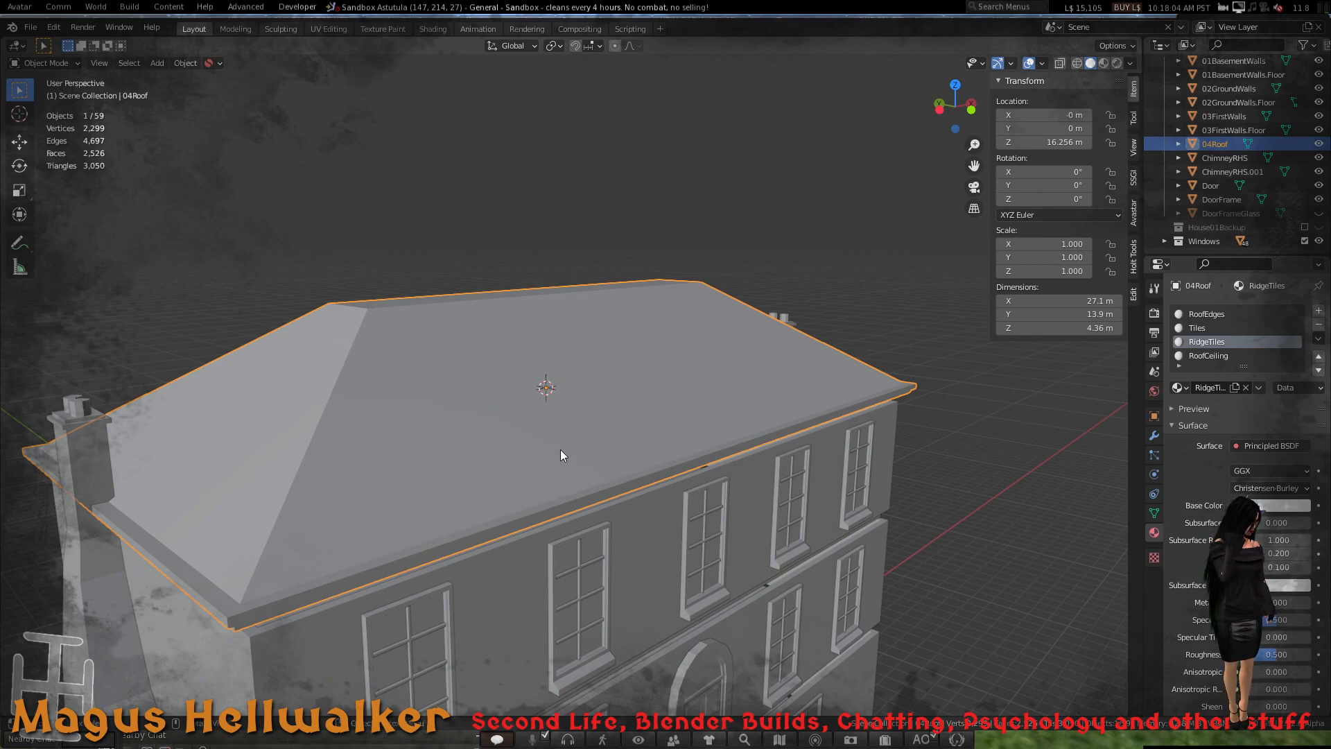
# - Place the 3D cursor on the roof's front slope, near the house's centre line, from the orthographic top view
pyautogui.moveTo(561, 449); pyautogui.dragTo(502, 401, button='middle')
pyautogui.scroll(5, 569, 404)
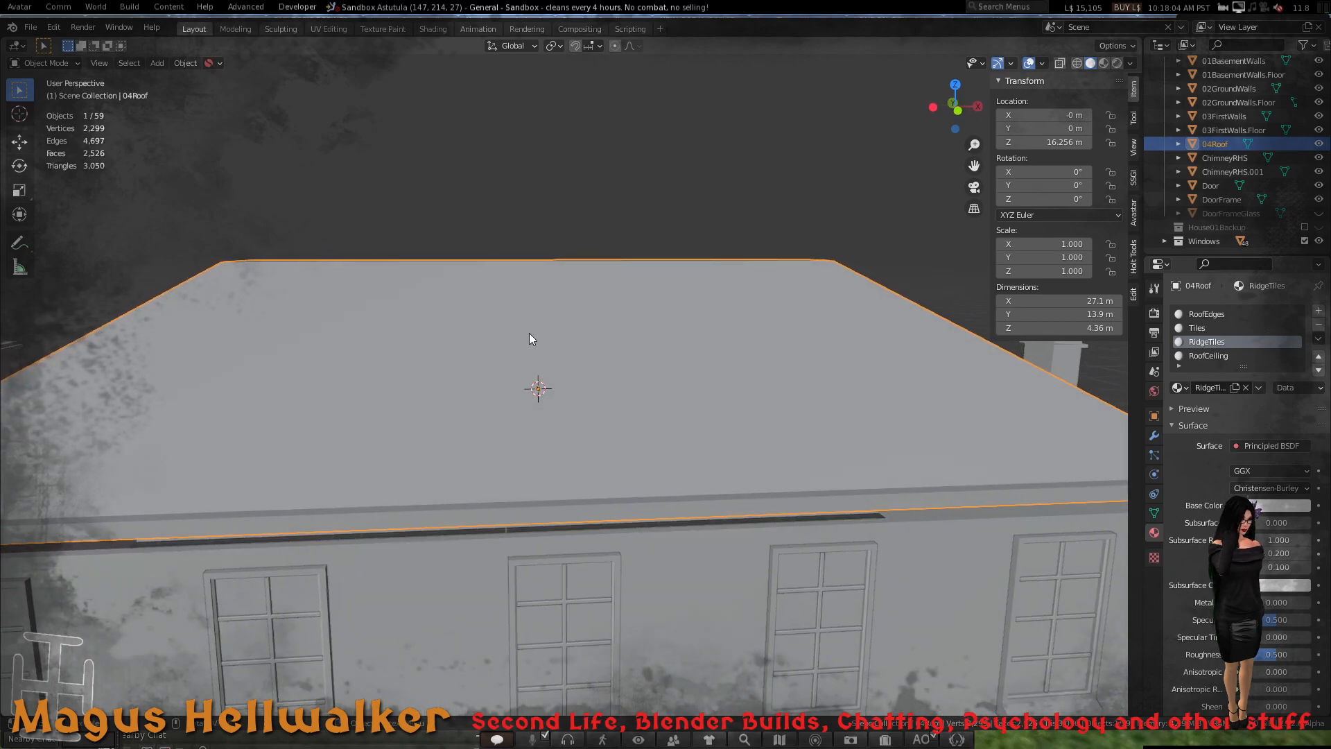
pyautogui.moveTo(529, 334); pyautogui.dragTo(535, 327, button='middle')
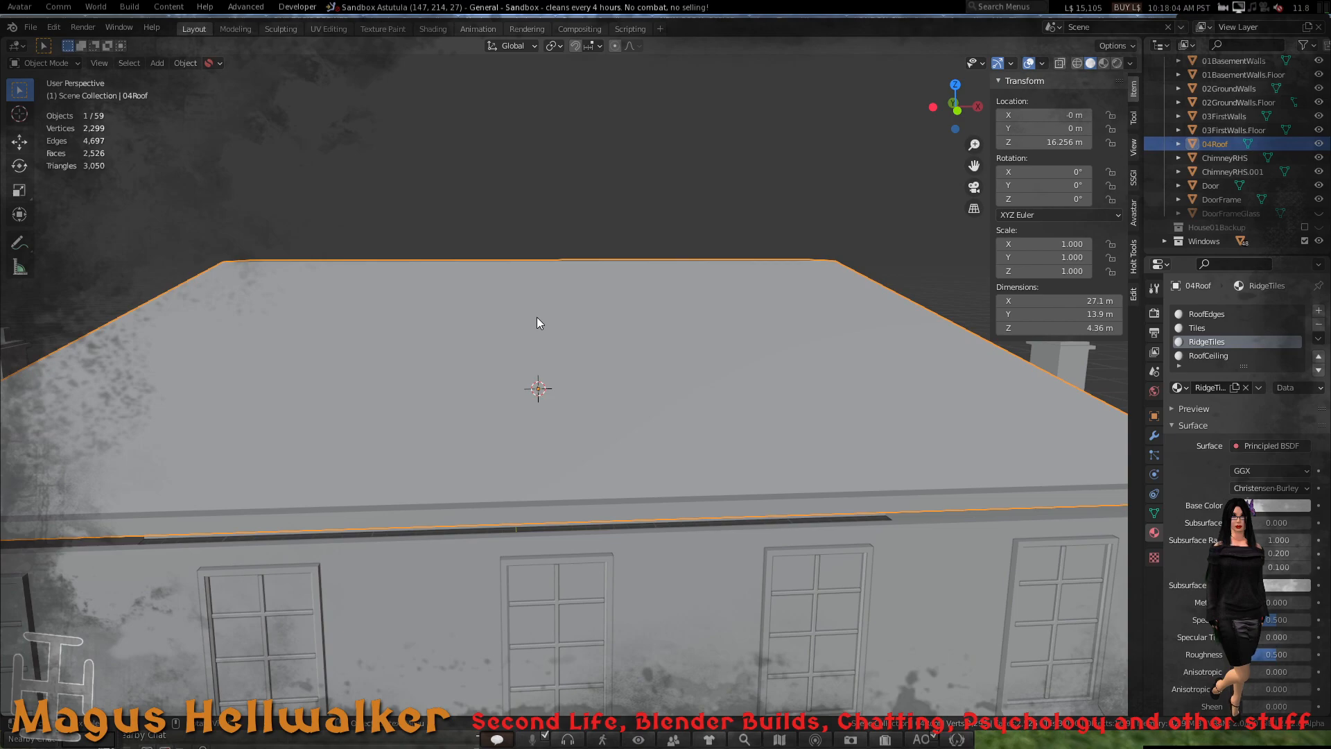
pyautogui.press('KP_7')
pyautogui.press('KP_5')
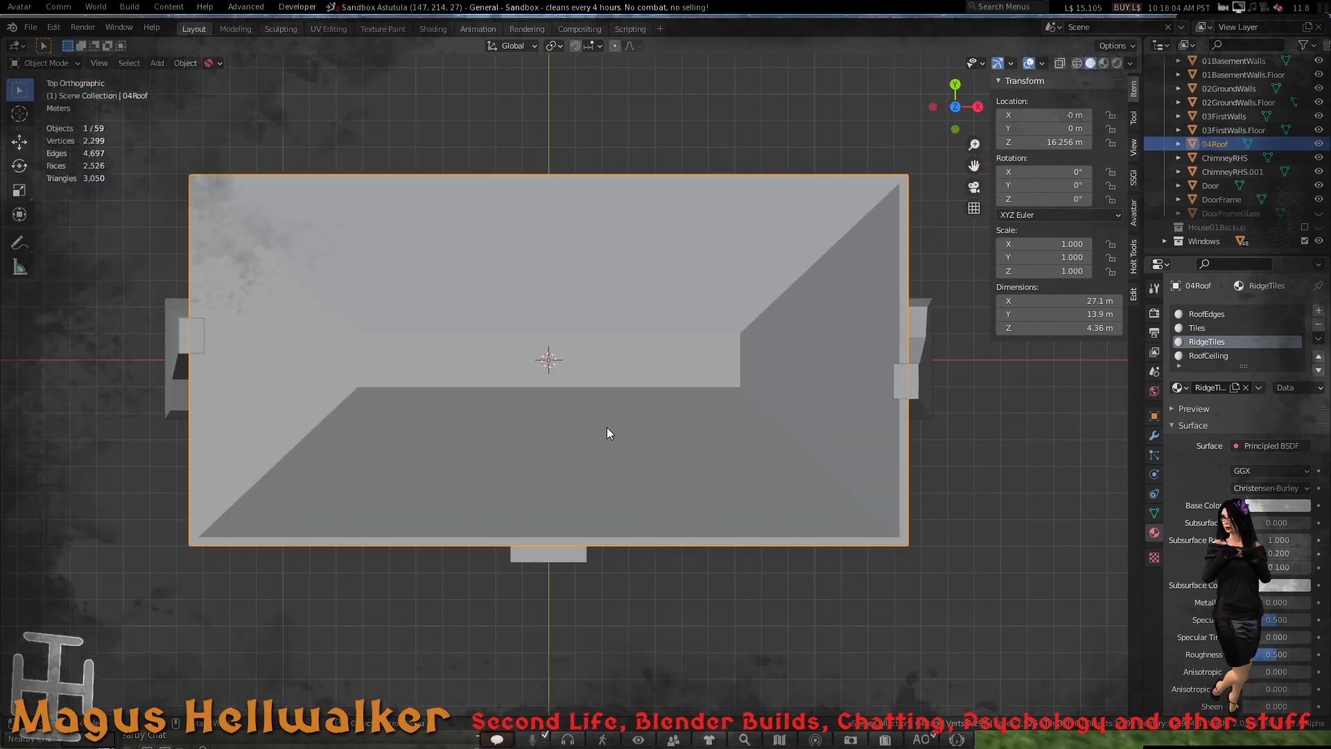
pyautogui.scroll(2, 562, 454)
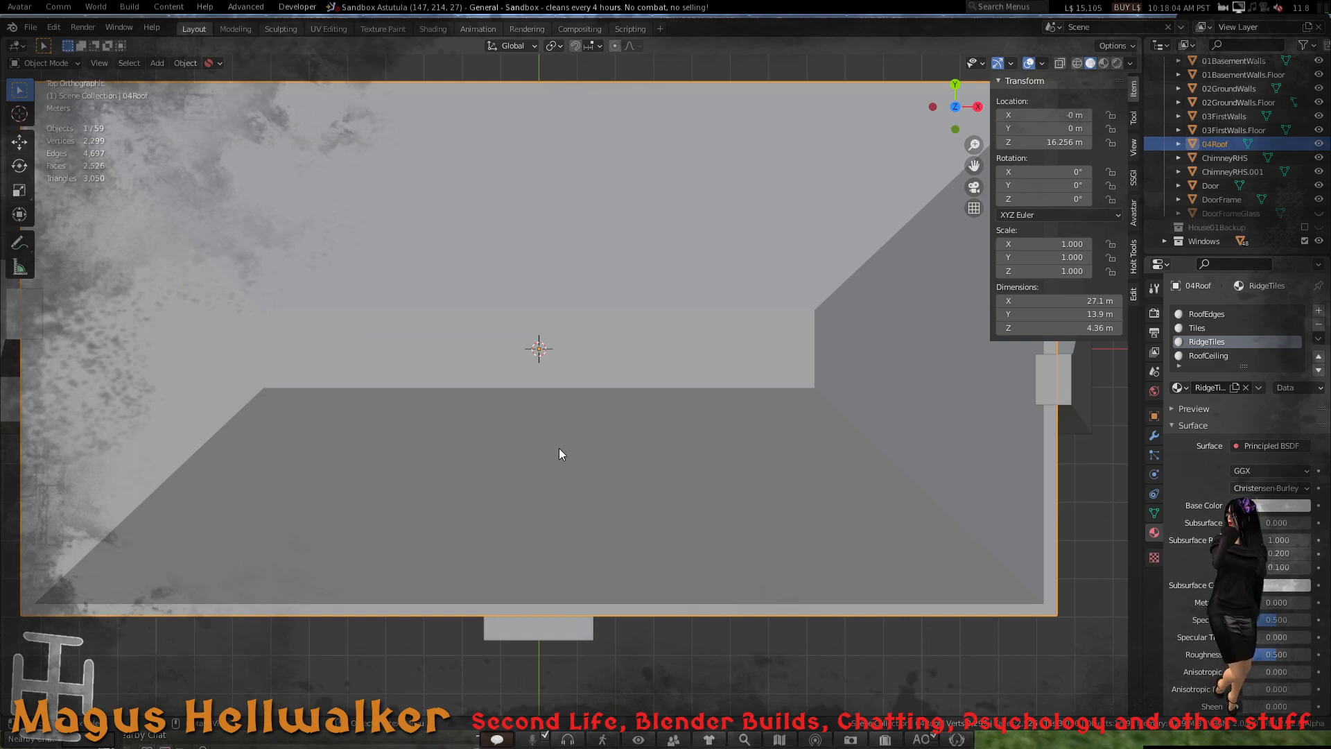
pyautogui.click(20, 113)
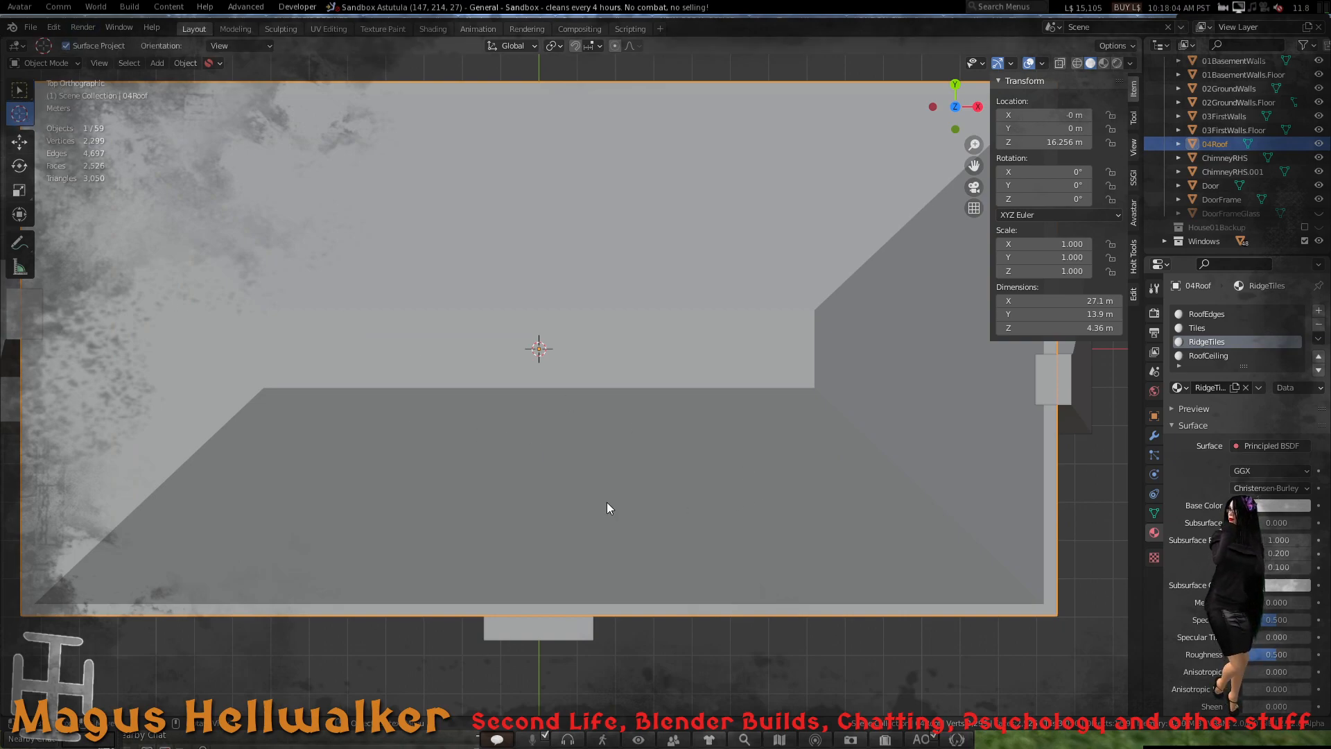
pyautogui.click(540, 499)
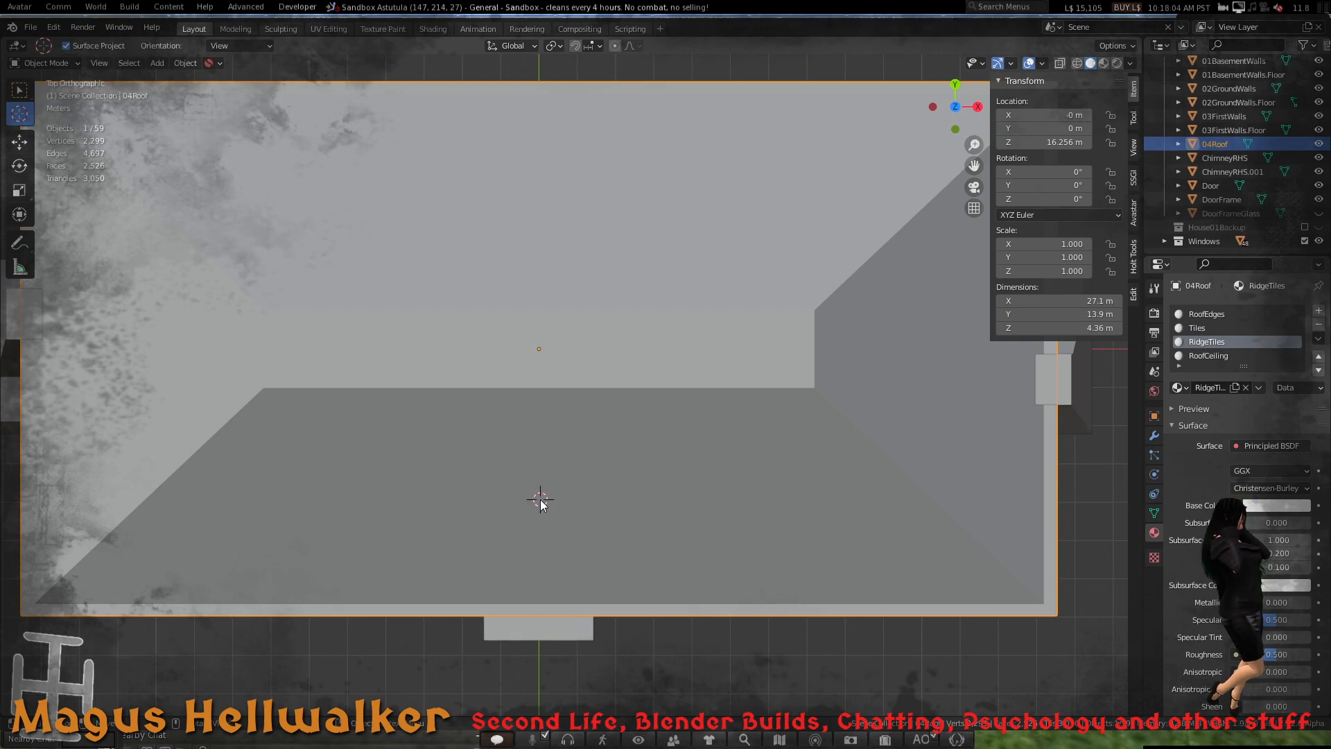
pyautogui.click(19, 89)
# - Deselect the roof and add a 2 m cube at the 3D cursor on the roof's front slope
pyautogui.moveTo(627, 441); pyautogui.dragTo(626, 289, button='middle')
pyautogui.scroll(2, 530, 388)
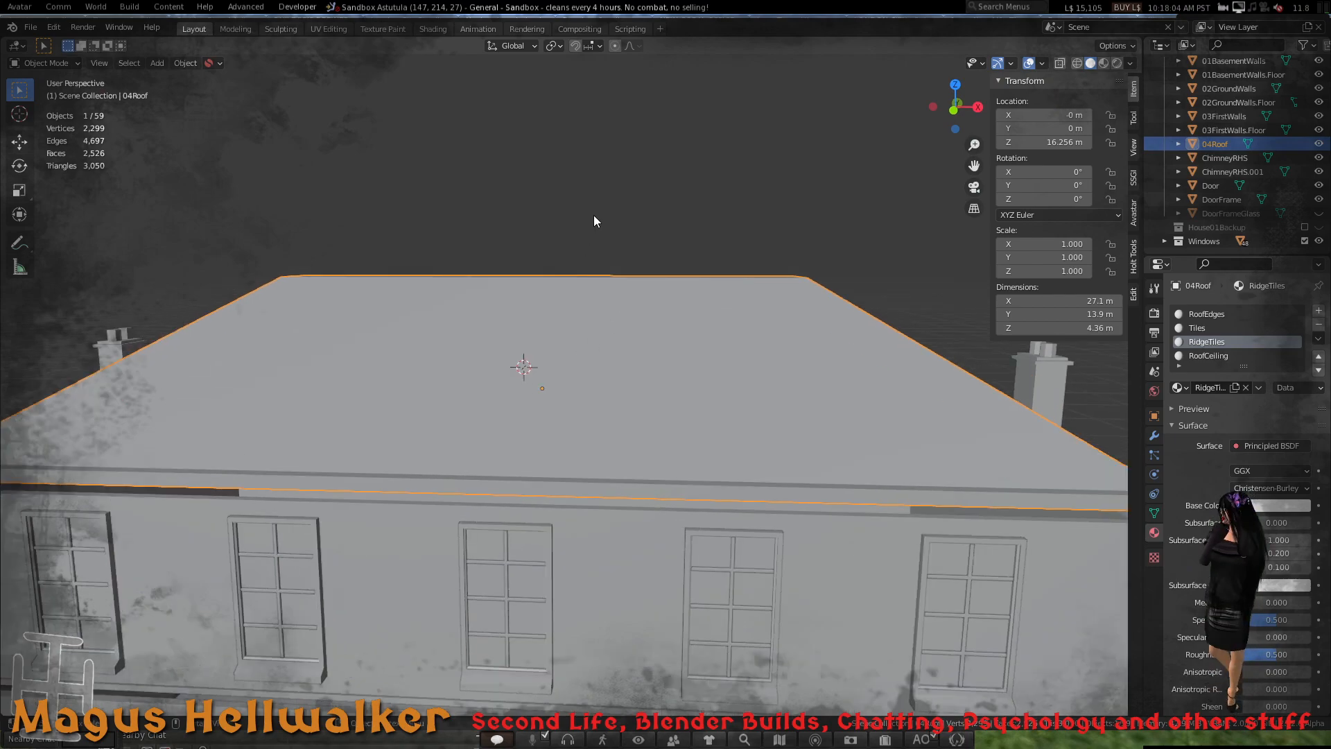
pyautogui.click(593, 215)
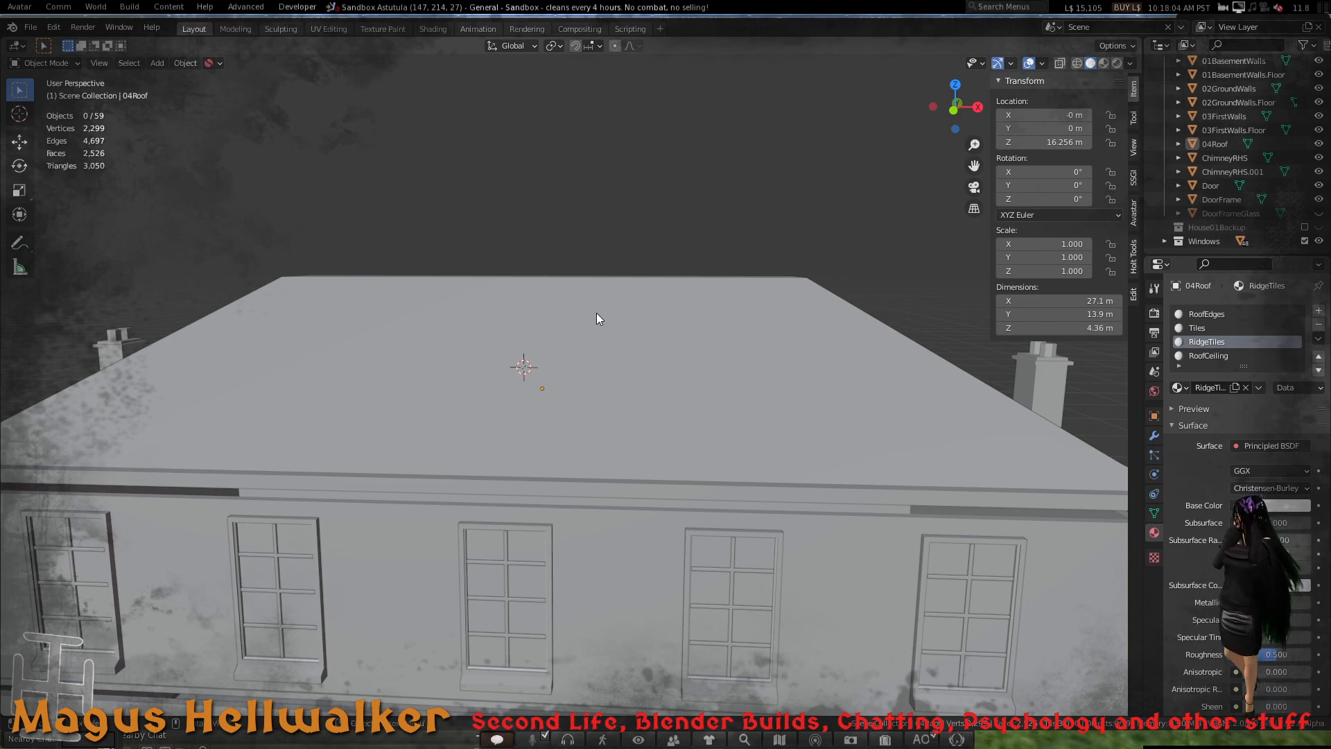
pyautogui.hotkey('shift', 'a')
pyautogui.moveTo(591, 312)
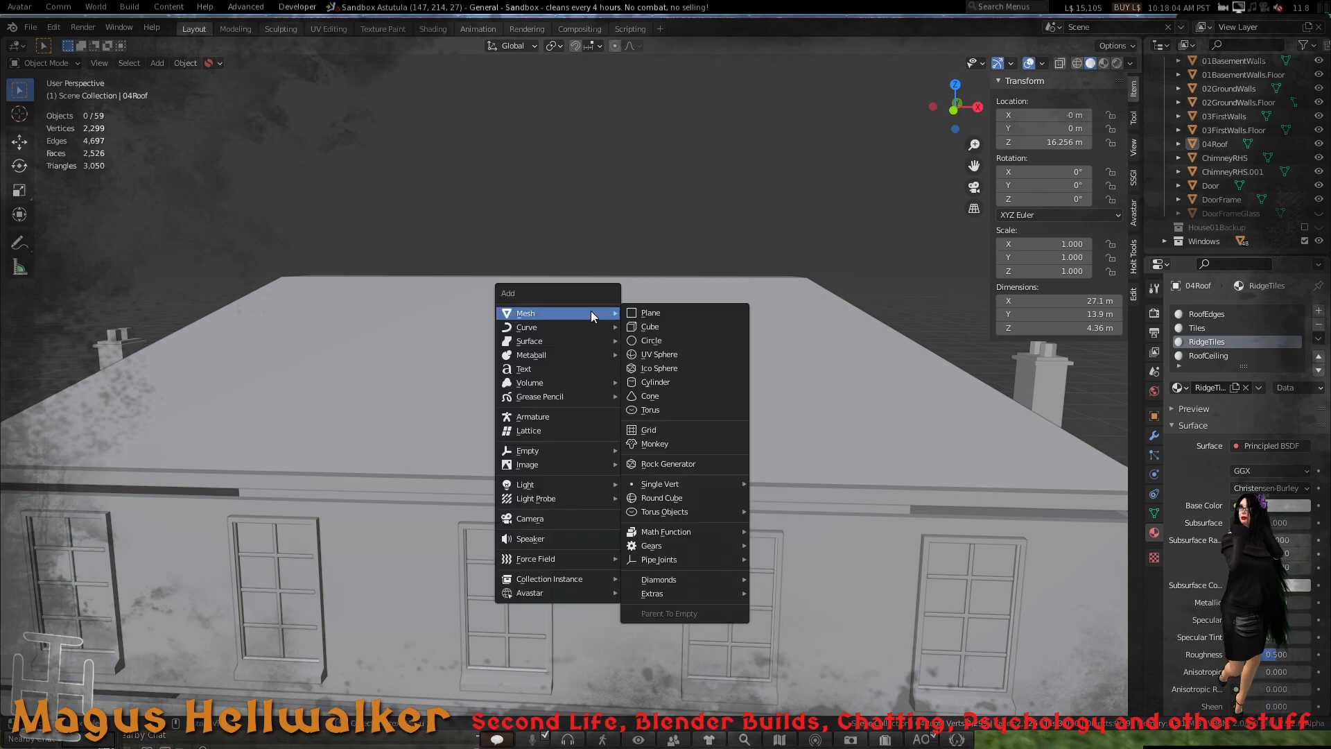
pyautogui.click(660, 326)
pyautogui.scroll(1, 541, 401)
pyautogui.scroll(-3, 532, 381)
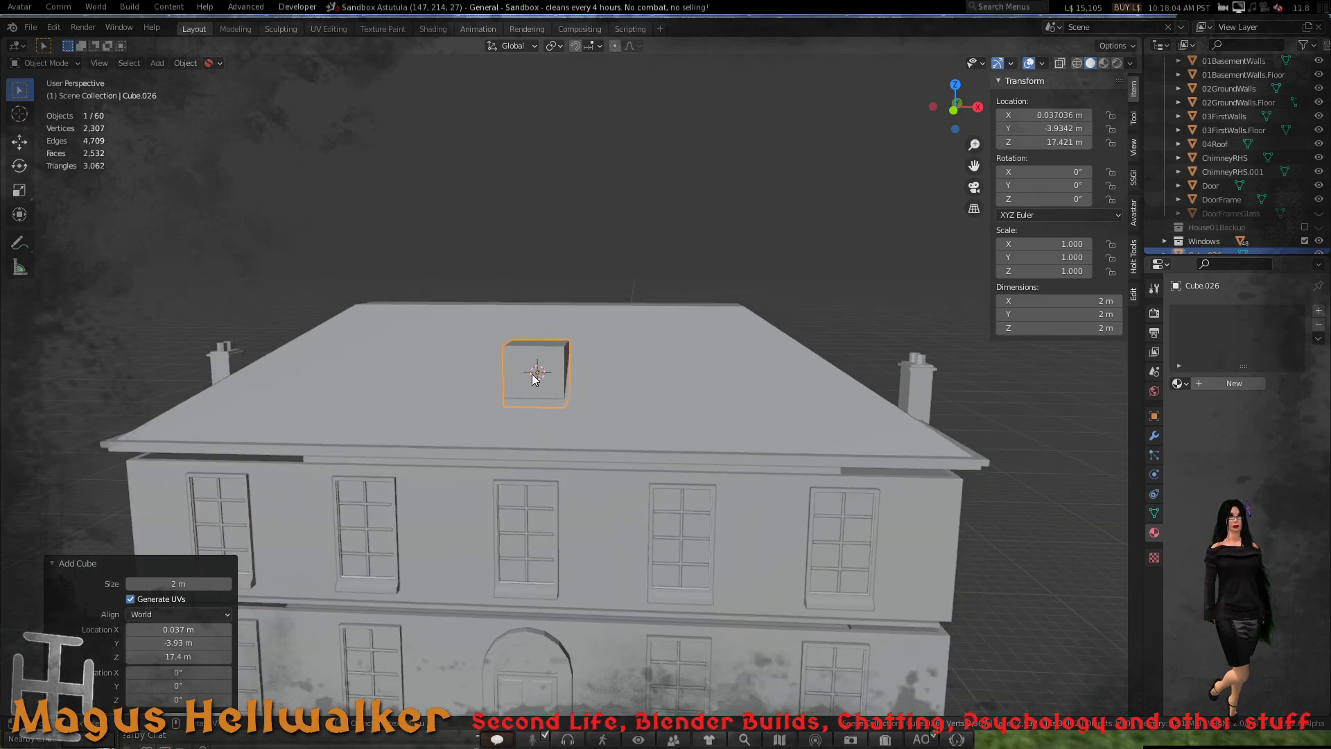
# - Raise the cube on the front roof slope by about 0.31 m along the global Z axis
pyautogui.scroll(-3, 532, 373)
pyautogui.moveTo(588, 452)
pyautogui.mouseDown(button='middle')
pyautogui.moveTo(601, 440)
pyautogui.moveTo(595, 458)
pyautogui.mouseUp(button='middle')
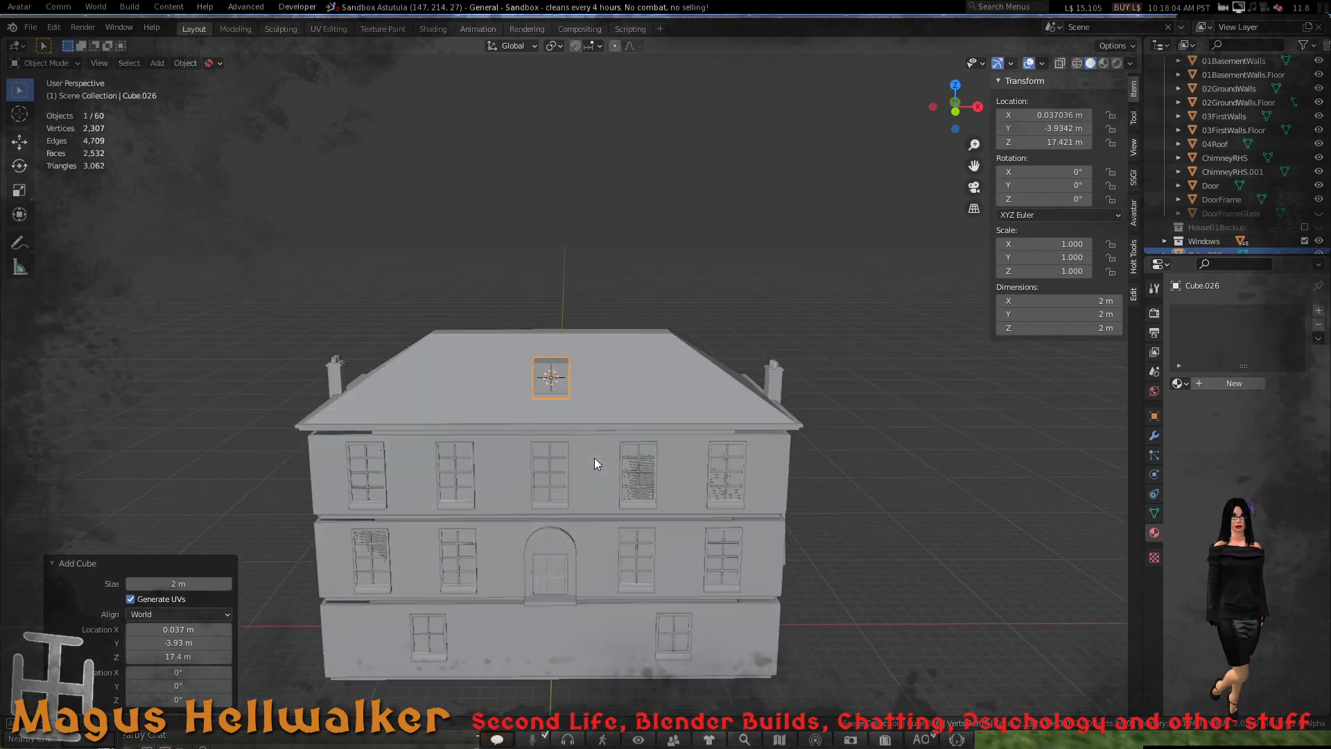
pyautogui.scroll(8, 560, 413)
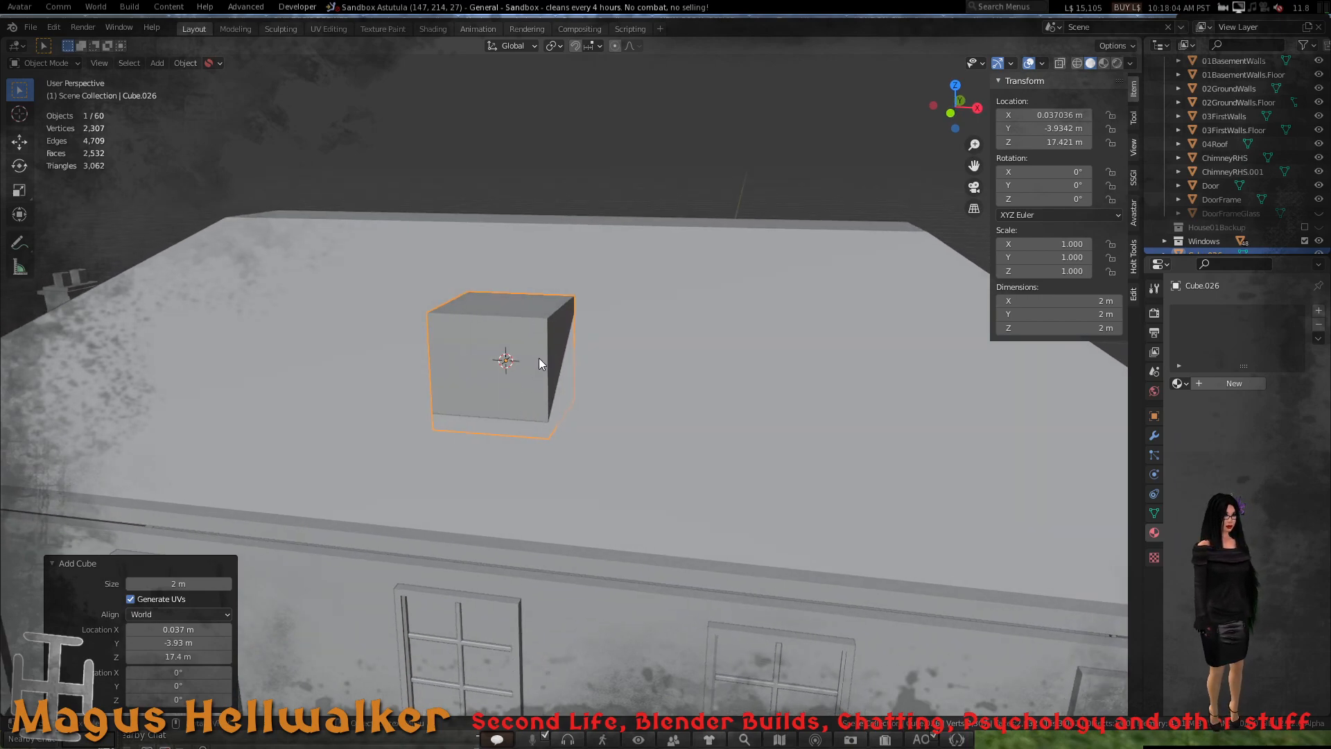
pyautogui.press('g')
pyautogui.press('z')
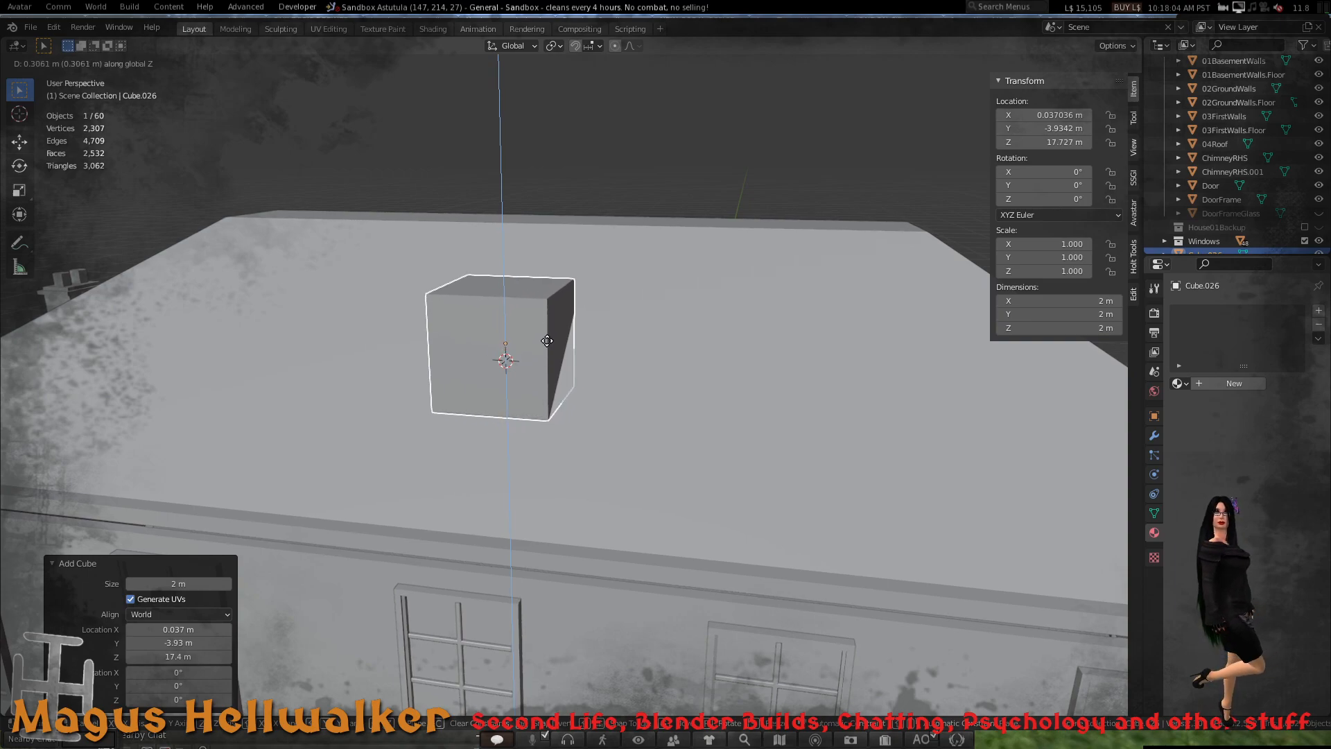
pyautogui.click(548, 338)
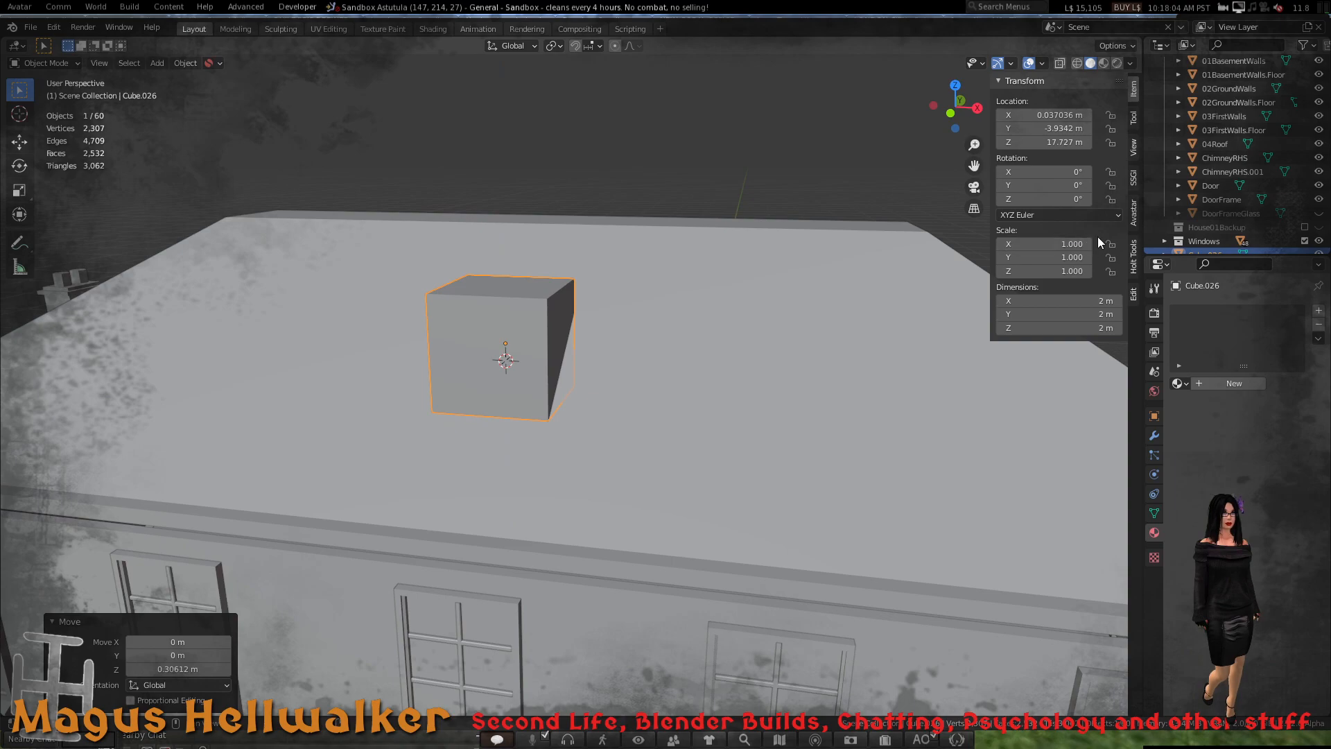
# - Rename the new cube on the roof as "Roof Doormer Window"
pyautogui.scroll(-1, 1282, 217)
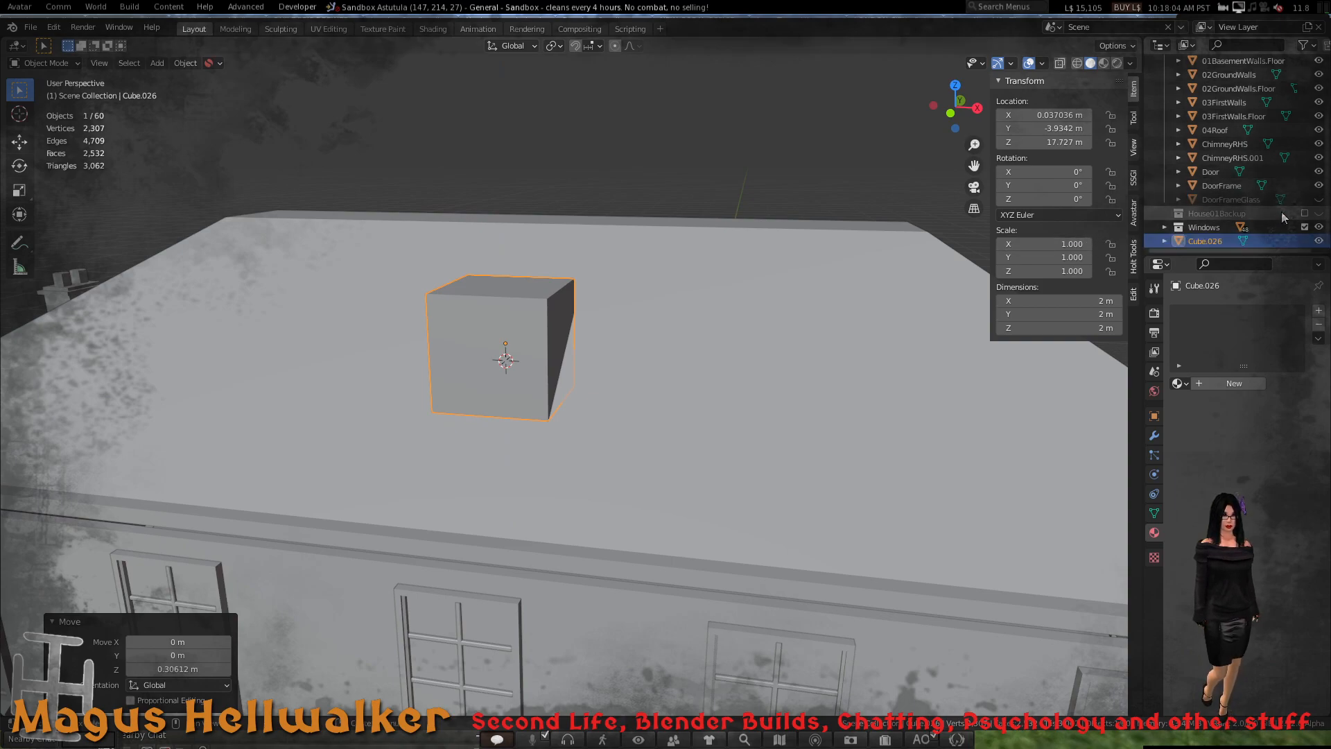
pyautogui.doubleClick(1217, 240)
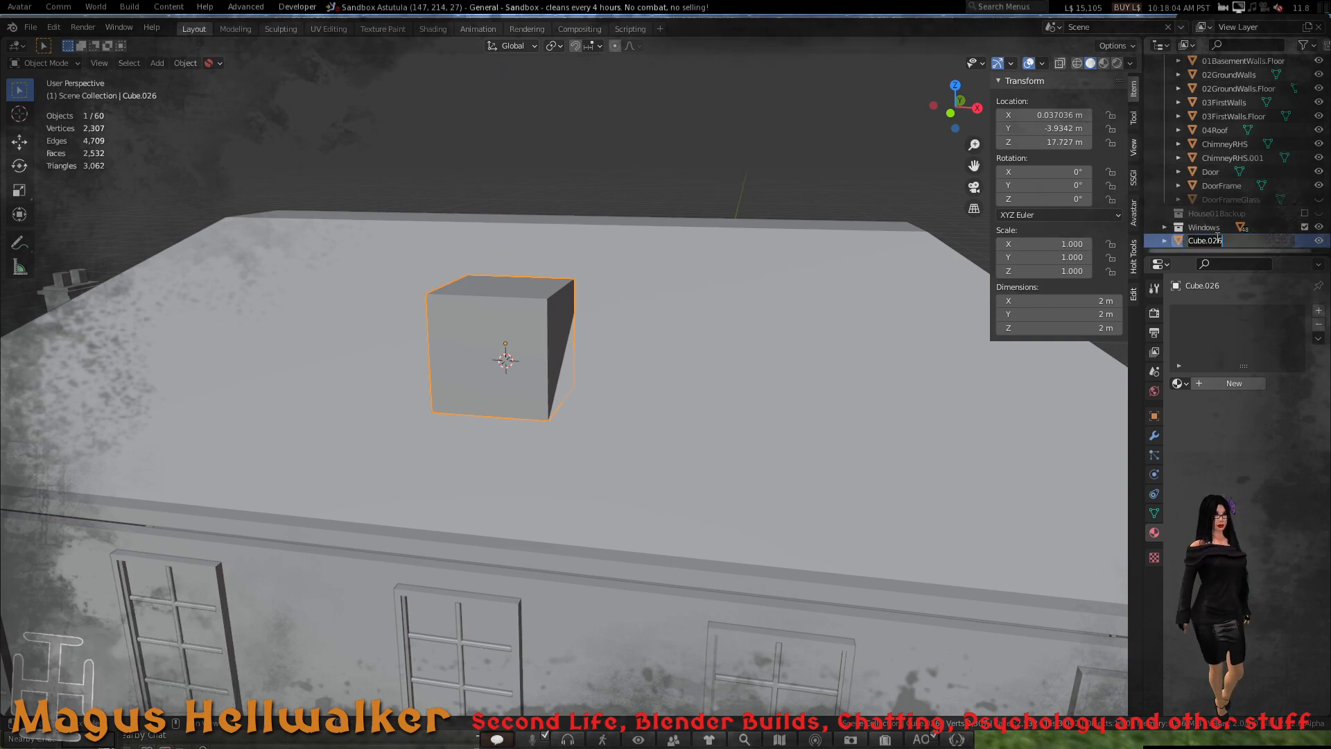
pyautogui.write('Doorm')
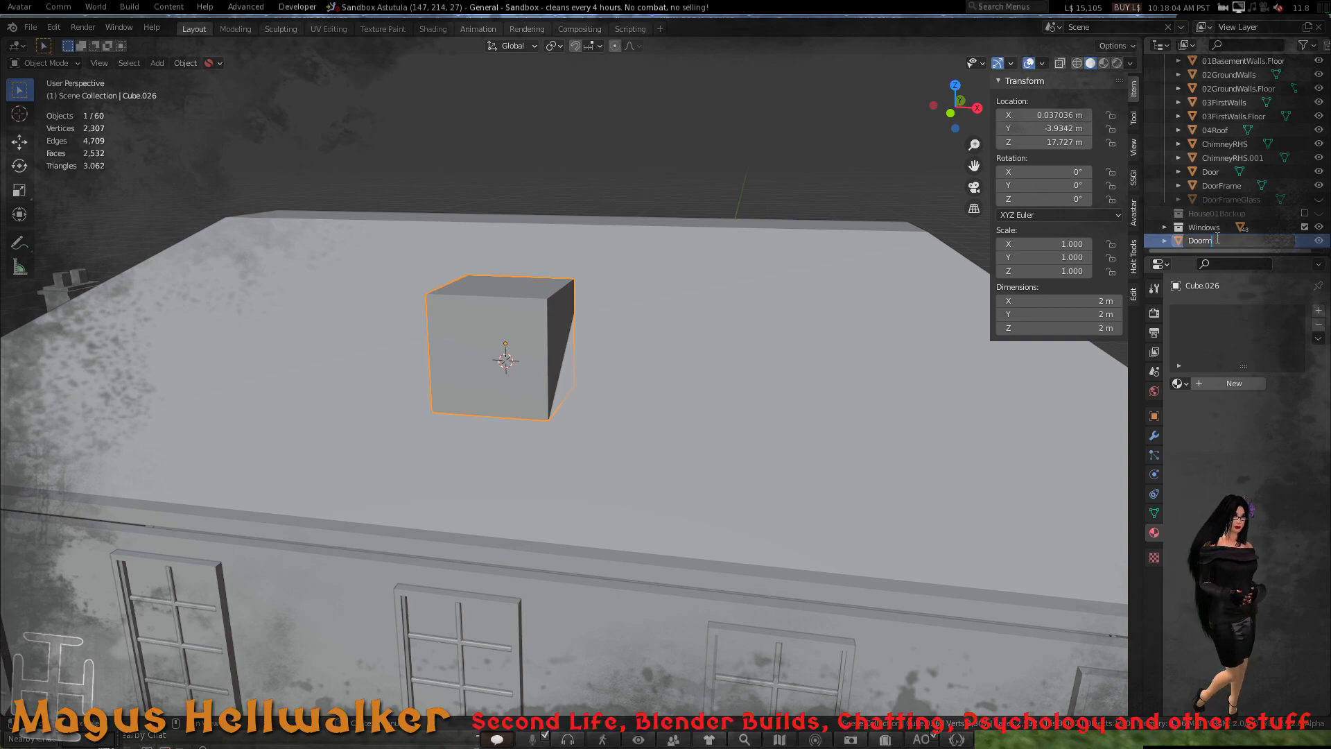
pyautogui.write('er Window')
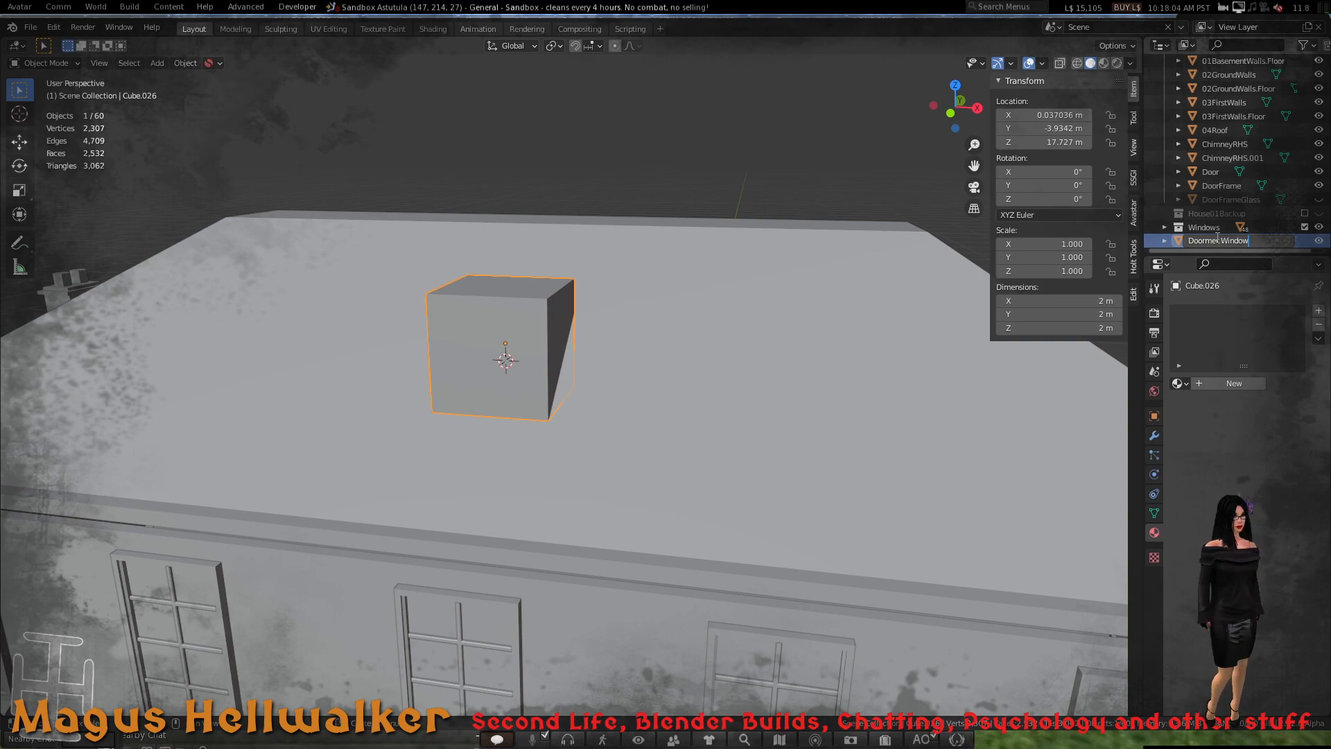
pyautogui.write('Roo')
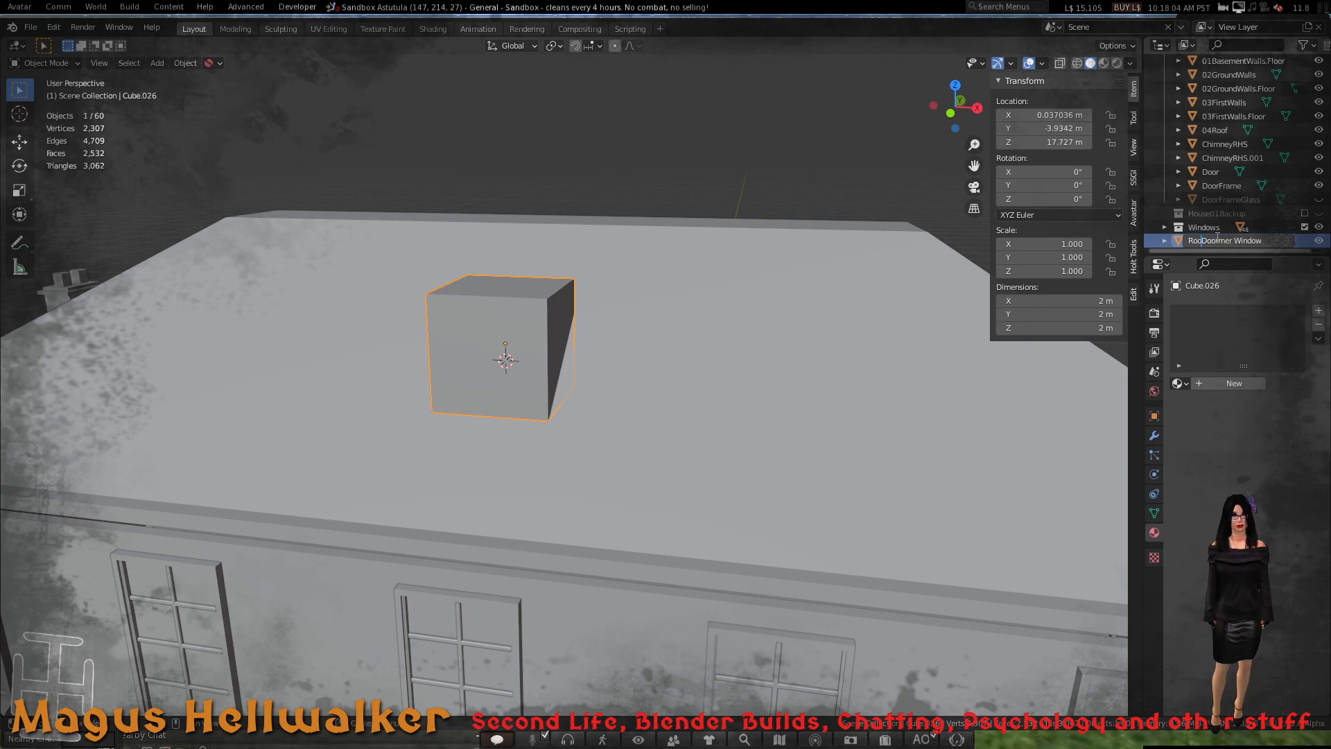
pyautogui.write('f')
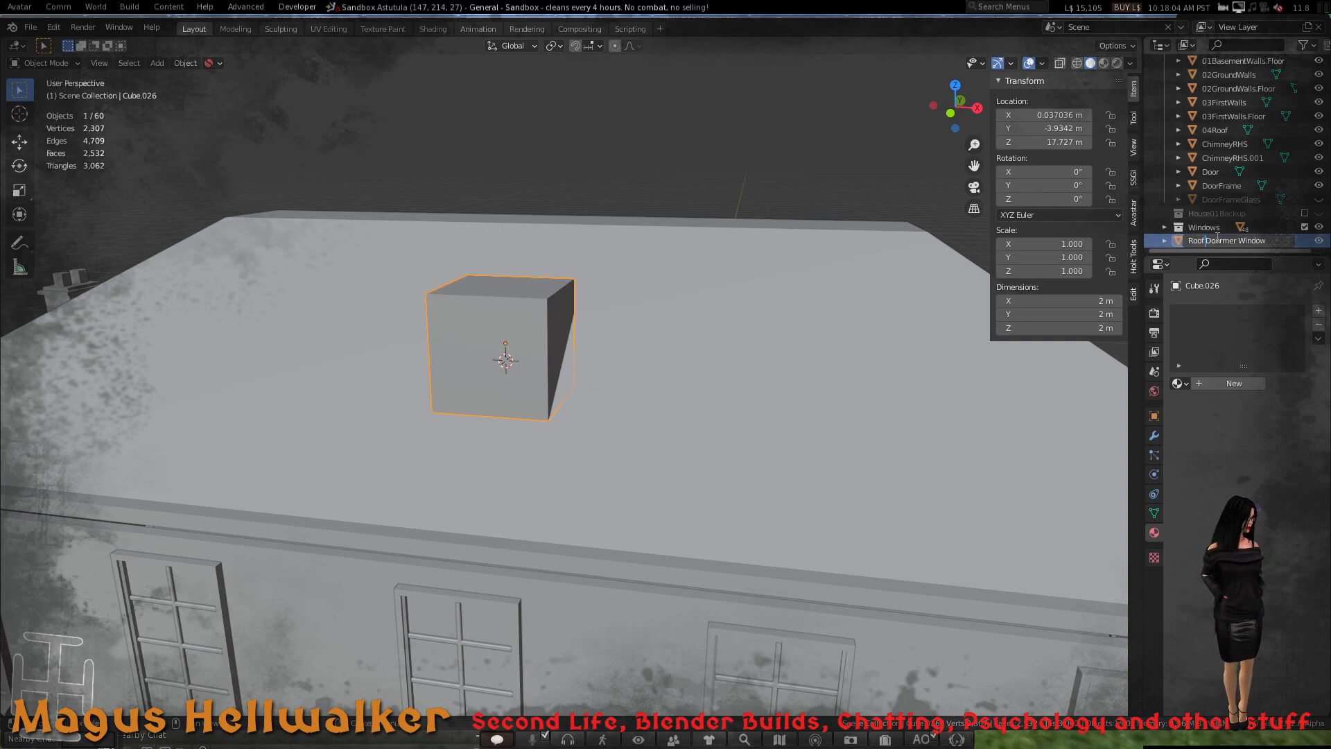
pyautogui.press('Return')
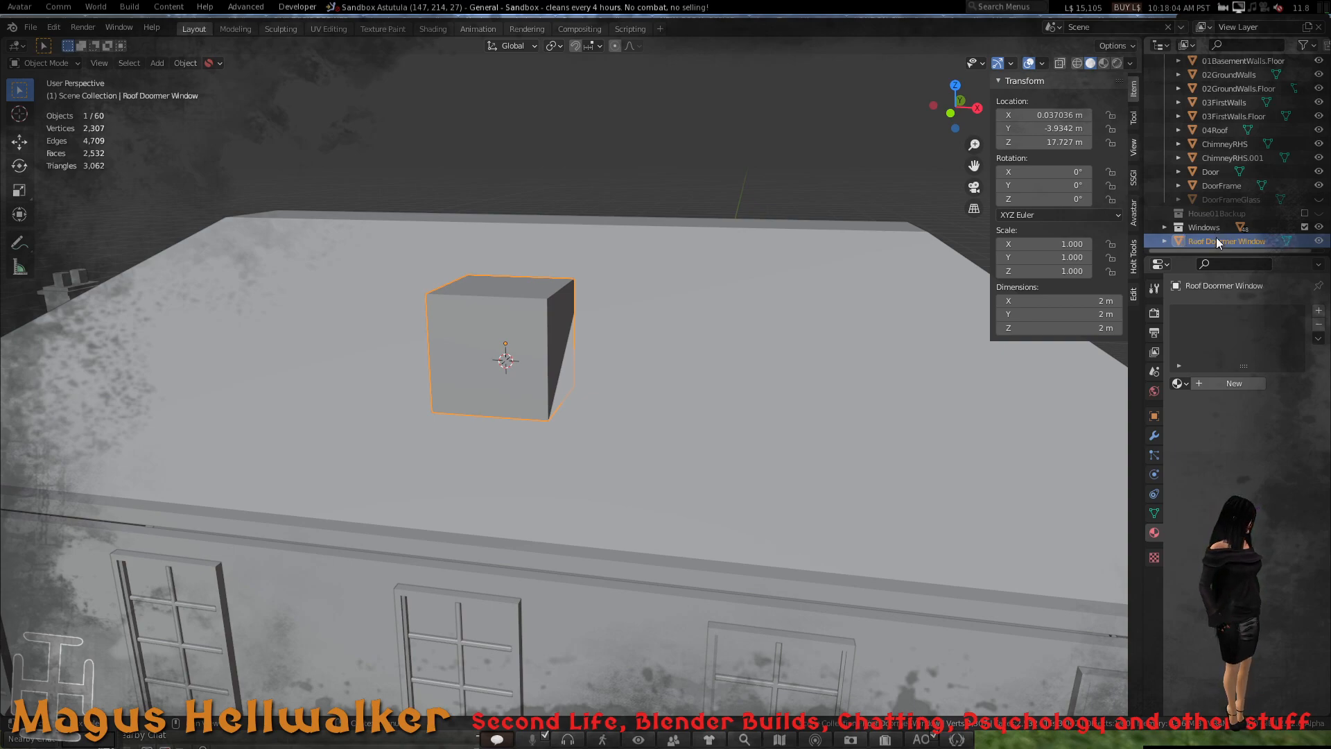
# - Move the Roof Doormer Window object into the Windows collection
pyautogui.scroll(3, 1223, 239)
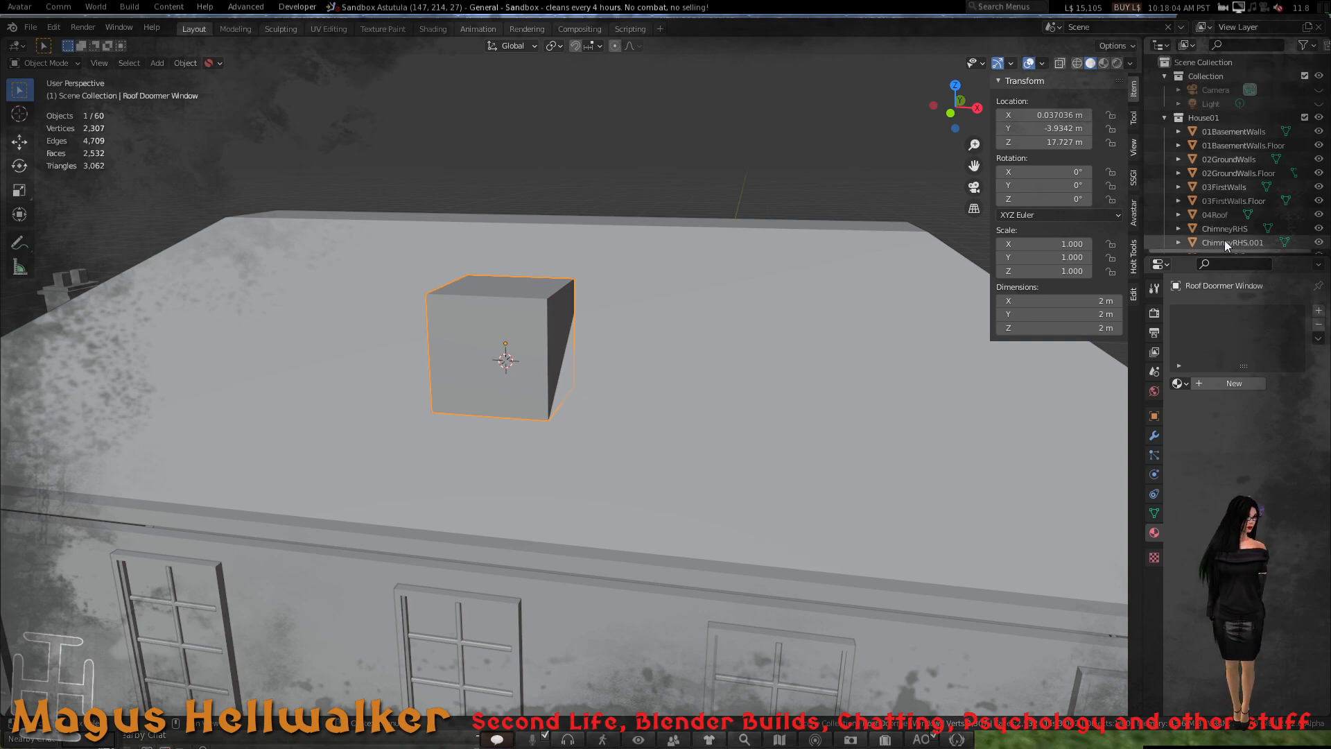
pyautogui.scroll(-3, 1229, 243)
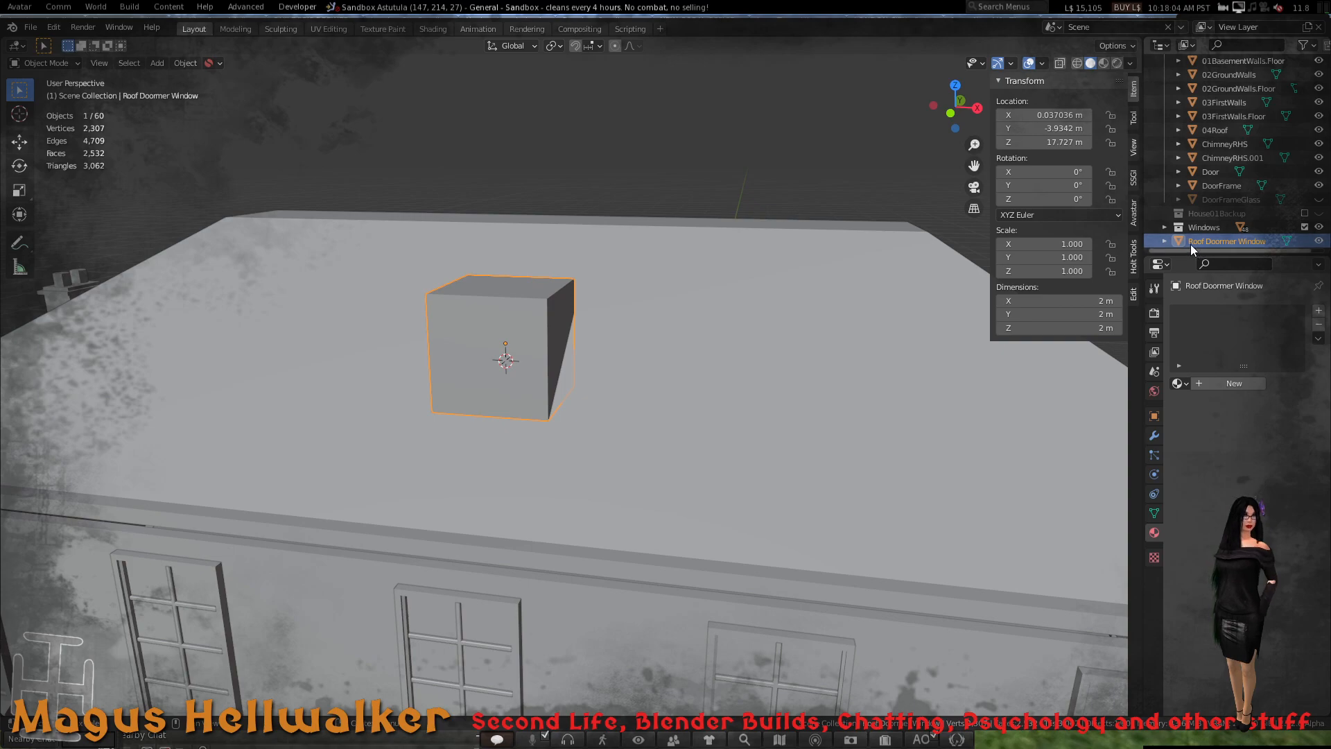
pyautogui.click(1165, 228)
pyautogui.scroll(-20, 1168, 228)
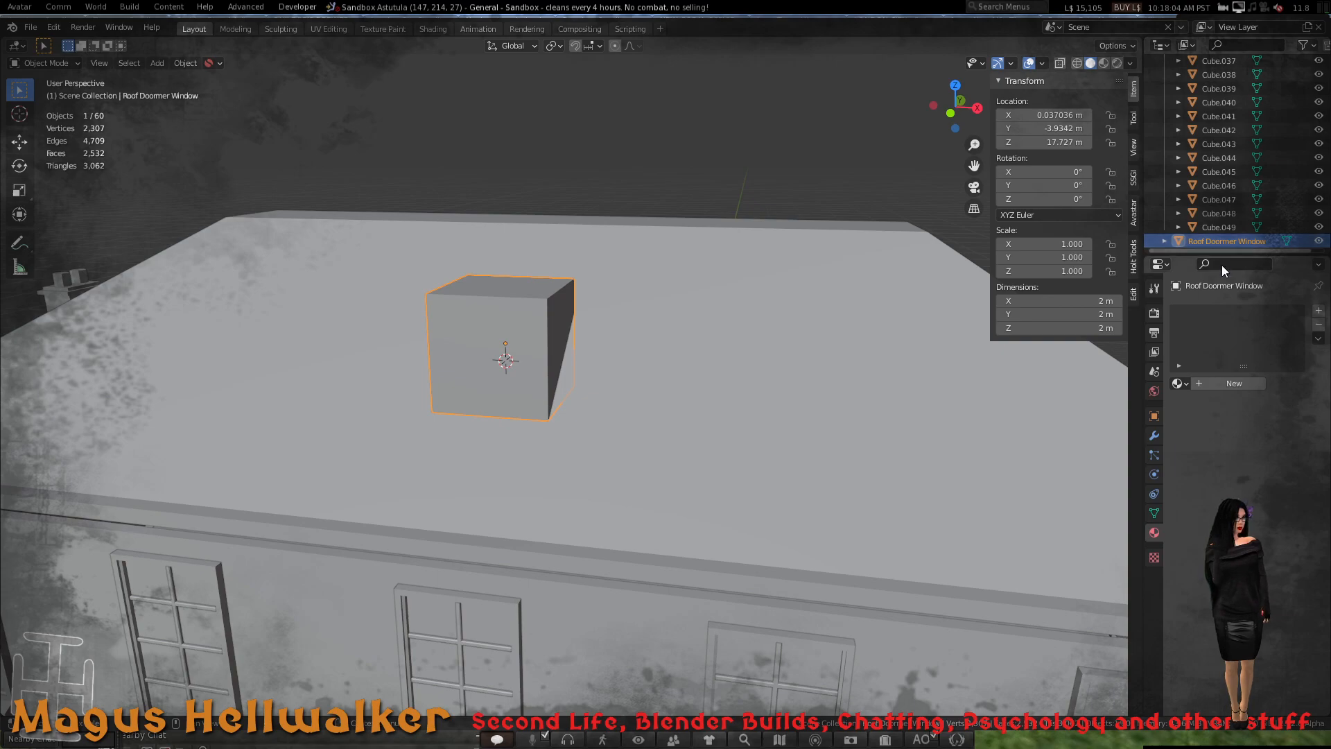
pyautogui.press('m')
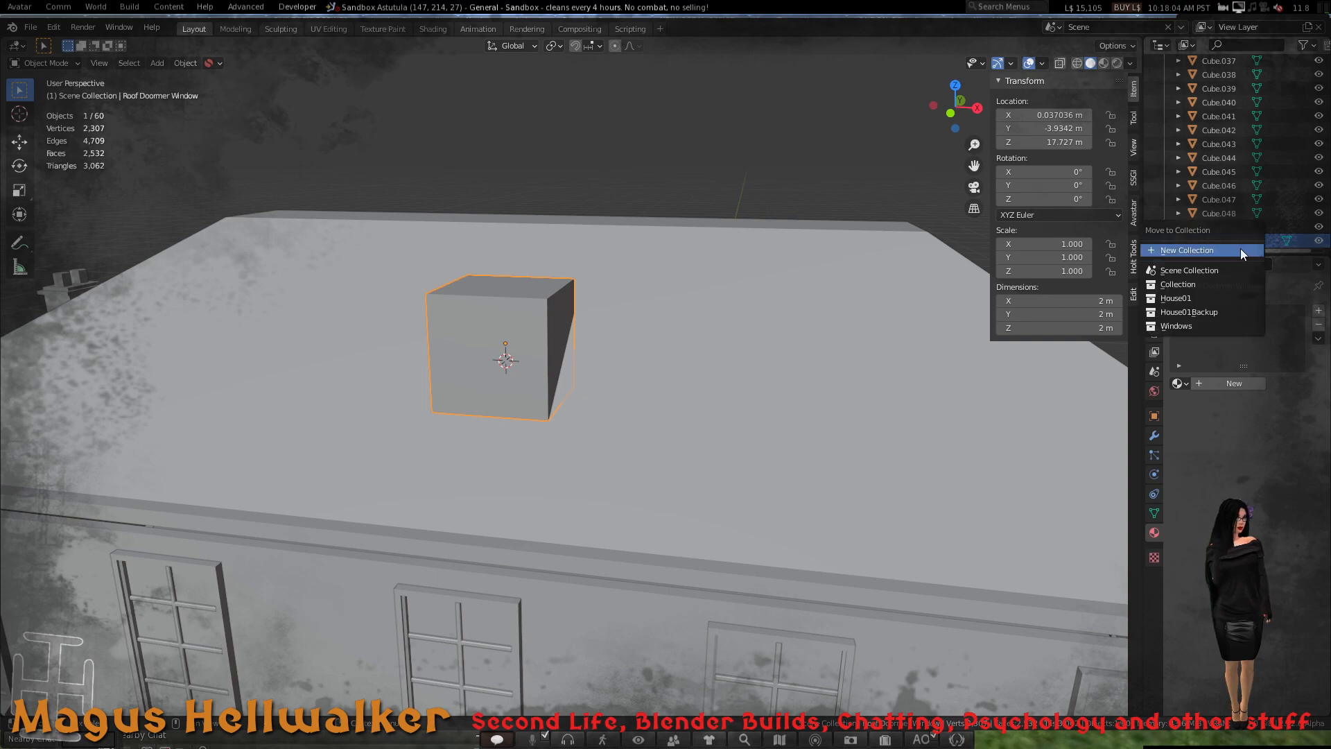
pyautogui.click(1210, 323)
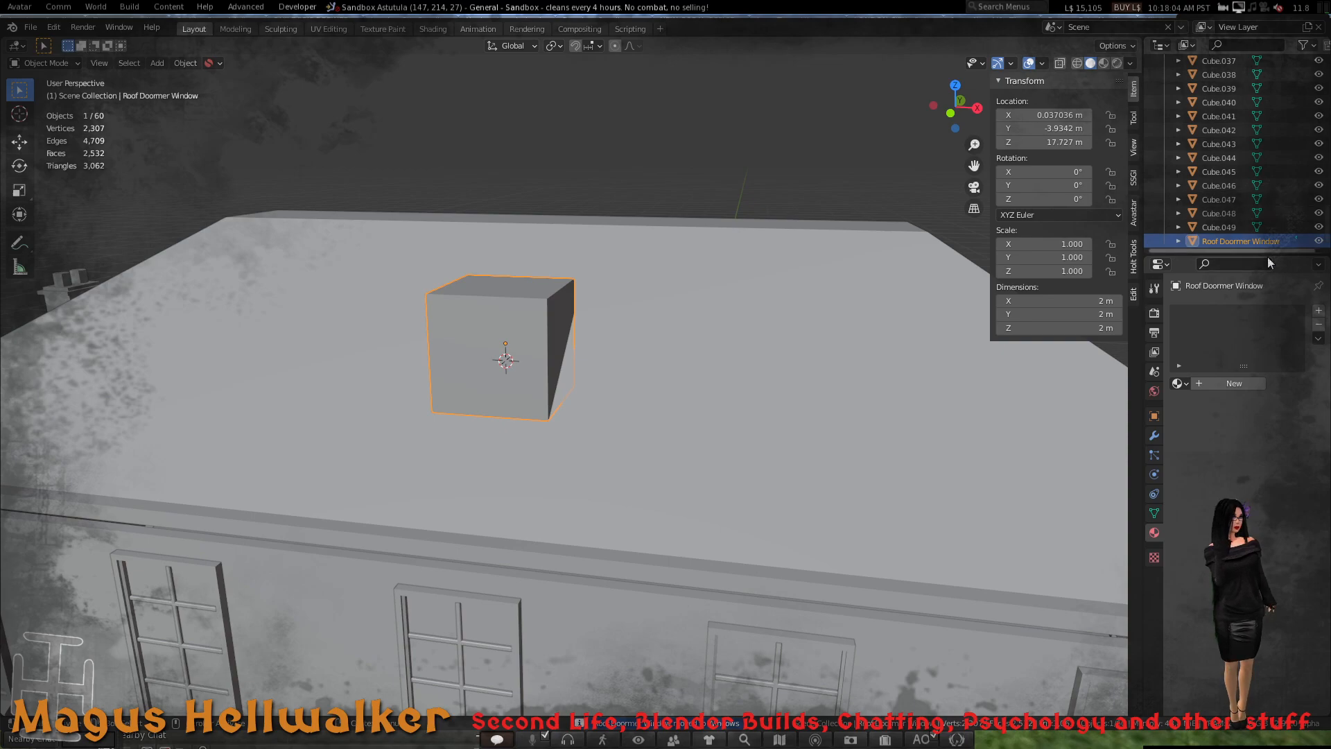
pyautogui.scroll(3, 522, 337)
pyautogui.scroll(-2, 522, 335)
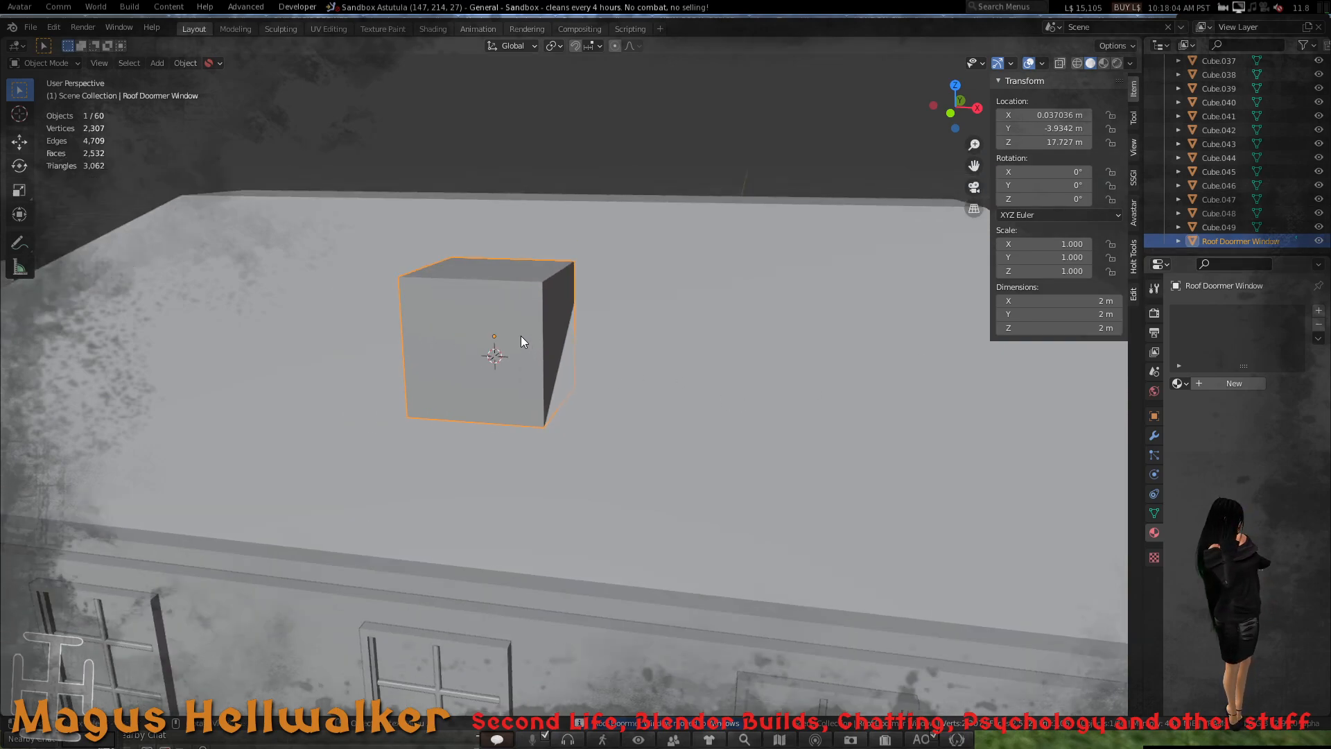
# - Start editing the Roof Doormer Window cube's mesh and select its top face
pyautogui.scroll(2, 516, 316)
pyautogui.click(494, 244)
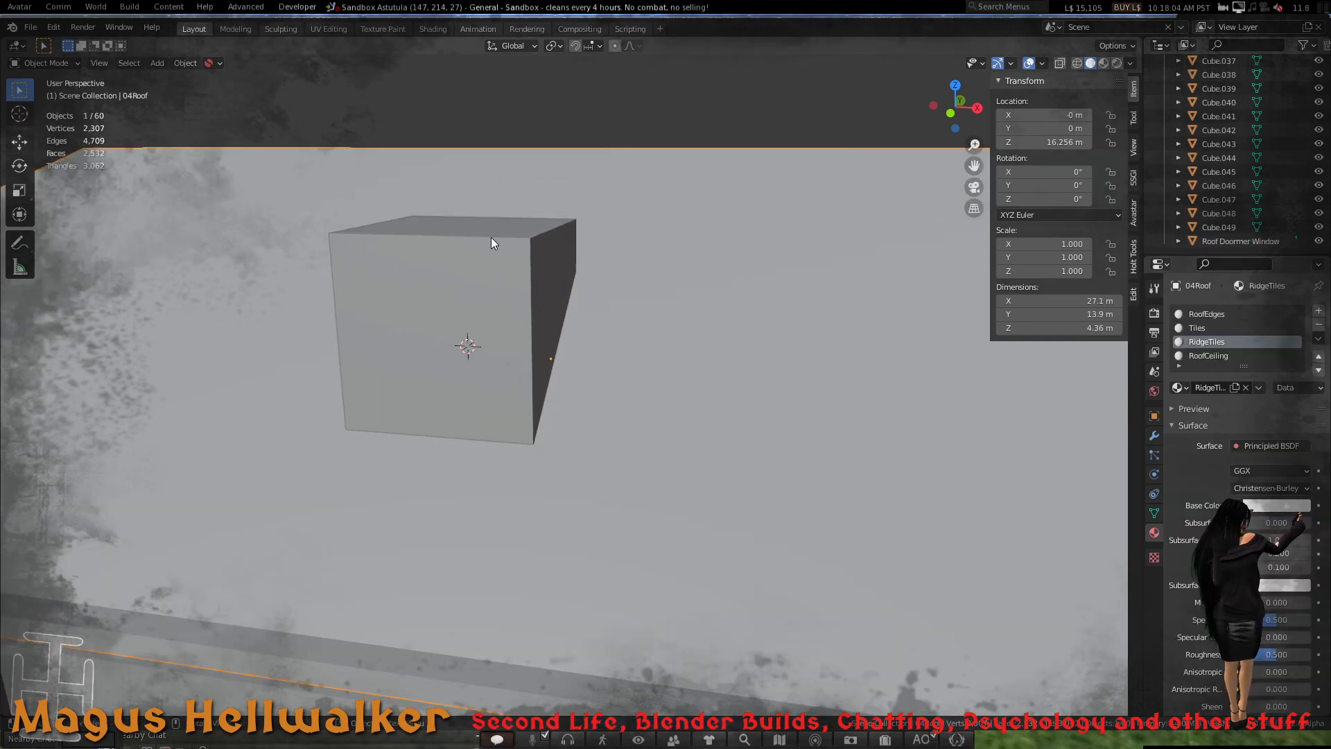
pyautogui.moveTo(494, 259); pyautogui.dragTo(409, 335, button='middle')
pyautogui.click(405, 333)
pyautogui.press('KP_Decimal')
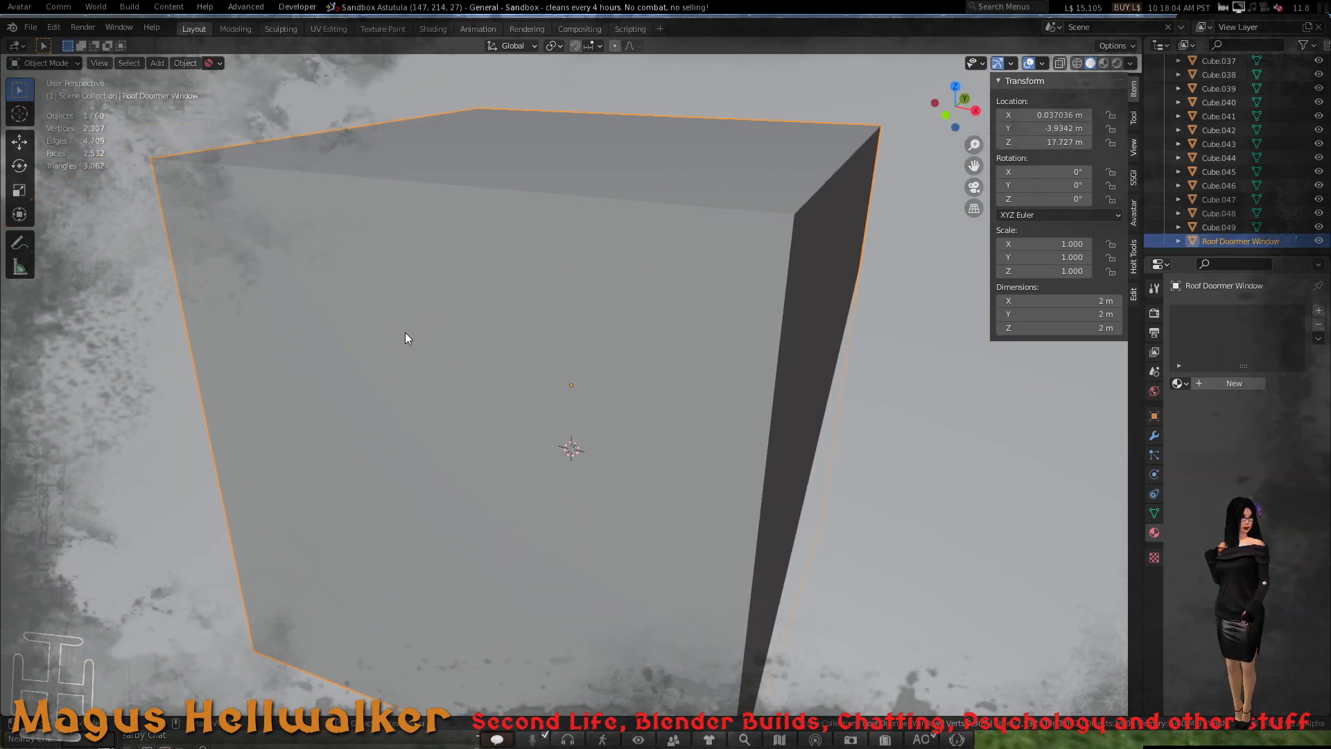
pyautogui.scroll(-2, 477, 376)
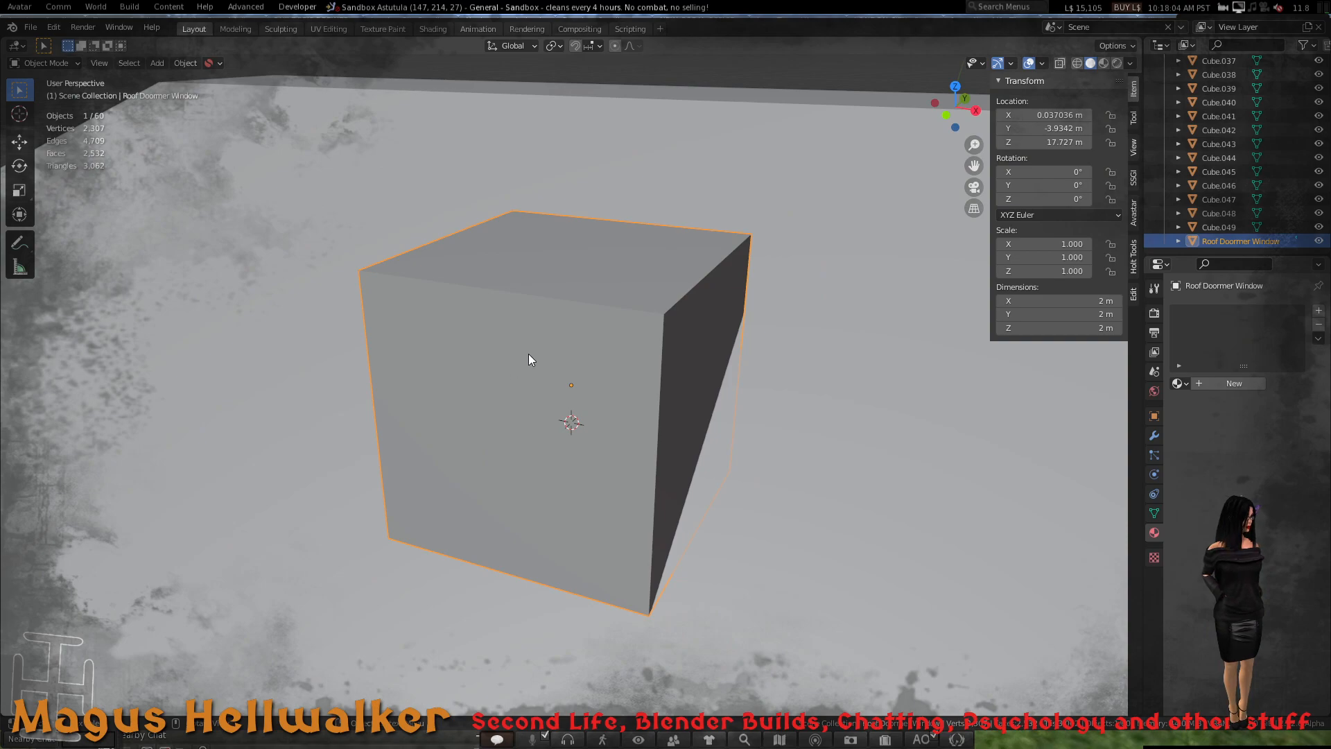
pyautogui.press('Tab')
pyautogui.hotkey('alt', 'a')
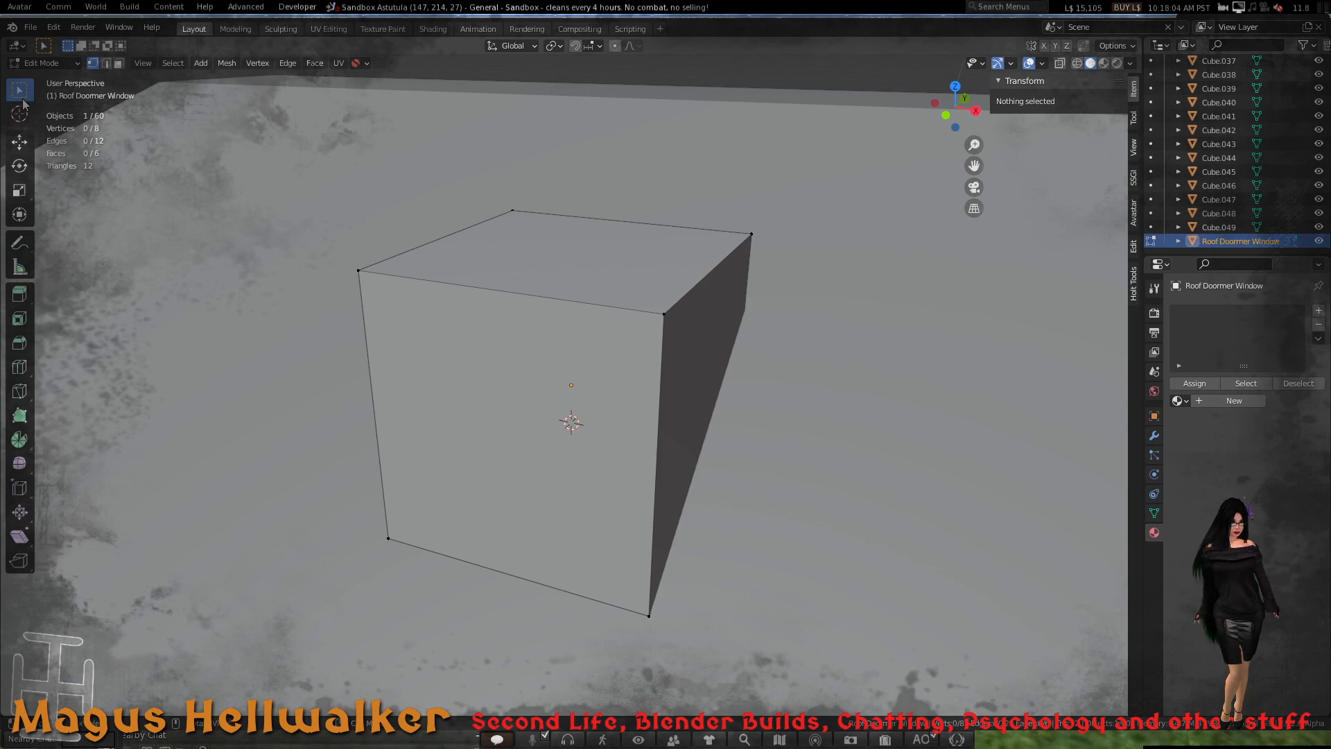
pyautogui.press('3')
pyautogui.click(596, 284)
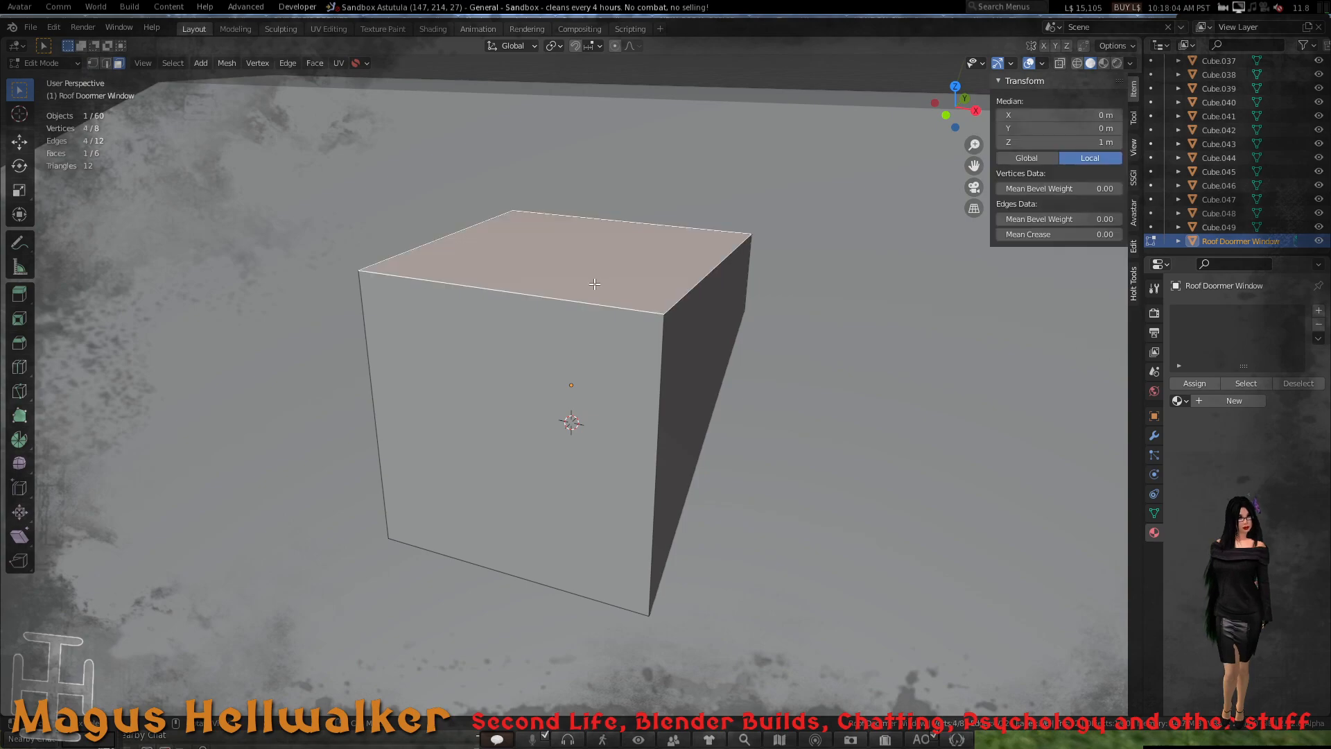
pyautogui.rightClick(597, 279)
pyautogui.moveTo(589, 261)
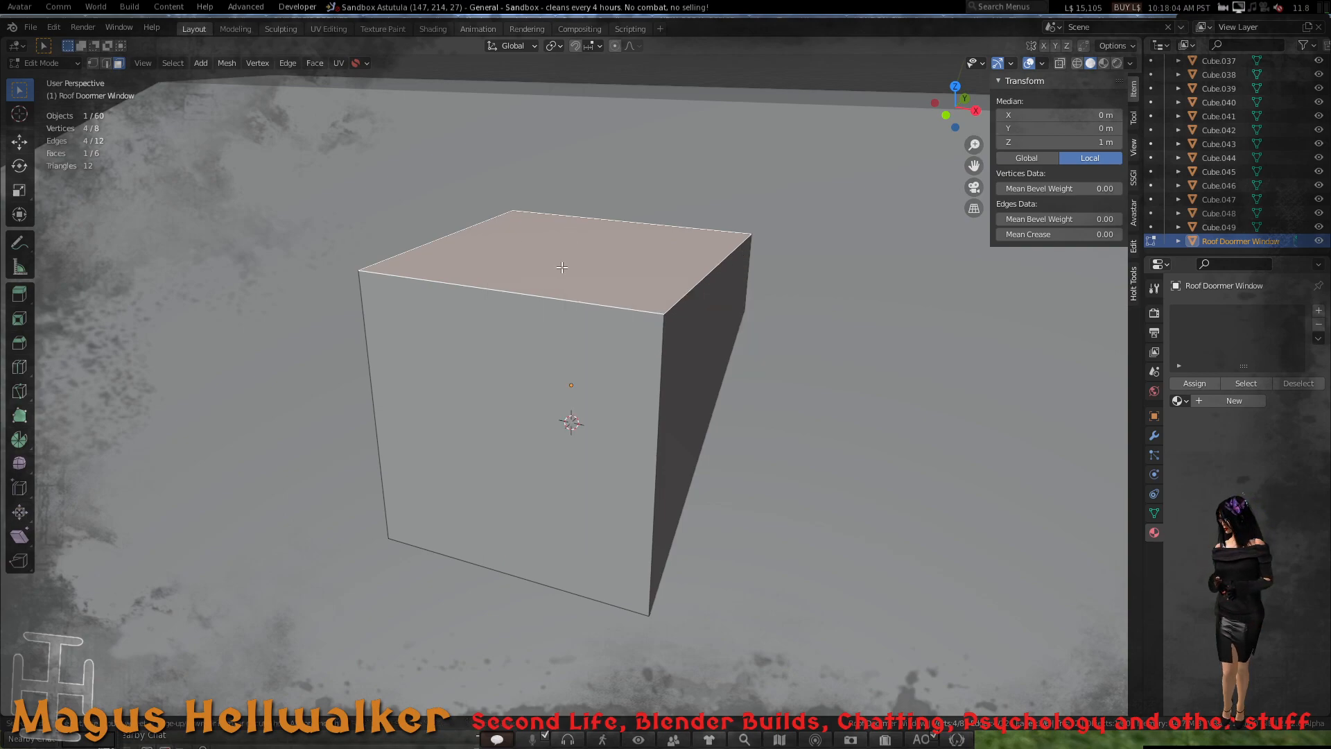
# - Add a centred front-to-back loop cut to the cube and try to extrude its top edge along the Z axis
pyautogui.hotkey('ctrl', 'r')
pyautogui.click(601, 221)
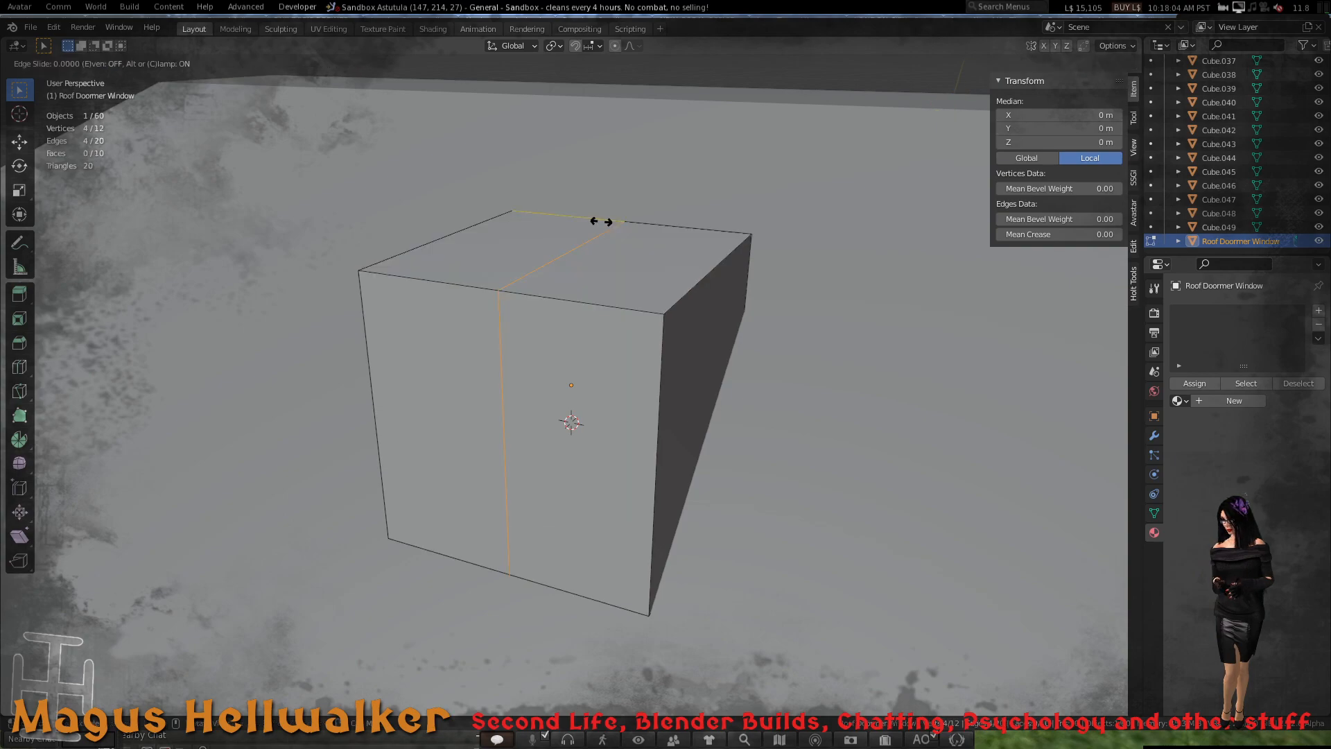
pyautogui.click(602, 221)
pyautogui.click(604, 243)
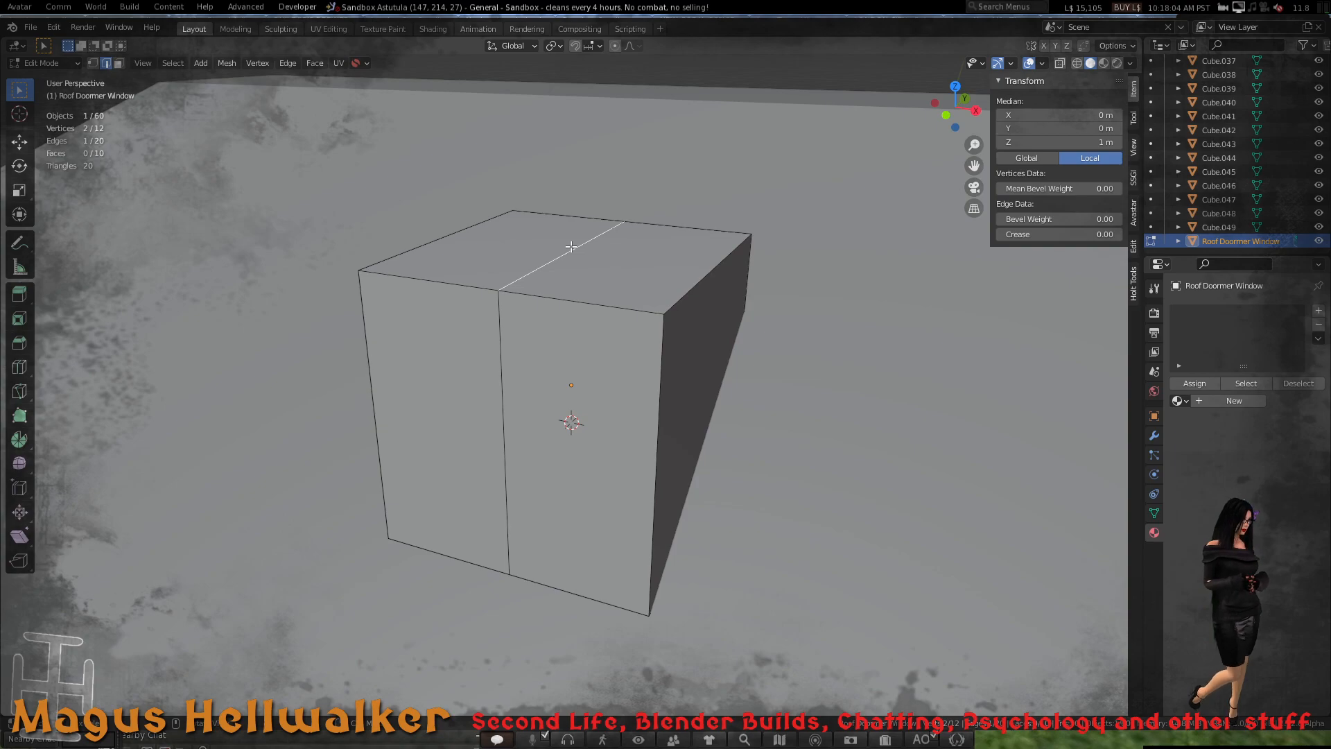
pyautogui.press('e')
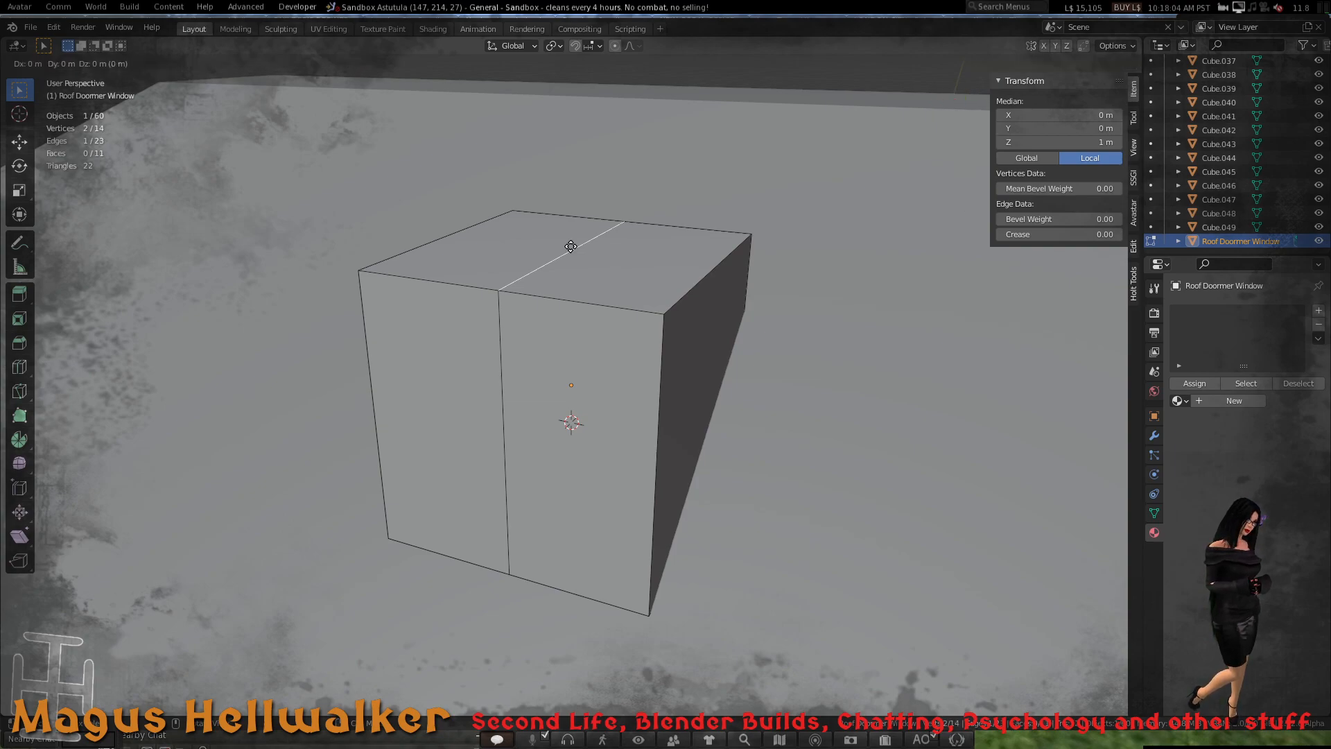
pyautogui.press('z')
pyautogui.press('Escape')
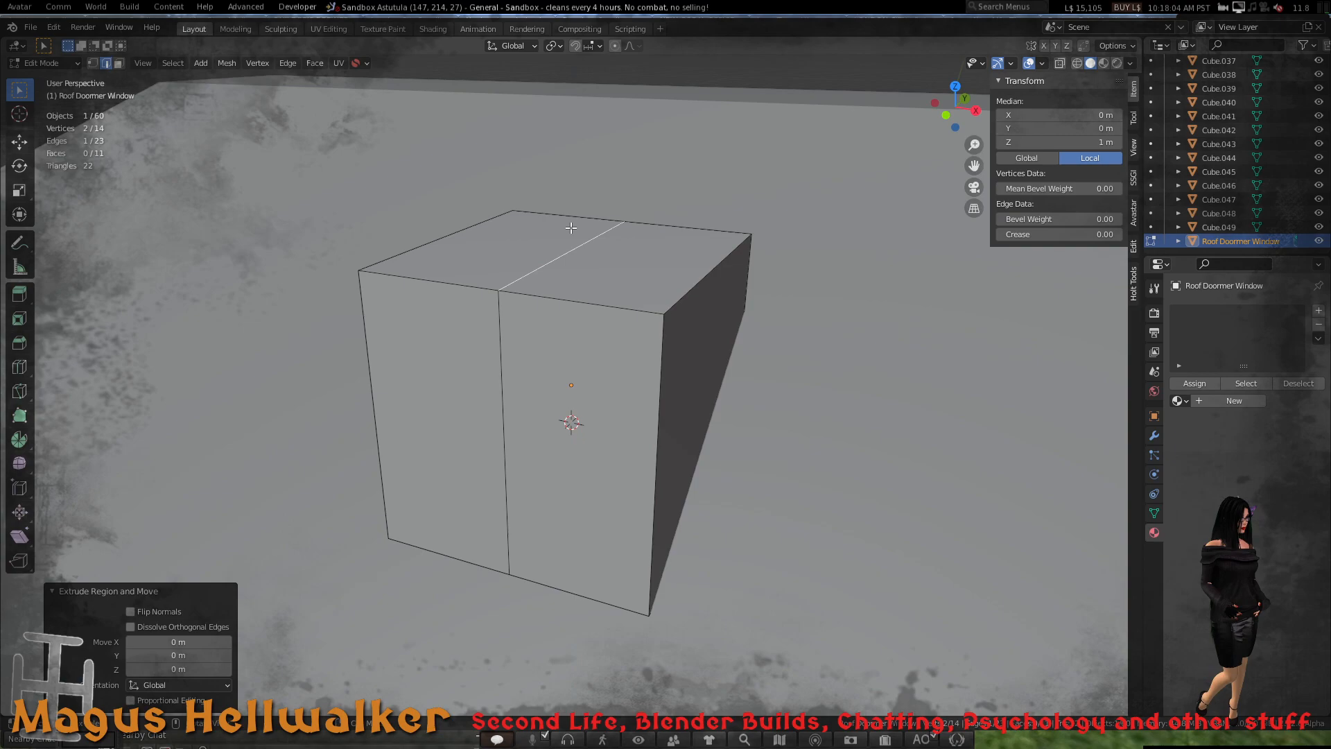
# - Undo the edge extrusion and the loop cut, going back to the cube's selected top face
pyautogui.hotkey('ctrl', 'z')
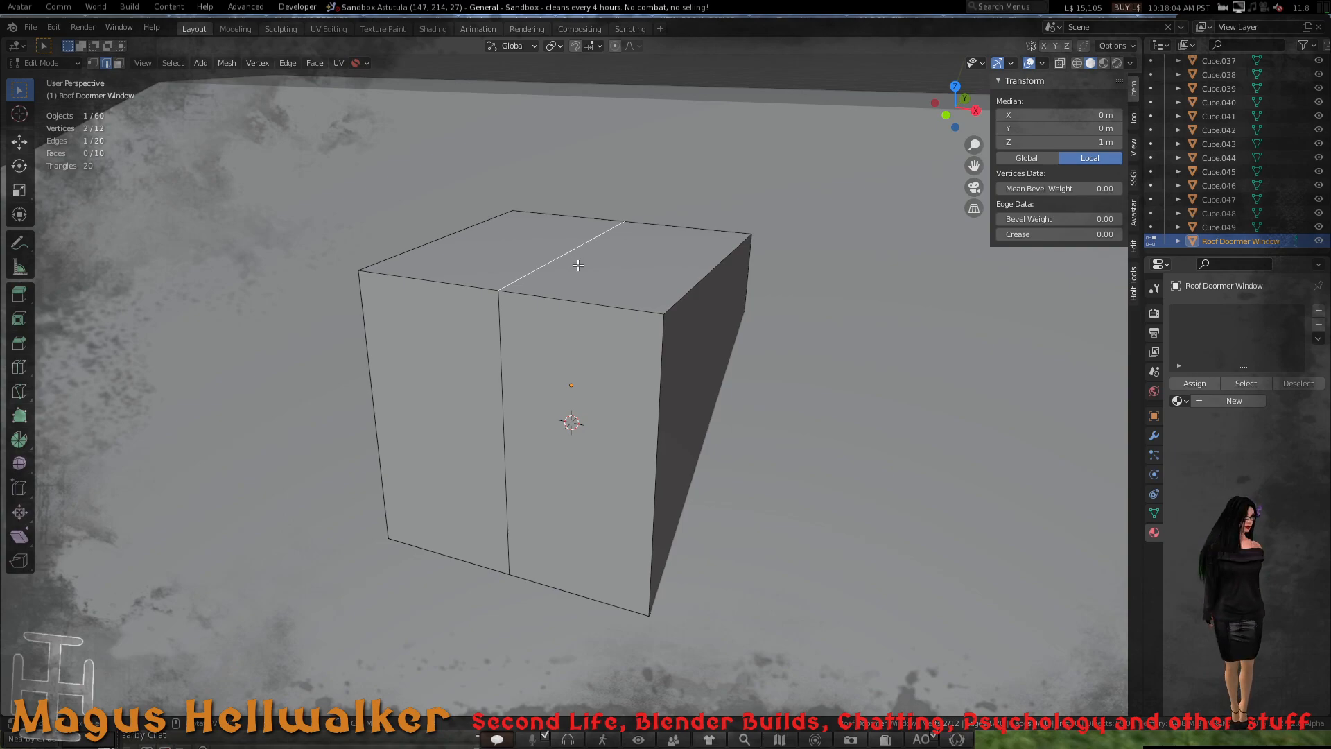
pyautogui.hotkey('ctrl', 'z')
pyautogui.hotkey('ctrl', 'z')
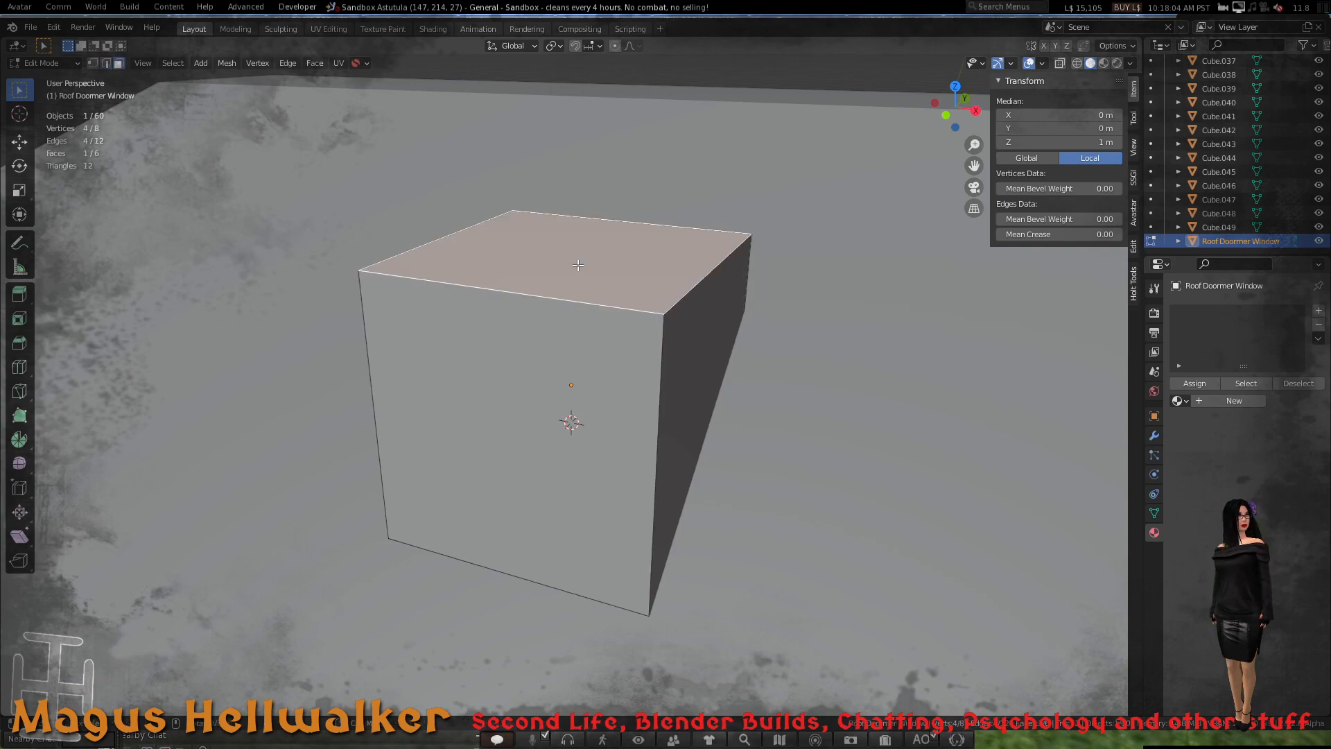
# - Extrude the cube's top face about 1 m upward along the global Z axis
pyautogui.press('e')
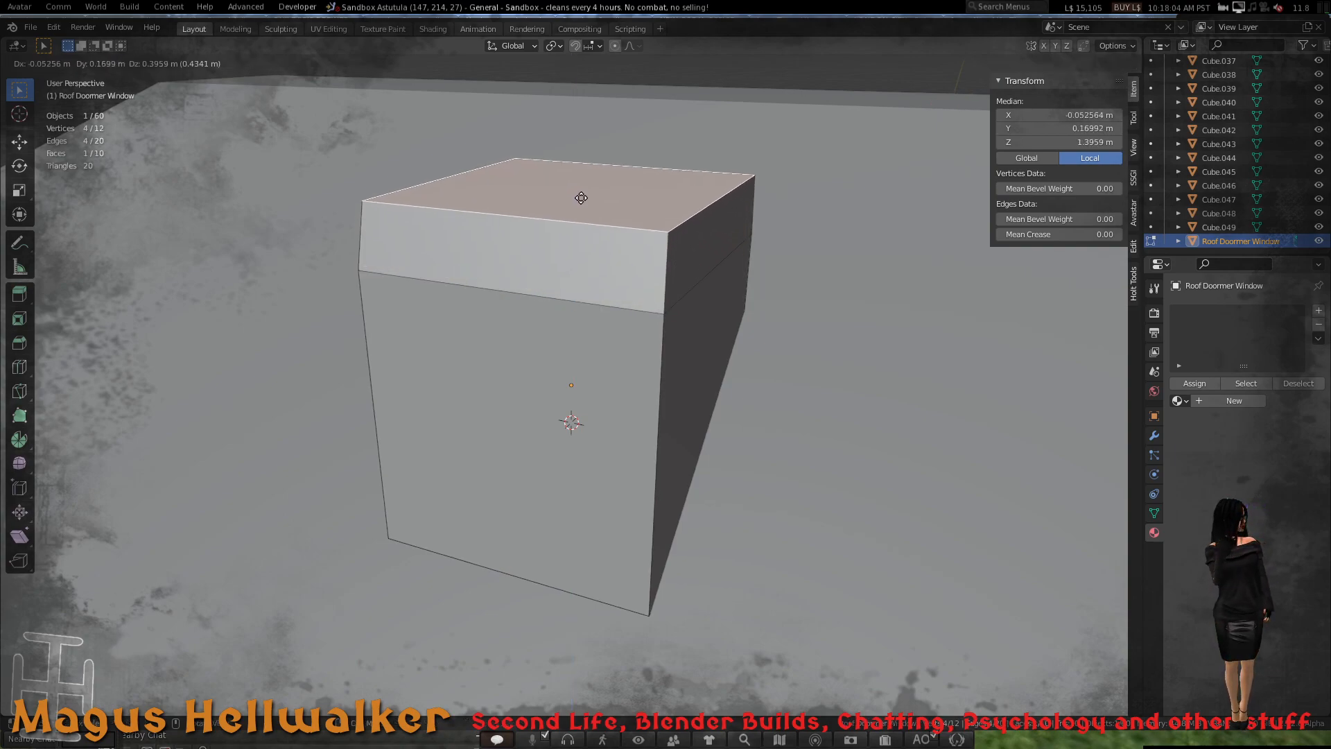
pyautogui.press('z')
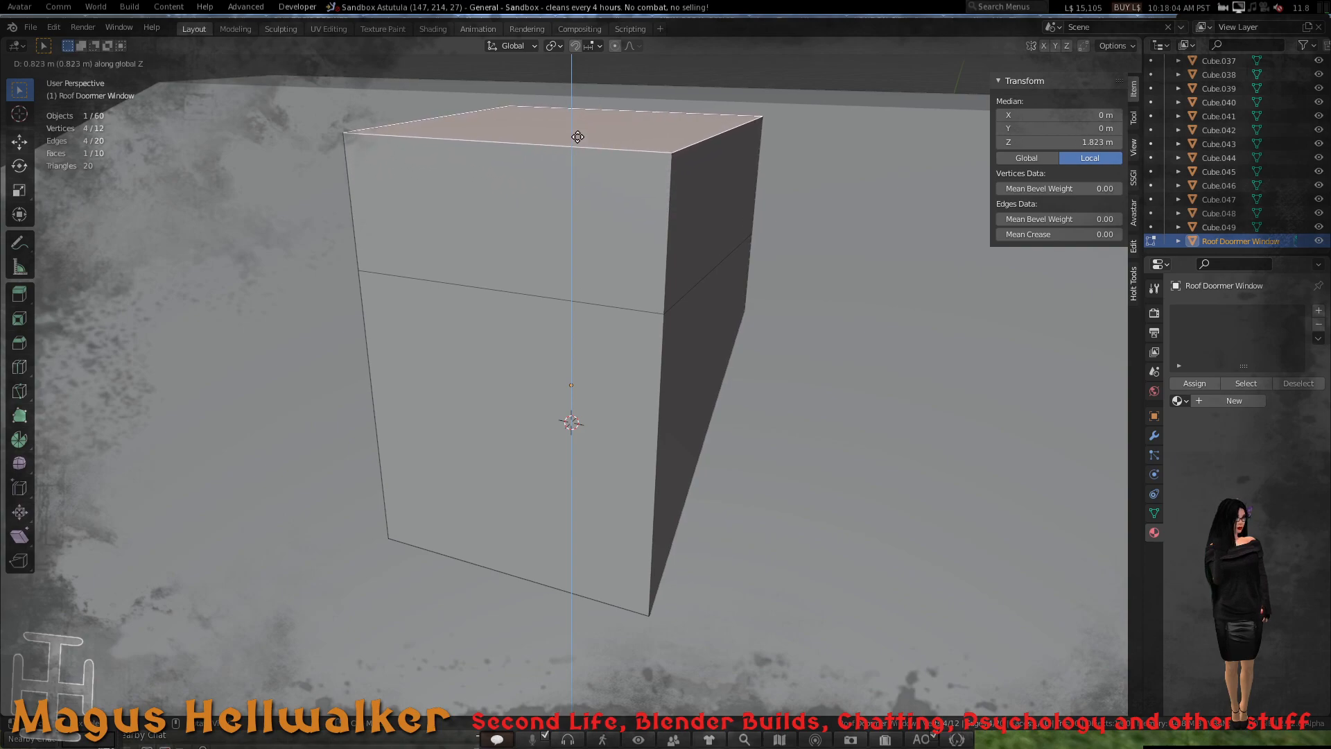
pyautogui.click(619, 106)
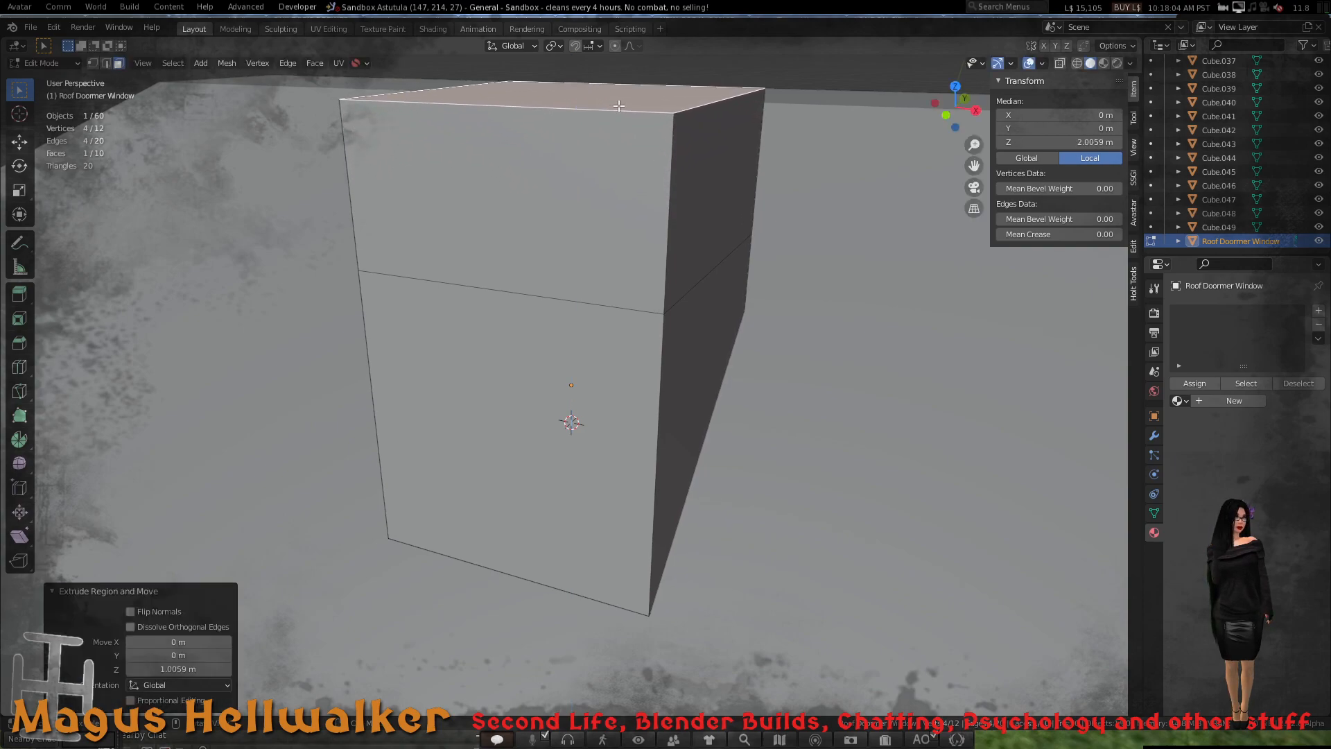
# - Merge the two front top corner vertices of the extruded block at their center to form the front gable peak
pyautogui.scroll(-1, 593, 149)
pyautogui.moveTo(593, 147); pyautogui.dragTo(581, 190, button='middle')
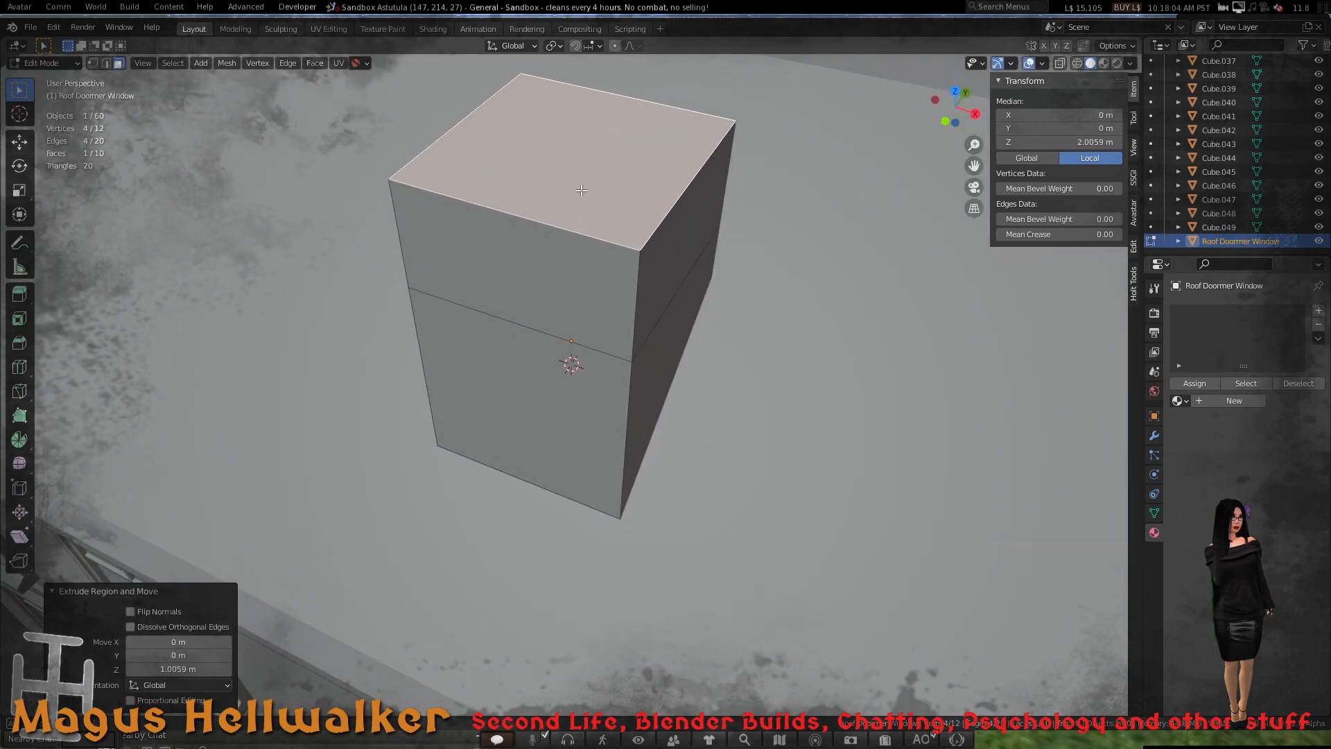
pyautogui.click(679, 195)
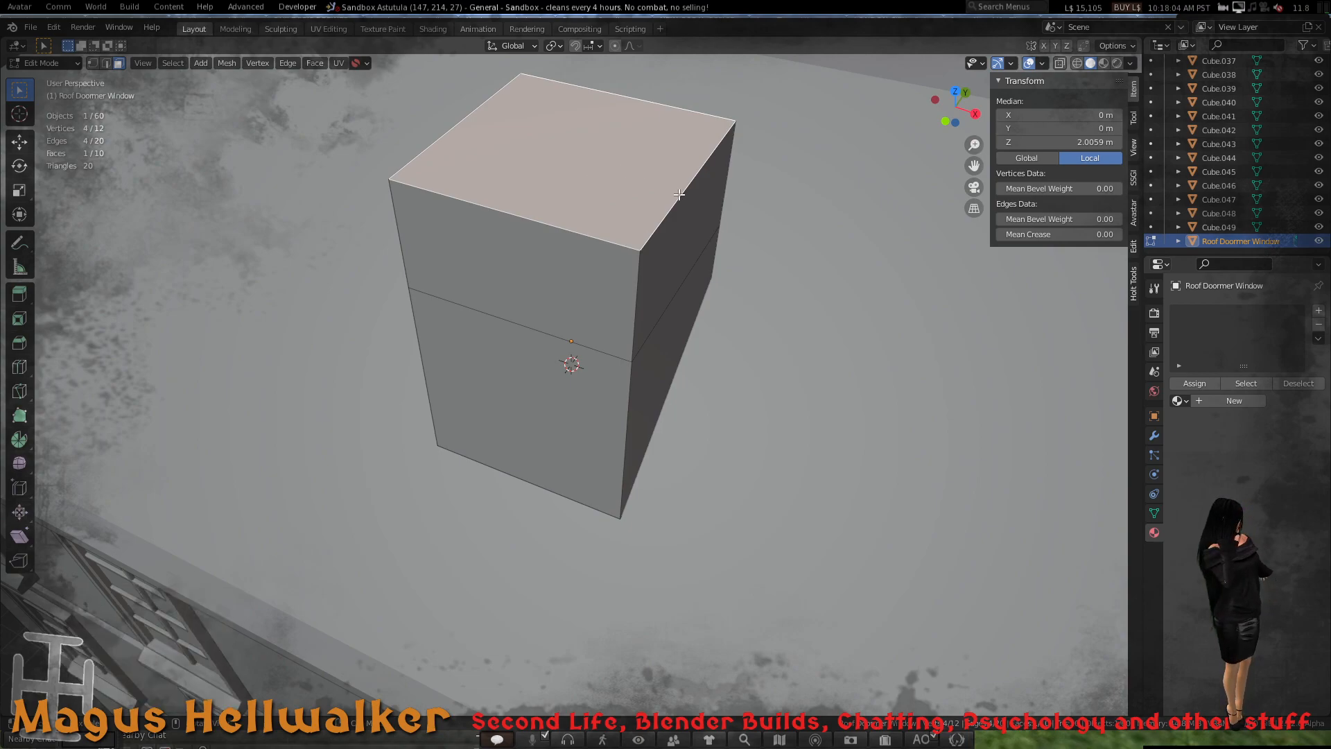
pyautogui.press('2')
pyautogui.click(678, 194)
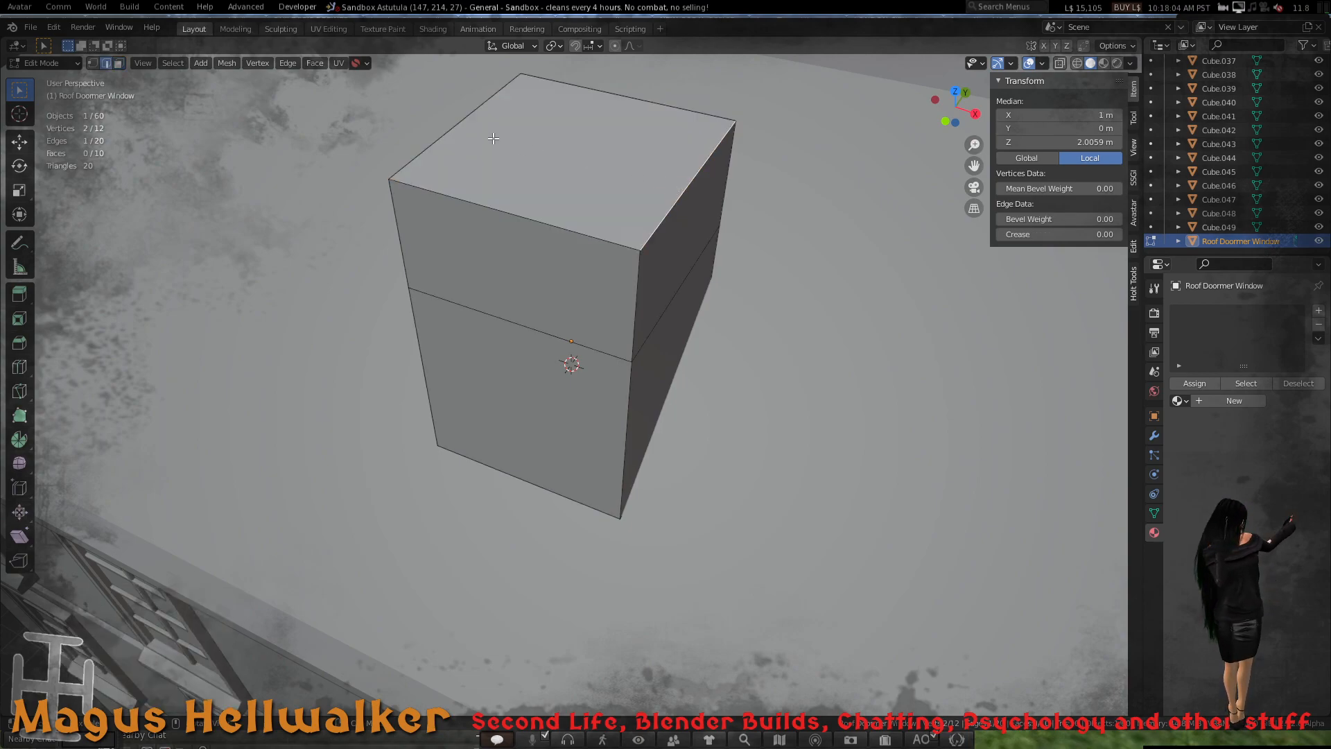
pyautogui.press('1')
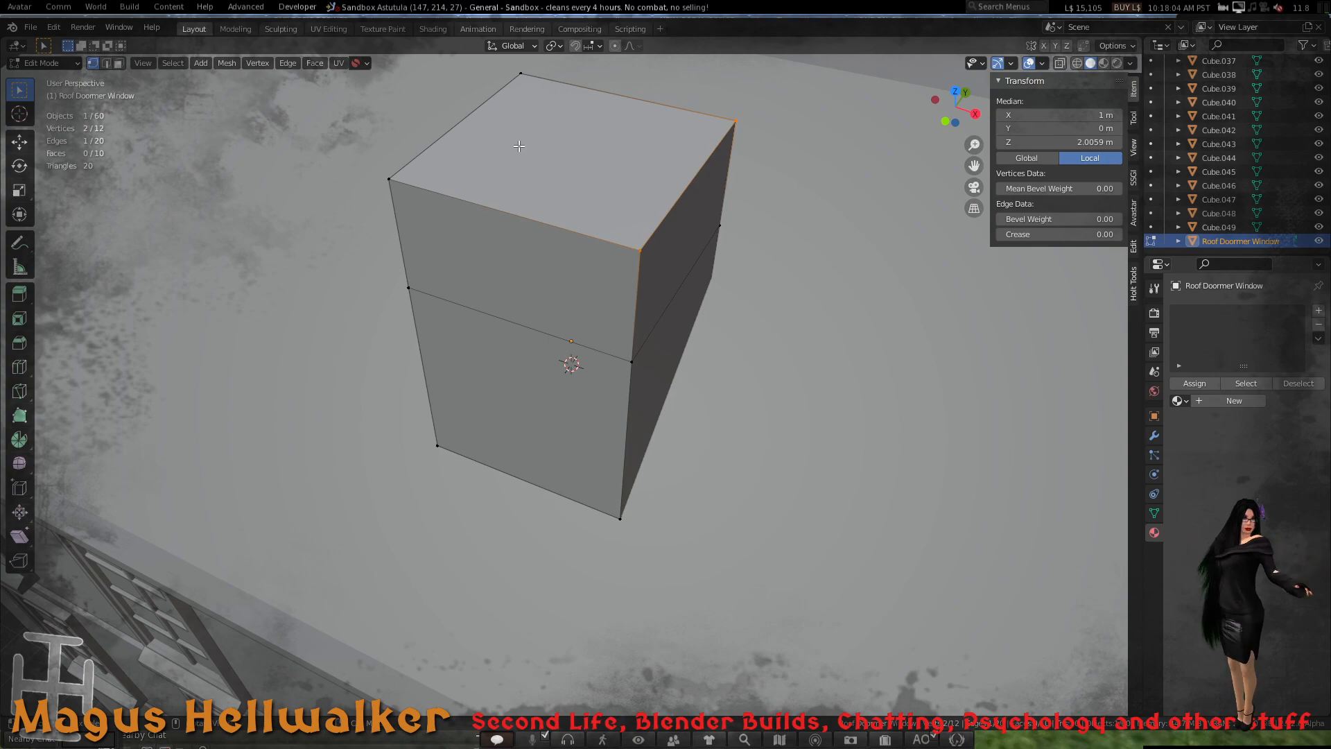
pyautogui.click(389, 179)
pyautogui.keyDown('shift'); pyautogui.click(640, 250); pyautogui.keyUp('shift')
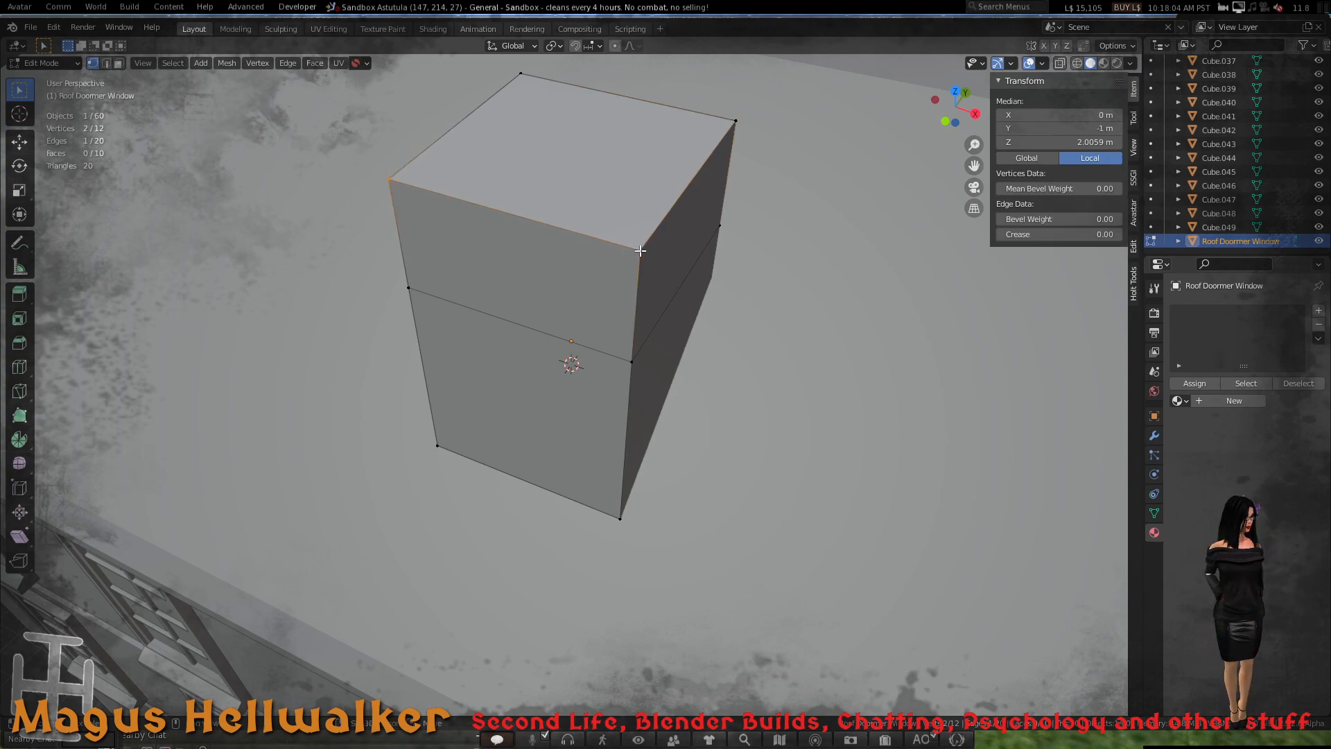
pyautogui.rightClick(639, 251)
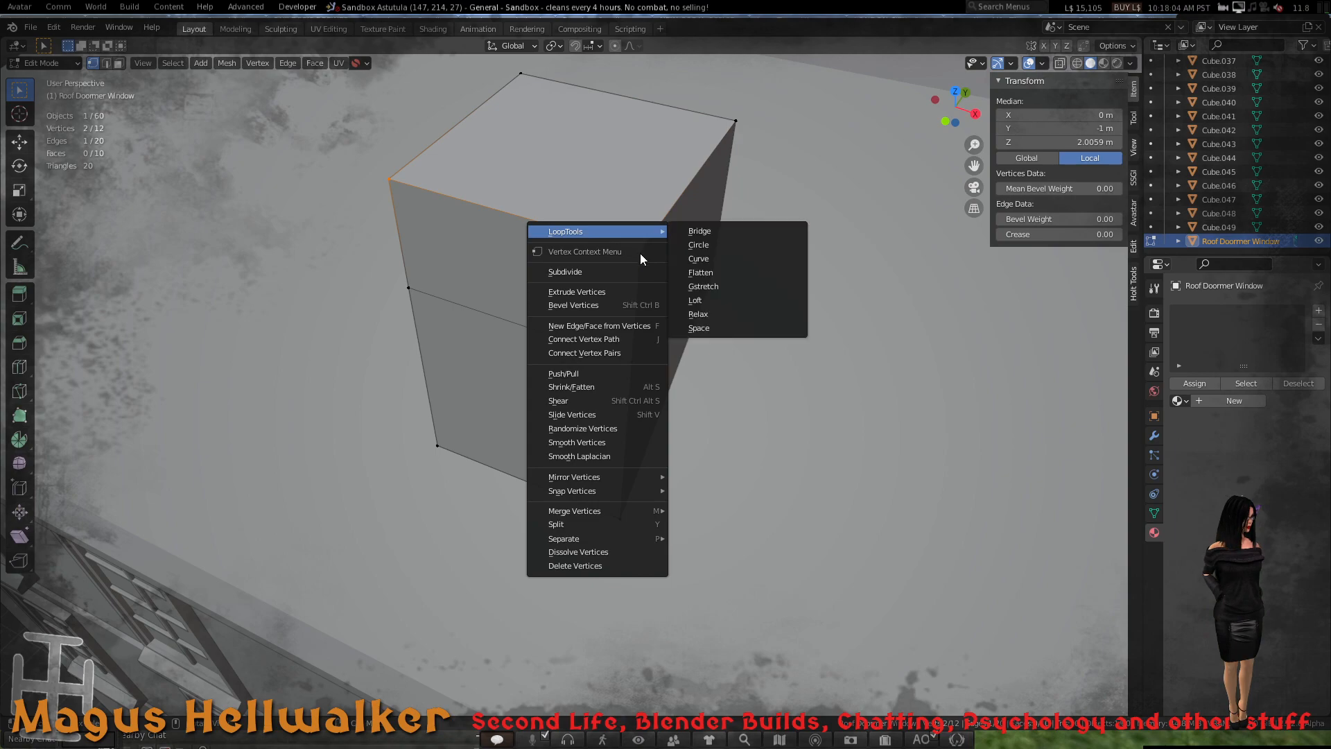
pyautogui.moveTo(615, 511)
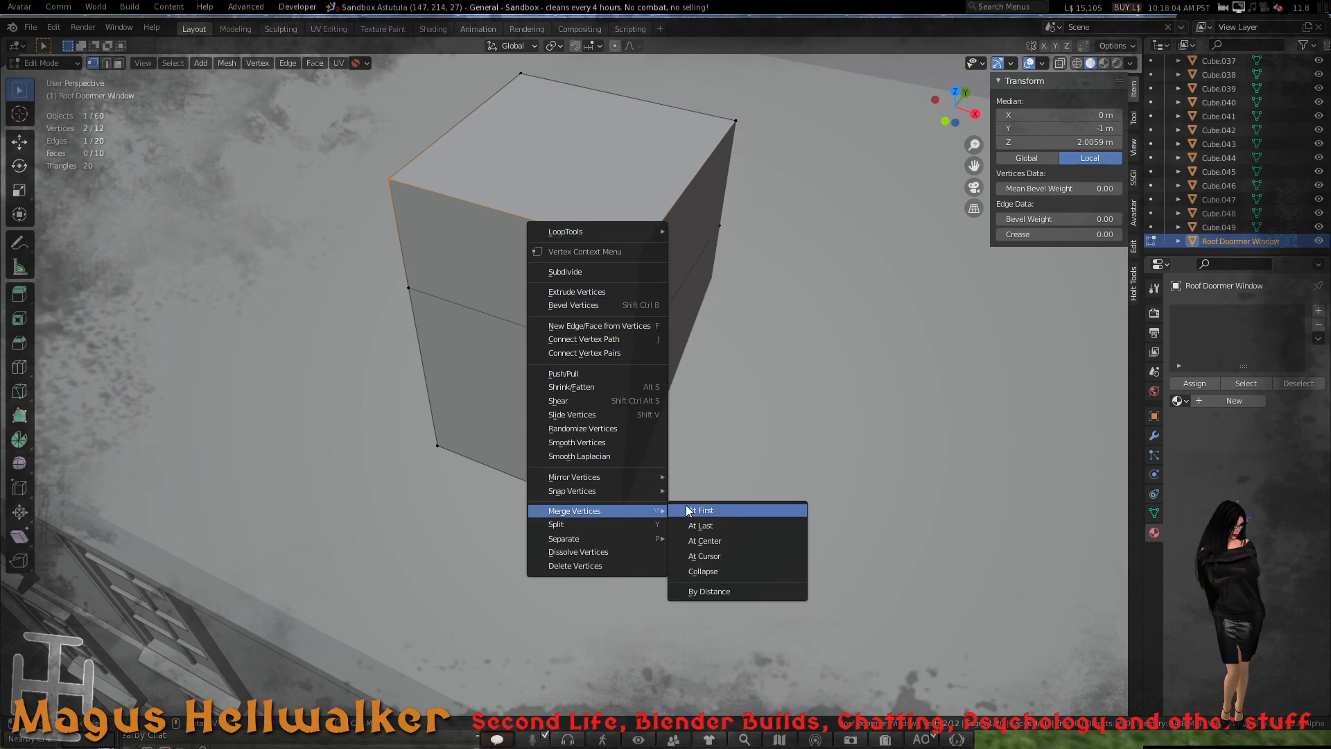
pyautogui.click(717, 540)
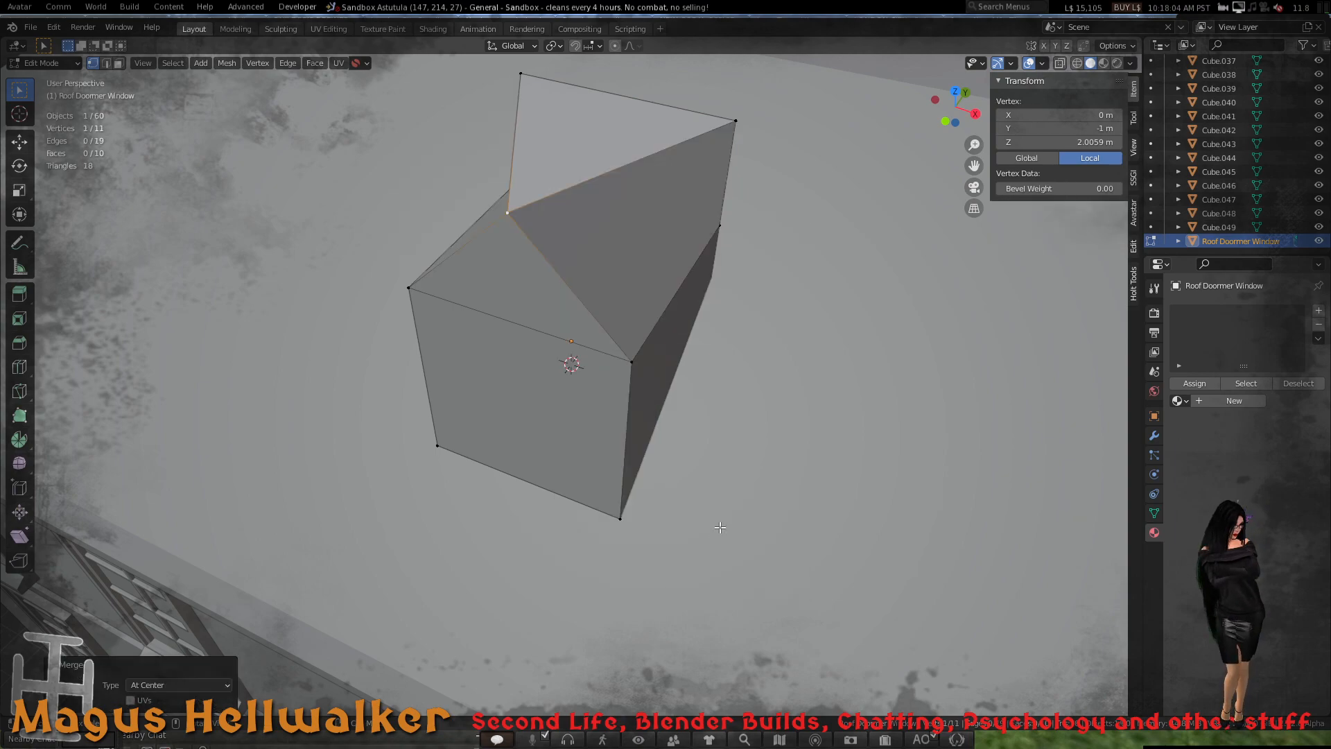
# - Merge the two rear top corner vertices at their center to complete the dormer's gabled roof
pyautogui.click(737, 121)
pyautogui.keyDown('shift'); pyautogui.click(520, 72); pyautogui.keyUp('shift')
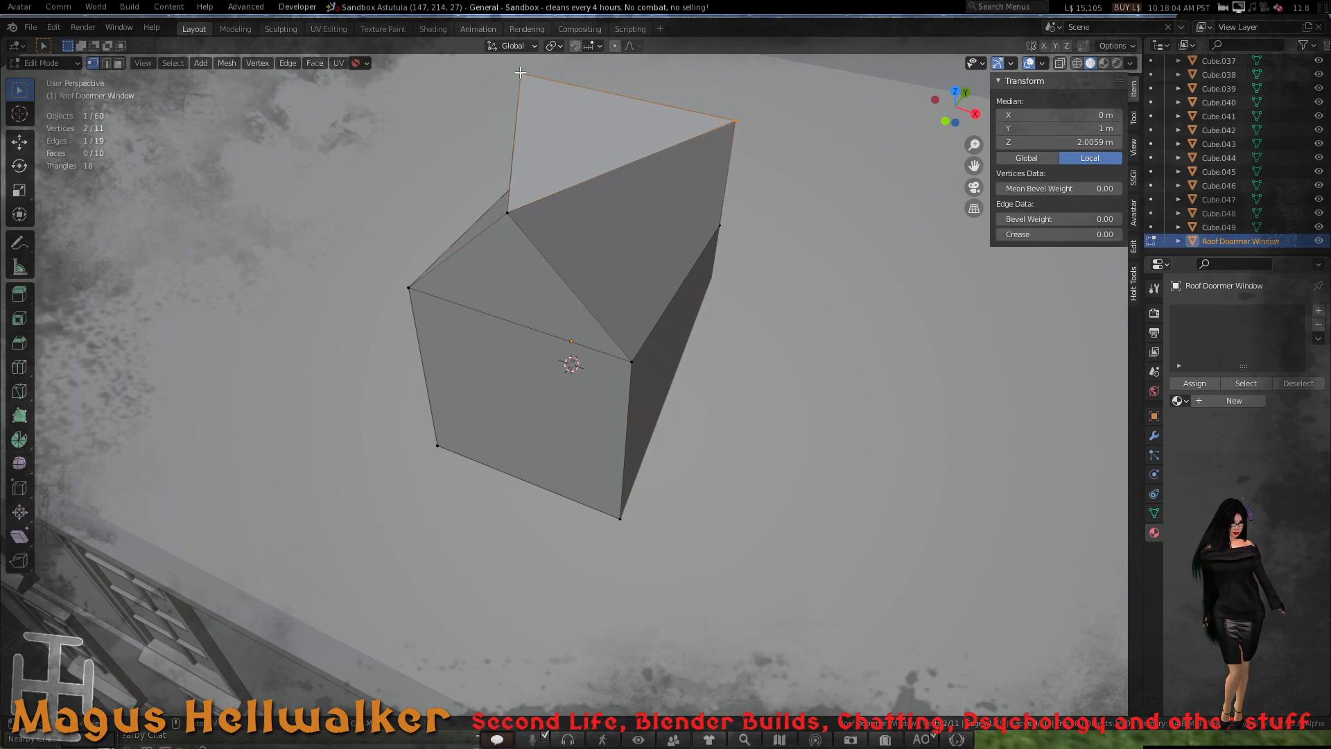
pyautogui.rightClick(523, 74)
pyautogui.moveTo(497, 316)
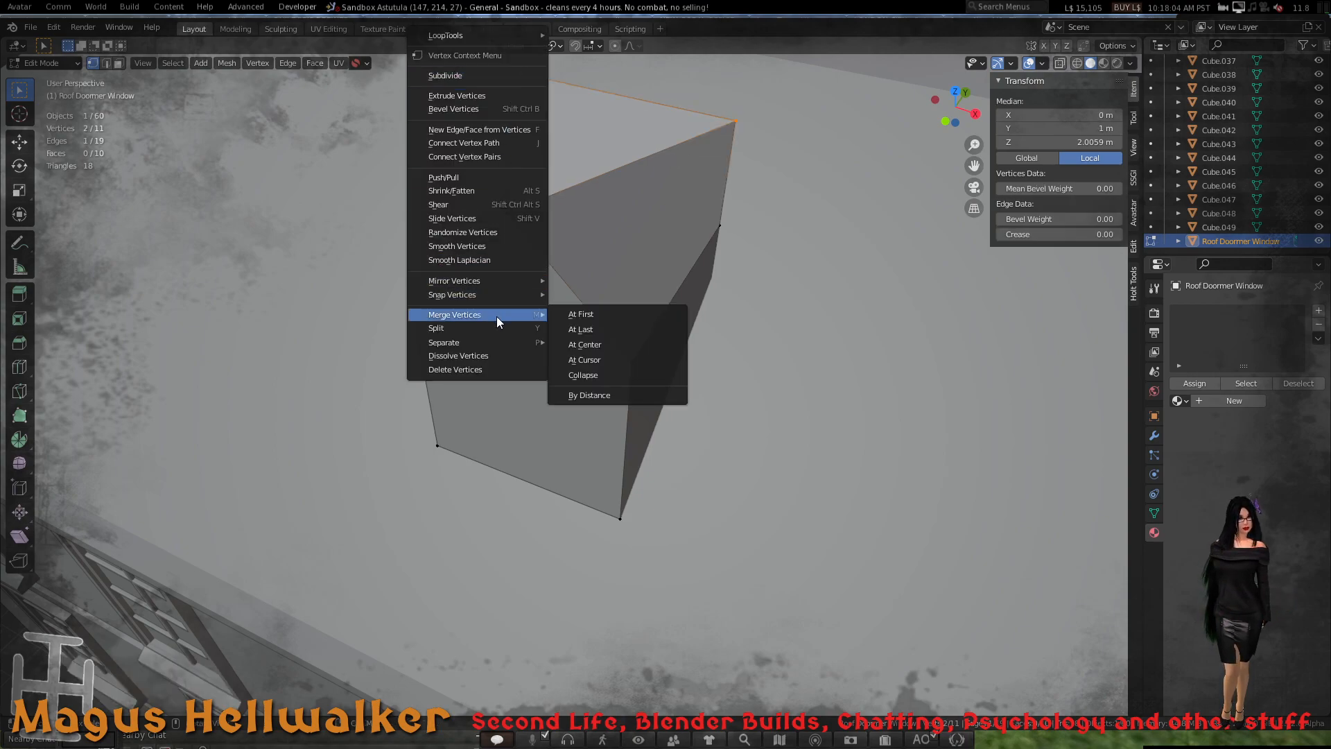
pyautogui.click(626, 339)
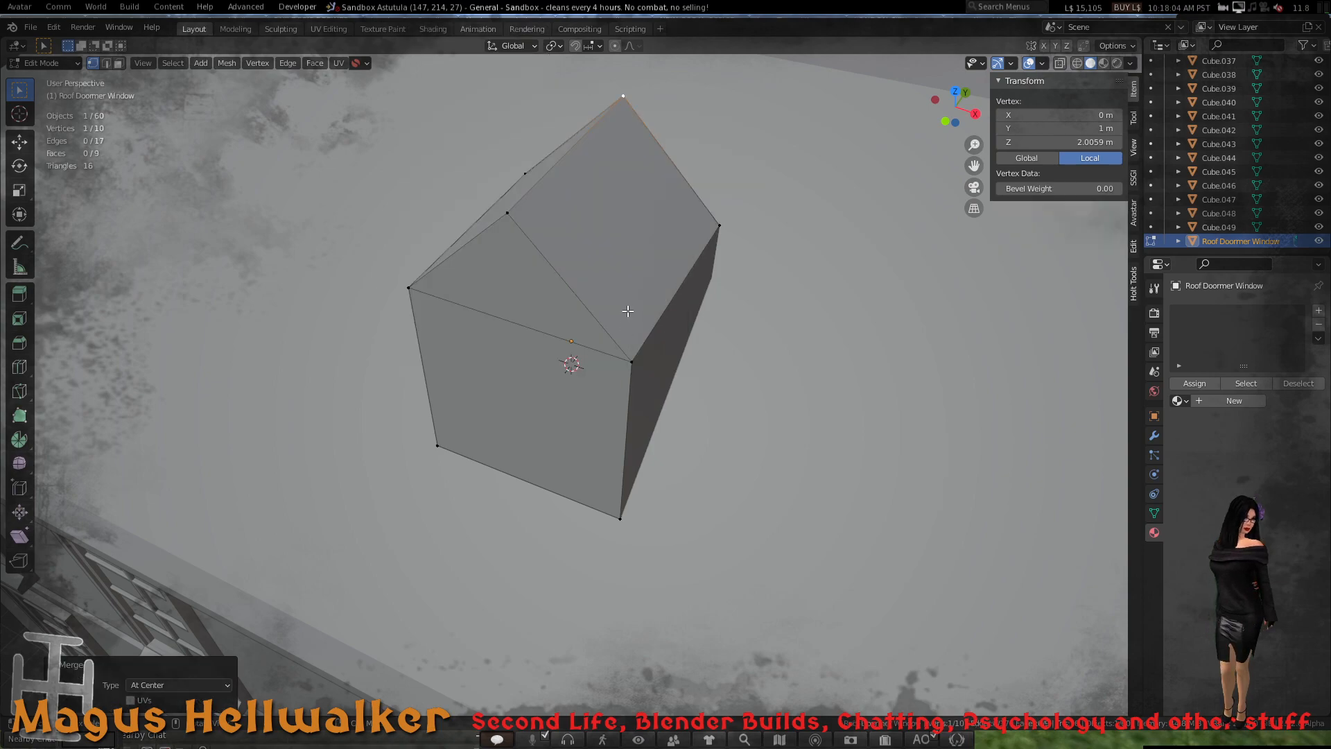
# - Inset the dormer's triangular front gable face by about 0.05 m and extrude it about 0.11 m inward
pyautogui.moveTo(626, 313); pyautogui.dragTo(545, 323, button='middle')
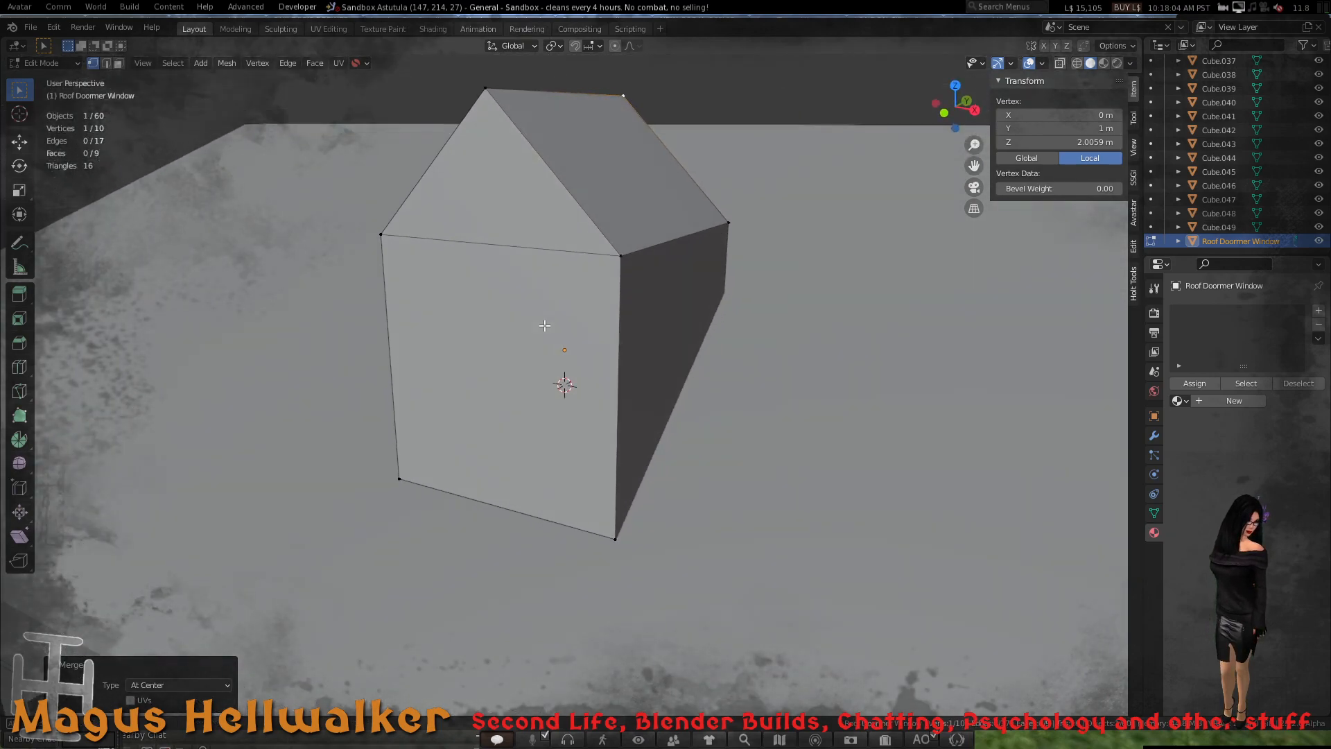
pyautogui.press('3')
pyautogui.click(512, 212)
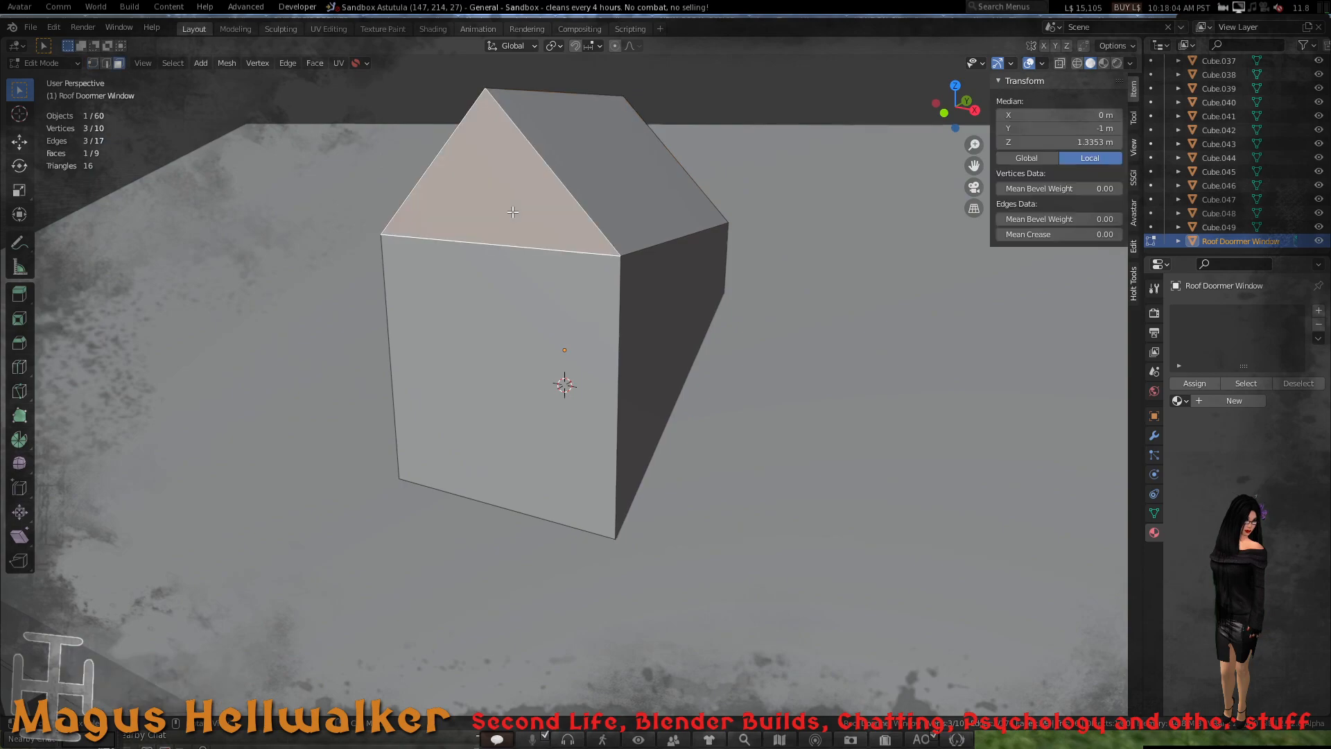
pyautogui.press('e')
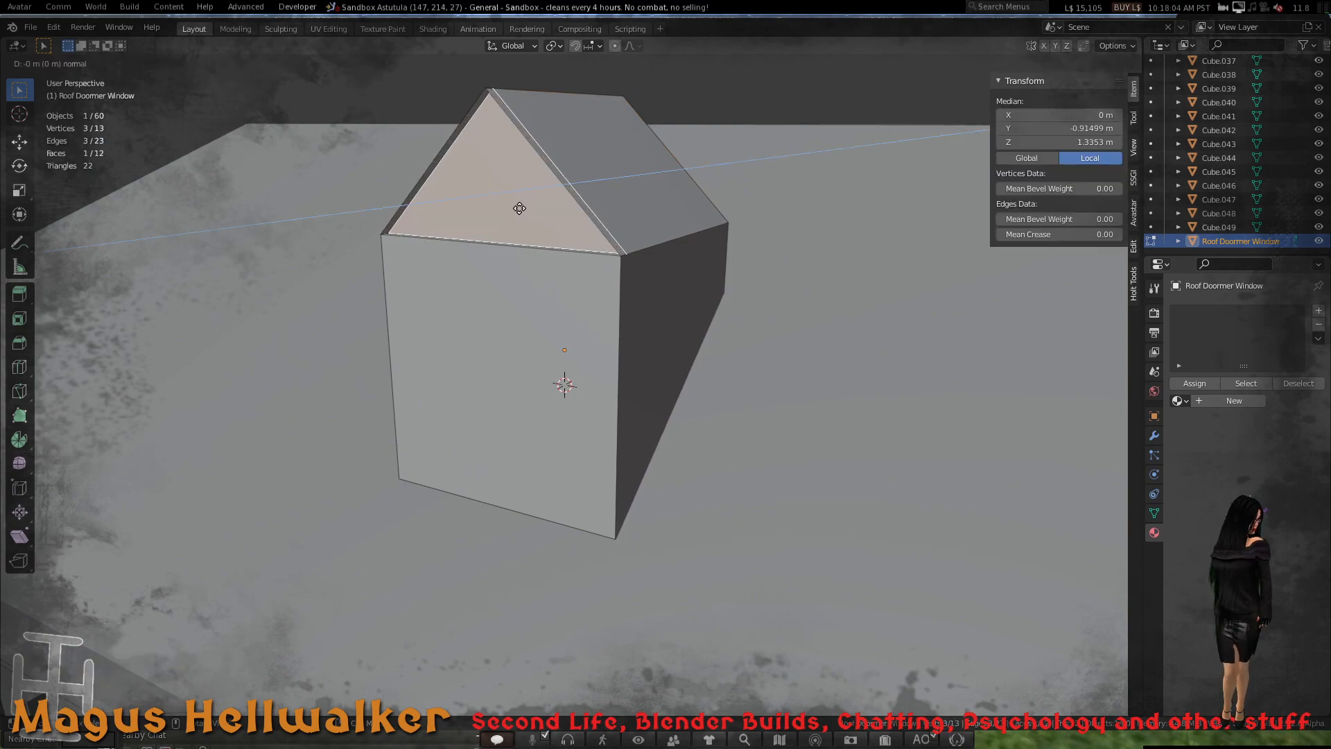
pyautogui.rightClick(520, 208)
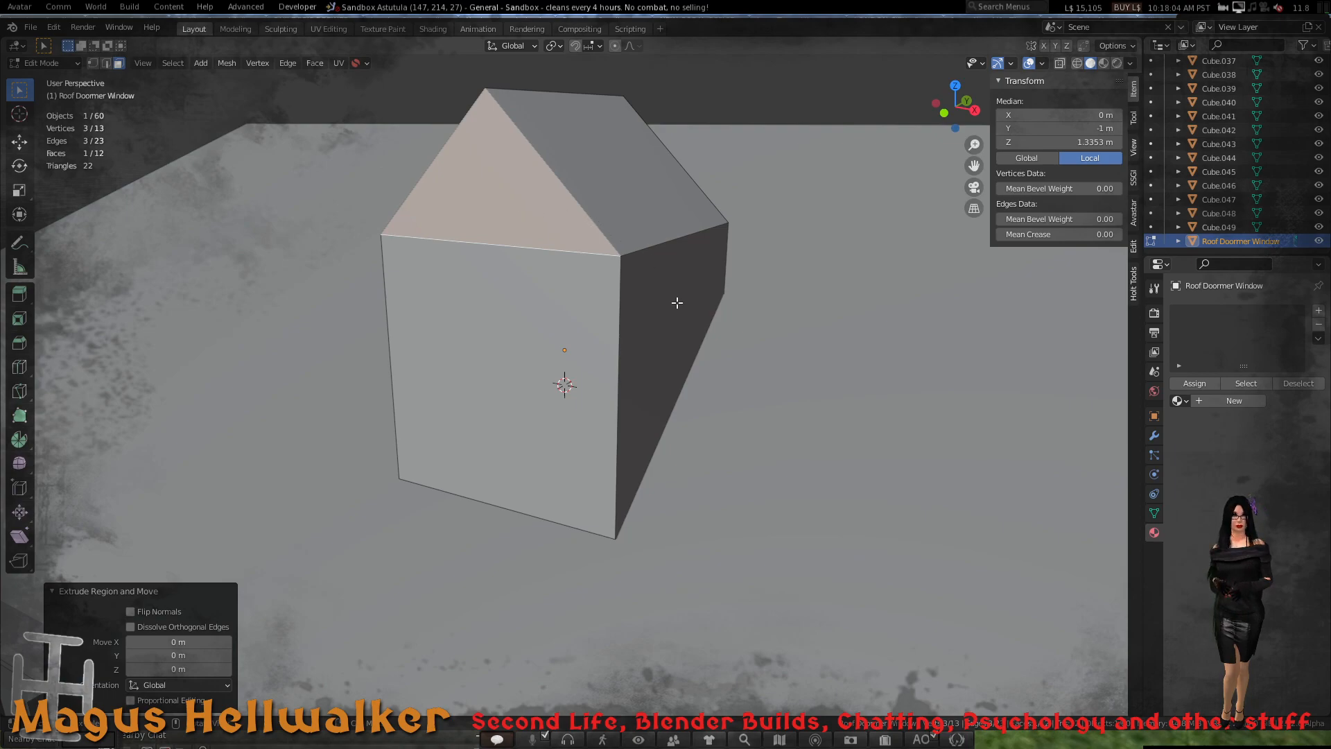
pyautogui.press('i')
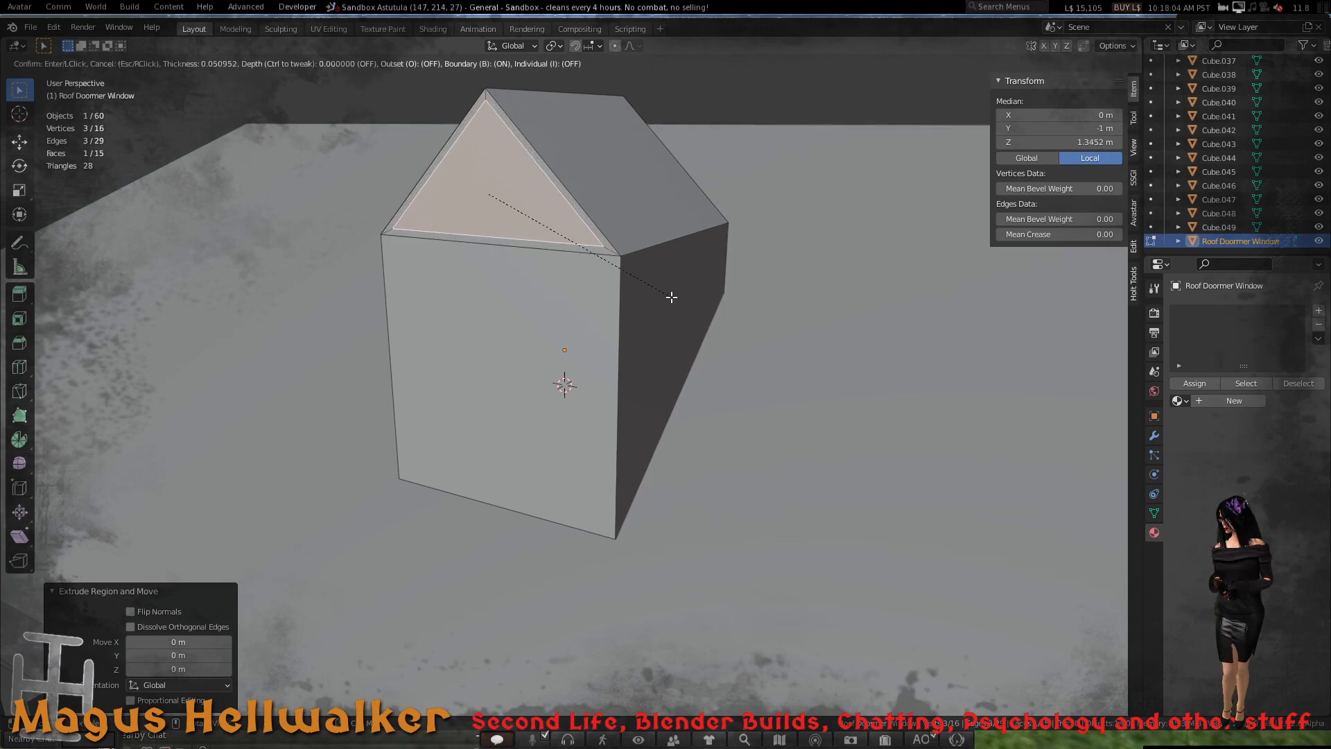
pyautogui.click(671, 297)
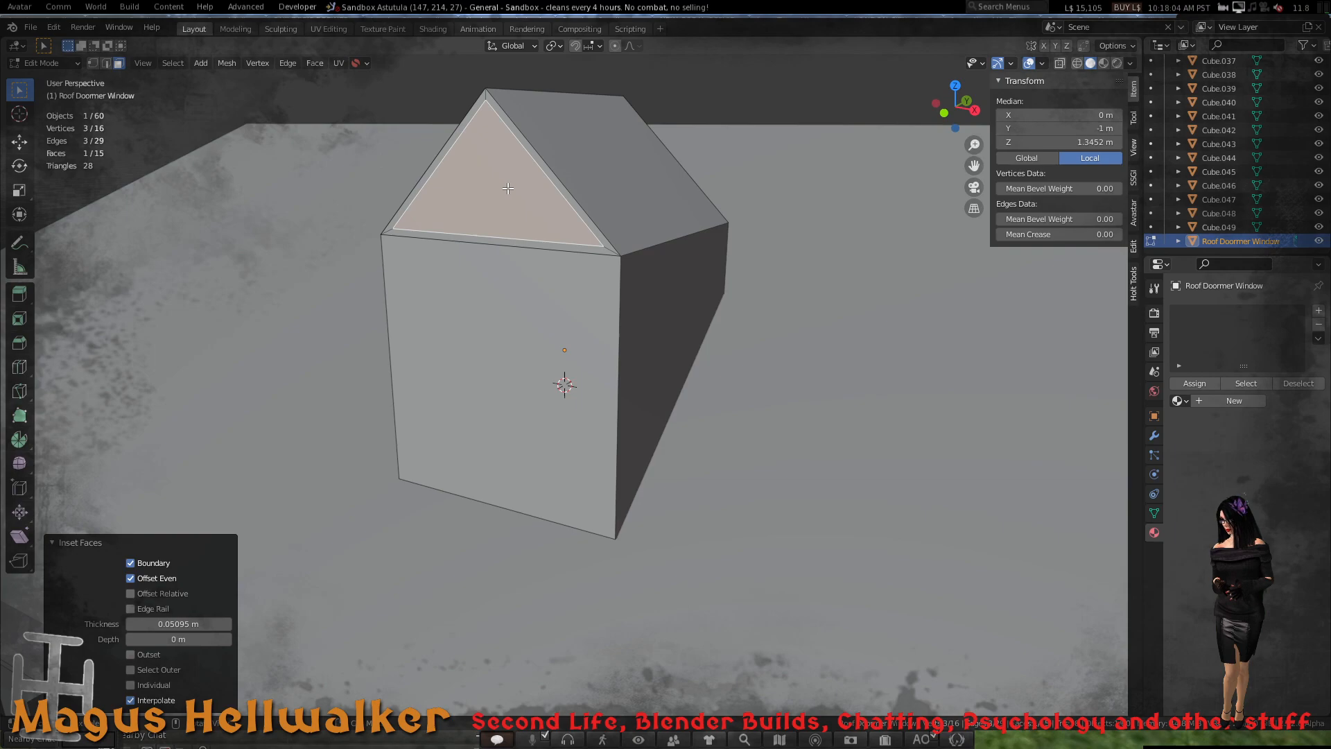
pyautogui.press('e')
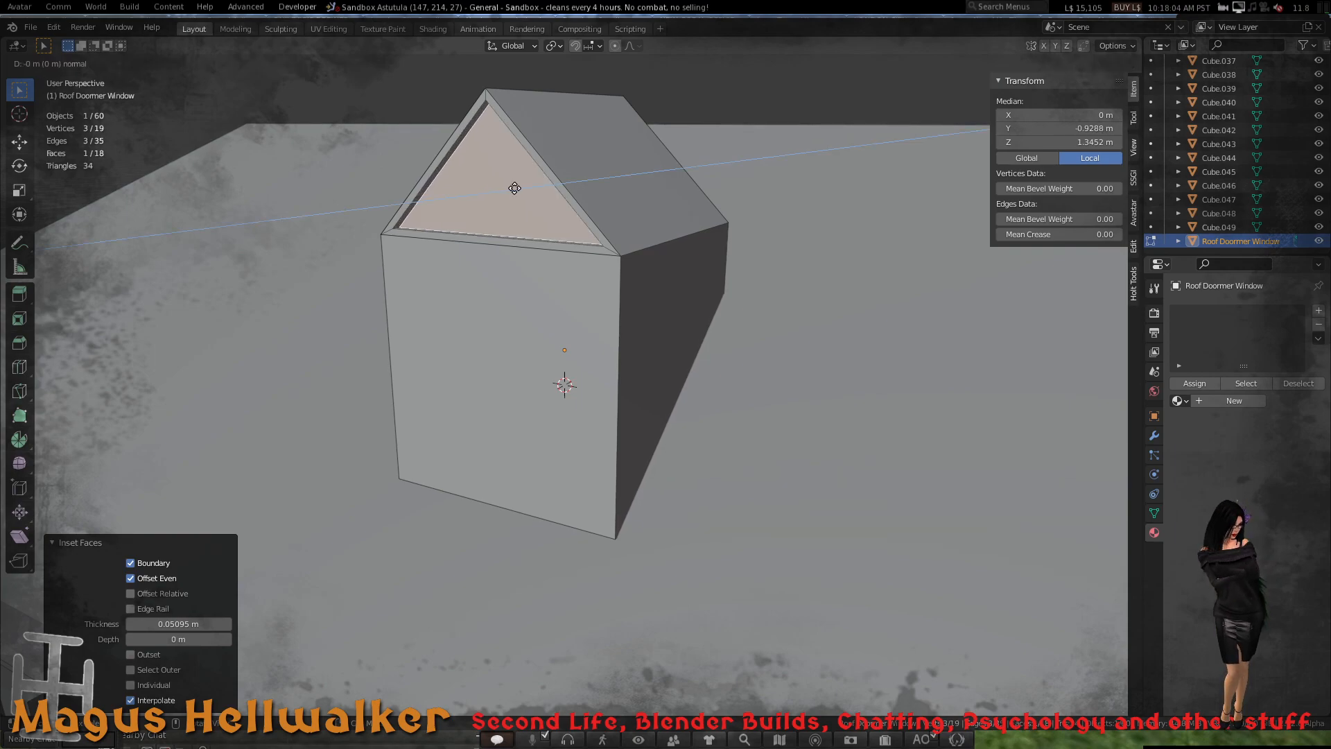
pyautogui.click(517, 190)
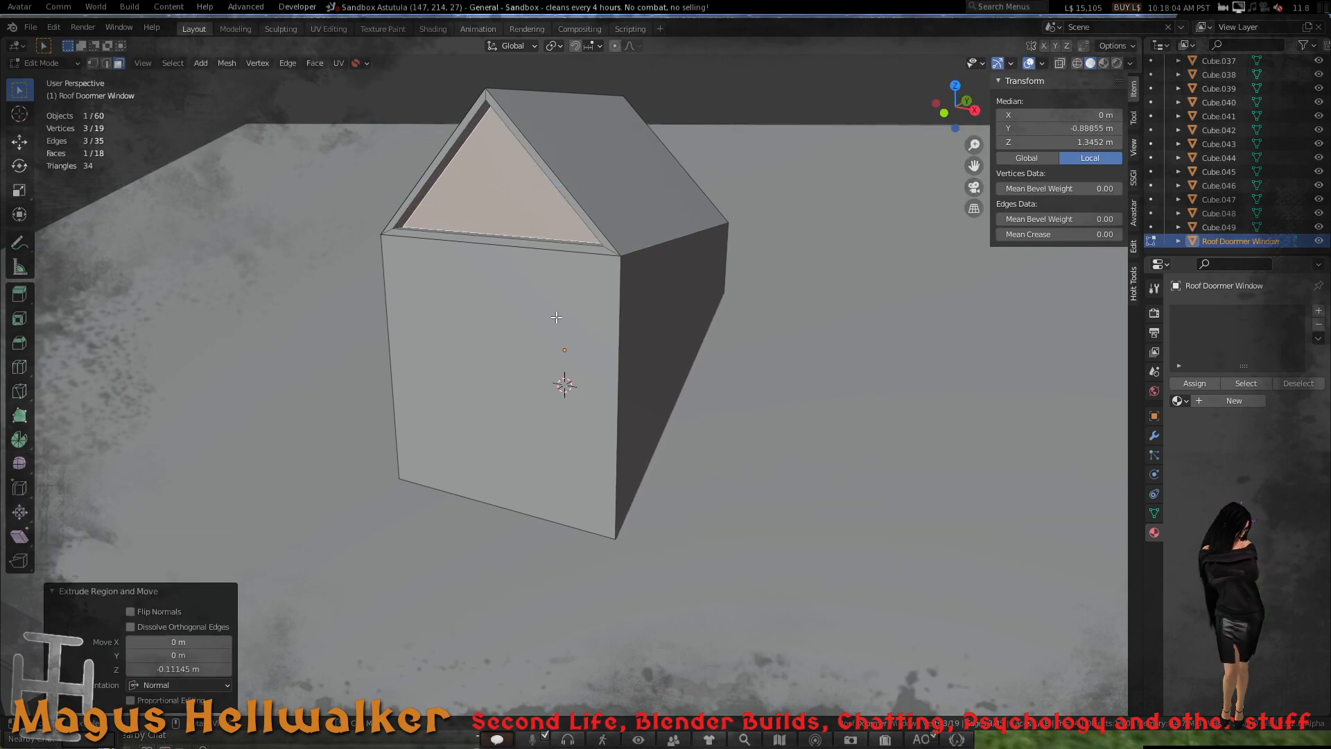
# - Inset the dormer's front wall face by about 0.12 m and extrude it about 0.10 m inward
pyautogui.click(557, 318)
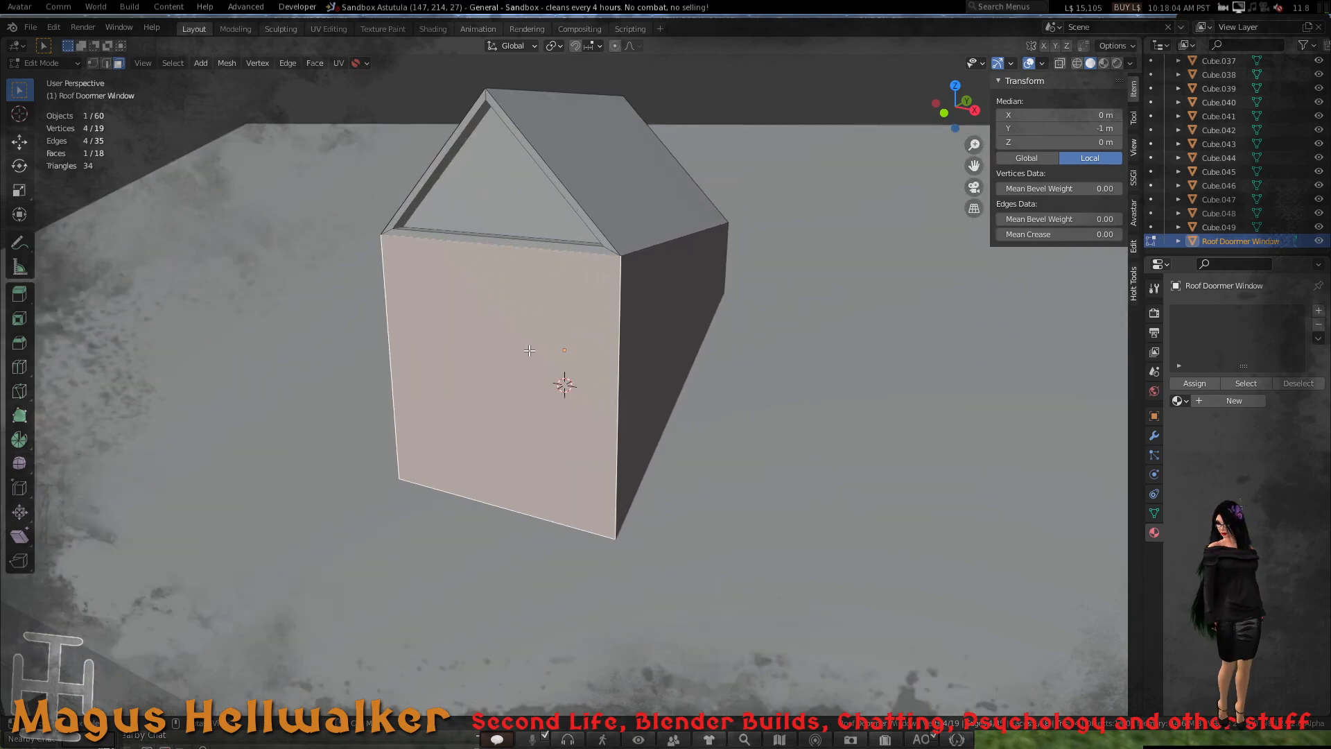
pyautogui.moveTo(456, 349)
pyautogui.mouseDown(button='middle')
pyautogui.moveTo(538, 377)
pyautogui.moveTo(416, 395)
pyautogui.moveTo(573, 334)
pyautogui.moveTo(517, 384)
pyautogui.moveTo(461, 350)
pyautogui.mouseUp(button='middle')
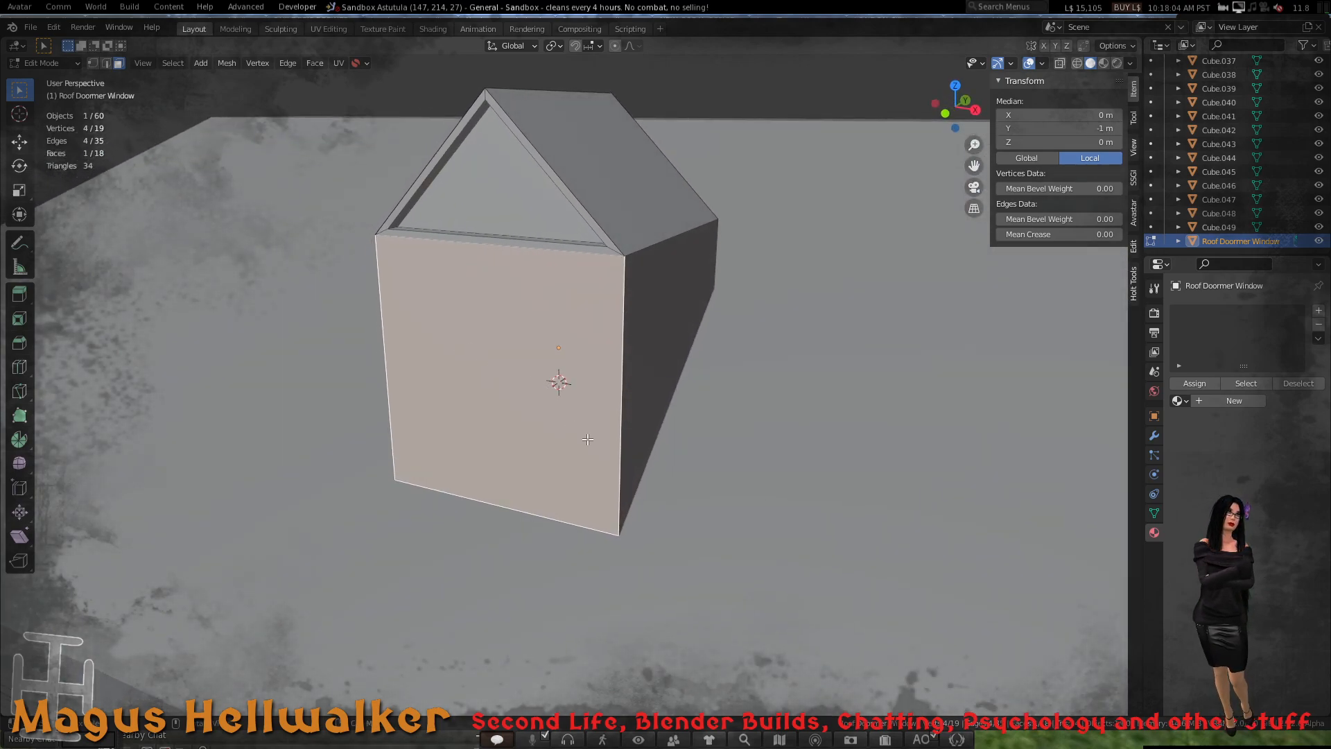
pyautogui.press('i')
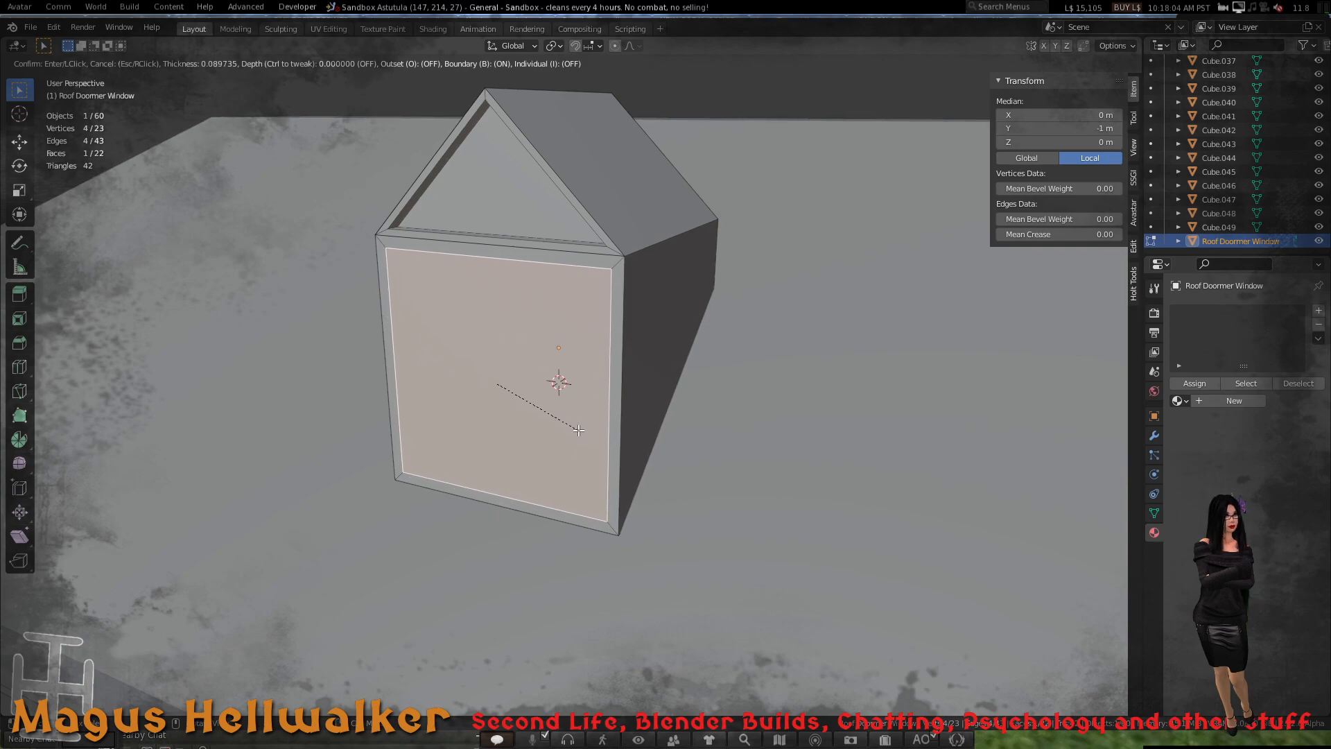
pyautogui.click(577, 427)
pyautogui.scroll(3, 562, 424)
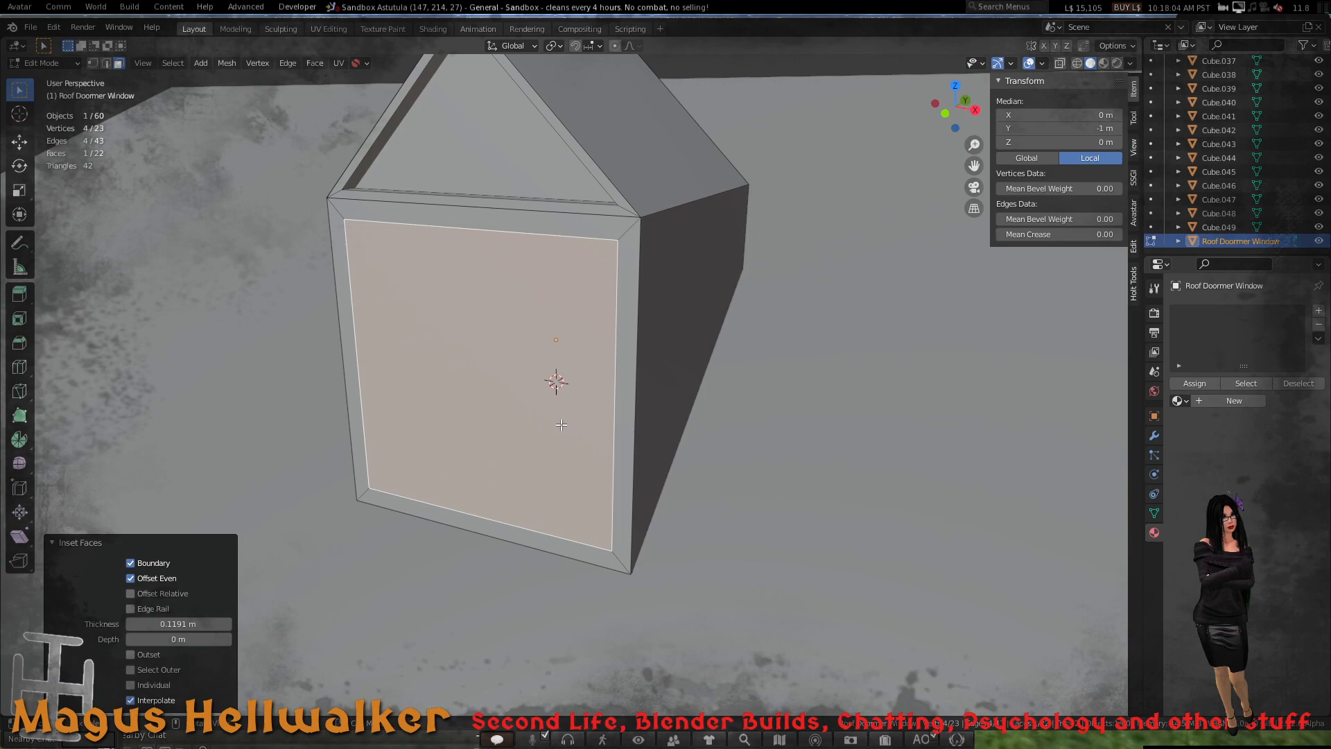
pyautogui.moveTo(562, 424); pyautogui.dragTo(514, 400, button='middle')
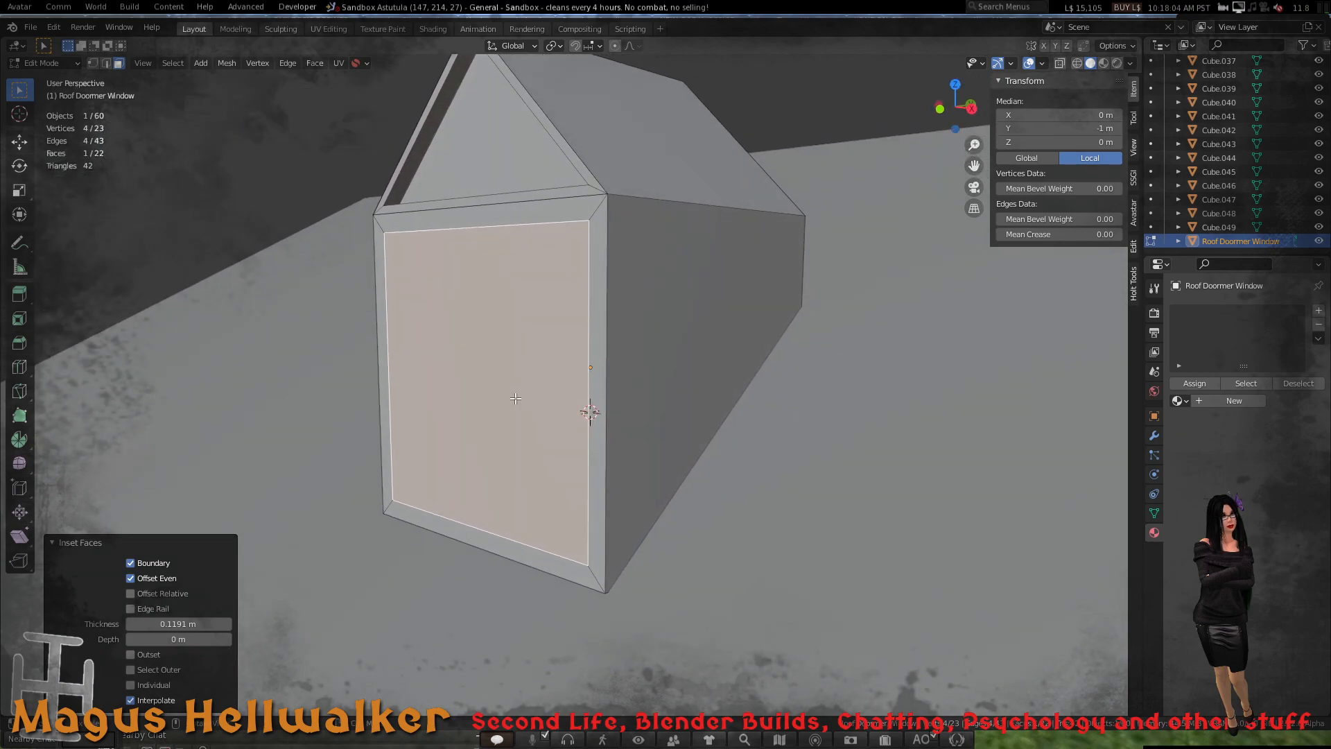
pyautogui.press('e')
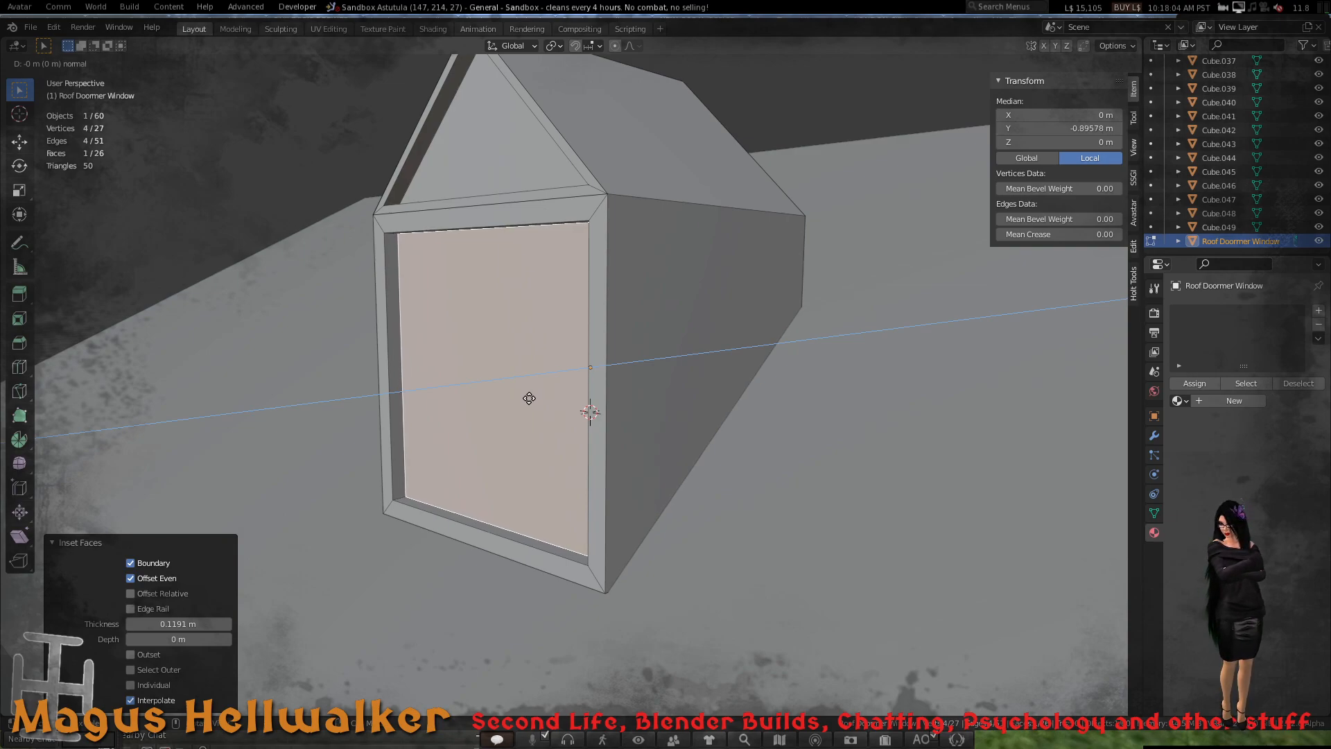
pyautogui.click(535, 403)
# - Subdivide the recessed front face with one cut and inset the four resulting faces individually by about 0.07 m
pyautogui.rightClick(504, 365)
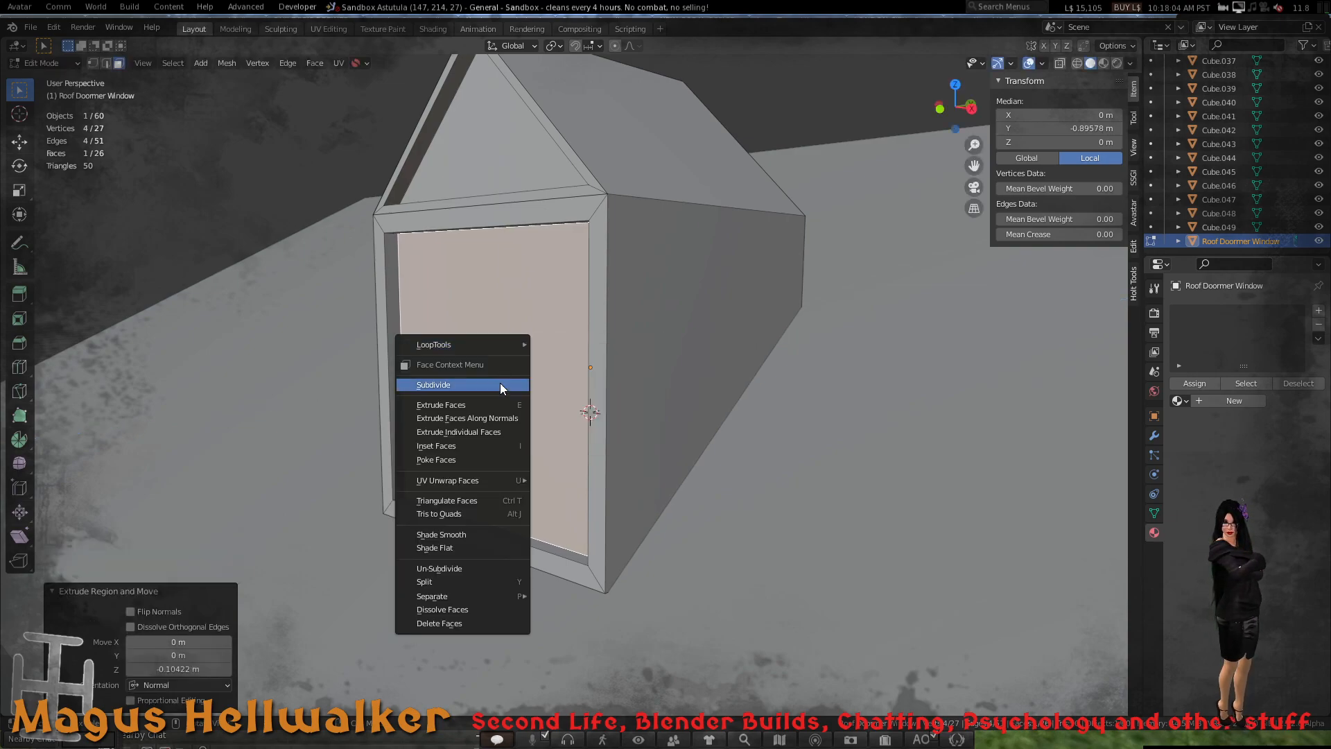
pyautogui.click(501, 383)
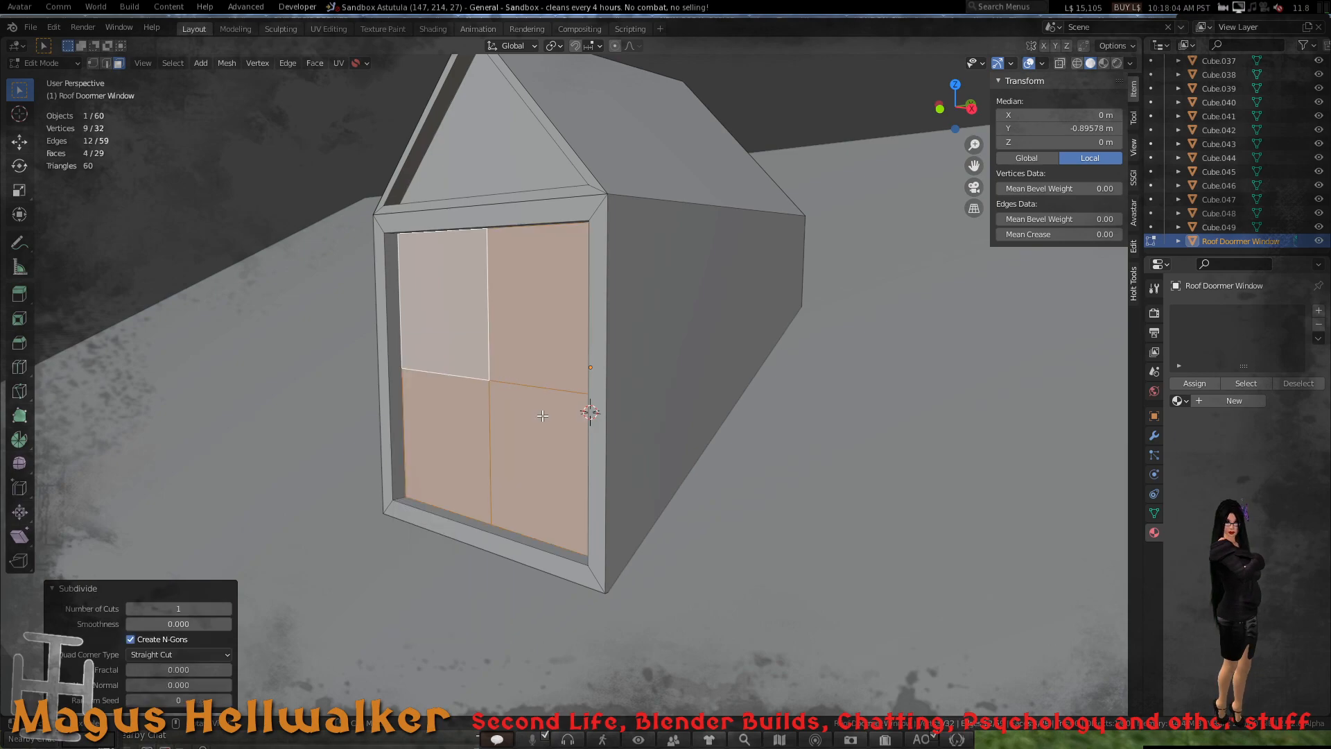
pyautogui.press('i')
pyautogui.press('i')
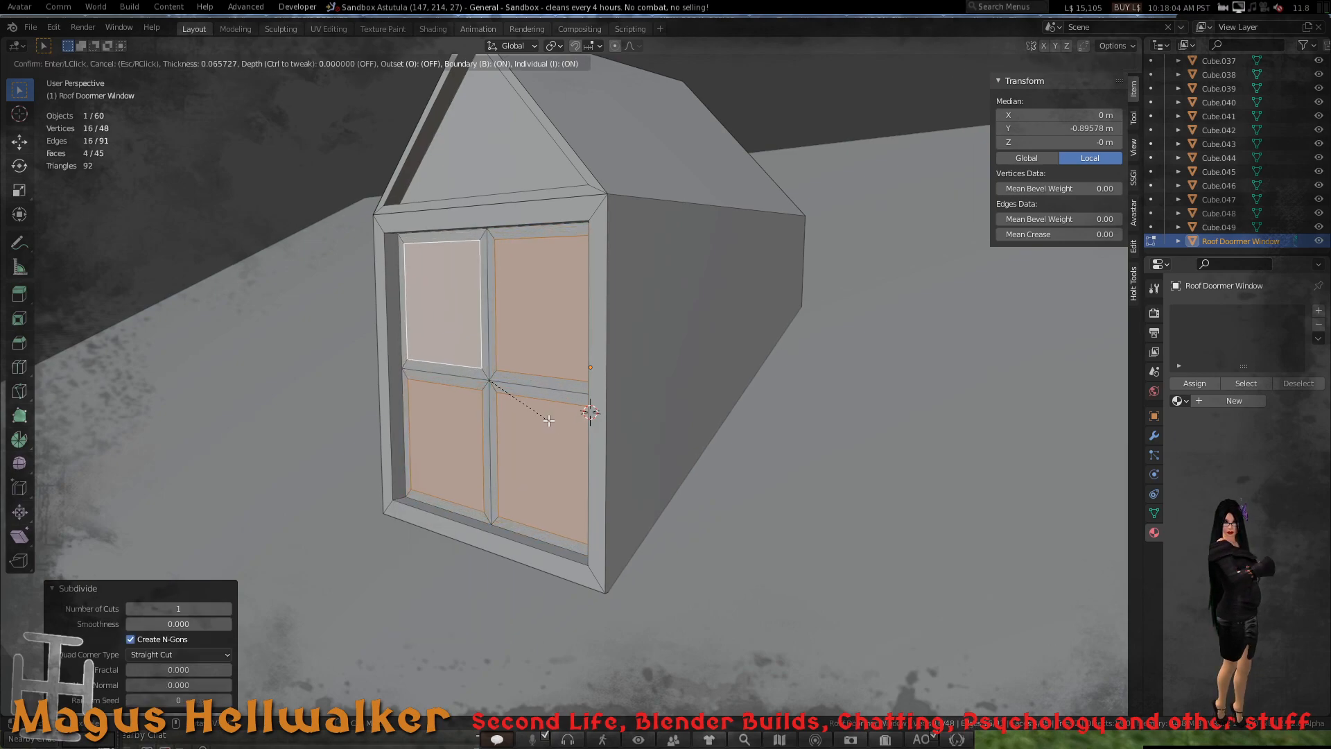
pyautogui.click(548, 420)
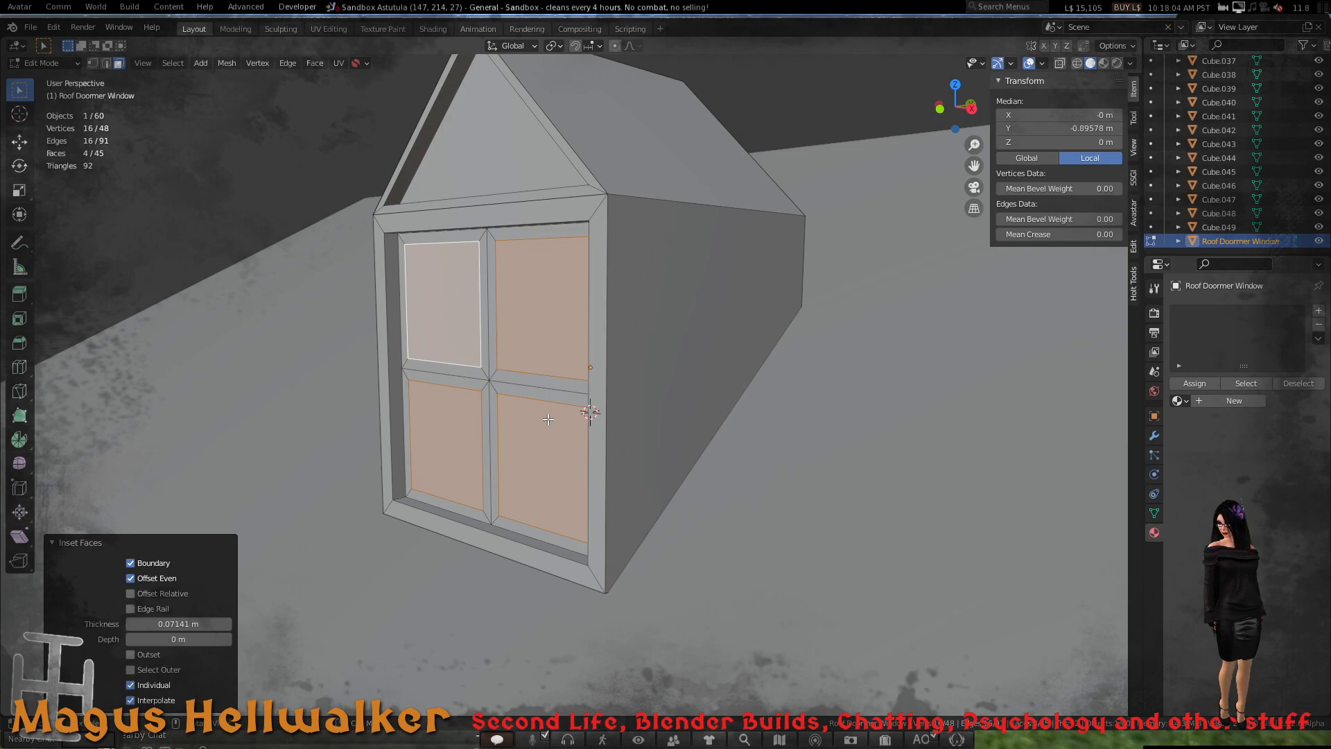
# - Extrude the four window pane faces about 0.07 m inward
pyautogui.press('e')
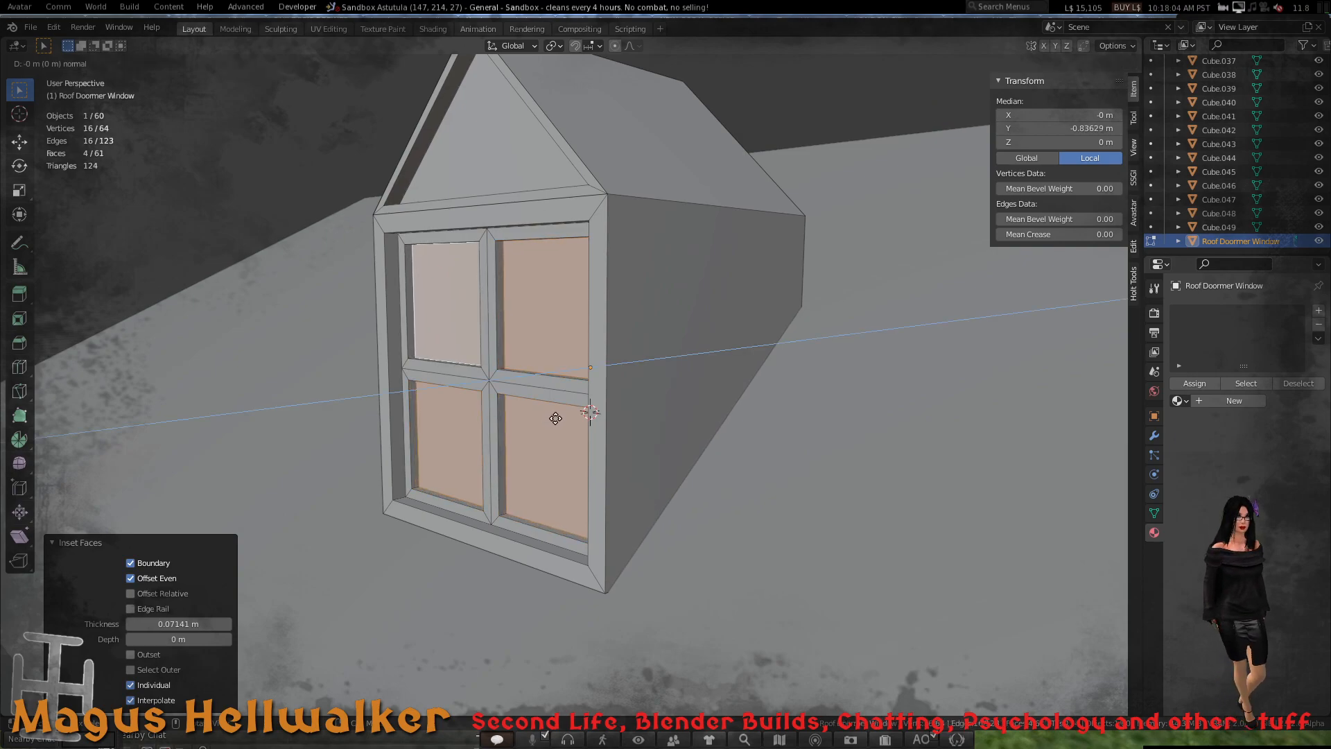
pyautogui.click(557, 418)
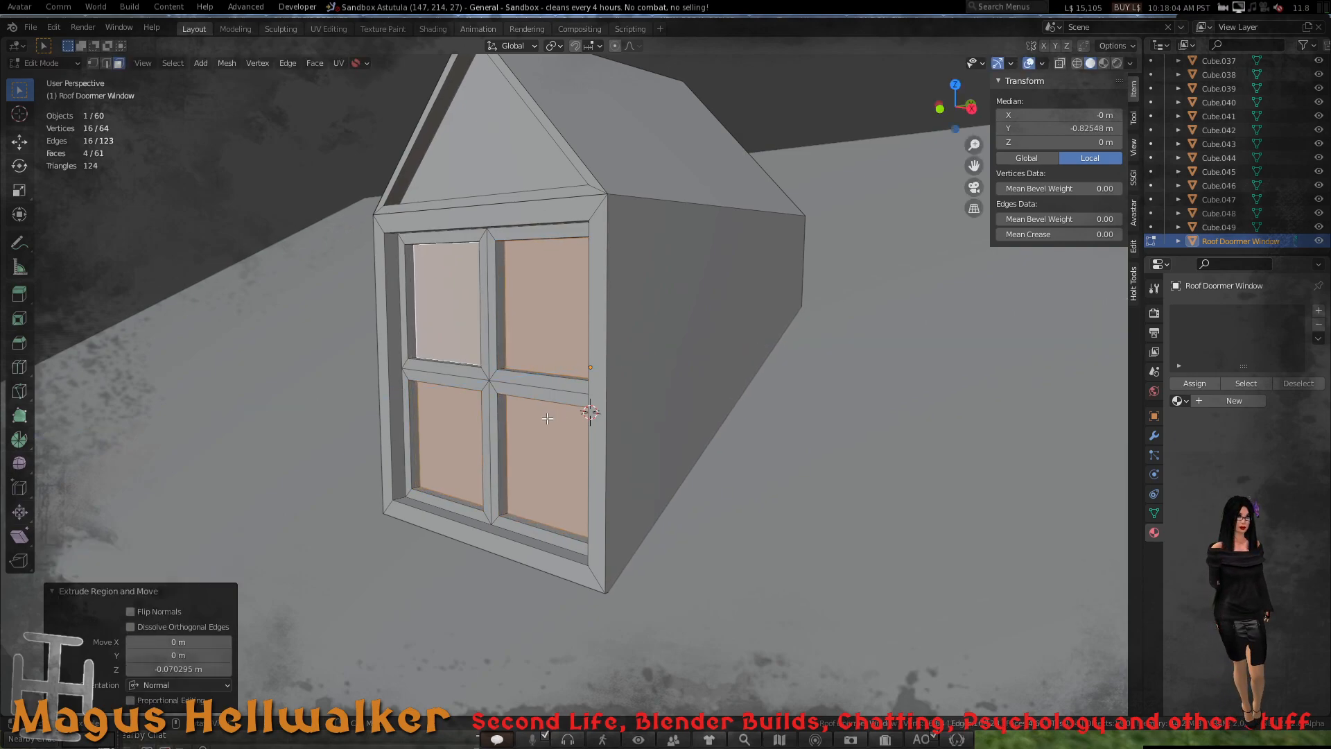
pyautogui.scroll(-7, 633, 383)
pyautogui.scroll(4, 554, 409)
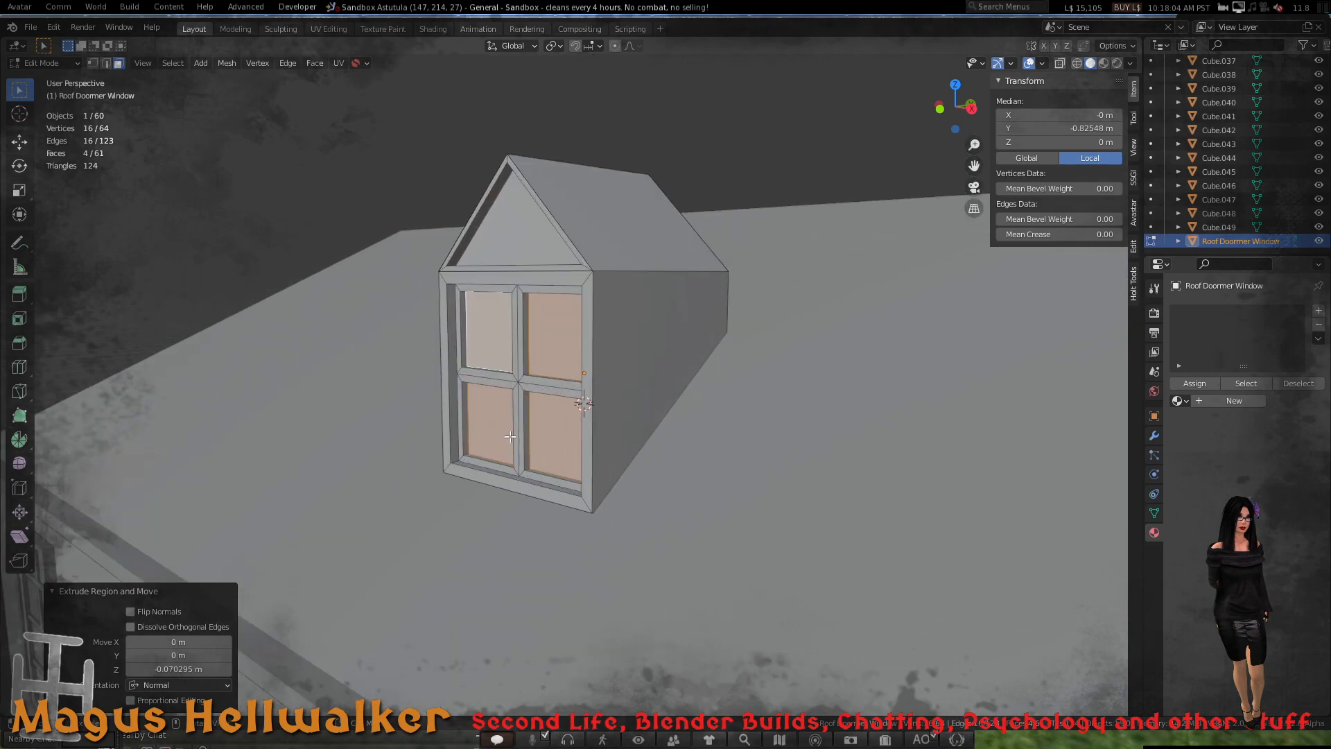
# - Scale the whole dormer object down uniformly to about 0.80 in Object Mode
pyautogui.moveTo(511, 437); pyautogui.dragTo(585, 449, button='middle')
pyautogui.scroll(-8, 585, 450)
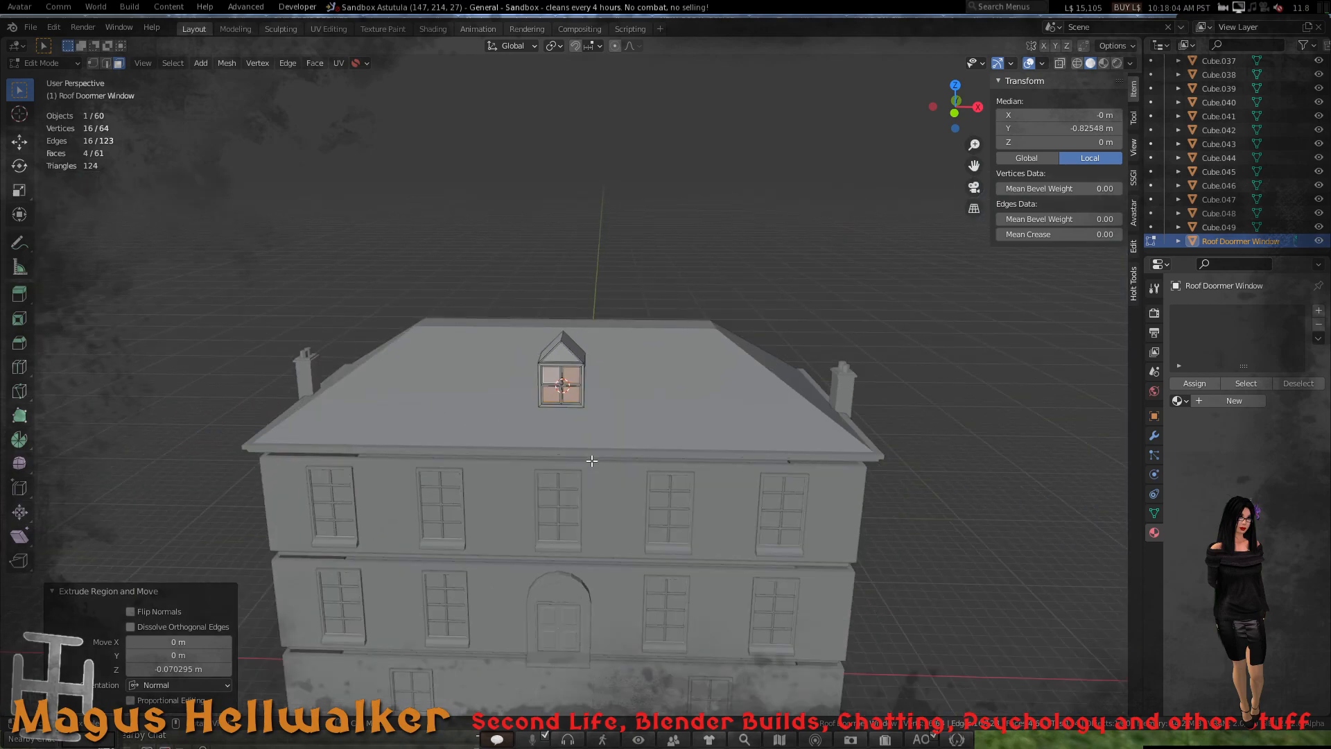
pyautogui.moveTo(613, 516); pyautogui.dragTo(356, 455, button='middle')
pyautogui.scroll(3, 609, 487)
pyautogui.scroll(5, 609, 487)
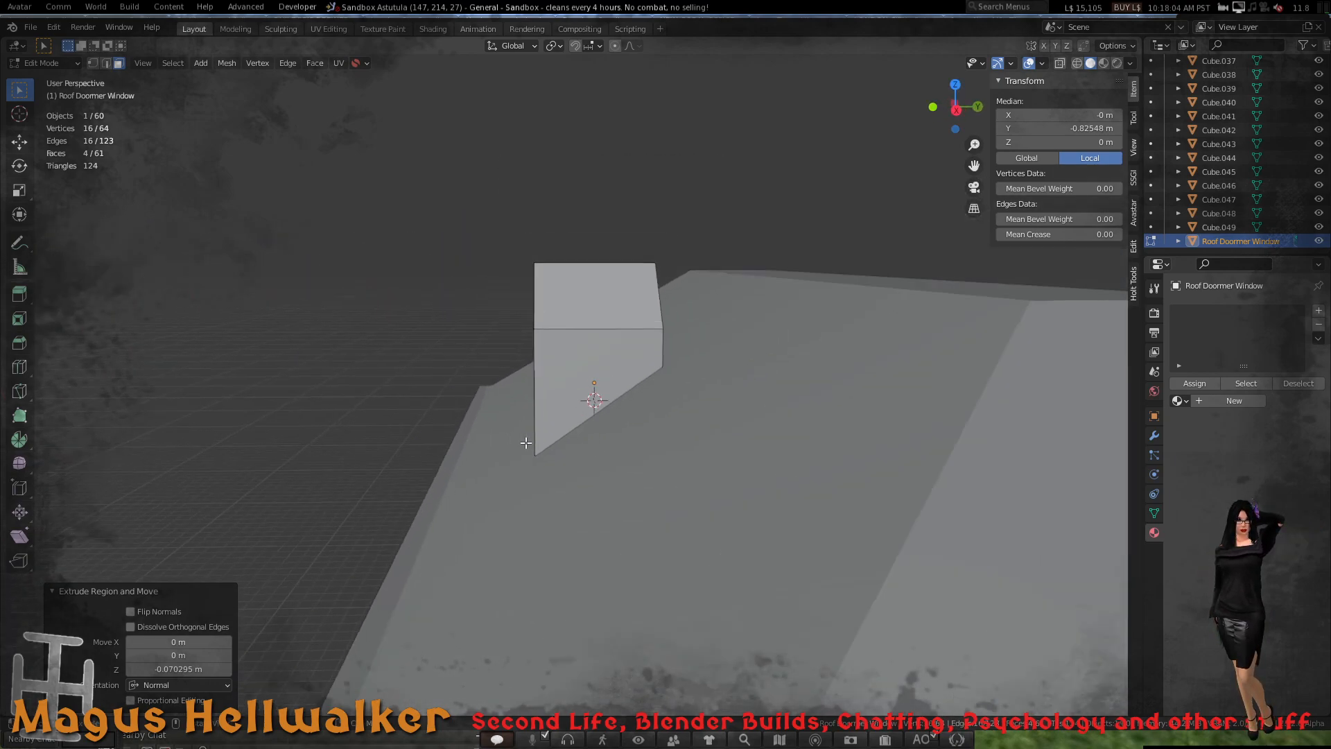
pyautogui.moveTo(538, 413); pyautogui.dragTo(591, 396, button='middle')
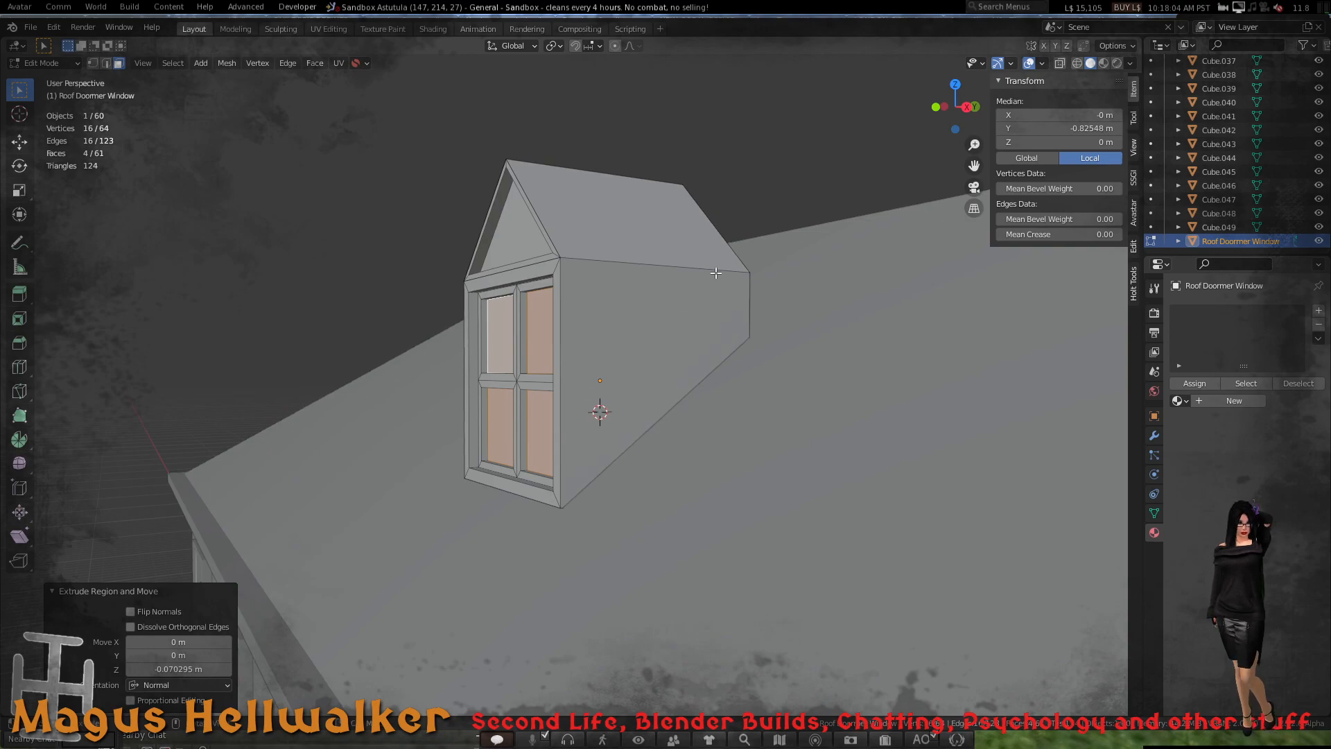
pyautogui.press('Tab')
pyautogui.press('s')
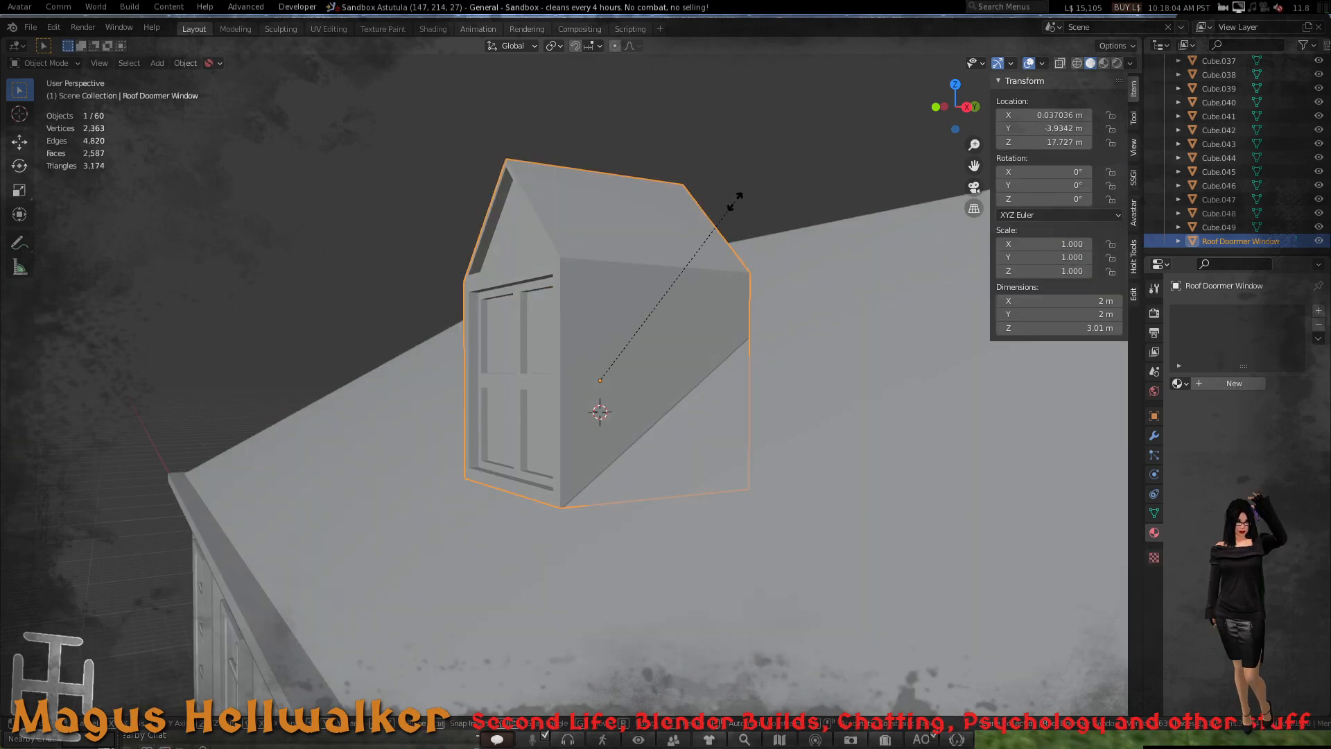
pyautogui.click(713, 240)
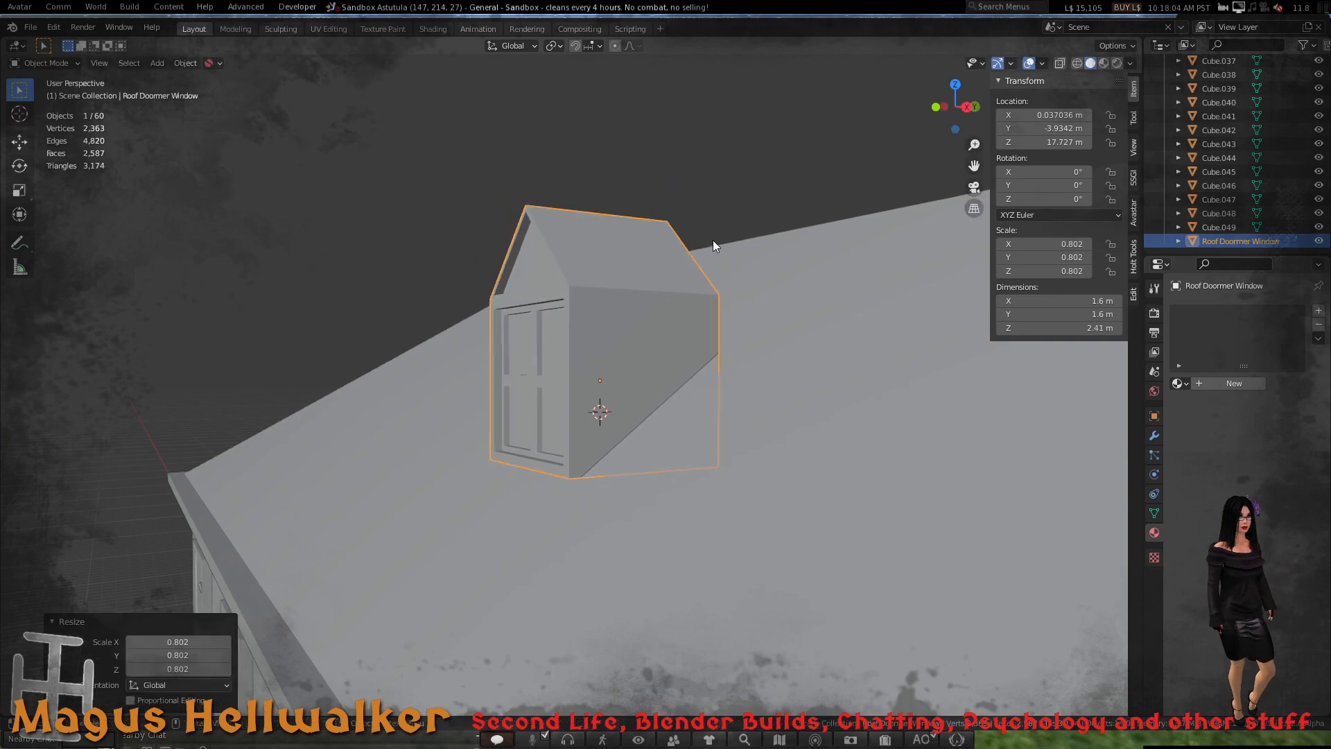
# - Stretch the dormer's depth along the global Y axis by a factor of about 1.34
pyautogui.scroll(-5, 674, 398)
pyautogui.moveTo(658, 428); pyautogui.dragTo(694, 459, button='middle')
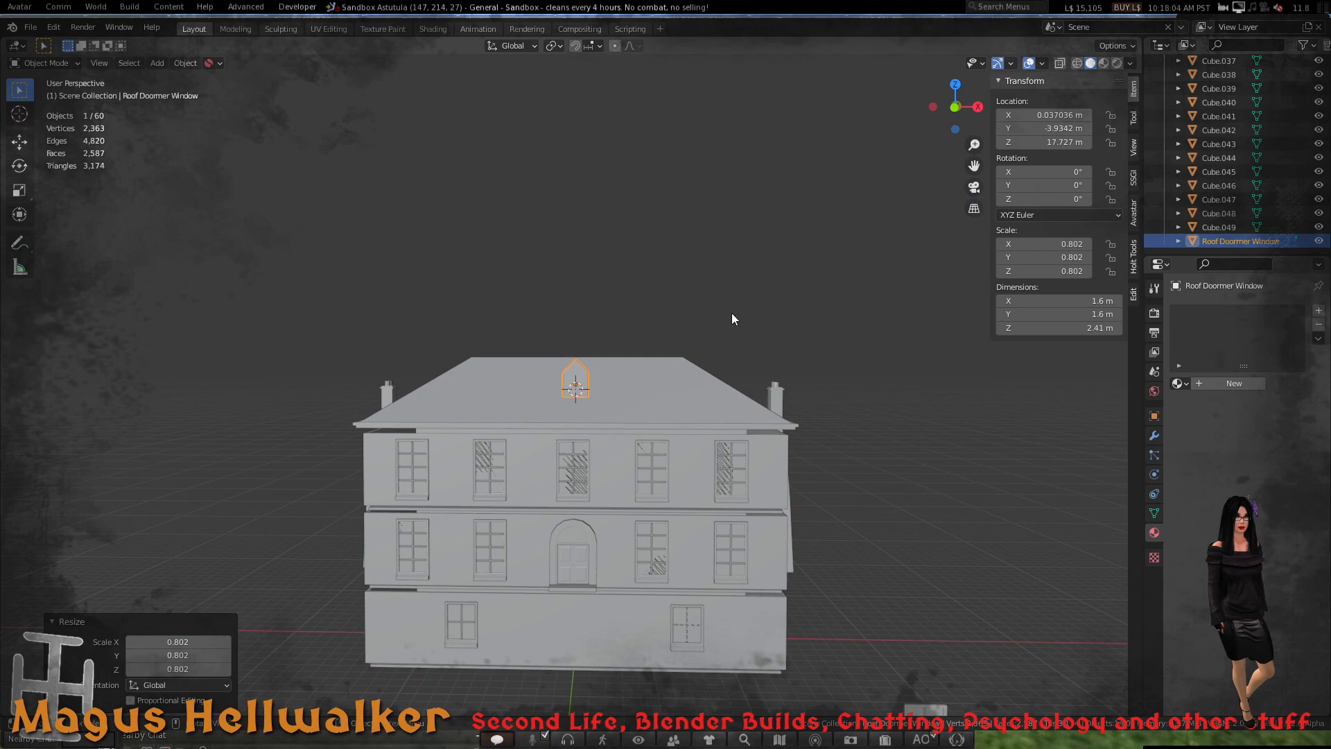
pyautogui.moveTo(598, 382); pyautogui.dragTo(715, 473, button='middle')
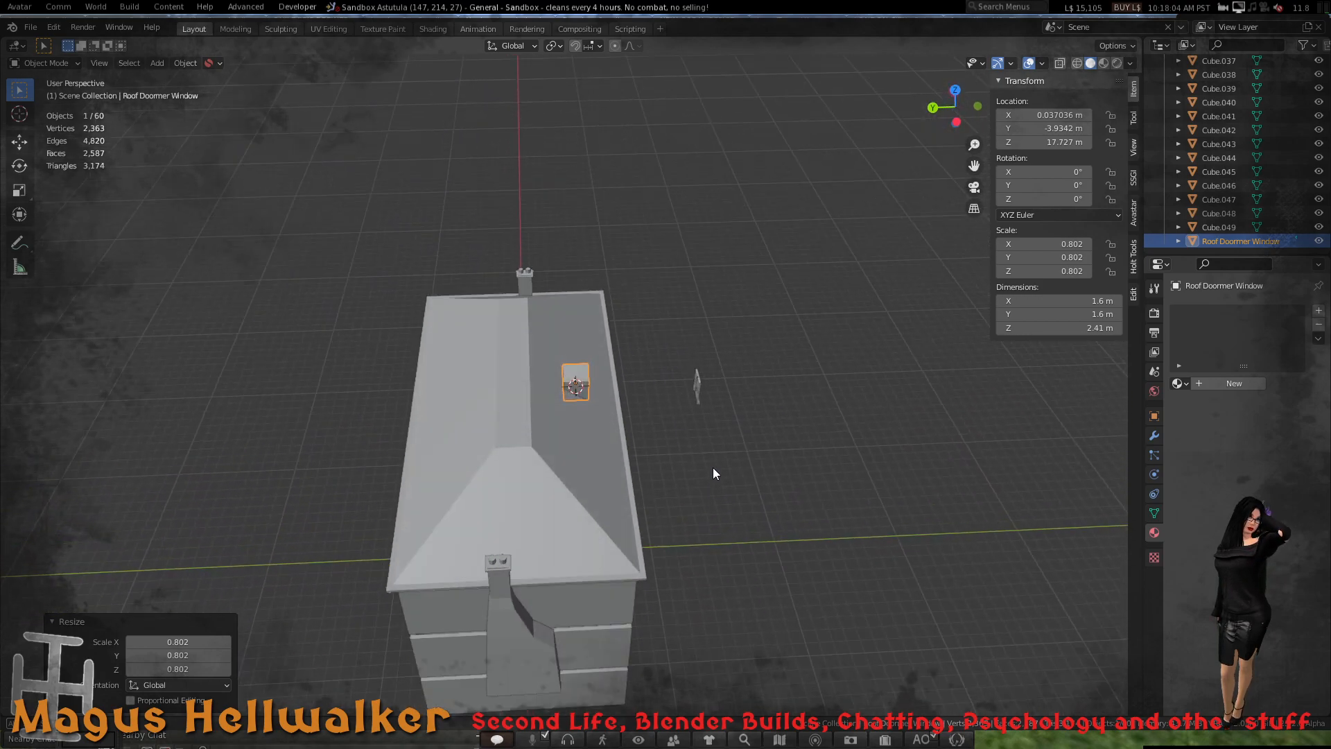
pyautogui.press('s')
pyautogui.press('y')
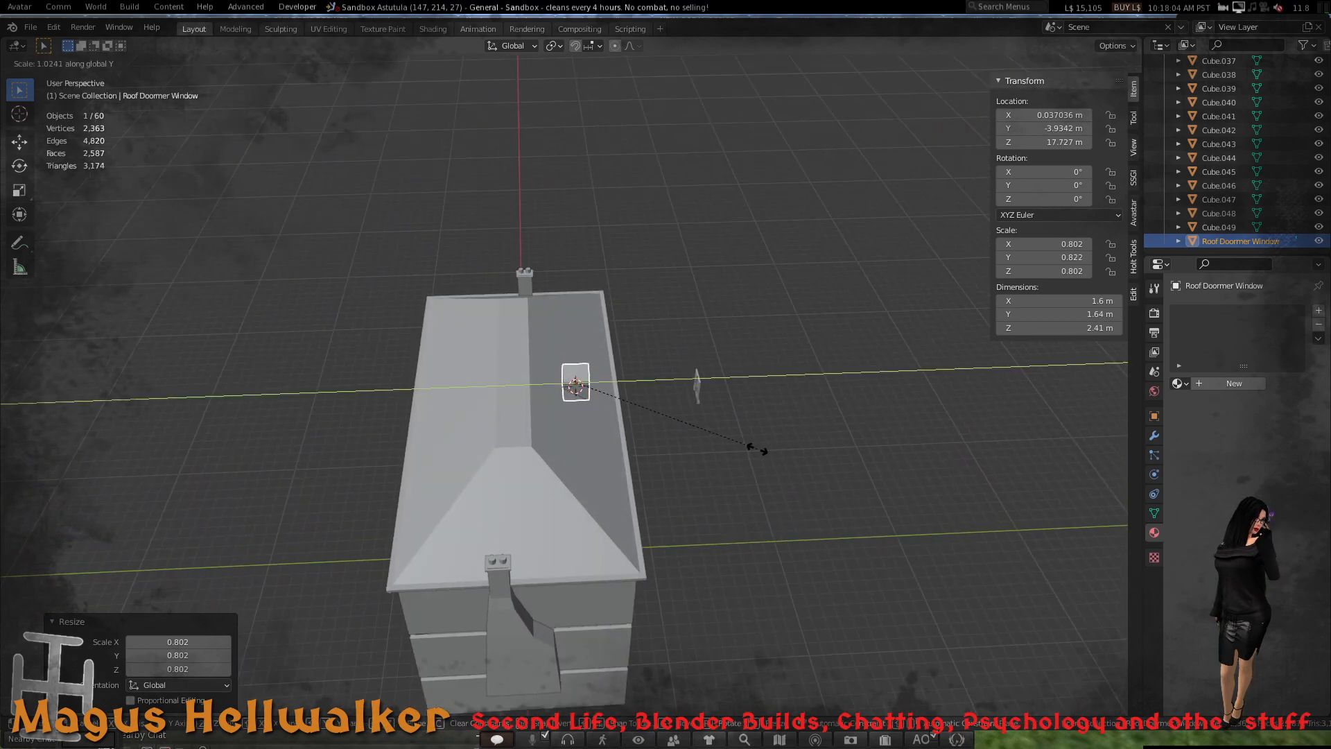
pyautogui.click(816, 460)
# - Lower the dormer about 0.25 m along Z and shift it about 0.15 m along Y into the roof slope
pyautogui.moveTo(701, 424); pyautogui.dragTo(397, 368, button='middle')
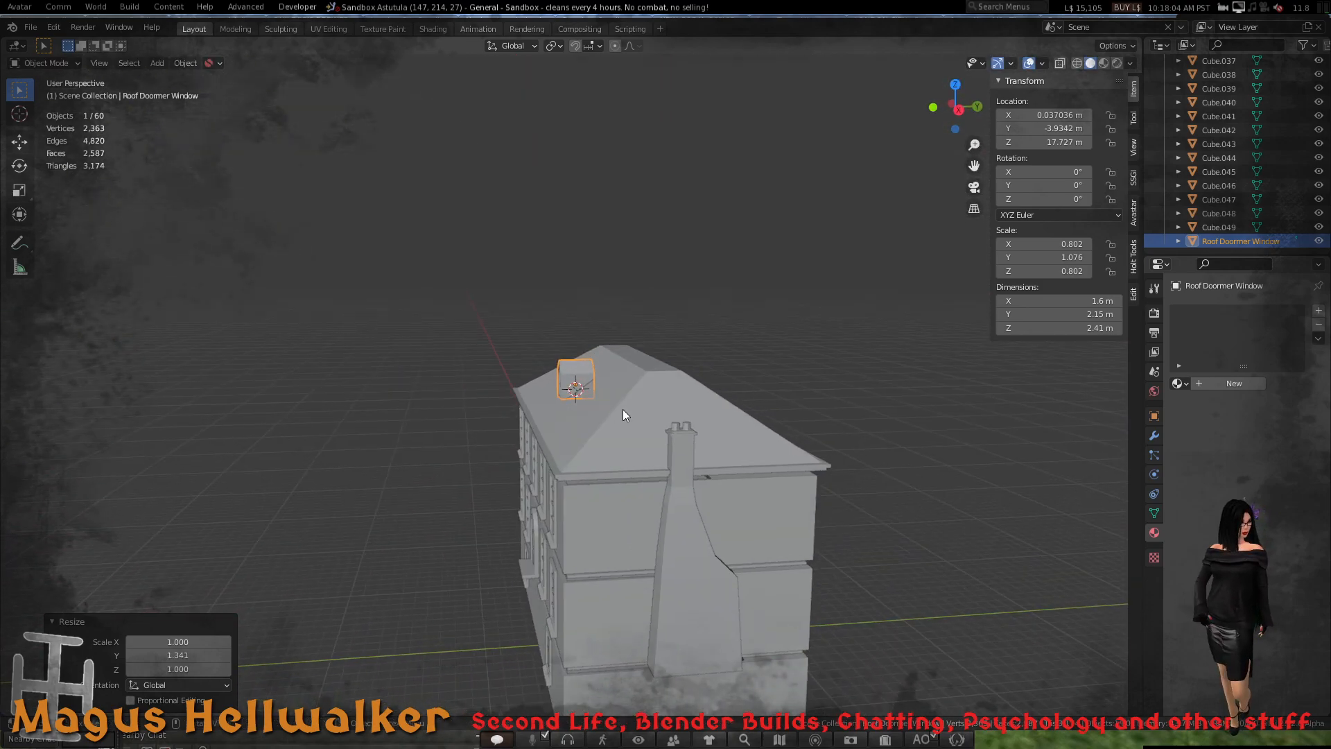
pyautogui.scroll(5, 623, 409)
pyautogui.press('g')
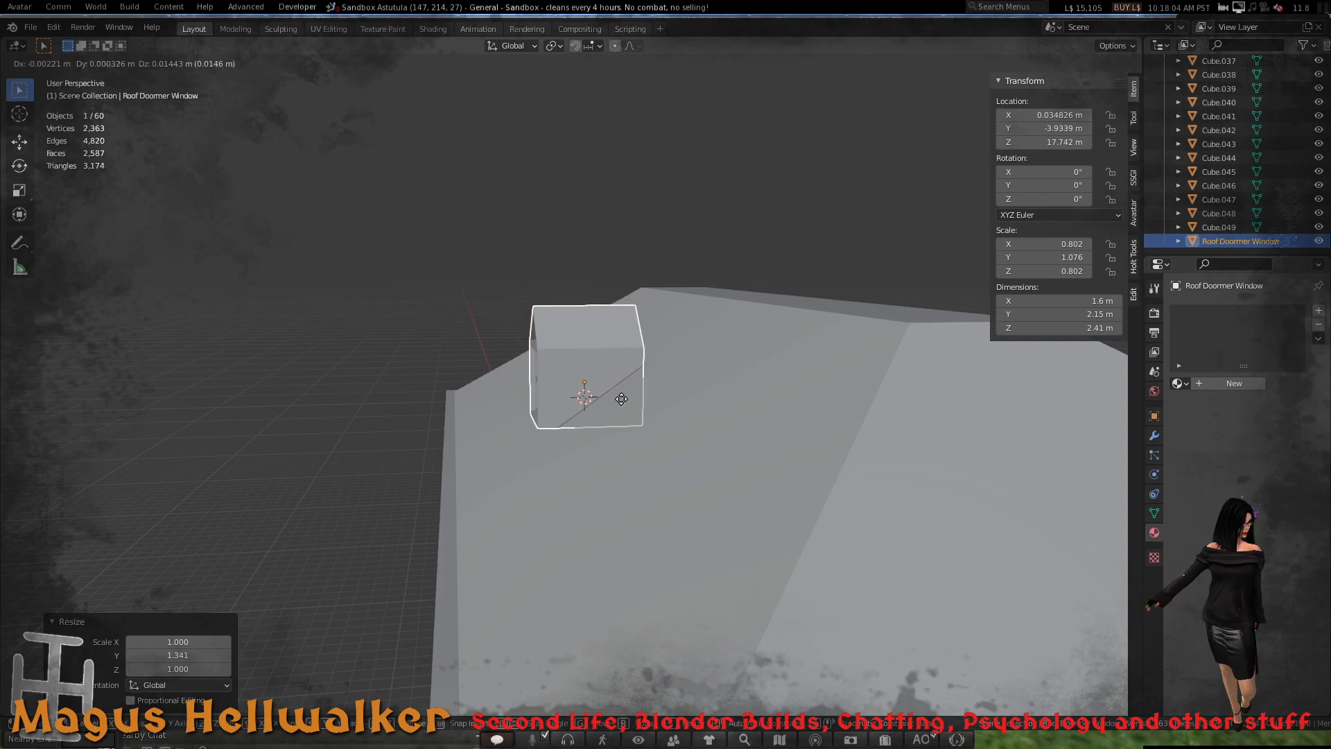
pyautogui.press('z')
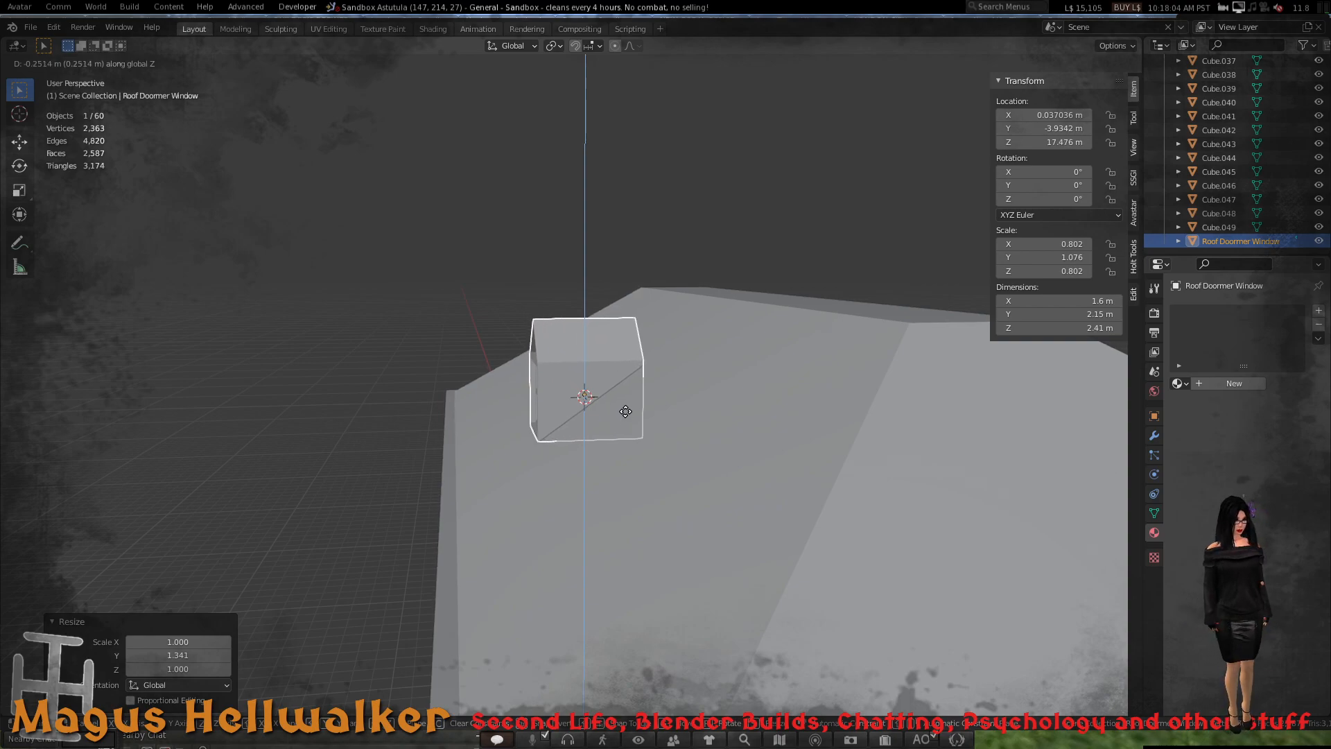
pyautogui.click(625, 411)
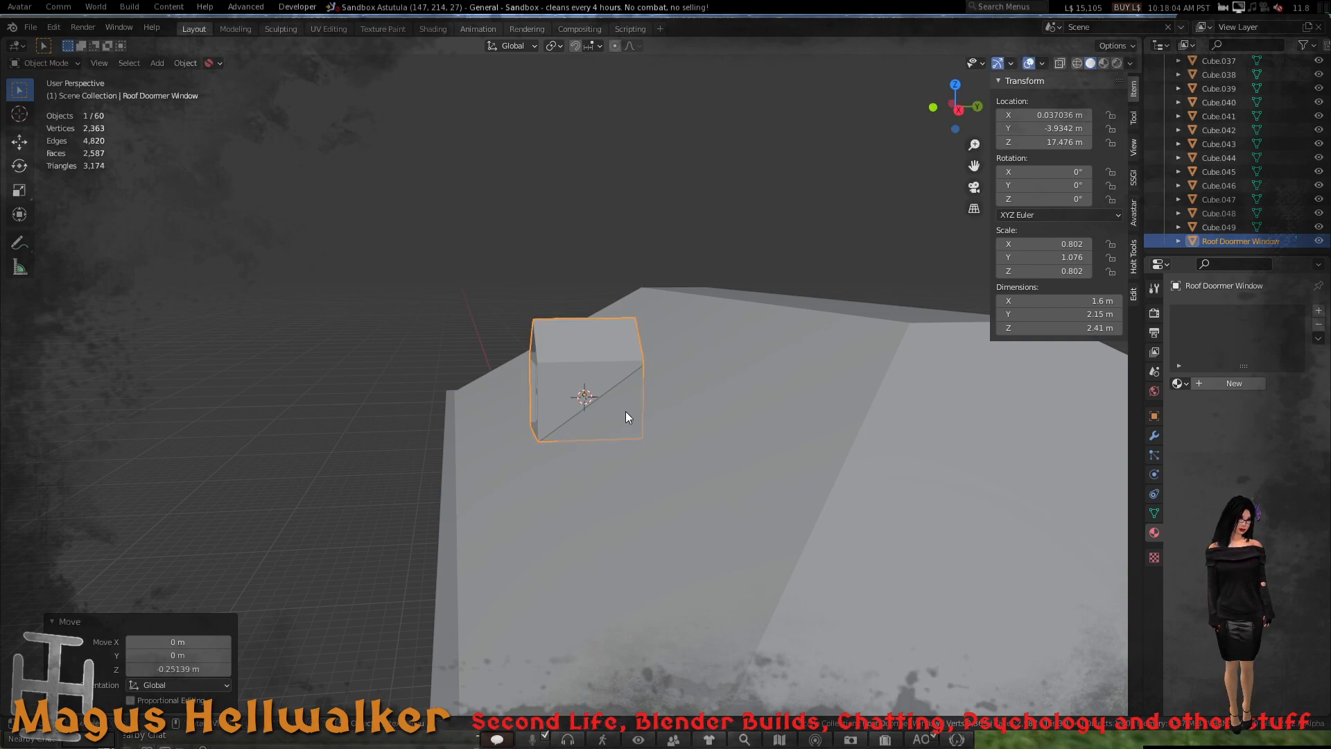
pyautogui.press('g')
pyautogui.press('y')
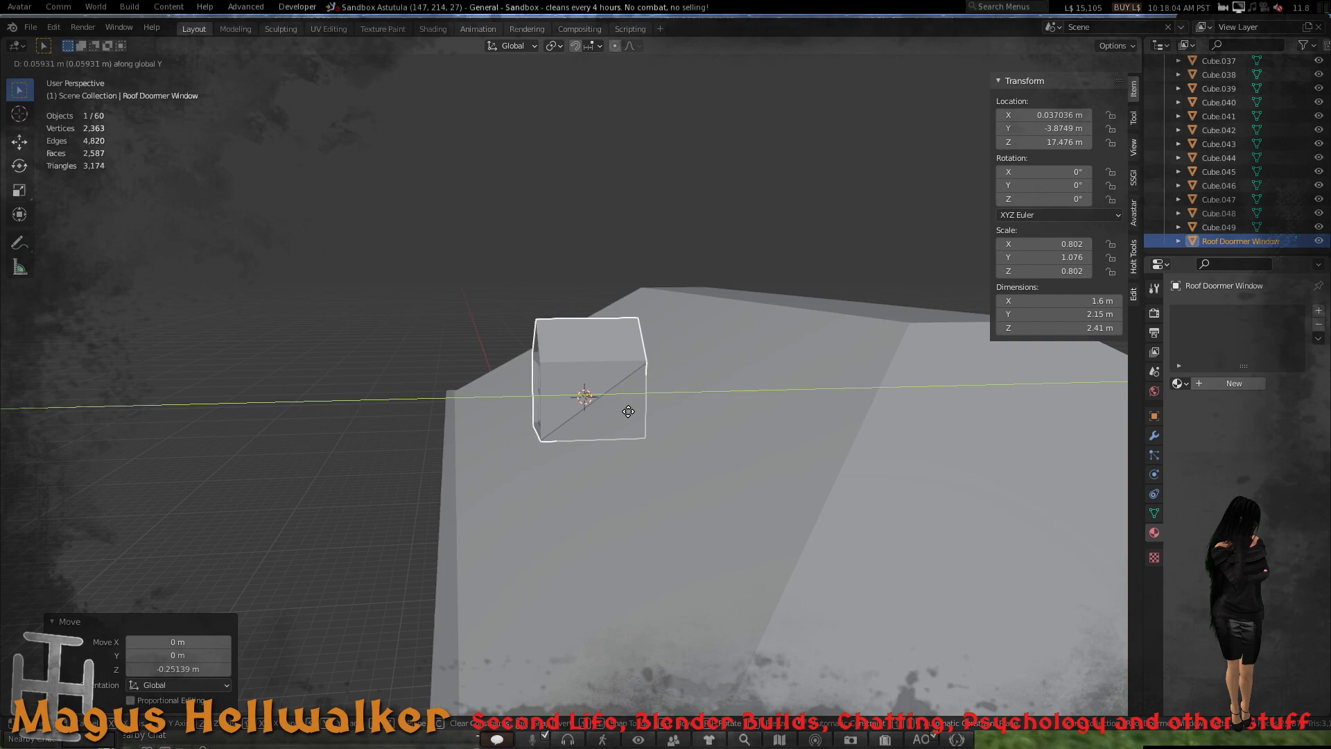
pyautogui.click(632, 411)
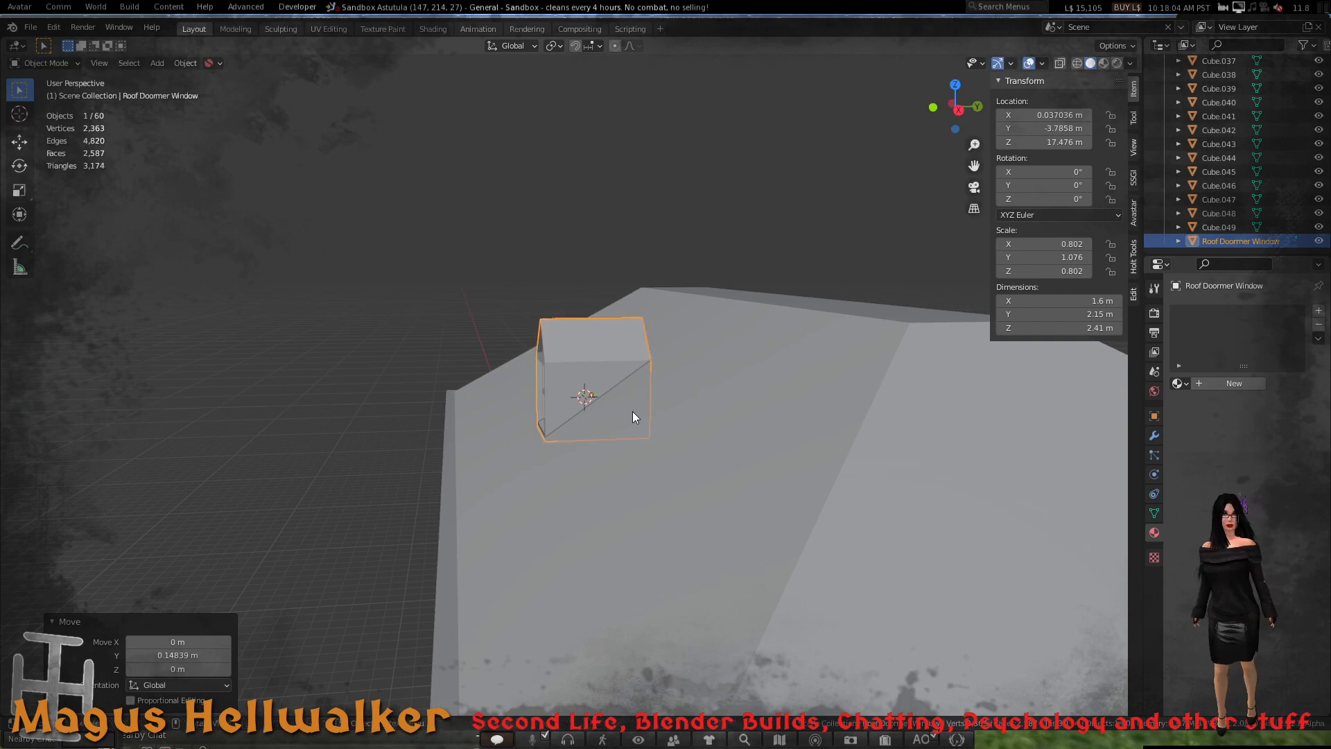
# - Raise the dormer about 0.08 m along Z and shift it about 0.08 m further back along Y
pyautogui.moveTo(630, 425); pyautogui.dragTo(584, 426, button='middle')
pyautogui.press('KP_Decimal')
pyautogui.scroll(-4, 584, 426)
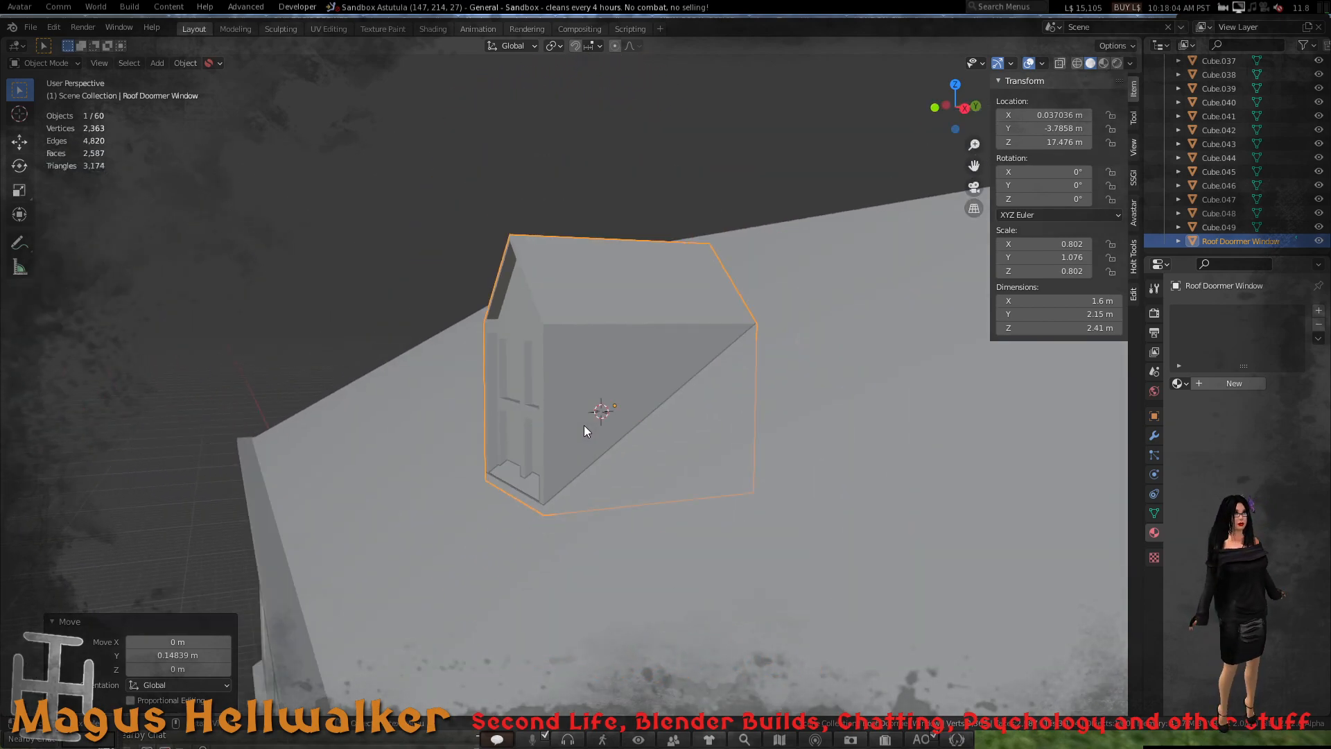
pyautogui.press('g')
pyautogui.press('z')
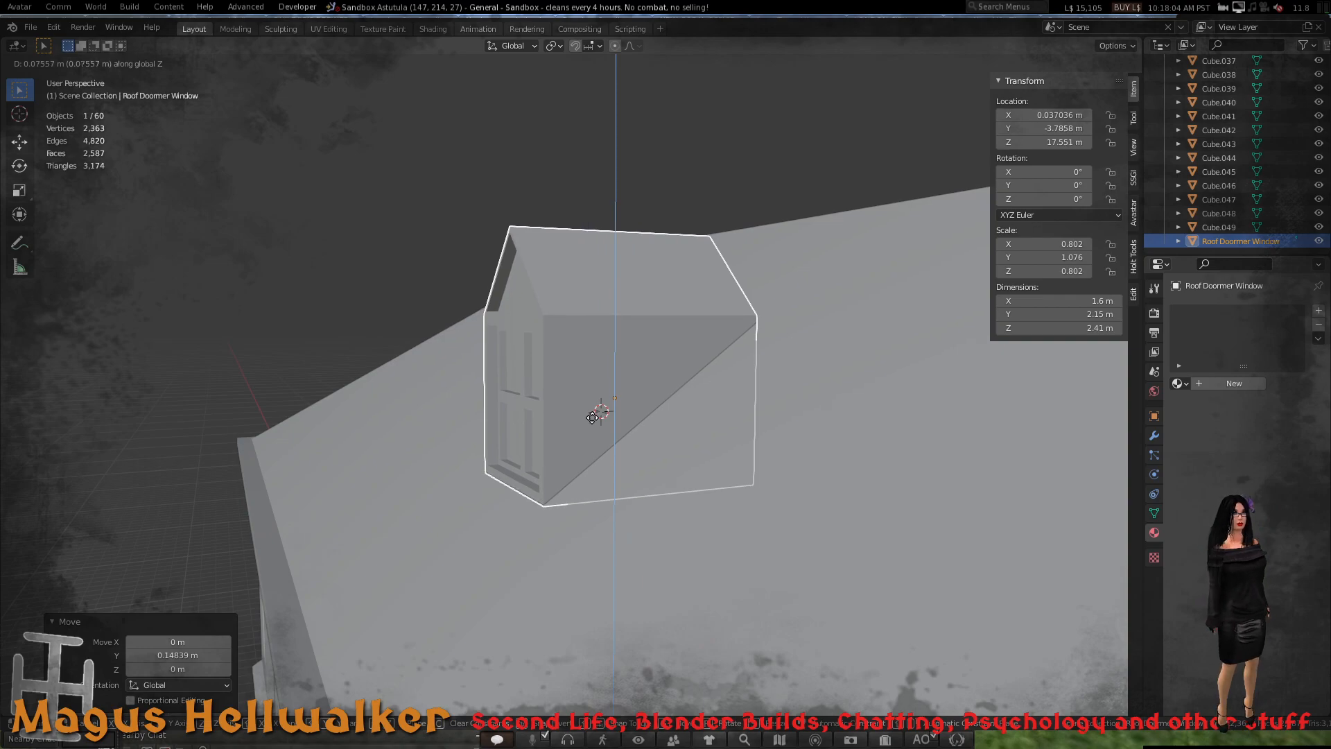
pyautogui.click(592, 417)
pyautogui.press('g')
pyautogui.press('y')
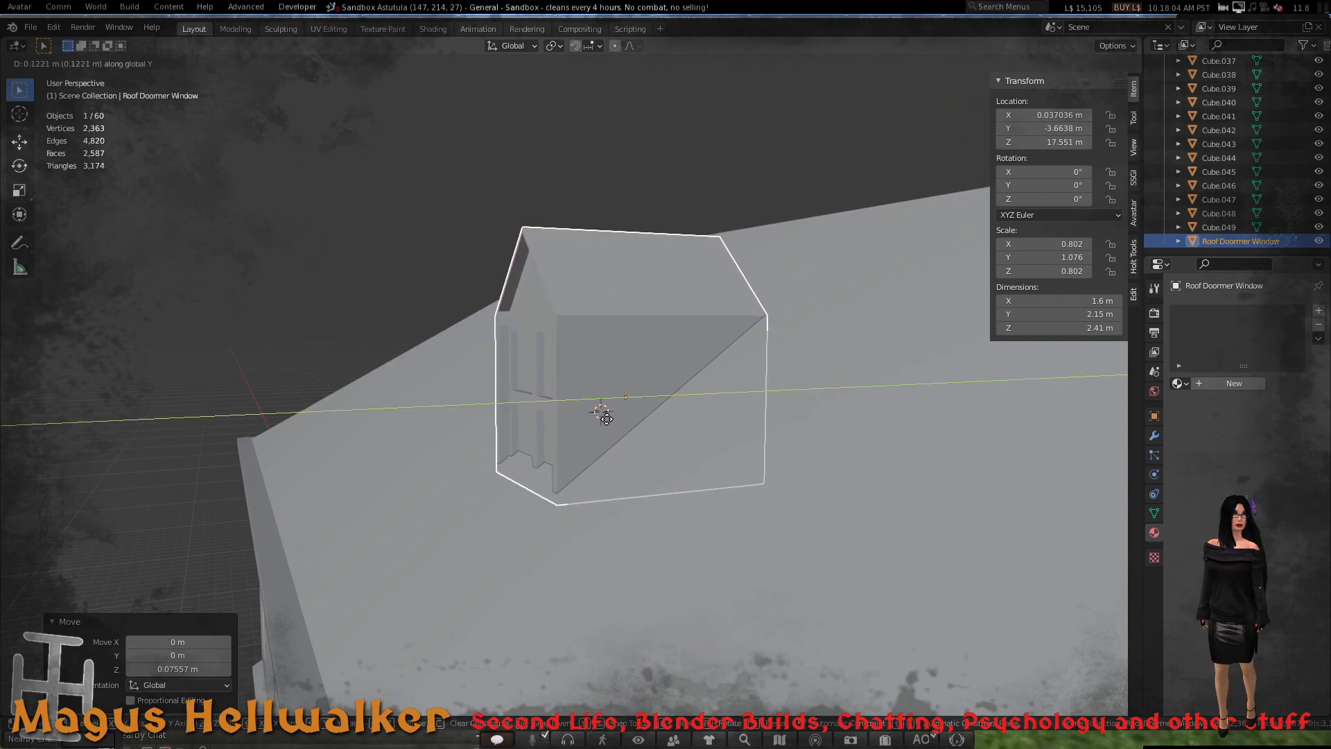
pyautogui.click(605, 418)
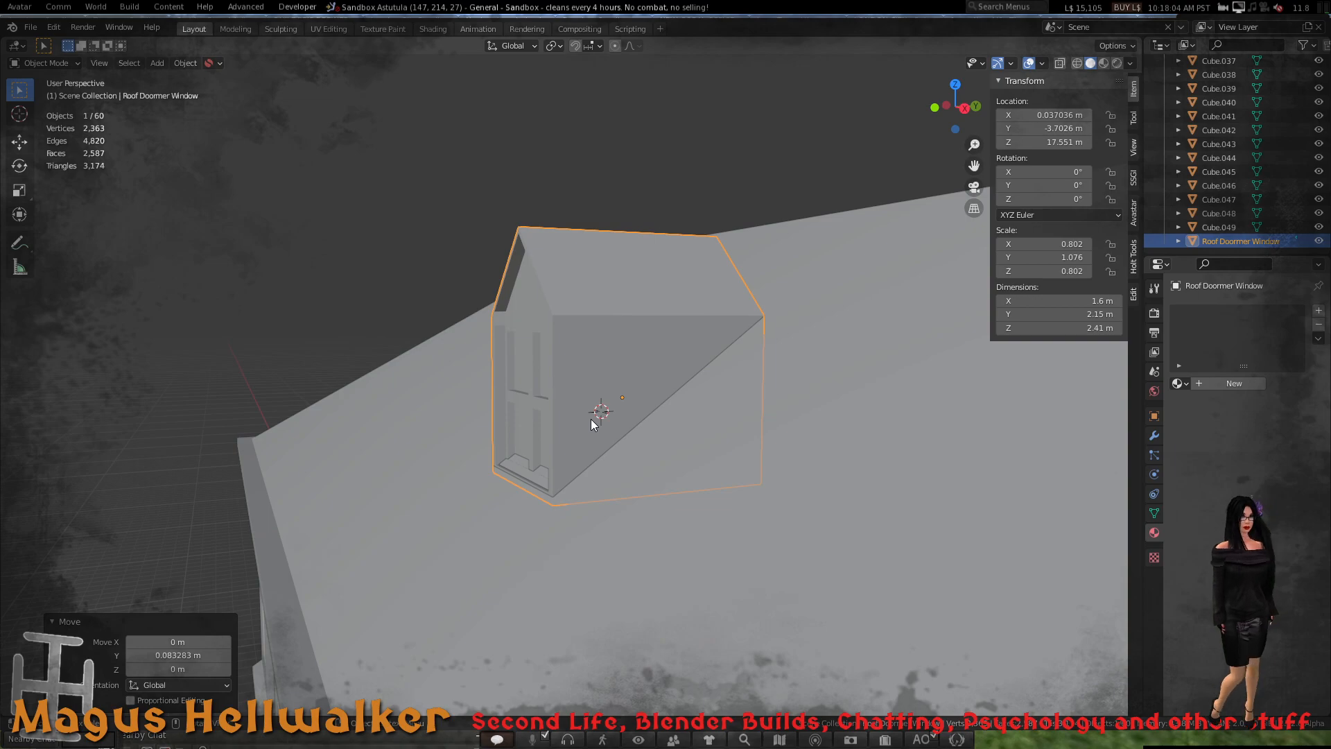
# - Raise the dormer about 0.06 m along Z so its window sill clears the roof surface
pyautogui.scroll(-2, 591, 419)
pyautogui.scroll(2, 591, 419)
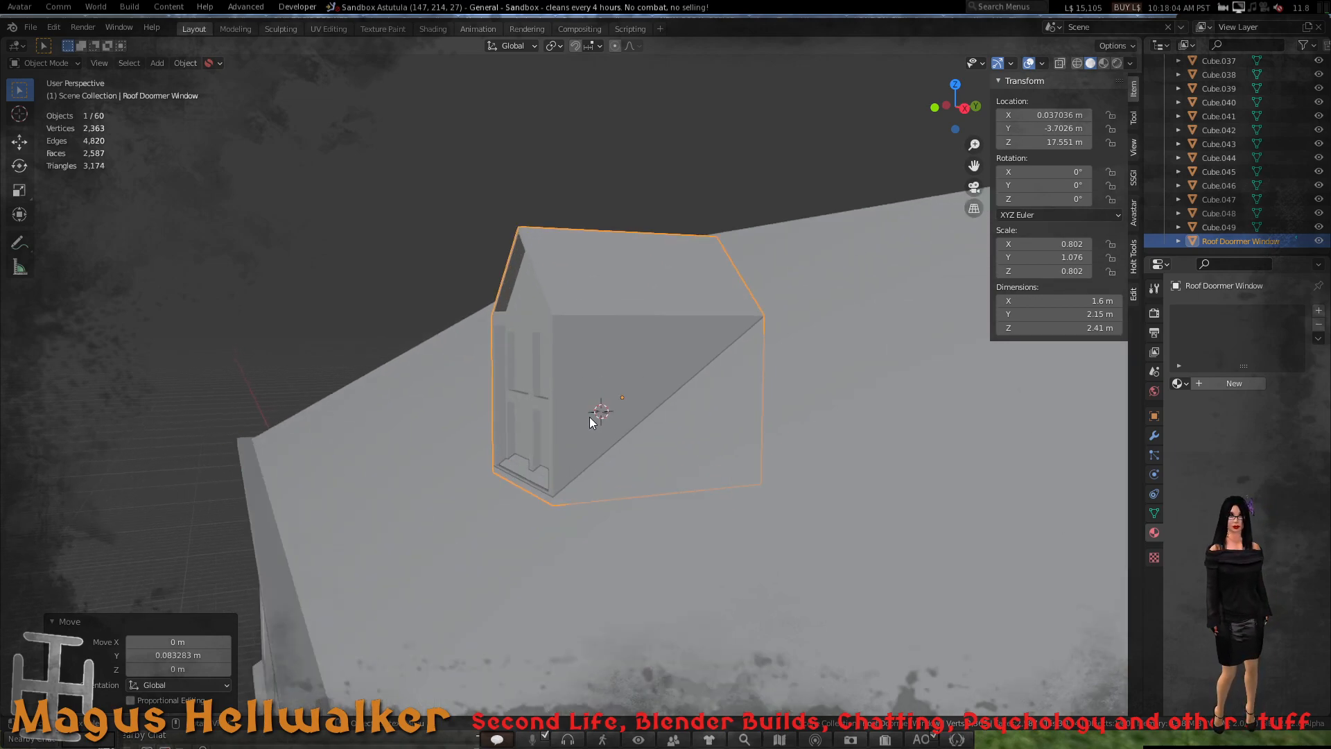
pyautogui.press('g')
pyautogui.press('z')
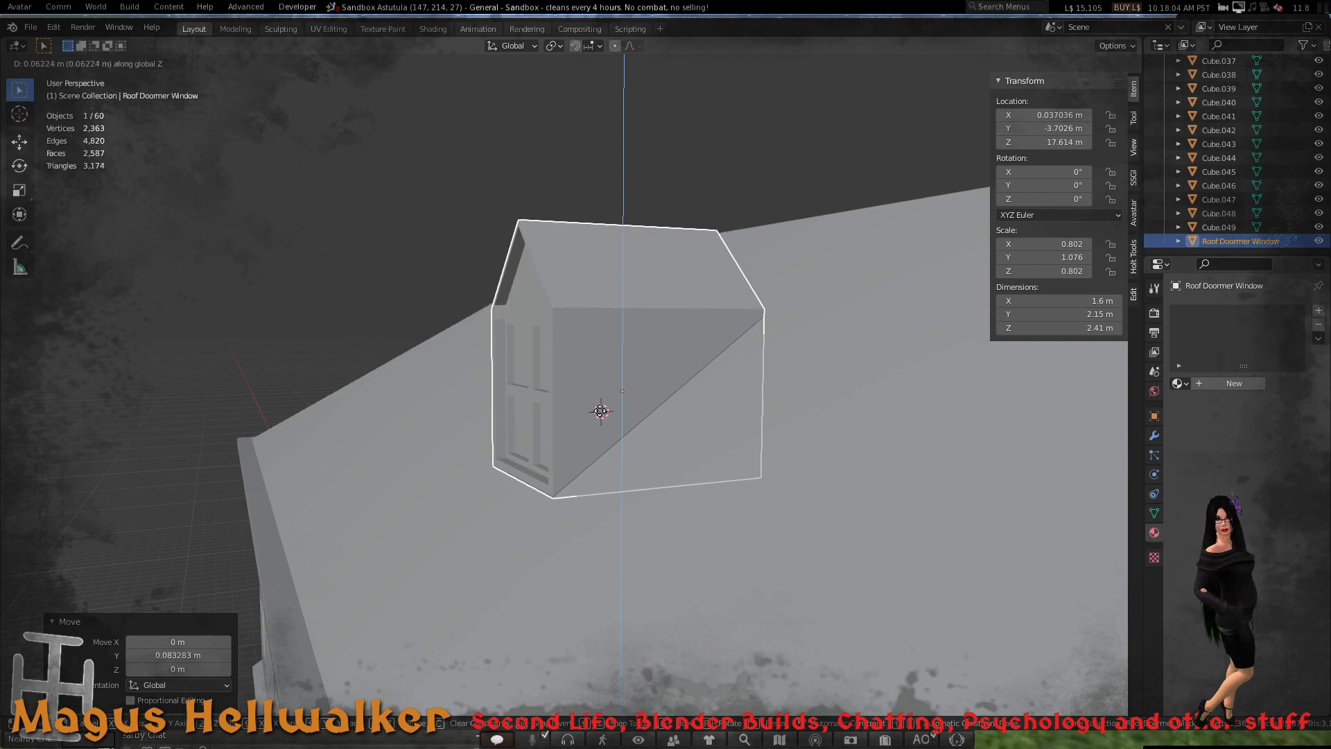
pyautogui.click(681, 373)
# - Move the dormer's two rear faces about 0.10 m back along Y into the roof slope
pyautogui.moveTo(681, 373)
pyautogui.mouseDown(button='middle')
pyautogui.moveTo(597, 380)
pyautogui.moveTo(594, 408)
pyautogui.moveTo(693, 358)
pyautogui.mouseUp(button='middle')
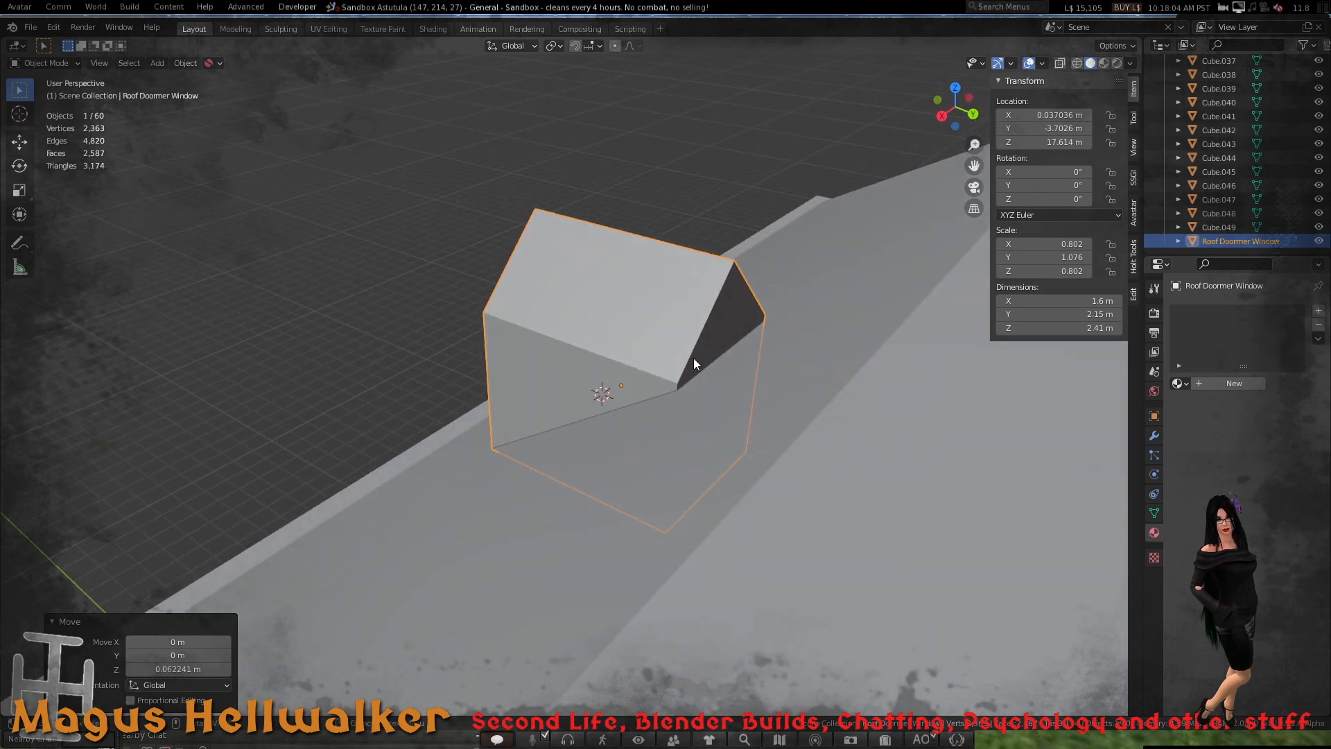
pyautogui.press('Tab')
pyautogui.click(728, 325)
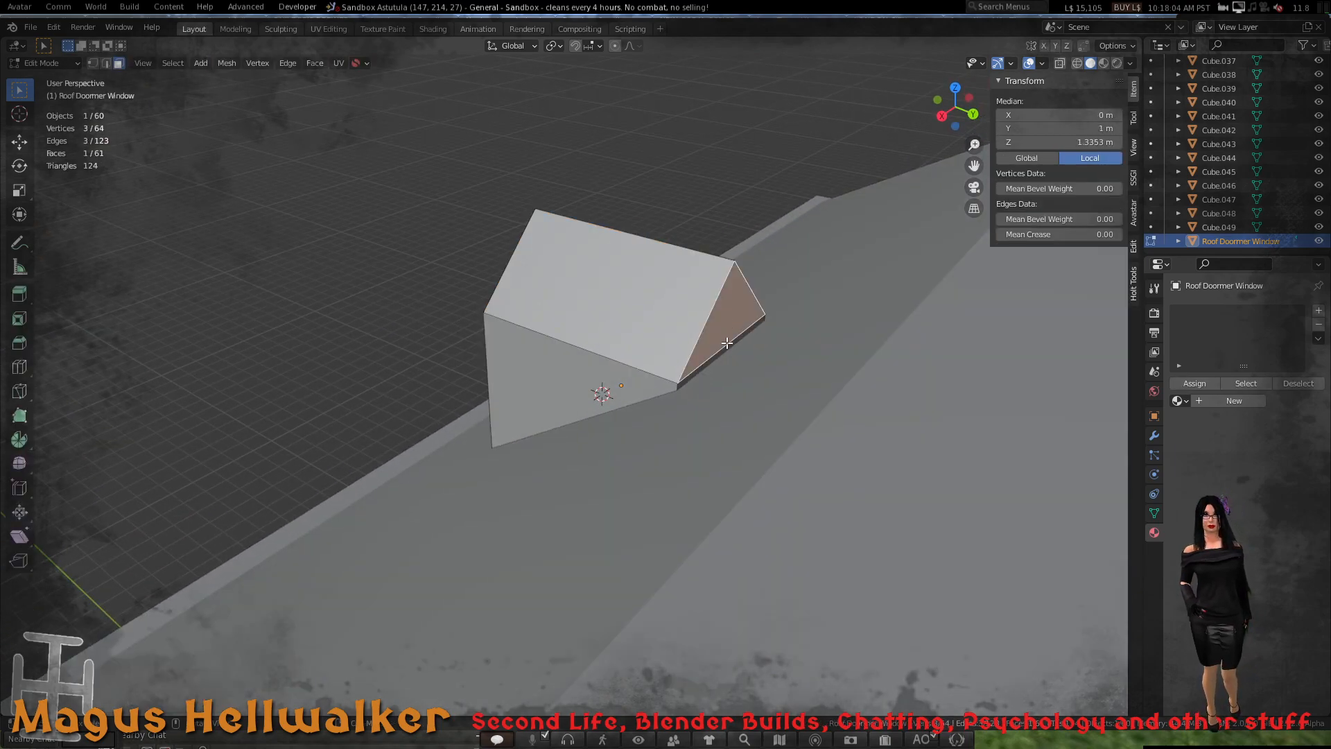
pyautogui.keyDown('shift'); pyautogui.click(727, 347); pyautogui.keyUp('shift')
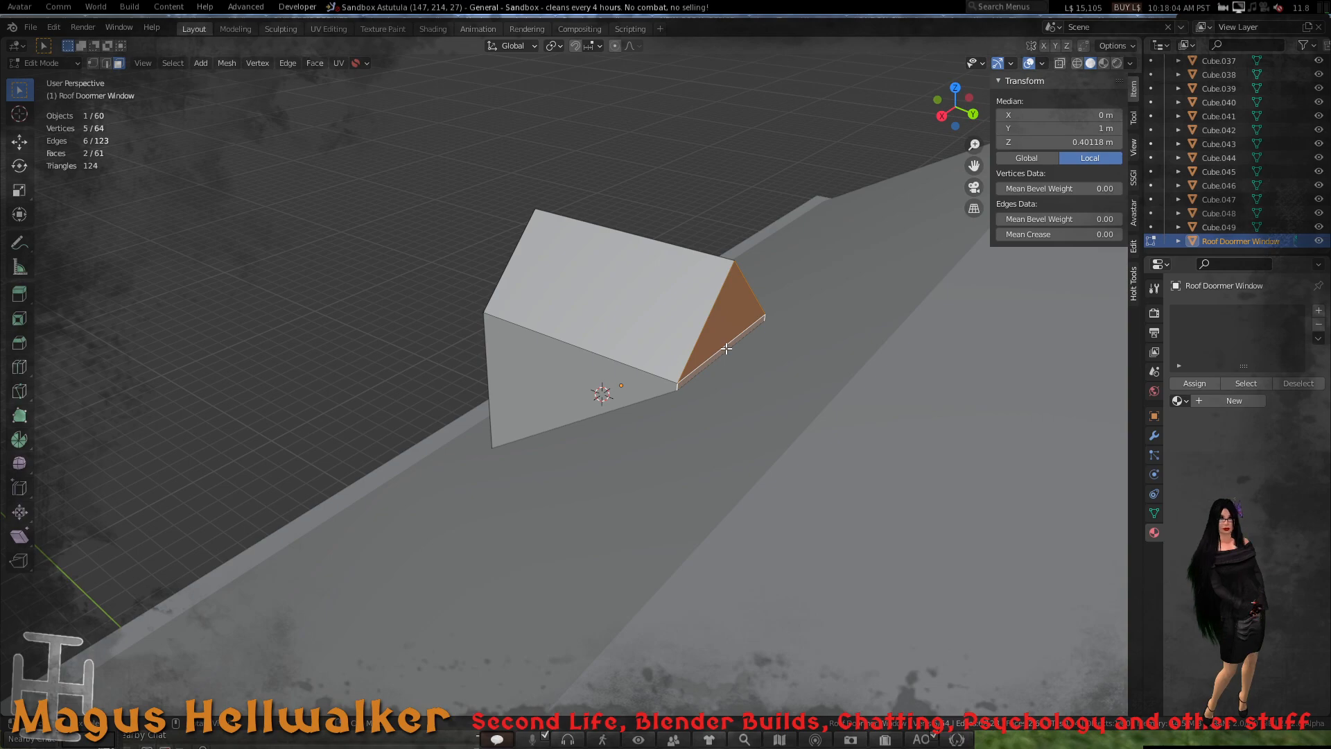
pyautogui.press('g')
pyautogui.press('y')
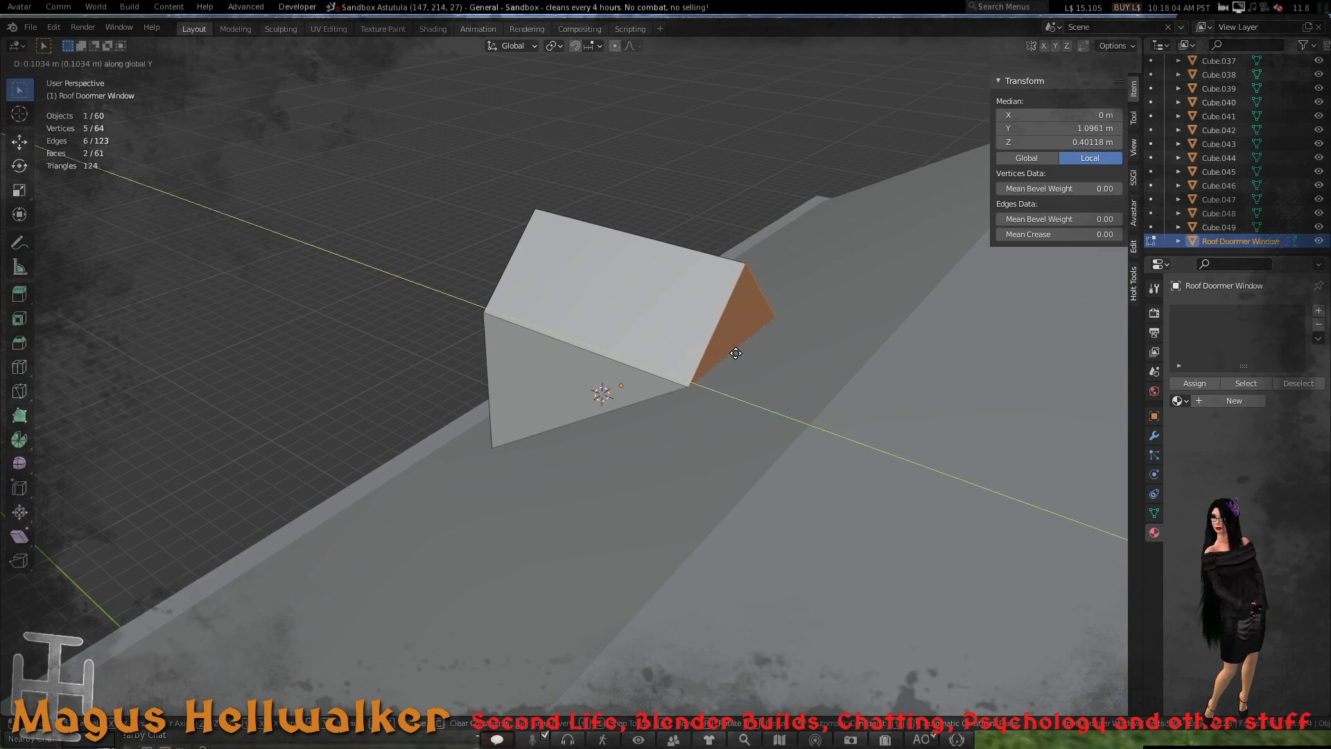
pyautogui.click(735, 353)
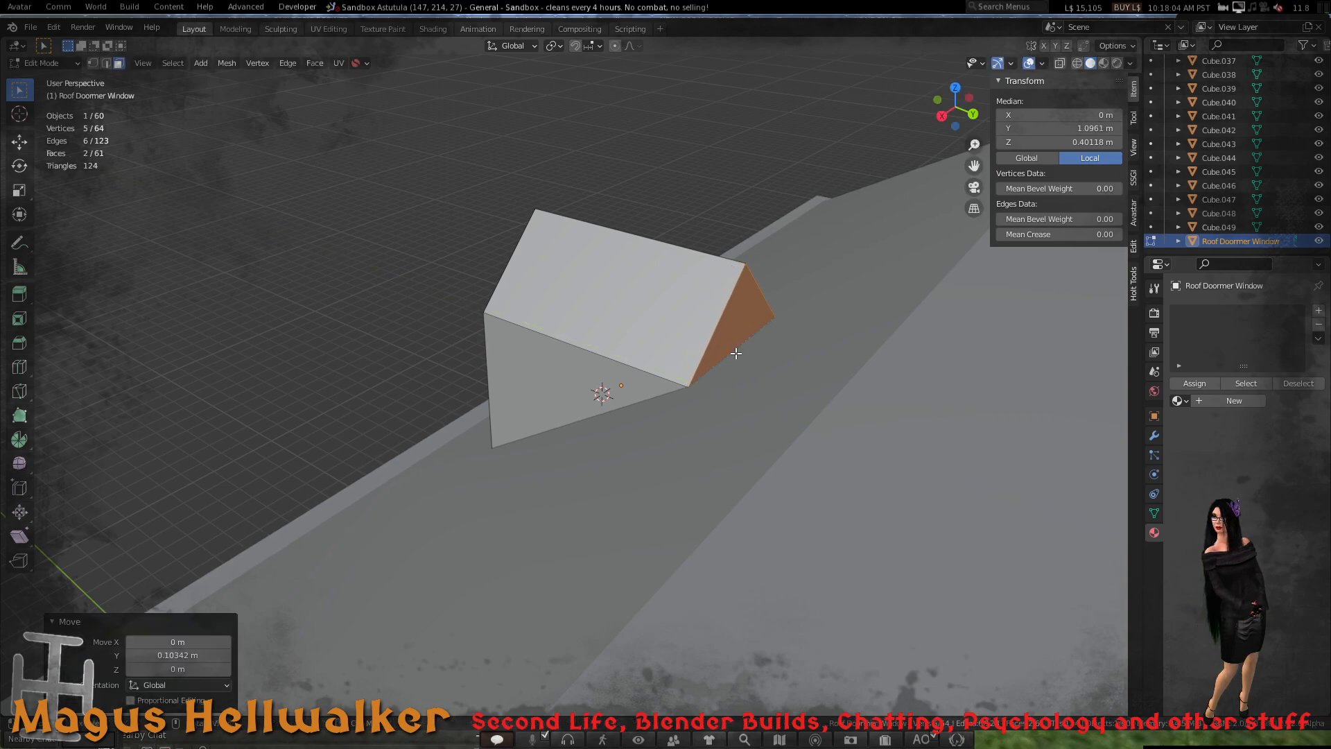
# - Leave mesh editing and examine from the front and side how the dormer meets the roof slope
pyautogui.scroll(-1, 587, 369)
pyautogui.scroll(2, 587, 368)
pyautogui.moveTo(587, 368); pyautogui.dragTo(689, 379, button='middle')
pyautogui.scroll(-5, 689, 379)
pyautogui.scroll(2, 689, 380)
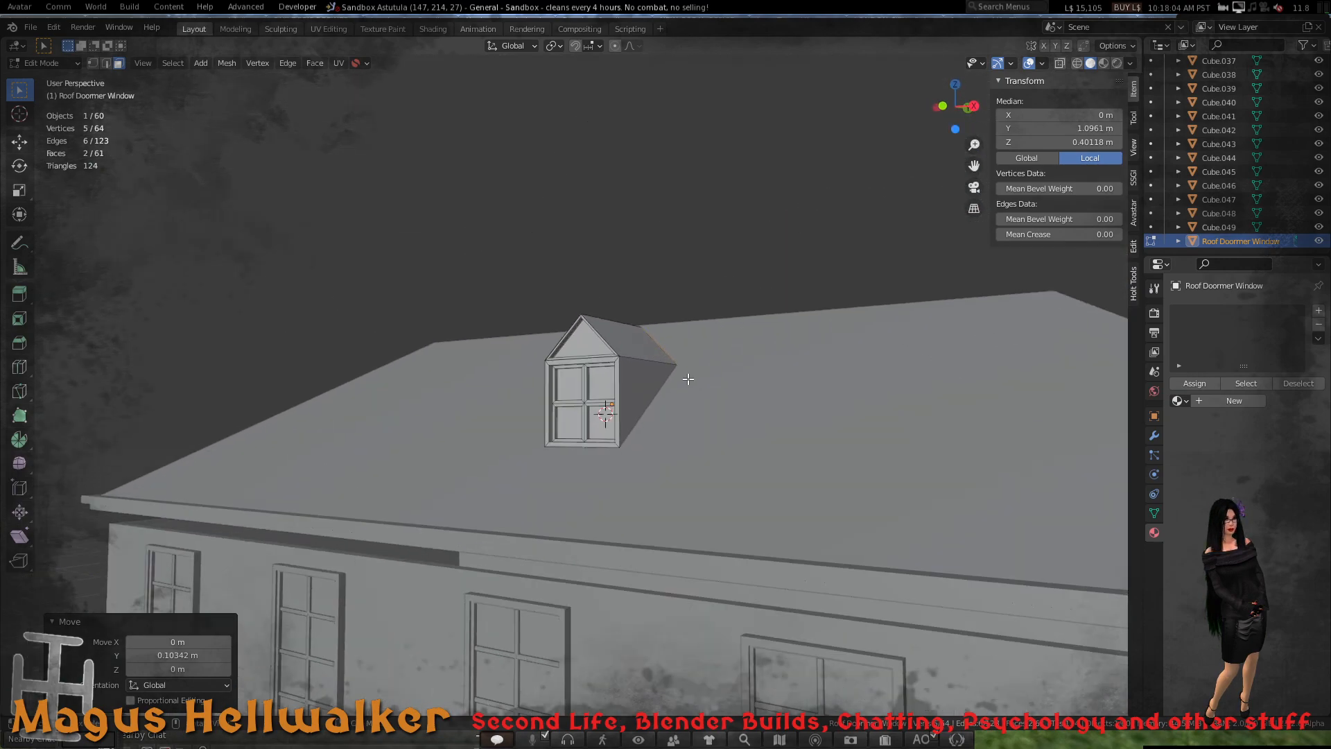
pyautogui.scroll(-4, 689, 379)
pyautogui.scroll(-1, 654, 405)
pyautogui.press('Tab')
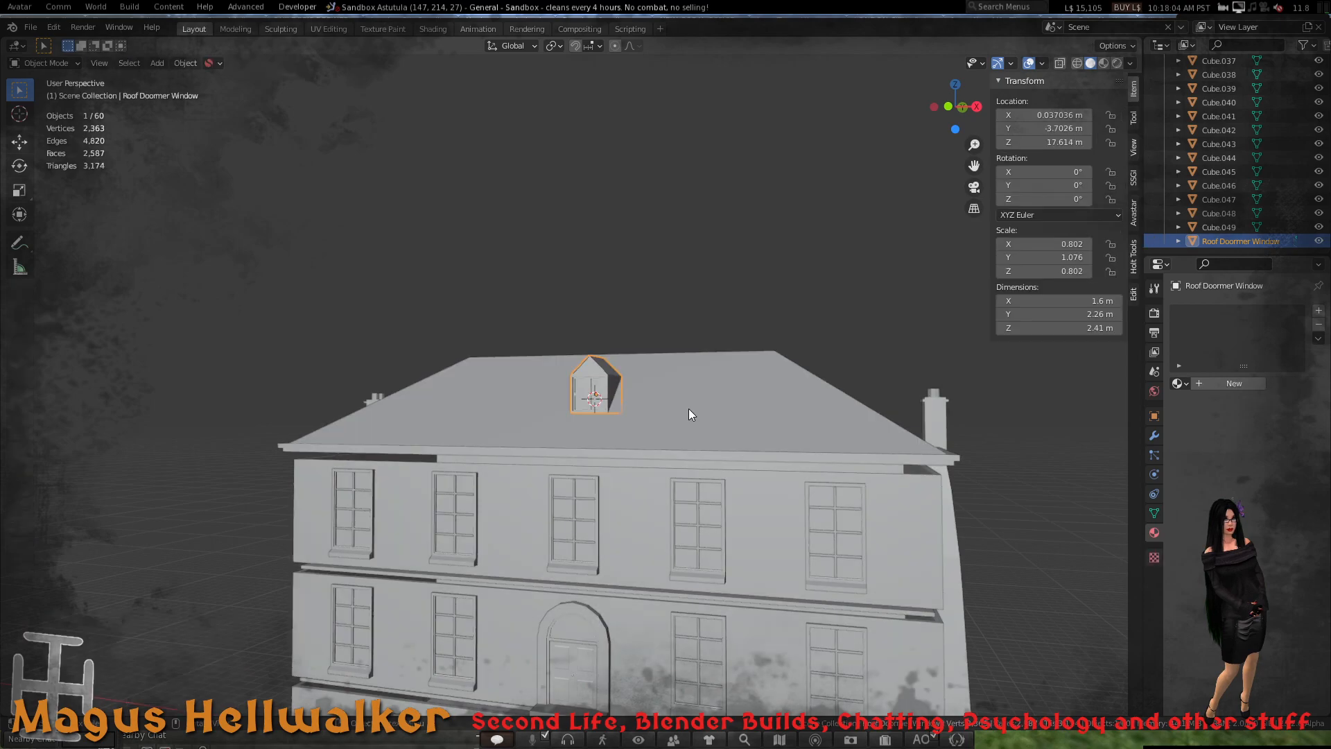
pyautogui.moveTo(689, 409); pyautogui.dragTo(467, 402, button='middle')
pyautogui.scroll(6, 631, 411)
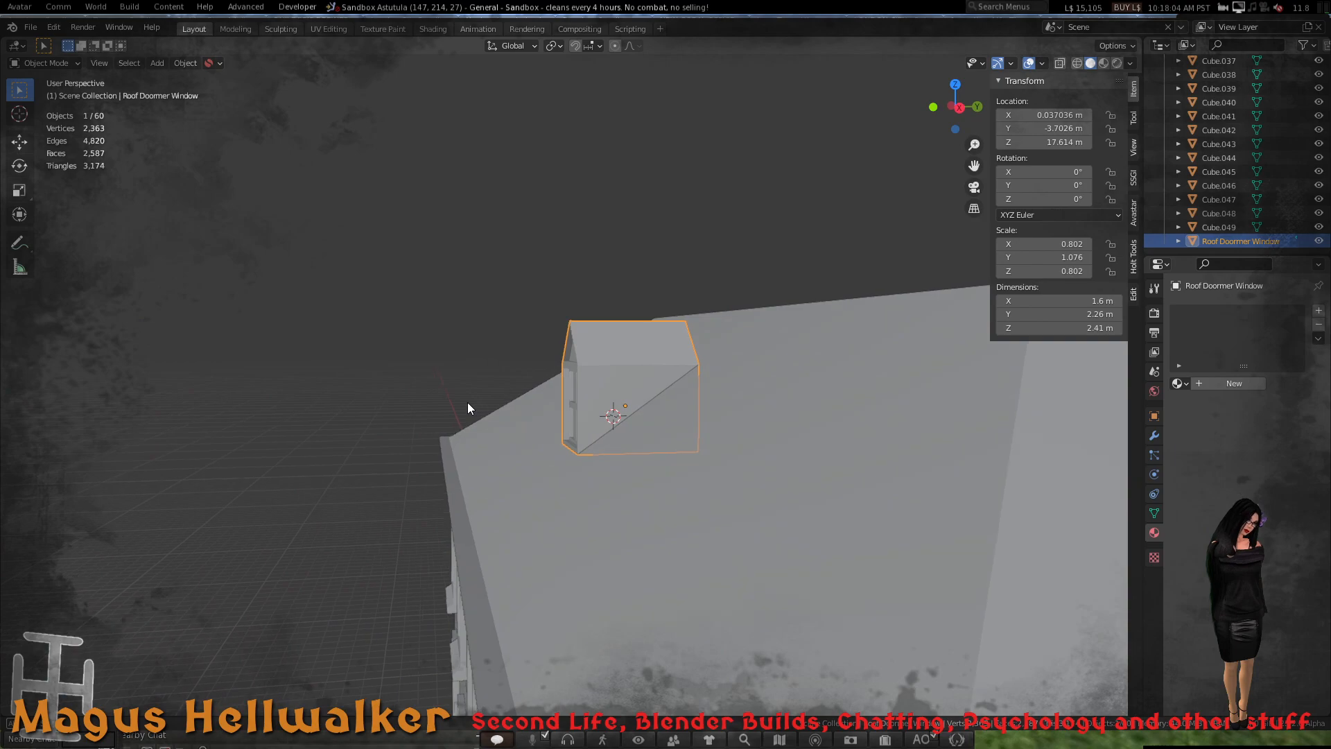
pyautogui.scroll(5, 550, 402)
pyautogui.scroll(2, 550, 402)
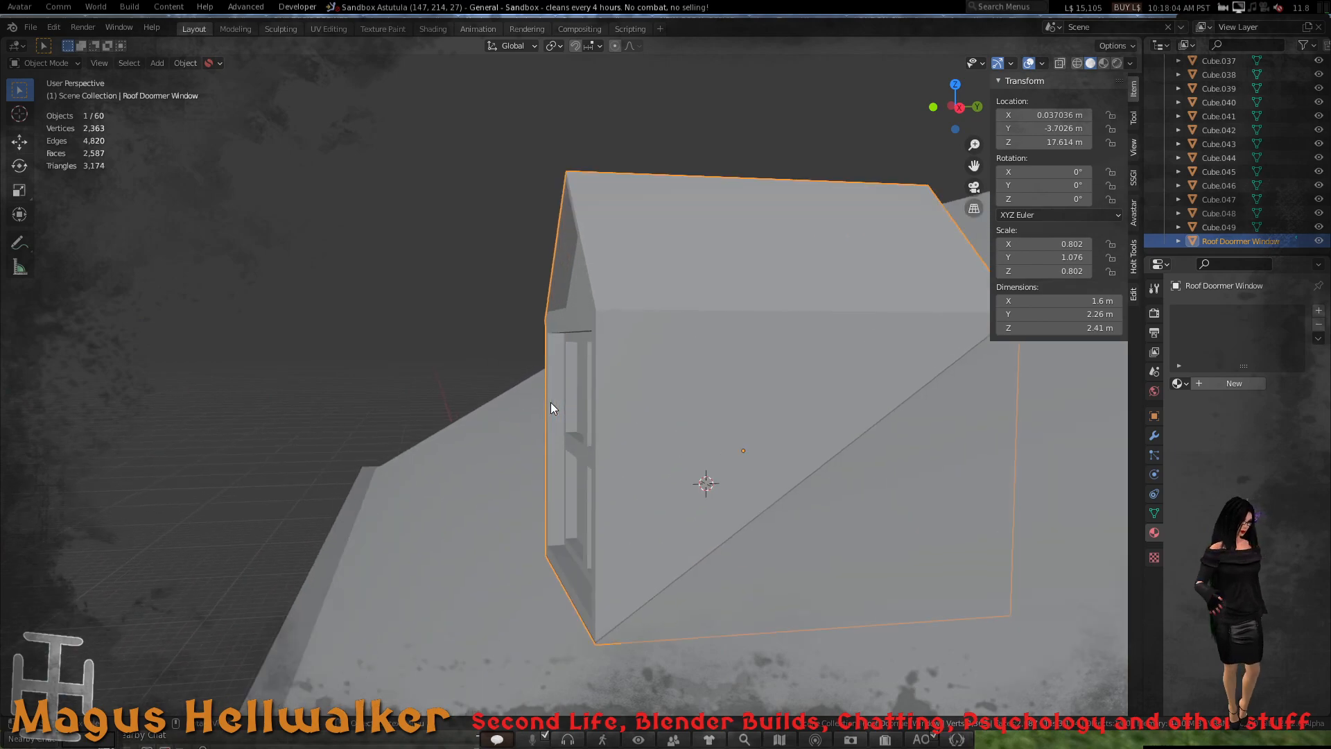
pyautogui.scroll(-5, 550, 402)
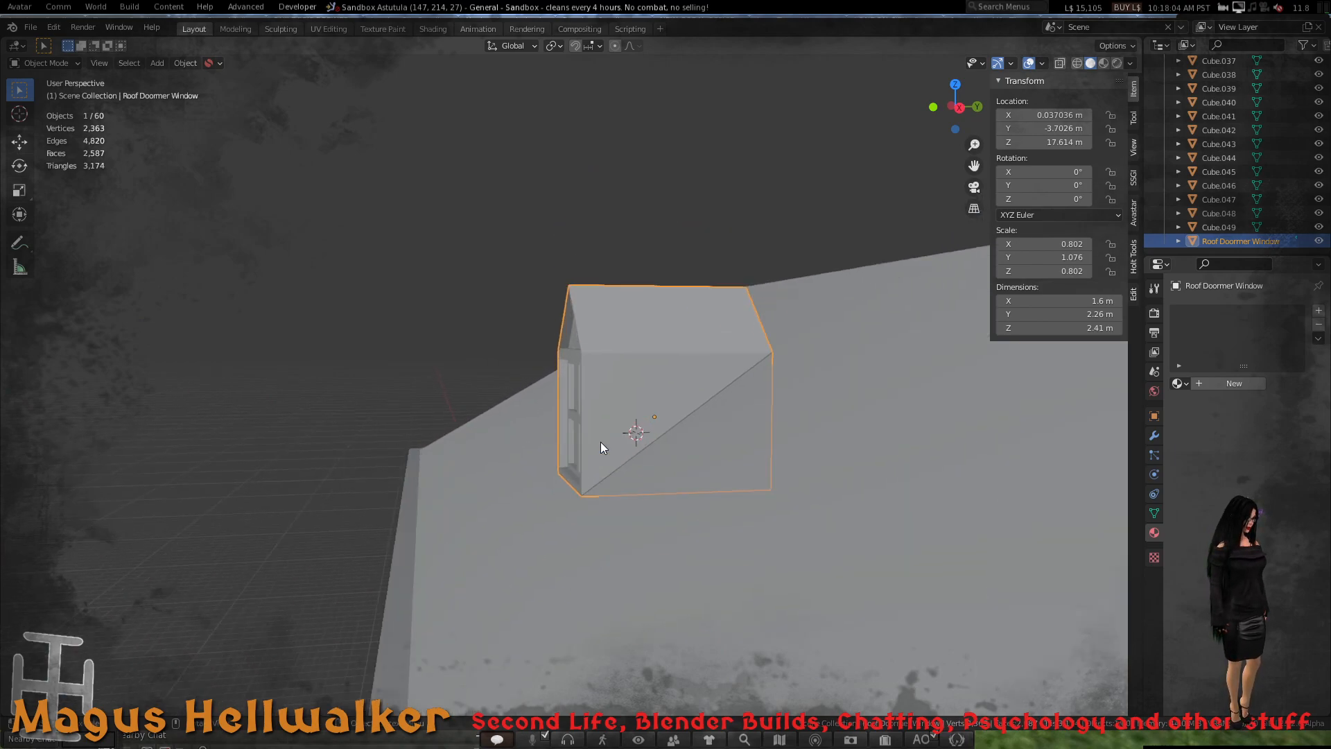
pyautogui.scroll(2, 600, 443)
# - Reopen the dormer's mesh with X-ray in right view and try to move its bottom face
pyautogui.moveTo(649, 430); pyautogui.dragTo(552, 393, button='middle')
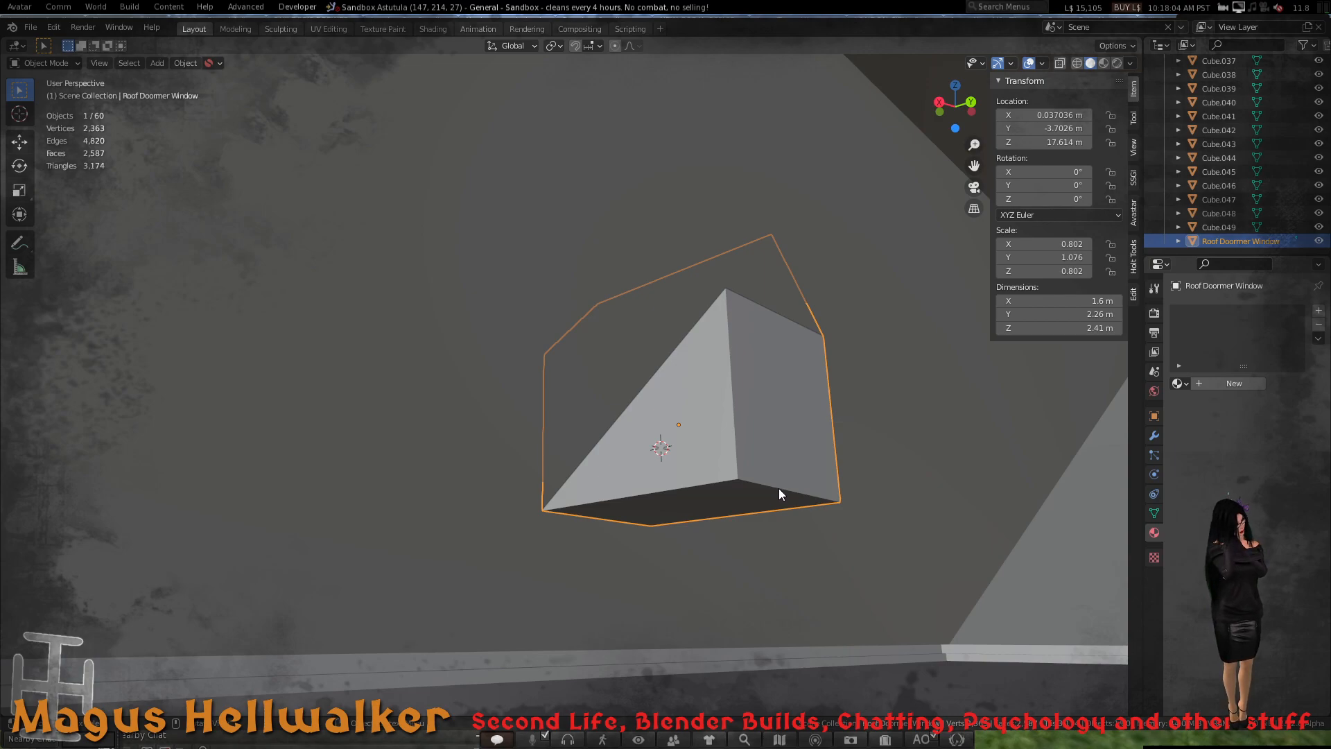
pyautogui.press('Tab')
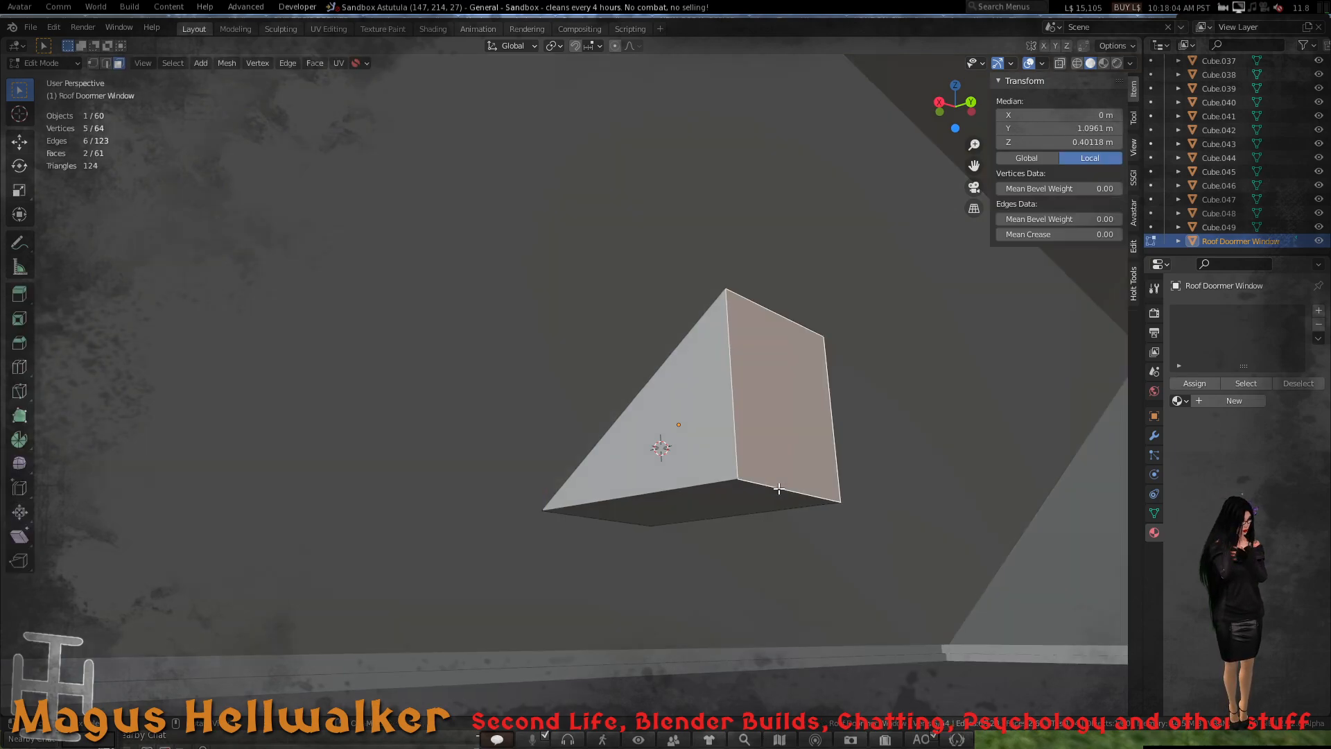
pyautogui.click(780, 489)
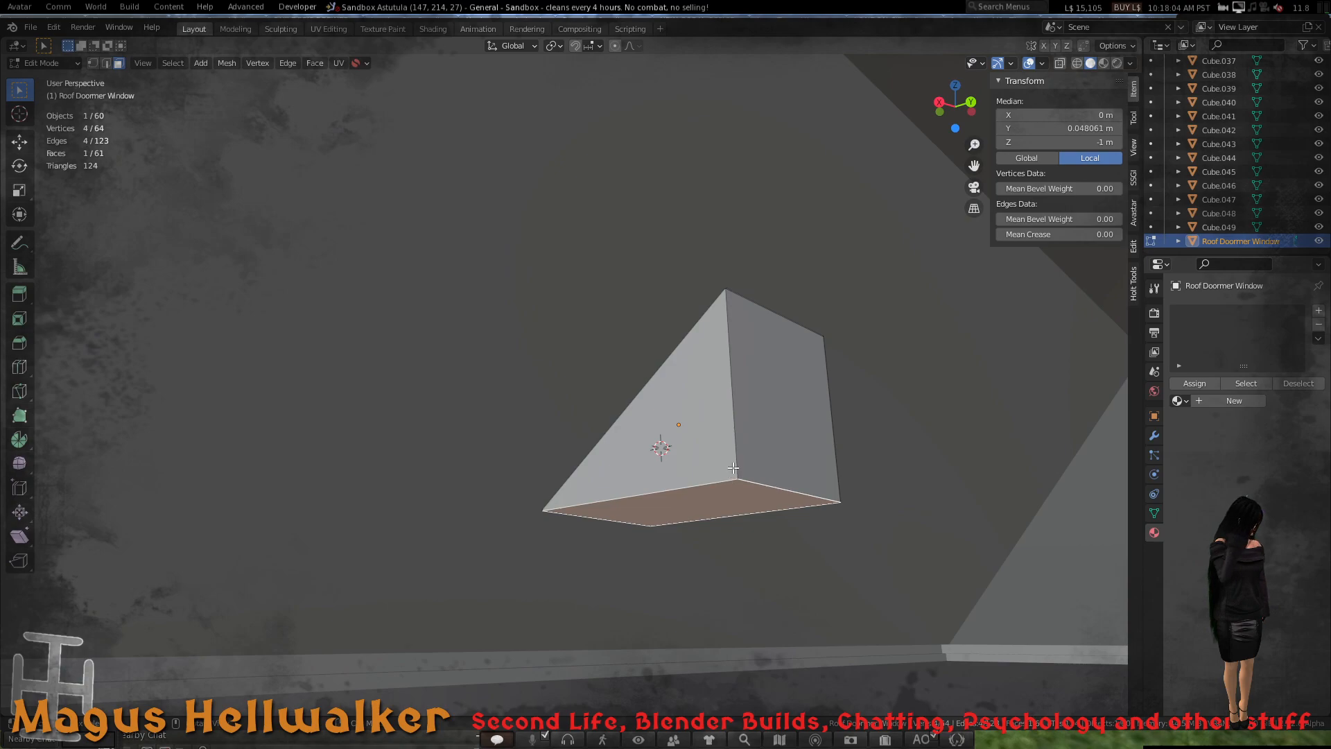
pyautogui.press('KP_1')
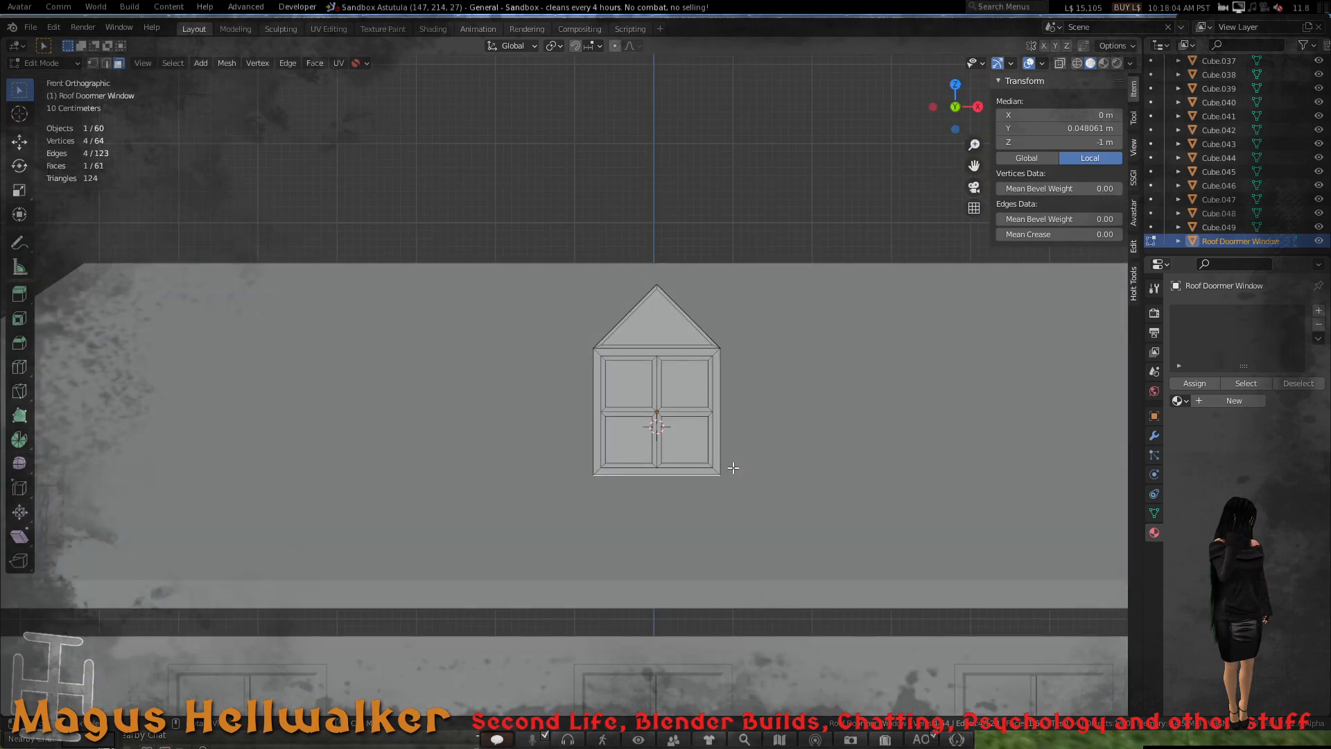
pyautogui.press('KP_3')
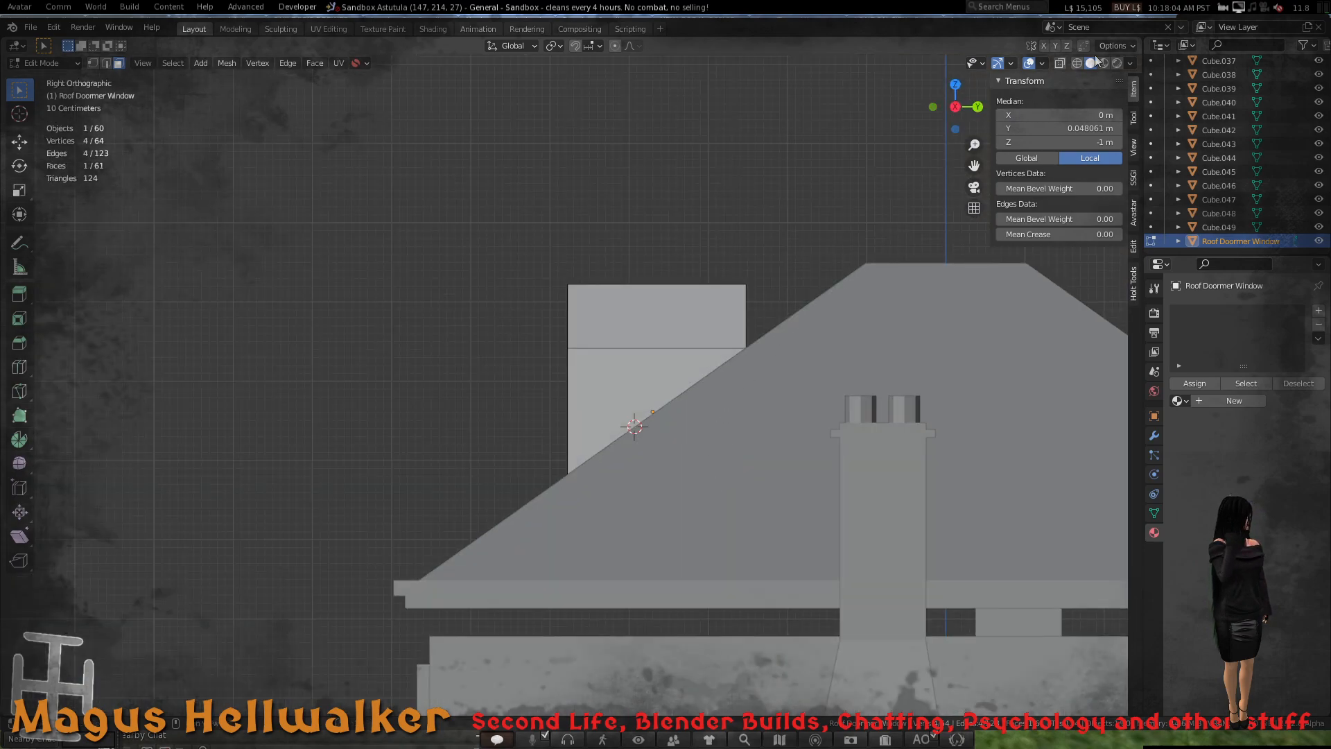
pyautogui.hotkey('alt', 'z')
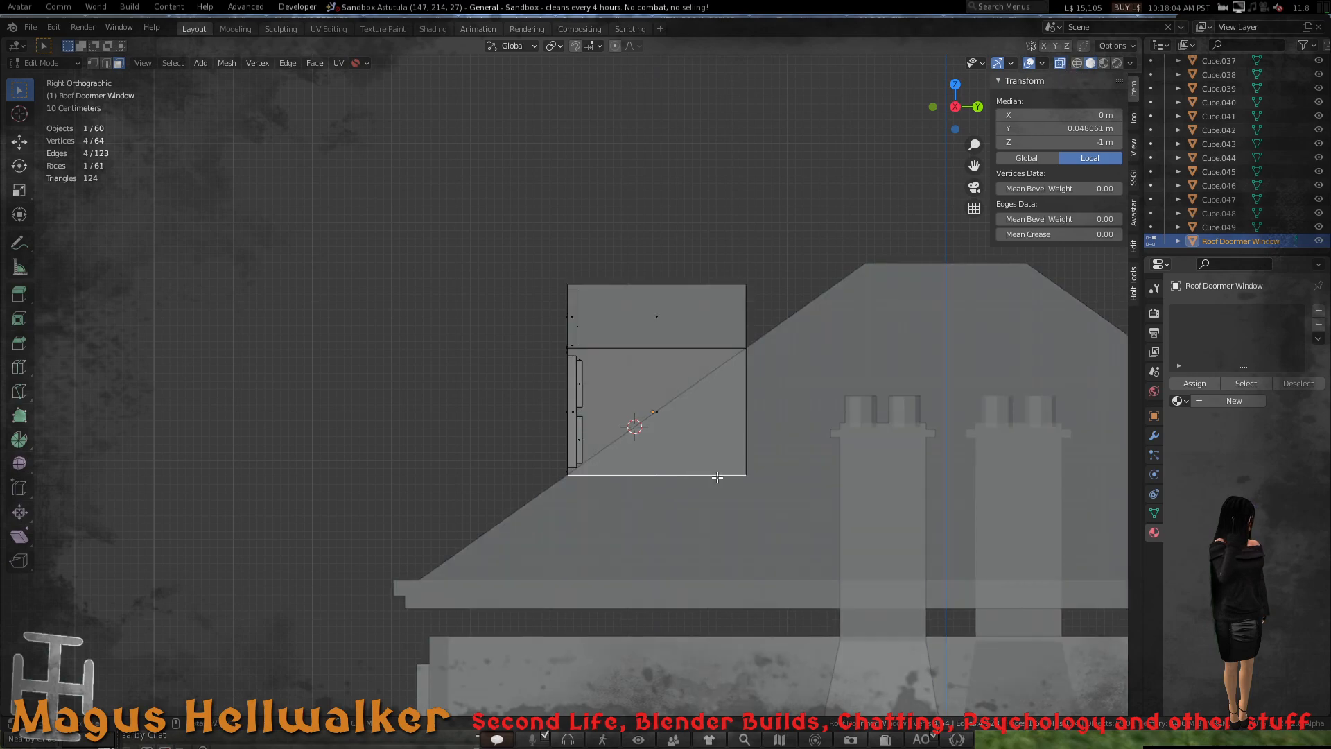
pyautogui.press('g')
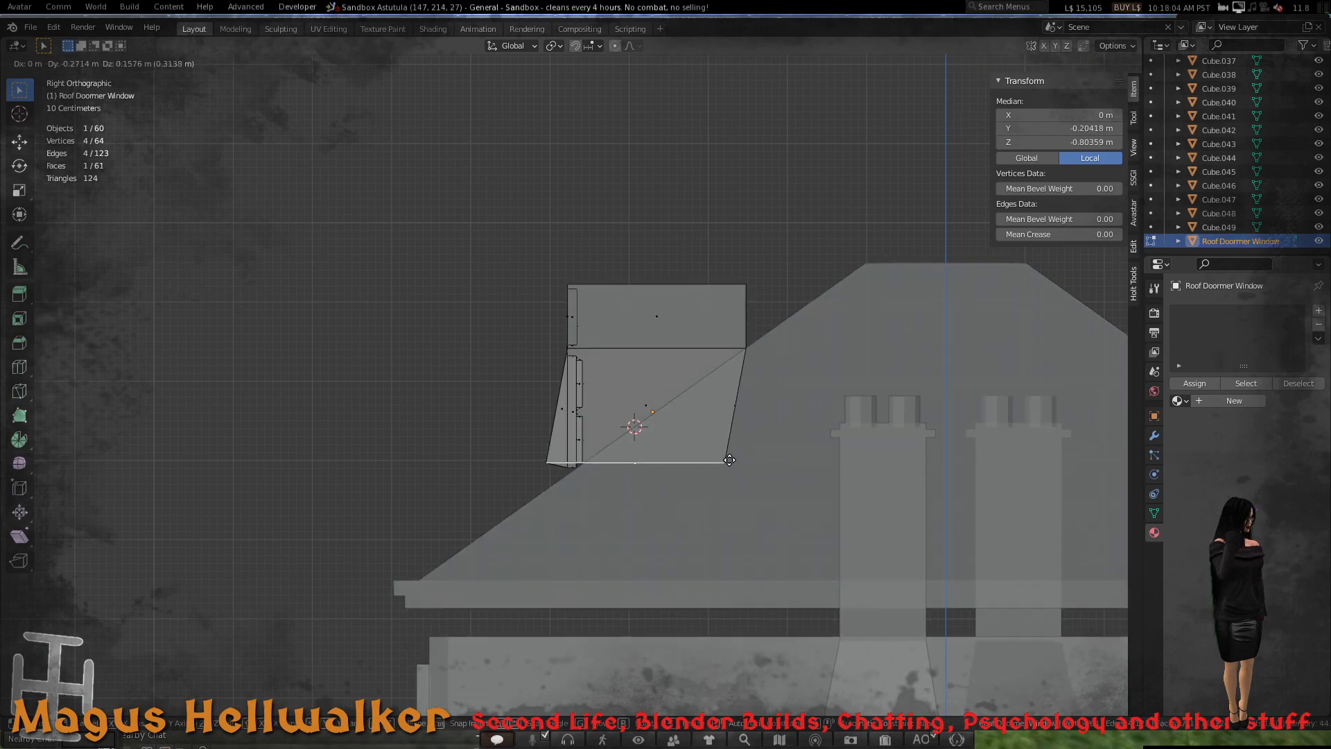
pyautogui.press('Escape')
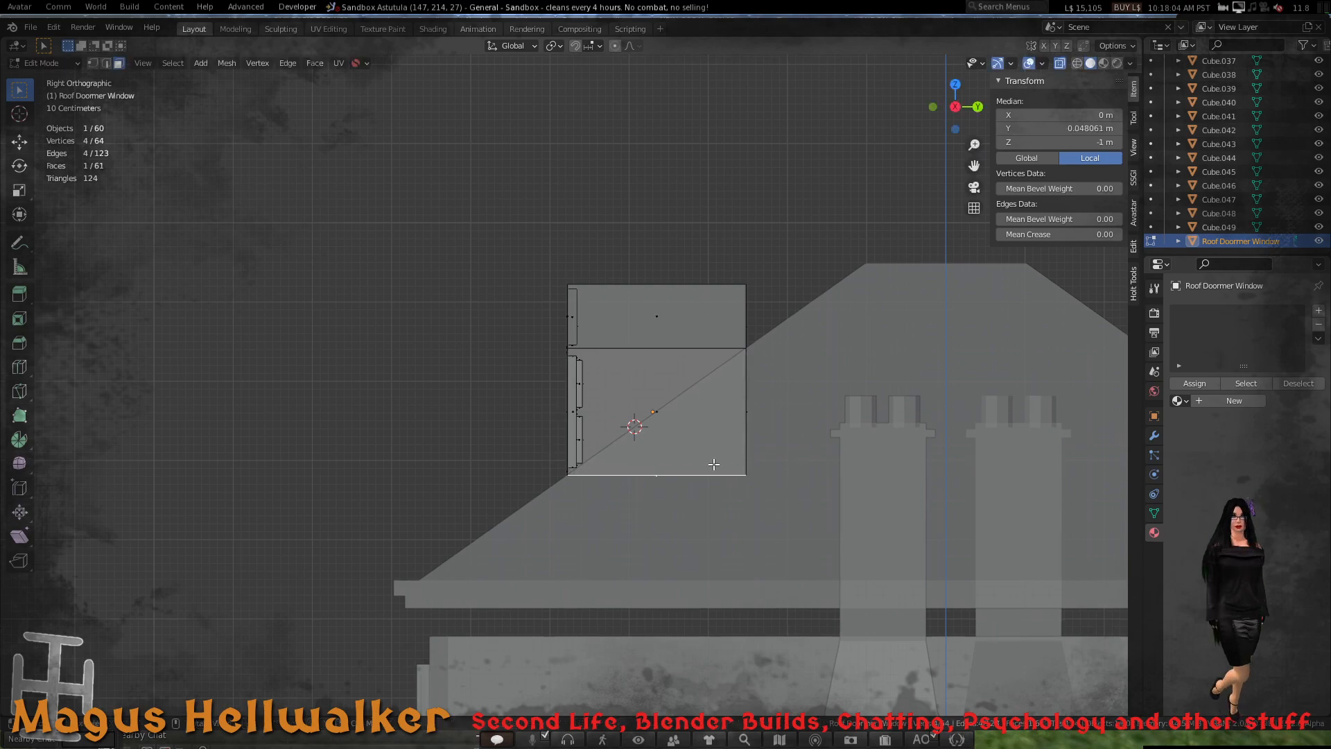
# - Move the dormer's bottom rear edge about -1.03 m along Y and 0.86 m along Z onto the roof slope line
pyautogui.moveTo(714, 463); pyautogui.dragTo(742, 492, button='middle')
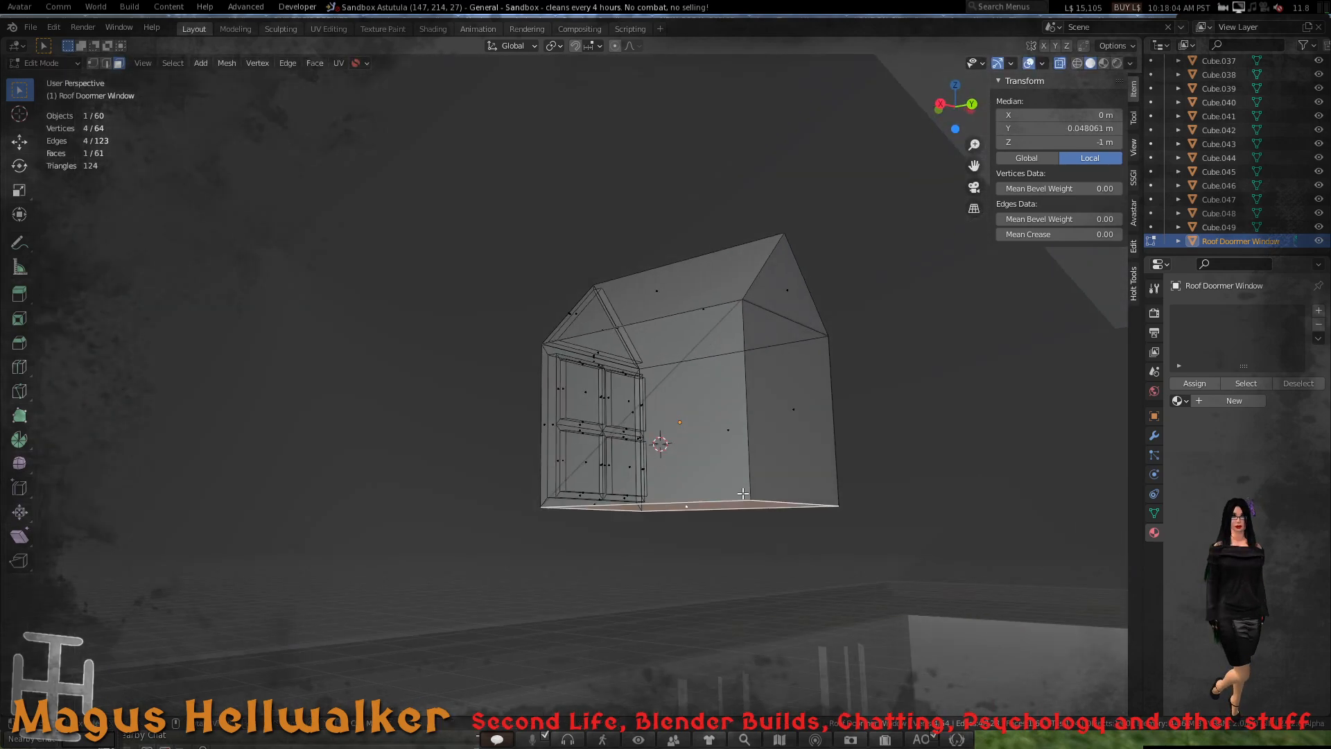
pyautogui.press('2')
pyautogui.click(794, 501)
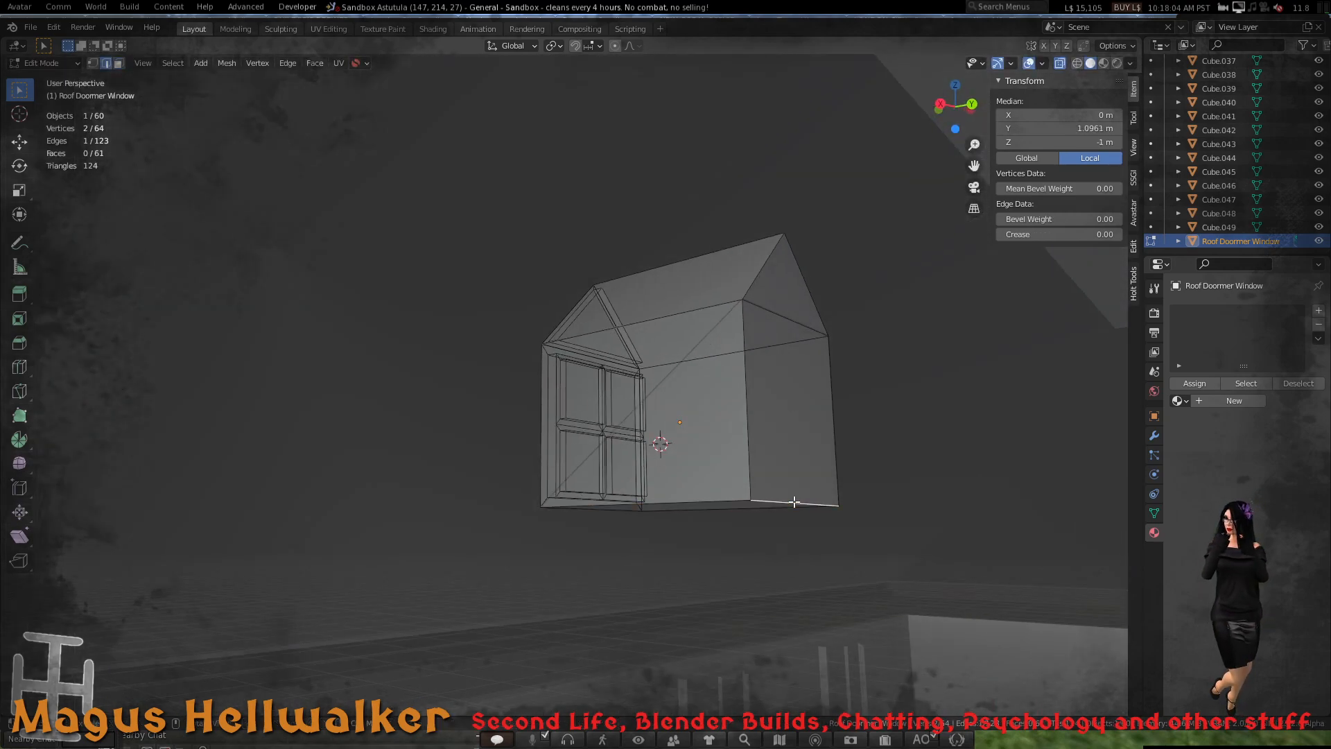
pyautogui.moveTo(725, 534)
pyautogui.mouseDown(button='middle')
pyautogui.moveTo(796, 553)
pyautogui.moveTo(712, 512)
pyautogui.moveTo(728, 511)
pyautogui.mouseUp(button='middle')
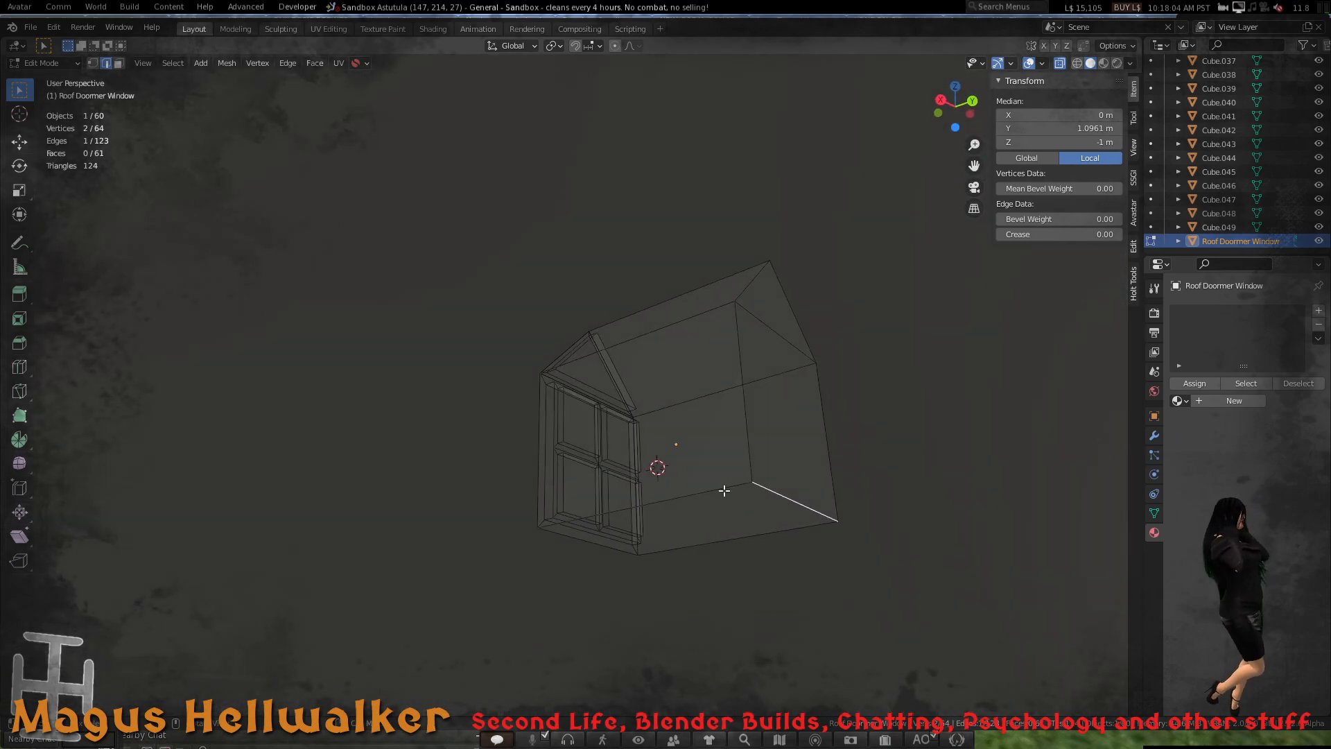
pyautogui.press('KP_3')
pyautogui.scroll(4, 728, 439)
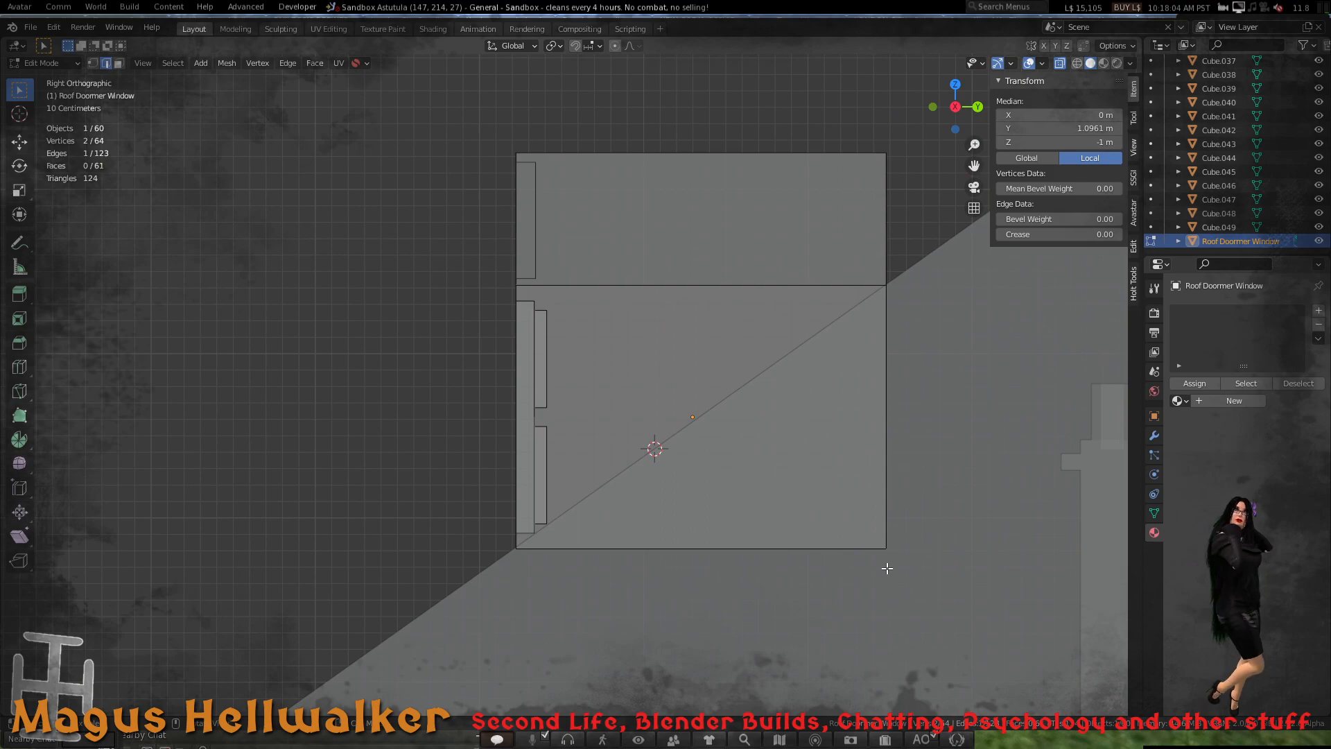
pyautogui.press('g')
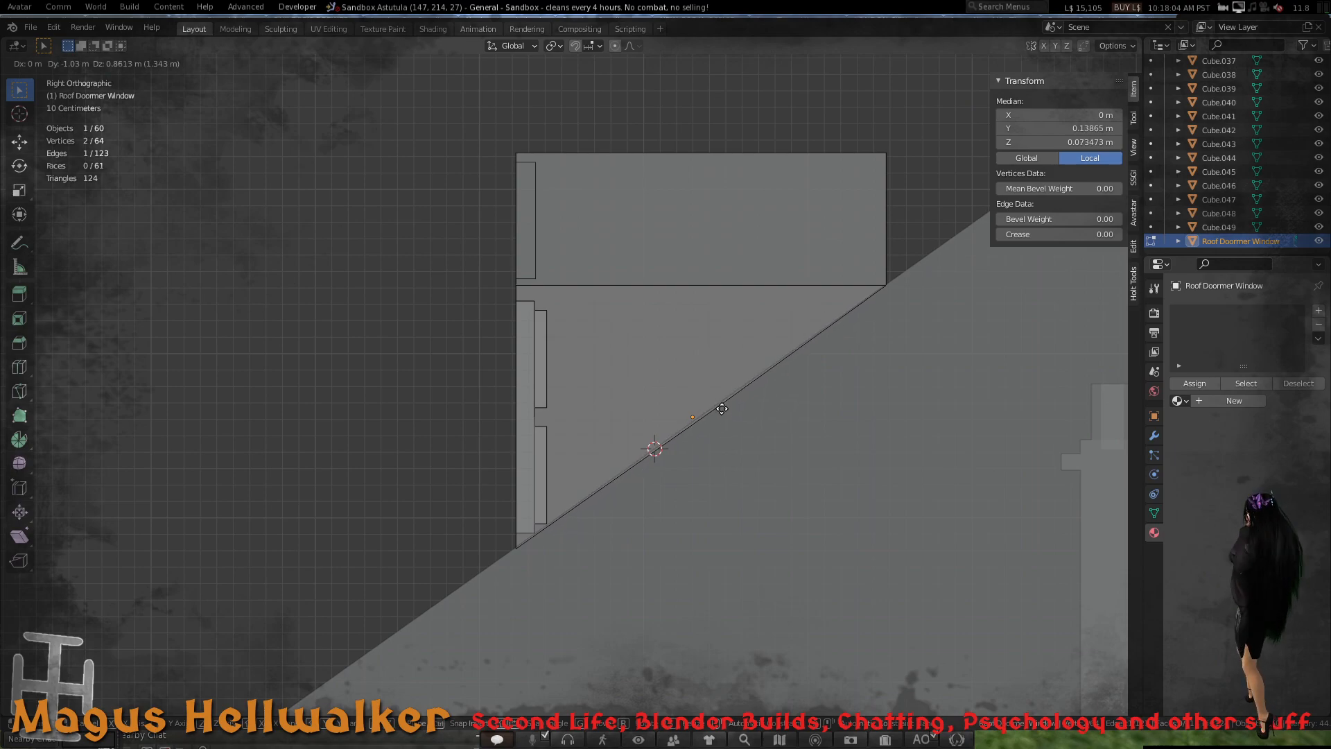
pyautogui.click(722, 408)
# - Dissolve the moved edge so the dormer's underside becomes a single sloping face
pyautogui.moveTo(722, 409); pyautogui.dragTo(609, 461, button='middle')
pyautogui.scroll(-5, 796, 505)
pyautogui.scroll(4, 797, 506)
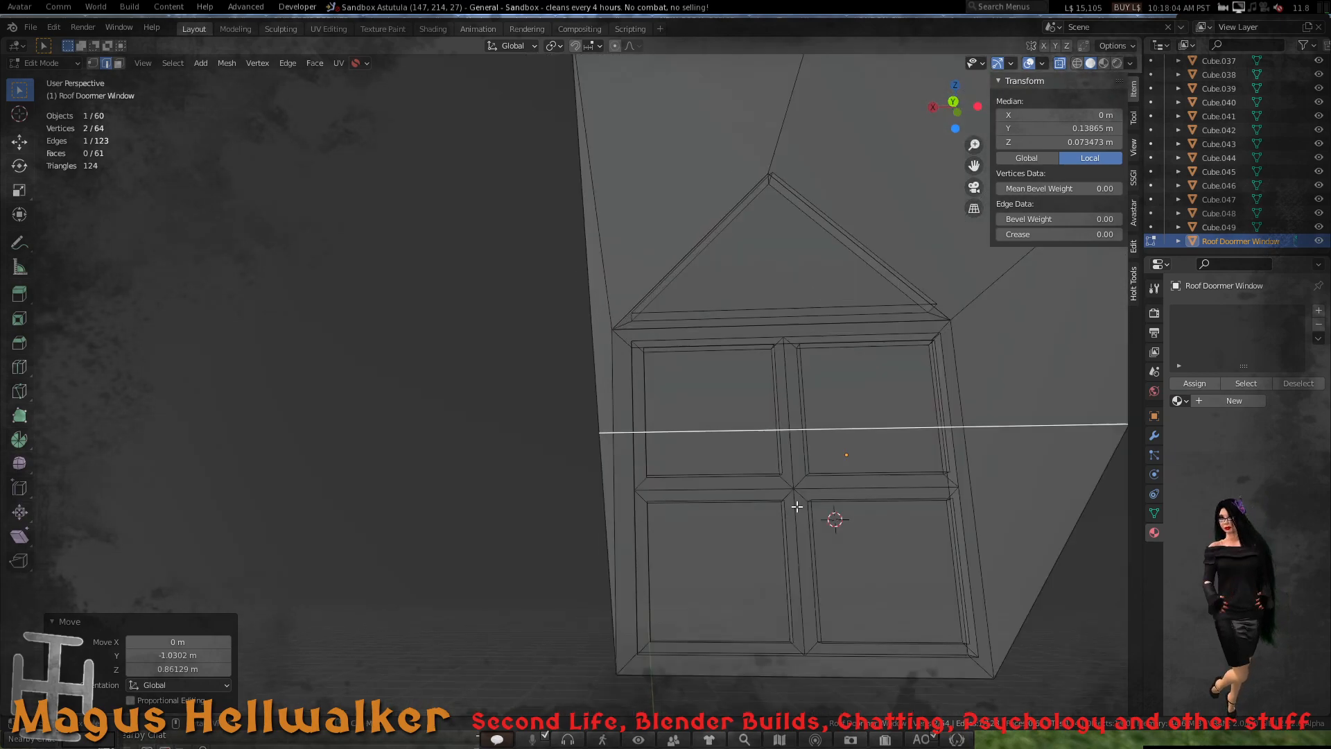
pyautogui.rightClick(870, 428)
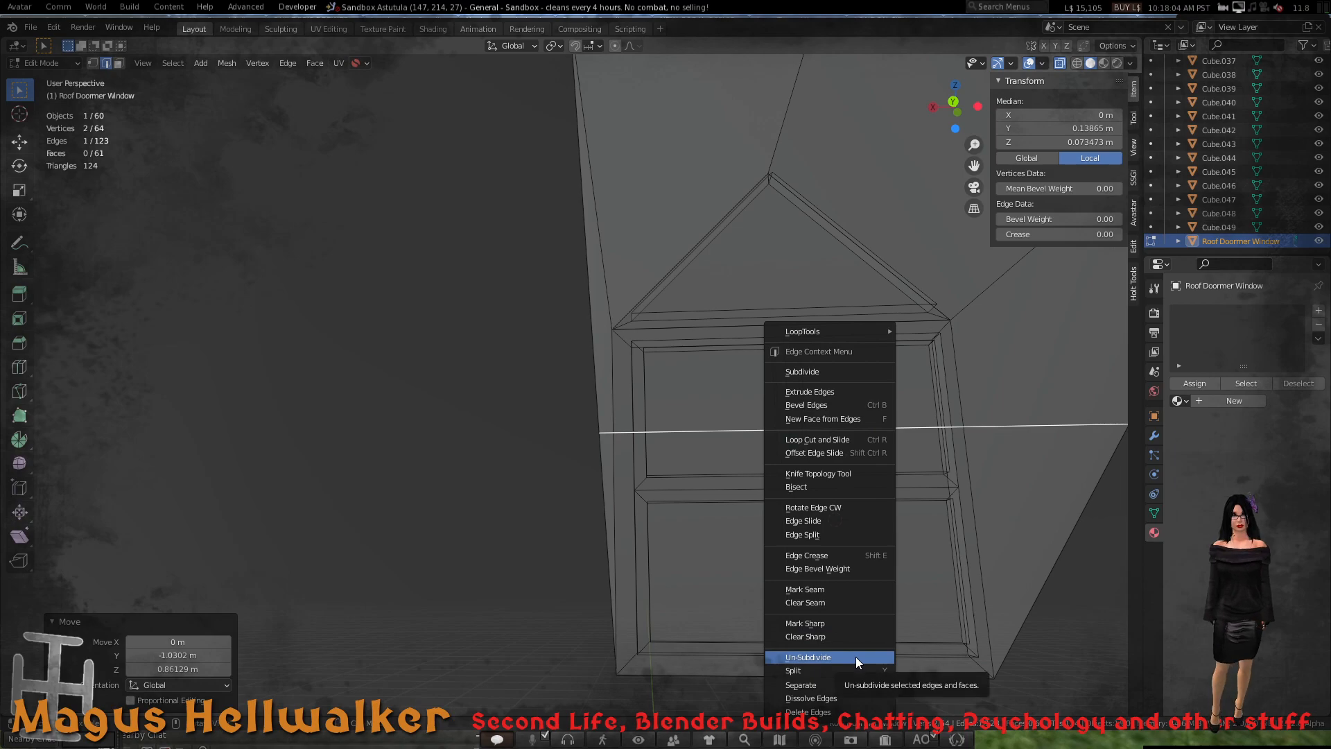
pyautogui.click(850, 698)
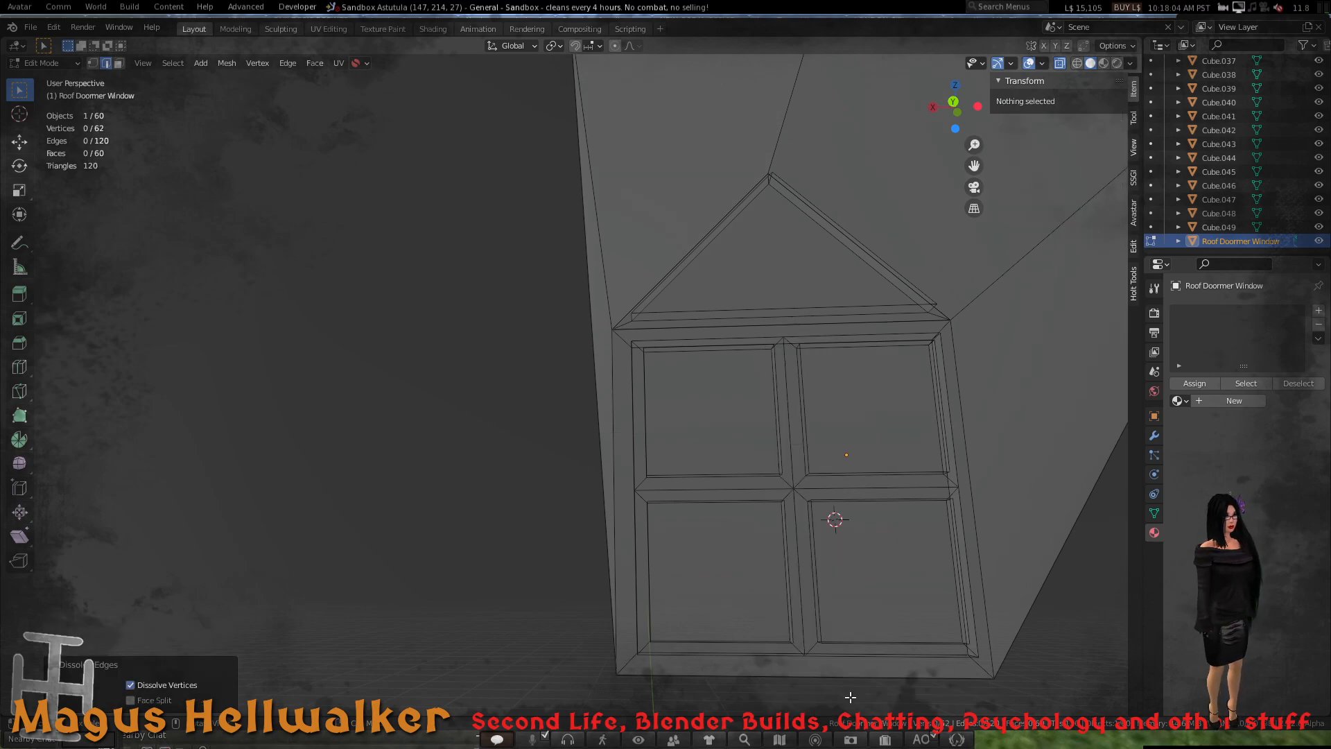
# - Delete the sloping underside face of the dormer that lies along the roof
pyautogui.moveTo(781, 633); pyautogui.dragTo(818, 487, button='middle')
pyautogui.press('3')
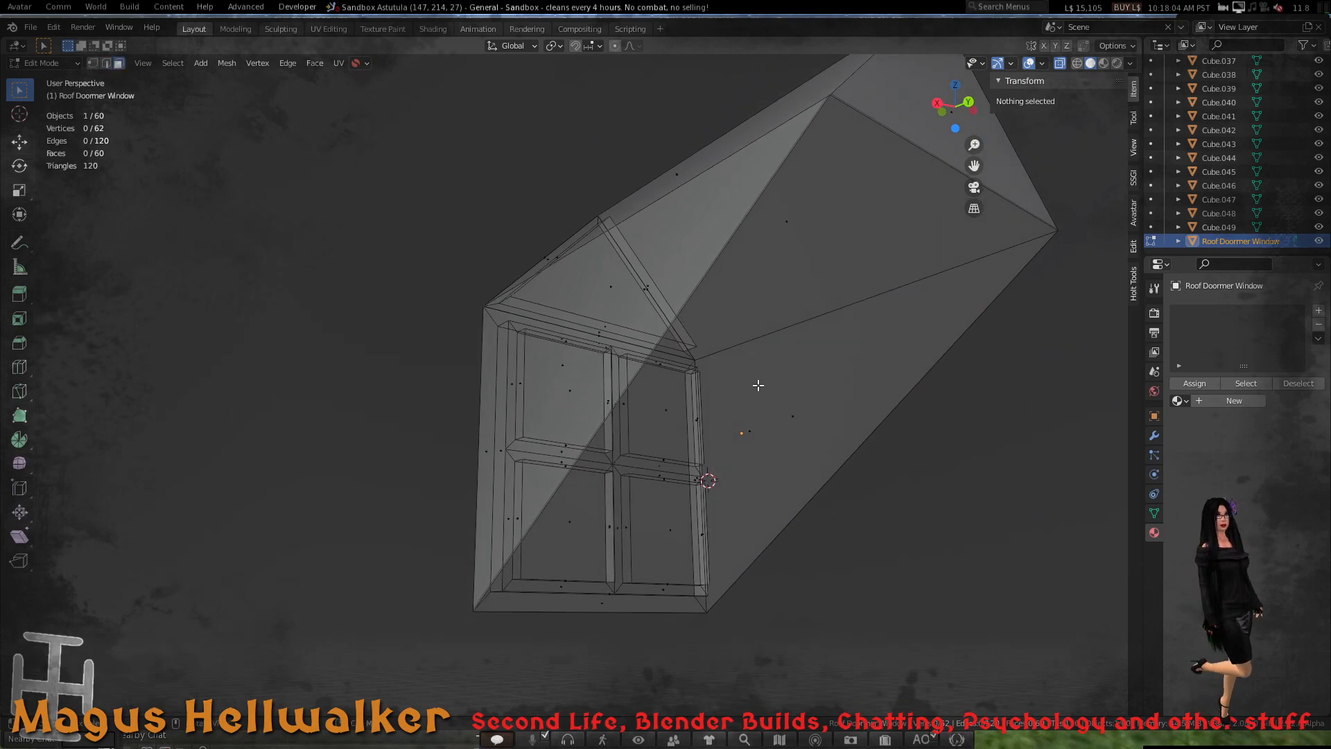
pyautogui.click(760, 418)
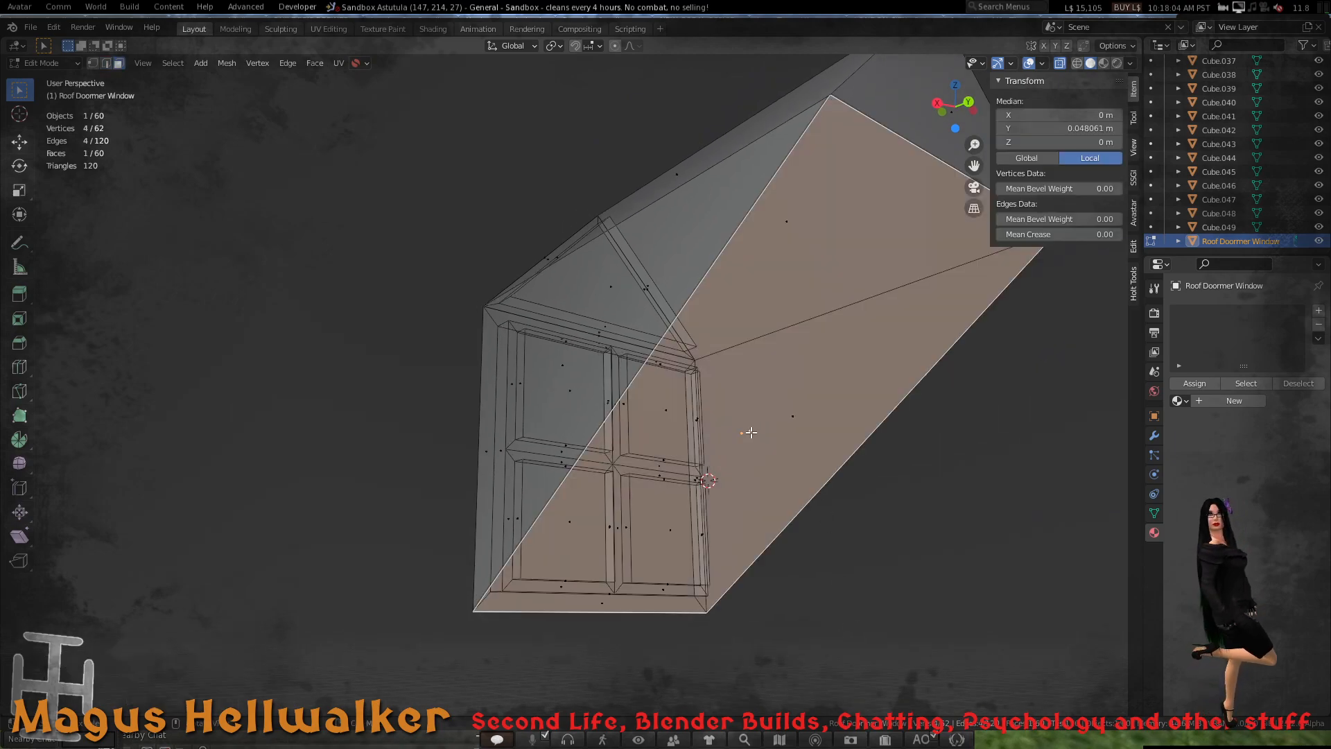
pyautogui.press('x')
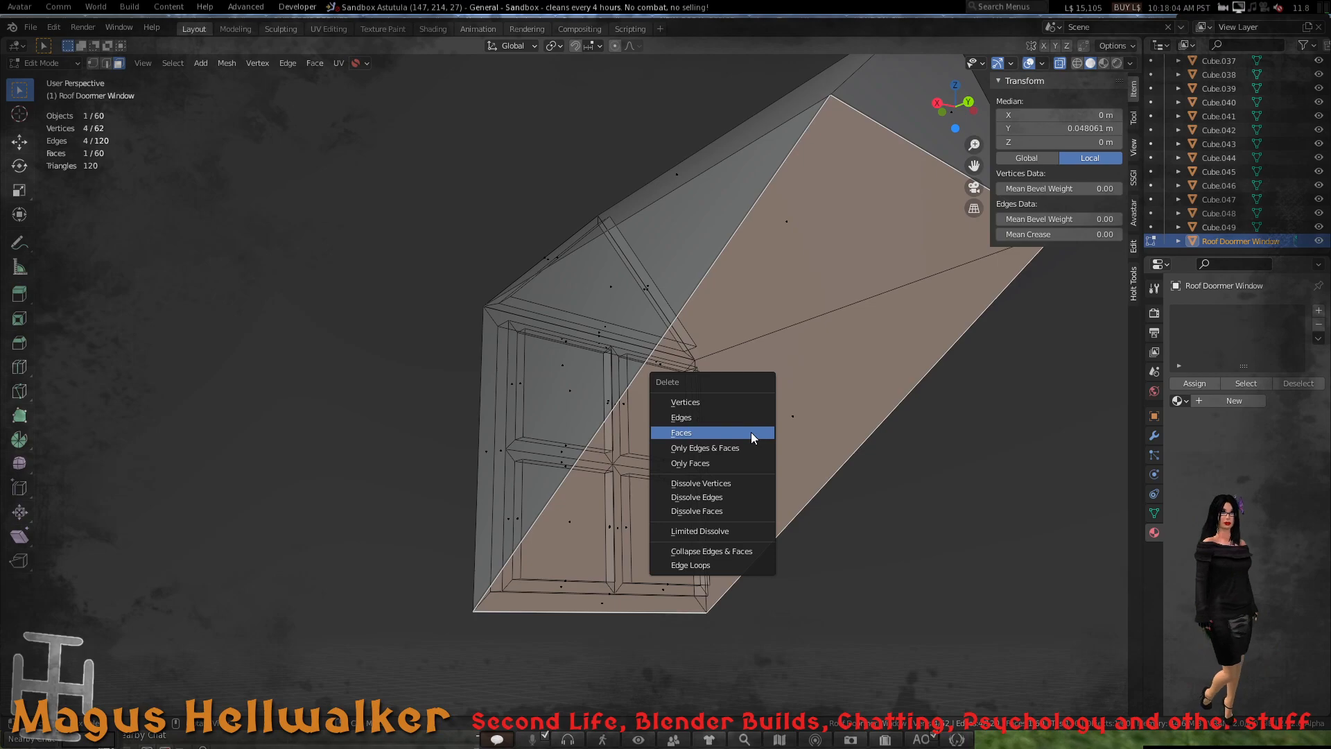
pyautogui.click(751, 431)
pyautogui.scroll(-4, 749, 434)
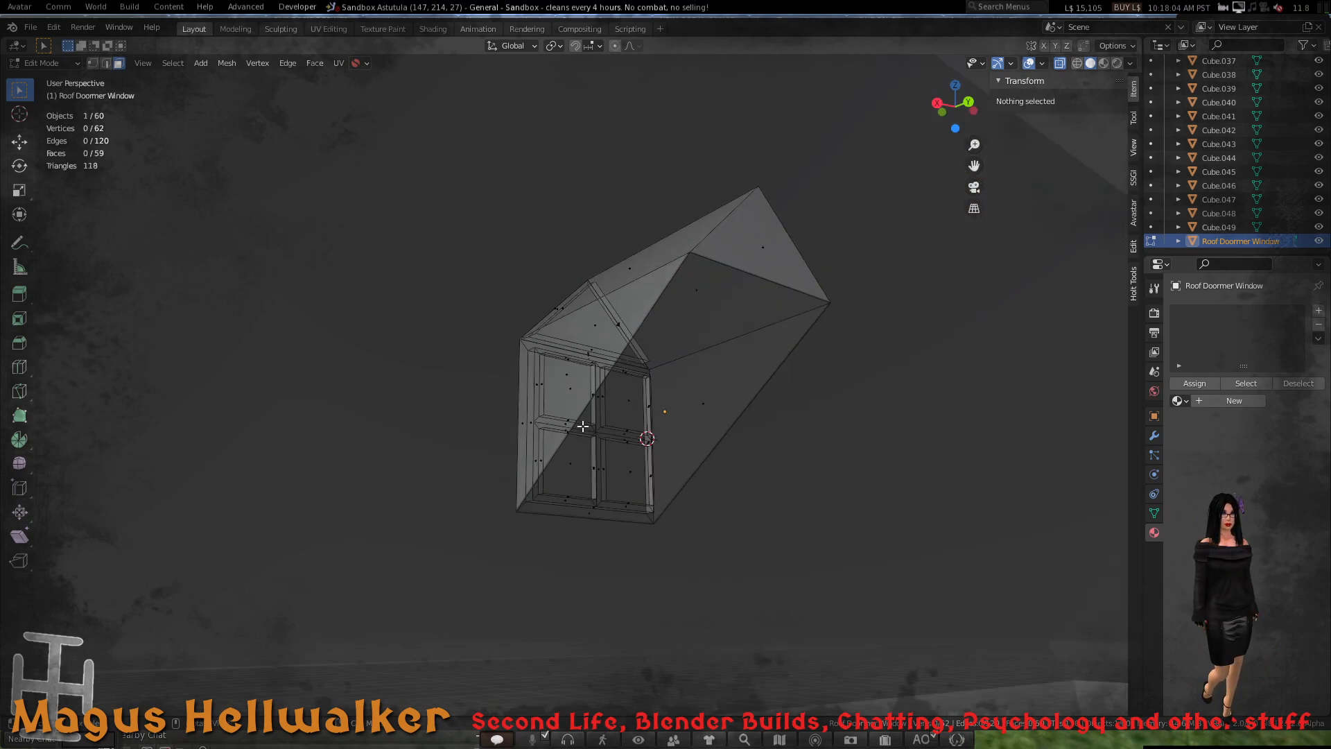
# - Return the dormer to Object Mode and turn off X-ray
pyautogui.moveTo(582, 426); pyautogui.dragTo(646, 460, button='middle')
pyautogui.scroll(-6, 775, 483)
pyautogui.press('Tab')
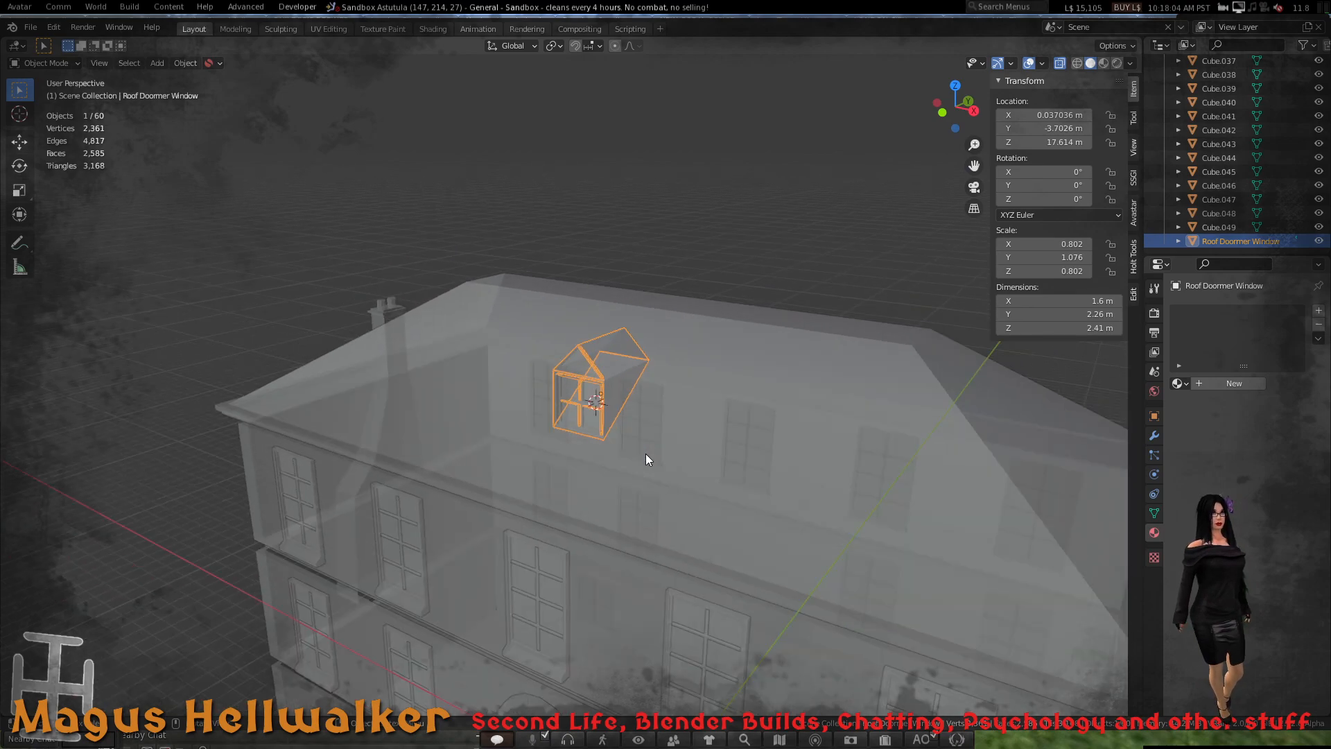
pyautogui.click(1062, 63)
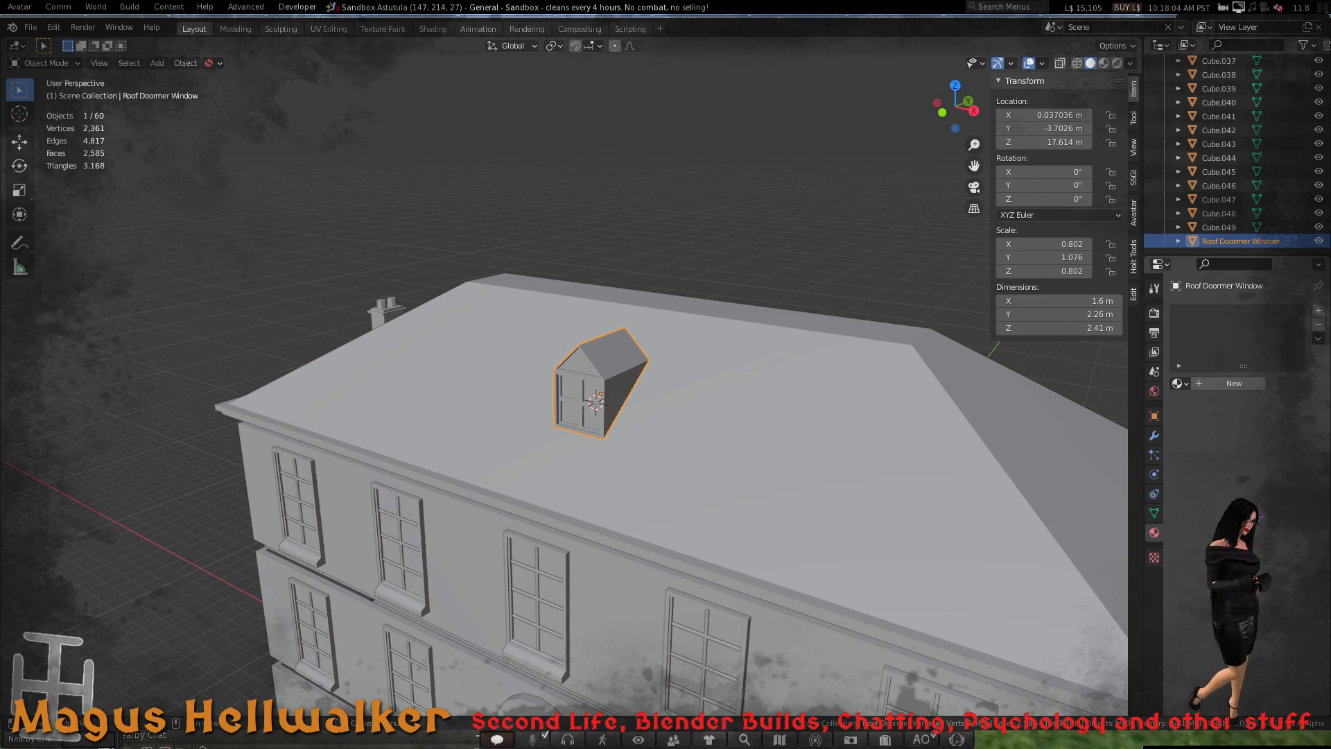
# - Examine the dormer's size and position on the roof against the whole house, ending in front view
pyautogui.scroll(-3, 632, 454)
pyautogui.scroll(4, 631, 454)
pyautogui.moveTo(631, 454); pyautogui.dragTo(635, 498, button='middle')
pyautogui.scroll(-4, 641, 459)
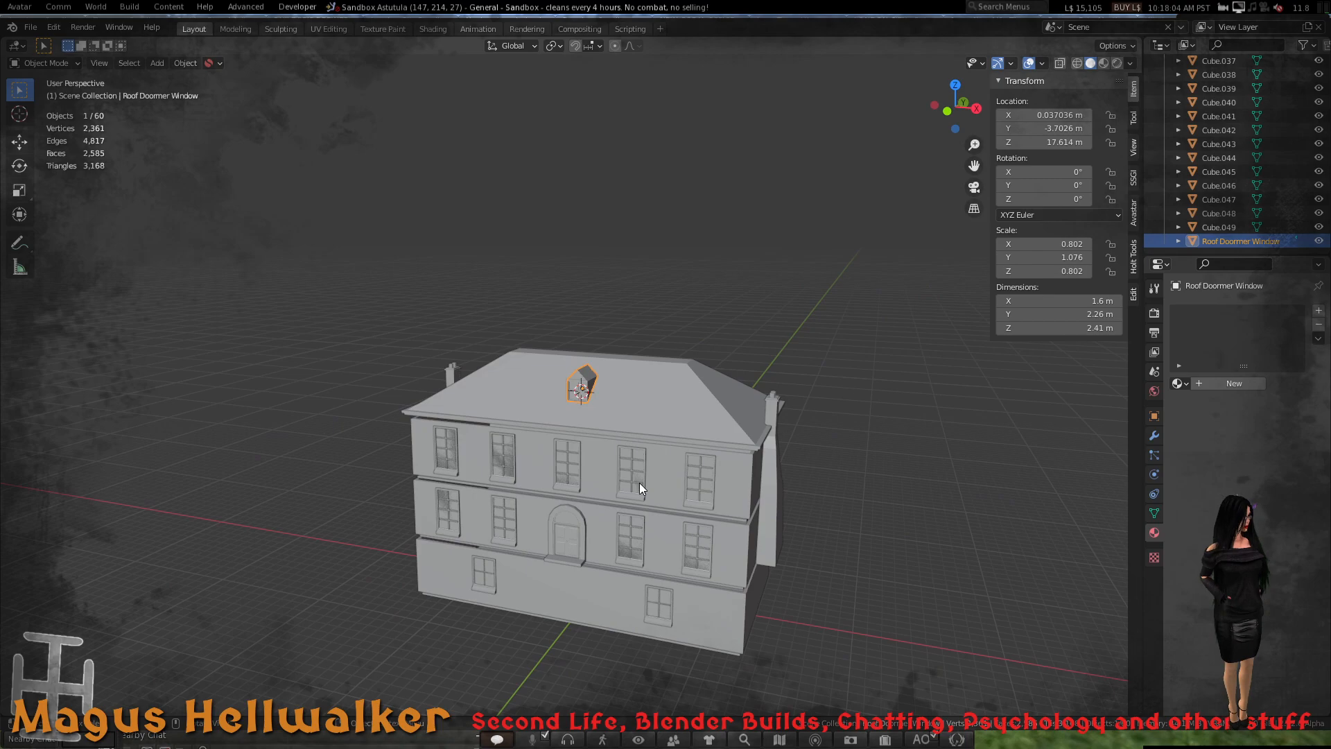
pyautogui.press('KP_1')
pyautogui.scroll(4, 713, 486)
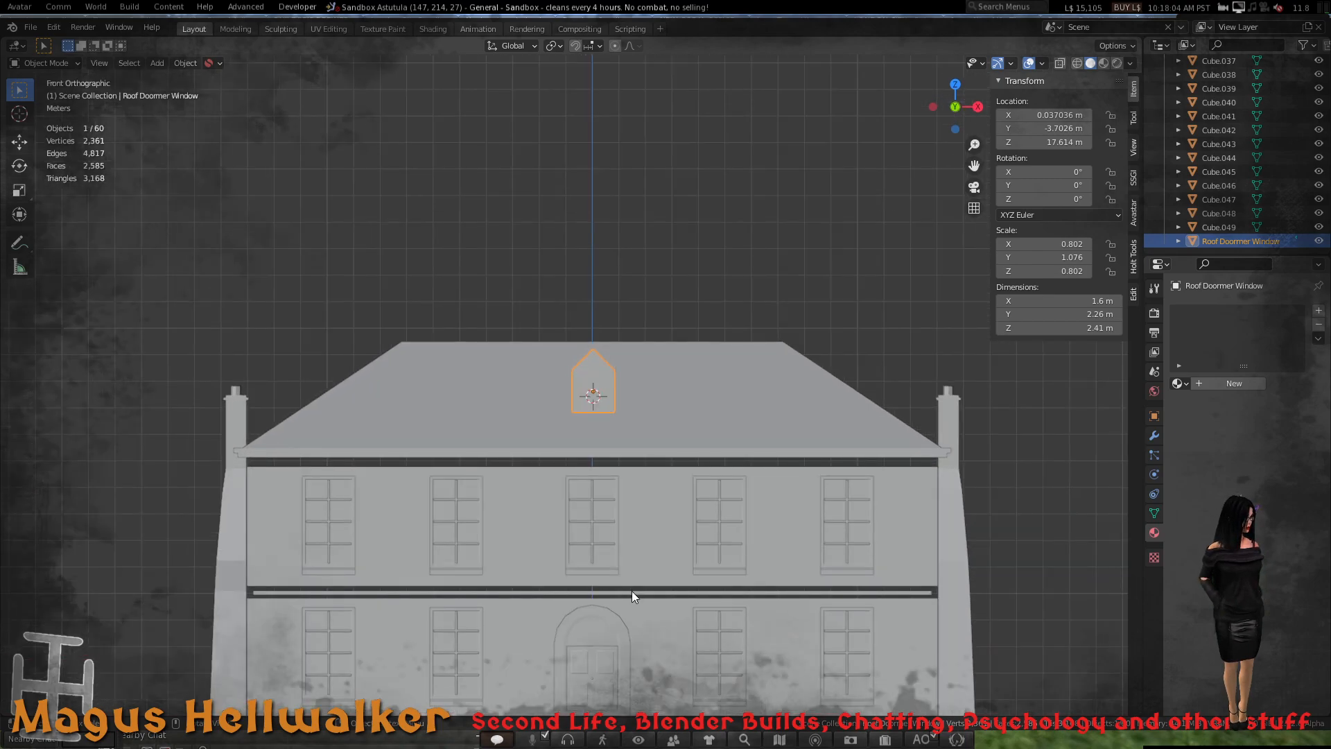
pyautogui.scroll(-2, 632, 594)
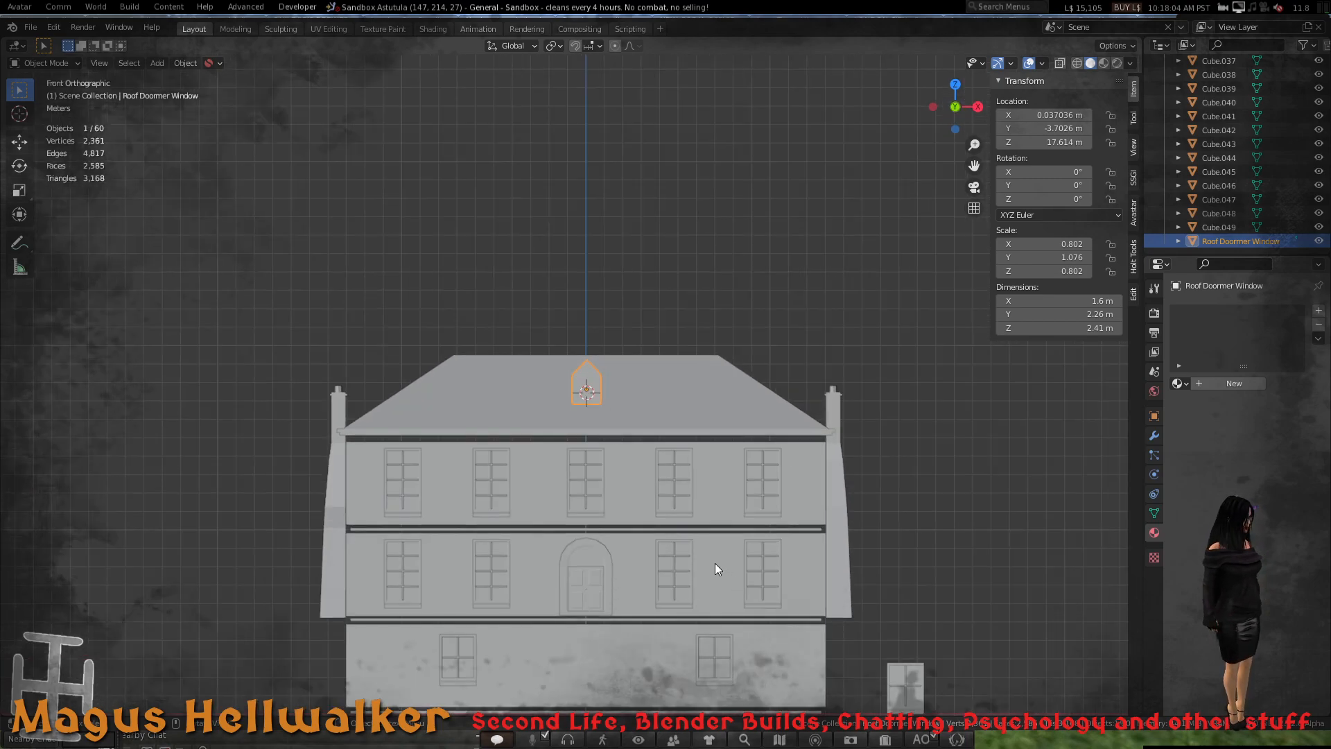
# - Move the dormer about 5.16 m in the negative X direction along the front roof slope
pyautogui.press('g')
pyautogui.press('x')
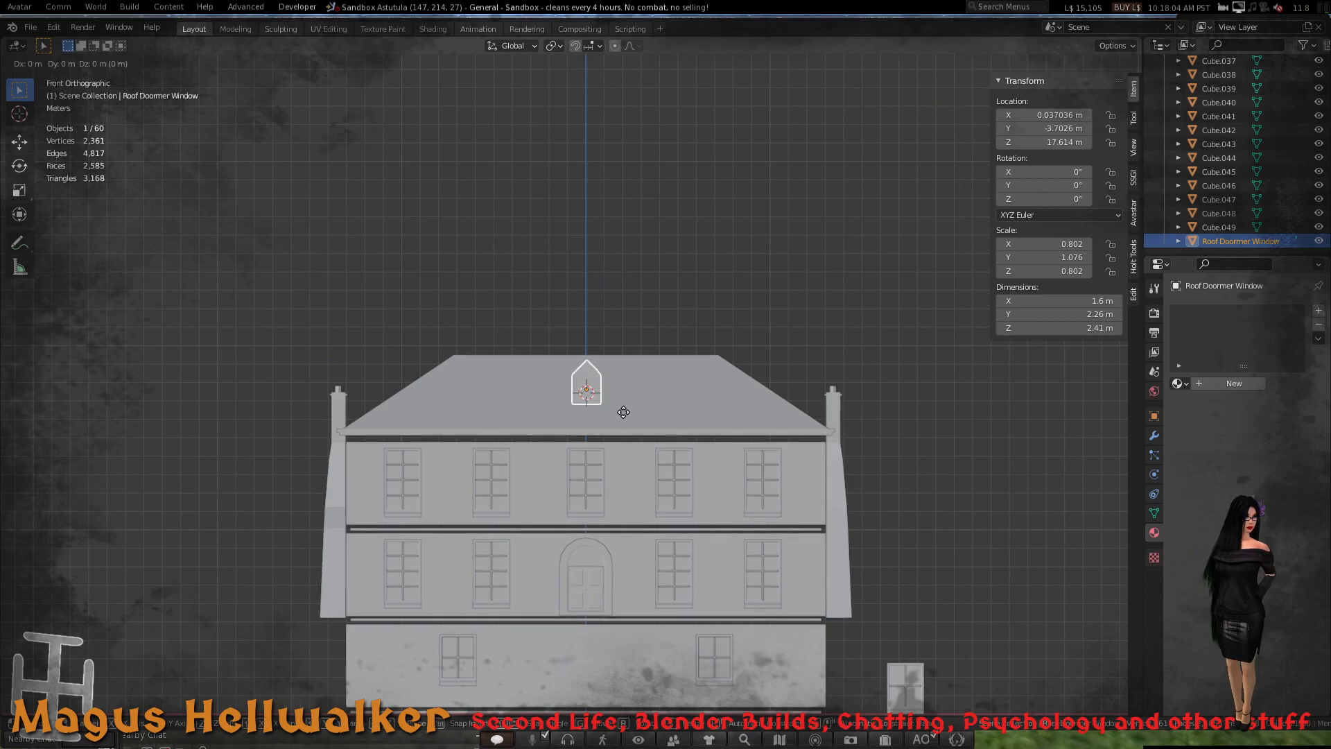
pyautogui.click(529, 422)
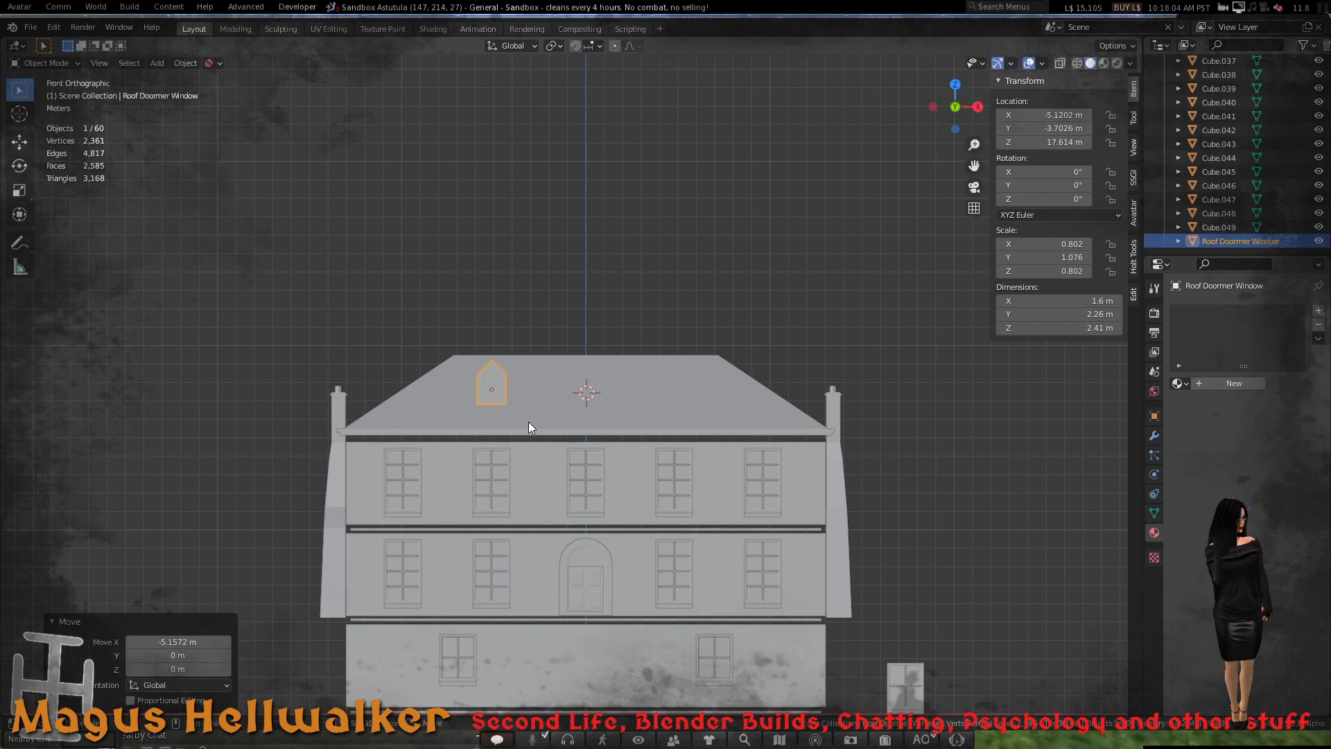
# - Try a duplicate of the dormer about 9.9 m along positive X and delete the copy
pyautogui.hotkey('shift', 'd')
pyautogui.press('x')
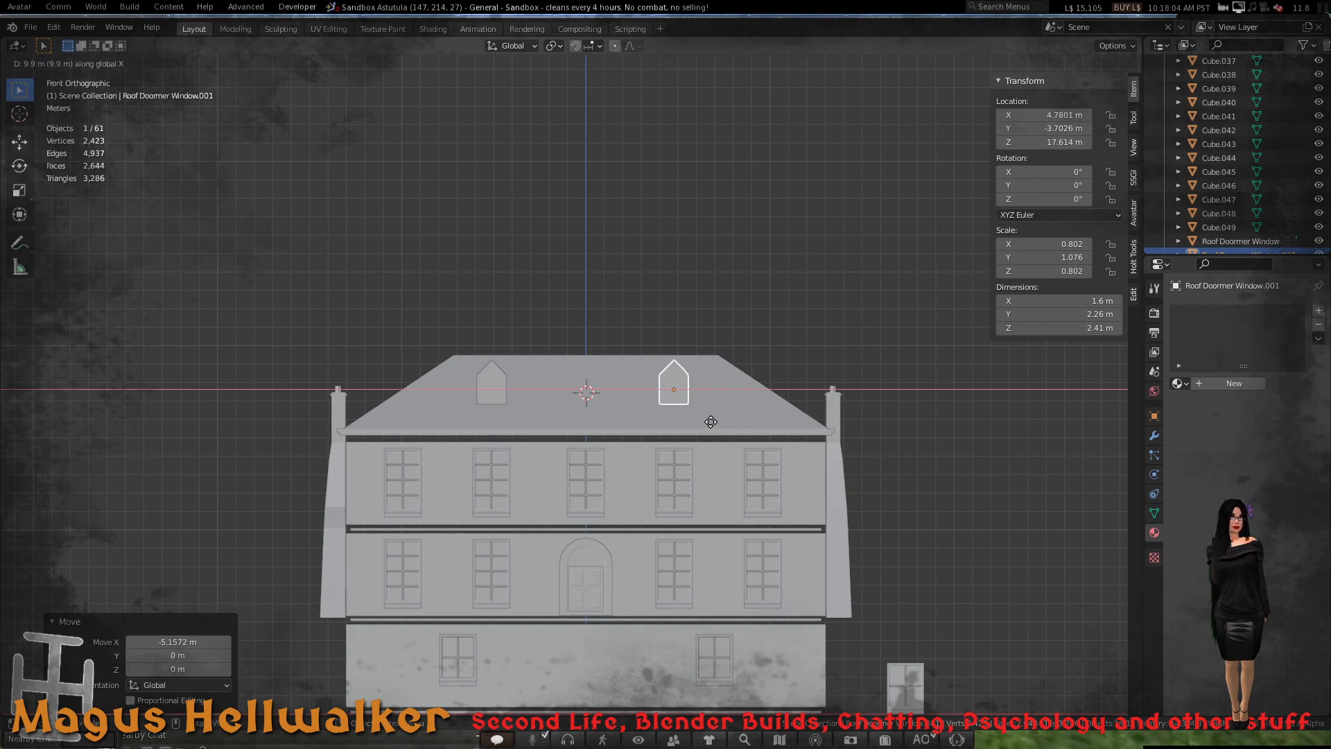
pyautogui.click(711, 422)
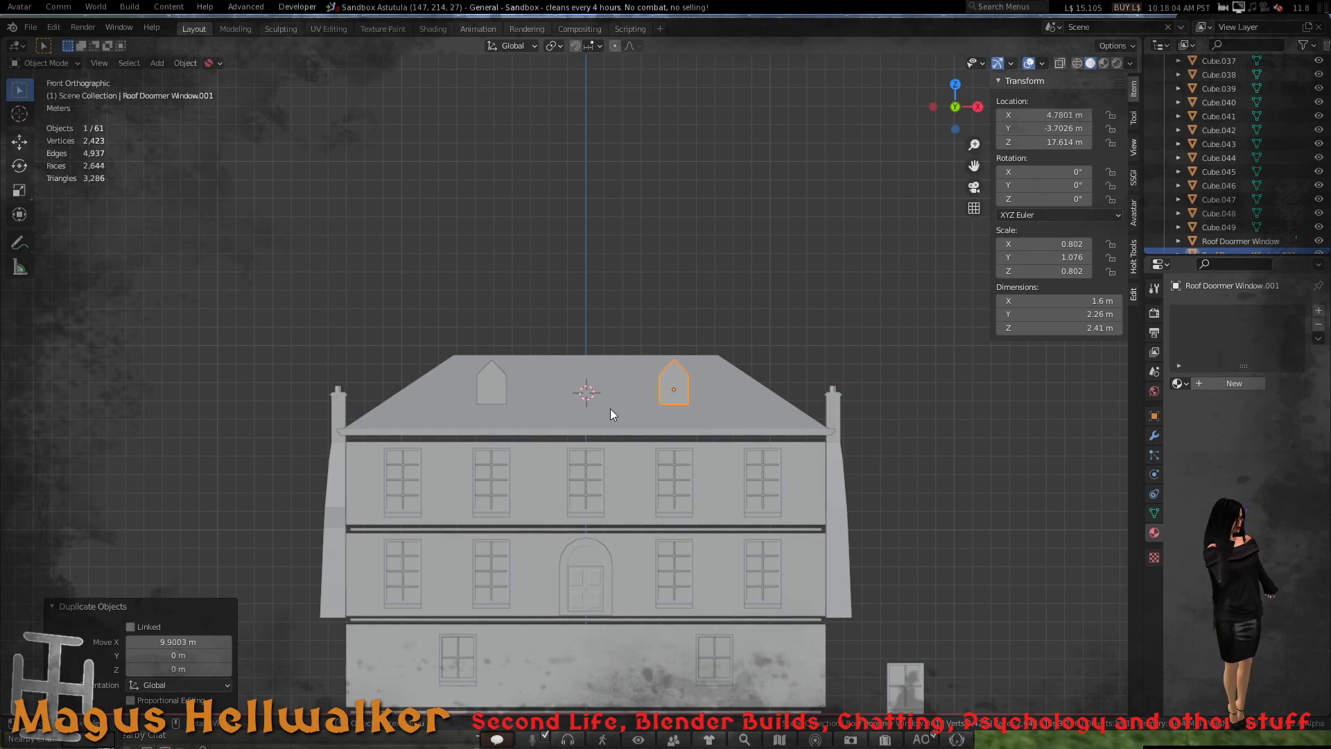
pyautogui.press('Delete')
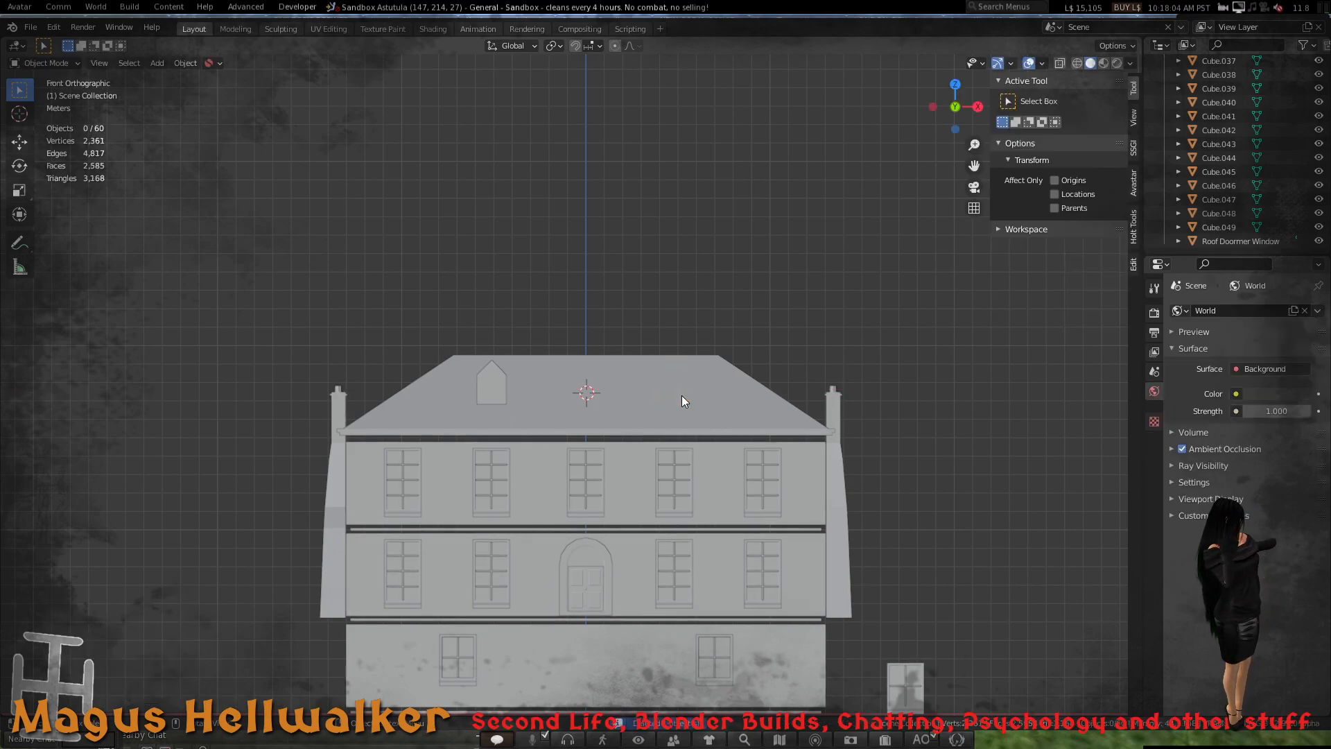
# - Add a material slot to the dormer and fill it with the existing WoodFrame material
pyautogui.click(491, 387)
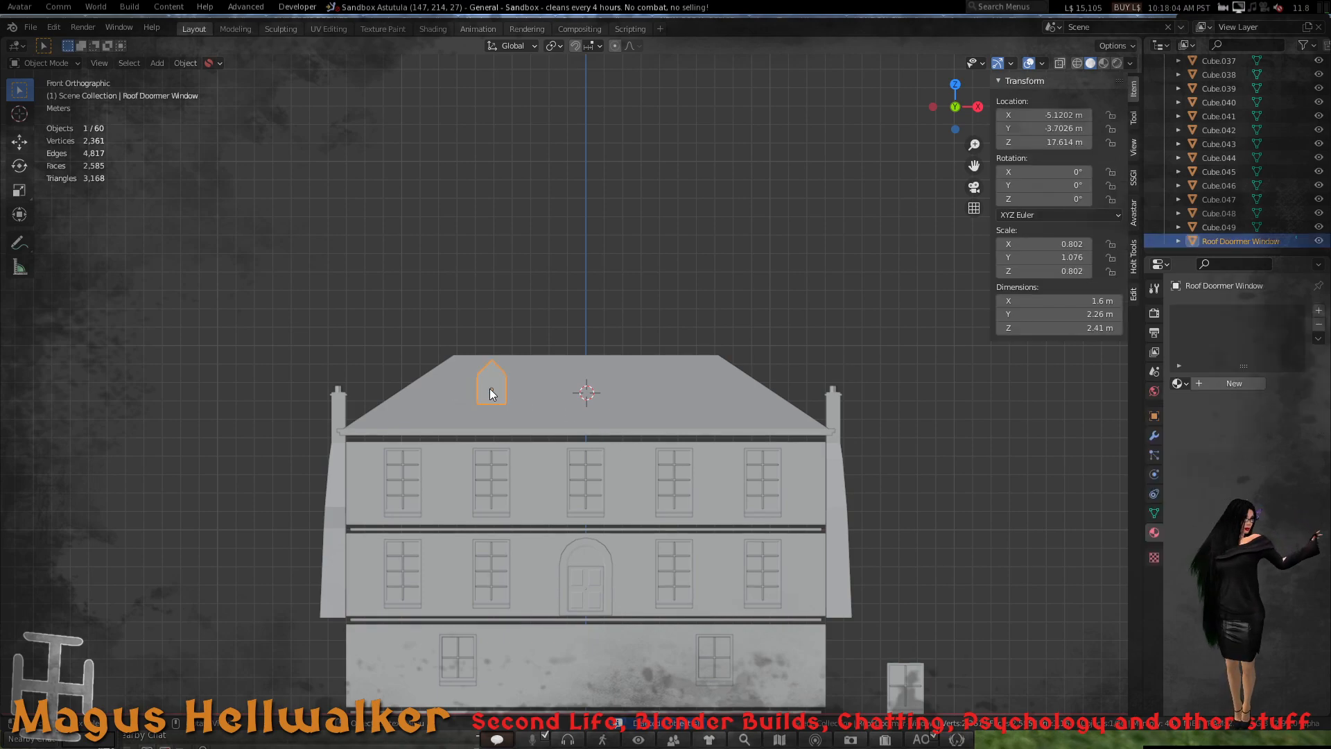
pyautogui.scroll(6, 501, 389)
pyautogui.moveTo(443, 410); pyautogui.dragTo(413, 412, button='middle')
pyautogui.keyDown('shift'); pyautogui.moveTo(361, 359); pyautogui.dragTo(596, 439, button='middle'); pyautogui.keyUp('shift')
pyautogui.scroll(4, 650, 438)
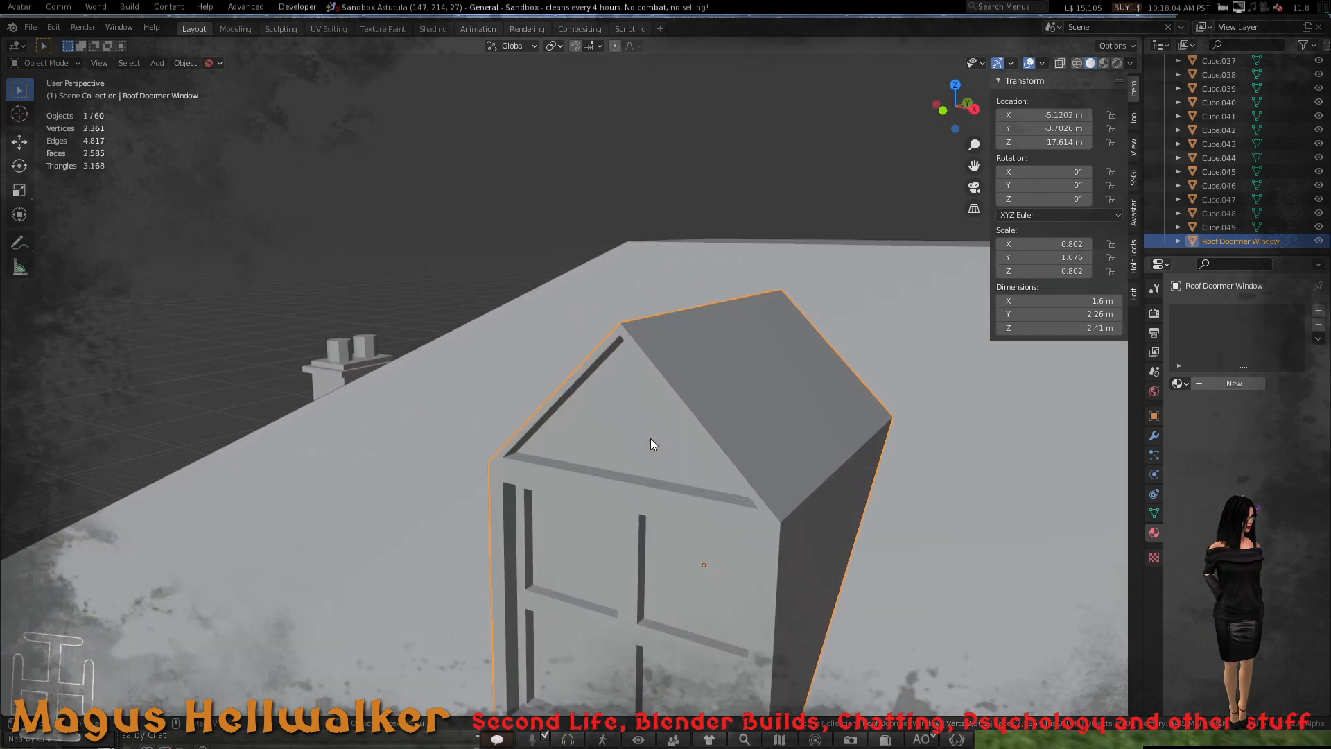
pyautogui.scroll(-3, 650, 439)
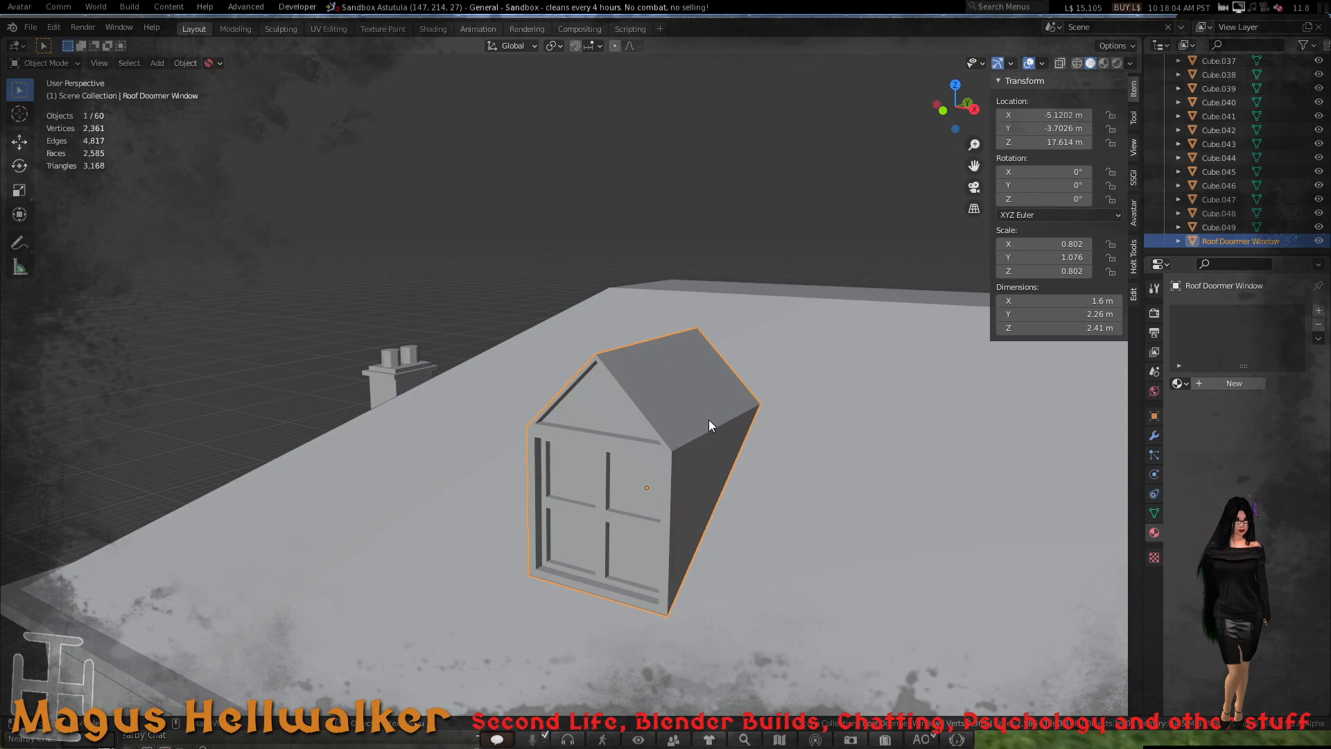
pyautogui.moveTo(709, 420); pyautogui.dragTo(714, 408, button='middle')
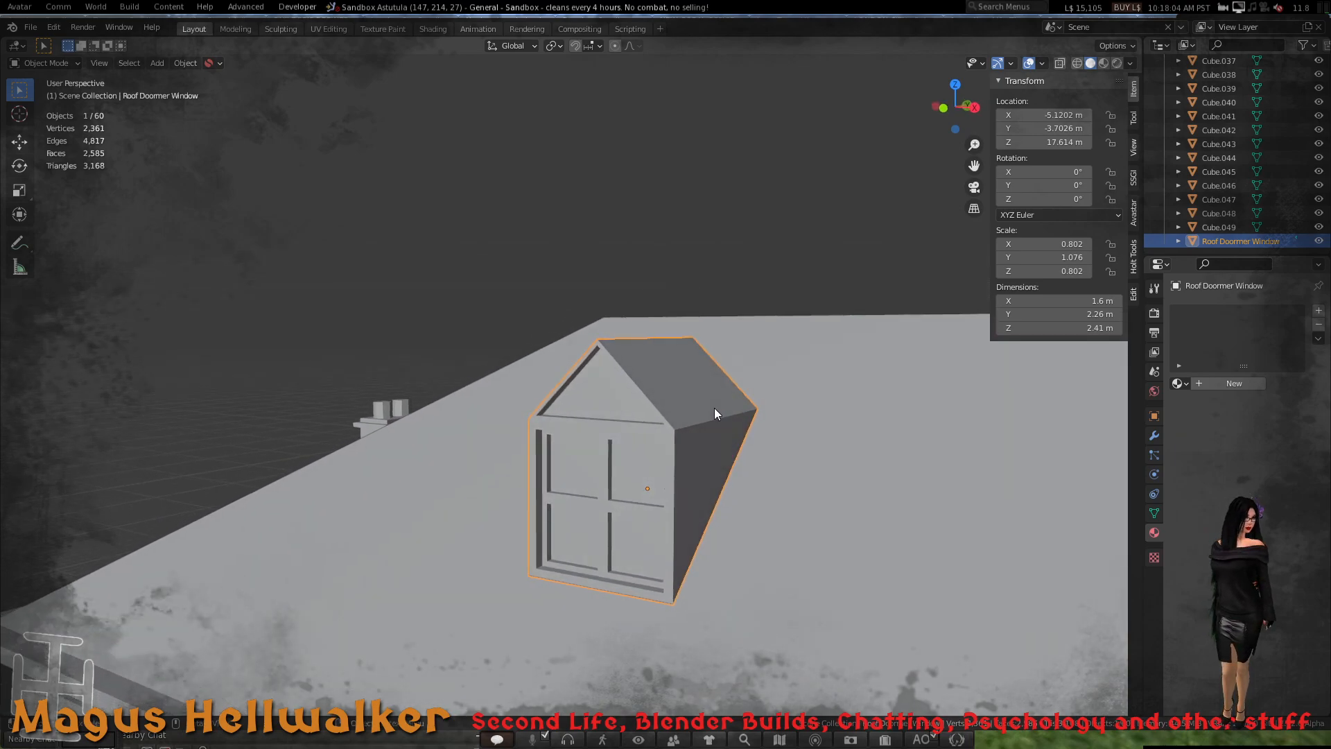
pyautogui.click(1181, 383)
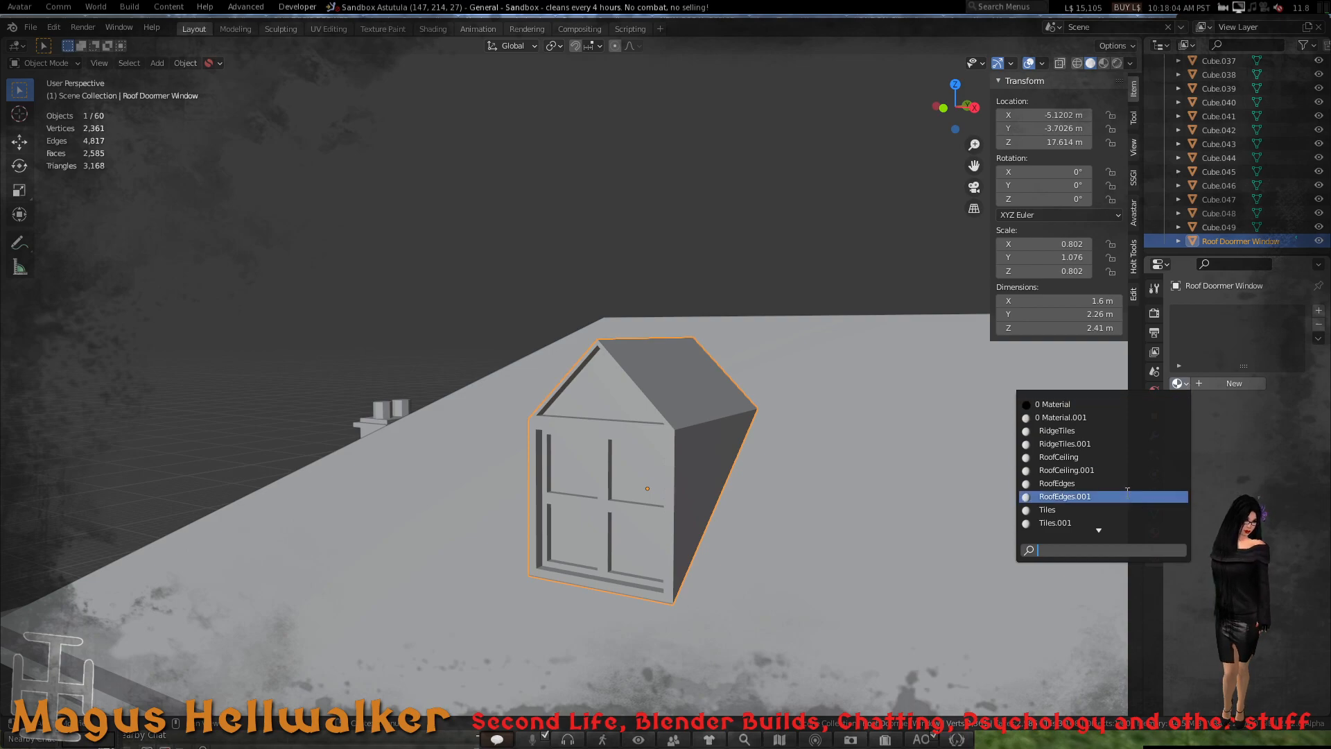
pyautogui.scroll(-3, 1109, 523)
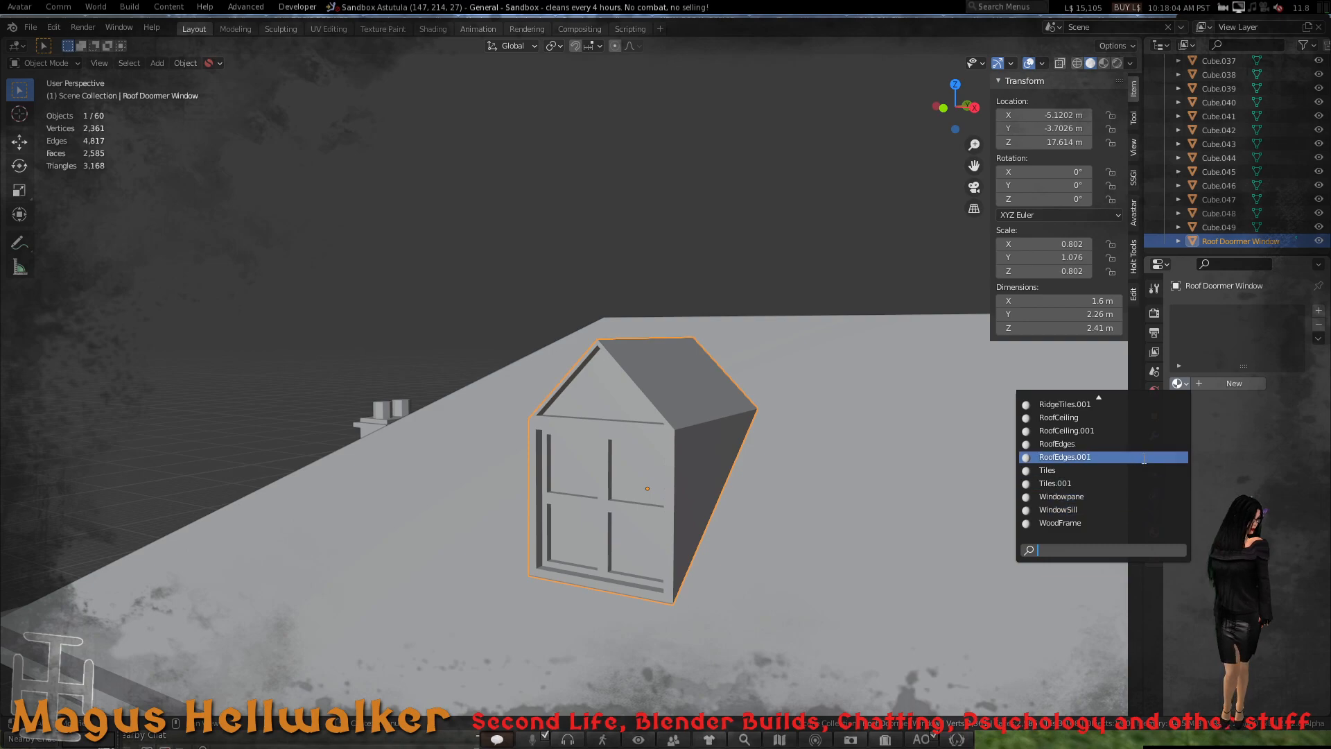
pyautogui.click(1318, 311)
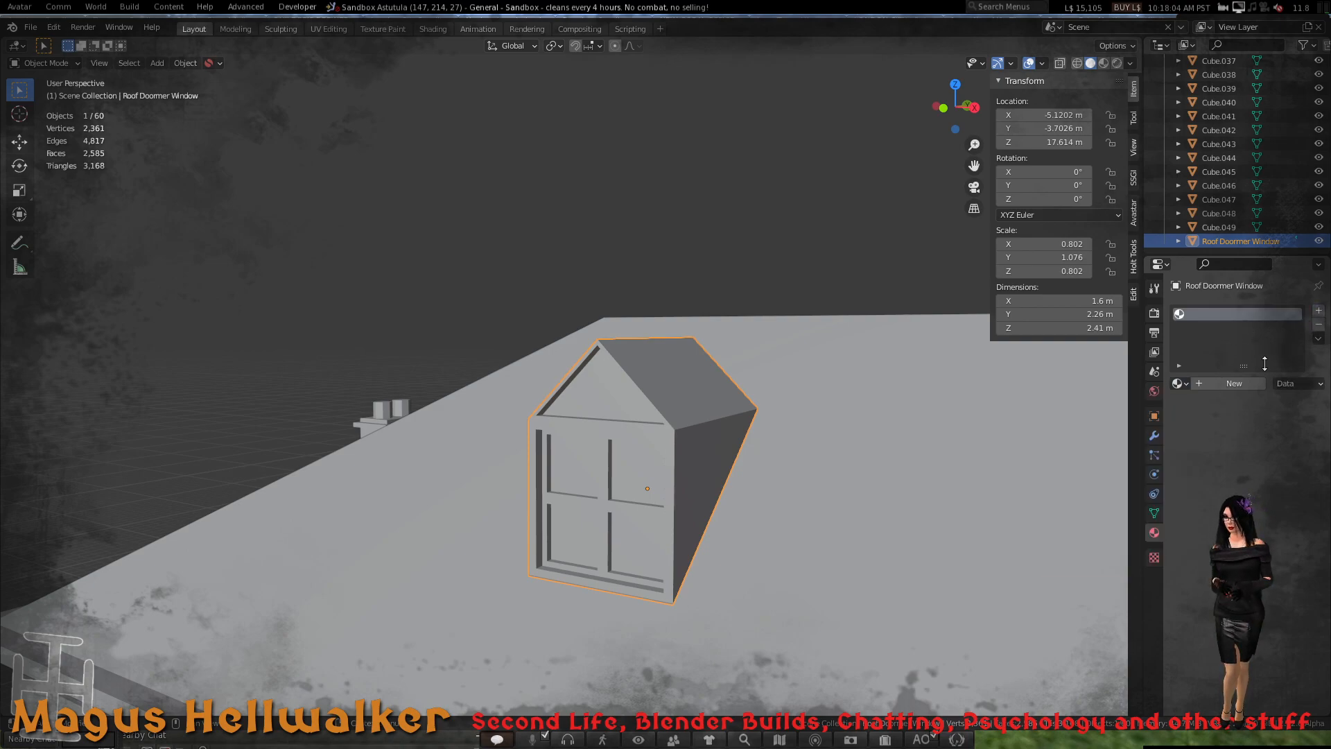
pyautogui.click(1186, 384)
pyautogui.scroll(-7, 1111, 469)
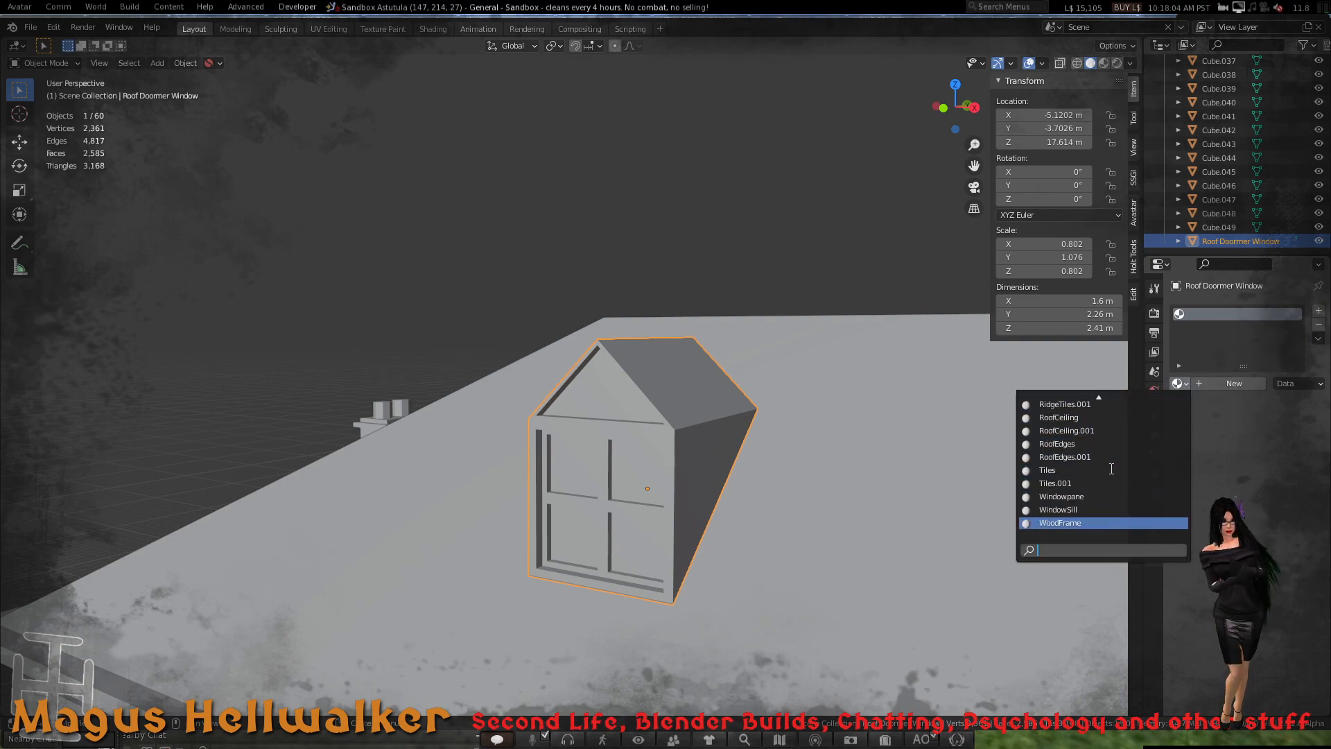
pyautogui.click(1099, 522)
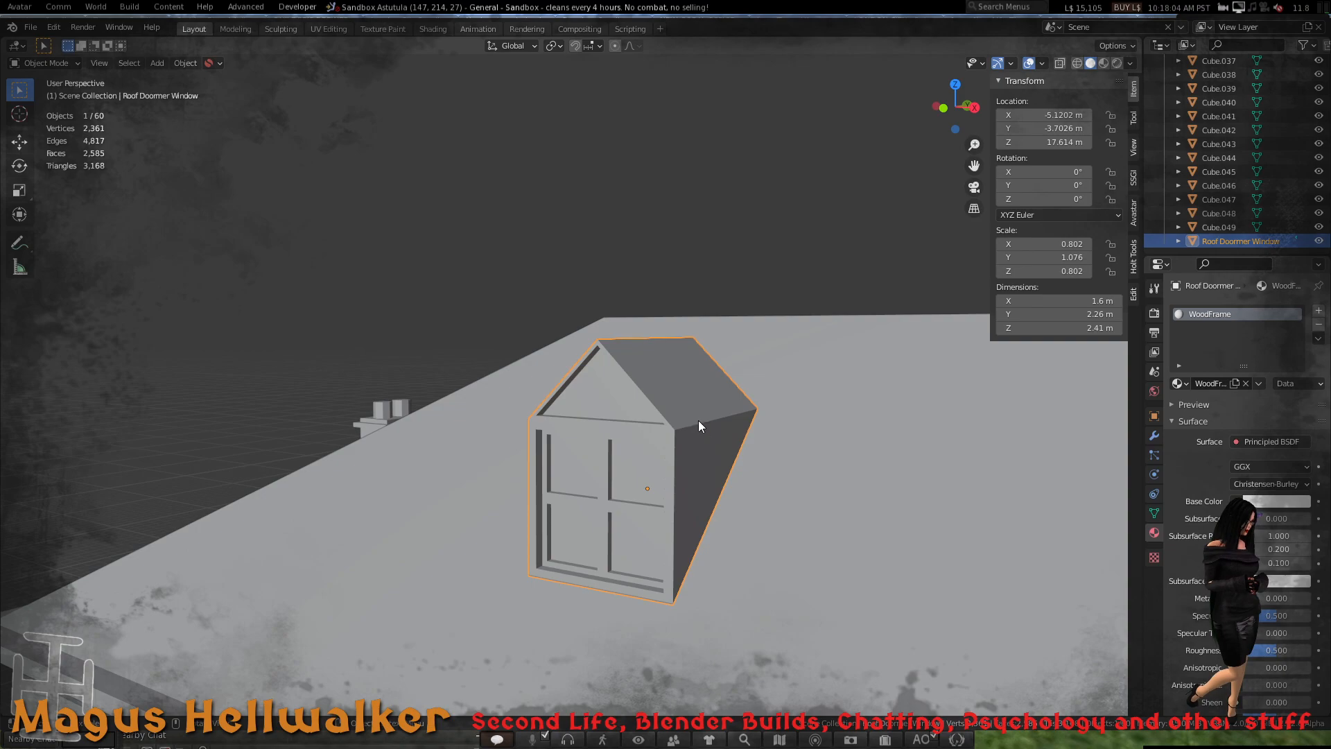
# - Select the dormer's two sloping roof faces in Edit Mode and create a new material in a second slot
pyautogui.press('Tab')
pyautogui.click(682, 409)
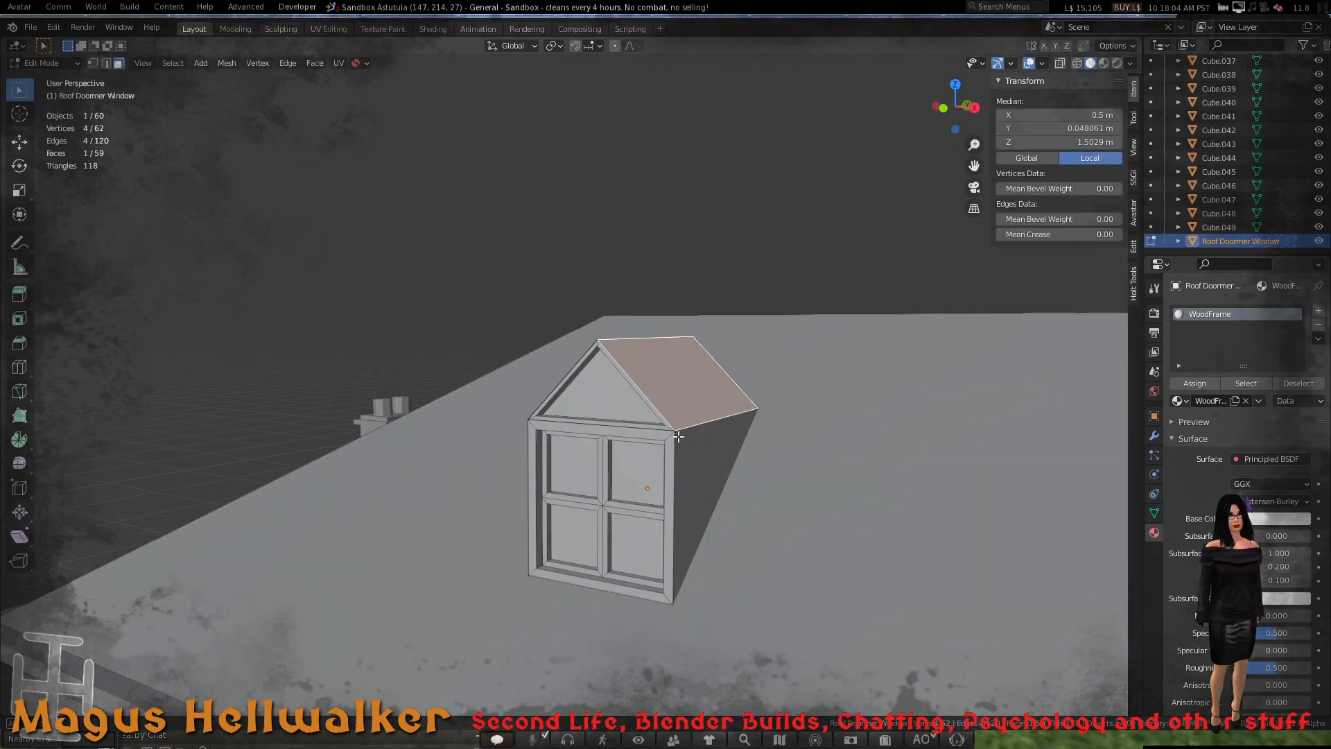
pyautogui.moveTo(678, 436); pyautogui.dragTo(780, 441, button='middle')
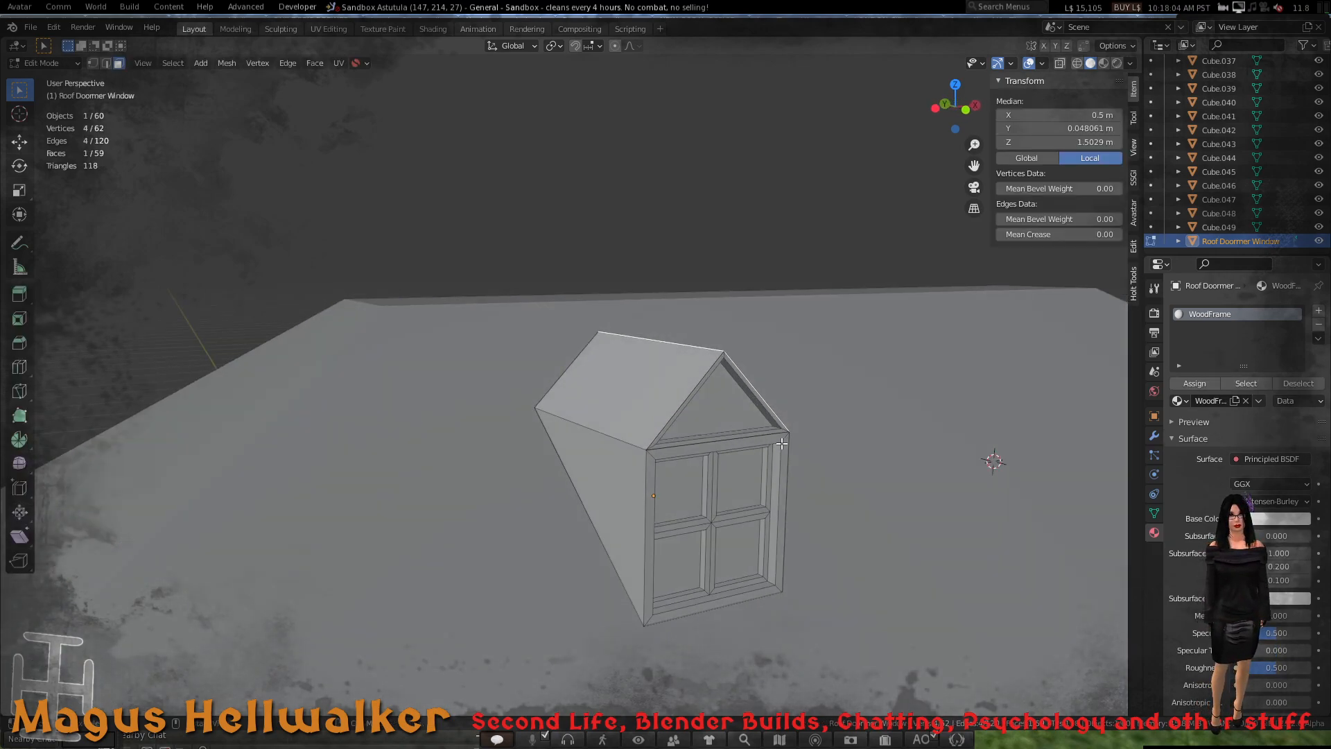
pyautogui.keyDown('shift'); pyautogui.click(664, 377); pyautogui.keyUp('shift')
pyautogui.moveTo(665, 377); pyautogui.dragTo(596, 381, button='middle')
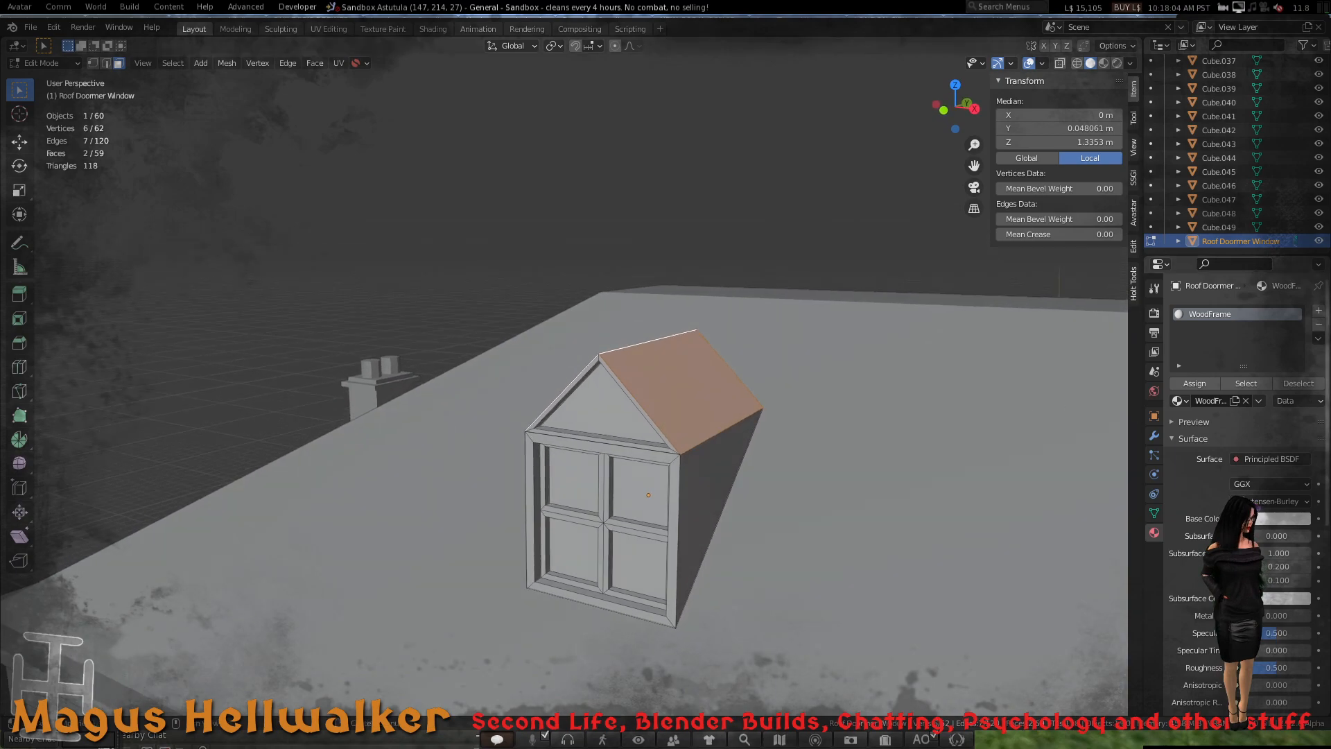
pyautogui.click(1317, 312)
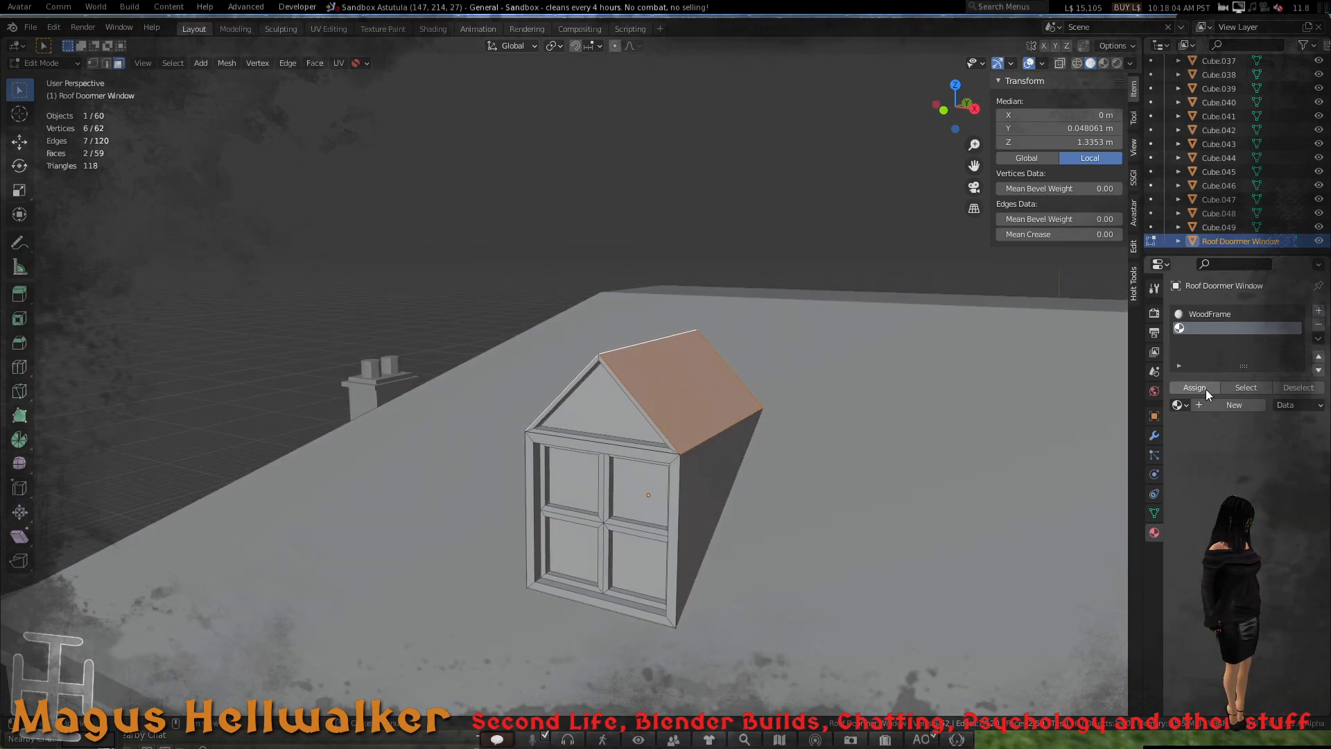
pyautogui.click(1182, 404)
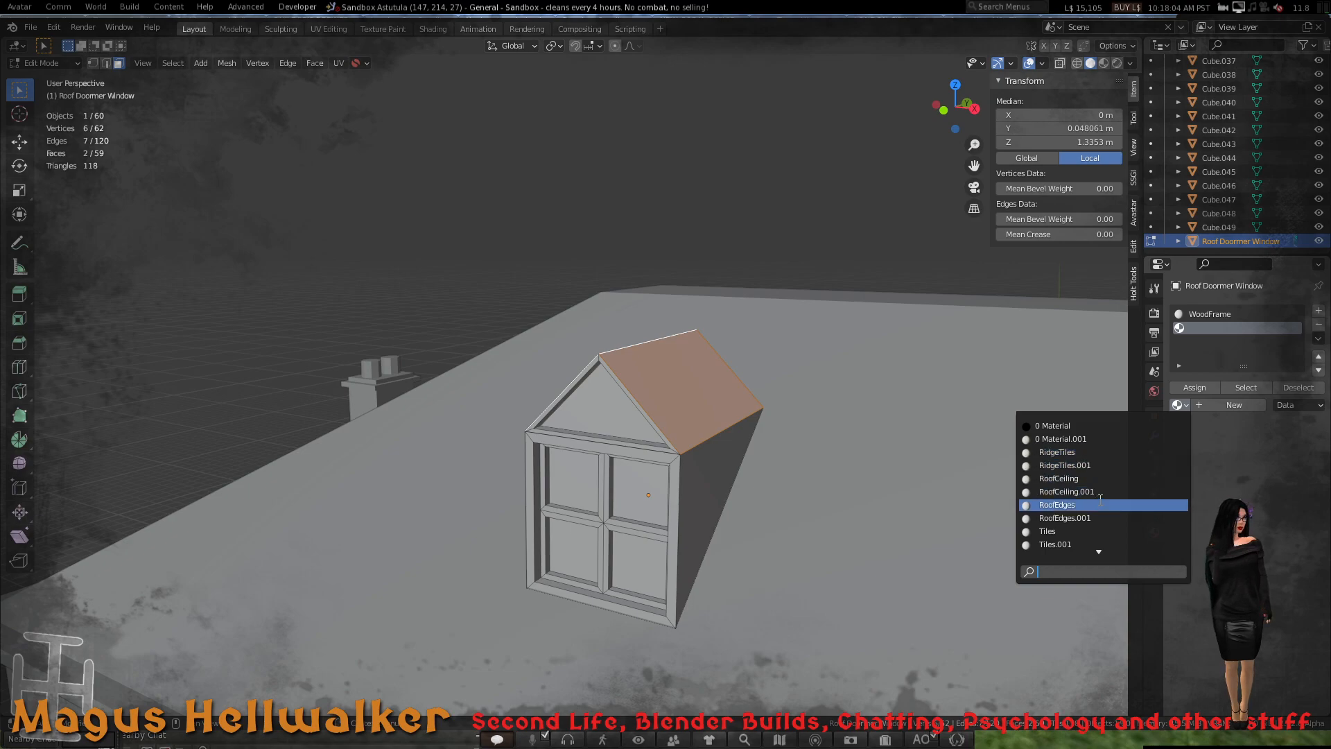
pyautogui.scroll(-6, 1101, 499)
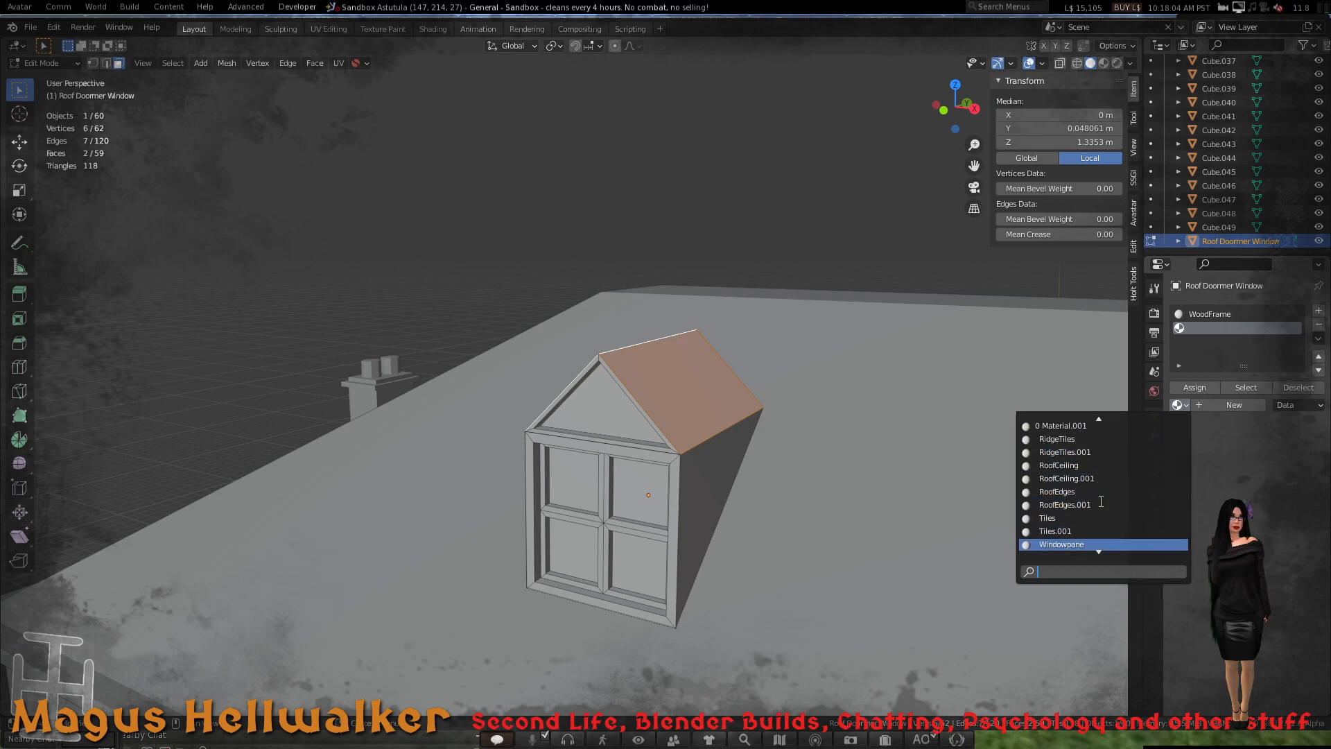
pyautogui.scroll(8, 1102, 502)
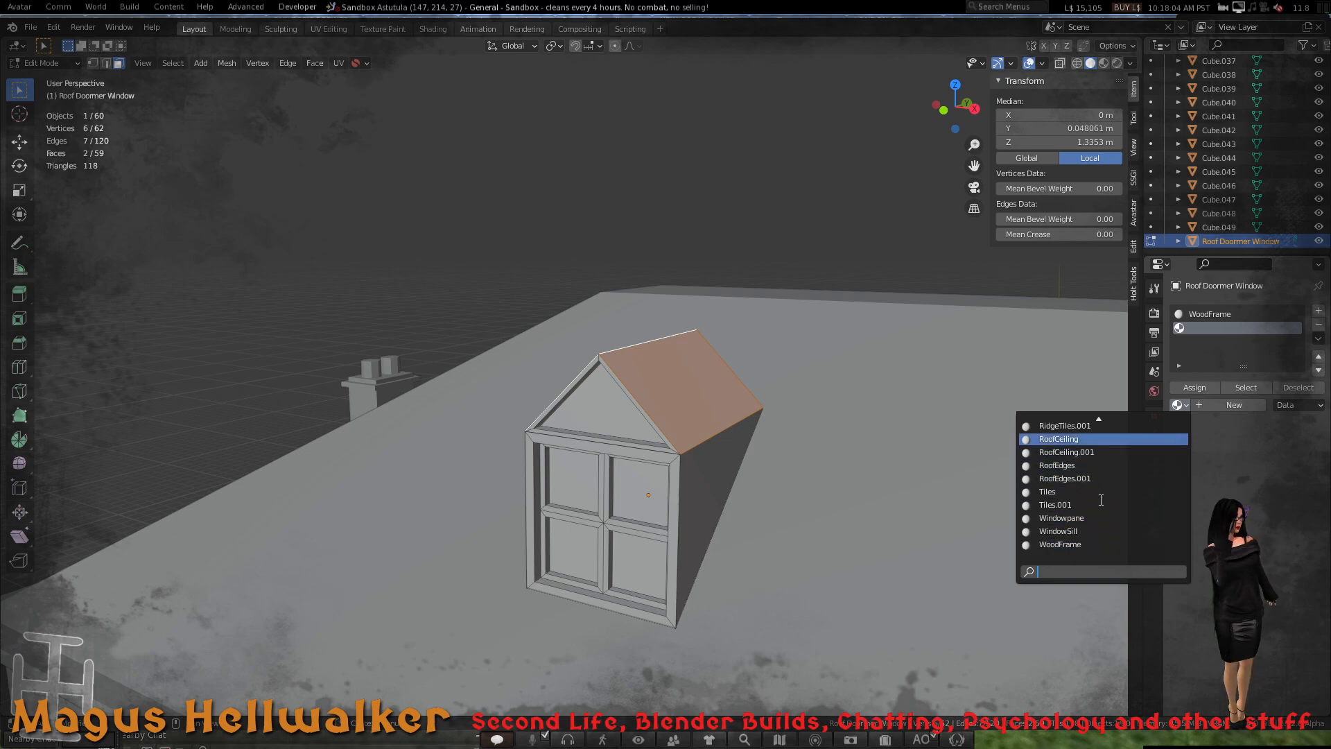
pyautogui.scroll(-5, 1123, 505)
pyautogui.scroll(1, 1138, 507)
pyautogui.scroll(8, 1138, 507)
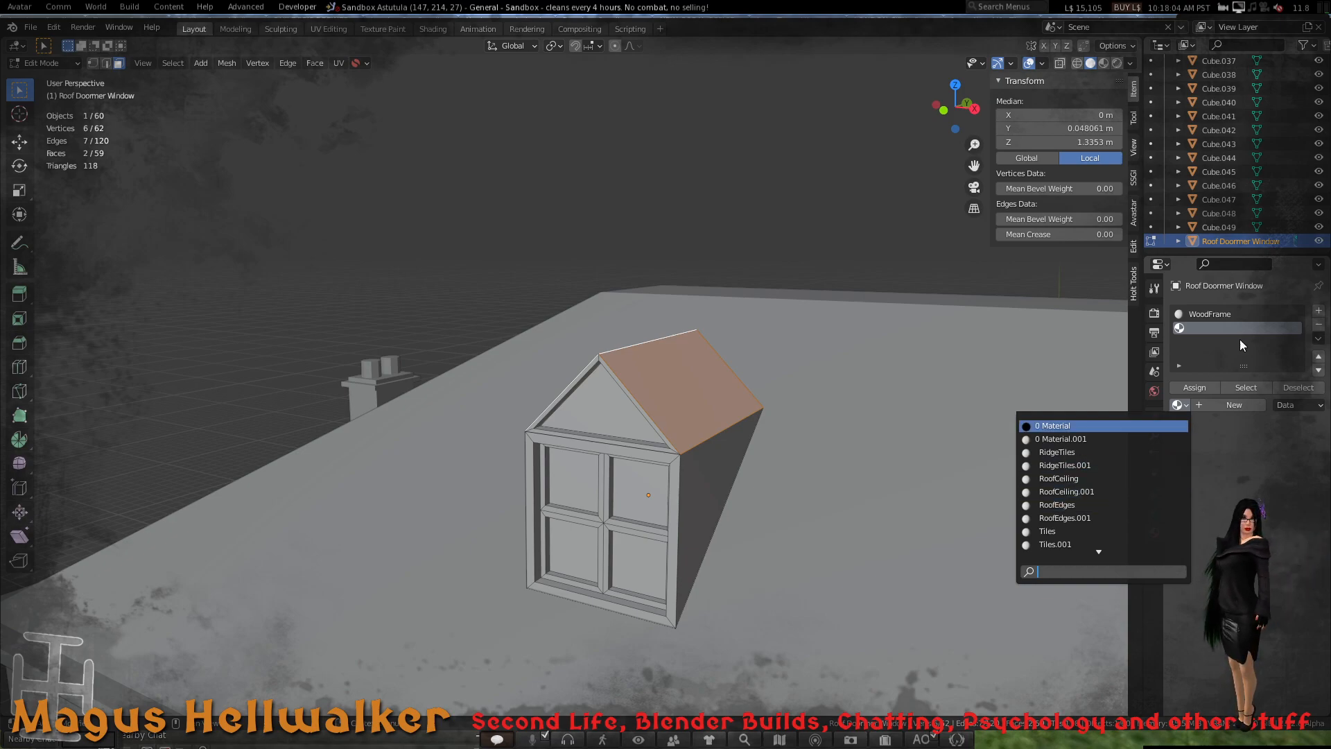
pyautogui.click(1232, 406)
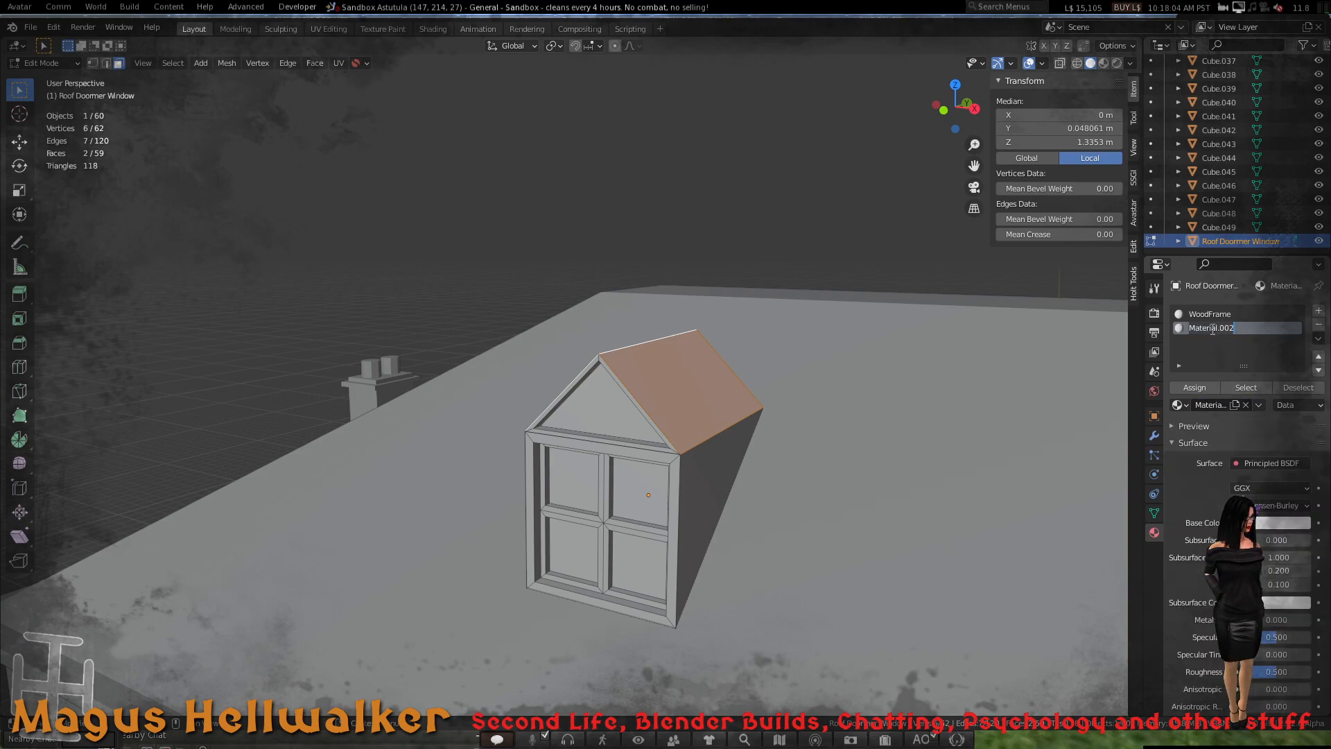
# - Rename the new material as Roof Tiles and assign it to the selected roof faces
pyautogui.doubleClick(1211, 330)
pyautogui.write('Roof Ti')
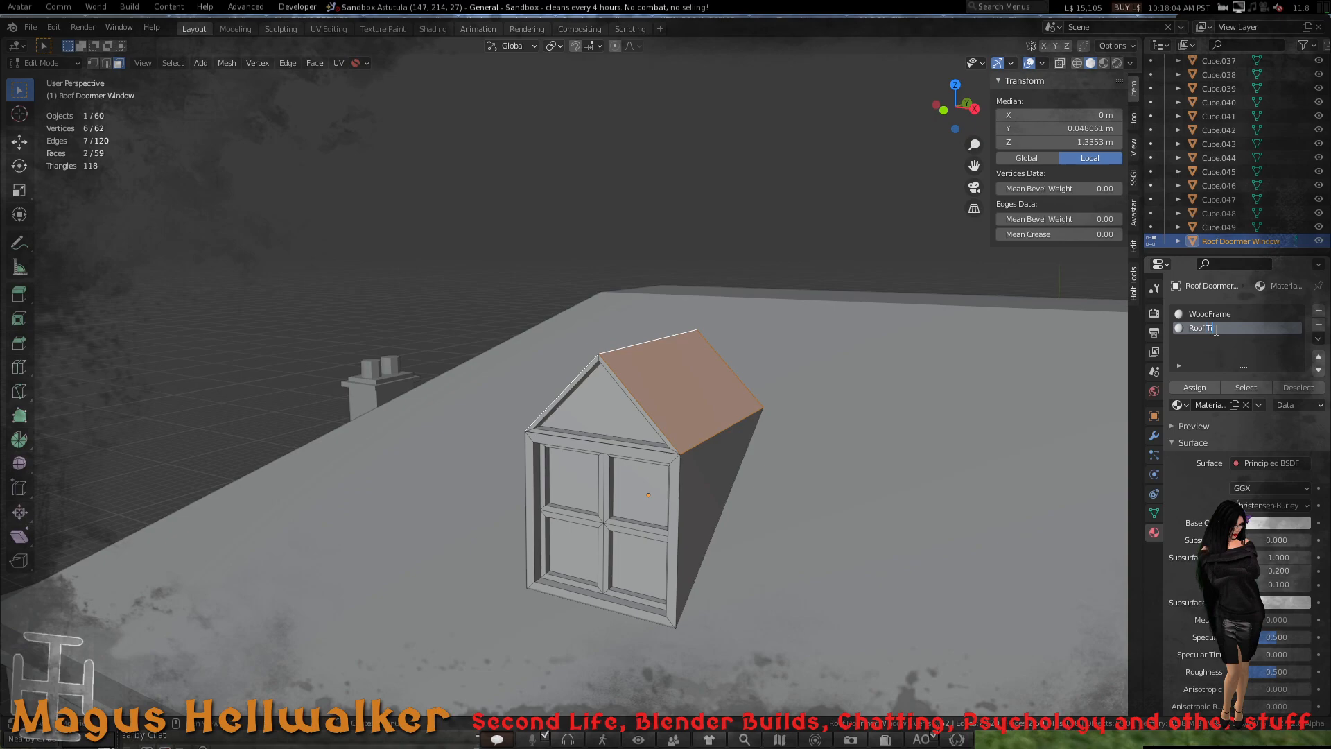
pyautogui.write('les')
pyautogui.press('Return')
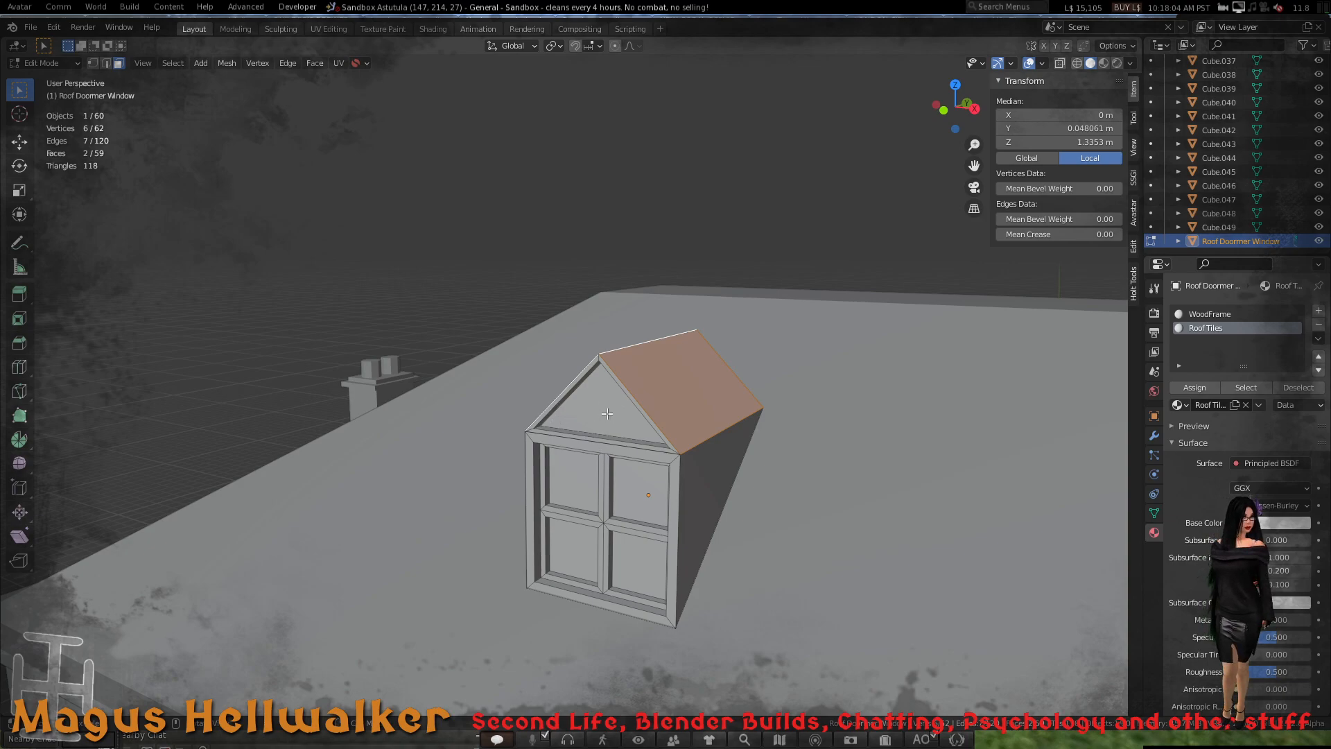
# - Select the four window panes and assign them the existing Windowpane material in a third slot
pyautogui.click(630, 485)
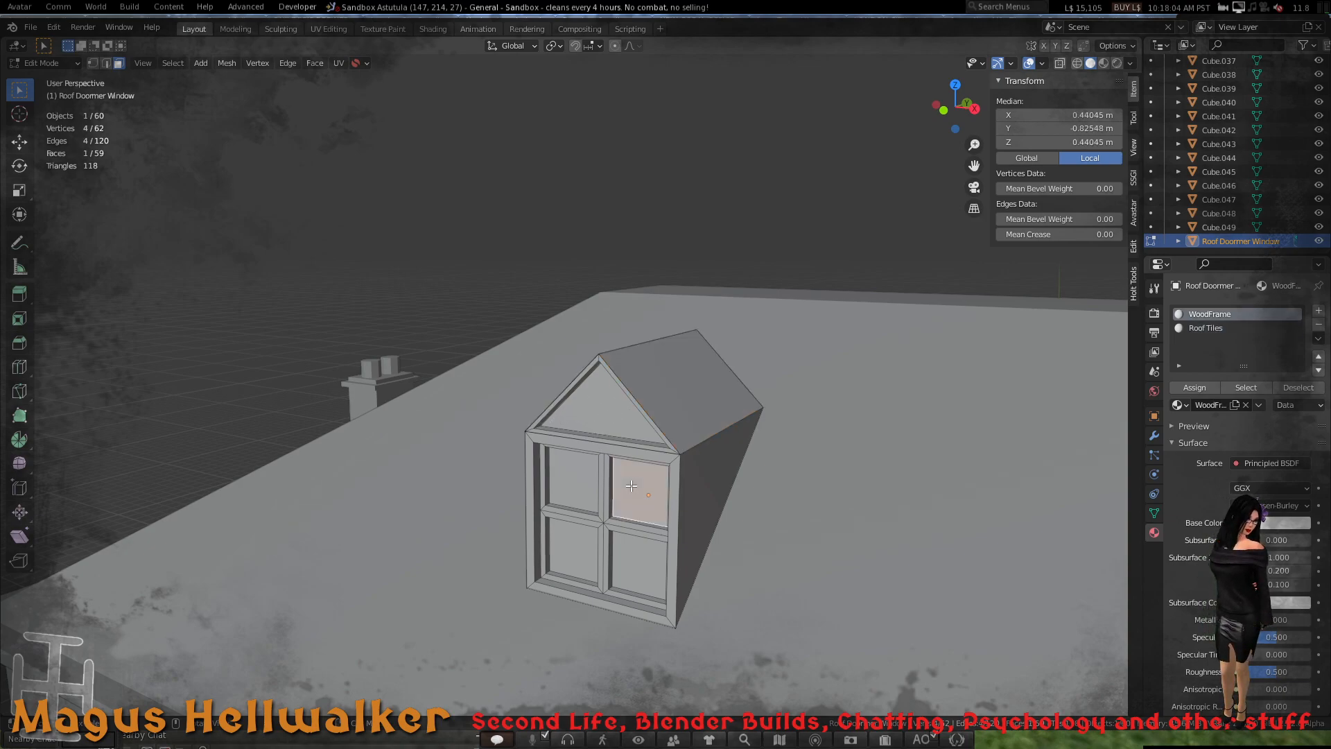
pyautogui.keyDown('shift'); pyautogui.click(570, 485); pyautogui.keyUp('shift')
pyautogui.keyDown('shift'); pyautogui.click(570, 541); pyautogui.keyUp('shift')
pyautogui.keyDown('shift'); pyautogui.click(629, 546); pyautogui.keyUp('shift')
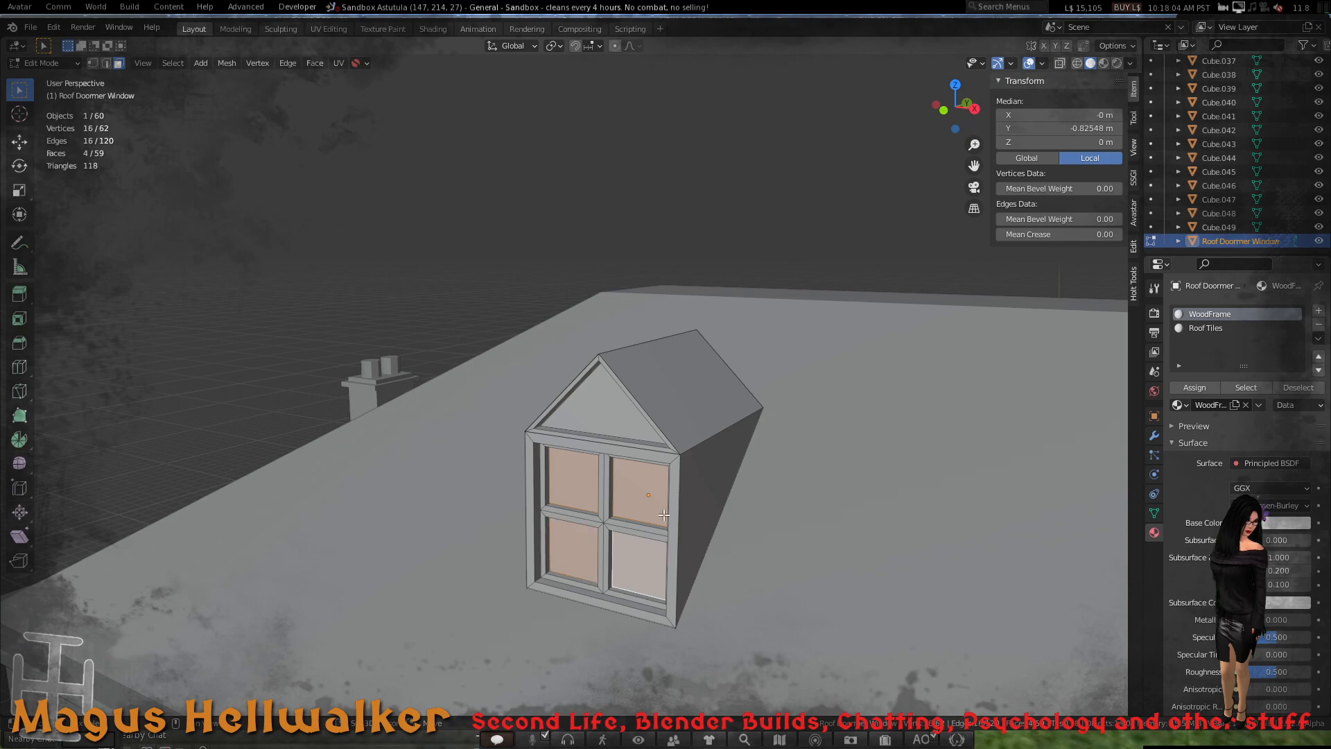
pyautogui.click(1320, 311)
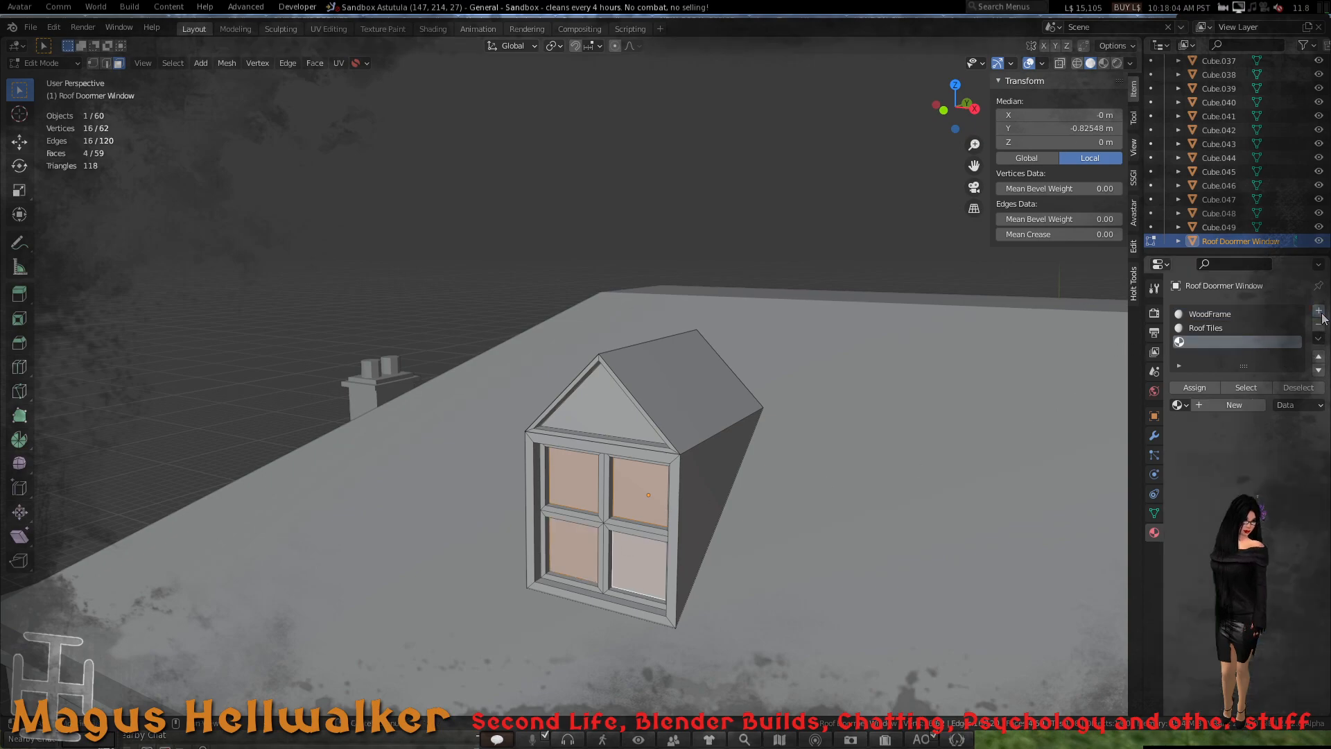
pyautogui.click(1183, 405)
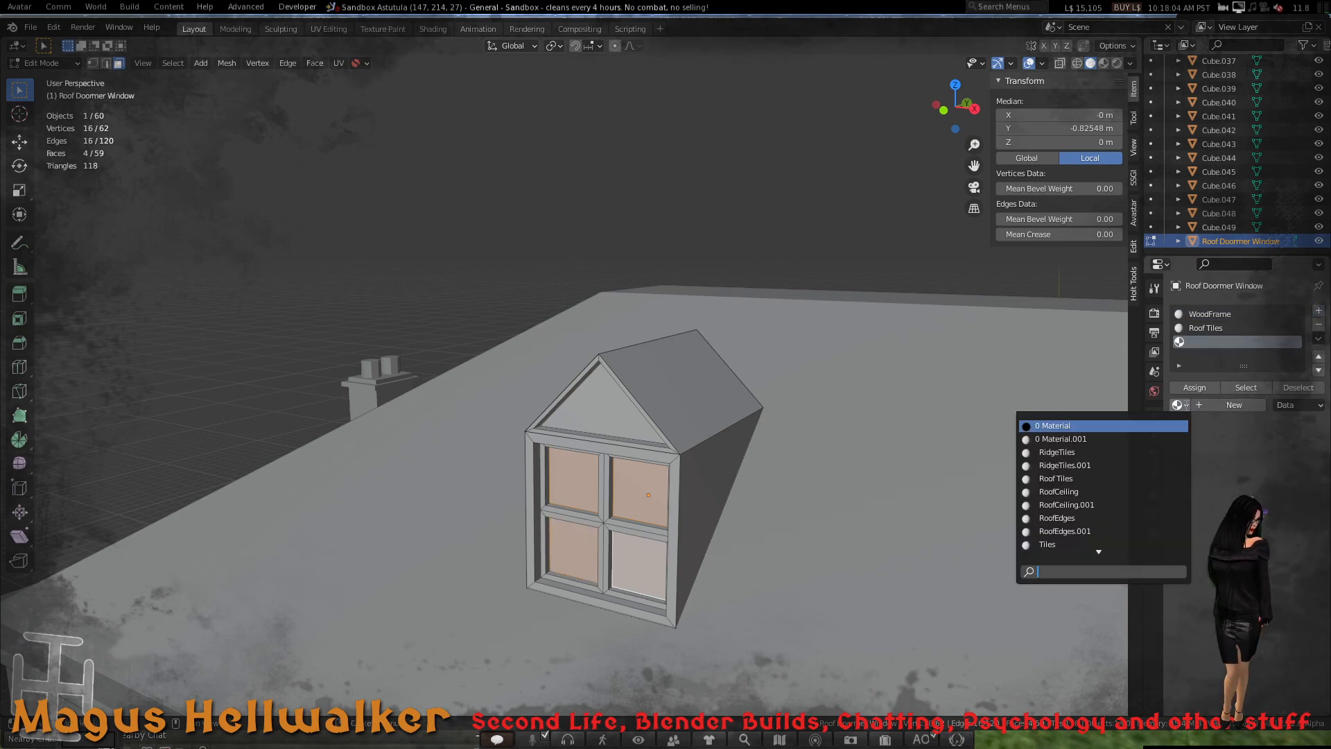
pyautogui.scroll(-6, 1145, 483)
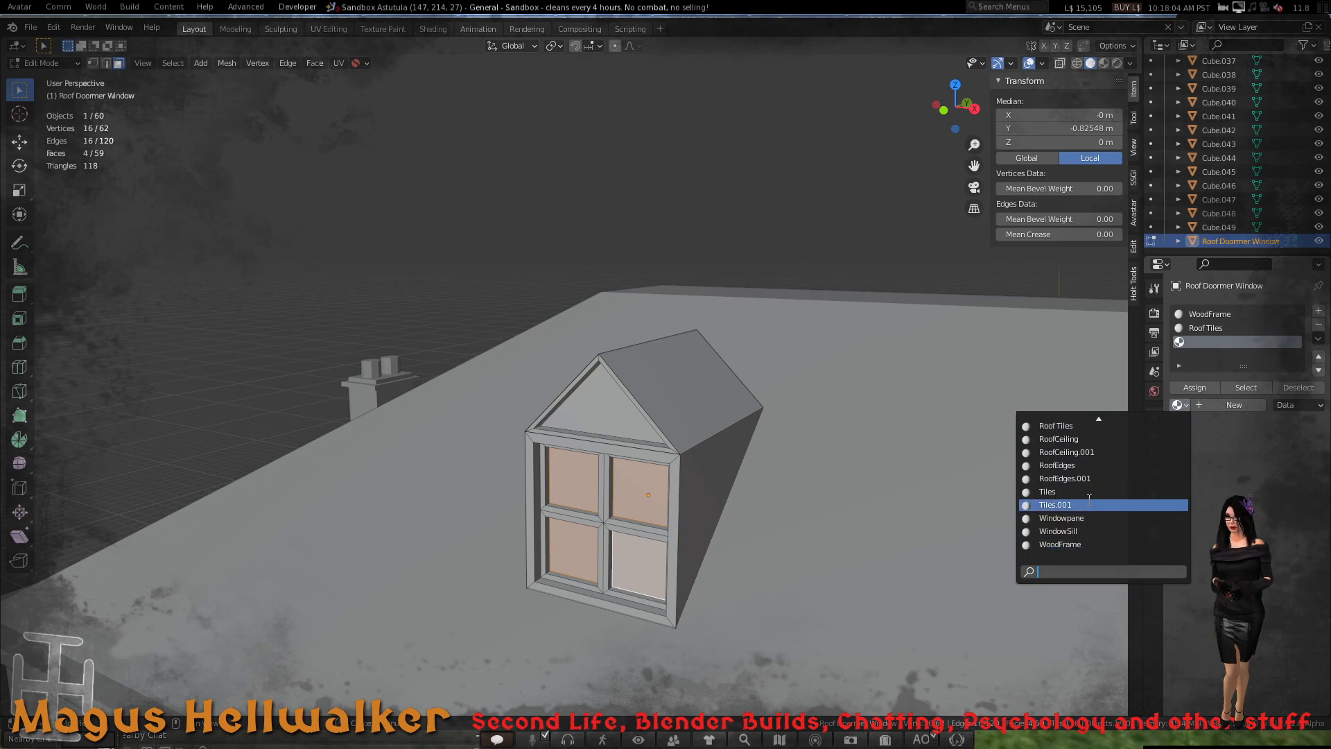
pyautogui.click(1146, 518)
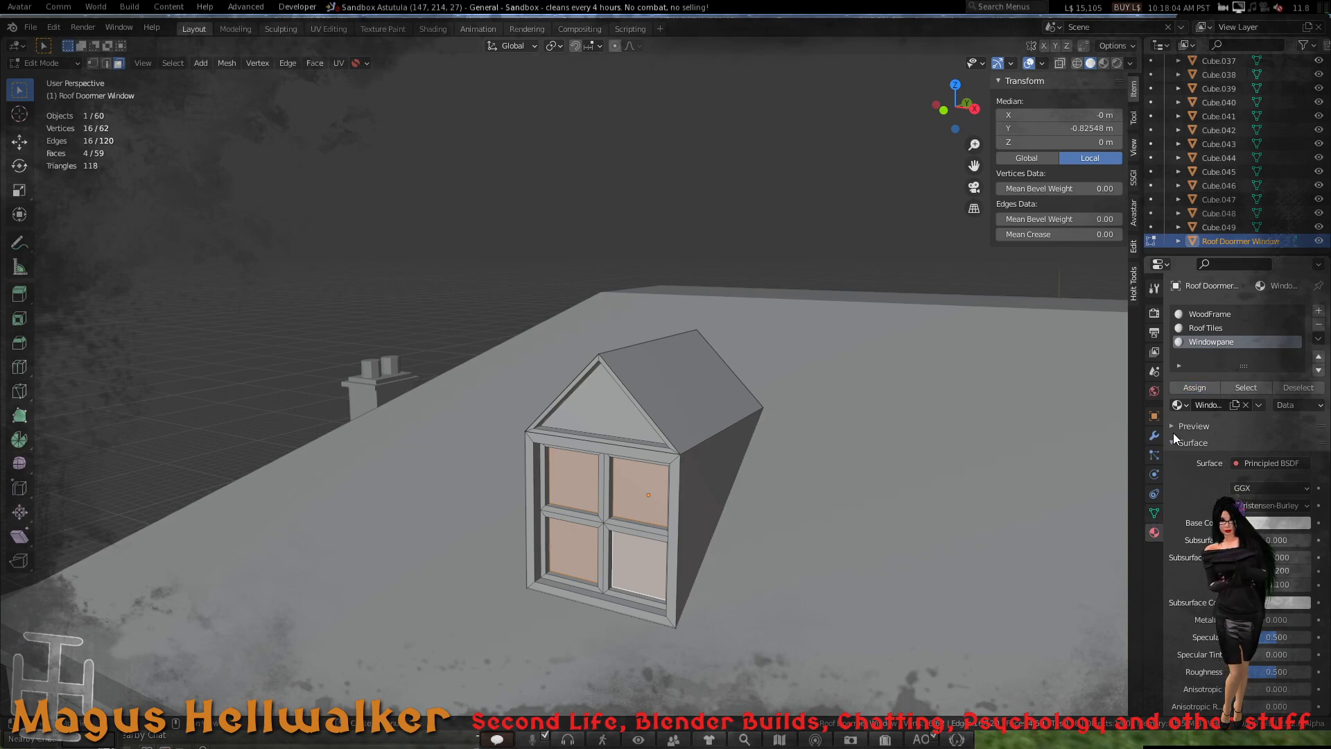
pyautogui.click(1277, 388)
# - Check the dormer's material assignments by selecting and deselecting the faces of Roof Tiles, Windowpane and WoodFrame in turn
pyautogui.click(1225, 327)
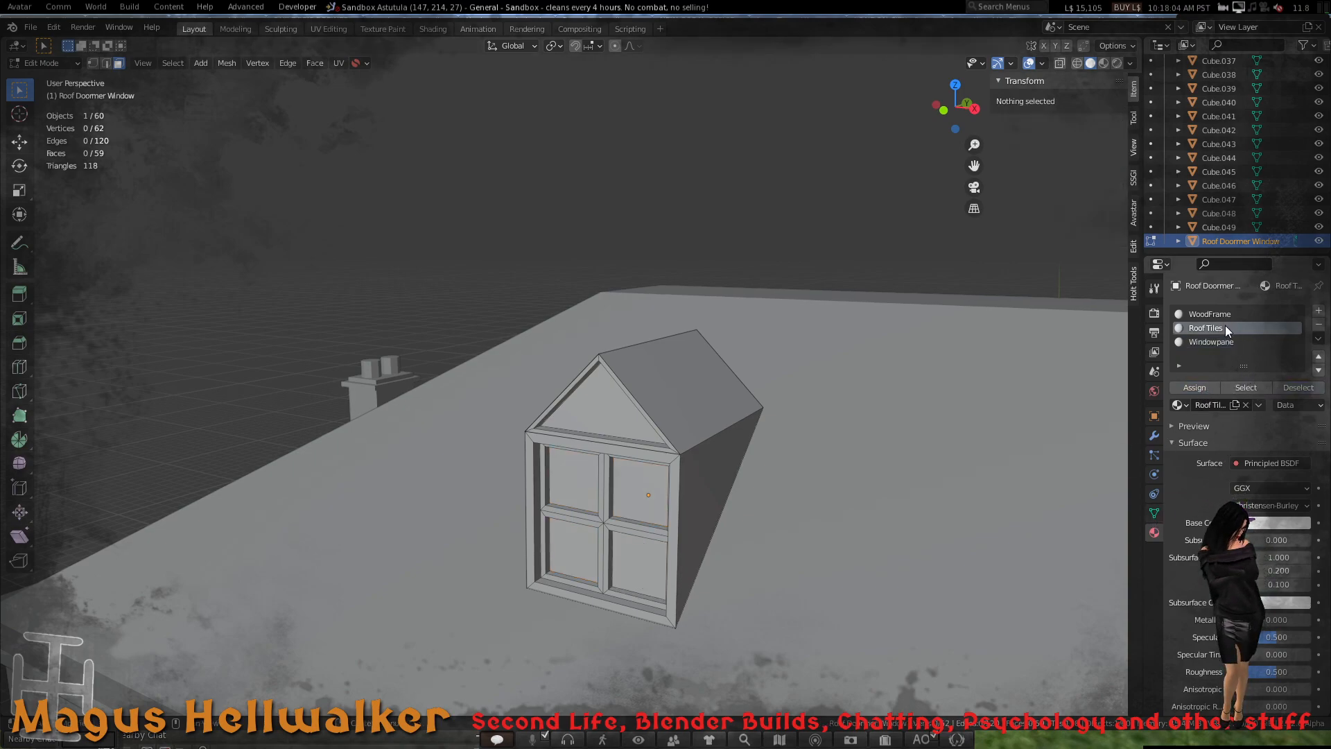
pyautogui.click(1249, 387)
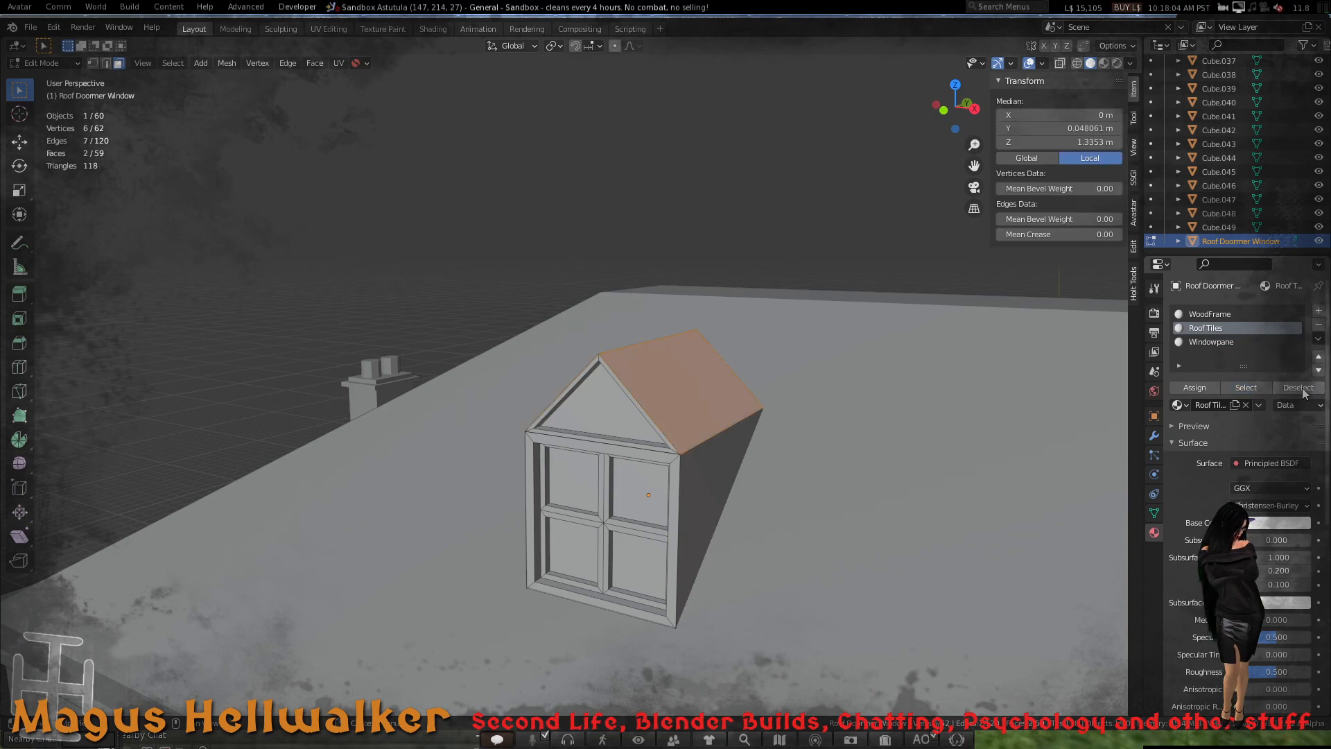
pyautogui.click(1283, 387)
pyautogui.click(1225, 341)
pyautogui.click(1251, 388)
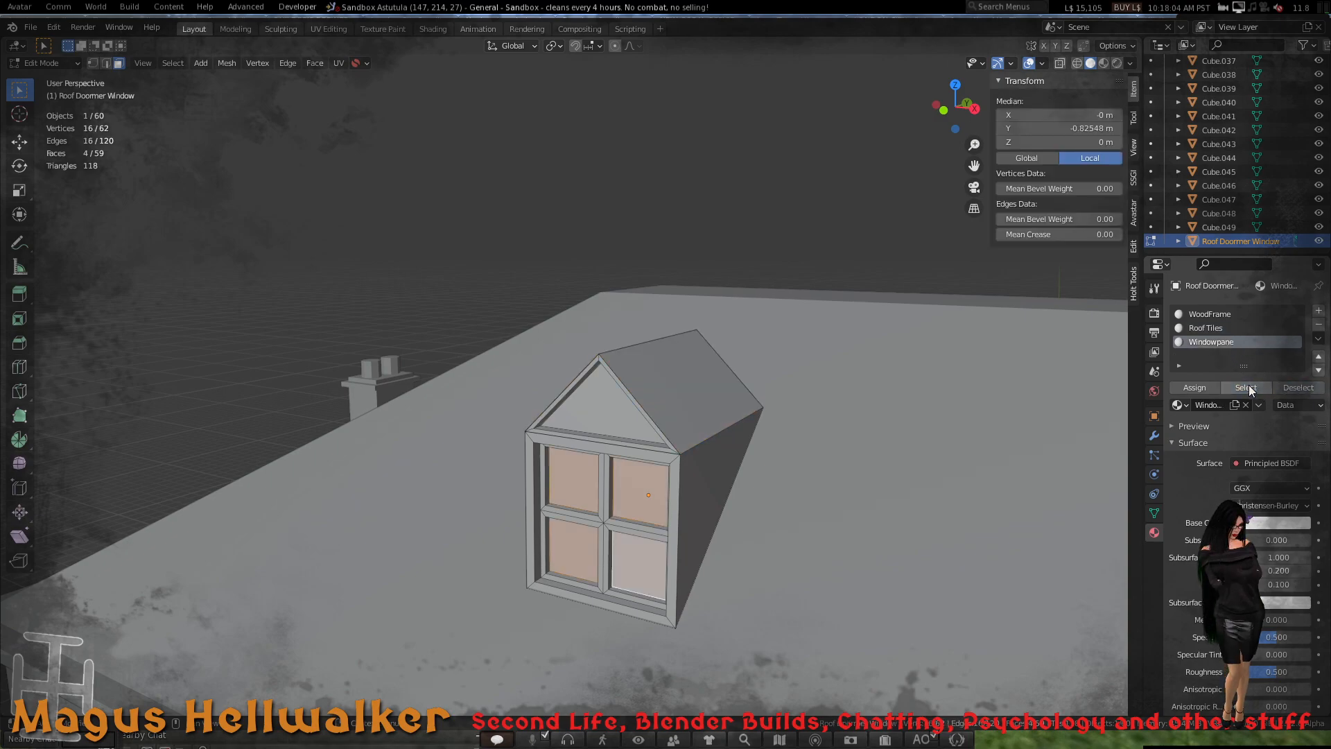
pyautogui.click(1292, 388)
pyautogui.click(1223, 316)
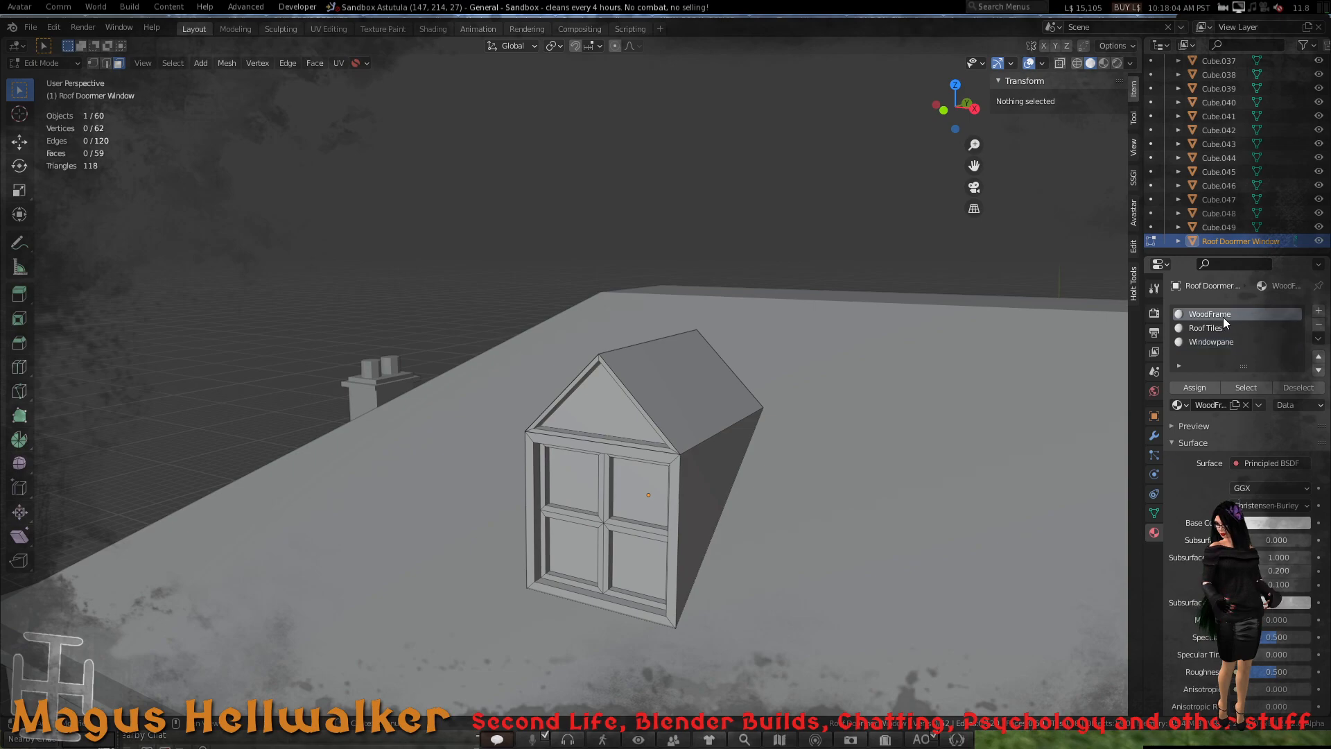
pyautogui.click(1247, 389)
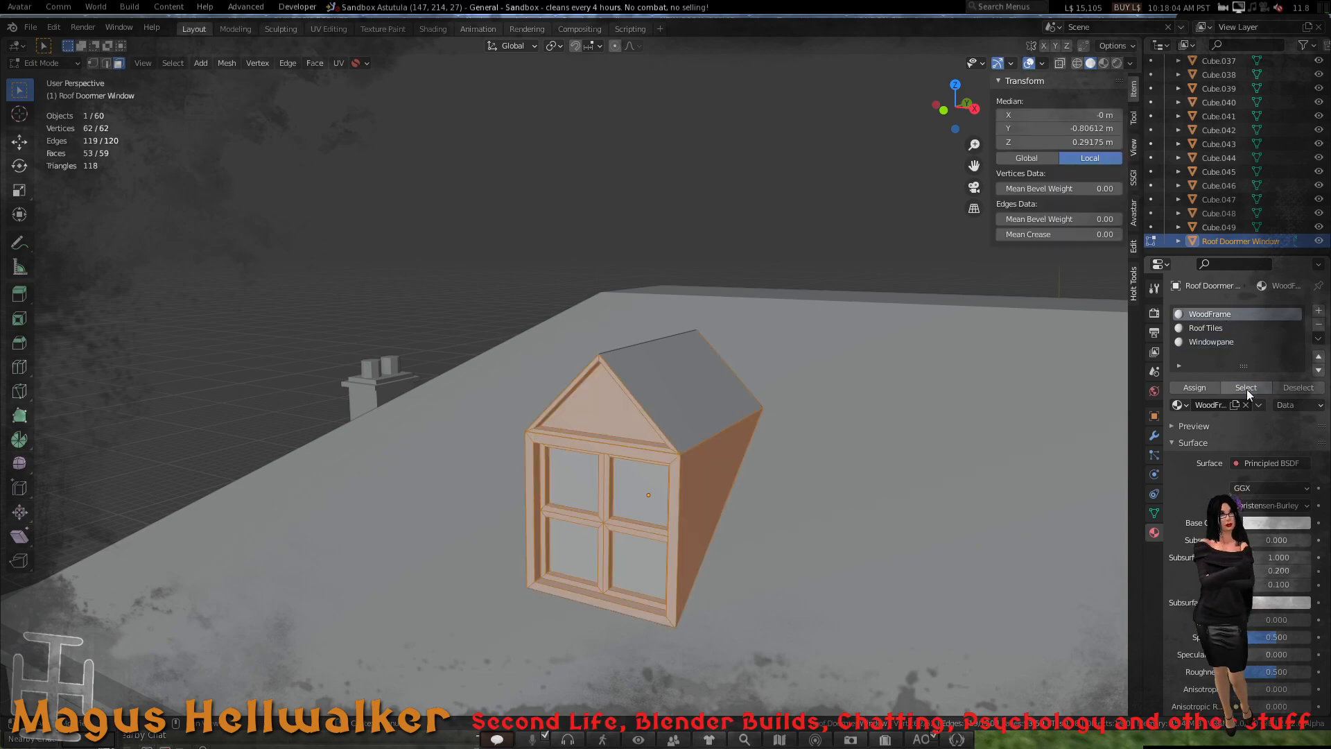
pyautogui.click(1305, 393)
# - Return to Object Mode and duplicate the dormer about 9.86 m along X, above the fourth window column of the front roof
pyautogui.scroll(-5, 772, 529)
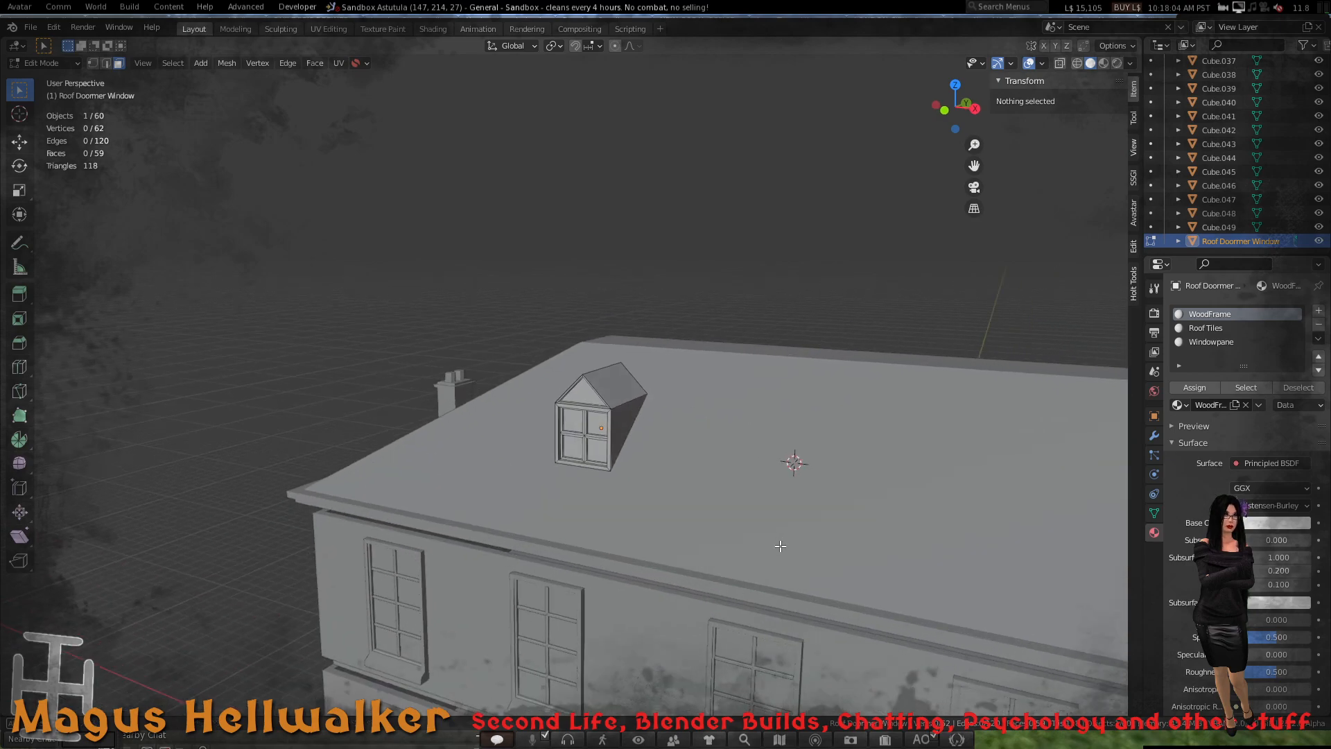
pyautogui.moveTo(780, 546); pyautogui.dragTo(847, 563, button='middle')
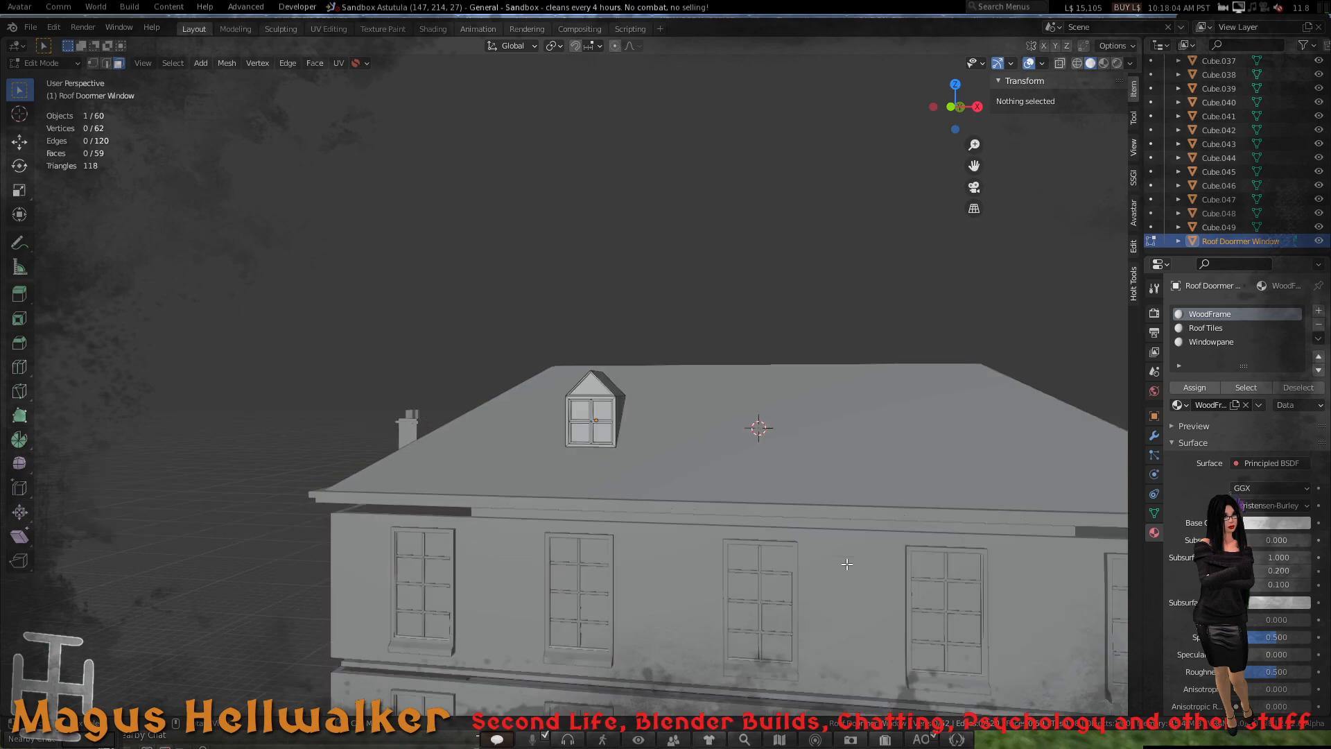
pyautogui.scroll(-3, 847, 564)
pyautogui.press('KP_1')
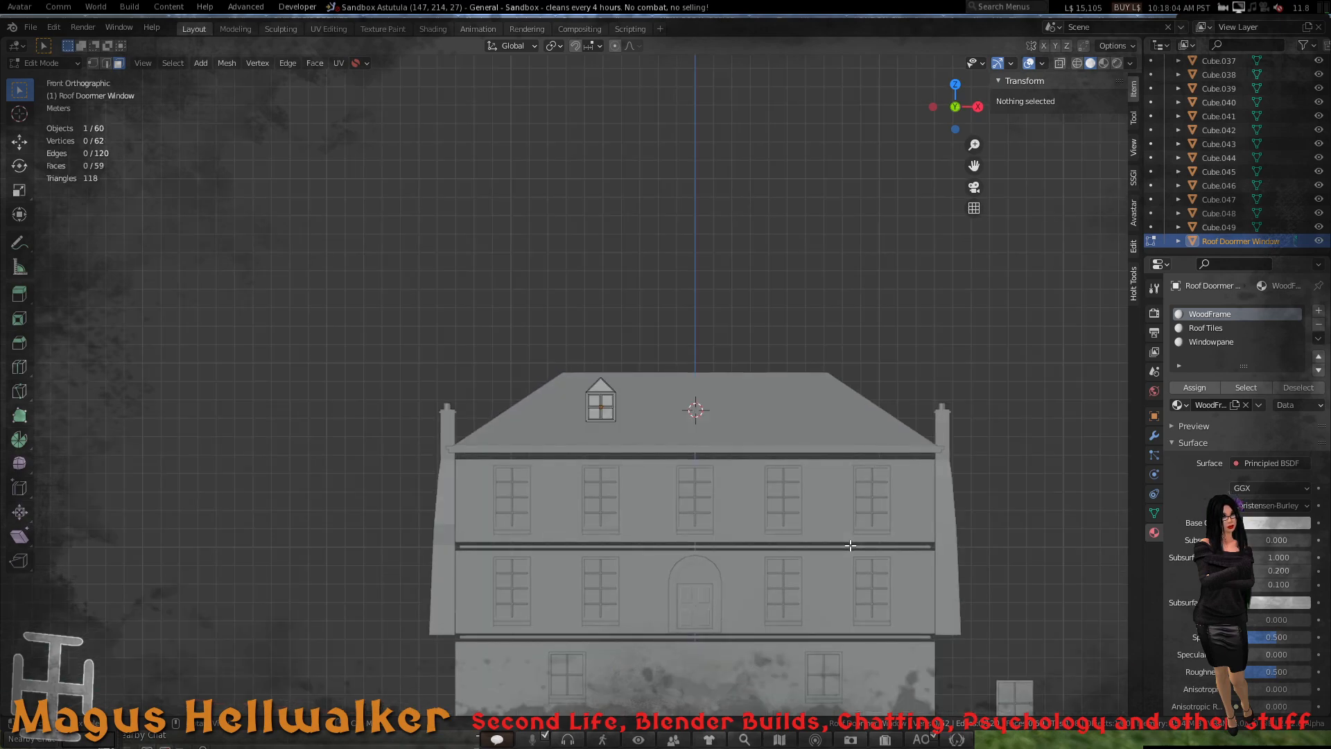
pyautogui.scroll(4, 661, 435)
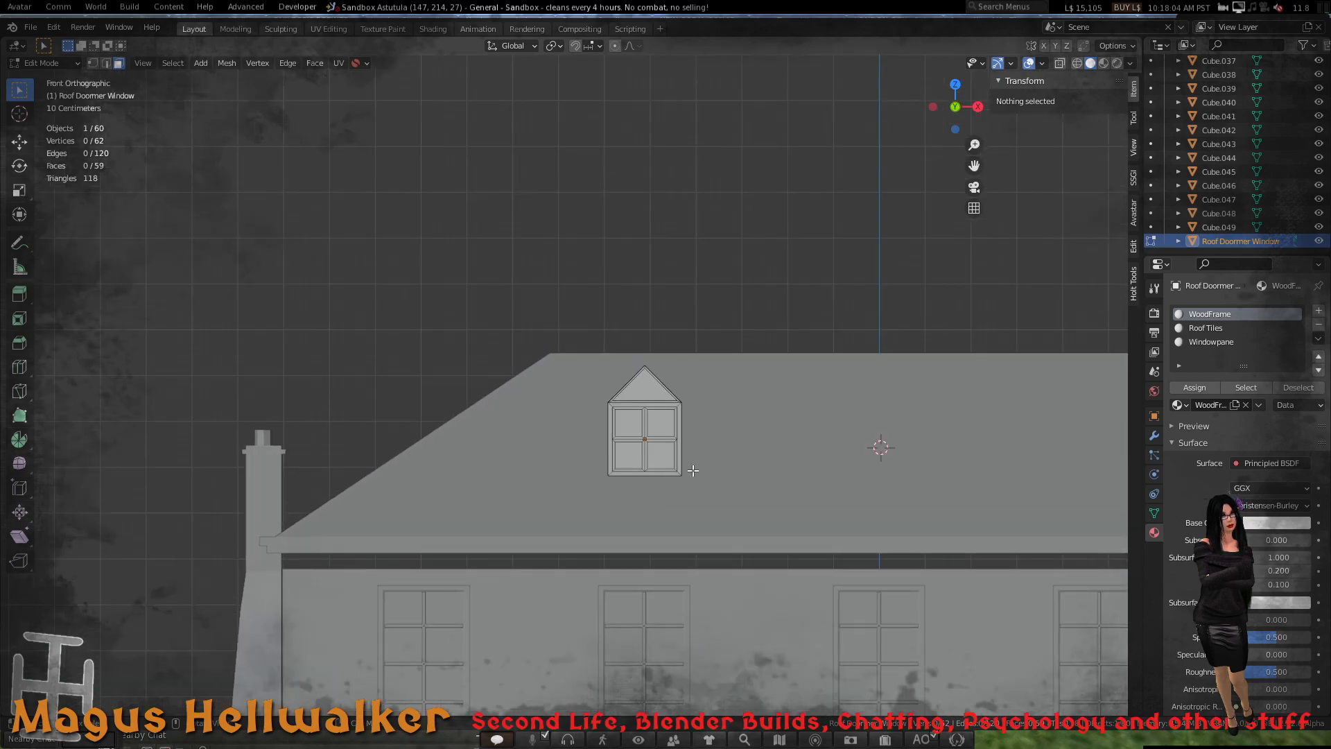
pyautogui.scroll(-3, 693, 470)
pyautogui.press('Tab')
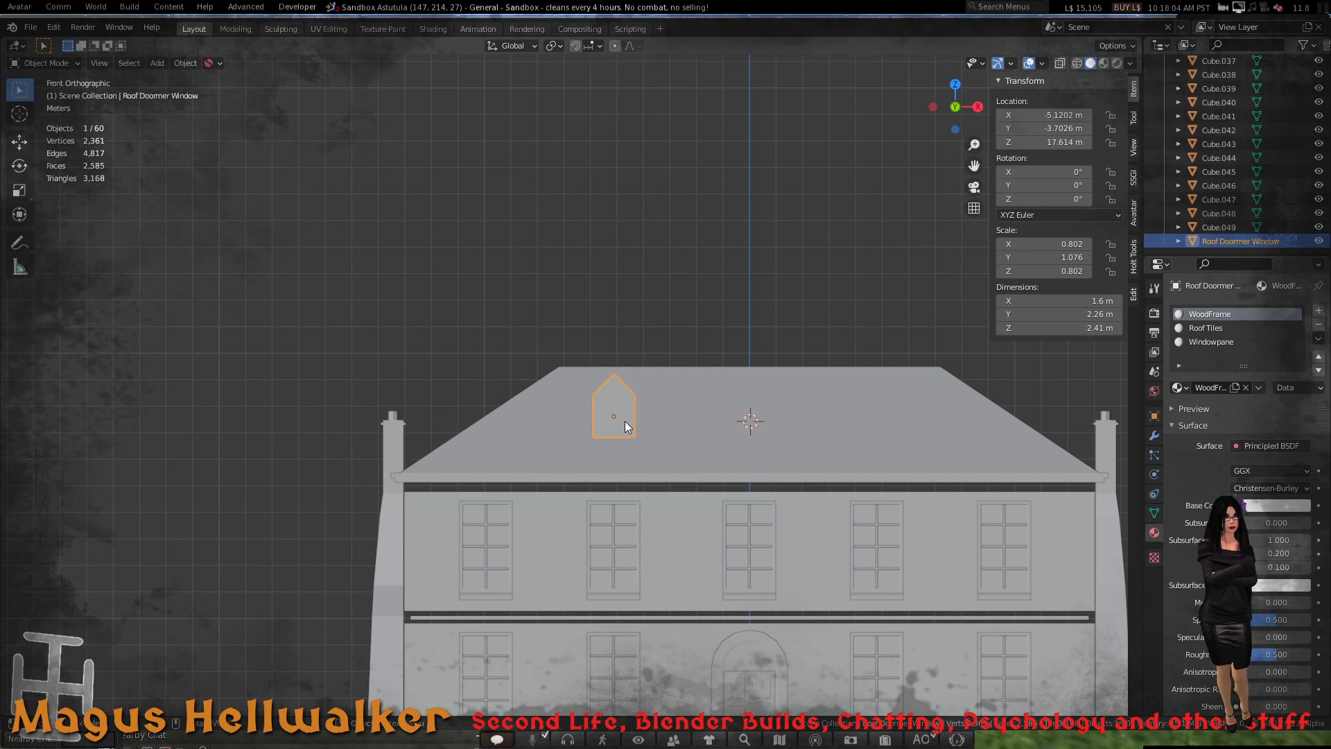
pyautogui.keyDown('shift'); pyautogui.moveTo(825, 501); pyautogui.dragTo(642, 380, button='middle'); pyautogui.keyUp('shift')
pyautogui.scroll(2, 642, 380)
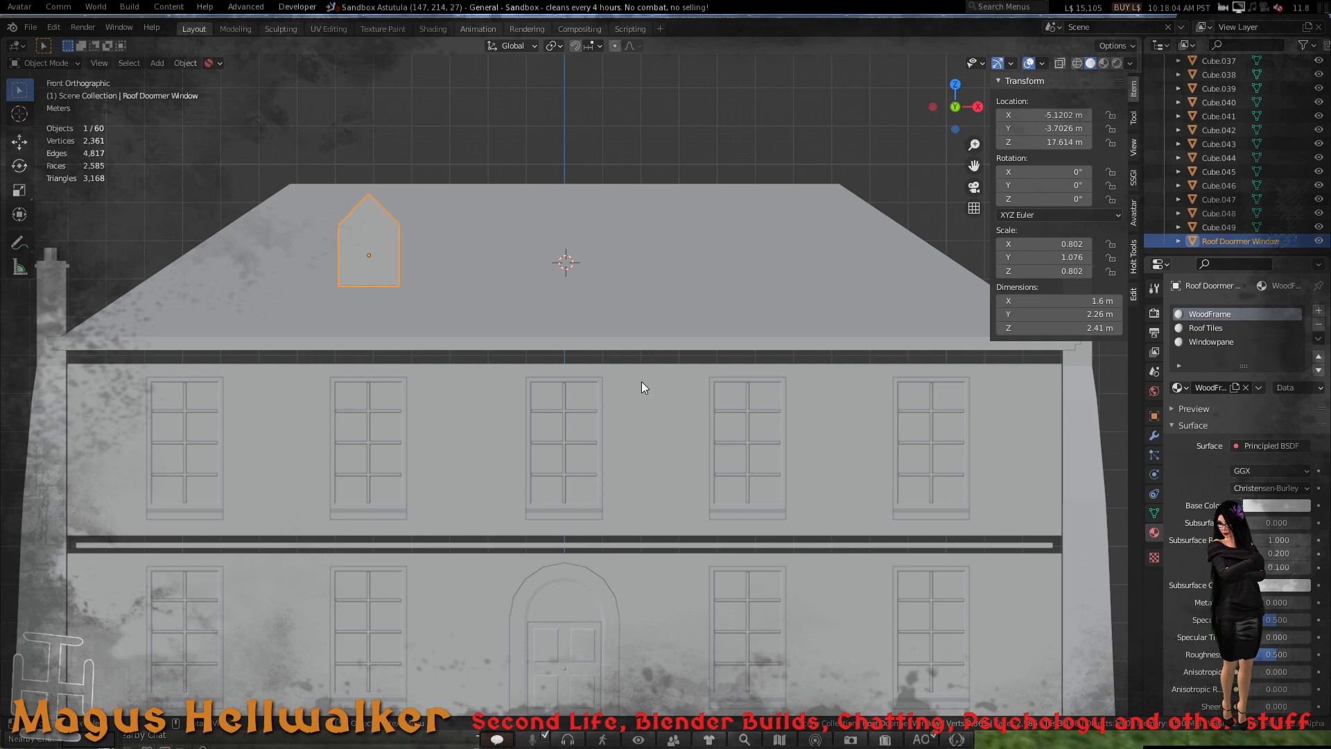
pyautogui.hotkey('shift', 'd')
pyautogui.press('x')
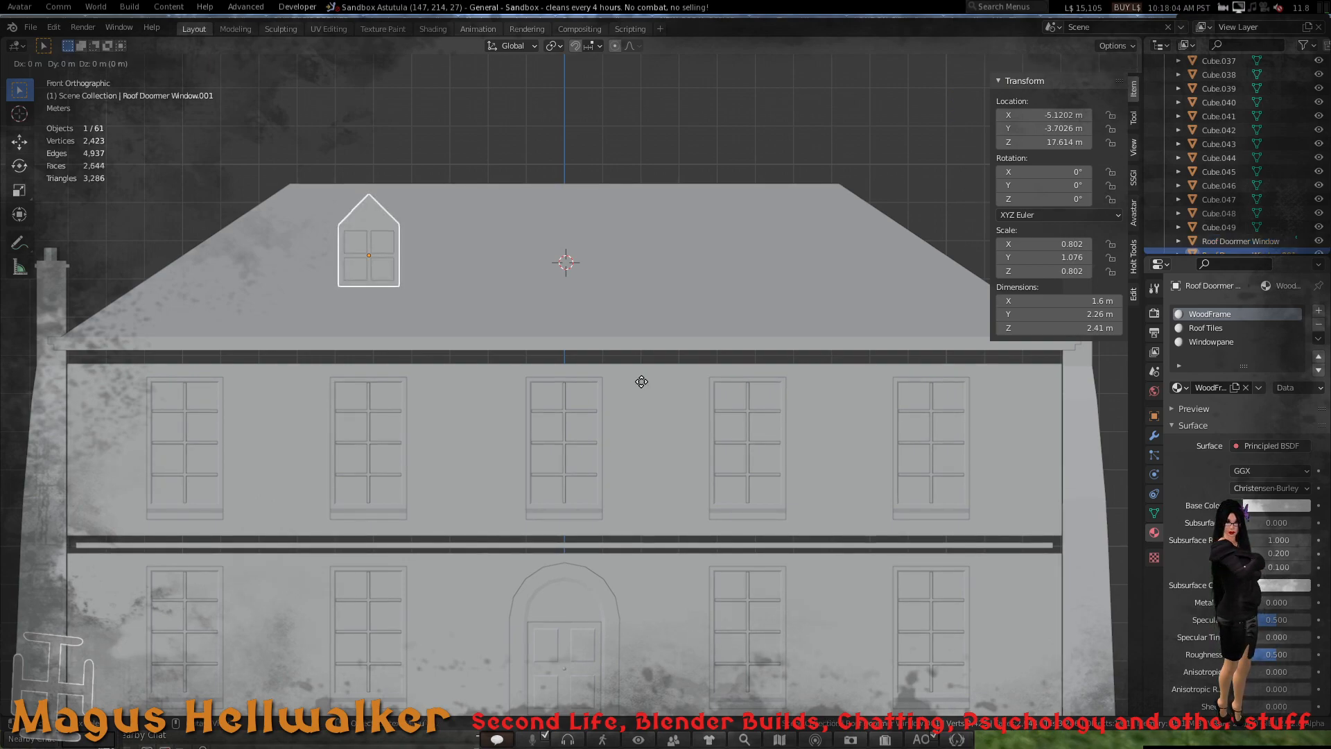
pyautogui.click(1017, 391)
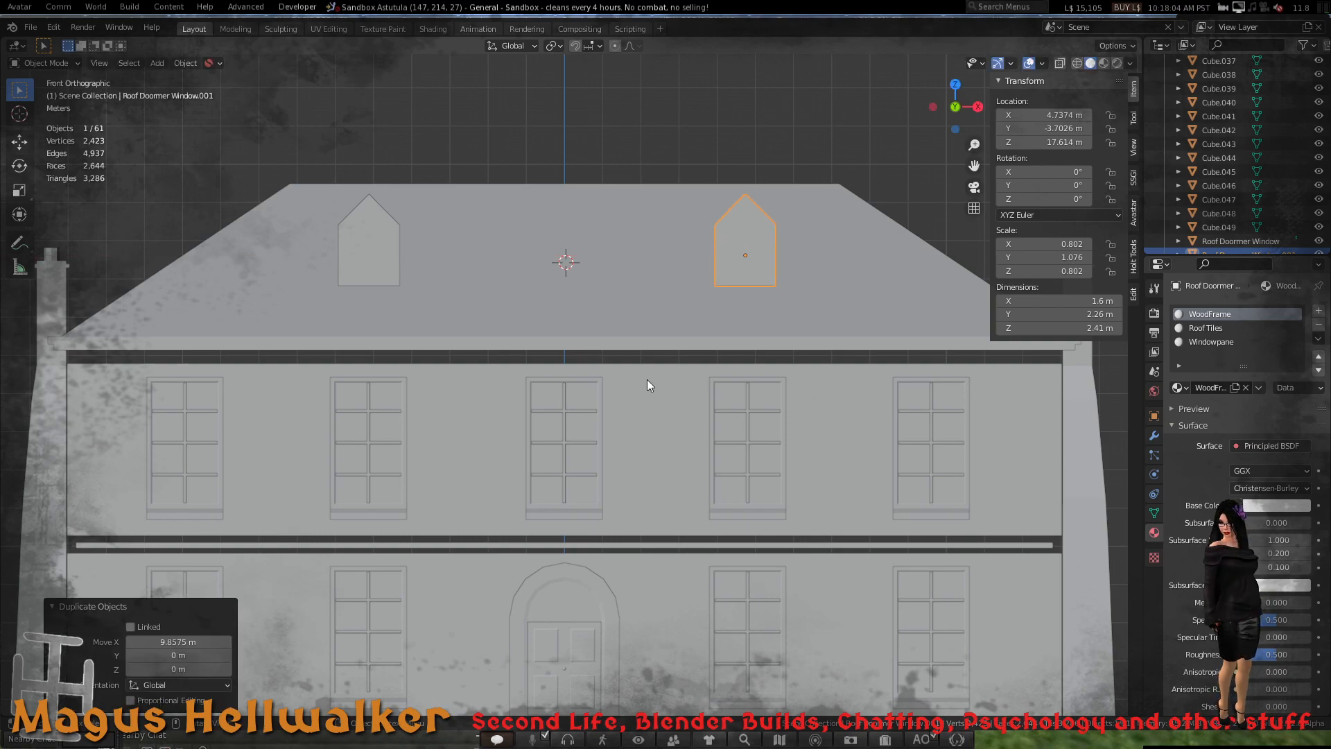
# - Select both front dormers and duplicate them about 9.42 m along Y to the rear side of the roof
pyautogui.scroll(-4, 647, 380)
pyautogui.moveTo(547, 359); pyautogui.dragTo(602, 413, button='middle')
pyautogui.keyDown('shift'); pyautogui.click(478, 361); pyautogui.keyUp('shift')
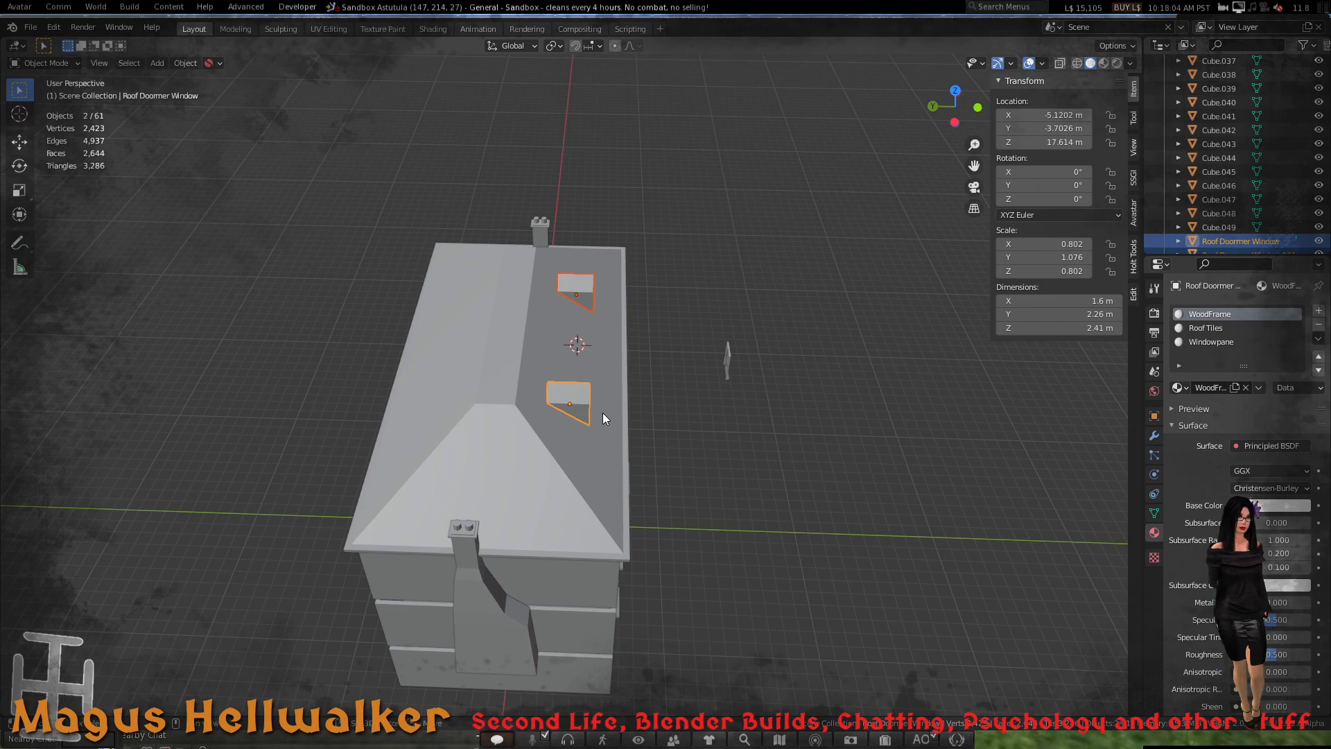
pyautogui.hotkey('shift', 'd')
pyautogui.press('y')
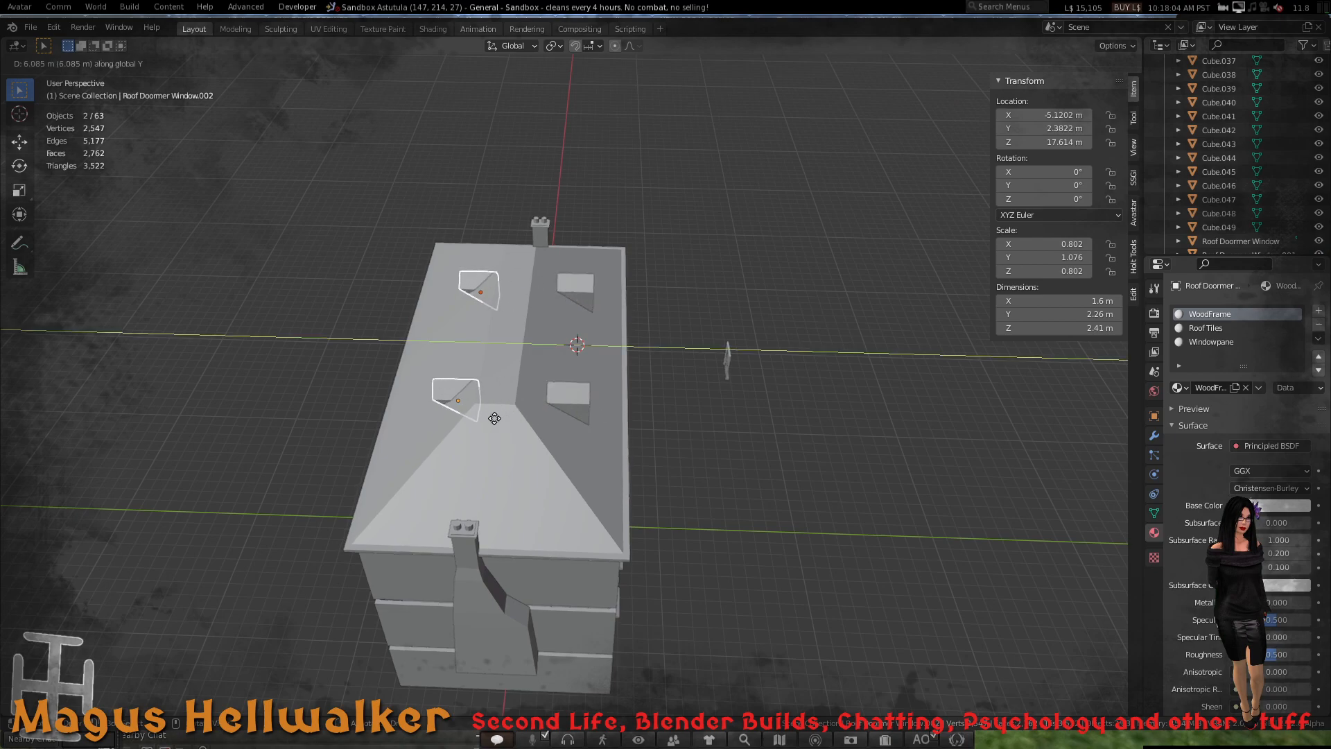
pyautogui.click(444, 423)
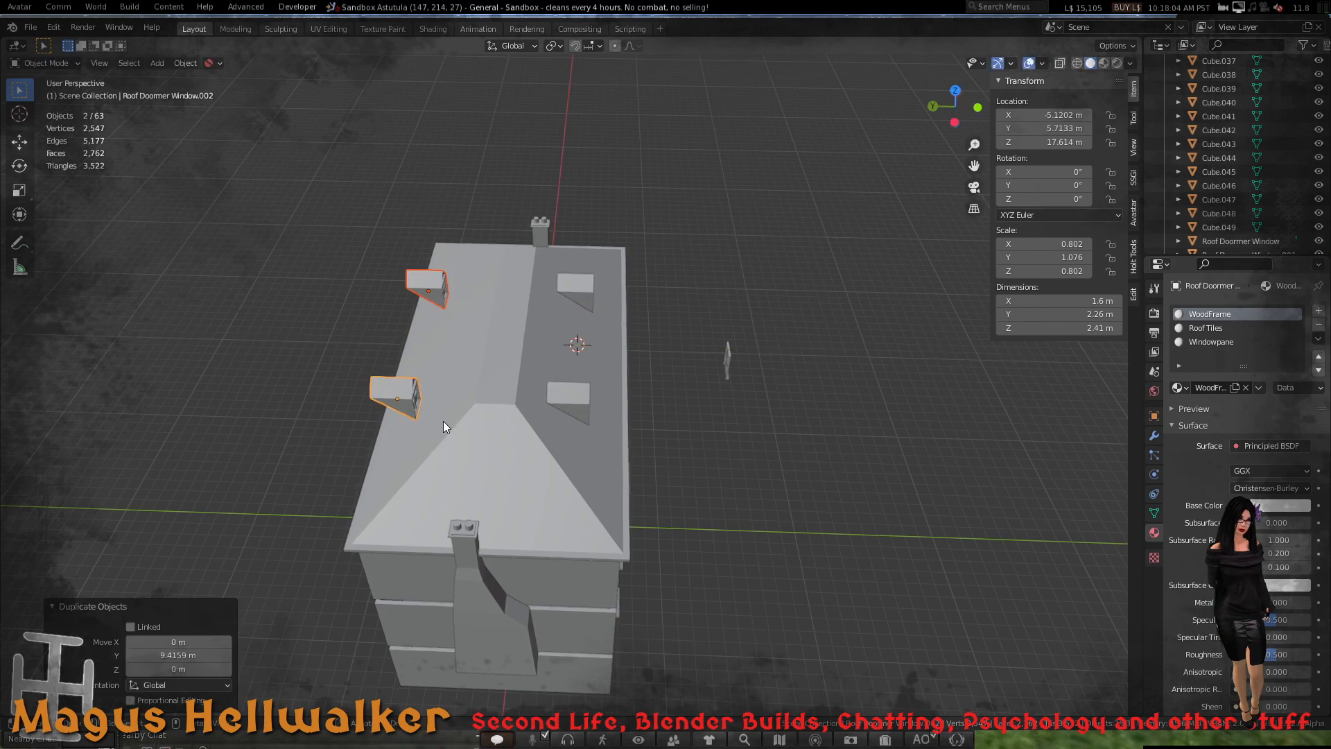
# - Rotate the two rear dormers 180° about the Z axis
pyautogui.press('r')
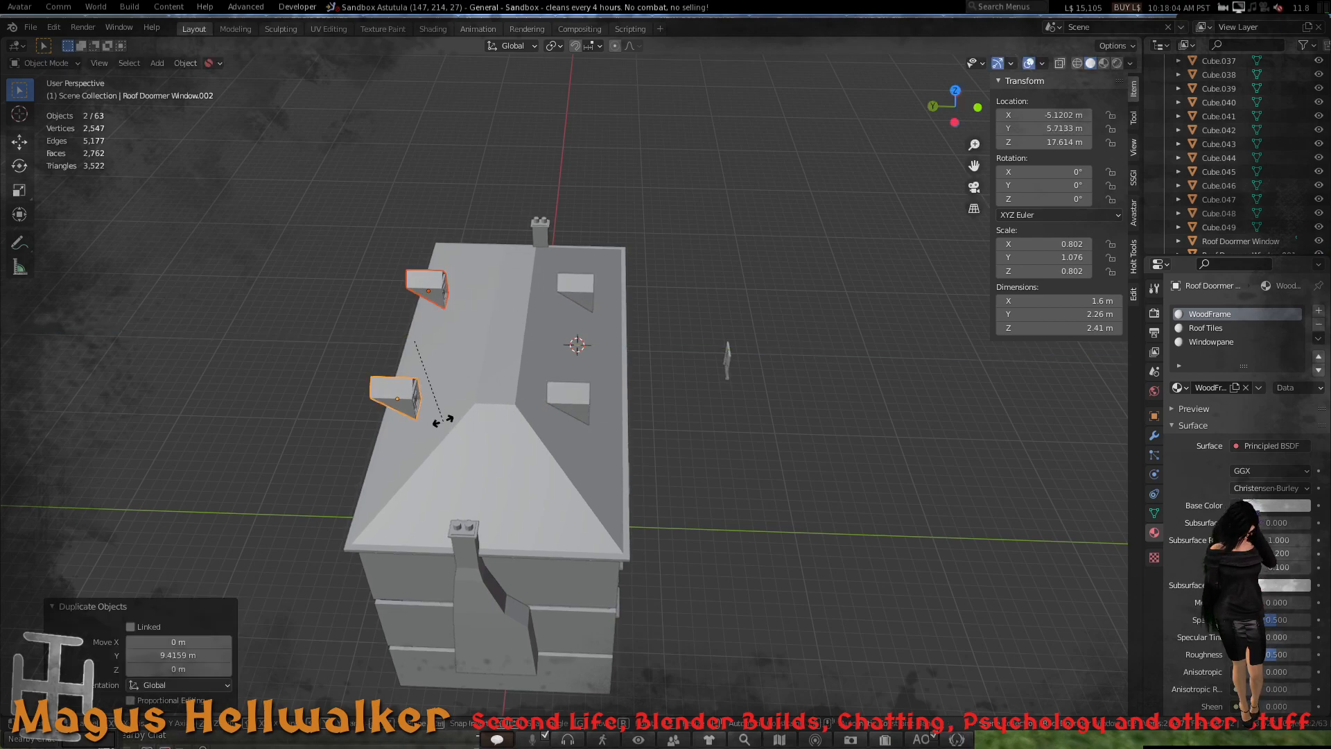
pyautogui.write('z')
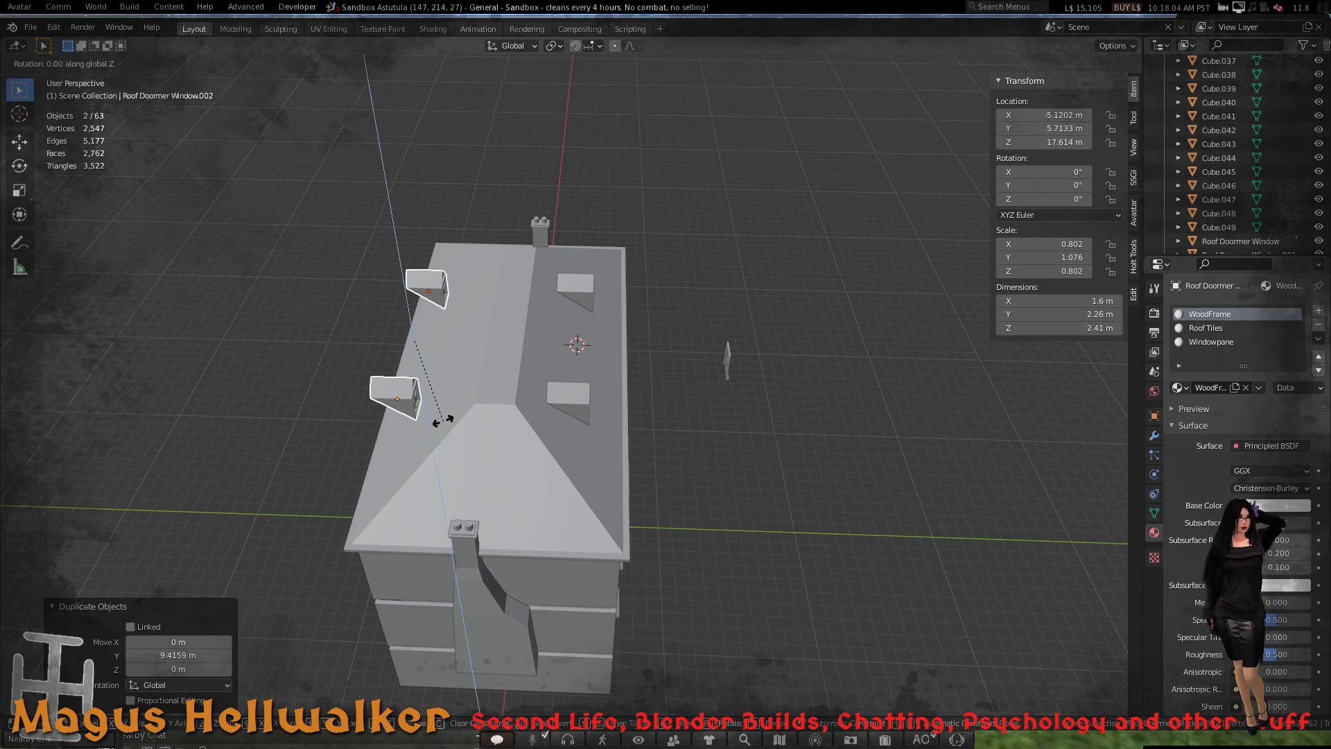
pyautogui.write('180')
pyautogui.press('Return')
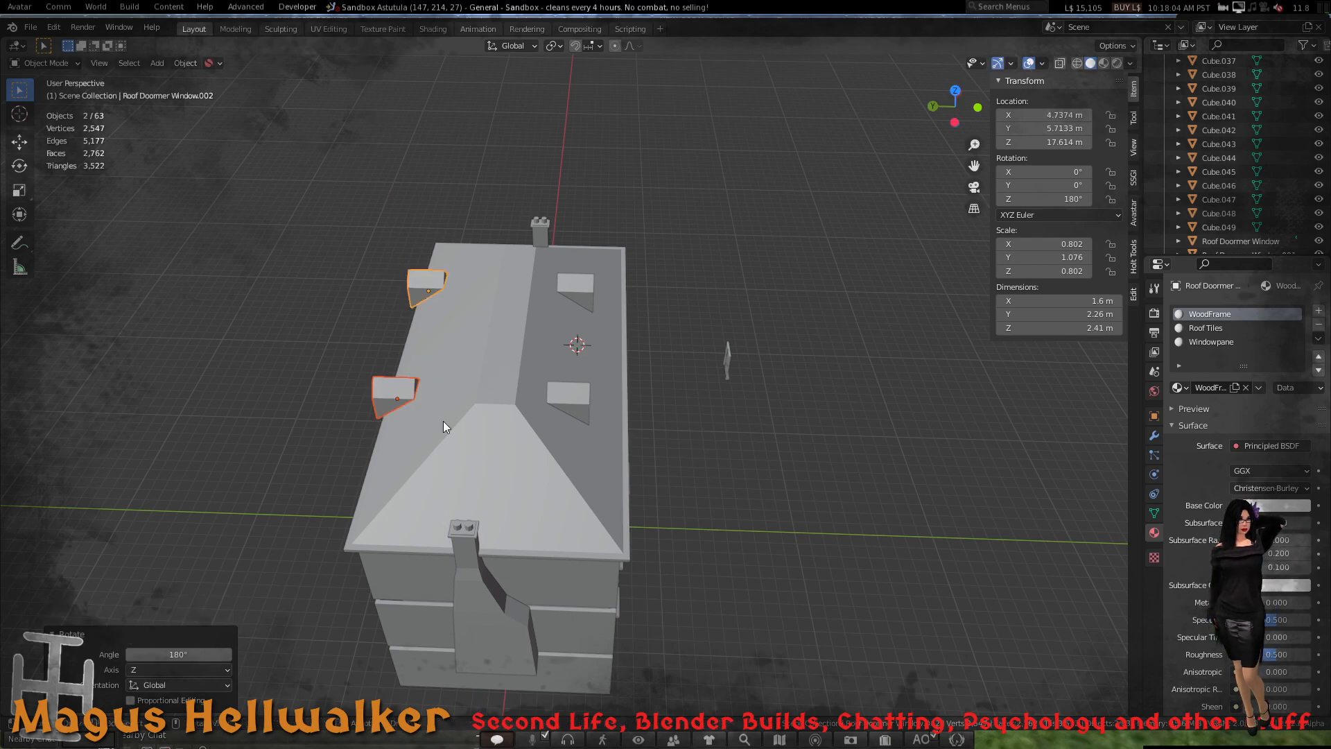
# - Move the two rear dormers about -1.99 m along Y so they sit into the rear roof slope
pyautogui.scroll(4, 458, 375)
pyautogui.moveTo(445, 377); pyautogui.dragTo(470, 319, button='middle')
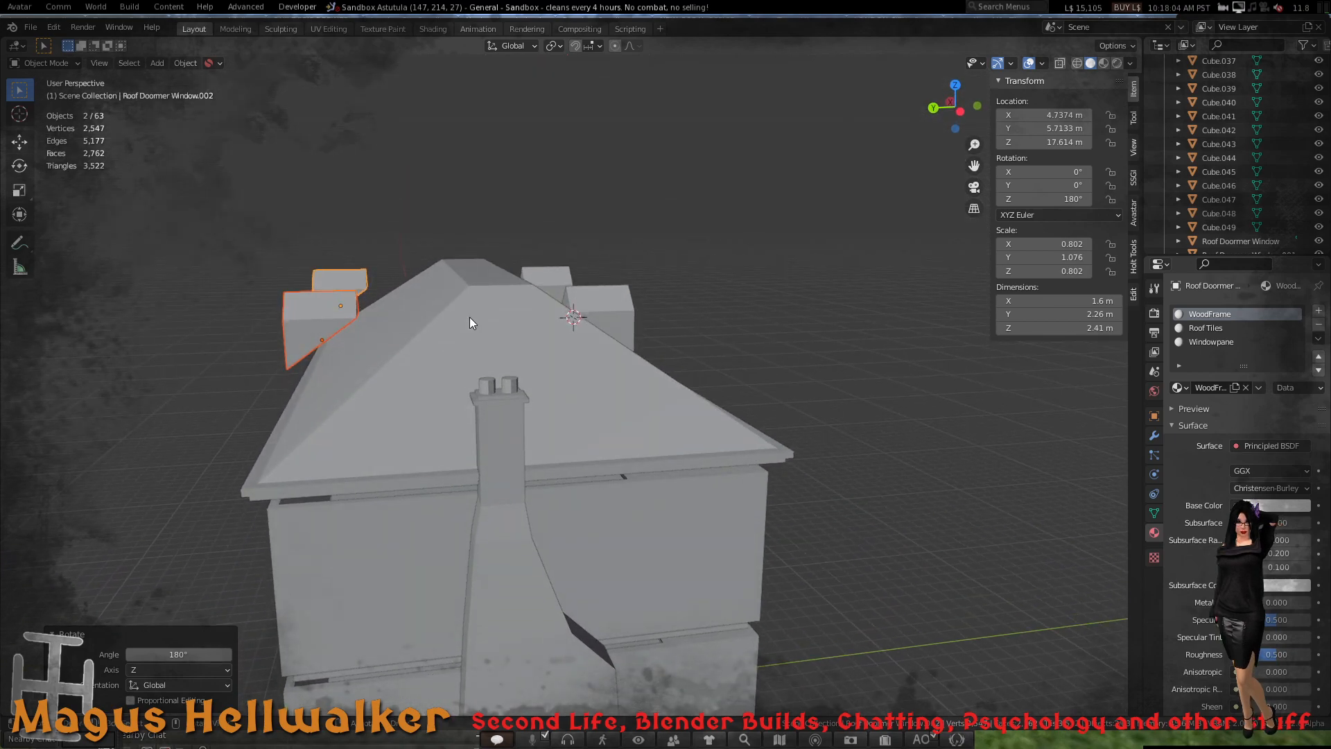
pyautogui.press('g')
pyautogui.press('y')
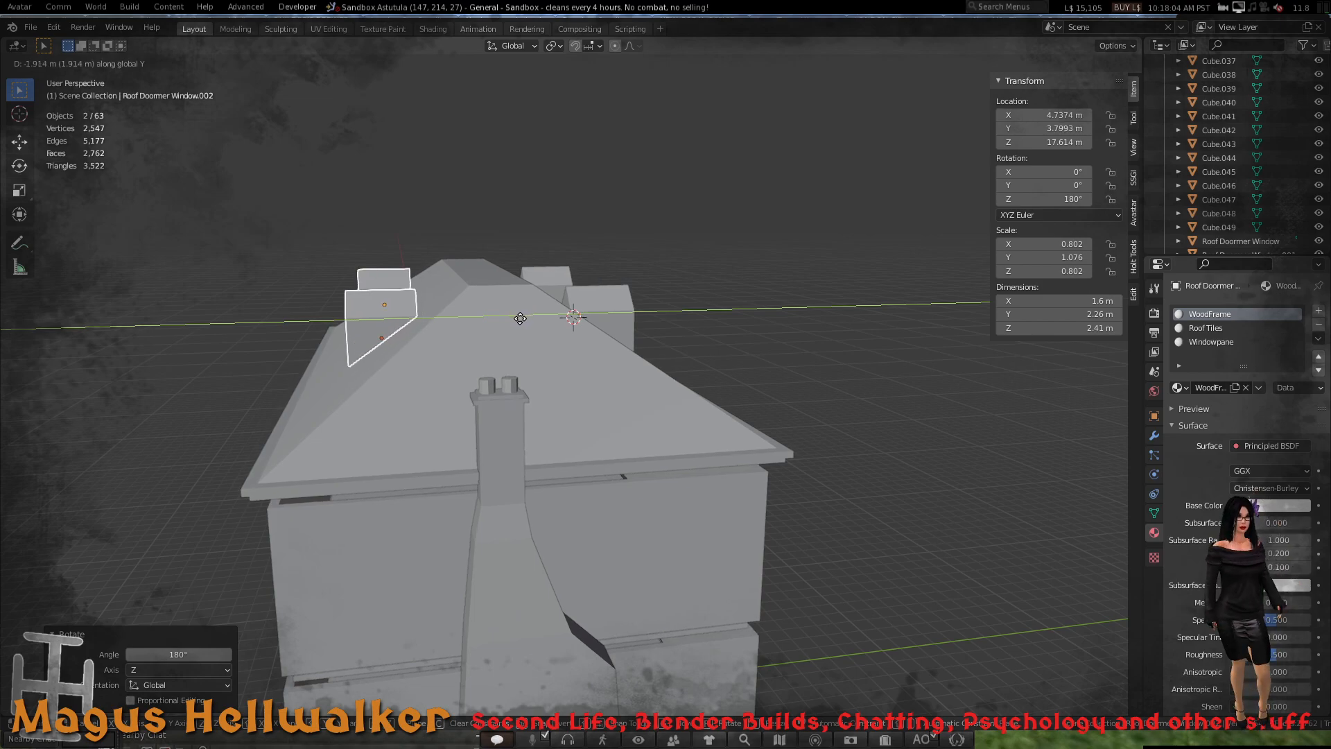
pyautogui.click(499, 352)
pyautogui.moveTo(502, 352); pyautogui.dragTo(454, 349, button='middle')
pyautogui.scroll(3, 452, 343)
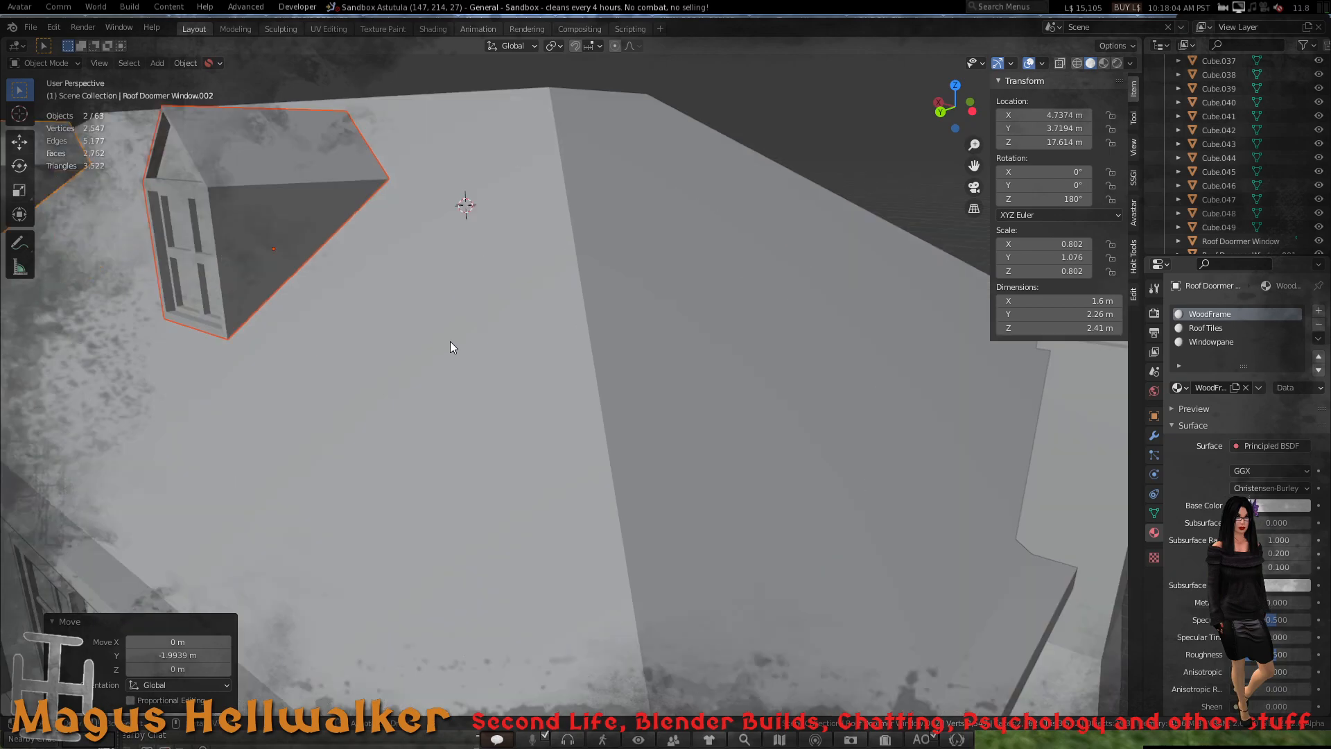
pyautogui.moveTo(389, 315); pyautogui.dragTo(161, 415, button='middle')
pyautogui.scroll(-4, 449, 326)
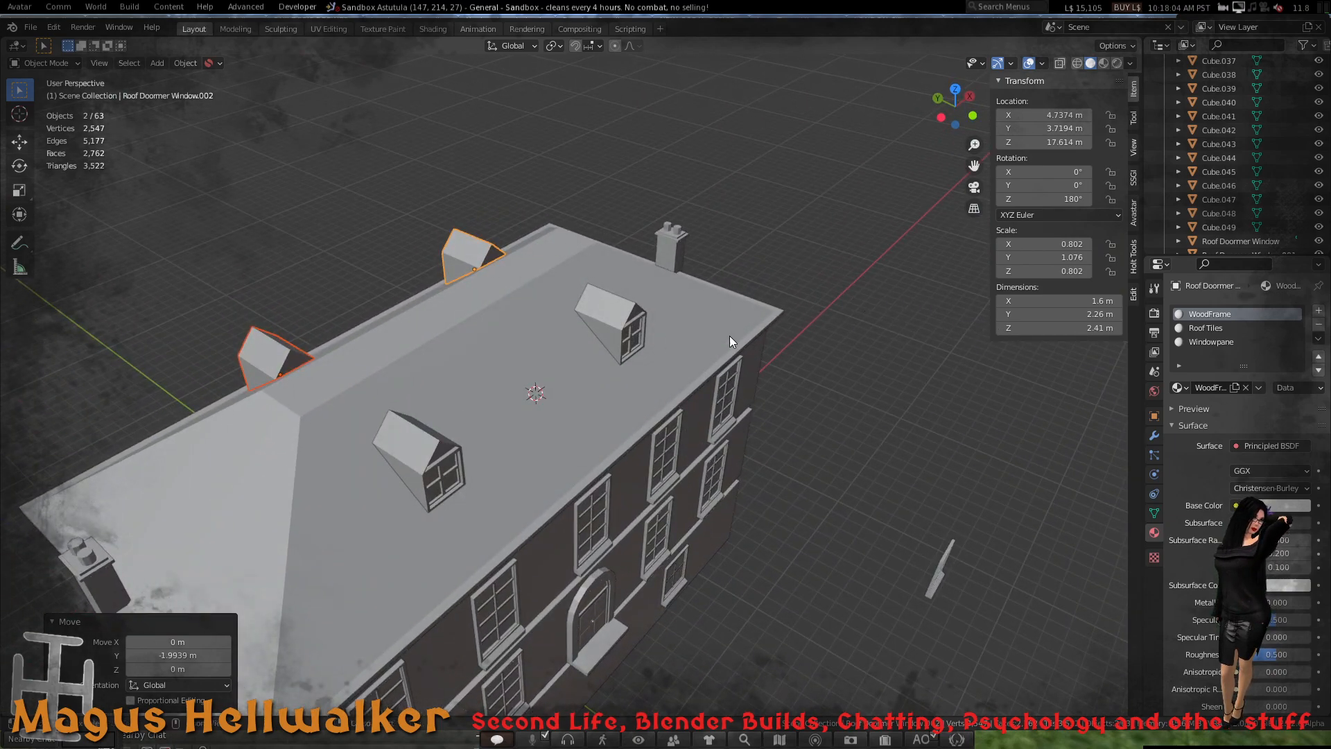
# - Apply the scale and rotation of the two rear dormers
pyautogui.hotkey('ctrl', 'a')
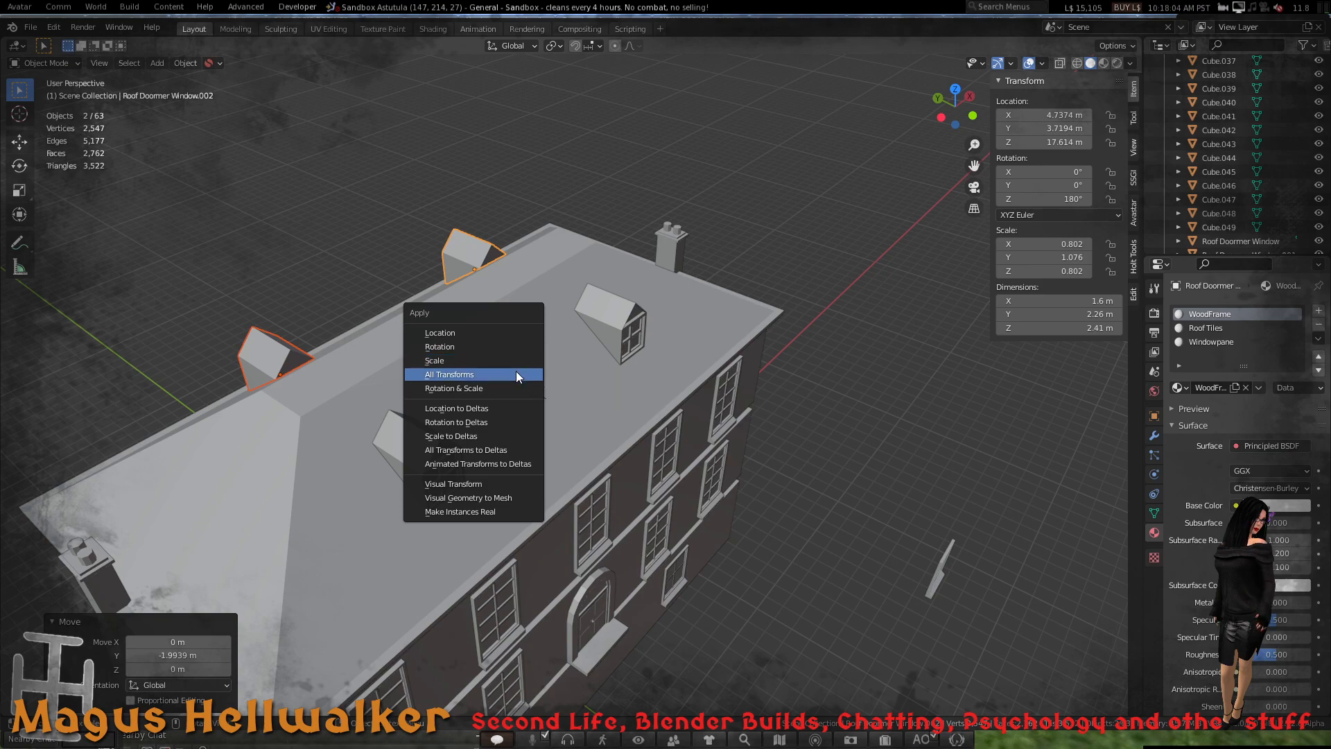
pyautogui.click(516, 360)
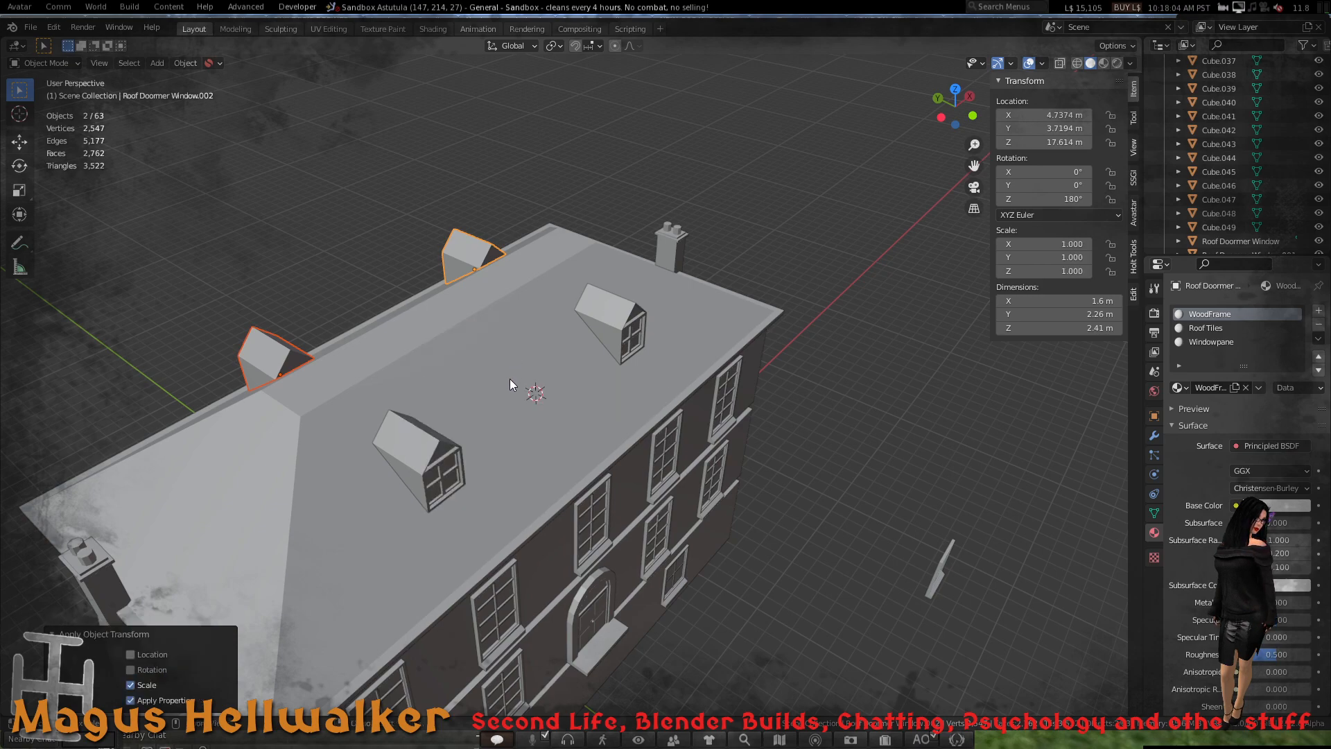
pyautogui.hotkey('ctrl', 'a')
pyautogui.click(509, 366)
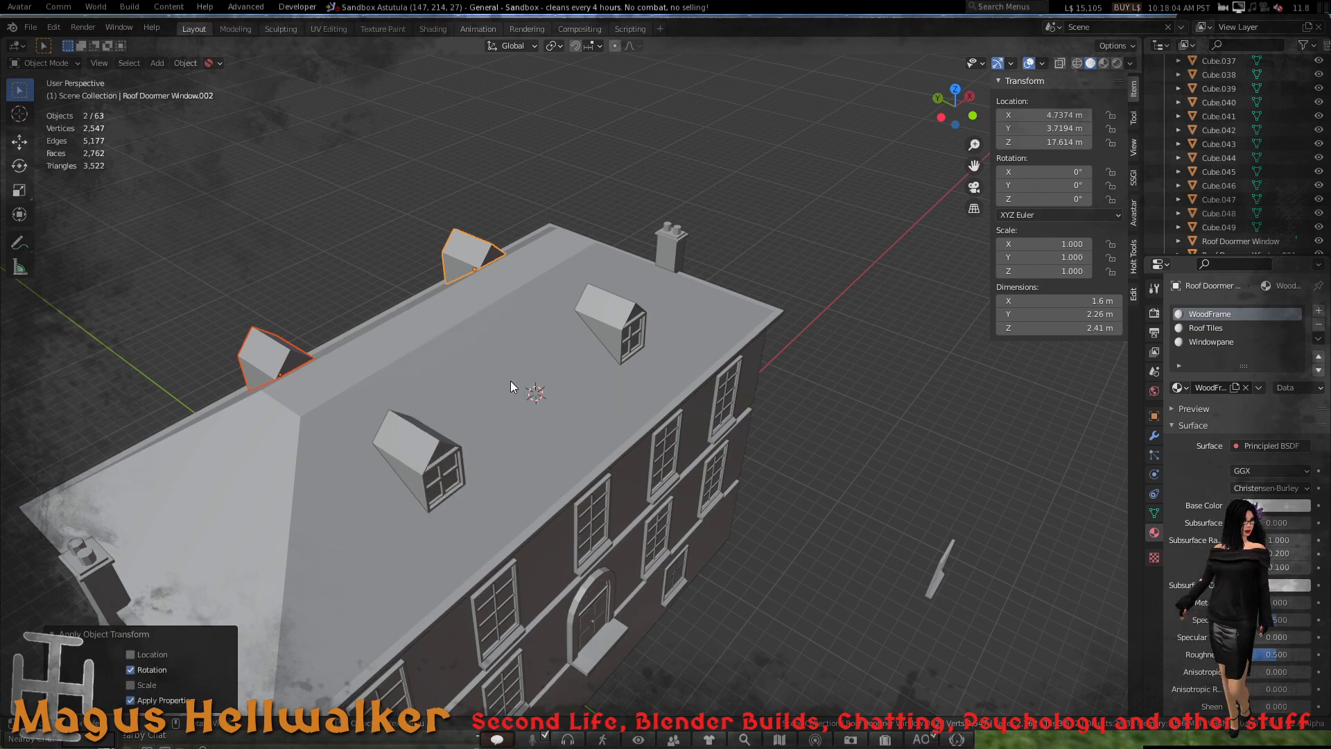
# - Select the two front dormers and apply their scale
pyautogui.click(443, 458)
pyautogui.keyDown('shift'); pyautogui.click(623, 330); pyautogui.keyUp('shift')
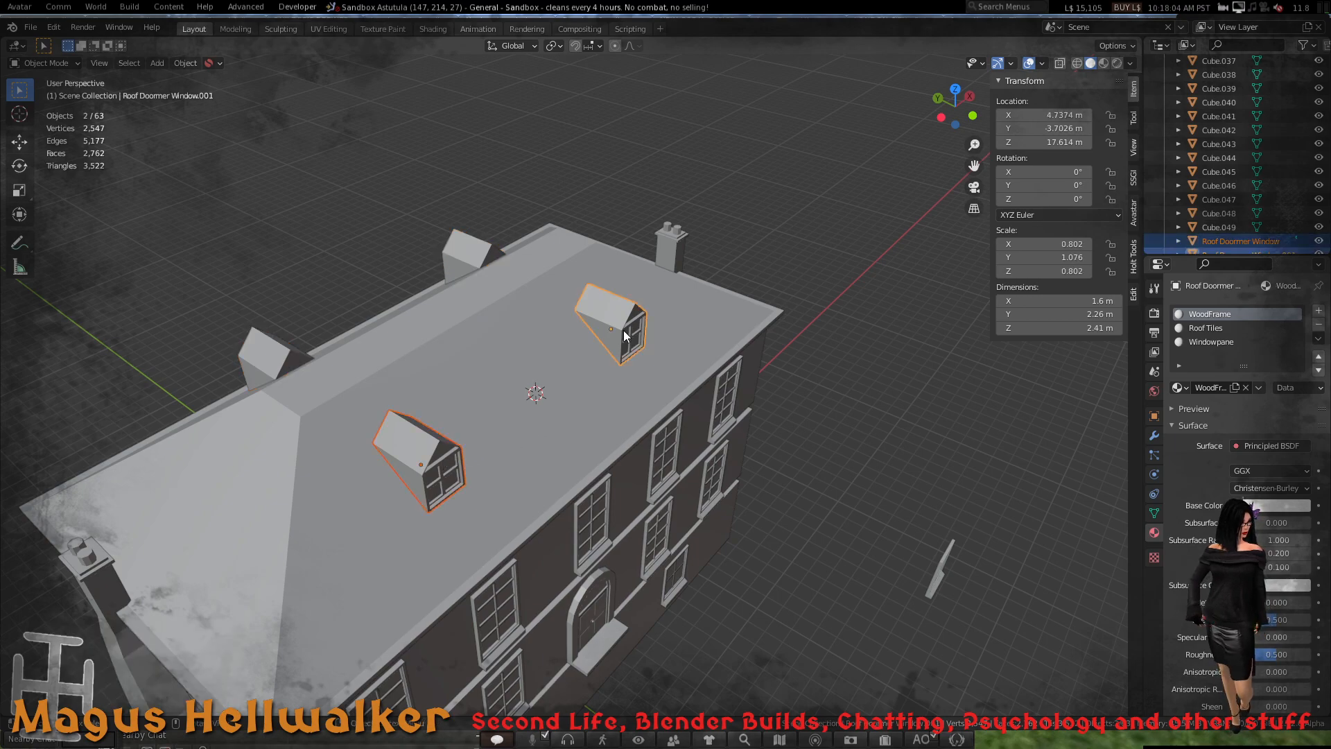
pyautogui.hotkey('ctrl', 'a')
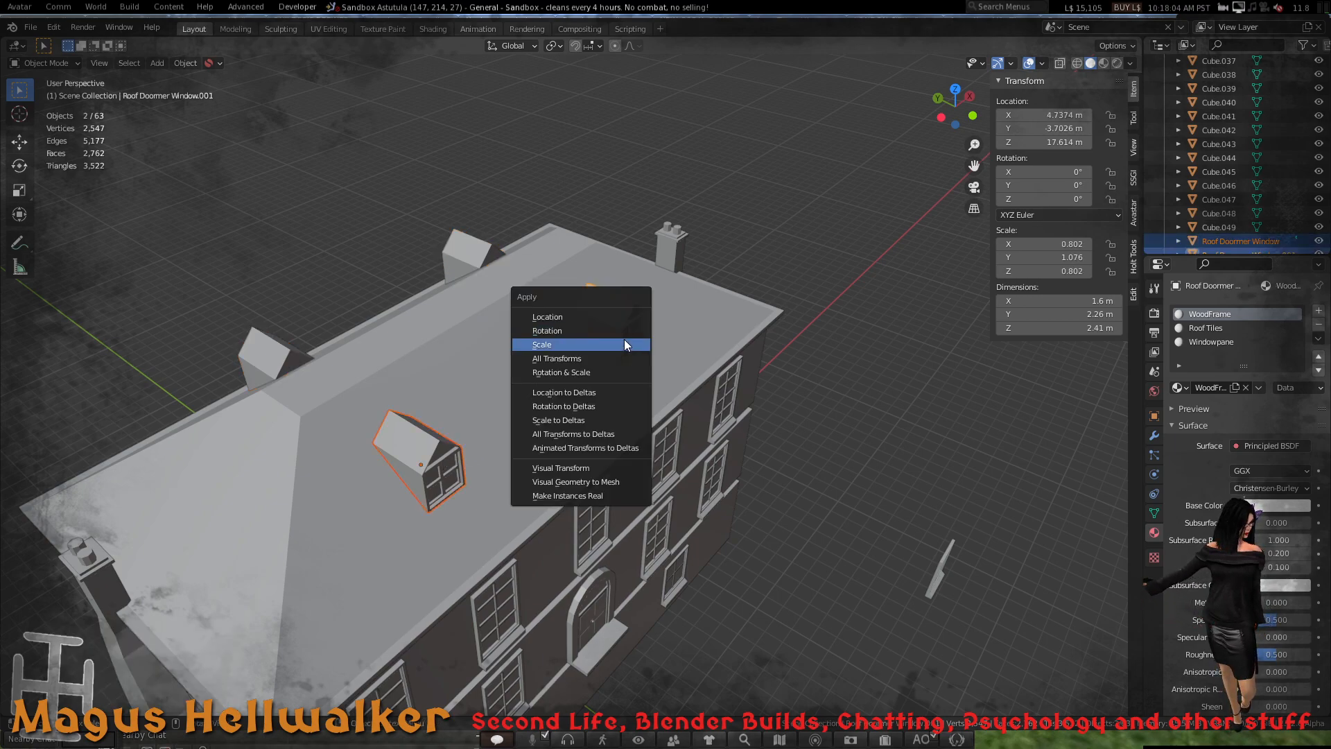
pyautogui.click(624, 344)
pyautogui.hotkey('ctrl', 'a')
pyautogui.click(618, 347)
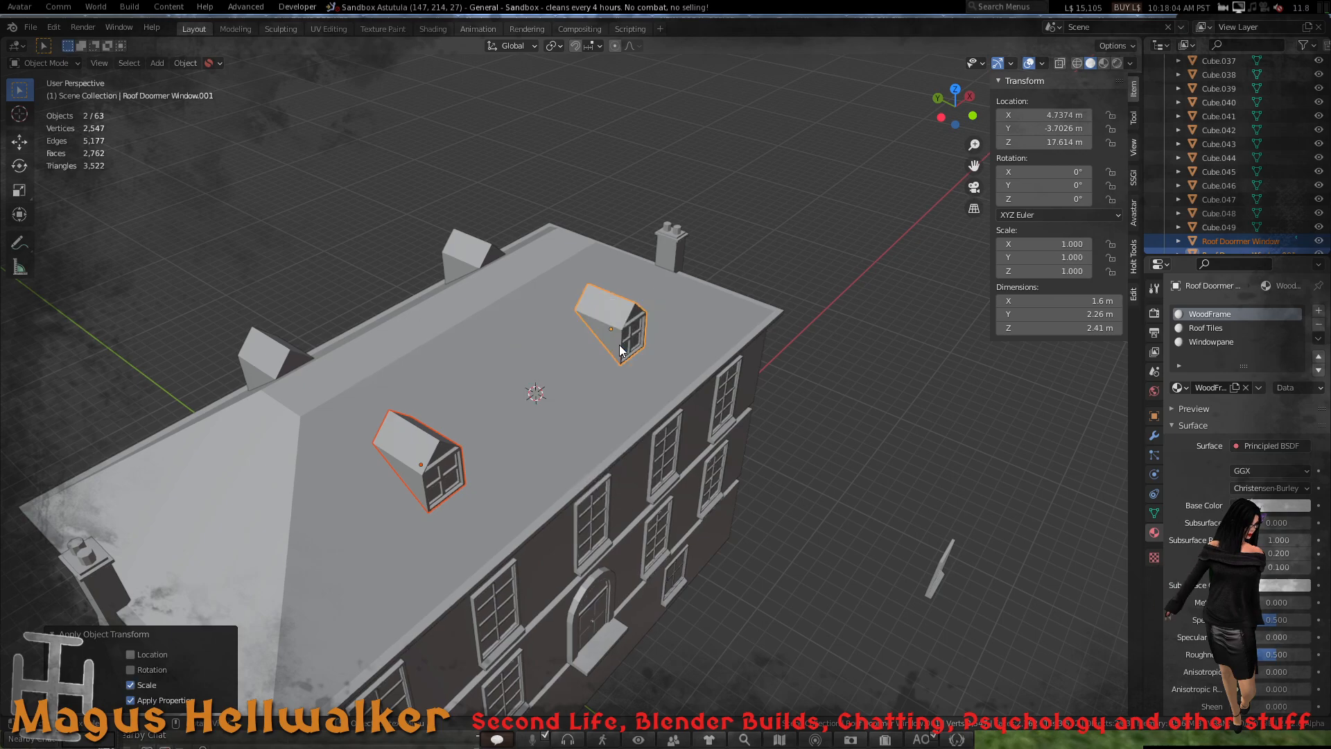
# - Deselect everything and examine the house's front, door, windows and side with the dormers in place
pyautogui.click(855, 477)
pyautogui.scroll(-3, 804, 523)
pyautogui.moveTo(659, 501); pyautogui.dragTo(576, 447, button='middle')
pyautogui.scroll(3, 501, 466)
pyautogui.scroll(-3, 502, 466)
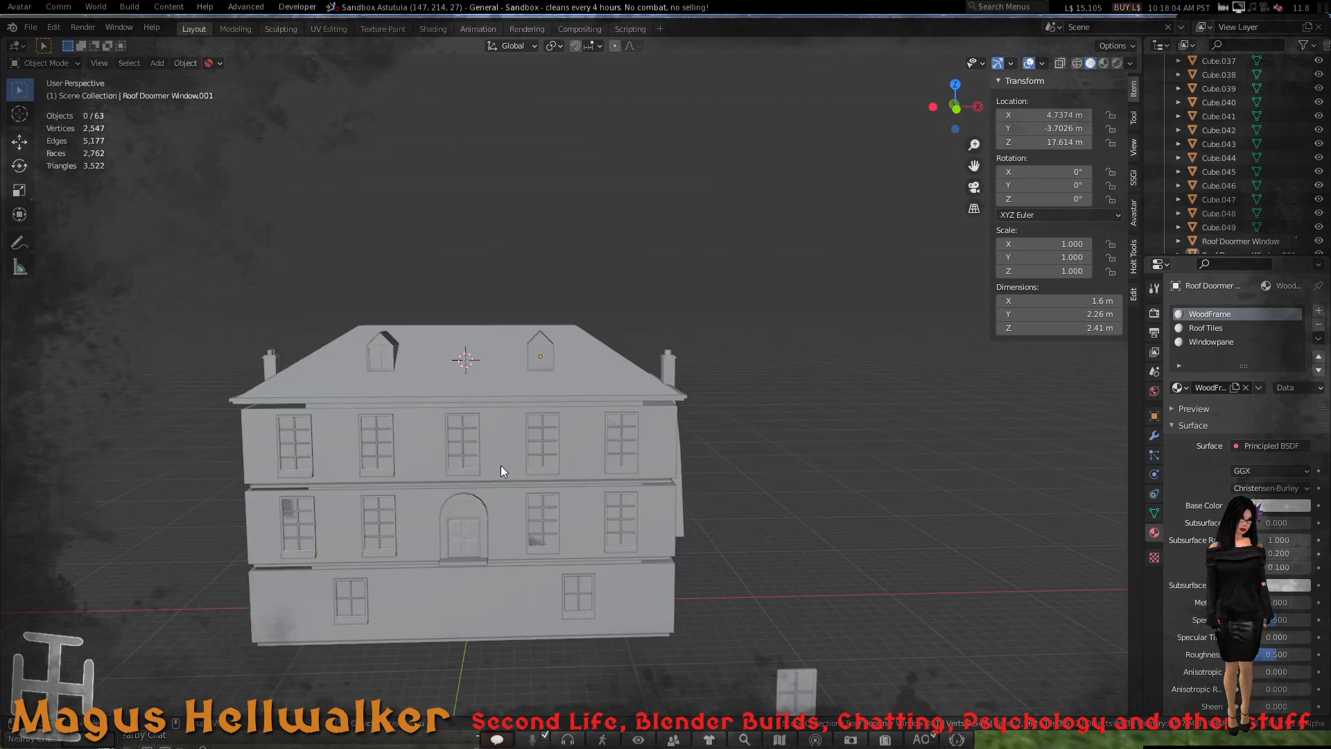
pyautogui.moveTo(469, 480); pyautogui.dragTo(580, 407, button='middle')
pyautogui.scroll(3, 560, 404)
pyautogui.scroll(-5, 572, 415)
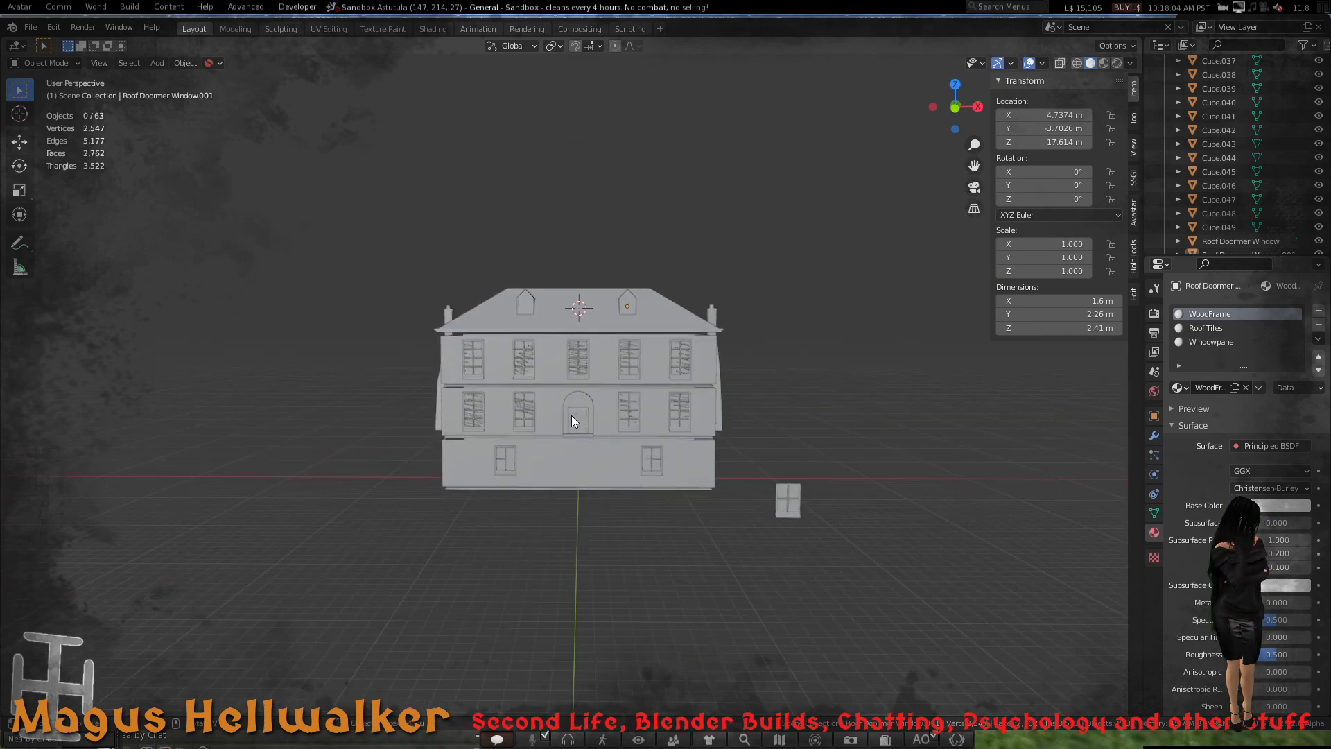
pyautogui.scroll(10, 571, 415)
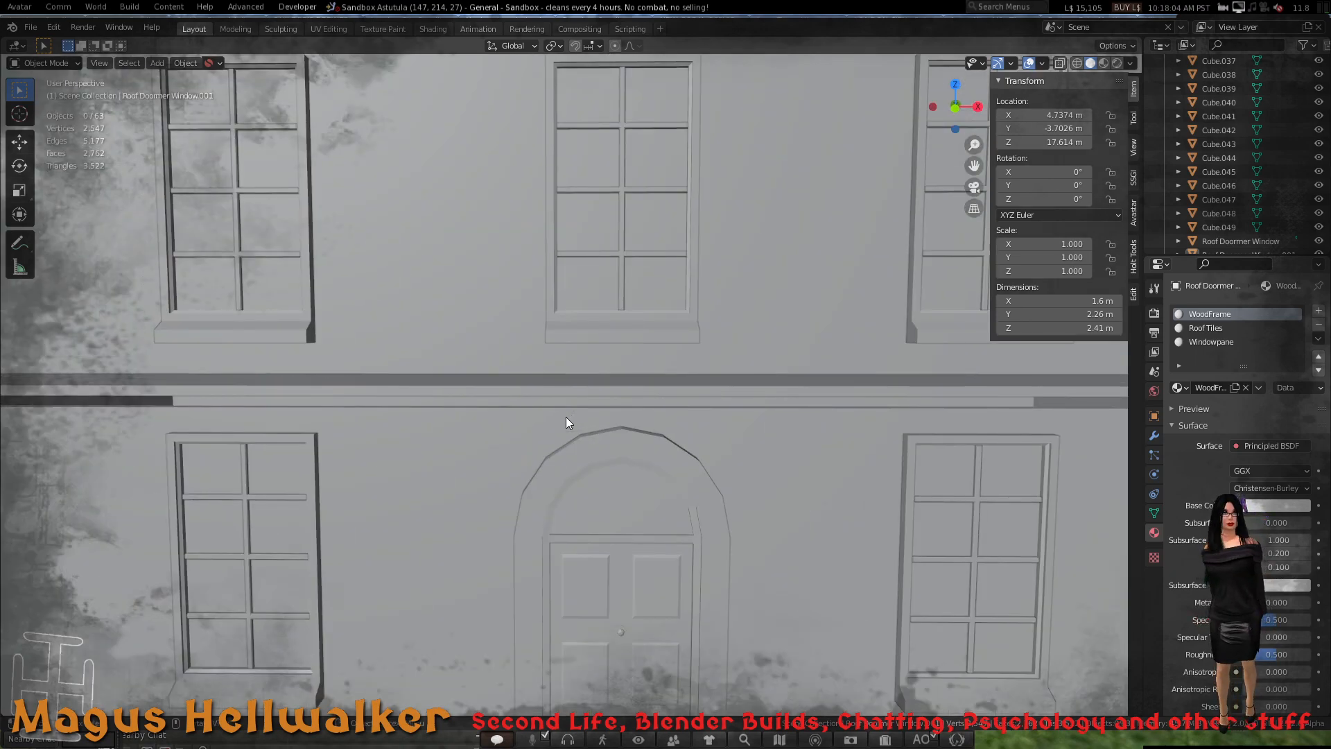
pyautogui.scroll(-10, 571, 422)
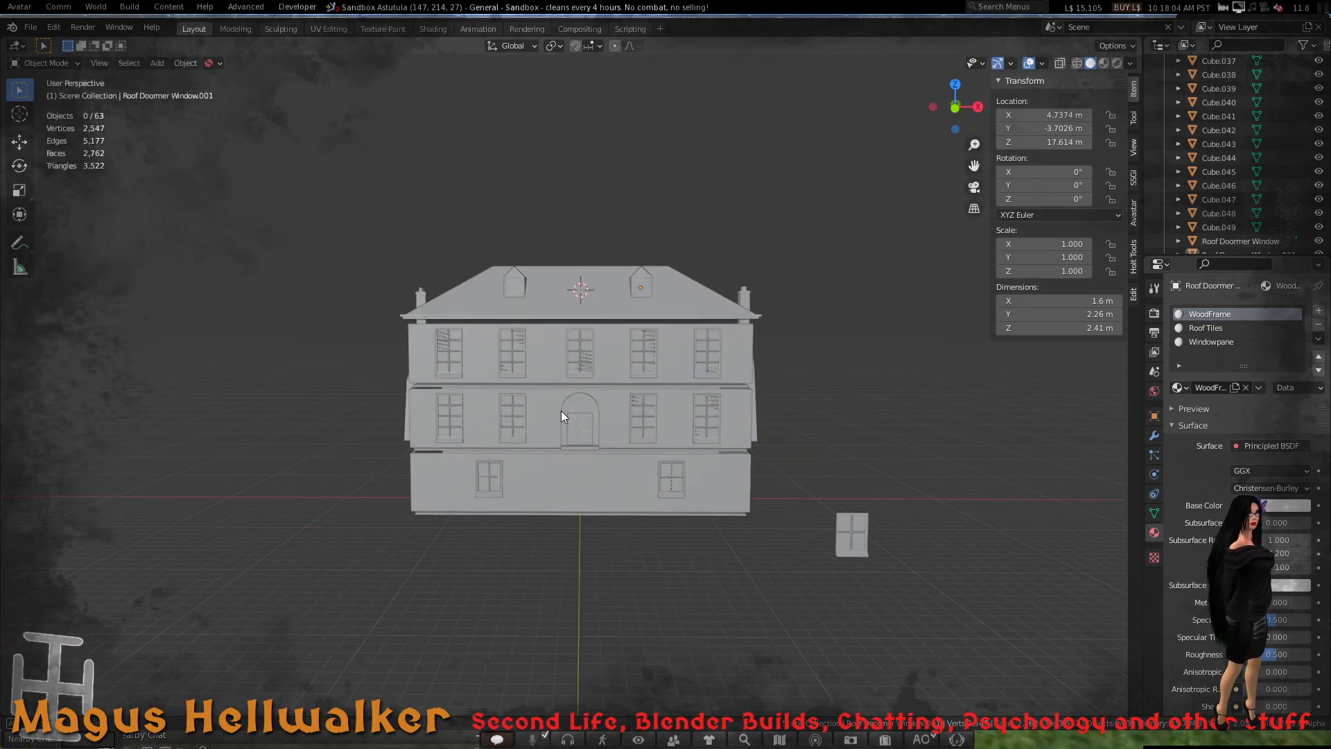
pyautogui.moveTo(561, 410); pyautogui.dragTo(776, 412, button='middle')
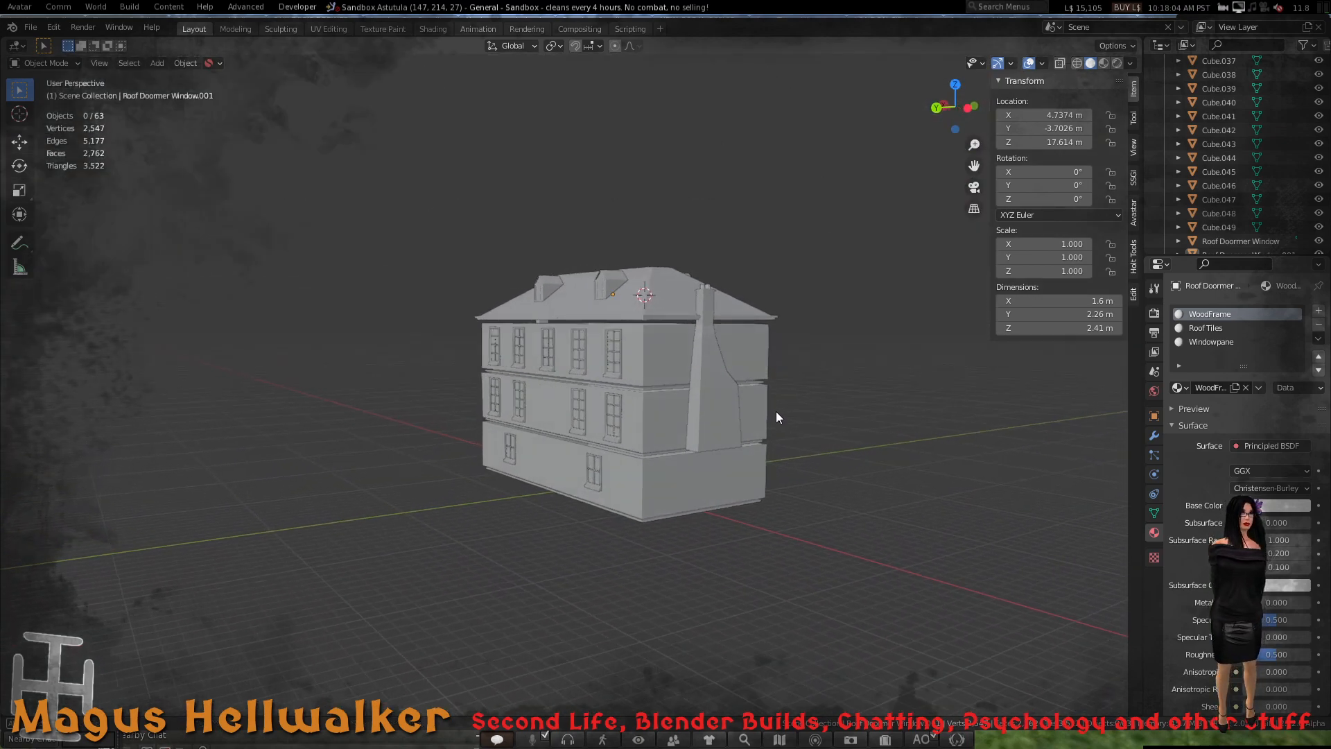
pyautogui.scroll(5, 725, 424)
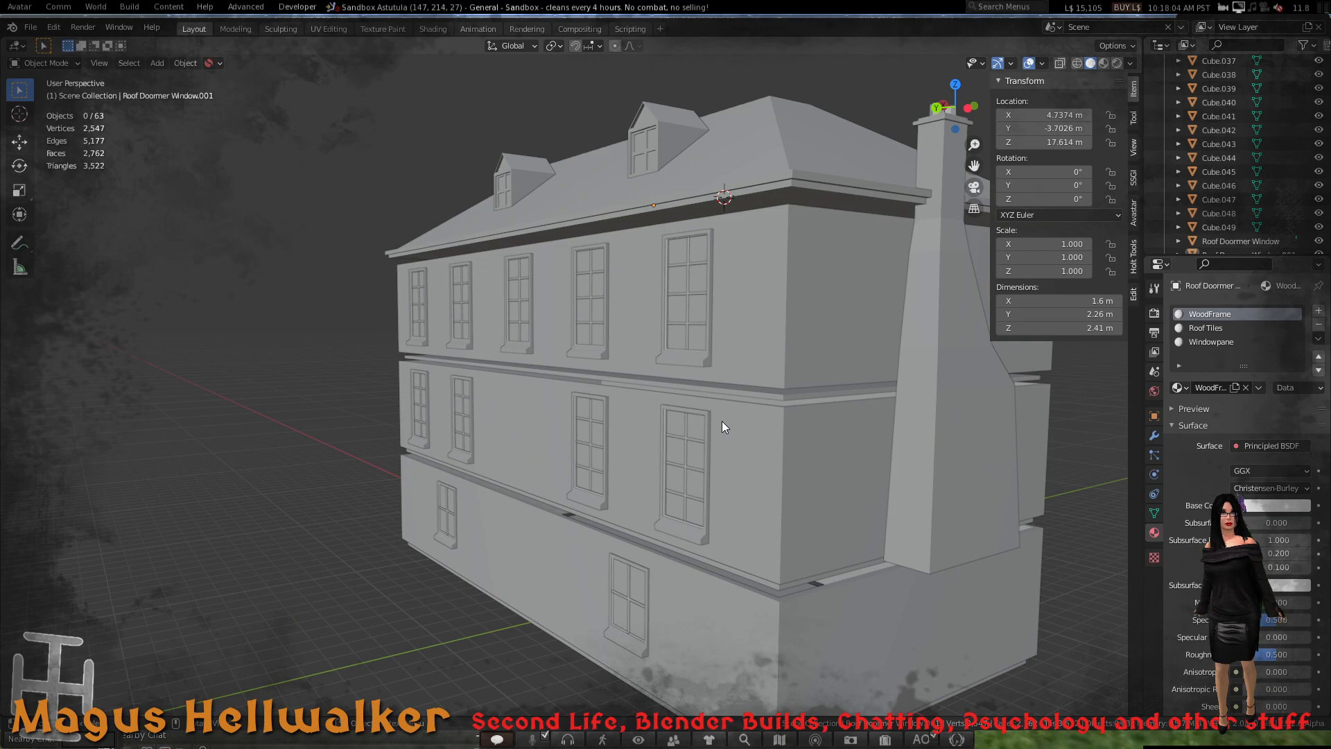
# - Examine the chimney end, the rear wall's windows and blank middle bay, and compare them with the front entrance wall
pyautogui.moveTo(787, 413); pyautogui.dragTo(677, 411, button='middle')
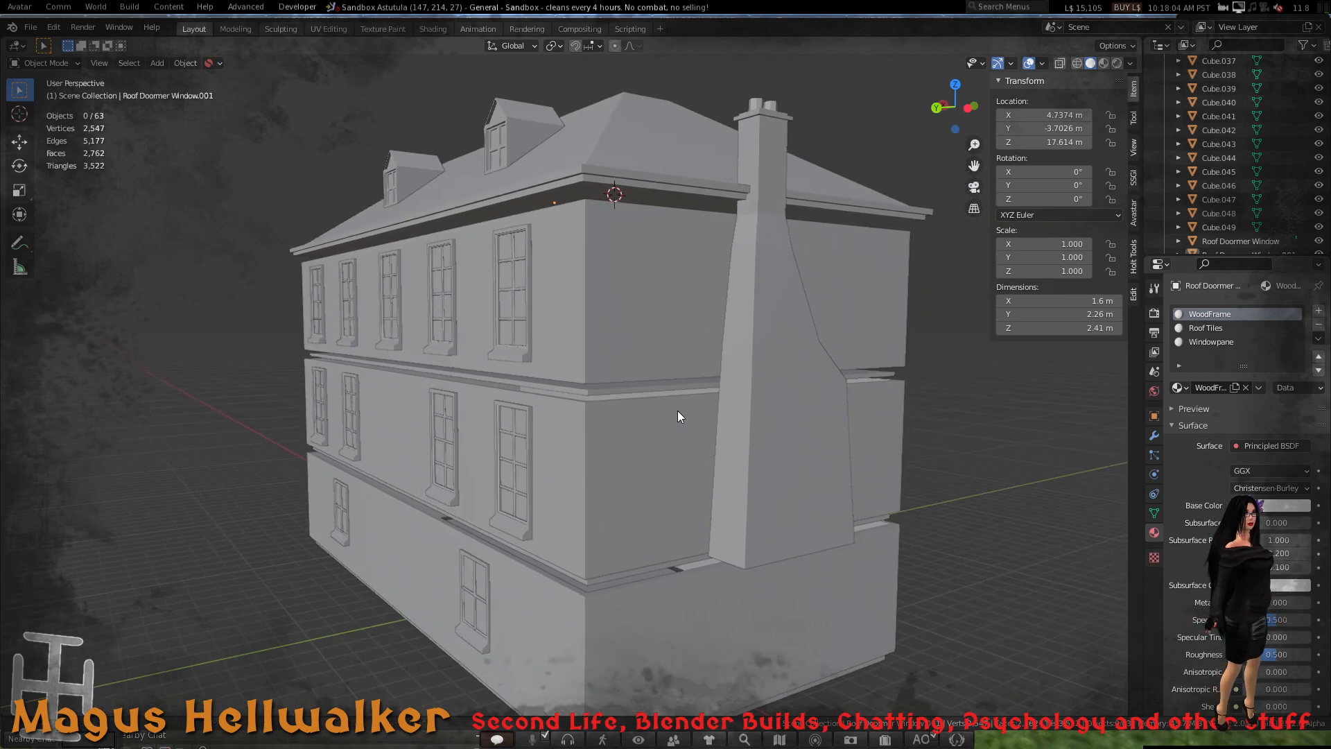
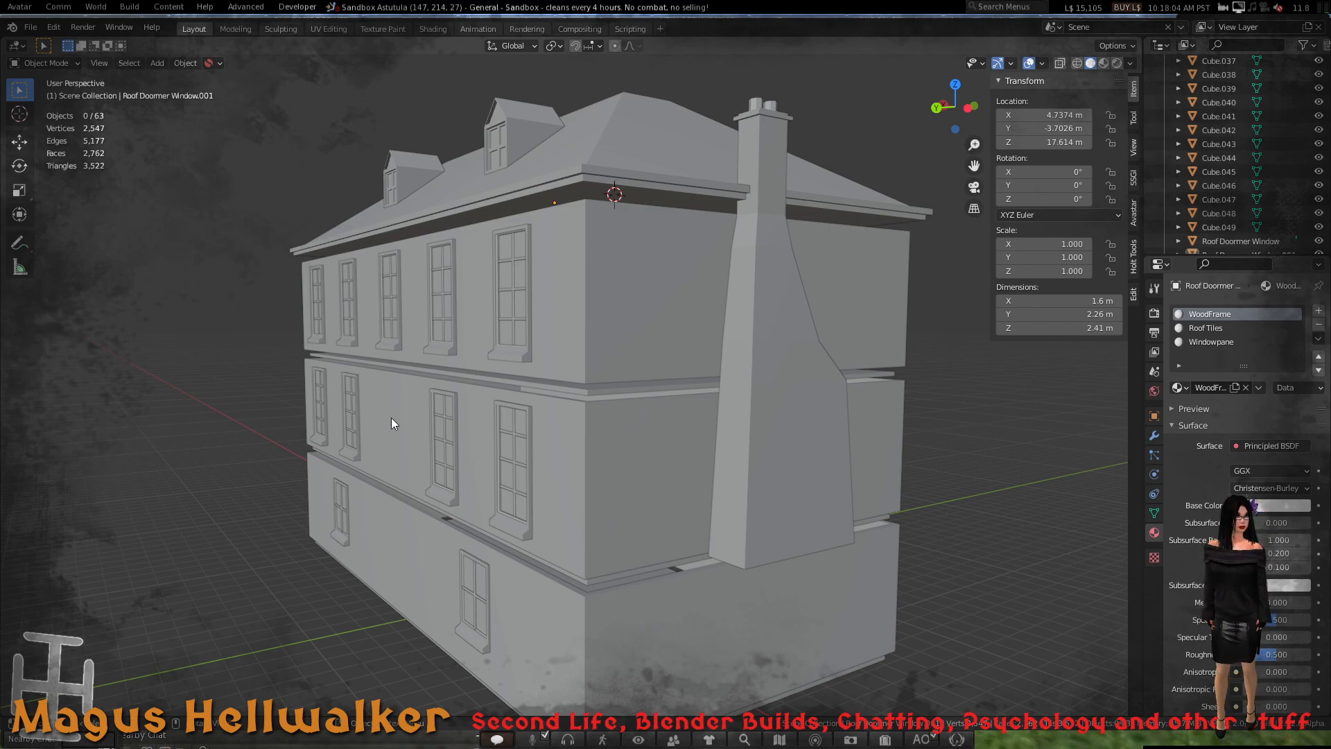
pyautogui.scroll(-5, 560, 480)
pyautogui.scroll(4, 572, 465)
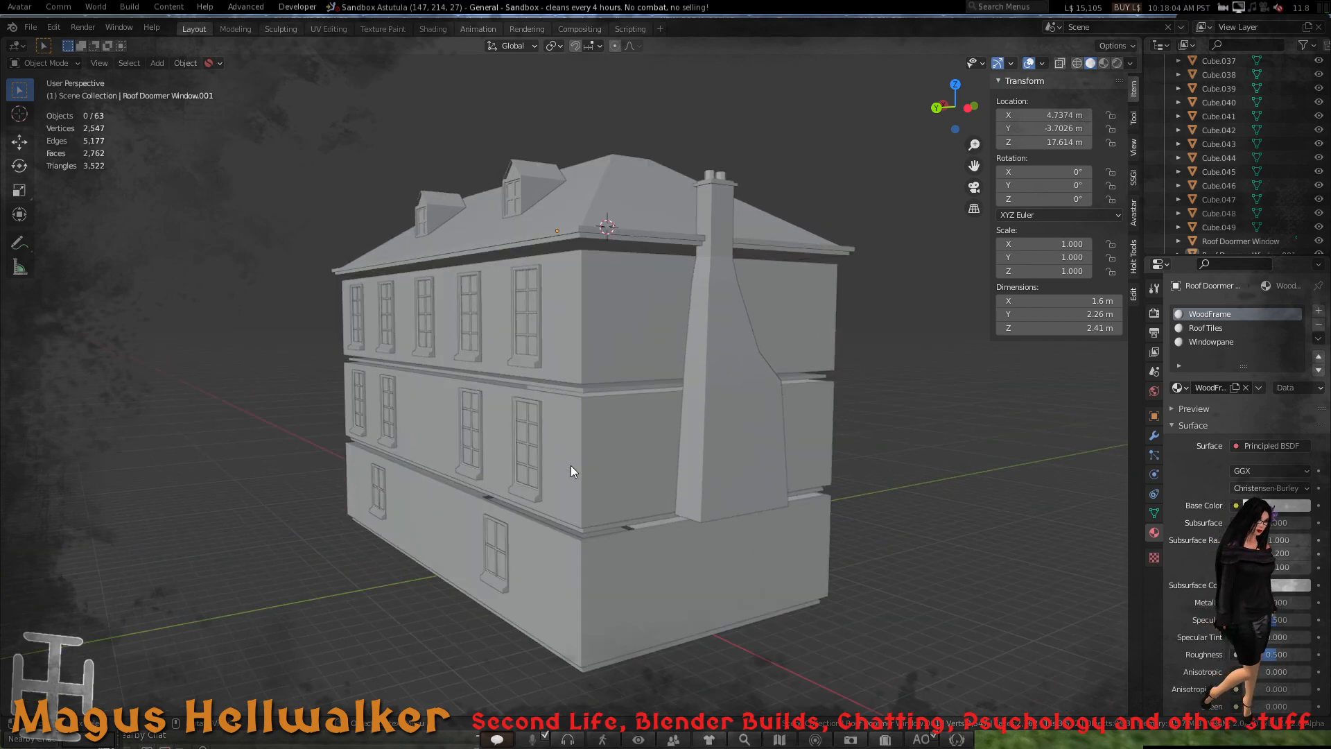
pyautogui.moveTo(571, 464); pyautogui.dragTo(683, 452, button='middle')
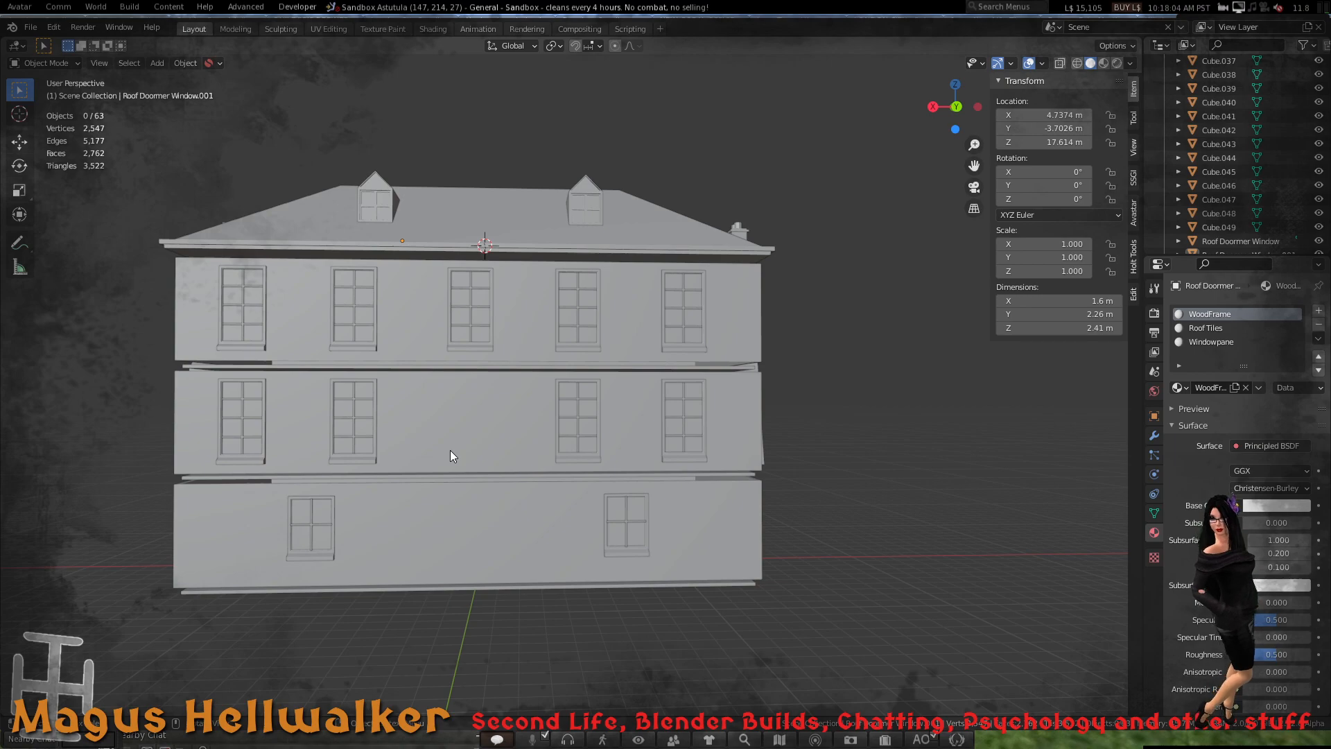
pyautogui.scroll(5, 436, 447)
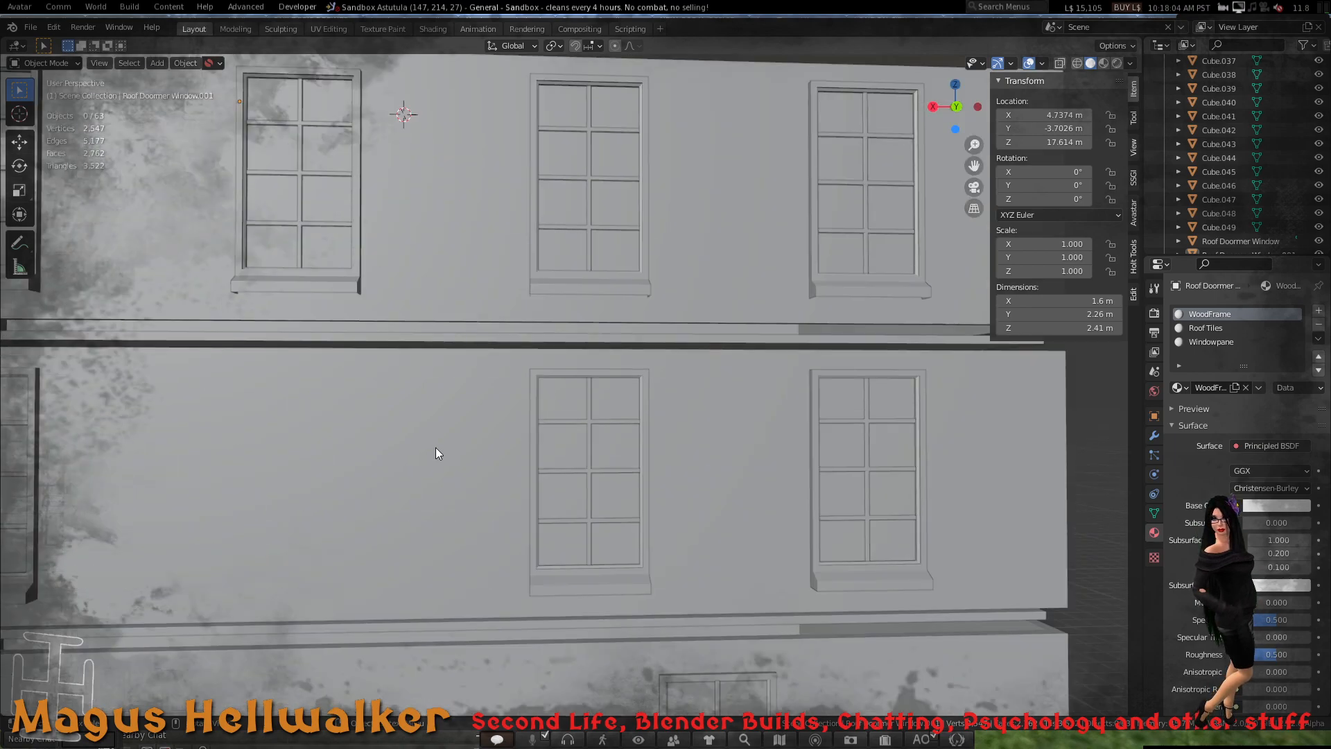
pyautogui.scroll(-3, 436, 448)
pyautogui.scroll(1, 436, 448)
pyautogui.moveTo(354, 445); pyautogui.dragTo(674, 447, button='middle')
pyautogui.scroll(-4, 599, 453)
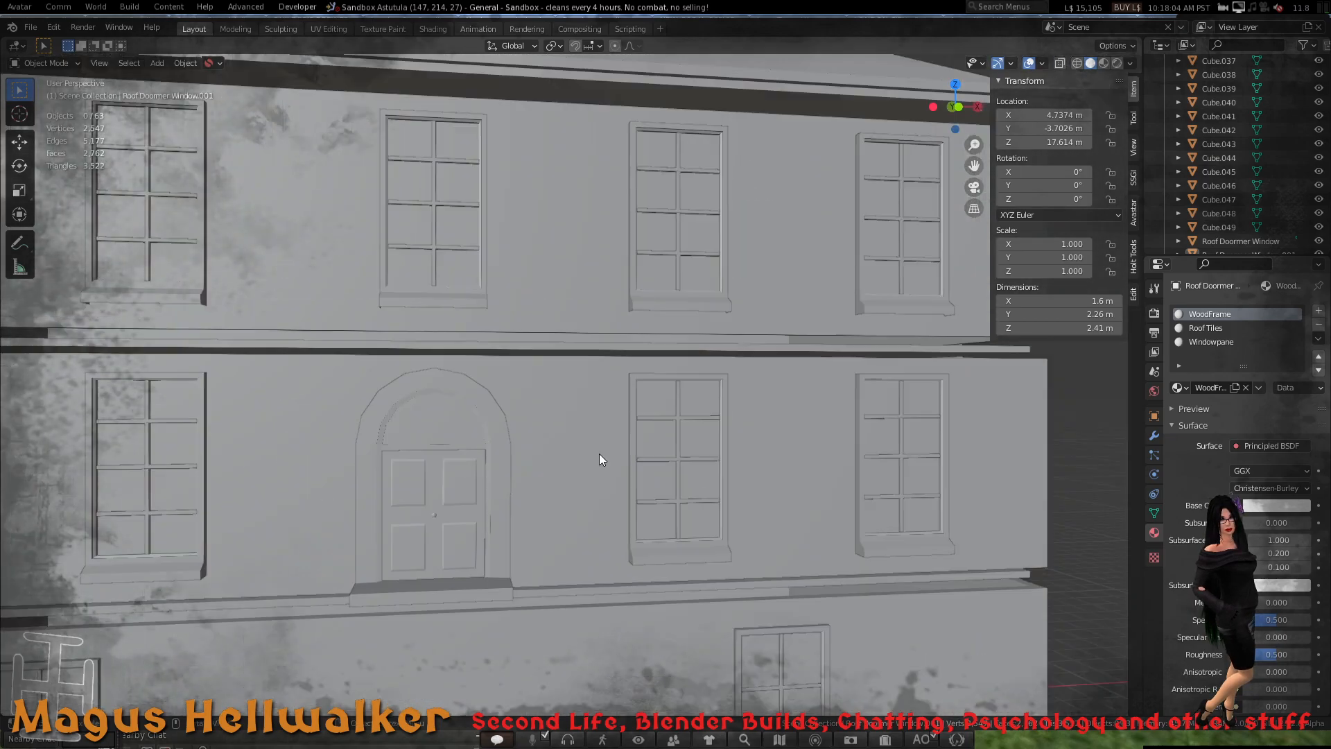
pyautogui.scroll(3, 599, 455)
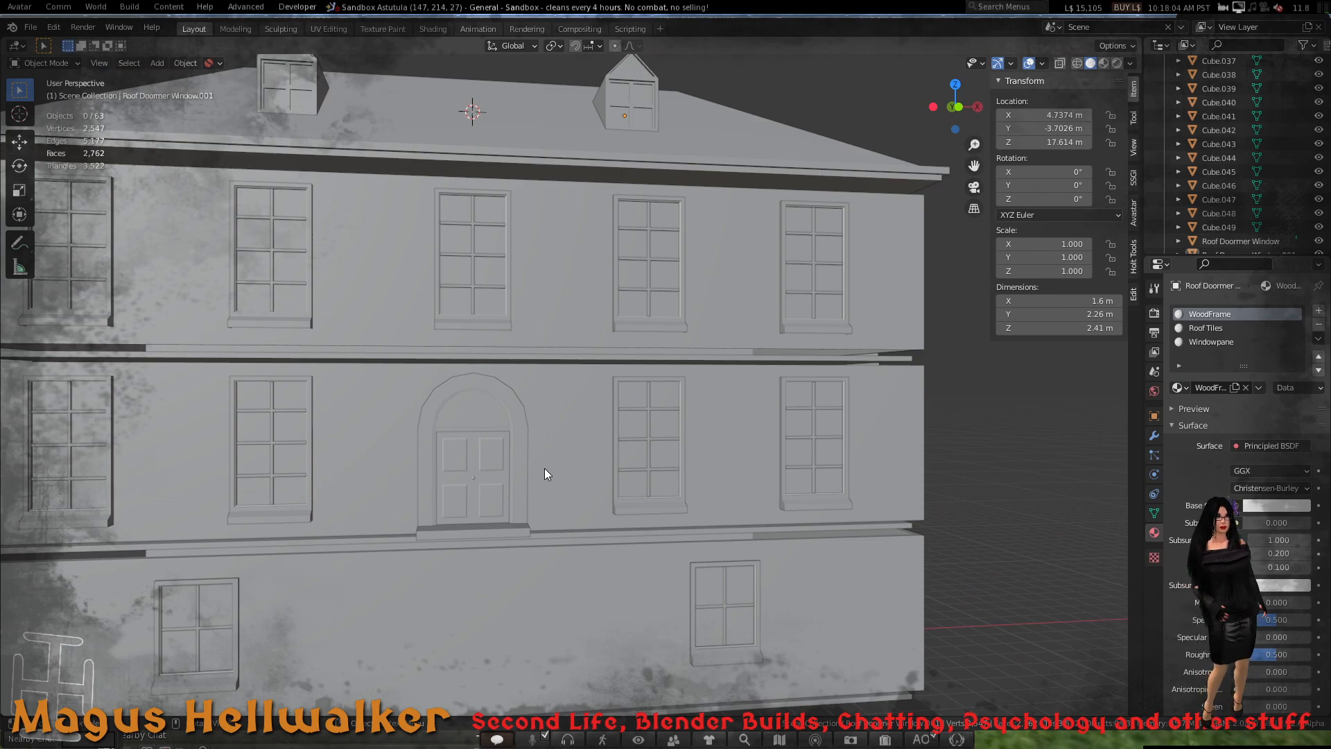
pyautogui.moveTo(640, 460); pyautogui.dragTo(326, 466, button='middle')
pyautogui.scroll(-4, 484, 456)
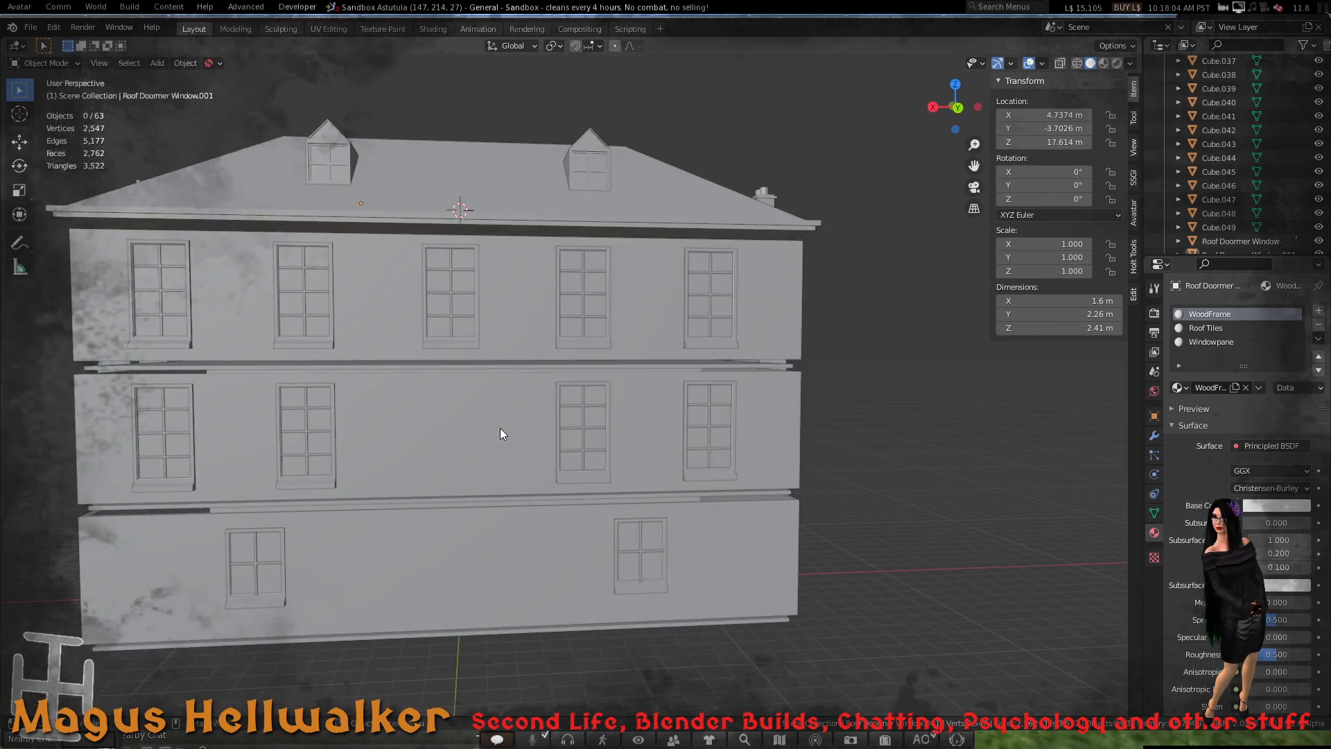
pyautogui.scroll(5, 419, 480)
pyautogui.scroll(-1, 419, 480)
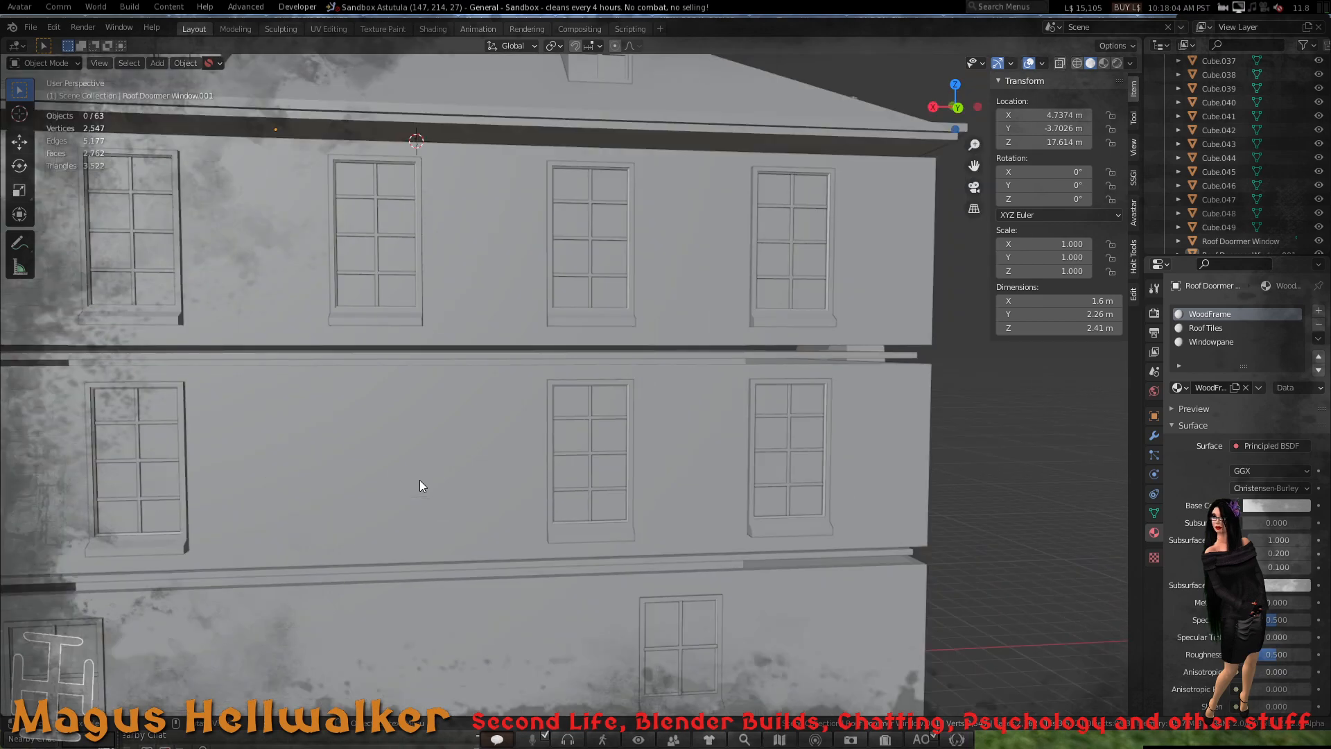
pyautogui.keyDown('shift'); pyautogui.moveTo(444, 468); pyautogui.dragTo(567, 475, button='middle'); pyautogui.keyUp('shift')
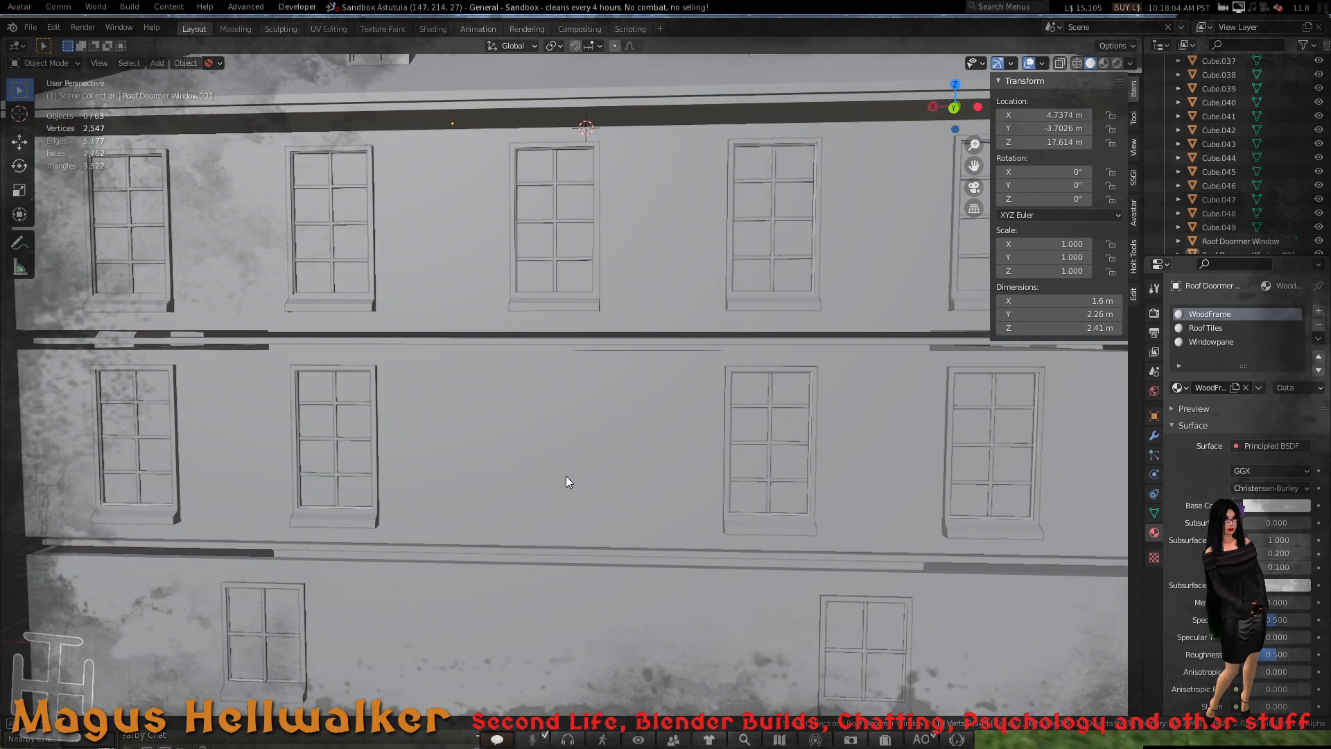
pyautogui.scroll(-4, 584, 477)
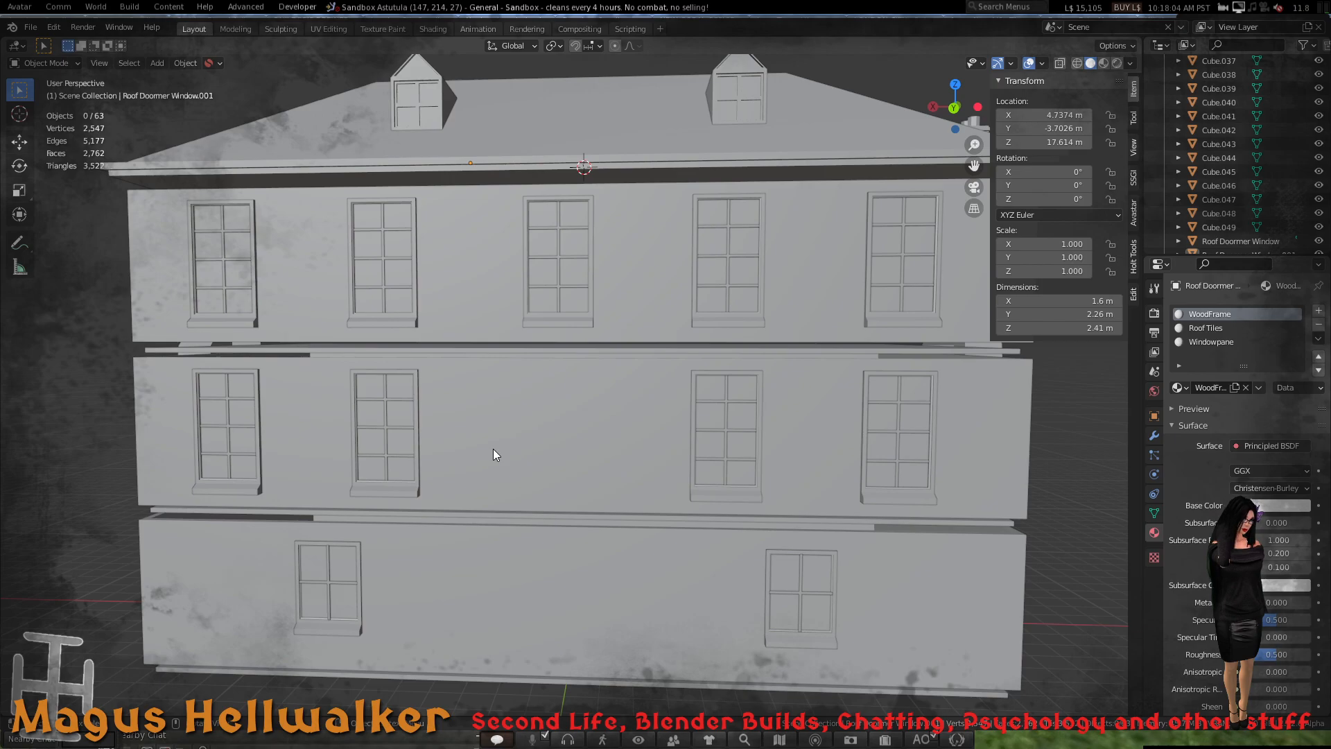
# - Inspect the gaps beside the chimney on the end wall, the full front facade and the rear corner of the house
pyautogui.moveTo(468, 452); pyautogui.dragTo(646, 454, button='middle')
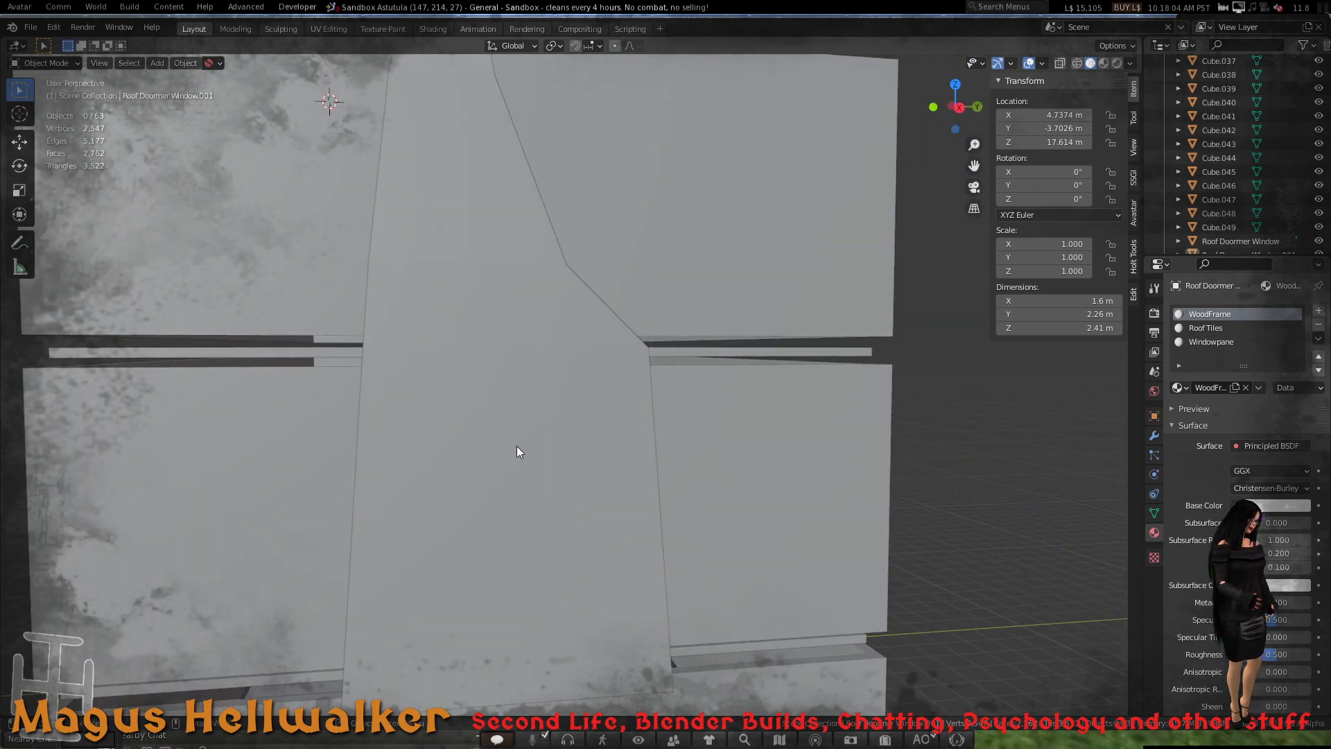
pyautogui.scroll(-8, 518, 451)
pyautogui.scroll(1, 517, 462)
pyautogui.moveTo(431, 451); pyautogui.dragTo(556, 449, button='middle')
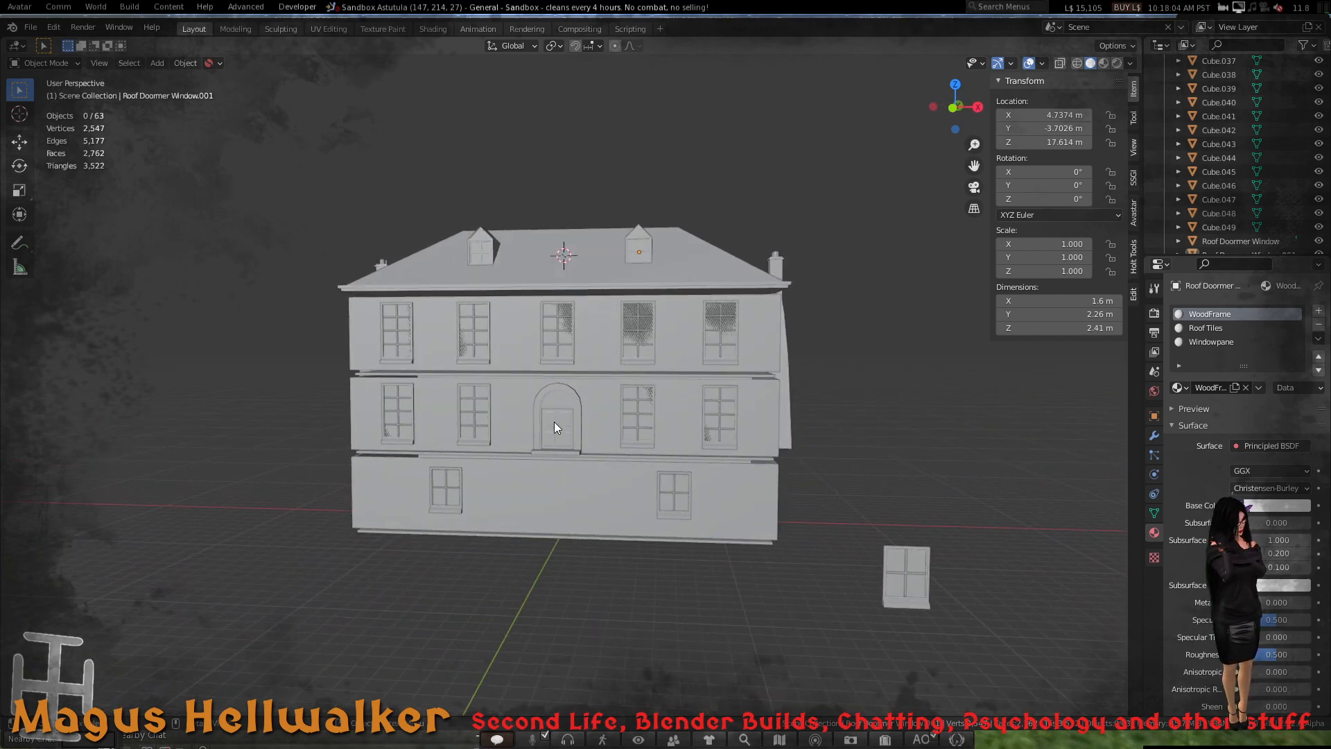
pyautogui.moveTo(564, 401); pyautogui.dragTo(567, 403, button='middle')
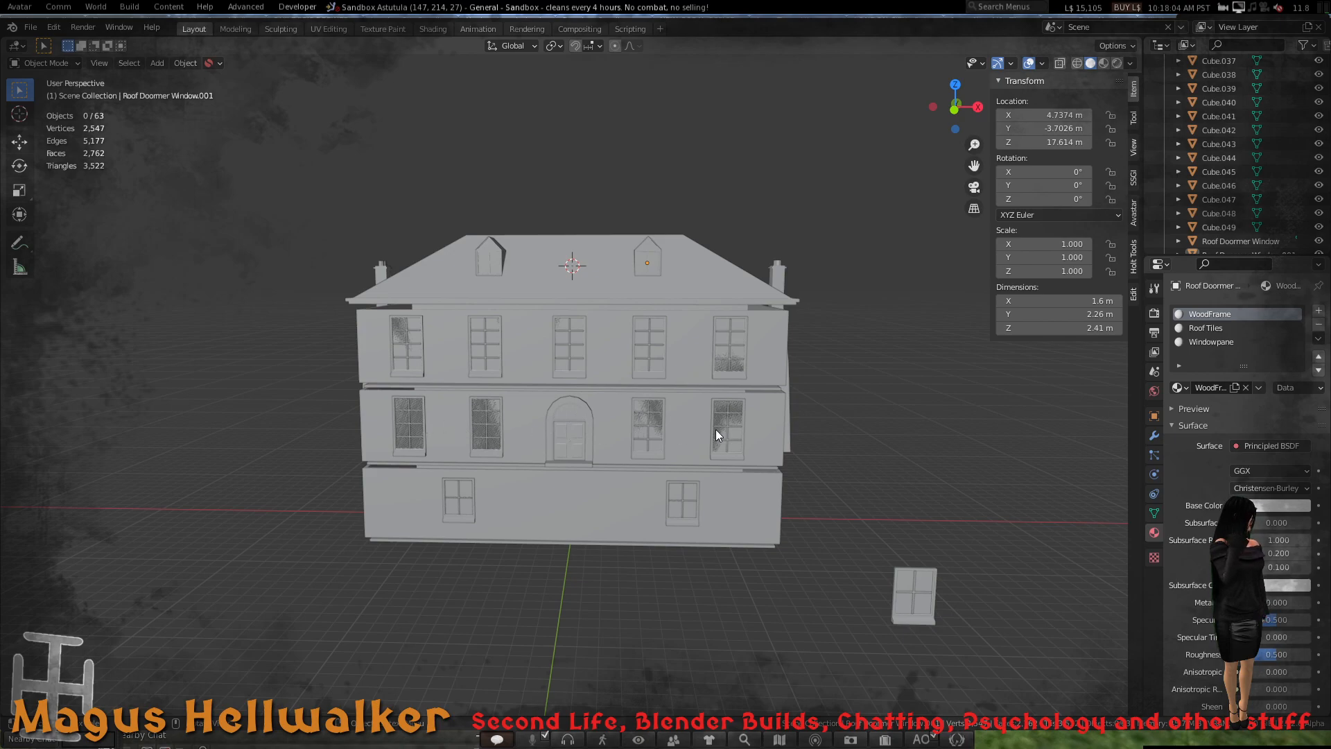
pyautogui.scroll(5, 617, 481)
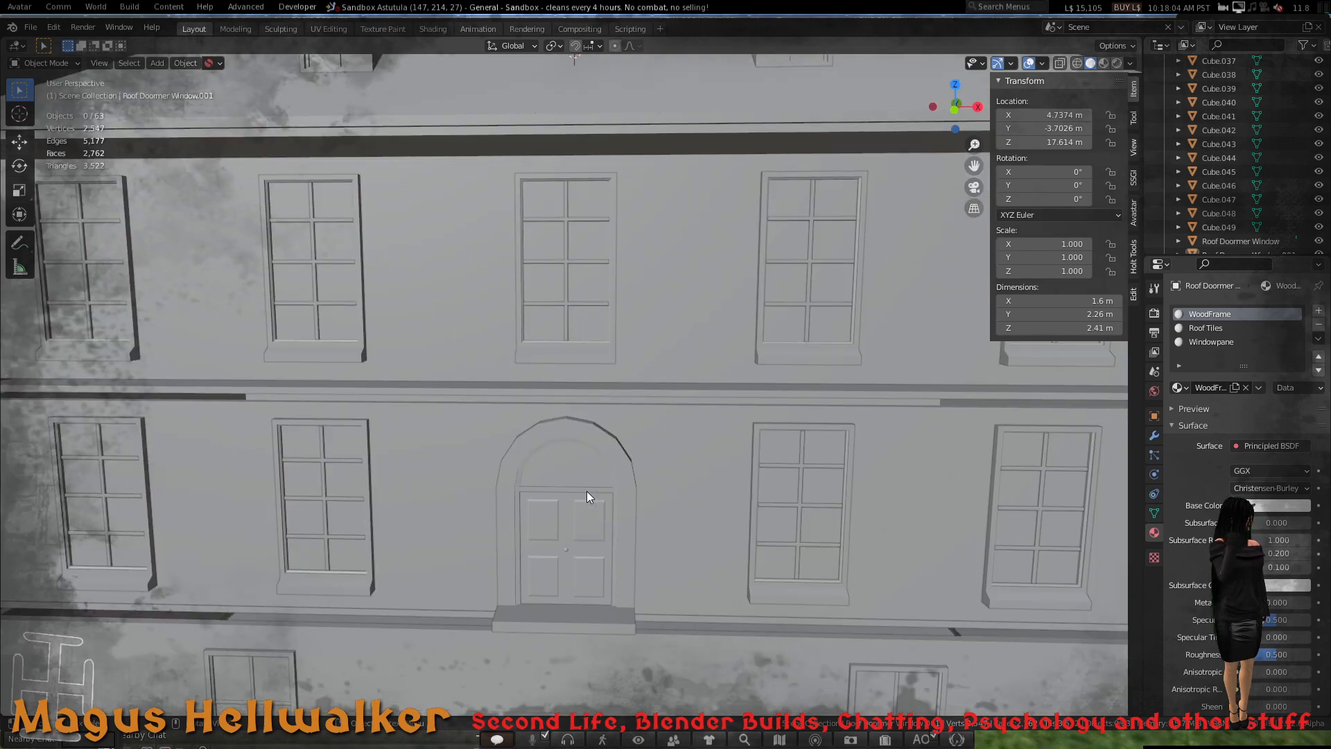
pyautogui.scroll(-3, 586, 493)
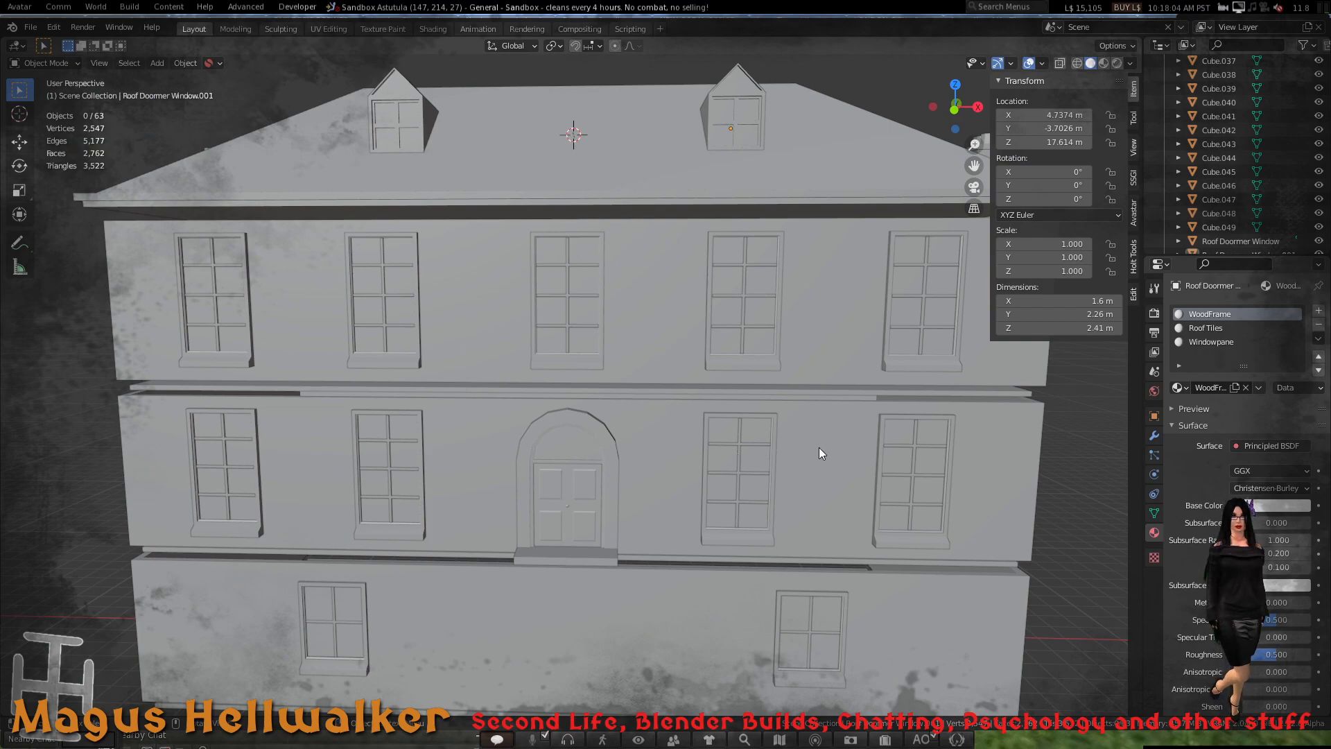
pyautogui.scroll(-3, 822, 458)
pyautogui.moveTo(826, 481); pyautogui.dragTo(549, 446, button='middle')
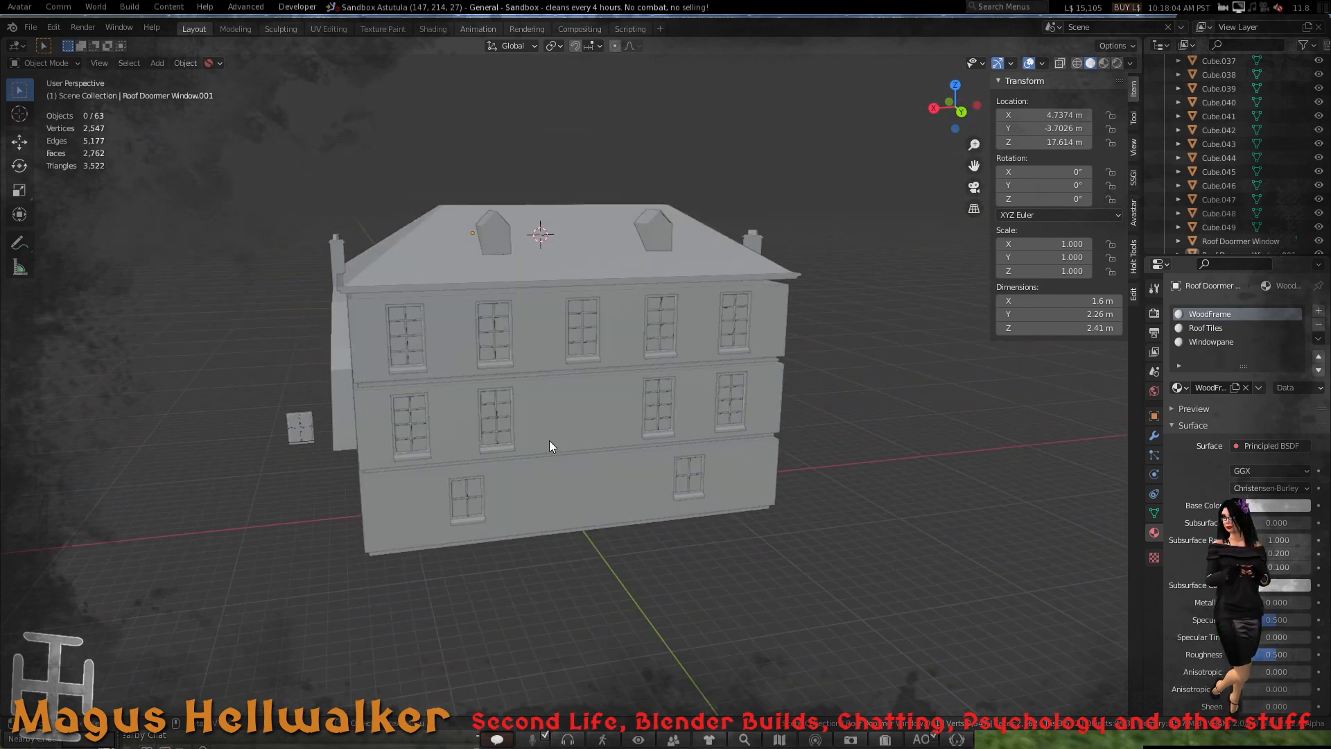
pyautogui.scroll(5, 550, 446)
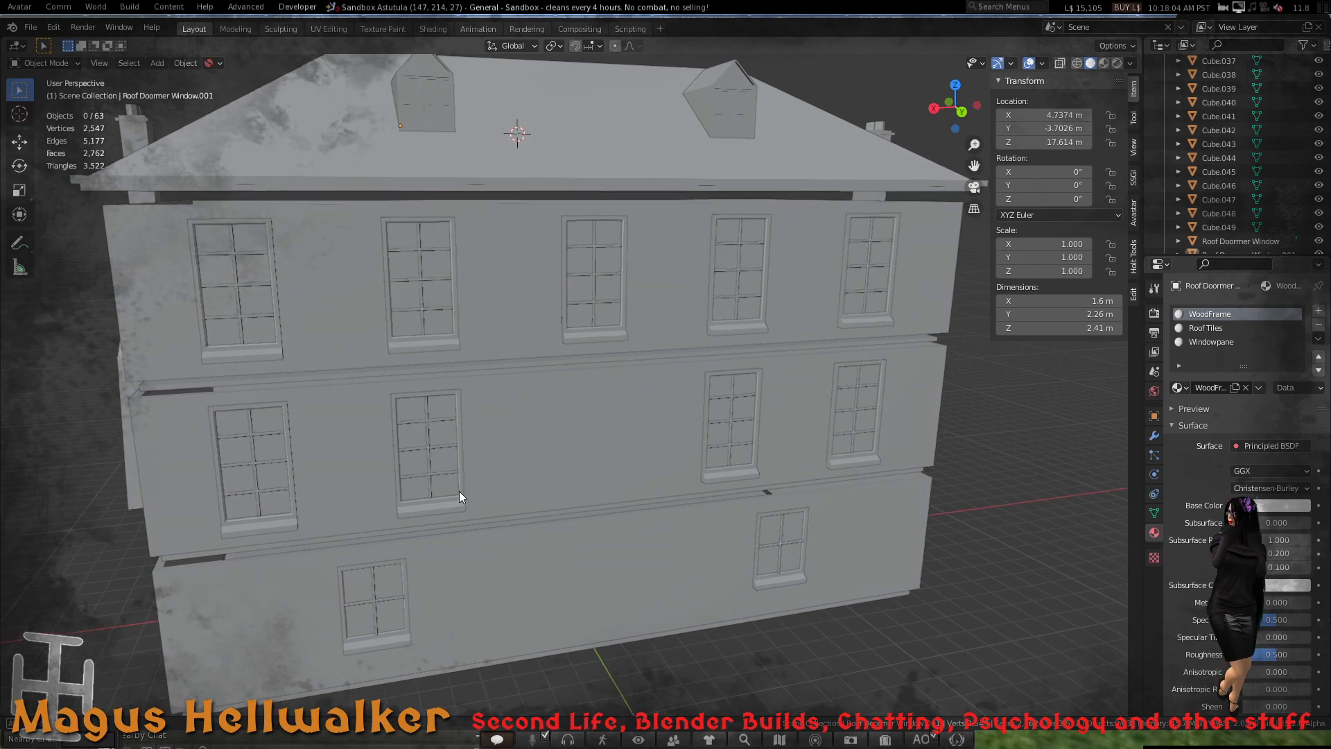
pyautogui.moveTo(459, 491); pyautogui.dragTo(531, 477, button='middle')
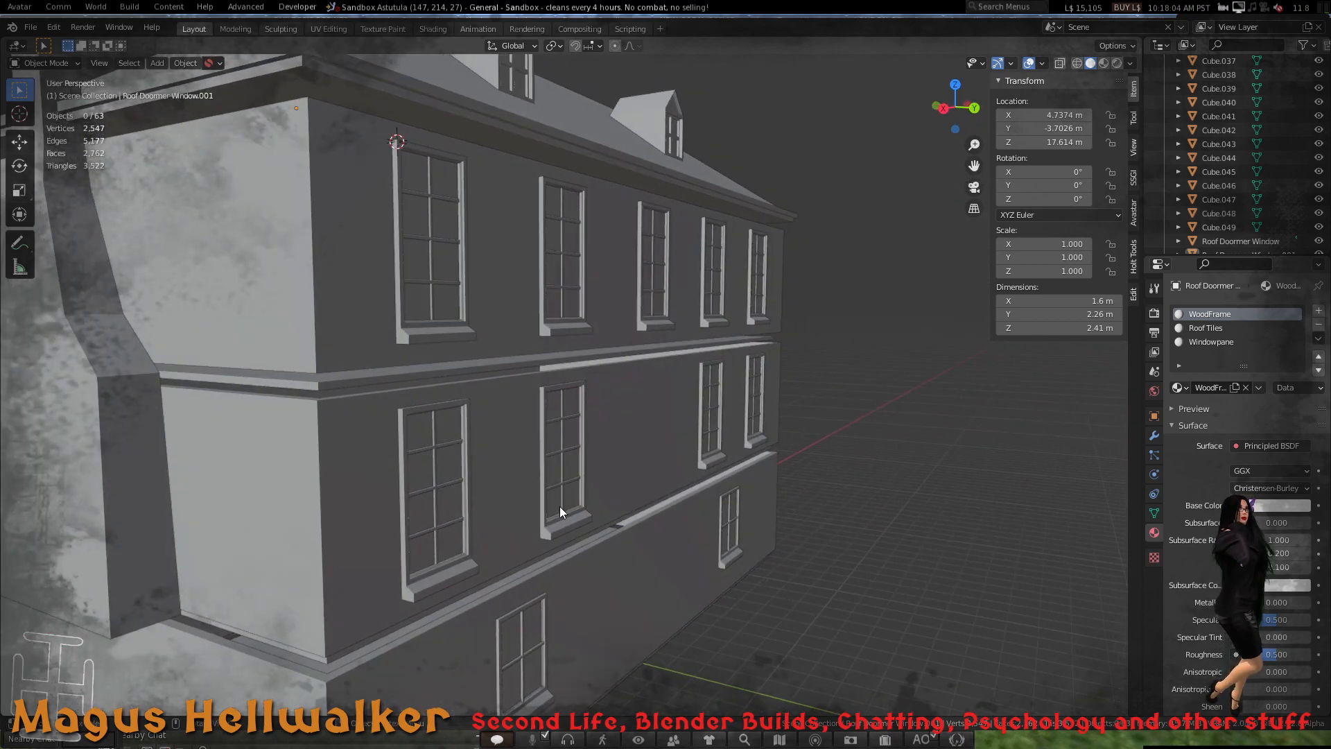
pyautogui.scroll(-4, 419, 524)
pyautogui.moveTo(418, 528); pyautogui.dragTo(425, 529, button='middle')
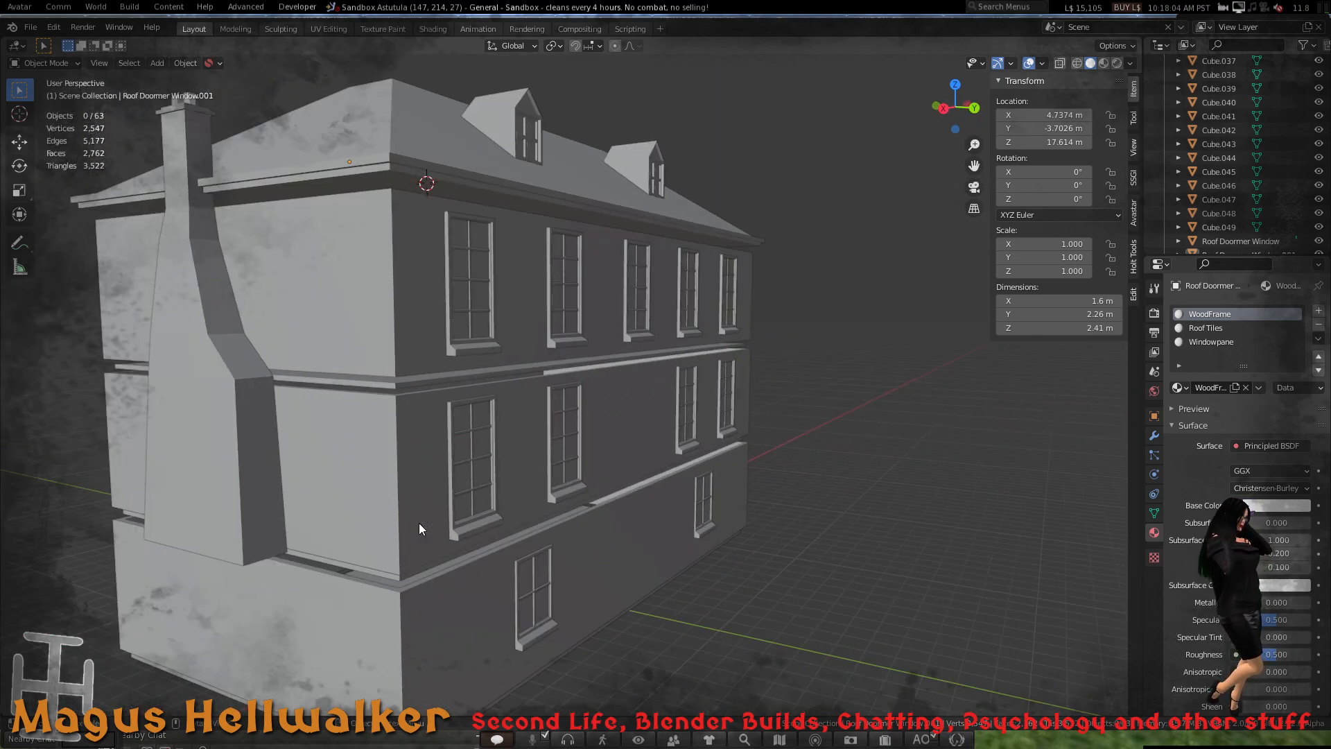
pyautogui.moveTo(633, 511); pyautogui.dragTo(469, 513, button='middle')
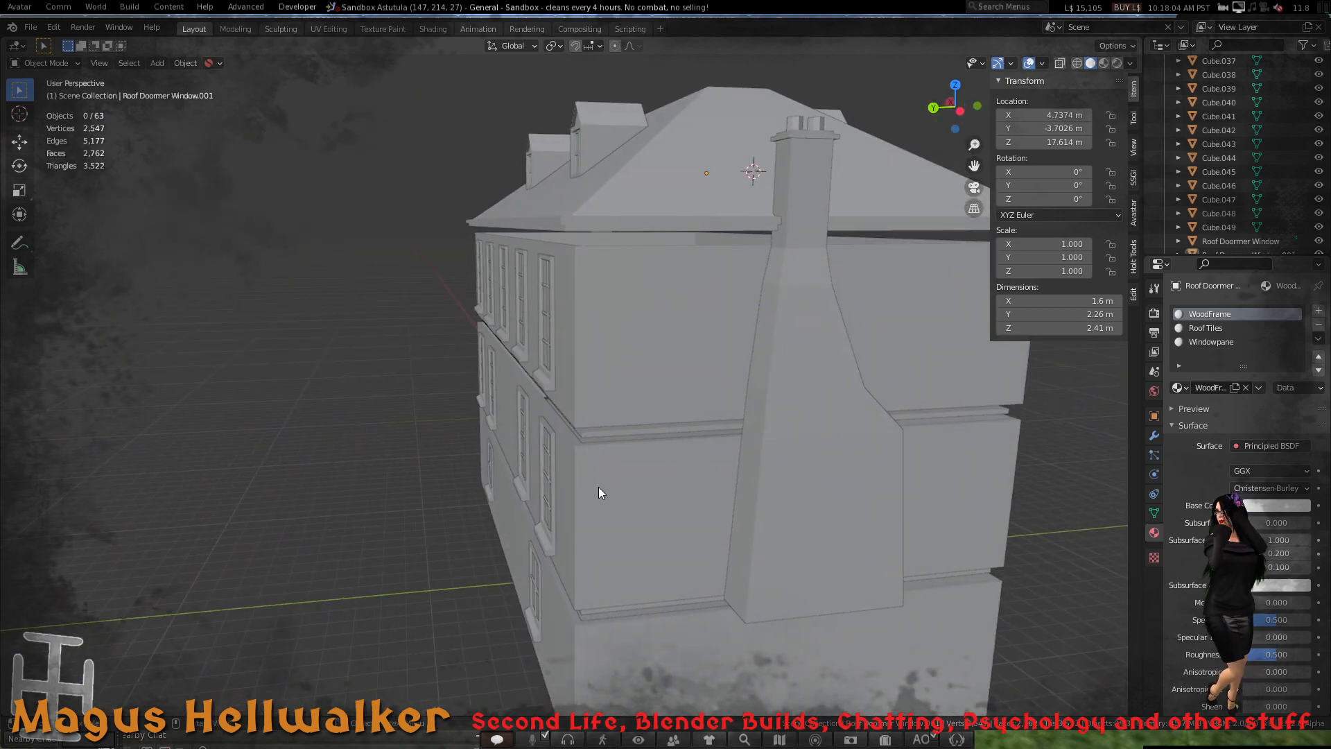
pyautogui.moveTo(597, 487); pyautogui.dragTo(605, 577)
pyautogui.scroll(-3, 497, 541)
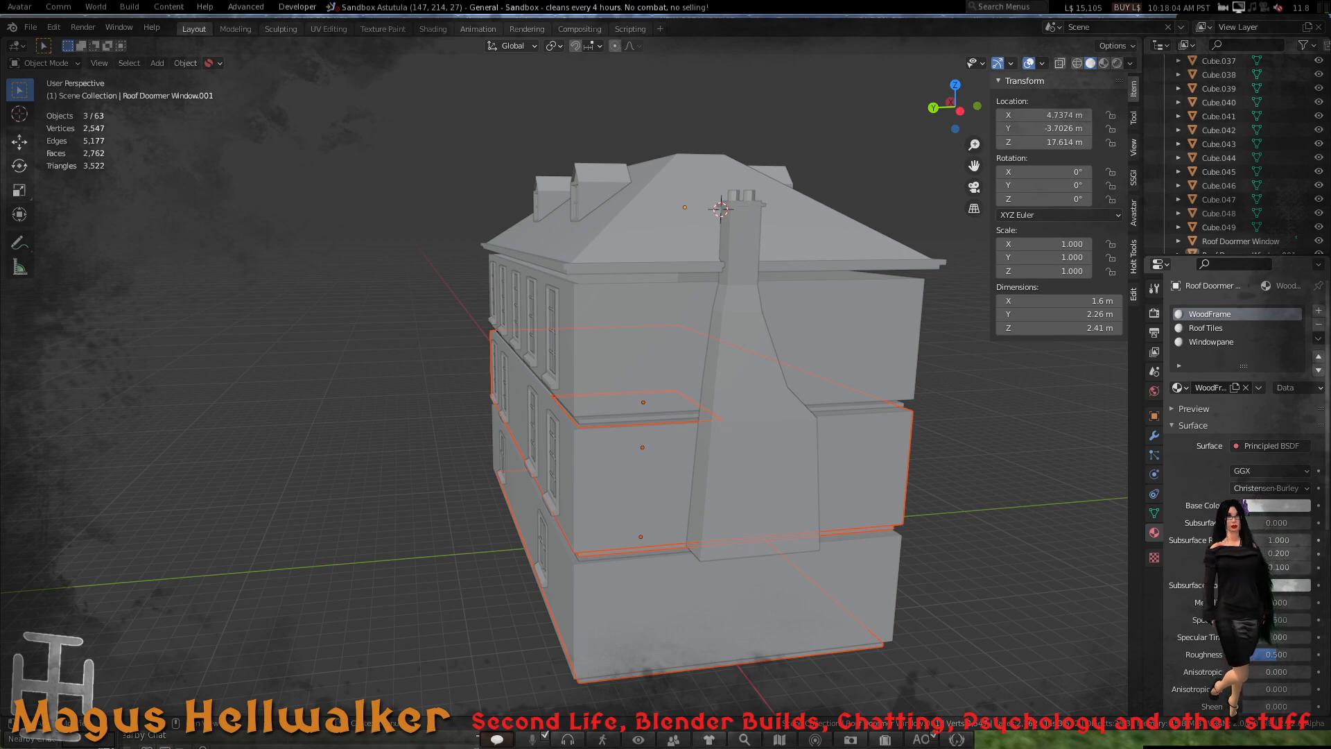
pyautogui.moveTo(695, 497); pyautogui.dragTo(481, 493, button='middle')
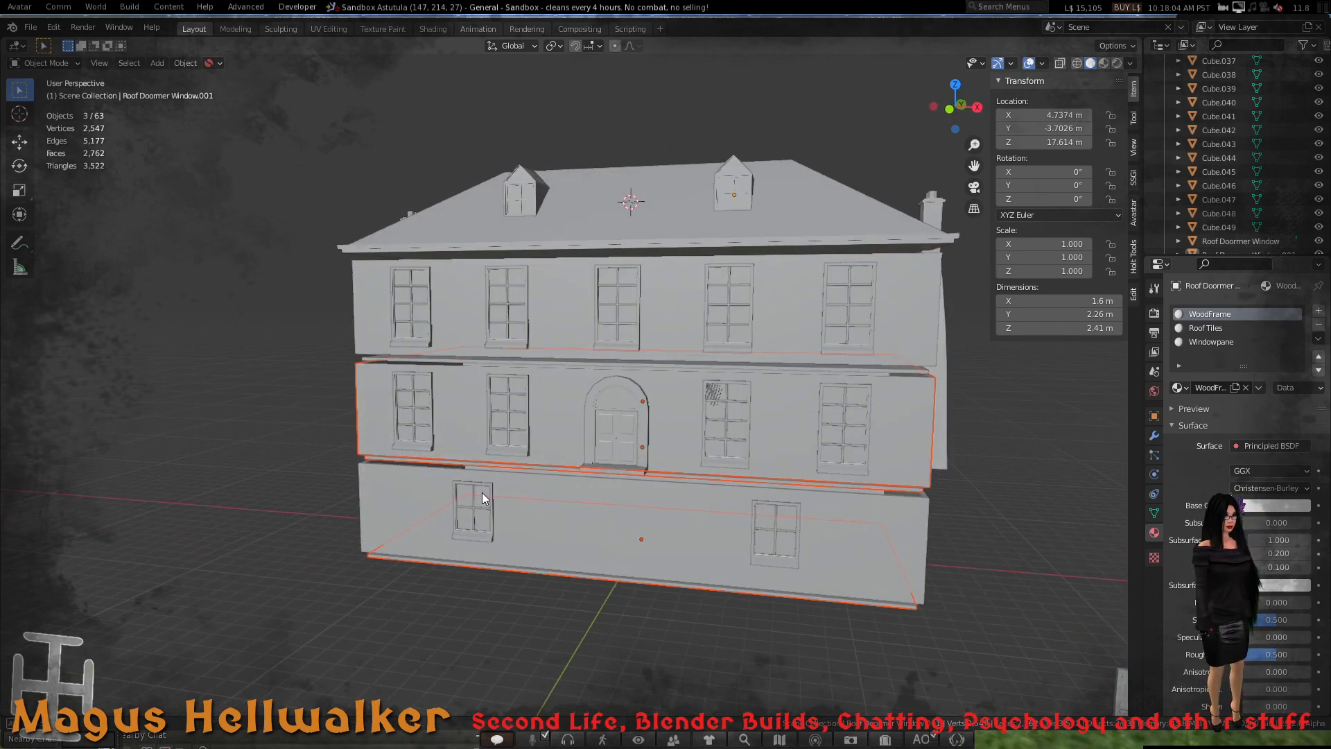
# - Duplicate the front door together with its arched frame and move the copy about -15.54 m along X, beside the house
pyautogui.click(627, 467)
pyautogui.scroll(4, 614, 486)
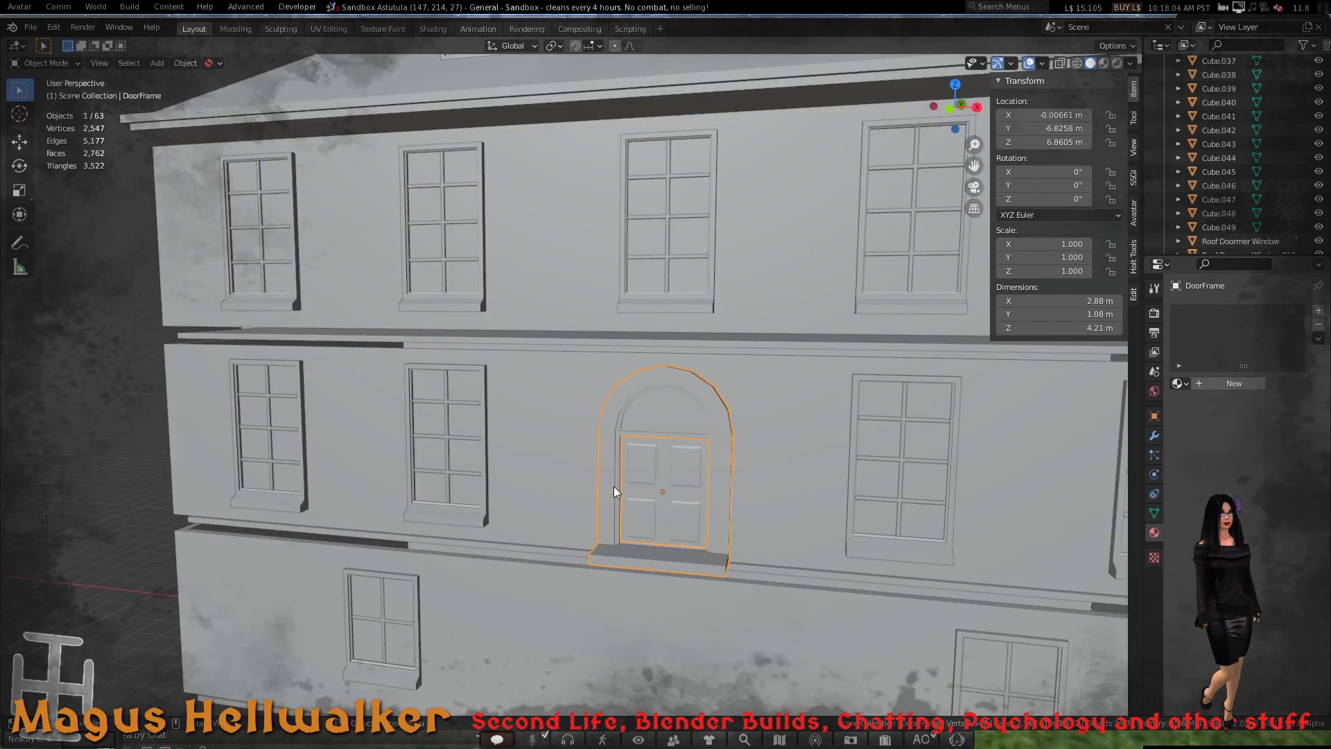
pyautogui.moveTo(701, 483); pyautogui.dragTo(671, 465, button='middle')
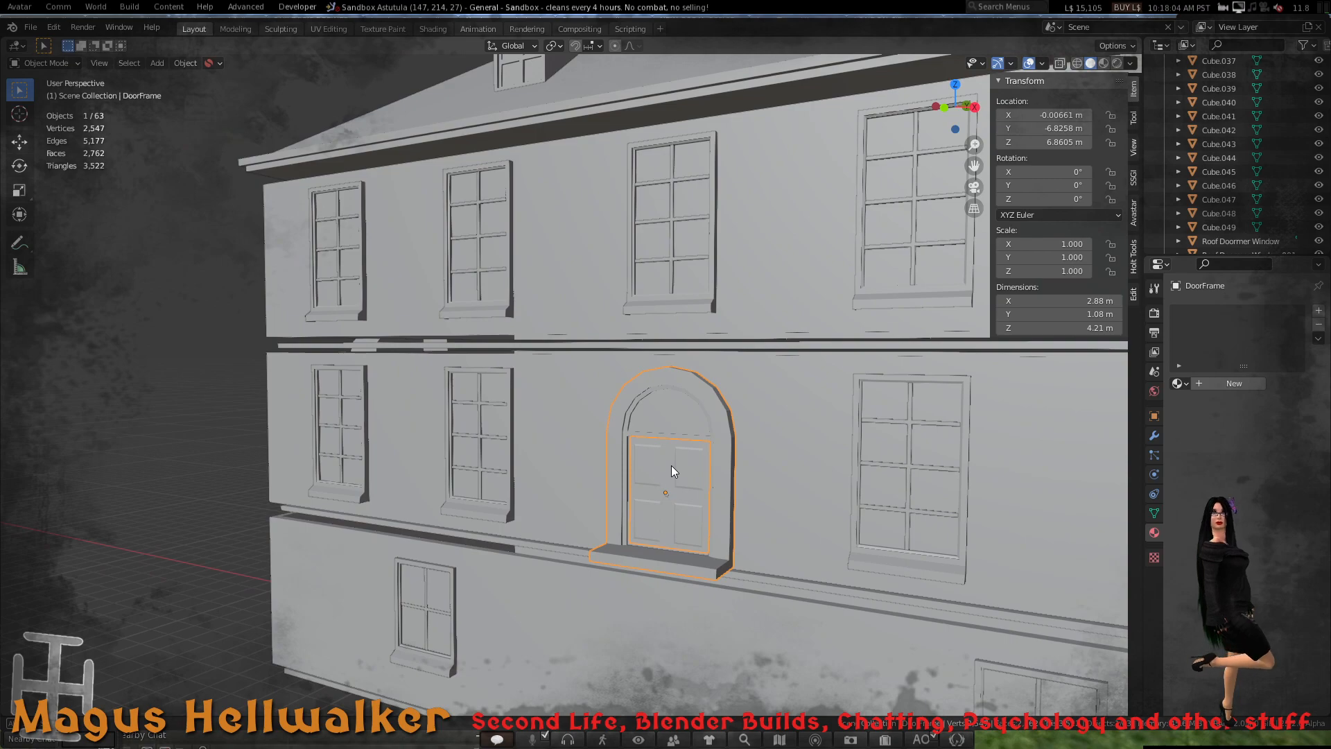
pyautogui.scroll(3, 682, 473)
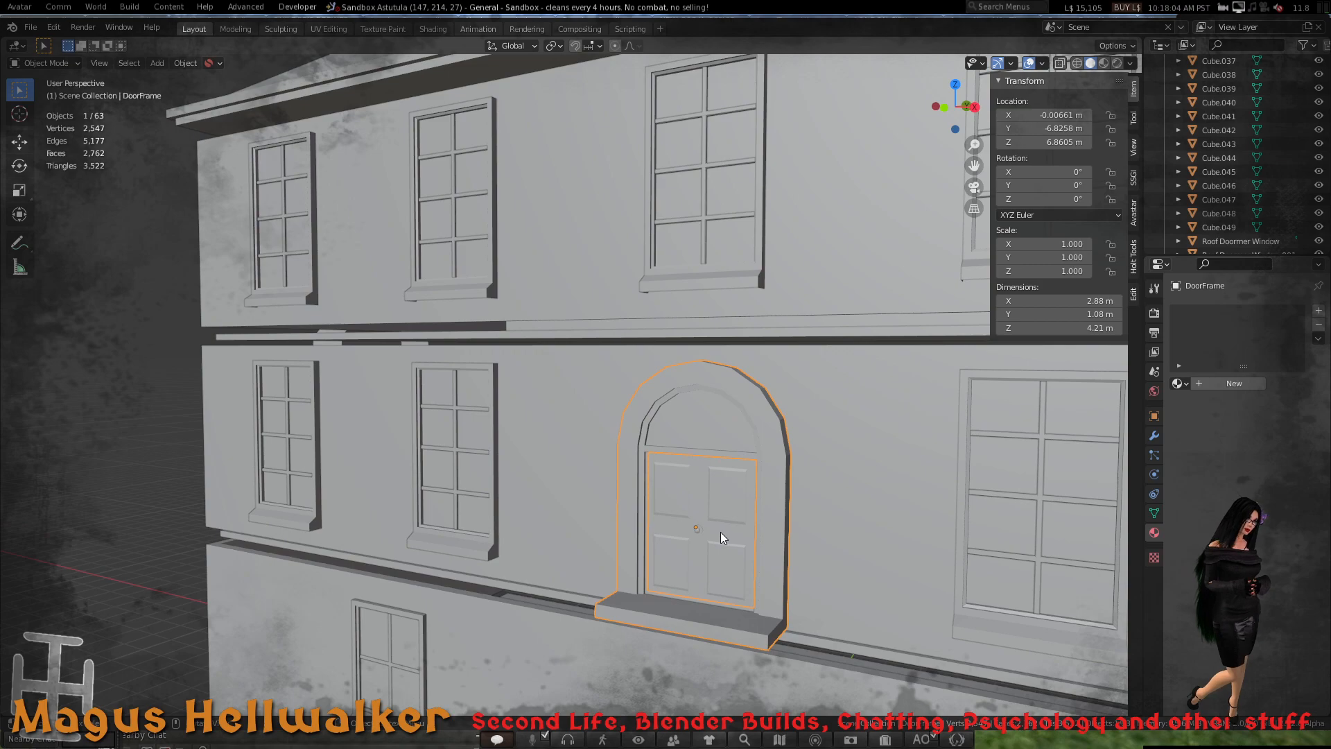
pyautogui.click(726, 537)
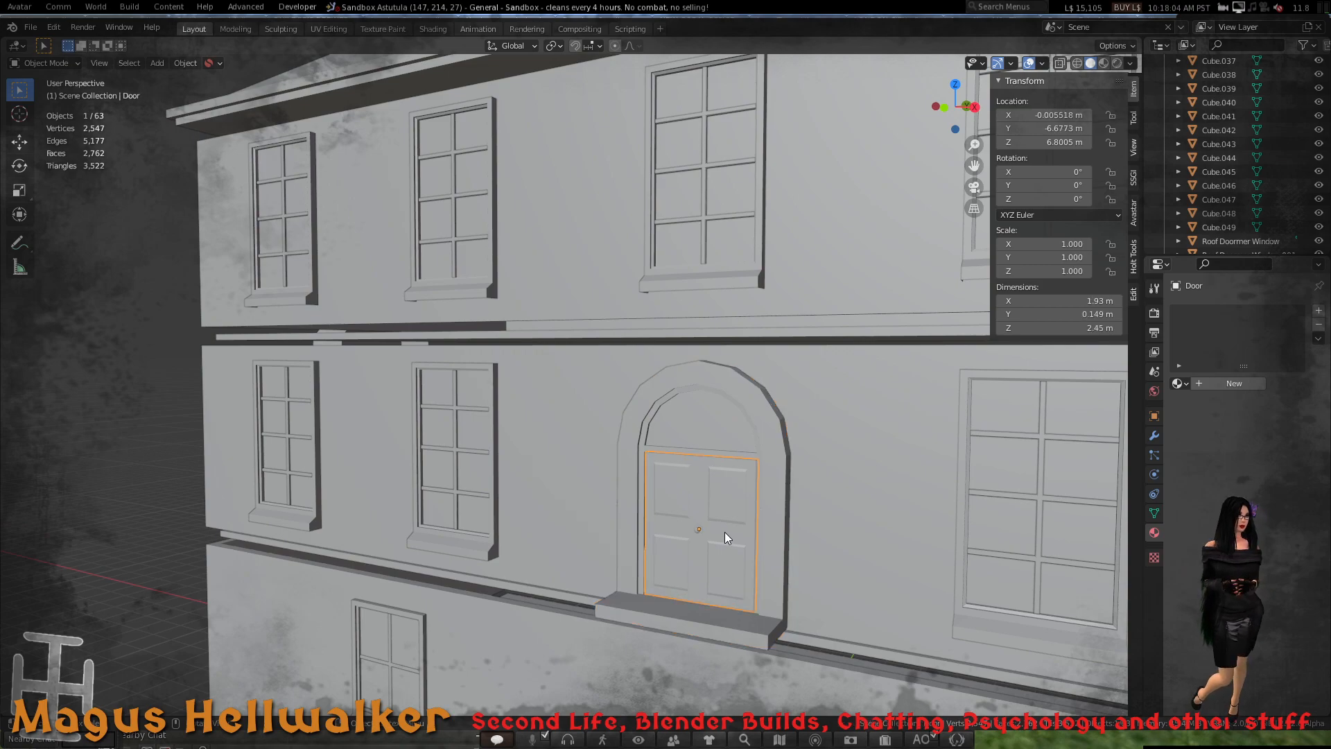
pyautogui.keyDown('shift'); pyautogui.click(764, 534); pyautogui.keyUp('shift')
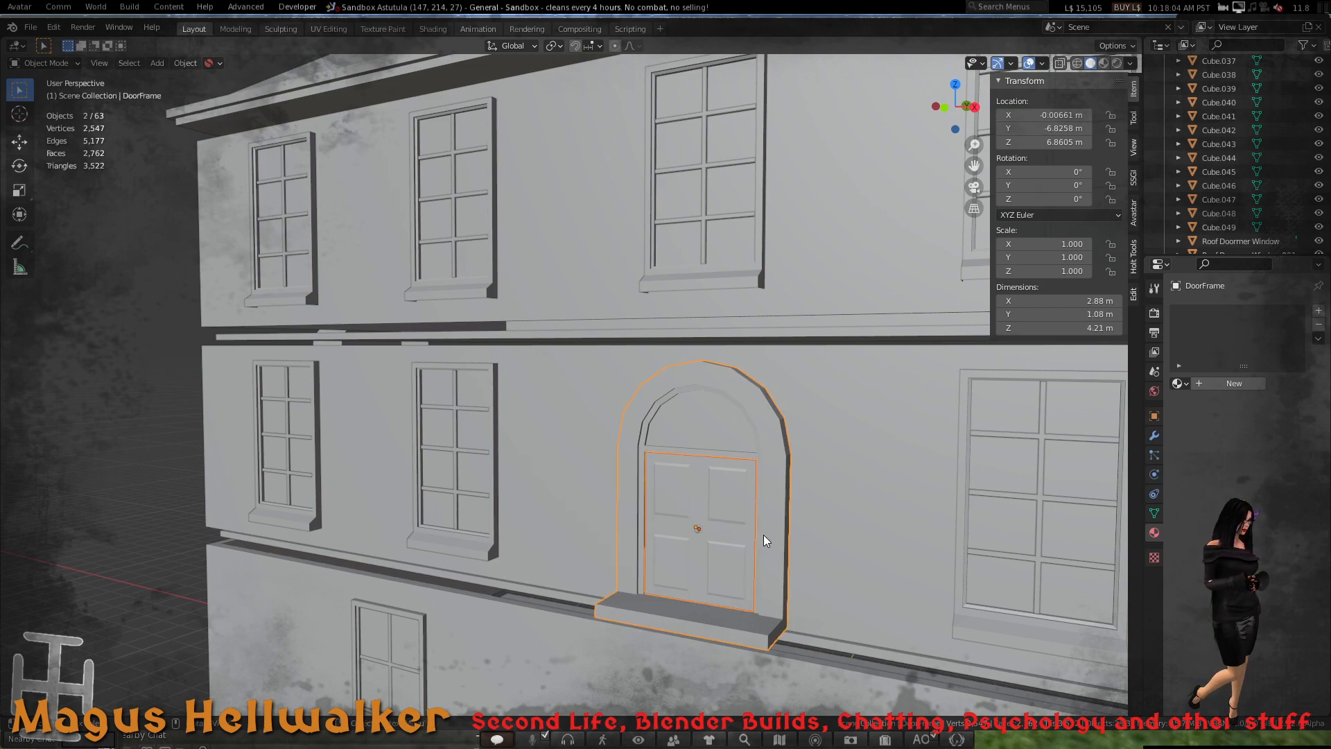
pyautogui.scroll(-10, 764, 535)
pyautogui.moveTo(764, 535); pyautogui.dragTo(727, 535, button='middle')
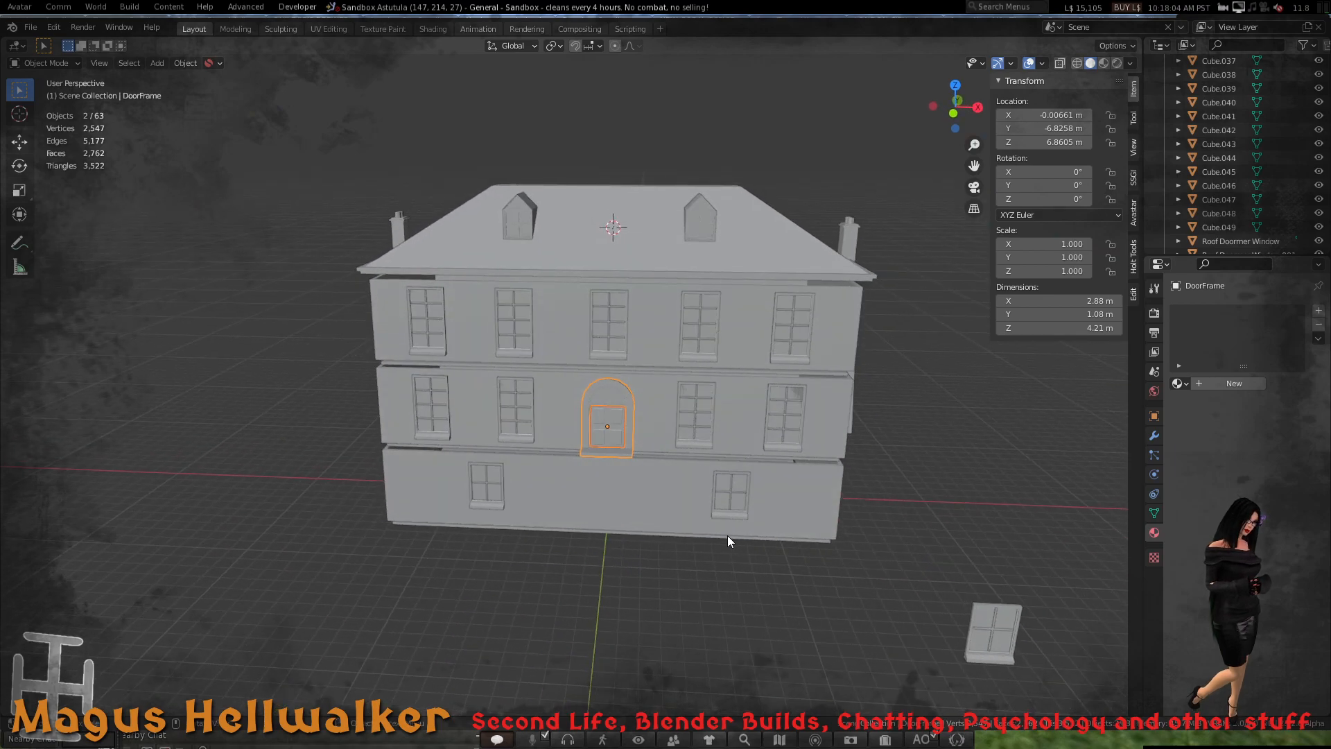
pyautogui.hotkey('shift', 'd')
pyautogui.press('x')
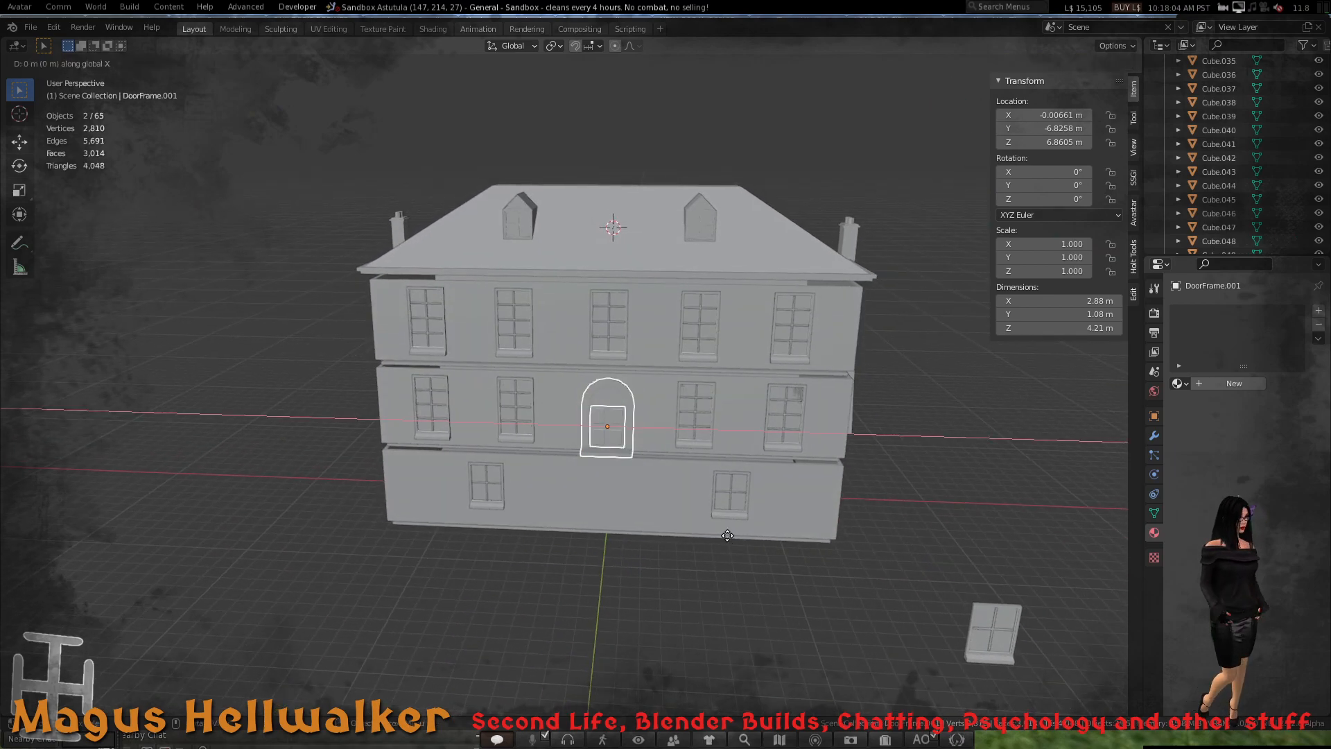
pyautogui.click(455, 538)
# - Rotate the copied door and arched frame -90° about the Z axis to face outward from the chimney end wall
pyautogui.moveTo(460, 498)
pyautogui.mouseDown(button='middle')
pyautogui.moveTo(621, 495)
pyautogui.moveTo(453, 512)
pyautogui.mouseUp(button='middle')
pyautogui.moveTo(381, 460); pyautogui.dragTo(675, 493, button='middle')
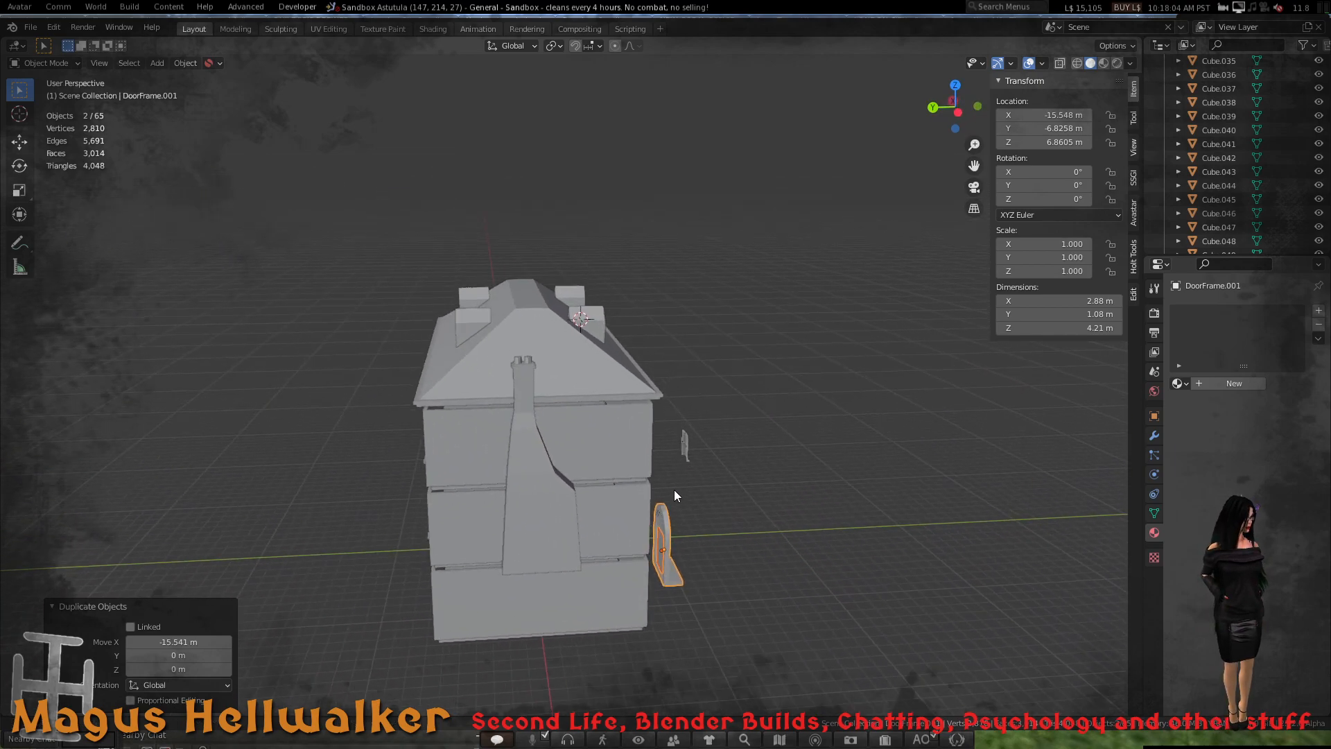
pyautogui.scroll(3, 511, 565)
pyautogui.moveTo(511, 564); pyautogui.dragTo(593, 576, button='middle')
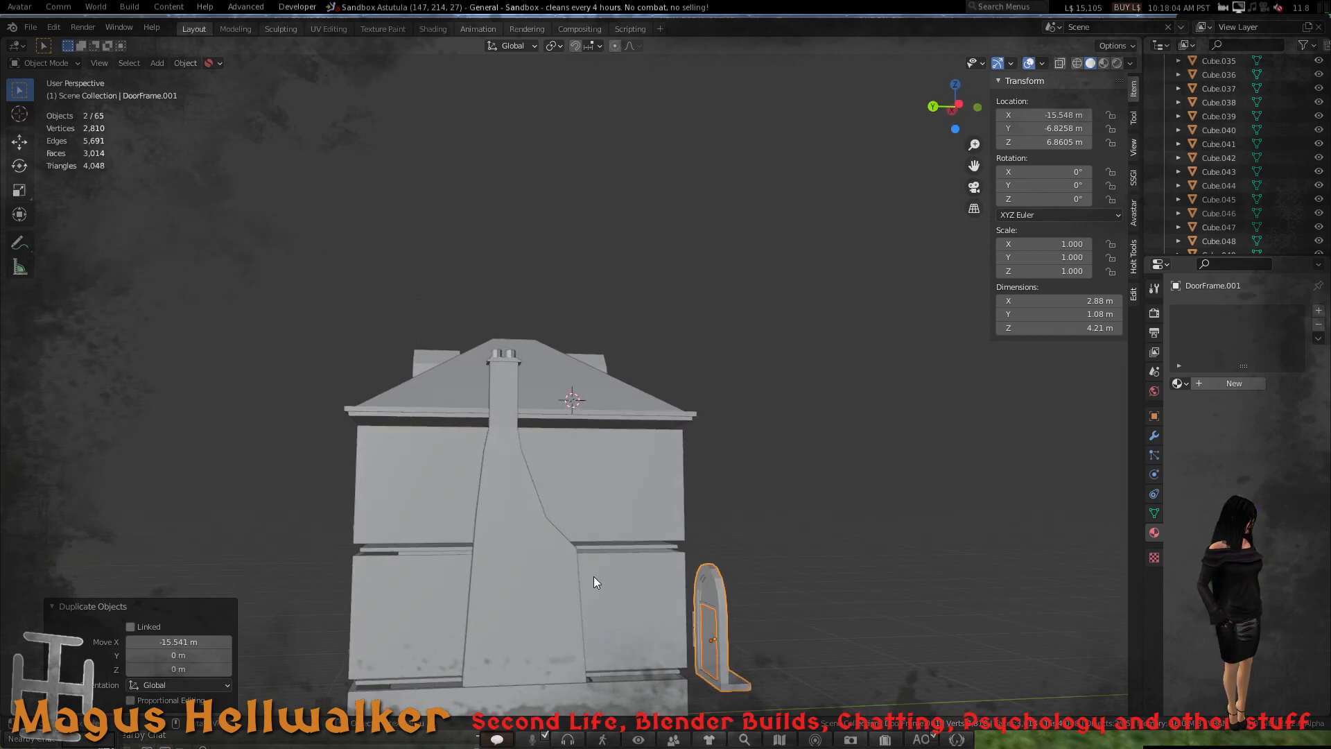
pyautogui.press('r')
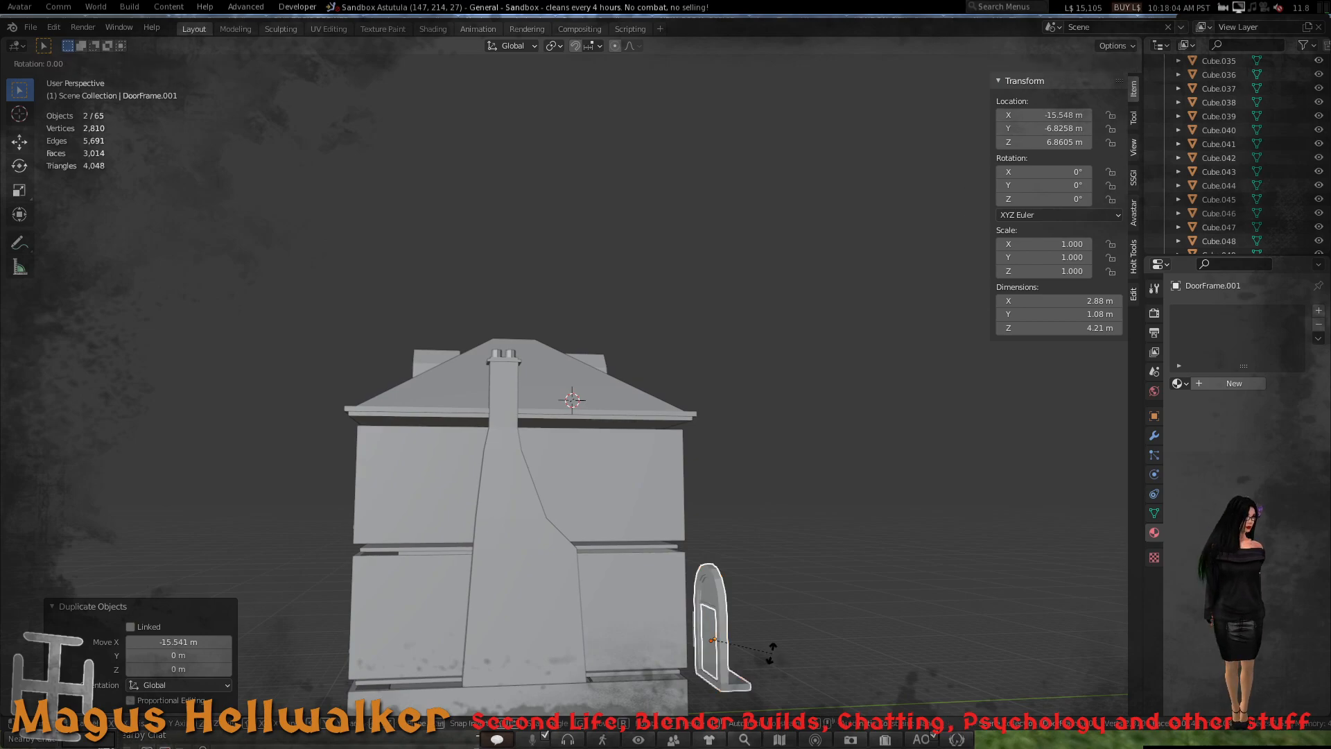
pyautogui.write('z')
pyautogui.write('9')
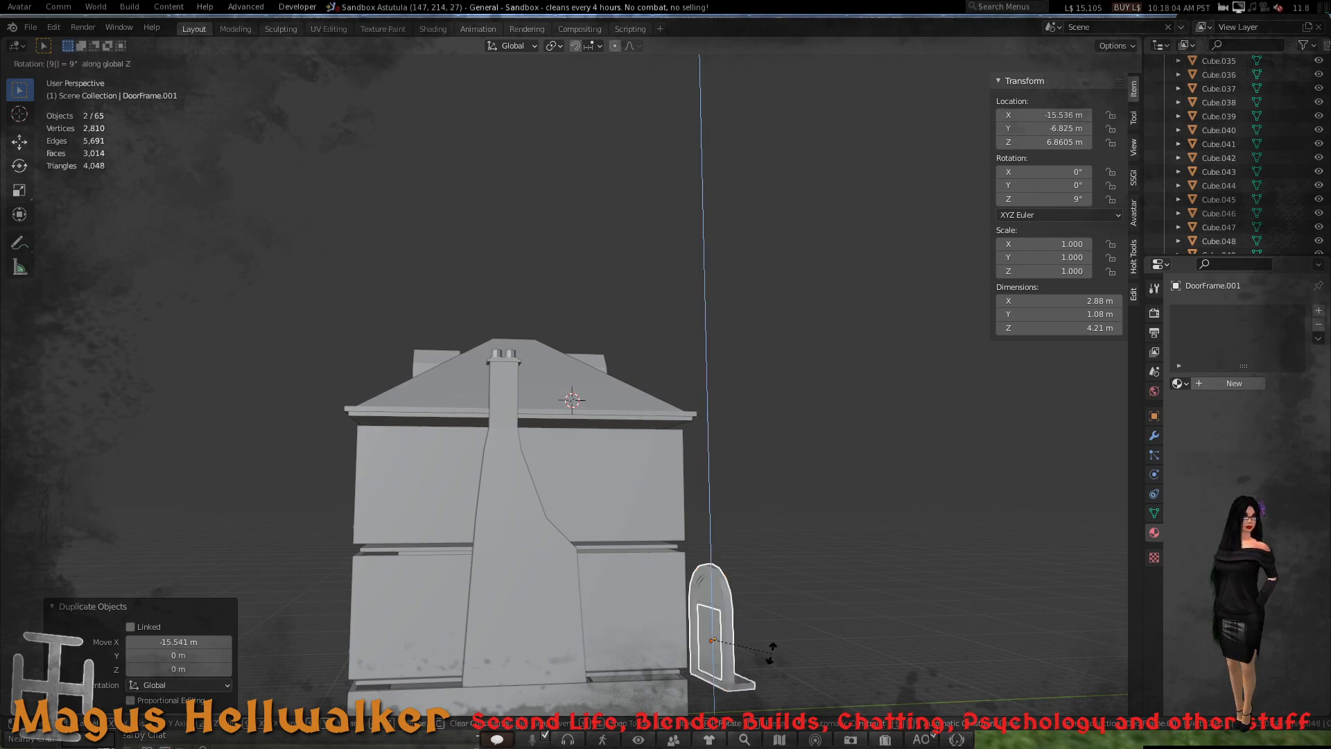
pyautogui.write('-')
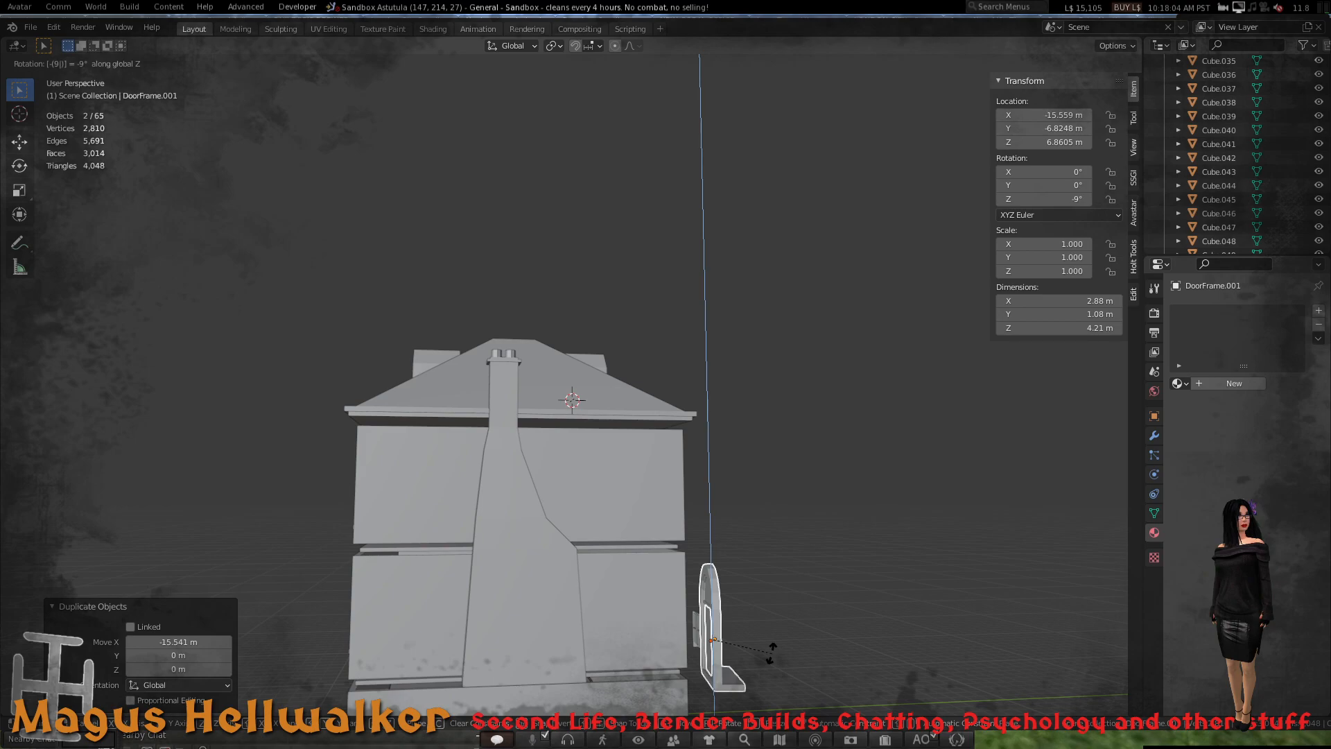
pyautogui.write('0')
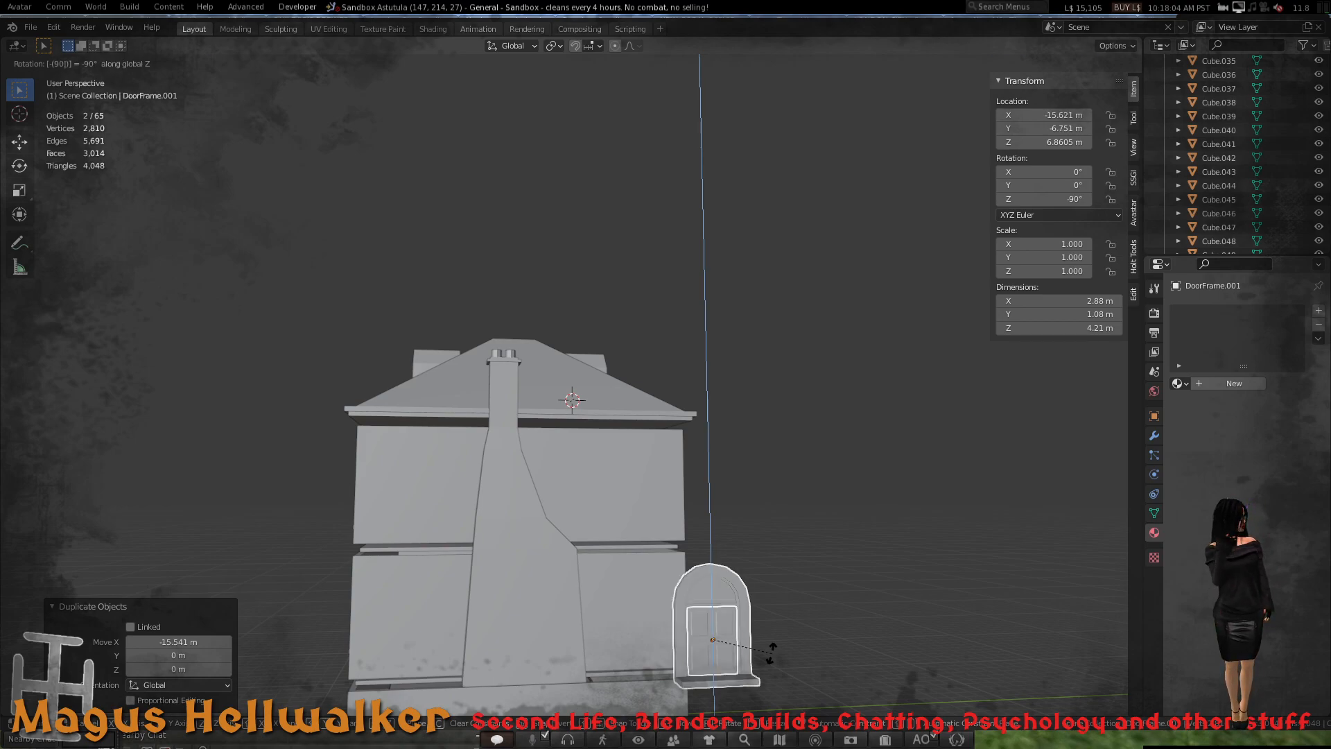
pyautogui.press('Return')
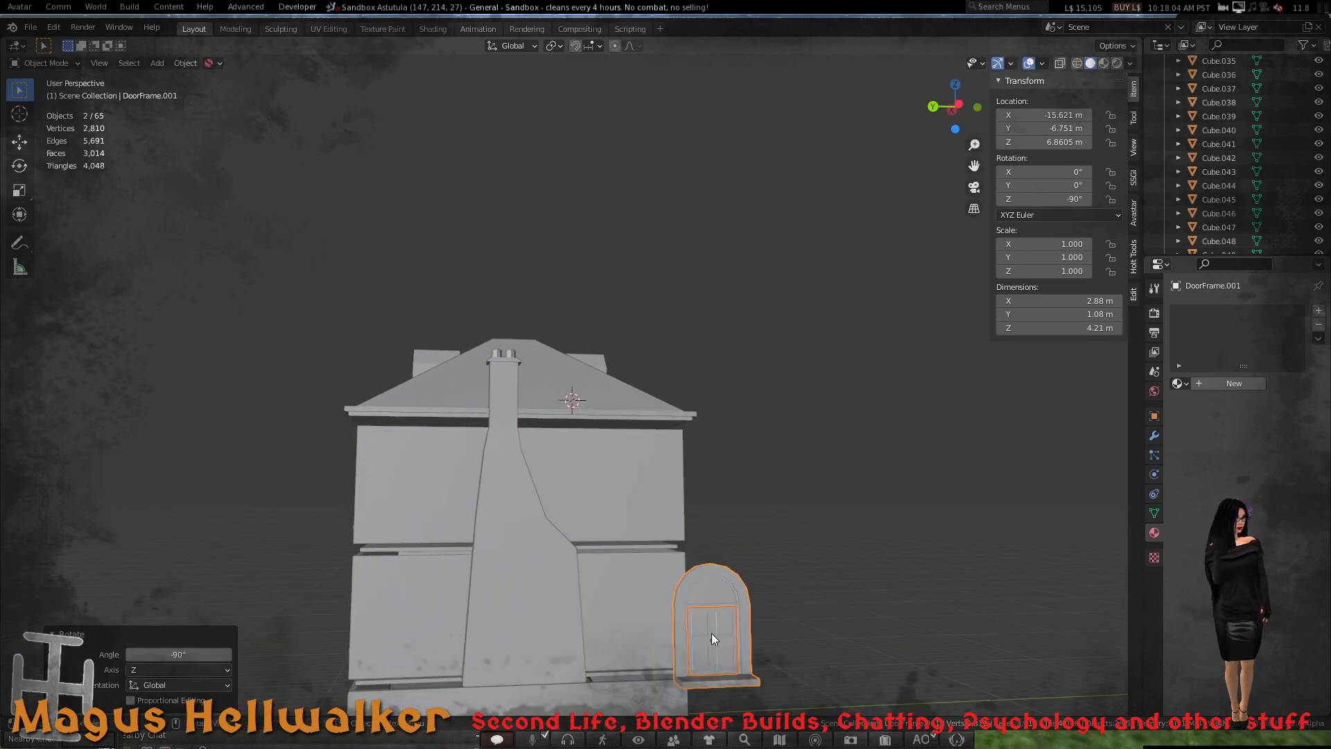
# - Move the door and frame copy about 11.39 m along Y, past the chimney to the far bay of the end wall
pyautogui.moveTo(712, 634); pyautogui.dragTo(675, 688, button='middle')
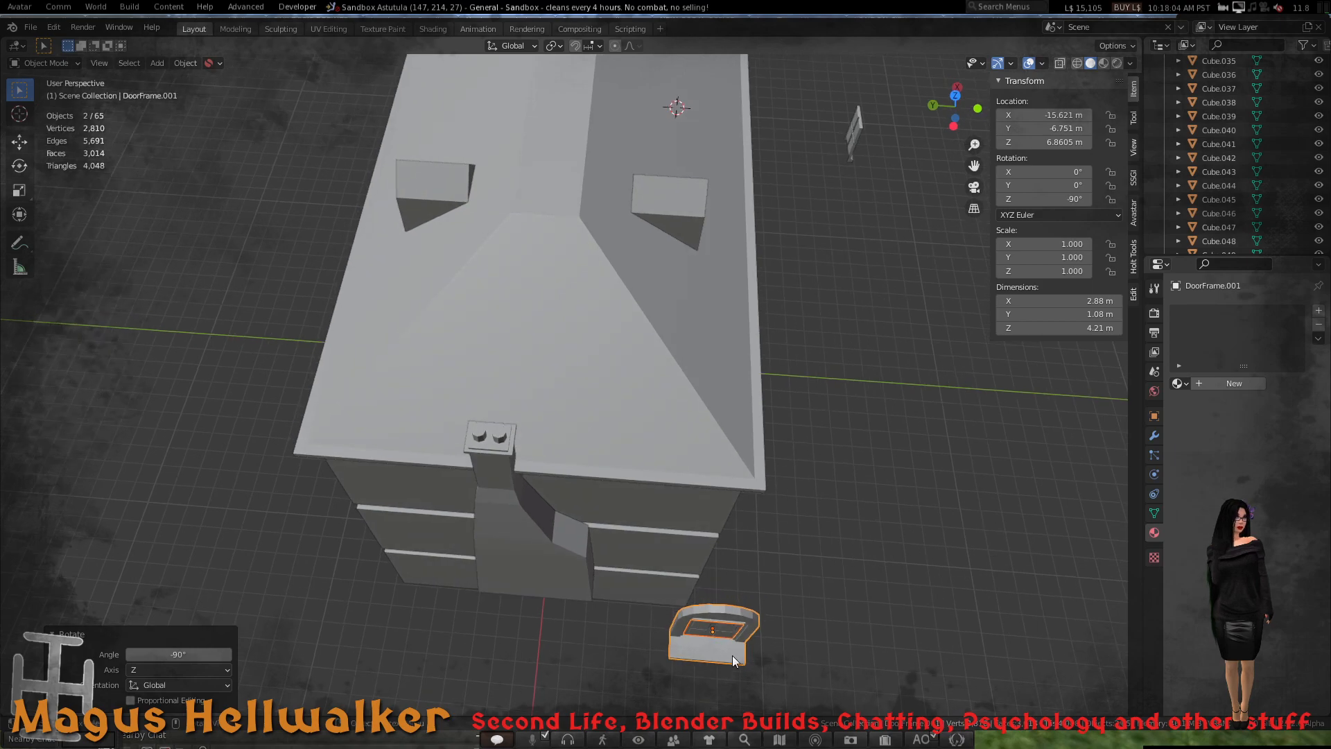
pyautogui.press('g')
pyautogui.press('y')
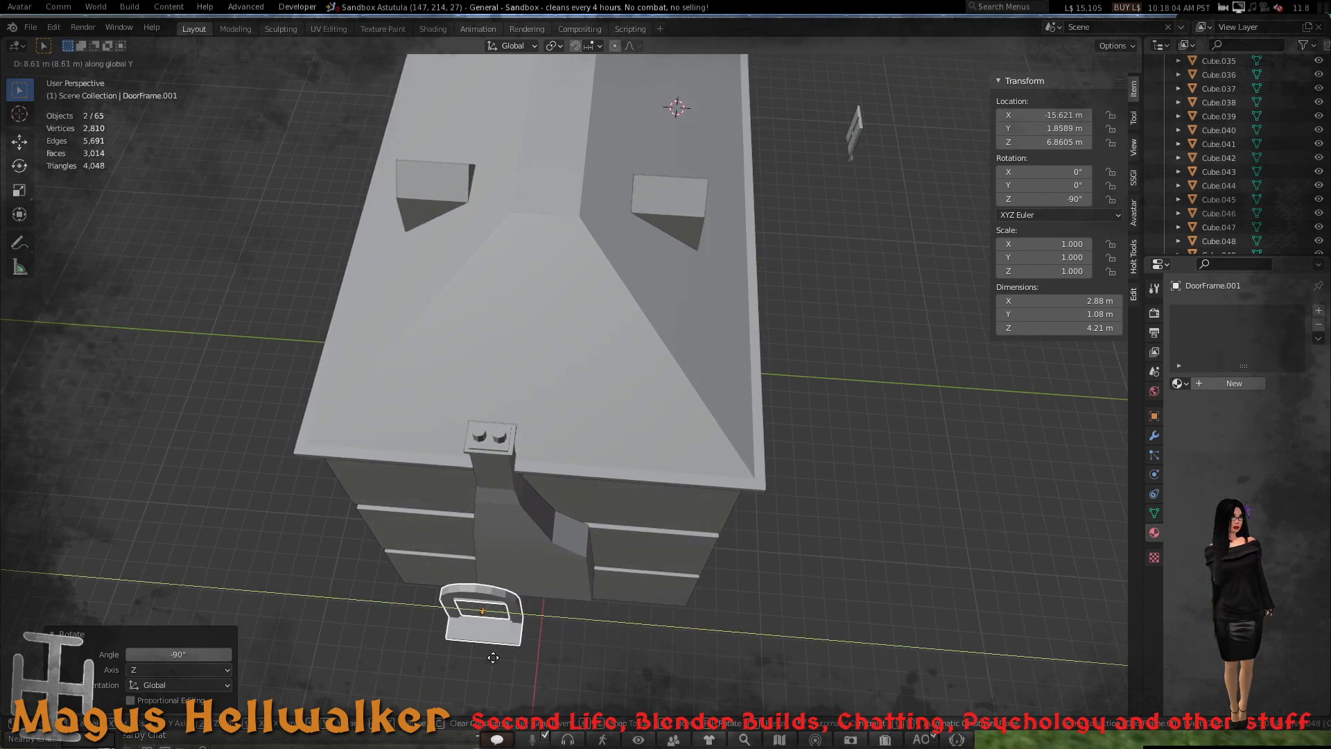
pyautogui.click(427, 650)
pyautogui.moveTo(420, 610); pyautogui.dragTo(443, 531, button='middle')
pyautogui.scroll(1, 413, 620)
pyautogui.keyDown('shift'); pyautogui.moveTo(384, 656); pyautogui.dragTo(515, 526, button='middle'); pyautogui.keyUp('shift')
pyautogui.scroll(2, 552, 526)
pyautogui.scroll(2, 544, 534)
pyautogui.scroll(-1, 544, 534)
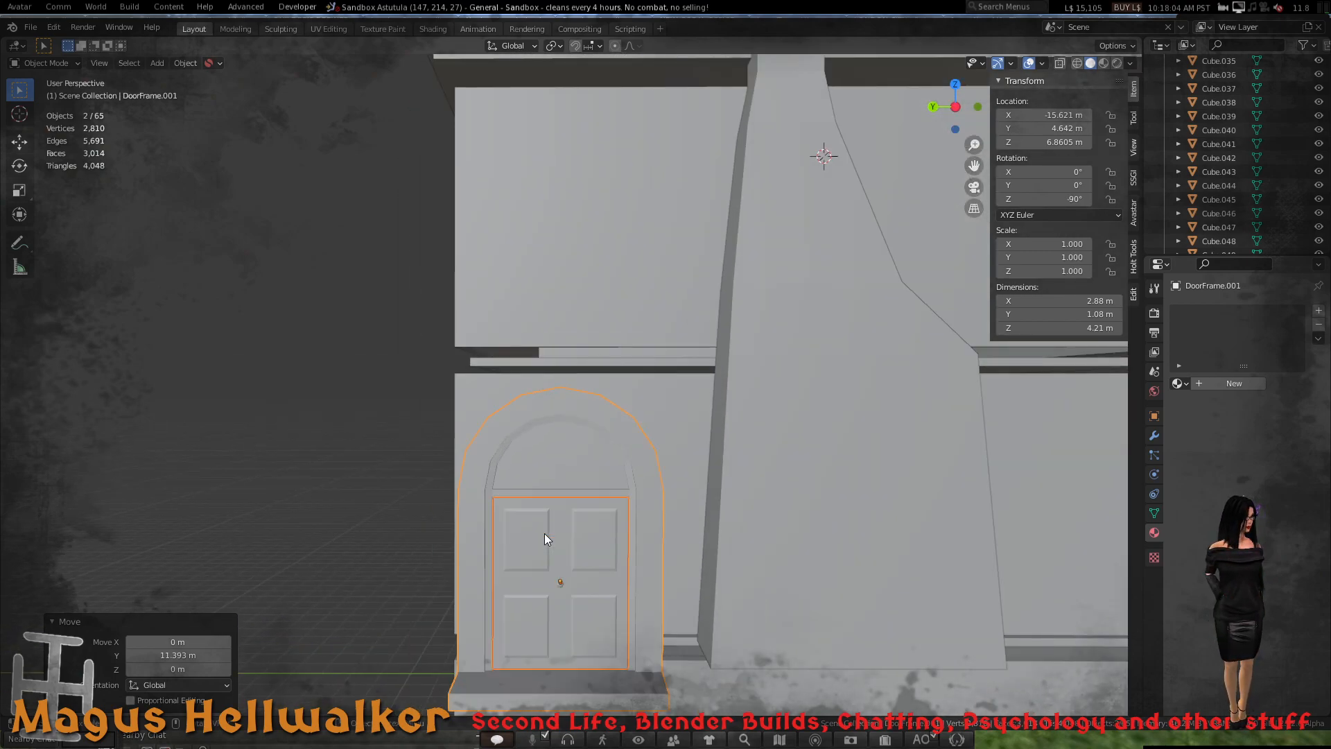
pyautogui.scroll(-2, 557, 569)
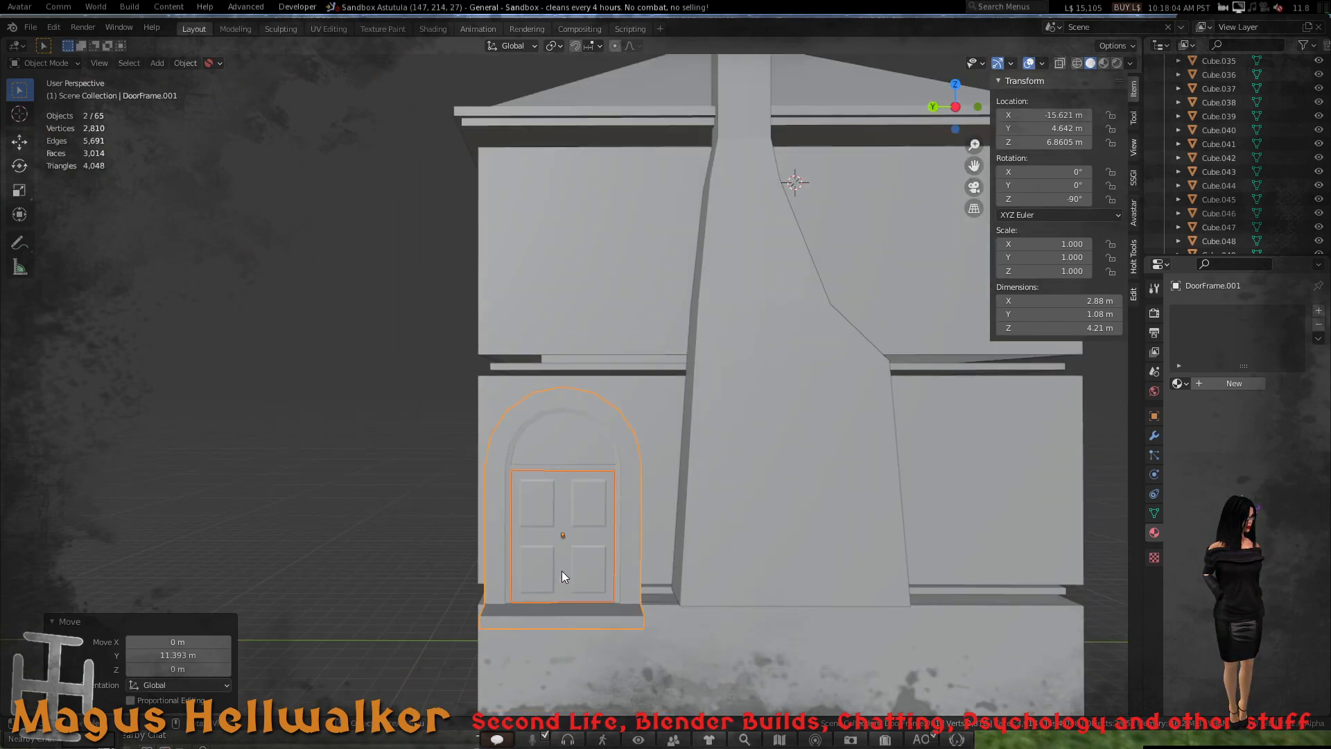
# - Narrow the door and frame copy to about 0.78 along Y and apply the scale
pyautogui.scroll(2, 562, 573)
pyautogui.keyDown('shift'); pyautogui.moveTo(606, 617); pyautogui.dragTo(621, 545, button='middle'); pyautogui.keyUp('shift')
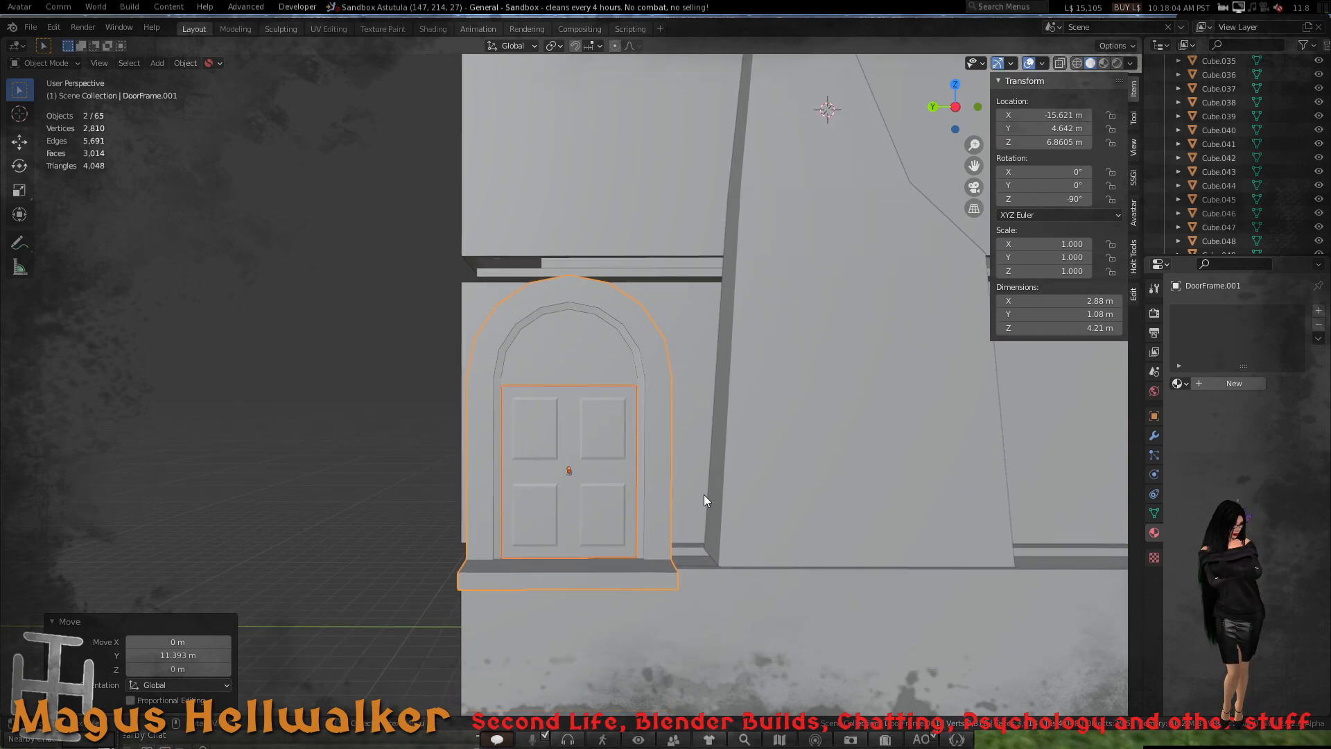
pyautogui.press('s')
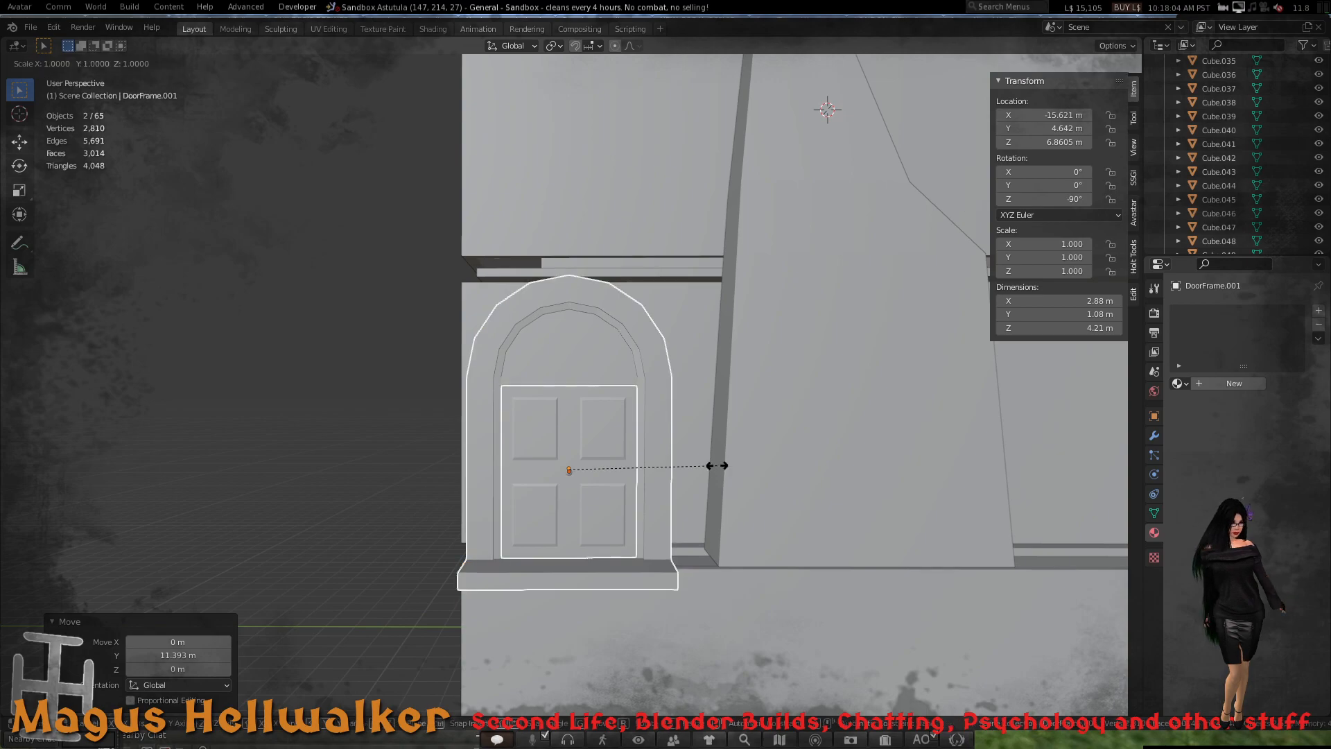
pyautogui.press('y')
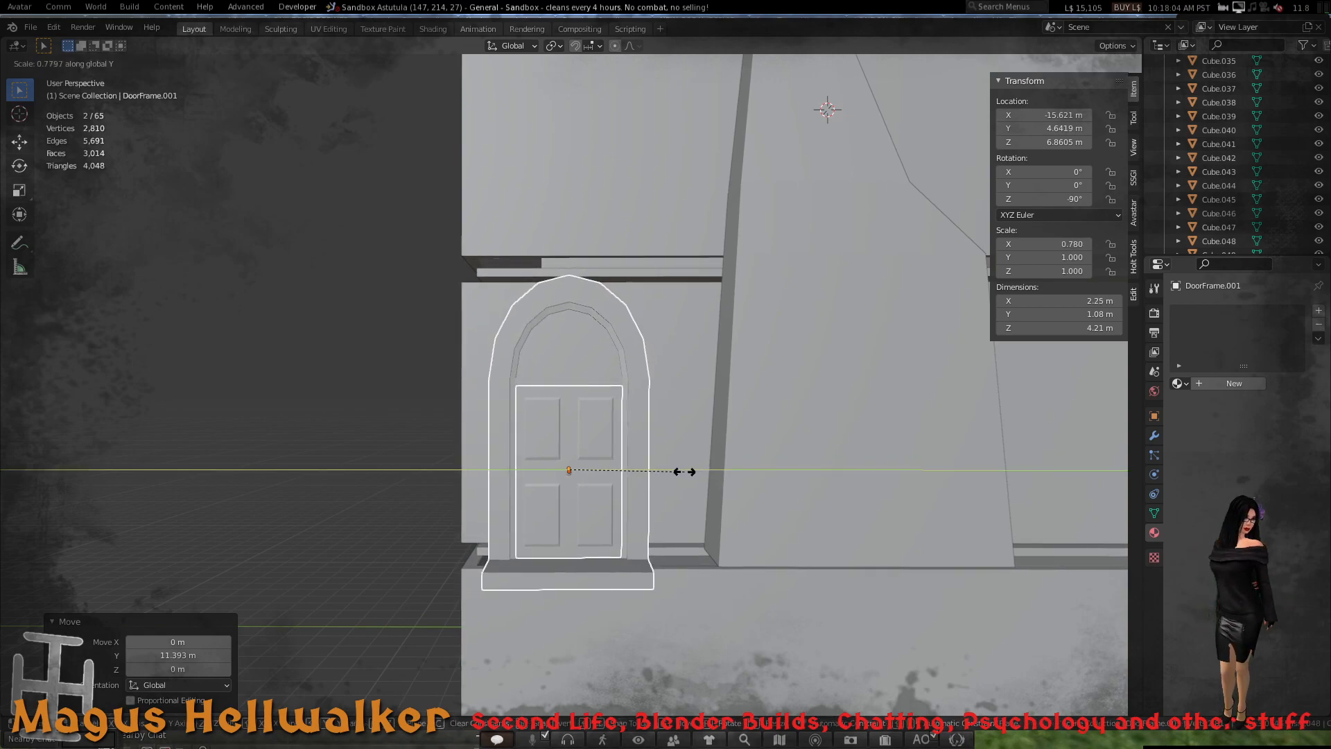
pyautogui.click(644, 462)
pyautogui.scroll(2, 643, 463)
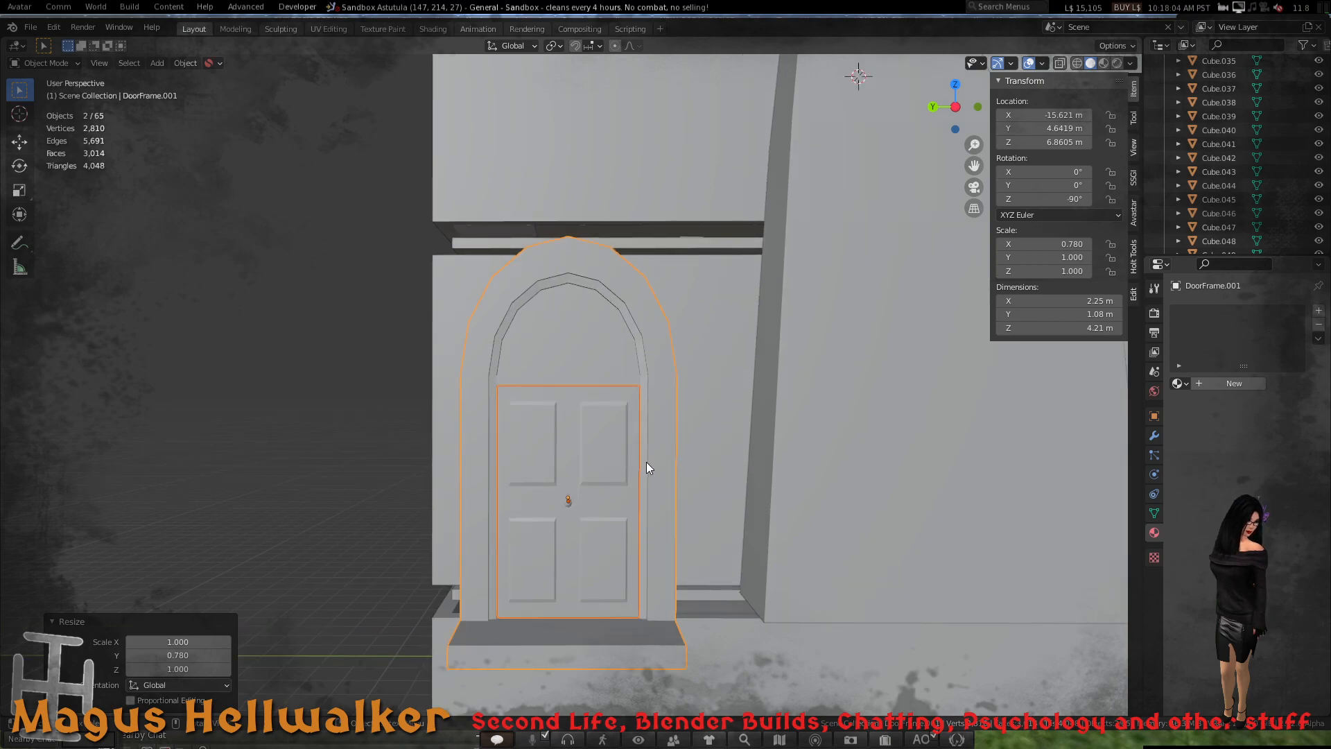
pyautogui.hotkey('ctrl', 'a')
pyautogui.click(632, 465)
pyautogui.scroll(1, 651, 489)
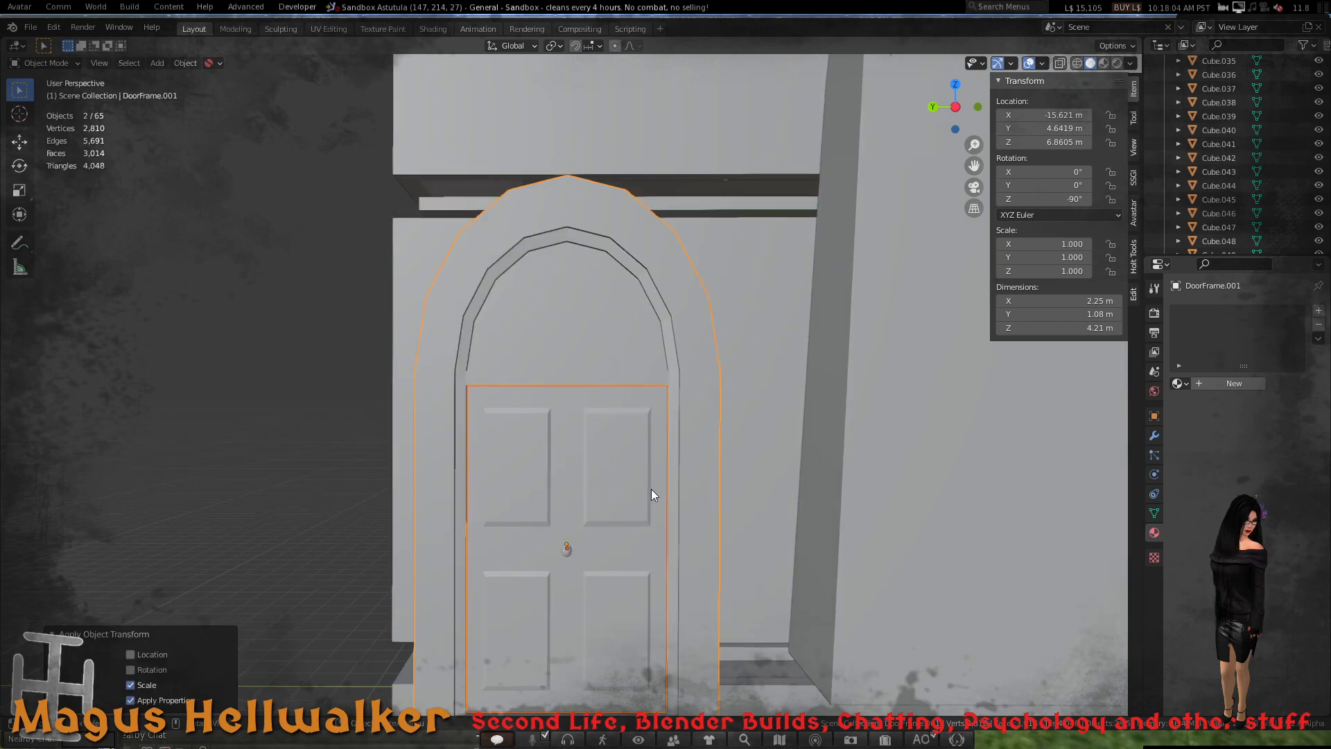
# - Select only the copied door frame and open its mesh for editing
pyautogui.scroll(2, 651, 494)
pyautogui.moveTo(651, 494); pyautogui.dragTo(760, 457, button='middle')
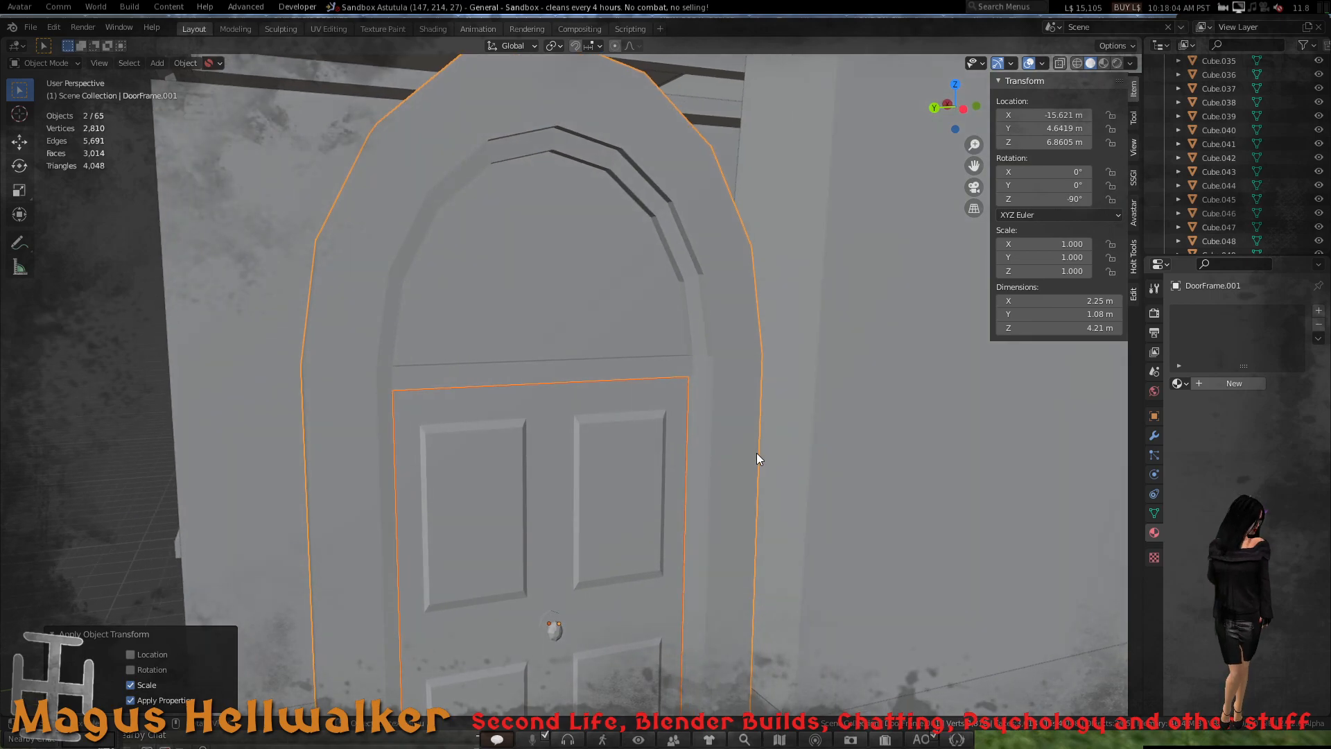
pyautogui.click(747, 456)
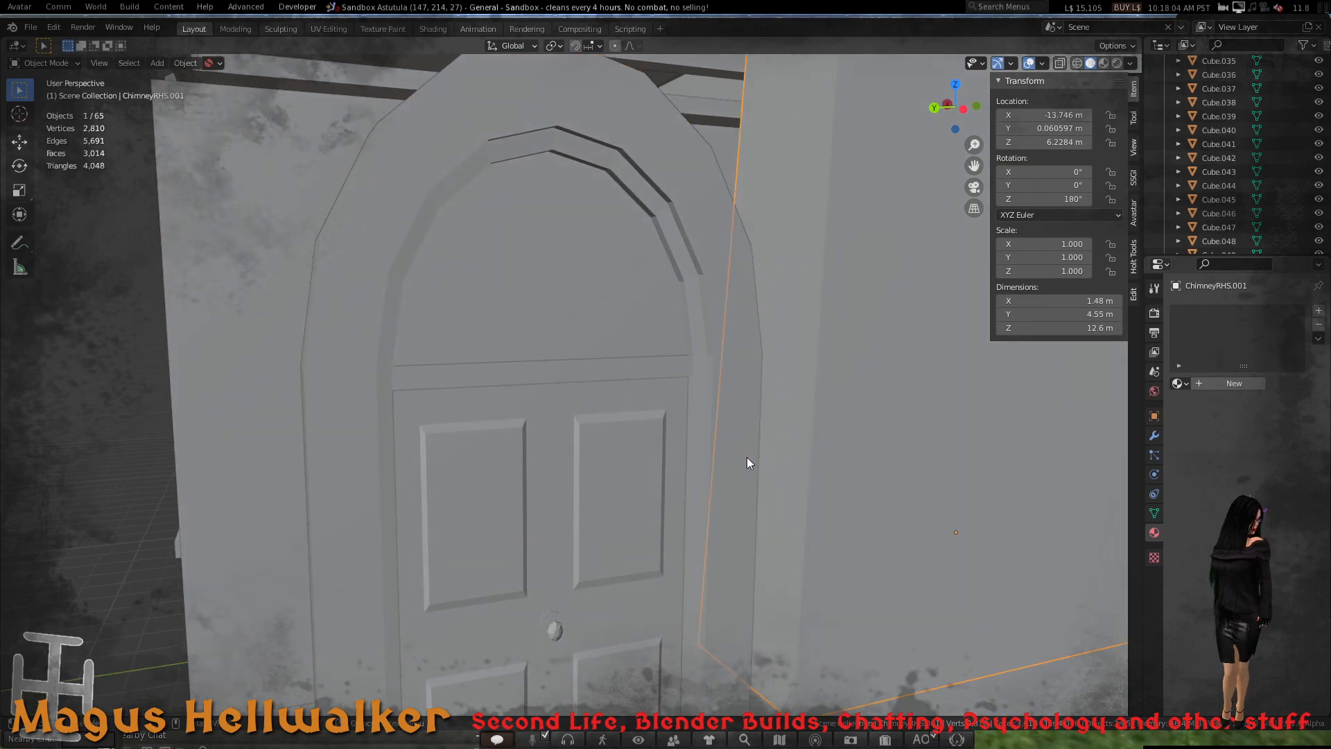
pyautogui.click(368, 499)
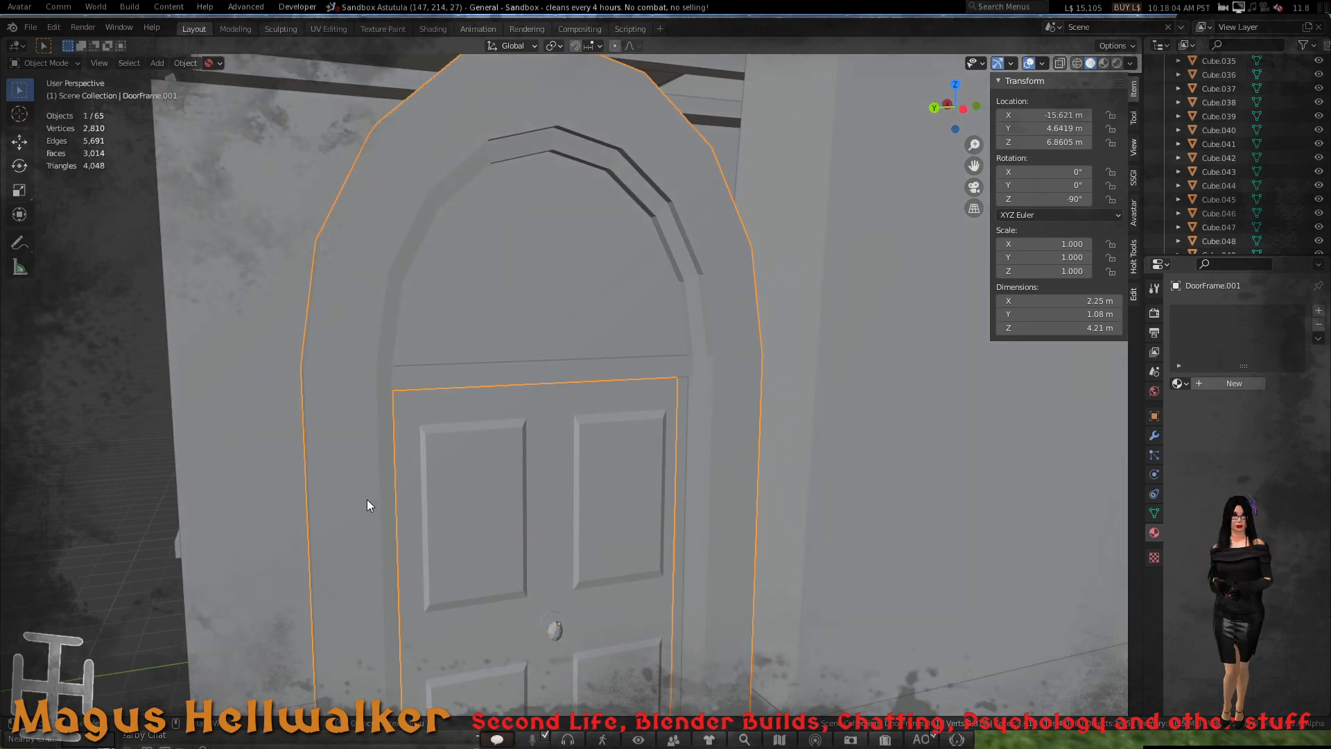
pyautogui.press('Tab')
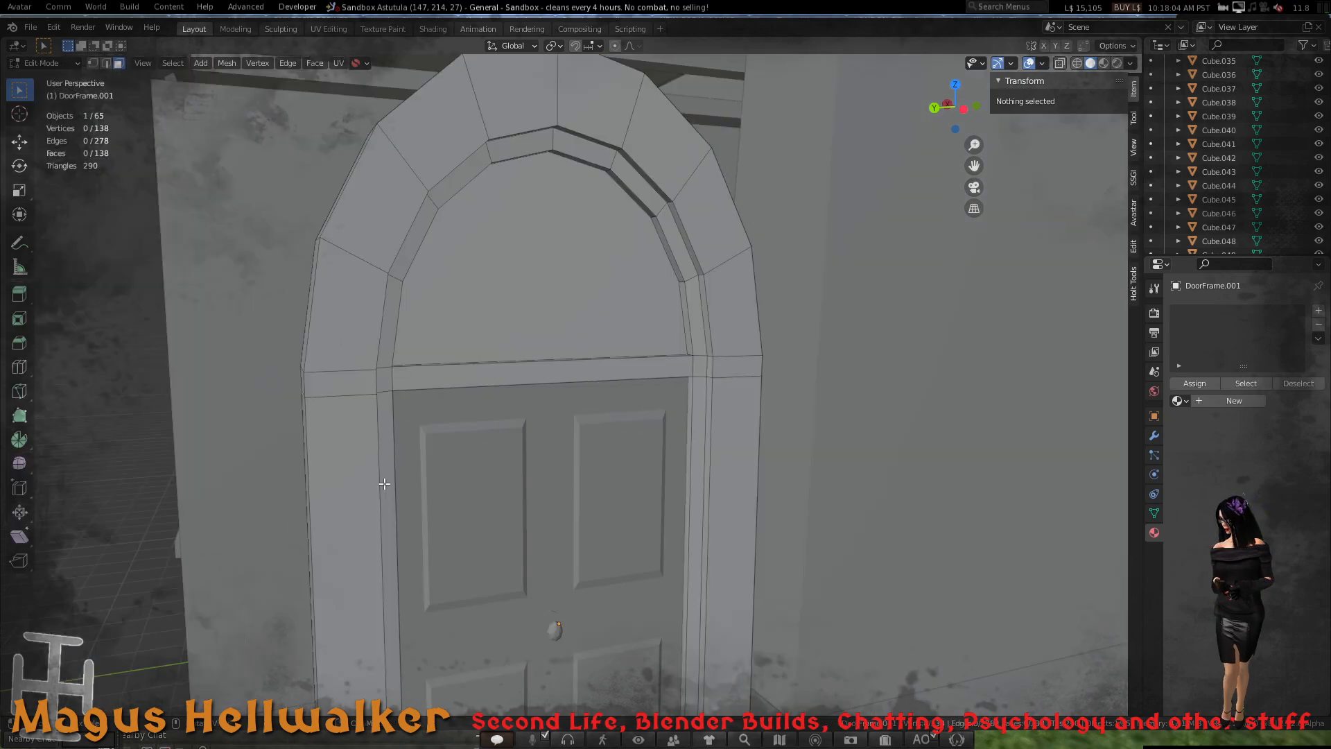
pyautogui.moveTo(385, 483); pyautogui.dragTo(438, 375, button='middle')
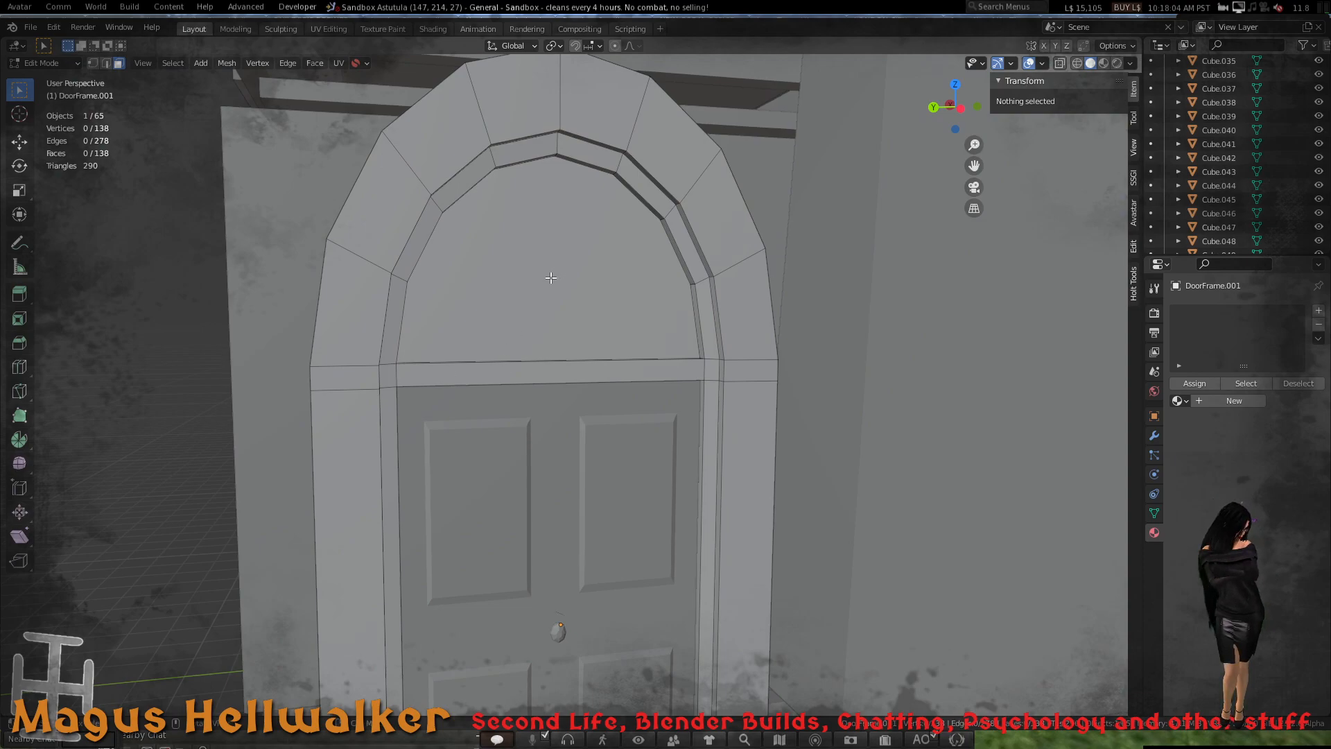
# - Delete all faces of the frame's arch and the panel inside it, through the full depth, keeping the rectangular surround
pyautogui.press('ctrl+KP_3')
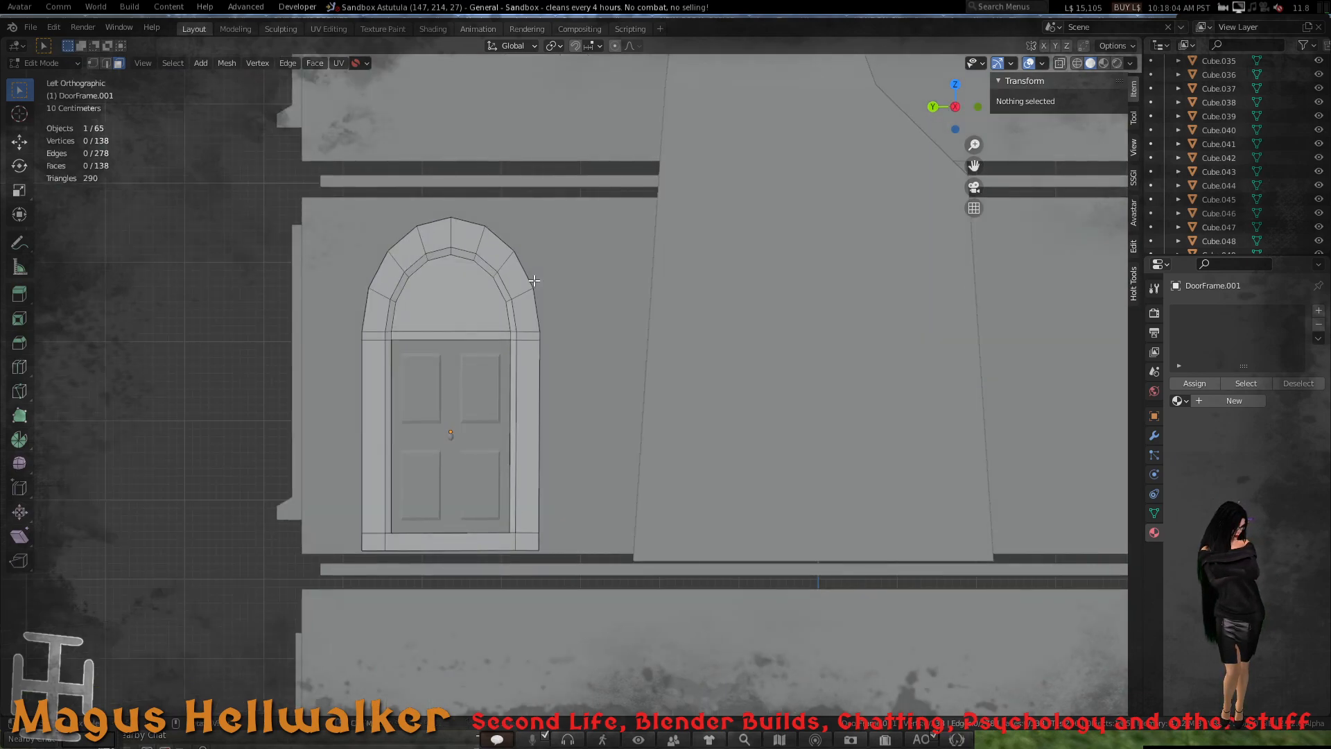
pyautogui.scroll(6, 499, 405)
pyautogui.scroll(-3, 805, 303)
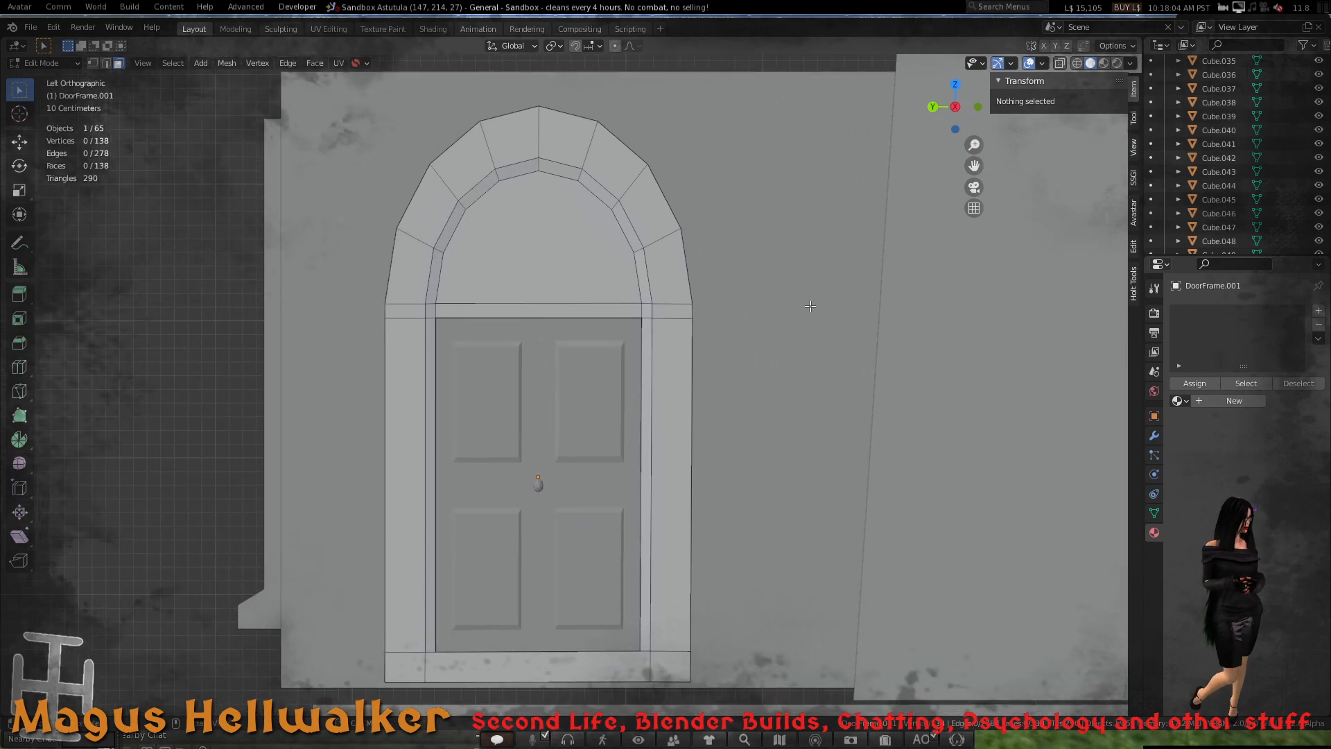
pyautogui.click(1060, 64)
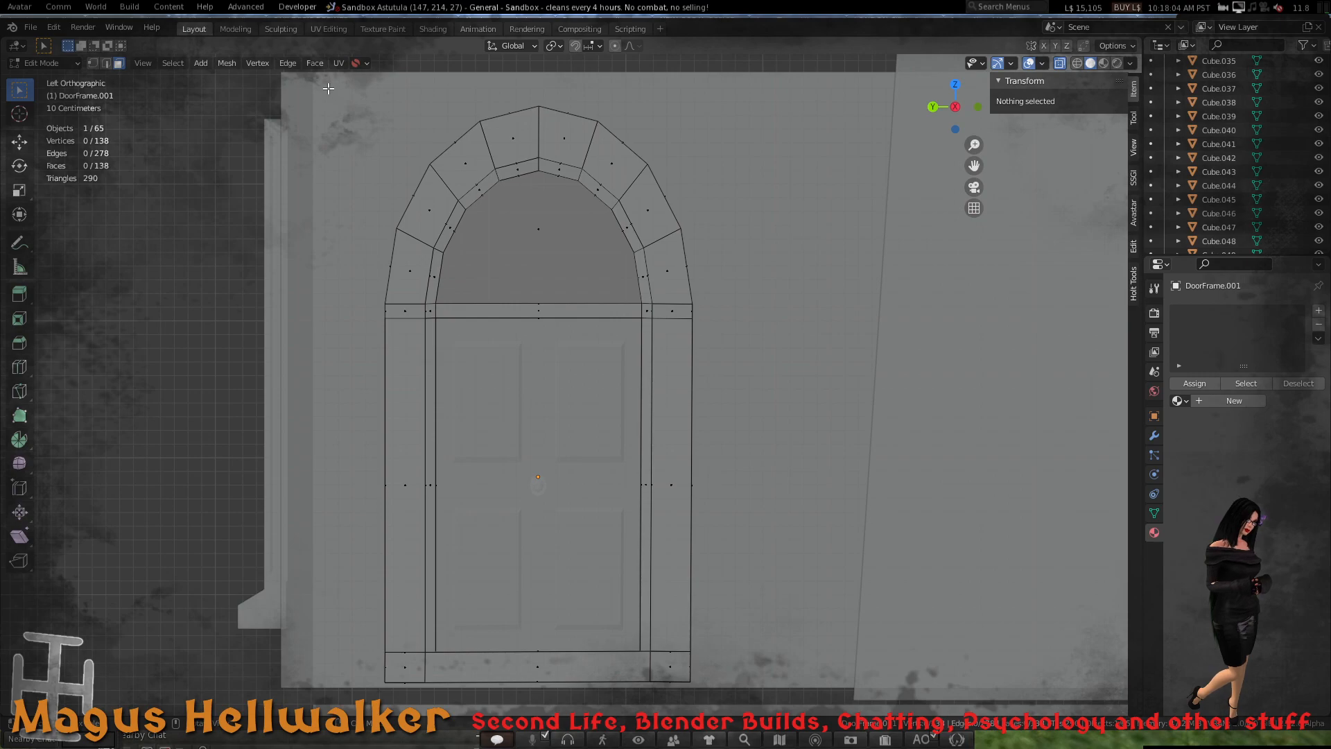
pyautogui.moveTo(332, 91); pyautogui.dragTo(854, 305)
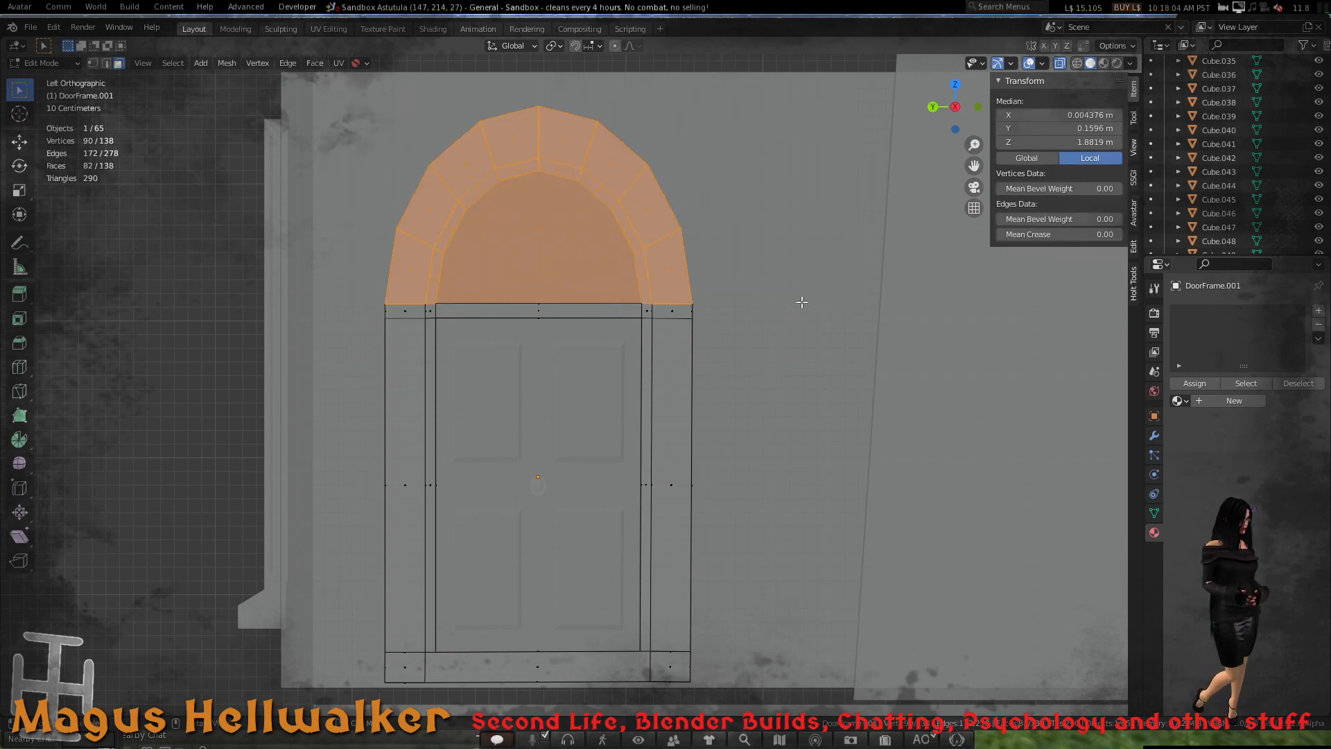
pyautogui.press('x')
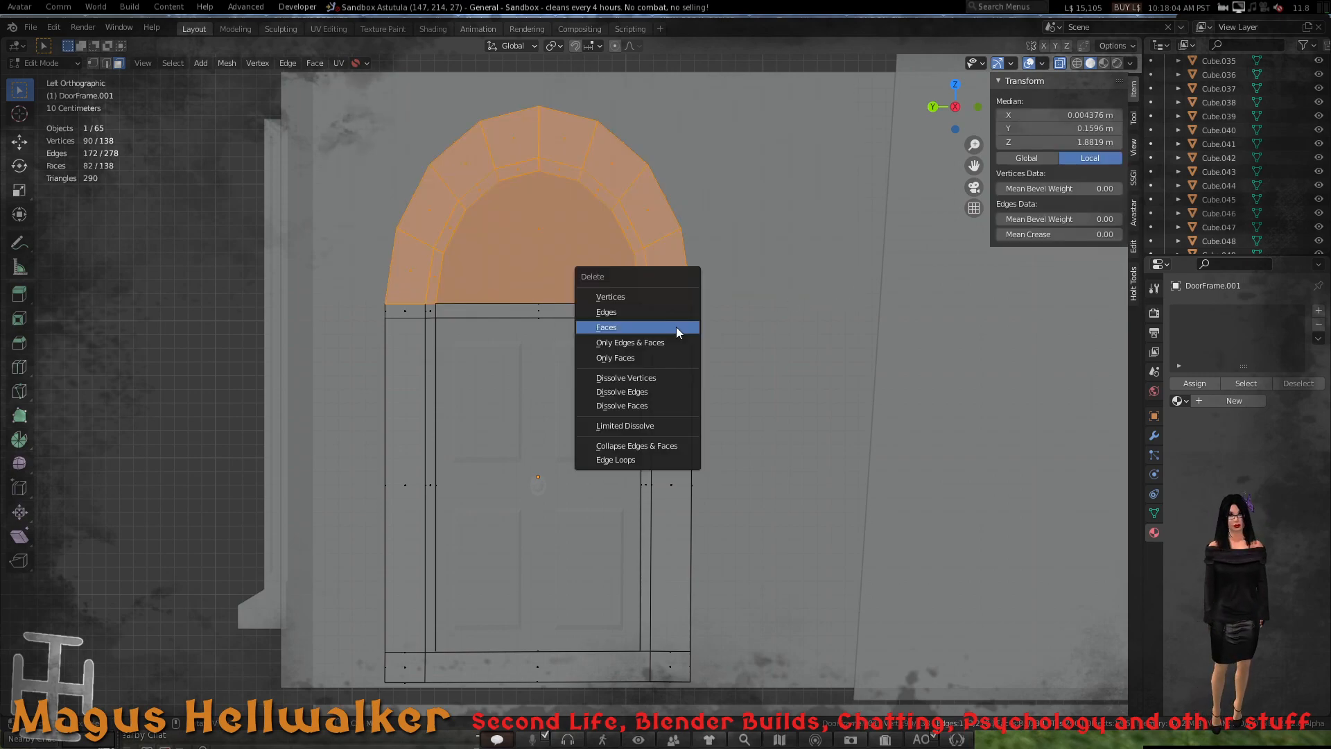
pyautogui.click(676, 326)
pyautogui.scroll(-3, 586, 437)
pyautogui.scroll(3, 574, 455)
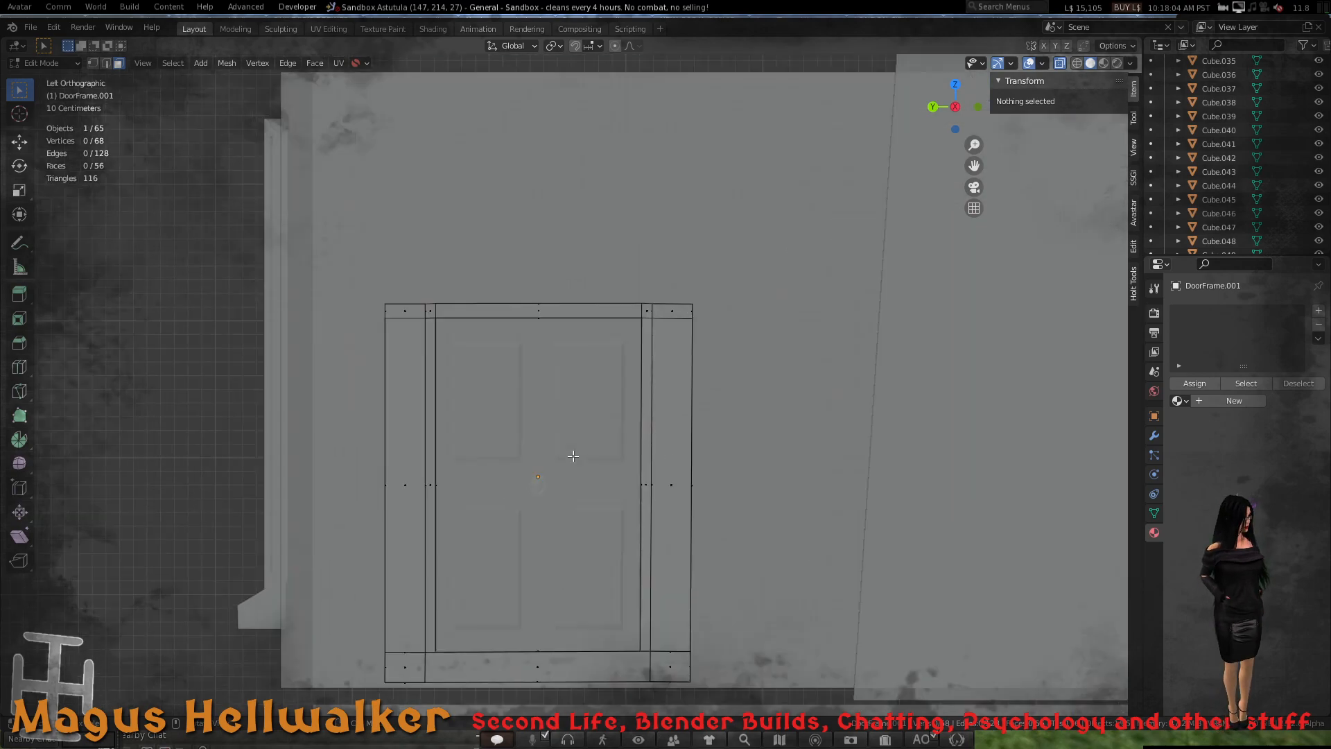
# - Turn off see-through display and fill the open tops of both door frame posts with faces
pyautogui.moveTo(534, 418); pyautogui.dragTo(535, 484, button='middle')
pyautogui.scroll(-5, 562, 455)
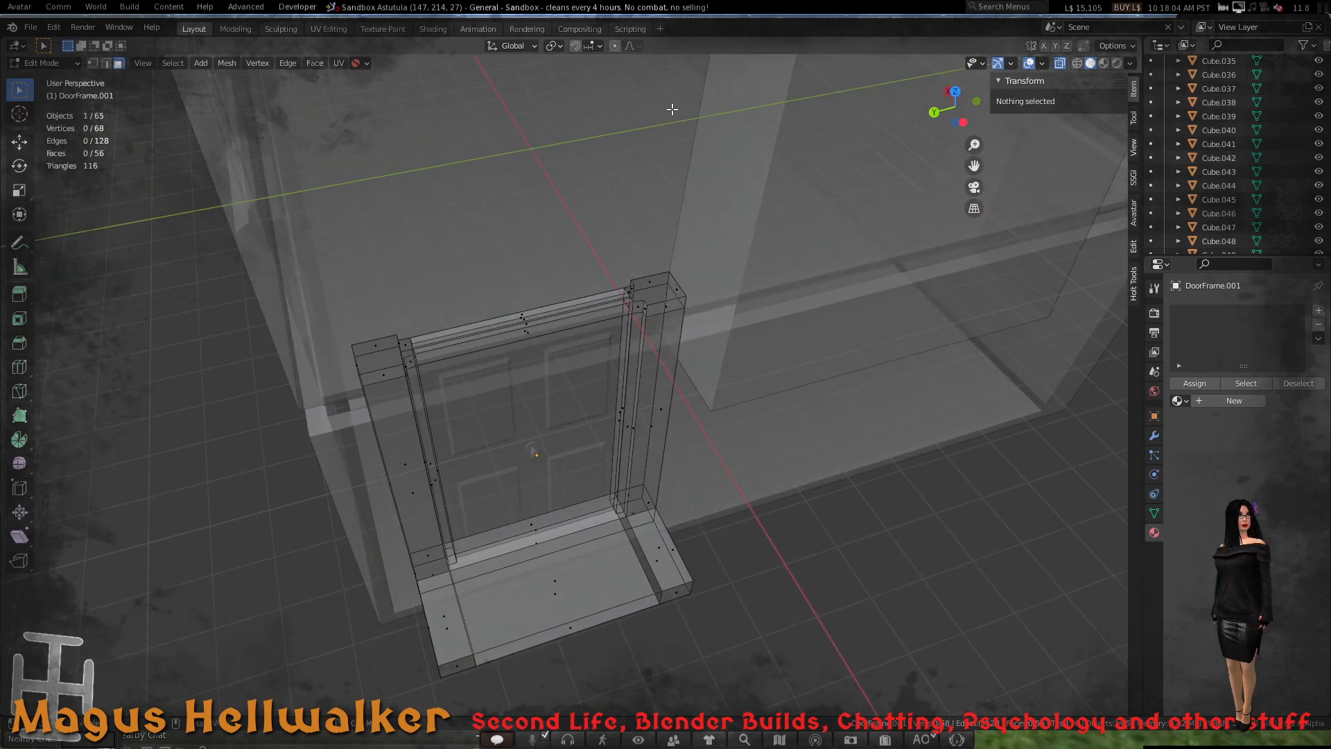
pyautogui.click(1061, 63)
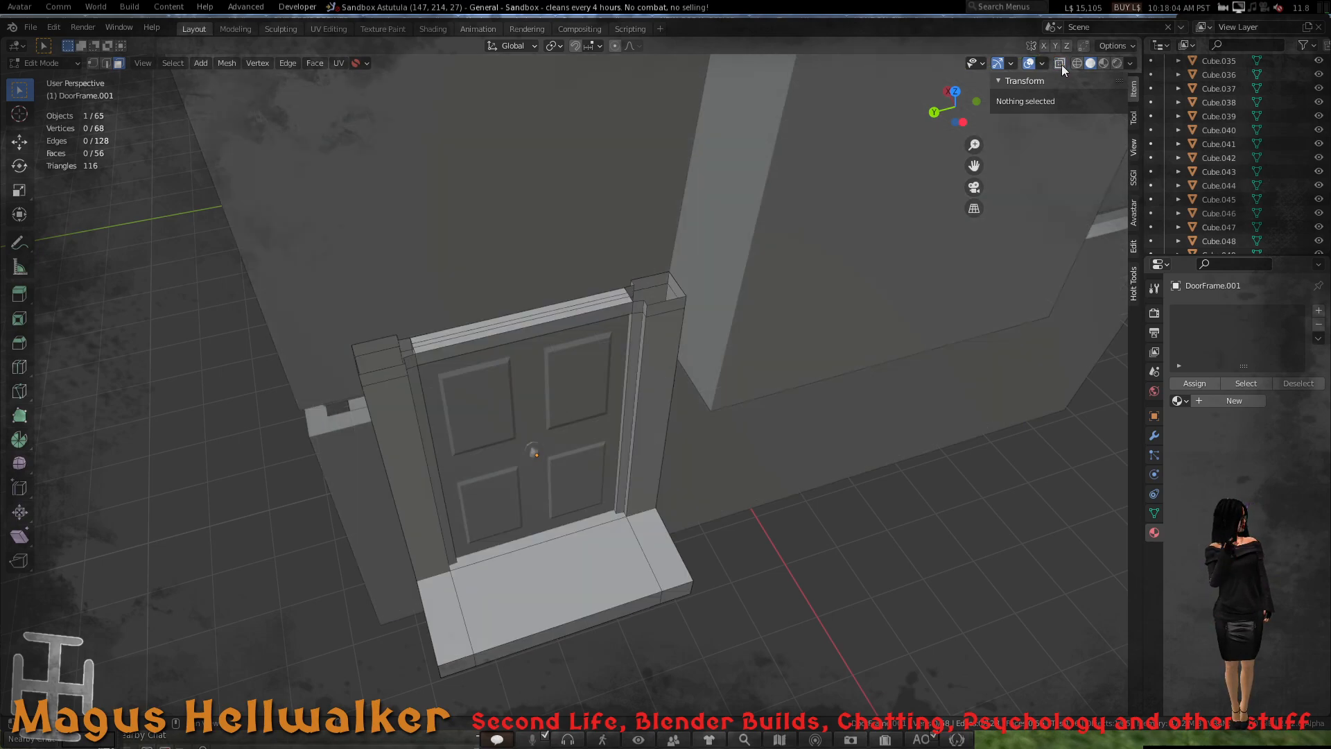
pyautogui.scroll(5, 392, 357)
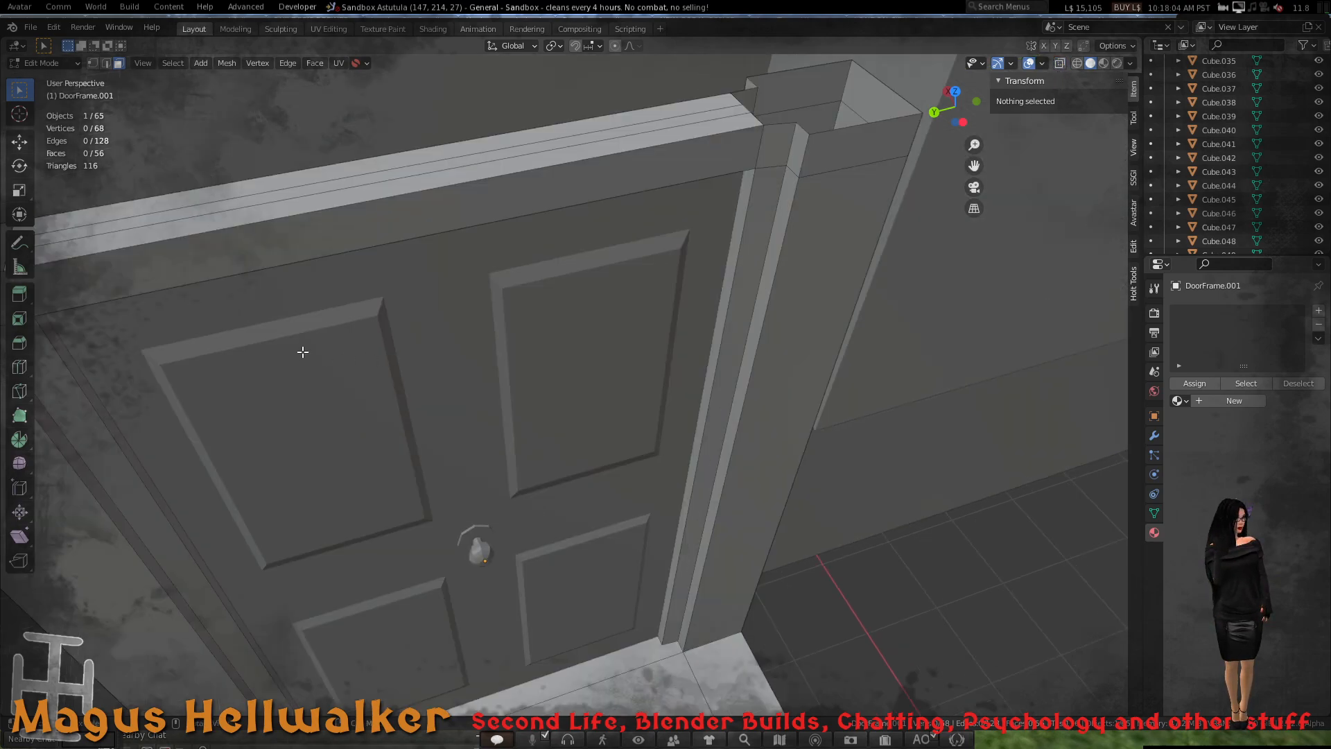
pyautogui.scroll(-4, 302, 352)
pyautogui.click(267, 355)
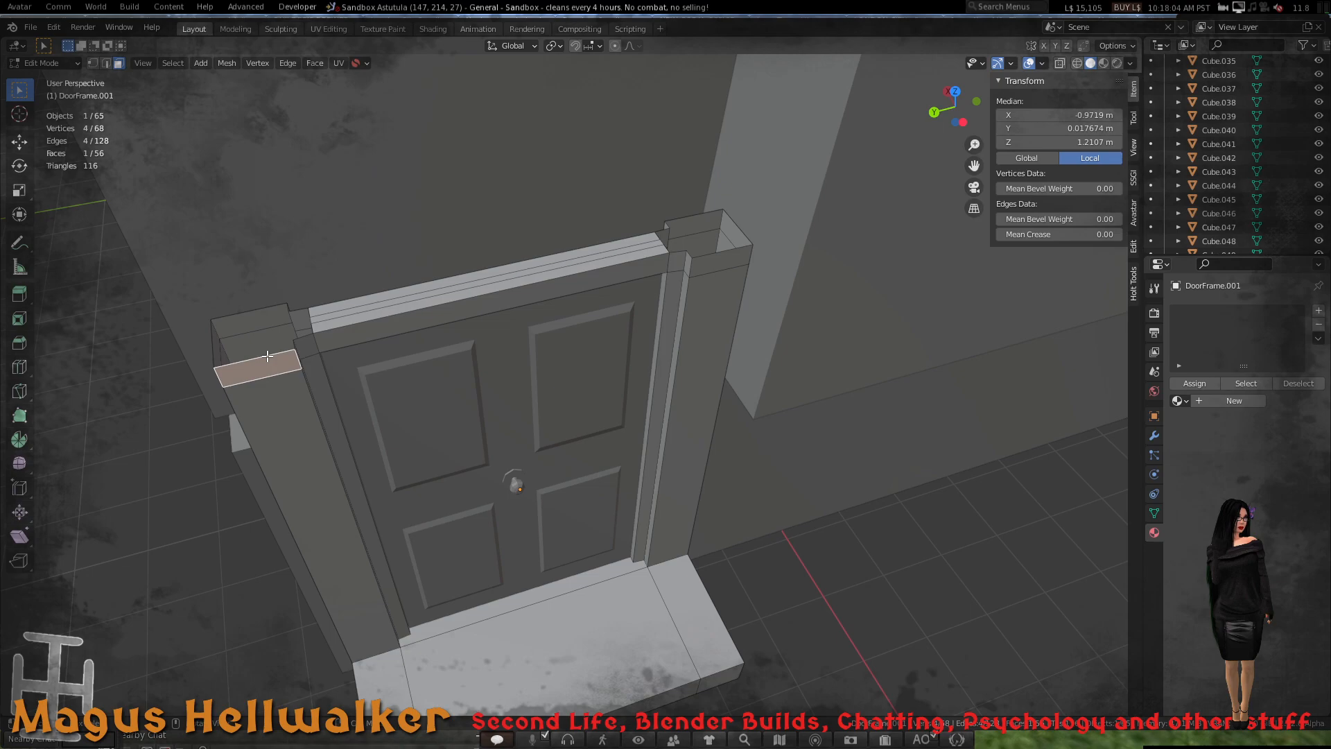
pyautogui.press('2')
pyautogui.keyDown('alt'); pyautogui.click(268, 355); pyautogui.keyUp('alt')
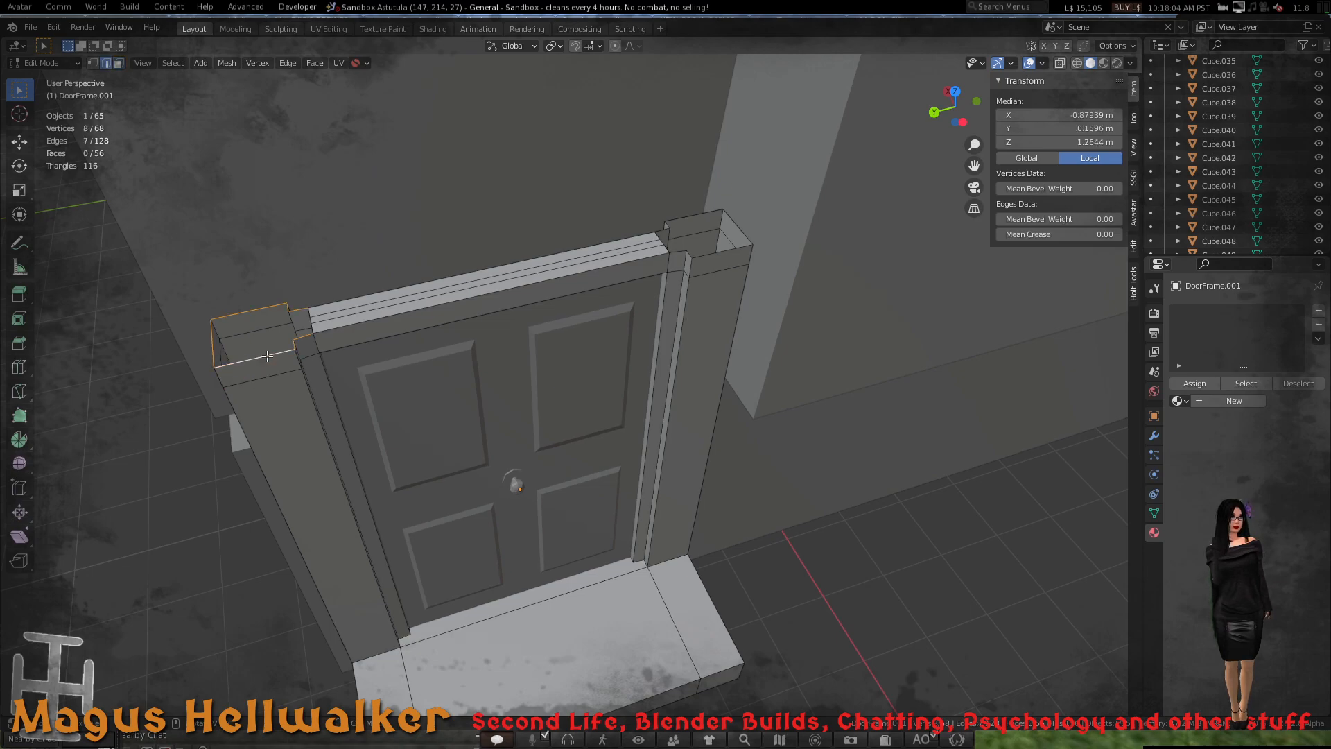
pyautogui.press('f')
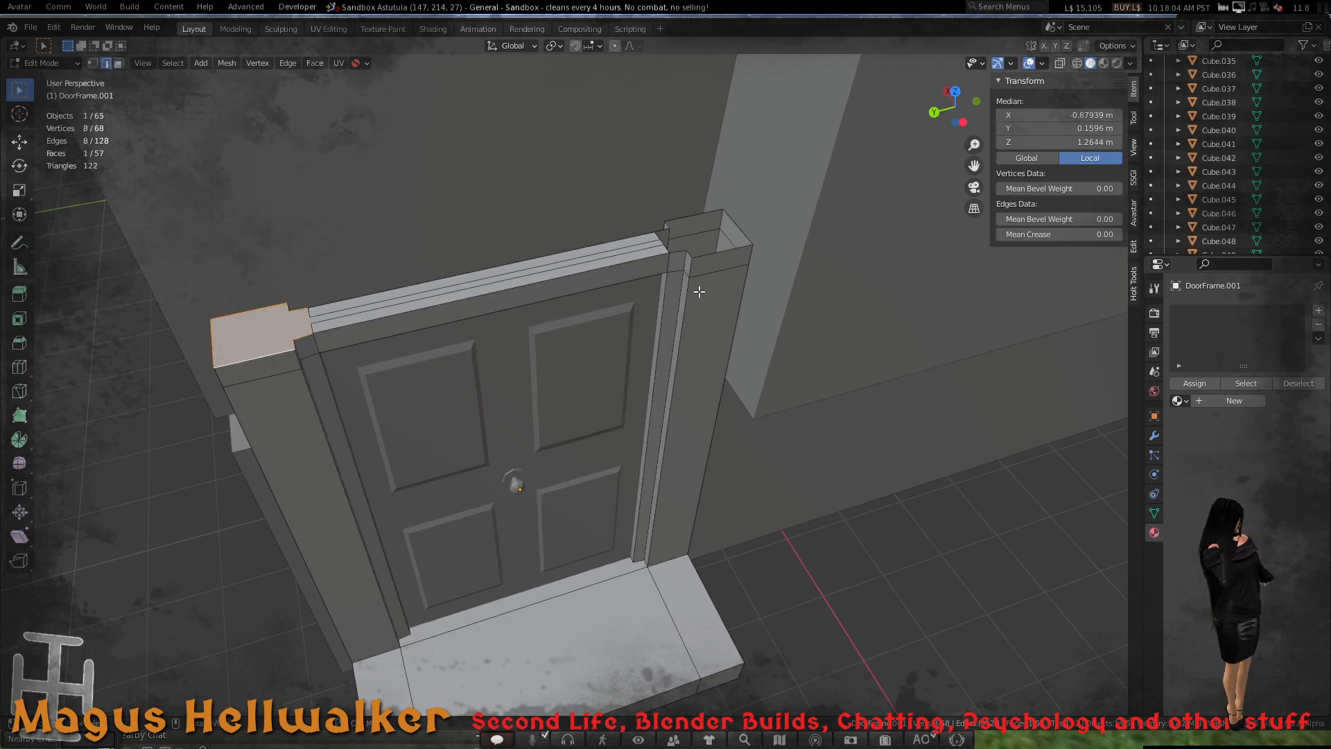
pyautogui.keyDown('alt'); pyautogui.click(715, 253); pyautogui.keyUp('alt')
pyautogui.press('f')
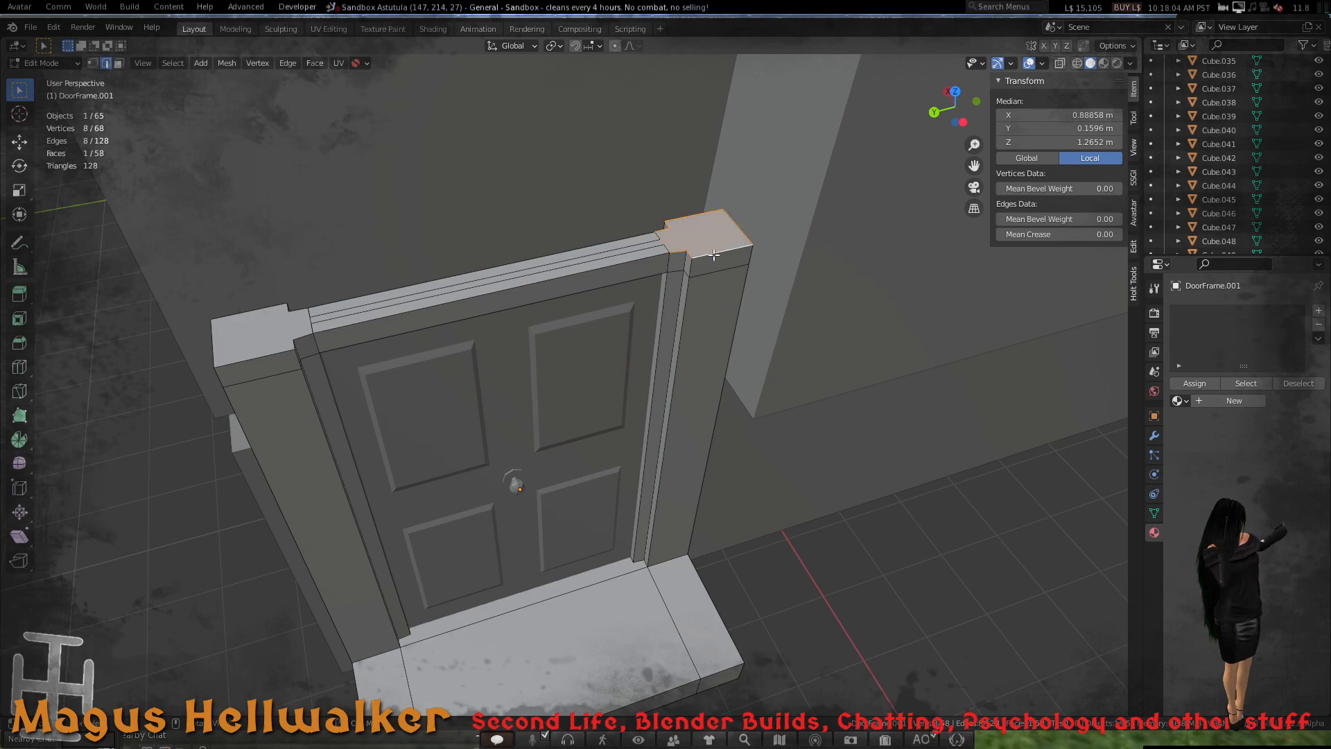
# - Examine the edges along the top of the door frame's lintel and where they meet both posts
pyautogui.click(312, 323)
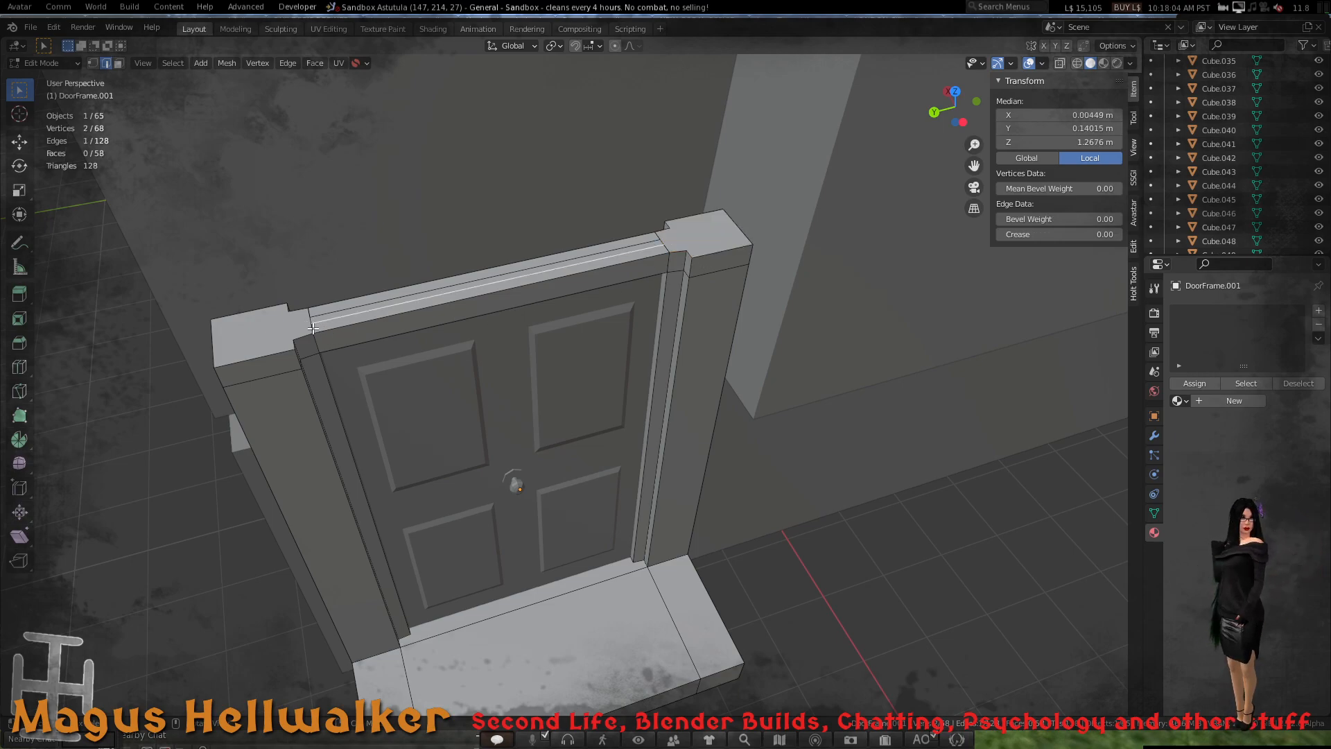
pyautogui.click(311, 325)
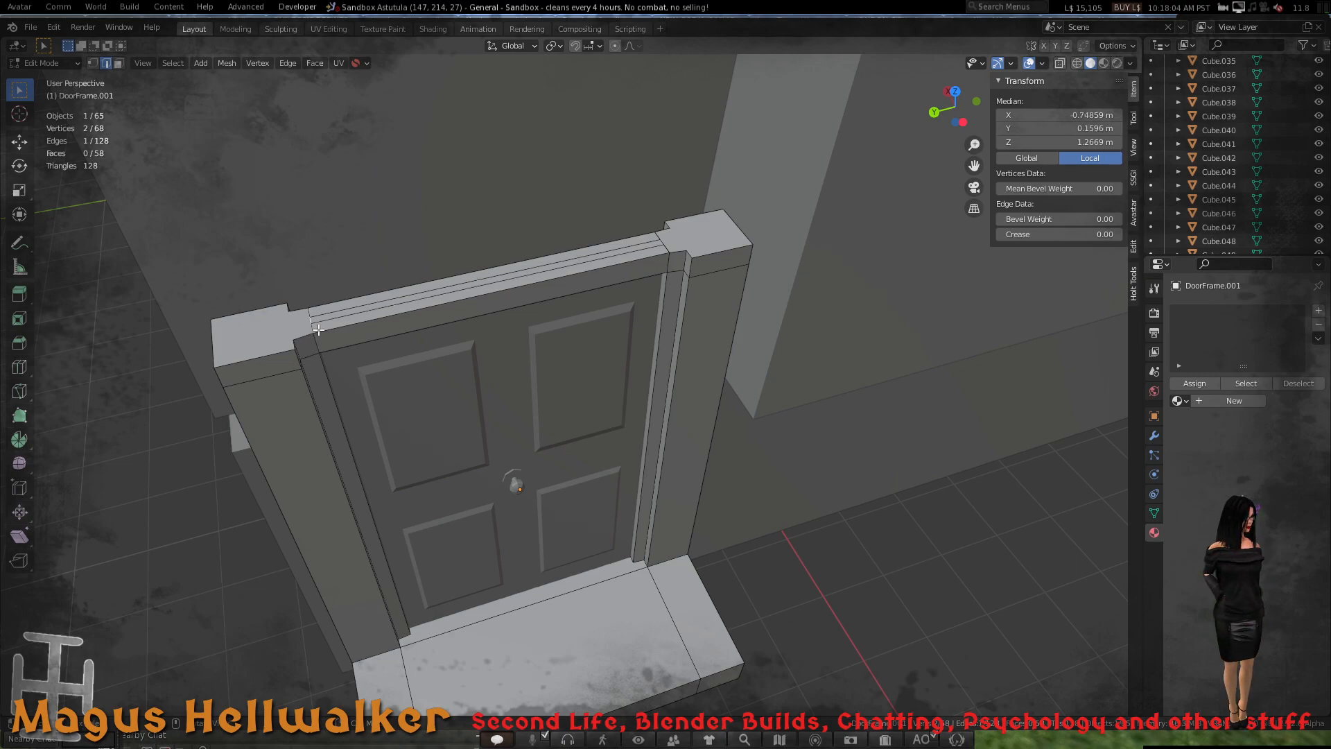
pyautogui.click(308, 312)
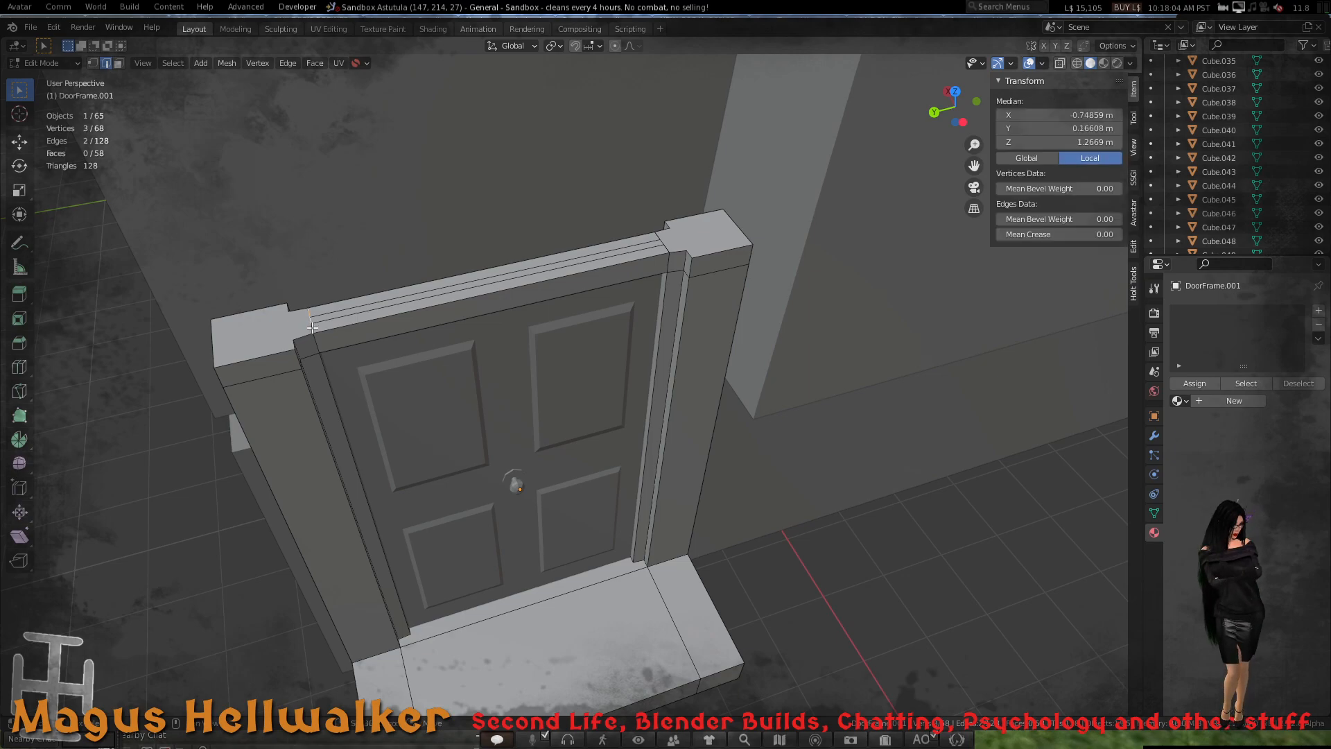
pyautogui.scroll(5, 313, 328)
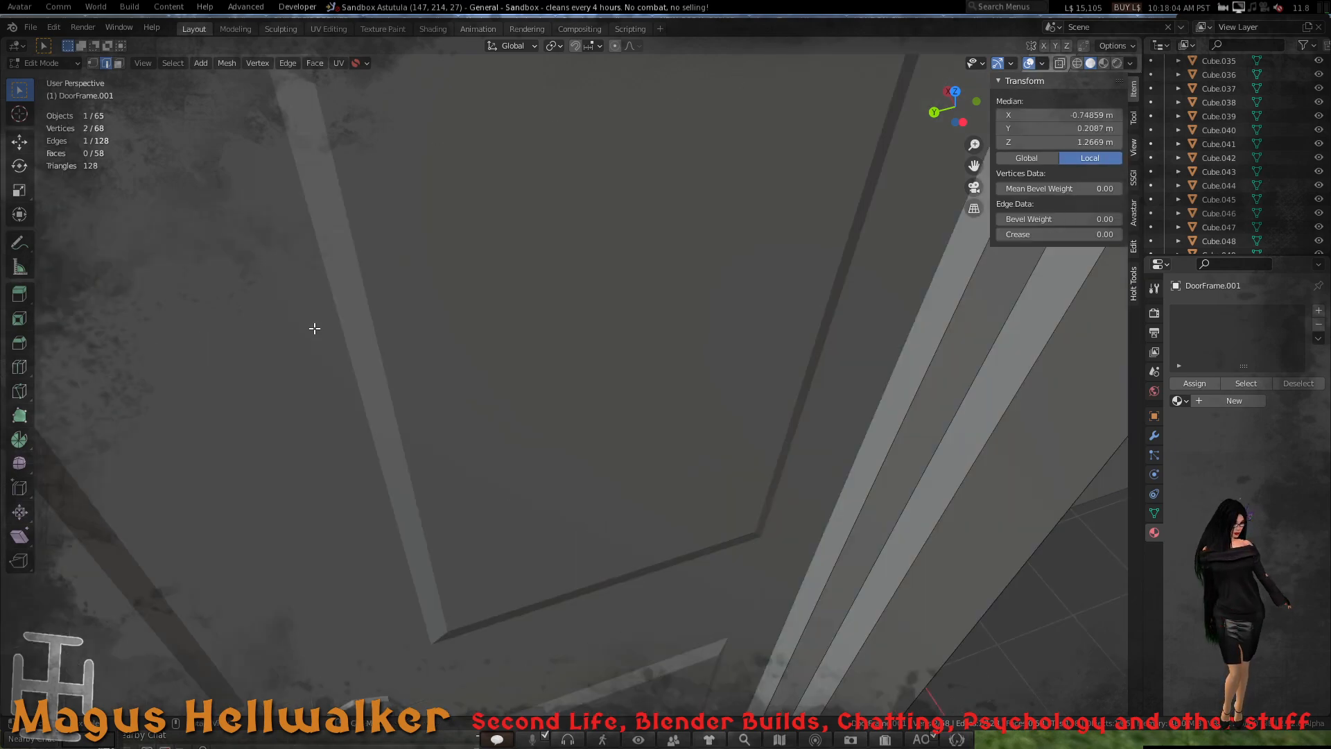
pyautogui.scroll(-2, 314, 327)
pyautogui.moveTo(283, 319); pyautogui.dragTo(355, 322, button='middle')
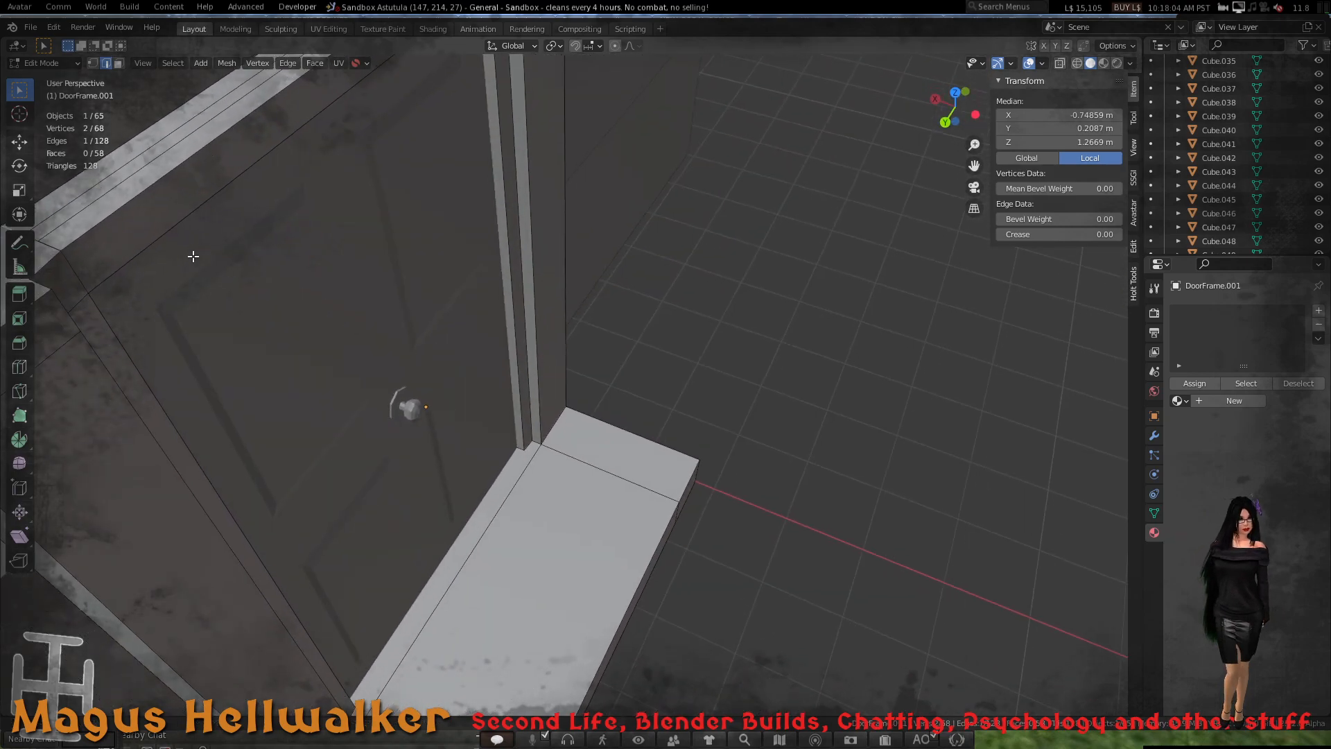
pyautogui.moveTo(193, 255); pyautogui.dragTo(289, 298, button='middle')
pyautogui.scroll(1, 586, 481)
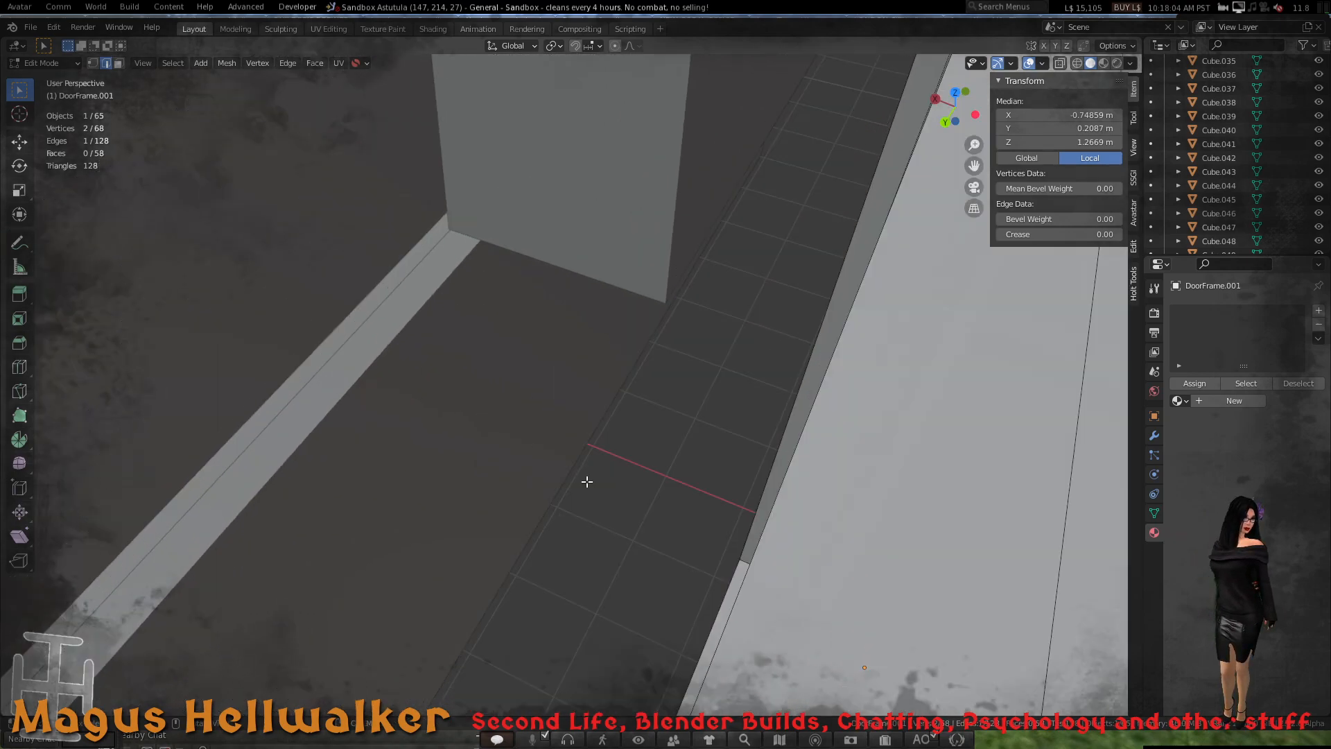
pyautogui.scroll(-1, 586, 481)
pyautogui.moveTo(601, 484); pyautogui.dragTo(517, 458, button='middle')
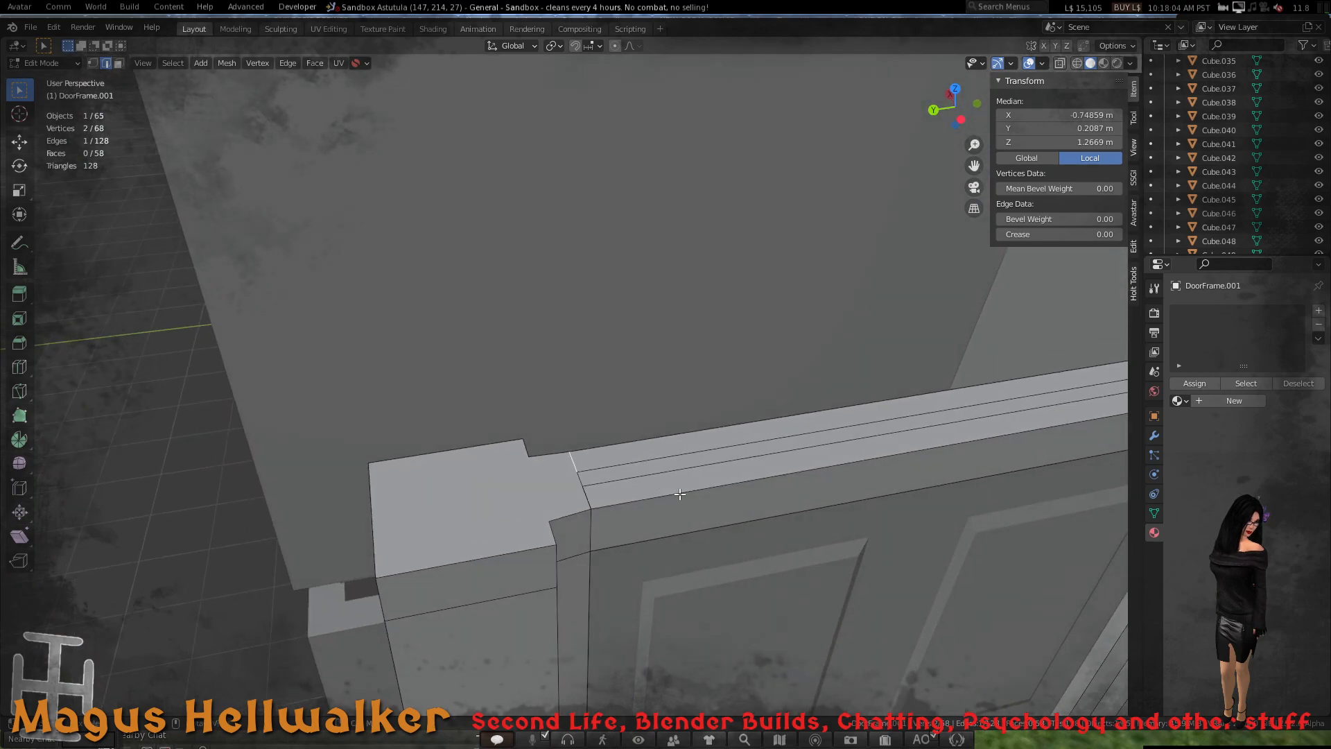
pyautogui.moveTo(679, 496); pyautogui.dragTo(615, 511, button='middle')
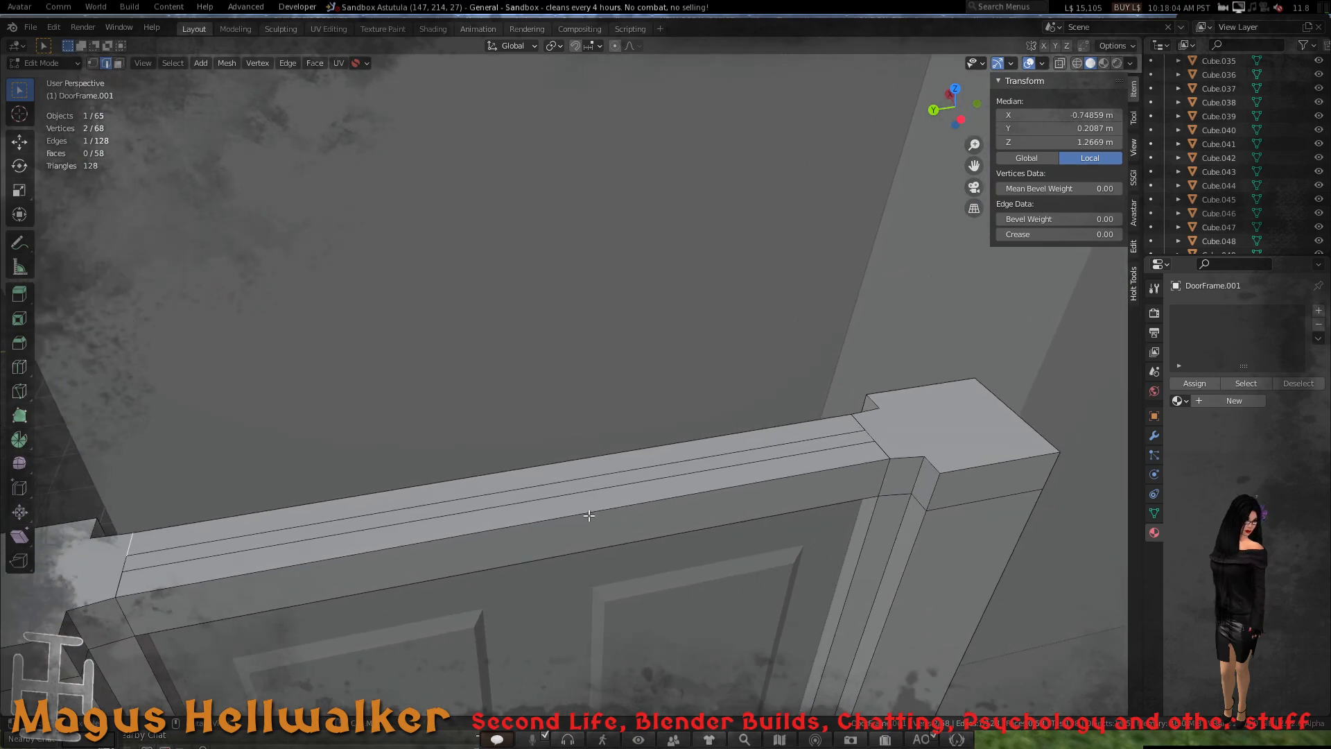
pyautogui.scroll(-4, 588, 513)
# - Delete the three long strip faces on top of the door frame's lintel between the two posts
pyautogui.press('3')
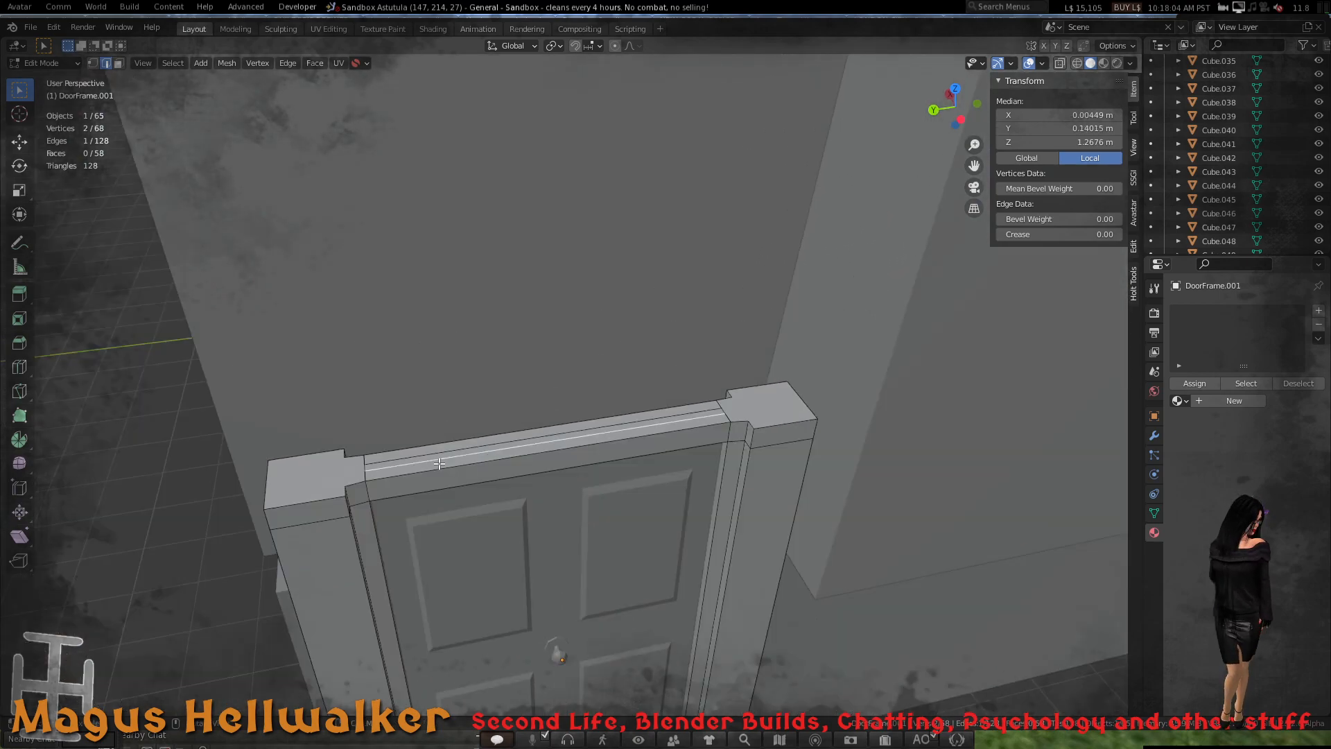
pyautogui.click(444, 455)
pyautogui.moveTo(443, 455); pyautogui.dragTo(454, 479, button='middle')
pyautogui.press('x')
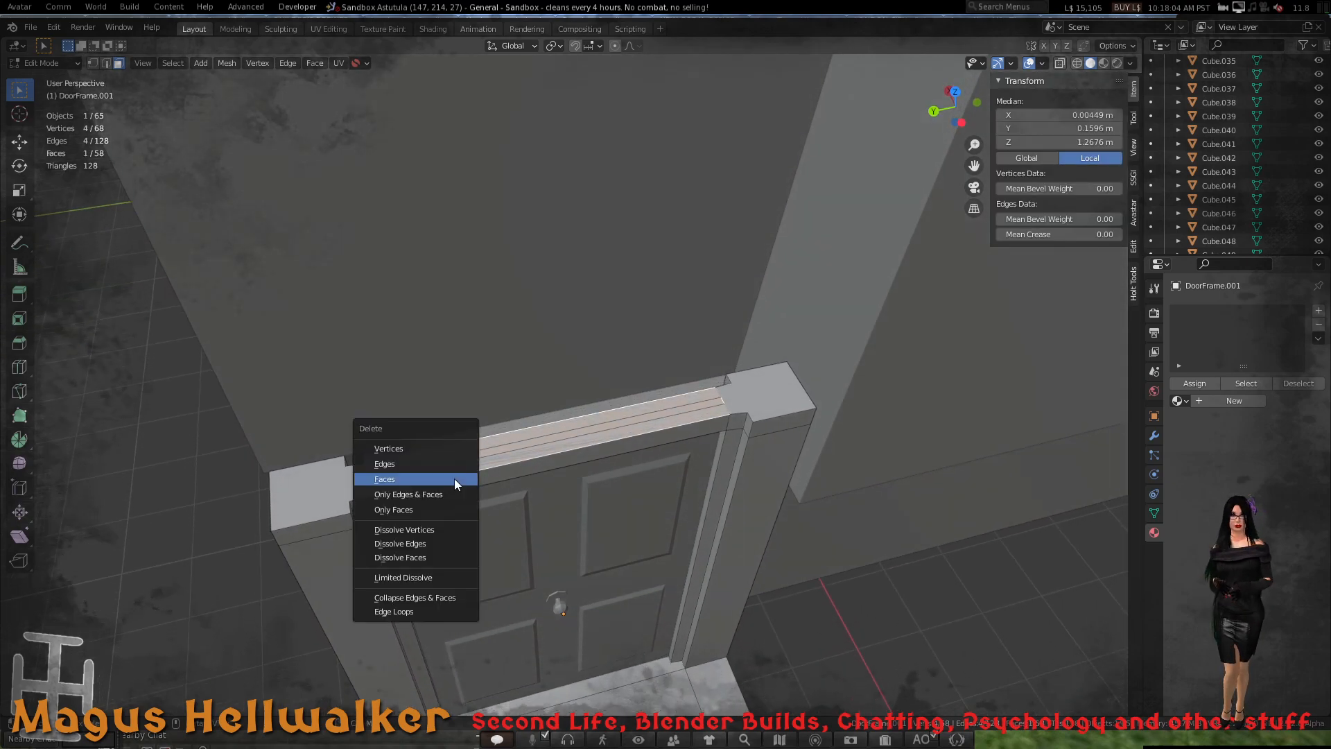
pyautogui.click(455, 479)
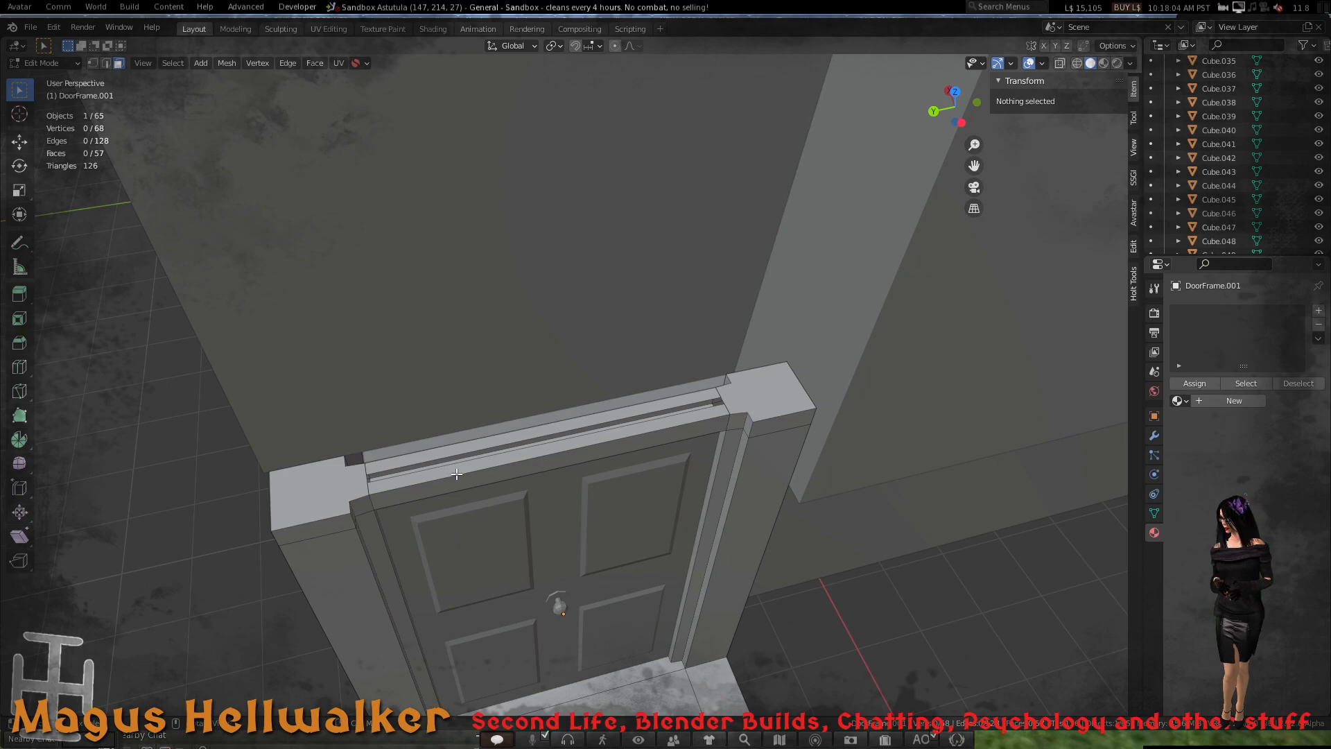
pyautogui.moveTo(457, 473); pyautogui.dragTo(494, 493, button='middle')
pyautogui.click(492, 479)
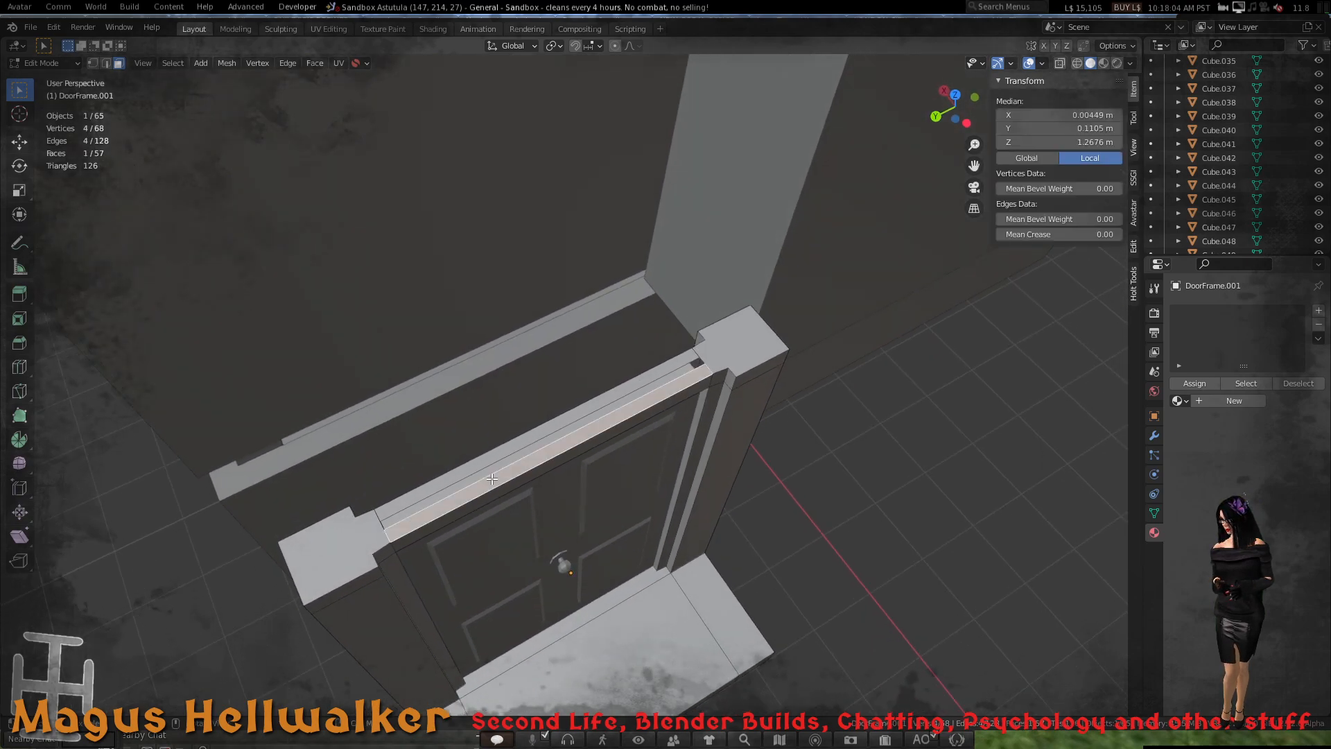
pyautogui.keyDown('shift'); pyautogui.click(478, 458); pyautogui.keyUp('shift')
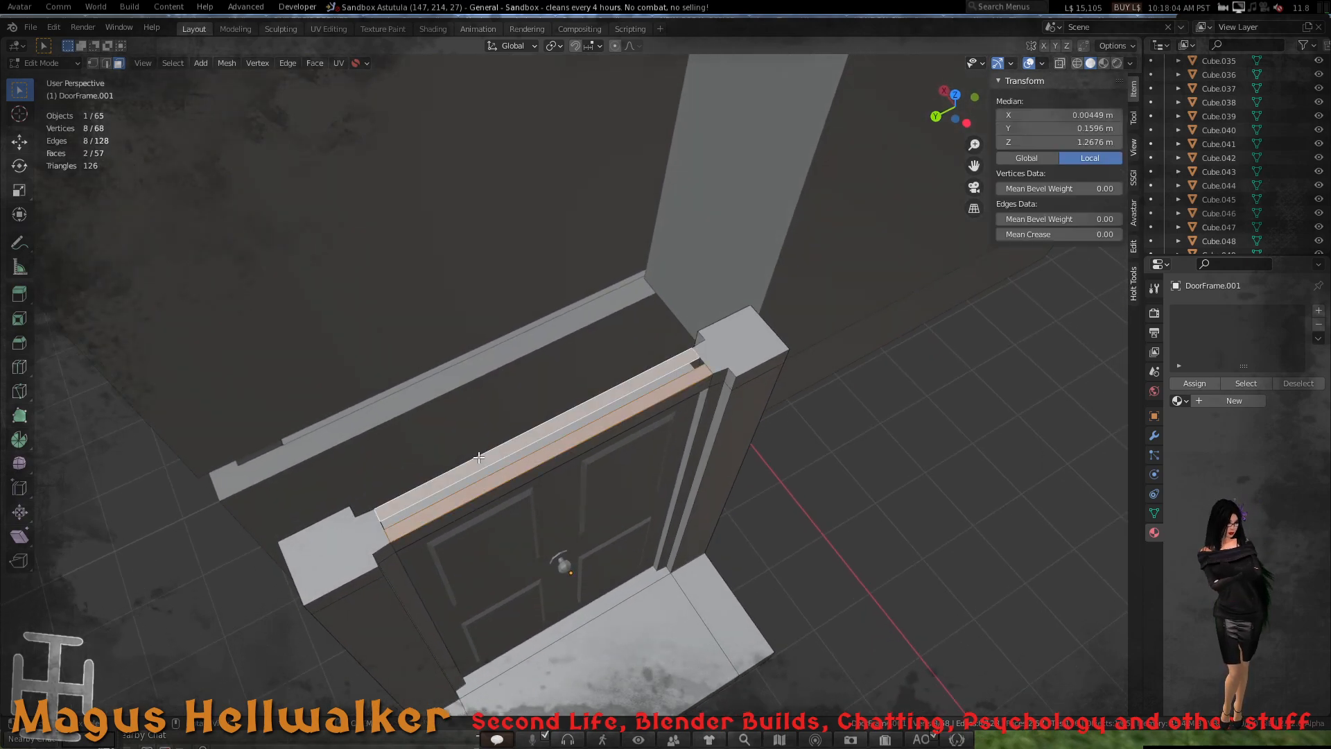
pyautogui.press('x')
pyautogui.click(478, 456)
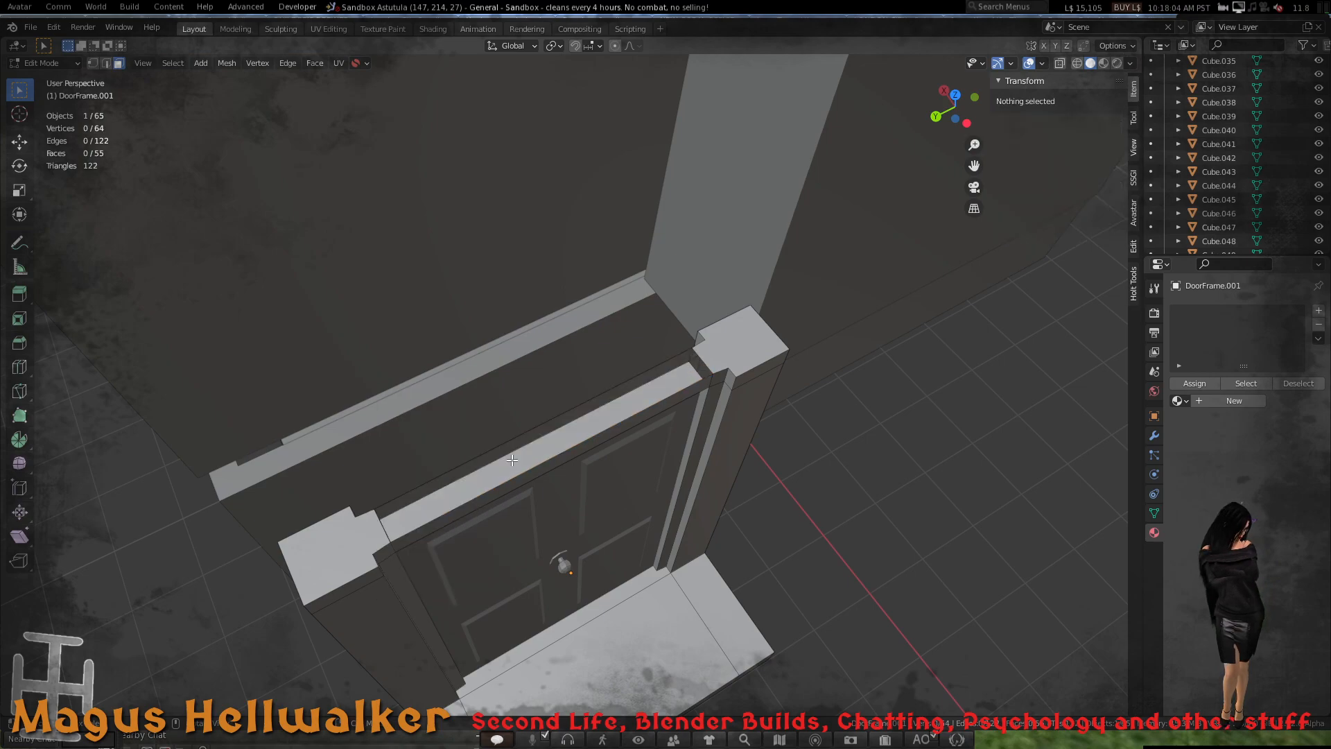
# - Close the open top of the lintel with a single face spanning its four boundary edges between the posts
pyautogui.moveTo(495, 497); pyautogui.dragTo(463, 474, button='middle')
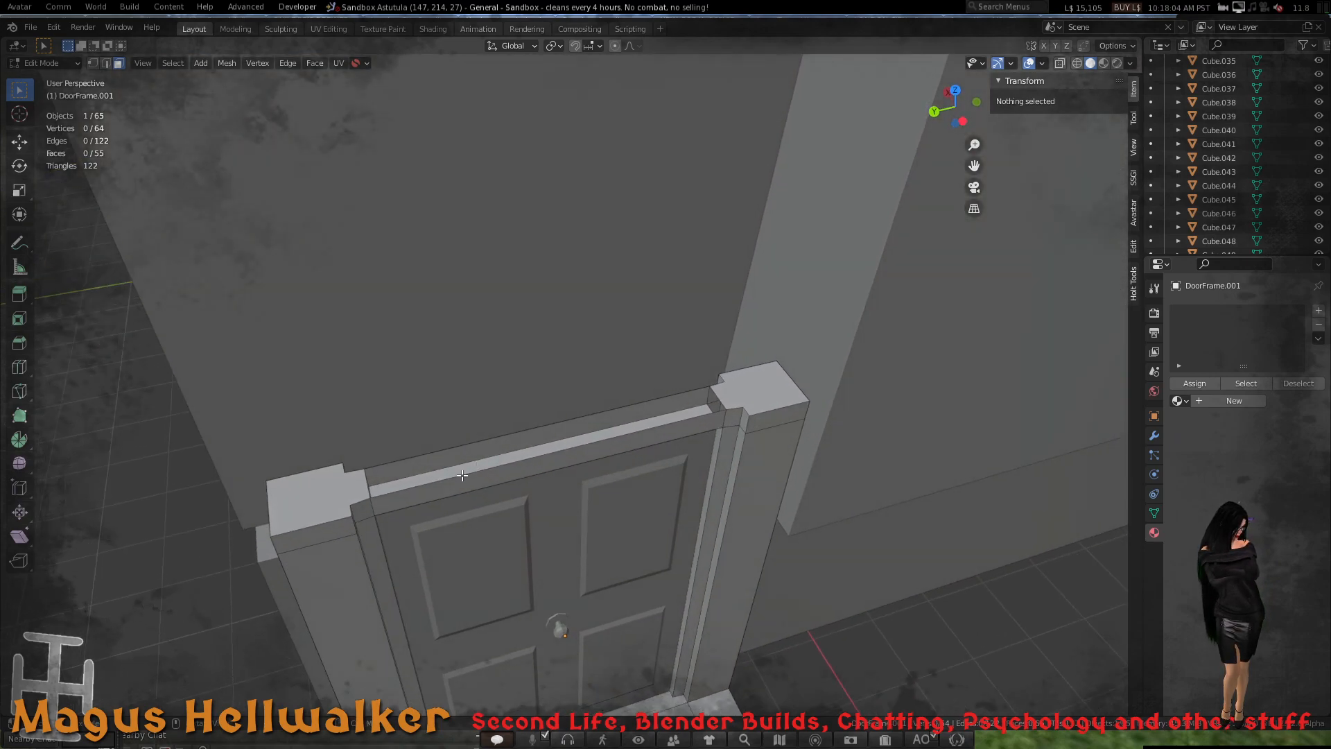
pyautogui.click(367, 483)
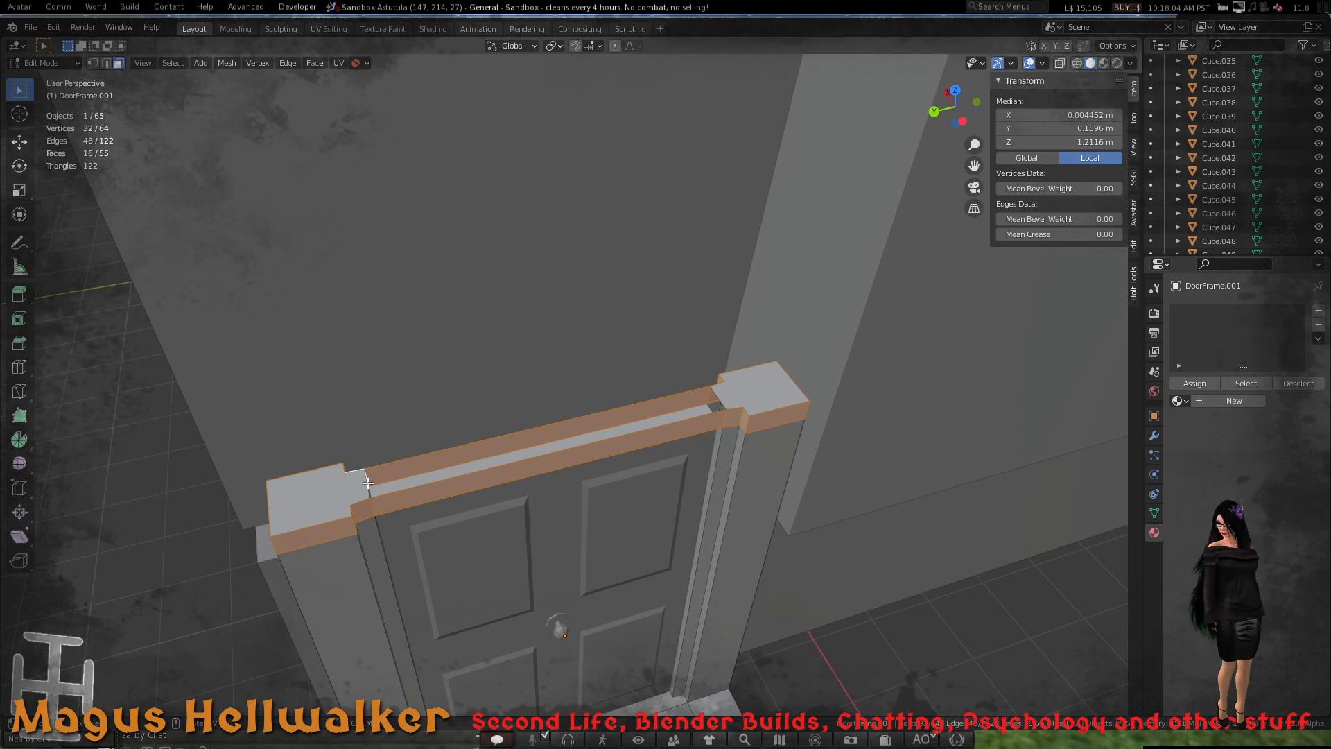
pyautogui.press('2')
pyautogui.click(367, 483)
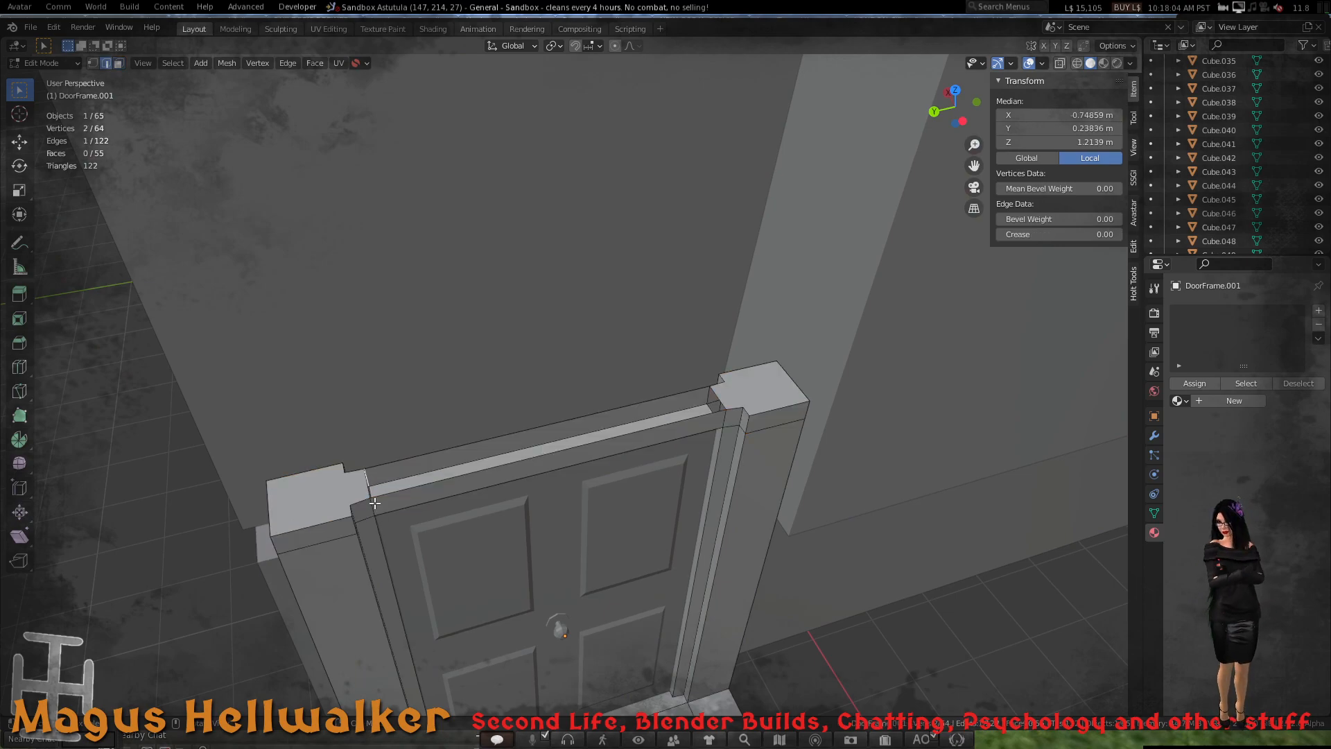
pyautogui.keyDown('shift'); pyautogui.click(383, 497); pyautogui.keyUp('shift')
pyautogui.moveTo(384, 497); pyautogui.dragTo(347, 497, button='middle')
pyautogui.click(366, 489)
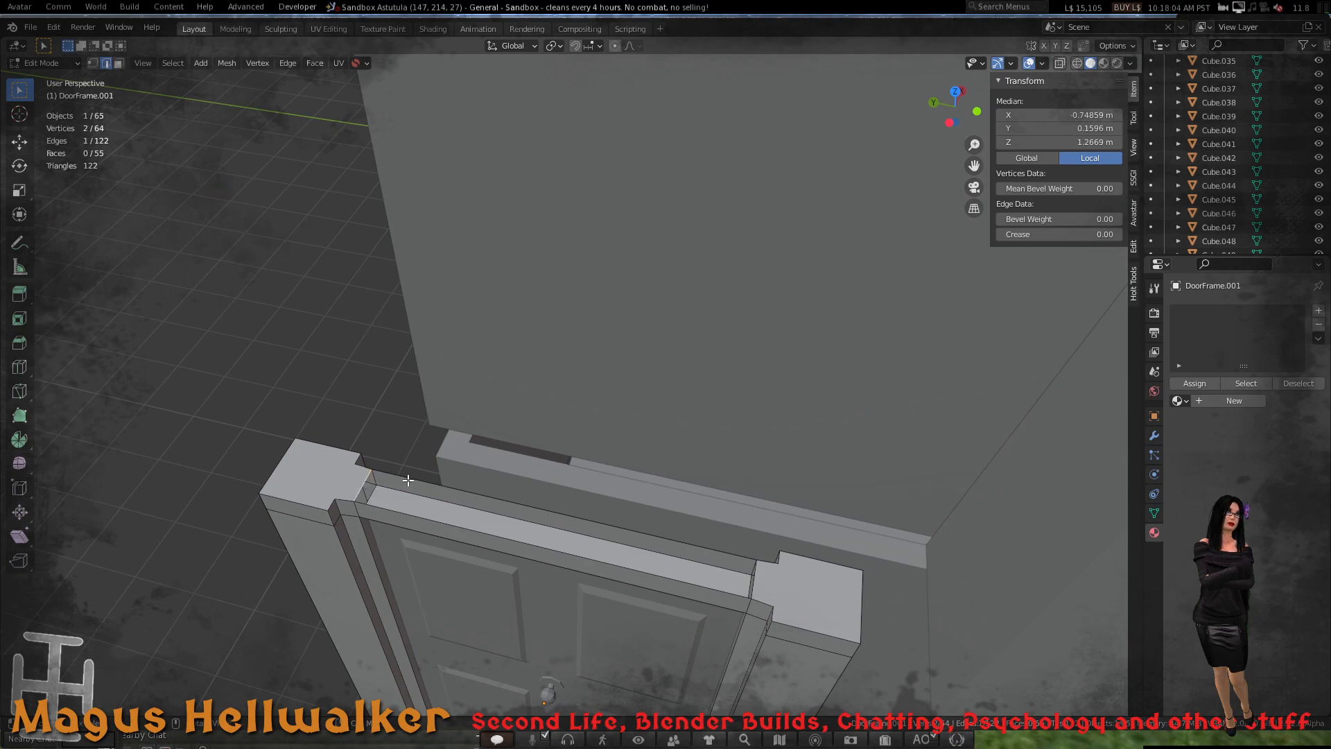
pyautogui.keyDown('shift'); pyautogui.click(435, 520); pyautogui.keyUp('shift')
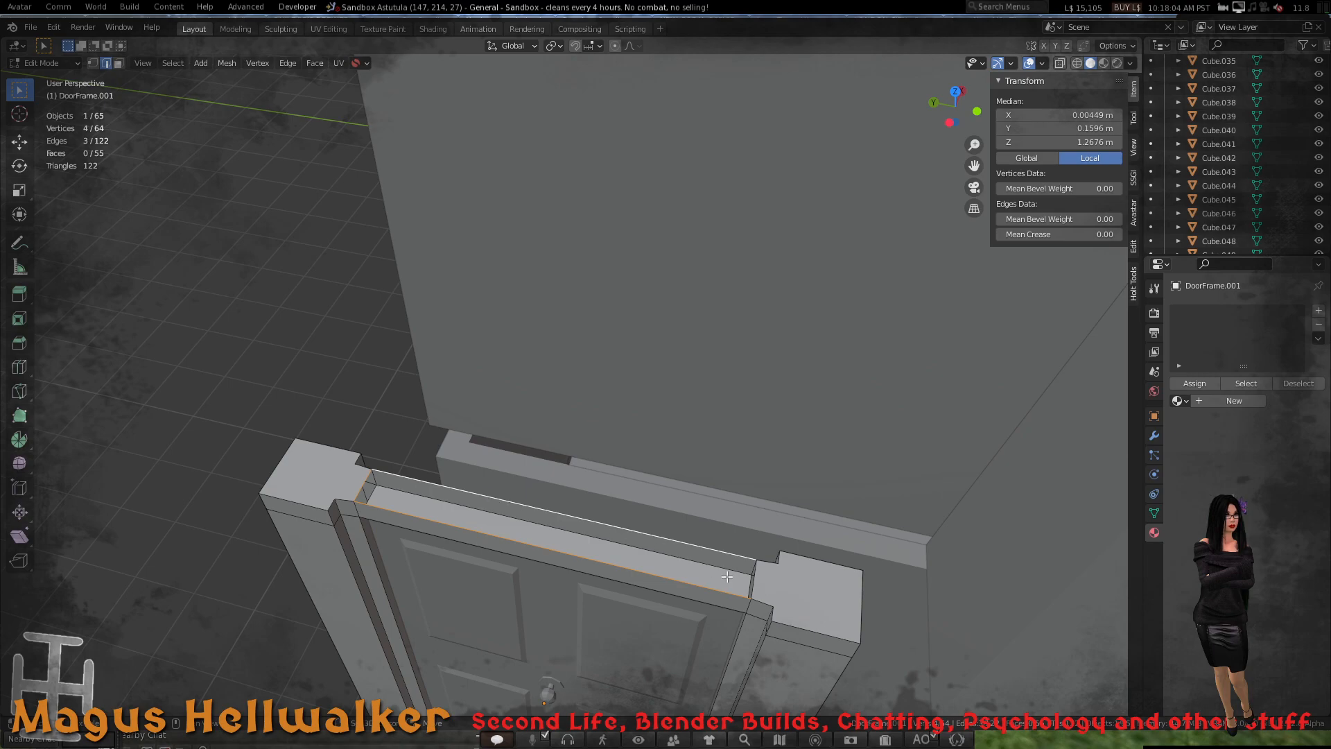
pyautogui.keyDown('shift'); pyautogui.click(755, 584); pyautogui.keyUp('shift')
pyautogui.press('f')
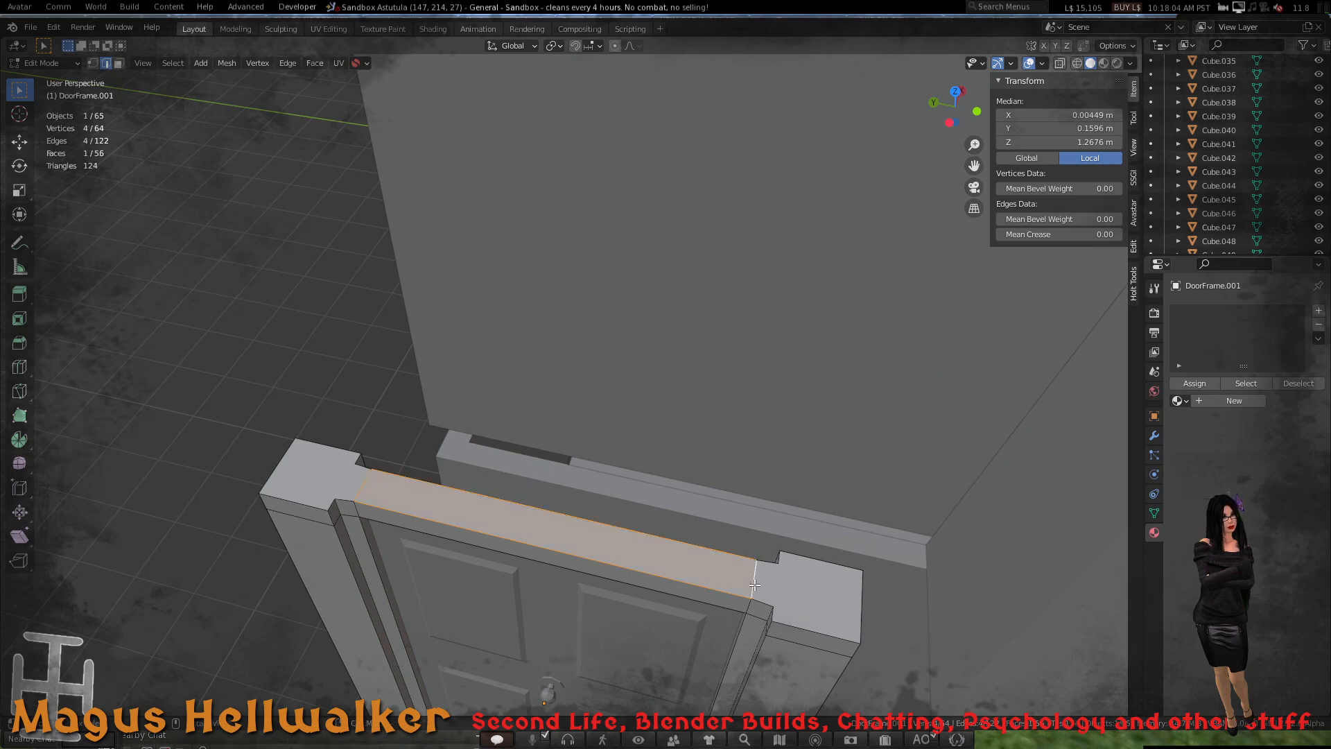
# - Finish editing the frame mesh and select the copied door frame together with its door
pyautogui.scroll(-3, 725, 617)
pyautogui.scroll(3, 707, 617)
pyautogui.moveTo(691, 617); pyautogui.dragTo(744, 540, button='middle')
pyautogui.scroll(-7, 730, 603)
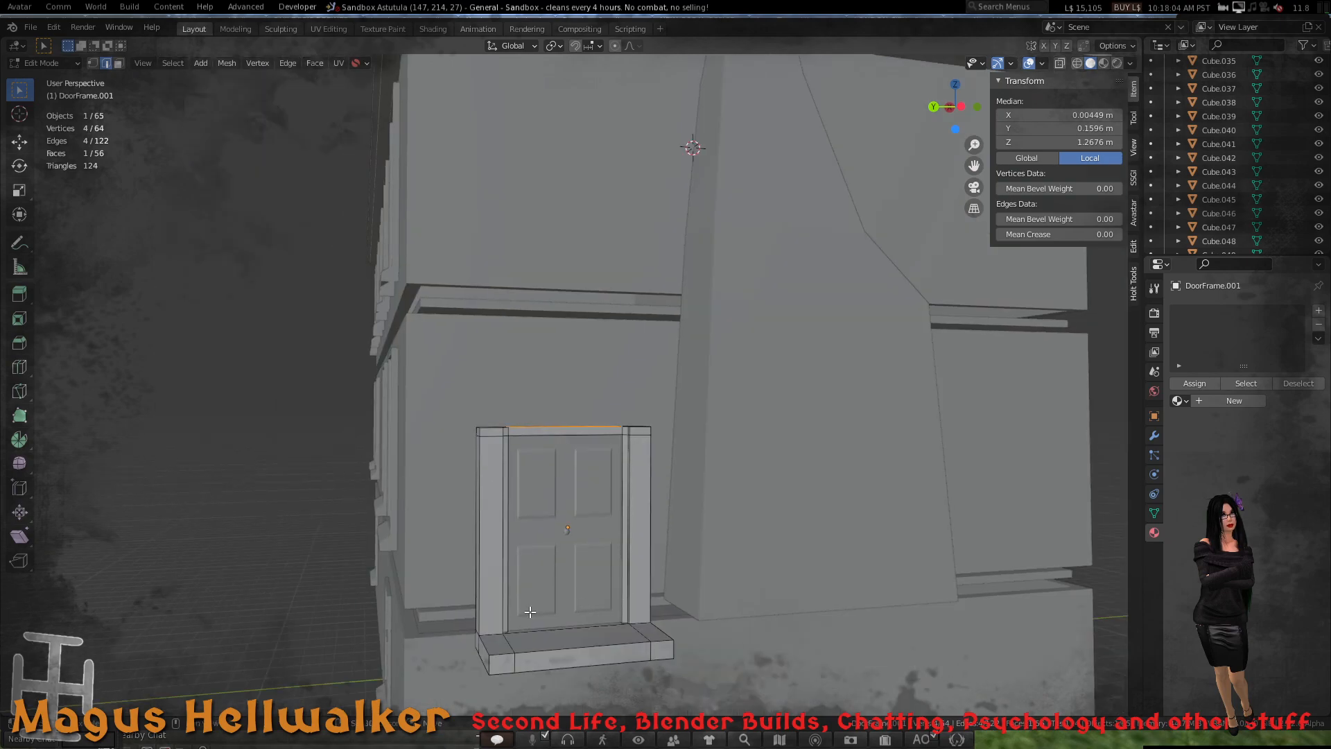
pyautogui.moveTo(529, 611); pyautogui.dragTo(649, 569, button='middle')
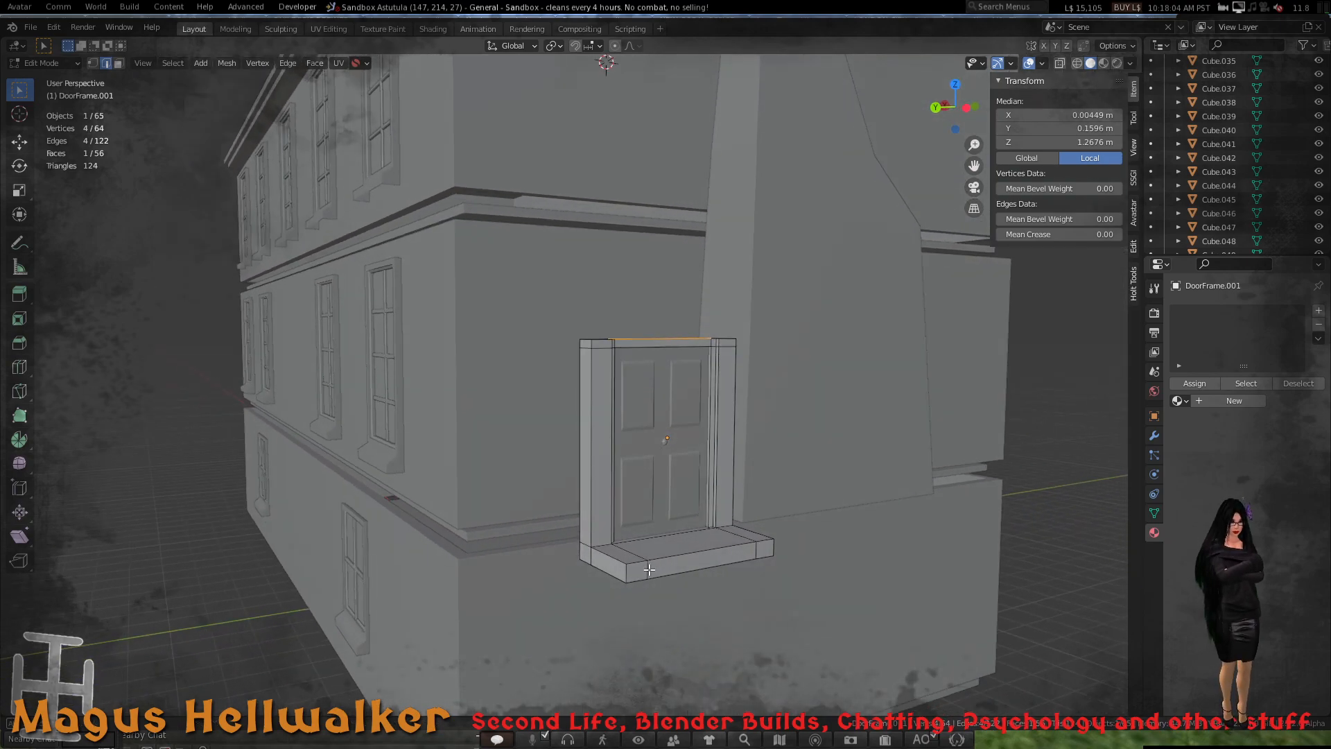
pyautogui.press('Tab')
pyautogui.click(647, 483)
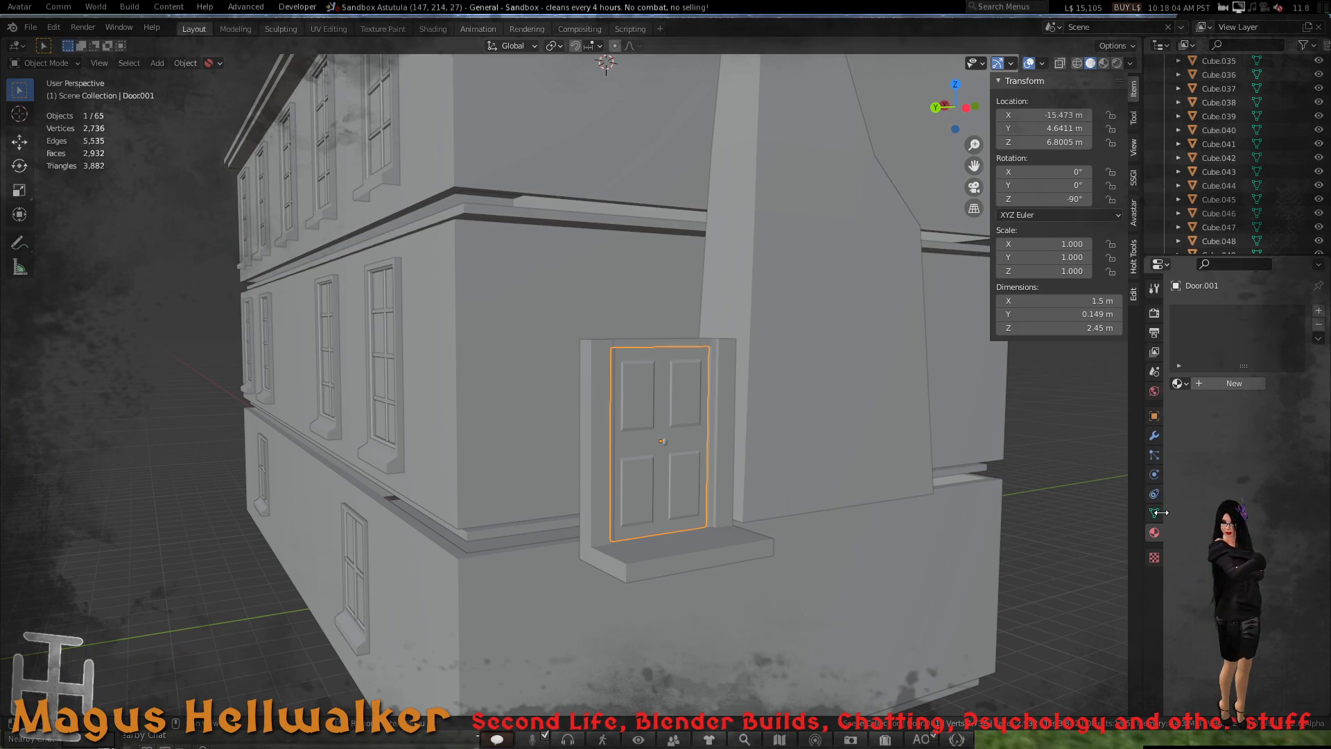
pyautogui.click(677, 542)
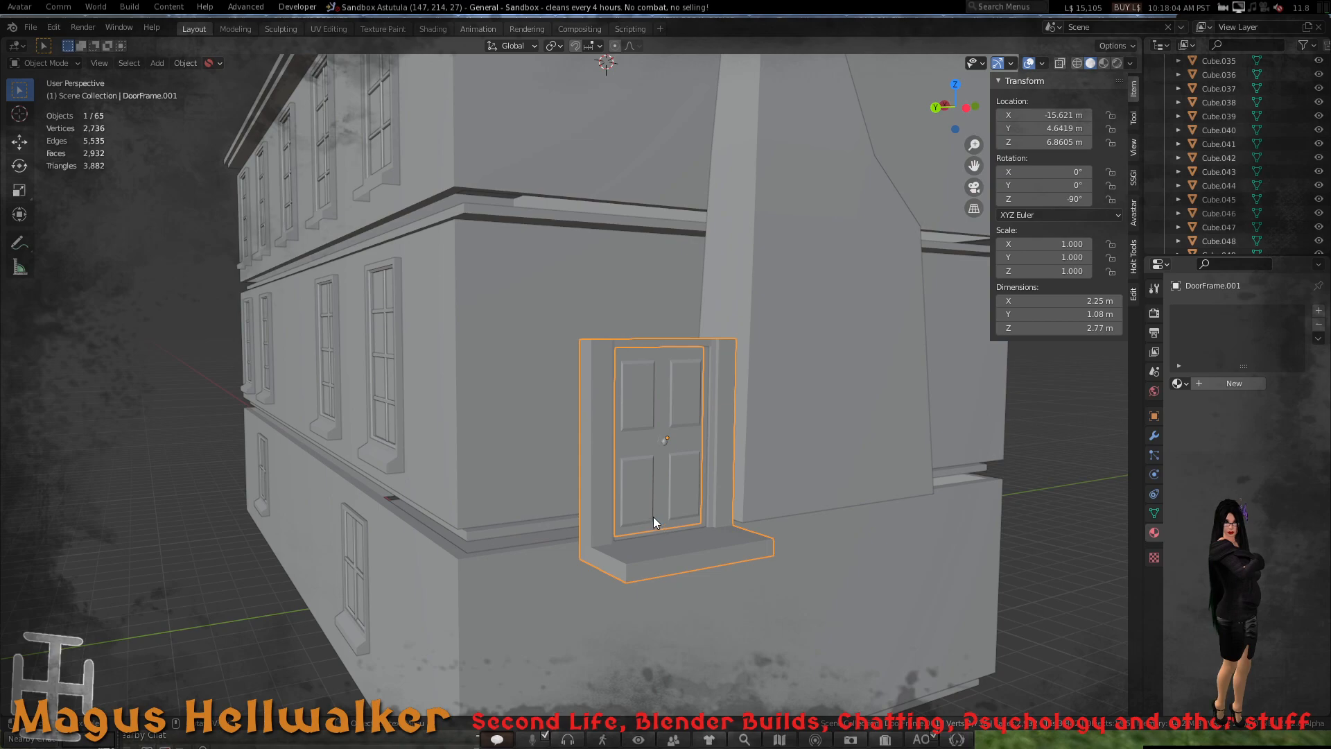
pyautogui.keyDown('shift'); pyautogui.click(656, 495); pyautogui.keyUp('shift')
# - In back view, move the door and frame about 2.31 m along X so they sit against the end wall
pyautogui.moveTo(656, 500); pyautogui.dragTo(739, 508, button='middle')
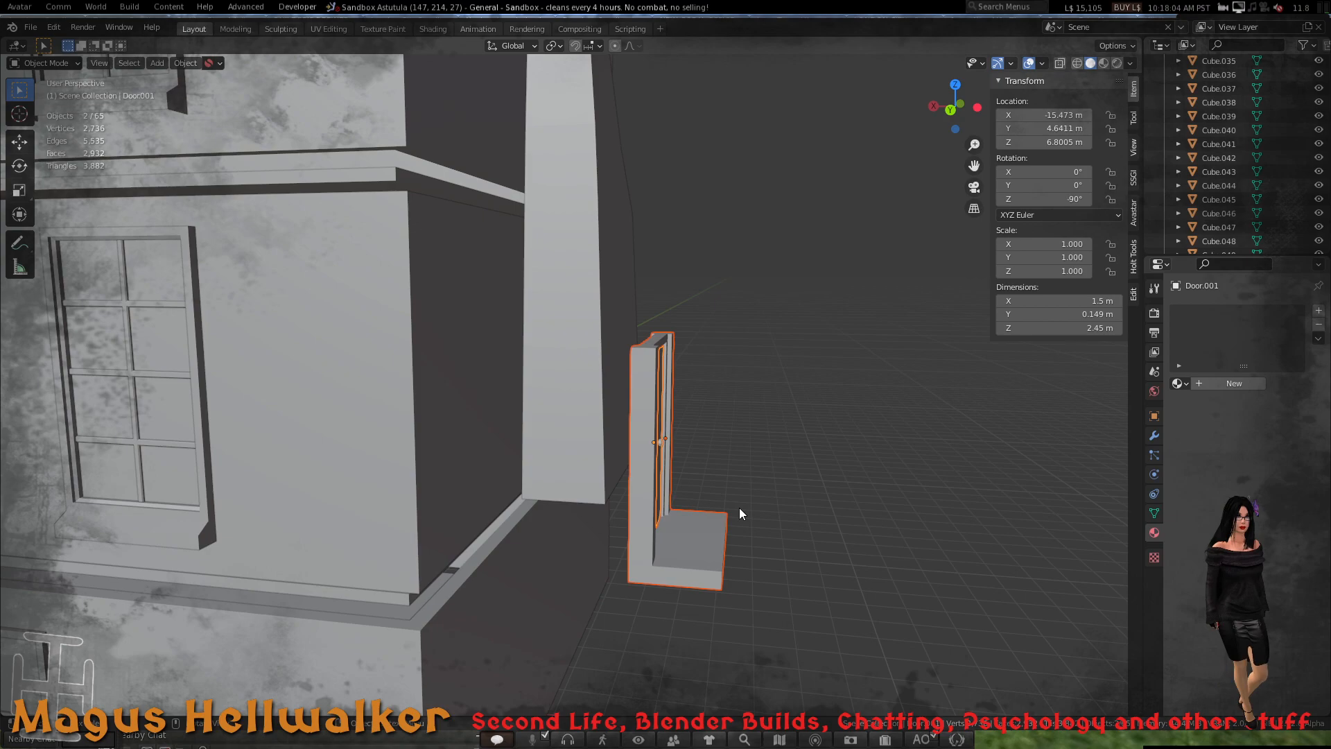
pyautogui.press('ctrl+KP_1')
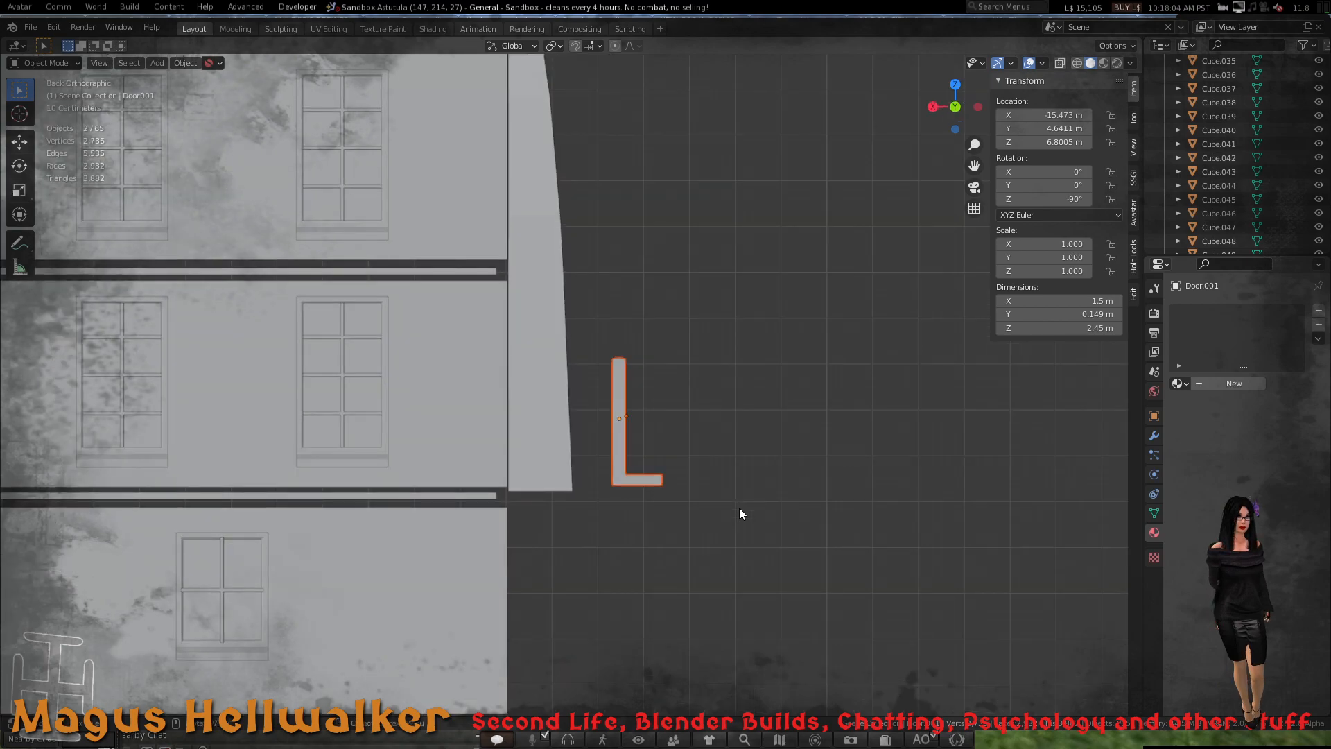
pyautogui.scroll(4, 603, 489)
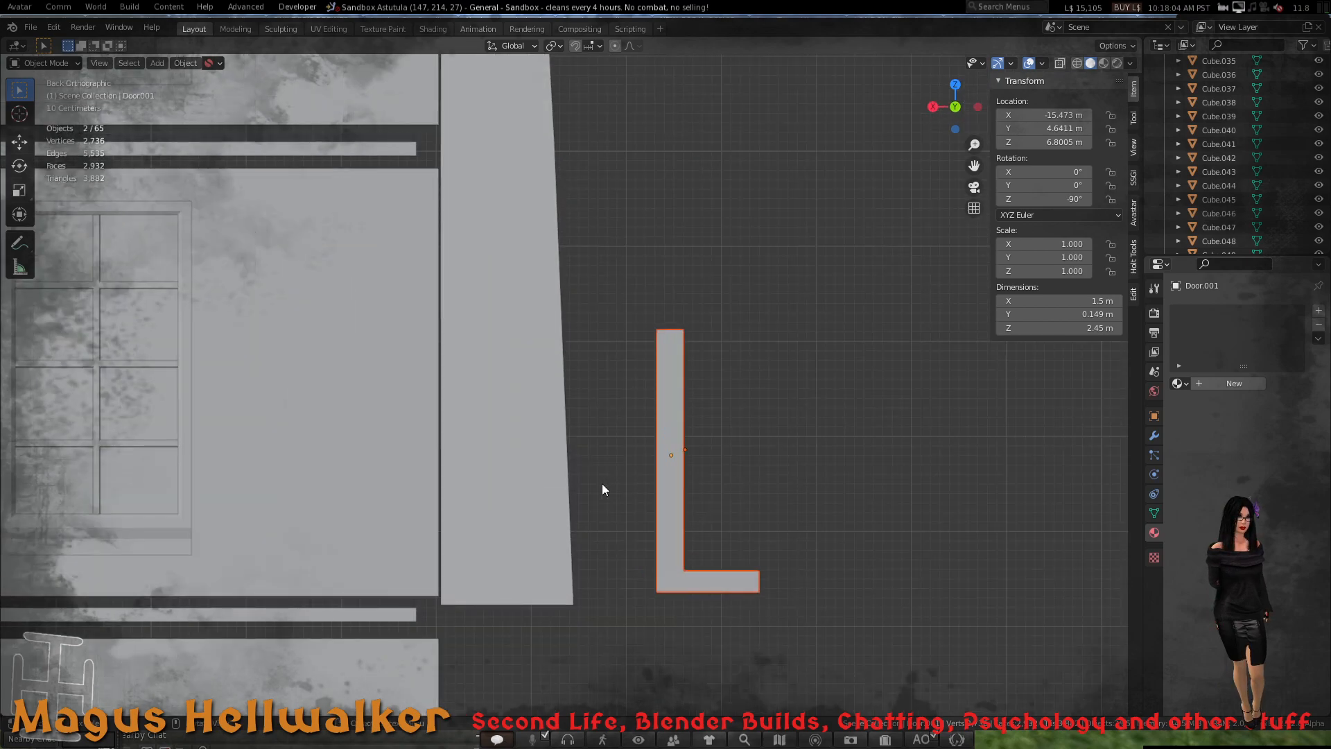
pyautogui.press('x')
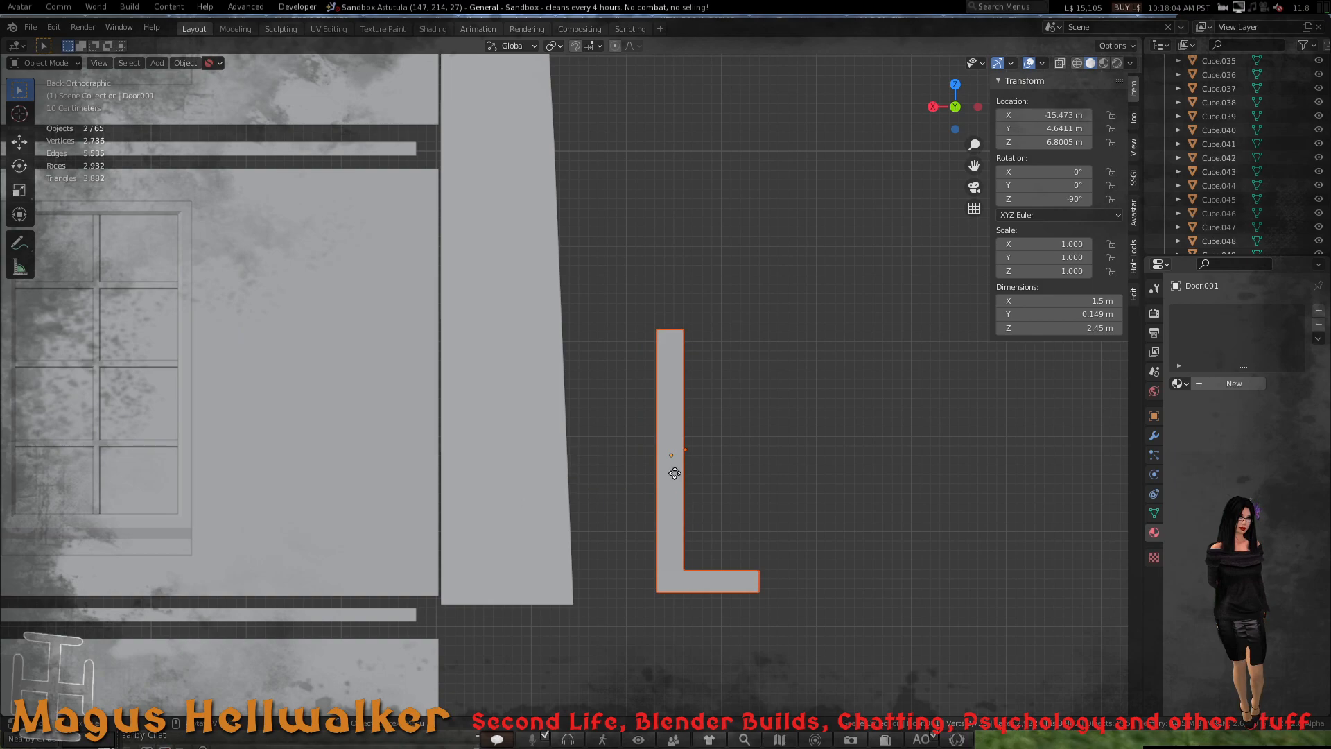
pyautogui.press('g')
pyautogui.press('x')
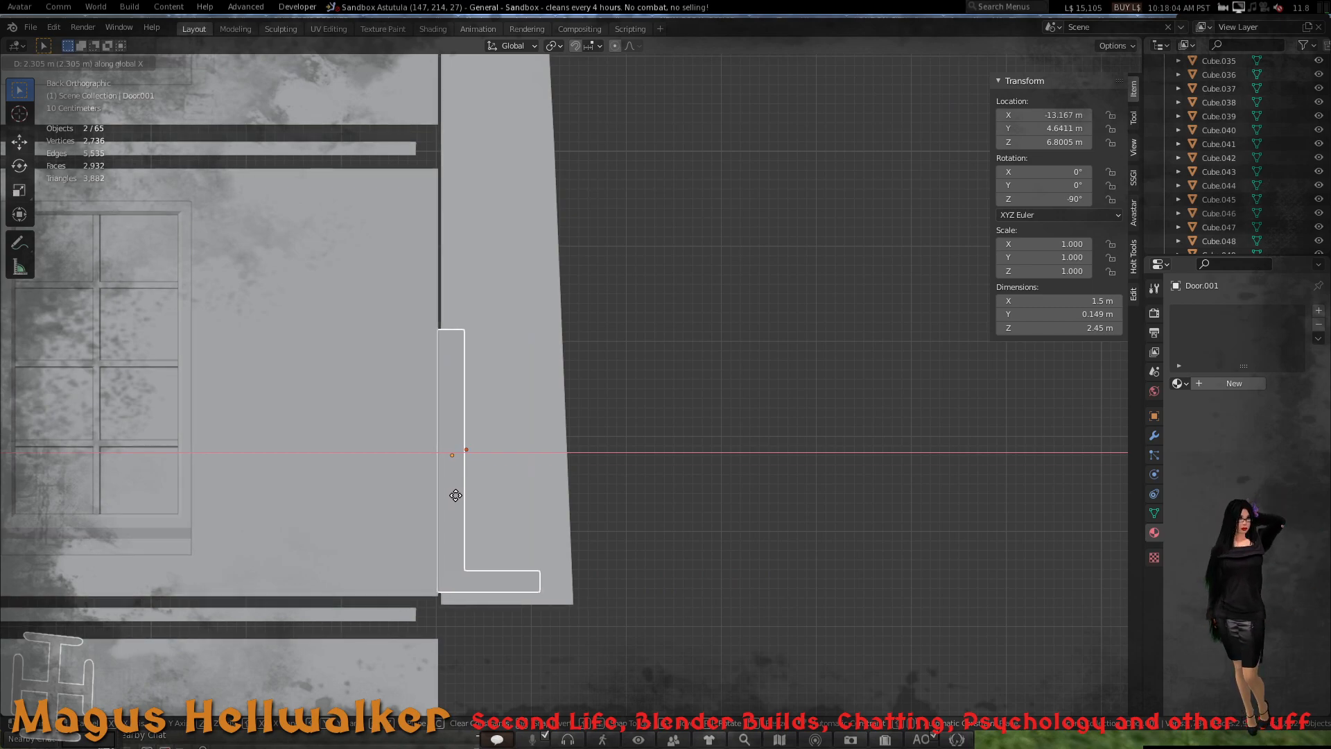
pyautogui.click(456, 495)
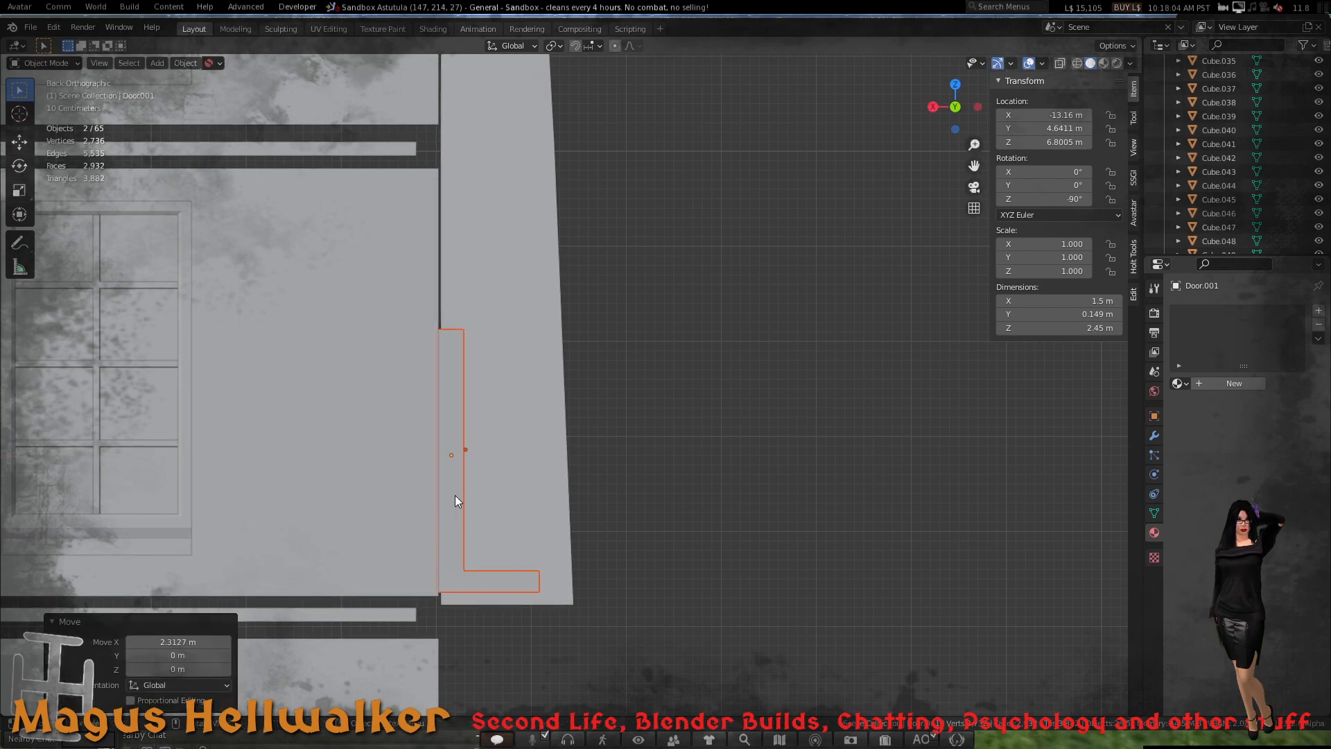
# - In left view, shift the door and frame about 0.35 m along Y, away from the chimney
pyautogui.scroll(-3, 472, 498)
pyautogui.scroll(-4, 509, 524)
pyautogui.moveTo(511, 529); pyautogui.dragTo(374, 534, button='middle')
pyautogui.scroll(4, 562, 428)
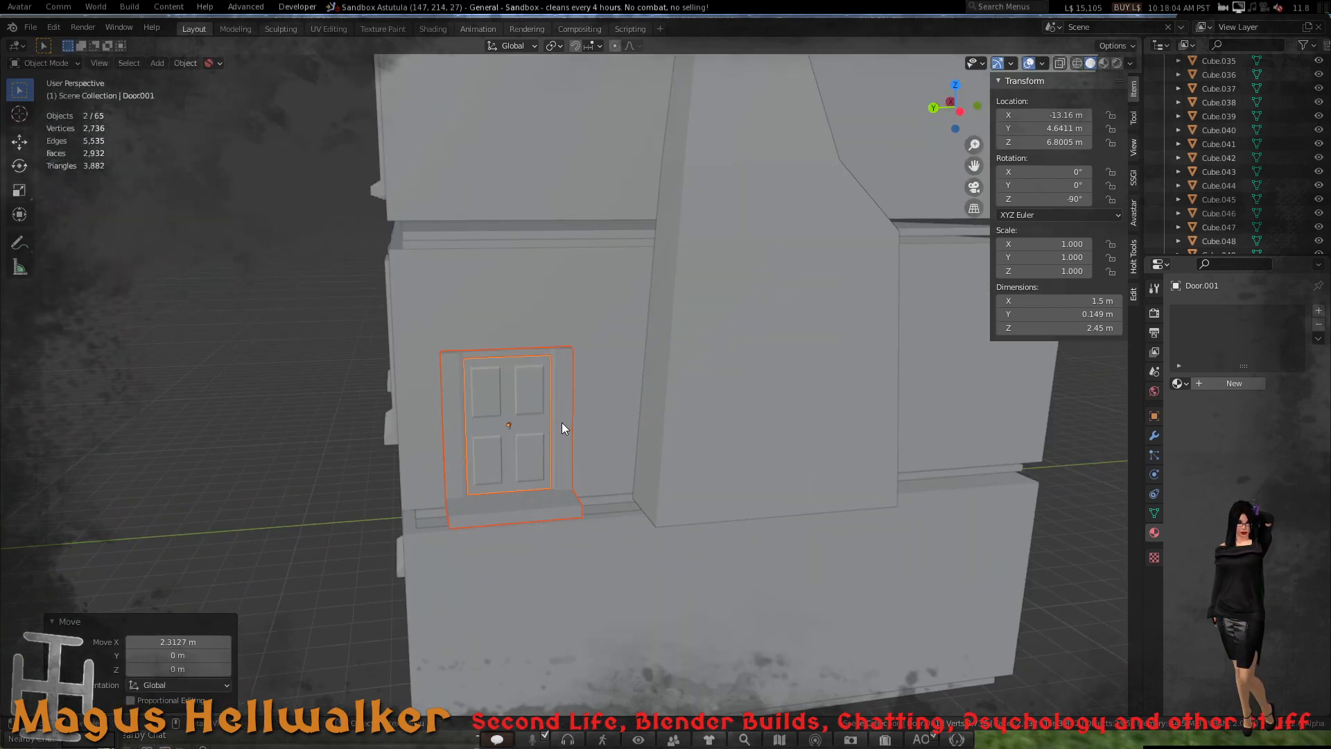
pyautogui.press('ctrl+KP_3')
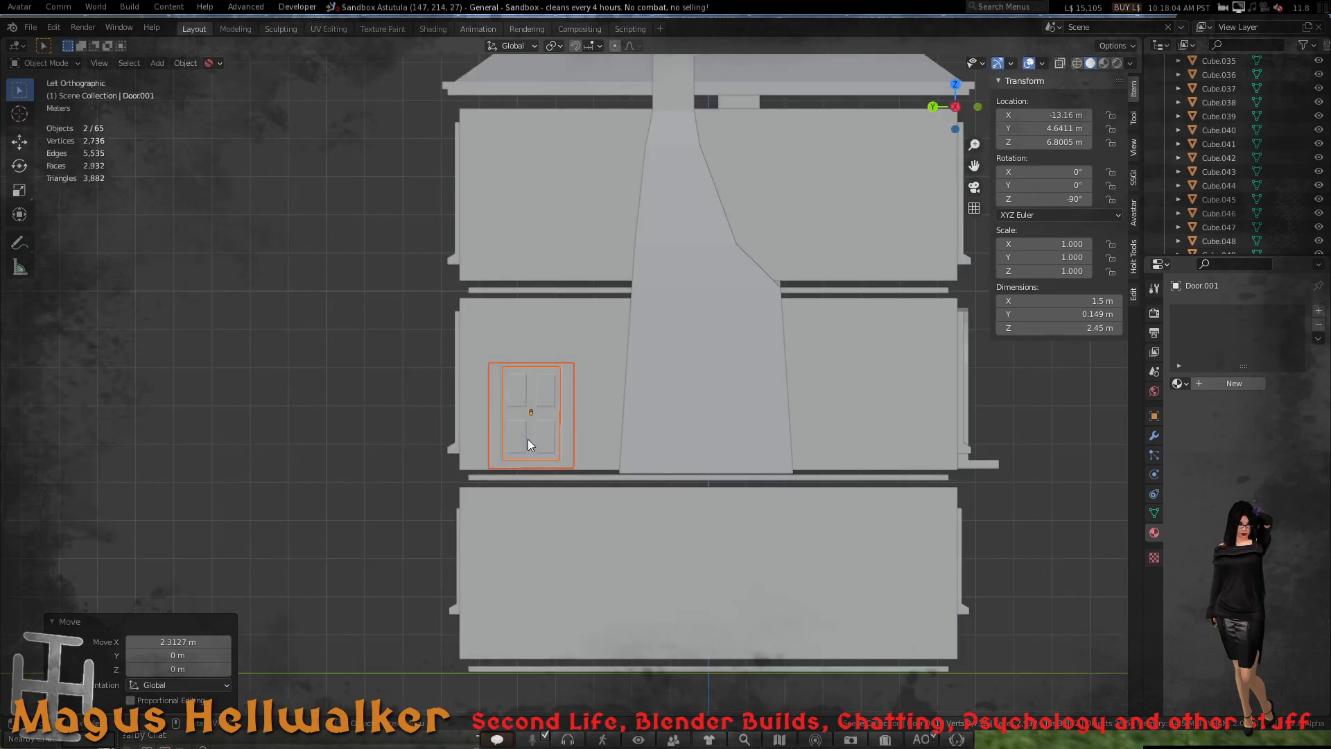
pyautogui.scroll(2, 532, 420)
pyautogui.press('g')
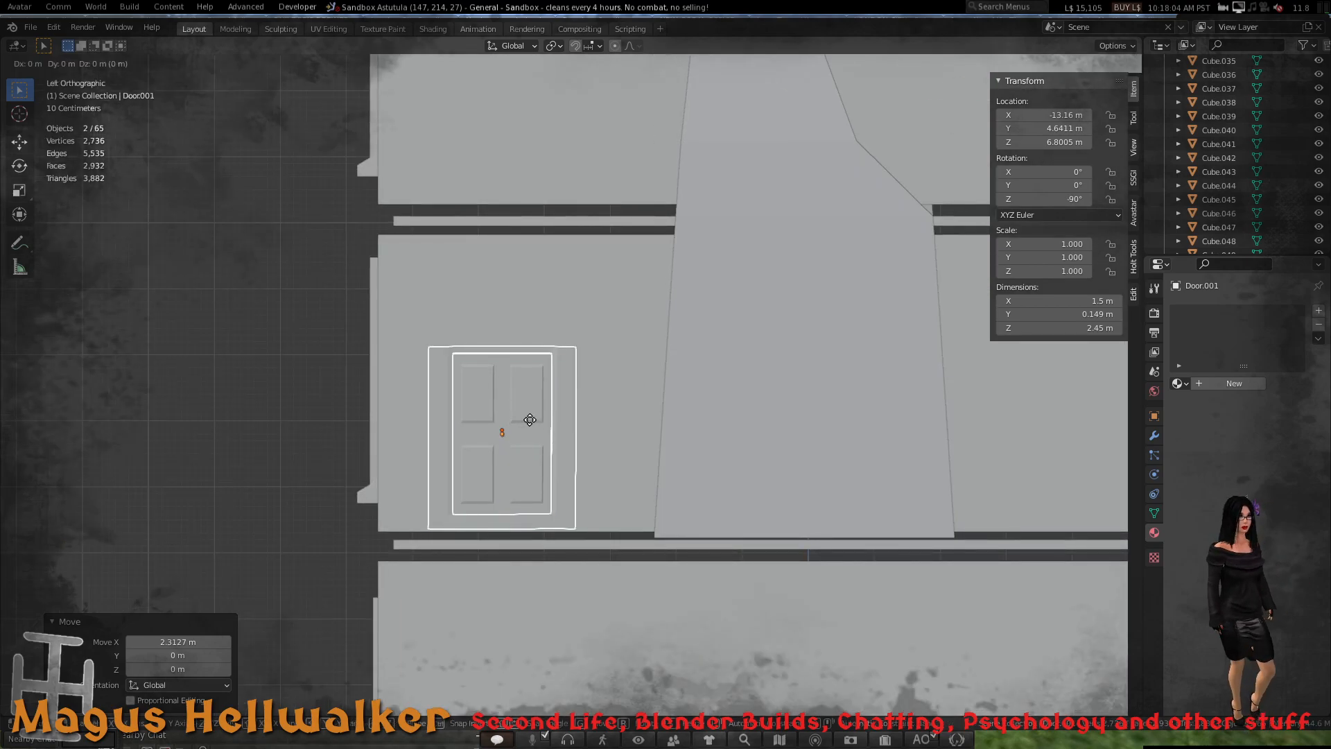
pyautogui.press('y')
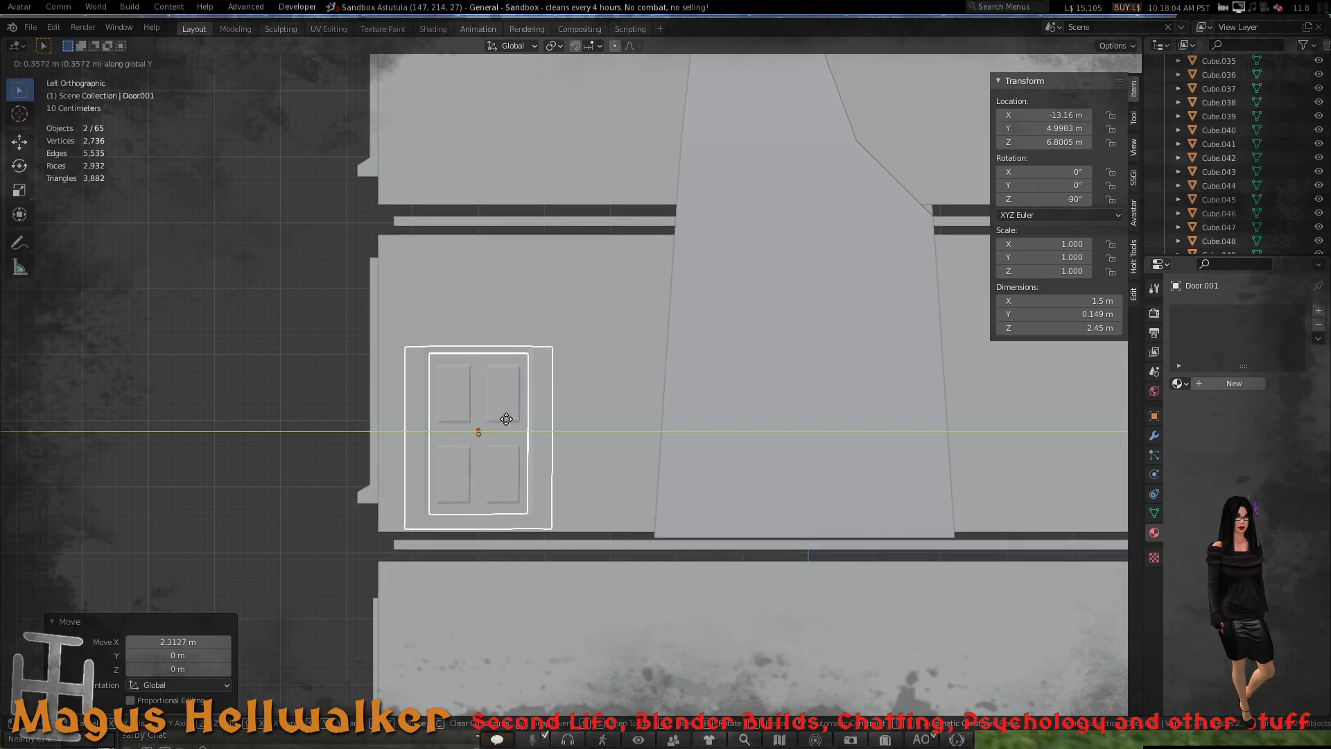
pyautogui.click(505, 418)
pyautogui.scroll(4, 495, 375)
pyautogui.scroll(1, 495, 376)
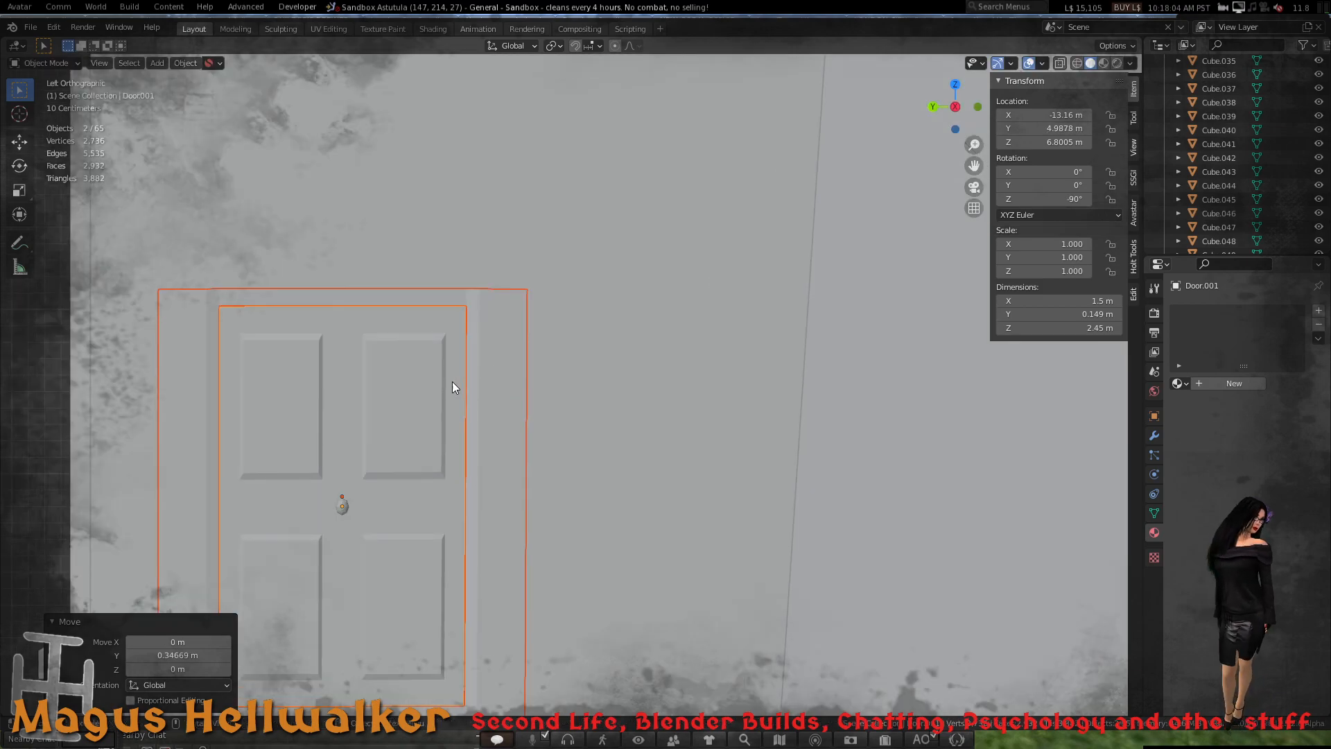
# - Examine from outside how the copied door, frame and doorstep sit on the end wall beside the chimney
pyautogui.scroll(-1, 452, 382)
pyautogui.moveTo(452, 381); pyautogui.dragTo(621, 430, button='middle')
pyautogui.scroll(-5, 459, 386)
pyautogui.scroll(-5, 493, 411)
pyautogui.scroll(2, 621, 430)
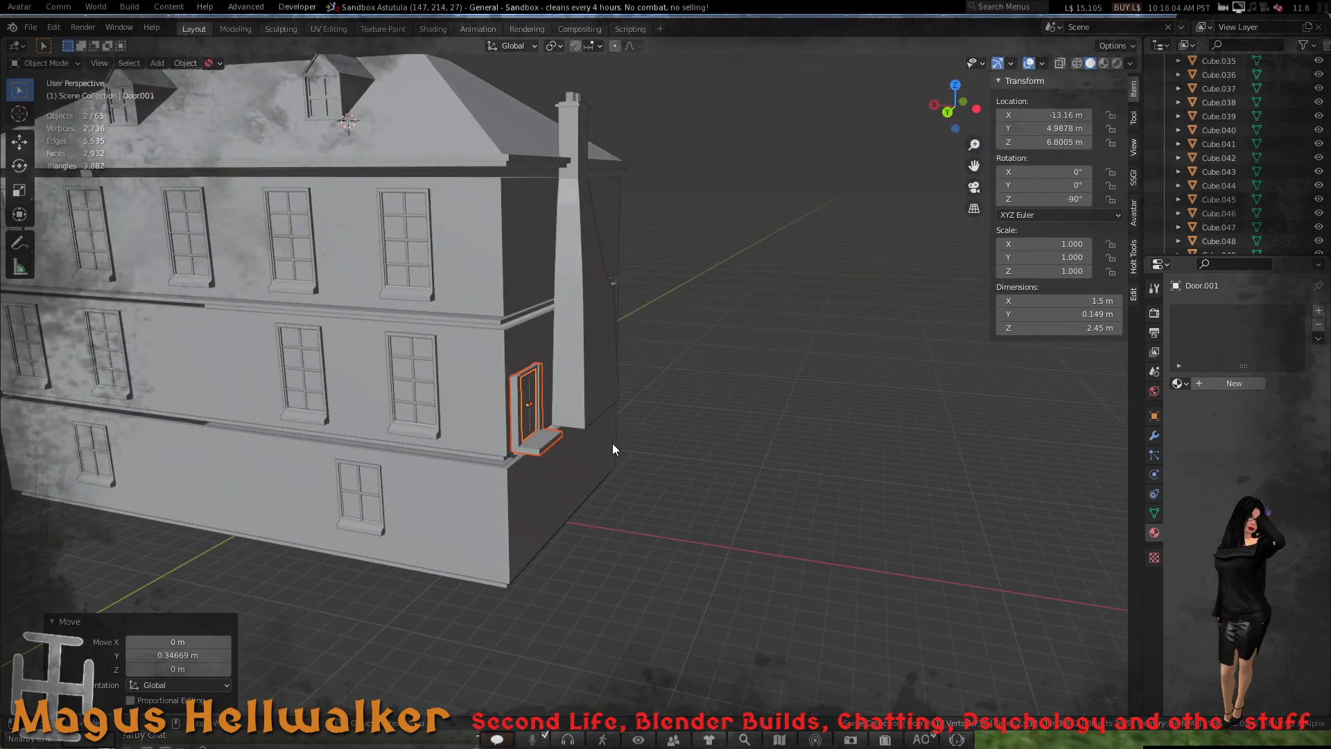
pyautogui.scroll(-4, 596, 461)
pyautogui.scroll(6, 588, 472)
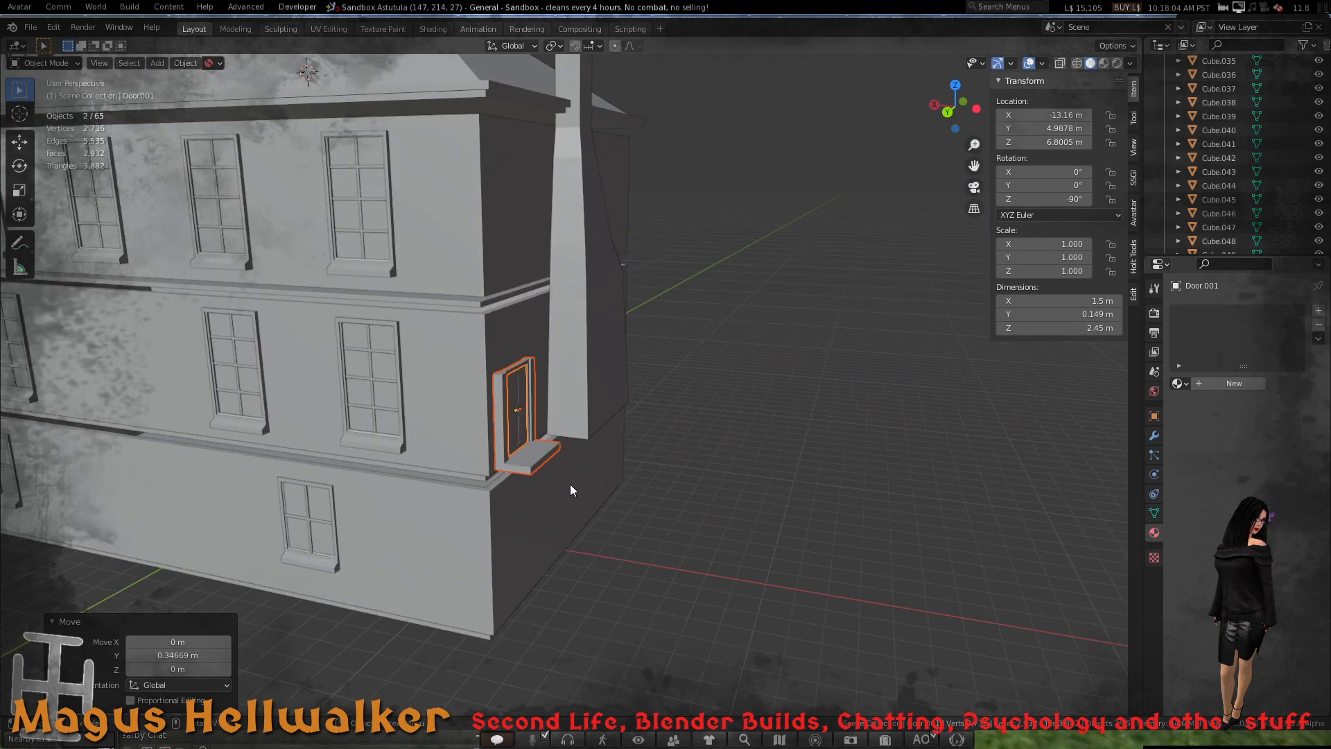
pyautogui.scroll(-5, 569, 484)
pyautogui.scroll(3, 571, 477)
pyautogui.moveTo(580, 455)
pyautogui.mouseDown(button='middle')
pyautogui.moveTo(493, 443)
pyautogui.moveTo(327, 484)
pyautogui.moveTo(575, 441)
pyautogui.mouseUp(button='middle')
pyautogui.scroll(4, 547, 442)
pyautogui.scroll(3, 547, 447)
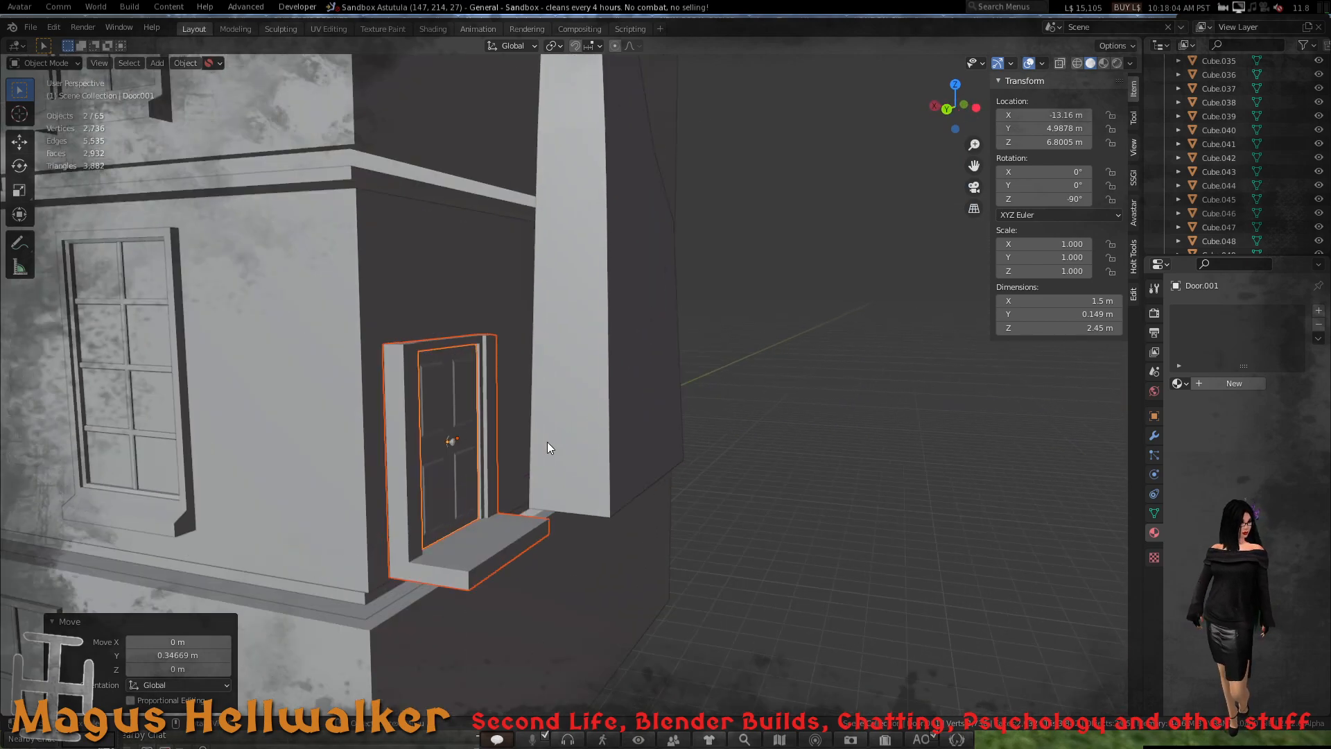
# - Edit the copied door frame's mesh and move the doorstep's three front faces about 0.45 m along X towards the wall
pyautogui.click(475, 551)
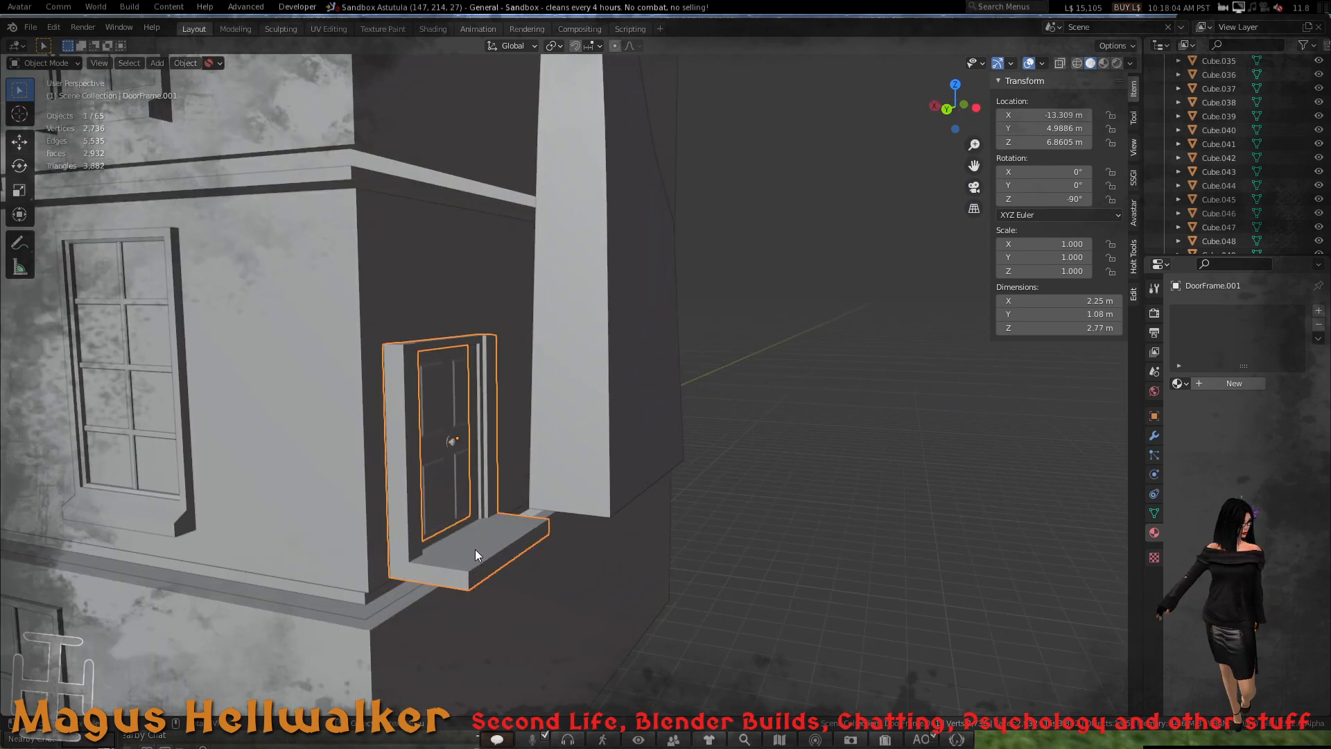
pyautogui.press('Tab')
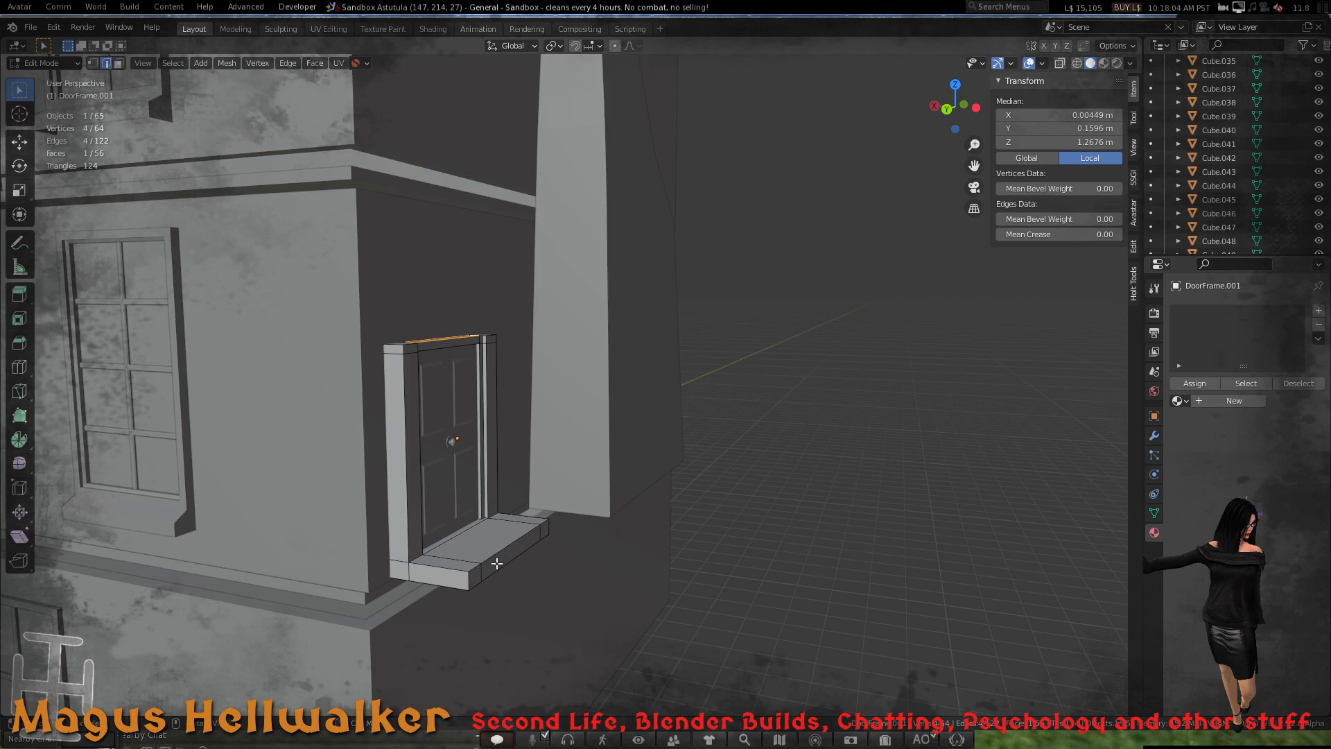
pyautogui.click(487, 565)
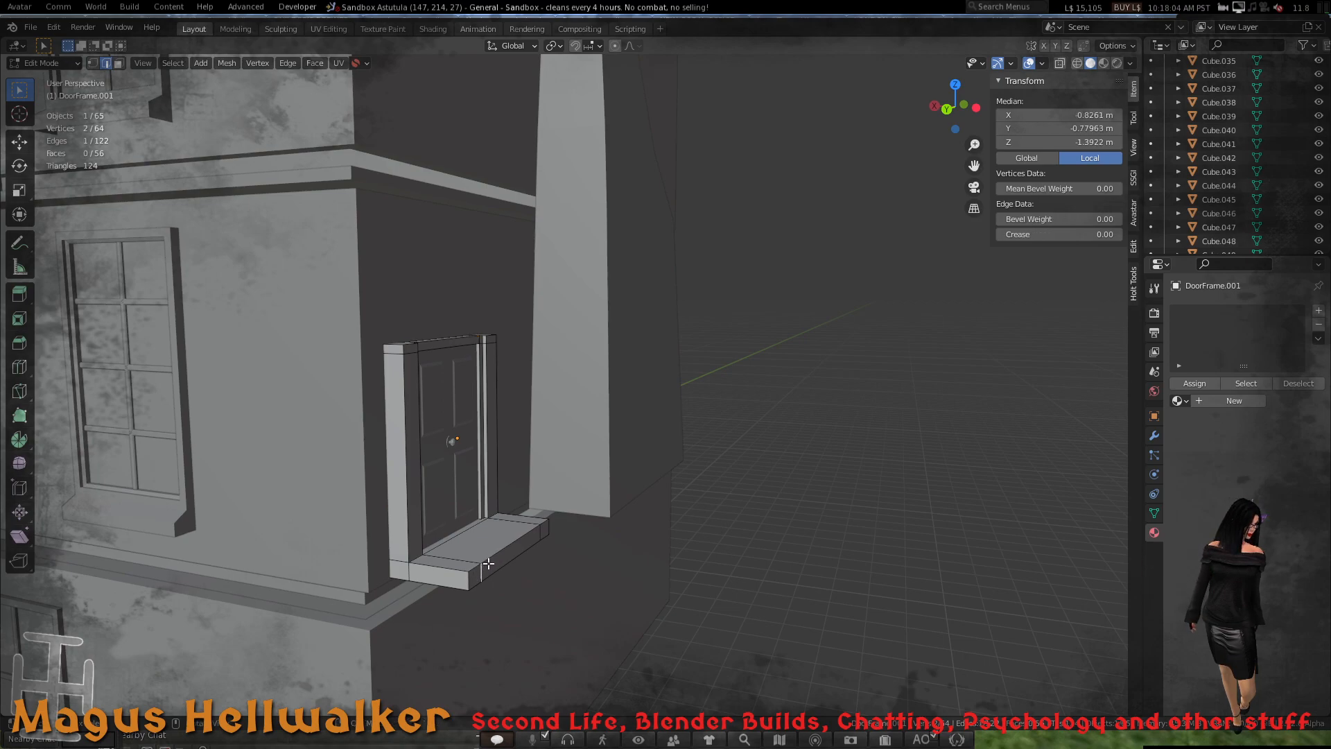
pyautogui.press('3')
pyautogui.click(488, 564)
pyautogui.keyDown('shift'); pyautogui.click(476, 574); pyautogui.keyUp('shift')
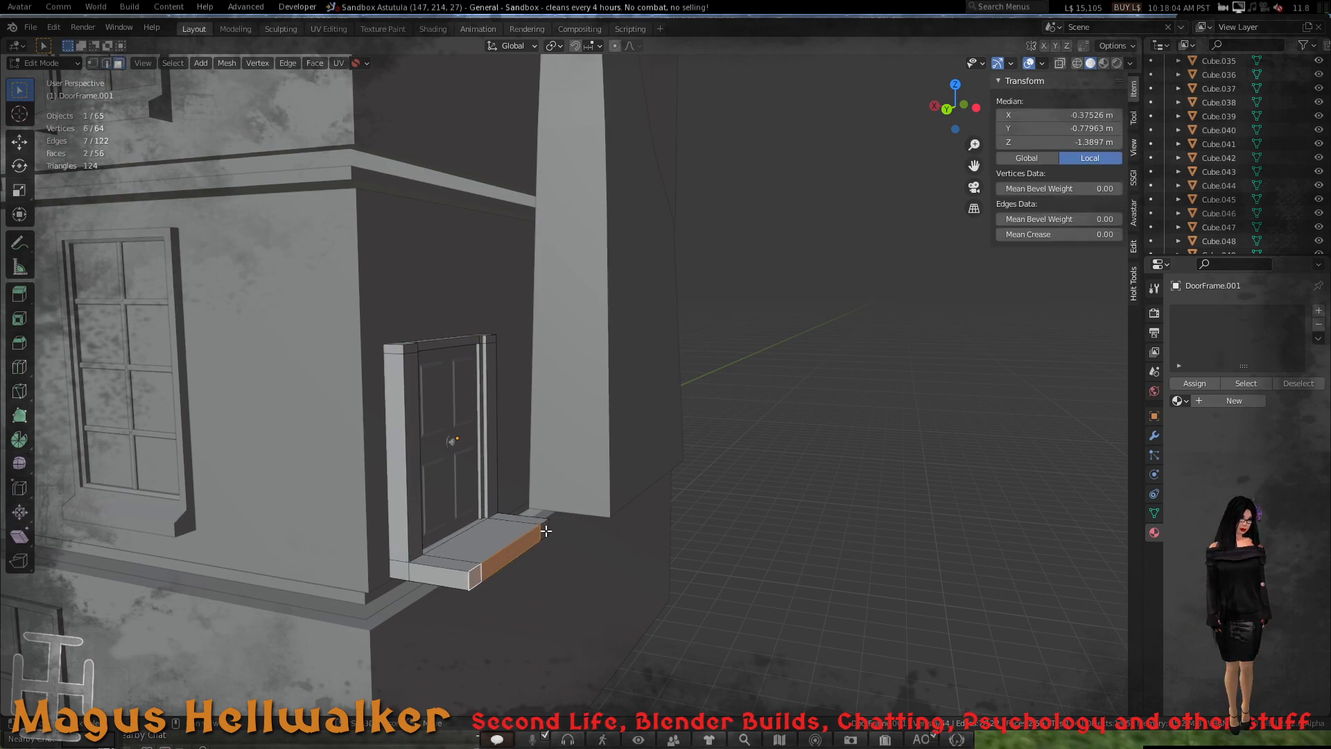
pyautogui.keyDown('shift'); pyautogui.click(545, 530); pyautogui.keyUp('shift')
pyautogui.press('g')
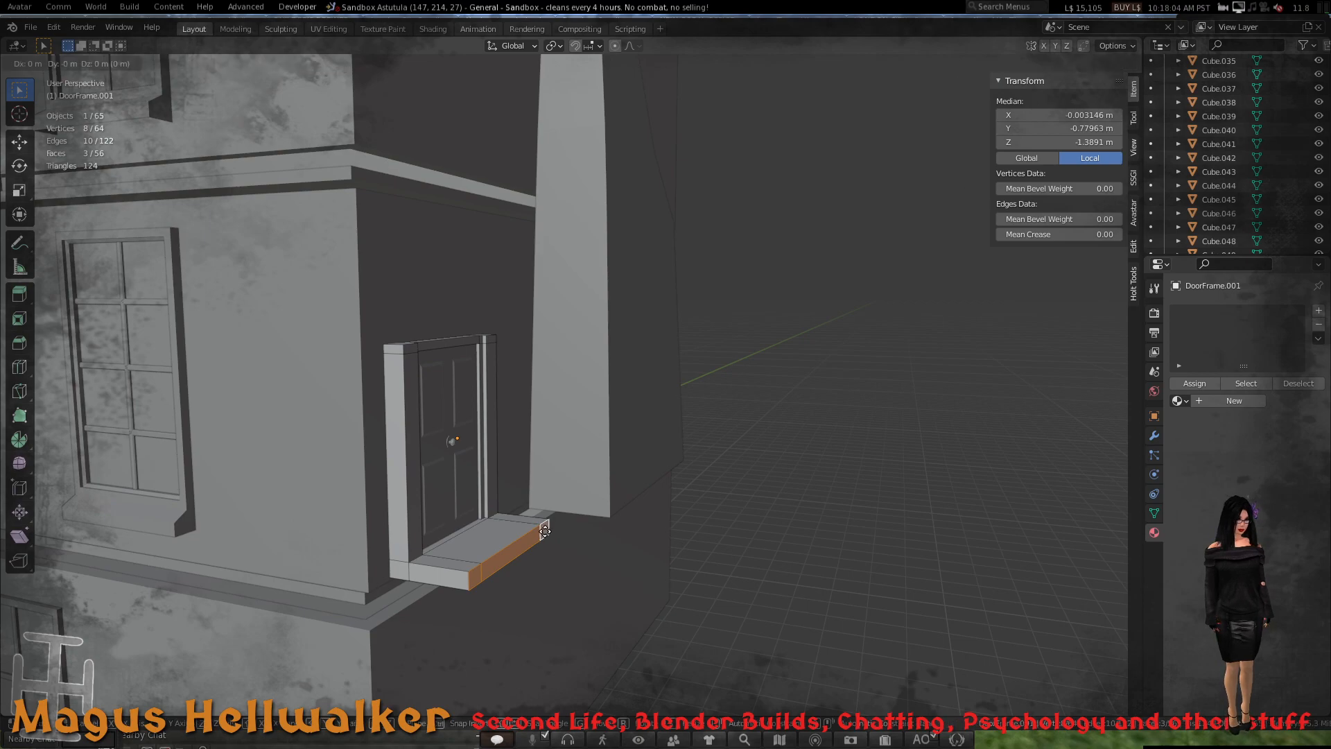
pyautogui.press('x')
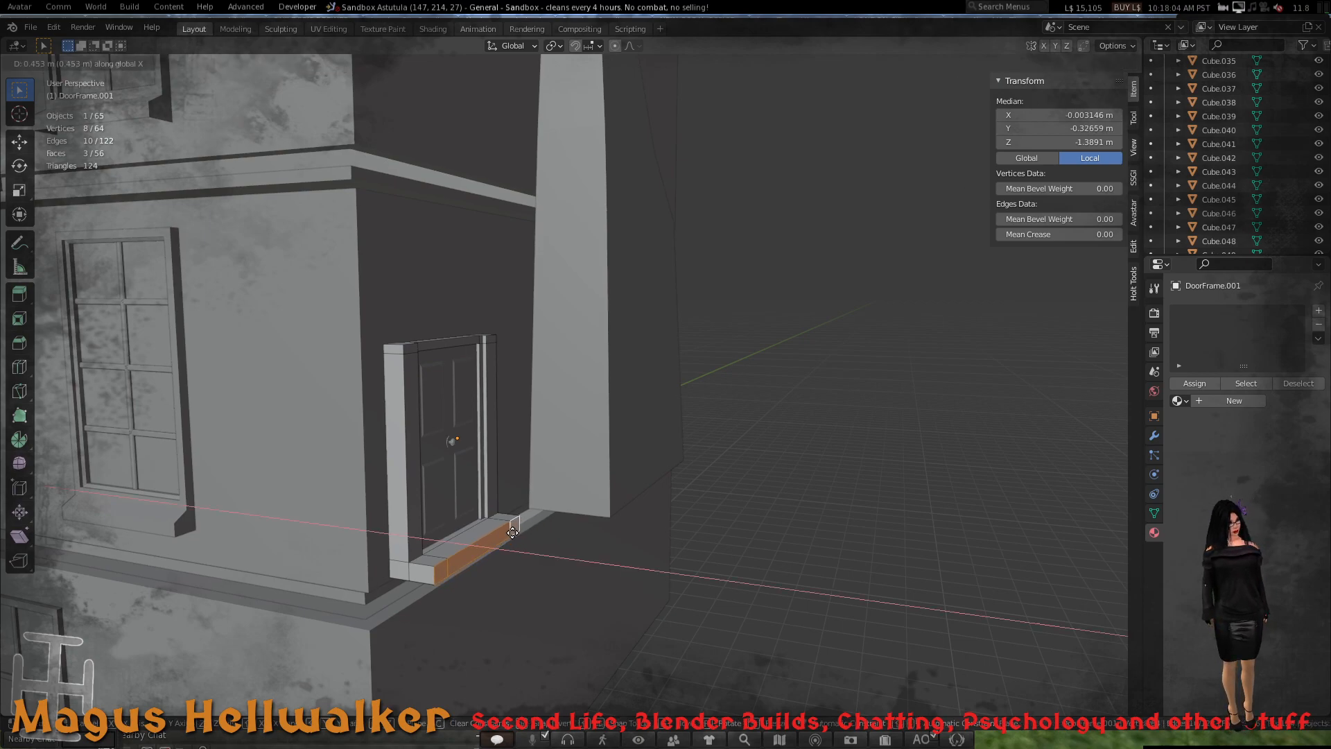
pyautogui.click(512, 533)
# - Select the outer side faces of the frame post farthest from the chimney, including the small face at its base
pyautogui.scroll(-4, 523, 514)
pyautogui.scroll(4, 523, 514)
pyautogui.moveTo(524, 509); pyautogui.dragTo(392, 556, button='middle')
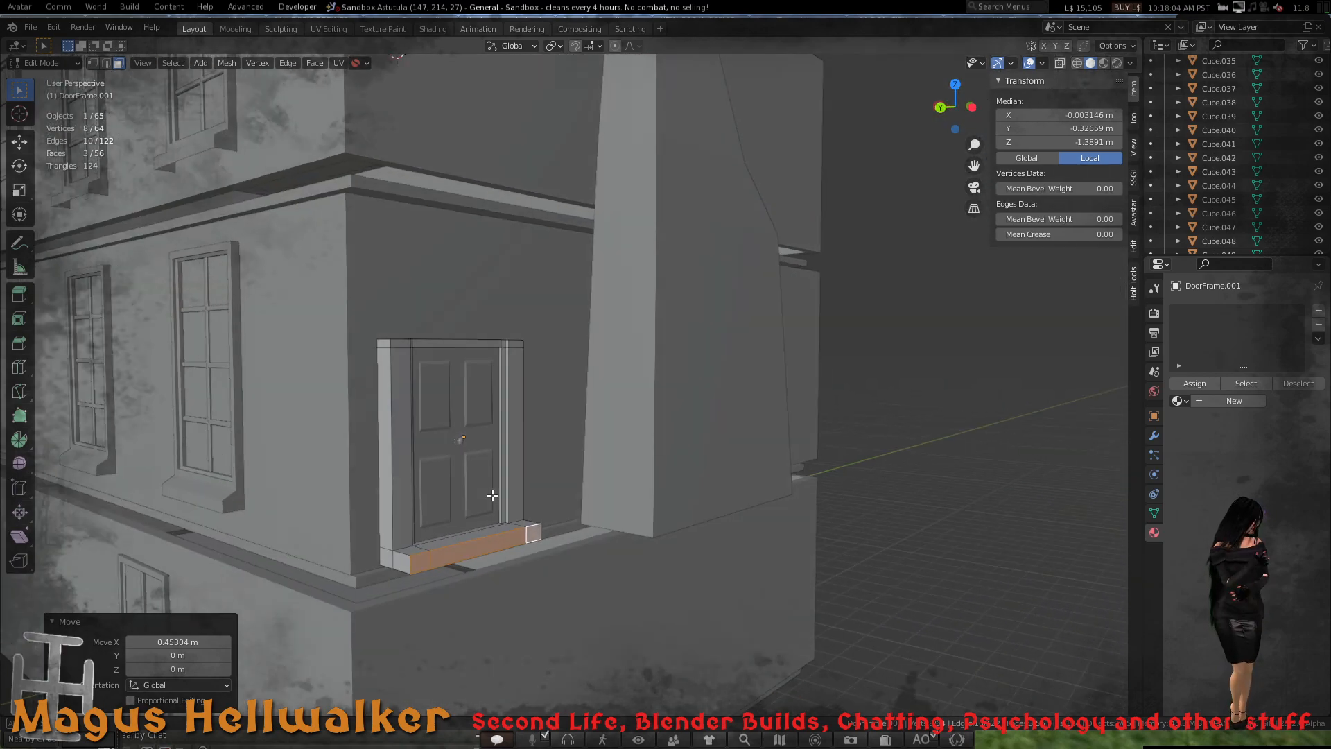
pyautogui.click(400, 561)
pyautogui.click(386, 553)
pyautogui.keyDown('shift'); pyautogui.click(387, 538); pyautogui.keyUp('shift')
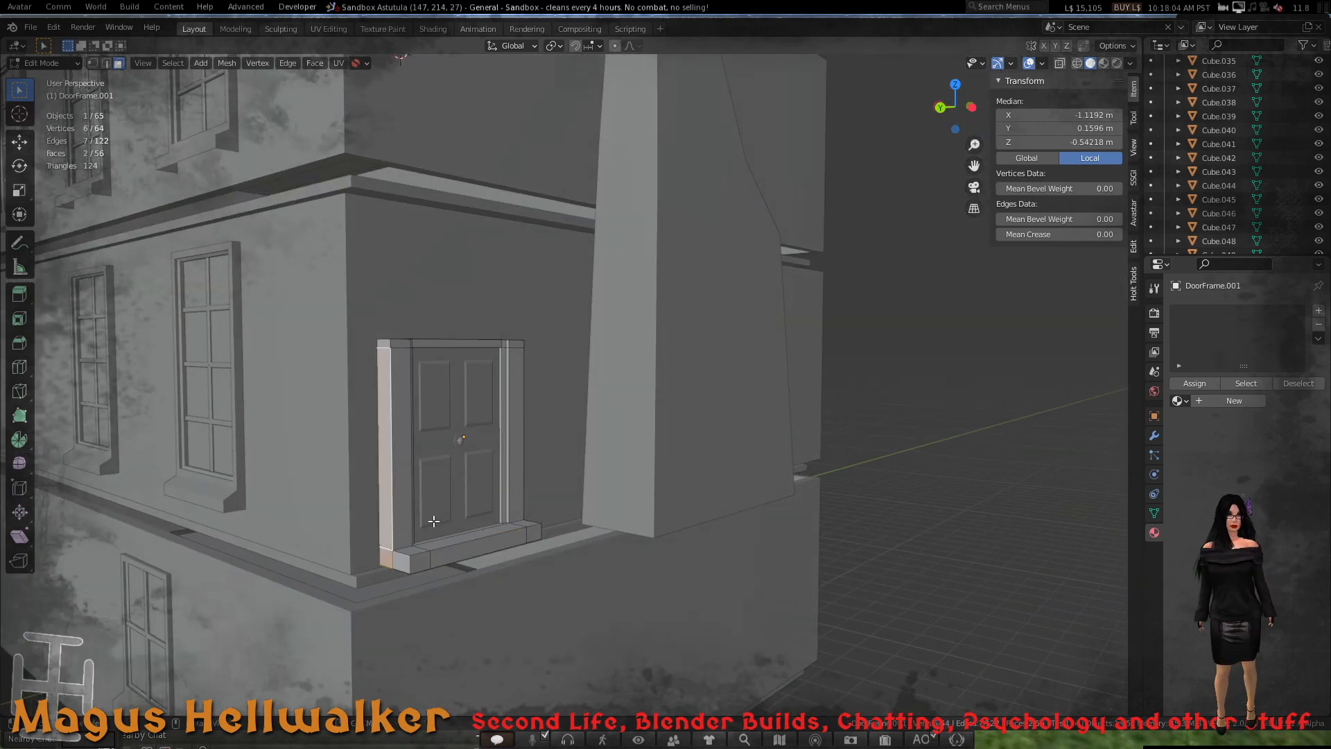
# - Narrow the door frame by scaling the outer side faces of its posts and sill to 0.87 along the Y axis
pyautogui.keyDown('shift'); pyautogui.click(399, 563); pyautogui.keyUp('shift')
pyautogui.moveTo(469, 538); pyautogui.dragTo(545, 593, button='middle')
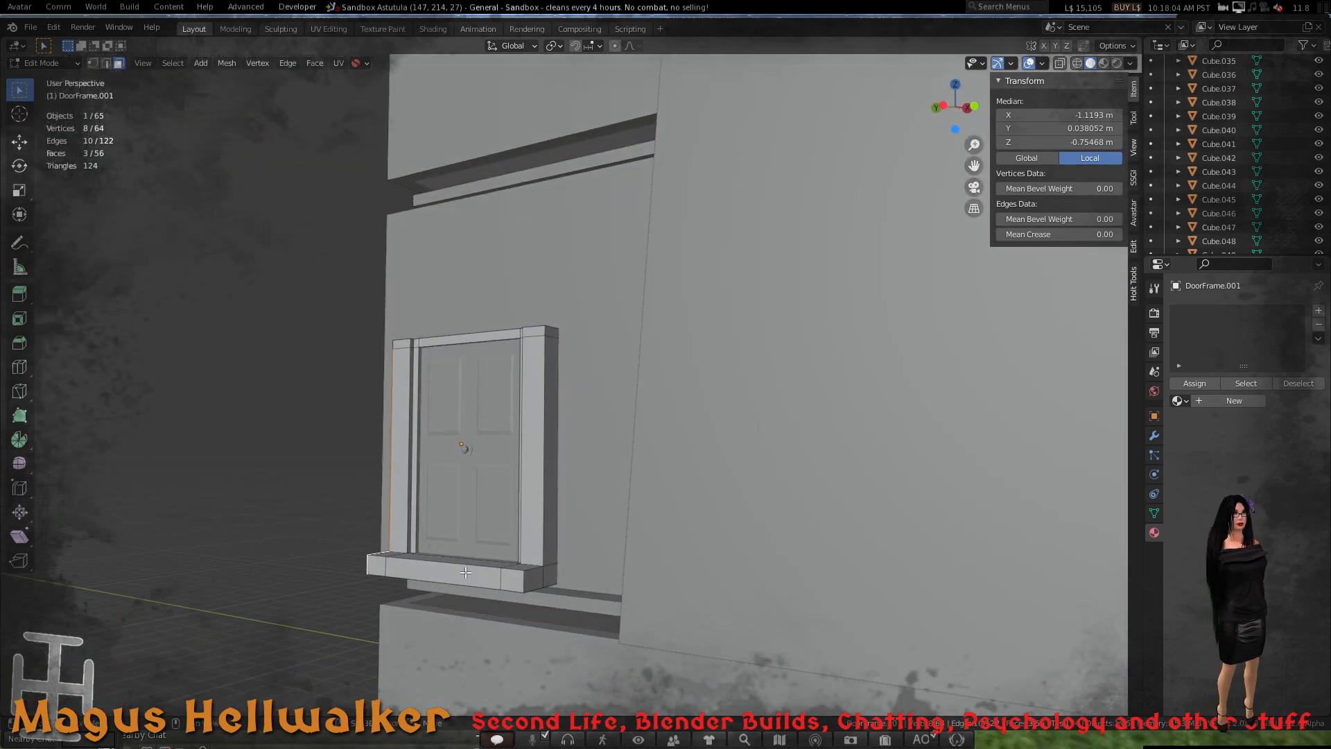
pyautogui.keyDown('shift'); pyautogui.click(532, 580); pyautogui.keyUp('shift')
pyautogui.keyDown('shift'); pyautogui.click(555, 574); pyautogui.keyUp('shift')
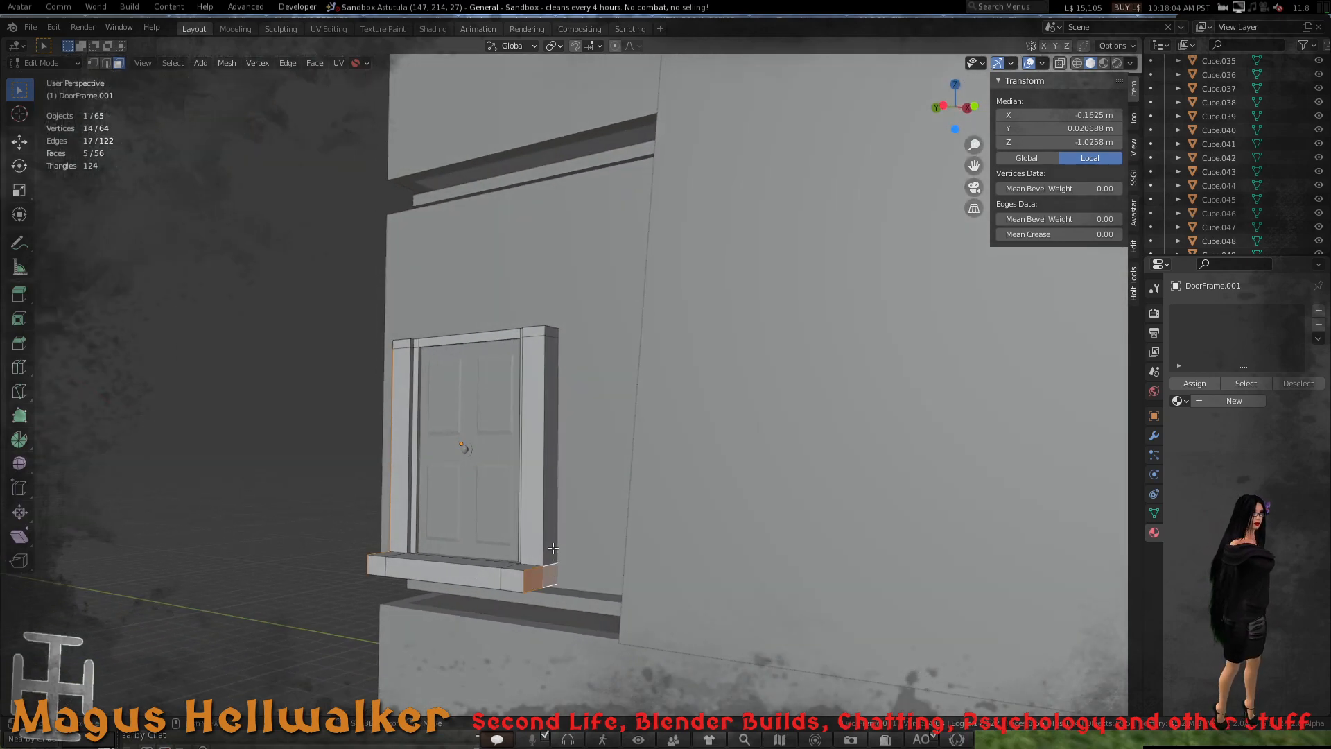
pyautogui.keyDown('shift'); pyautogui.click(547, 565); pyautogui.keyUp('shift')
pyautogui.moveTo(470, 538); pyautogui.dragTo(507, 535, button='middle')
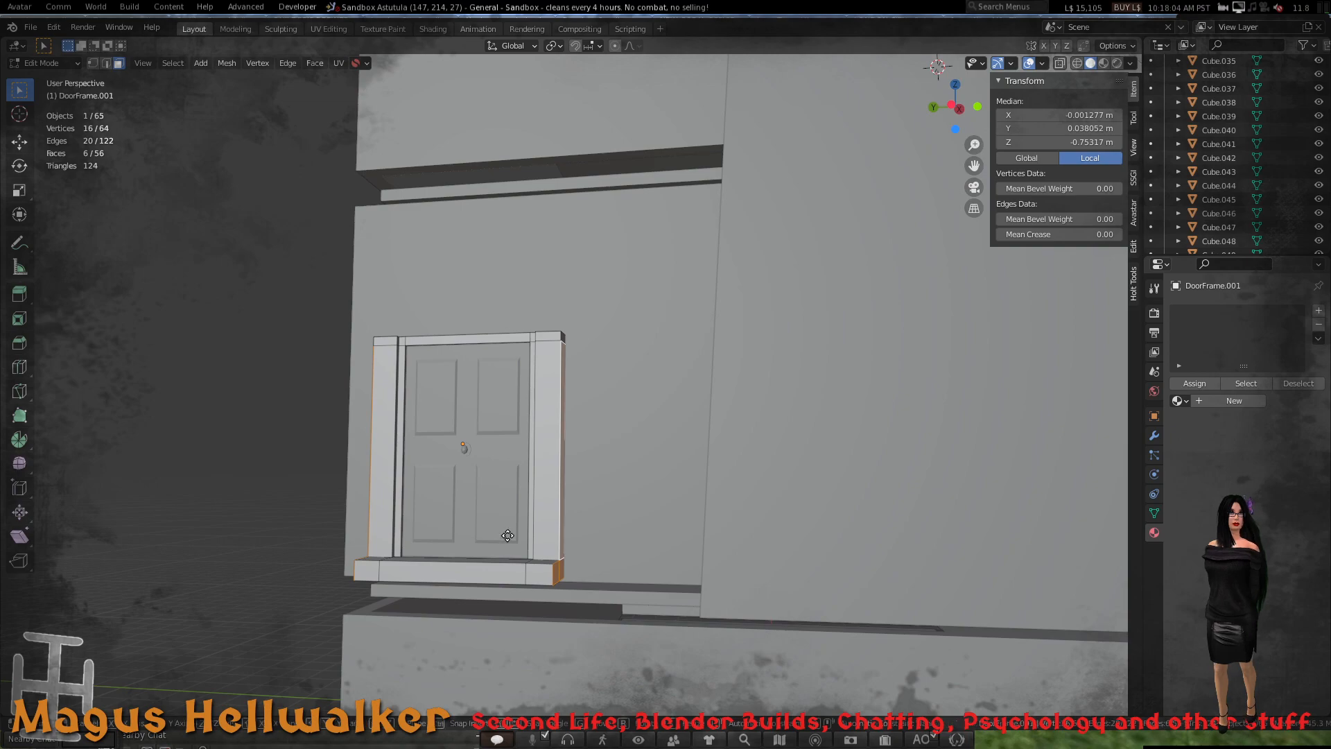
pyautogui.press('s')
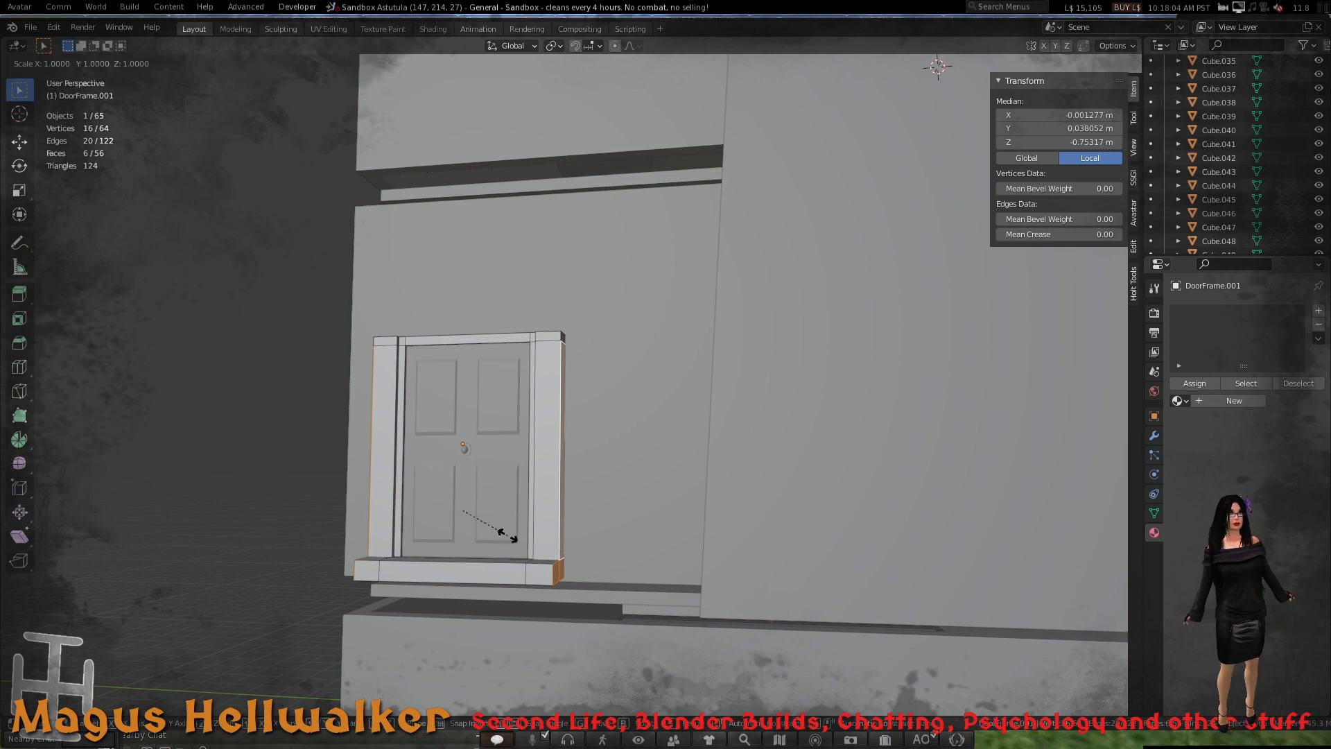
pyautogui.press('y')
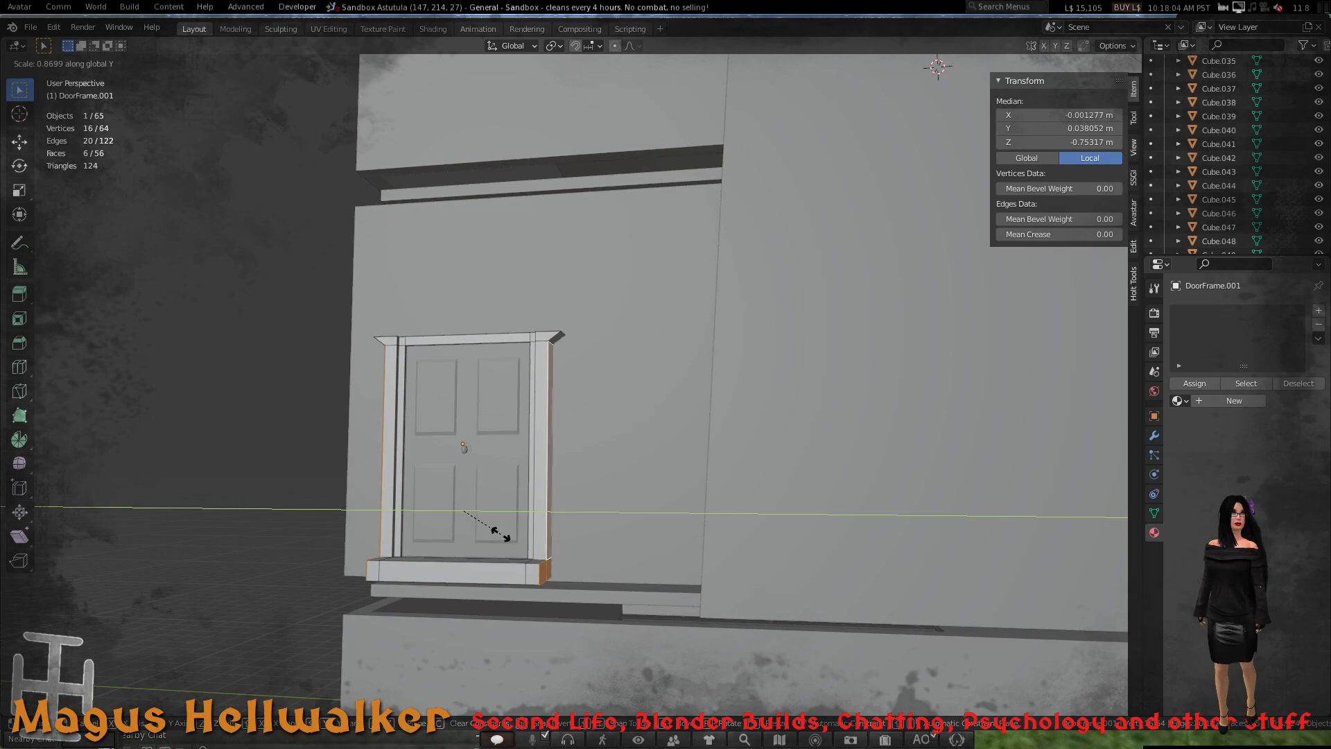
pyautogui.click(501, 534)
# - Raise the three top faces of the door frame's lintel about 0.089 m along the Z axis
pyautogui.scroll(-5, 519, 514)
pyautogui.scroll(1, 514, 492)
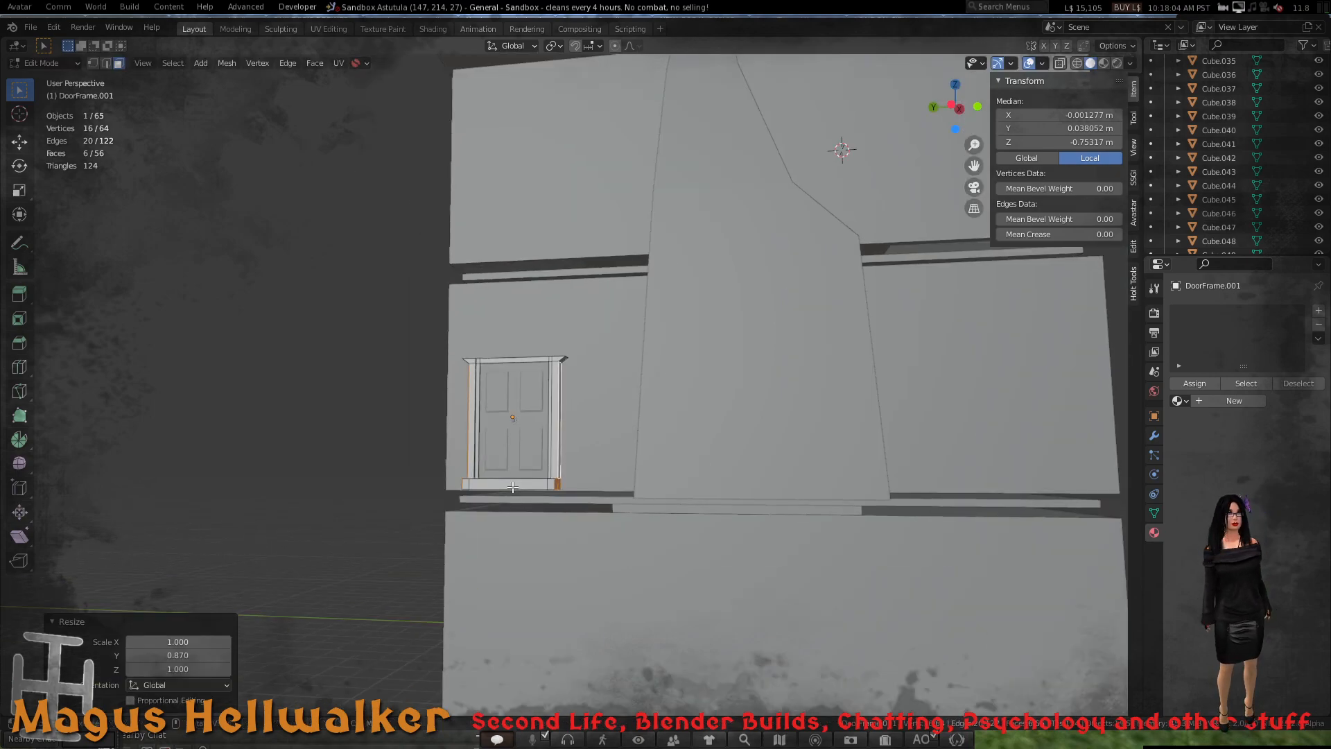
pyautogui.moveTo(513, 488); pyautogui.dragTo(550, 409, button='middle')
pyautogui.scroll(-4, 559, 517)
pyautogui.scroll(4, 559, 516)
pyautogui.scroll(5, 550, 409)
pyautogui.scroll(4, 522, 310)
pyautogui.click(503, 271)
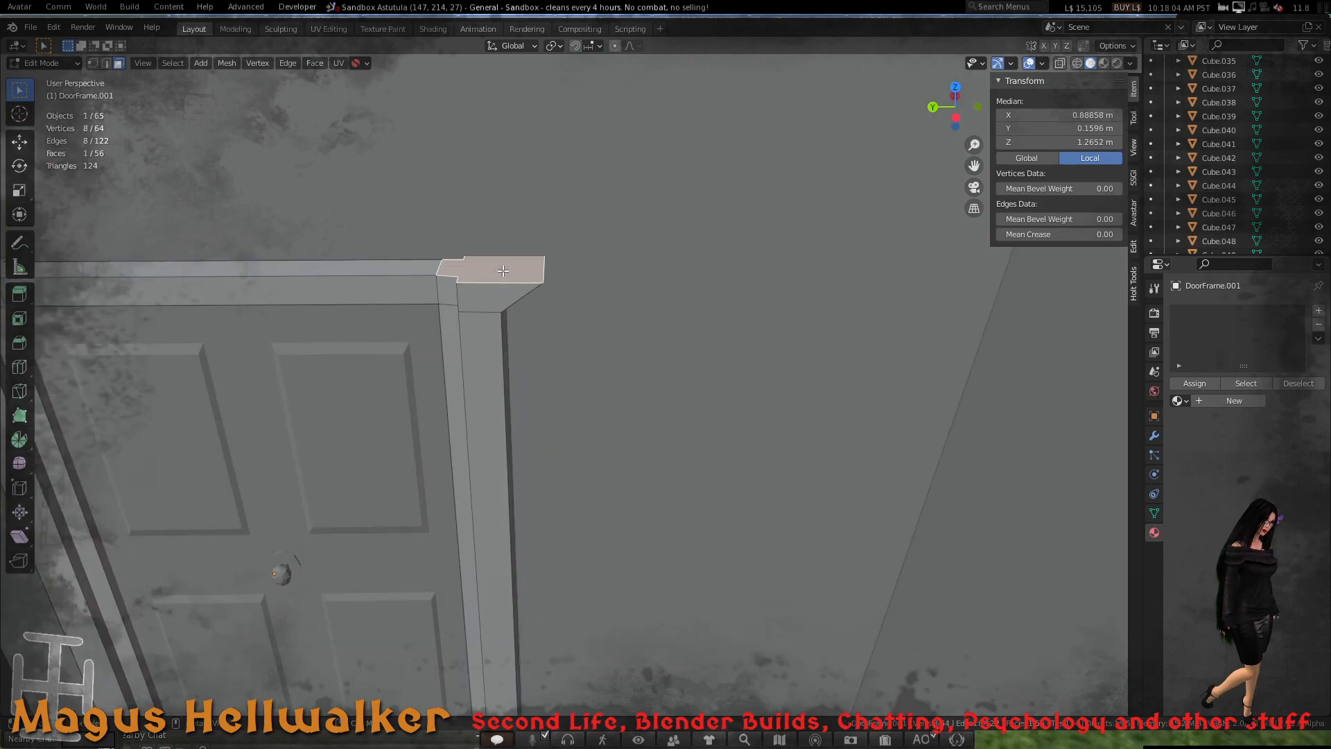
pyautogui.keyDown('shift'); pyautogui.click(396, 269); pyautogui.keyUp('shift')
pyautogui.scroll(-5, 337, 310)
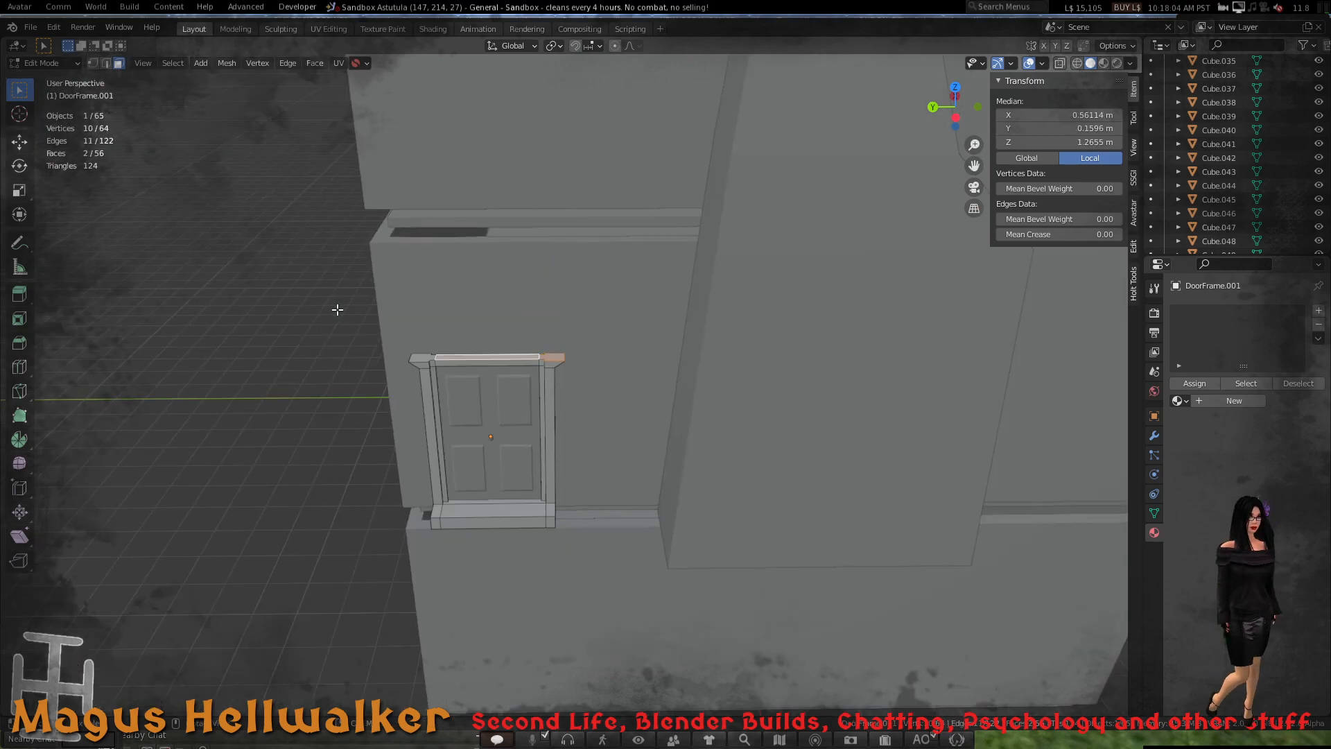
pyautogui.keyDown('shift'); pyautogui.click(432, 357); pyautogui.keyUp('shift')
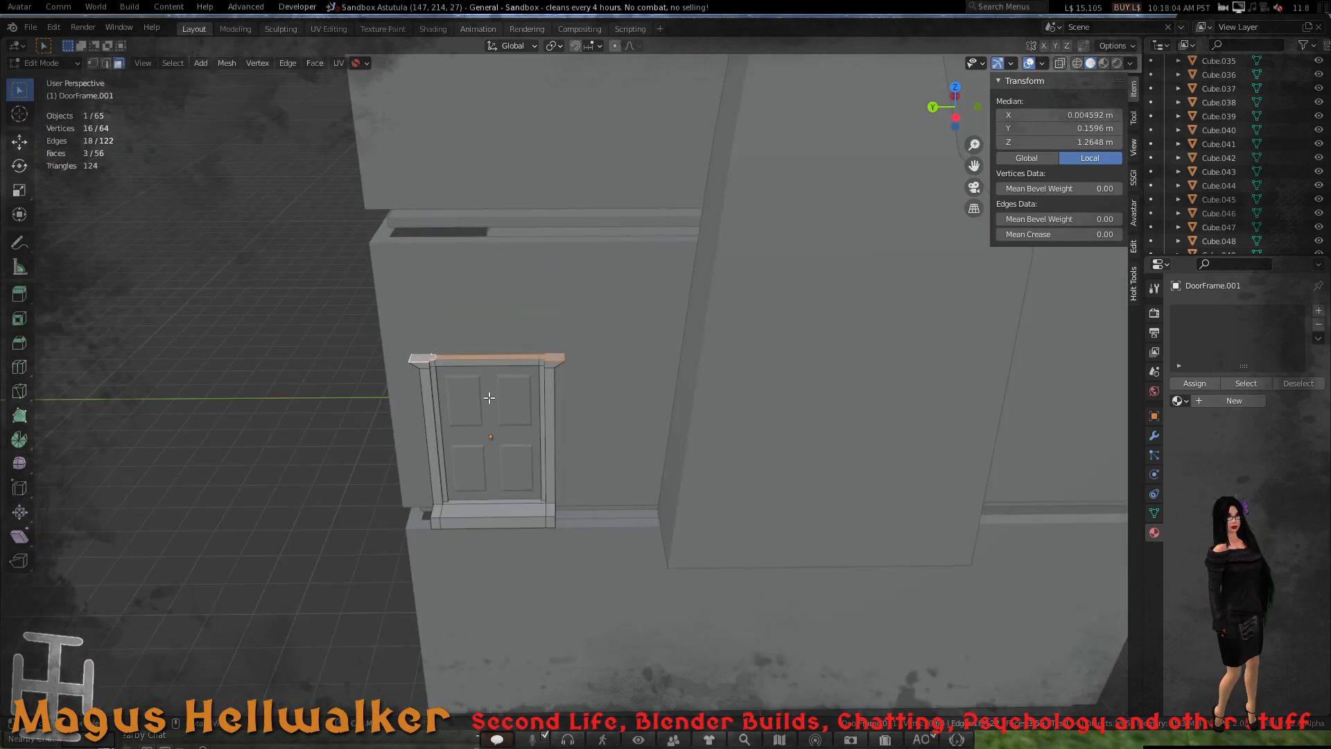
pyautogui.press('g')
pyautogui.press('z')
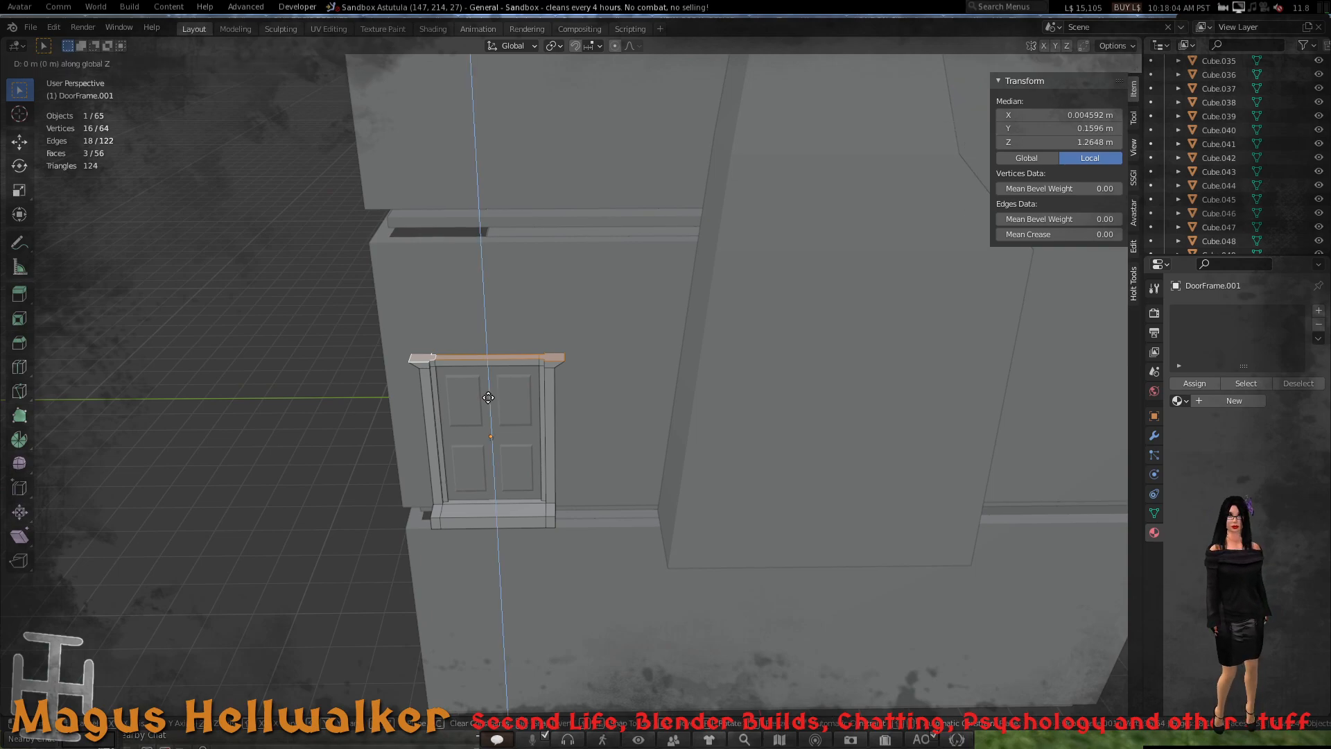
pyautogui.click(489, 392)
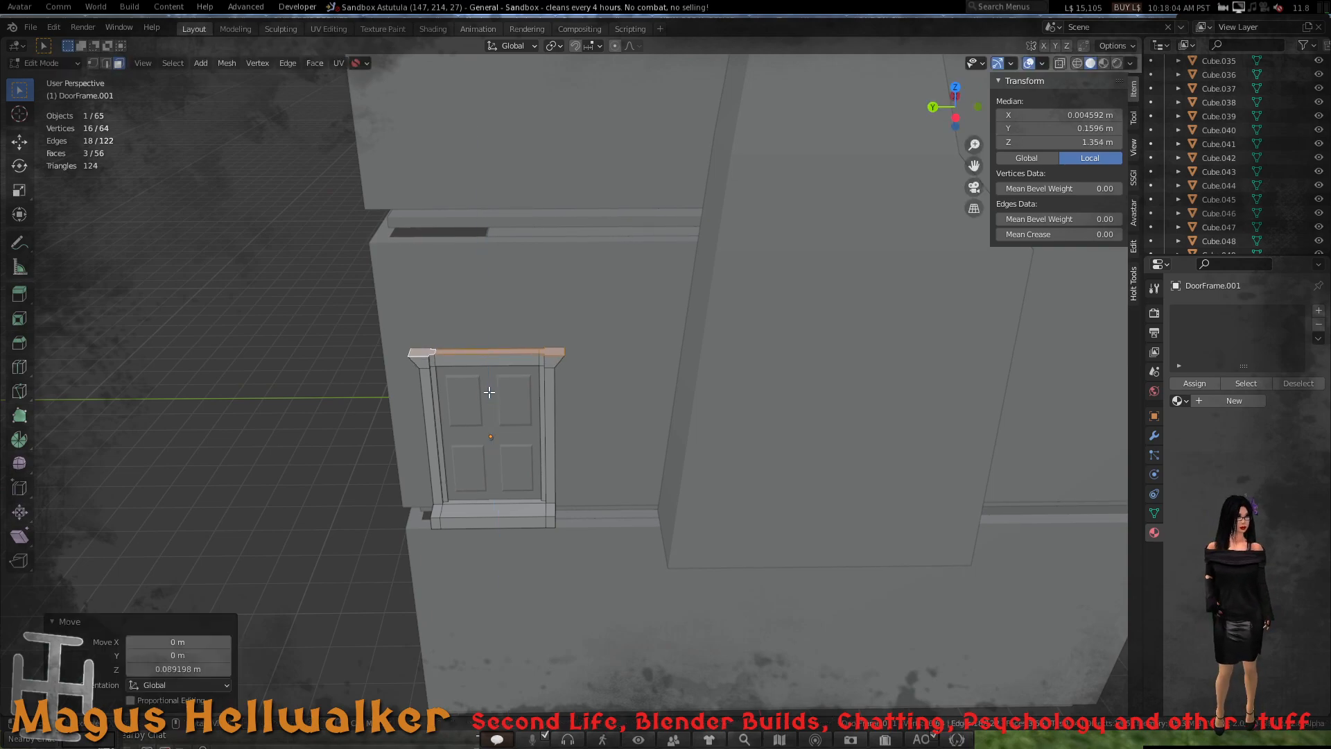
# - Examine the house's facades, windows, chimney and roof from several angles
pyautogui.moveTo(511, 424); pyautogui.dragTo(521, 390, button='middle')
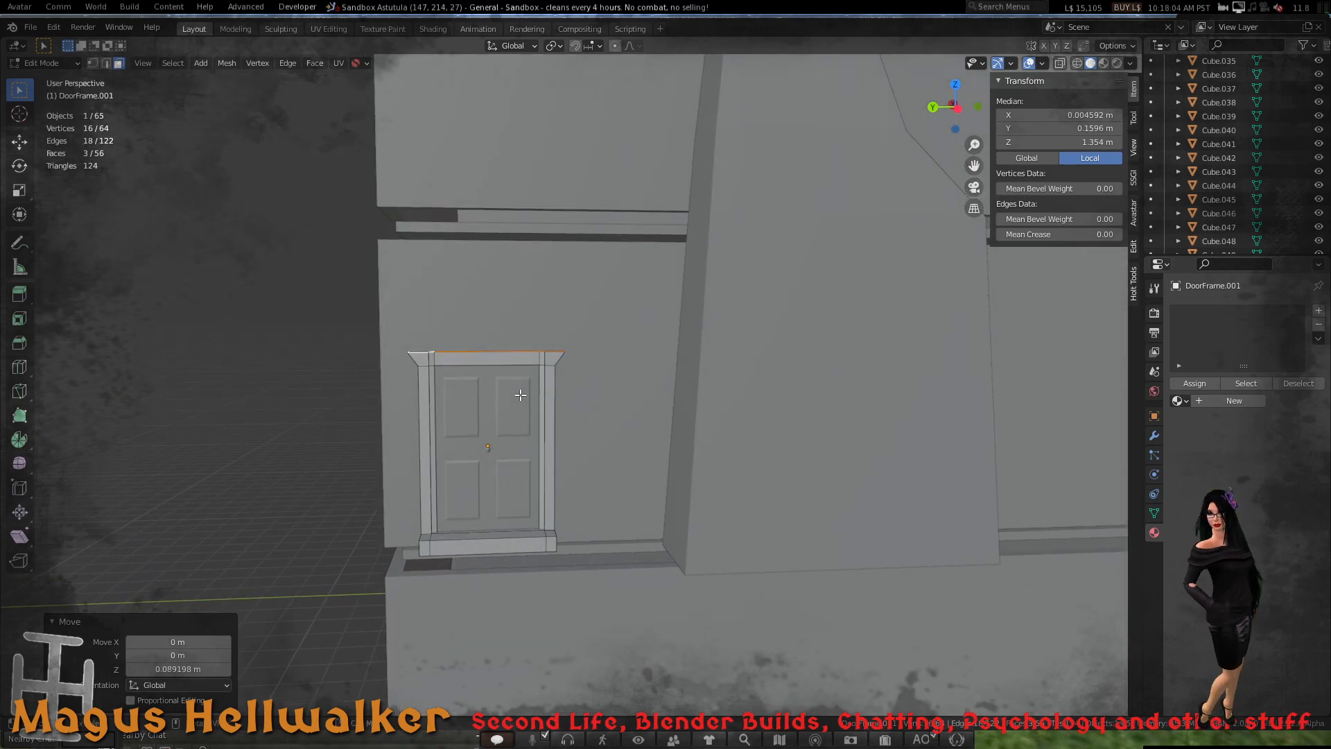
pyautogui.scroll(-6, 521, 392)
pyautogui.moveTo(686, 416); pyautogui.dragTo(502, 407, button='middle')
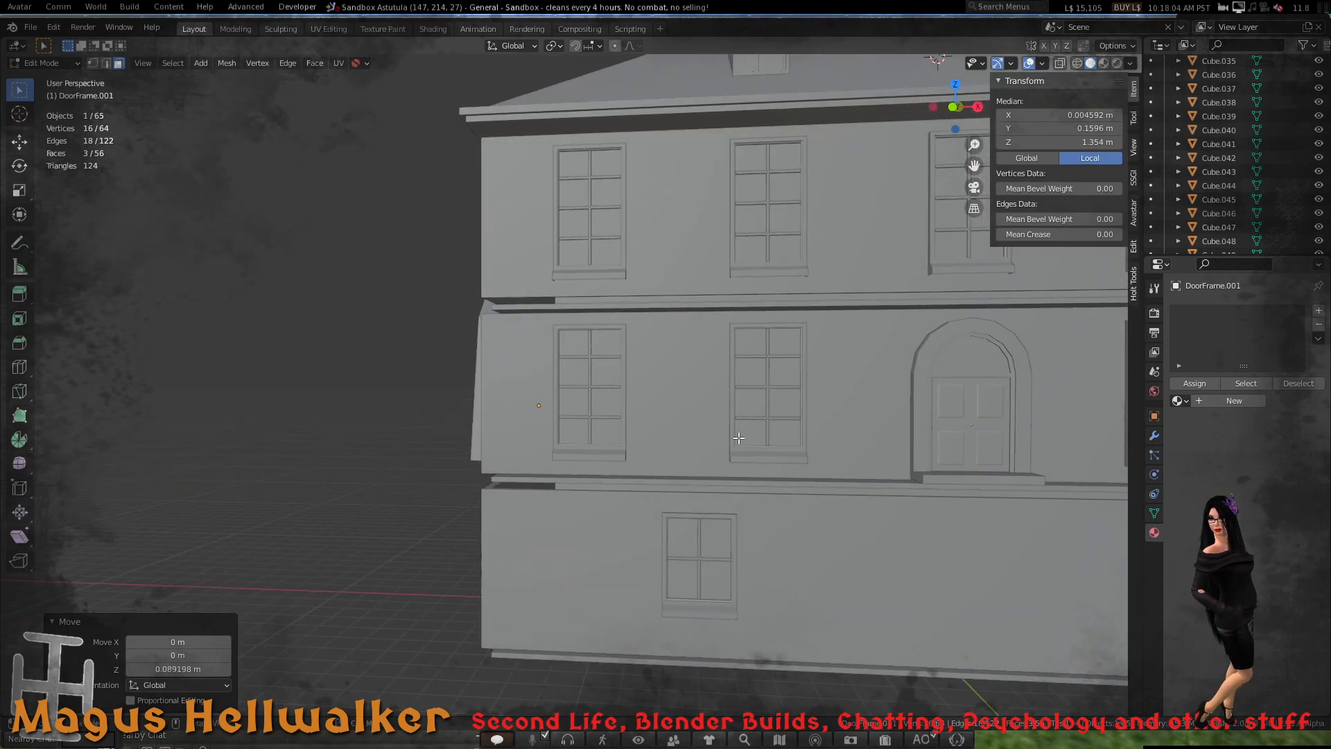
pyautogui.scroll(-6, 739, 440)
pyautogui.scroll(4, 752, 435)
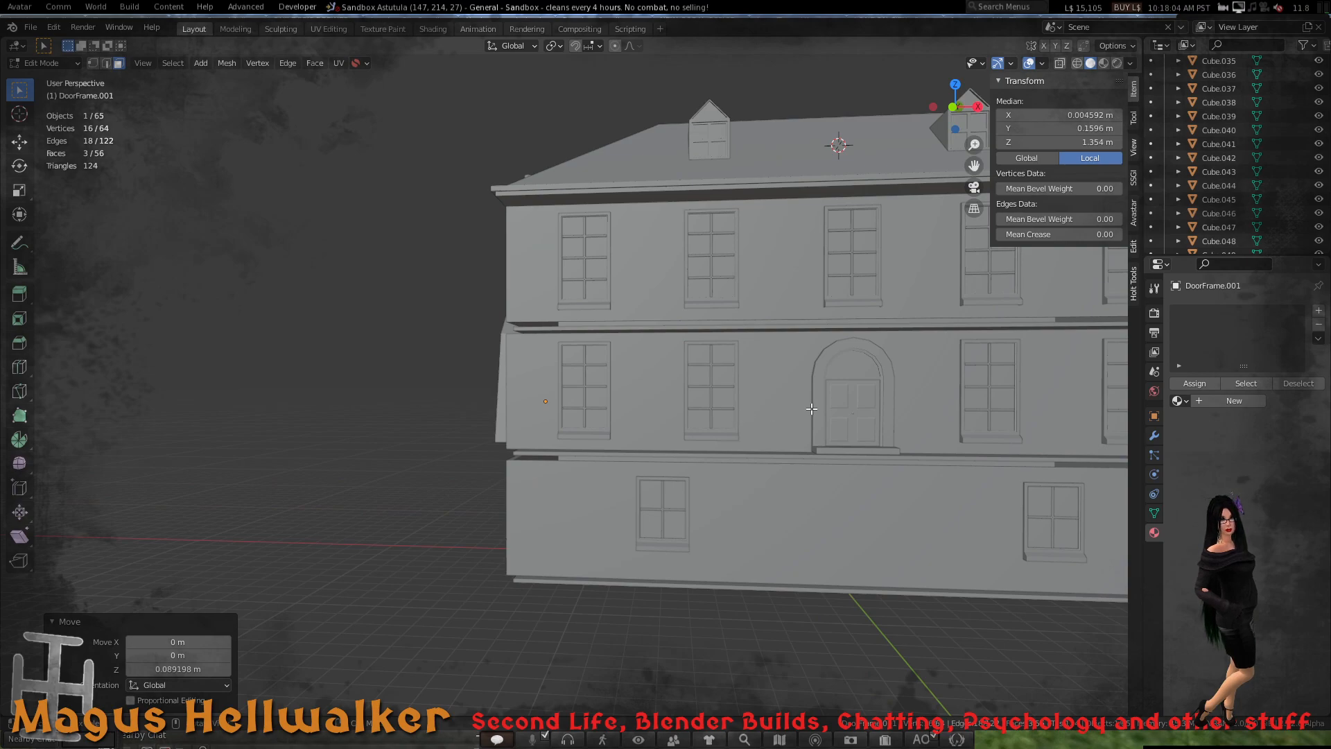
pyautogui.scroll(-3, 812, 409)
pyautogui.scroll(4, 812, 413)
pyautogui.moveTo(815, 416); pyautogui.dragTo(723, 414, button='middle')
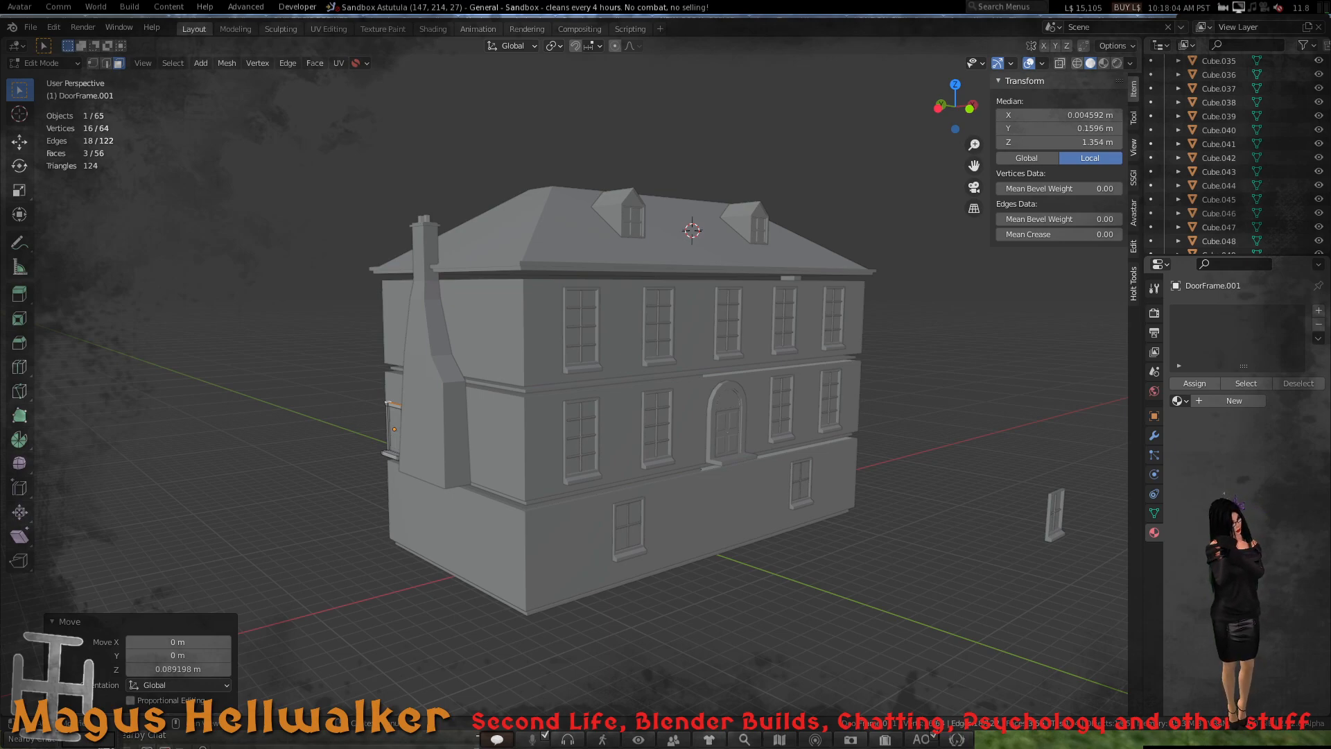
pyautogui.scroll(4, 566, 391)
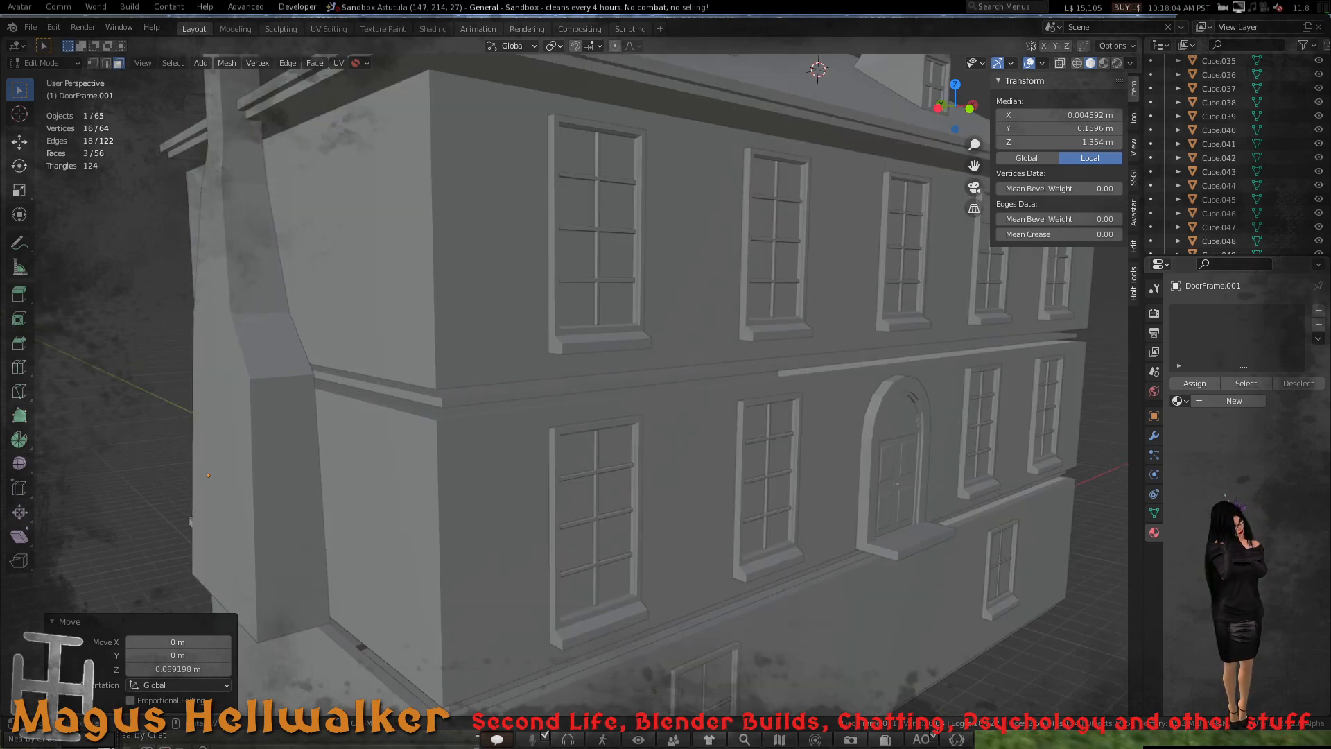
pyautogui.scroll(-3, 578, 422)
pyautogui.moveTo(579, 422); pyautogui.dragTo(578, 451, button='middle')
pyautogui.scroll(-2, 667, 422)
pyautogui.scroll(2, 579, 451)
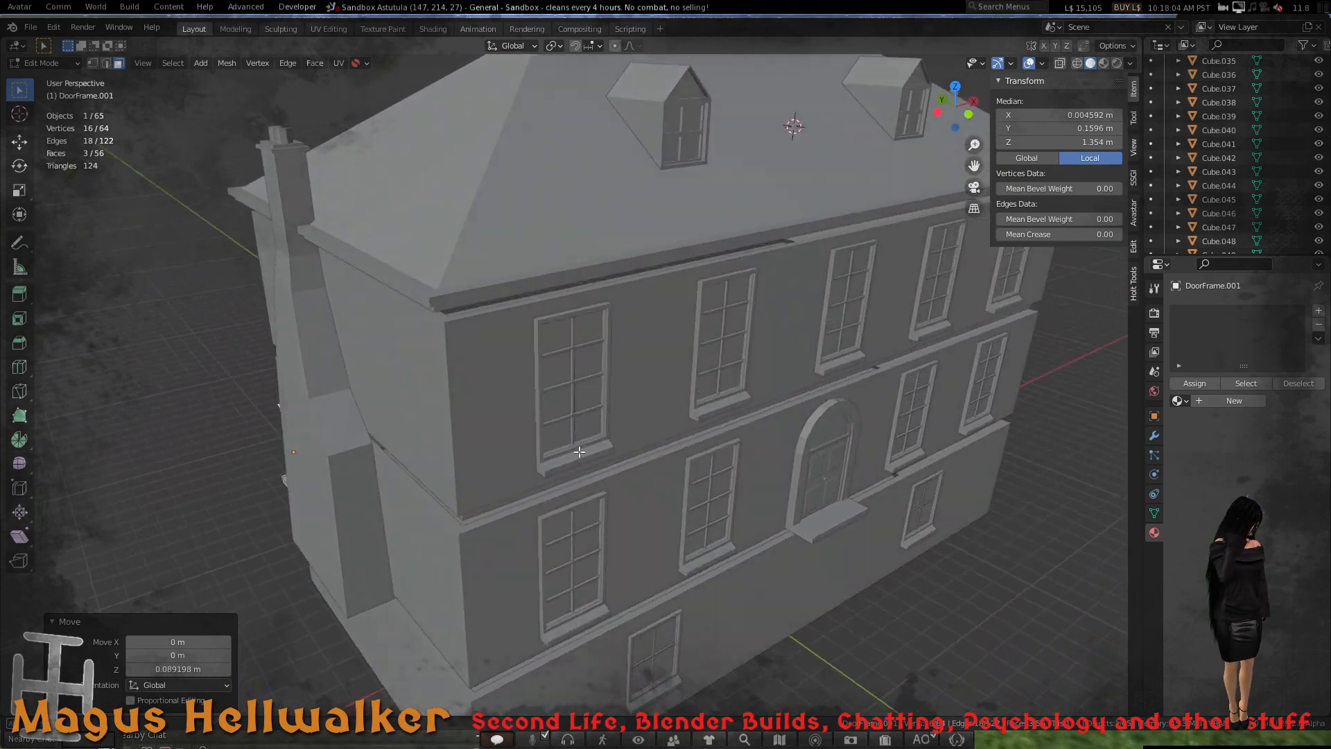
pyautogui.scroll(-5, 579, 451)
pyautogui.moveTo(654, 389); pyautogui.dragTo(619, 360, button='middle')
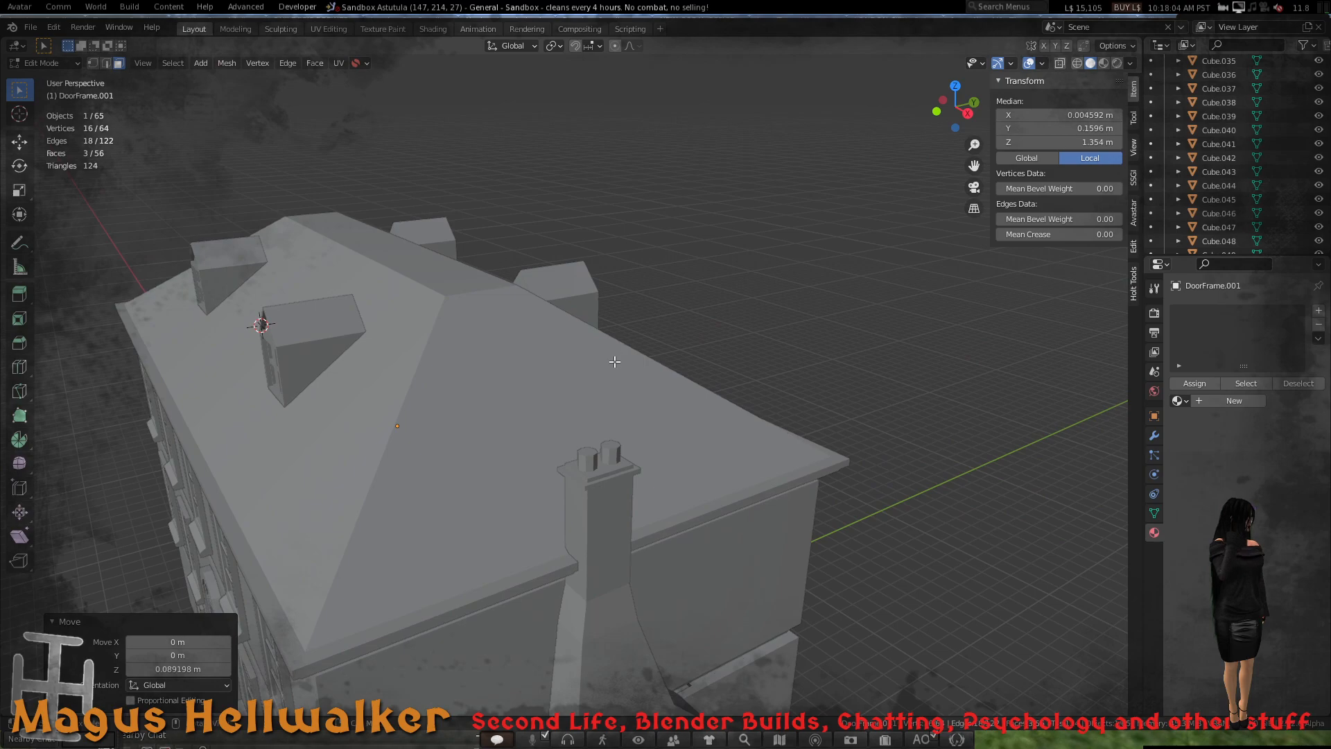
pyautogui.scroll(-2, 612, 362)
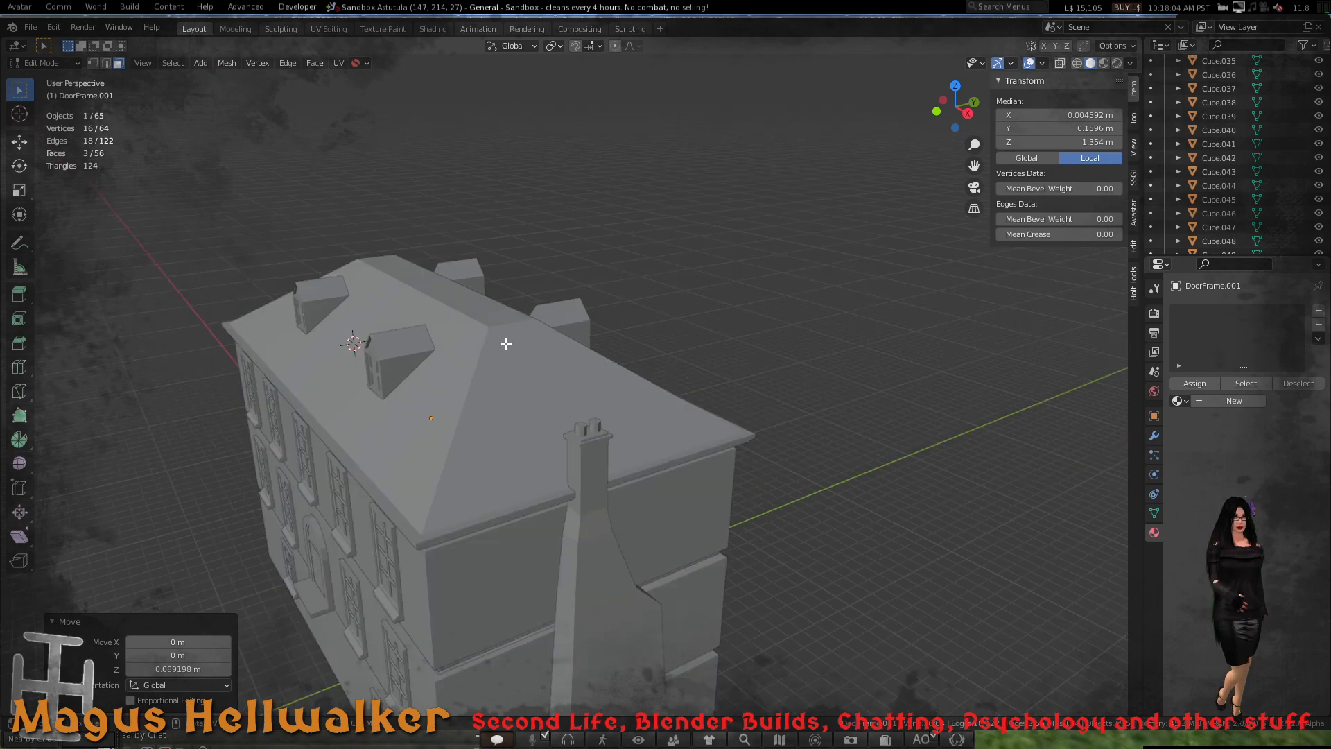
pyautogui.scroll(2, 506, 344)
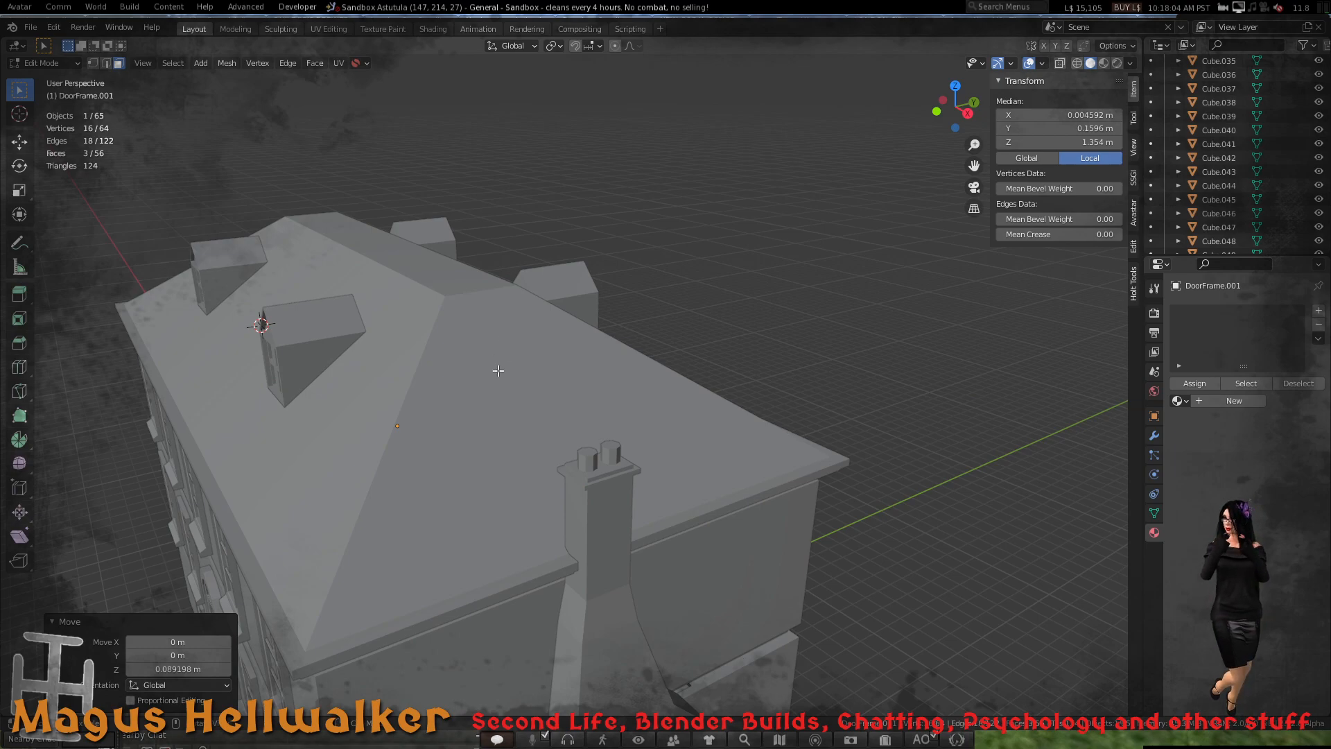
# - Extrude the flat top face of the 04Roof object downward about 0.25 m to recess it within the ridge border
pyautogui.press('Tab')
pyautogui.click(496, 366)
pyautogui.scroll(2, 496, 371)
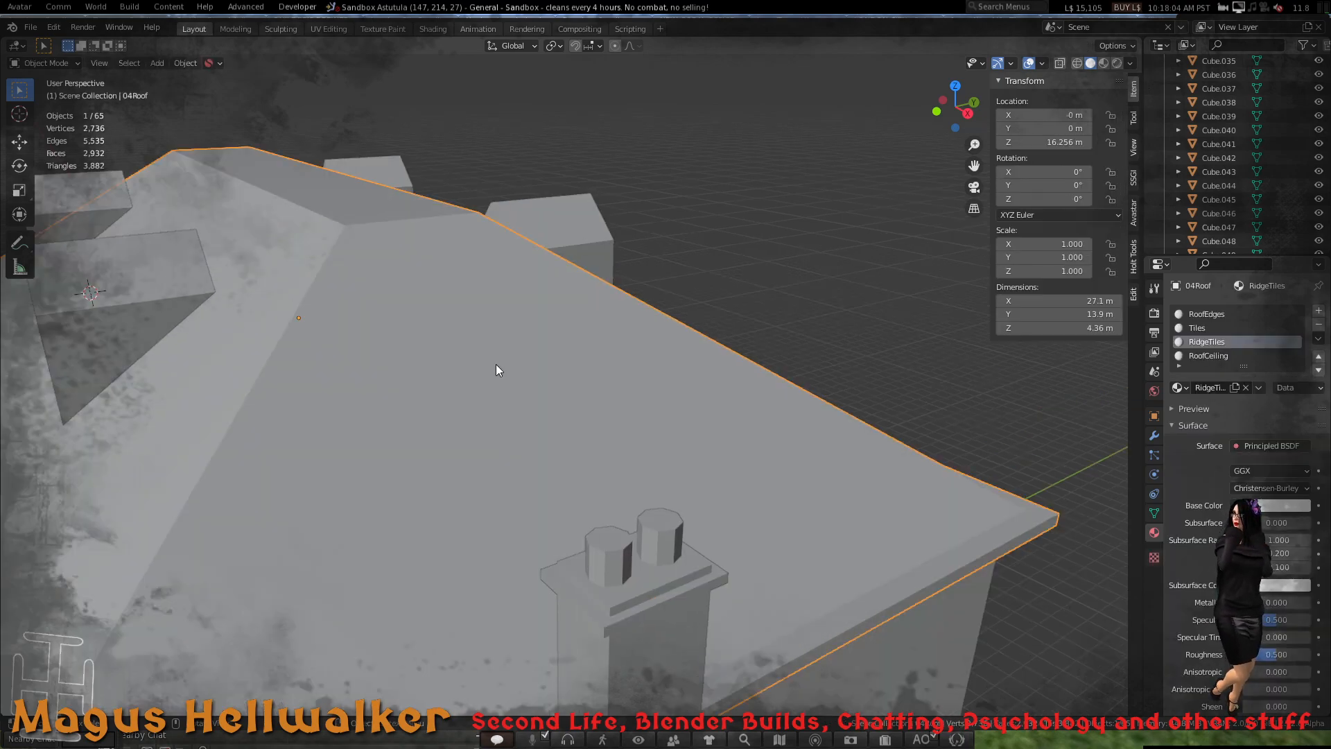
pyautogui.scroll(-2, 478, 355)
pyautogui.moveTo(443, 291); pyautogui.dragTo(498, 352, button='middle')
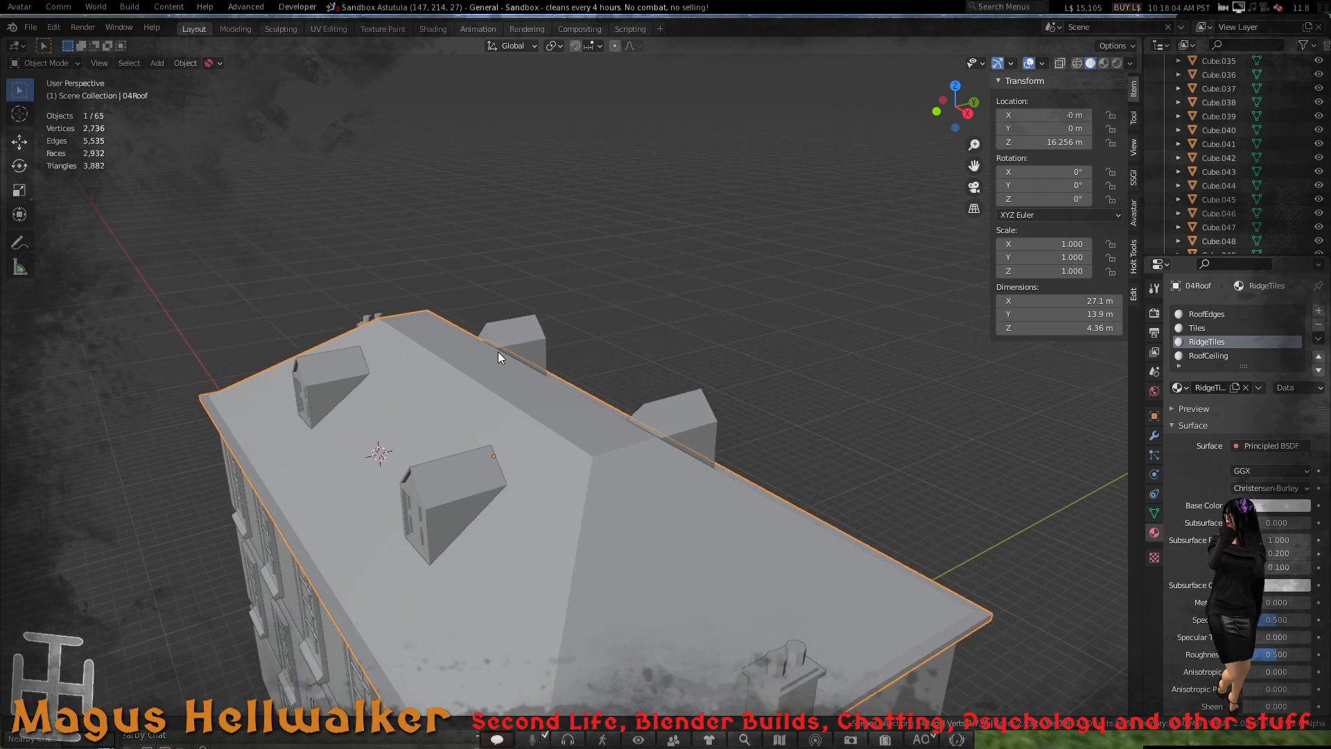
pyautogui.press('Tab')
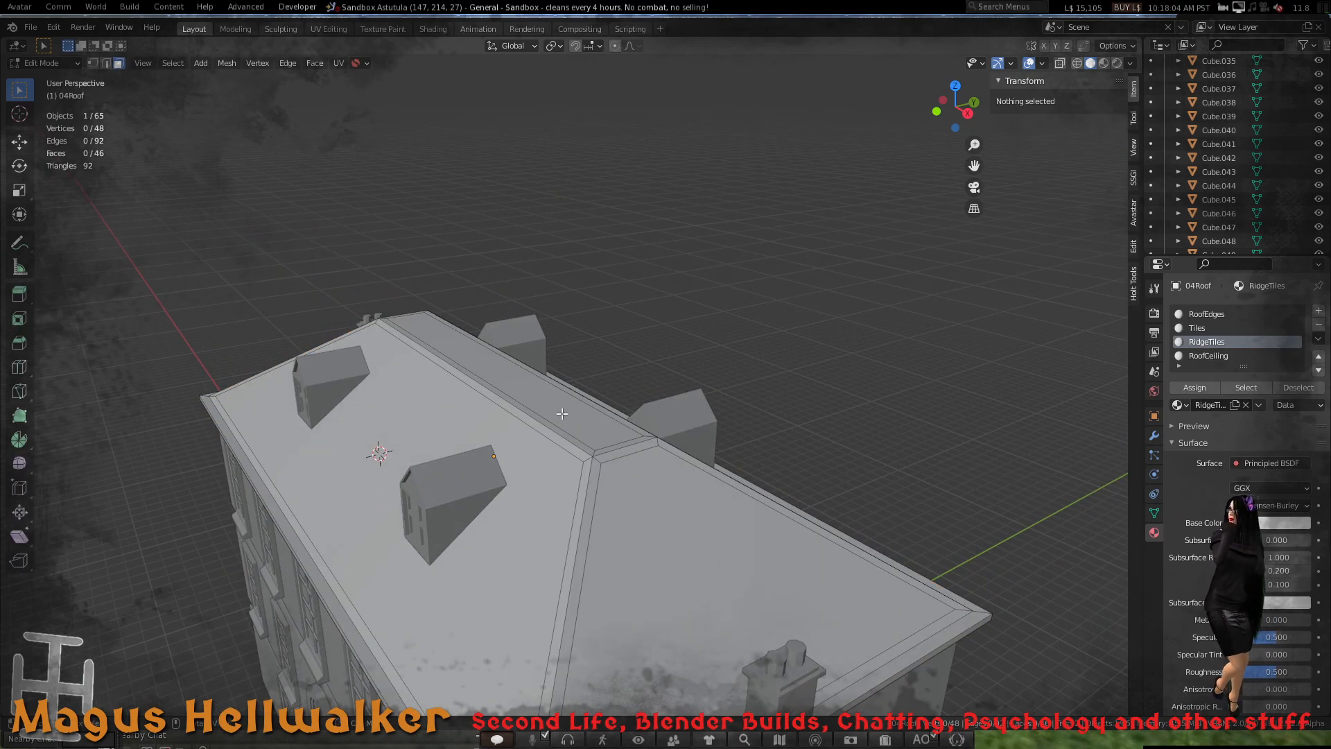
pyautogui.click(570, 416)
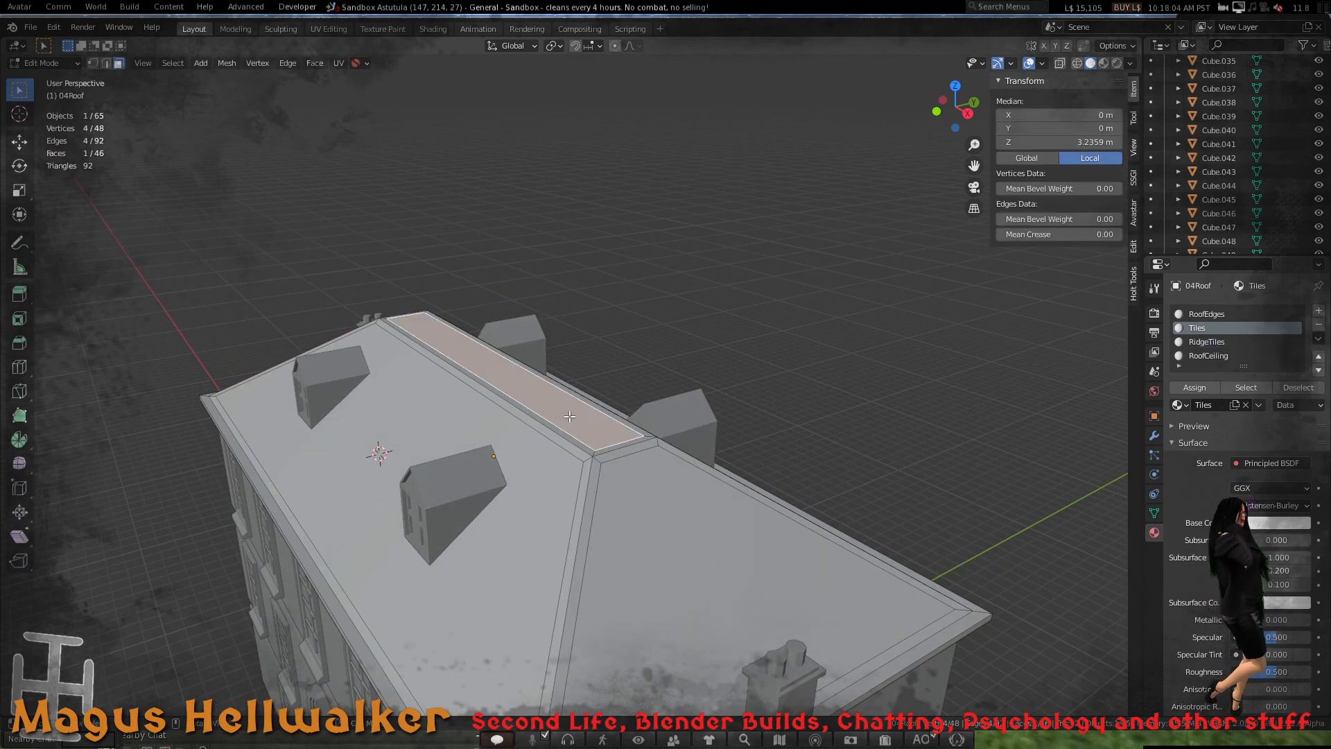
pyautogui.press('e')
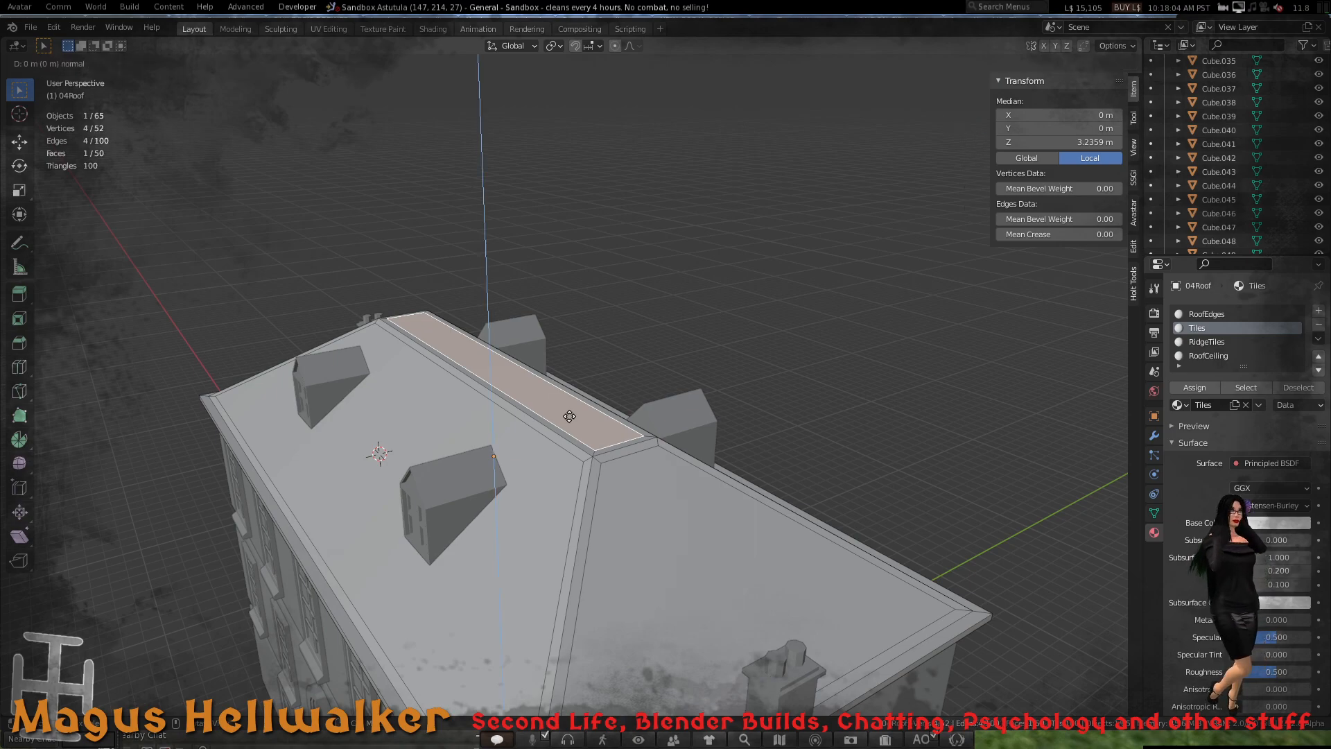
pyautogui.press('z')
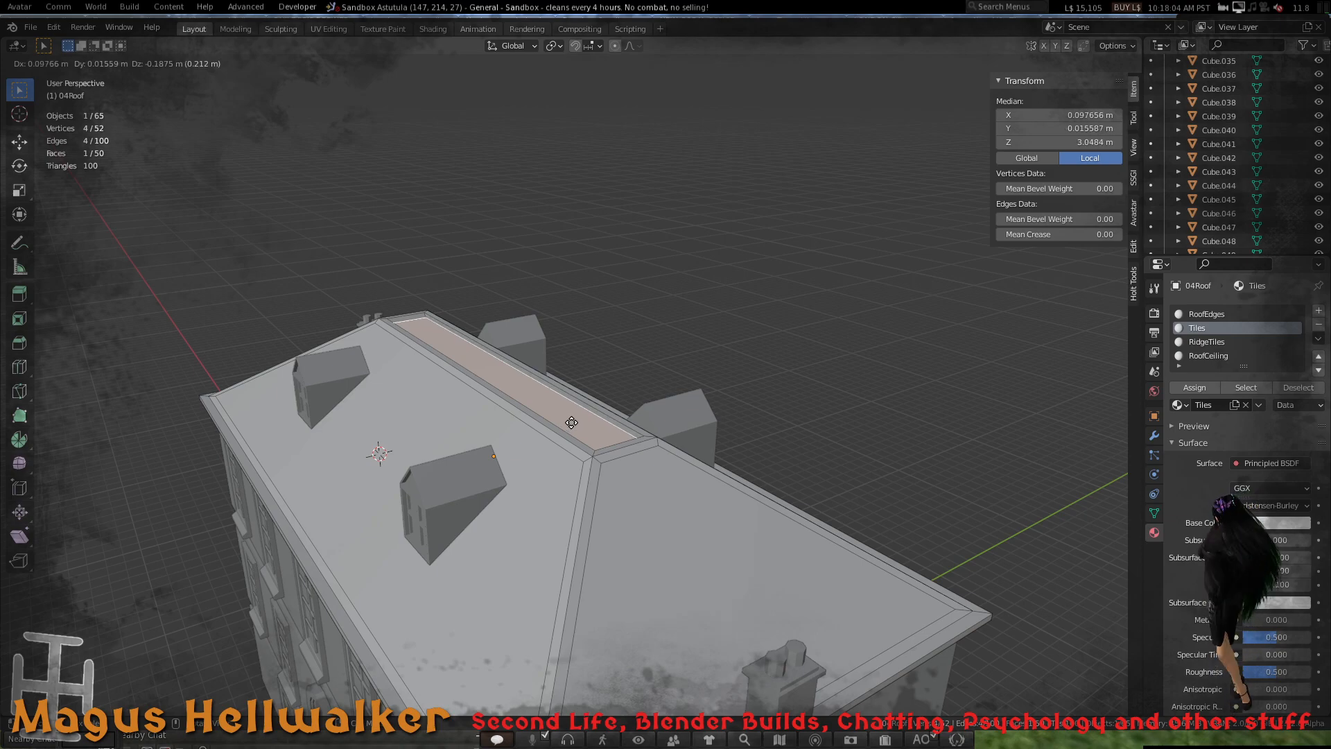
pyautogui.click(572, 424)
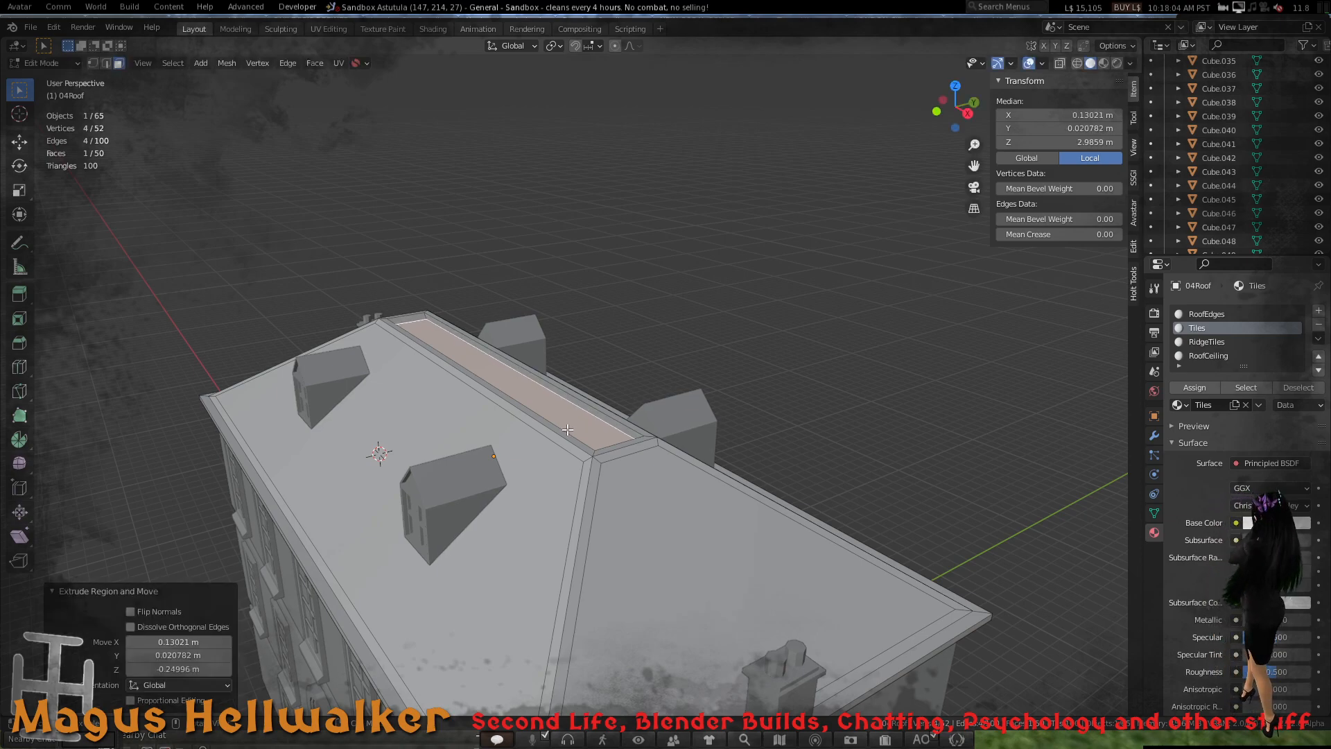
# - Examine the recessed roof, dormers and chimneys from the front and side, and leave mesh editing of the roof
pyautogui.scroll(-6, 570, 425)
pyautogui.moveTo(570, 426)
pyautogui.mouseDown(button='middle')
pyautogui.moveTo(649, 433)
pyautogui.moveTo(665, 409)
pyautogui.moveTo(588, 409)
pyautogui.mouseUp(button='middle')
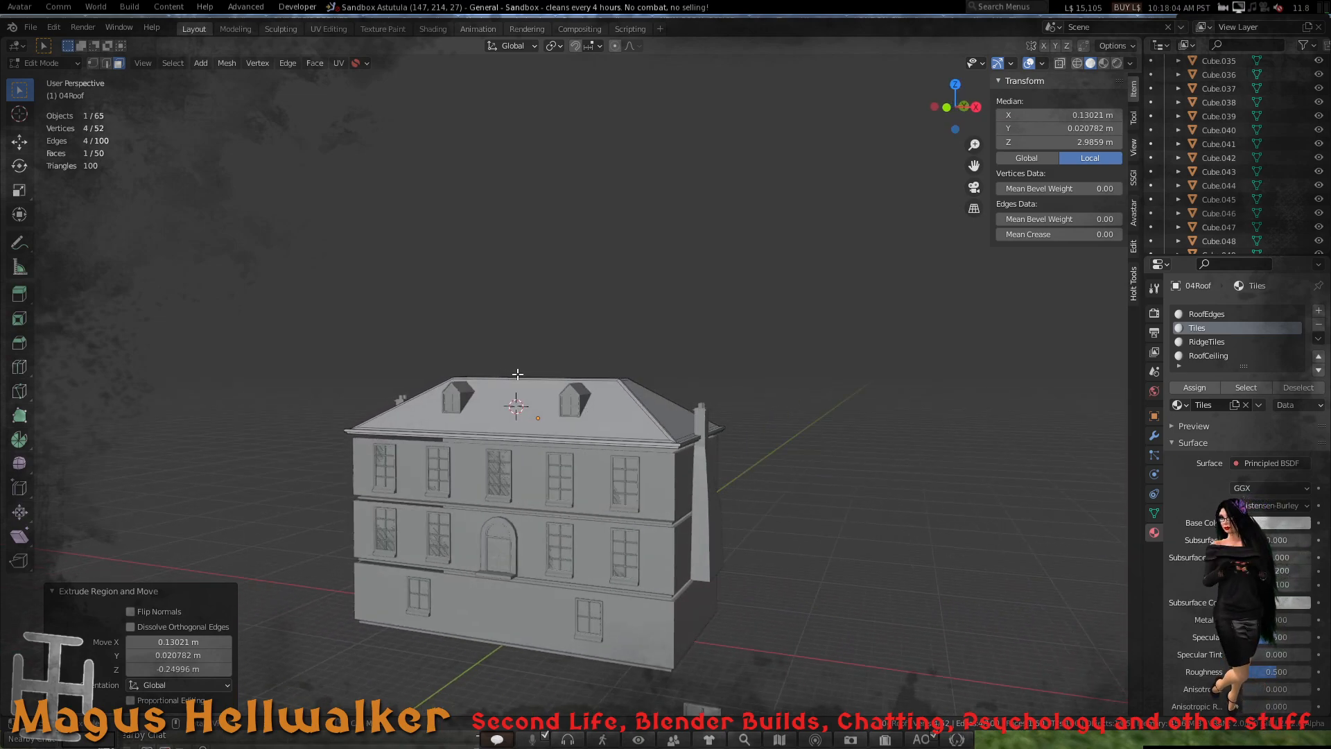
pyautogui.scroll(-5, 521, 375)
pyautogui.scroll(9, 530, 409)
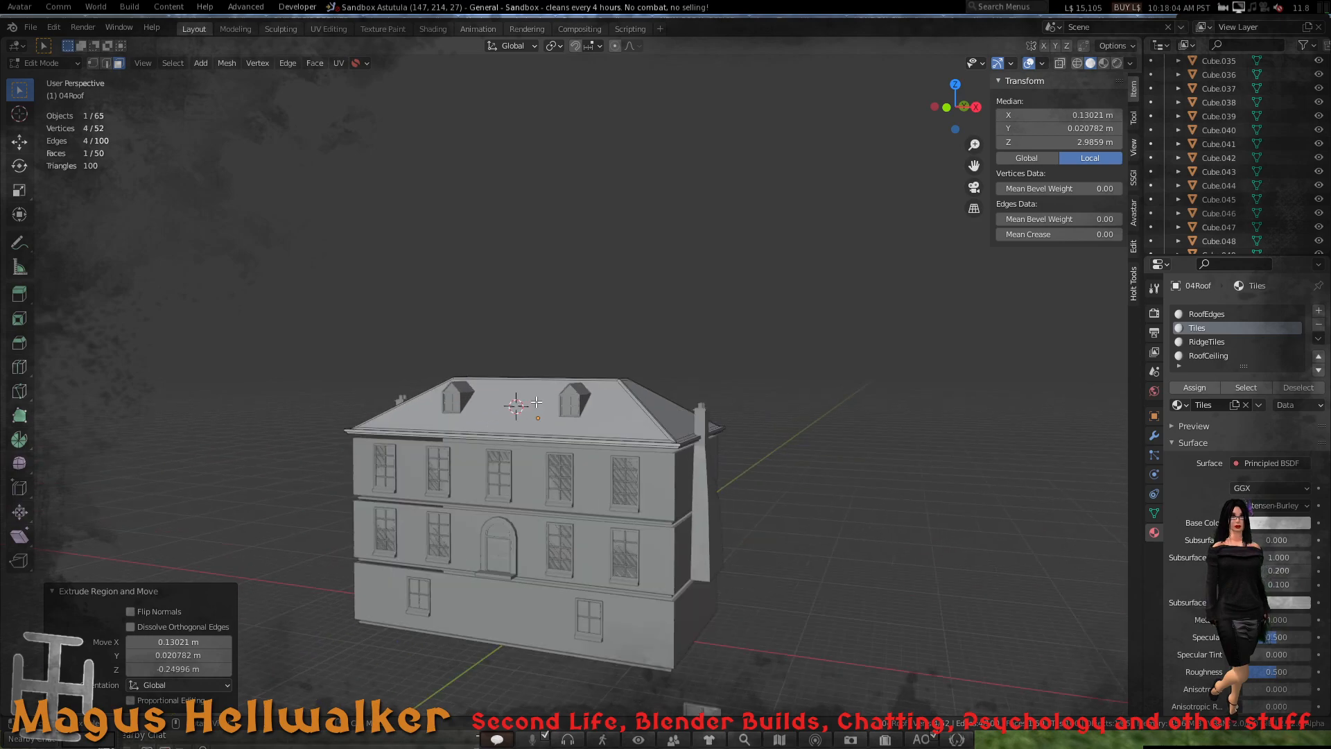
pyautogui.moveTo(531, 410); pyautogui.dragTo(464, 435, button='middle')
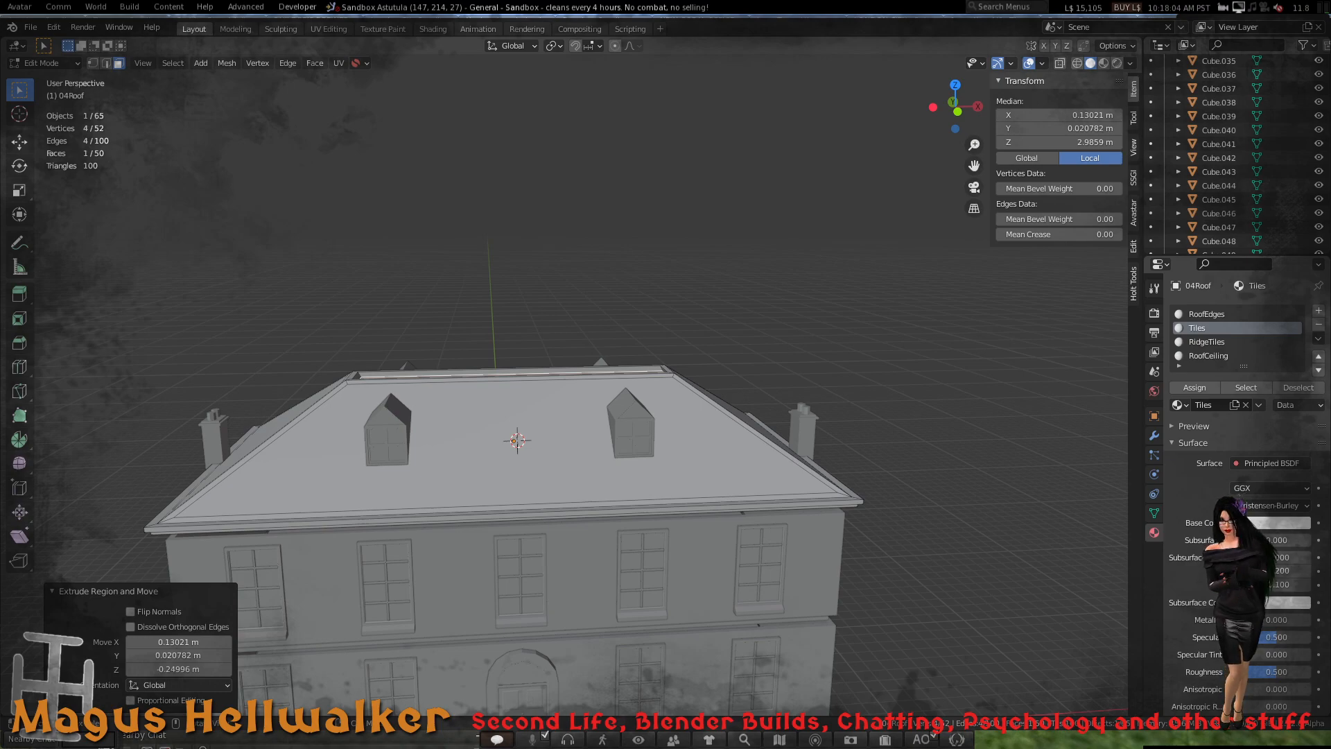
pyautogui.moveTo(518, 441); pyautogui.dragTo(734, 452, button='middle')
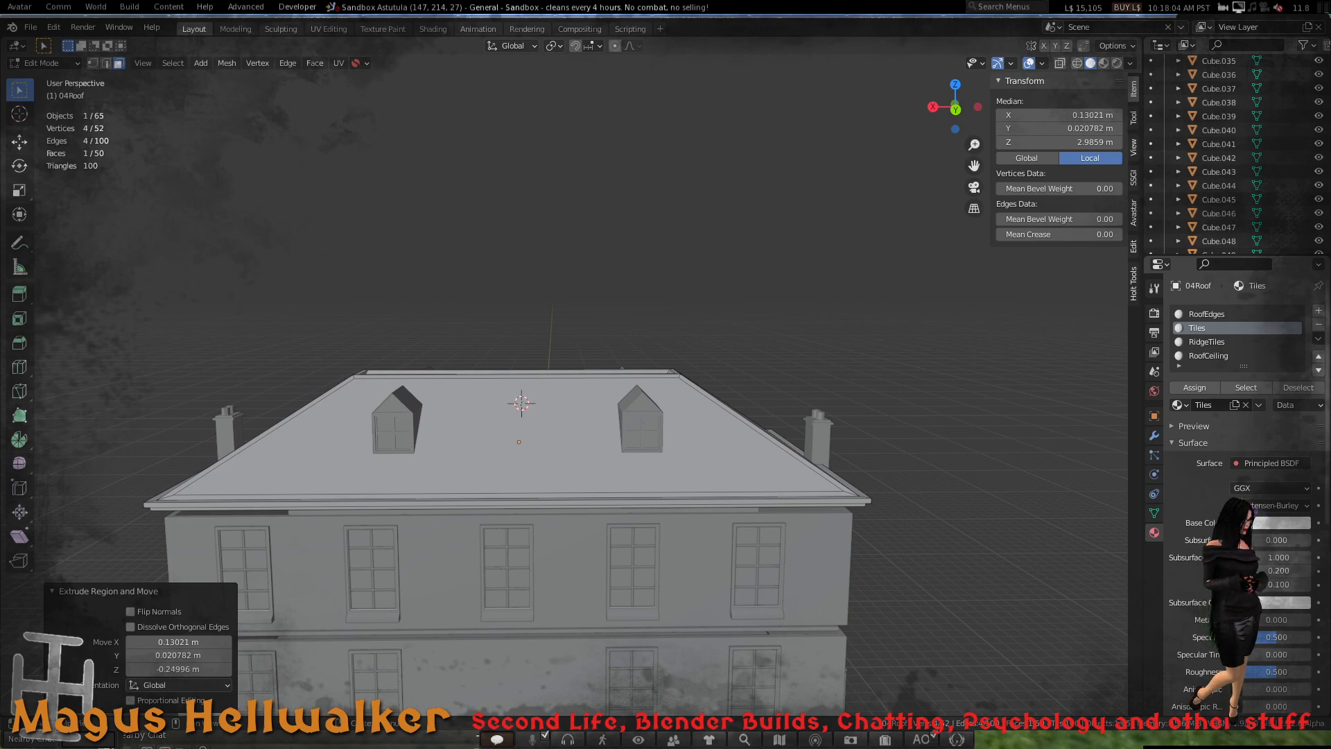
pyautogui.moveTo(796, 493); pyautogui.dragTo(611, 448, button='middle')
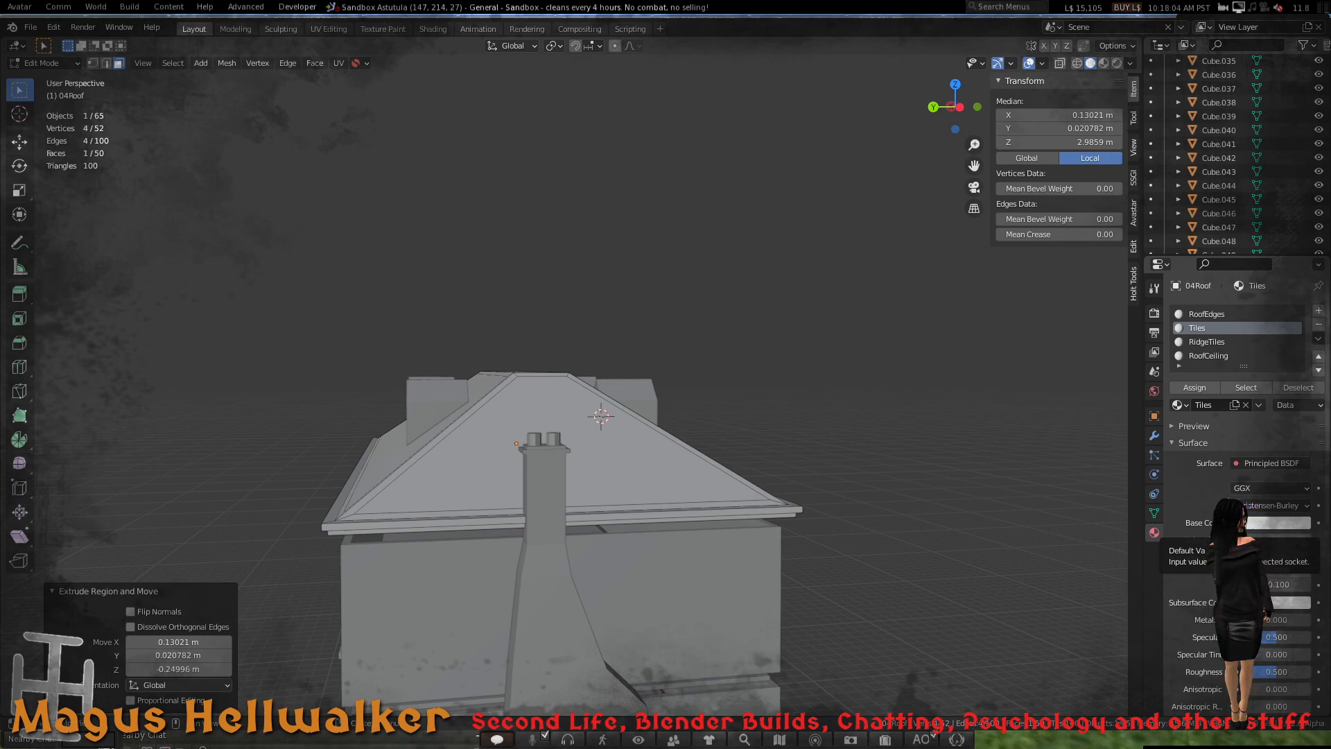
pyautogui.moveTo(501, 464); pyautogui.dragTo(550, 466, button='middle')
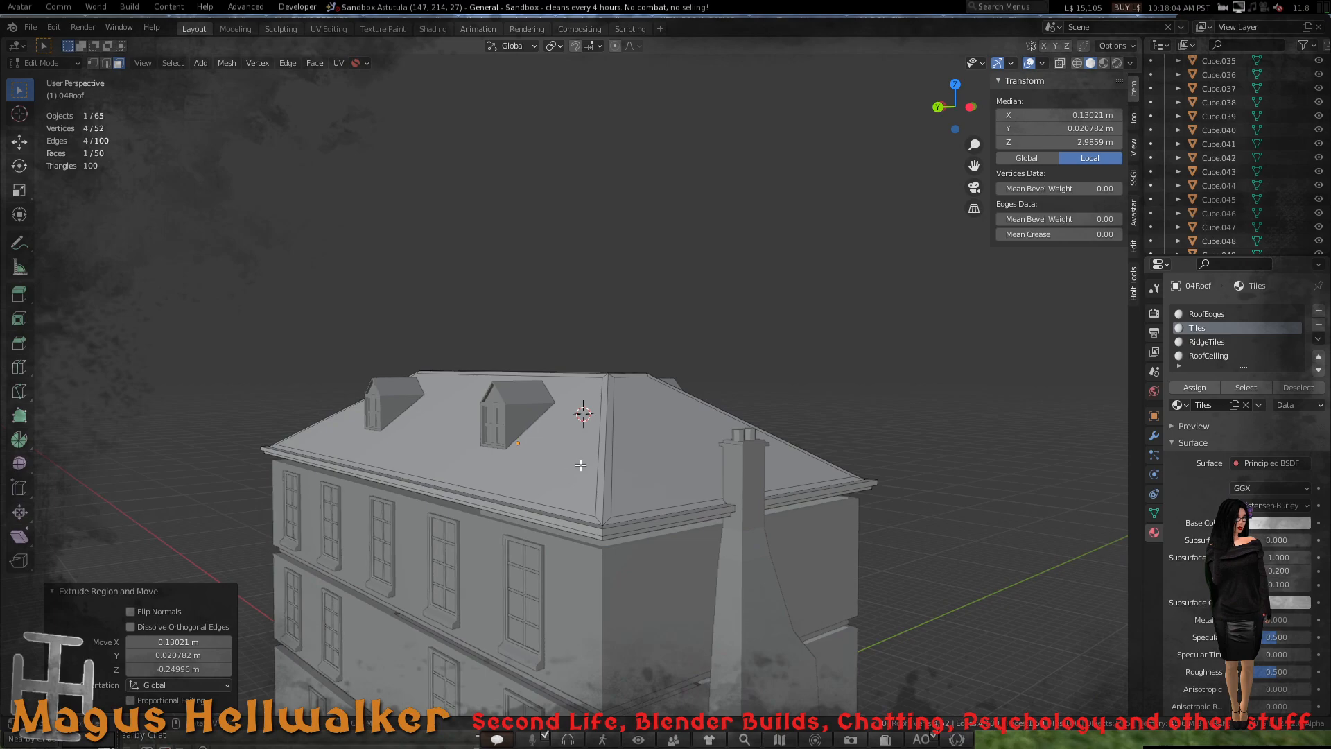
pyautogui.scroll(3, 840, 484)
pyautogui.scroll(3, 839, 482)
pyautogui.scroll(-3, 851, 505)
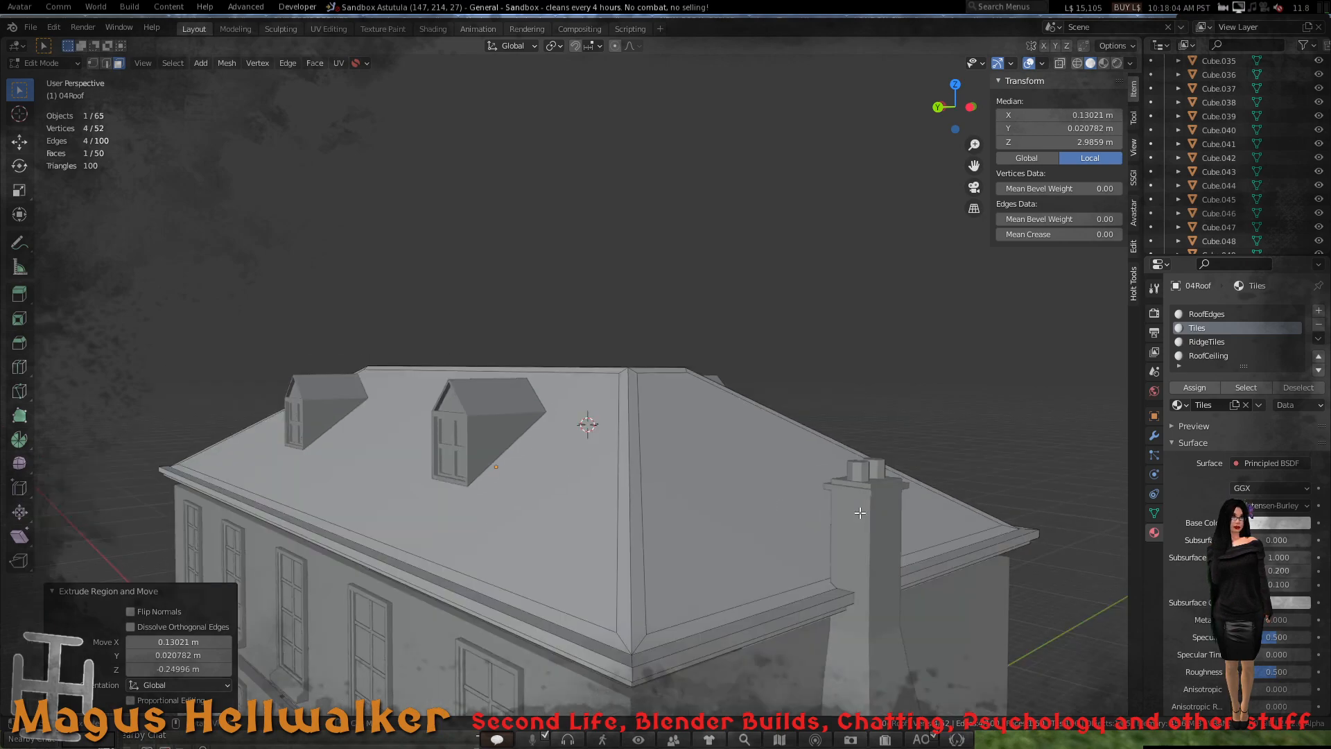
pyautogui.press('Tab')
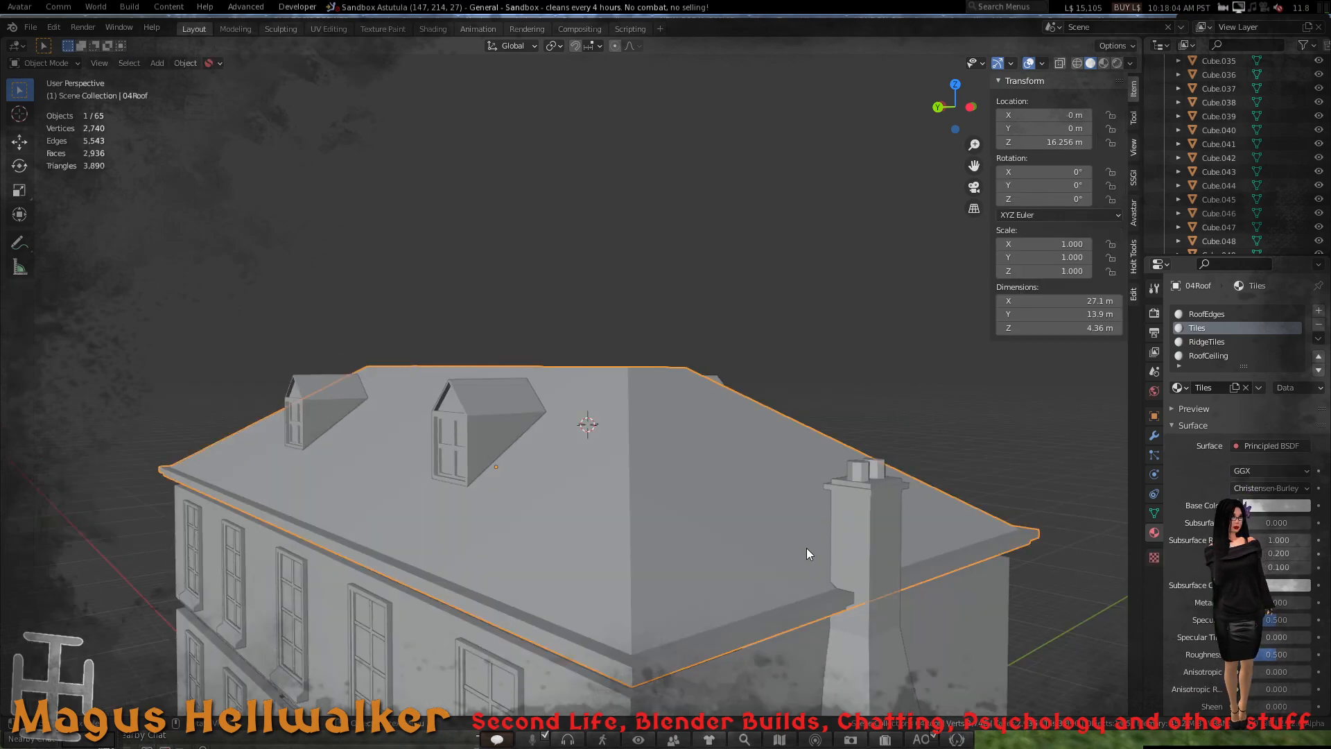
# - Open both side chimneys together for mesh editing in the right orthographic view with X-ray display enabled
pyautogui.click(877, 582)
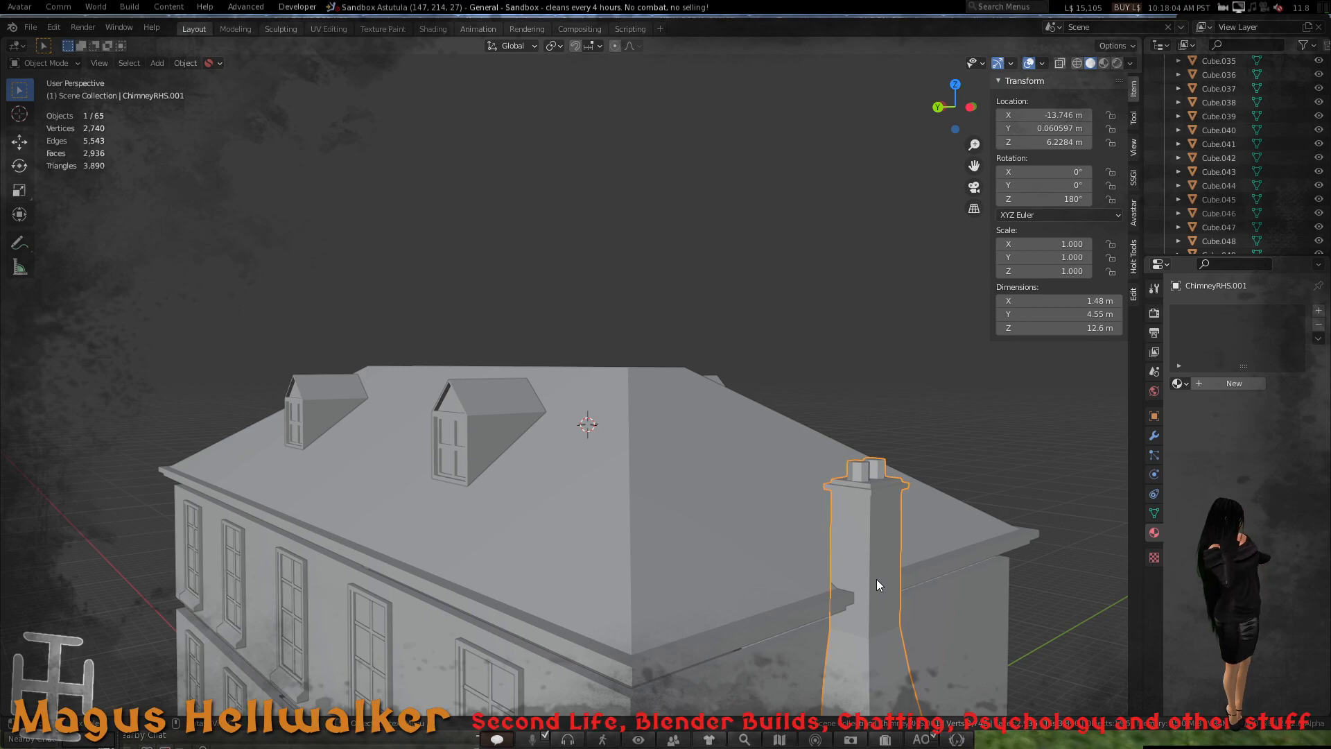
pyautogui.press('KP_3')
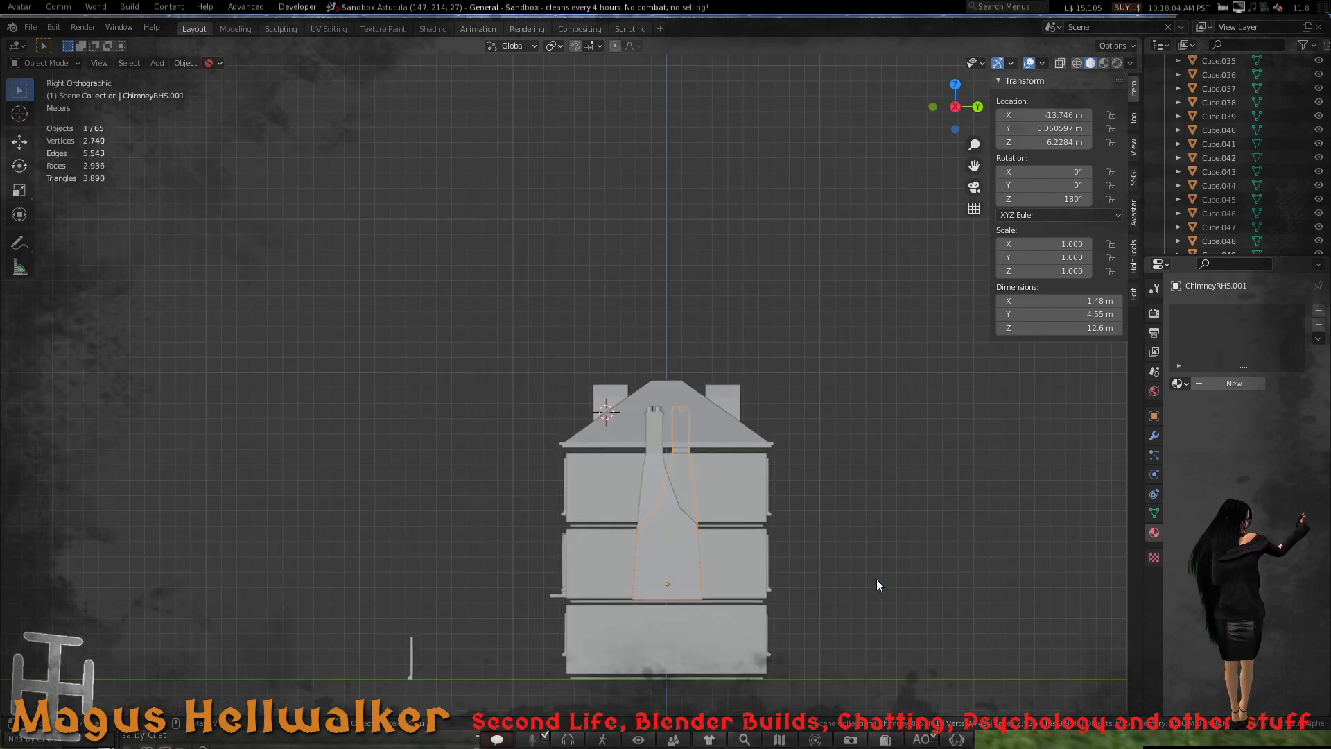
pyautogui.scroll(5, 635, 530)
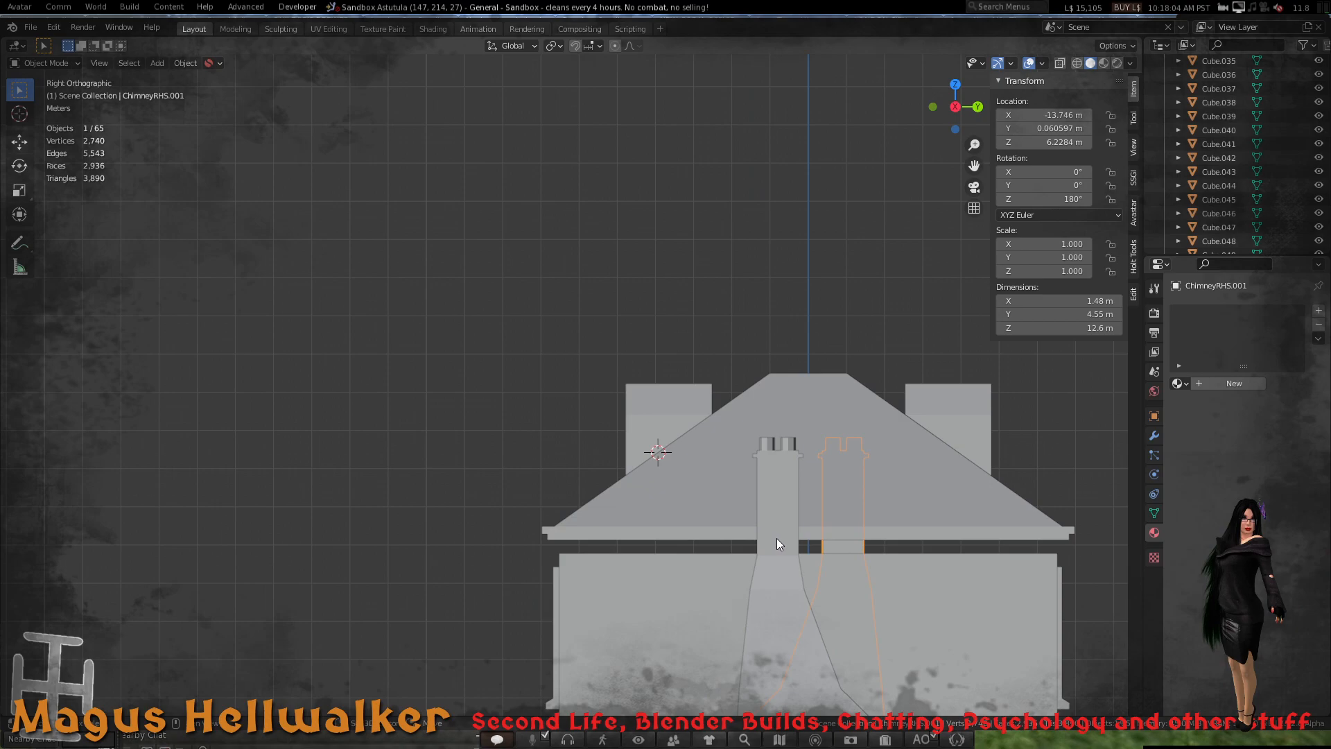
pyautogui.keyDown('shift'); pyautogui.click(777, 538); pyautogui.keyUp('shift')
pyautogui.scroll(3, 821, 552)
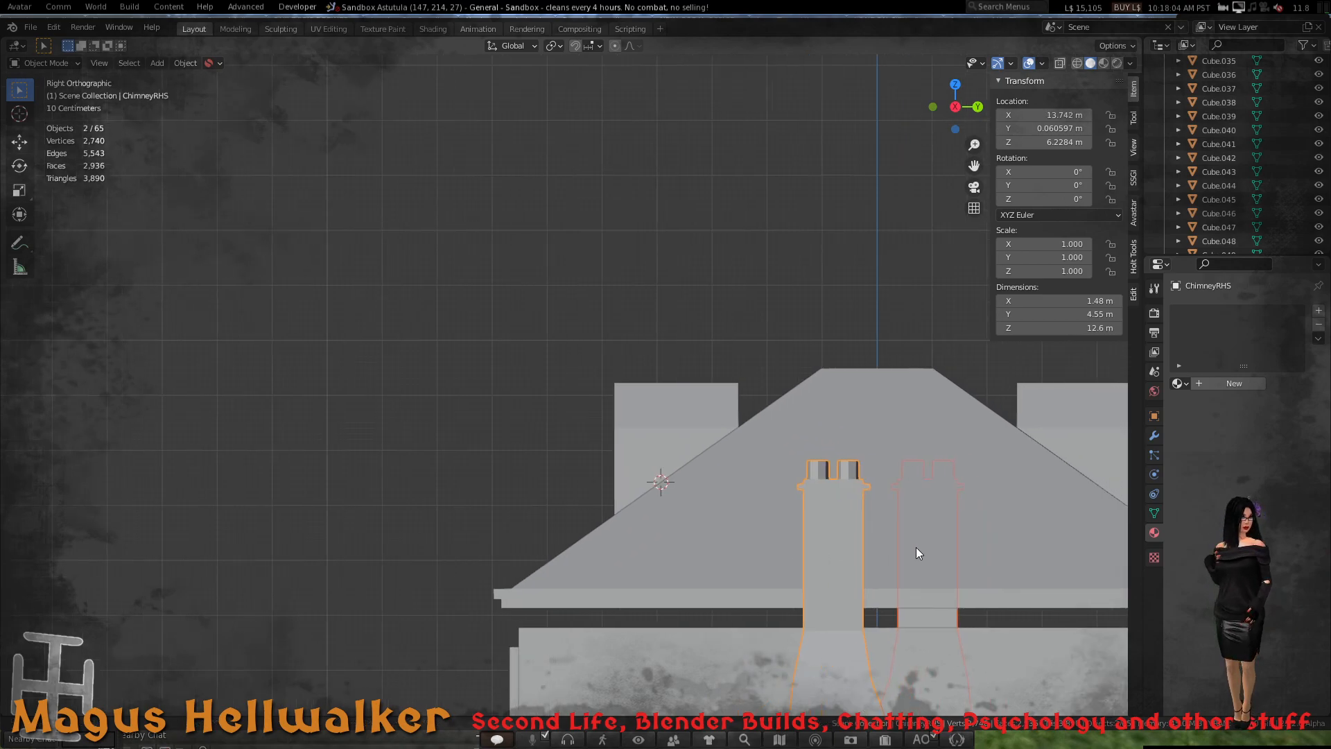
pyautogui.keyDown('shift'); pyautogui.moveTo(917, 554); pyautogui.dragTo(601, 588, button='middle'); pyautogui.keyUp('shift')
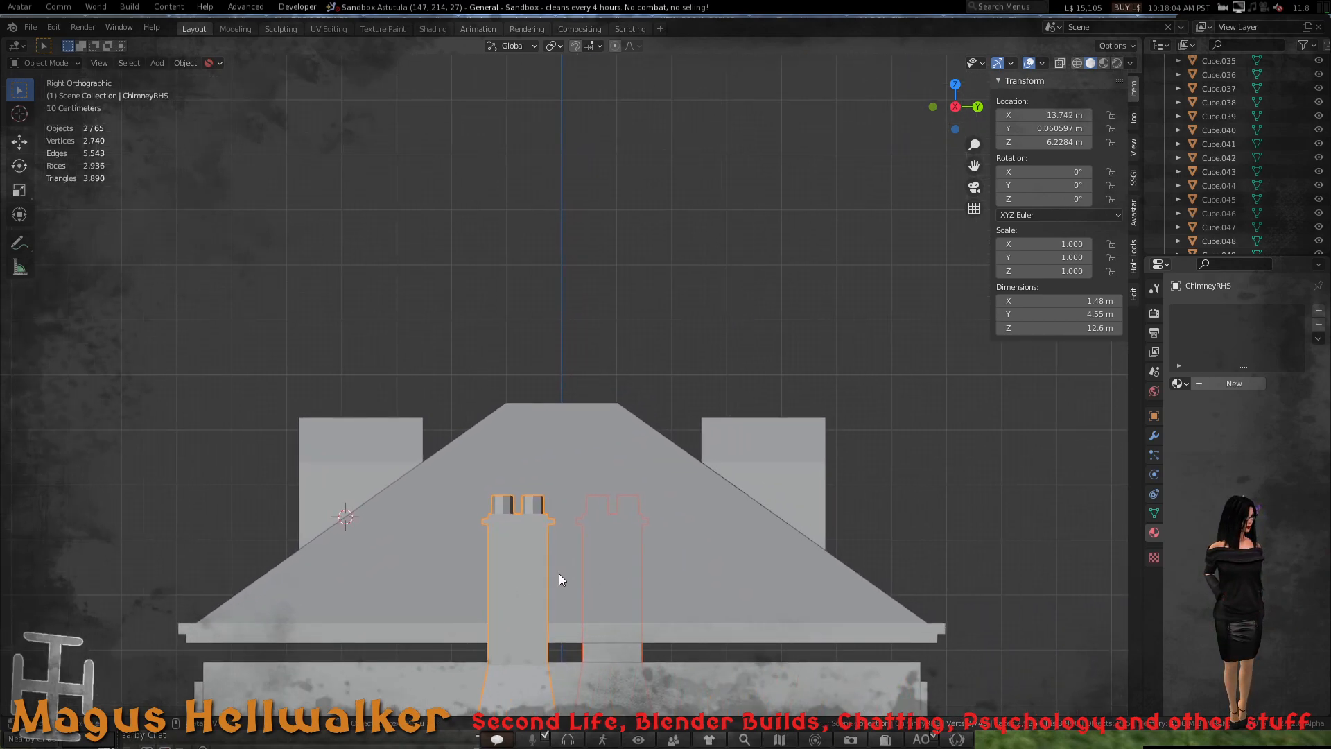
pyautogui.scroll(2, 559, 573)
pyautogui.keyDown('shift'); pyautogui.moveTo(580, 598); pyautogui.dragTo(609, 502, button='middle'); pyautogui.keyUp('shift')
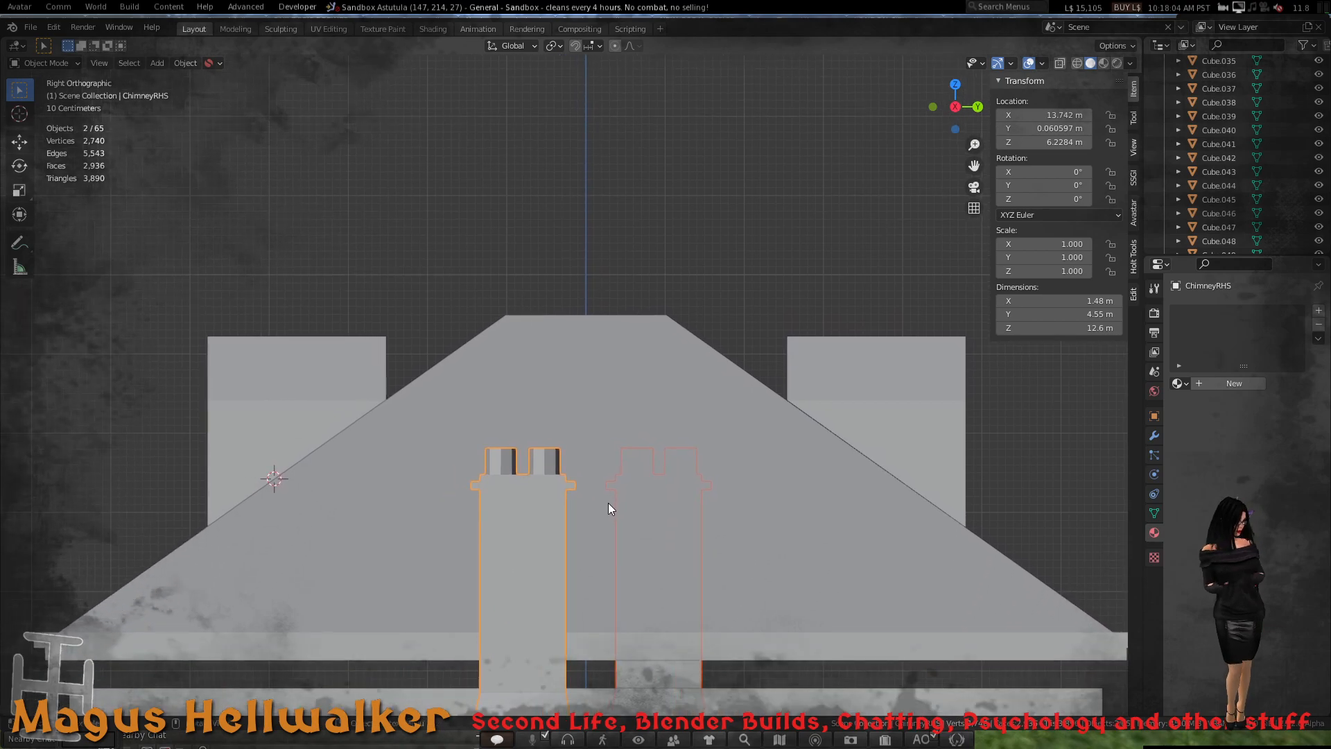
pyautogui.click(1061, 63)
pyautogui.press('Tab')
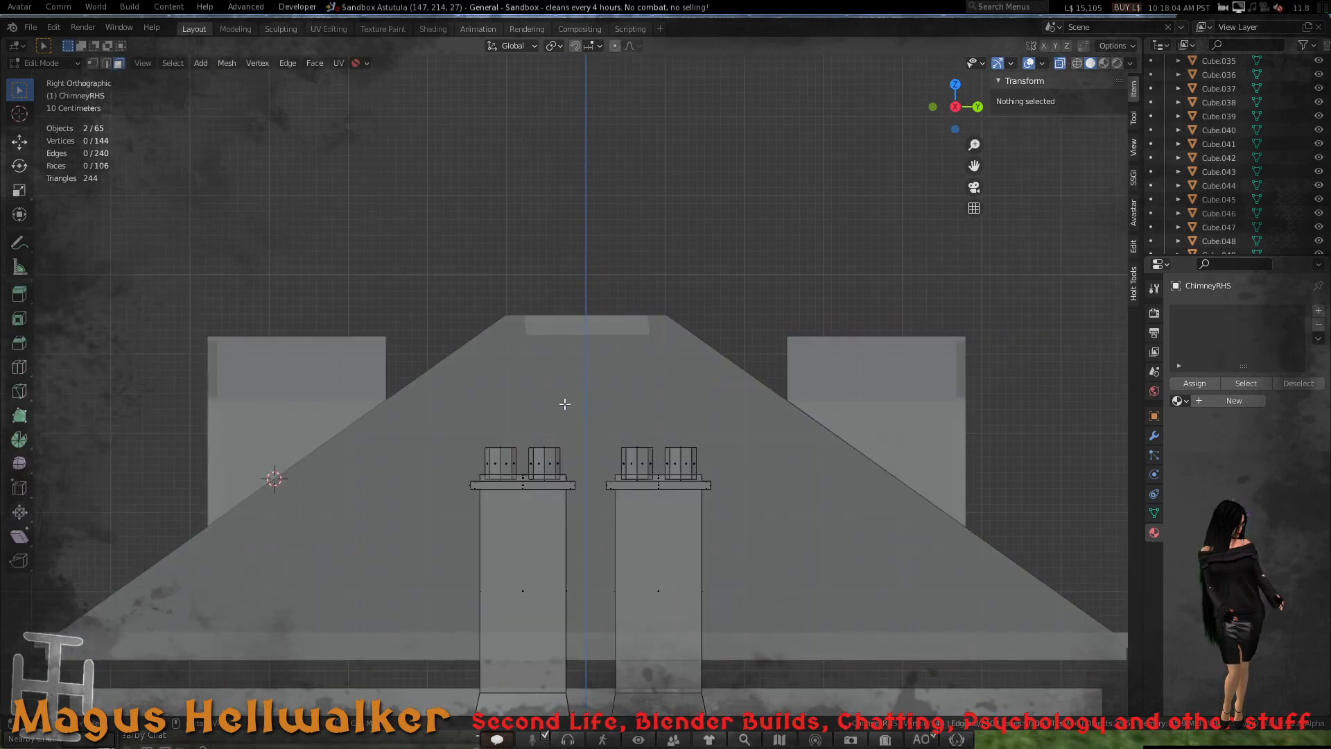
# - Raise the caps and pots of both chimneys about 2.28 m along the Z axis so they clear the roof's ridge
pyautogui.moveTo(426, 413); pyautogui.dragTo(775, 503)
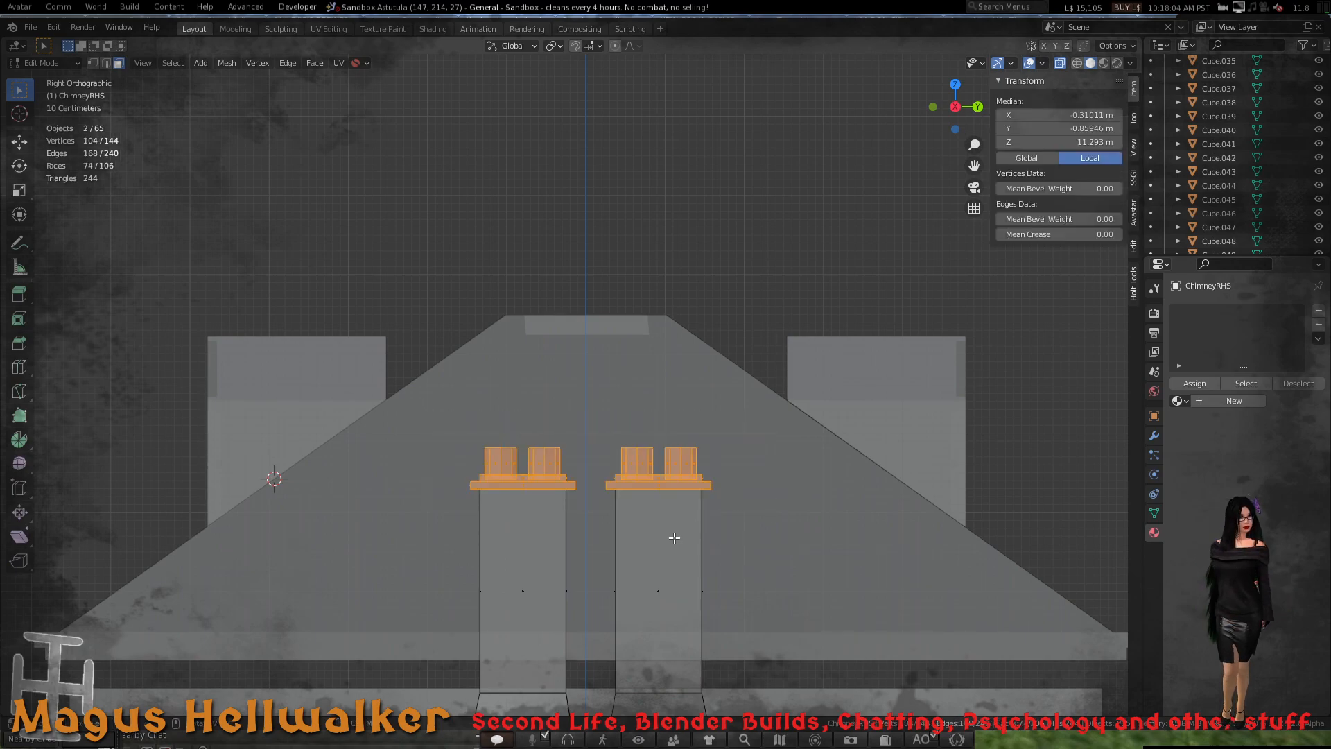
pyautogui.press('g')
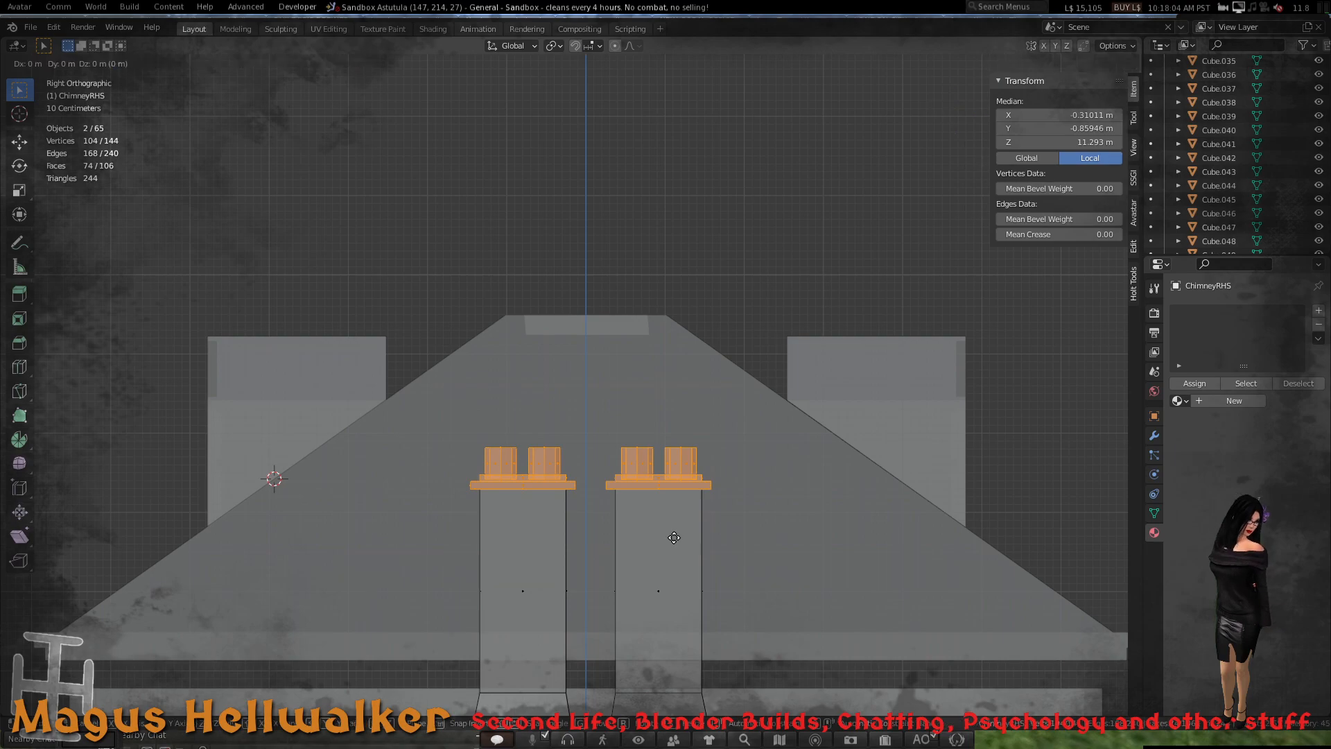
pyautogui.press('z')
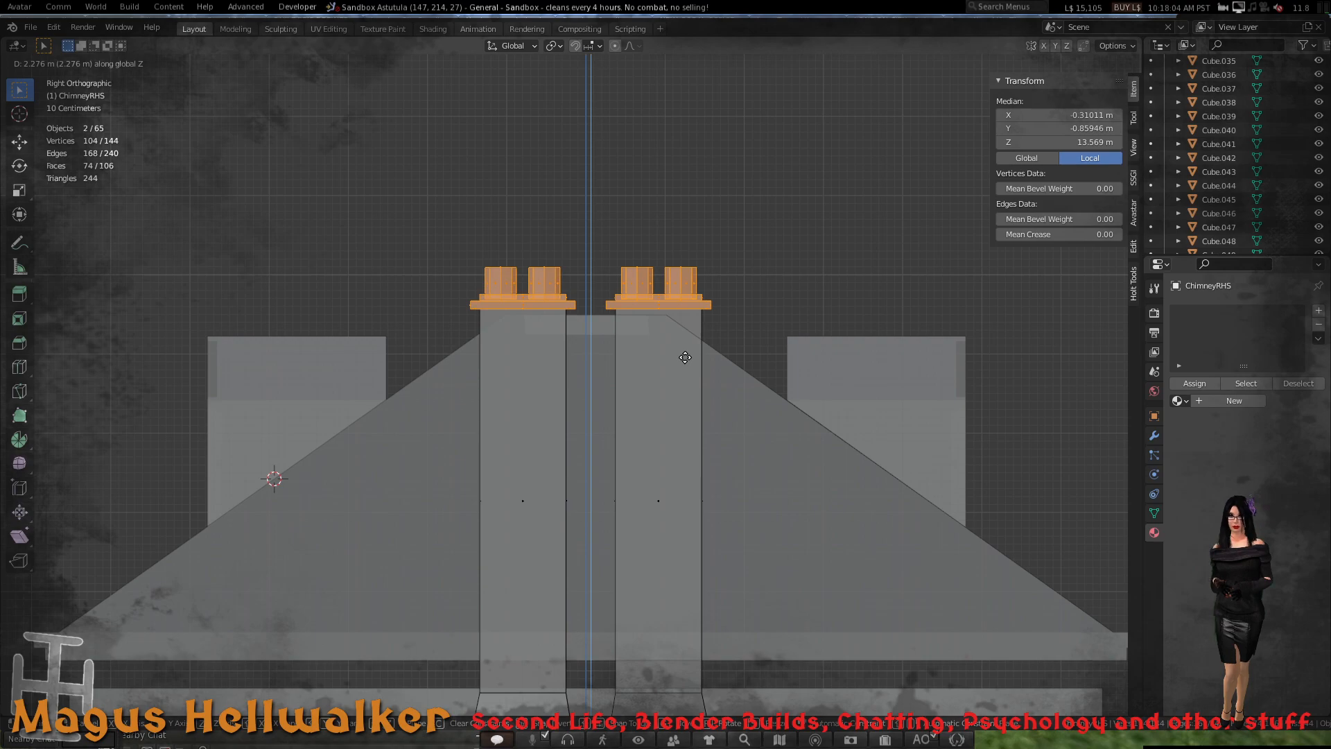
pyautogui.click(685, 357)
pyautogui.scroll(-3, 647, 468)
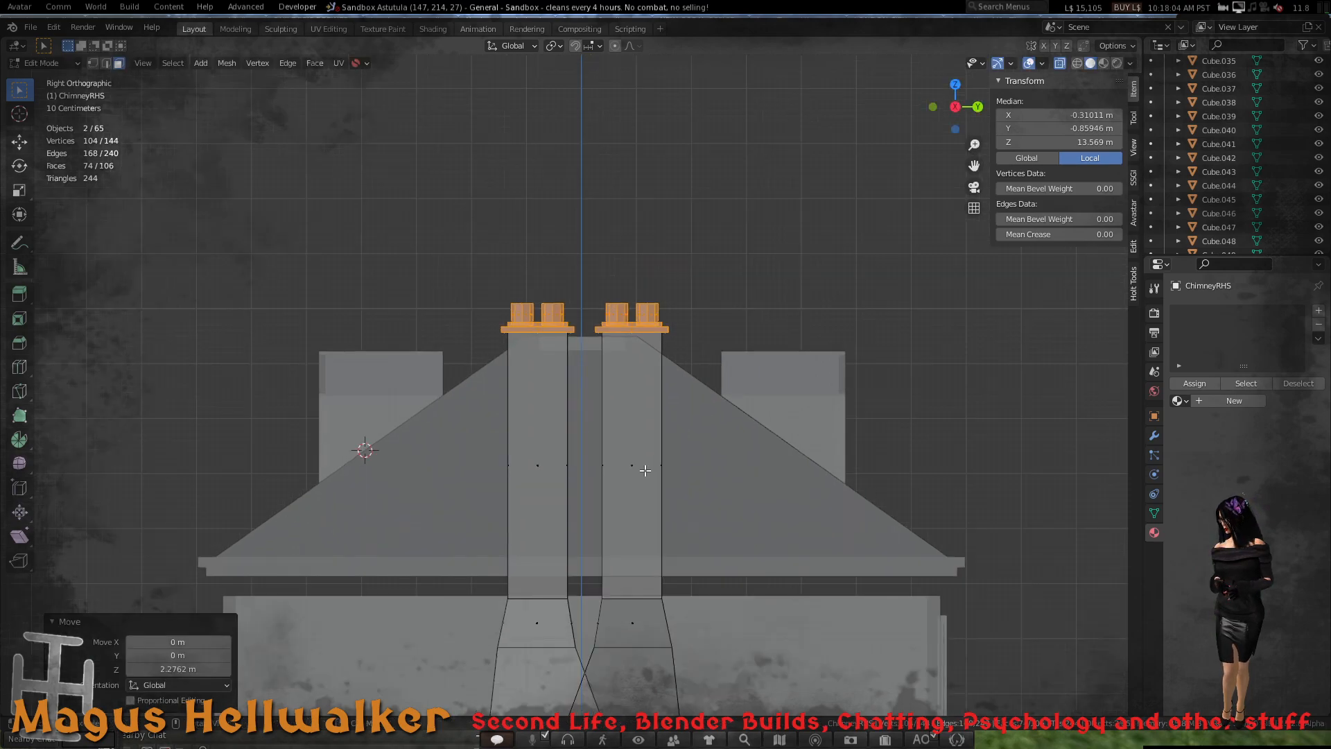
pyautogui.moveTo(607, 512); pyautogui.dragTo(773, 510, button='middle')
pyautogui.scroll(-6, 638, 520)
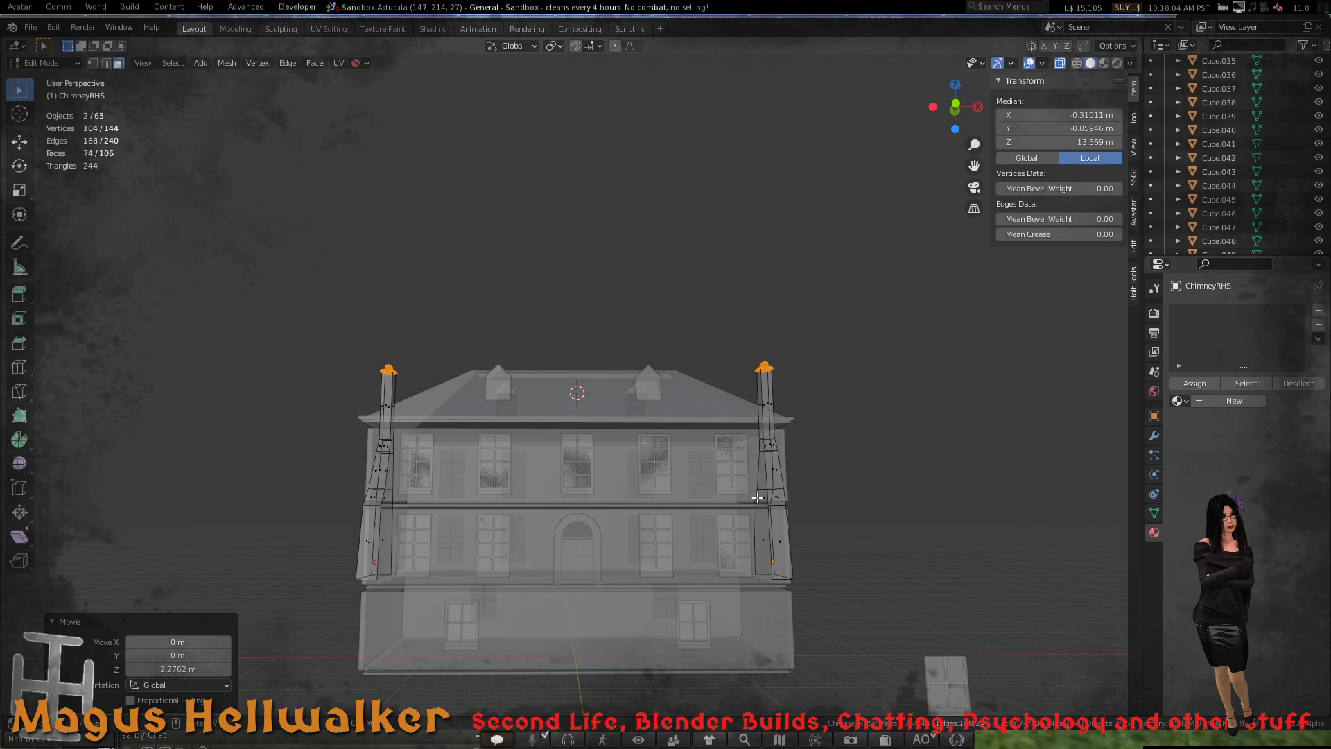
pyautogui.scroll(-5, 520, 436)
pyautogui.scroll(5, 519, 435)
pyautogui.moveTo(519, 435); pyautogui.dragTo(591, 454, button='middle')
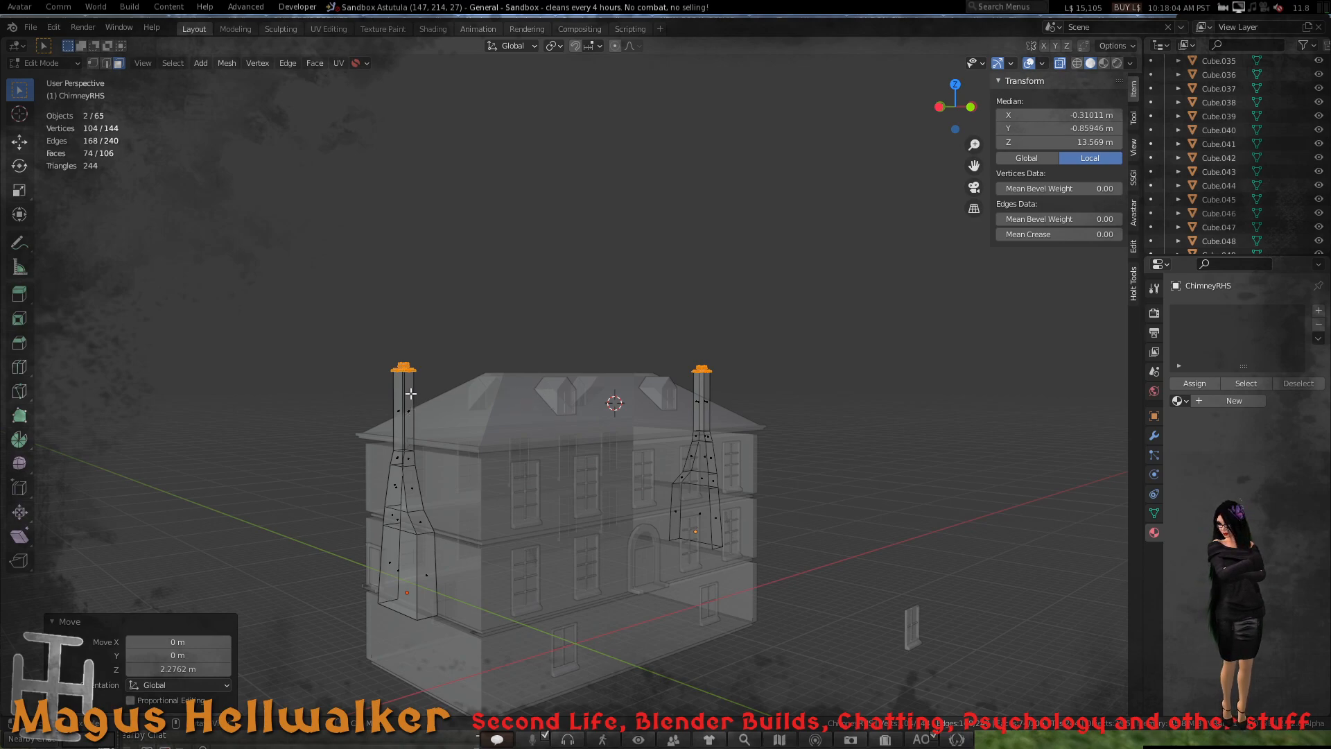
pyautogui.moveTo(668, 445); pyautogui.dragTo(611, 455, button='middle')
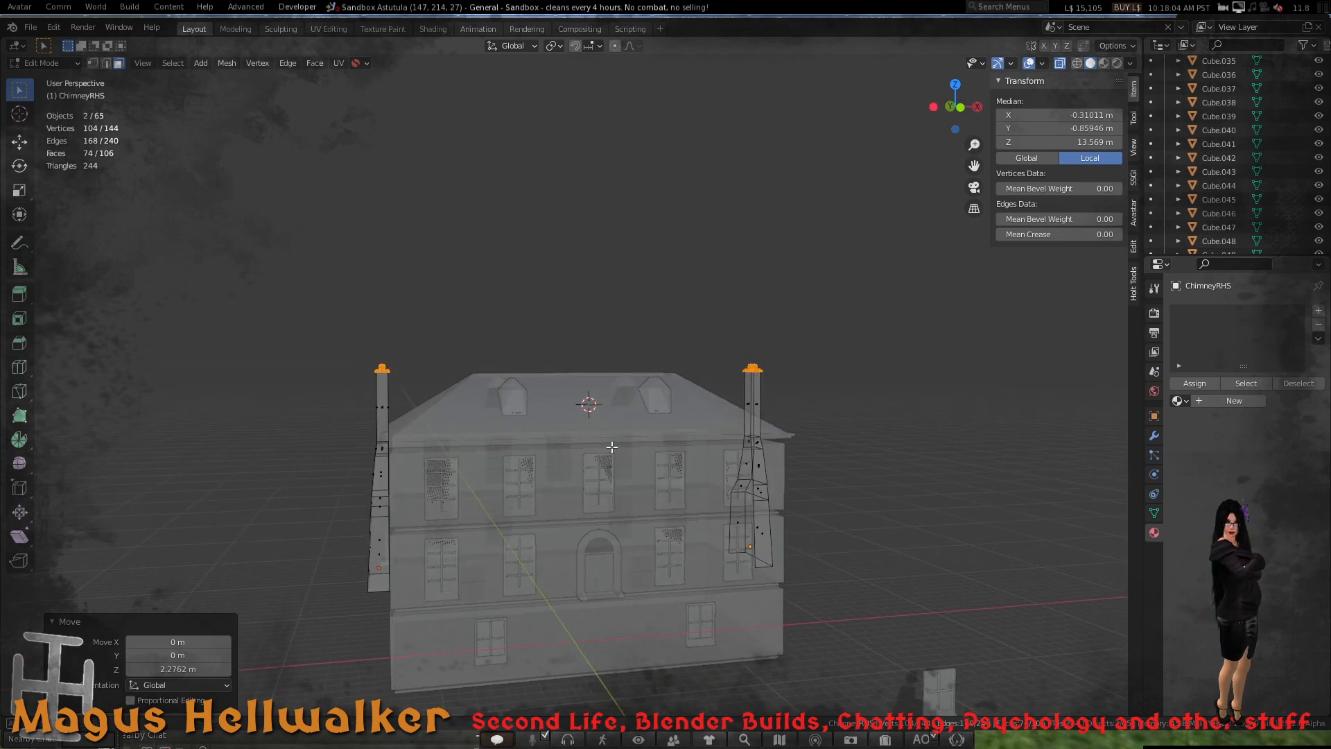
# - Leave mesh editing, apply the scale of both chimney objects and deselect them
pyautogui.press('Tab')
pyautogui.hotkey('ctrl', 'a')
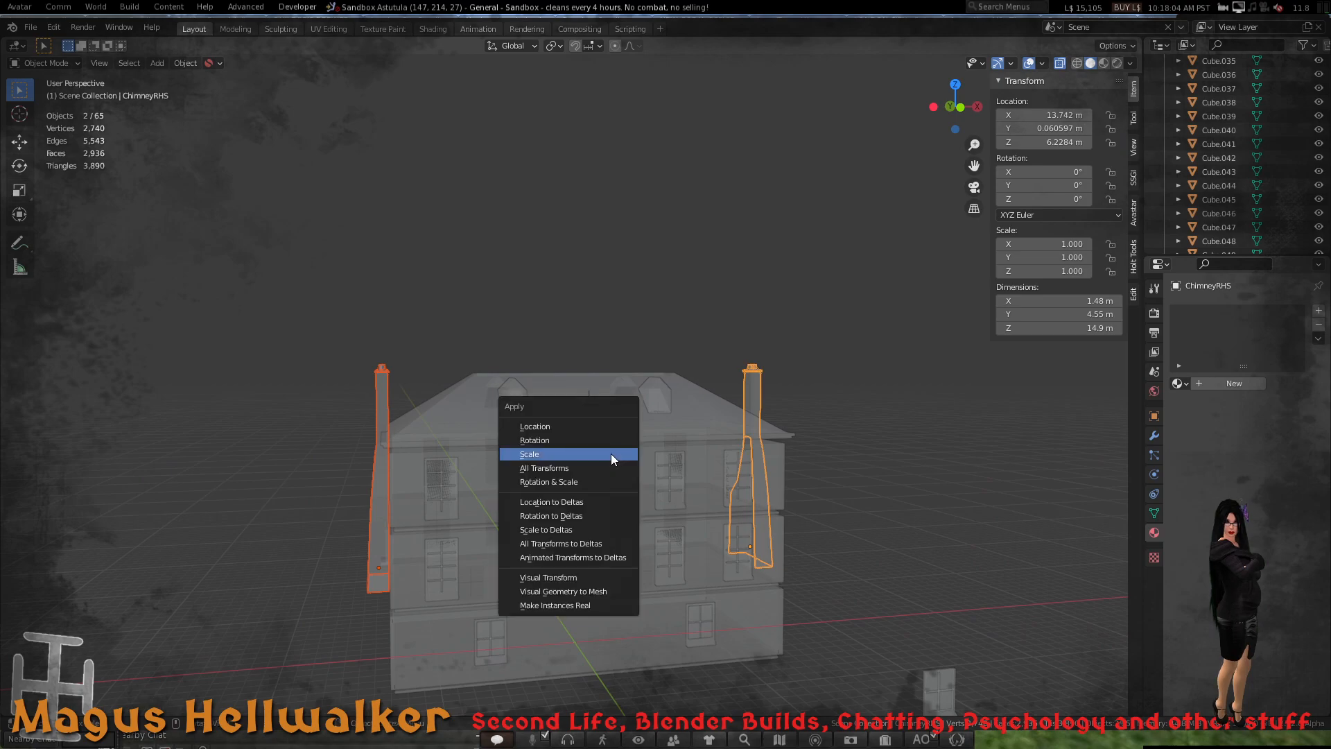
pyautogui.click(605, 453)
pyautogui.scroll(-4, 813, 472)
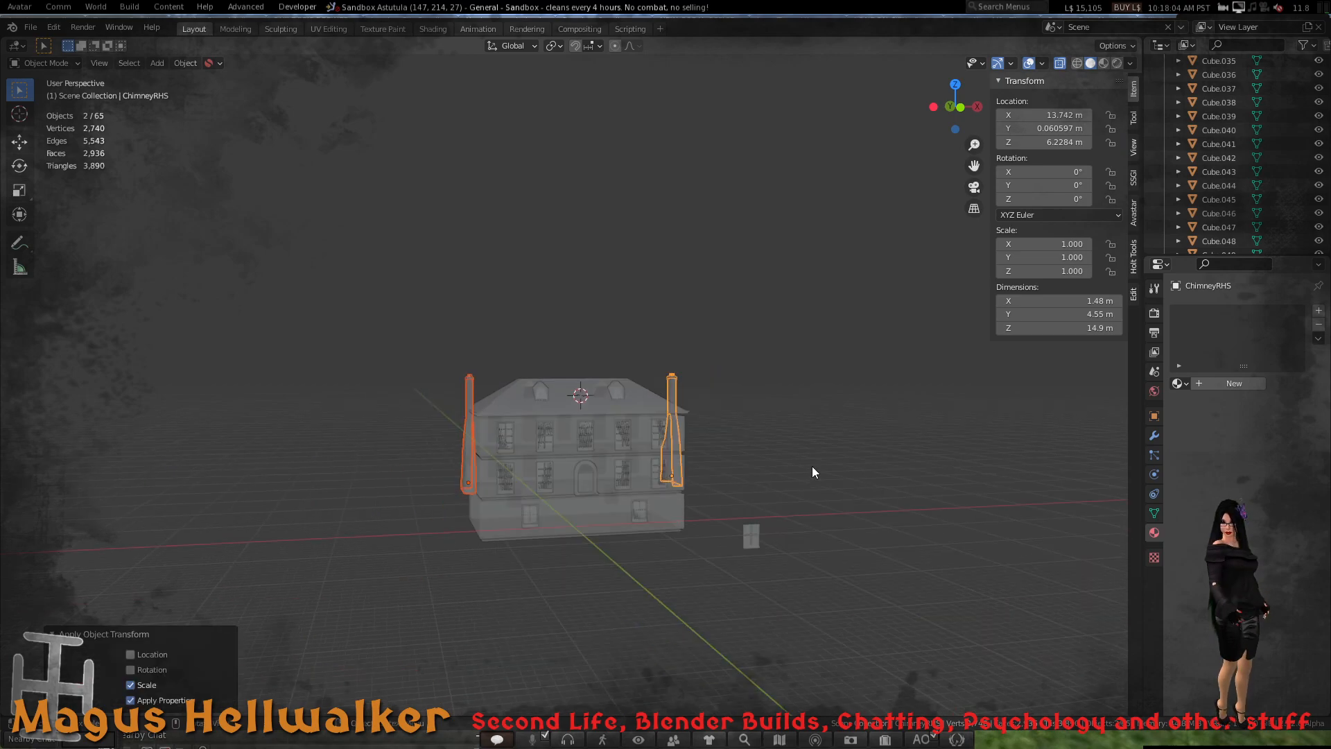
pyautogui.scroll(4, 768, 475)
pyautogui.moveTo(768, 476); pyautogui.dragTo(664, 498, button='middle')
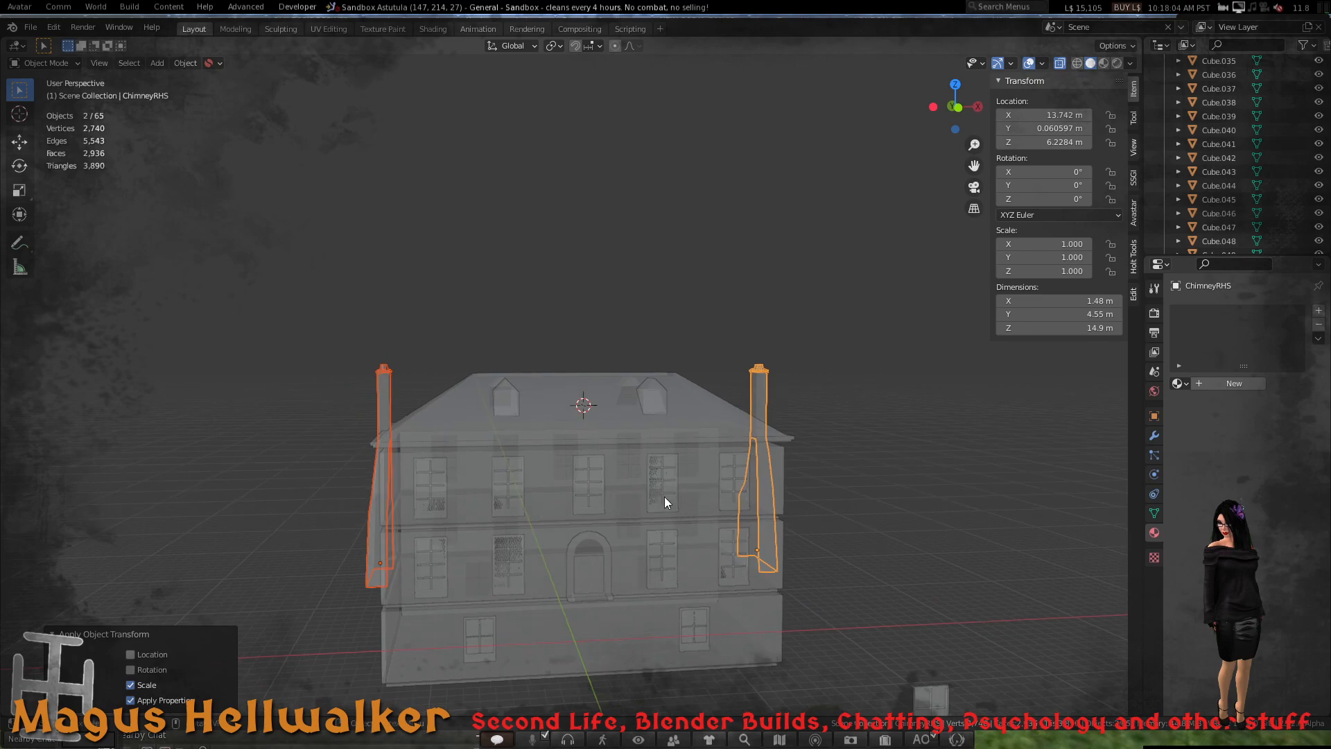
pyautogui.click(892, 490)
# - Examine the whole house straight on in the front and back orthographic views
pyautogui.moveTo(893, 489); pyautogui.dragTo(621, 536, button='middle')
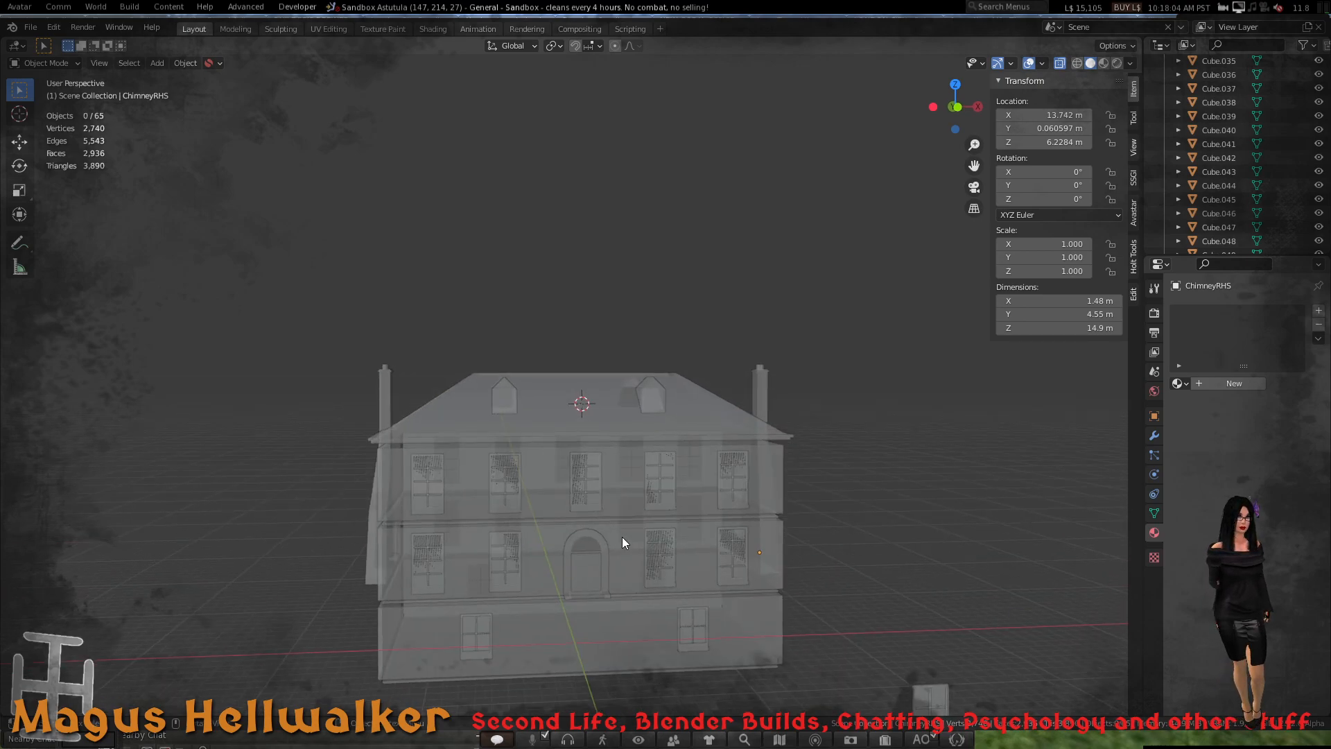
pyautogui.press('KP_1')
pyautogui.scroll(2, 542, 459)
pyautogui.scroll(3, 542, 461)
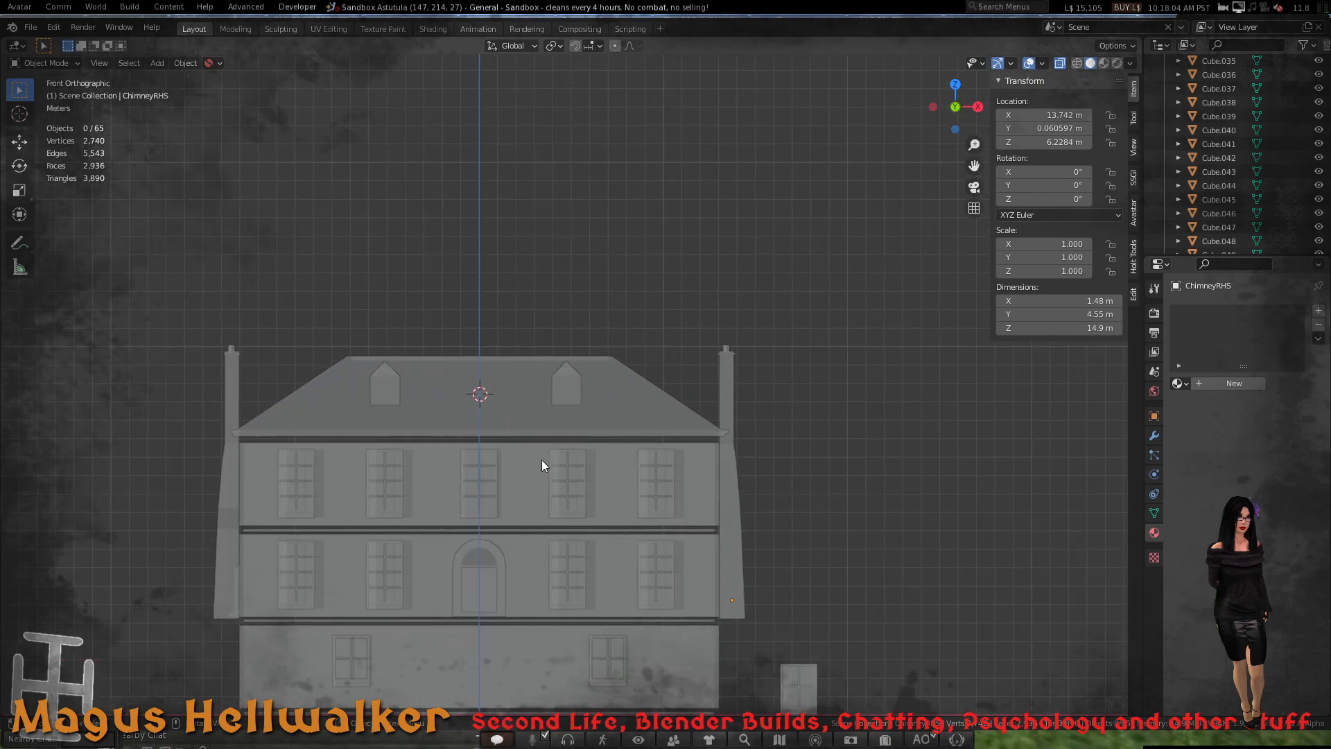
pyautogui.keyDown('shift'); pyautogui.moveTo(481, 552); pyautogui.dragTo(574, 467, button='middle'); pyautogui.keyUp('shift')
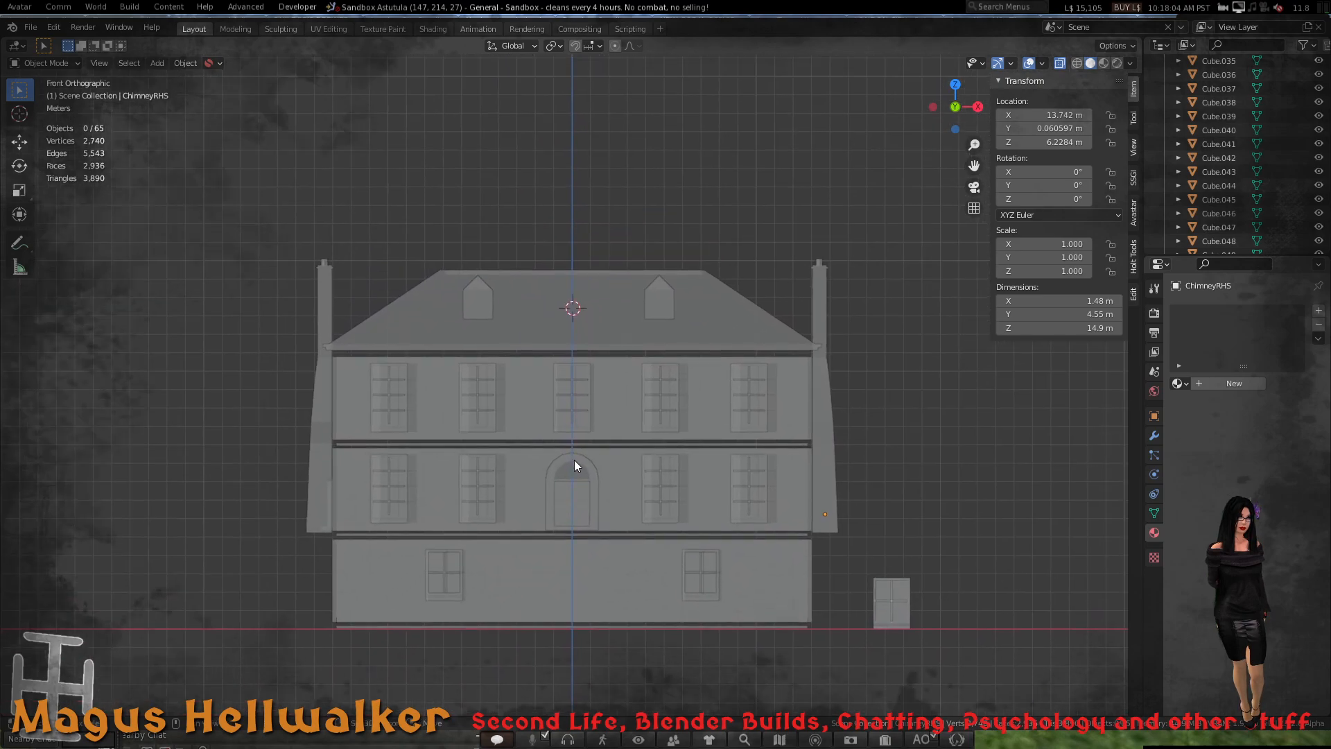
pyautogui.scroll(1, 575, 461)
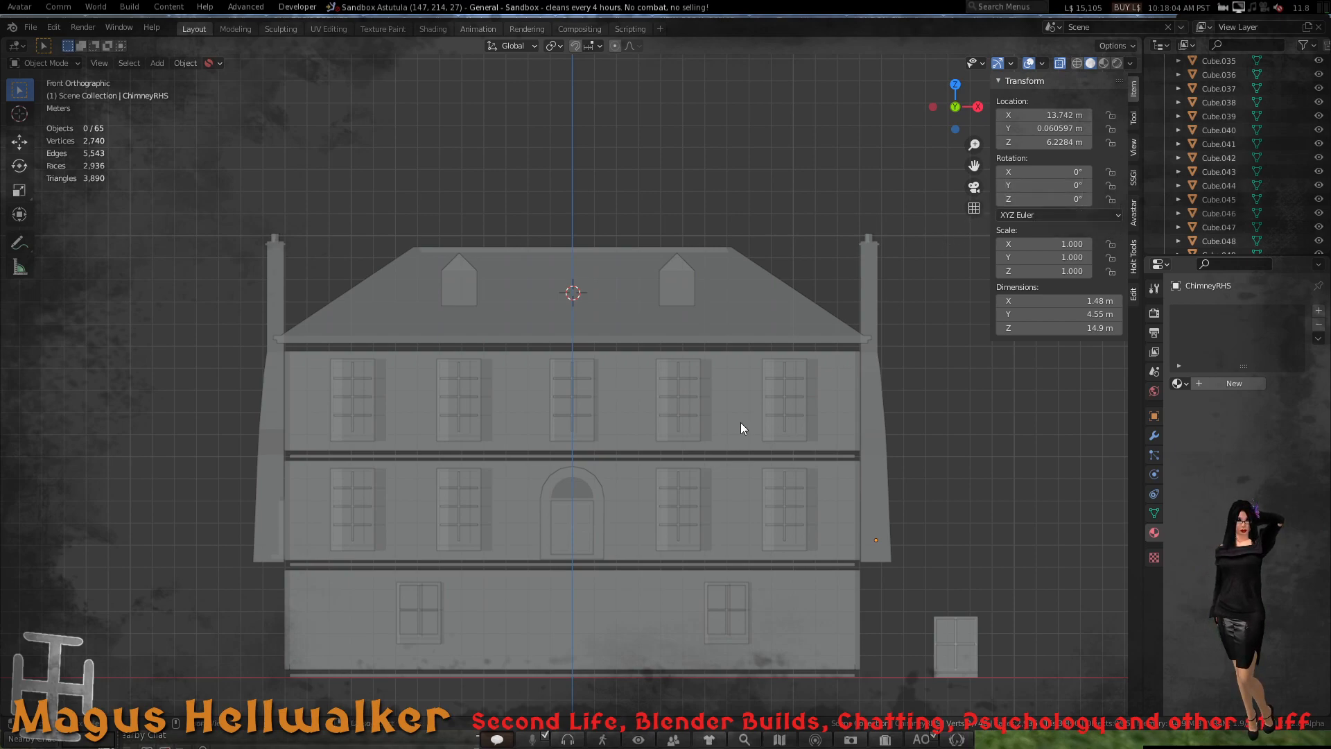
pyautogui.press('ctrl+KP_1')
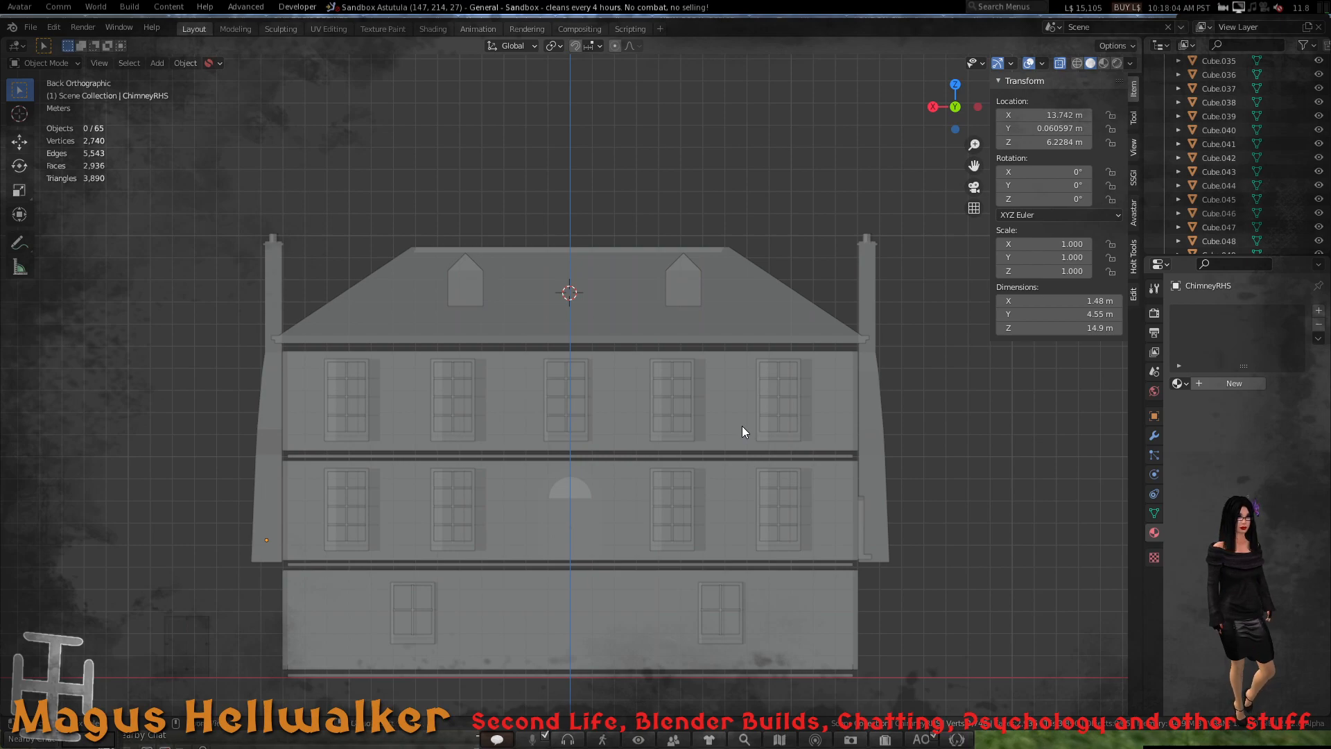
pyautogui.press('ctrl+KP_3')
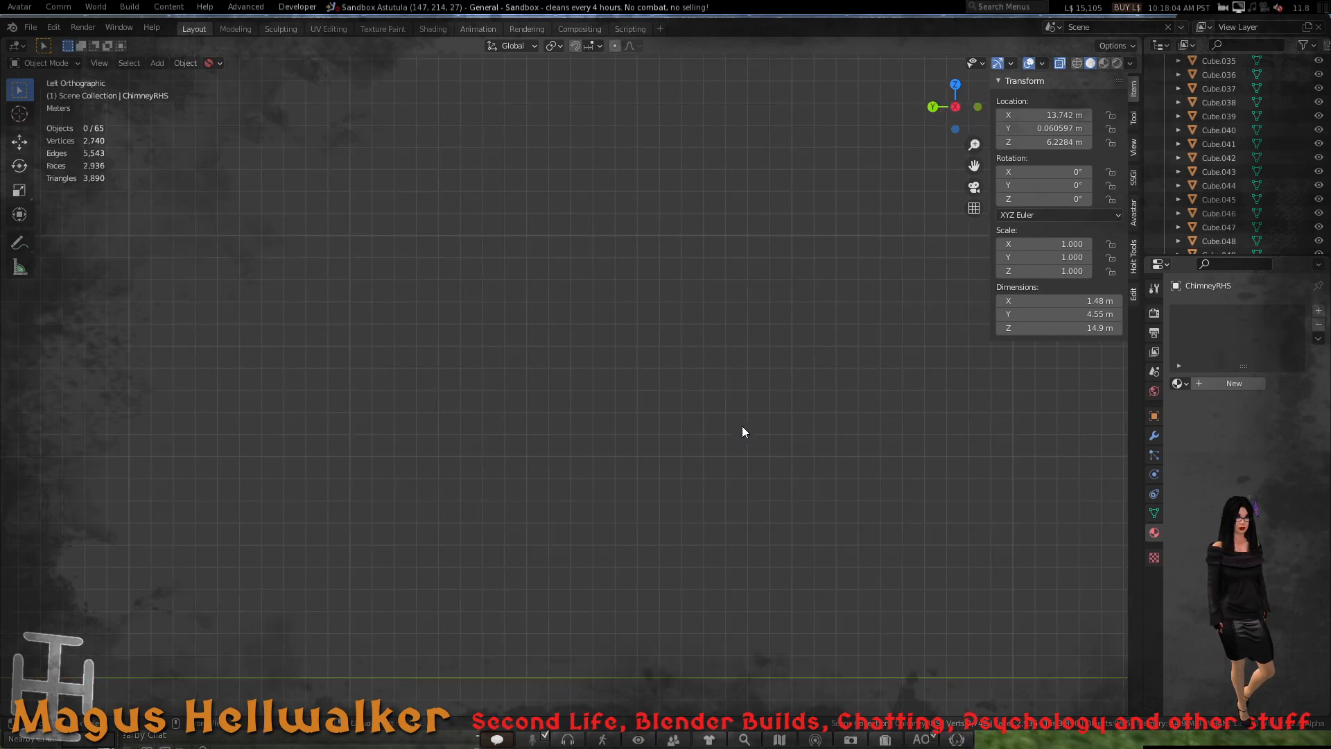
pyautogui.press('KP_1')
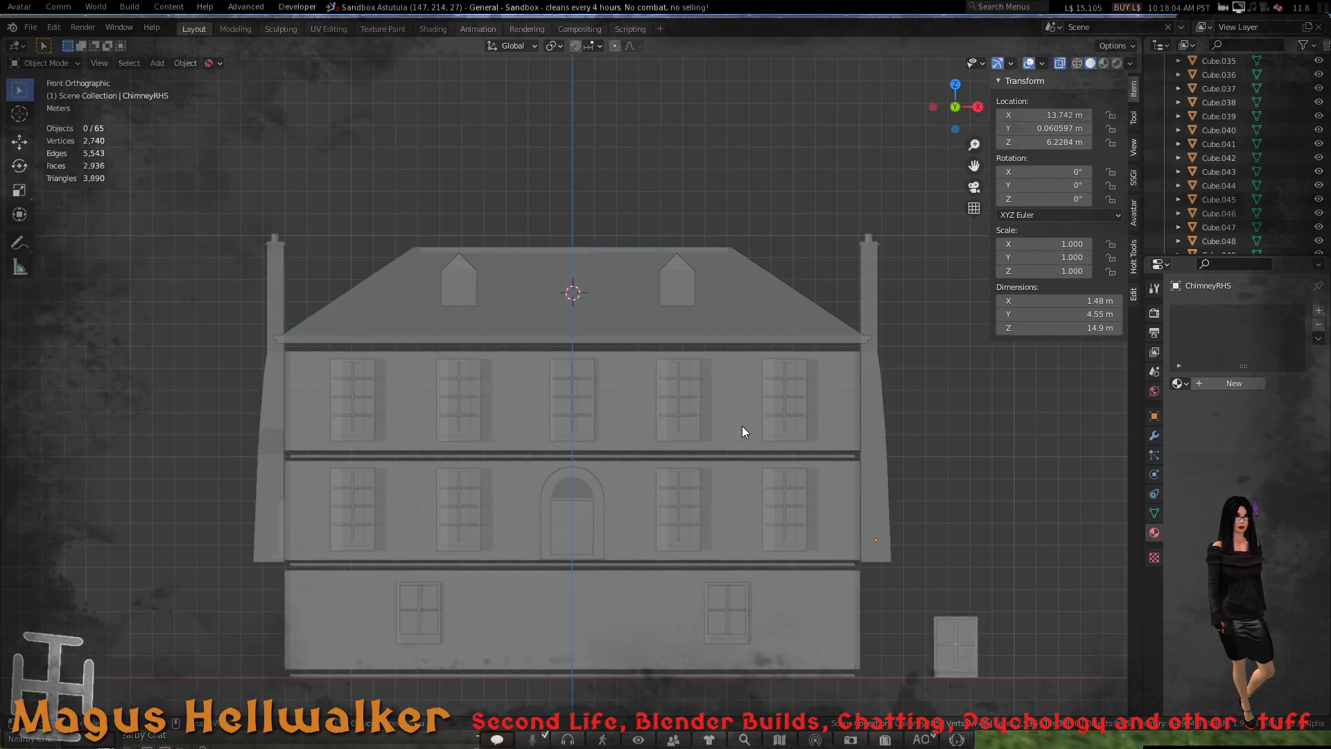
# - Examine the upper windows up close, the rear facade, and the roof layout from directly above
pyautogui.scroll(-3, 695, 406)
pyautogui.scroll(9, 585, 405)
pyautogui.moveTo(579, 405); pyautogui.dragTo(606, 408, button='middle')
pyautogui.scroll(-9, 606, 408)
pyautogui.scroll(7, 592, 420)
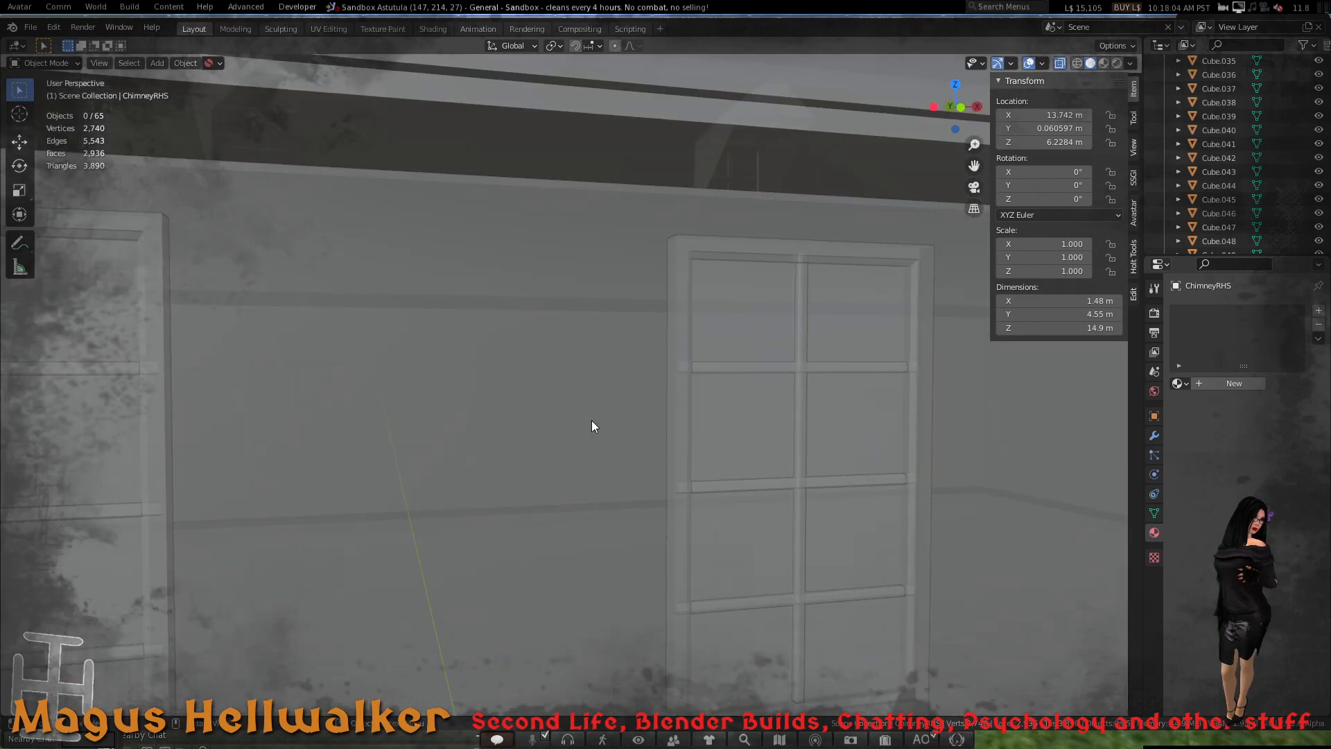
pyautogui.scroll(-4, 592, 421)
pyautogui.moveTo(581, 419); pyautogui.dragTo(871, 429, button='middle')
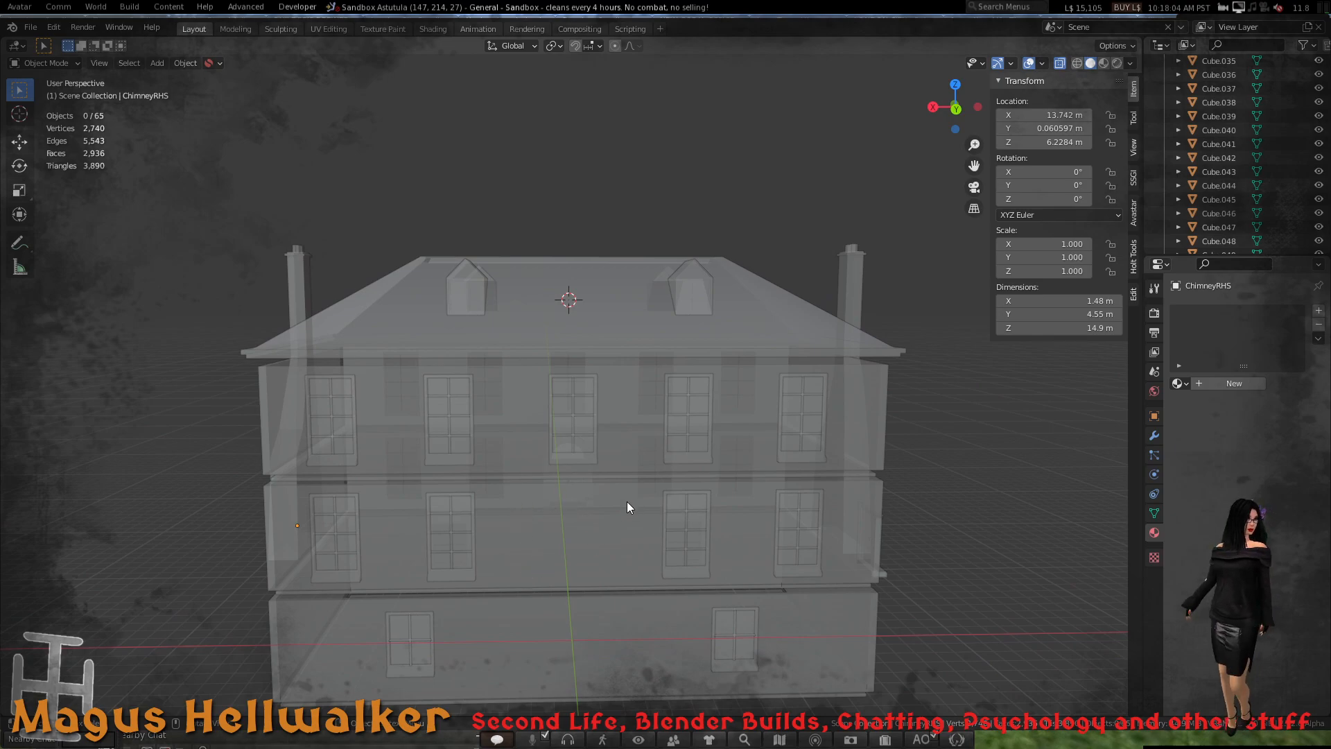
pyautogui.press('KP_7')
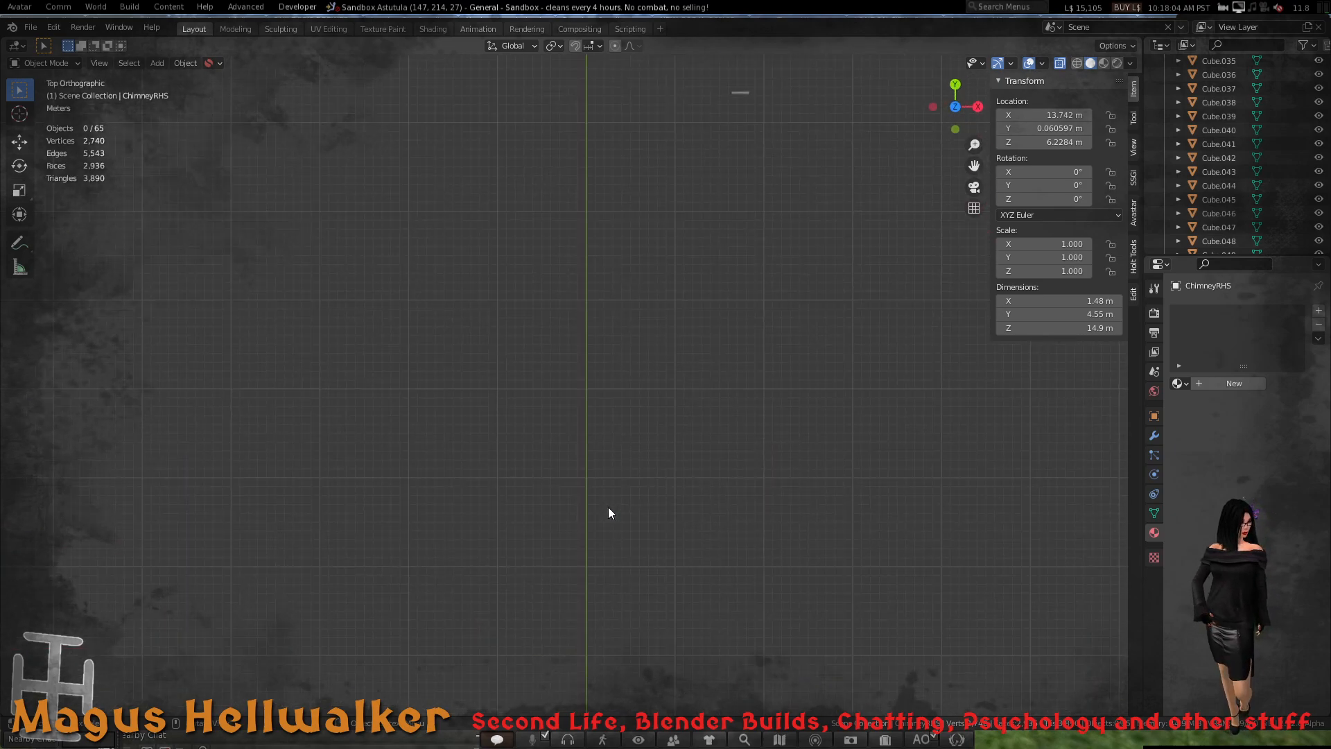
pyautogui.keyDown('shift'); pyautogui.moveTo(631, 165); pyautogui.dragTo(645, 582, button='middle'); pyautogui.keyUp('shift')
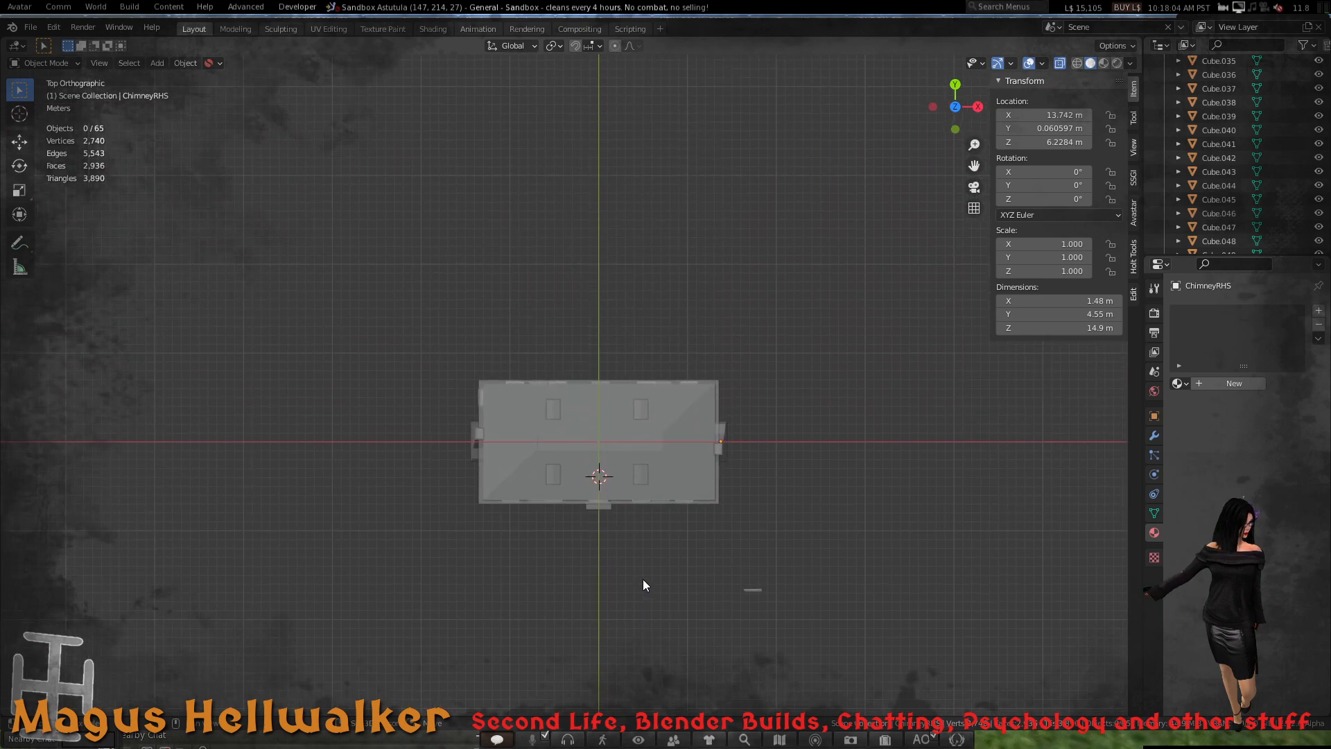
pyautogui.scroll(5, 622, 471)
pyautogui.keyDown('shift'); pyautogui.moveTo(663, 489); pyautogui.dragTo(606, 429, button='middle'); pyautogui.keyUp('shift')
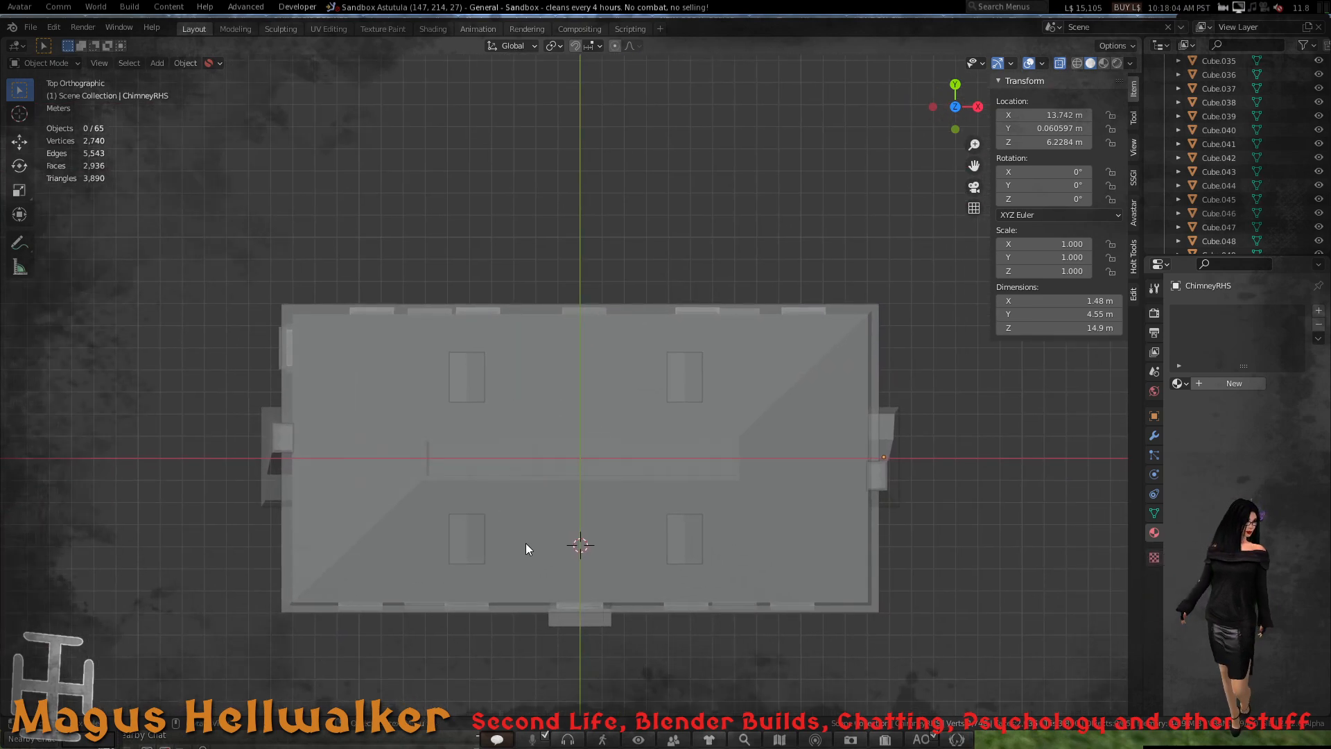
# - Examine the front facade, dormers and heightened chimneys in perspective from several angles and distances
pyautogui.scroll(-5, 559, 573)
pyautogui.moveTo(559, 573); pyautogui.dragTo(563, 425, button='middle')
pyautogui.scroll(4, 567, 449)
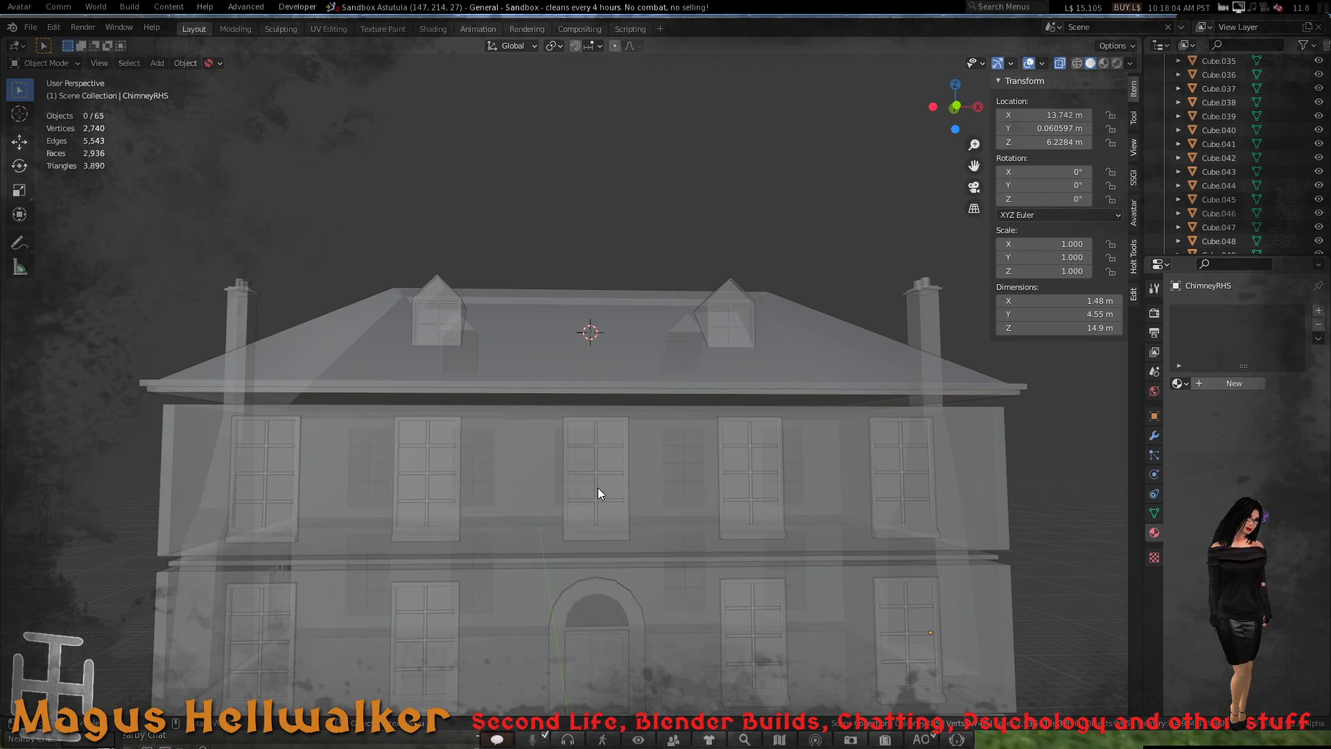
pyautogui.scroll(-5, 597, 500)
pyautogui.scroll(5, 598, 512)
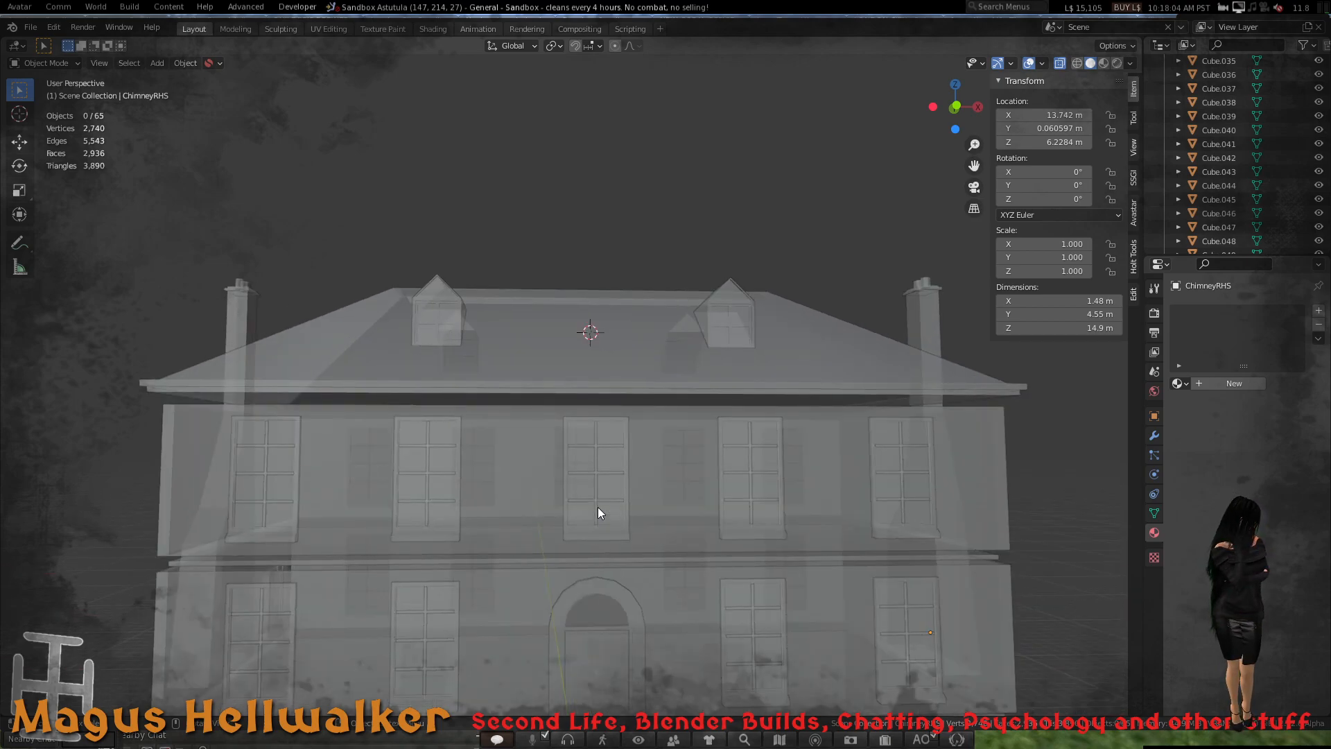
pyautogui.moveTo(644, 535); pyautogui.dragTo(615, 544, button='middle')
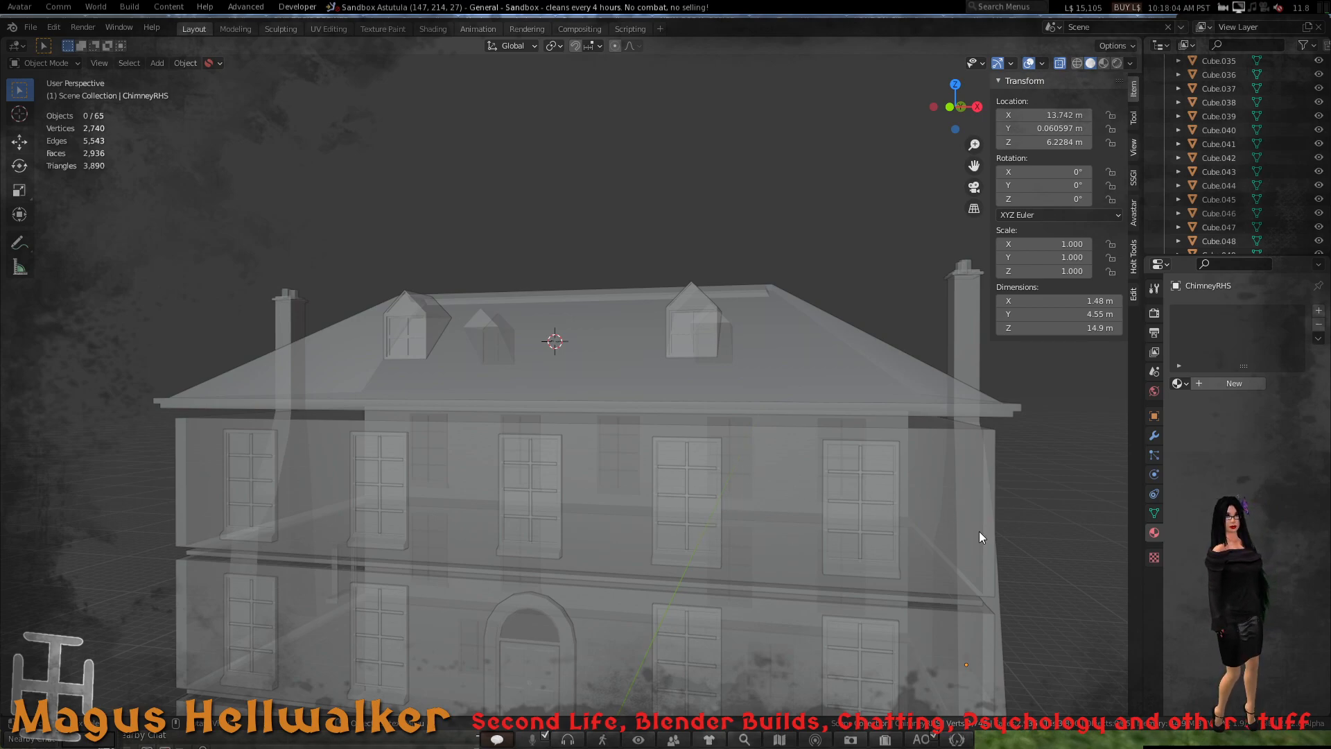
pyautogui.moveTo(725, 535); pyautogui.dragTo(602, 631, button='middle')
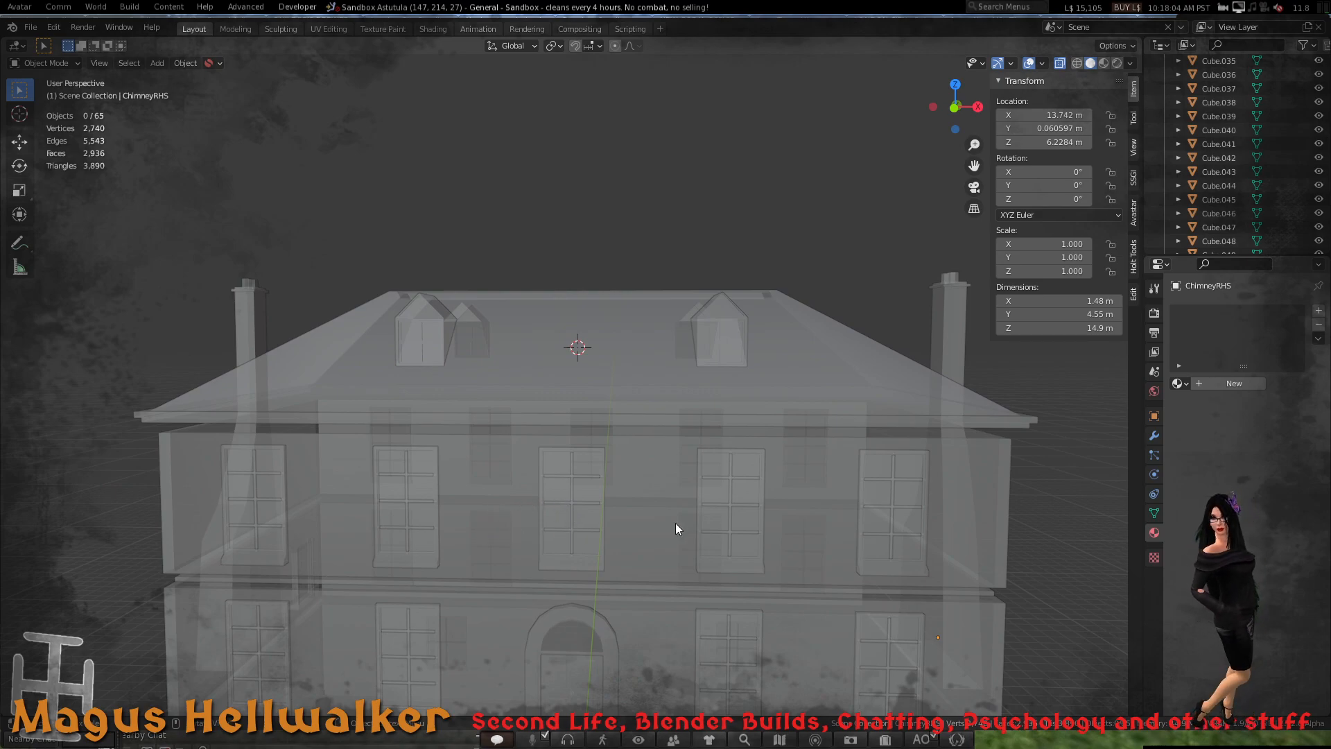
pyautogui.scroll(3, 677, 523)
pyautogui.moveTo(676, 527); pyautogui.dragTo(608, 548, button='middle')
pyautogui.scroll(-1, 601, 563)
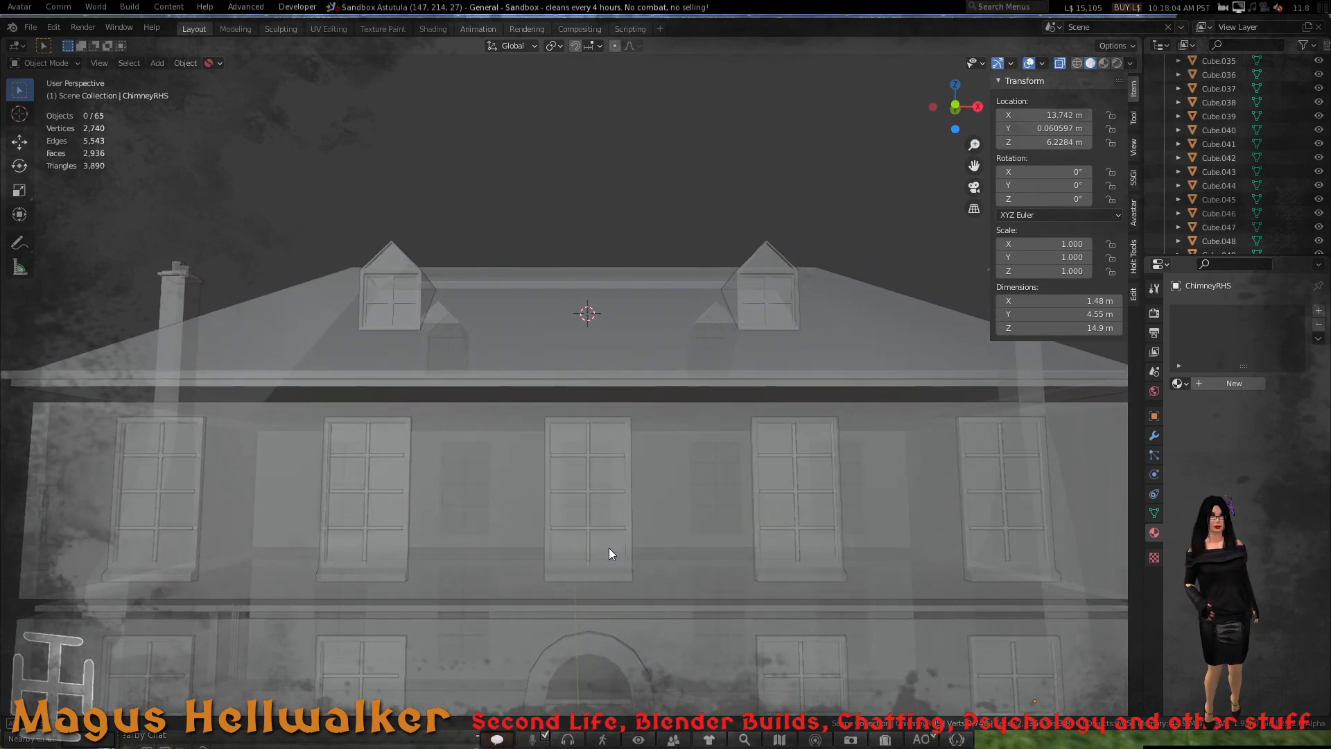
pyautogui.scroll(-4, 610, 539)
pyautogui.scroll(3, 609, 522)
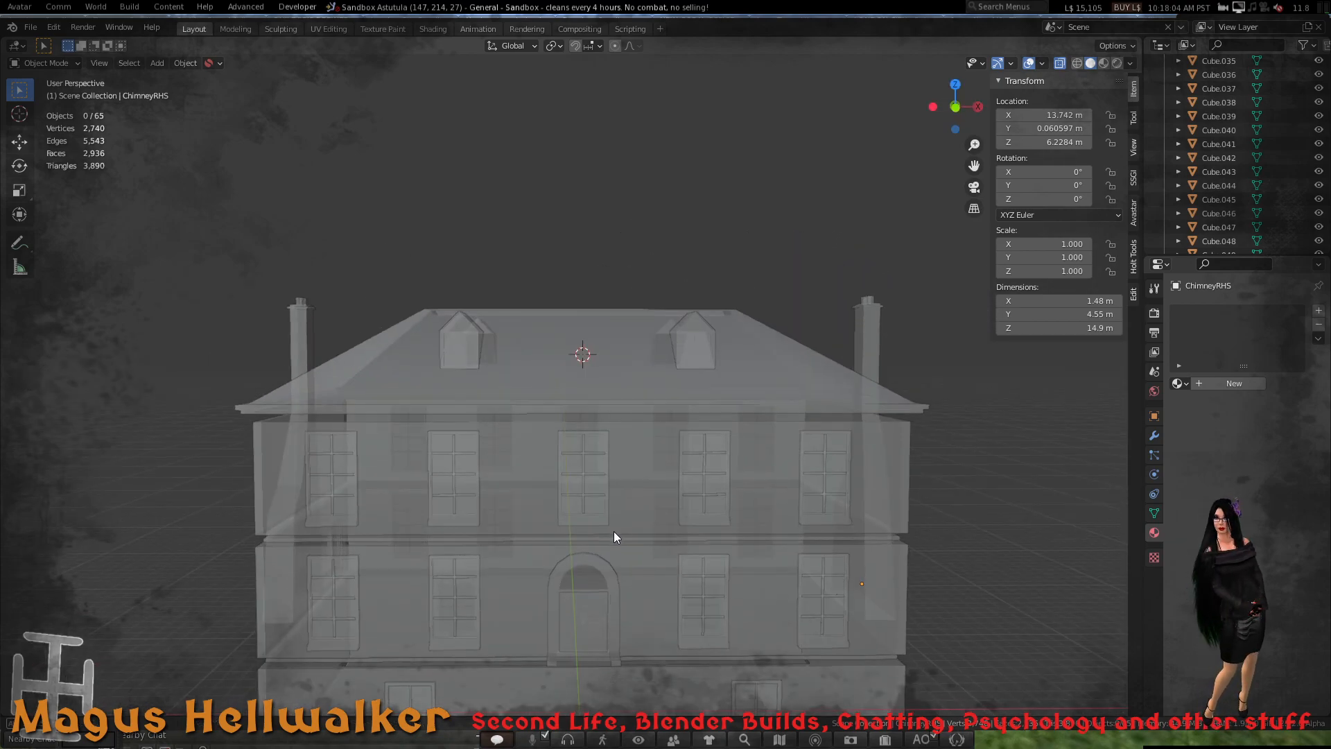
# - Examine the front facade and check the dimensions of the basement and ground-floor wall objects
pyautogui.moveTo(614, 531); pyautogui.dragTo(610, 531, button='middle')
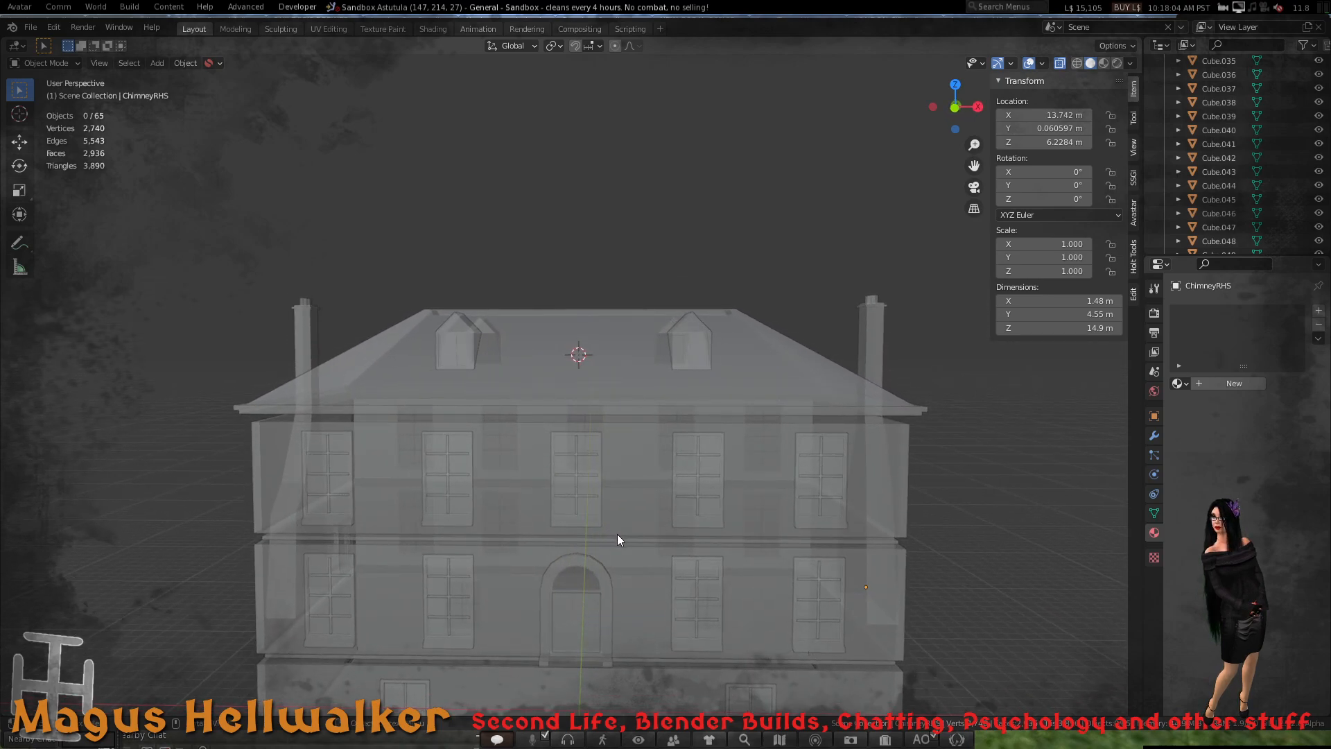
pyautogui.scroll(-3, 617, 533)
pyautogui.scroll(3, 617, 536)
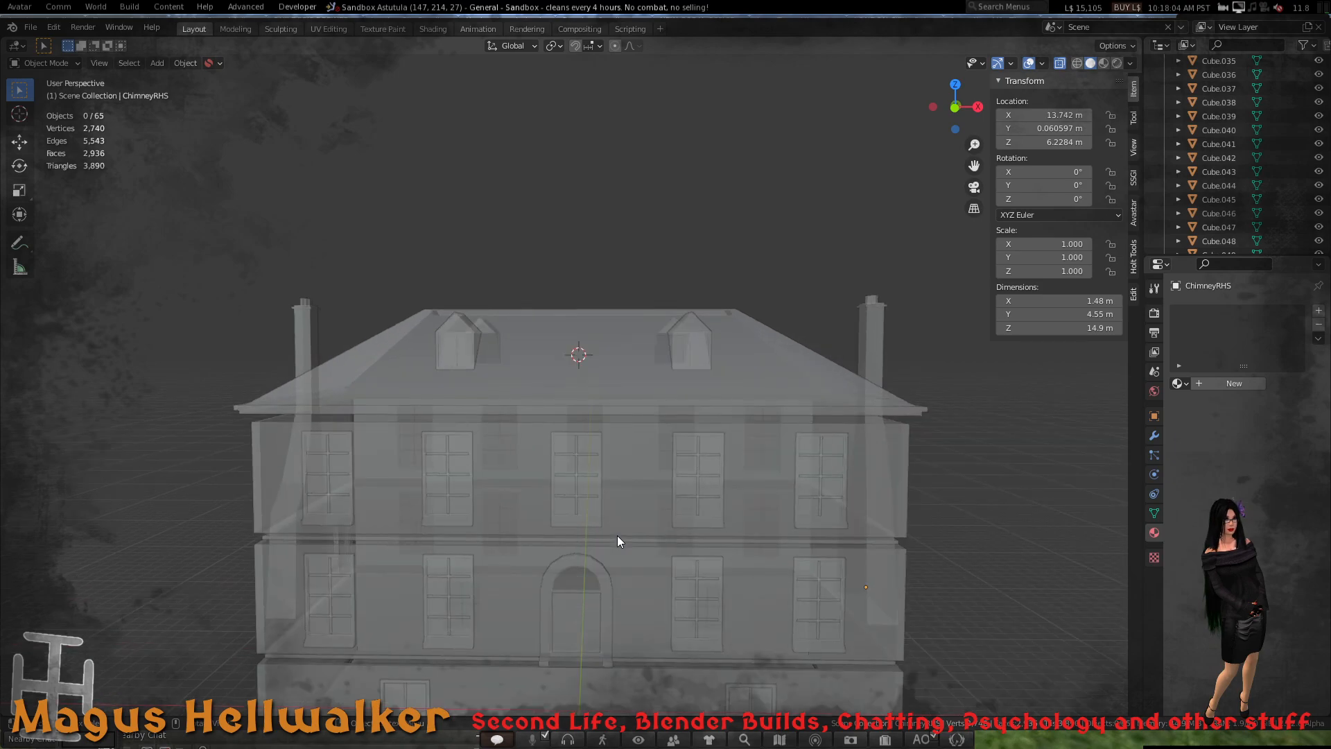
pyautogui.moveTo(618, 544)
pyautogui.mouseDown(button='middle')
pyautogui.moveTo(616, 568)
pyautogui.moveTo(621, 532)
pyautogui.mouseUp(button='middle')
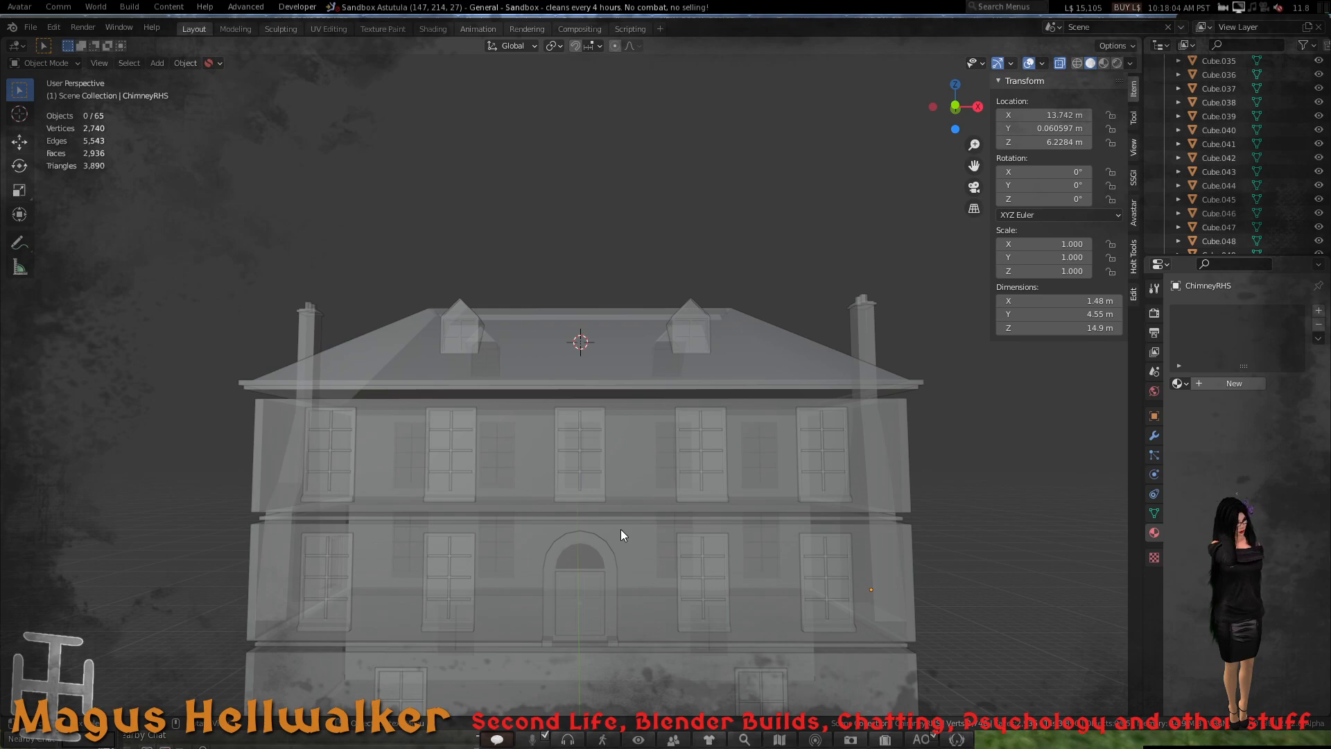
pyautogui.moveTo(627, 530)
pyautogui.mouseDown(button='middle')
pyautogui.moveTo(670, 534)
pyautogui.moveTo(642, 531)
pyautogui.mouseUp(button='middle')
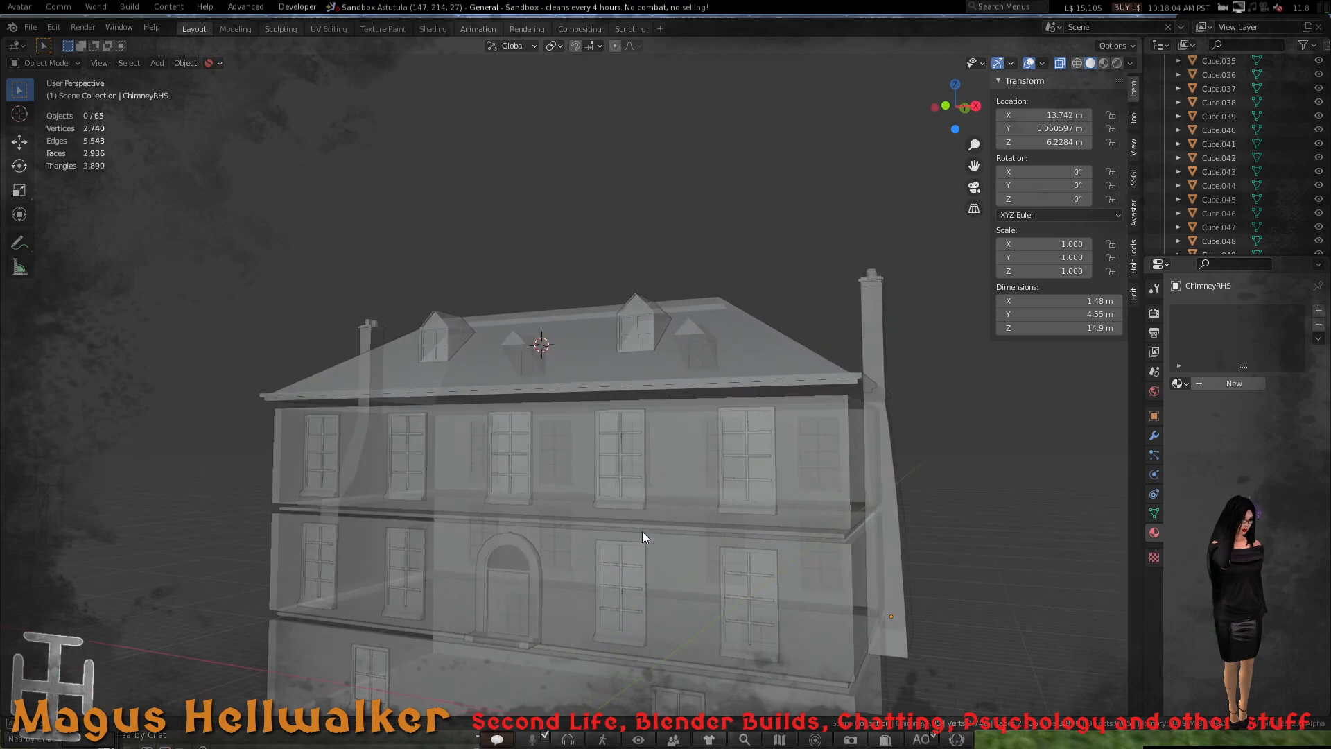
pyautogui.click(822, 575)
pyautogui.click(818, 635)
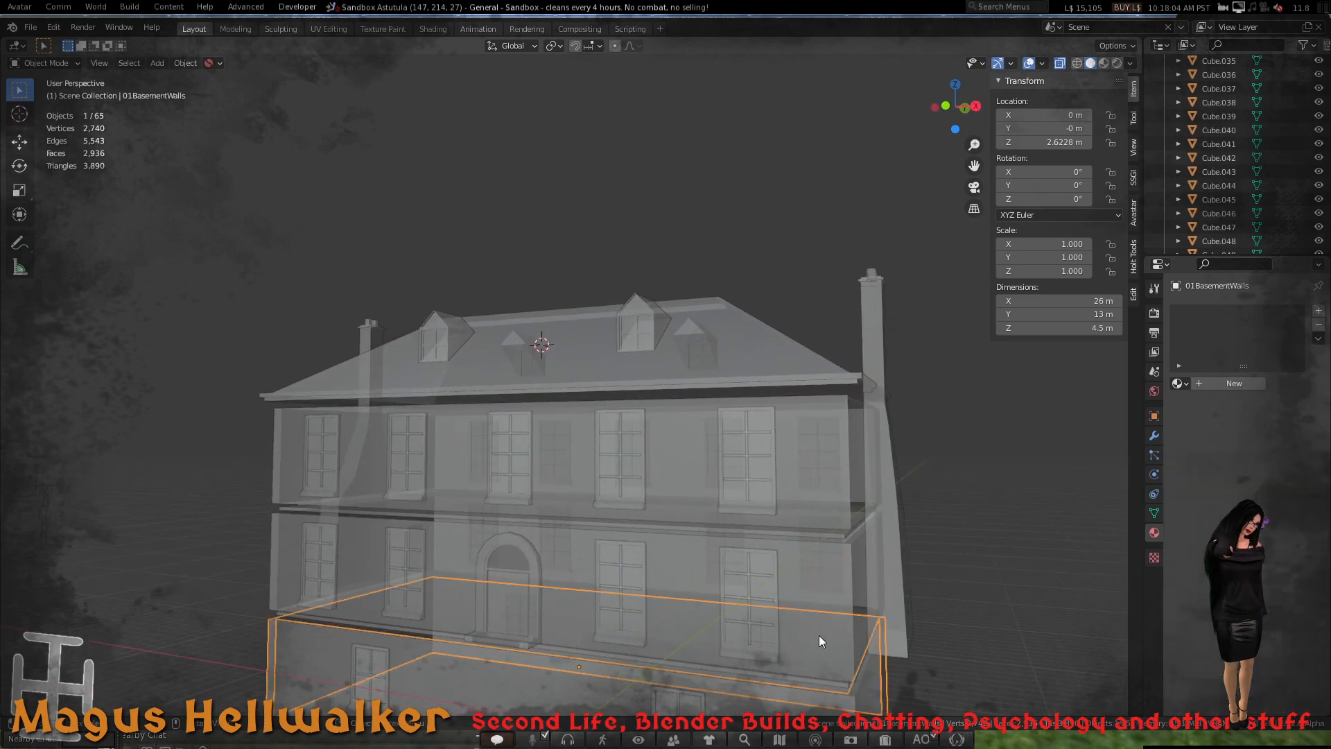
pyautogui.click(839, 605)
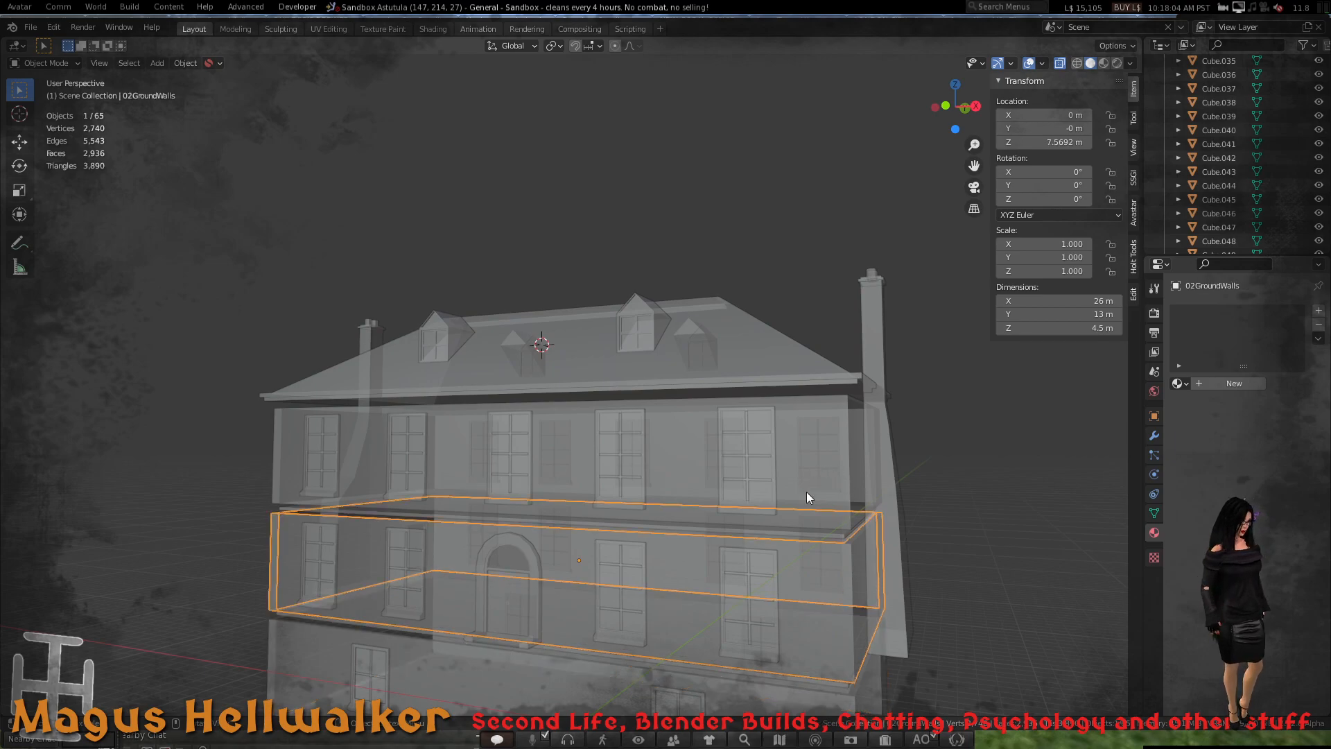
# - Examine the see-through house and its storeys from the front, the corner and the chimney side
pyautogui.scroll(-3, 793, 535)
pyautogui.scroll(4, 793, 535)
pyautogui.moveTo(712, 560); pyautogui.dragTo(731, 561, button='middle')
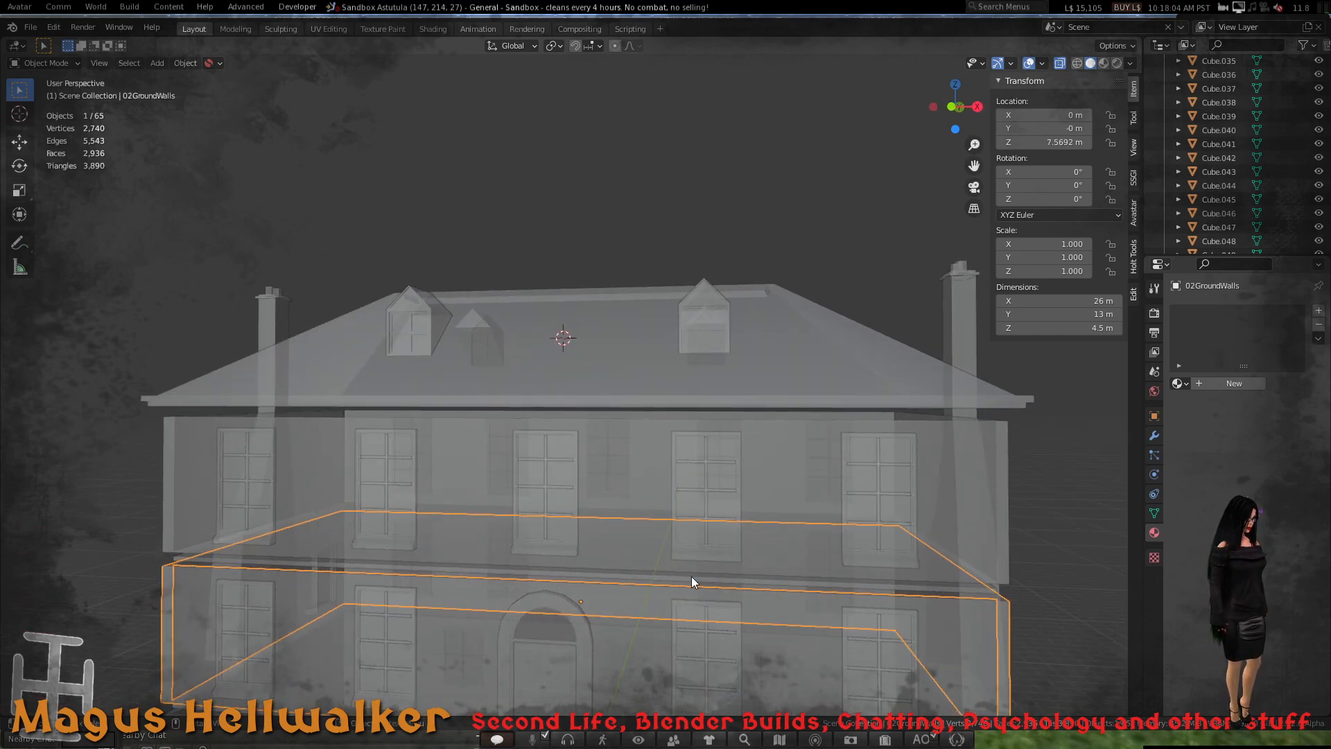
pyautogui.scroll(-4, 692, 577)
pyautogui.moveTo(650, 556); pyautogui.dragTo(650, 560, button='middle')
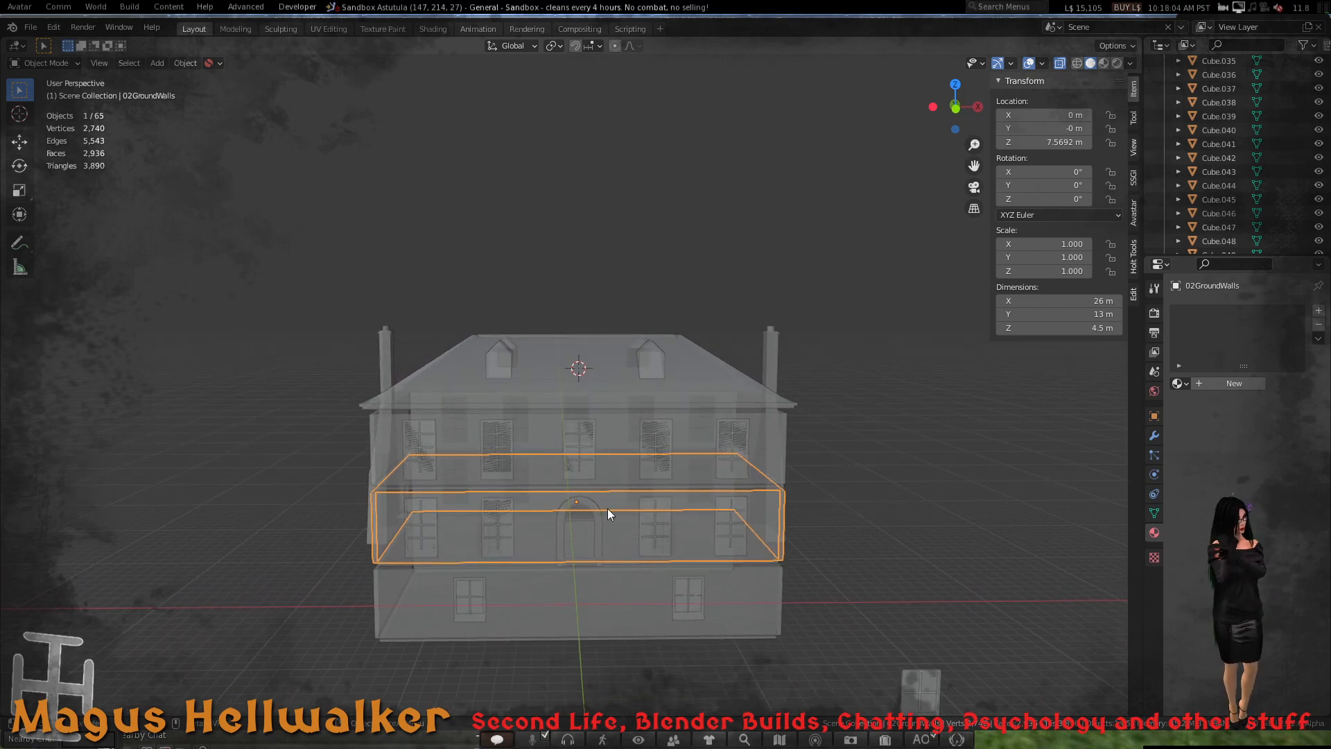
pyautogui.scroll(-3, 607, 510)
pyautogui.scroll(1, 607, 510)
pyautogui.scroll(3, 607, 512)
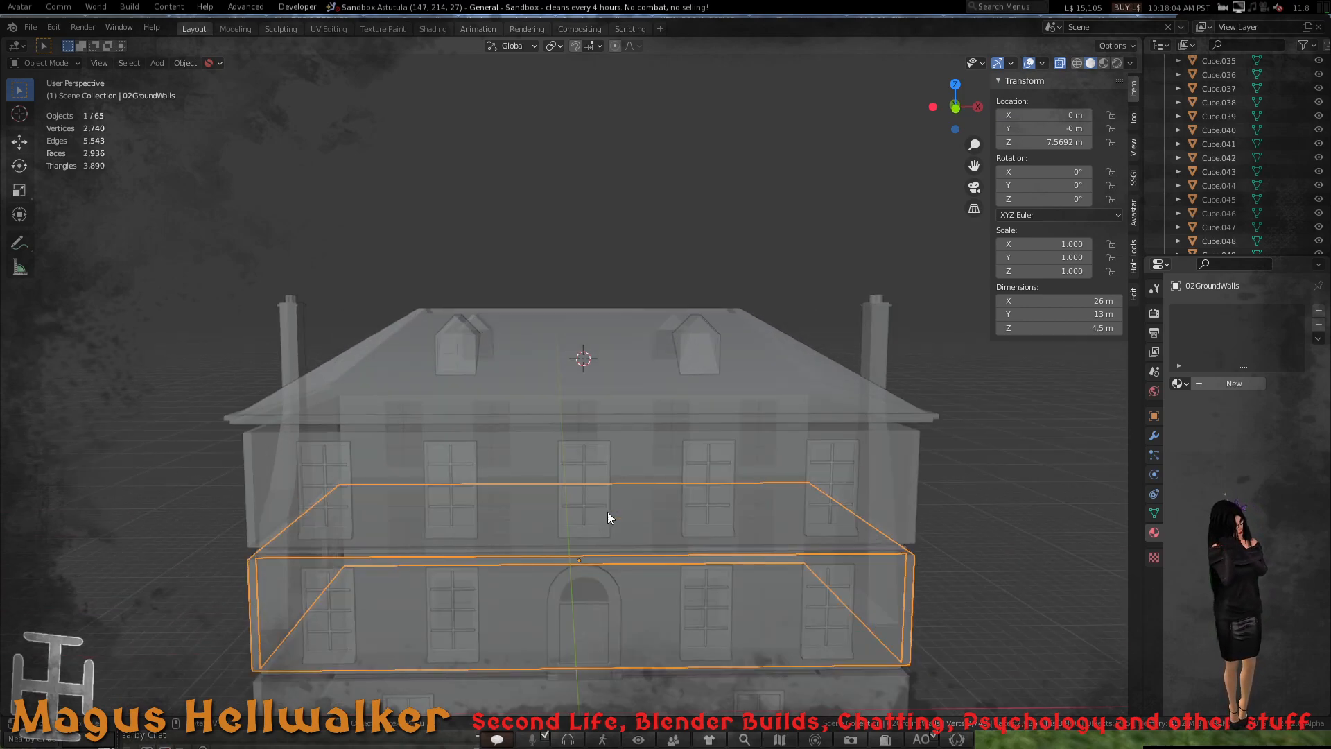
pyautogui.moveTo(651, 532); pyautogui.dragTo(585, 517, button='middle')
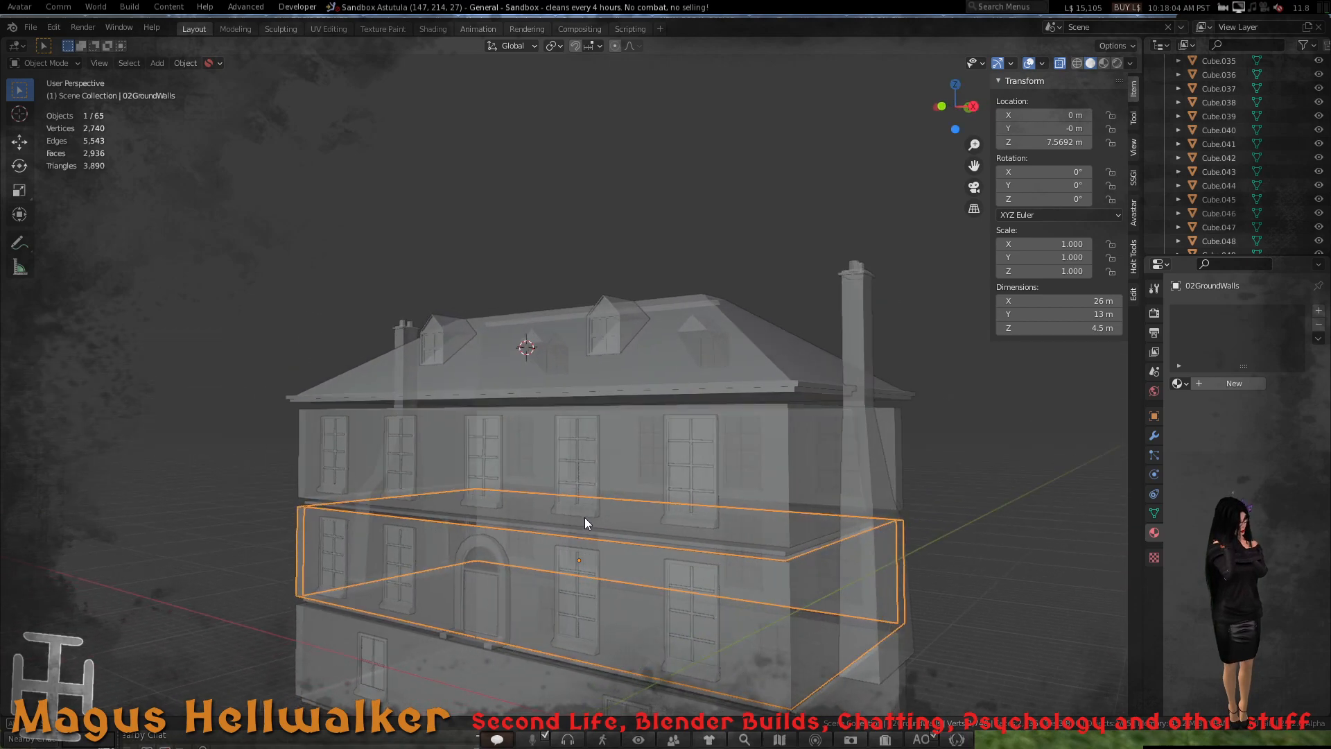
pyautogui.scroll(-2, 629, 564)
pyautogui.scroll(2, 629, 564)
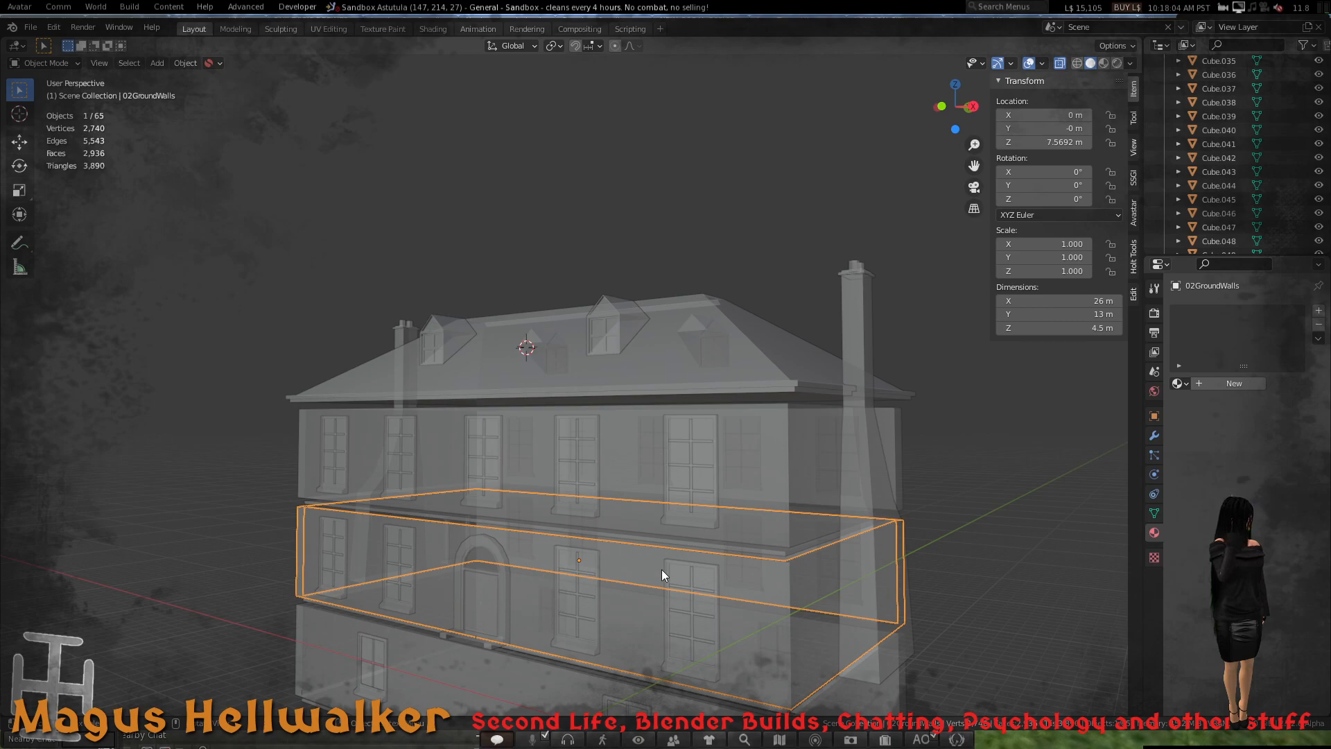
pyautogui.scroll(2, 687, 593)
pyautogui.scroll(-2, 692, 601)
pyautogui.scroll(2, 680, 600)
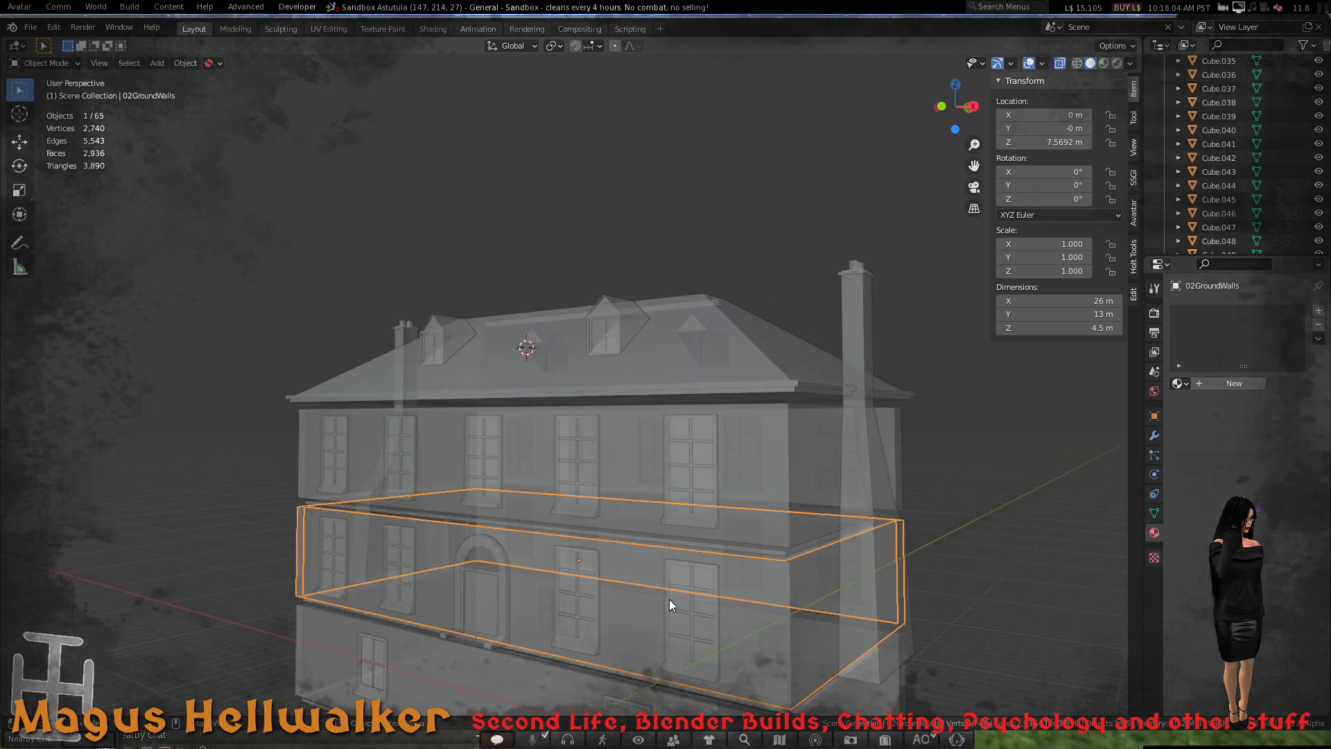
pyautogui.moveTo(644, 593); pyautogui.dragTo(763, 584, button='middle')
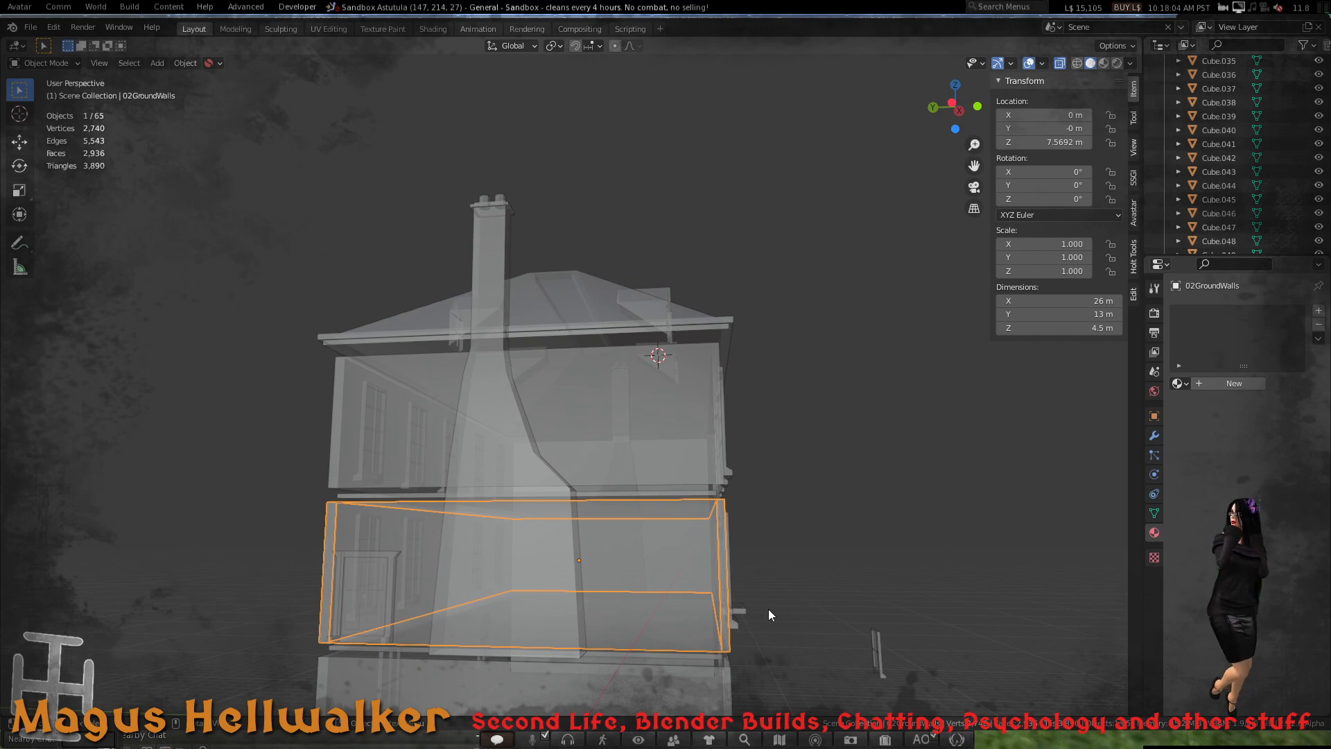
# - Duplicate the first-floor slab and move the copy straight up by about 12.85 m, above the roof
pyautogui.moveTo(707, 538); pyautogui.dragTo(633, 533, button='middle')
pyautogui.click(610, 520)
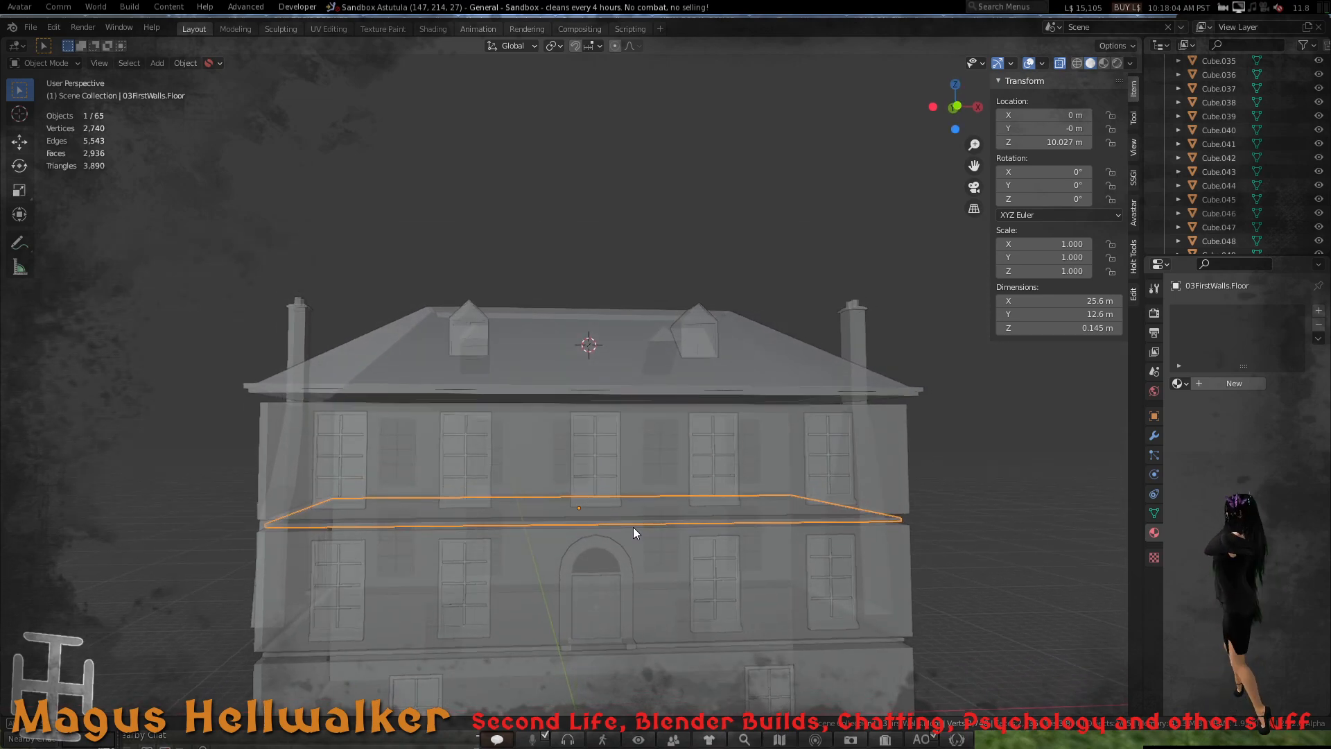
pyautogui.scroll(-3, 634, 532)
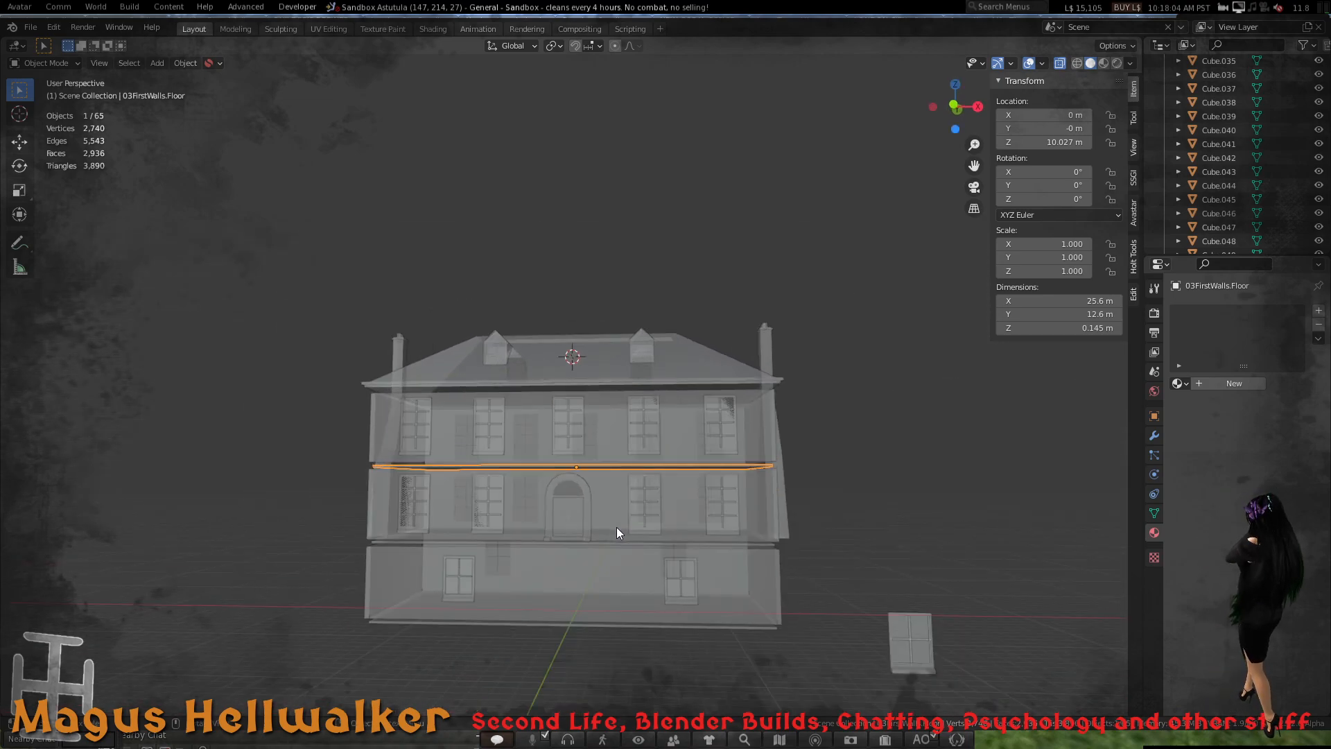
pyautogui.scroll(2, 607, 513)
pyautogui.moveTo(606, 515); pyautogui.dragTo(613, 525, button='middle')
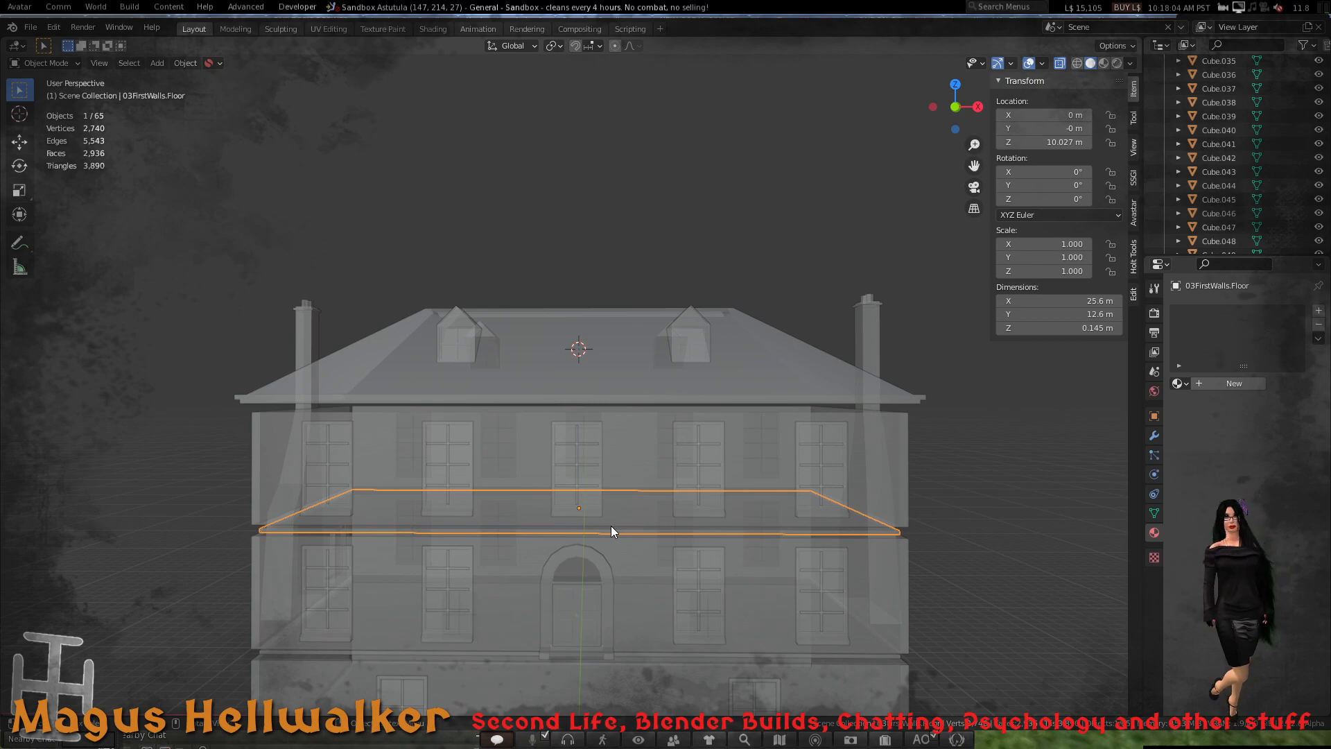
pyautogui.hotkey('shift', 'd')
pyautogui.press('z')
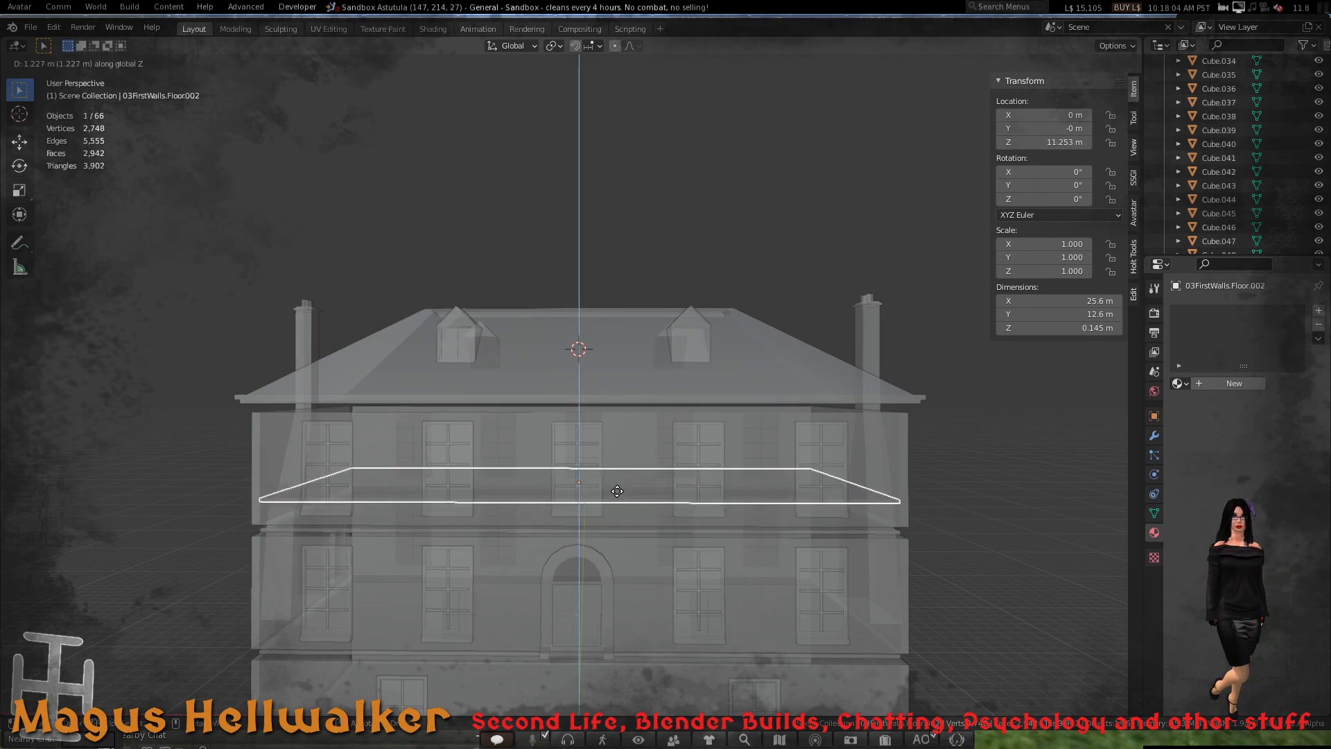
pyautogui.click(641, 257)
pyautogui.moveTo(678, 252); pyautogui.dragTo(678, 327, button='middle')
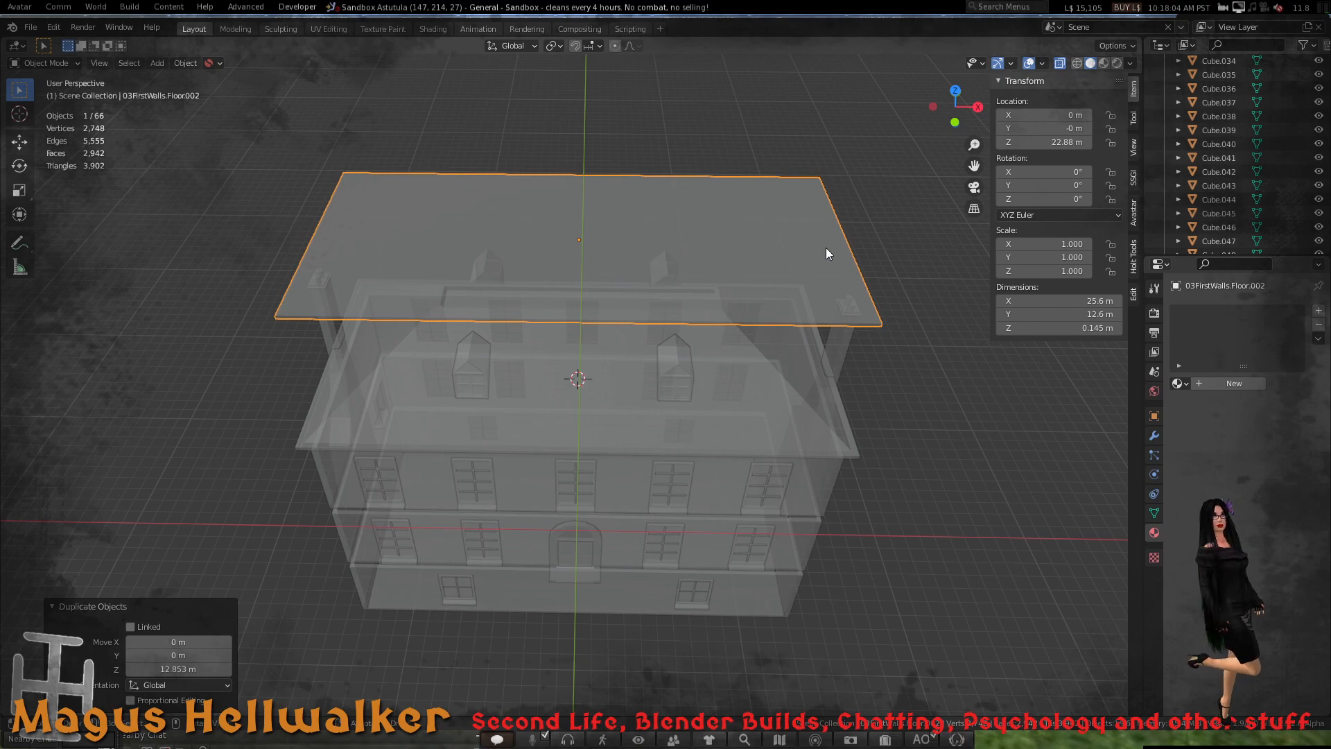
# - Rotate the copied slab 90° about the global Y axis so it stands upright
pyautogui.moveTo(826, 248); pyautogui.dragTo(627, 520, button='middle')
pyautogui.scroll(6, 627, 511)
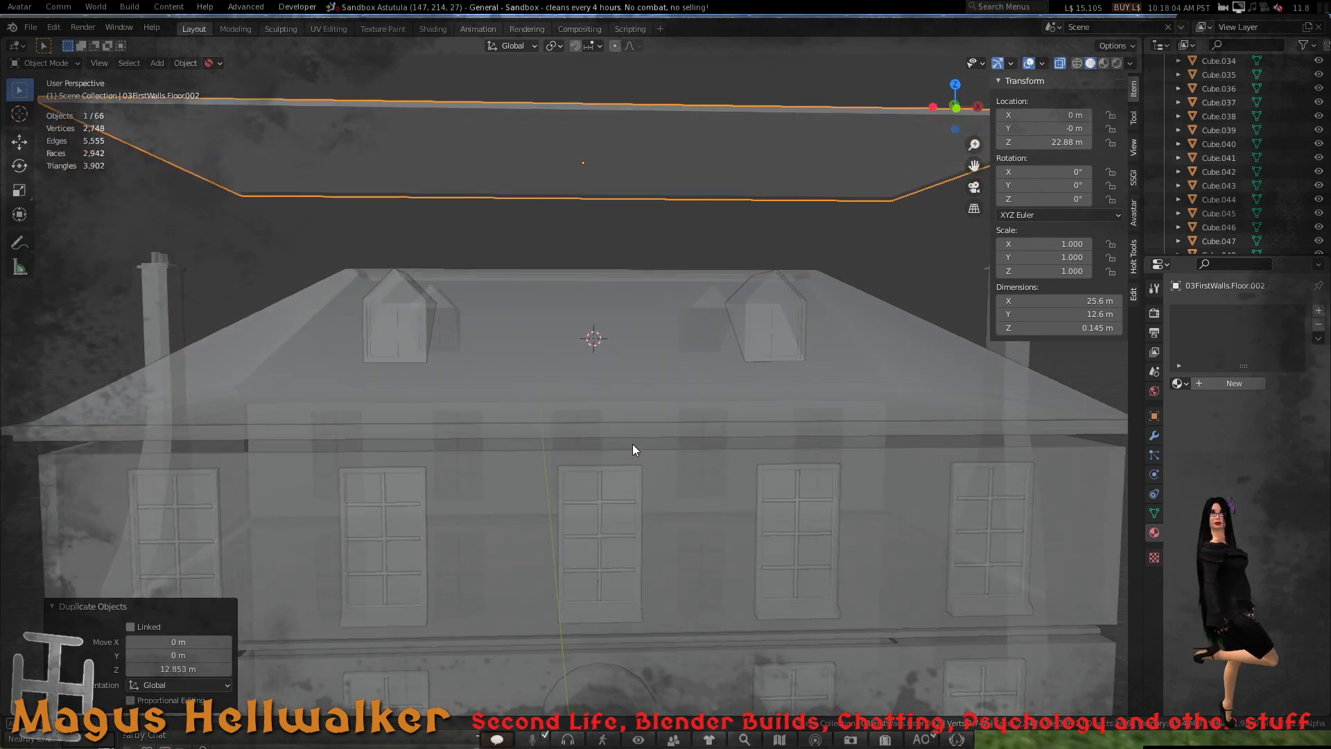
pyautogui.scroll(-6, 632, 449)
pyautogui.moveTo(645, 446); pyautogui.dragTo(638, 475, button='middle')
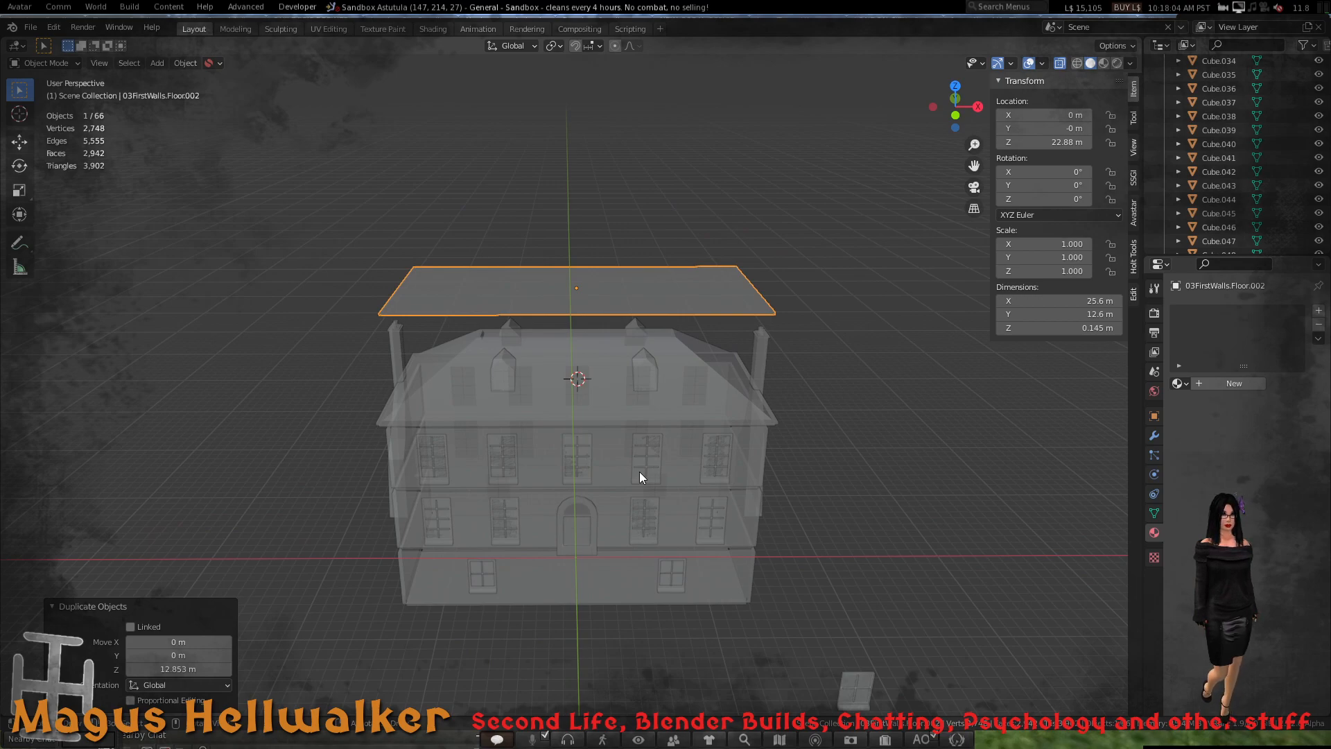
pyautogui.write('ry90')
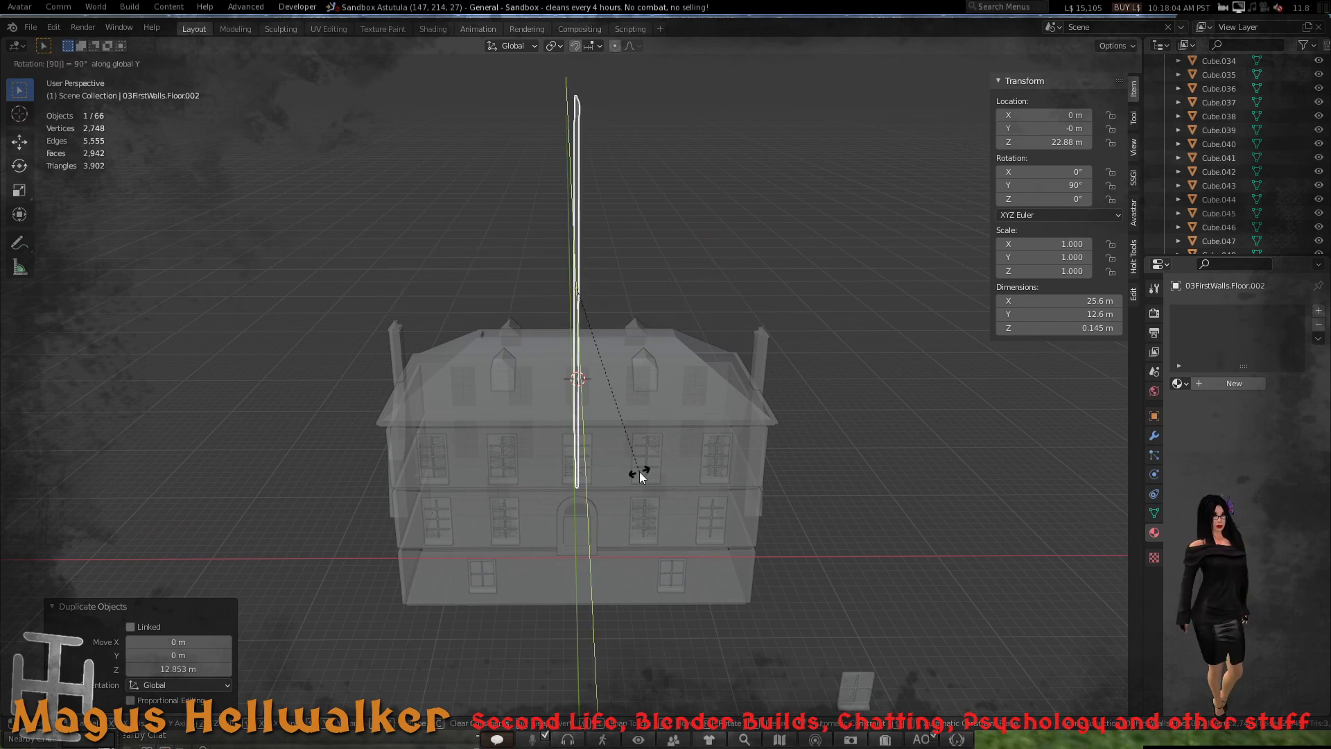
pyautogui.press('Return')
pyautogui.scroll(-1, 639, 472)
pyautogui.scroll(1, 639, 472)
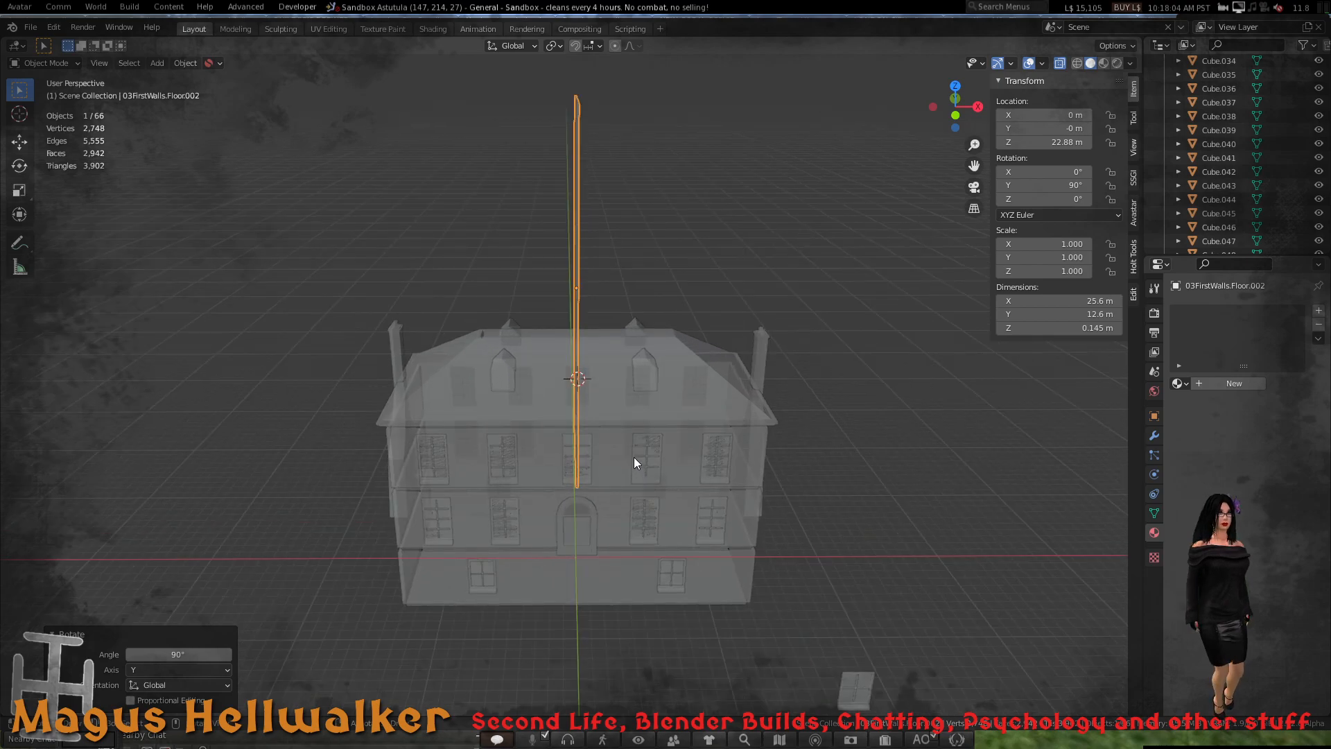
# - Scale the upright slab along the global Z axis by about 0.277
pyautogui.moveTo(634, 456); pyautogui.dragTo(542, 415, button='middle')
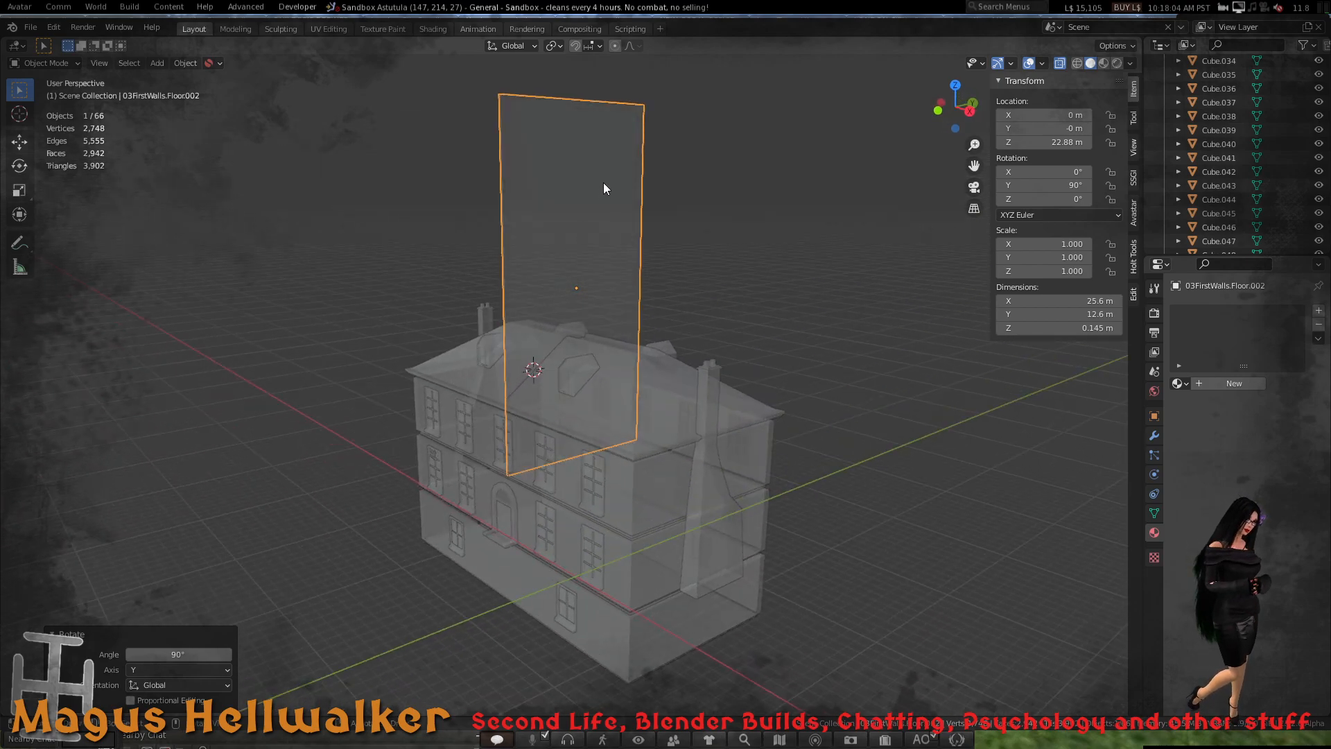
pyautogui.press('s')
pyautogui.press('z')
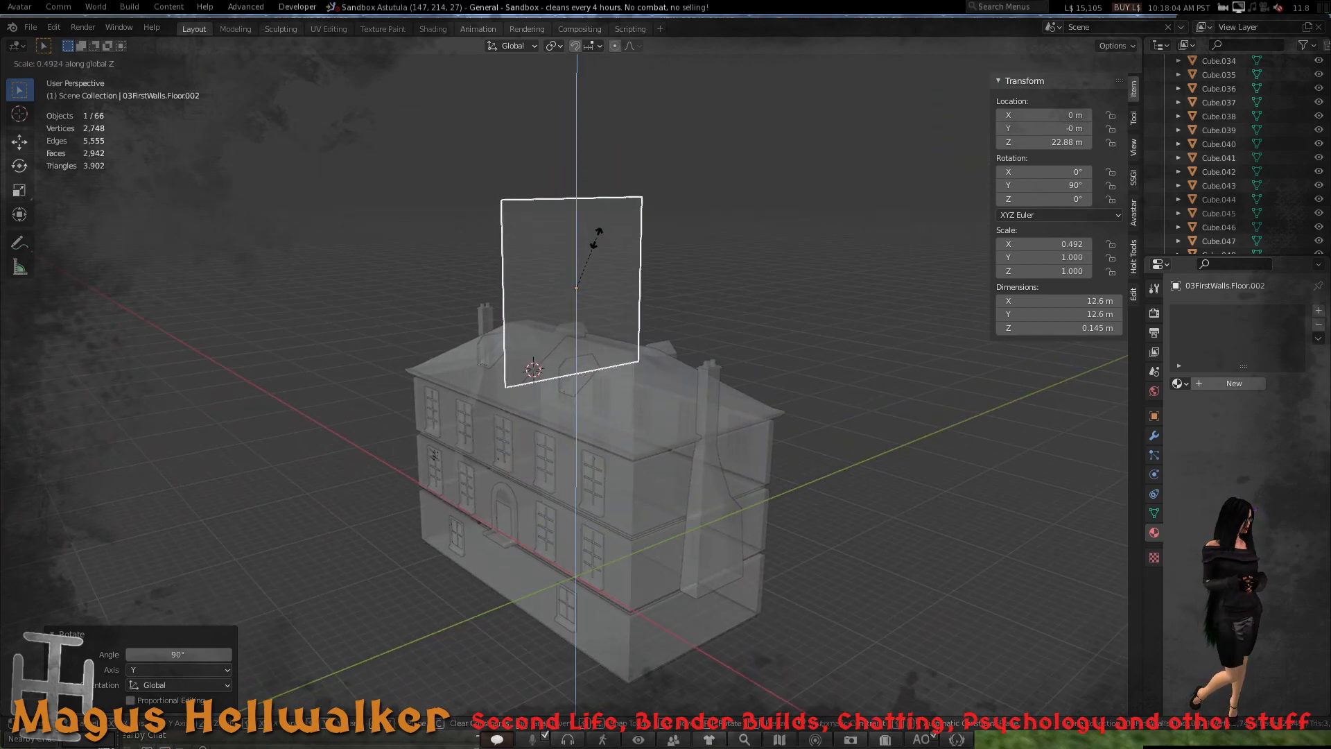
pyautogui.click(596, 264)
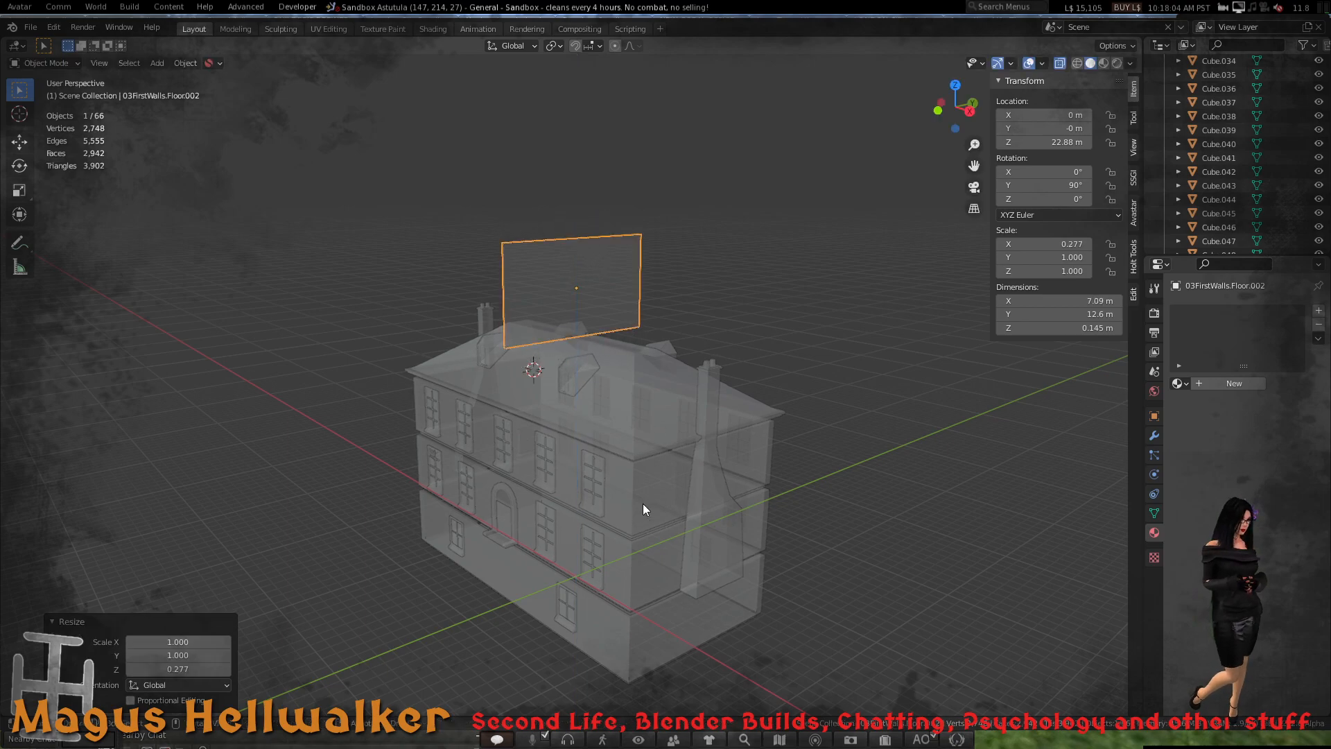
# - Apply the upright slab's rotation and set its Z dimension to 4.5 m, using the first-floor walls as reference
pyautogui.click(624, 507)
pyautogui.click(626, 498)
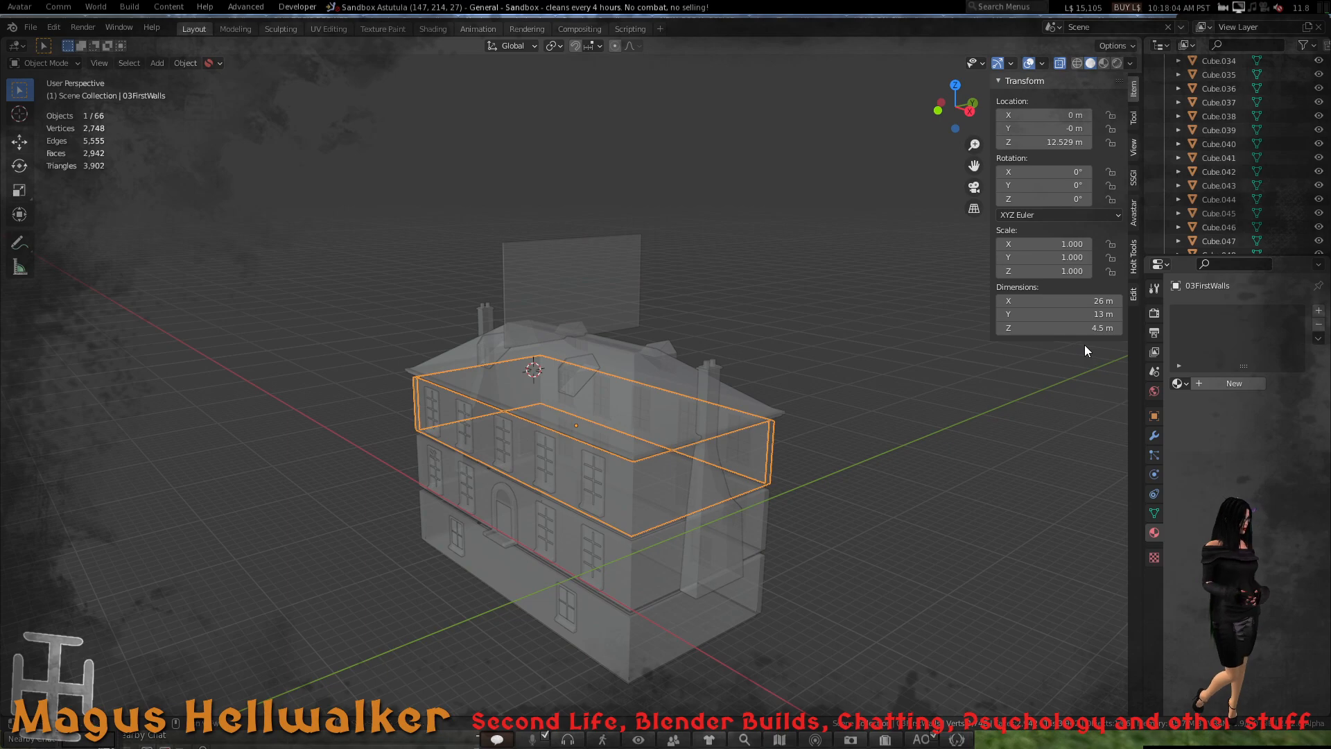
pyautogui.click(603, 294)
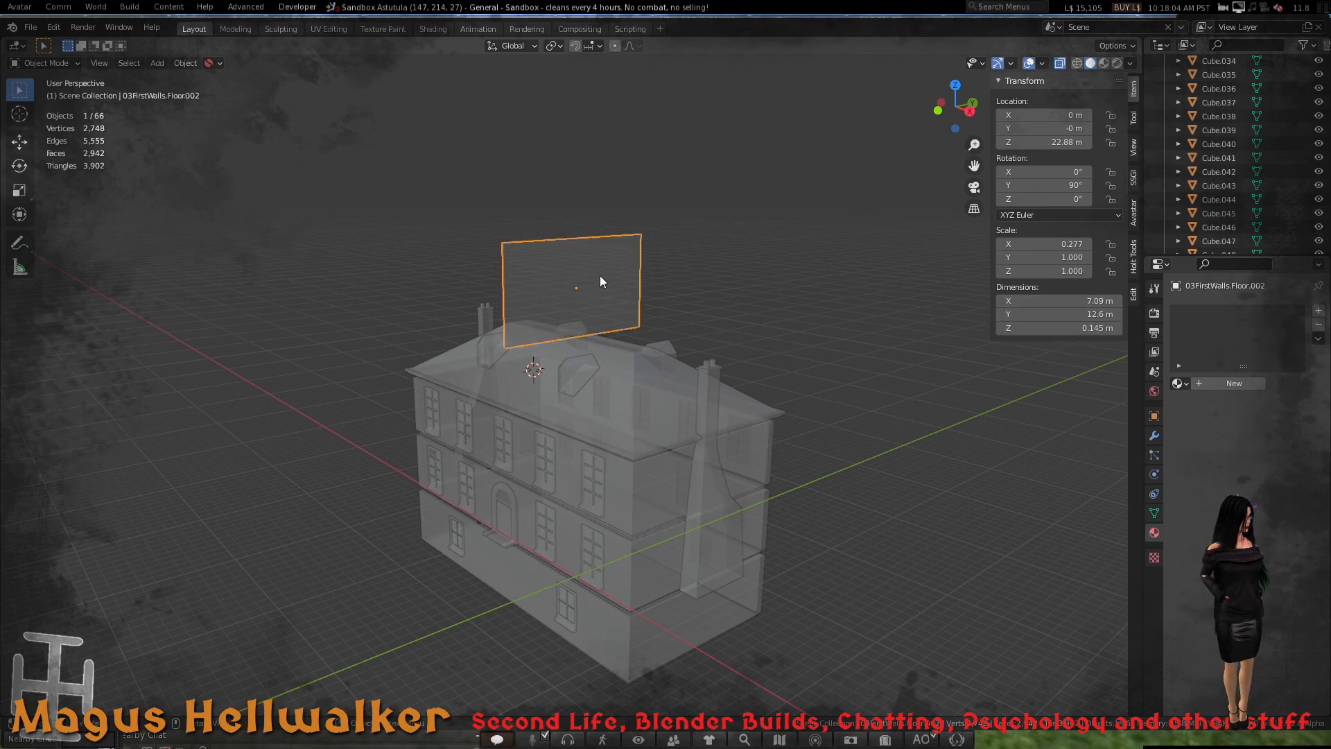
pyautogui.scroll(3, 600, 276)
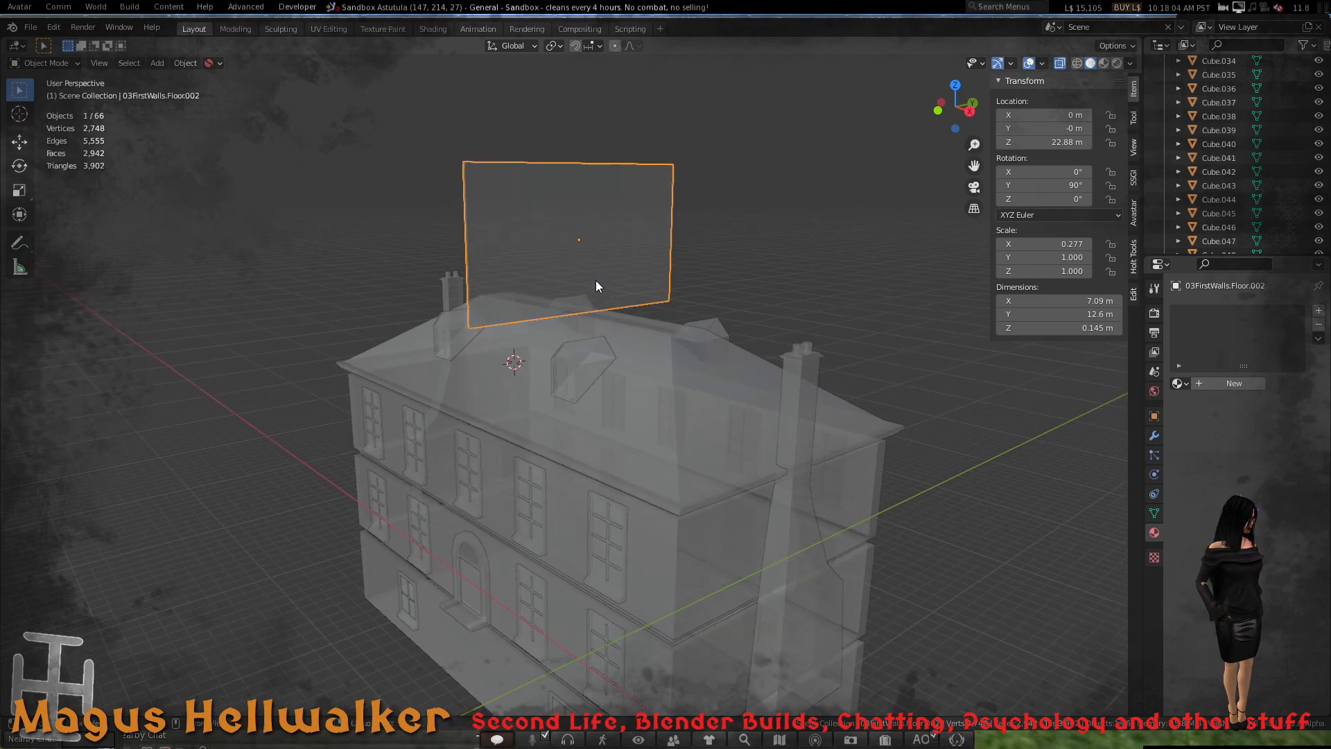
pyautogui.hotkey('ctrl', 'a')
pyautogui.click(596, 268)
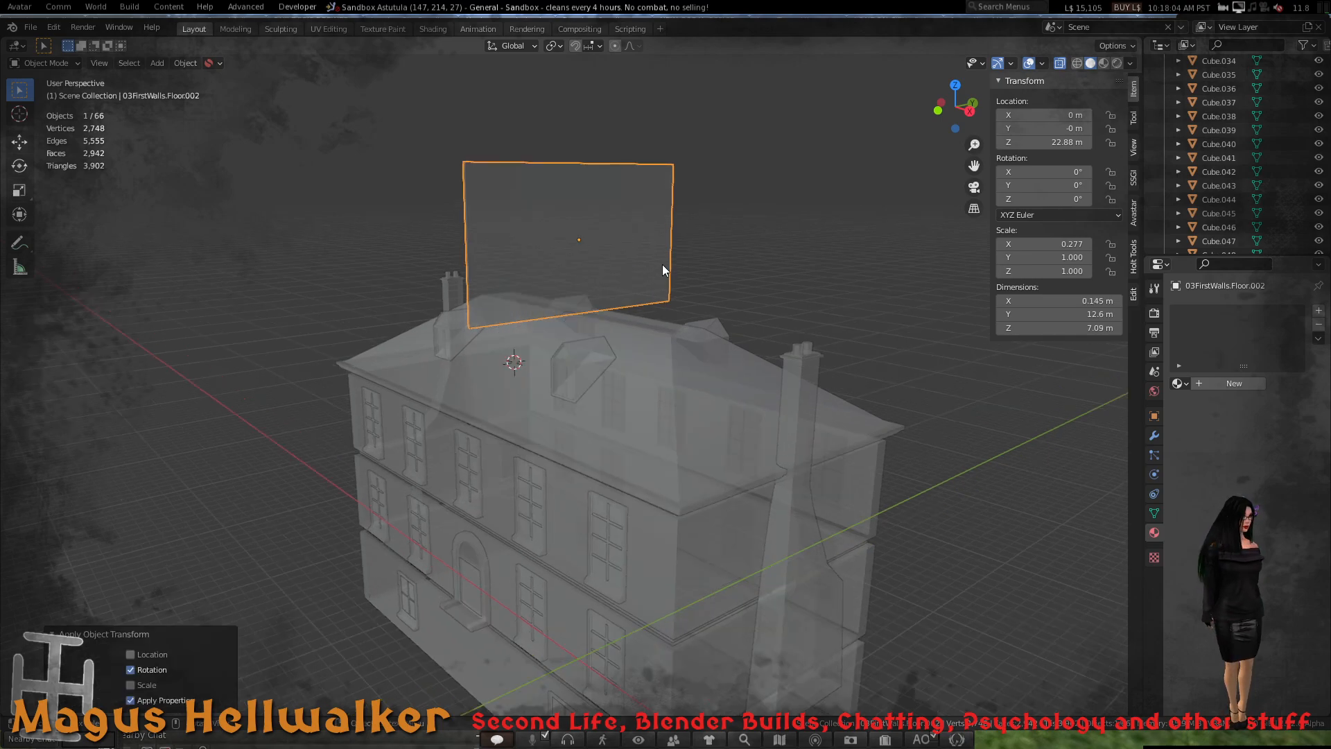
pyautogui.click(1045, 327)
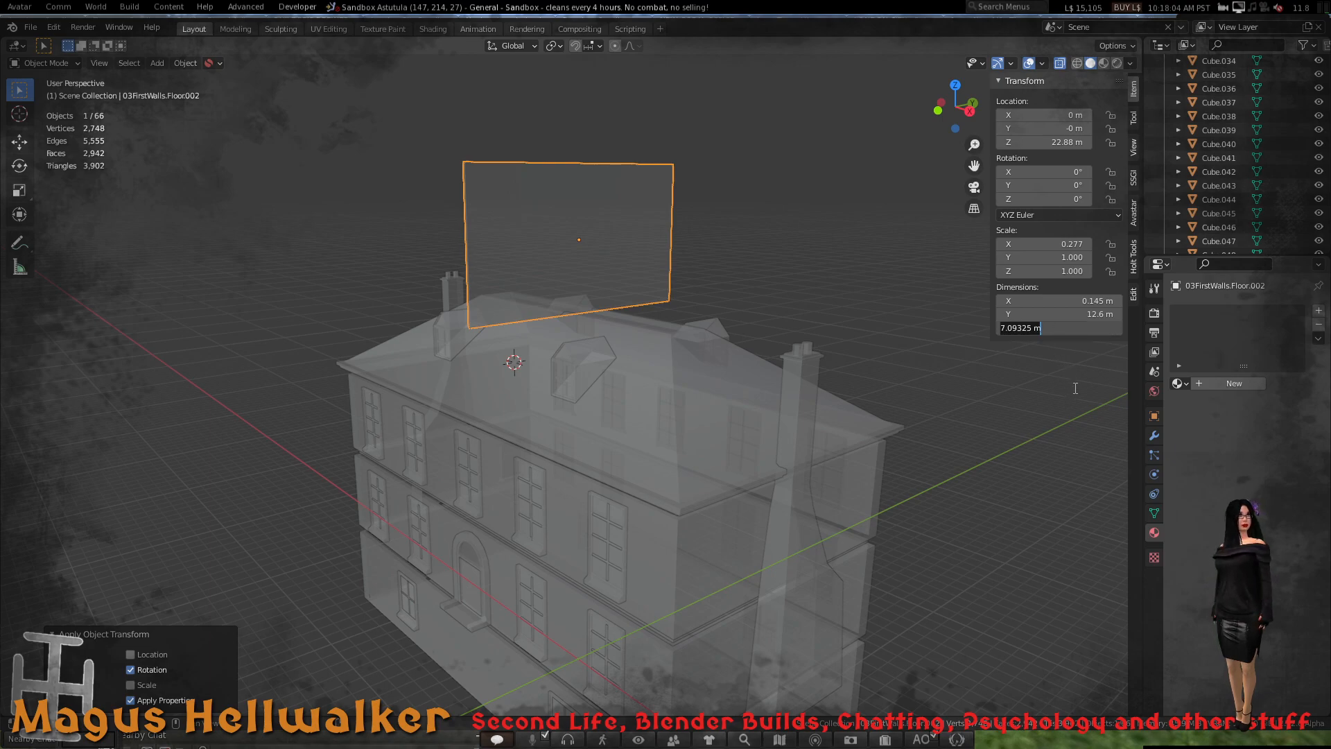
pyautogui.write('4.5')
pyautogui.press('Return')
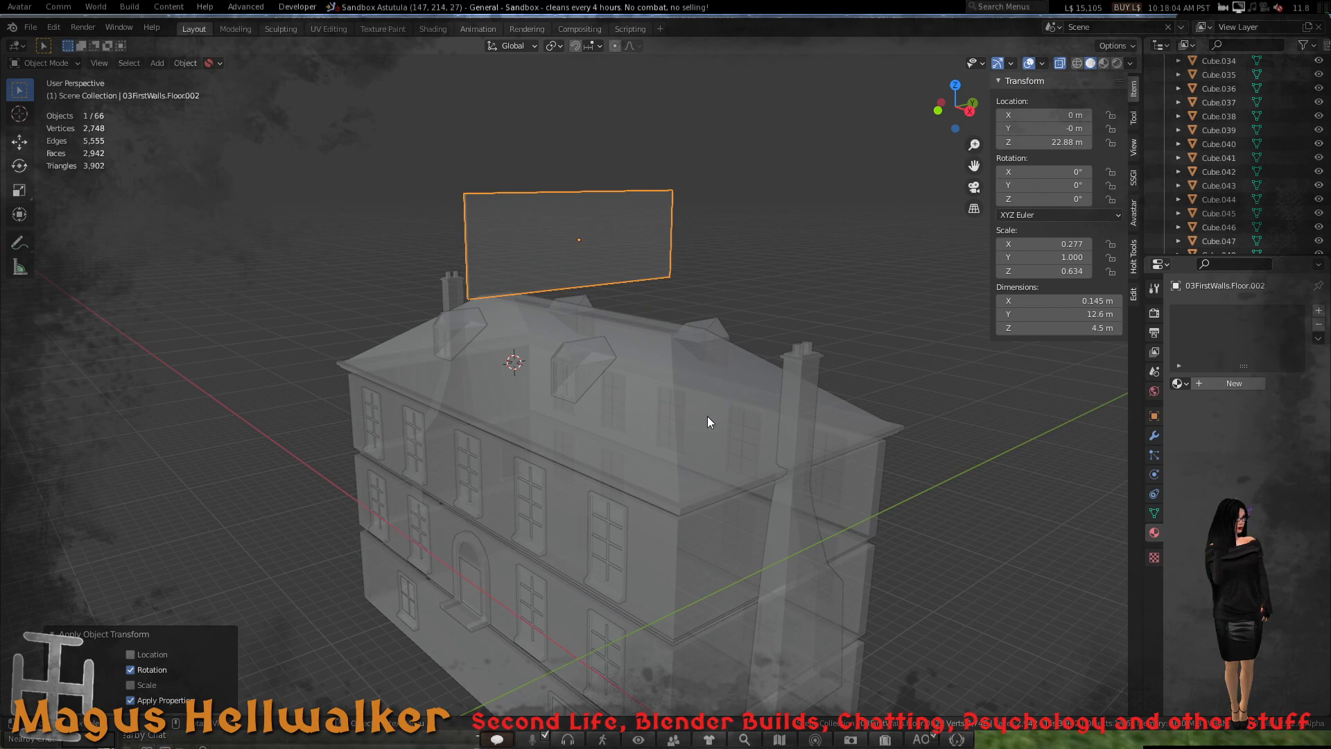
# - Compare the ground-floor and first-floor wall dimensions with the upright slab's, and examine the reselected slab from the front
pyautogui.click(707, 558)
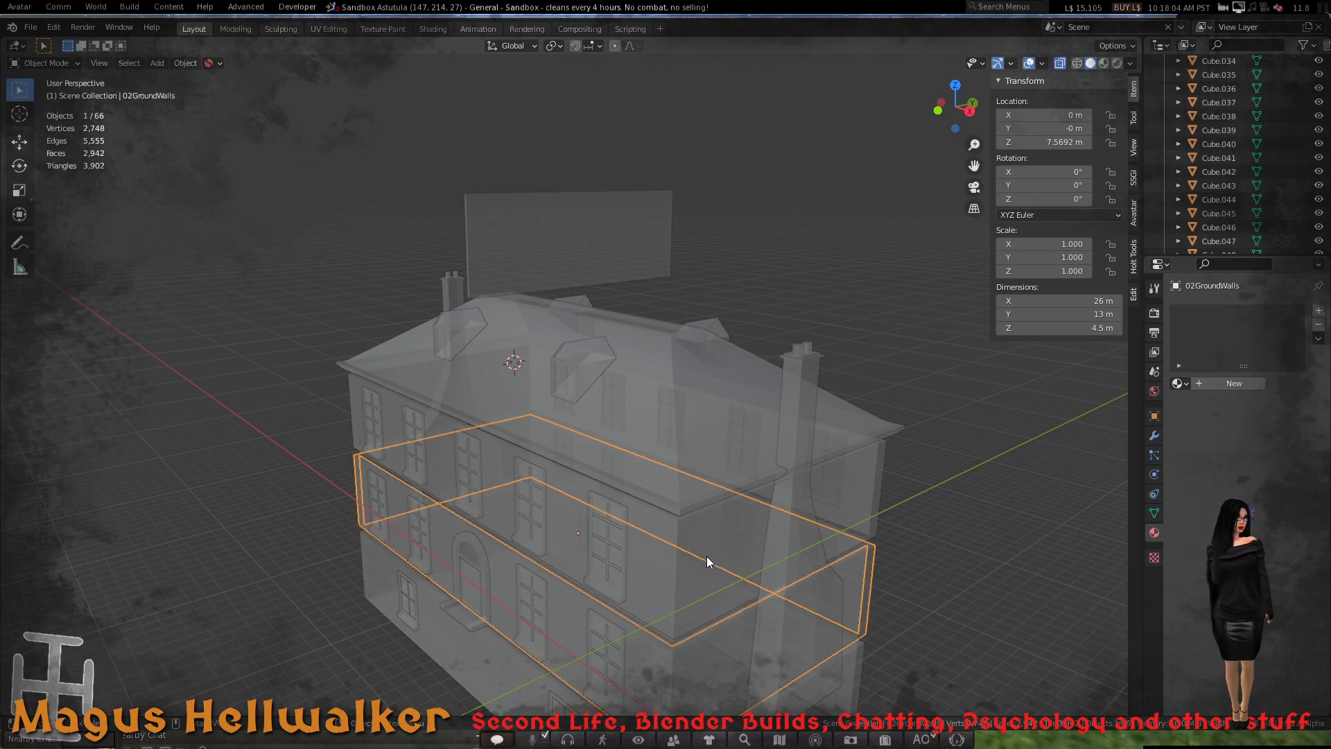
pyautogui.click(691, 528)
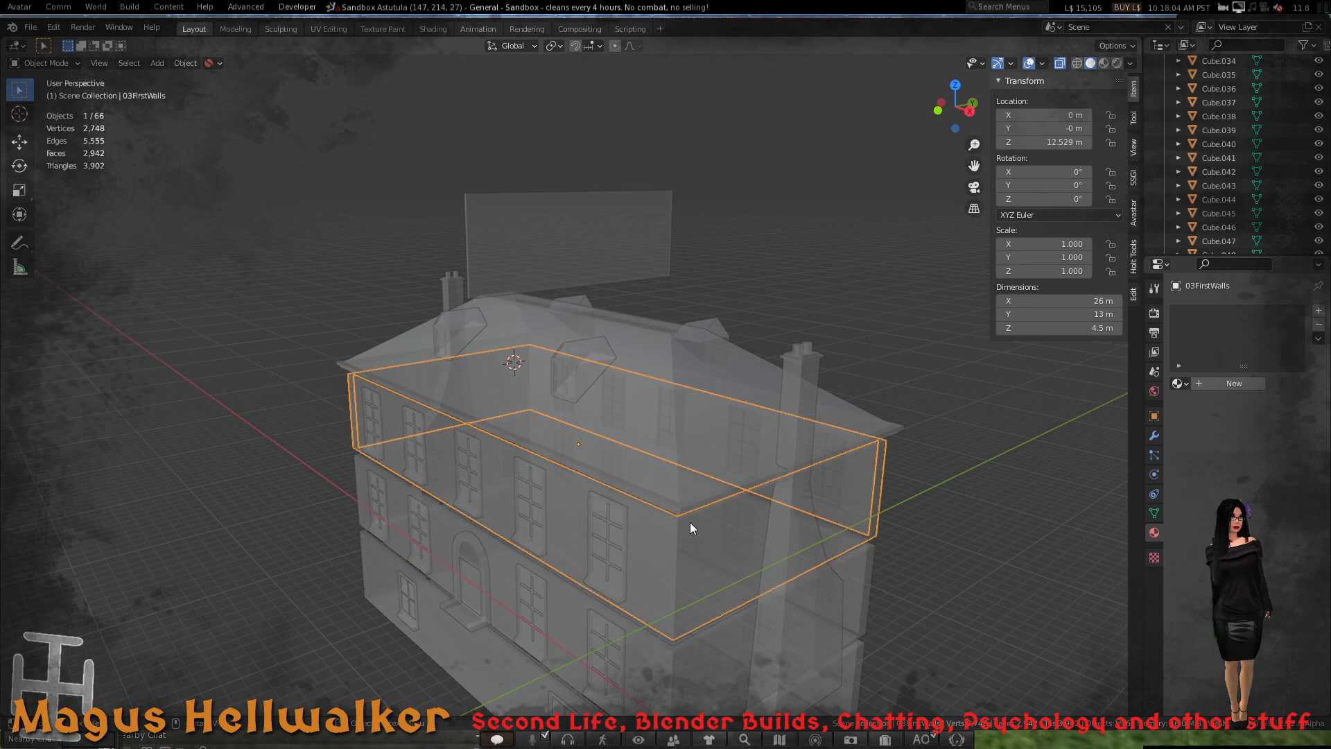
pyautogui.click(593, 269)
pyautogui.scroll(-4, 593, 301)
pyautogui.scroll(4, 593, 301)
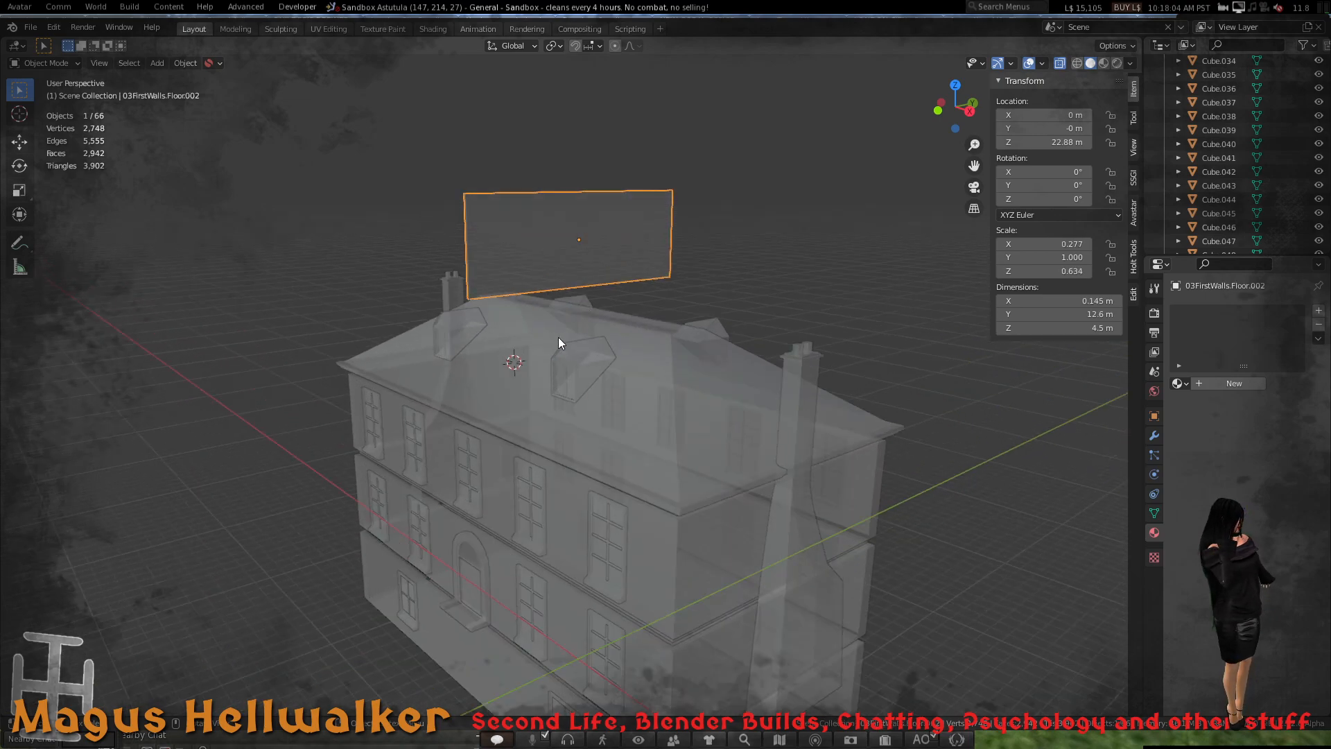
pyautogui.moveTo(558, 337); pyautogui.dragTo(642, 336, button='middle')
pyautogui.scroll(-3, 1283, 222)
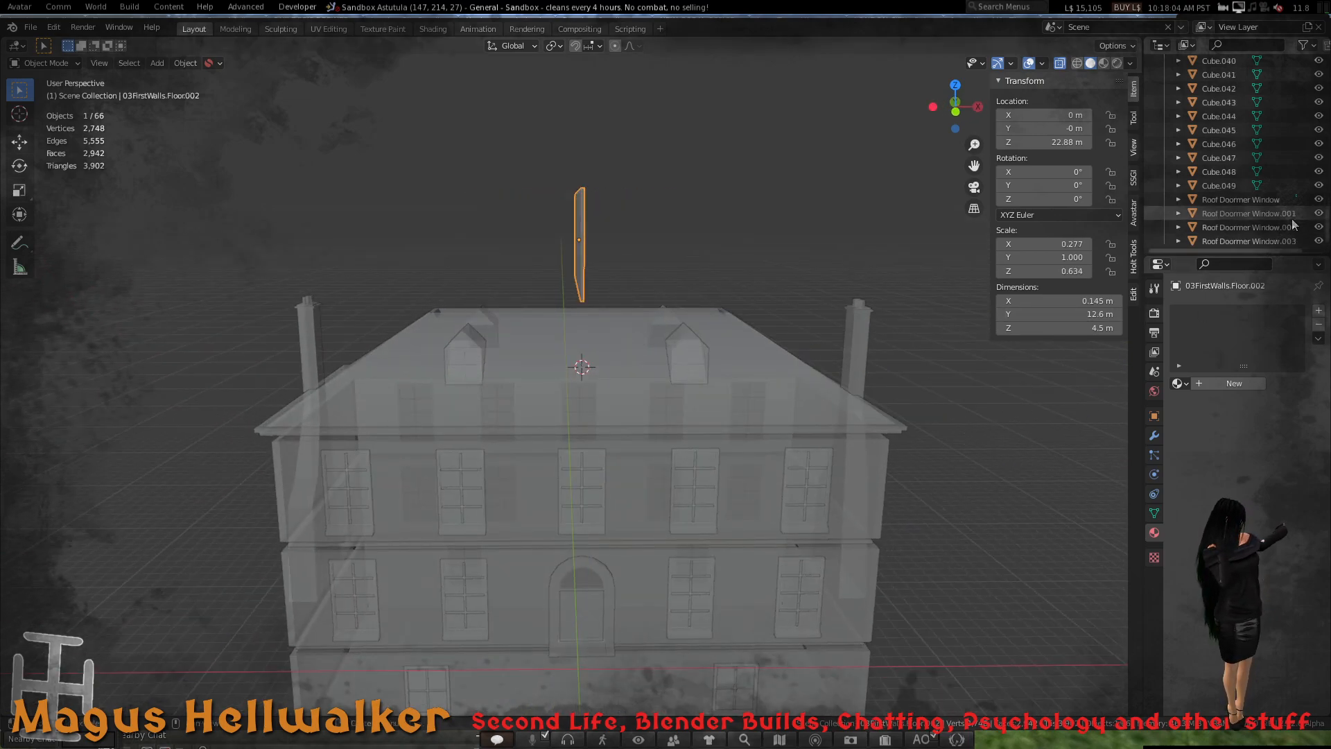
# - Rename the upright slab object as 01Dividing Wall
pyautogui.scroll(10, 1281, 221)
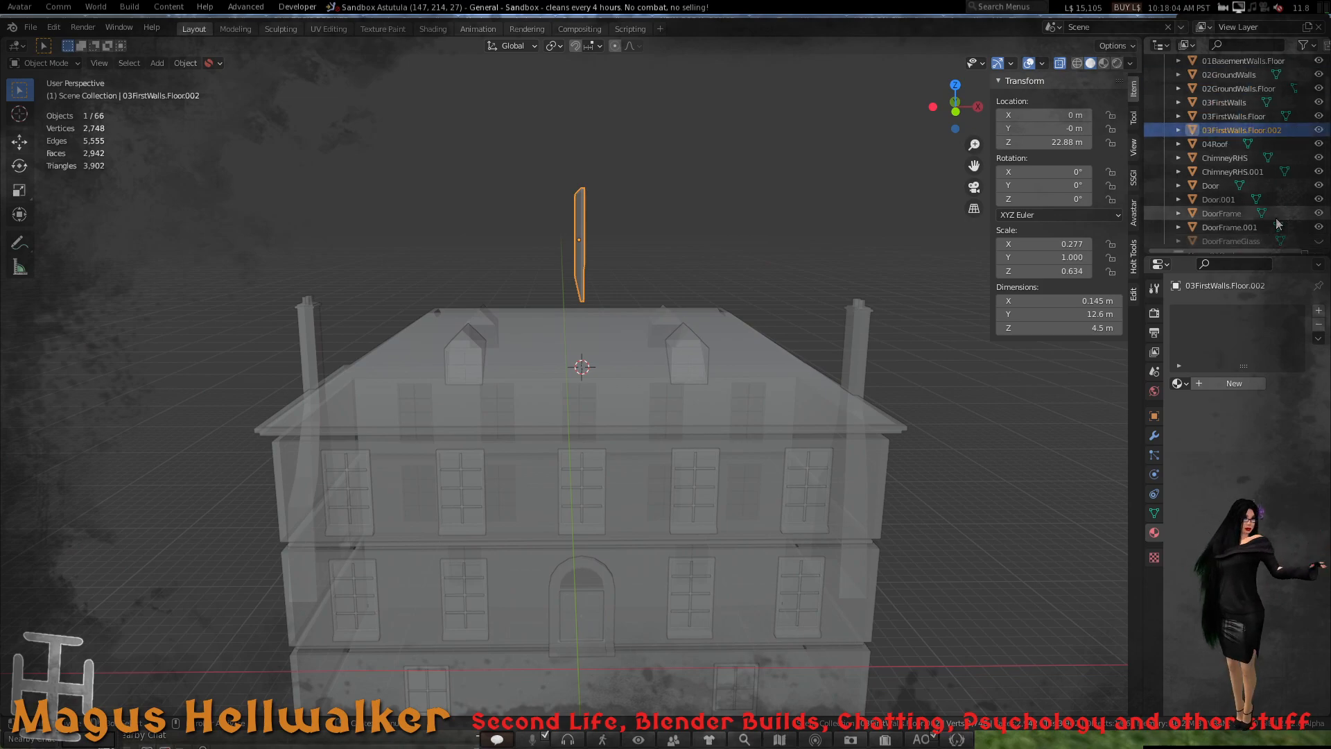
pyautogui.doubleClick(1258, 133)
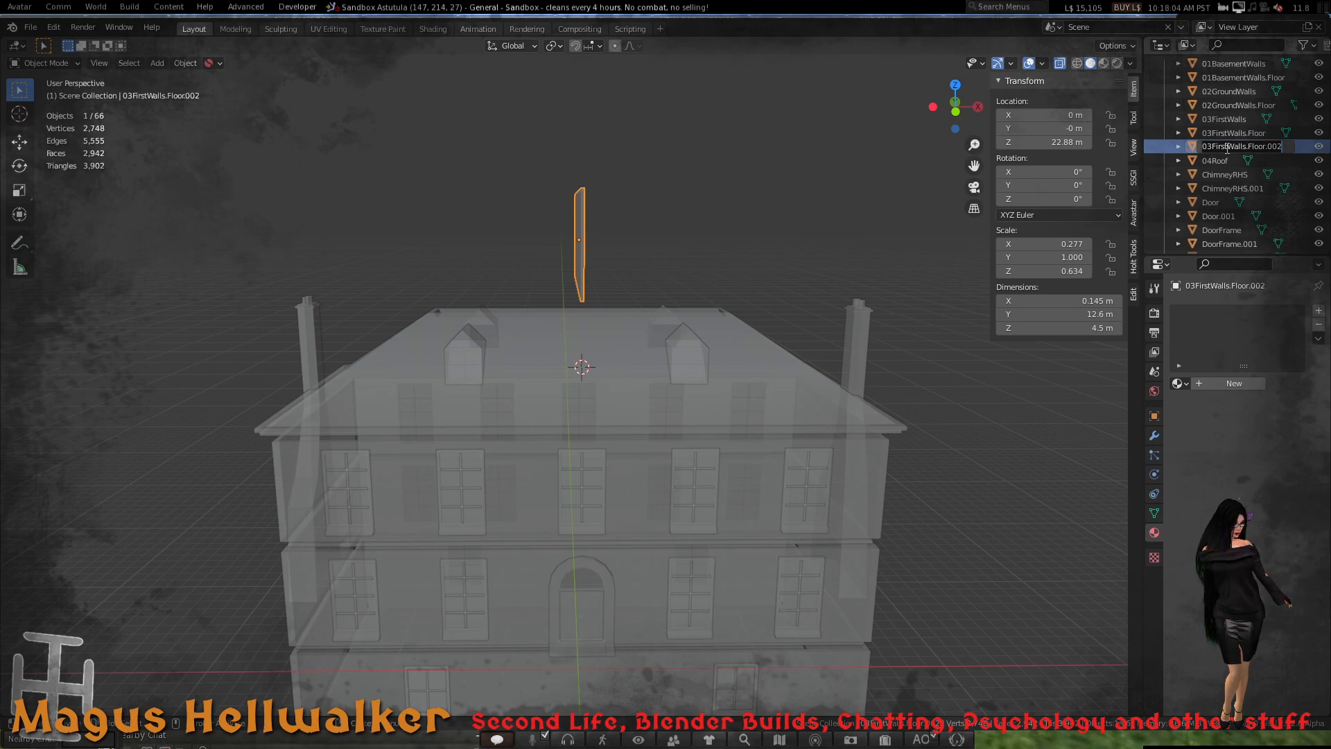
pyautogui.write('01Dividing Wall')
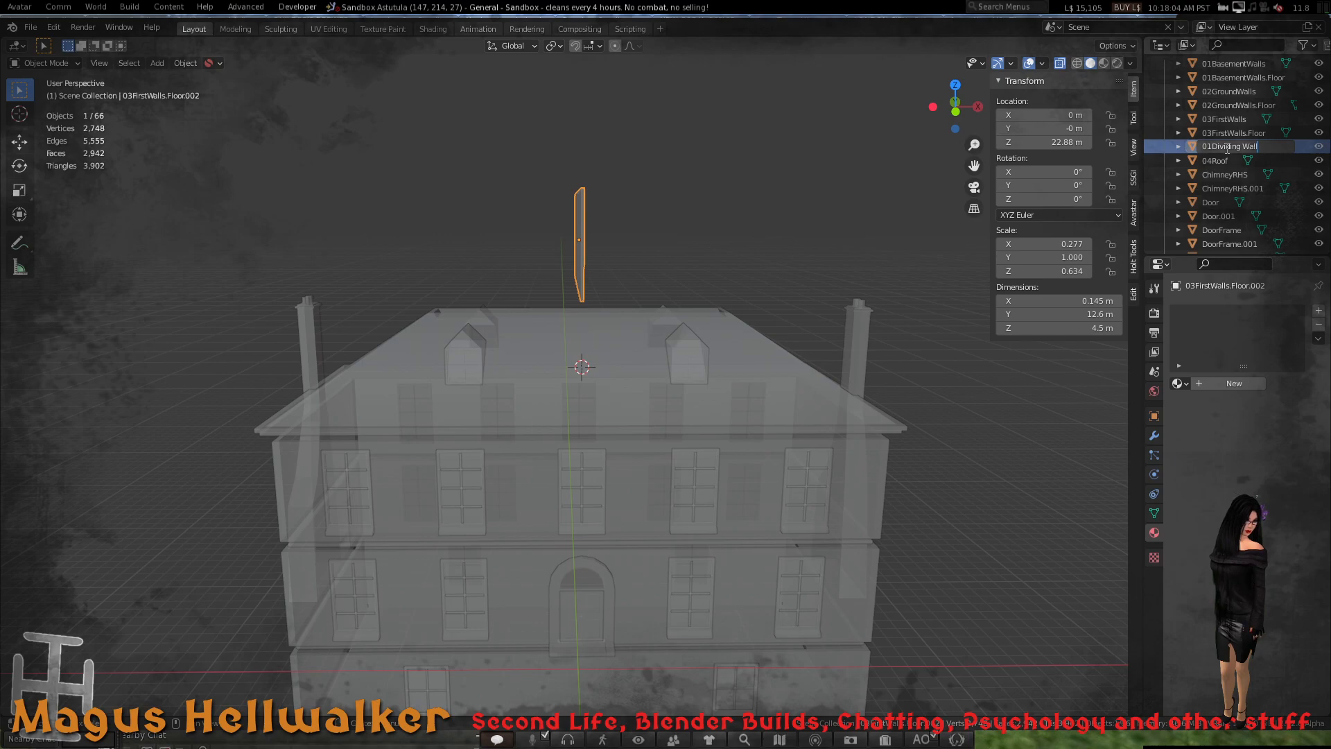
pyautogui.press('Return')
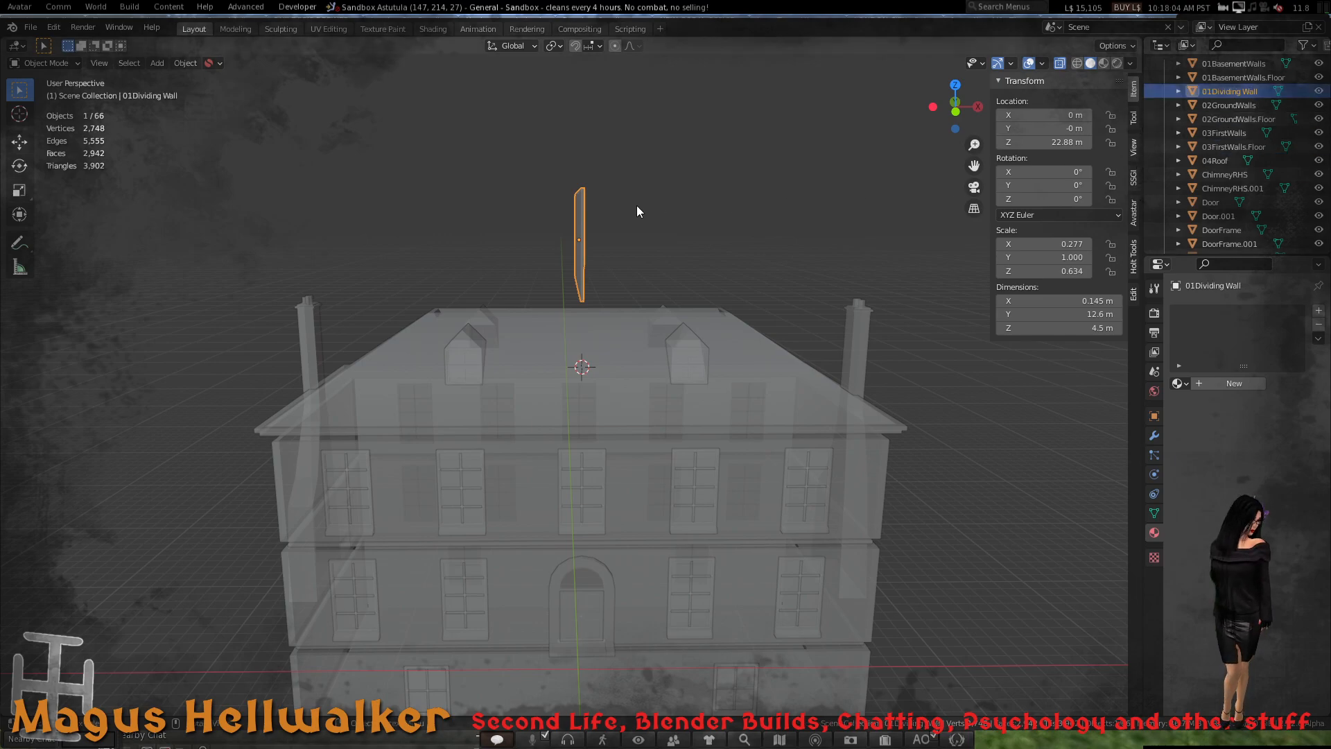
# - Apply the scale of the dividing wall
pyautogui.scroll(-4, 576, 290)
pyautogui.scroll(5, 580, 335)
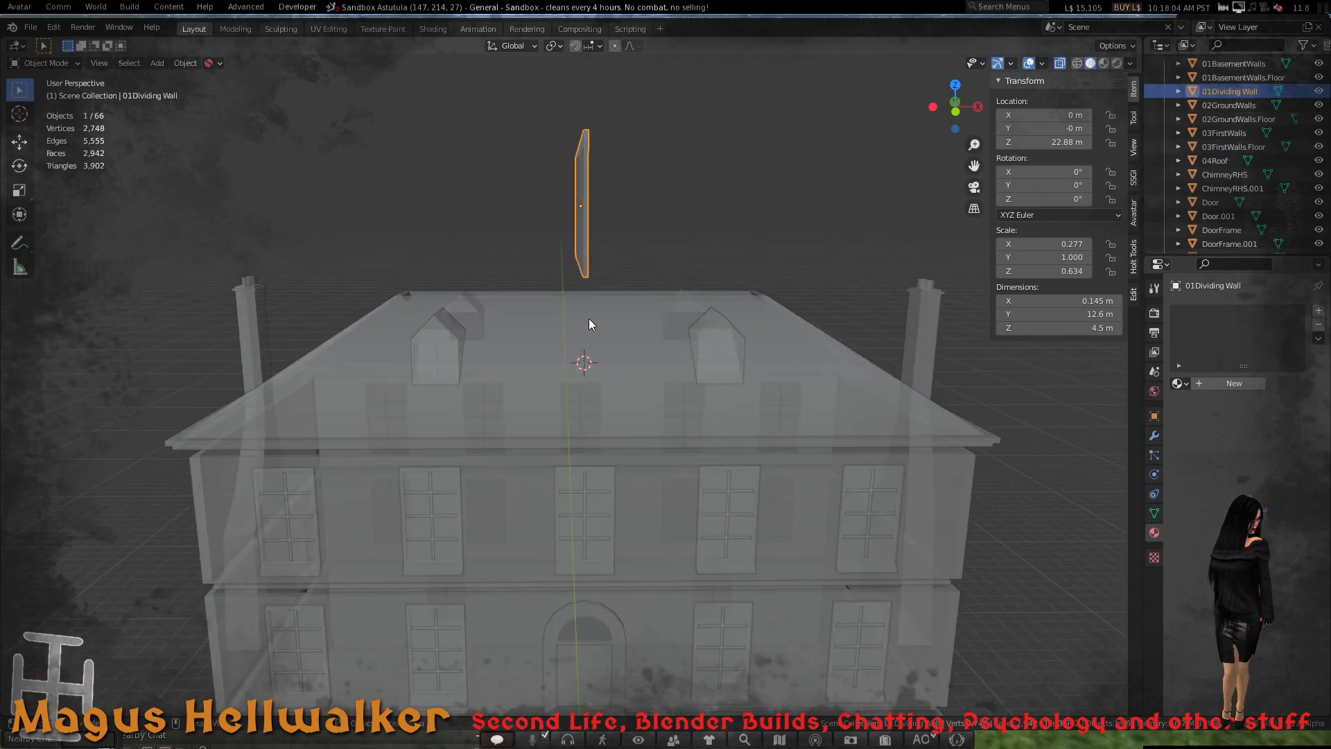
pyautogui.moveTo(589, 318)
pyautogui.mouseDown(button='middle')
pyautogui.moveTo(597, 294)
pyautogui.moveTo(574, 312)
pyautogui.mouseUp(button='middle')
pyautogui.hotkey('ctrl', 'a')
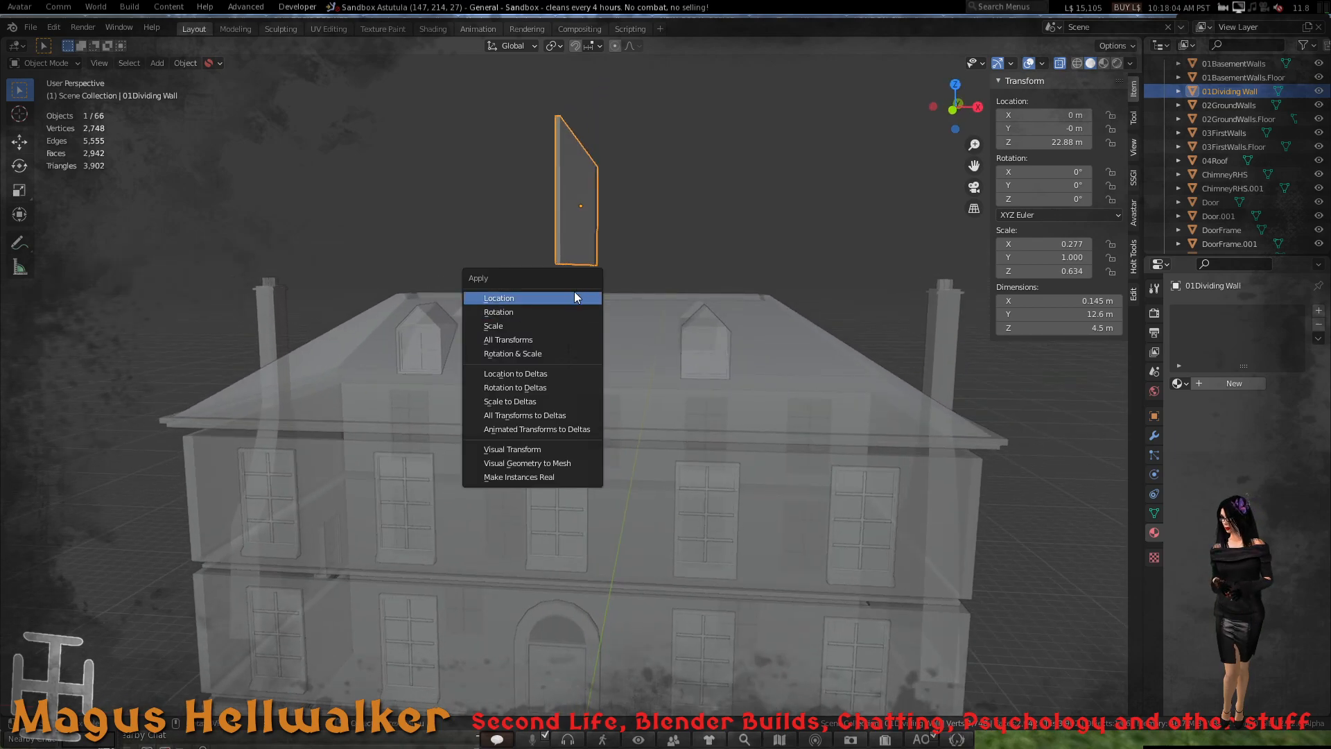
pyautogui.click(555, 322)
# - From the front orthographic view, lower the dividing wall about 10.35 m along global Z into the first-floor storey
pyautogui.press('KP_1')
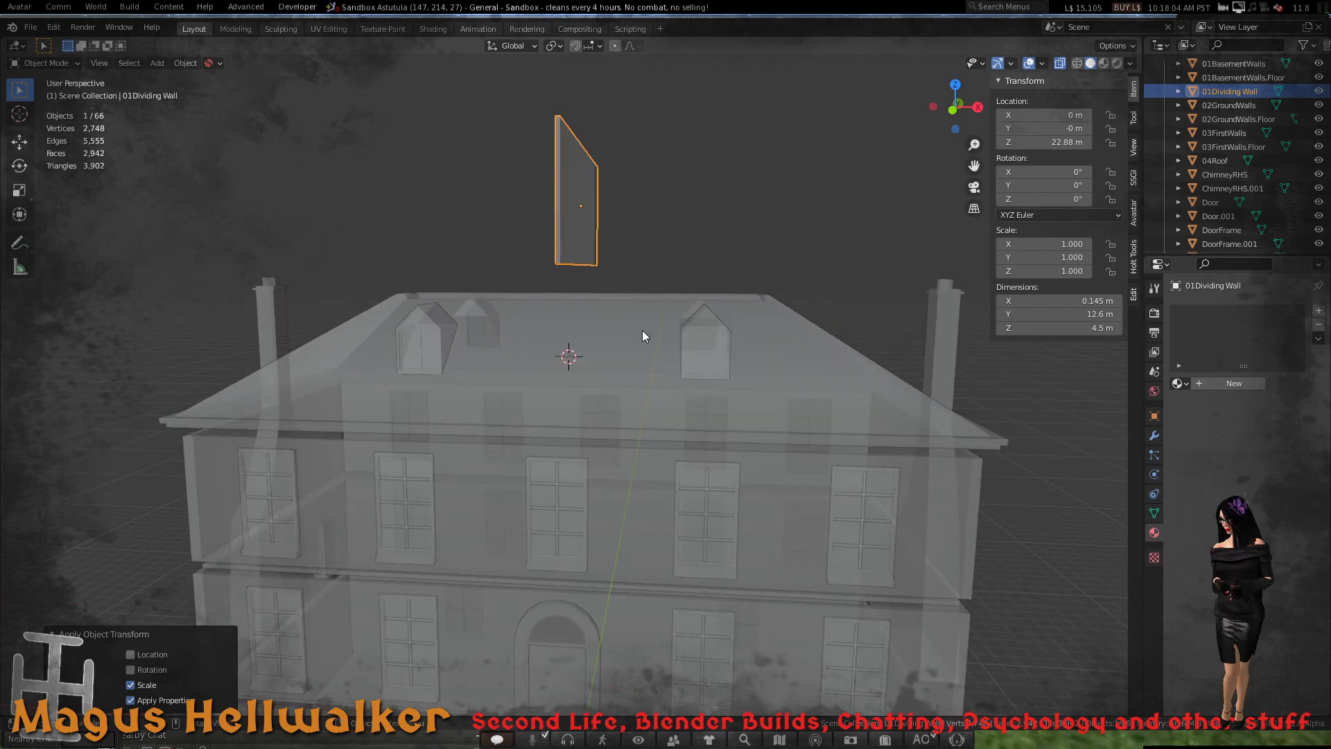
pyautogui.press('KP_5')
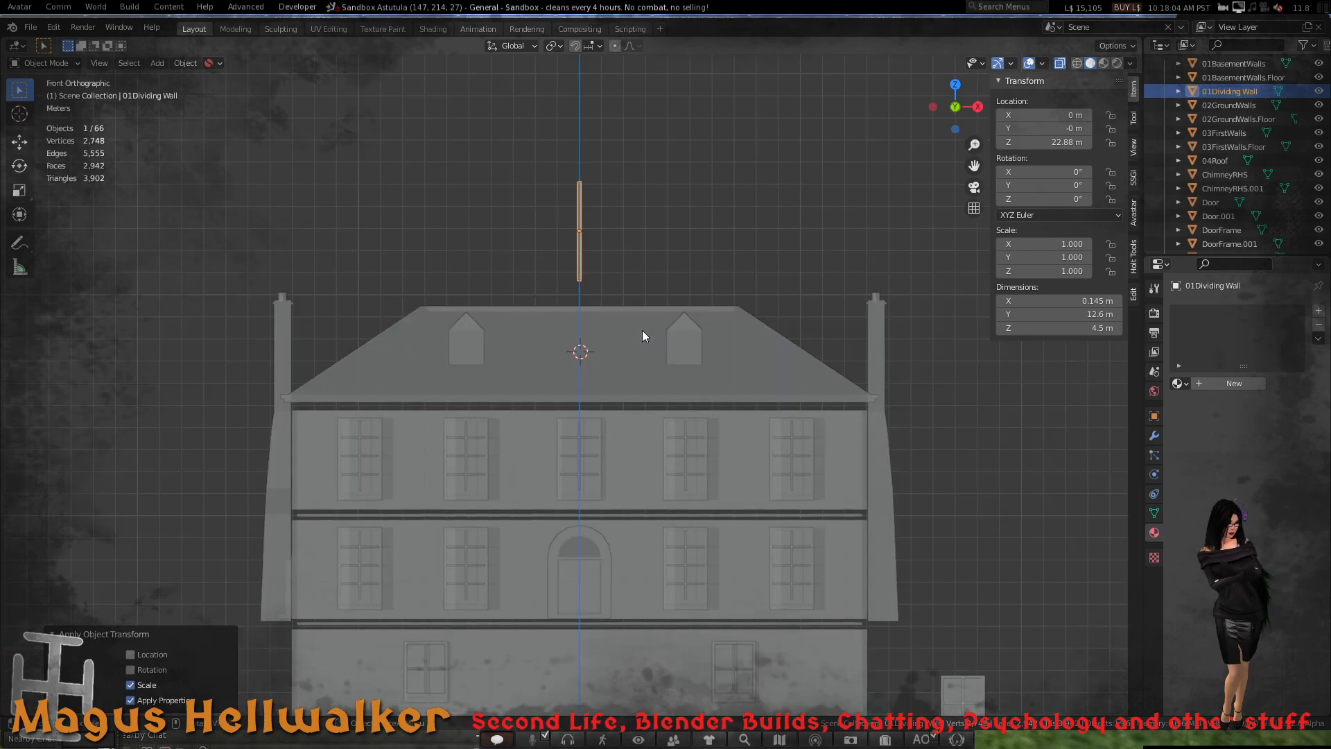
pyautogui.press('g')
pyautogui.press('z')
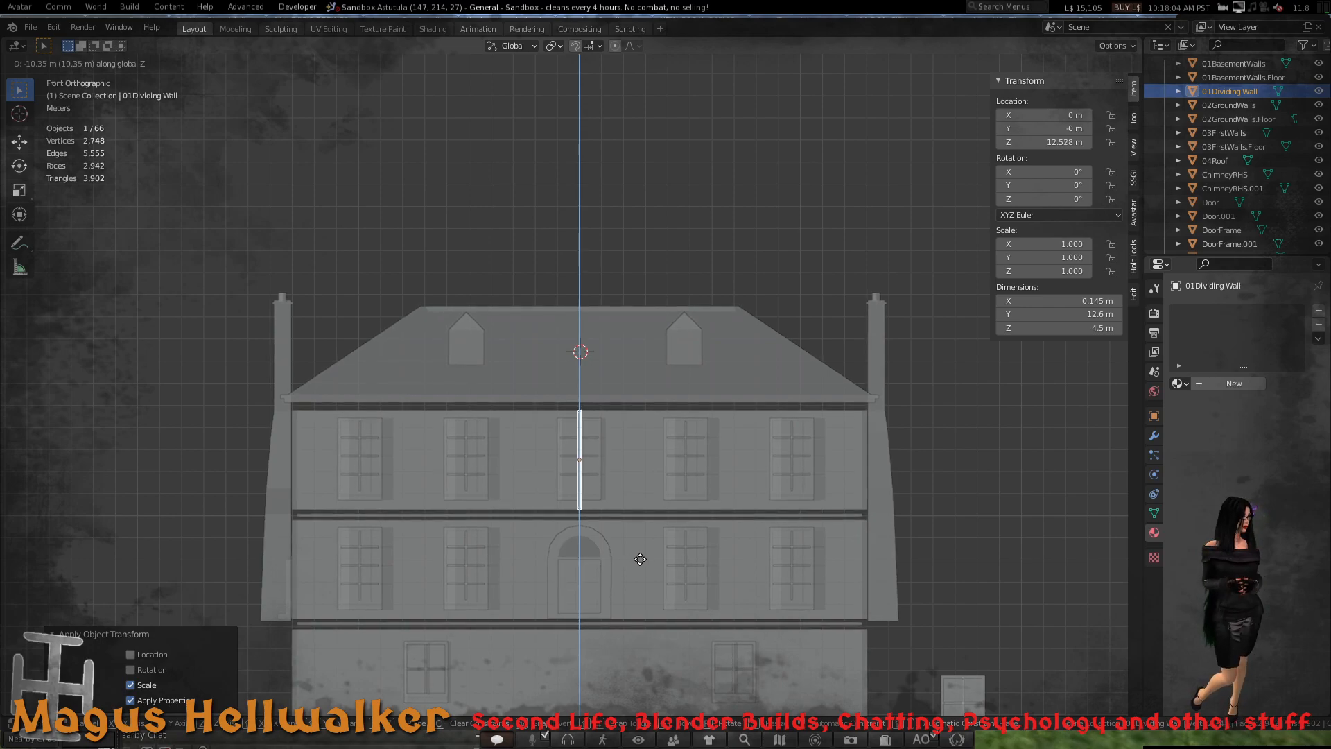
pyautogui.click(639, 558)
# - Move the dividing wall about -2.34 m along global X, between the central window and its neighbour
pyautogui.scroll(4, 613, 530)
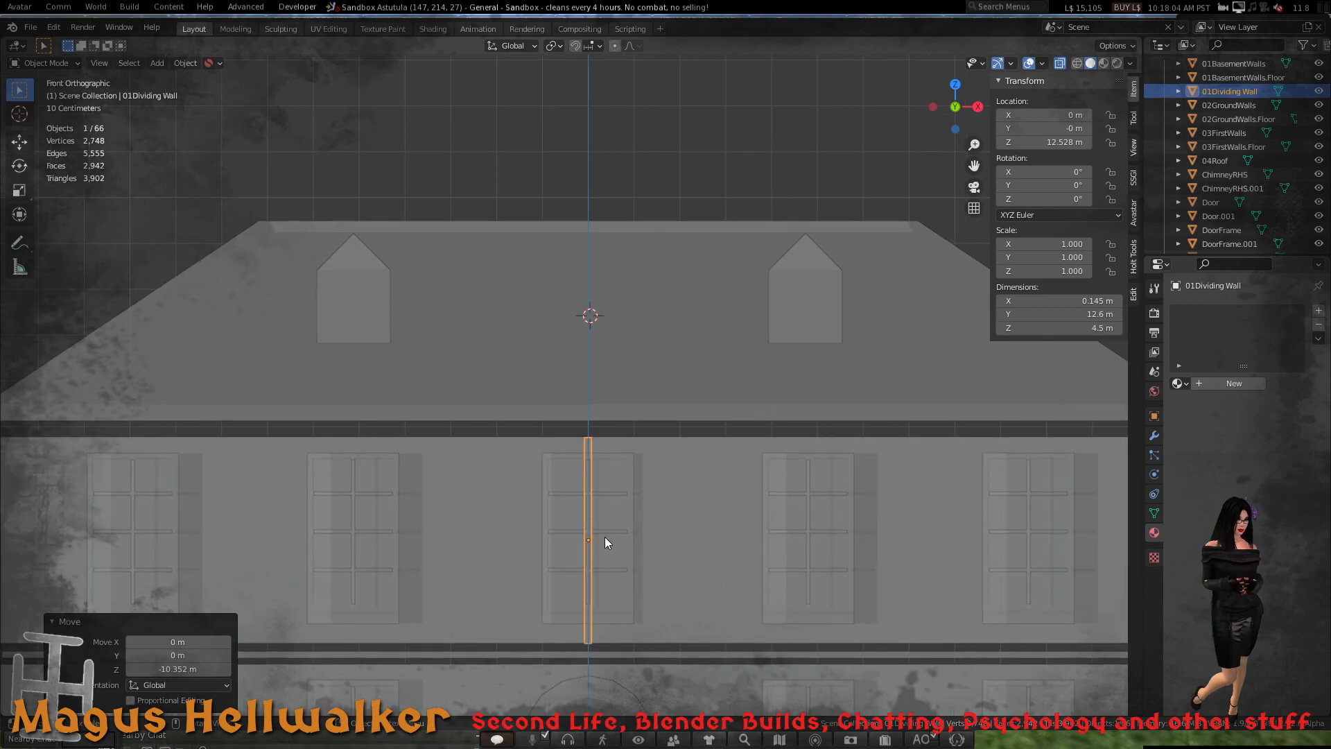
pyautogui.keyDown('shift'); pyautogui.moveTo(600, 534); pyautogui.dragTo(615, 391, button='middle'); pyautogui.keyUp('shift')
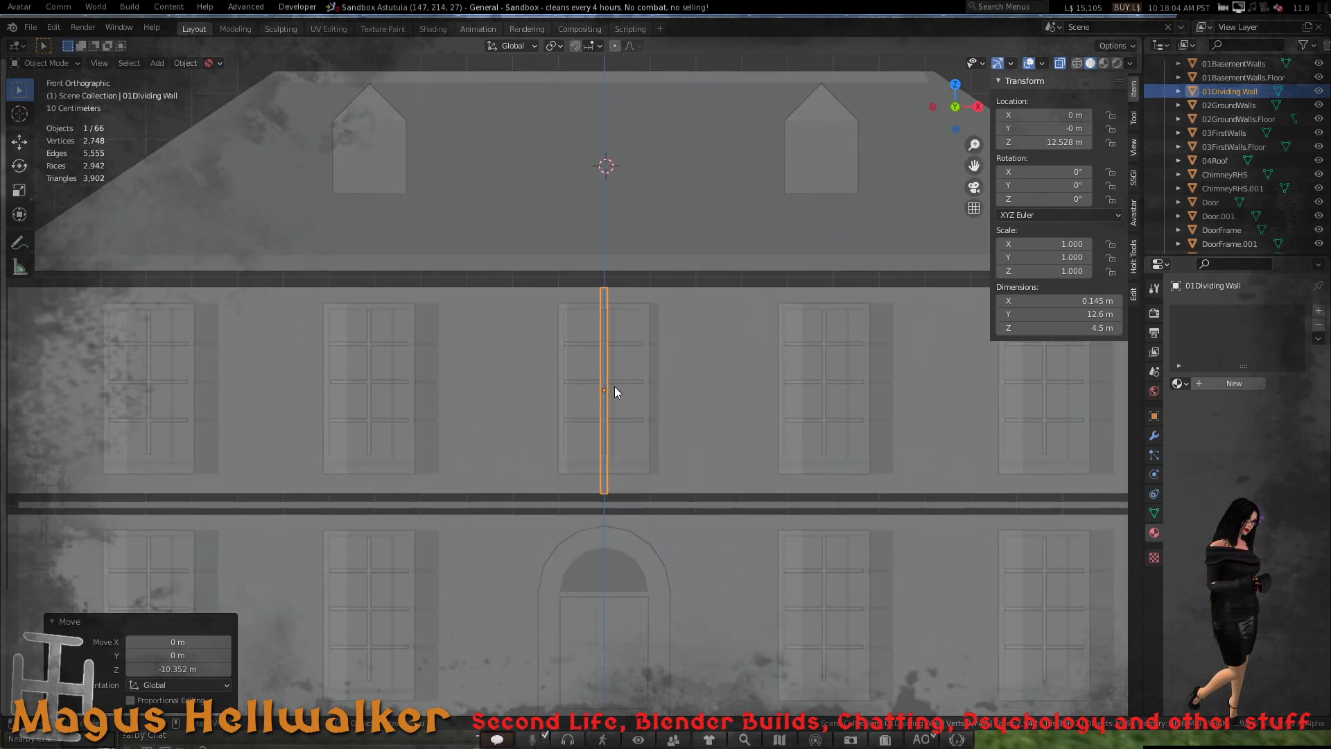
pyautogui.press('g')
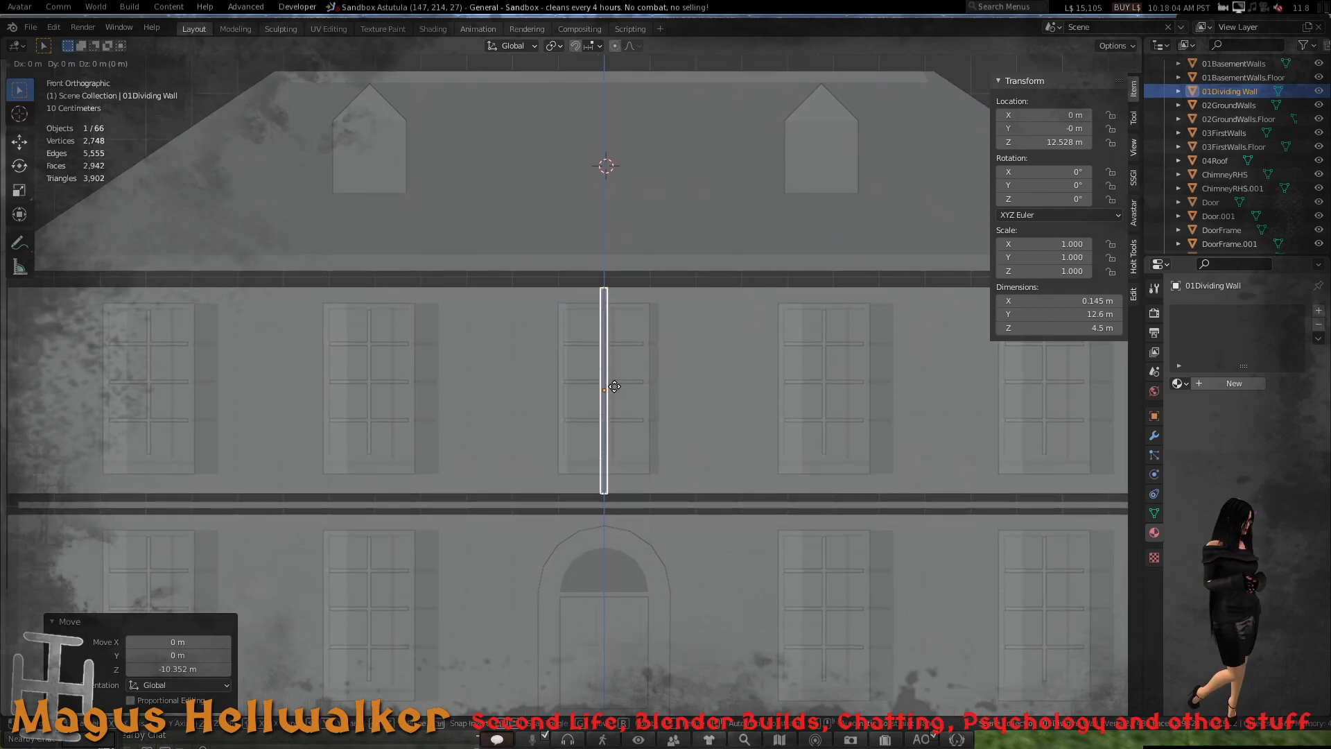
pyautogui.press('x')
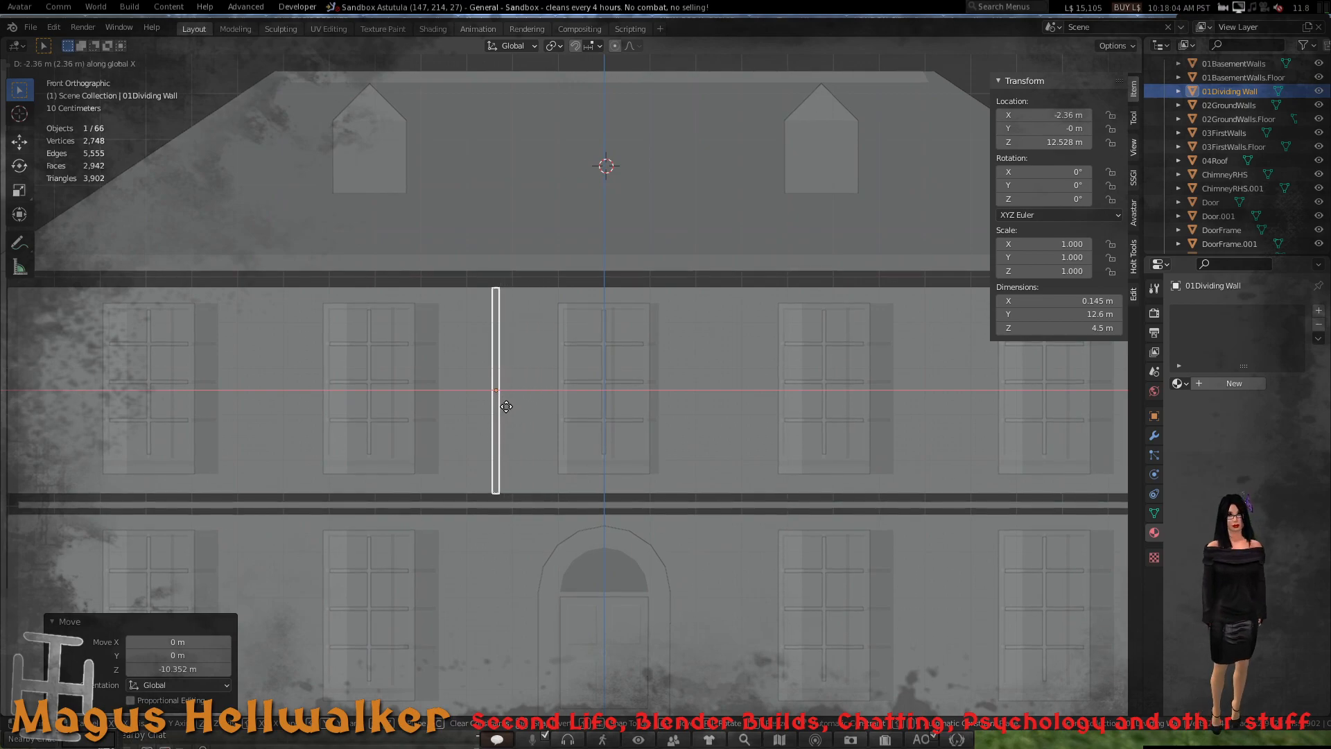
pyautogui.click(506, 407)
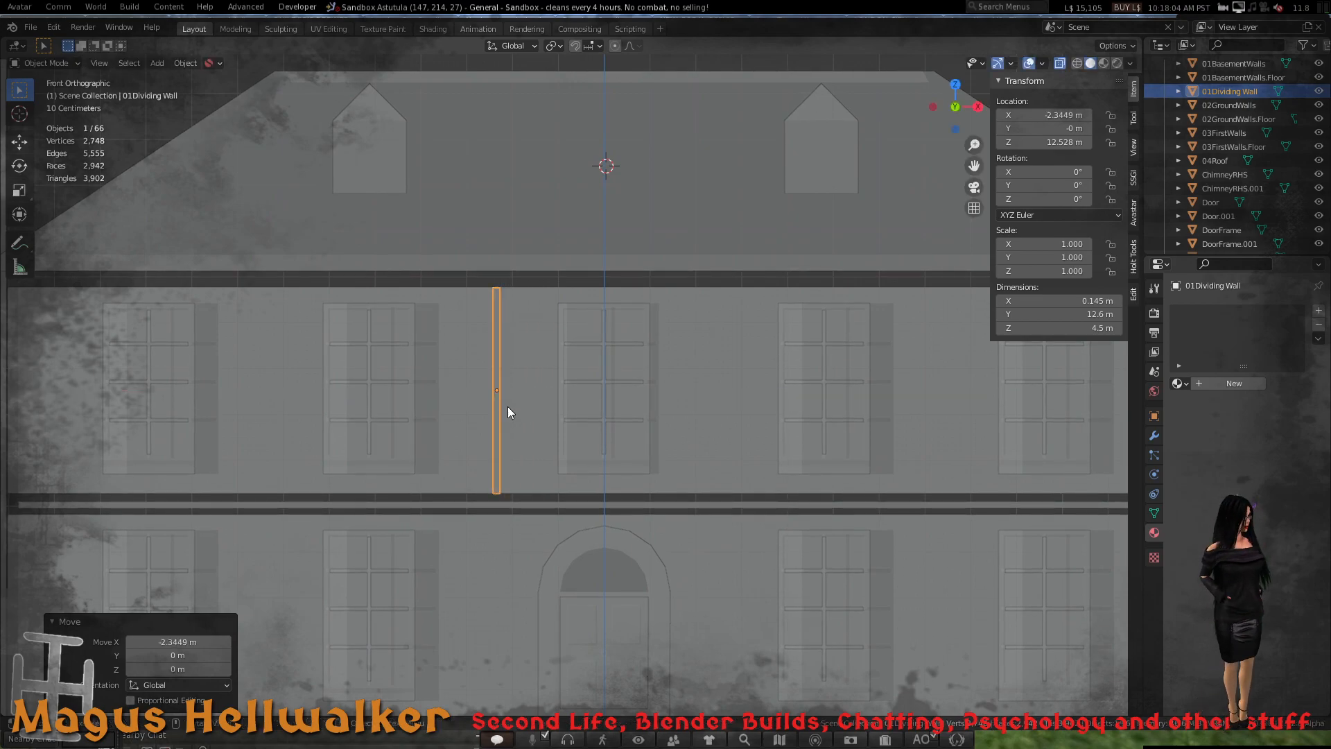
# - Shift the dividing wall about another -1.03 m along global X, closer to the neighbouring window
pyautogui.scroll(-5, 508, 406)
pyautogui.moveTo(513, 414)
pyautogui.mouseDown(button='middle')
pyautogui.moveTo(525, 426)
pyautogui.moveTo(692, 403)
pyautogui.moveTo(494, 412)
pyautogui.mouseUp(button='middle')
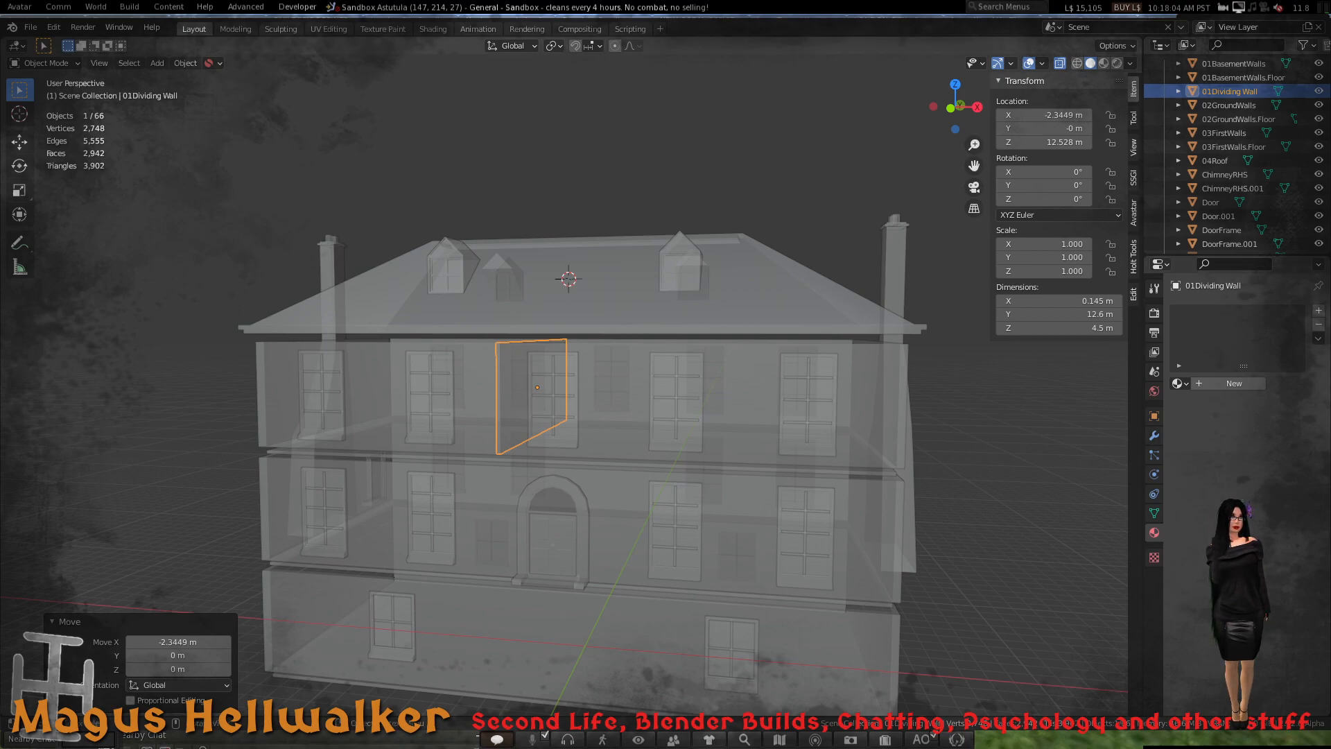
pyautogui.scroll(6, 570, 464)
pyautogui.scroll(-6, 570, 465)
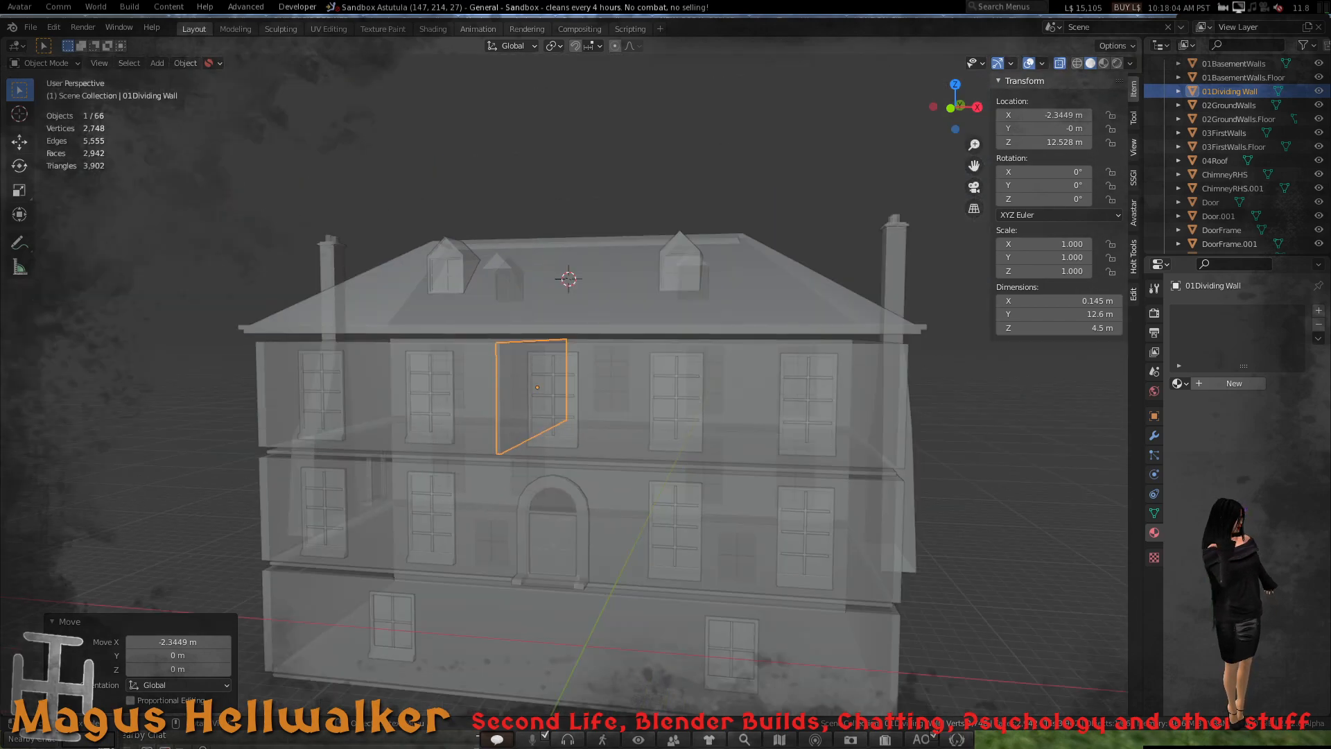
pyautogui.moveTo(570, 464); pyautogui.dragTo(598, 470, button='middle')
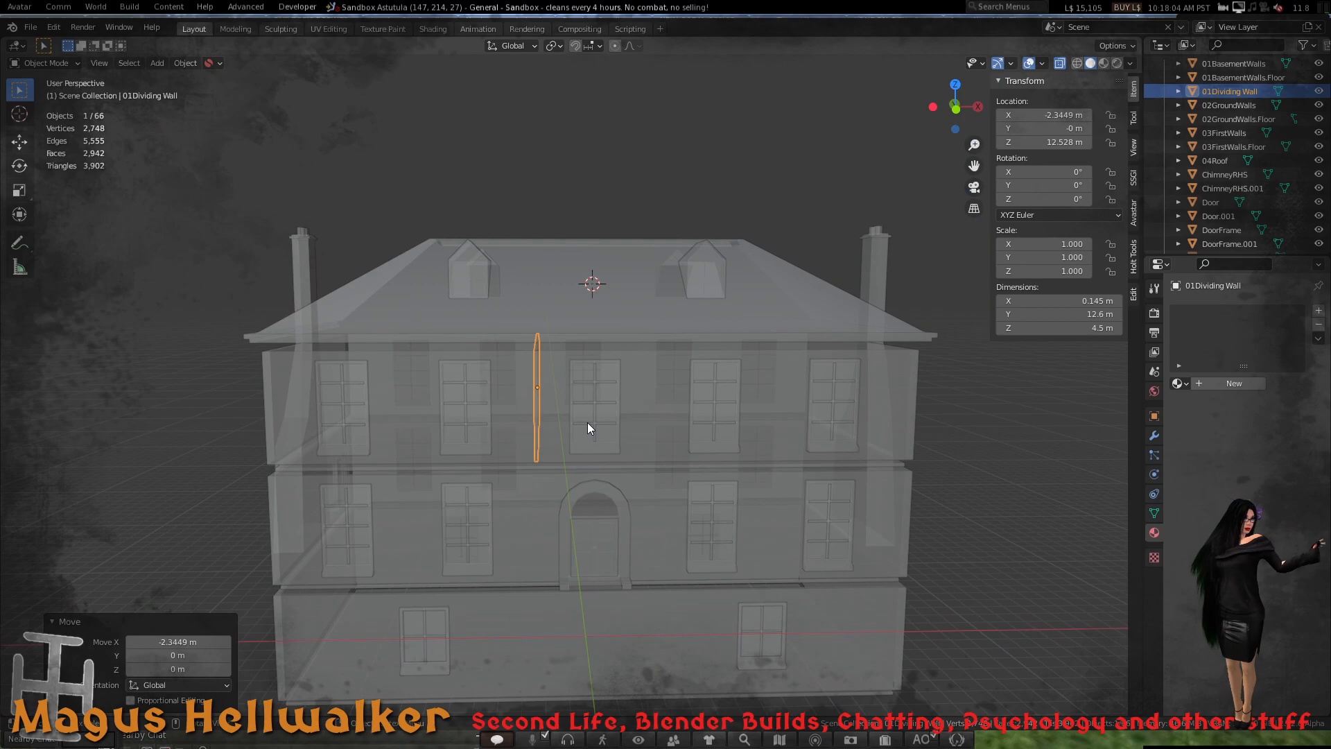
pyautogui.press('g')
pyautogui.press('x')
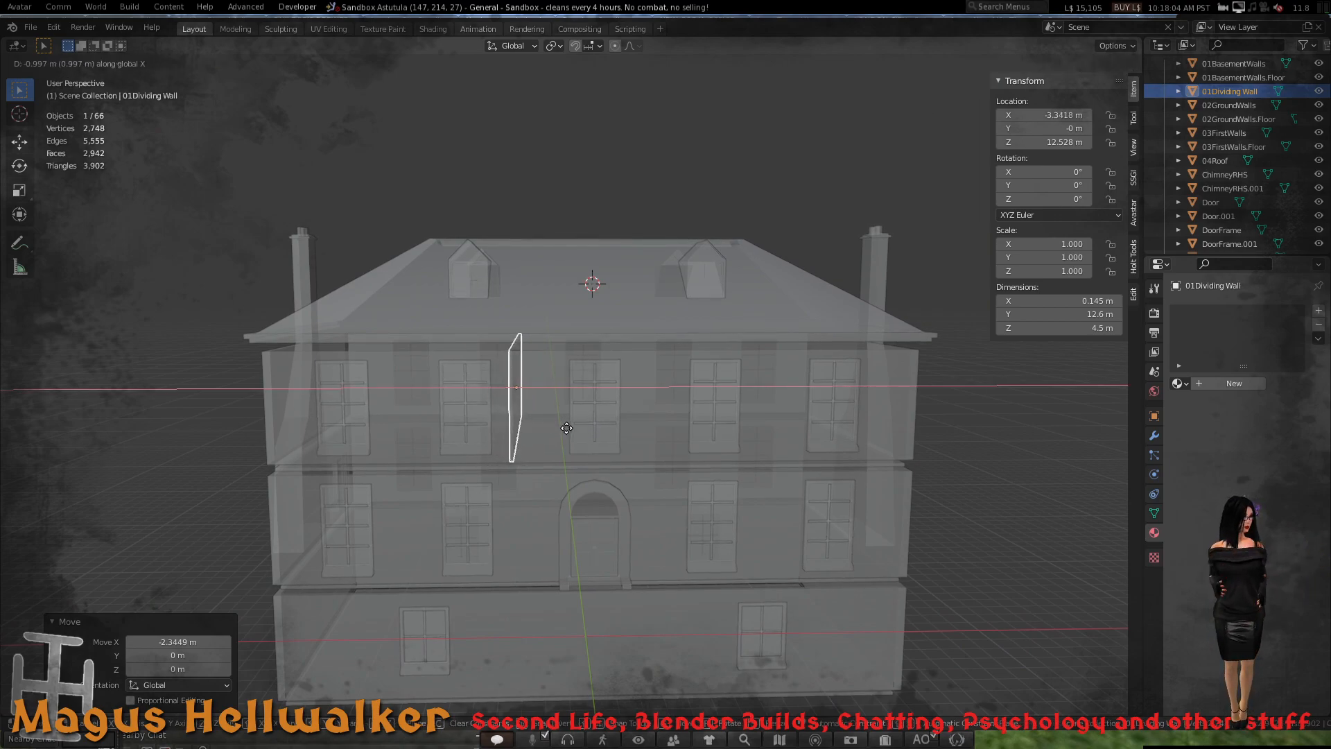
pyautogui.click(566, 433)
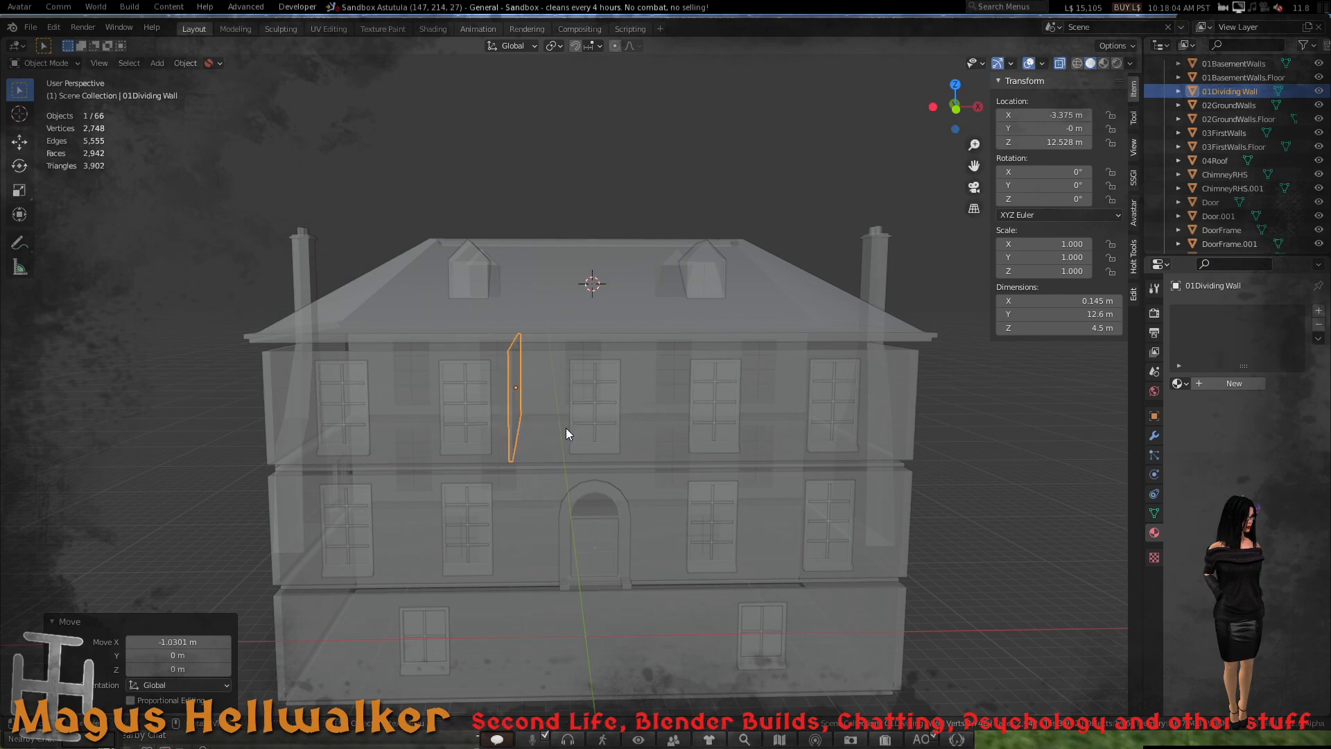
# - Duplicate the dividing wall and place the copy about 6.83 m along global X, on the other side of the central window
pyautogui.scroll(1, 517, 464)
pyautogui.moveTo(525, 453)
pyautogui.mouseDown(button='middle')
pyautogui.moveTo(547, 438)
pyautogui.moveTo(524, 448)
pyautogui.mouseUp(button='middle')
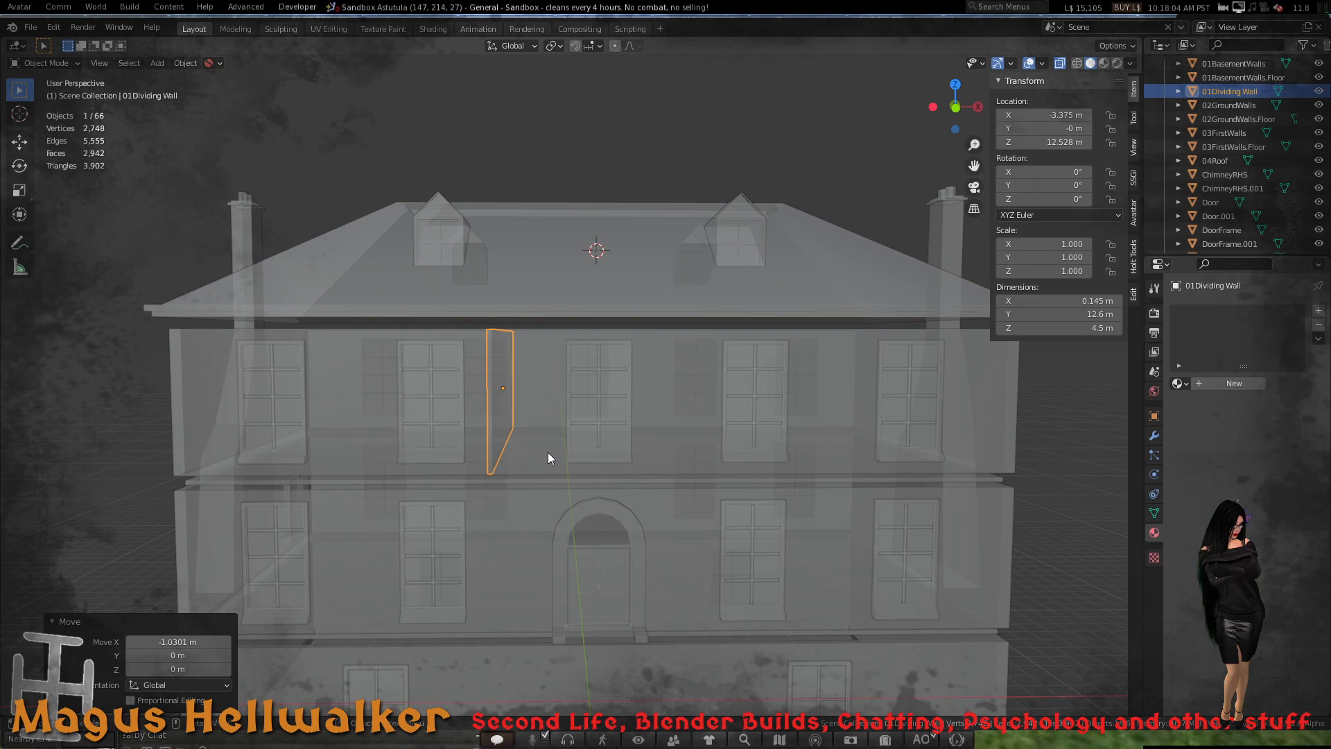
pyautogui.press('KP_1')
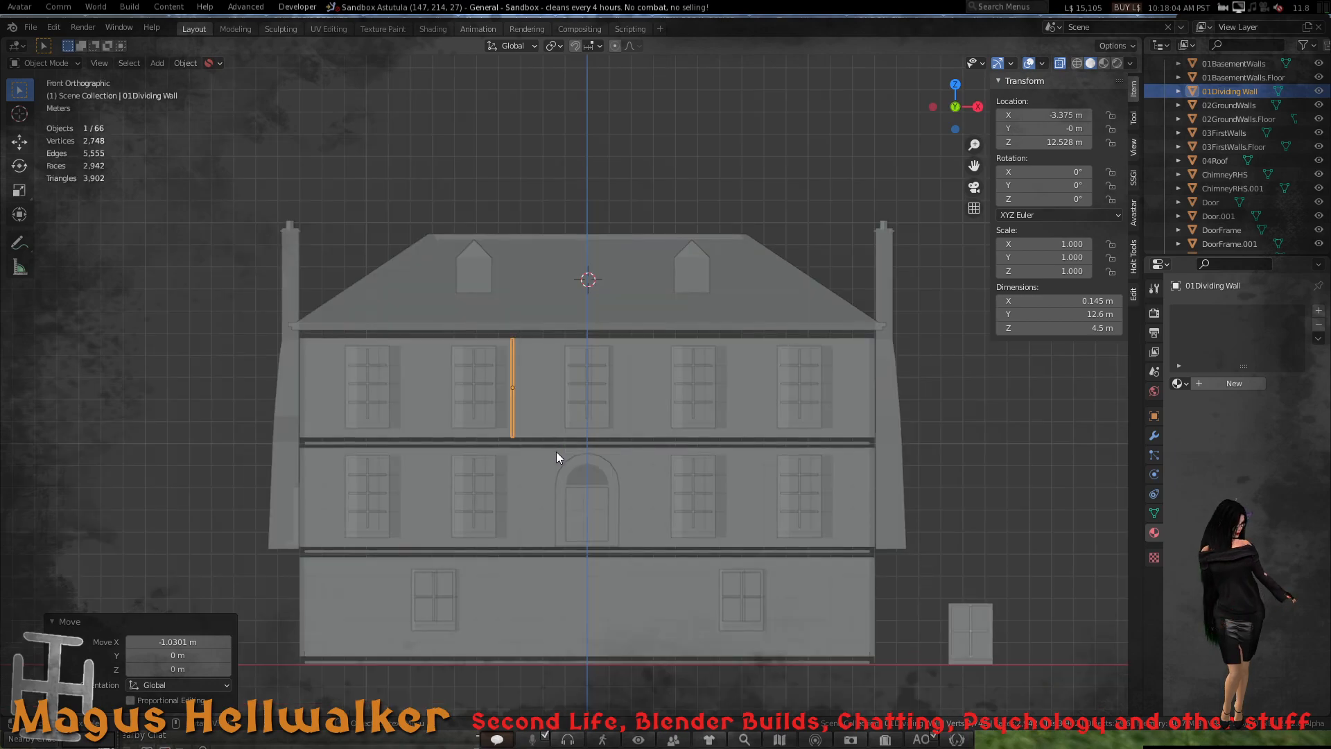
pyautogui.scroll(3, 560, 423)
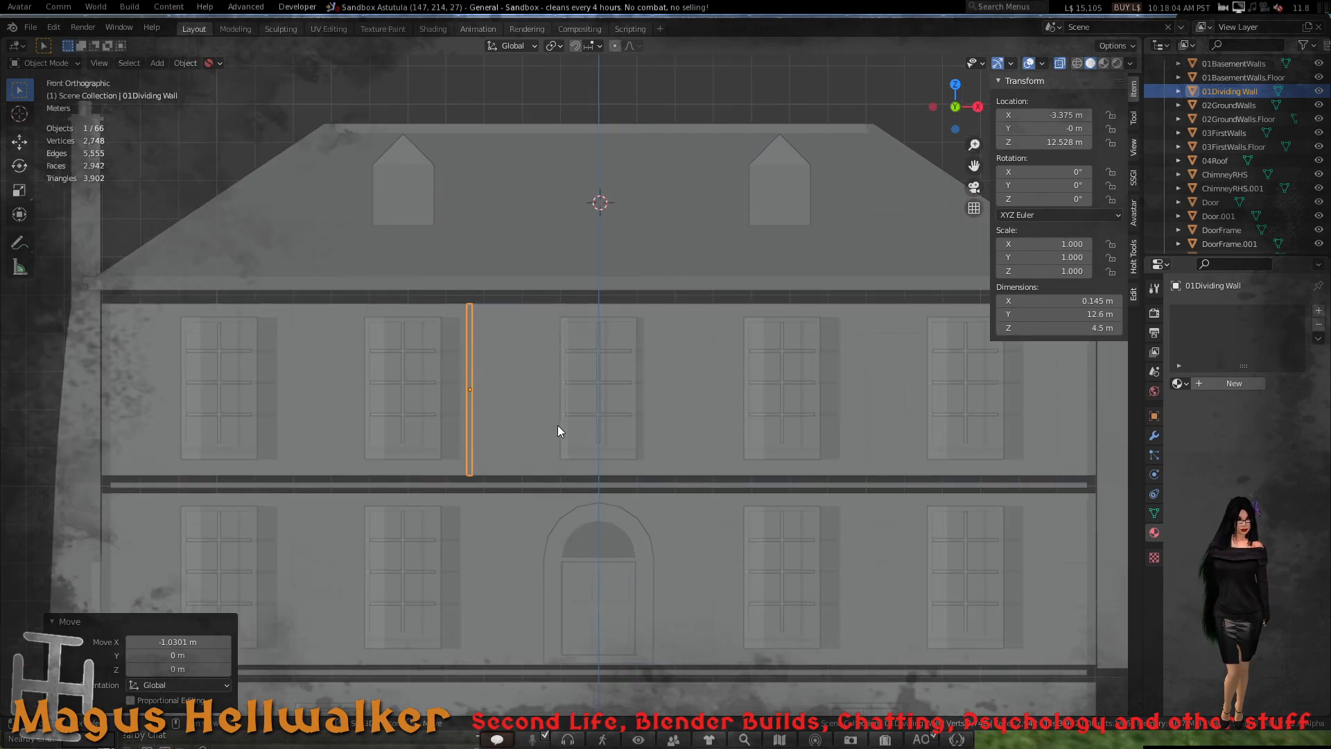
pyautogui.hotkey('shift', 'd')
pyautogui.press('x')
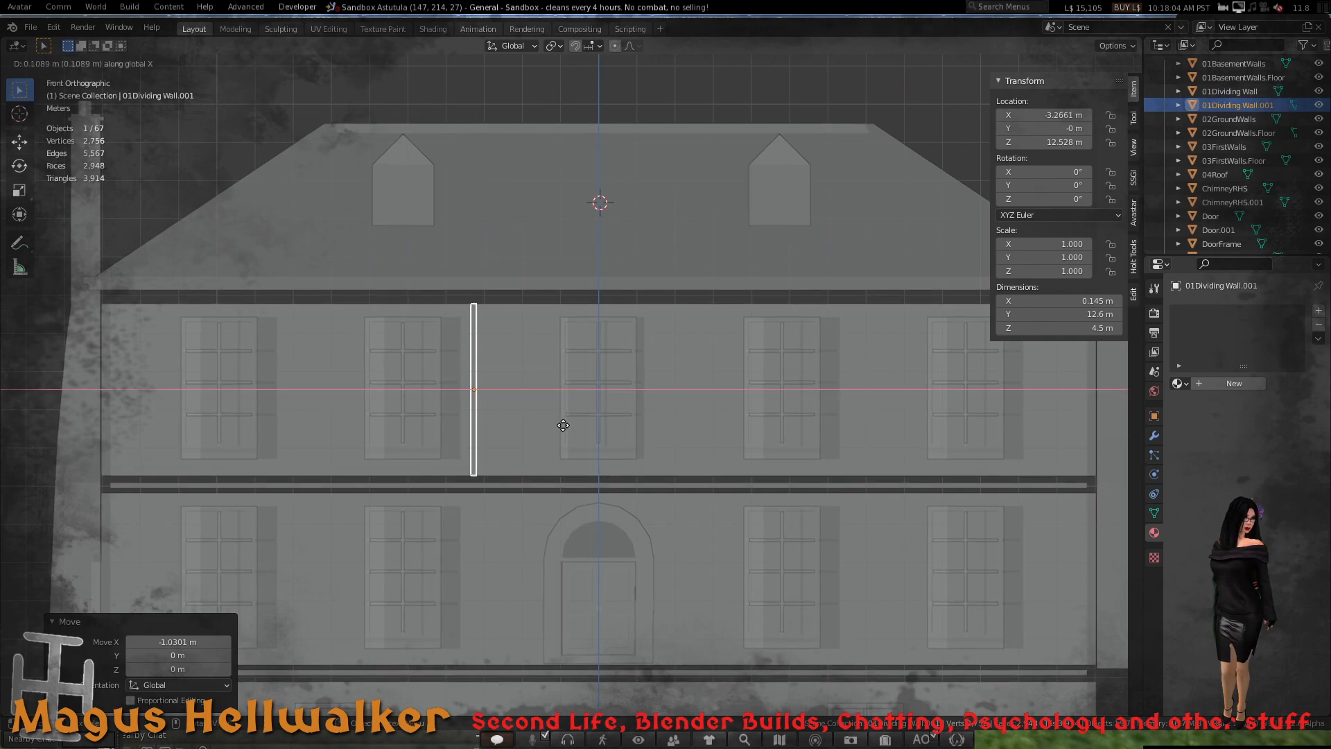
pyautogui.click(818, 426)
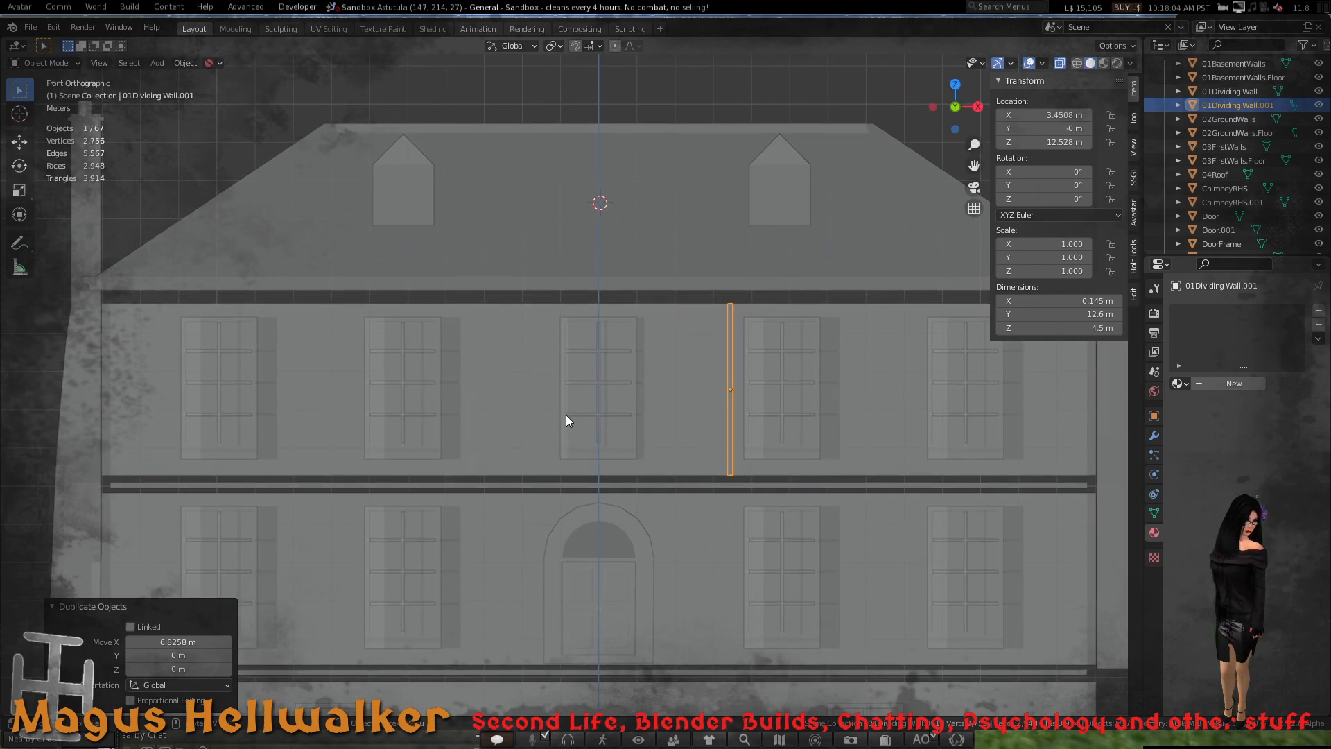
# - Rename the duplicated wall as 02Dividing Wall
pyautogui.moveTo(566, 414)
pyautogui.mouseDown(button='middle')
pyautogui.moveTo(576, 423)
pyautogui.moveTo(561, 431)
pyautogui.mouseUp(button='middle')
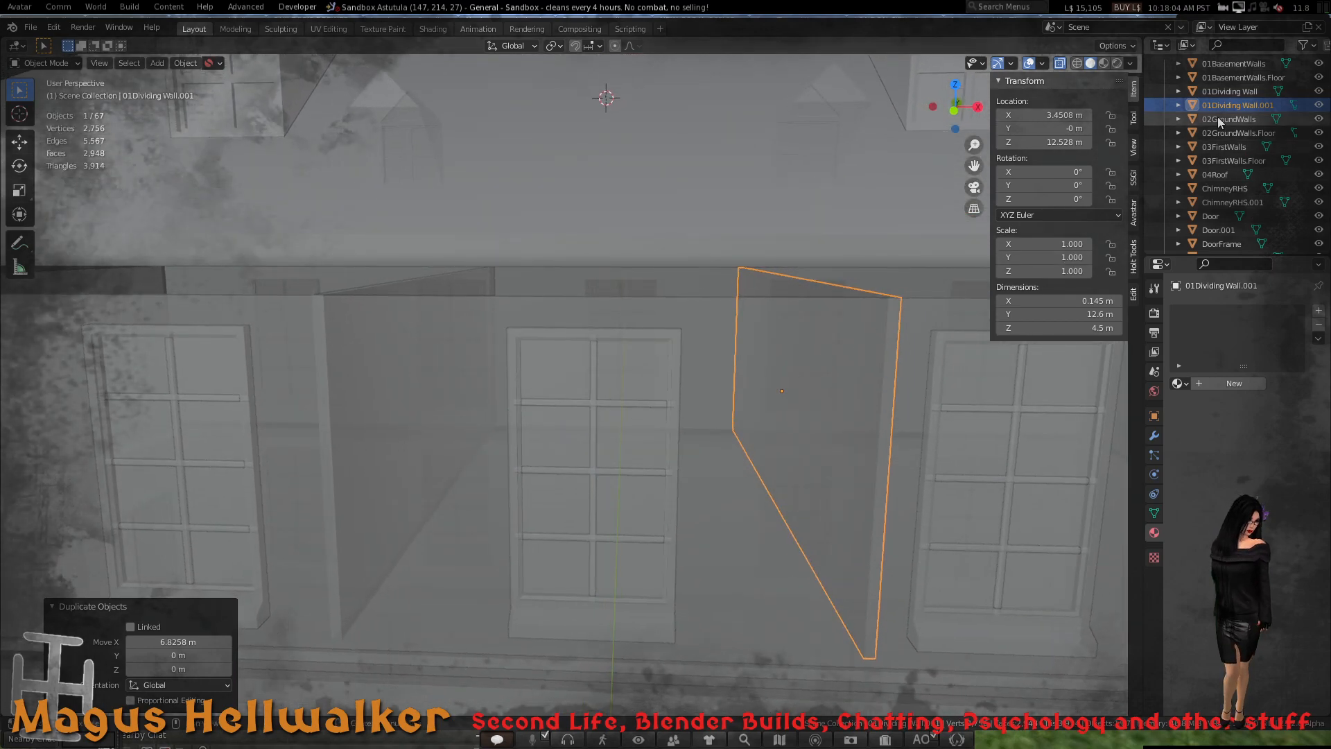
pyautogui.doubleClick(1257, 106)
pyautogui.scroll(2, 1262, 105)
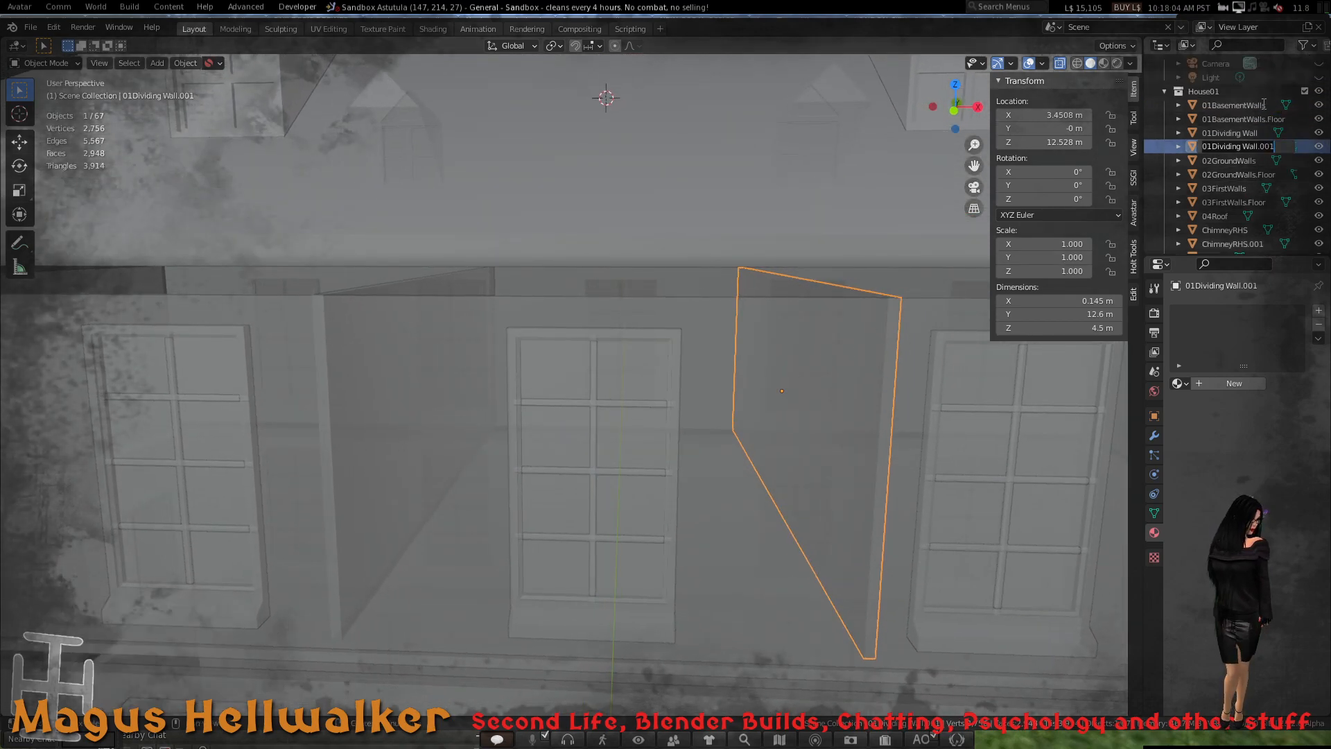
pyautogui.click(1283, 145)
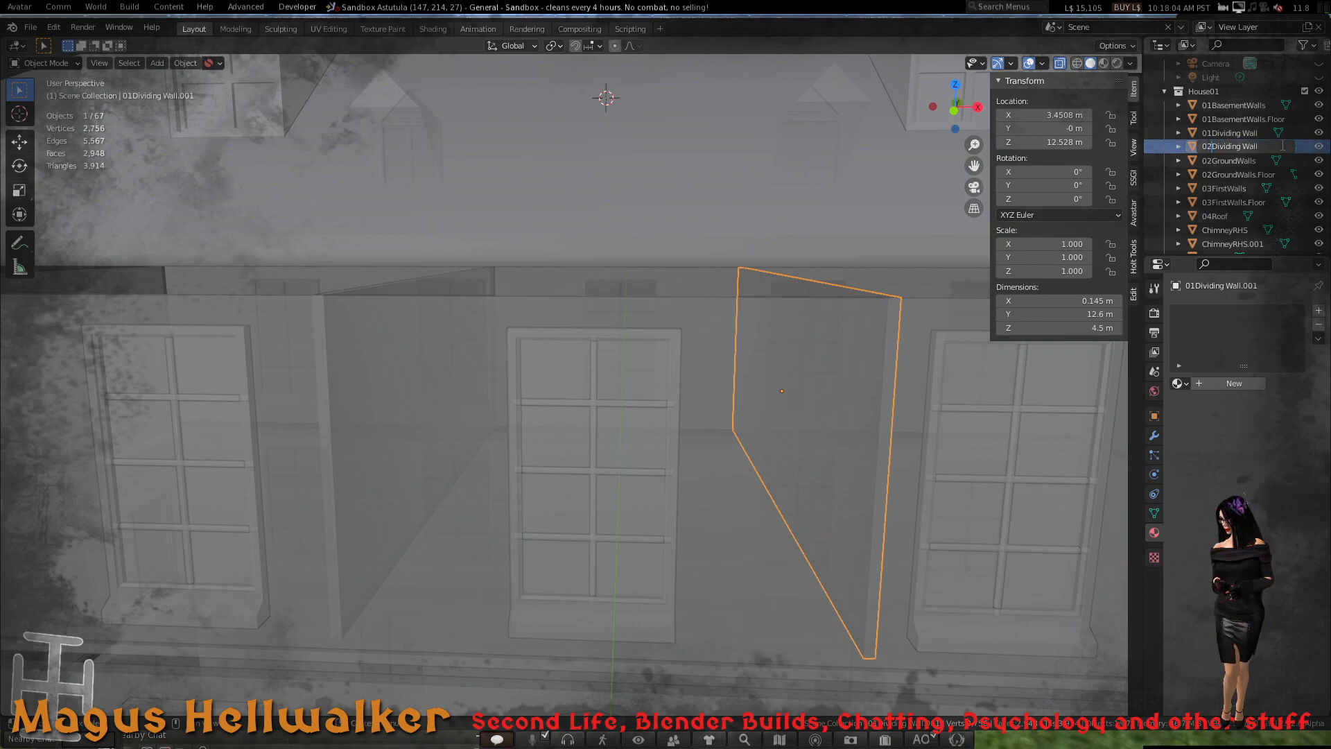
pyautogui.press('Return')
# - Examine the placement of both dividing walls between the first-floor windows from above and below
pyautogui.scroll(-5, 659, 208)
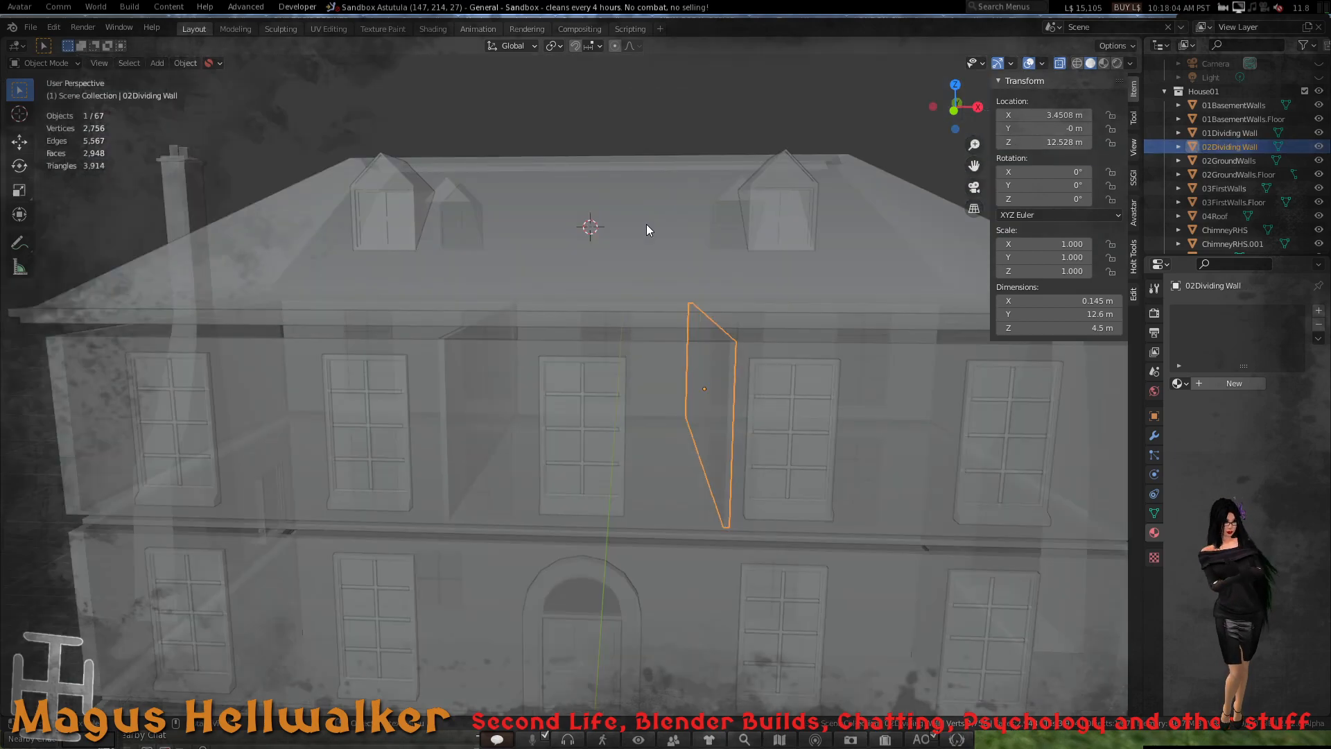
pyautogui.scroll(5, 645, 227)
pyautogui.moveTo(641, 243)
pyautogui.mouseDown(button='middle')
pyautogui.moveTo(638, 258)
pyautogui.moveTo(649, 240)
pyautogui.moveTo(616, 247)
pyautogui.moveTo(636, 229)
pyautogui.mouseUp(button='middle')
pyautogui.scroll(-6, 633, 247)
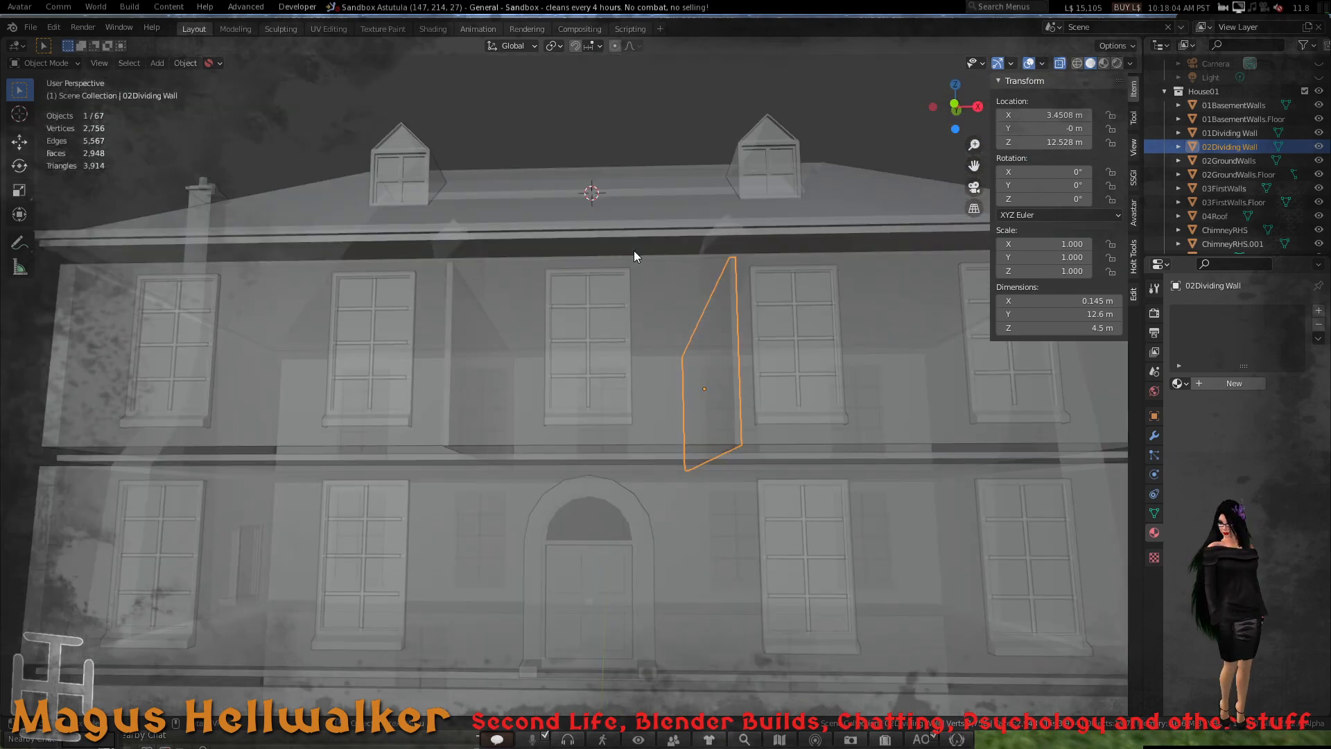
pyautogui.scroll(2, 608, 376)
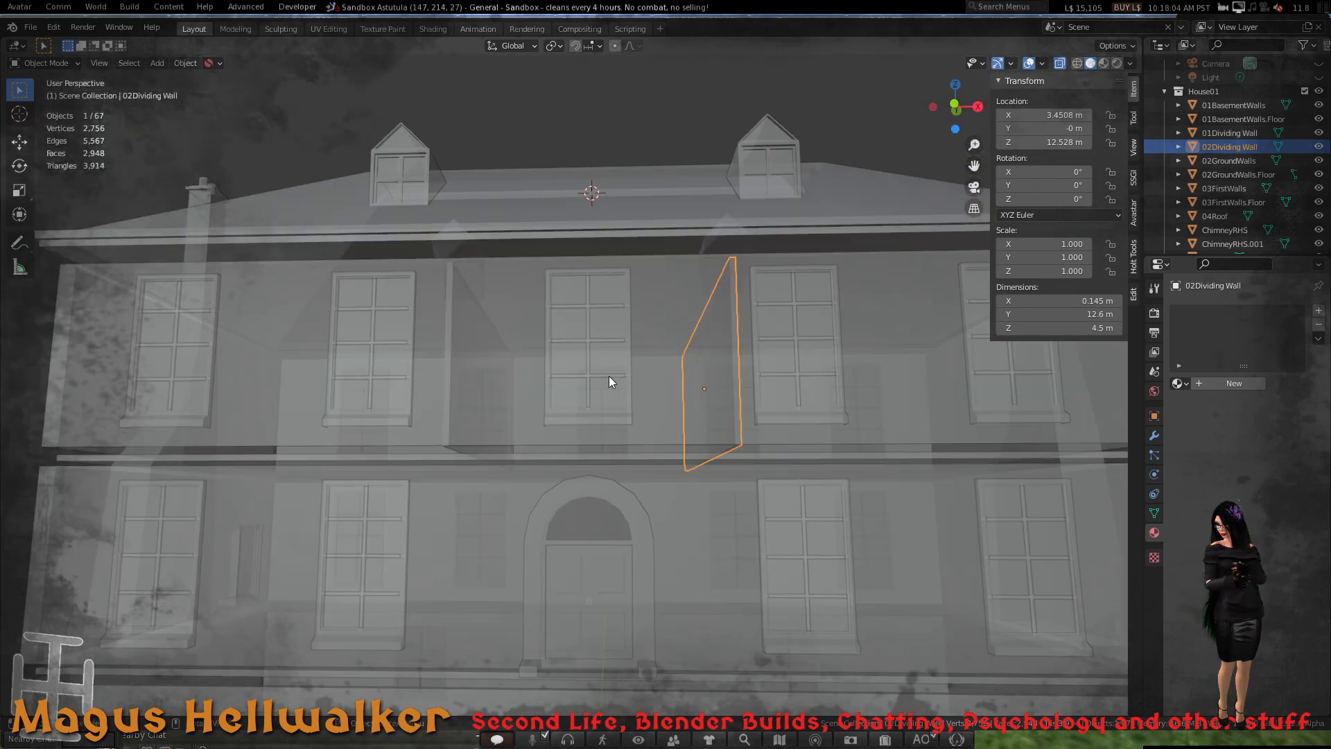
pyautogui.scroll(2, 610, 376)
pyautogui.moveTo(618, 385); pyautogui.dragTo(616, 403, button='middle')
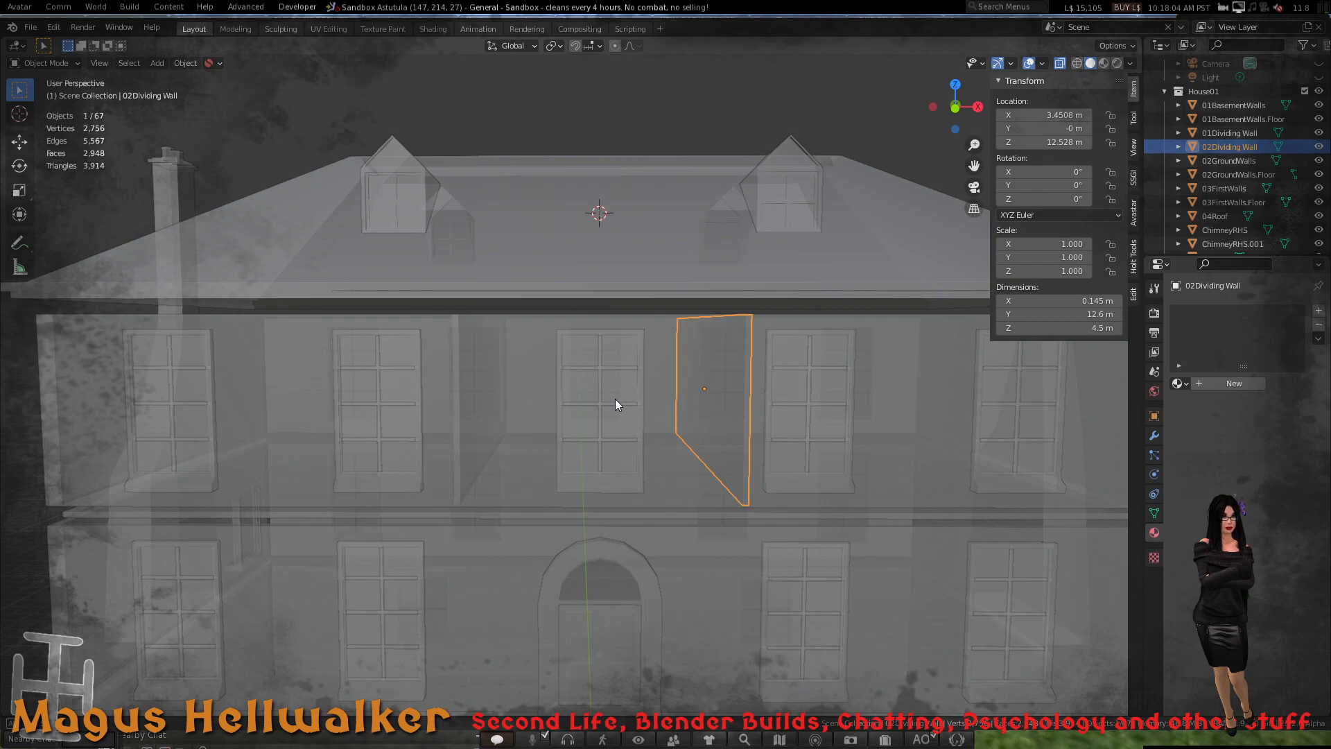
pyautogui.moveTo(615, 400); pyautogui.dragTo(615, 388, button='middle')
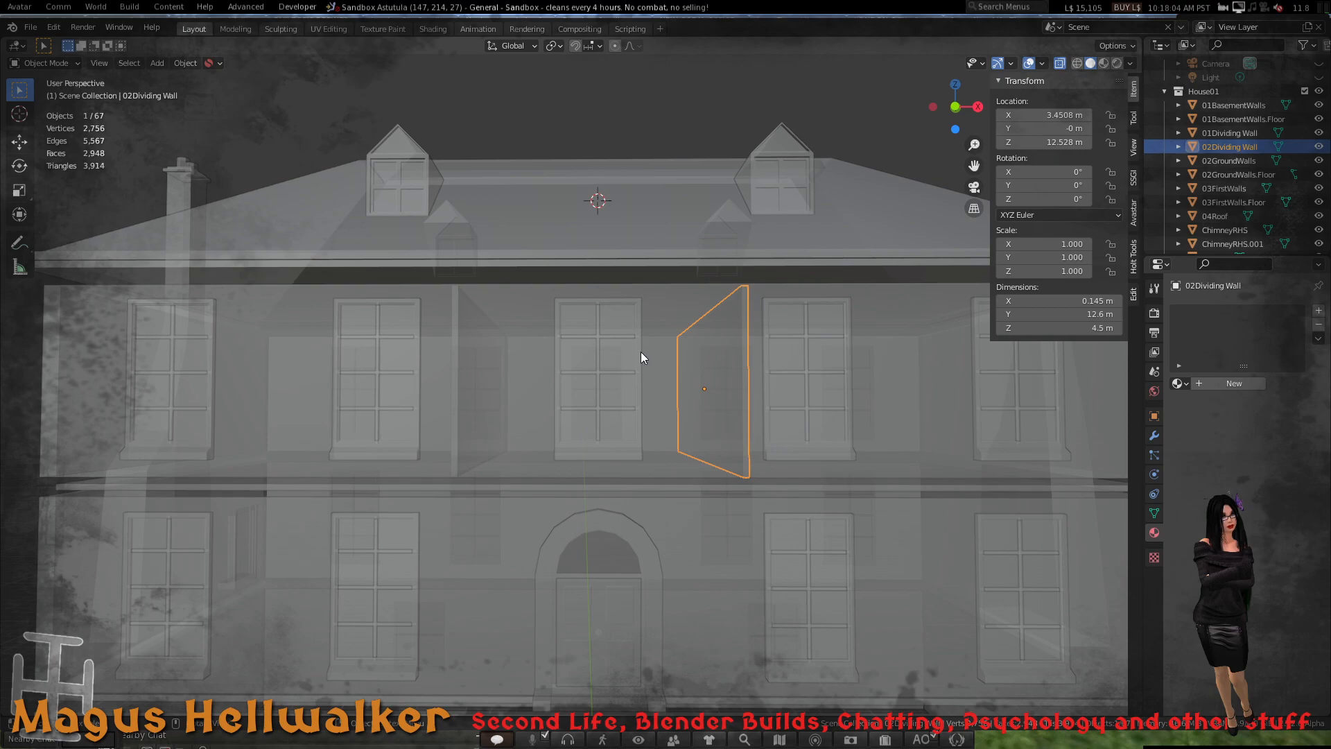
# - Move 02Dividing Wall about 0.11 m along global X, closer to the neighbouring first-floor window
pyautogui.press('KP_1')
pyautogui.scroll(3, 666, 389)
pyautogui.scroll(1, 685, 422)
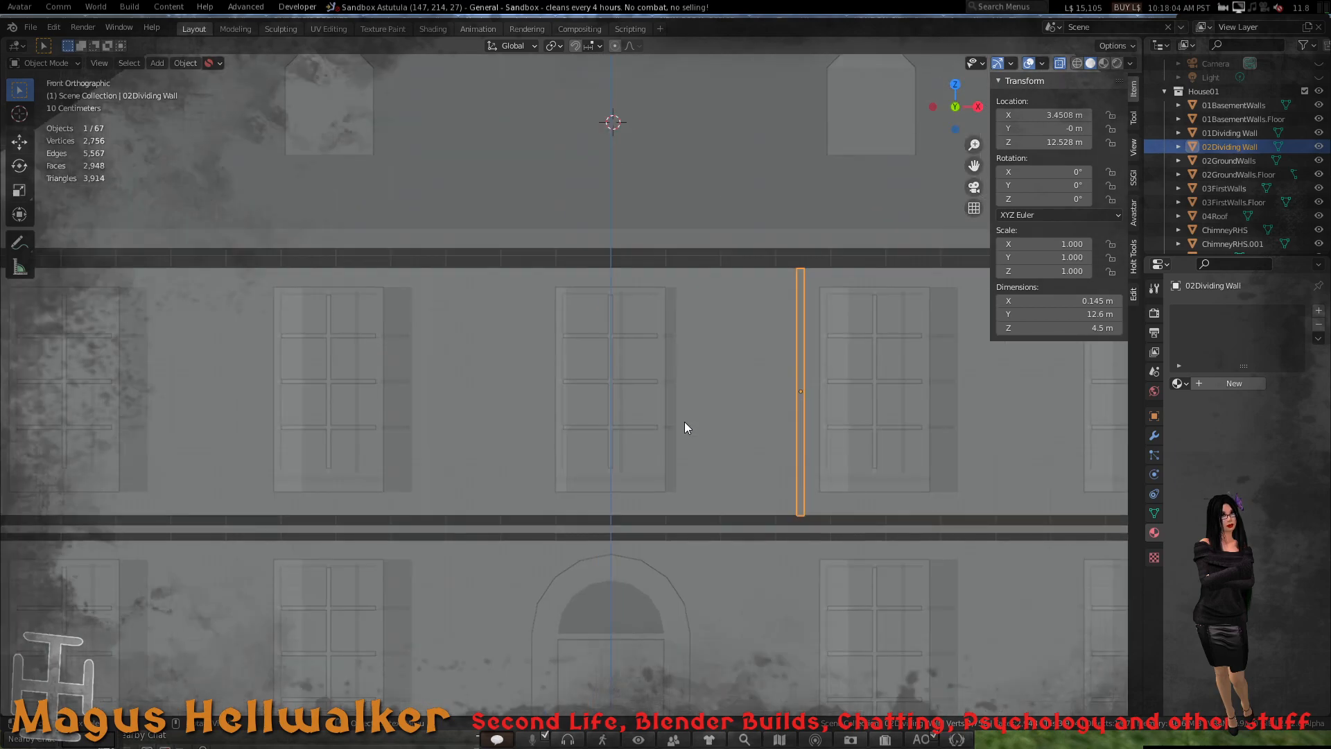
pyautogui.press('g')
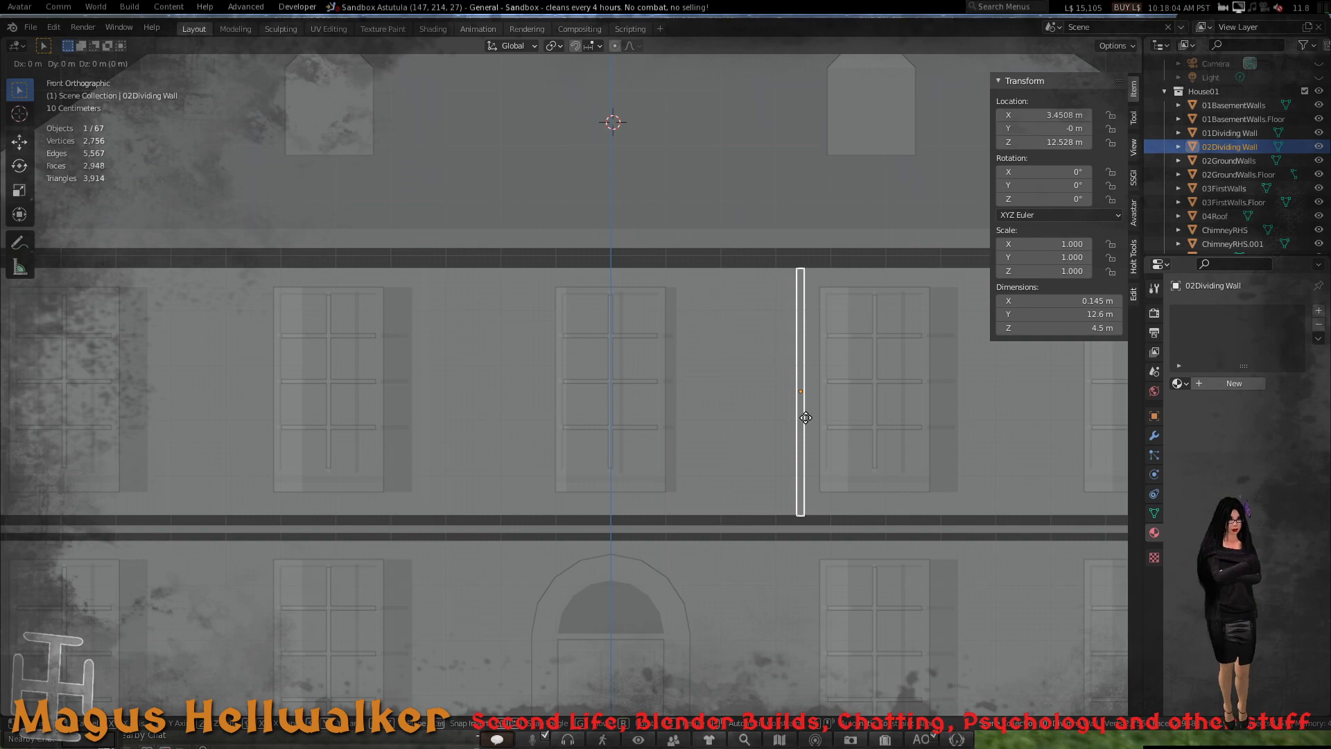
pyautogui.press('x')
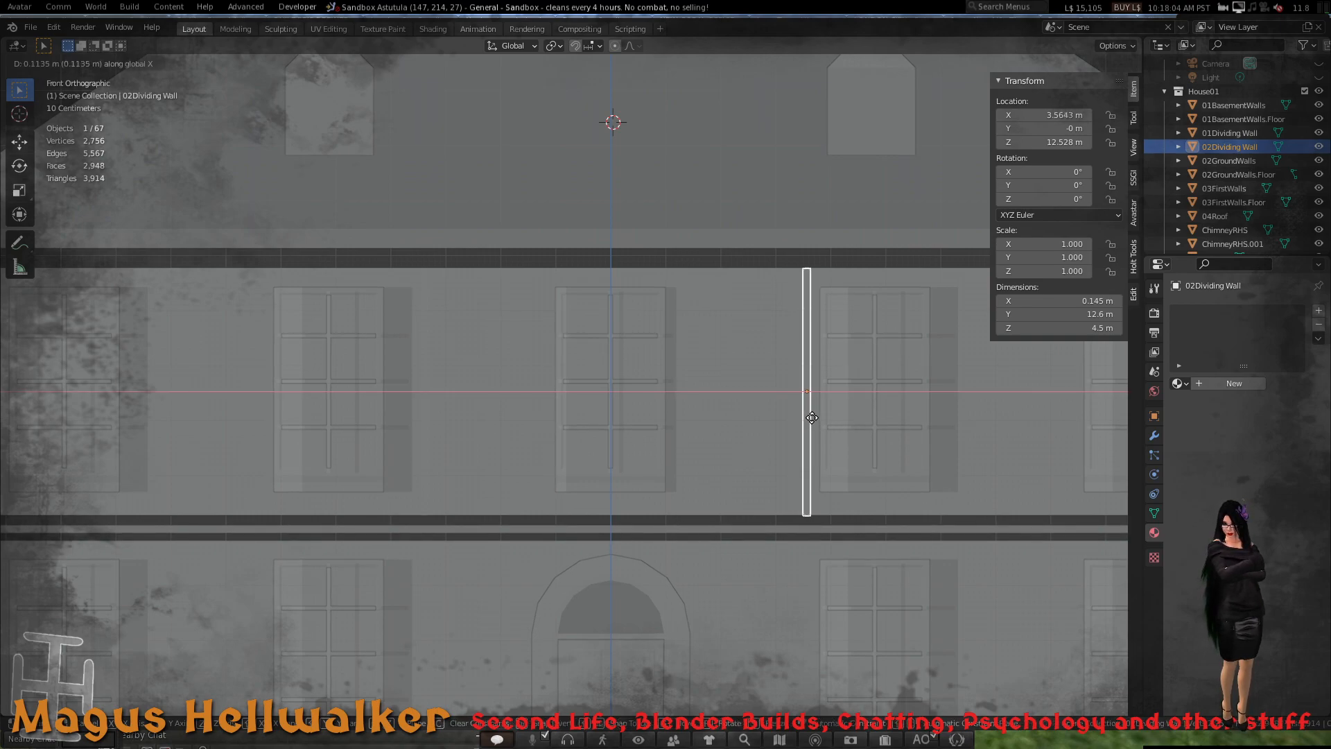
pyautogui.click(812, 418)
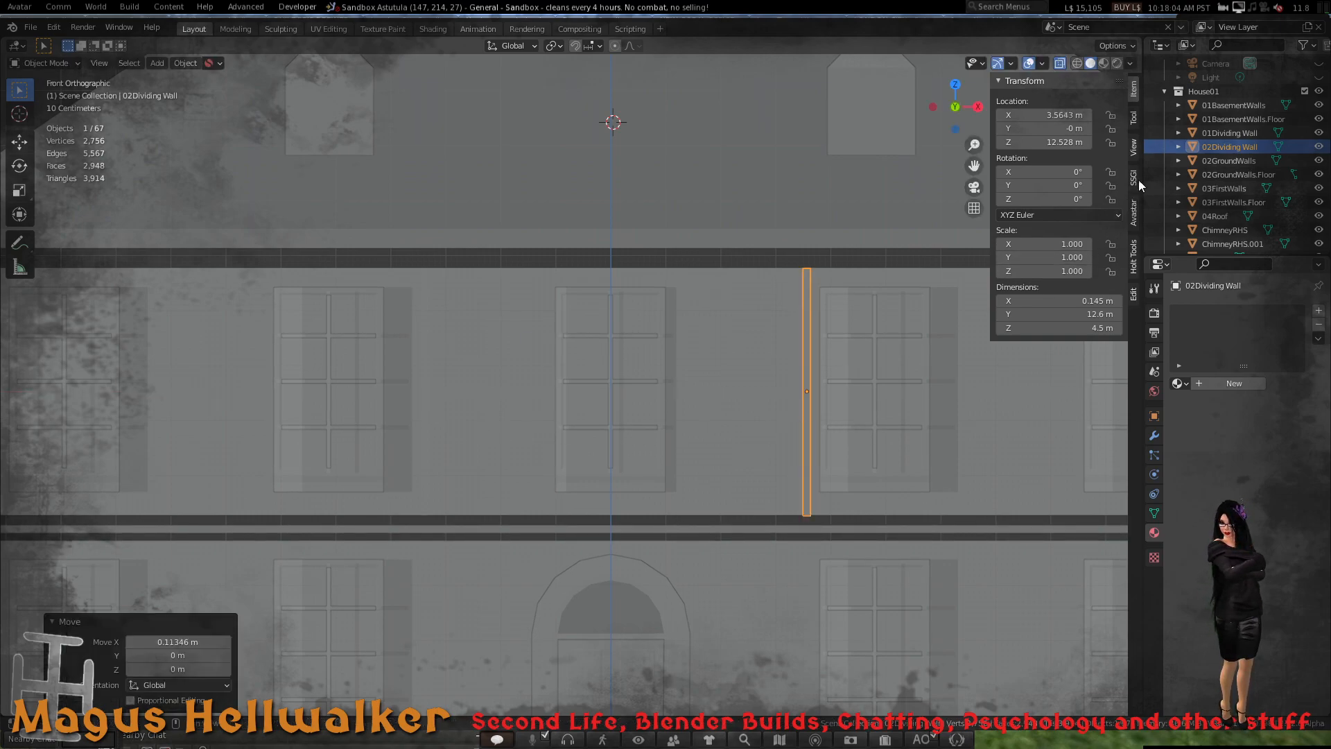
# - Move 01Dividing Wall about -0.45 m along global X, closer to its neighbouring first-floor window
pyautogui.click(1229, 132)
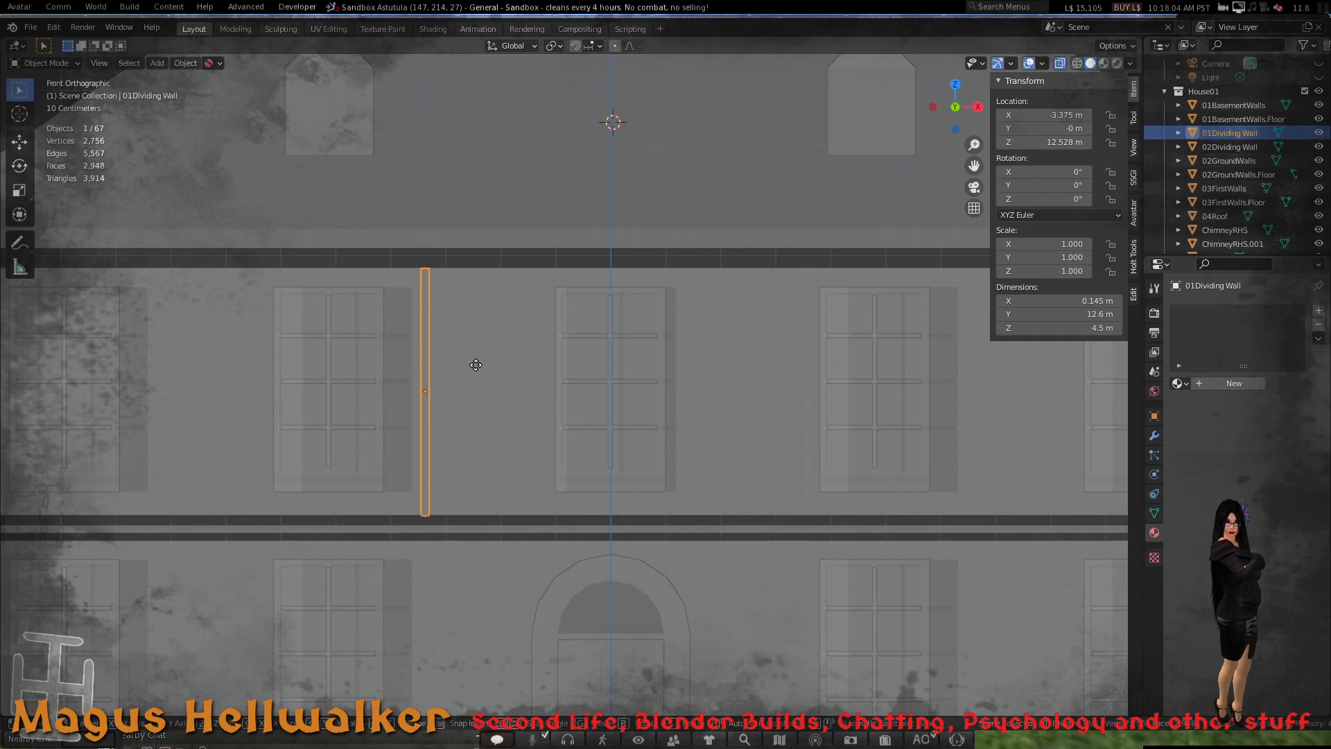
pyautogui.press('g')
pyautogui.press('x')
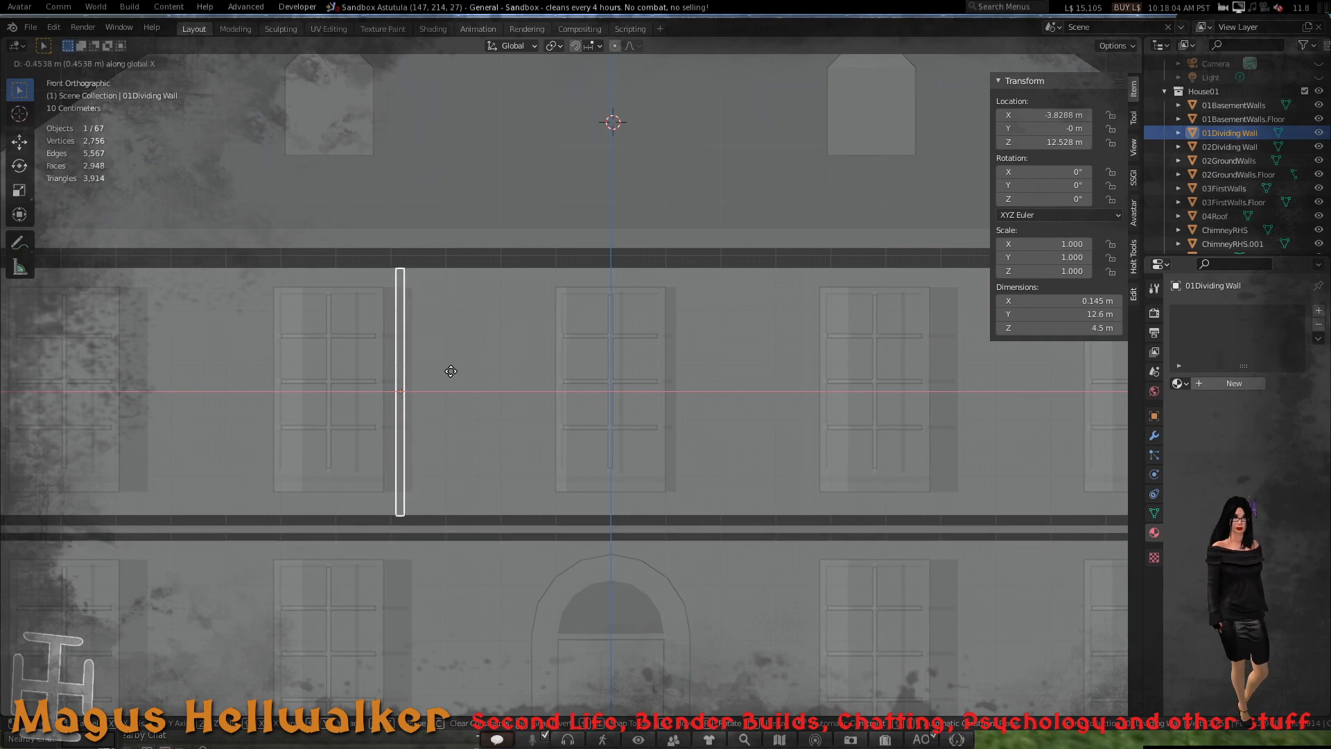
pyautogui.click(451, 371)
pyautogui.scroll(-4, 571, 402)
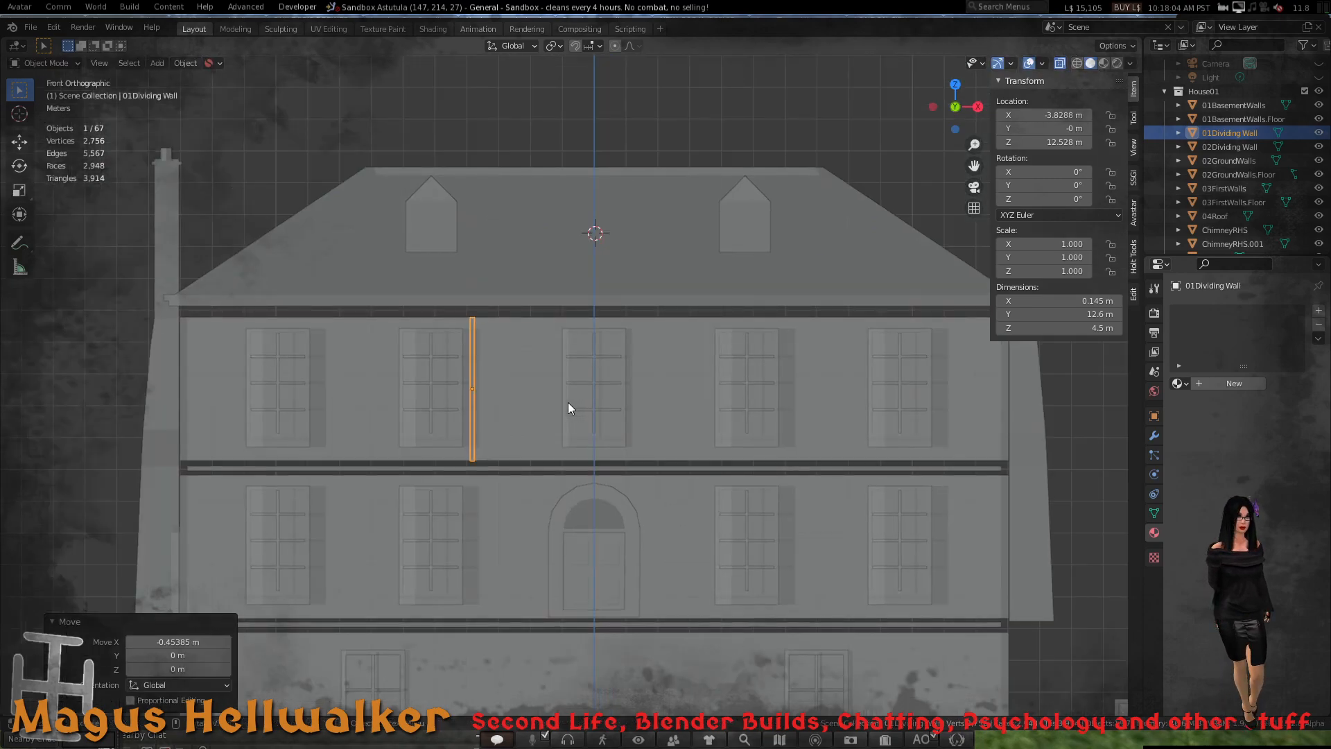
# - Examine how the first dividing wall sits between the first-floor windows, close up and against the whole house
pyautogui.scroll(3, 568, 402)
pyautogui.moveTo(532, 396)
pyautogui.mouseDown(button='middle')
pyautogui.moveTo(523, 381)
pyautogui.moveTo(555, 386)
pyautogui.moveTo(555, 407)
pyautogui.moveTo(547, 381)
pyautogui.moveTo(514, 401)
pyautogui.moveTo(552, 404)
pyautogui.mouseUp(button='middle')
pyautogui.scroll(-6, 546, 390)
pyautogui.scroll(-1, 543, 392)
pyautogui.scroll(1, 502, 401)
pyautogui.scroll(-3, 552, 404)
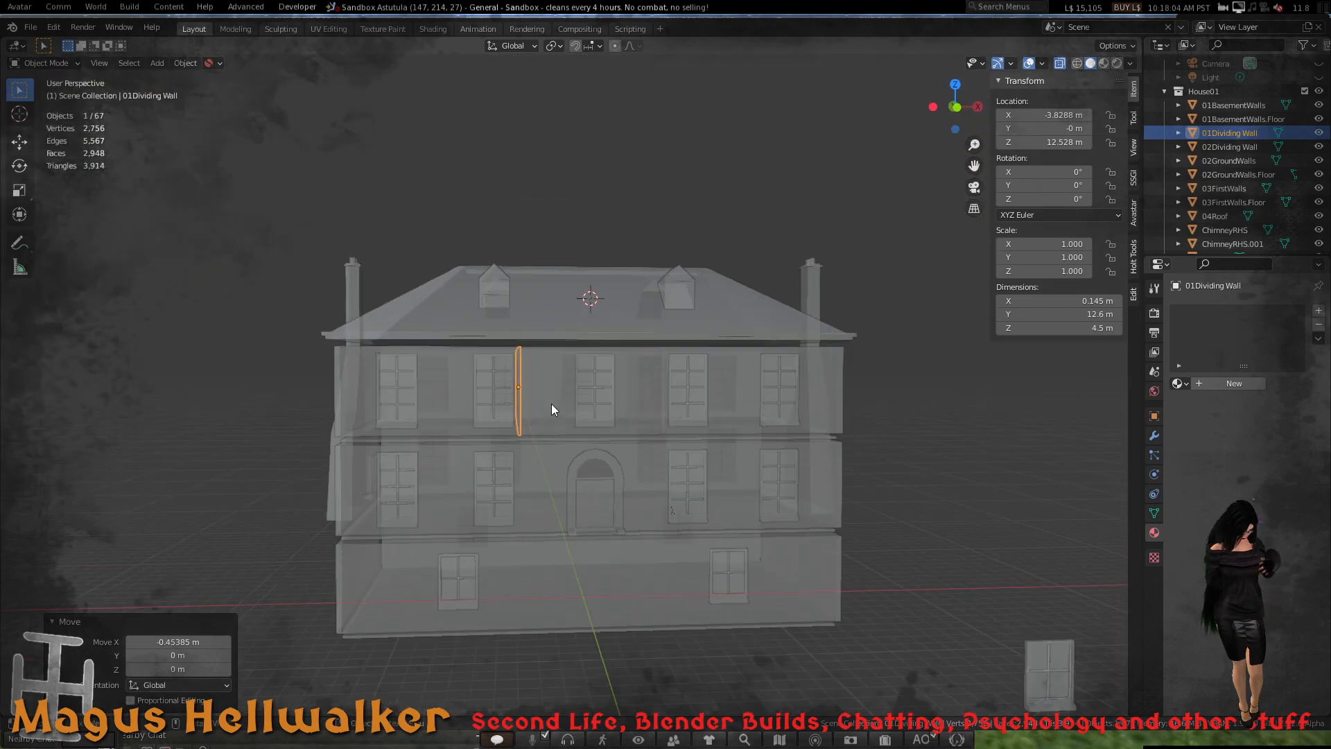
pyautogui.scroll(3, 552, 404)
pyautogui.scroll(-5, 552, 405)
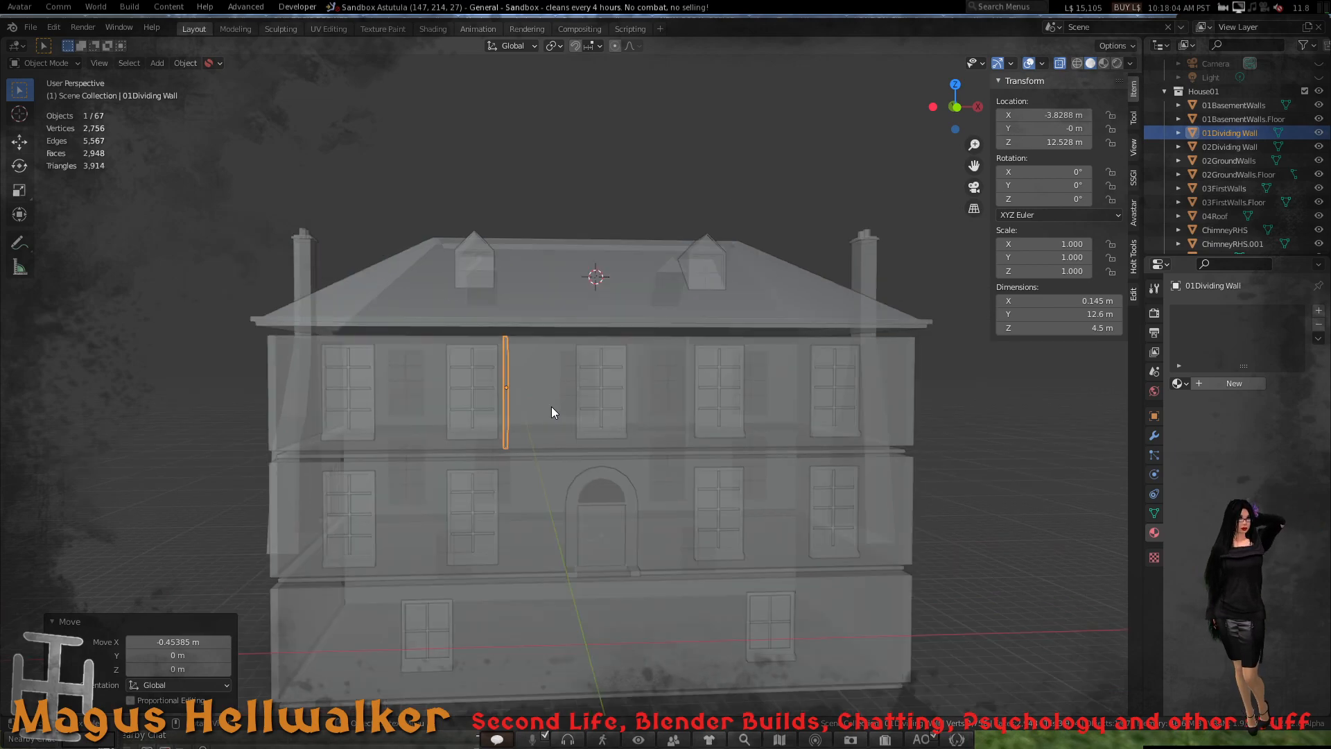
pyautogui.scroll(7, 551, 410)
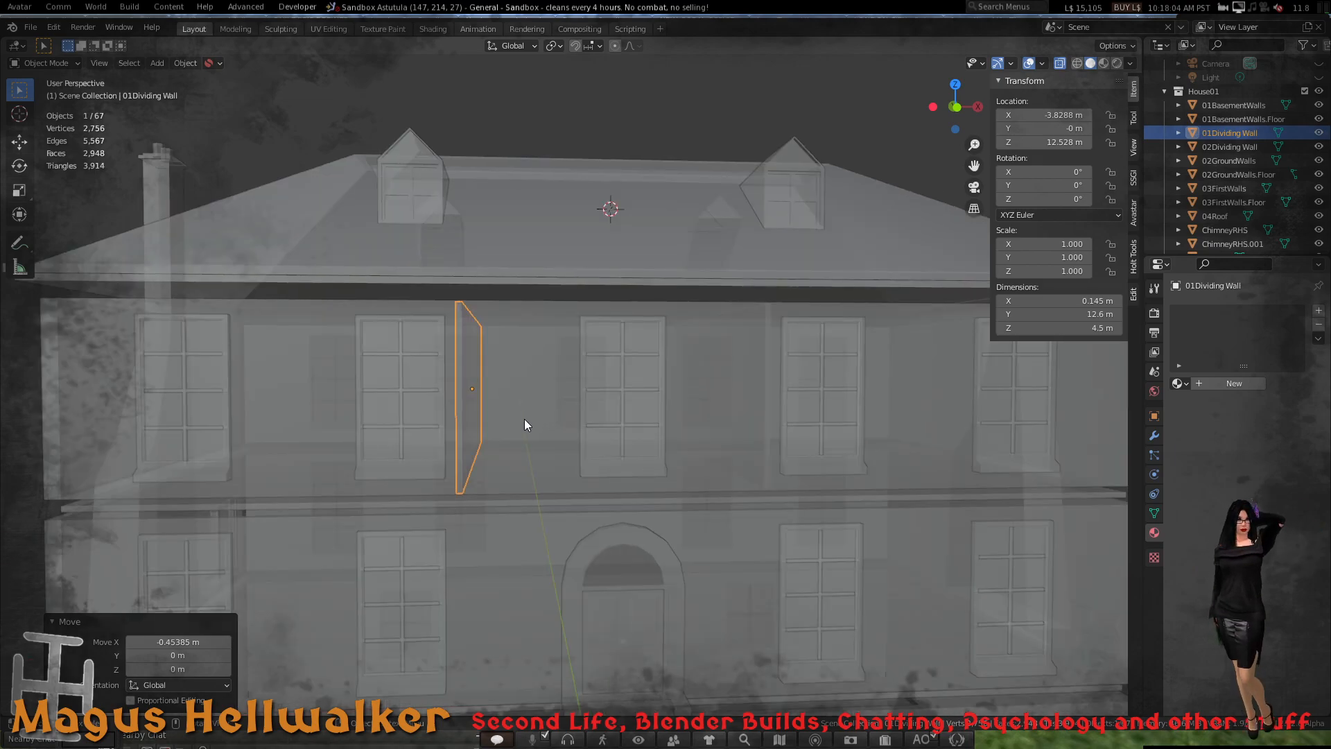
# - Duplicate both first-floor dividing walls together and place the copies about -4.96 m along global Z, on the ground floor
pyautogui.moveTo(614, 417); pyautogui.dragTo(609, 428, button='middle')
pyautogui.keyDown('shift'); pyautogui.click(742, 335); pyautogui.keyUp('shift')
pyautogui.scroll(-4, 708, 398)
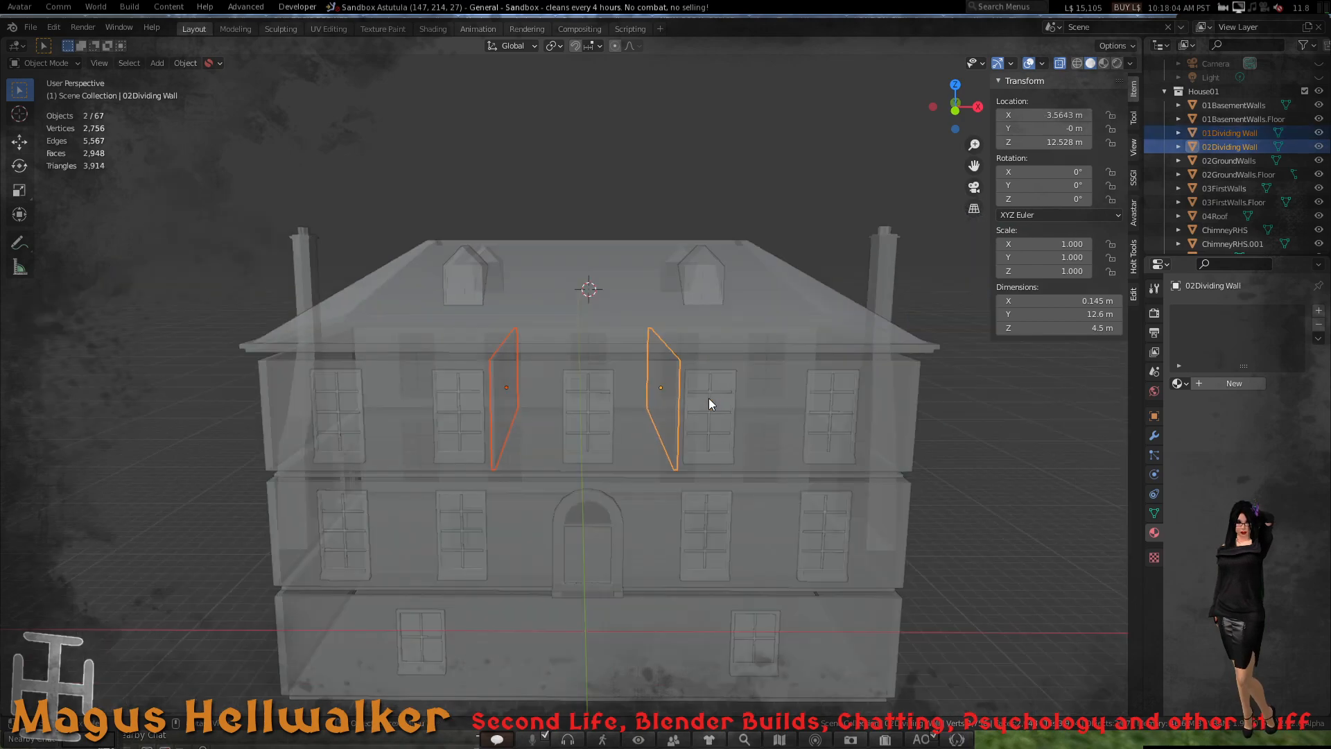
pyautogui.scroll(2, 659, 423)
pyautogui.moveTo(615, 430); pyautogui.dragTo(616, 407, button='middle')
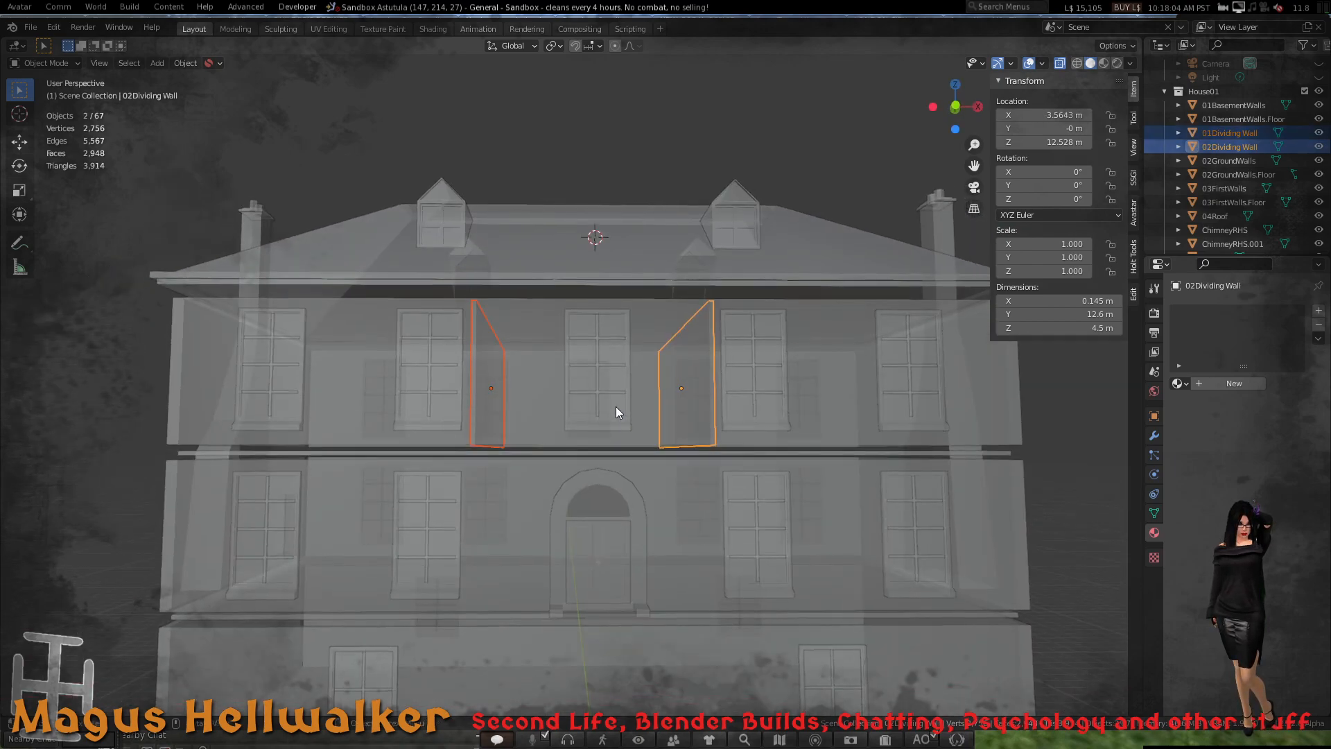
pyautogui.hotkey('shift', 'd')
pyautogui.press('z')
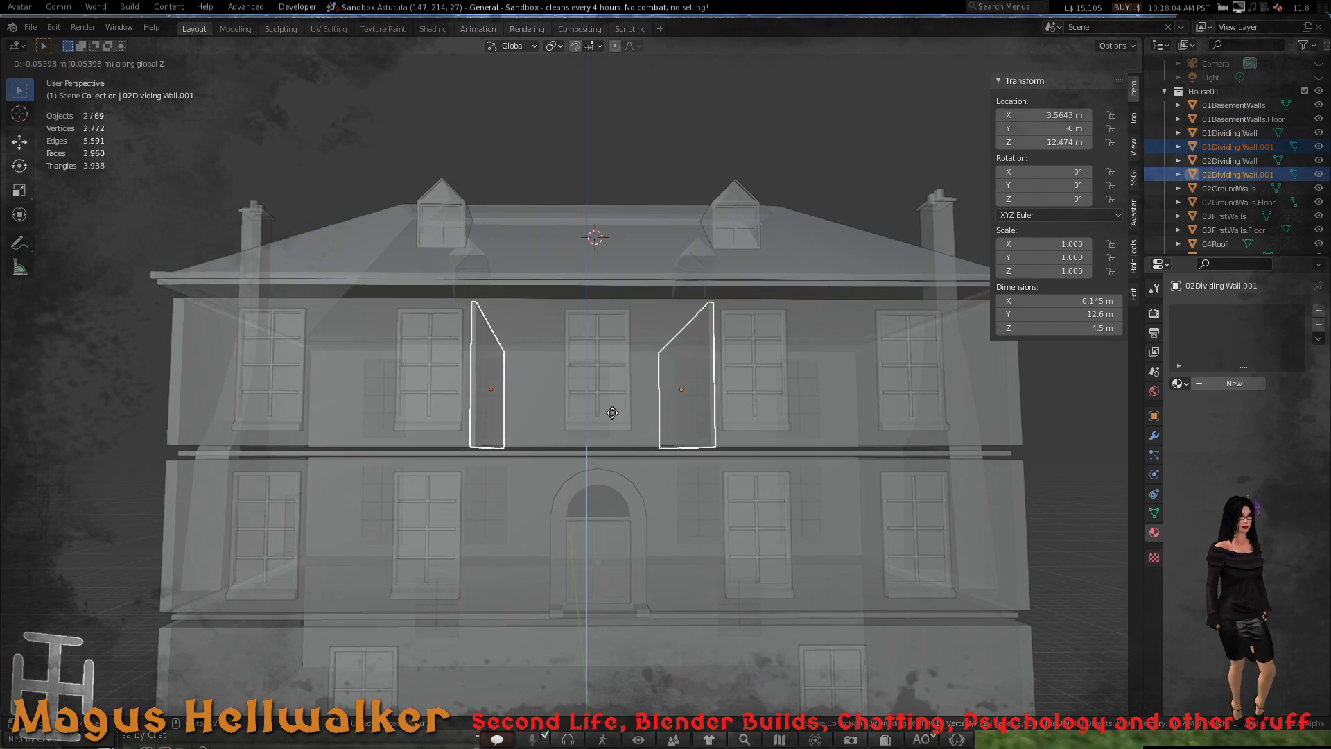
pyautogui.click(607, 535)
pyautogui.press('KP_1')
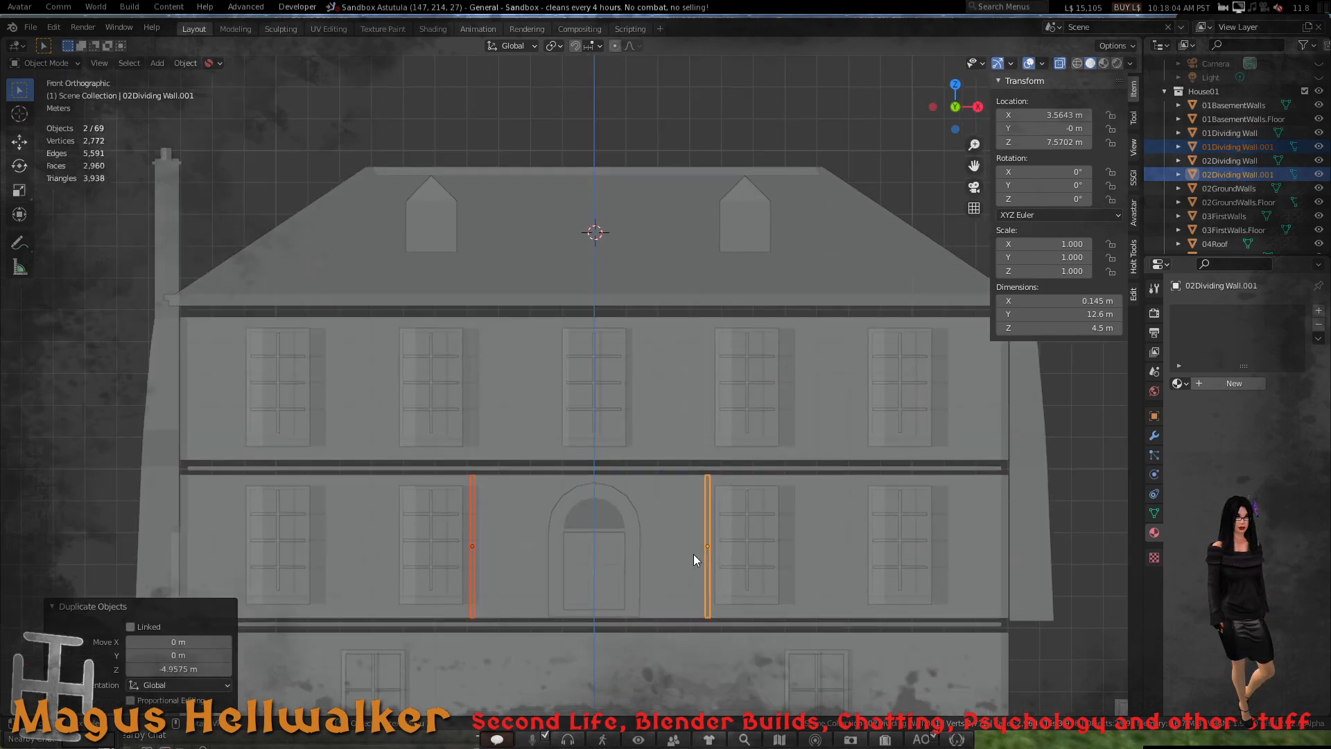
pyautogui.scroll(2, 689, 555)
pyautogui.moveTo(644, 588); pyautogui.dragTo(645, 571, button='middle')
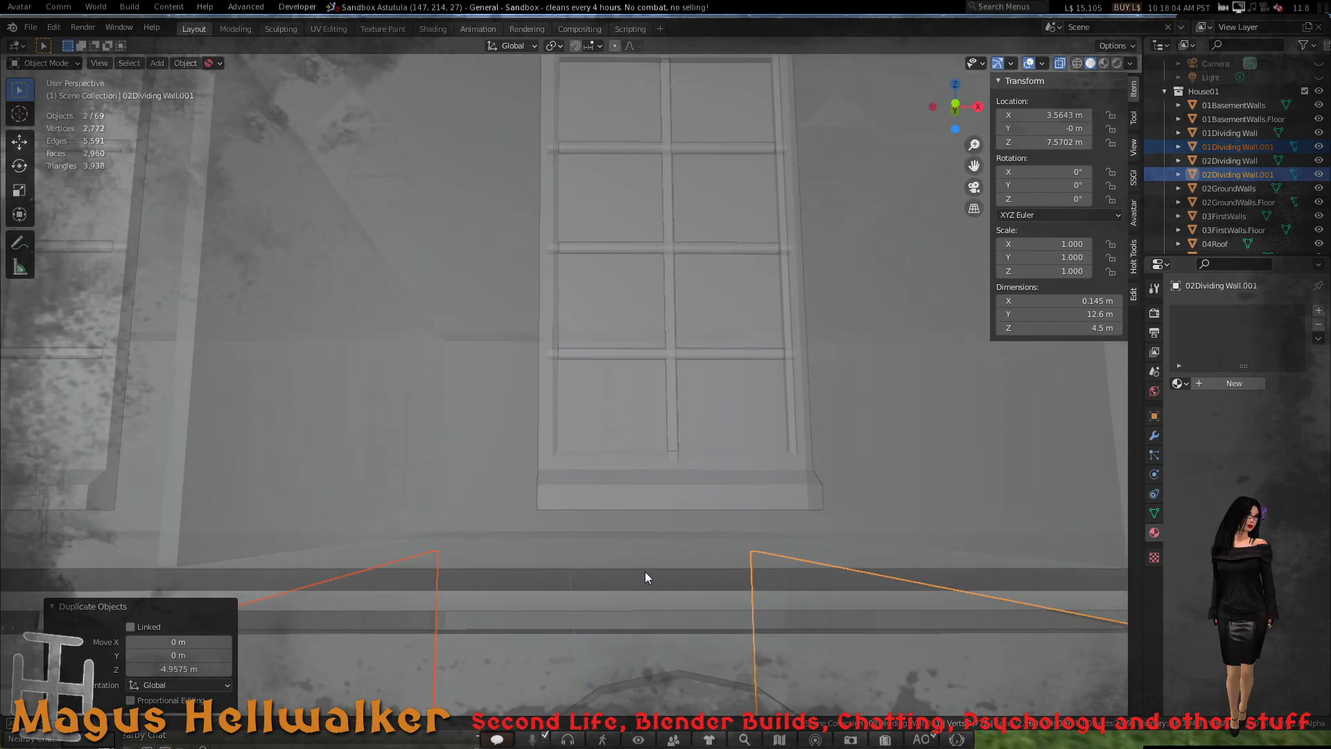
pyautogui.scroll(-5, 644, 572)
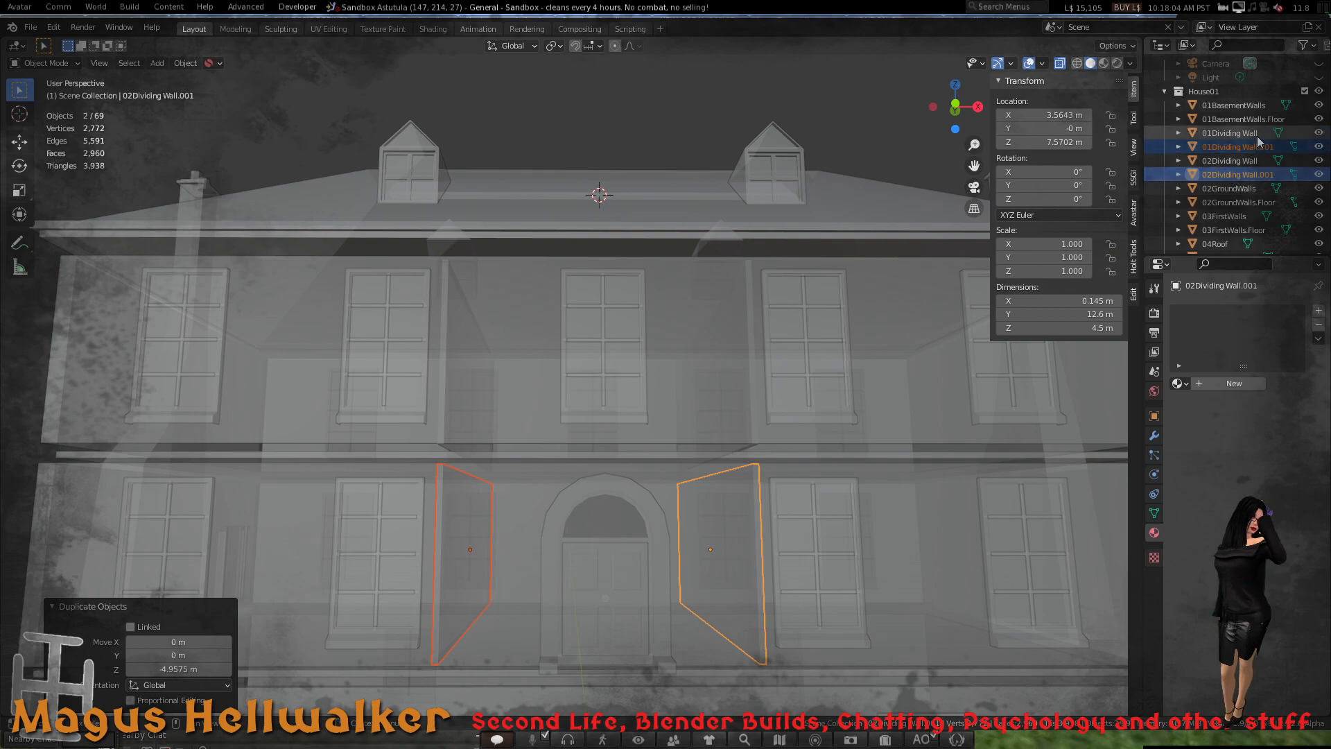
# - Rename the ground-floor copy of 01Dividing Wall as 03Dividing Wall
pyautogui.doubleClick(1210, 147)
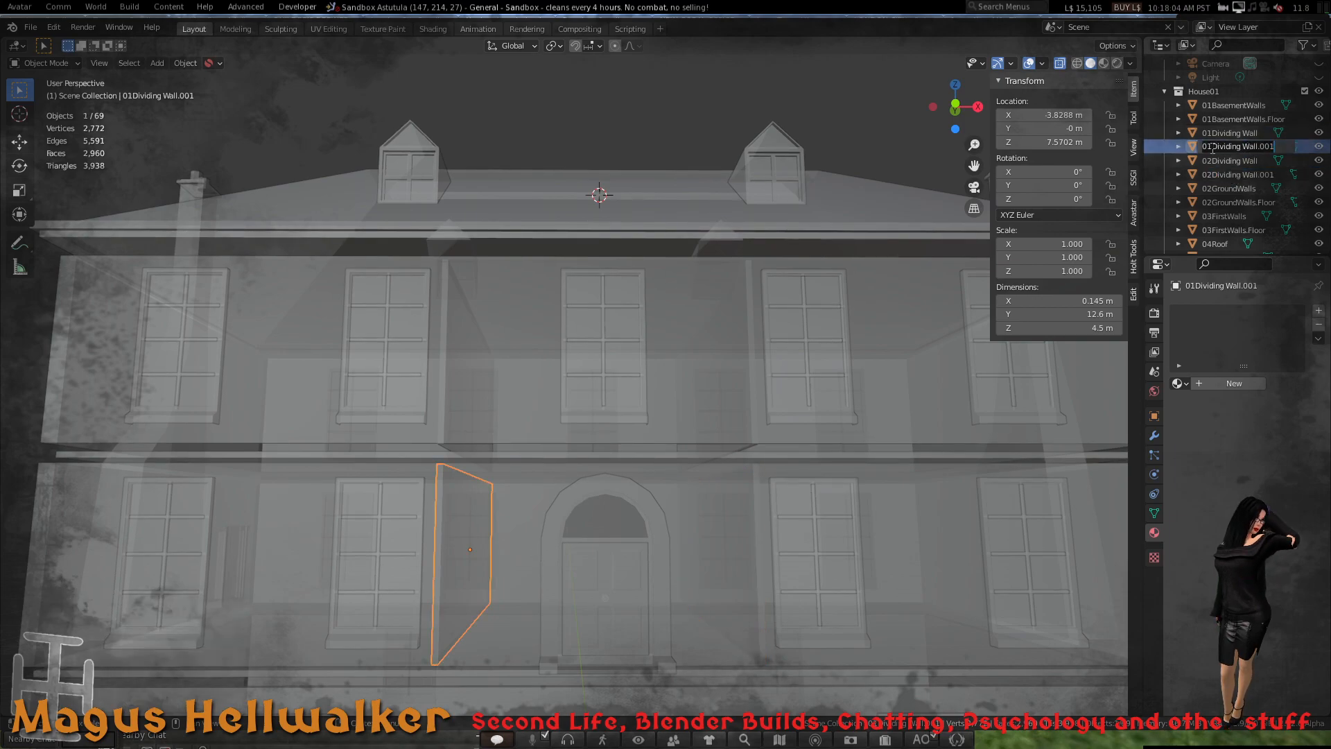
pyautogui.click(1211, 147)
pyautogui.press('BackSpace')
pyautogui.write('3')
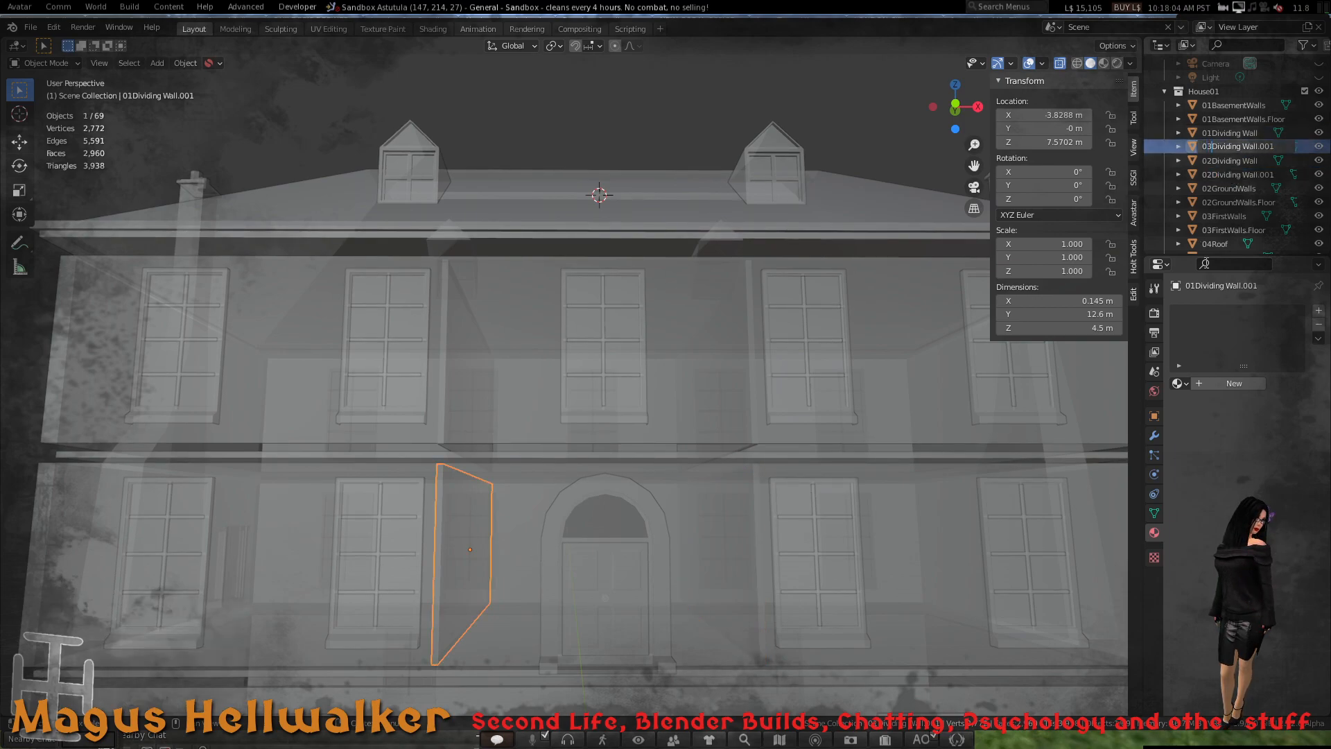
pyautogui.press('BackSpace')
pyautogui.press('BackSpace')
pyautogui.press('BackSpace')
pyautogui.press('BackSpace')
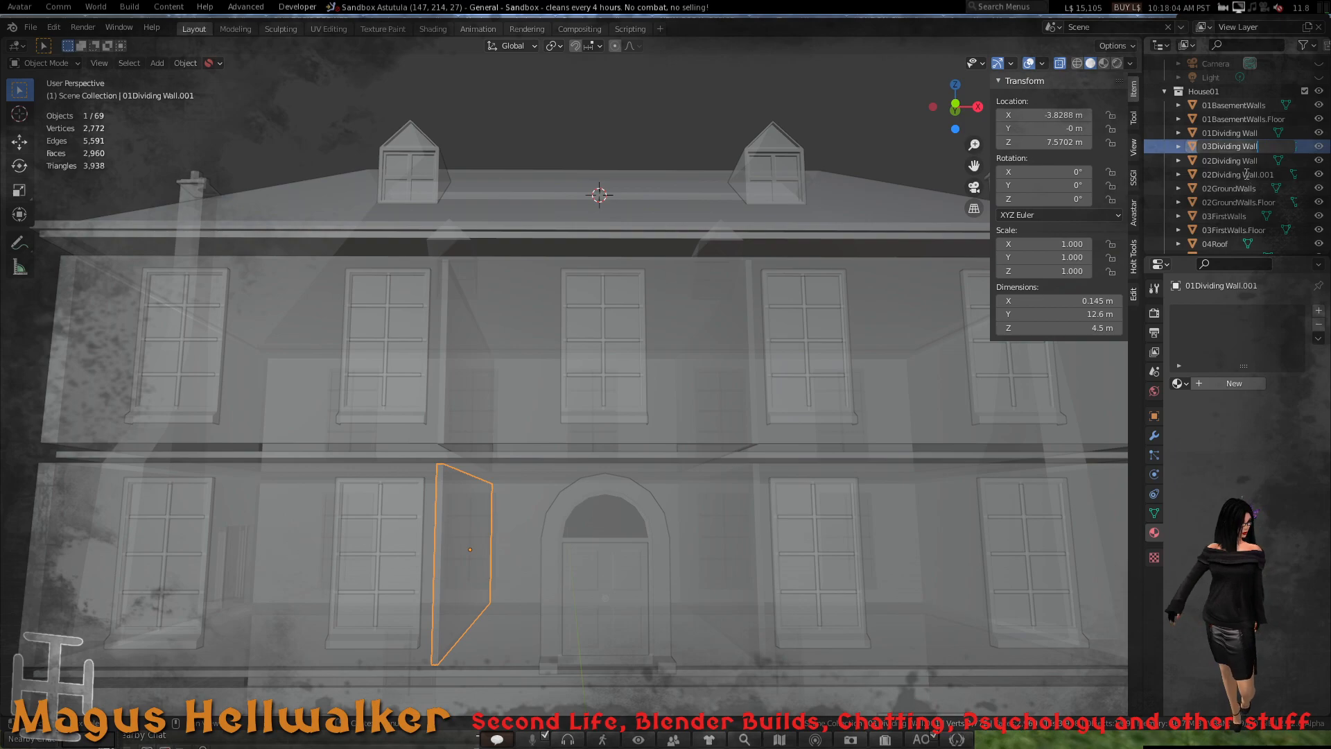
pyautogui.press('Return')
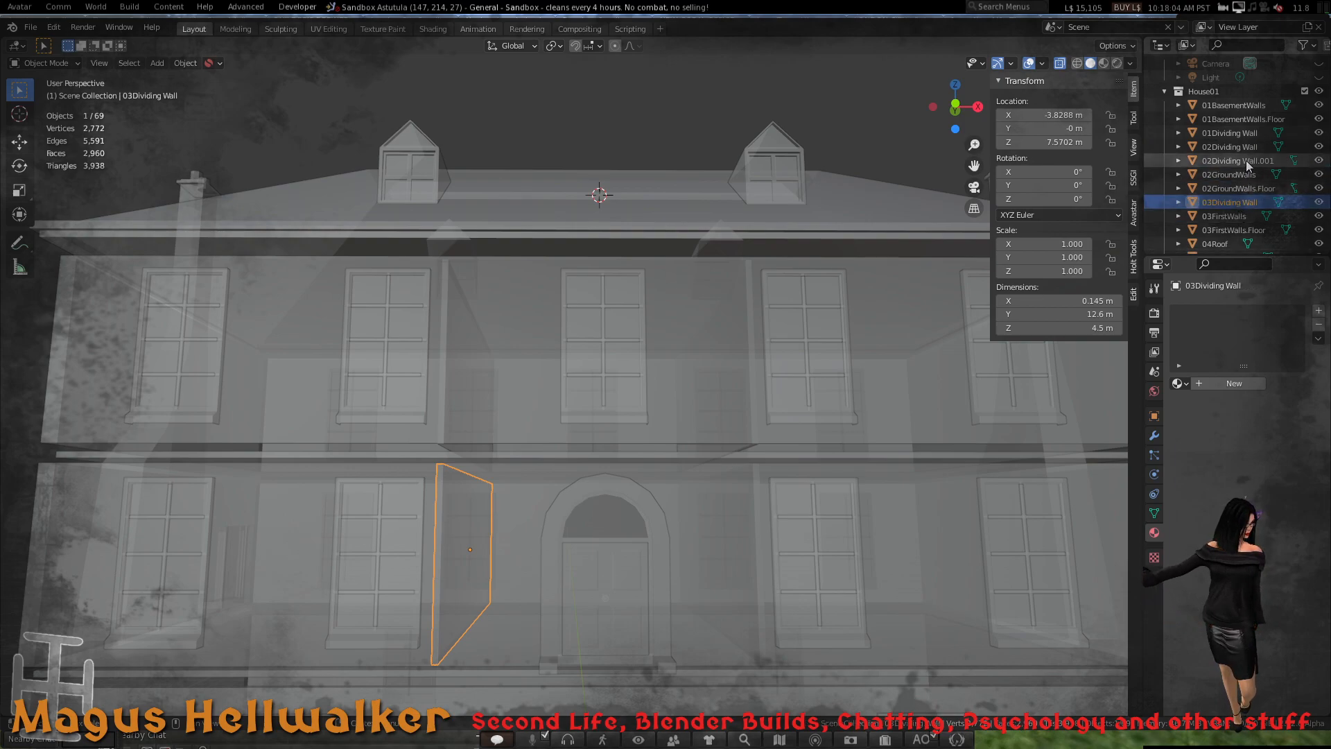
# - Rename the ground-floor copy of 02Dividing Wall as 04Dividing Wall
pyautogui.click(1245, 160)
pyautogui.doubleClick(1213, 160)
pyautogui.click(1211, 148)
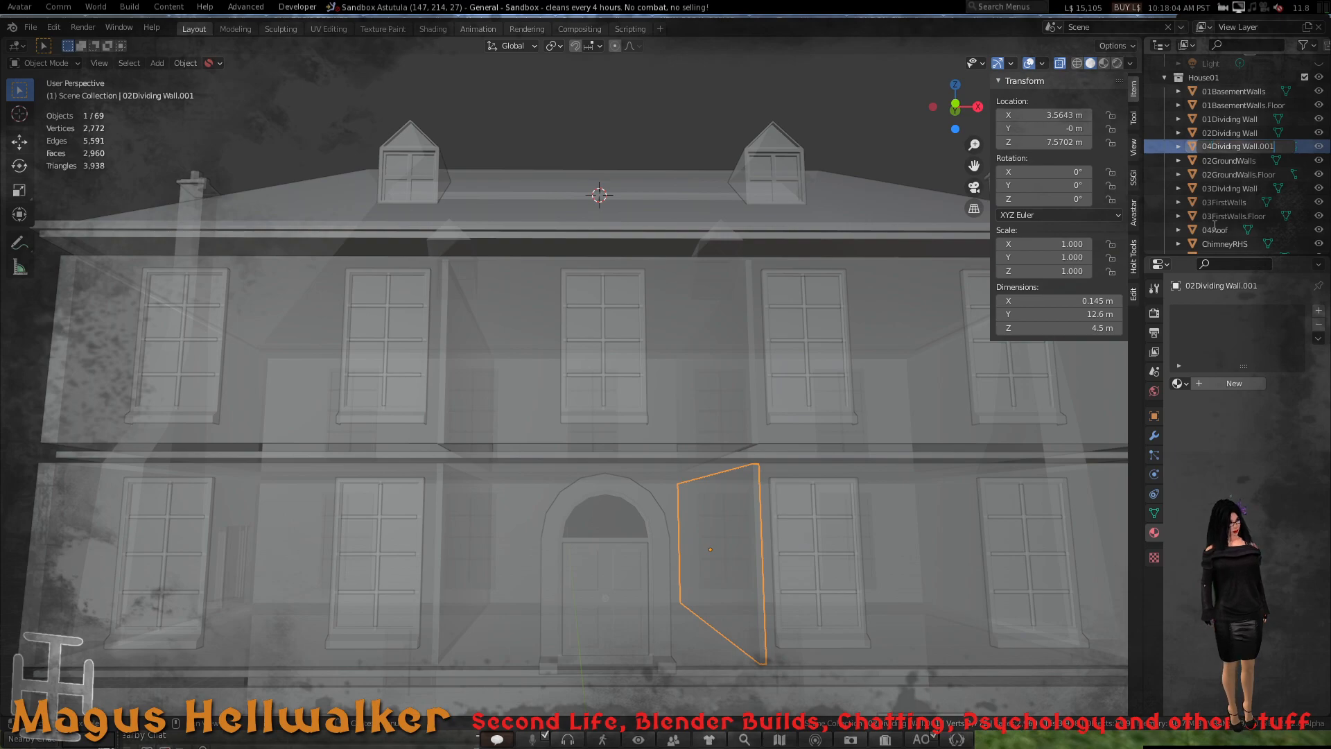
pyautogui.press('BackSpace')
pyautogui.press('BackSpace')
pyautogui.press('BackSpace')
pyautogui.press('BackSpace')
pyautogui.press('Return')
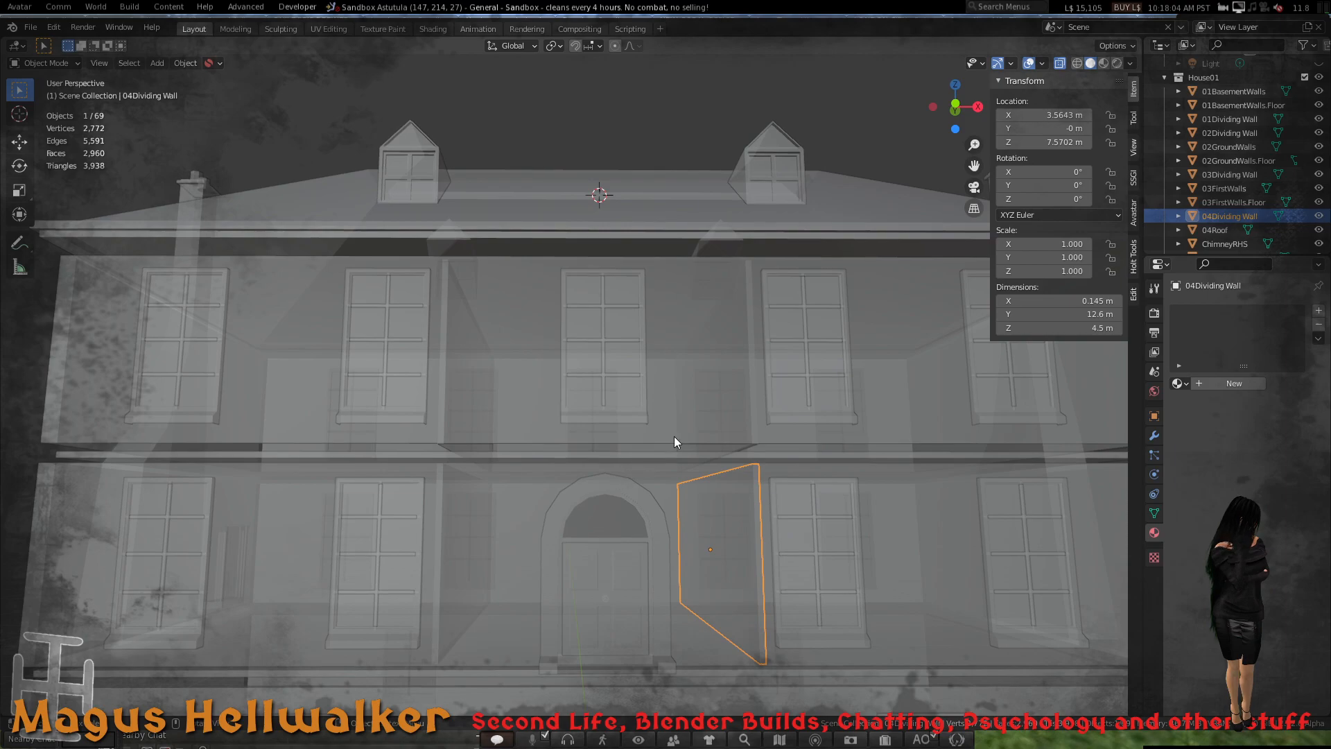
pyautogui.moveTo(674, 442)
pyautogui.mouseDown(button='middle')
pyautogui.moveTo(634, 463)
pyautogui.moveTo(620, 444)
pyautogui.moveTo(490, 441)
pyautogui.moveTo(600, 430)
pyautogui.moveTo(668, 441)
pyautogui.mouseUp(button='middle')
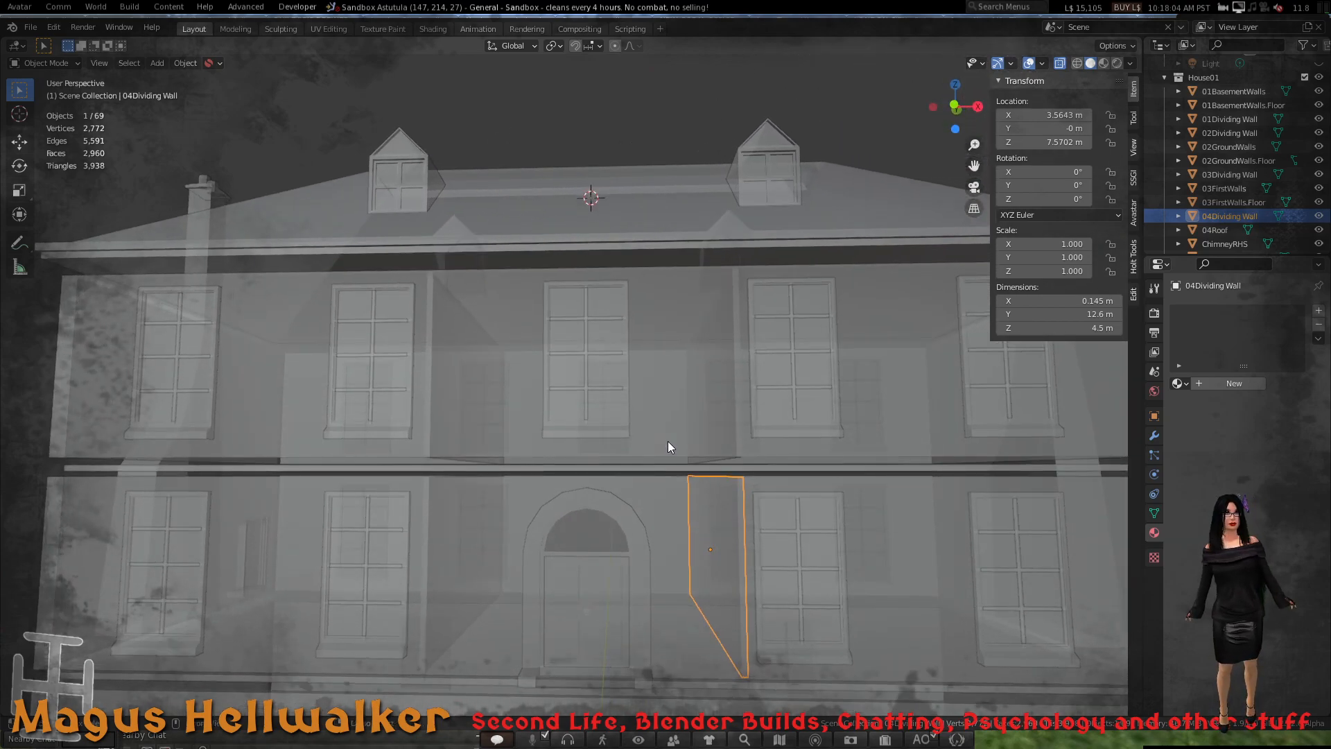
pyautogui.press('ctrl+KP_1')
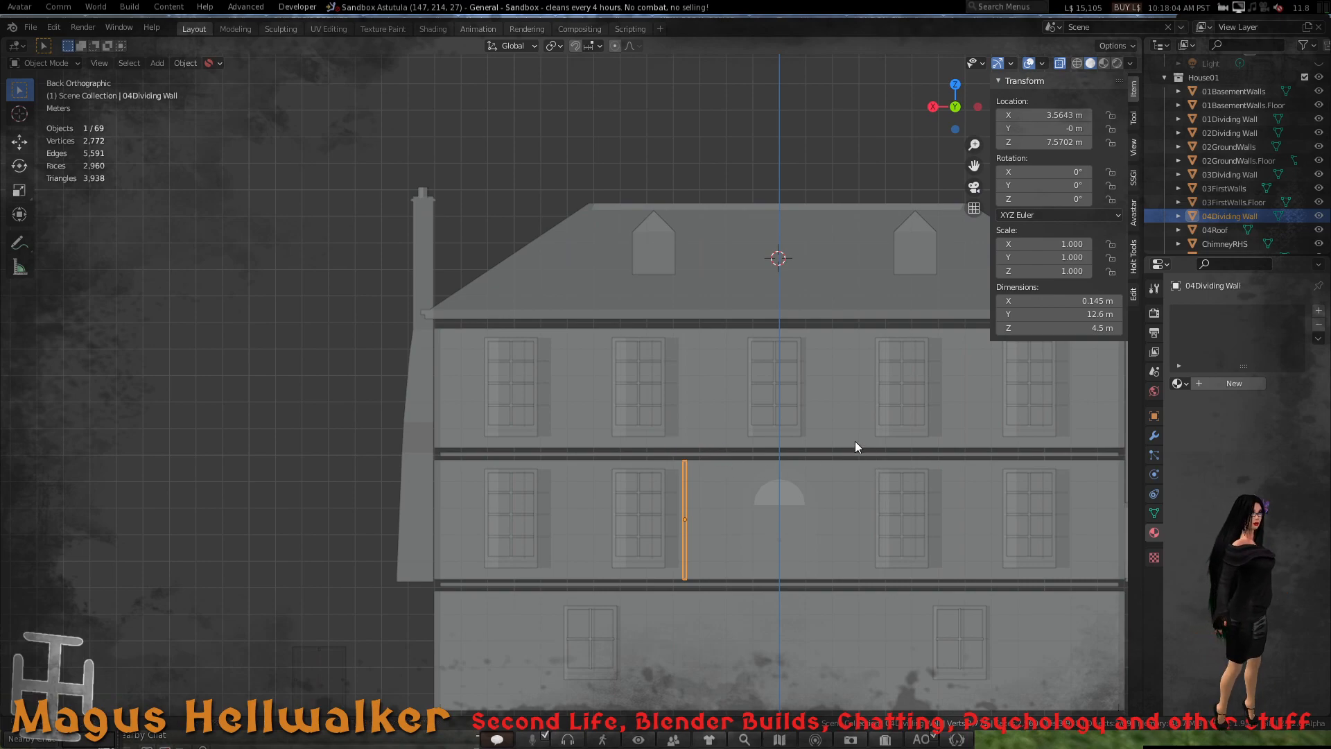
pyautogui.keyDown('shift'); pyautogui.moveTo(855, 441); pyautogui.dragTo(639, 440, button='middle'); pyautogui.keyUp('shift')
pyautogui.scroll(1, 639, 440)
pyautogui.scroll(2, 639, 440)
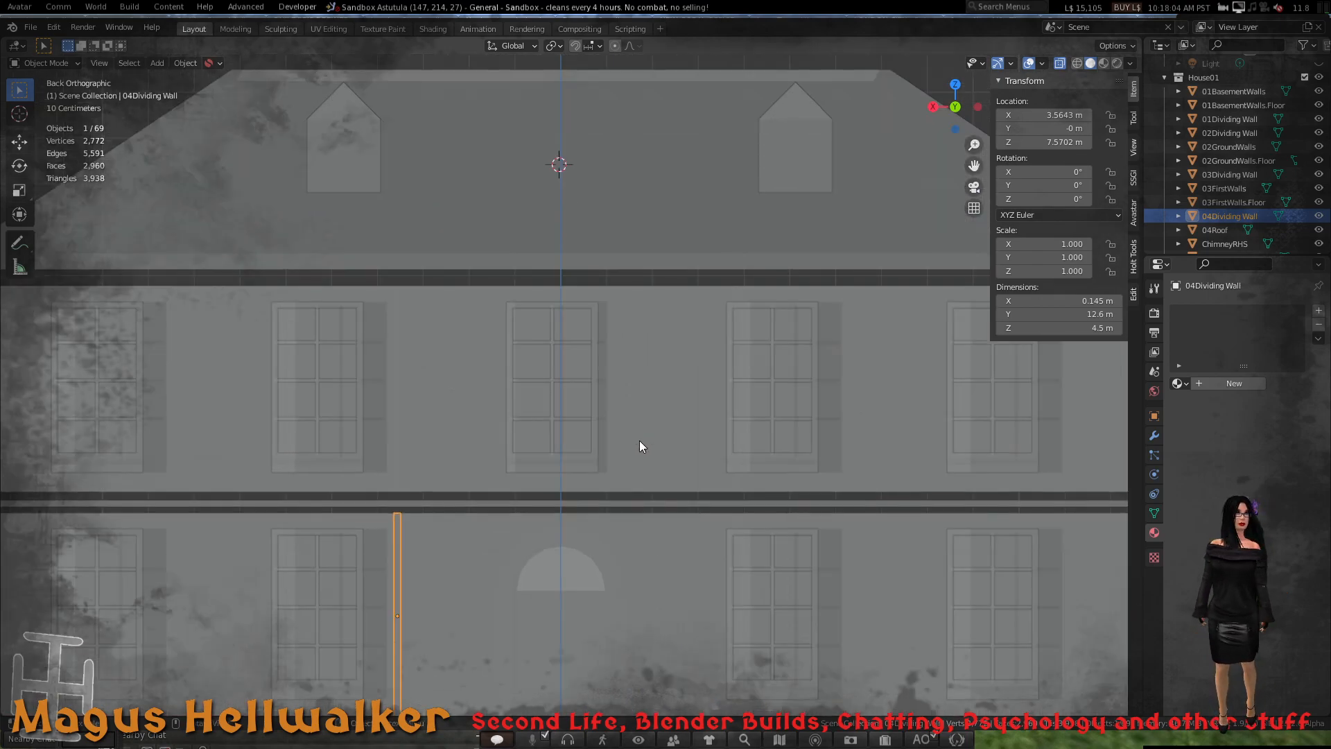
pyautogui.click(110, 465)
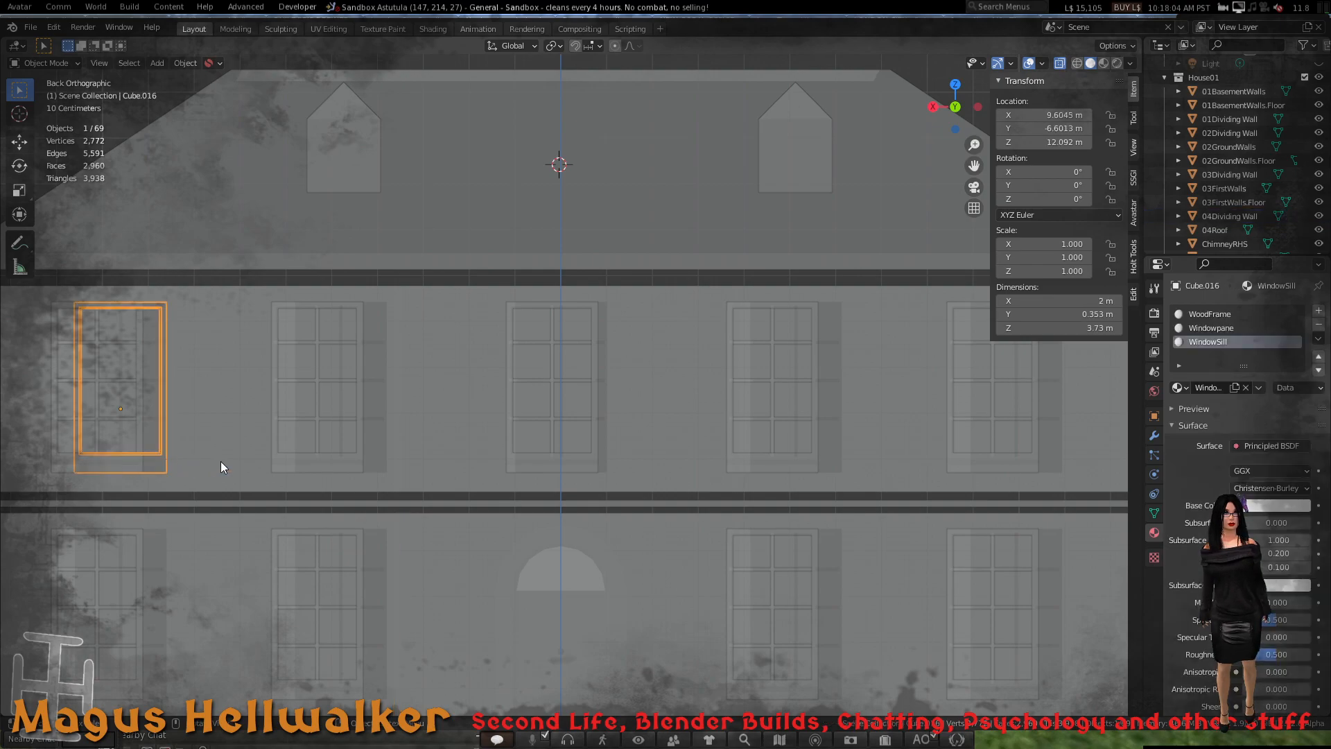
pyautogui.click(58, 463)
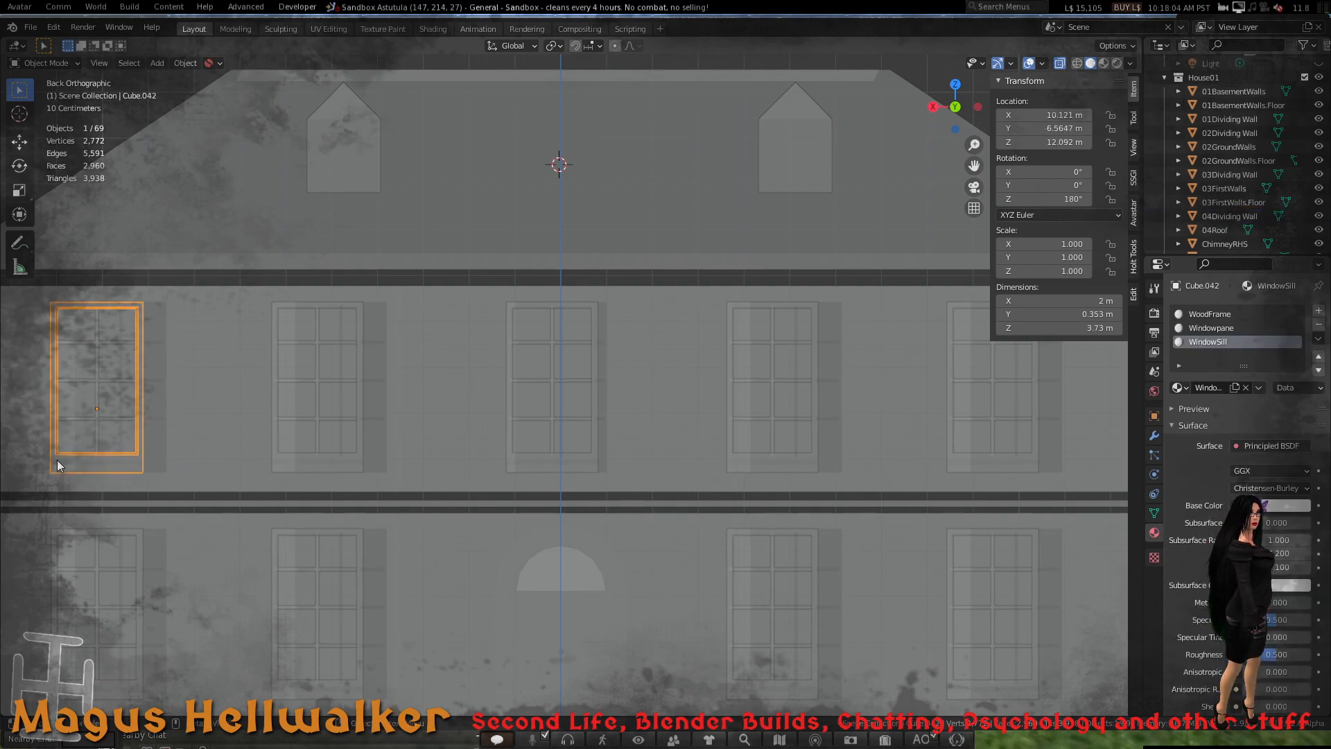
pyautogui.keyDown('shift'); pyautogui.click(289, 463); pyautogui.keyUp('shift')
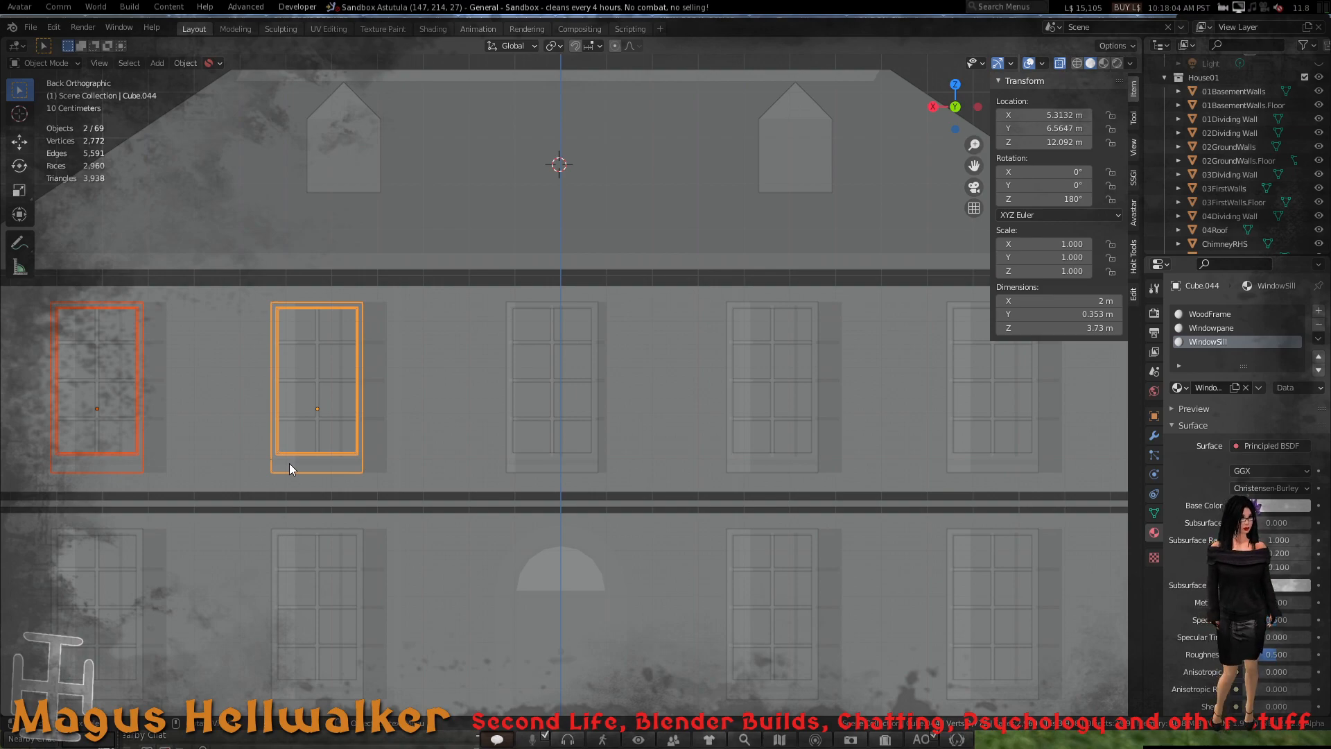
pyautogui.keyDown('shift'); pyautogui.click(248, 688); pyautogui.keyUp('shift')
pyautogui.click(135, 692)
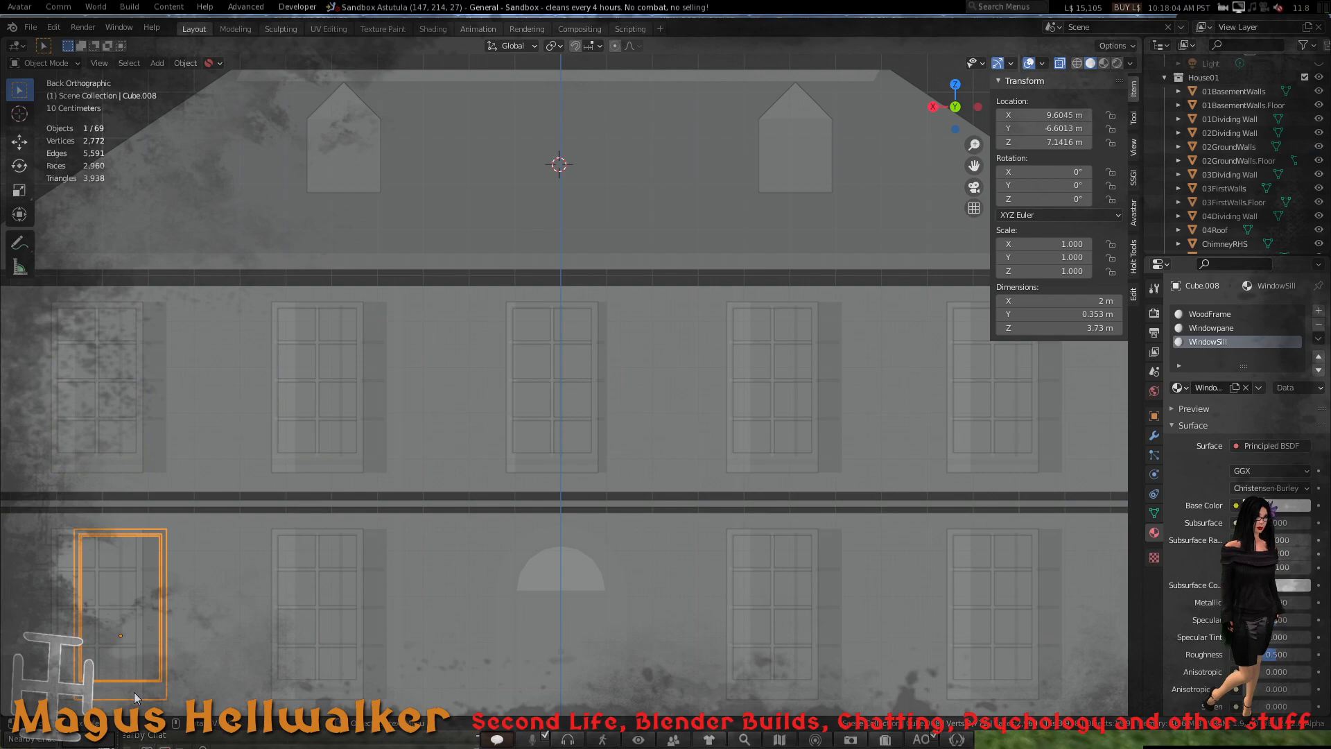
# - Show the house in front orthographic view with the full facade in frame
pyautogui.scroll(-2, 395, 514)
pyautogui.moveTo(403, 490); pyautogui.dragTo(714, 475, button='middle')
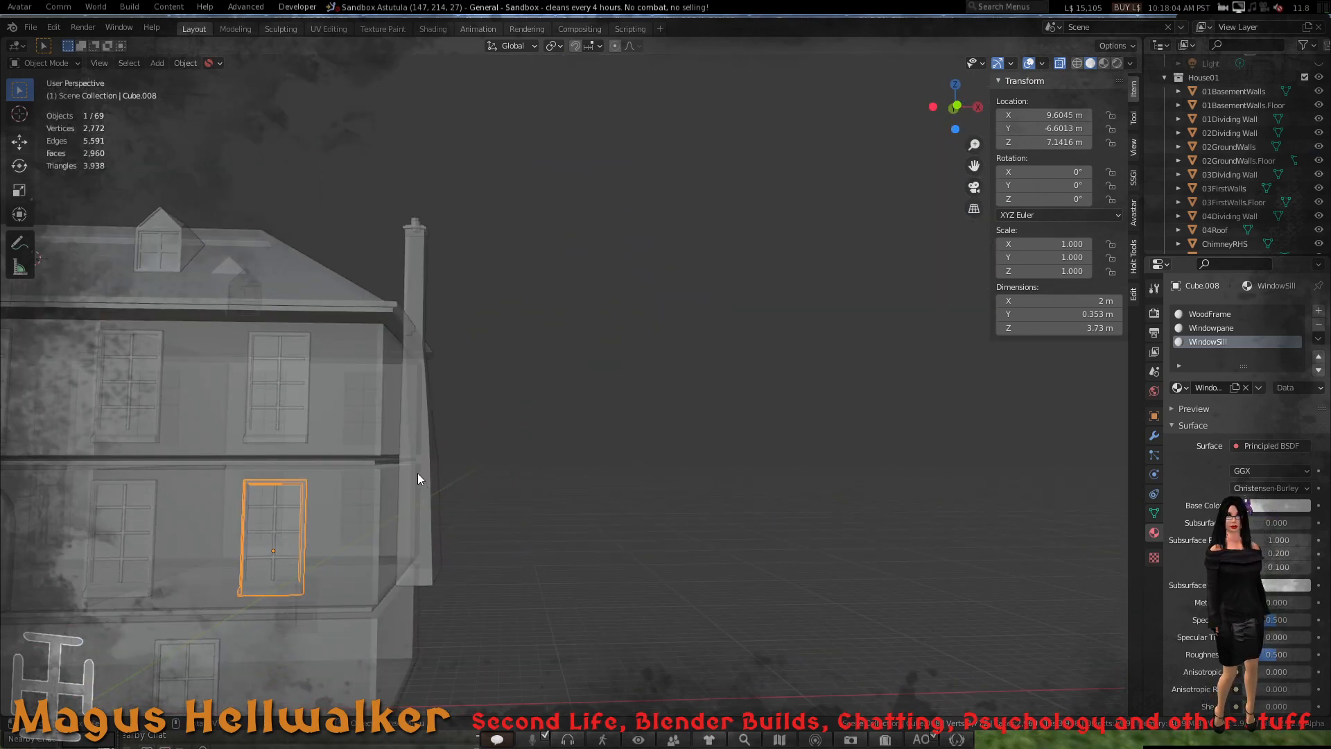
pyautogui.press('KP_1')
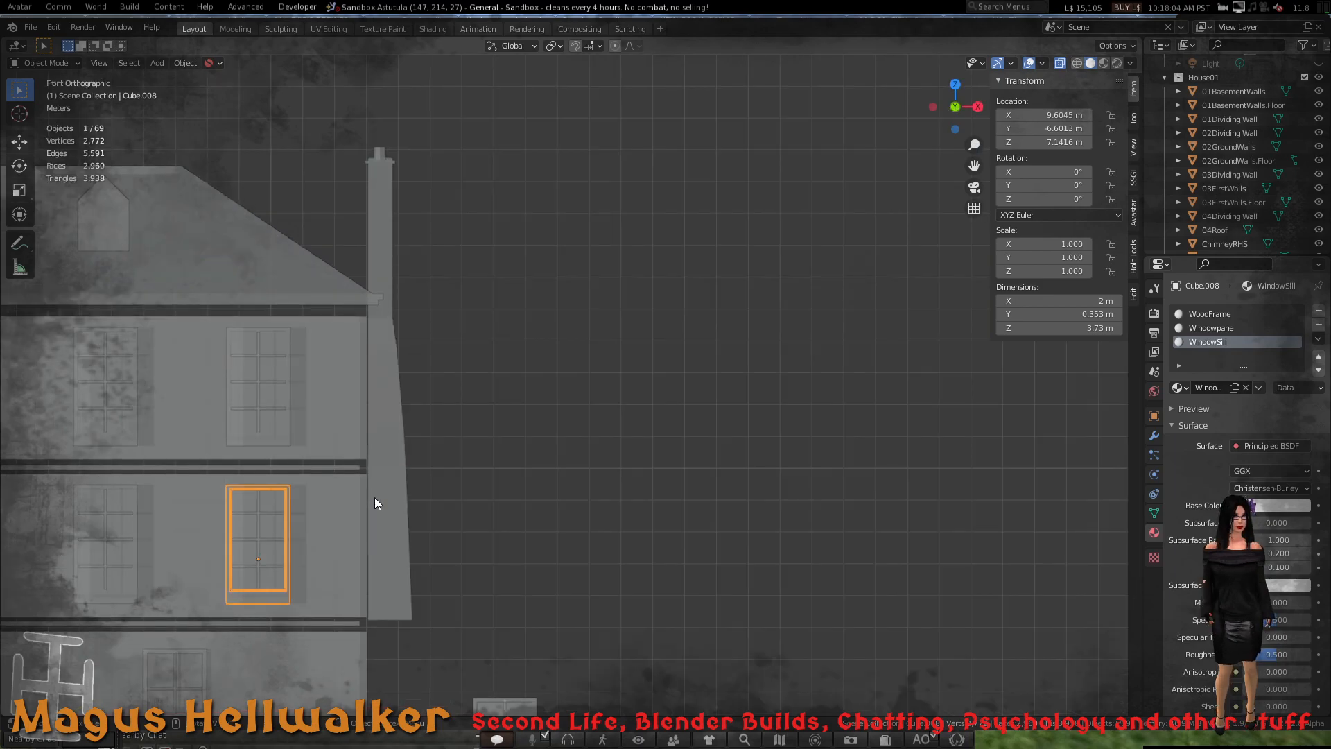
pyautogui.keyDown('shift'); pyautogui.moveTo(257, 477); pyautogui.dragTo(803, 456, button='middle'); pyautogui.keyUp('shift')
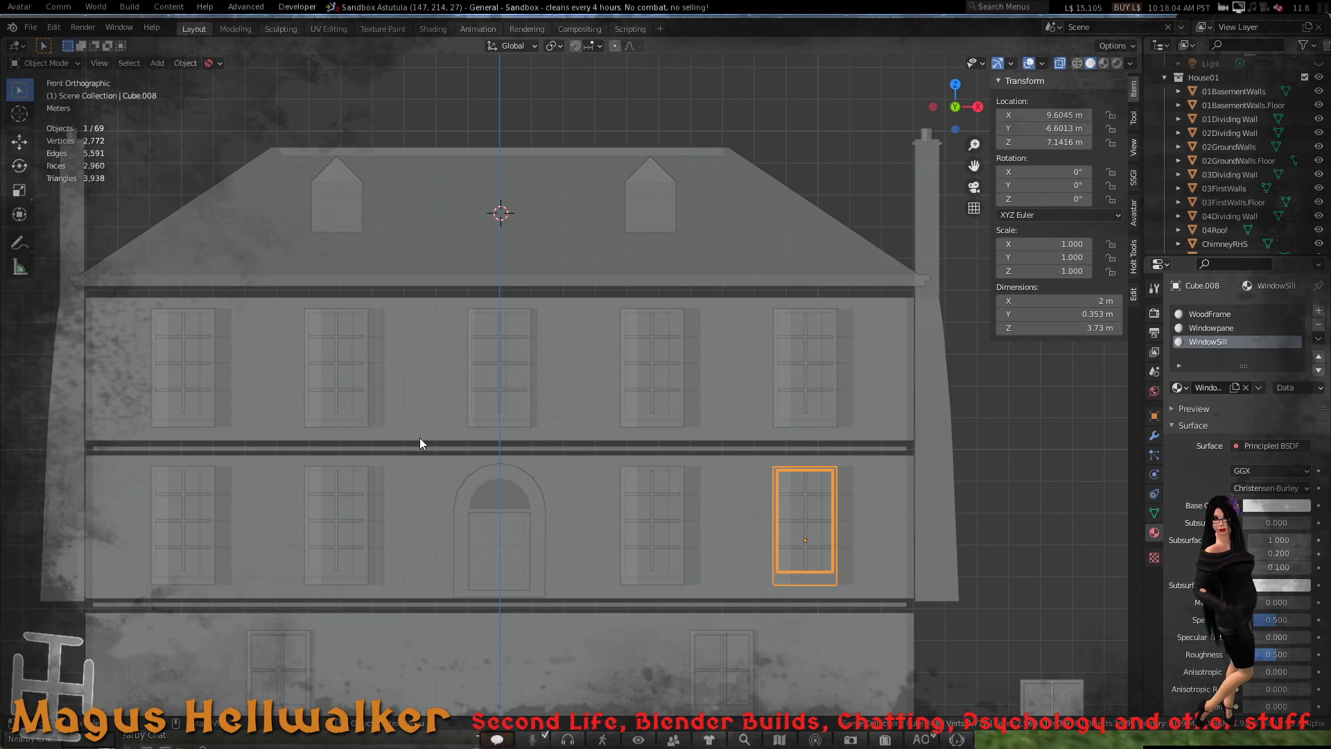
pyautogui.scroll(-1, 422, 438)
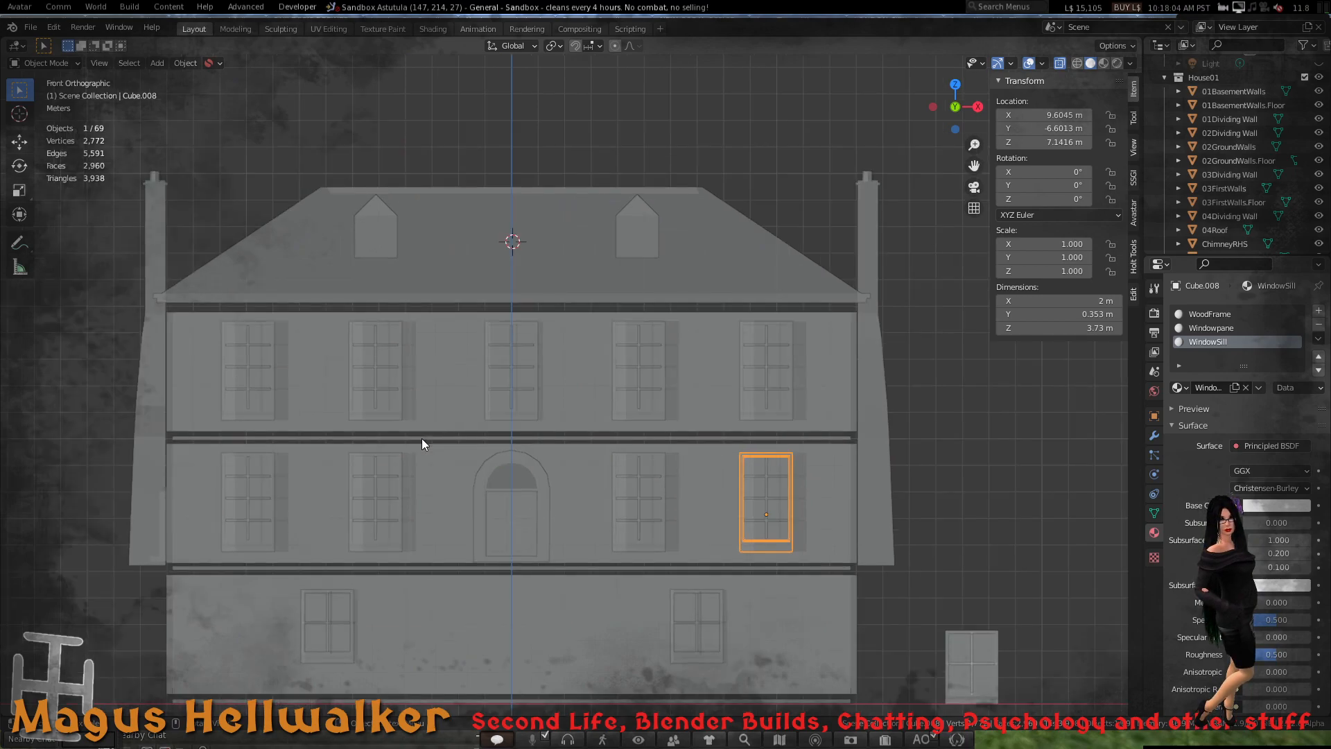
pyautogui.scroll(1, 421, 438)
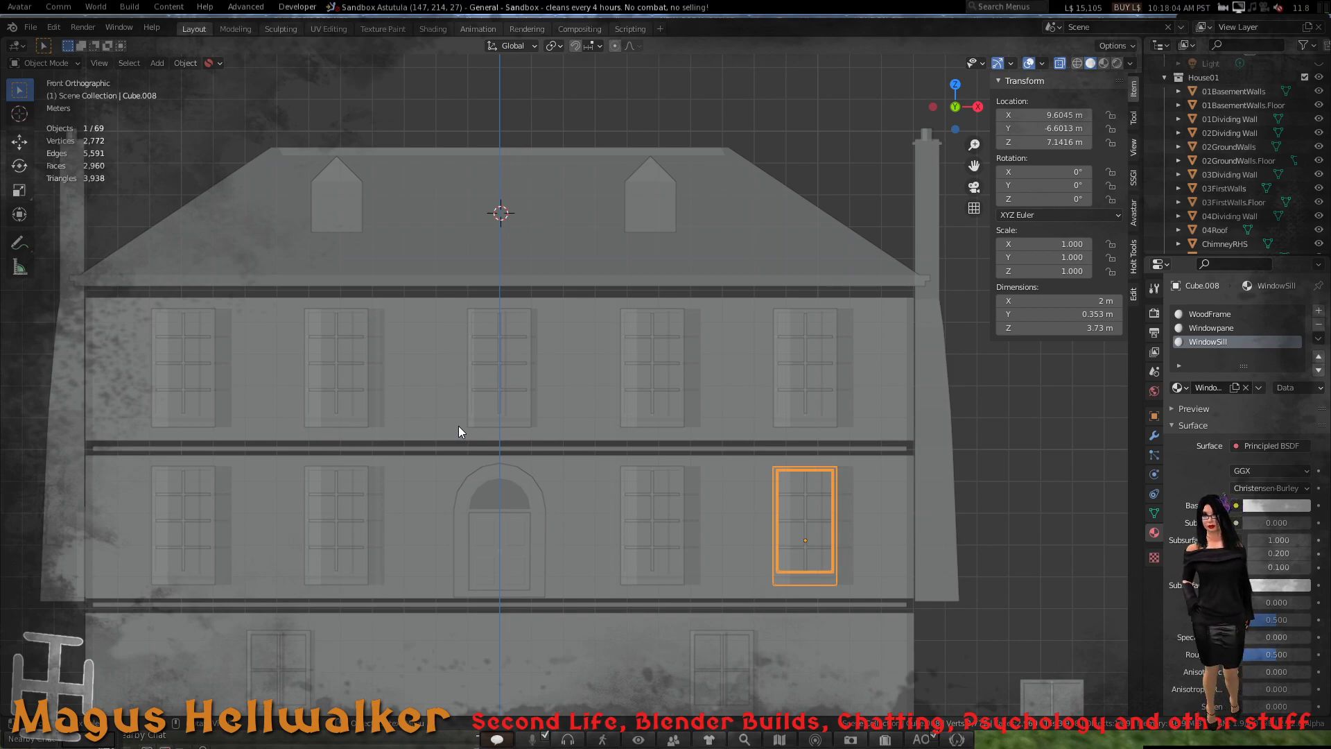
pyautogui.click(656, 580)
pyautogui.keyDown('shift'); pyautogui.click(777, 583); pyautogui.keyUp('shift')
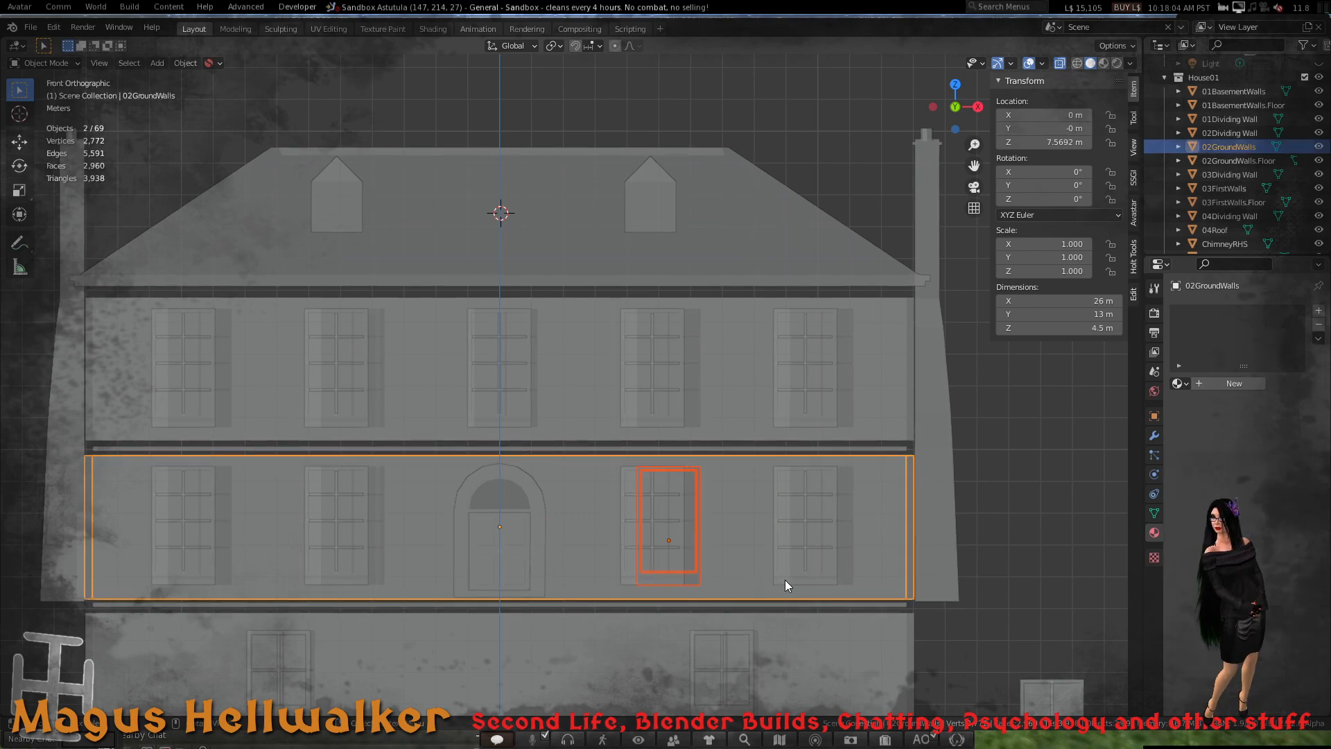
pyautogui.click(797, 581)
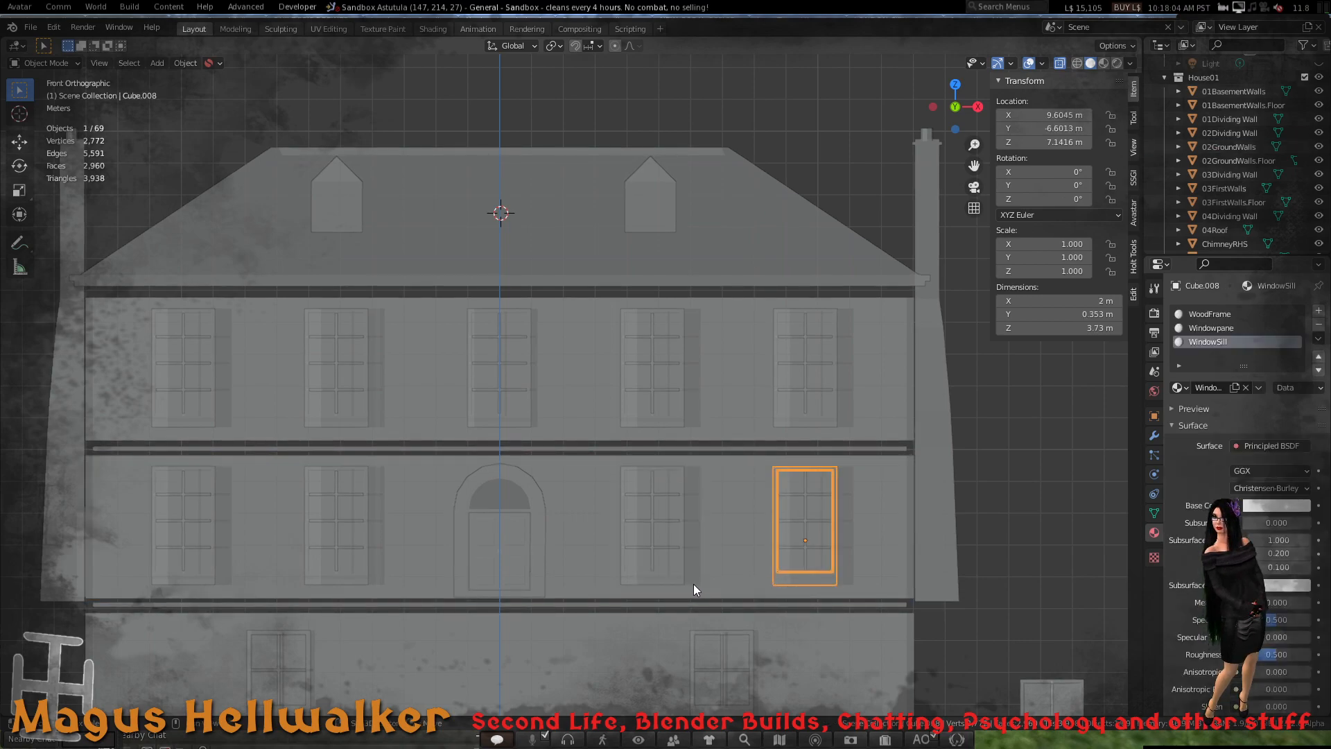
pyautogui.keyDown('shift'); pyautogui.click(669, 485); pyautogui.keyUp('shift')
pyautogui.keyDown('shift'); pyautogui.click(663, 423); pyautogui.keyUp('shift')
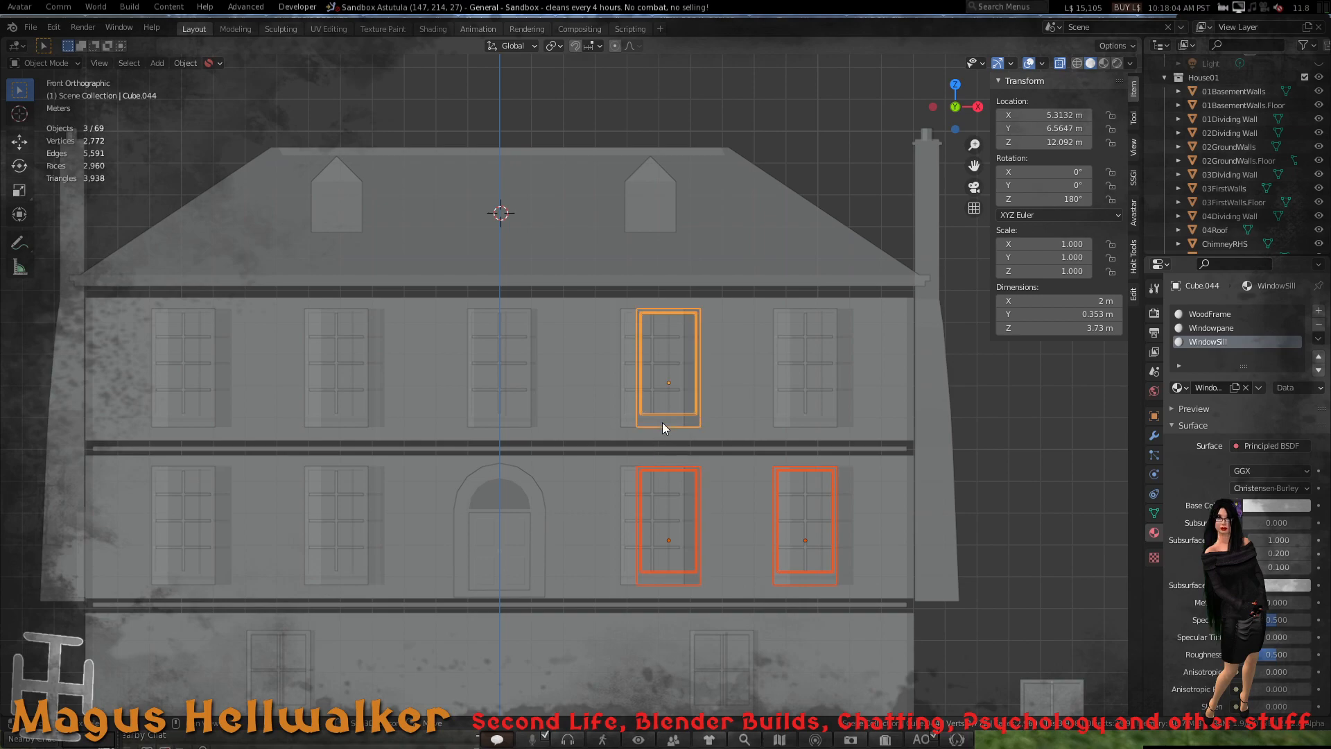
pyautogui.keyDown('shift'); pyautogui.click(796, 424); pyautogui.keyUp('shift')
pyautogui.keyDown('shift'); pyautogui.click(790, 424); pyautogui.keyUp('shift')
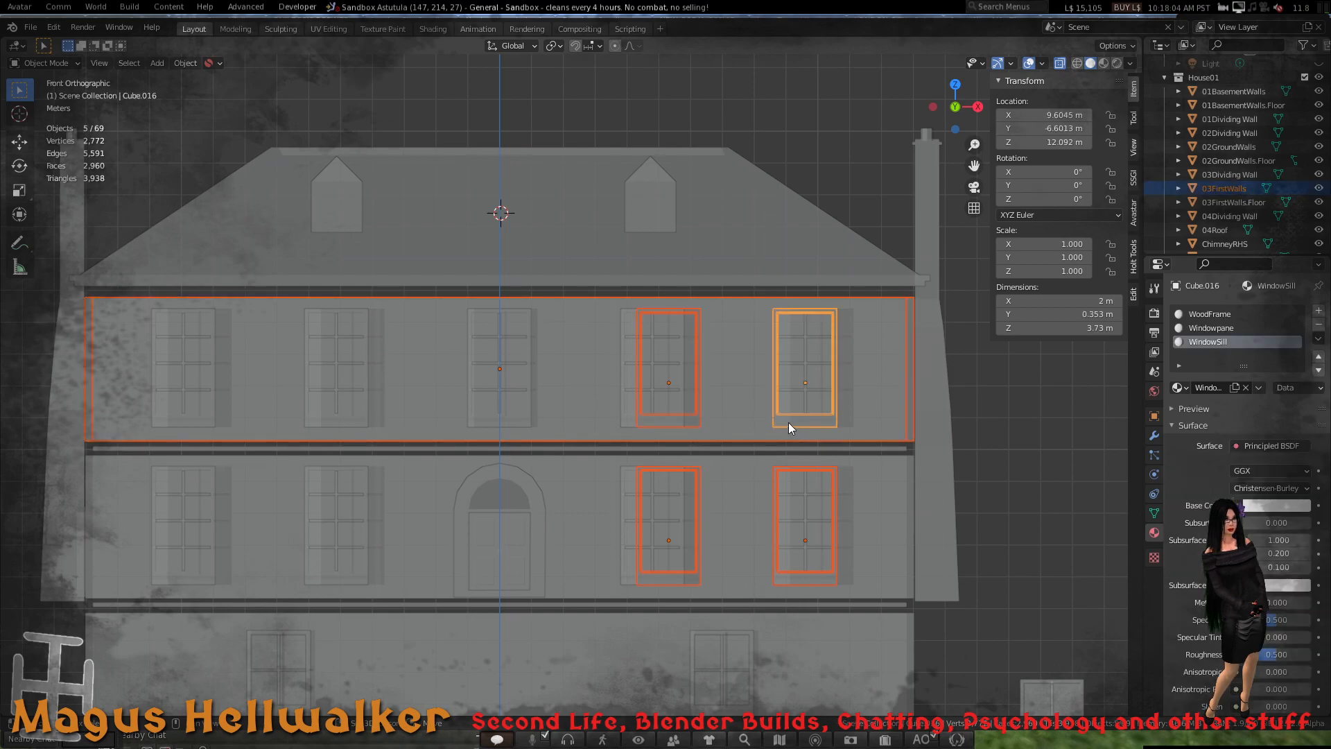
pyautogui.keyDown('shift'); pyautogui.click(626, 422); pyautogui.keyUp('shift')
pyautogui.hotkey('alt', 'a')
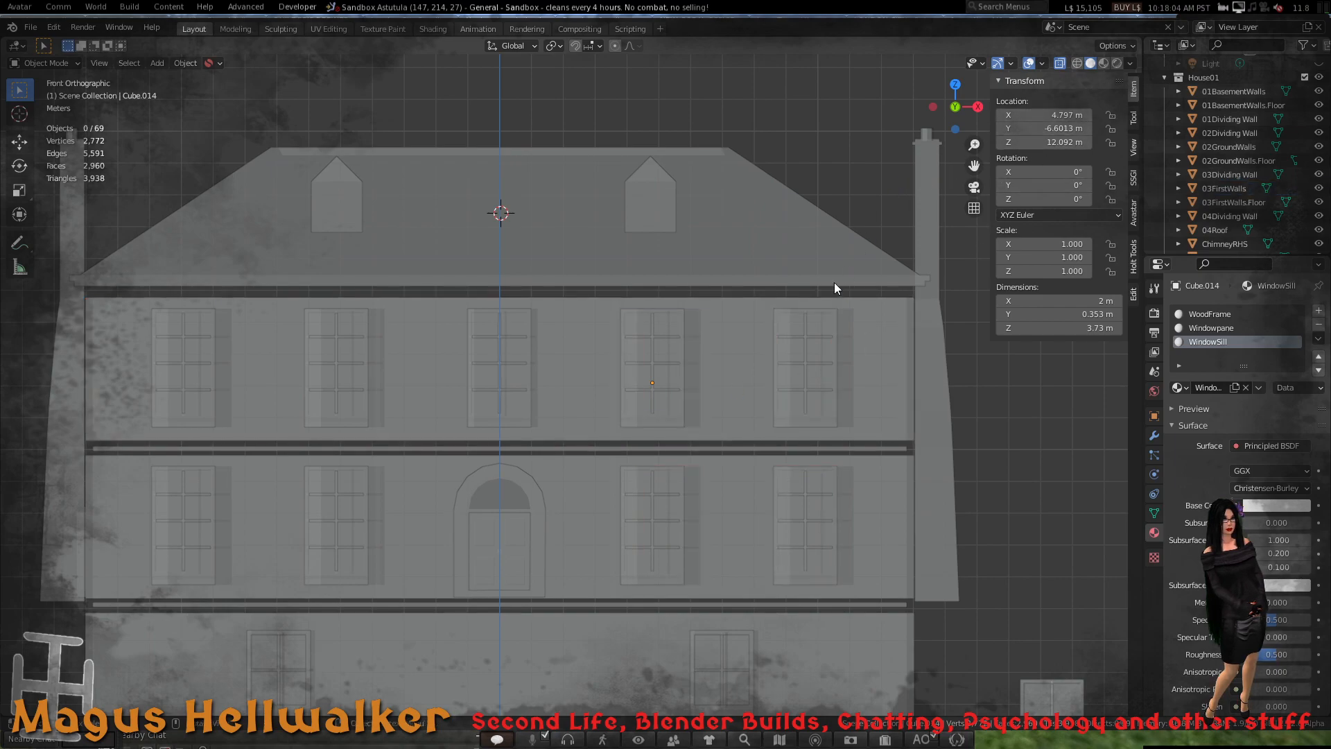
pyautogui.click(630, 422)
pyautogui.click(633, 398)
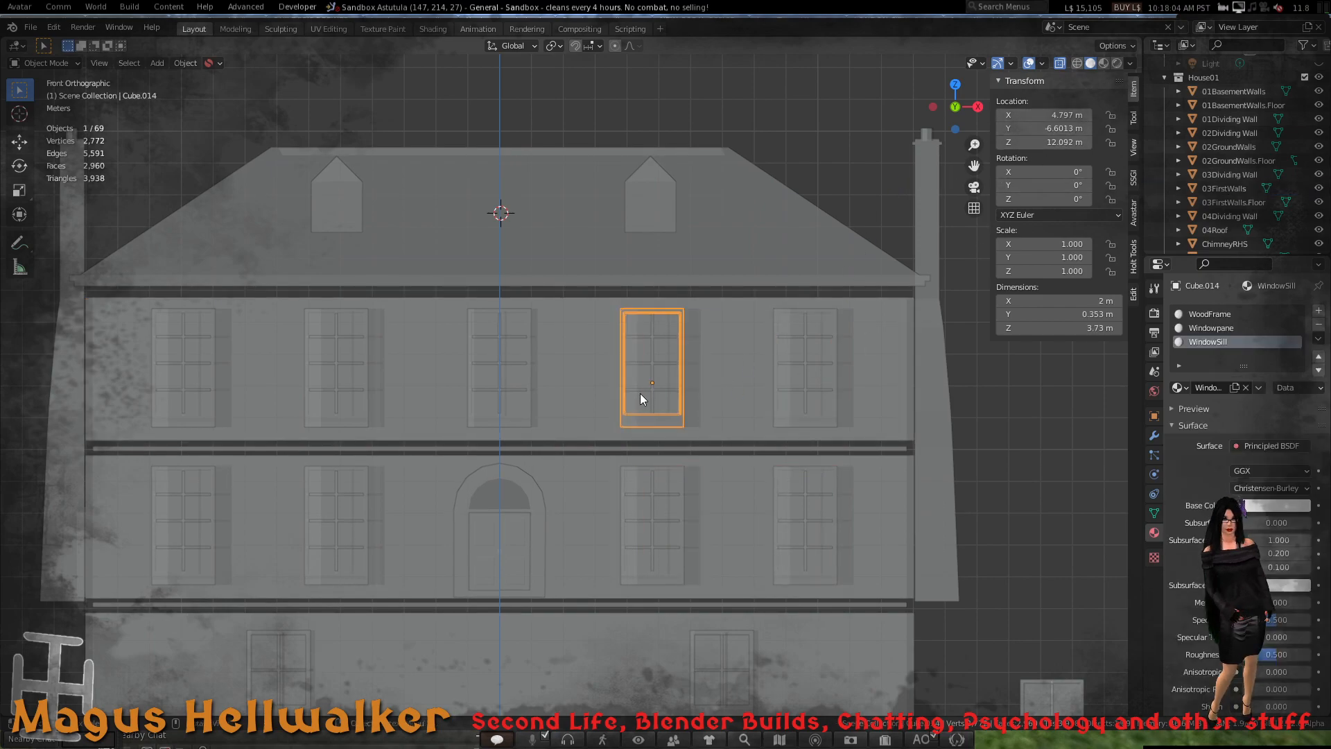
pyautogui.keyDown('shift'); pyautogui.click(652, 389); pyautogui.keyUp('shift')
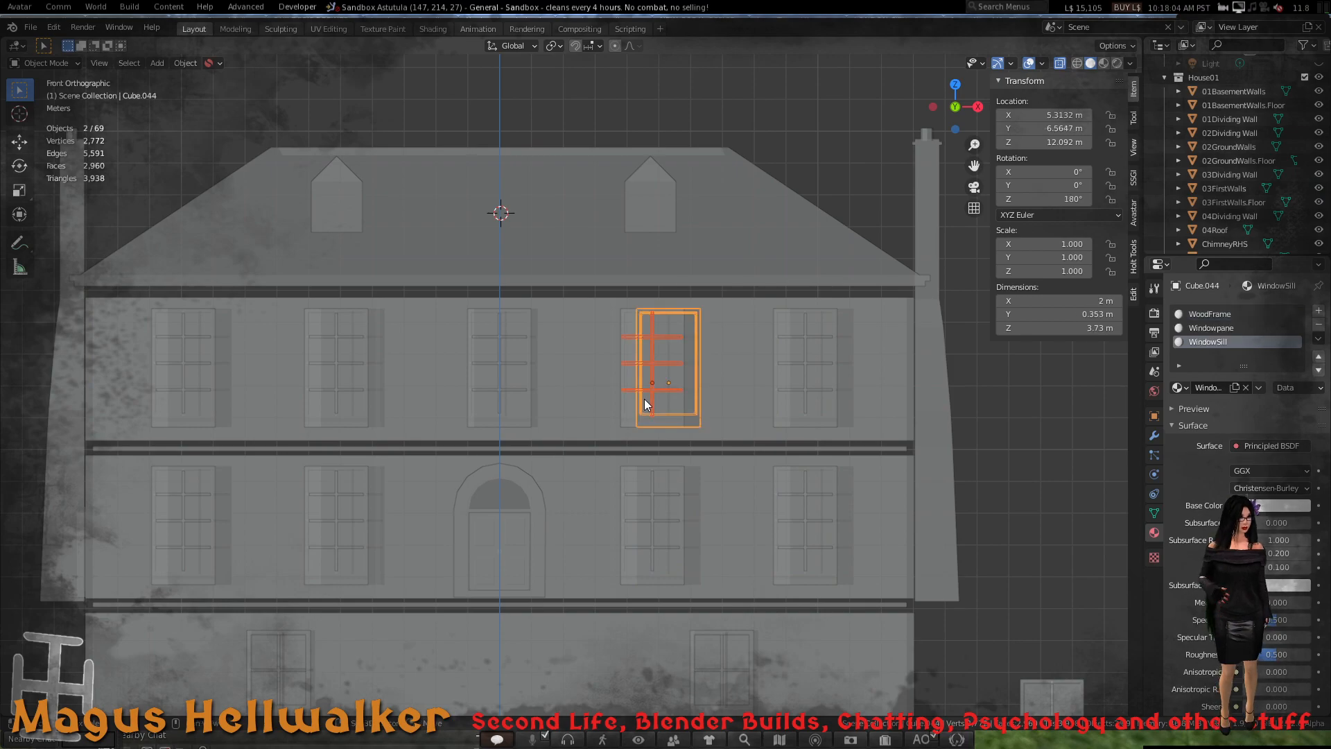
pyautogui.scroll(4, 663, 387)
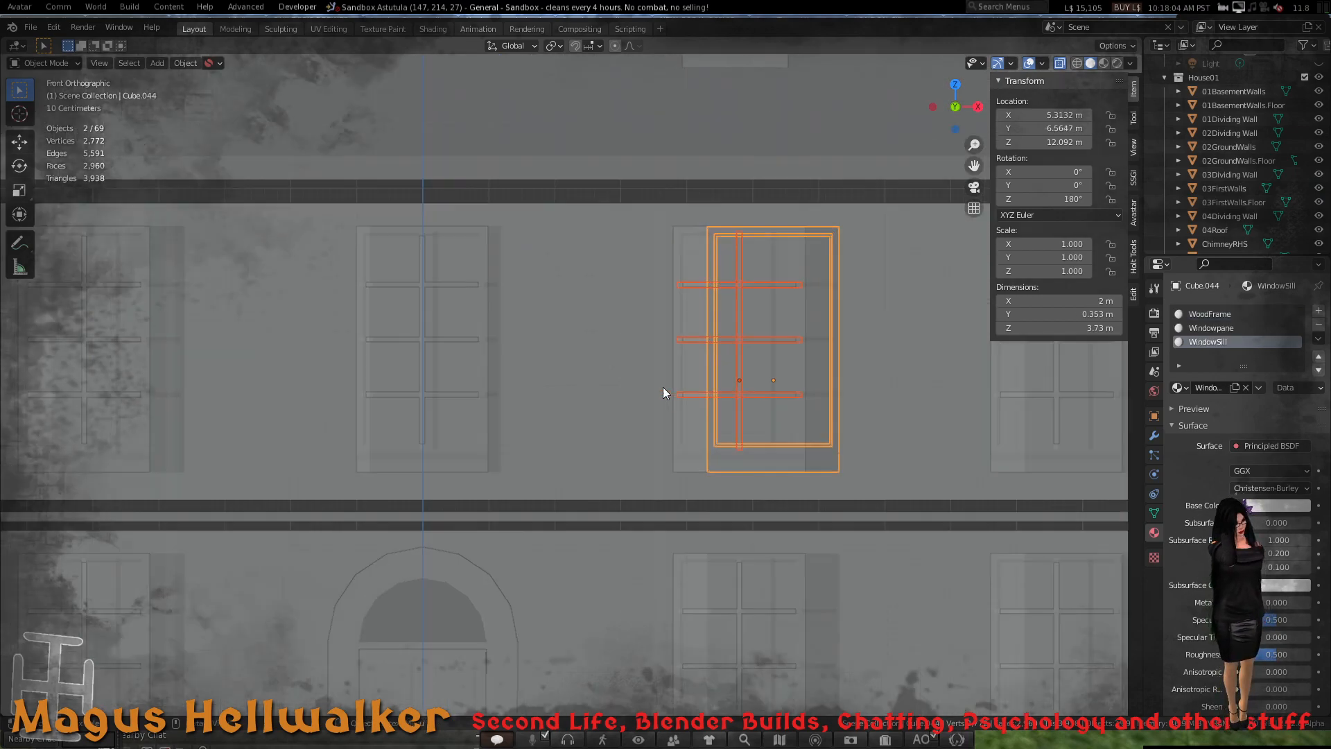
pyautogui.click(687, 459)
pyautogui.click(683, 427)
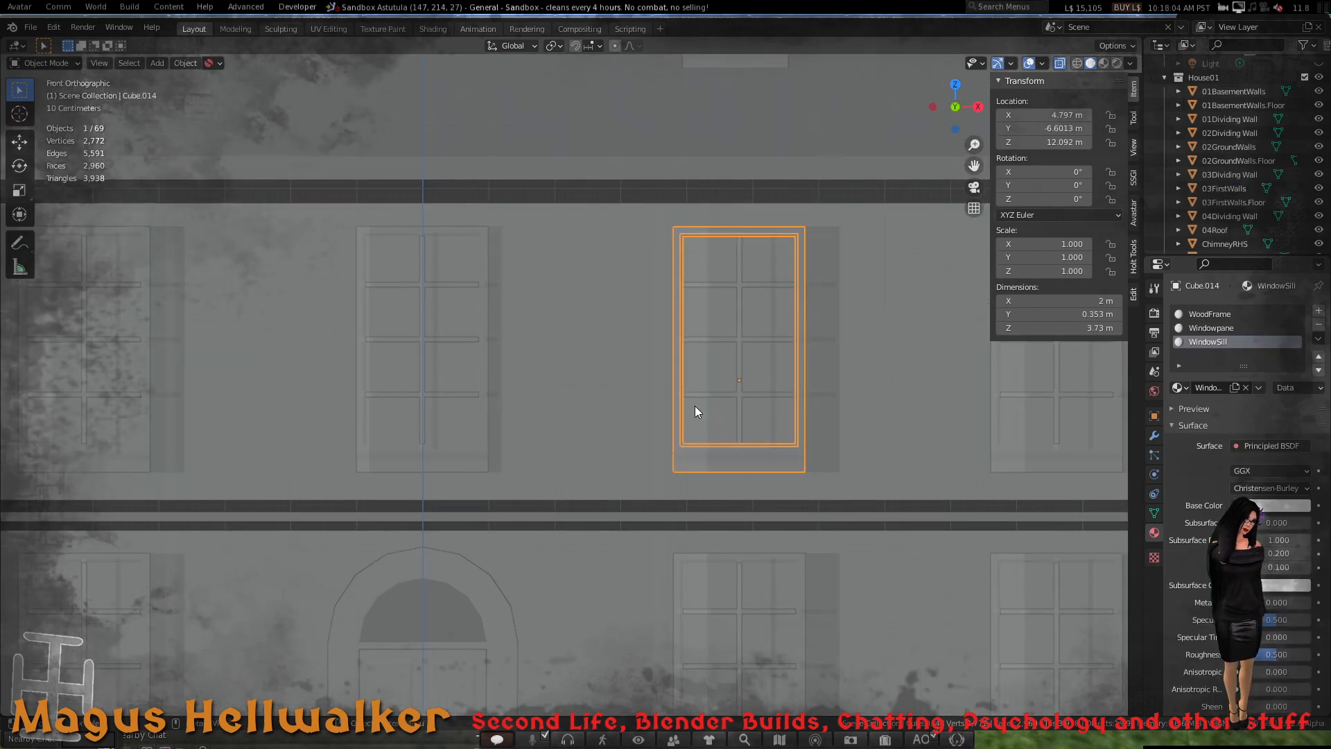
pyautogui.keyDown('shift'); pyautogui.click(698, 398); pyautogui.keyUp('shift')
pyautogui.scroll(-1, 735, 439)
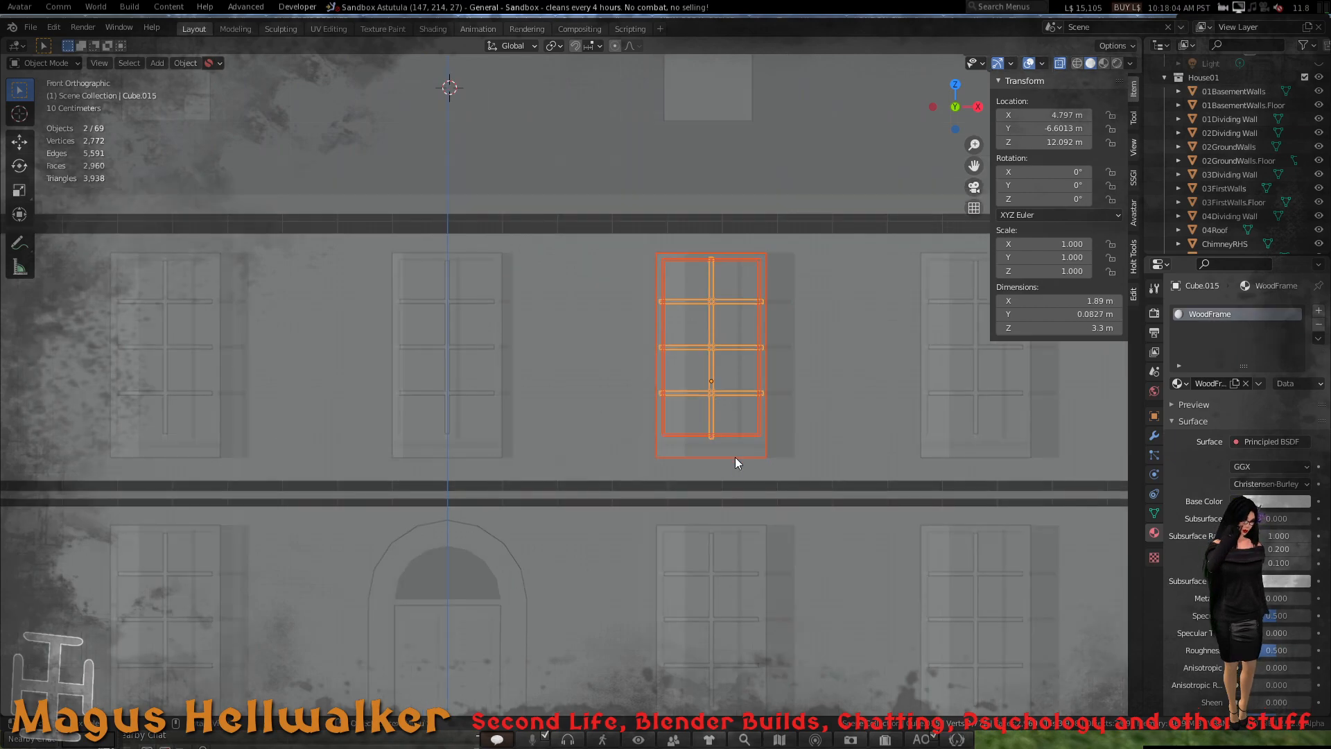
pyautogui.keyDown('shift'); pyautogui.click(661, 547); pyautogui.keyUp('shift')
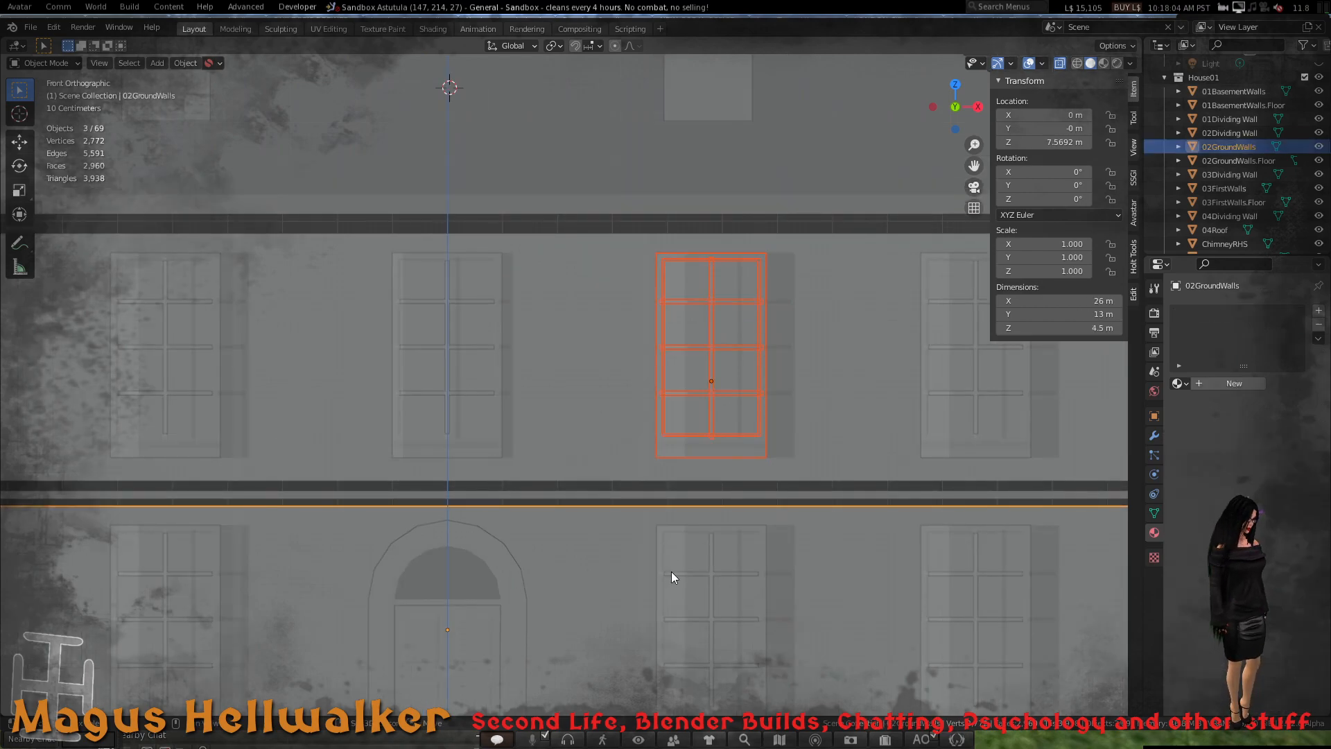
pyautogui.keyDown('shift'); pyautogui.click(652, 547); pyautogui.keyUp('shift')
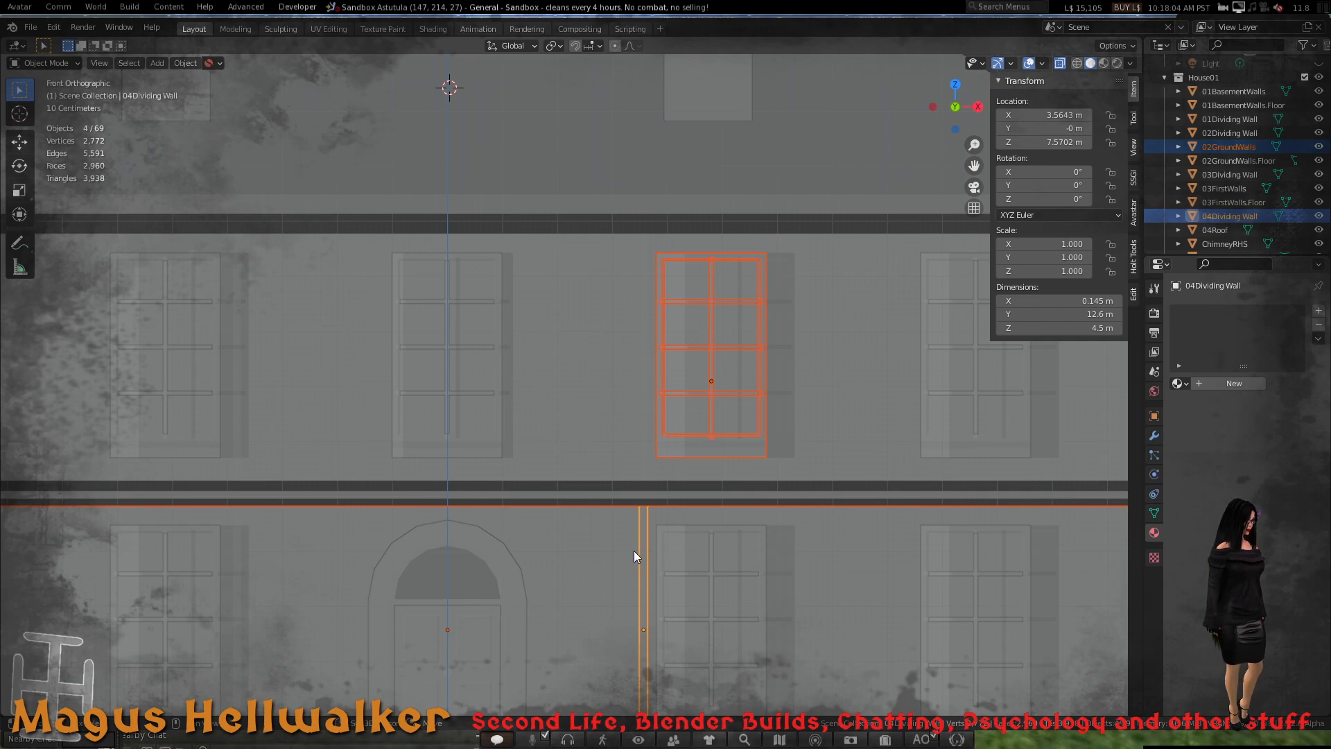
pyautogui.keyDown('shift'); pyautogui.click(643, 551); pyautogui.keyUp('shift')
pyautogui.keyDown('shift'); pyautogui.click(665, 531); pyautogui.keyUp('shift')
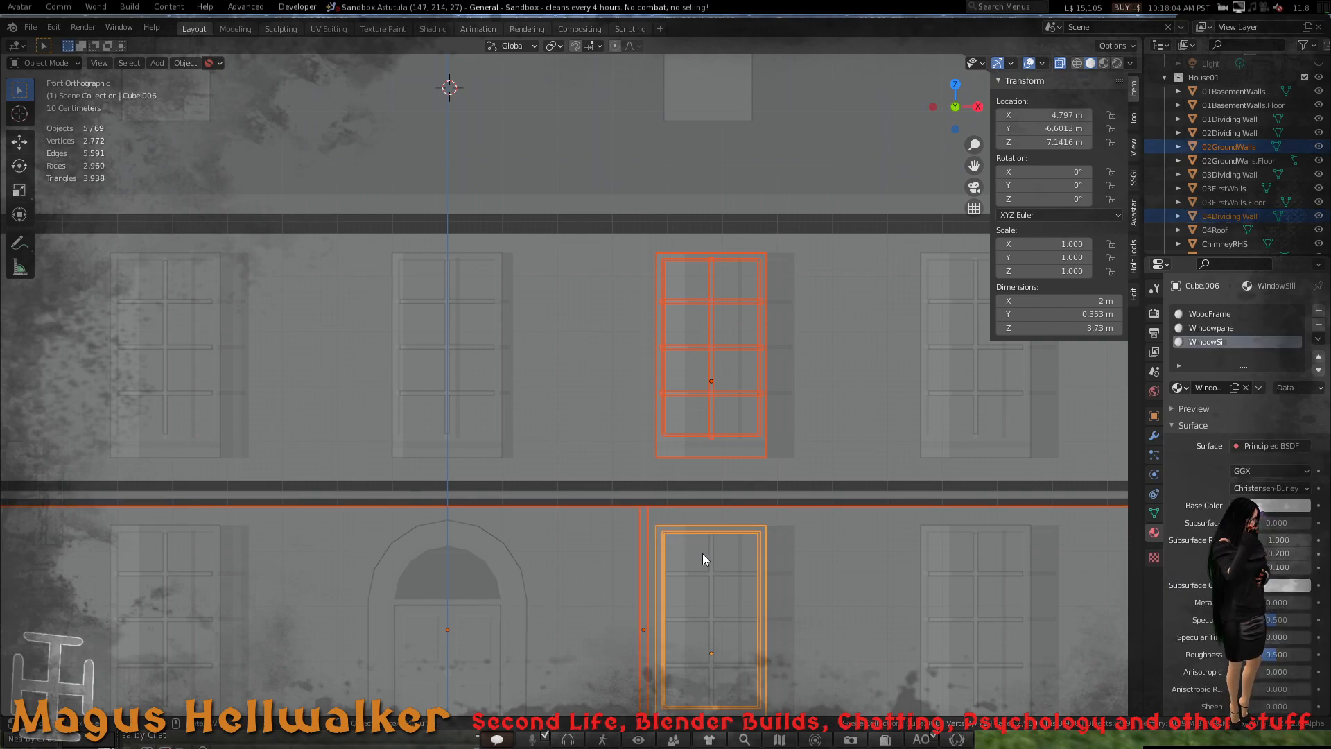
pyautogui.scroll(-6, 702, 553)
pyautogui.click(930, 470)
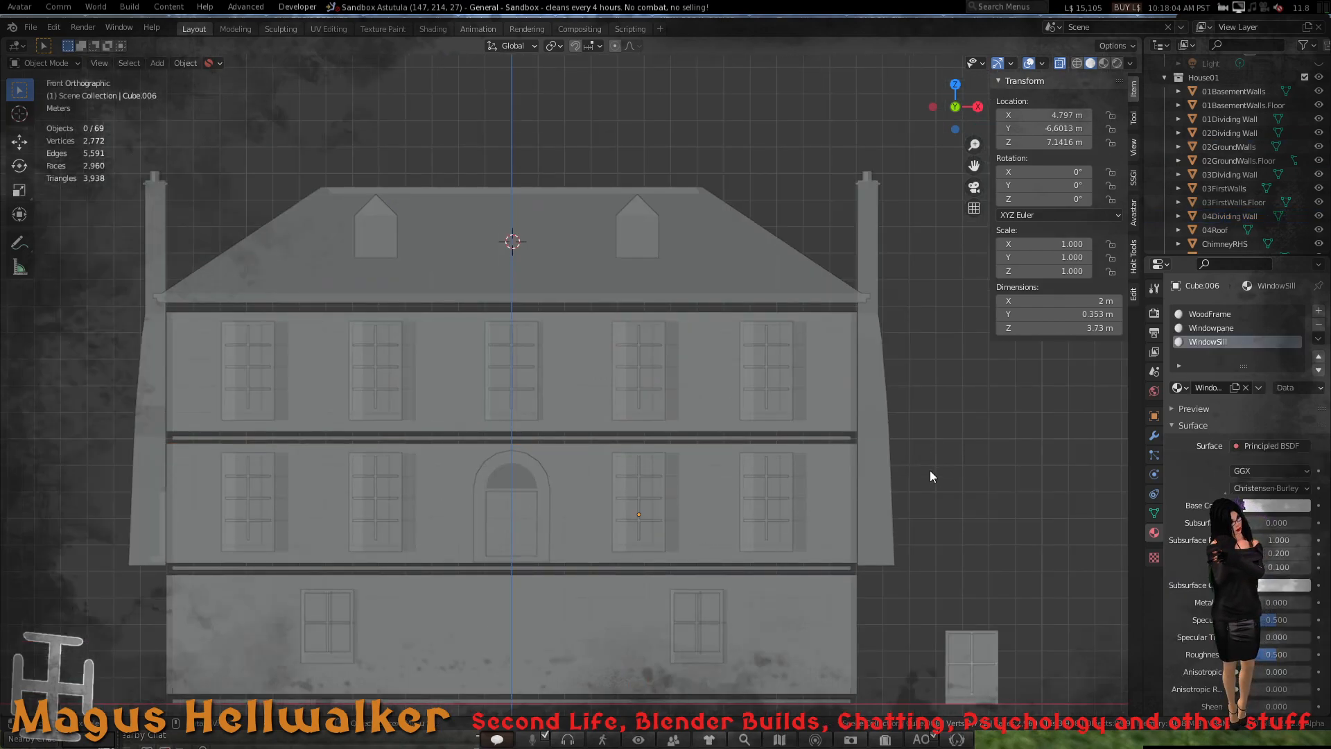
pyautogui.scroll(-8, 1245, 138)
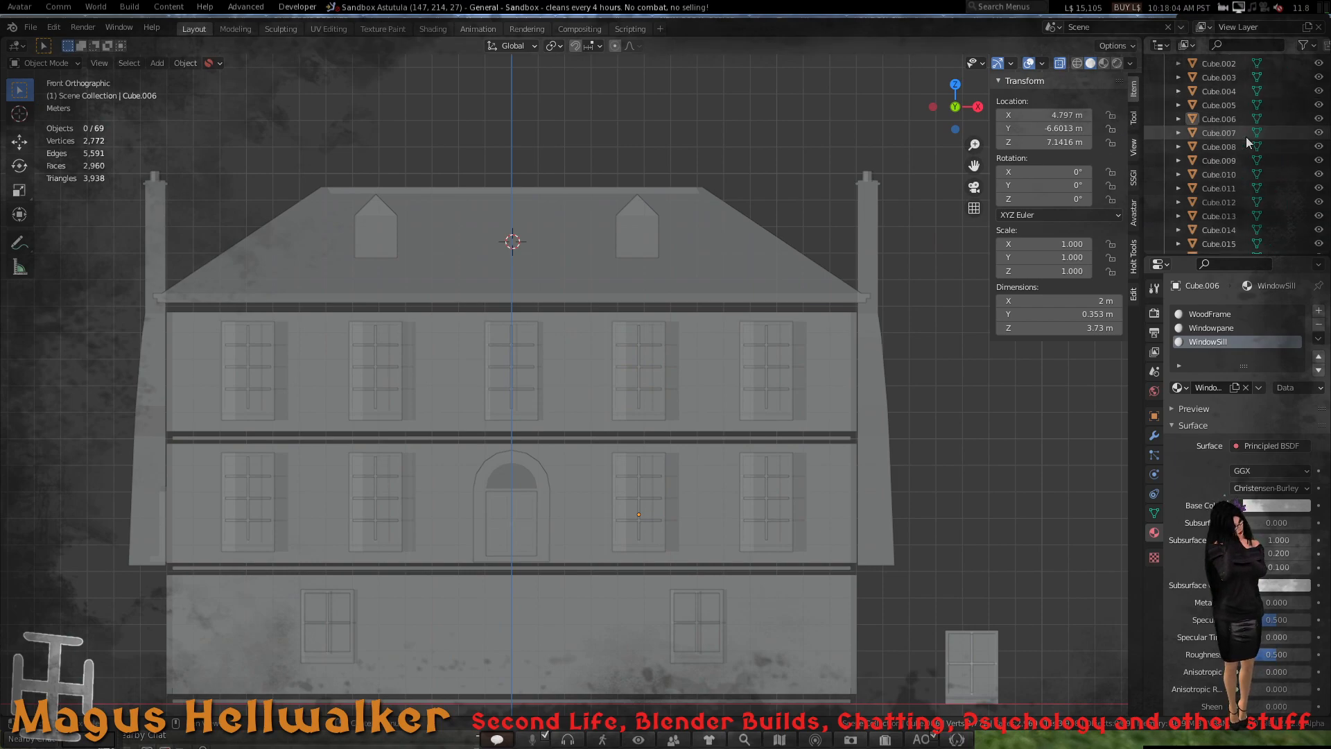
pyautogui.scroll(5, 1244, 140)
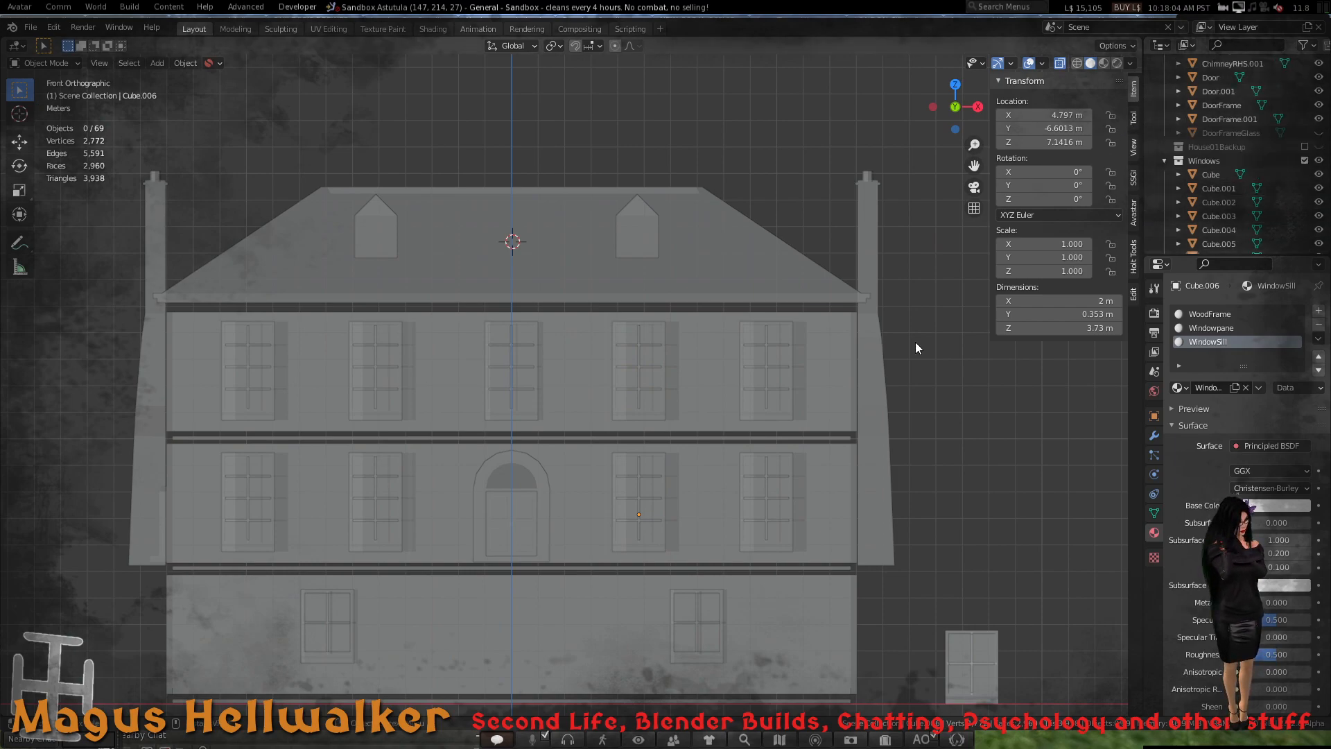
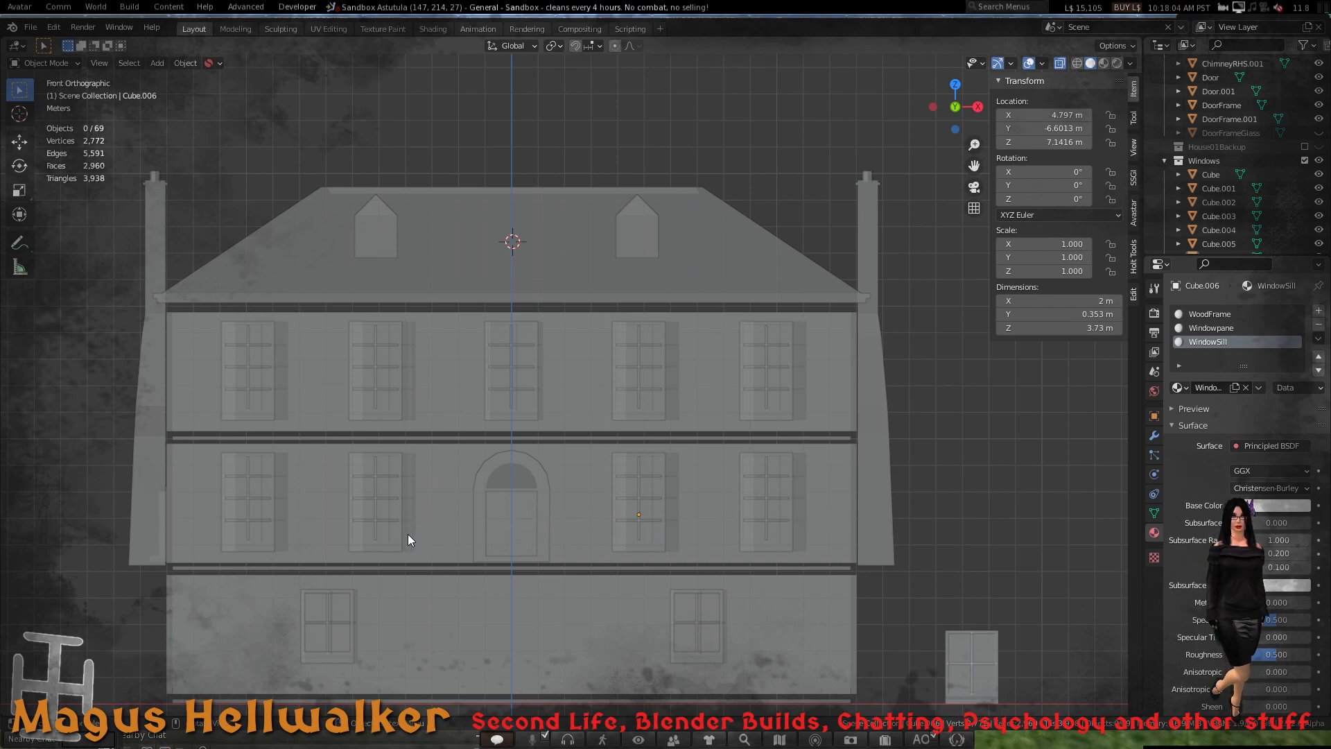
# - Select the front frames and glazing bars of the two ground-floor windows right of the entrance door, excluding the rear windows
pyautogui.click(642, 552)
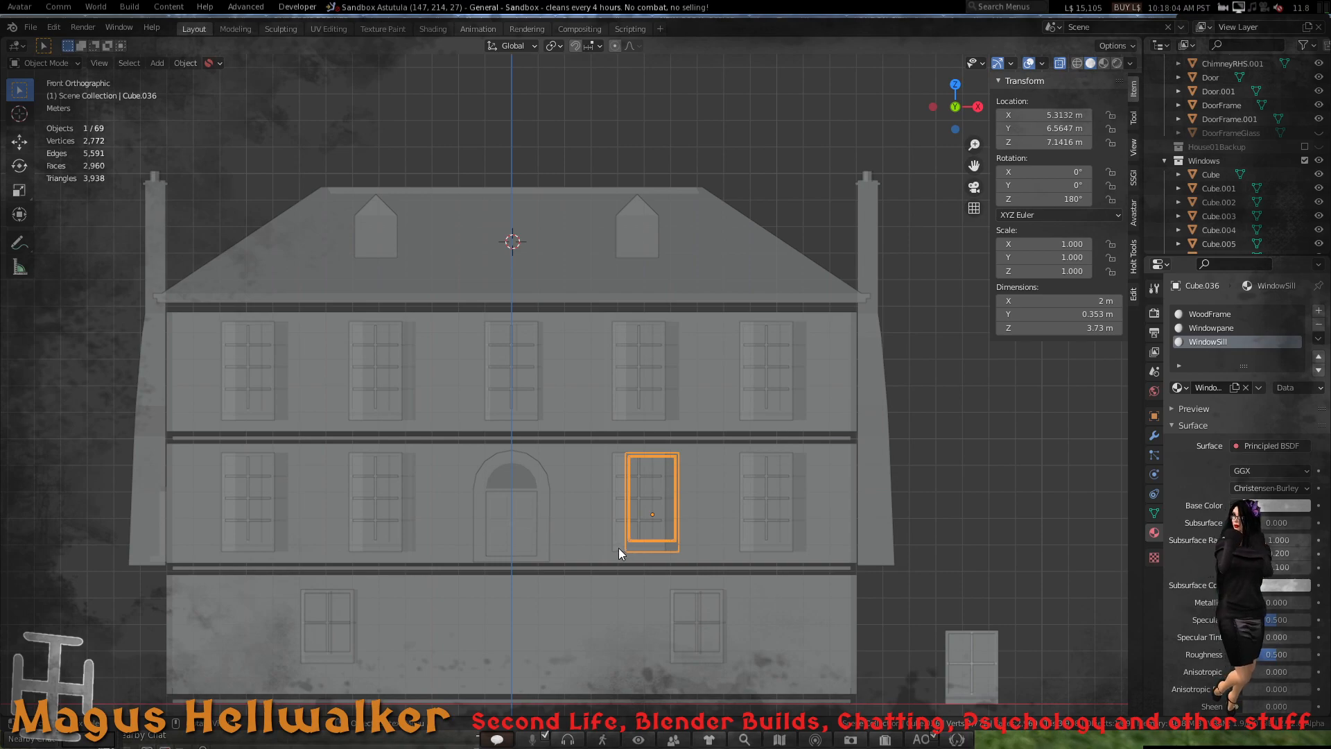
pyautogui.click(619, 548)
pyautogui.click(635, 544)
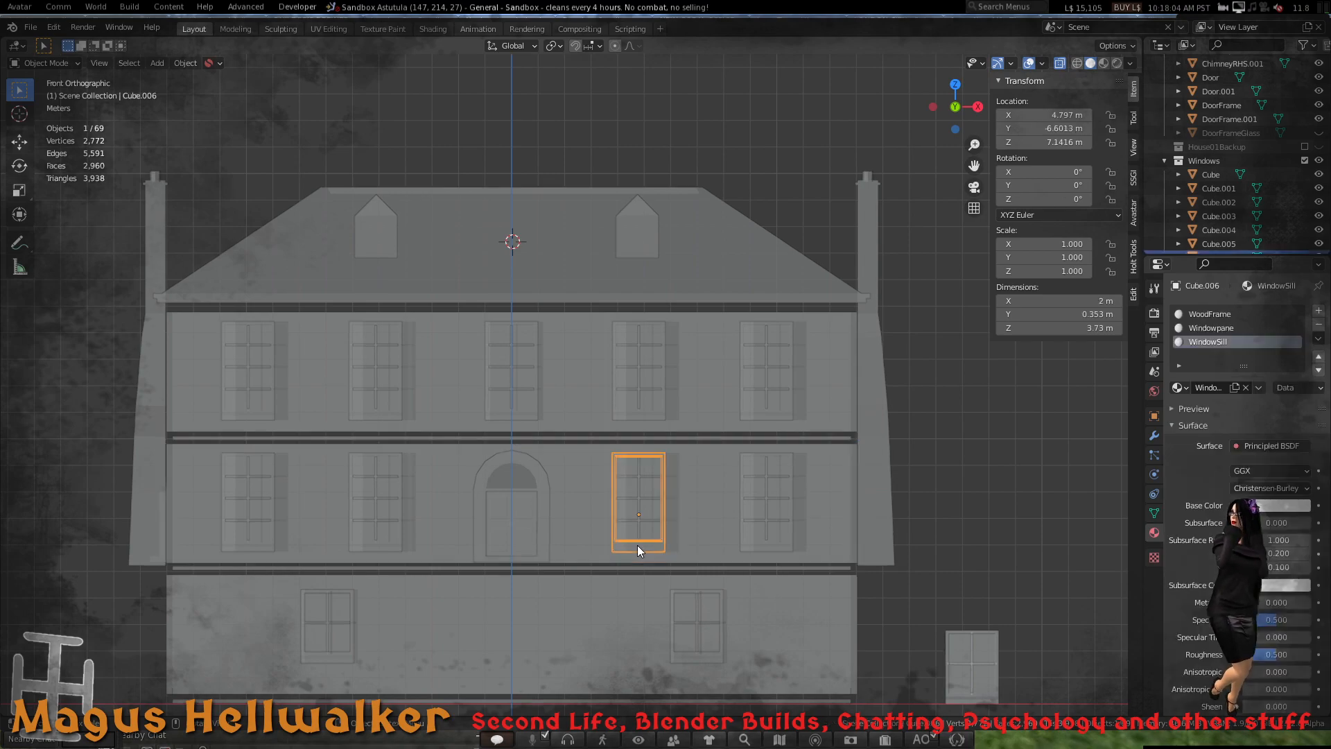
pyautogui.click(1078, 63)
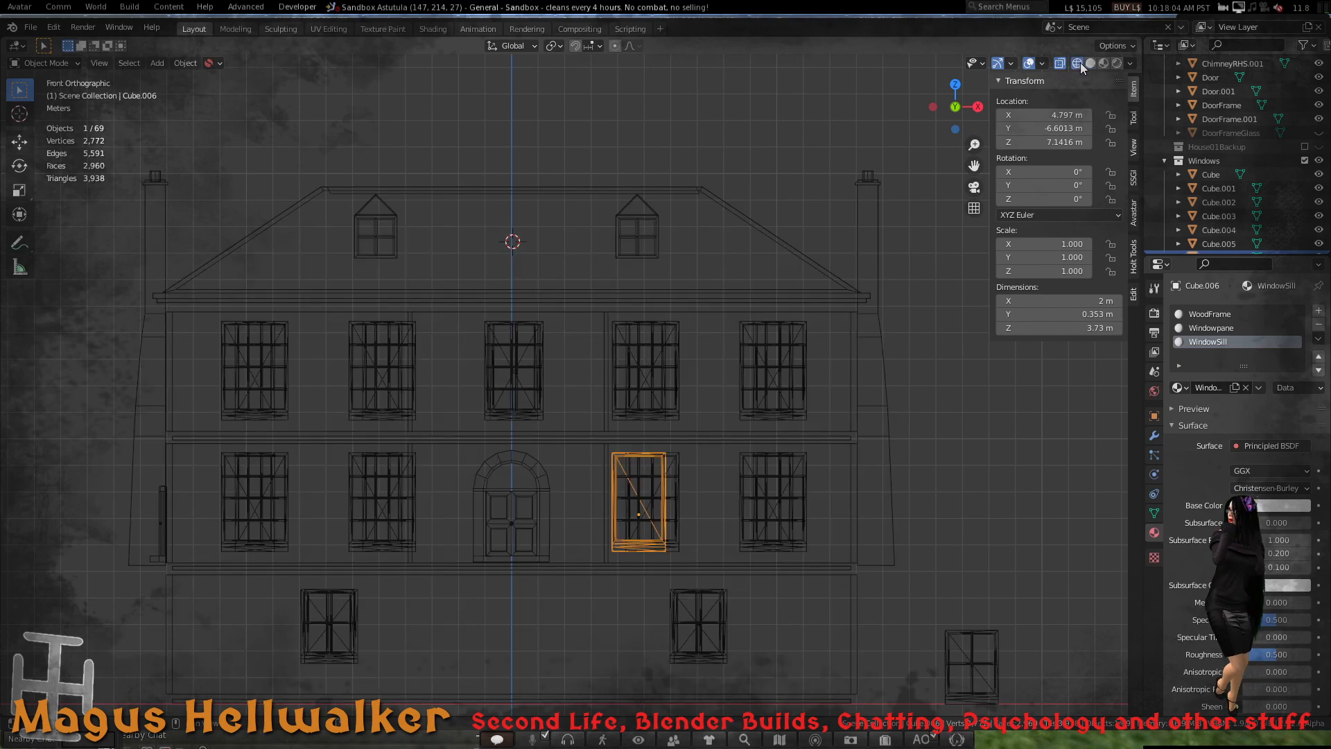
pyautogui.click(1090, 63)
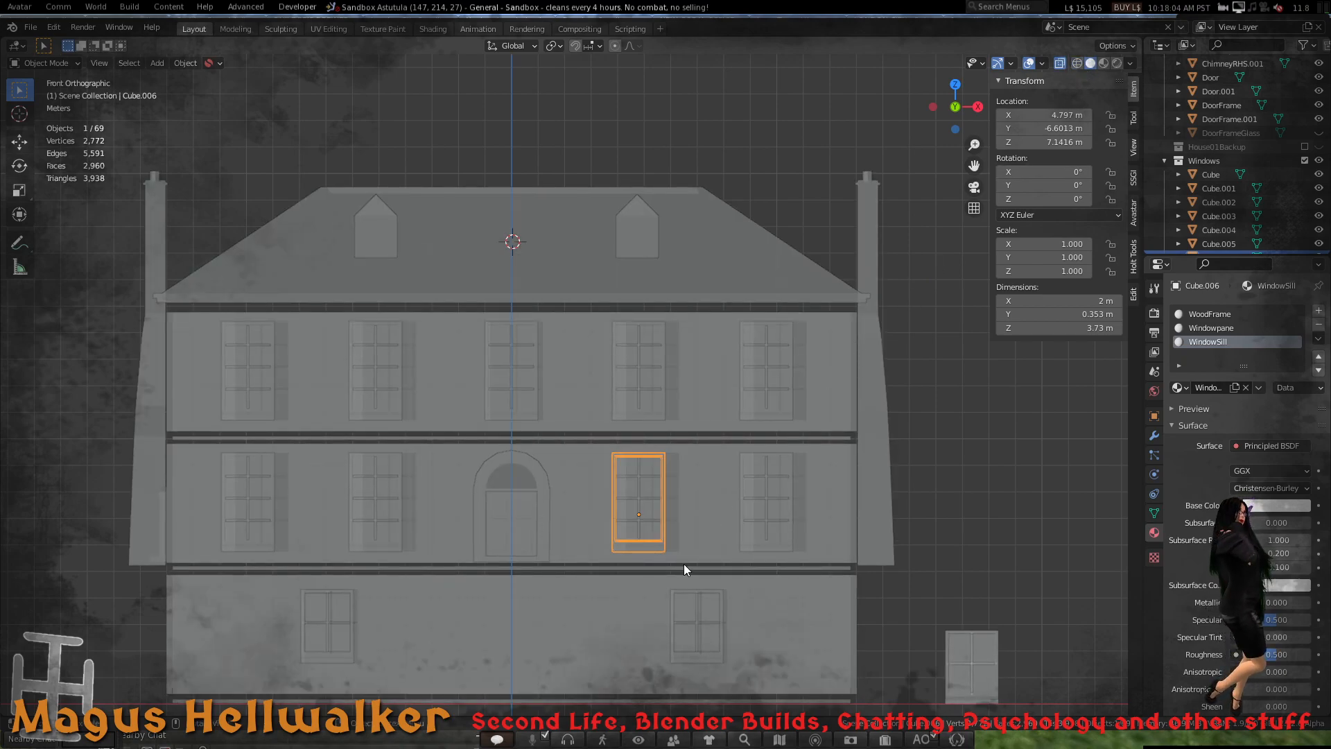
pyautogui.keyDown('shift'); pyautogui.click(646, 518); pyautogui.keyUp('shift')
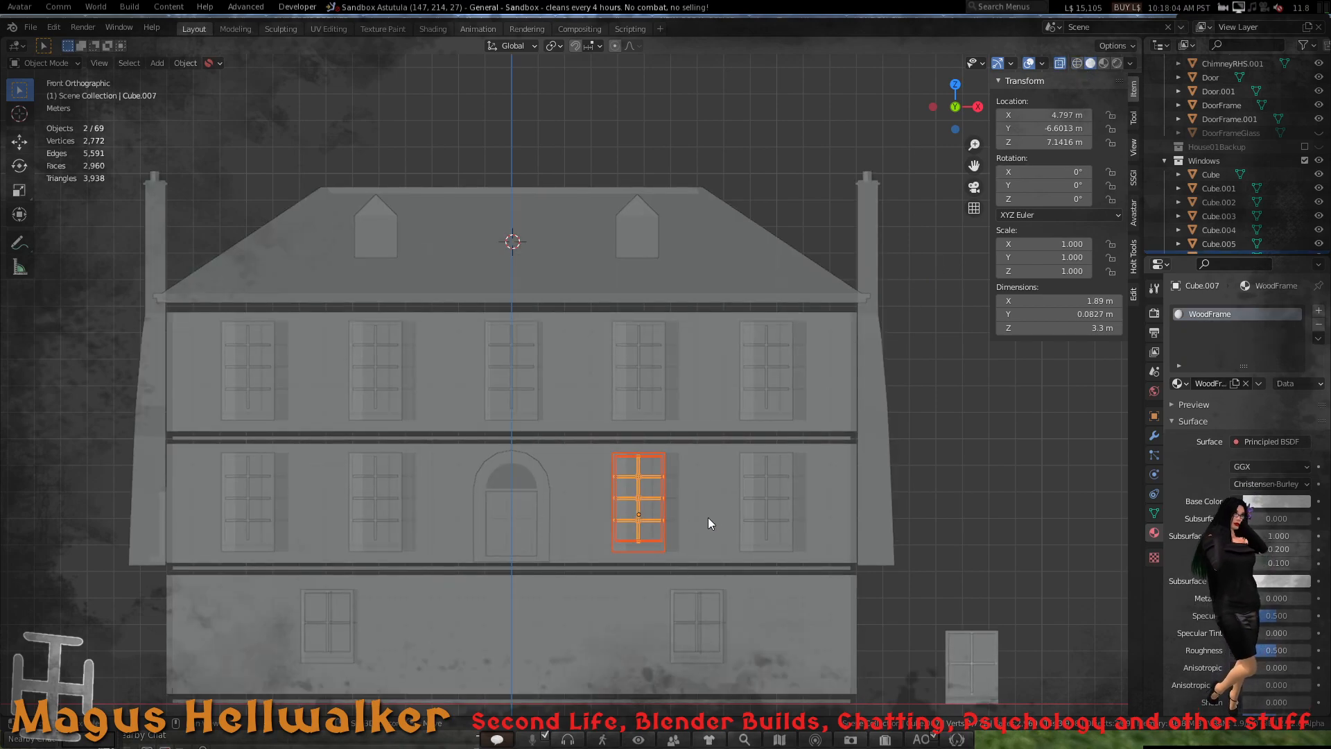
pyautogui.keyDown('shift'); pyautogui.click(747, 547); pyautogui.keyUp('shift')
pyautogui.keyDown('shift'); pyautogui.click(761, 506); pyautogui.keyUp('shift')
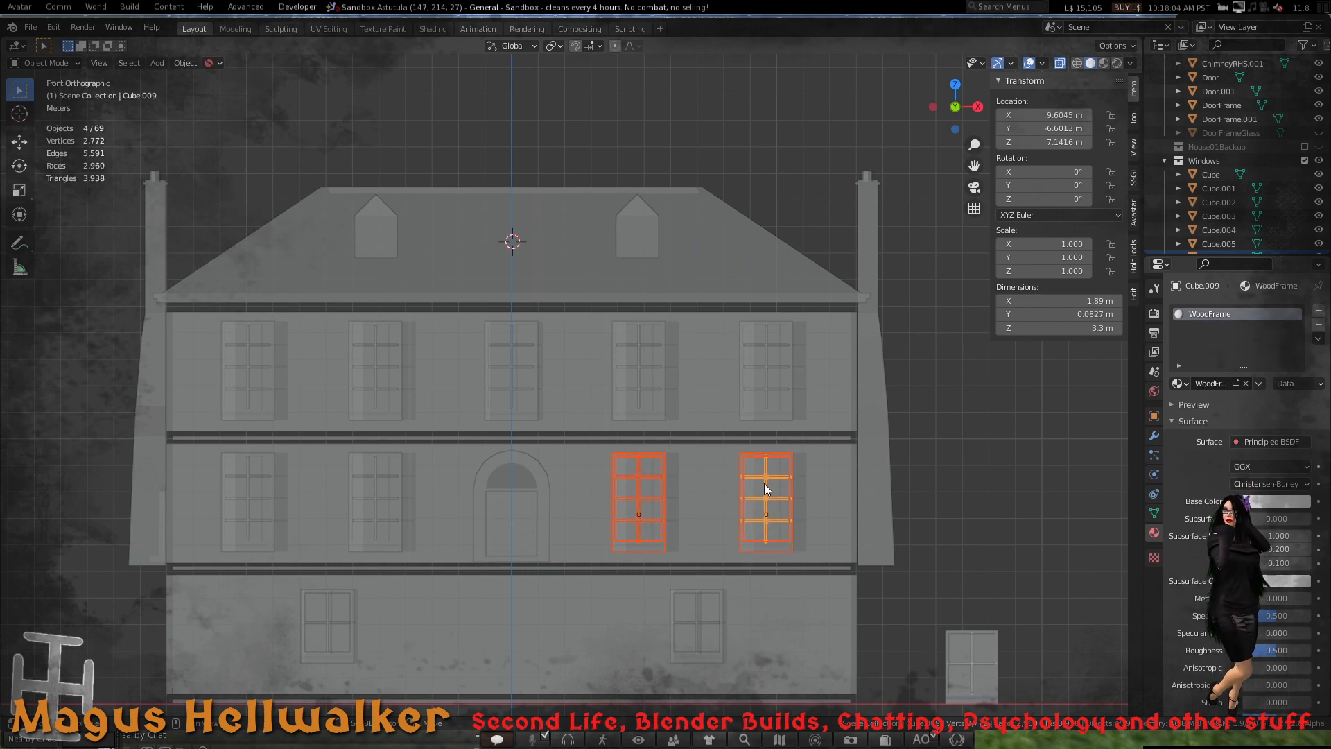
# - Add the front frames and glazing bars of the two first-floor windows directly above to the selection
pyautogui.keyDown('shift'); pyautogui.click(771, 416); pyautogui.keyUp('shift')
pyautogui.keyDown('shift'); pyautogui.click(768, 391); pyautogui.keyUp('shift')
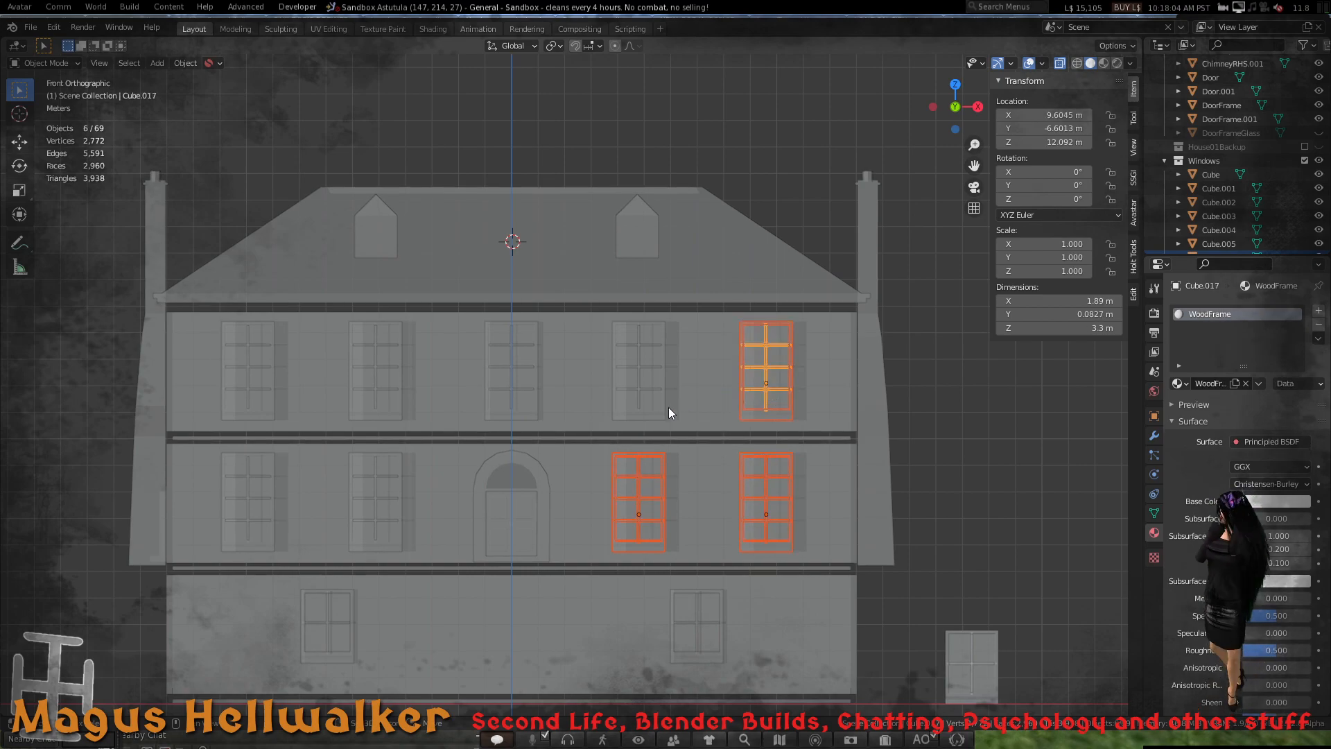
pyautogui.keyDown('shift'); pyautogui.click(637, 388); pyautogui.keyUp('shift')
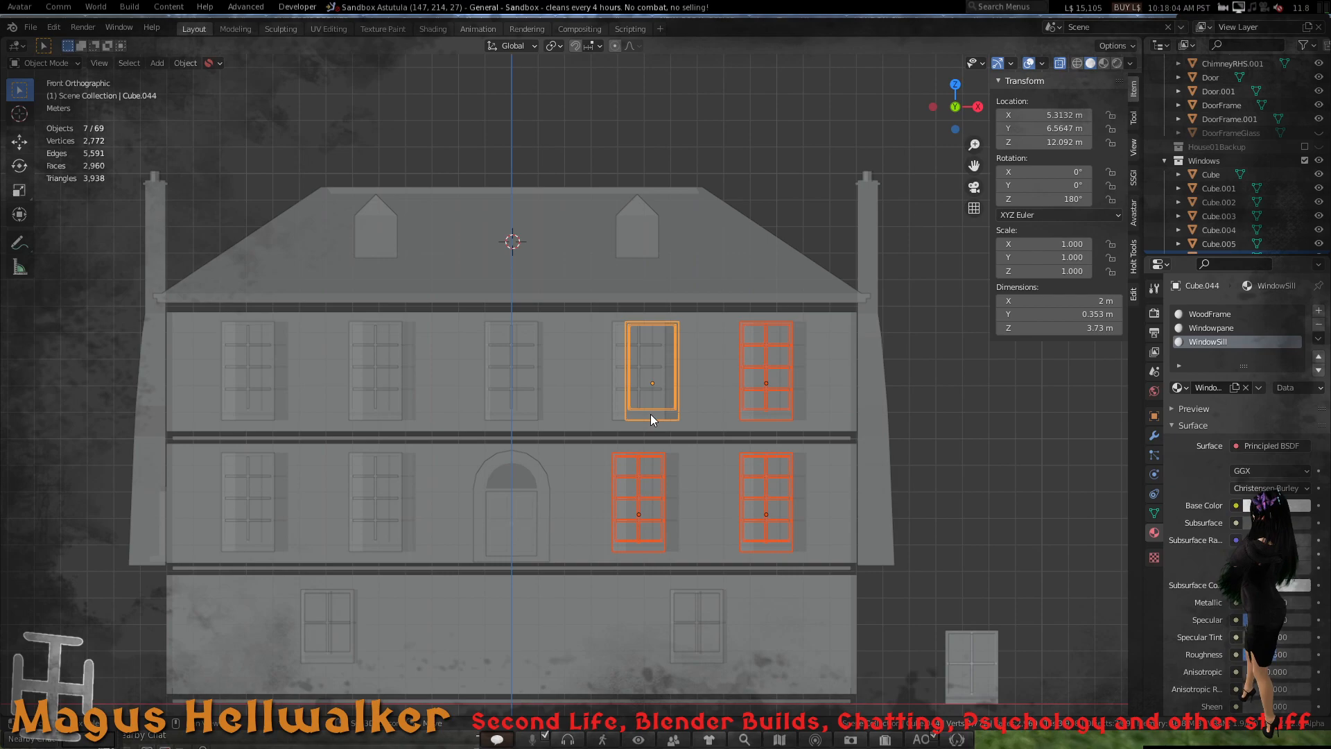
pyautogui.keyDown('shift'); pyautogui.click(650, 418); pyautogui.keyUp('shift')
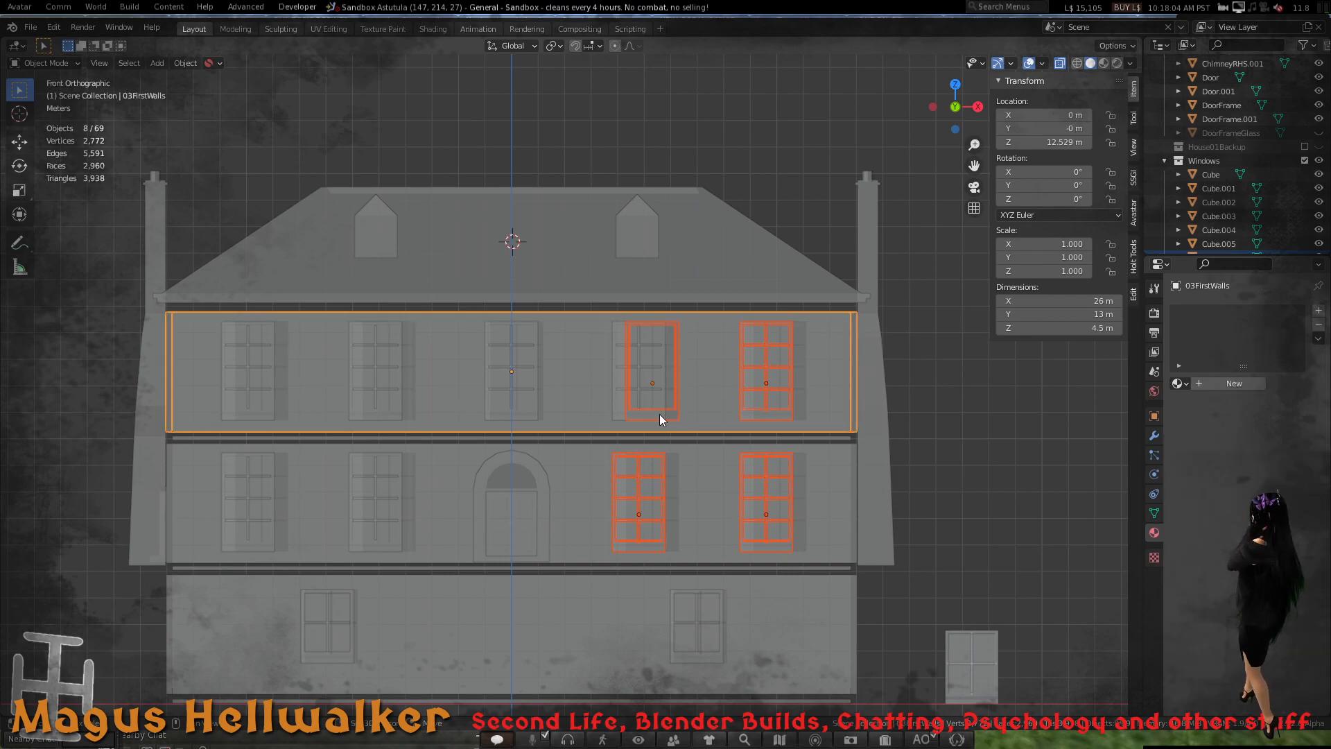
pyautogui.keyDown('shift'); pyautogui.click(659, 414); pyautogui.keyUp('shift')
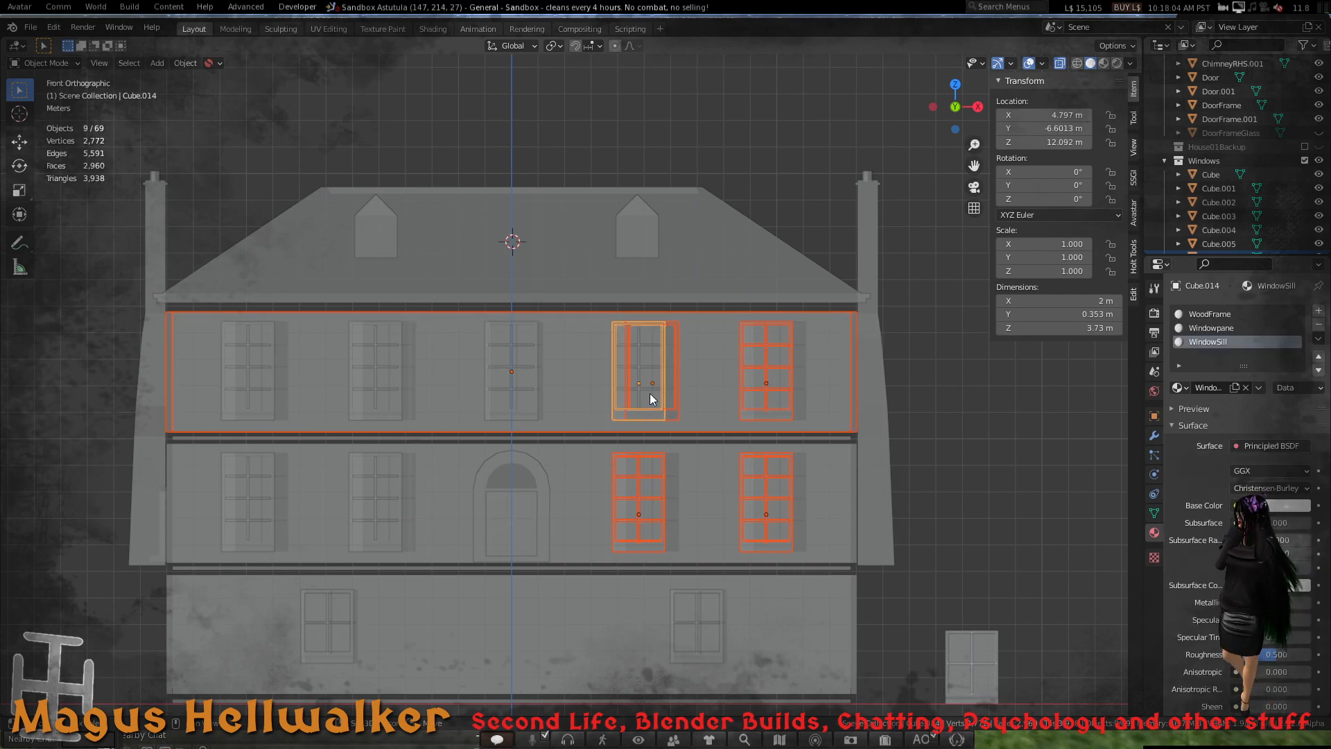
pyautogui.keyDown('shift'); pyautogui.click(649, 391); pyautogui.keyUp('shift')
# - Try to remove the first-floor walls and the rear window frame from the front window selection
pyautogui.keyDown('shift'); pyautogui.click(674, 416); pyautogui.keyUp('shift')
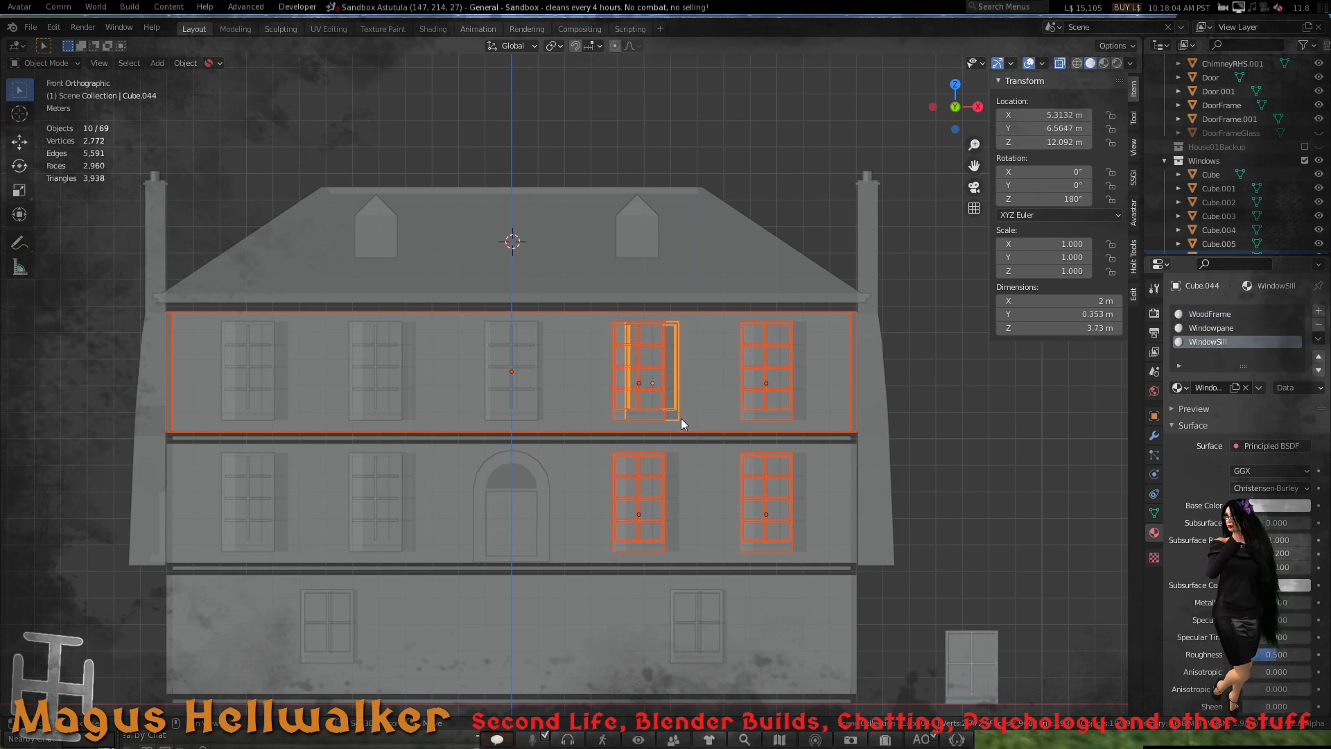
pyautogui.keyDown('shift'); pyautogui.click(676, 416); pyautogui.keyUp('shift')
pyautogui.keyDown('shift'); pyautogui.click(694, 416); pyautogui.keyUp('shift')
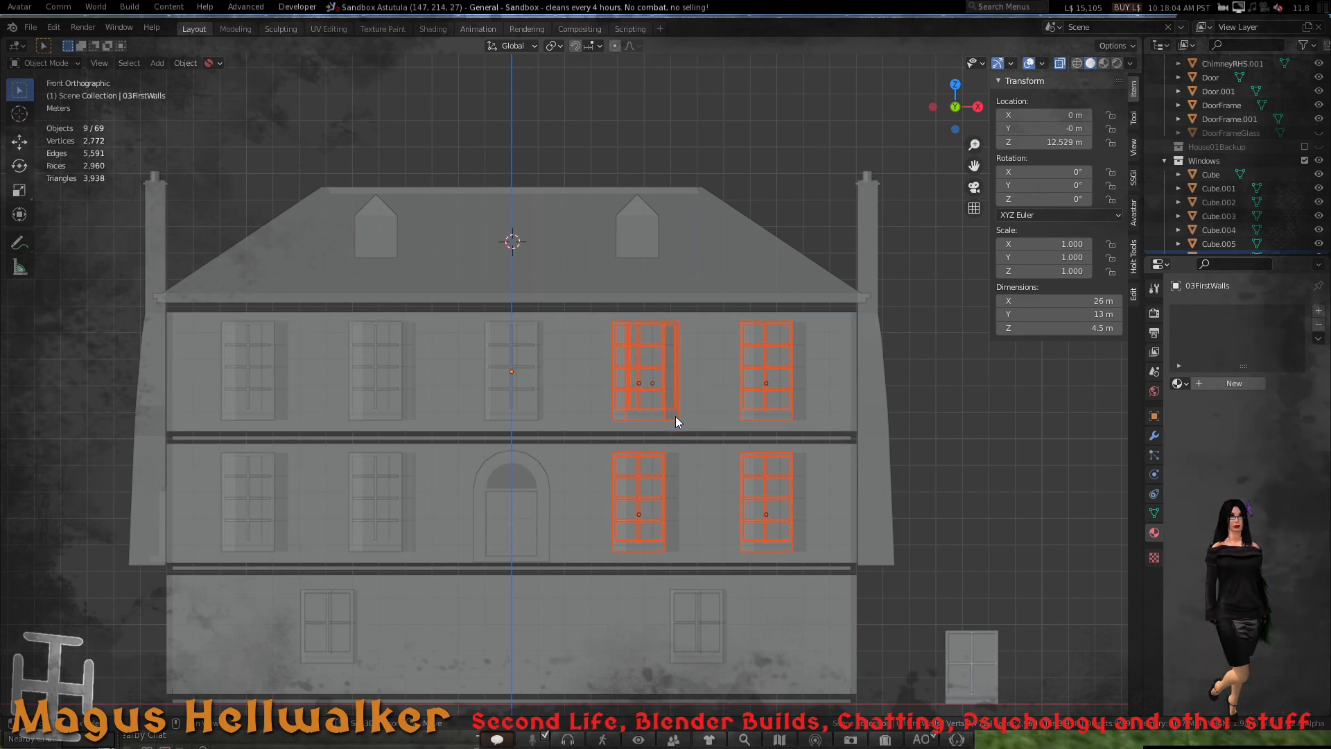
pyautogui.keyDown('shift'); pyautogui.click(675, 416); pyautogui.keyUp('shift')
pyautogui.keyDown('shift'); pyautogui.click(675, 416); pyautogui.keyUp('shift')
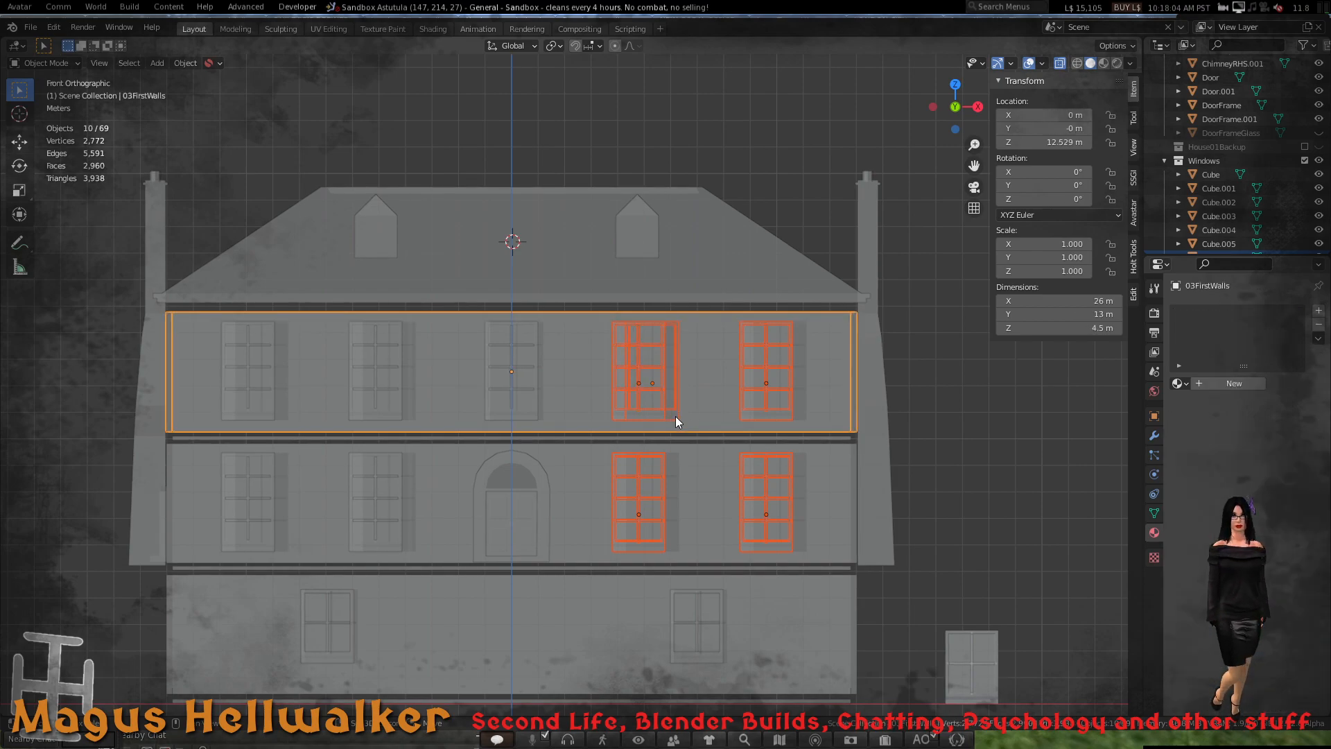
pyautogui.keyDown('shift'); pyautogui.click(675, 416); pyautogui.keyUp('shift')
pyautogui.click(676, 413)
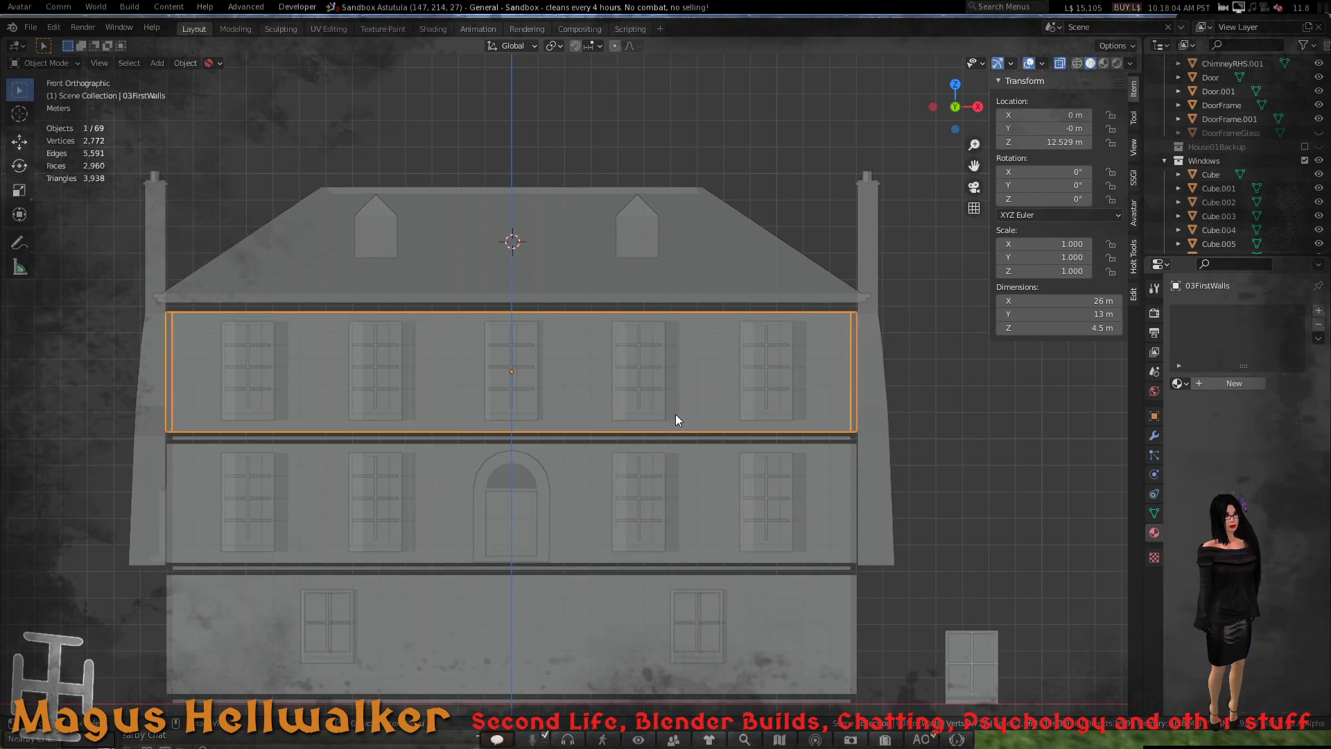
# - Select the front frames and glazing bars of the two first-floor windows right of the centre window
pyautogui.scroll(2, 675, 416)
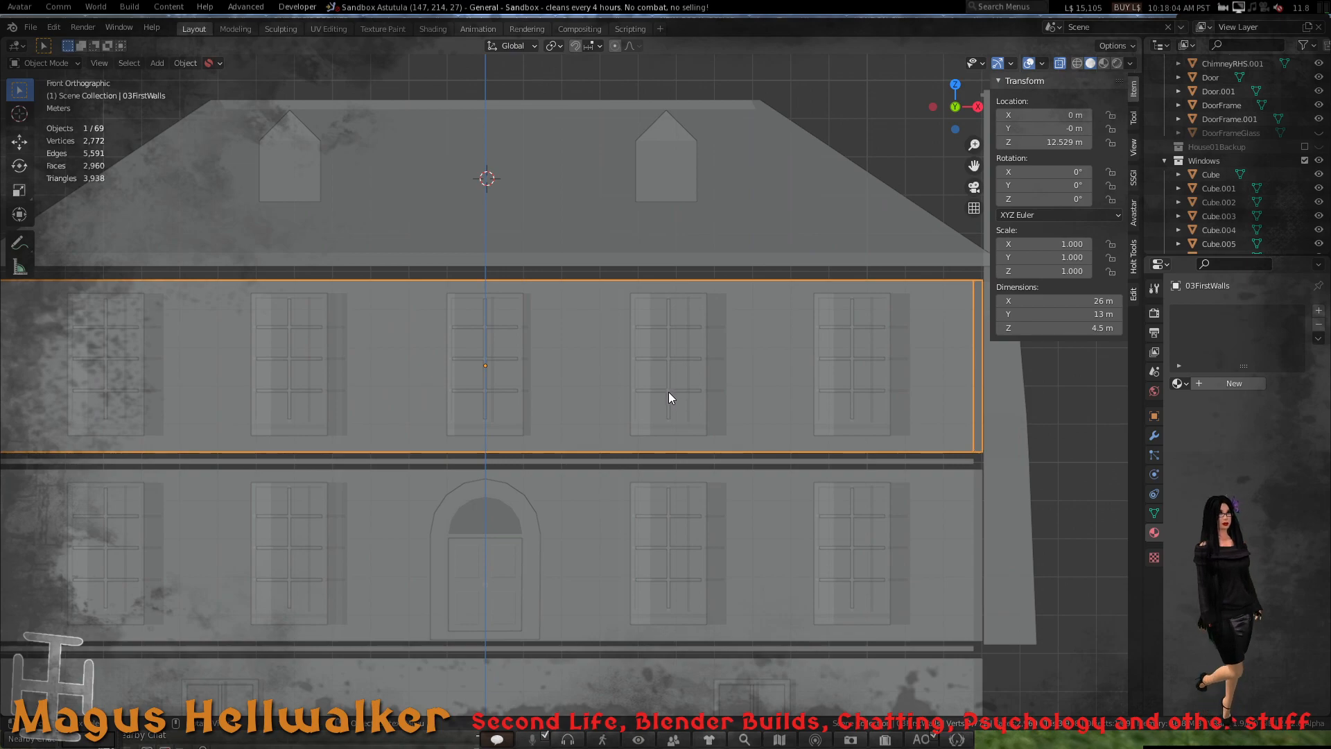
pyautogui.click(668, 393)
pyautogui.keyDown('shift'); pyautogui.click(668, 402); pyautogui.keyUp('shift')
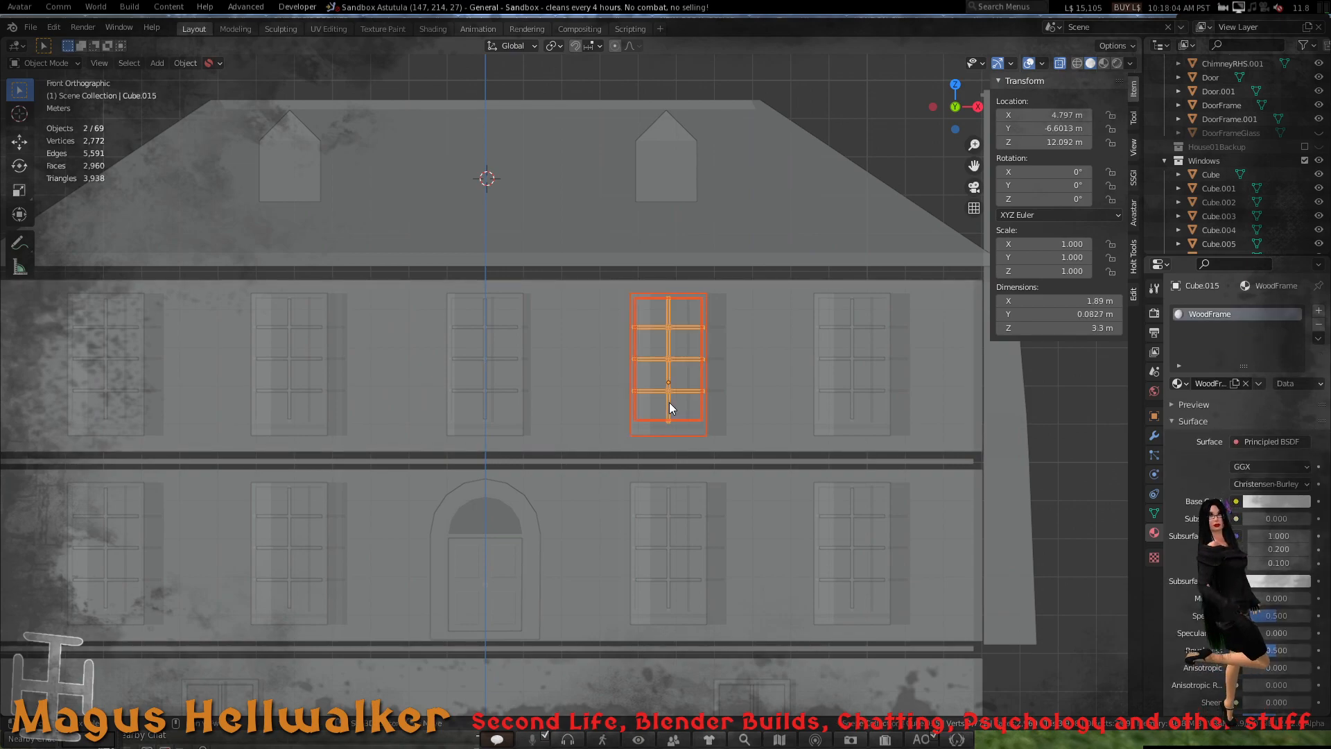
pyautogui.keyDown('shift'); pyautogui.click(853, 416); pyautogui.keyUp('shift')
pyautogui.keyDown('shift'); pyautogui.click(851, 416); pyautogui.keyUp('shift')
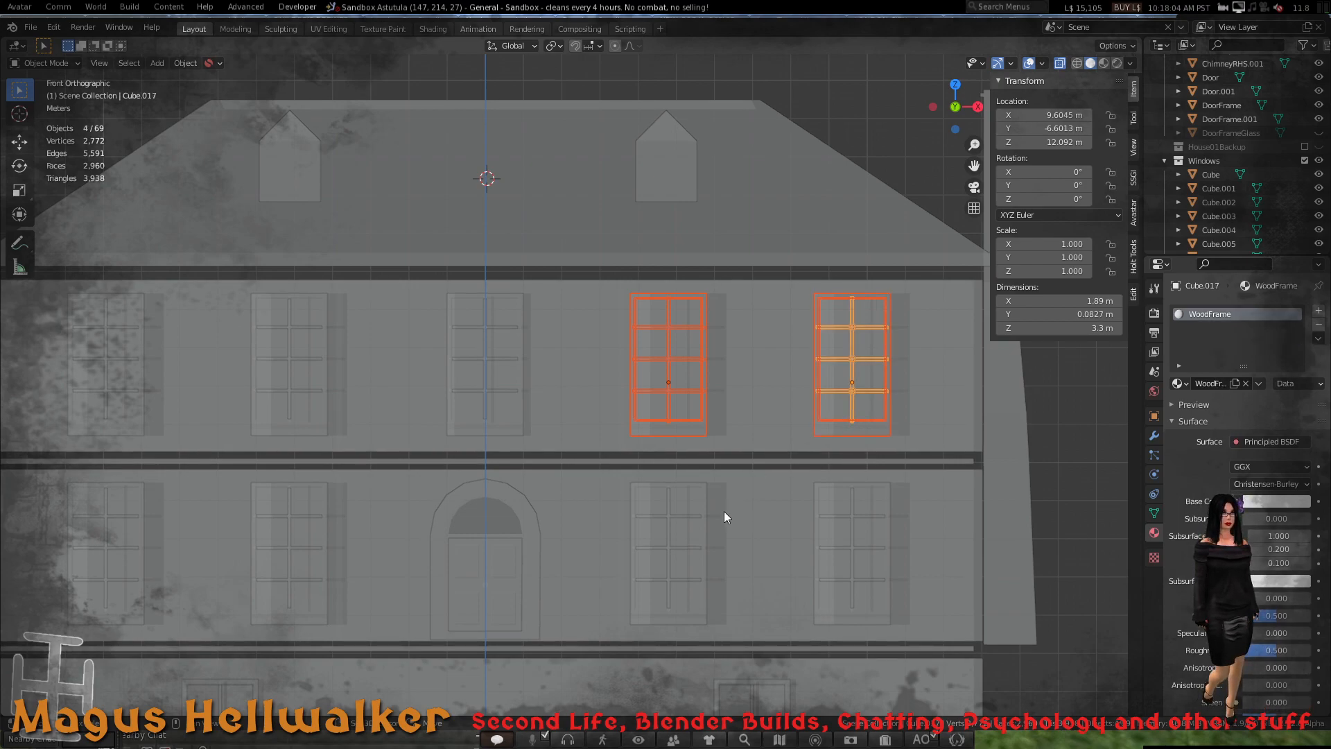
# - Try to add the front frame of the ground-floor window immediately right of the door to the selection, undoing each wrong pick
pyautogui.keyDown('shift'); pyautogui.click(670, 522); pyautogui.keyUp('shift')
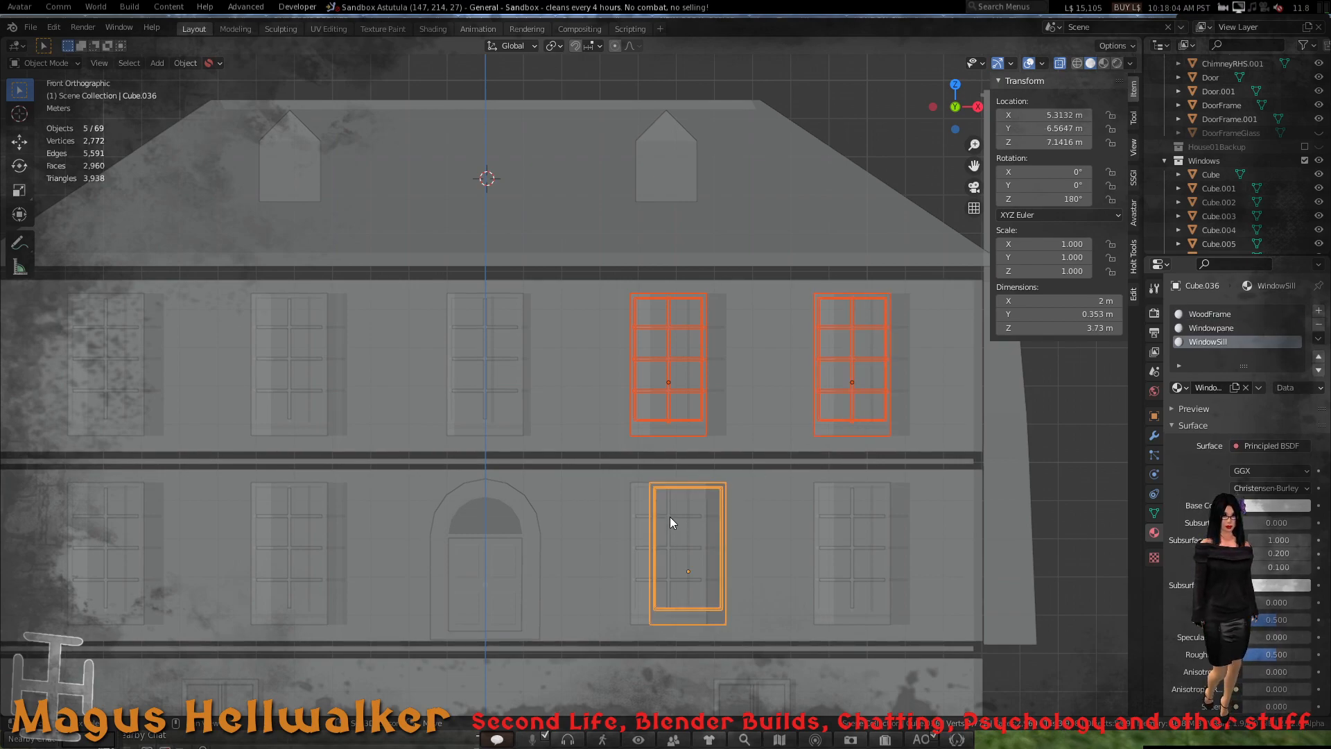
pyautogui.hotkey('ctrl', 'z')
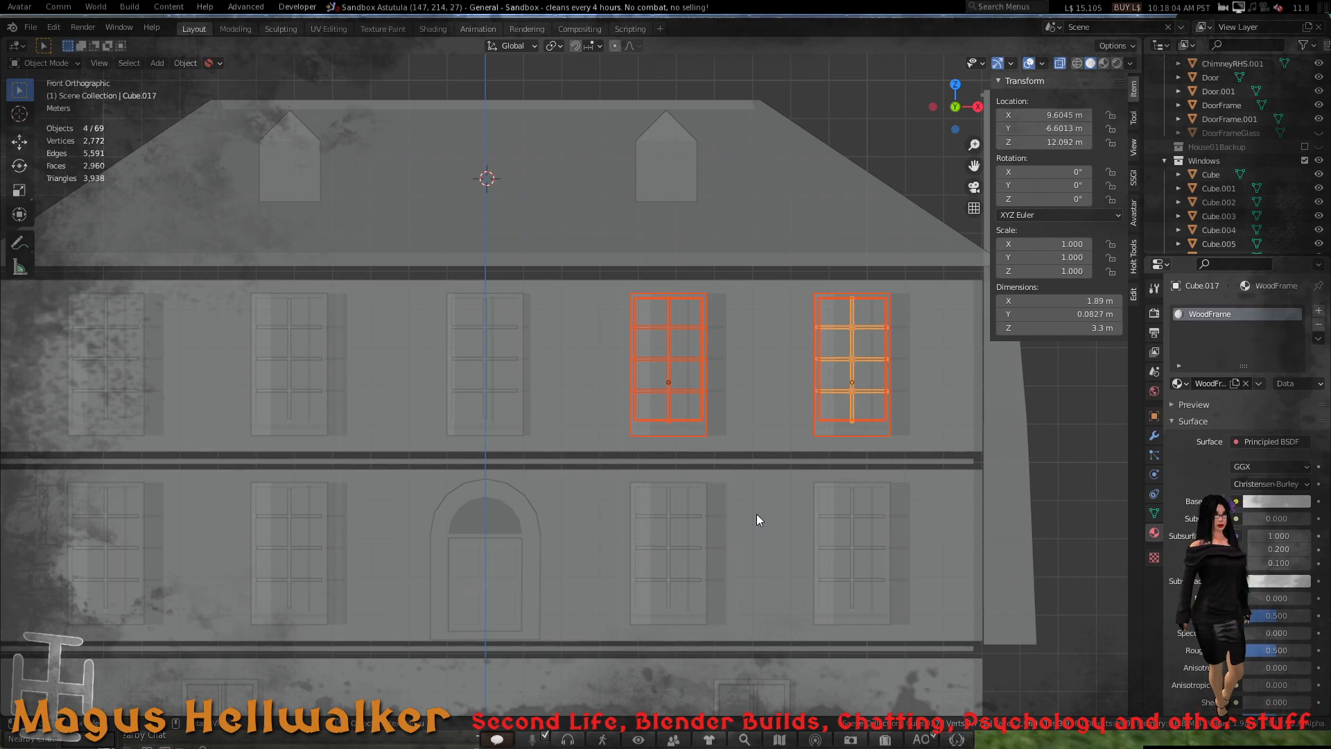
pyautogui.keyDown('shift'); pyautogui.click(665, 494); pyautogui.keyUp('shift')
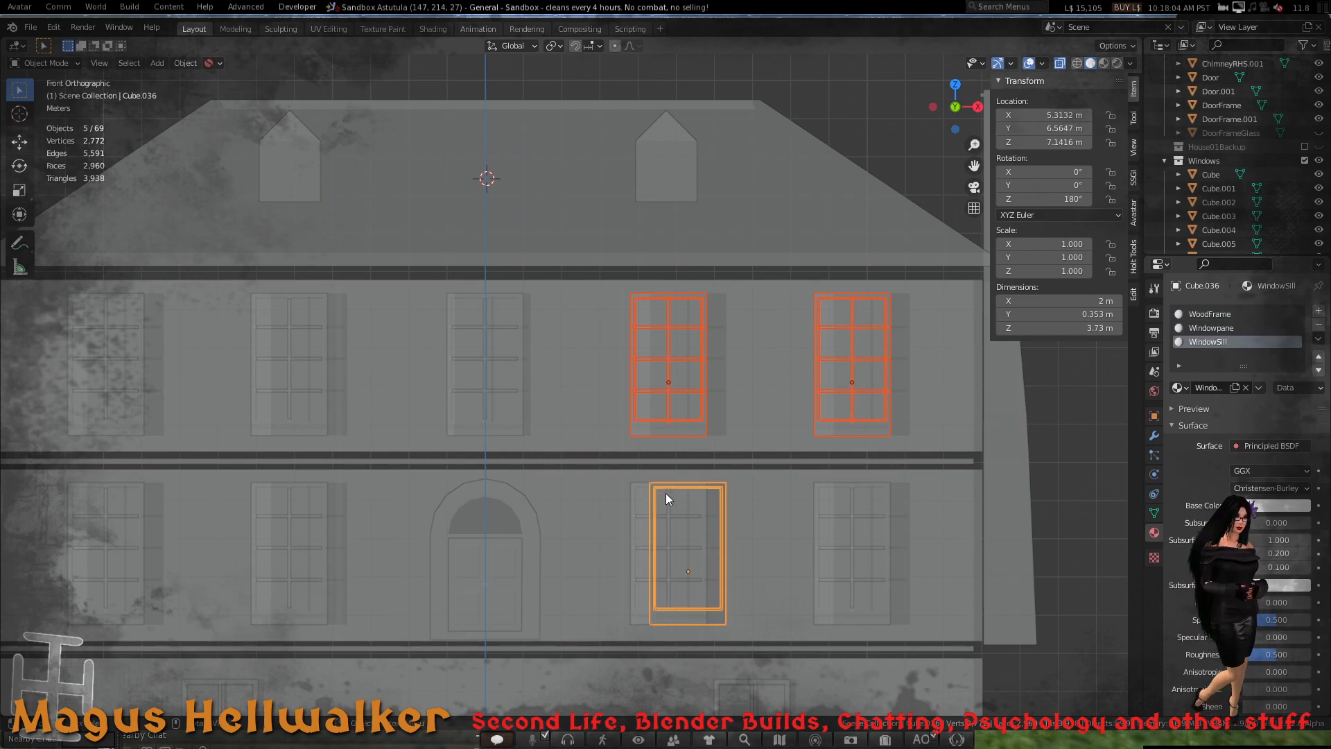
pyautogui.hotkey('ctrl', 'z')
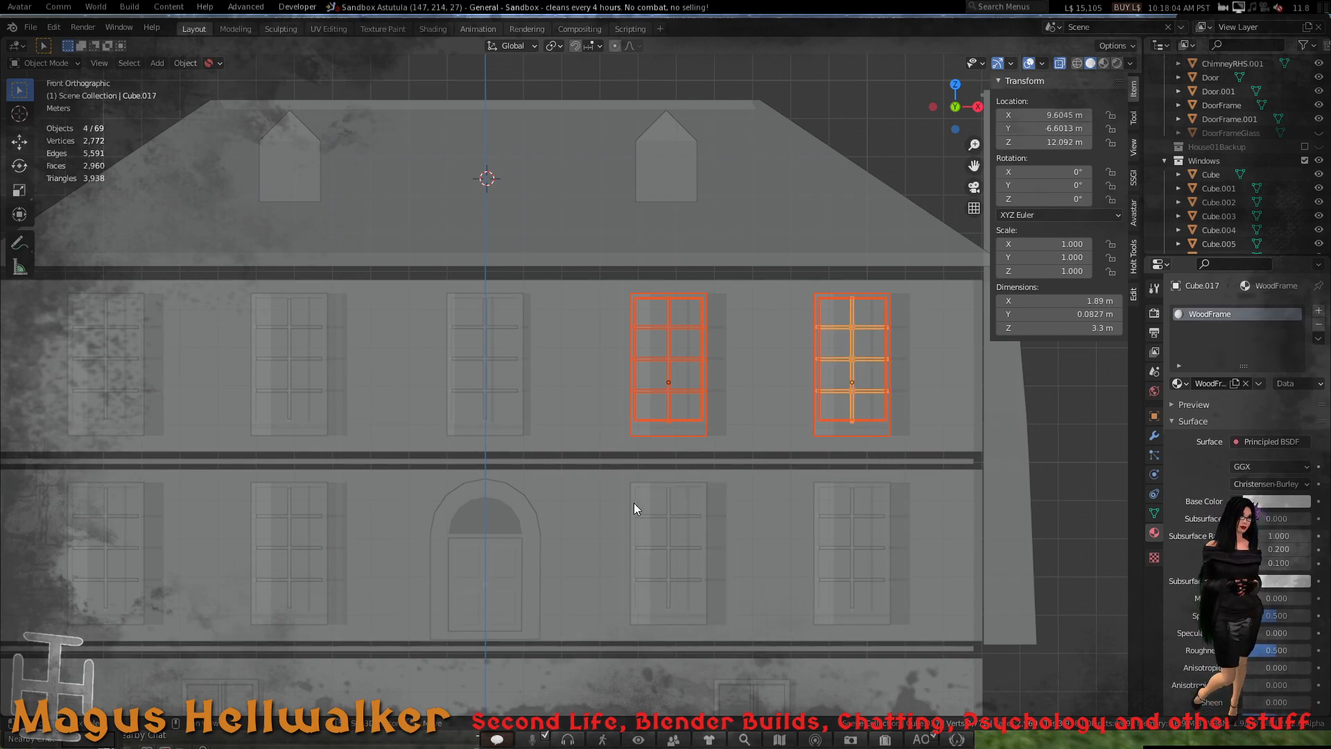
pyautogui.keyDown('shift'); pyautogui.click(633, 502); pyautogui.keyUp('shift')
pyautogui.hotkey('ctrl', 'z')
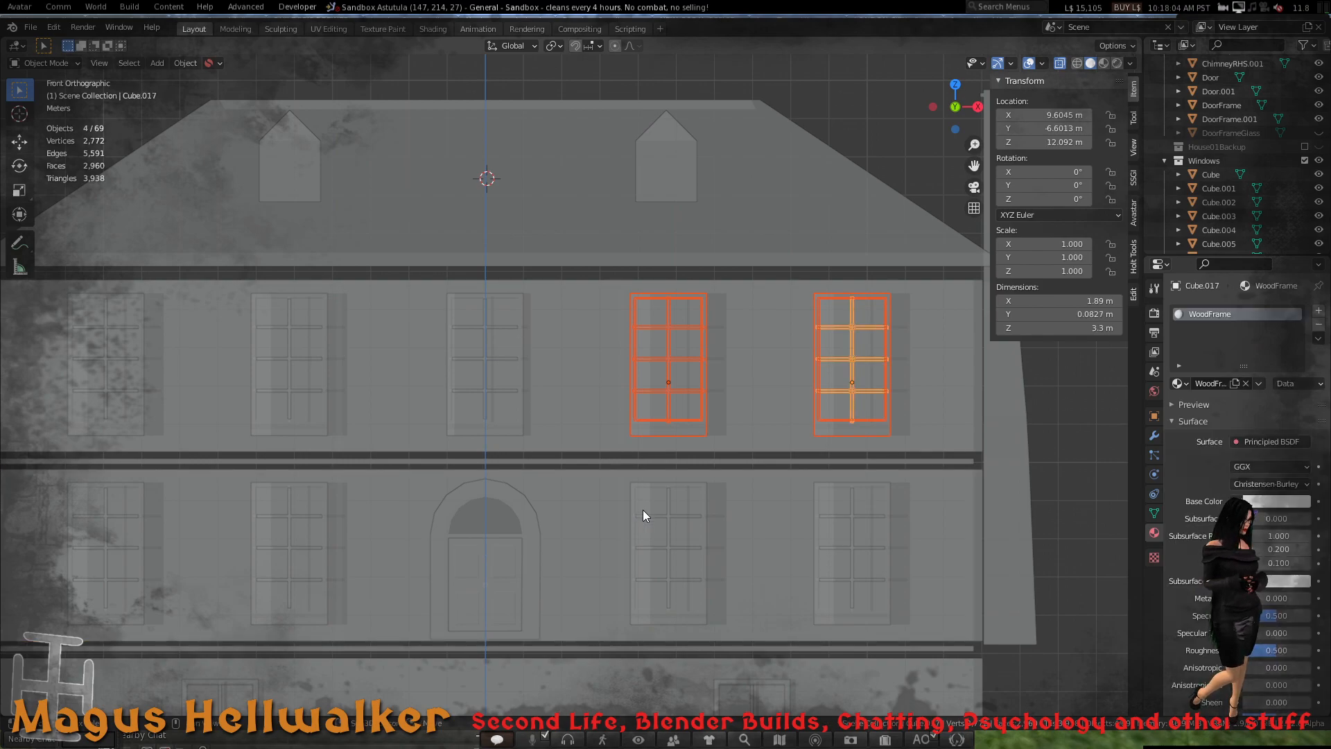
pyautogui.keyDown('shift'); pyautogui.click(643, 515); pyautogui.keyUp('shift')
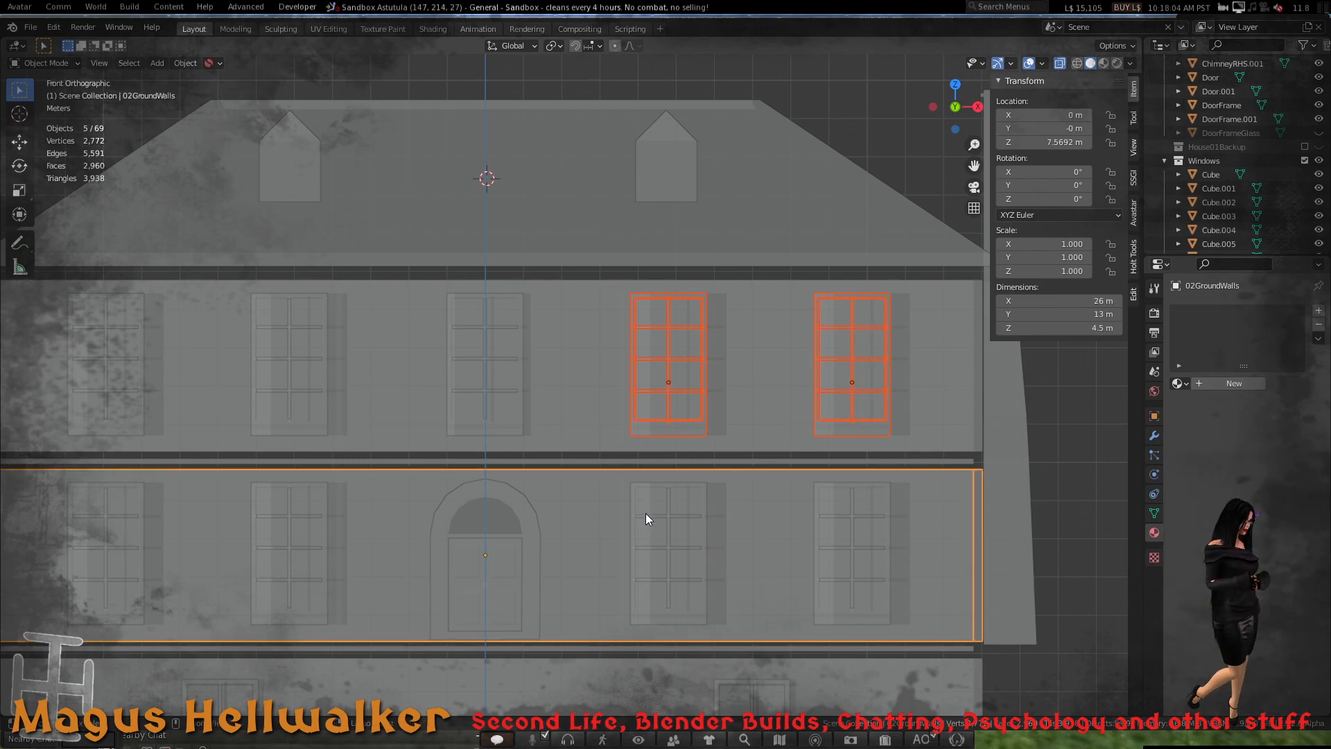
pyautogui.hotkey('ctrl', 'z')
pyautogui.keyDown('shift'); pyautogui.click(646, 518); pyautogui.keyUp('shift')
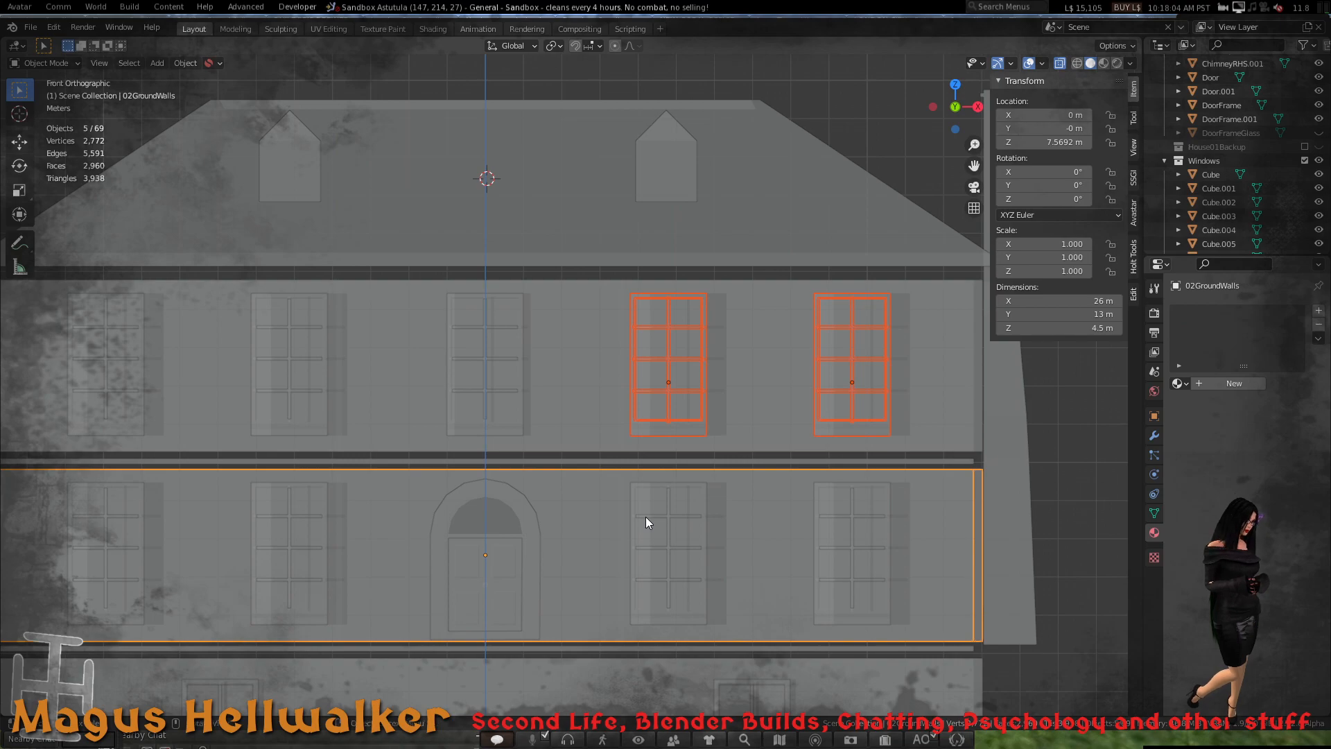
pyautogui.hotkey('ctrl', 'z')
# - Try to add the same ground-floor window's front frame by its outer edge and sill, and undo the unwanted picks
pyautogui.scroll(3, 654, 569)
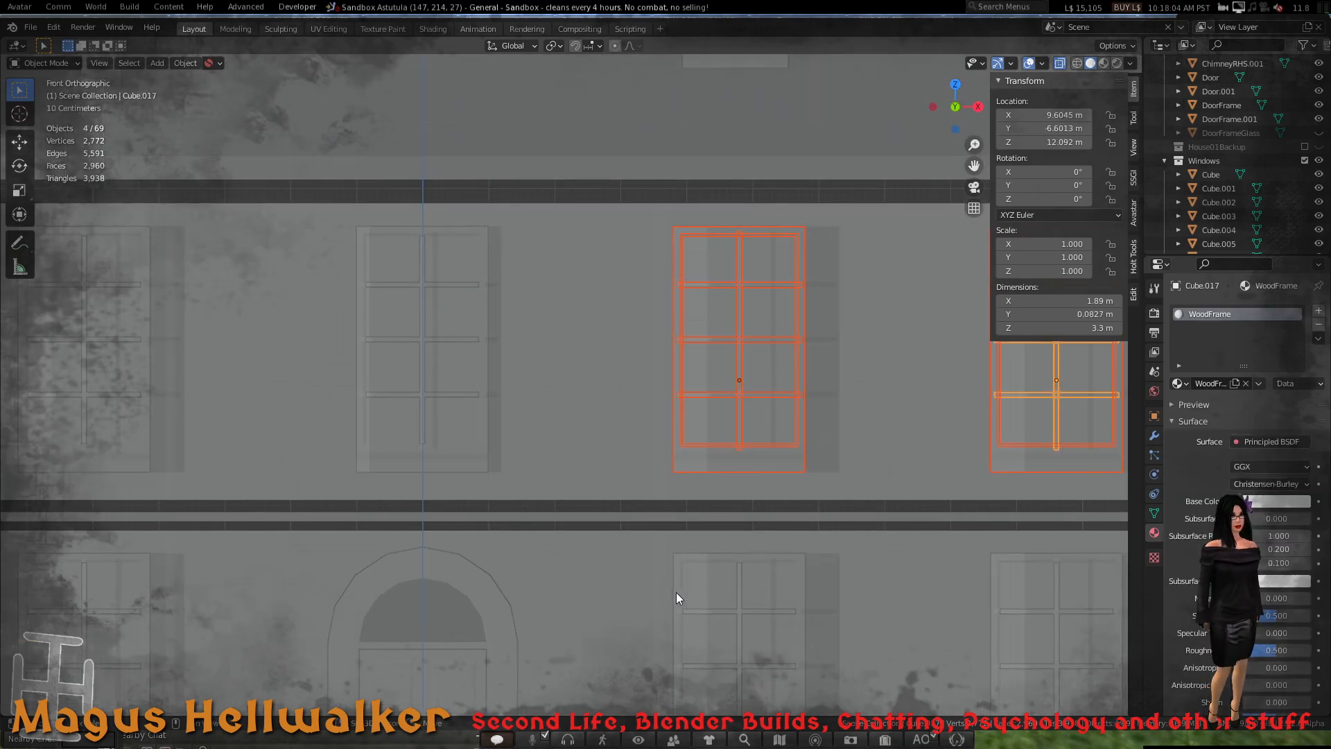
pyautogui.keyDown('shift'); pyautogui.click(678, 594); pyautogui.keyUp('shift')
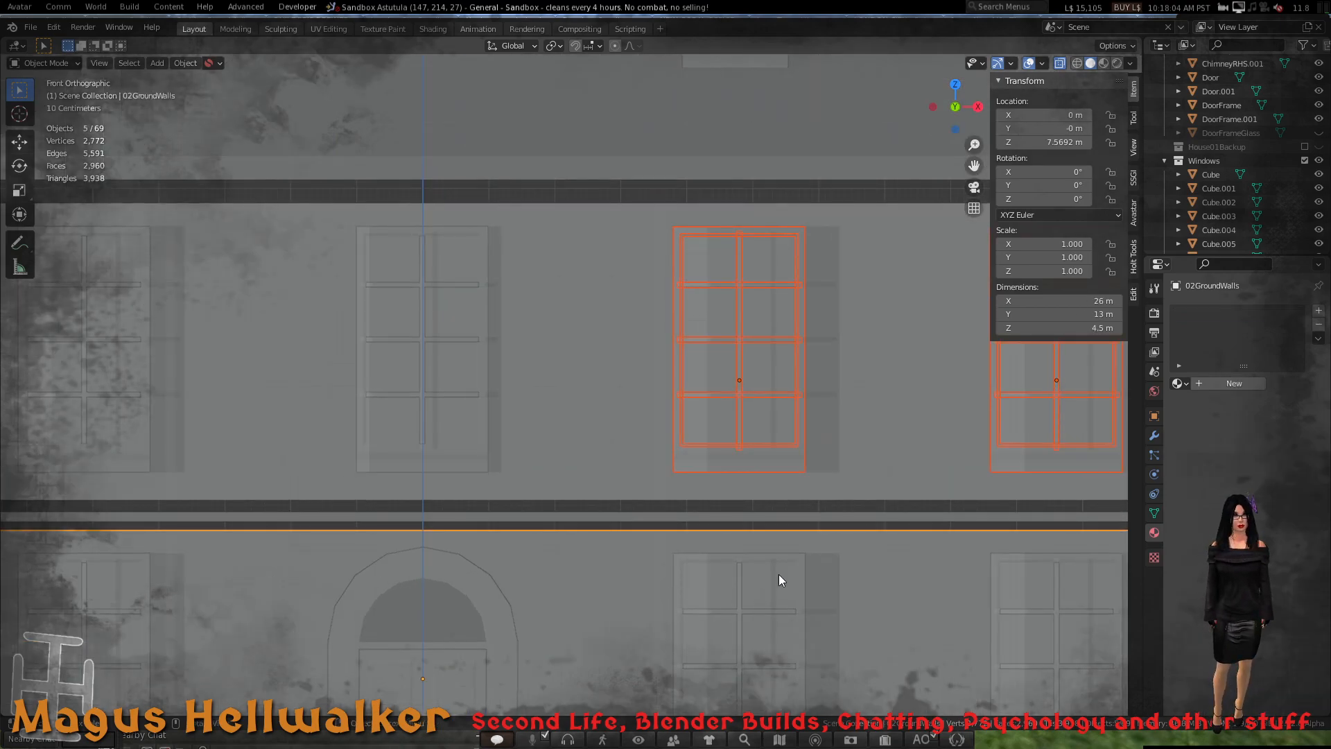
pyautogui.keyDown('shift'); pyautogui.moveTo(779, 579); pyautogui.dragTo(638, 315, button='middle'); pyautogui.keyUp('shift')
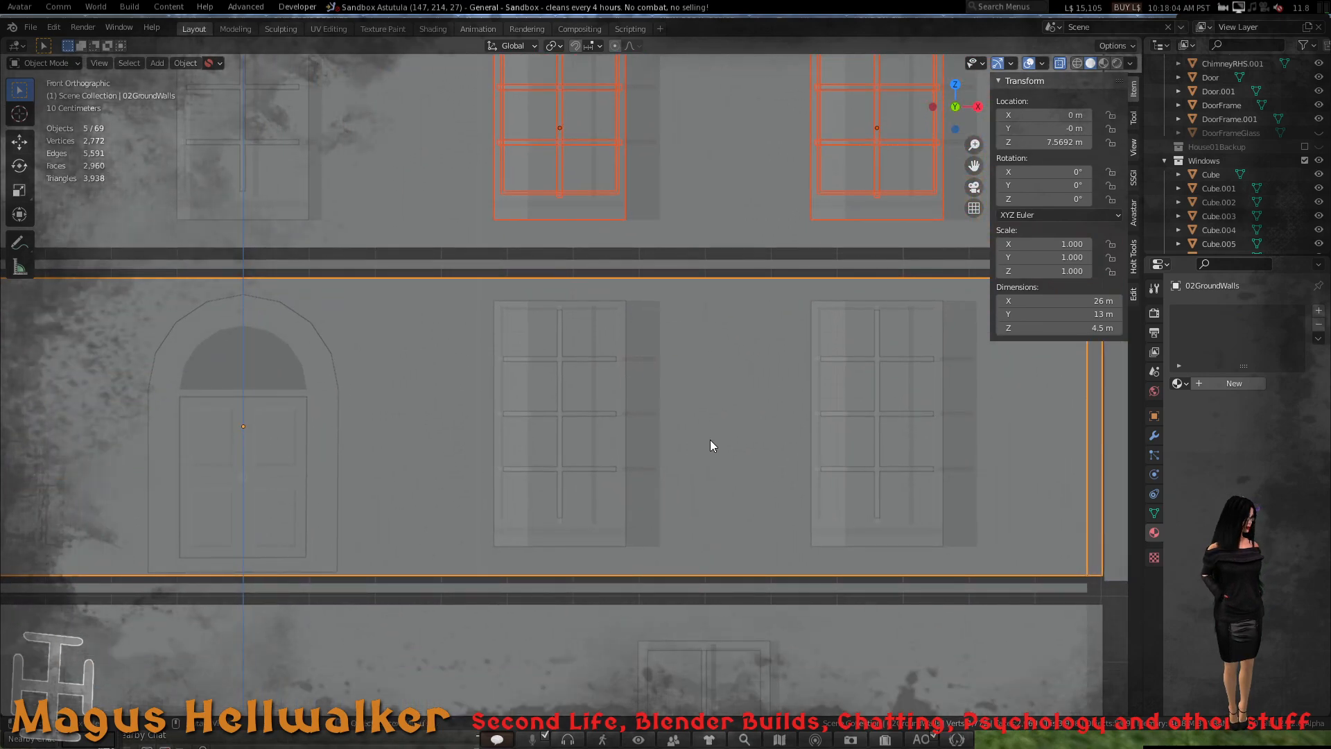
pyautogui.hotkey('ctrl', 'z')
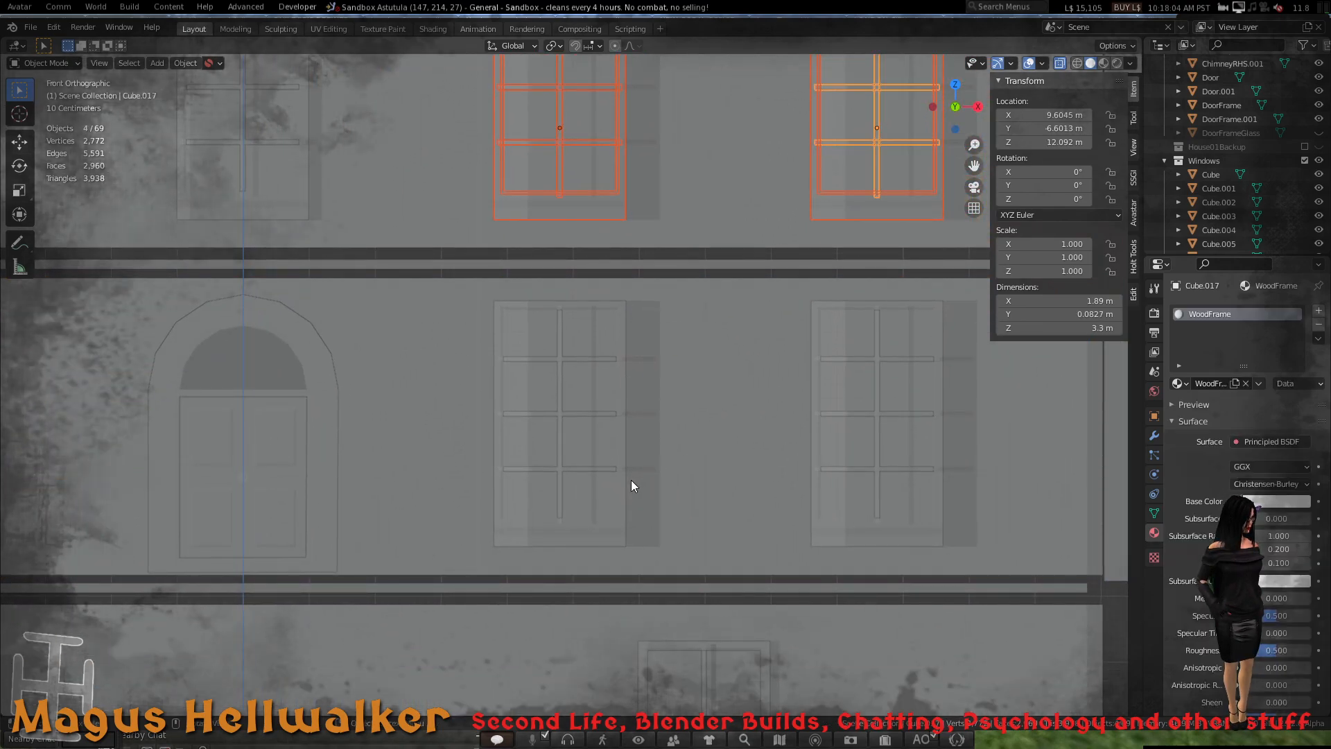
pyautogui.keyDown('shift'); pyautogui.click(610, 539); pyautogui.keyUp('shift')
pyautogui.keyDown('shift'); pyautogui.click(610, 539); pyautogui.keyUp('shift')
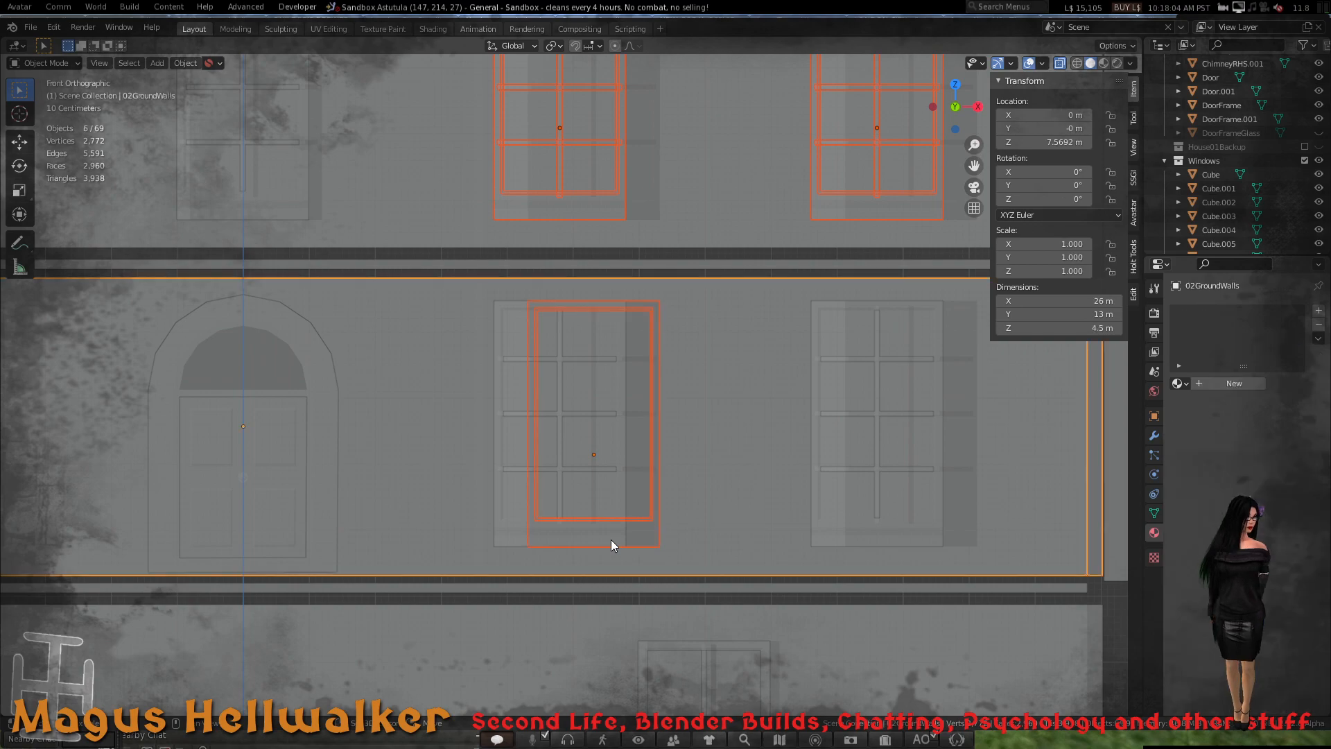
pyautogui.keyDown('shift'); pyautogui.click(610, 540); pyautogui.keyUp('shift')
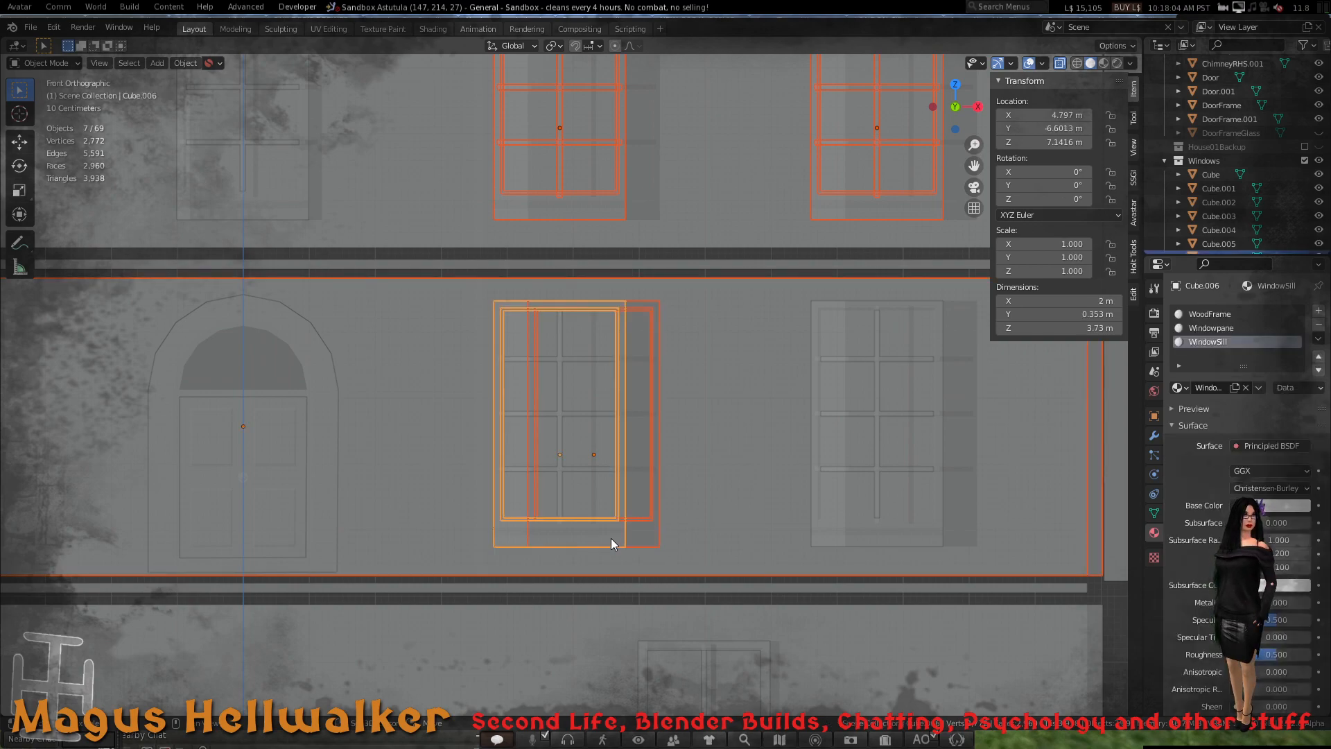
pyautogui.hotkey('ctrl', 'z')
pyautogui.hotkey('ctrl', 'z')
pyautogui.hotkey('ctrl', 'z')
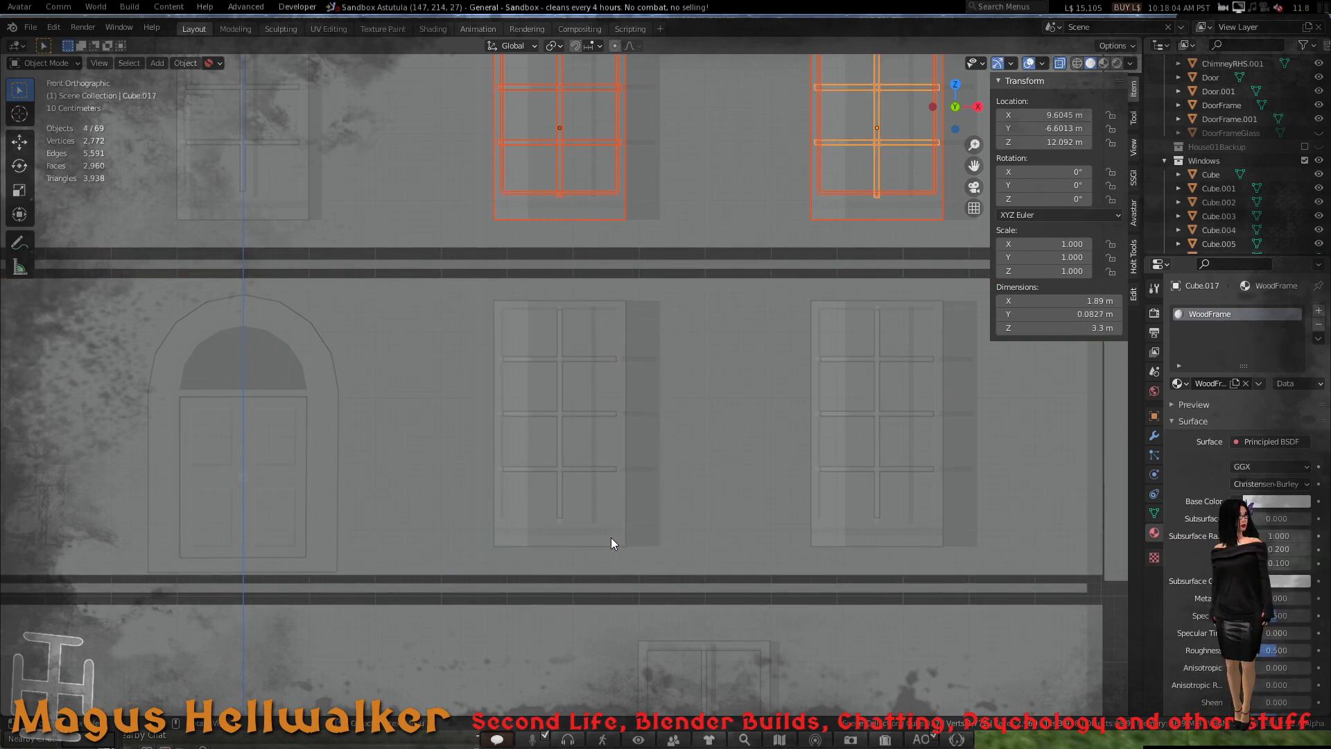
# - Try to add the ground-floor window immediately right of the door to the selection from an angled perspective view
pyautogui.moveTo(511, 538); pyautogui.dragTo(623, 498, button='middle')
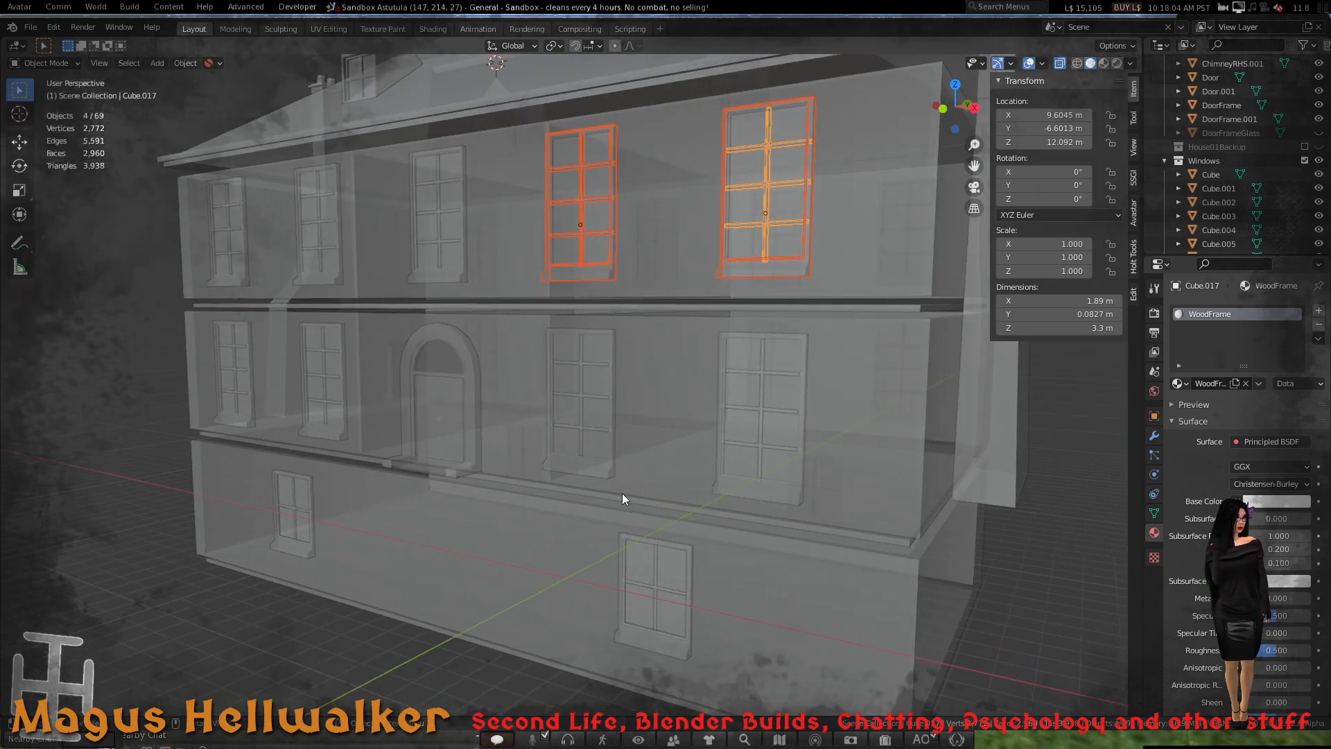
pyautogui.keyDown('shift'); pyautogui.click(602, 477); pyautogui.keyUp('shift')
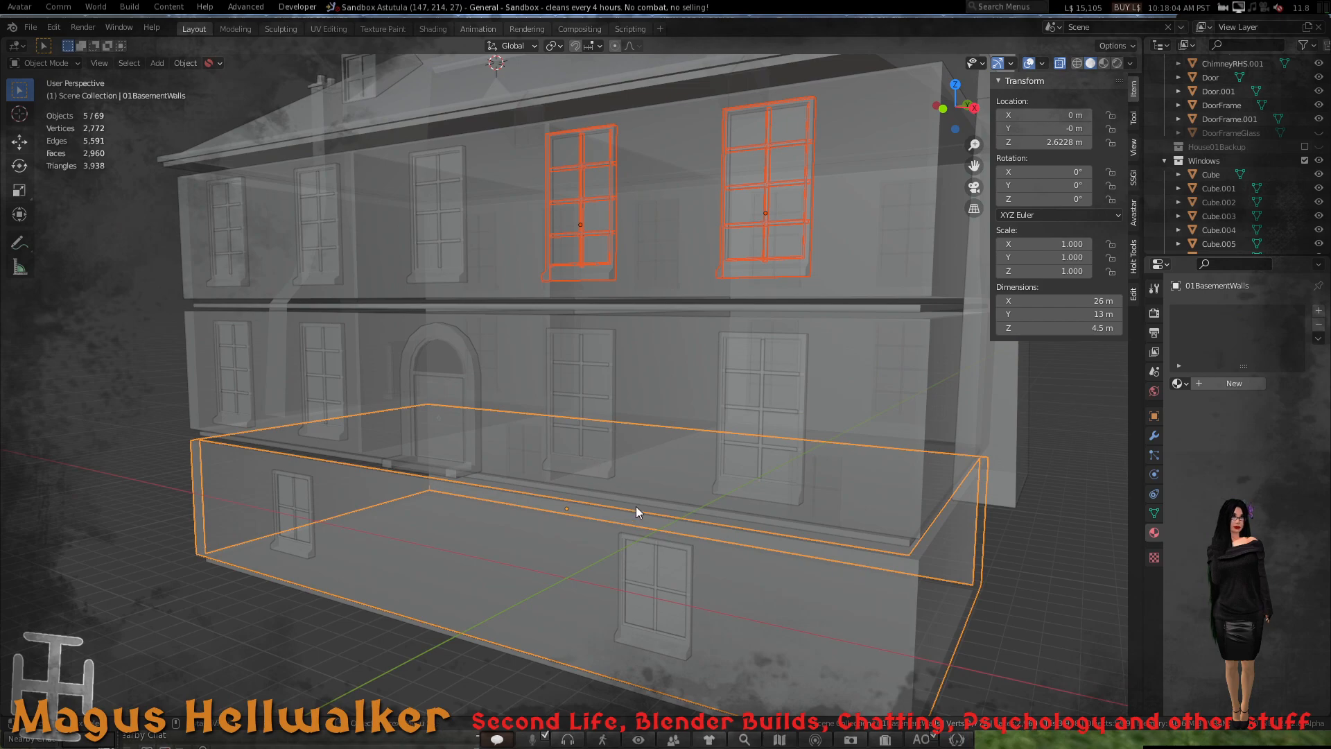
pyautogui.keyDown('shift'); pyautogui.click(877, 607); pyautogui.keyUp('shift')
pyautogui.keyDown('shift'); pyautogui.click(876, 603); pyautogui.keyUp('shift')
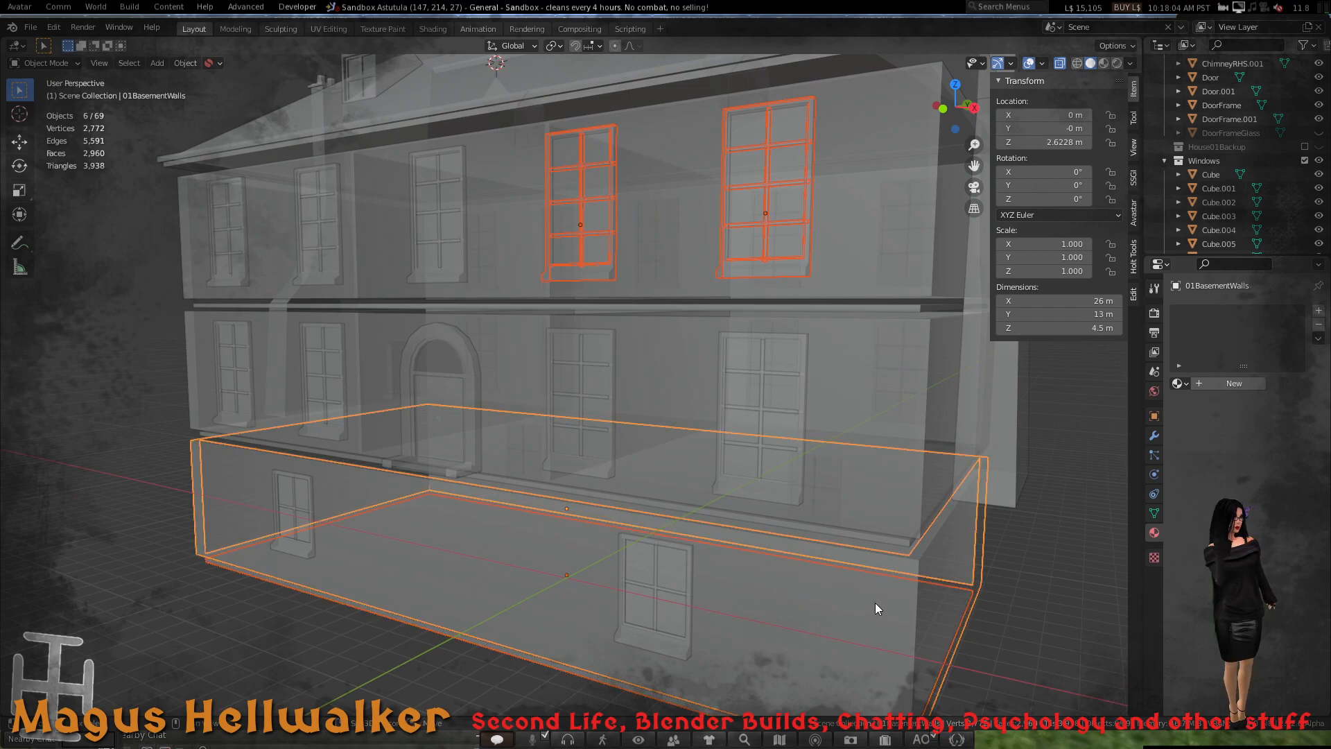
pyautogui.hotkey('ctrl', 'z')
pyautogui.hotkey('ctrl', 'z')
pyautogui.hotkey('ctrl', 'z')
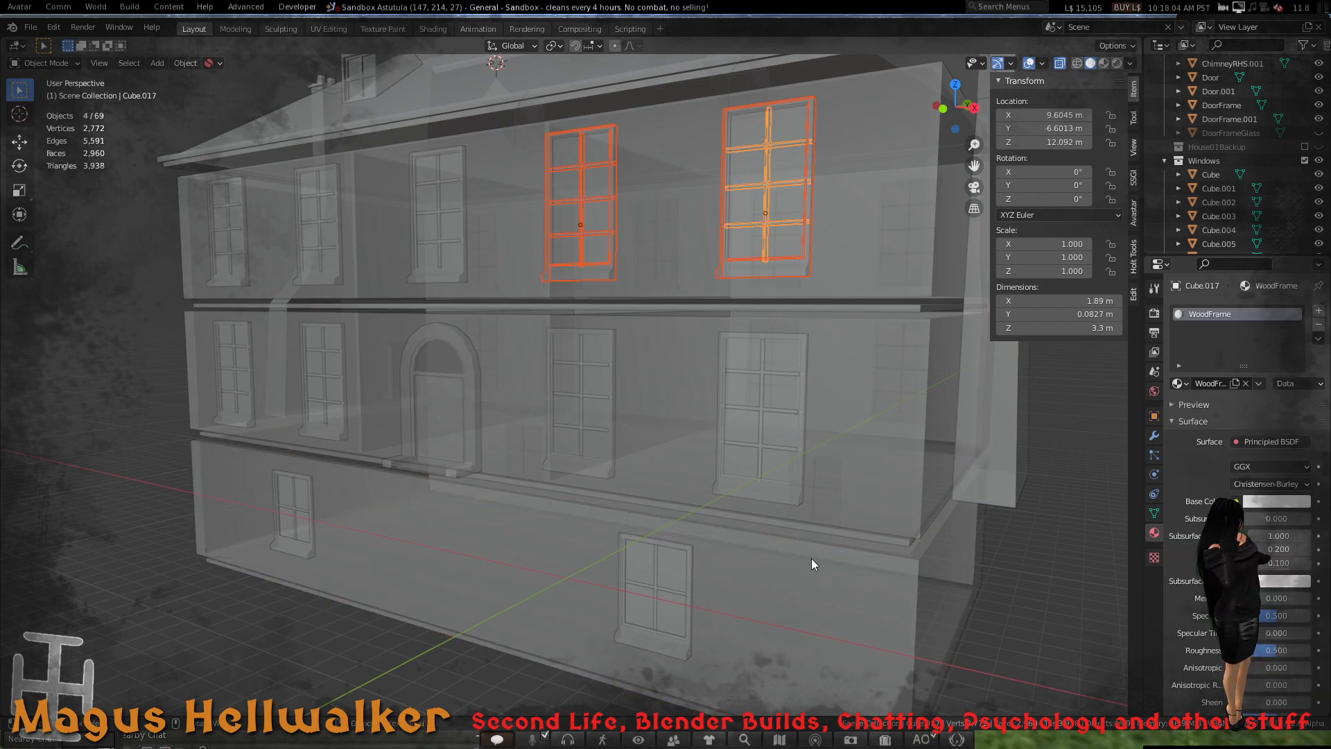
pyautogui.keyDown('shift'); pyautogui.click(598, 467); pyautogui.keyUp('shift')
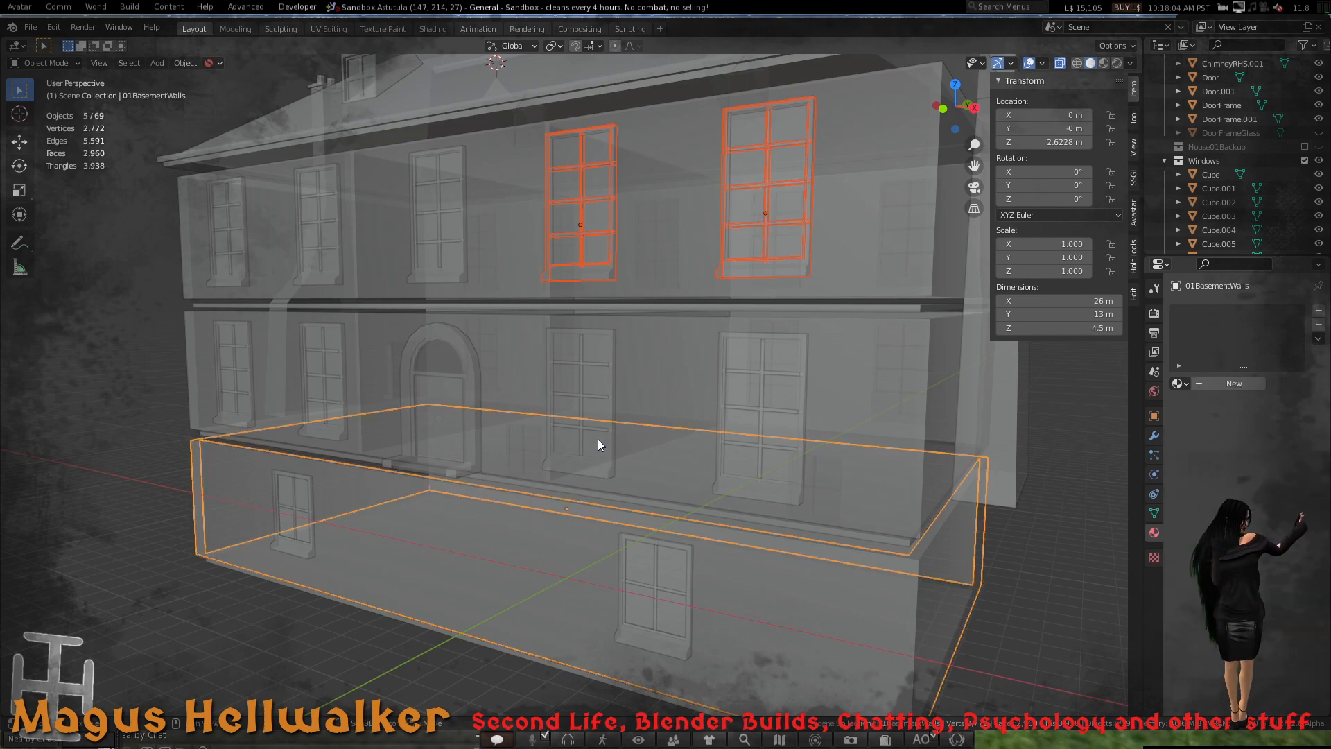
pyautogui.keyDown('shift'); pyautogui.click(593, 397); pyautogui.keyUp('shift')
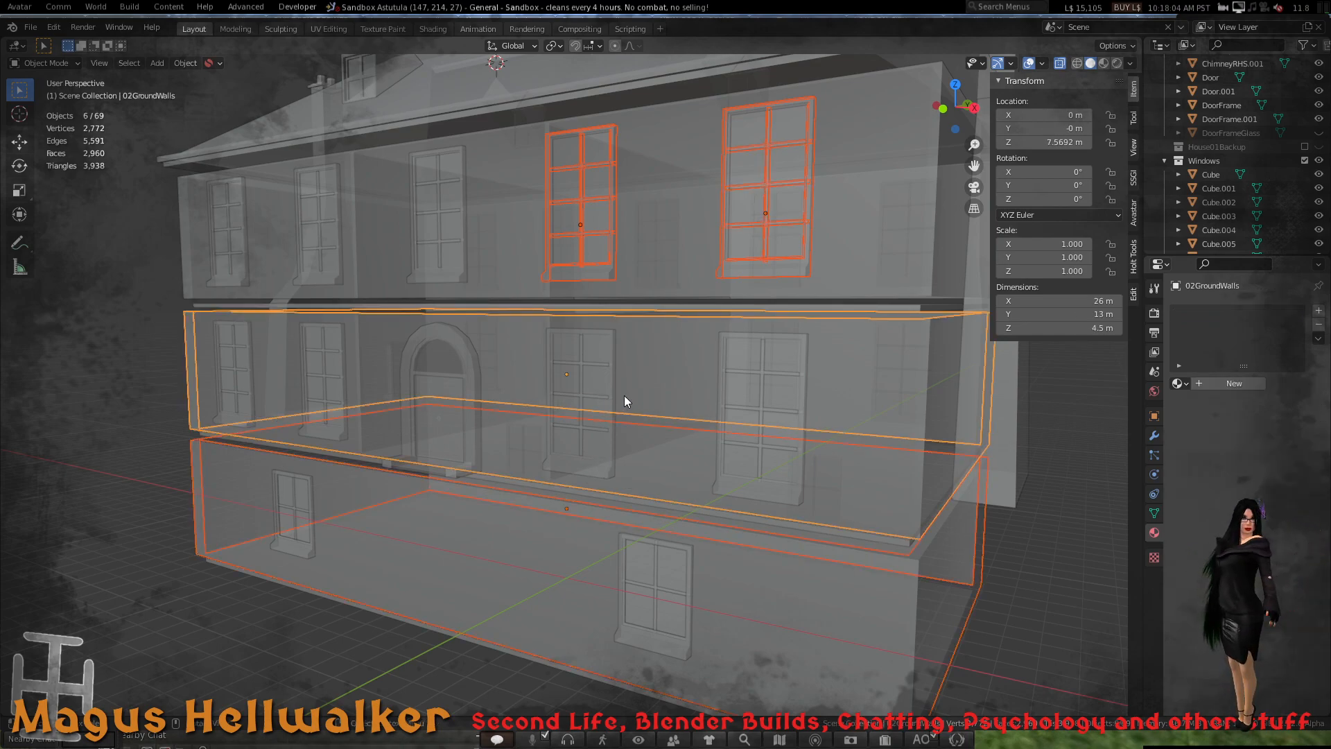
pyautogui.scroll(-3, 622, 400)
pyautogui.scroll(6, 623, 401)
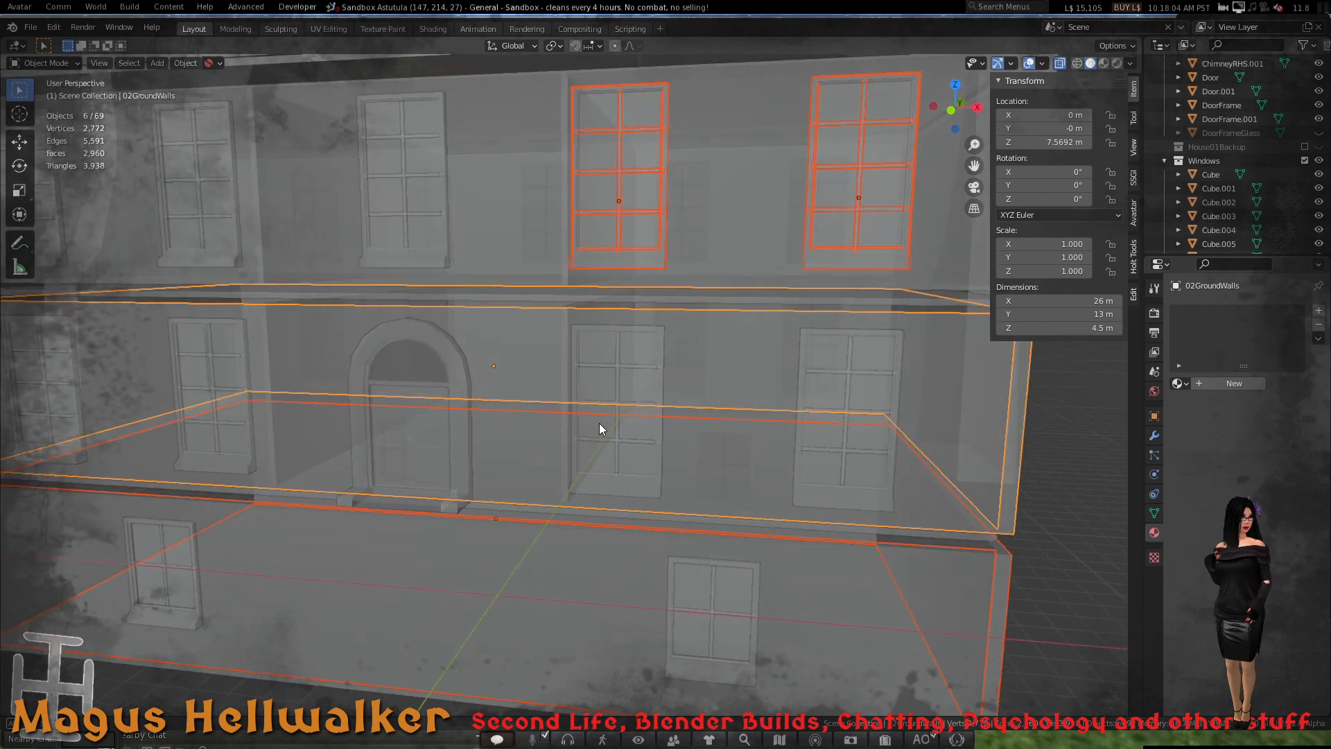
# - Clear the selection and turn off X-ray display so the walls are solid
pyautogui.click(1047, 447)
pyautogui.scroll(-5, 1039, 451)
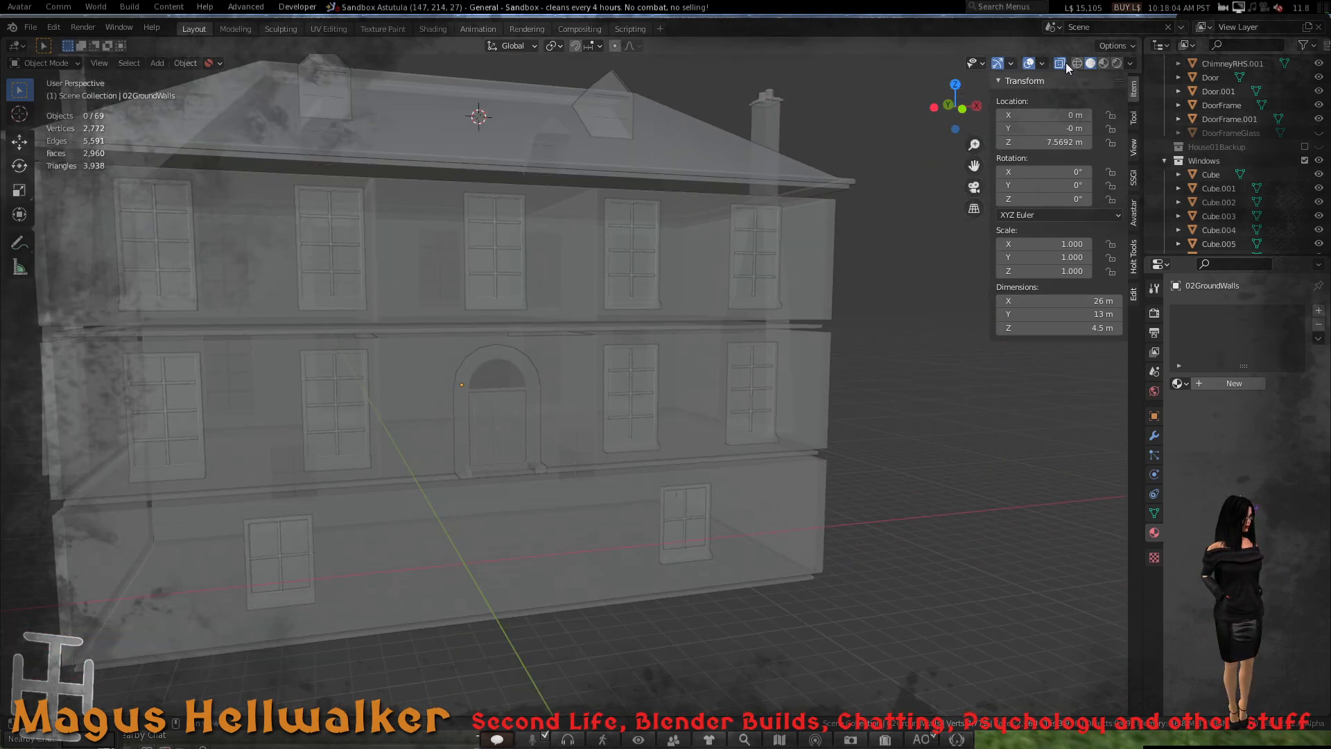
pyautogui.click(1065, 63)
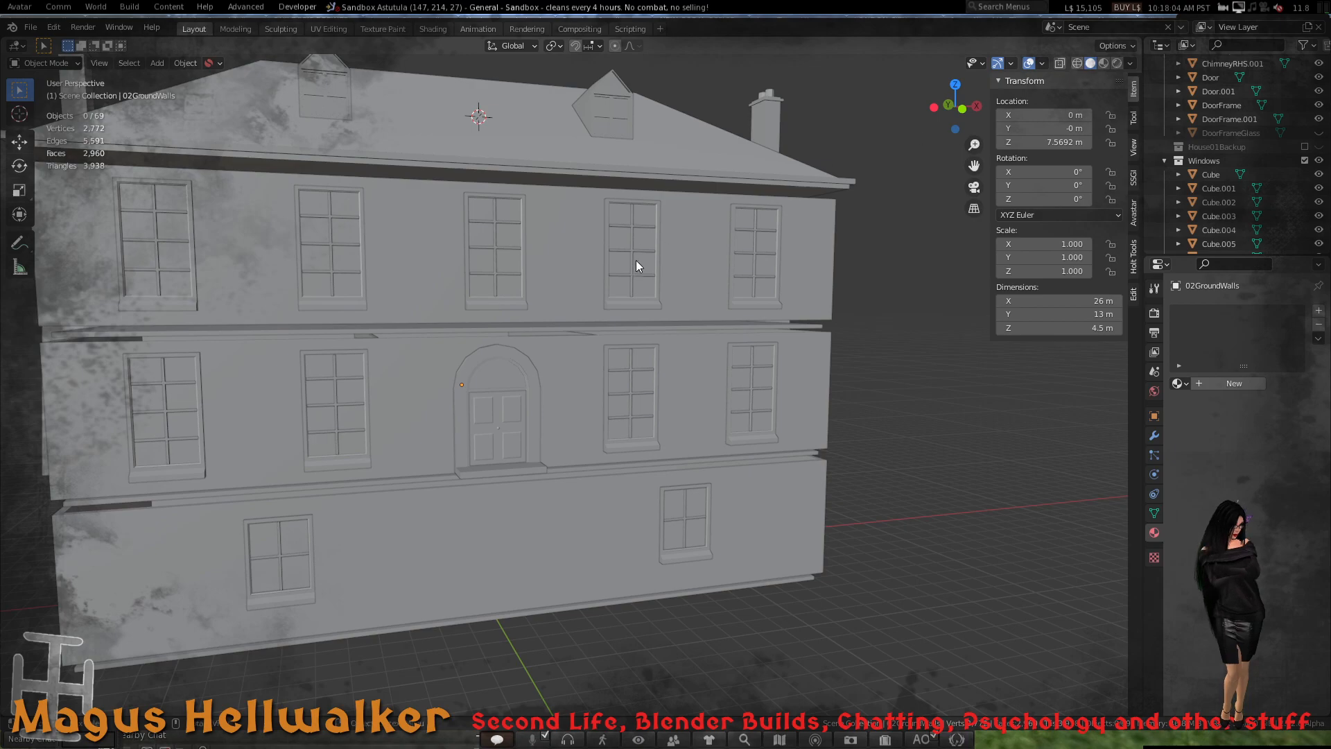
# - Select the frames and glazing bars of the two upper-floor front windows at the far right of the facade
pyautogui.scroll(-3, 630, 411)
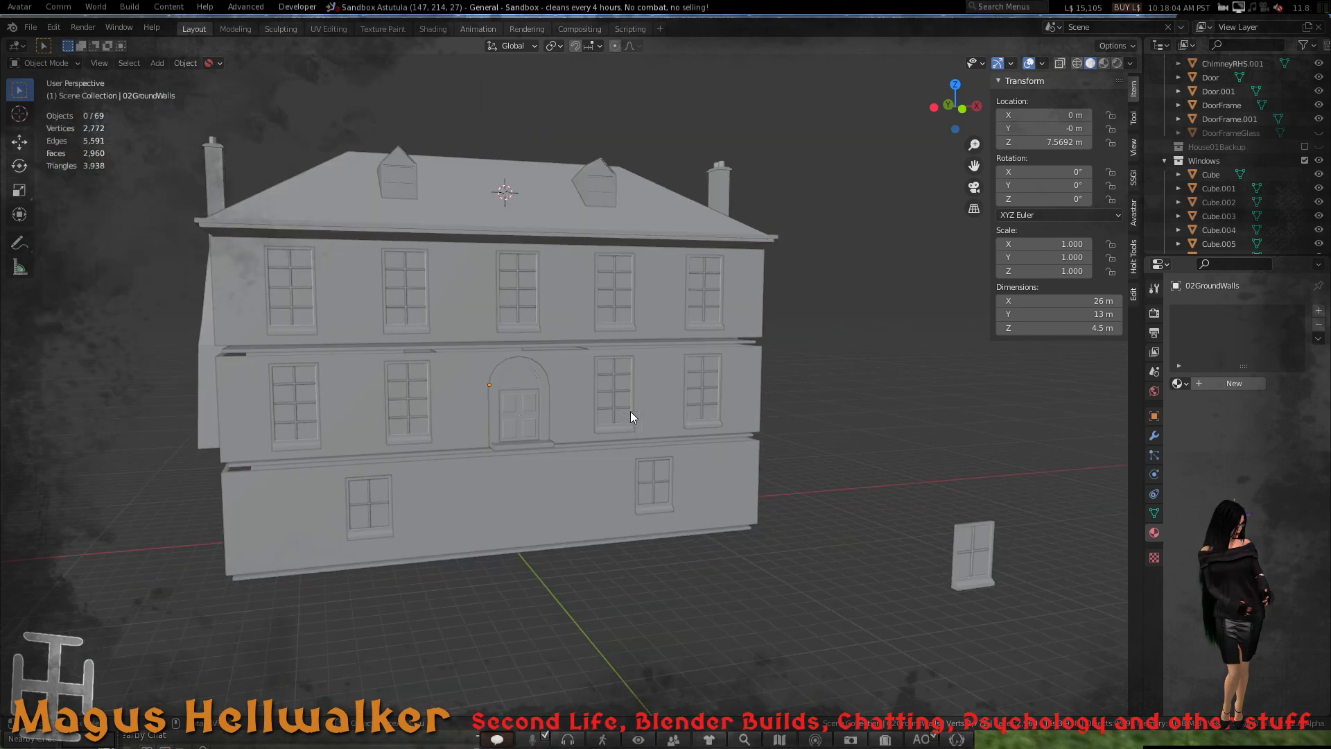
pyautogui.scroll(6, 630, 411)
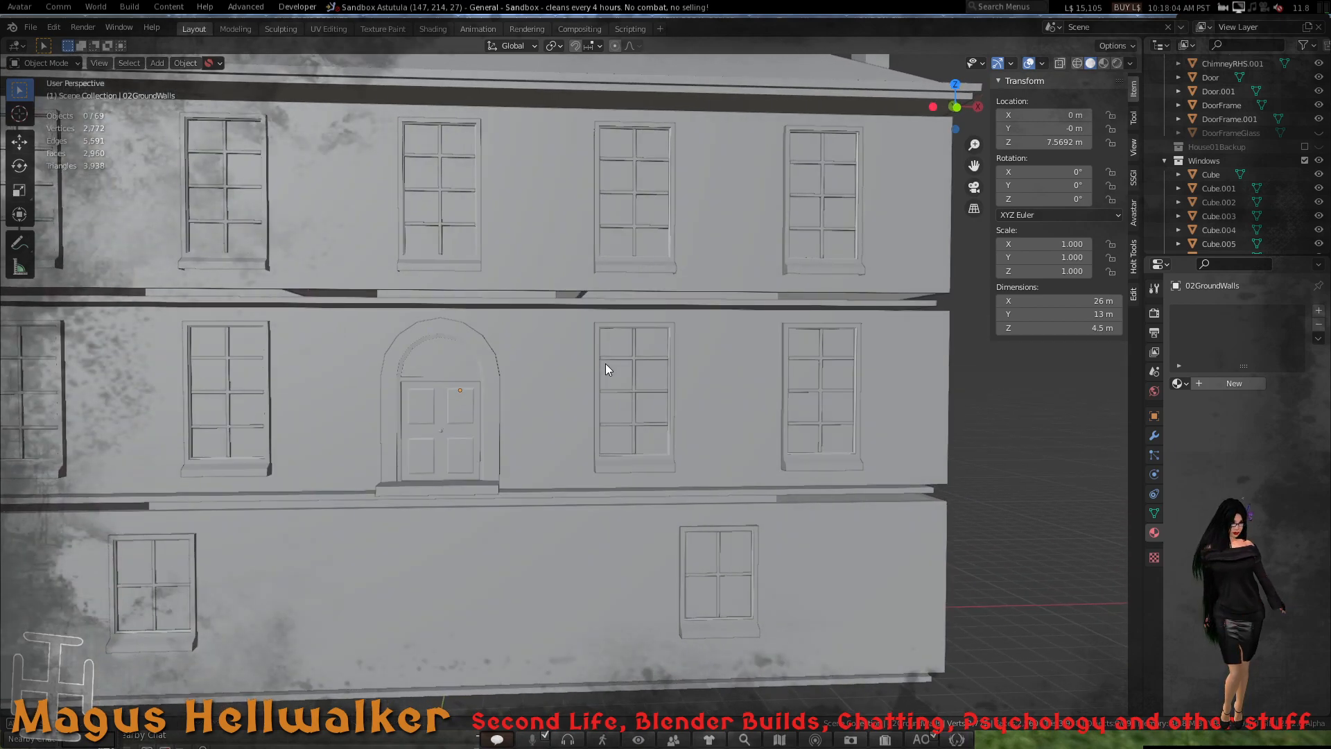
pyautogui.moveTo(606, 363); pyautogui.dragTo(593, 369, button='middle')
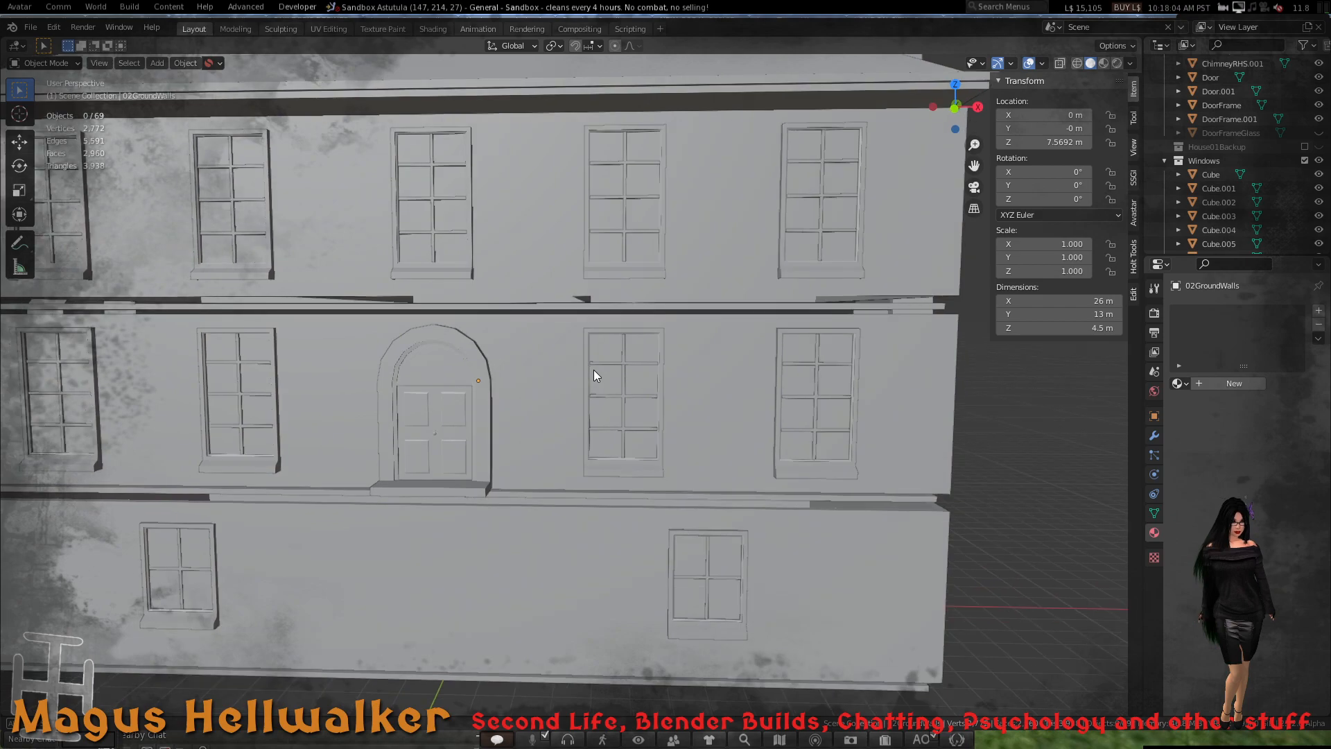
pyautogui.click(642, 271)
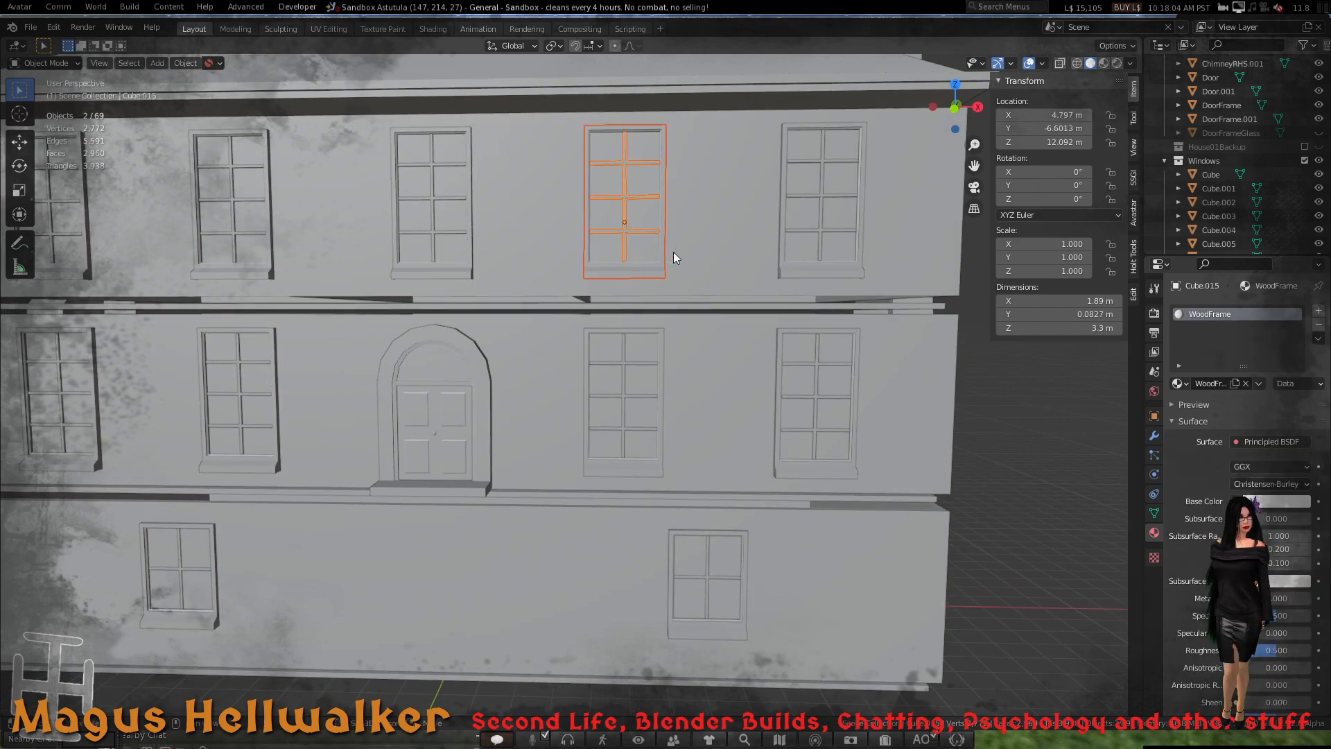
pyautogui.keyDown('shift'); pyautogui.click(803, 268); pyautogui.keyUp('shift')
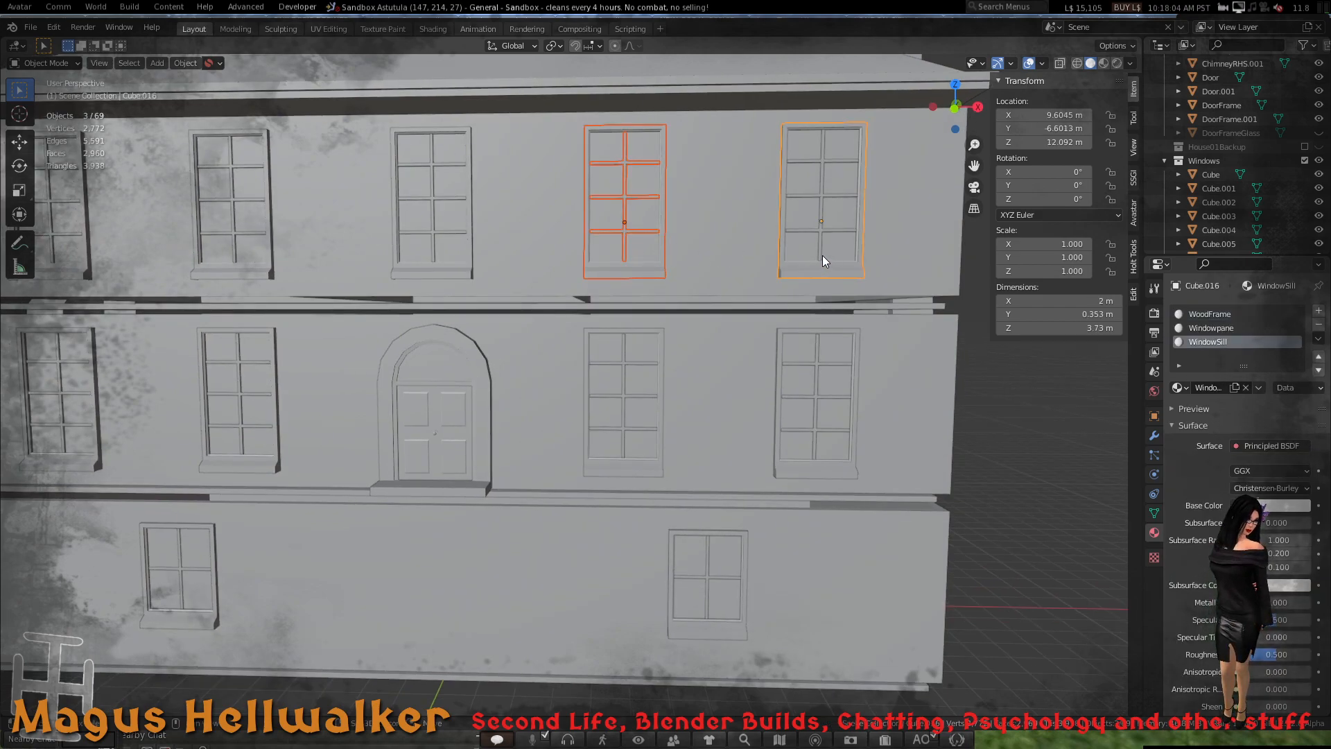
pyautogui.keyDown('shift'); pyautogui.click(822, 255); pyautogui.keyUp('shift')
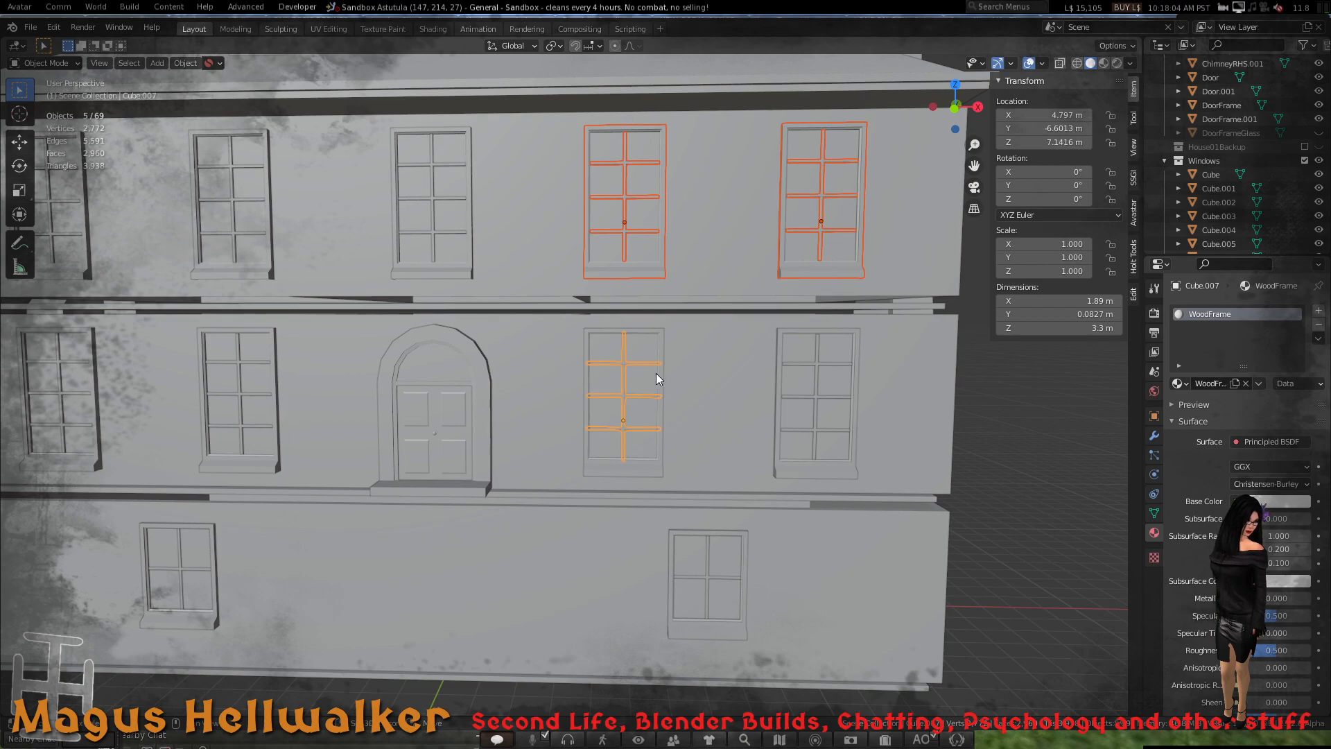
# - Add the glazing bars and frames of the two ground-floor front windows right of the door to the selection
pyautogui.keyDown('shift'); pyautogui.click(655, 373); pyautogui.keyUp('shift')
pyautogui.keyDown('shift'); pyautogui.click(802, 382); pyautogui.keyUp('shift')
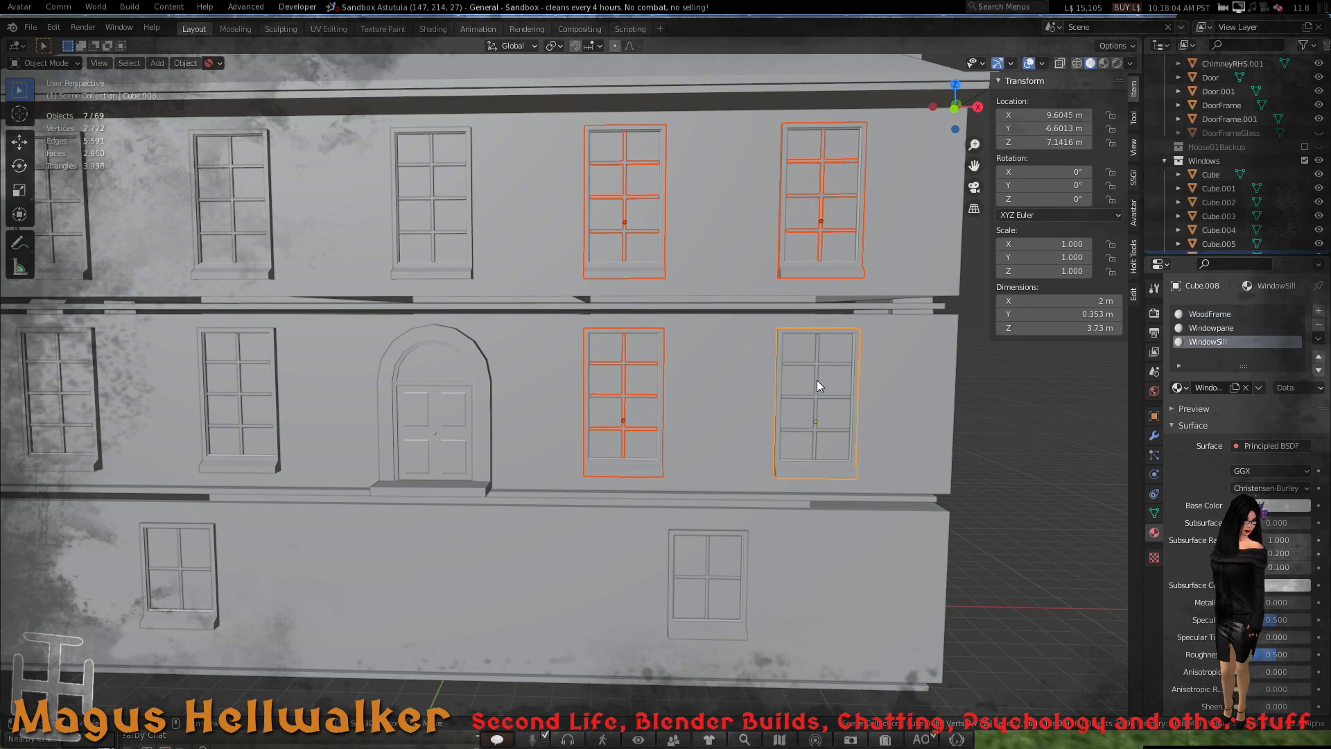
pyautogui.keyDown('shift'); pyautogui.click(817, 381); pyautogui.keyUp('shift')
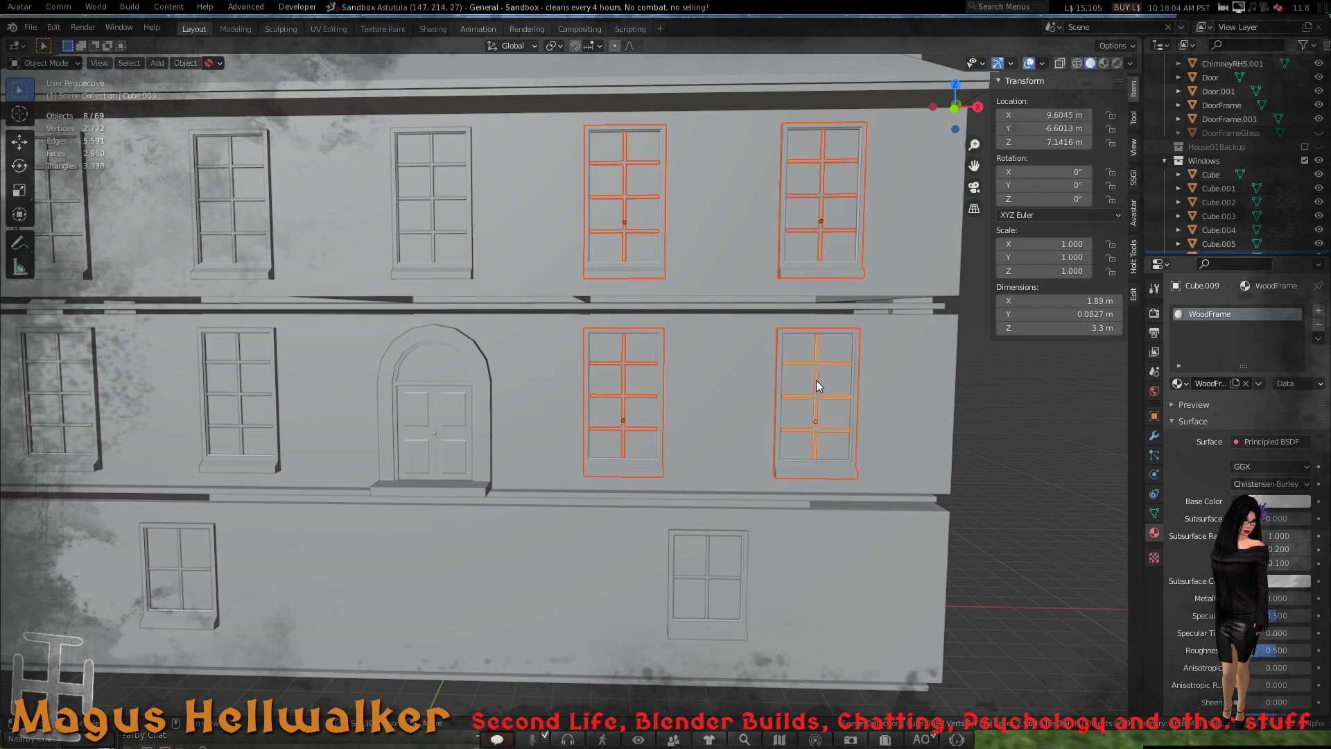
# - Turn on X-ray display and move the four selected front windows about 0.53 m along X in front orthographic view
pyautogui.click(1060, 64)
pyautogui.press('KP_1')
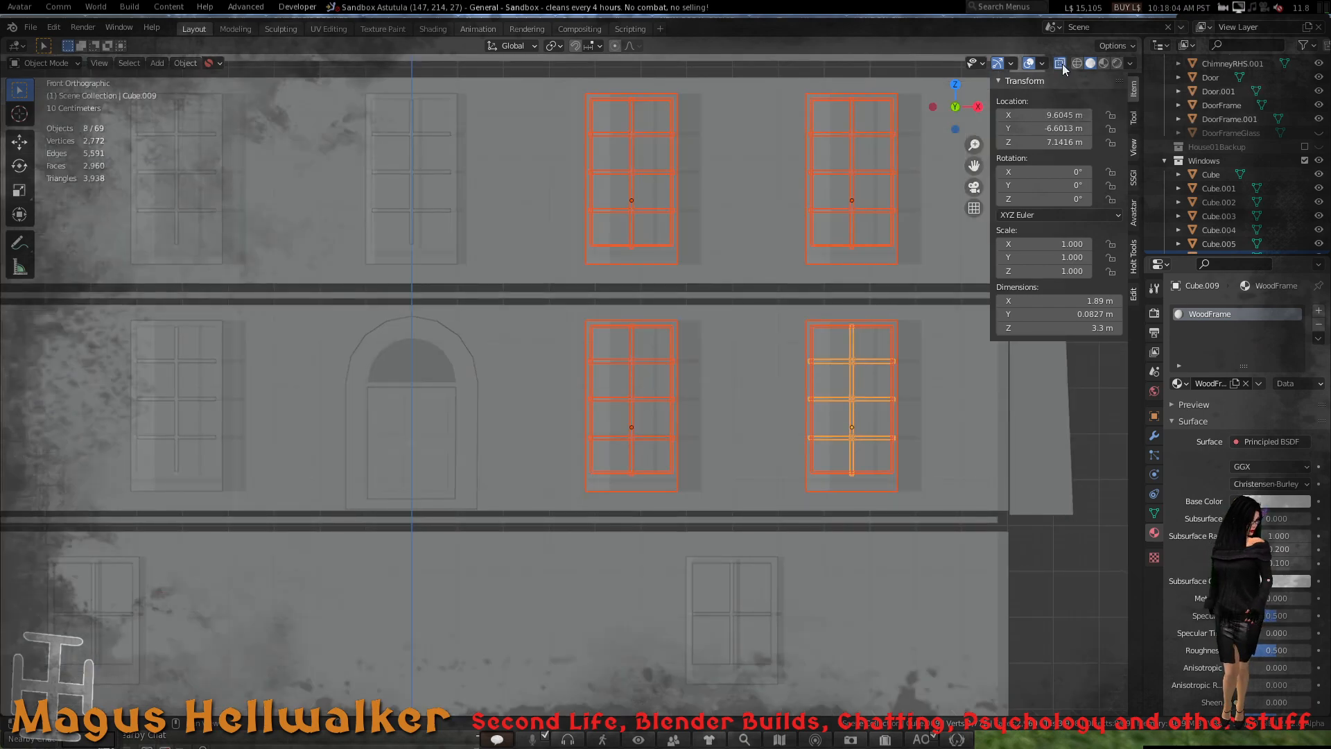
pyautogui.press('g')
pyautogui.press('x')
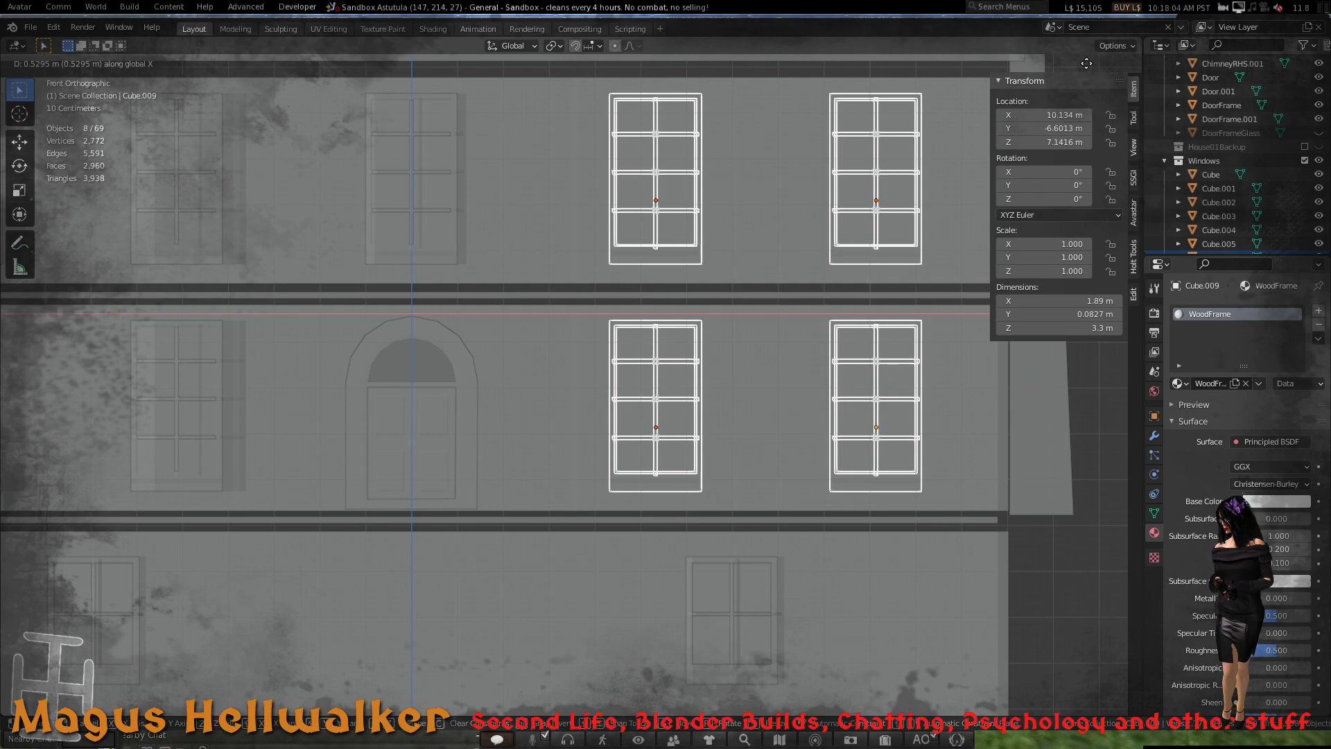
pyautogui.click(1087, 64)
# - In back orthographic view with X-ray off, select the frames and glazing bars of the two upper-floor windows right of the centre window
pyautogui.scroll(-4, 689, 304)
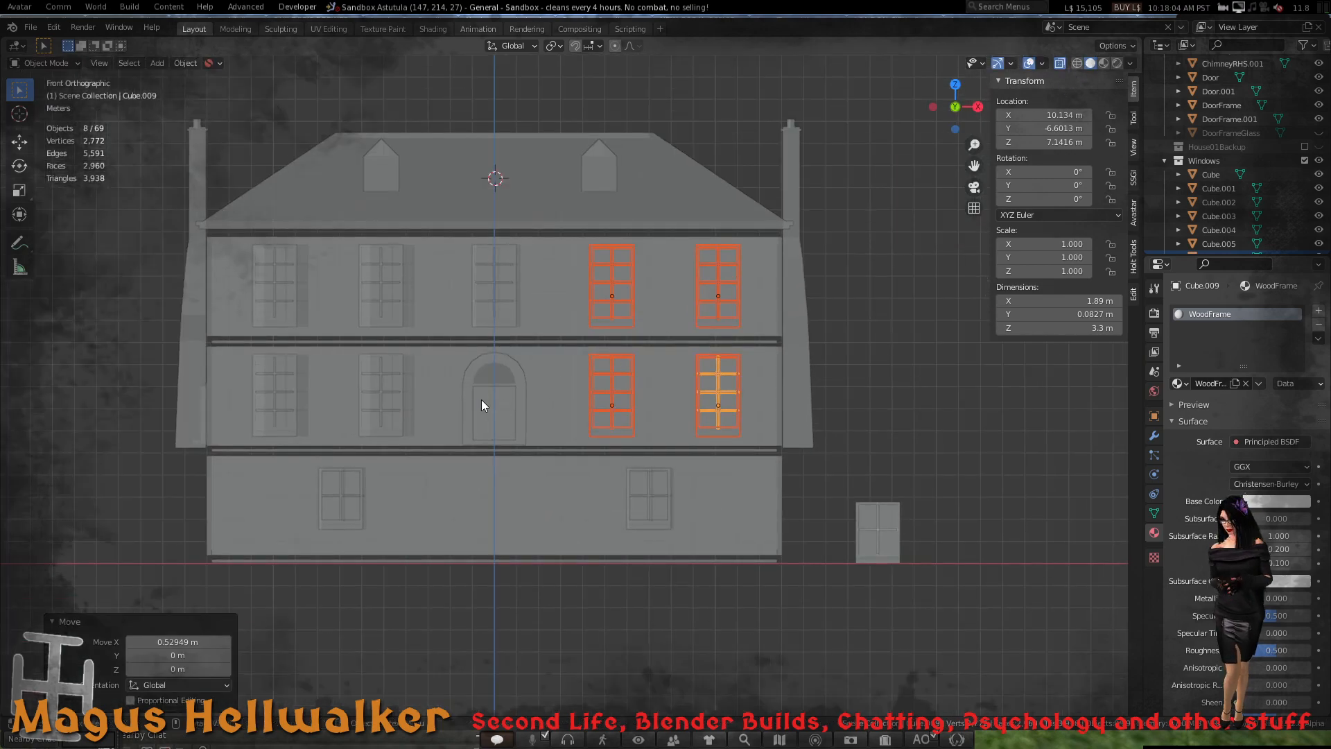
pyautogui.scroll(2, 483, 405)
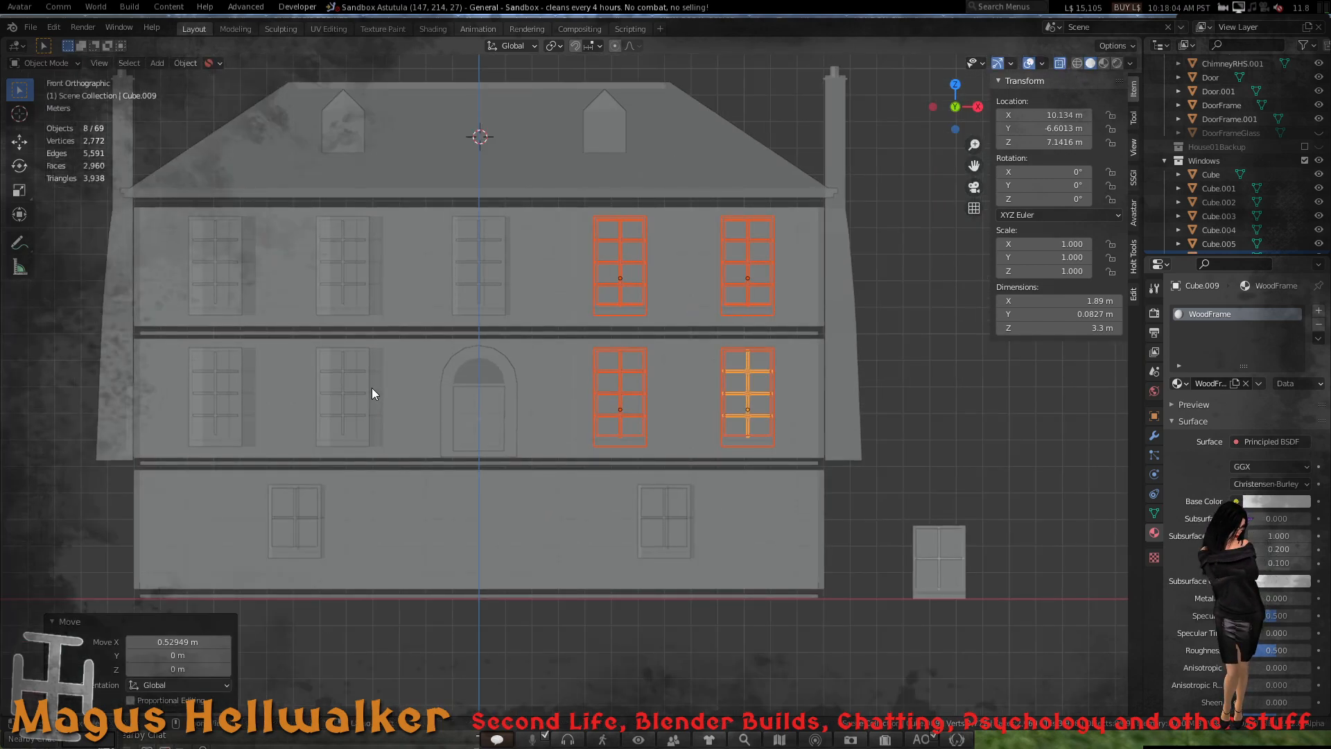
pyautogui.press('ctrl+KP_1')
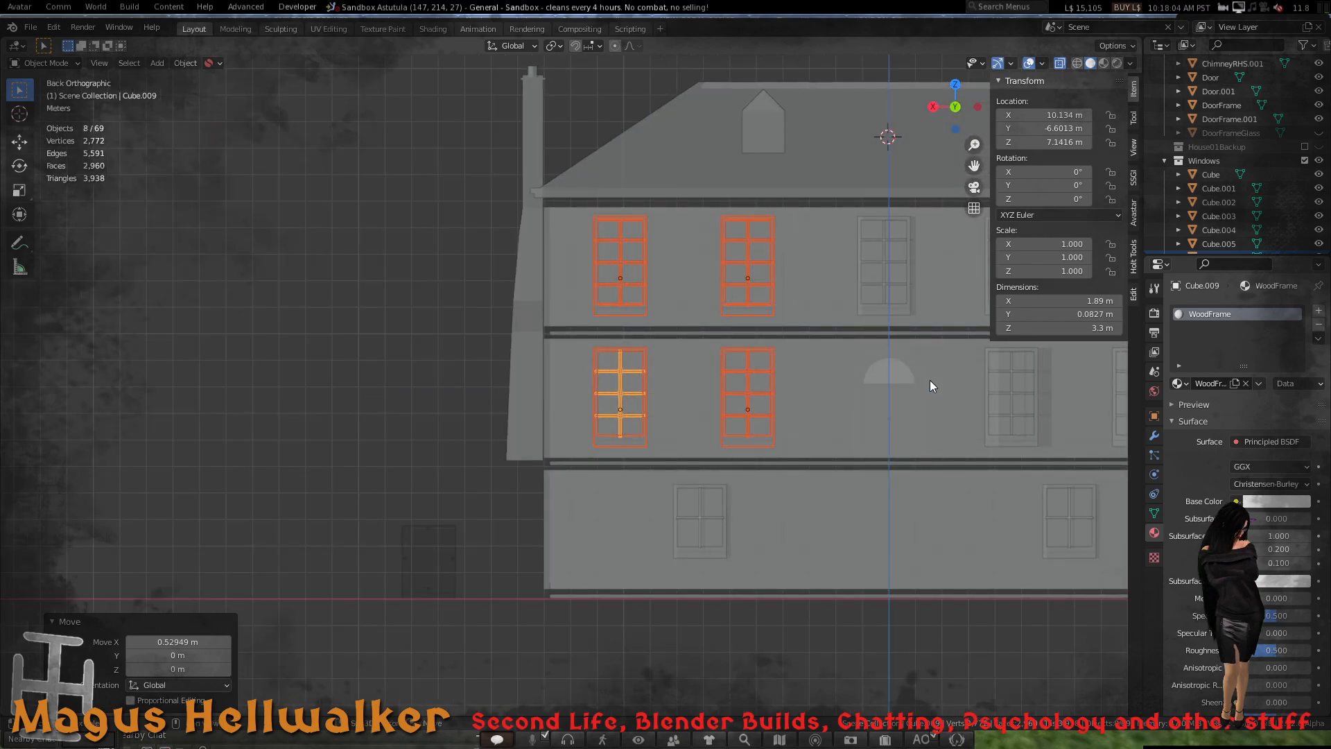
pyautogui.keyDown('shift'); pyautogui.moveTo(930, 386); pyautogui.dragTo(535, 403, button='middle'); pyautogui.keyUp('shift')
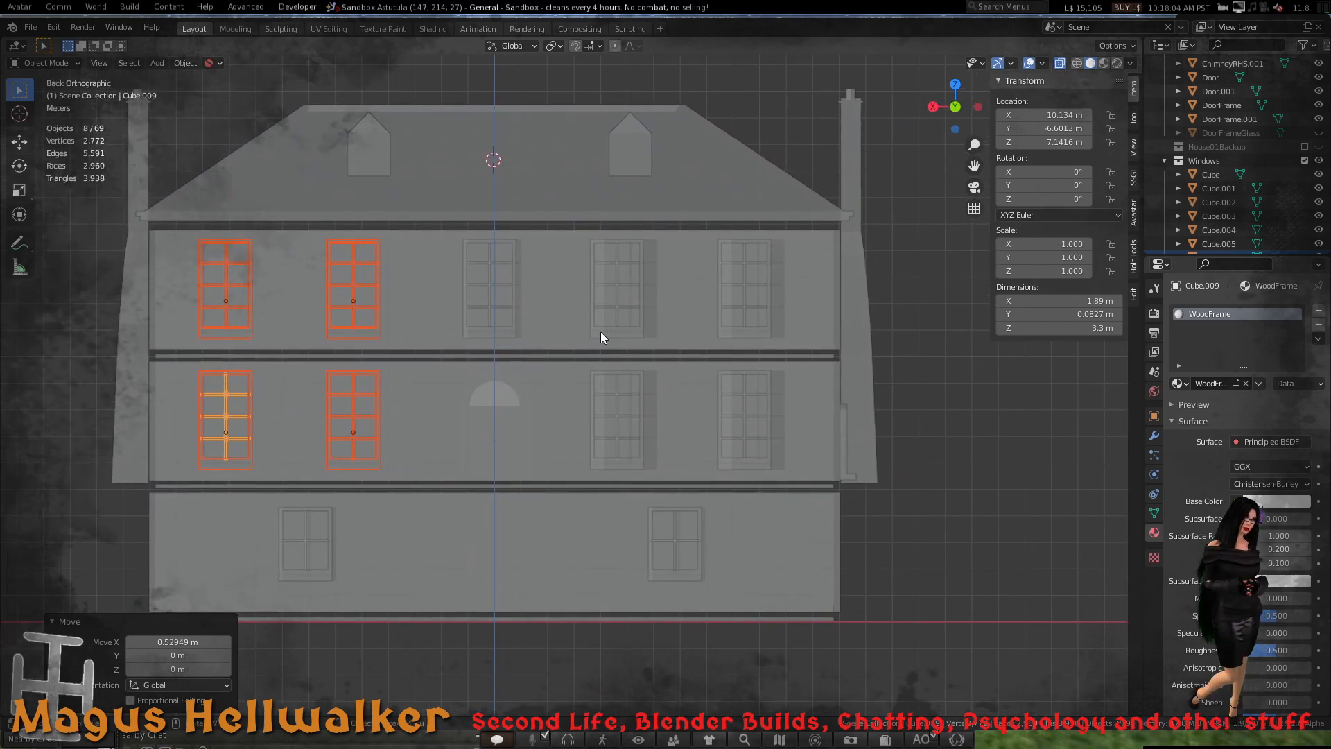
pyautogui.scroll(2, 638, 339)
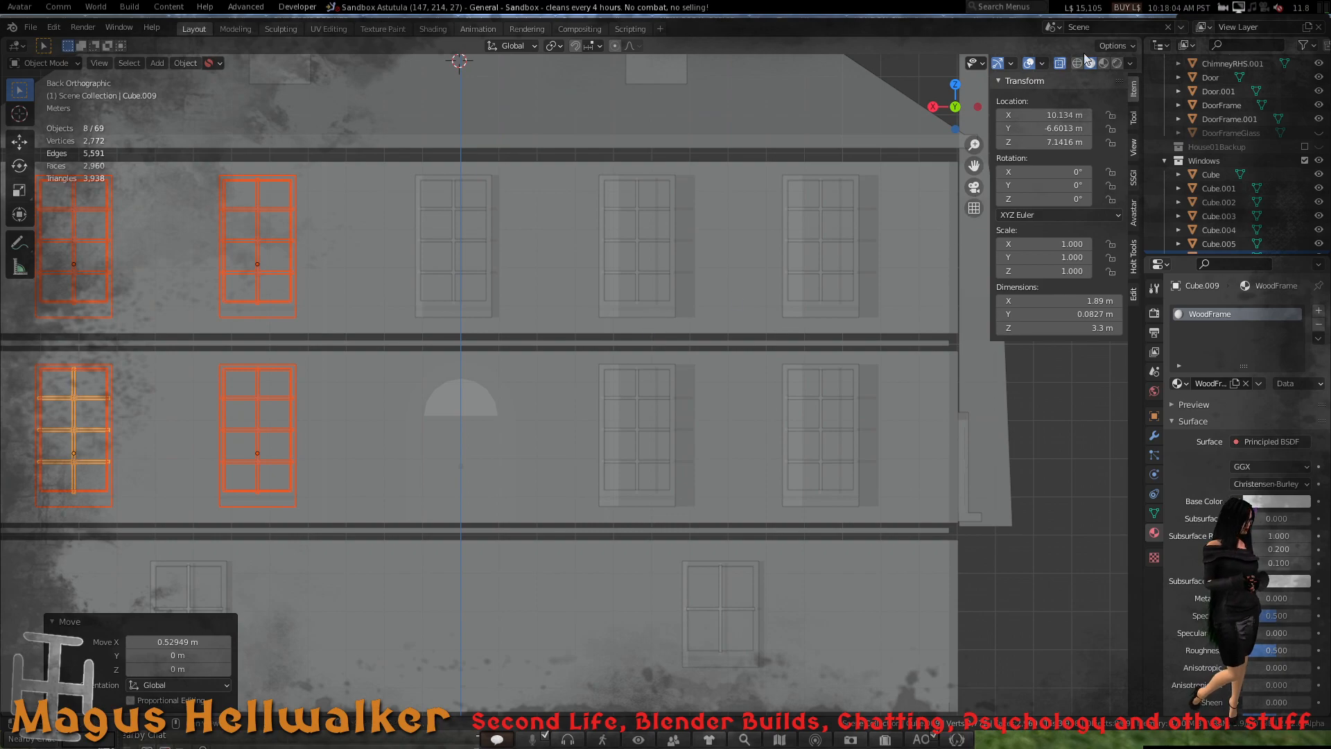
pyautogui.click(1089, 63)
pyautogui.click(636, 313)
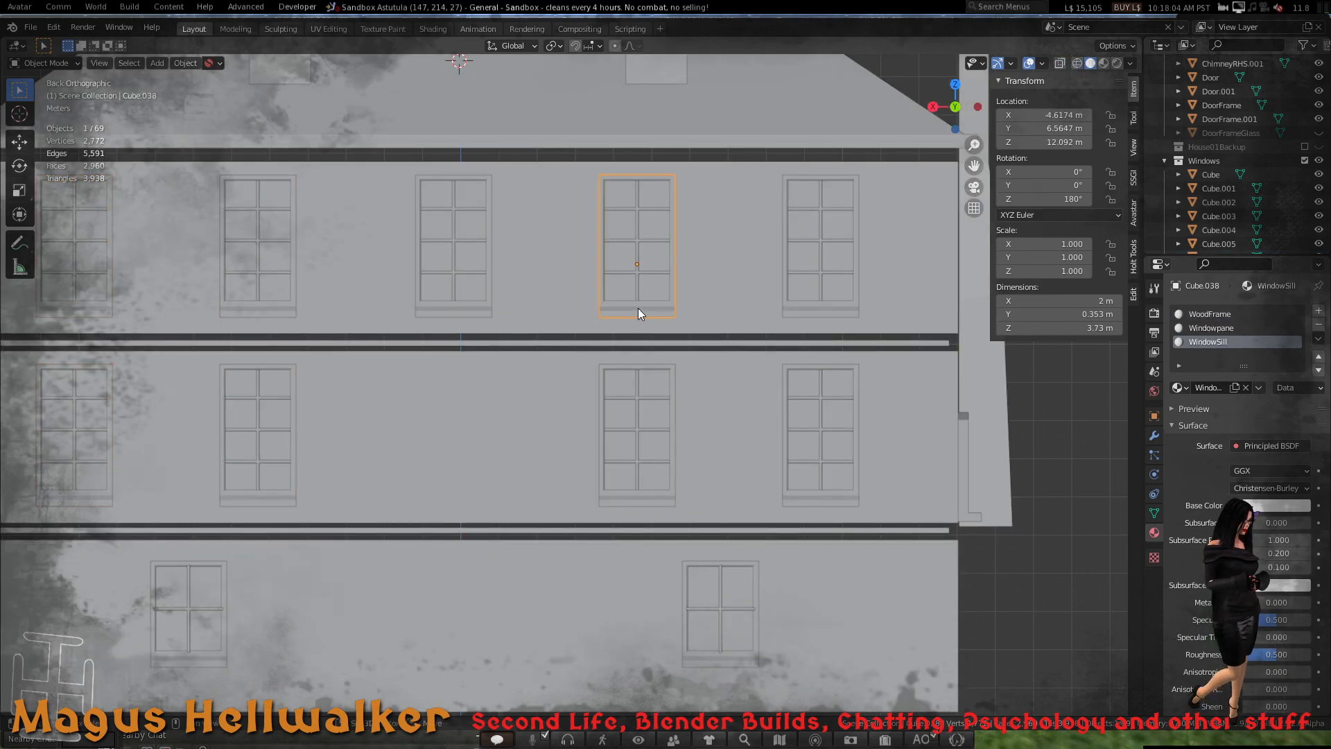
pyautogui.keyDown('shift'); pyautogui.click(638, 288); pyautogui.keyUp('shift')
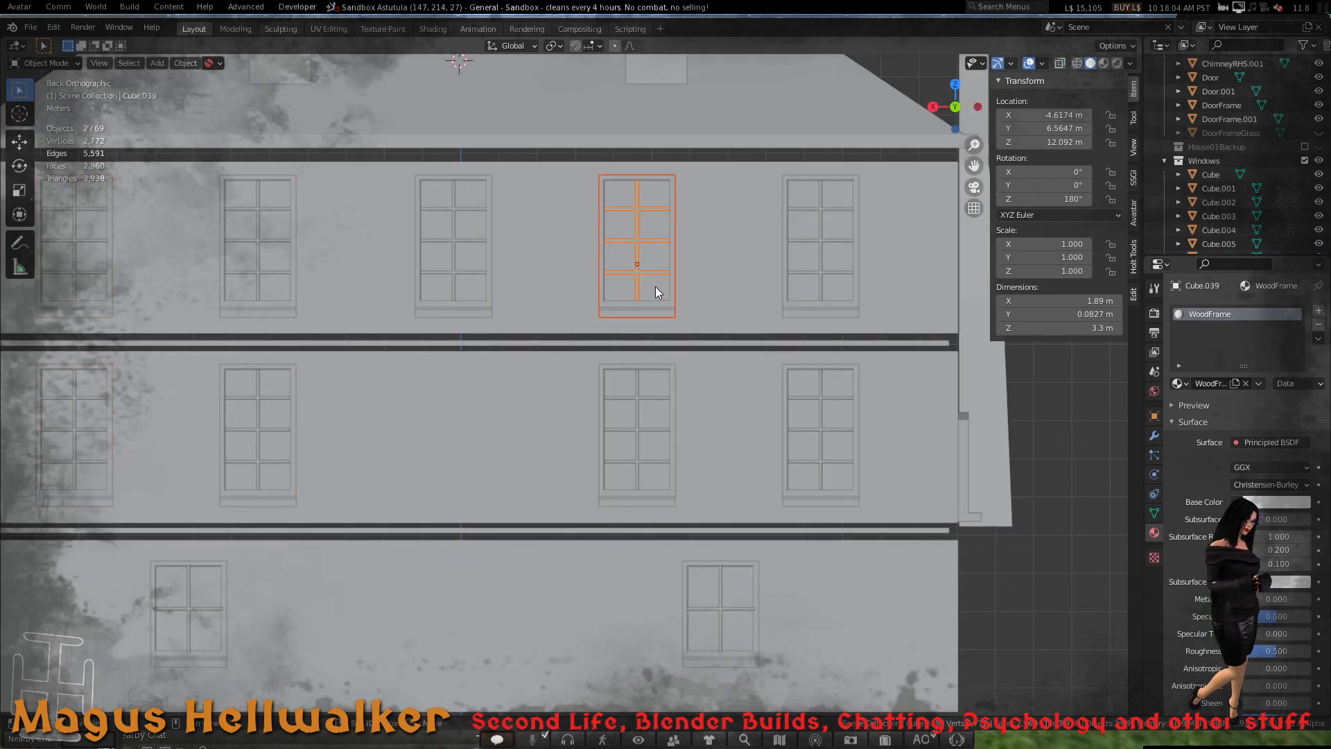
pyautogui.keyDown('shift'); pyautogui.click(821, 283); pyautogui.keyUp('shift')
pyautogui.keyDown('shift'); pyautogui.click(822, 309); pyautogui.keyUp('shift')
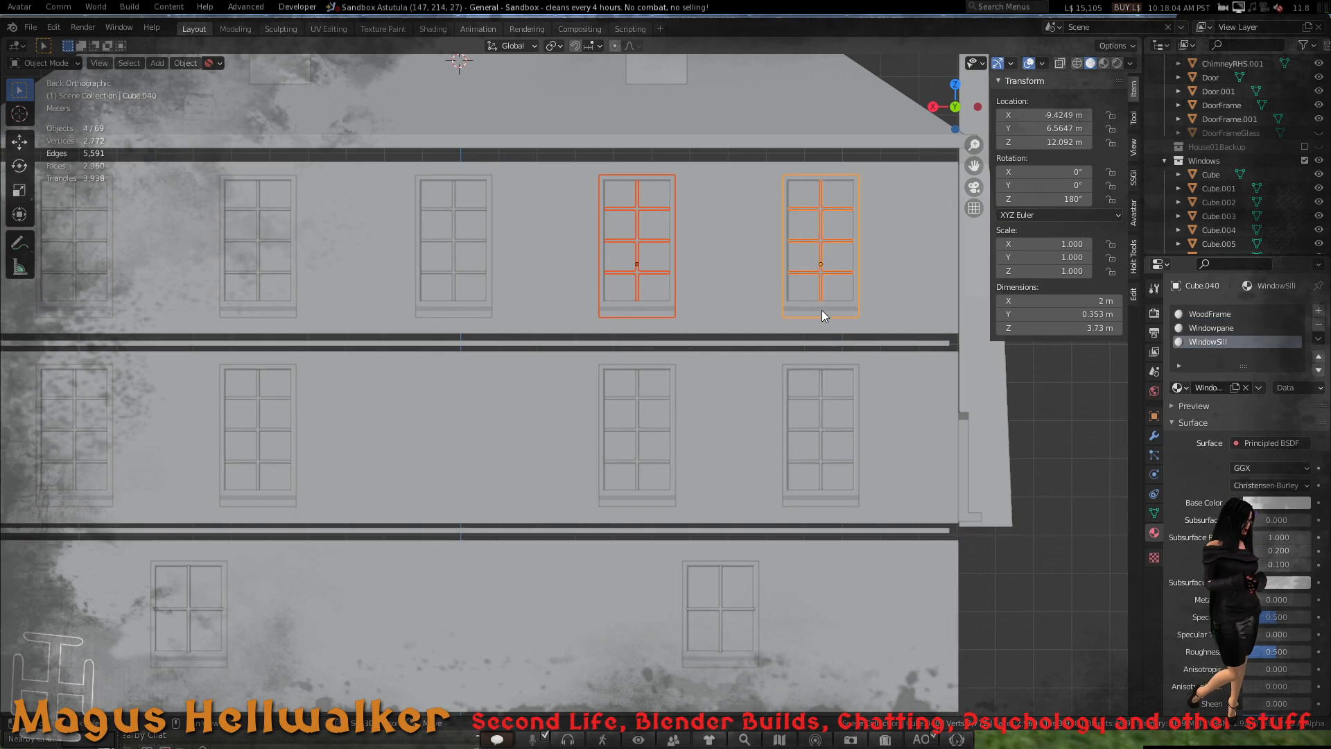
# - Add the glazing bars and frames of the two ground-floor rear windows directly below to the selection
pyautogui.keyDown('shift'); pyautogui.click(639, 401); pyautogui.keyUp('shift')
pyautogui.keyDown('shift'); pyautogui.click(673, 385); pyautogui.keyUp('shift')
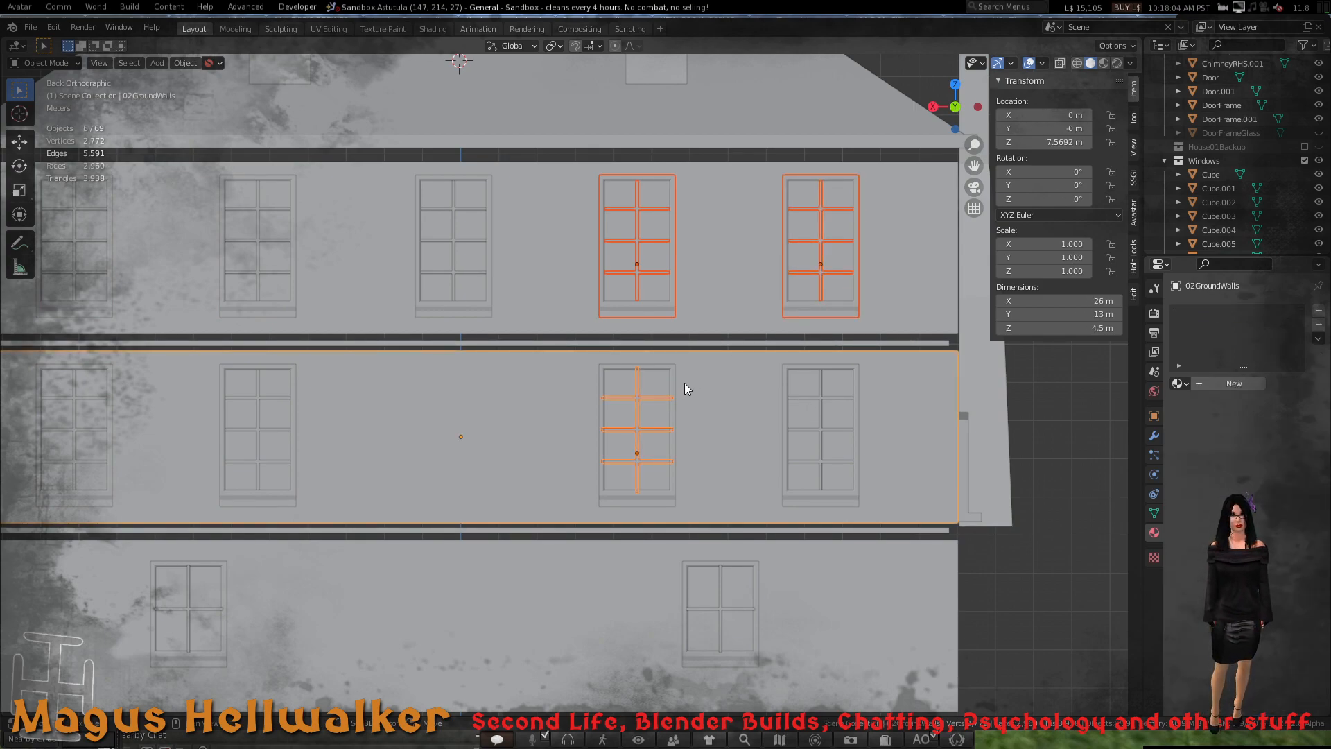
pyautogui.keyDown('shift'); pyautogui.click(674, 383); pyautogui.keyUp('shift')
pyautogui.keyDown('shift'); pyautogui.click(786, 384); pyautogui.keyUp('shift')
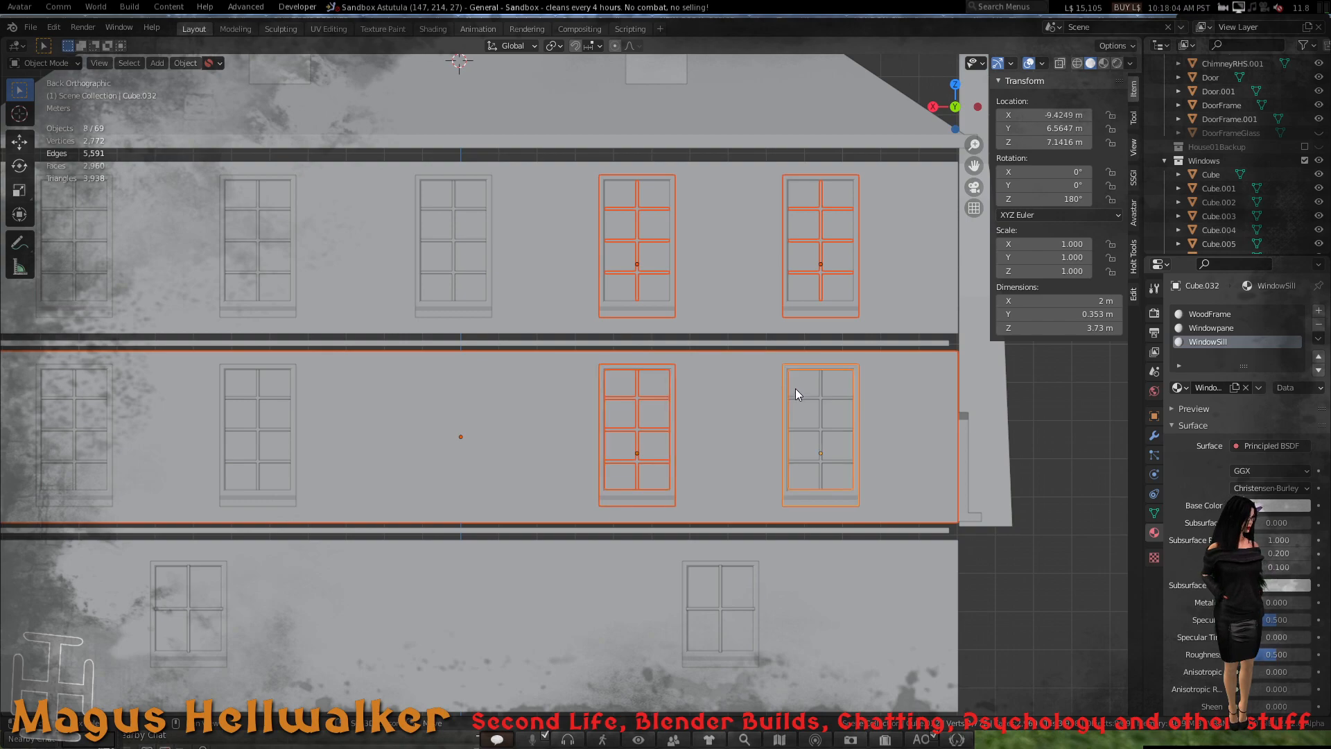
pyautogui.keyDown('shift'); pyautogui.click(809, 399); pyautogui.keyUp('shift')
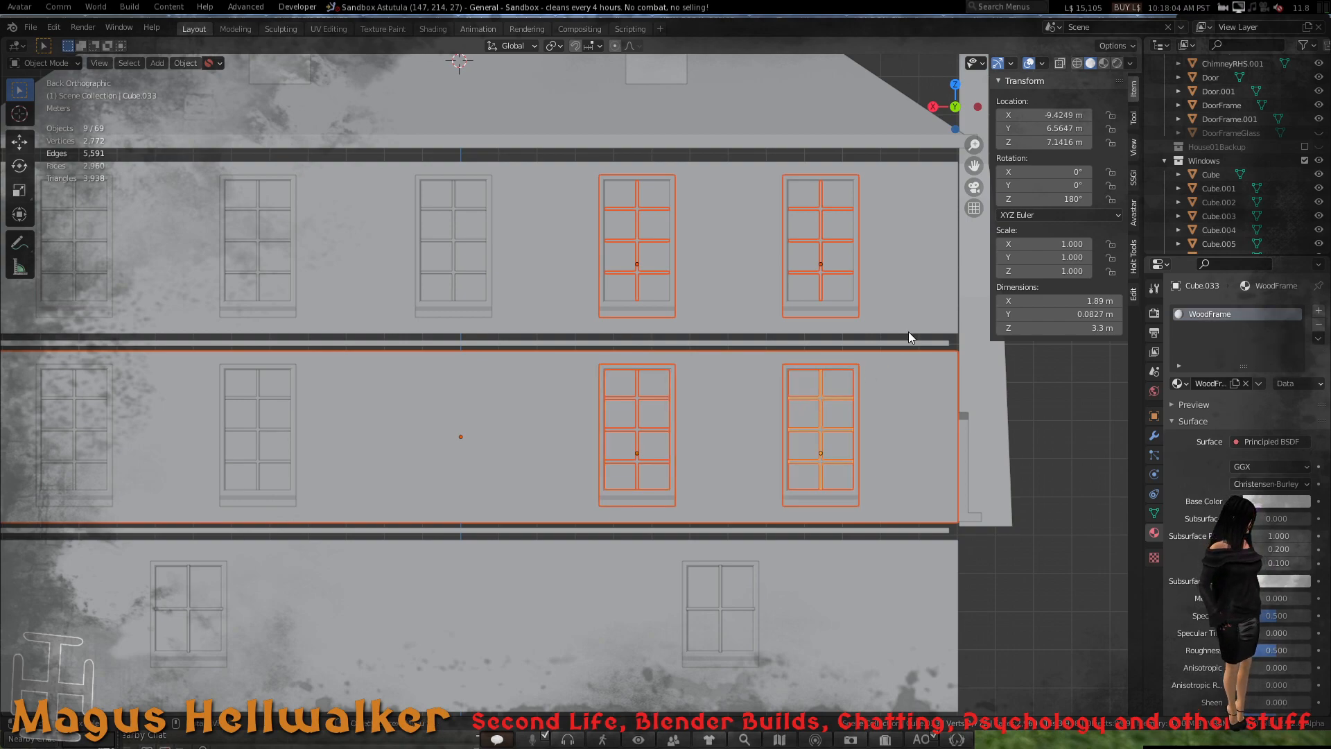
# - Turn X-ray display back on and move the whole rear window selection about -0.53 m along the X axis
pyautogui.hotkey('alt', 'z')
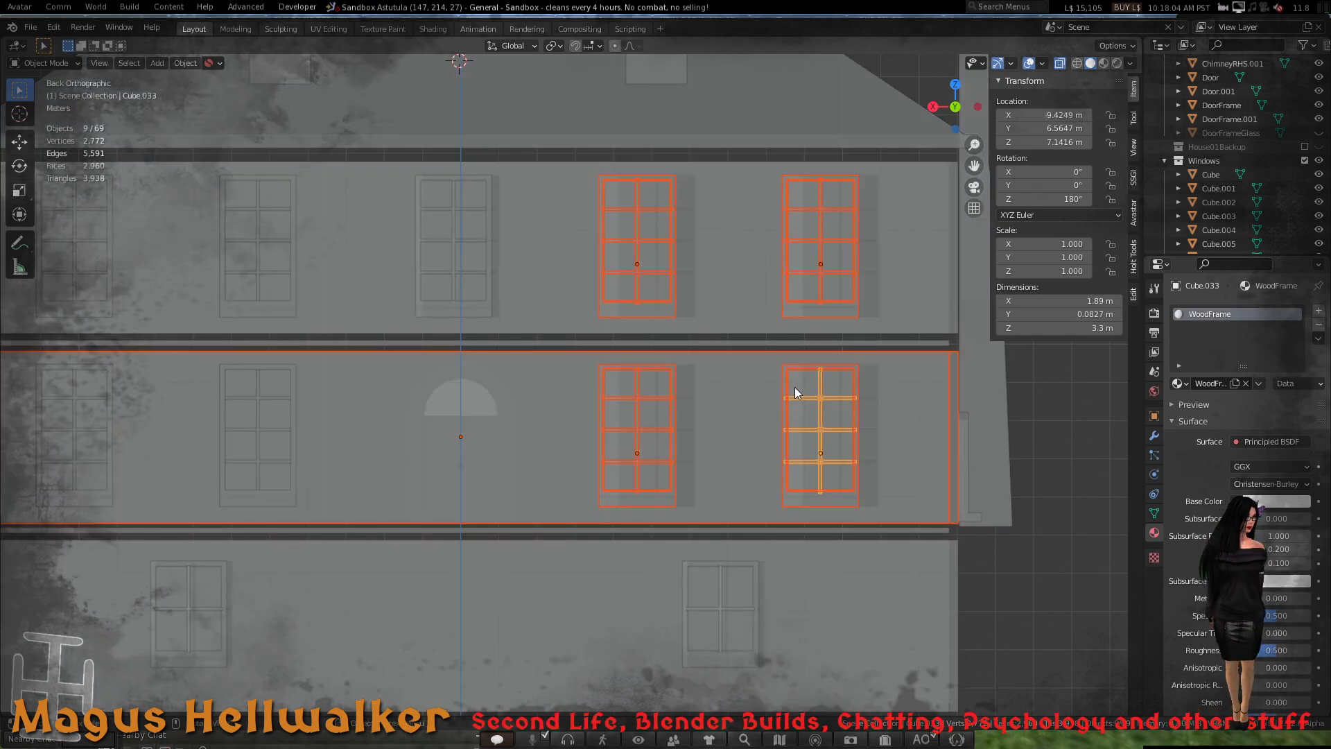
pyautogui.moveTo(793, 387); pyautogui.dragTo(794, 387)
pyautogui.press('x')
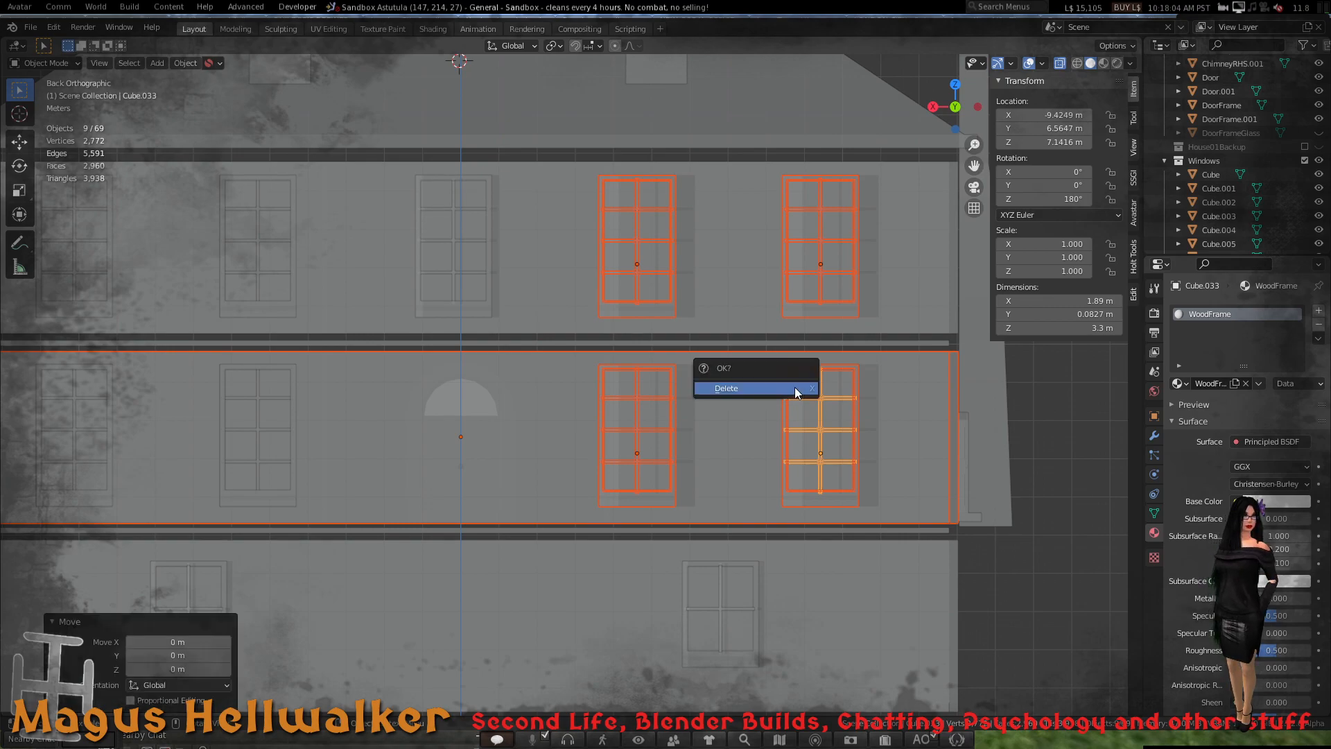
pyautogui.press('g')
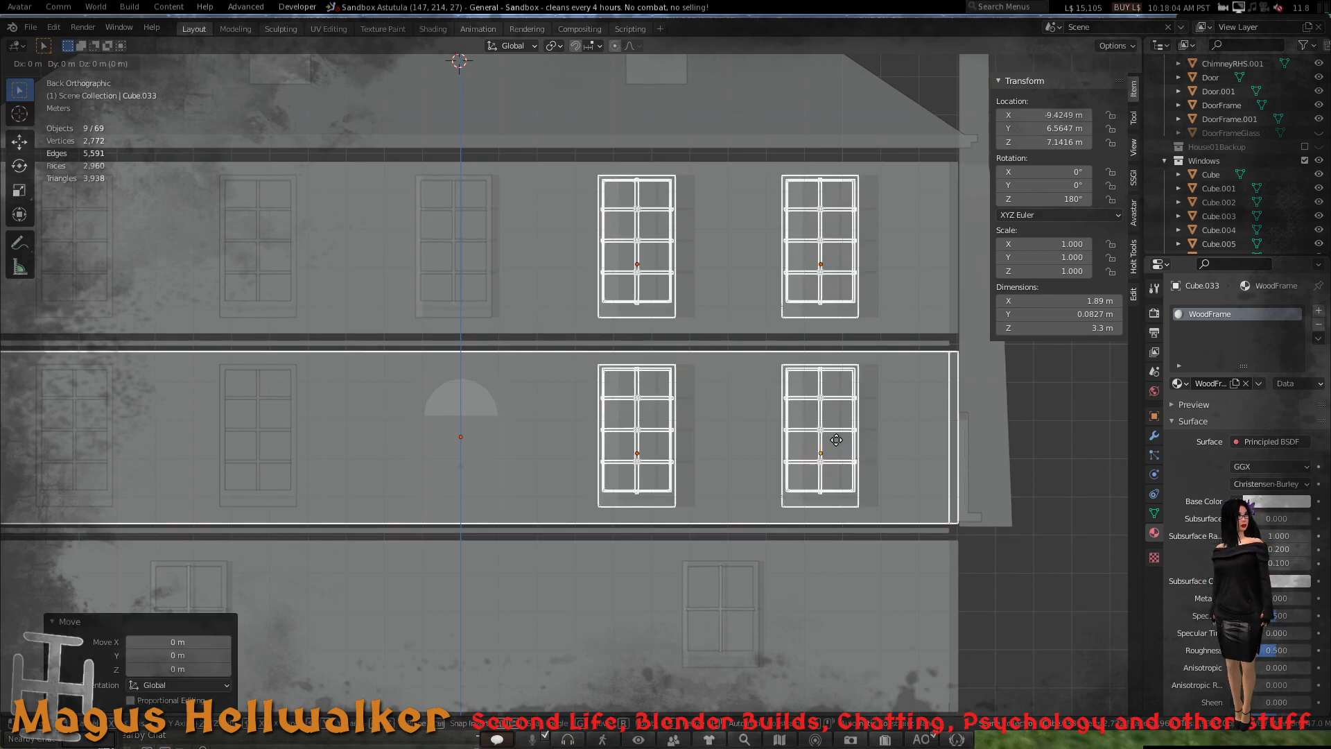
pyautogui.press('x')
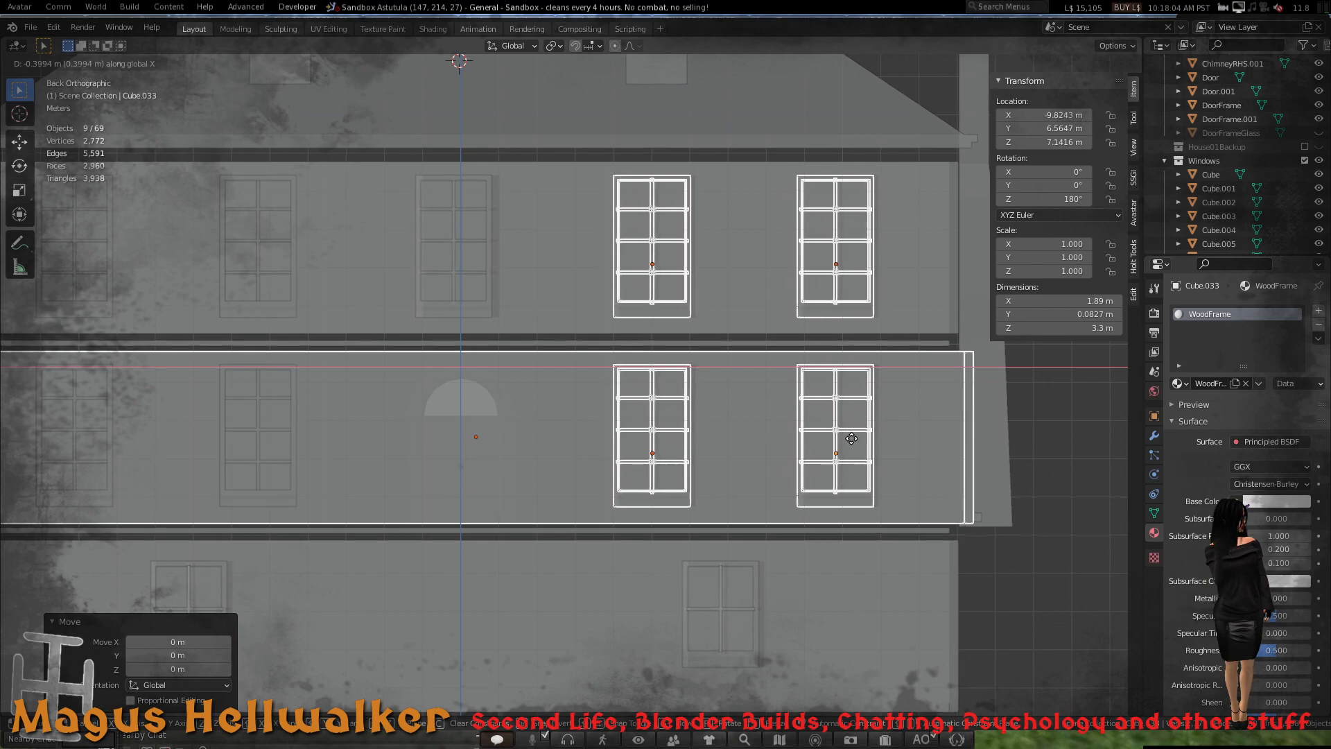
pyautogui.click(856, 438)
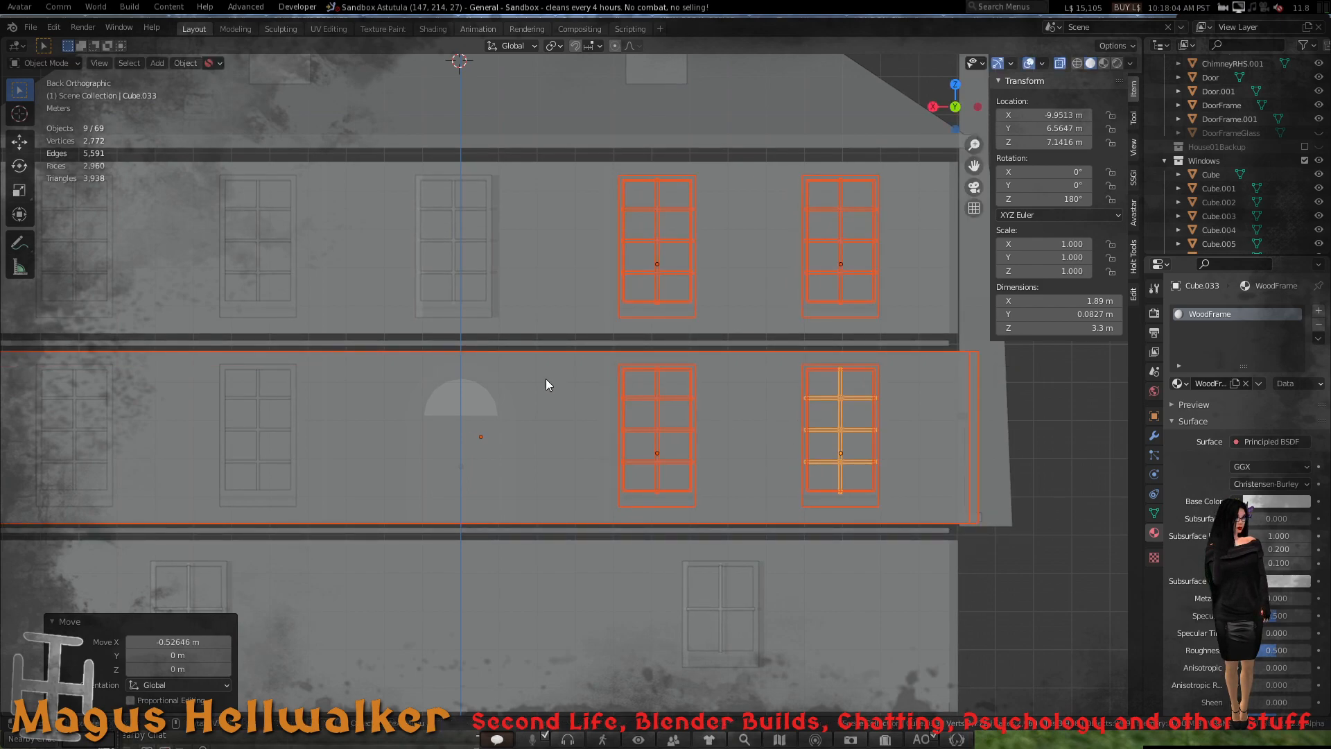
# - Select the frame and glazing bars of the upper-floor centre rear window and move them about -0.2 m along X
pyautogui.click(484, 316)
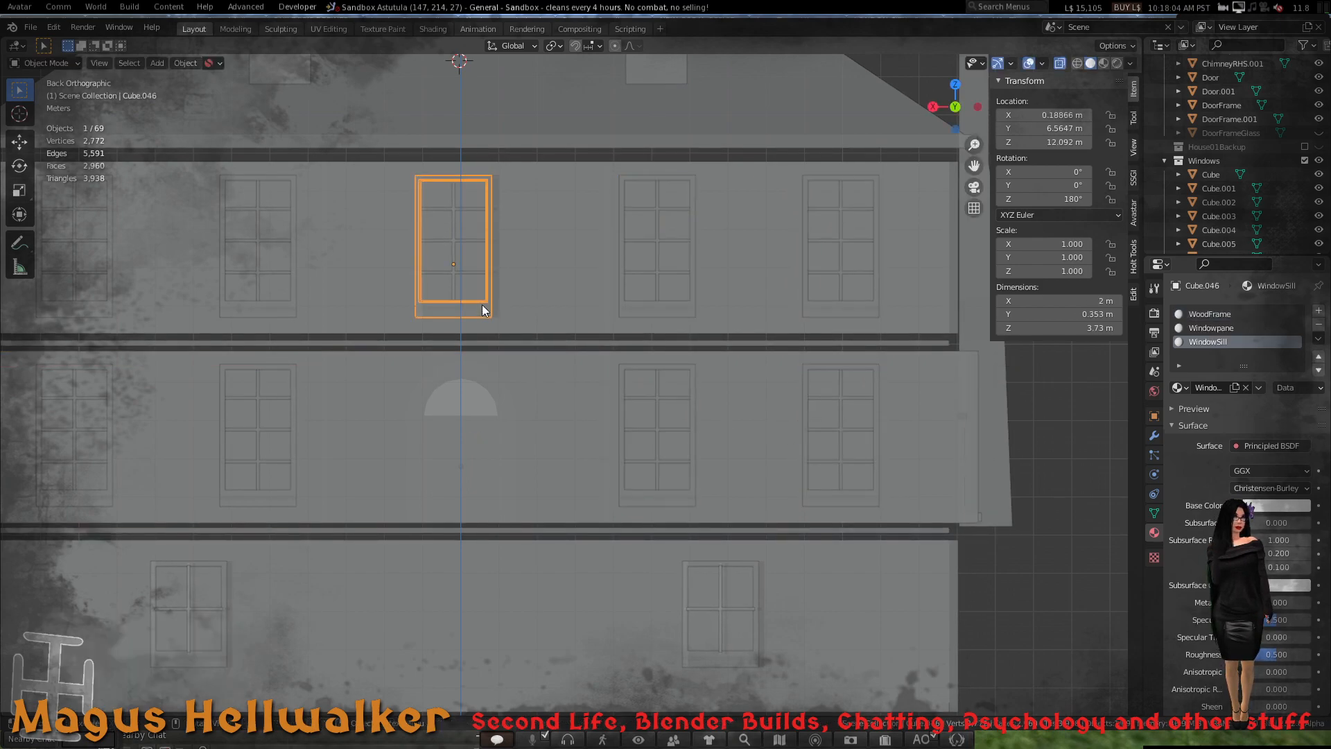
pyautogui.keyDown('shift'); pyautogui.click(475, 273); pyautogui.keyUp('shift')
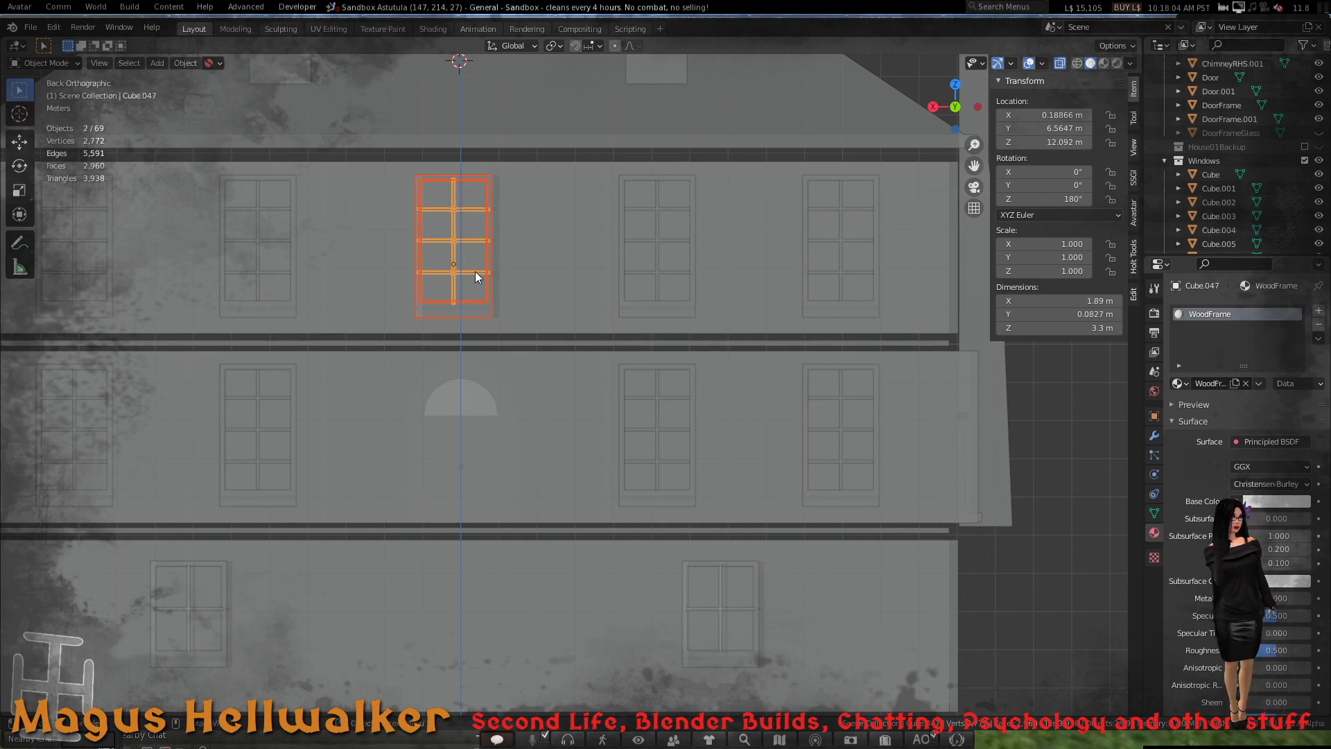
pyautogui.press('g')
pyautogui.press('x')
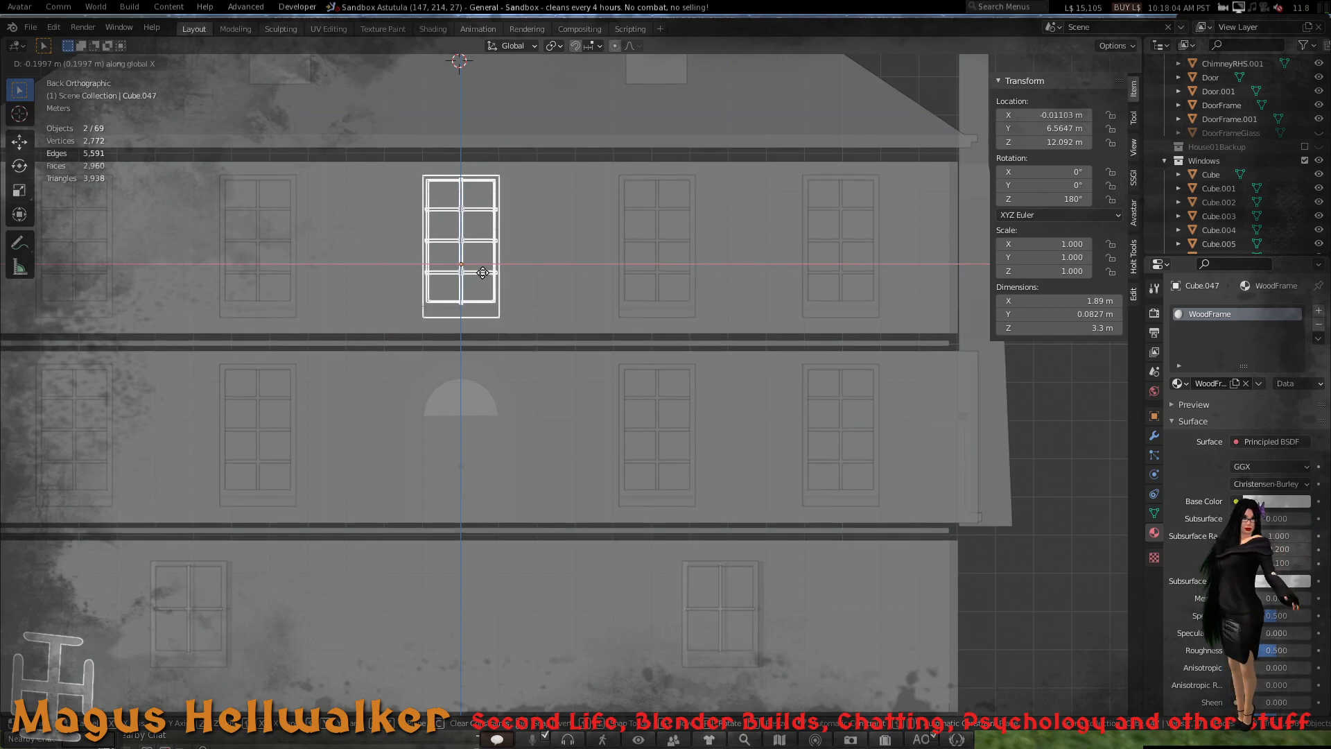
pyautogui.click(483, 275)
# - Return to a perspective view of the house front and clear the selection
pyautogui.scroll(-2, 496, 472)
pyautogui.scroll(-1, 497, 473)
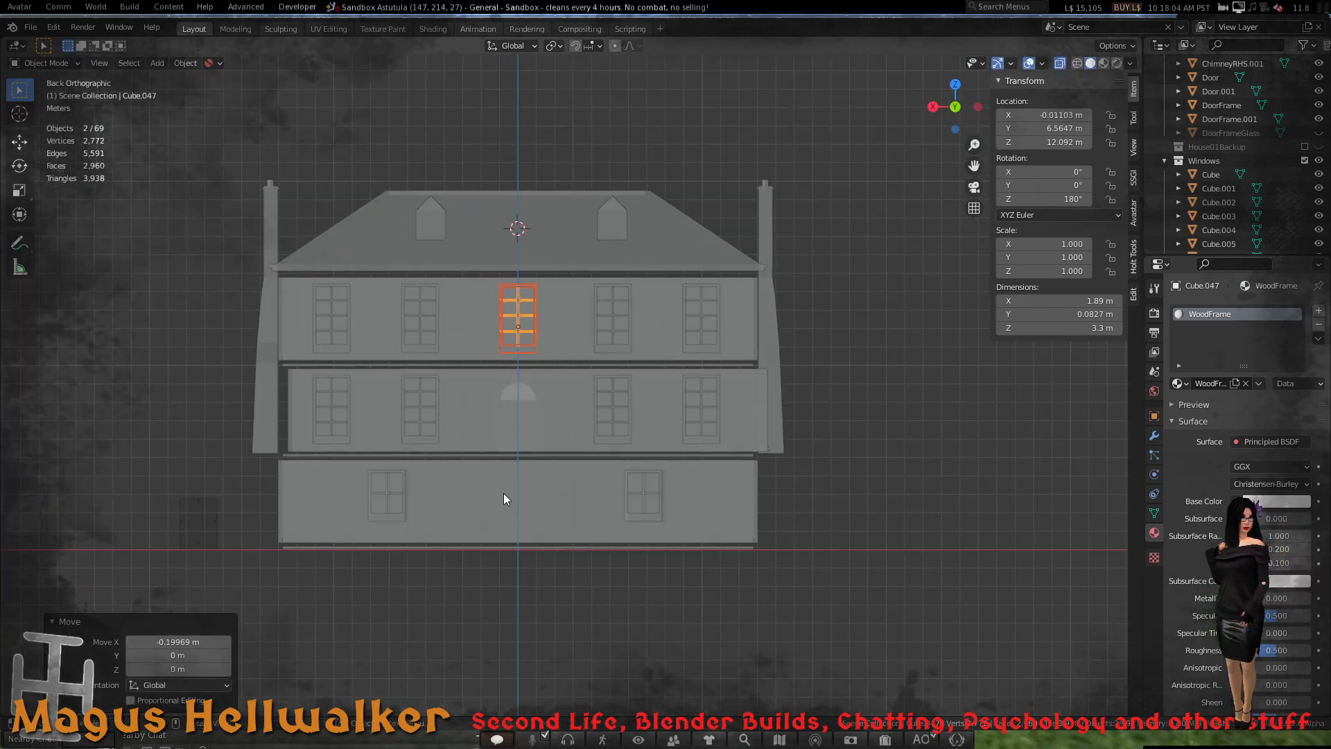
pyautogui.moveTo(503, 493); pyautogui.dragTo(623, 492, button='middle')
pyautogui.scroll(-3, 634, 493)
pyautogui.click(829, 424)
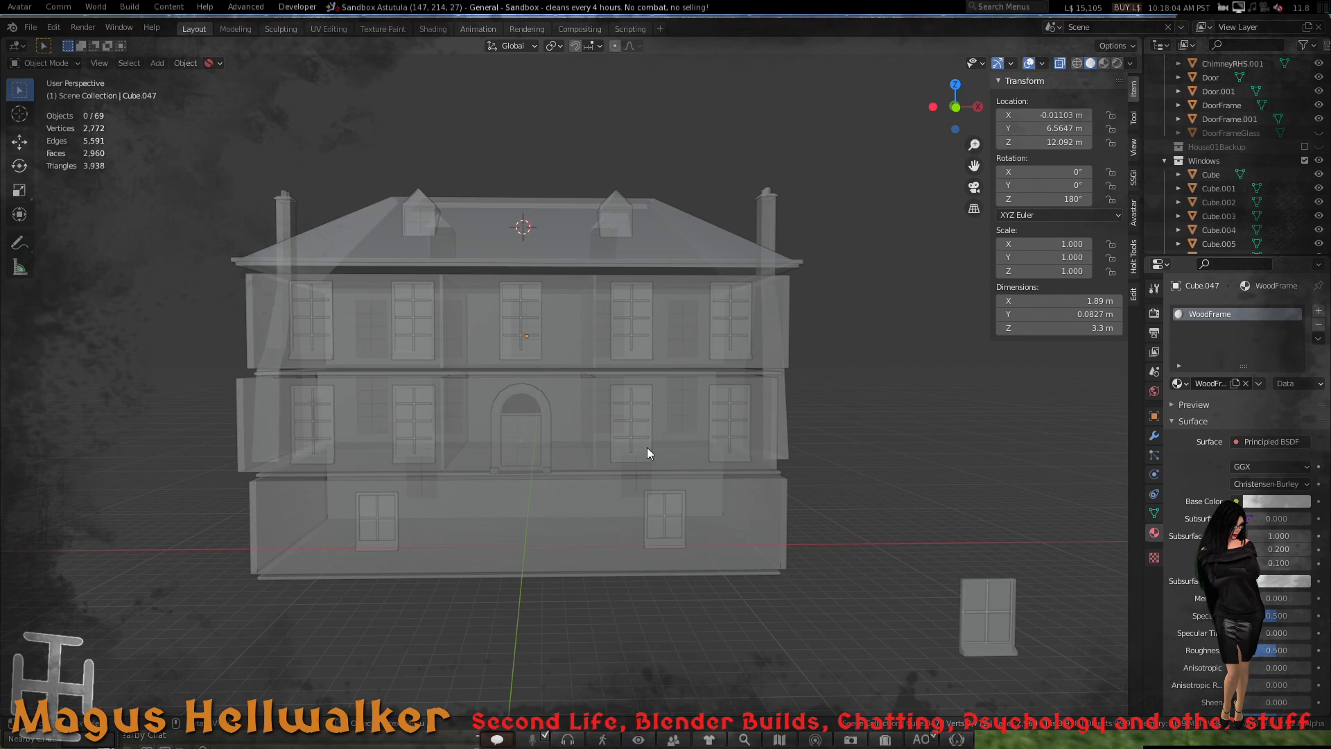
# - Select the upper-floor outer walls, 03FirstWalls, and switch the viewport to wireframe display
pyautogui.scroll(4, 629, 456)
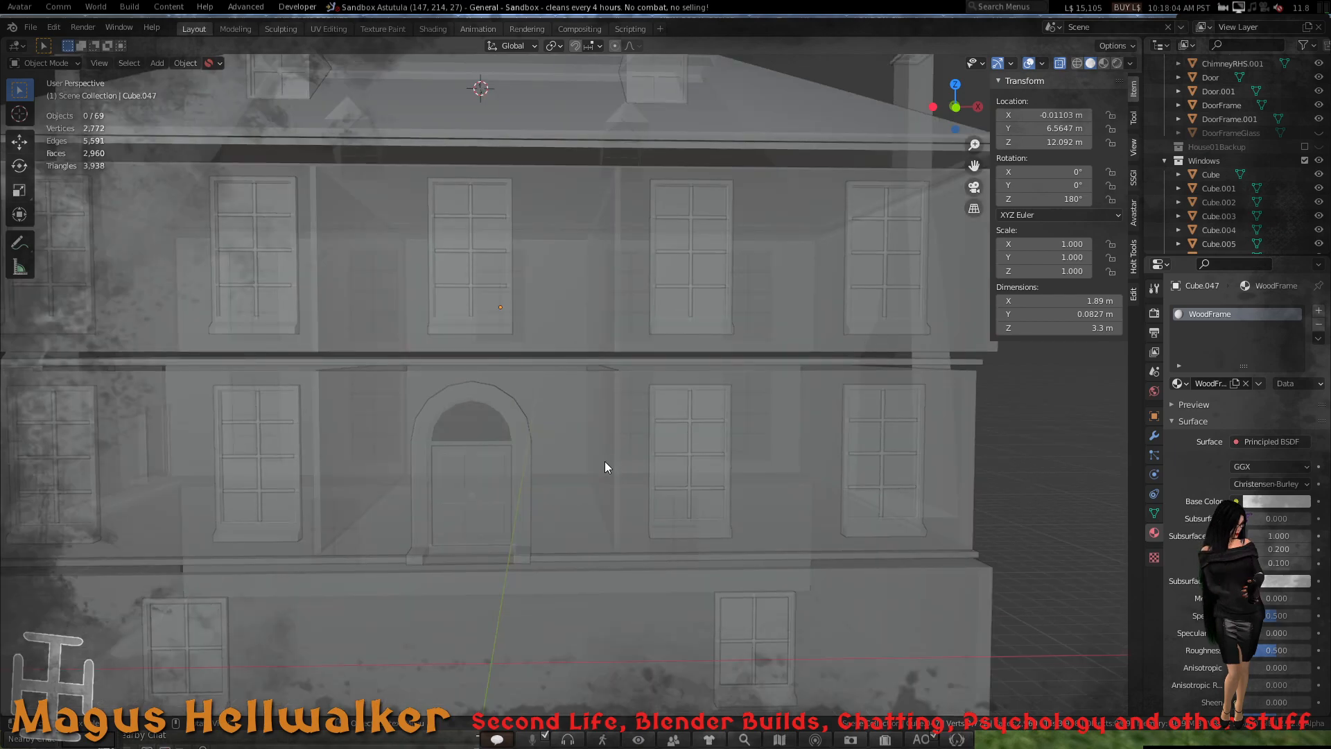
pyautogui.moveTo(627, 436)
pyautogui.mouseDown(button='middle')
pyautogui.moveTo(627, 459)
pyautogui.moveTo(624, 445)
pyautogui.mouseUp(button='middle')
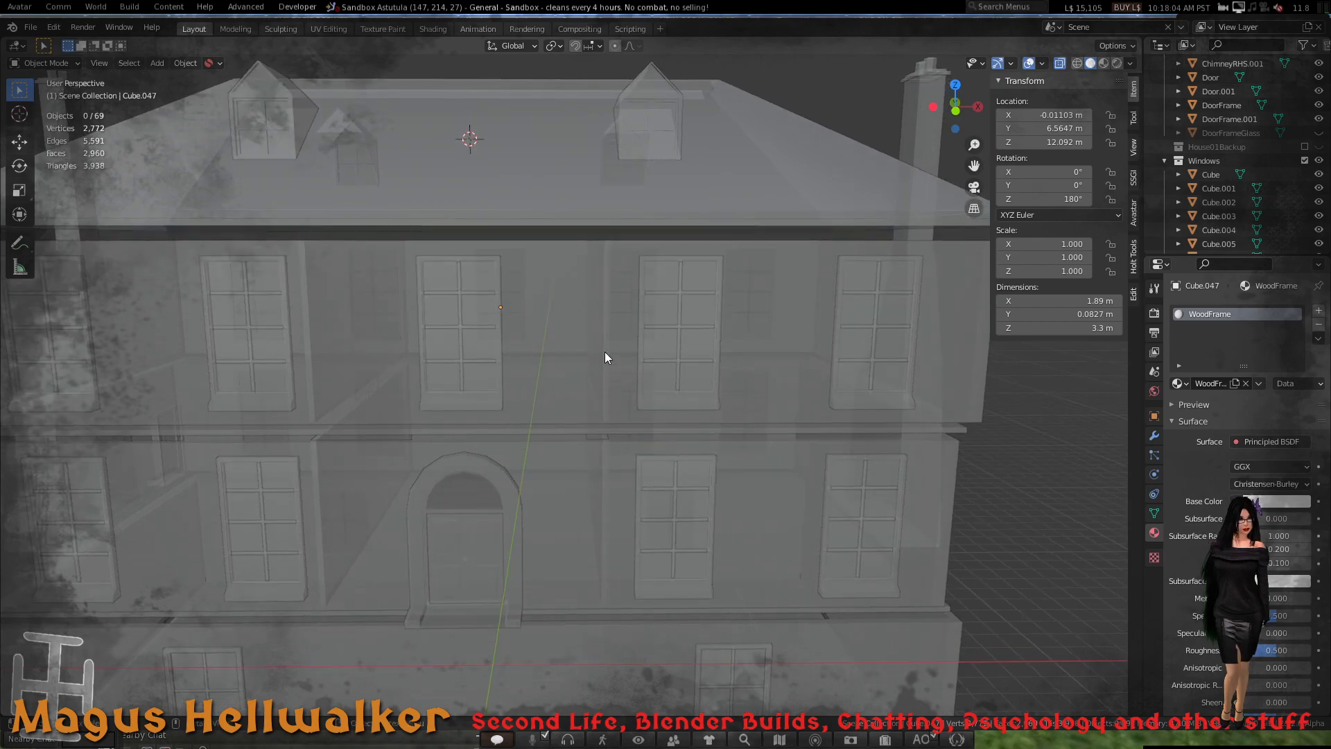
pyautogui.click(607, 257)
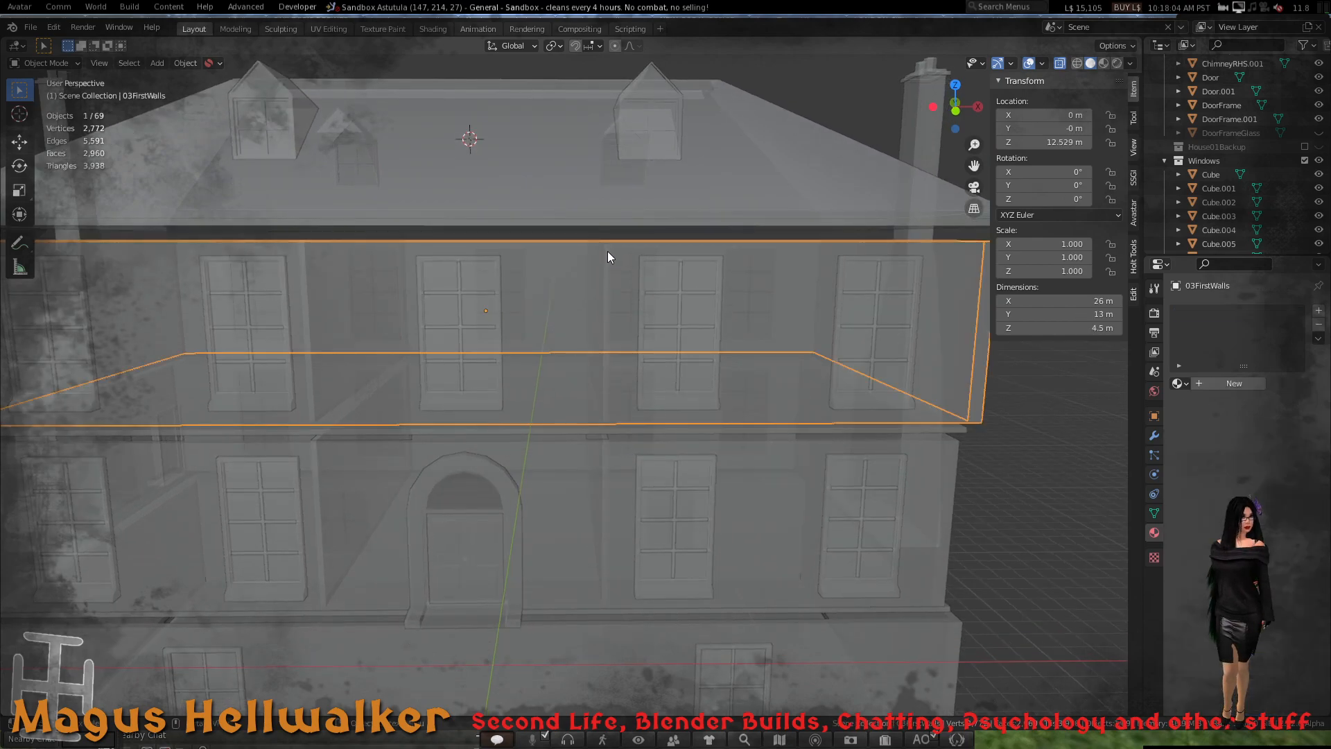
pyautogui.click(1077, 63)
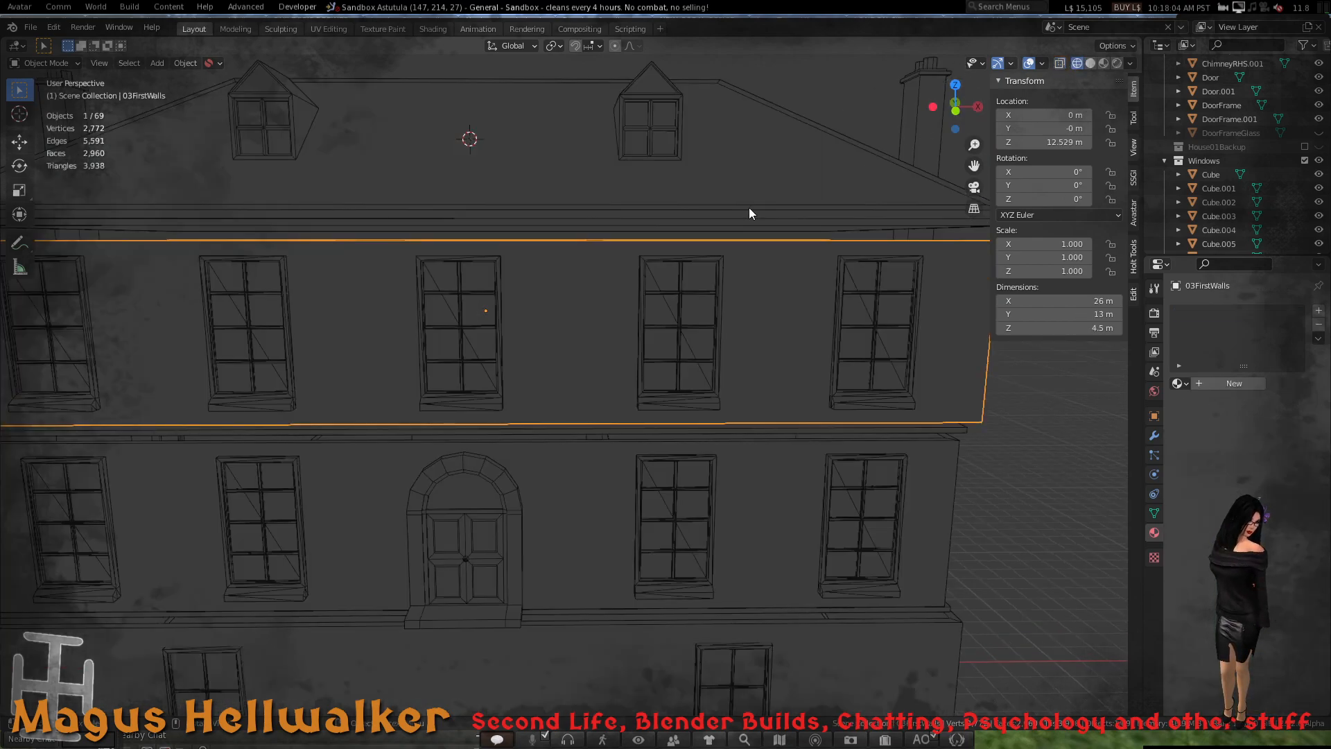
# - Switch the viewport back to solid shading and select both dividing walls, 02Dividing Wall and 04Dividing Wall
pyautogui.click(1090, 63)
pyautogui.click(605, 282)
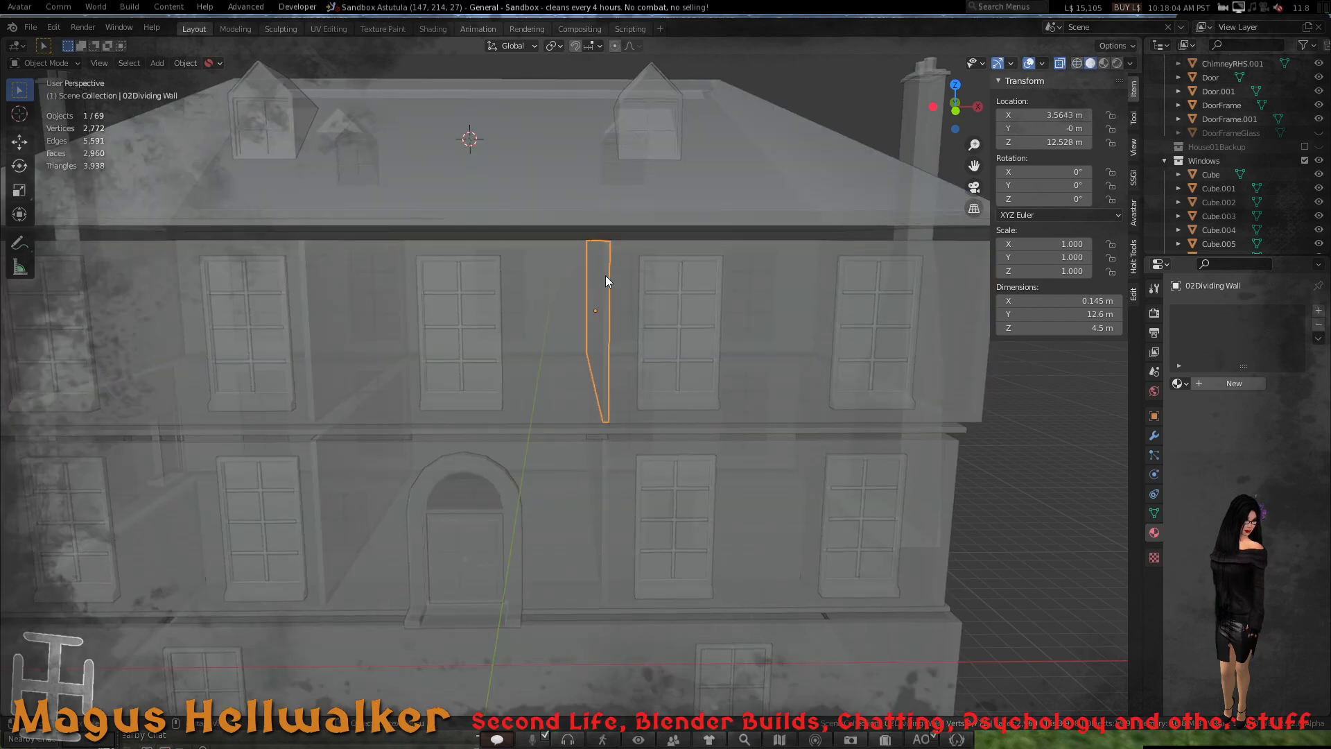
pyautogui.keyDown('shift'); pyautogui.click(601, 487); pyautogui.keyUp('shift')
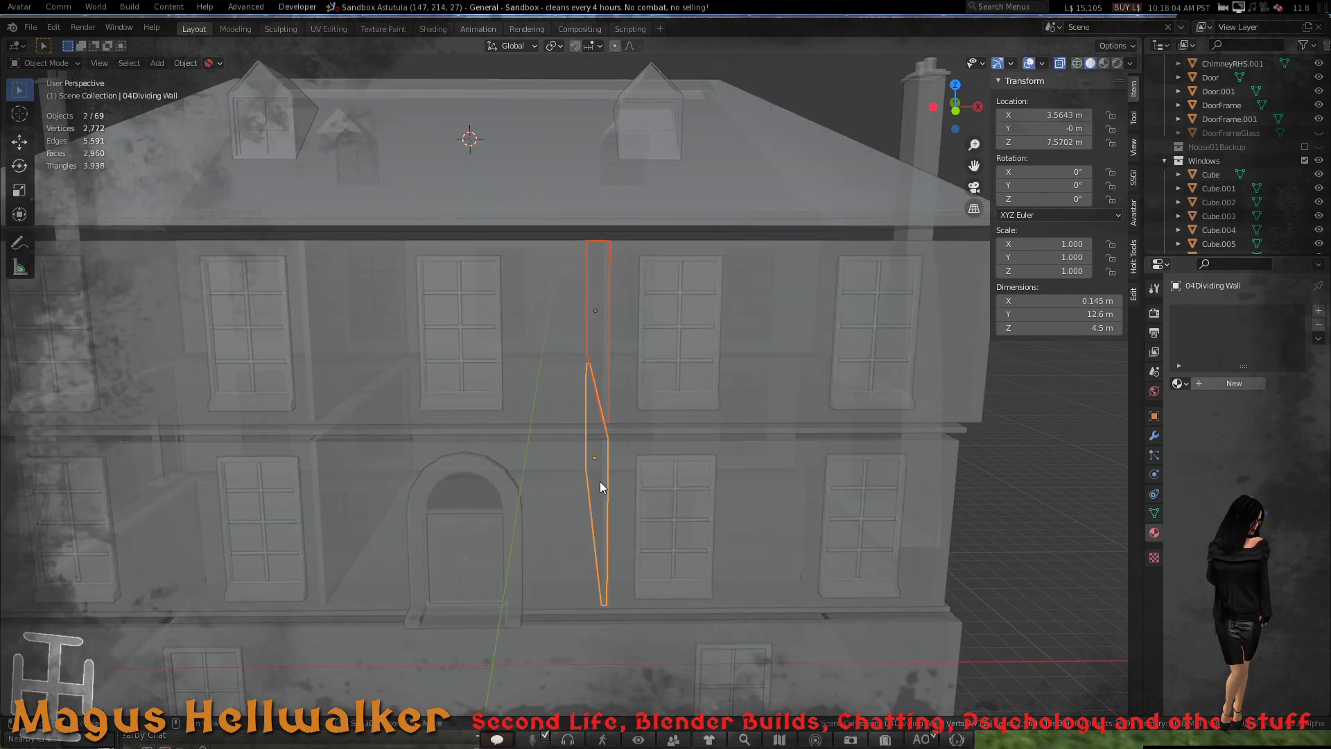
# - Try moving both selected dividing walls 1 m along the X axis, and undo the move
pyautogui.press('g')
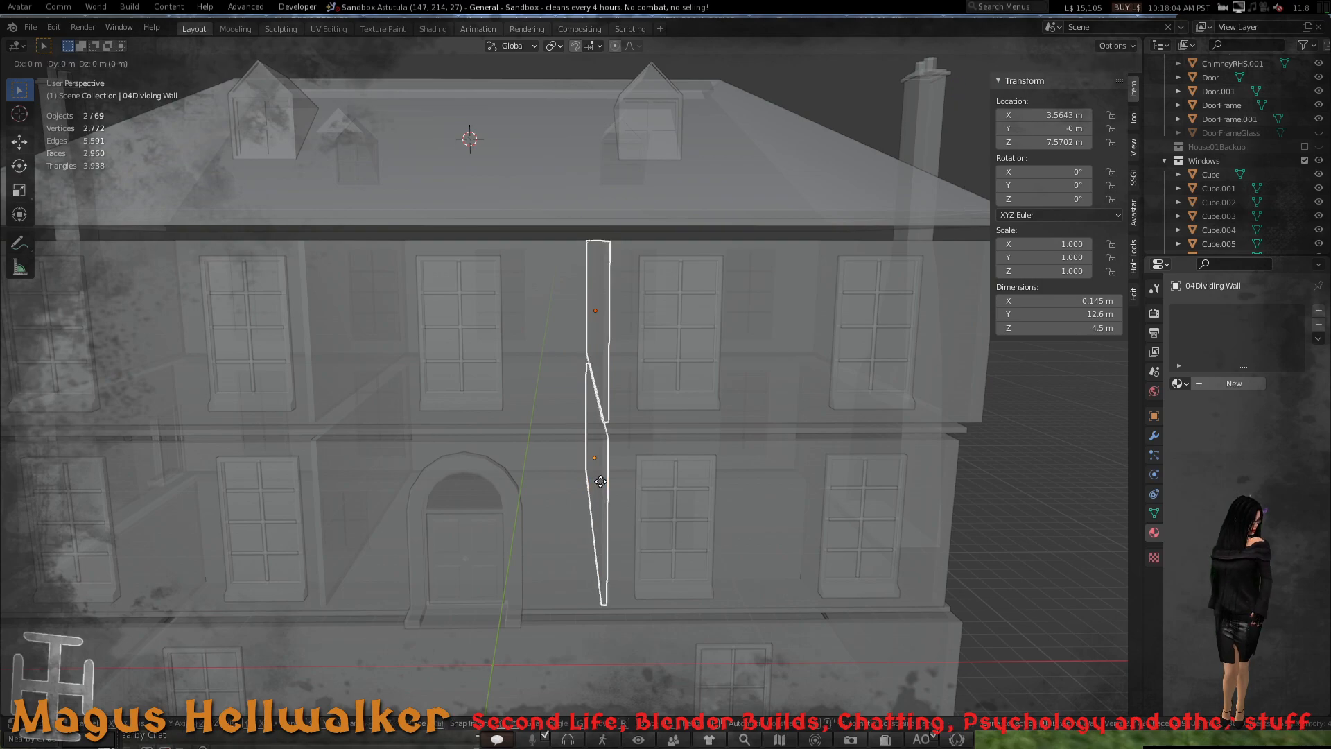
pyautogui.press('x')
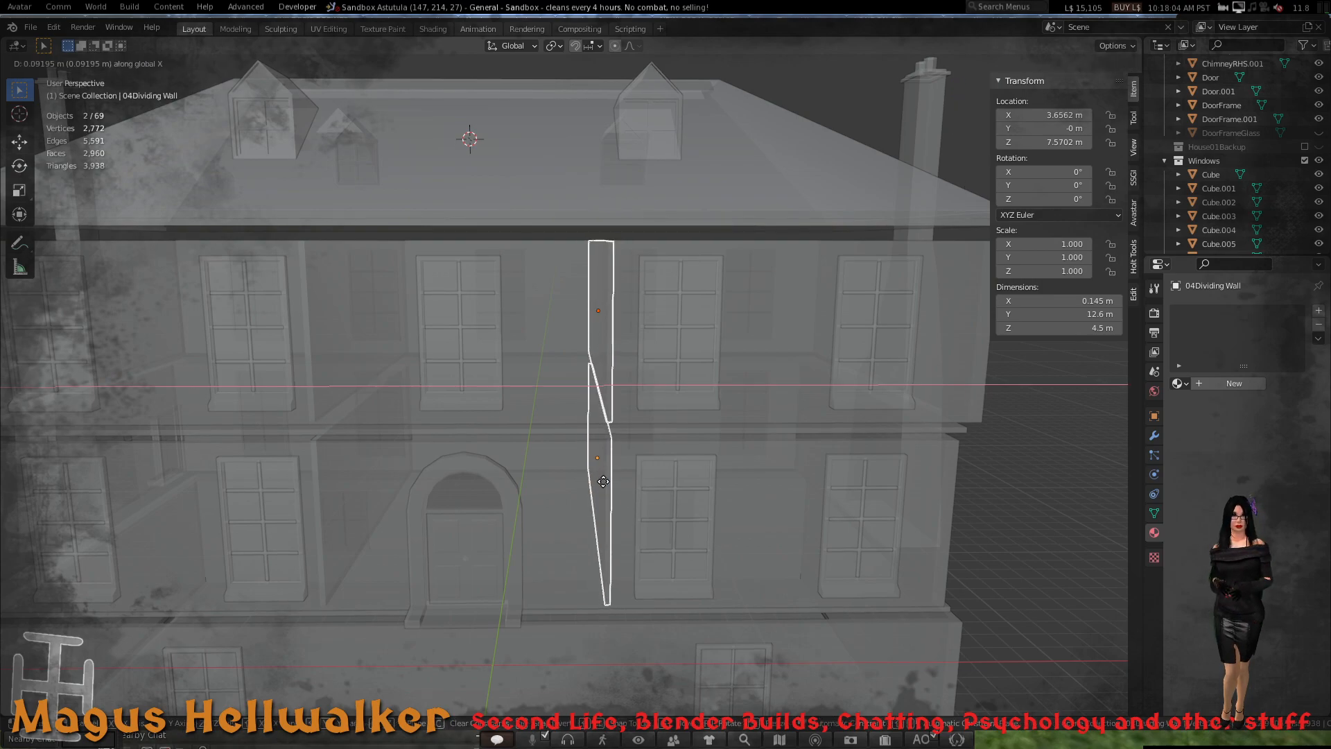
pyautogui.write('1')
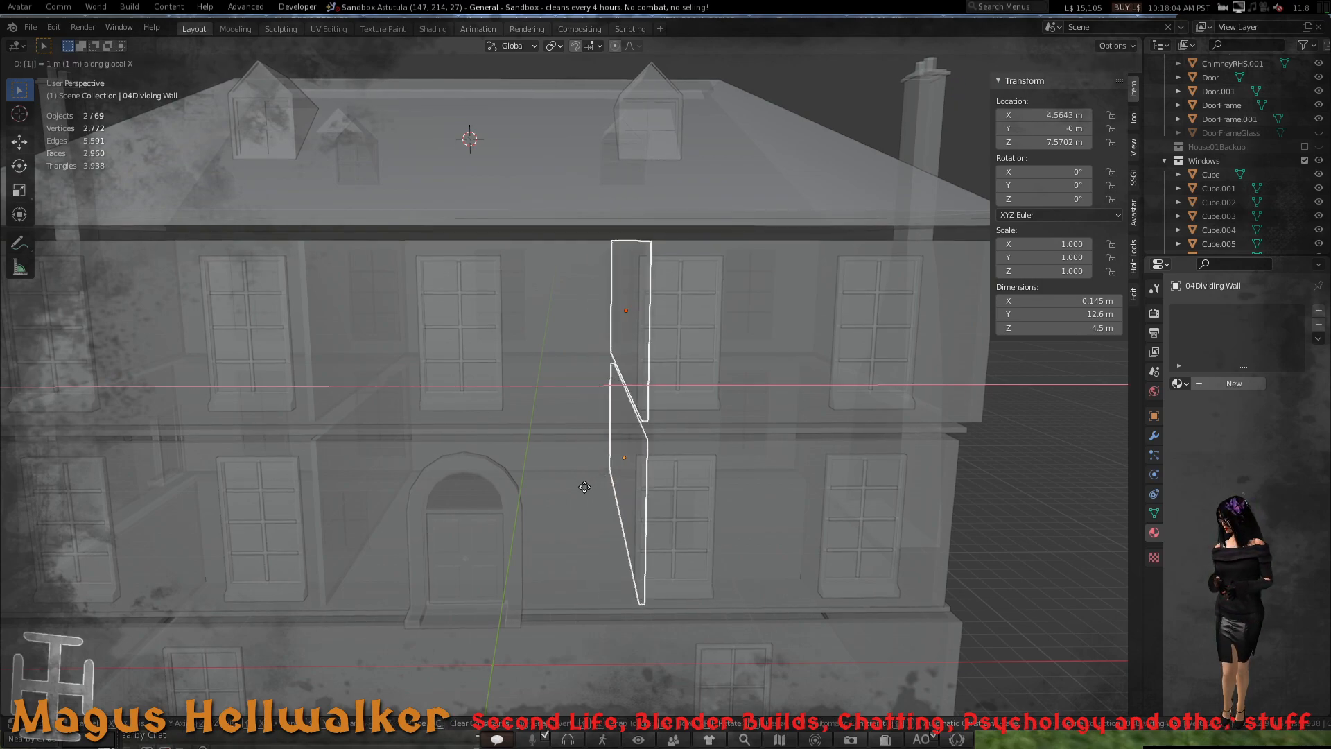
pyautogui.write('x')
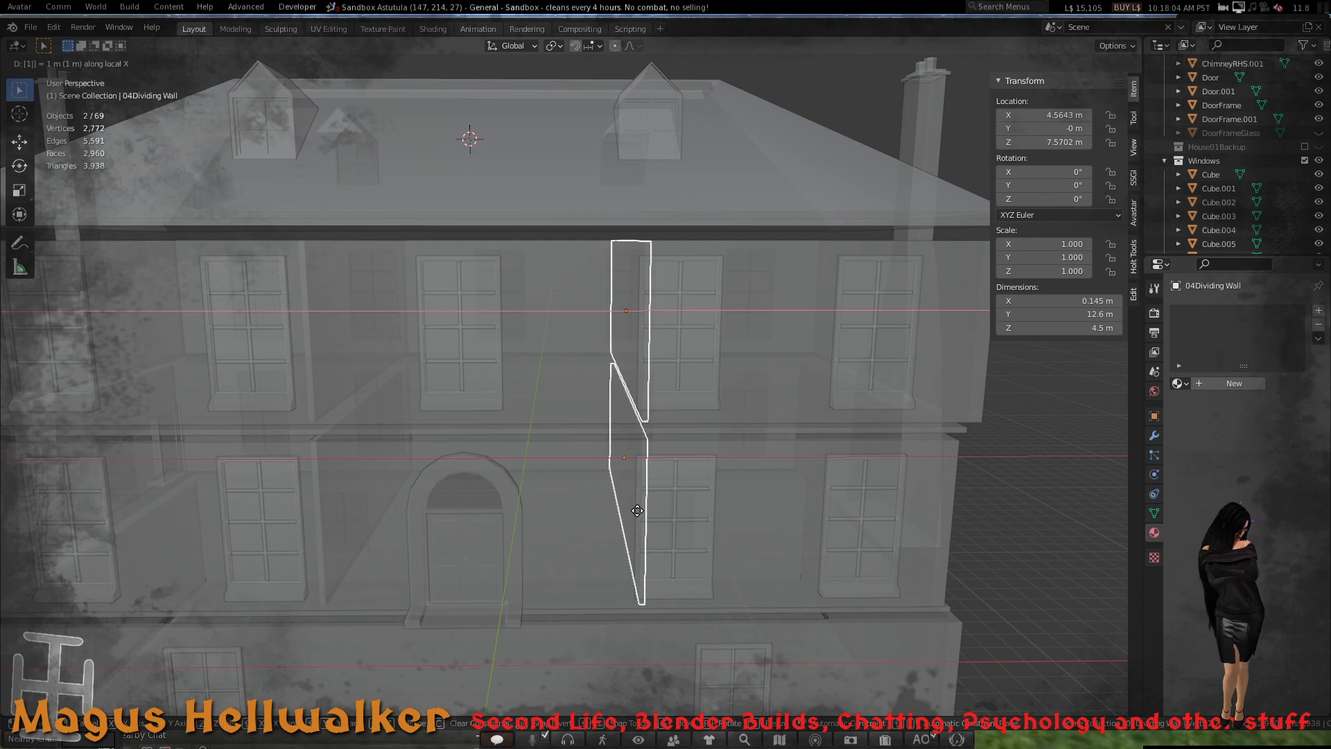
pyautogui.press('Return')
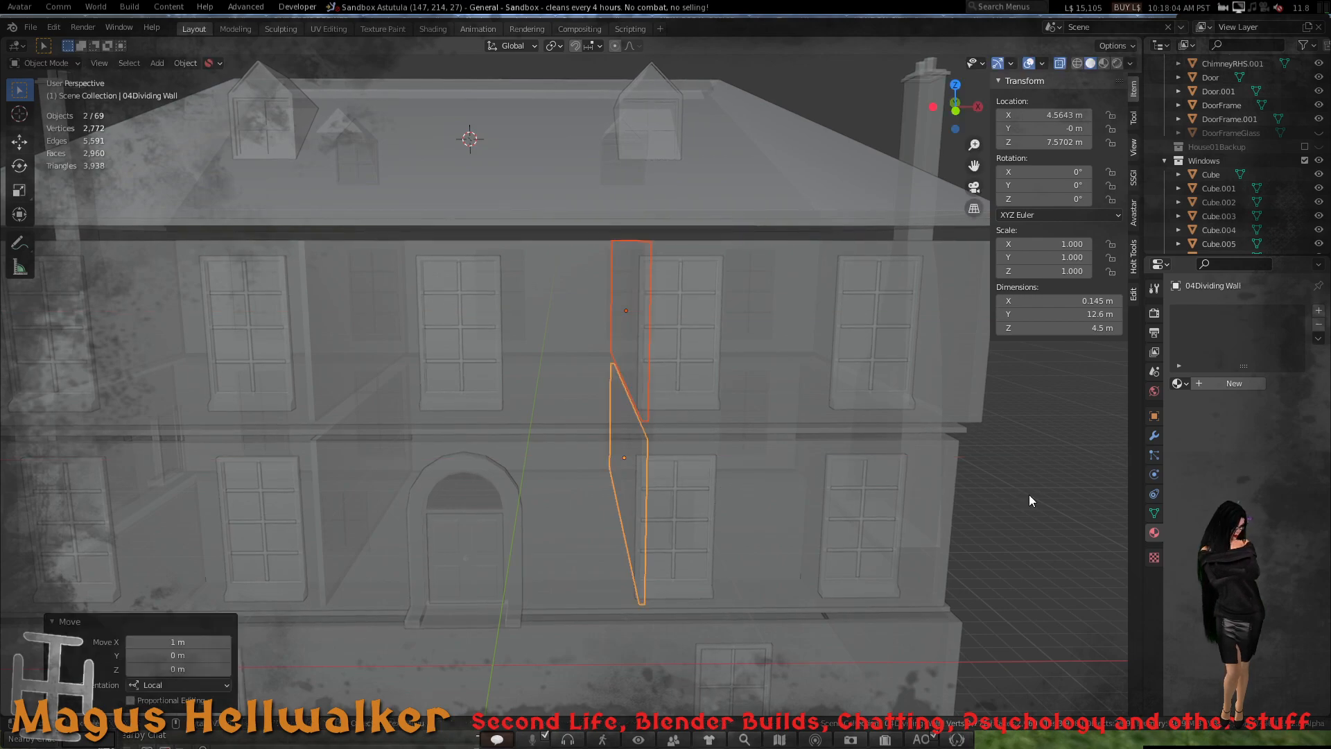
pyautogui.hotkey('ctrl', 'z')
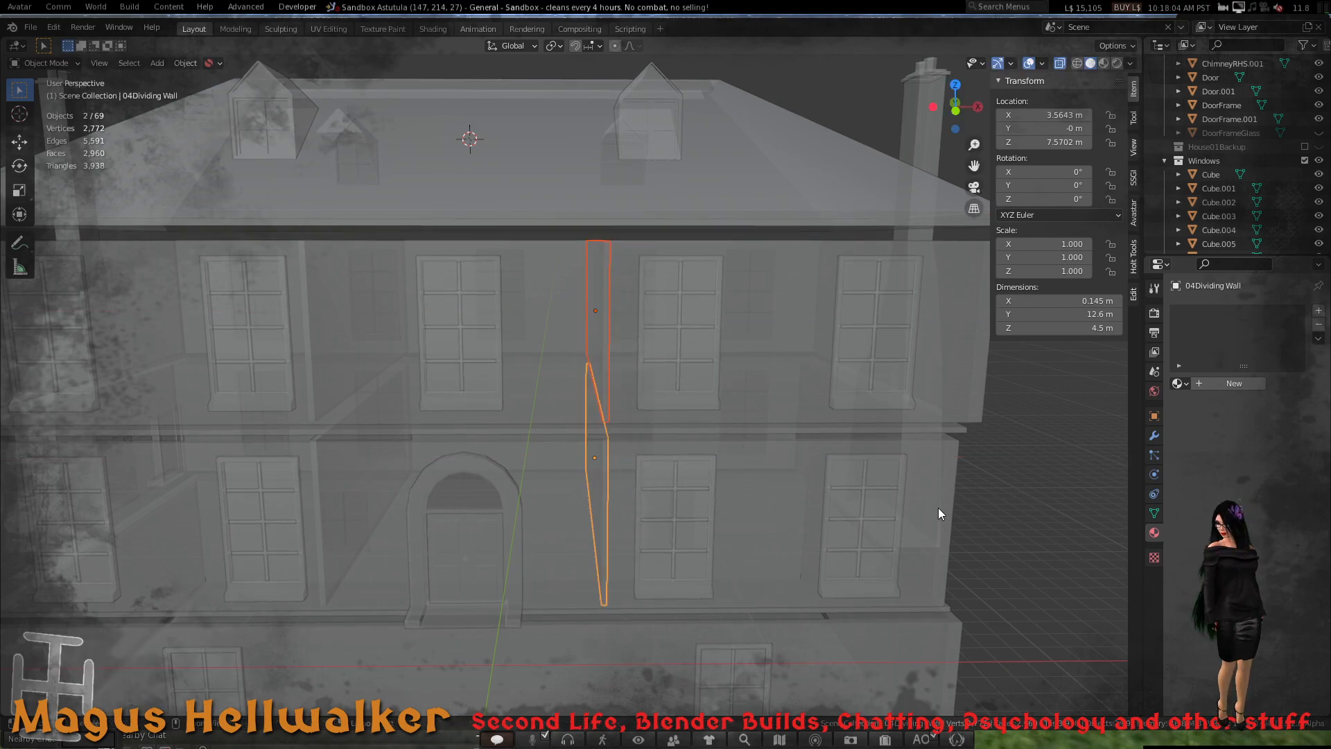
# - In the front orthographic view, move both selected dividing walls about 0.48 m along the X axis
pyautogui.press('KP_1')
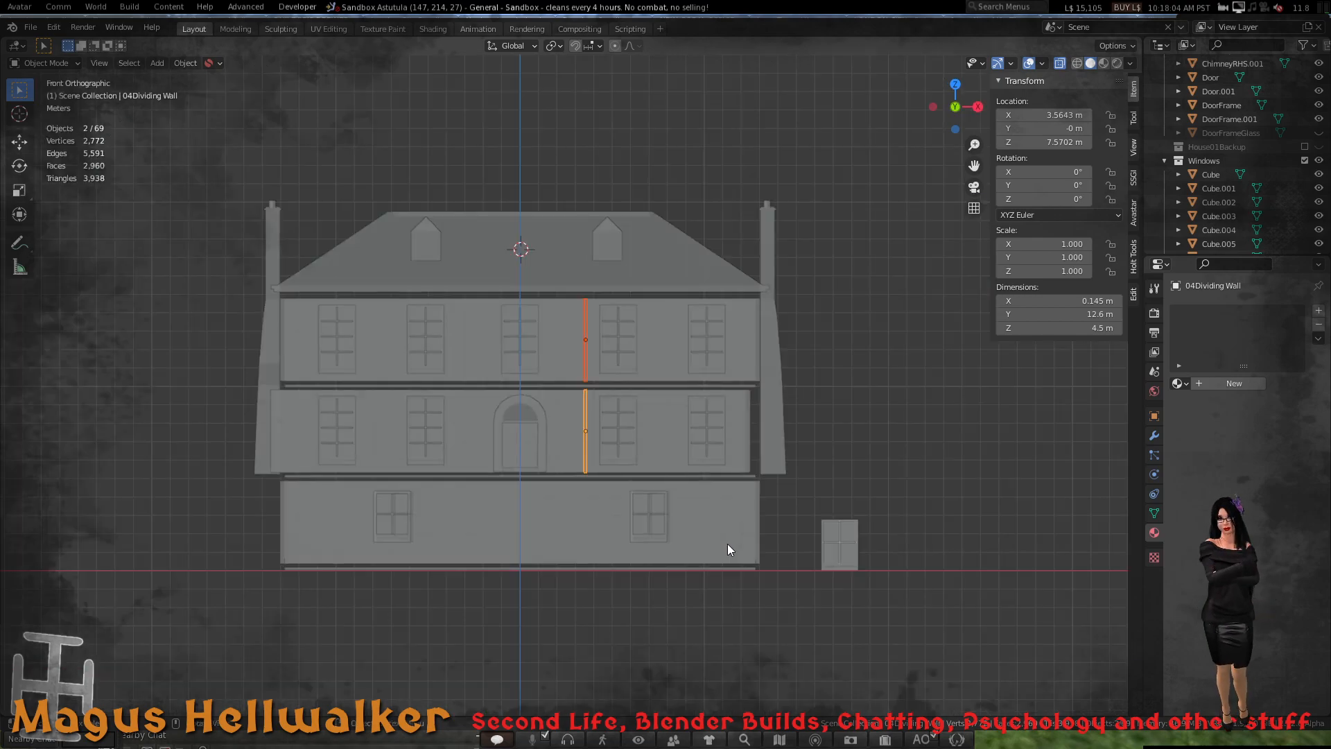
pyautogui.scroll(5, 626, 429)
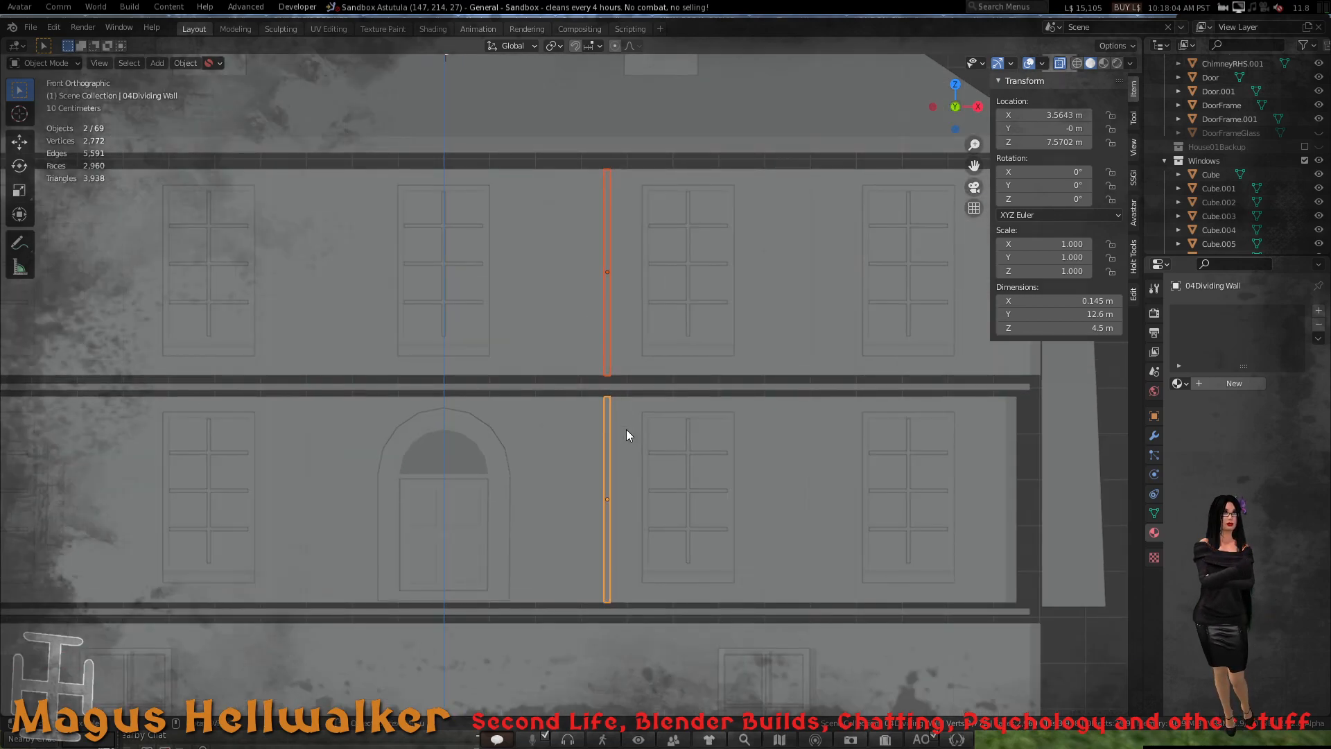
pyautogui.press('g')
pyautogui.press('x')
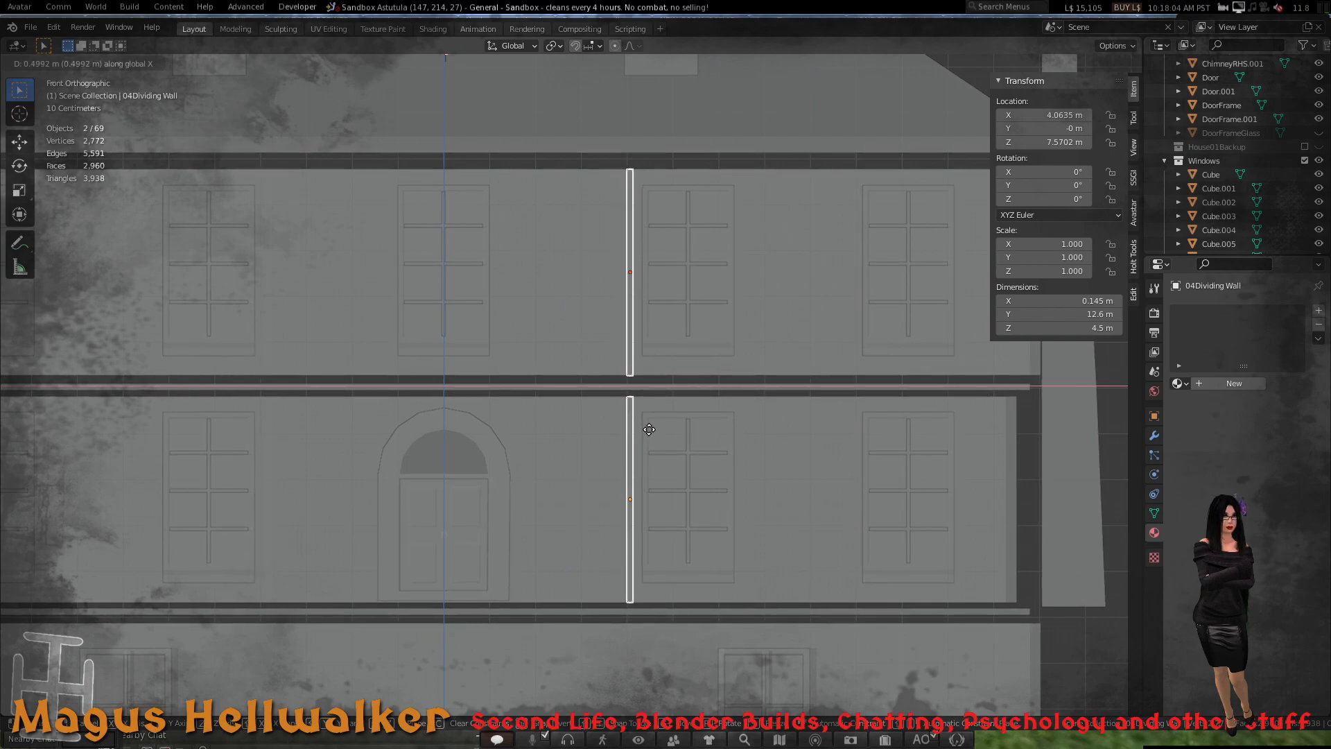
pyautogui.click(647, 430)
pyautogui.scroll(-3, 568, 476)
pyautogui.scroll(1, 557, 482)
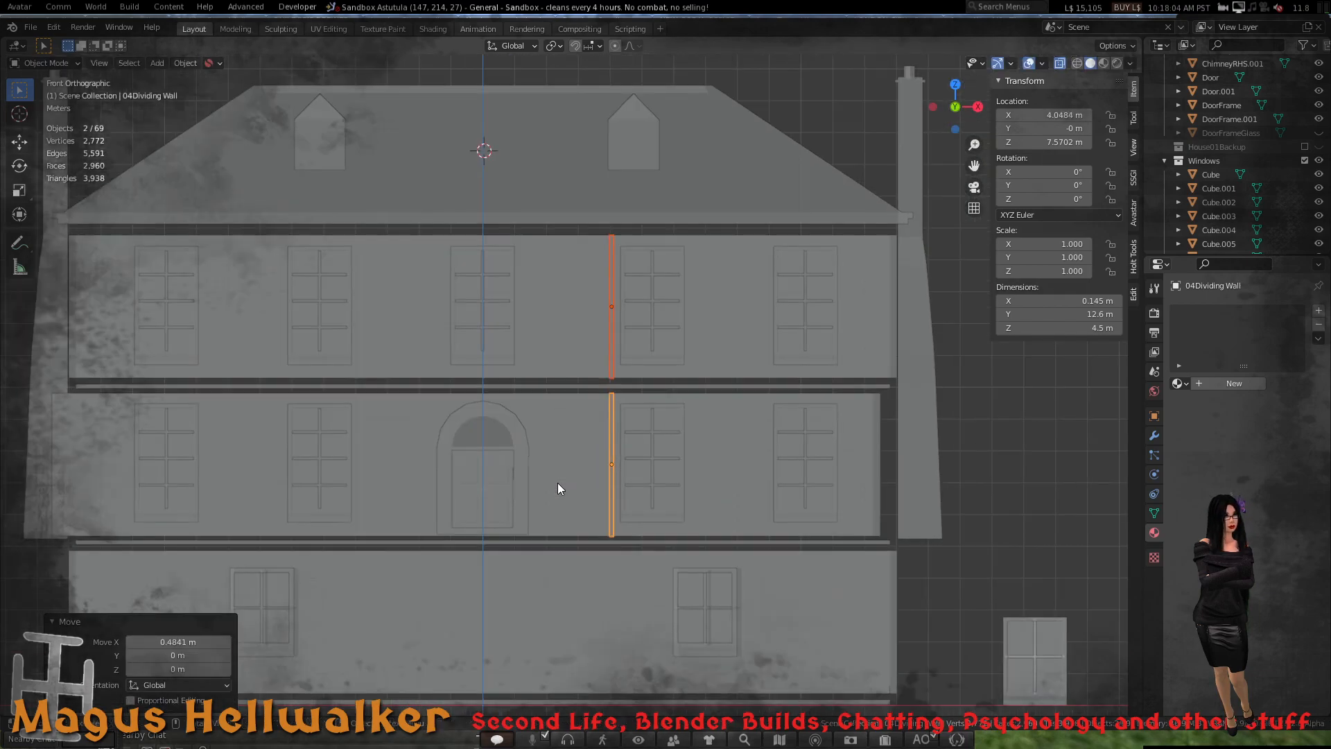
# - Duplicate the upper-floor wall 02Dividing Wall and place the copy about 4.06 m away along the X axis
pyautogui.moveTo(558, 483); pyautogui.dragTo(493, 481, button='middle')
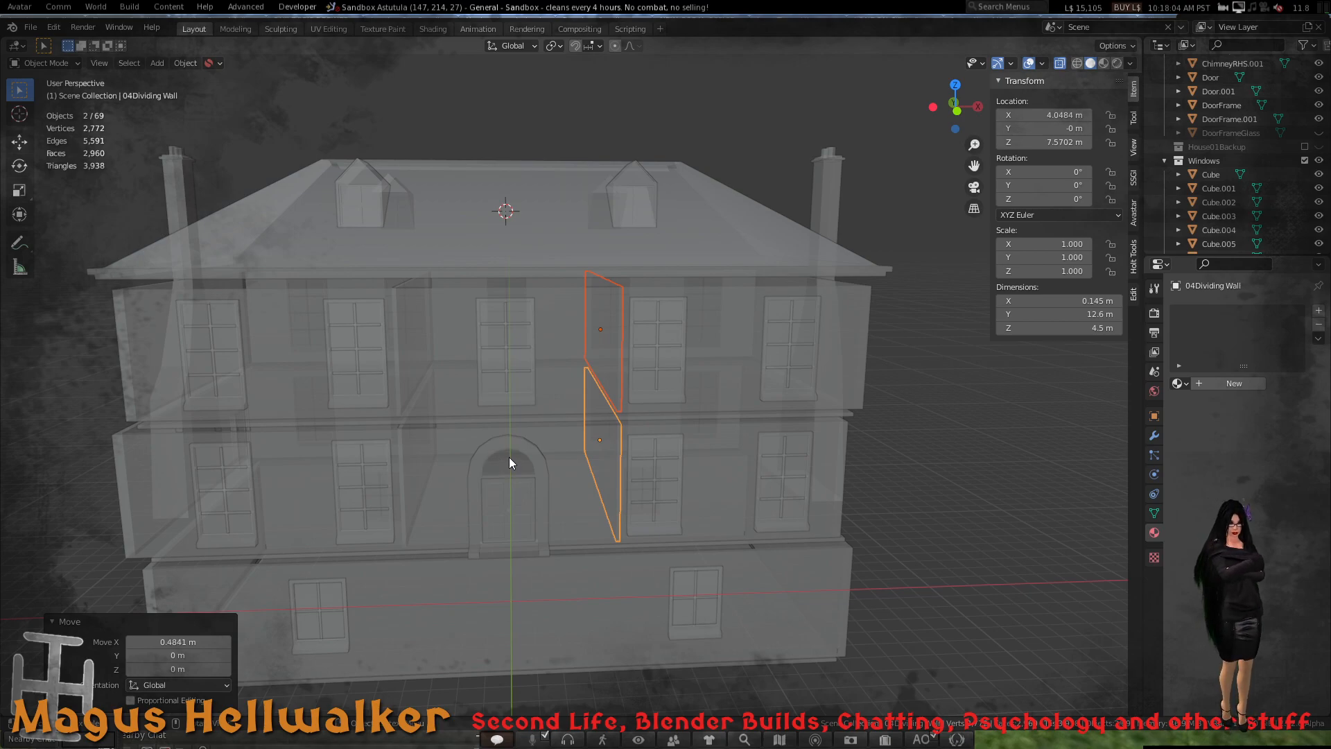
pyautogui.scroll(-2, 509, 456)
pyautogui.scroll(4, 505, 458)
pyautogui.moveTo(496, 452); pyautogui.dragTo(520, 431, button='middle')
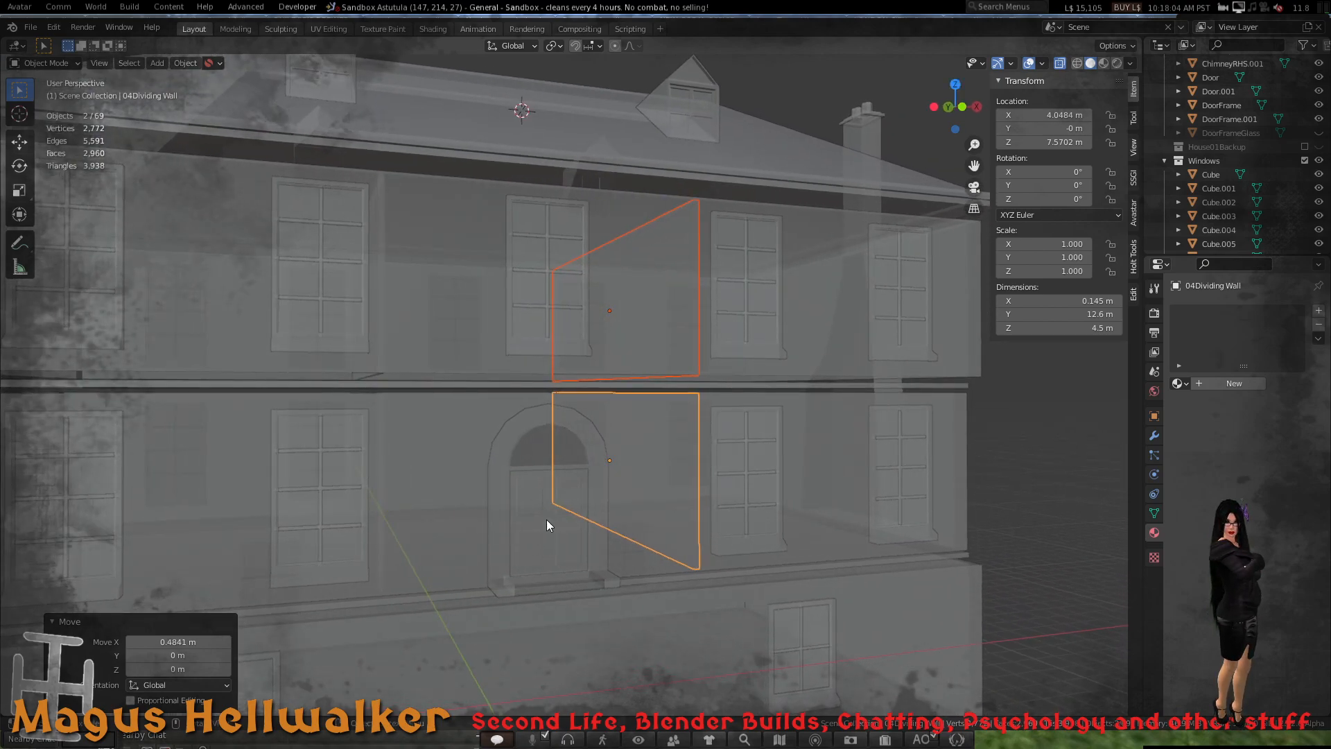
pyautogui.moveTo(608, 478); pyautogui.dragTo(584, 484, button='middle')
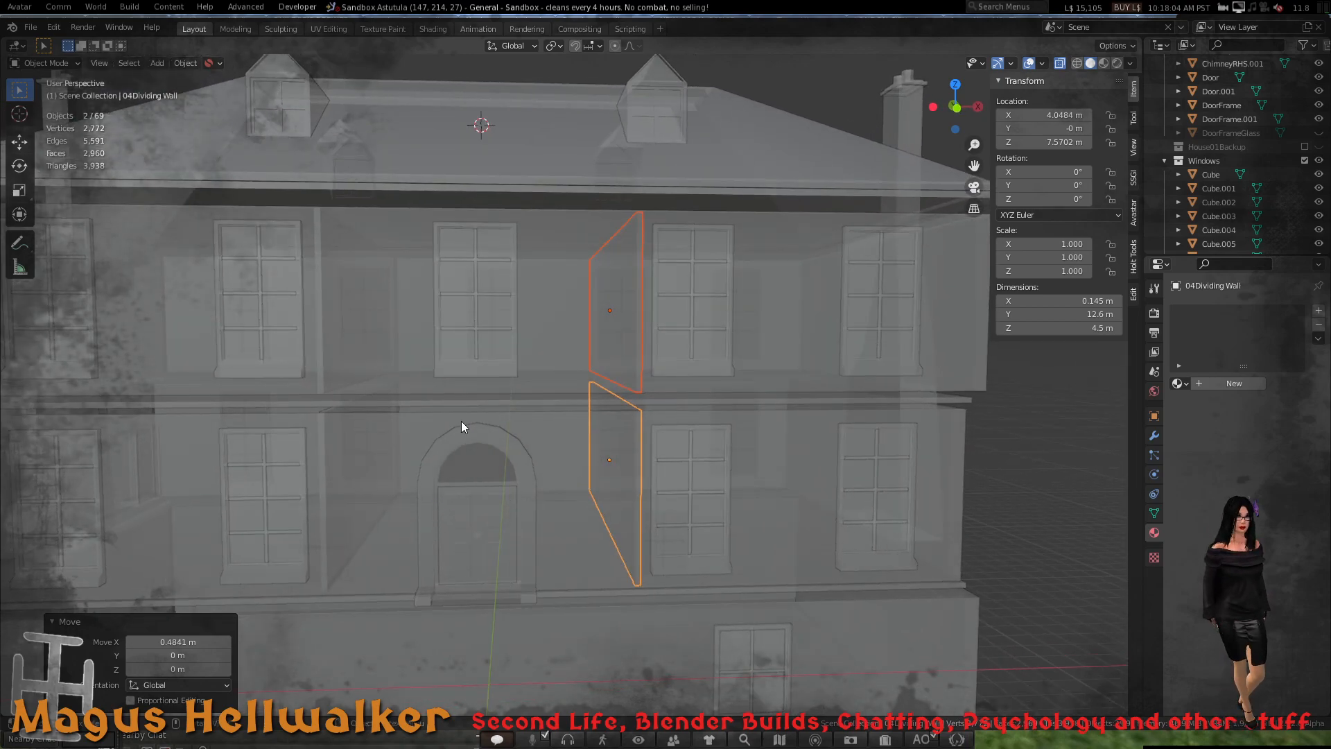
pyautogui.moveTo(479, 385); pyautogui.dragTo(440, 408, button='middle')
pyautogui.moveTo(575, 377); pyautogui.dragTo(494, 380, button='middle')
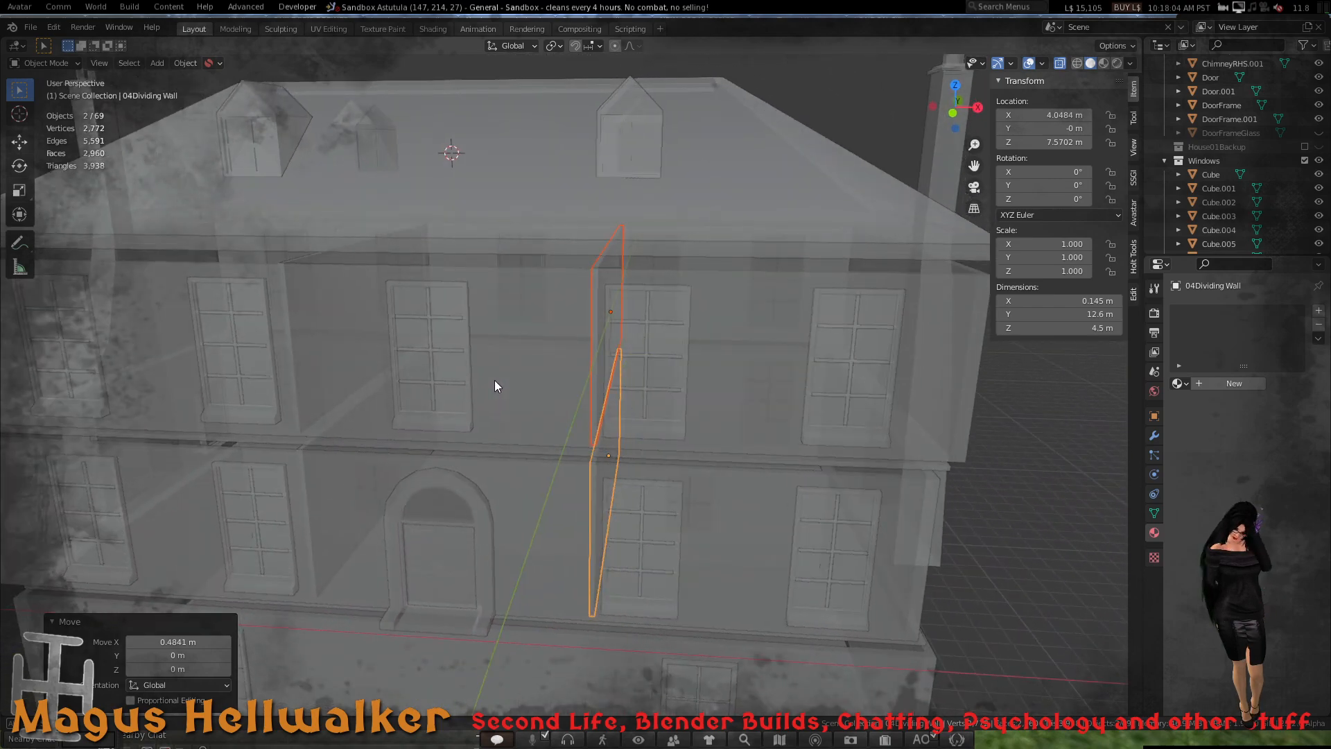
pyautogui.click(596, 271)
pyautogui.click(599, 269)
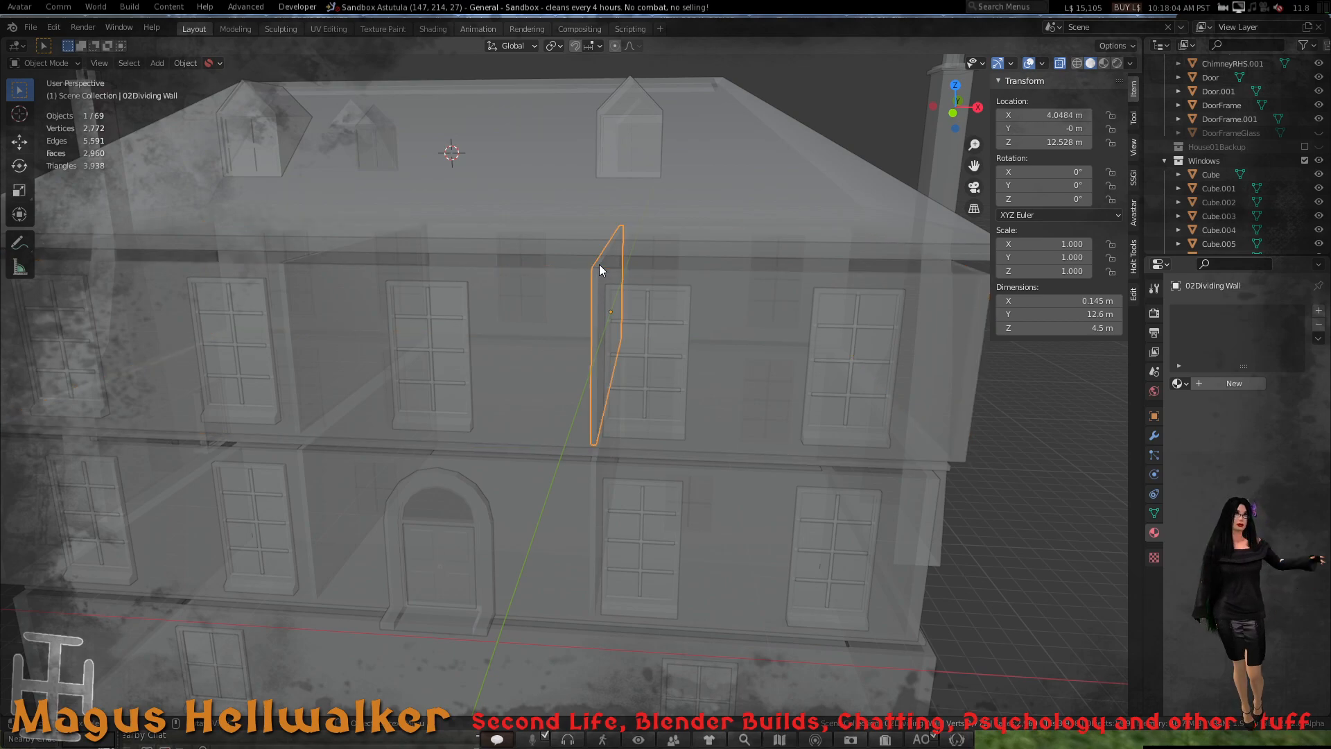
pyautogui.hotkey('shift', 'd')
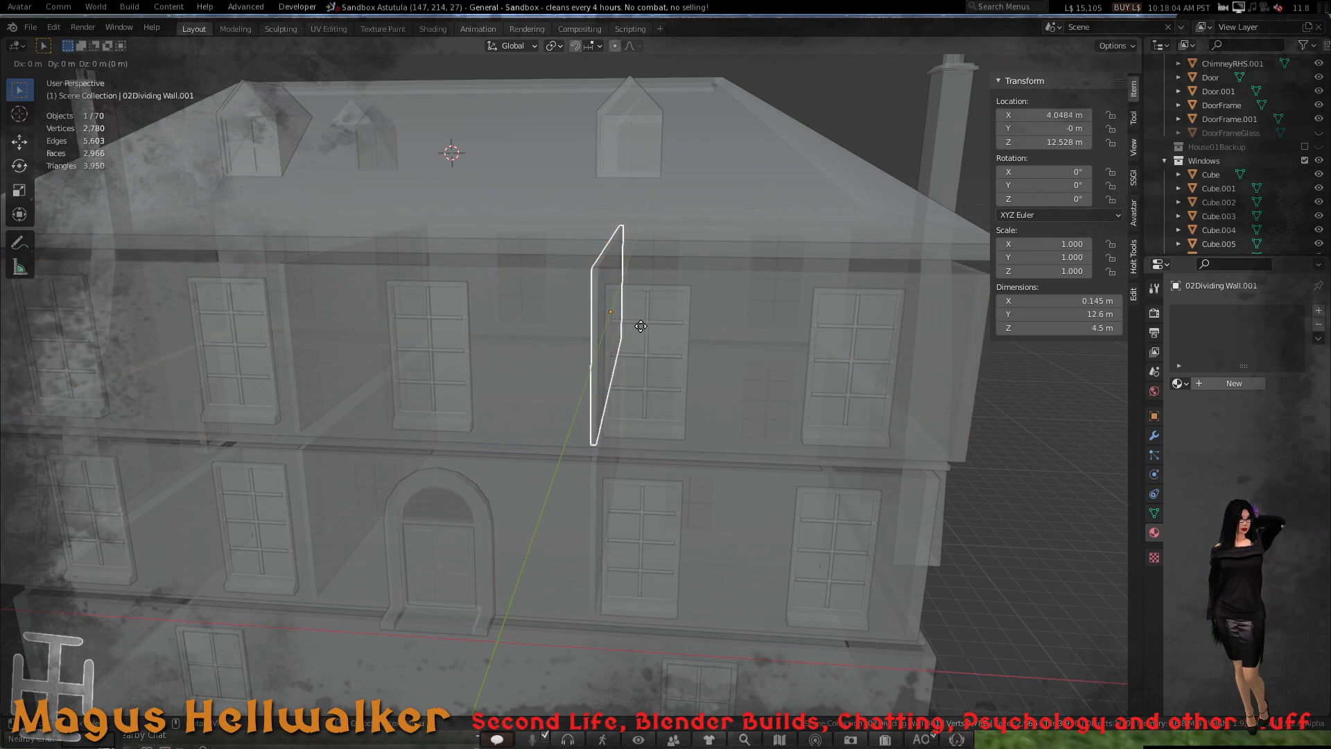
pyautogui.press('x')
pyautogui.click(768, 334)
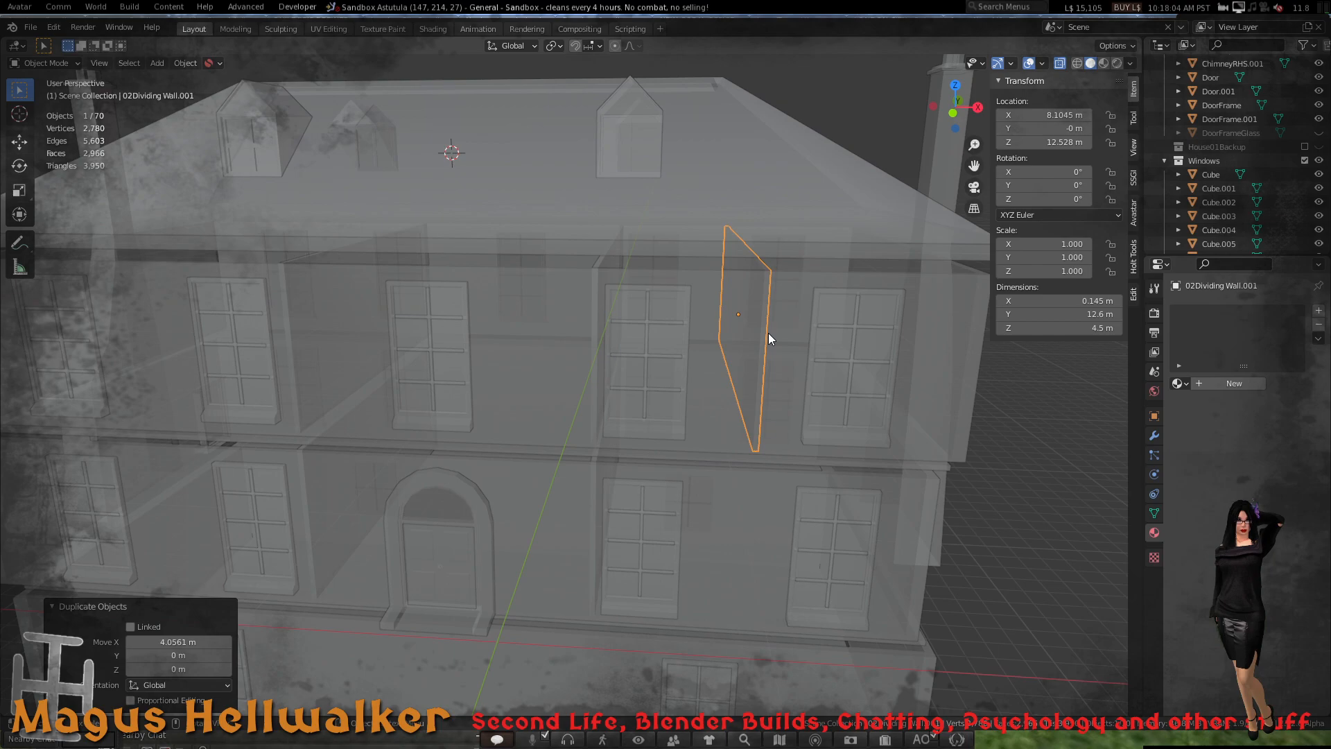
pyautogui.write('r')
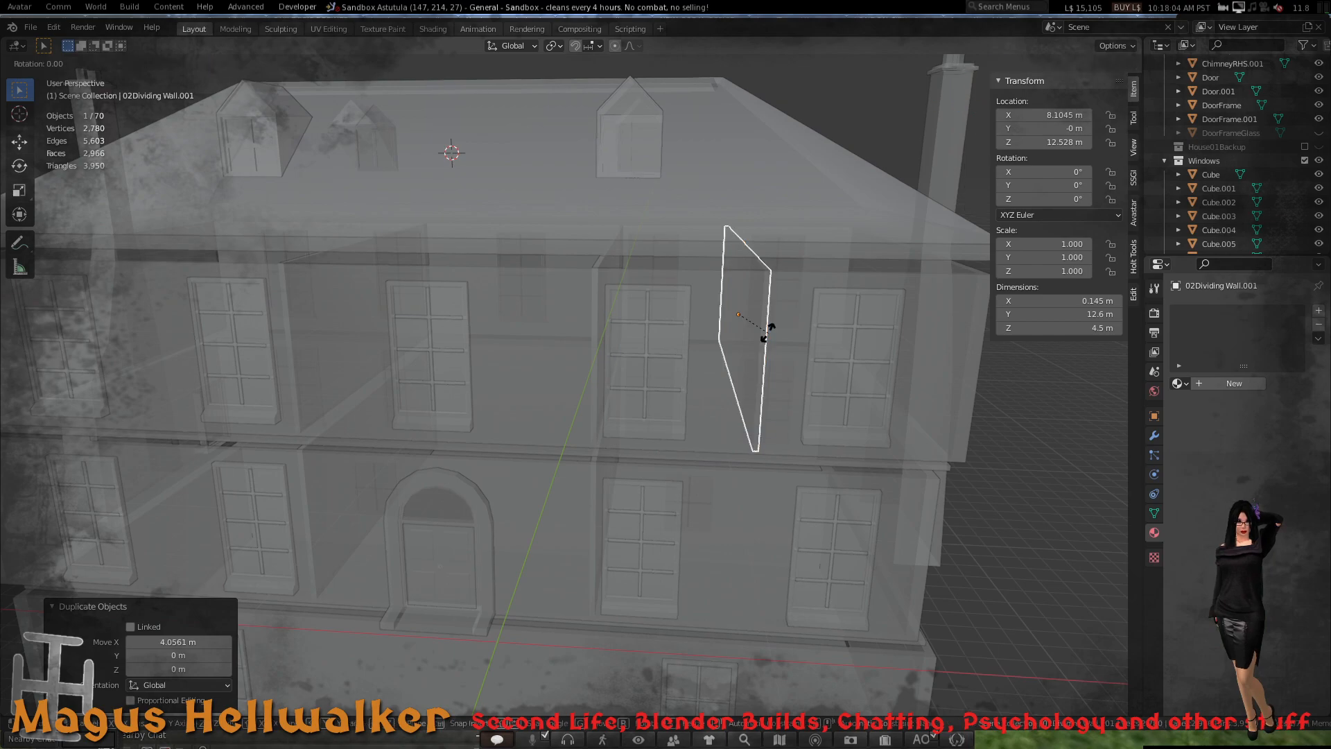
pyautogui.write('z90')
pyautogui.write('7')
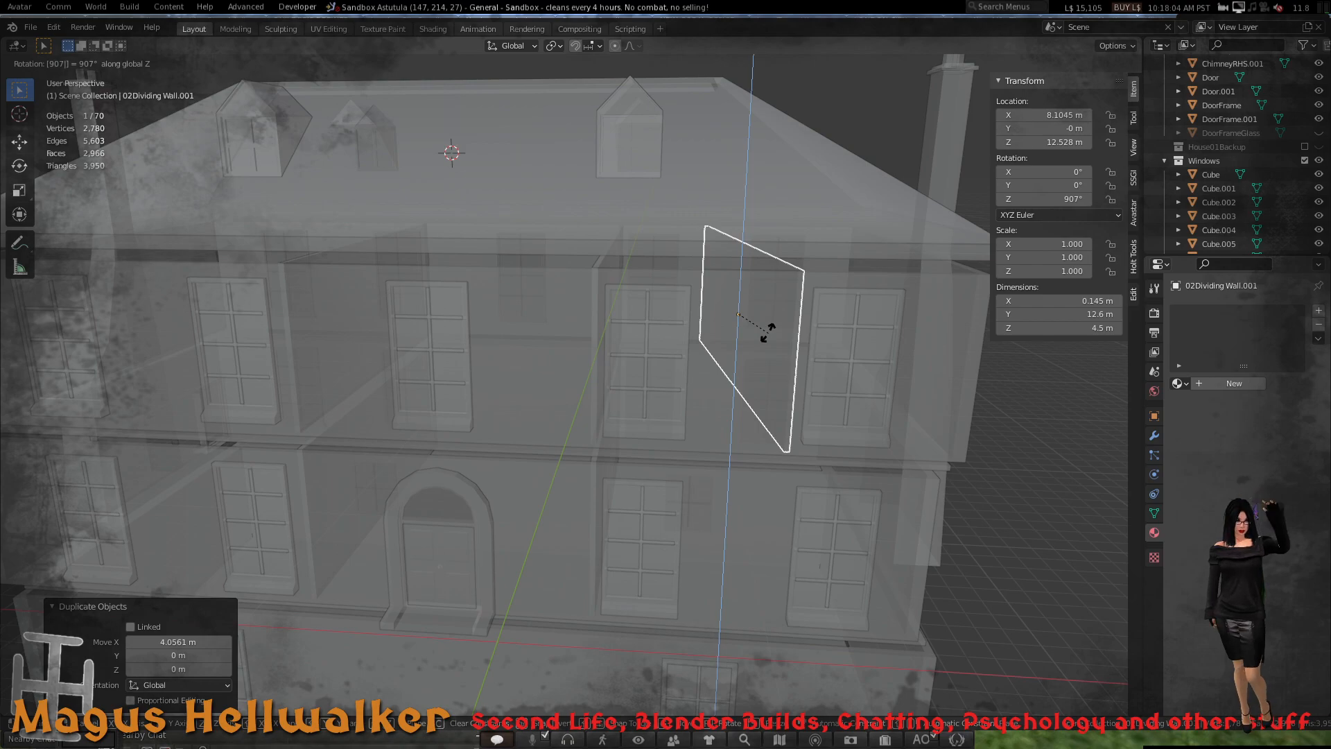
pyautogui.press('Escape')
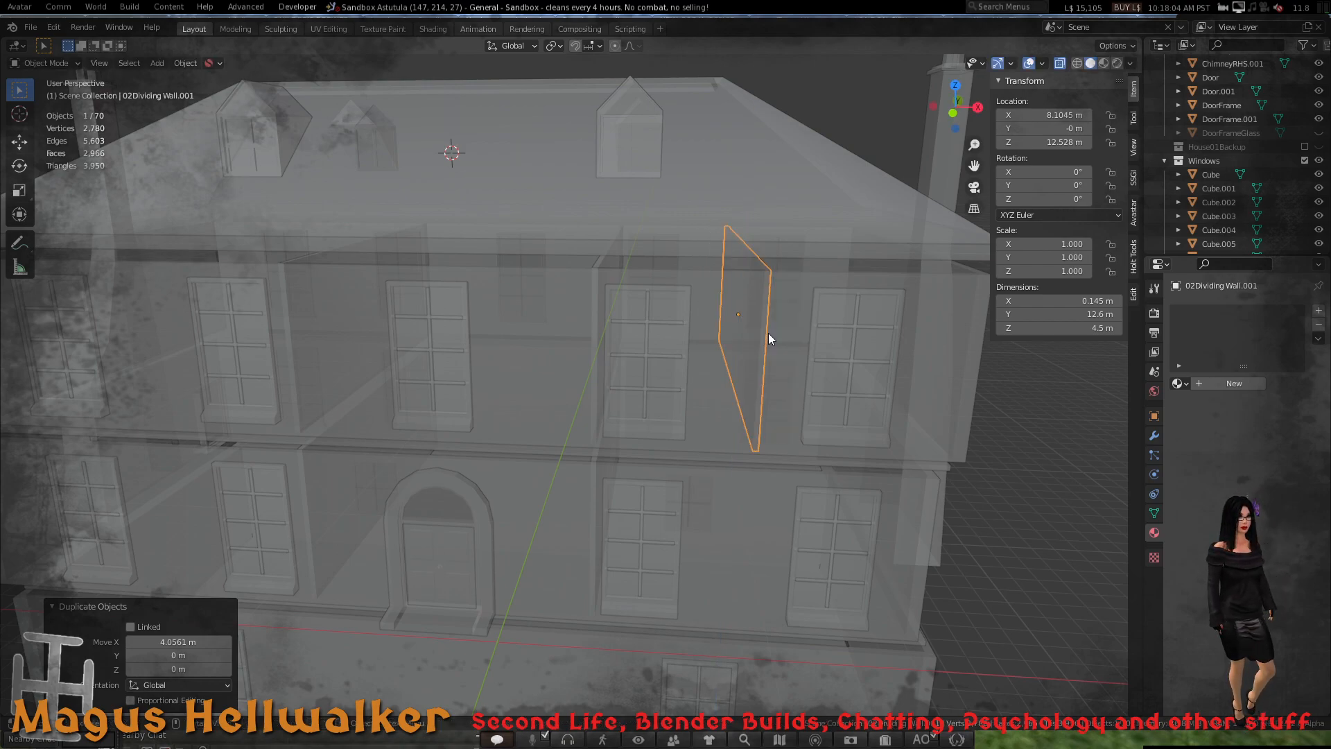
# - Rotate the duplicated upper-floor dividing wall 90° around the Z axis
pyautogui.write('rz90')
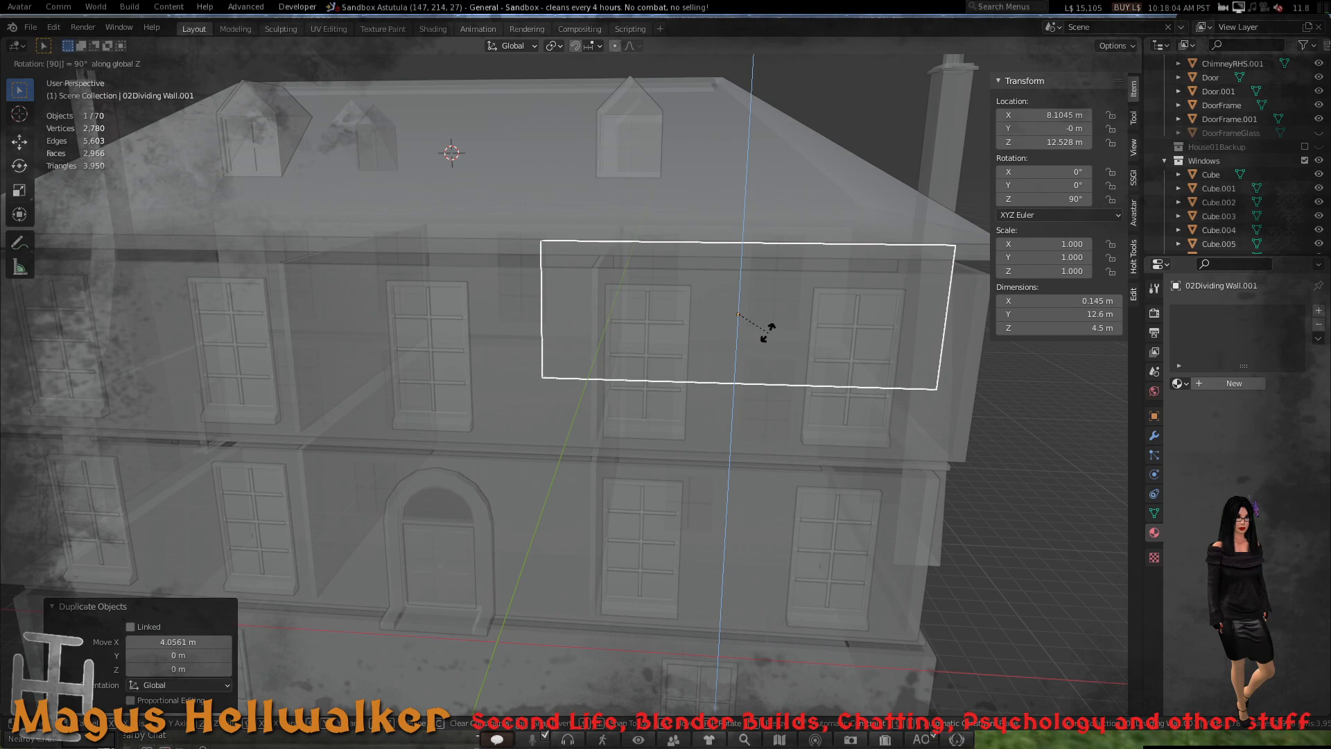
pyautogui.press('Return')
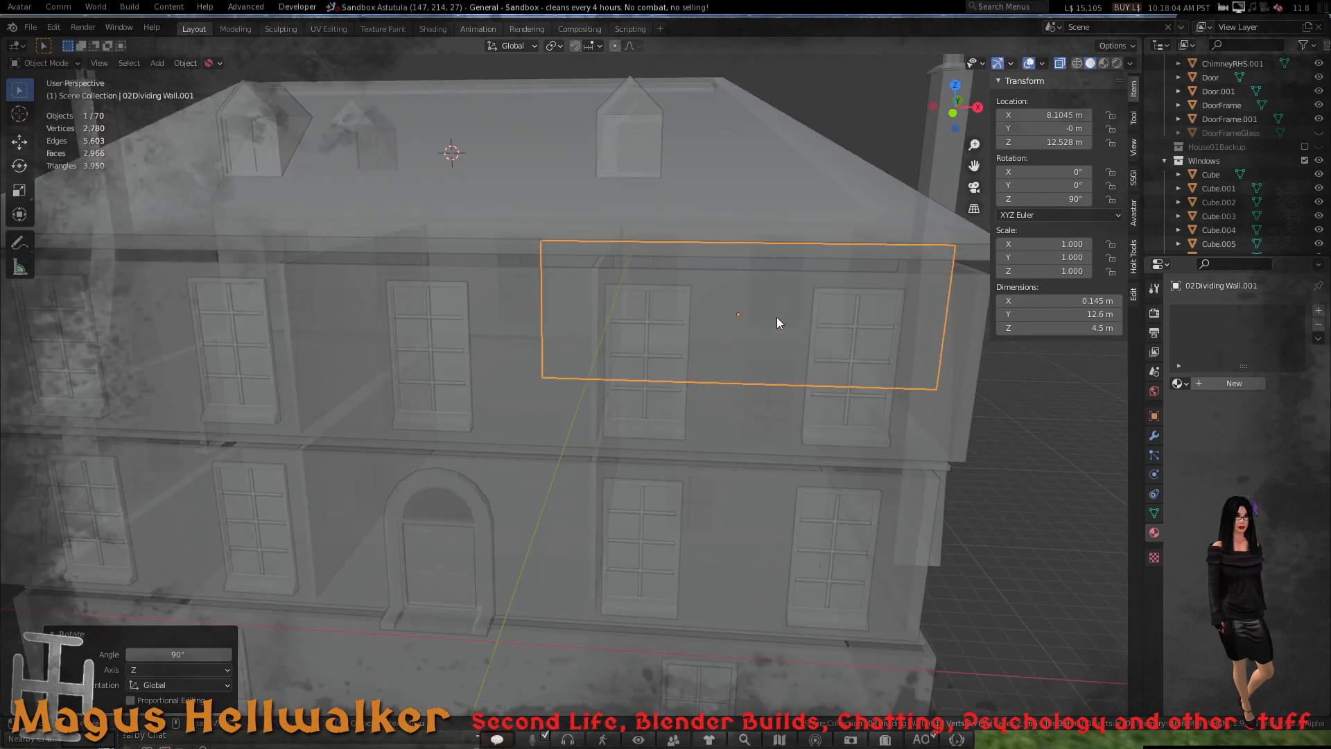
pyautogui.moveTo(777, 317); pyautogui.dragTo(687, 246, button='middle')
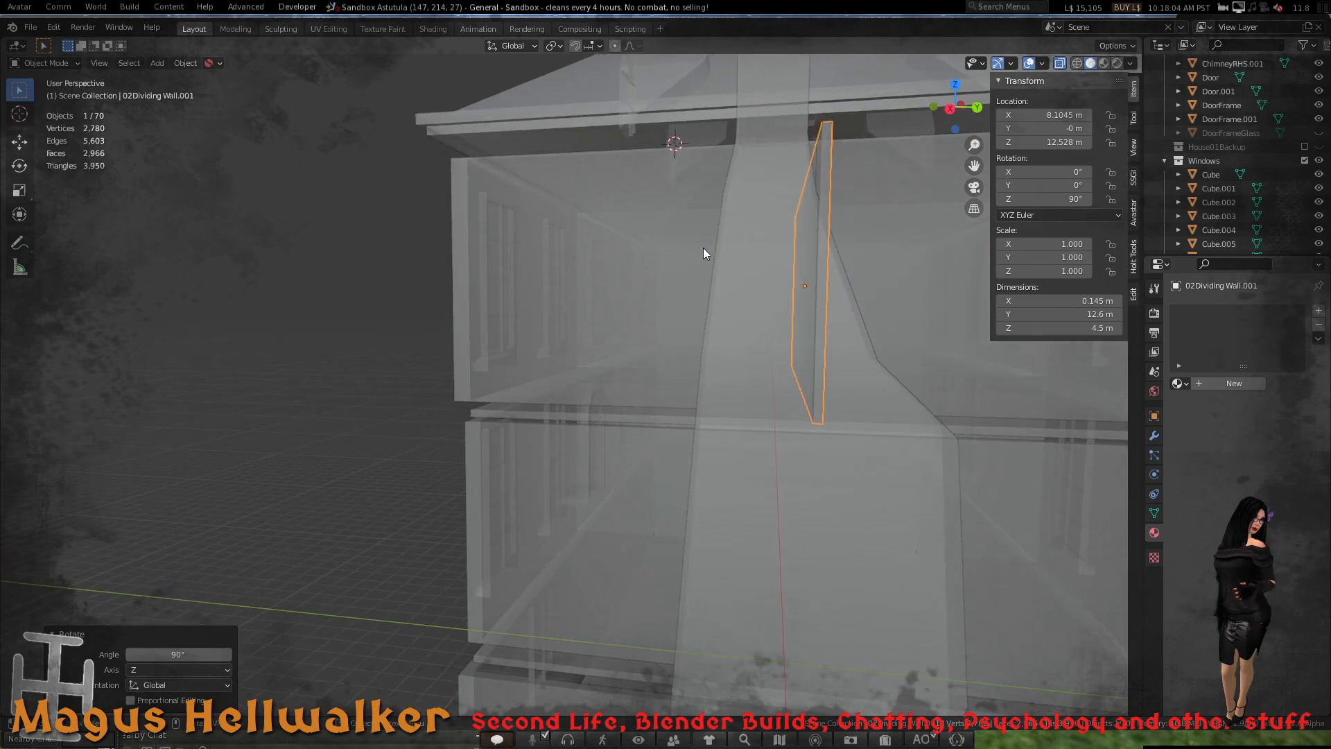
pyautogui.scroll(-2, 703, 248)
pyautogui.scroll(2, 703, 248)
pyautogui.moveTo(864, 248); pyautogui.dragTo(720, 270, button='middle')
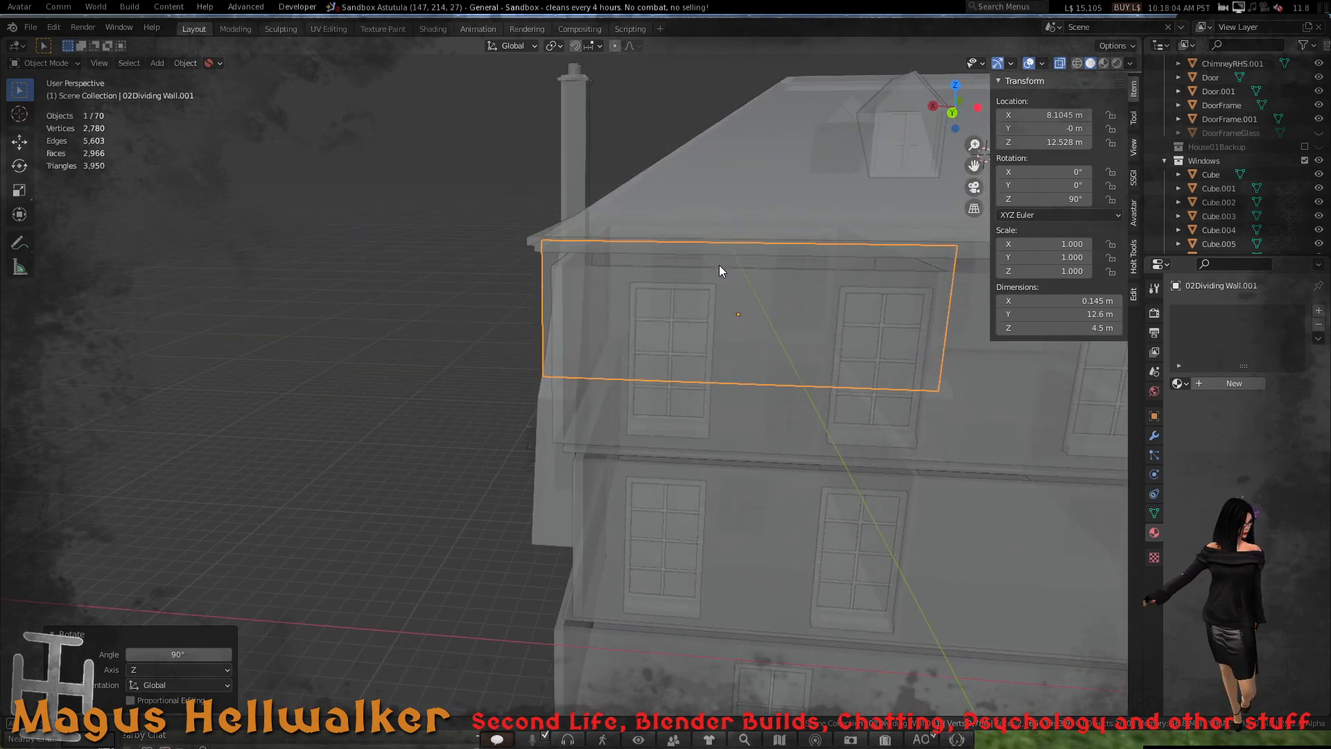
# - Scale the rotated wall copy along the global X axis by about 0.702, to about 8.83 m long
pyautogui.press('KP_1')
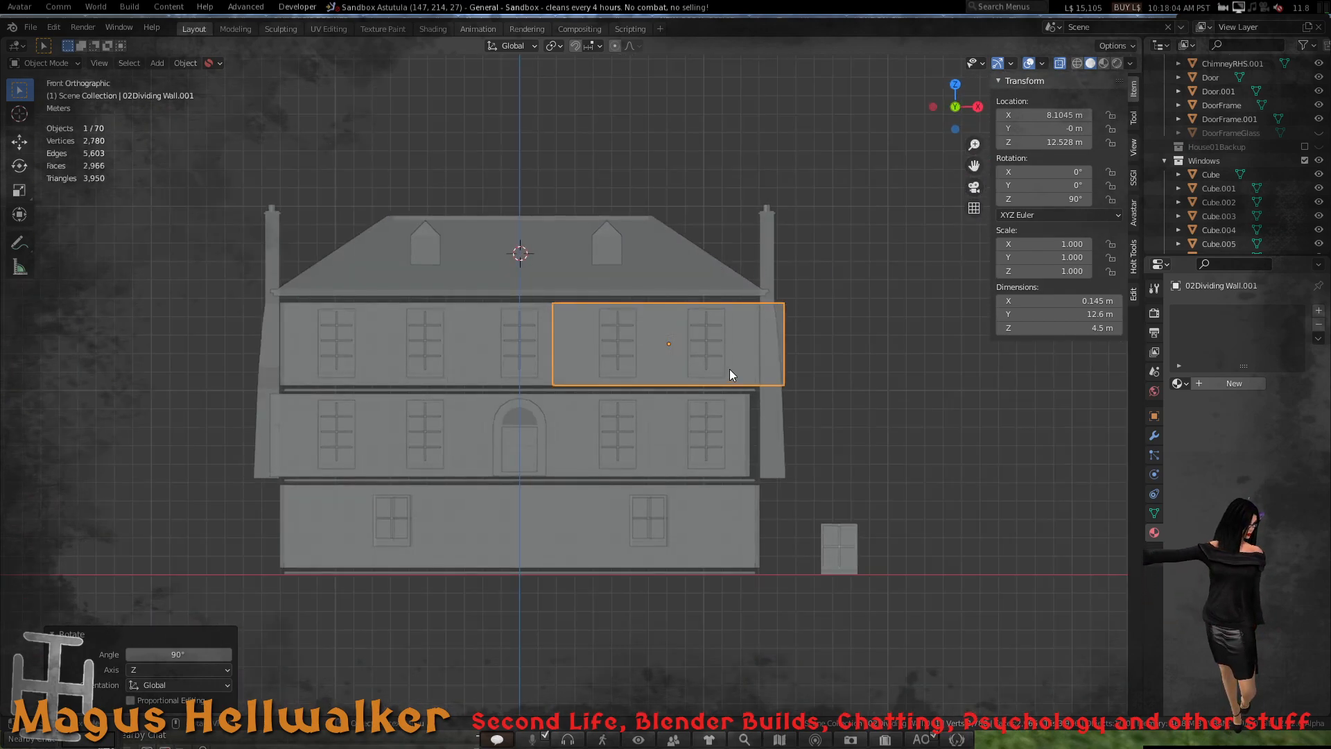
pyautogui.scroll(4, 729, 369)
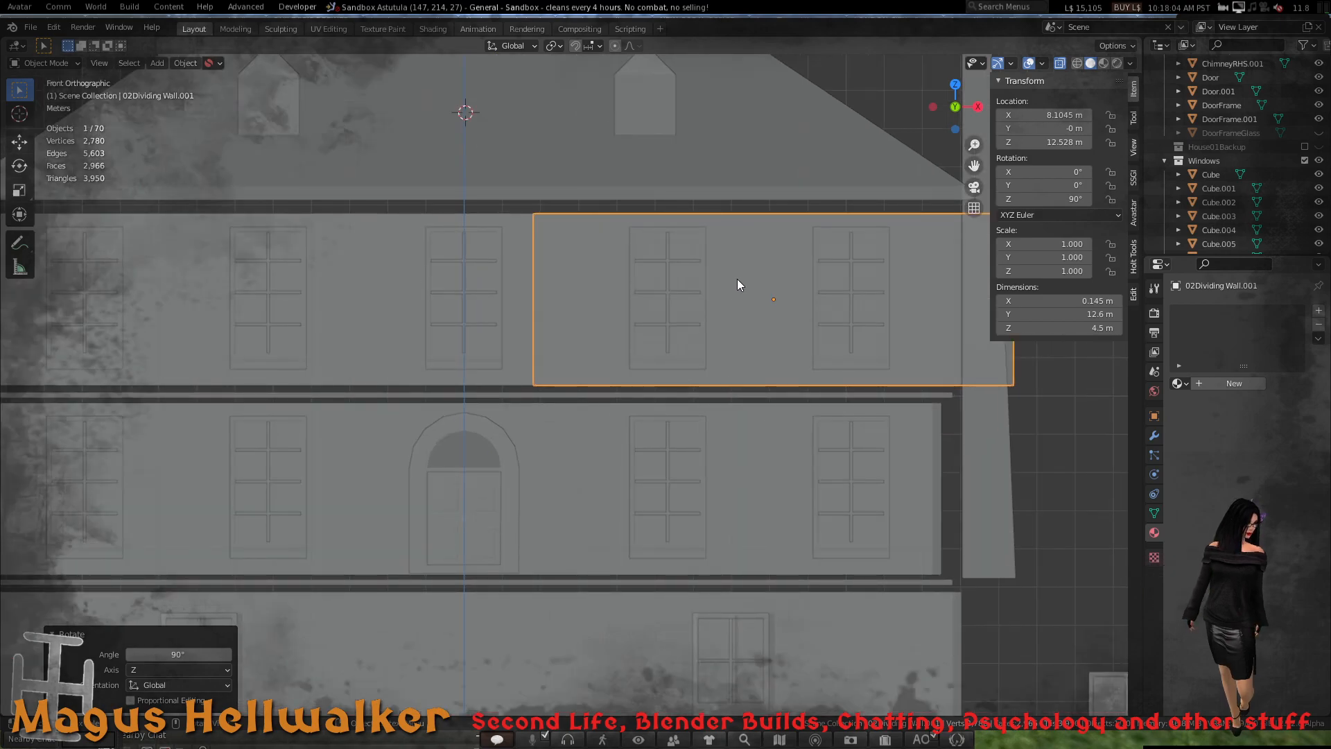
pyautogui.keyDown('shift'); pyautogui.moveTo(730, 272); pyautogui.dragTo(561, 480, button='middle'); pyautogui.keyUp('shift')
pyautogui.scroll(1, 522, 479)
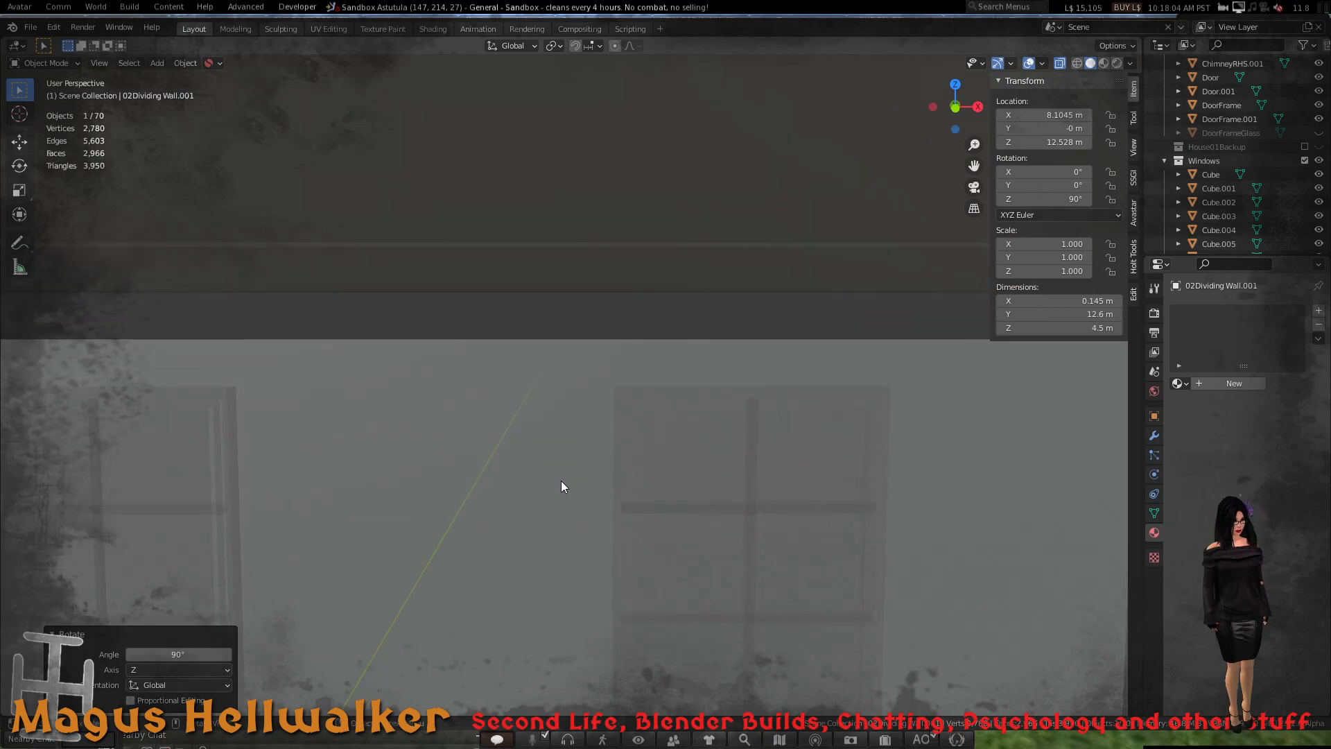
pyautogui.scroll(-5, 560, 480)
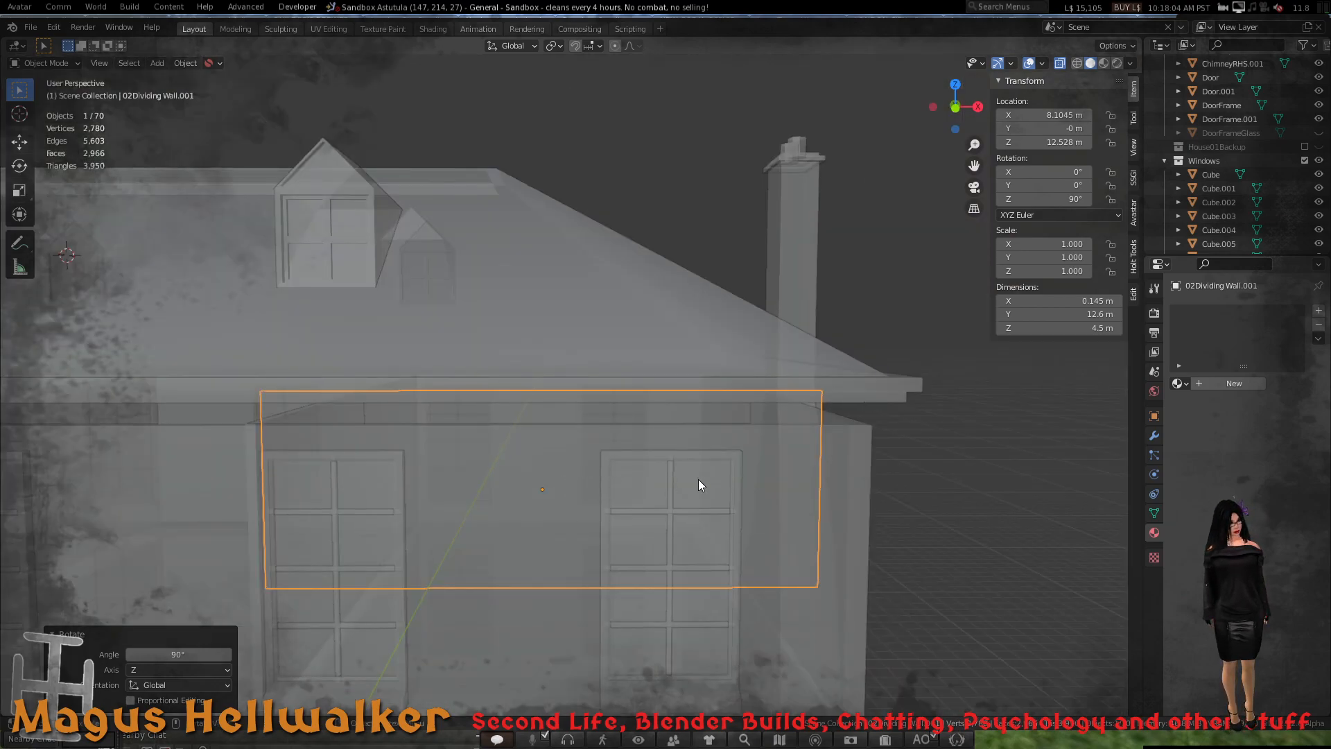
pyautogui.press('s')
pyautogui.press('x')
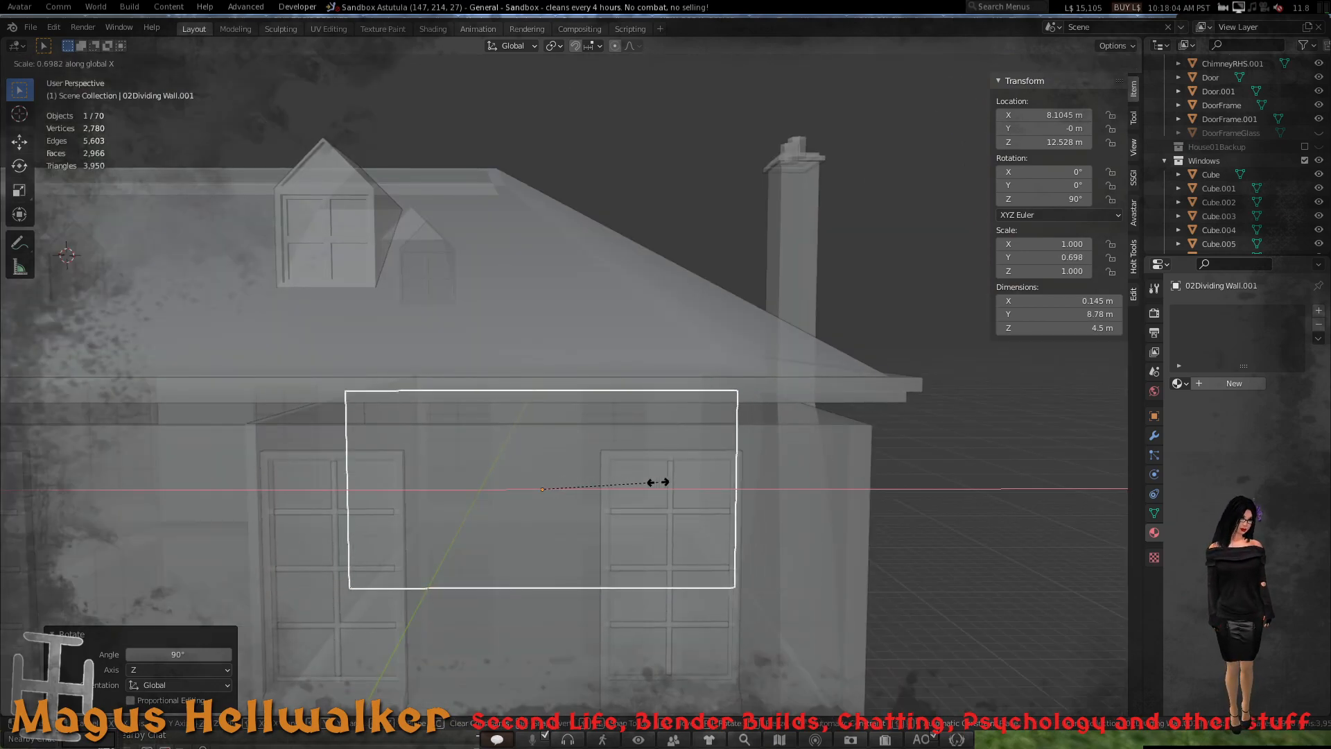
pyautogui.click(658, 483)
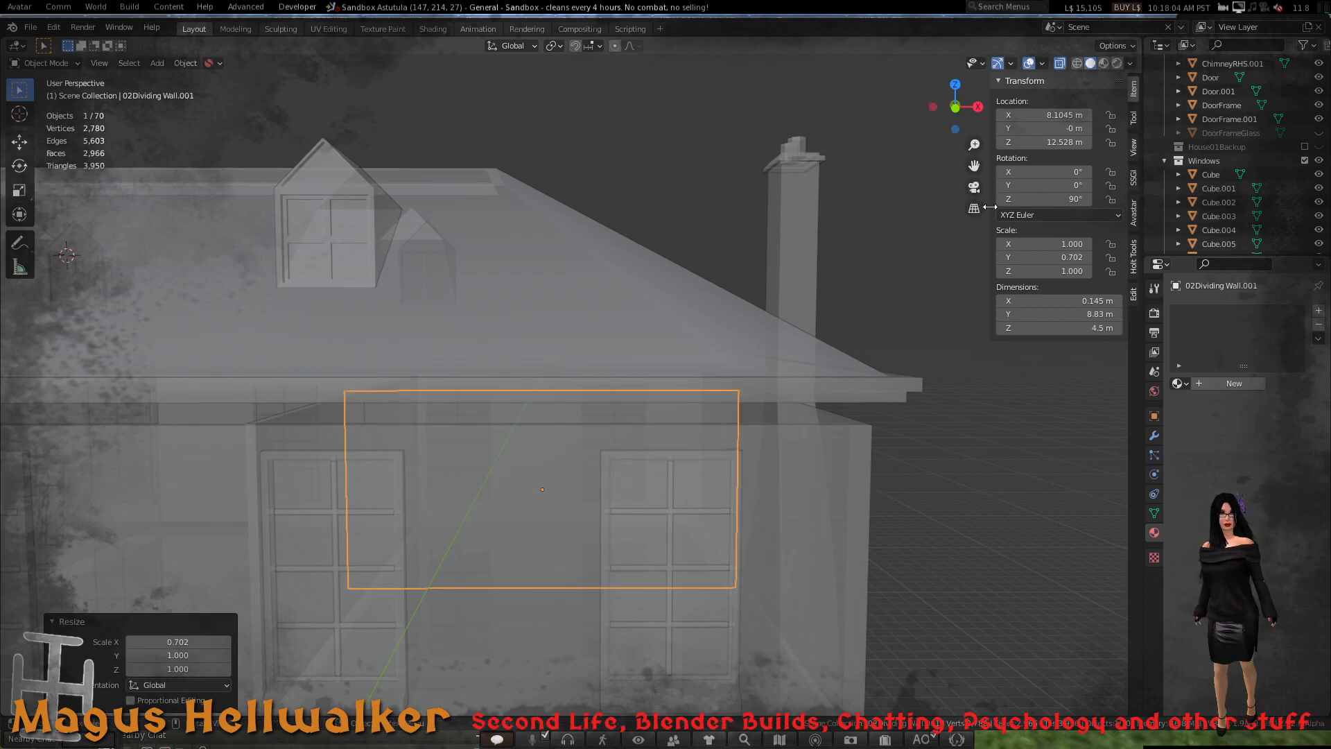
# - In wireframe shading, scale the upper-floor cross wall along global X by about 0.962, to about 8.49 m long, and move it about 0.5 m along X
pyautogui.click(1078, 62)
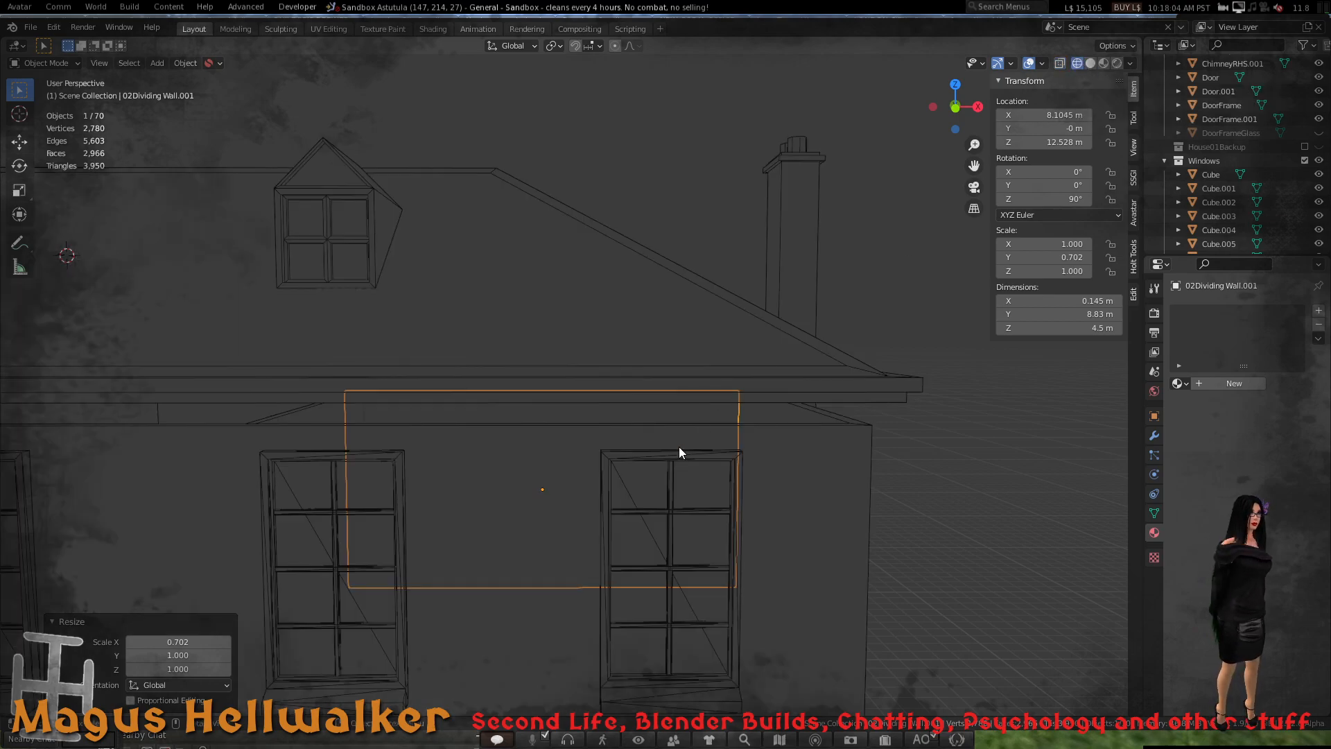
pyautogui.moveTo(634, 481)
pyautogui.mouseDown(button='middle')
pyautogui.moveTo(660, 480)
pyautogui.moveTo(597, 484)
pyautogui.moveTo(658, 486)
pyautogui.moveTo(630, 481)
pyautogui.mouseUp(button='middle')
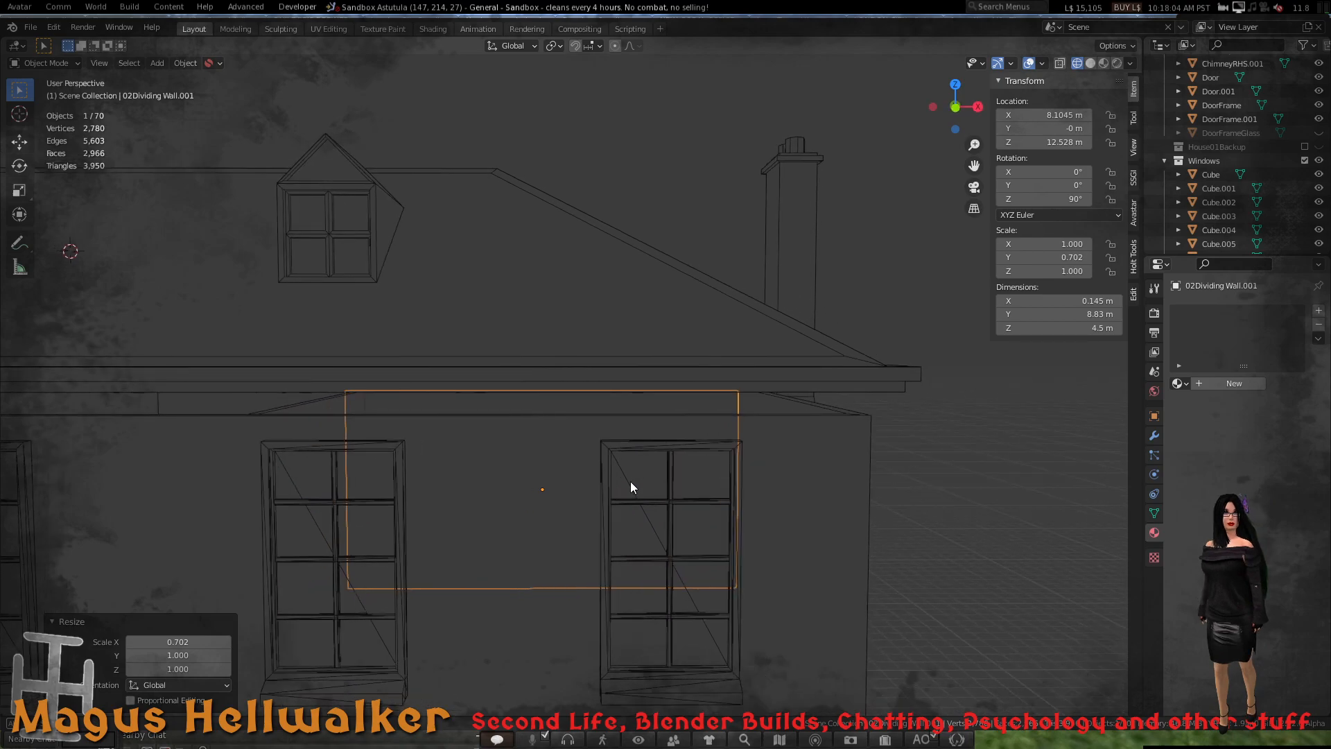
pyautogui.press('s')
pyautogui.press('x')
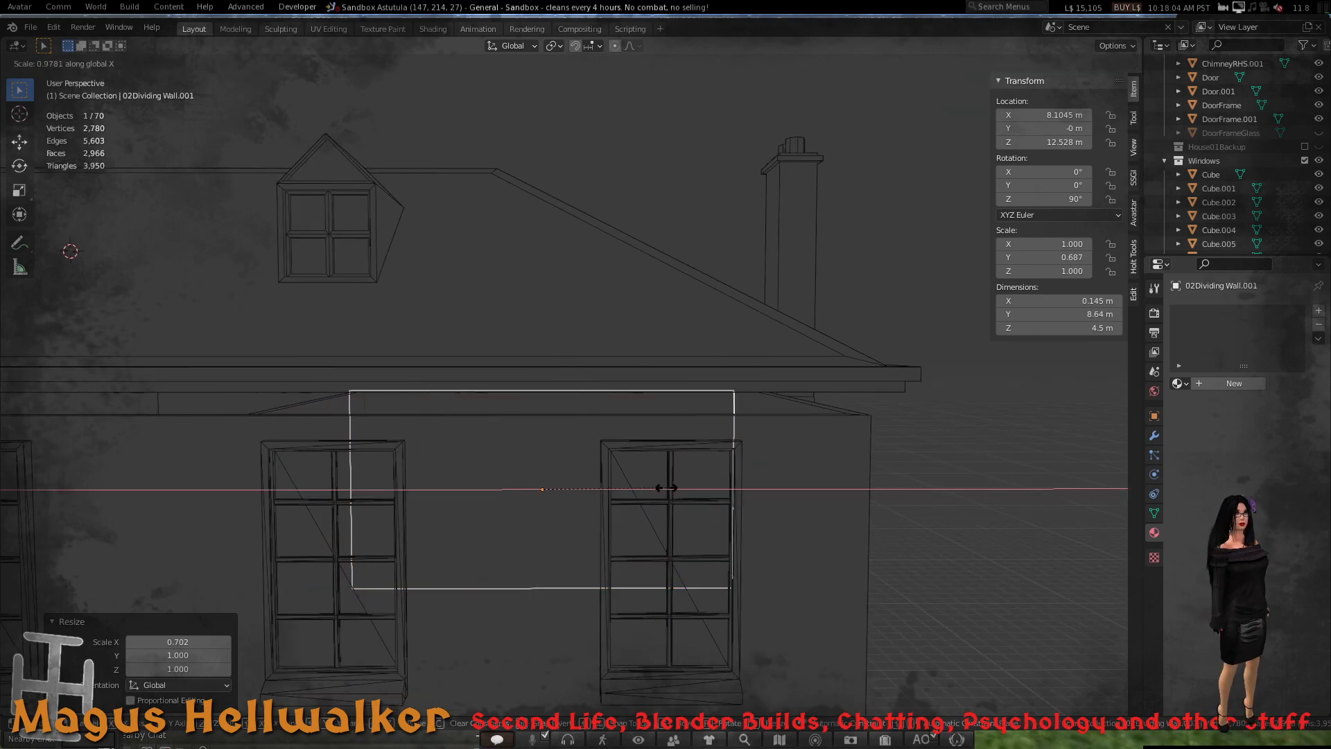
pyautogui.click(664, 488)
pyautogui.press('g')
pyautogui.press('x')
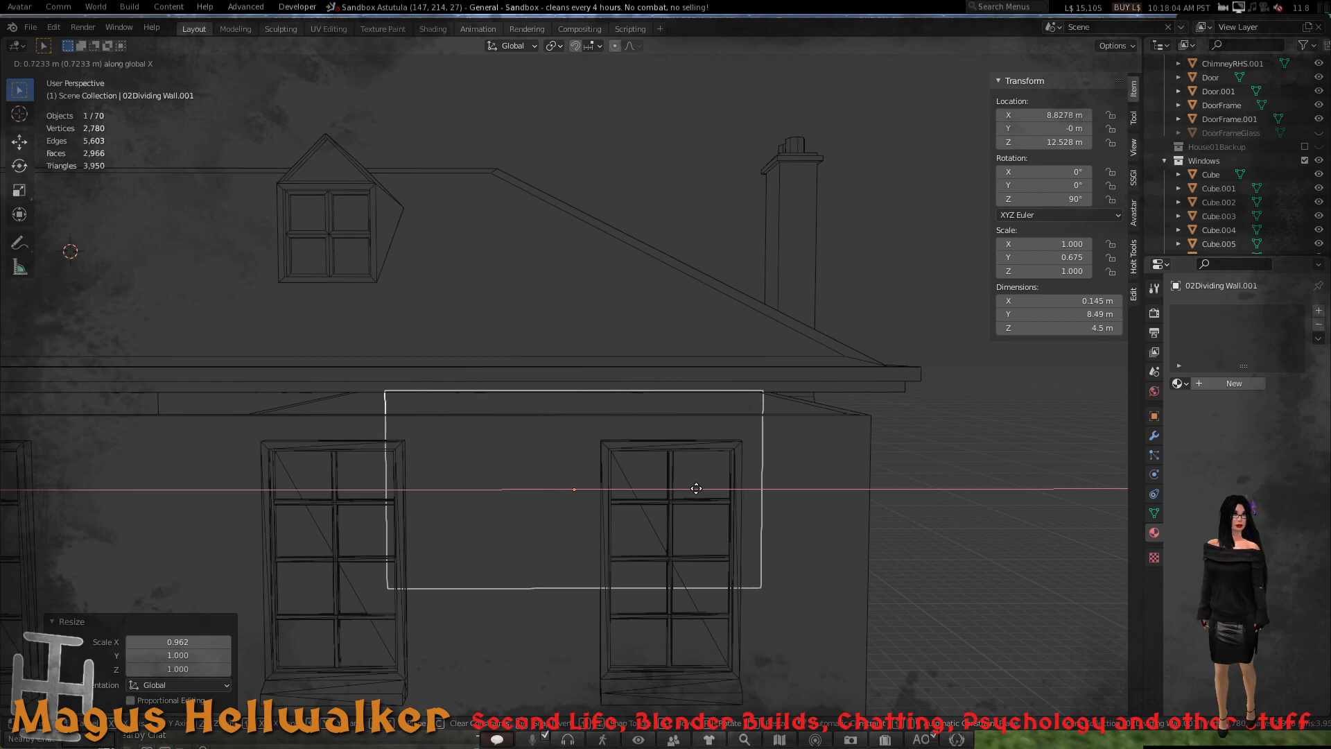
pyautogui.click(686, 488)
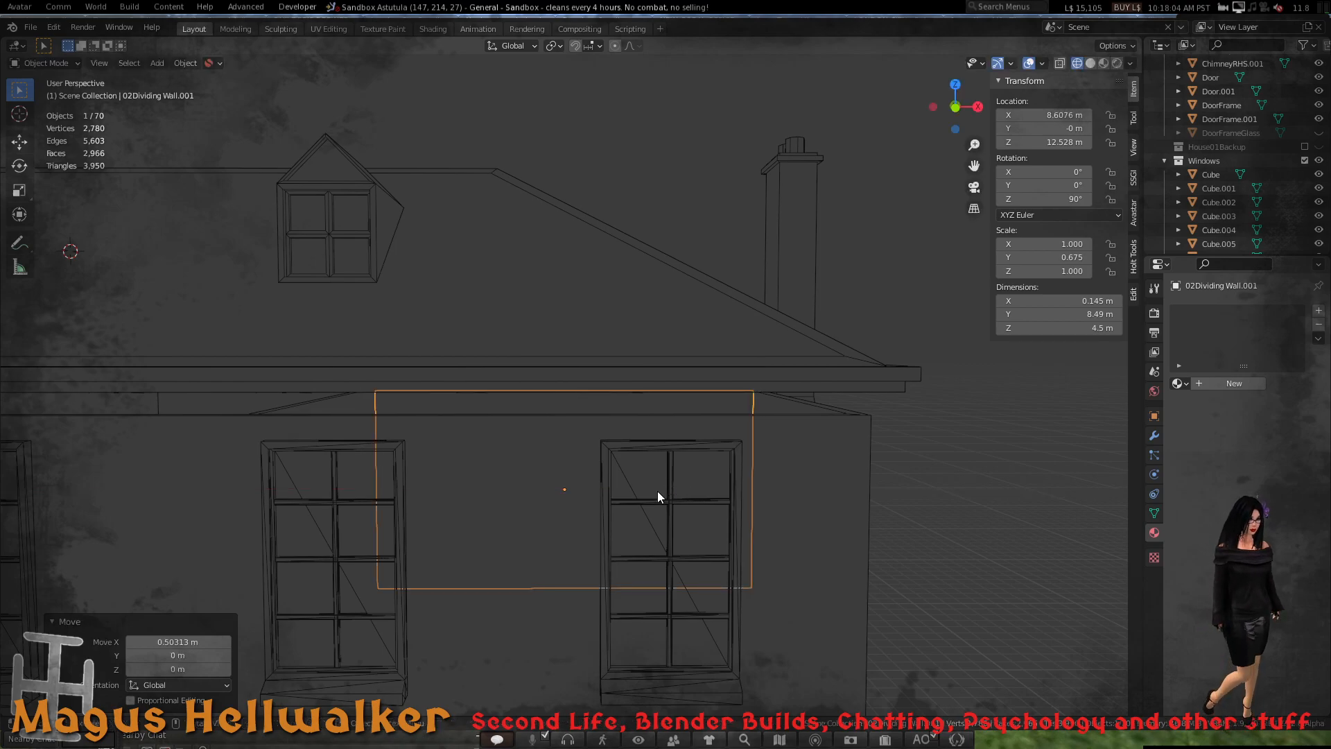
# - Examine how the ends of the upper-floor cross wall fit against the outer wall and the windows
pyautogui.scroll(-2, 654, 492)
pyautogui.scroll(4, 652, 492)
pyautogui.moveTo(636, 489); pyautogui.dragTo(596, 488, button='middle')
pyautogui.scroll(-2, 595, 481)
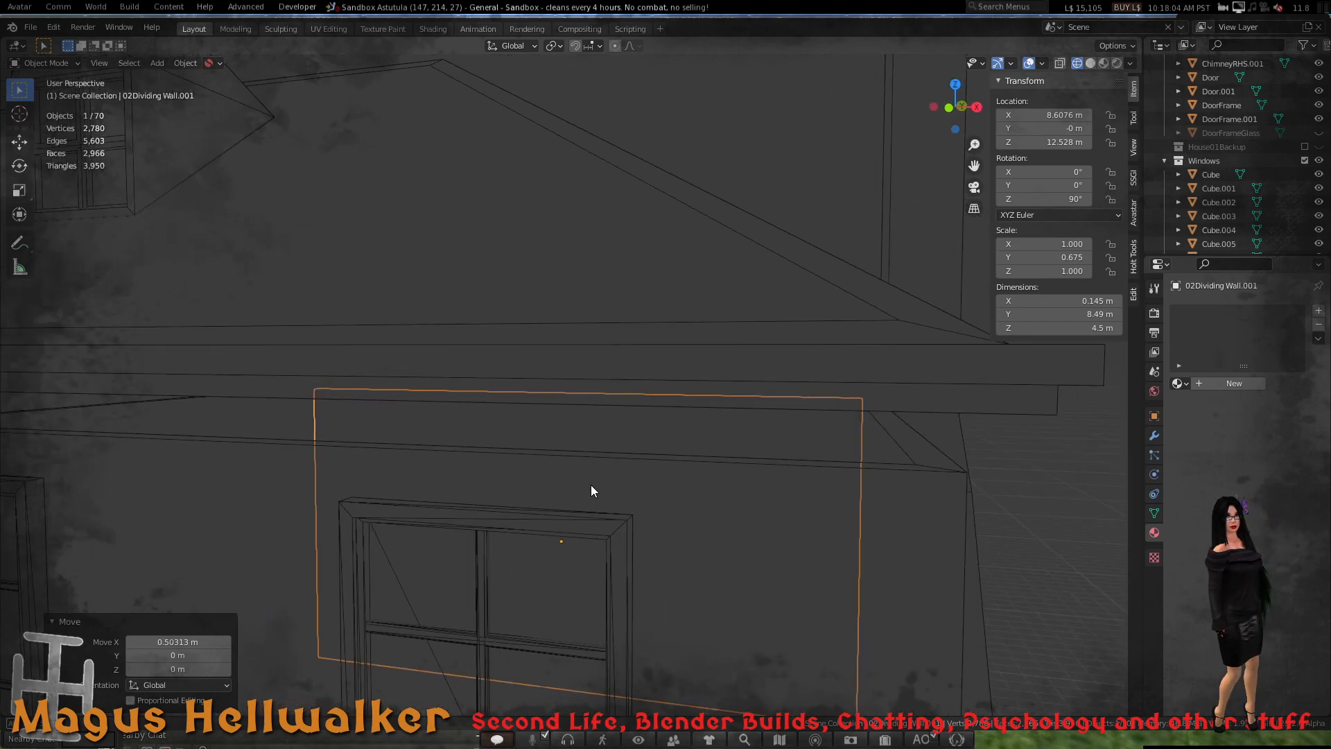
pyautogui.scroll(-4, 796, 437)
pyautogui.scroll(4, 667, 440)
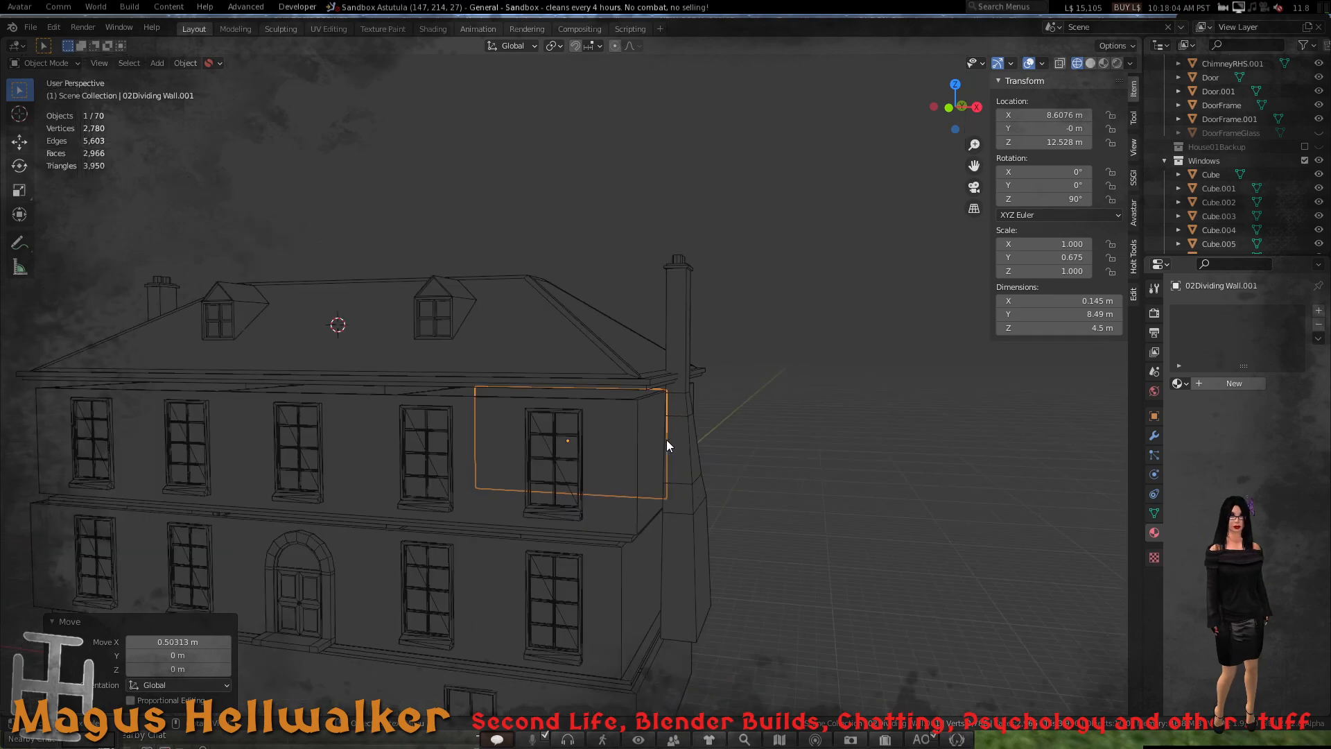
pyautogui.scroll(-4, 567, 439)
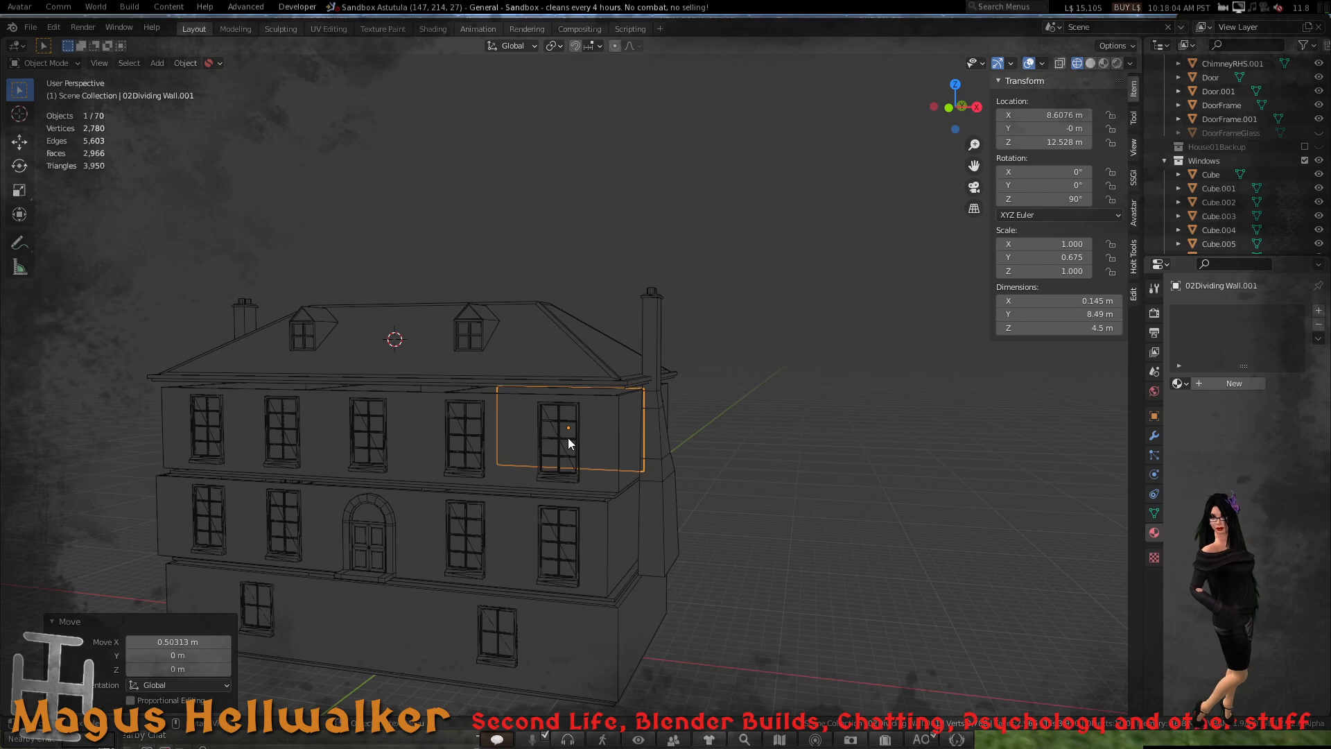
pyautogui.scroll(6, 572, 433)
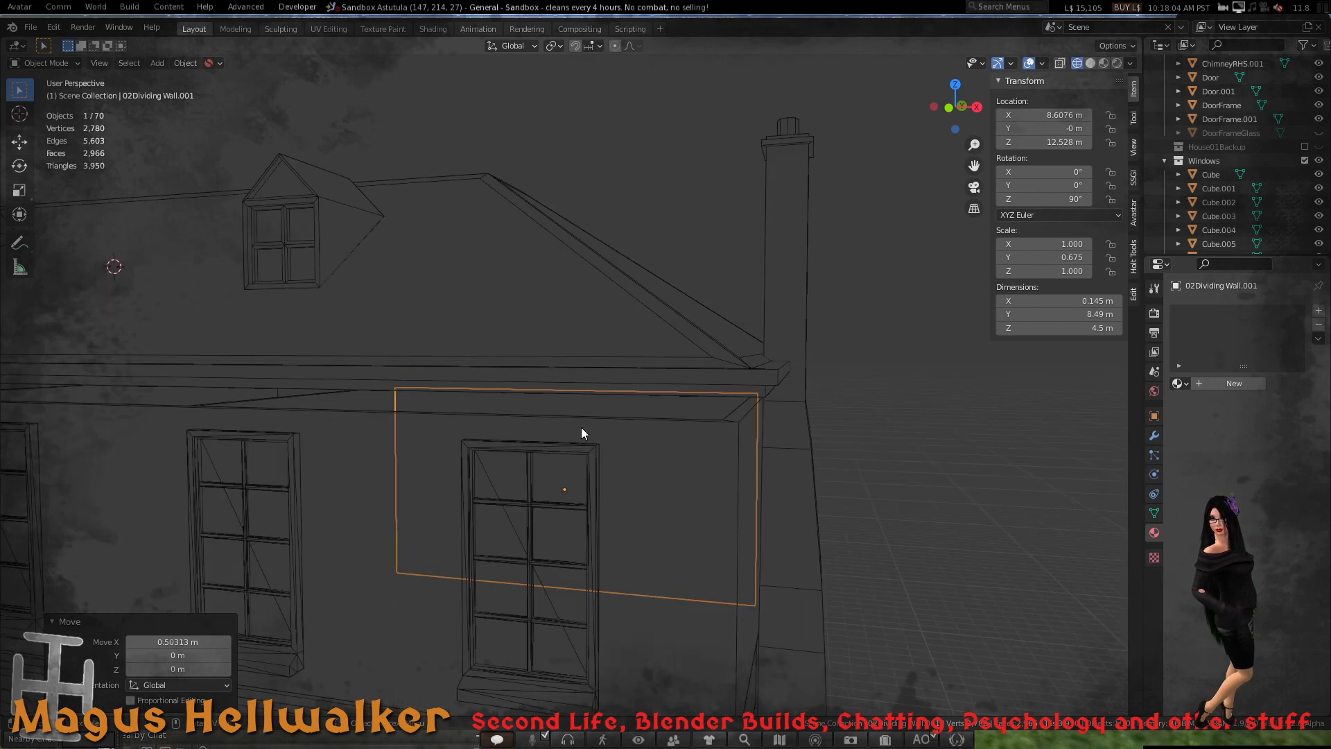
# - In the front orthographic view with solid X-ray shading, scale the cross wall along global X by about 1.03, to about 8.75 m long
pyautogui.press('KP_1')
pyautogui.scroll(2, 564, 428)
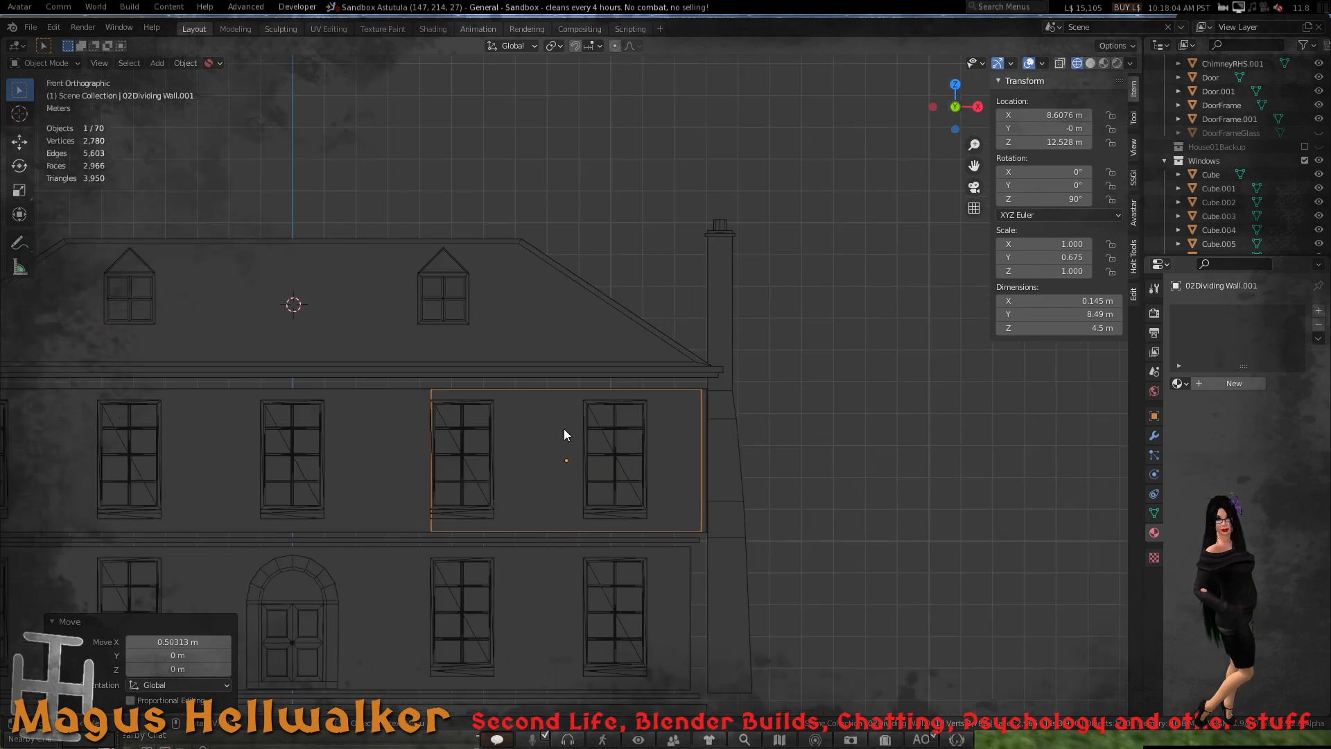
pyautogui.scroll(1, 564, 434)
pyautogui.click(1060, 65)
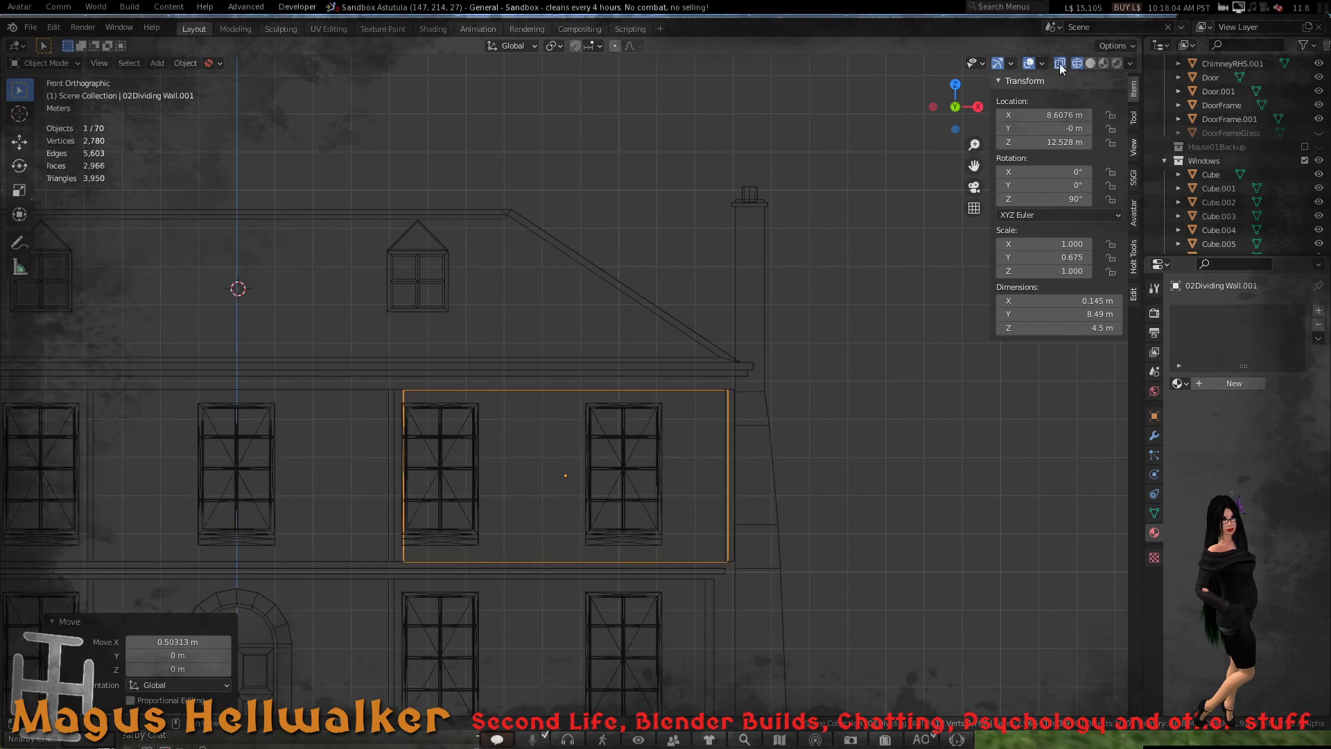
pyautogui.click(1088, 65)
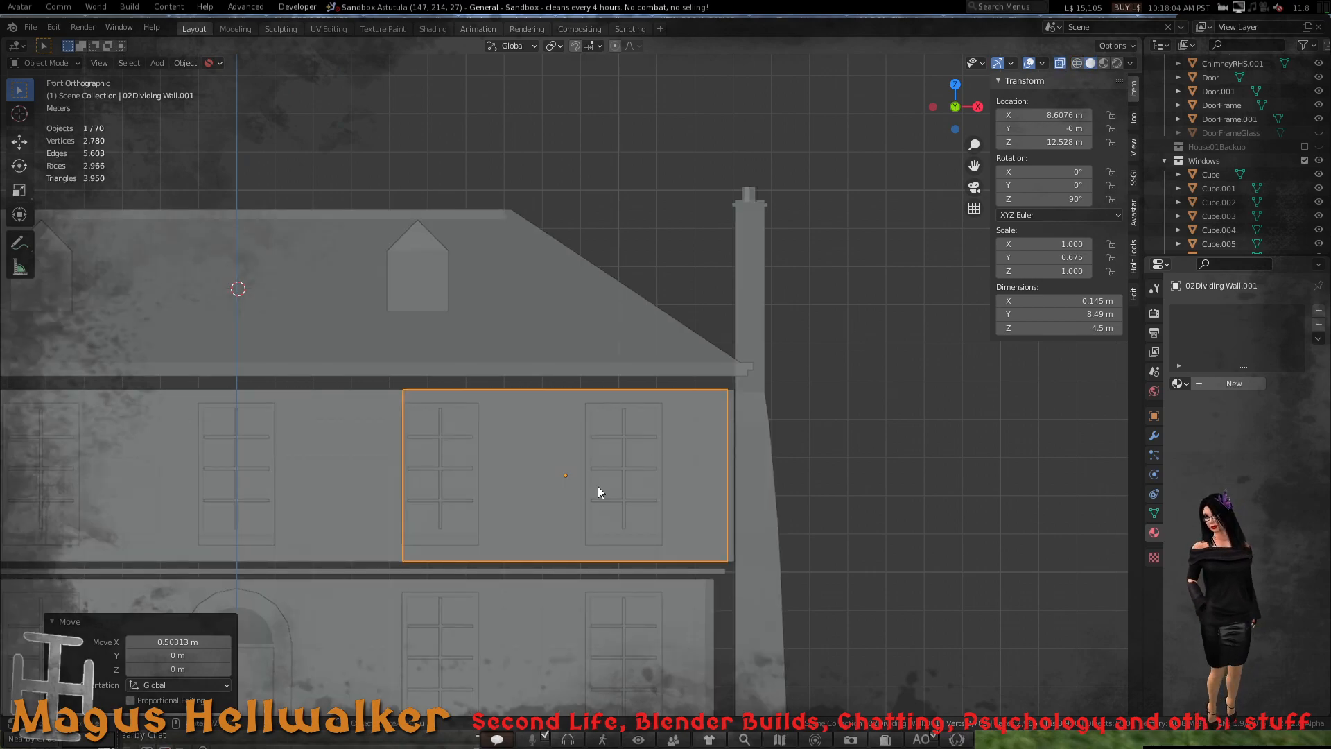
pyautogui.scroll(2, 579, 496)
pyautogui.keyDown('shift'); pyautogui.moveTo(567, 493); pyautogui.dragTo(610, 438, button='middle'); pyautogui.keyUp('shift')
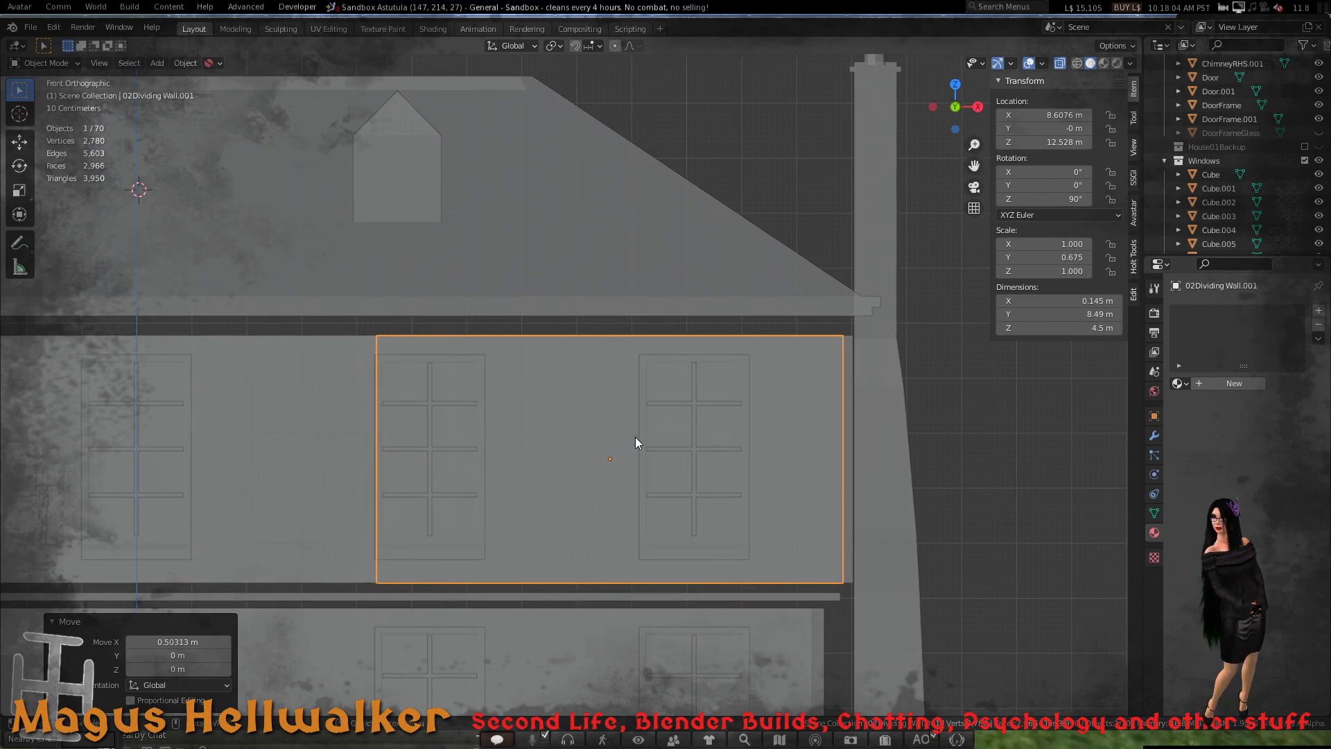
pyautogui.press('s')
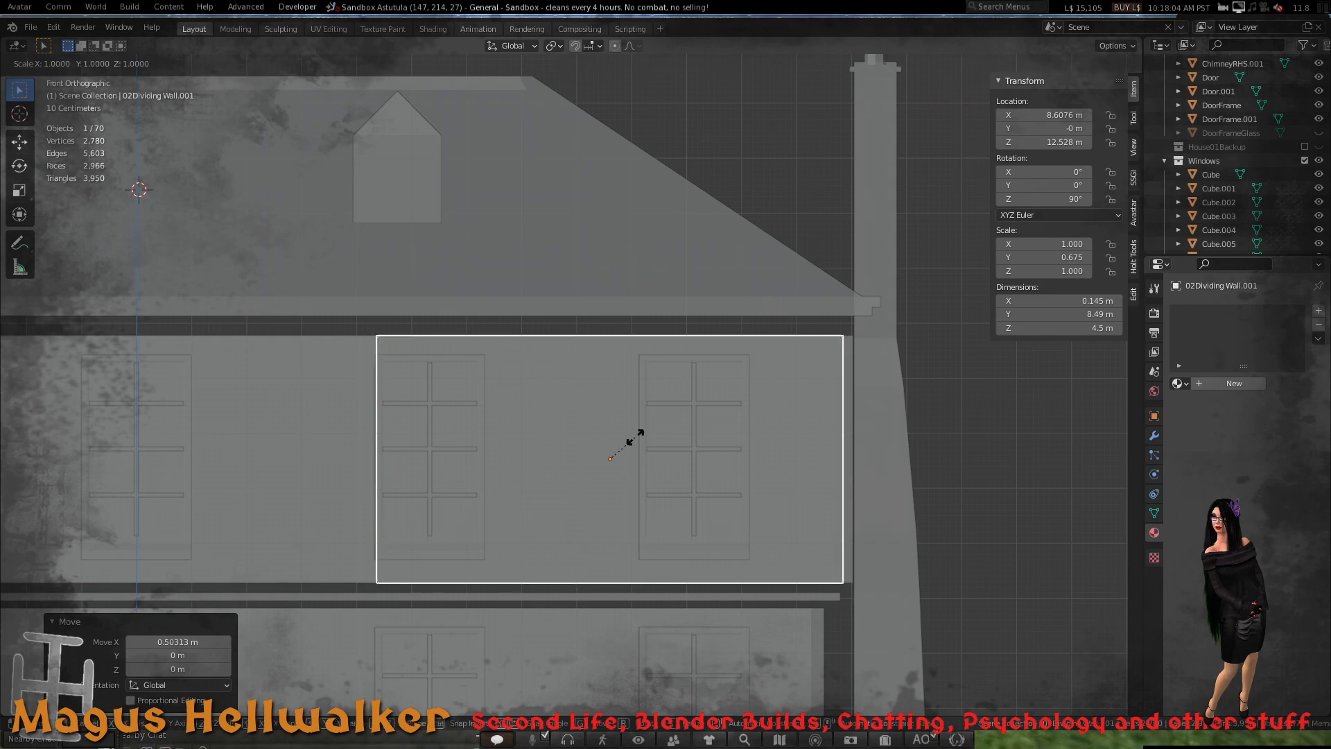
pyautogui.press('x')
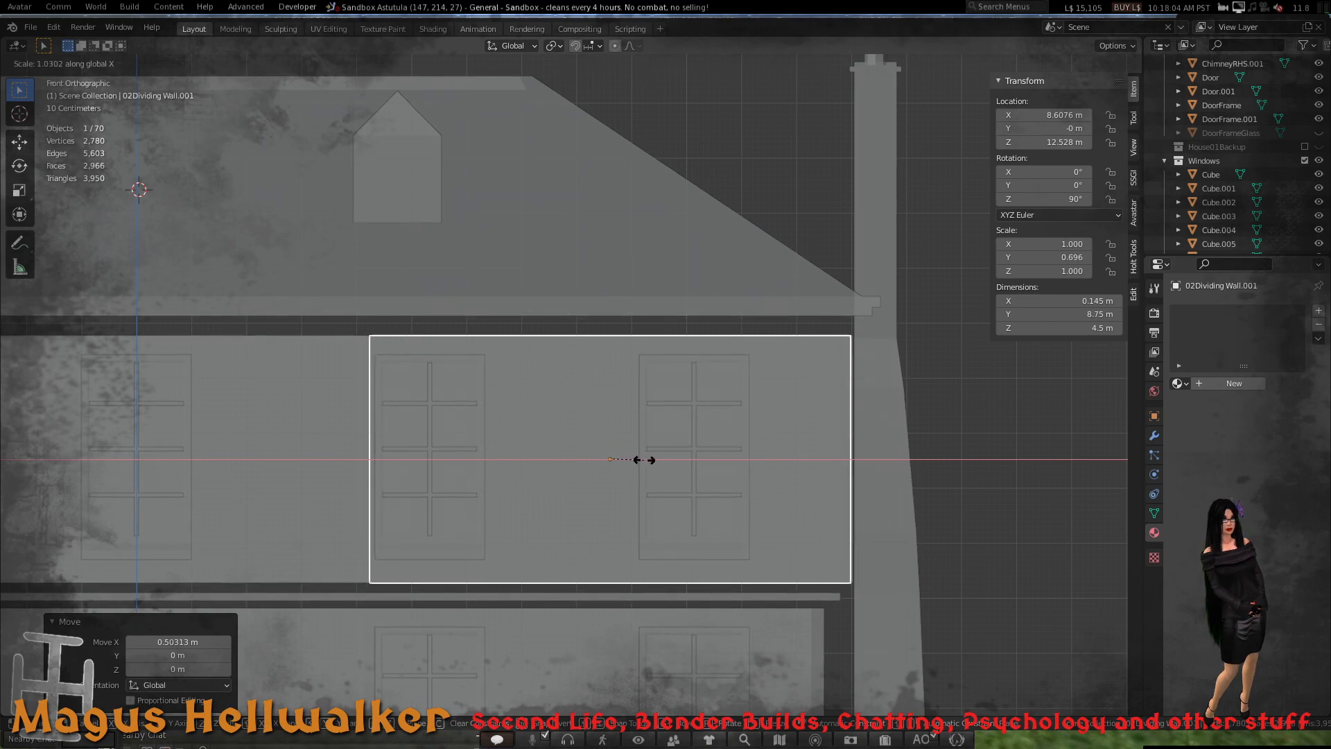
pyautogui.click(645, 460)
# - Move the lengthened cross wall about -0.076 m along the X axis
pyautogui.press('g')
pyautogui.press('x')
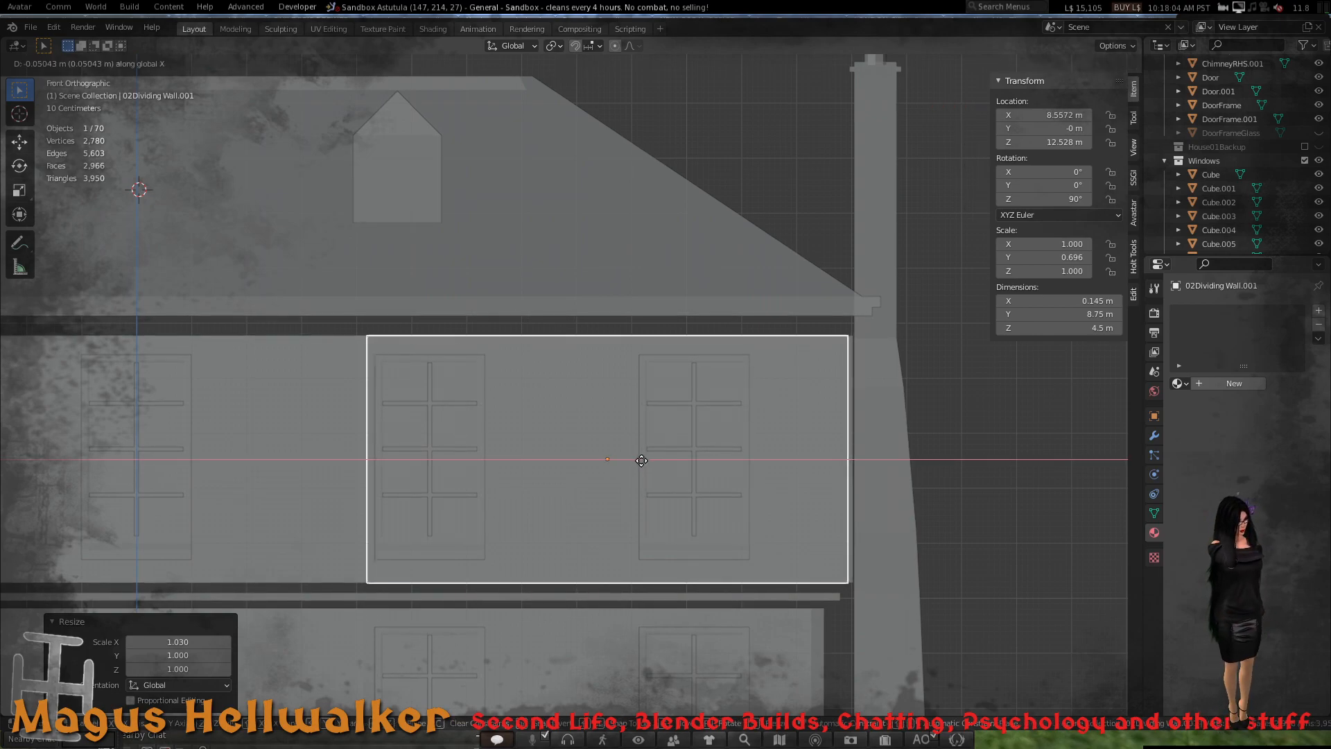
pyautogui.click(640, 461)
pyautogui.scroll(-1, 605, 448)
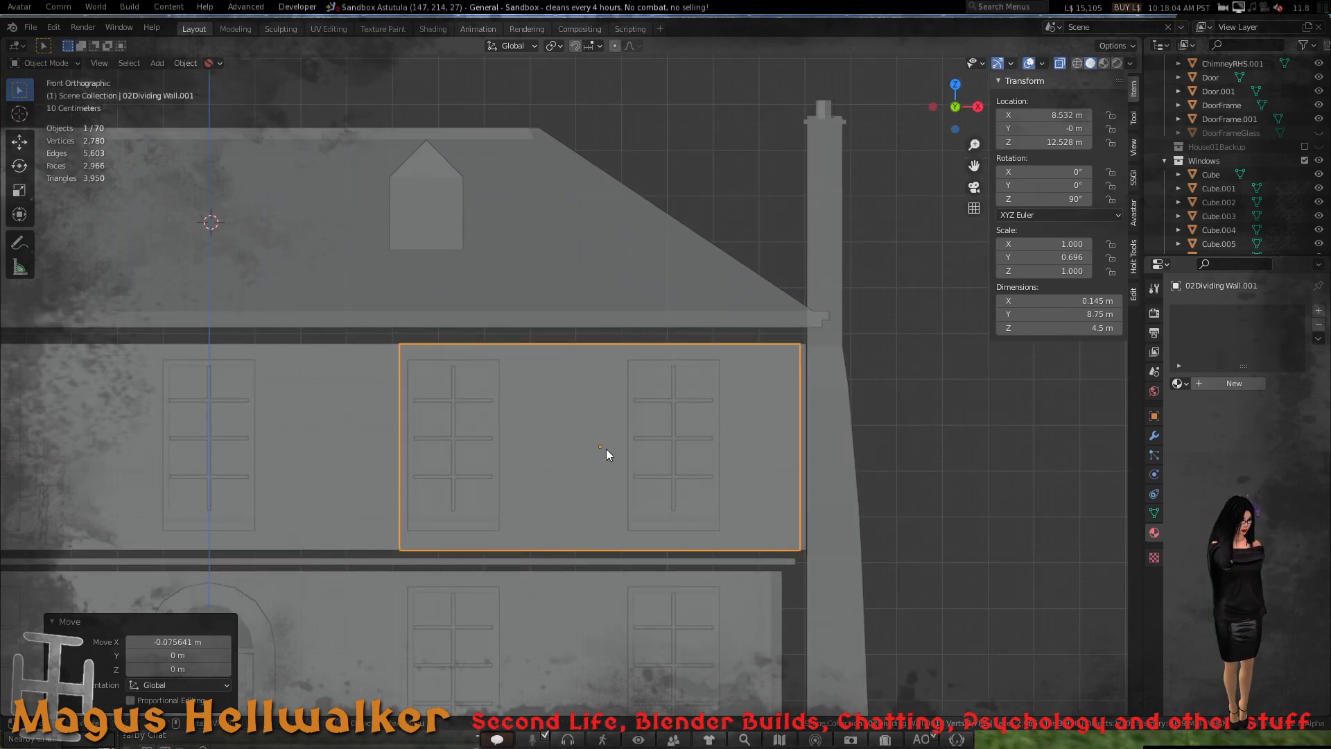
# - Examine the cross wall's position inside the house relative to the windows and chimney from several sides
pyautogui.moveTo(606, 448); pyautogui.dragTo(629, 422, button='middle')
pyautogui.scroll(2, 577, 432)
pyautogui.scroll(-6, 513, 422)
pyautogui.scroll(-4, 630, 421)
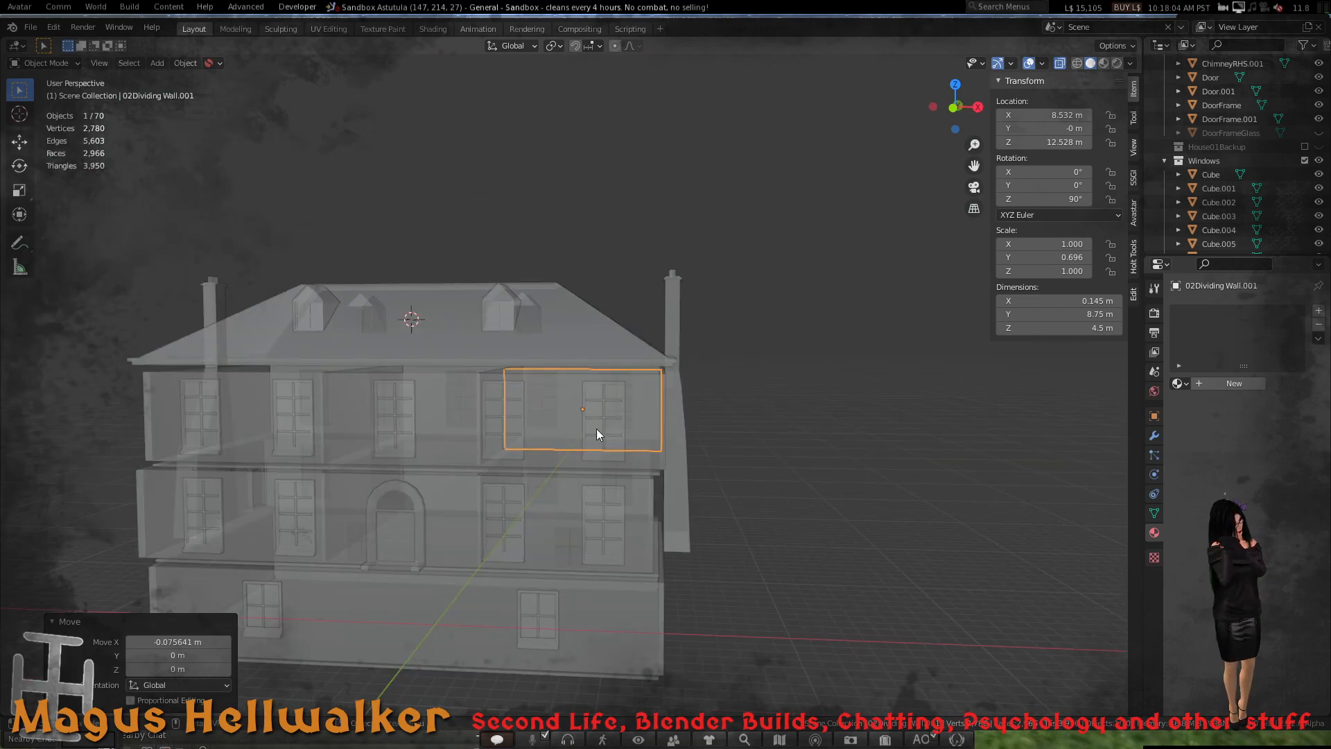
pyautogui.moveTo(405, 532); pyautogui.dragTo(413, 473, button='middle')
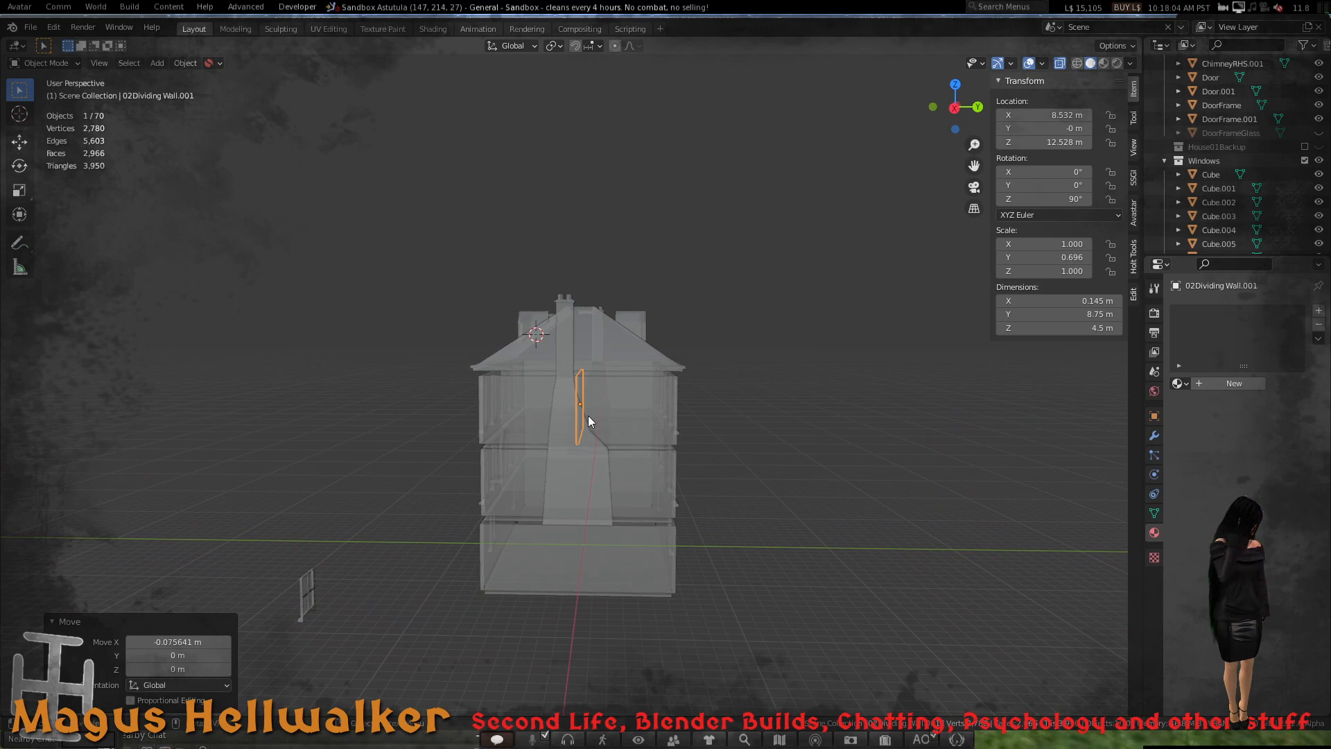
pyautogui.moveTo(478, 442); pyautogui.dragTo(689, 445, button='middle')
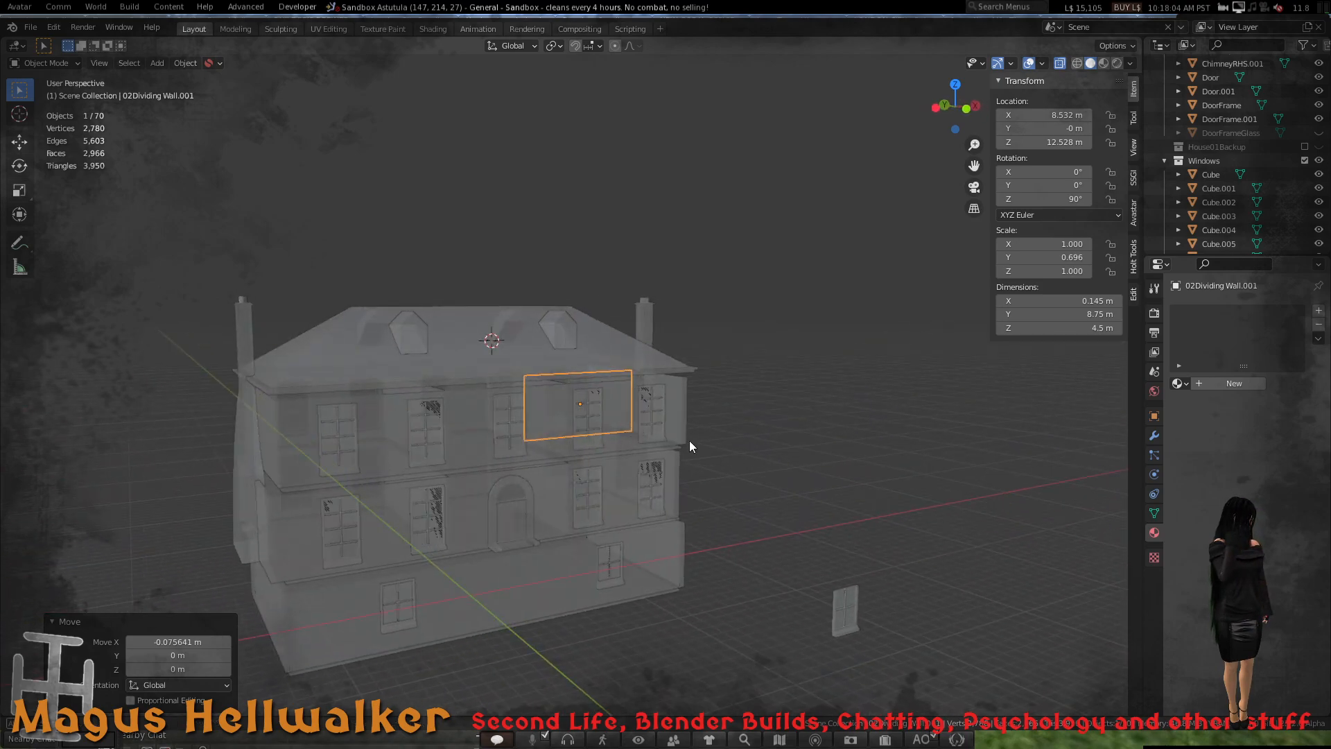
pyautogui.scroll(5, 377, 423)
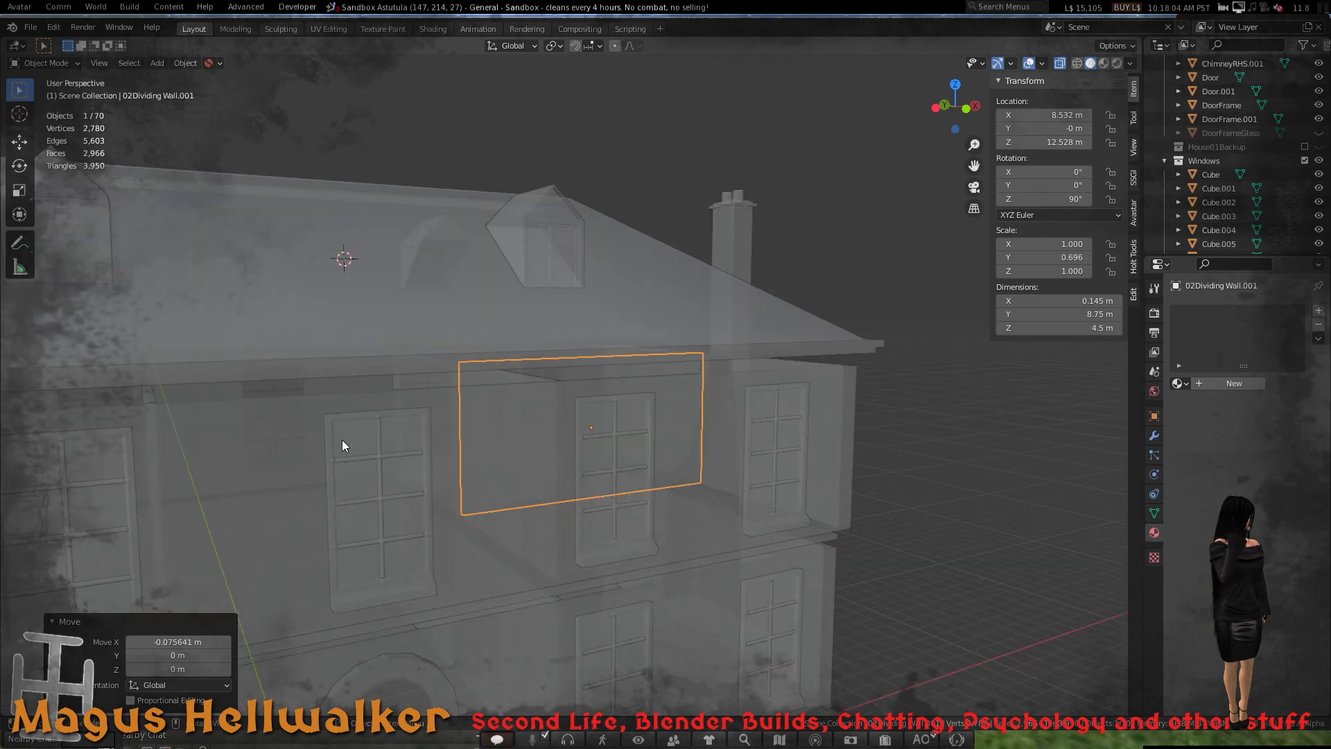
pyautogui.moveTo(234, 461); pyautogui.dragTo(196, 449, button='middle')
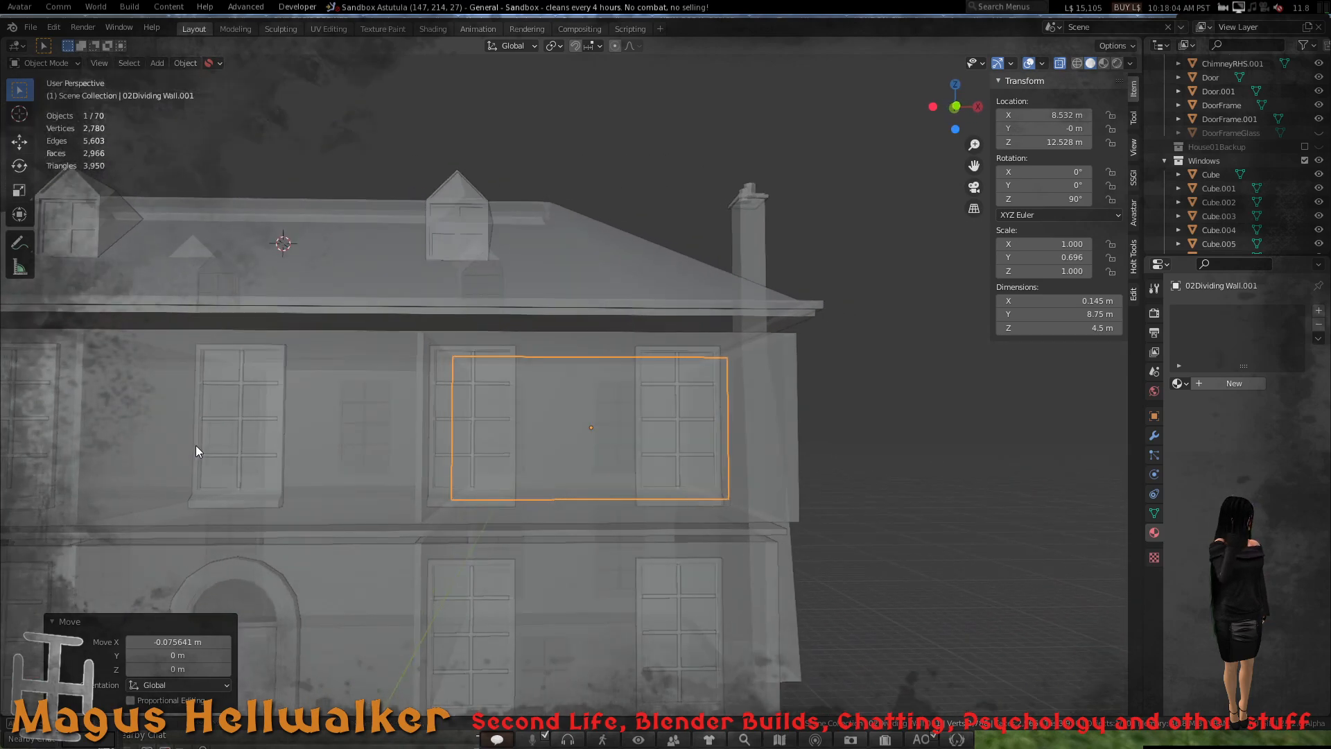
pyautogui.scroll(-6, 220, 464)
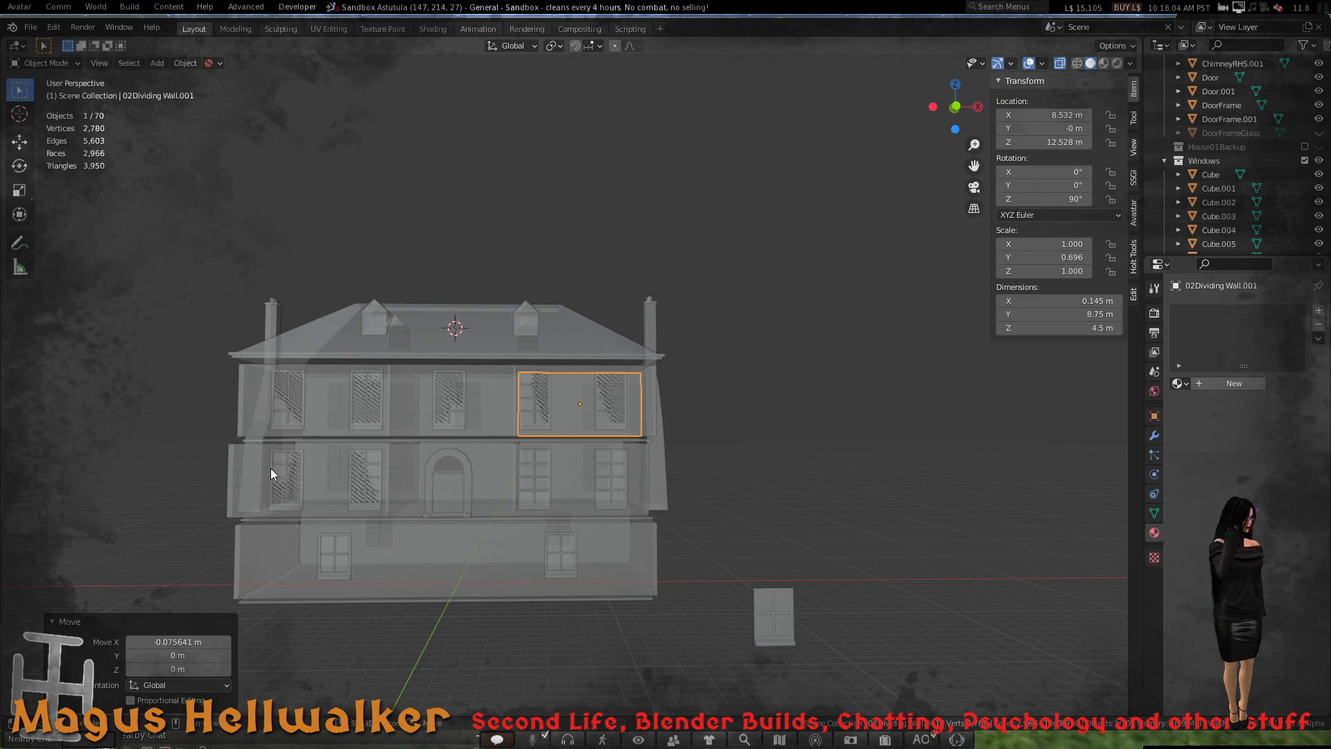
pyautogui.scroll(1, 416, 475)
pyautogui.keyDown('shift'); pyautogui.moveTo(367, 477); pyautogui.dragTo(503, 468, button='middle'); pyautogui.keyUp('shift')
pyautogui.scroll(-1, 612, 484)
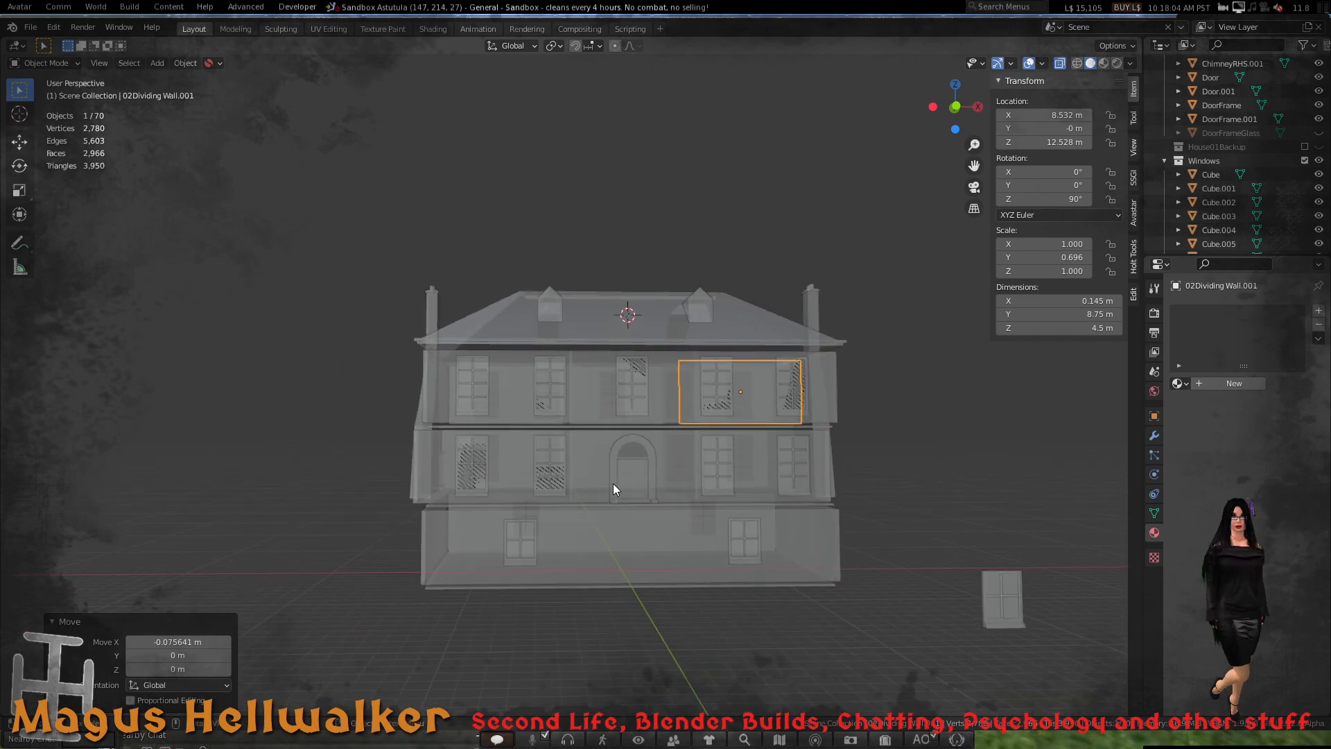
pyautogui.scroll(3, 613, 484)
pyautogui.moveTo(613, 484); pyautogui.dragTo(701, 481, button='middle')
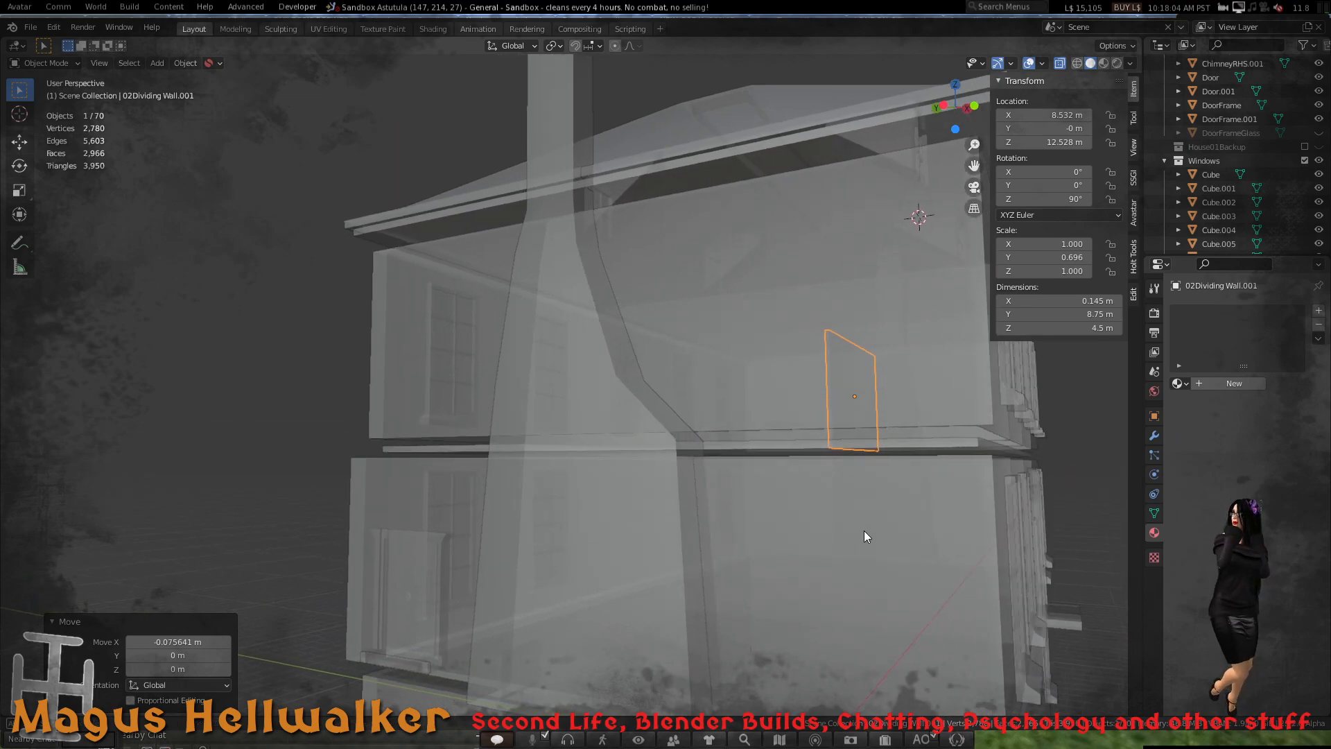
pyautogui.moveTo(864, 534); pyautogui.dragTo(746, 544, button='middle')
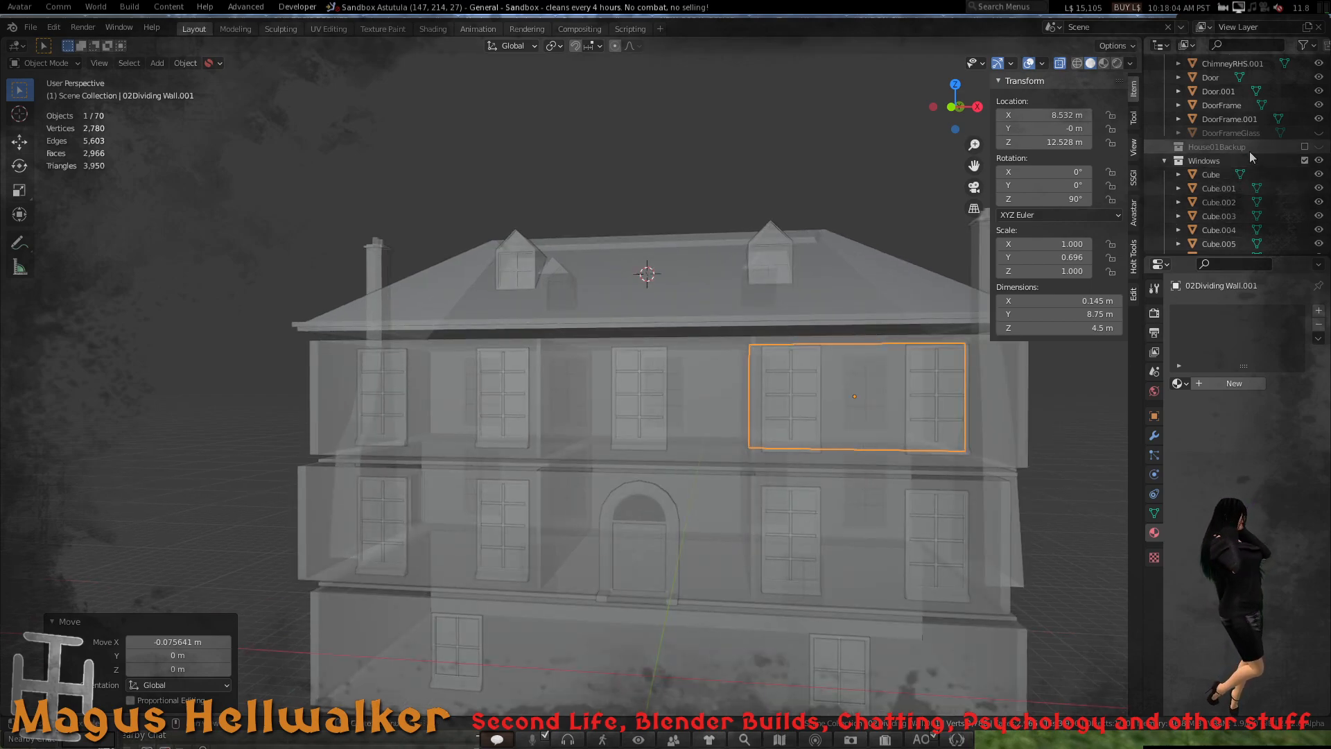
# - Rename the object 02Dividing Wall.001 as 01SmallDividing Wall
pyautogui.scroll(10, 1250, 148)
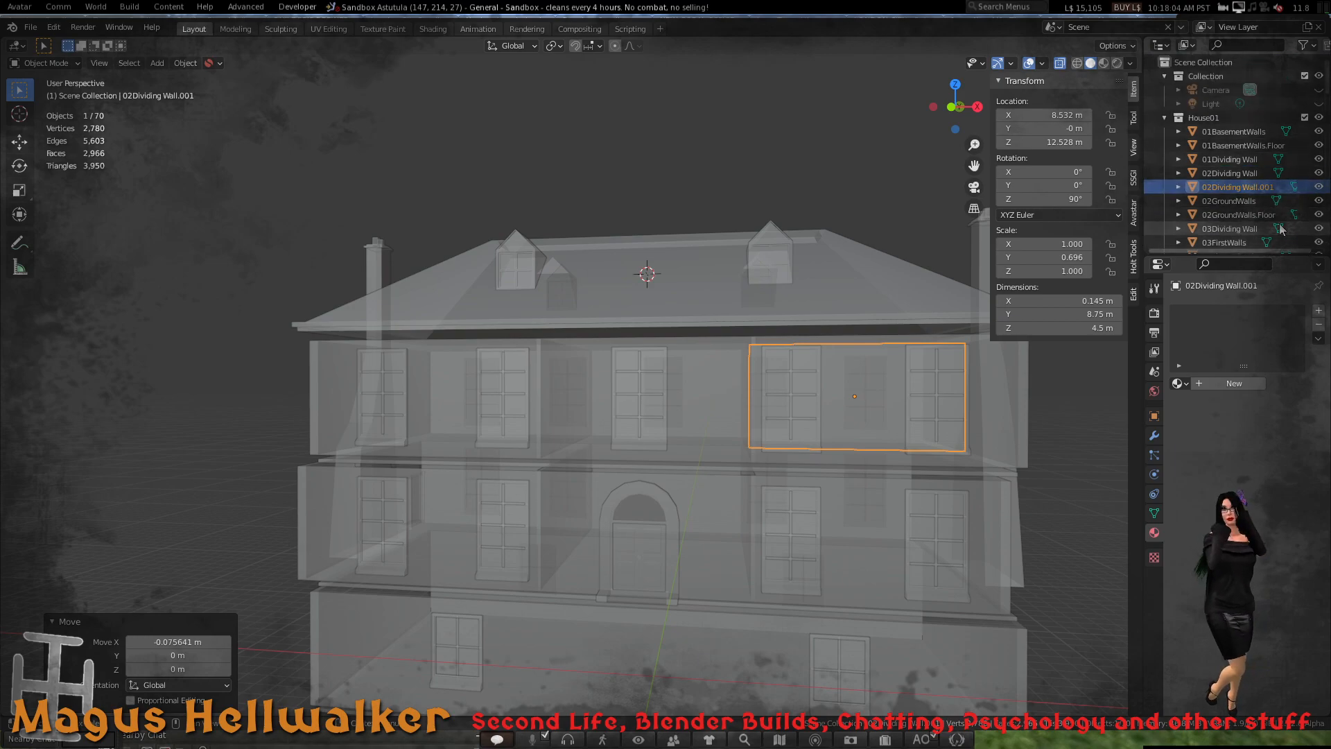
pyautogui.doubleClick(1245, 188)
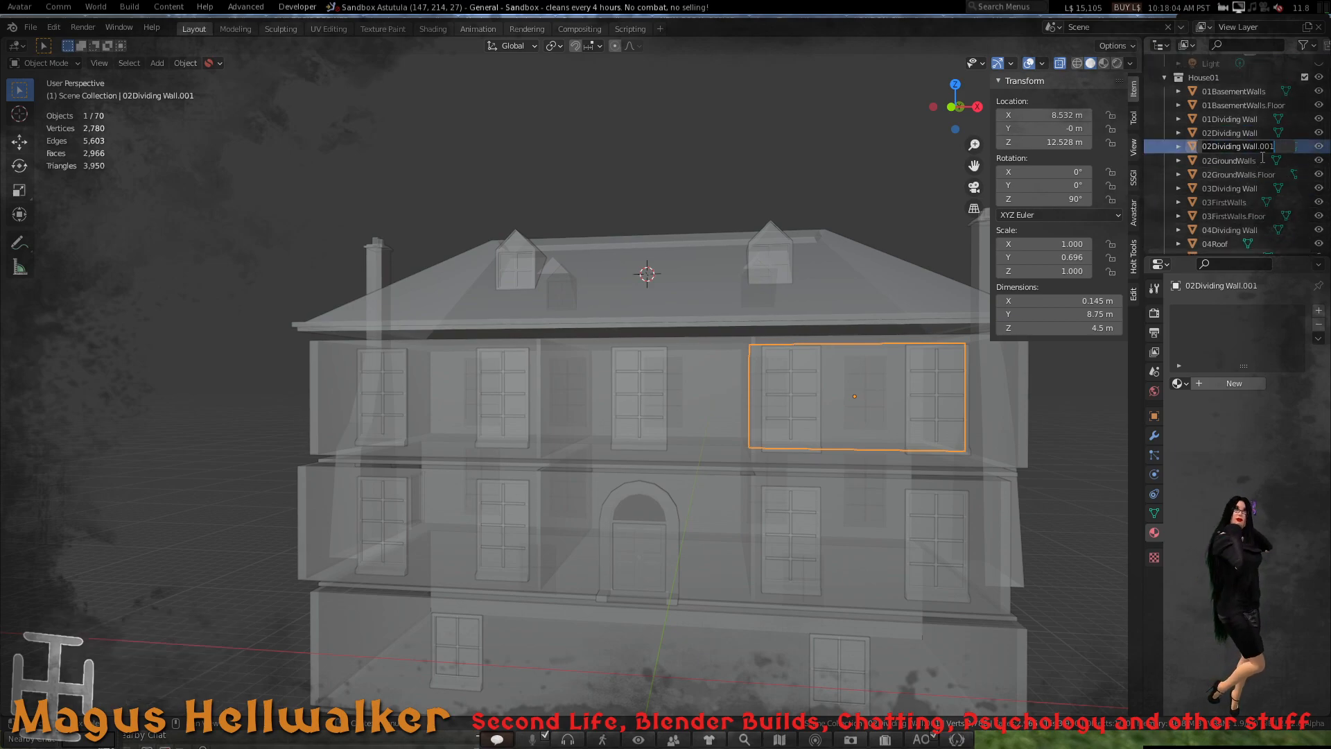
pyautogui.click(1214, 150)
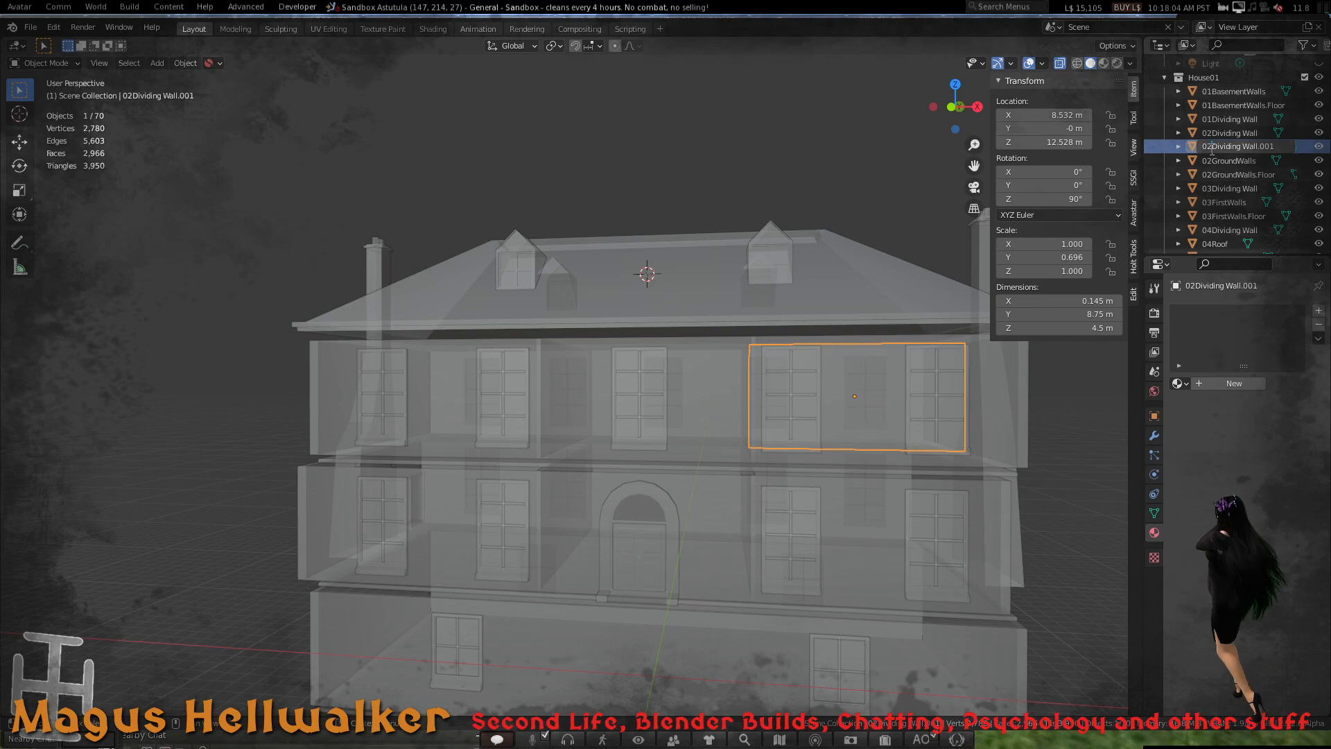
pyautogui.press('BackSpace')
pyautogui.write('1')
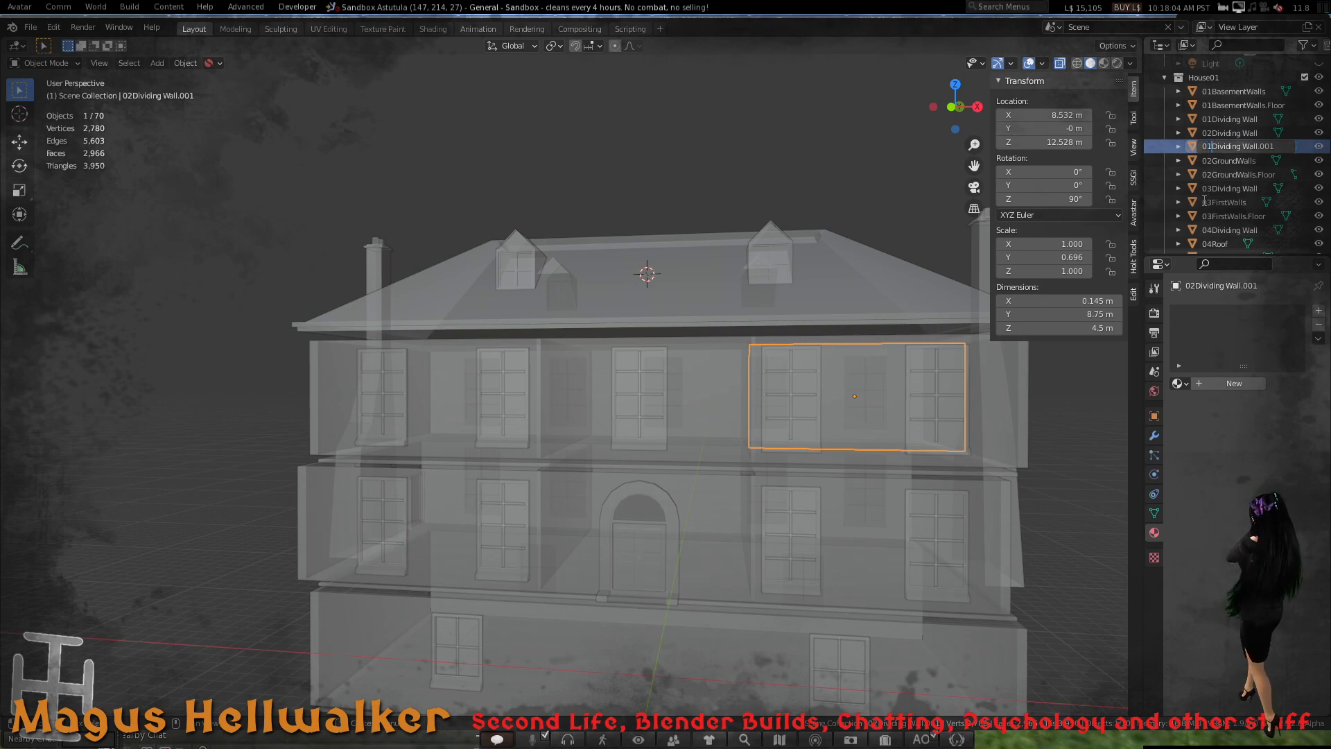
pyautogui.write('Small')
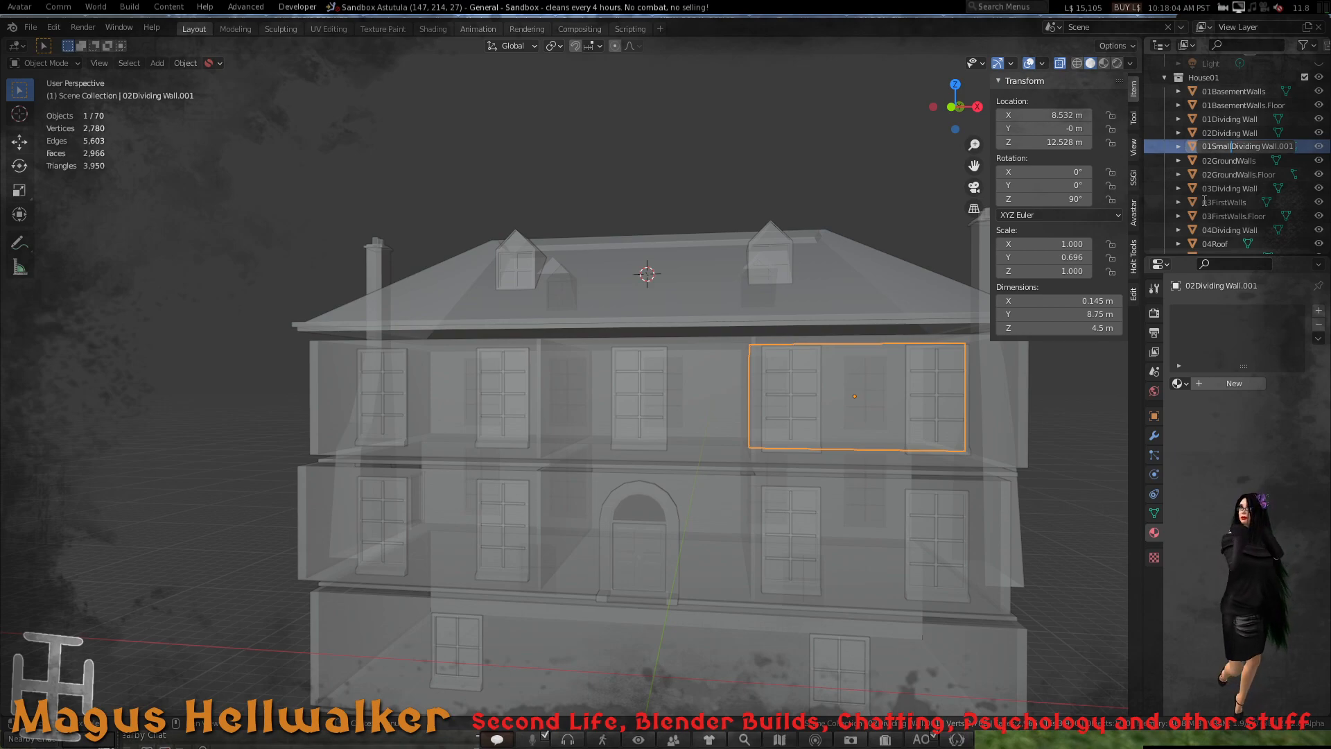
pyautogui.press('End')
pyautogui.press('BackSpace')
pyautogui.press('BackSpace')
pyautogui.press('BackSpace')
pyautogui.press('BackSpace')
pyautogui.press('Return')
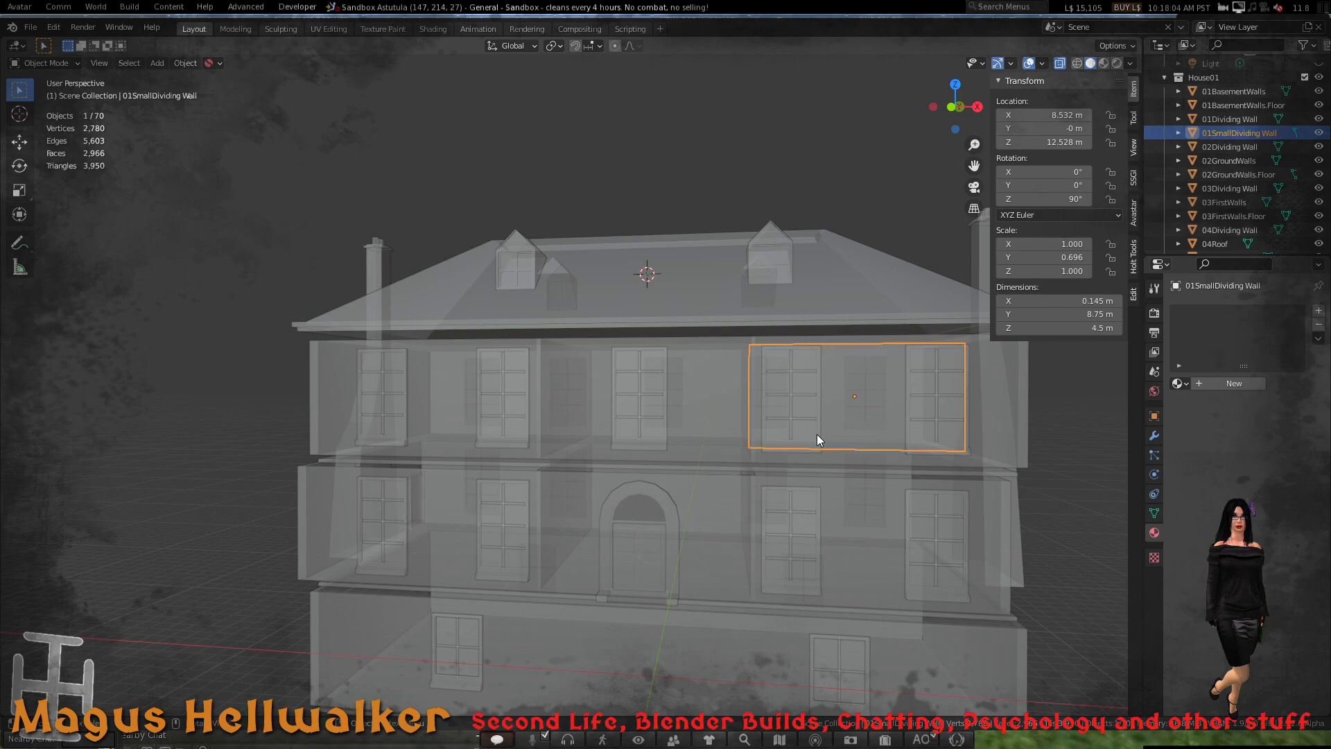
# - Duplicate 01SmallDividing Wall and place the copy about 5.75 m lower along the Z axis, on the floor below
pyautogui.hotkey('shift', 'd')
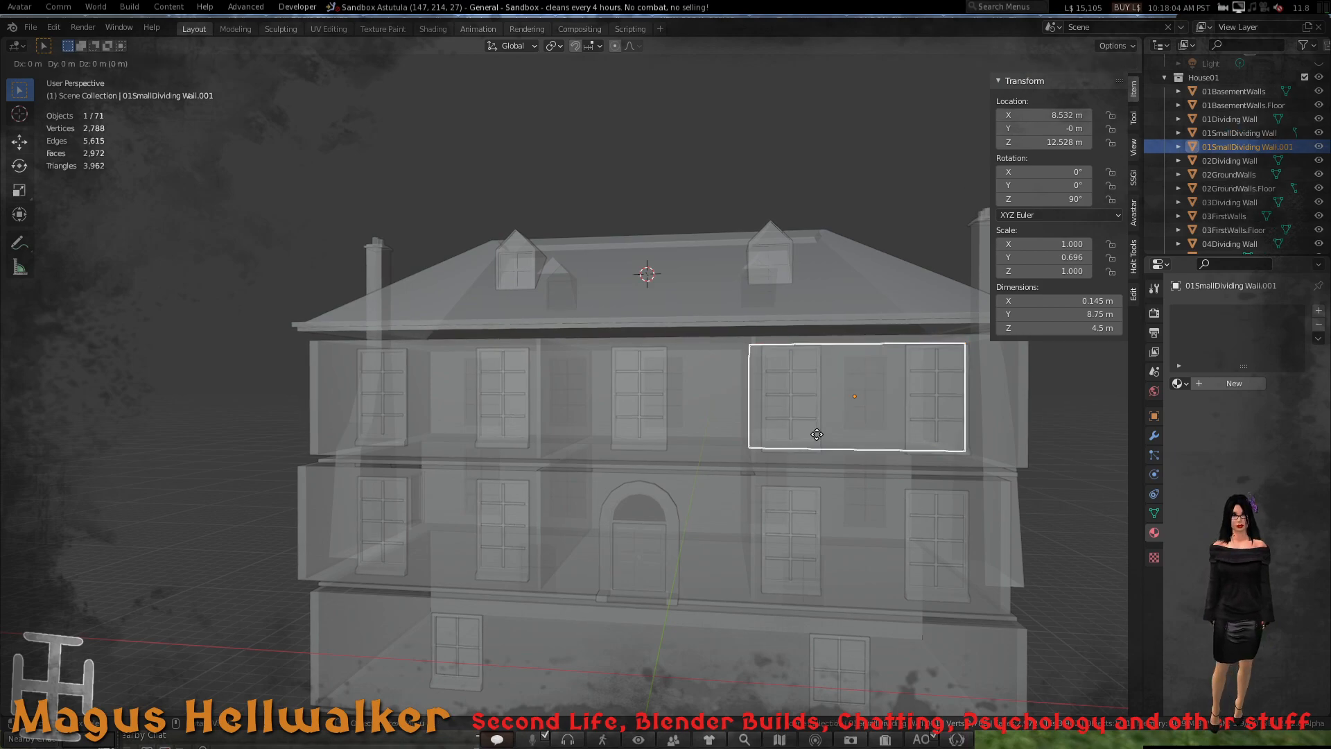
pyautogui.press('z')
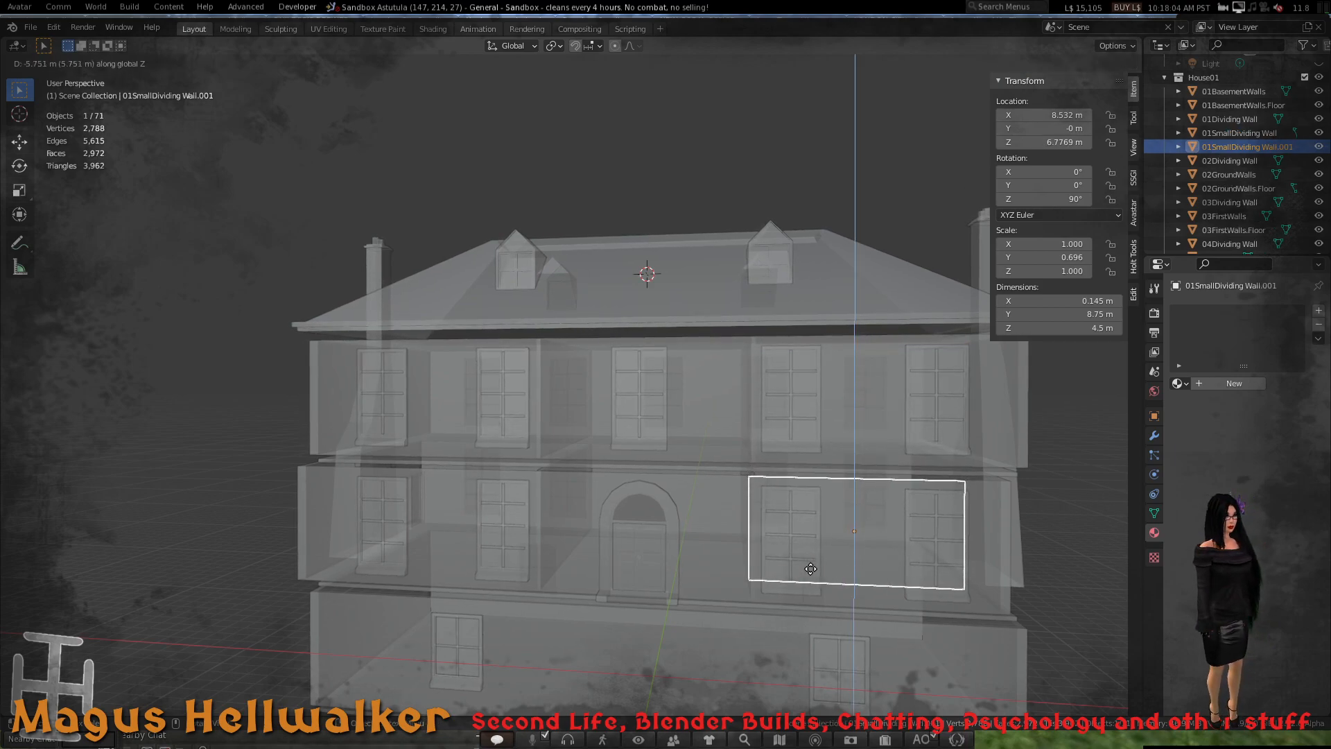
pyautogui.click(810, 569)
# - Rename the duplicated wall 01SmallDividing Wall.001 as 02SmallDividing Wall
pyautogui.doubleClick(1245, 147)
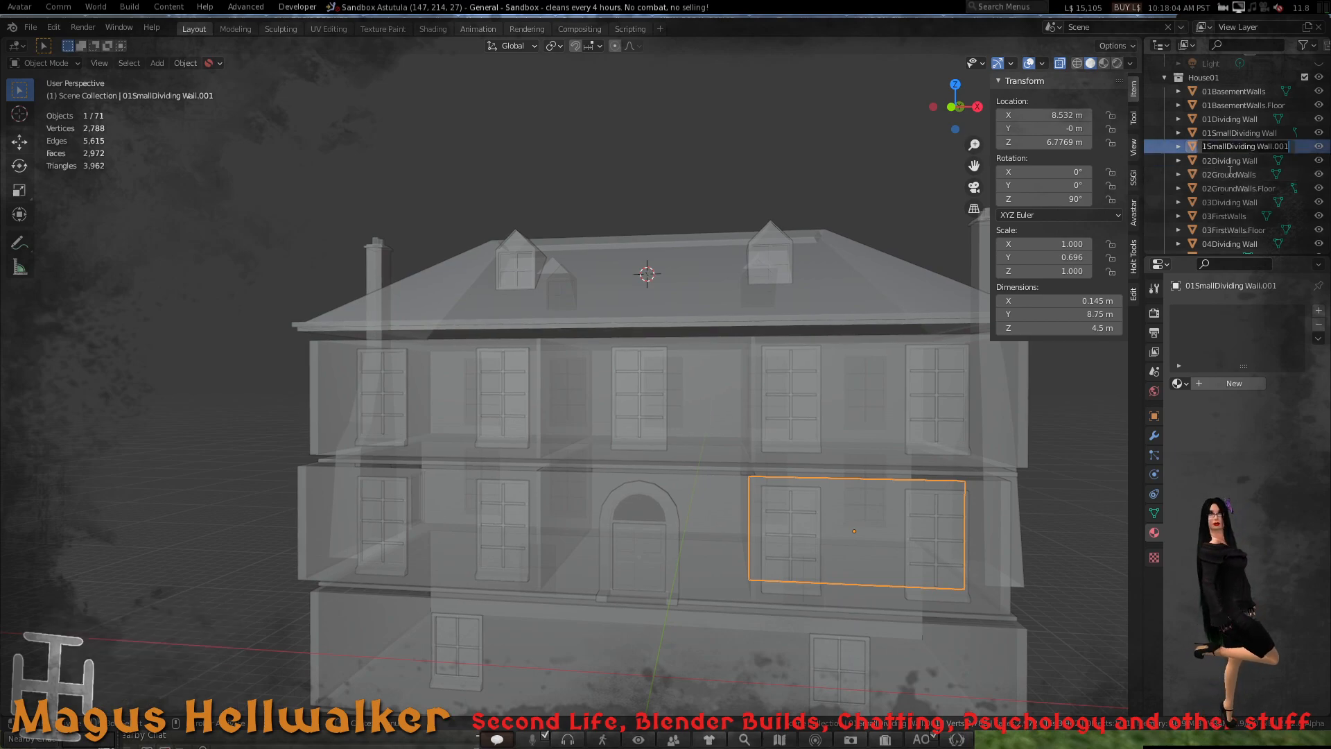
pyautogui.click(1208, 147)
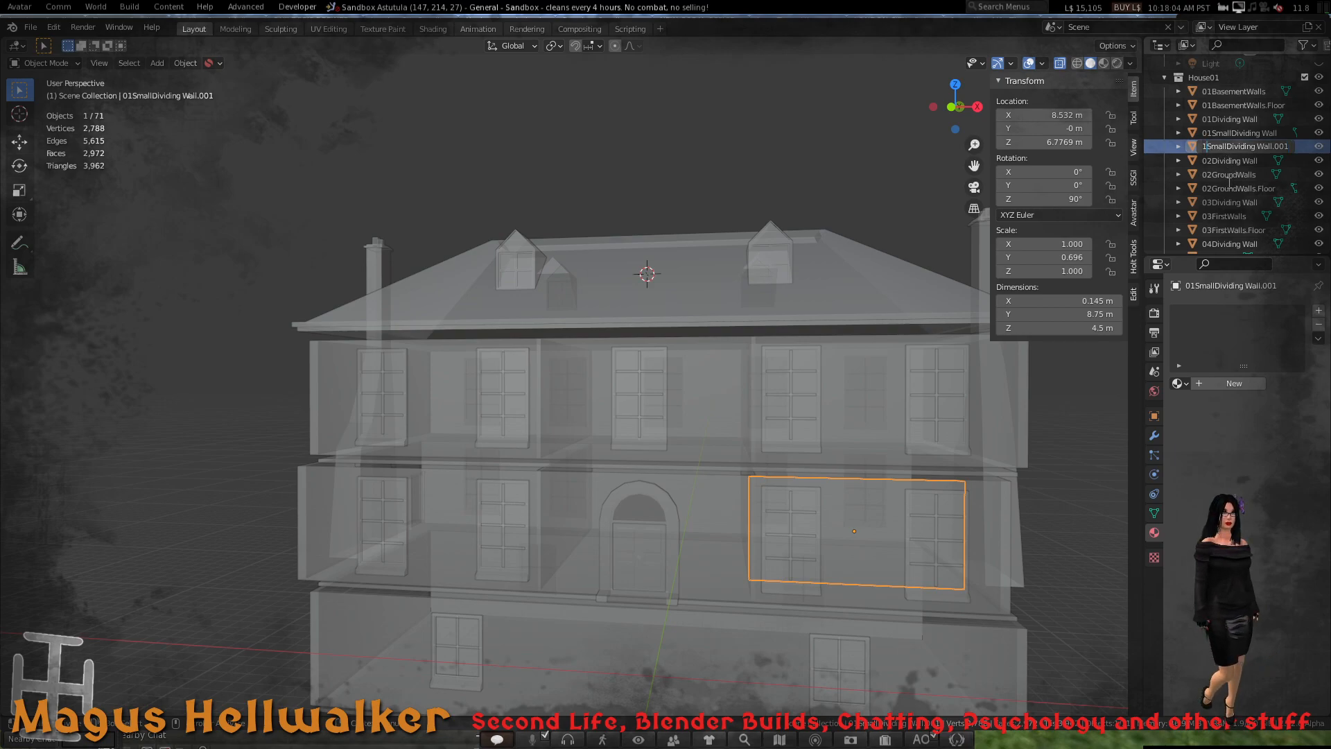
pyautogui.press('BackSpace')
pyautogui.write('02')
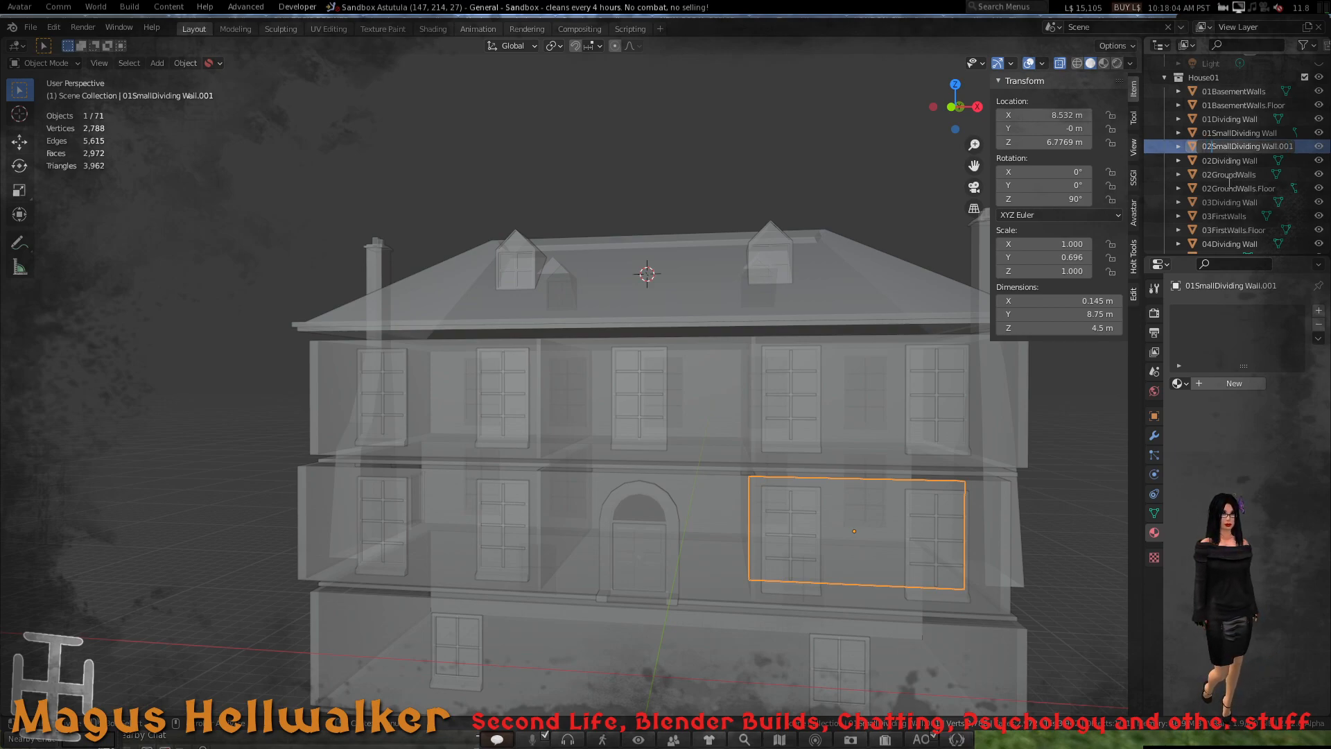
pyautogui.press('End')
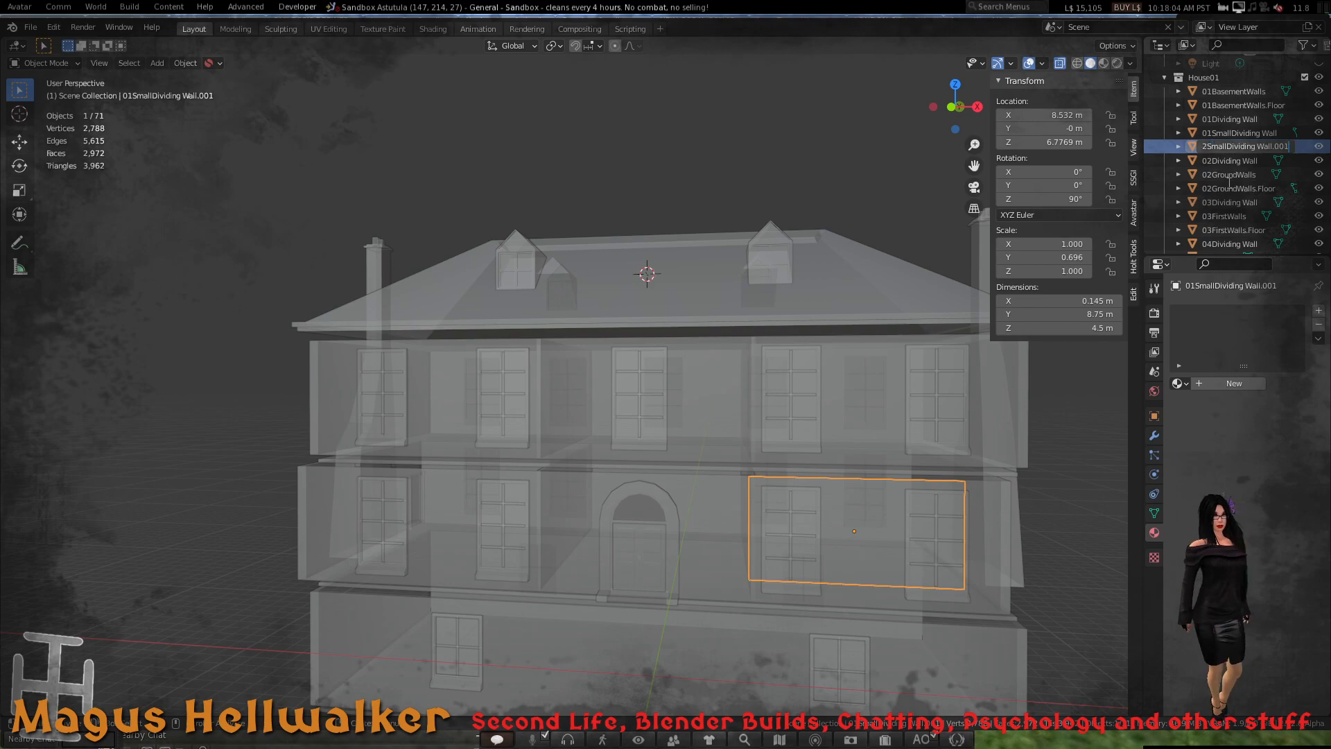
pyautogui.press('BackSpace')
pyautogui.press('BackSpace')
pyautogui.press('Return')
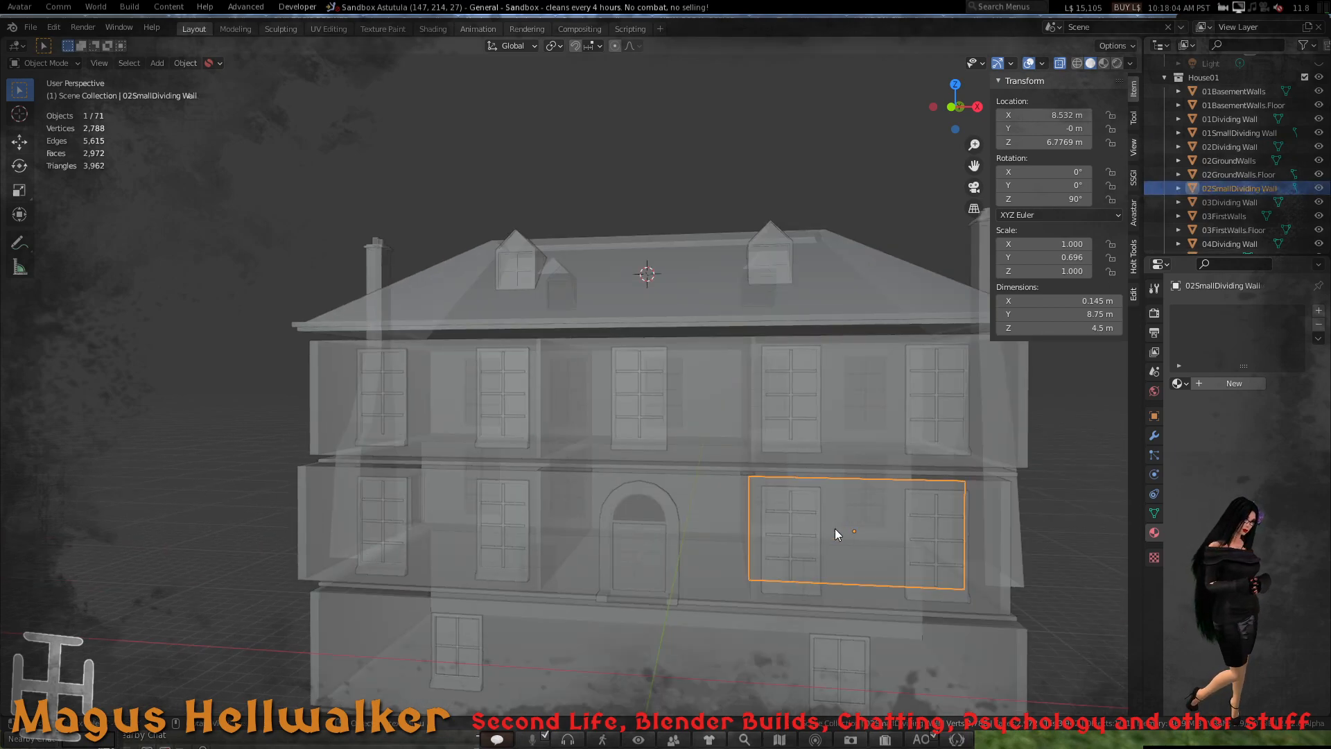
# - Raise 02SmallDividing Wall about 0.81 m along the Z axis in front view to fit the middle storey
pyautogui.press('KP_1')
pyautogui.scroll(3, 762, 528)
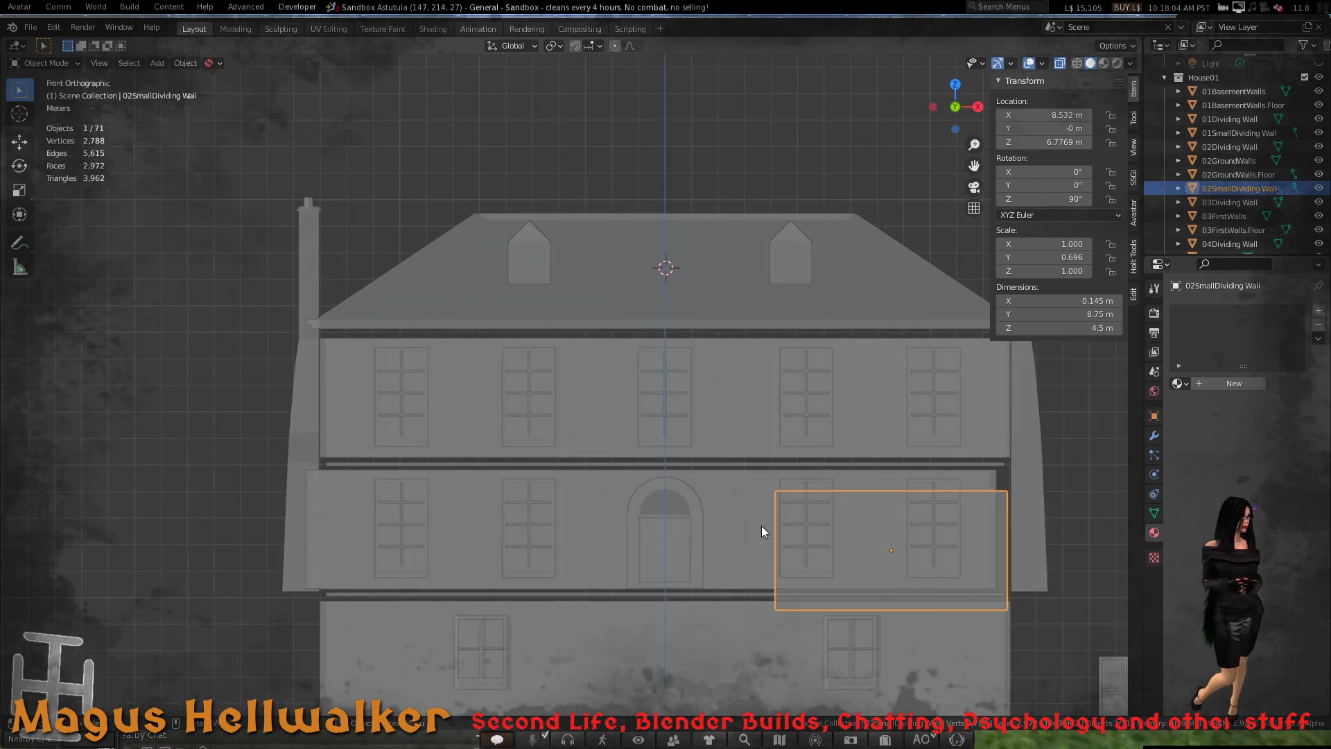
pyautogui.press('g')
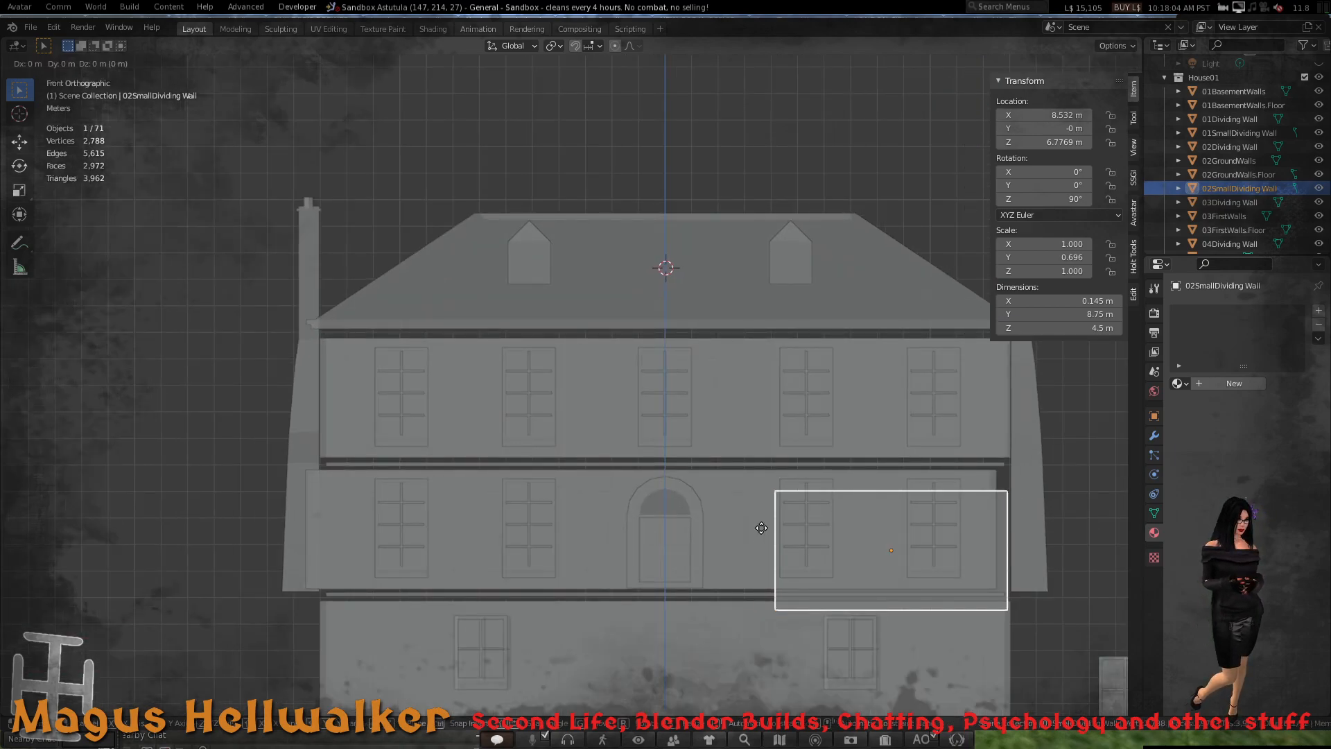
pyautogui.press('z')
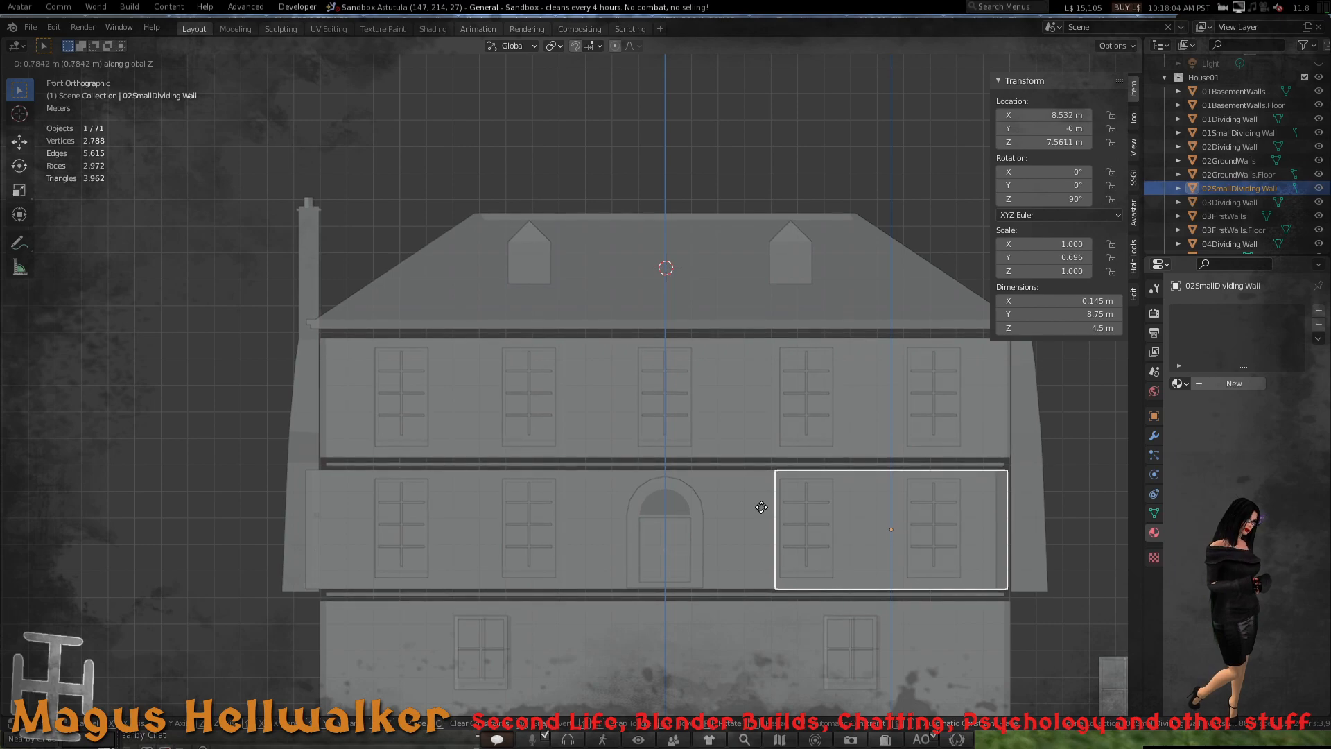
pyautogui.click(764, 511)
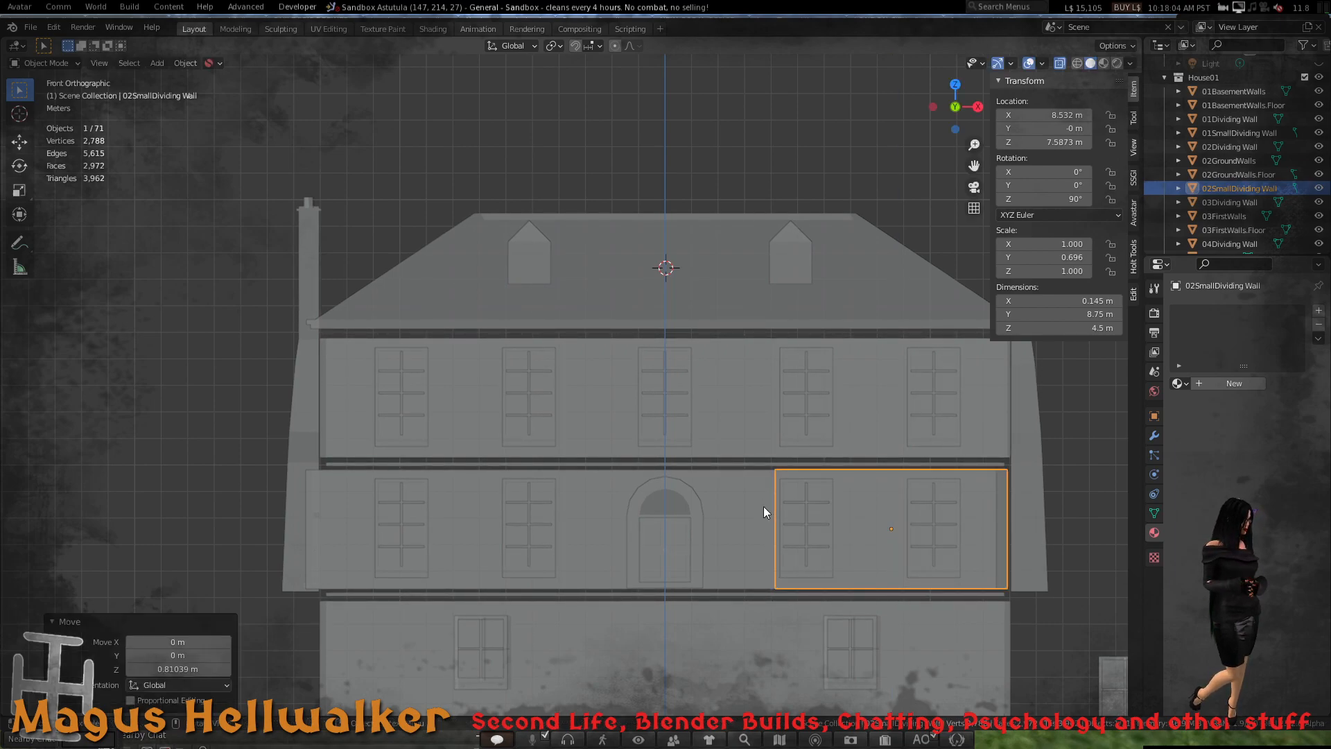
# - Move 02SmallDividing Wall about -16.89 m along the X axis to the opposite end of the middle storey
pyautogui.press('g')
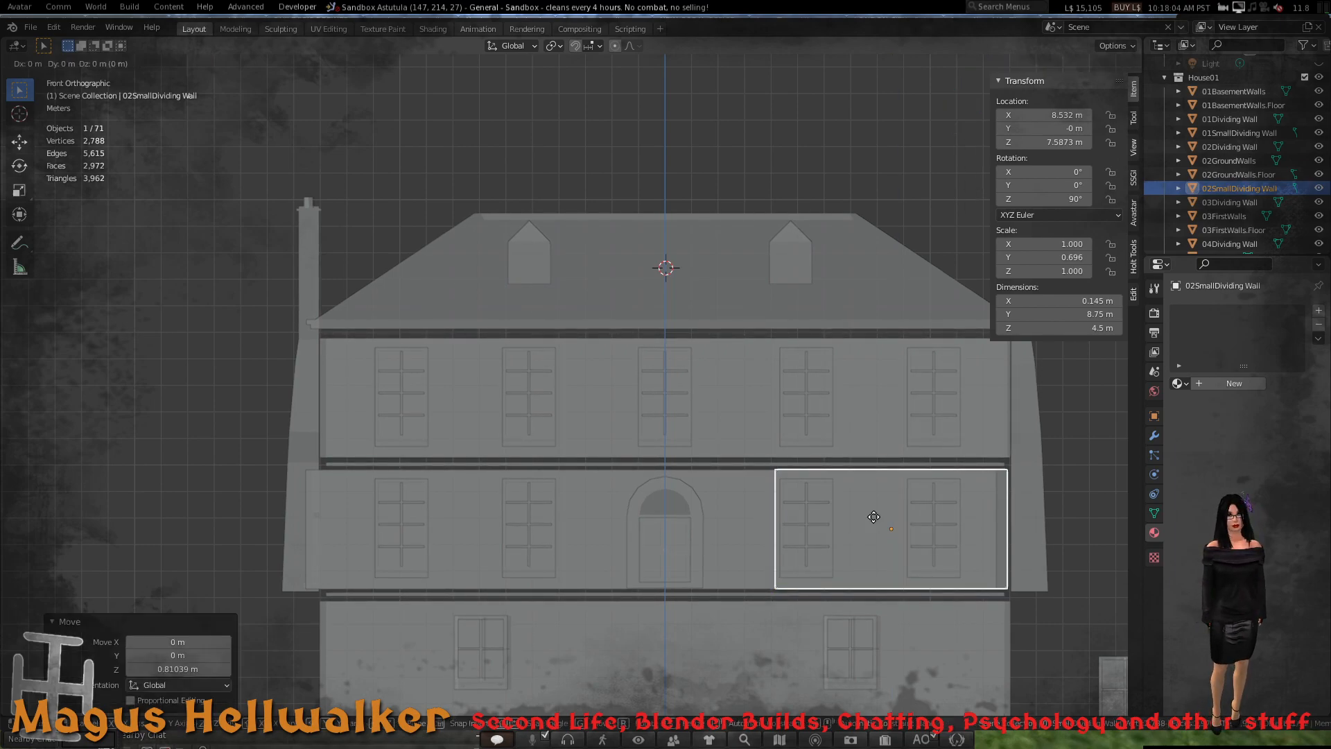
pyautogui.press('x')
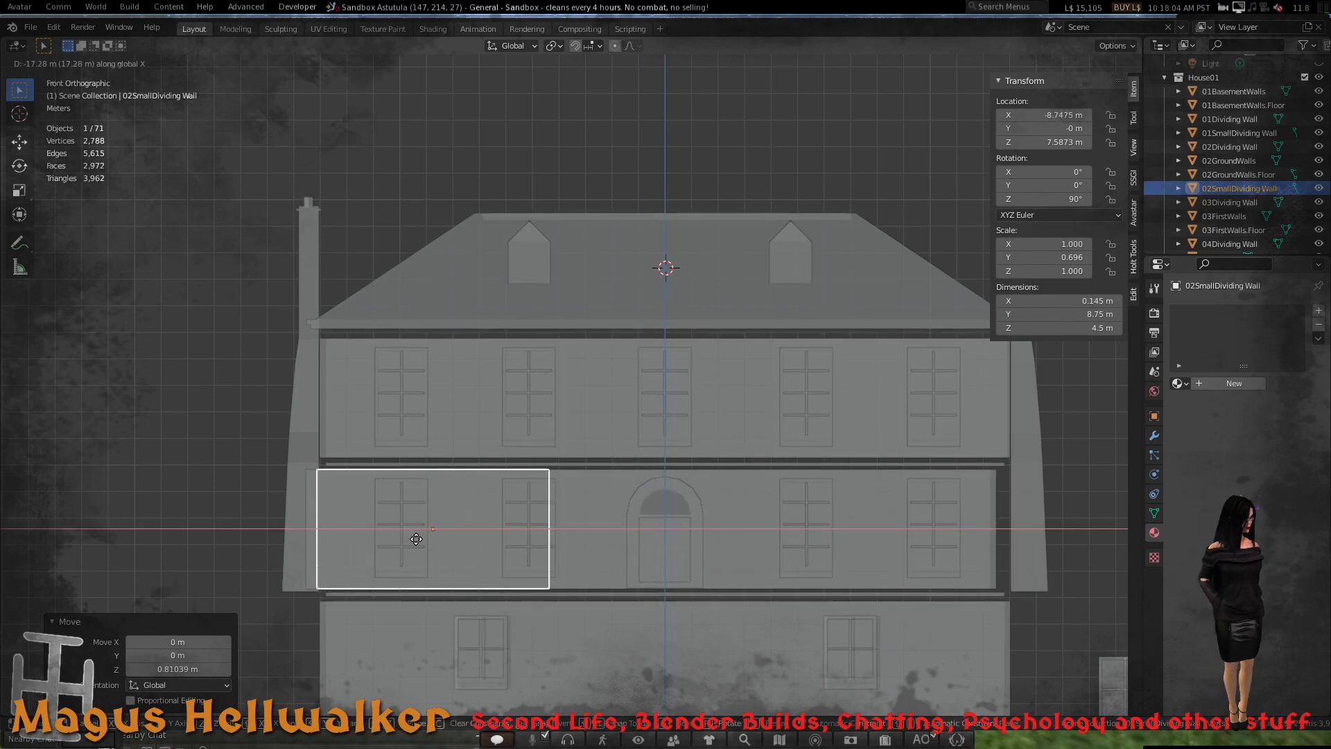
pyautogui.click(424, 538)
# - Examine the position of 02SmallDividing Wall relative to the middle storey's windows and walls
pyautogui.scroll(3, 423, 538)
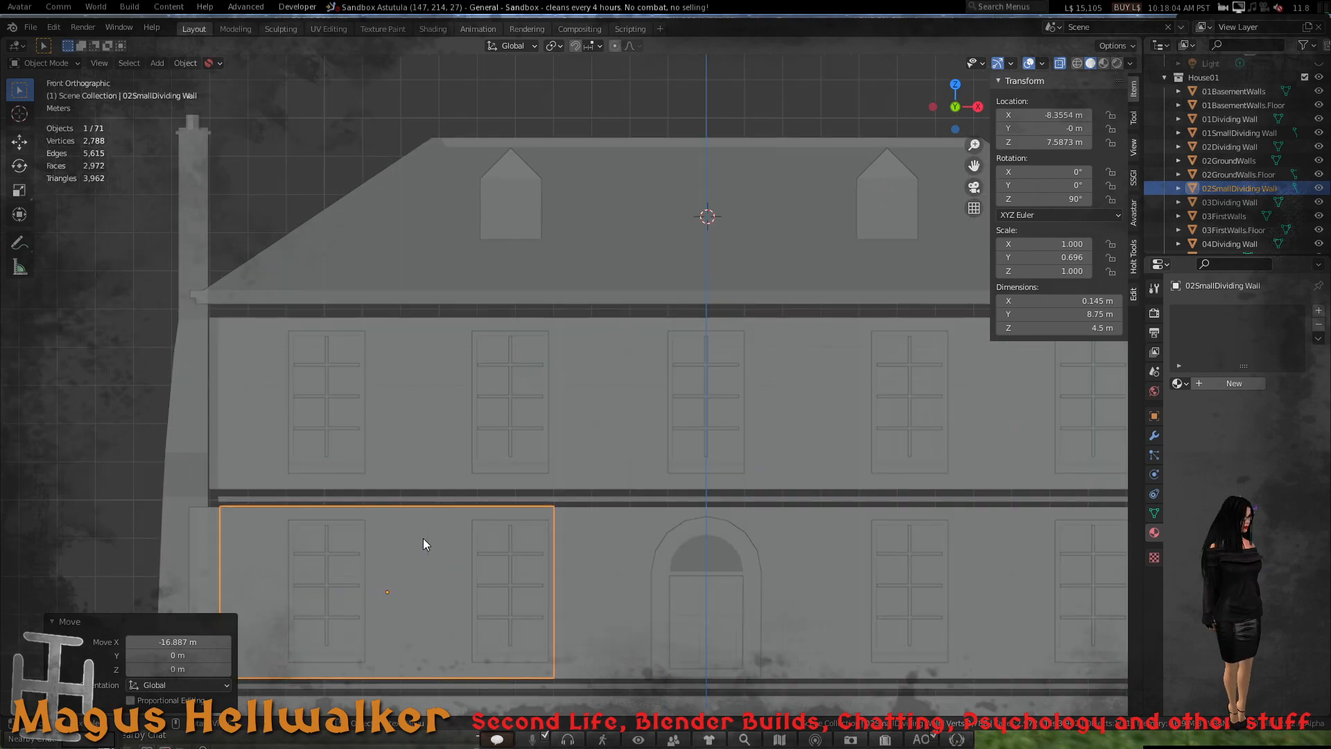
pyautogui.moveTo(398, 546); pyautogui.dragTo(405, 546, button='middle')
pyautogui.scroll(-9, 597, 547)
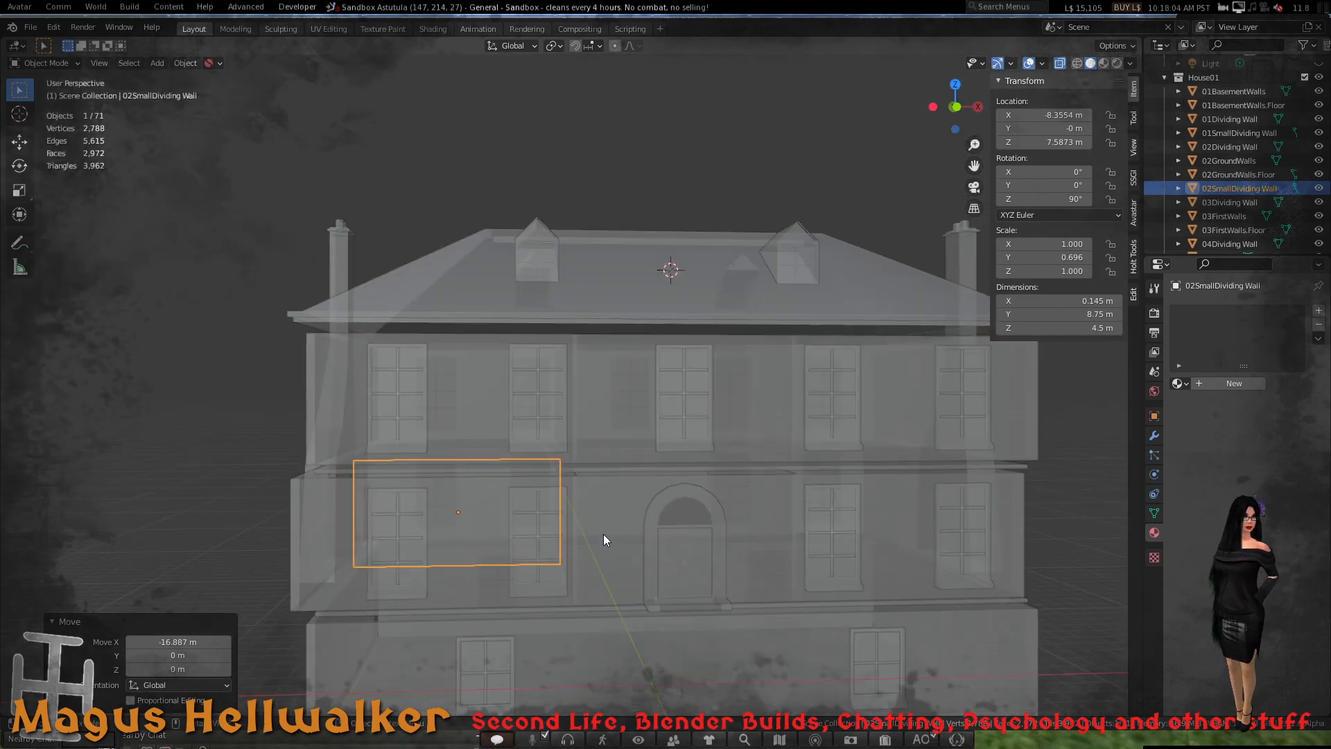
pyautogui.moveTo(522, 544); pyautogui.dragTo(563, 520, button='middle')
pyautogui.scroll(3, 512, 551)
pyautogui.scroll(4, 584, 502)
pyautogui.scroll(-6, 563, 520)
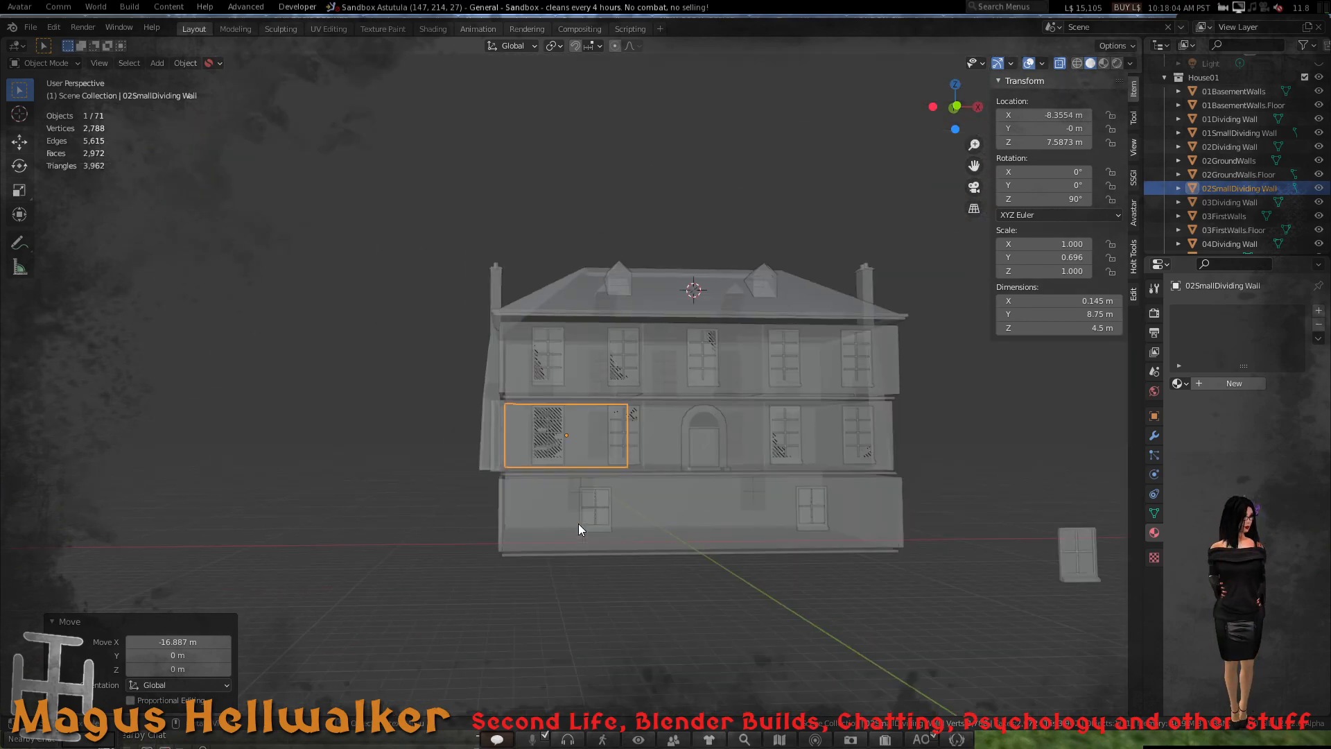
pyautogui.scroll(3, 579, 523)
pyautogui.moveTo(733, 511); pyautogui.dragTo(718, 519, button='middle')
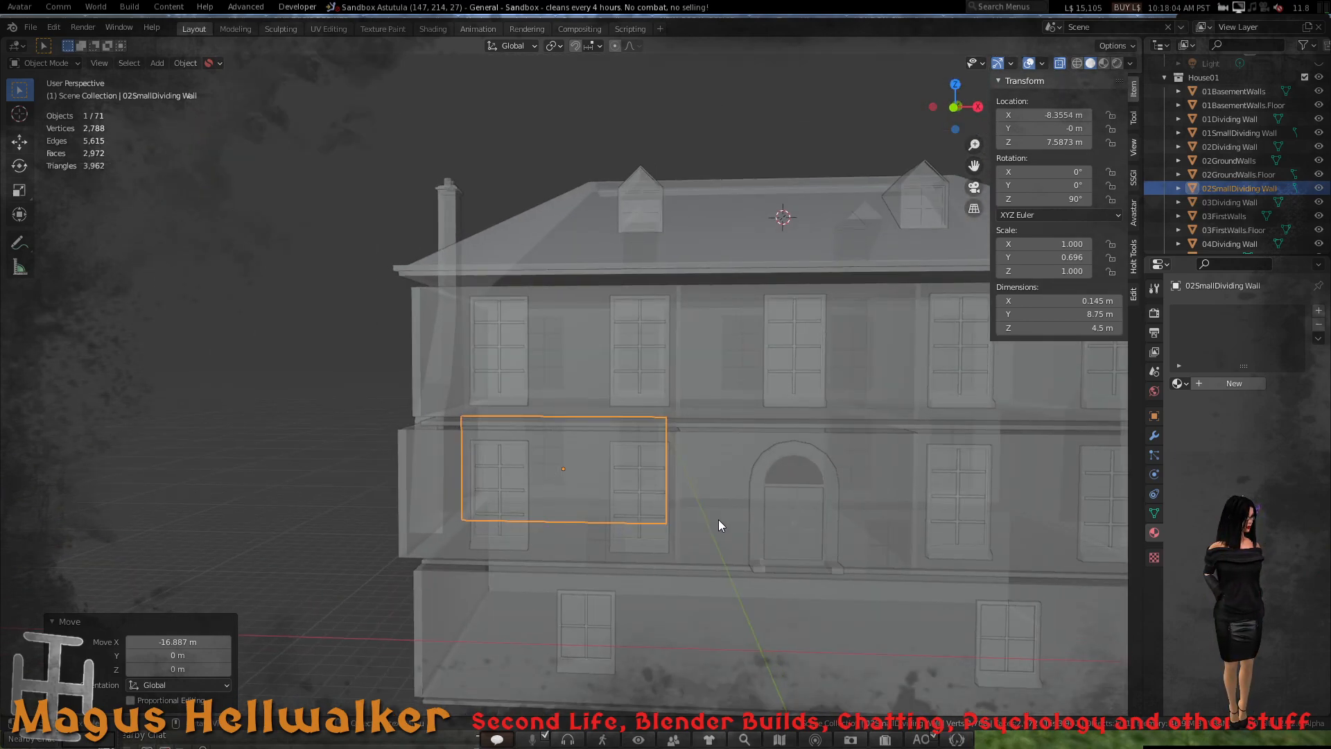
# - Apply the scale and rotation transforms to 02SmallDividing Wall
pyautogui.hotkey('ctrl', 'a')
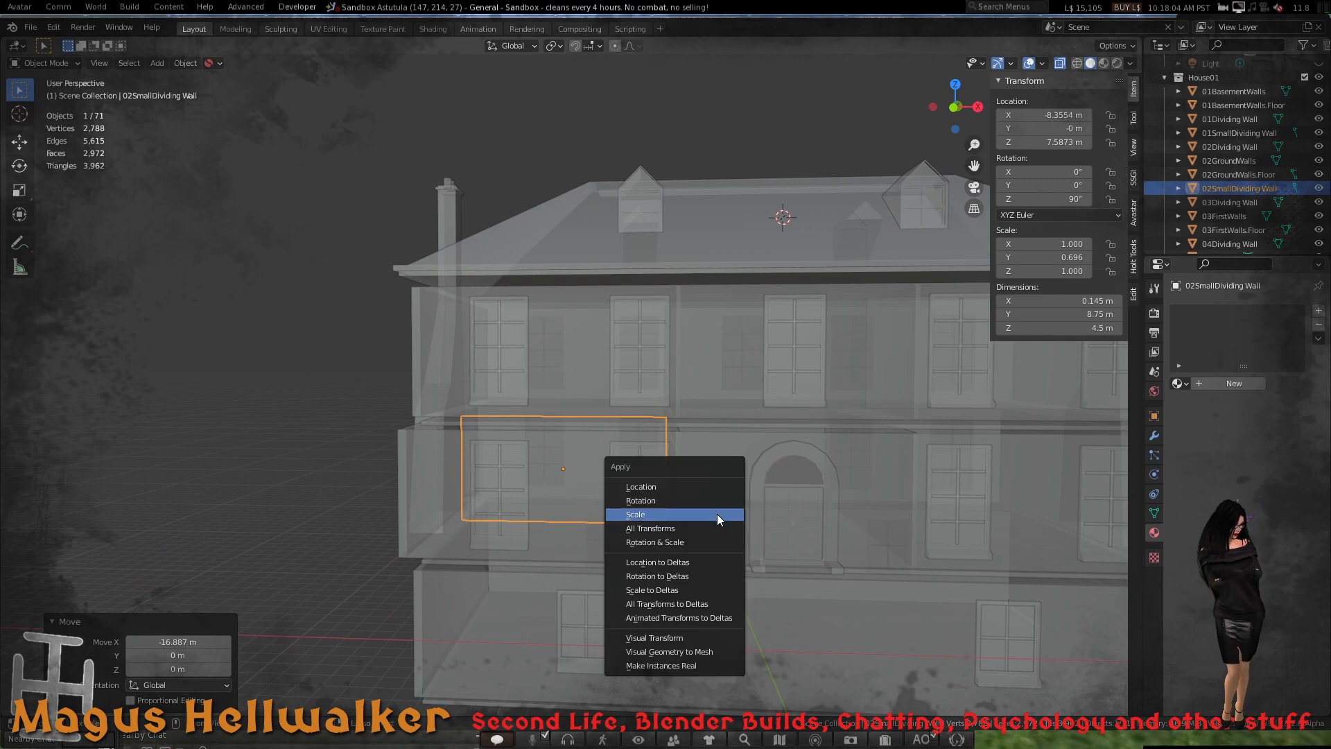
pyautogui.click(709, 513)
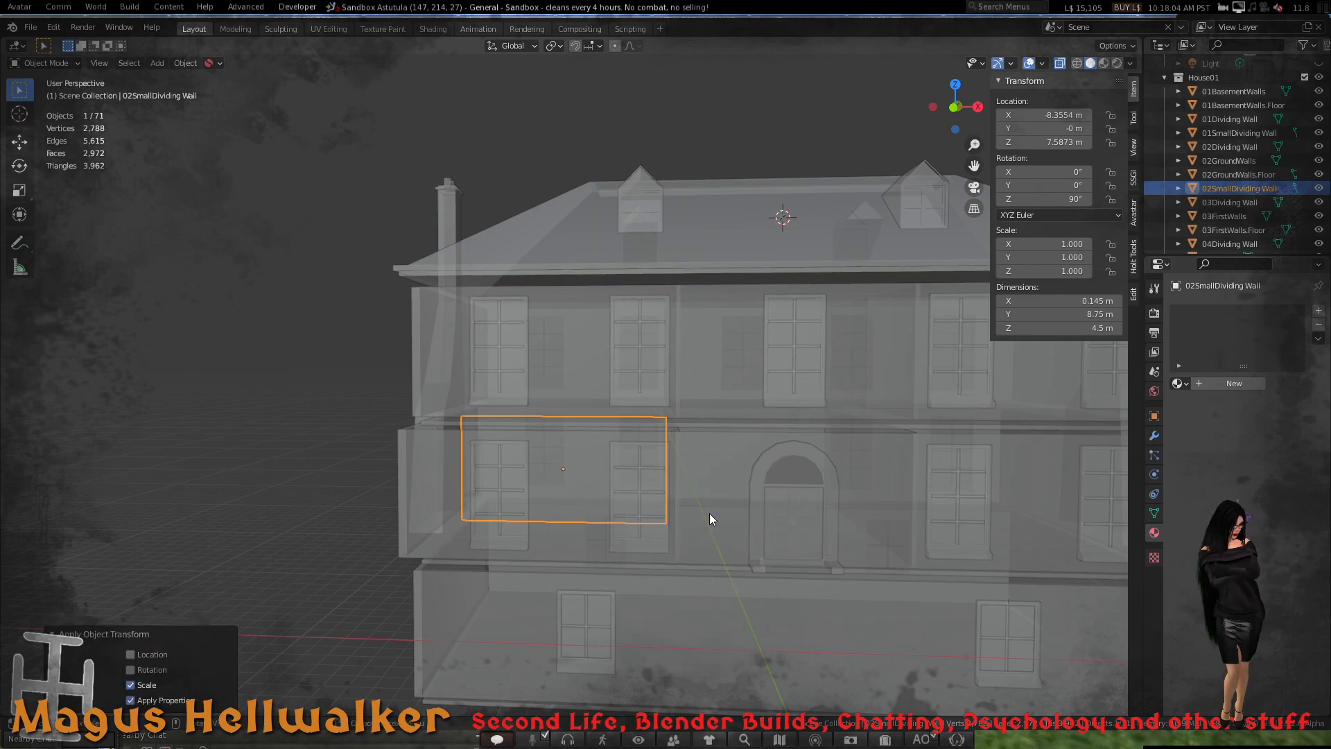
pyautogui.hotkey('ctrl', 'a')
pyautogui.click(709, 501)
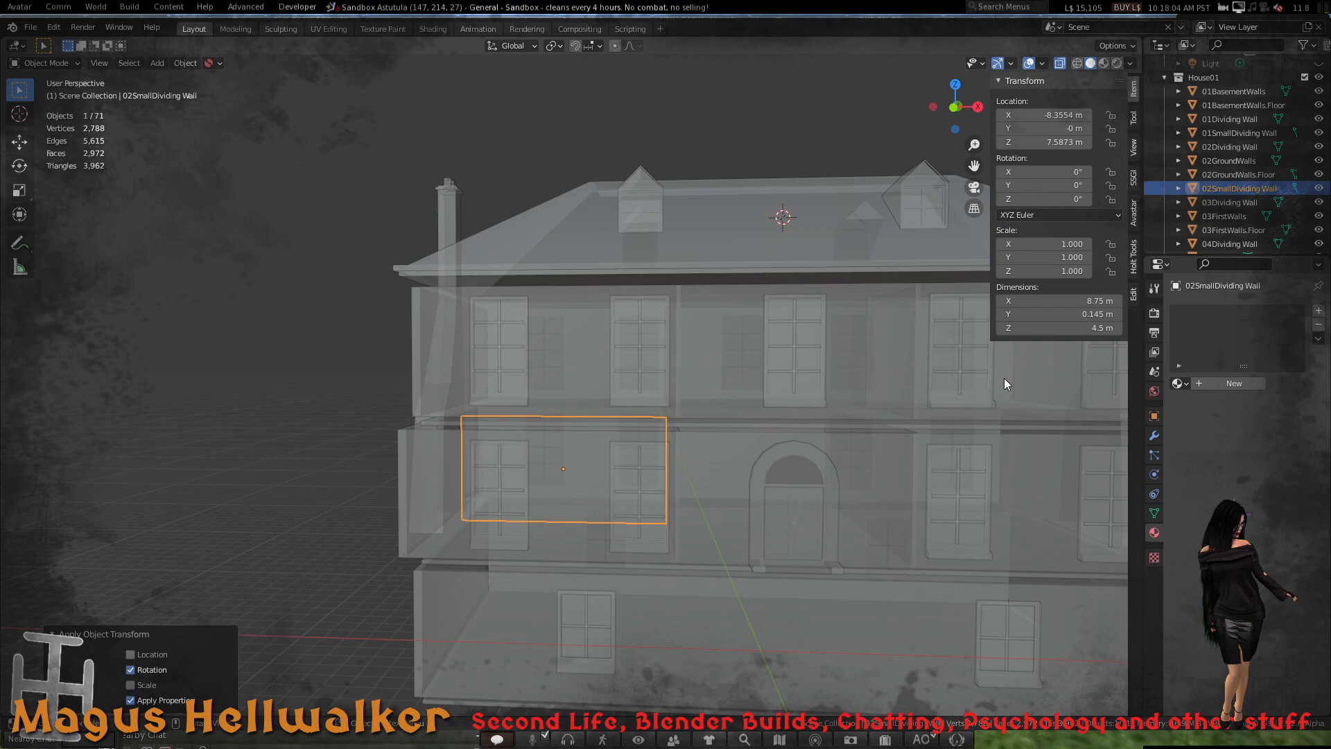
# - Apply the rotation and scale transforms to 01SmallDividing Wall and save the file
pyautogui.click(1254, 135)
pyautogui.hotkey('ctrl', 'a')
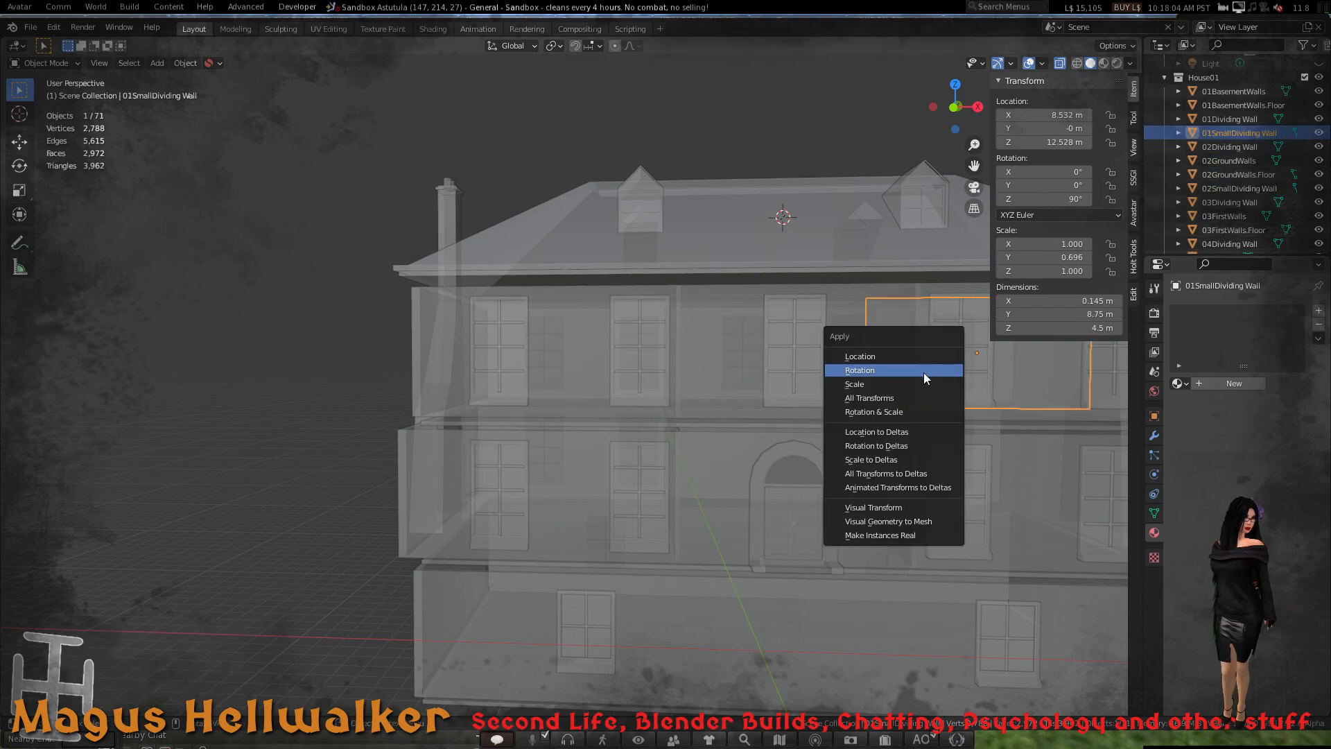
pyautogui.click(923, 372)
pyautogui.hotkey('ctrl', 's')
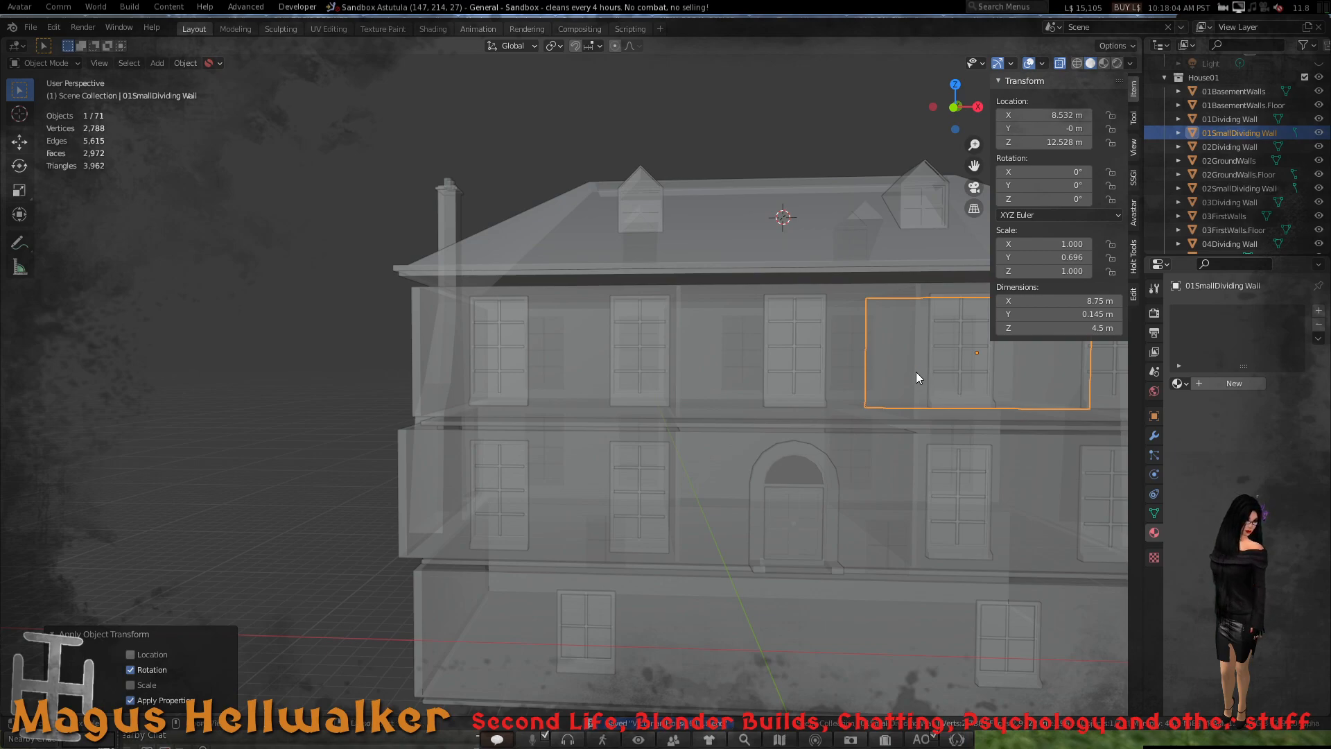
pyautogui.hotkey('ctrl', 'a')
pyautogui.click(916, 380)
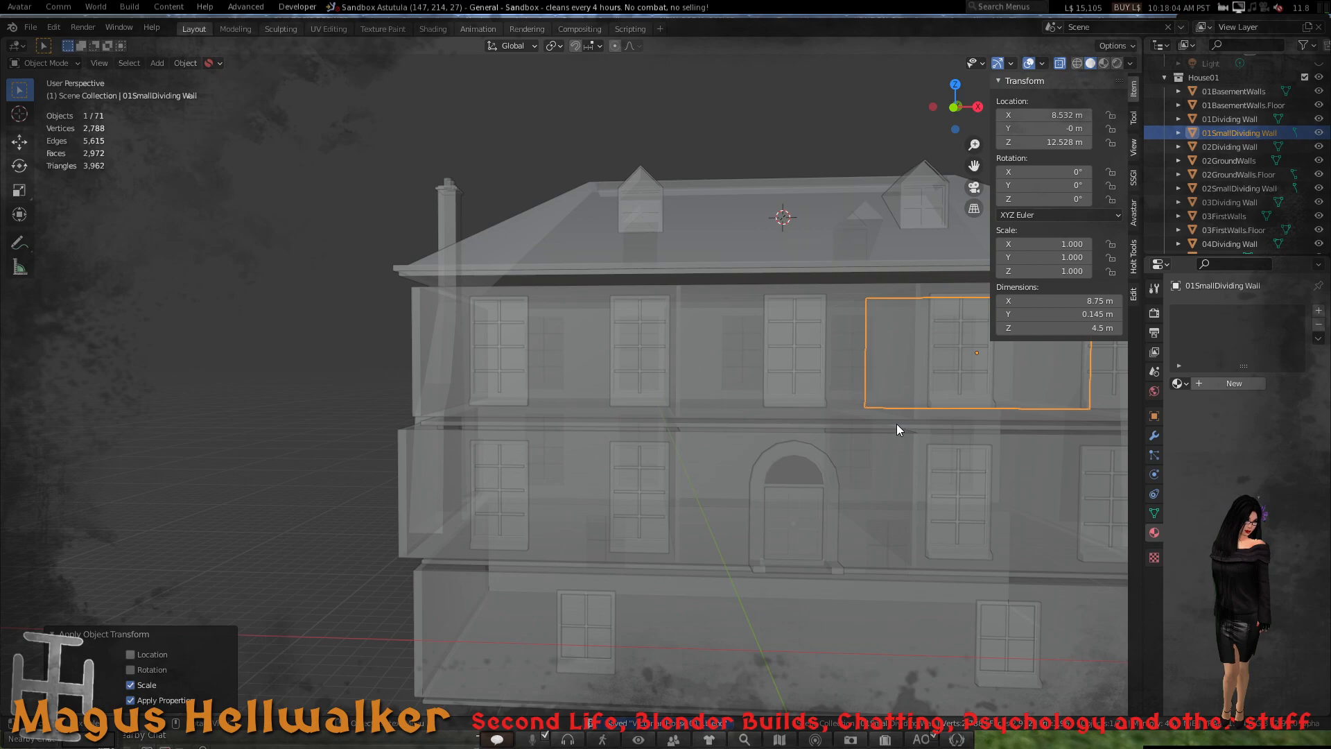
# - Inspect the top storey's centre window and the front roof dormer by selecting each in turn
pyautogui.click(813, 384)
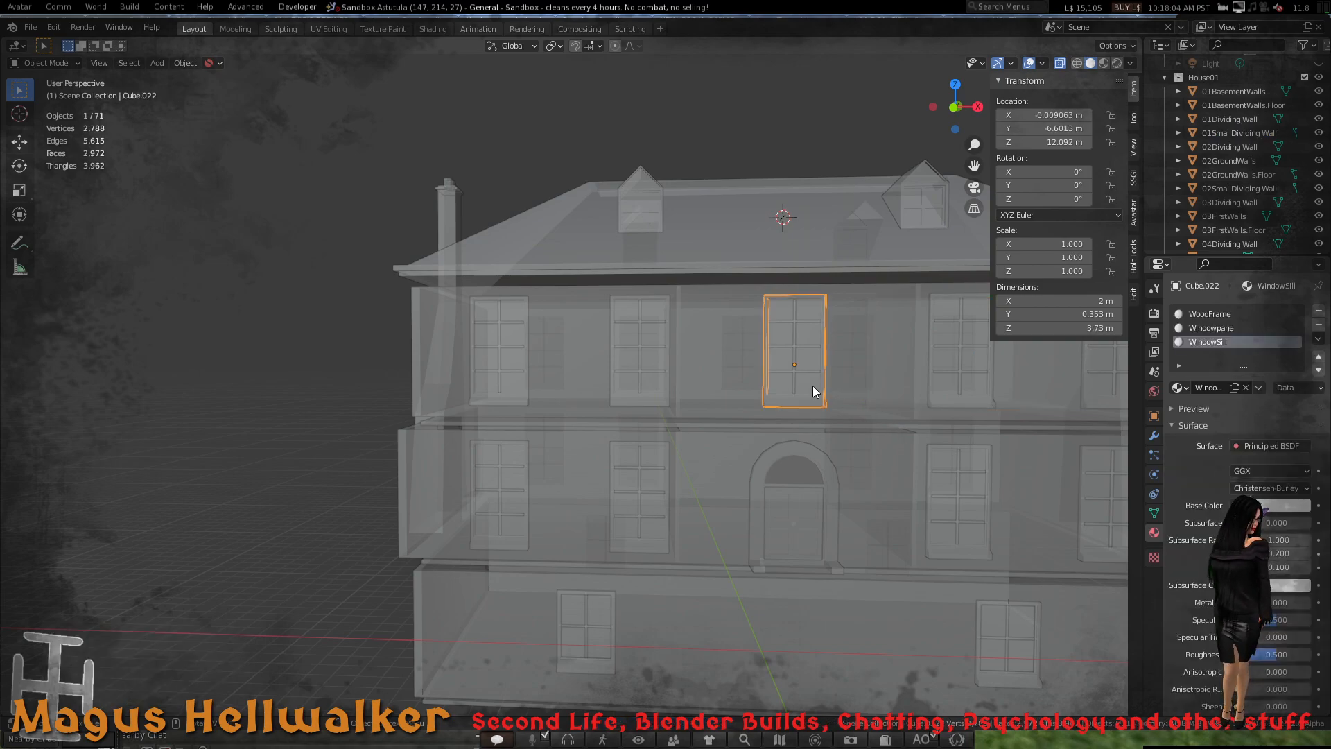
pyautogui.scroll(-5, 813, 385)
pyautogui.scroll(5, 772, 408)
pyautogui.moveTo(772, 413); pyautogui.dragTo(570, 184, button='middle')
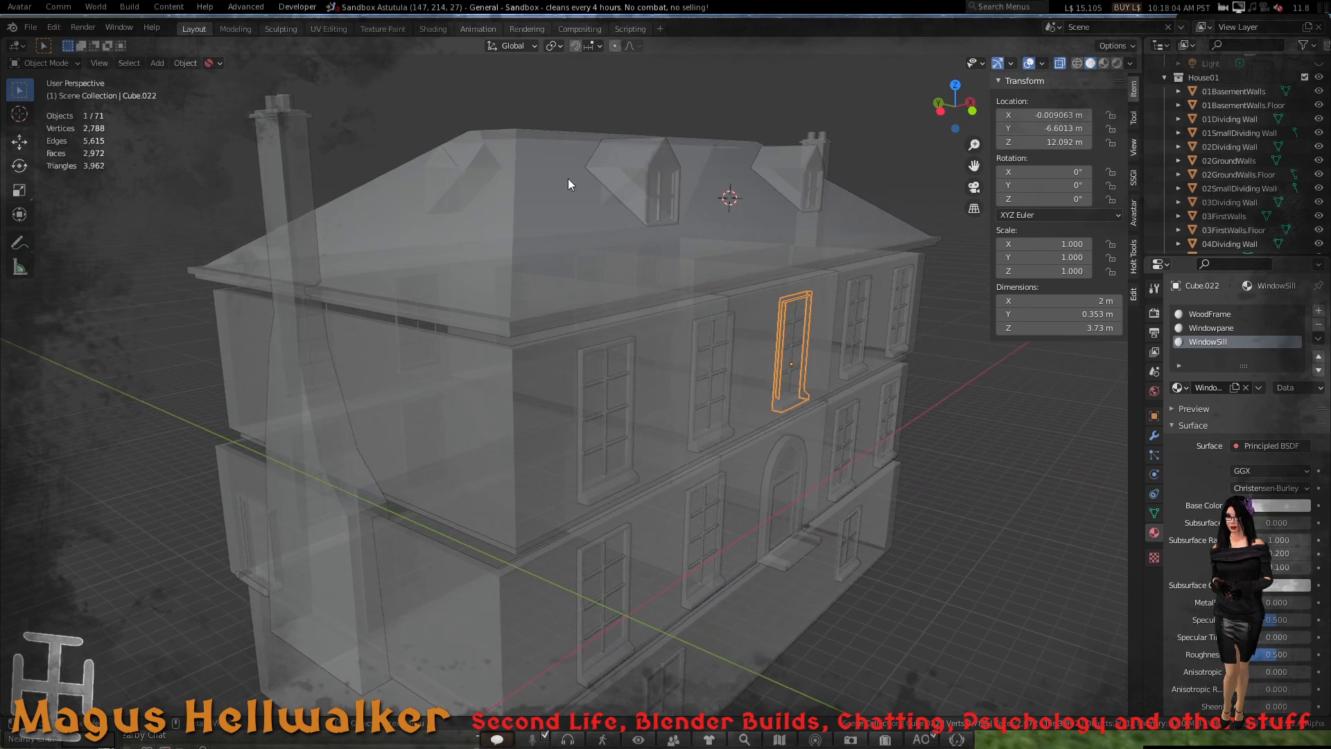
pyautogui.click(642, 174)
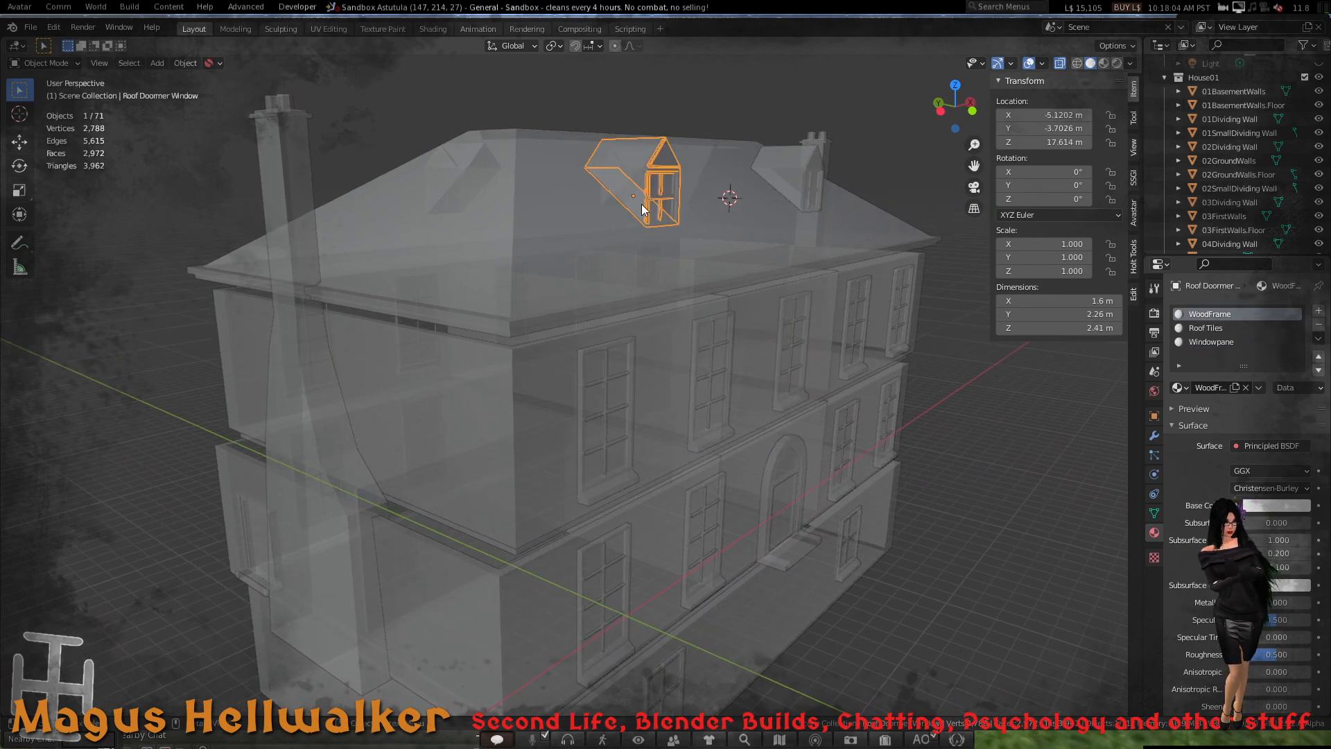
pyautogui.scroll(-5, 639, 215)
pyautogui.scroll(6, 614, 390)
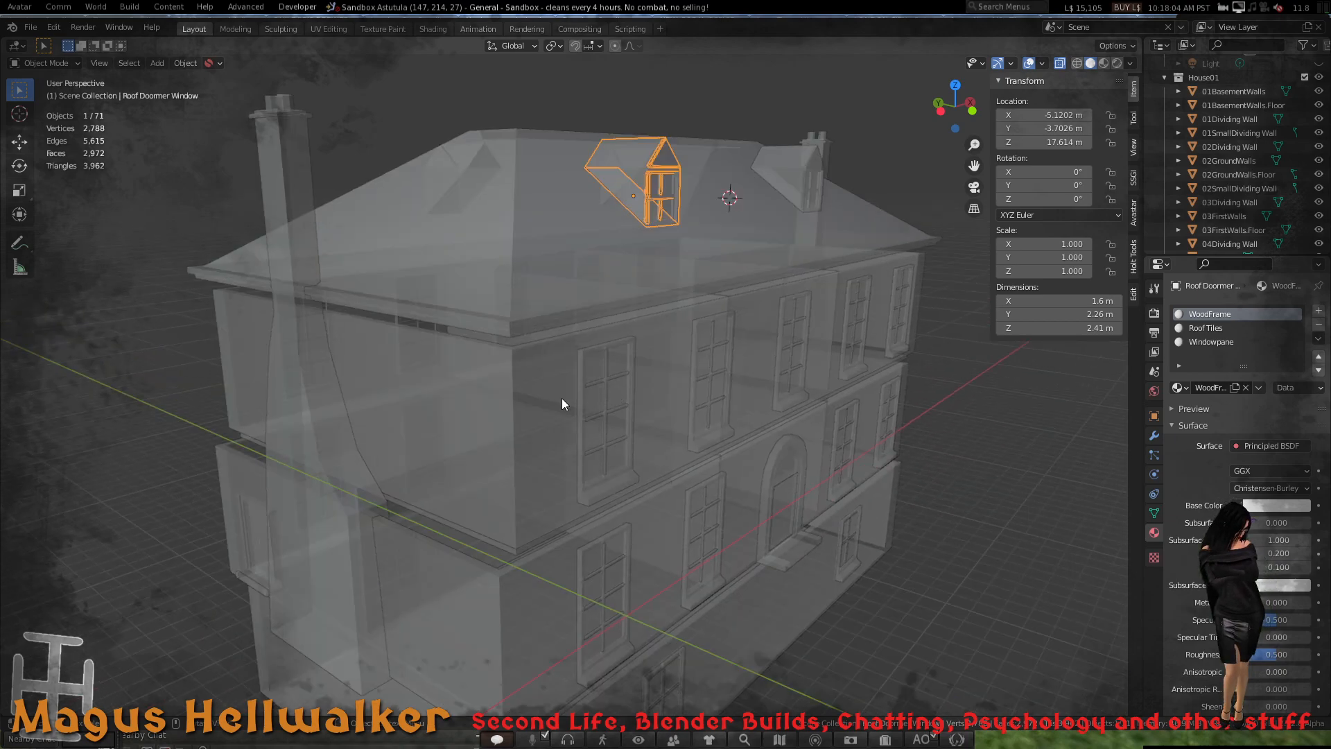
# - Examine the see-through house from the front and both chimney ends to check the interior wall layout
pyautogui.moveTo(539, 384); pyautogui.dragTo(637, 428, button='middle')
pyautogui.scroll(4, 711, 381)
pyautogui.scroll(-6, 710, 380)
pyautogui.scroll(4, 684, 405)
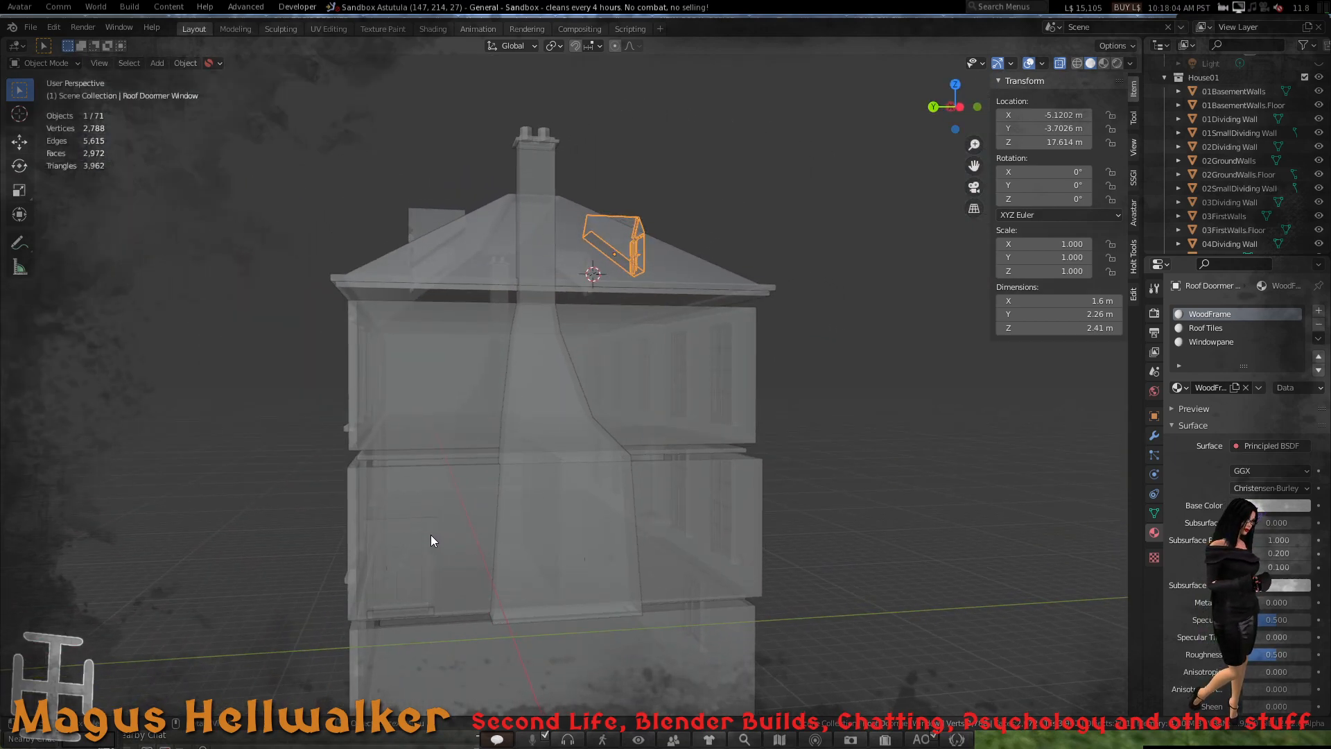
pyautogui.moveTo(652, 498); pyautogui.dragTo(728, 487, button='middle')
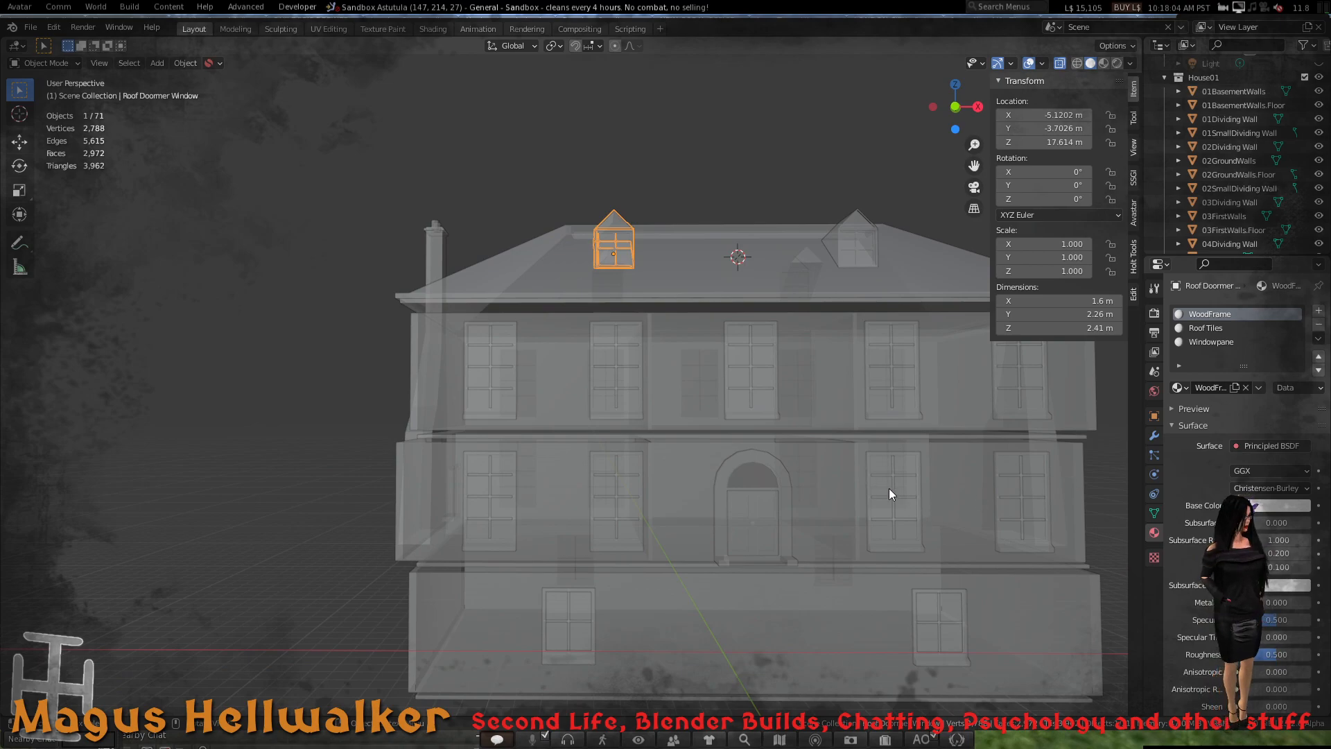
pyautogui.moveTo(968, 495); pyautogui.dragTo(619, 344, button='middle')
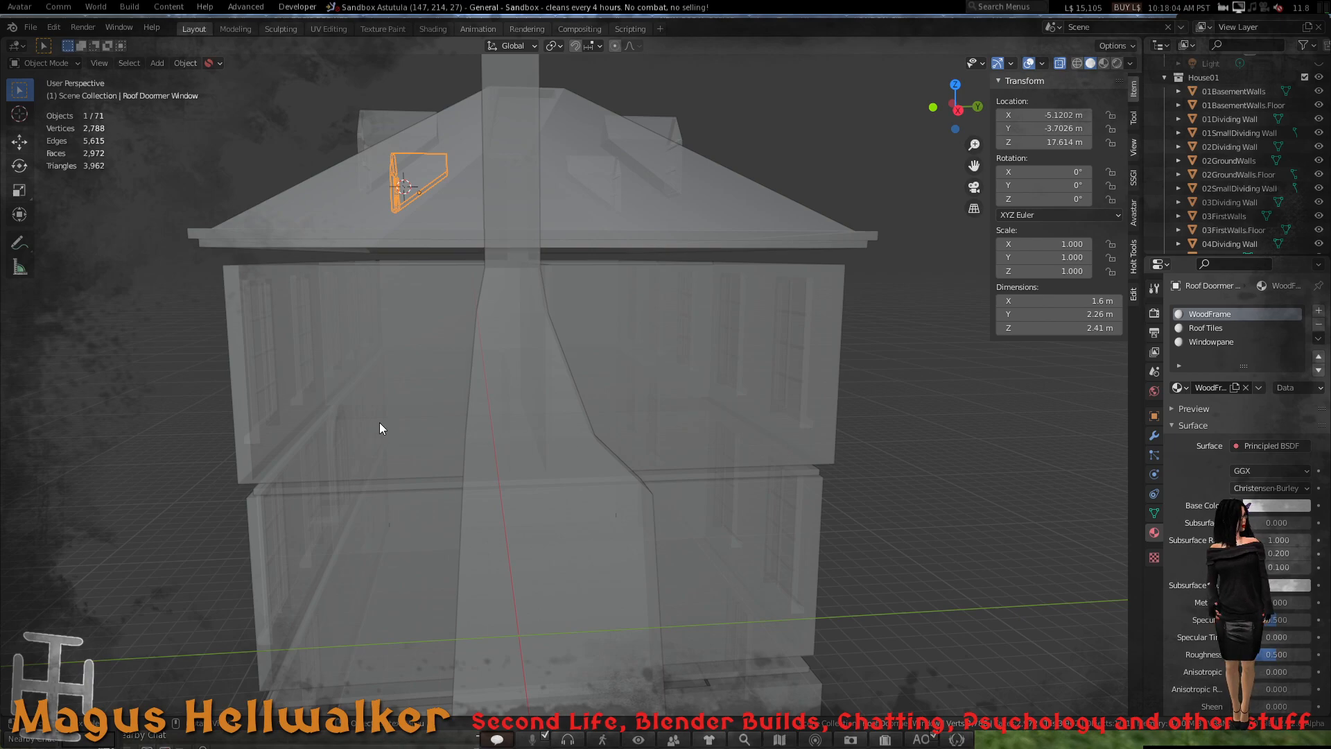
pyautogui.moveTo(409, 402); pyautogui.dragTo(588, 395, button='middle')
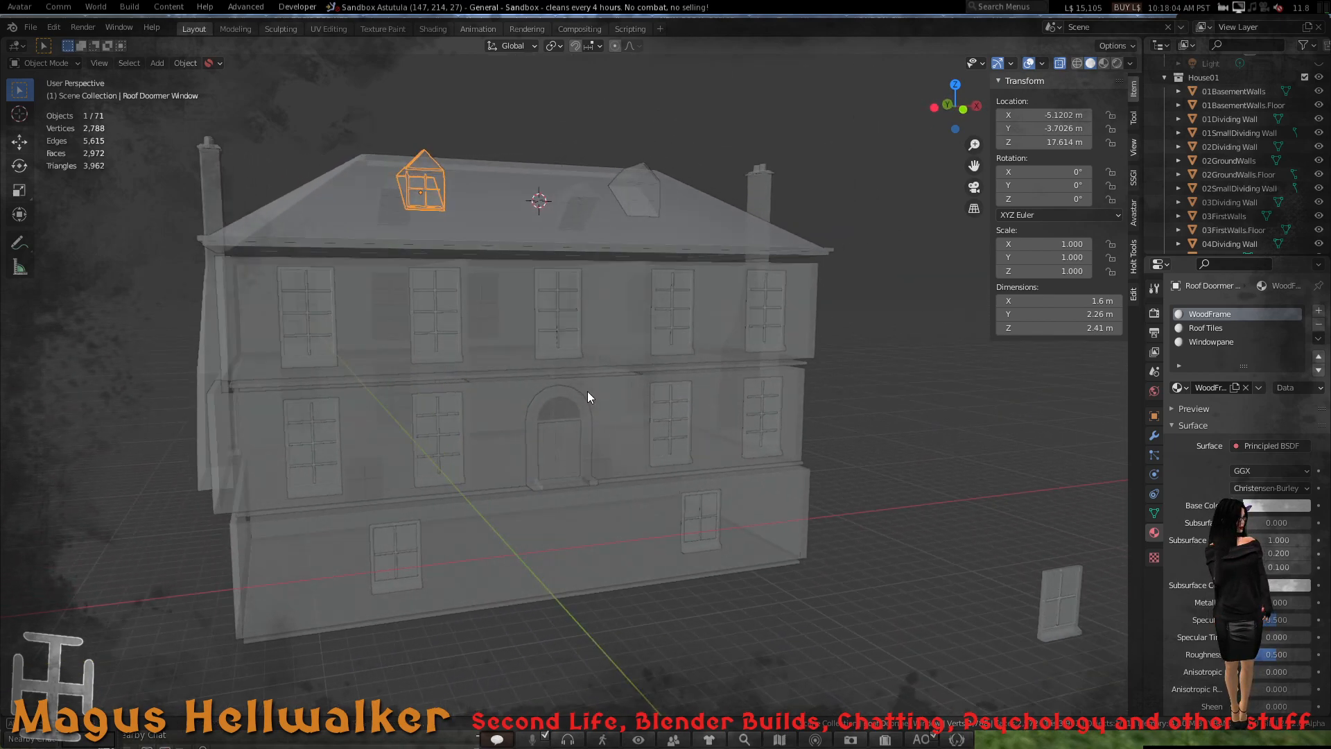
pyautogui.scroll(5, 391, 327)
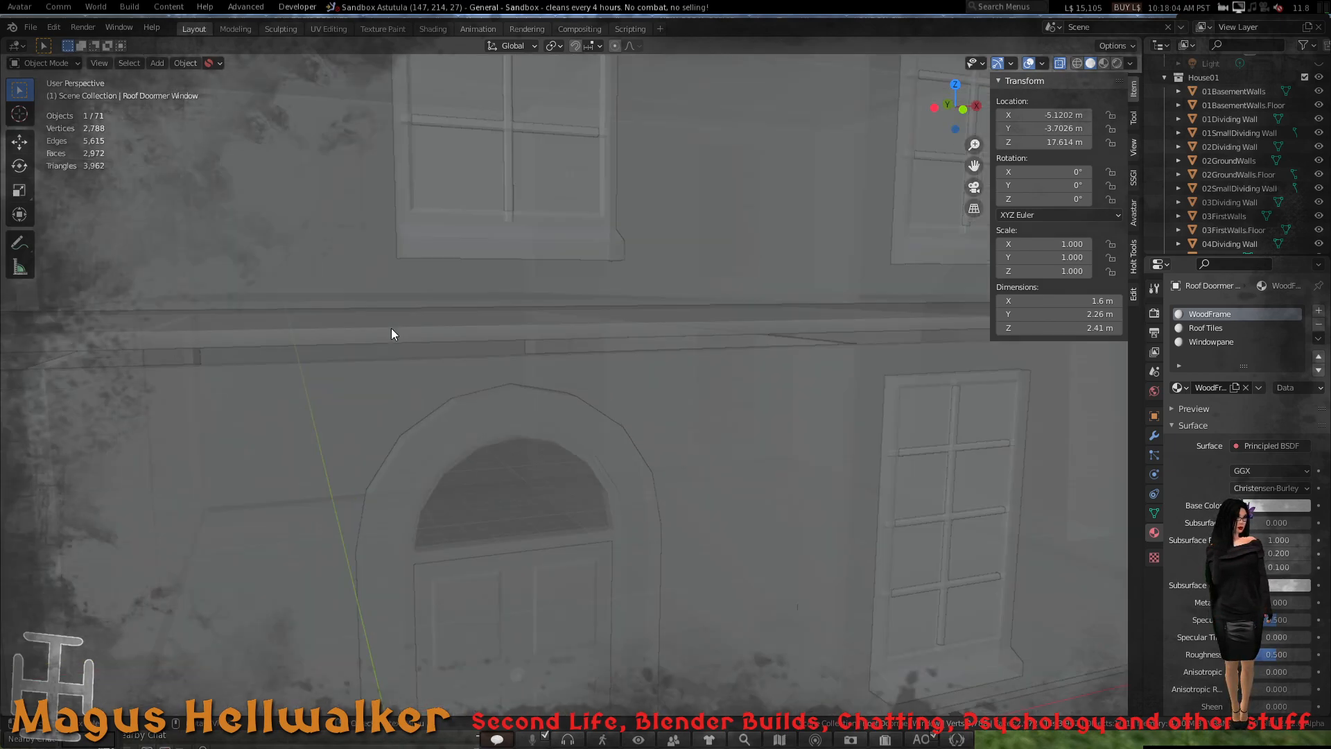
pyautogui.scroll(-5, 391, 330)
pyautogui.moveTo(387, 319); pyautogui.dragTo(359, 298, button='middle')
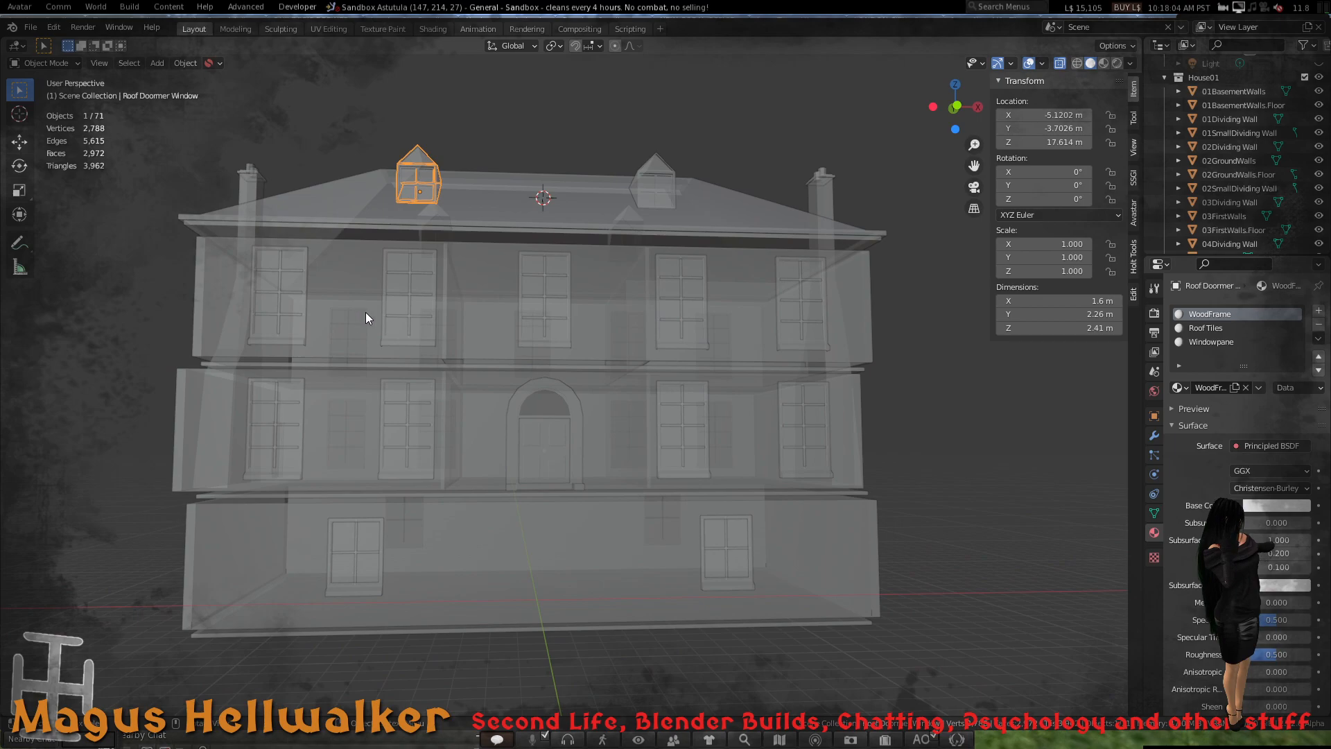
pyautogui.scroll(-5, 409, 368)
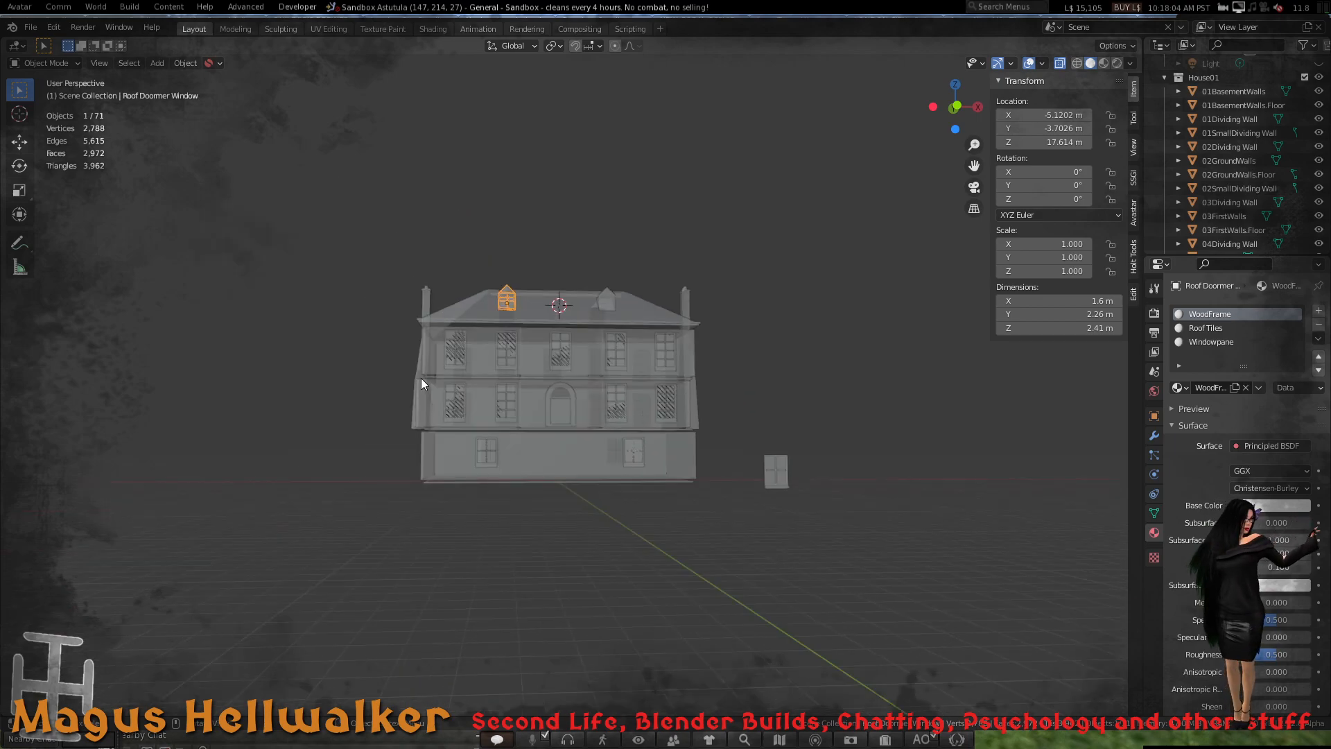
pyautogui.scroll(5, 424, 384)
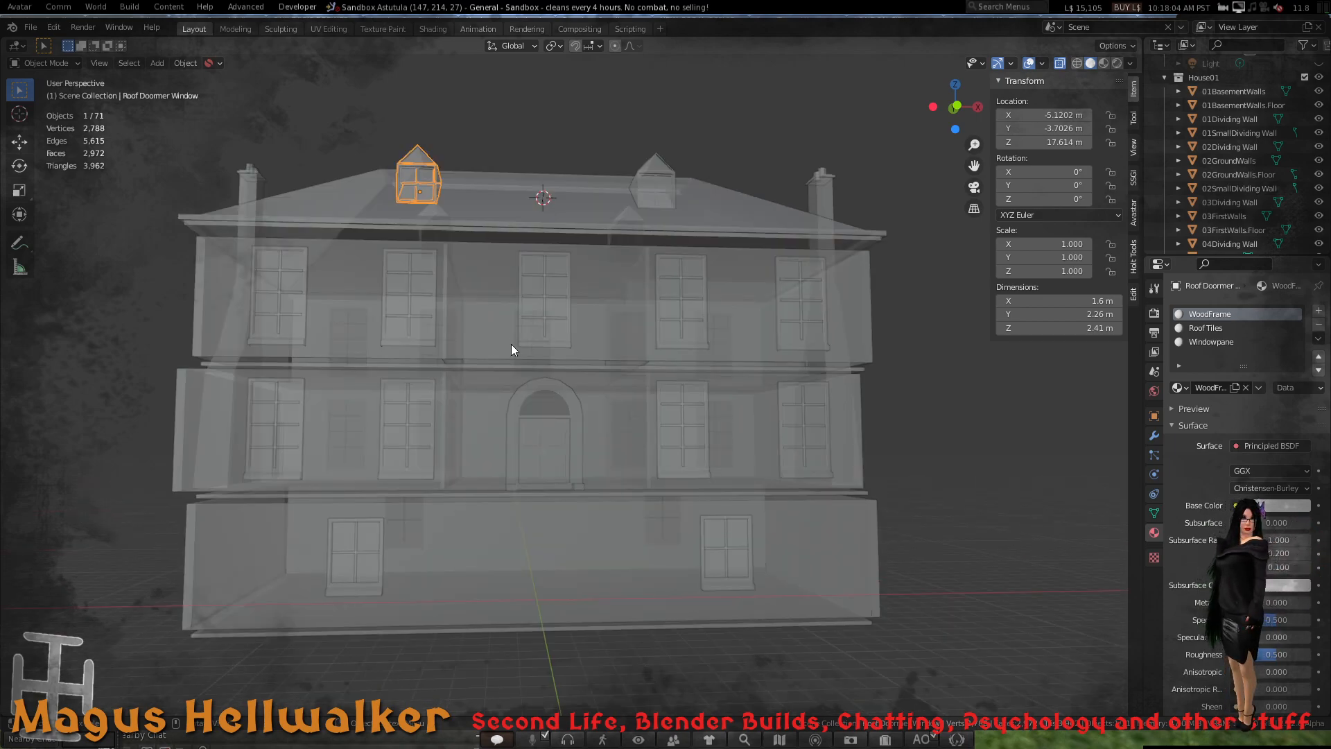
pyautogui.moveTo(511, 344); pyautogui.dragTo(460, 361, button='middle')
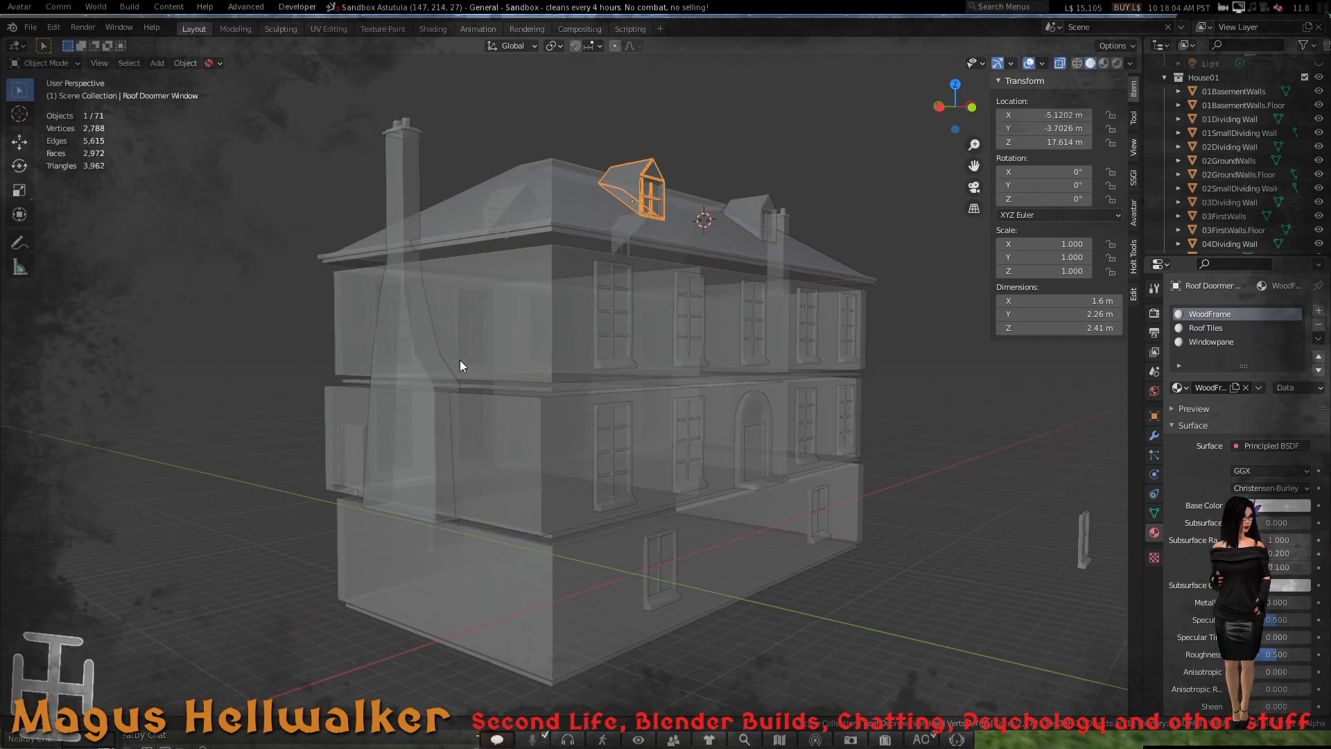
pyautogui.scroll(-3, 617, 373)
pyautogui.scroll(3, 617, 373)
pyautogui.moveTo(617, 373); pyautogui.dragTo(612, 337, button='middle')
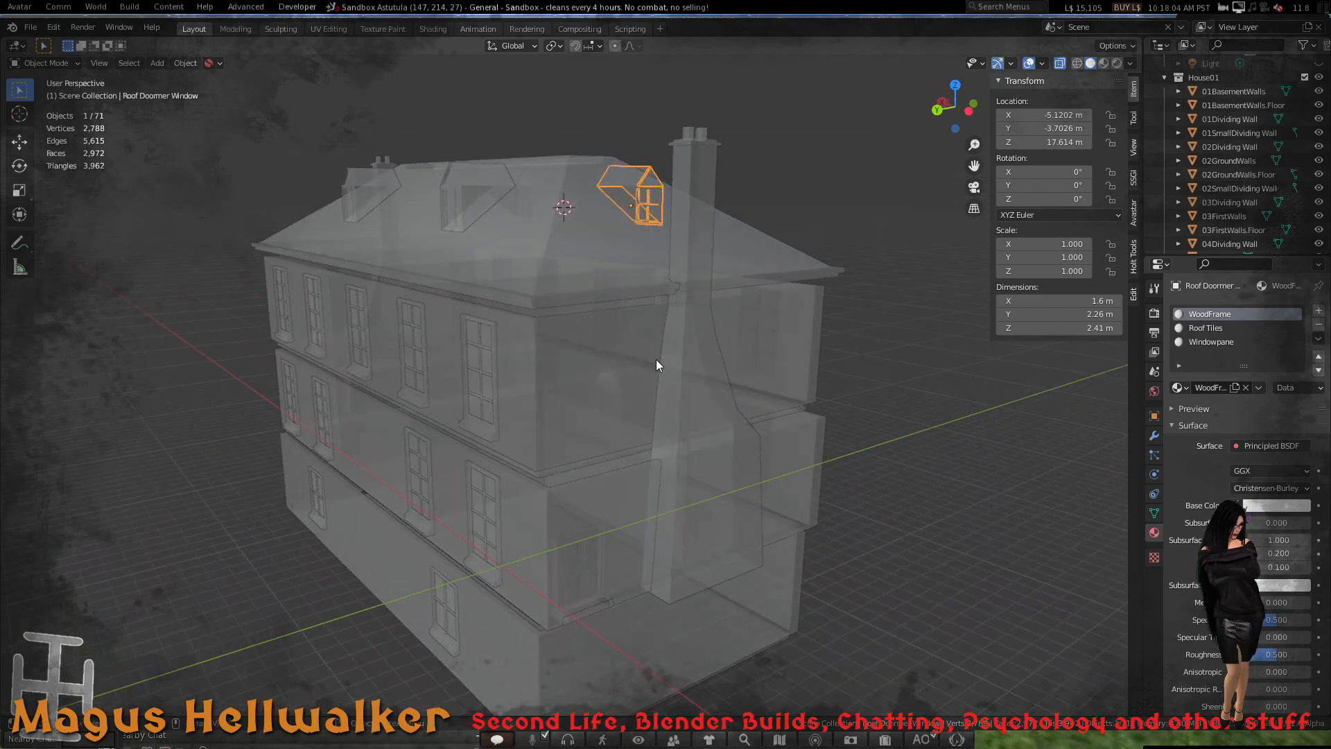
# - Examine the front facade close up and from an angle, checking the dividing walls behind the windows and arched door
pyautogui.scroll(-3, 654, 373)
pyautogui.scroll(3, 654, 375)
pyautogui.moveTo(660, 376); pyautogui.dragTo(437, 368, button='middle')
pyautogui.moveTo(719, 356); pyautogui.dragTo(646, 346, button='middle')
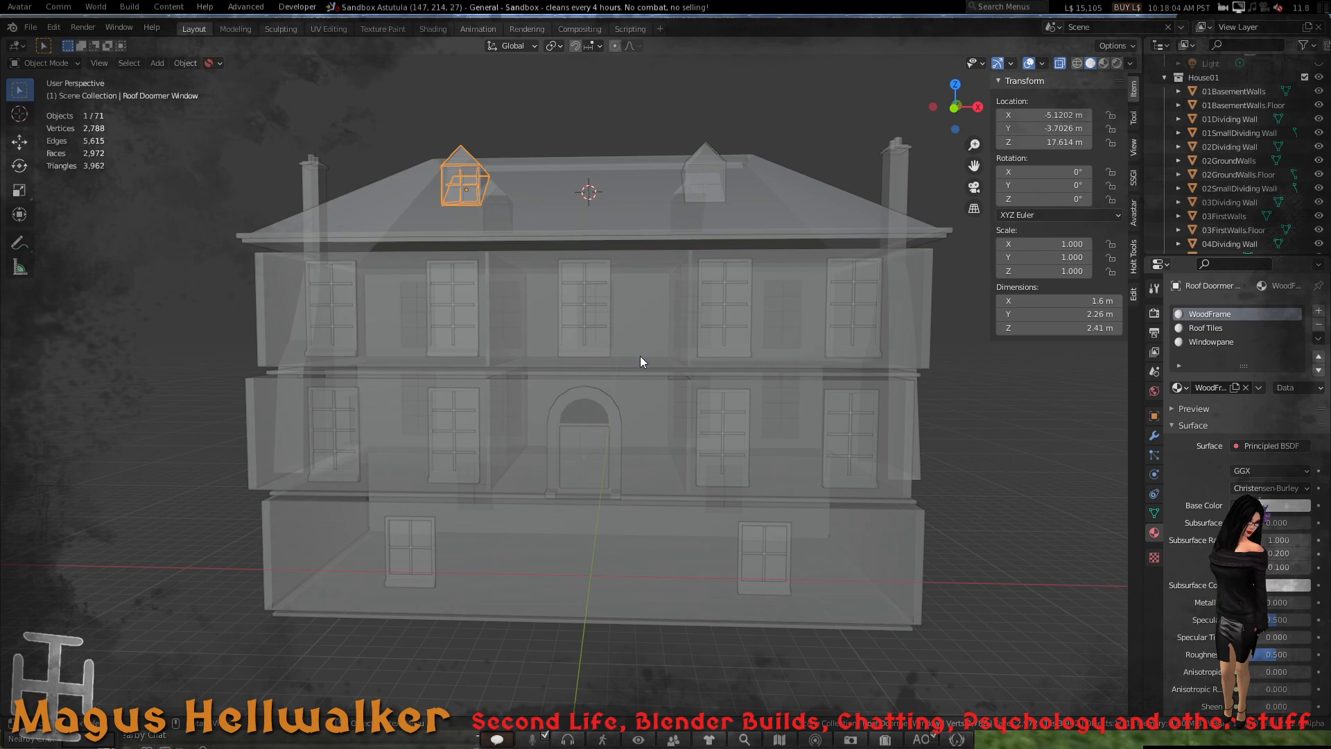
pyautogui.scroll(-2, 620, 372)
pyautogui.scroll(3, 619, 371)
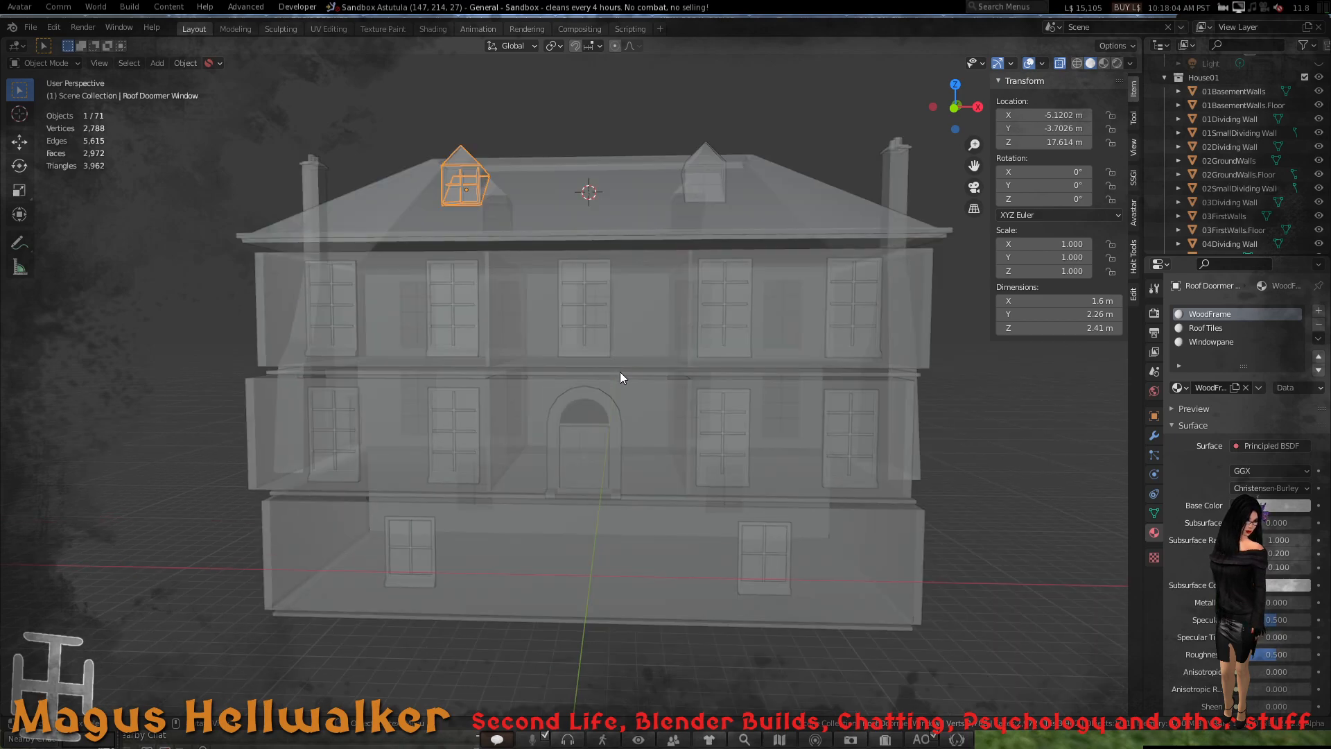
pyautogui.moveTo(689, 377); pyautogui.dragTo(621, 369, button='middle')
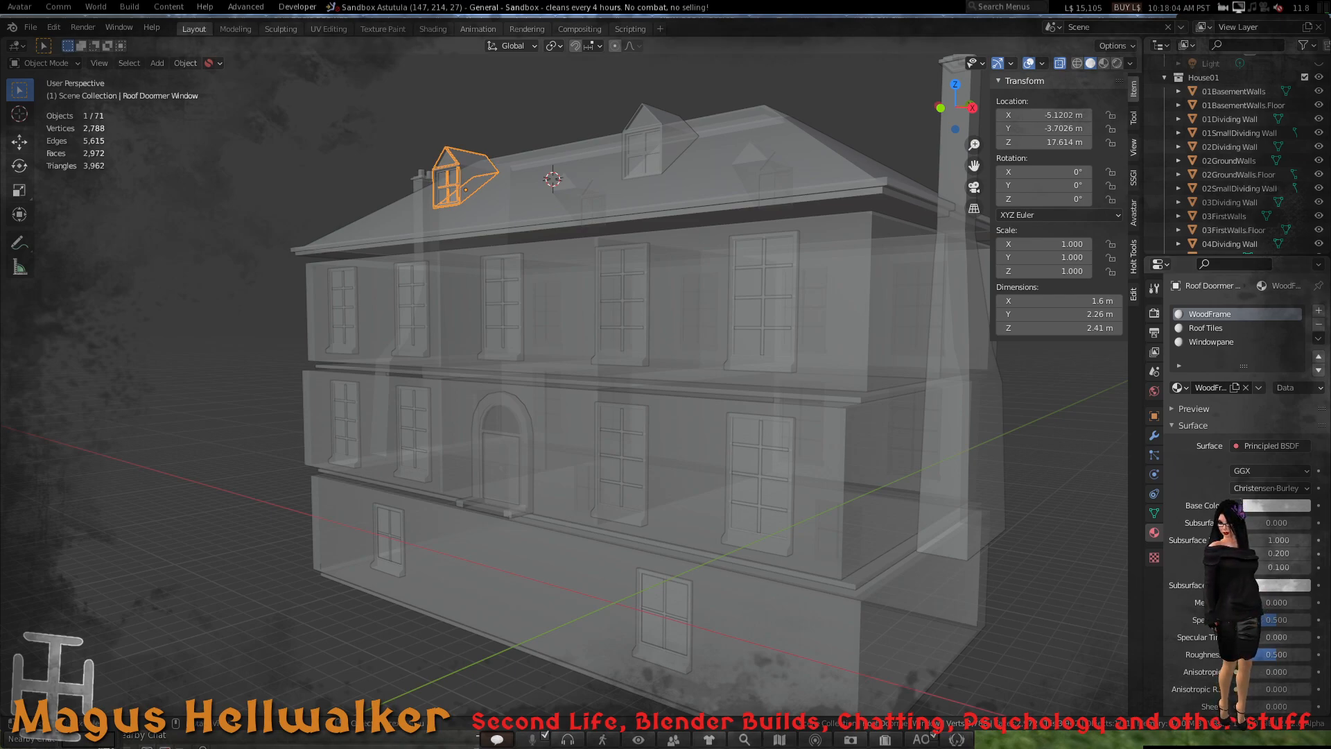
pyautogui.scroll(-3, 563, 388)
pyautogui.scroll(4, 691, 406)
pyautogui.moveTo(688, 403); pyautogui.dragTo(505, 250, button='middle')
pyautogui.scroll(2, 589, 297)
pyautogui.moveTo(584, 289); pyautogui.dragTo(743, 407, button='middle')
pyautogui.scroll(4, 669, 316)
pyautogui.scroll(-5, 668, 342)
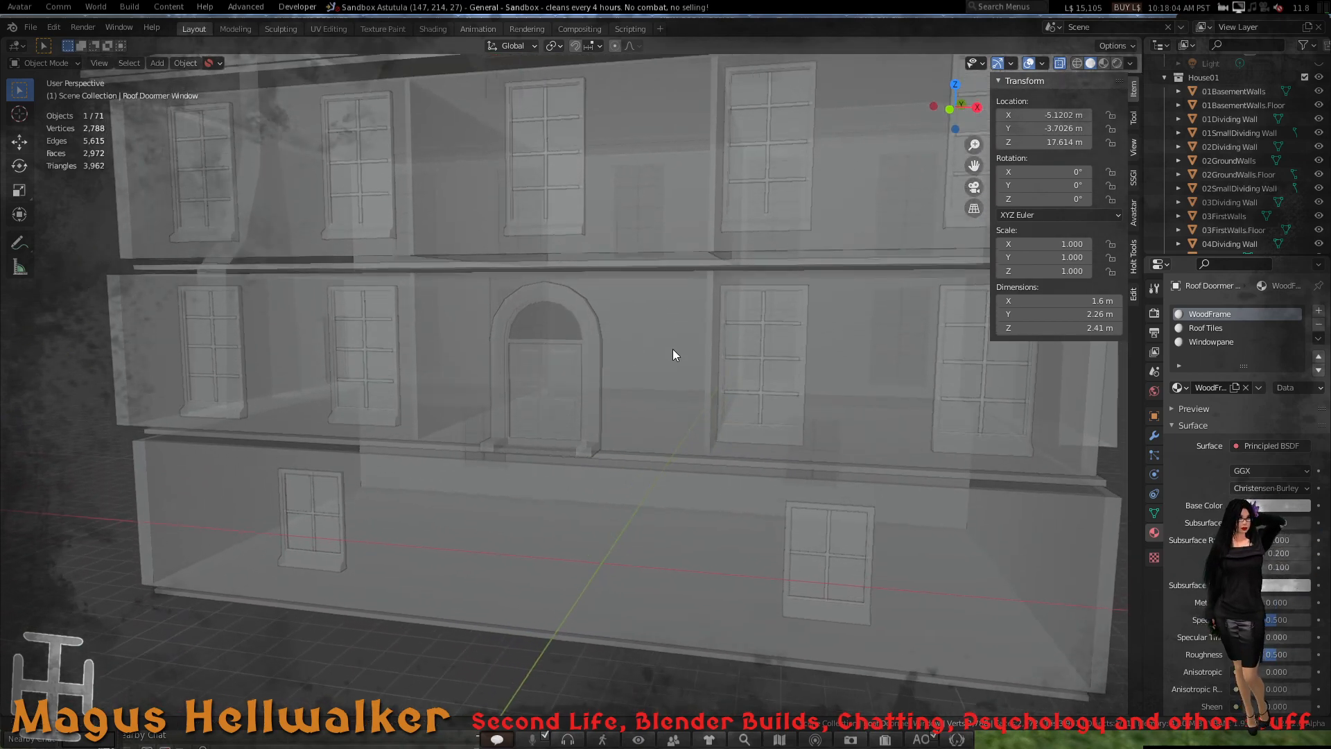
pyautogui.keyDown('shift'); pyautogui.moveTo(639, 315); pyautogui.dragTo(639, 352, button='middle'); pyautogui.keyUp('shift')
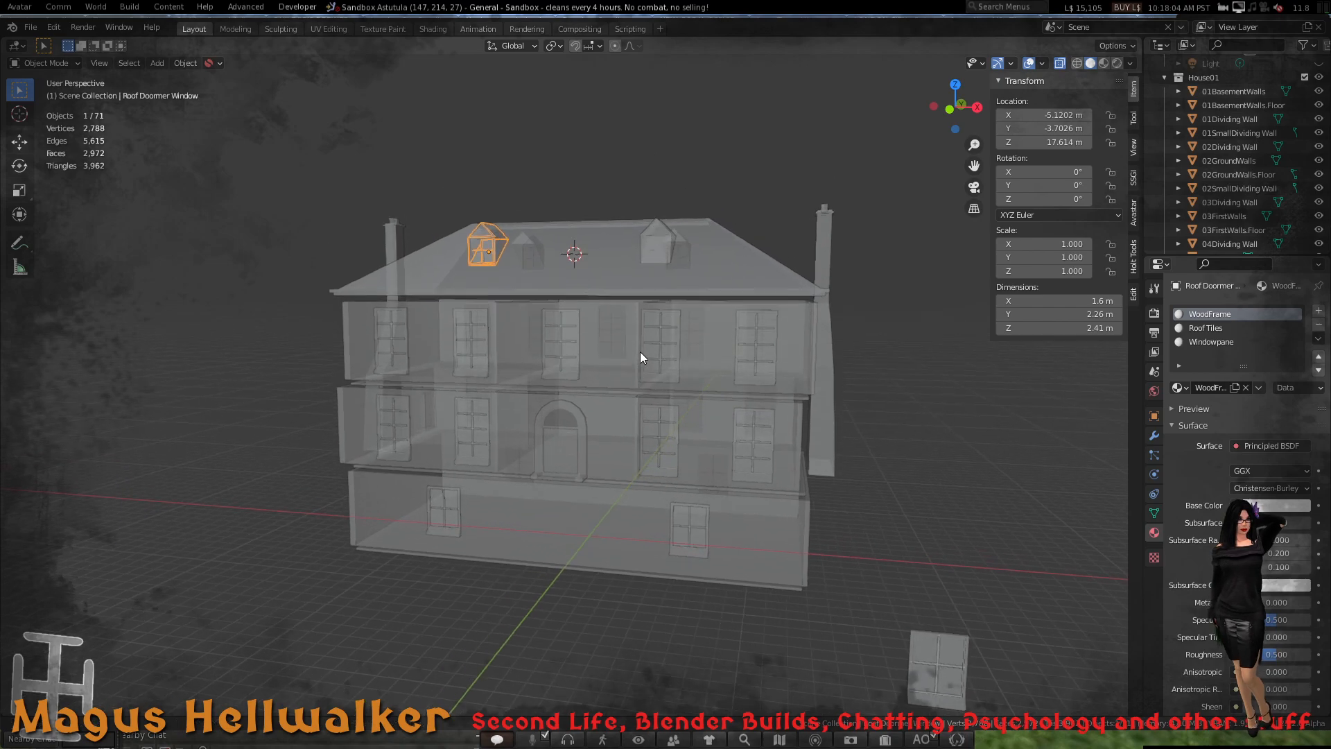
# - Save the current house file
pyautogui.click(31, 27)
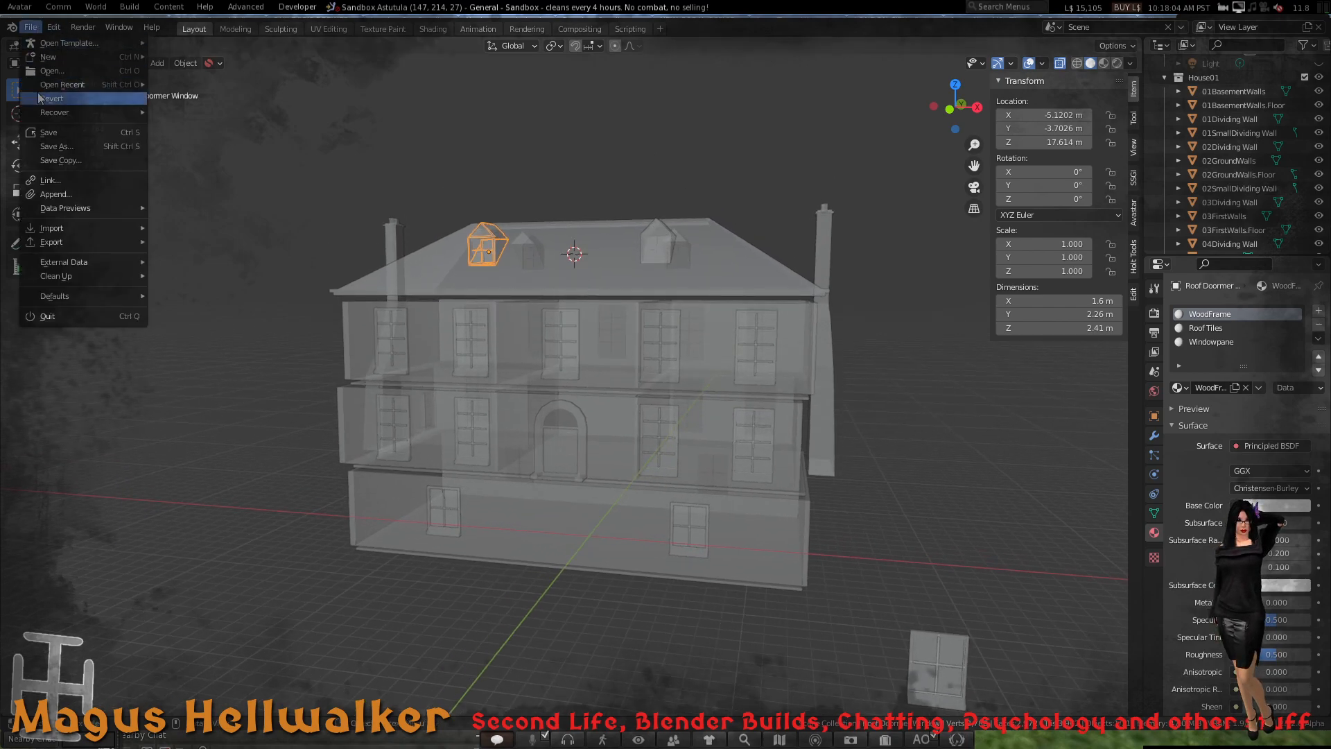
pyautogui.click(56, 137)
pyautogui.click(30, 26)
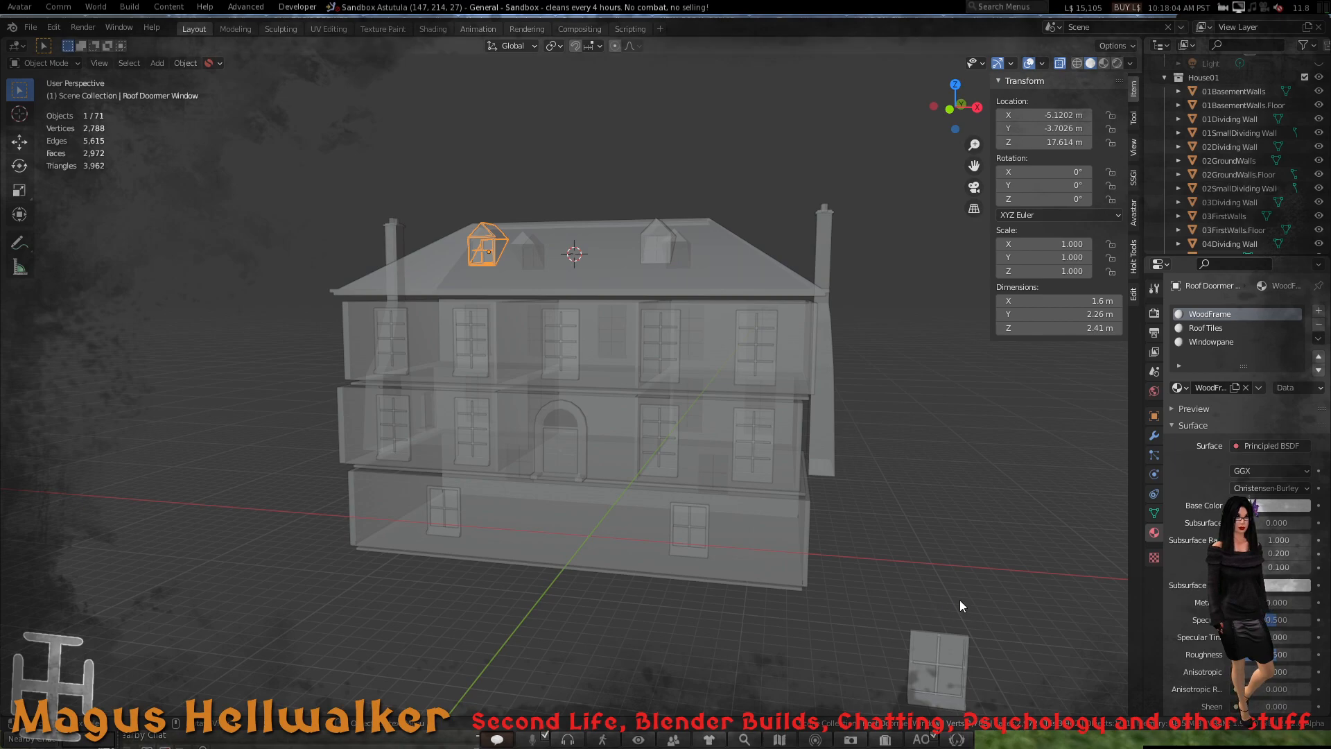
pyautogui.hotkey('ctrl', 's')
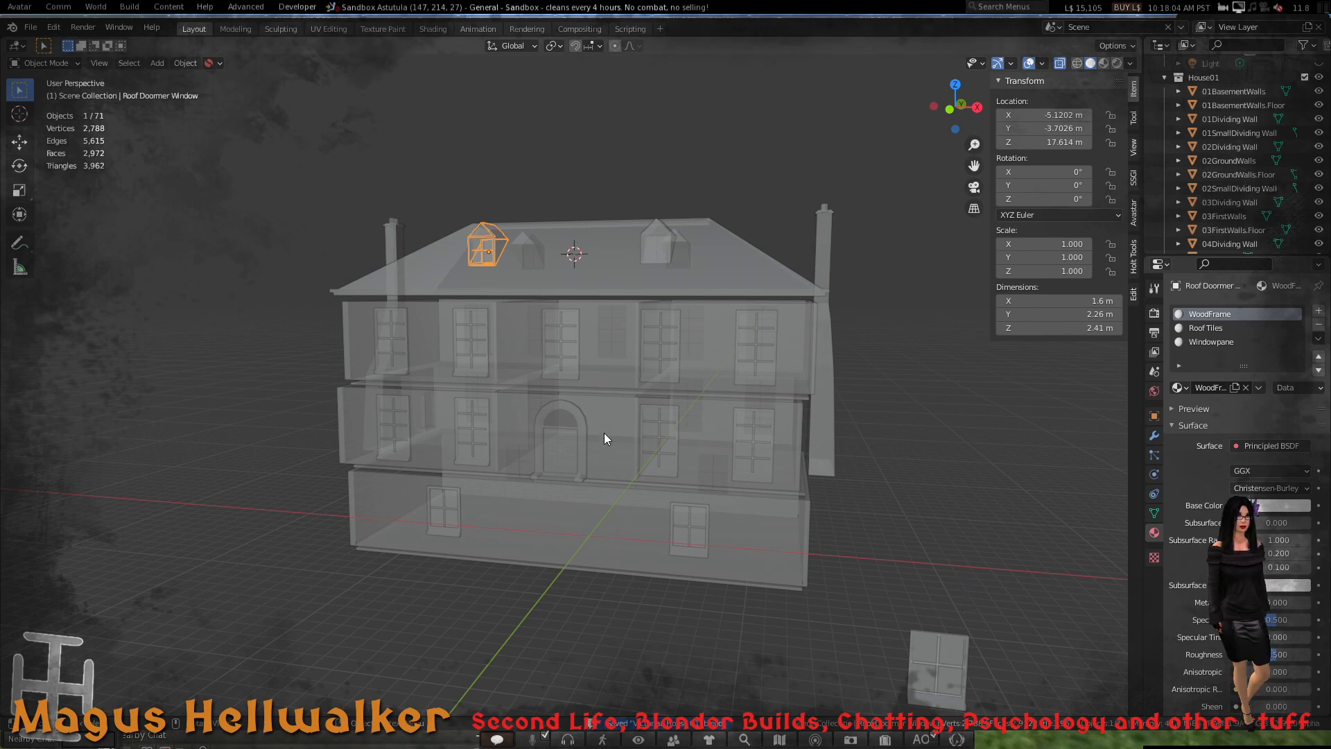
# - Reset the 3D cursor to the world origin
pyautogui.scroll(-4, 606, 439)
pyautogui.scroll(6, 606, 434)
pyautogui.moveTo(522, 413); pyautogui.dragTo(665, 411, button='middle')
pyautogui.scroll(-3, 492, 409)
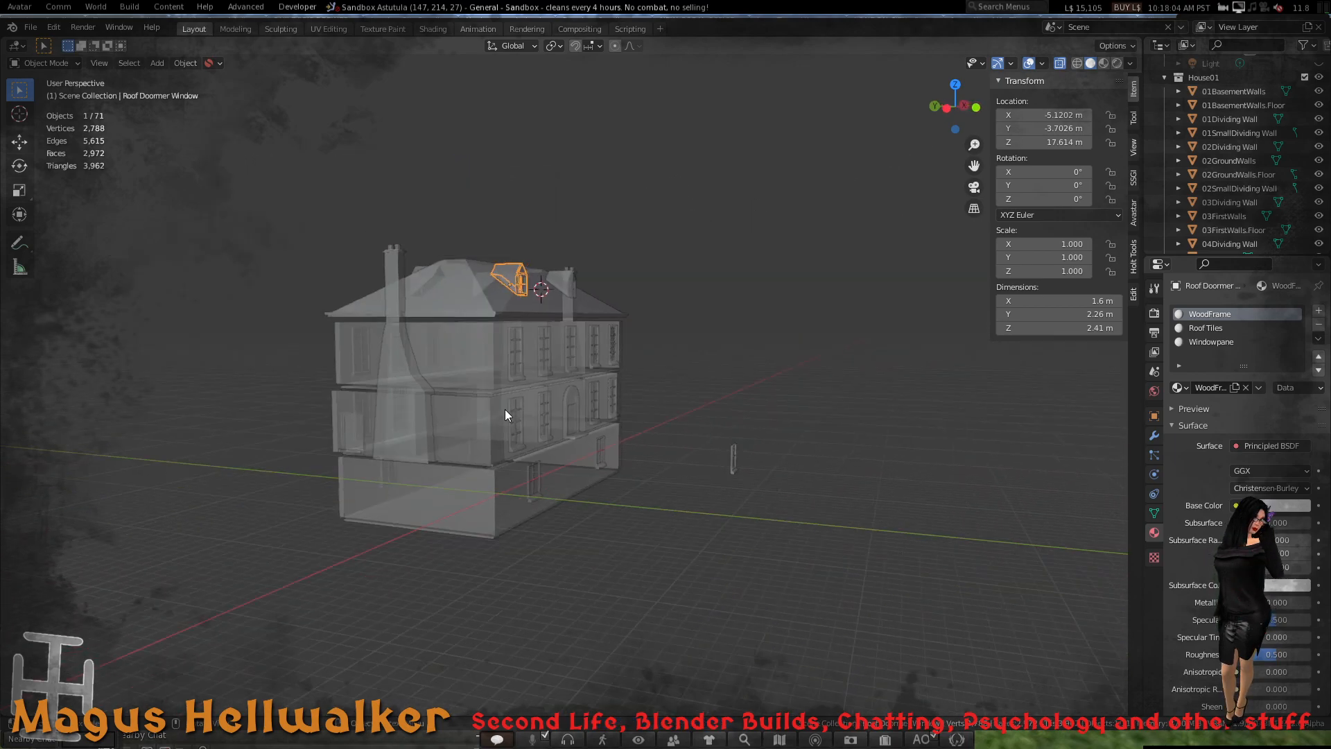
pyautogui.scroll(5, 505, 409)
pyautogui.scroll(-4, 518, 424)
pyautogui.moveTo(518, 425); pyautogui.dragTo(439, 427, button='middle')
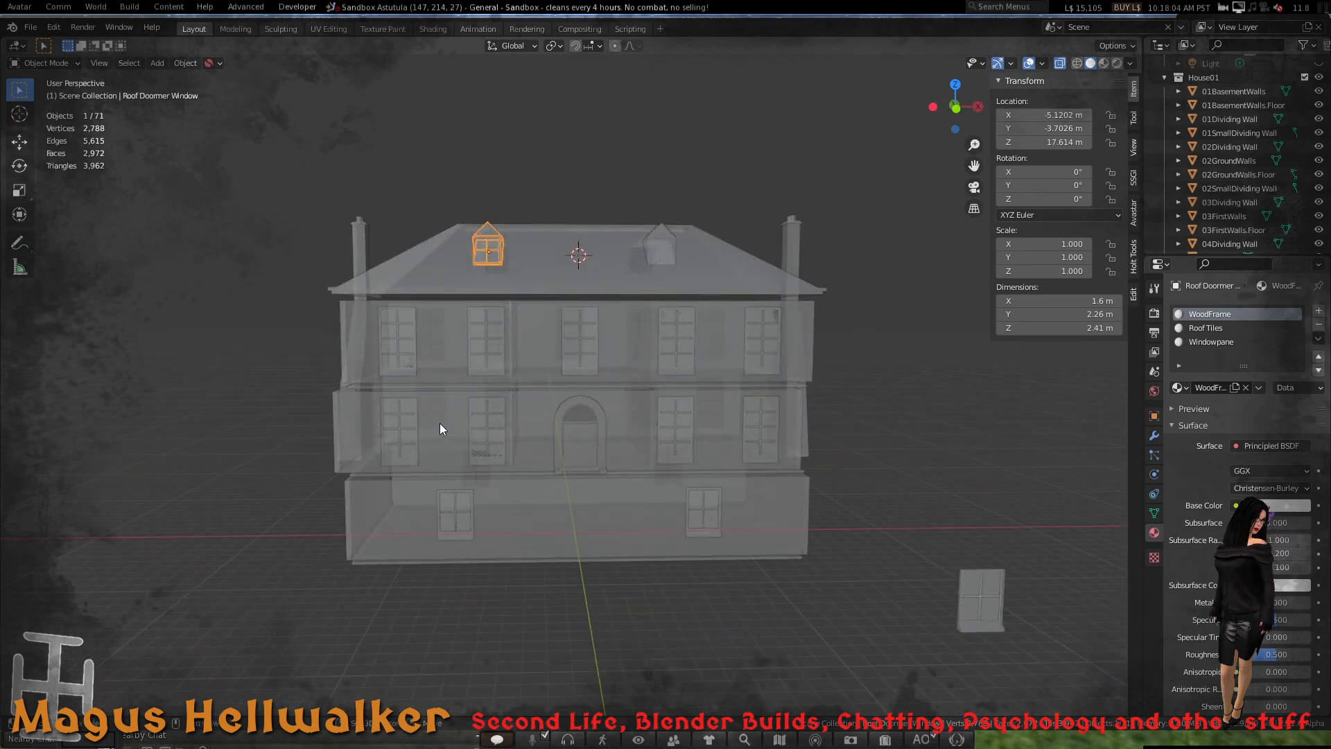
pyautogui.hotkey('shift', 's')
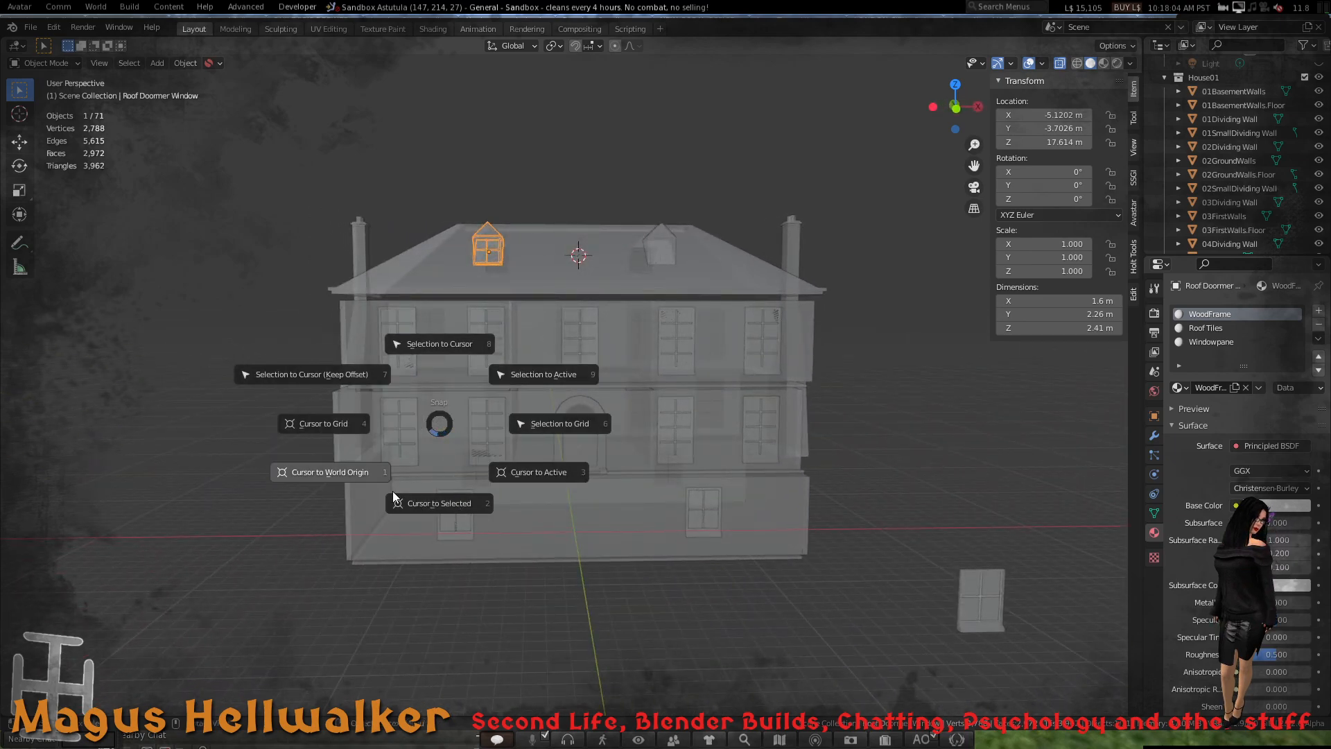
pyautogui.click(370, 475)
# - In top orthographic view, place the 3D cursor on the Y axis just outside the front entrance step
pyautogui.scroll(-4, 624, 530)
pyautogui.scroll(2, 656, 535)
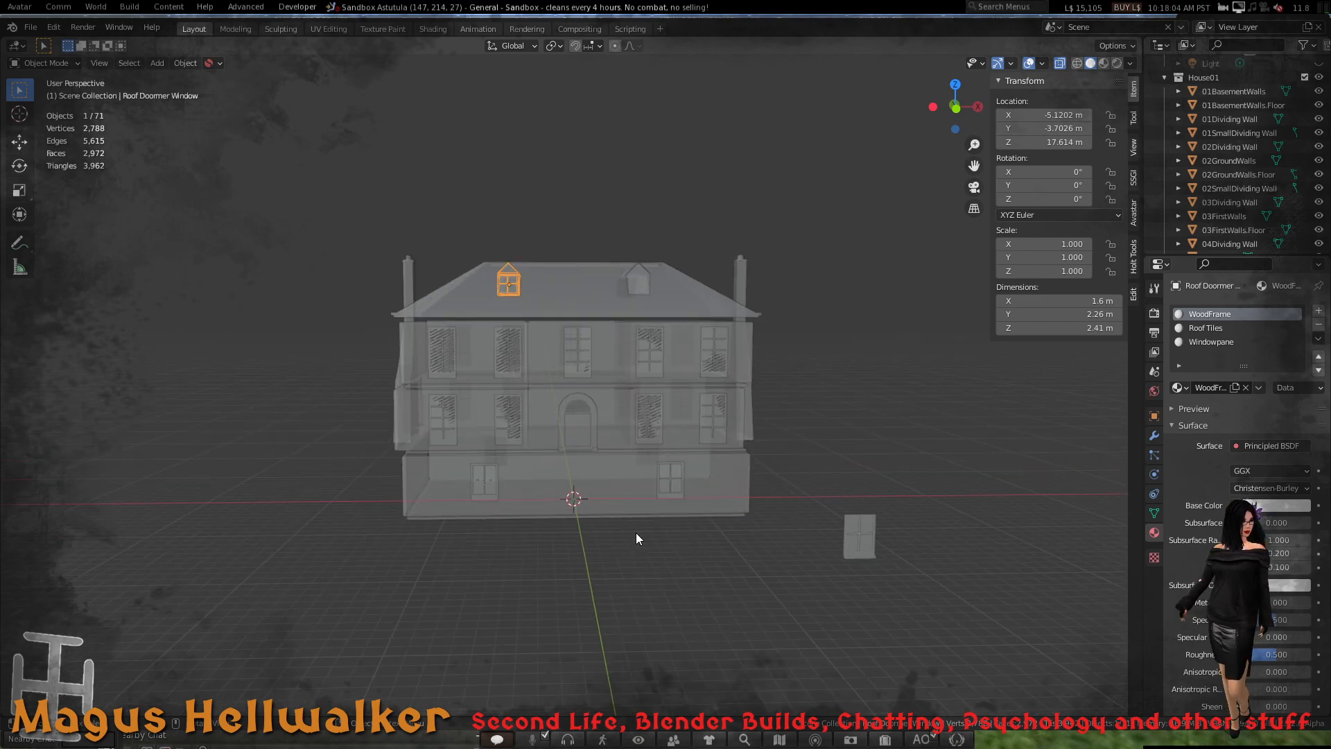
pyautogui.moveTo(636, 538); pyautogui.dragTo(538, 526, button='middle')
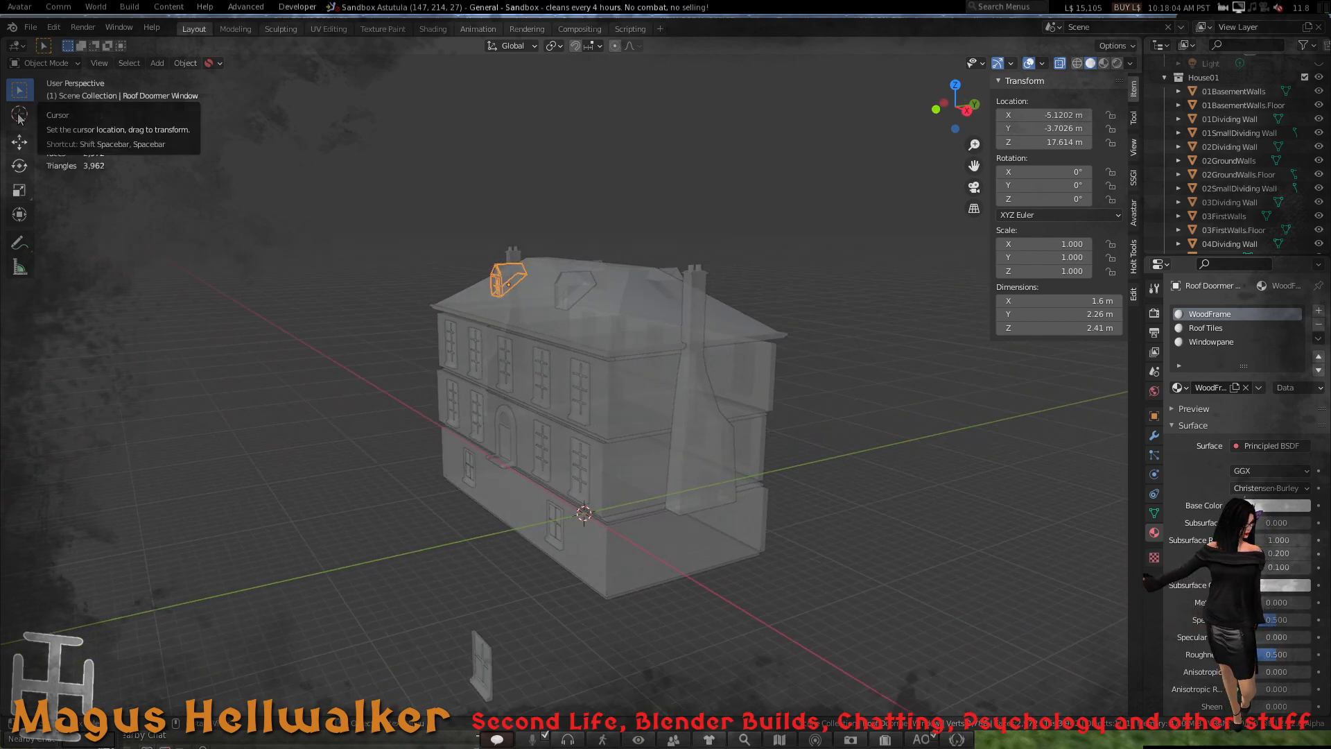
pyautogui.press('KP_5')
pyautogui.press('KP_7')
pyautogui.scroll(4, 600, 312)
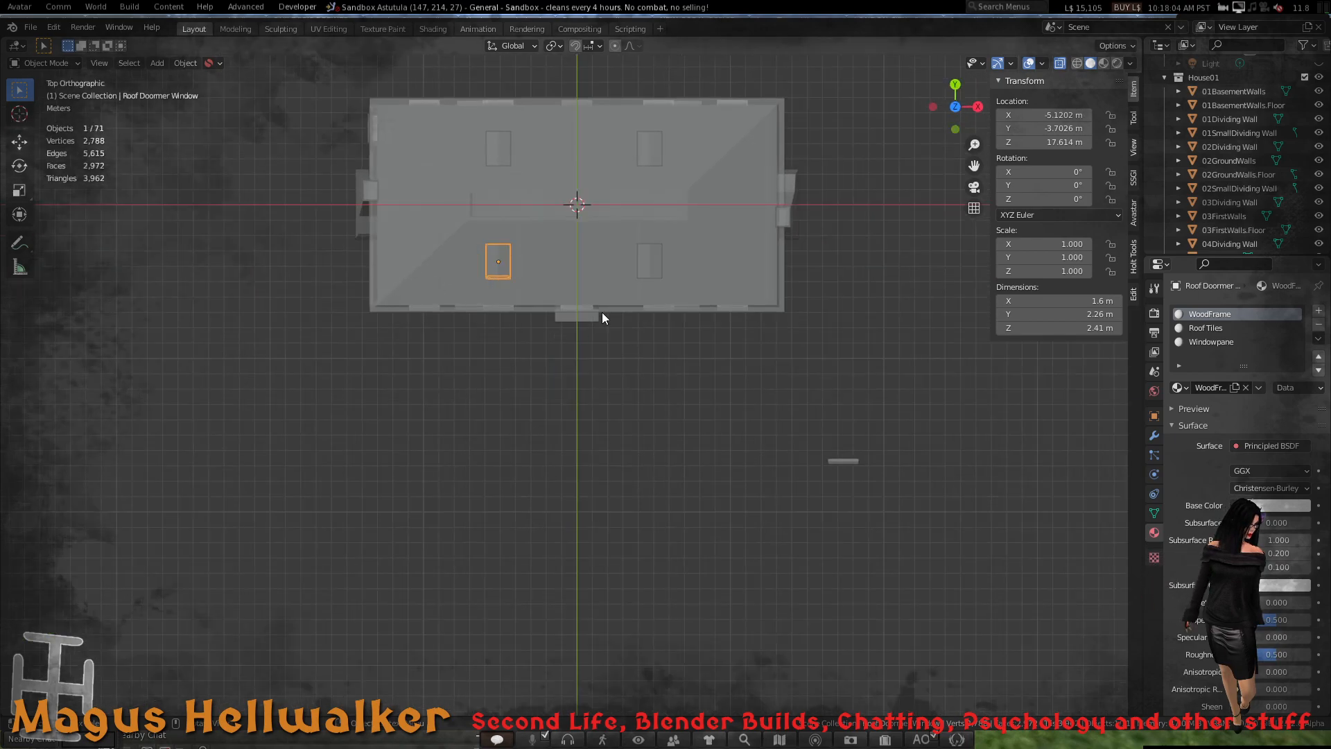
pyautogui.click(20, 116)
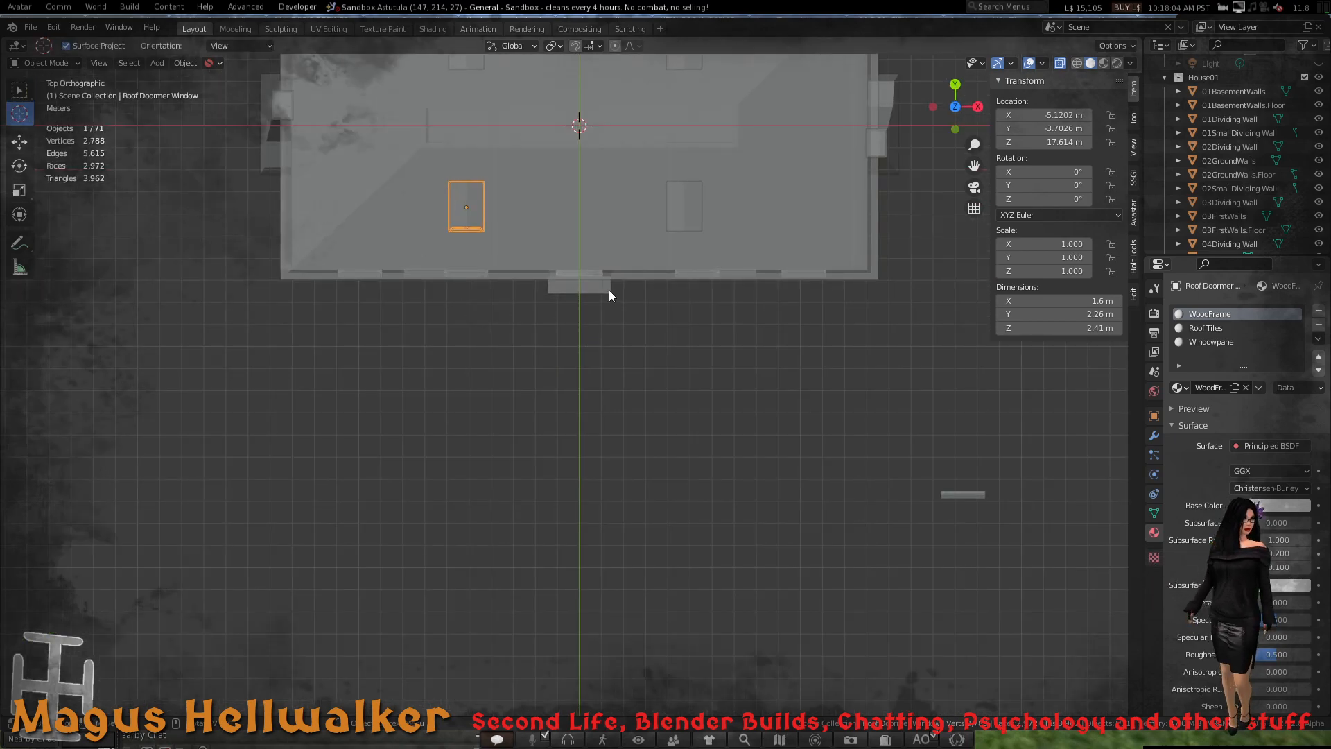
pyautogui.click(580, 324)
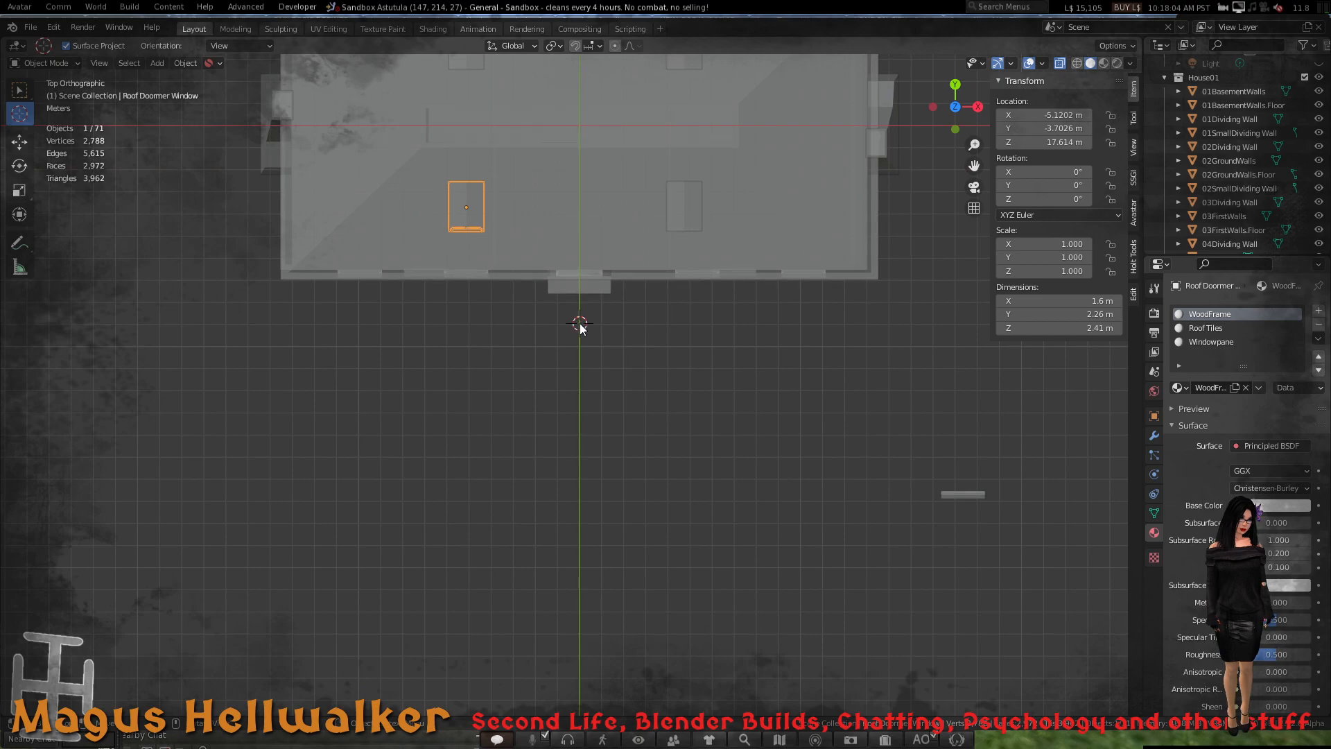
pyautogui.scroll(-5, 534, 484)
pyautogui.moveTo(534, 483); pyautogui.dragTo(525, 330, button='middle')
pyautogui.moveTo(617, 546); pyautogui.dragTo(617, 409, button='middle')
pyautogui.scroll(-3, 617, 409)
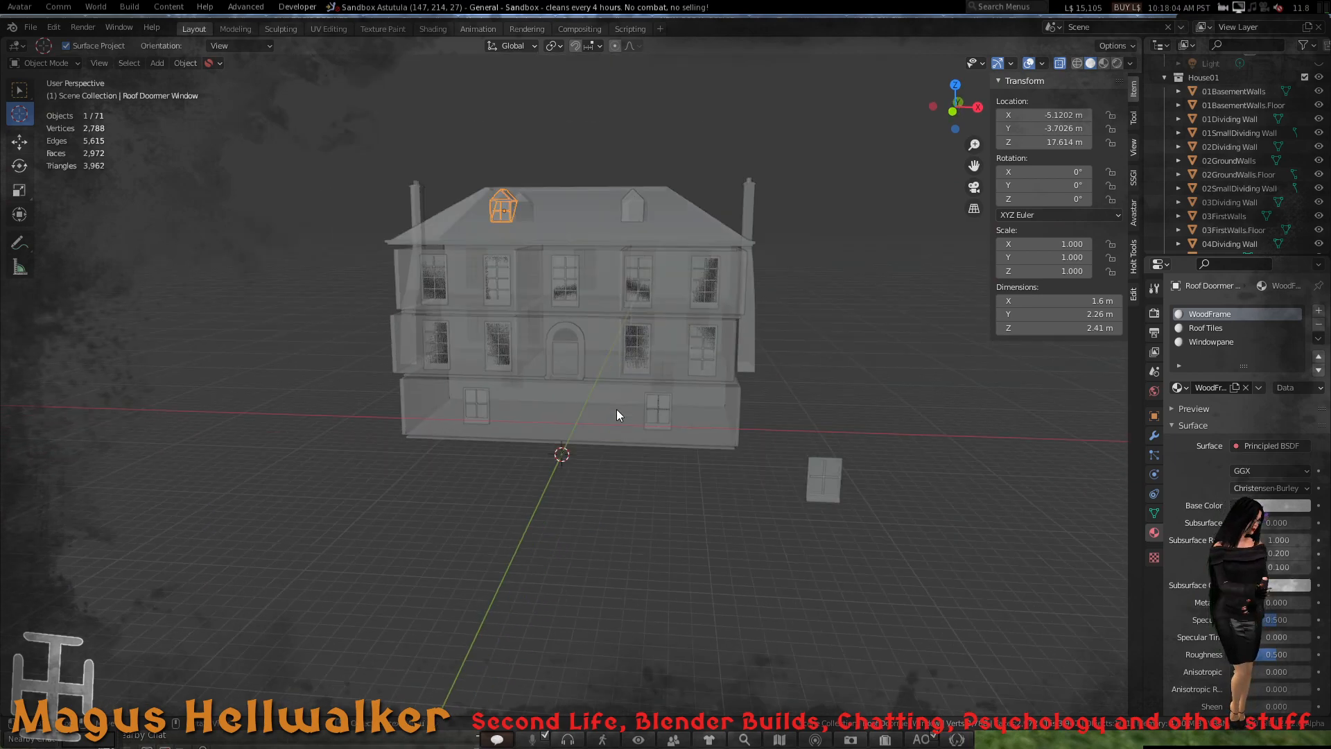
pyautogui.scroll(1, 617, 409)
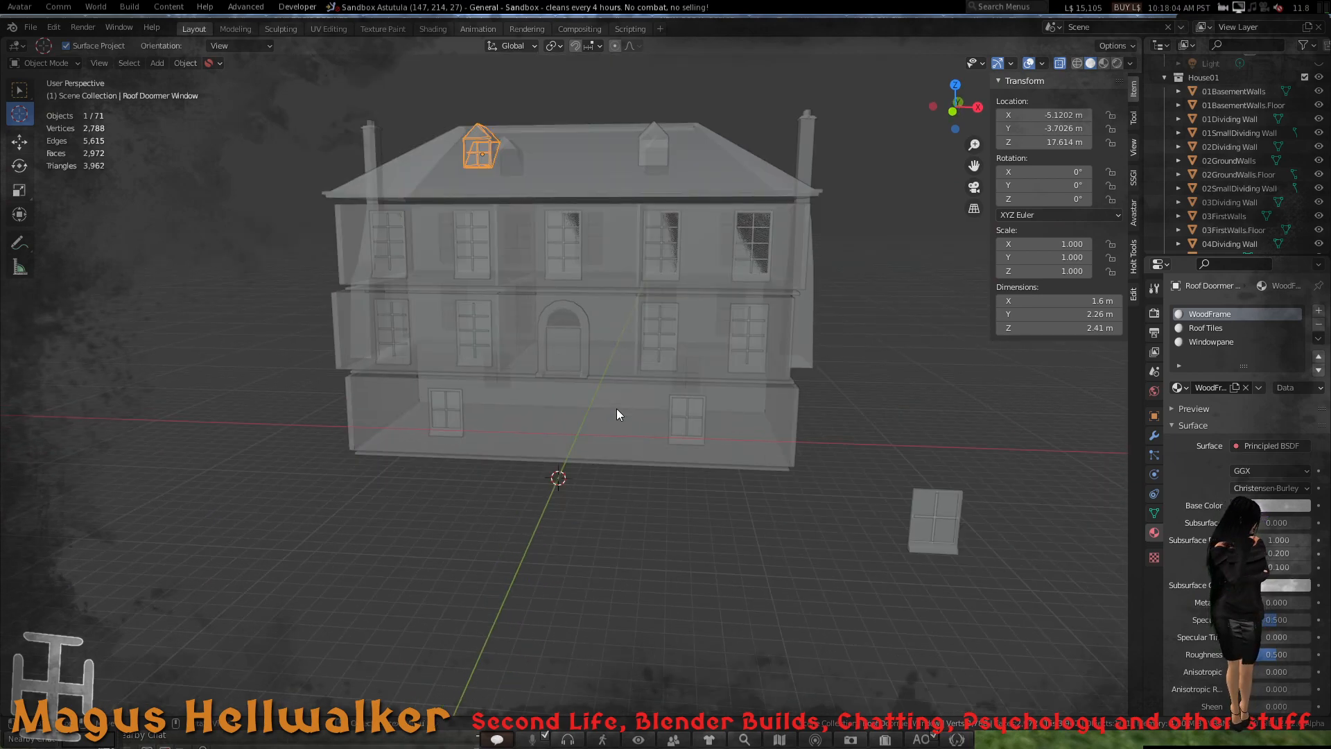
# - Begin importing a Collada (.dae) file into the scene
pyautogui.click(30, 27)
pyautogui.moveTo(78, 230)
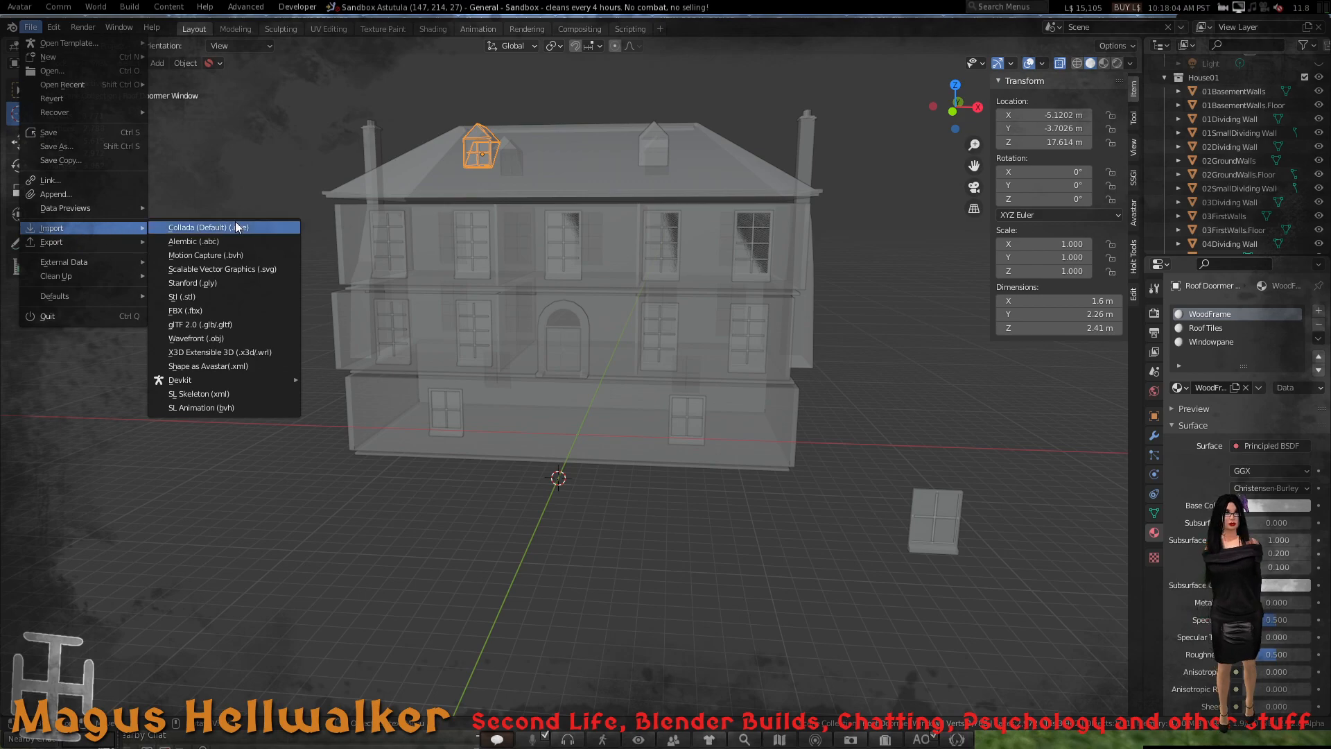
# - Move the human figure about -10.23 m along Y so it stands outside, in front of the house
pyautogui.press('Escape')
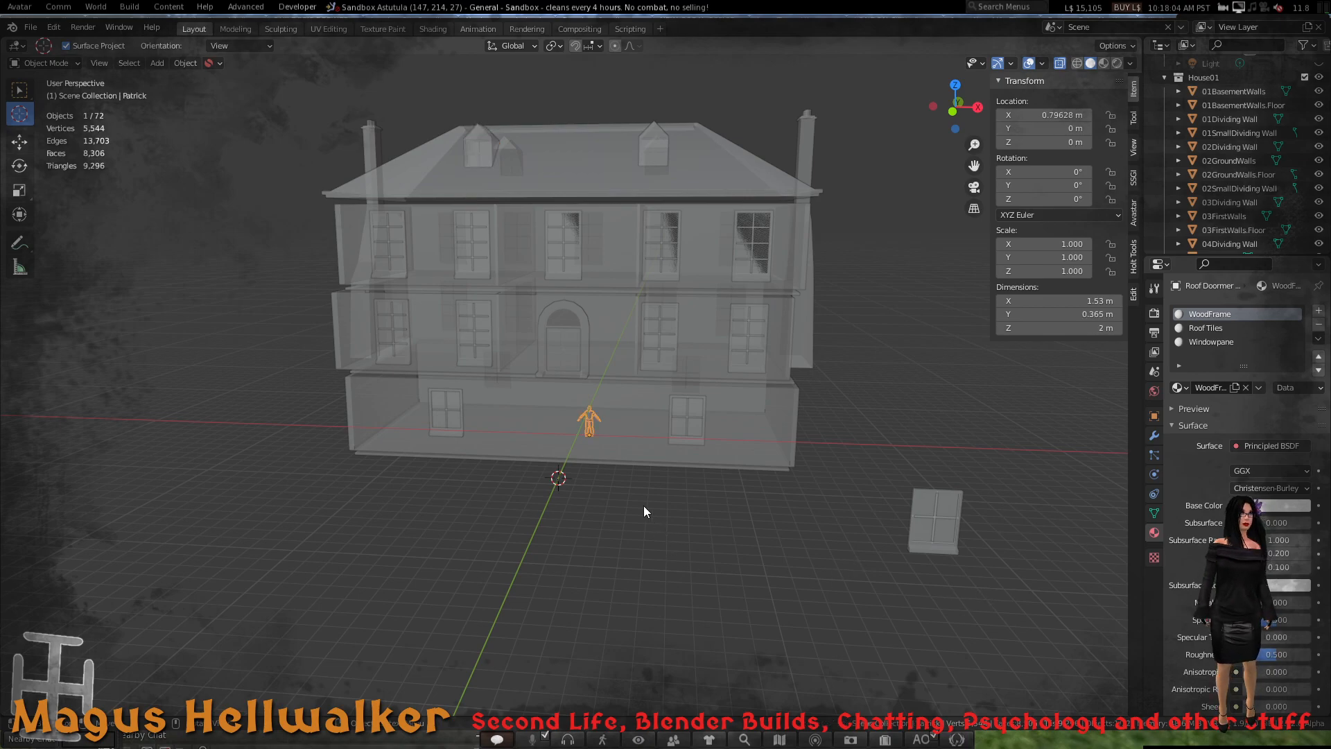
pyautogui.scroll(6, 594, 460)
pyautogui.scroll(-6, 652, 476)
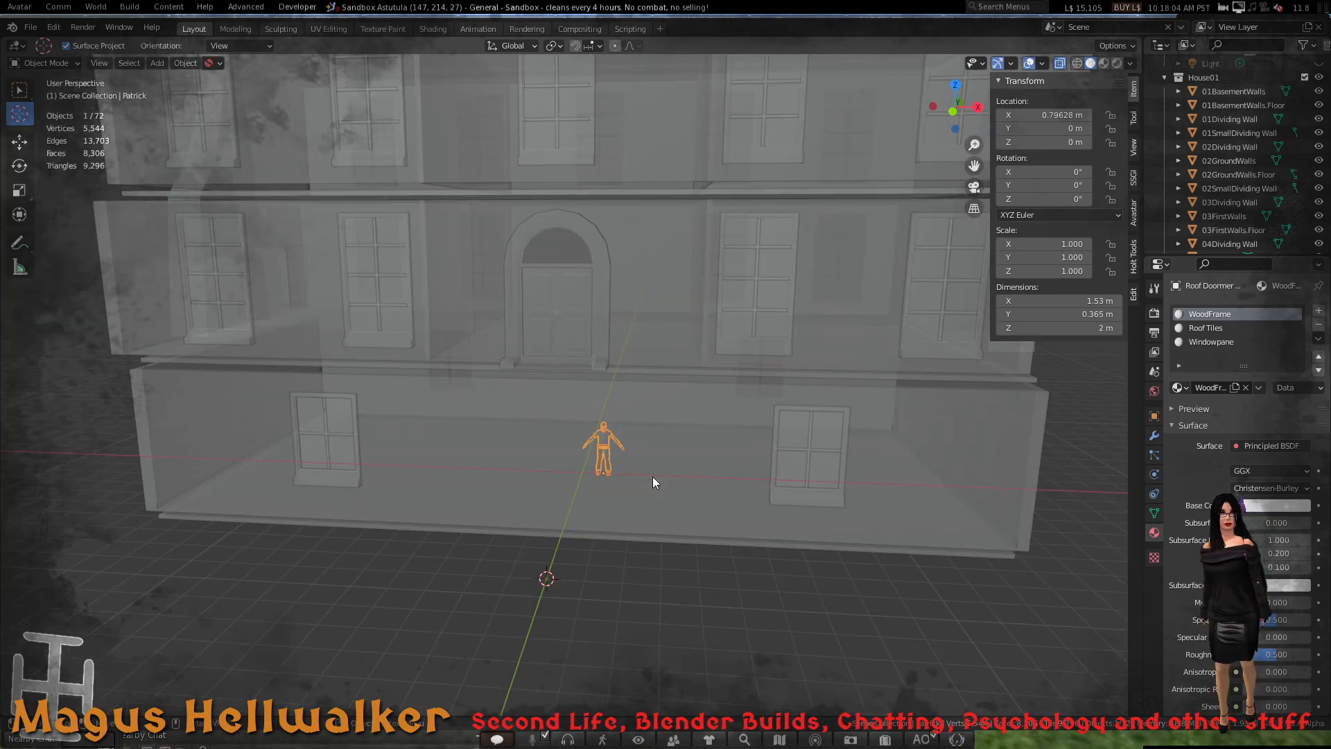
pyautogui.moveTo(643, 483); pyautogui.dragTo(685, 482, button='middle')
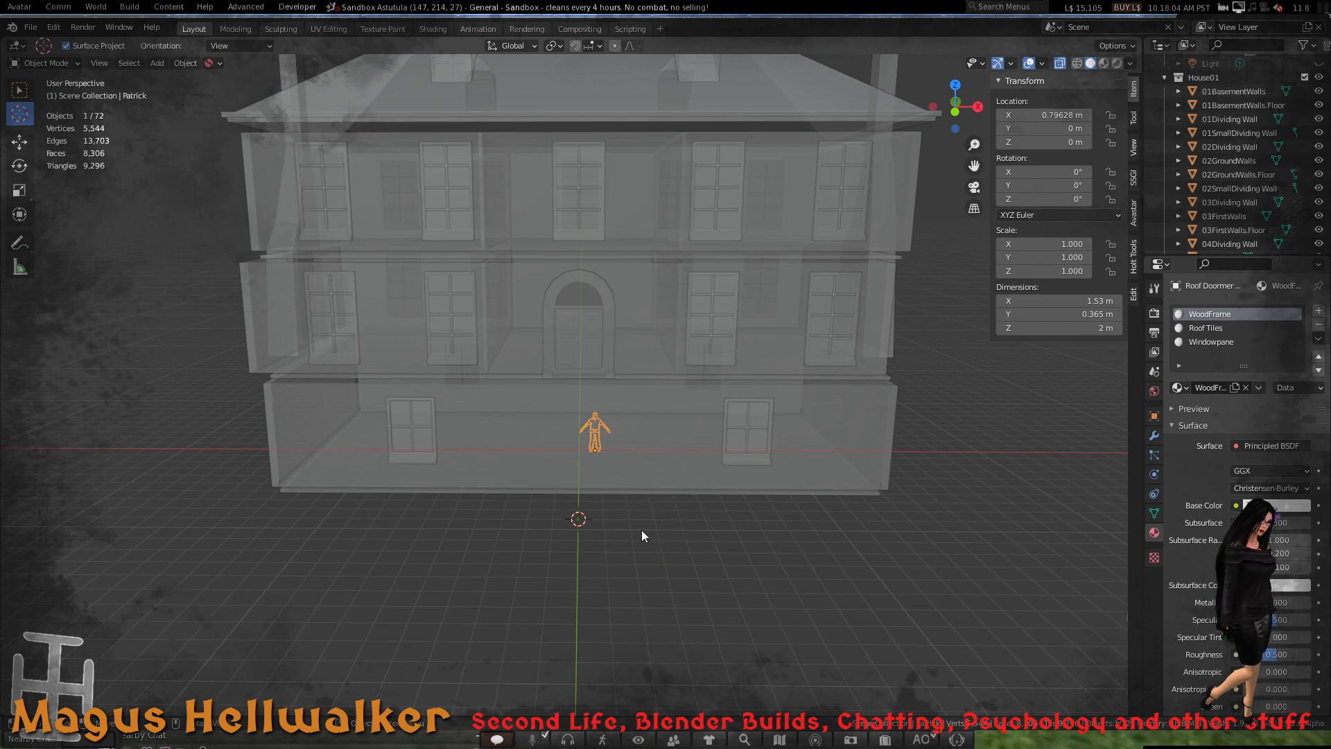
pyautogui.scroll(3, 642, 529)
pyautogui.moveTo(642, 530); pyautogui.dragTo(617, 516, button='middle')
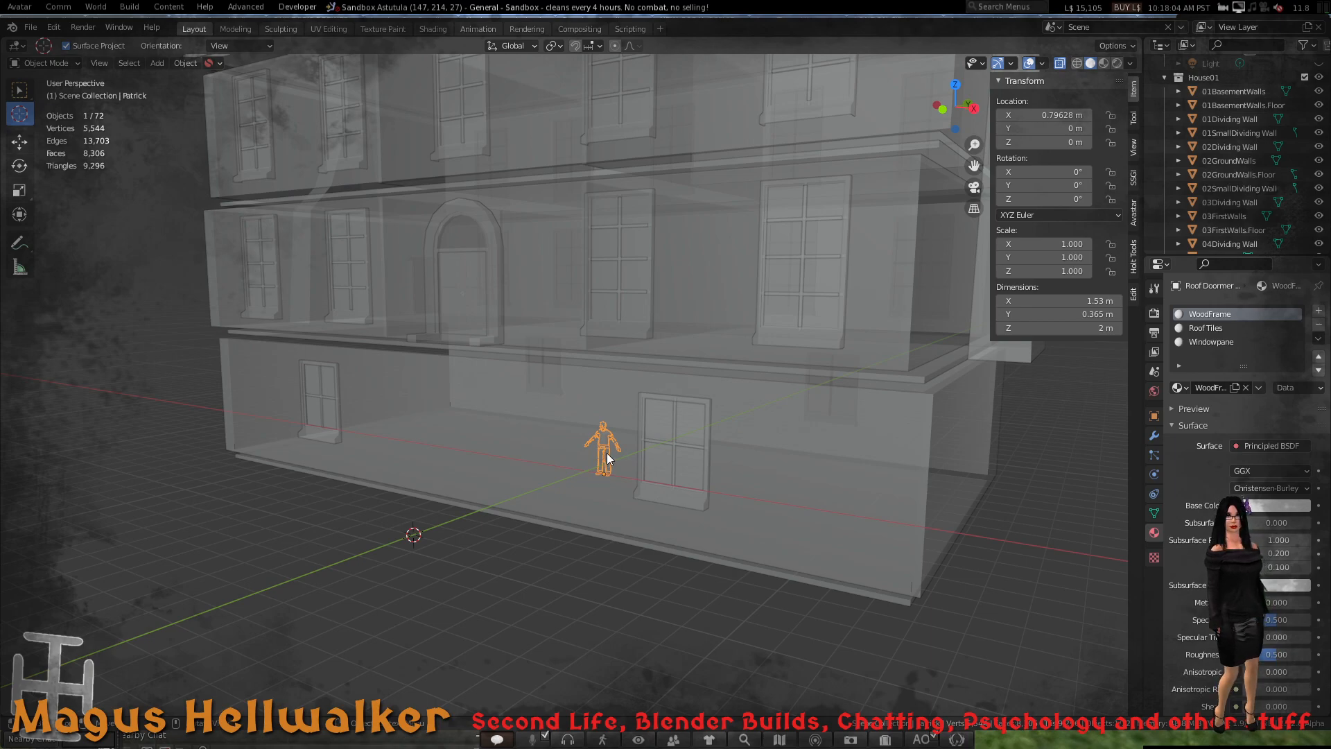
pyautogui.press('g')
pyautogui.press('y')
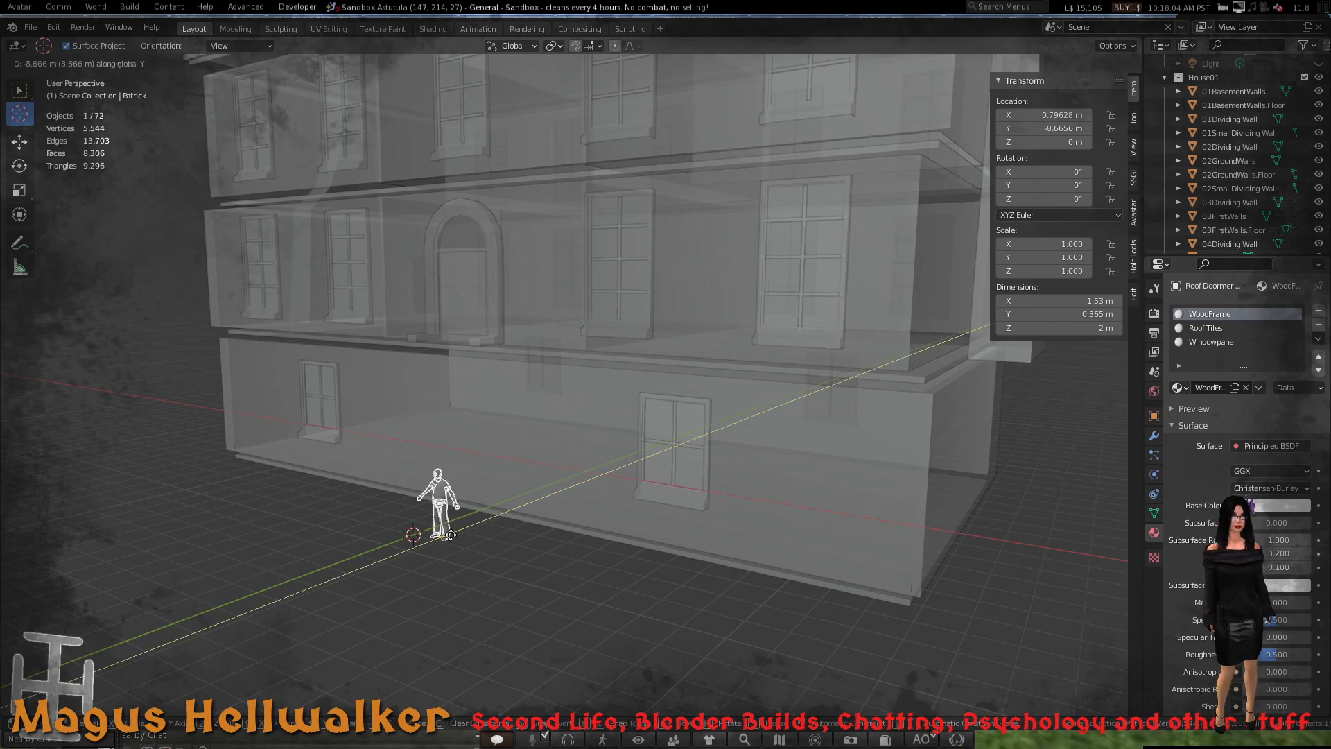
pyautogui.click(415, 559)
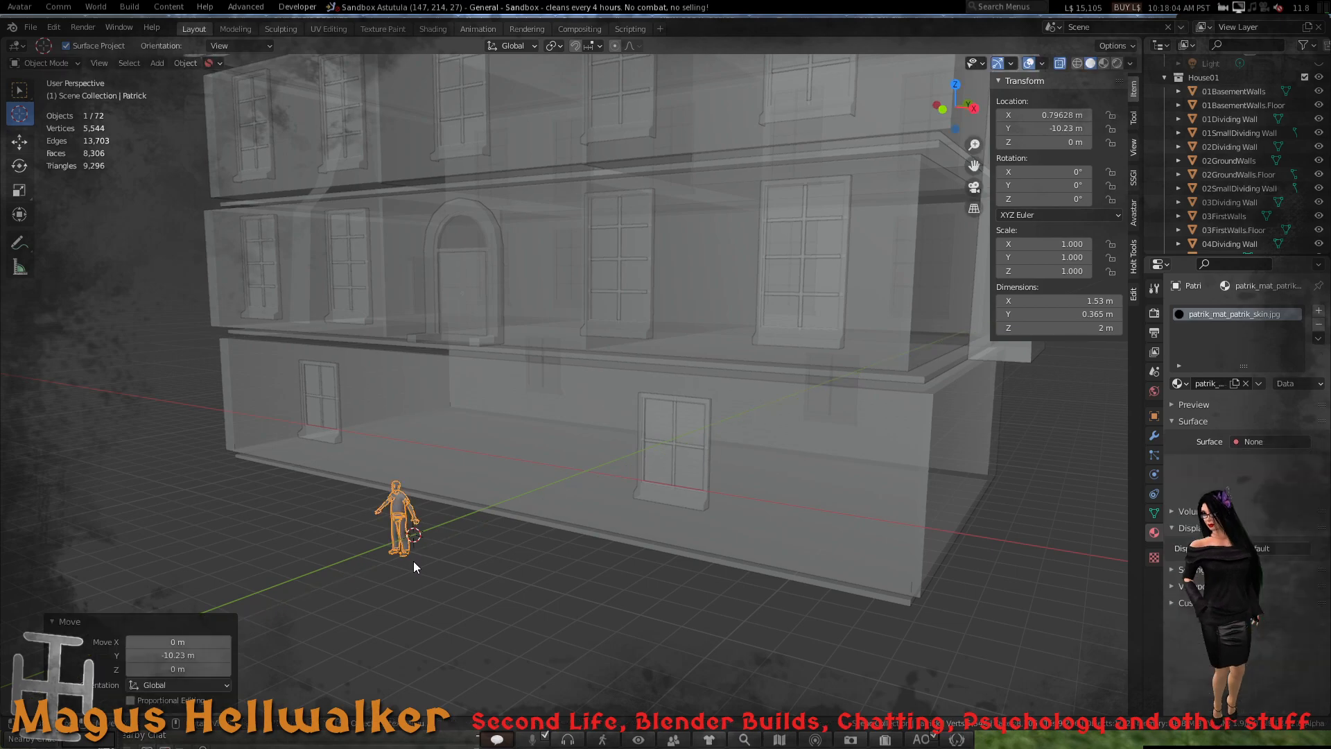
# - Snap the 3D cursor back to the world origin
pyautogui.moveTo(445, 563); pyautogui.dragTo(522, 555, button='middle')
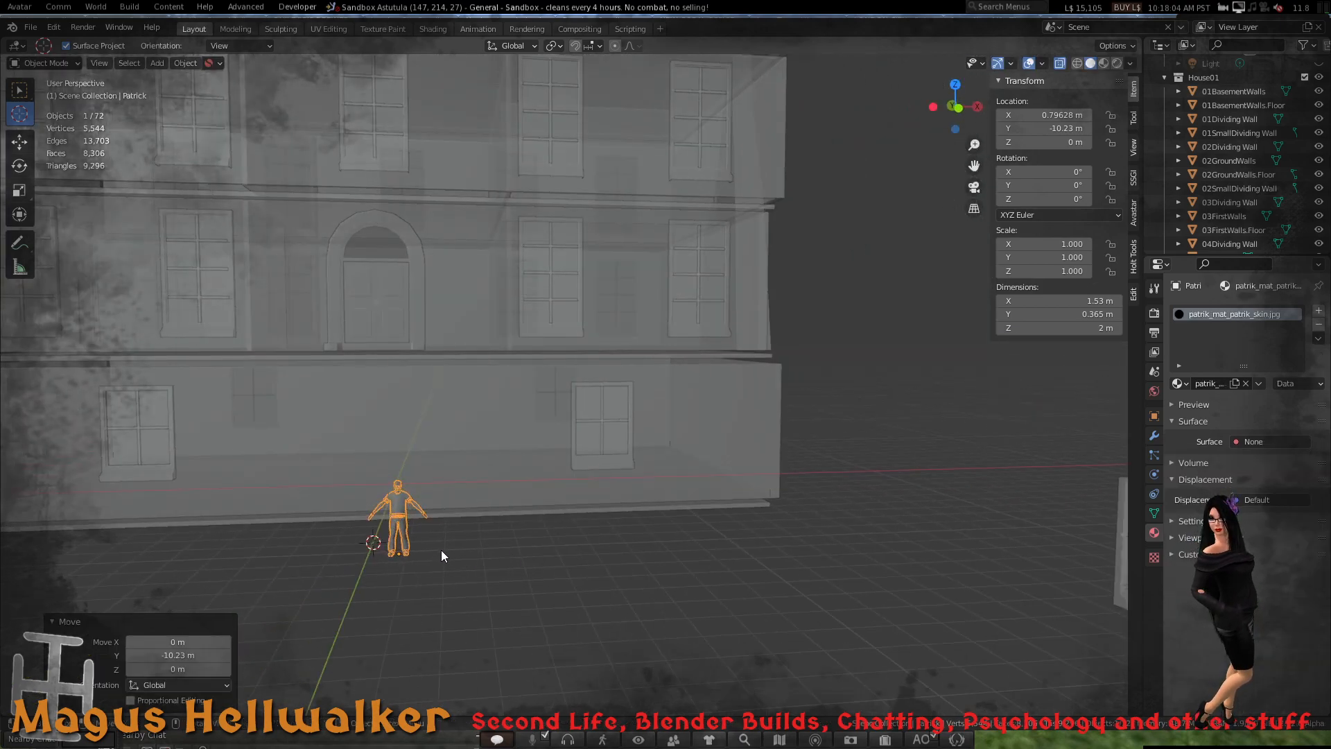
pyautogui.scroll(-2, 443, 551)
pyautogui.scroll(5, 443, 550)
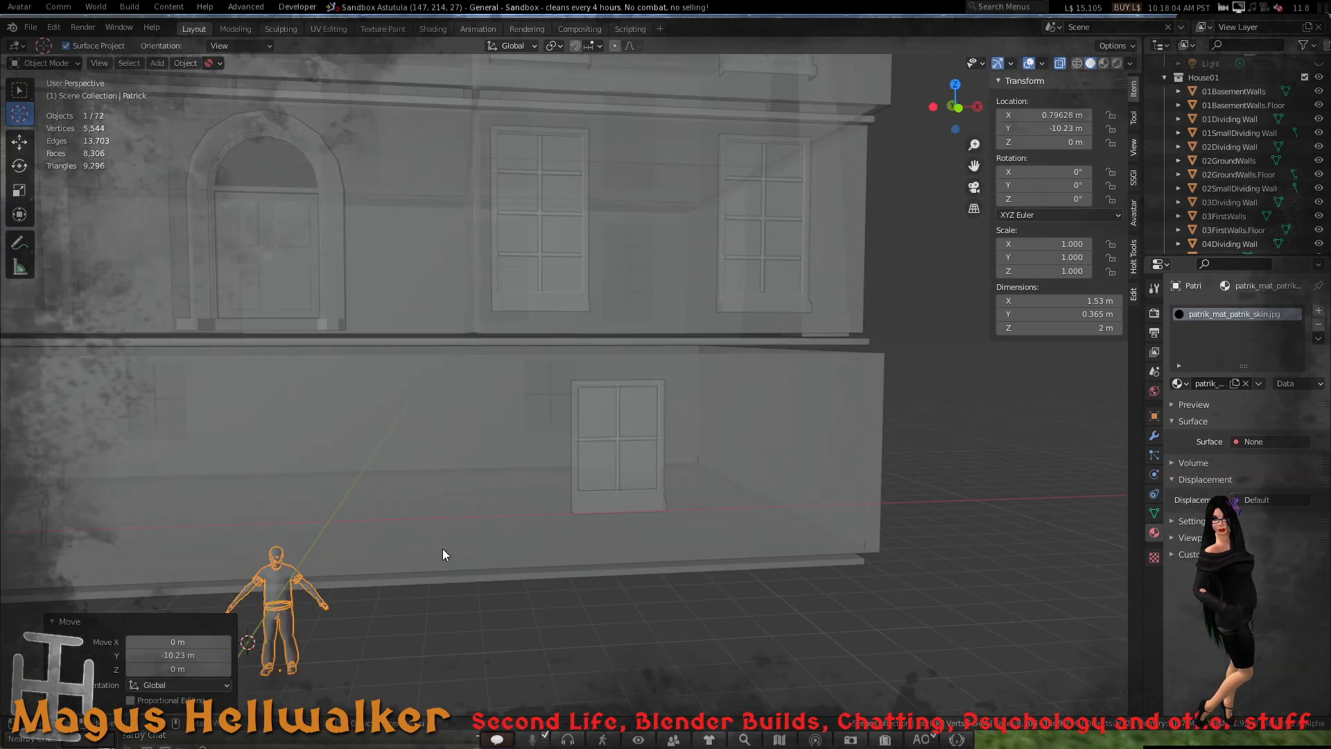
pyautogui.scroll(-3, 442, 548)
pyautogui.moveTo(441, 551); pyautogui.dragTo(493, 546, button='middle')
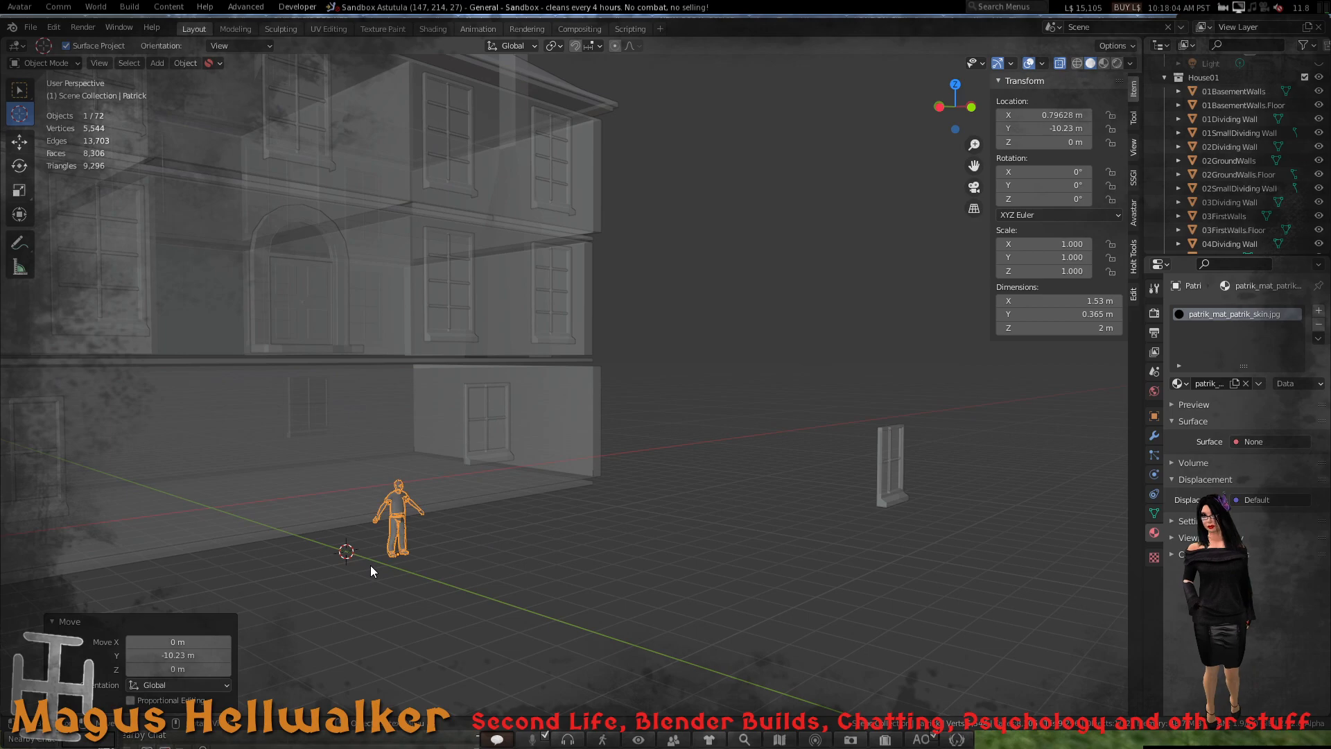
pyautogui.hotkey('shift', 's')
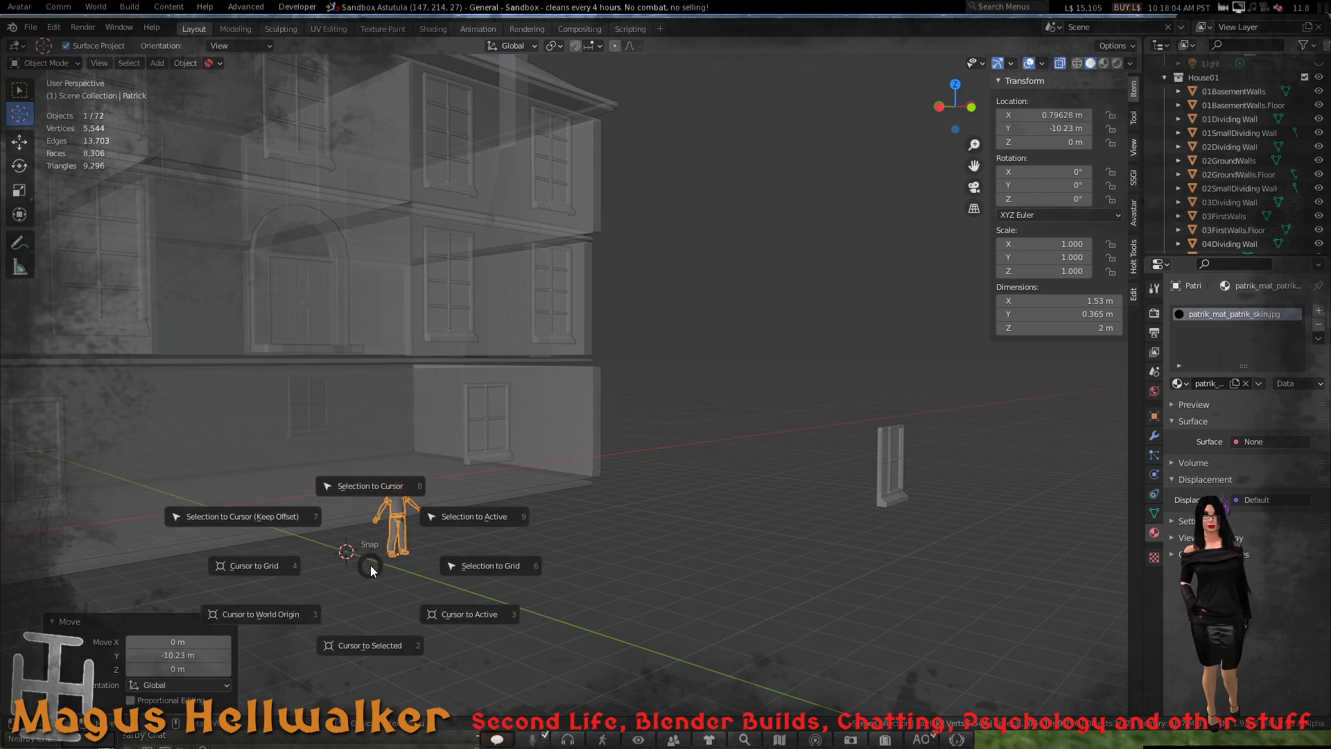
pyautogui.click(303, 614)
# - Move the human figure about -0.83 m along X to line it up with the house's centre line
pyautogui.moveTo(498, 588); pyautogui.dragTo(469, 532, button='middle')
pyautogui.scroll(-2, 423, 574)
pyautogui.scroll(3, 422, 580)
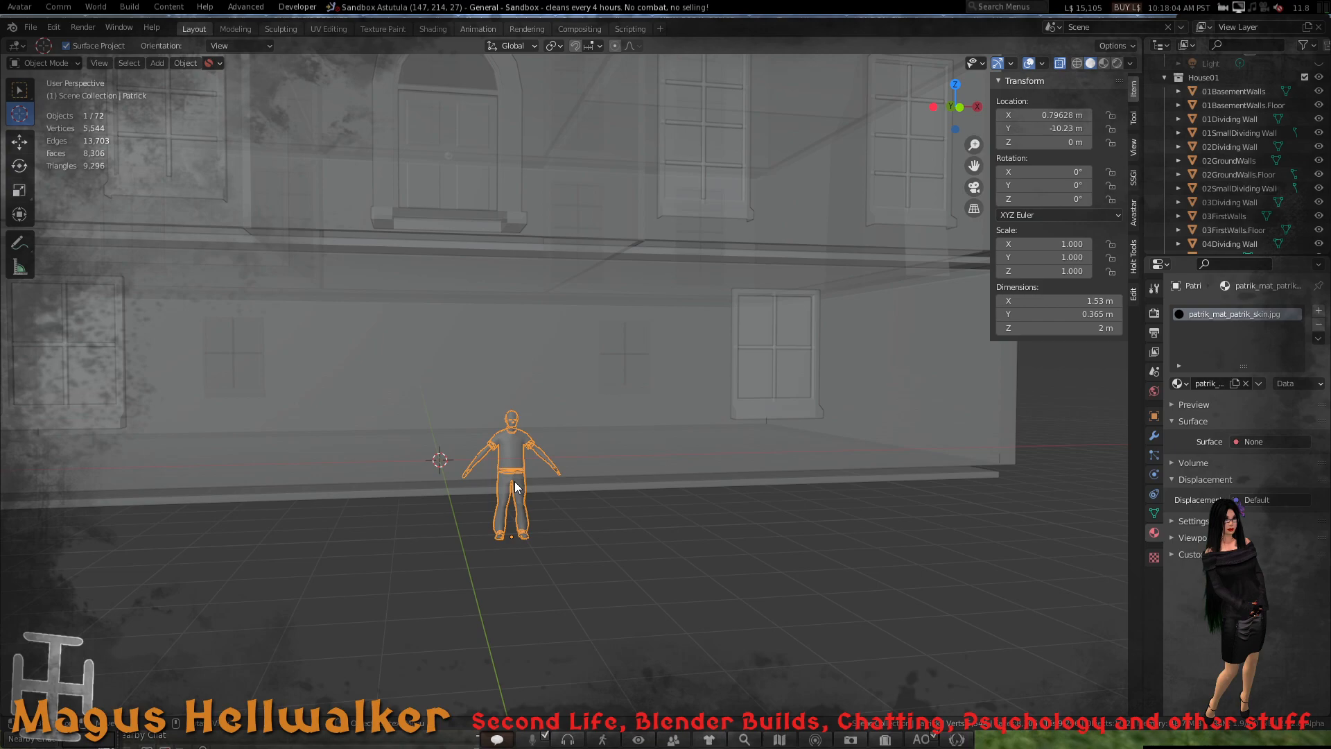
pyautogui.moveTo(516, 499); pyautogui.dragTo(476, 501, button='middle')
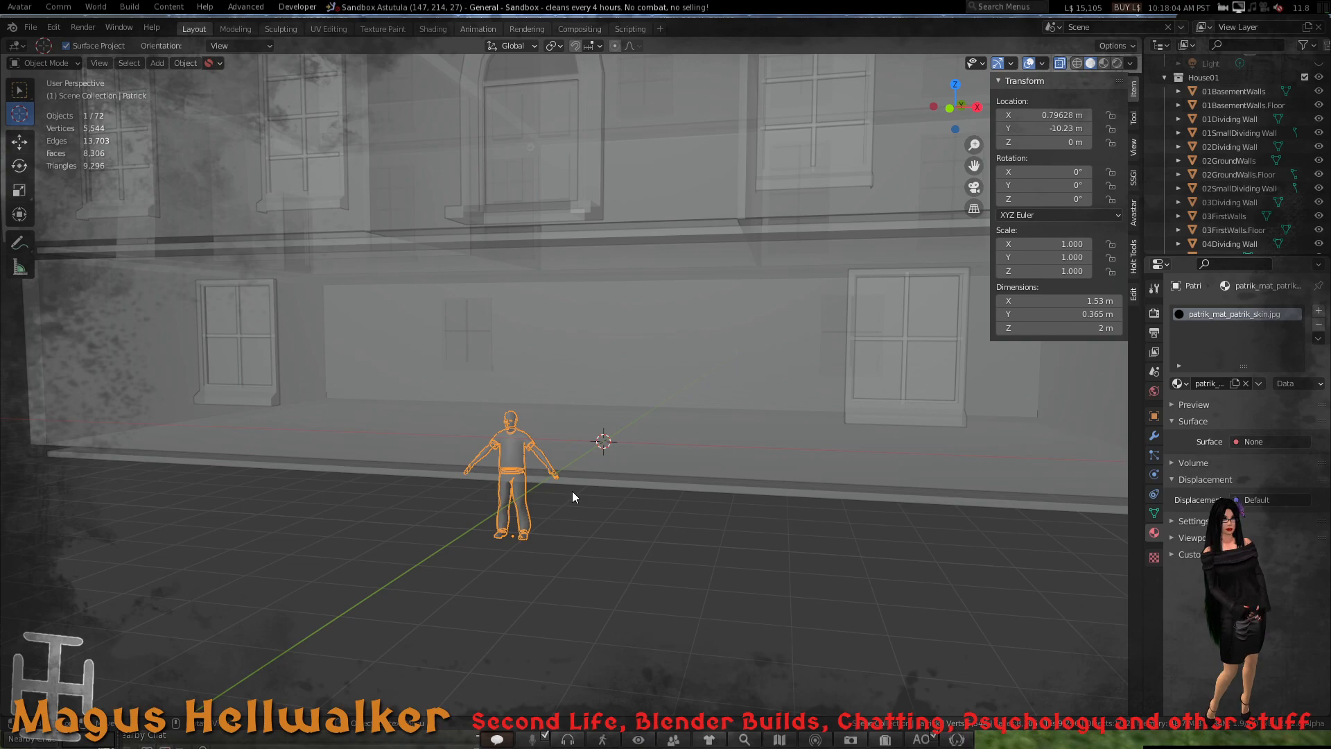
pyautogui.press('g')
pyautogui.press('x')
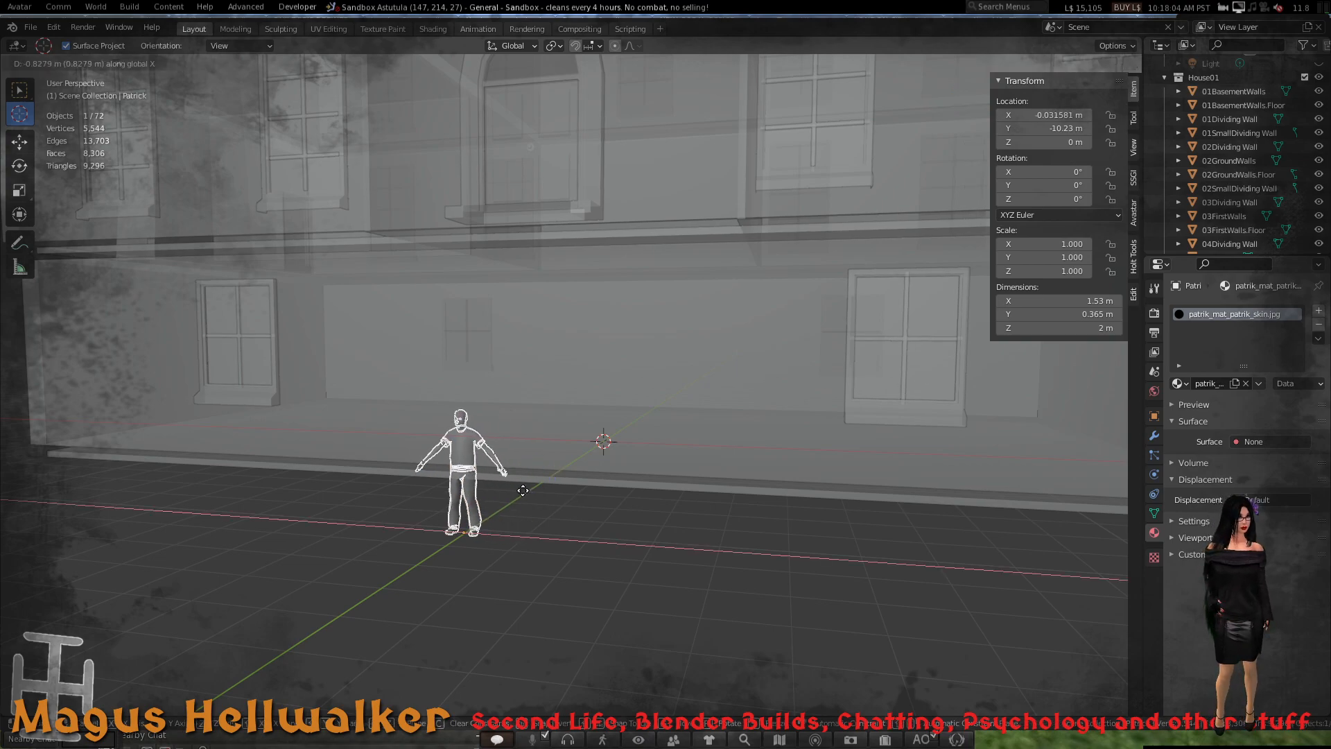
pyautogui.click(522, 490)
# - Move the human figure about 2.38 m along Y to the facade and raise it about 5.59 m to front-door level
pyautogui.scroll(-5, 523, 491)
pyautogui.moveTo(523, 492); pyautogui.dragTo(689, 482, button='middle')
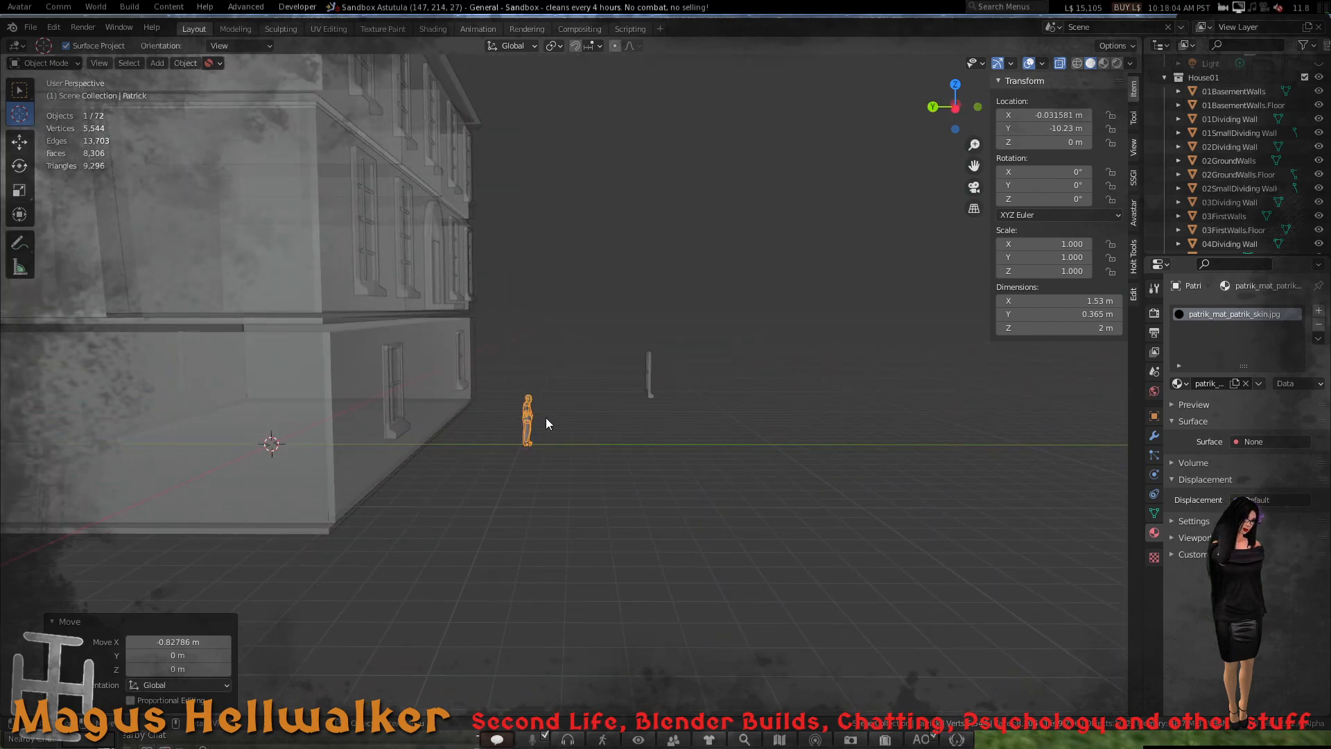
pyautogui.press('g')
pyautogui.press('y')
pyautogui.click(486, 426)
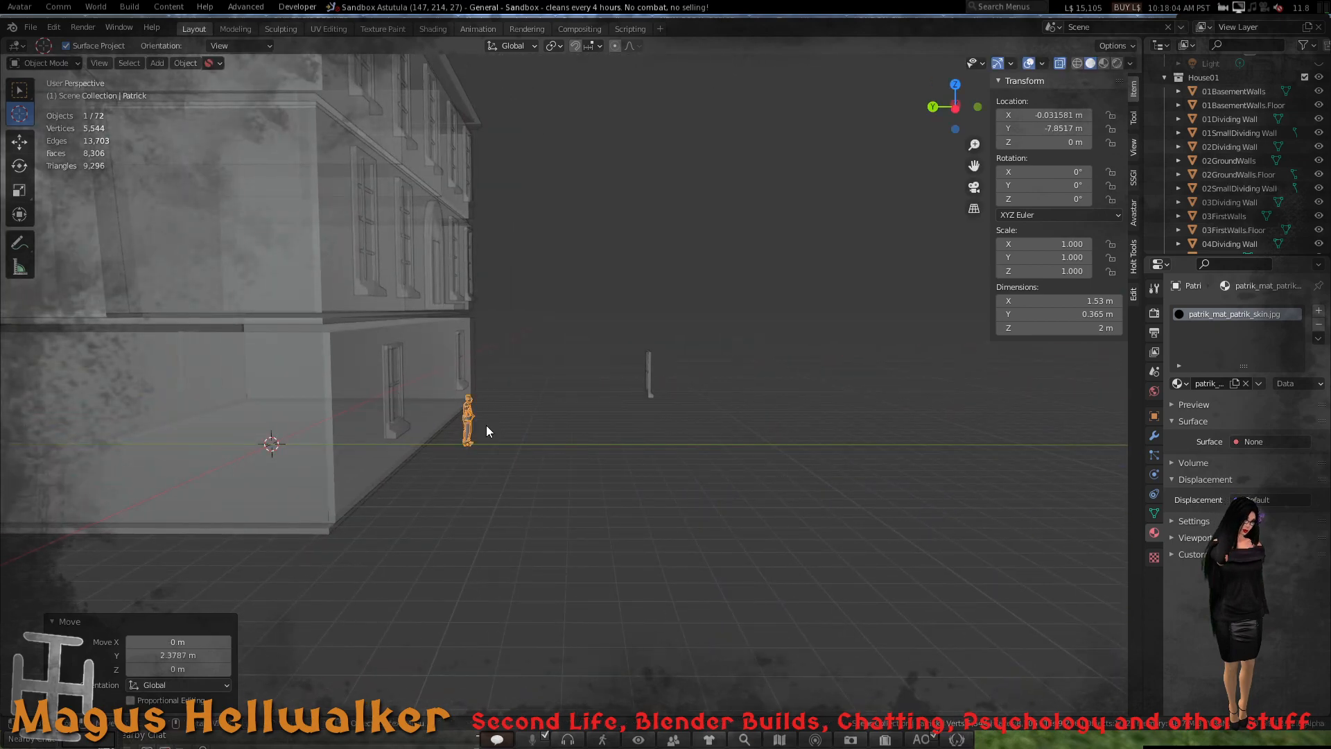
pyautogui.press('g')
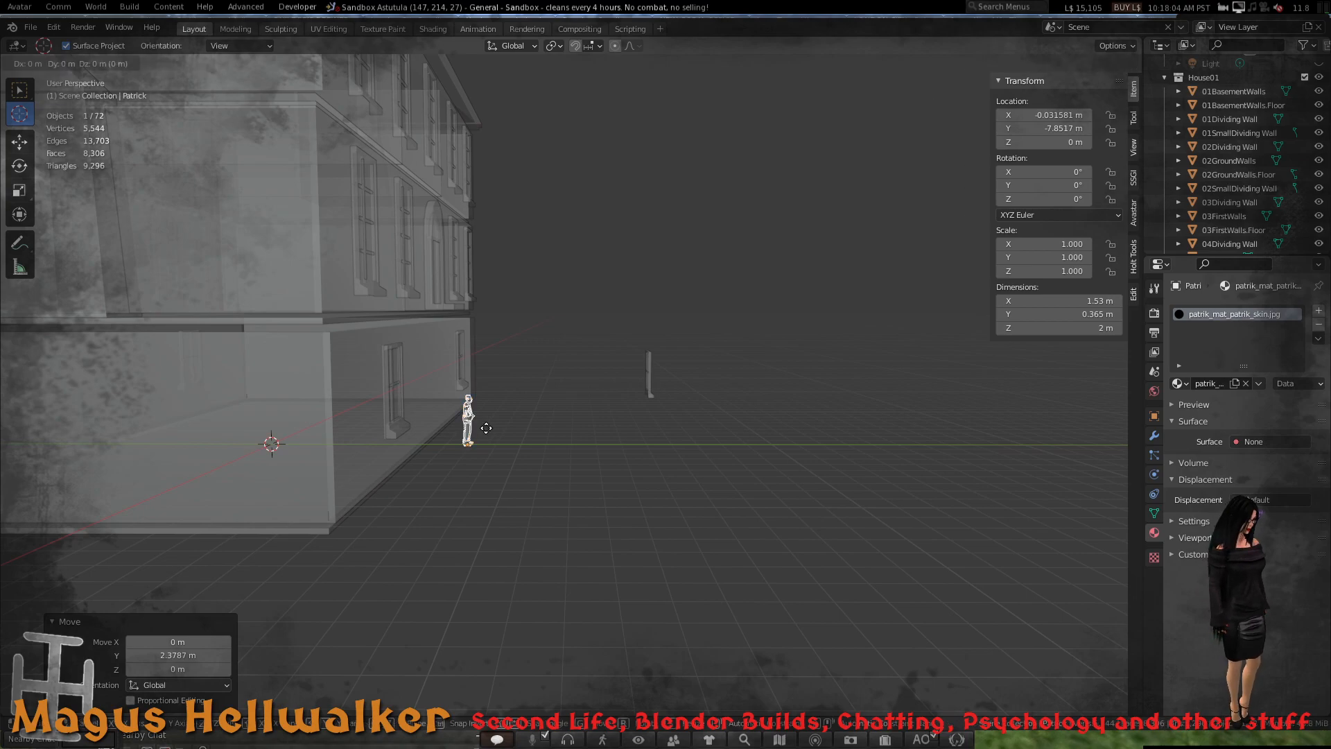
pyautogui.press('z')
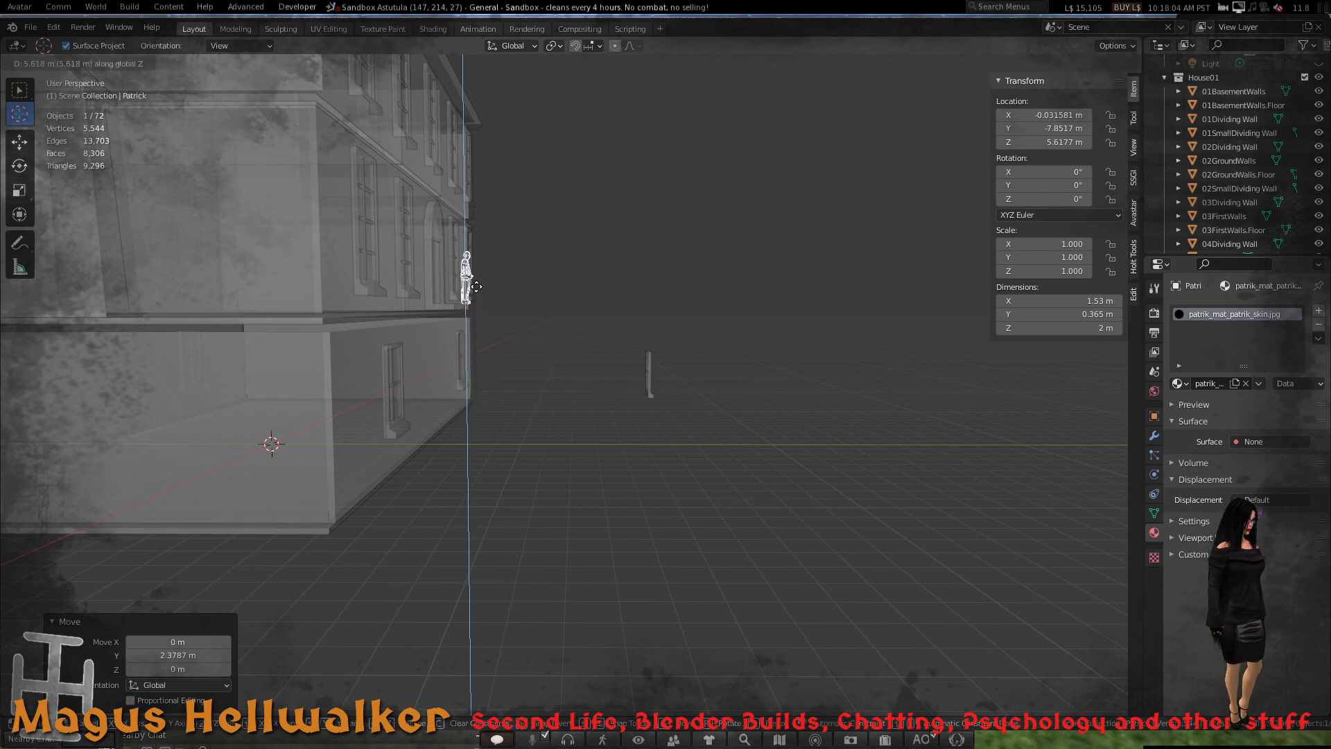
pyautogui.click(477, 287)
# - Move the human figure about 0.61 m along Y onto the doorstep in front of the arched front door
pyautogui.press('KP_1')
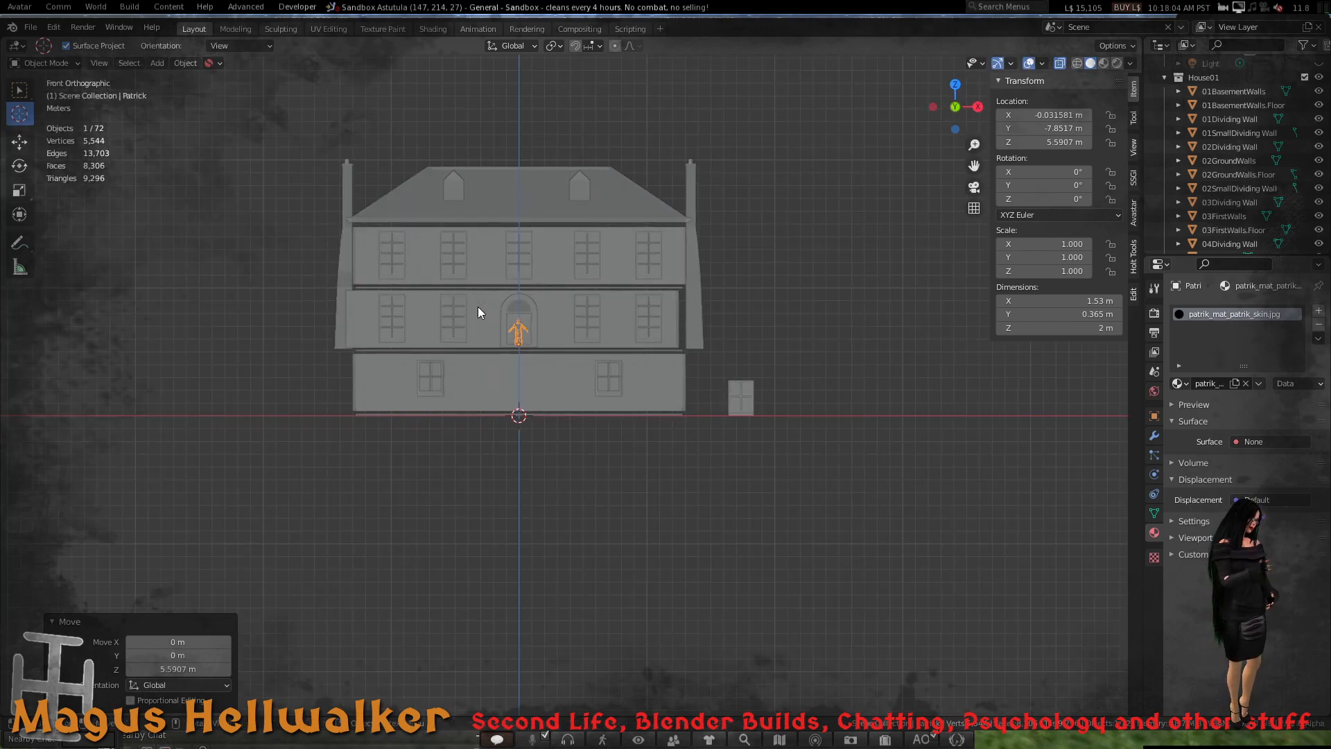
pyautogui.scroll(4, 497, 314)
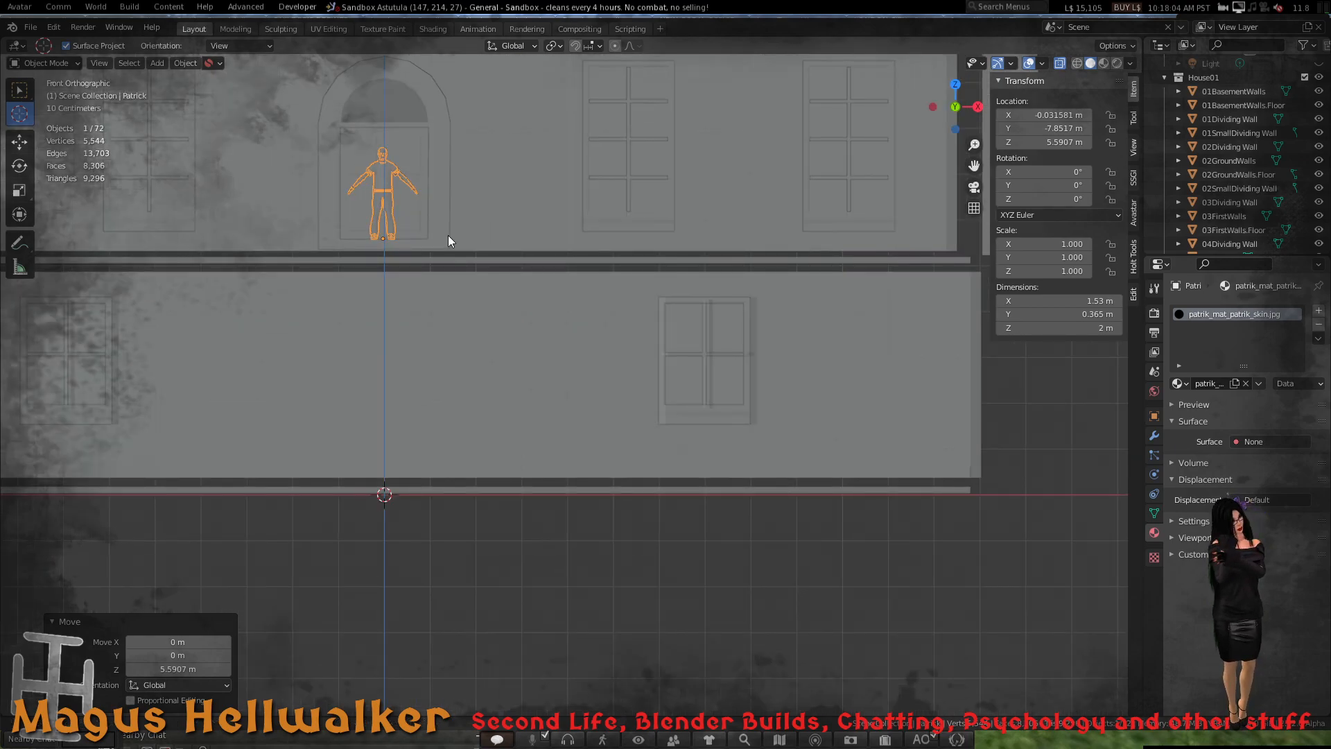
pyautogui.keyDown('shift'); pyautogui.moveTo(447, 235); pyautogui.dragTo(560, 517, button='middle'); pyautogui.keyUp('shift')
pyautogui.scroll(4, 663, 497)
pyautogui.scroll(-3, 561, 514)
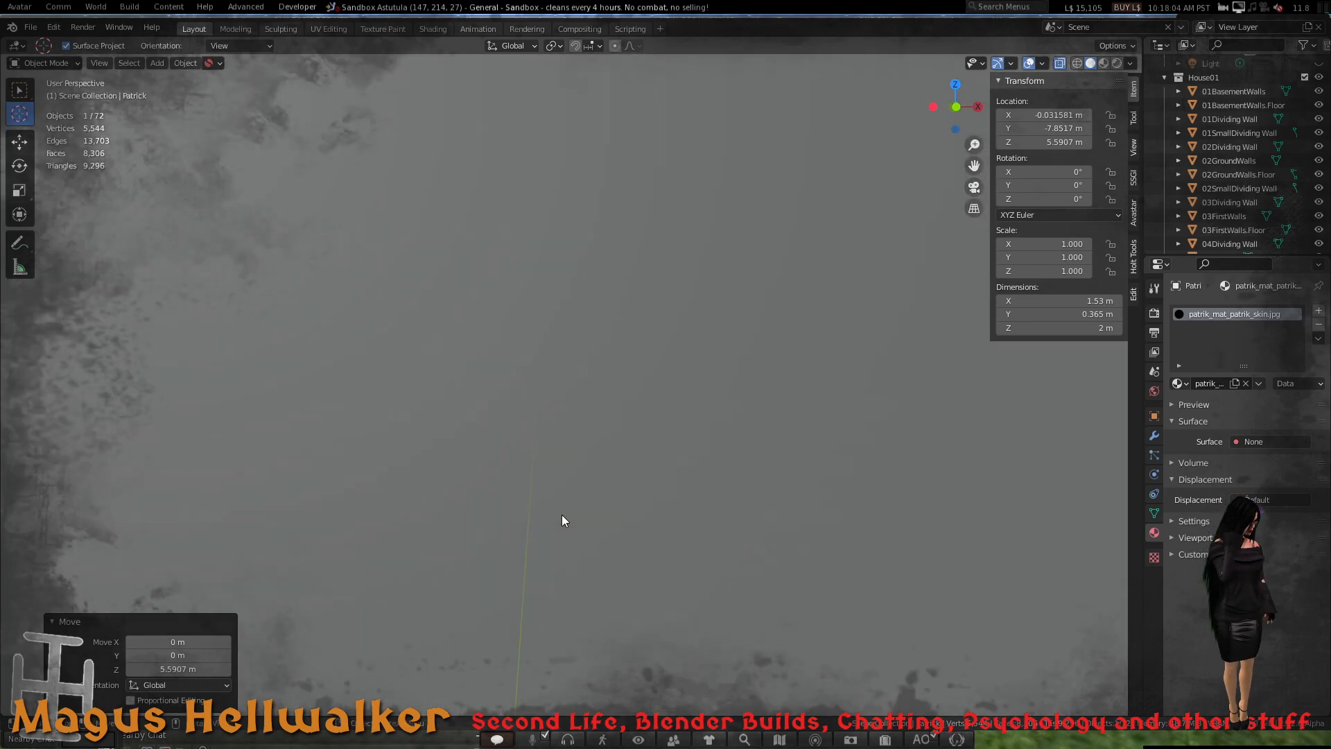
pyautogui.scroll(3, 558, 513)
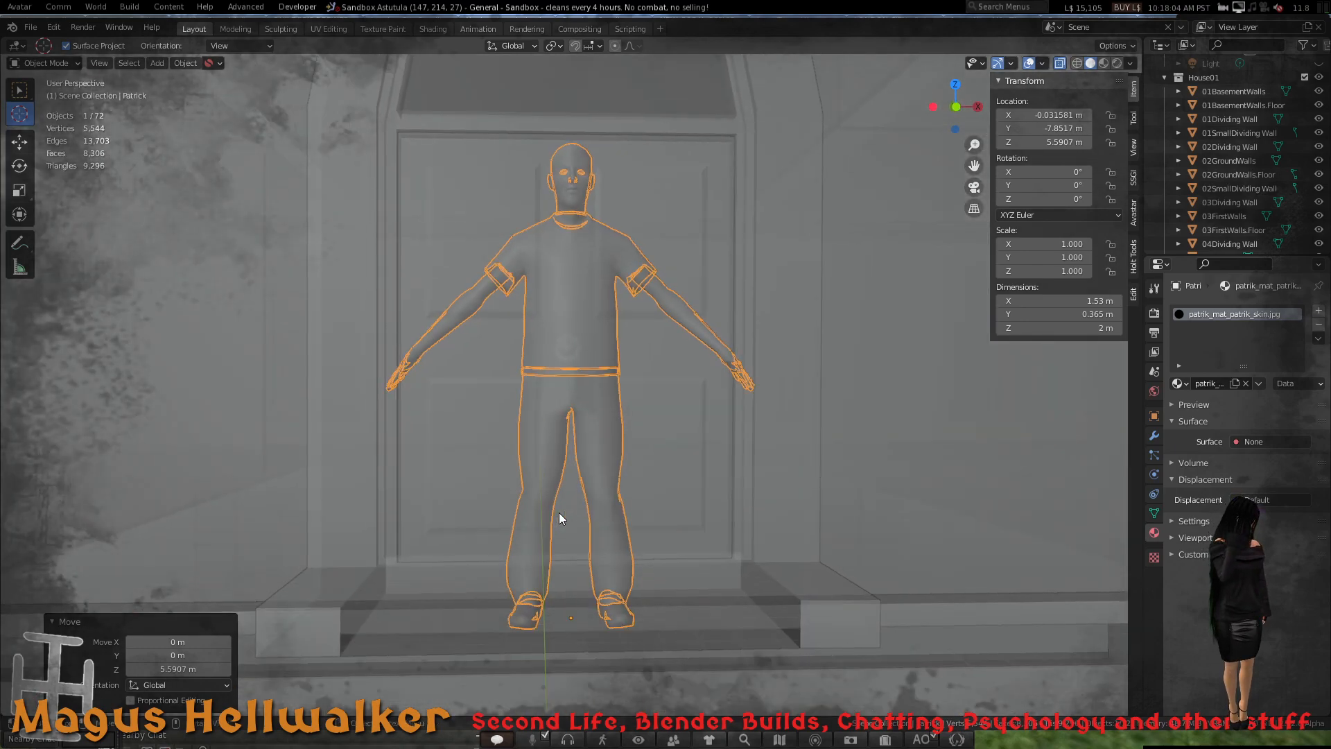
pyautogui.moveTo(547, 443); pyautogui.dragTo(706, 421, button='middle')
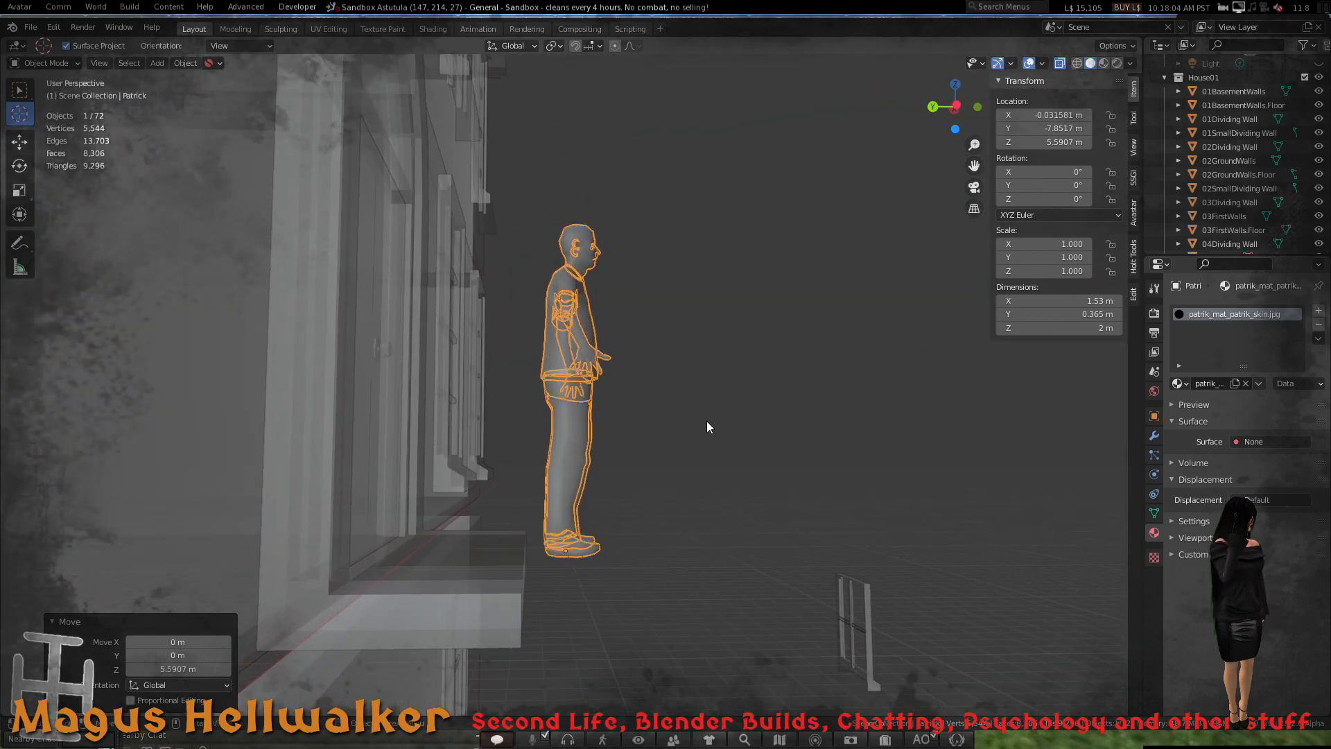
pyautogui.press('g')
pyautogui.press('y')
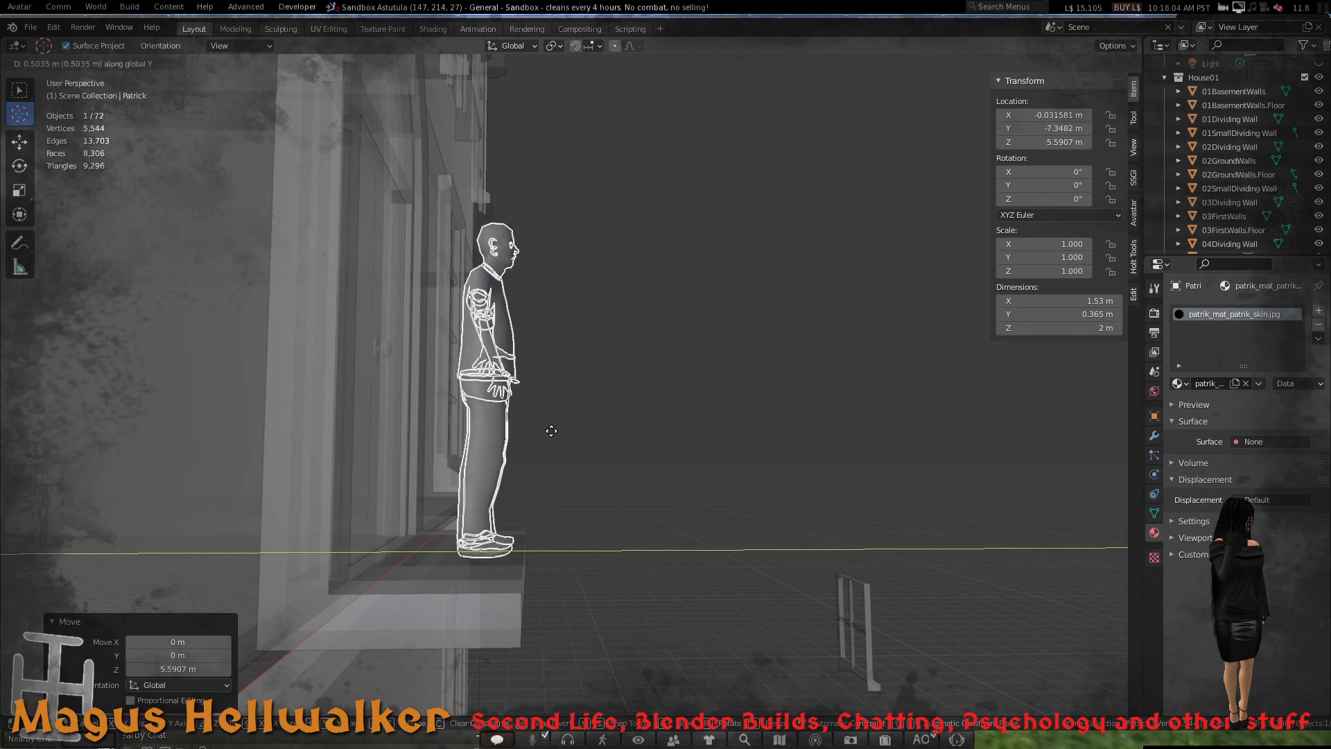
pyautogui.click(493, 406)
# - Examine the human figure's scale against the front door, the windows and the whole house from the front and the side
pyautogui.moveTo(492, 405); pyautogui.dragTo(363, 403, button='middle')
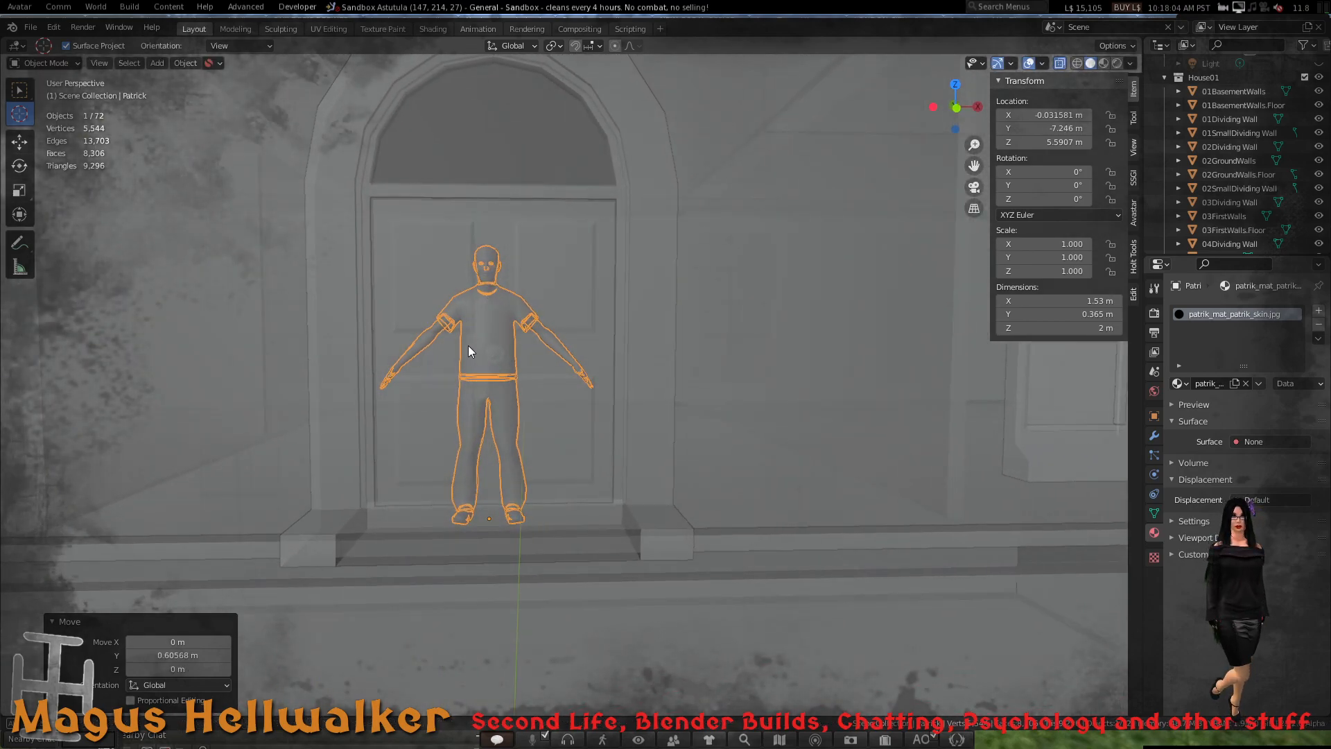
pyautogui.scroll(-4, 459, 345)
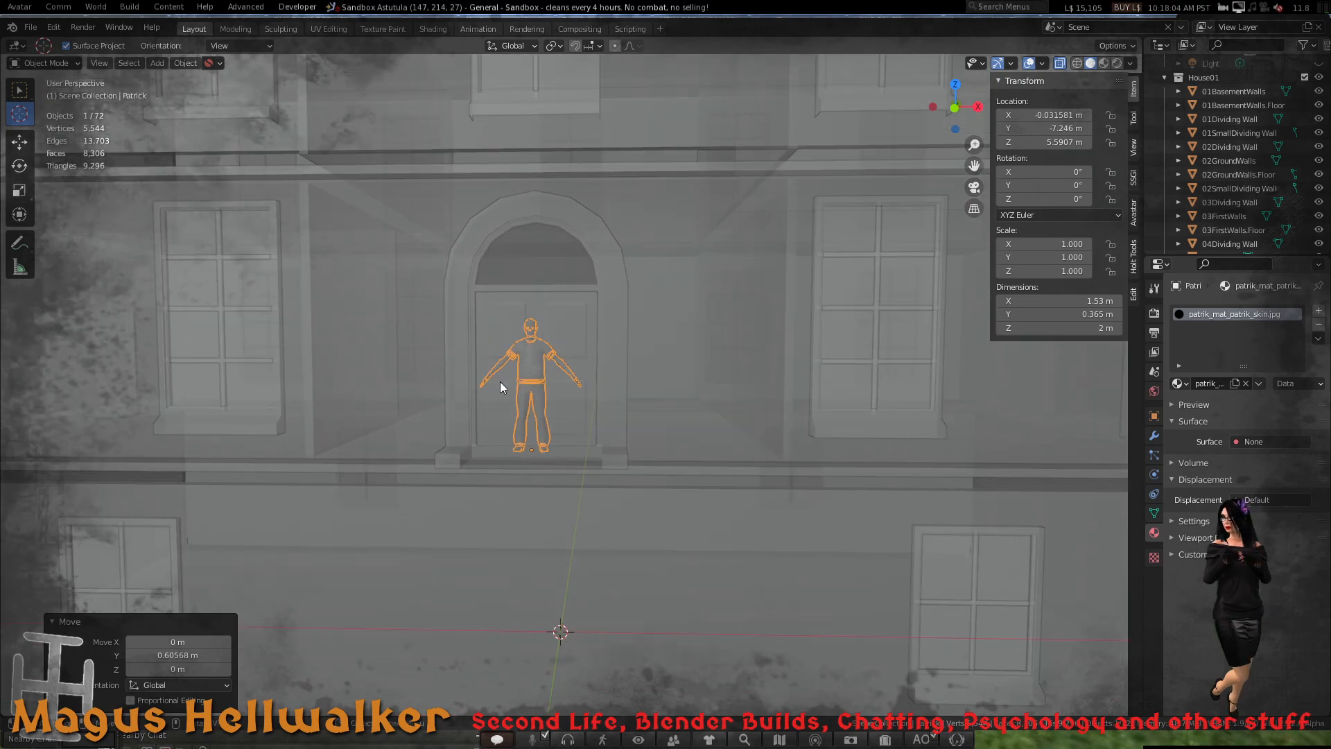
pyautogui.scroll(-3, 501, 383)
pyautogui.scroll(3, 507, 379)
pyautogui.scroll(-4, 509, 377)
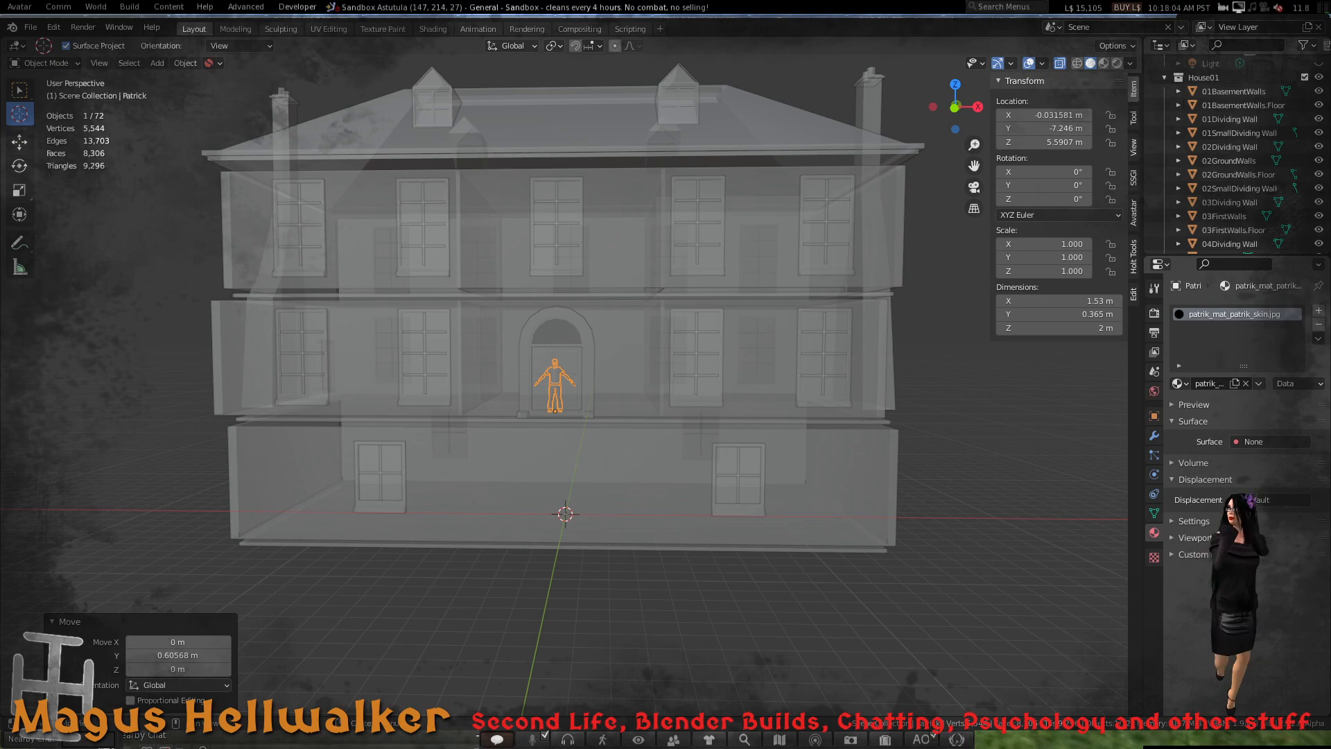
pyautogui.scroll(5, 565, 388)
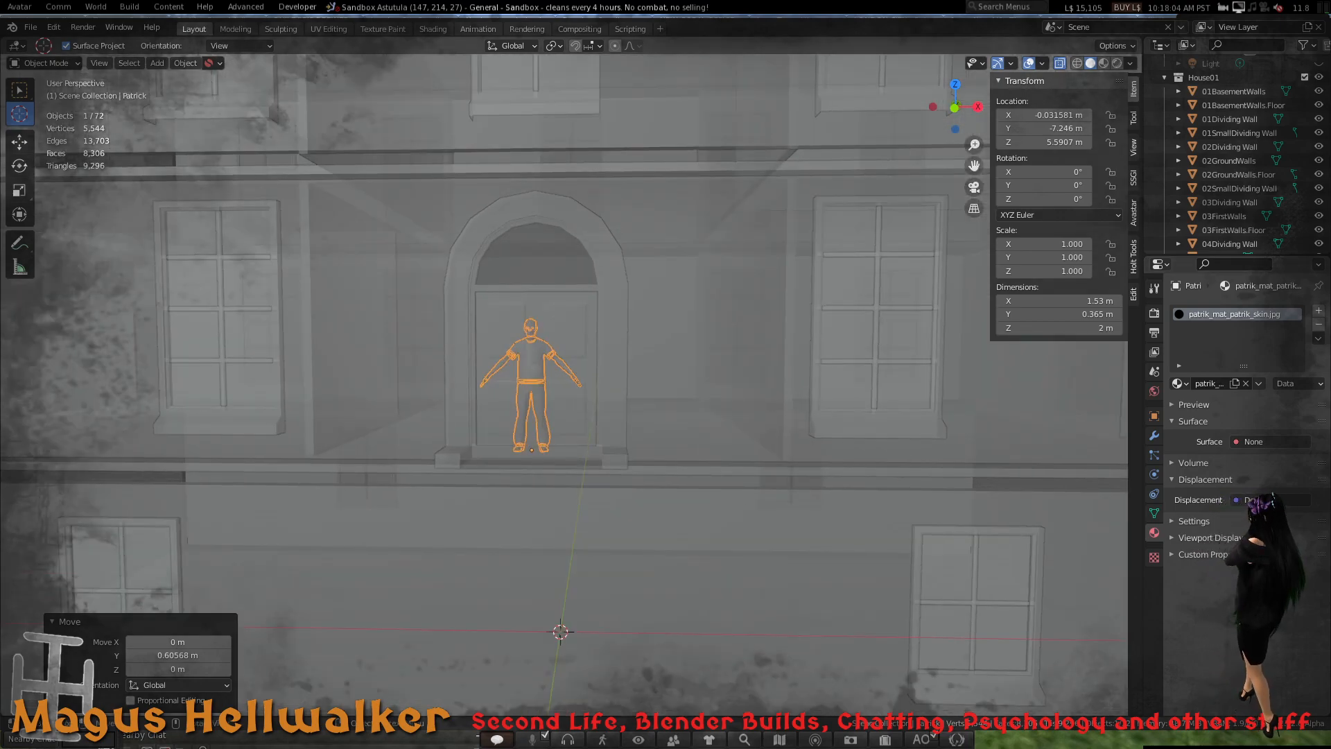
pyautogui.scroll(3, 531, 360)
pyautogui.moveTo(531, 359); pyautogui.dragTo(622, 356, button='middle')
pyautogui.moveTo(492, 341); pyautogui.dragTo(664, 364, button='middle')
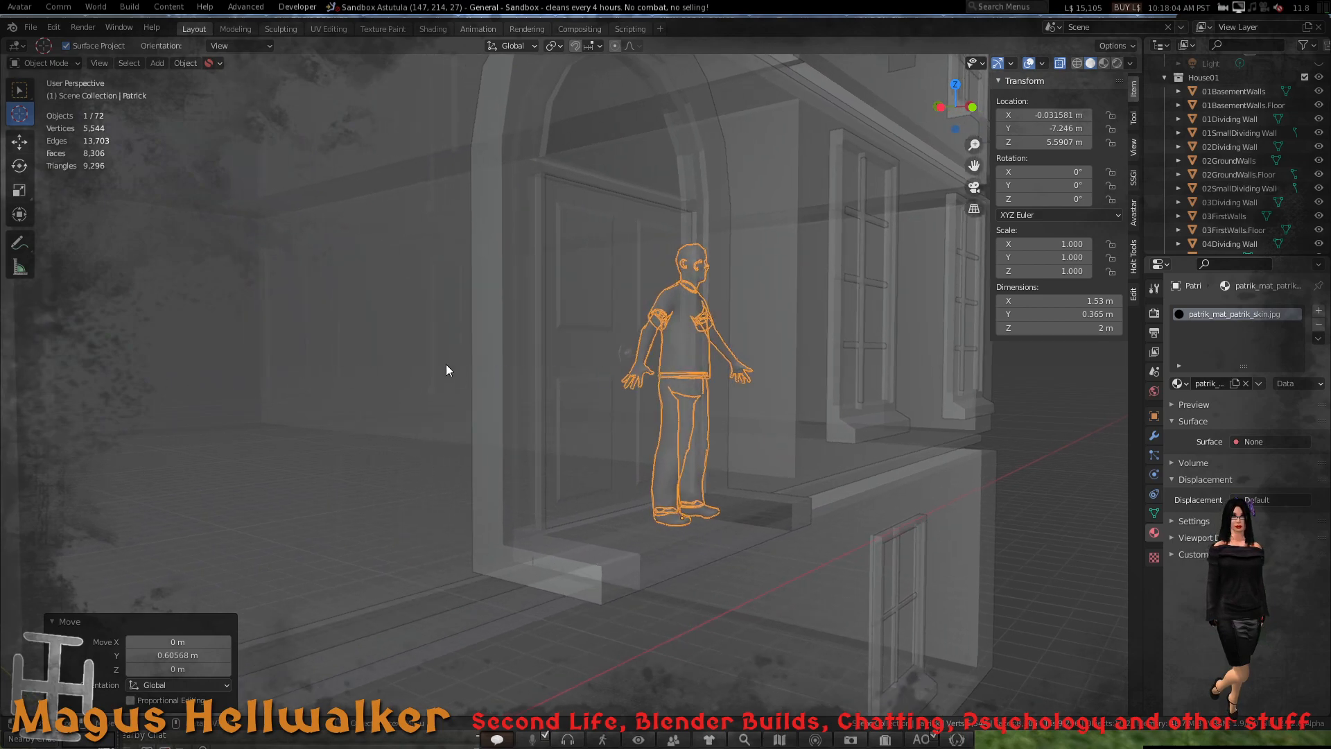
pyautogui.scroll(-7, 544, 327)
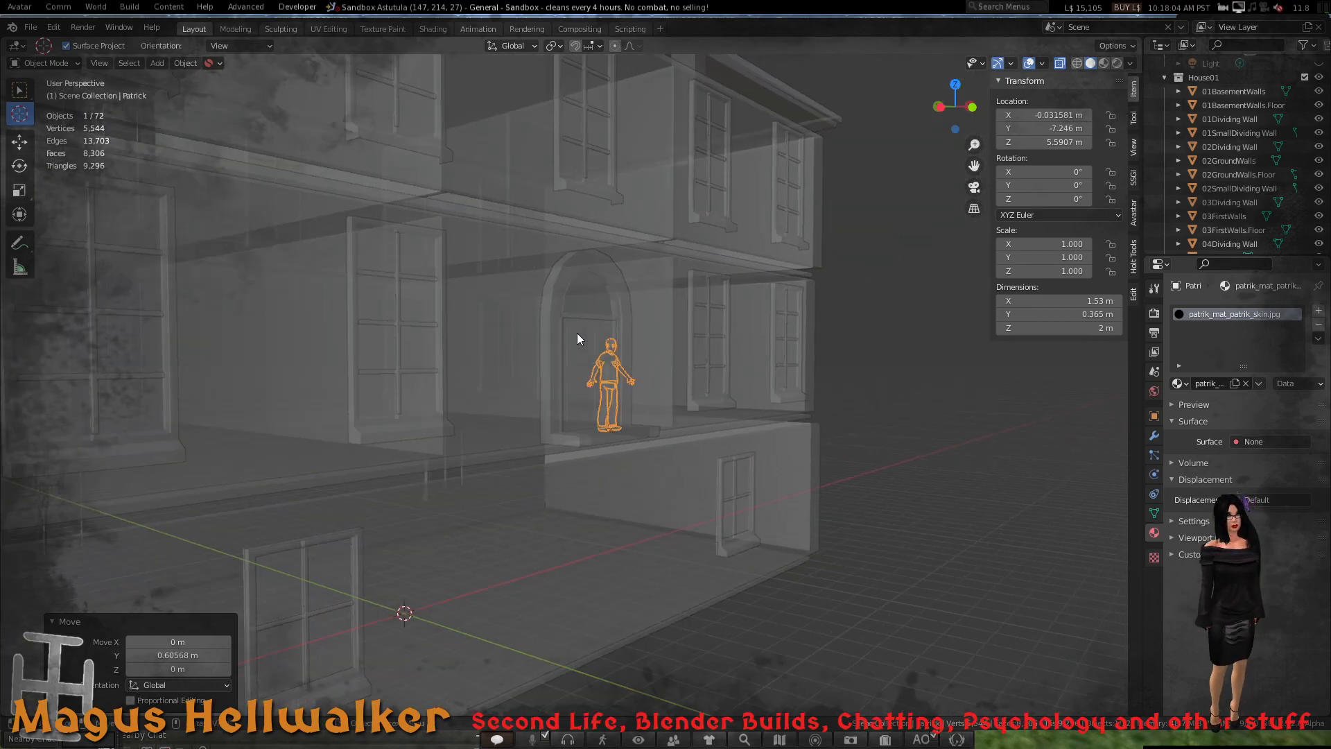
pyautogui.scroll(3, 580, 333)
pyautogui.moveTo(581, 333); pyautogui.dragTo(545, 316, button='middle')
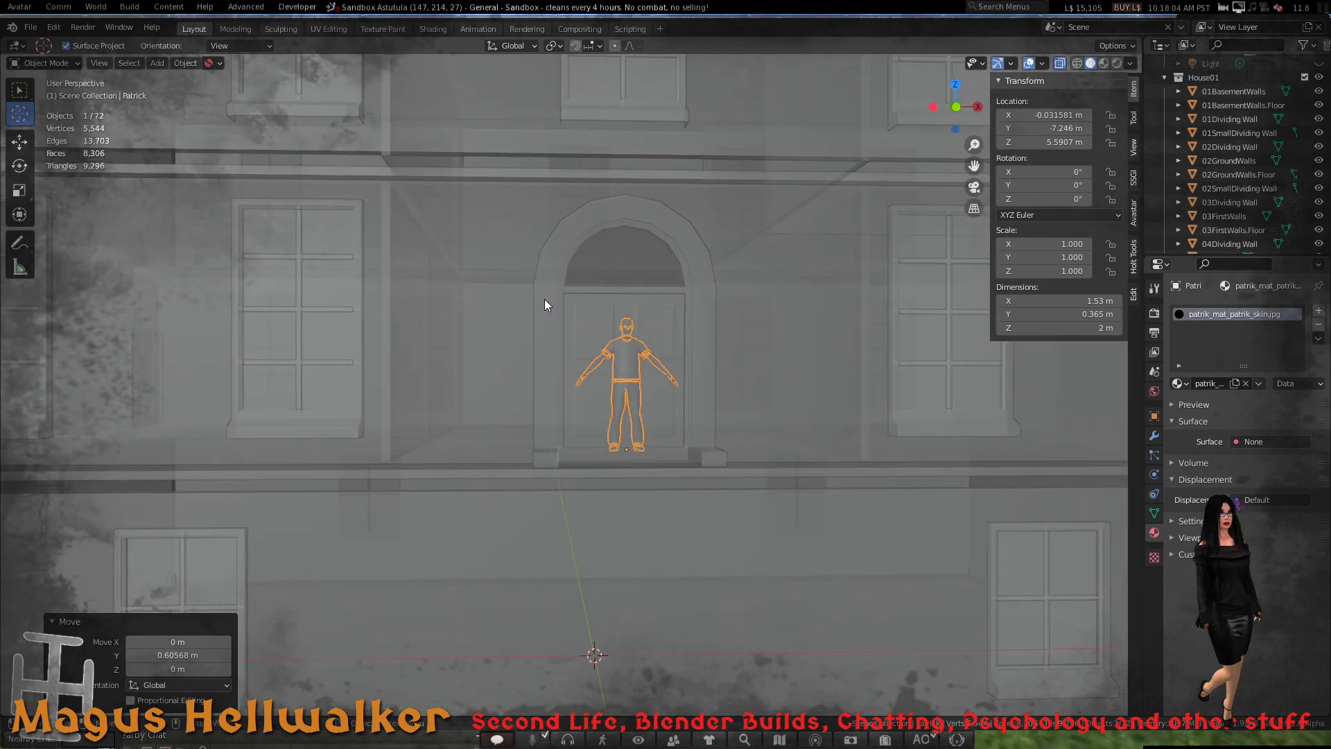
pyautogui.scroll(-8, 543, 297)
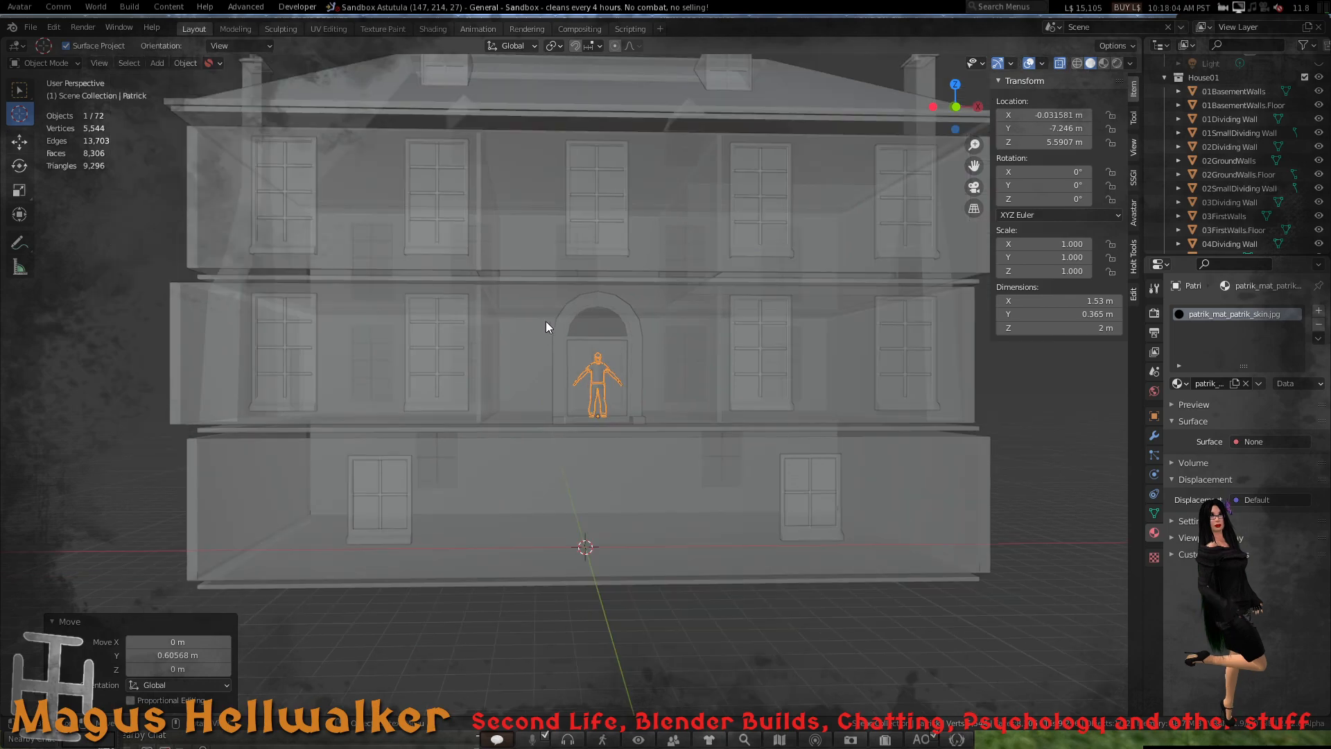
pyautogui.scroll(5, 545, 326)
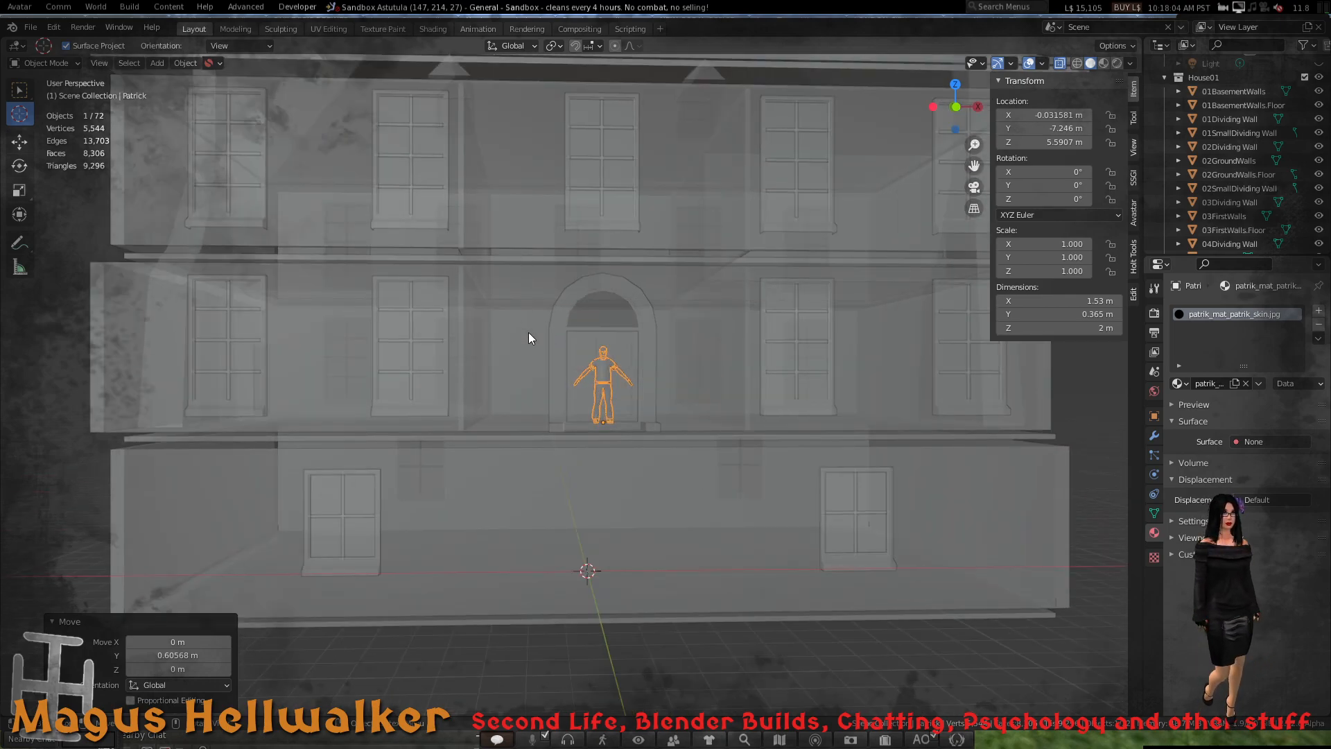
pyautogui.scroll(-4, 529, 336)
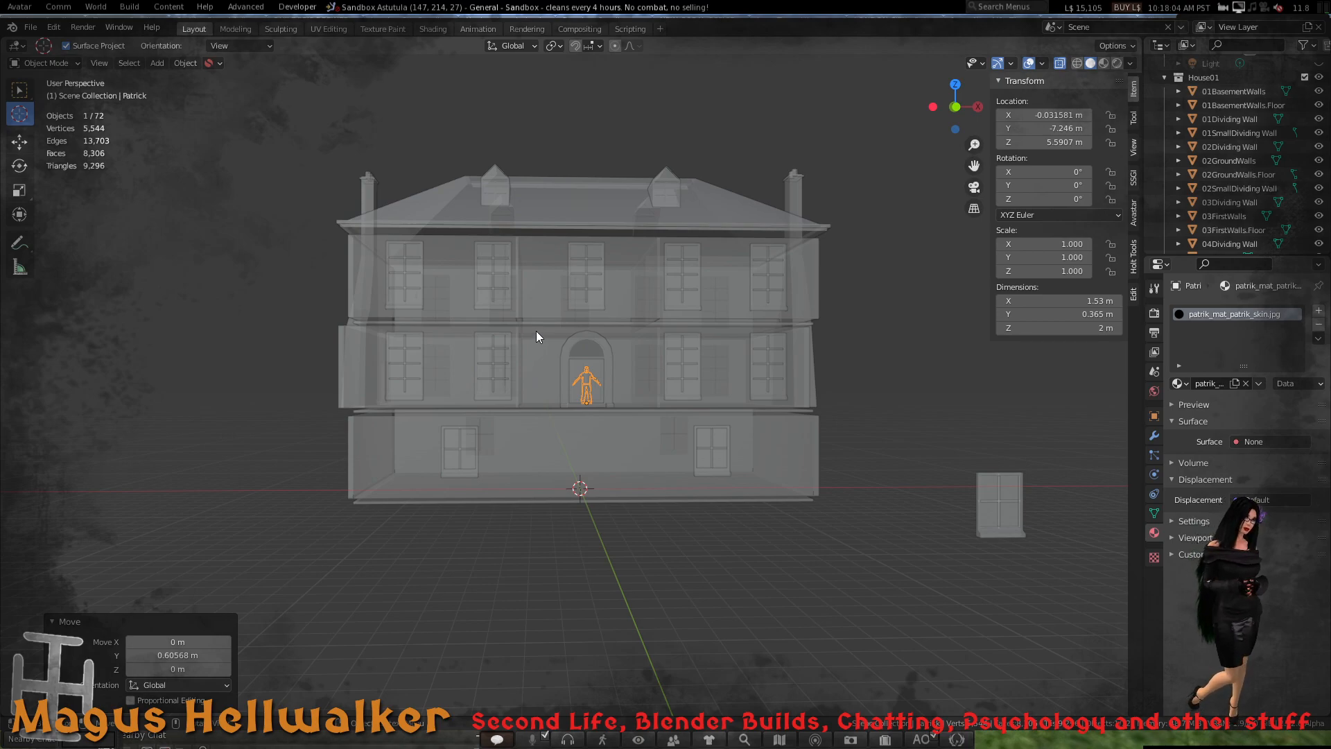
pyautogui.scroll(-2, 639, 428)
pyautogui.scroll(7, 564, 372)
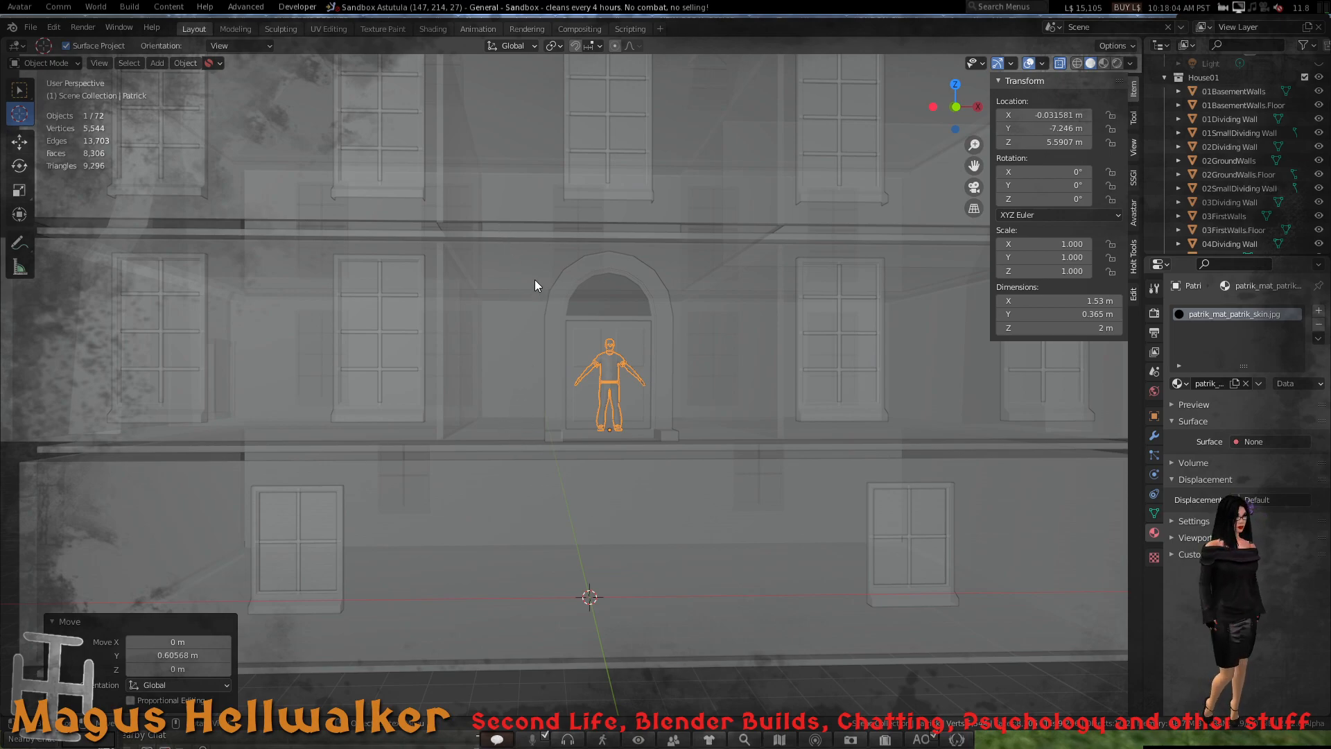
# - Place the 3D cursor on the ground-floor facade between the arched front door and the window to its left
pyautogui.click(487, 300)
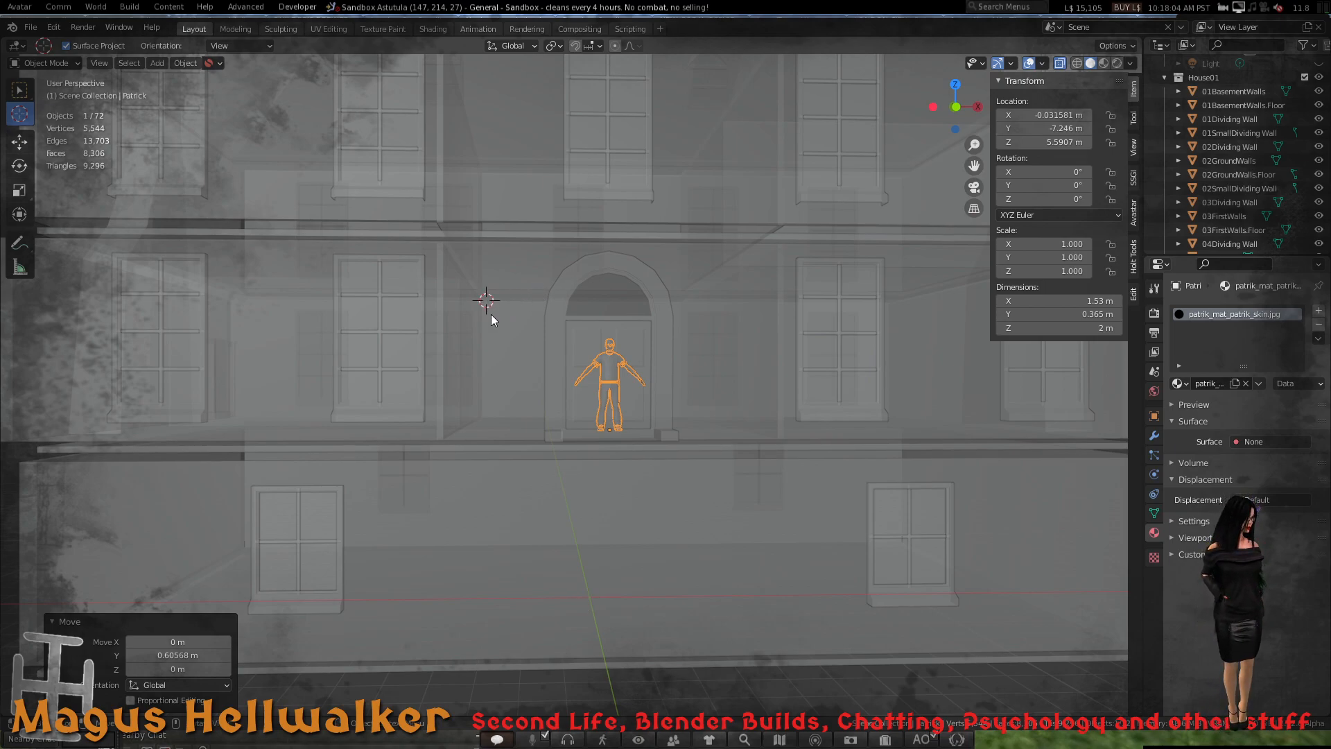
# - Reset the 3D cursor to the world origin and return to the selection tool
pyautogui.hotkey('shift', 's')
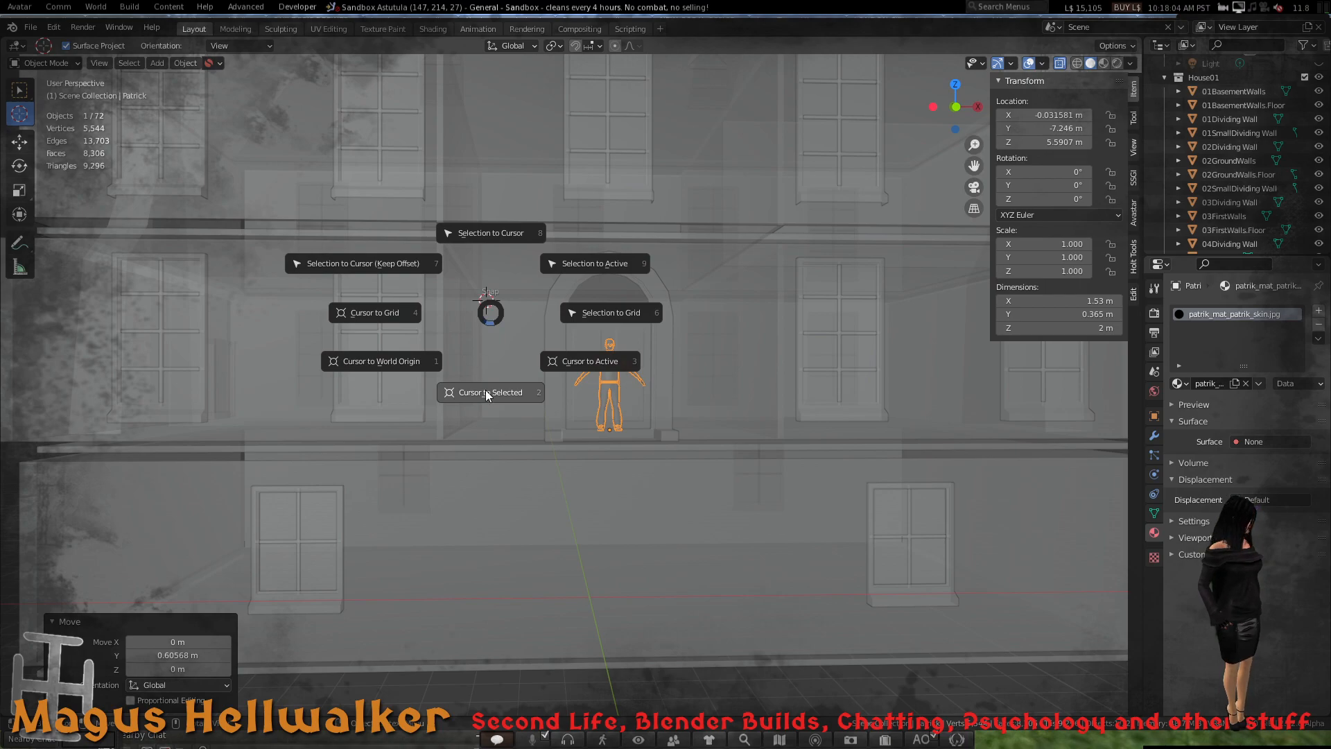
pyautogui.click(388, 361)
pyautogui.click(19, 89)
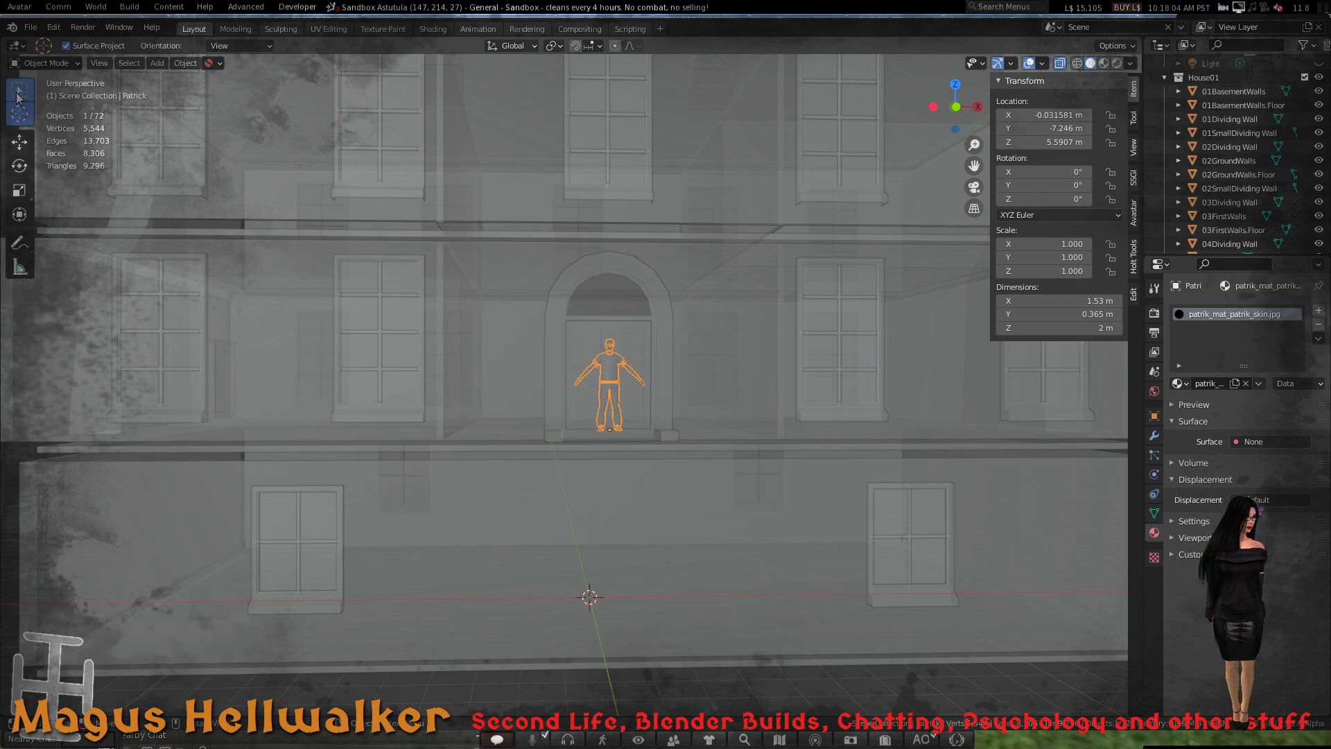
# - Move the ground-floor walls about 0.52 m along X in front view to line up with the storeys above and below
pyautogui.scroll(-6, 759, 326)
pyautogui.scroll(2, 519, 416)
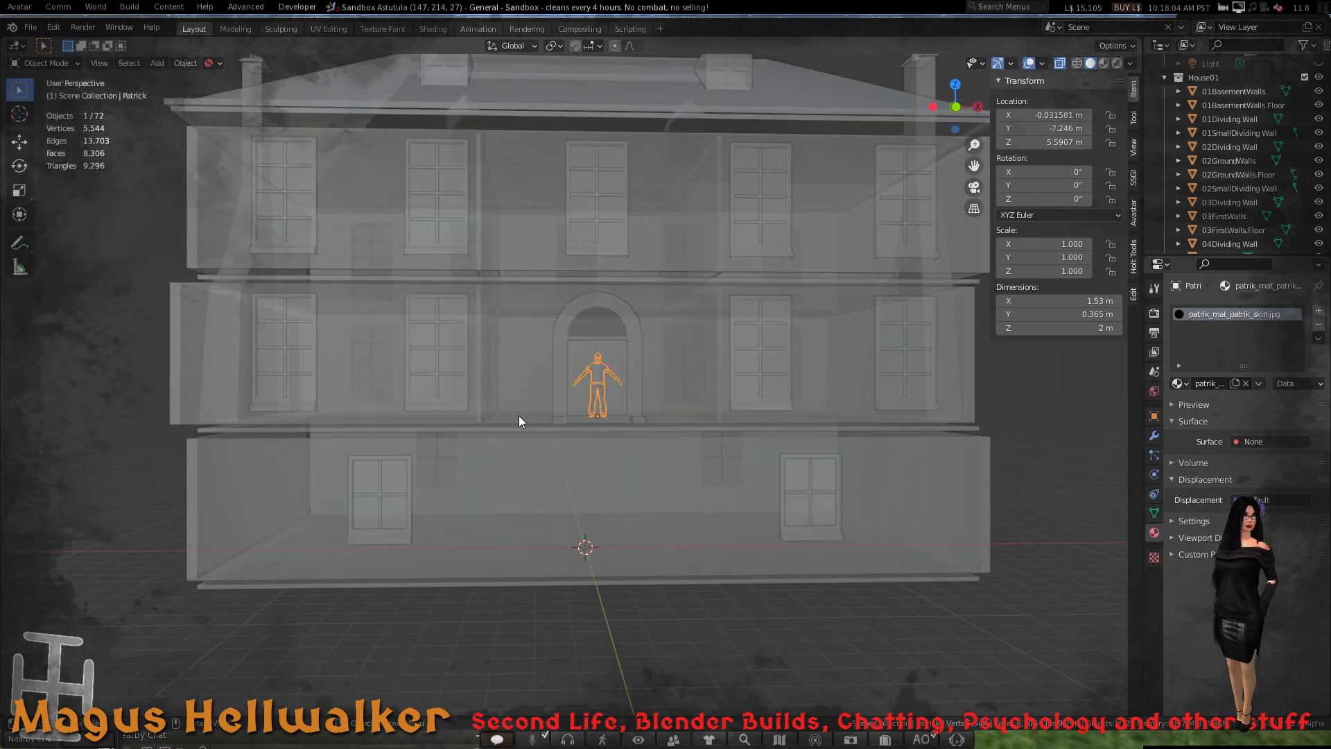
pyautogui.moveTo(548, 321); pyautogui.dragTo(579, 334, button='middle')
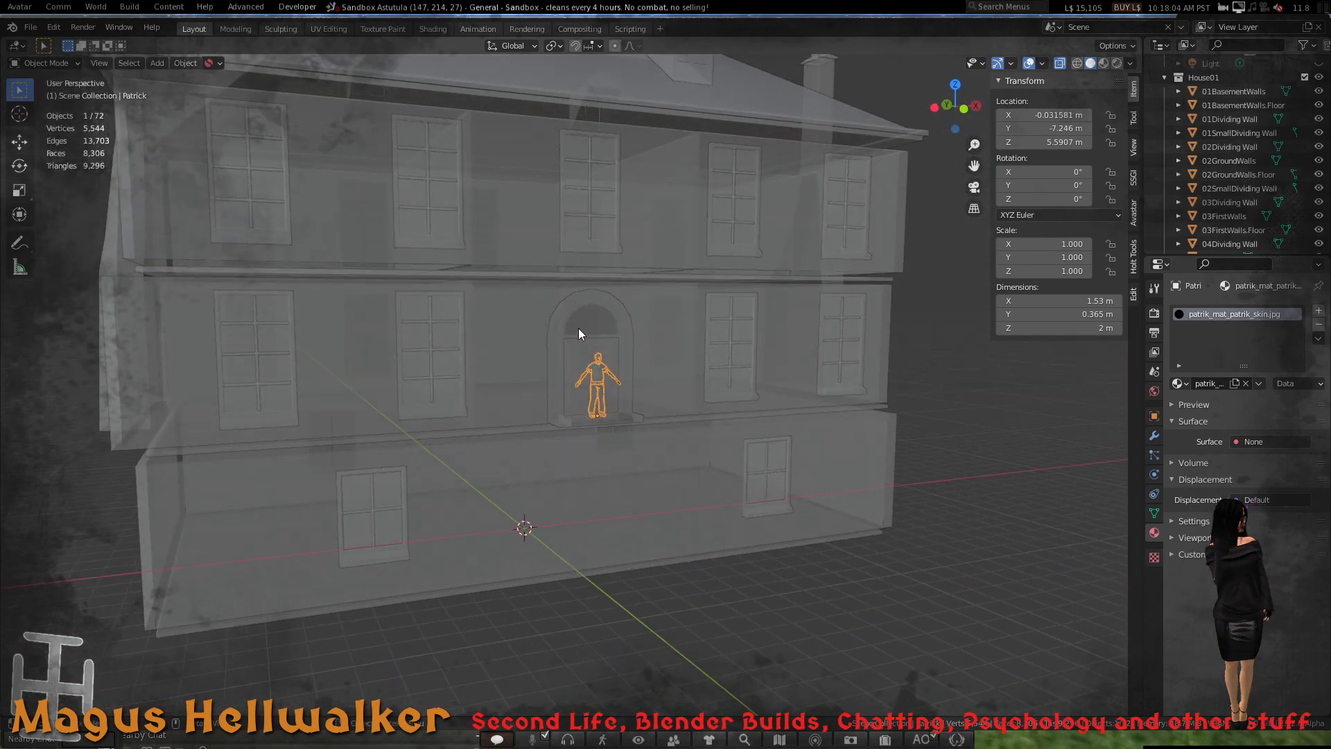
pyautogui.click(178, 400)
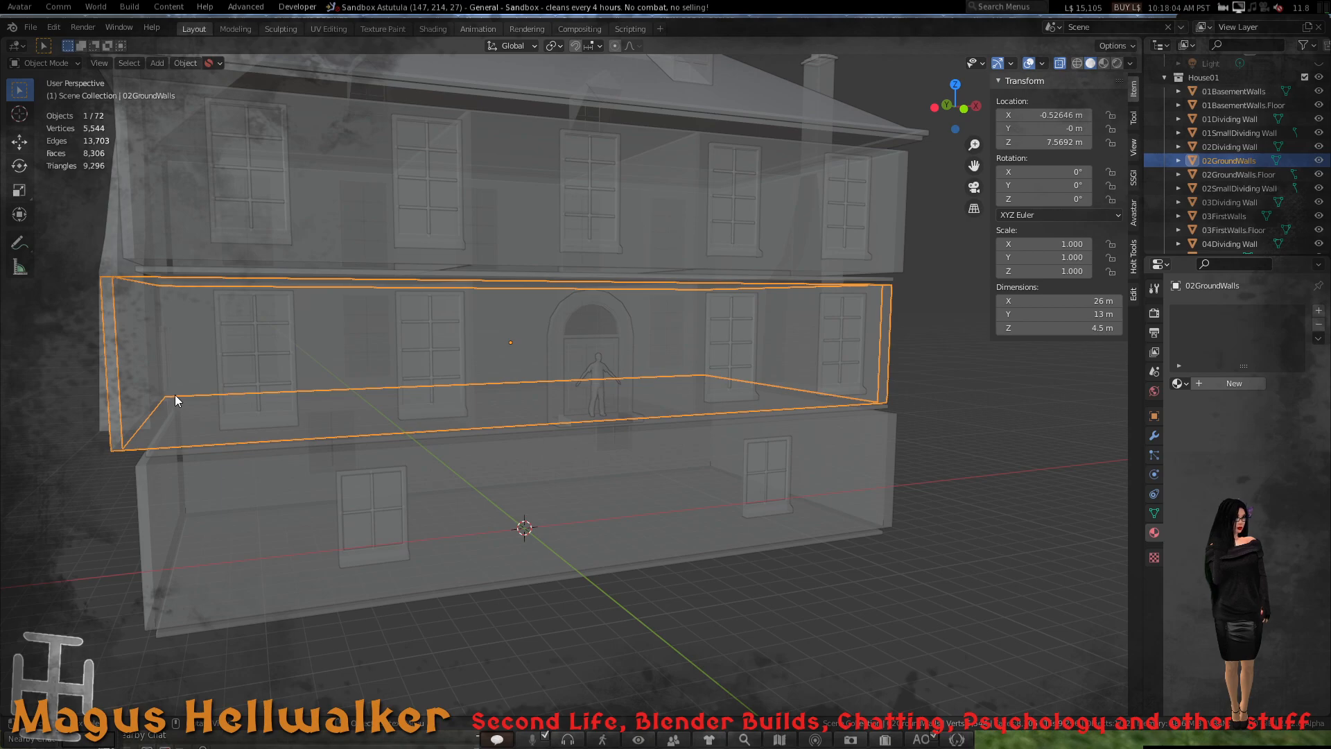
pyautogui.press('KP_1')
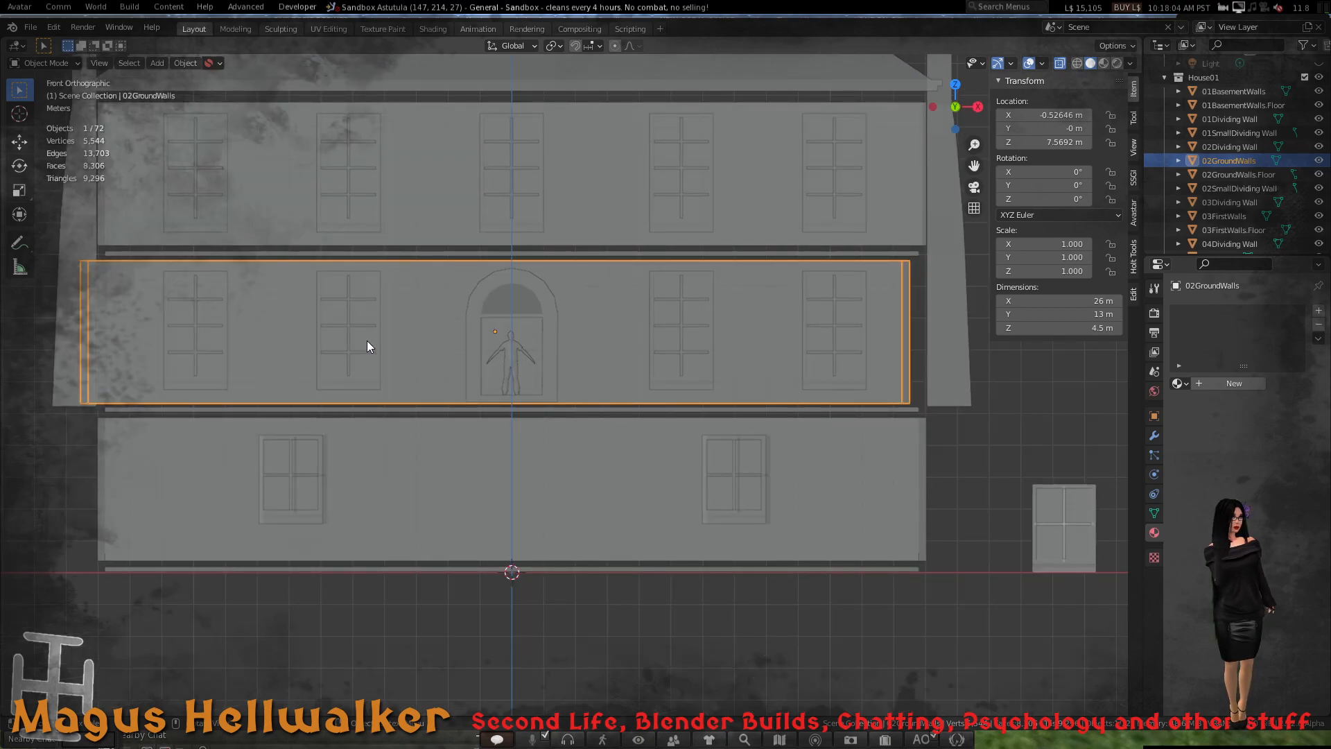
pyautogui.press('g')
pyautogui.press('x')
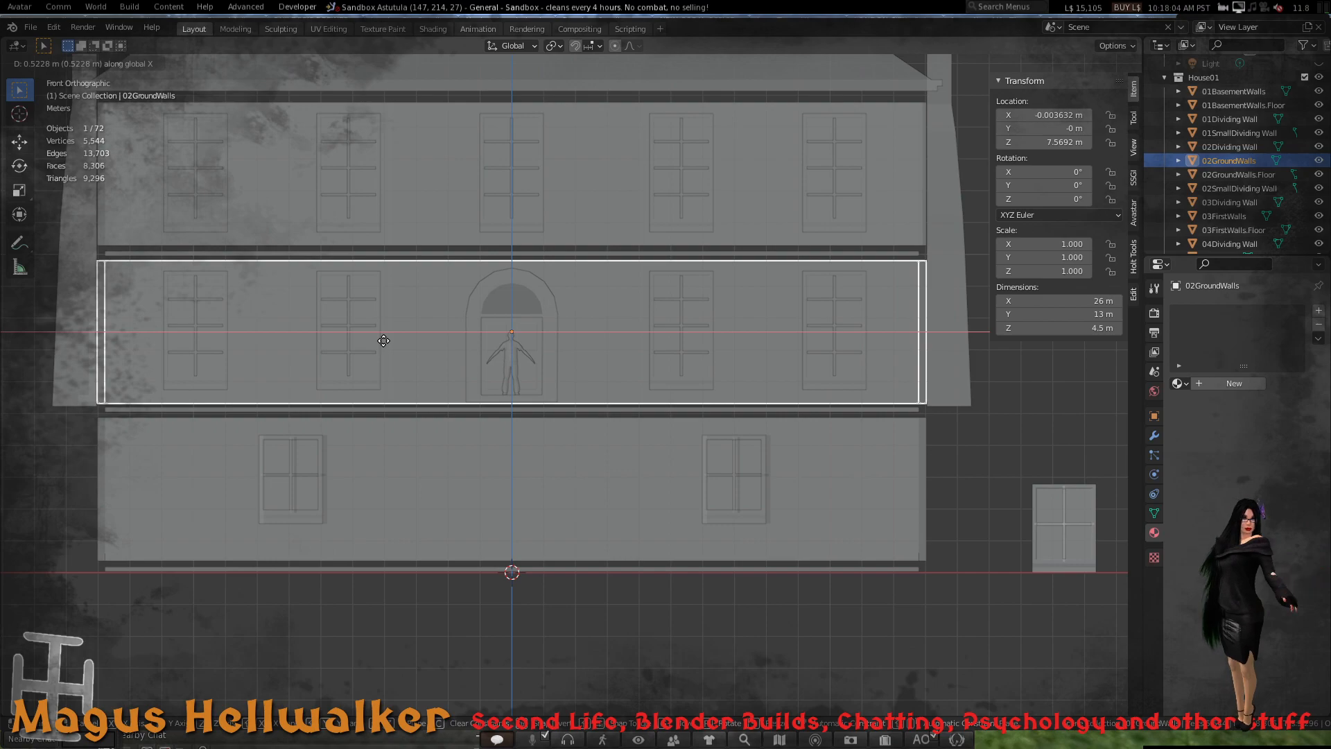
pyautogui.click(383, 341)
pyautogui.scroll(-2, 393, 362)
pyautogui.scroll(1, 392, 362)
pyautogui.moveTo(393, 362); pyautogui.dragTo(262, 342, button='middle')
pyautogui.scroll(4, 292, 335)
pyautogui.scroll(-3, 291, 335)
pyautogui.click(262, 342)
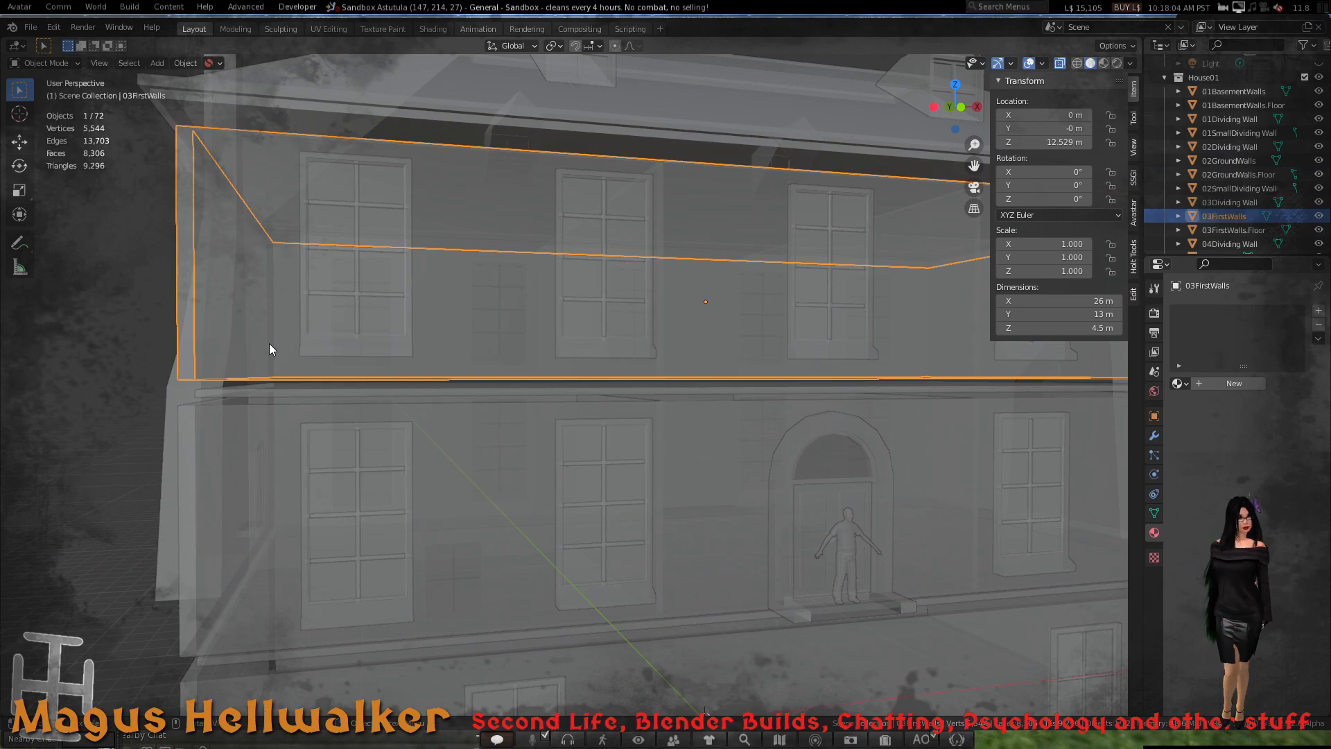
pyautogui.scroll(-2, 271, 344)
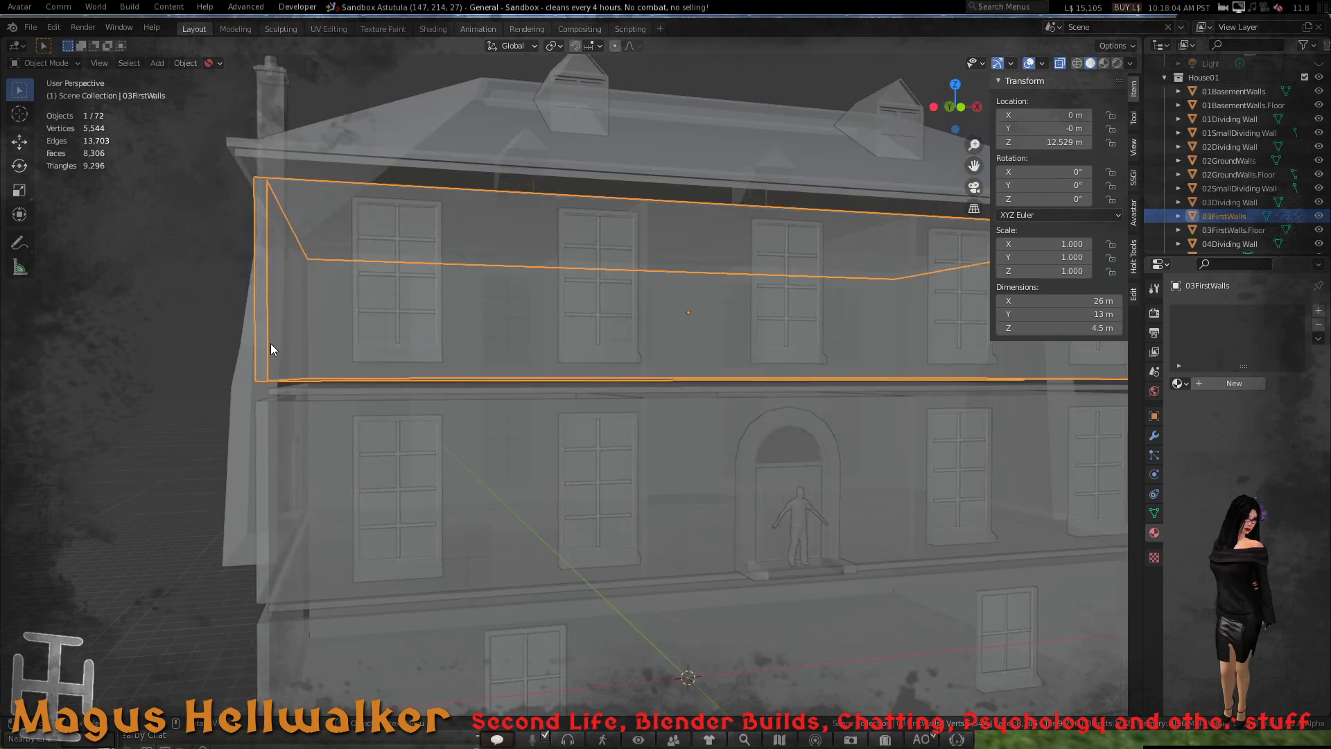
pyautogui.click(293, 444)
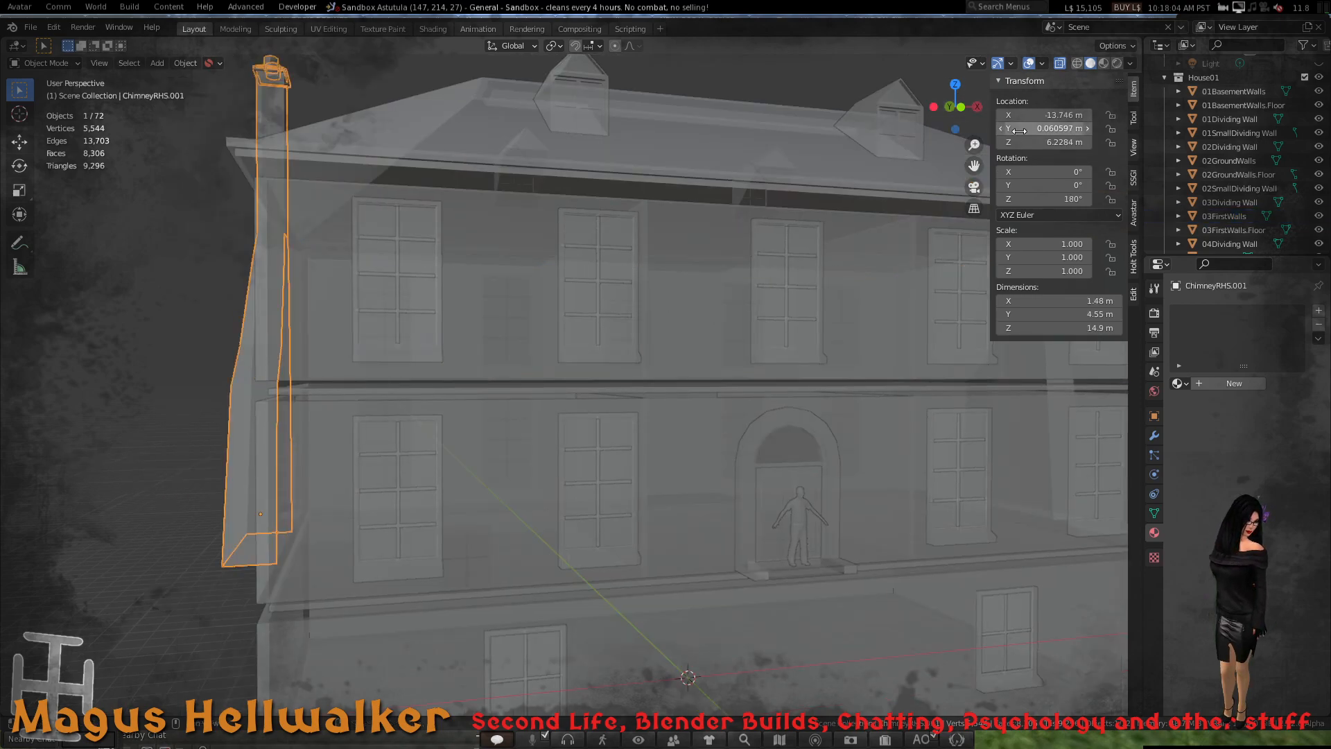
pyautogui.click(1054, 115)
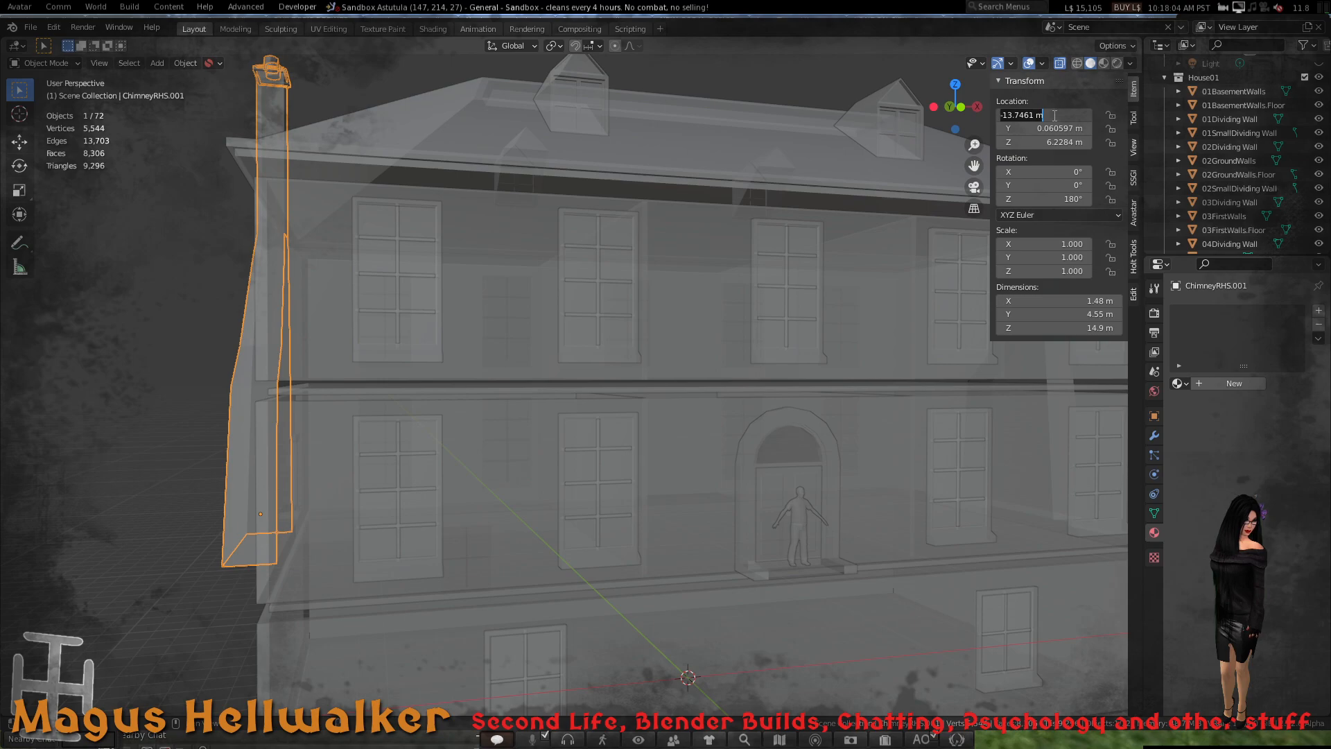
pyautogui.write('0')
pyautogui.press('Tab')
pyautogui.write('0')
pyautogui.press('Tab')
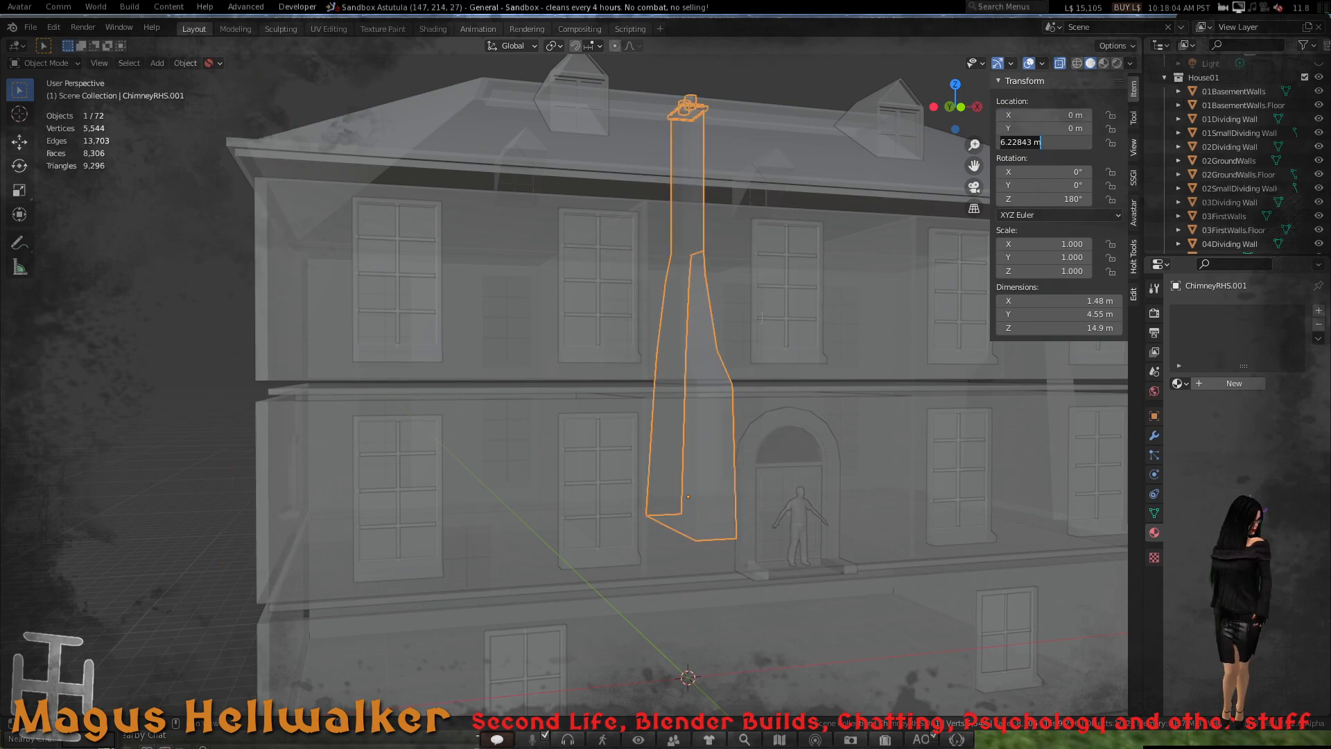
pyautogui.press('Return')
pyautogui.hotkey('ctrl', 'z')
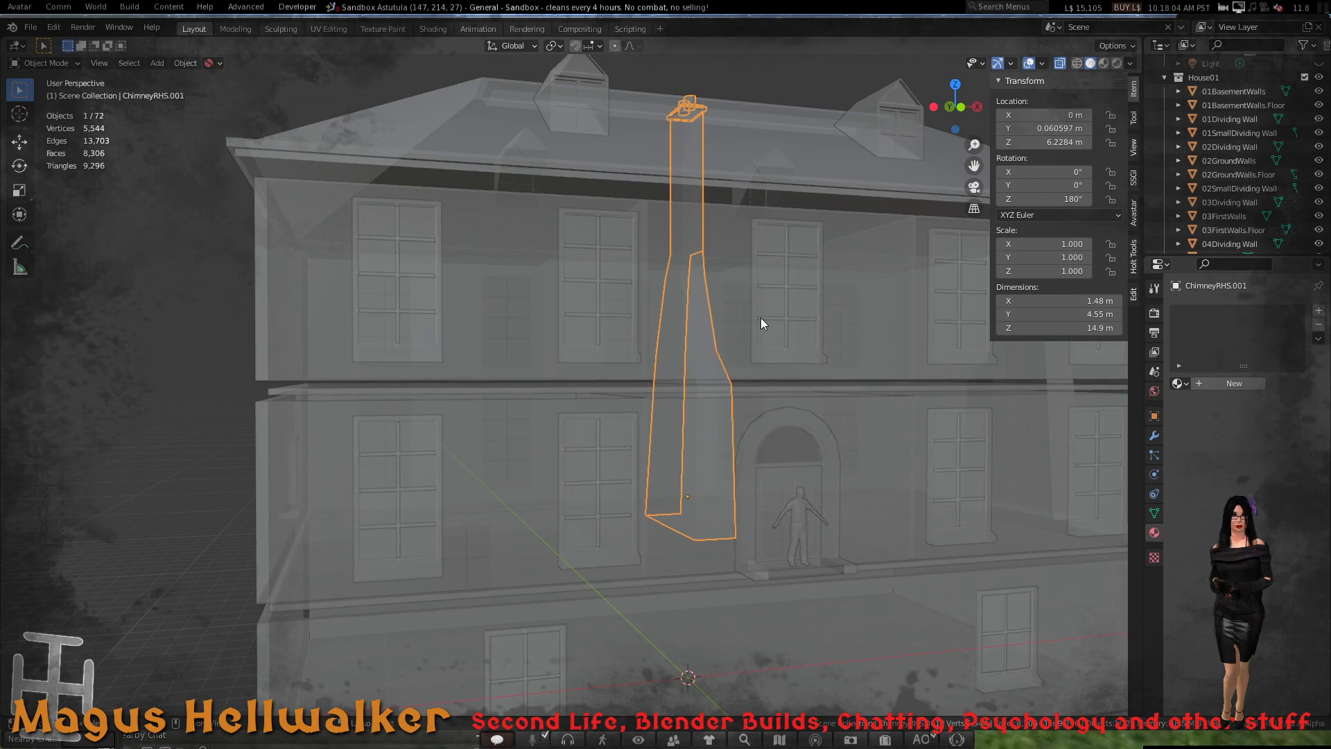
pyautogui.hotkey('ctrl', 'z')
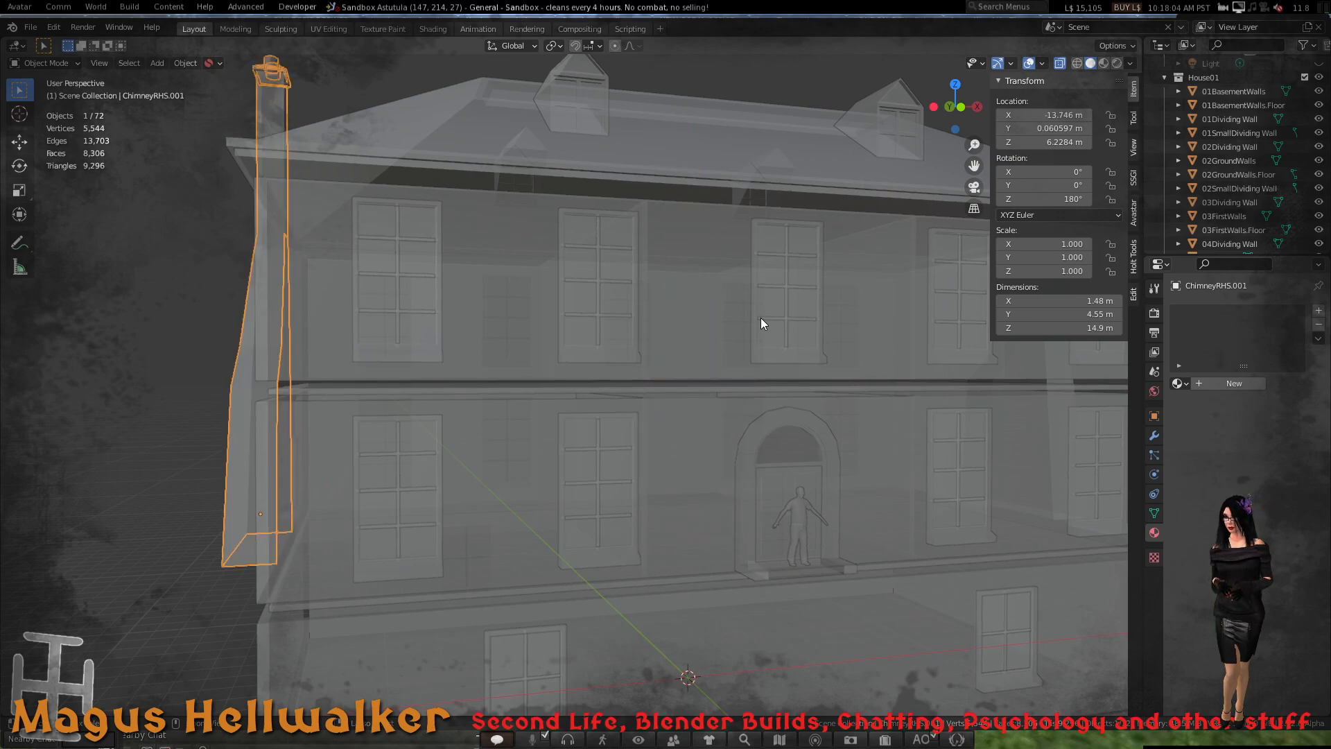
# - Select the ground-floor walls and set their X and Y location to 0 m
pyautogui.click(309, 588)
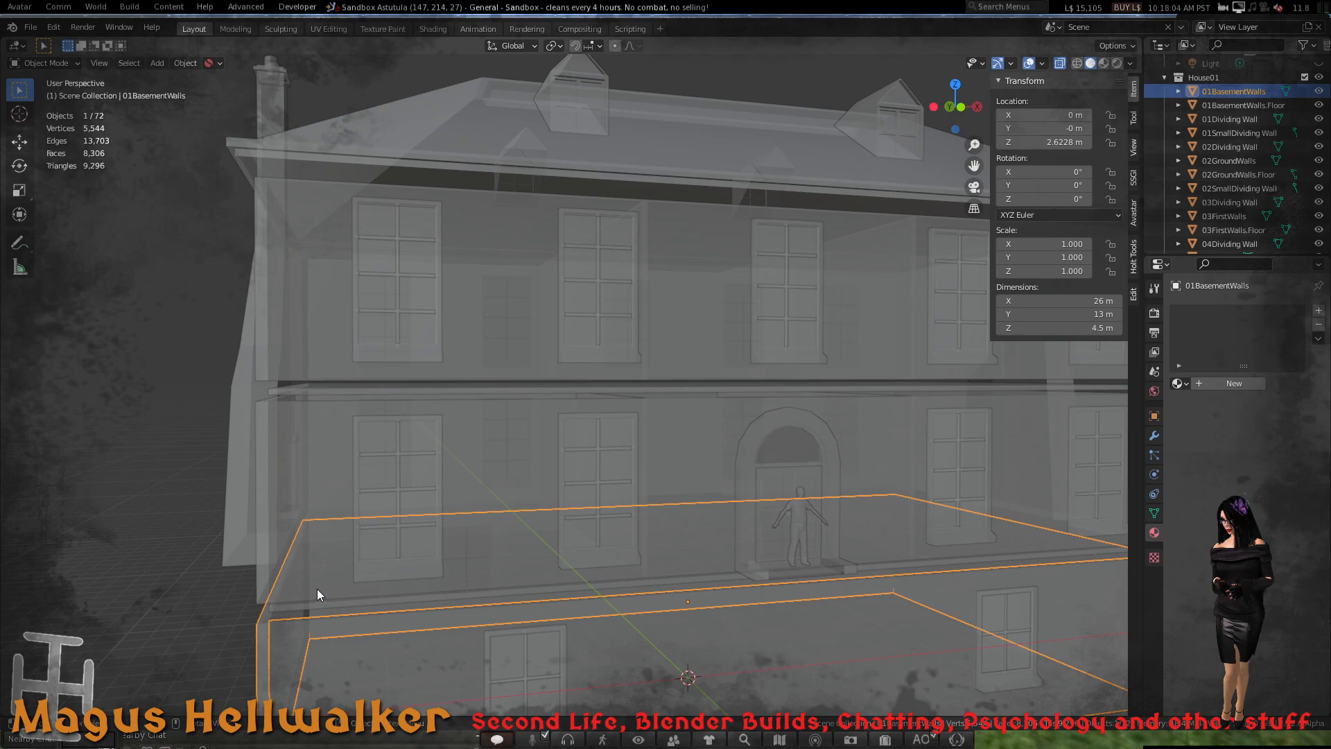
pyautogui.click(321, 587)
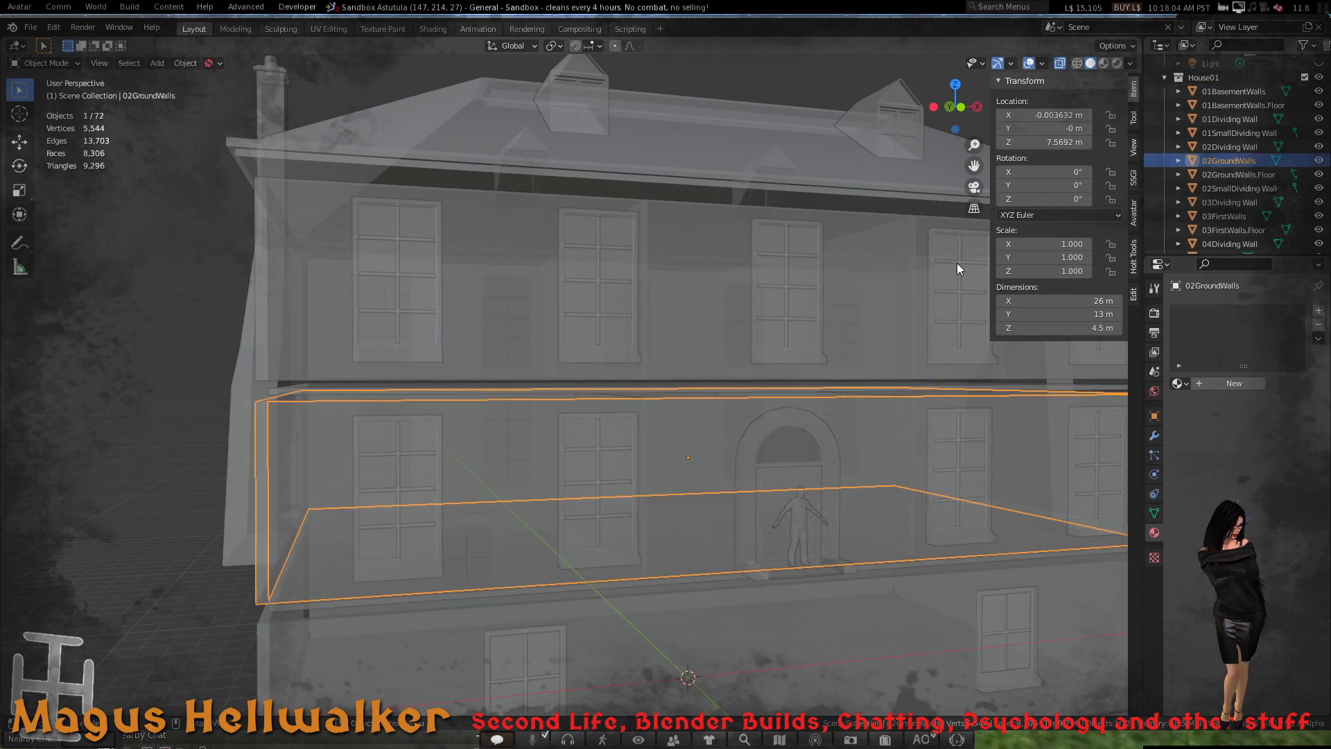
pyautogui.click(1033, 116)
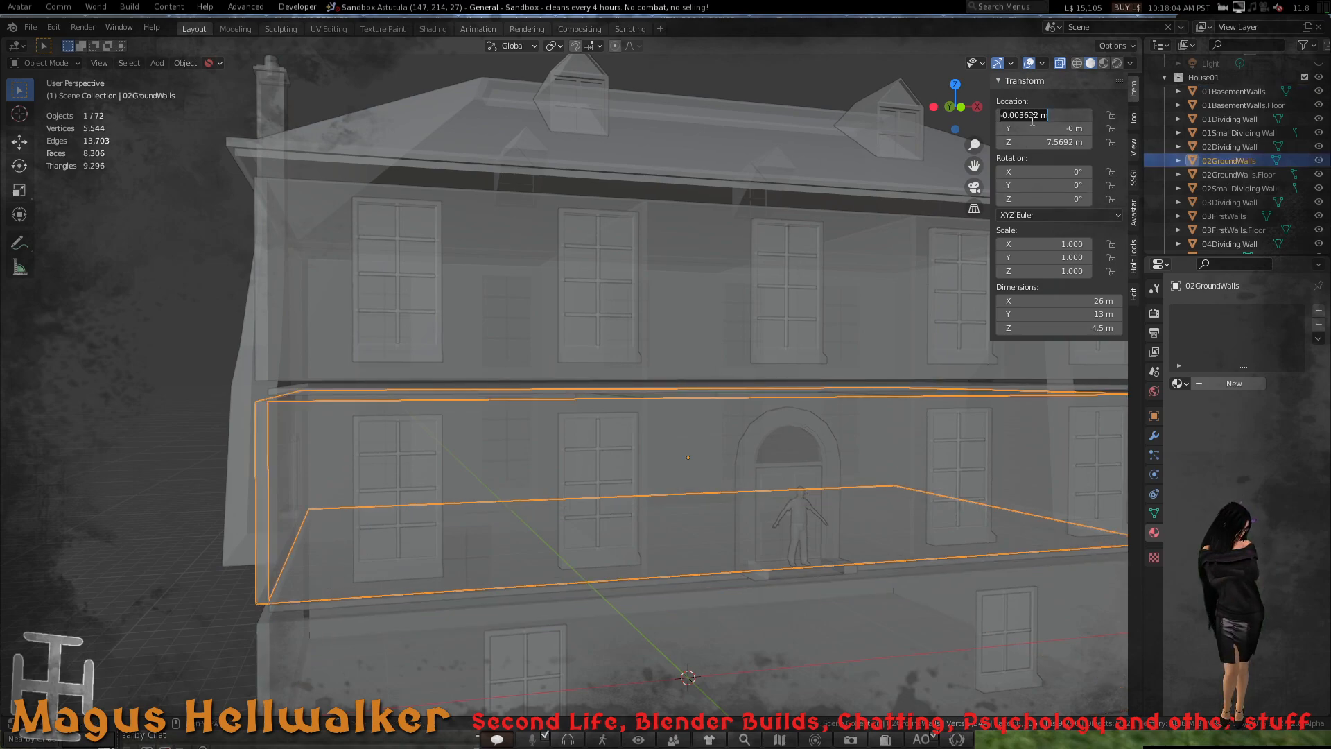
pyautogui.write('0')
pyautogui.press('Return')
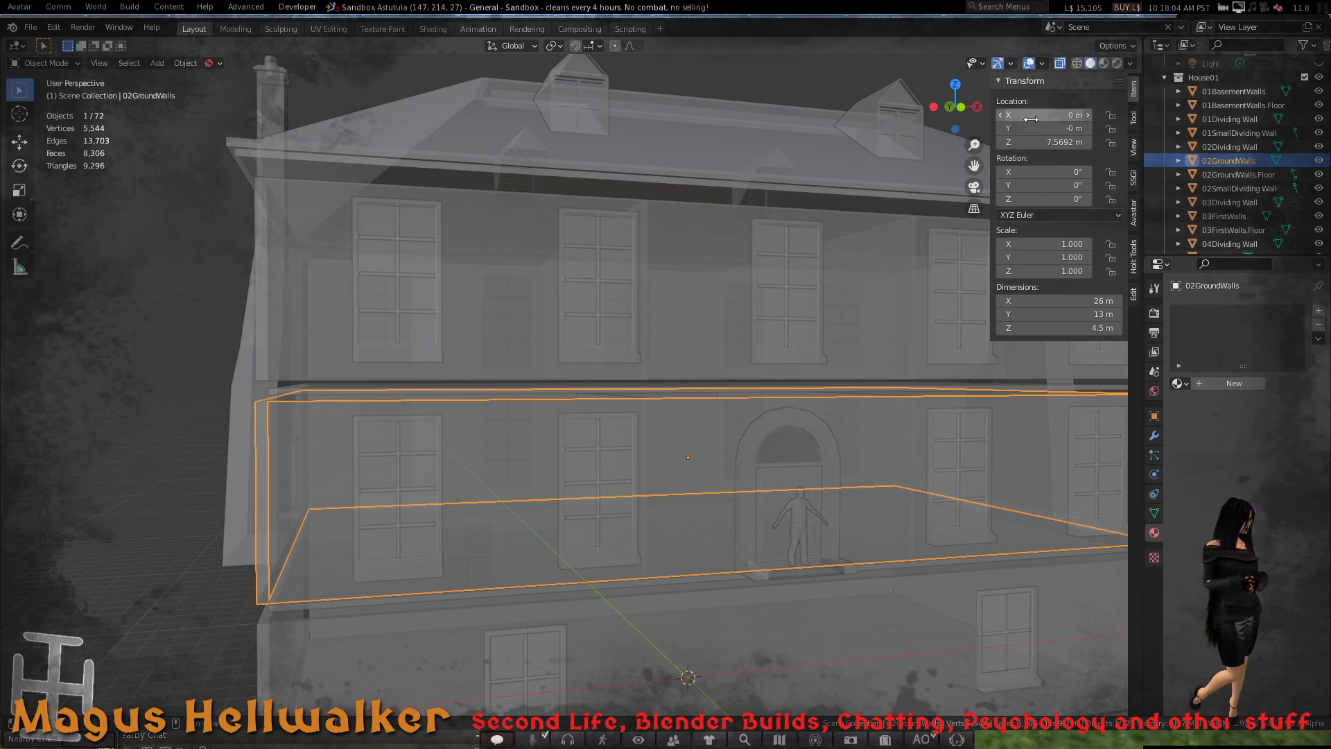
pyautogui.click(1036, 131)
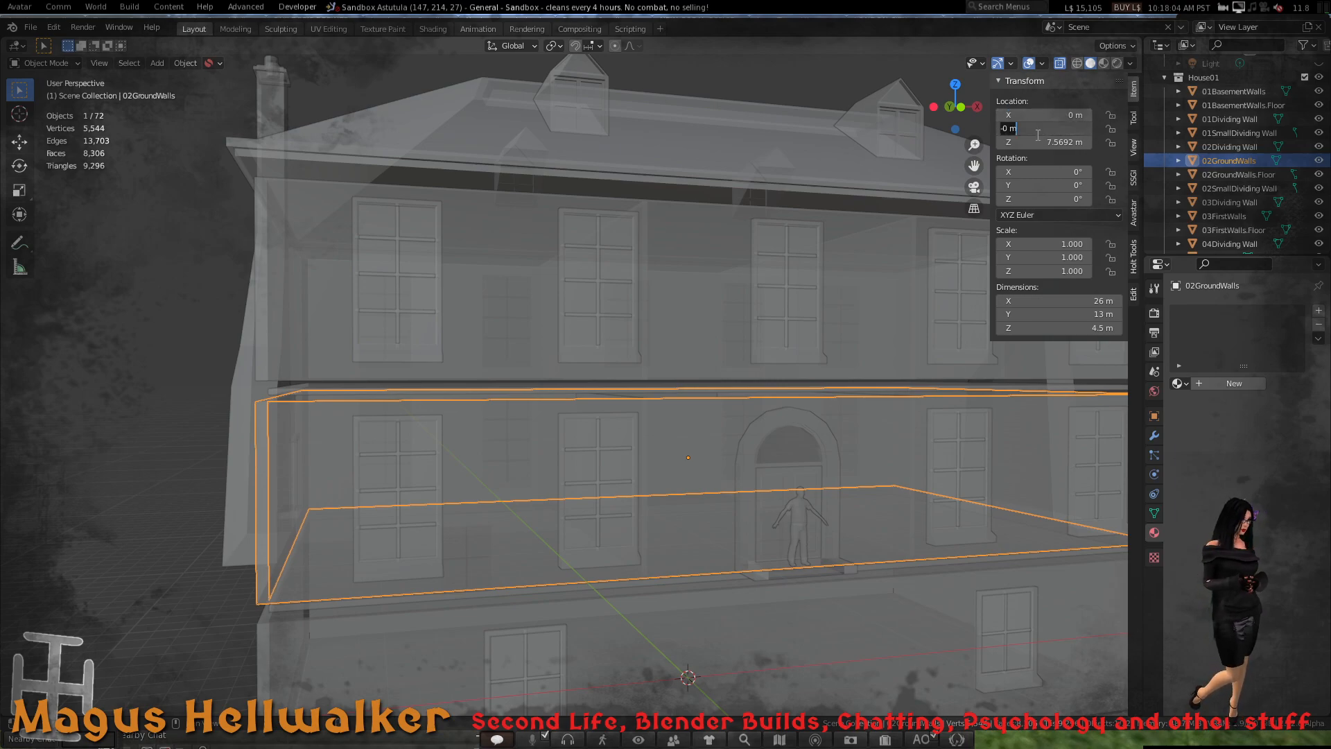
pyautogui.write('0')
pyautogui.press('Return')
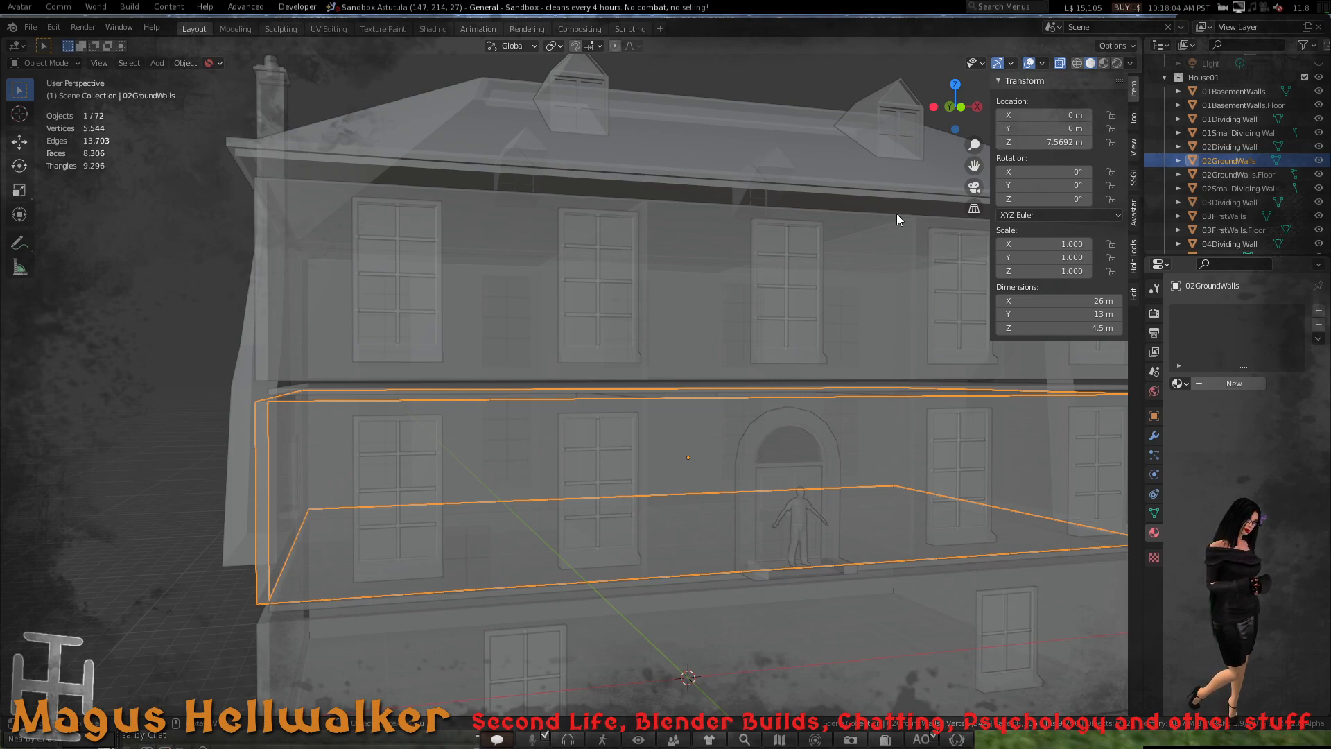
# - Deselect everything and save the Blender file
pyautogui.click(208, 441)
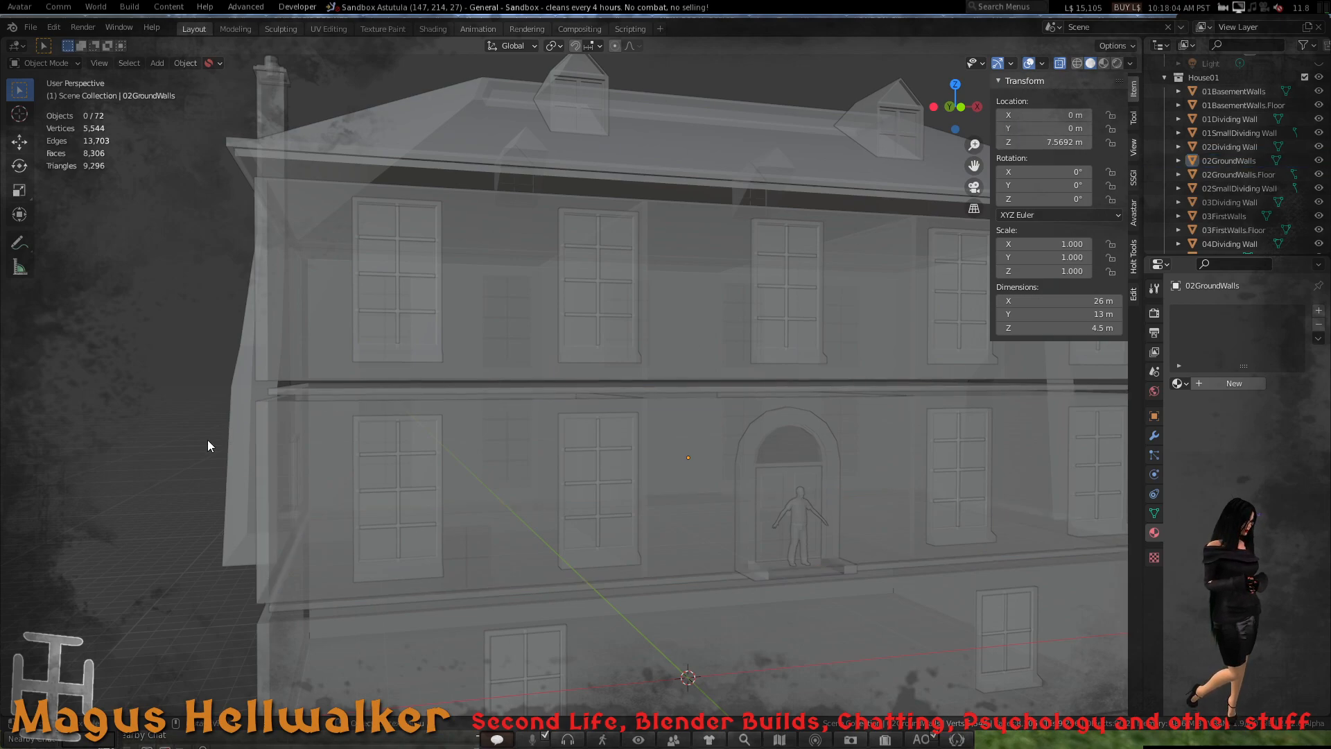
pyautogui.click(31, 27)
pyautogui.click(48, 133)
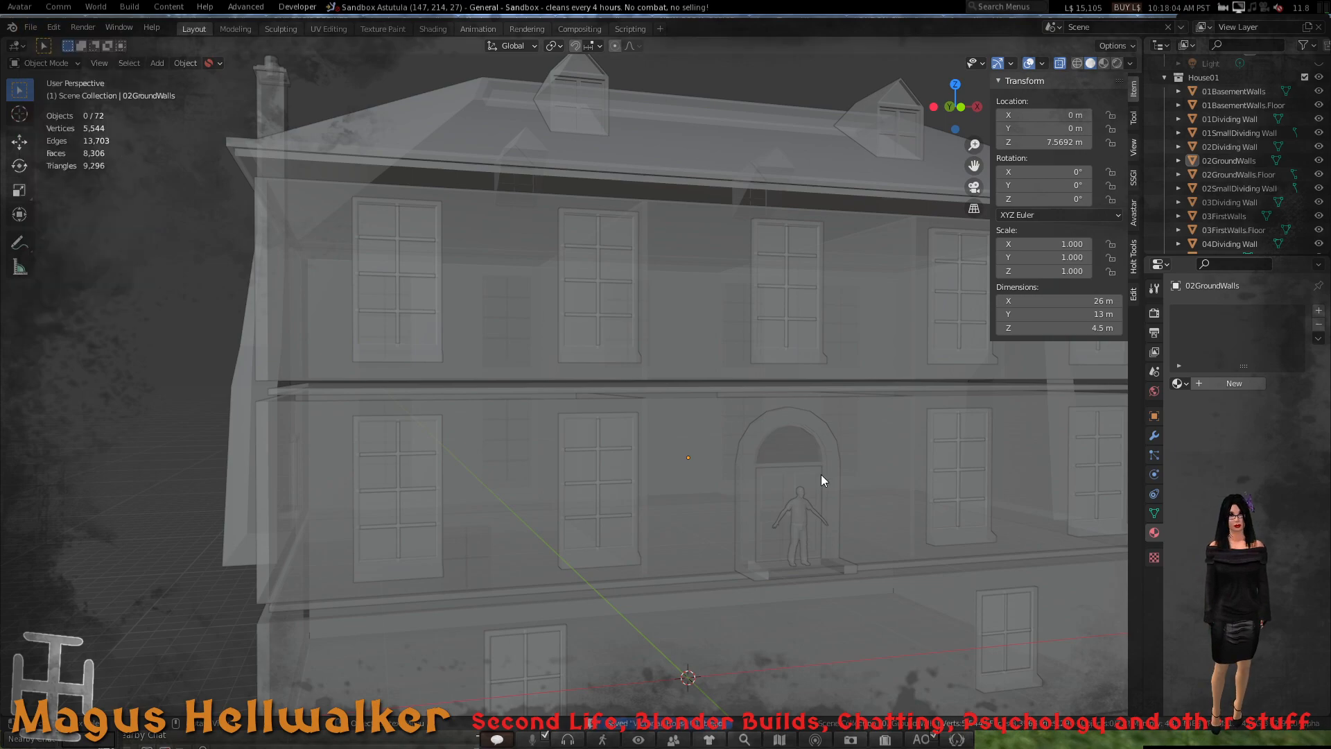
# - Turn off X-ray and examine the opaque house facade with the human figure at the front door from several angles
pyautogui.scroll(-3, 821, 474)
pyautogui.scroll(1, 821, 474)
pyautogui.moveTo(793, 494); pyautogui.dragTo(659, 574, button='middle')
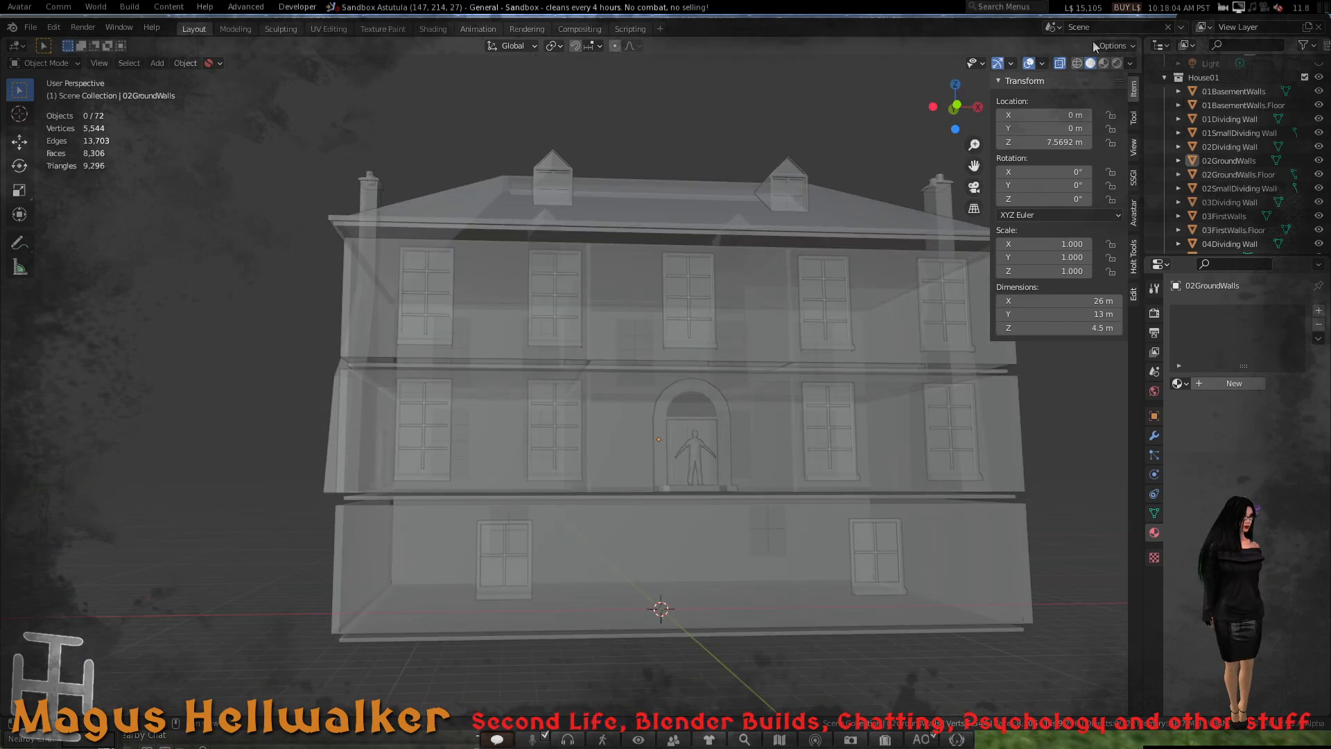
pyautogui.click(1061, 63)
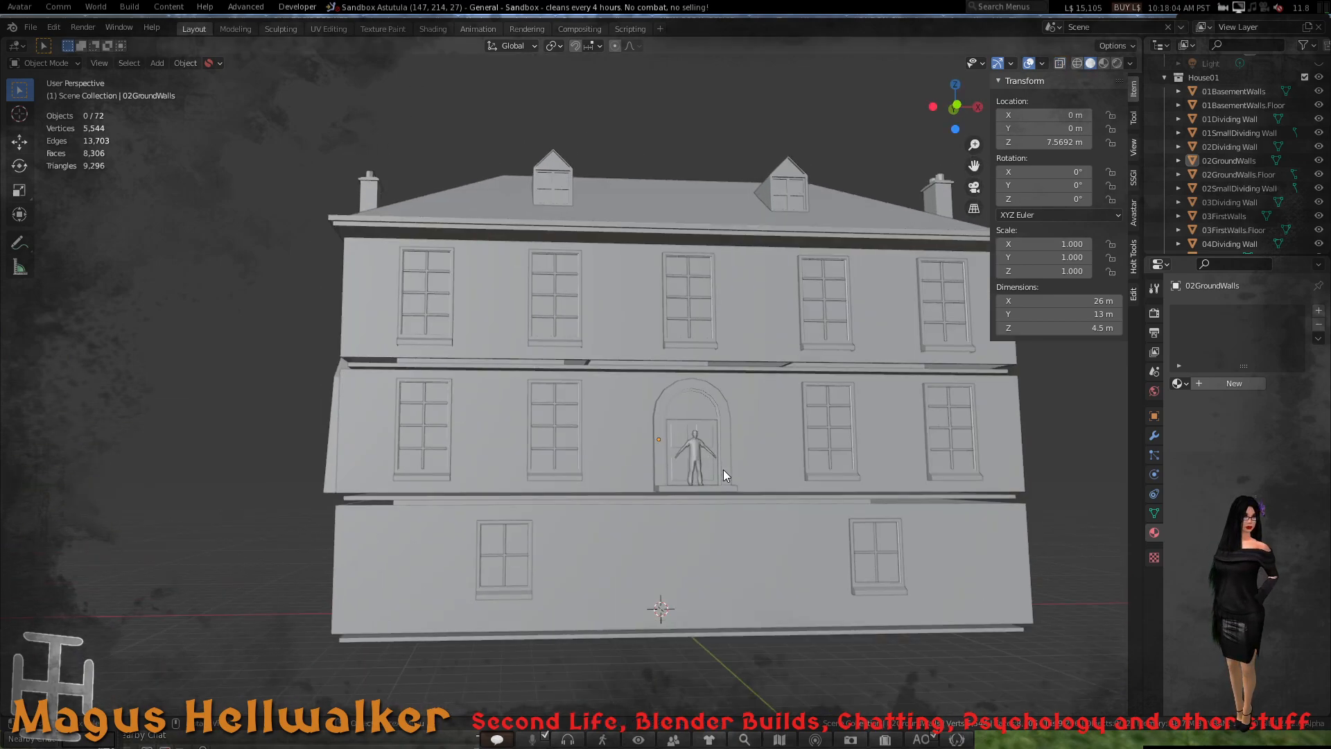
pyautogui.moveTo(701, 478); pyautogui.dragTo(485, 311, button='middle')
pyautogui.scroll(2, 610, 491)
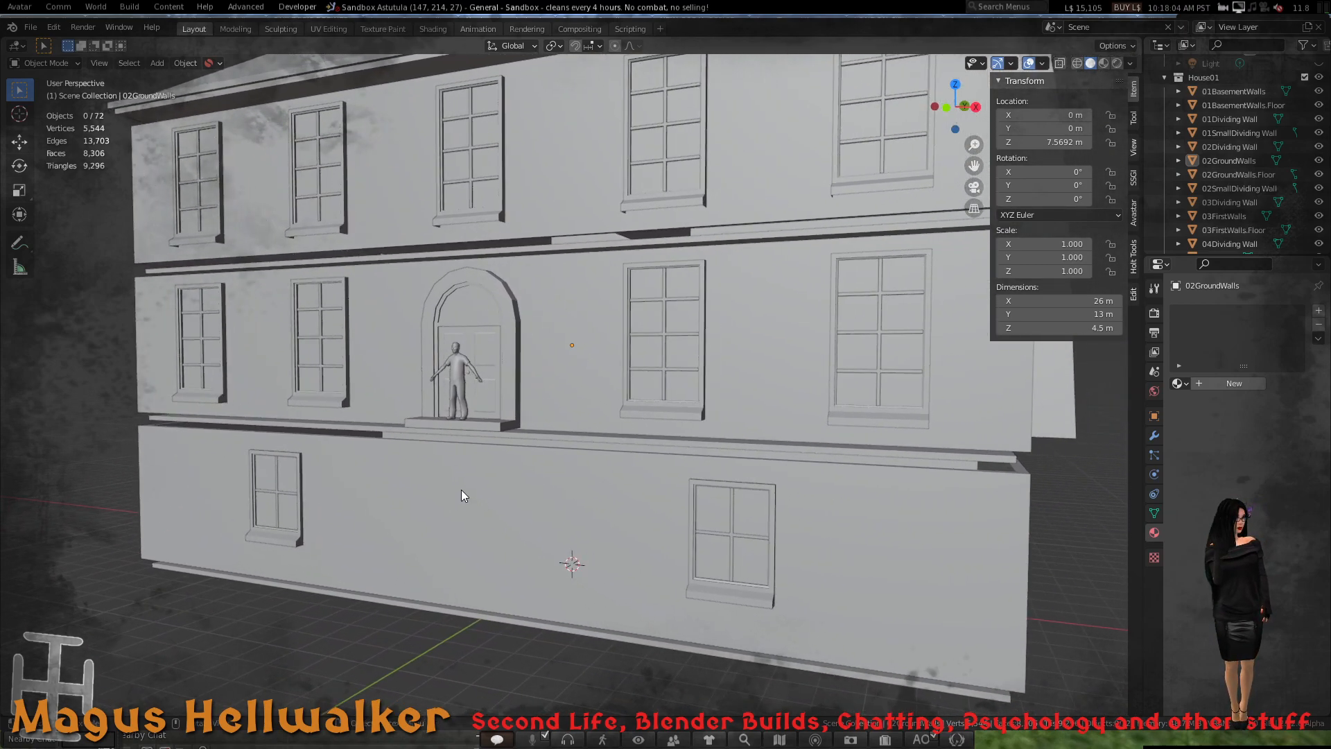
pyautogui.scroll(-1, 590, 494)
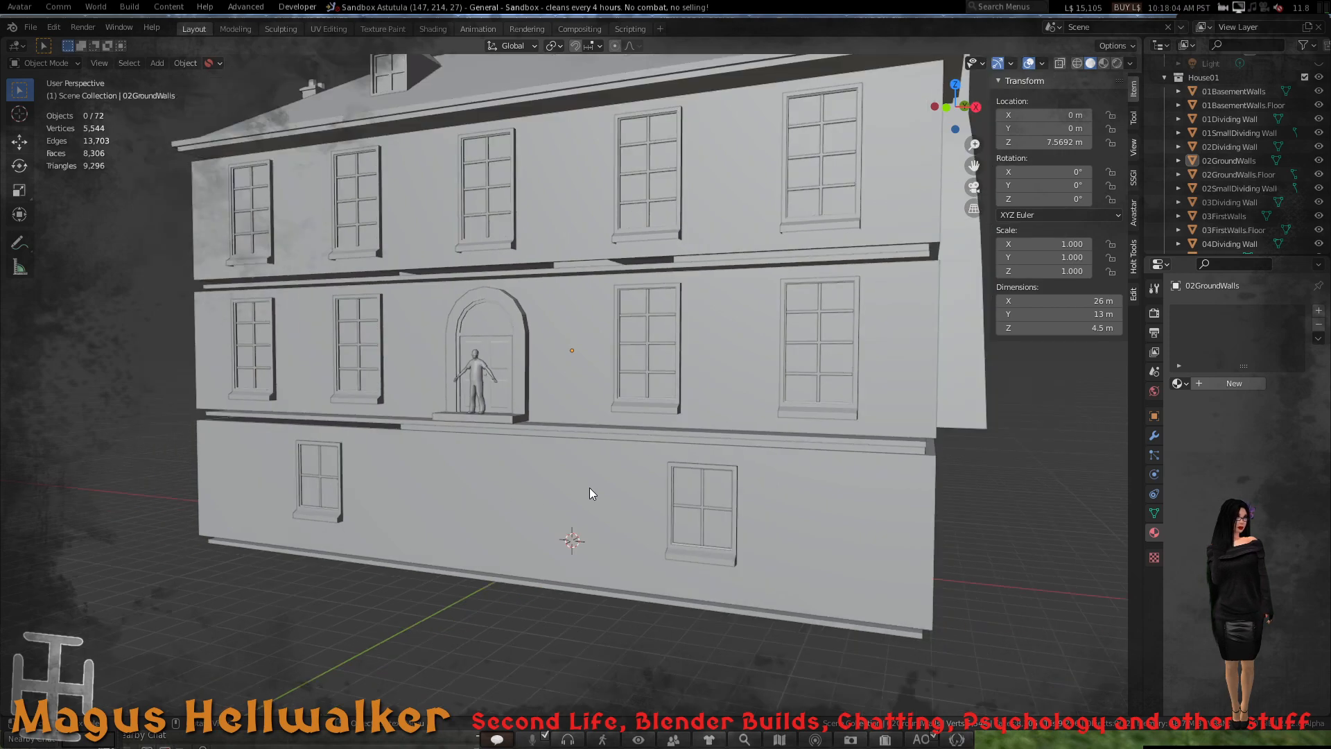
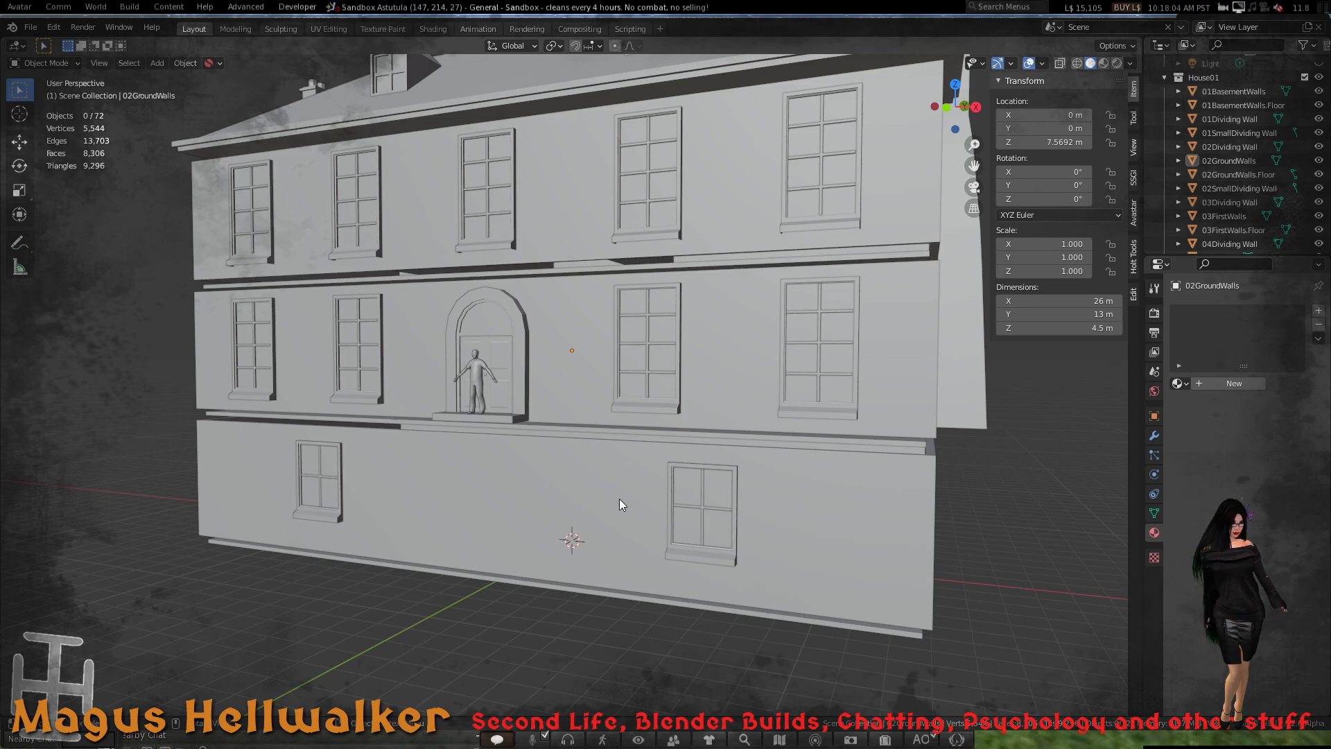
pyautogui.scroll(-3, 589, 413)
pyautogui.scroll(3, 589, 412)
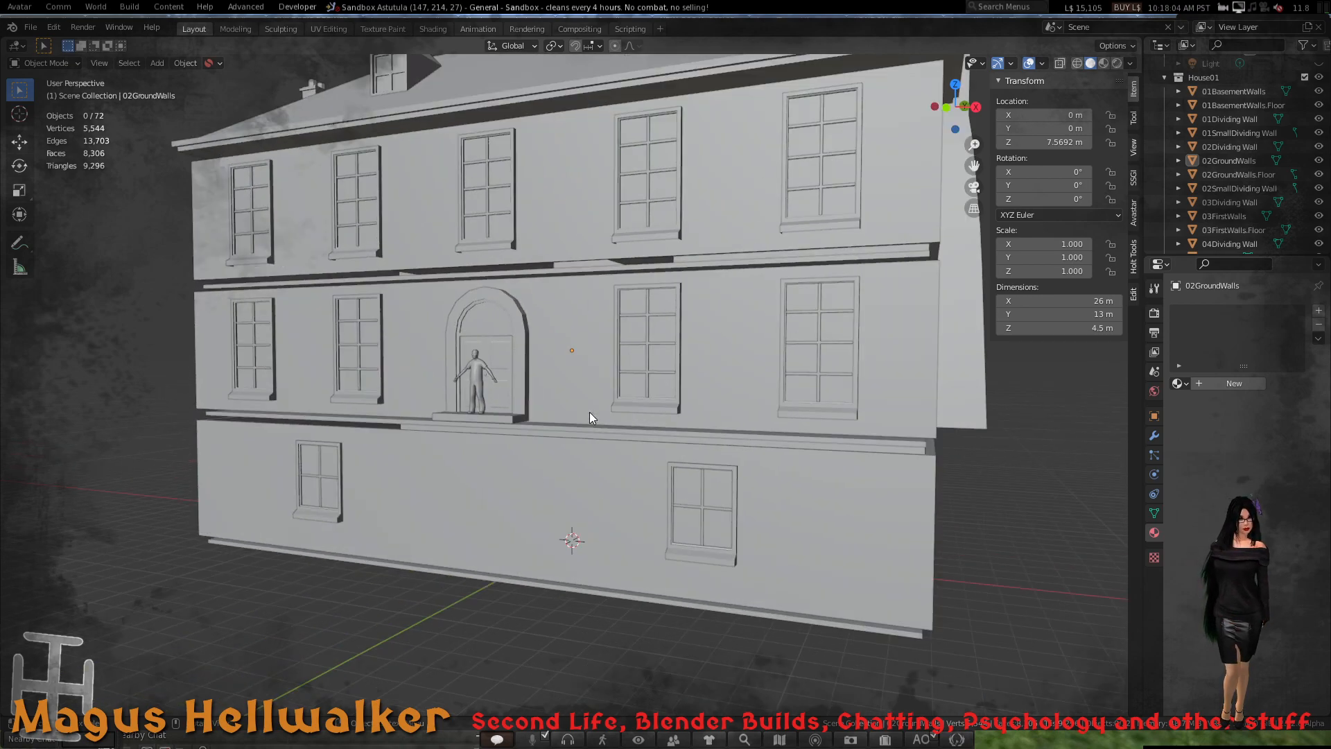
pyautogui.scroll(1, 589, 412)
pyautogui.moveTo(544, 363); pyautogui.dragTo(613, 376, button='middle')
pyautogui.moveTo(704, 318); pyautogui.dragTo(644, 286, button='middle')
# - Select the middle window above the front door, turn on X-ray, and examine its placement from the front and at an angle
pyautogui.click(590, 247)
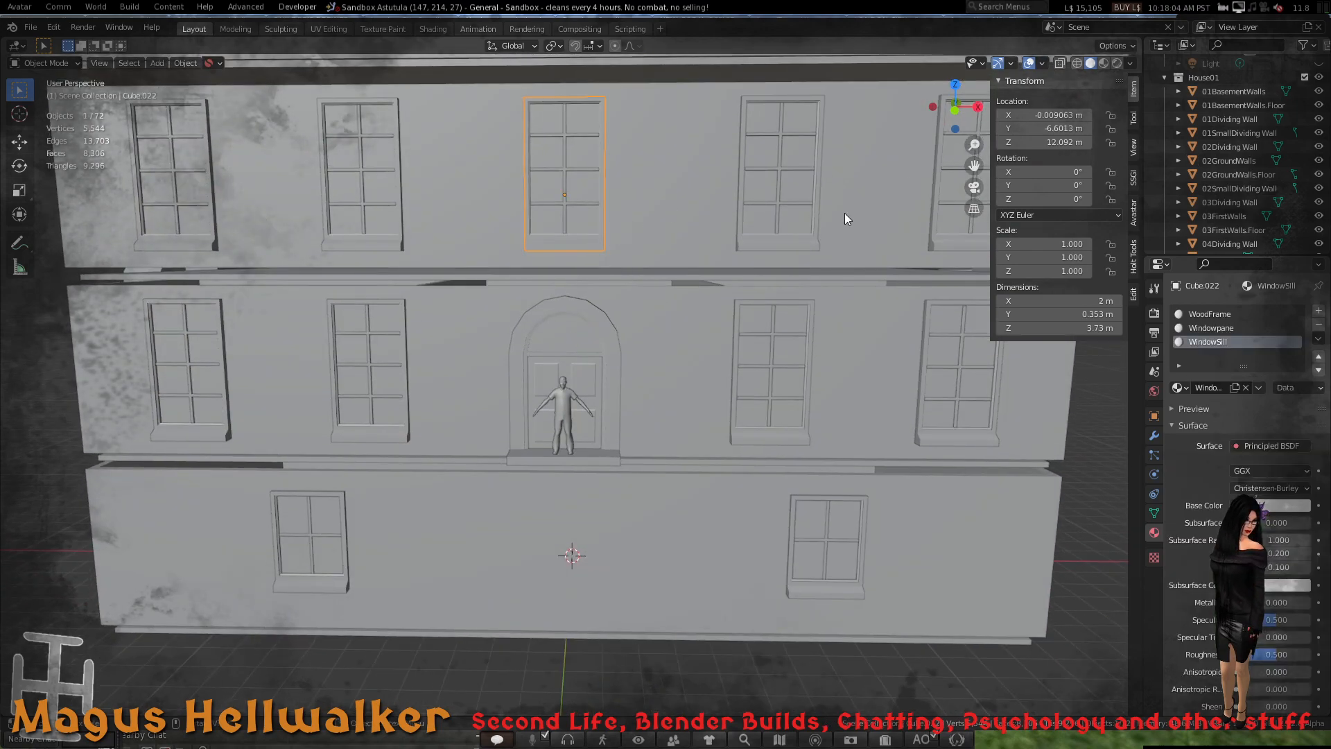
pyautogui.press('KP_1')
pyautogui.scroll(2, 552, 314)
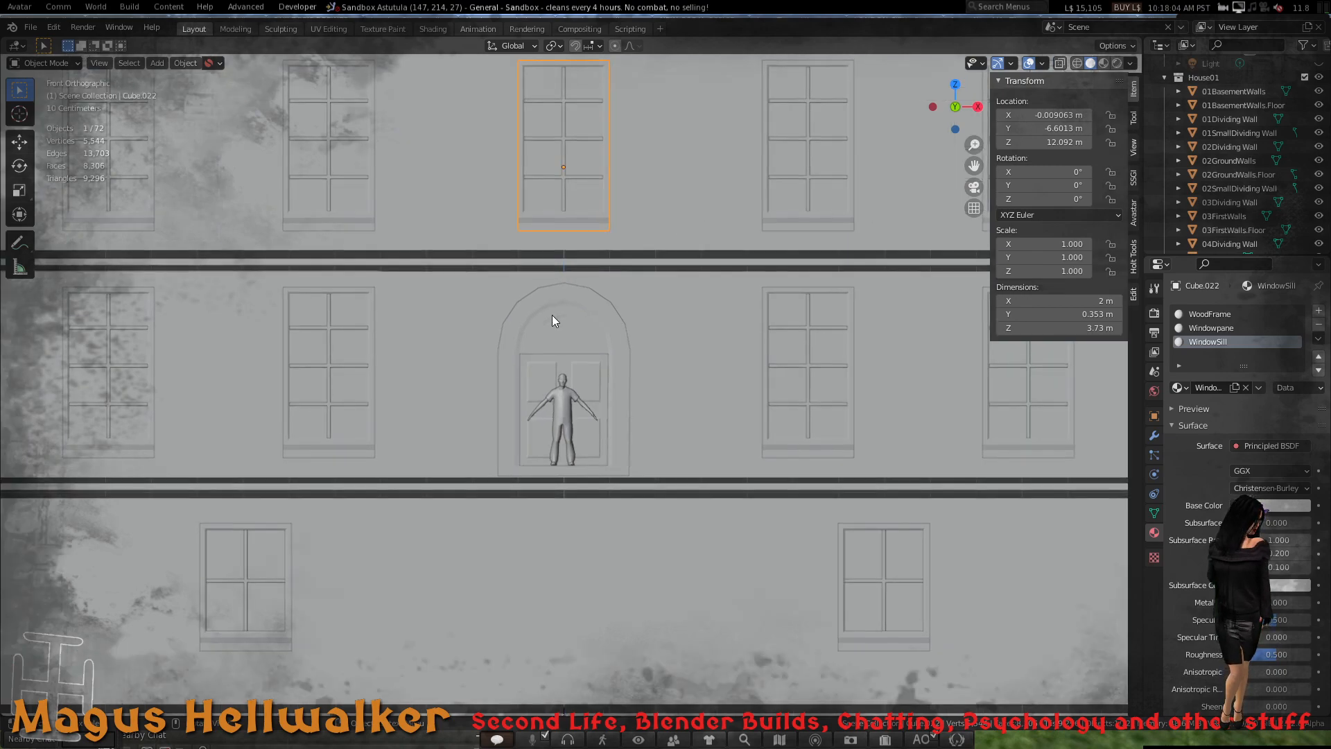
pyautogui.scroll(2, 553, 316)
pyautogui.keyDown('shift'); pyautogui.moveTo(559, 205); pyautogui.dragTo(547, 526, button='middle'); pyautogui.keyUp('shift')
pyautogui.scroll(1, 558, 437)
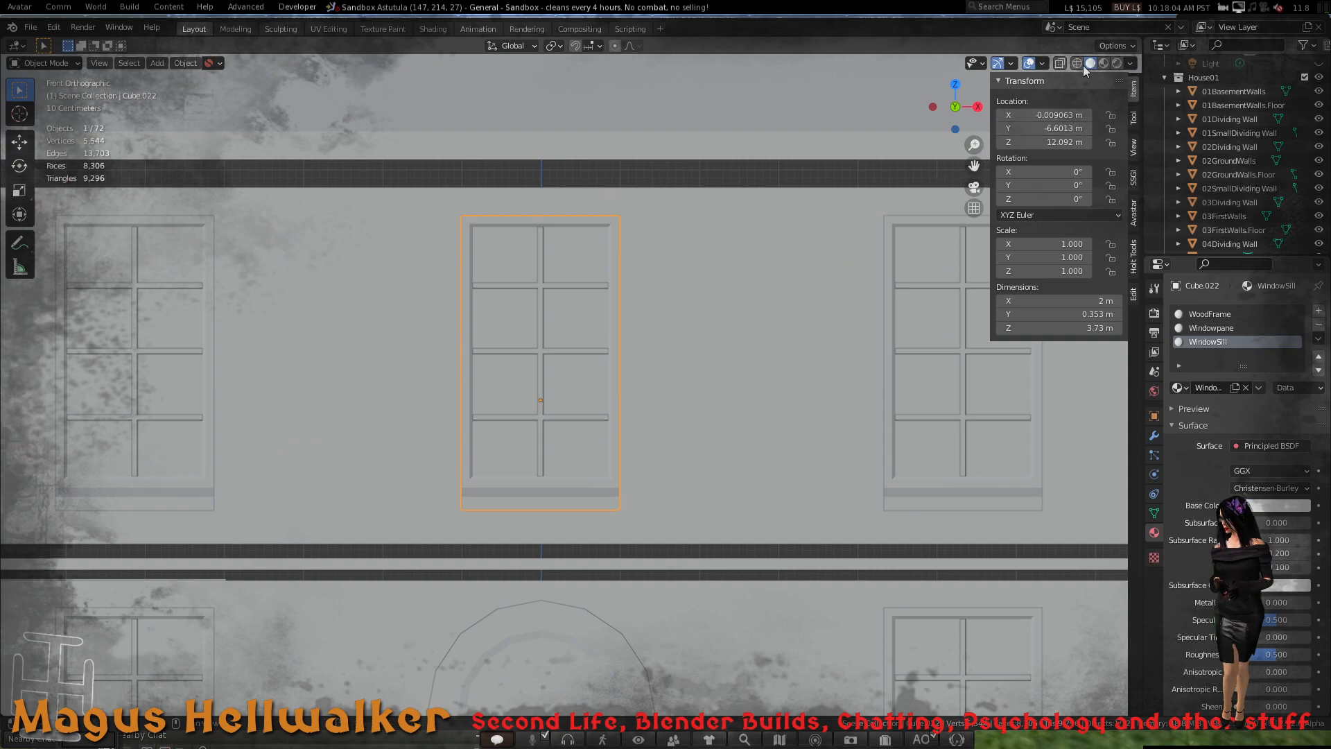
pyautogui.click(1060, 64)
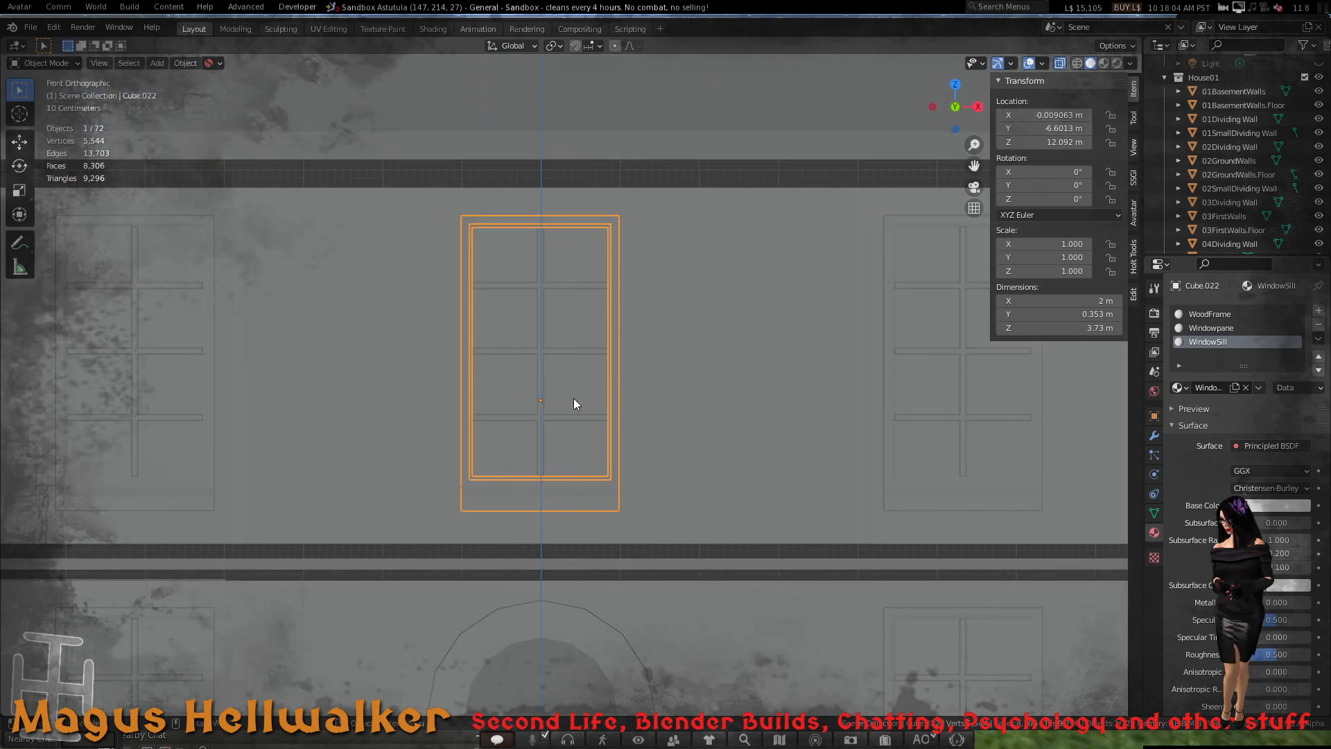
pyautogui.scroll(5, 573, 399)
pyautogui.scroll(-7, 576, 396)
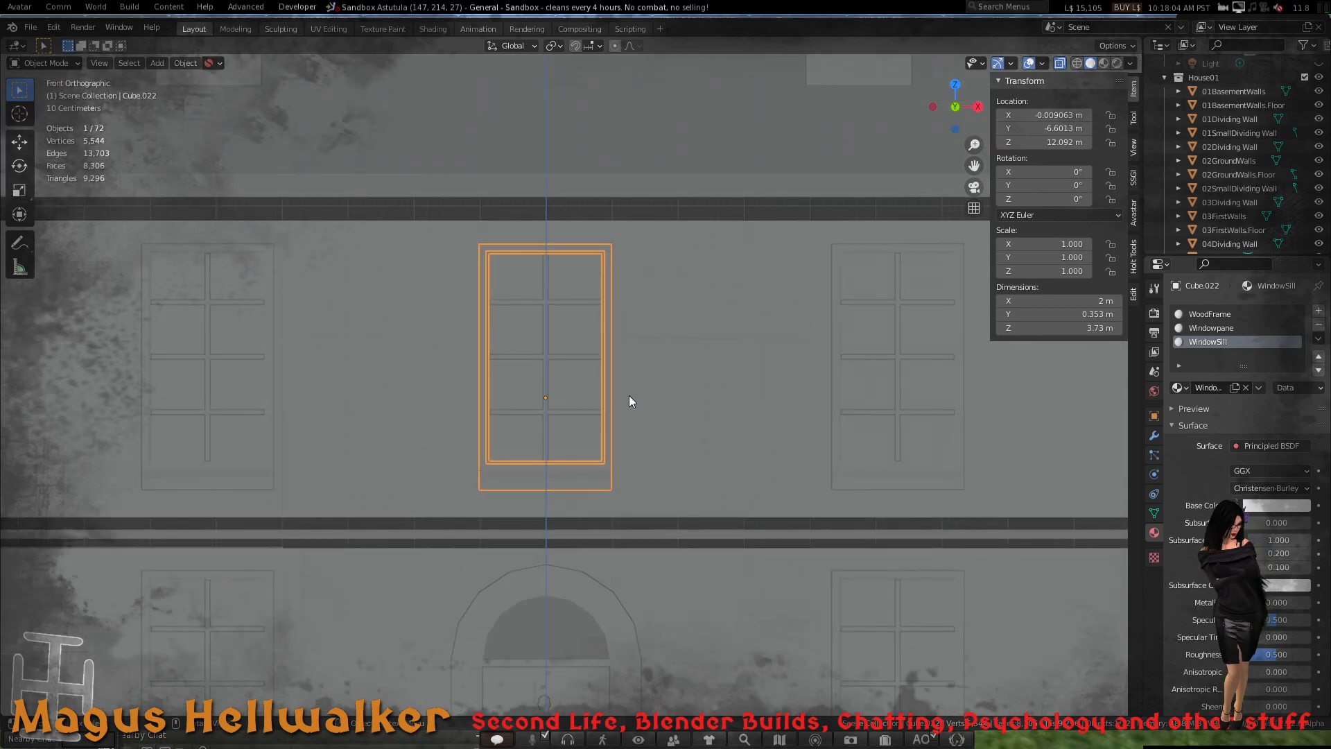
pyautogui.moveTo(629, 395); pyautogui.dragTo(560, 413, button='middle')
pyautogui.scroll(-3, 574, 385)
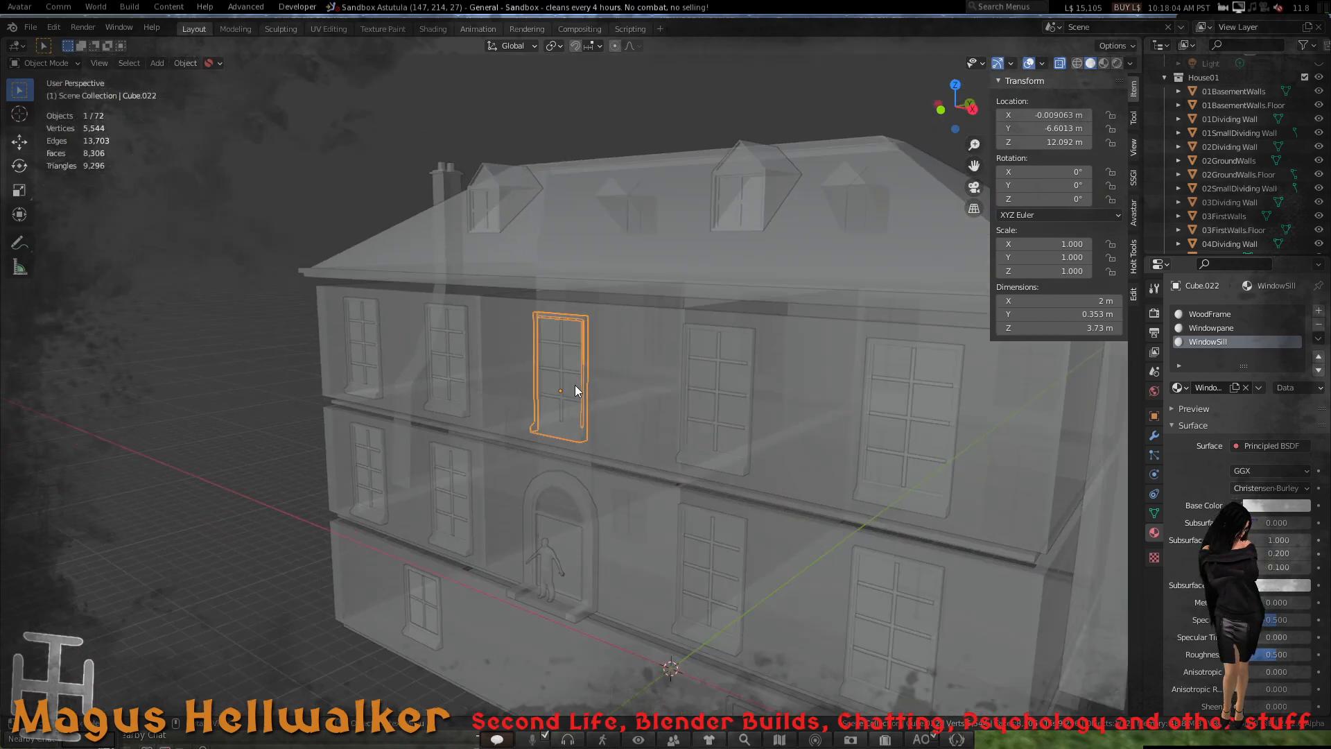
pyautogui.scroll(-4, 645, 404)
pyautogui.scroll(7, 645, 406)
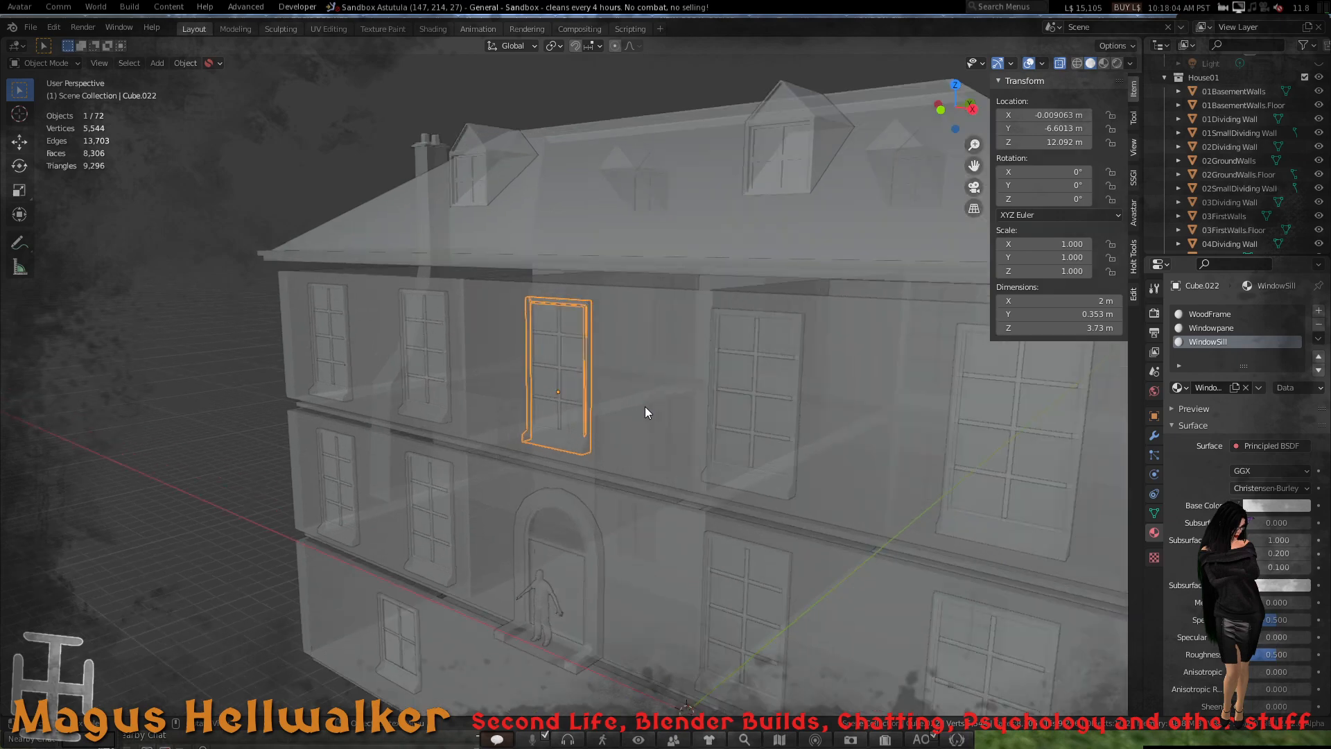
# - Inspect the middle window above the front door by selecting its glazing bars and its outer frame, leaving the frame selected
pyautogui.scroll(4, 645, 406)
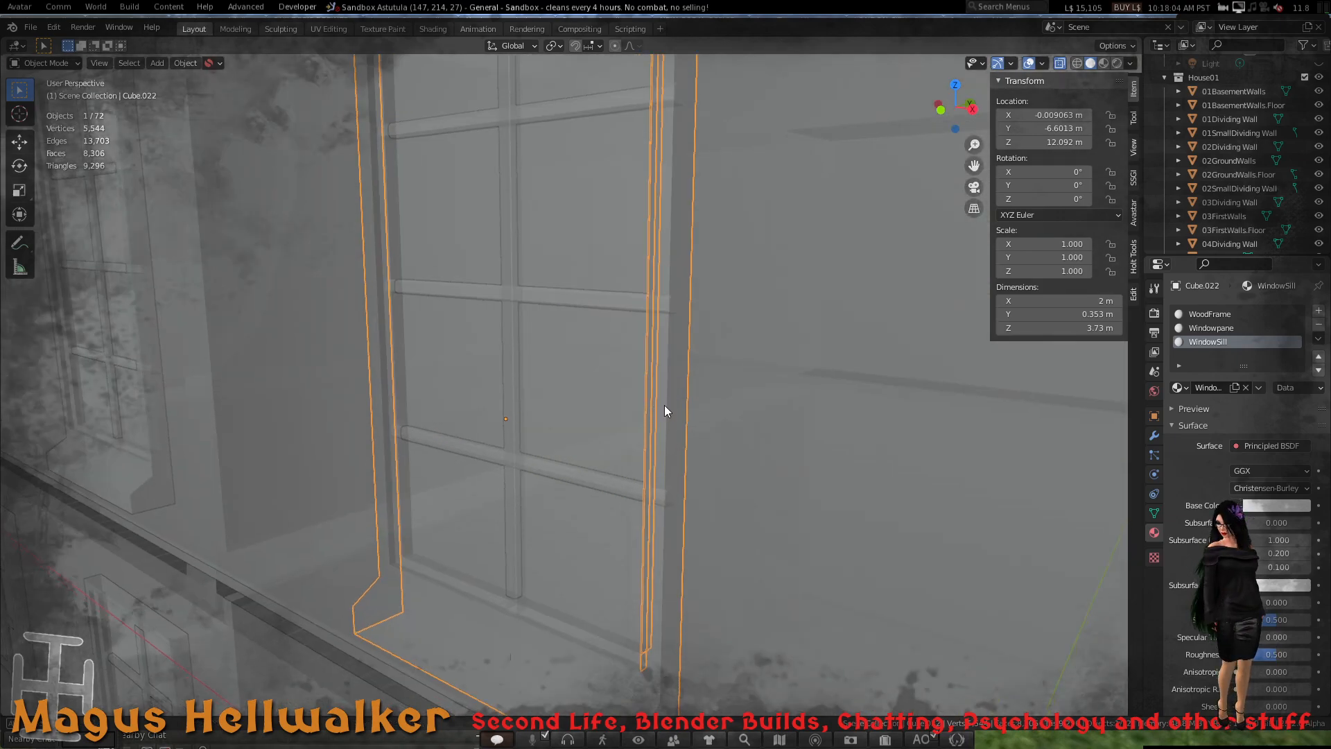
pyautogui.moveTo(664, 405); pyautogui.dragTo(714, 392, button='middle')
pyautogui.scroll(-4, 714, 390)
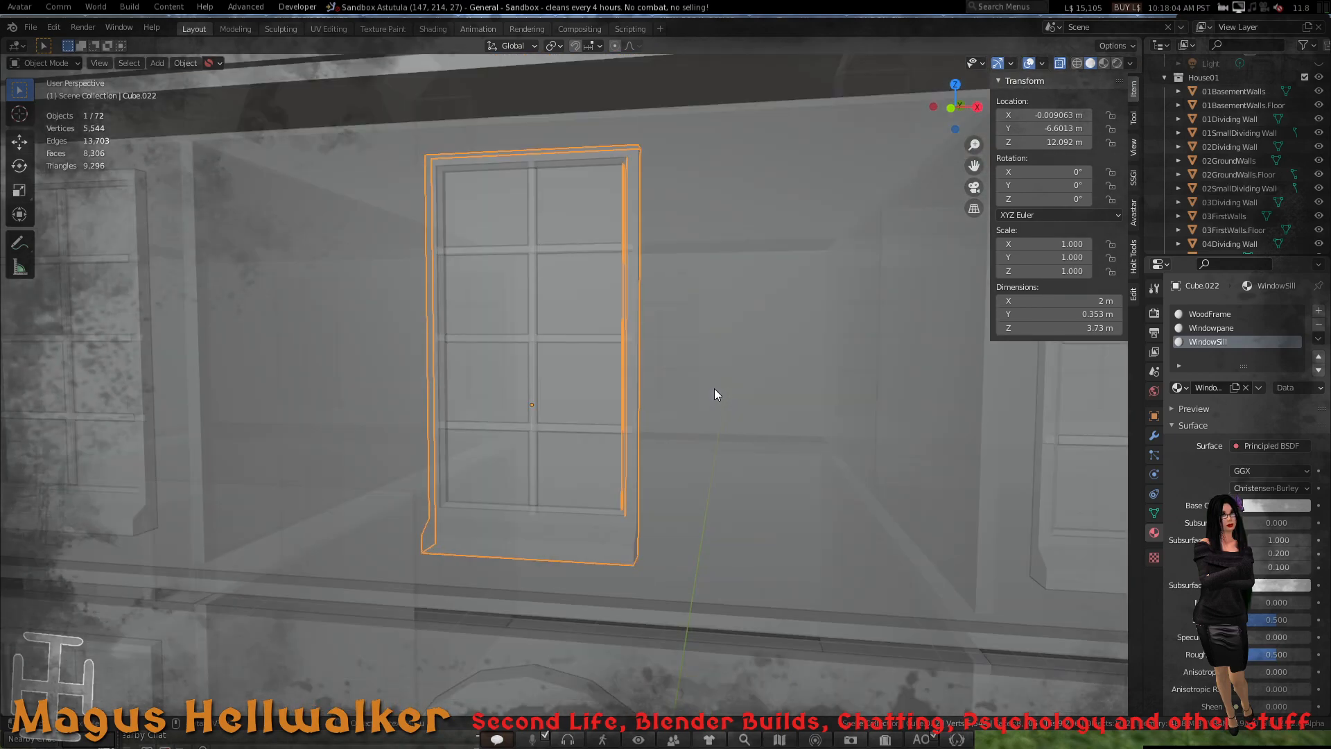
pyautogui.click(567, 247)
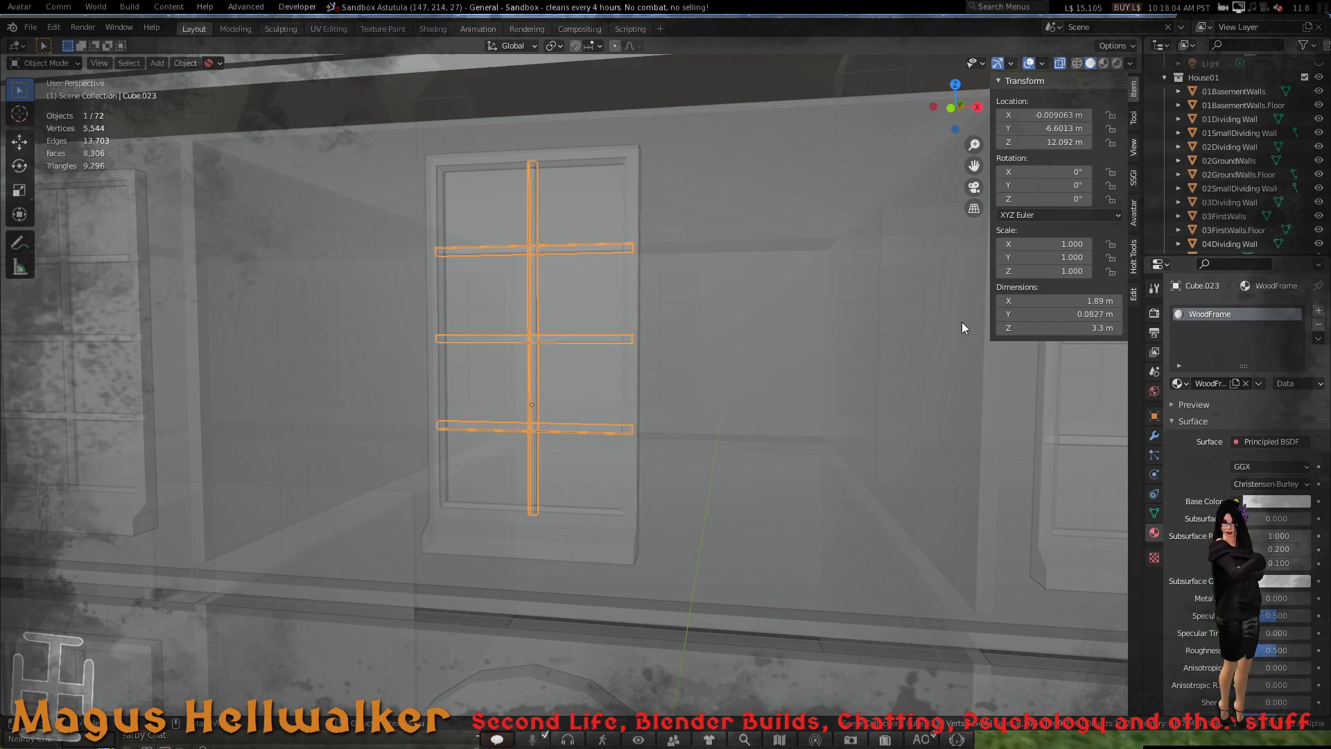
pyautogui.click(630, 365)
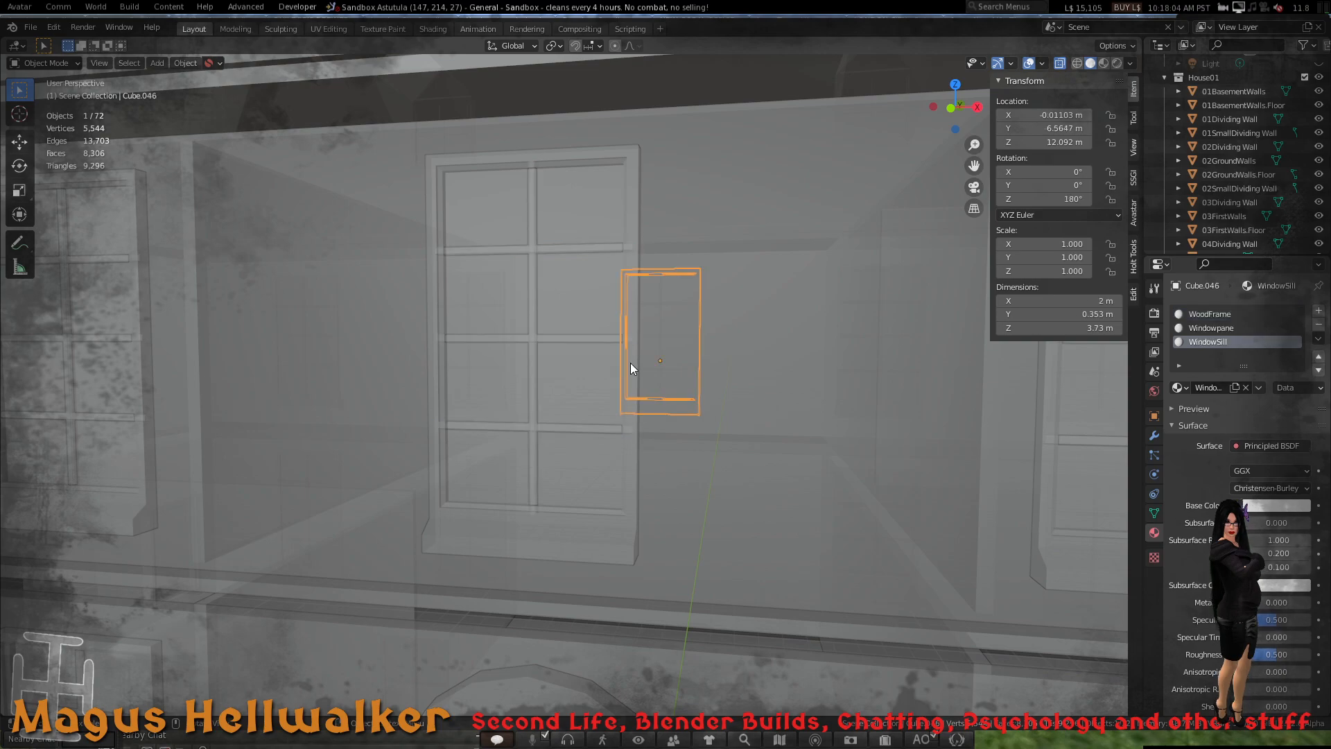
pyautogui.click(630, 459)
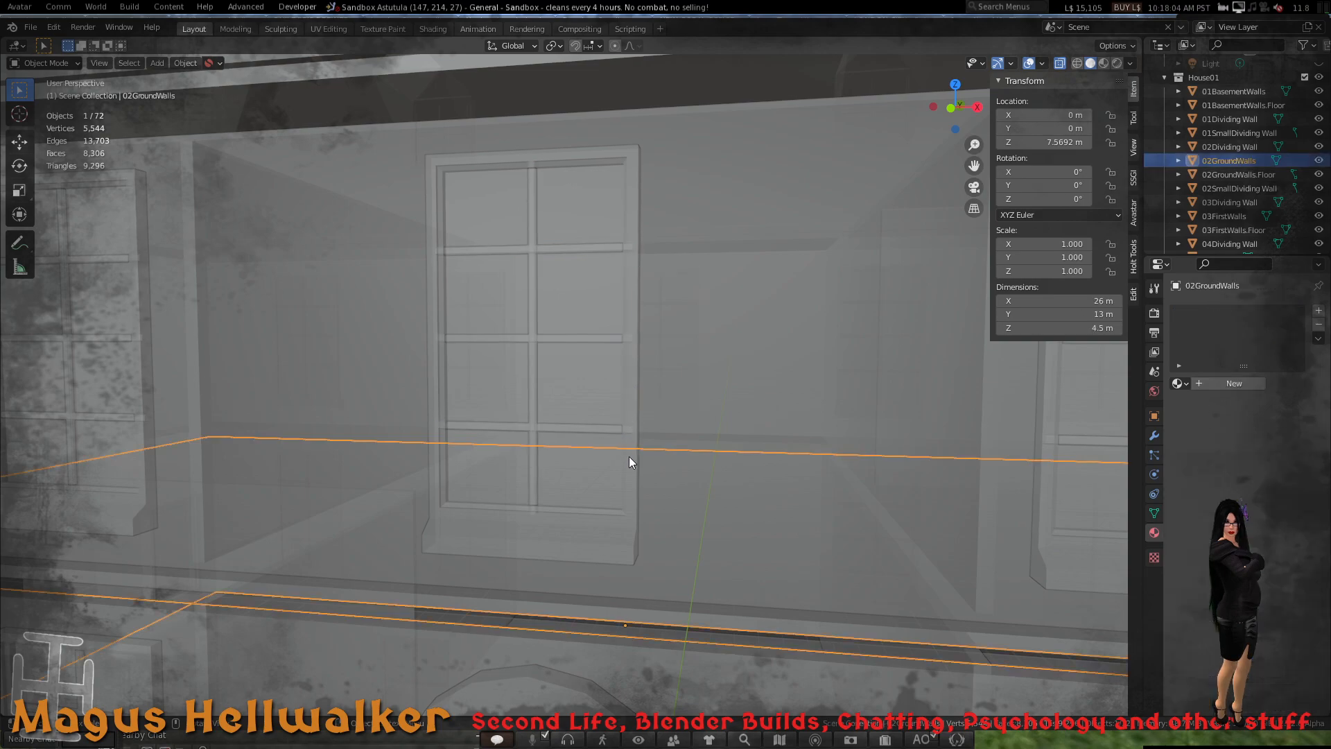
pyautogui.click(613, 554)
pyautogui.click(609, 551)
pyautogui.click(604, 546)
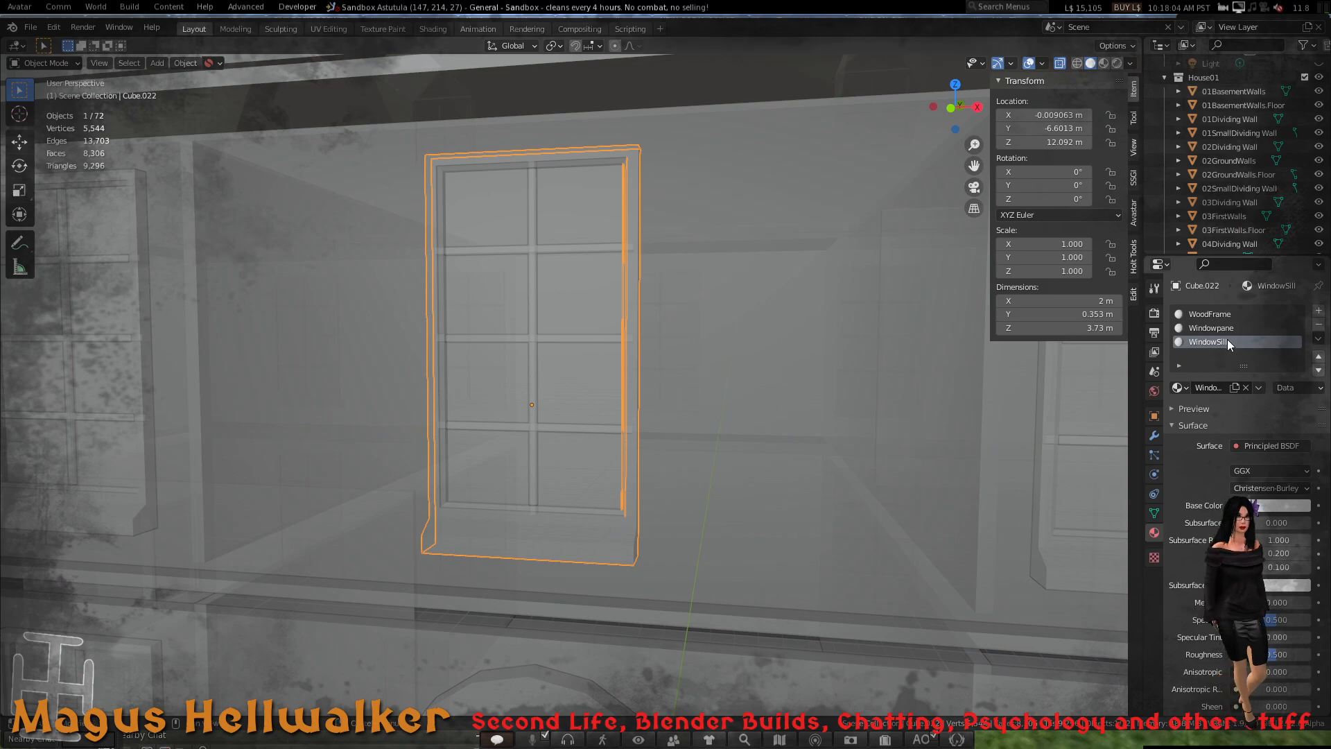
# - Examine the selected window frame and its sill up close from the outside and from inside the house
pyautogui.scroll(-12, 602, 352)
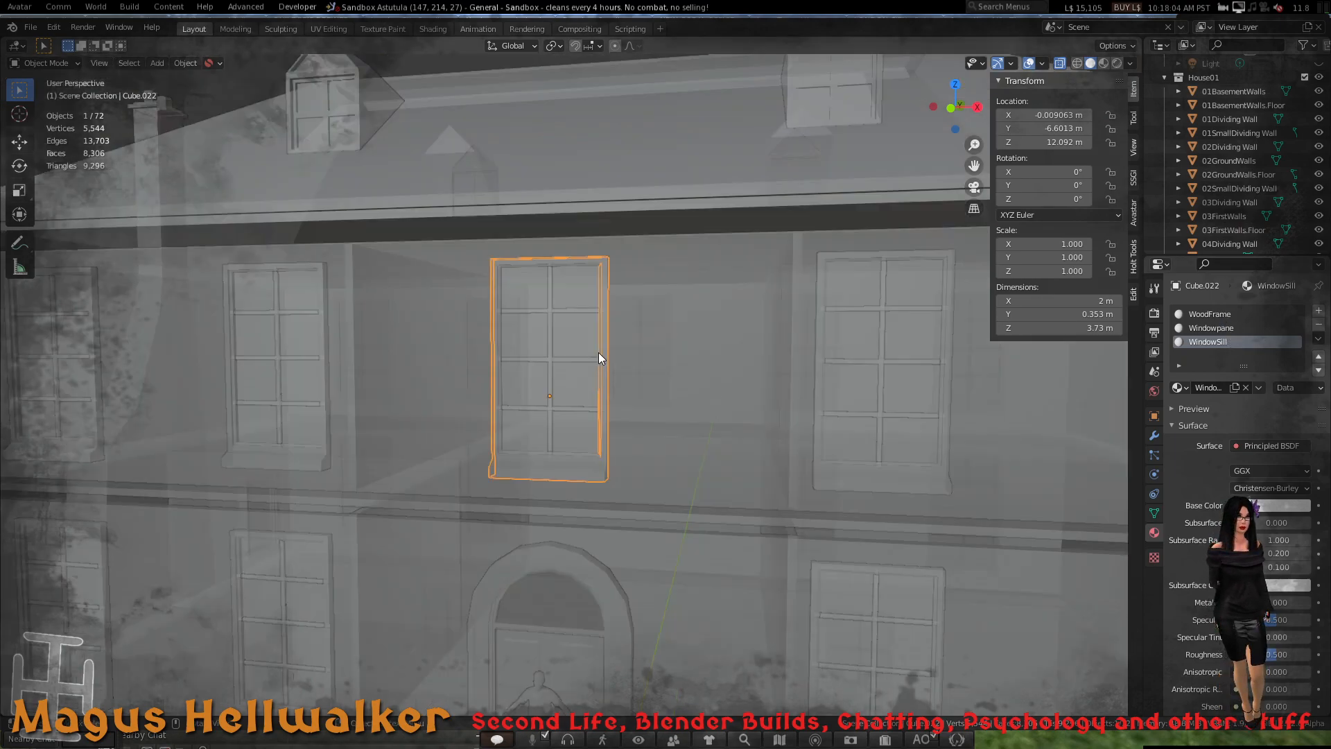
pyautogui.scroll(4, 601, 352)
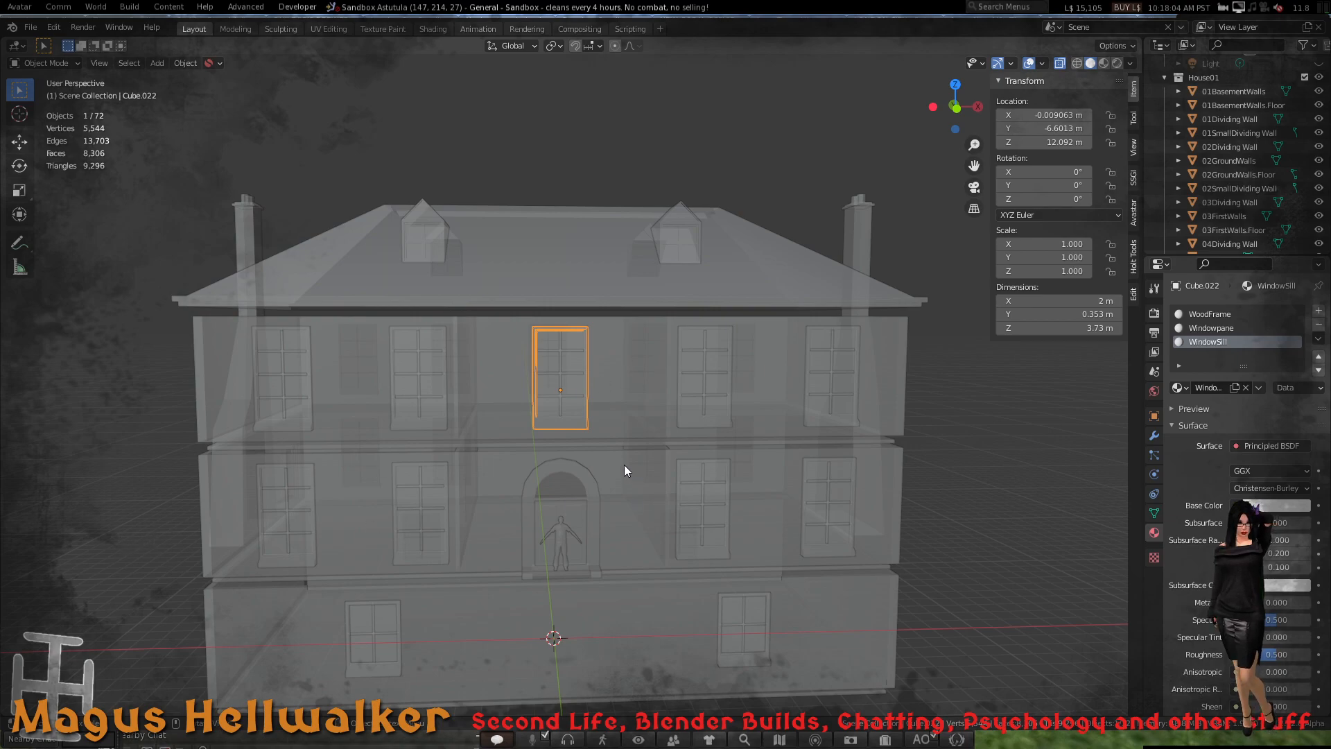
pyautogui.scroll(8, 577, 414)
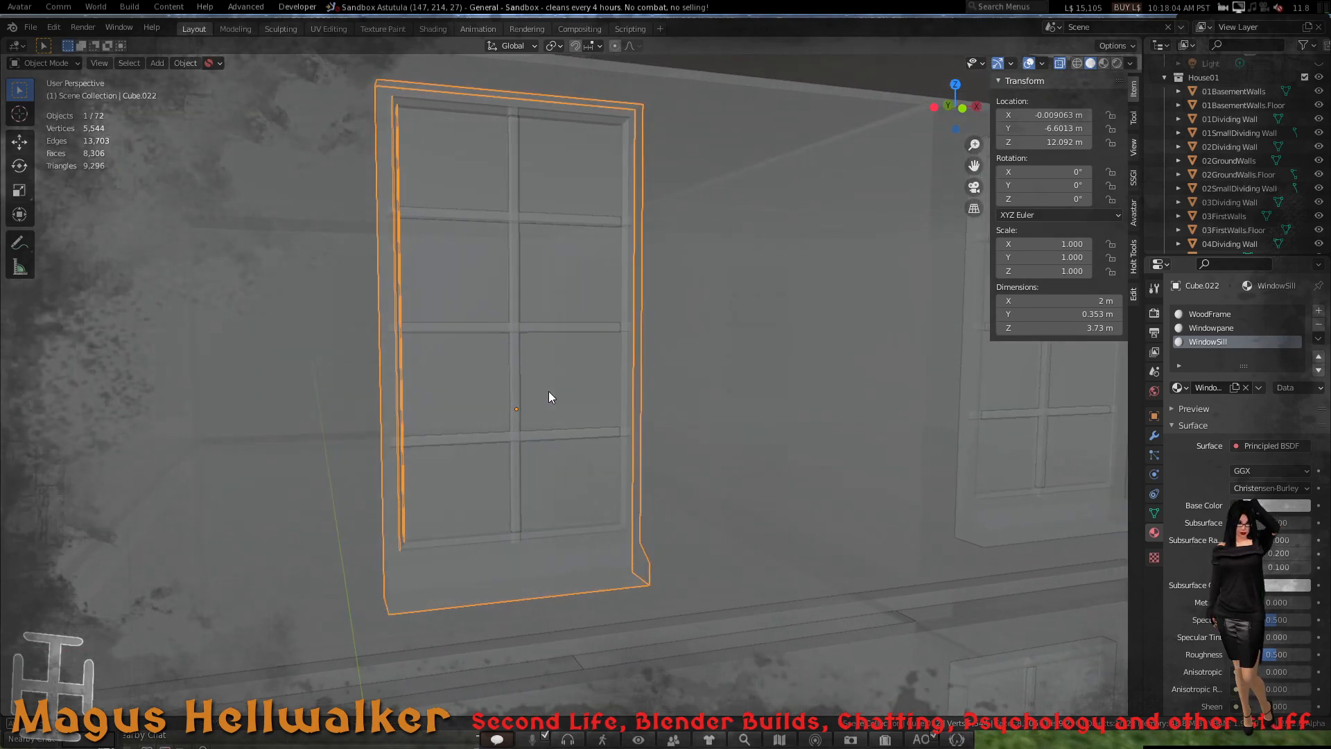
pyautogui.moveTo(548, 392); pyautogui.dragTo(778, 416, button='middle')
pyautogui.scroll(2, 546, 434)
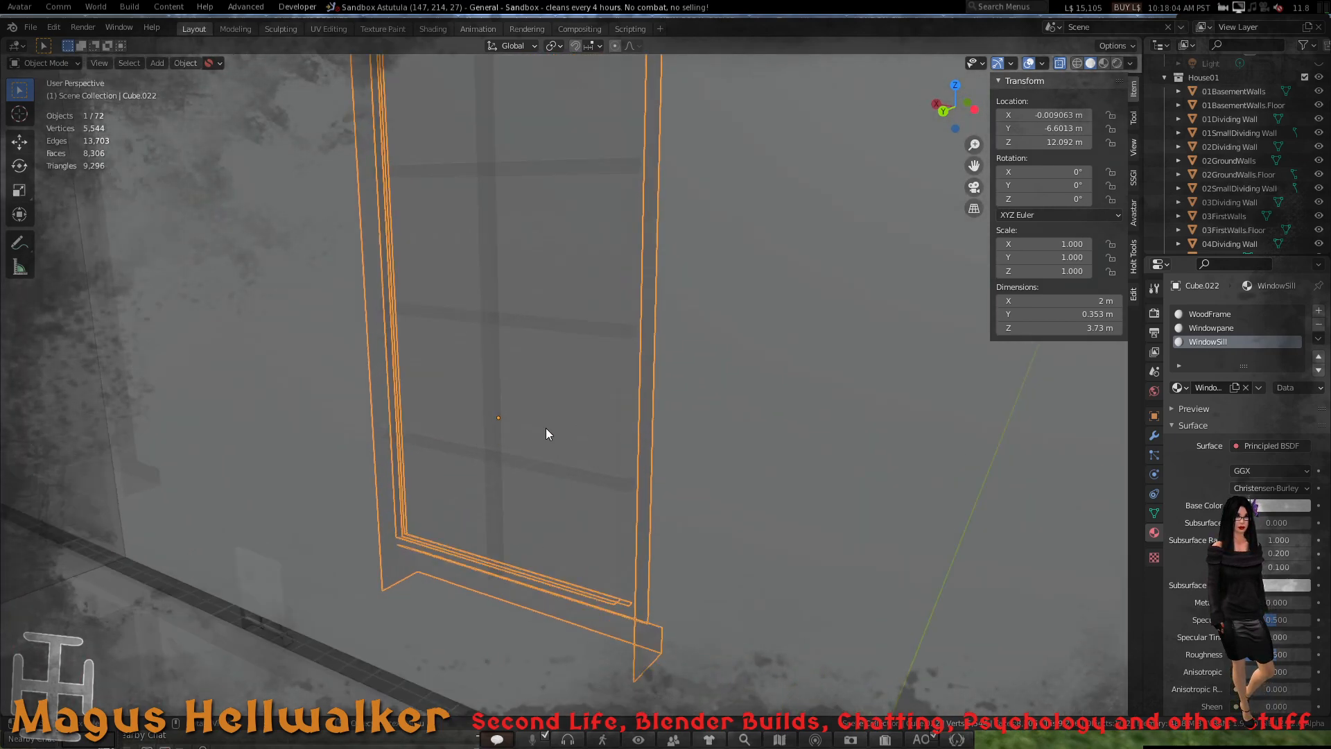
pyautogui.scroll(2, 546, 428)
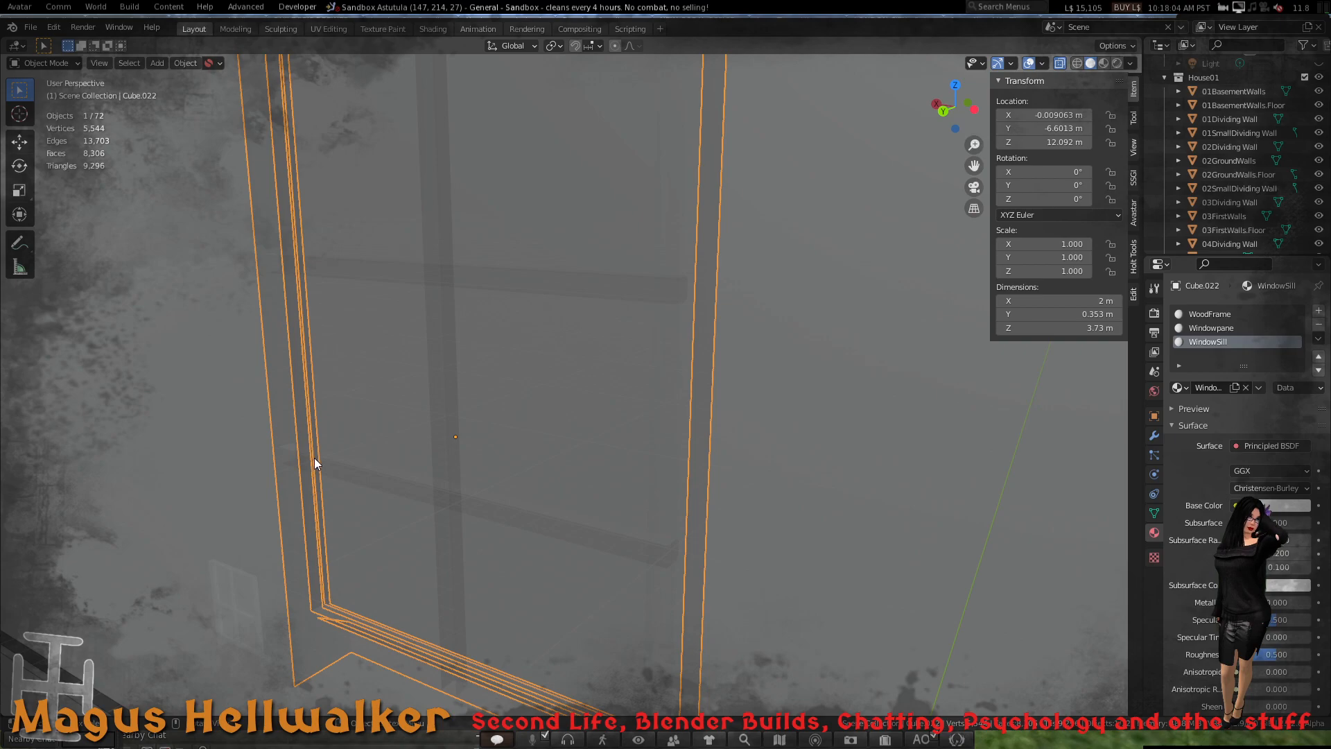
pyautogui.scroll(-5, 314, 458)
pyautogui.scroll(2, 314, 459)
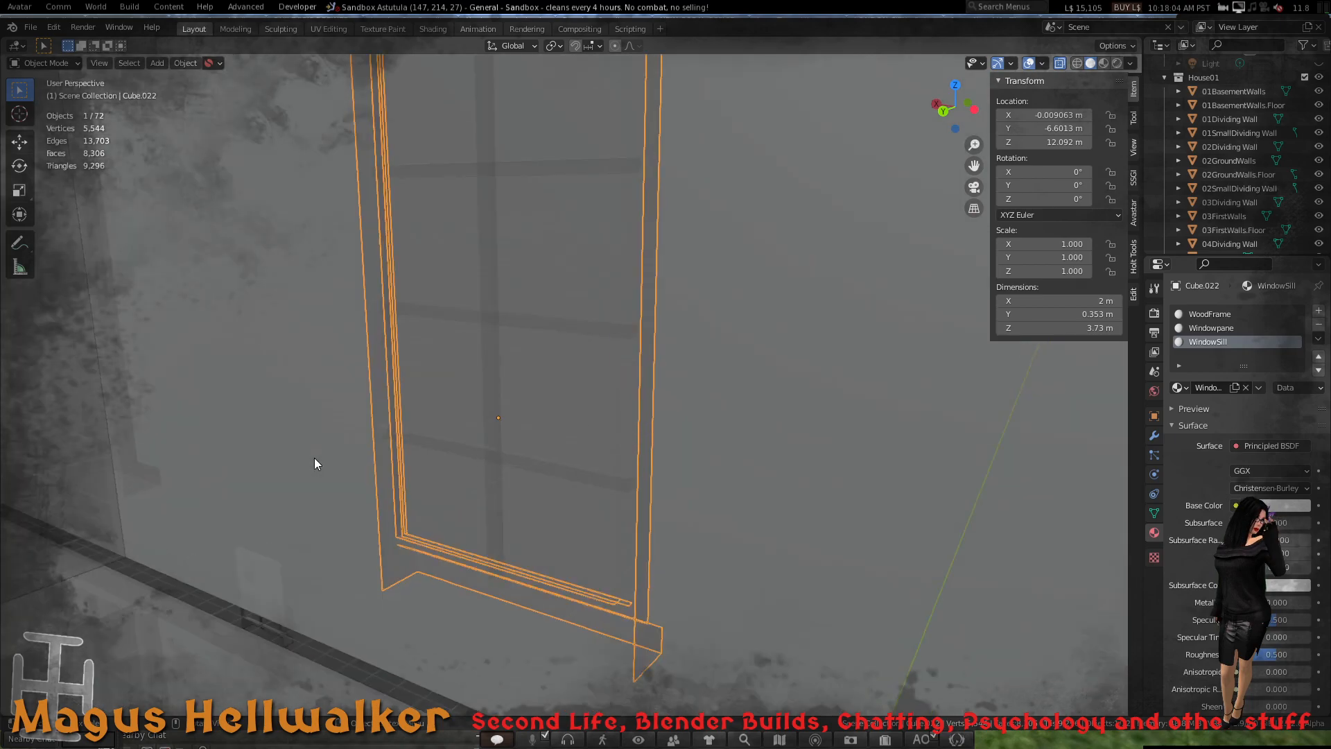
pyautogui.scroll(2, 314, 459)
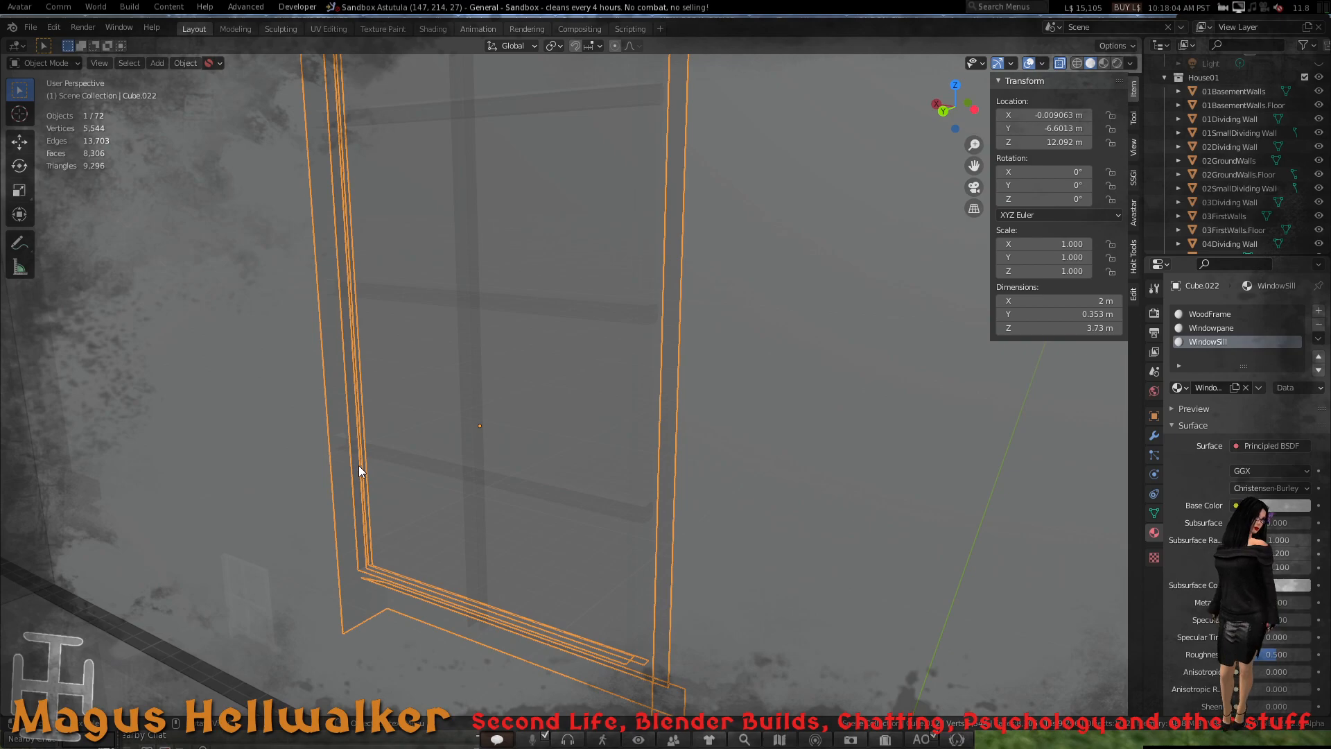
pyautogui.scroll(-6, 360, 466)
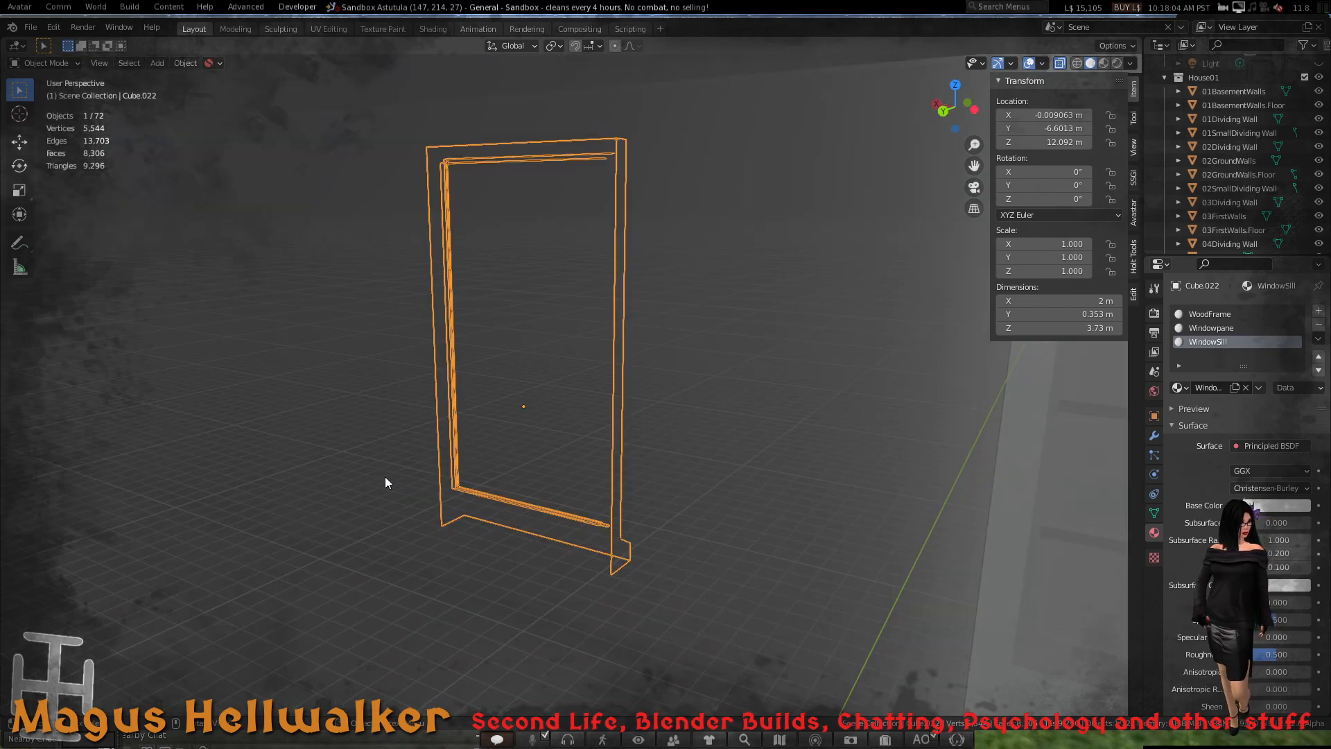
pyautogui.scroll(3, 419, 474)
pyautogui.moveTo(535, 468); pyautogui.dragTo(276, 455, button='middle')
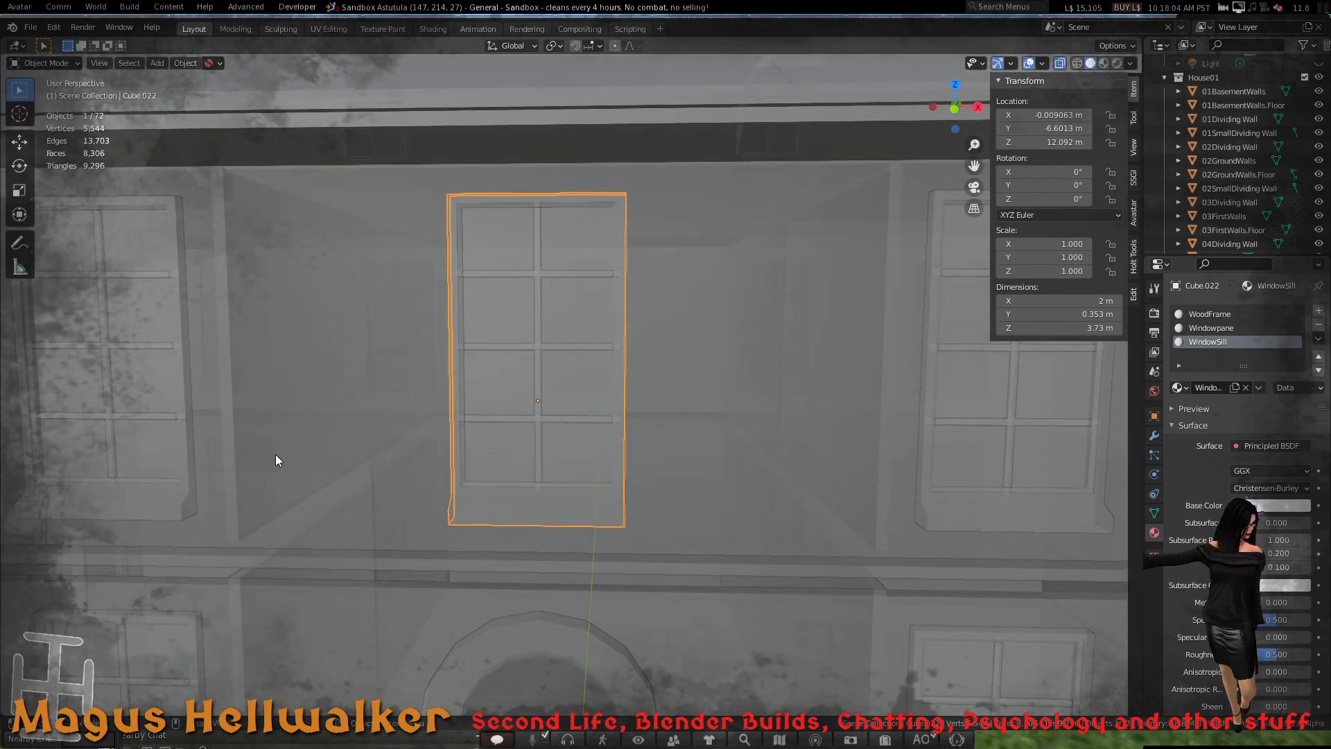
pyautogui.moveTo(492, 469); pyautogui.dragTo(460, 470, button='middle')
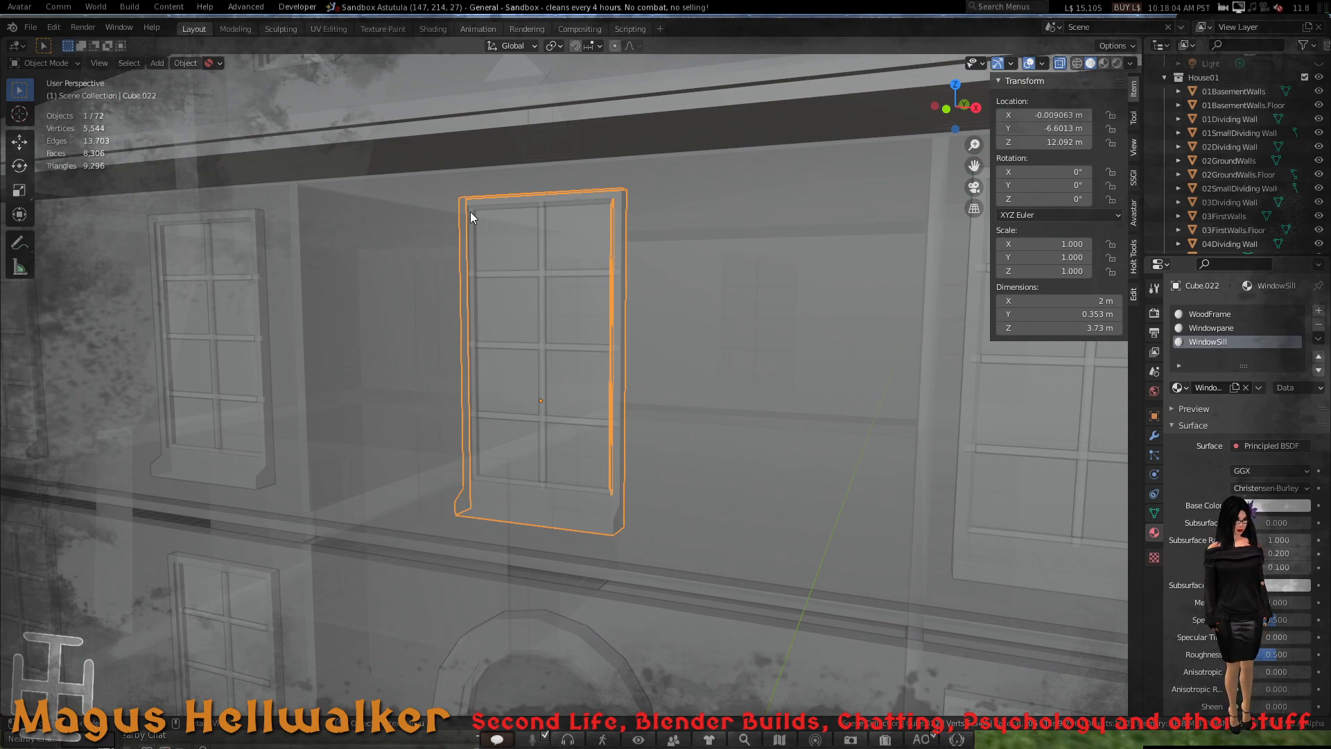
pyautogui.scroll(-6, 516, 231)
pyautogui.scroll(7, 522, 241)
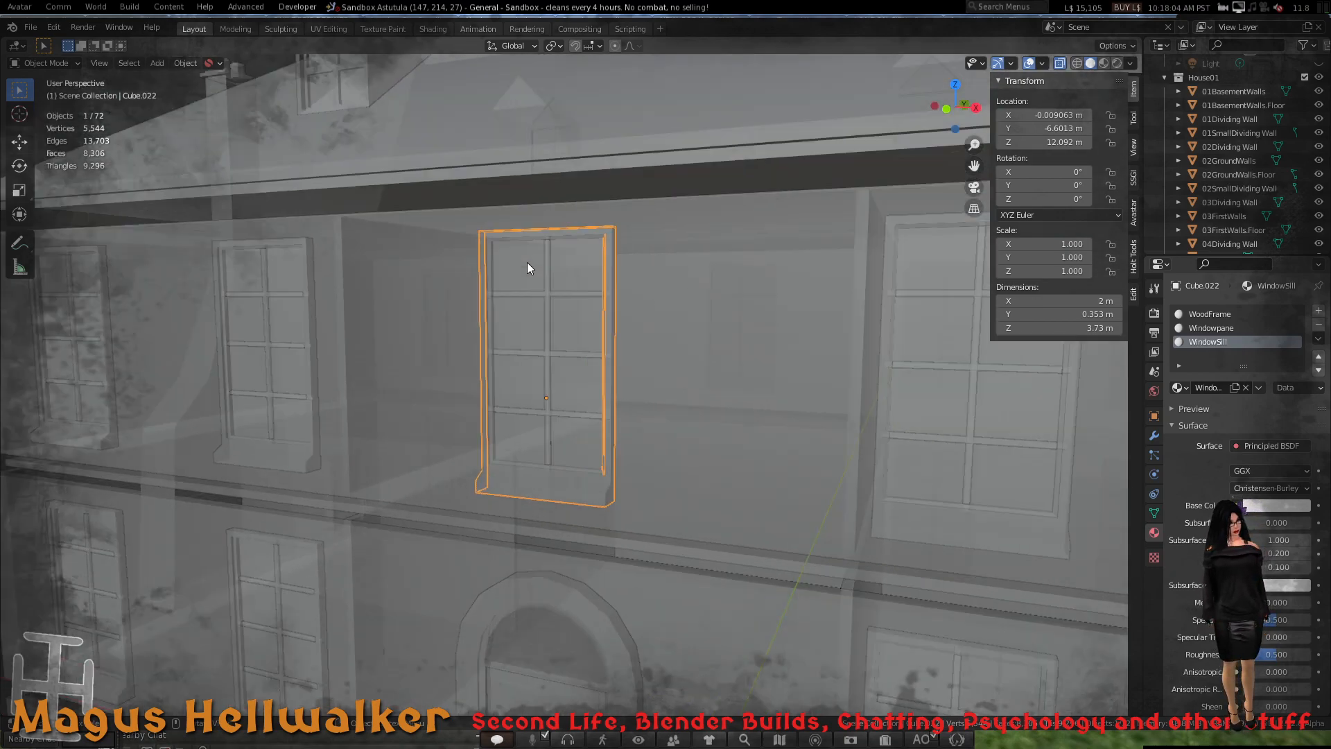
pyautogui.scroll(5, 528, 273)
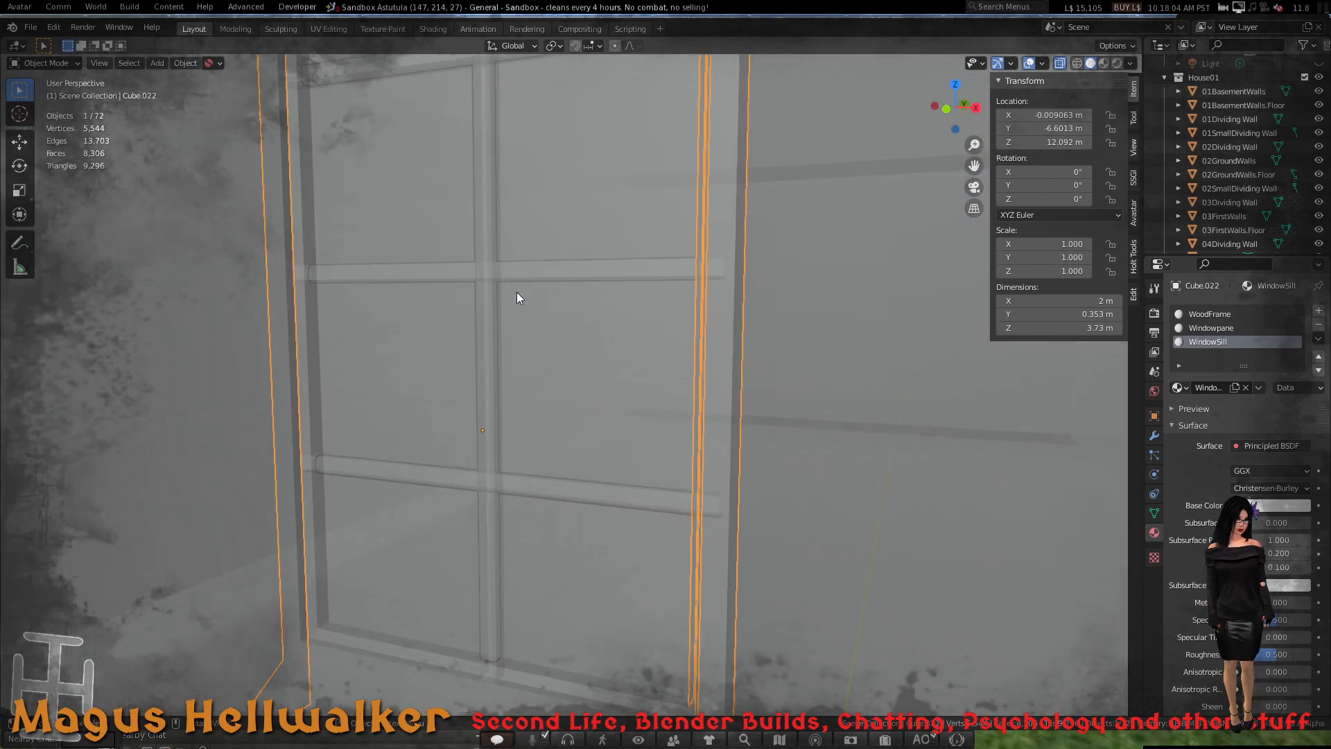
pyautogui.scroll(-4, 364, 364)
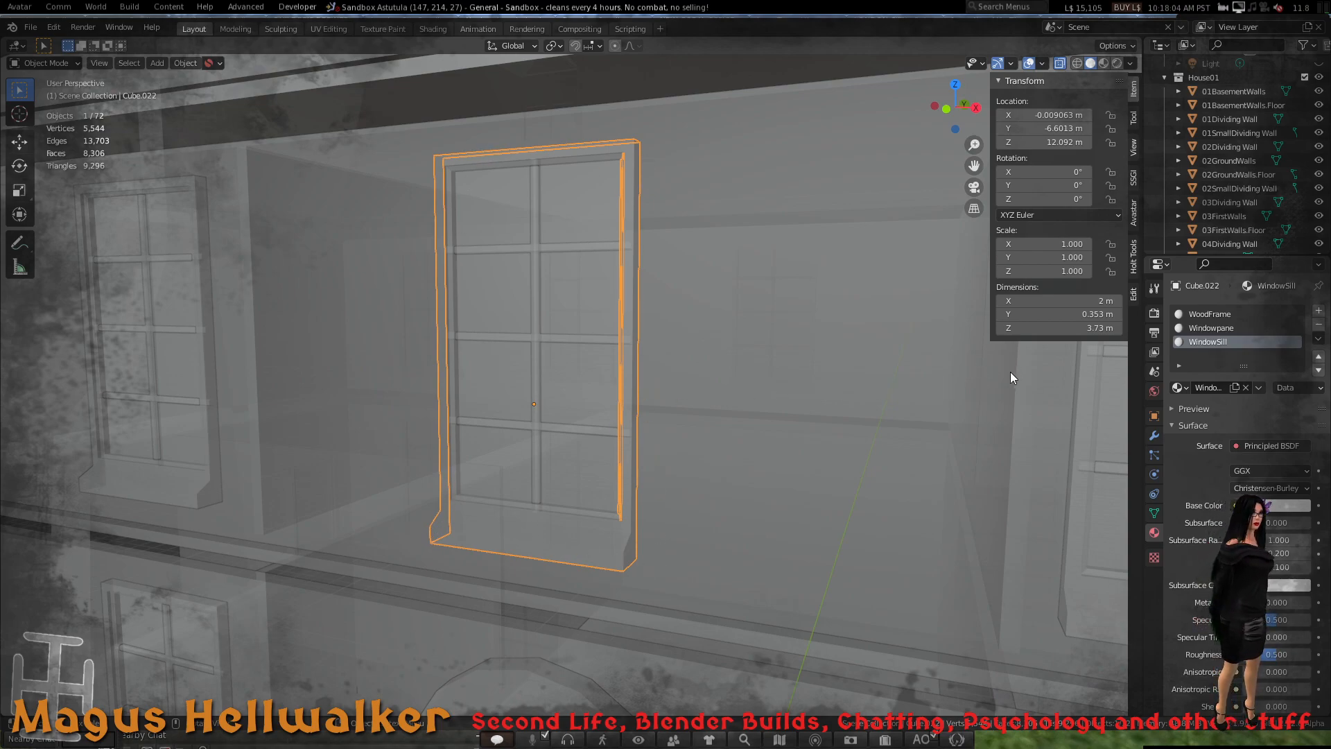
# - Examine the whole see-through house from both front corners and head-on, comparing the selected window with the rest of the facade
pyautogui.scroll(-8, 978, 368)
pyautogui.moveTo(803, 398); pyautogui.dragTo(805, 370, button='middle')
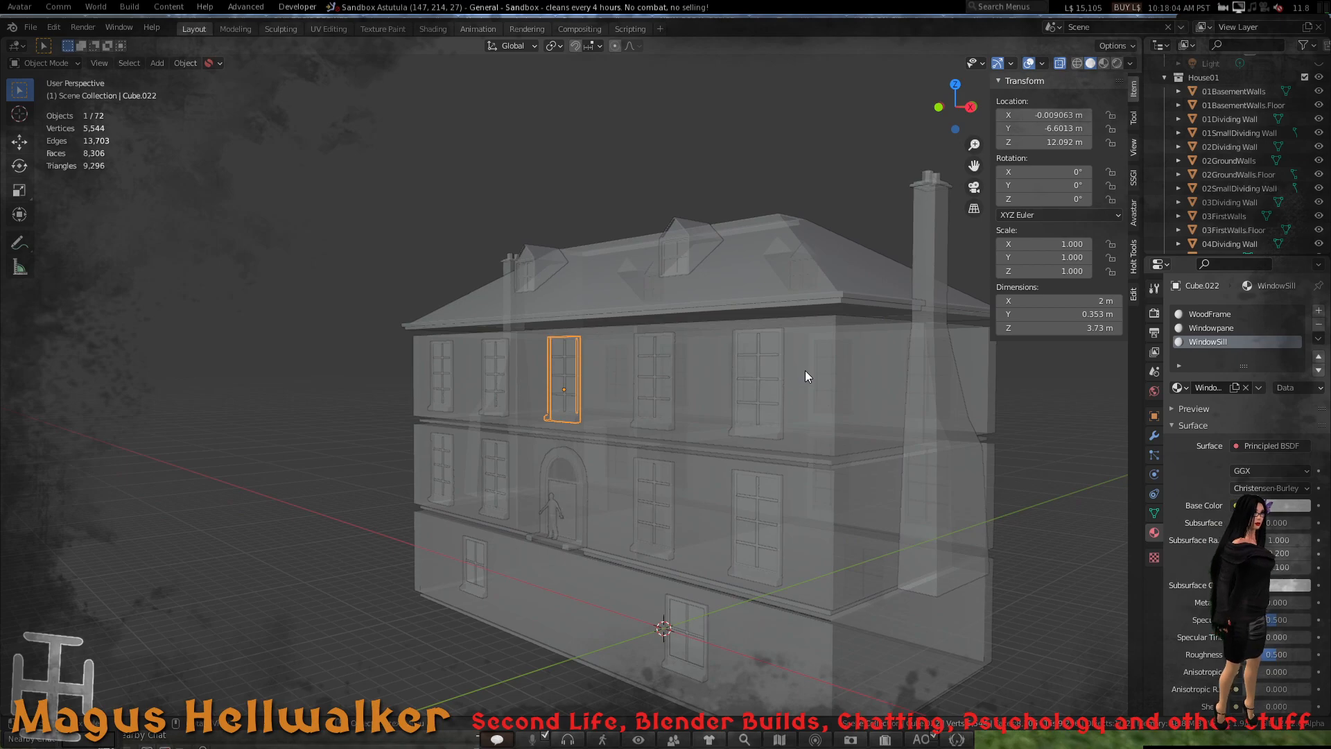
pyautogui.scroll(-3, 772, 380)
pyautogui.scroll(5, 734, 396)
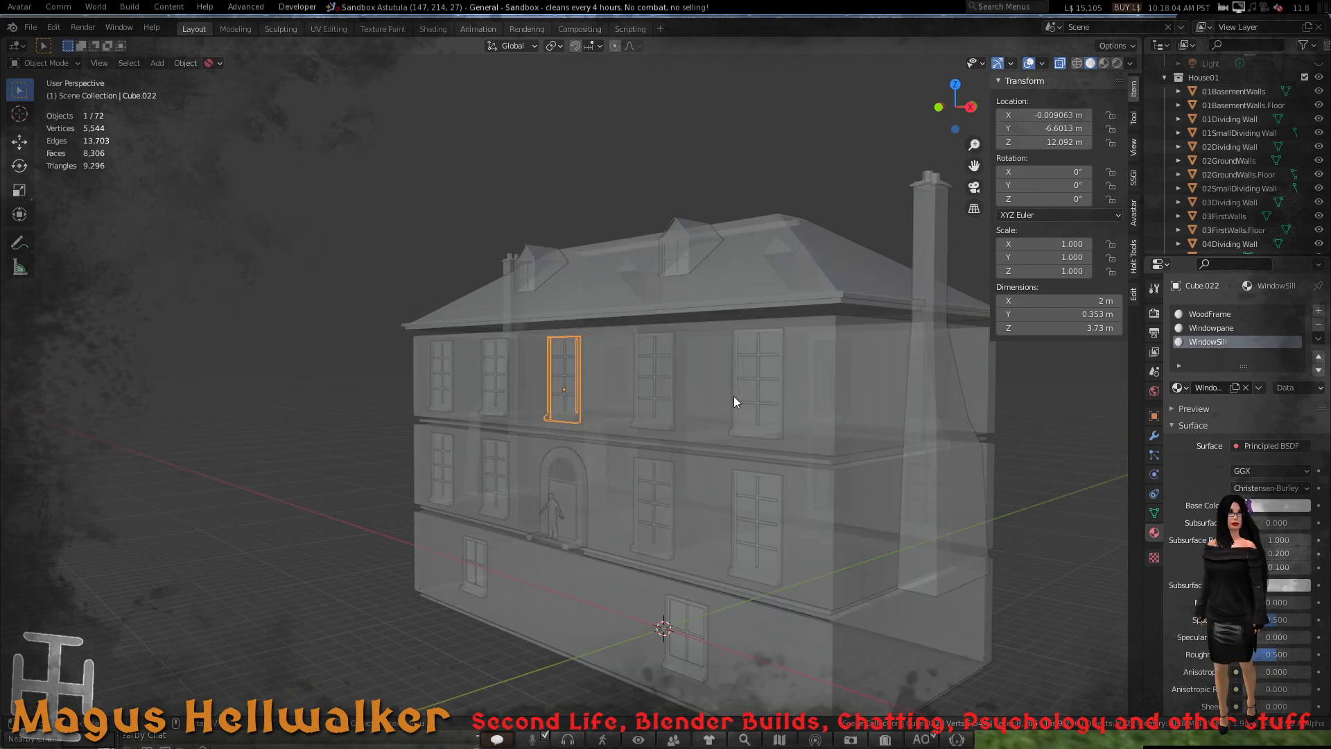
pyautogui.moveTo(667, 433); pyautogui.dragTo(796, 427, button='middle')
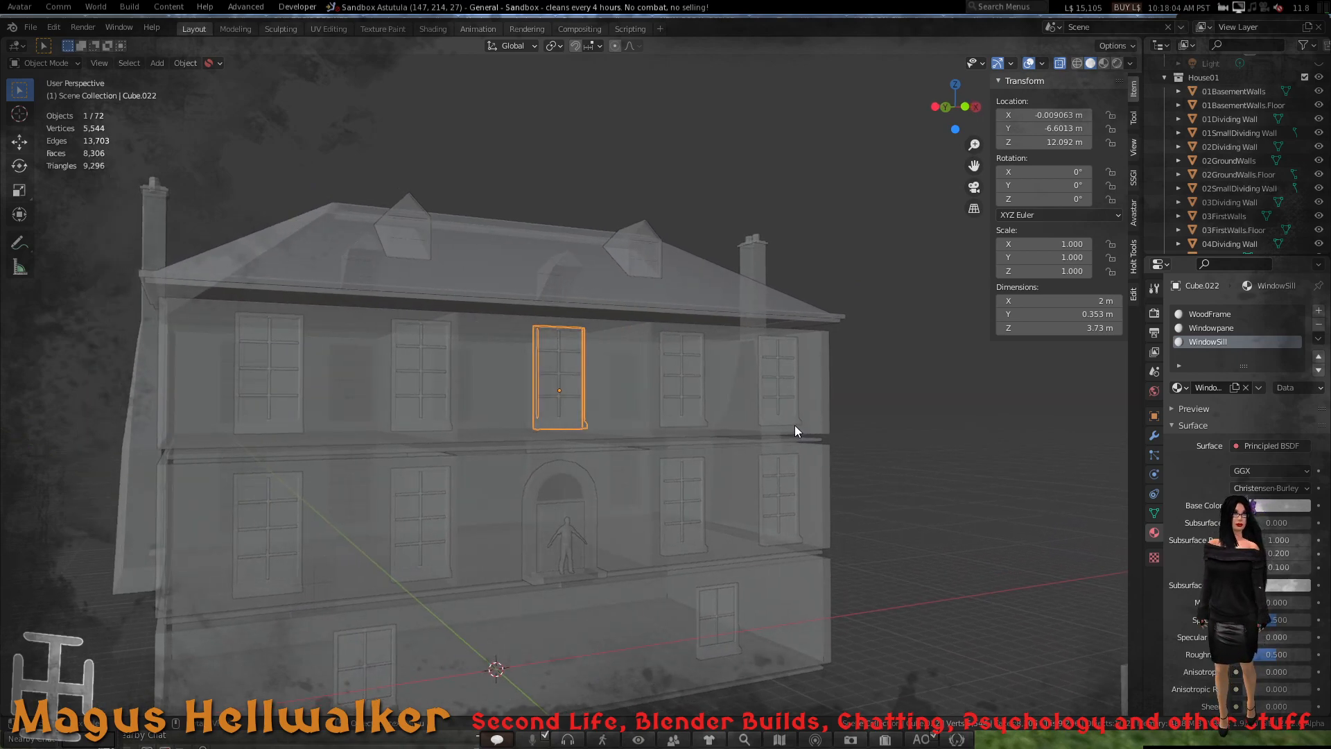
pyautogui.scroll(-4, 688, 437)
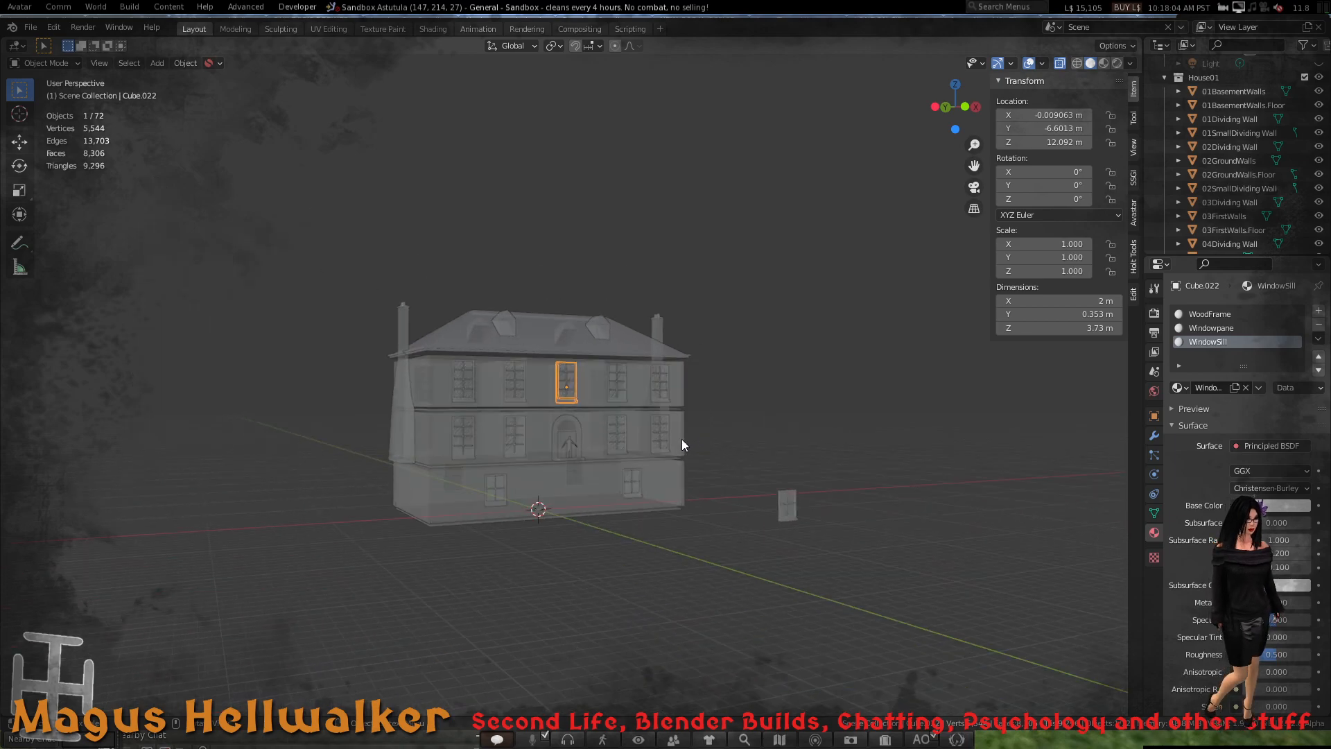
pyautogui.scroll(2, 680, 439)
pyautogui.scroll(1, 676, 439)
pyautogui.moveTo(627, 437); pyautogui.dragTo(574, 435, button='middle')
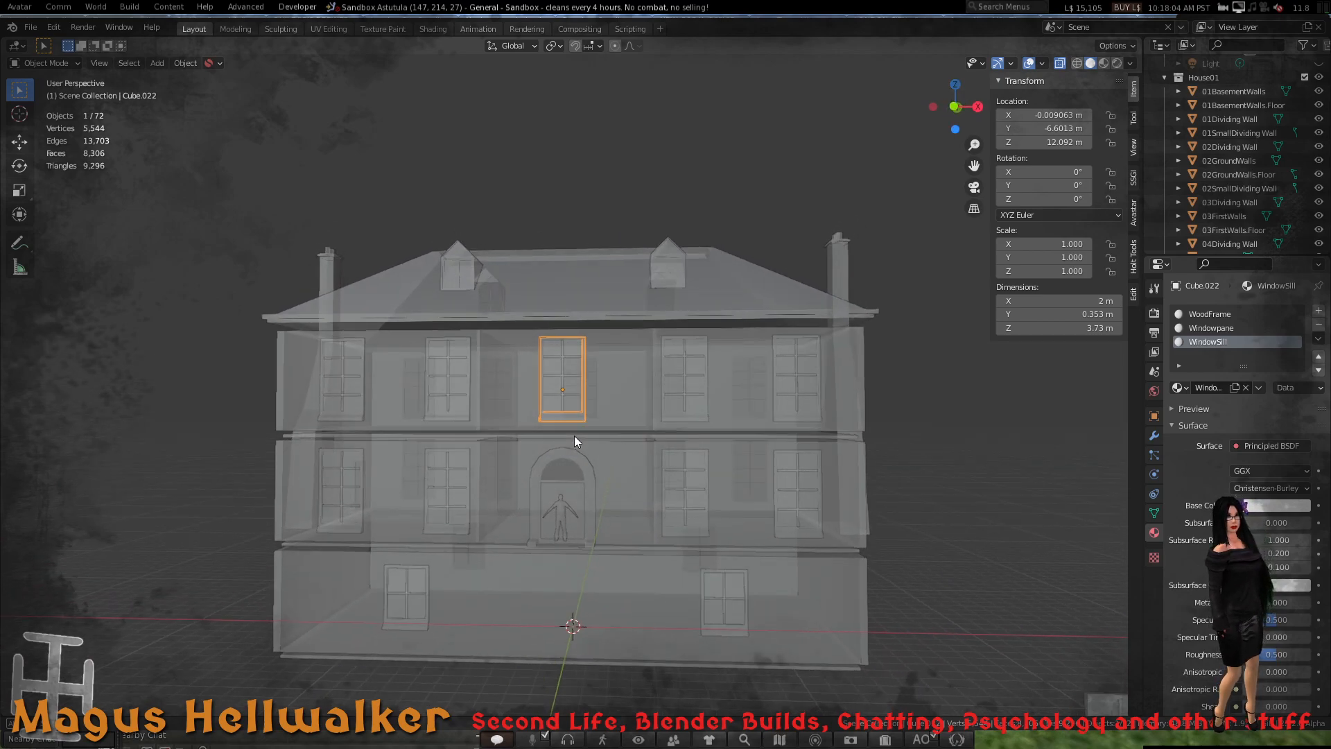
pyautogui.scroll(2, 593, 469)
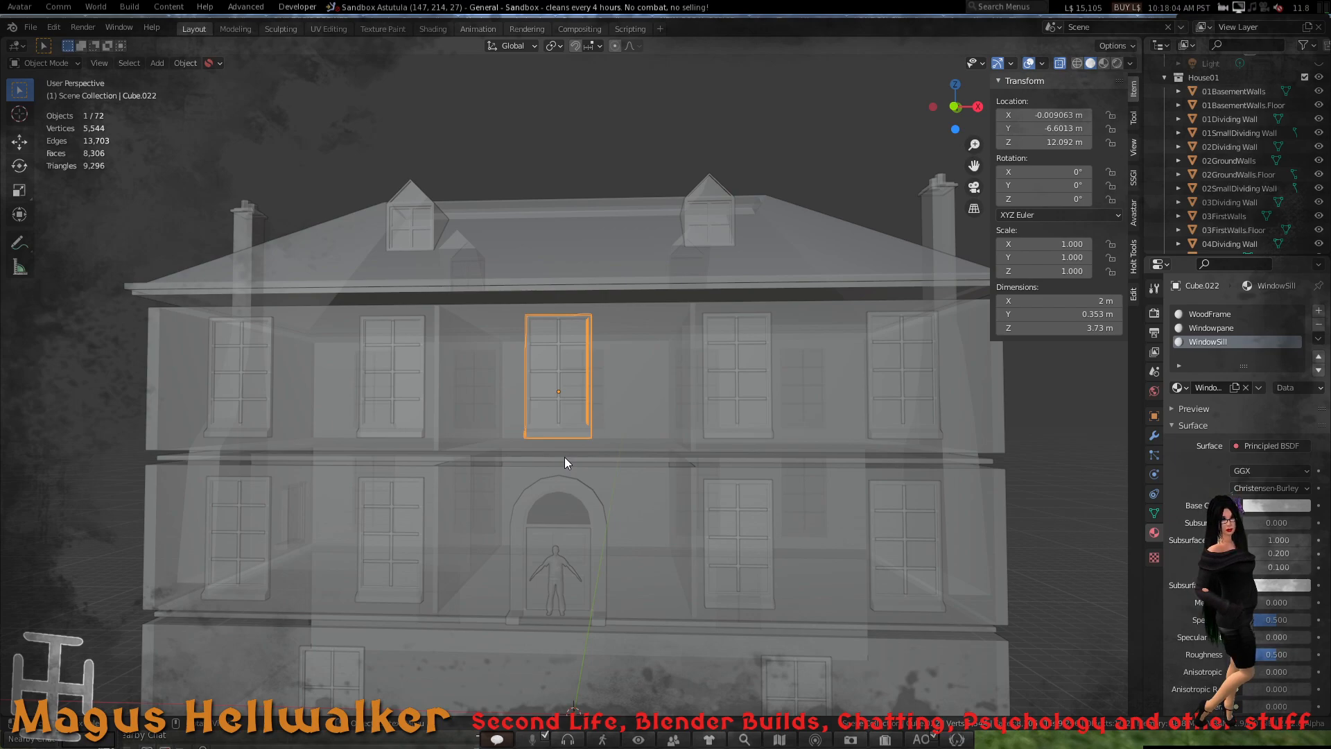
pyautogui.scroll(2, 596, 603)
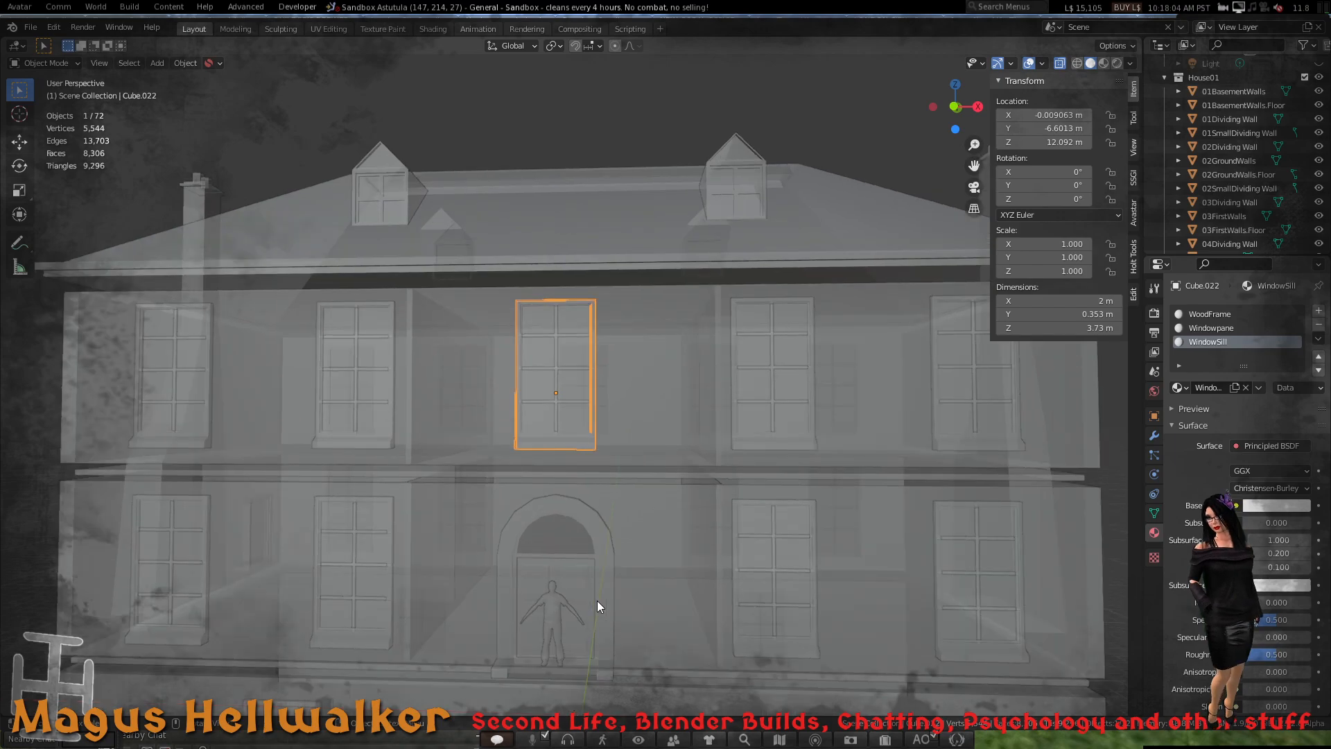
# - Examine the side walls, chimneys and storeys of the see-through house, and review the front facade with the human figure again
pyautogui.moveTo(628, 588); pyautogui.dragTo(670, 590, button='middle')
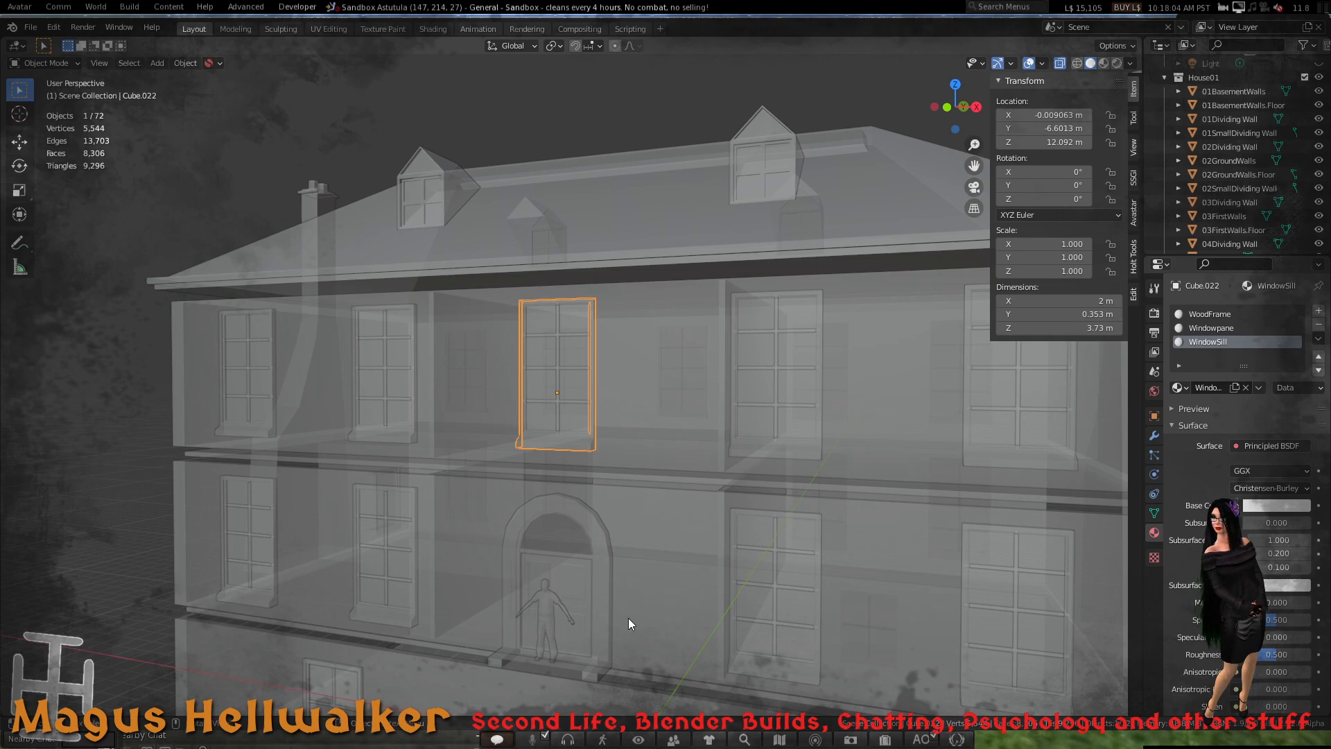
pyautogui.scroll(-3, 722, 534)
pyautogui.scroll(3, 629, 543)
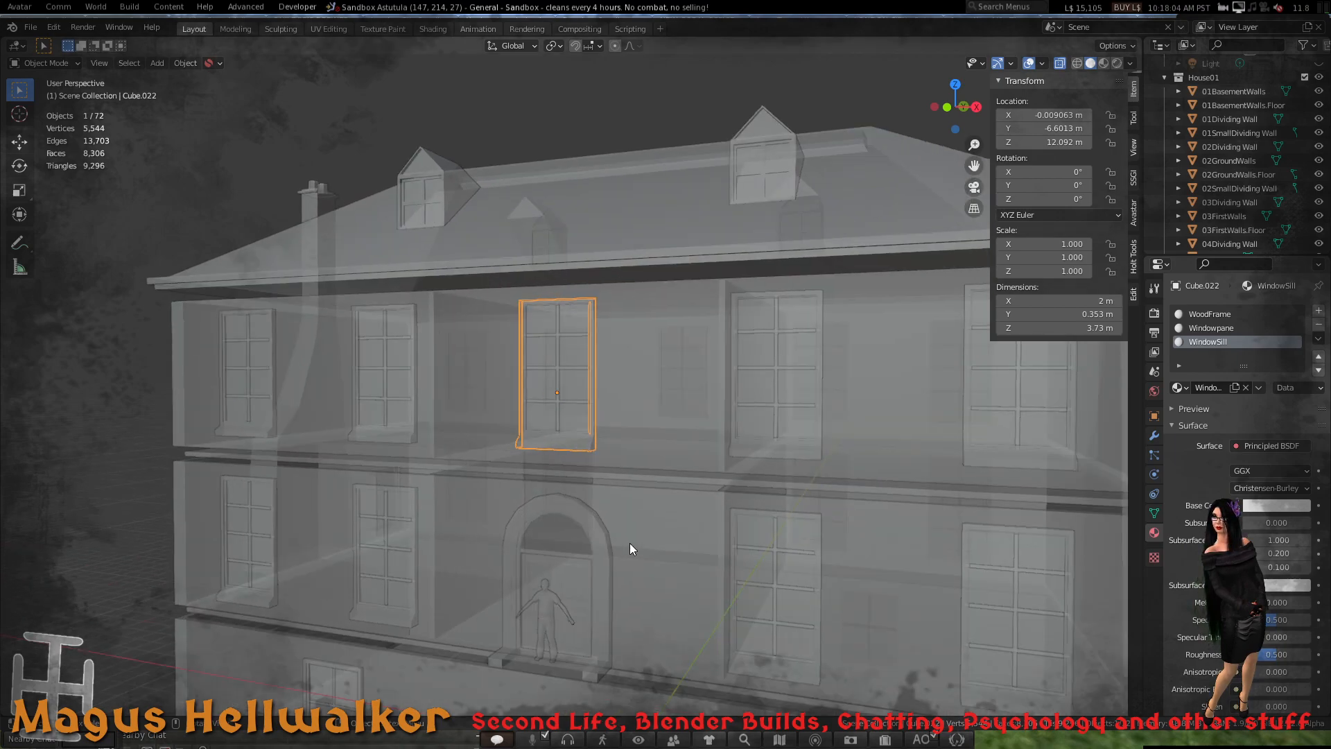
pyautogui.moveTo(629, 543)
pyautogui.mouseDown(button='middle')
pyautogui.moveTo(541, 541)
pyautogui.moveTo(707, 523)
pyautogui.moveTo(619, 525)
pyautogui.mouseUp(button='middle')
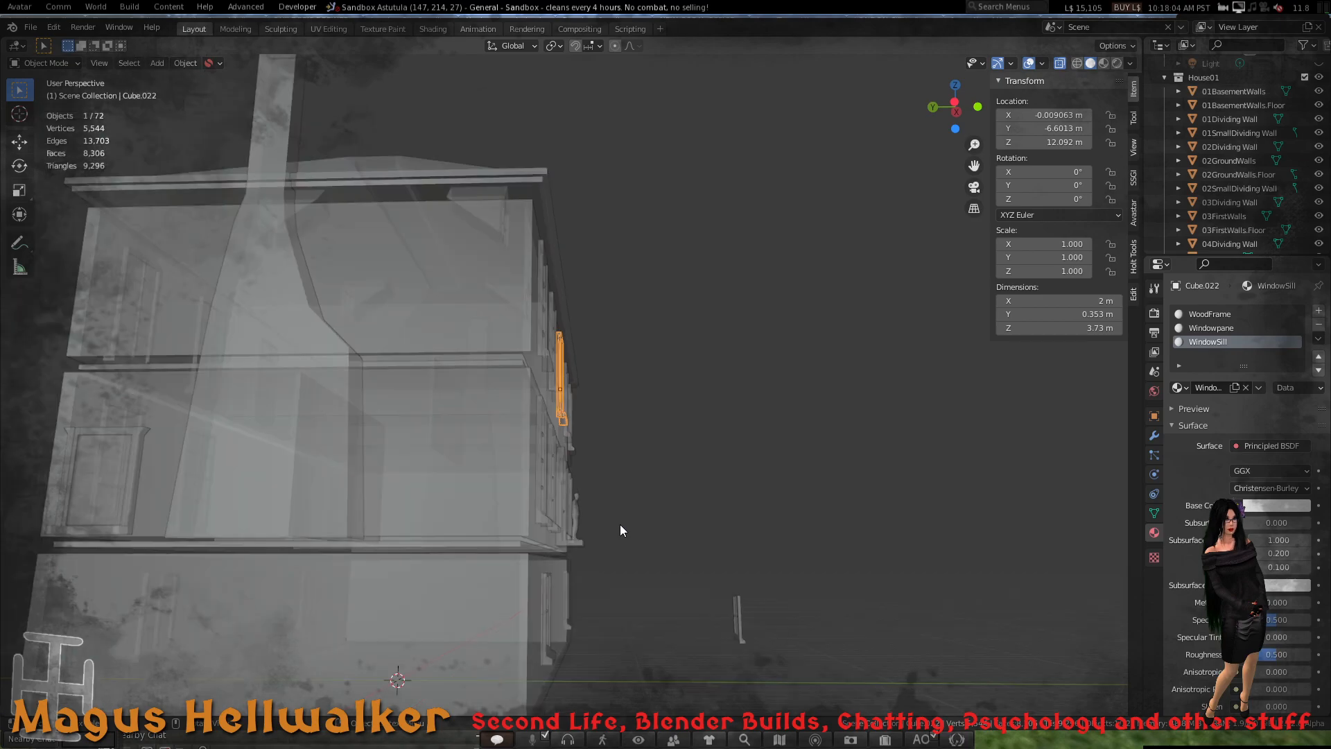
pyautogui.moveTo(428, 524); pyautogui.dragTo(517, 549, button='middle')
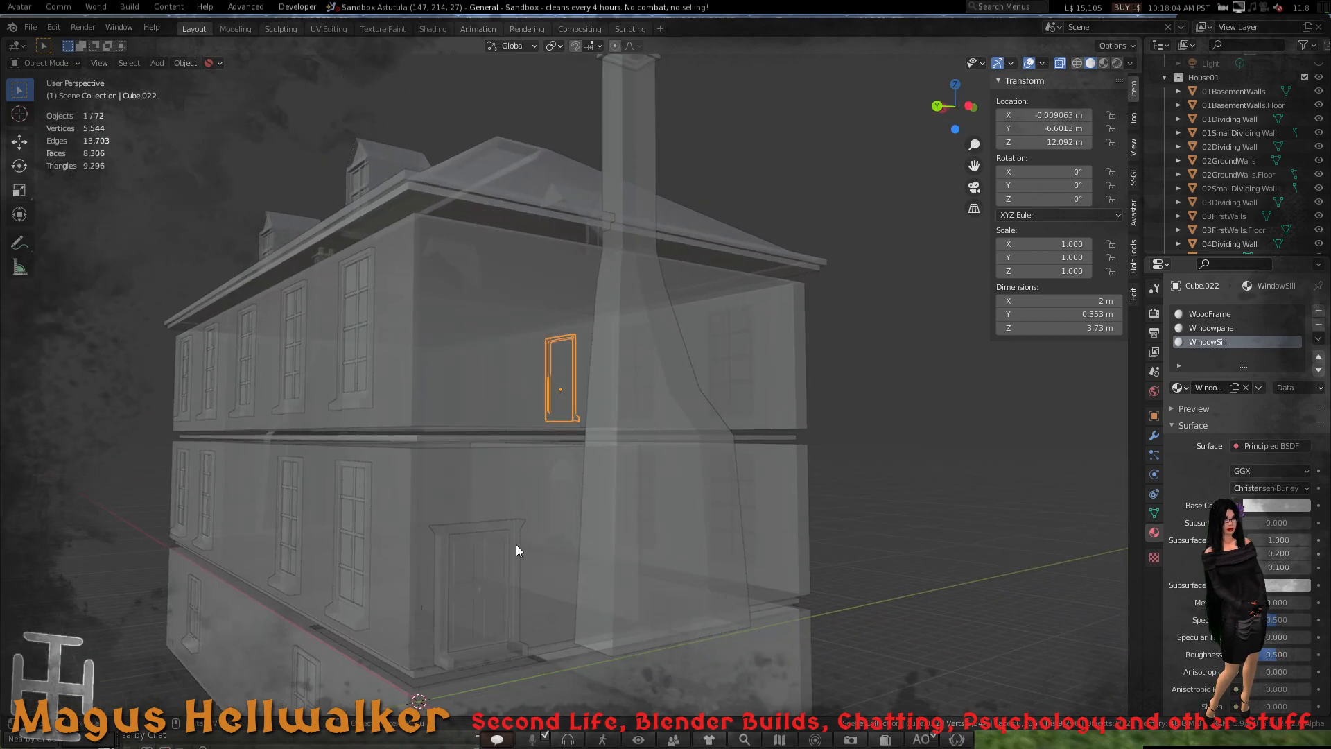
pyautogui.moveTo(496, 502); pyautogui.dragTo(586, 517, button='middle')
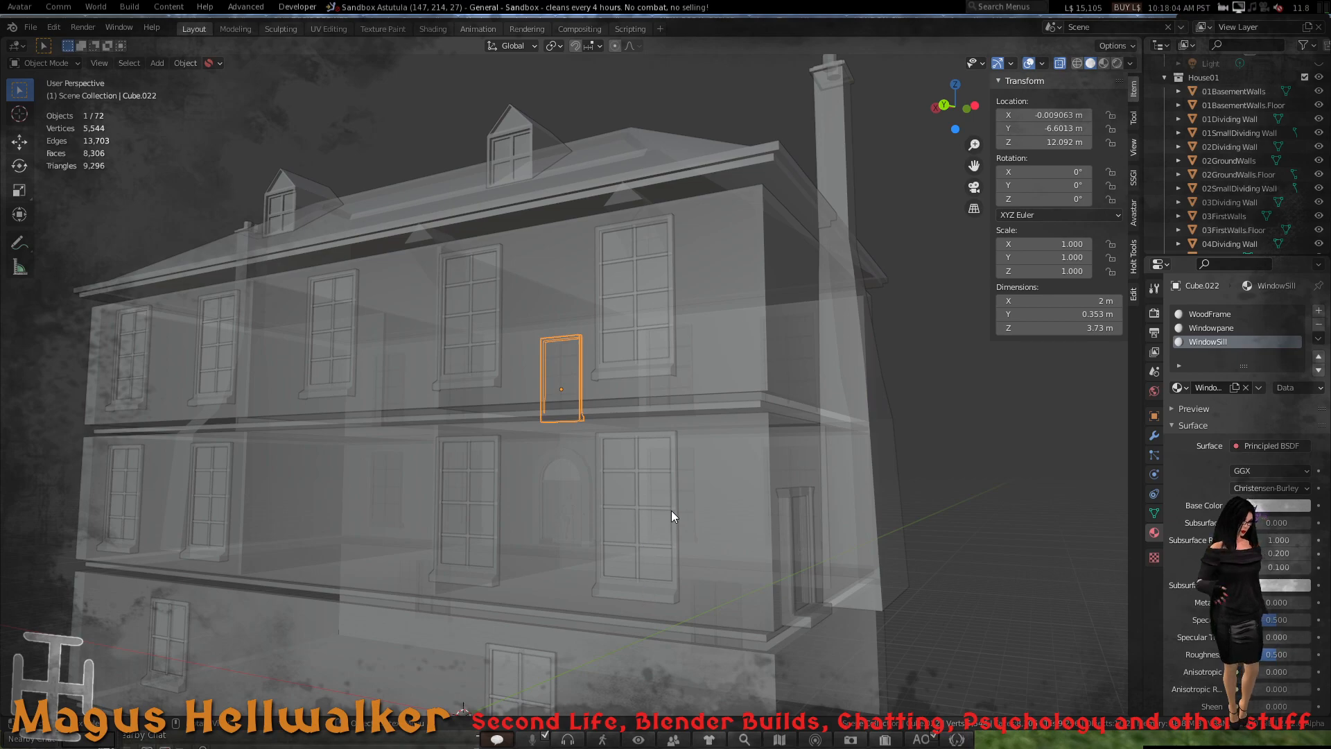
pyautogui.scroll(-5, 632, 518)
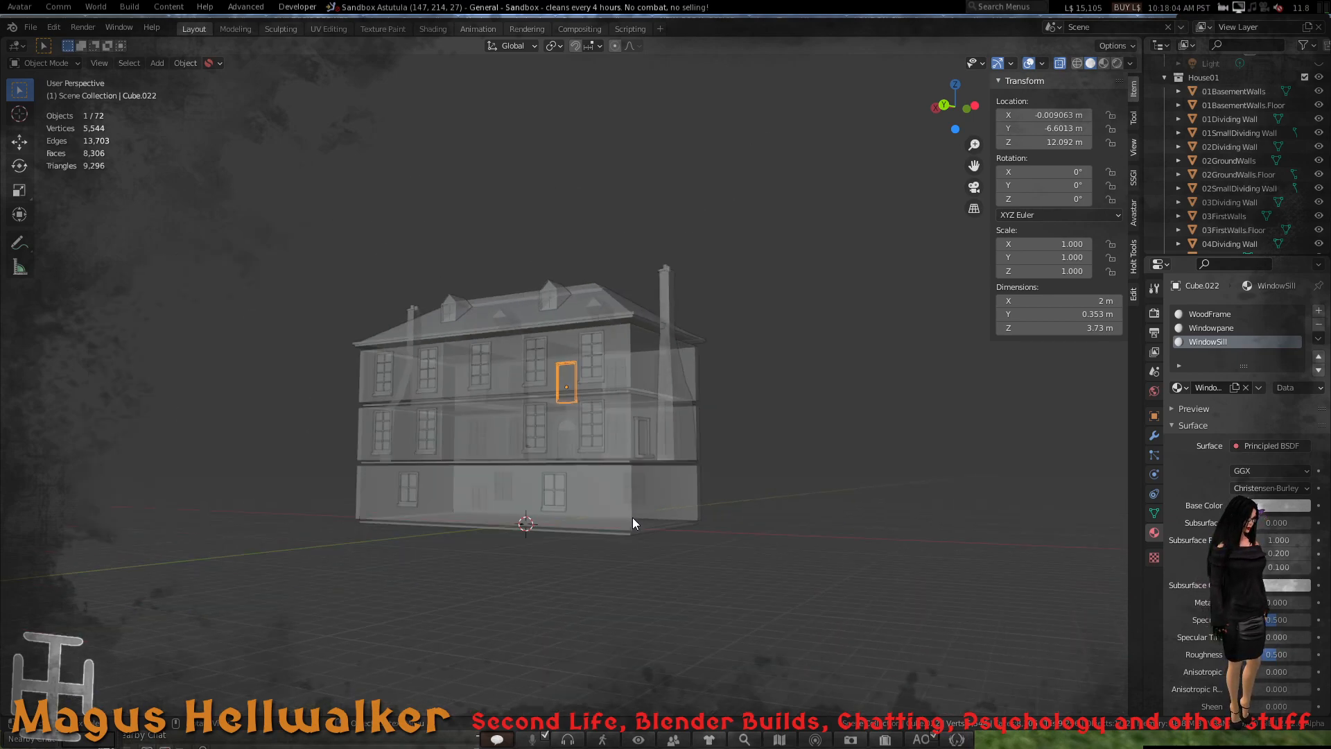
pyautogui.scroll(5, 633, 517)
pyautogui.moveTo(632, 517); pyautogui.dragTo(418, 520, button='middle')
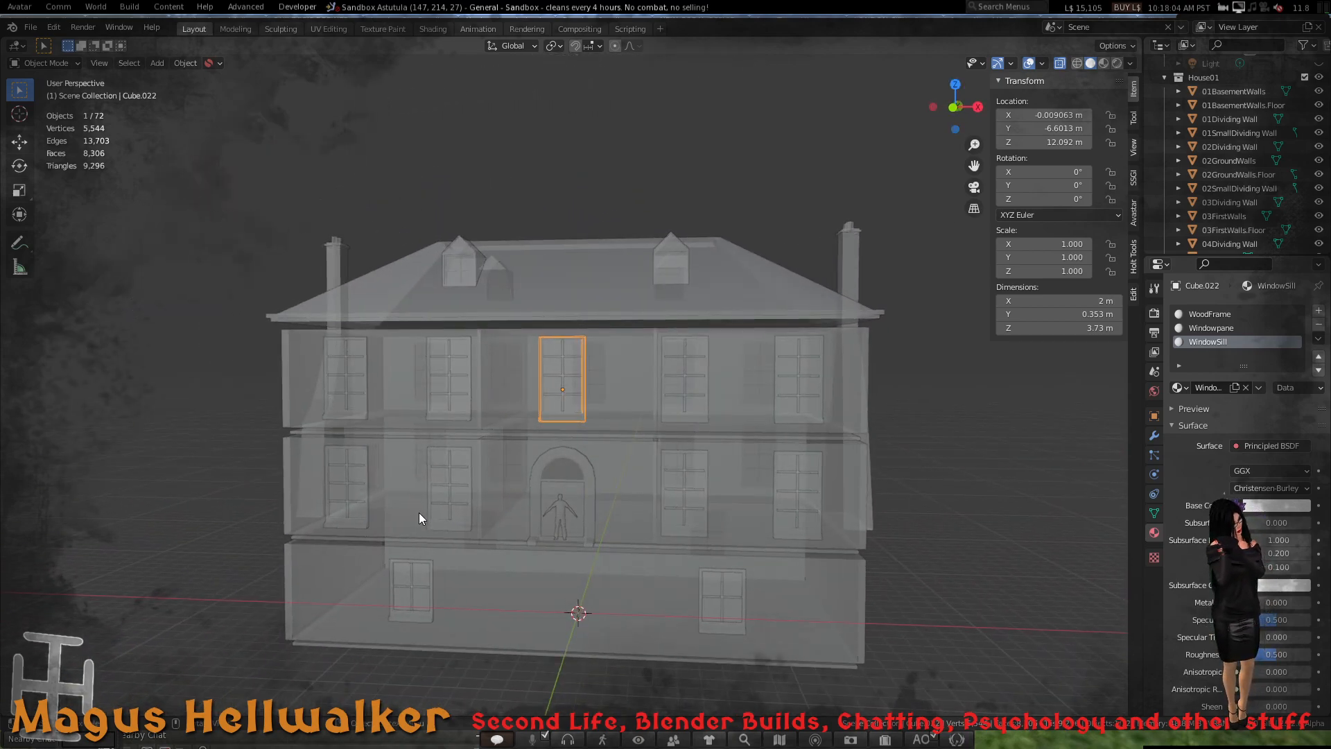
pyautogui.scroll(3, 619, 474)
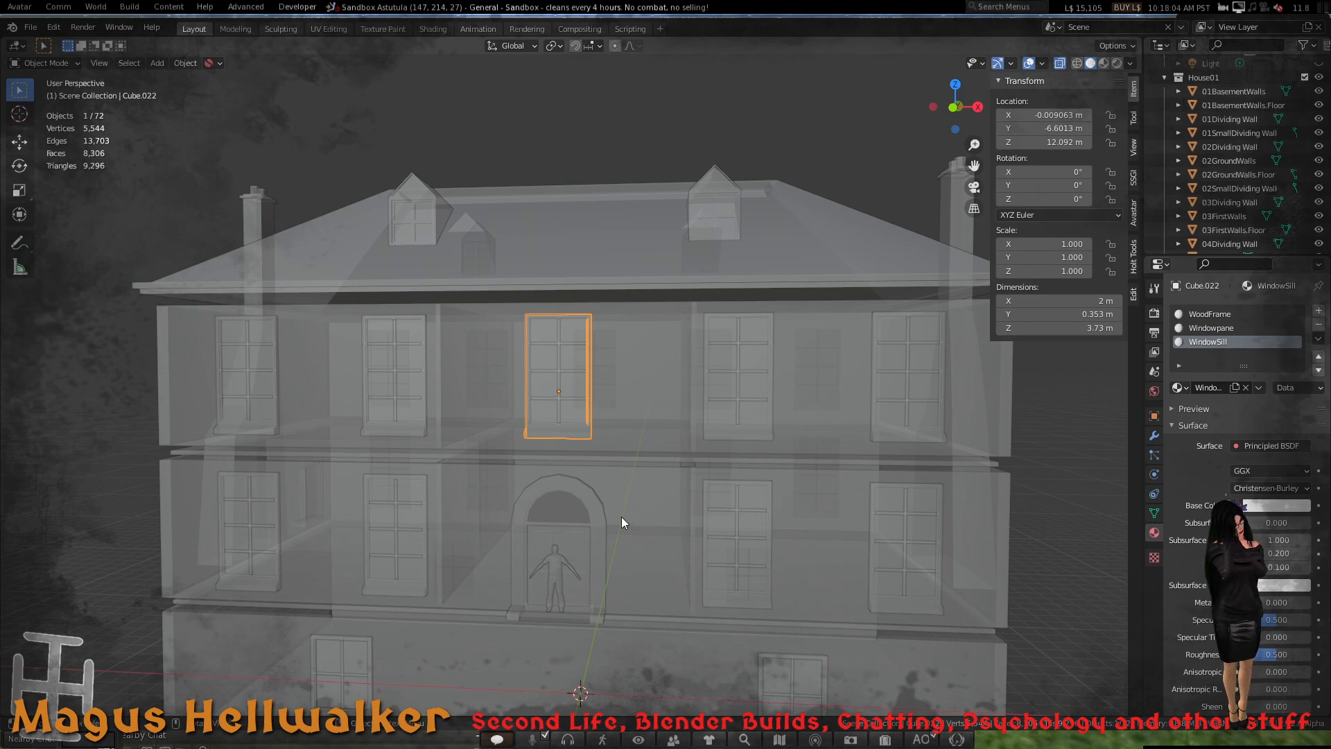
pyautogui.moveTo(607, 475); pyautogui.dragTo(597, 473, button='middle')
pyautogui.keyDown('shift'); pyautogui.moveTo(551, 469); pyautogui.dragTo(518, 503, button='middle'); pyautogui.keyUp('shift')
pyautogui.scroll(-2, 541, 488)
pyautogui.scroll(3, 540, 488)
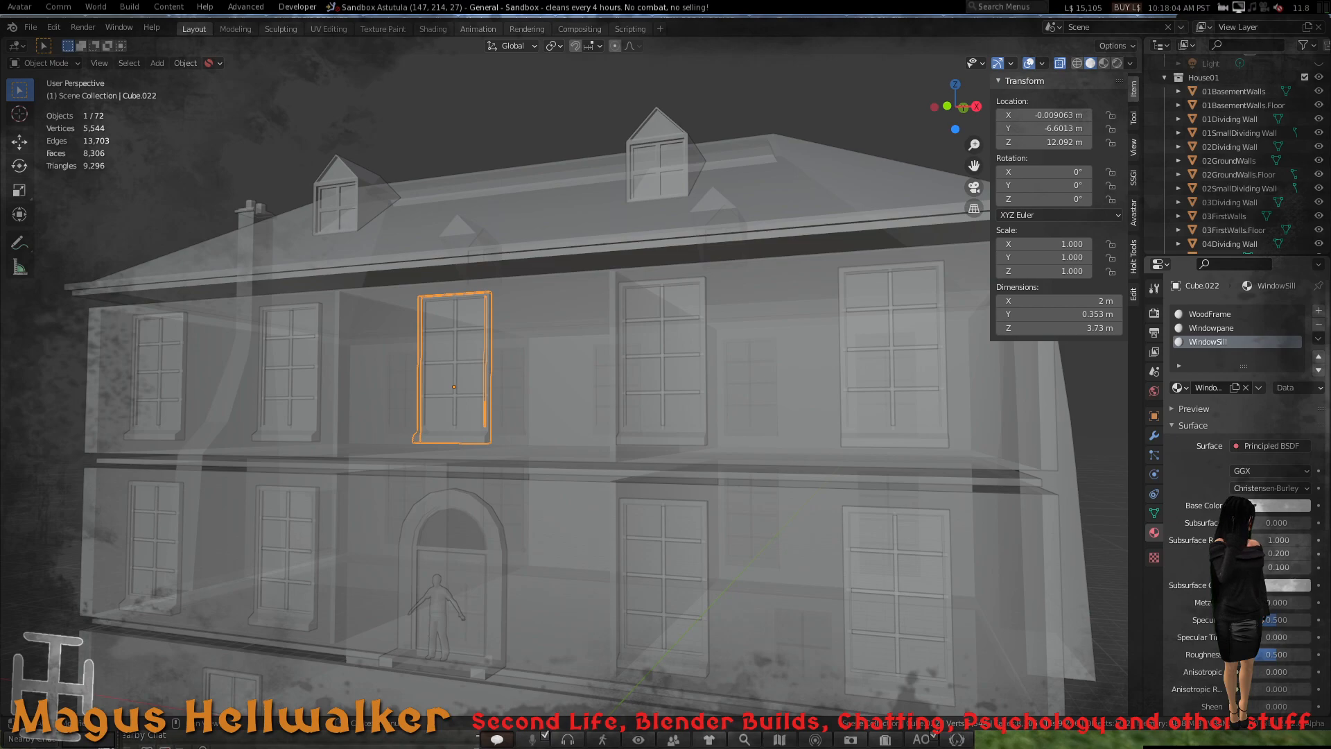
# - Examine the see-through front facade around the selected window and the human figure at the entrance, both close up and from farther away
pyautogui.scroll(-5, 572, 386)
pyautogui.scroll(4, 572, 386)
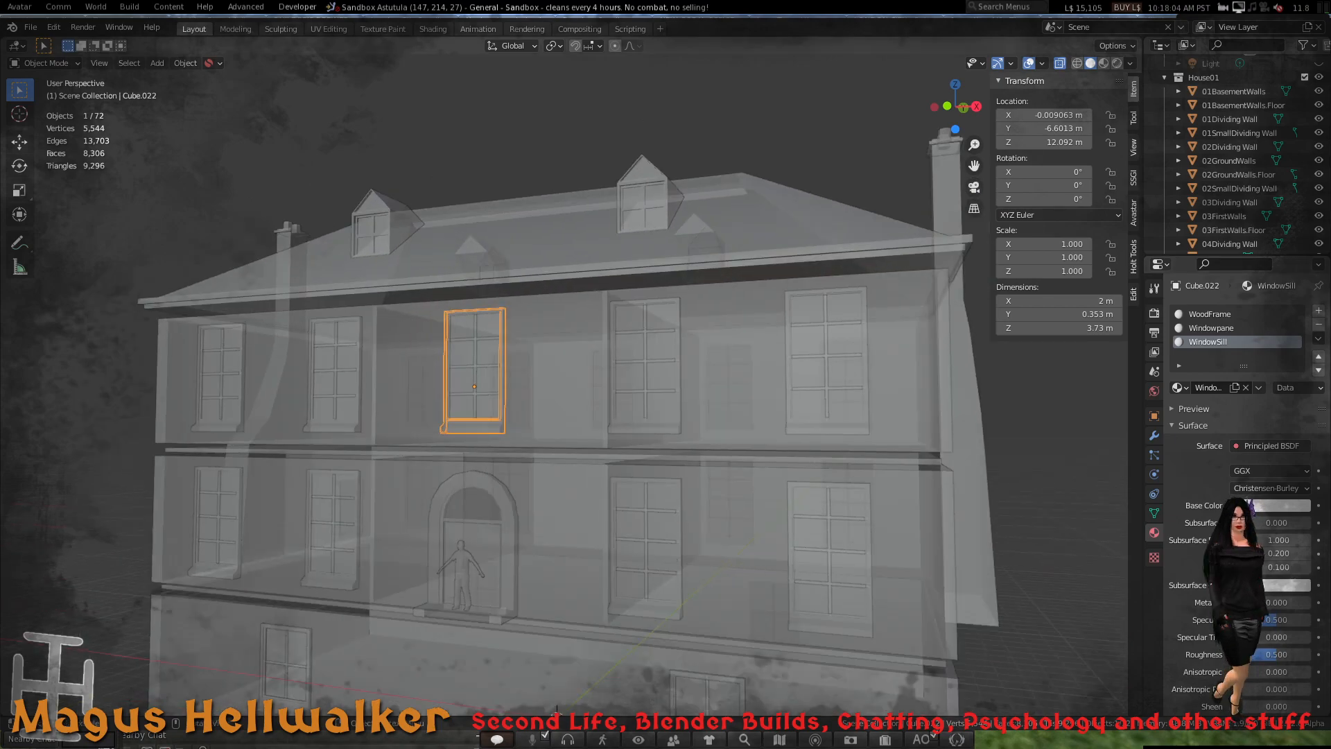
pyautogui.scroll(-3, 572, 385)
pyautogui.scroll(5, 575, 463)
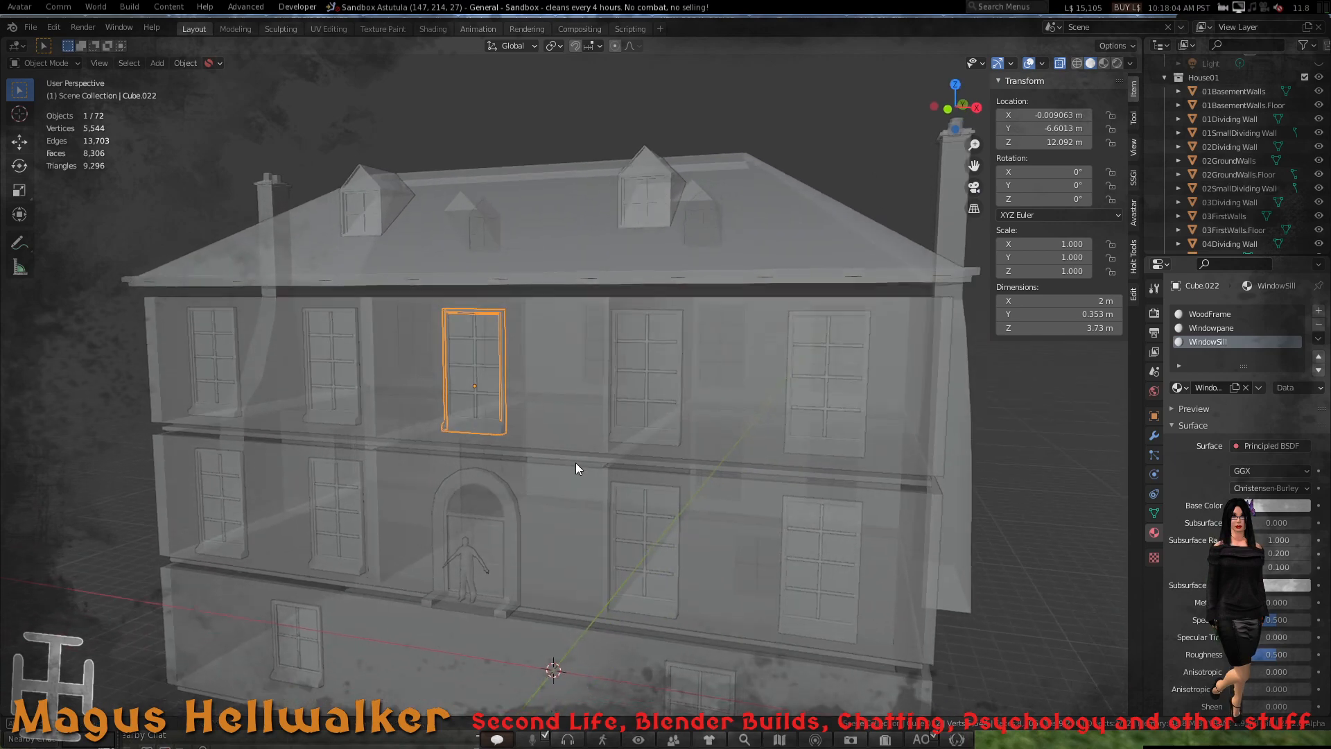
pyautogui.moveTo(586, 468)
pyautogui.mouseDown(button='middle')
pyautogui.moveTo(655, 457)
pyautogui.moveTo(591, 455)
pyautogui.mouseUp(button='middle')
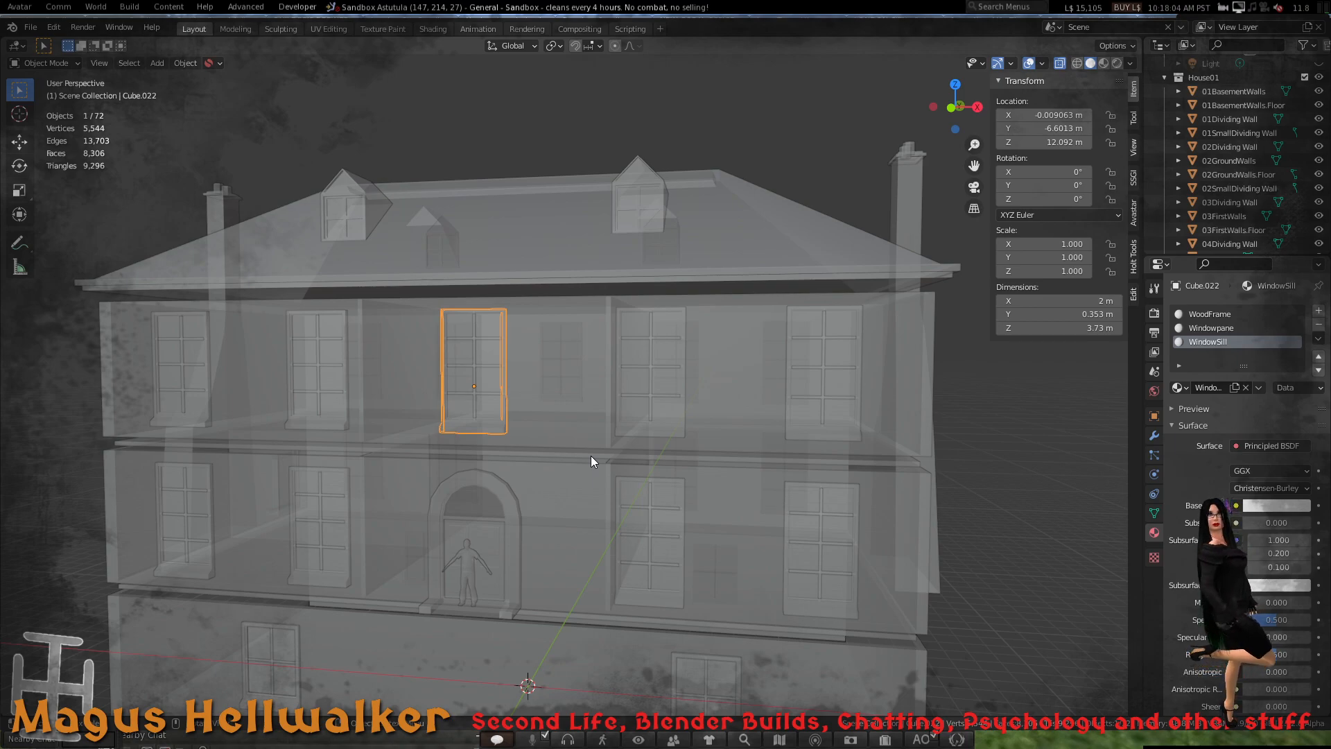
pyautogui.scroll(-1, 582, 503)
pyautogui.scroll(2, 584, 488)
pyautogui.moveTo(585, 470); pyautogui.dragTo(538, 544, button='middle')
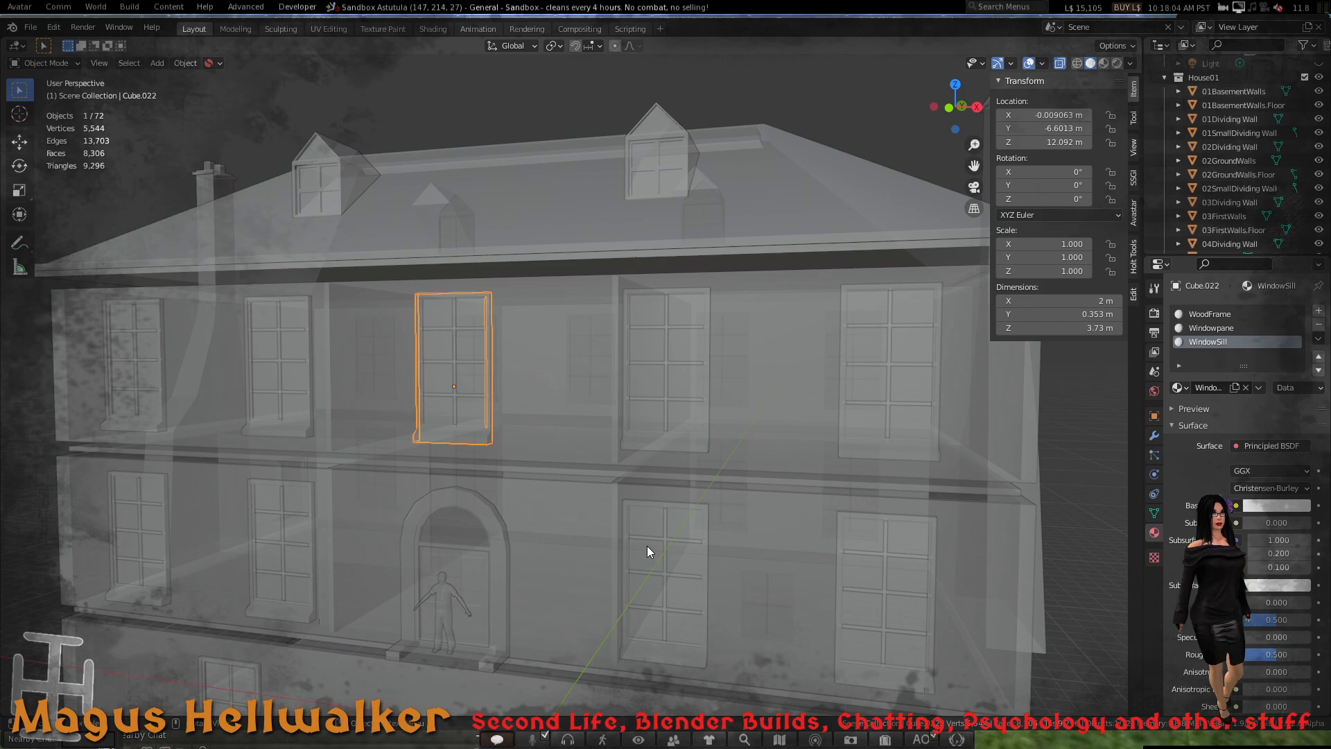
pyautogui.scroll(-3, 560, 665)
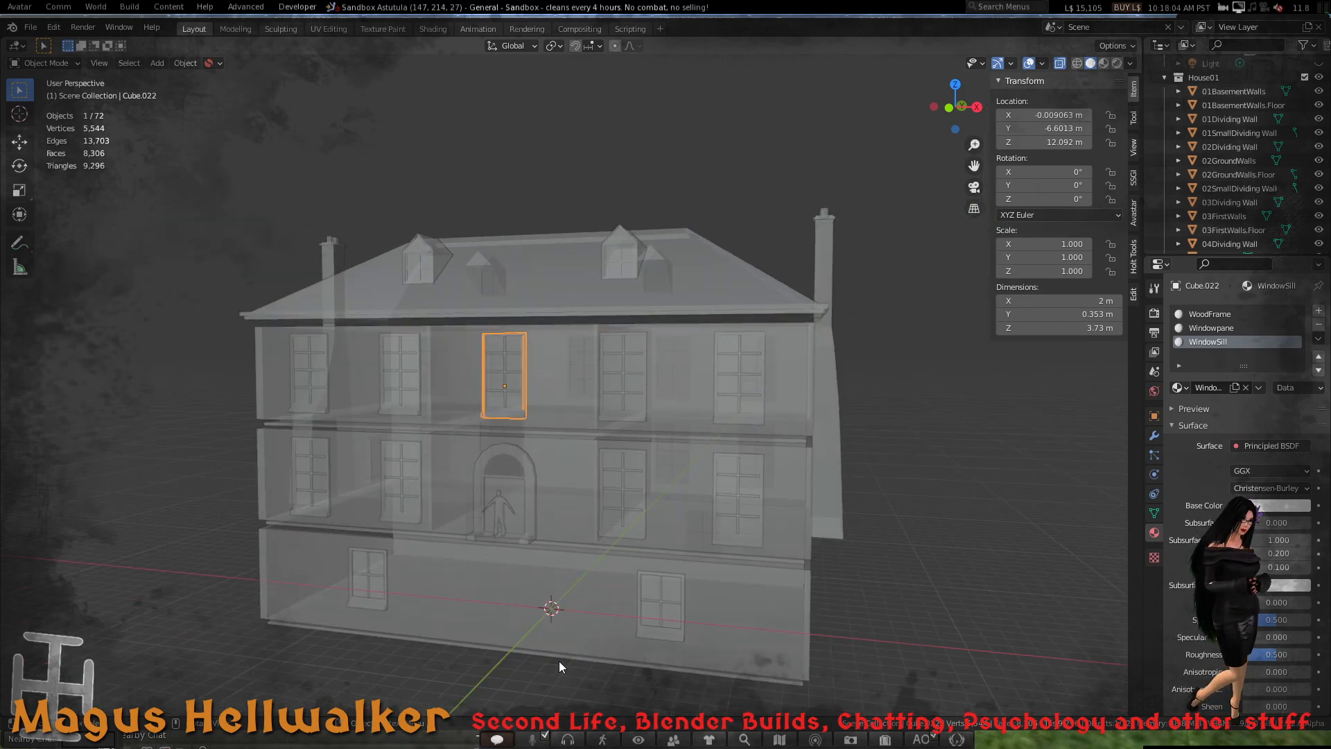
pyautogui.scroll(2, 558, 659)
# - Examine the basement level and front entrance of the see-through house from a low angle, and compare all storeys head-on
pyautogui.moveTo(559, 655); pyautogui.dragTo(626, 433, button='middle')
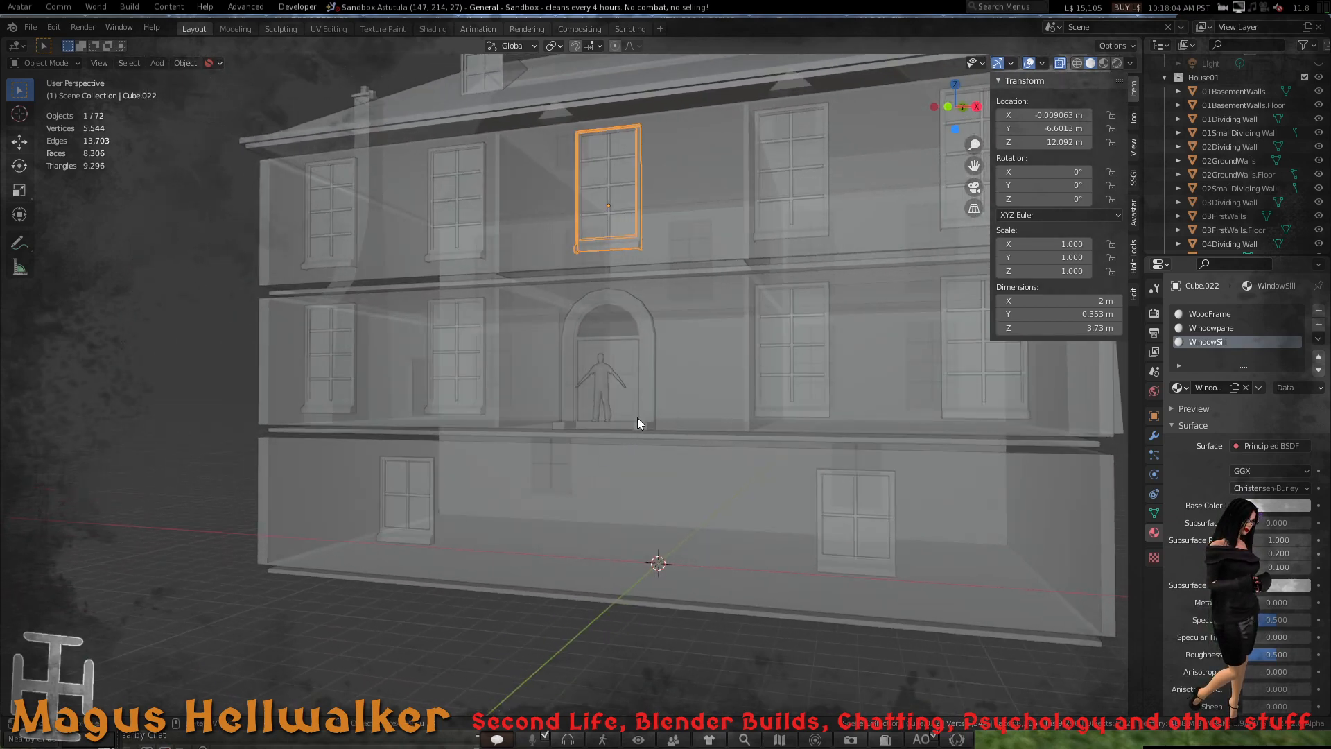
pyautogui.scroll(-2, 572, 526)
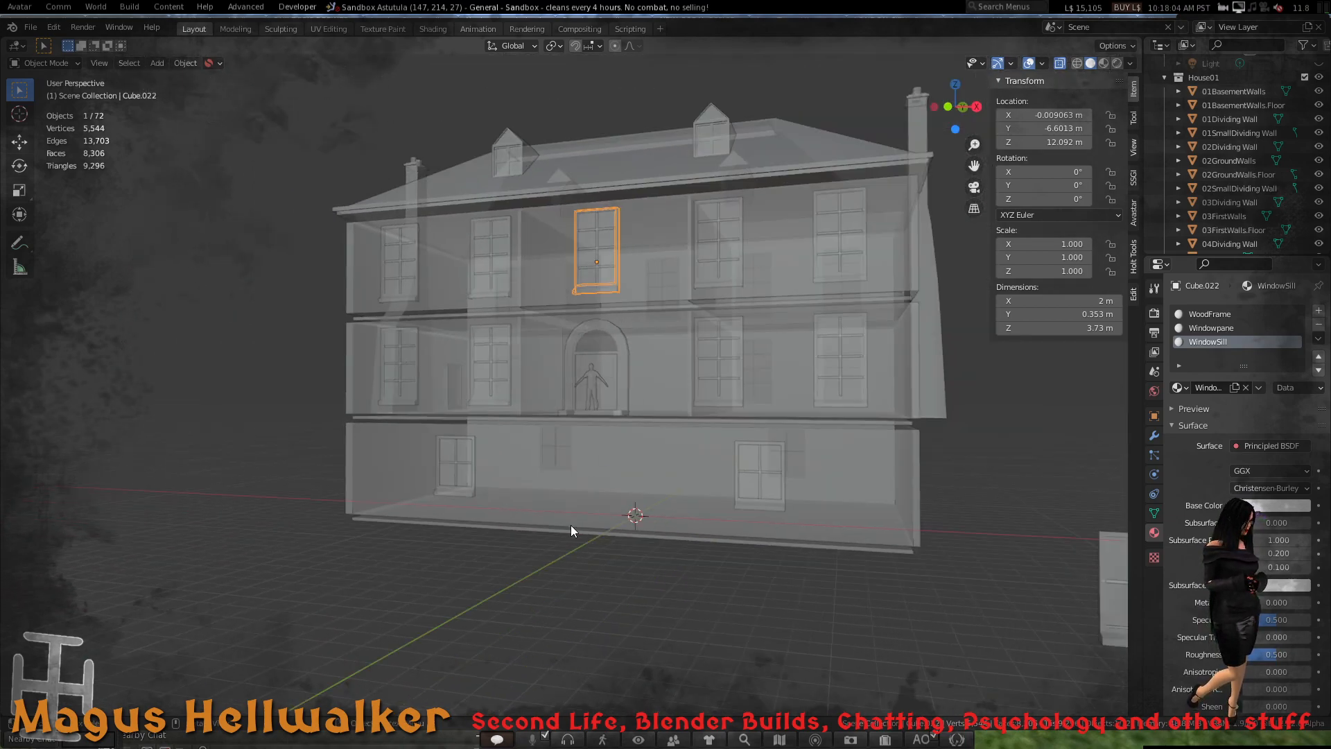
pyautogui.scroll(5, 571, 526)
pyautogui.moveTo(535, 535); pyautogui.dragTo(501, 538, button='middle')
pyautogui.scroll(-2, 502, 538)
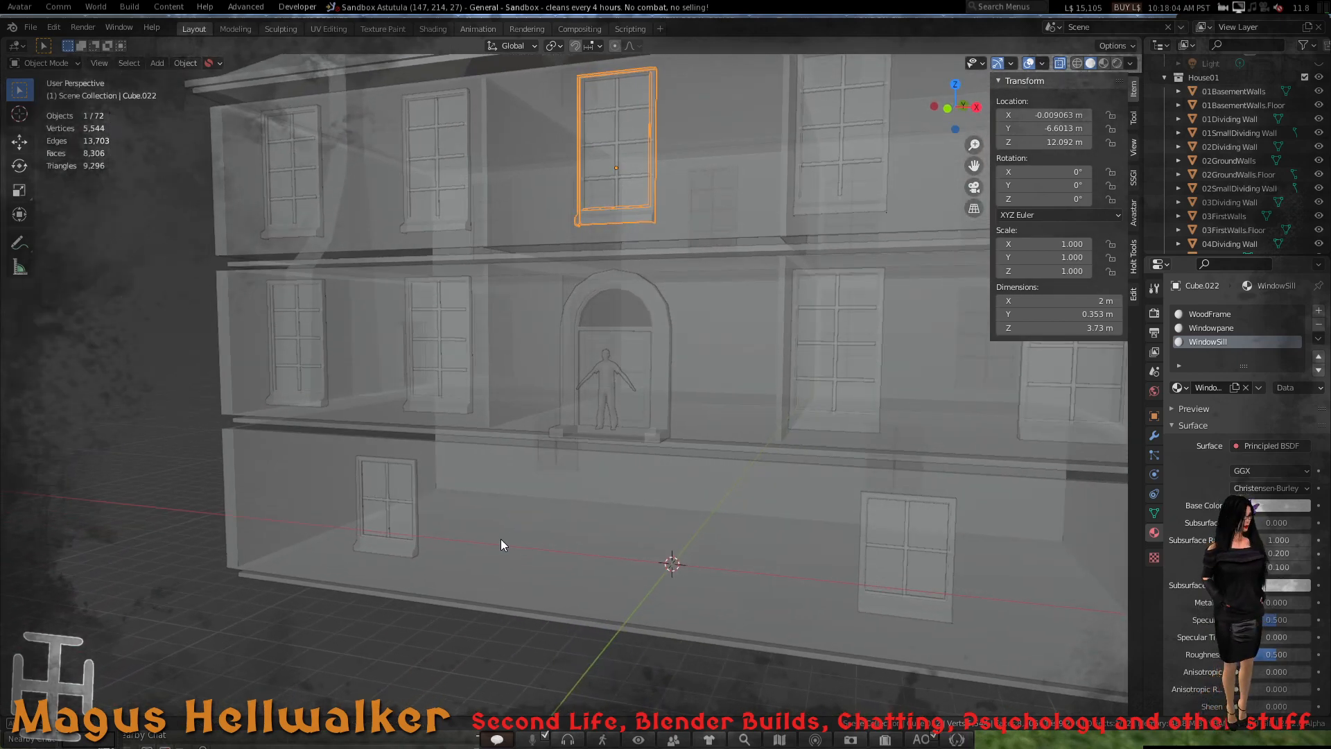
pyautogui.moveTo(659, 351); pyautogui.dragTo(534, 476, button='middle')
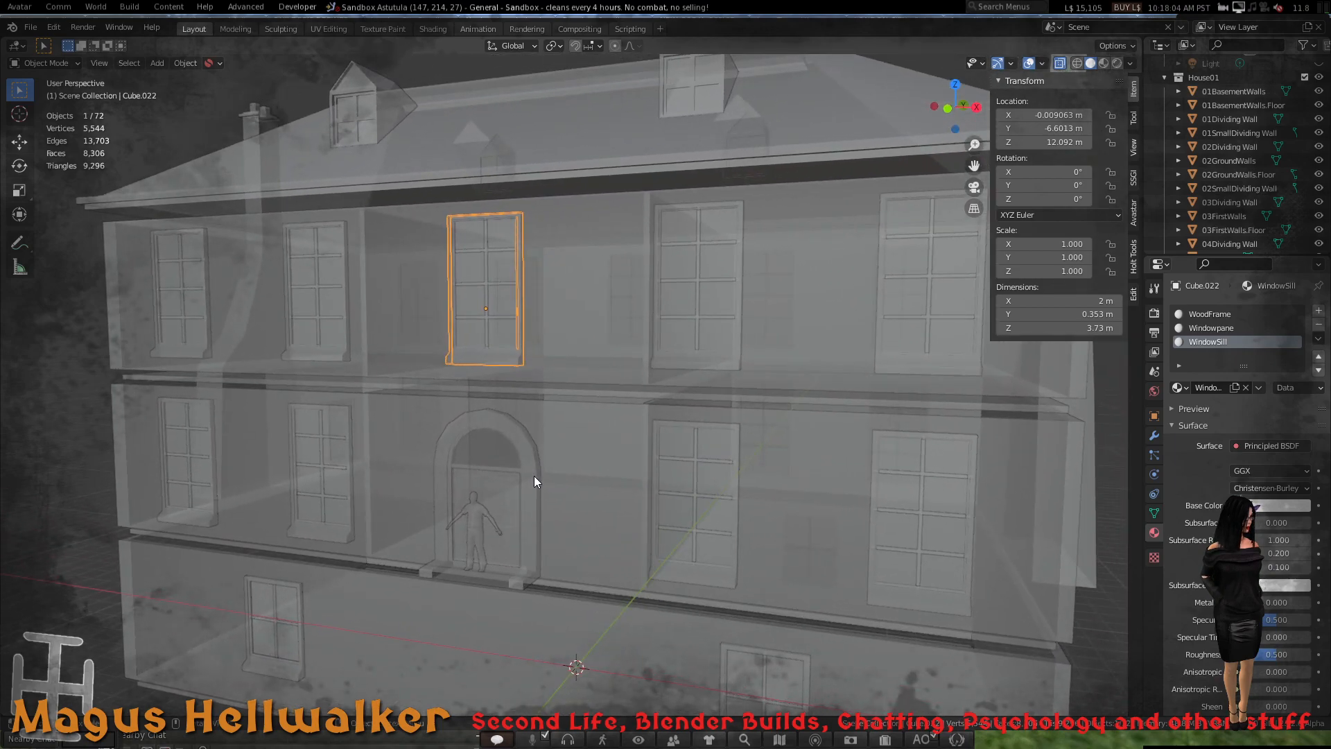
pyautogui.scroll(-2, 534, 476)
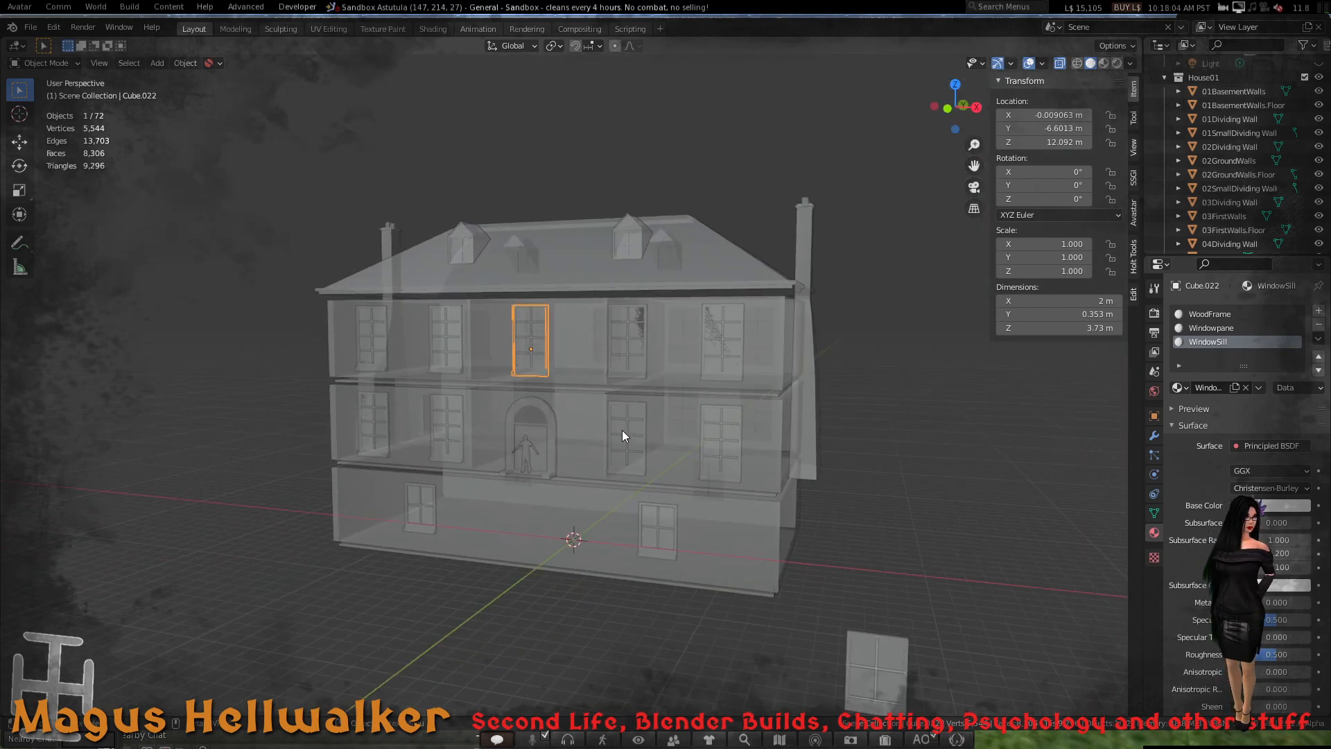
pyautogui.scroll(3, 622, 435)
pyautogui.scroll(2, 632, 351)
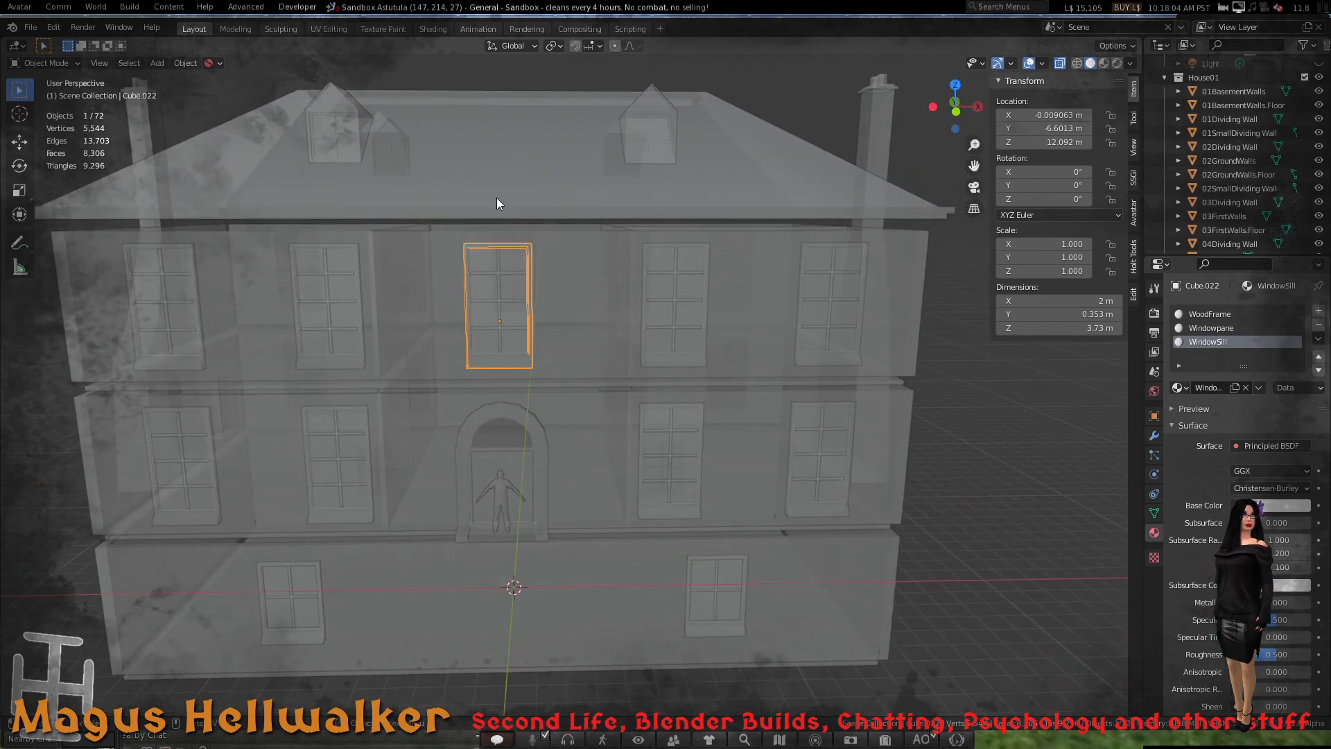
# - Turn off the see-through display and review the solid front facade from both corners
pyautogui.click(1061, 64)
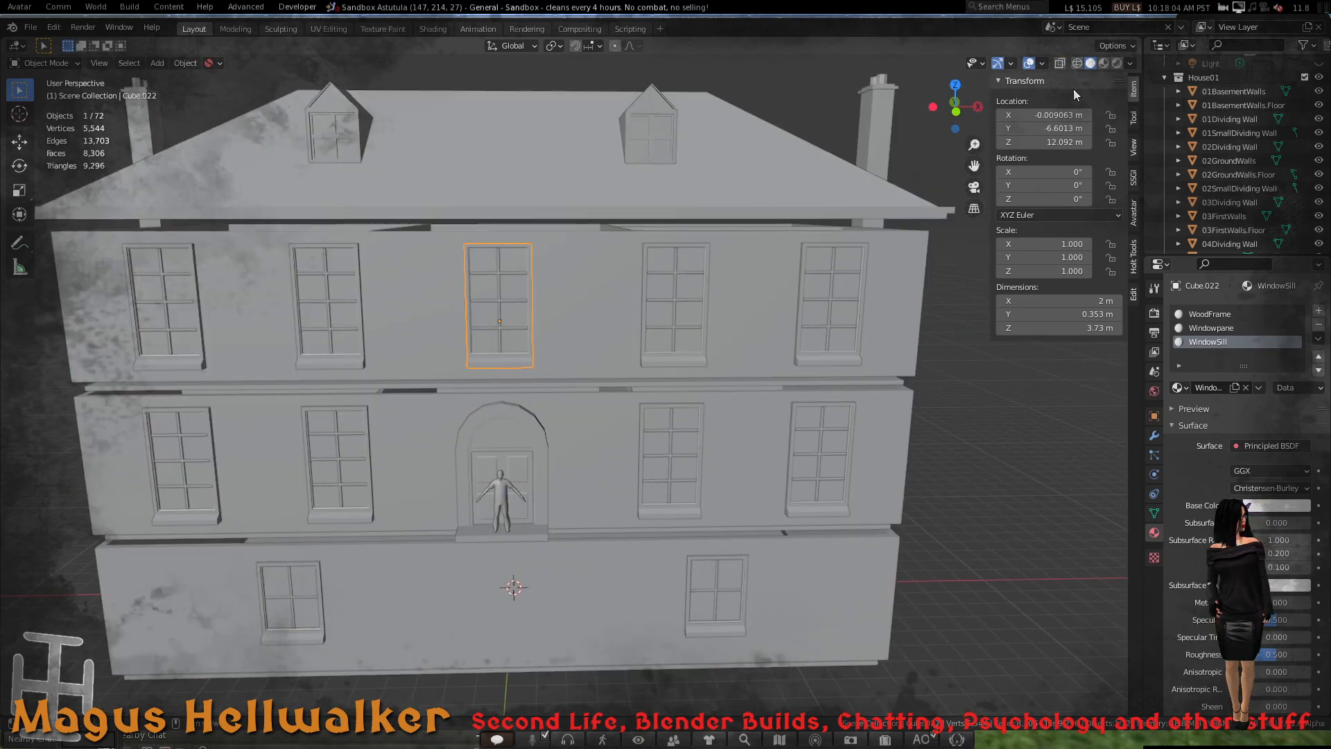
pyautogui.scroll(-2, 639, 330)
pyautogui.moveTo(488, 348); pyautogui.dragTo(543, 340, button='middle')
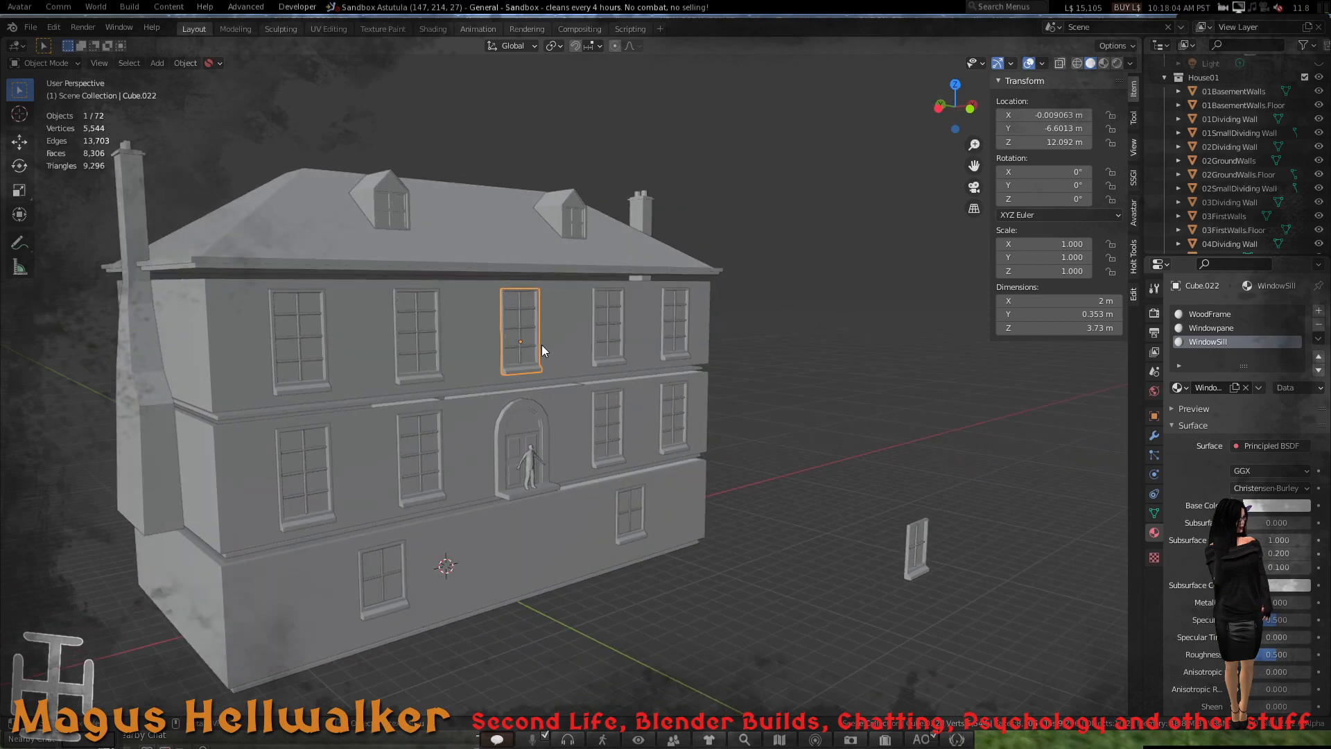
pyautogui.moveTo(389, 332); pyautogui.dragTo(518, 313, button='middle')
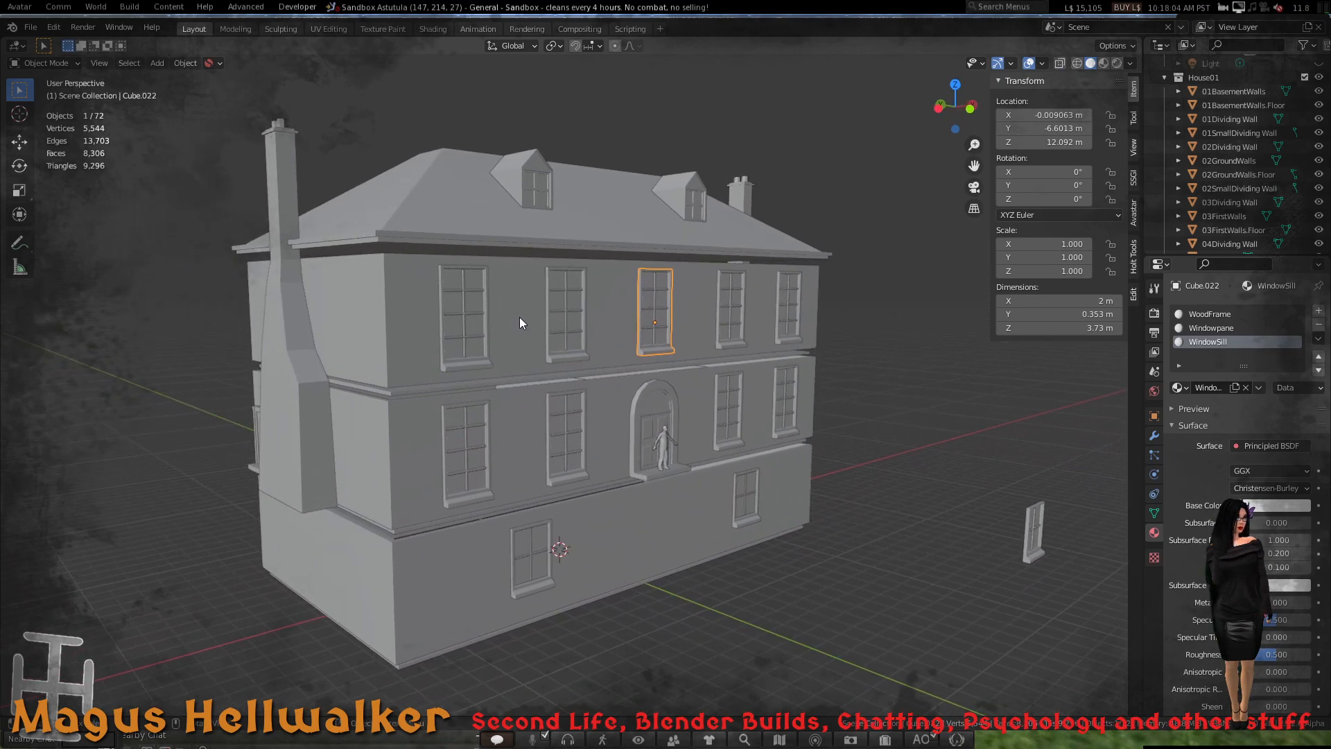
pyautogui.scroll(-2, 522, 317)
pyautogui.scroll(4, 526, 318)
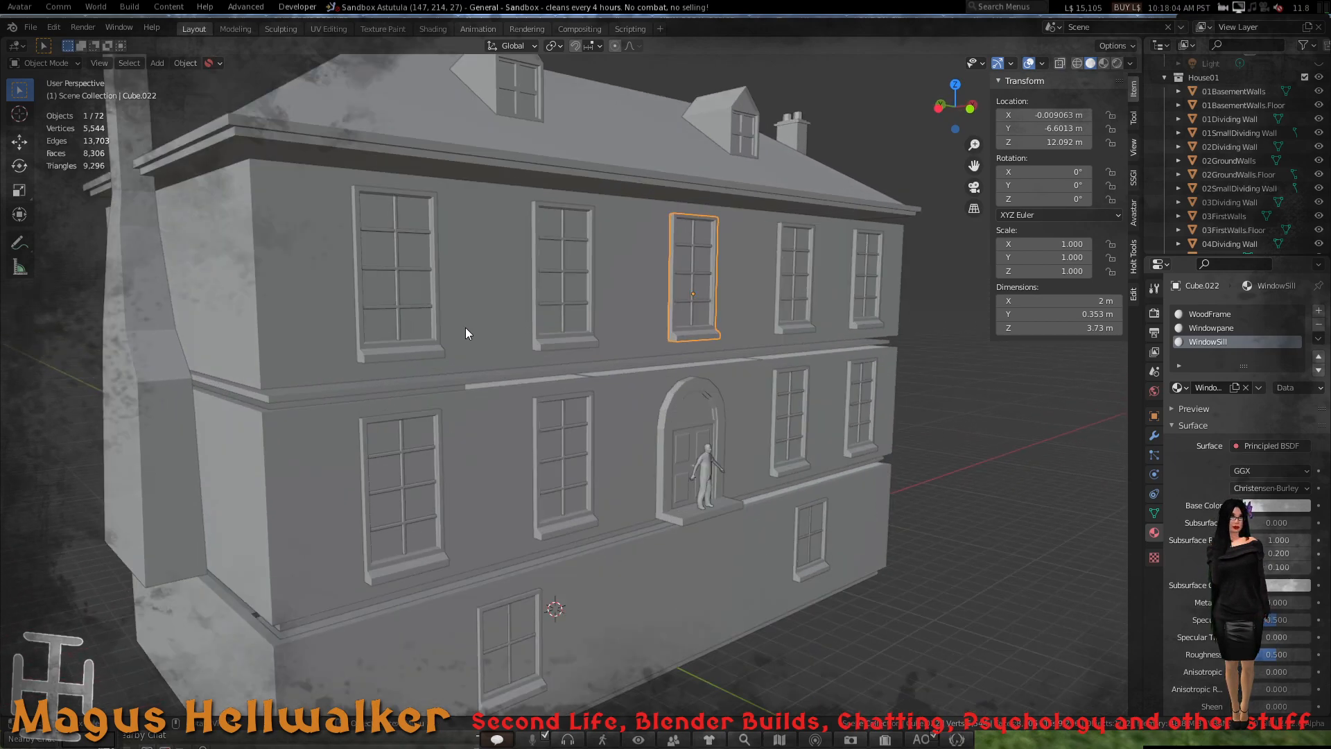
pyautogui.moveTo(426, 339); pyautogui.dragTo(322, 343, button='middle')
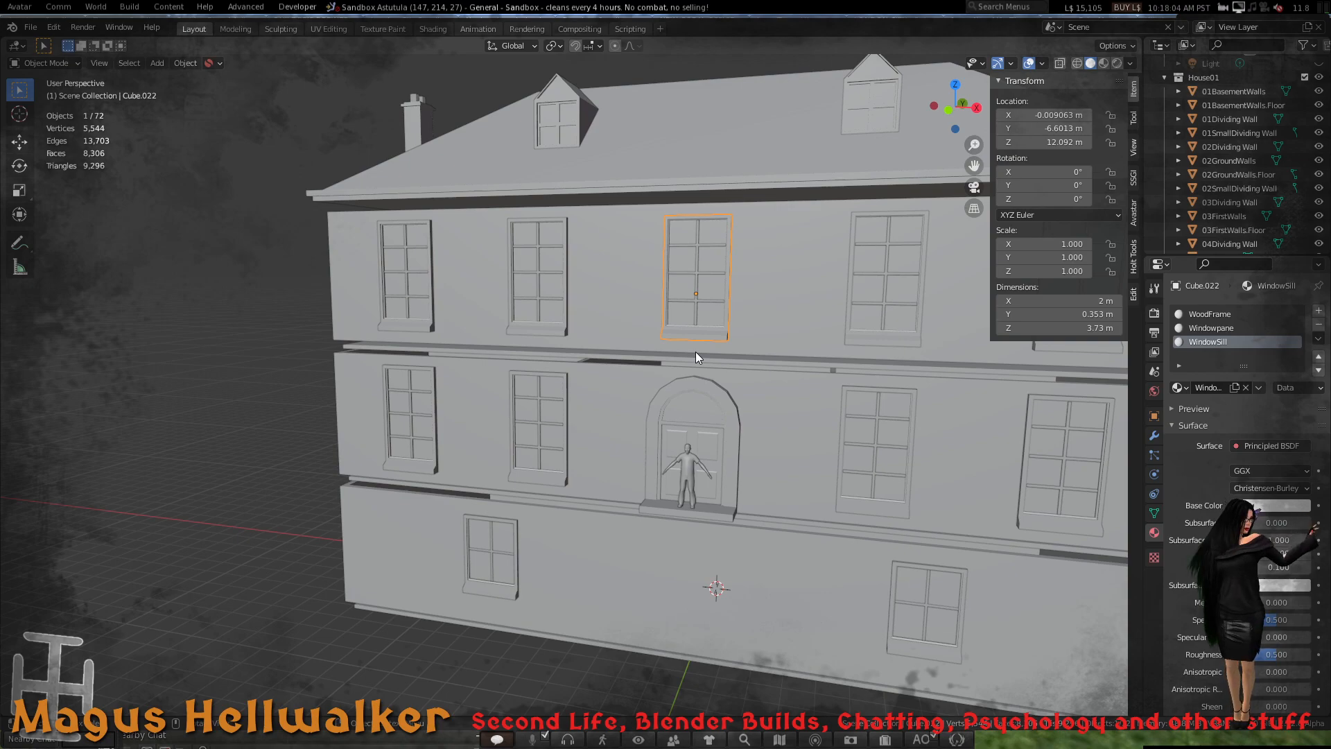
pyautogui.scroll(-5, 771, 422)
pyautogui.scroll(6, 542, 437)
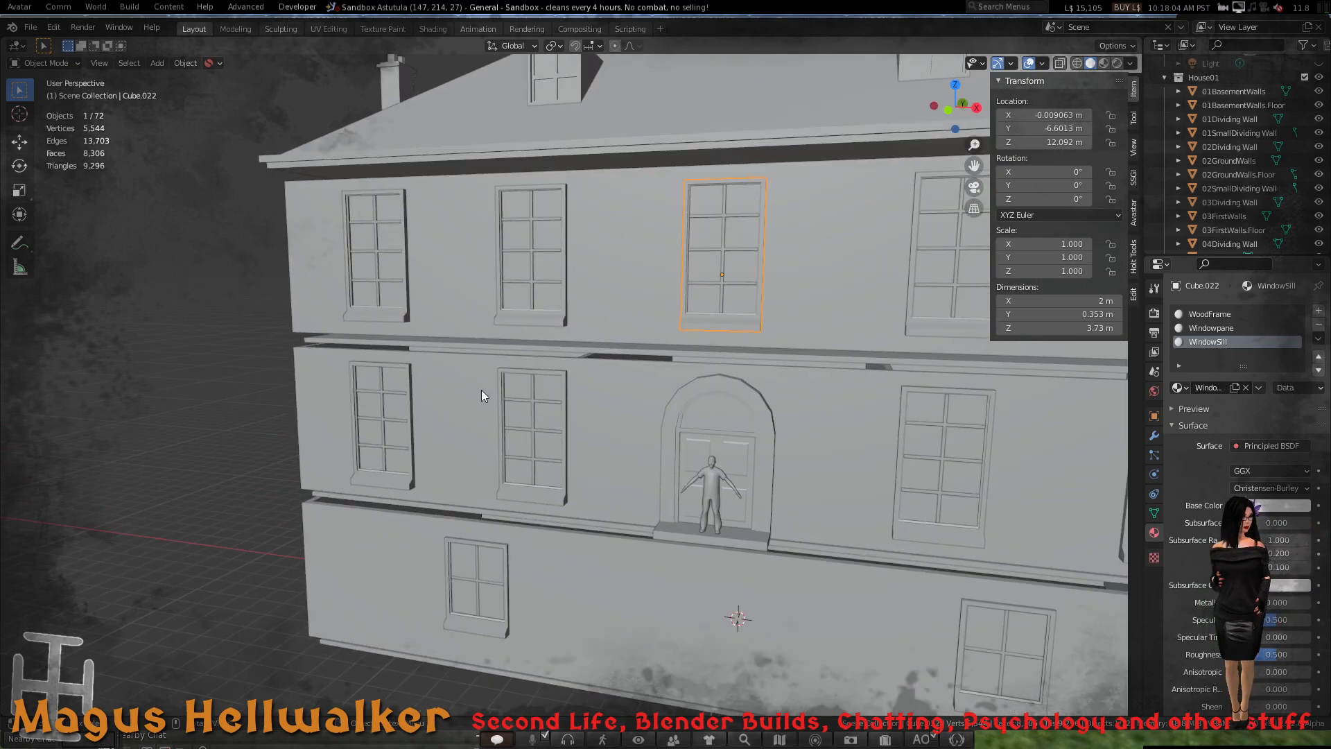
# - Examine the side wall with the chimney and inspect the panelled side door and its frame up close
pyautogui.moveTo(481, 390); pyautogui.dragTo(713, 374, button='middle')
pyautogui.scroll(-3, 711, 374)
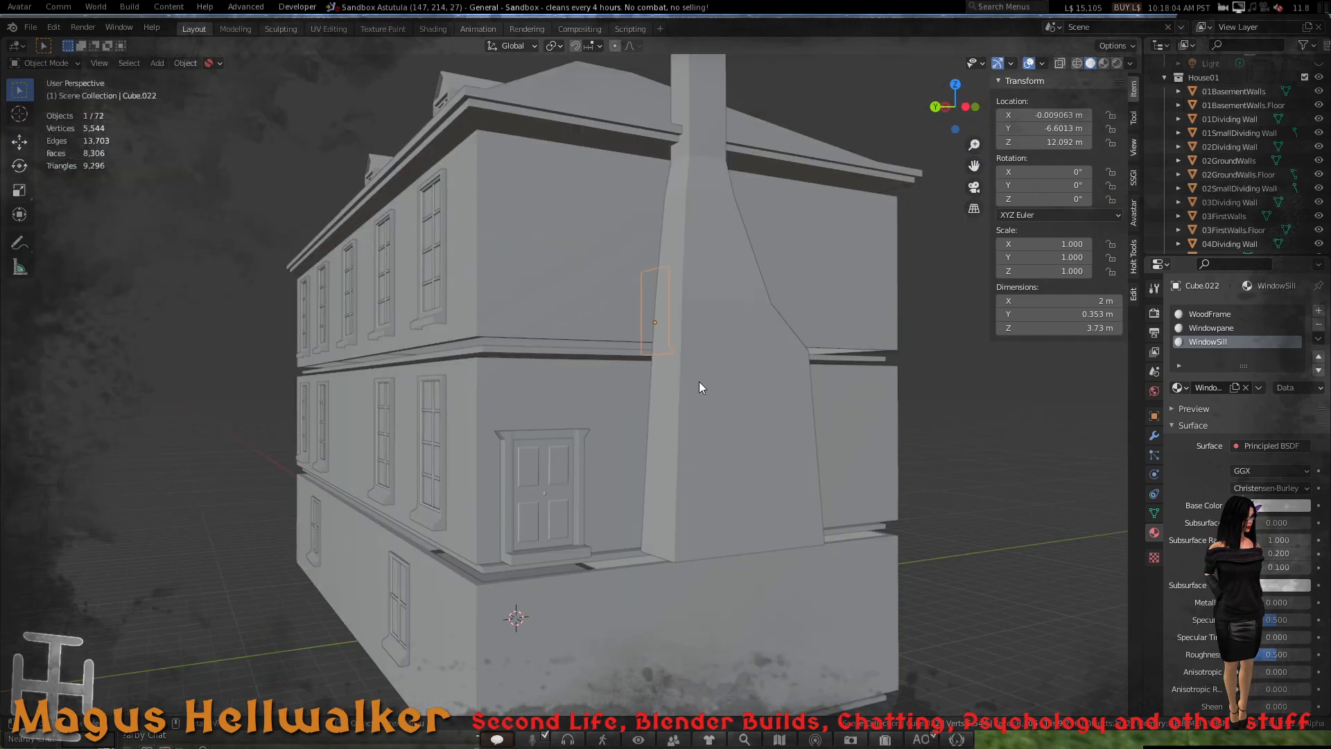
pyautogui.scroll(2, 699, 381)
pyautogui.scroll(2, 581, 431)
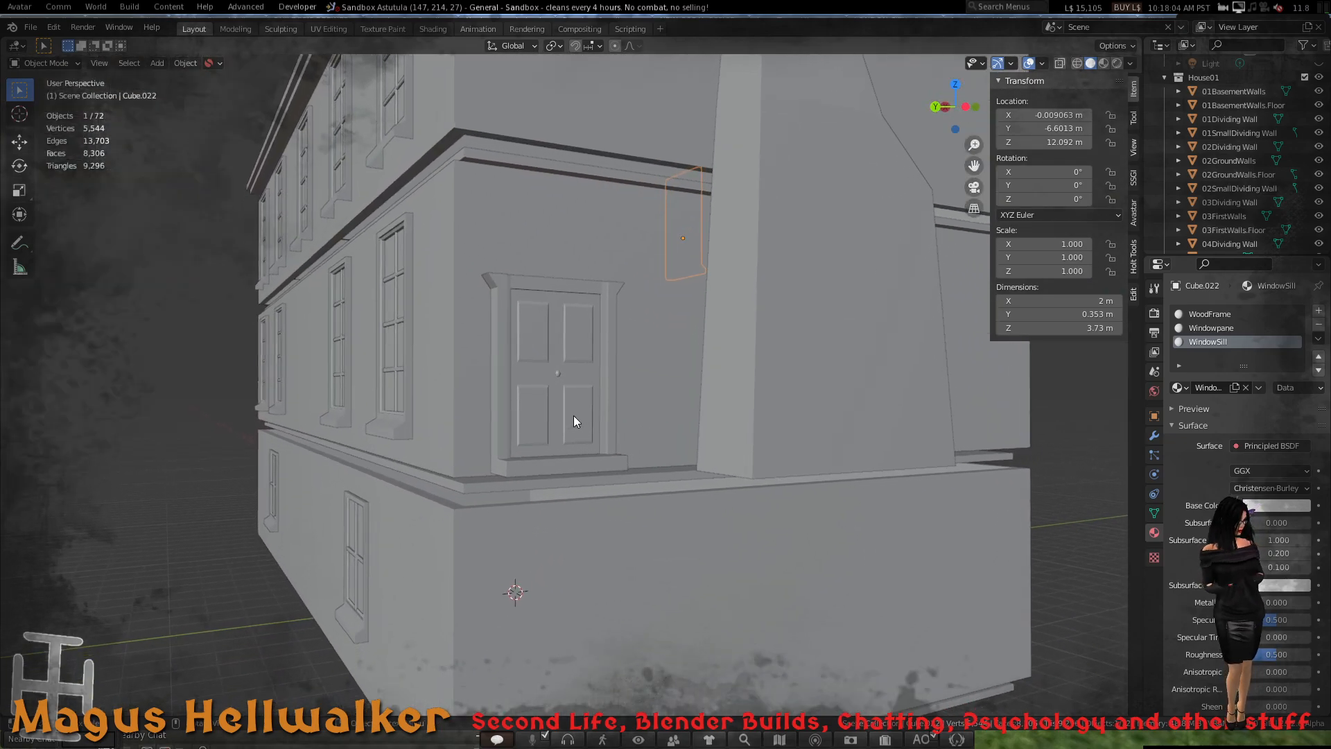
pyautogui.scroll(2, 568, 410)
pyautogui.scroll(-1, 569, 410)
pyautogui.moveTo(576, 392); pyautogui.dragTo(631, 430, button='middle')
pyautogui.scroll(-1, 566, 401)
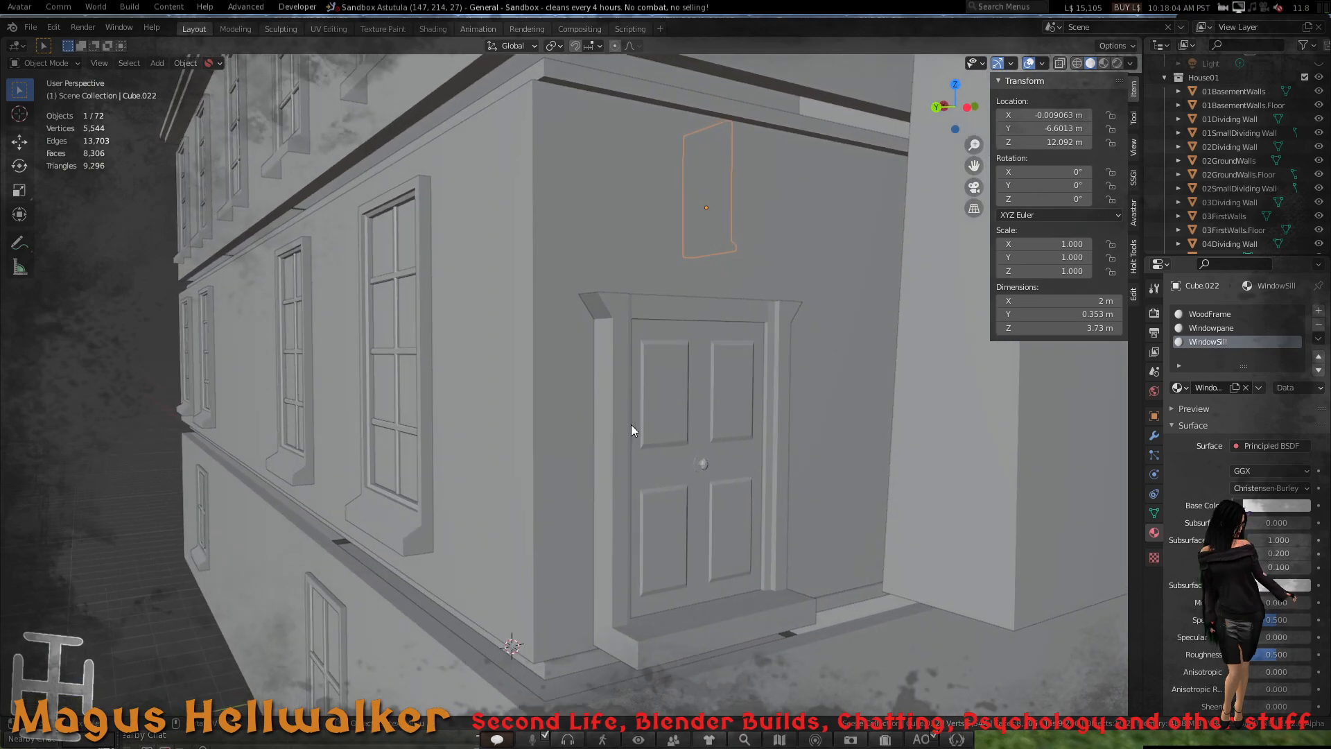
# - Select the side door beside the chimney and apply its scale and rotation
pyautogui.click(699, 462)
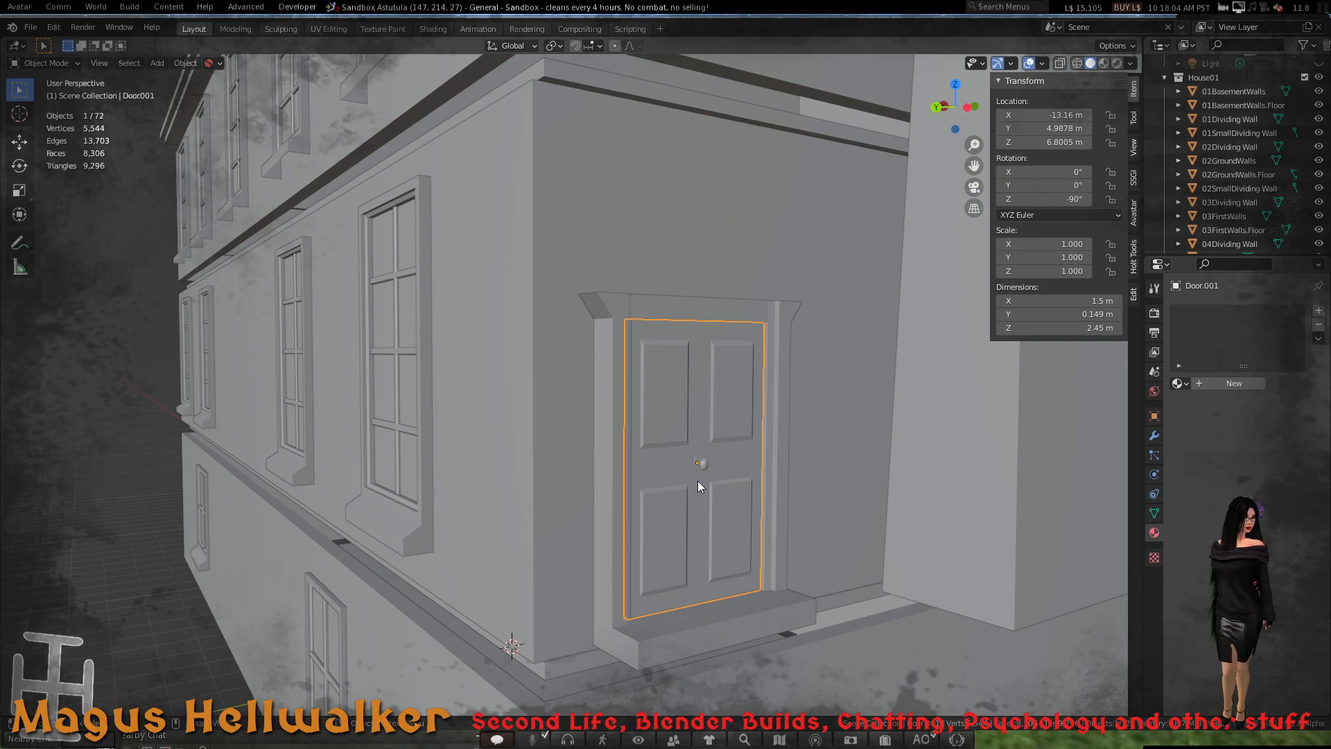
pyautogui.scroll(-5, 698, 480)
pyautogui.scroll(5, 698, 480)
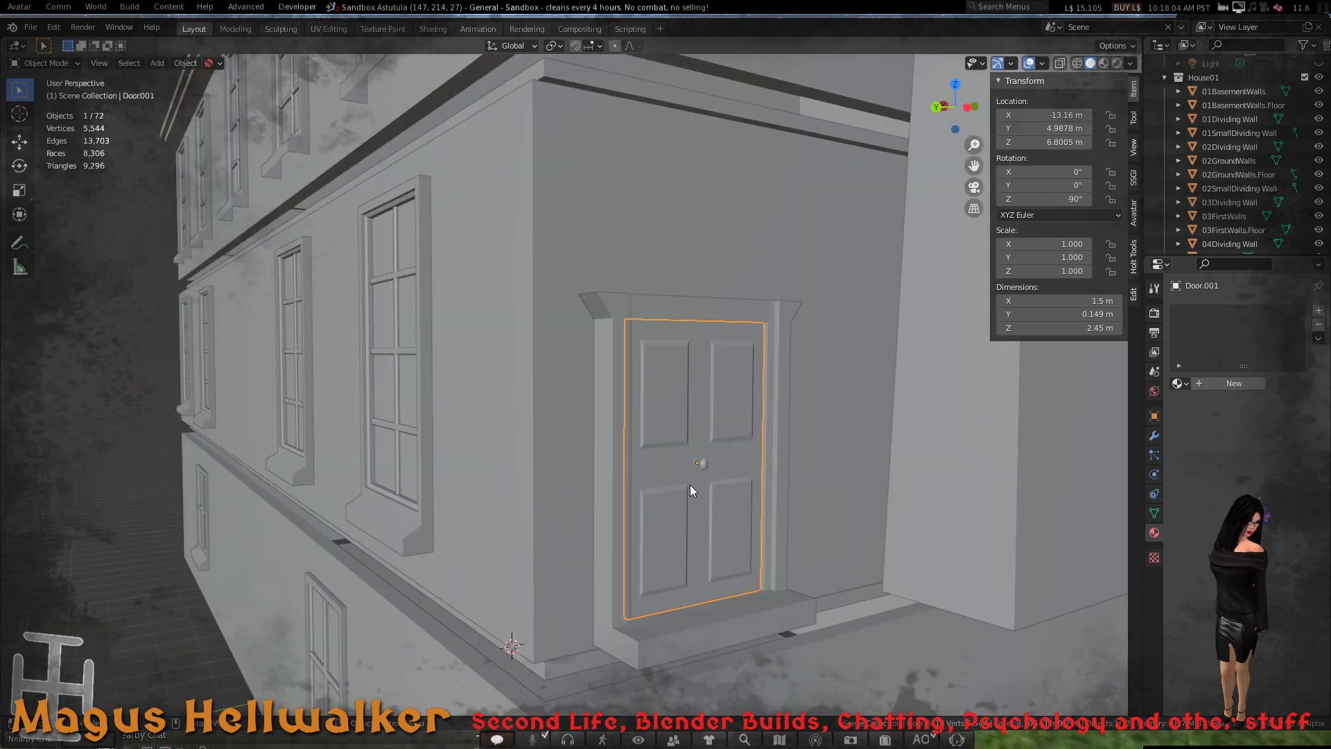
pyautogui.moveTo(702, 461); pyautogui.dragTo(667, 447, button='middle')
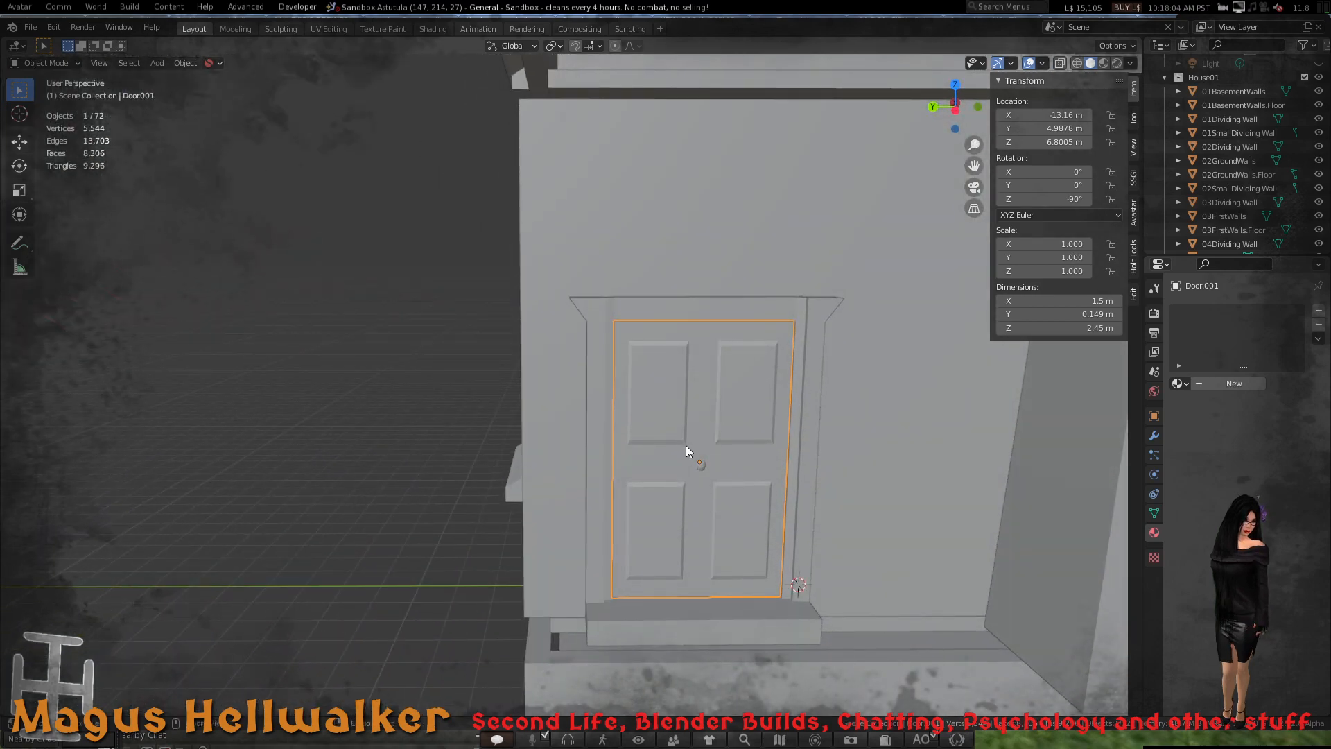
pyautogui.hotkey('ctrl', 'a')
pyautogui.click(685, 445)
pyautogui.hotkey('ctrl', 'a')
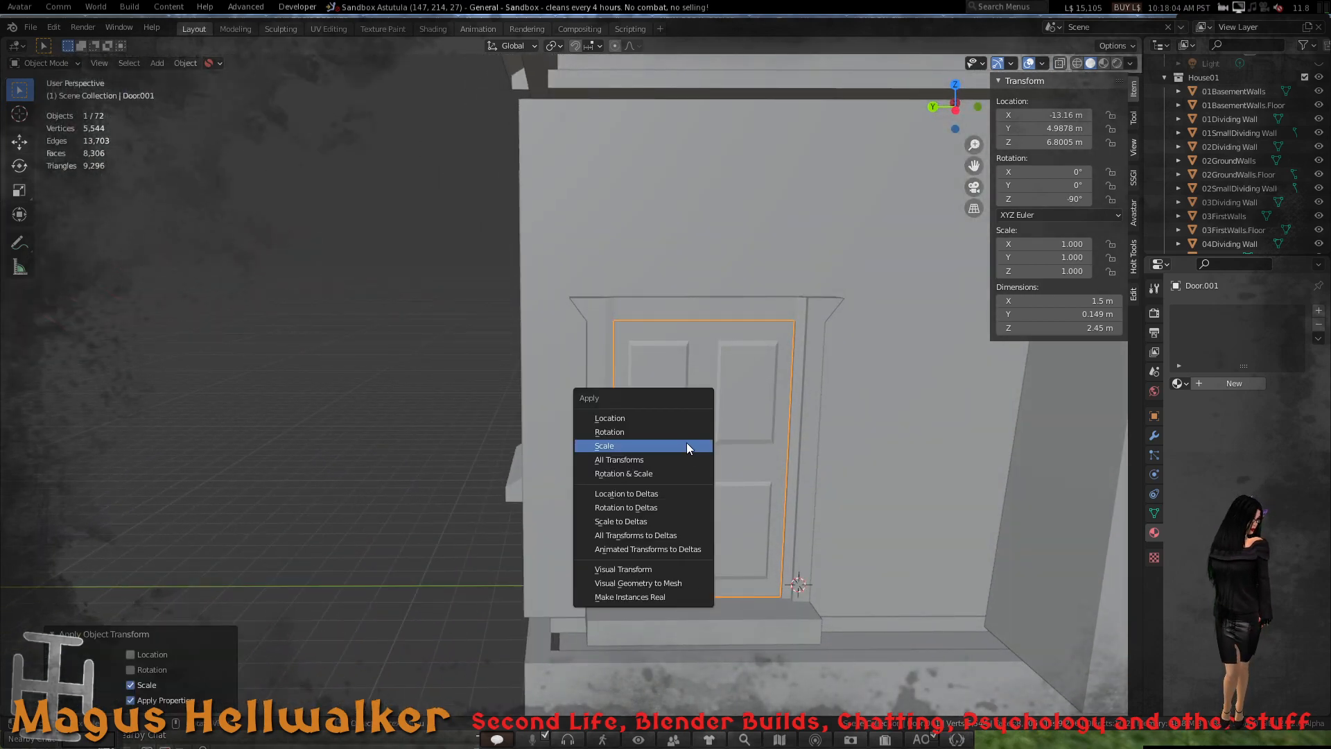
pyautogui.click(692, 430)
# - Select the frame around the side door and apply its scale and rotation
pyautogui.click(810, 455)
pyautogui.hotkey('ctrl', 'a')
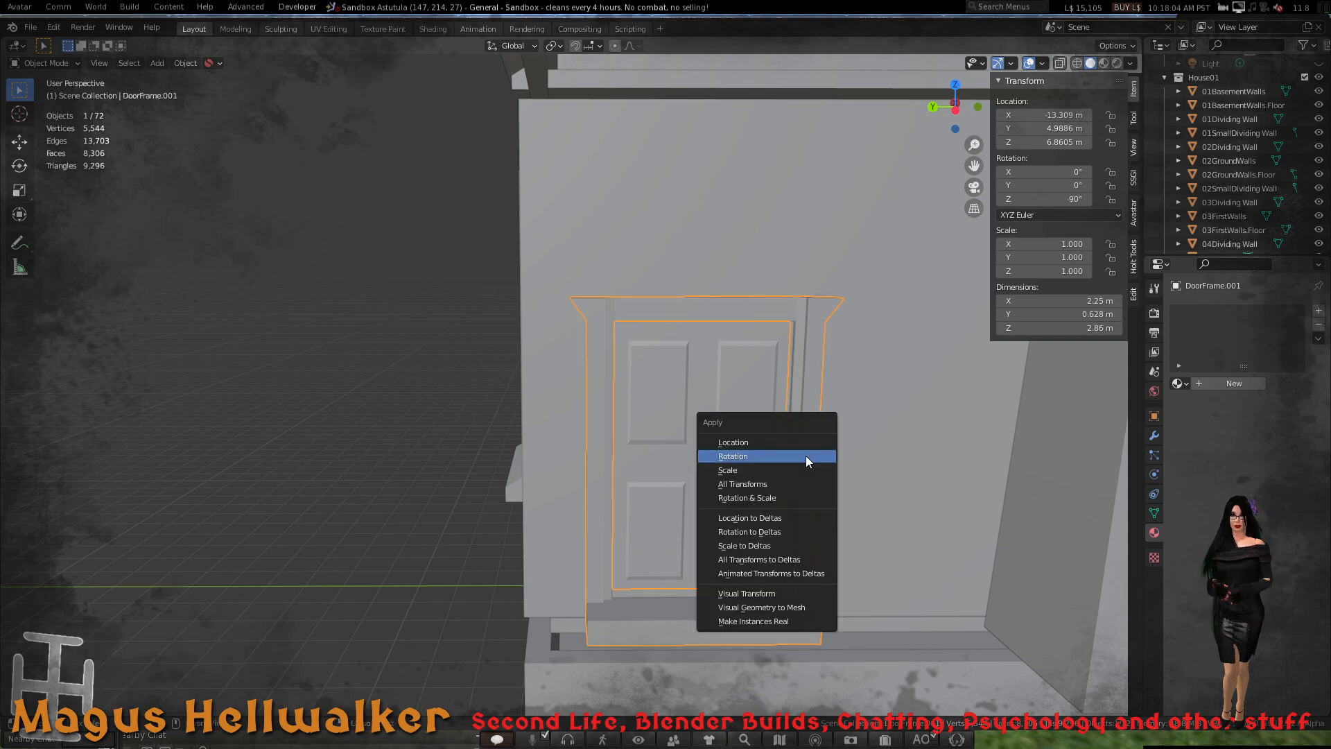
pyautogui.click(749, 467)
pyautogui.hotkey('ctrl', 'a')
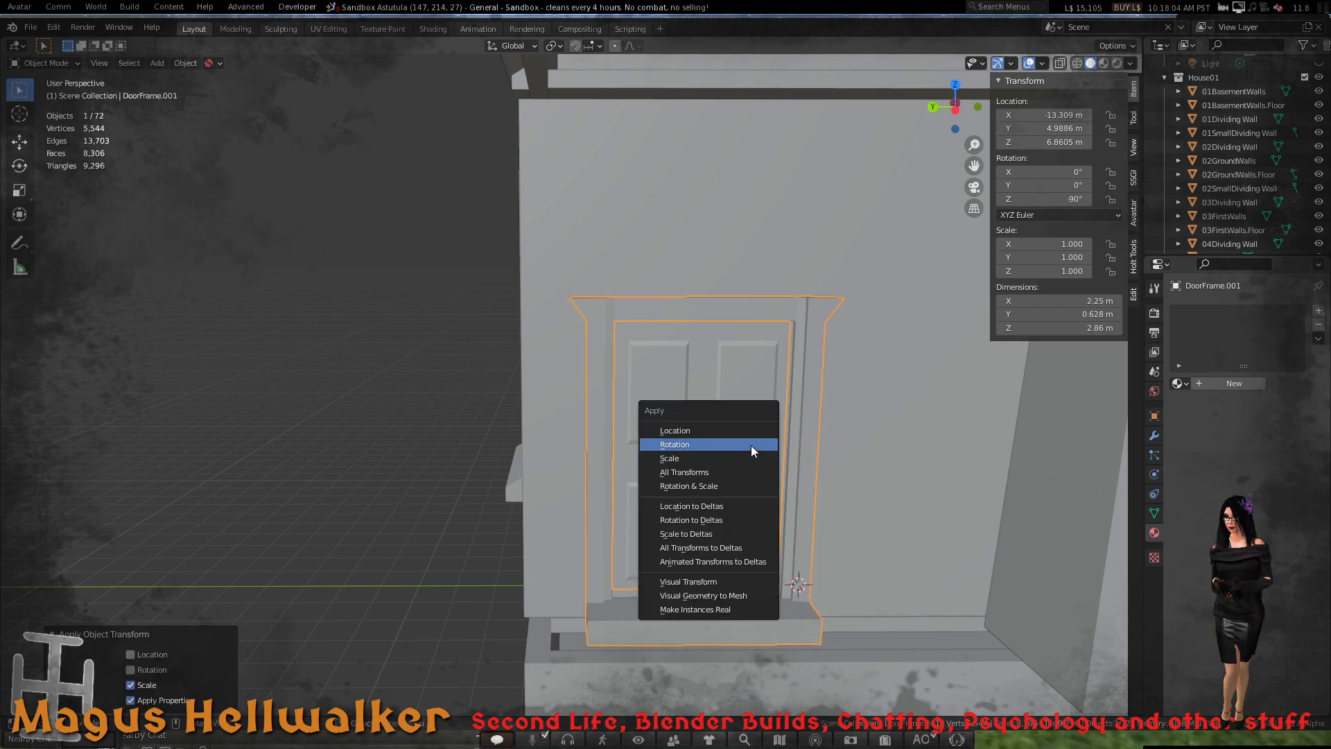
pyautogui.click(751, 445)
# - Inspect the side door's frame up close and check how far it projects from the side wall of the house
pyautogui.moveTo(716, 471); pyautogui.dragTo(611, 598, button='middle')
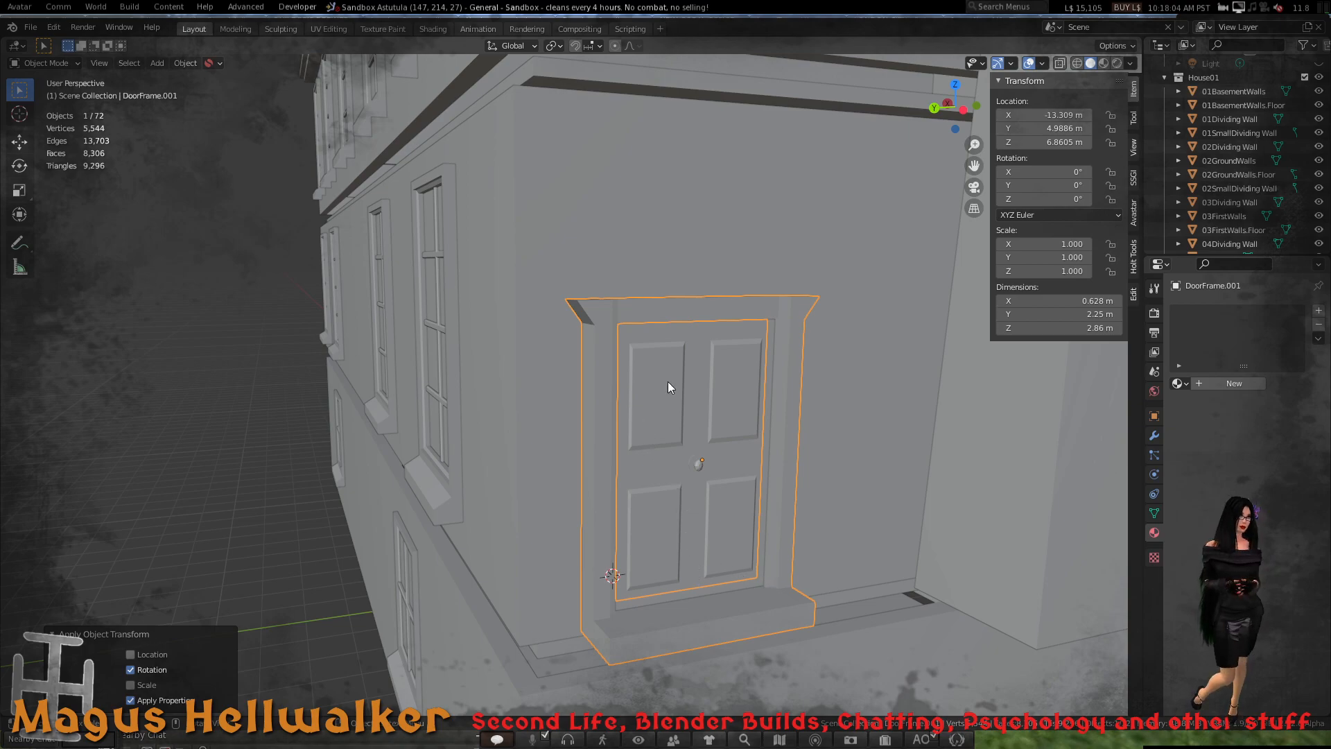
pyautogui.scroll(8, 702, 484)
pyautogui.scroll(-11, 705, 489)
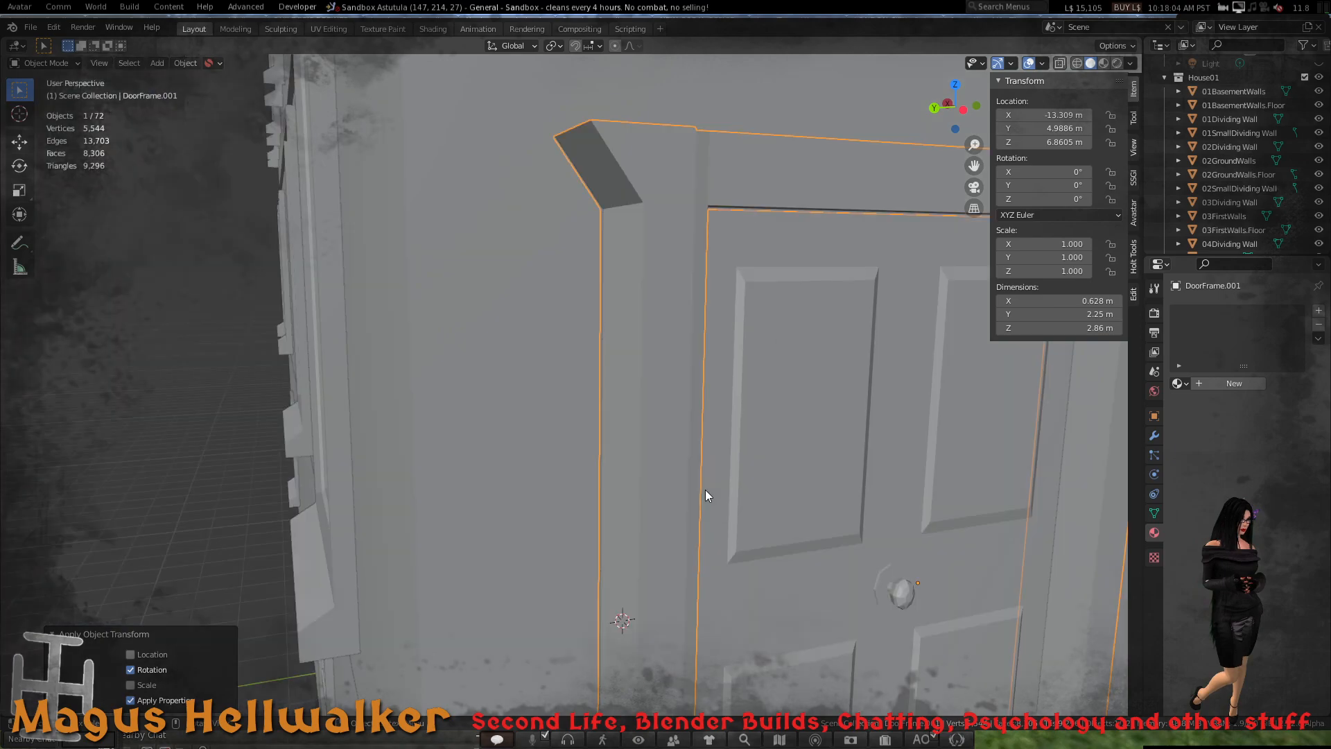
pyautogui.moveTo(705, 489); pyautogui.dragTo(791, 491, button='middle')
pyautogui.scroll(-6, 712, 429)
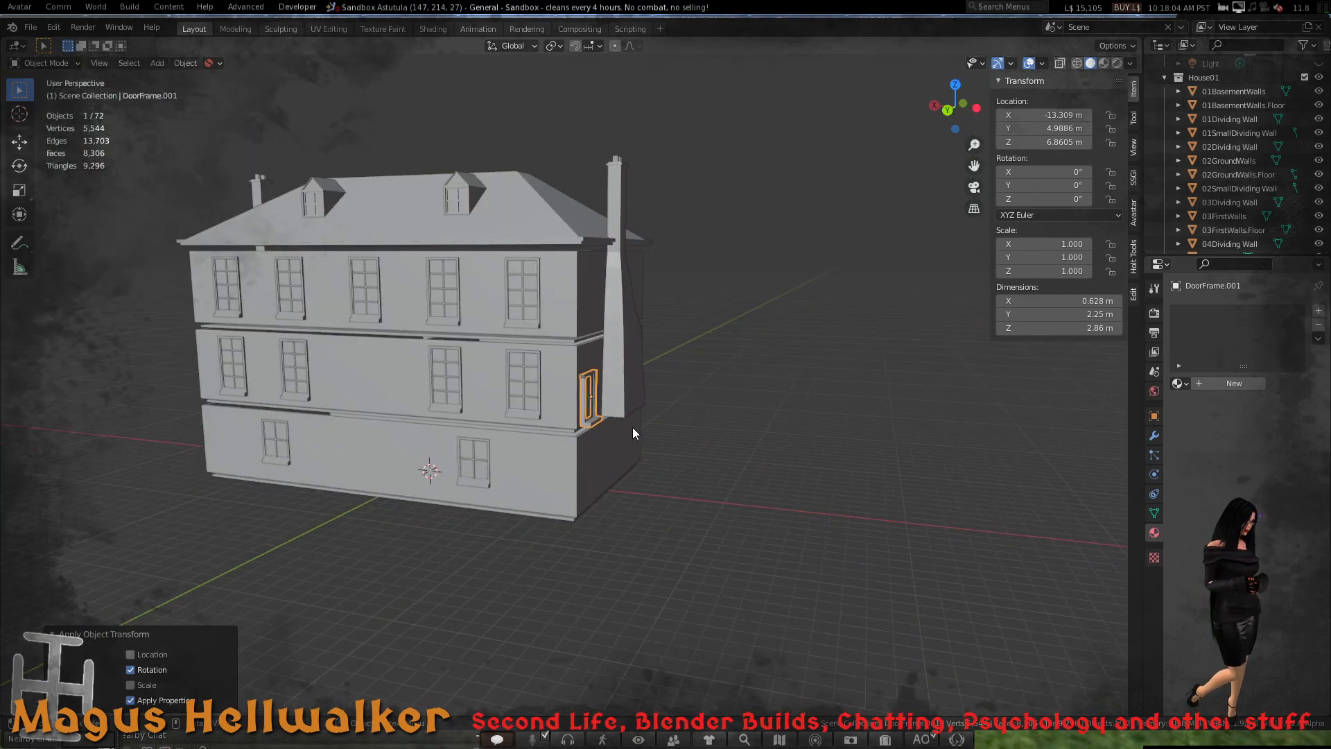
pyautogui.scroll(5, 633, 427)
pyautogui.moveTo(576, 414); pyautogui.dragTo(597, 414, button='middle')
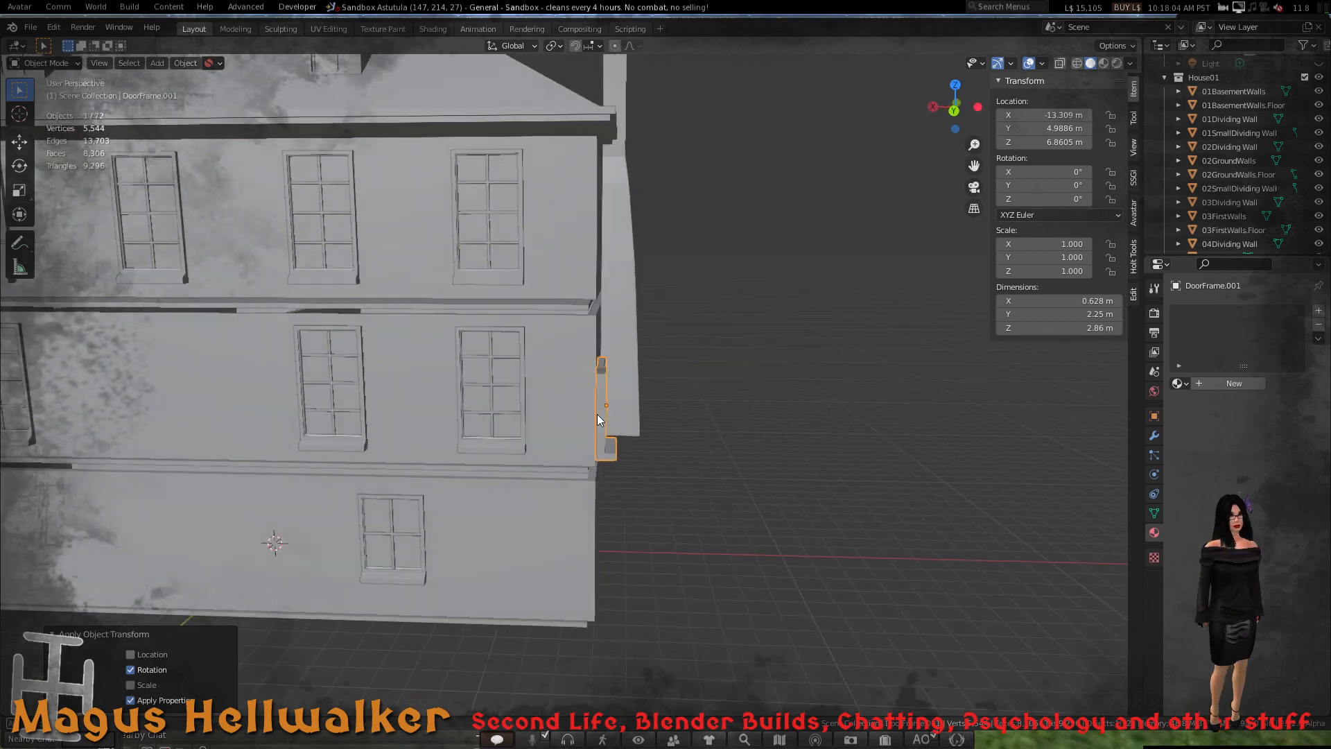
pyautogui.scroll(-5, 597, 414)
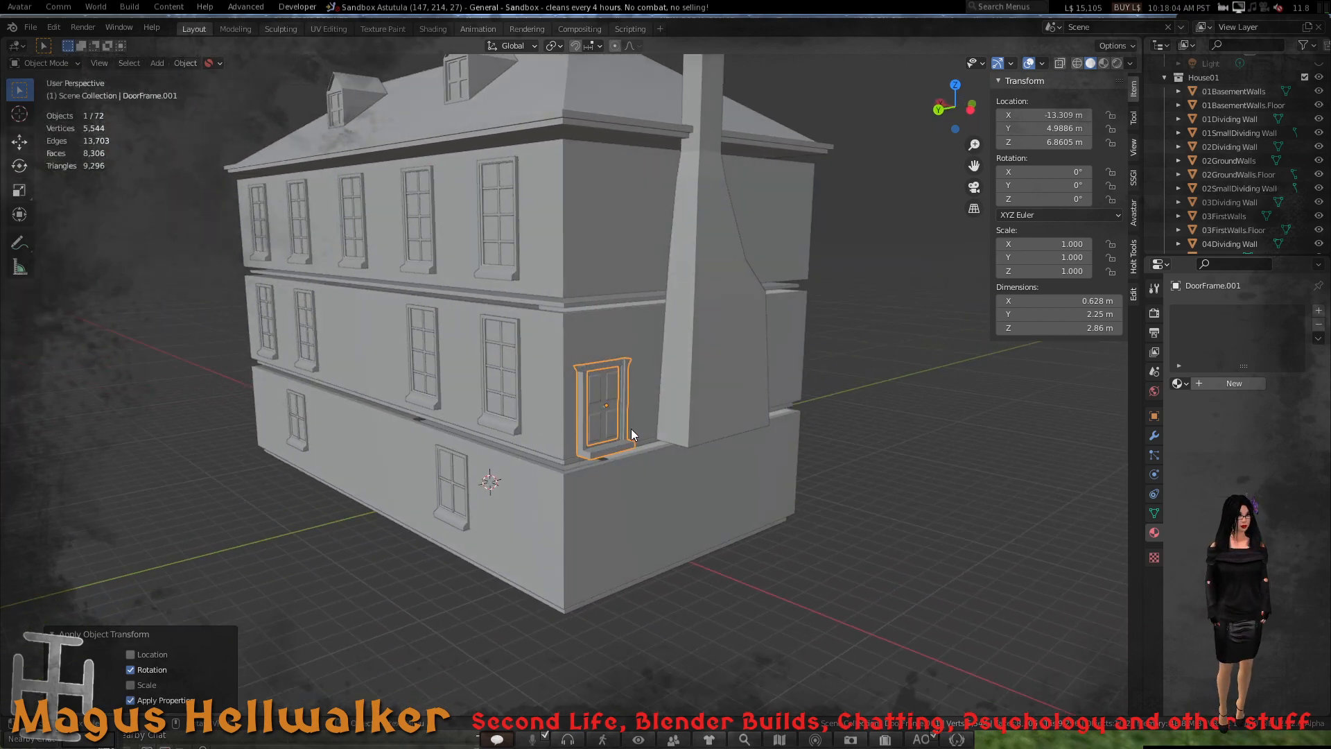
pyautogui.scroll(-2, 628, 430)
pyautogui.scroll(7, 625, 428)
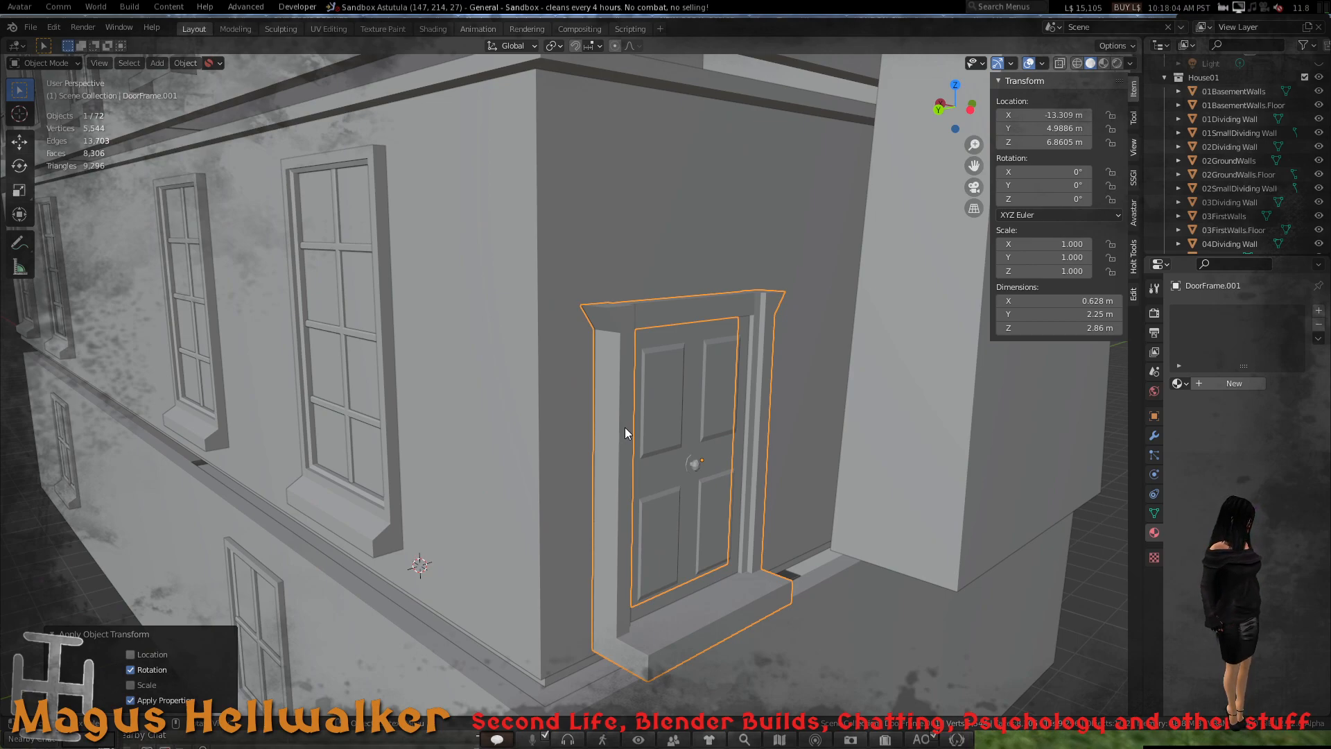
# - Duplicate the side door together with its frame and move the copy about -8.35 m along the global X axis
pyautogui.click(678, 492)
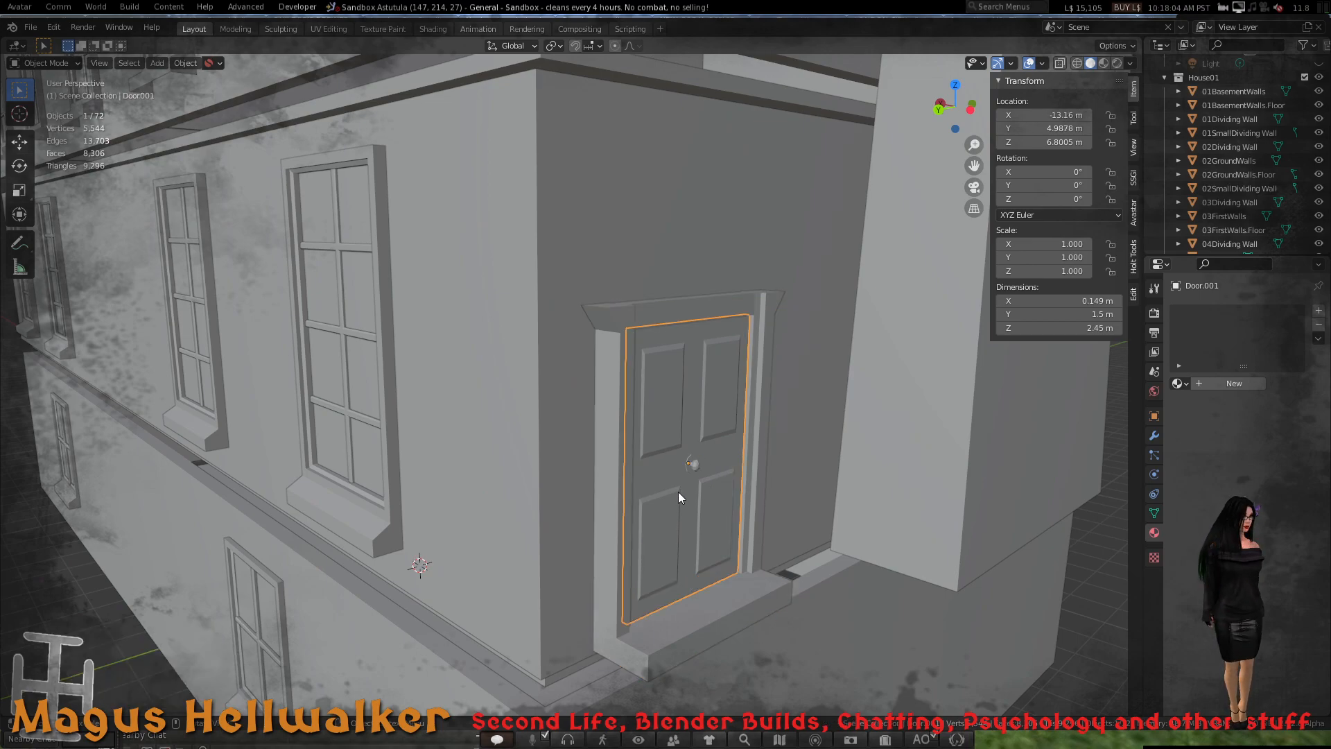
pyautogui.keyDown('shift'); pyautogui.click(673, 635); pyautogui.keyUp('shift')
pyautogui.scroll(-8, 685, 596)
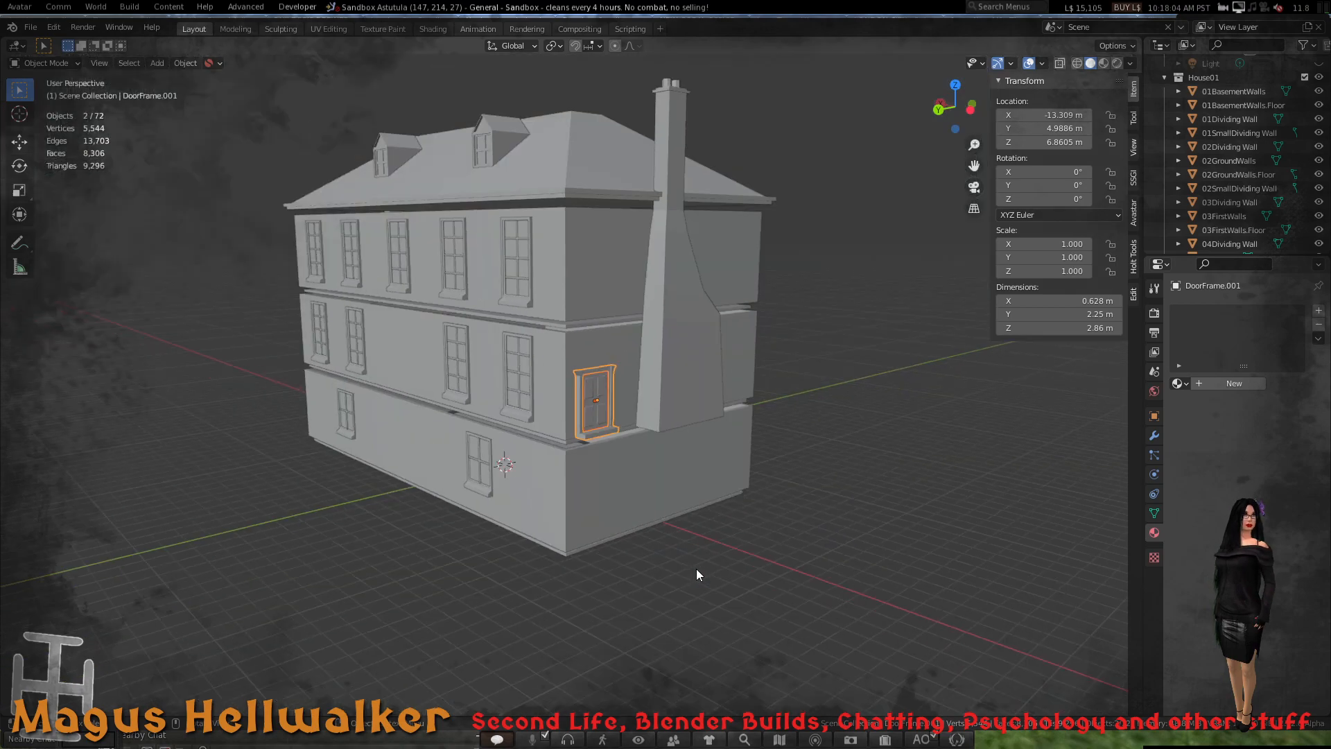
pyautogui.hotkey('shift', 'd')
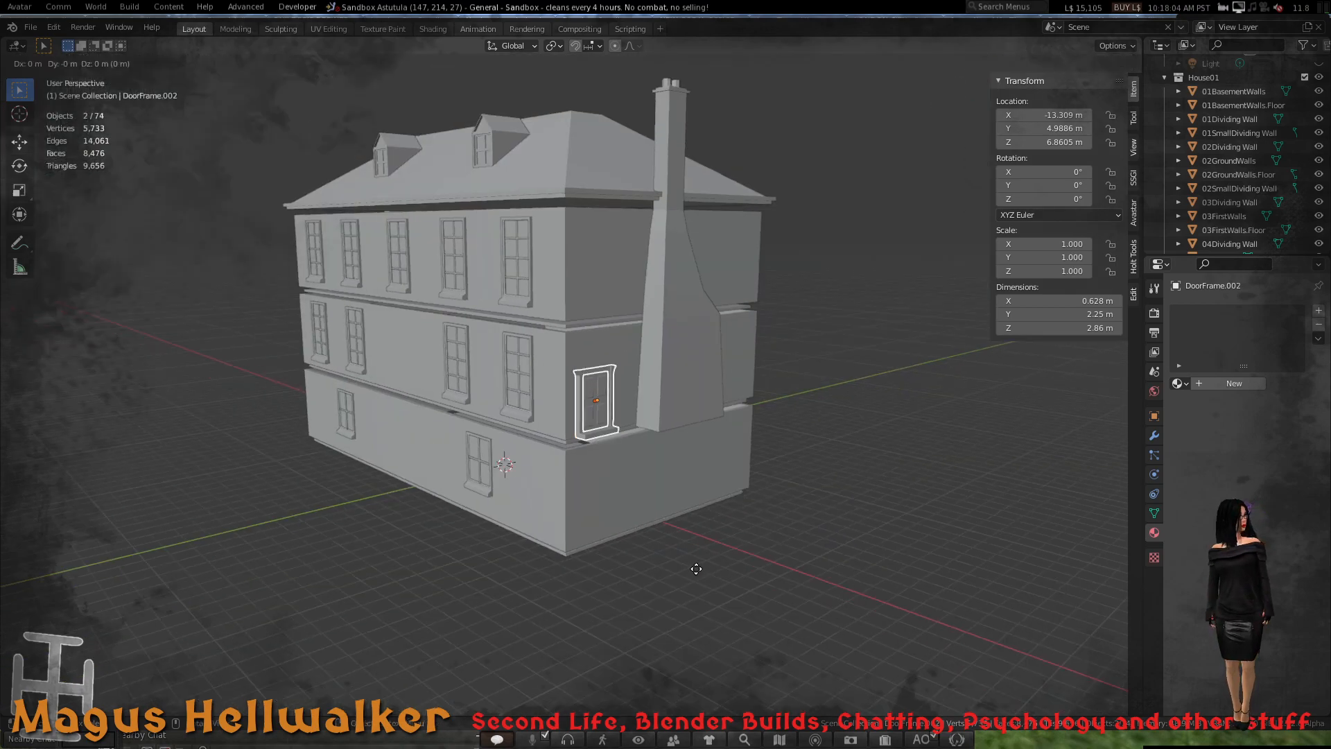
pyautogui.press('x')
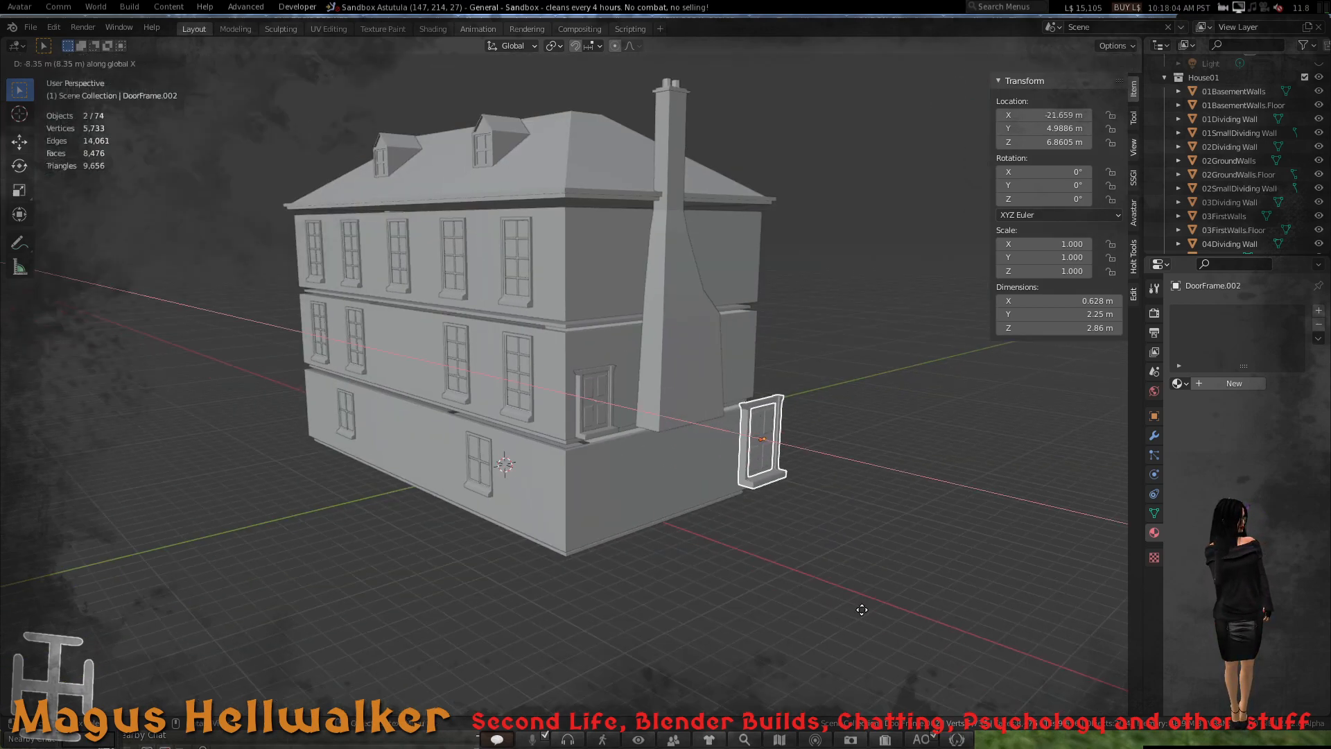
pyautogui.click(862, 609)
# - Select only the frame of the duplicated door standing out from the side wall and open its mesh for editing
pyautogui.scroll(6, 759, 438)
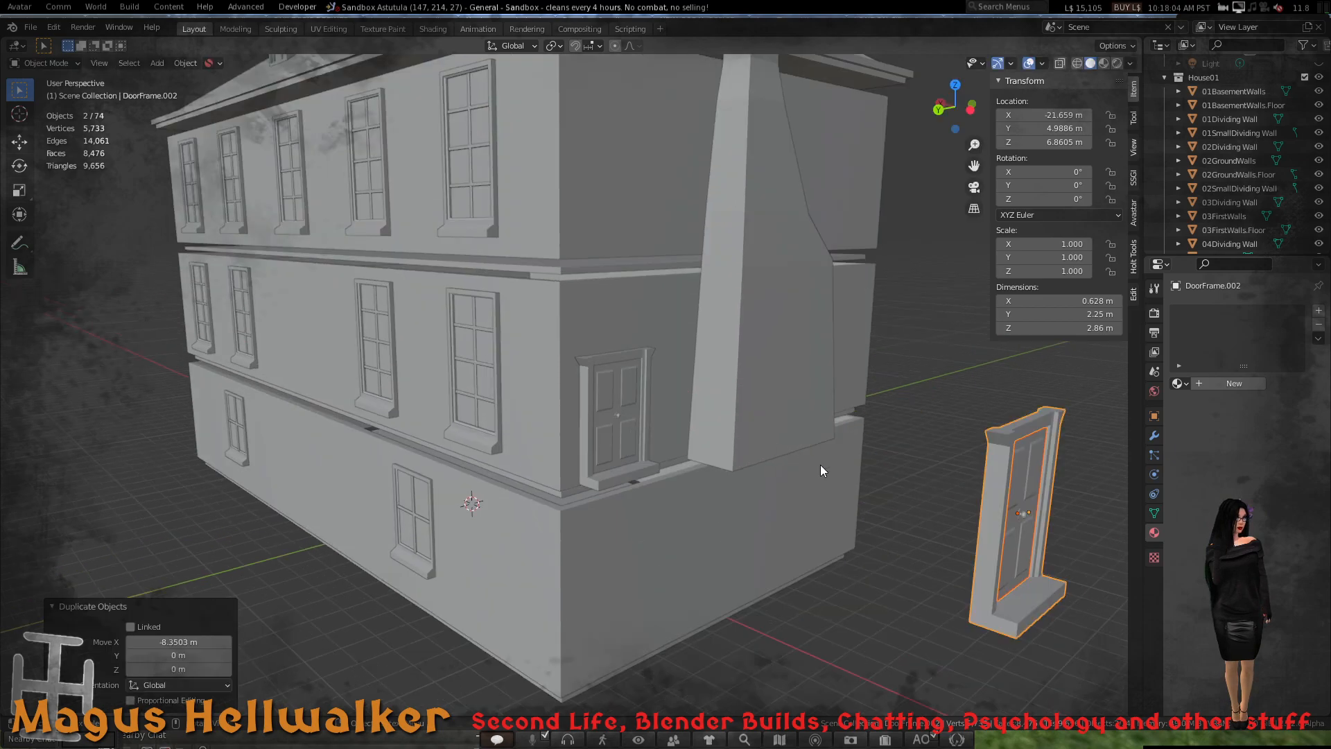
pyautogui.scroll(-3, 825, 465)
pyautogui.moveTo(878, 464); pyautogui.dragTo(742, 459, button='middle')
pyautogui.scroll(4, 748, 481)
pyautogui.scroll(1, 755, 460)
pyautogui.scroll(3, 814, 506)
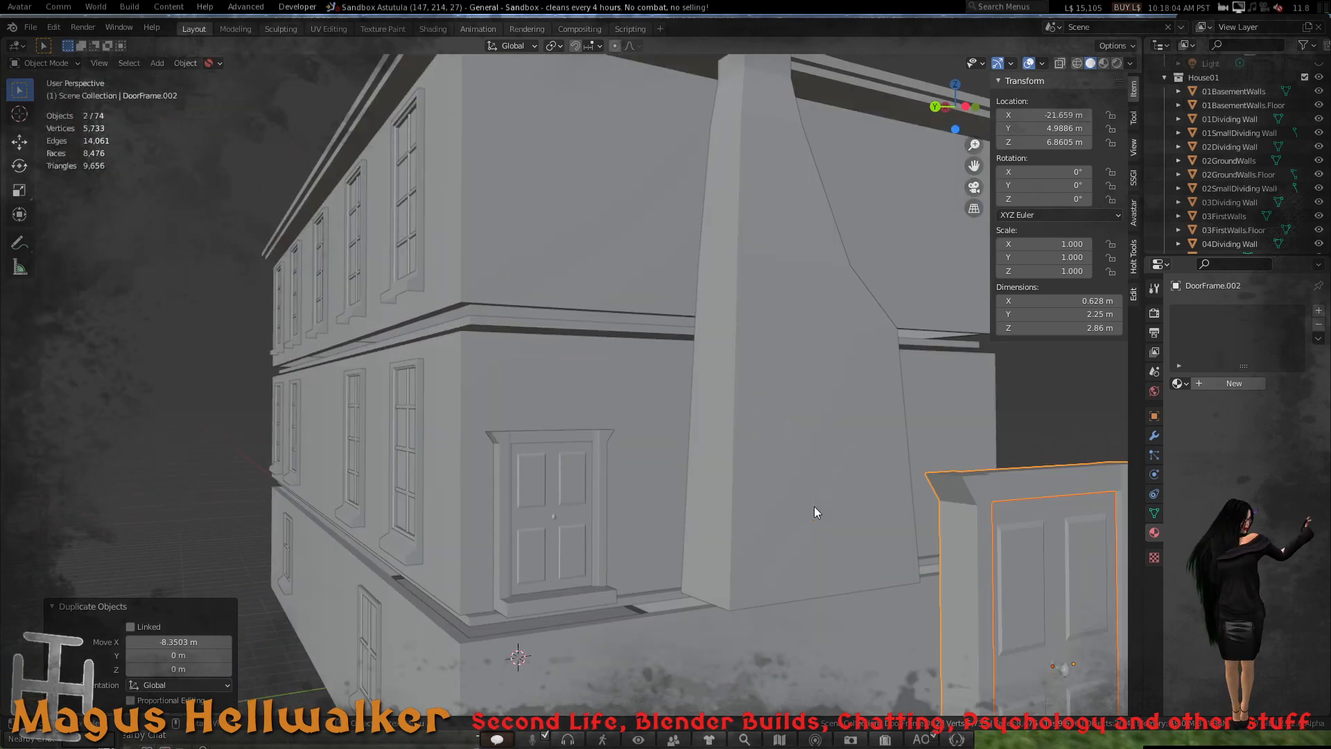
pyautogui.keyDown('shift'); pyautogui.moveTo(1042, 512); pyautogui.dragTo(971, 468, button='middle'); pyautogui.keyUp('shift')
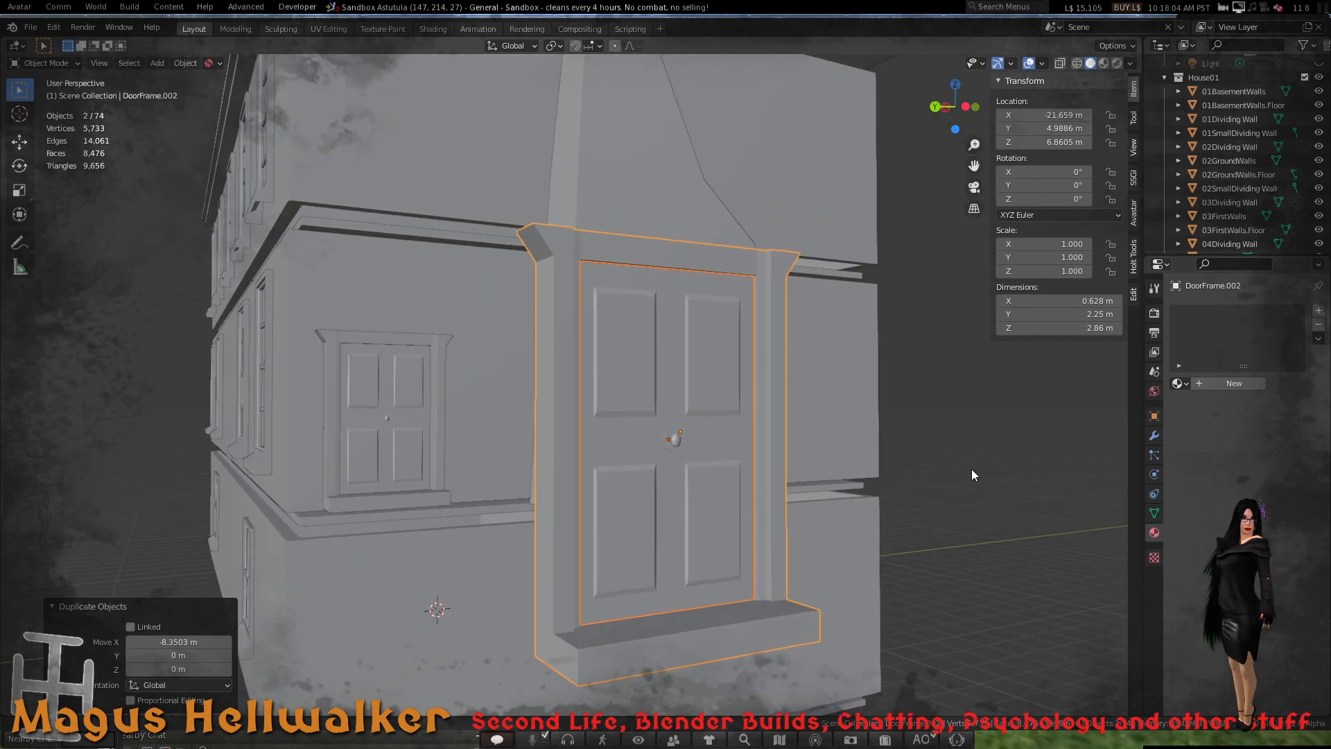
pyautogui.click(772, 644)
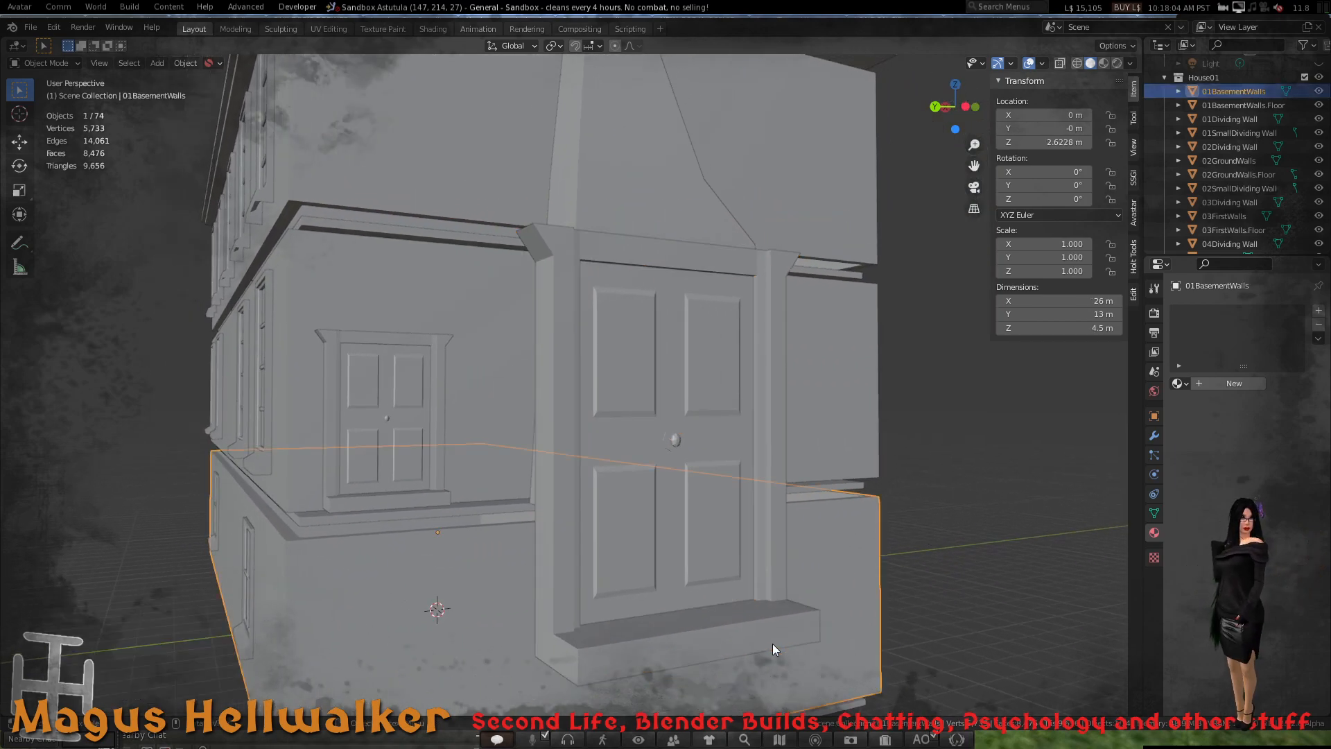
pyautogui.click(734, 638)
pyautogui.press('Tab')
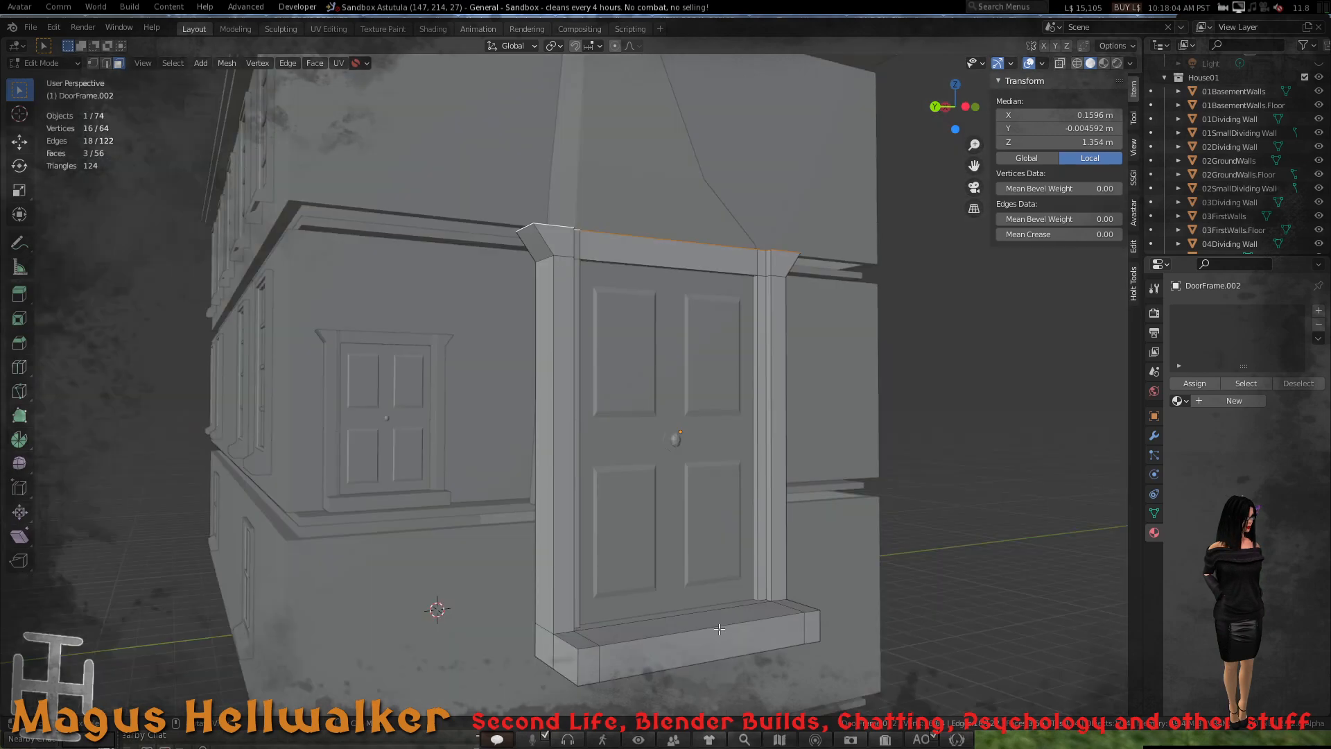
# - Lower the top faces of the duplicated door frame by about 0.085 m along Z
pyautogui.moveTo(720, 629); pyautogui.dragTo(692, 651, button='middle')
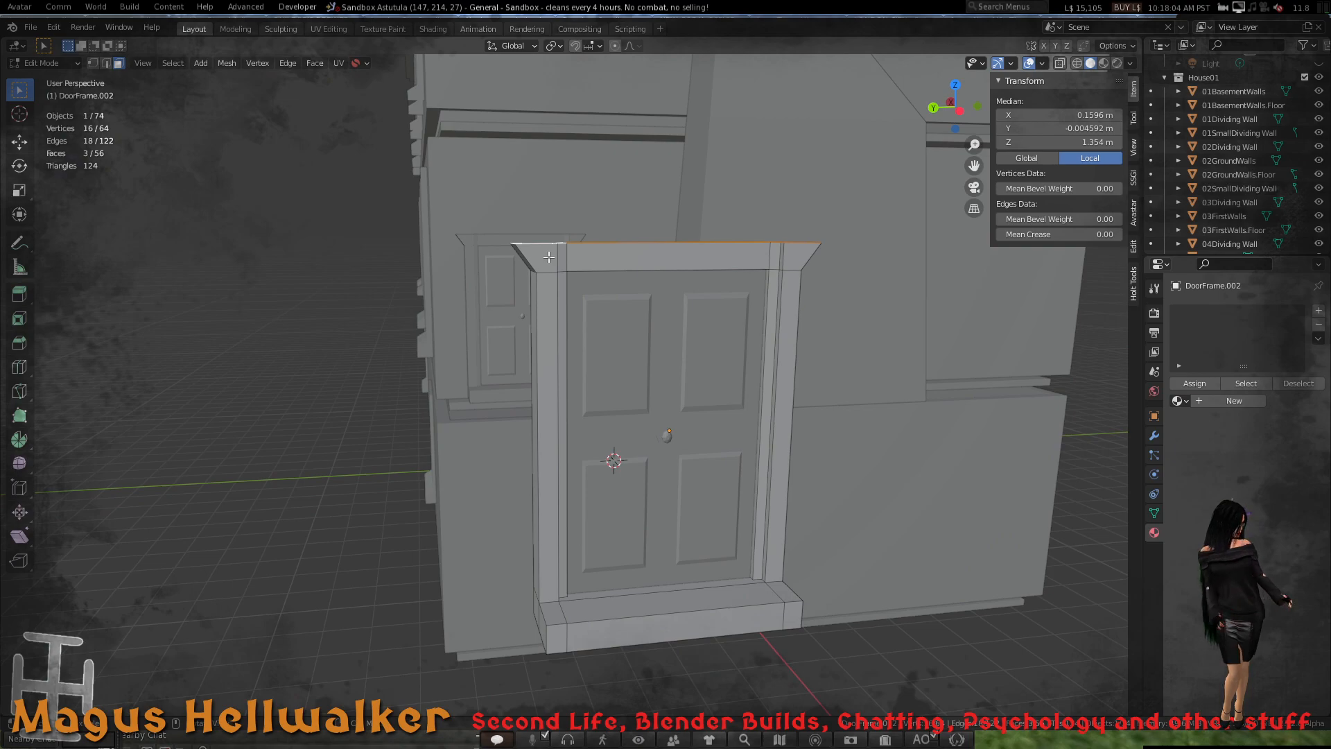
pyautogui.moveTo(576, 276); pyautogui.dragTo(613, 331, button='middle')
pyautogui.moveTo(649, 273); pyautogui.dragTo(590, 227, button='middle')
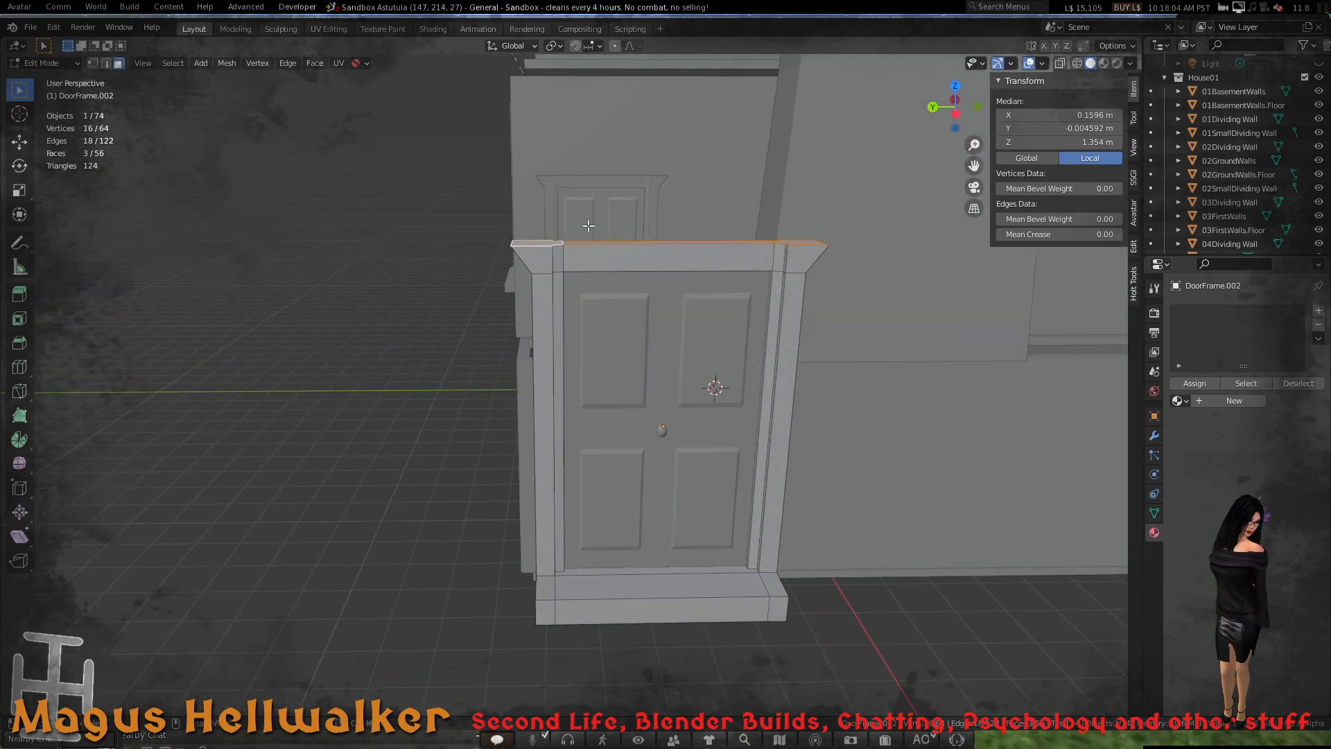
pyautogui.press('g')
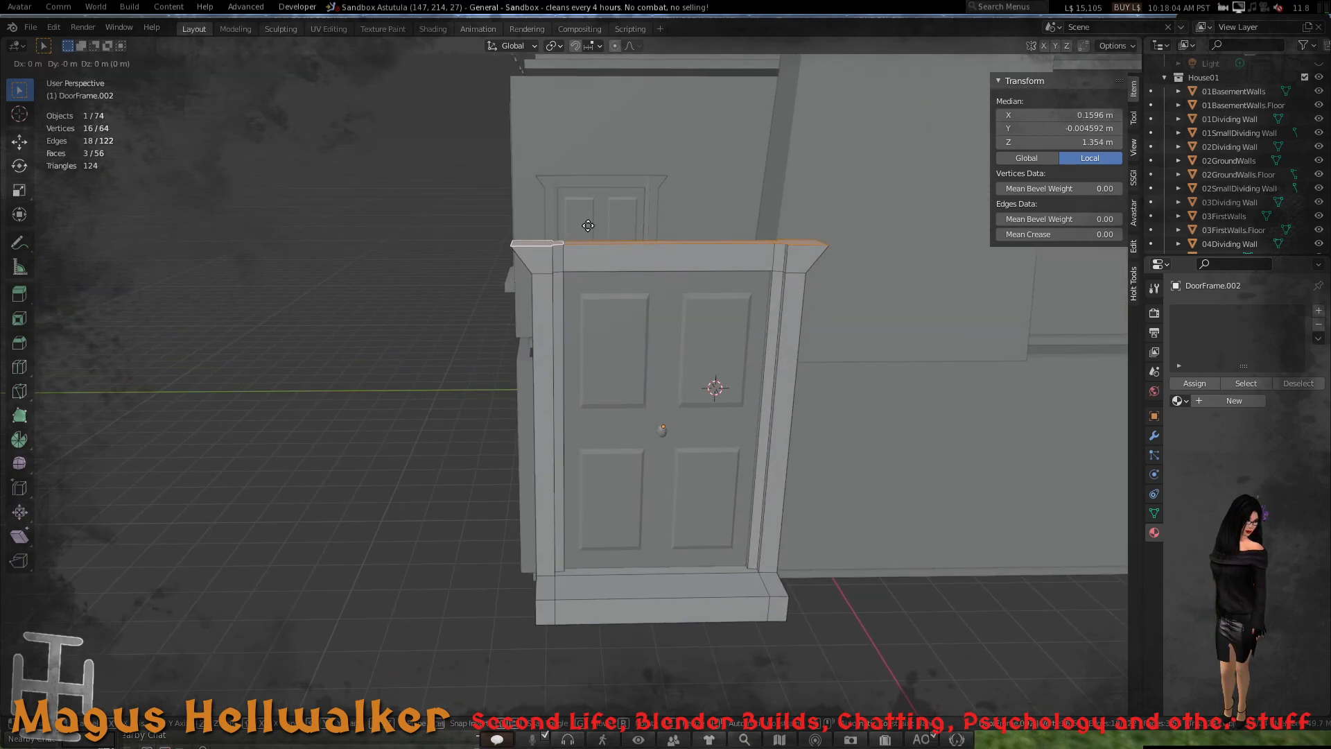
pyautogui.press('z')
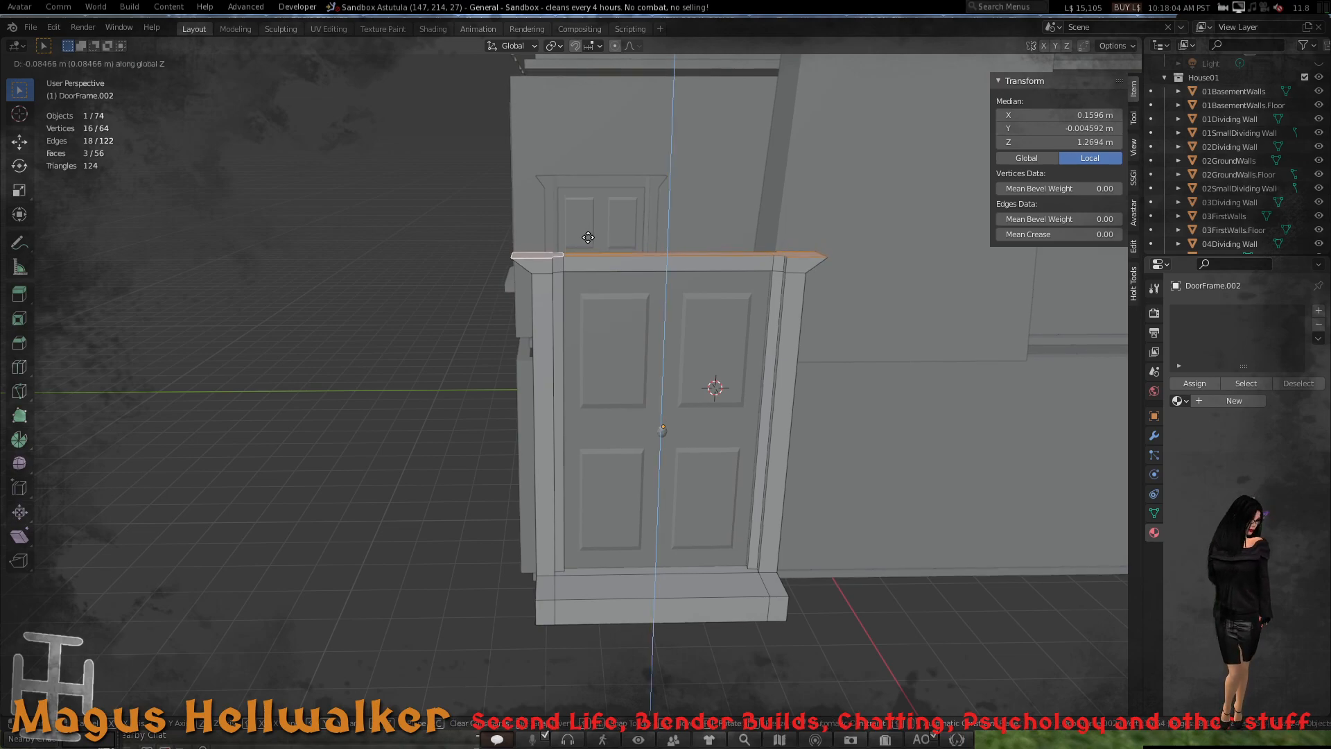
pyautogui.click(588, 237)
pyautogui.scroll(5, 600, 302)
pyautogui.scroll(-5, 629, 299)
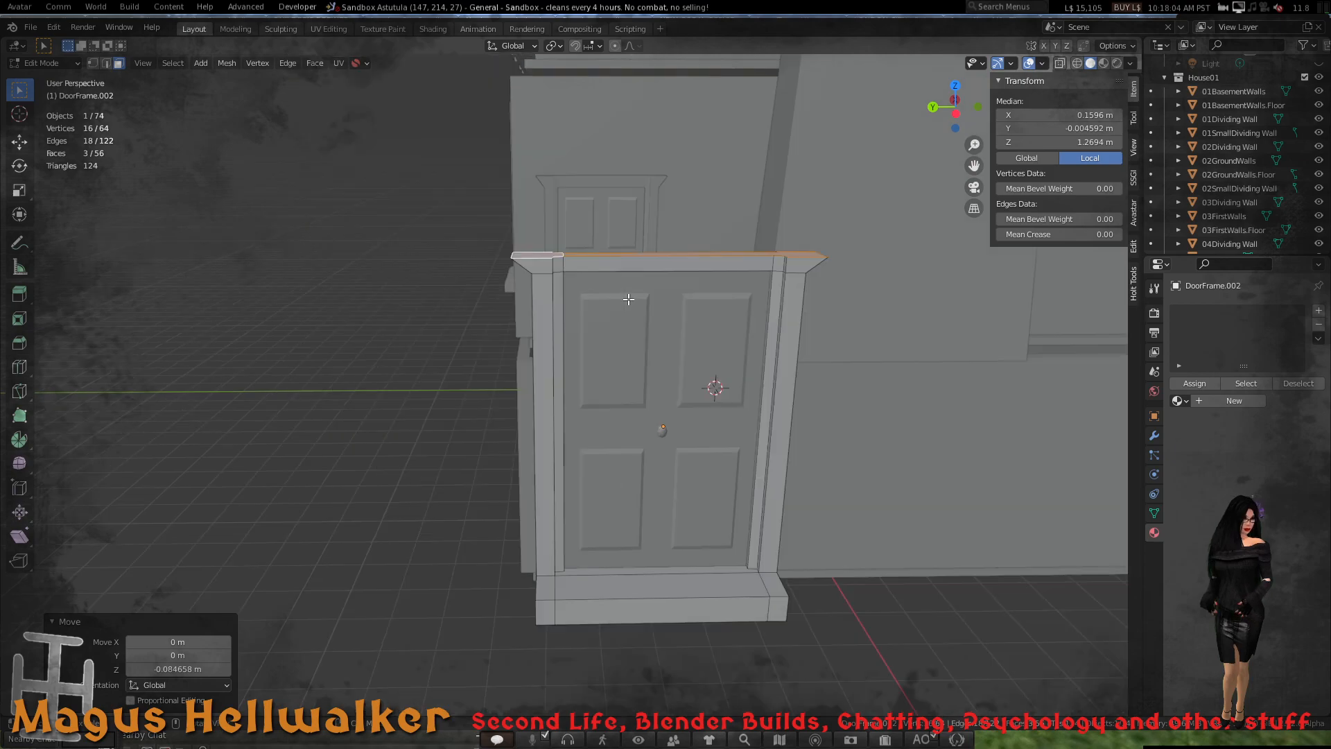
# - Select the two flared outer top edges of the duplicated frame and scale them to 0.868 along Y
pyautogui.moveTo(639, 282)
pyautogui.mouseDown(button='middle')
pyautogui.moveTo(529, 273)
pyautogui.moveTo(695, 278)
pyautogui.moveTo(703, 293)
pyautogui.moveTo(663, 275)
pyautogui.mouseUp(button='middle')
pyautogui.scroll(5, 703, 293)
pyautogui.scroll(-5, 703, 294)
pyautogui.moveTo(645, 273); pyautogui.dragTo(630, 261, button='middle')
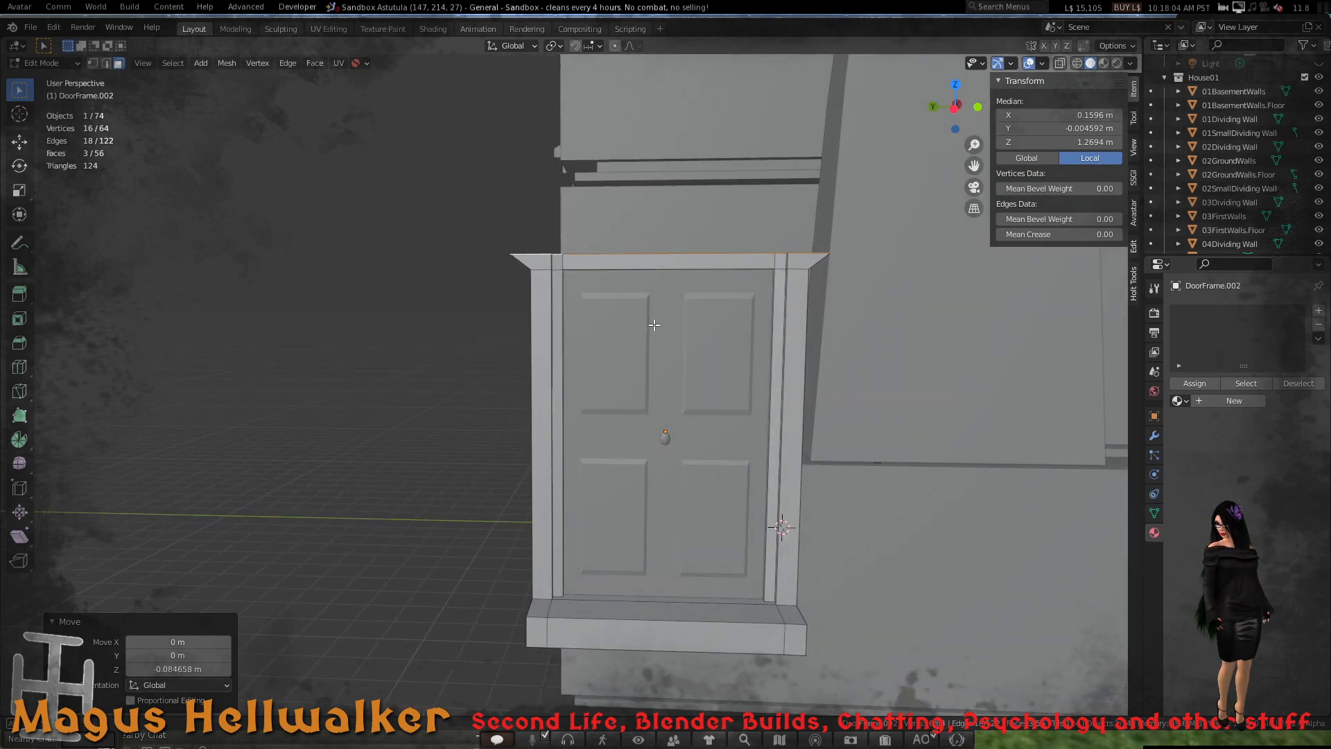
pyautogui.moveTo(652, 328); pyautogui.dragTo(812, 320, button='middle')
pyautogui.press('2')
pyautogui.click(544, 278)
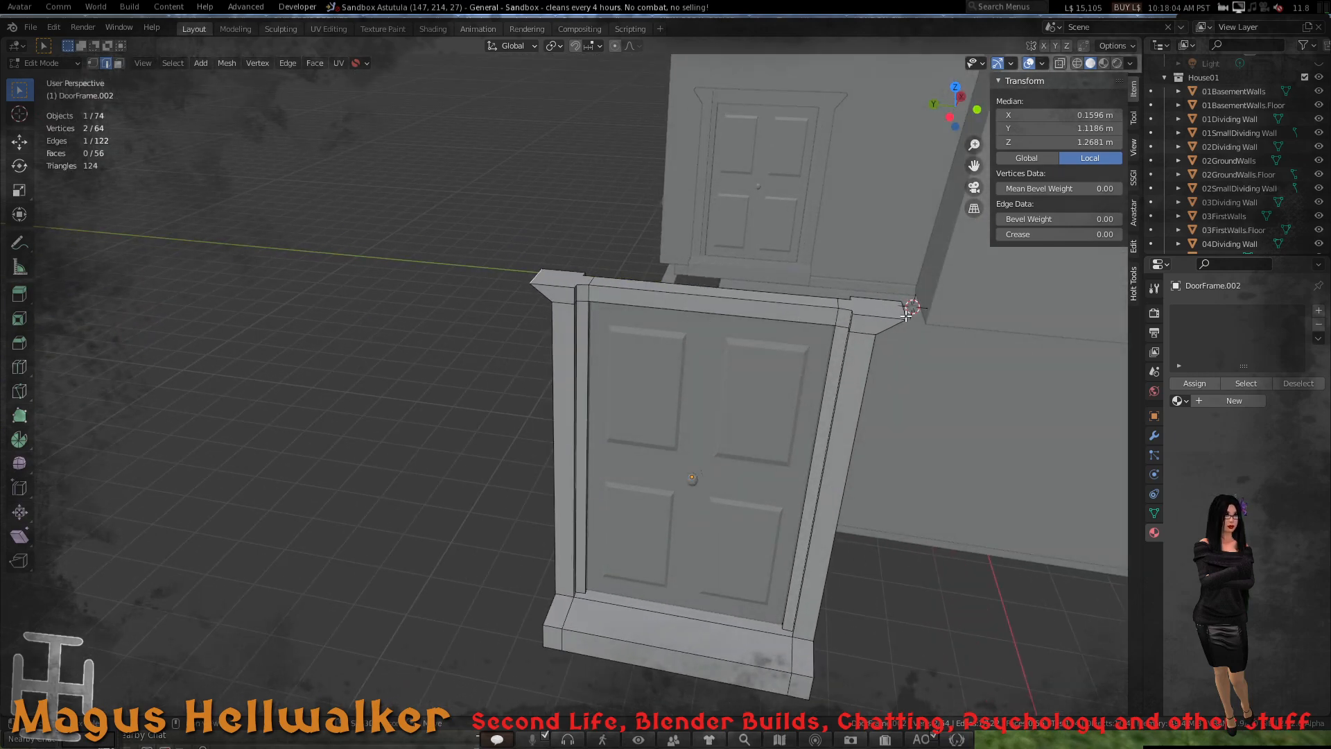
pyautogui.press('g')
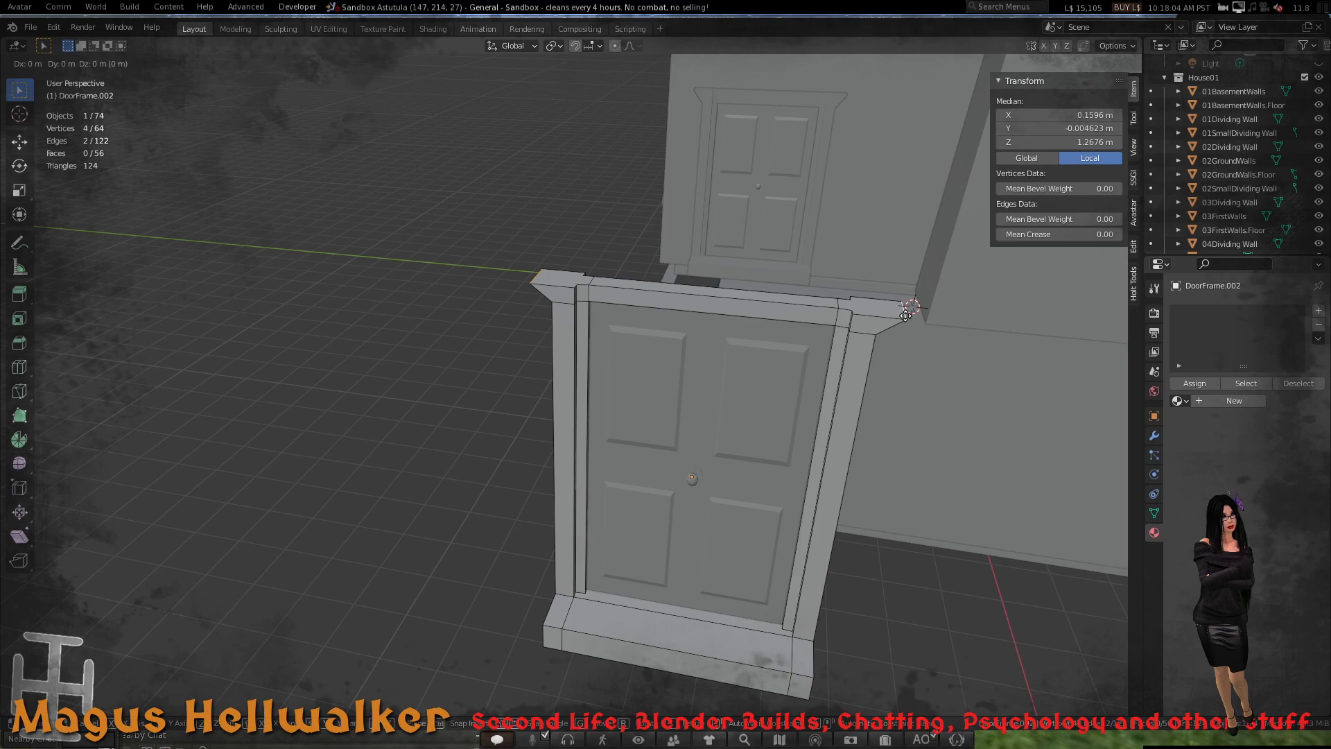
pyautogui.press('s')
pyautogui.press('y')
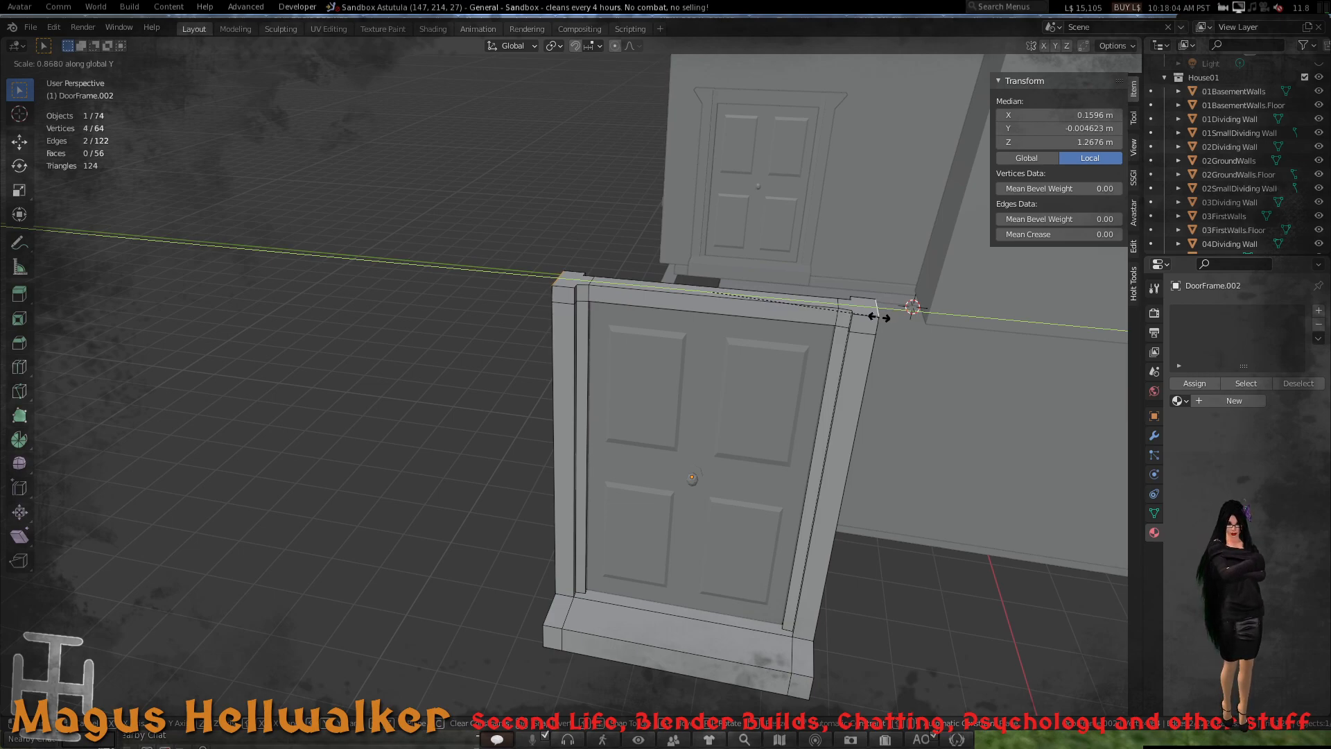
pyautogui.click(878, 316)
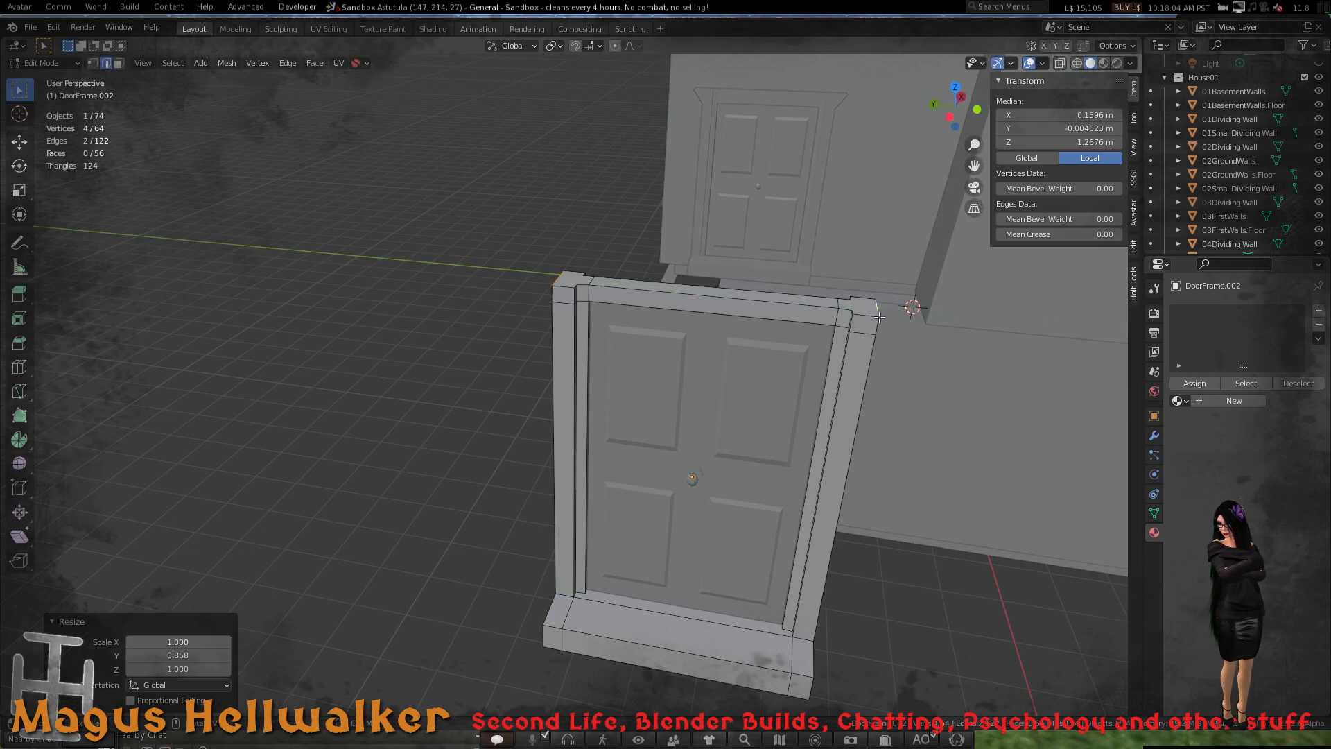
# - Inspect the duplicated frame's top corners from several sides and compare it with the original in the left orthographic view
pyautogui.moveTo(641, 383); pyautogui.dragTo(648, 343, button='middle')
pyautogui.scroll(4, 610, 408)
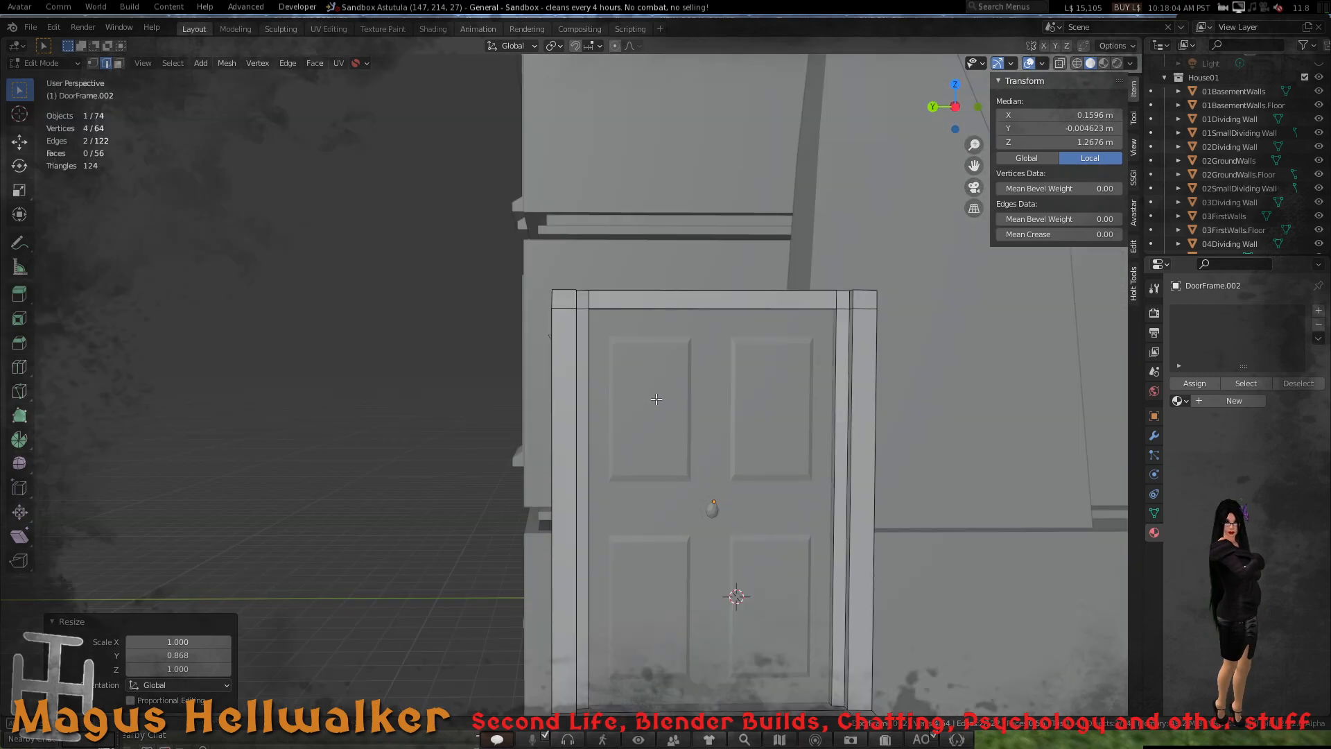
pyautogui.moveTo(656, 399); pyautogui.dragTo(837, 416, button='middle')
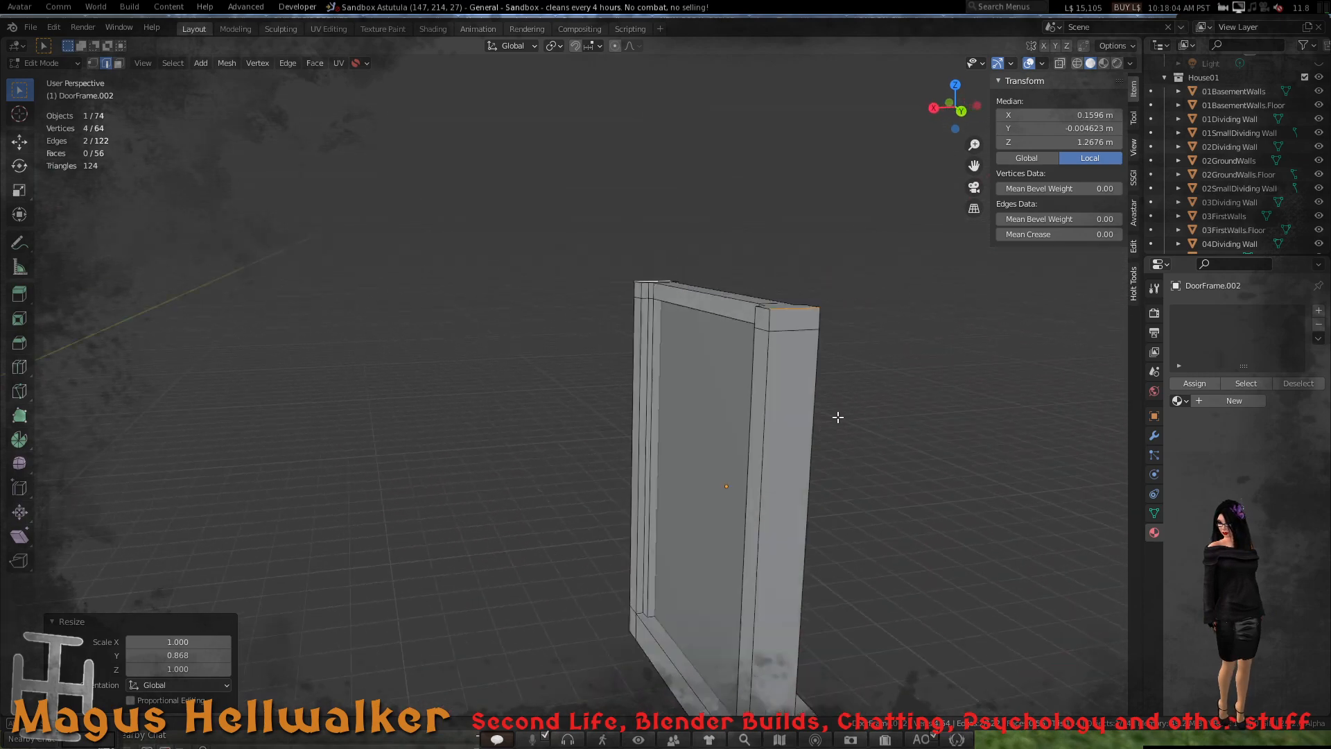
pyautogui.press('KP_Divide')
pyautogui.moveTo(709, 415); pyautogui.dragTo(616, 558, button='middle')
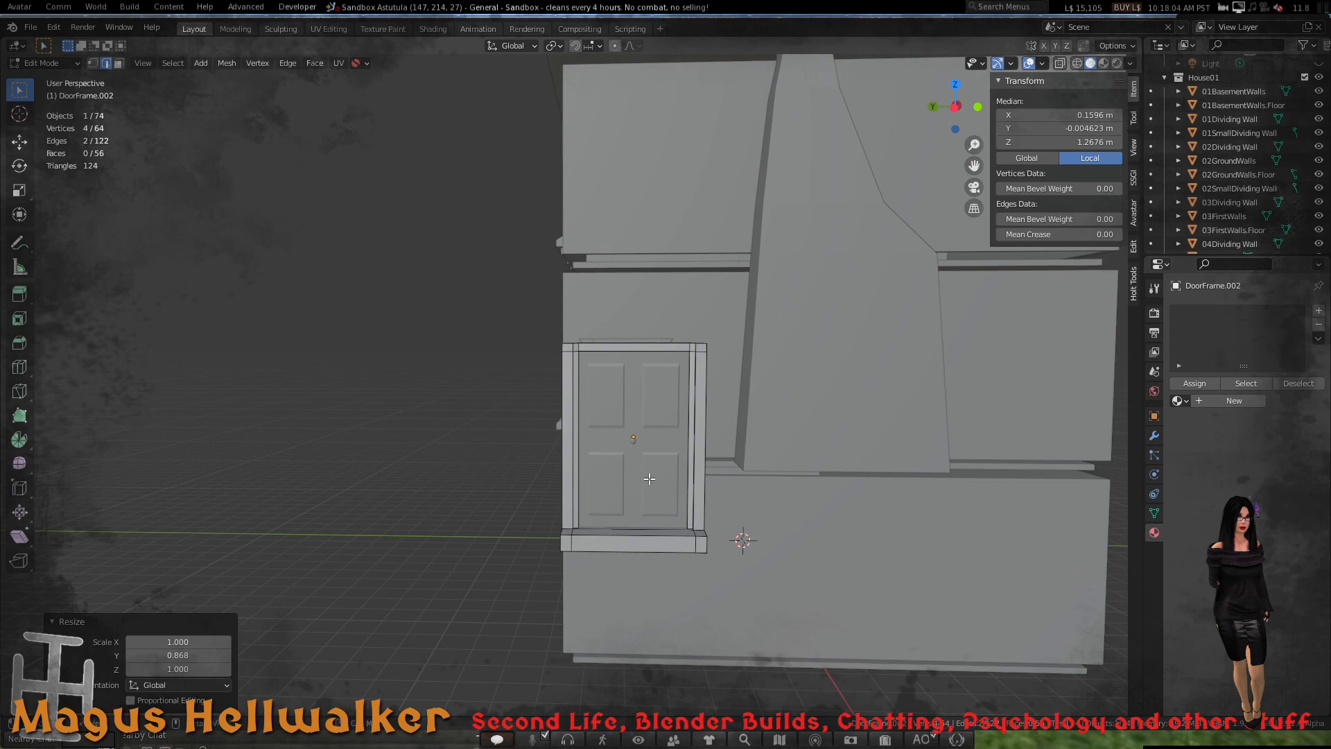
pyautogui.press('KP_3')
pyautogui.press('ctrl+KP_3')
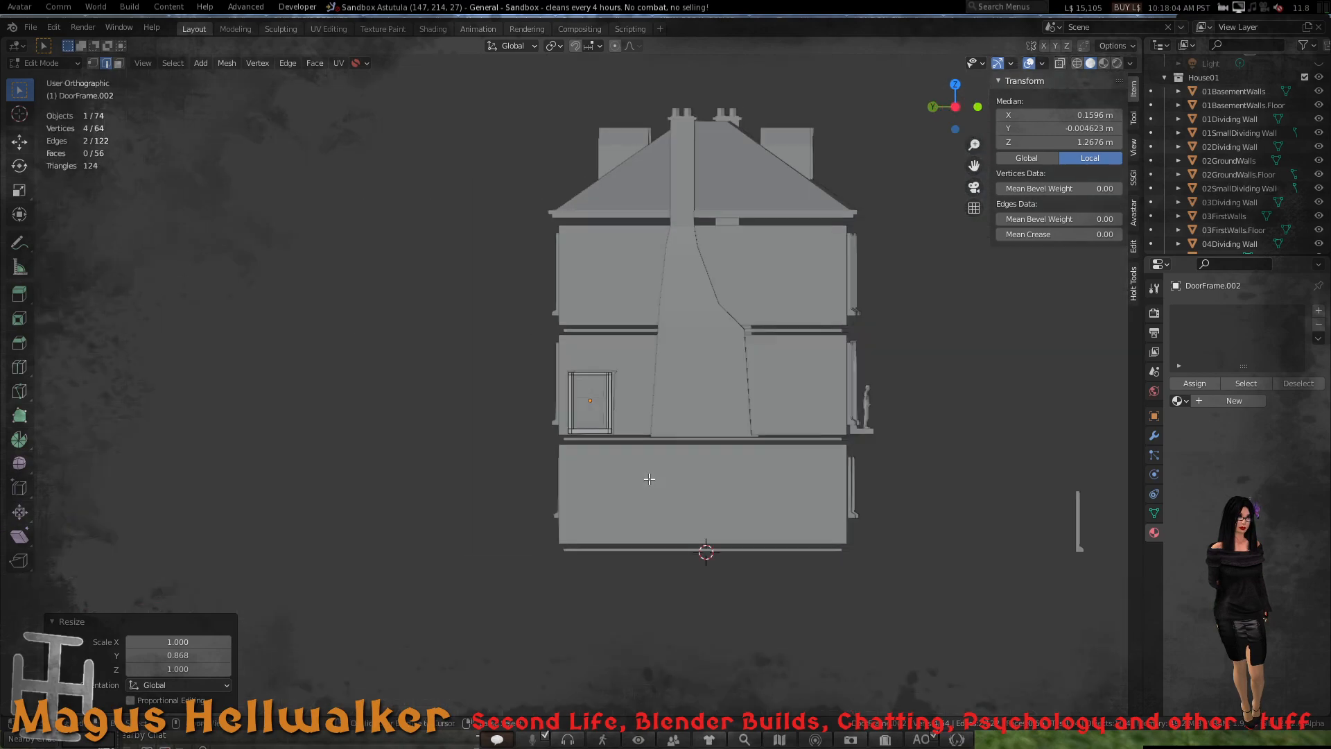
pyautogui.scroll(10, 588, 399)
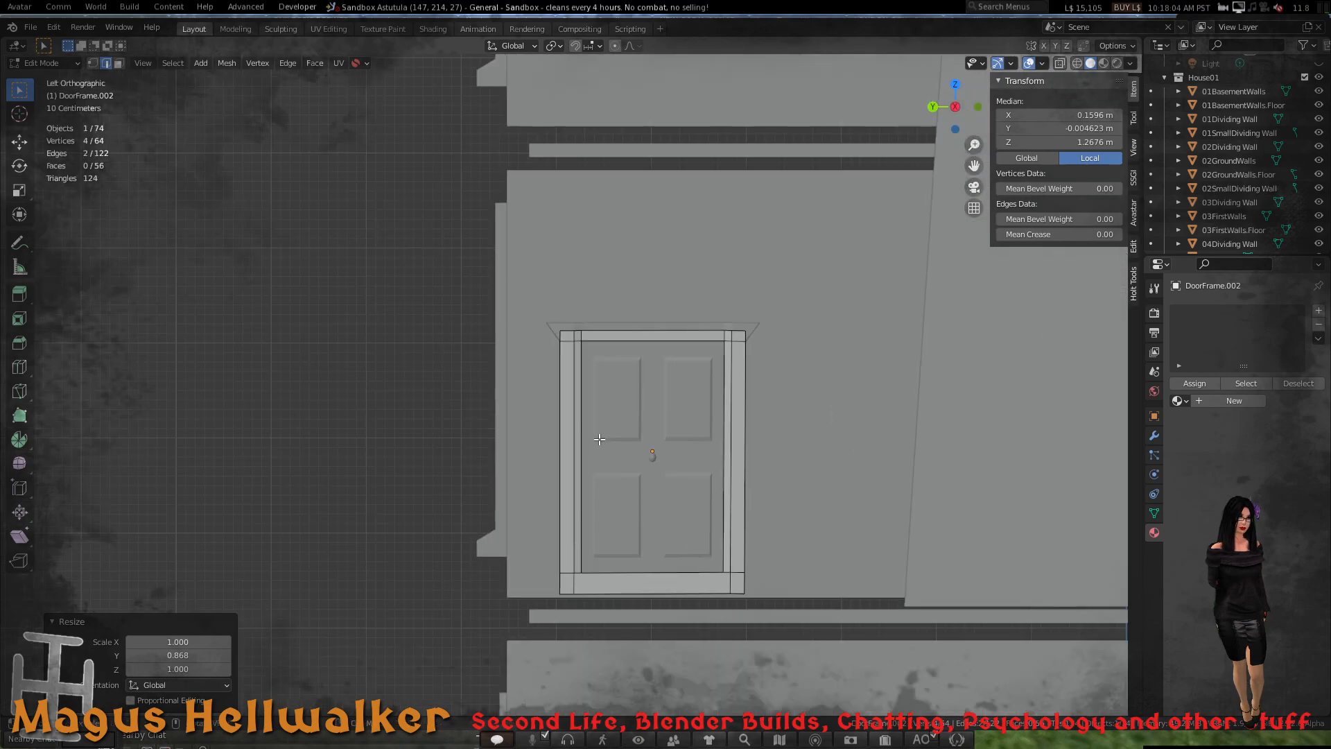
pyautogui.keyDown('shift'); pyautogui.moveTo(581, 386); pyautogui.dragTo(574, 367, button='middle'); pyautogui.keyUp('shift')
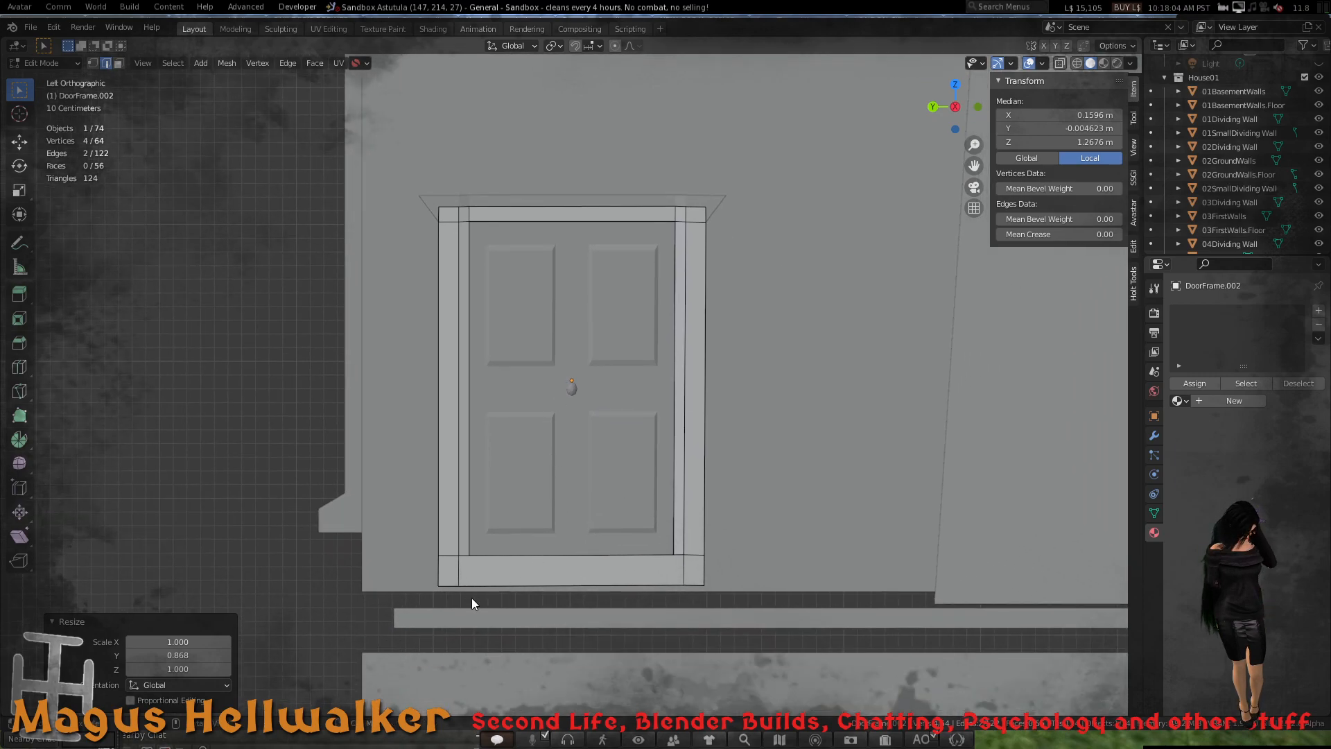
# - Try to select the sill of the duplicated frame by its visible faces and check the selection from other angles
pyautogui.press('Tab')
pyautogui.press('Tab')
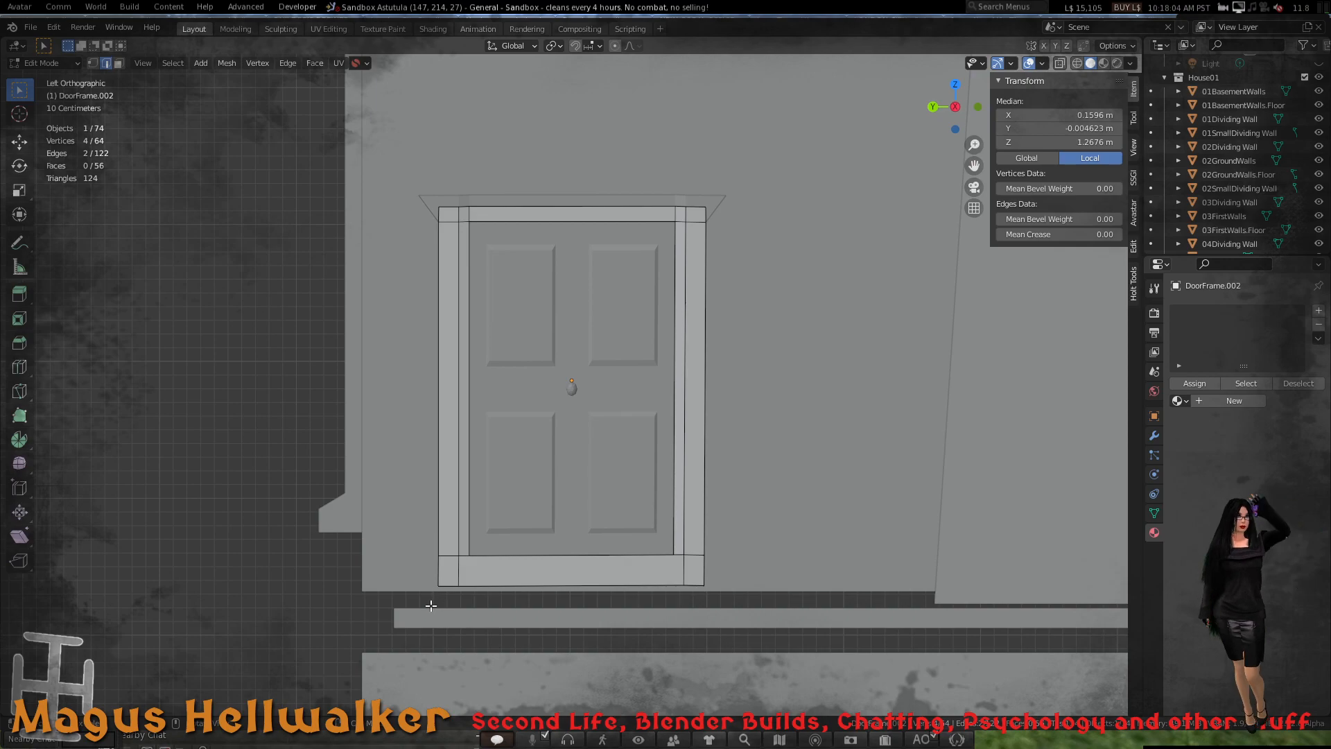
pyautogui.press('3')
pyautogui.moveTo(421, 617); pyautogui.dragTo(786, 558)
pyautogui.scroll(-1, 633, 568)
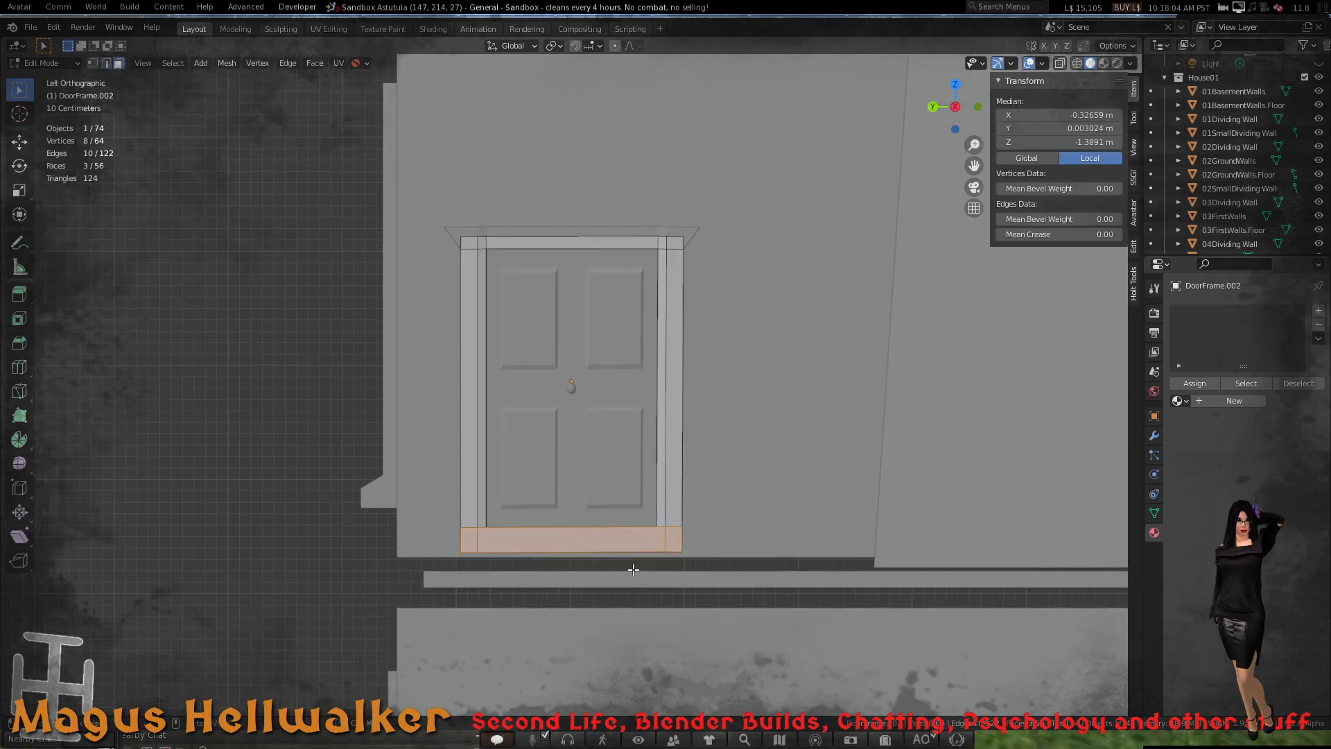
pyautogui.scroll(1, 633, 568)
pyautogui.moveTo(584, 545); pyautogui.dragTo(799, 316, button='middle')
pyautogui.scroll(-1, 599, 545)
pyautogui.scroll(-3, 599, 545)
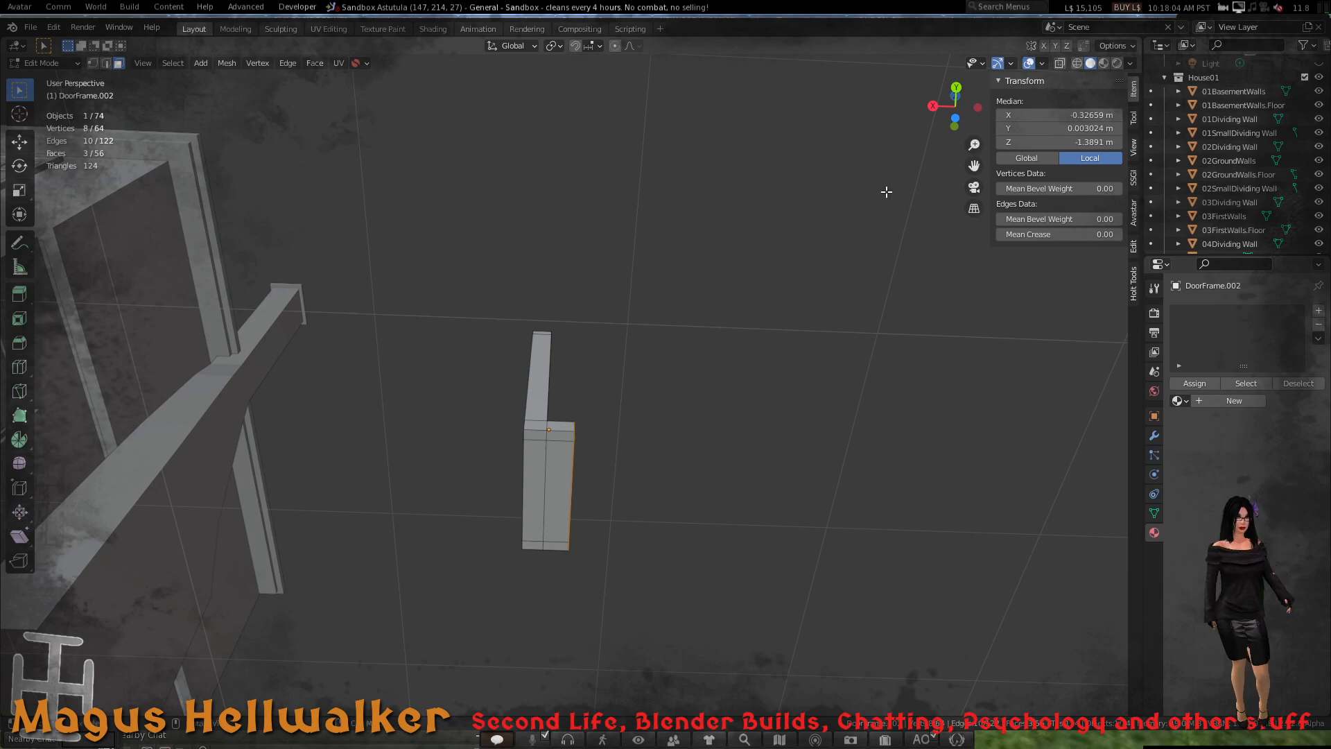
pyautogui.moveTo(885, 190); pyautogui.dragTo(548, 436, button='middle')
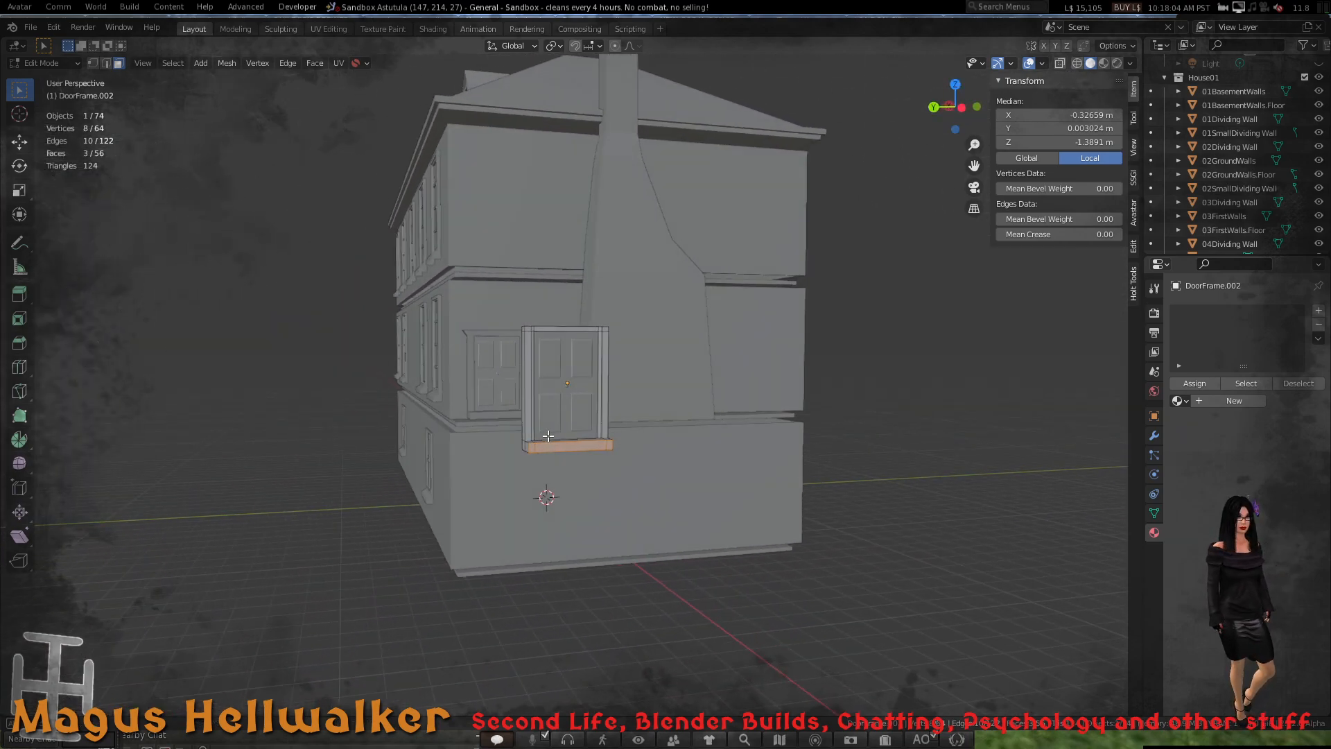
pyautogui.scroll(5, 576, 439)
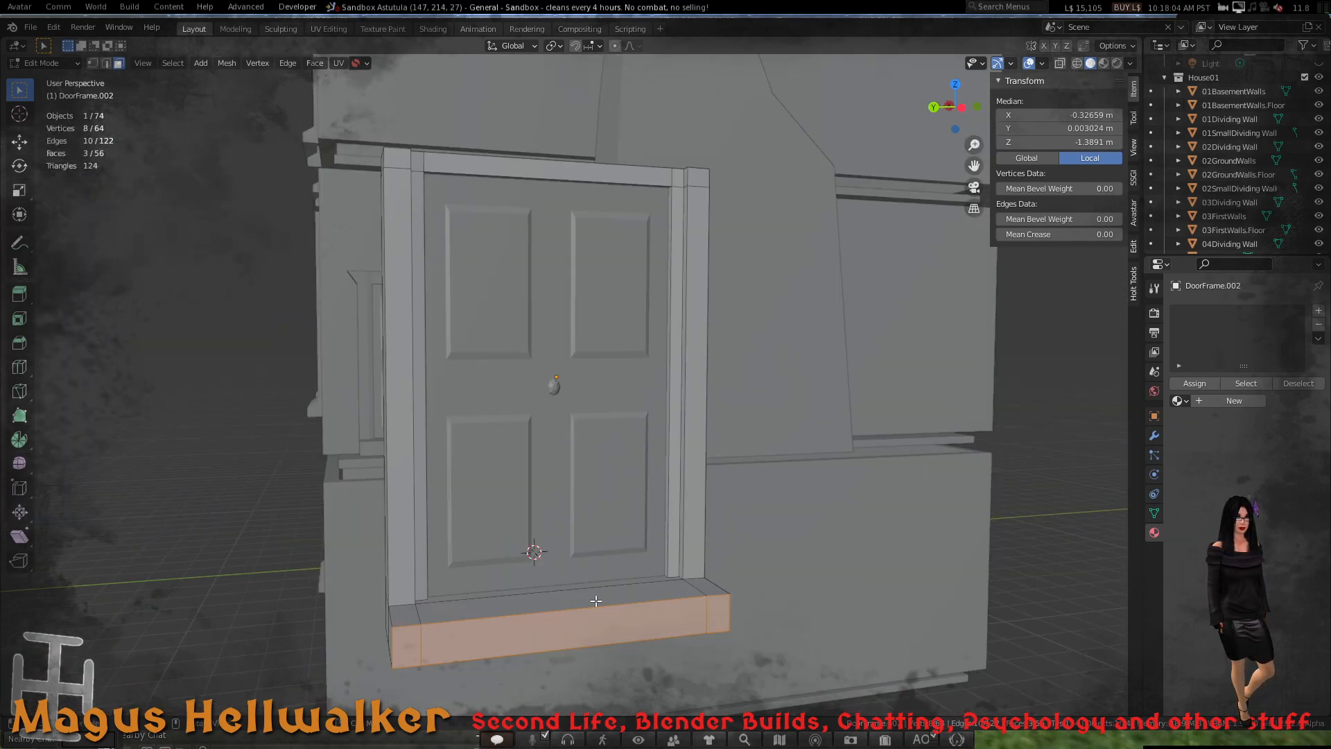
# - Select all faces of the duplicated frame's sill through the mesh in the left orthographic wireframe view and delete them
pyautogui.press('ctrl+KP_3')
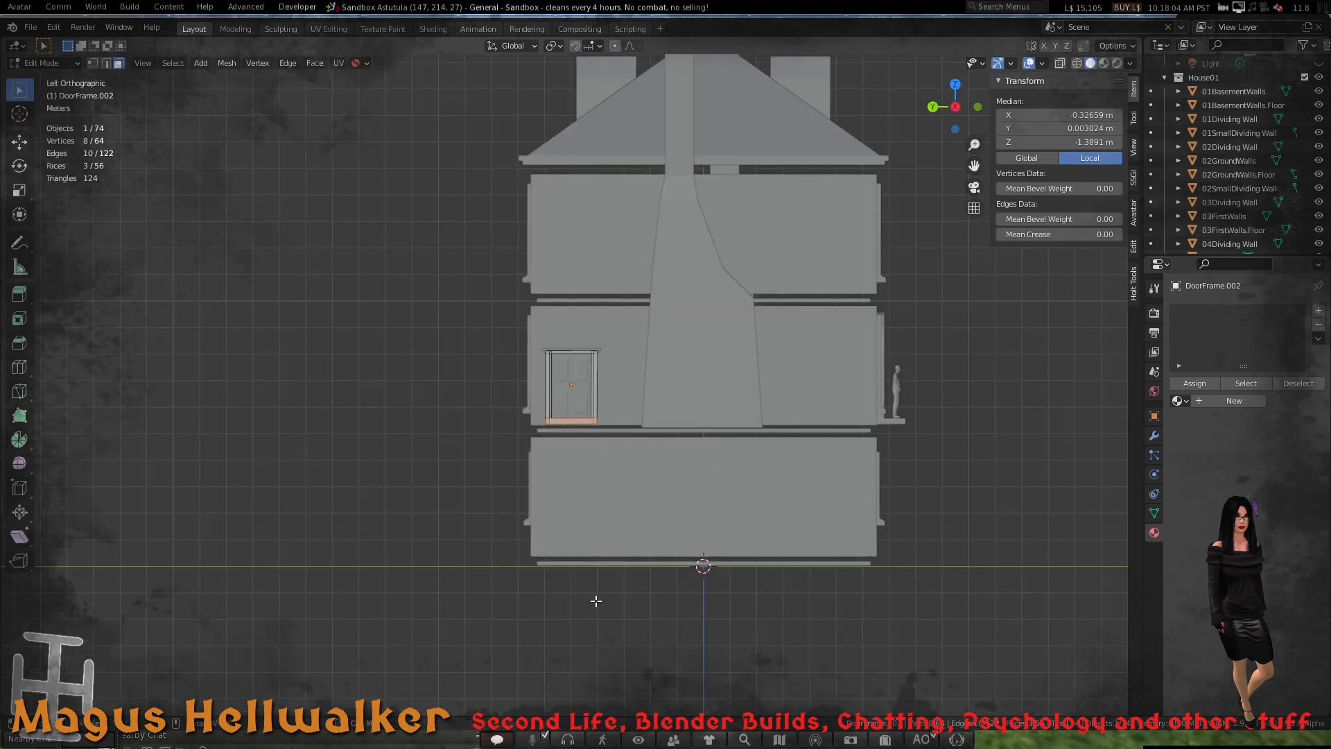
pyautogui.scroll(5, 639, 444)
pyautogui.scroll(2, 640, 443)
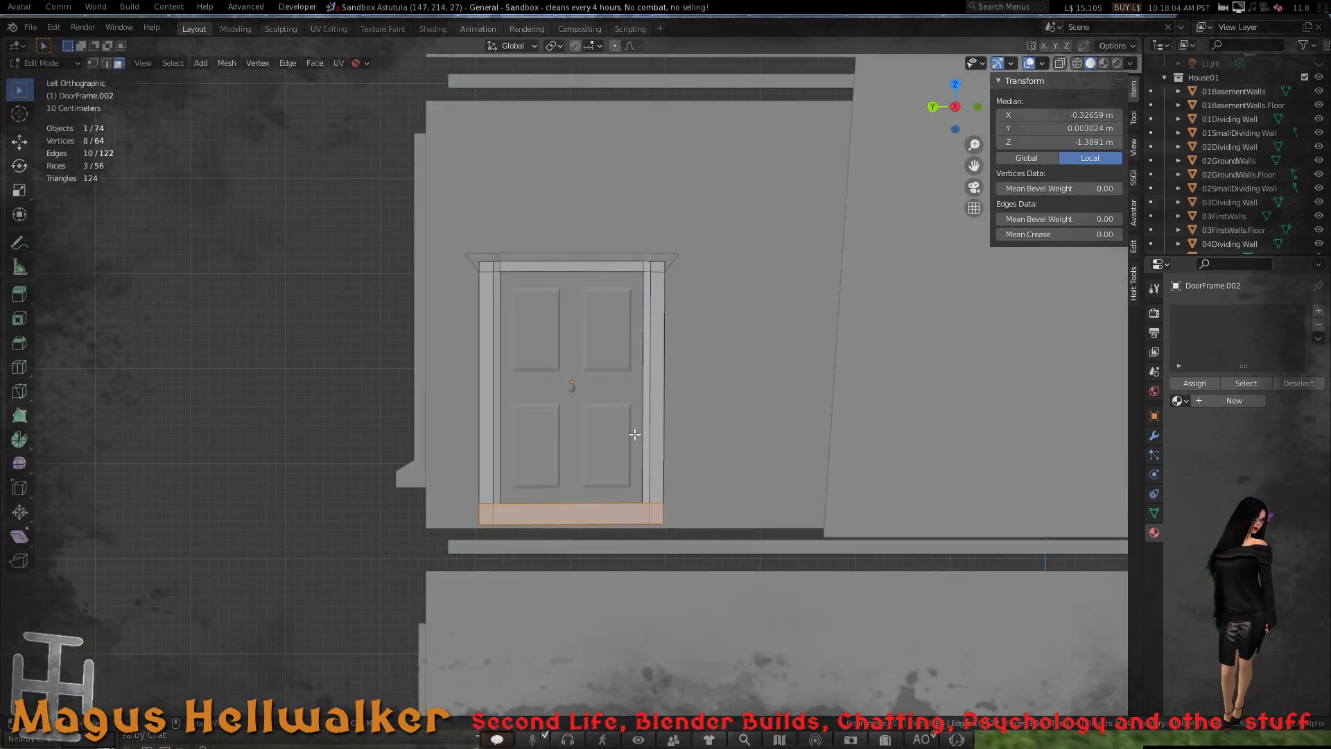
pyautogui.scroll(5, 635, 434)
pyautogui.keyDown('shift'); pyautogui.scroll(5, 628, 208); pyautogui.keyUp('shift')
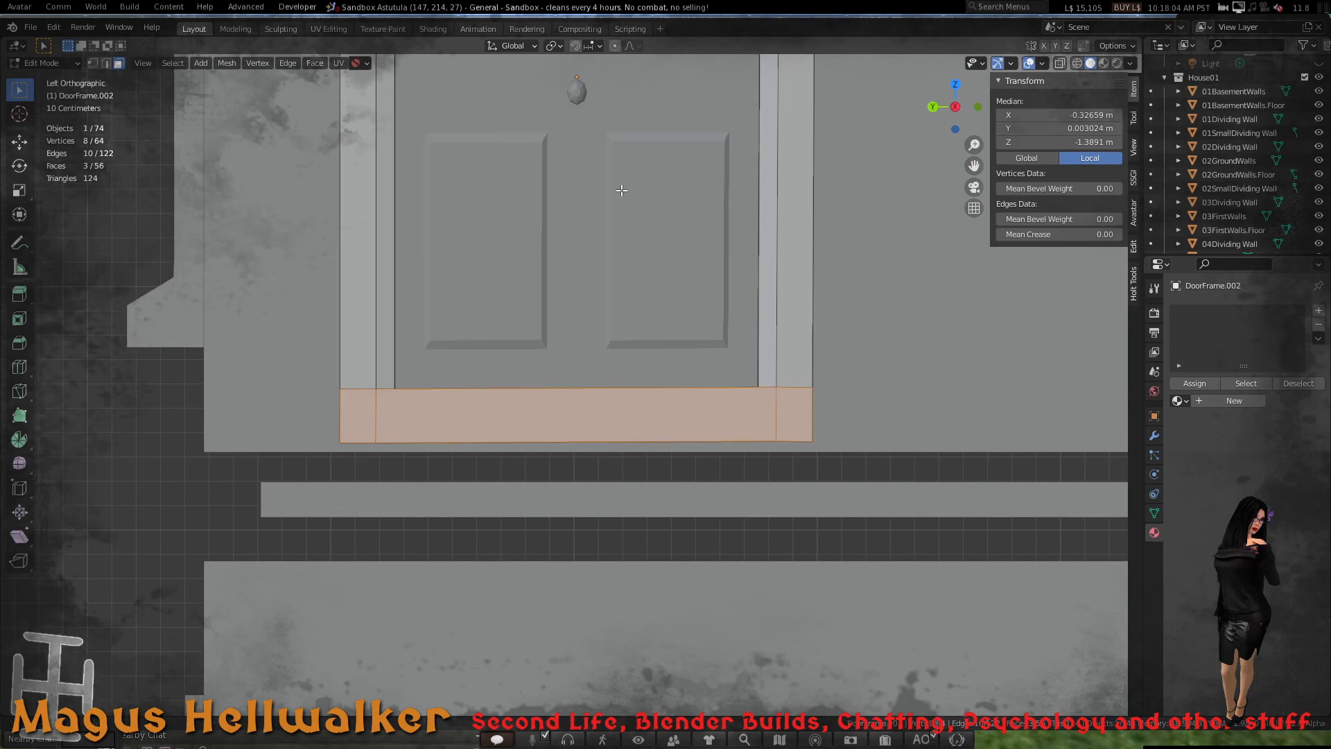
pyautogui.click(1076, 63)
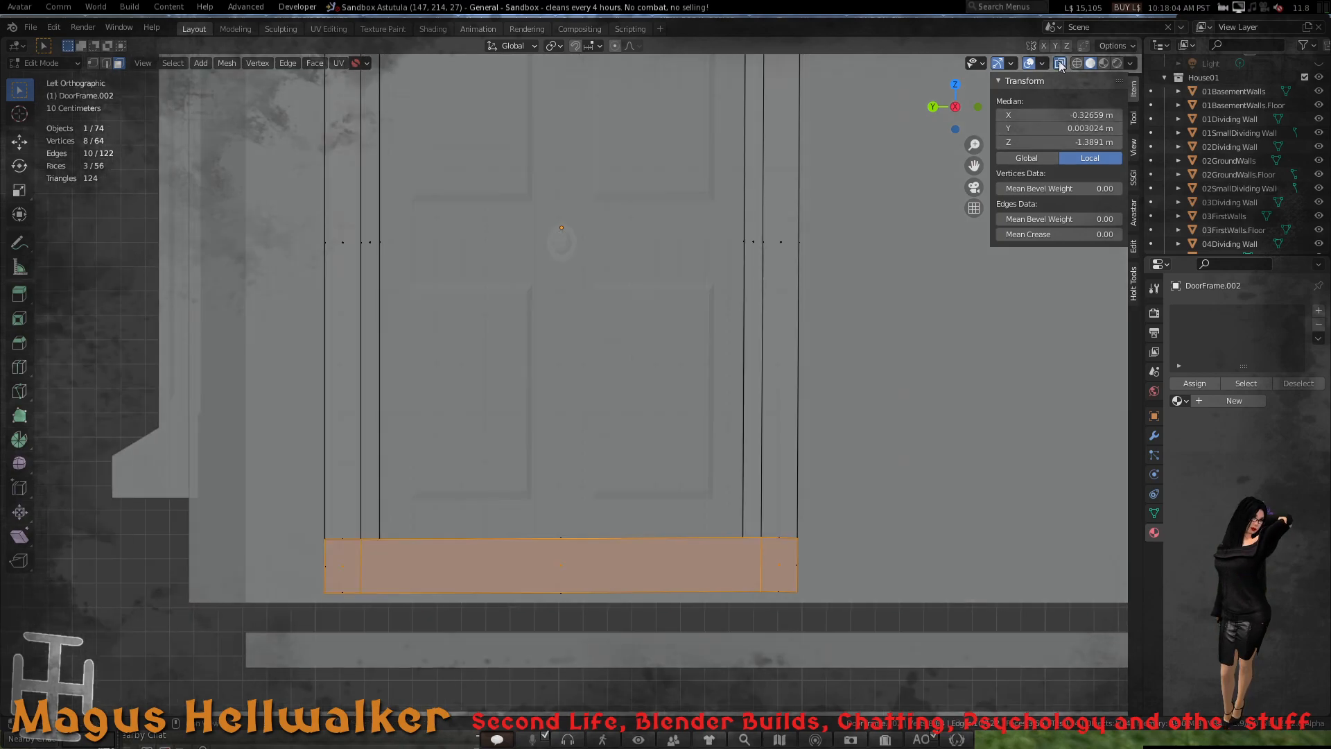
pyautogui.click(1060, 63)
pyautogui.moveTo(277, 627); pyautogui.dragTo(894, 543)
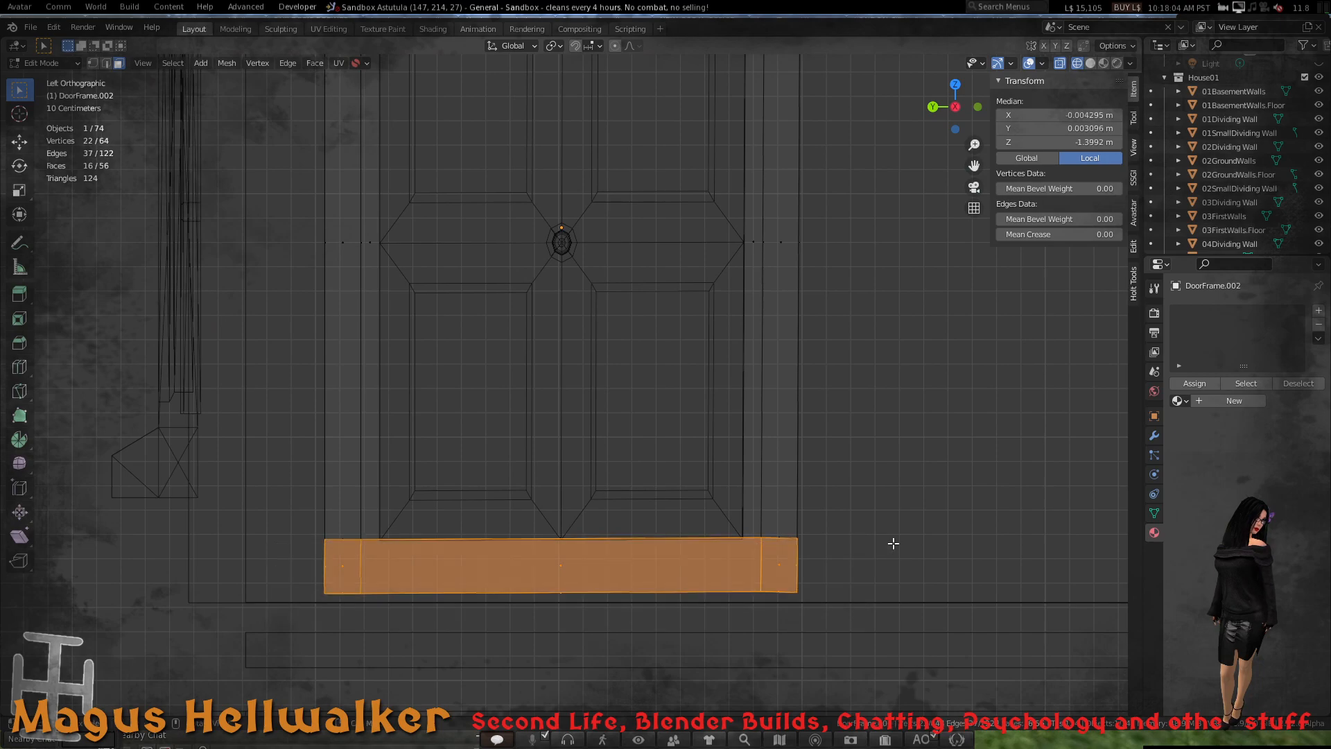
pyautogui.press('x')
pyautogui.click(893, 543)
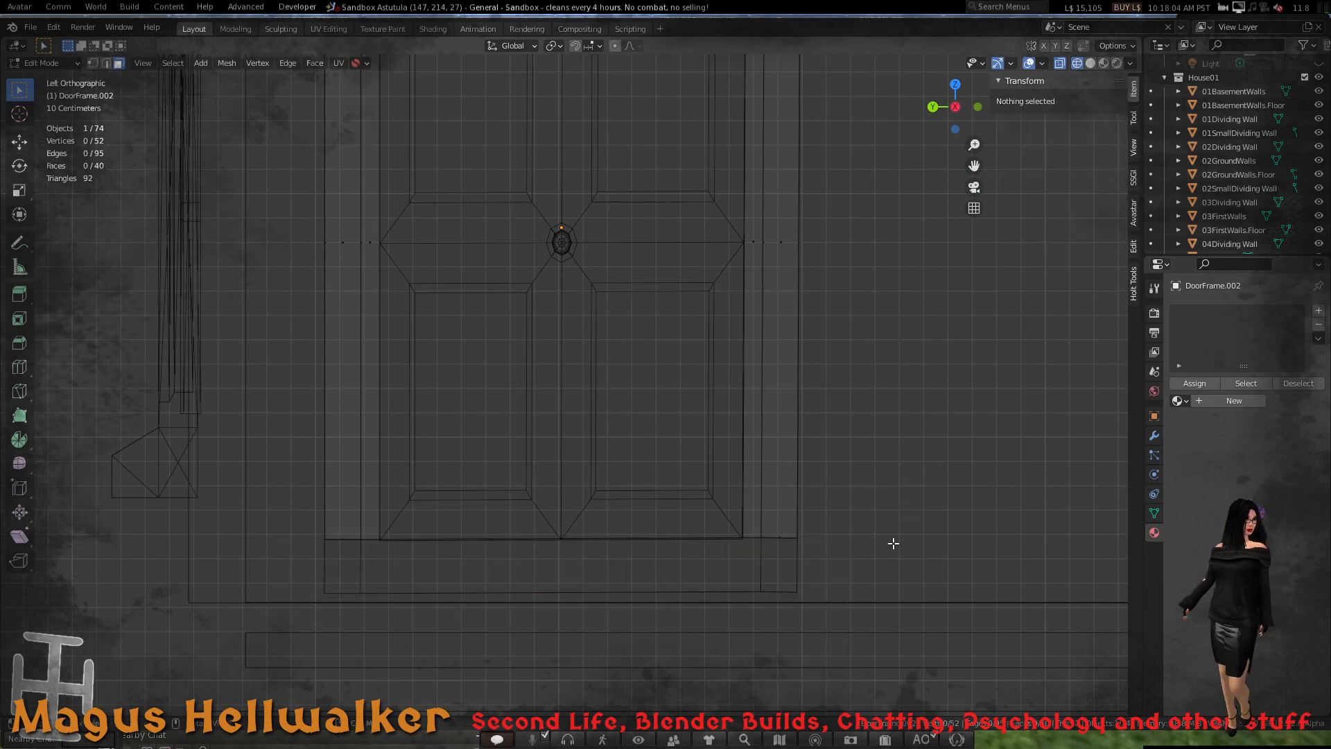
# - Delete the three leftover sill faces that project in front of the duplicated frame's threshold
pyautogui.scroll(-3, 606, 466)
pyautogui.moveTo(606, 467); pyautogui.dragTo(650, 513, button='middle')
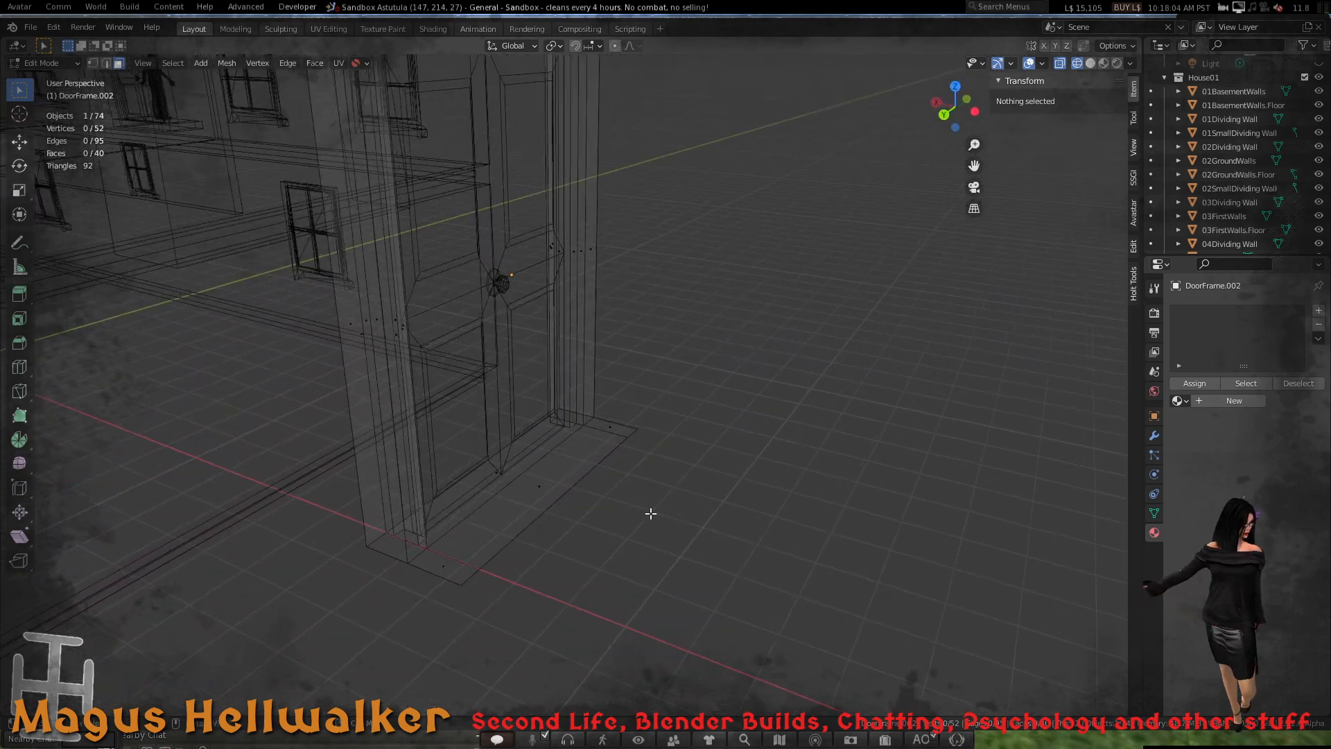
pyautogui.click(449, 567)
pyautogui.keyDown('shift'); pyautogui.click(613, 427); pyautogui.keyUp('shift')
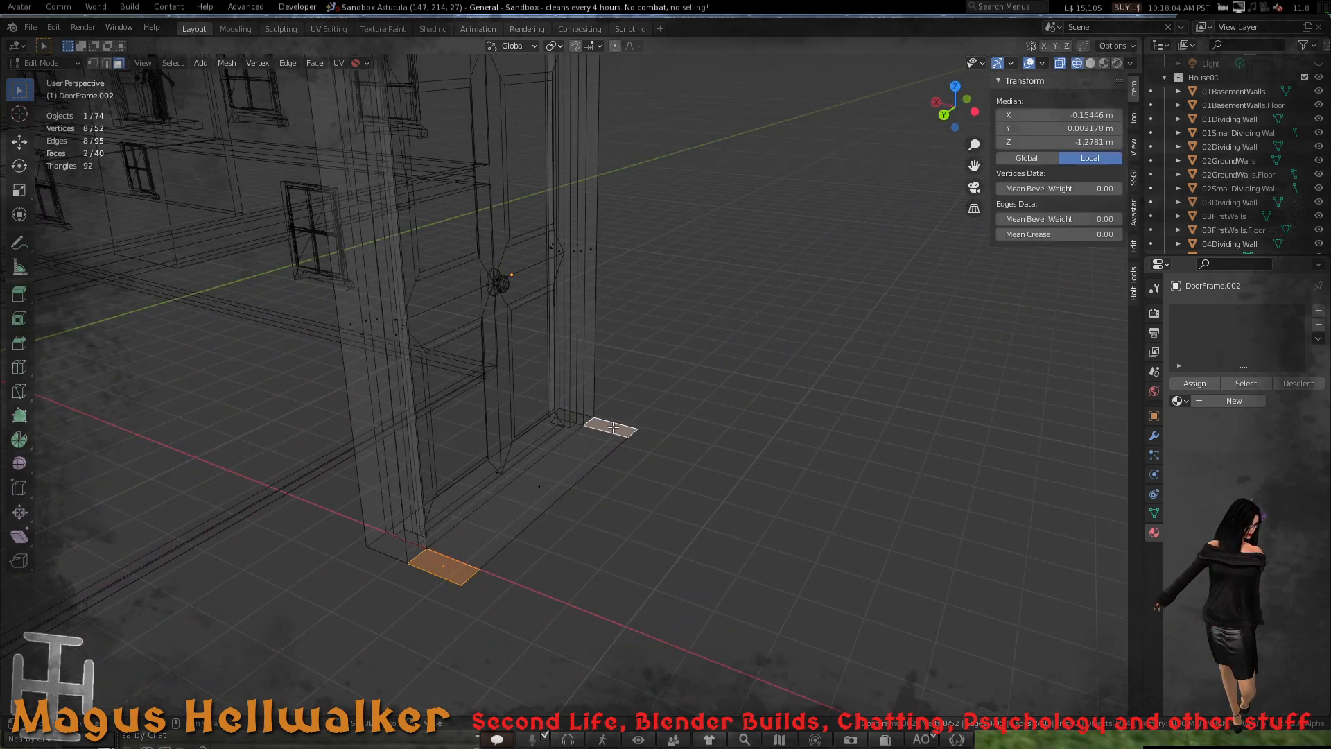
pyautogui.keyDown('shift'); pyautogui.click(567, 469); pyautogui.keyUp('shift')
pyautogui.press('x')
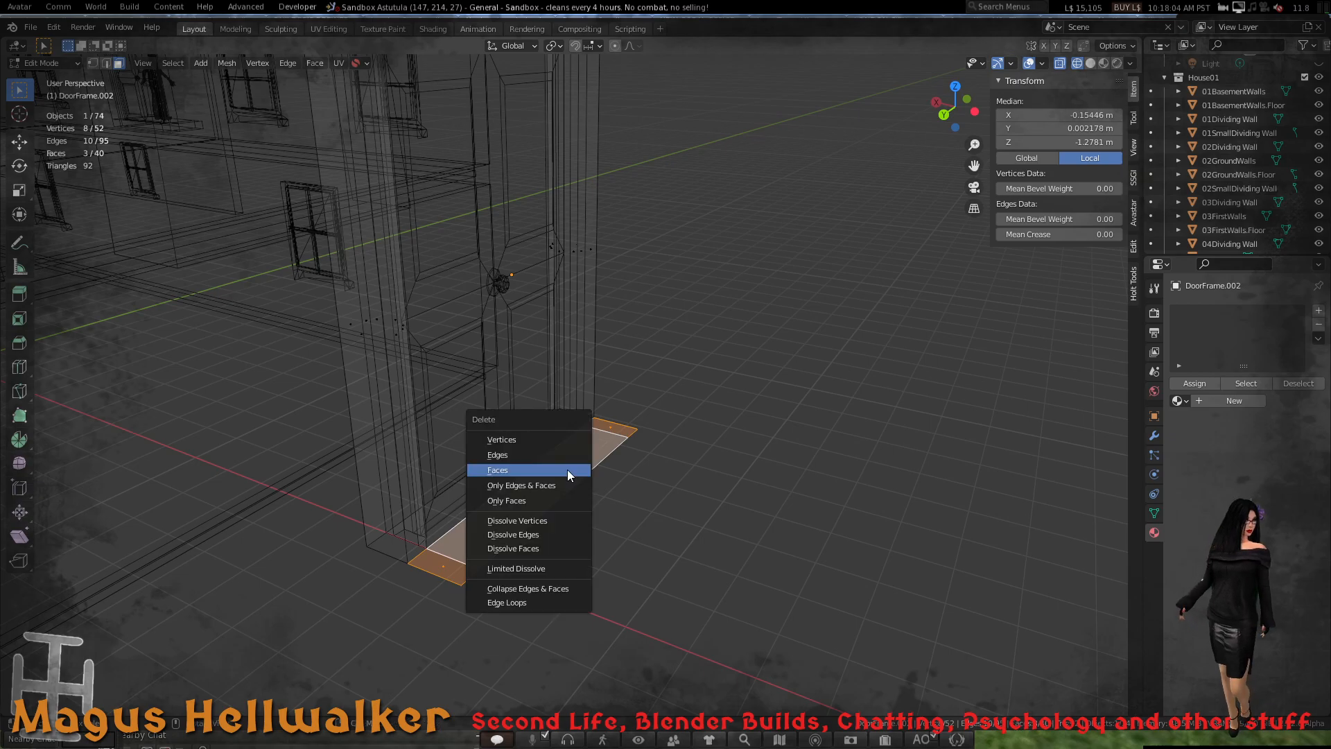
pyautogui.click(567, 468)
# - Delete the remaining long sill face beneath the duplicated frame
pyautogui.moveTo(552, 482); pyautogui.dragTo(545, 369, button='middle')
pyautogui.scroll(3, 518, 485)
pyautogui.click(460, 555)
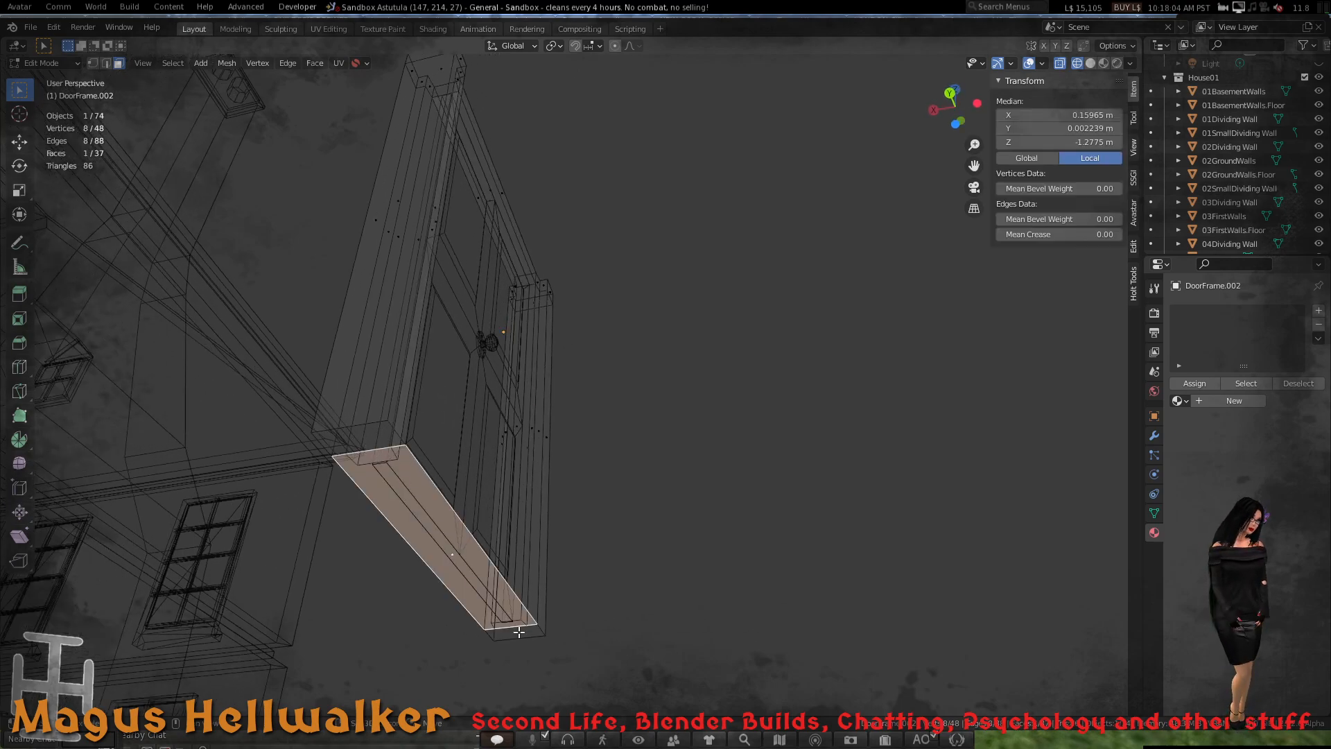
pyautogui.moveTo(496, 590); pyautogui.dragTo(391, 668, button='middle')
pyautogui.press('x')
pyautogui.press('f')
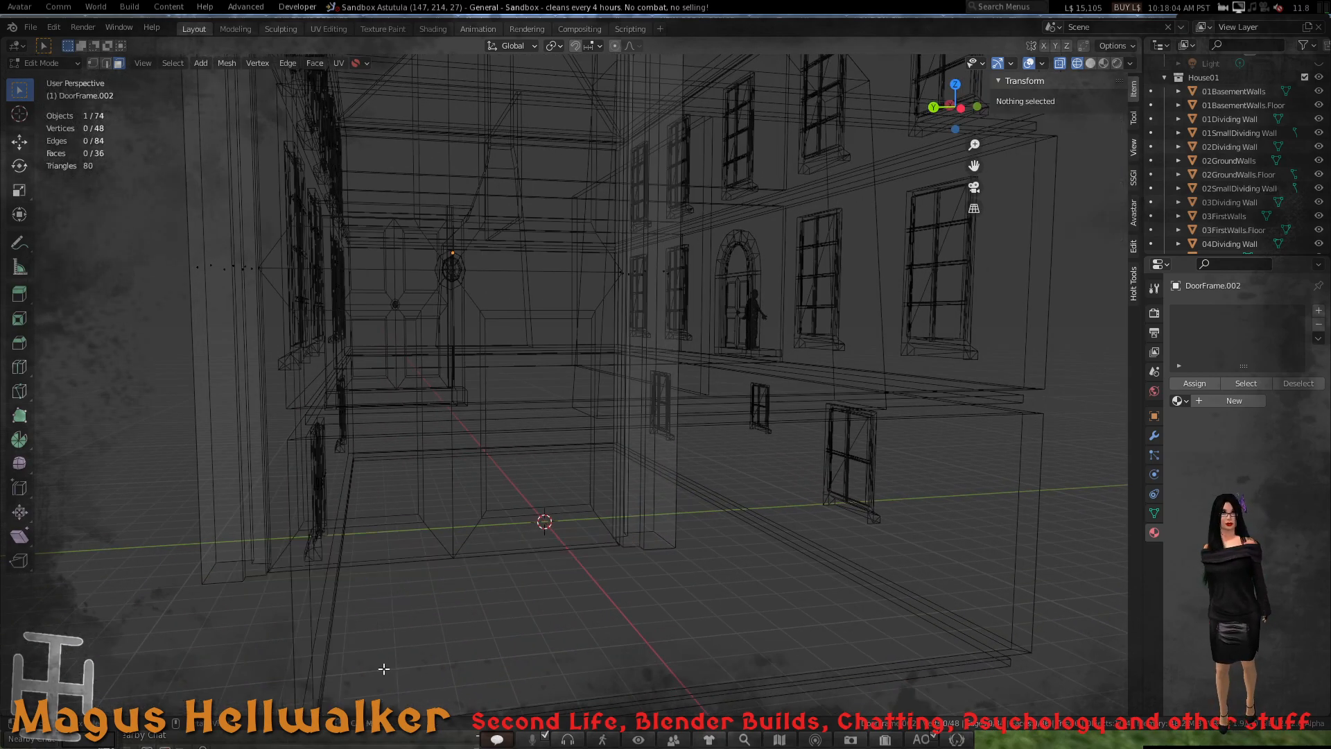
# - Examine the wireframe of the duplicated frame and door from several sides for leftover sill geometry
pyautogui.moveTo(416, 357); pyautogui.dragTo(552, 404, button='middle')
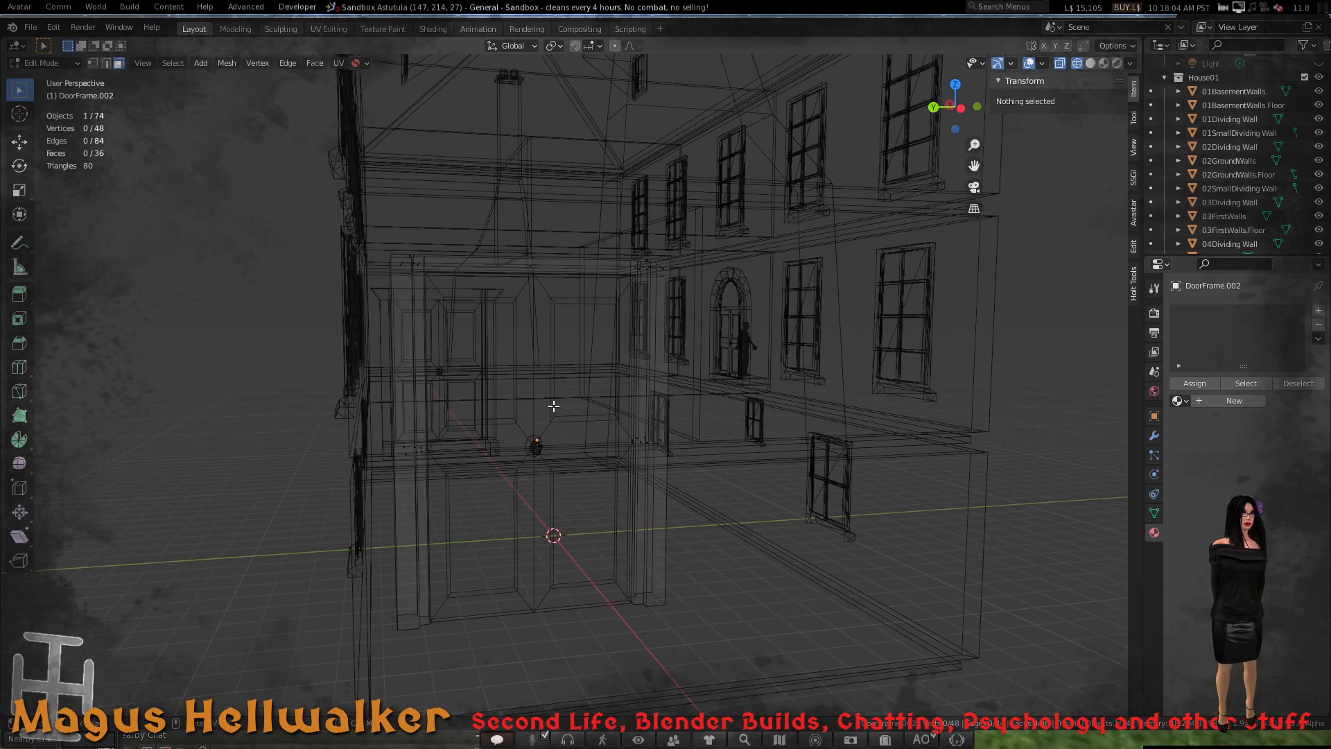
pyautogui.scroll(3, 552, 405)
pyautogui.moveTo(532, 358); pyautogui.dragTo(435, 546, button='middle')
pyautogui.scroll(1, 505, 467)
pyautogui.moveTo(401, 537); pyautogui.dragTo(489, 639)
pyautogui.scroll(-1, 511, 581)
pyautogui.scroll(1, 520, 534)
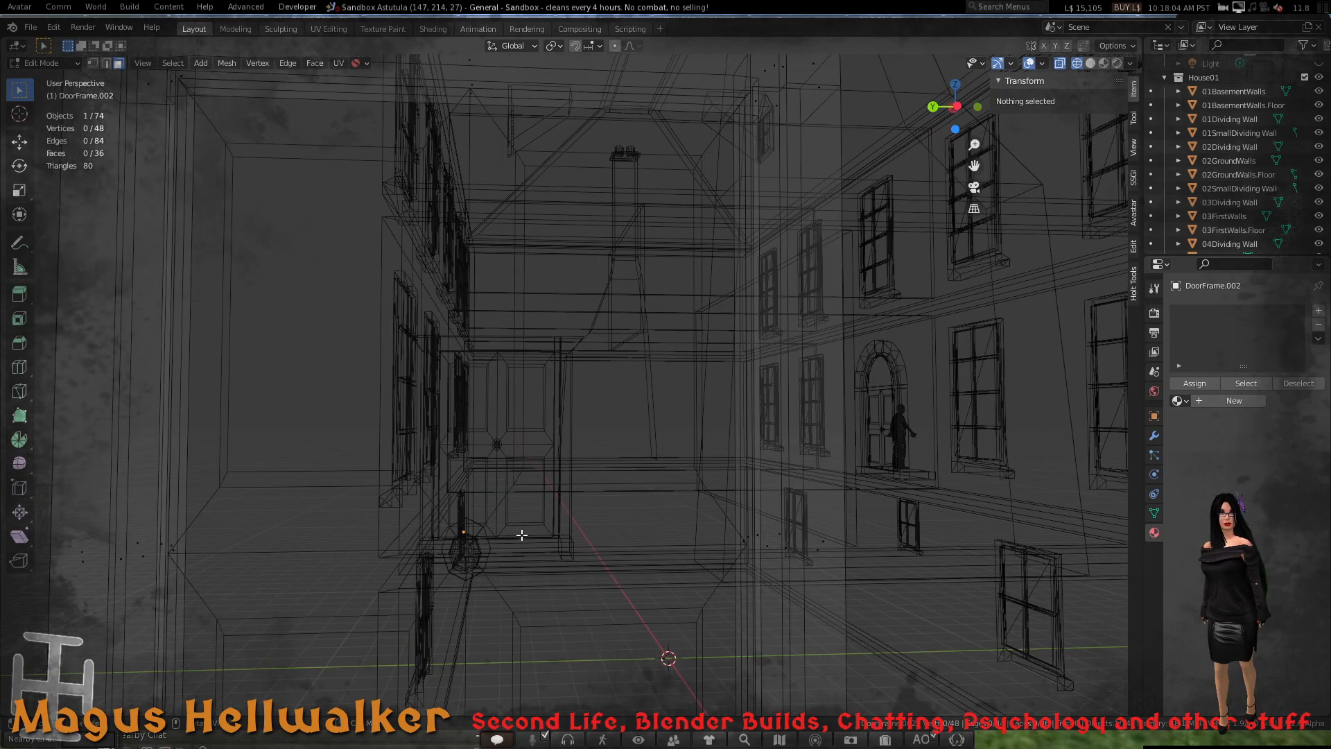
pyautogui.moveTo(520, 534); pyautogui.dragTo(472, 537, button='middle')
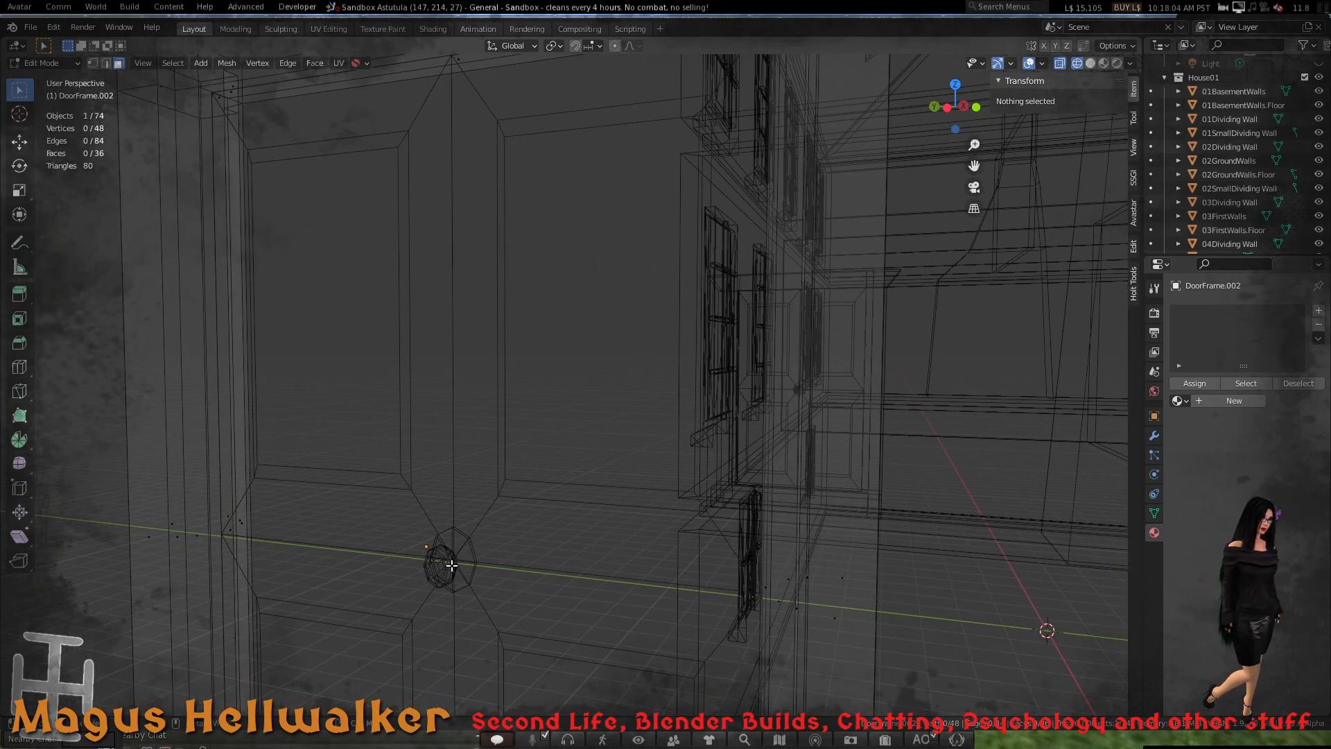
pyautogui.scroll(-3, 575, 523)
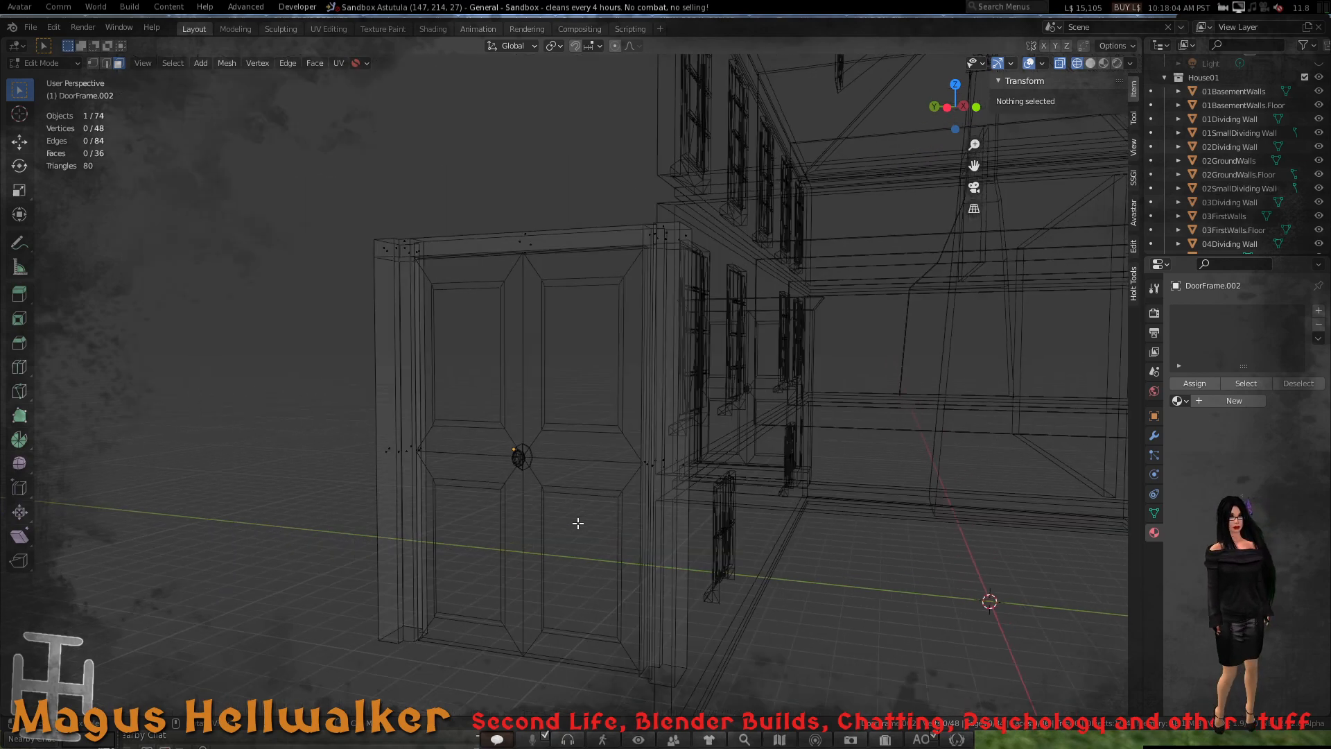
pyautogui.scroll(2, 575, 523)
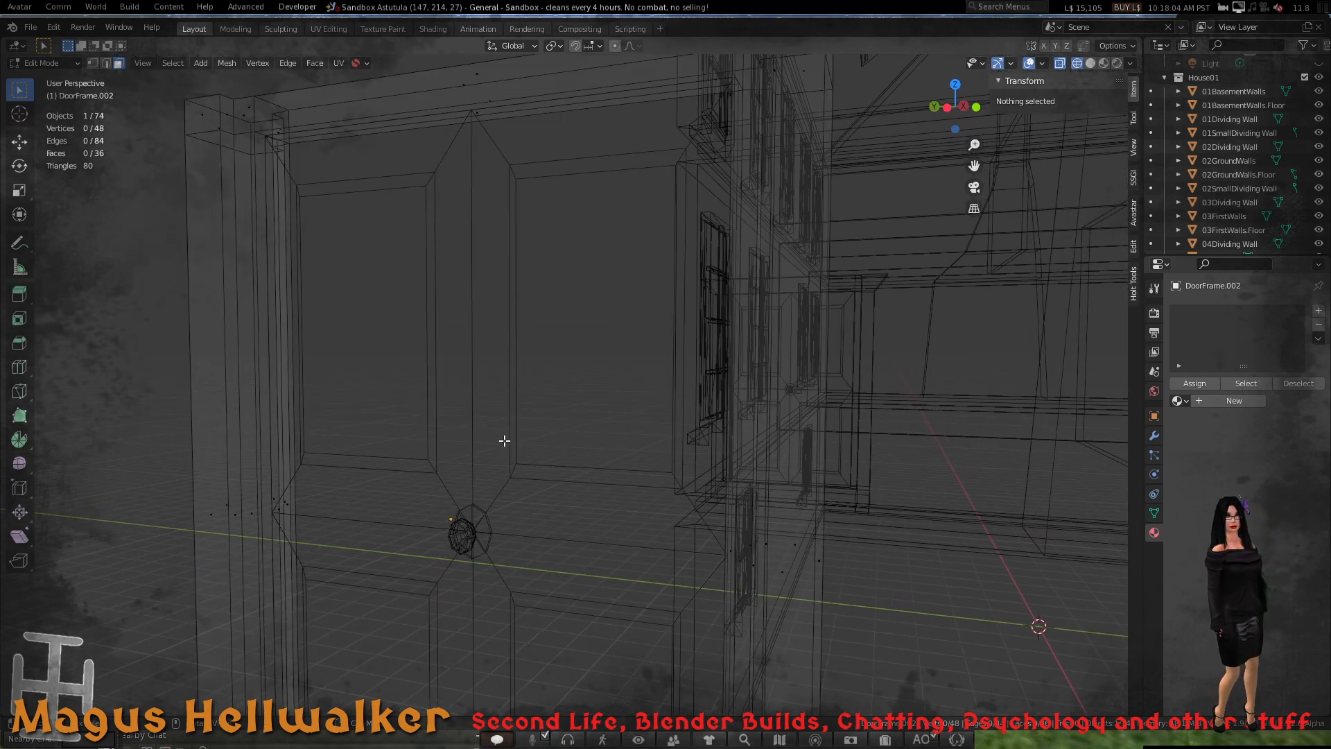
# - Return the duplicated frame to object mode and view it edge-on to judge its thickness
pyautogui.press('Tab')
pyautogui.scroll(-5, 520, 485)
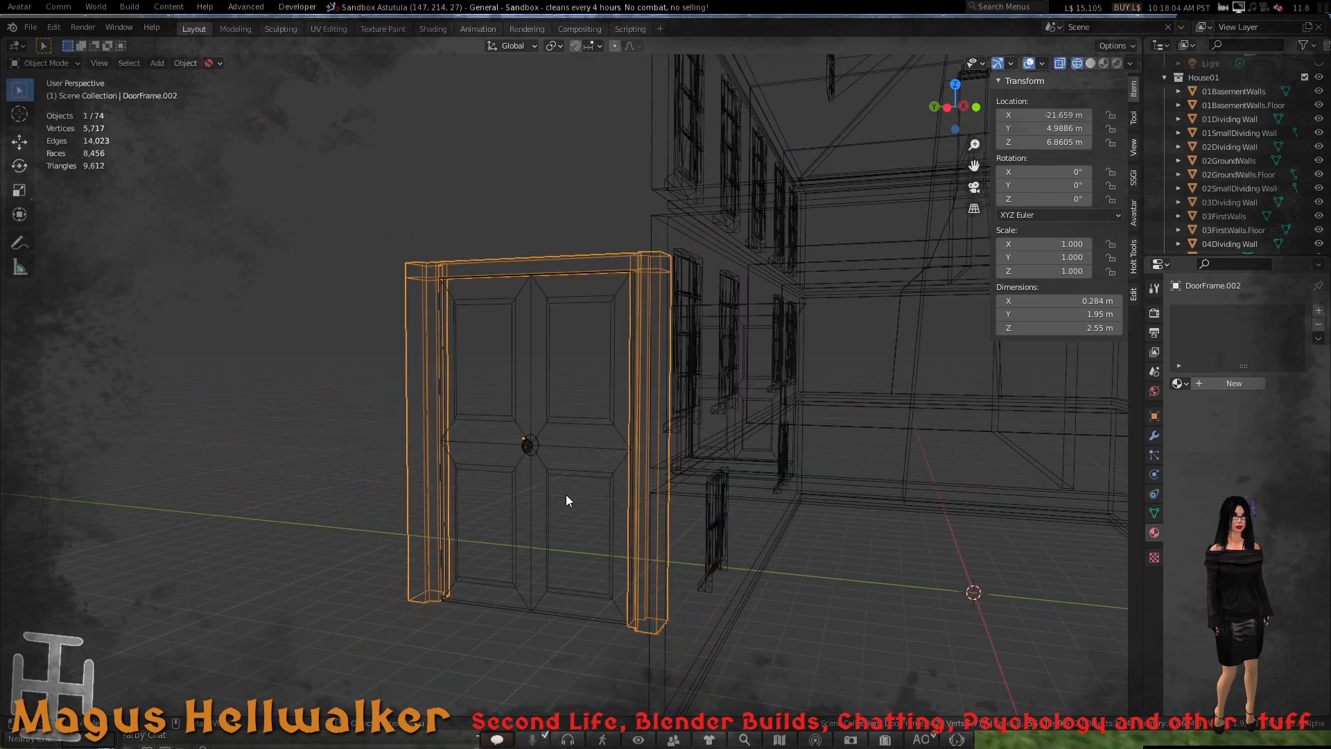
pyautogui.moveTo(627, 497); pyautogui.dragTo(769, 519, button='middle')
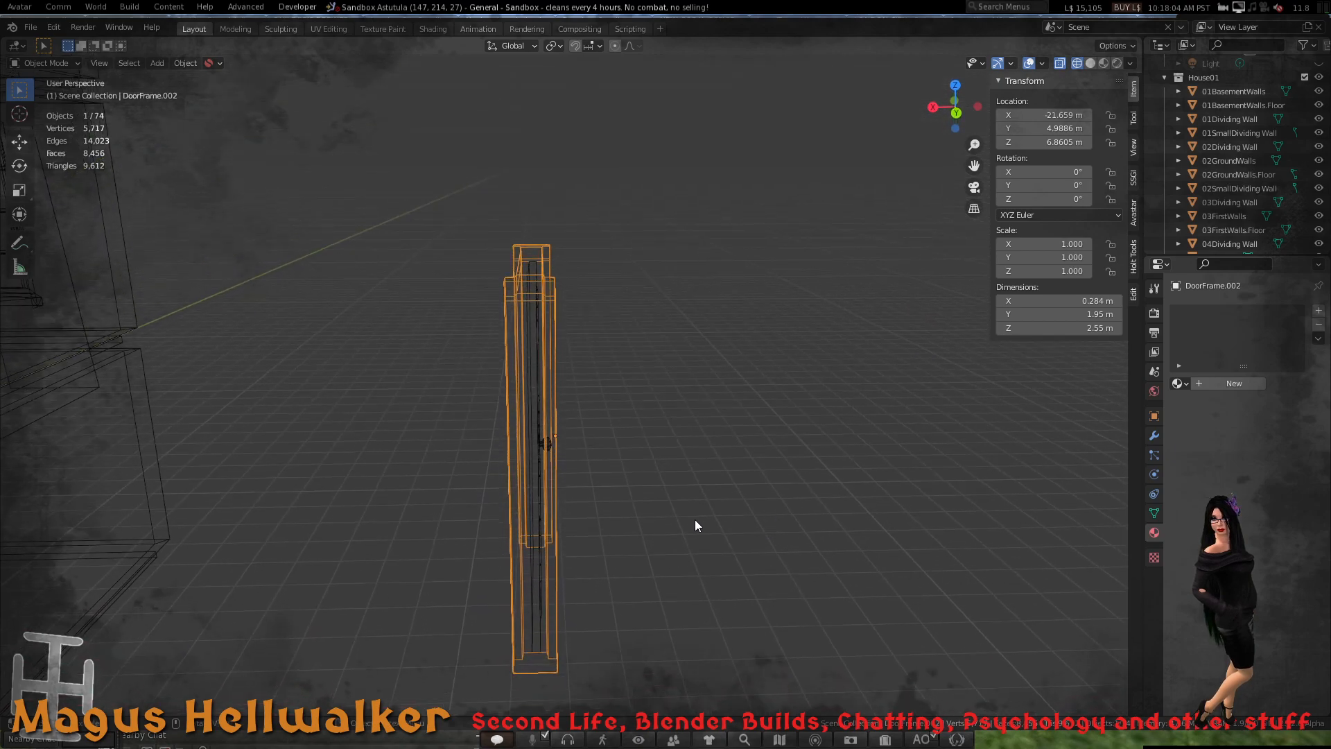
pyautogui.scroll(-3, 695, 519)
pyautogui.scroll(2, 695, 519)
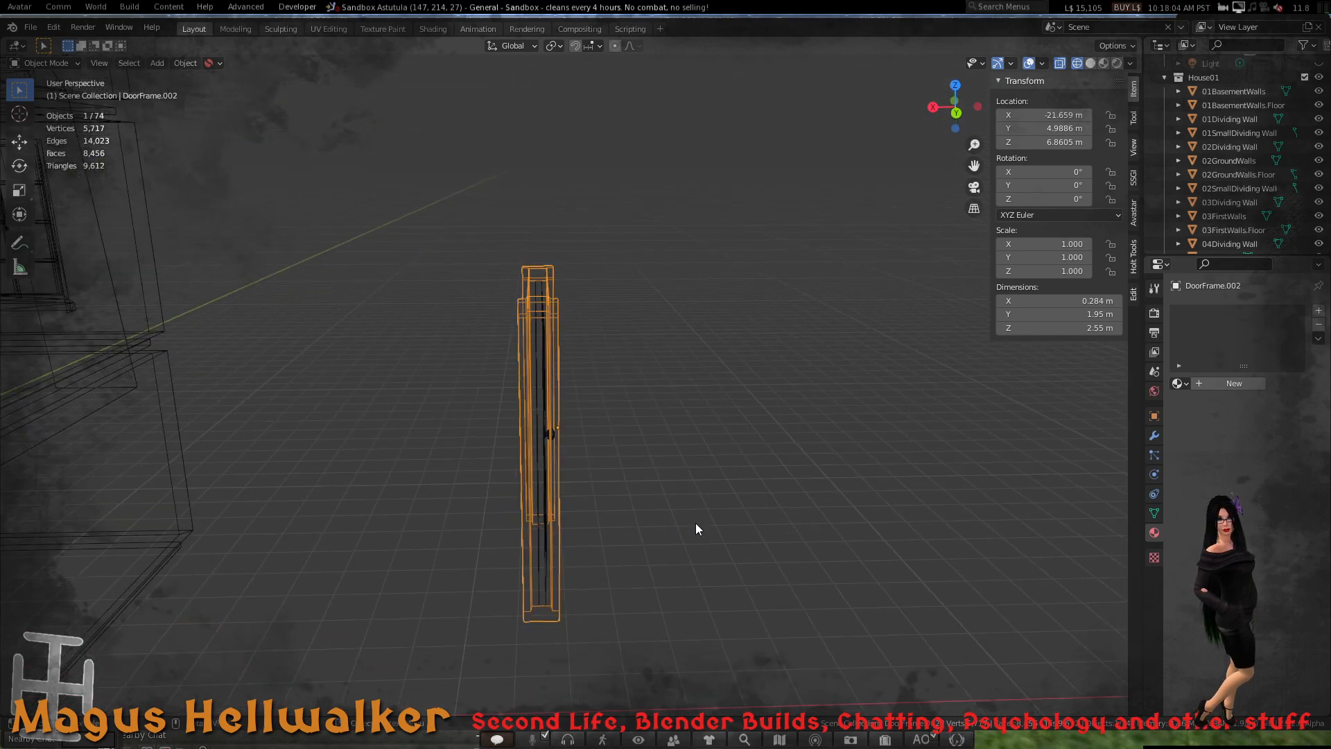
pyautogui.press('s')
pyautogui.press('x')
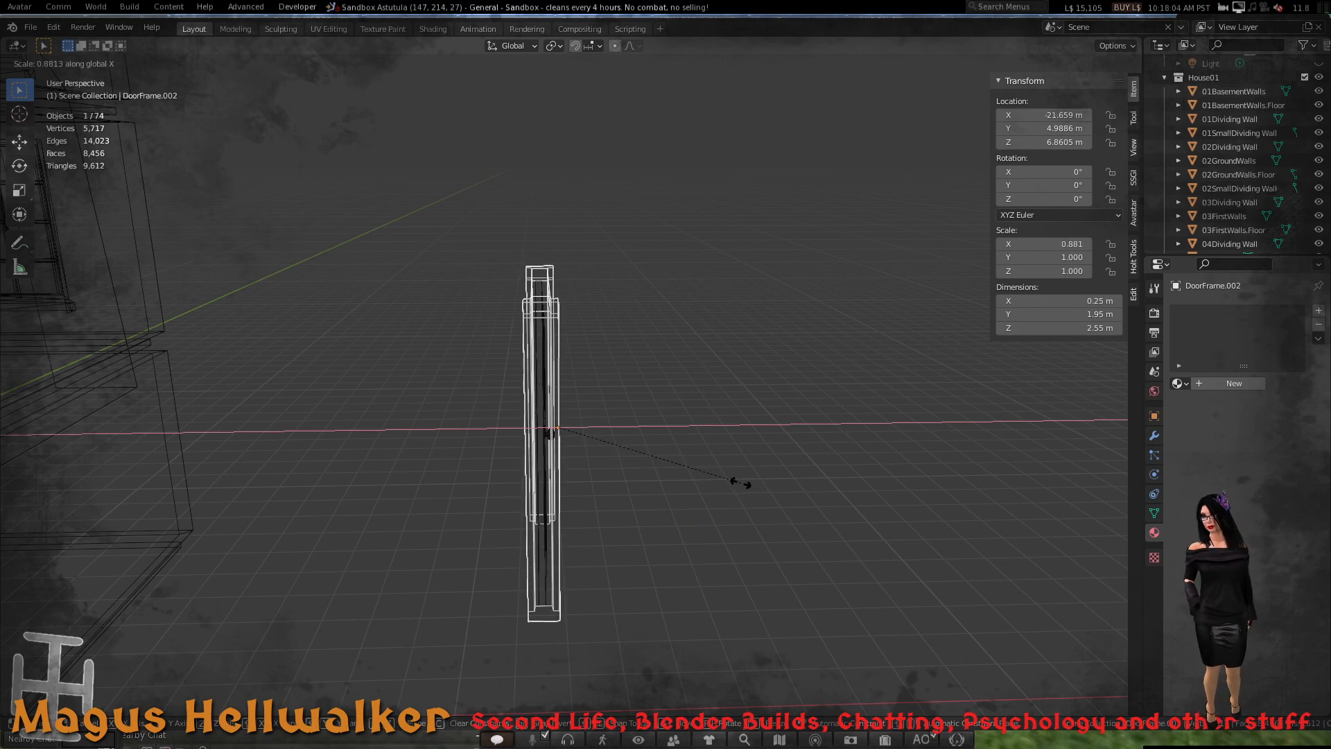
pyautogui.press('Escape')
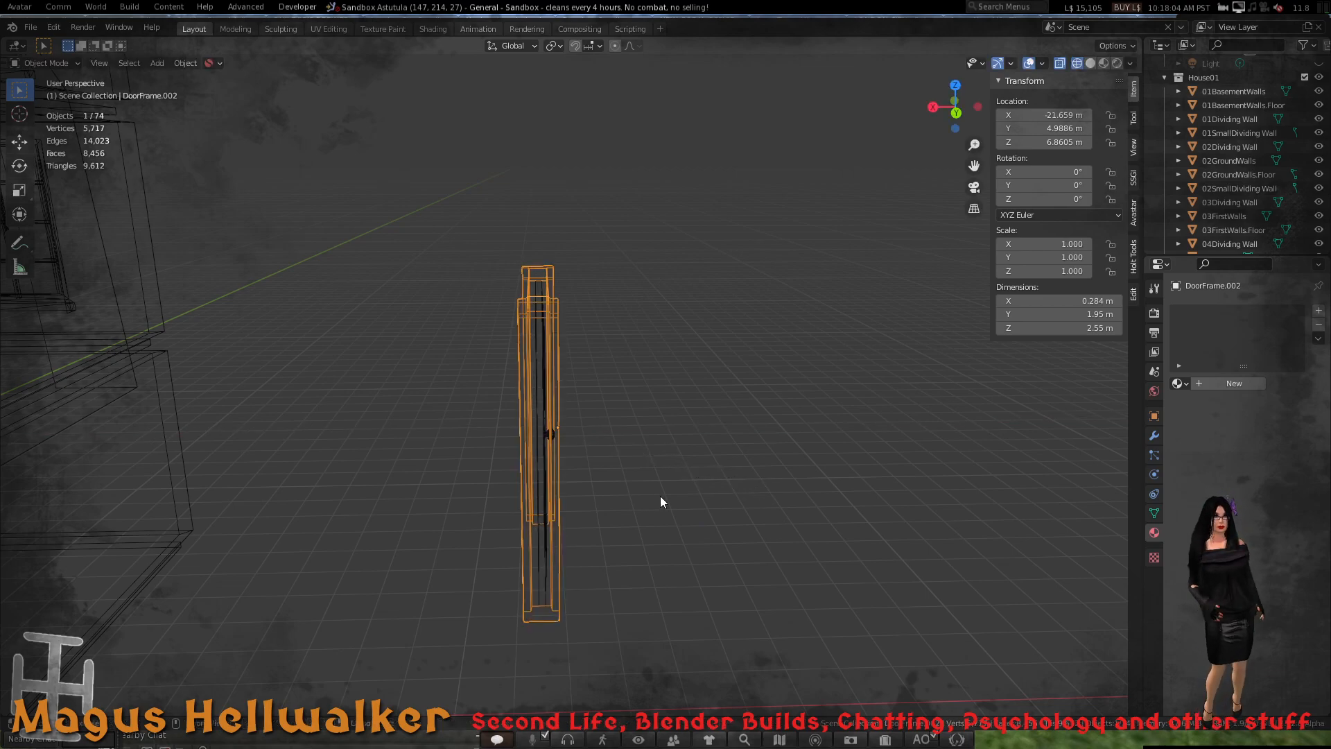
# - Apply the duplicated frame's scale and set its origin to the center of mass
pyautogui.hotkey('ctrl', 'a')
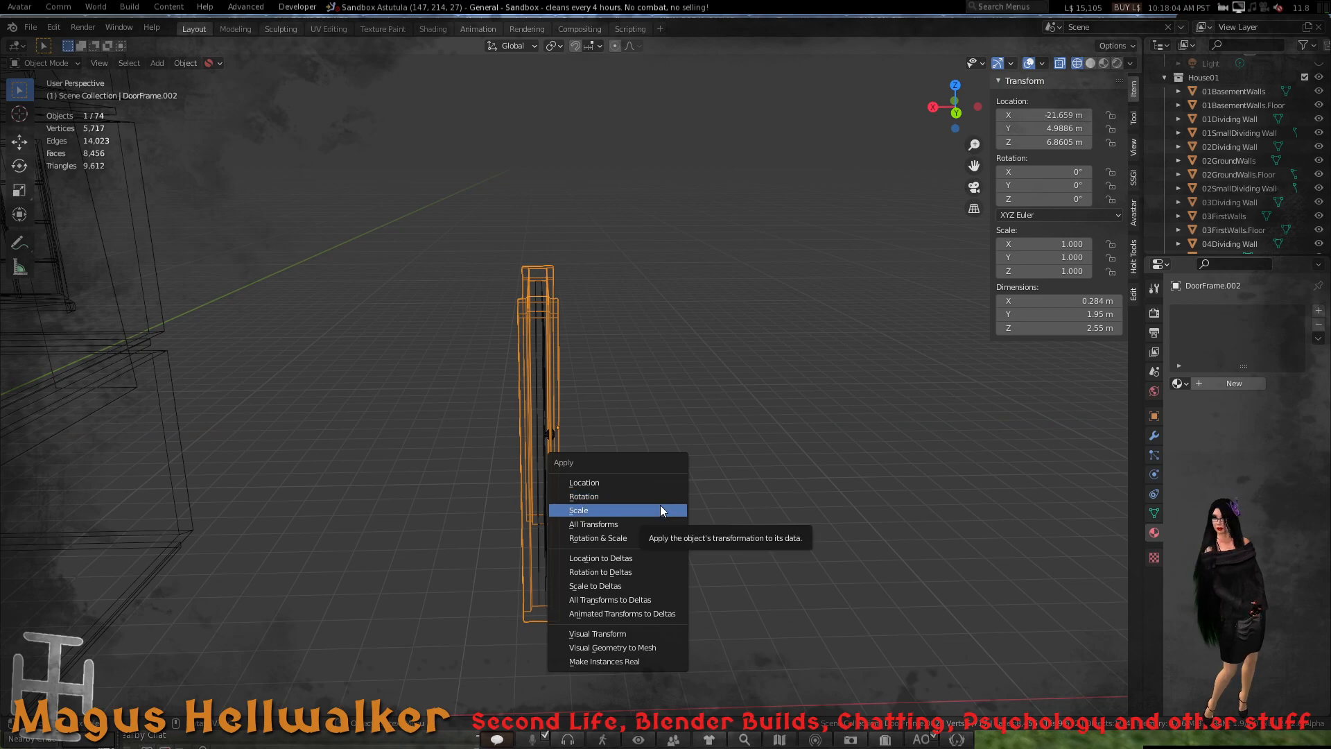
pyautogui.click(661, 510)
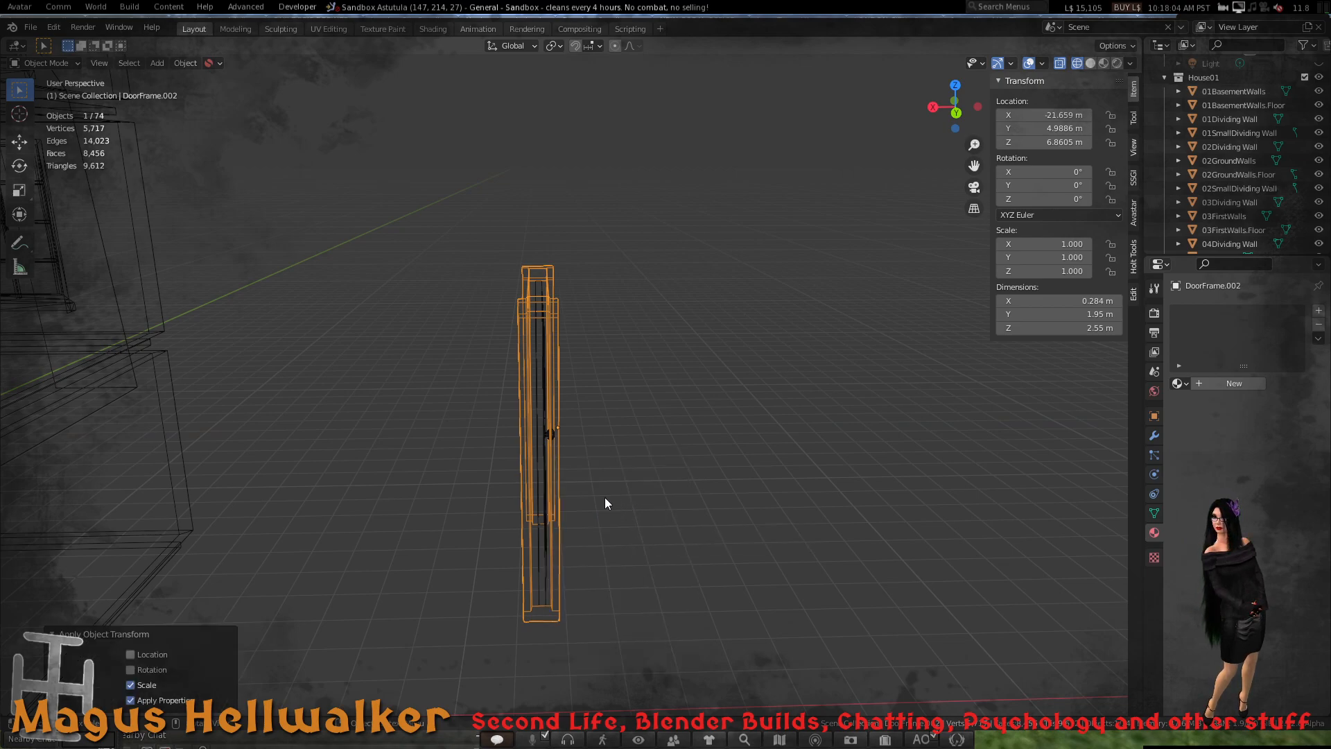
pyautogui.rightClick(554, 490)
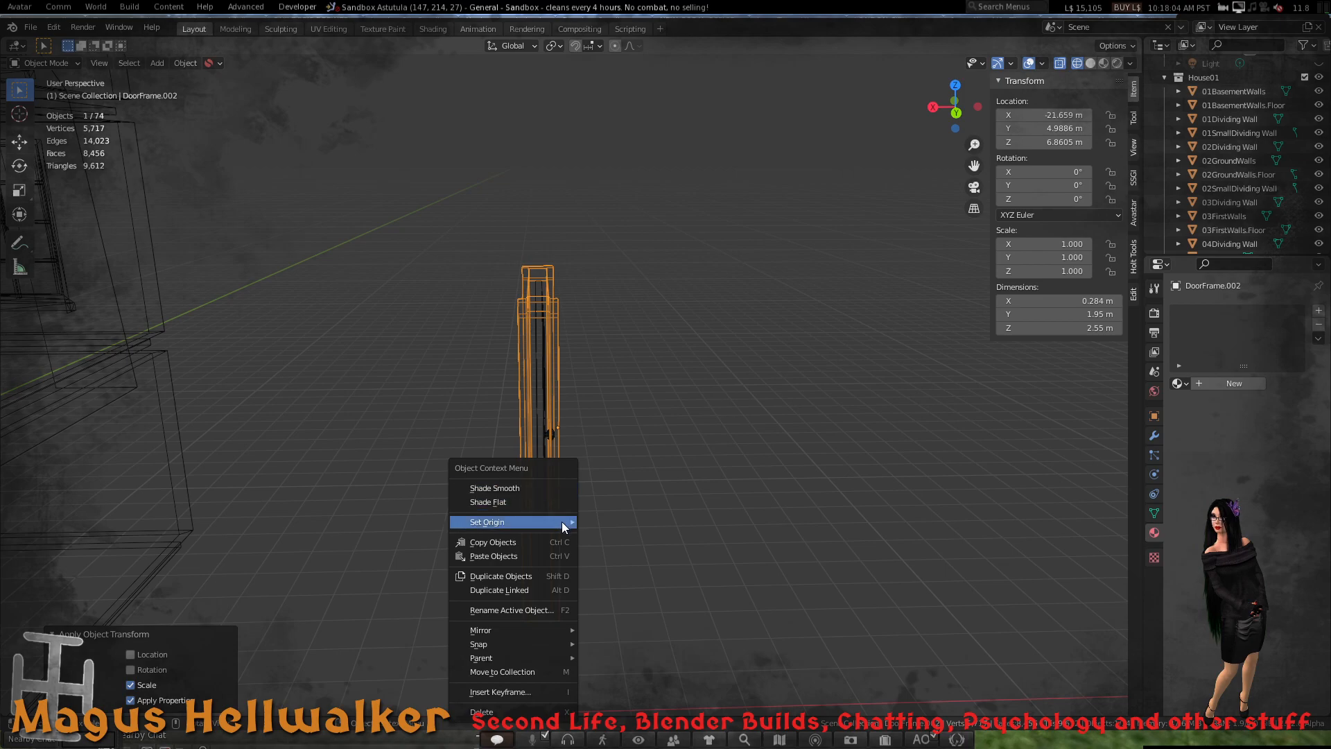
pyautogui.moveTo(561, 522)
pyautogui.click(650, 565)
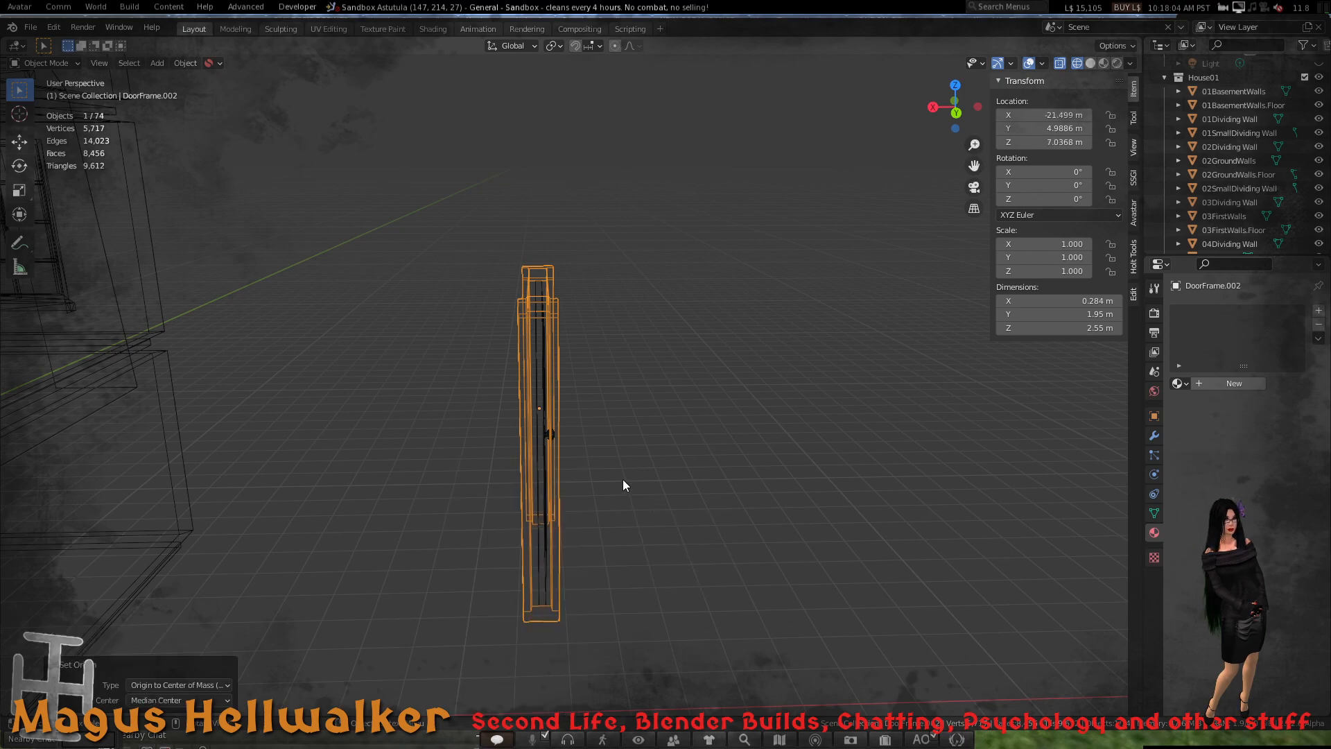
# - Thin the duplicated frame by scaling it to 0.608 along X and check its fit around the door
pyautogui.press('s')
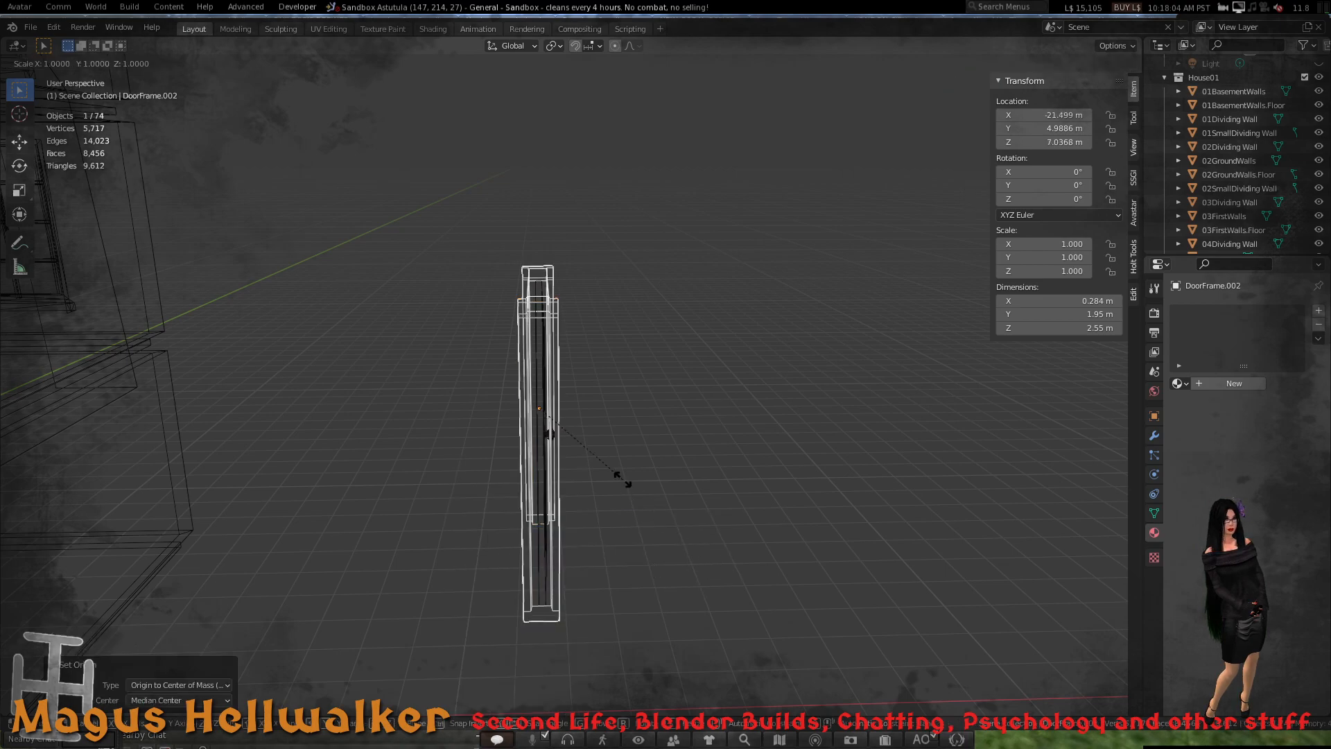
pyautogui.press('x')
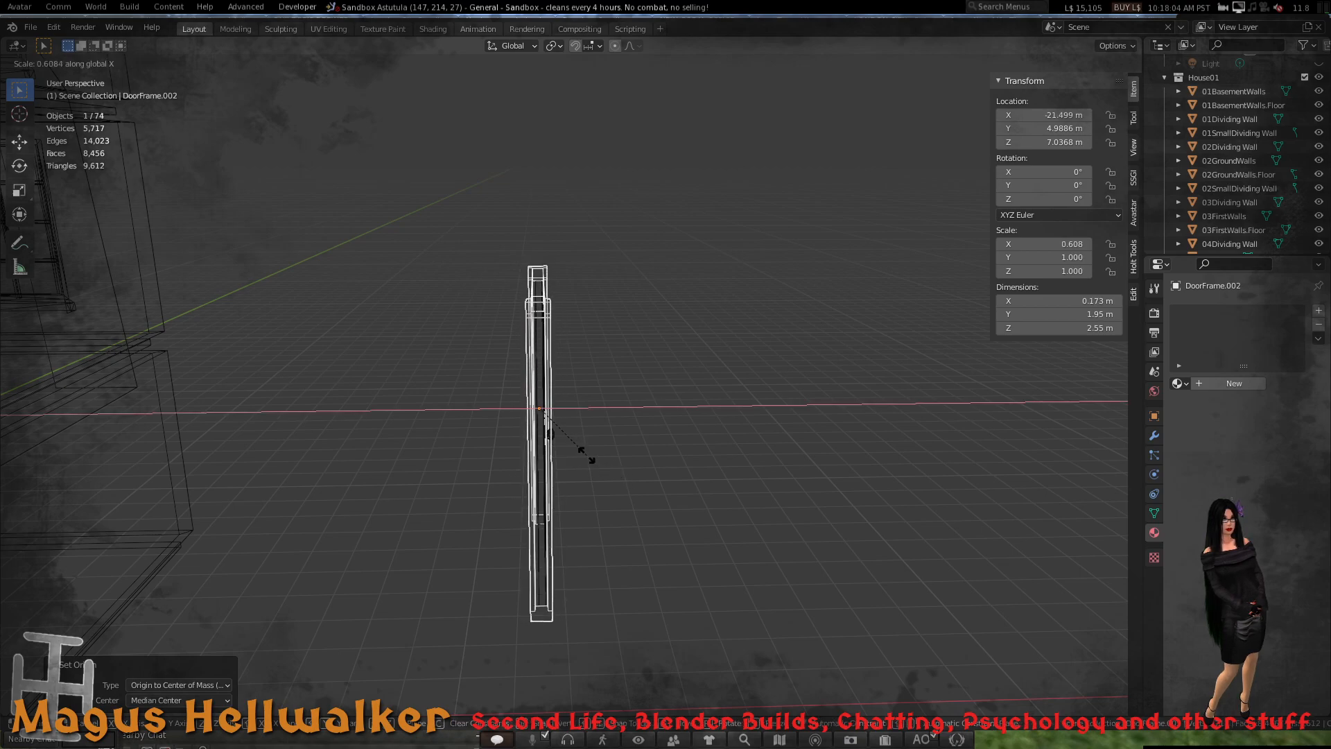
pyautogui.click(588, 455)
pyautogui.moveTo(588, 455); pyautogui.dragTo(442, 435, button='middle')
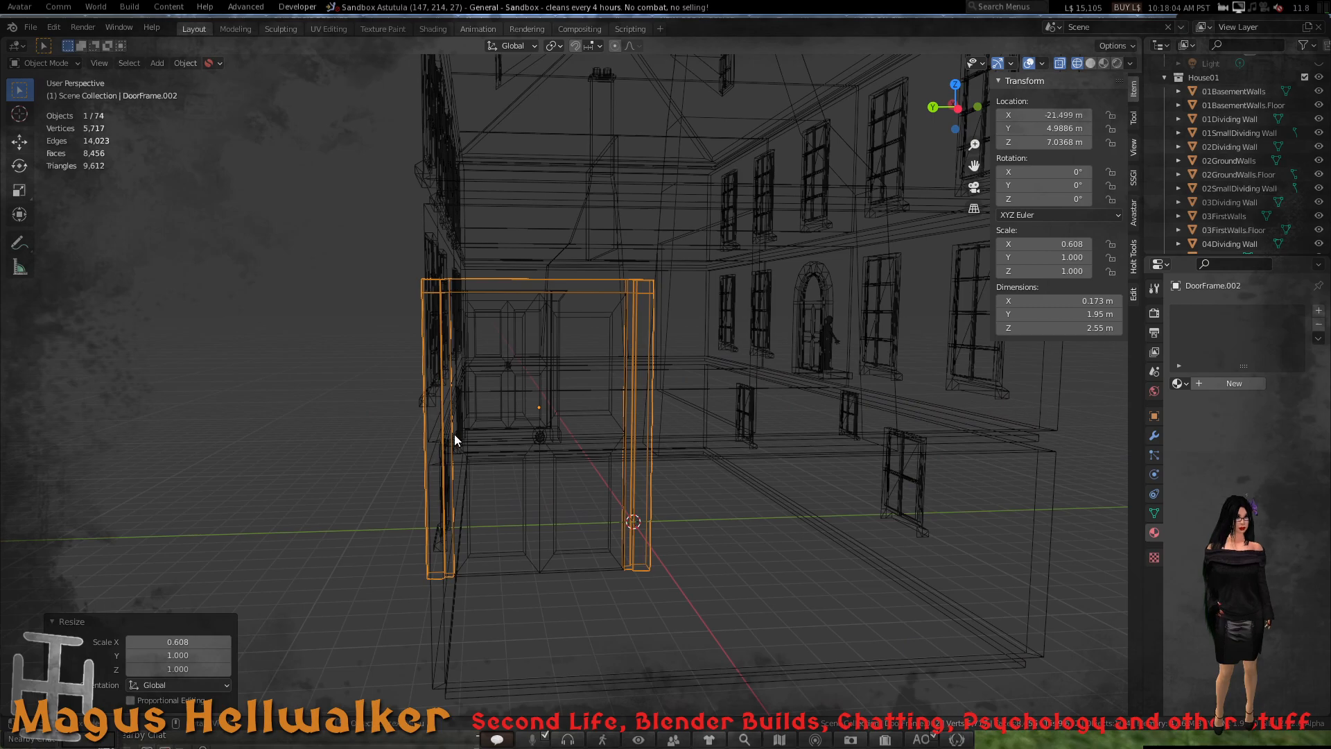
pyautogui.scroll(4, 463, 434)
pyautogui.scroll(-4, 466, 432)
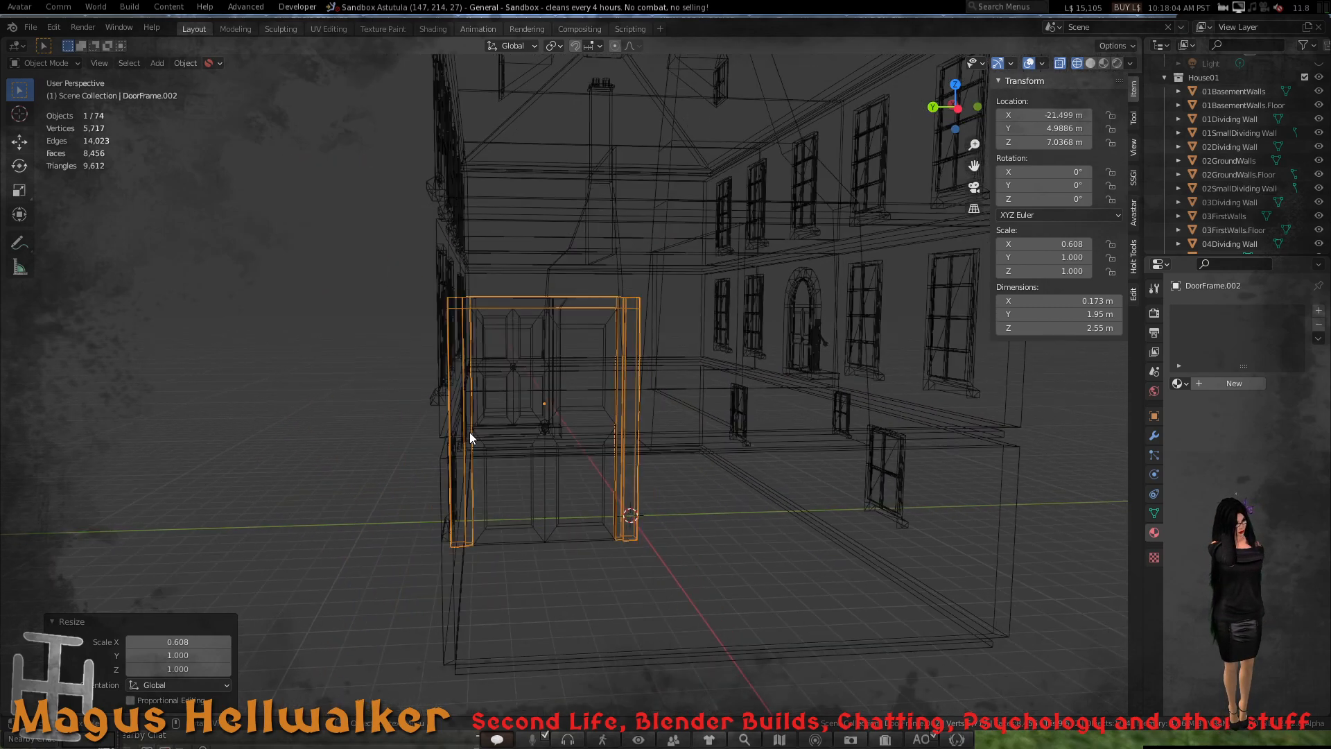
pyautogui.scroll(4, 469, 432)
pyautogui.moveTo(476, 431); pyautogui.dragTo(571, 472, button='middle')
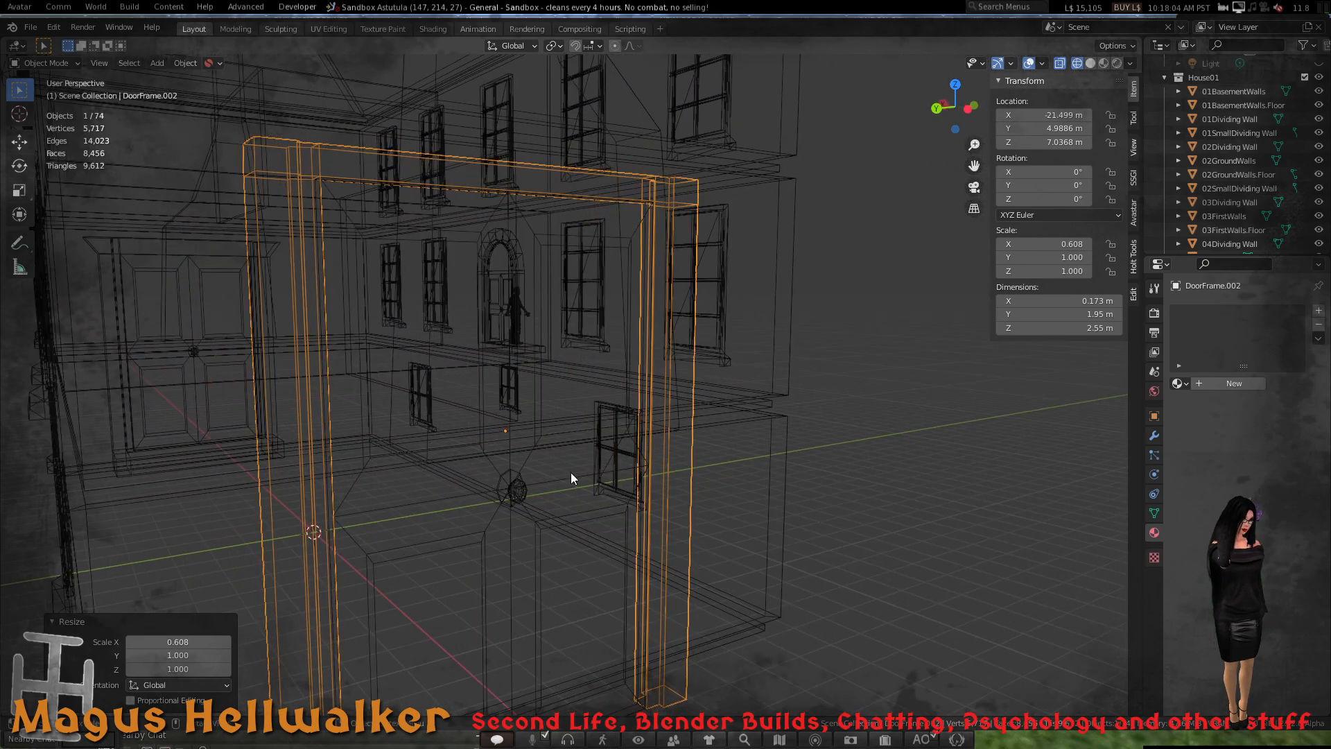
# - Select the duplicated door and open its mesh for editing around the doorknob
pyautogui.click(574, 482)
pyautogui.scroll(-3, 566, 488)
pyautogui.scroll(4, 566, 488)
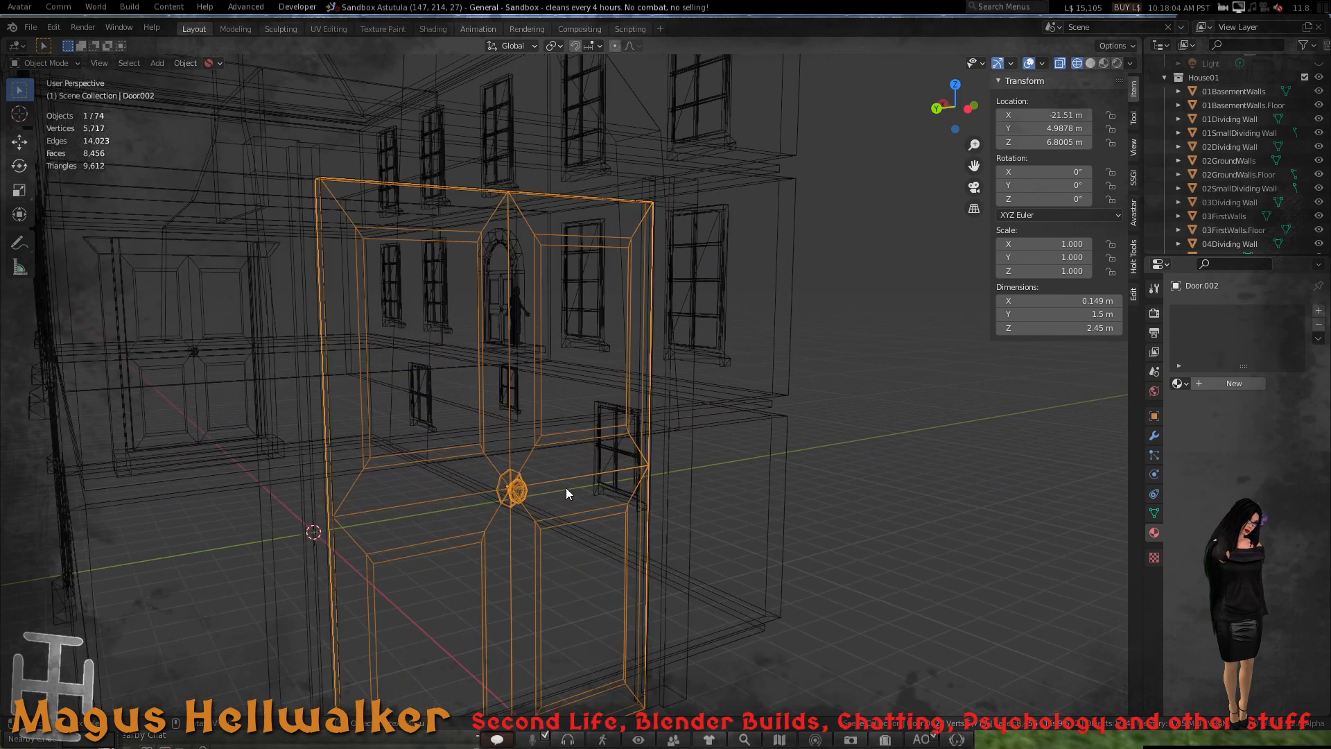
pyautogui.moveTo(545, 480); pyautogui.dragTo(491, 491, button='middle')
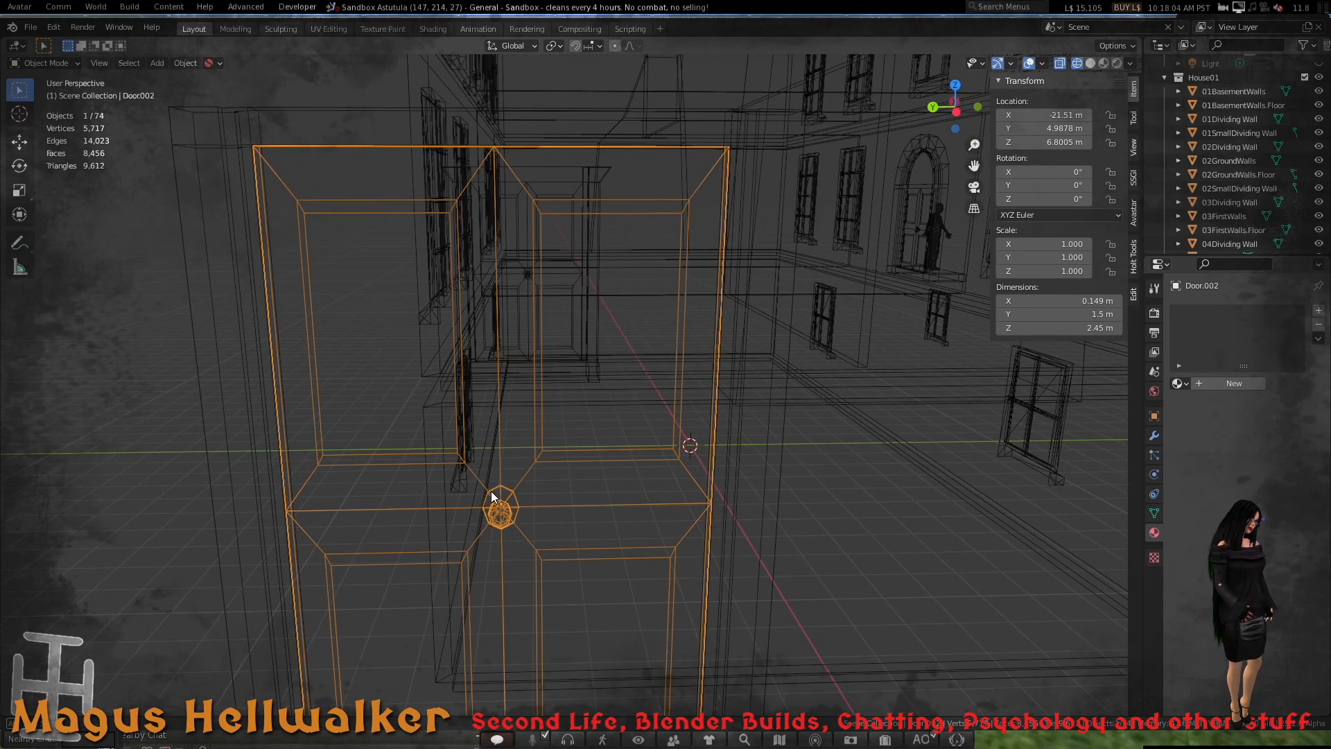
pyautogui.scroll(-3, 539, 447)
pyautogui.moveTo(540, 444)
pyautogui.mouseDown(button='middle')
pyautogui.moveTo(393, 467)
pyautogui.moveTo(314, 448)
pyautogui.moveTo(343, 402)
pyautogui.moveTo(415, 386)
pyautogui.moveTo(523, 395)
pyautogui.moveTo(601, 437)
pyautogui.moveTo(573, 469)
pyautogui.moveTo(527, 463)
pyautogui.moveTo(533, 436)
pyautogui.mouseUp(button='middle')
pyautogui.scroll(8, 534, 460)
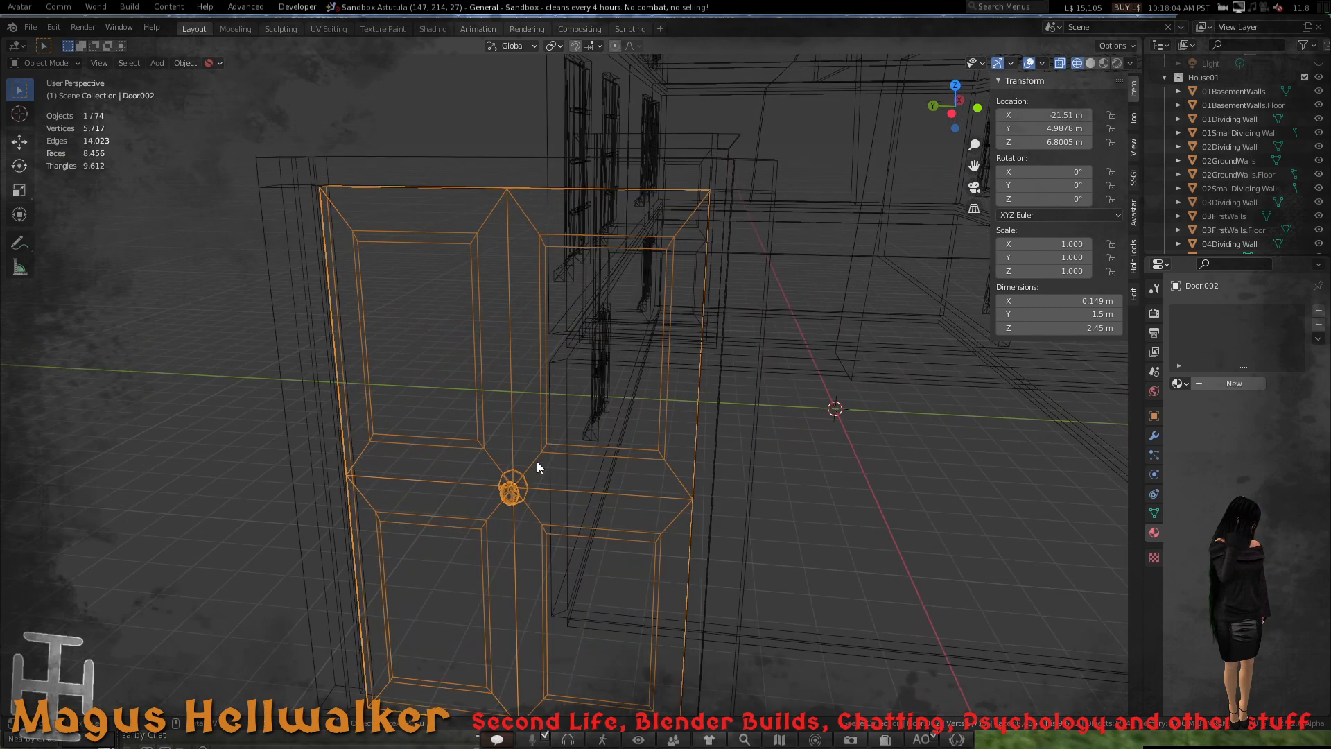
pyautogui.keyDown('shift'); pyautogui.moveTo(551, 452); pyautogui.dragTo(555, 430, button='middle'); pyautogui.keyUp('shift')
pyautogui.scroll(1, 556, 430)
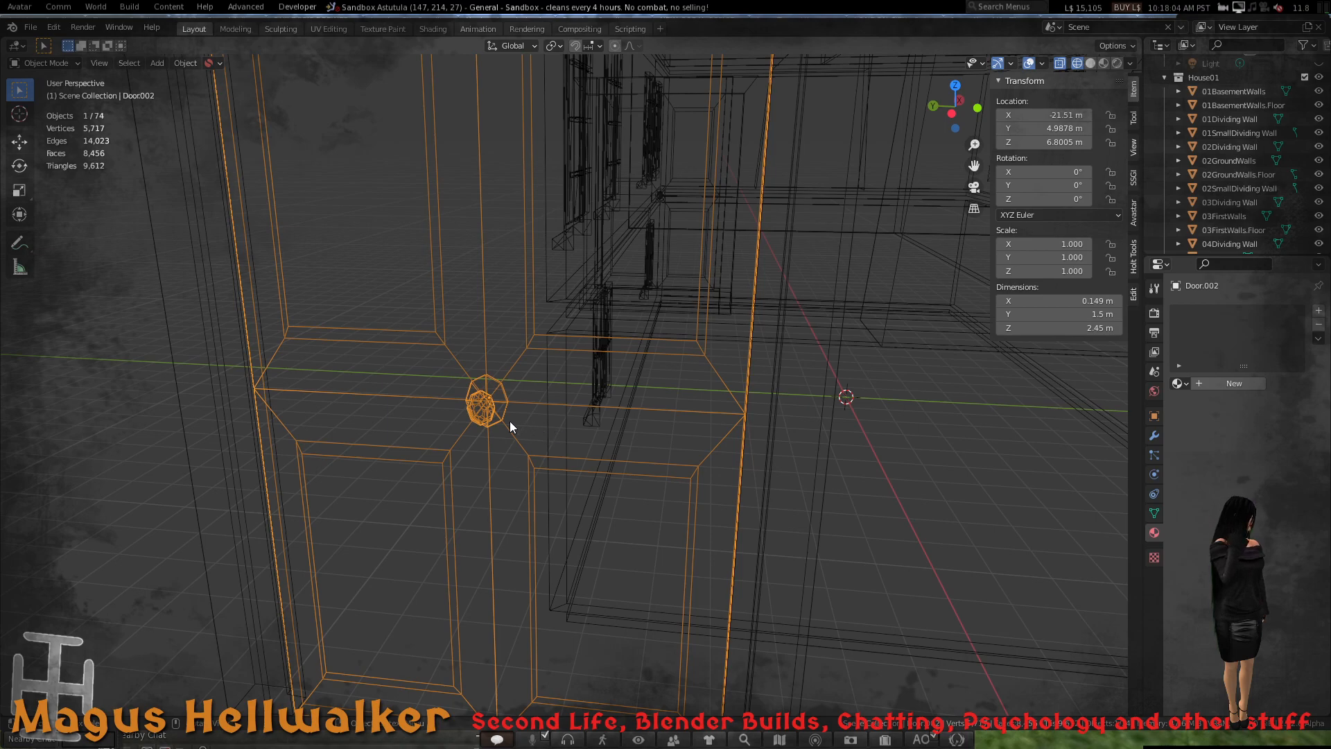
pyautogui.press('Tab')
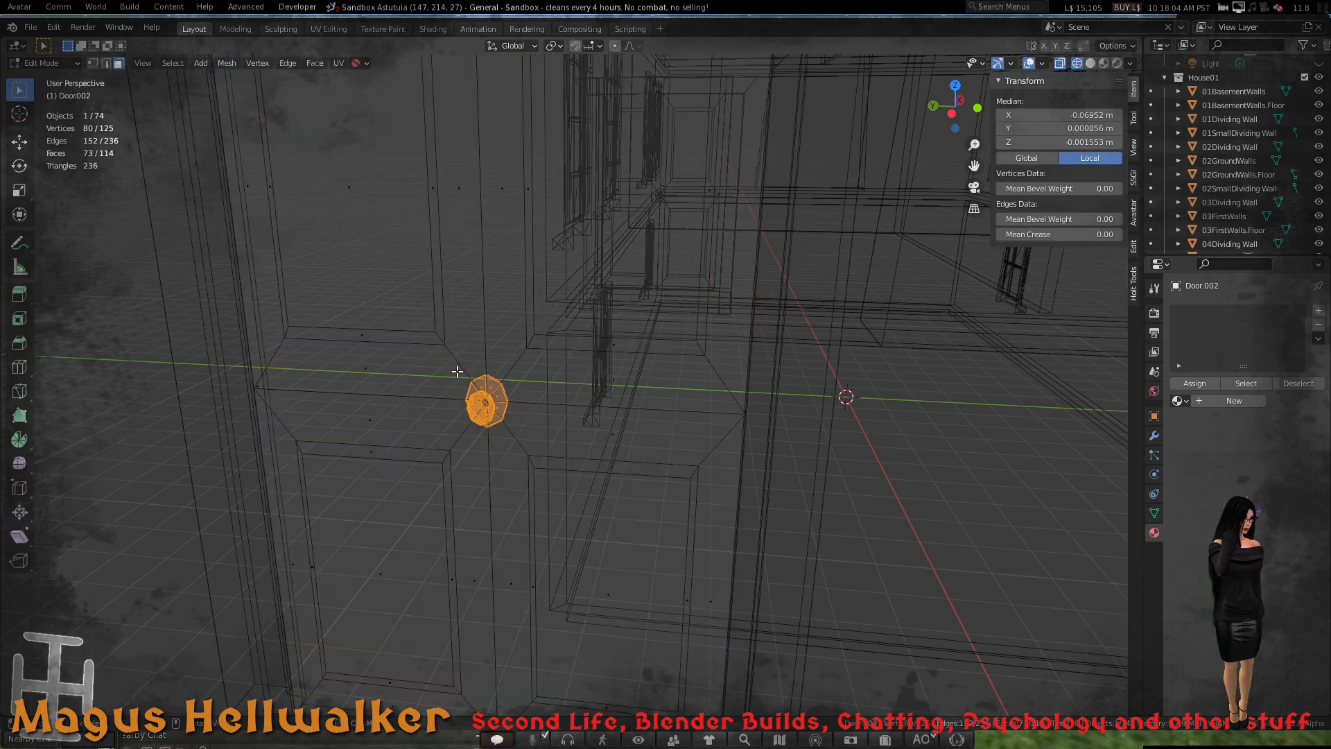
# - Delete the doorknob's faces from the duplicated door and check the remaining panel mesh
pyautogui.press('x')
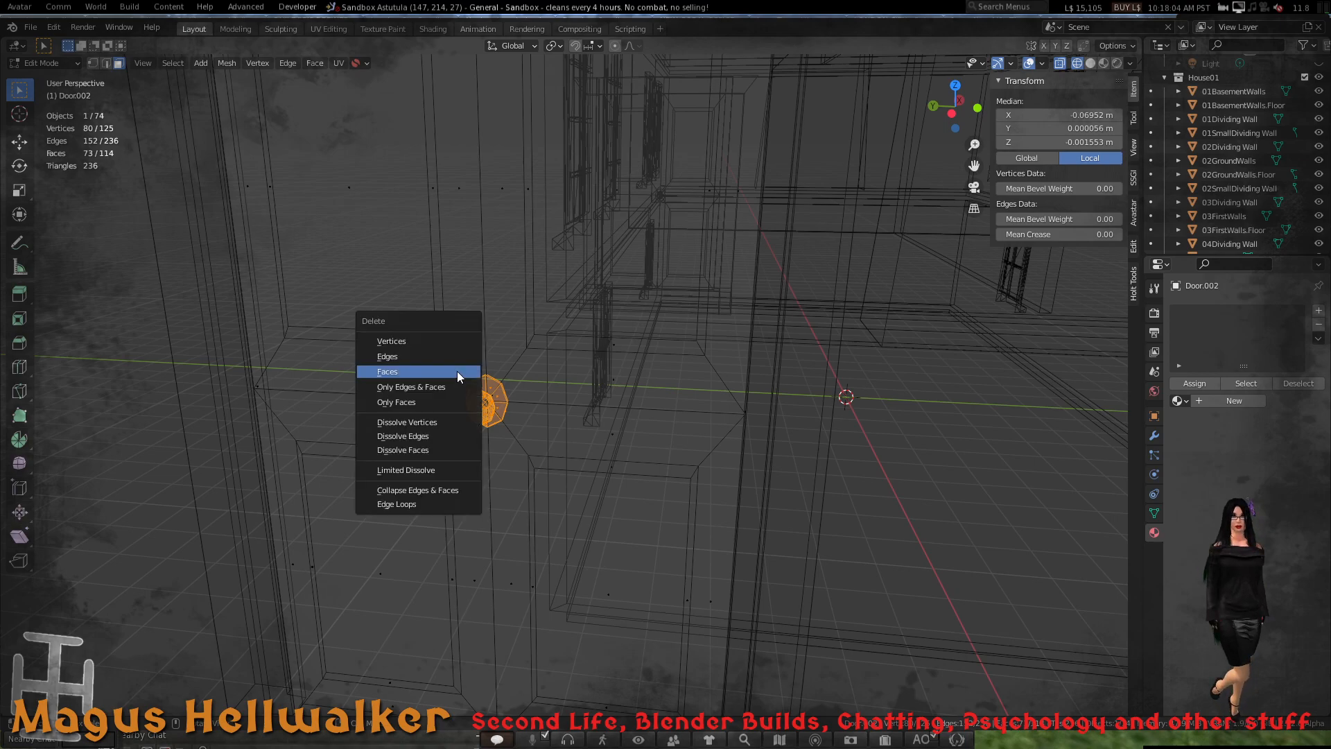
pyautogui.click(456, 372)
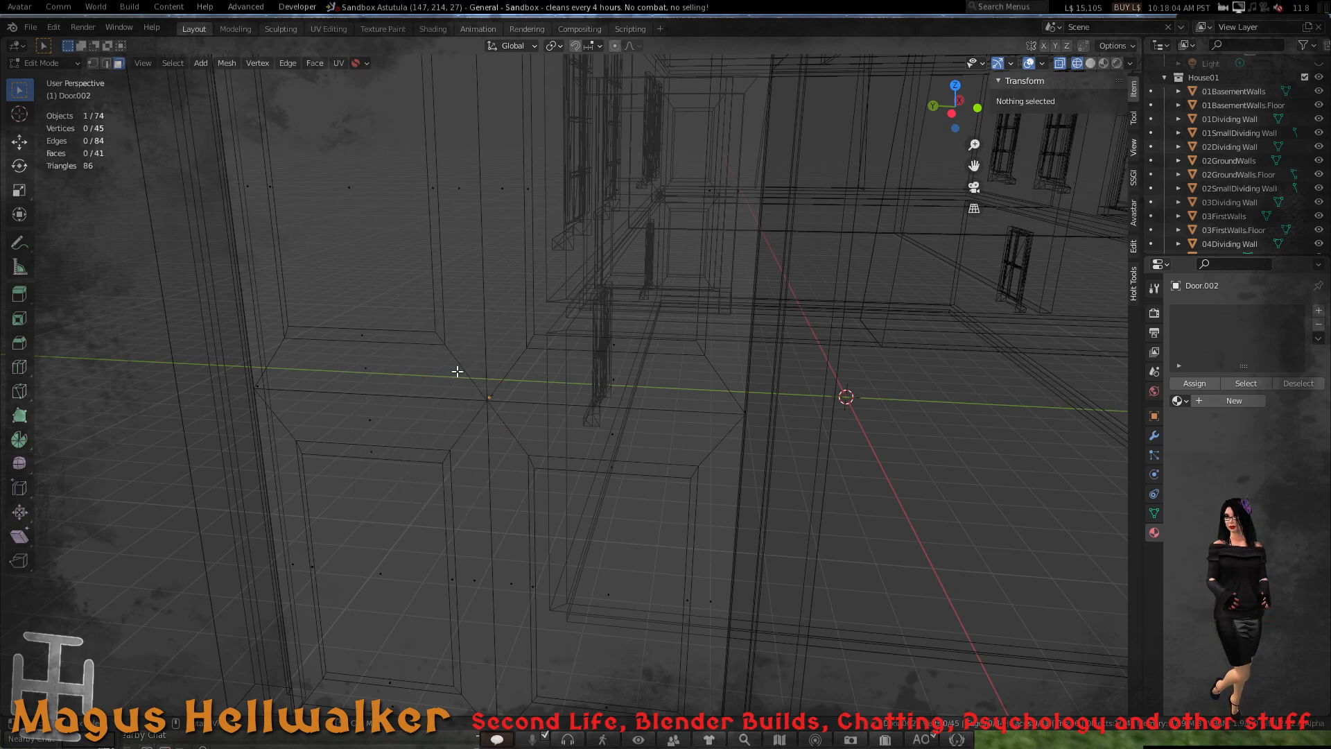
pyautogui.scroll(-8, 485, 388)
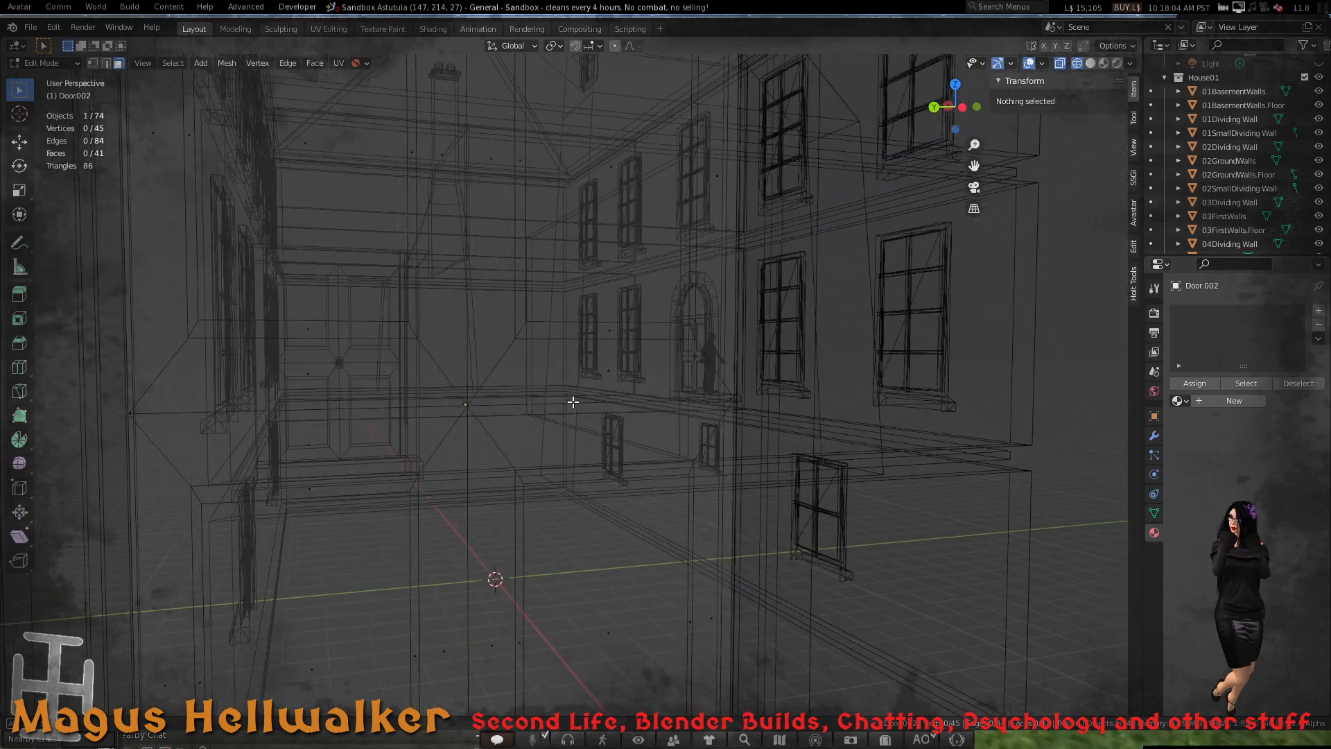
pyautogui.moveTo(573, 402); pyautogui.dragTo(510, 425, button='middle')
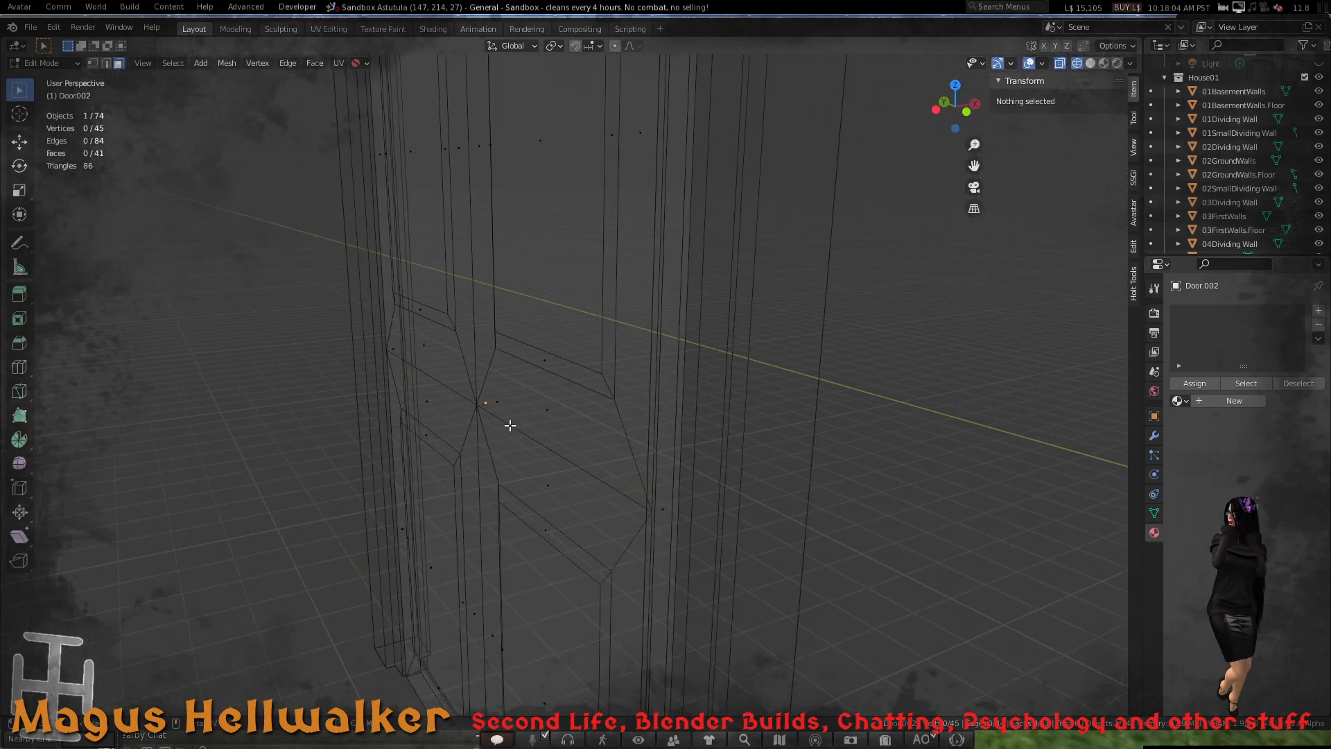
pyautogui.scroll(-5, 510, 425)
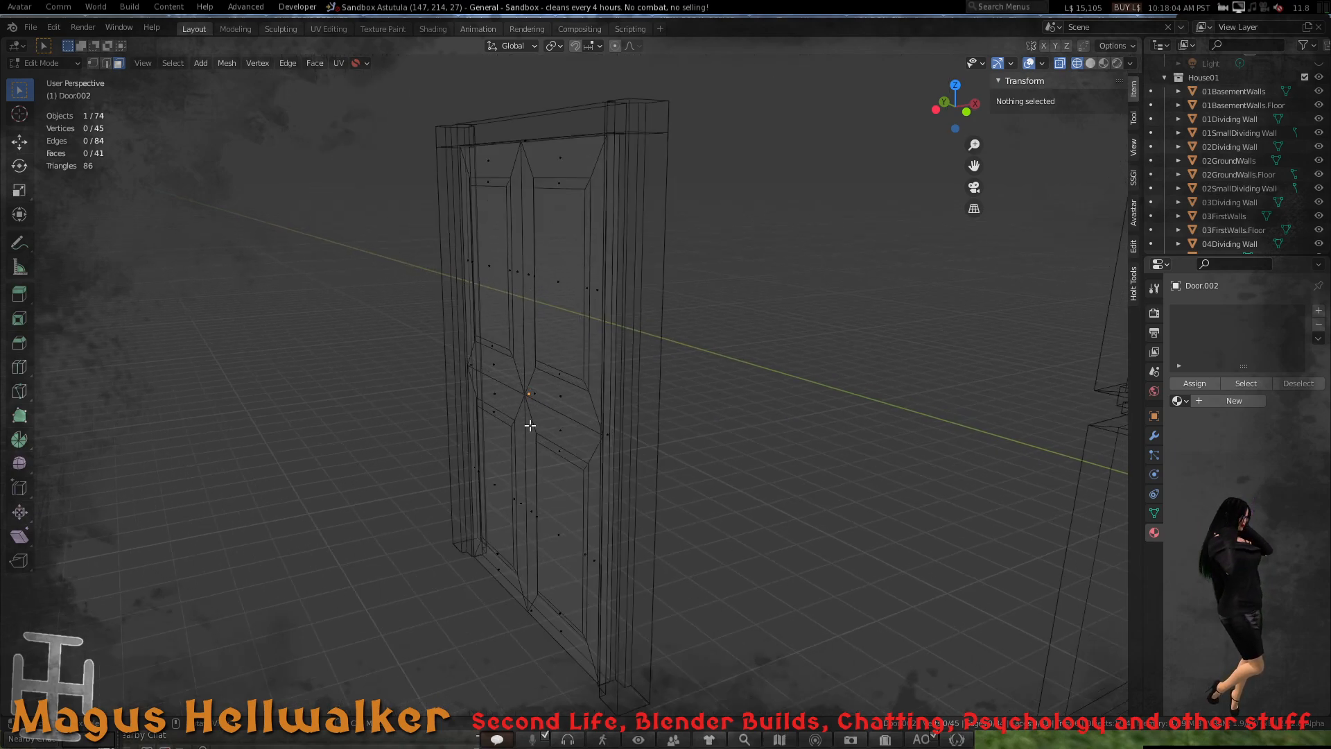
pyautogui.rightClick(529, 426)
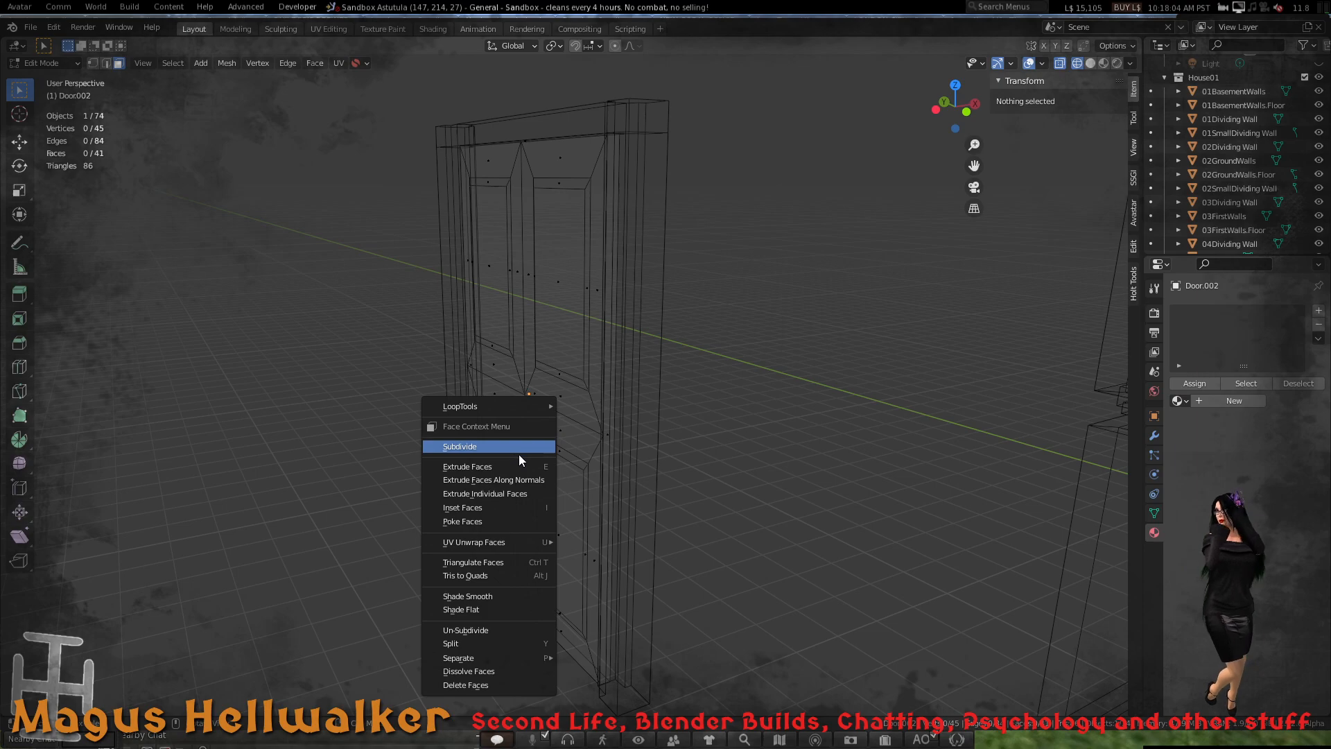
pyautogui.press('Escape')
# - Return the duplicated door to object mode and set its origin to Center of Mass (Surface)
pyautogui.press('Tab')
pyautogui.press('Tab')
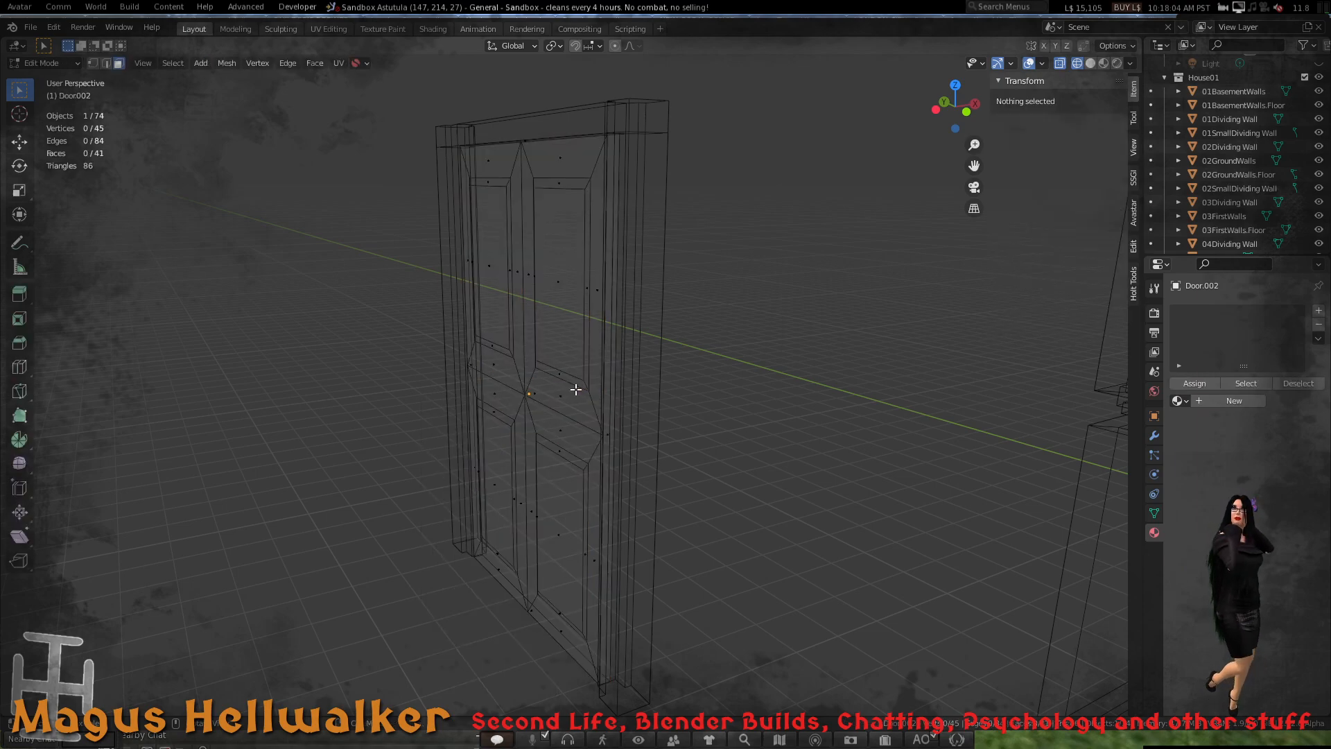
pyautogui.press('Tab')
pyautogui.rightClick(575, 389)
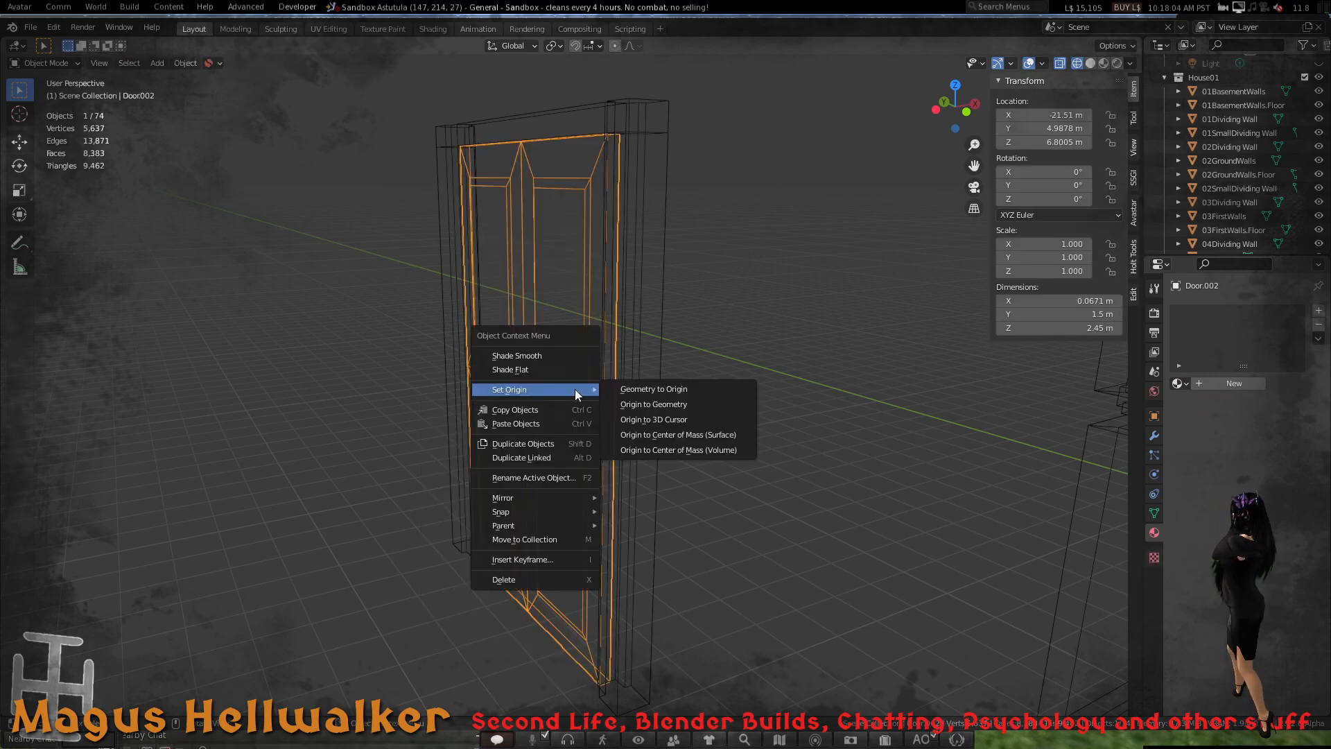
pyautogui.moveTo(572, 391)
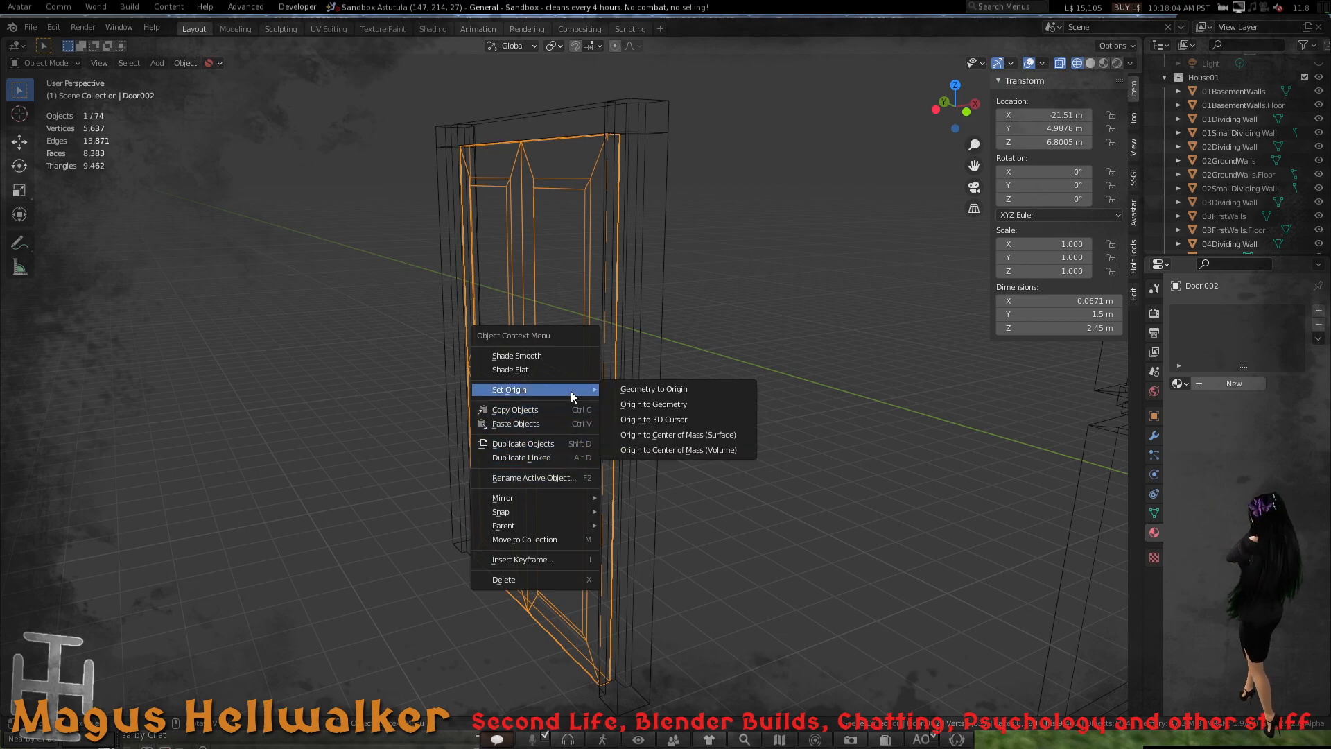
pyautogui.click(656, 437)
pyautogui.scroll(-4, 593, 454)
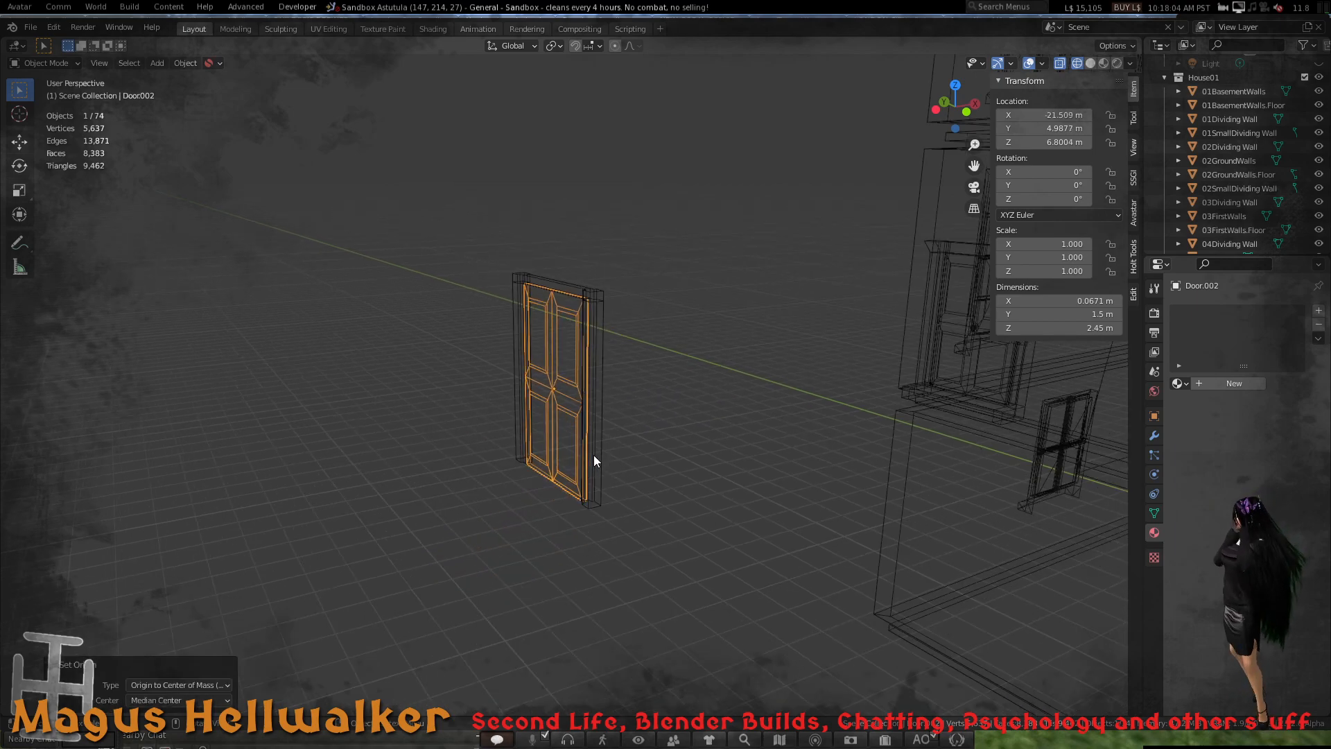
# - Snap the 3D cursor to the selected door and view the door edge-on within its frame
pyautogui.scroll(4, 593, 455)
pyautogui.moveTo(548, 378)
pyautogui.mouseDown(button='middle')
pyautogui.moveTo(547, 404)
pyautogui.moveTo(459, 385)
pyautogui.moveTo(534, 362)
pyautogui.mouseUp(button='middle')
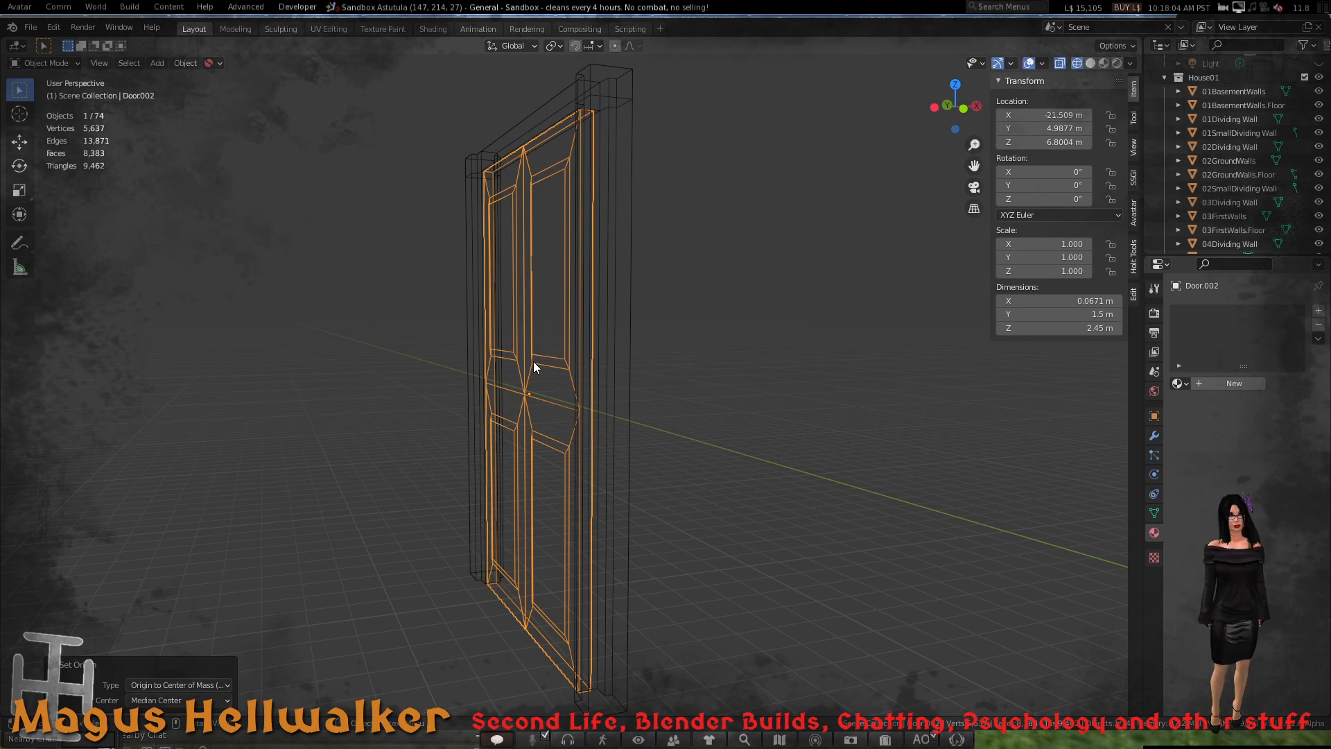
pyautogui.hotkey('shift', 's')
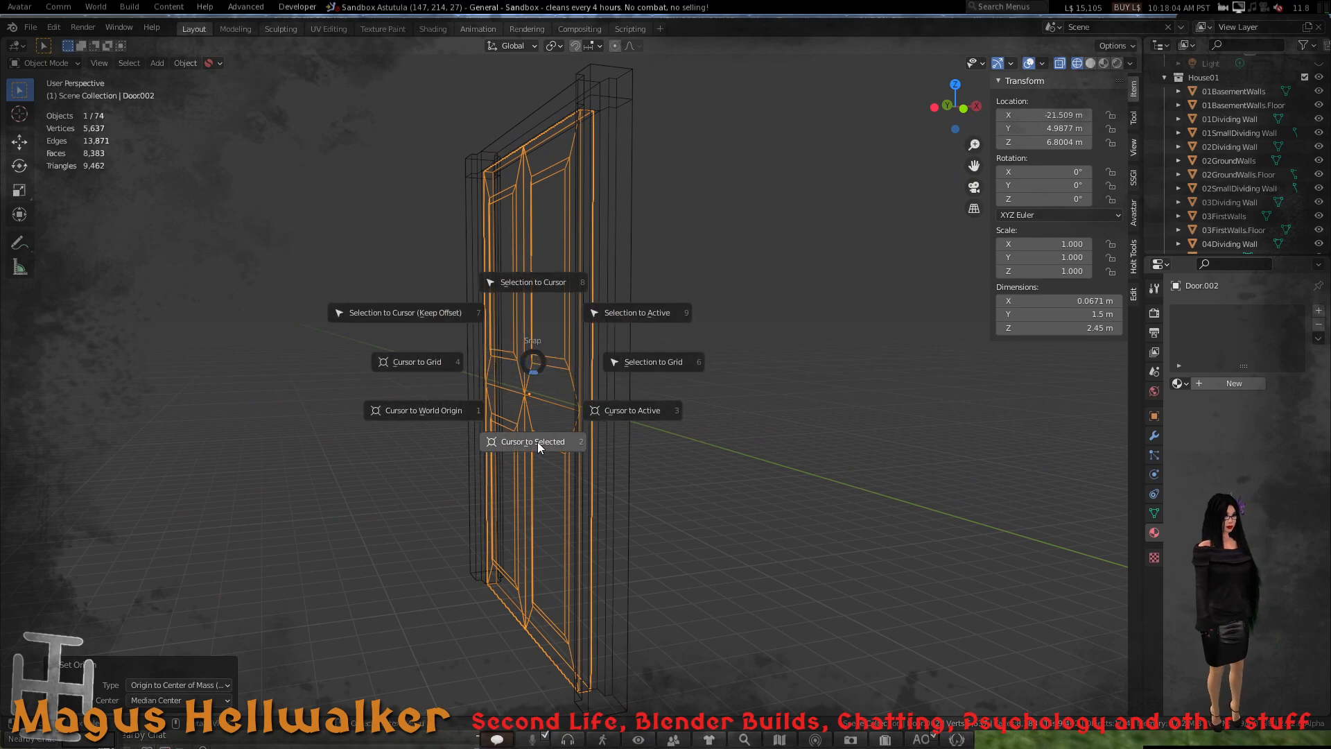
pyautogui.click(538, 442)
pyautogui.scroll(4, 548, 440)
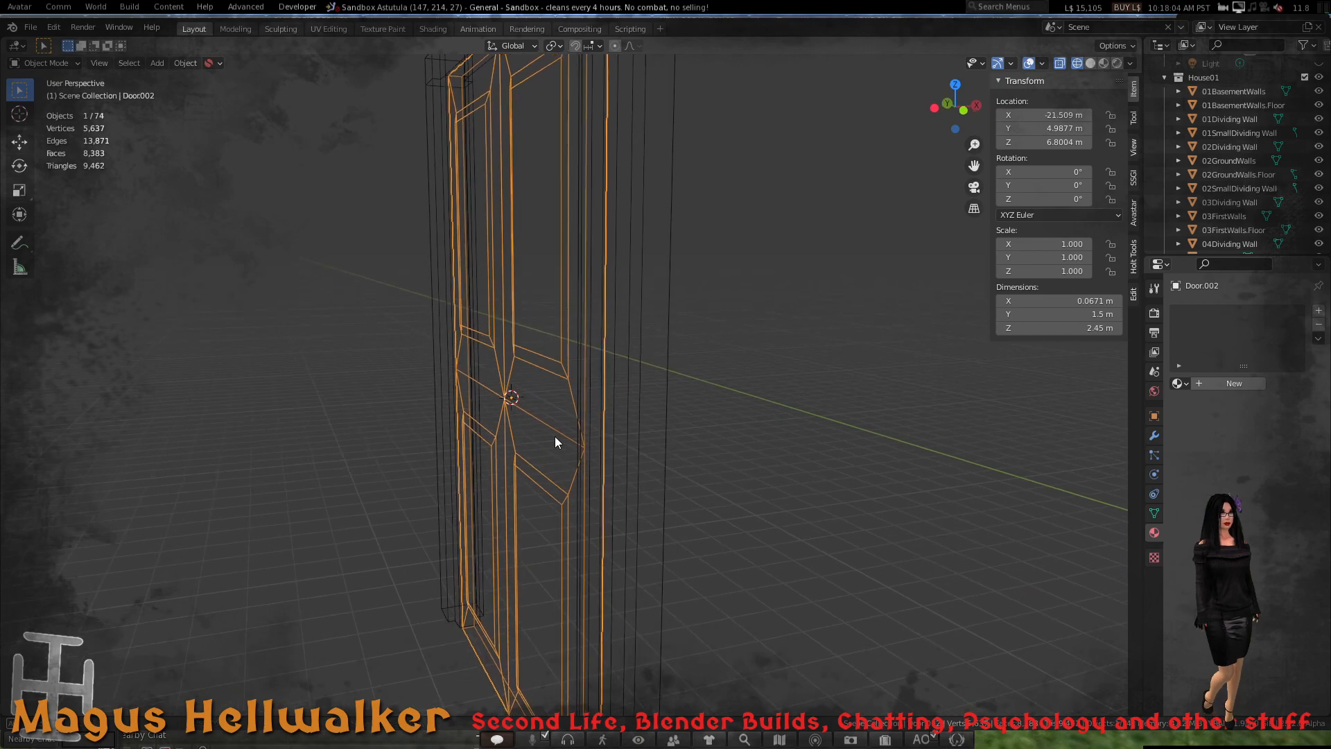
pyautogui.moveTo(554, 442); pyautogui.dragTo(525, 512, button='middle')
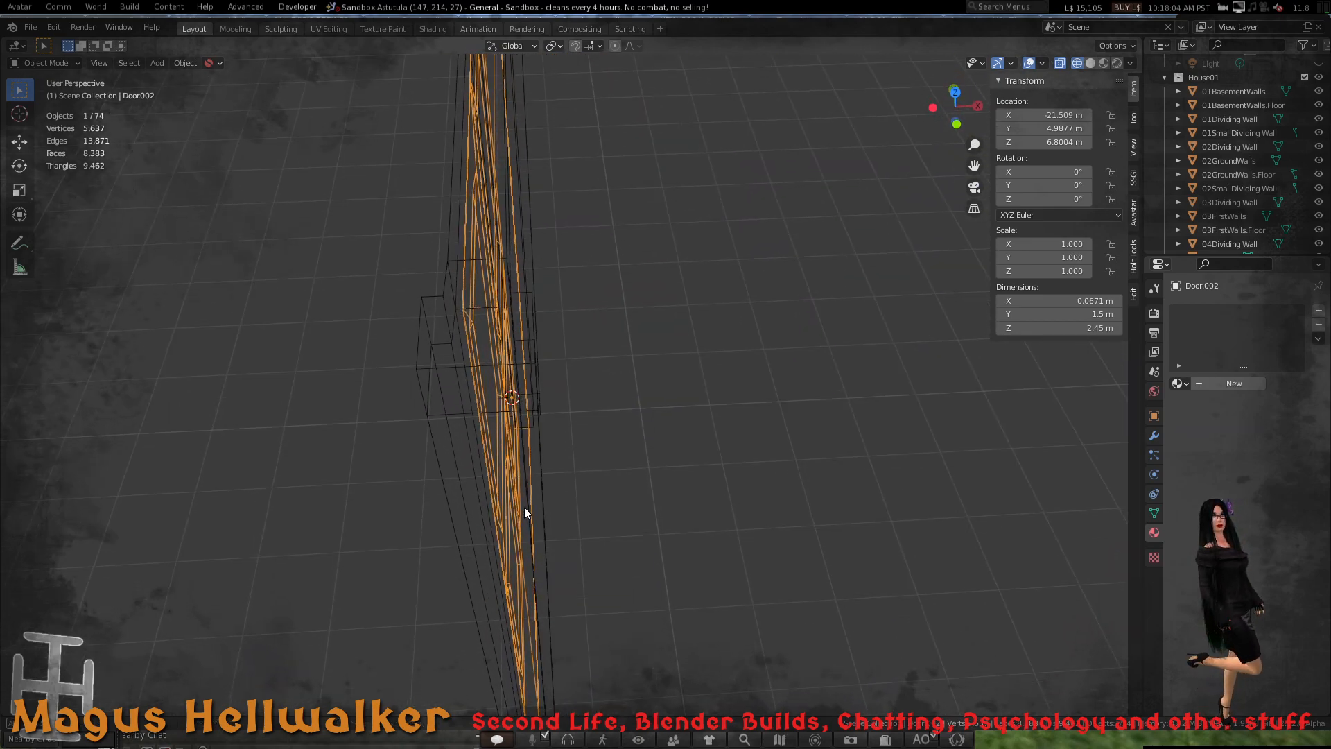
# - Isolate the duplicated door in local view and inspect its panelled front and thickness
pyautogui.press('KP_Divide')
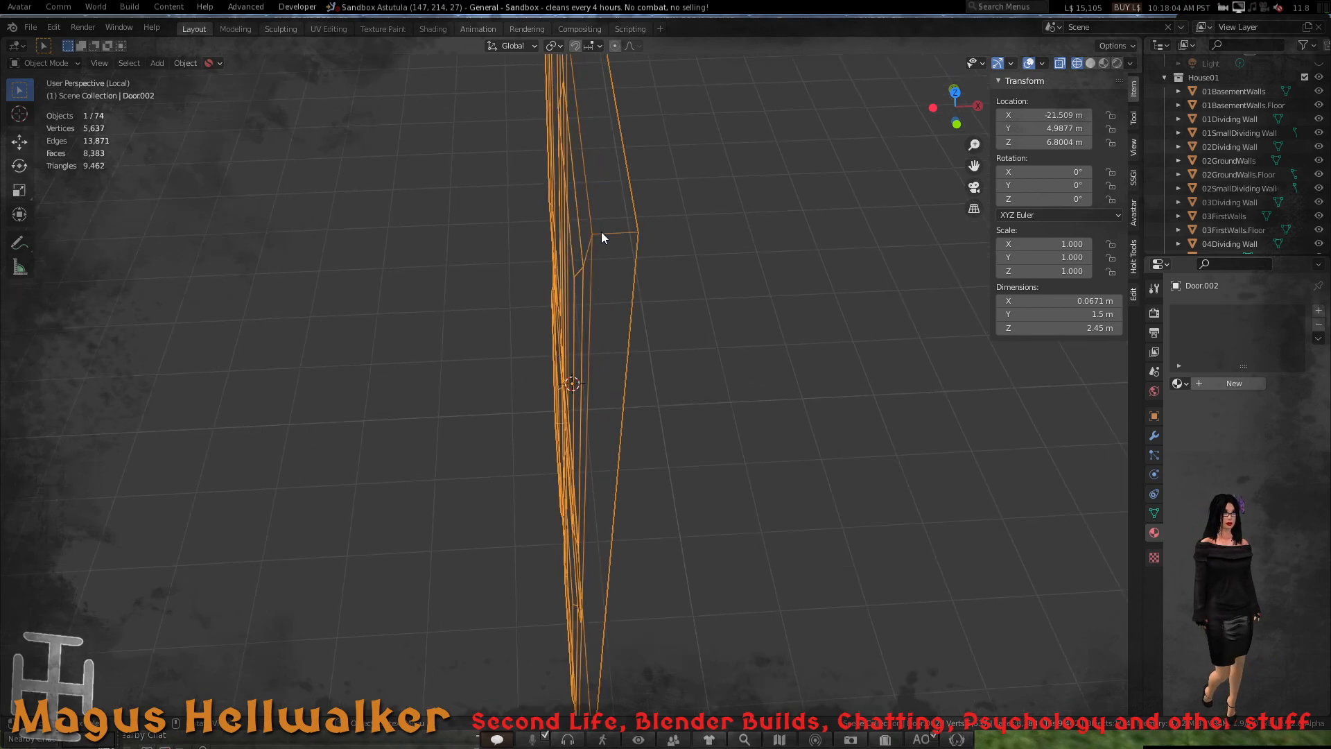
pyautogui.moveTo(601, 232); pyautogui.dragTo(741, 159, button='middle')
pyautogui.scroll(-4, 705, 208)
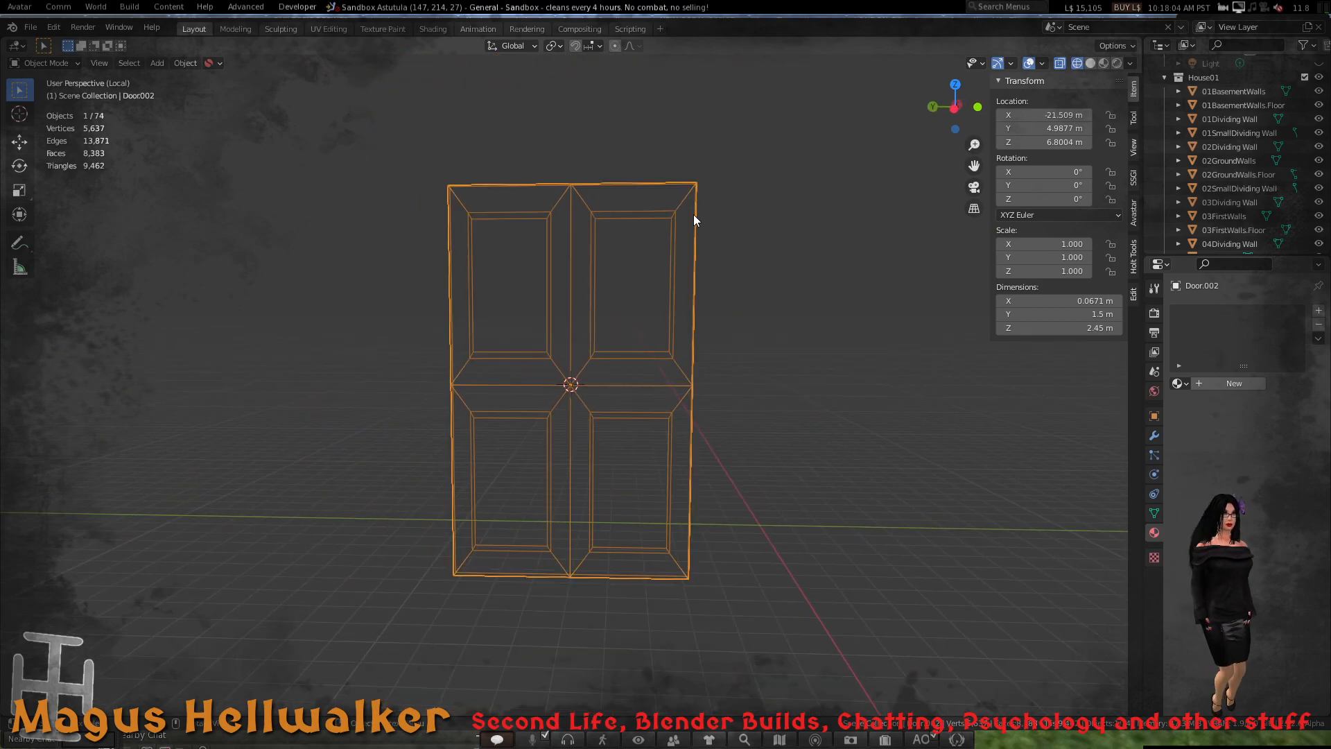
pyautogui.moveTo(693, 215); pyautogui.dragTo(531, 258, button='middle')
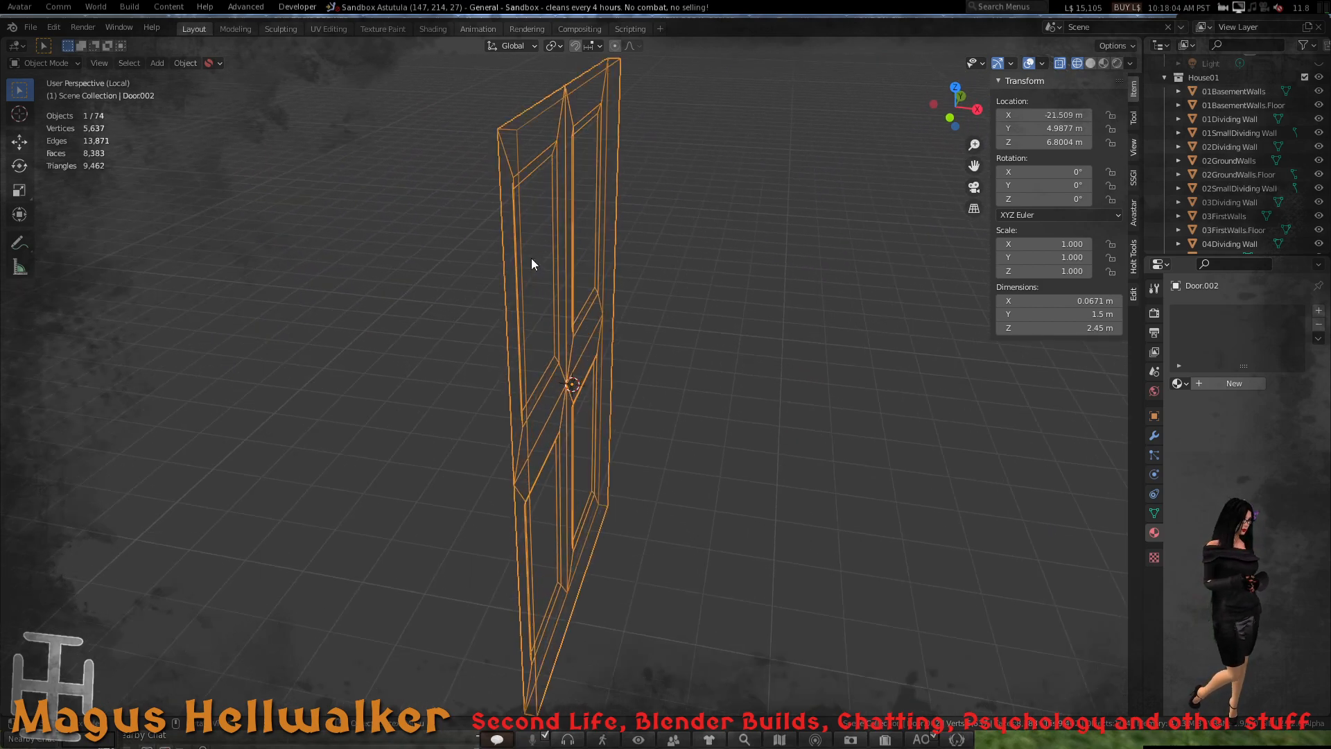
# - Open the isolated door's mesh for editing and turn off X-ray so only its visible faces show
pyautogui.press('Tab')
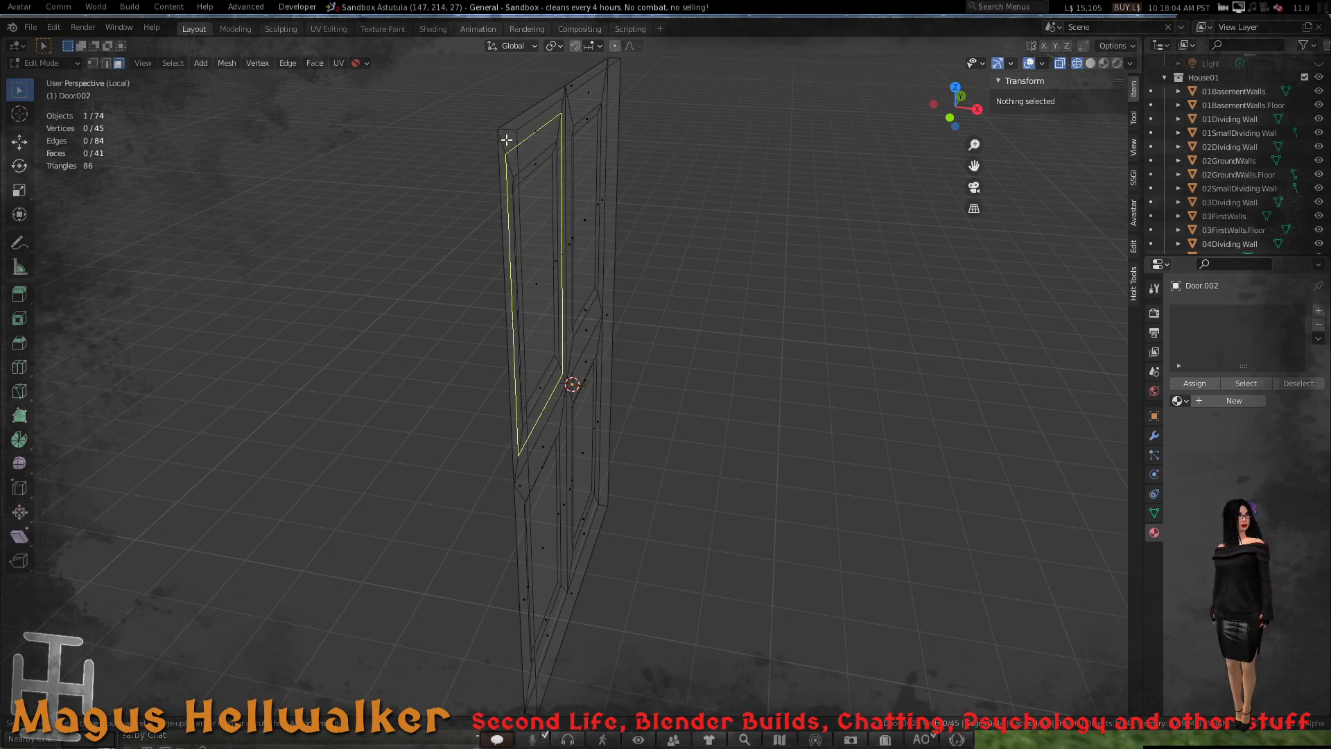
pyautogui.moveTo(669, 265); pyautogui.dragTo(538, 386, button='middle')
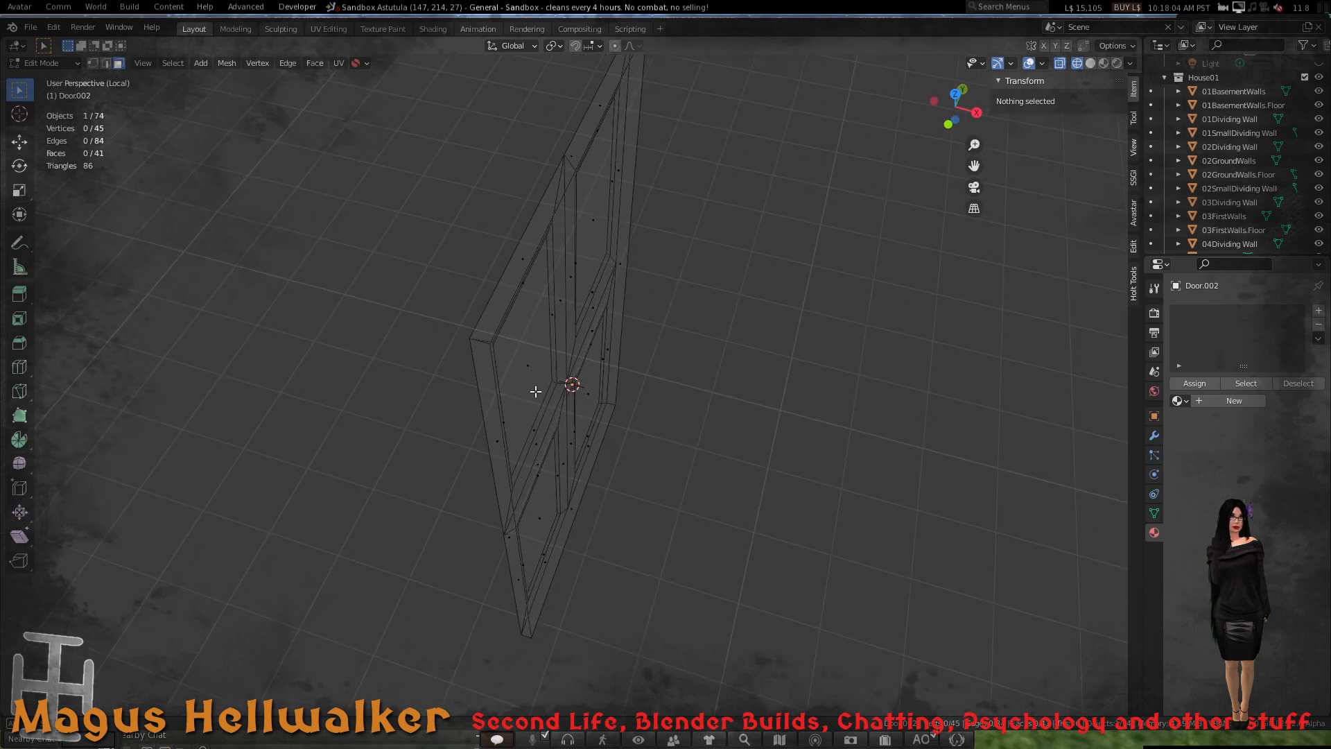
pyautogui.click(1060, 64)
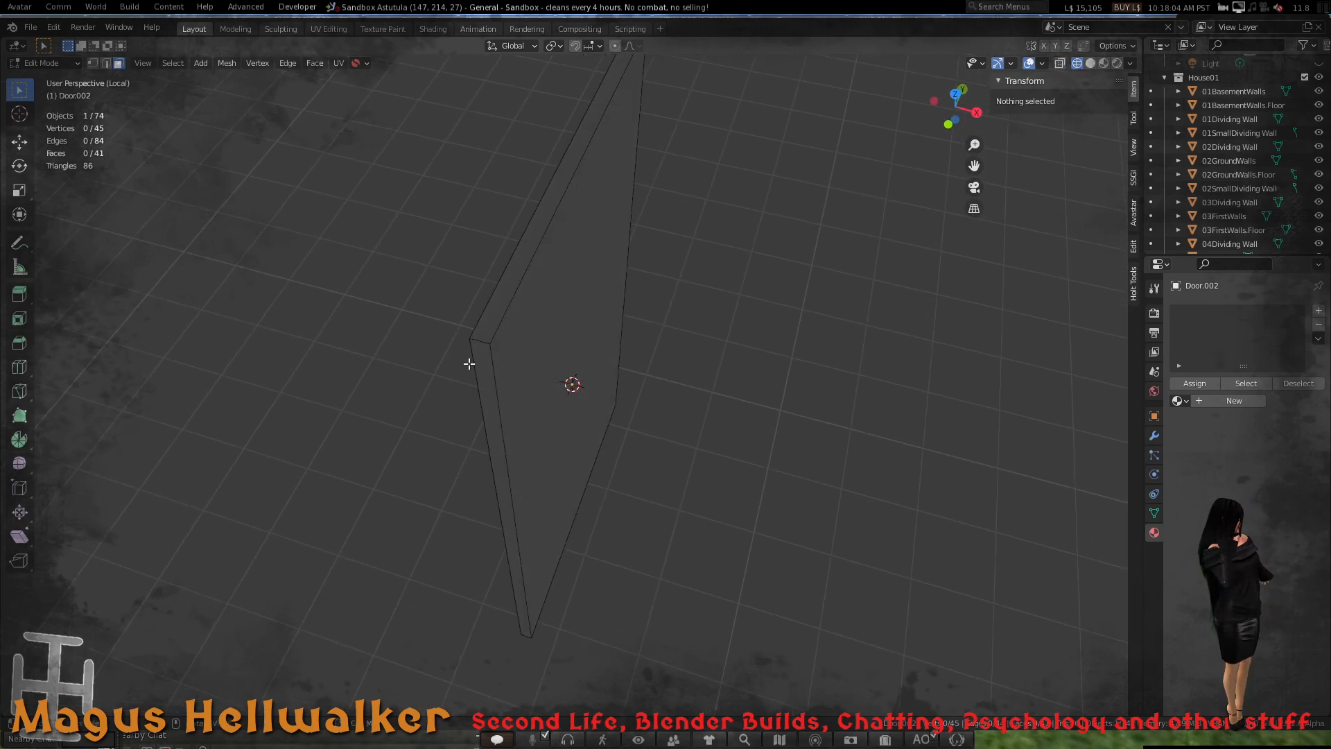
pyautogui.scroll(2, 491, 353)
pyautogui.moveTo(491, 352)
pyautogui.mouseDown(button='middle')
pyautogui.moveTo(571, 333)
pyautogui.moveTo(499, 344)
pyautogui.mouseUp(button='middle')
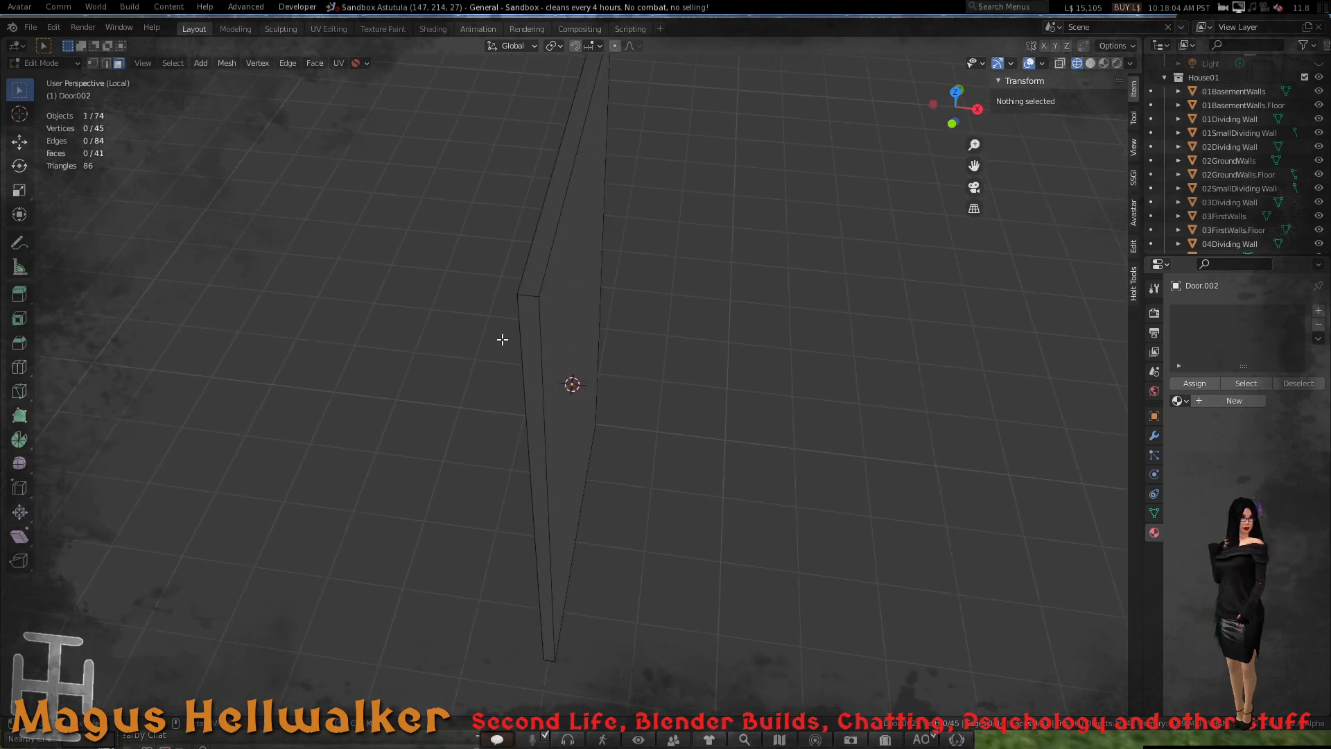
# - Try to add a single loop cut along the door's narrow side
pyautogui.hotkey('ctrl', 'r')
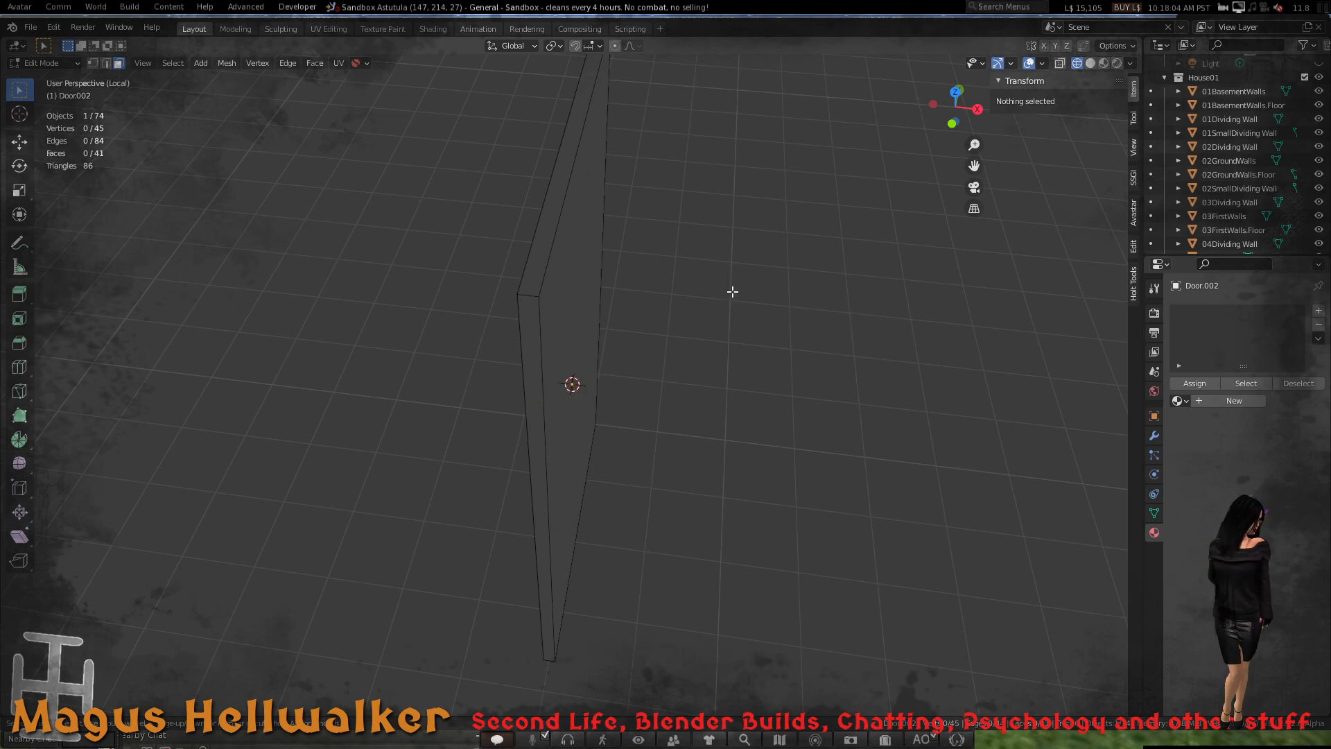
pyautogui.click(532, 336)
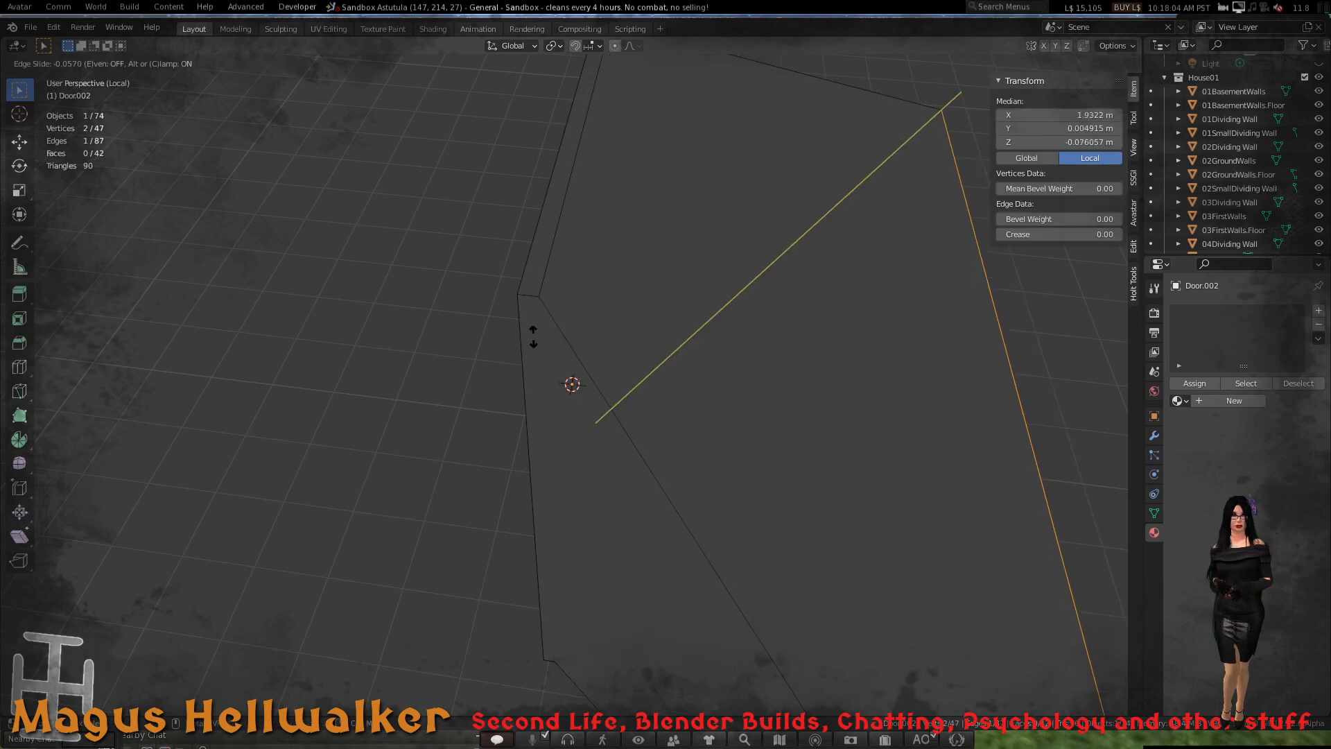
pyautogui.rightClick(532, 335)
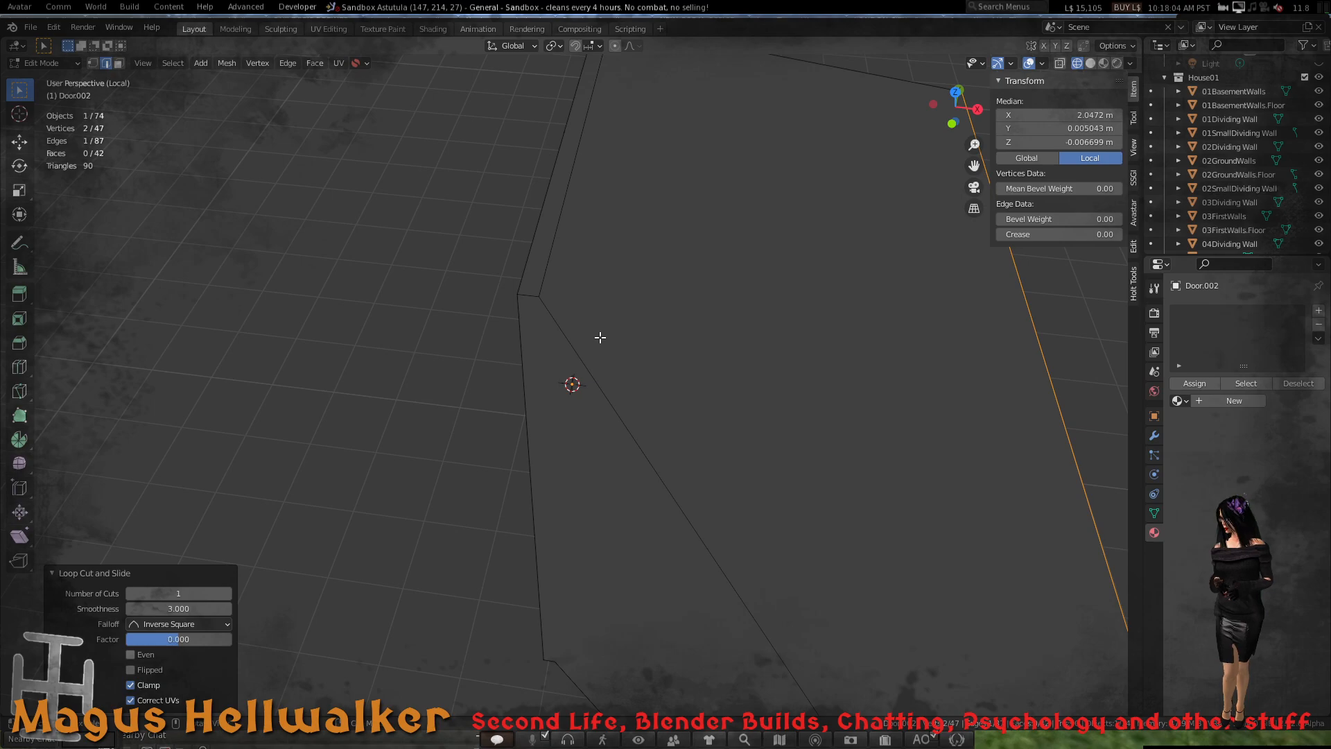
pyautogui.hotkey('ctrl', 'z')
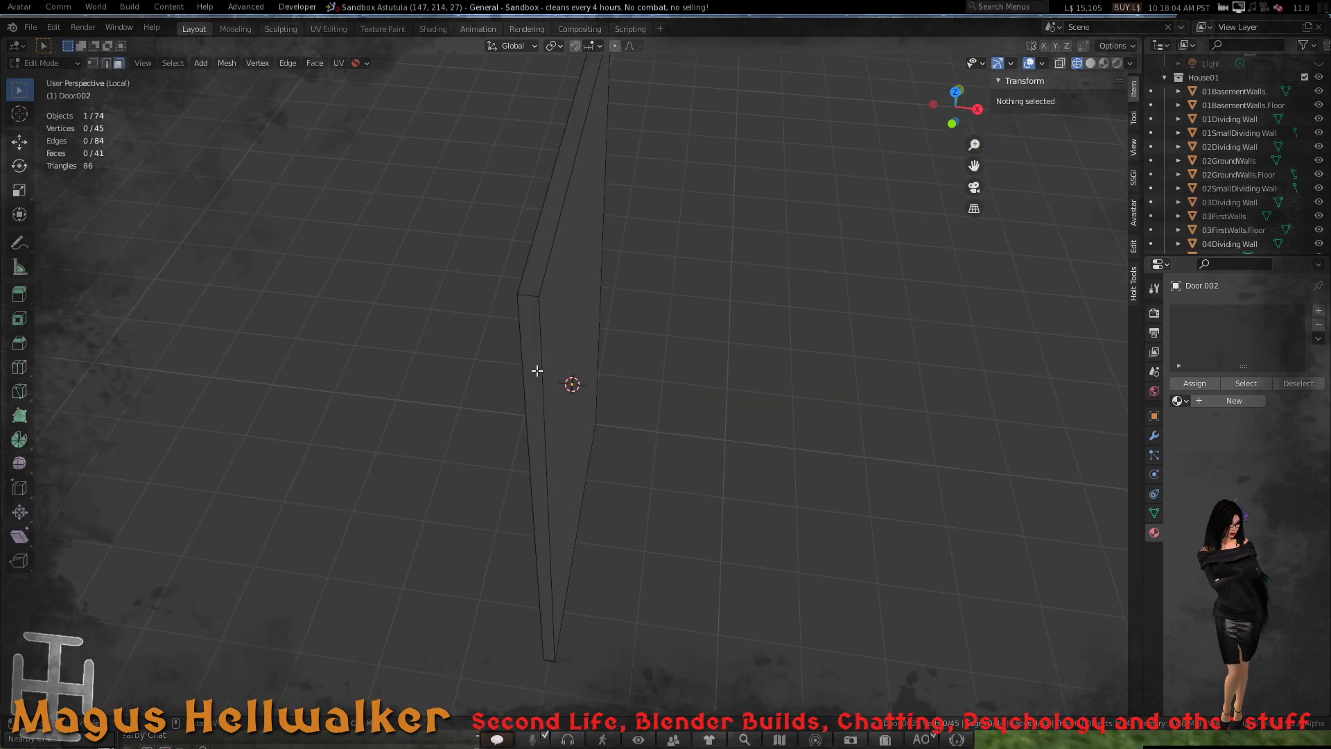
# - Select the four narrow faces that form the door's outer rim: both sides, the top and the bottom
pyautogui.click(534, 414)
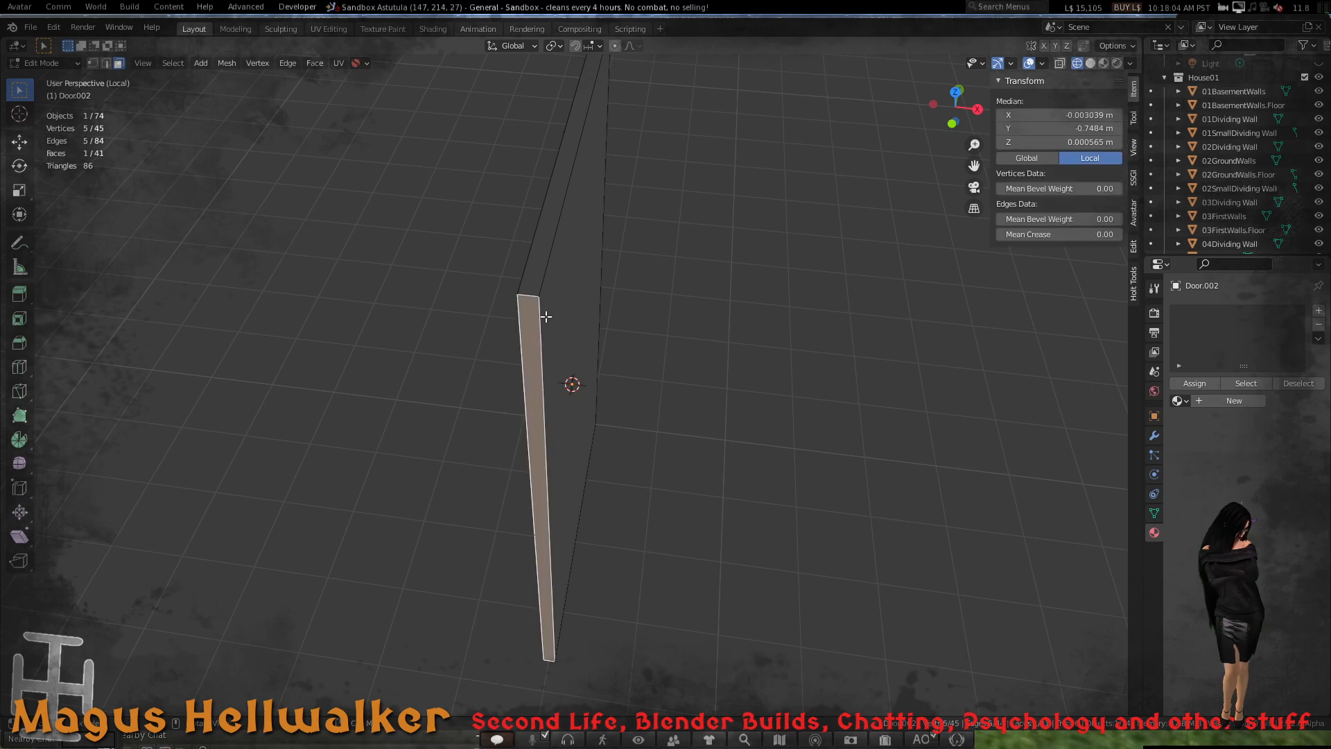
pyautogui.keyDown('shift'); pyautogui.click(535, 281); pyautogui.keyUp('shift')
pyautogui.moveTo(555, 375); pyautogui.dragTo(589, 221, button='middle')
pyautogui.keyDown('shift'); pyautogui.click(573, 350); pyautogui.keyUp('shift')
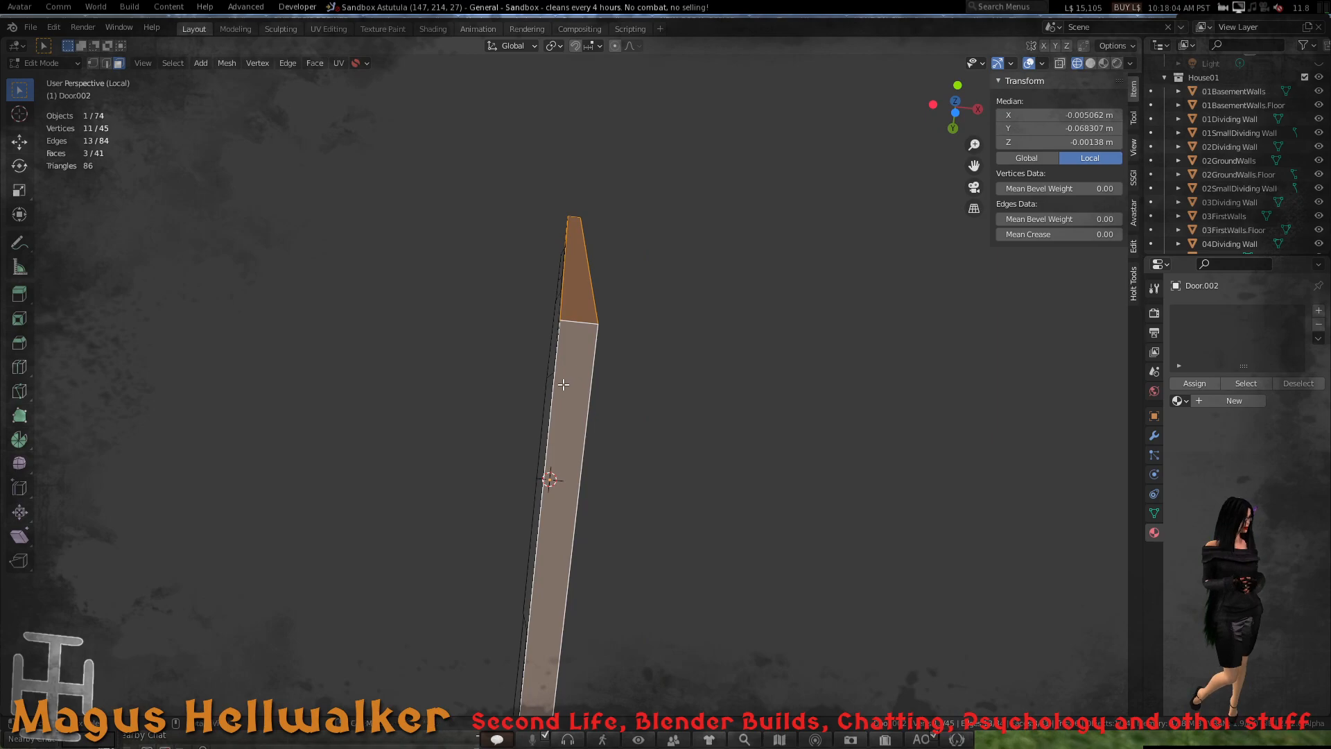
pyautogui.moveTo(564, 385); pyautogui.dragTo(855, 518, button='middle')
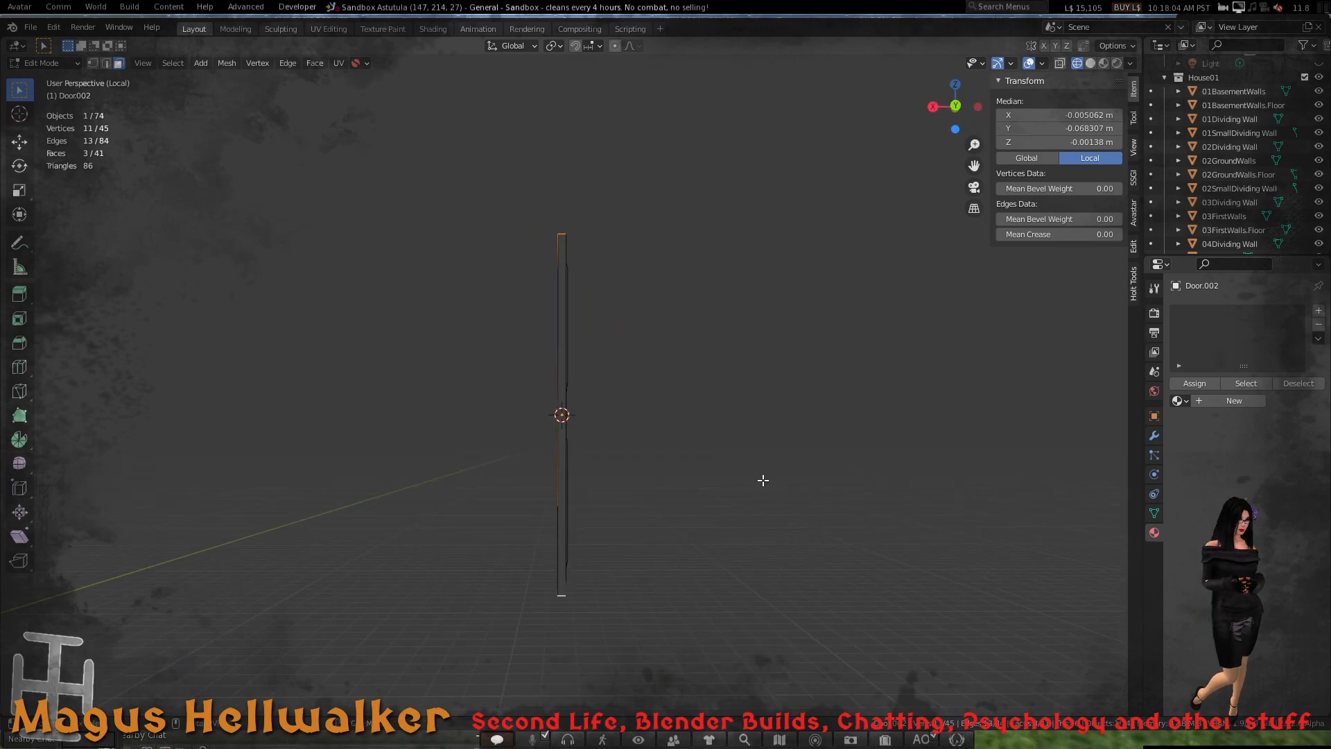
pyautogui.keyDown('shift'); pyautogui.click(564, 345); pyautogui.keyUp('shift')
pyautogui.moveTo(600, 329); pyautogui.dragTo(591, 372, button='middle')
pyautogui.scroll(3, 590, 372)
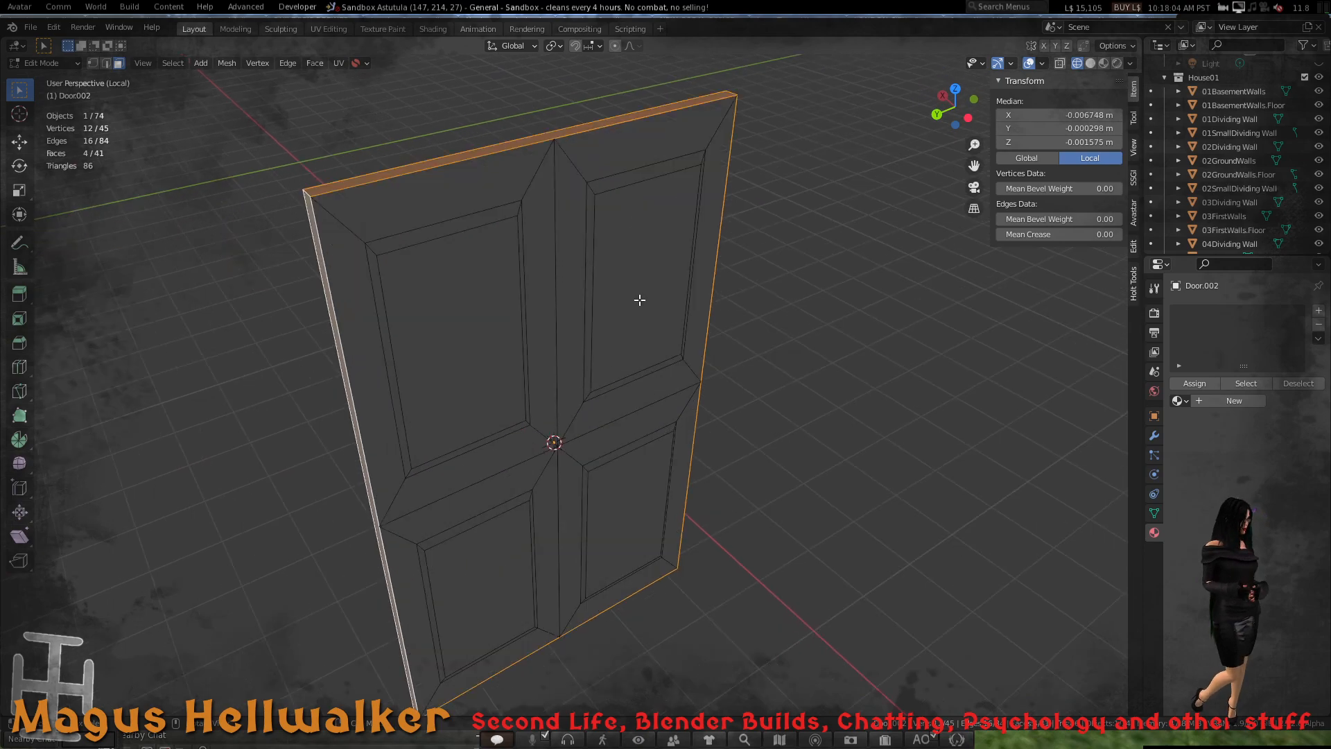
pyautogui.moveTo(639, 300); pyautogui.dragTo(417, 241, button='middle')
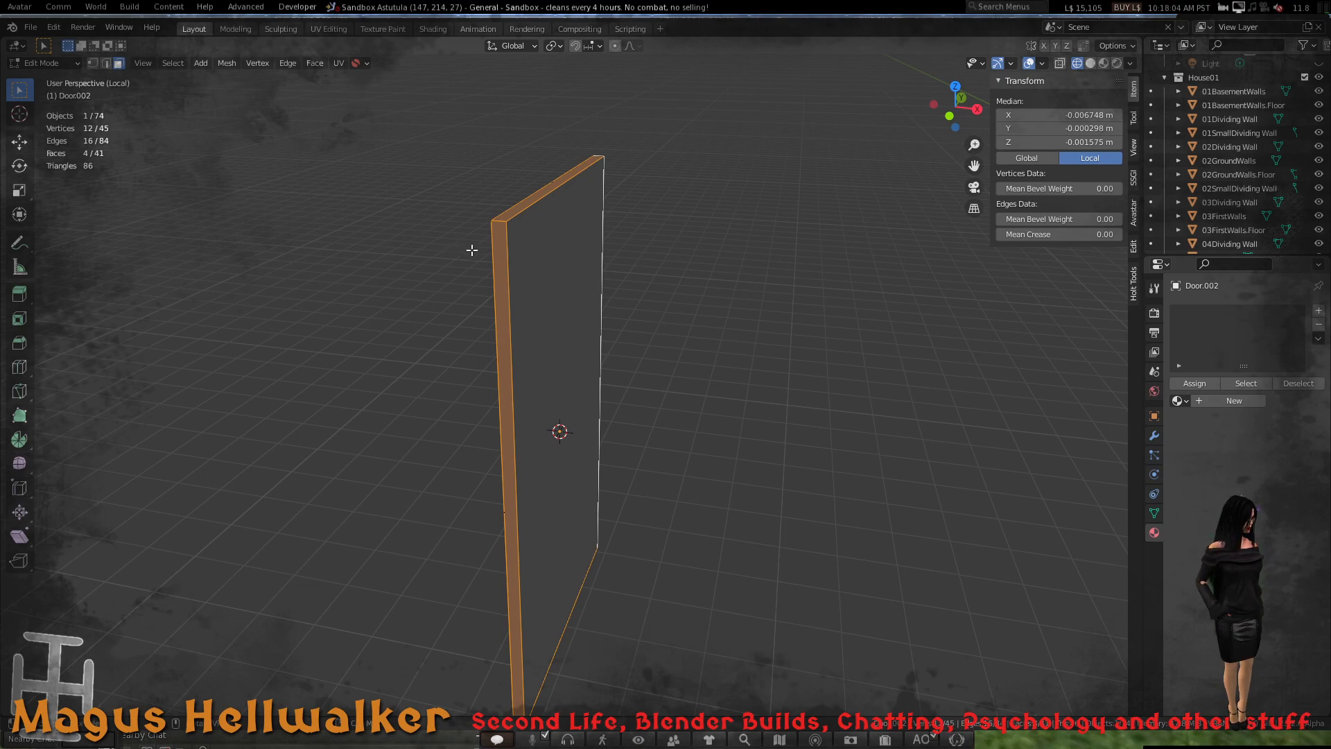
# - Inspect the door's rim and try to place a loop cut through its thickness
pyautogui.scroll(-6, 538, 315)
pyautogui.scroll(8, 556, 321)
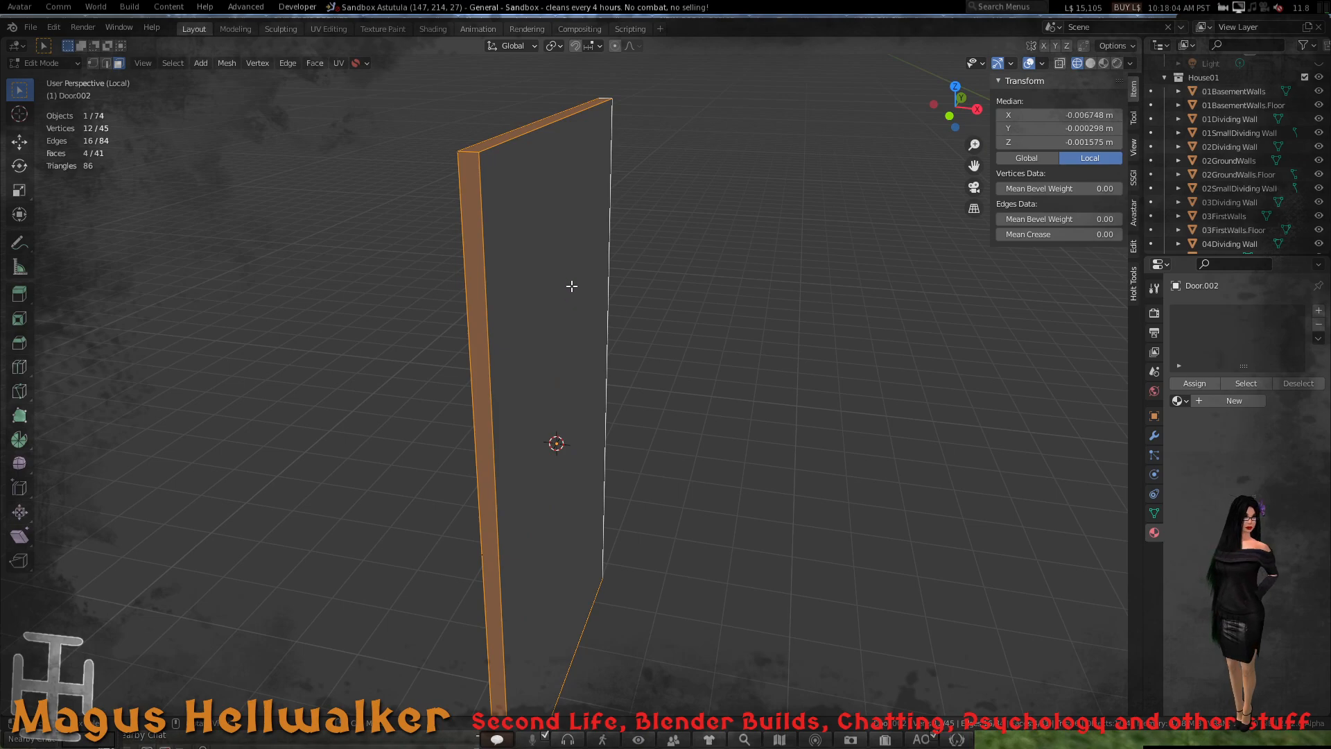
pyautogui.scroll(-5, 564, 286)
pyautogui.scroll(4, 563, 291)
pyautogui.moveTo(546, 291); pyautogui.dragTo(566, 295, button='middle')
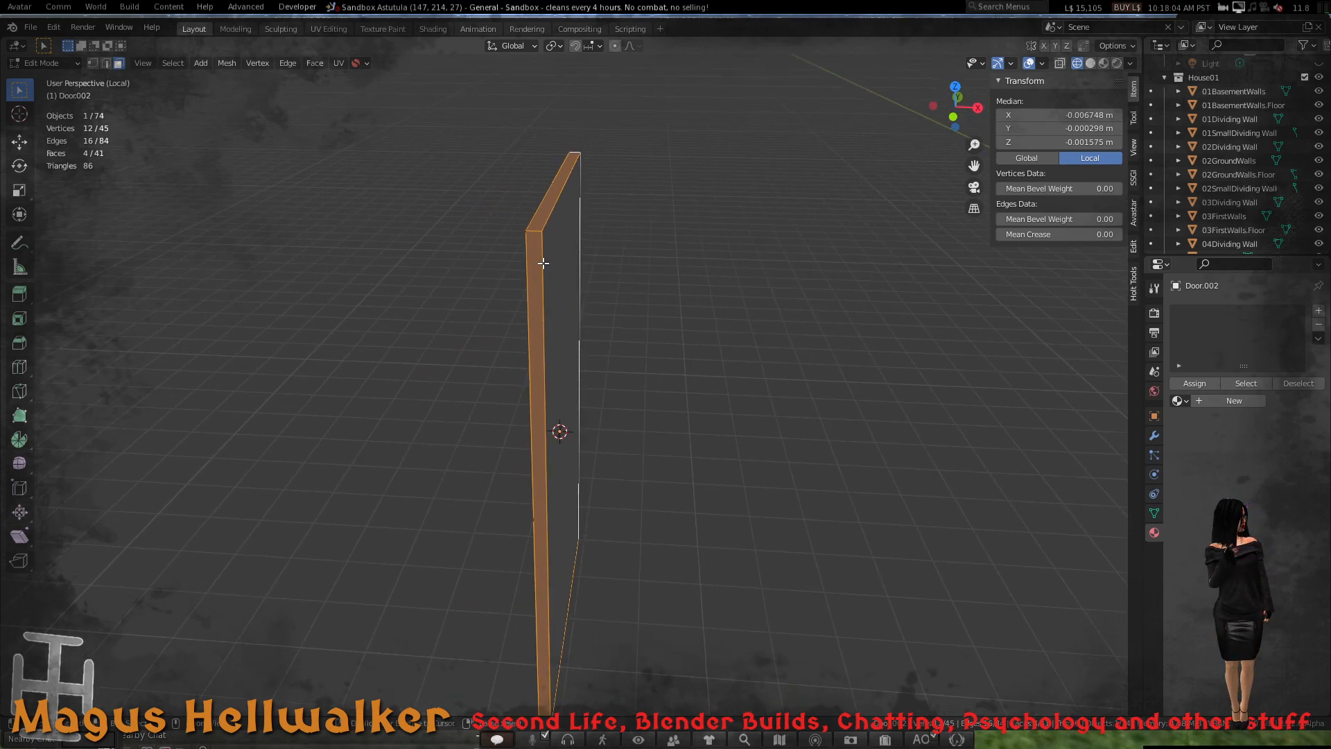
pyautogui.hotkey('ctrl', 'r')
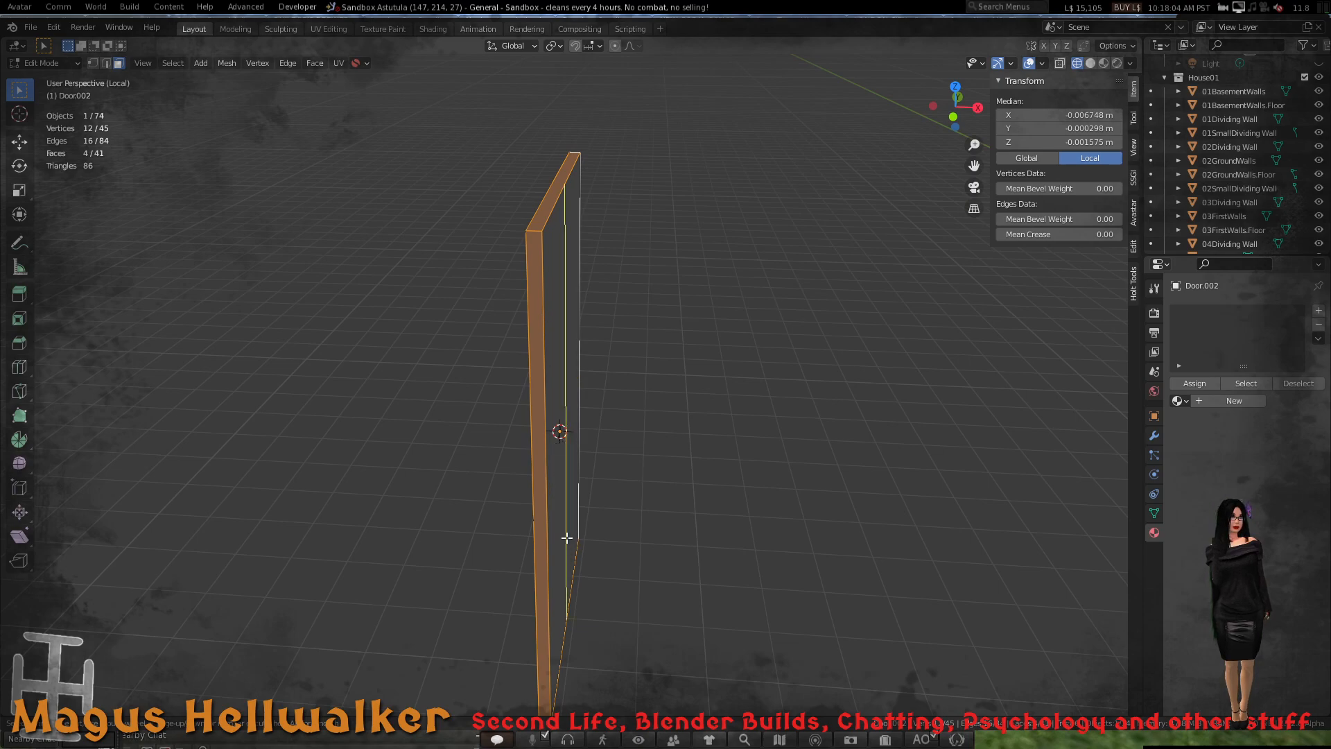
pyautogui.click(1155, 435)
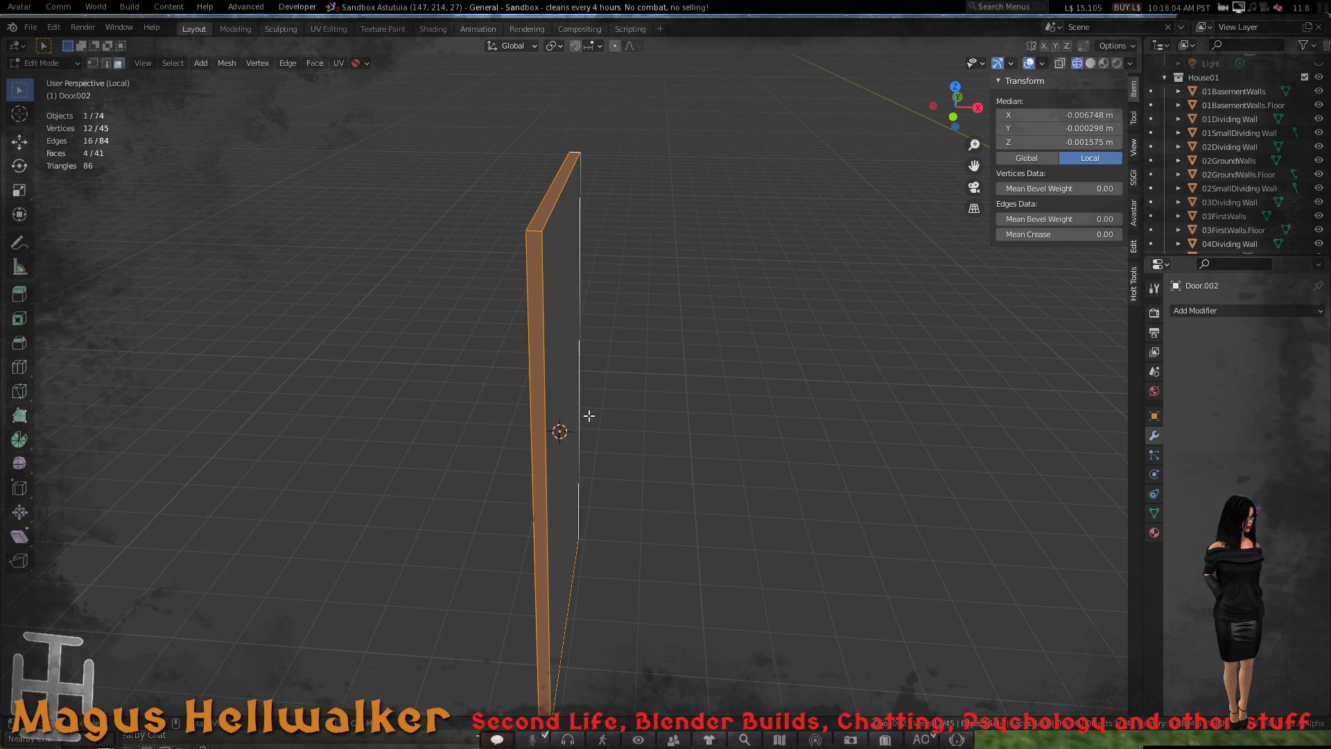
pyautogui.press('Tab')
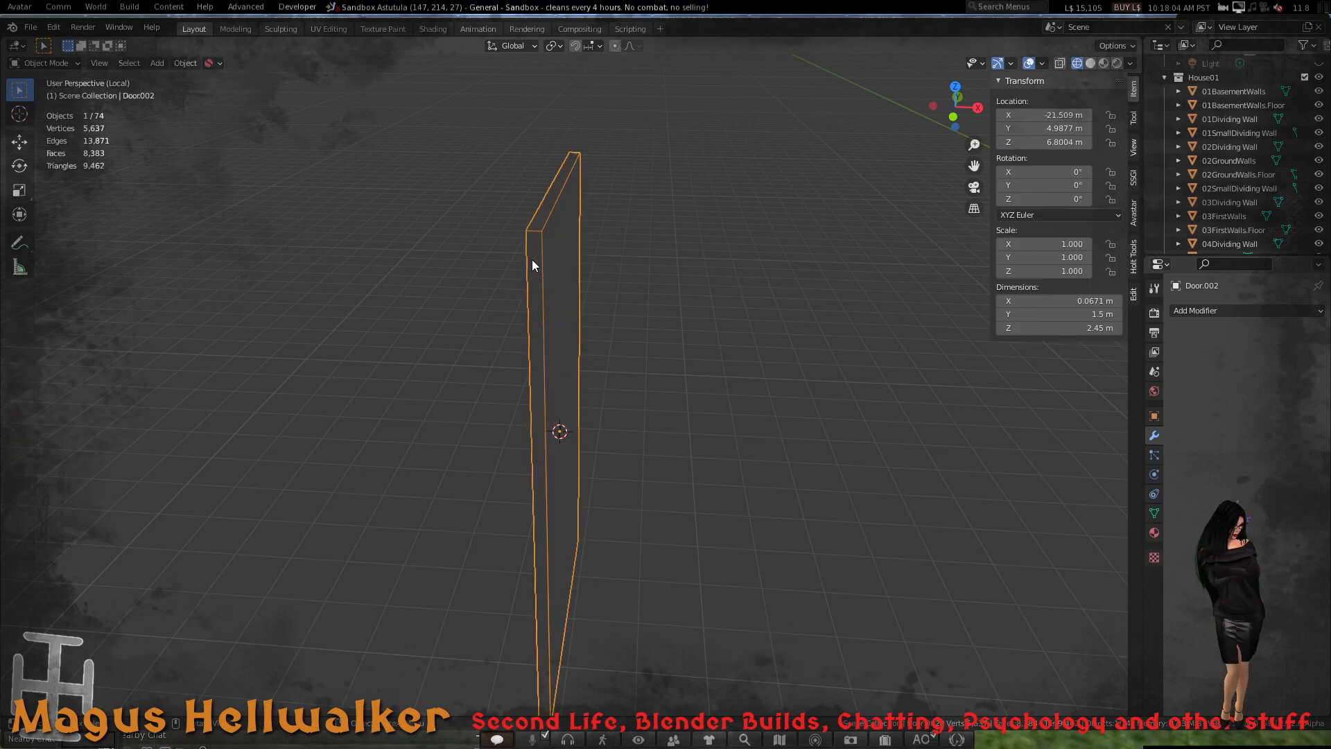
pyautogui.press('Tab')
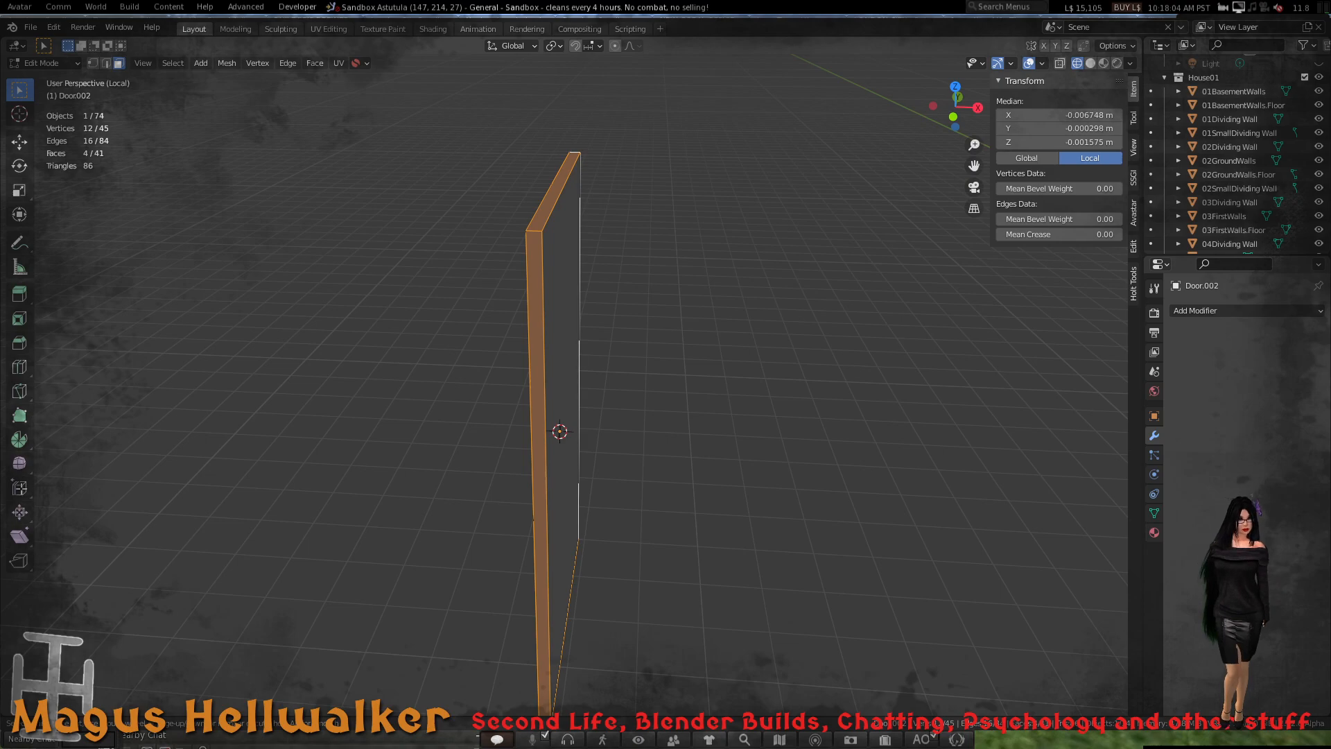
pyautogui.click(20, 367)
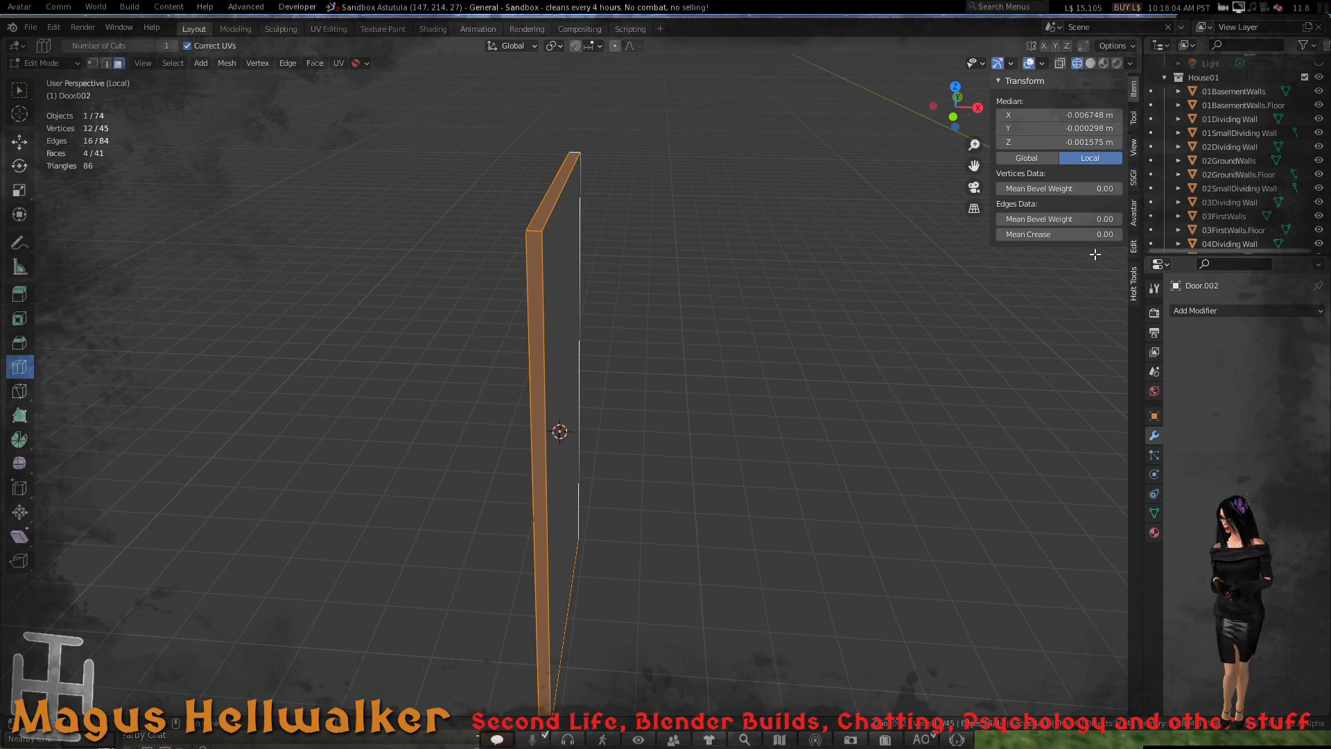
pyautogui.press('Tab')
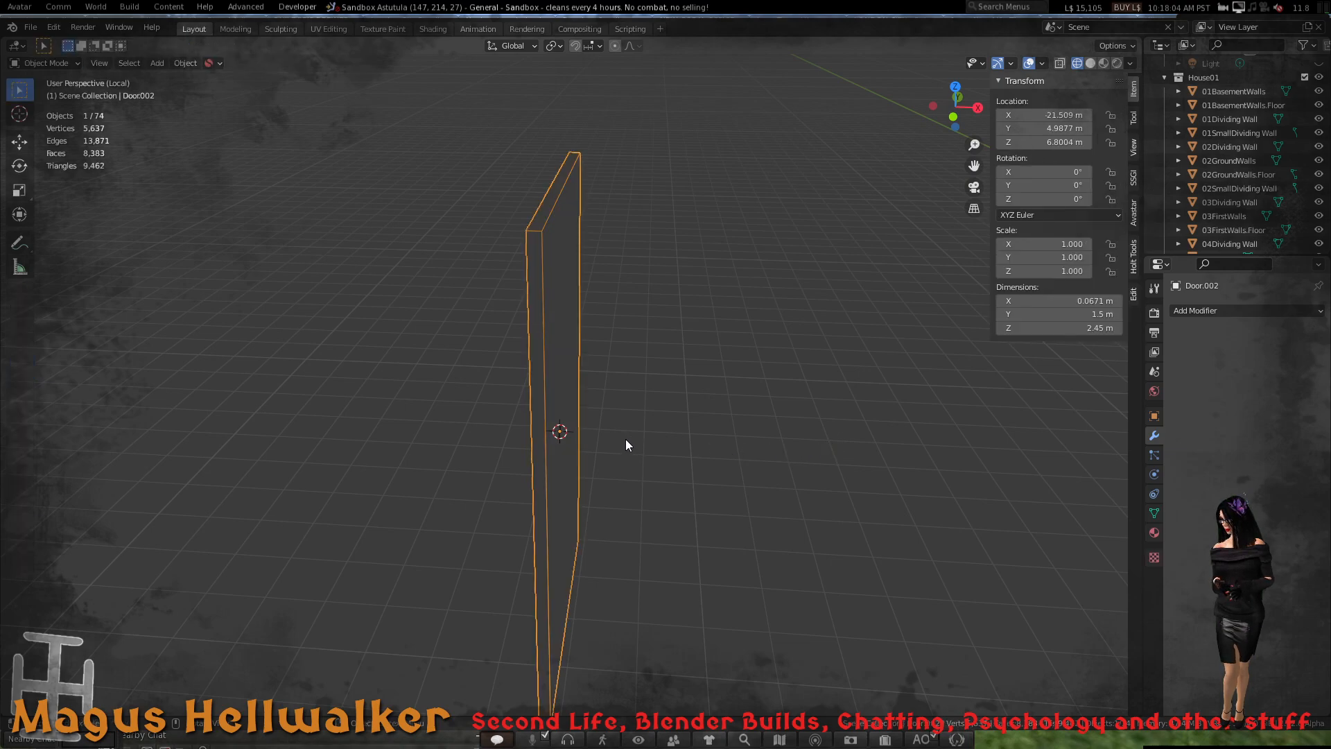
pyautogui.press('Tab')
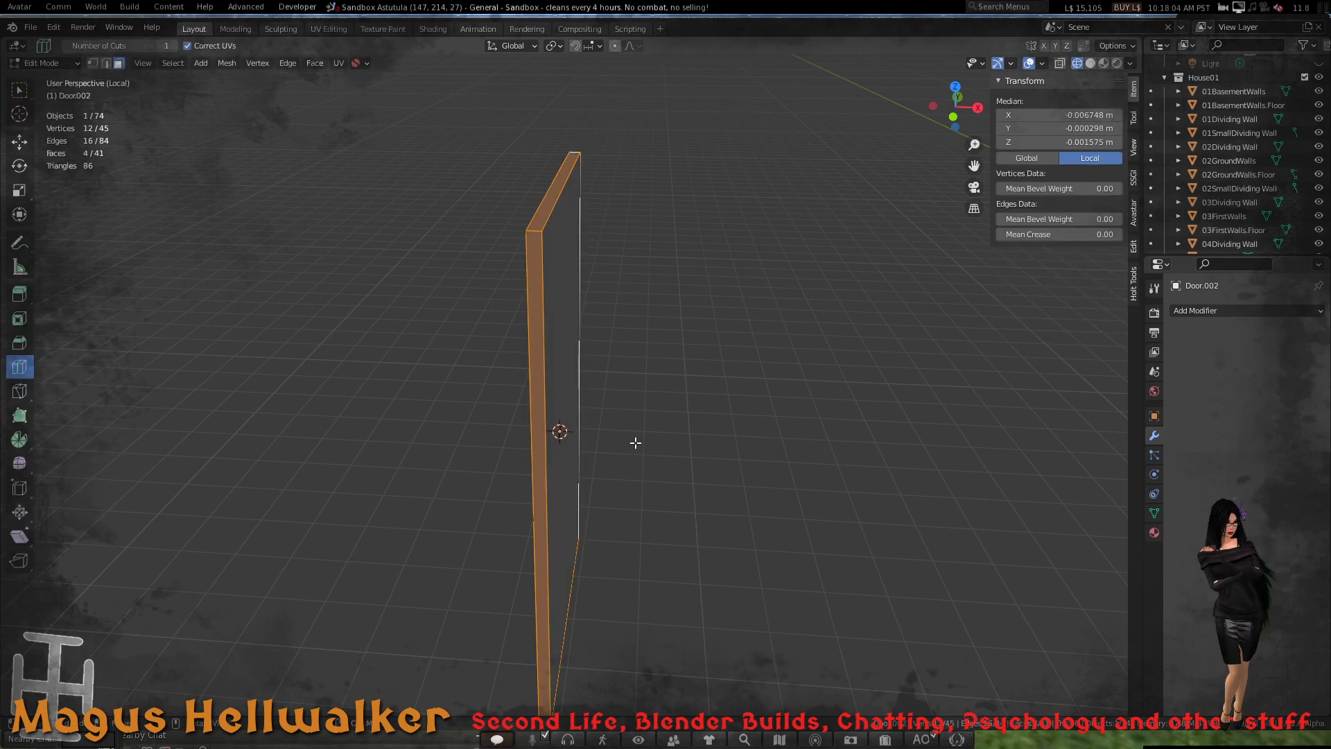
pyautogui.click(19, 92)
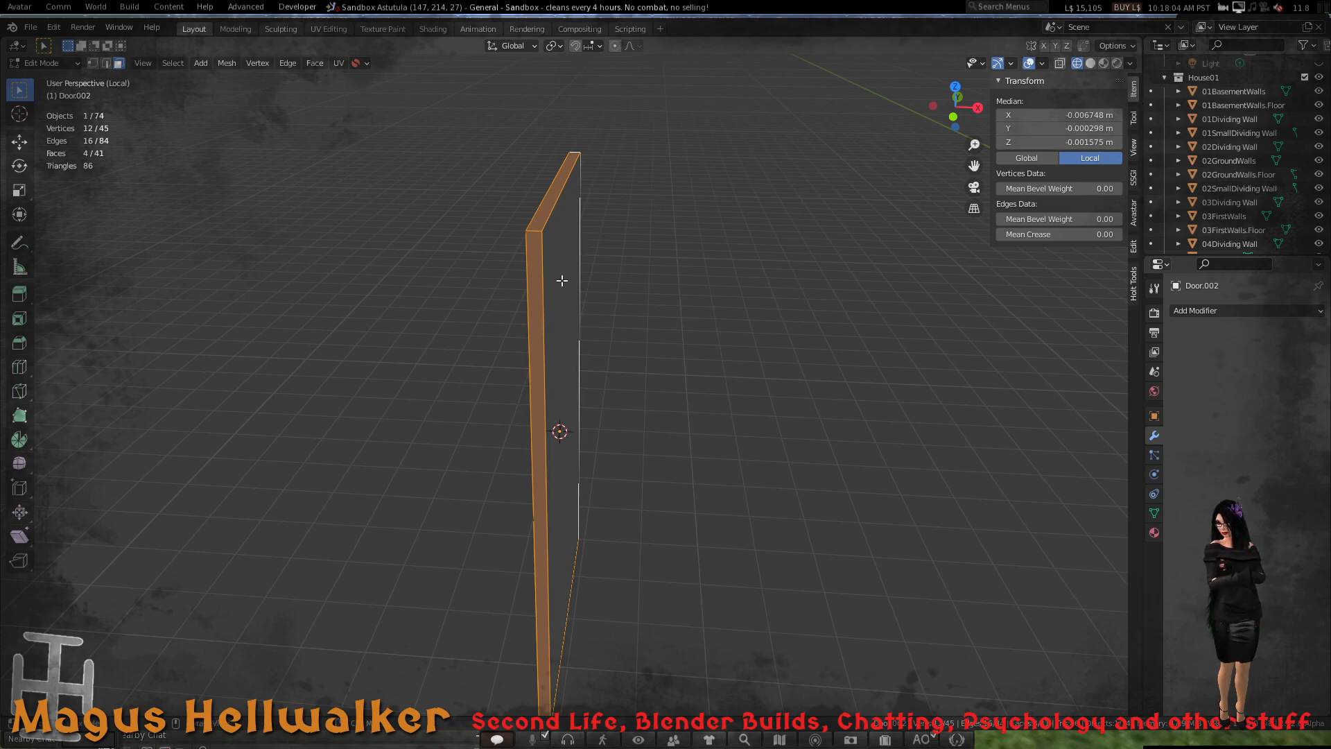
# - Inspect the isolated door's broad face and narrow side face individually, and return to Object Mode
pyautogui.click(605, 280)
pyautogui.click(554, 297)
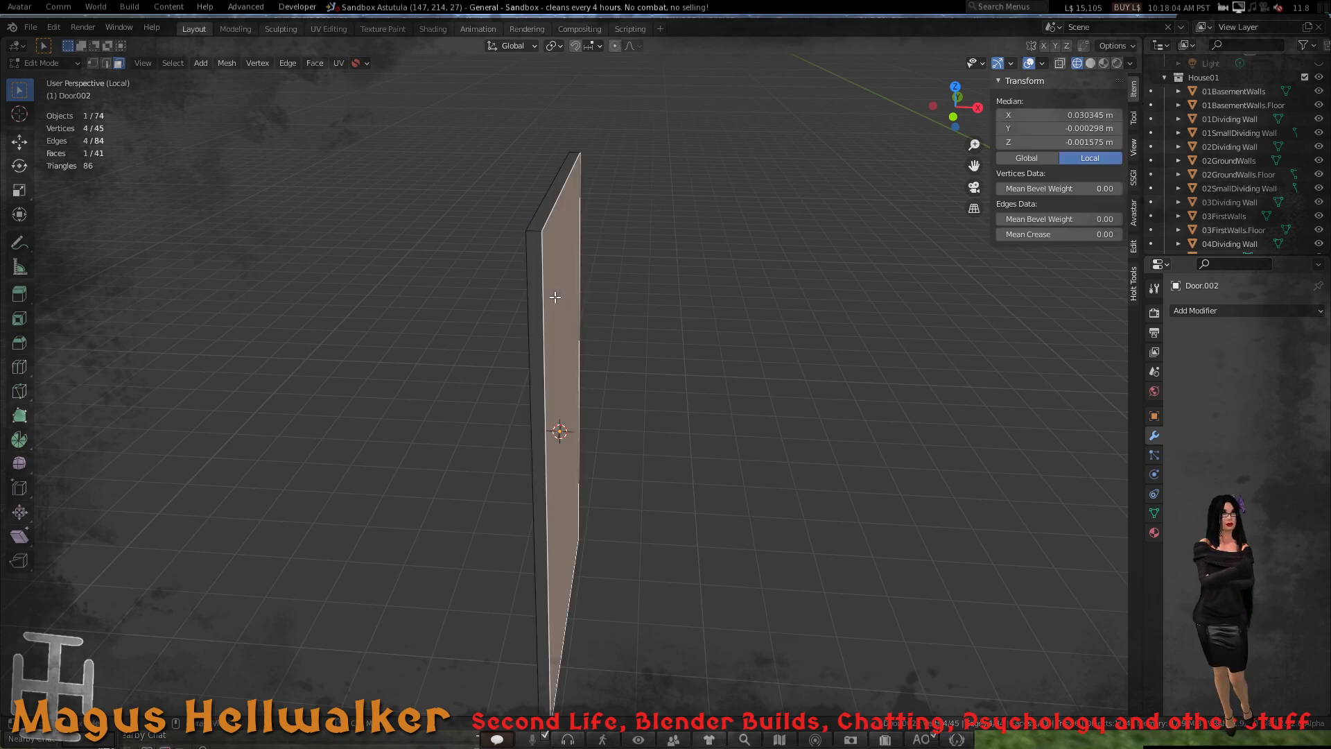
pyautogui.click(533, 303)
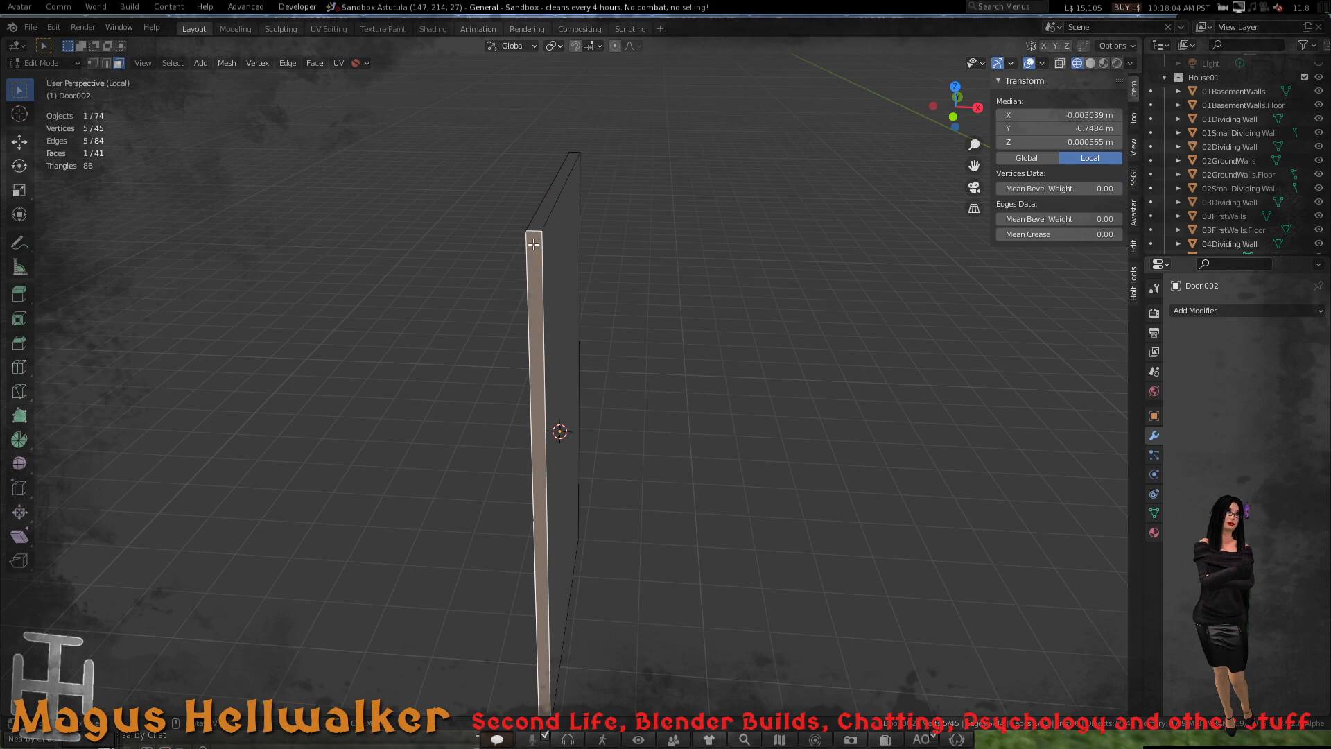
pyautogui.click(534, 226)
pyautogui.click(533, 256)
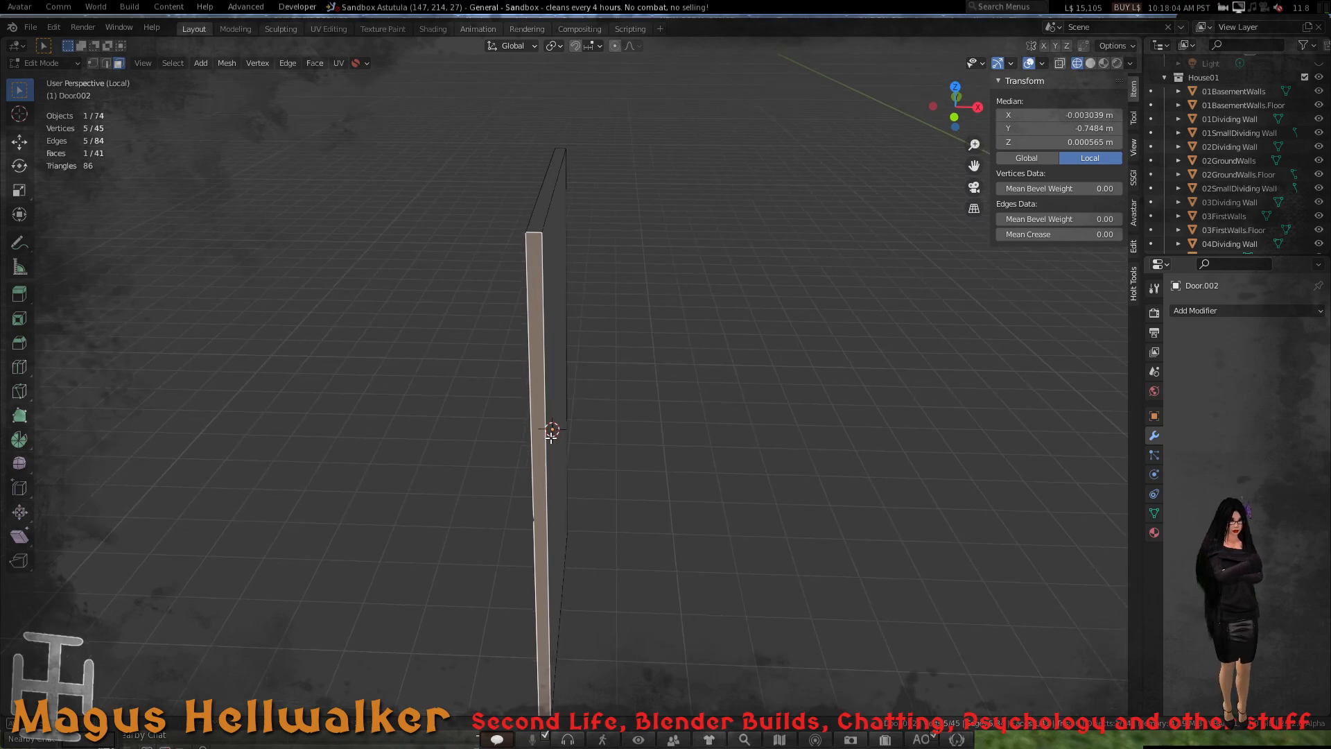
pyautogui.moveTo(550, 437); pyautogui.dragTo(644, 433, button='middle')
pyautogui.press('Tab')
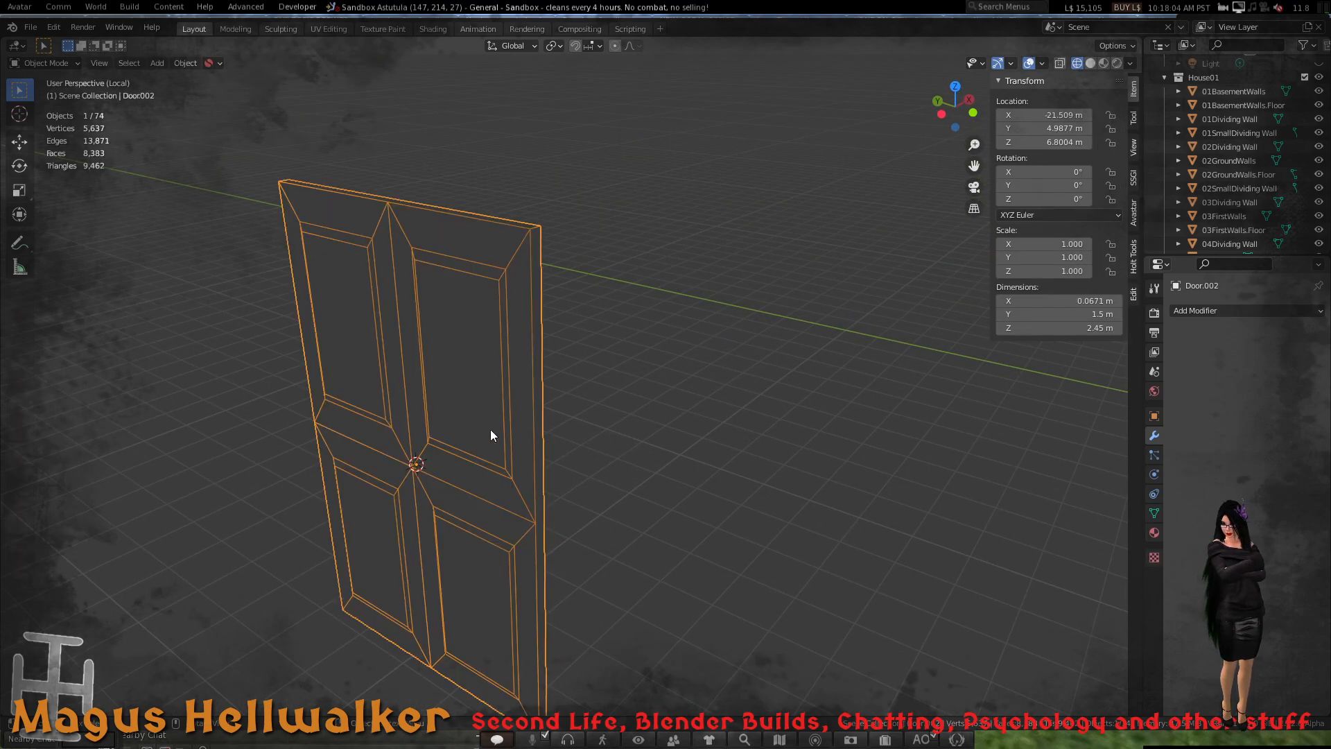
# - Rename the isolated door object Door.002 as bACKDoor
pyautogui.scroll(-6, 1275, 208)
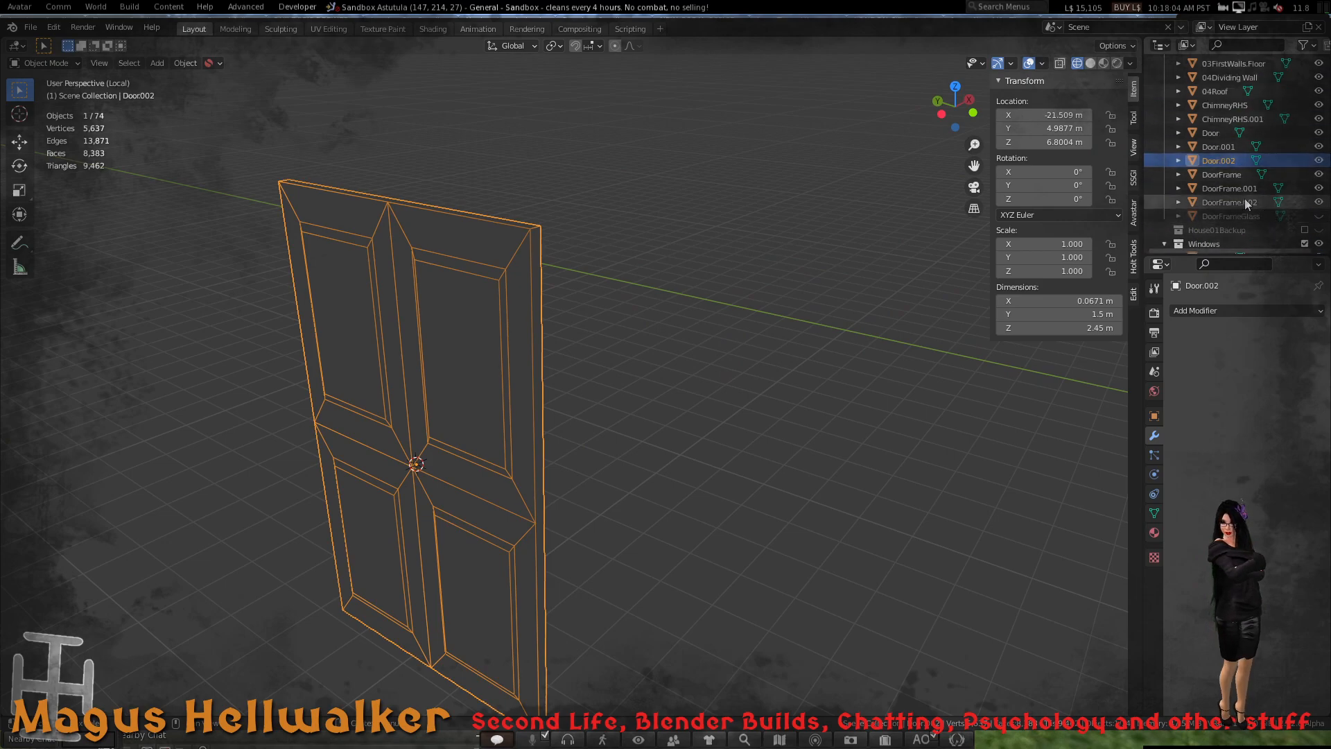
pyautogui.doubleClick(1285, 148)
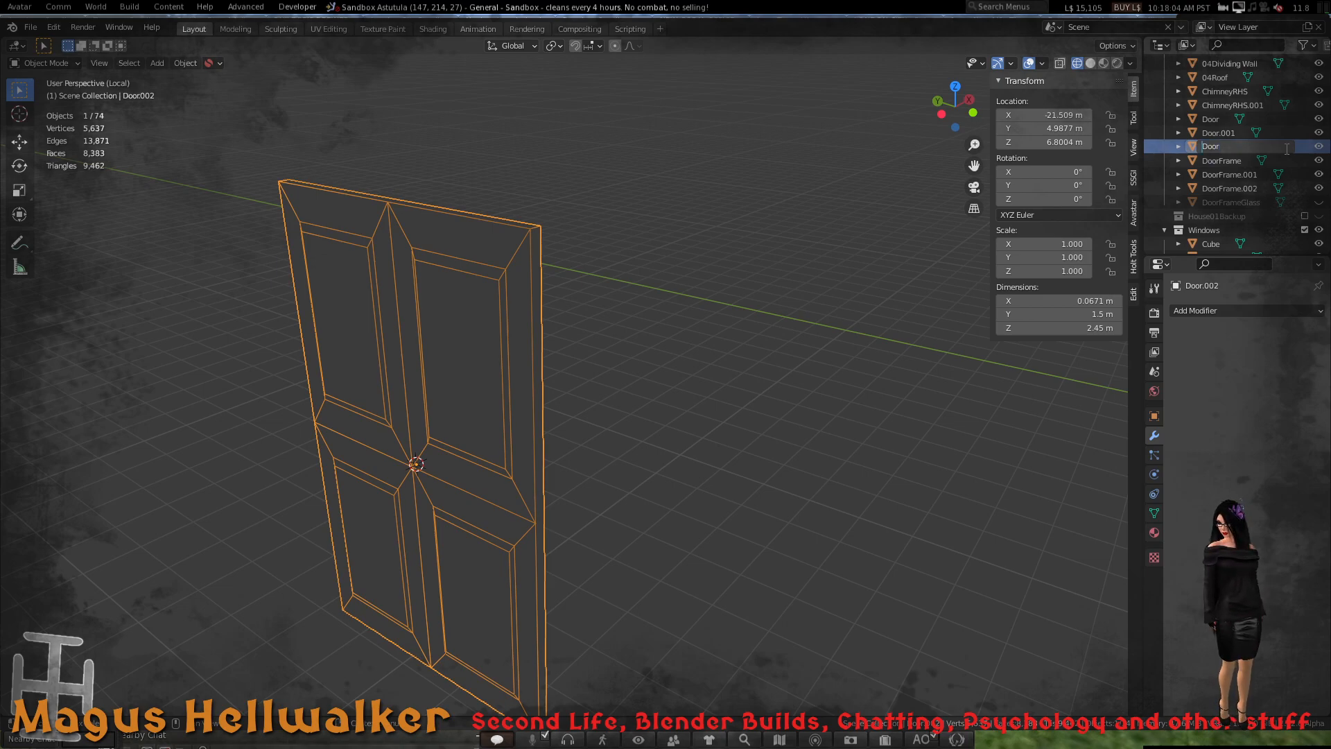
pyautogui.write('bACK')
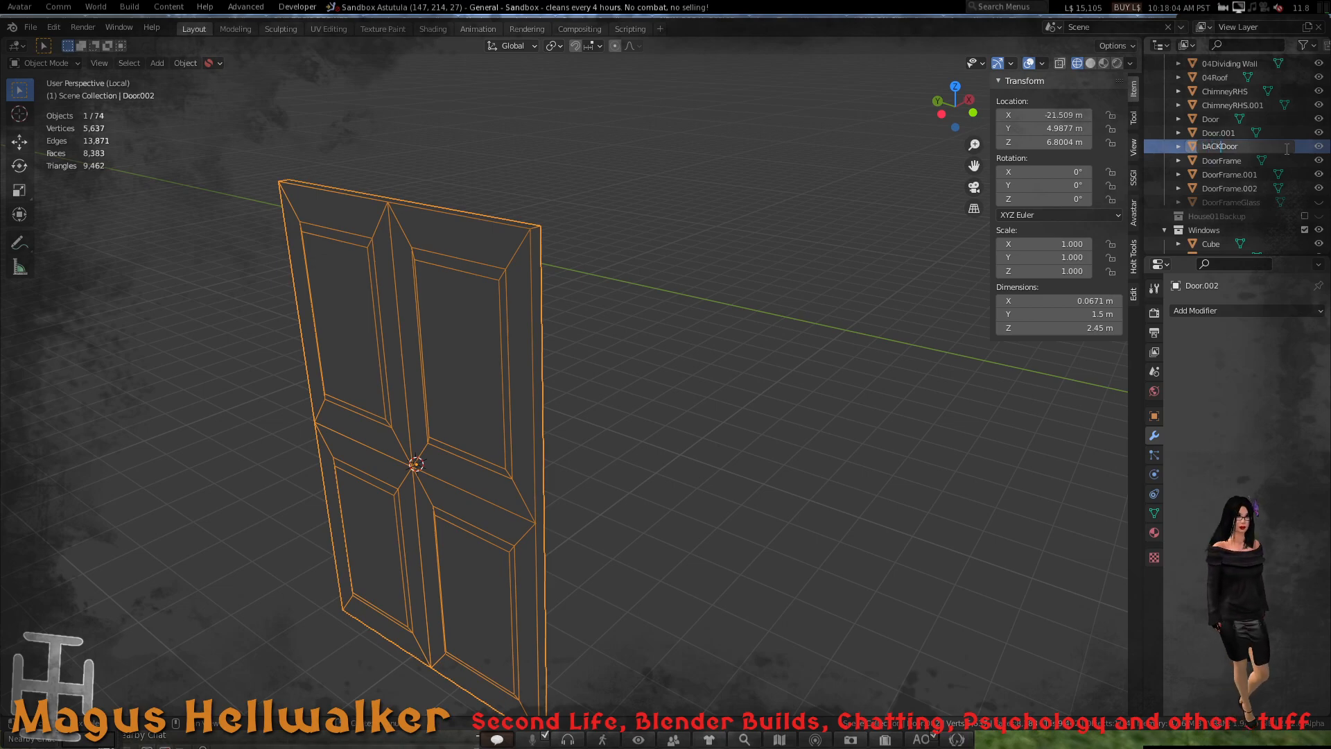
pyautogui.press('Return')
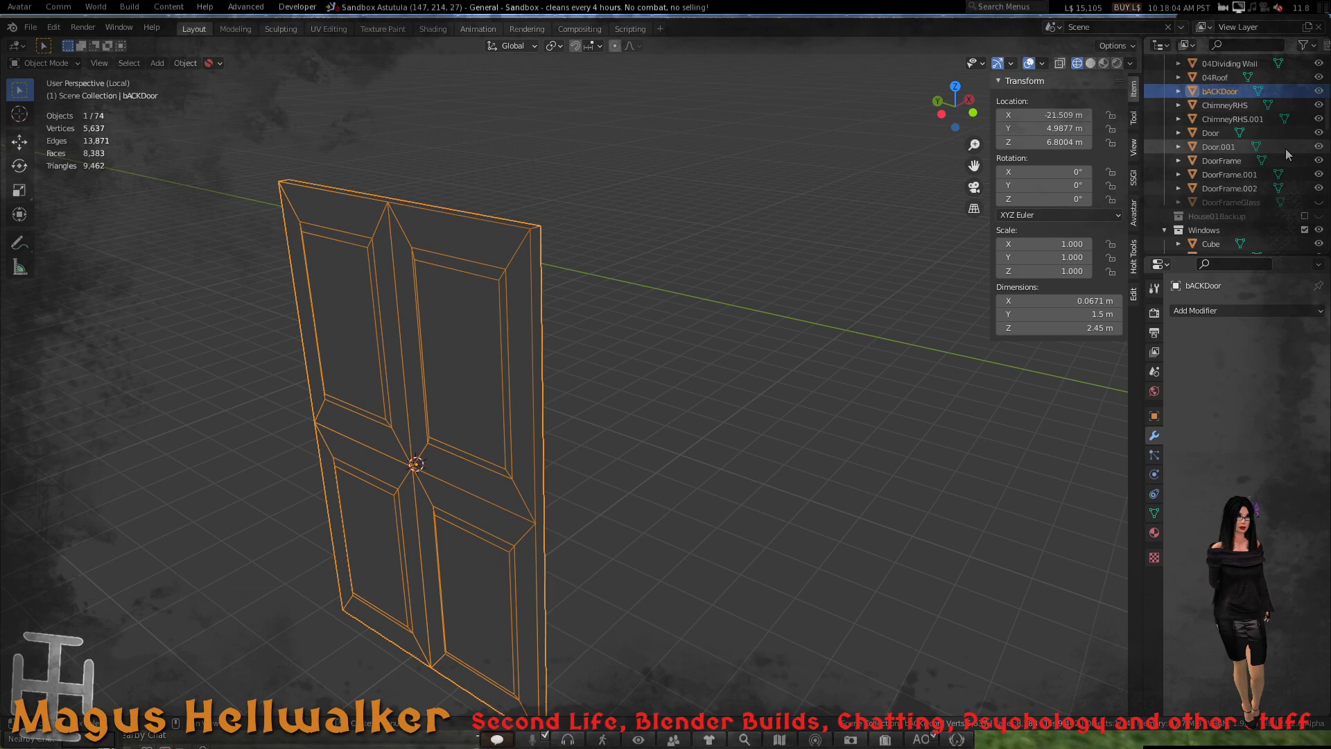
# - Leave the isolated local view so the whole house is shown again, and return to Object Mode
pyautogui.click(1229, 174)
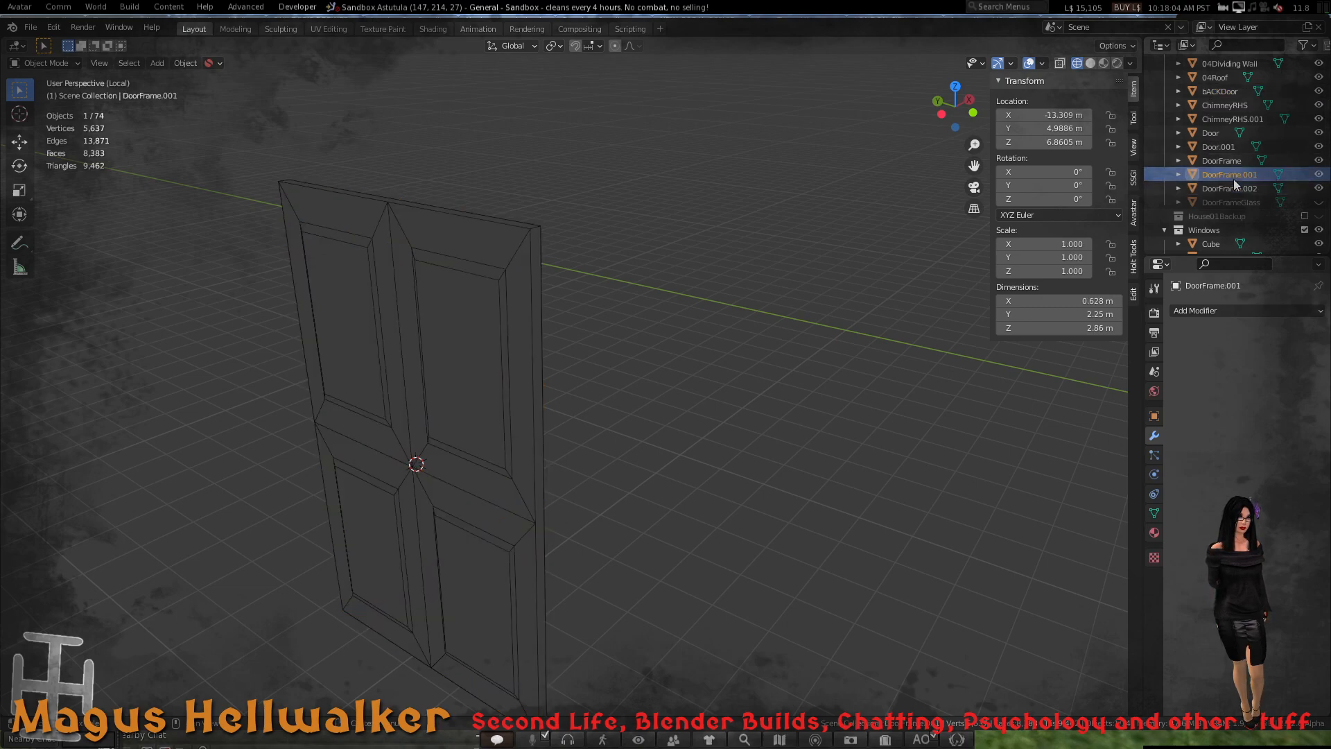
pyautogui.click(1220, 131)
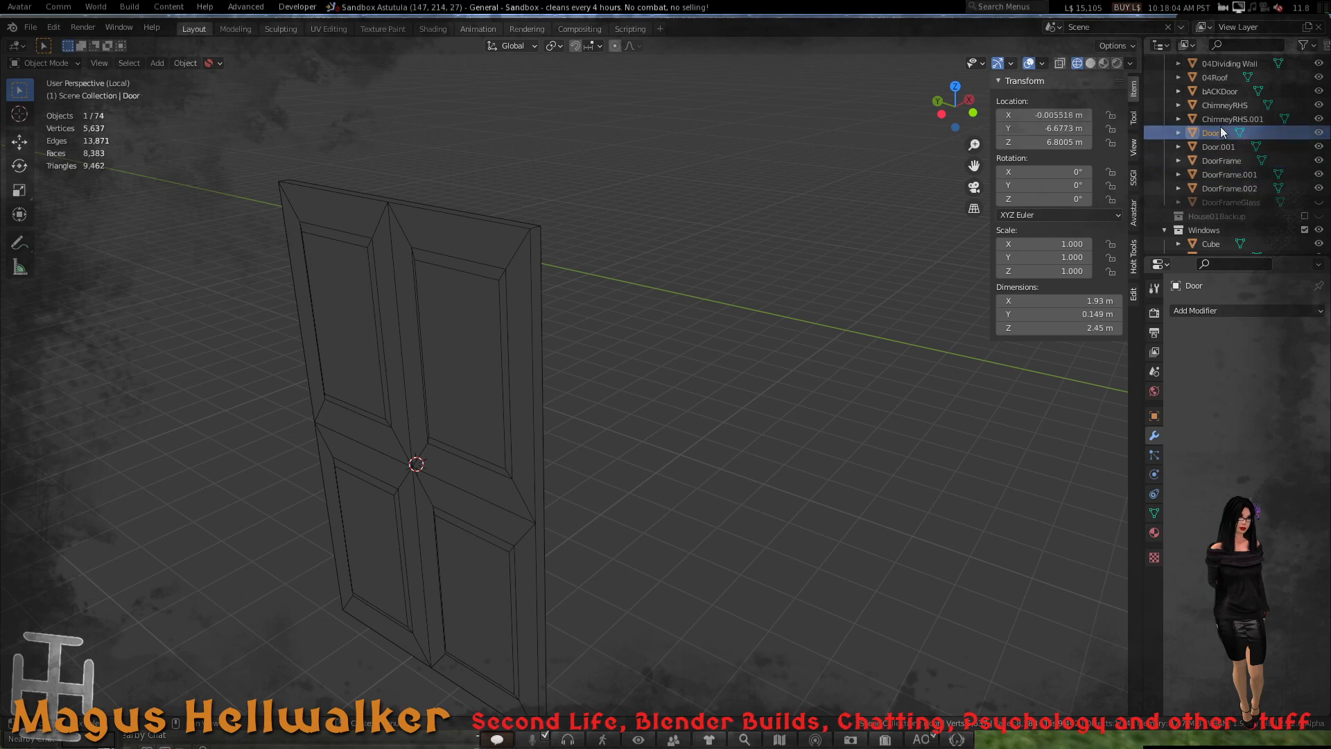
pyautogui.click(1224, 106)
pyautogui.press('Tab')
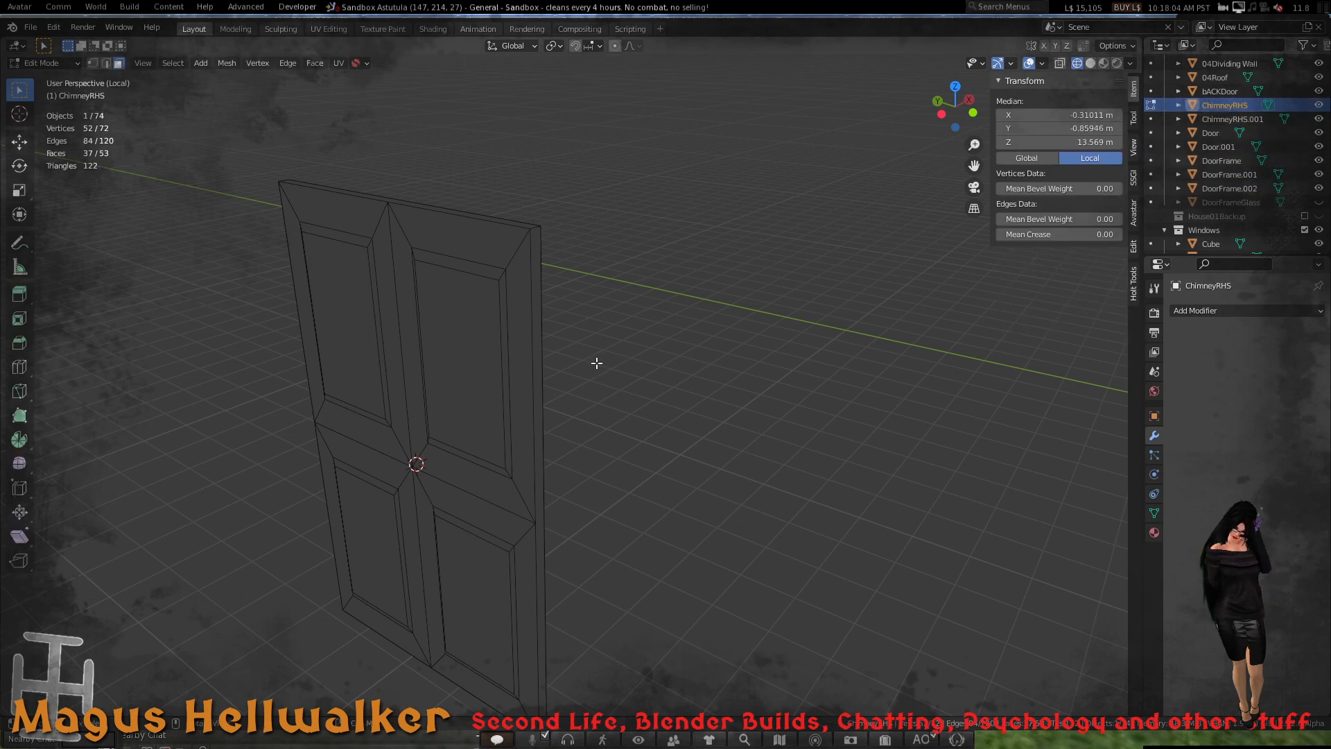
pyautogui.scroll(-10, 597, 363)
pyautogui.scroll(5, 591, 378)
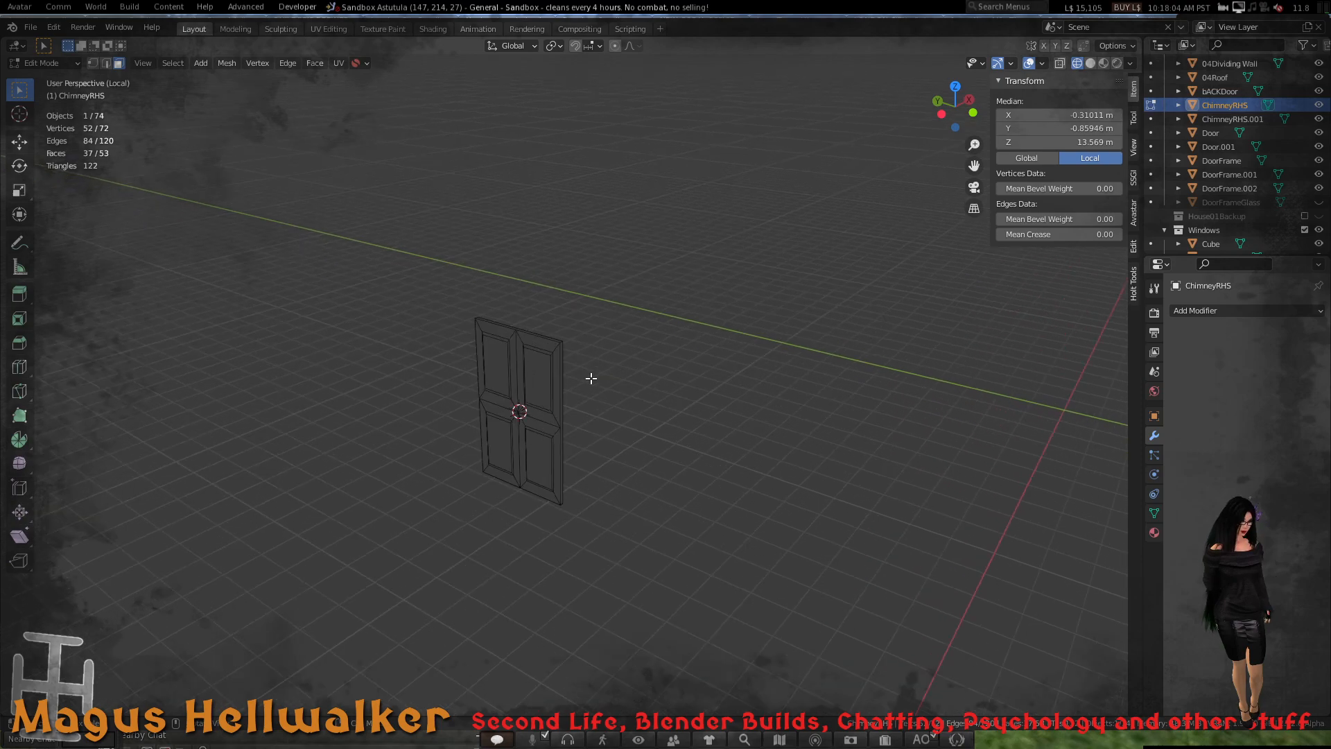
pyautogui.scroll(5, 590, 378)
pyautogui.press('KP_Divide')
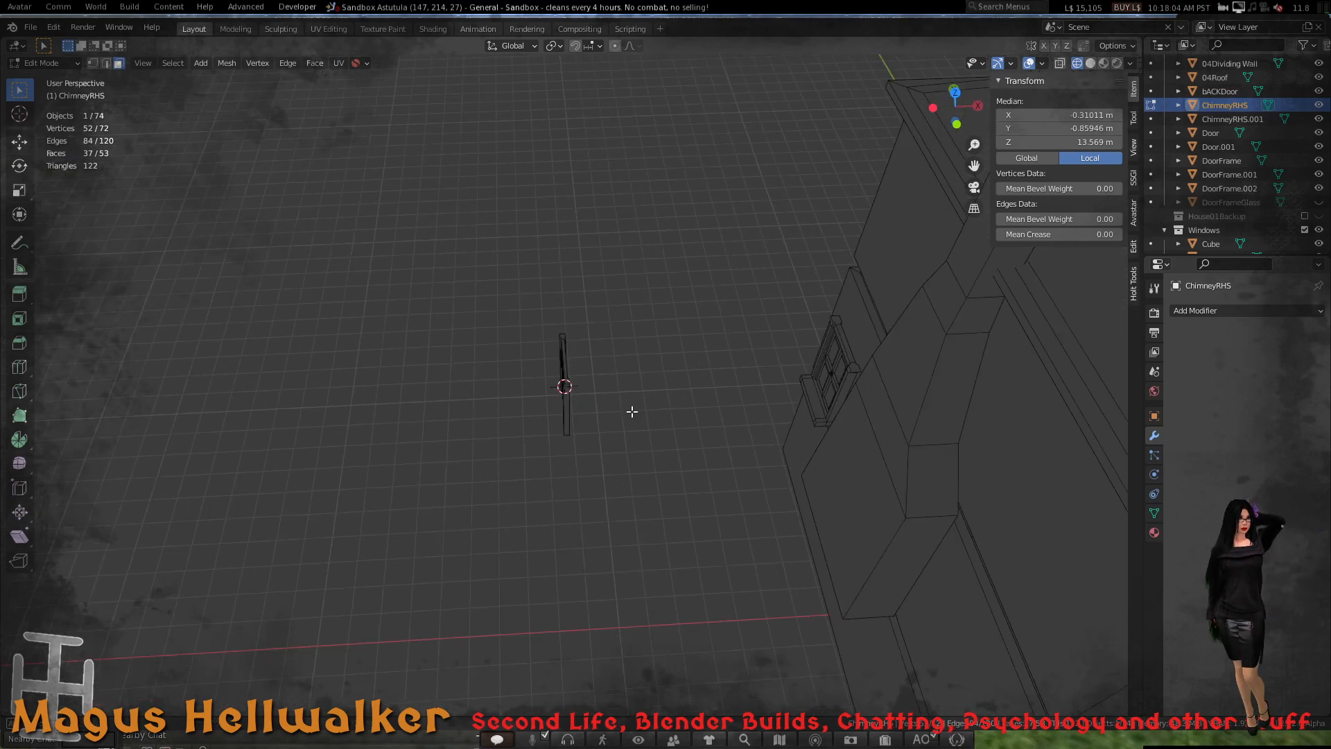
pyautogui.moveTo(632, 411); pyautogui.dragTo(723, 432, button='middle')
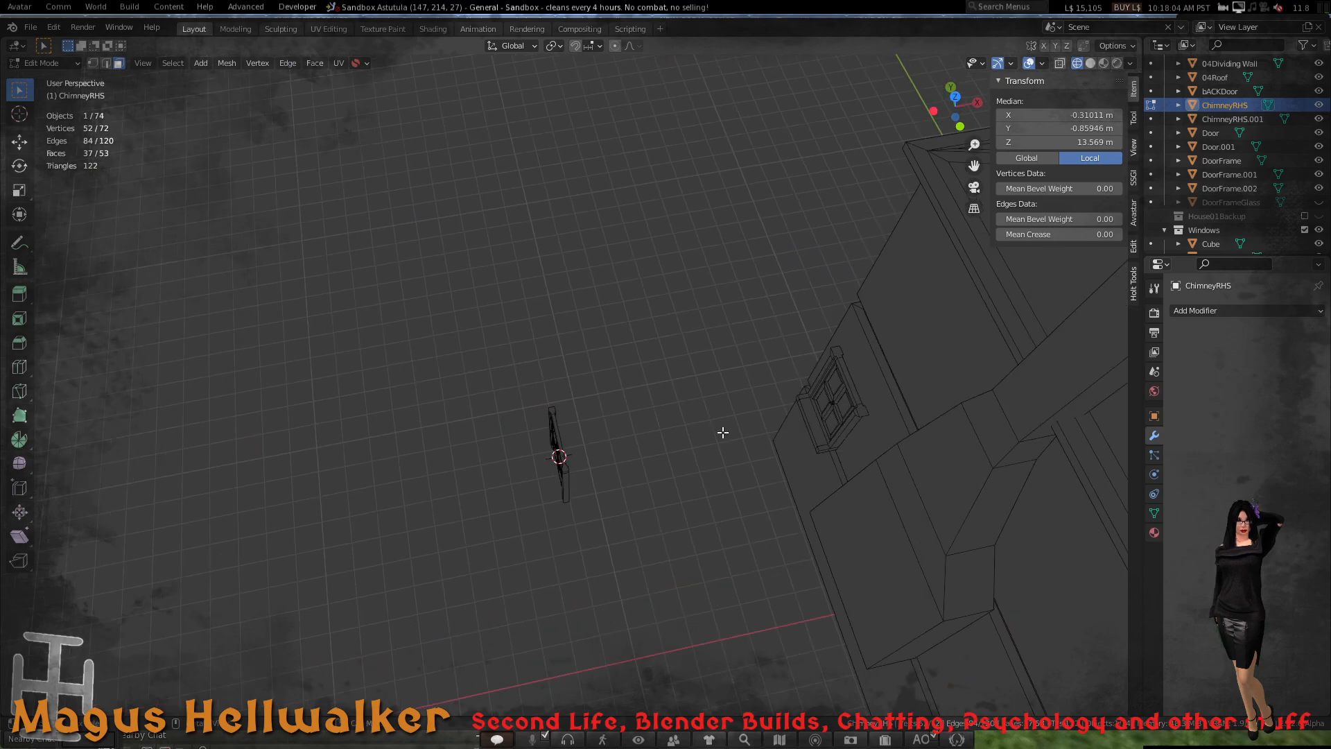
pyautogui.press('Tab')
# - Select the door fitted in the house wall, Door.001, and rename it as bACKdOOR
pyautogui.click(832, 410)
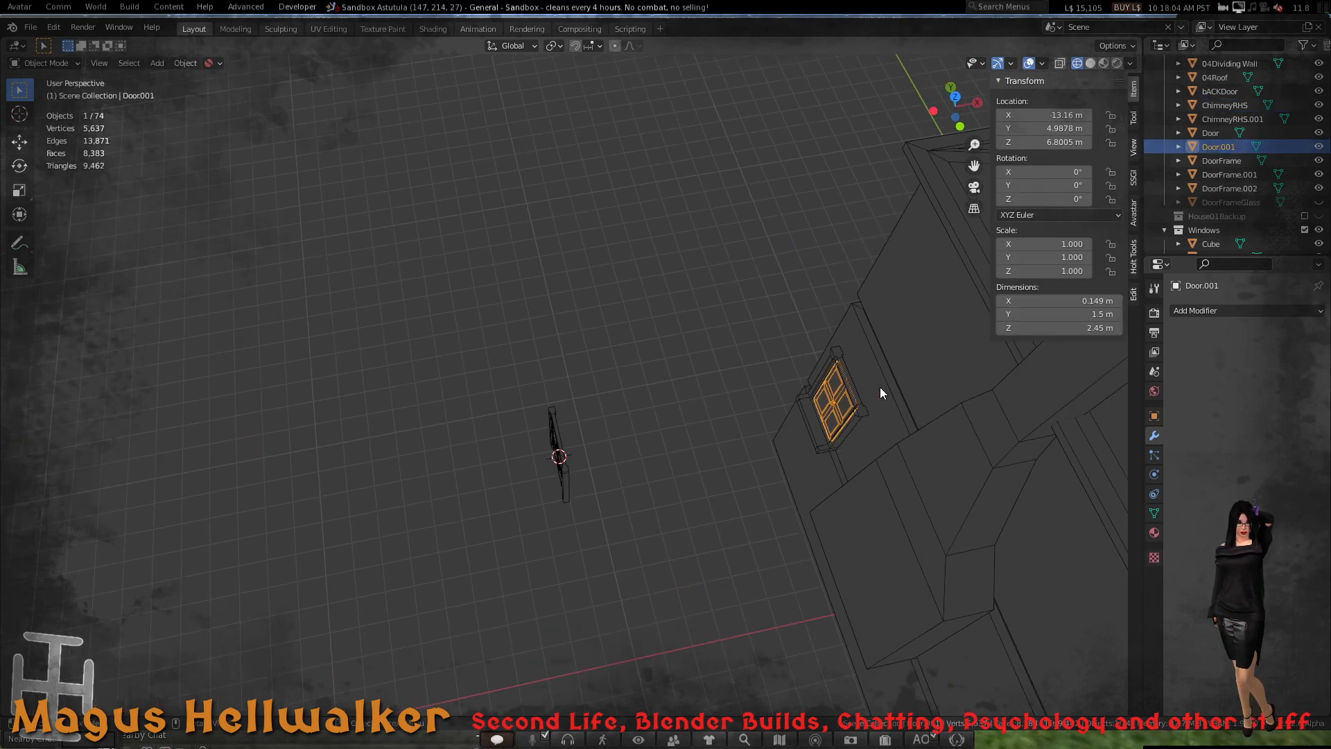
pyautogui.doubleClick(1220, 145)
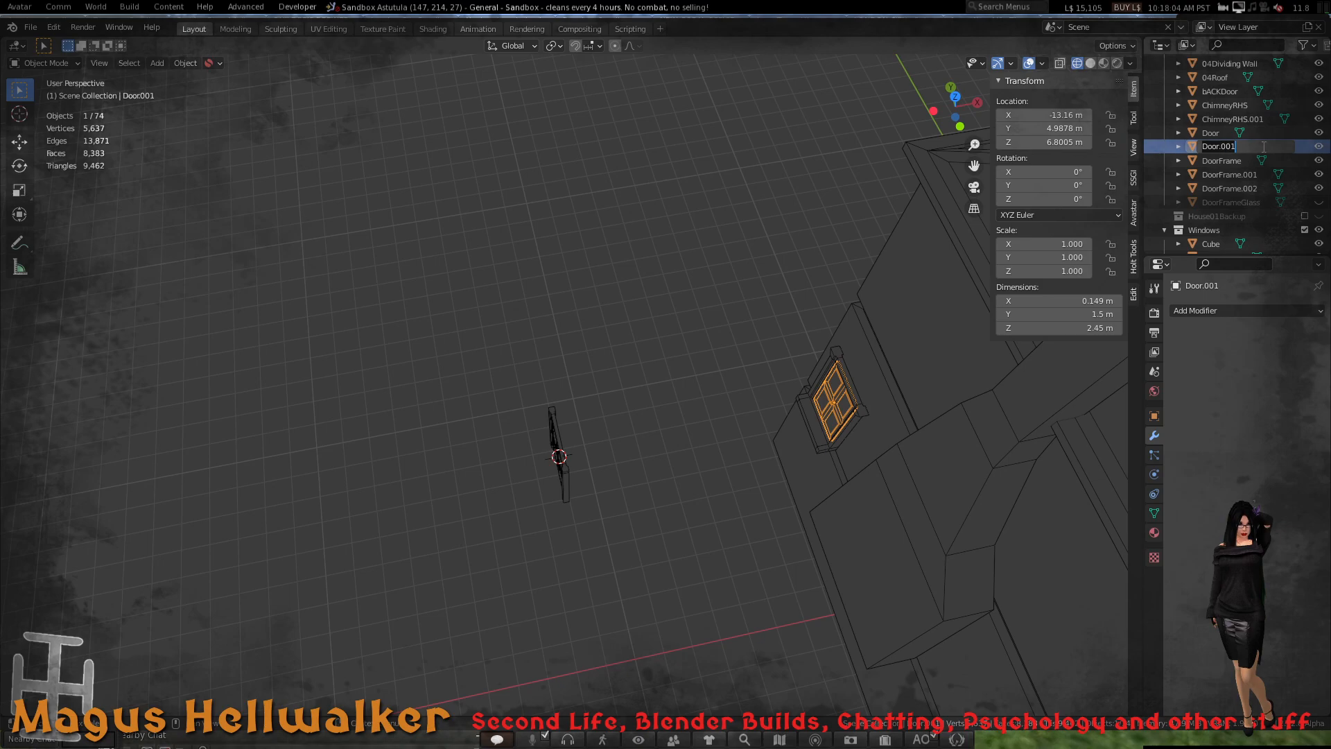
pyautogui.write('bACKd')
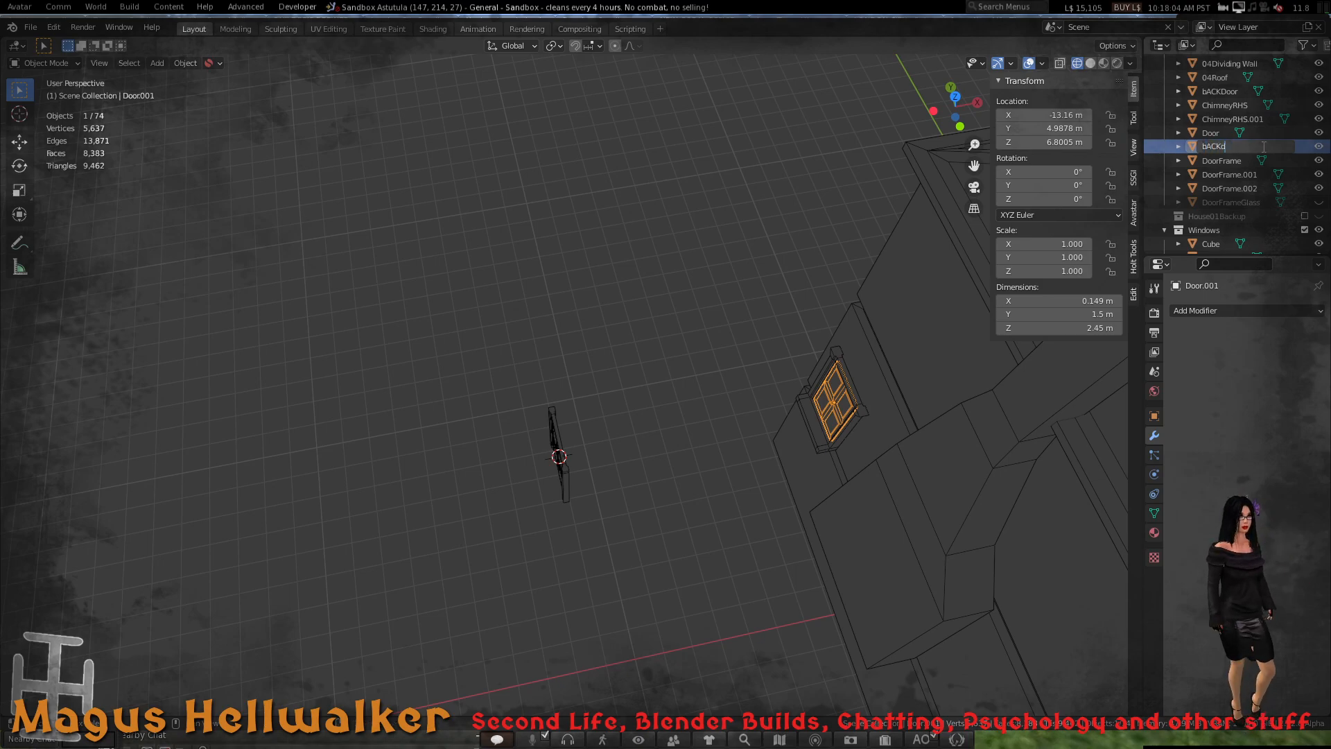
pyautogui.write('OOR')
pyautogui.press('Return')
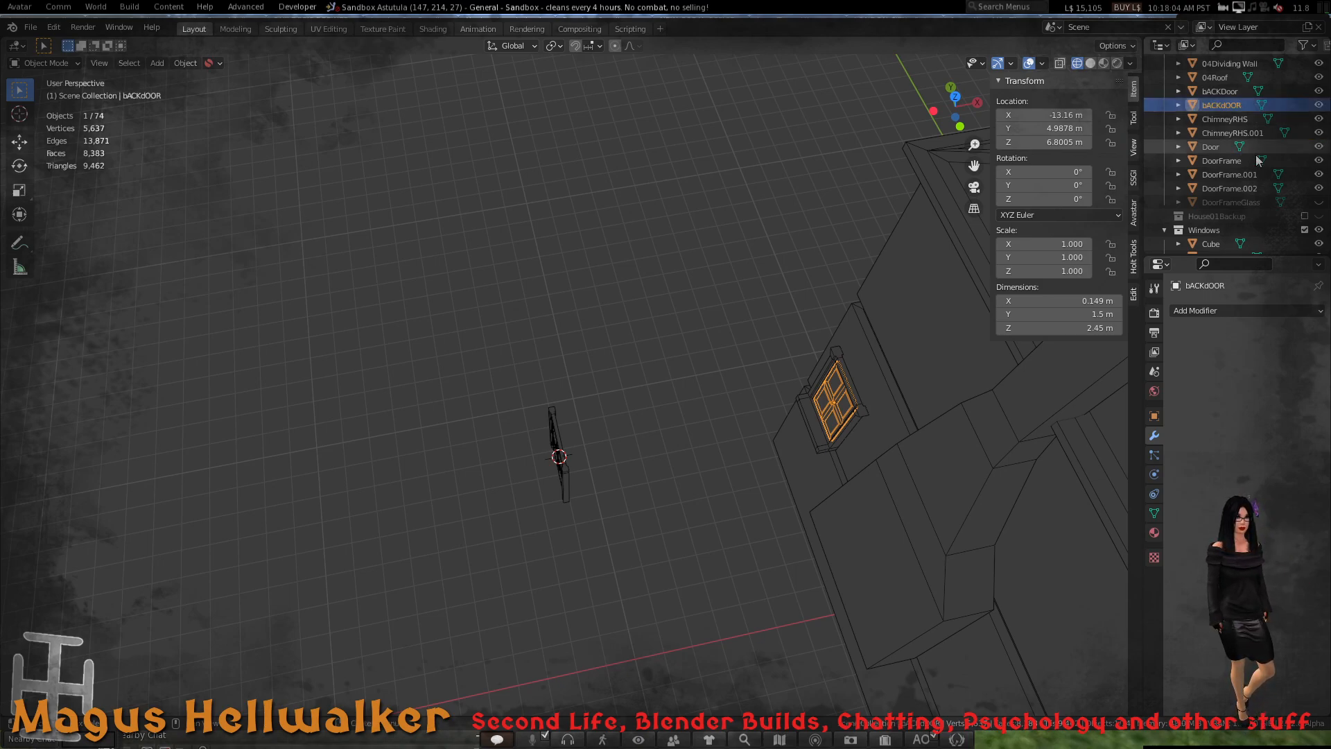
# - Rename the thin door standing apart from the house as 01IntDoor
pyautogui.click(1226, 91)
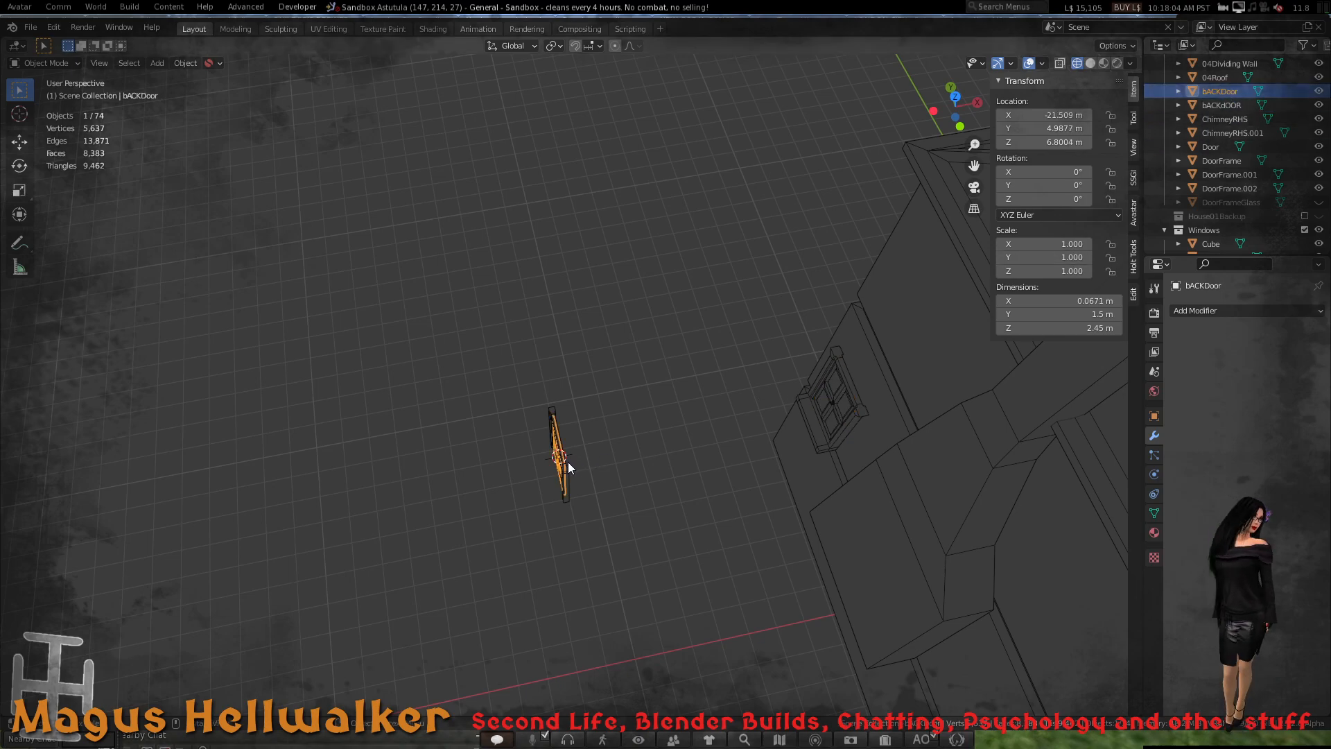
pyautogui.doubleClick(1225, 93)
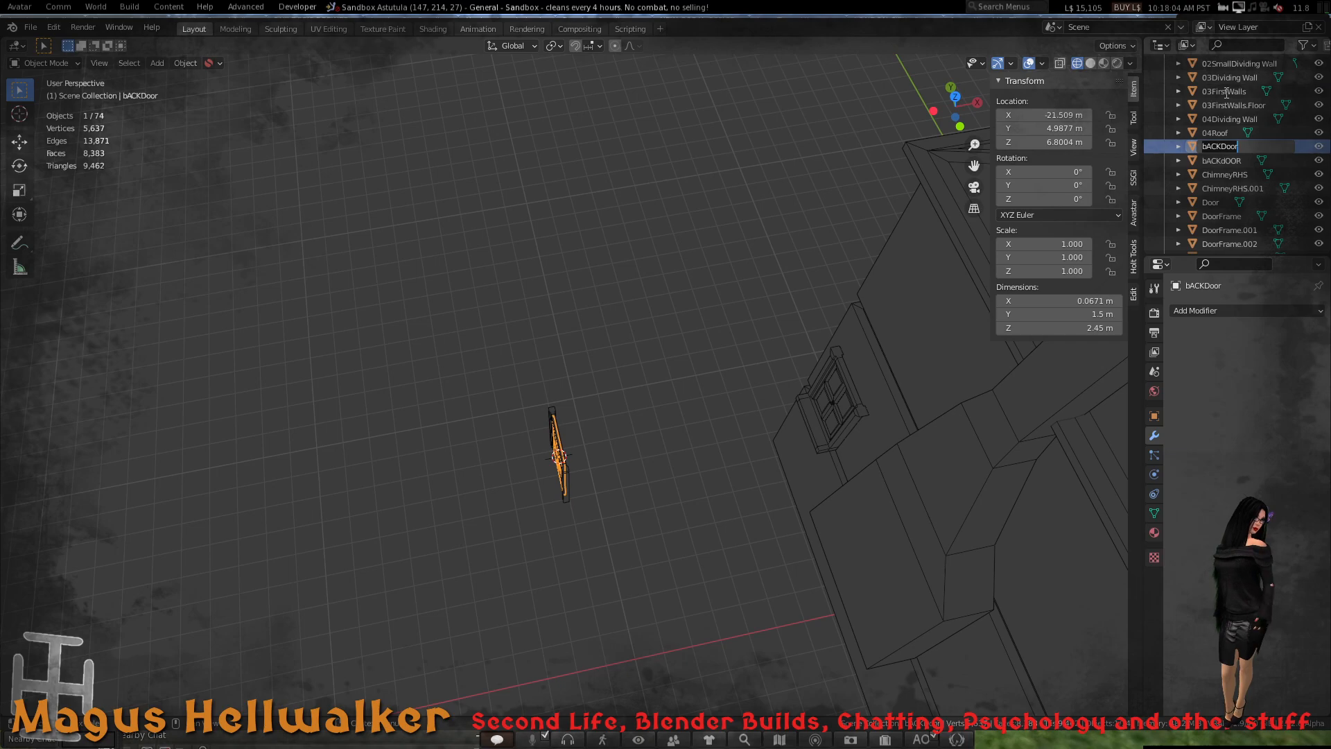
pyautogui.press('Return')
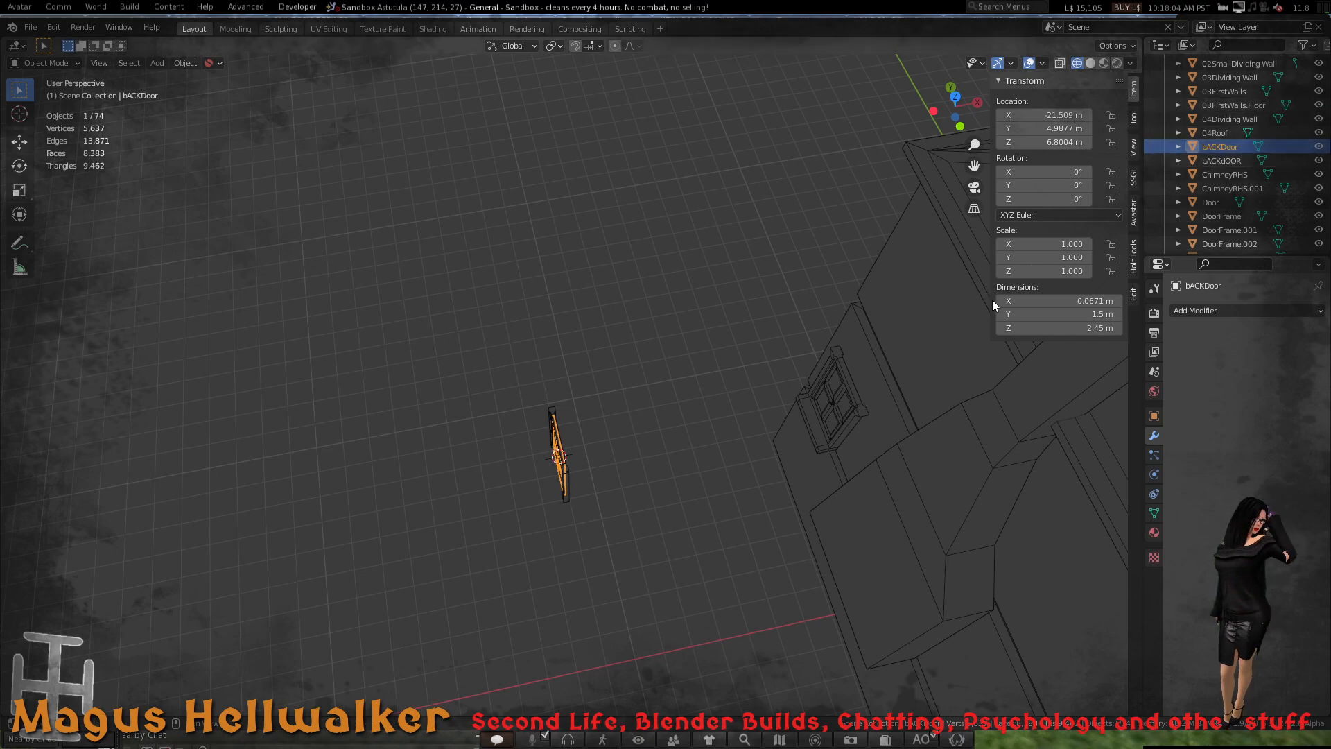
pyautogui.doubleClick(1226, 147)
pyautogui.press('Home')
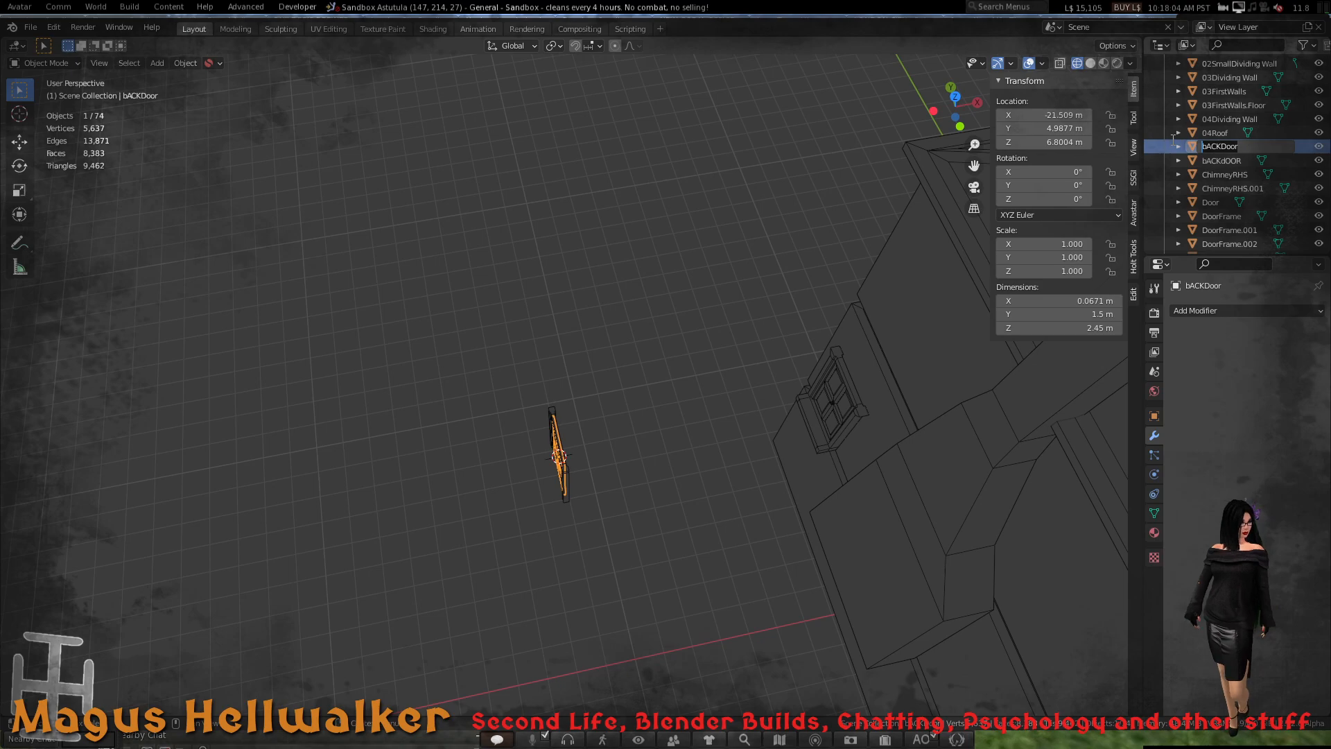
pyautogui.write('01I')
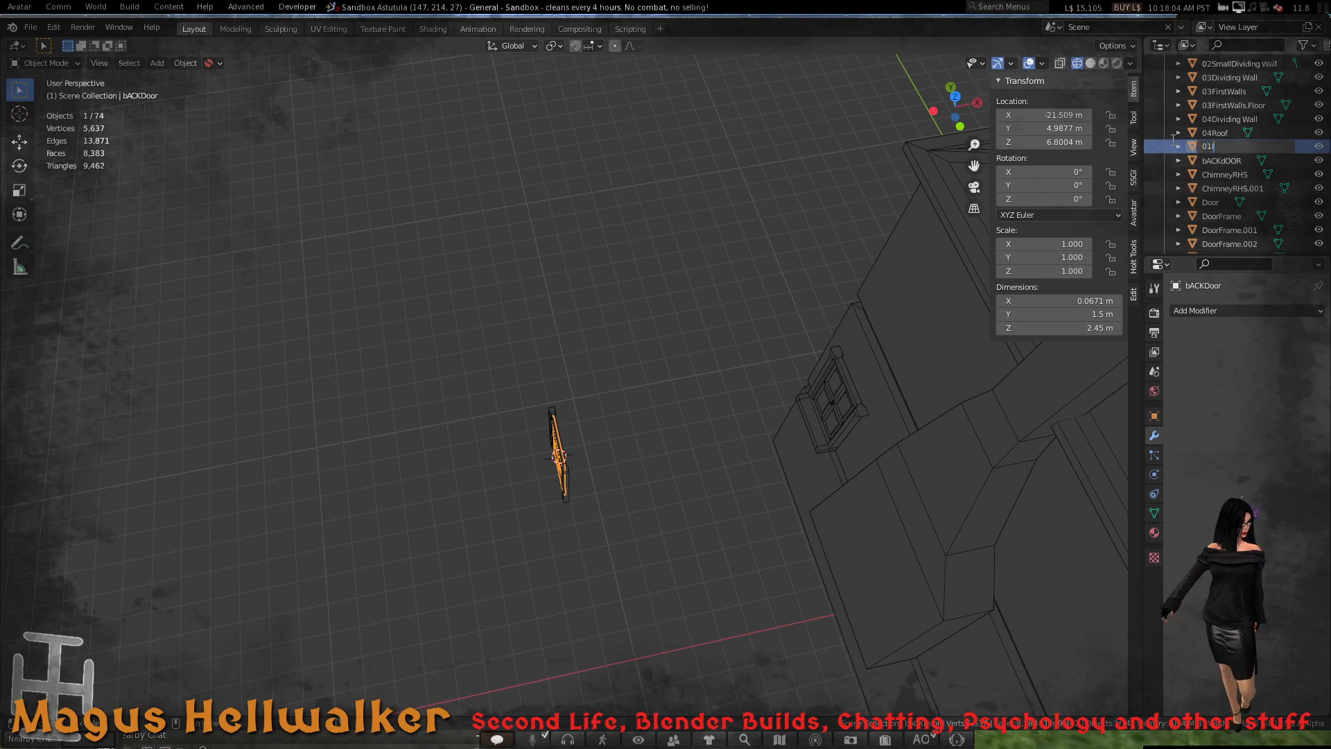
pyautogui.write('ntDoo')
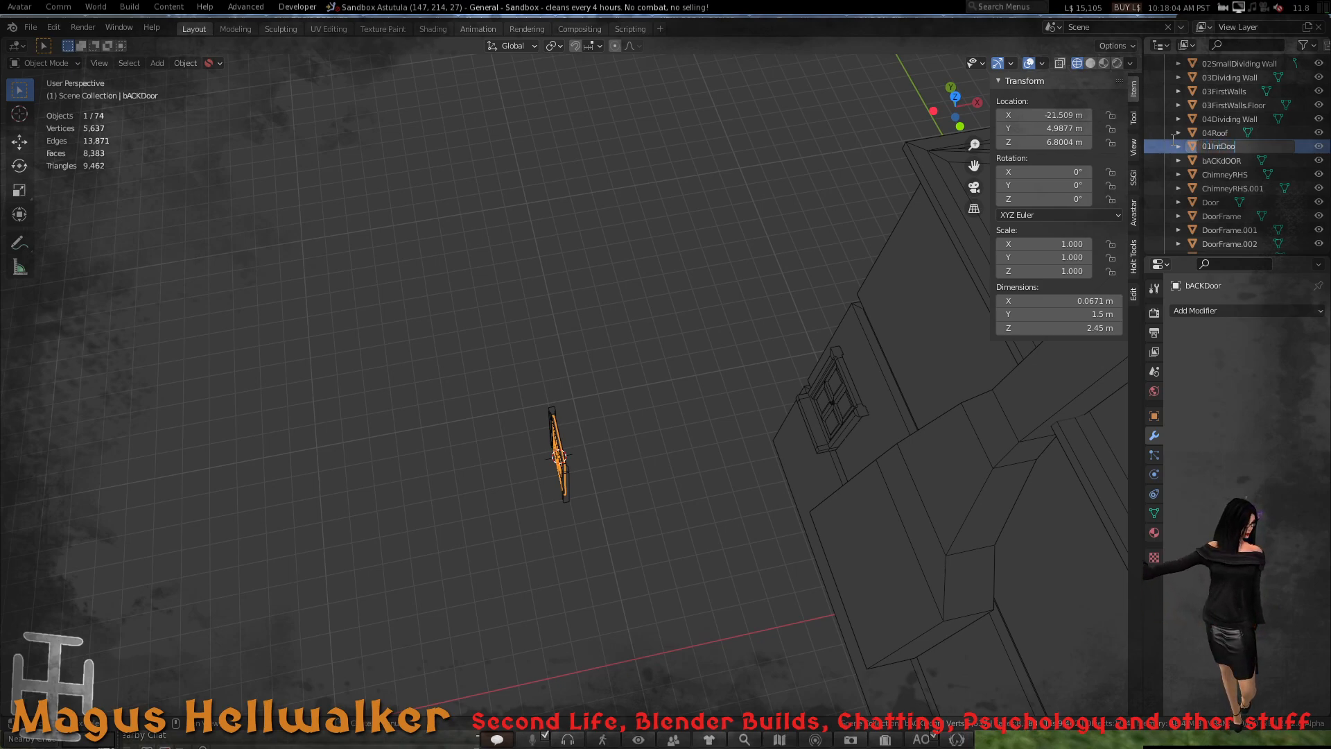
pyautogui.write('r')
pyautogui.press('Return')
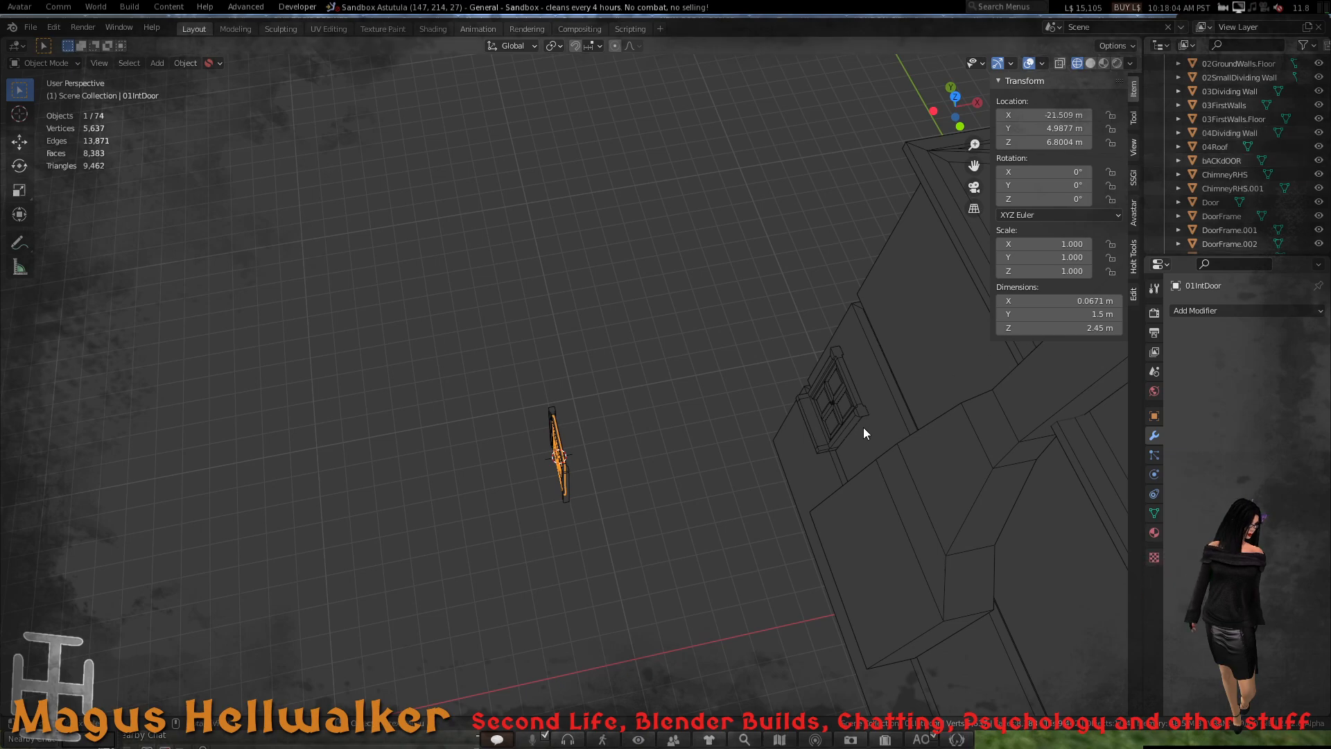
# - Select the door fitted in the house wall and rename it as BackDoor
pyautogui.click(841, 413)
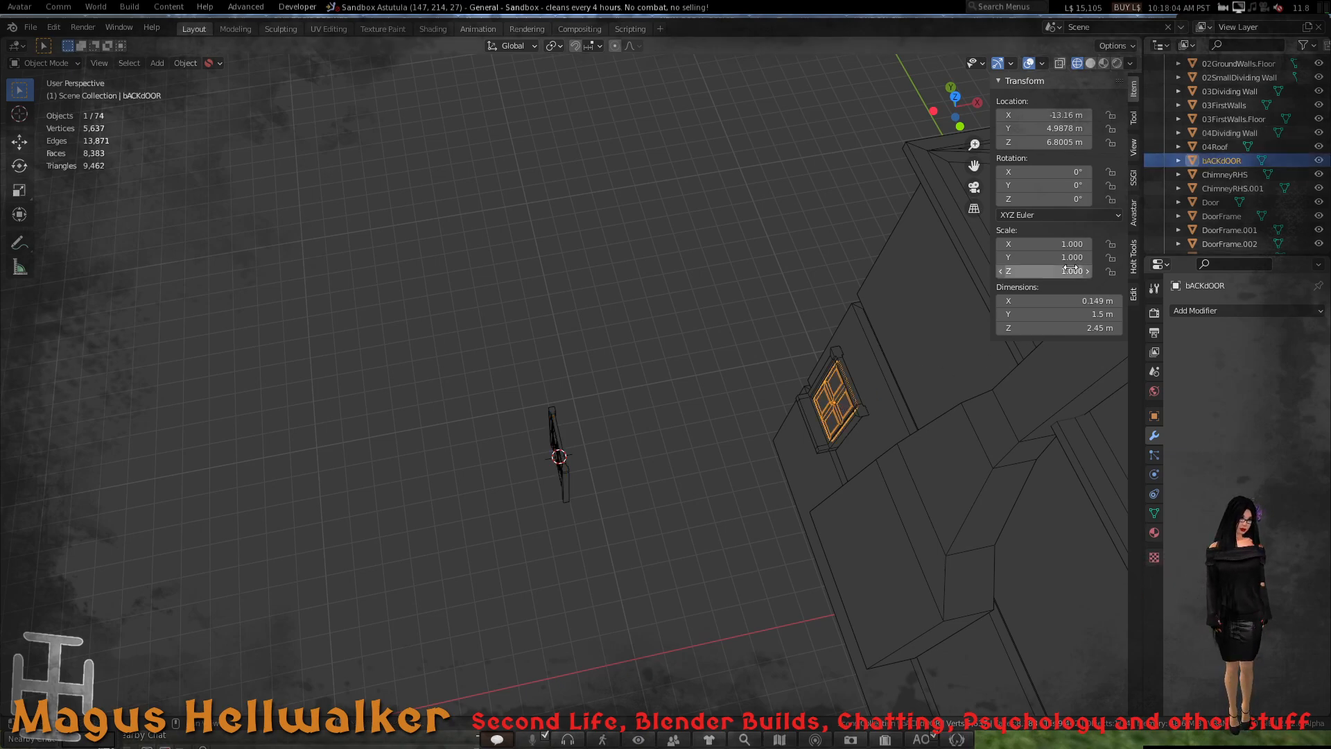
pyautogui.scroll(-1, 1233, 148)
pyautogui.doubleClick(1224, 146)
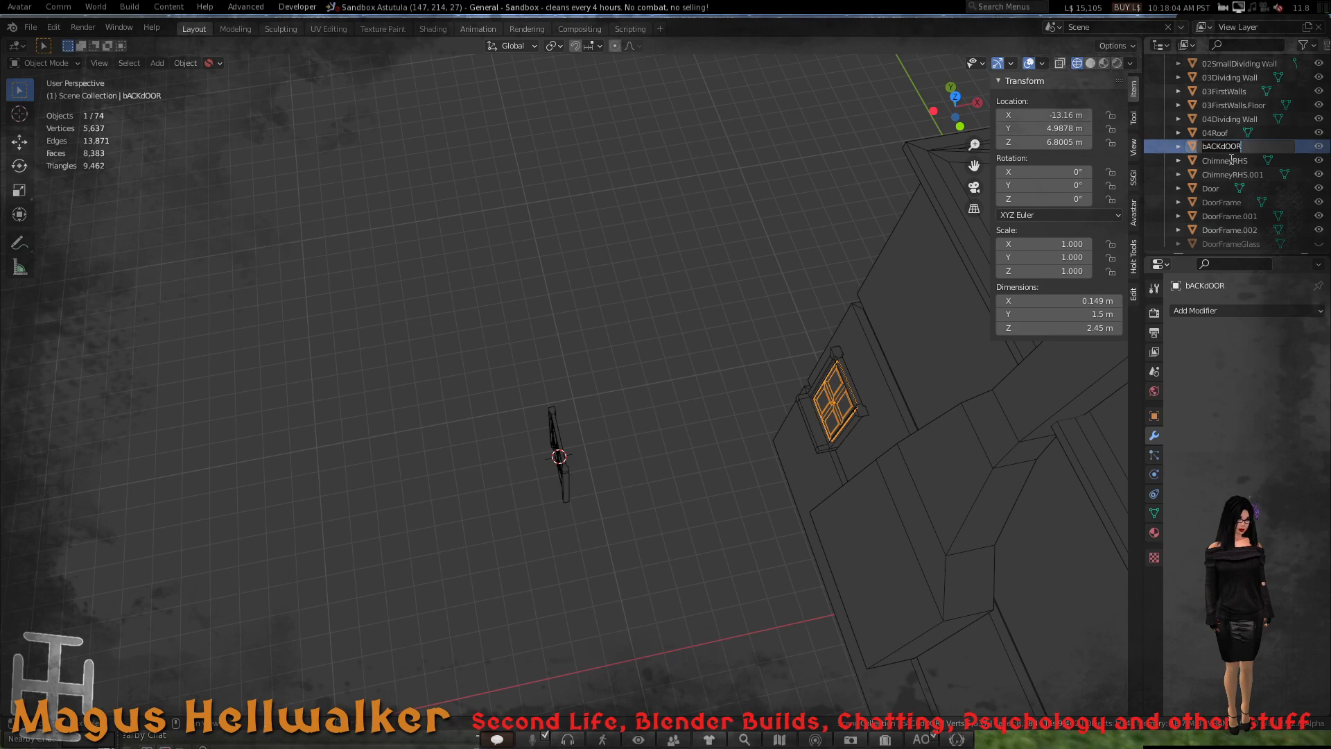
pyautogui.write('Ba')
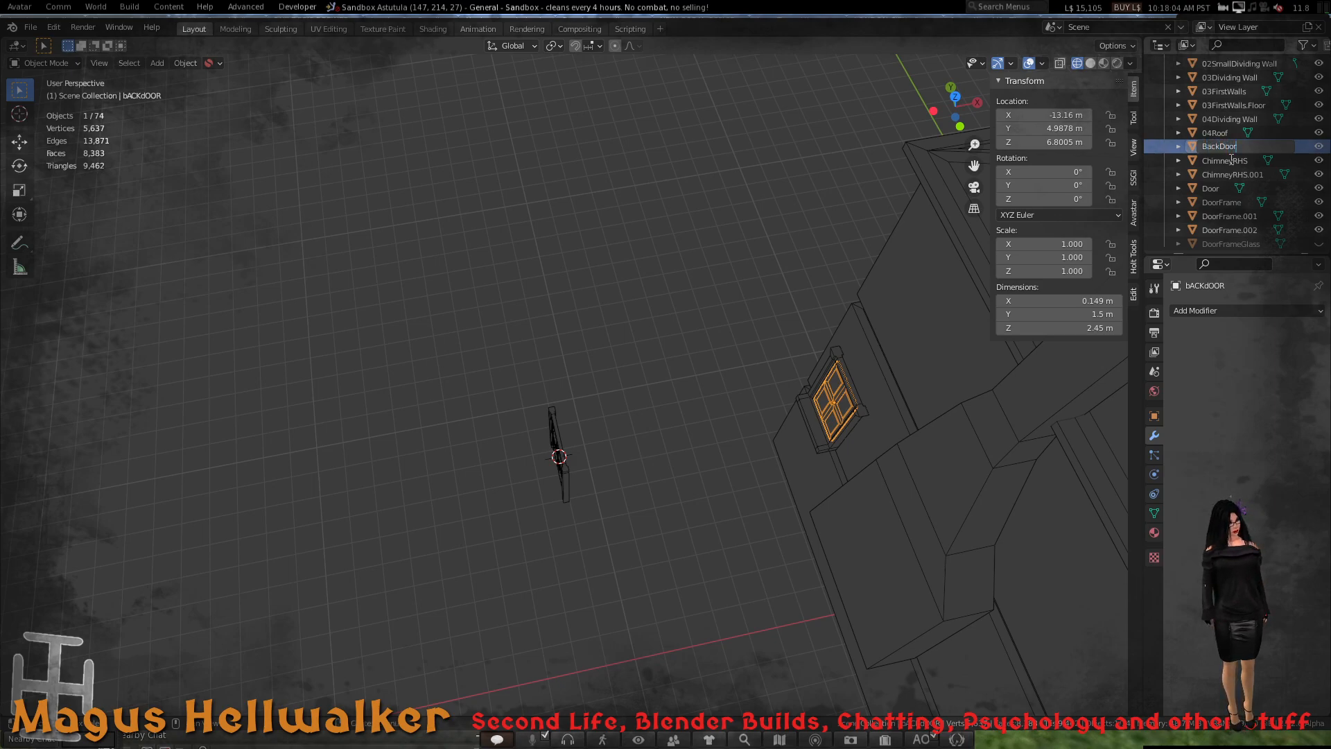
pyautogui.write('ckDoor')
pyautogui.press('Return')
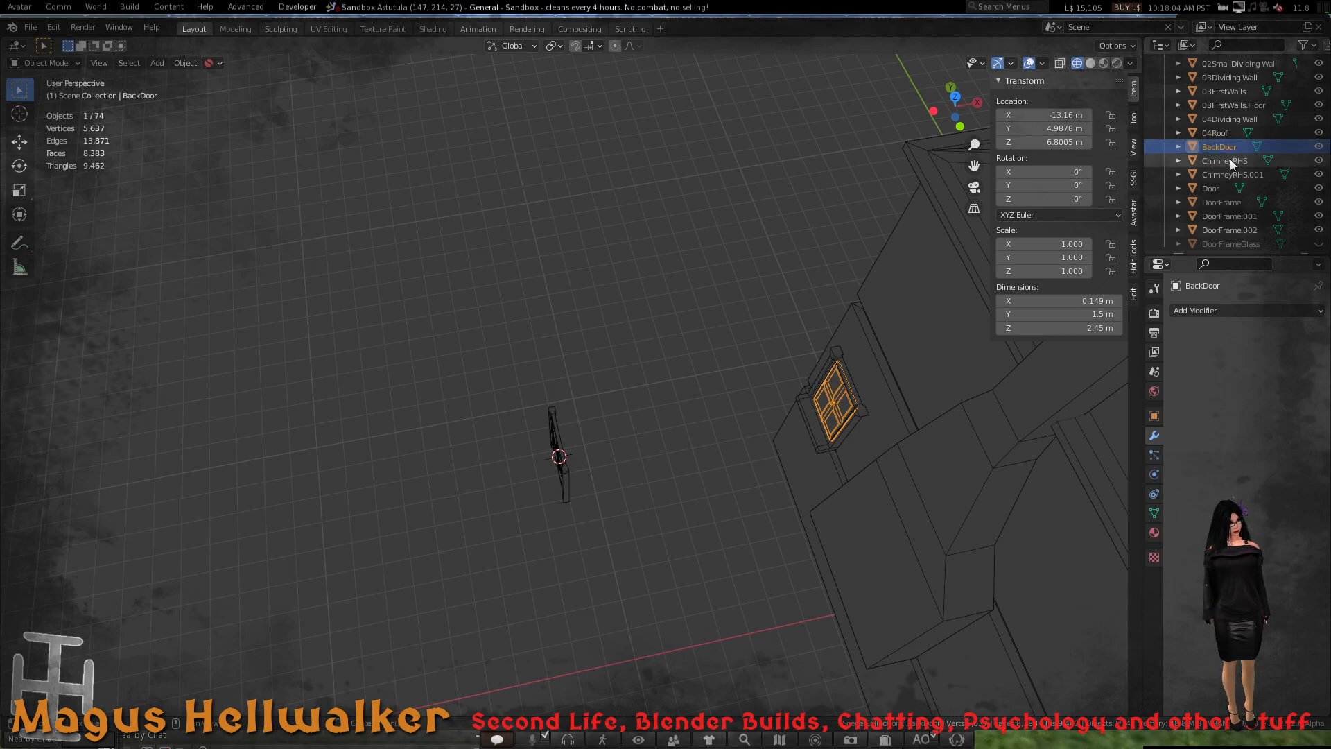
# - Select the frame around the back door in the house wall and rename it as BackDoorFrame
pyautogui.click(859, 414)
pyautogui.doubleClick(1230, 216)
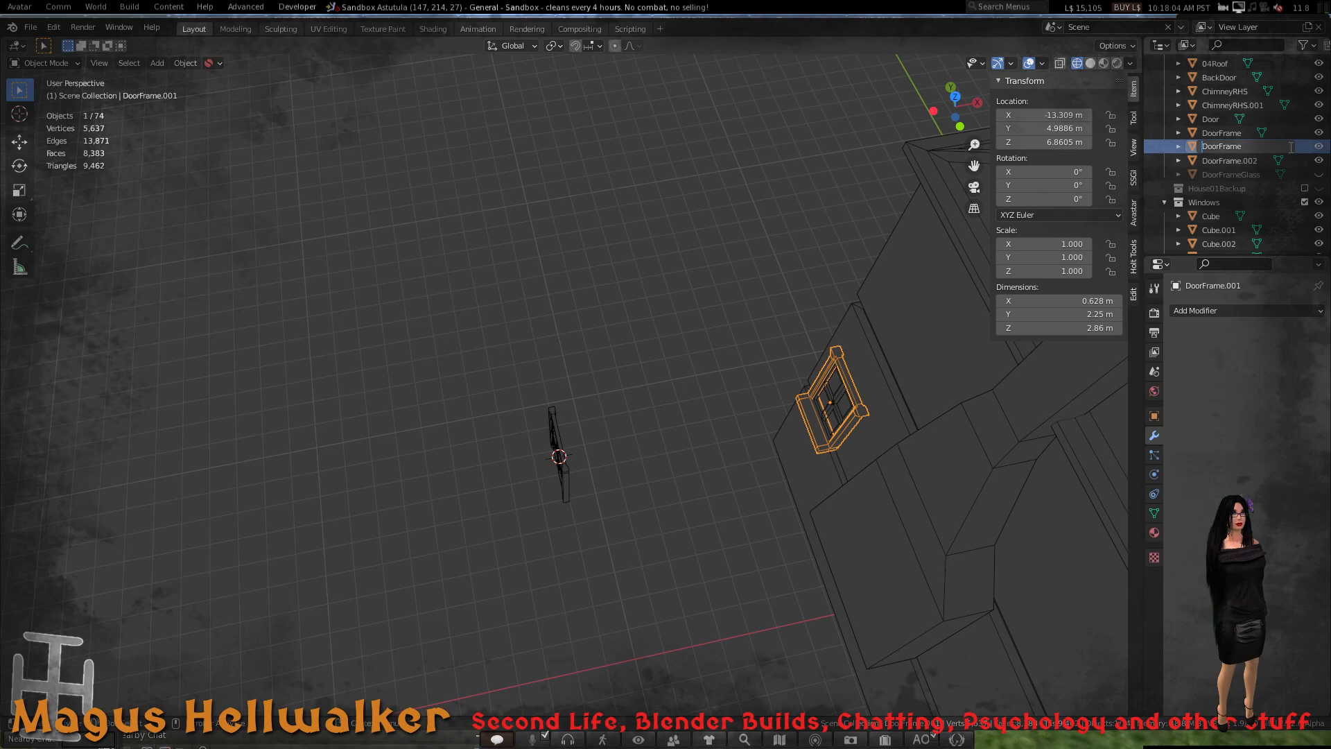
pyautogui.write('Back')
pyautogui.press('Return')
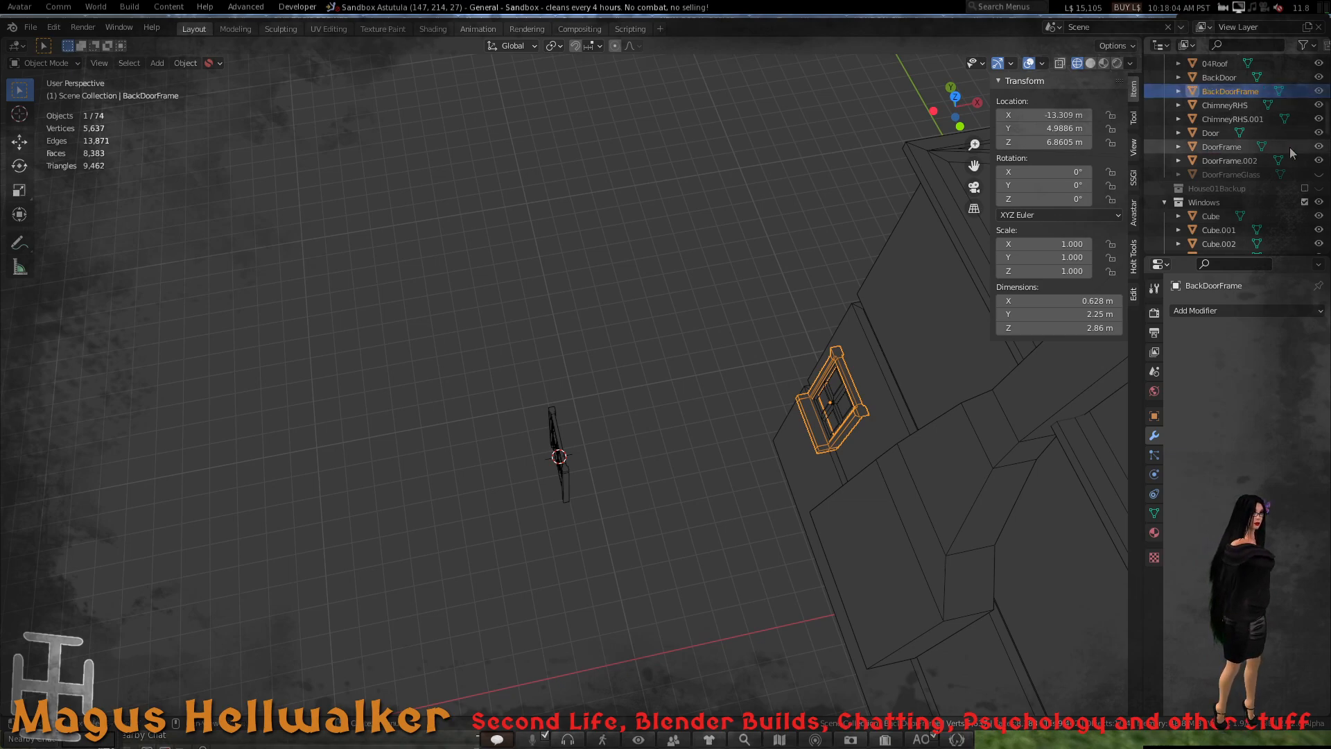
# - Select the frame of the door standing apart from the house and rename it as 01IntDoorFrame
pyautogui.click(563, 489)
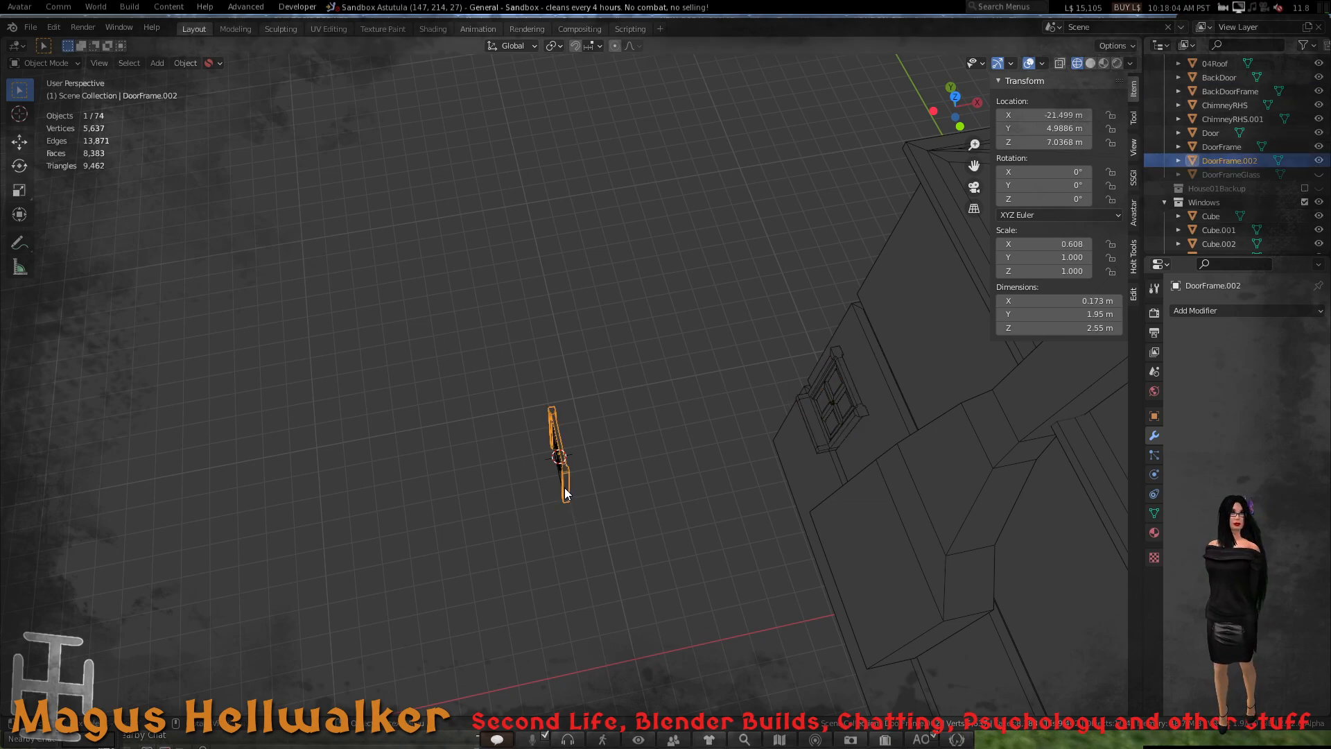
pyautogui.doubleClick(1227, 161)
pyautogui.scroll(-1, 1253, 160)
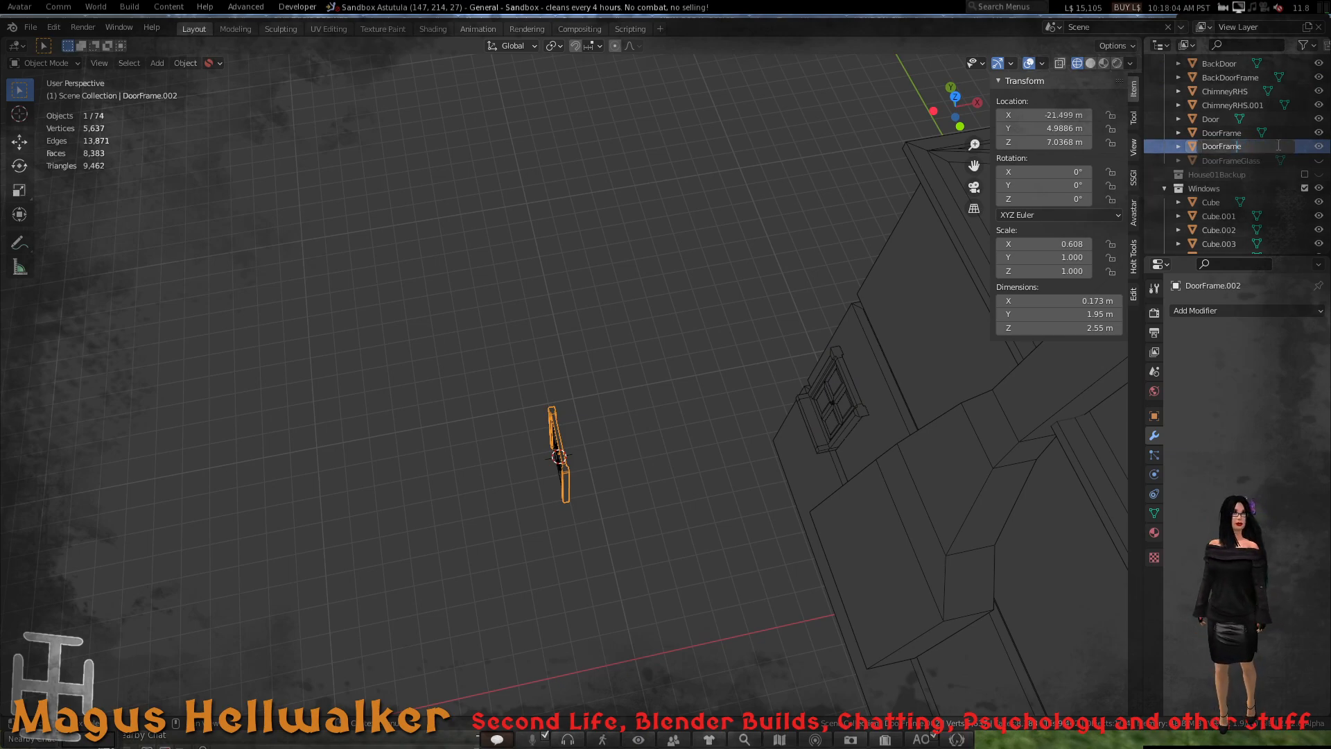
pyautogui.write('01Int')
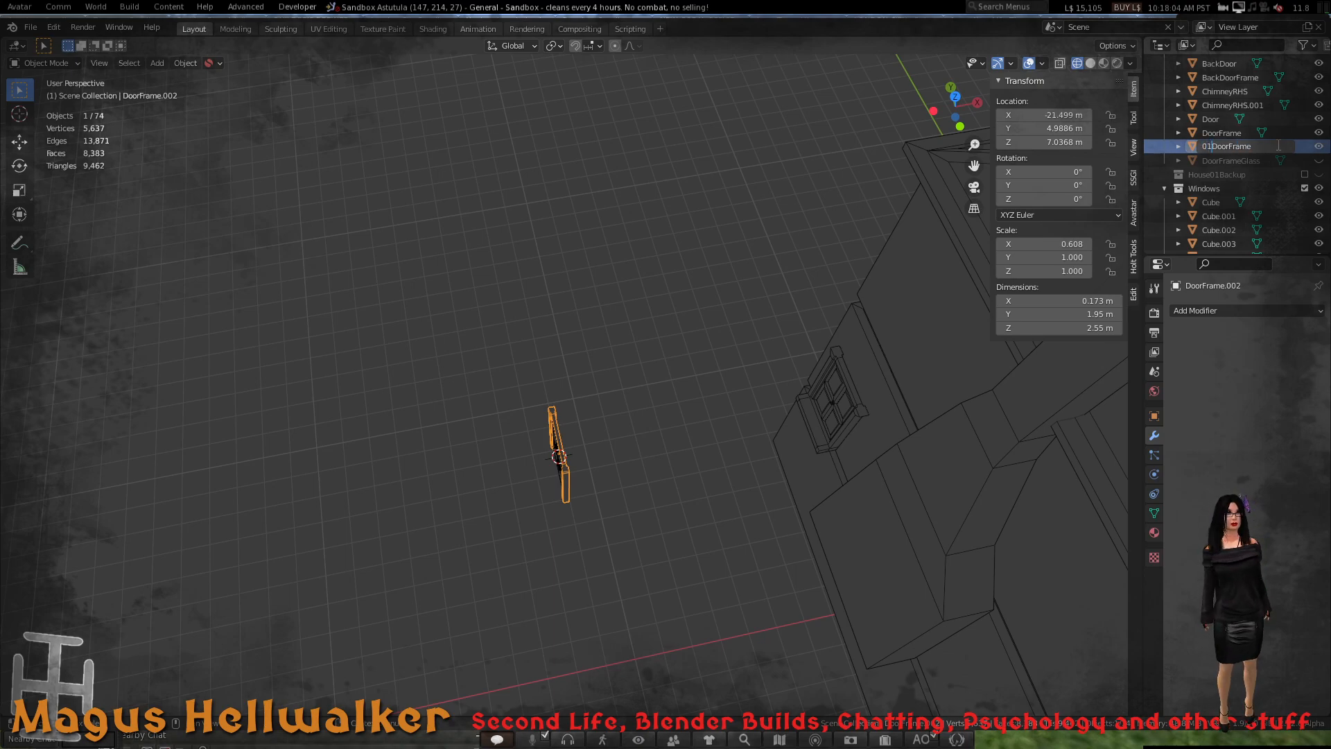
pyautogui.press('Return')
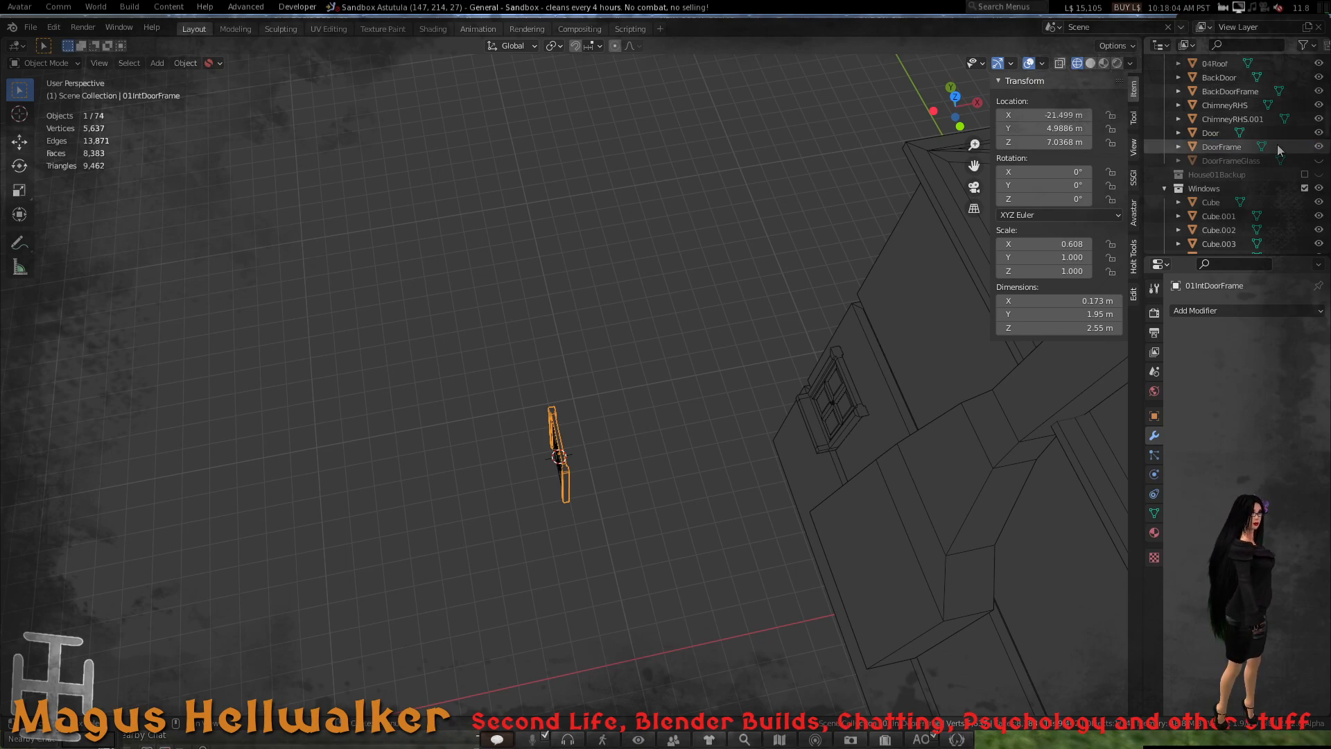
# - Select the free-standing interior door 01IntDoor and isolate it in local view
pyautogui.scroll(-2, 588, 488)
pyautogui.scroll(4, 585, 491)
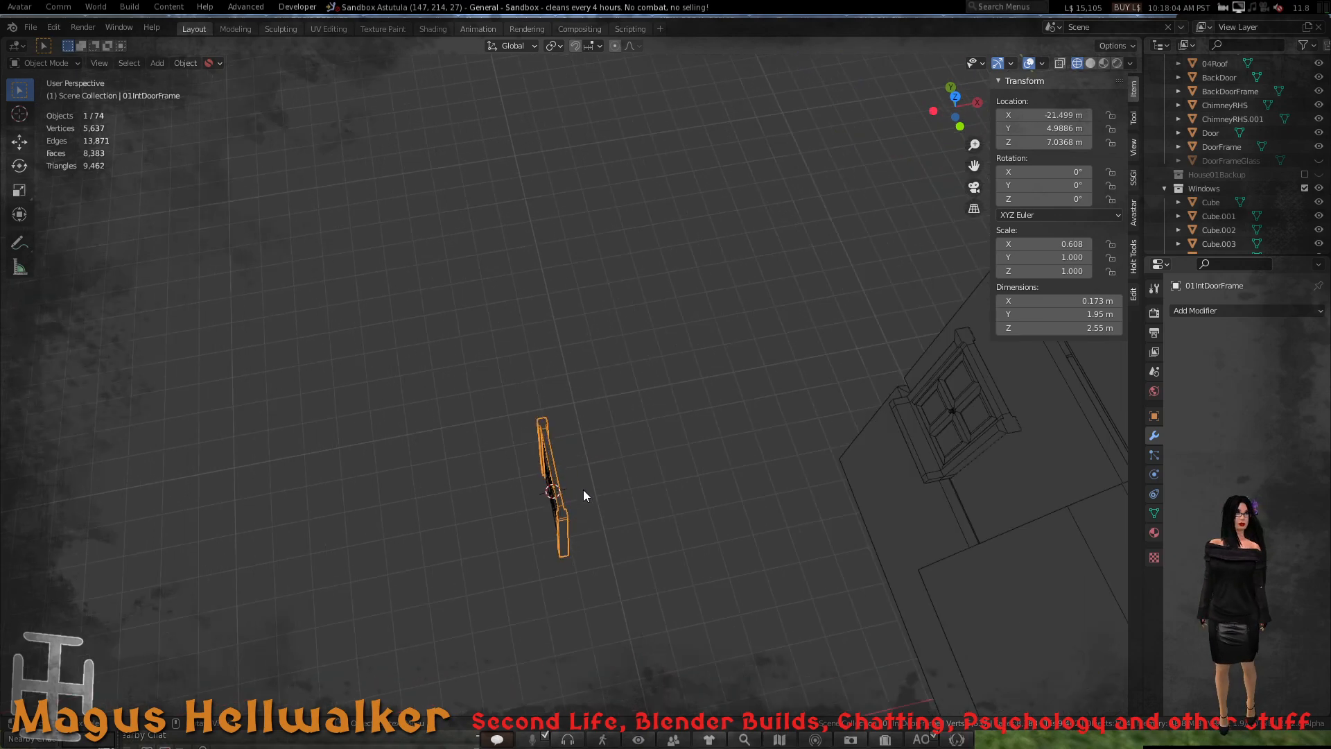
pyautogui.moveTo(583, 491); pyautogui.dragTo(711, 419, button='middle')
pyautogui.click(568, 466)
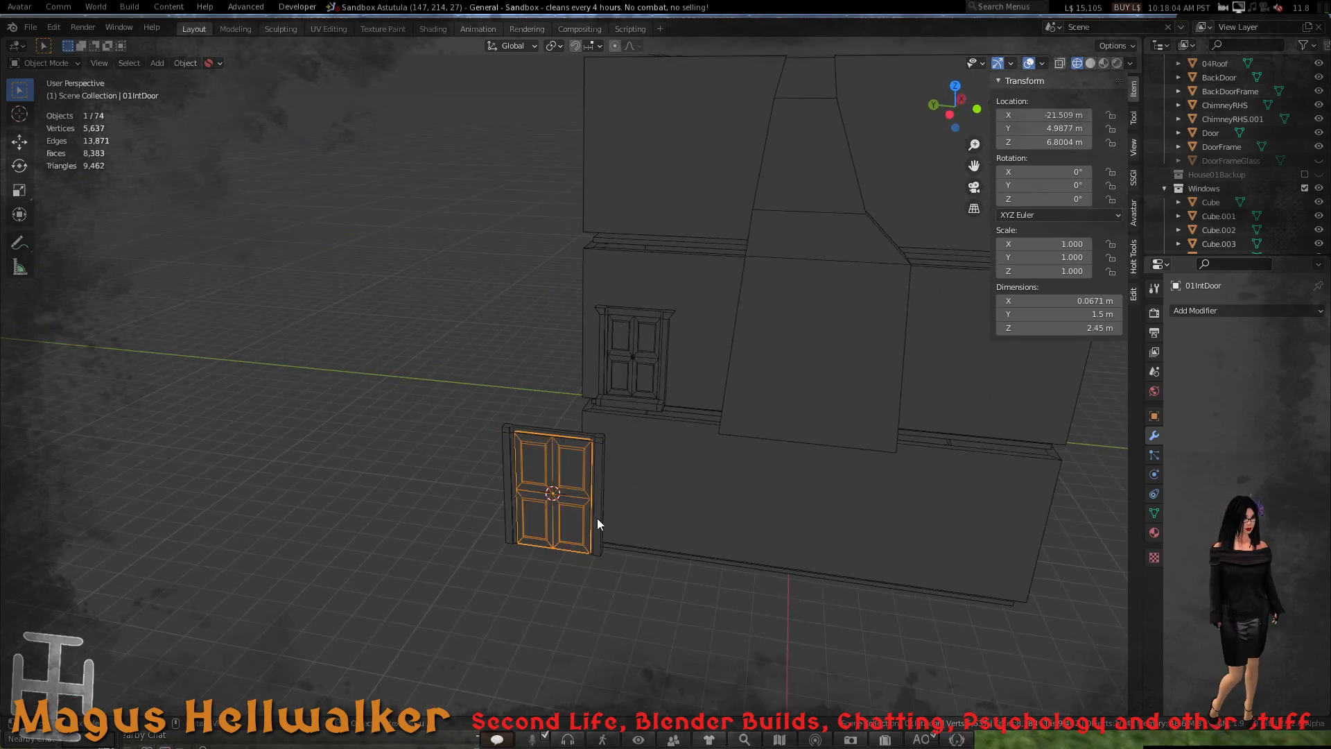
pyautogui.scroll(3, 594, 538)
pyautogui.keyDown('shift'); pyautogui.moveTo(588, 579); pyautogui.dragTo(590, 411, button='middle'); pyautogui.keyUp('shift')
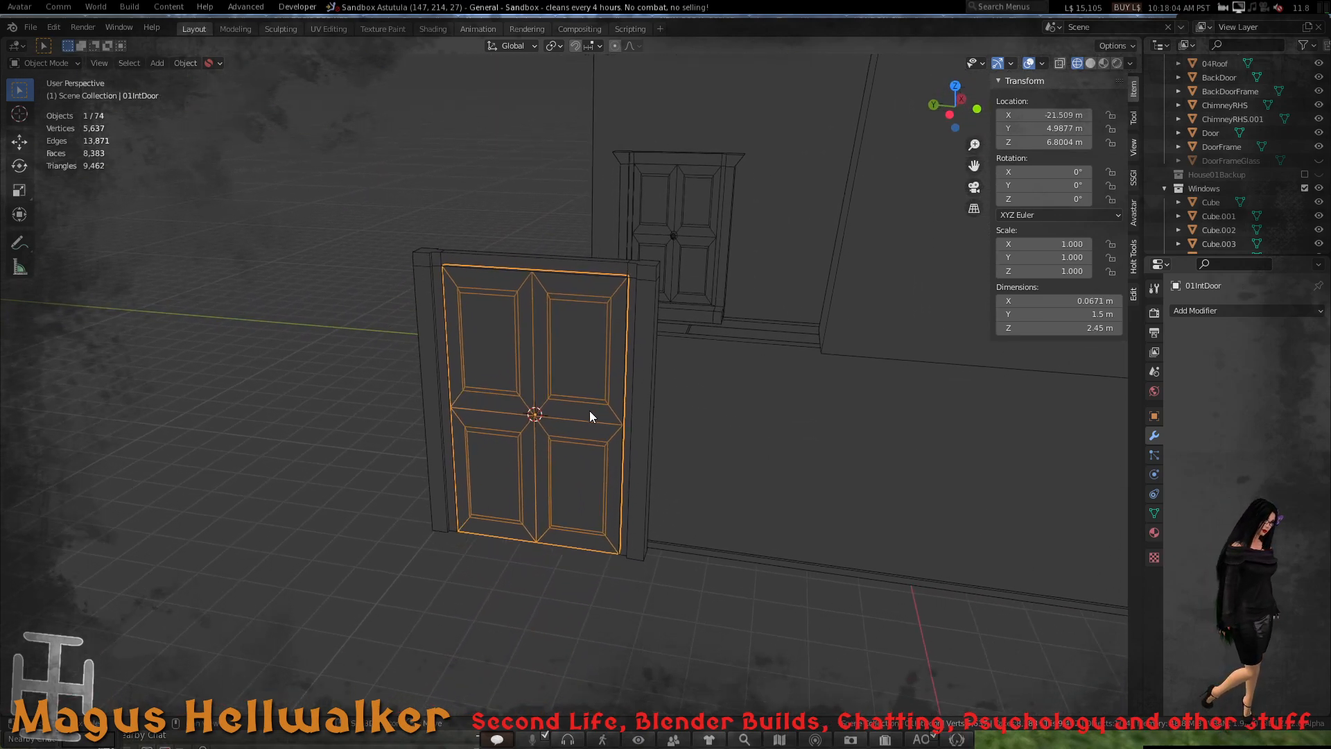
pyautogui.scroll(3, 580, 430)
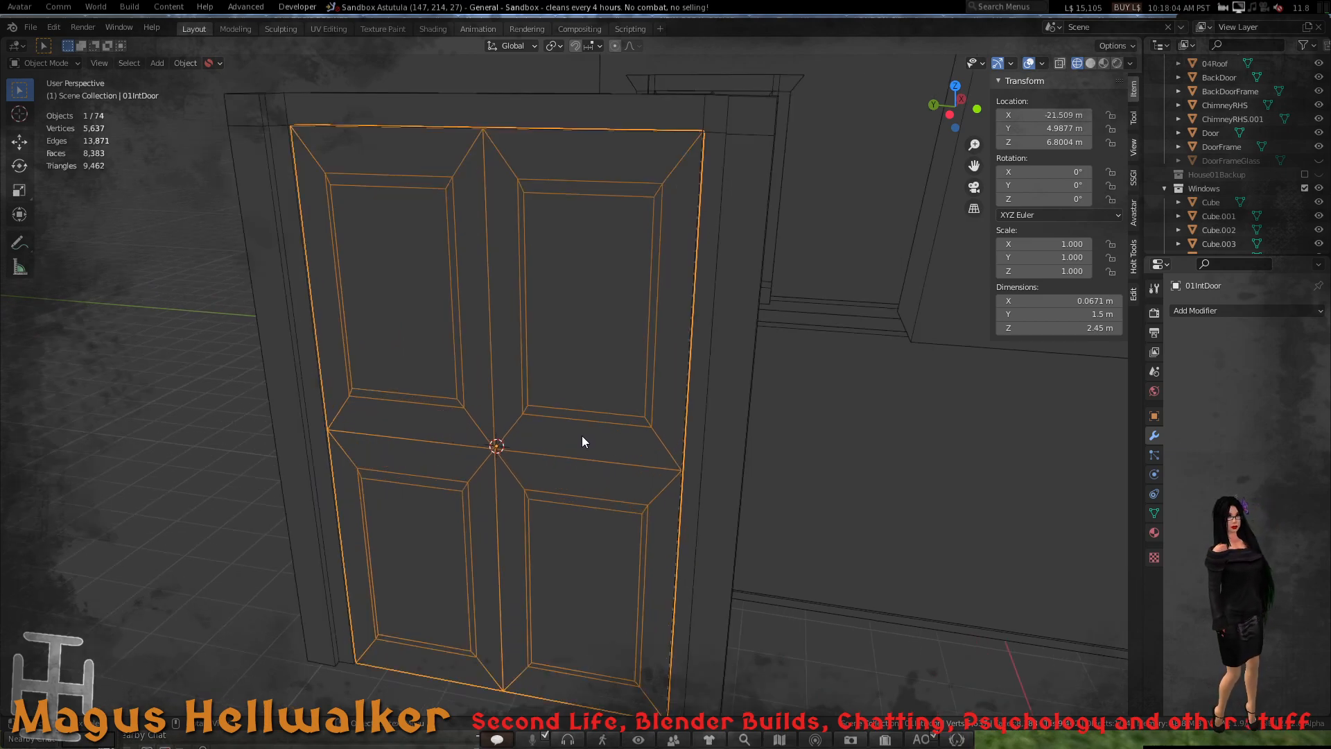
pyautogui.scroll(-4, 592, 442)
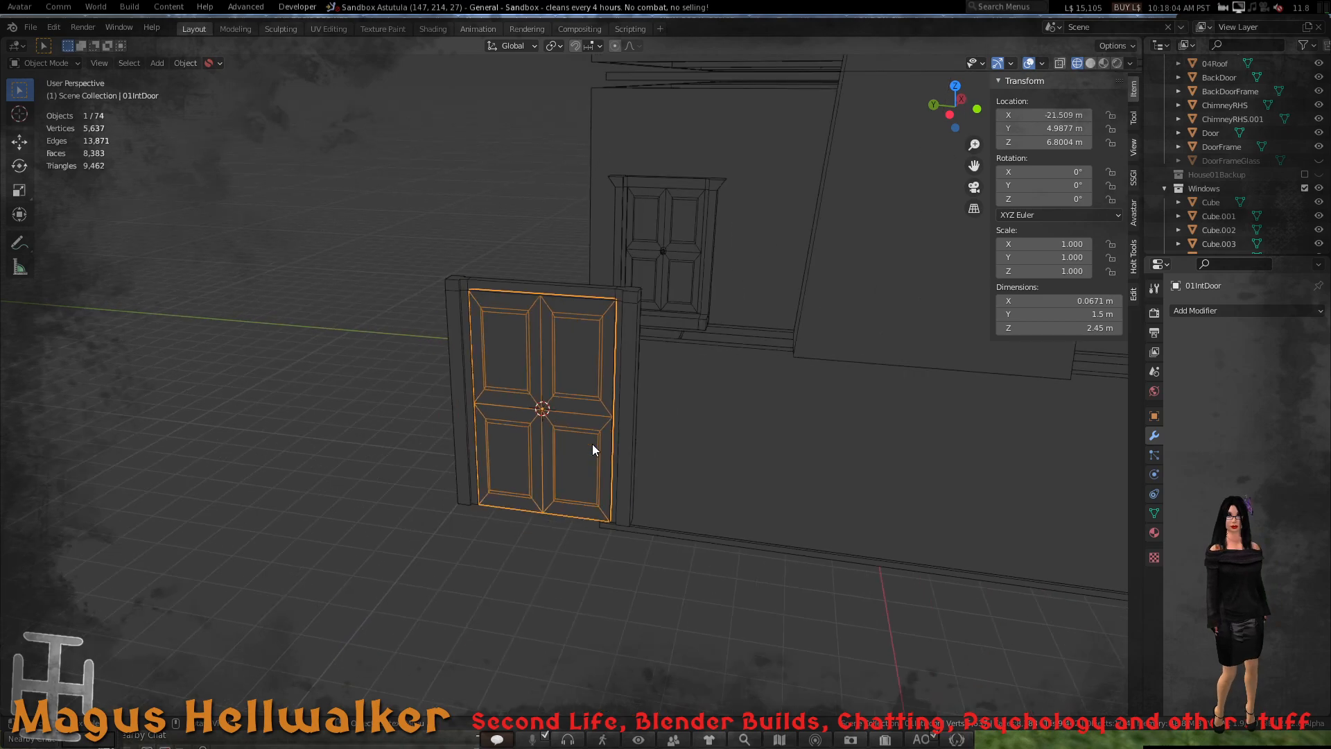
pyautogui.scroll(4, 592, 443)
pyautogui.moveTo(592, 444); pyautogui.dragTo(538, 492, button='middle')
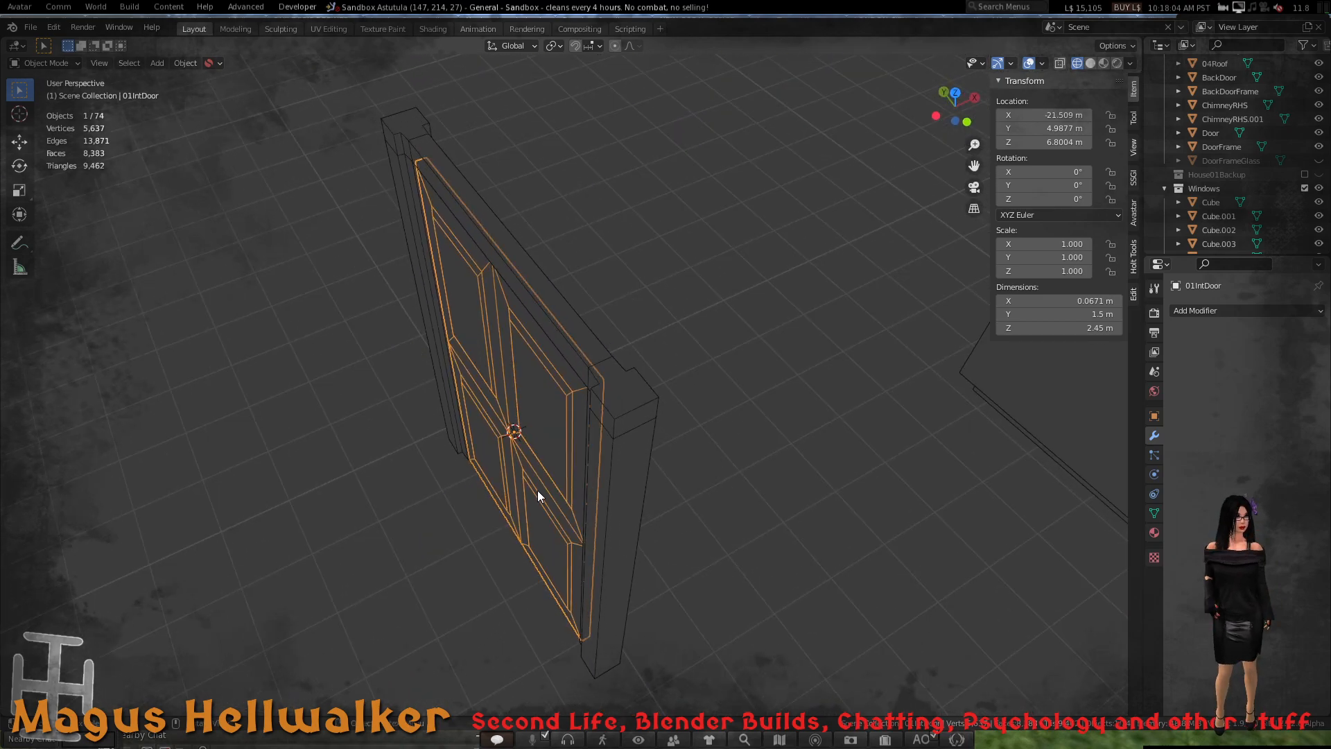
pyautogui.press('KP_Divide')
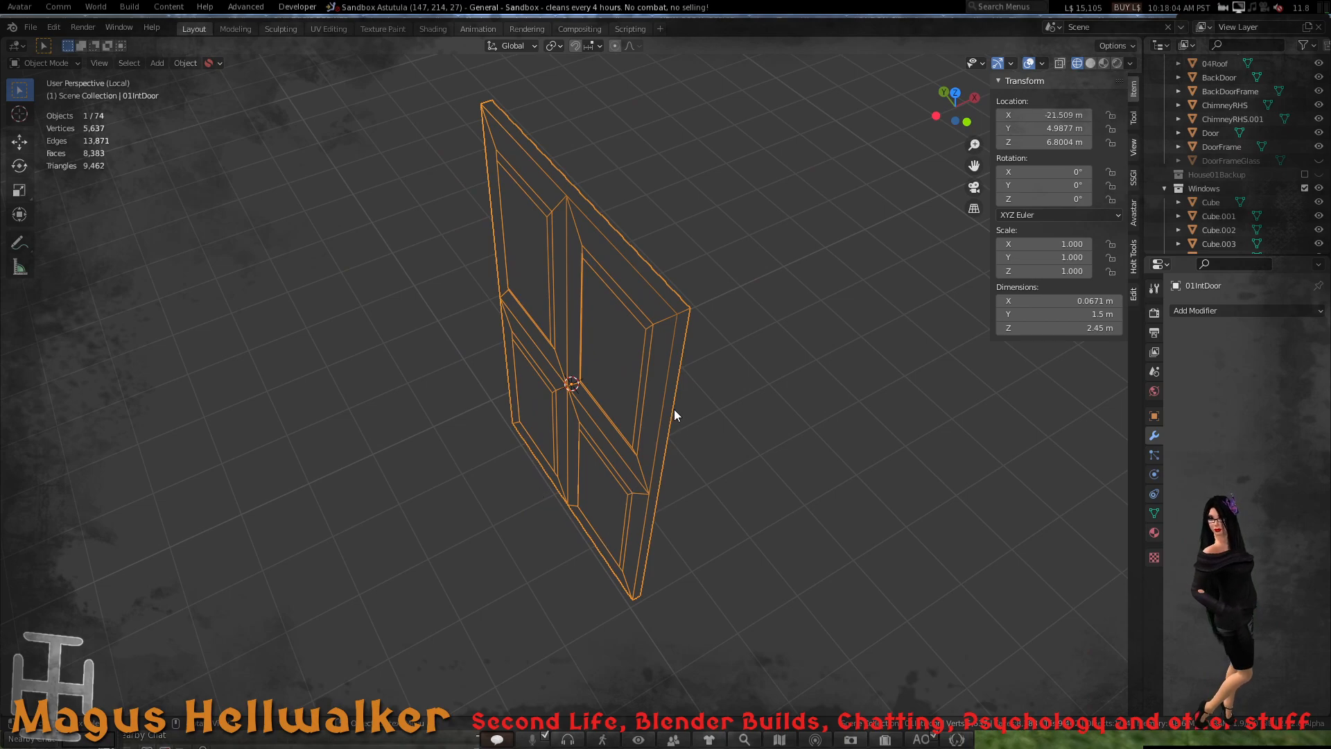
# - Enter Edit Mode on the isolated door and try a loop cut across its flat, unpanelled side
pyautogui.moveTo(674, 409); pyautogui.dragTo(606, 392, button='middle')
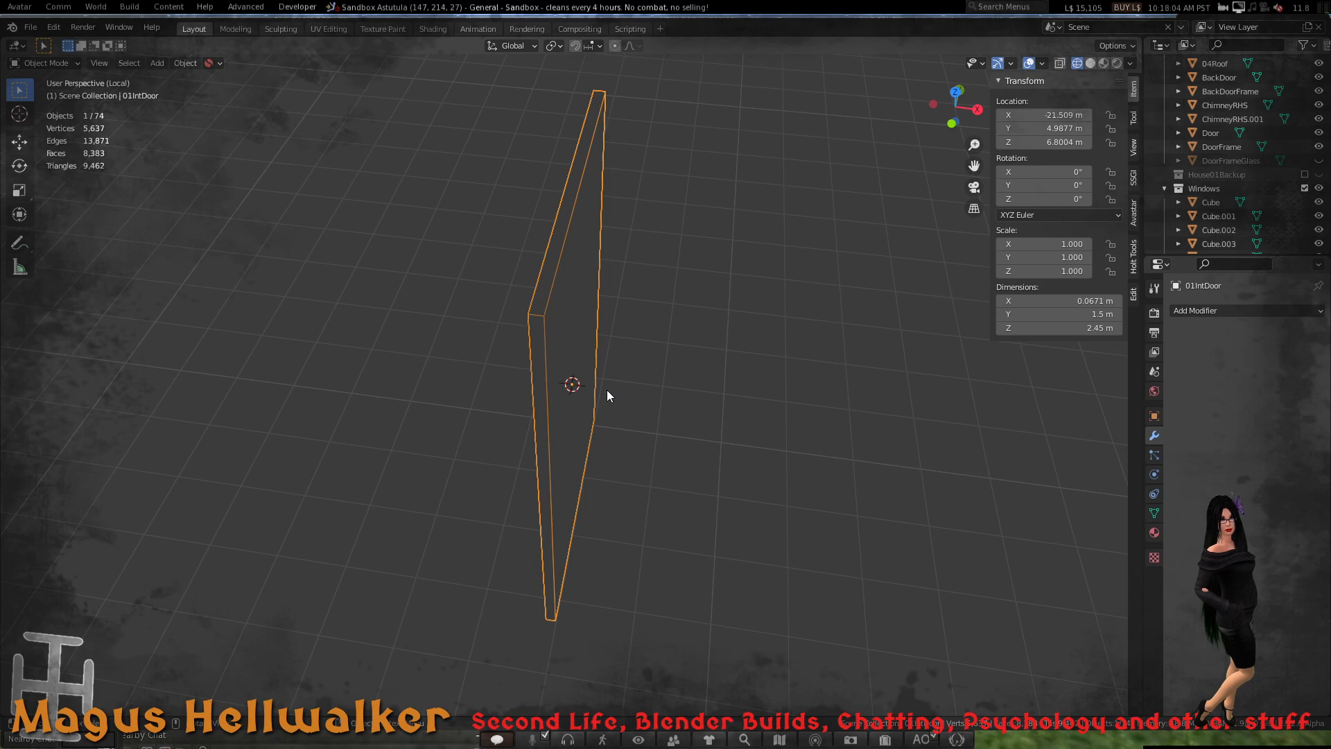
pyautogui.scroll(5, 554, 376)
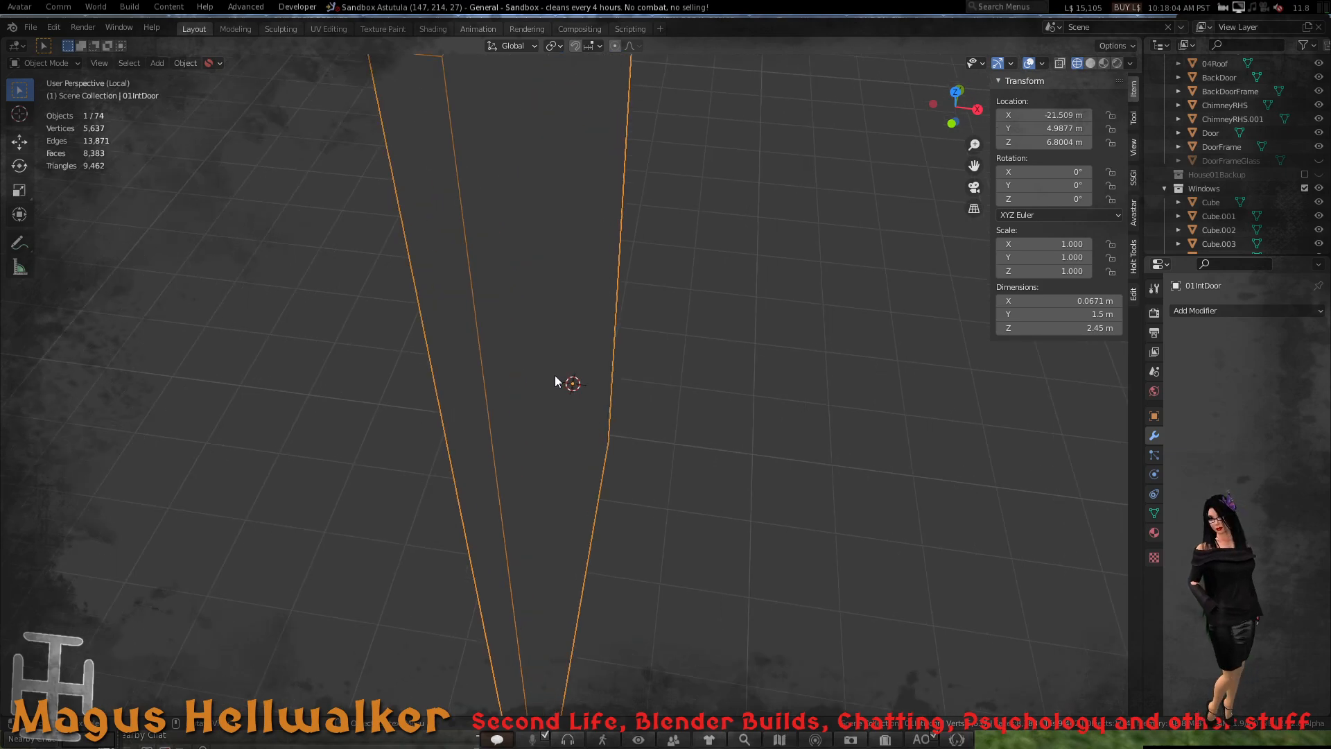
pyautogui.scroll(-5, 555, 376)
pyautogui.press('Tab')
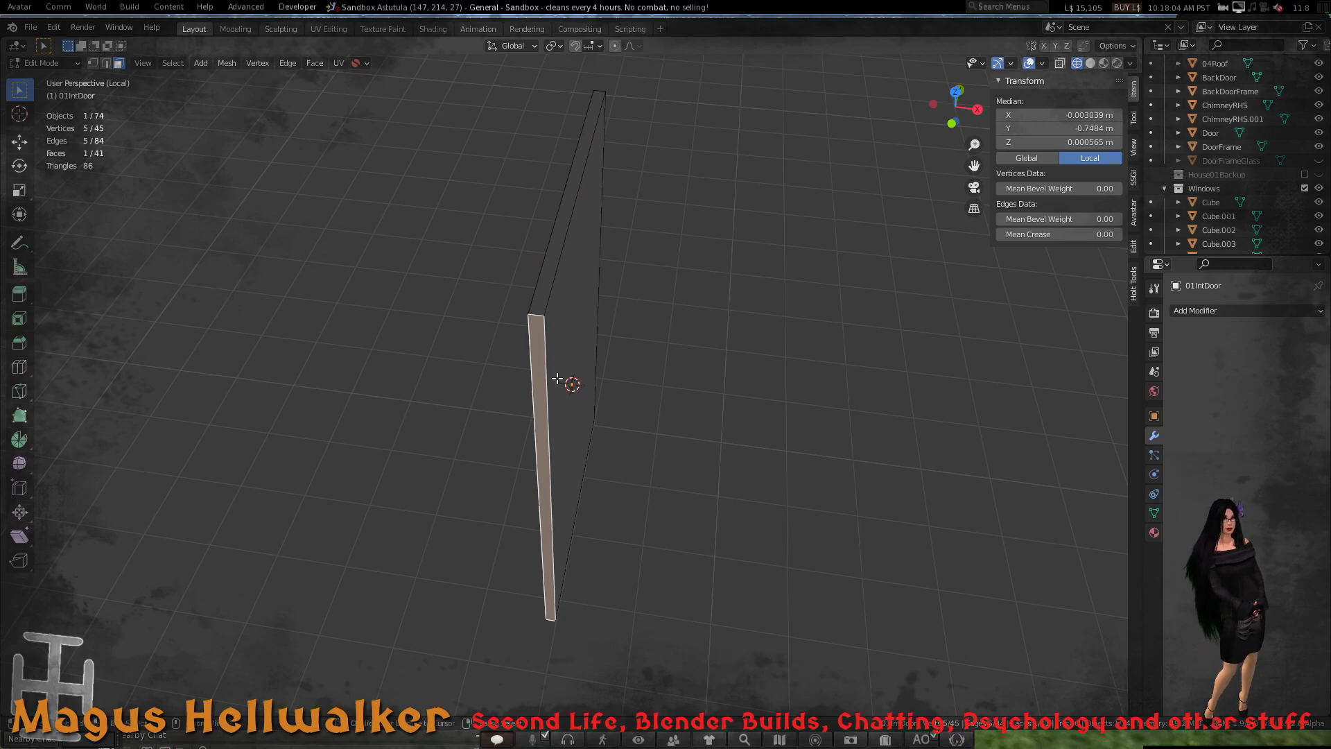
pyautogui.hotkey('ctrl', 'r')
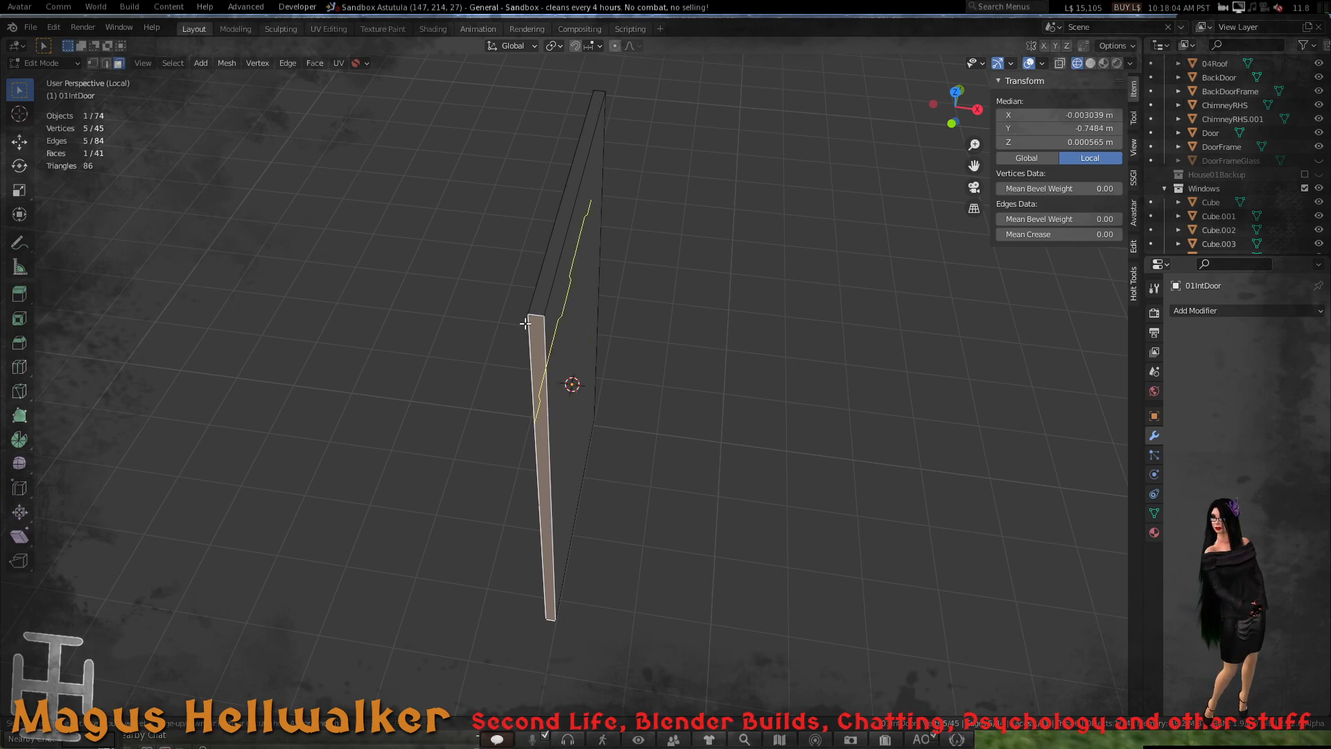
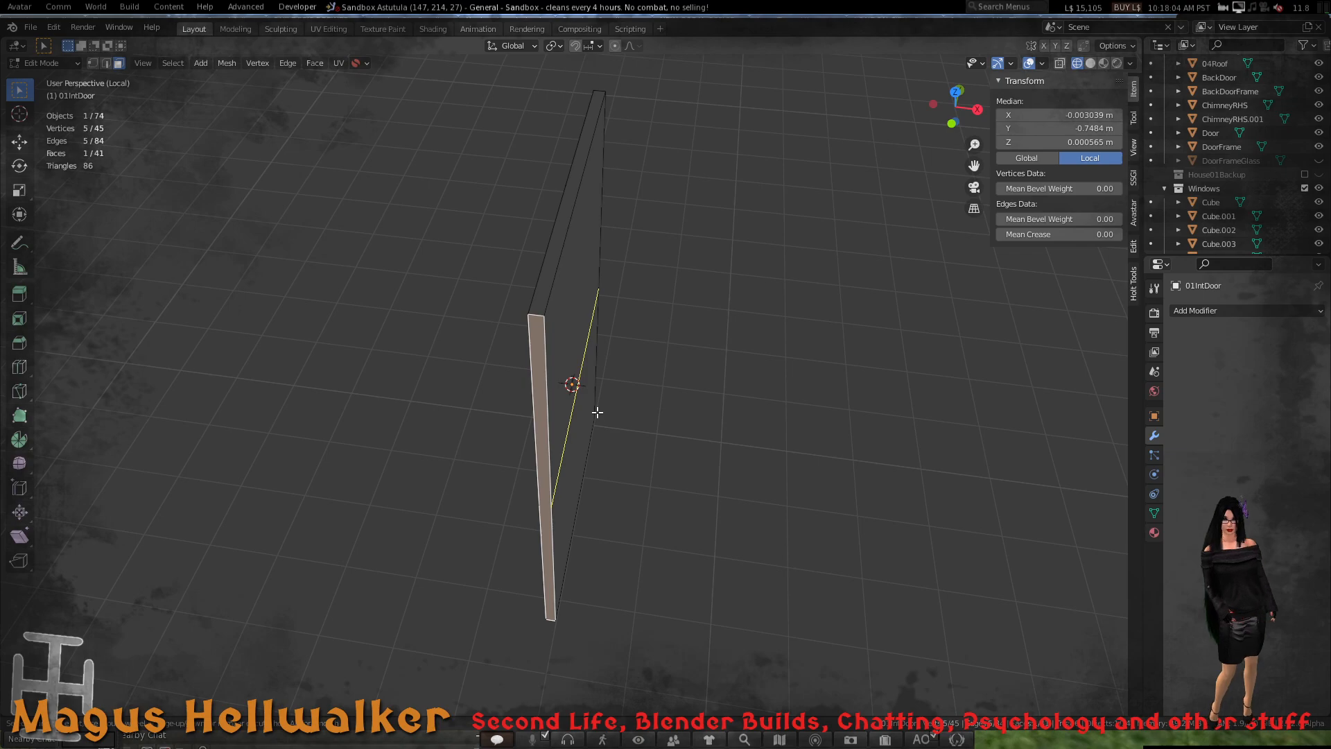
# - Select the four inner panel faces of the door and grow the selection twice to cover the whole panelled side
pyautogui.moveTo(600, 442); pyautogui.dragTo(802, 402, button='middle')
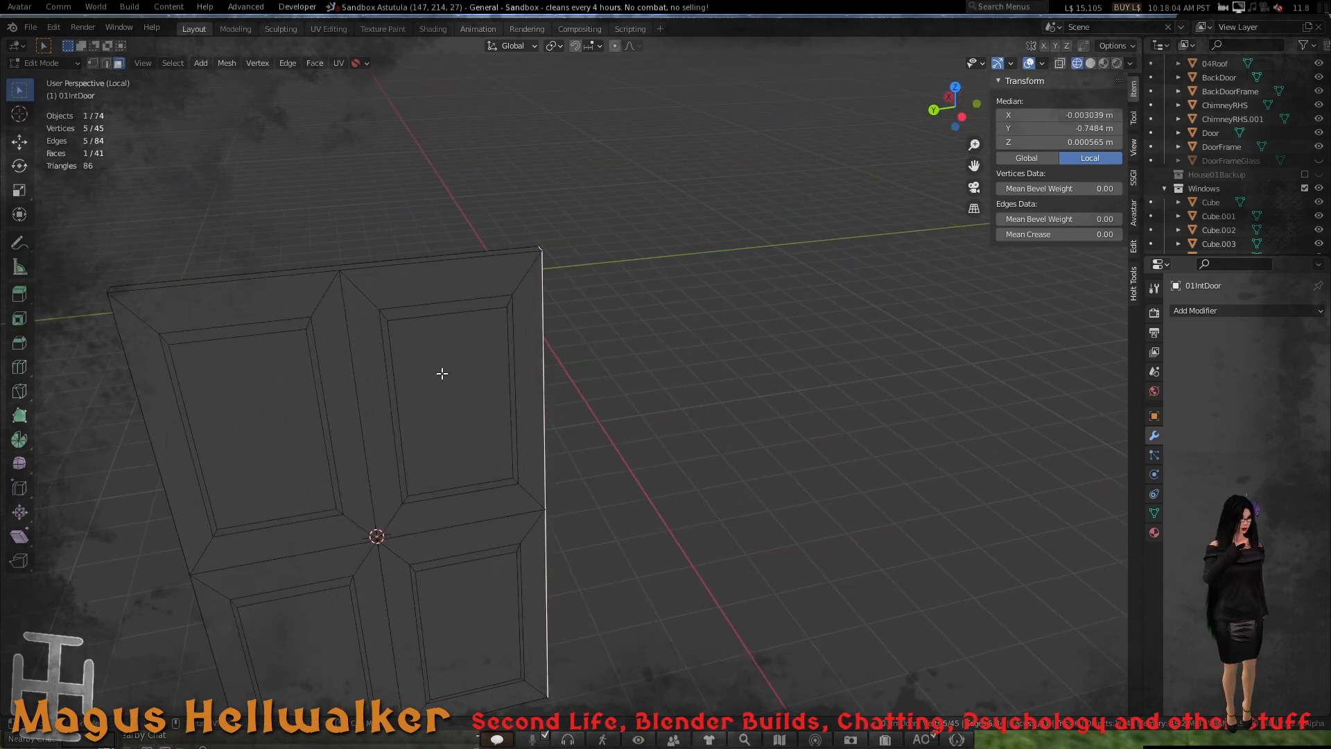
pyautogui.scroll(-3, 404, 538)
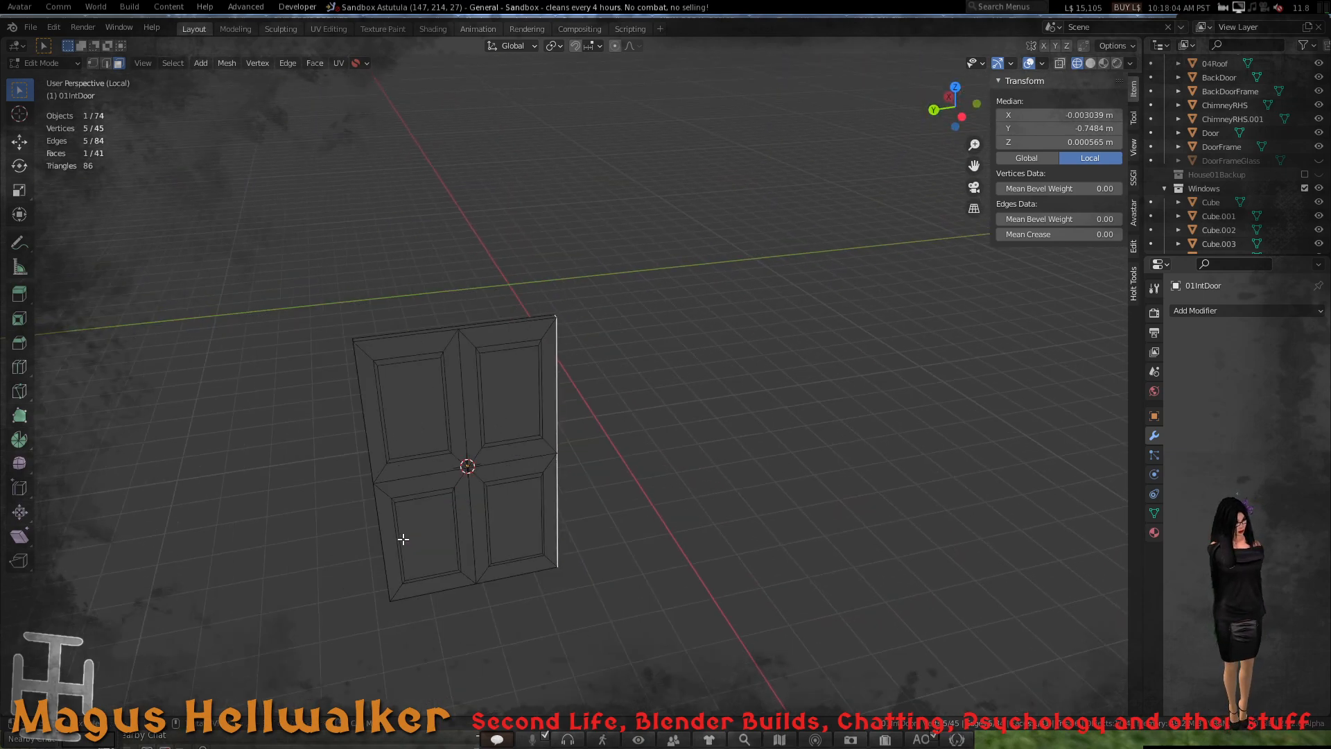
pyautogui.scroll(2, 404, 538)
pyautogui.click(331, 411)
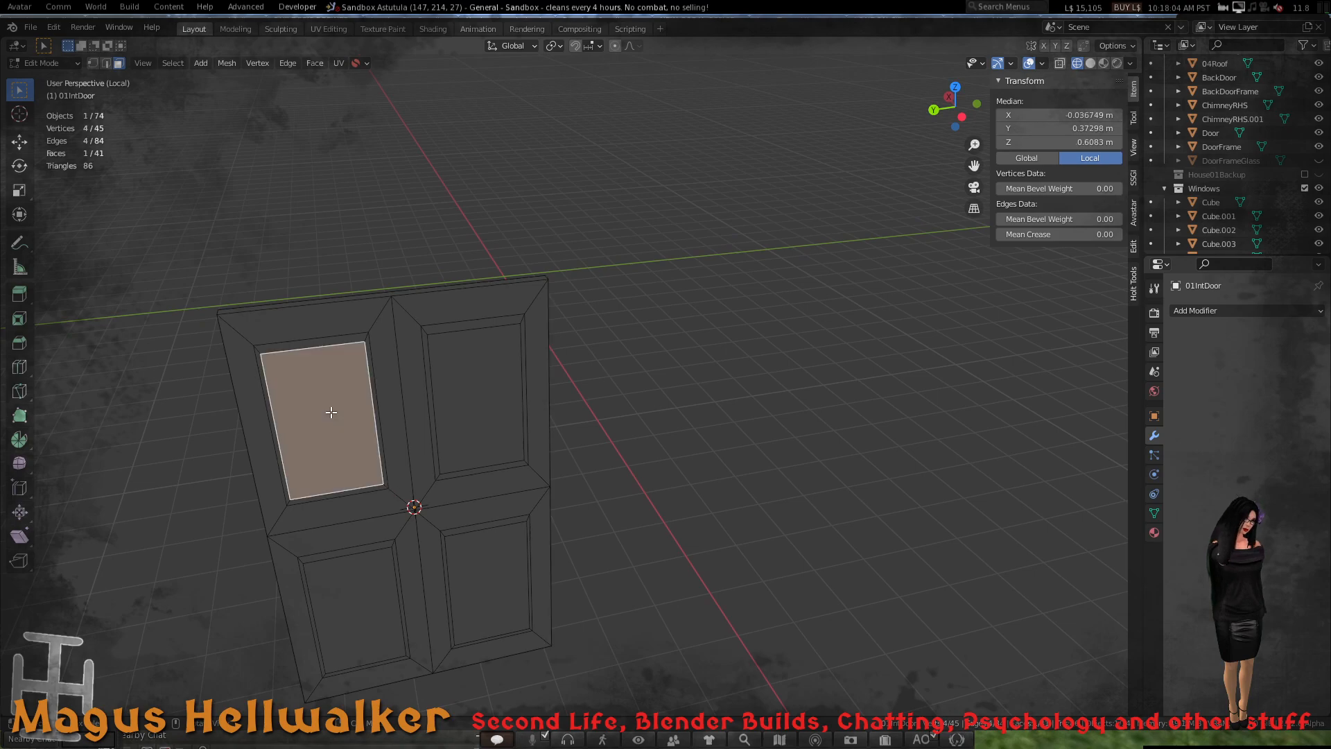
pyautogui.keyDown('shift'); pyautogui.click(445, 401); pyautogui.keyUp('shift')
pyautogui.keyDown('shift'); pyautogui.click(360, 594); pyautogui.keyUp('shift')
pyautogui.keyDown('shift'); pyautogui.click(496, 590); pyautogui.keyUp('shift')
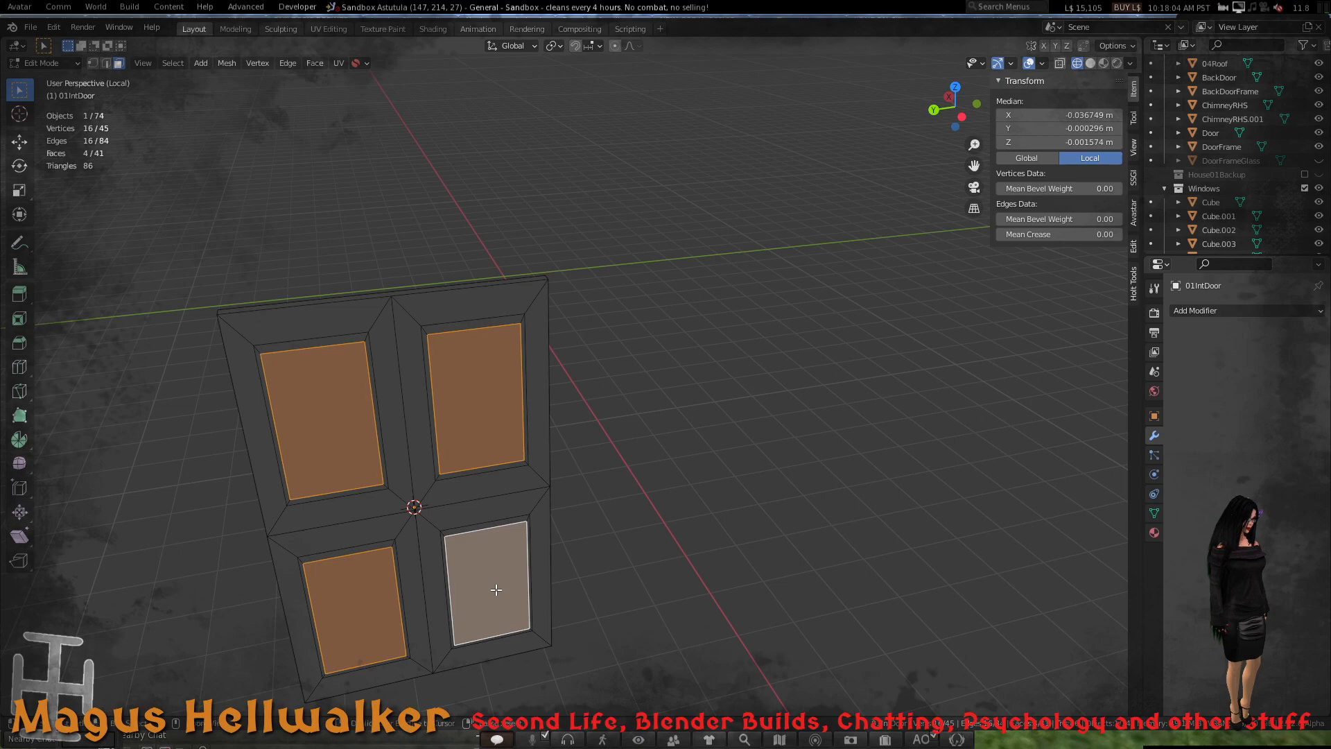
pyautogui.press('ctrl+KP_Add')
pyautogui.press('ctrl+KP_Add')
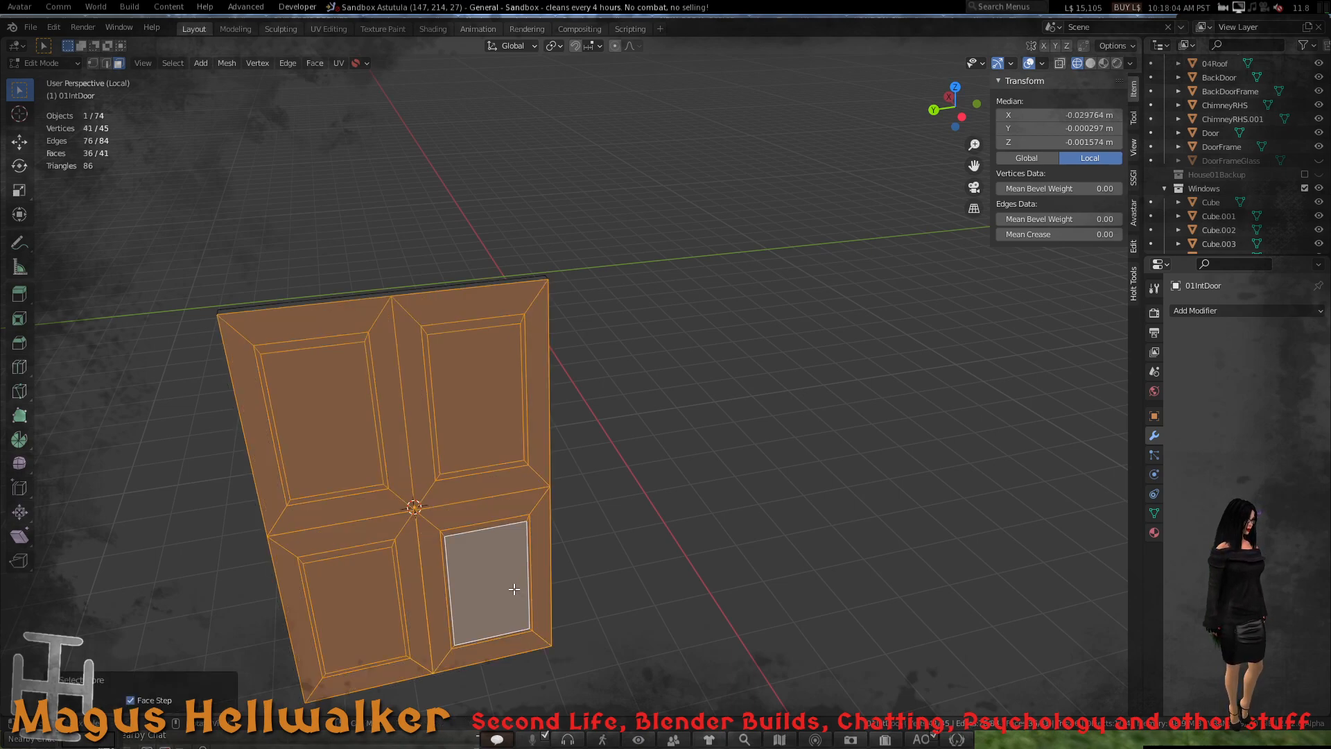
# - Duplicate the selected panelled faces and move the copy about 0.26 m along X, past the door's flat side
pyautogui.moveTo(513, 589); pyautogui.dragTo(380, 500, button='middle')
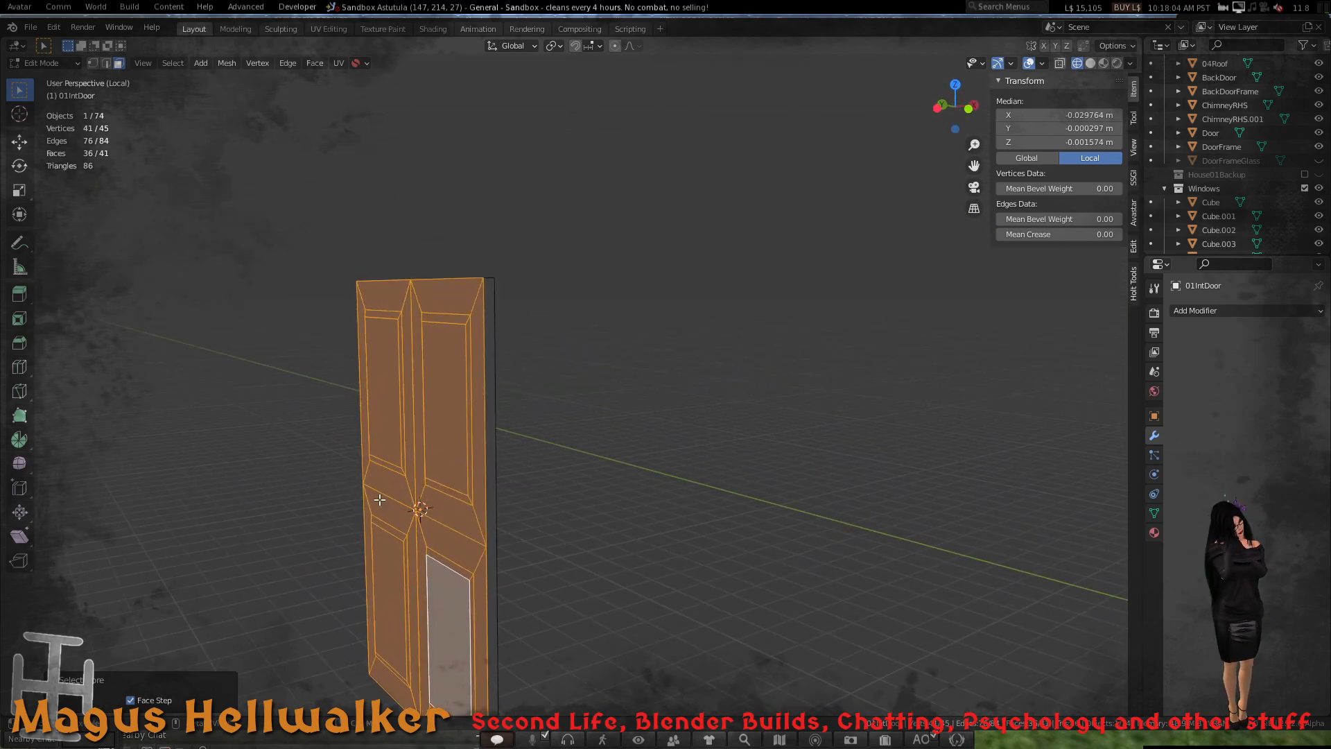
pyautogui.hotkey('shift', 'd')
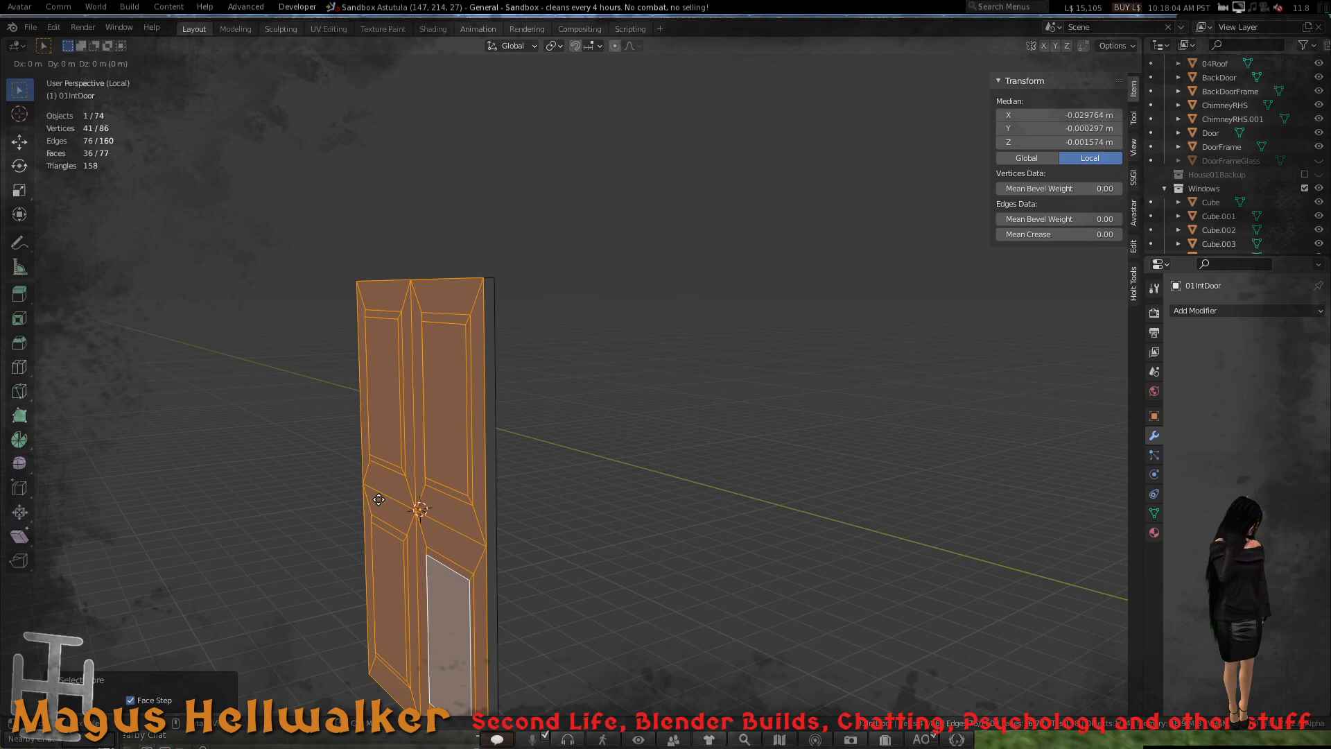
pyautogui.press('x')
pyautogui.click(423, 490)
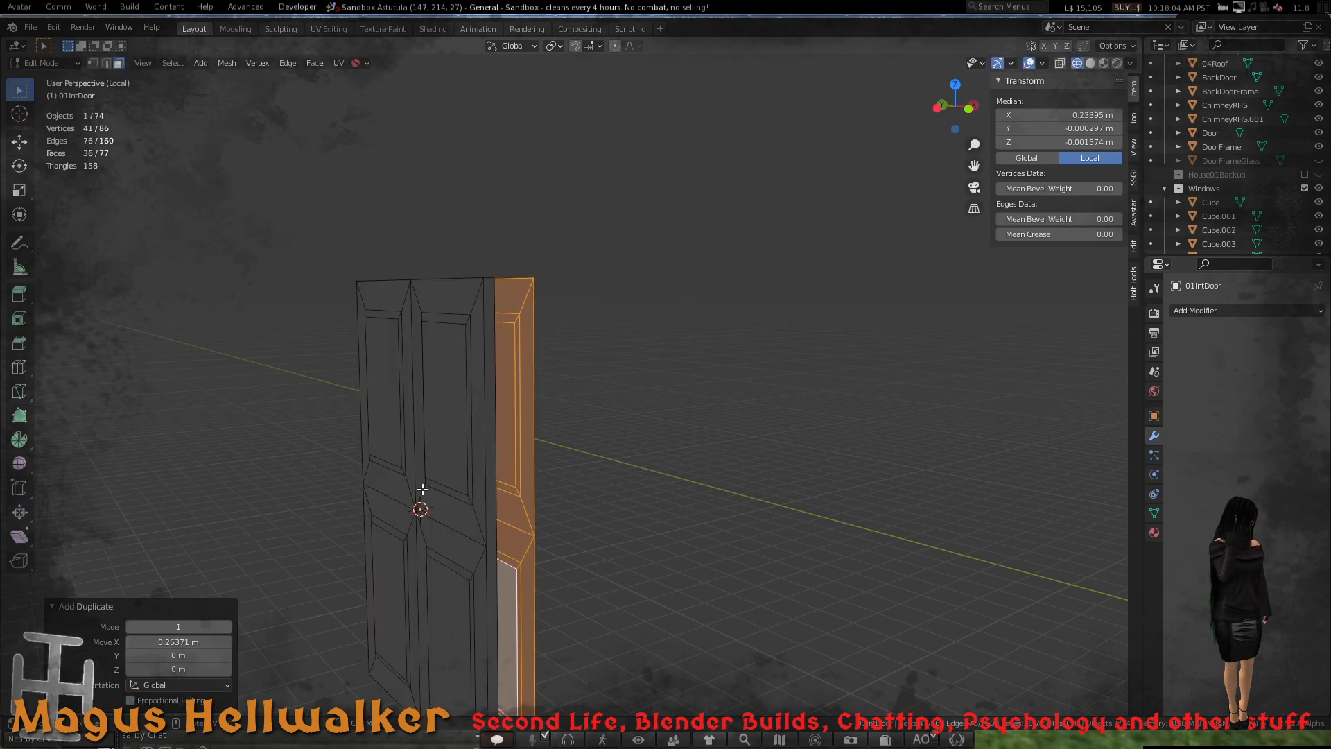
# - Rotate the duplicated panelled side around Z by 90° twice so it faces the opposite way, and clear the selection
pyautogui.write('rz90')
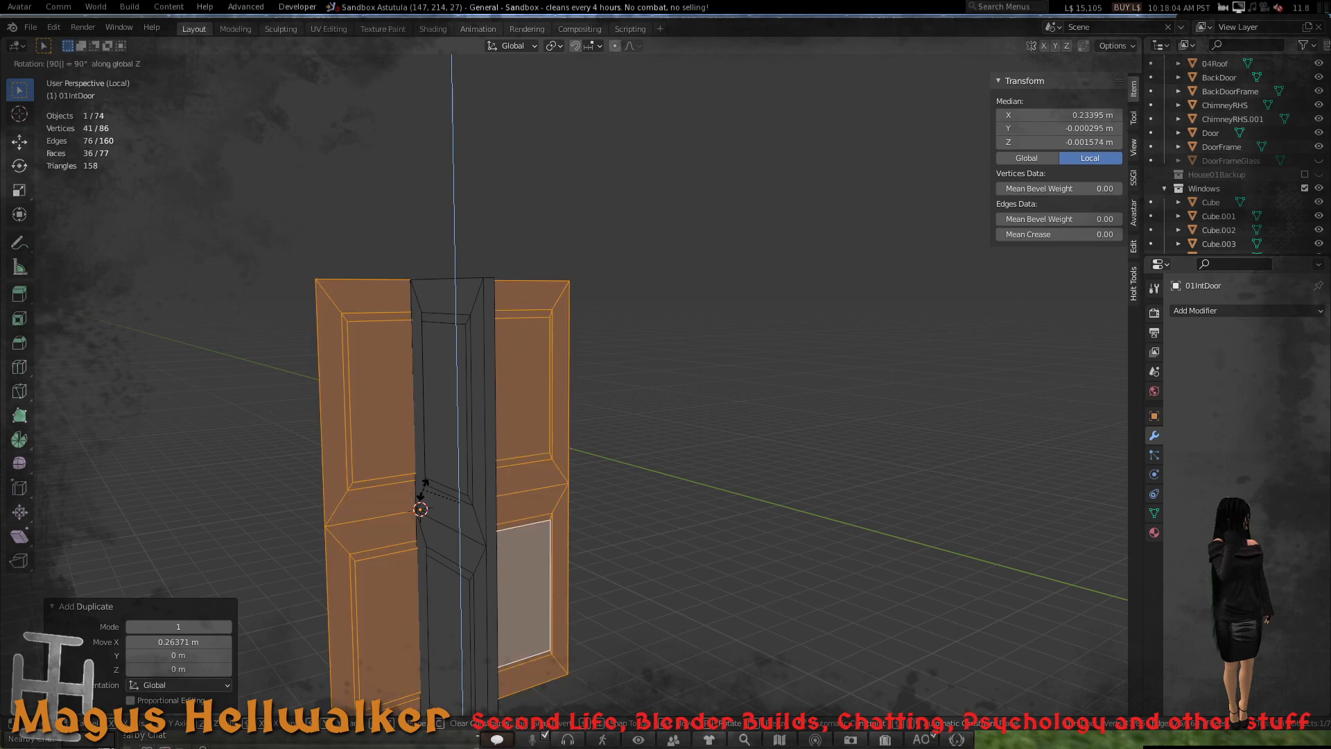
pyautogui.press('Return')
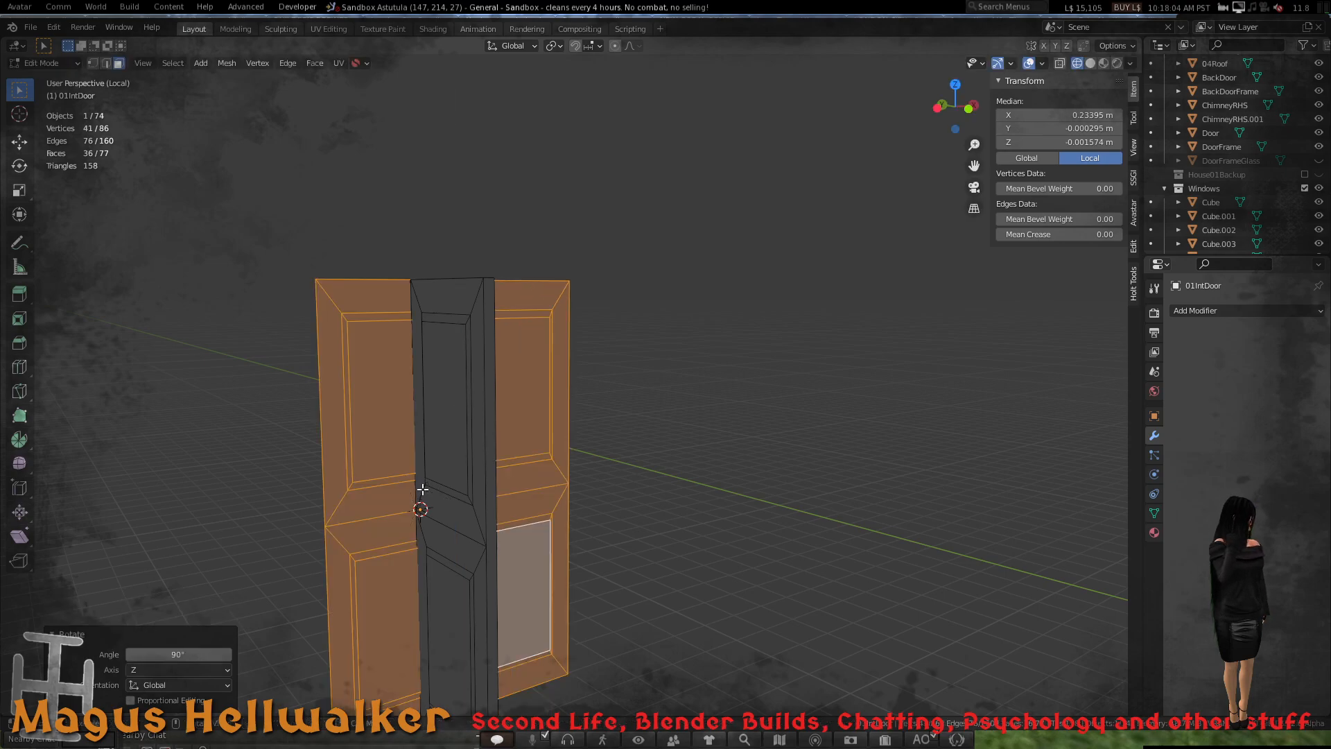
pyautogui.write('rz90')
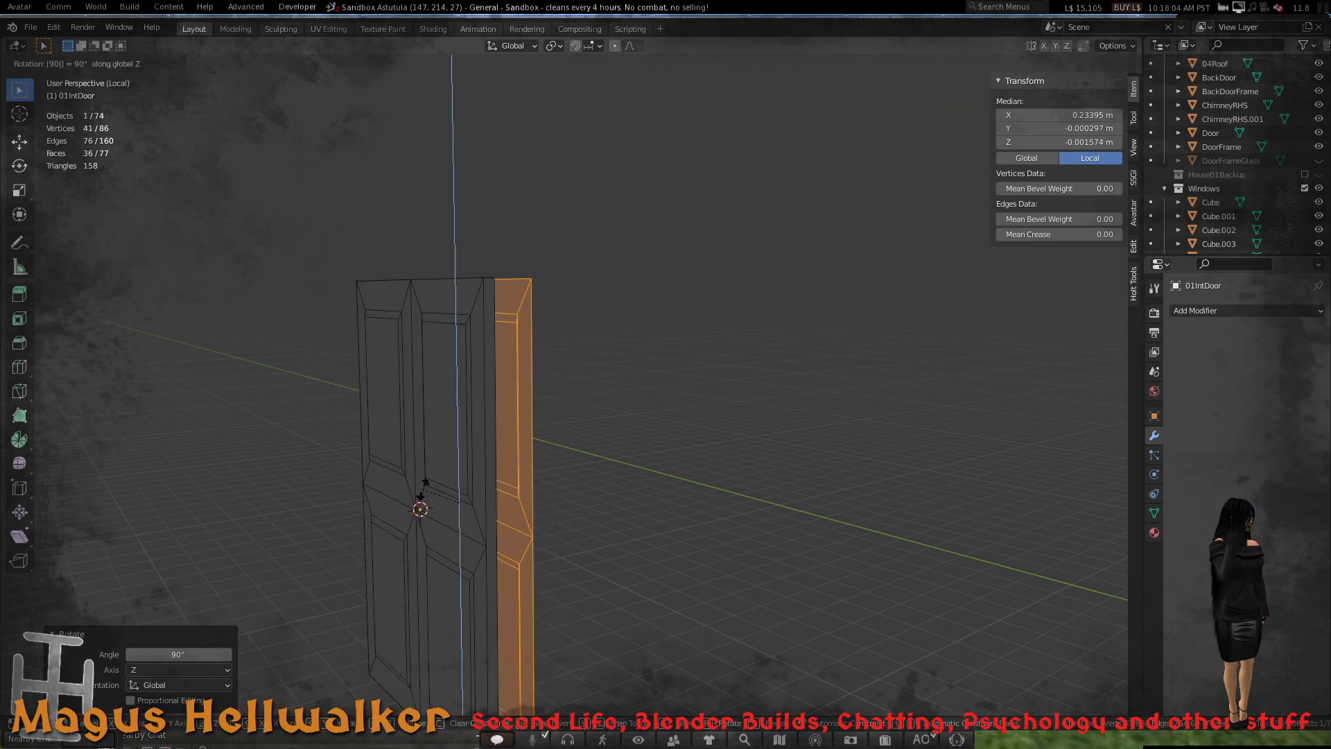
pyautogui.press('Return')
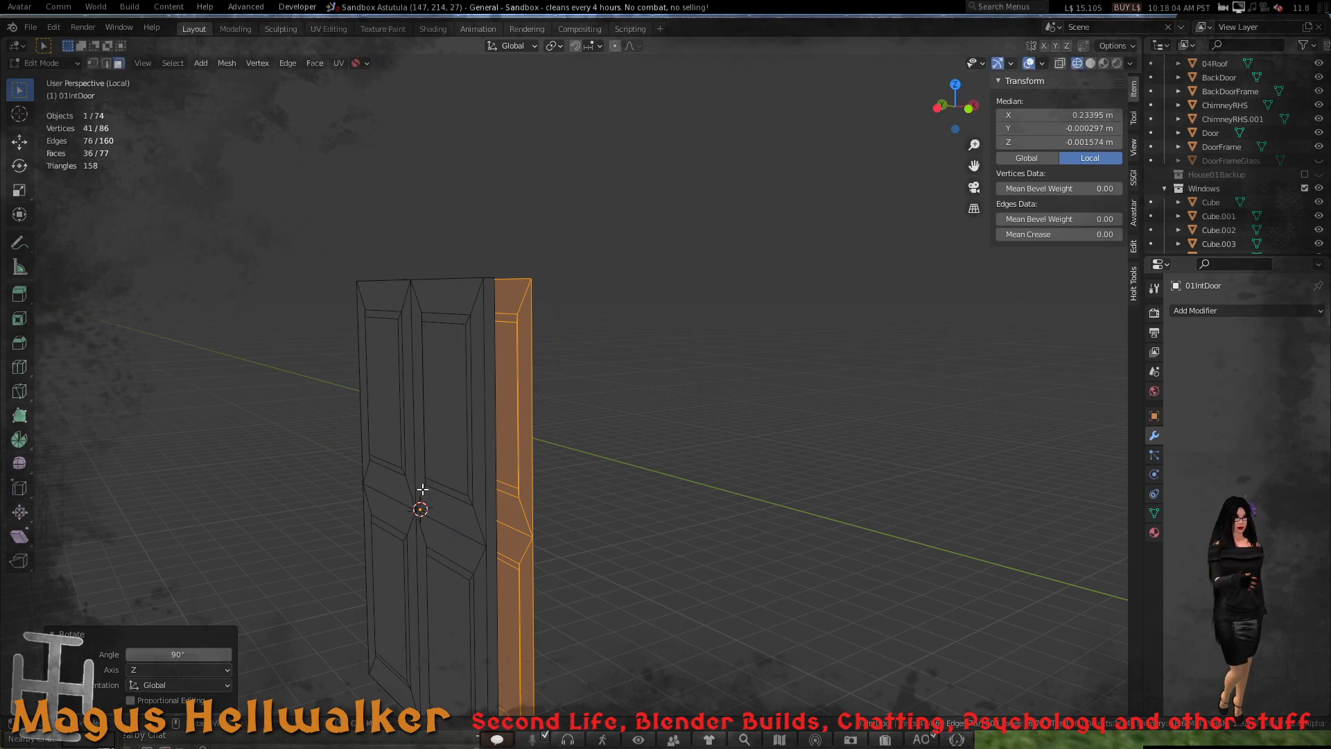
pyautogui.click(576, 506)
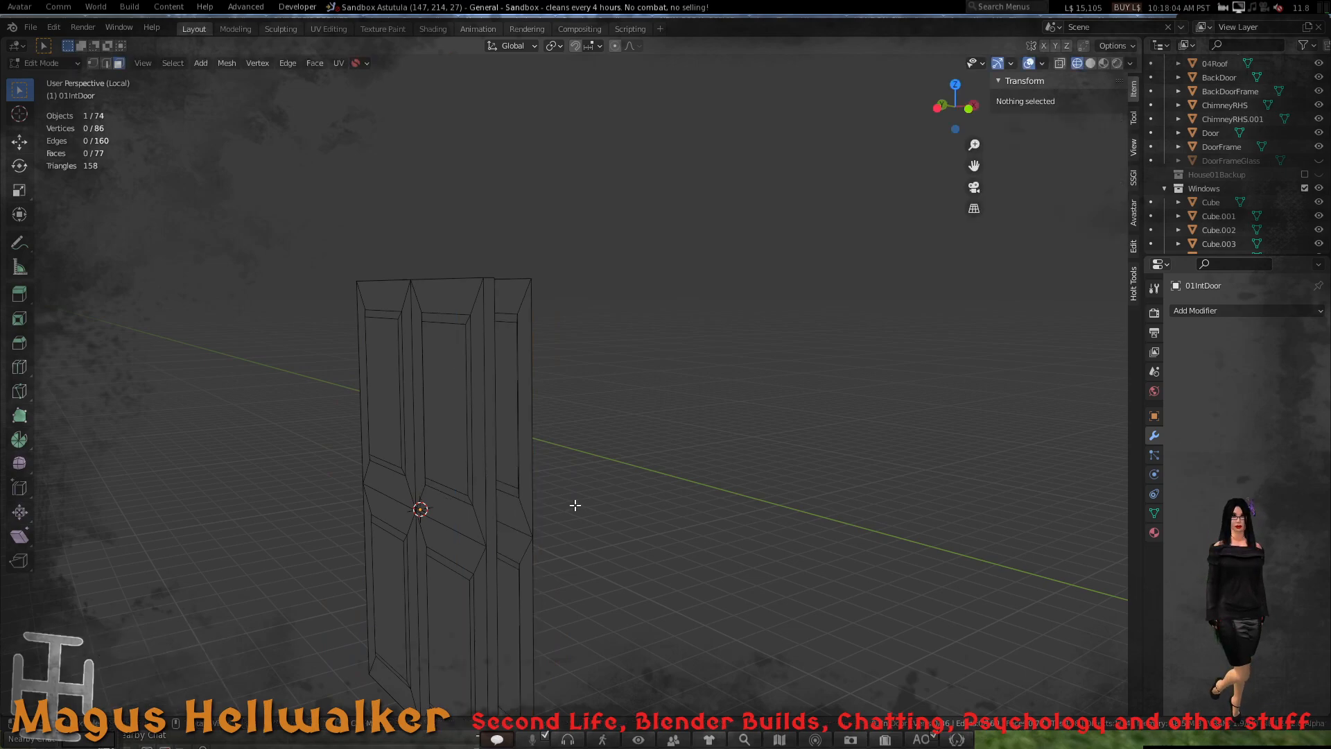
# - Delete the single large flat face on the door's unpanelled side
pyautogui.moveTo(522, 529); pyautogui.dragTo(411, 500, button='middle')
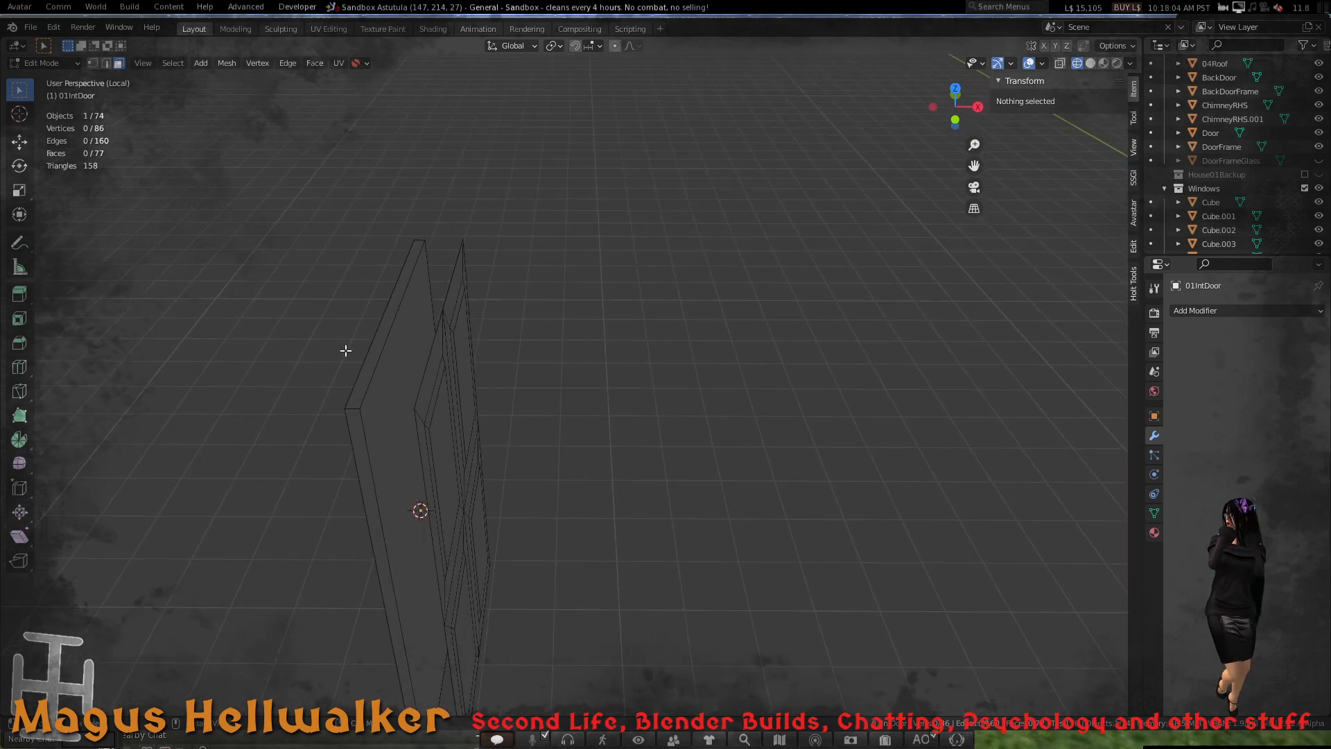
pyautogui.click(400, 445)
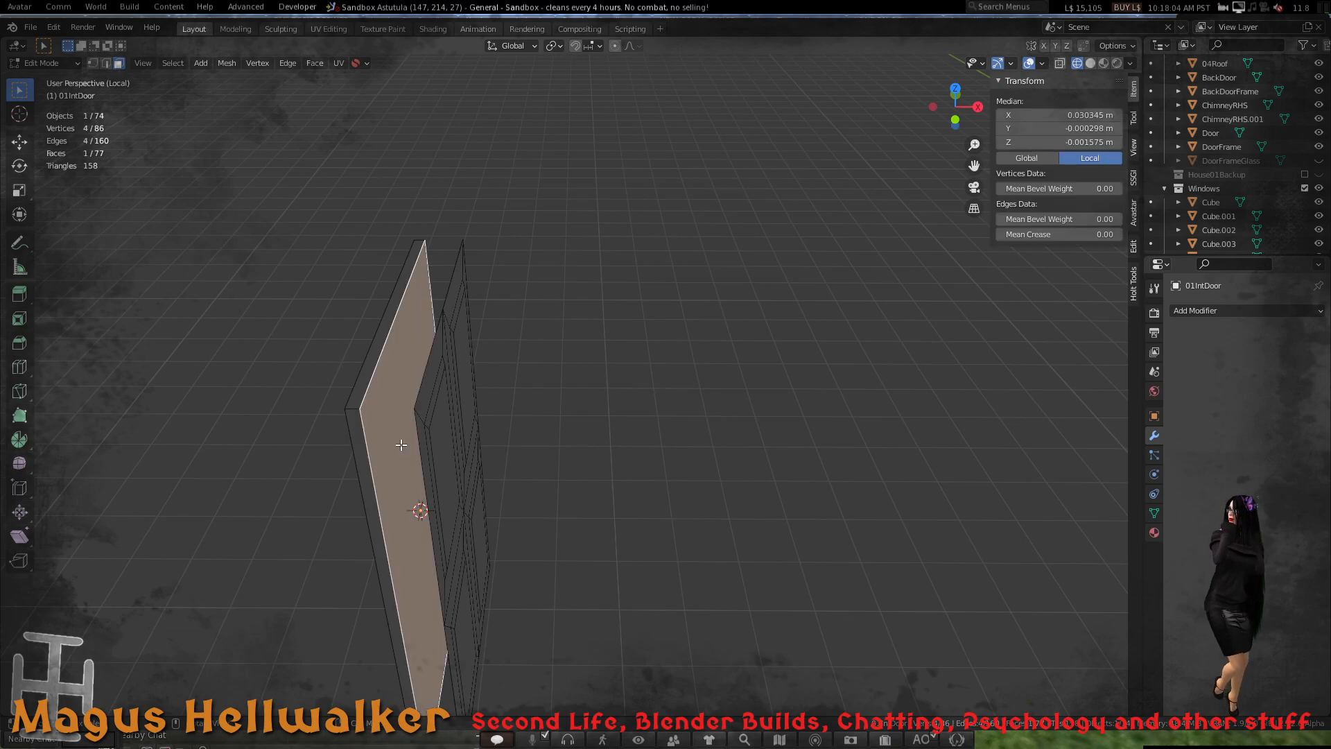
pyautogui.press('x')
pyautogui.click(401, 444)
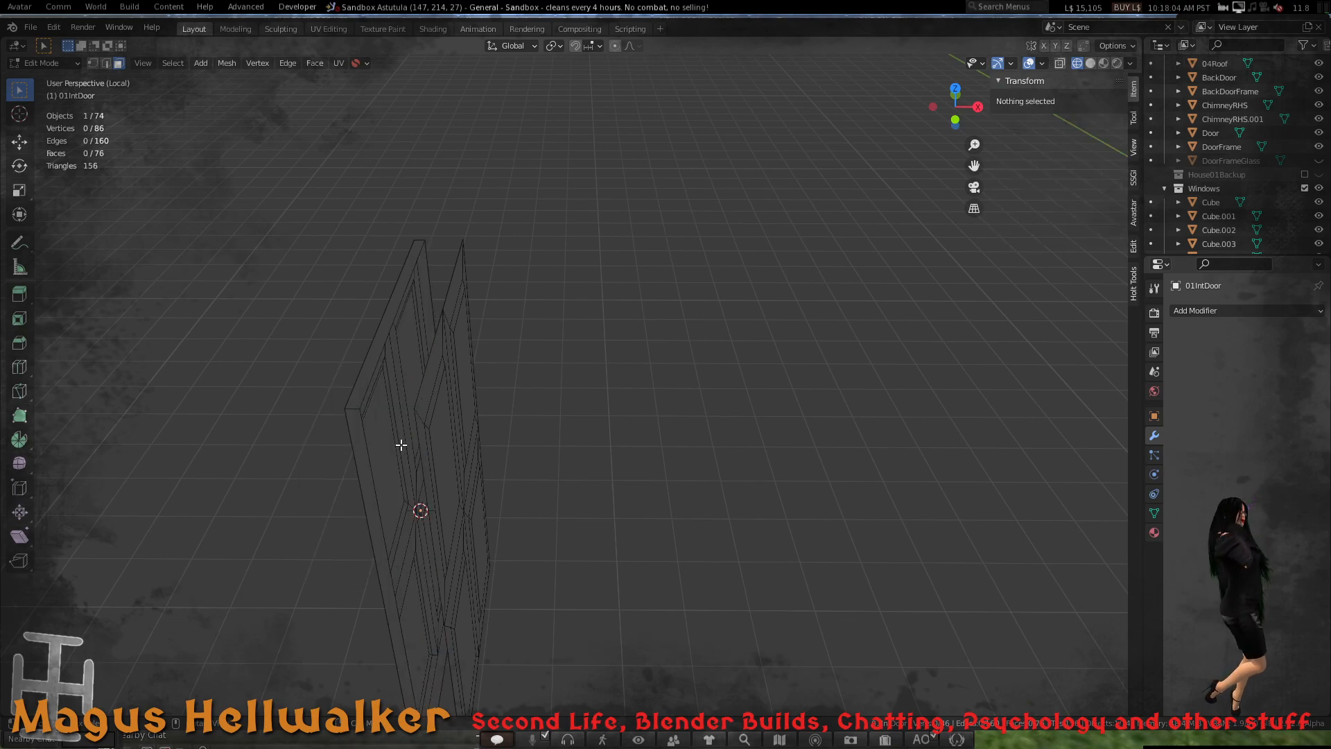
# - Turn on X-ray and box-select the whole duplicated panelled side standing apart from the door
pyautogui.moveTo(468, 386); pyautogui.dragTo(509, 323, button='middle')
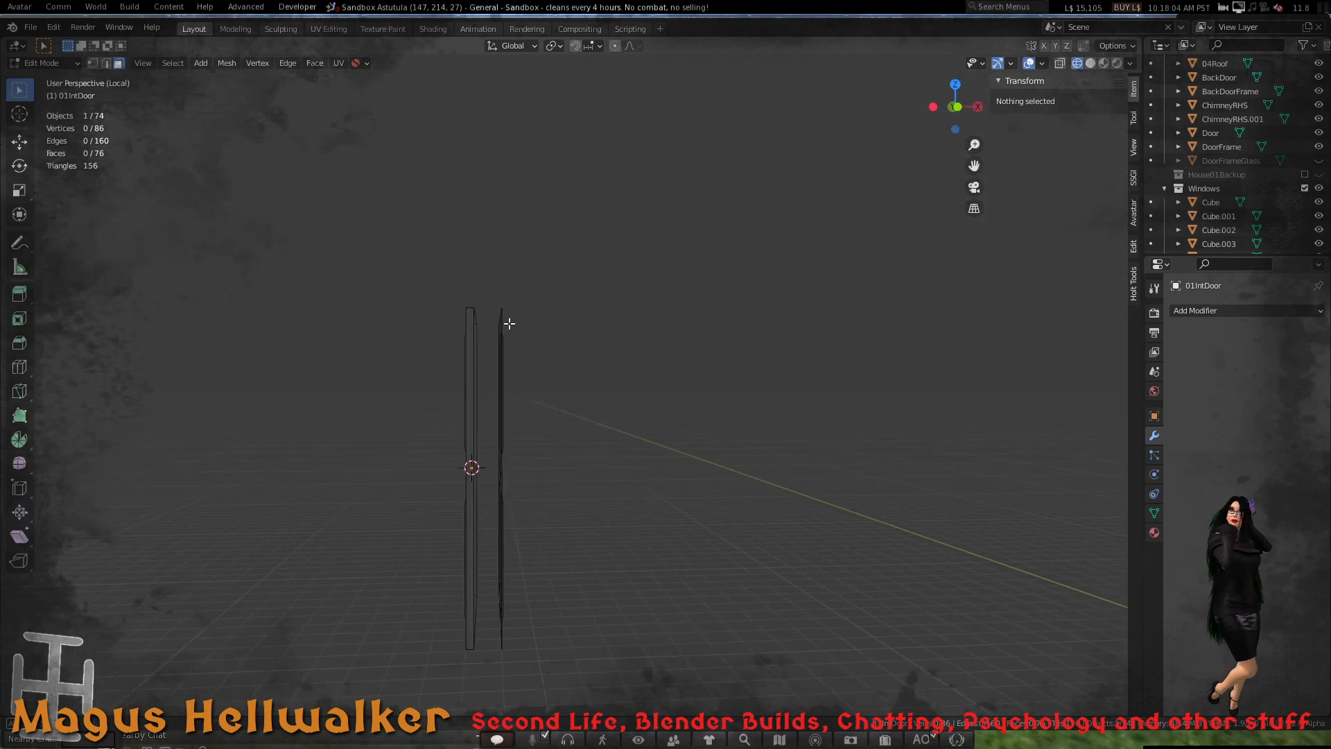
pyautogui.click(1061, 63)
pyautogui.moveTo(488, 297); pyautogui.dragTo(539, 709)
pyautogui.scroll(2, 572, 594)
pyautogui.moveTo(572, 593); pyautogui.dragTo(470, 483, button='middle')
pyautogui.press('g')
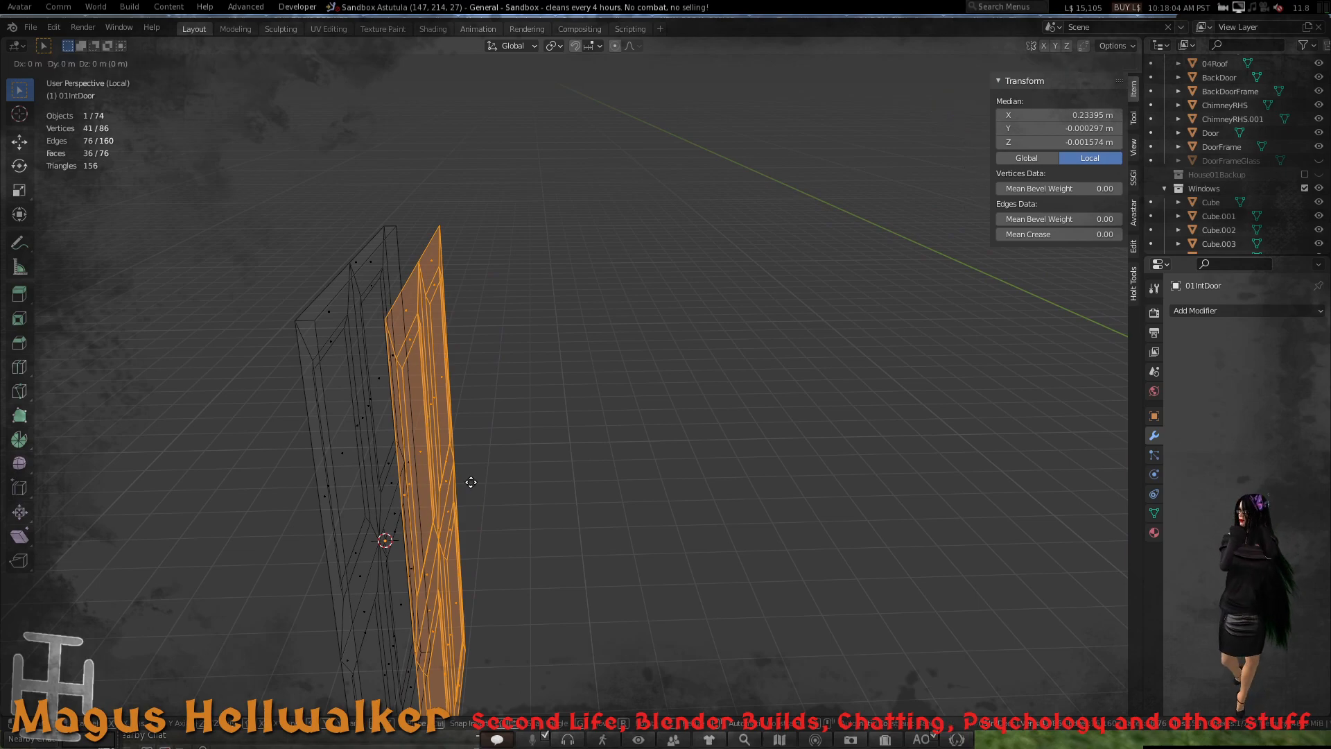
pyautogui.press('x')
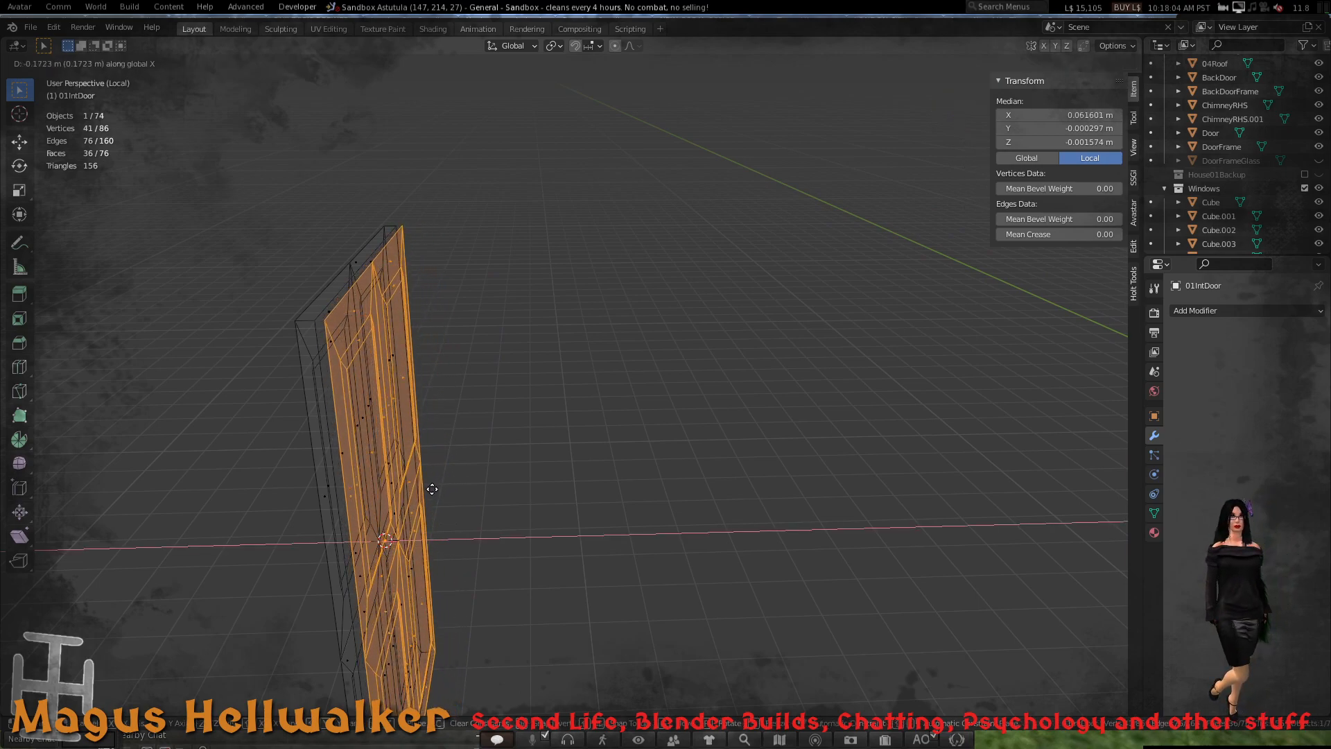
pyautogui.click(454, 492)
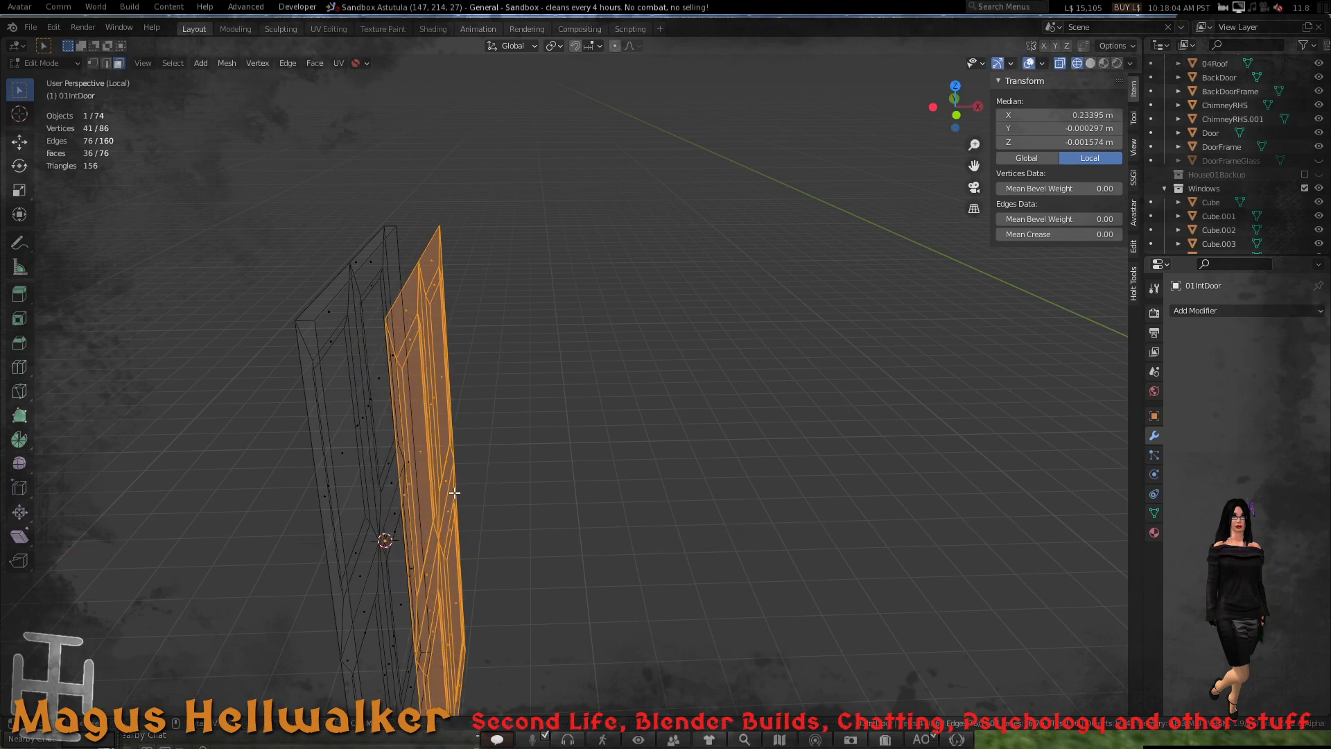
# - Turn on snapping and switch to vertex select mode with the duplicated panelled side still selected
pyautogui.click(576, 45)
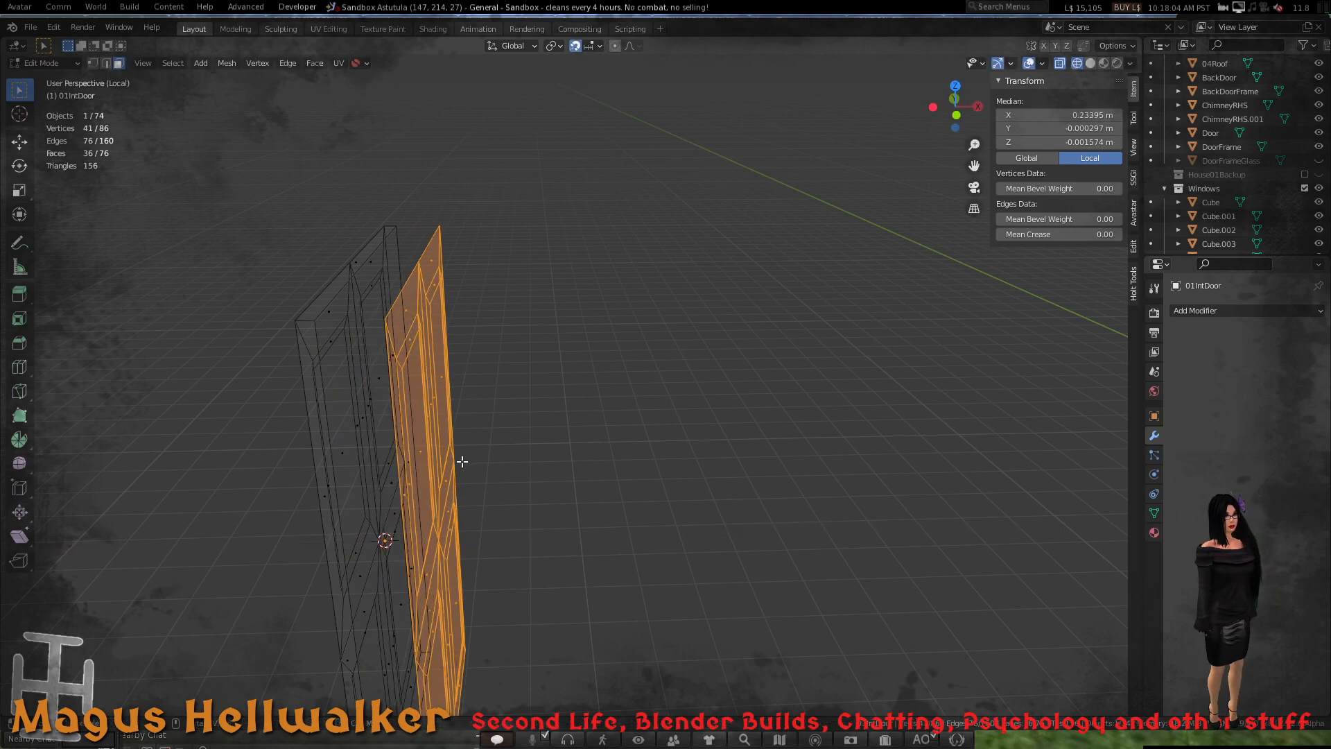
pyautogui.moveTo(463, 461); pyautogui.dragTo(542, 414, button='middle')
pyautogui.scroll(2, 545, 393)
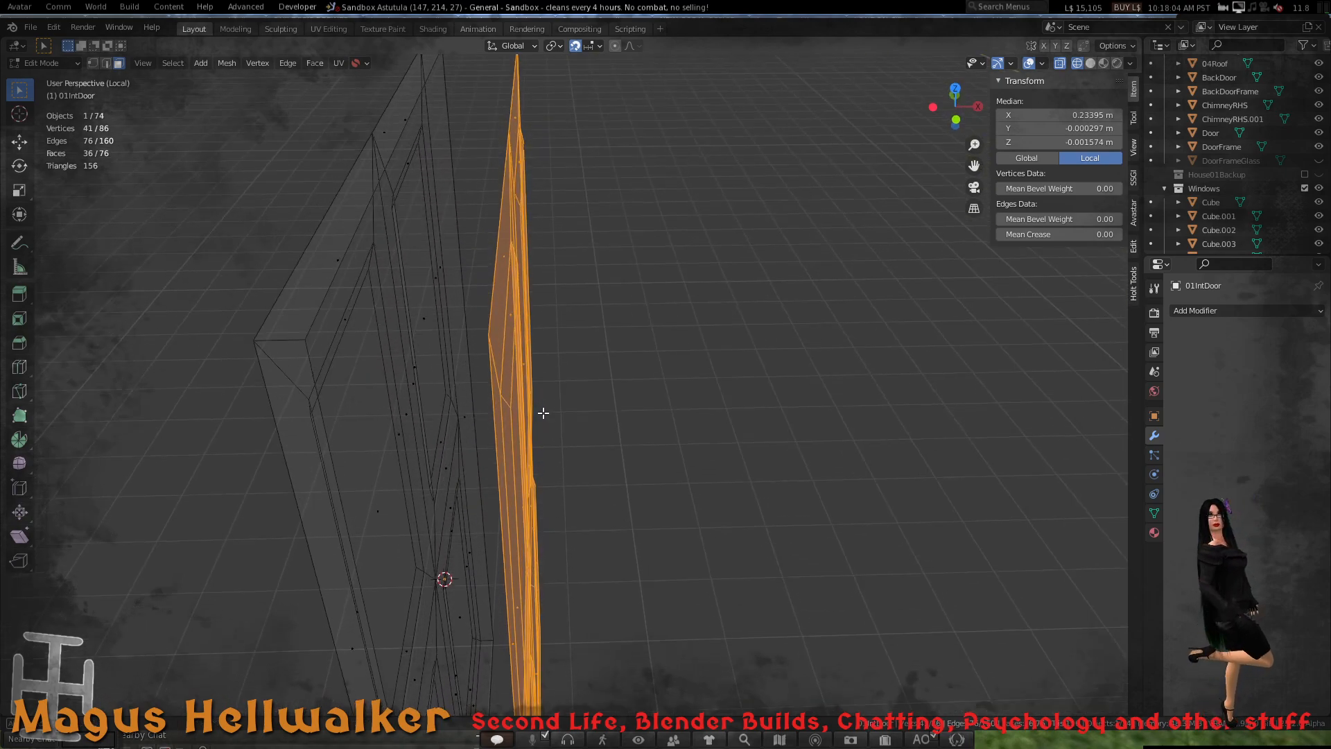
pyautogui.press('1')
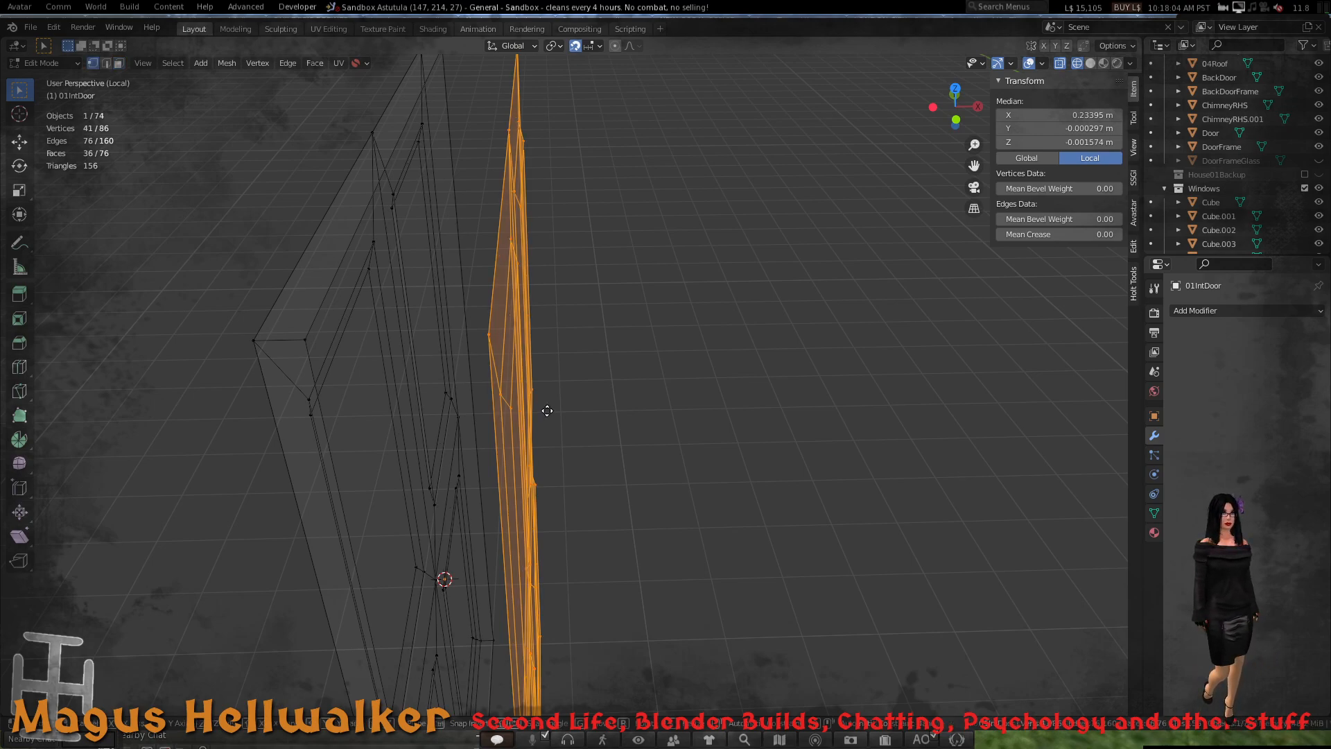
# - Try to move the duplicated panelled side along X towards the door with increment snapping
pyautogui.press('g')
pyautogui.press('x')
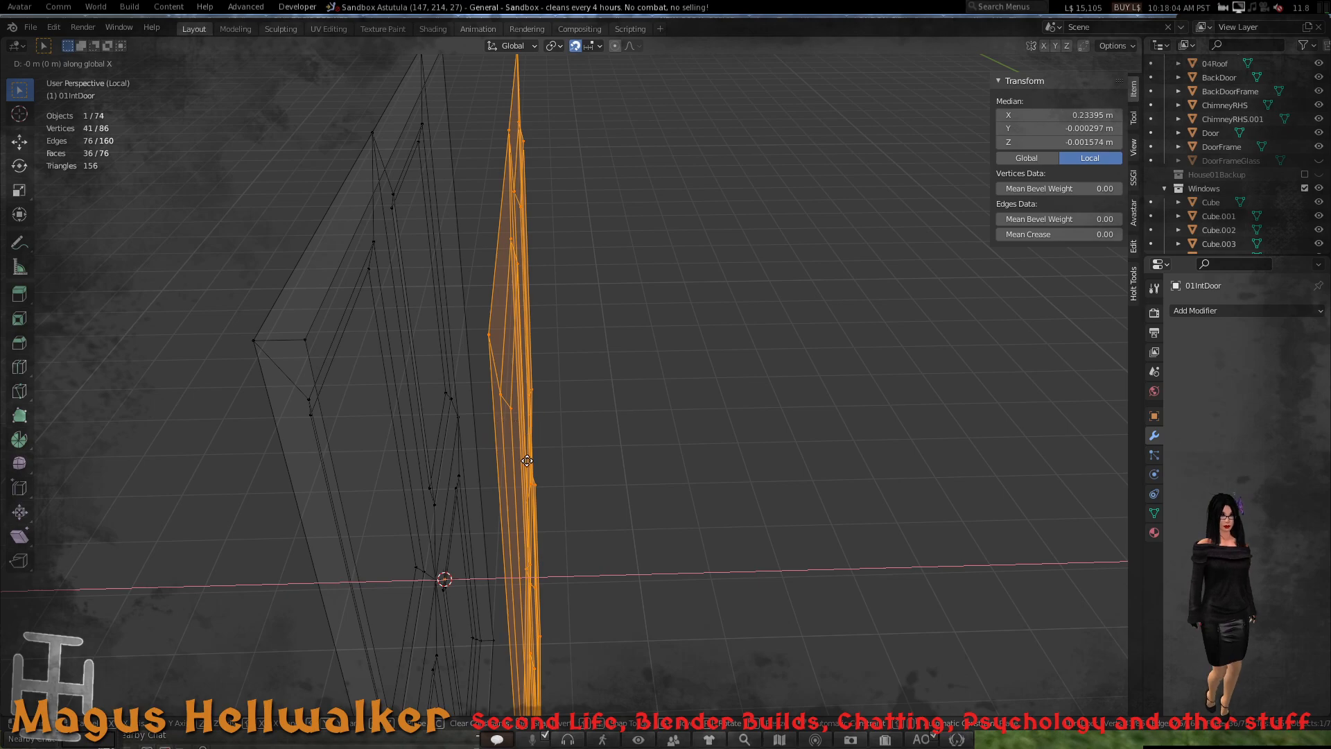
pyautogui.click(608, 521)
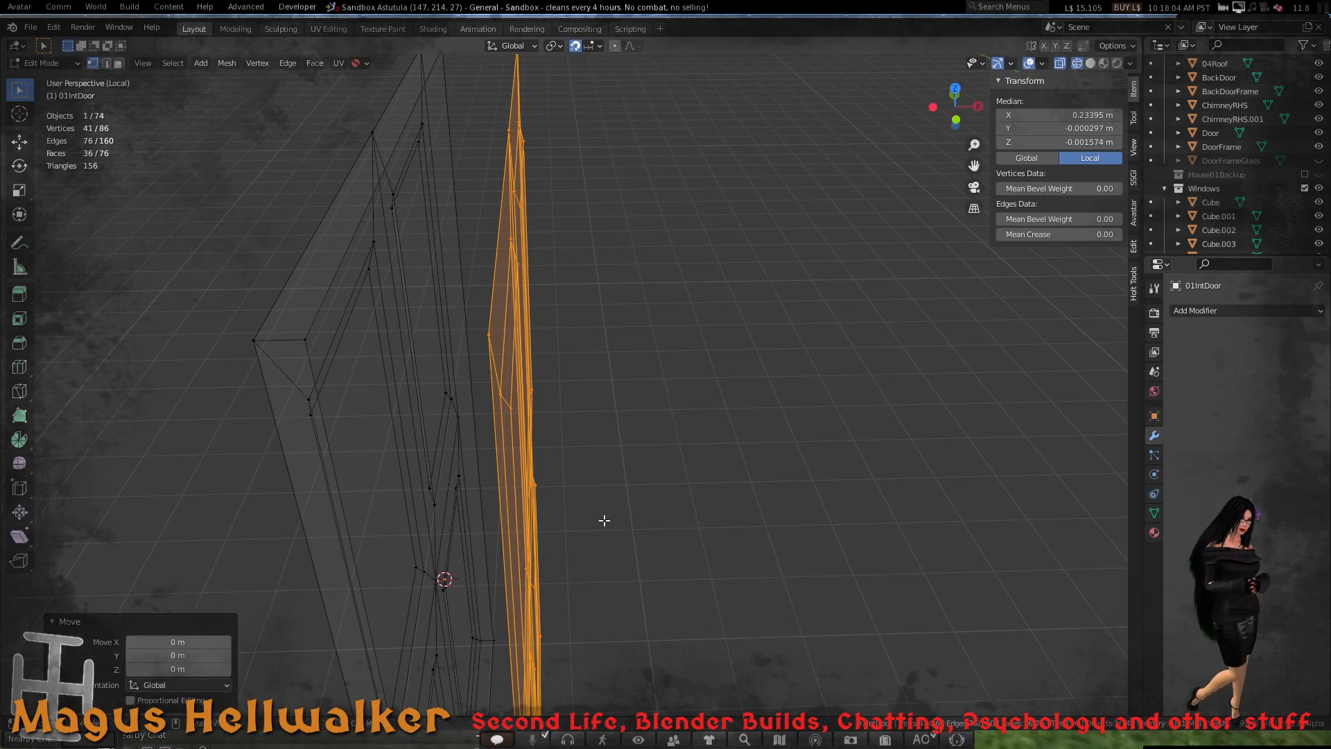
pyautogui.scroll(-5, 598, 520)
pyautogui.scroll(4, 607, 521)
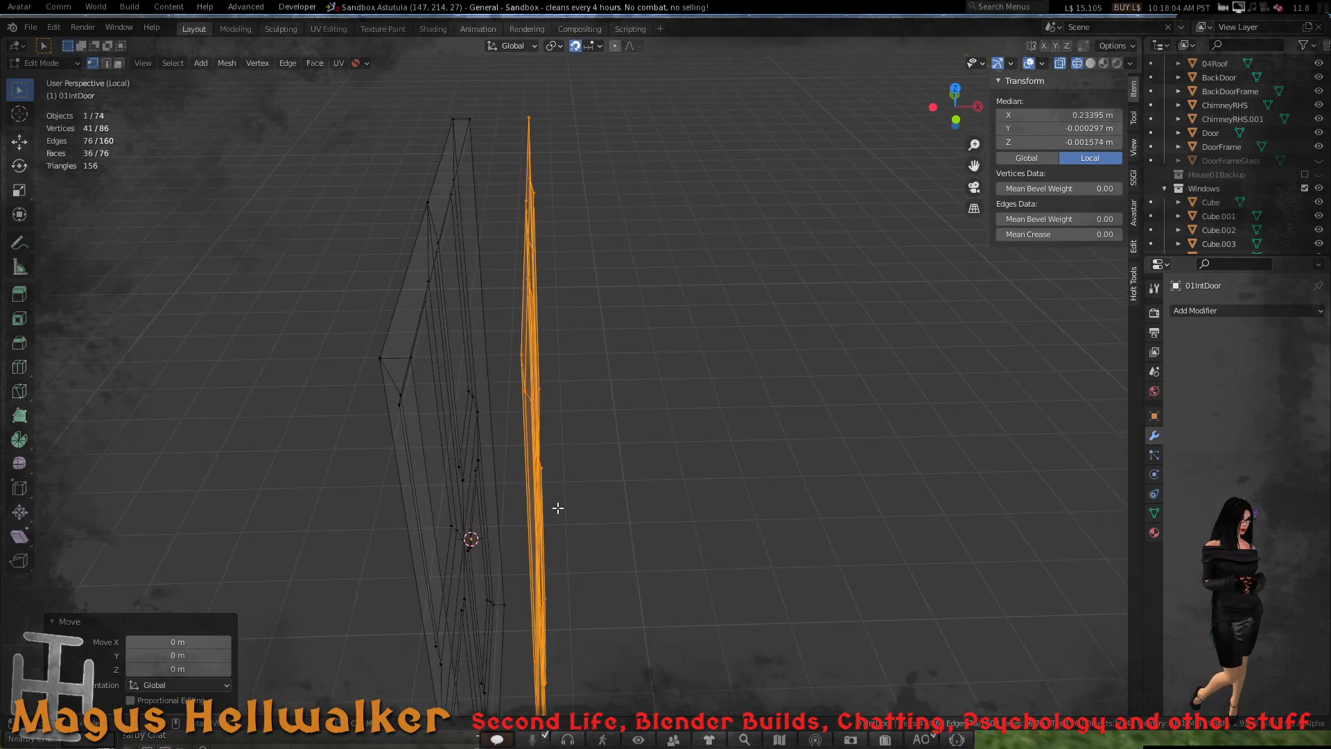
pyautogui.scroll(-5, 581, 489)
pyautogui.scroll(5, 574, 484)
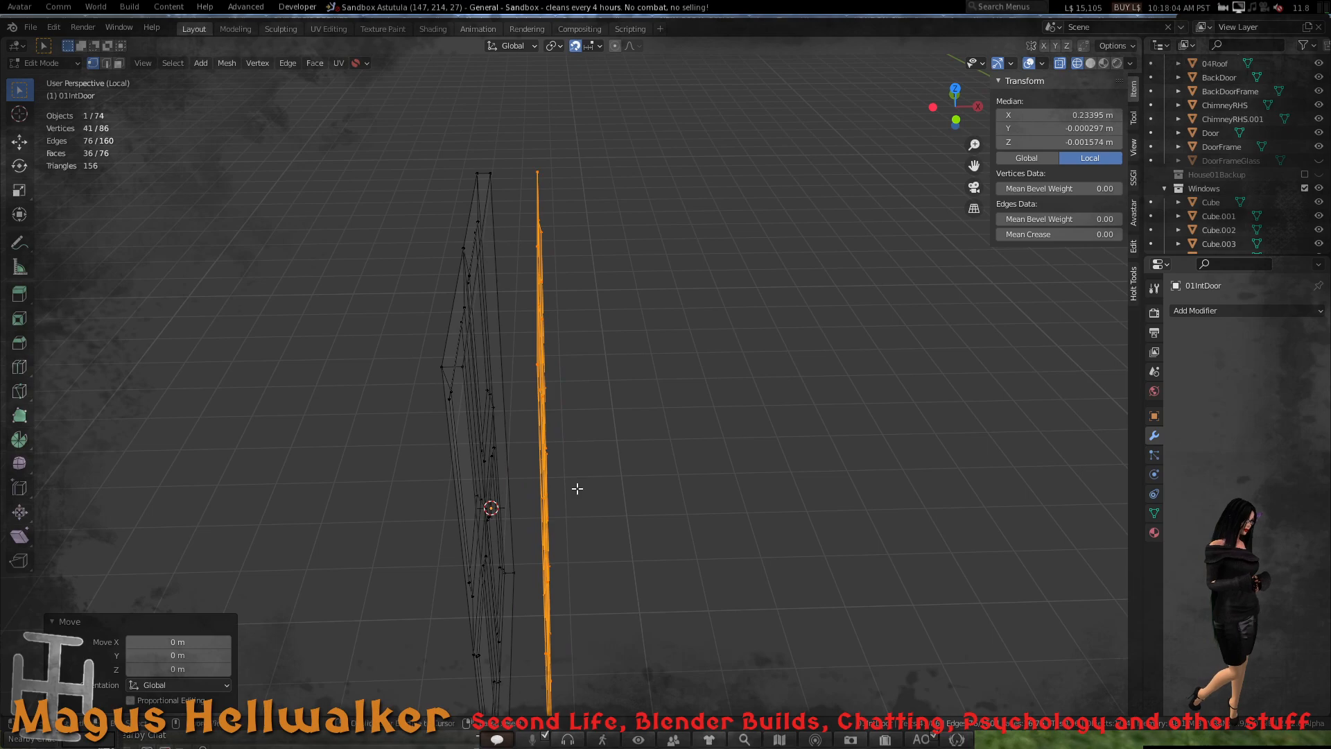
pyautogui.moveTo(577, 488)
pyautogui.mouseDown(button='middle')
pyautogui.moveTo(597, 485)
pyautogui.moveTo(568, 484)
pyautogui.mouseUp(button='middle')
pyautogui.press('g')
pyautogui.press('x')
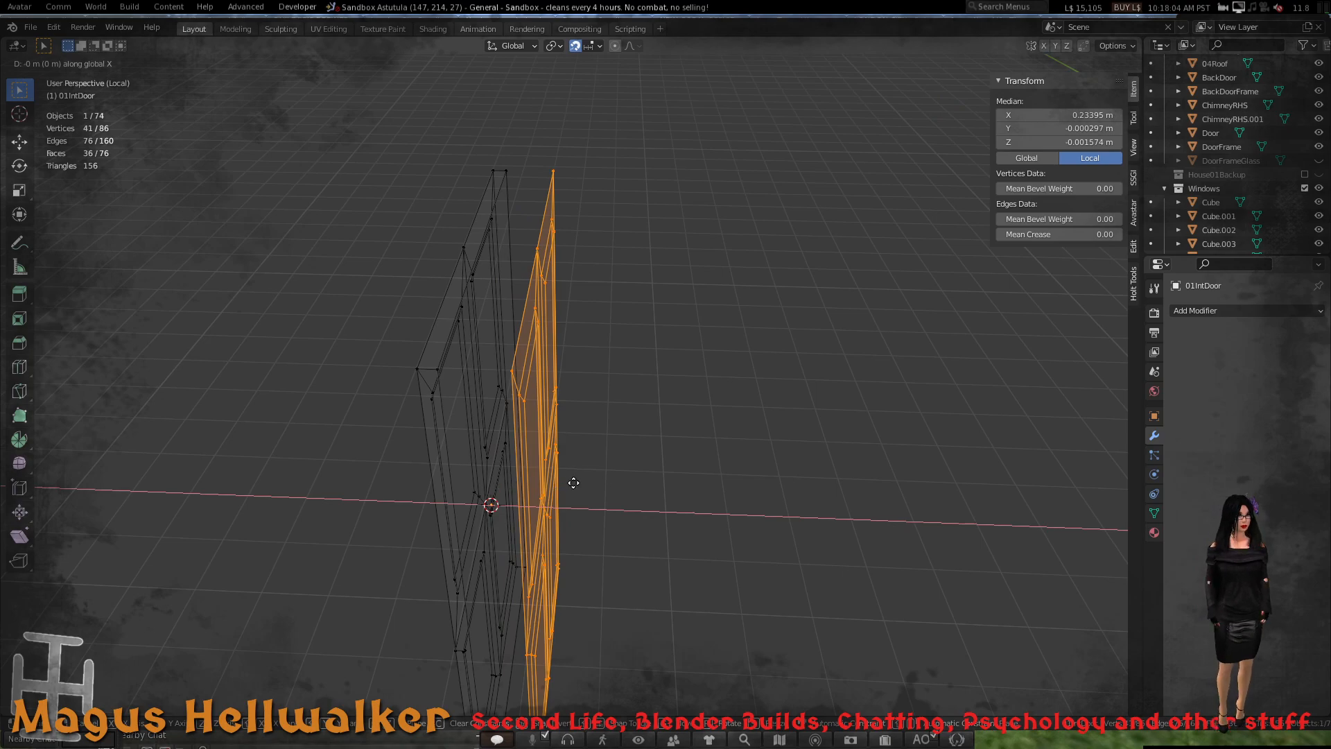
pyautogui.click(587, 480)
pyautogui.moveTo(588, 478); pyautogui.dragTo(591, 449, button='middle')
pyautogui.scroll(1, 591, 448)
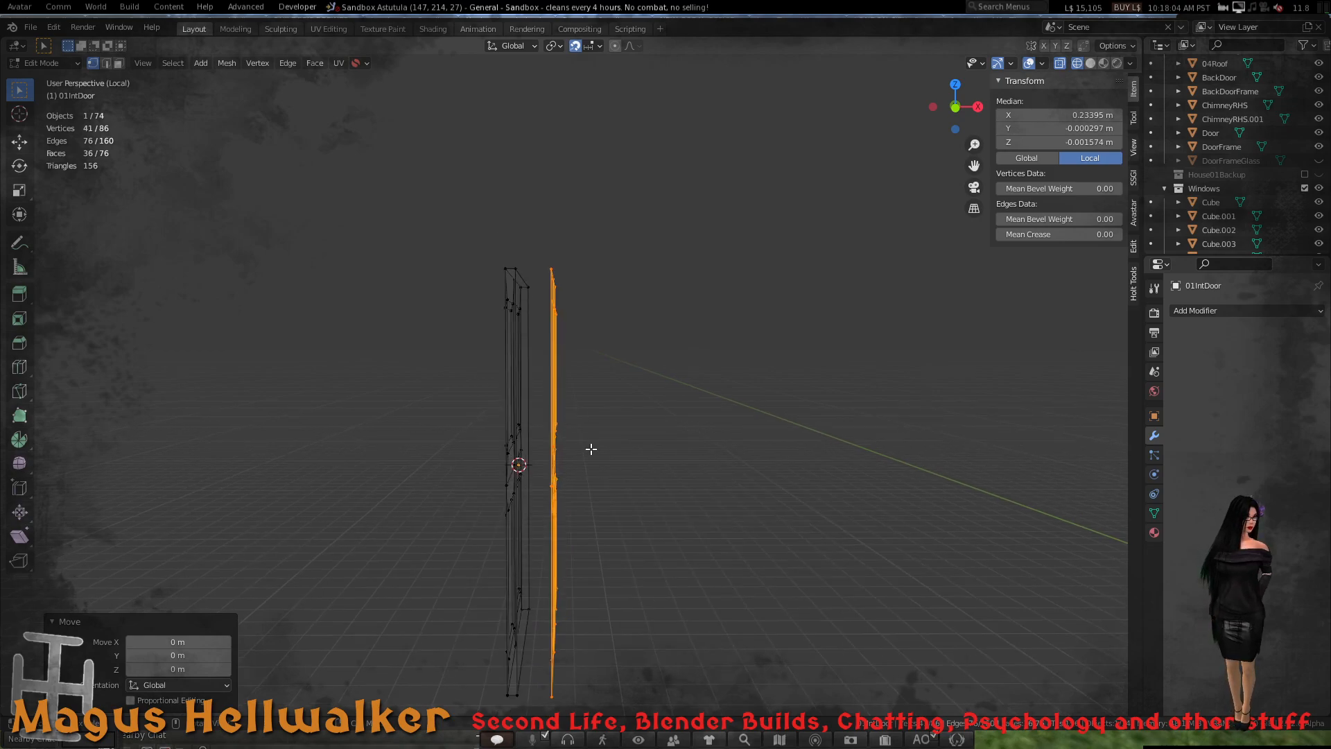
pyautogui.press('g')
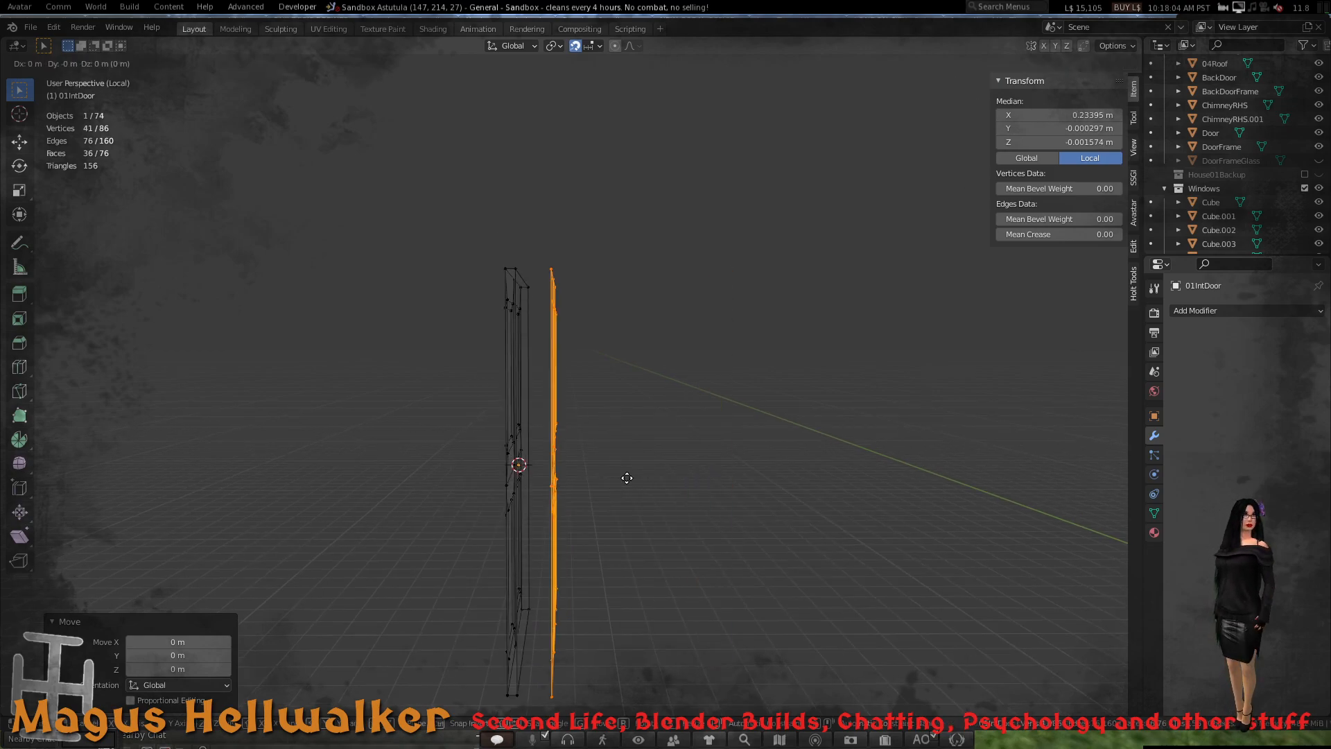
pyautogui.press('1')
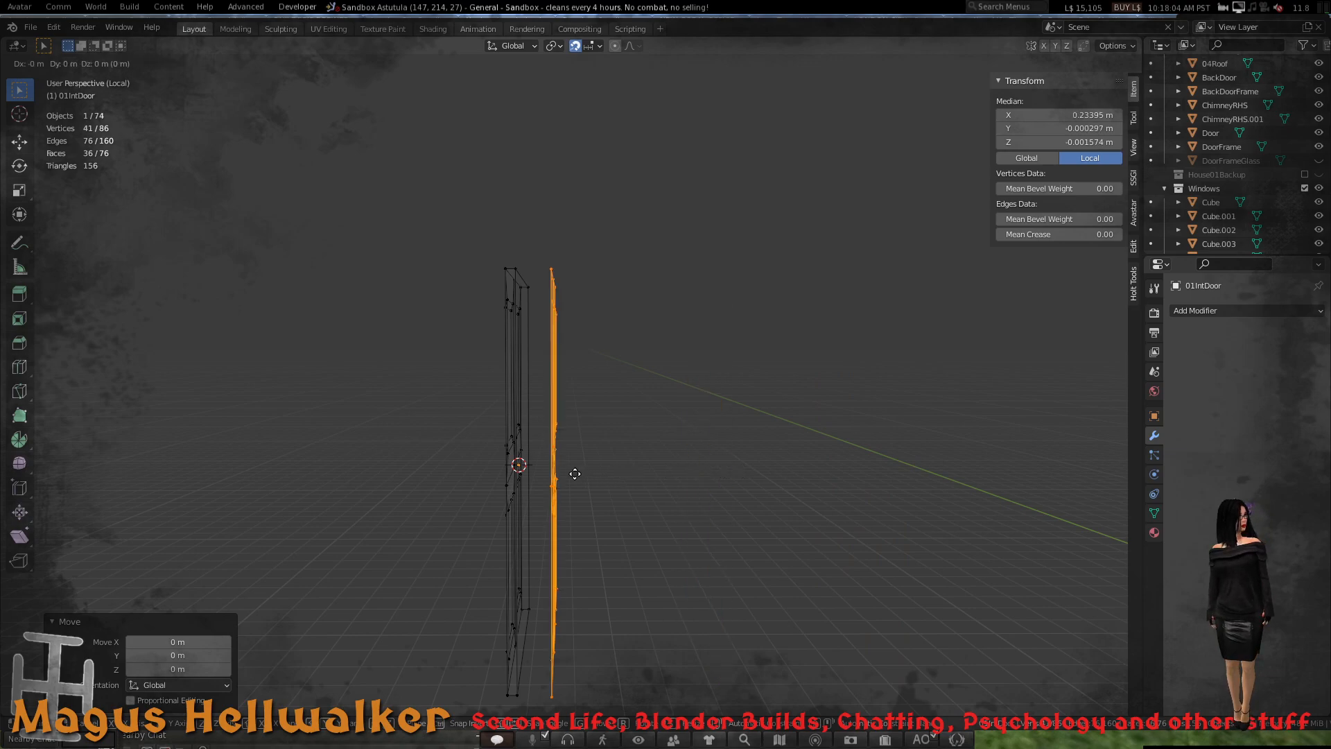
pyautogui.rightClick(691, 477)
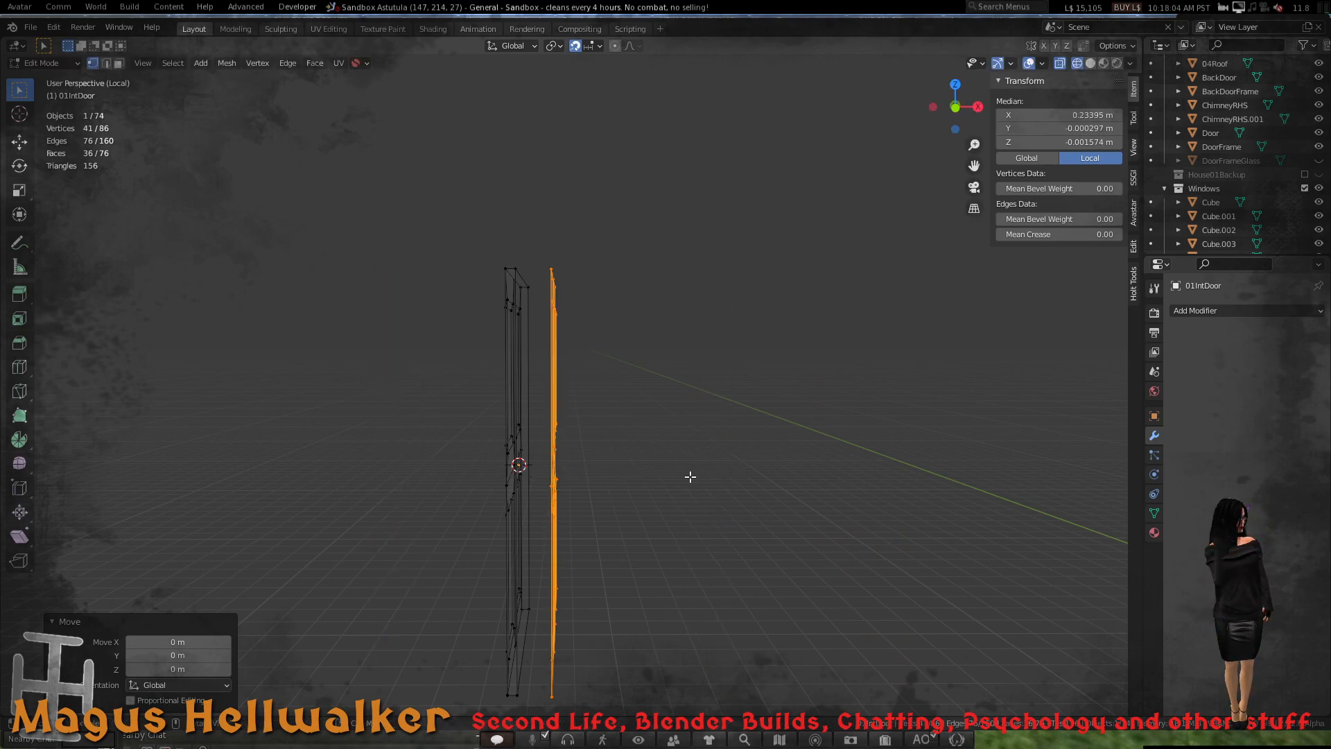
# - Set snapping to Vertex and move the duplicated panelled side about -0.196 m along X onto the door's open side
pyautogui.click(600, 46)
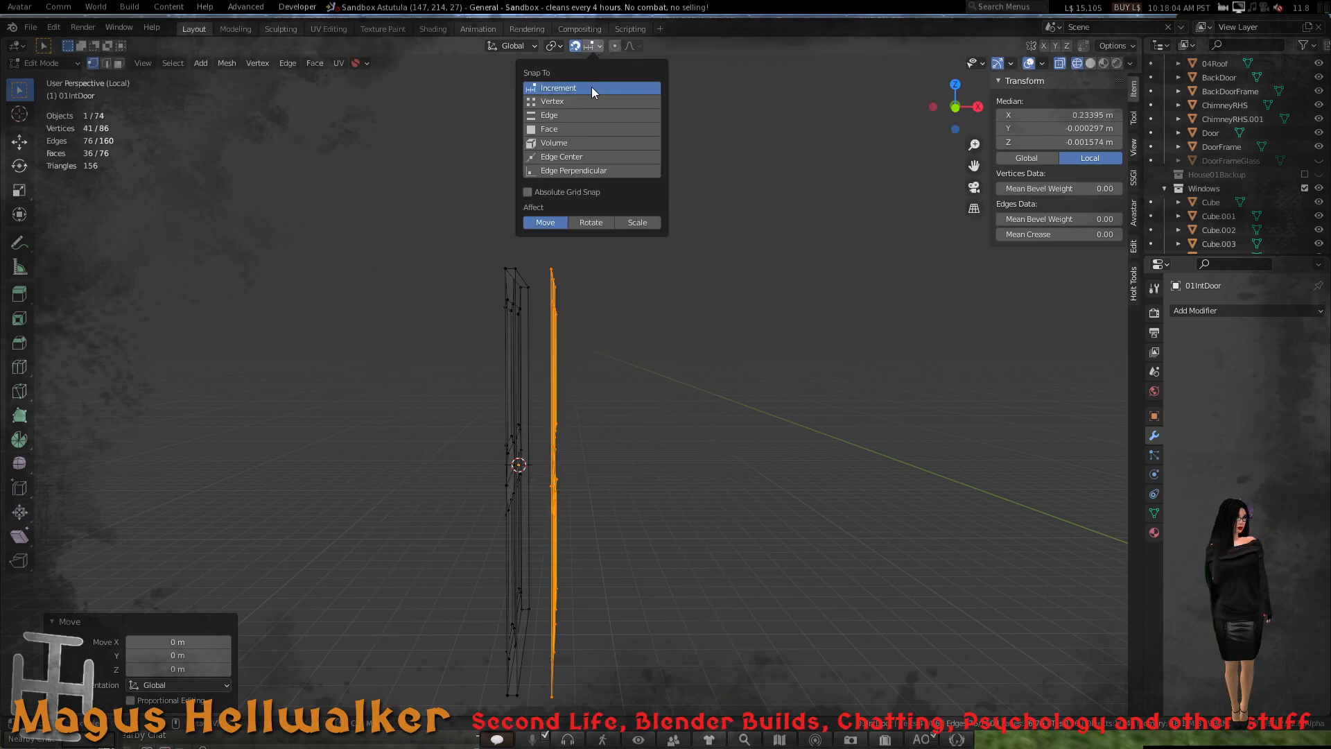
pyautogui.click(580, 102)
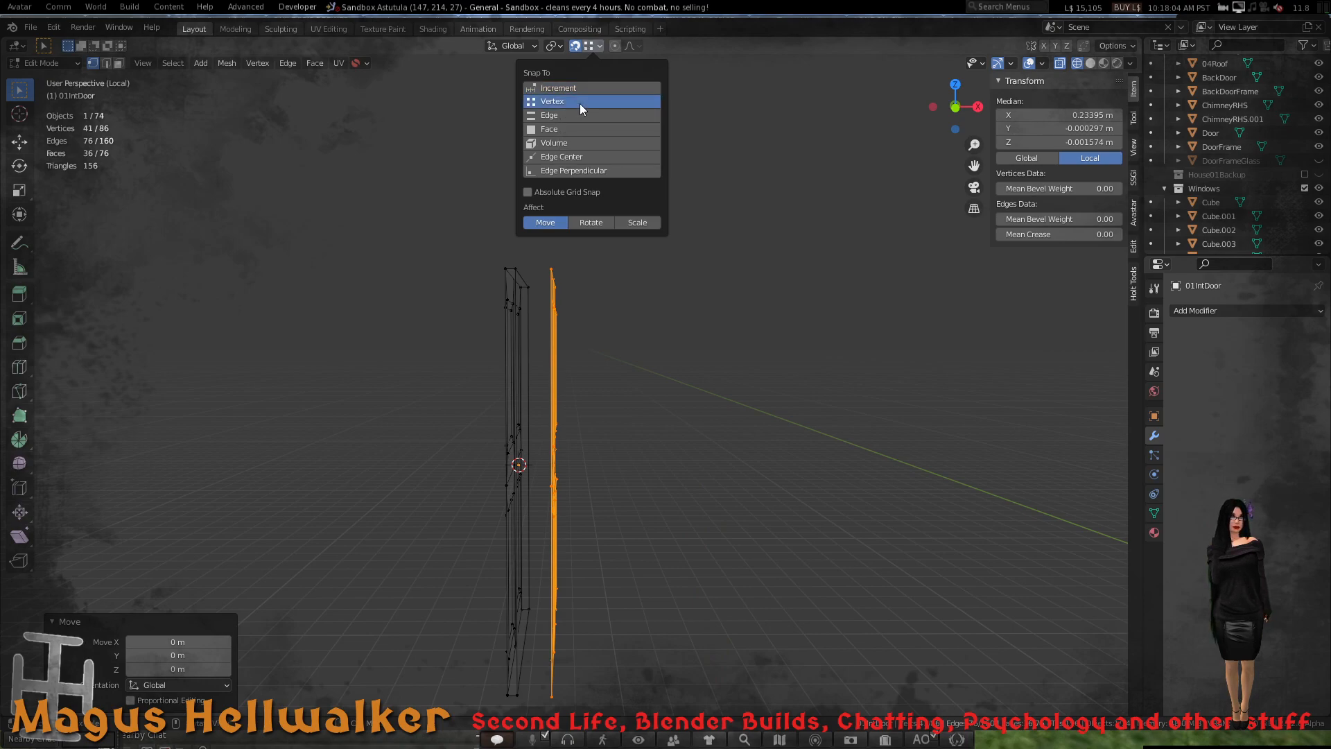
pyautogui.scroll(5, 580, 442)
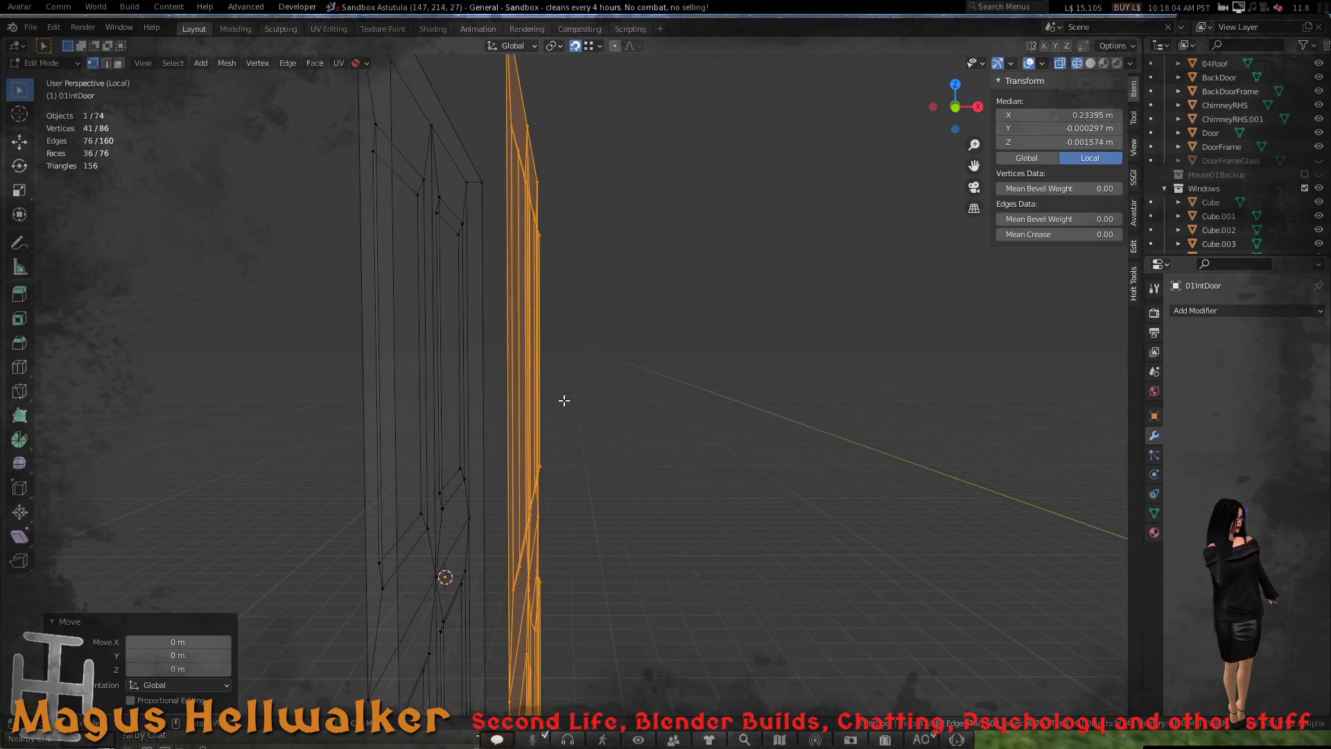
pyautogui.moveTo(565, 399); pyautogui.dragTo(556, 443, button='middle')
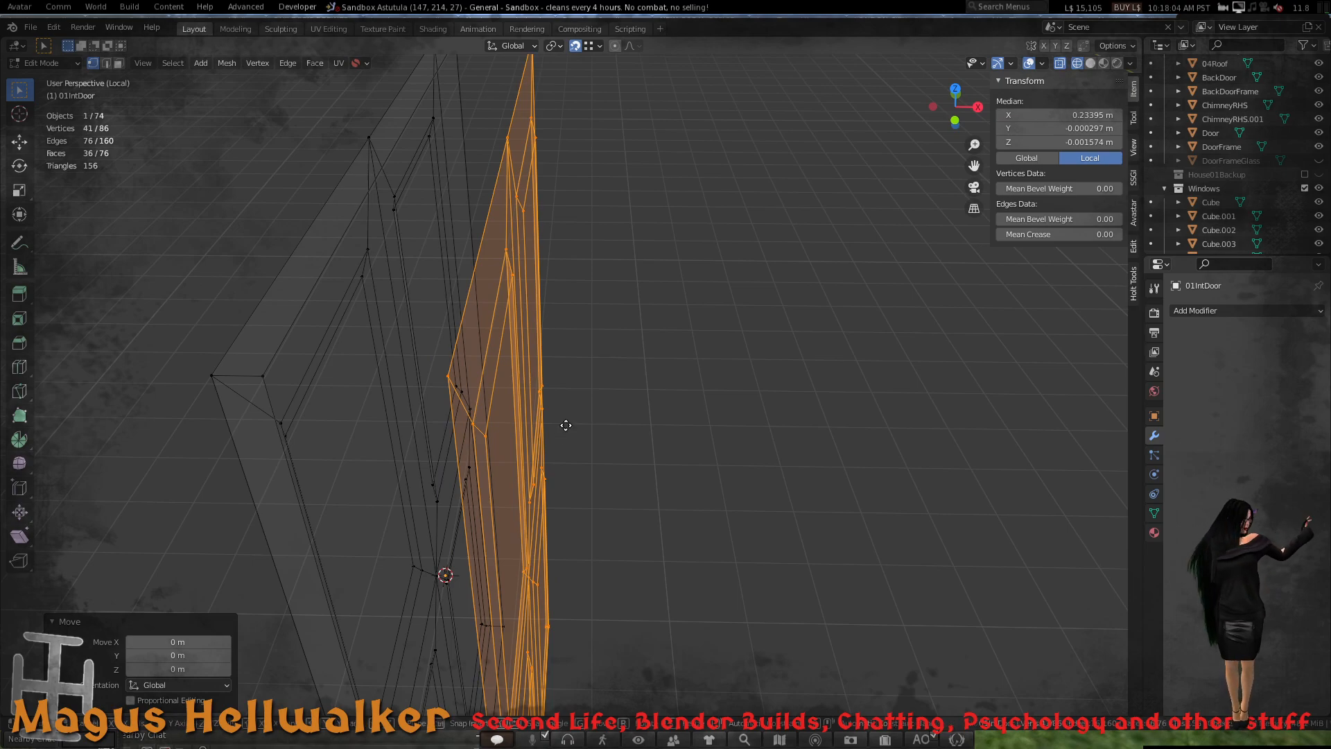
pyautogui.press('g')
pyautogui.press('x')
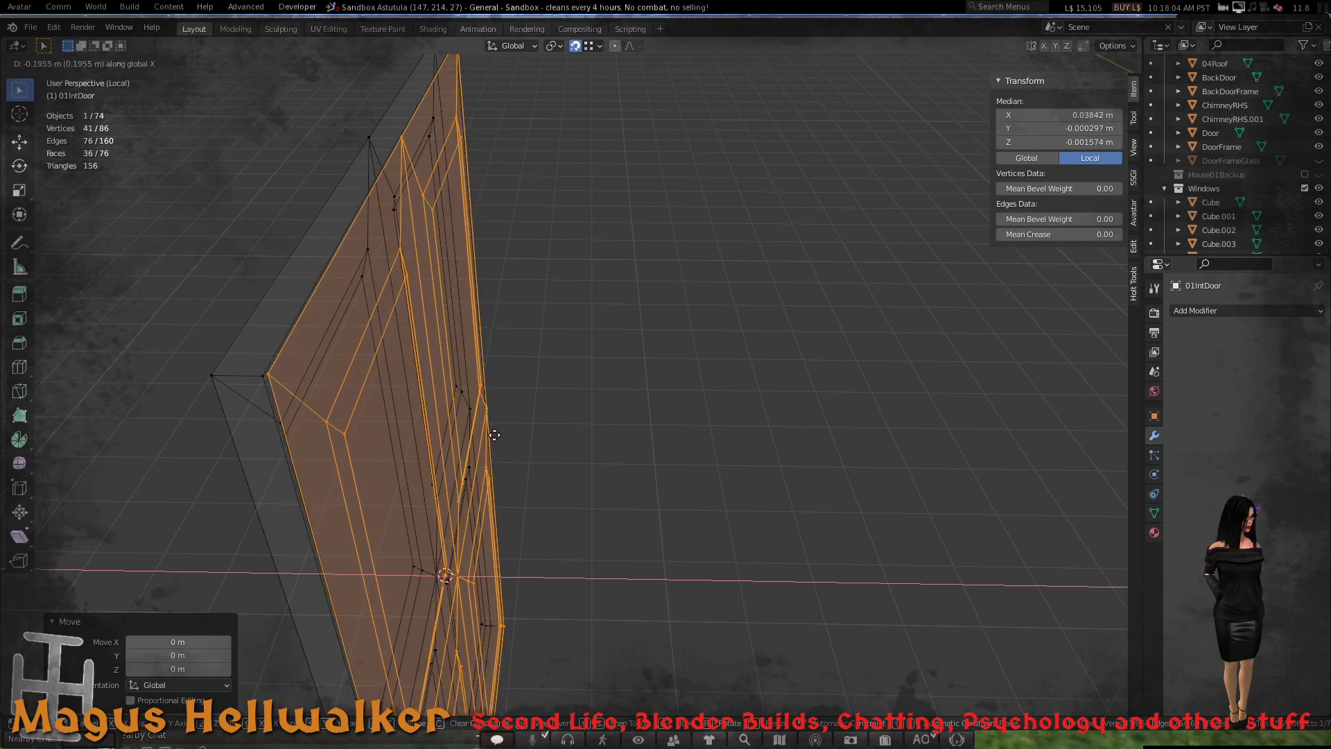
pyautogui.click(494, 435)
# - Shift the selected panelled side about -0.0064 m along Y
pyautogui.moveTo(473, 473); pyautogui.dragTo(432, 472, button='middle')
pyautogui.press('g')
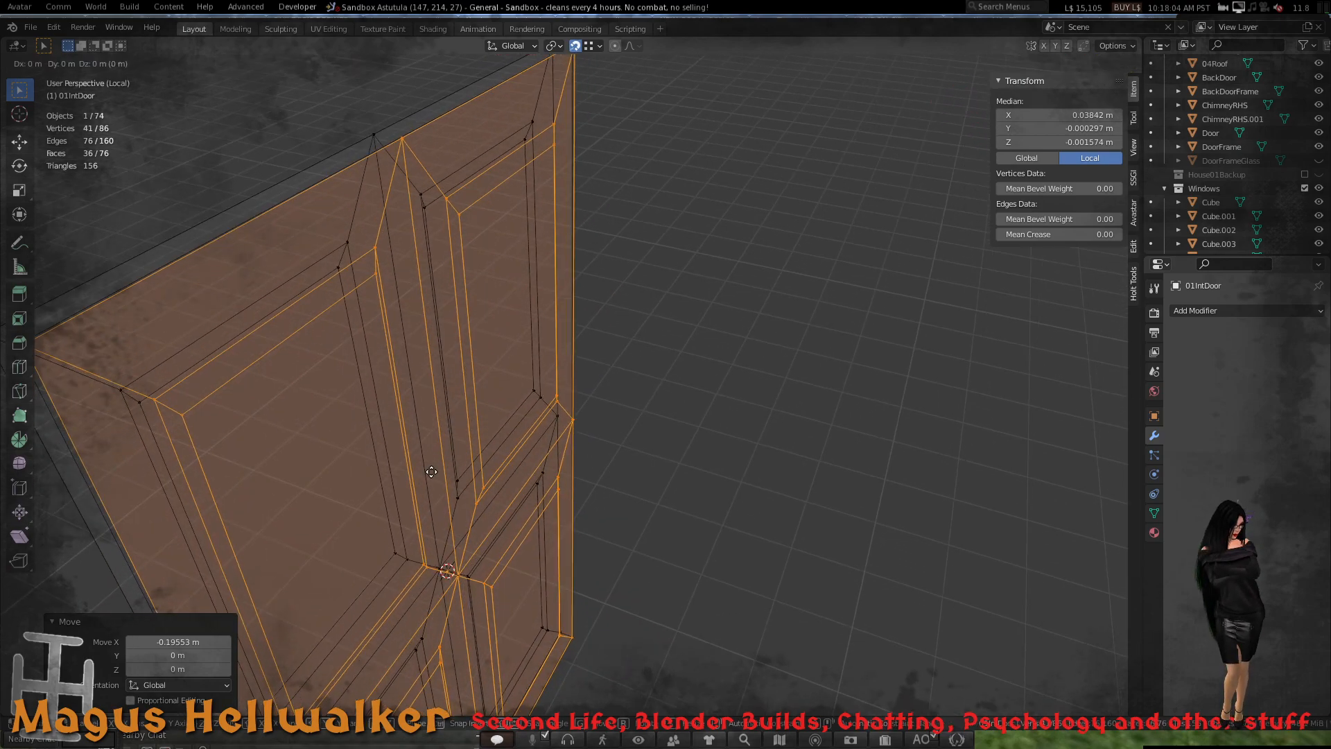
pyautogui.press('y')
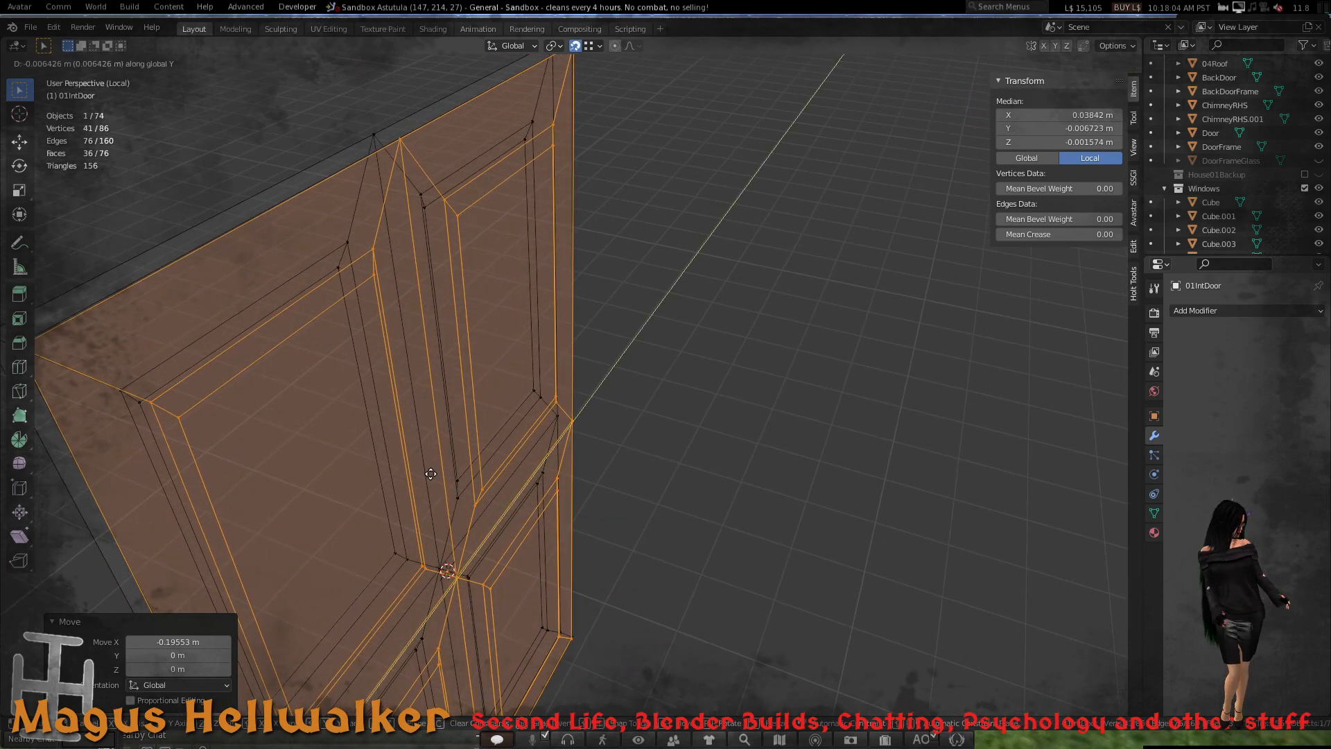
pyautogui.click(431, 474)
pyautogui.moveTo(328, 486); pyautogui.dragTo(380, 488, button='middle')
pyautogui.scroll(3, 382, 483)
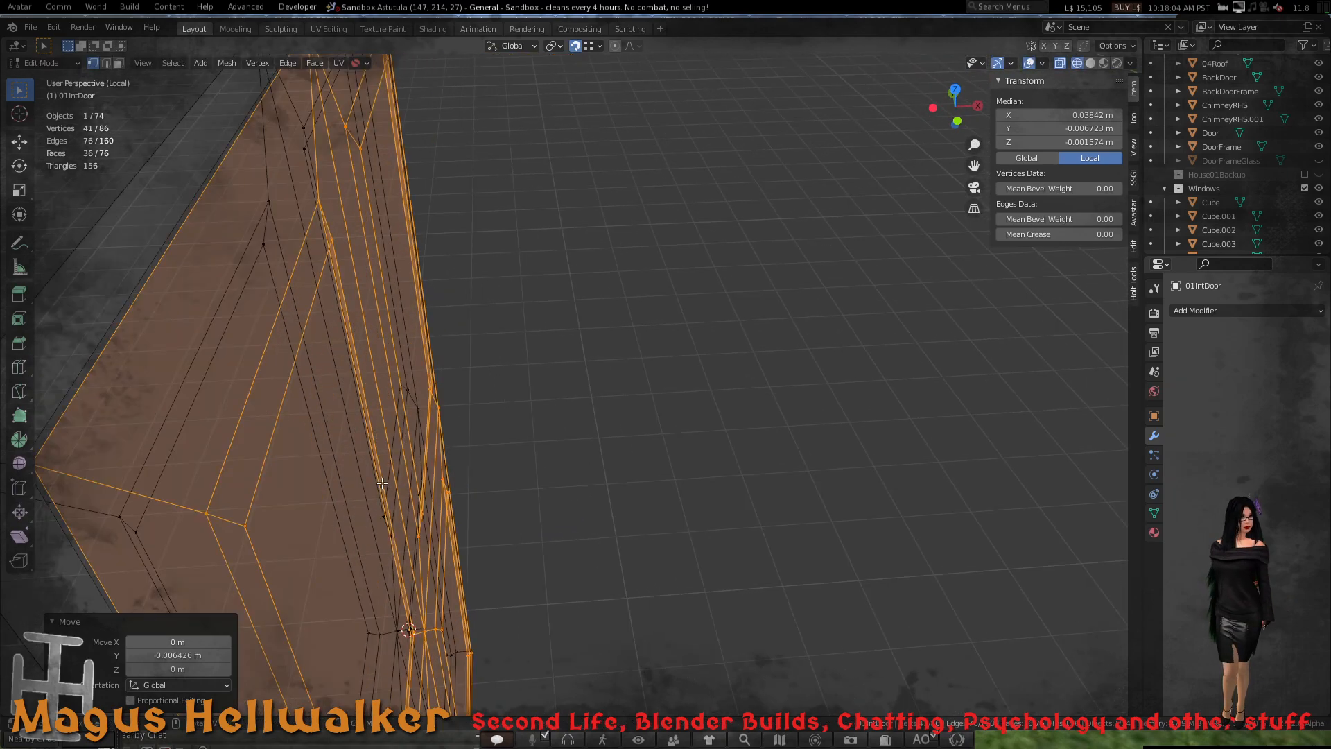
pyautogui.scroll(-4, 380, 452)
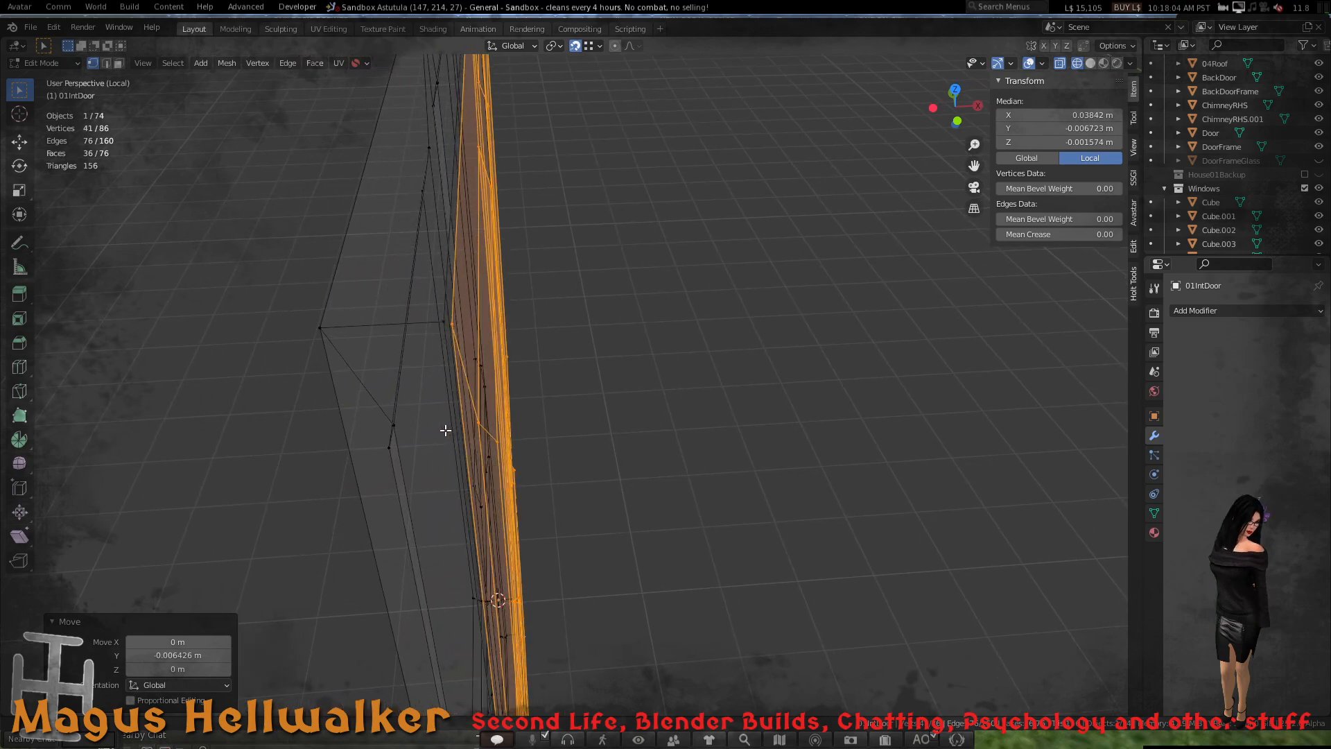
pyautogui.scroll(4, 450, 429)
pyautogui.scroll(-3, 449, 429)
pyautogui.scroll(4, 452, 423)
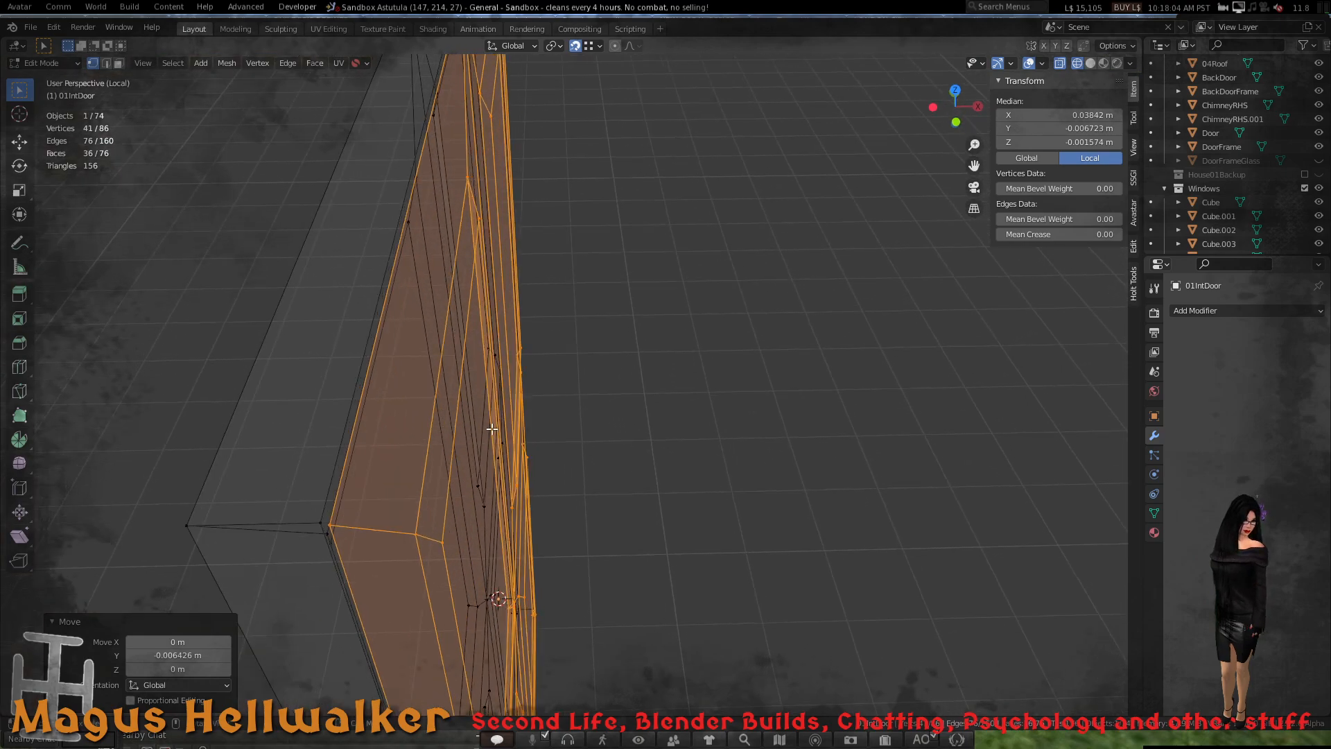
pyautogui.press('g')
pyautogui.press('x')
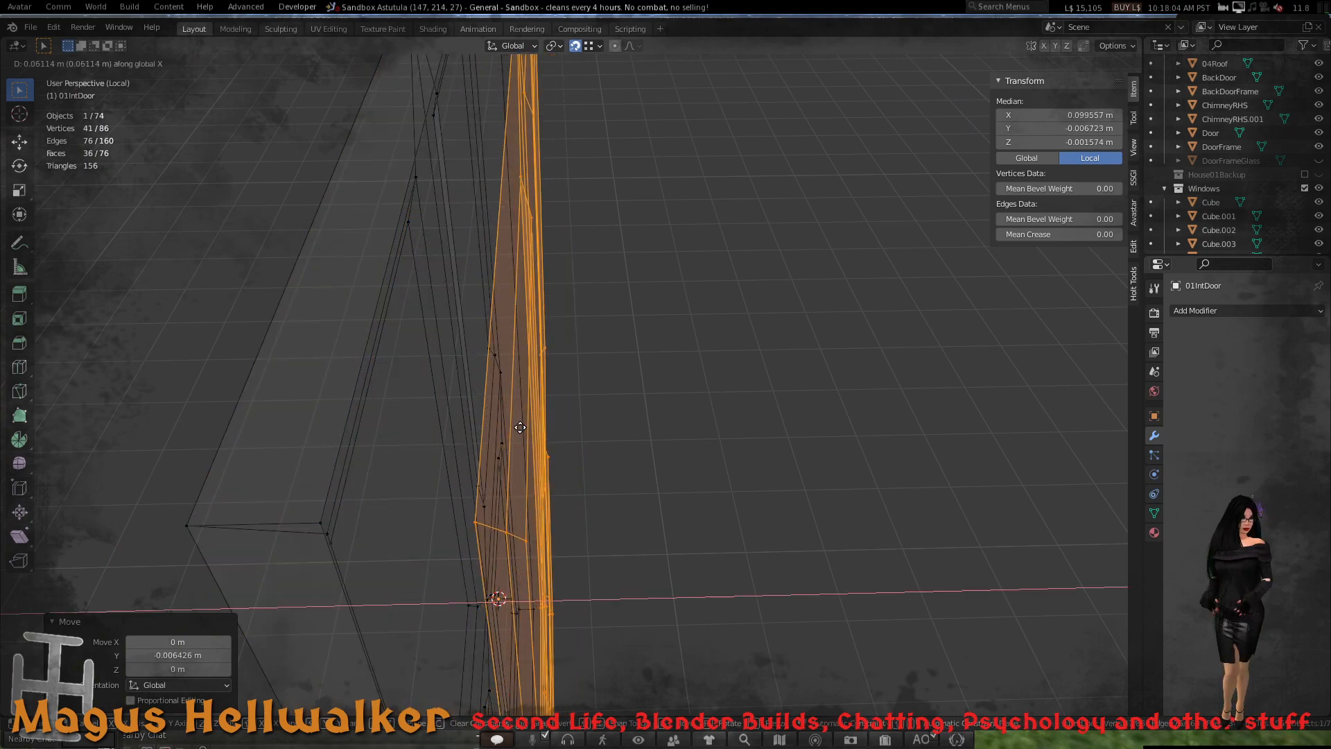
pyautogui.press('Escape')
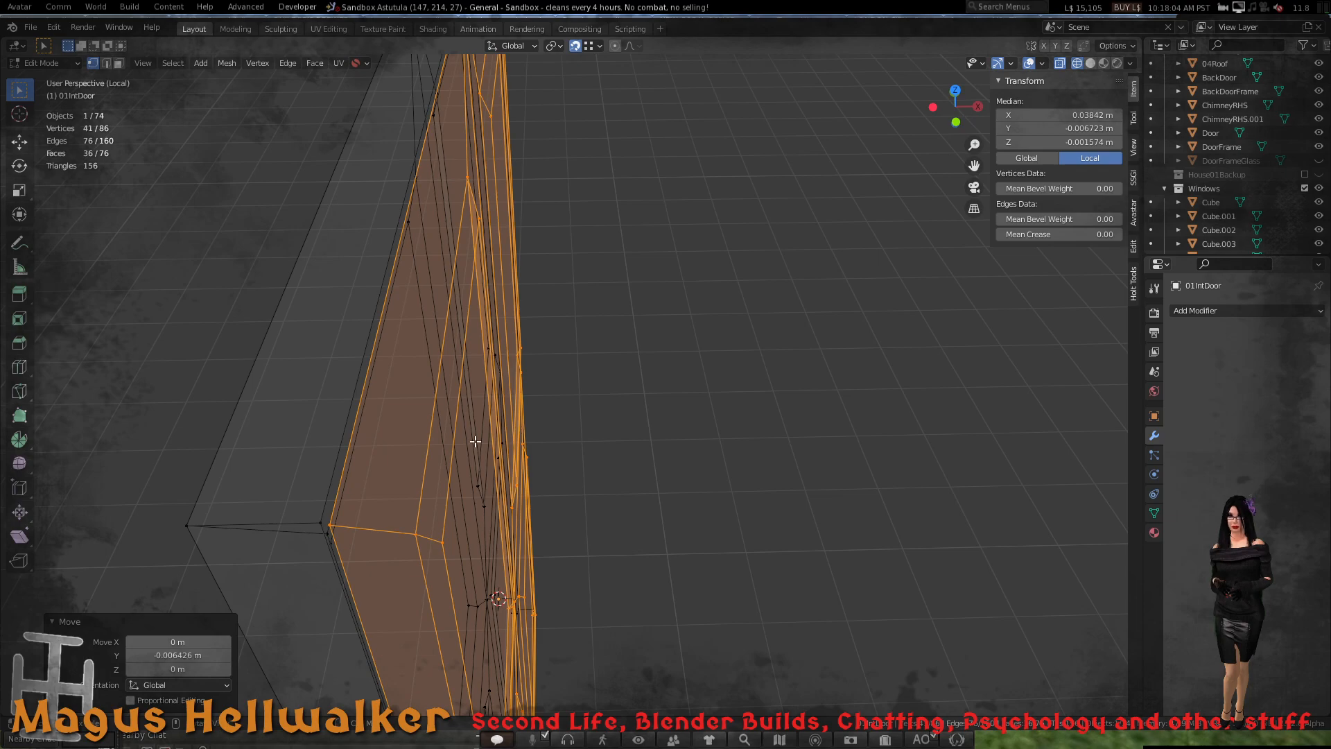
# - Turn off snapping while keeping the panelled side selected
pyautogui.moveTo(475, 442); pyautogui.dragTo(474, 427, button='middle')
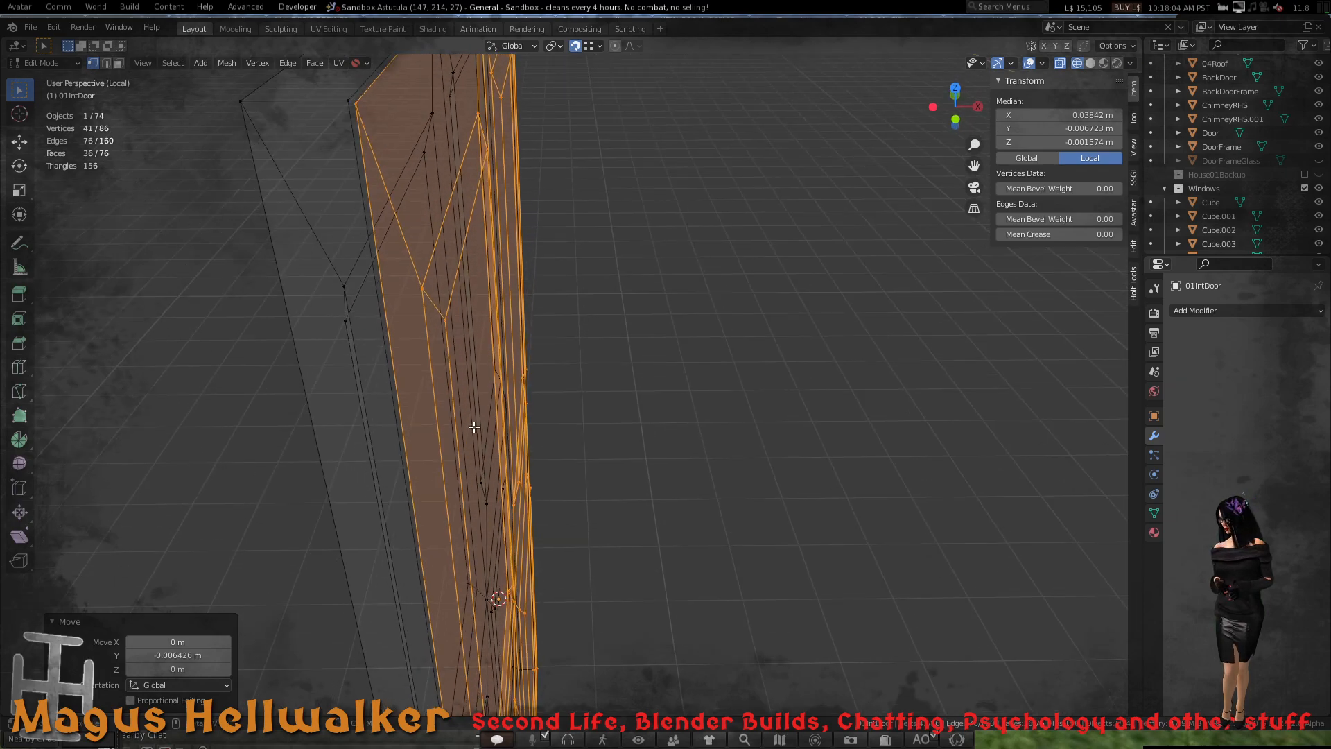
pyautogui.scroll(-1, 493, 422)
pyautogui.scroll(1, 494, 420)
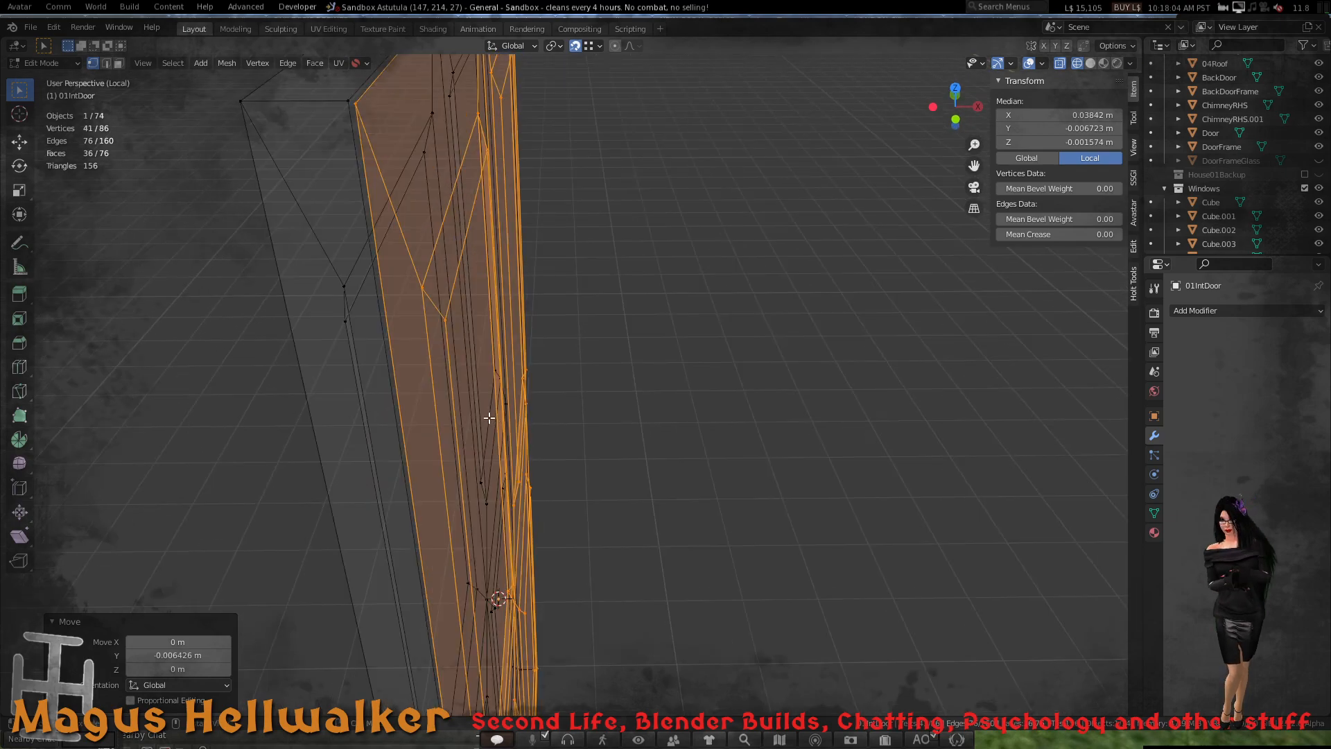
pyautogui.scroll(-2, 495, 404)
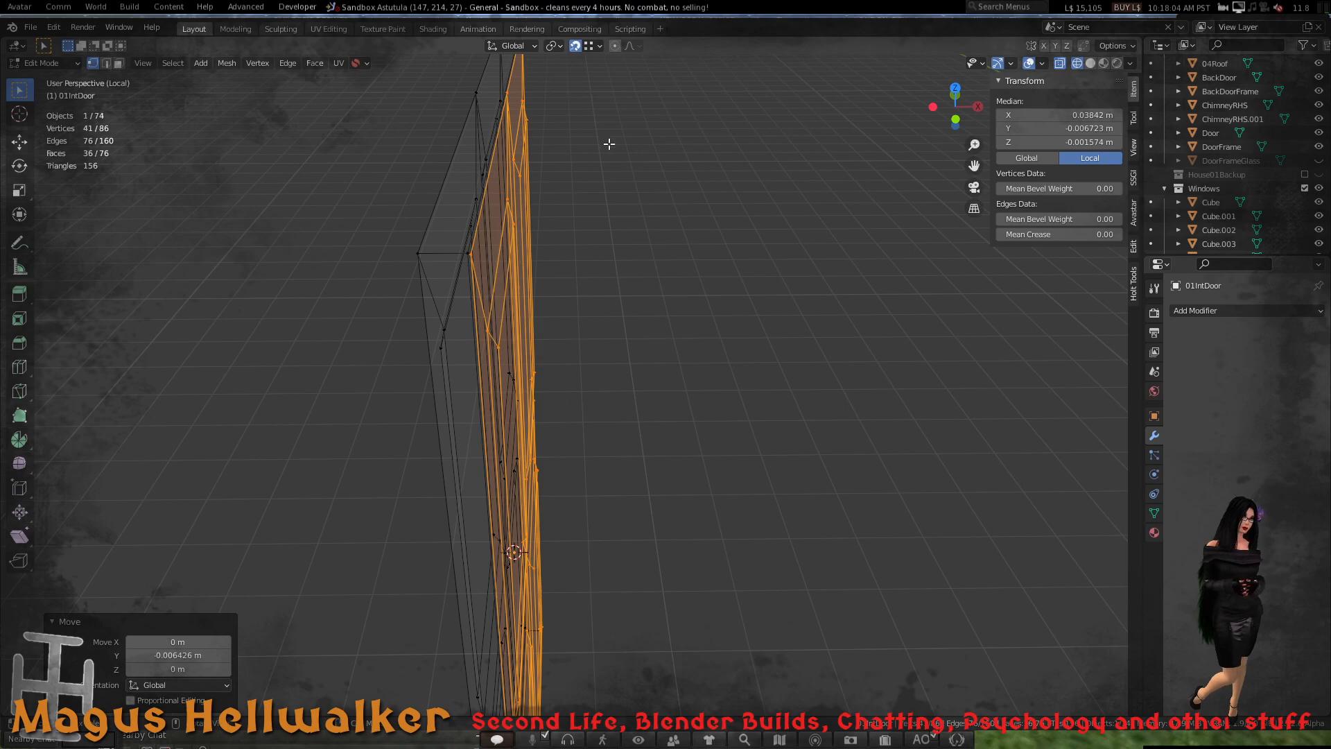
pyautogui.click(576, 47)
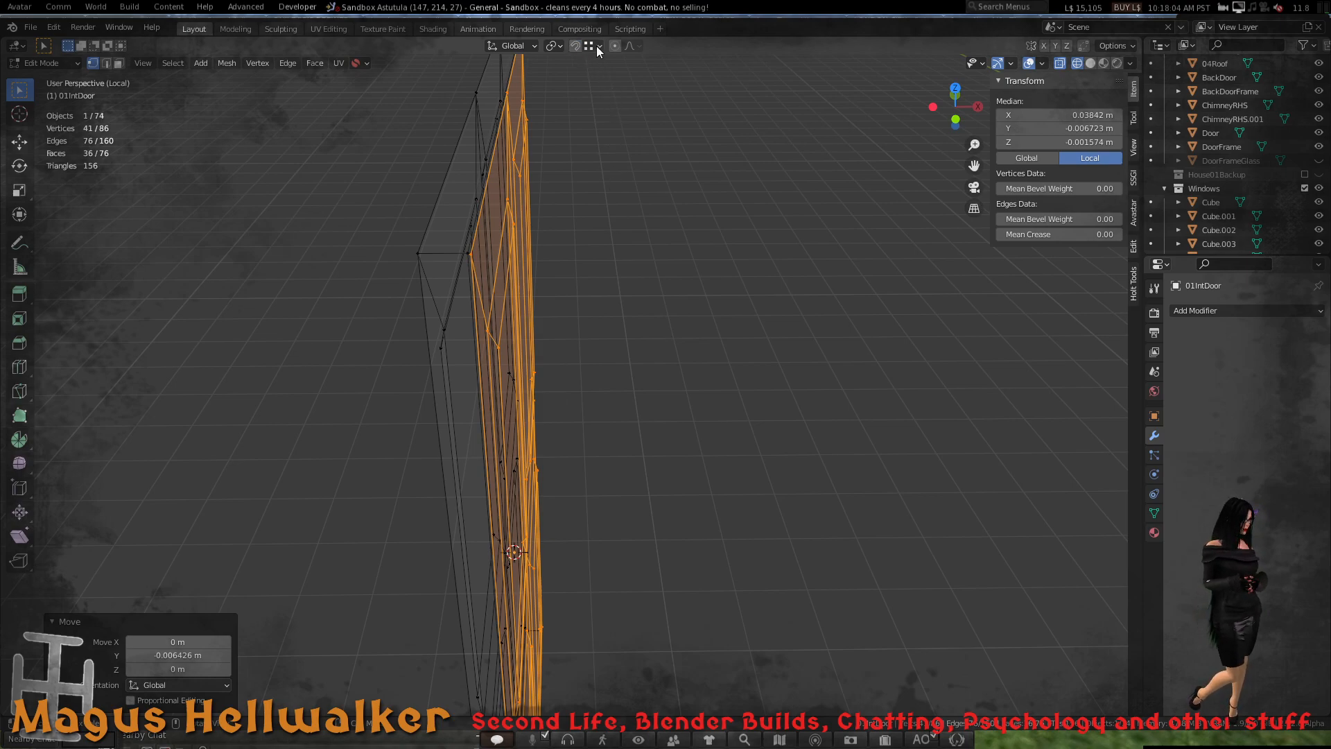
# - Nudge the selected panelled side about 0.004 m along Z and about 0.004 m along Y
pyautogui.click(598, 47)
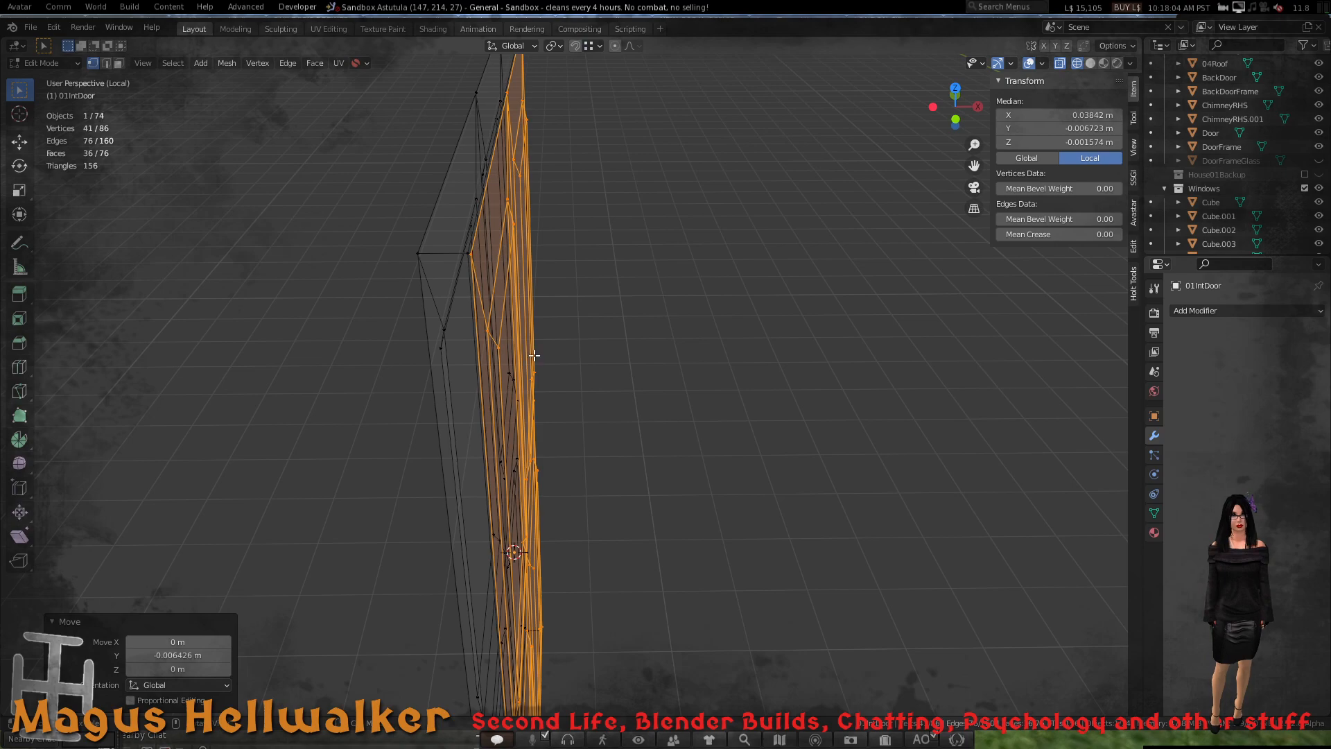
pyautogui.press('KP_3')
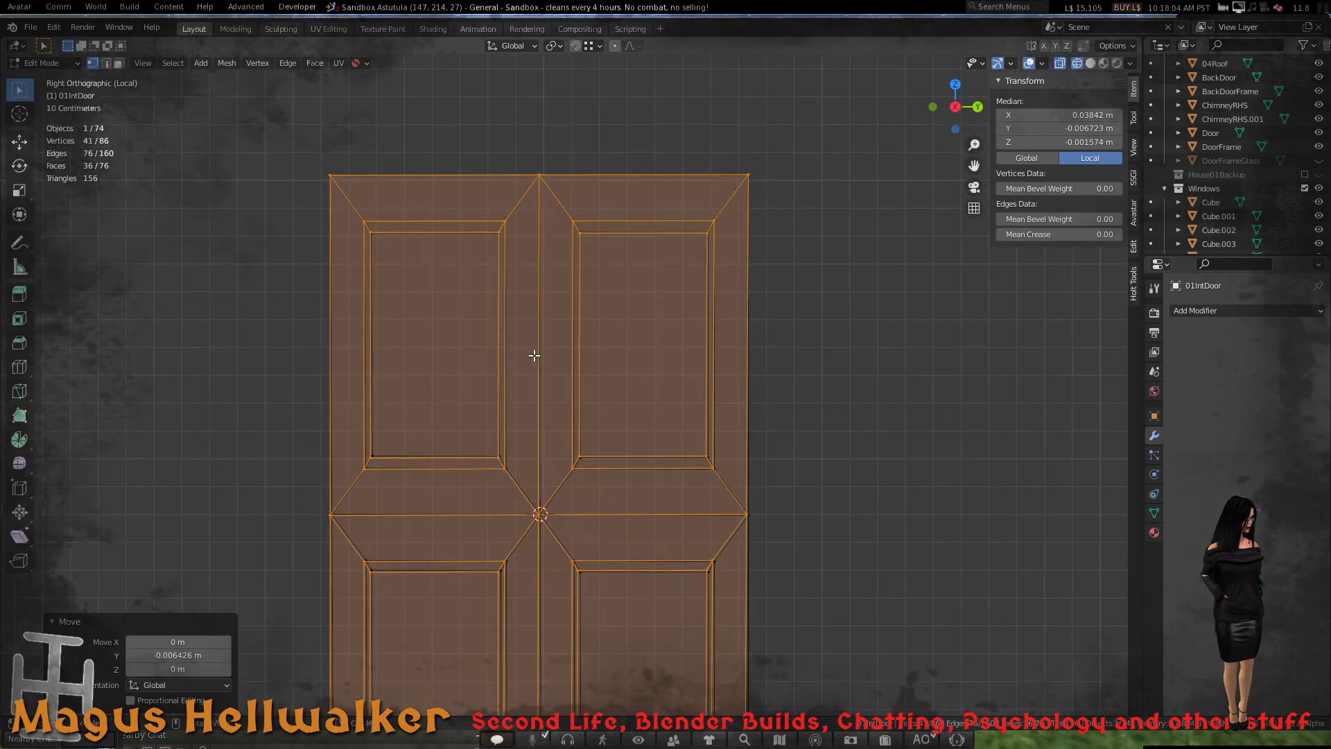
pyautogui.scroll(5, 533, 357)
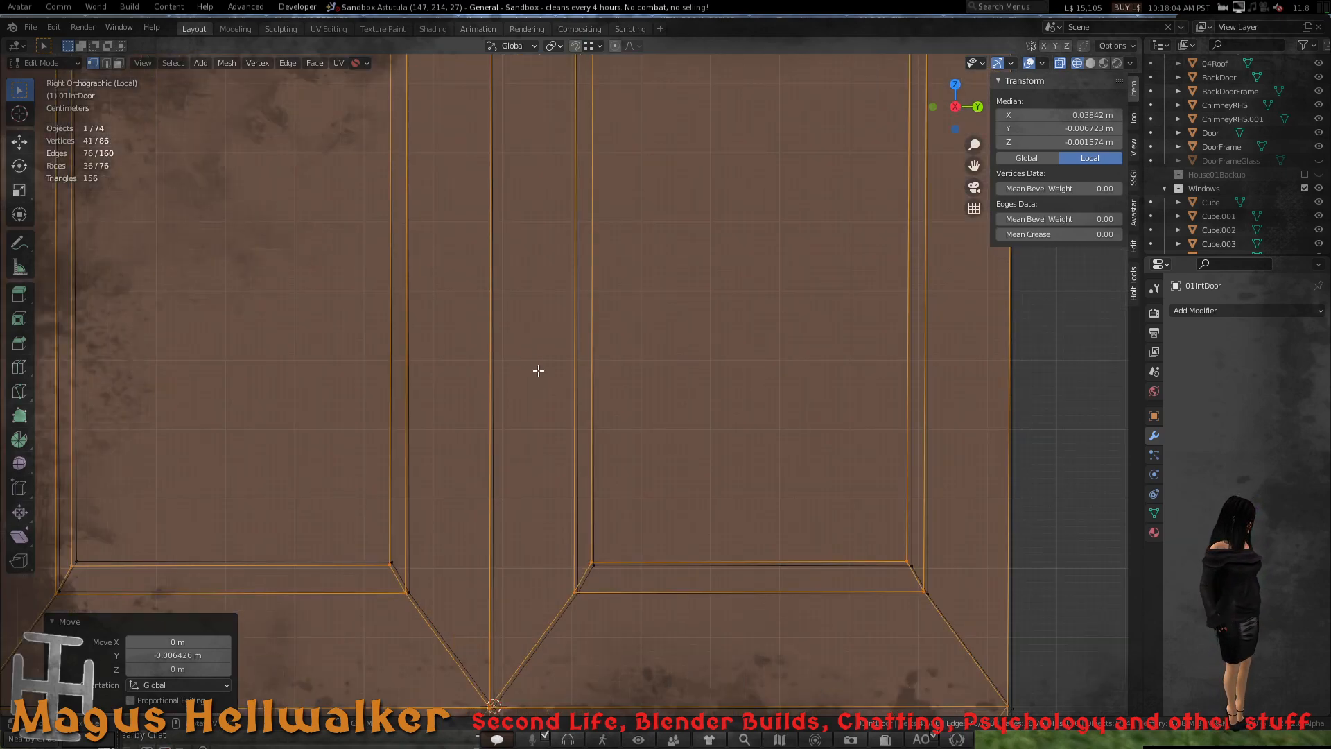
pyautogui.press('g')
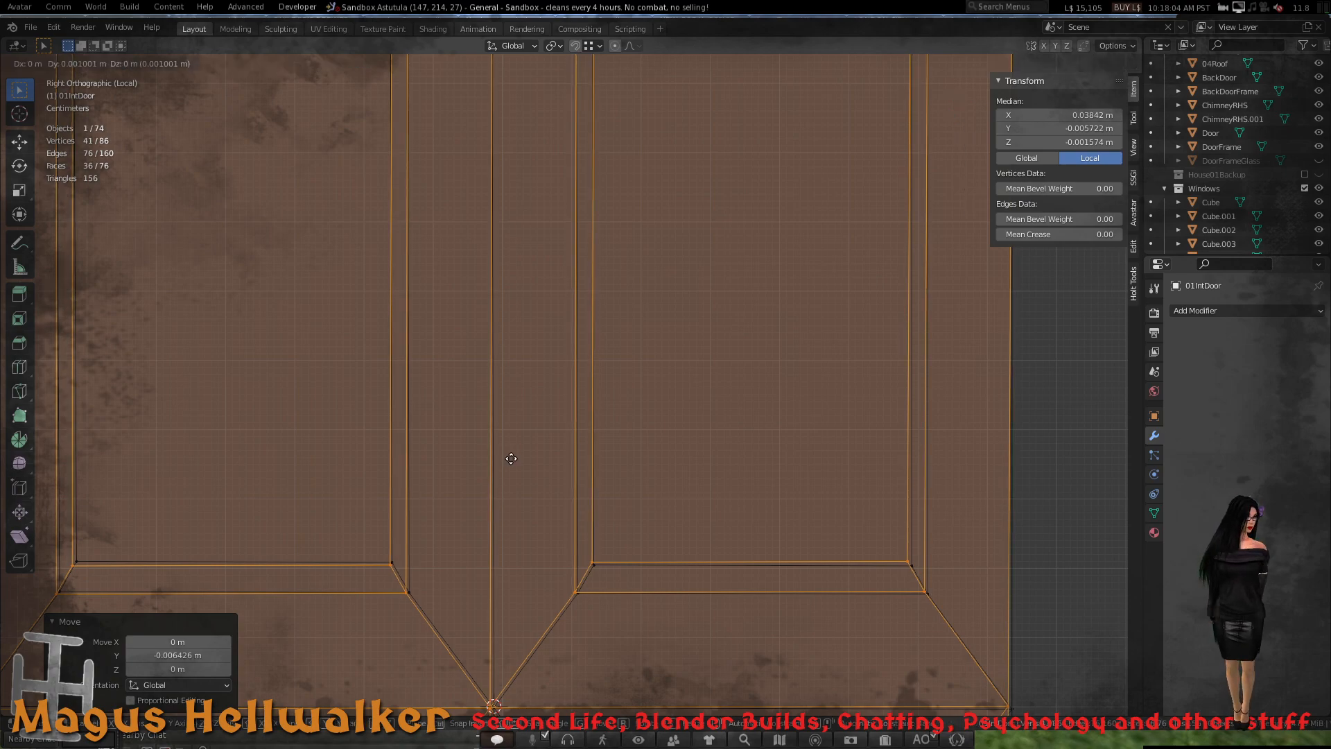
pyautogui.press('z')
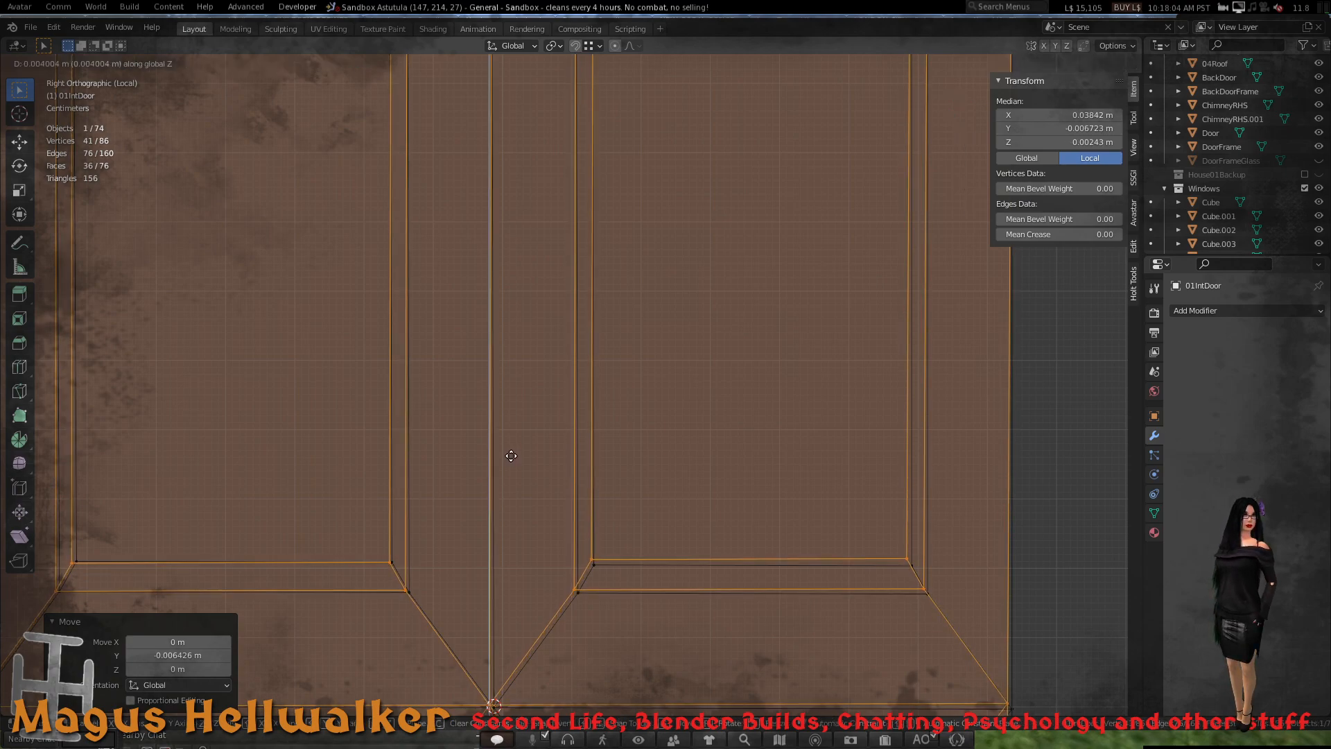
pyautogui.click(511, 455)
pyautogui.press('g')
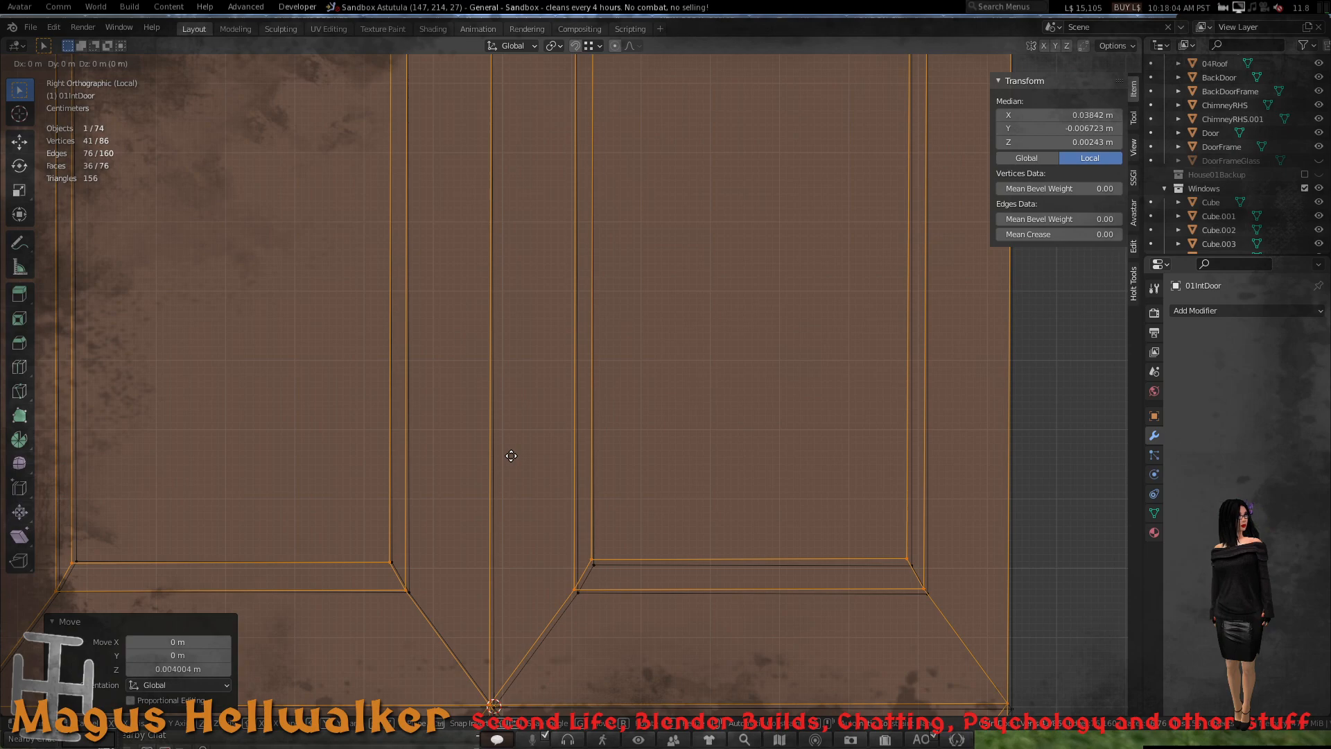
pyautogui.press('y')
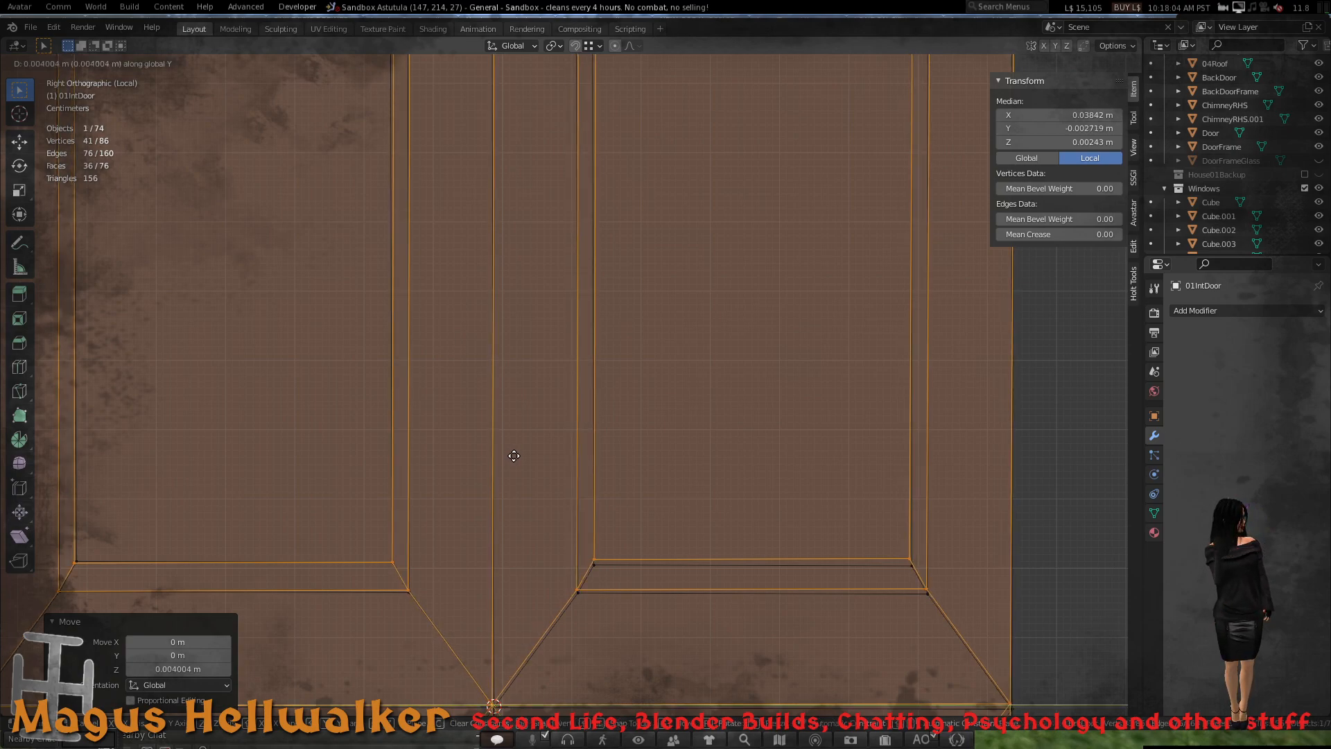
pyautogui.click(514, 455)
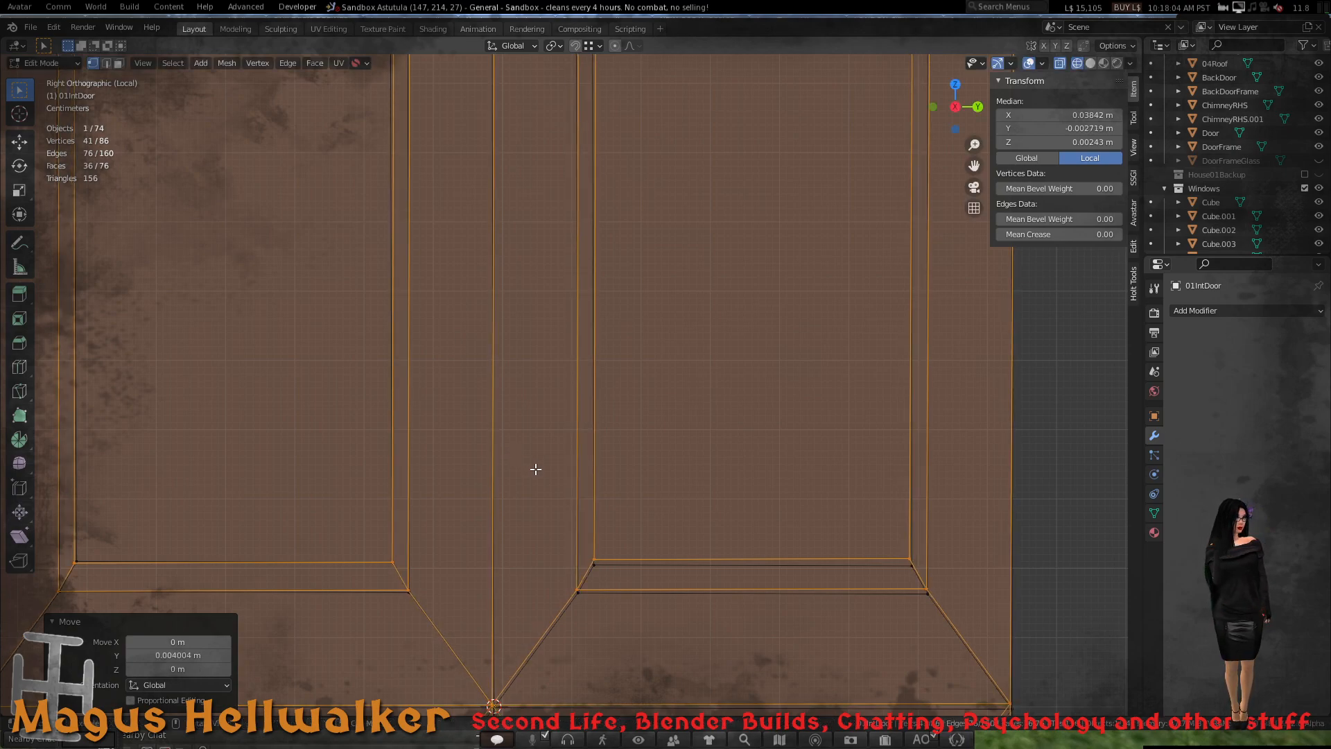
# - Shift the panelled side about -0.0024 m along Y to line it up with the door's top edge vertices
pyautogui.scroll(-4, 543, 472)
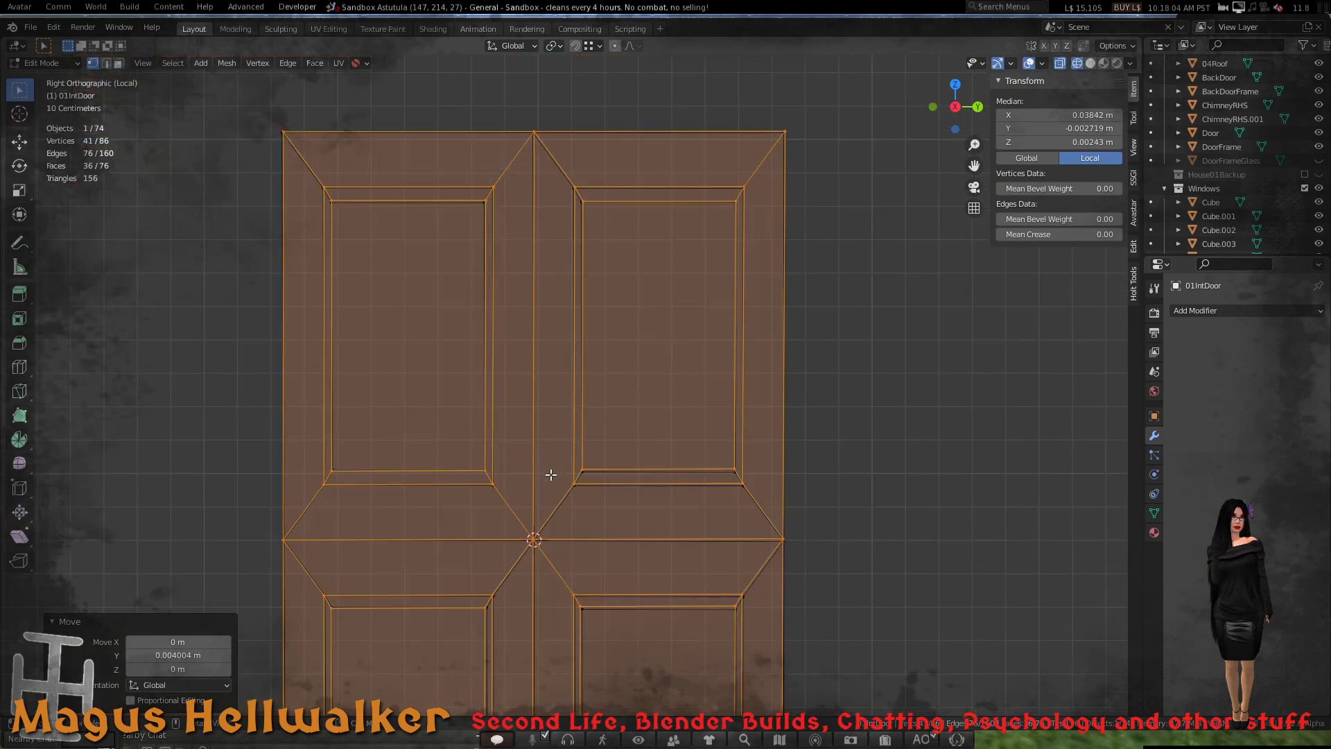
pyautogui.scroll(2, 552, 475)
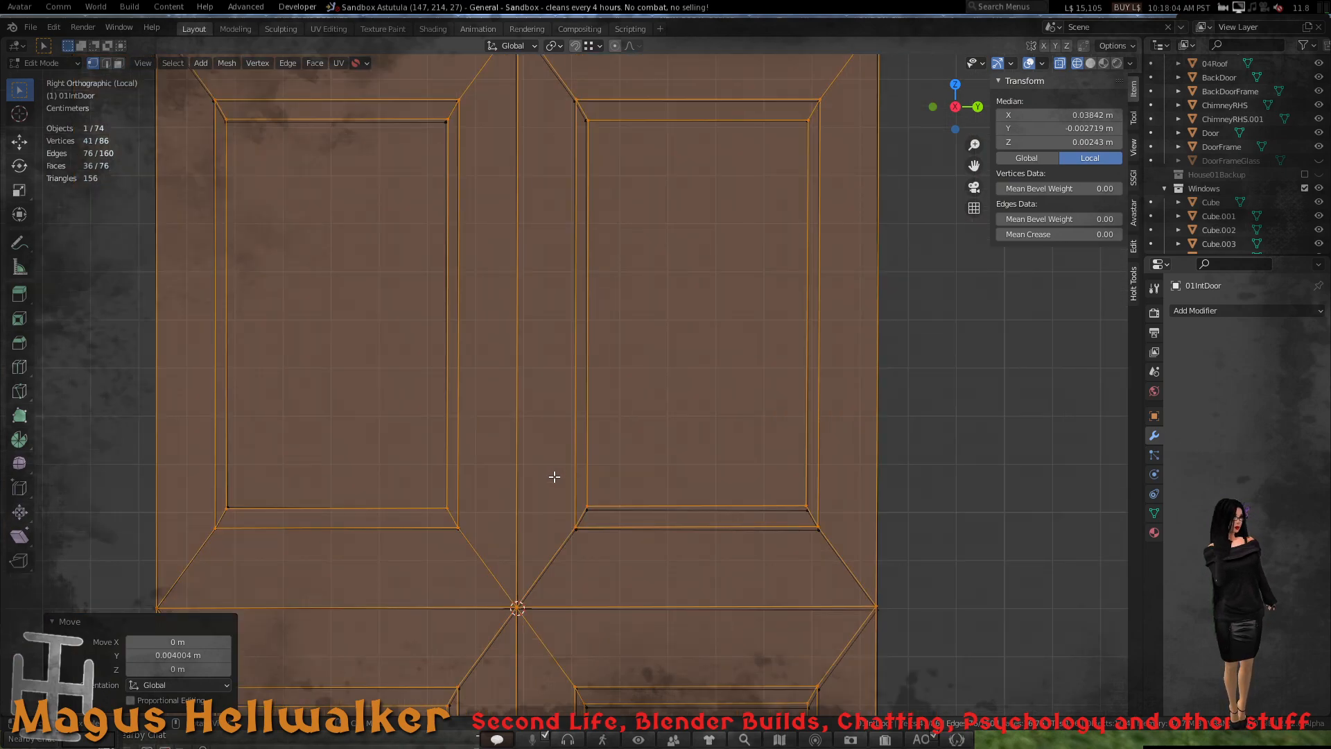
pyautogui.scroll(-1, 505, 382)
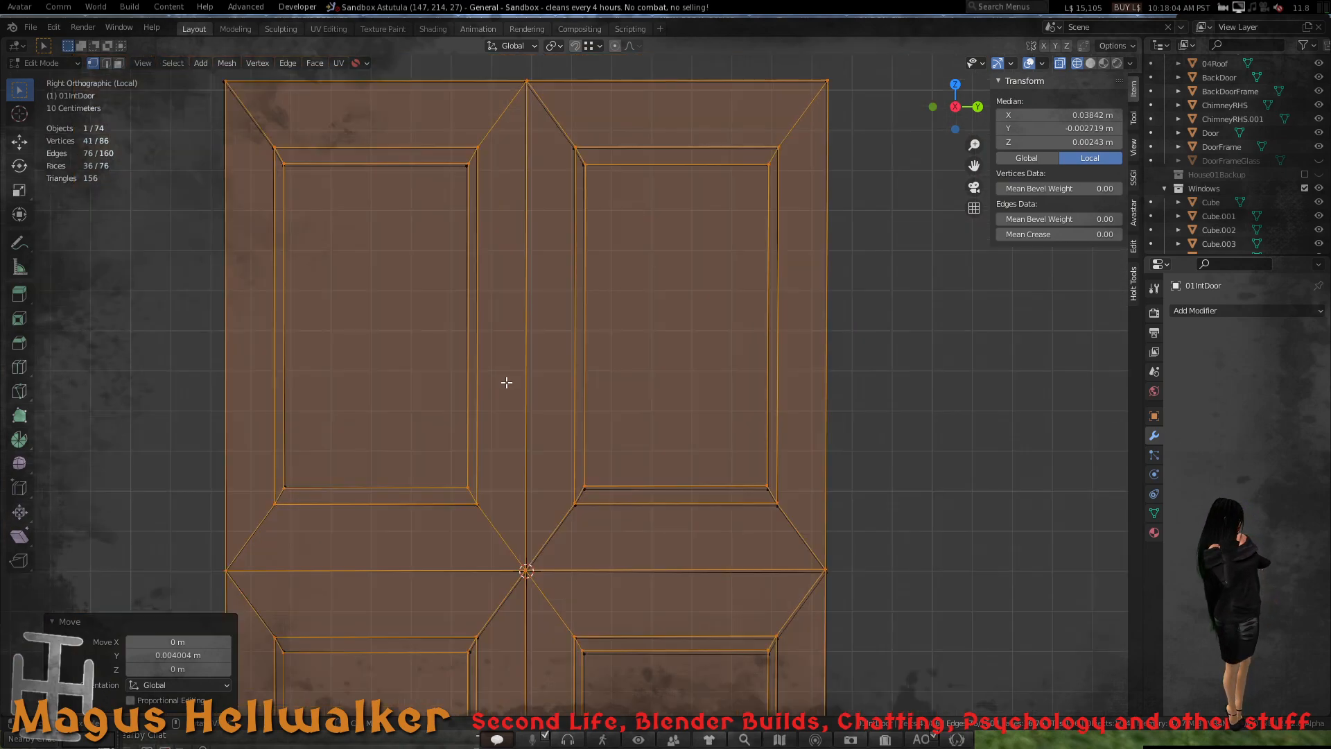
pyautogui.moveTo(481, 303); pyautogui.dragTo(484, 303, button='middle')
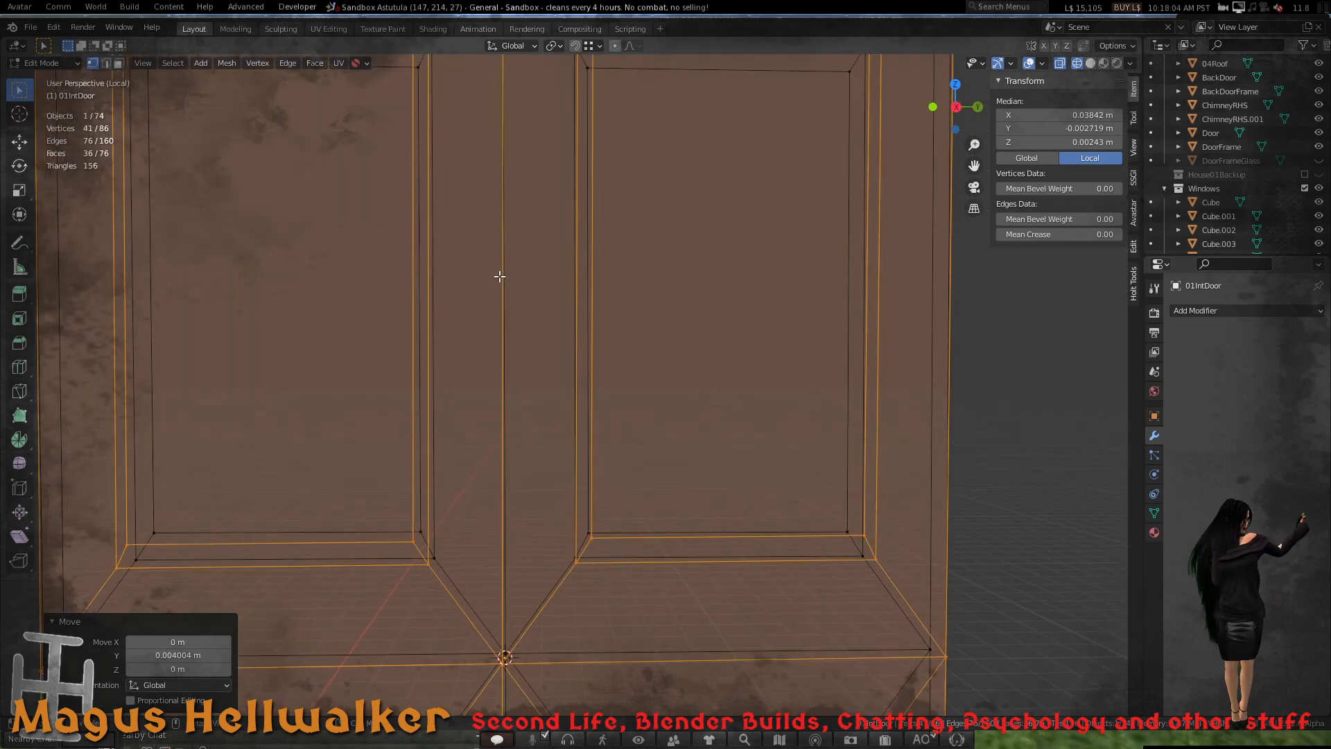
pyautogui.press('KP_3')
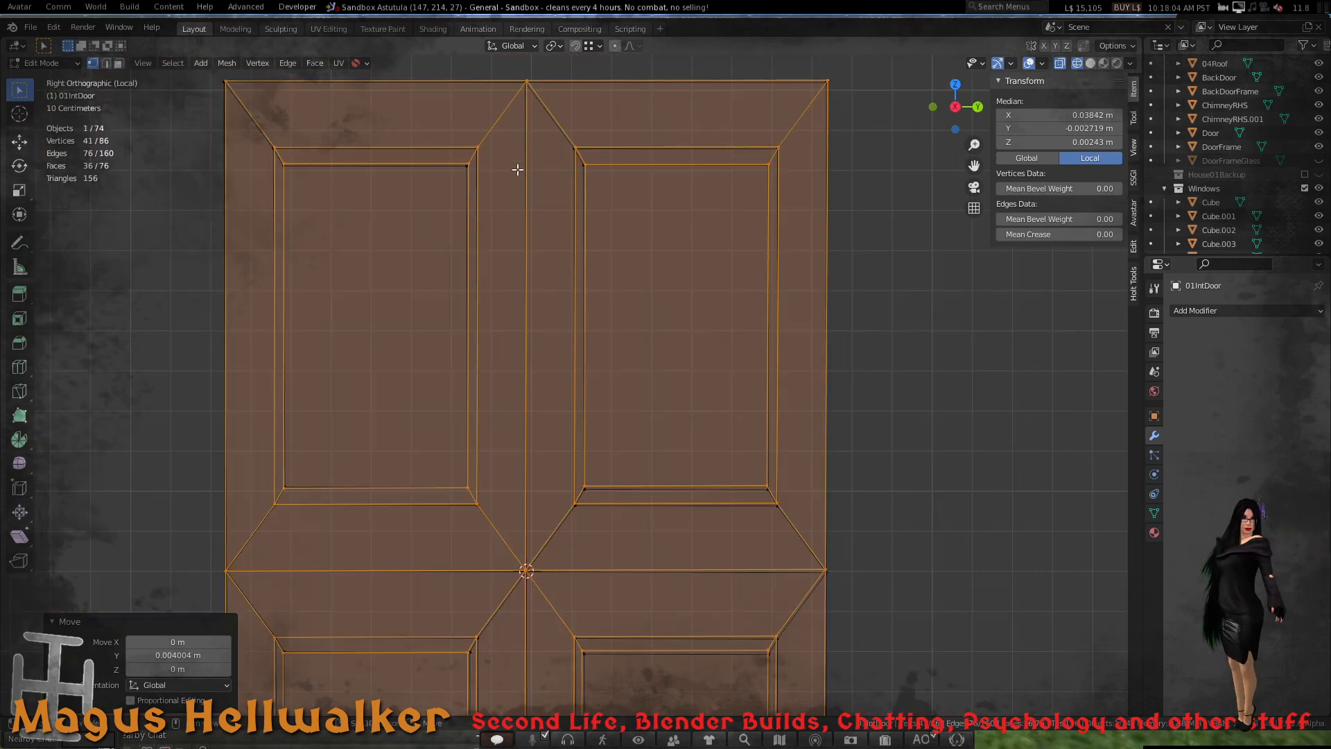
pyautogui.moveTo(518, 168); pyautogui.dragTo(532, 287)
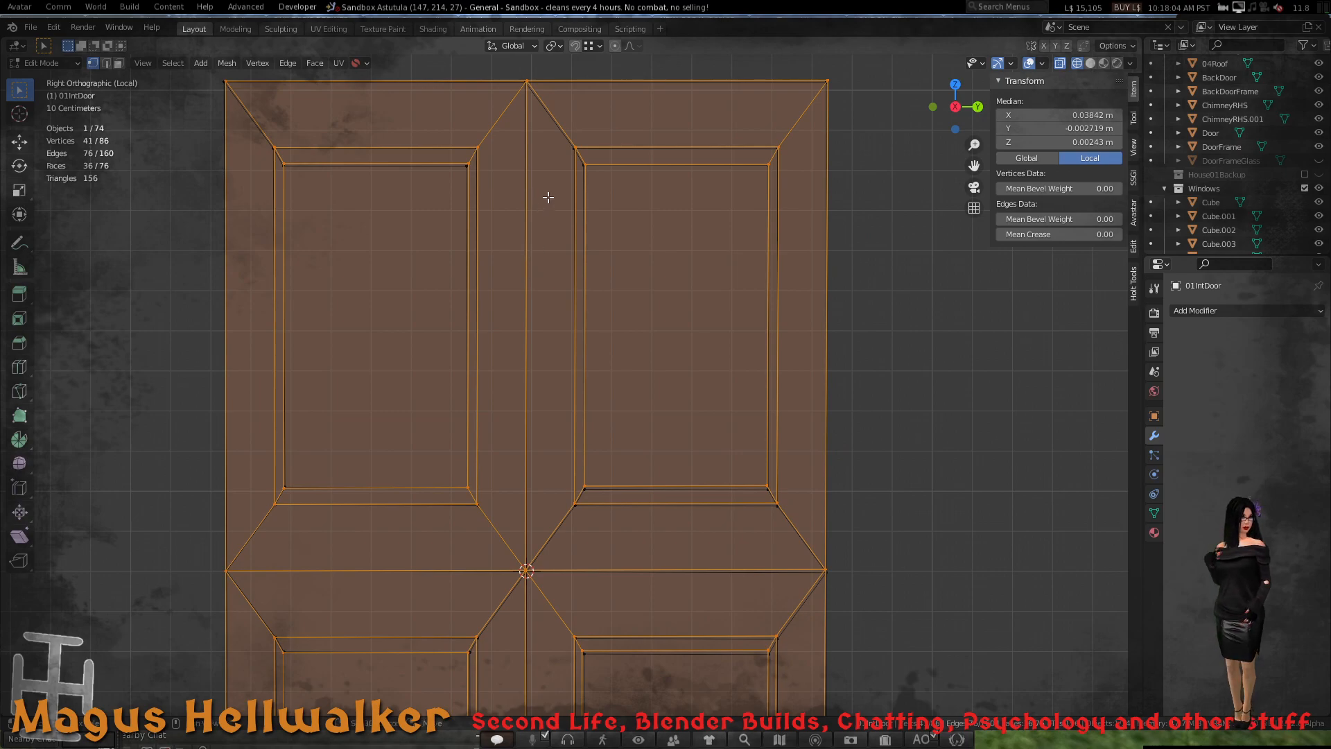
pyautogui.keyDown('shift'); pyautogui.moveTo(538, 199); pyautogui.dragTo(569, 427, button='middle'); pyautogui.keyUp('shift')
pyautogui.scroll(4, 569, 427)
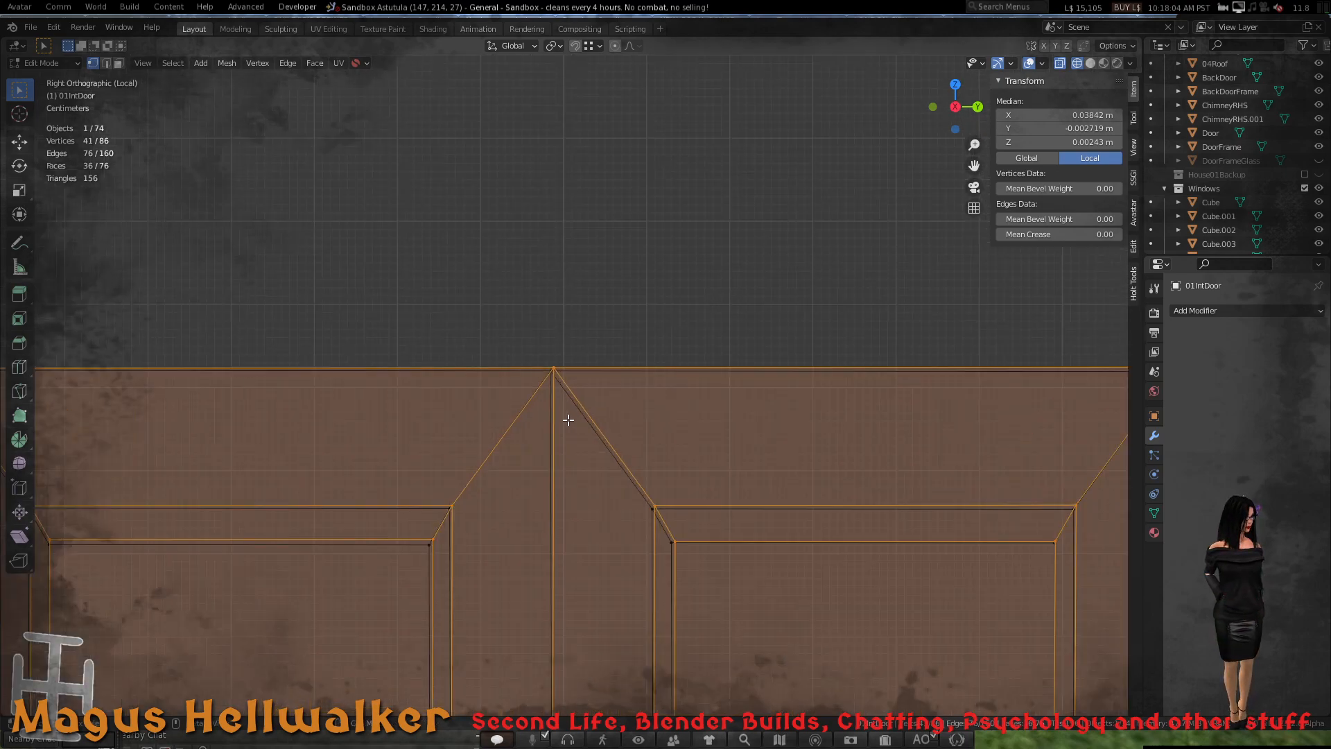
pyautogui.scroll(-2, 568, 420)
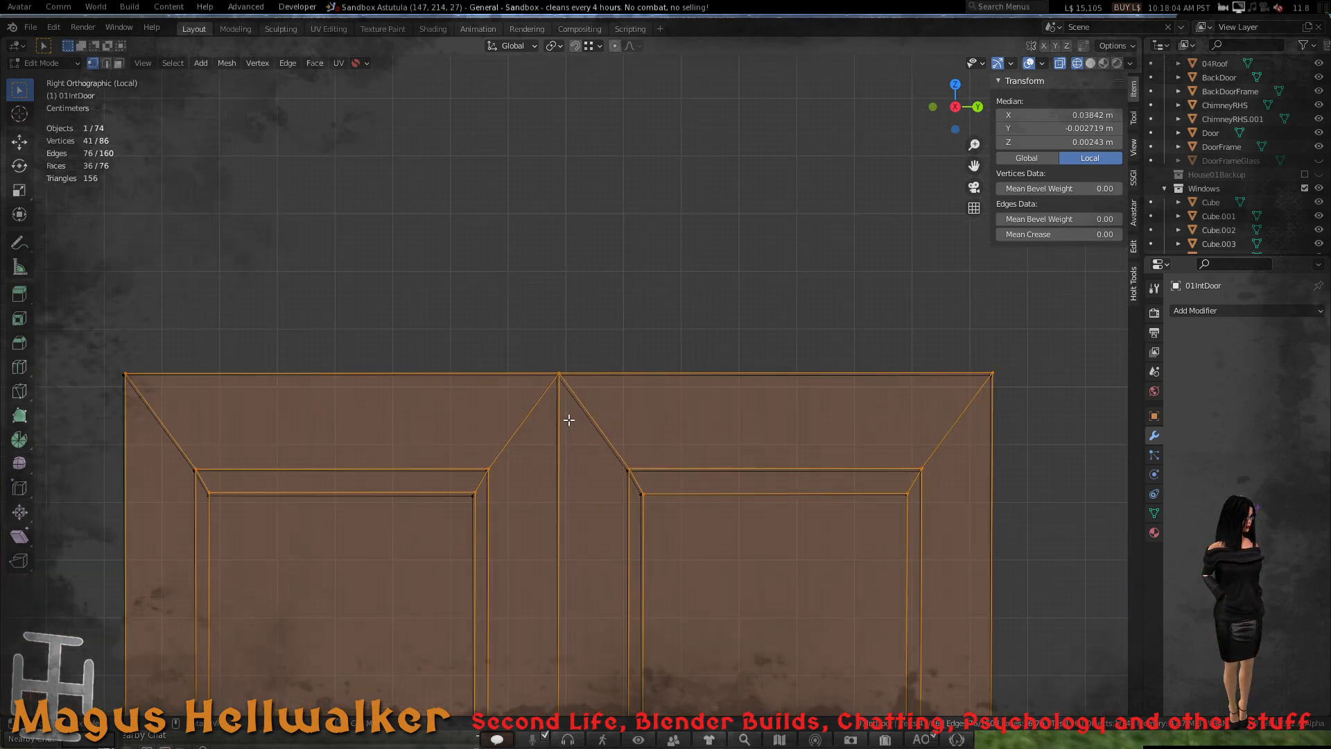
pyautogui.press('g')
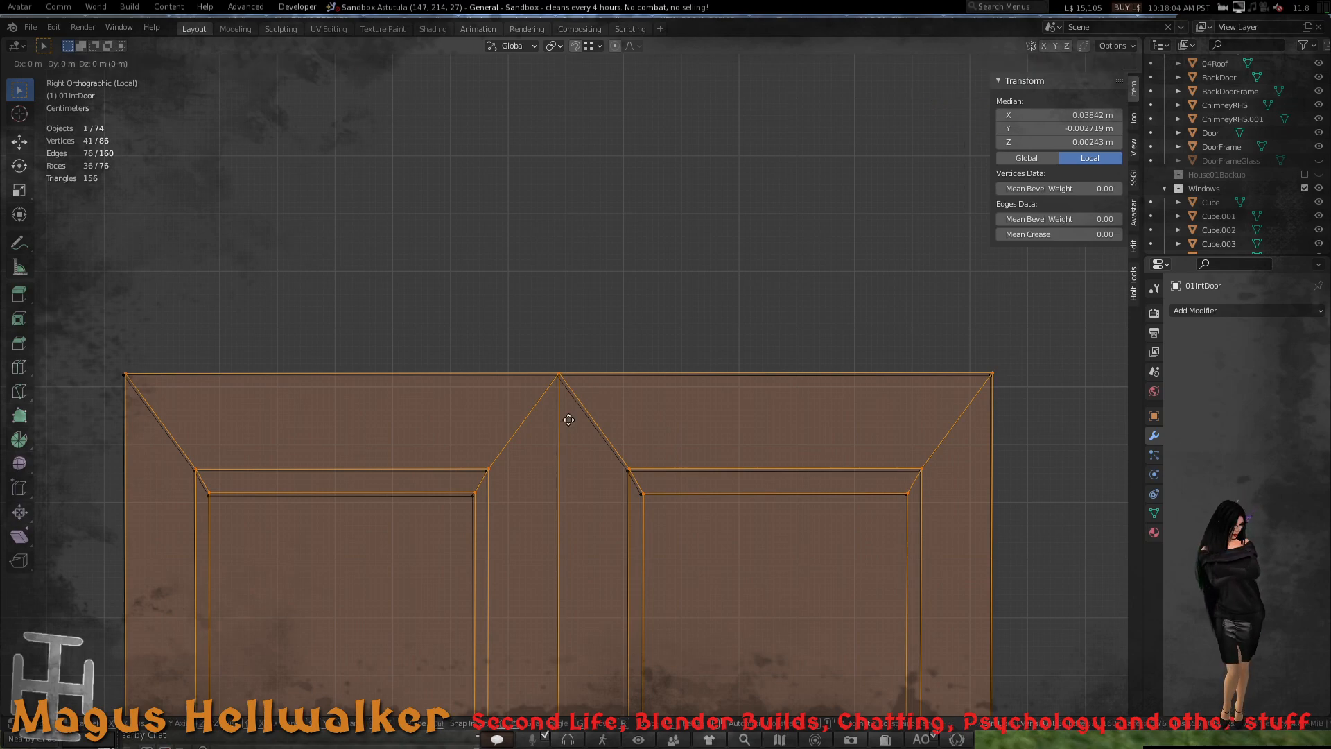
pyautogui.press('y')
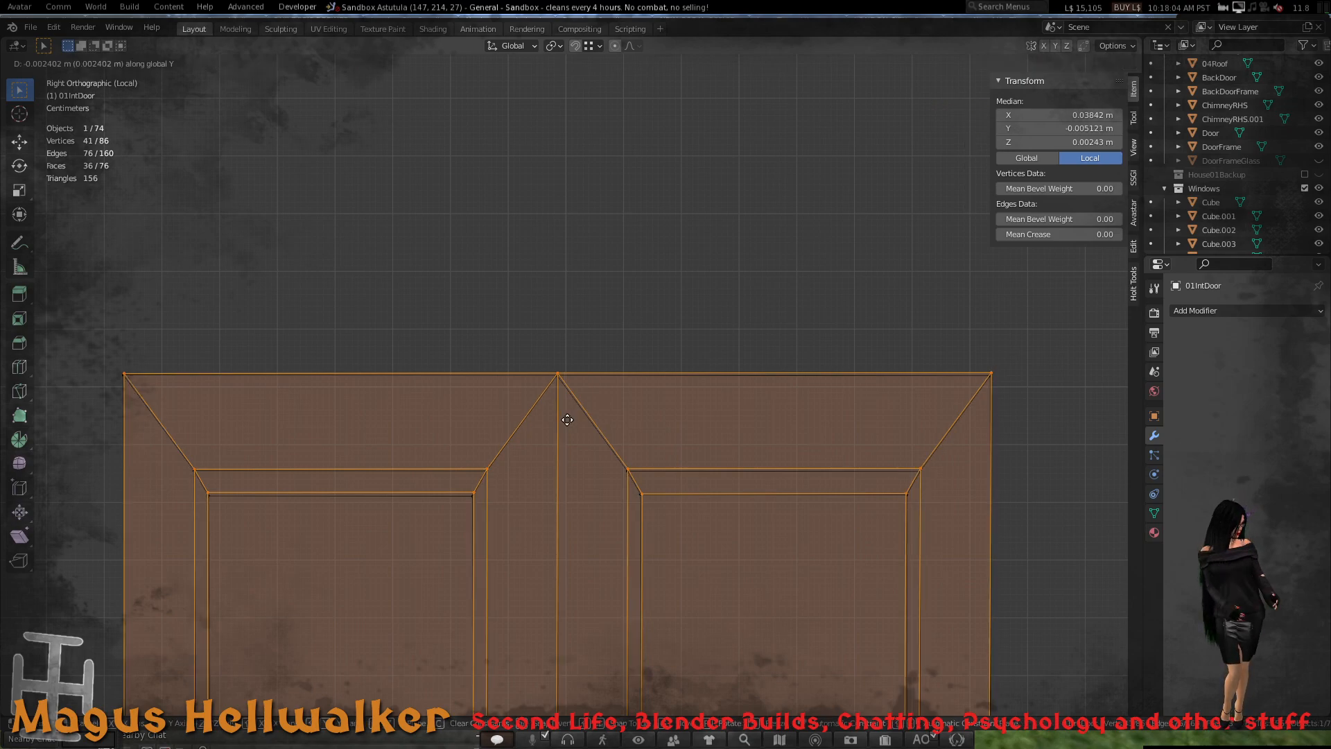
pyautogui.click(567, 419)
# - Lower the panelled side about 0.0024 m along Z
pyautogui.press('g')
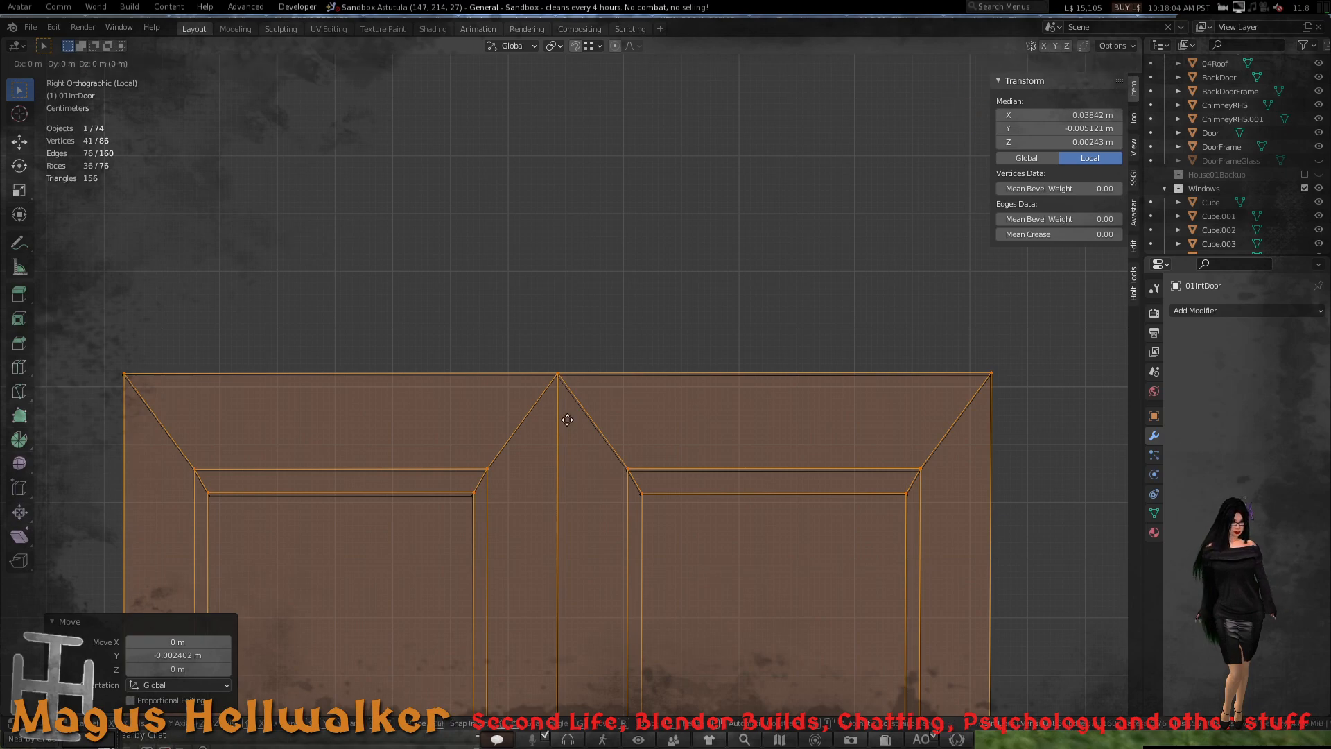
pyautogui.press('z')
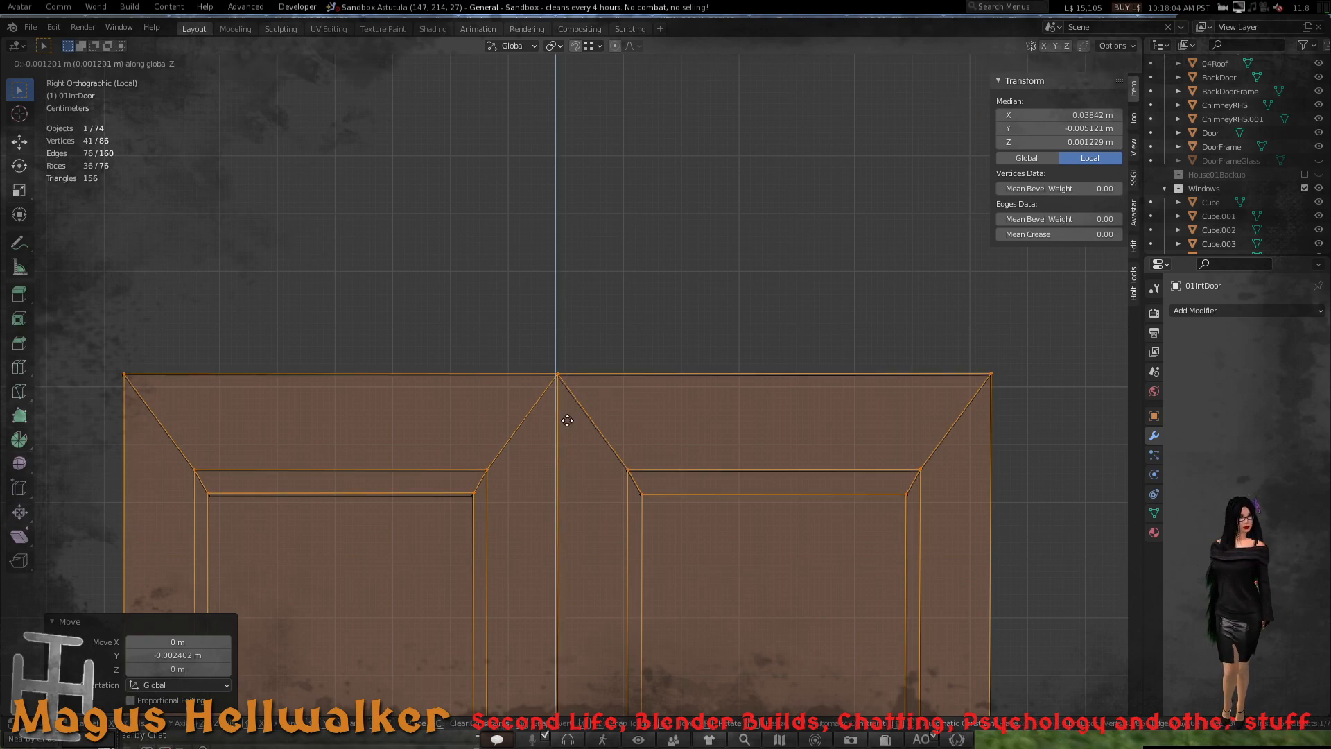
pyautogui.click(567, 421)
# - In front view, lower the panelled side about 0.0014 m along Z to match the door's top edge
pyautogui.scroll(-5, 523, 456)
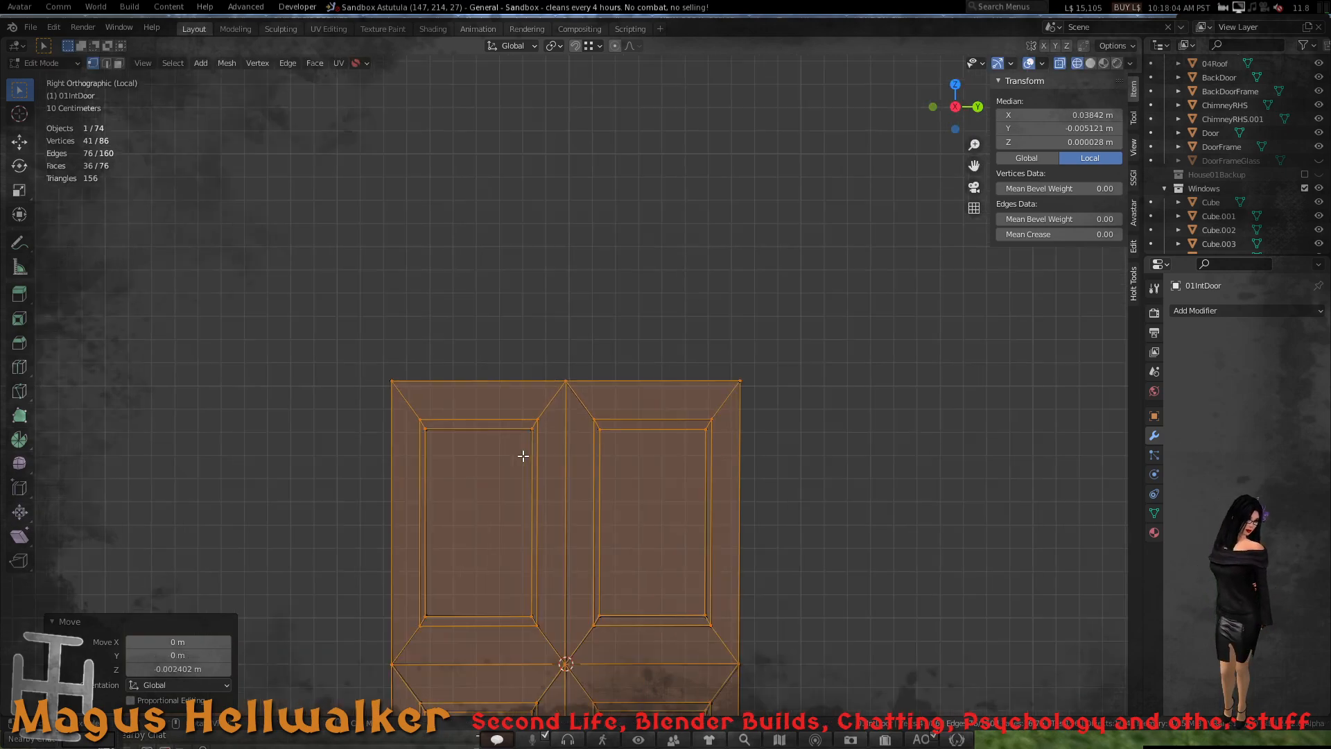
pyautogui.moveTo(523, 454); pyautogui.dragTo(657, 499, button='middle')
pyautogui.scroll(4, 567, 559)
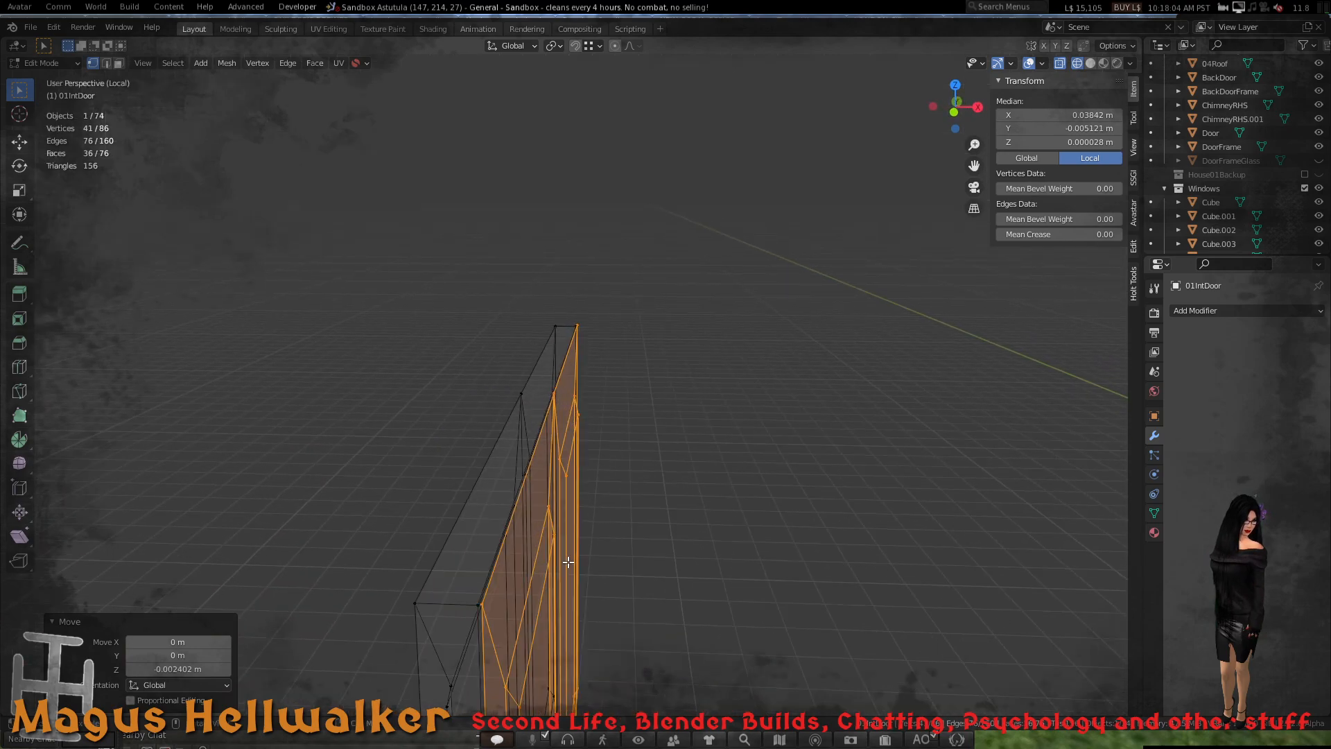
pyautogui.moveTo(523, 525); pyautogui.dragTo(526, 524, button='middle')
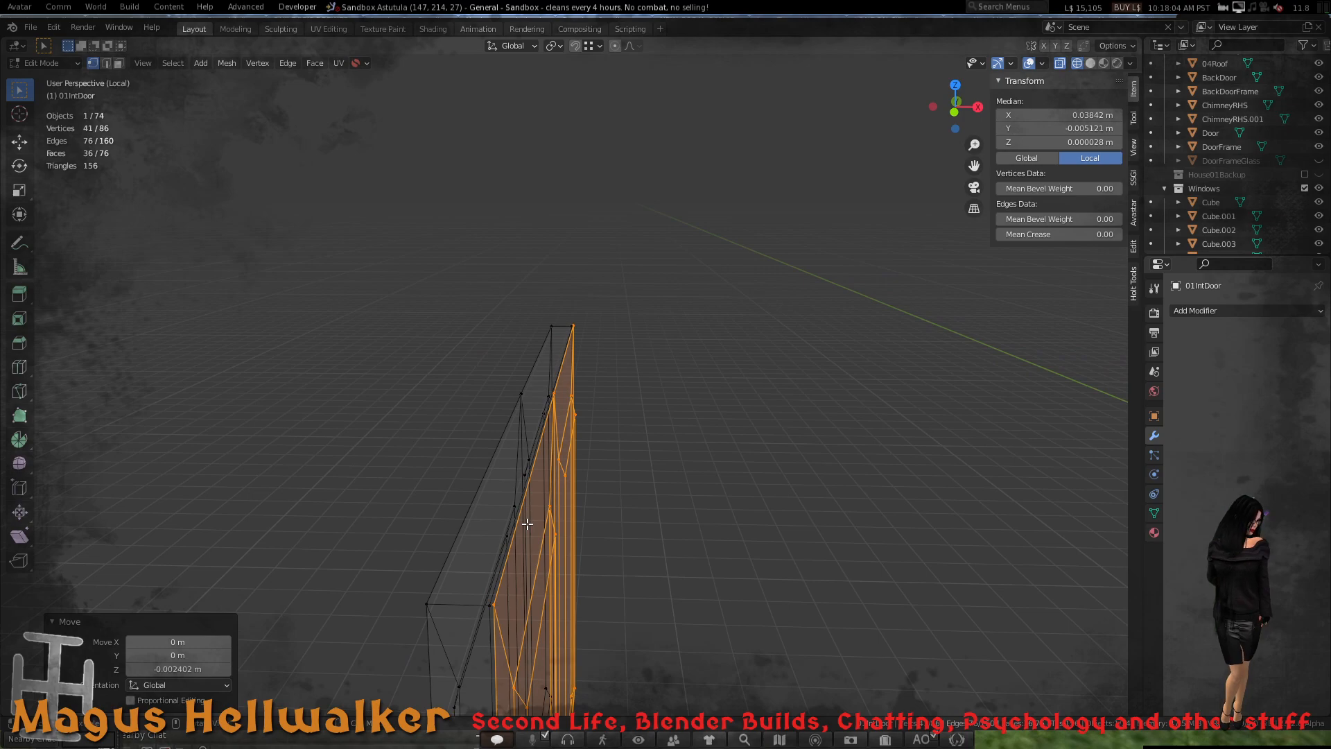
pyautogui.press('KP_1')
pyautogui.scroll(11, 570, 468)
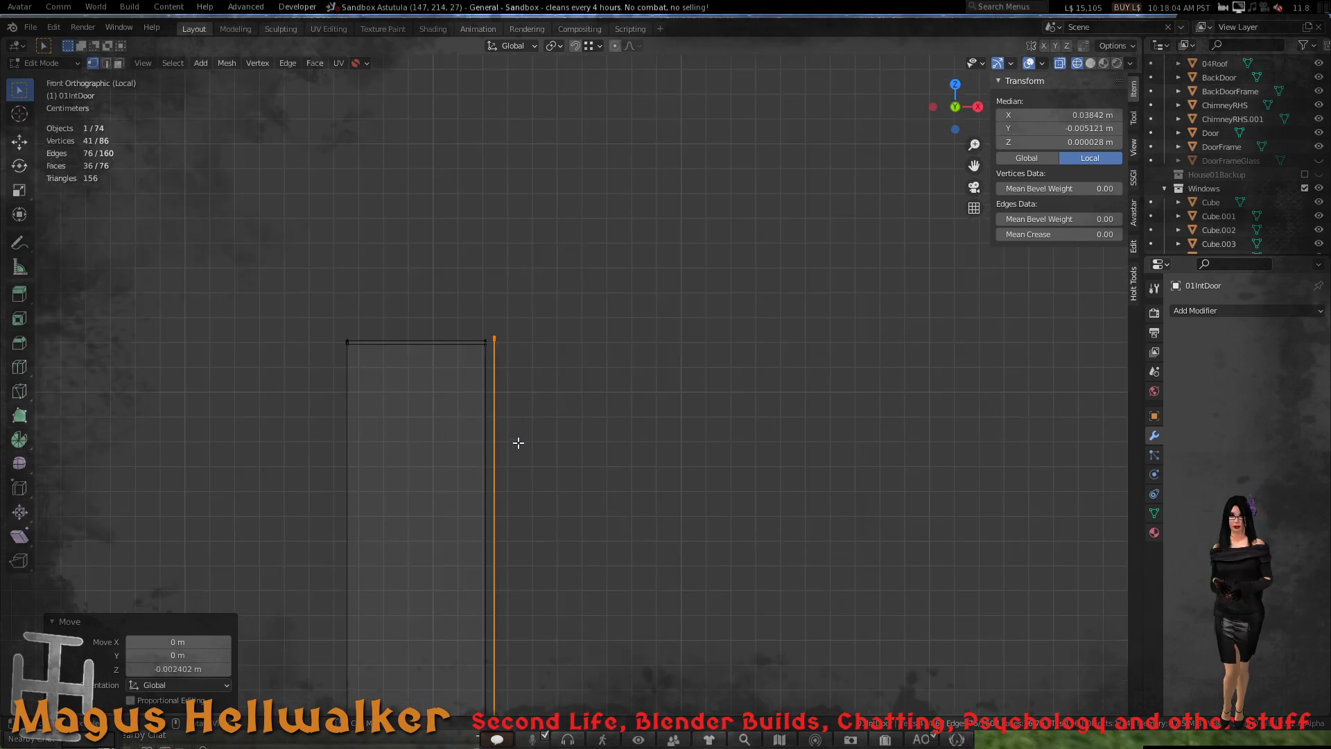
pyautogui.press('g')
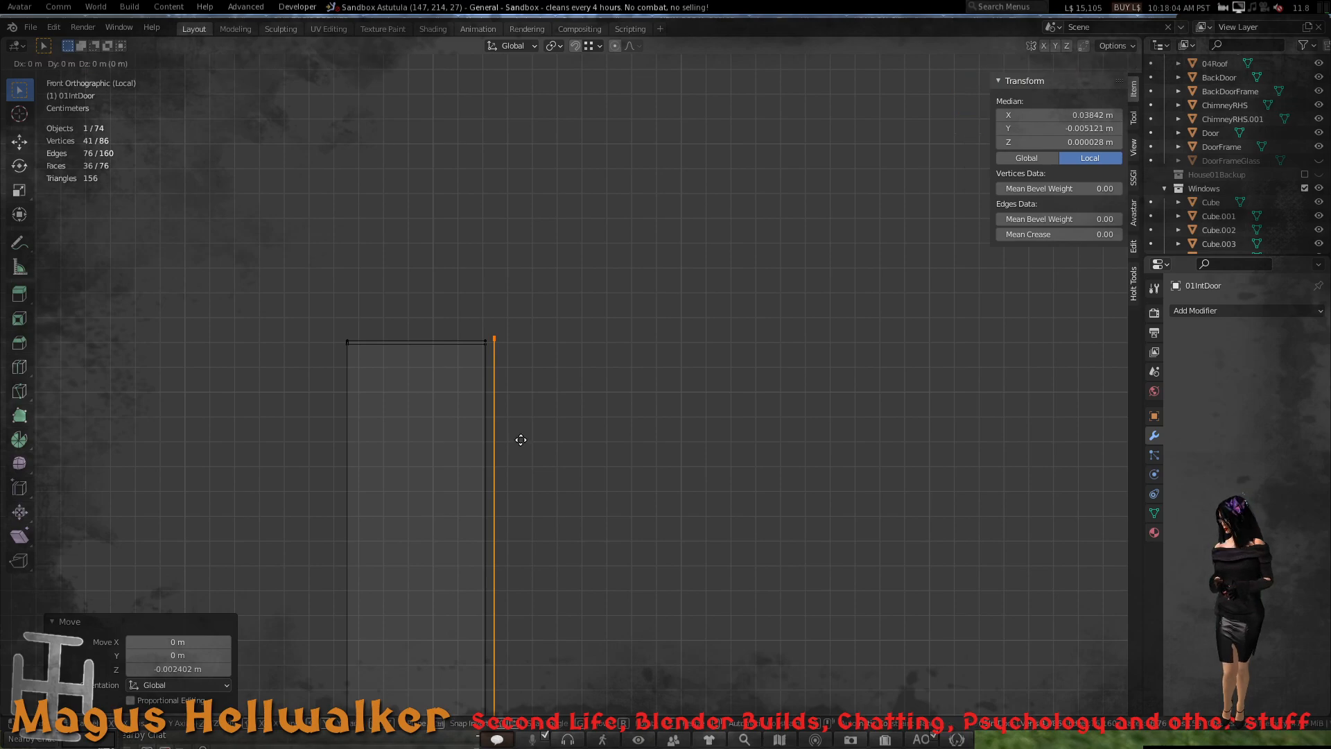
pyautogui.press('z')
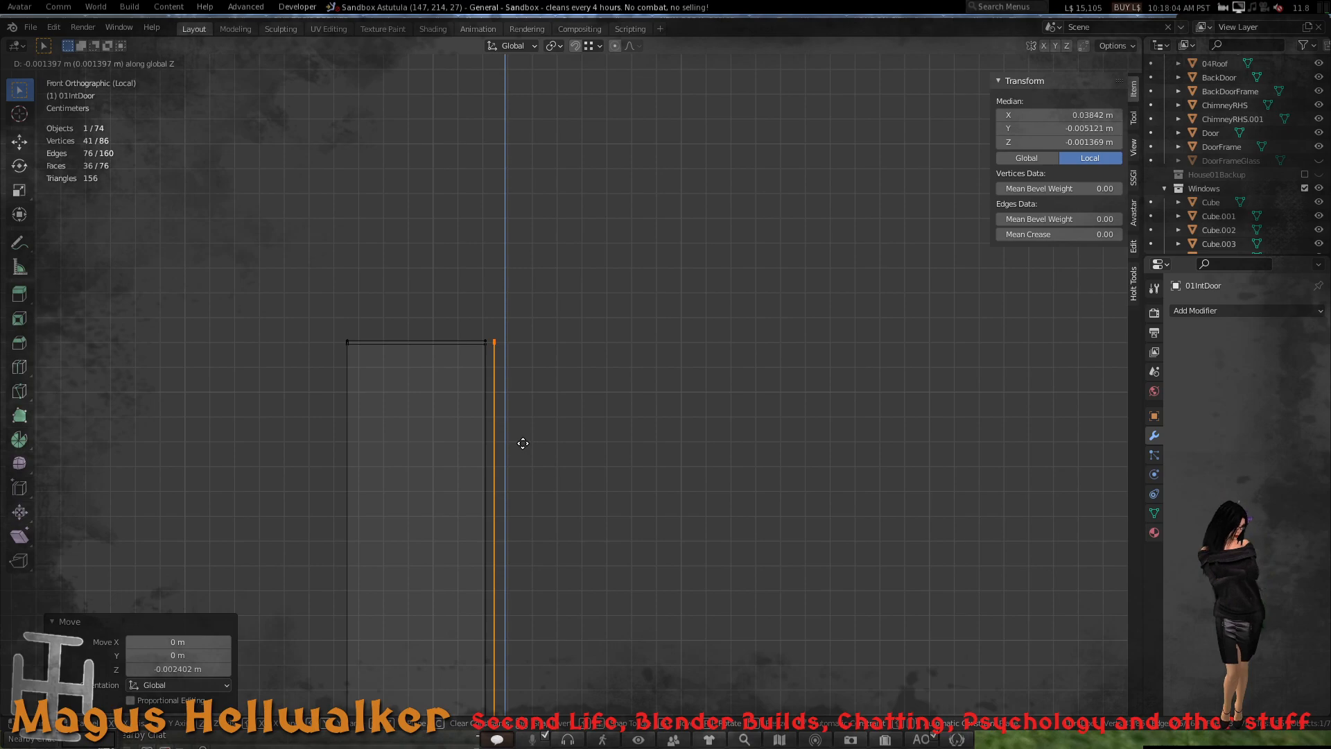
pyautogui.click(522, 443)
pyautogui.press('g')
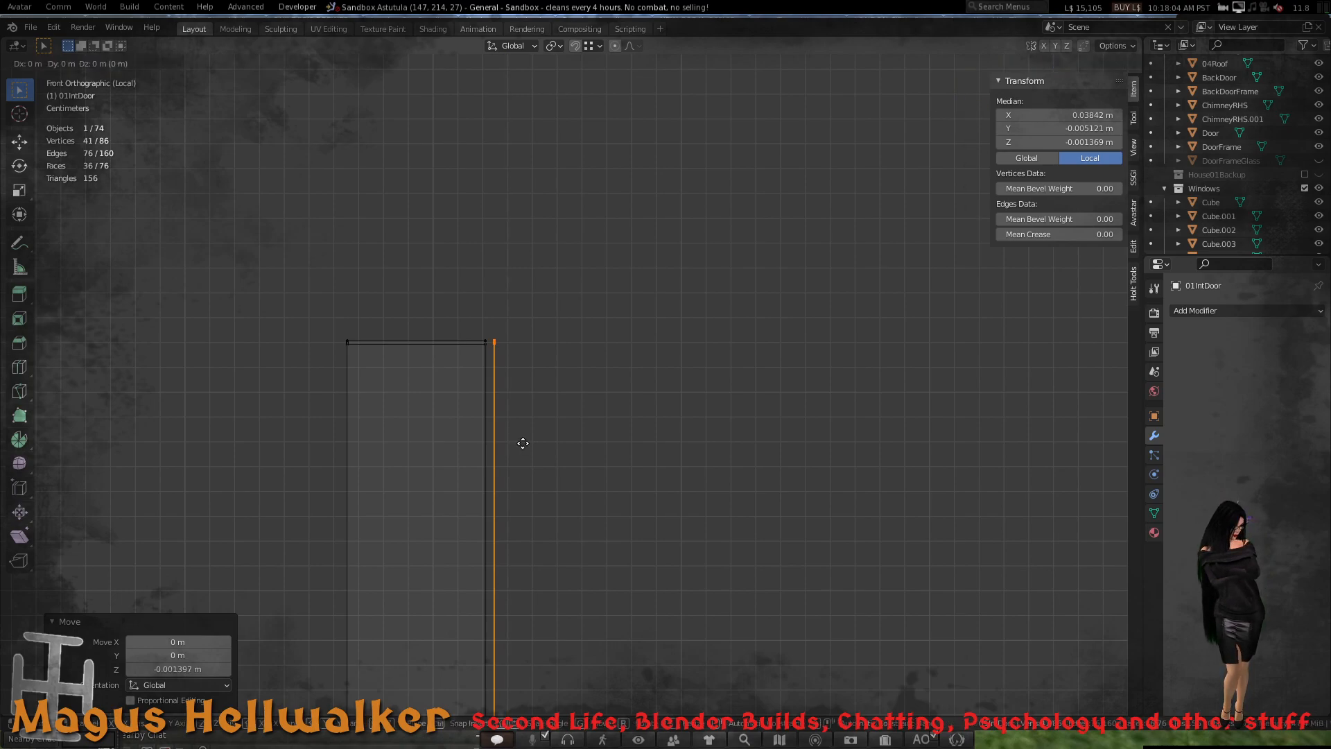
pyautogui.press('z')
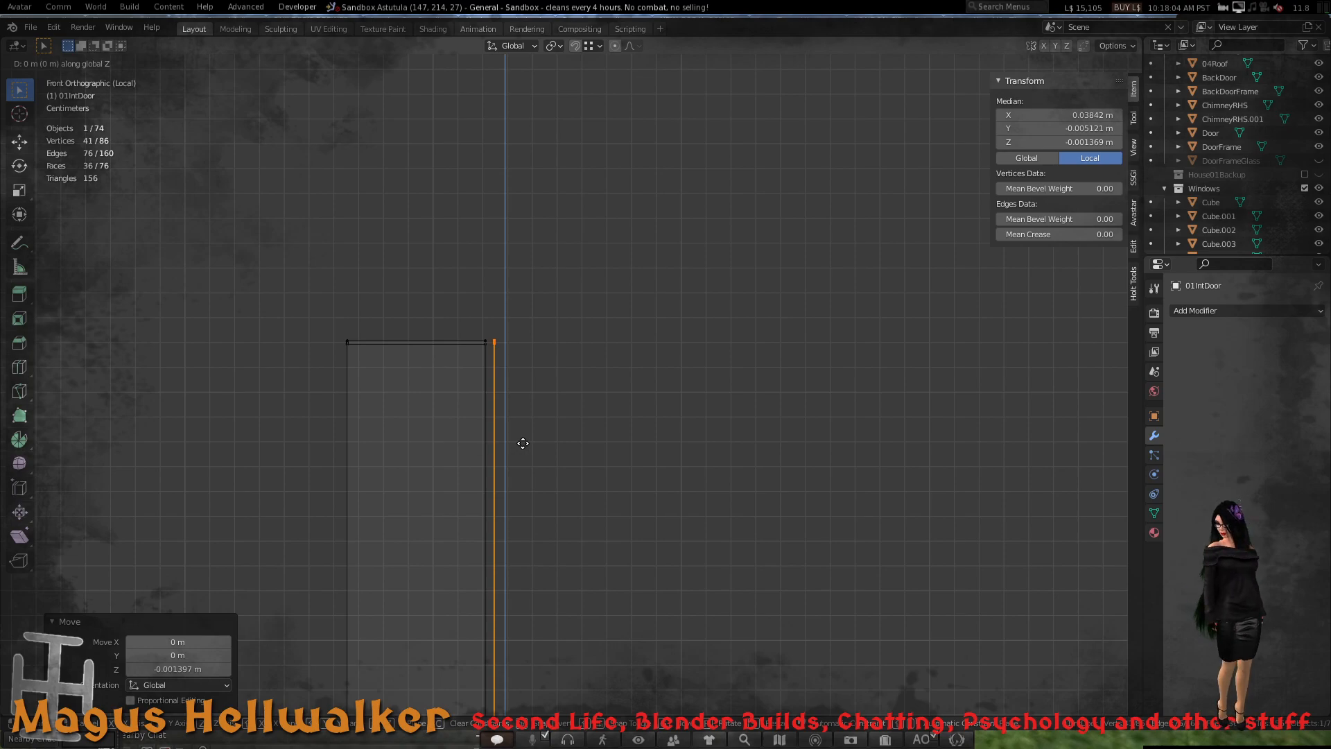
pyautogui.press('y')
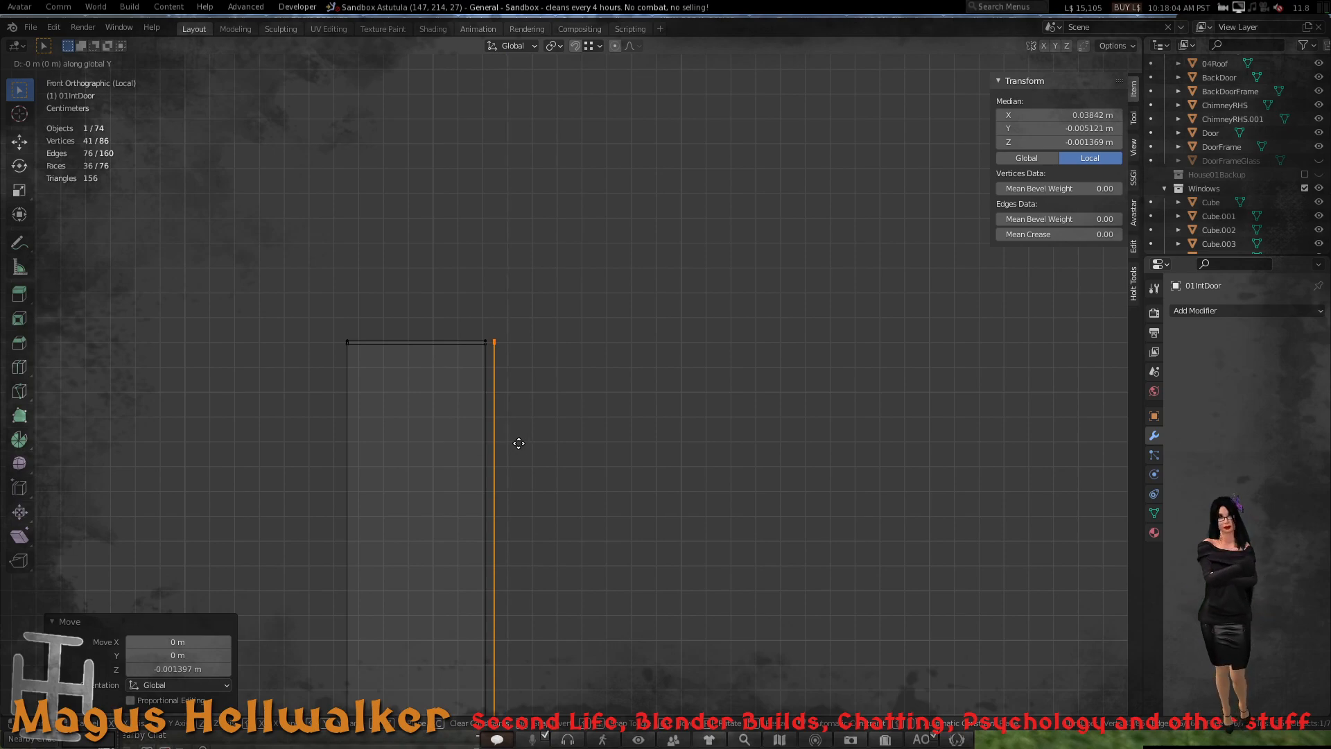
pyautogui.press('Escape')
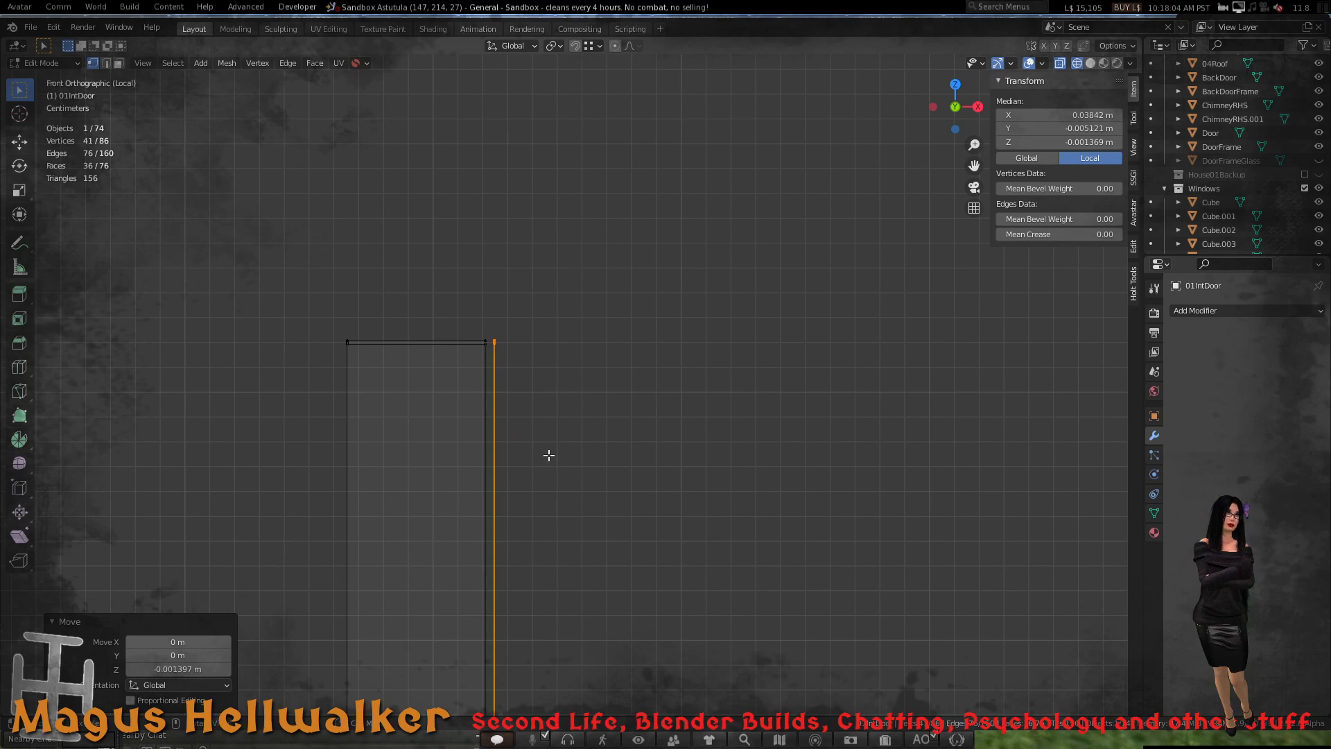
# - Move the panelled side about -0.0039 m along X onto the door's open side
pyautogui.press('g')
pyautogui.press('x')
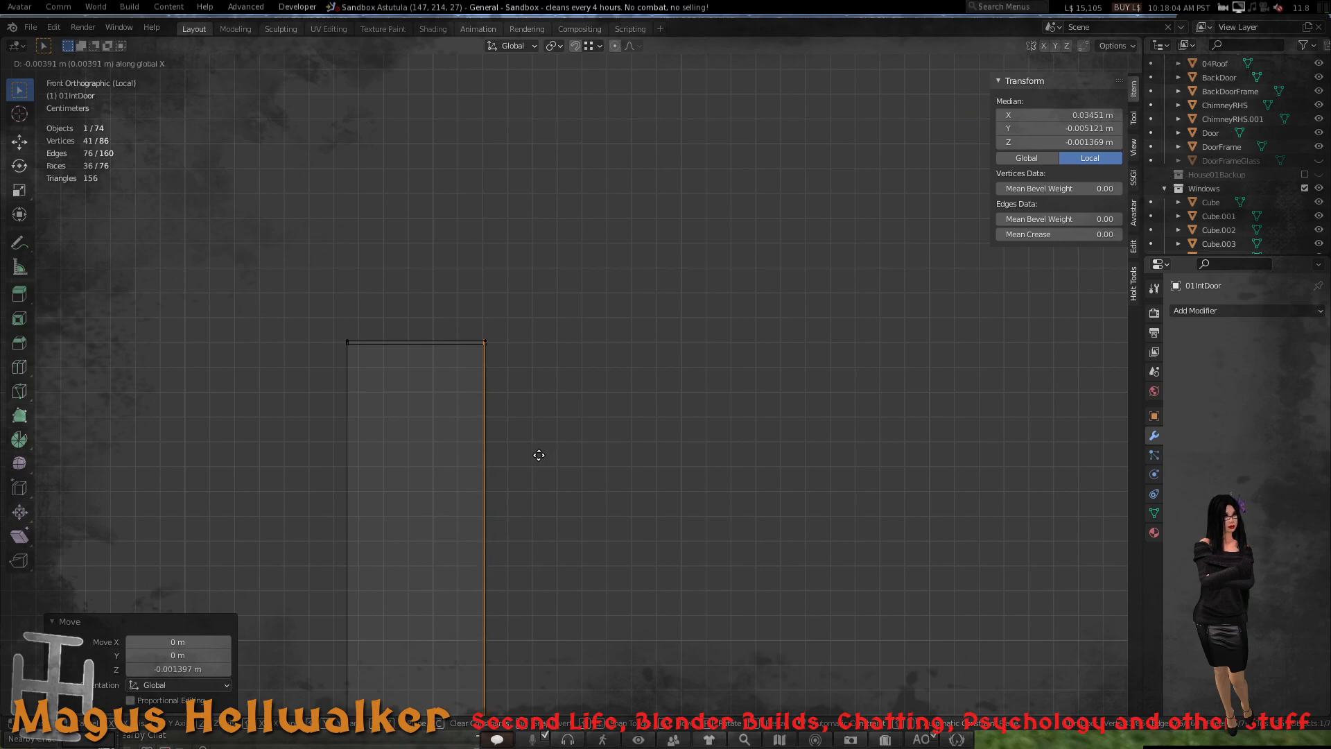
pyautogui.click(539, 455)
# - Examine the fit of the panelled side along the door's top edge and corners from several angles
pyautogui.scroll(-6, 513, 469)
pyautogui.moveTo(576, 486); pyautogui.dragTo(413, 538, button='middle')
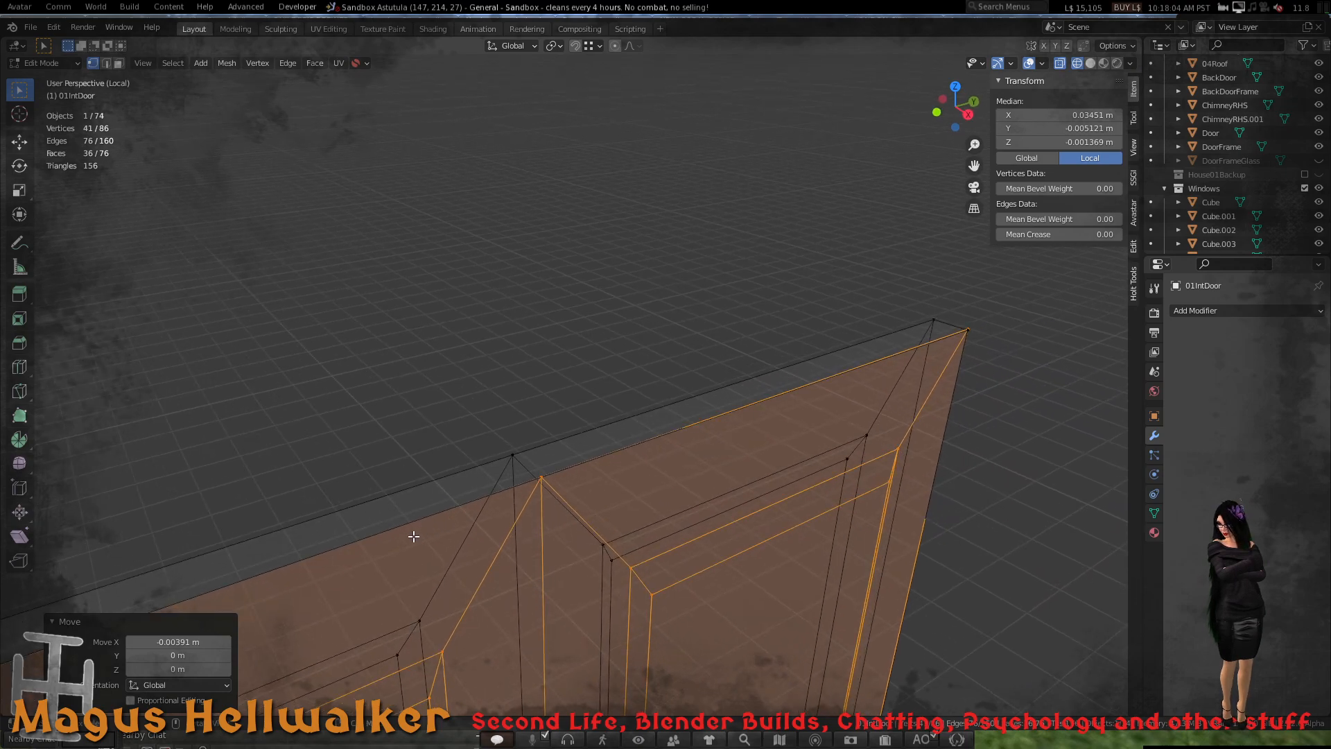
pyautogui.scroll(-5, 466, 497)
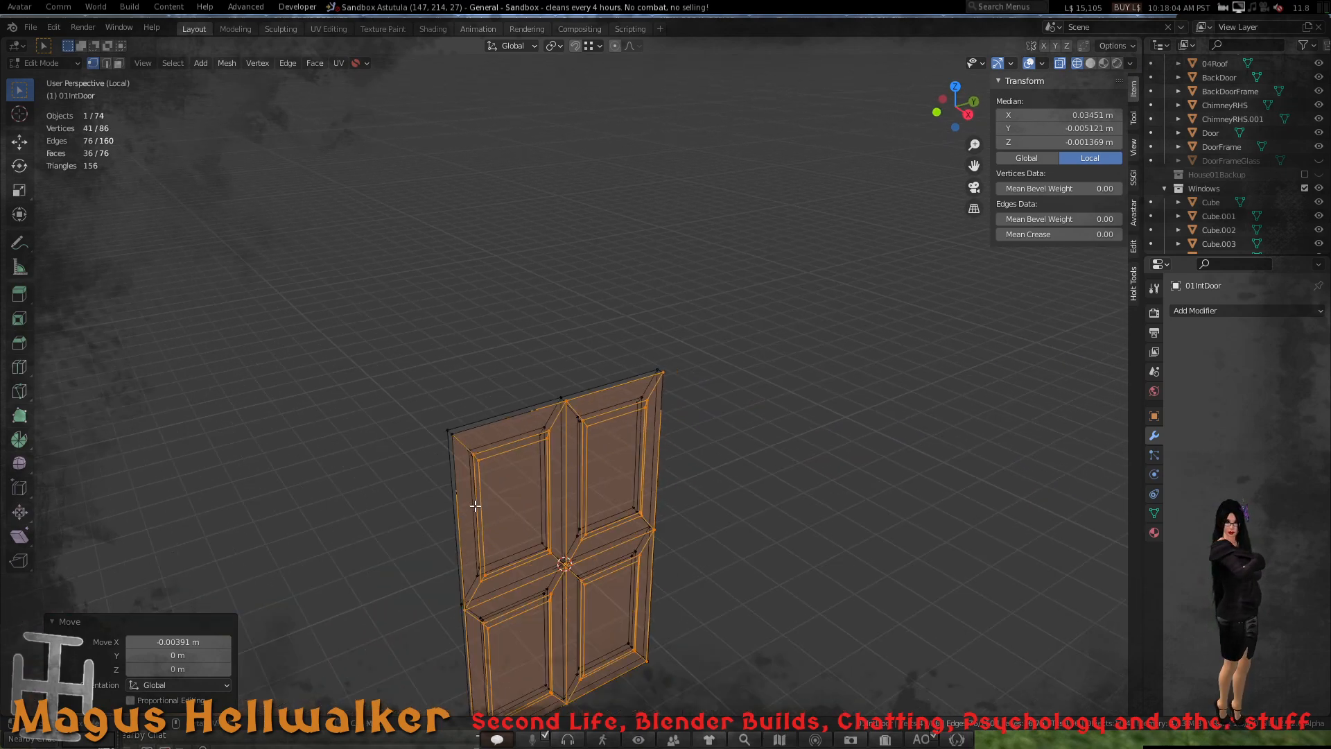
pyautogui.scroll(5, 467, 499)
pyautogui.moveTo(417, 507); pyautogui.dragTo(603, 490, button='middle')
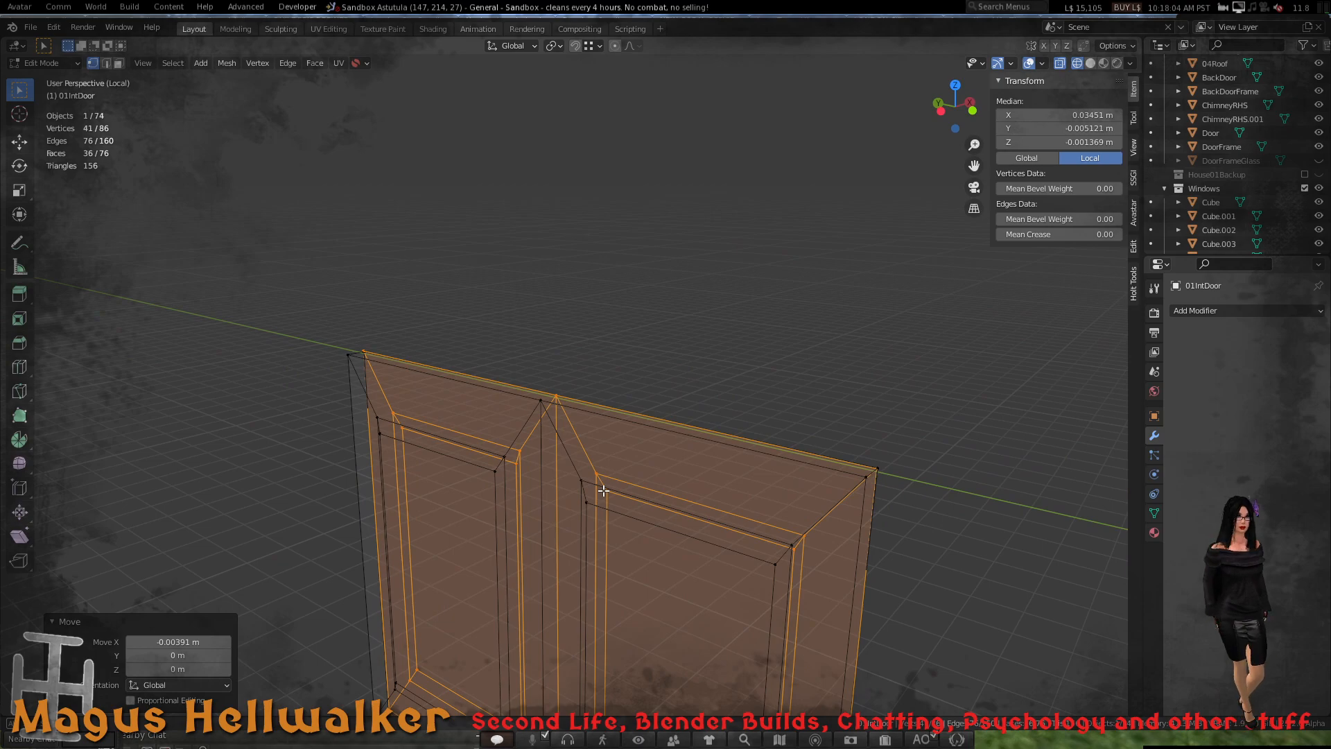
pyautogui.moveTo(603, 491); pyautogui.dragTo(603, 440, button='middle')
pyautogui.scroll(-5, 642, 476)
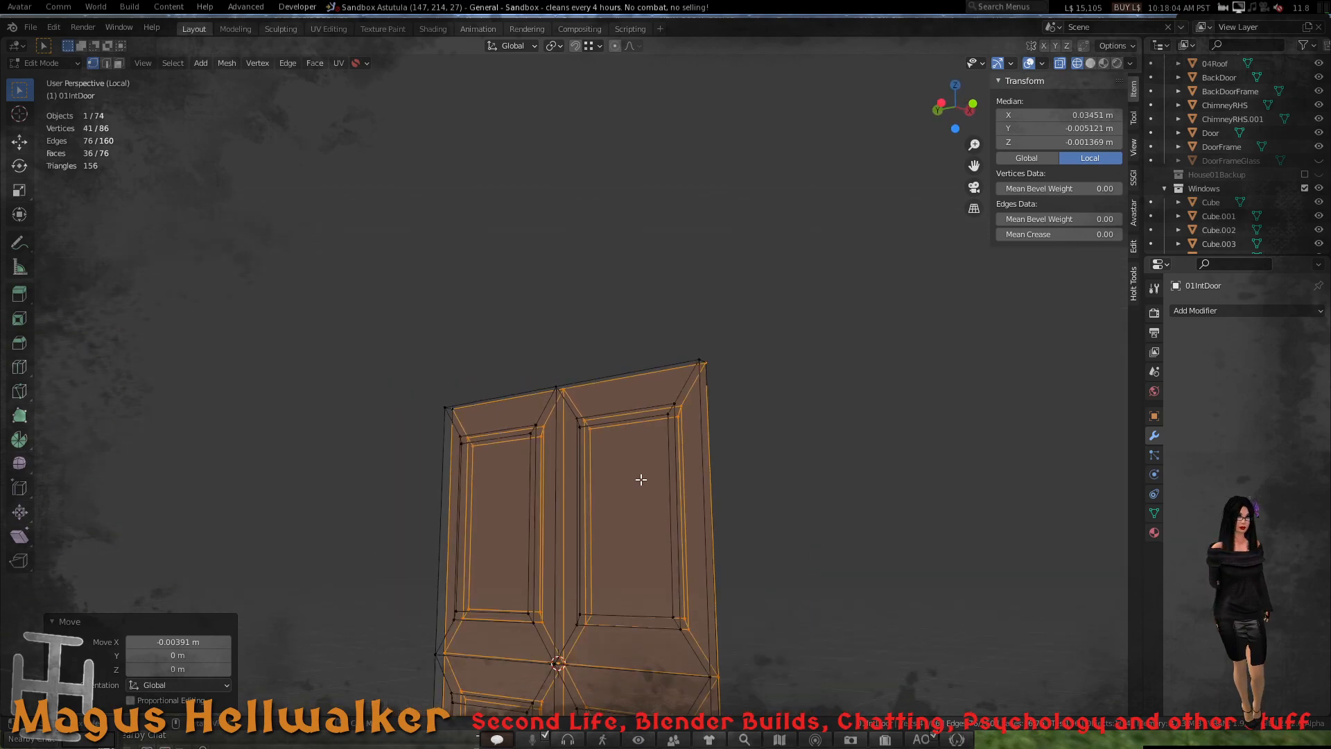
# - Merge the two overlapping vertices at center on the door's near top corner, where the panelled side meets the door's edge
pyautogui.scroll(5, 640, 480)
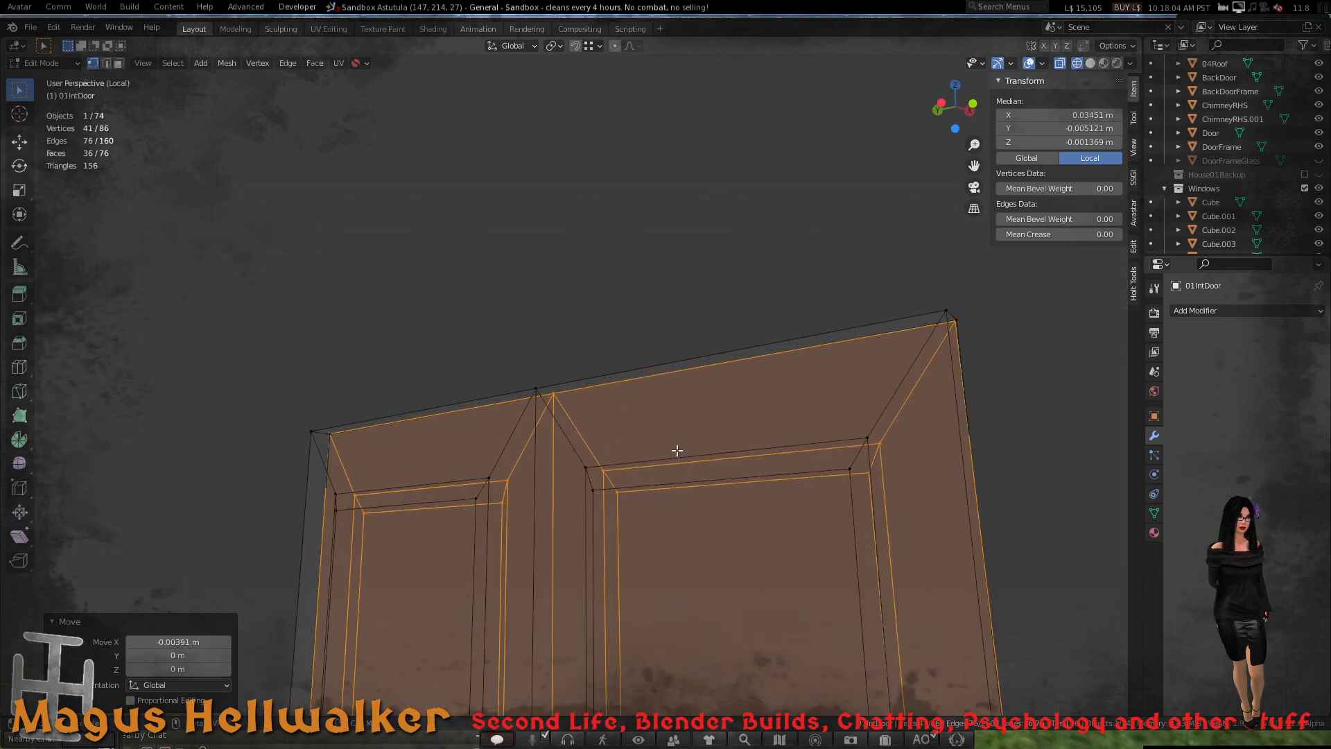
pyautogui.scroll(3, 676, 451)
pyautogui.moveTo(672, 478); pyautogui.dragTo(581, 494, button='middle')
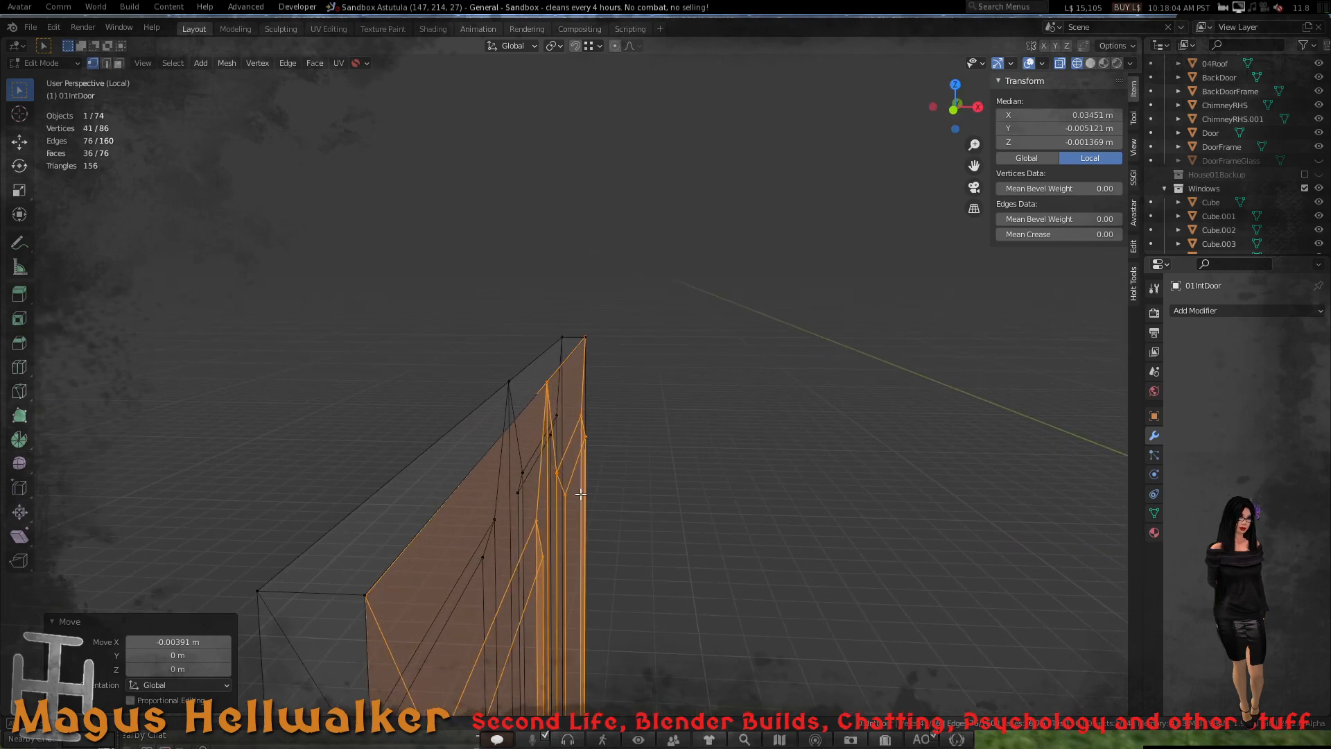
pyautogui.scroll(-1, 580, 493)
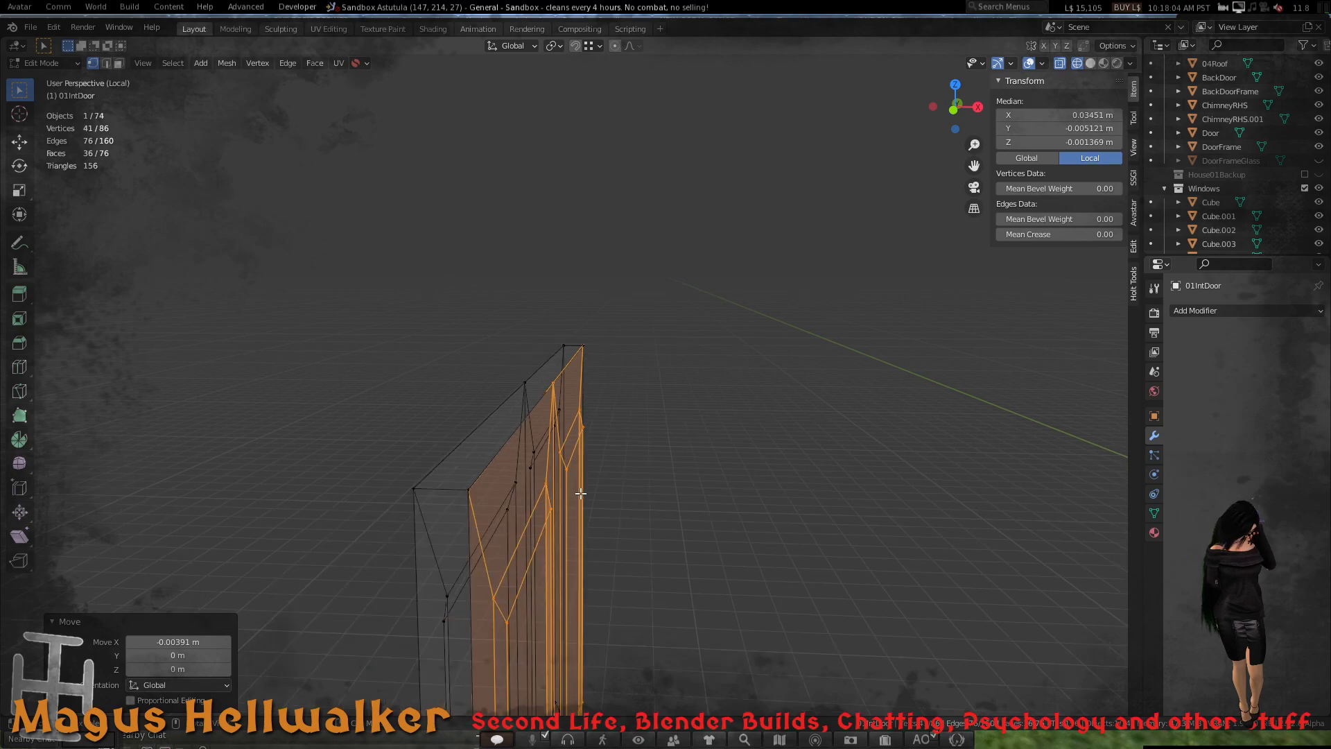
pyautogui.scroll(1, 580, 493)
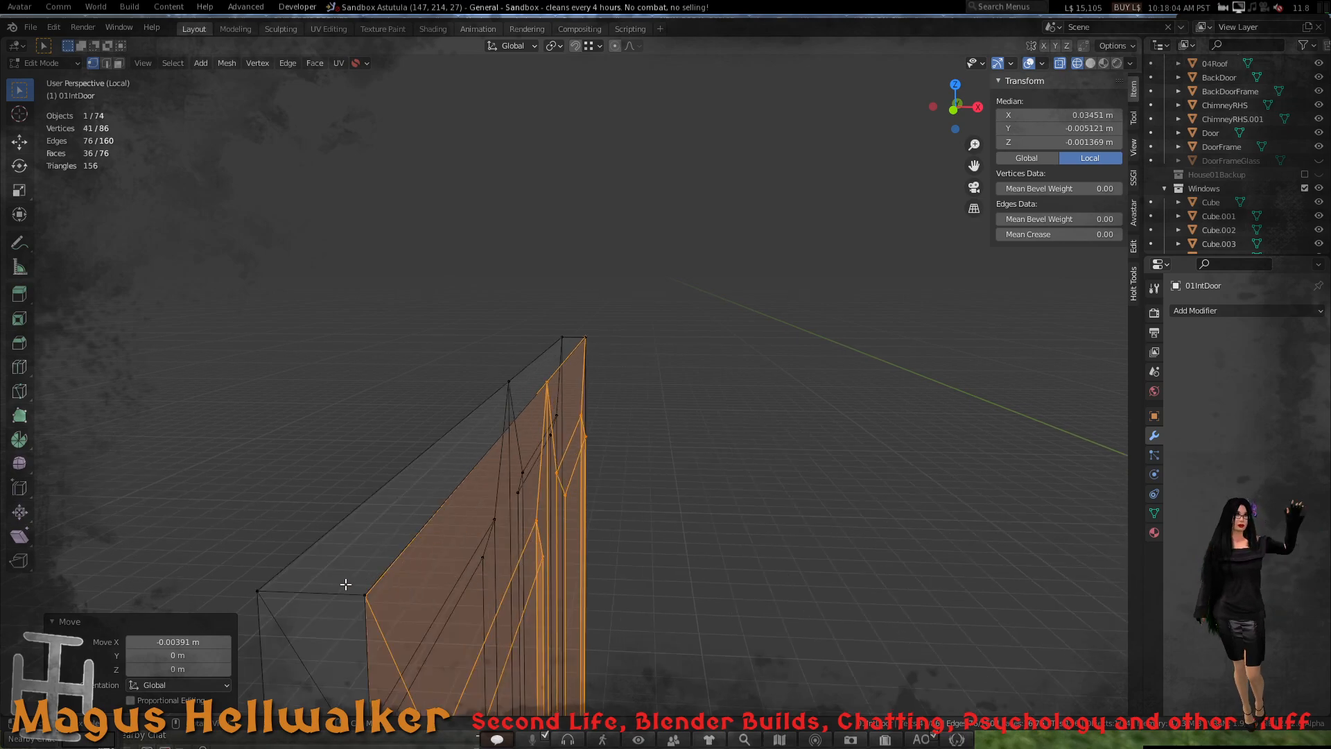
pyautogui.click(365, 594)
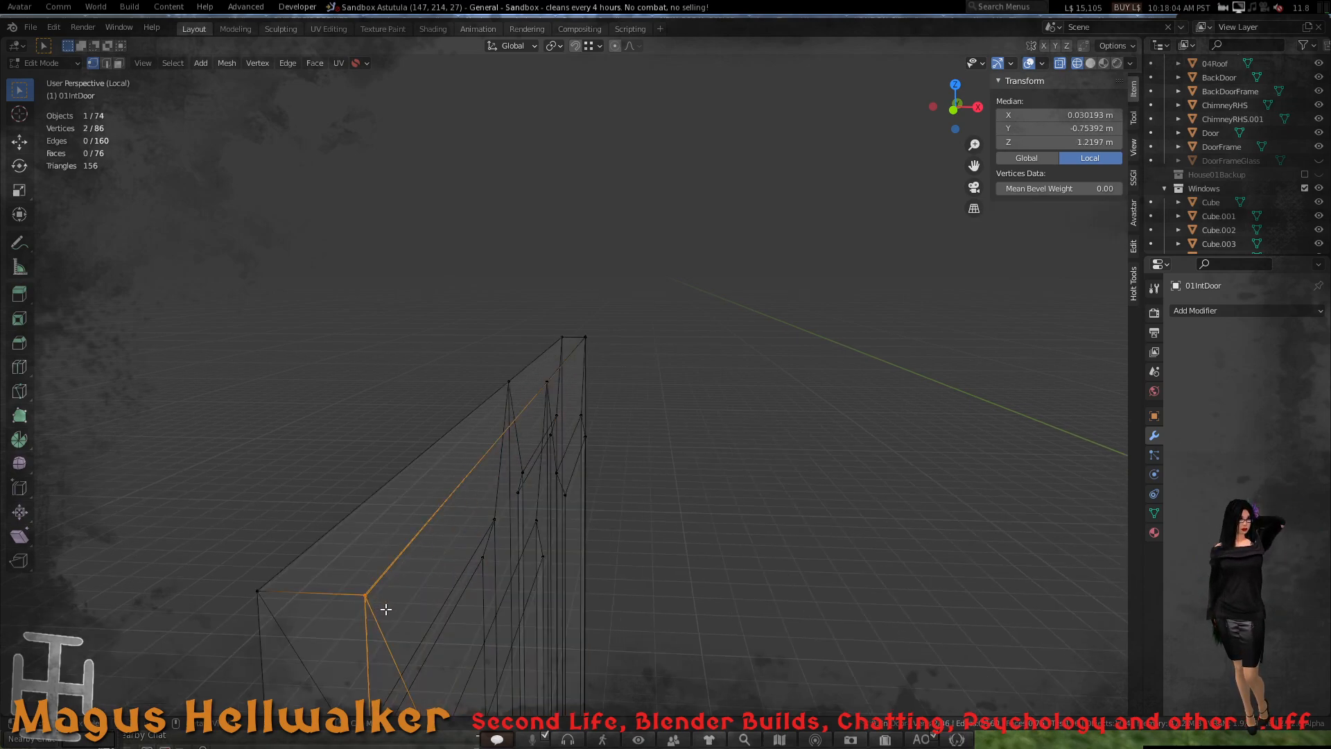
pyautogui.moveTo(541, 460)
pyautogui.mouseDown(button='middle')
pyautogui.moveTo(526, 511)
pyautogui.moveTo(547, 455)
pyautogui.mouseUp(button='middle')
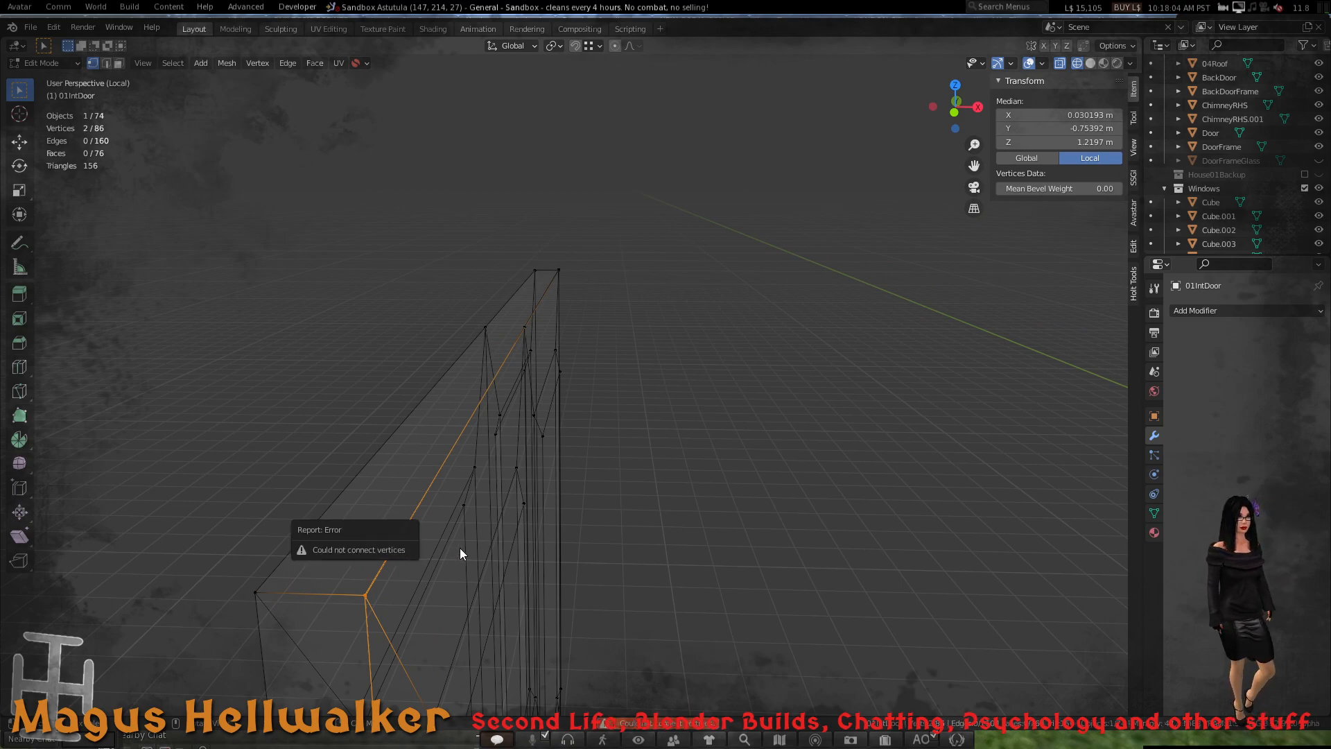
pyautogui.rightClick(368, 595)
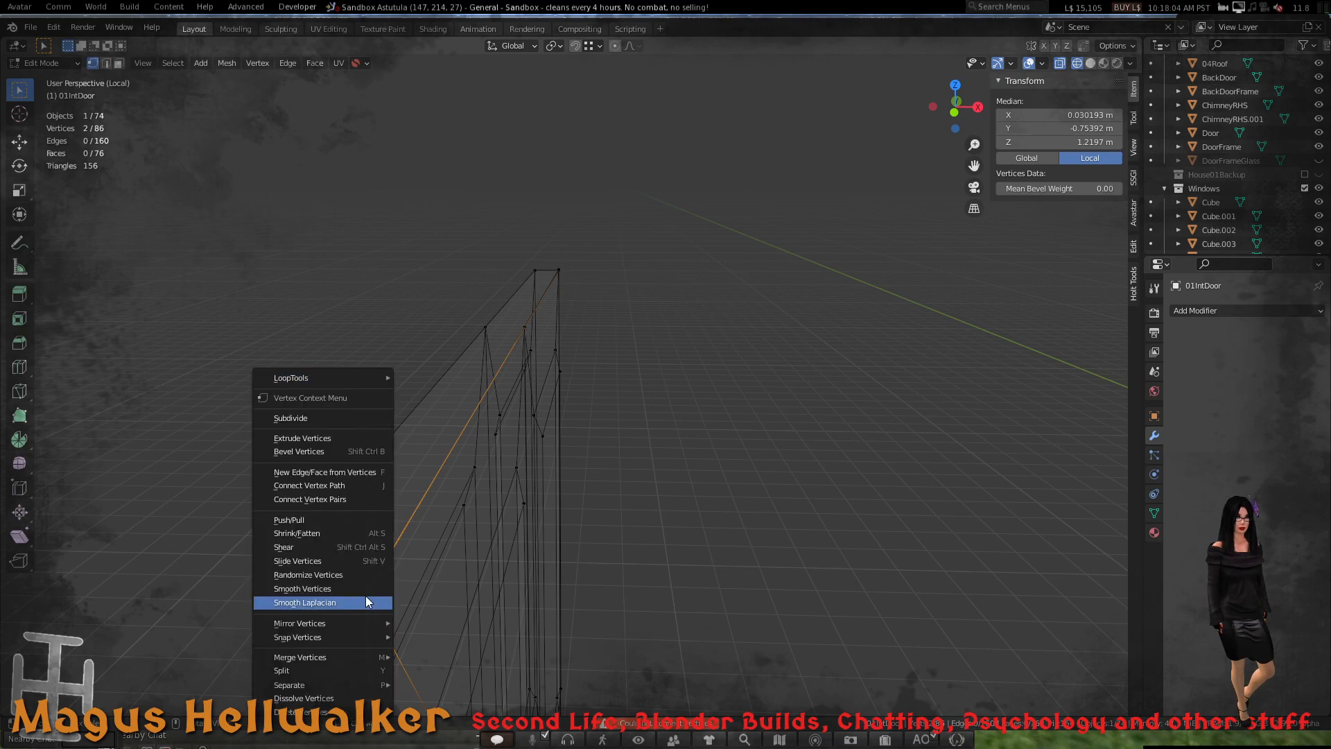
pyautogui.moveTo(360, 656)
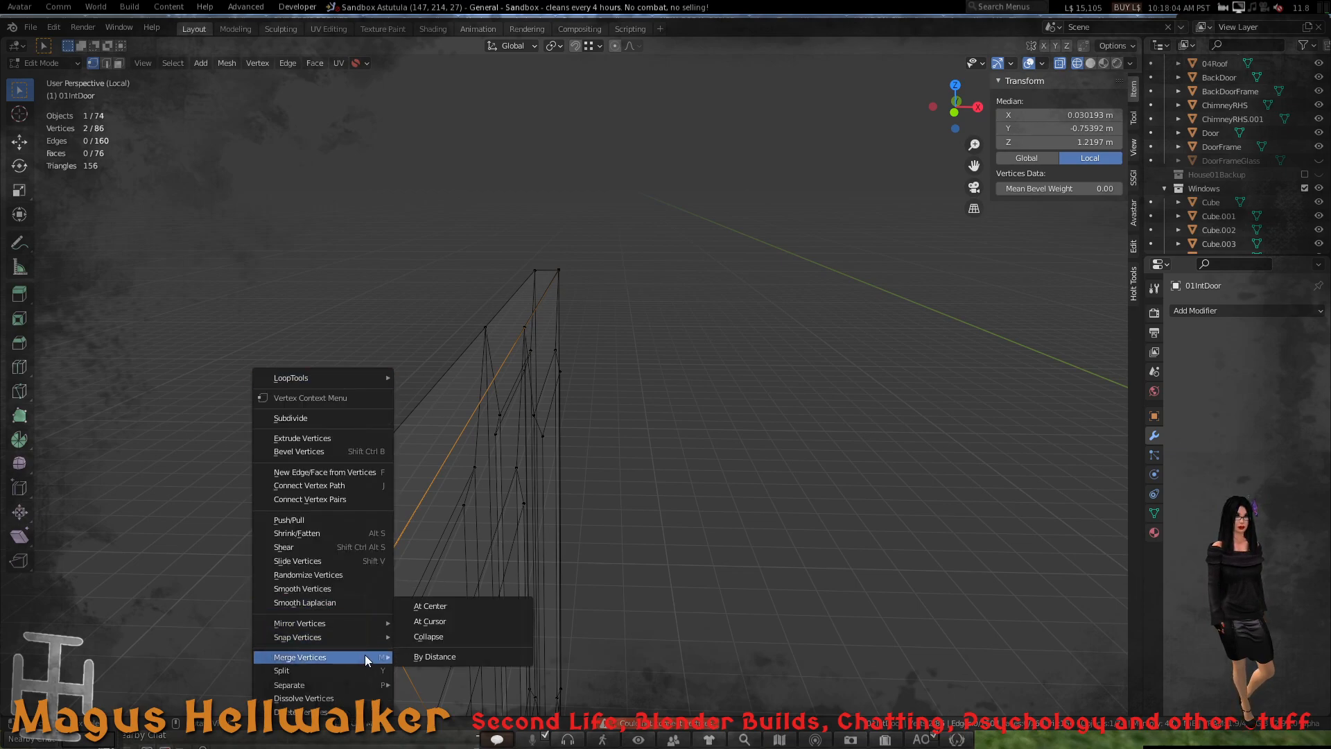
pyautogui.click(468, 608)
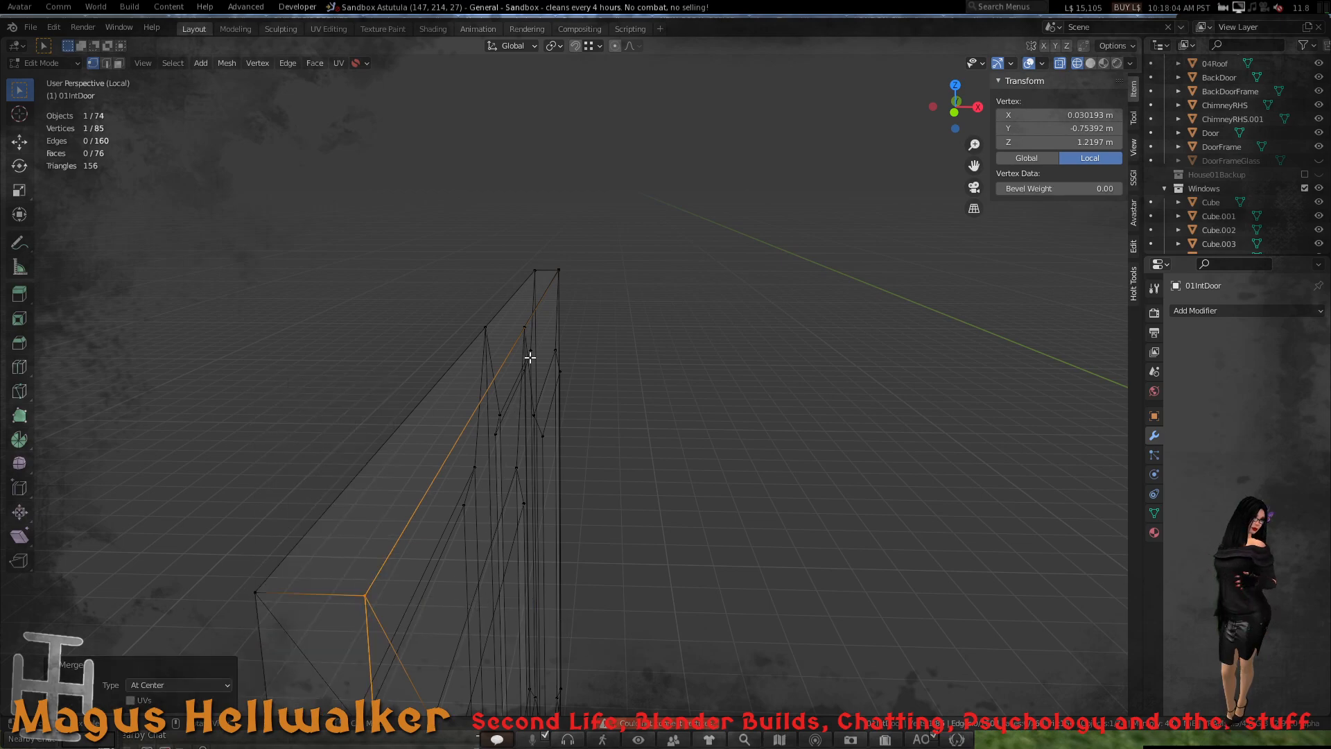
pyautogui.scroll(3, 529, 360)
pyautogui.moveTo(529, 360); pyautogui.dragTo(459, 391, button='middle')
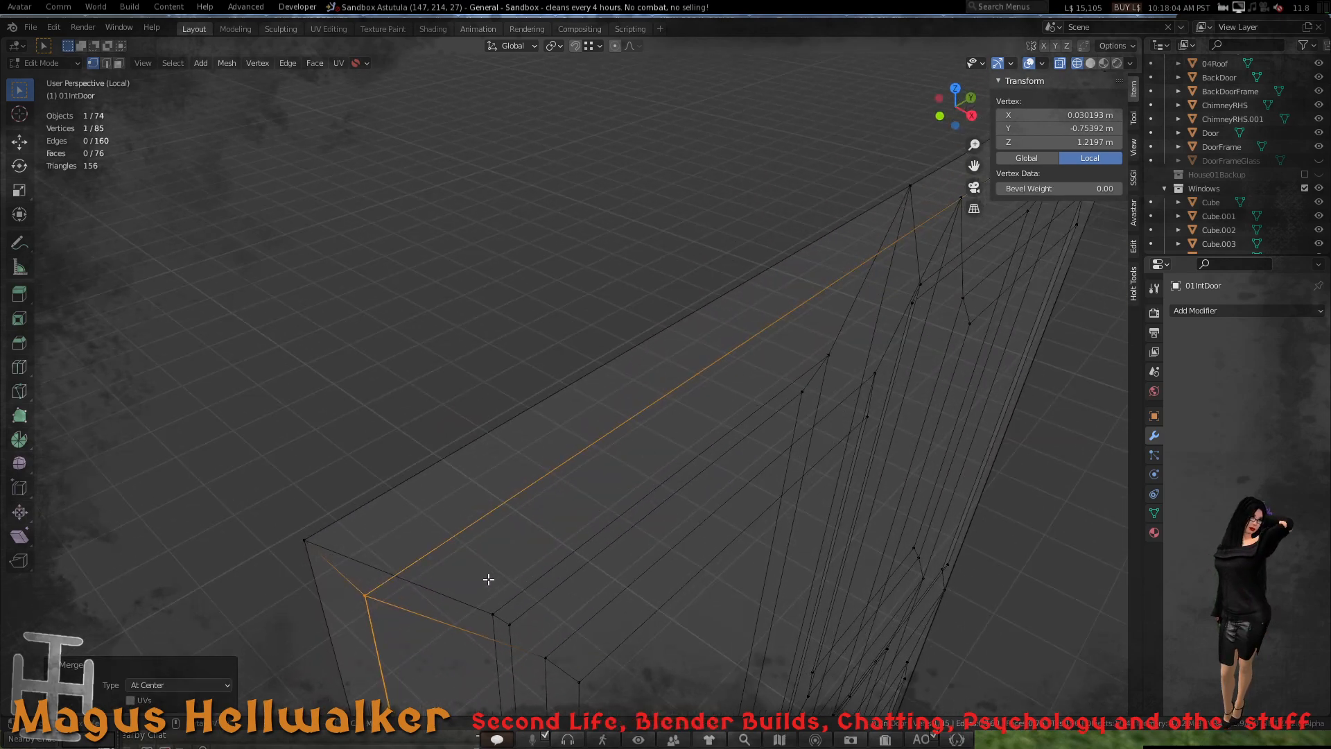
# - Merge the two overlapping vertices at the door's opposite top corner at their center, checking the corner with a cancelled trial move
pyautogui.press('g')
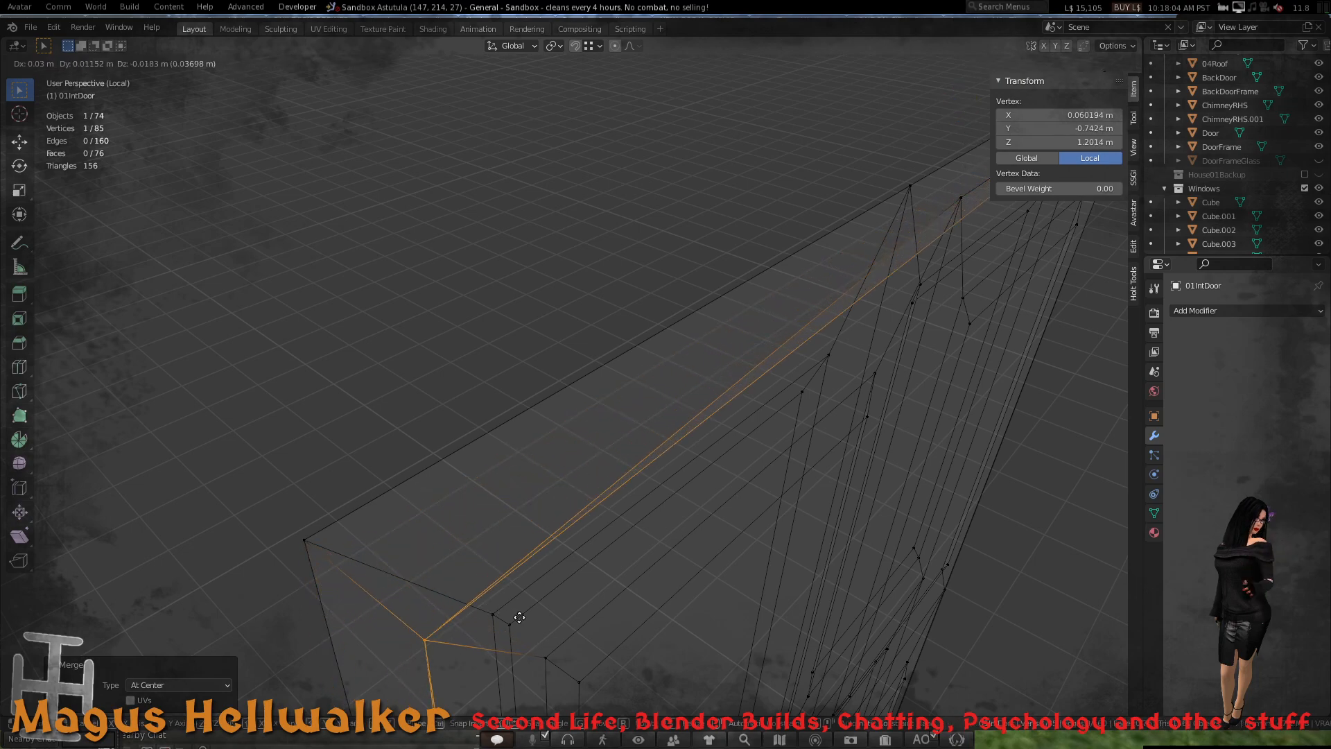
pyautogui.rightClick(528, 615)
pyautogui.moveTo(876, 430); pyautogui.dragTo(767, 464, button='middle')
pyautogui.scroll(-5, 896, 488)
pyautogui.scroll(3, 798, 460)
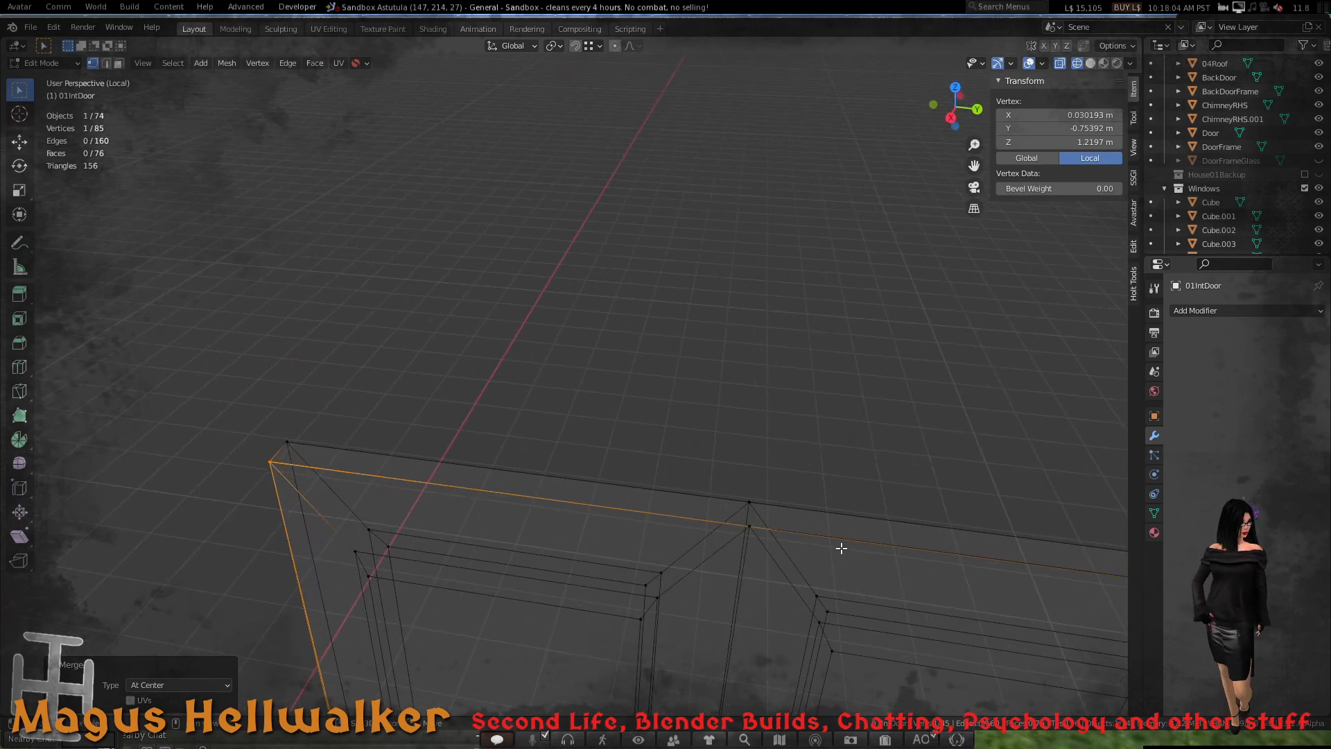
pyautogui.moveTo(841, 543); pyautogui.dragTo(891, 357, button='middle')
pyautogui.keyDown('shift'); pyautogui.click(873, 299); pyautogui.keyUp('shift')
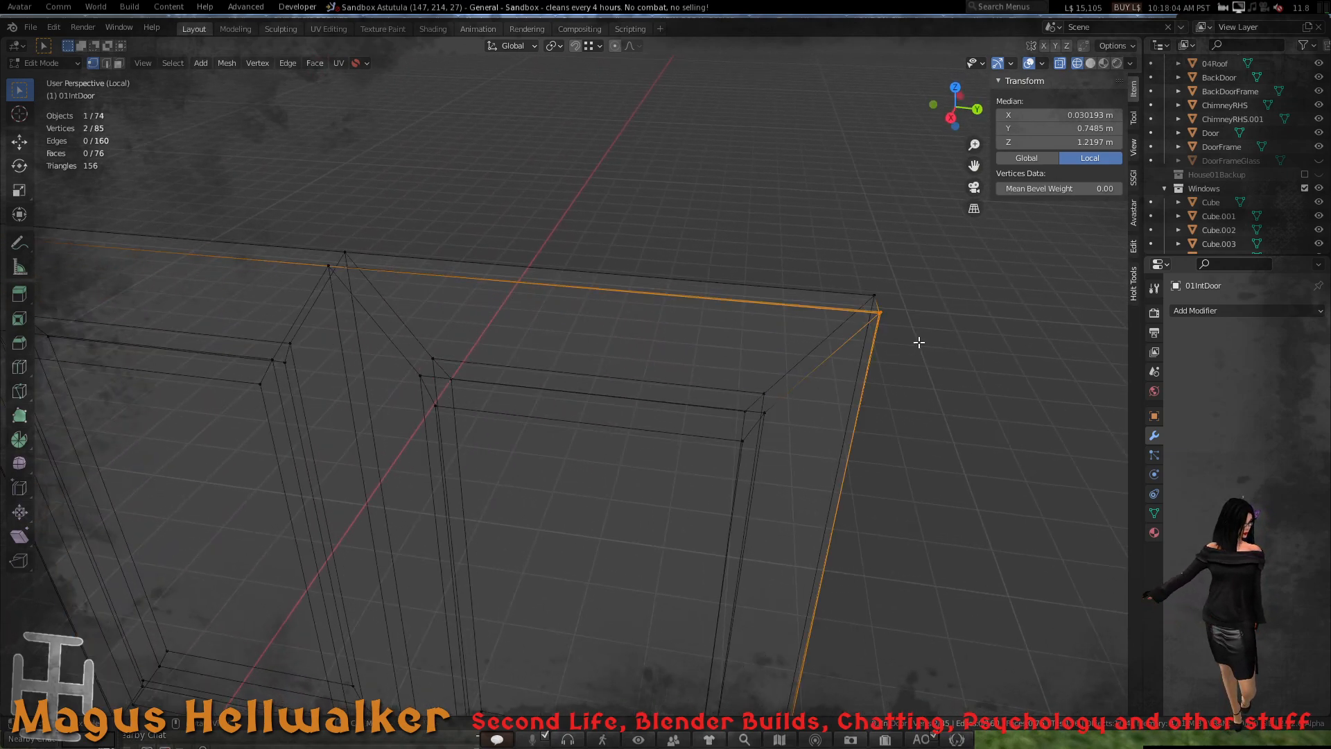
pyautogui.press('m')
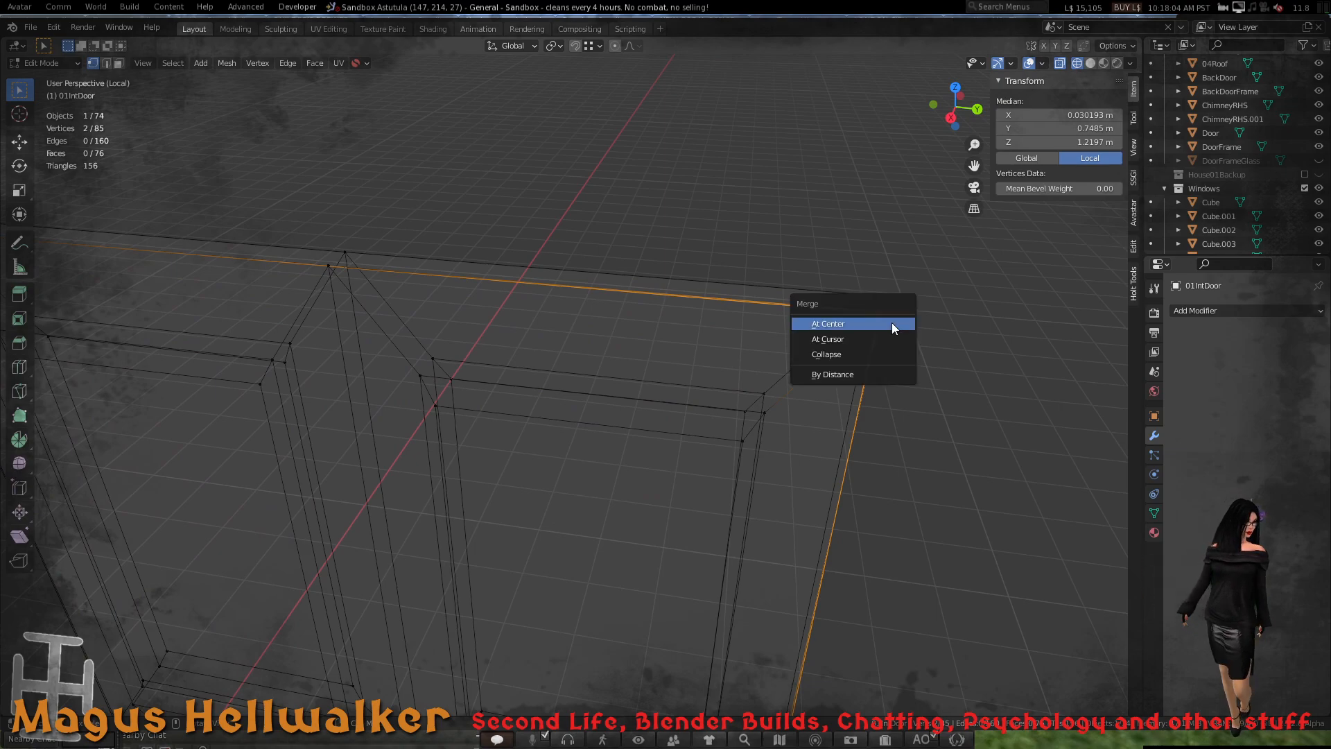
pyautogui.click(892, 323)
pyautogui.scroll(-3, 780, 409)
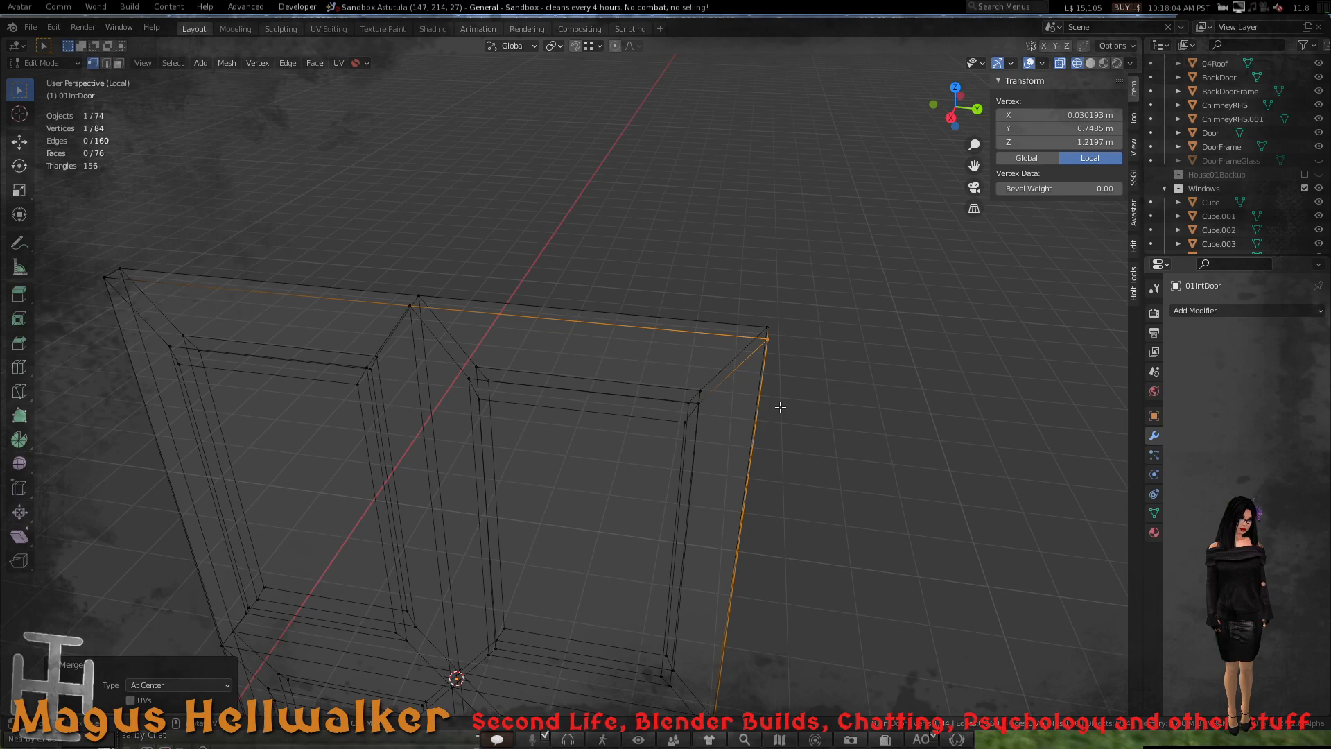
pyautogui.press('g')
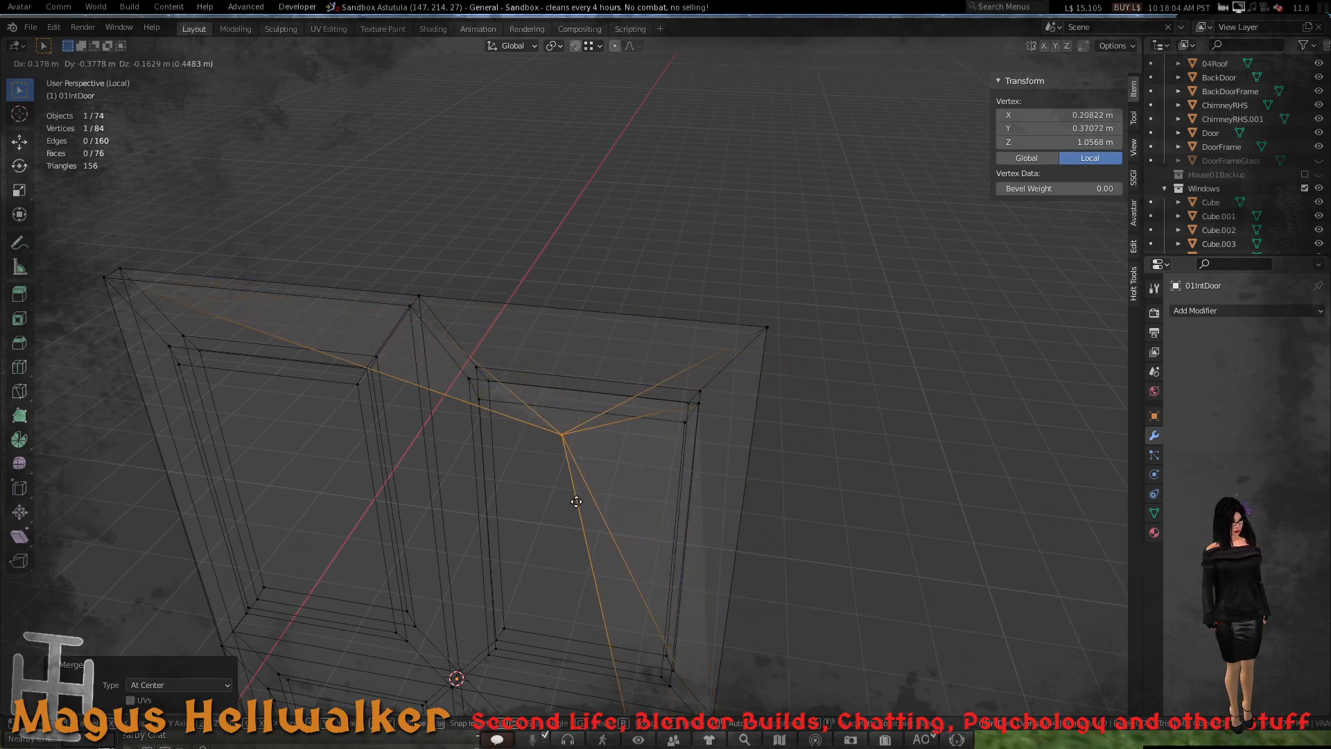
pyautogui.click(661, 481)
# - Check both top-middle vertices of the door for duplicates with trial moves, cancelling each move
pyautogui.scroll(3, 441, 361)
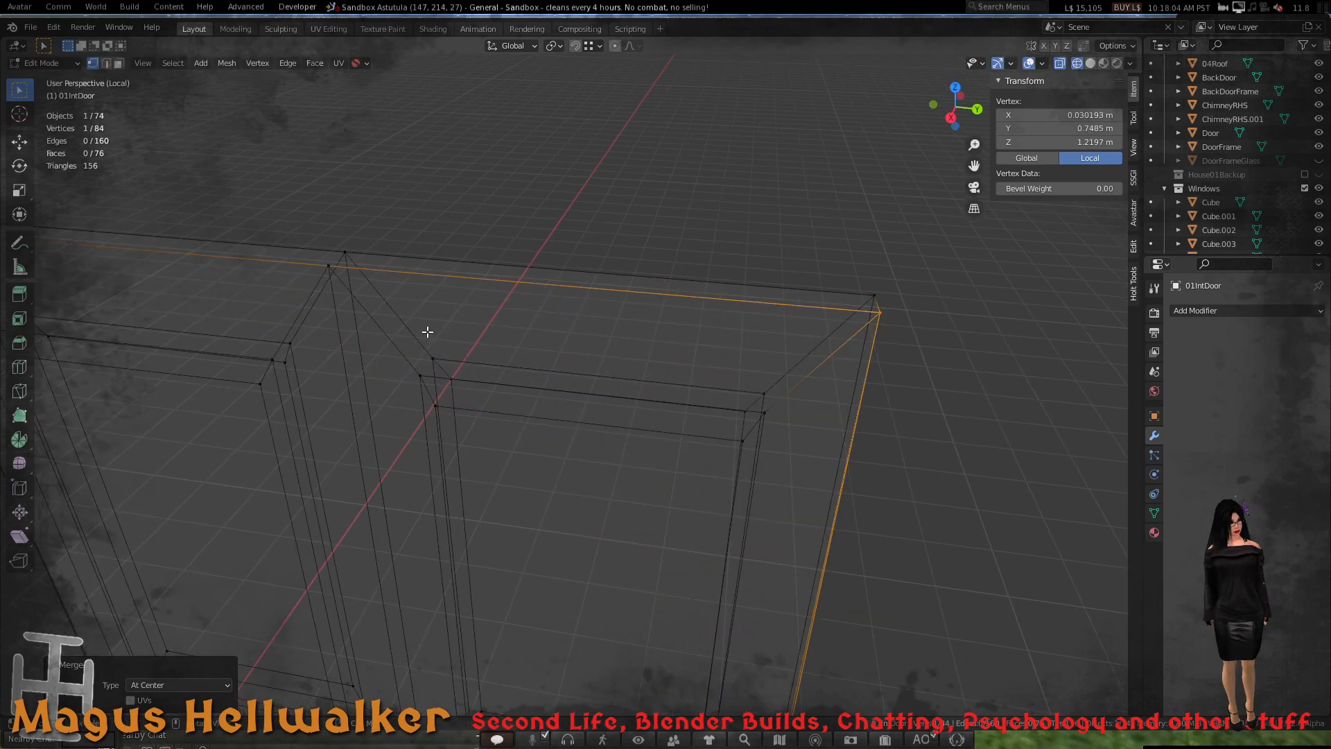
pyautogui.scroll(2, 526, 312)
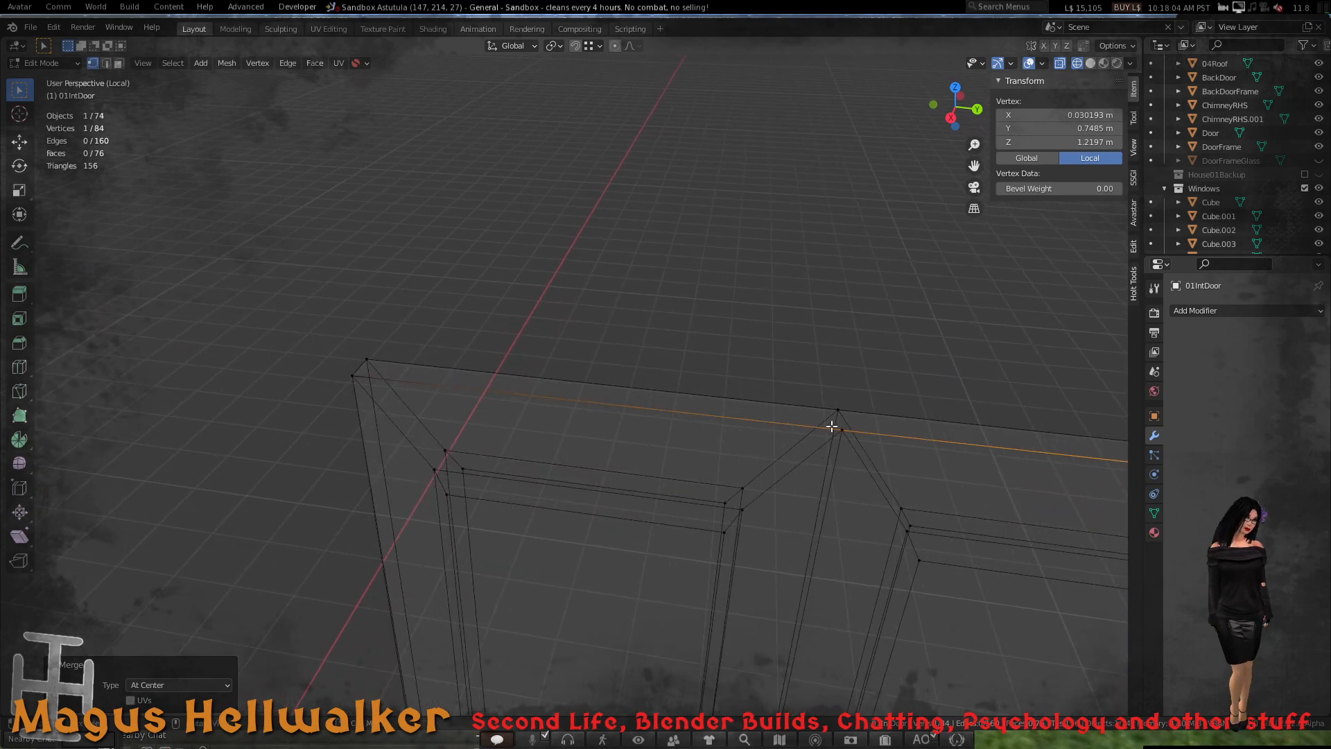
pyautogui.scroll(1, 876, 438)
pyautogui.scroll(2, 920, 451)
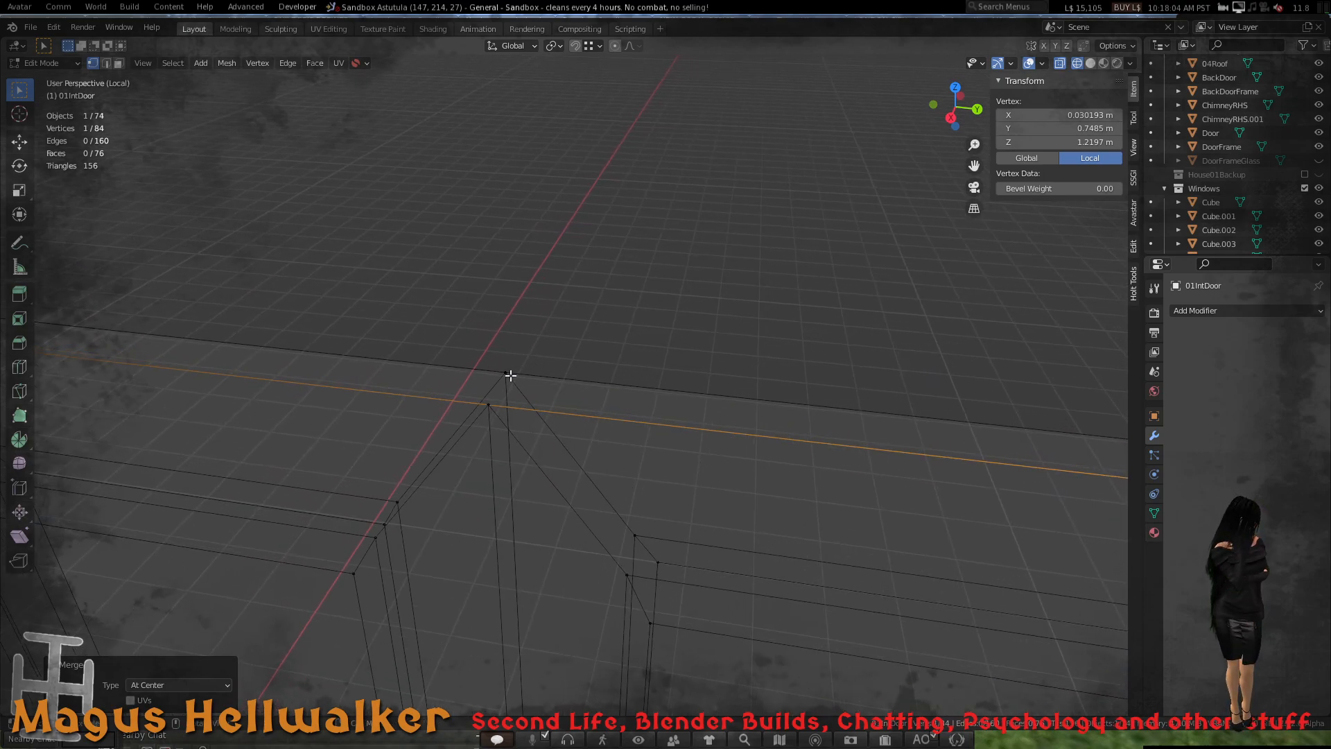
pyautogui.moveTo(490, 366); pyautogui.dragTo(554, 386)
pyautogui.press('g')
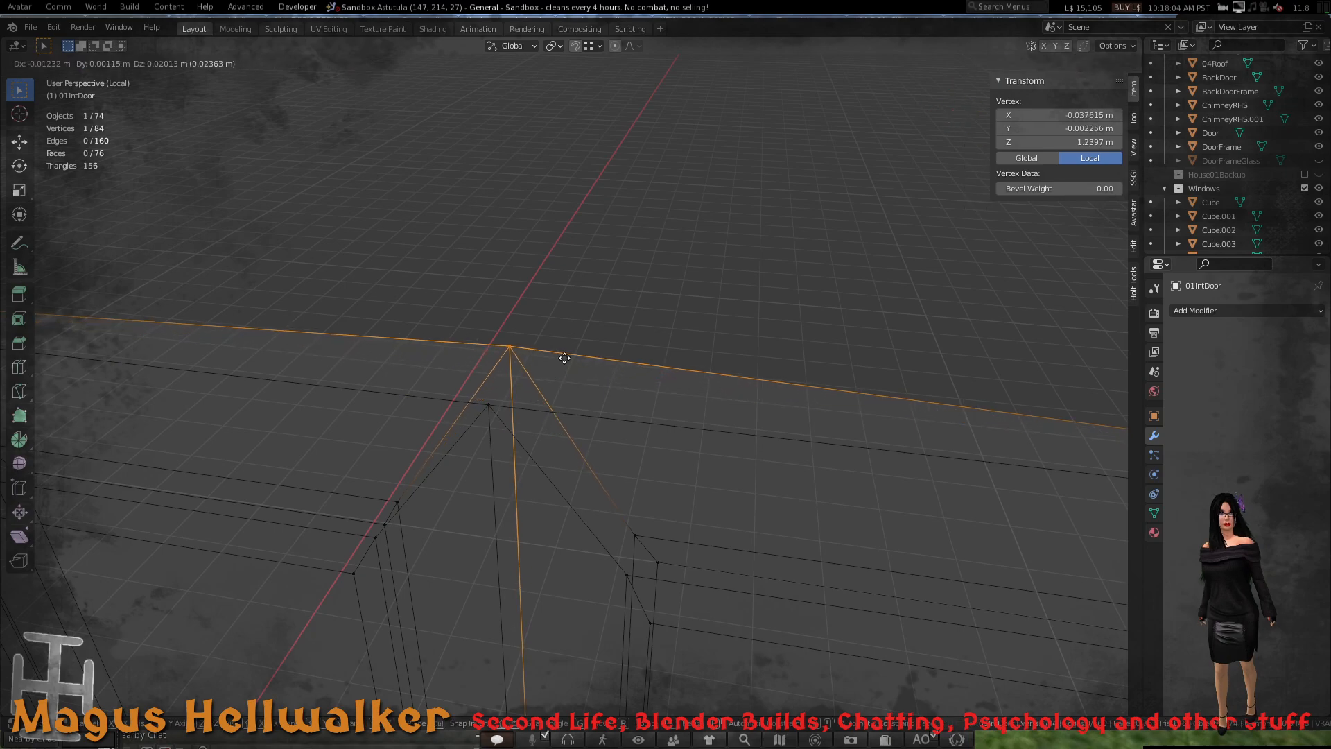
pyautogui.press('Escape')
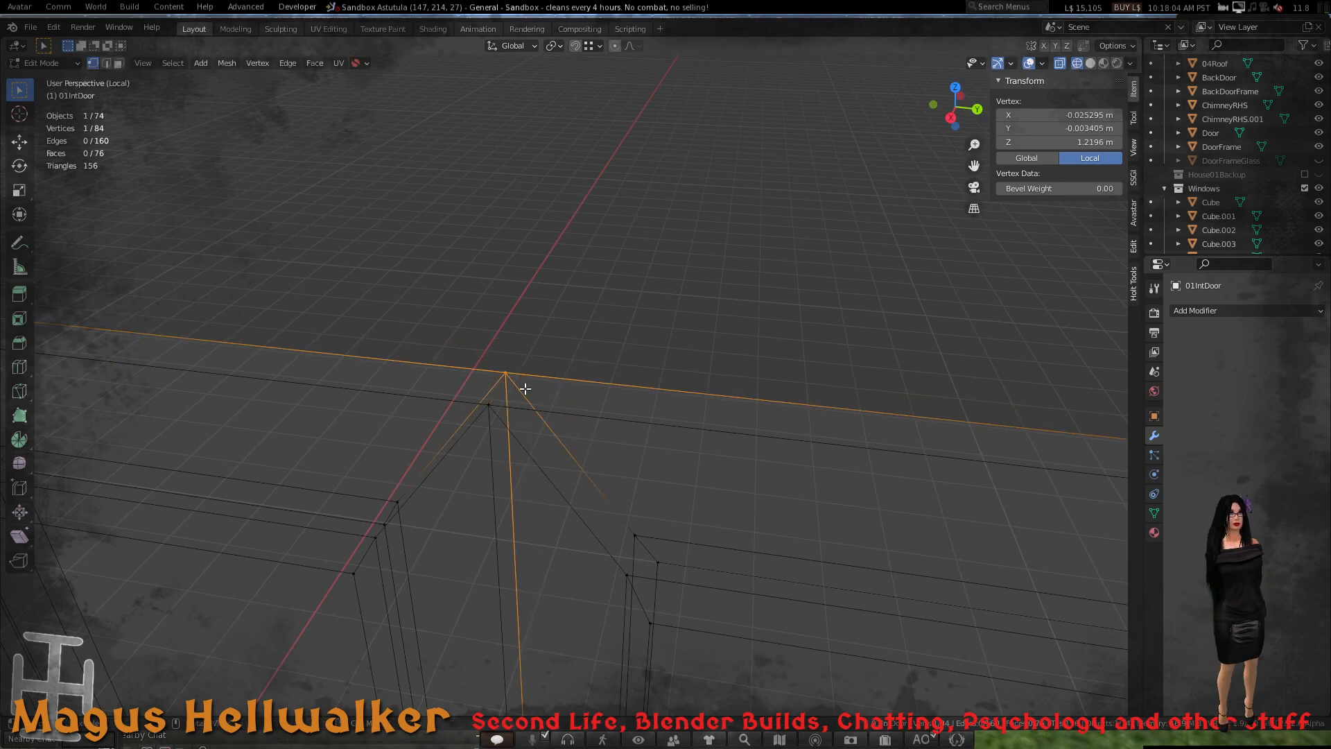
pyautogui.click(489, 401)
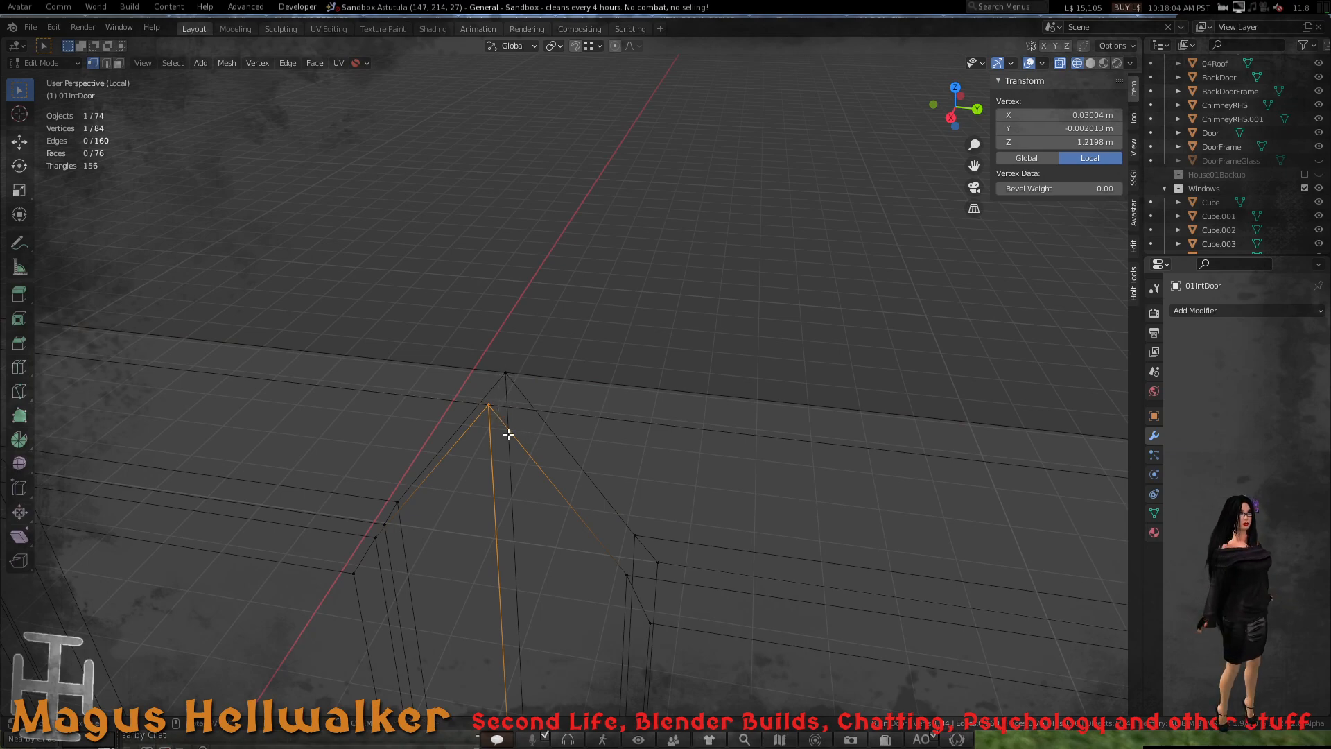
pyautogui.press('g')
pyautogui.press('Escape')
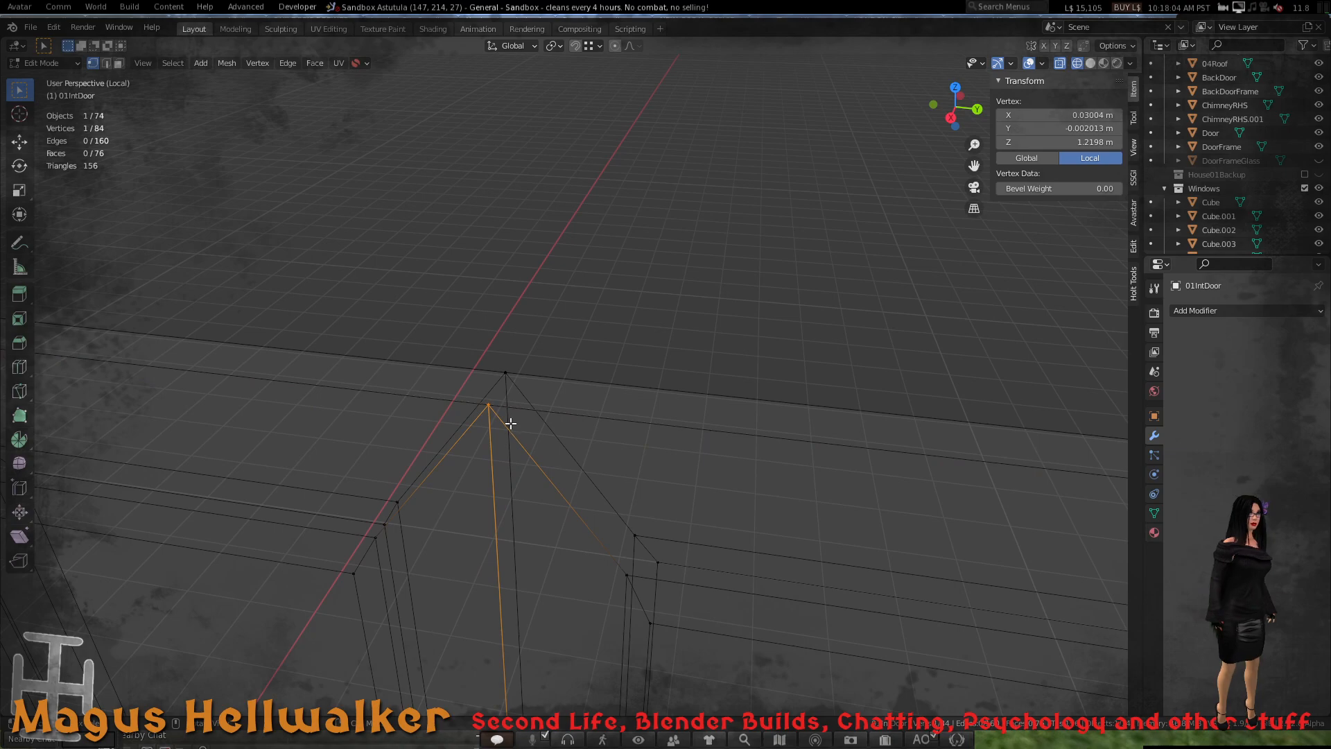
# - Connect the front and back top-middle vertices with a new edge across the door's thickness
pyautogui.moveTo(526, 428); pyautogui.dragTo(568, 481, button='middle')
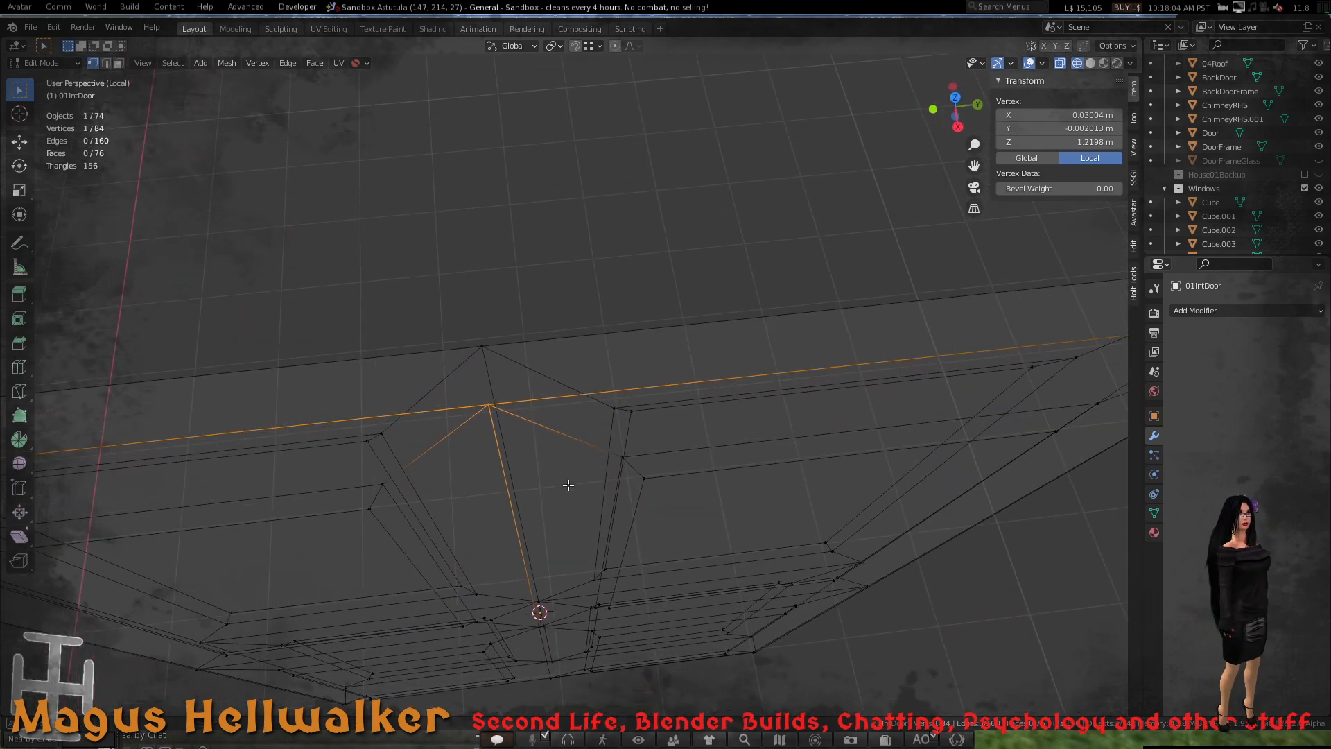
pyautogui.moveTo(532, 419); pyautogui.dragTo(562, 423, button='middle')
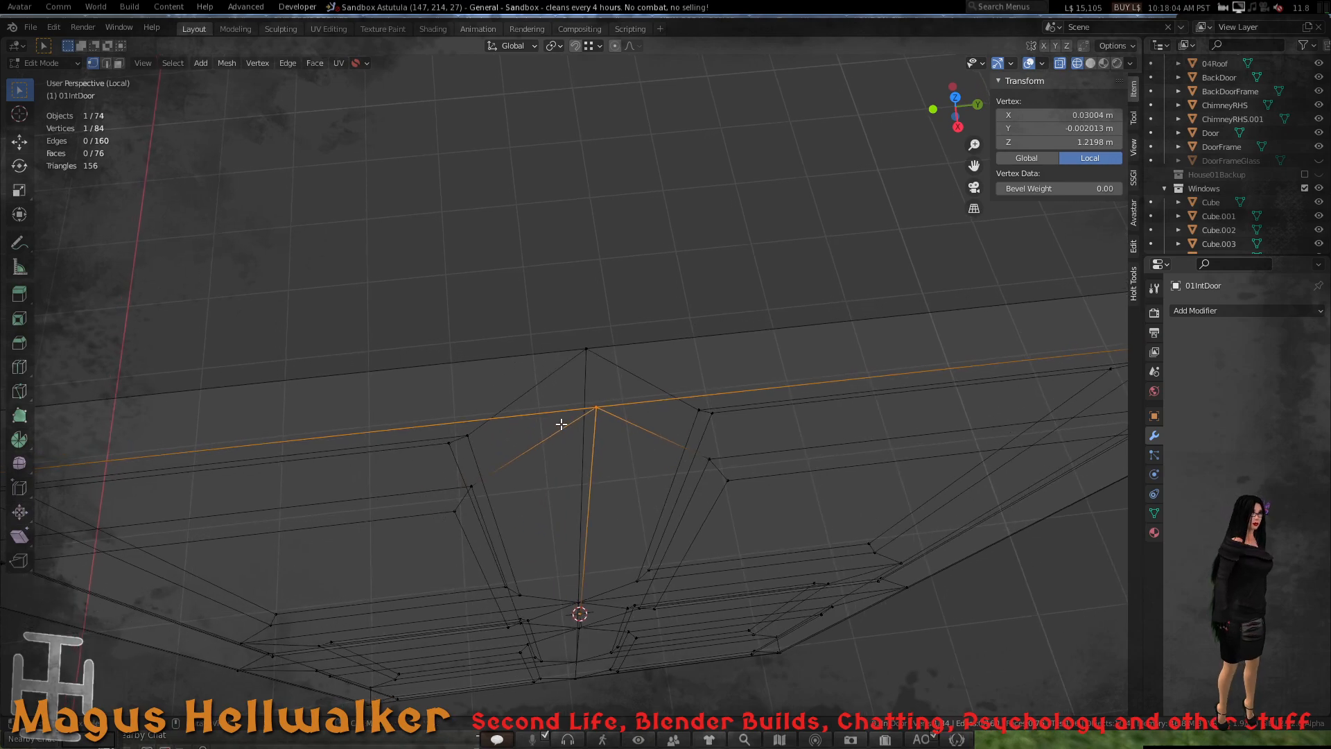
pyautogui.scroll(-5, 561, 424)
pyautogui.scroll(4, 565, 427)
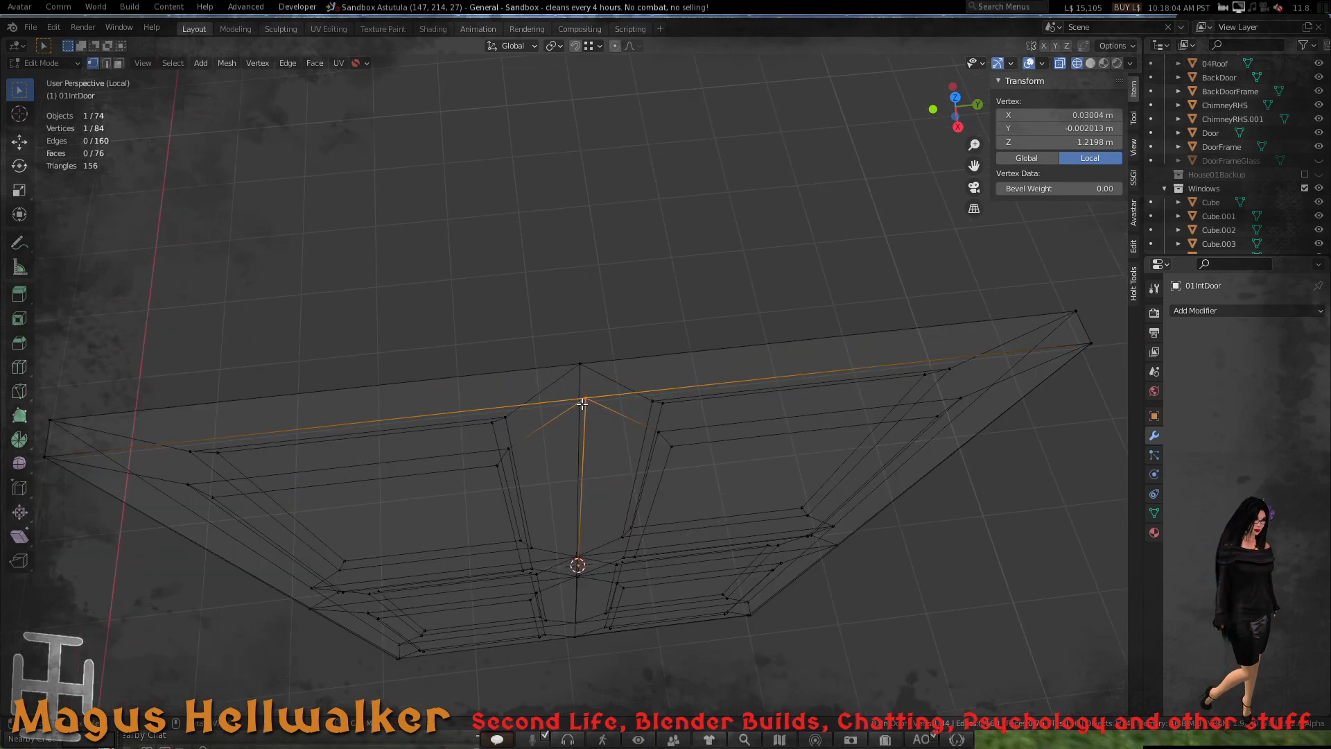
pyautogui.keyDown('shift'); pyautogui.click(580, 362); pyautogui.keyUp('shift')
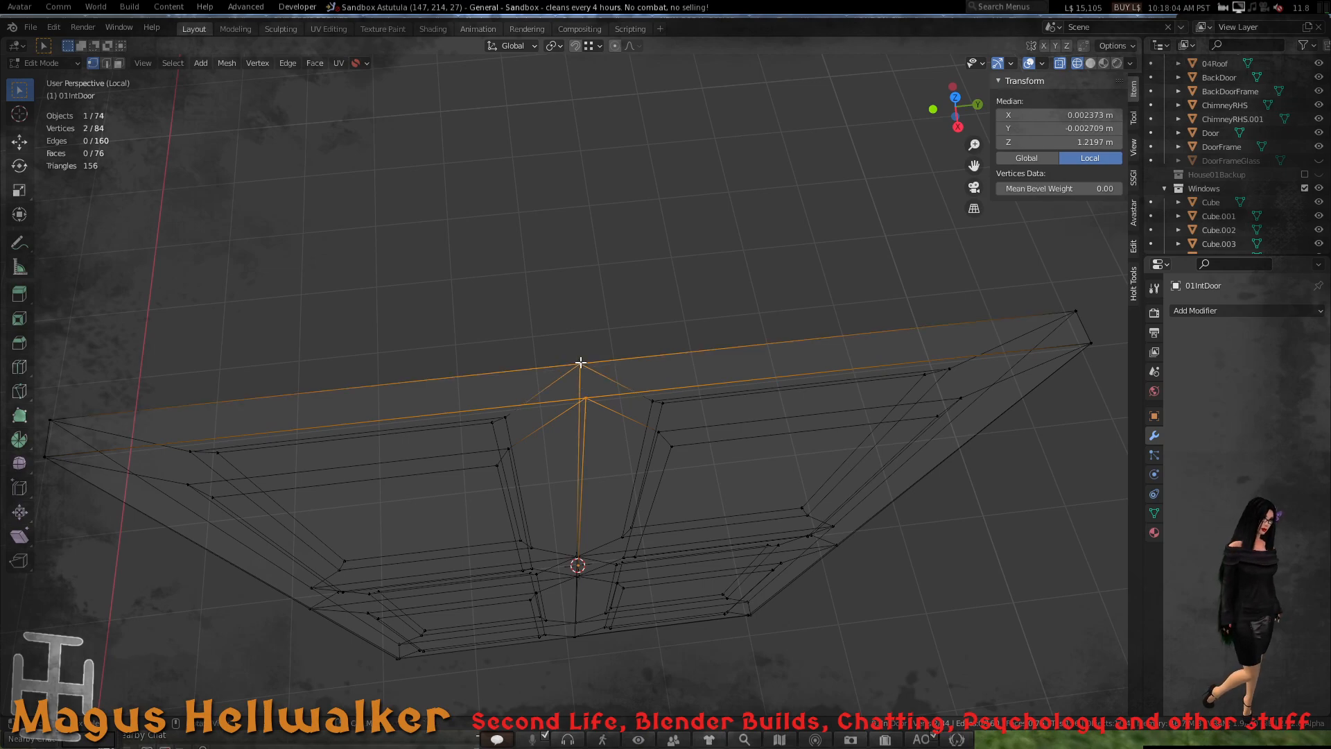
pyautogui.press('j')
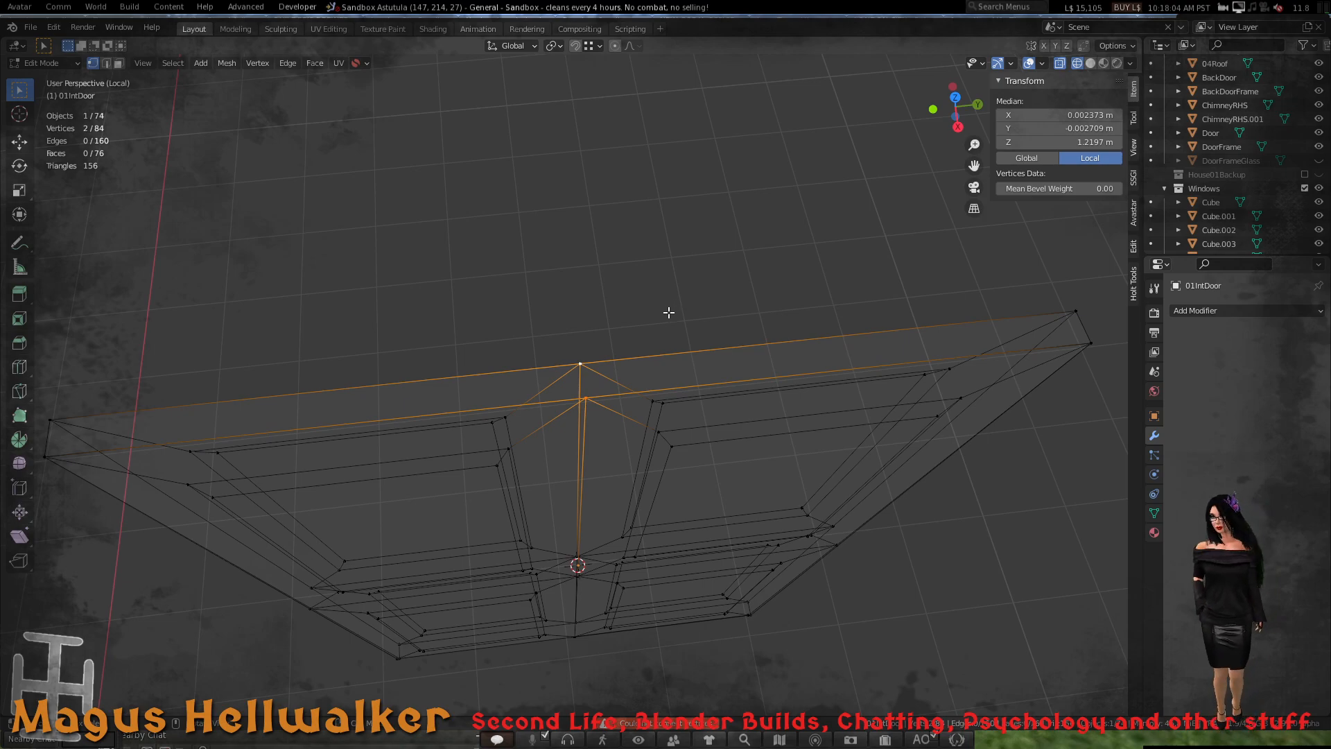
pyautogui.press('f')
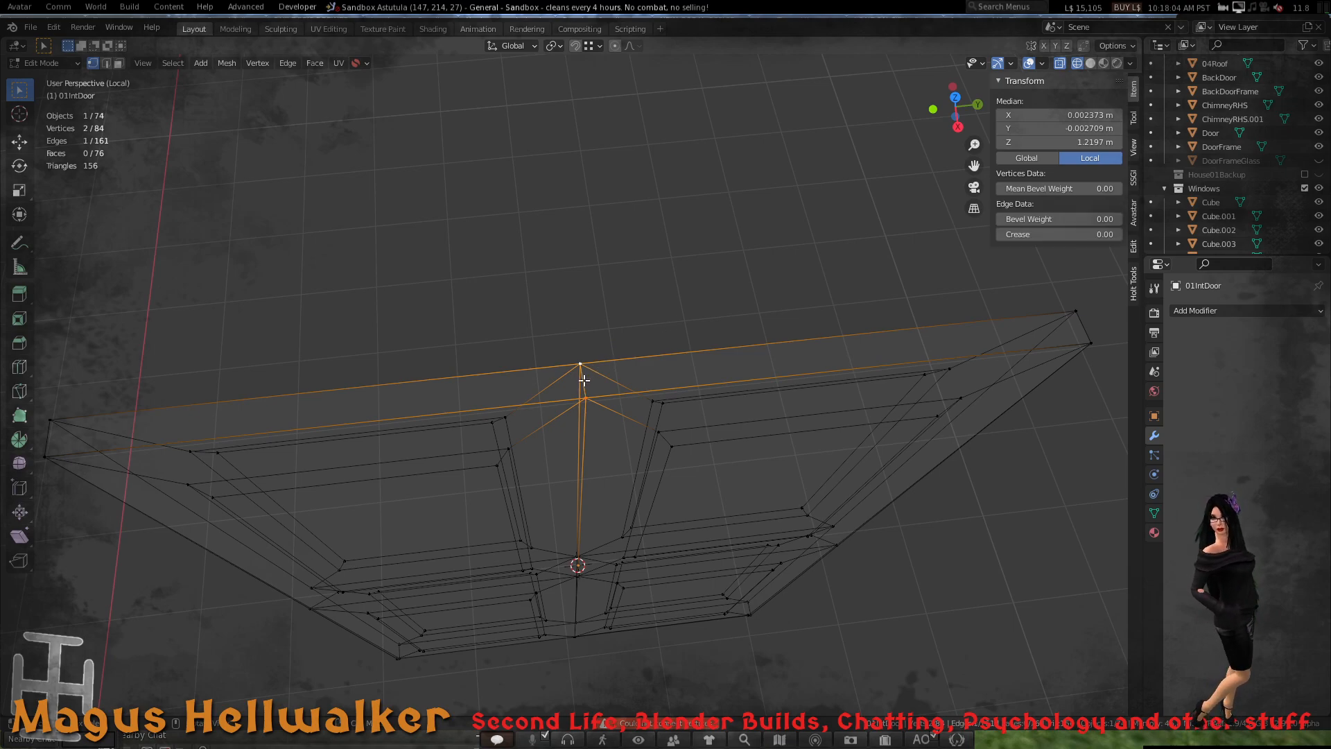
# - Check the new top-middle edge with trial moves in vertex and edge selection modes, cancelling each move
pyautogui.press('g')
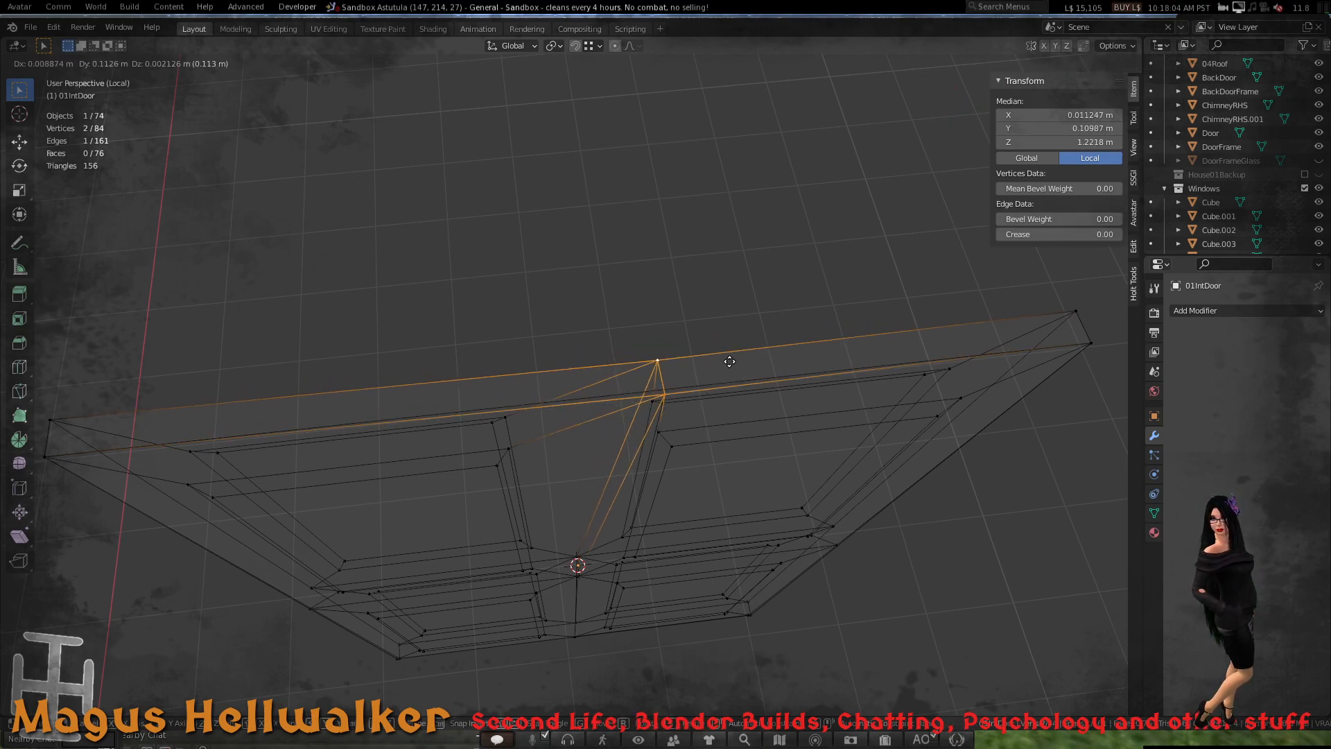
pyautogui.press('Escape')
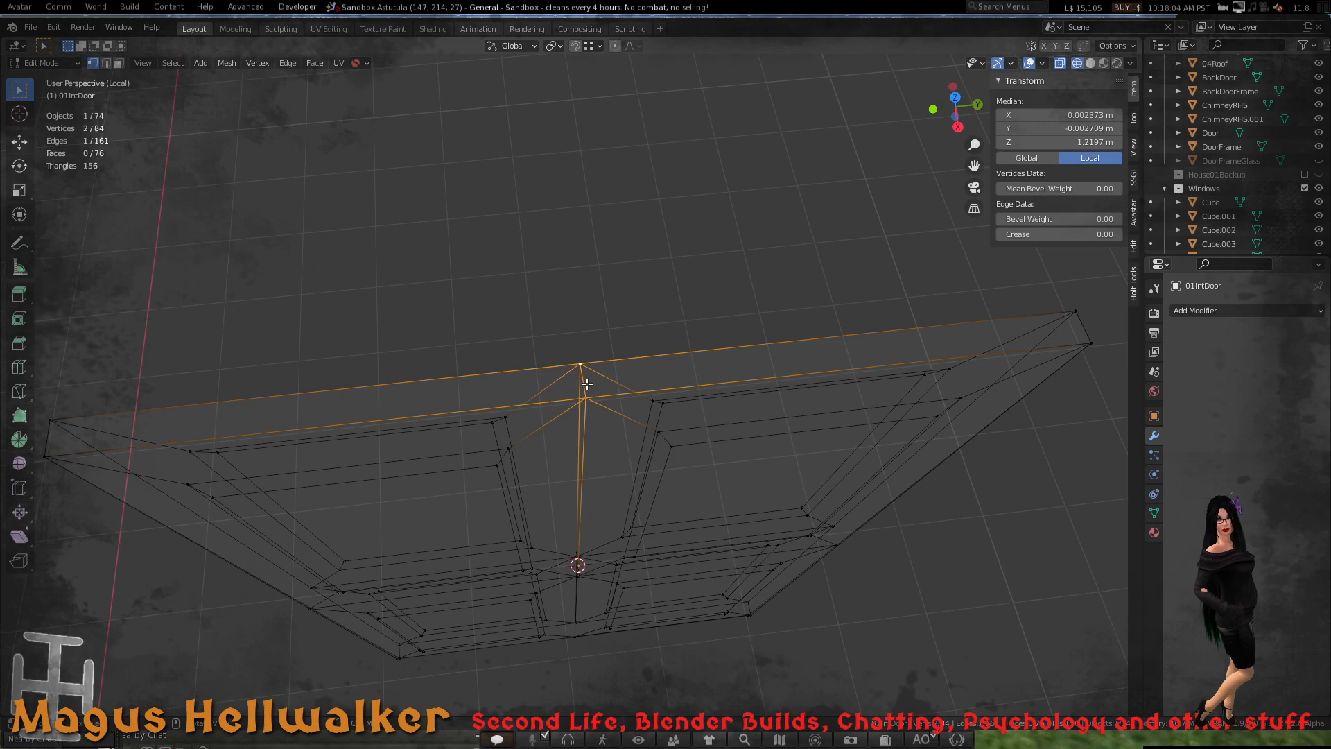
pyautogui.press('2')
pyautogui.press('g')
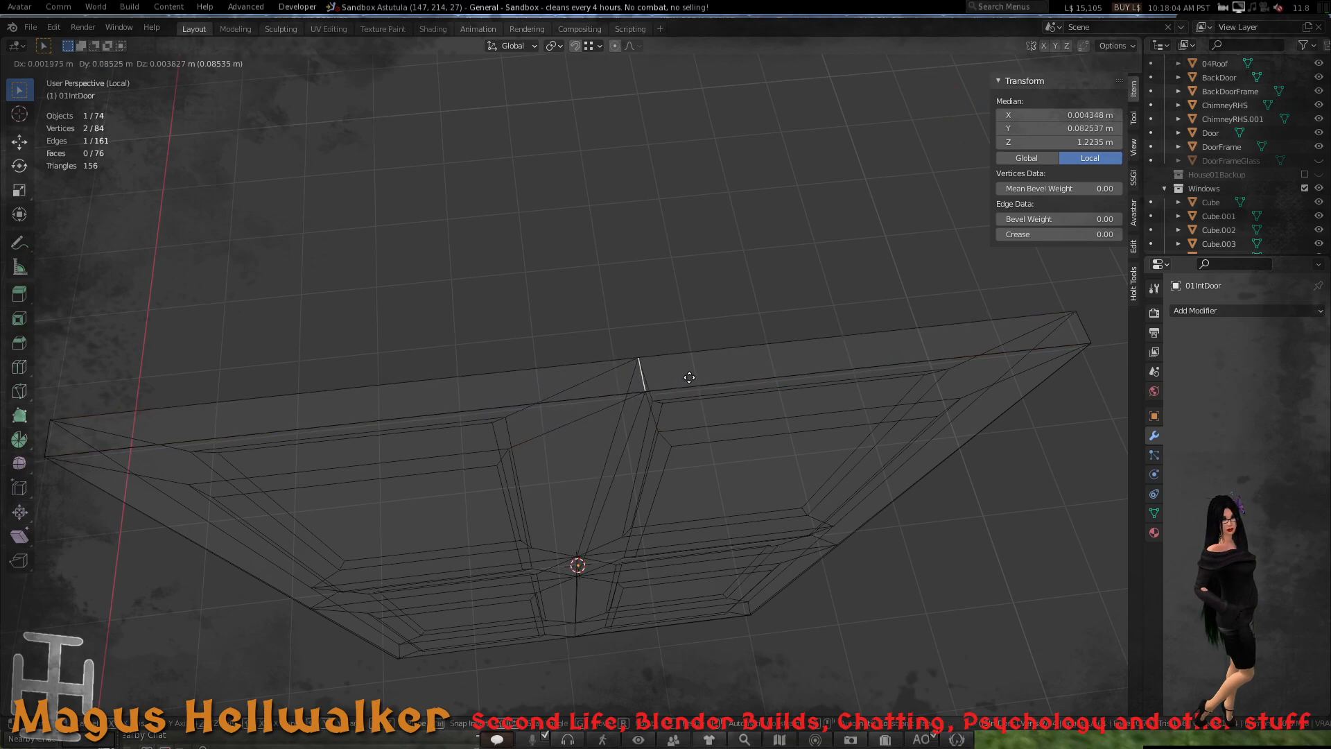
pyautogui.press('Escape')
# - Connect the front and back mid-height vertices on the door's side with a new edge across its thickness
pyautogui.scroll(-4, 644, 463)
pyautogui.moveTo(644, 463); pyautogui.dragTo(781, 485, button='middle')
pyautogui.scroll(-1, 603, 485)
pyautogui.scroll(2, 636, 433)
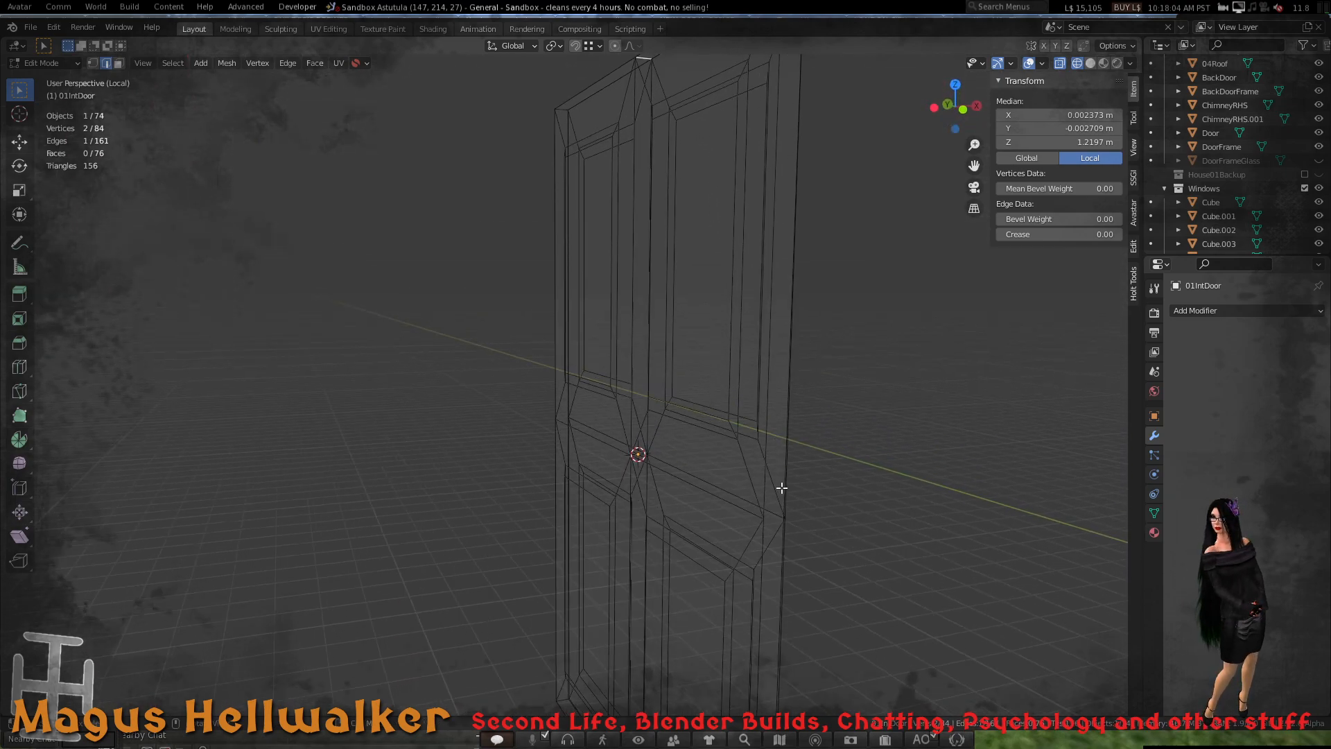
pyautogui.click(764, 520)
pyautogui.press('1')
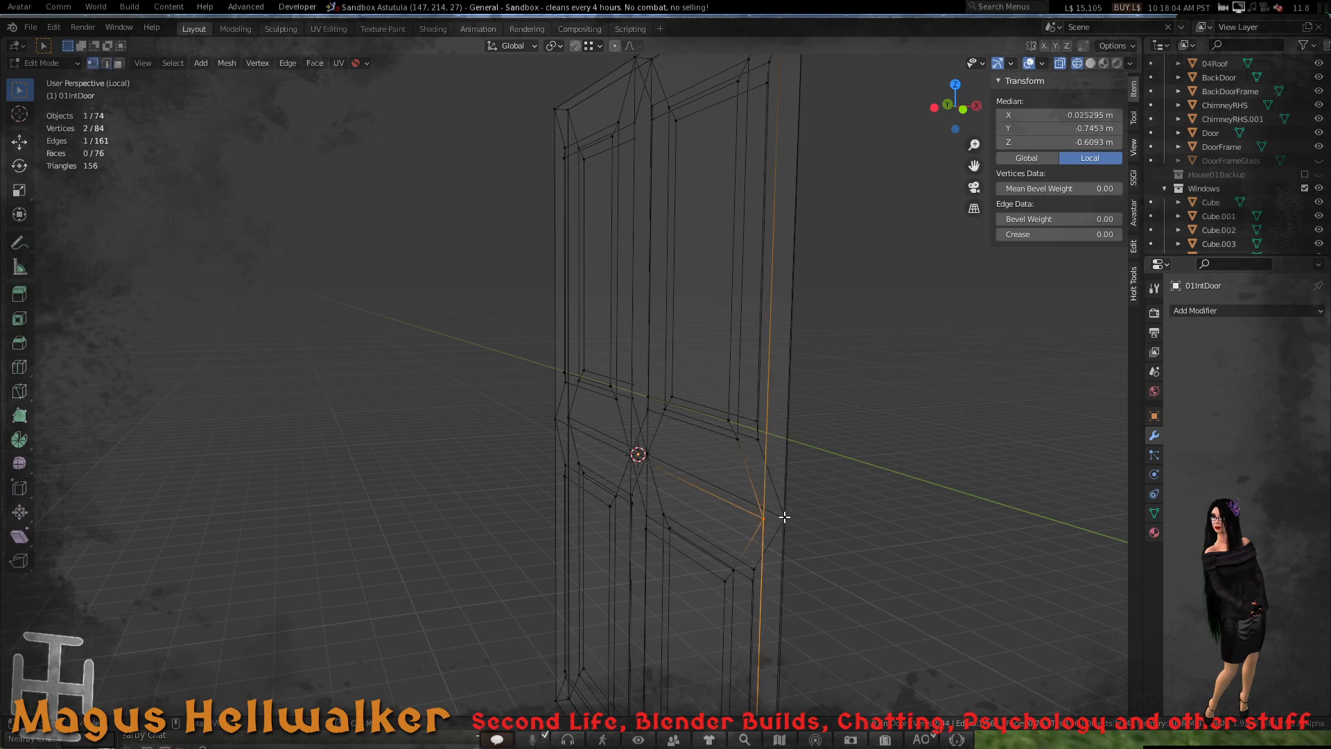
pyautogui.click(784, 517)
pyautogui.keyDown('shift'); pyautogui.click(762, 519); pyautogui.keyUp('shift')
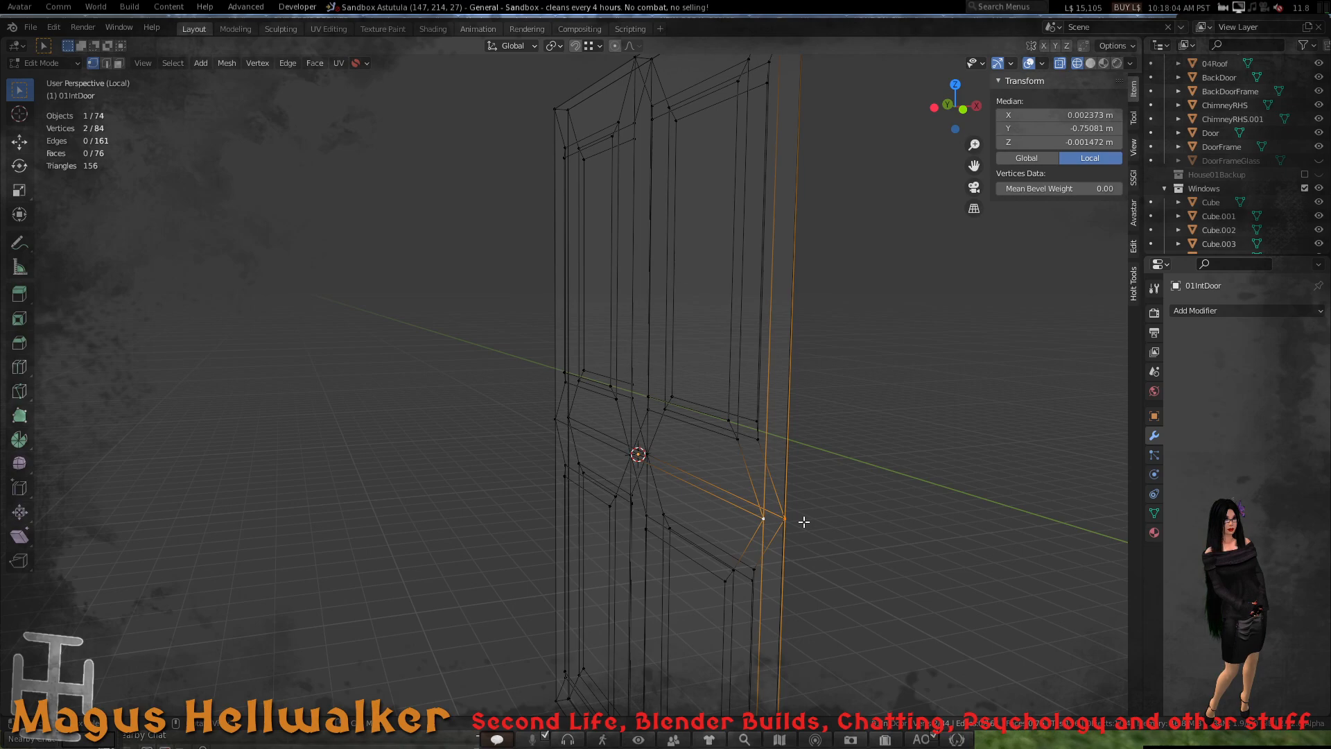
pyautogui.press('j')
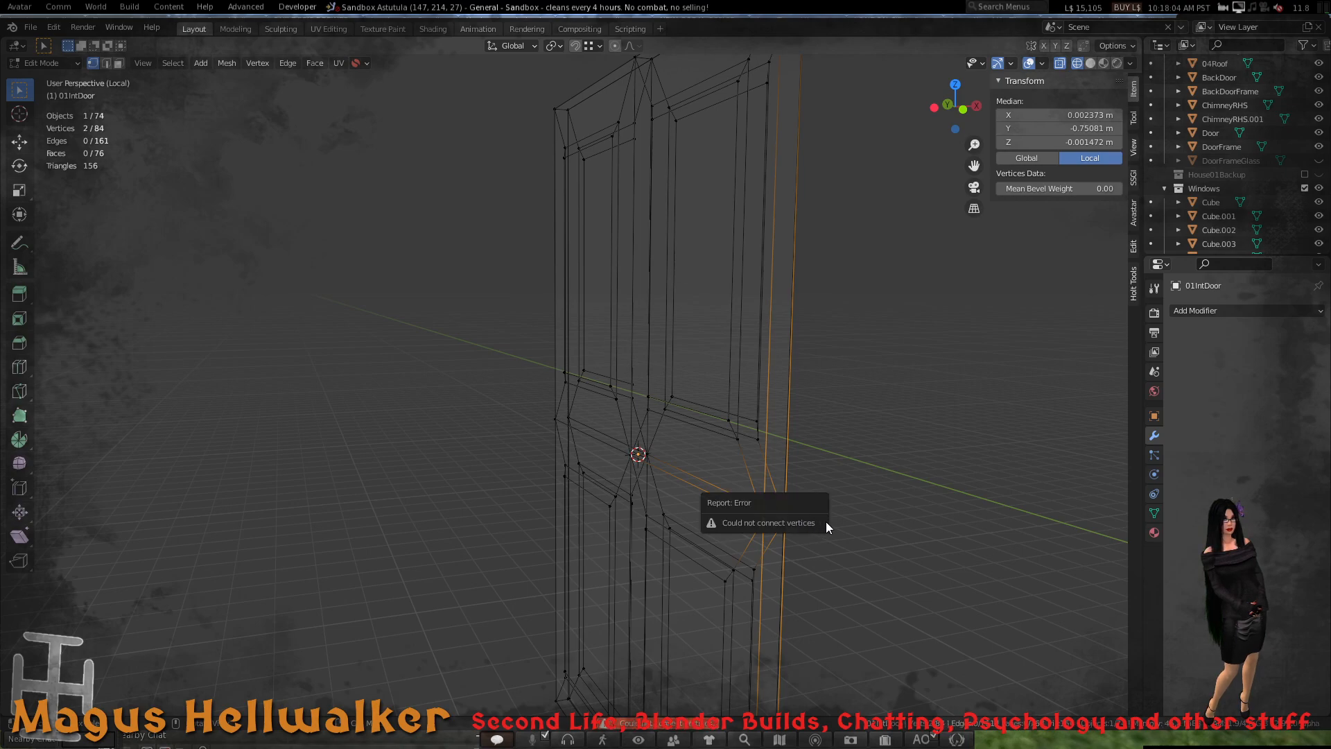
pyautogui.scroll(2, 808, 529)
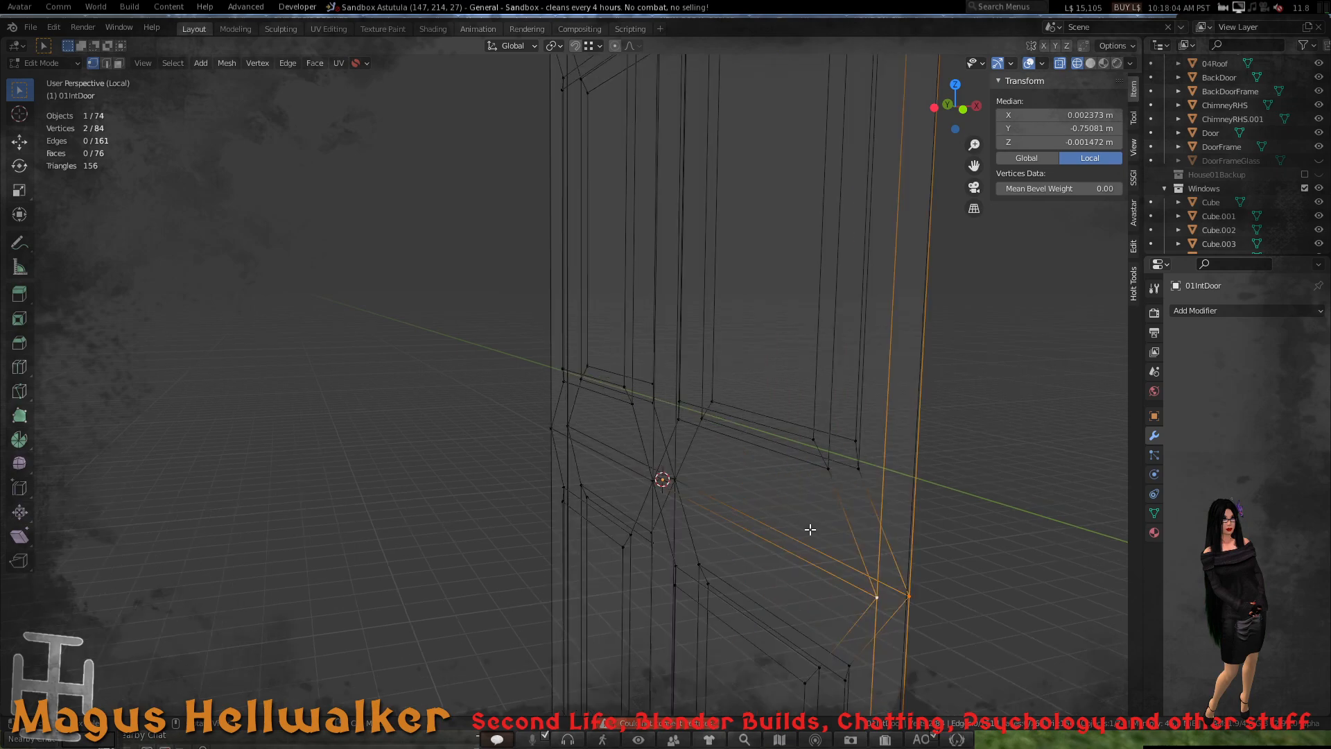
pyautogui.scroll(-2, 811, 529)
pyautogui.keyDown('shift'); pyautogui.moveTo(813, 529); pyautogui.dragTo(704, 425, button='middle'); pyautogui.keyUp('shift')
pyautogui.press('f')
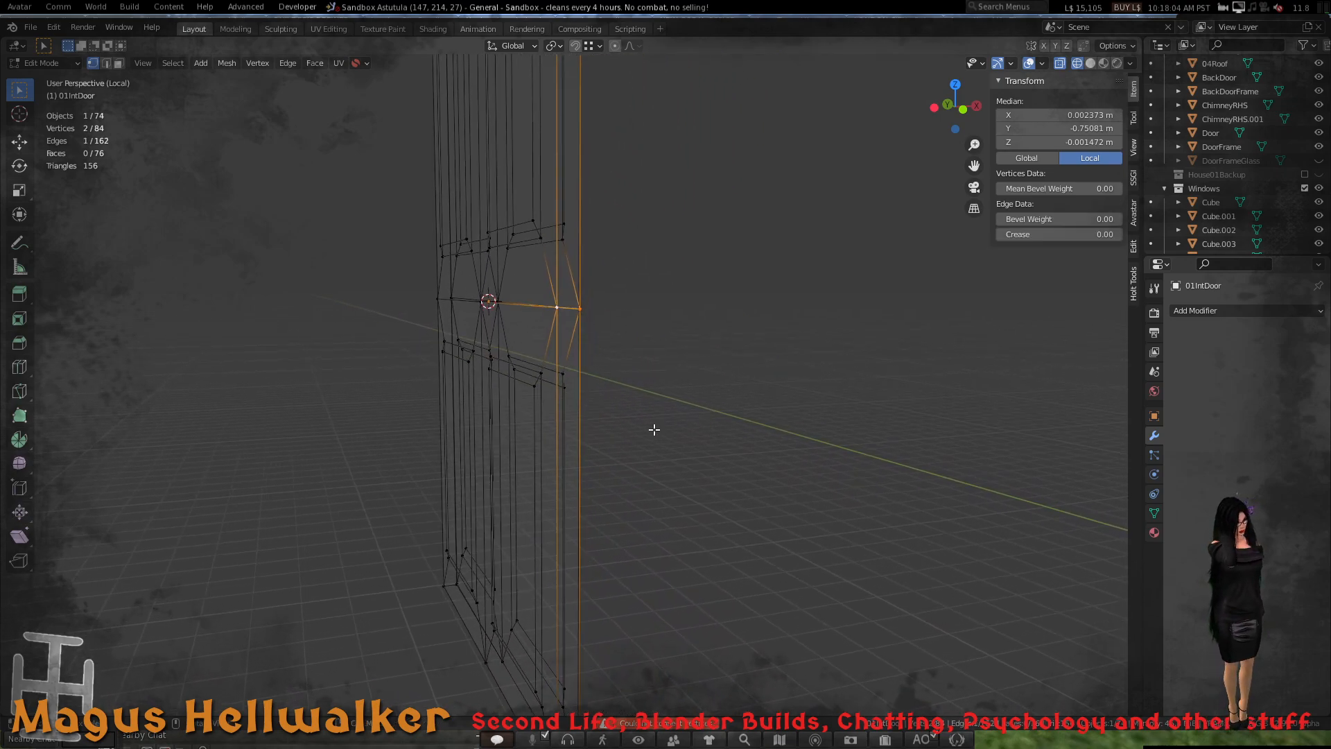
# - Check the new mid-height side edge and its outer vertex by selecting them and making a cancelled trial move
pyautogui.moveTo(621, 342); pyautogui.dragTo(683, 401, button='middle')
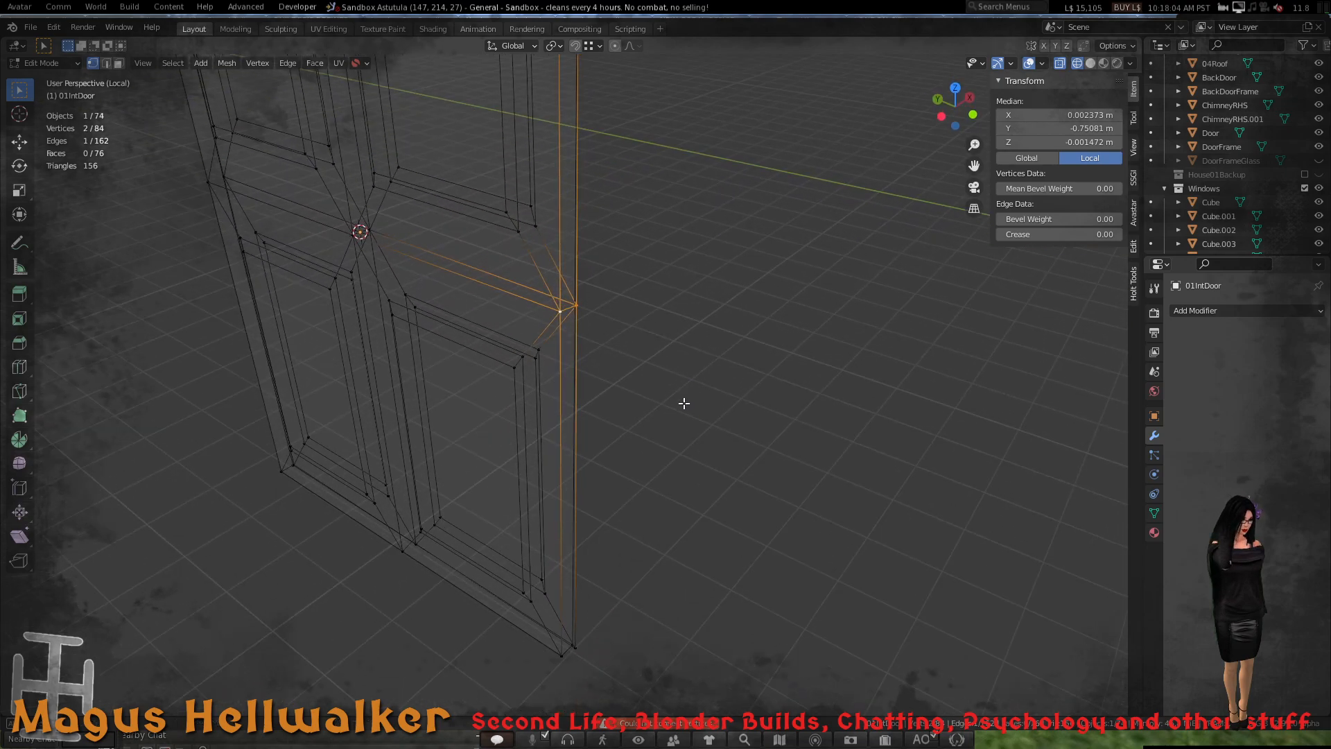
pyautogui.click(574, 306)
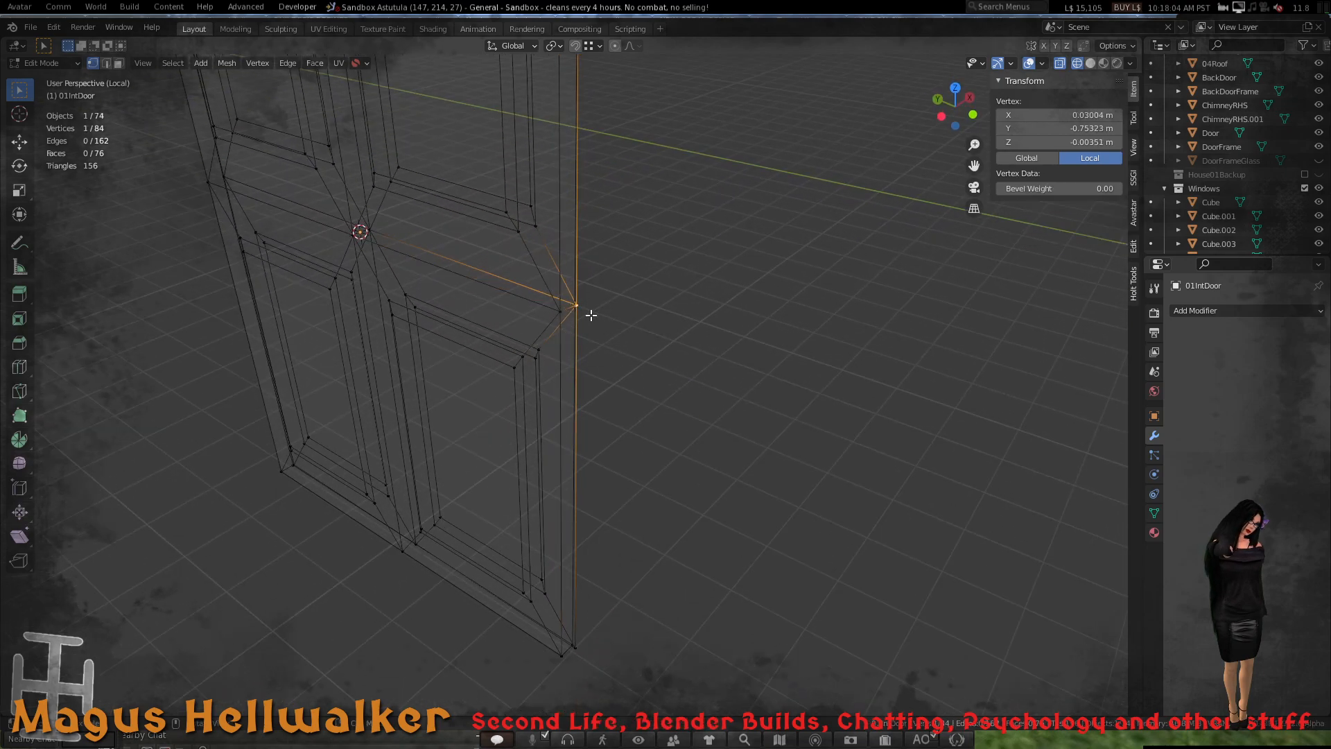
pyautogui.press('2')
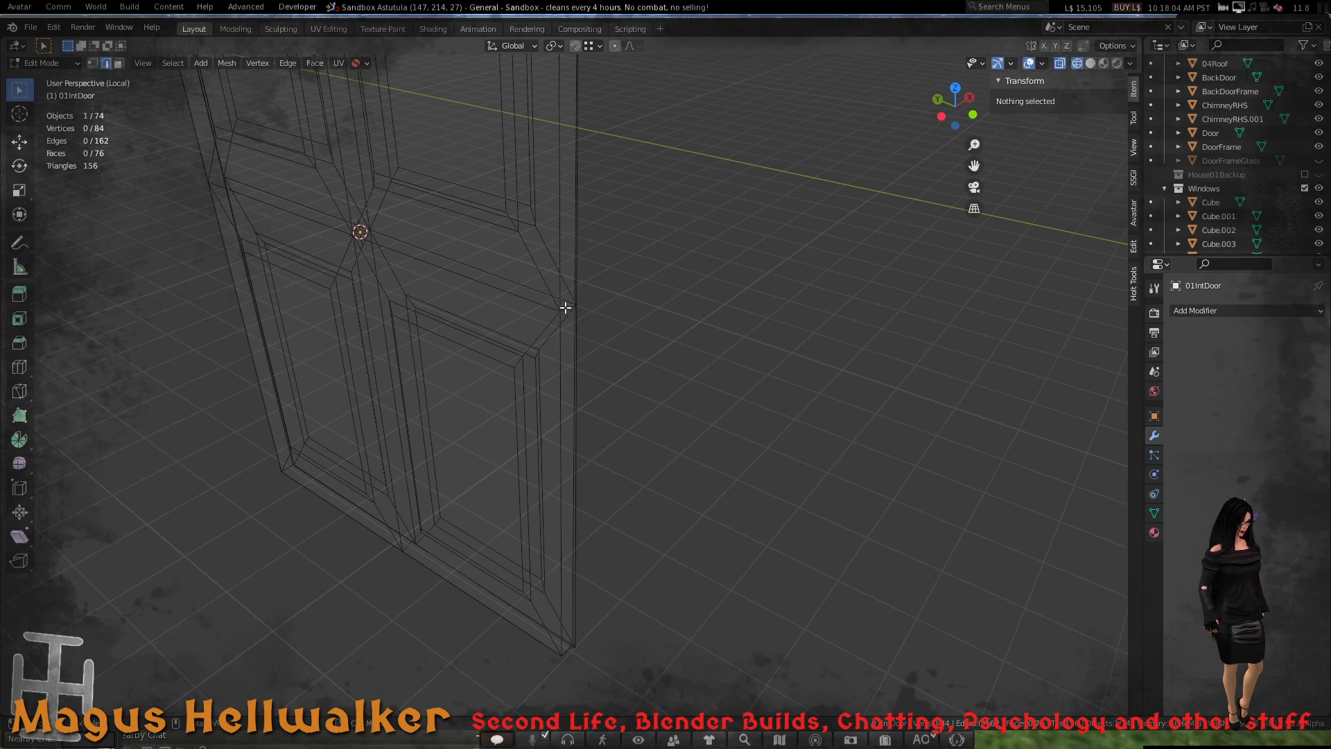
pyautogui.click(566, 307)
pyautogui.scroll(-5, 614, 328)
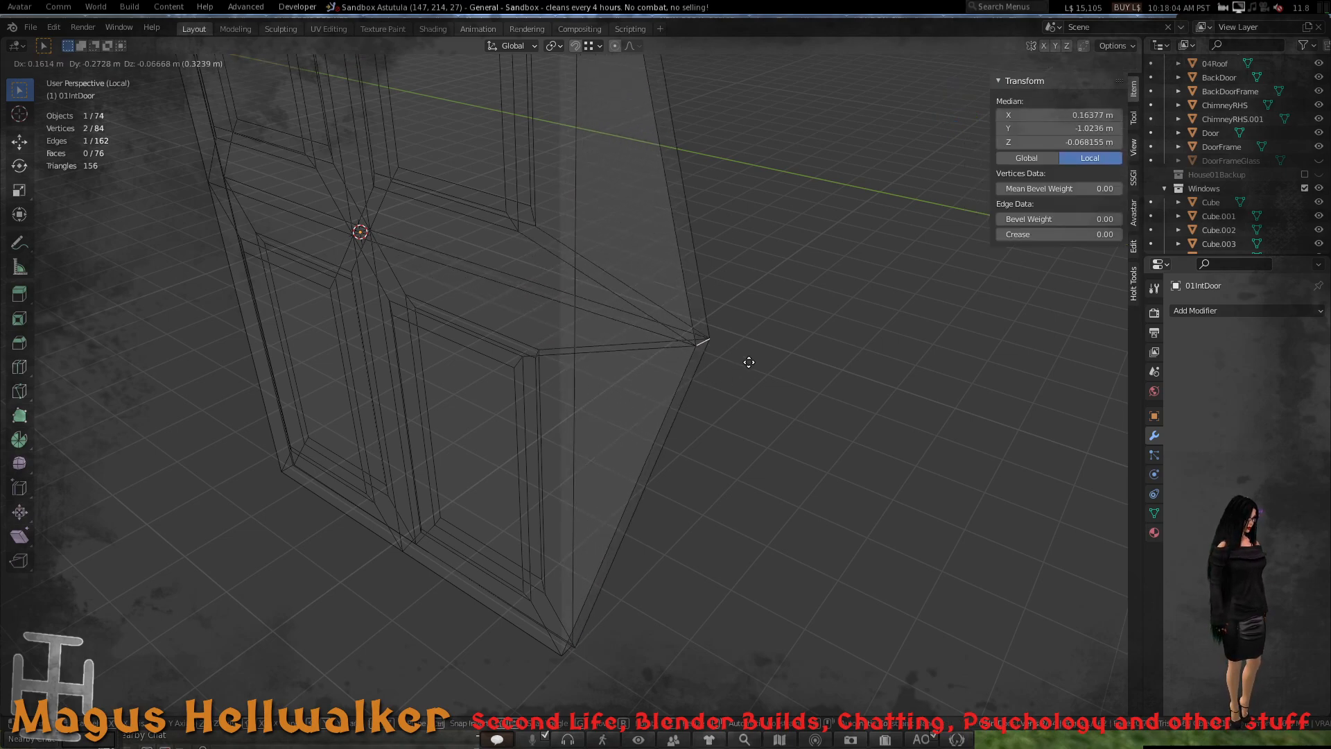
pyautogui.scroll(5, 613, 474)
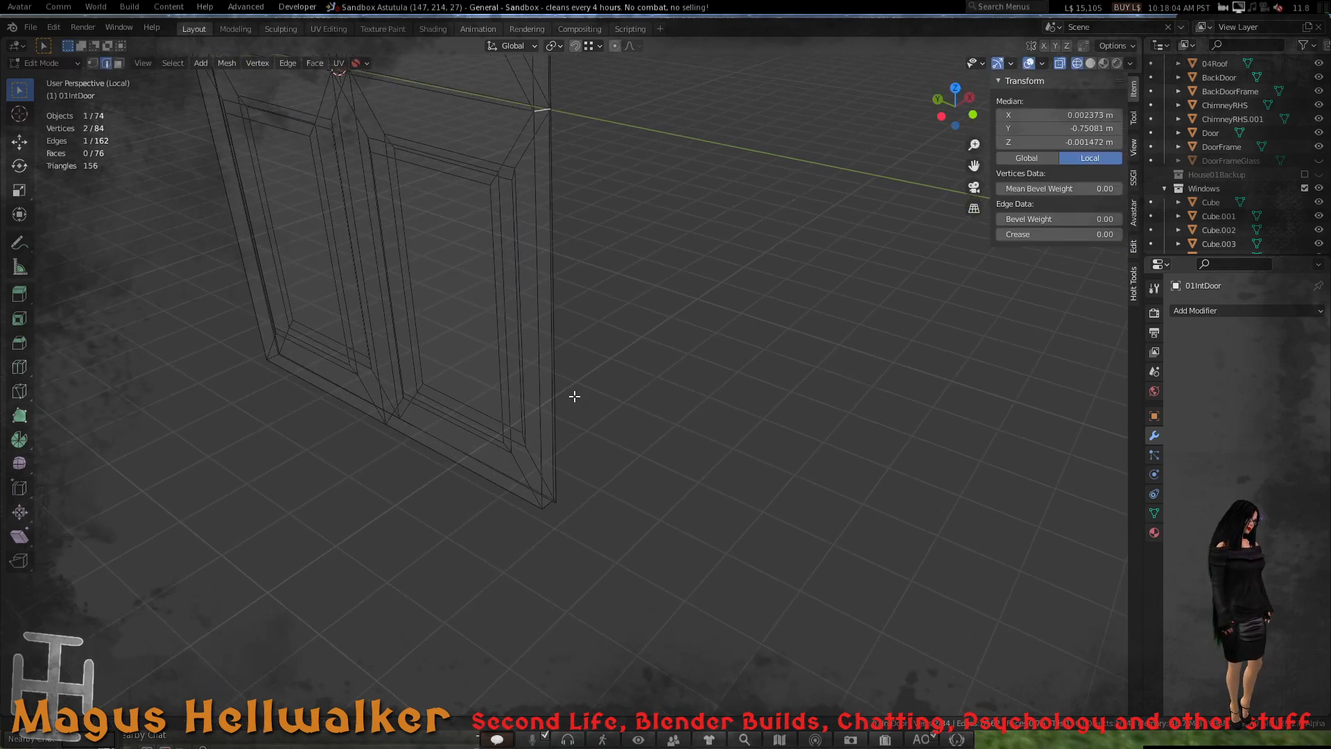
# - Merge the two duplicate vertices at the door's bottom corner on the negative Y side into the inner one with At Last
pyautogui.moveTo(555, 511); pyautogui.dragTo(559, 488)
pyautogui.click(565, 496)
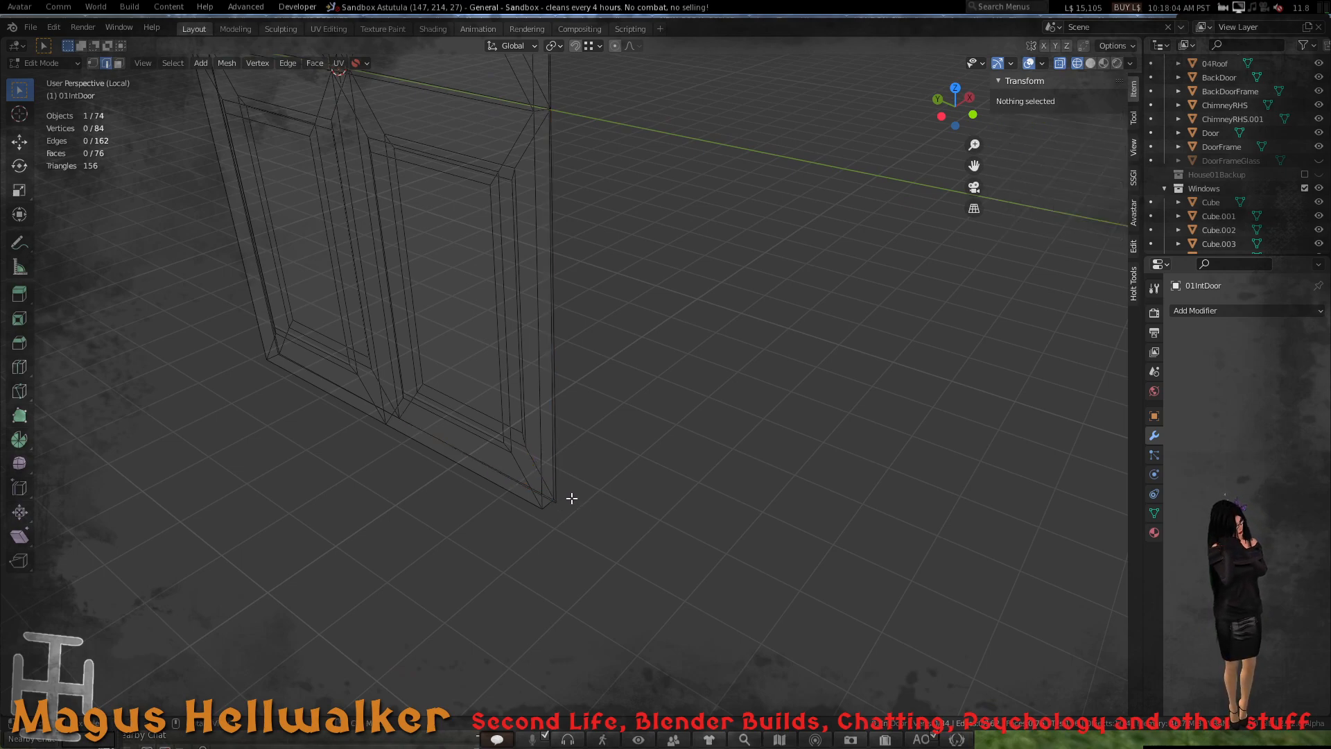
pyautogui.press('1')
pyautogui.click(547, 501)
pyautogui.scroll(5, 555, 530)
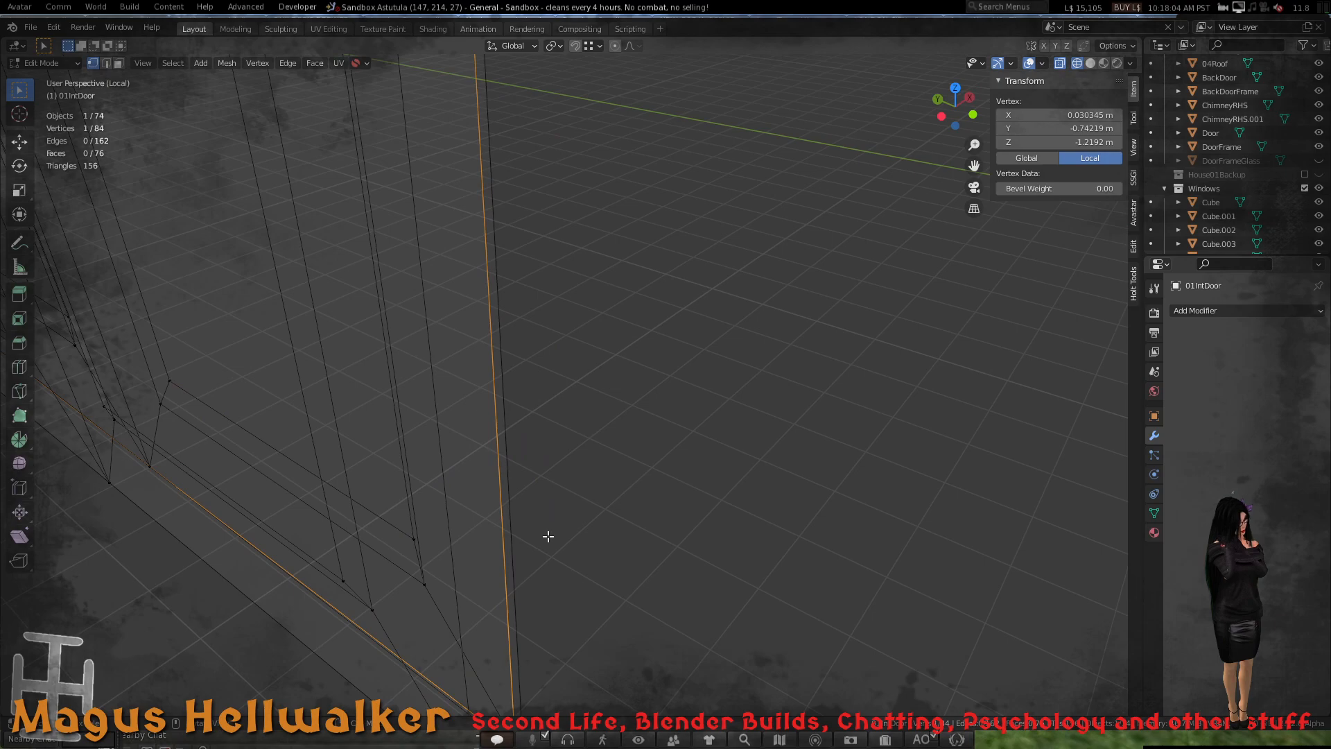
pyautogui.scroll(-3, 527, 499)
pyautogui.moveTo(503, 445); pyautogui.dragTo(293, 396, button='middle')
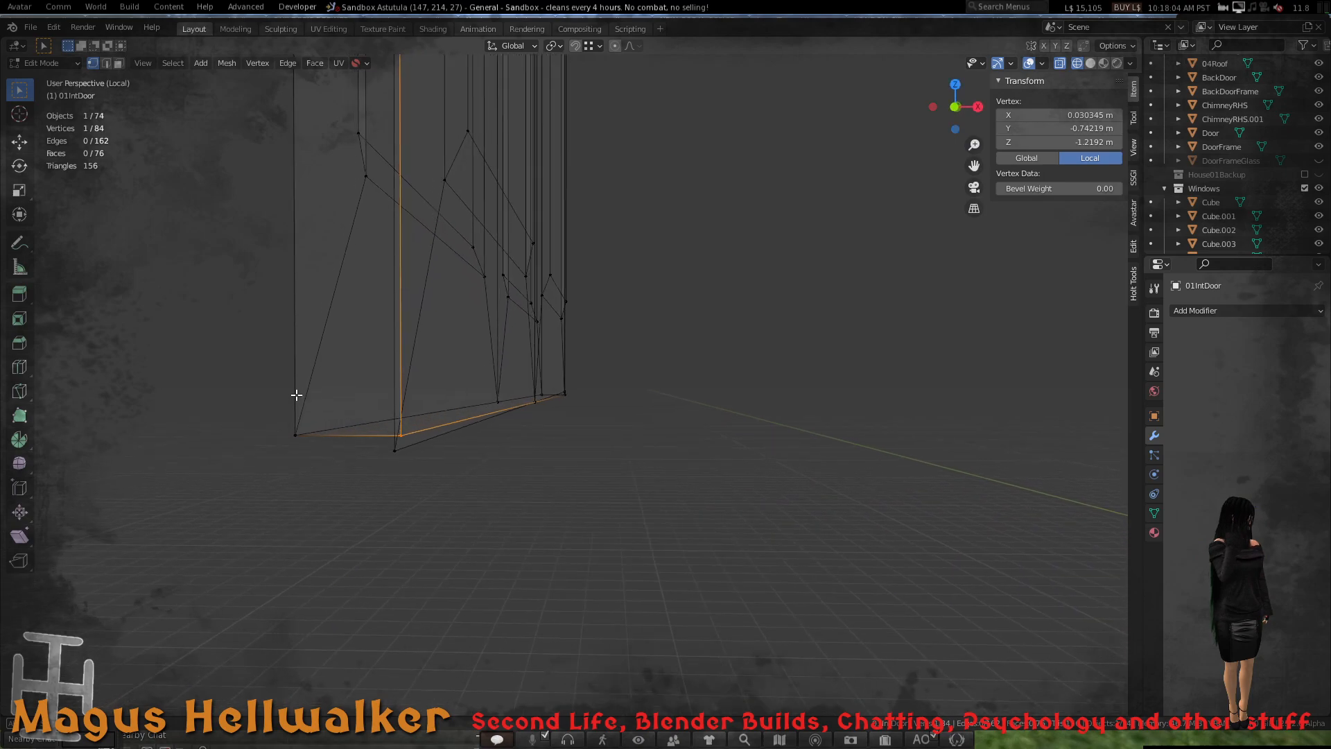
pyautogui.click(394, 450)
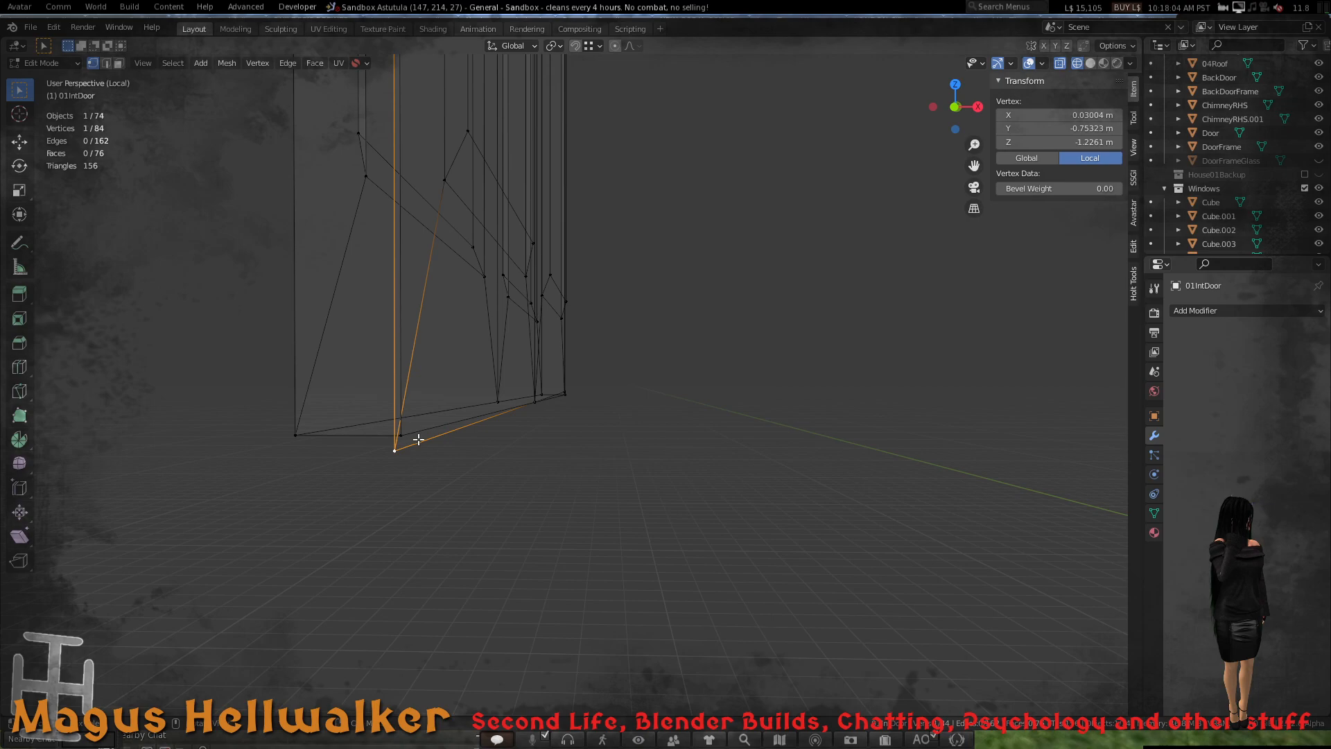
pyautogui.keyDown('shift'); pyautogui.click(400, 435); pyautogui.keyUp('shift')
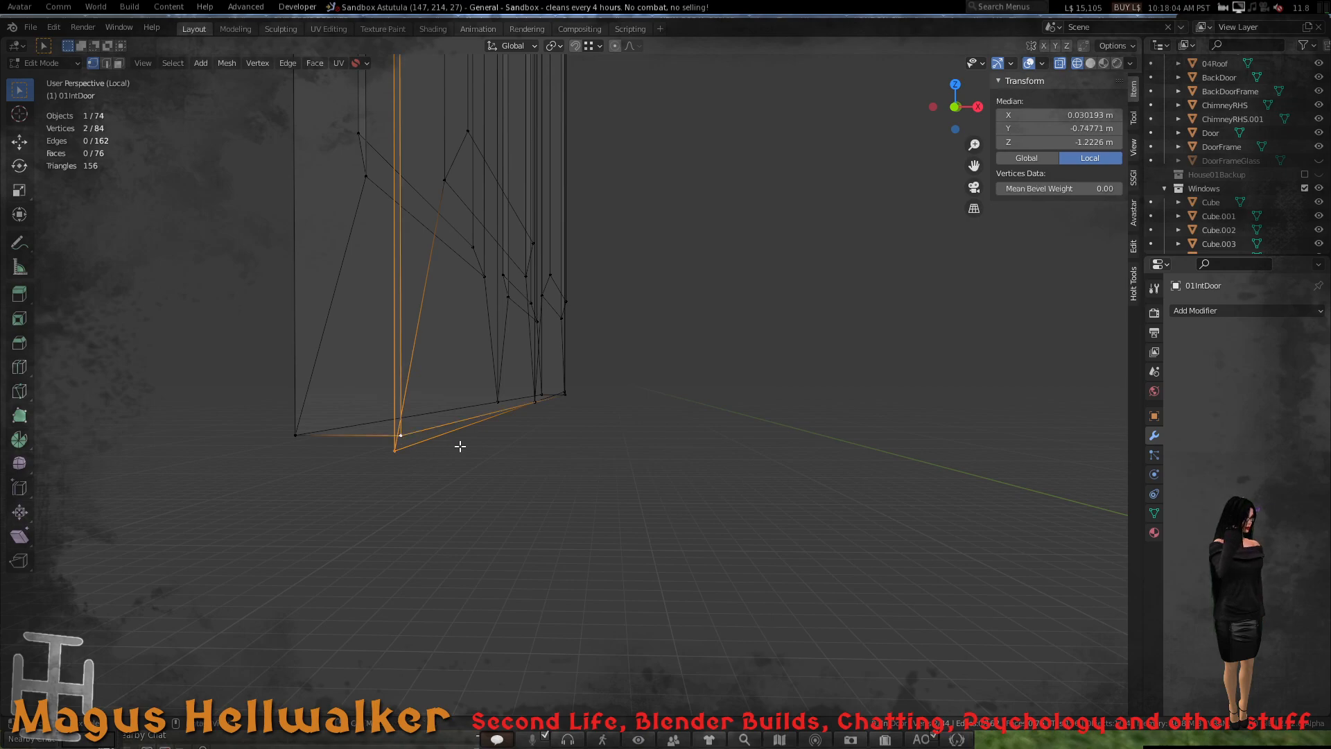
pyautogui.press('m')
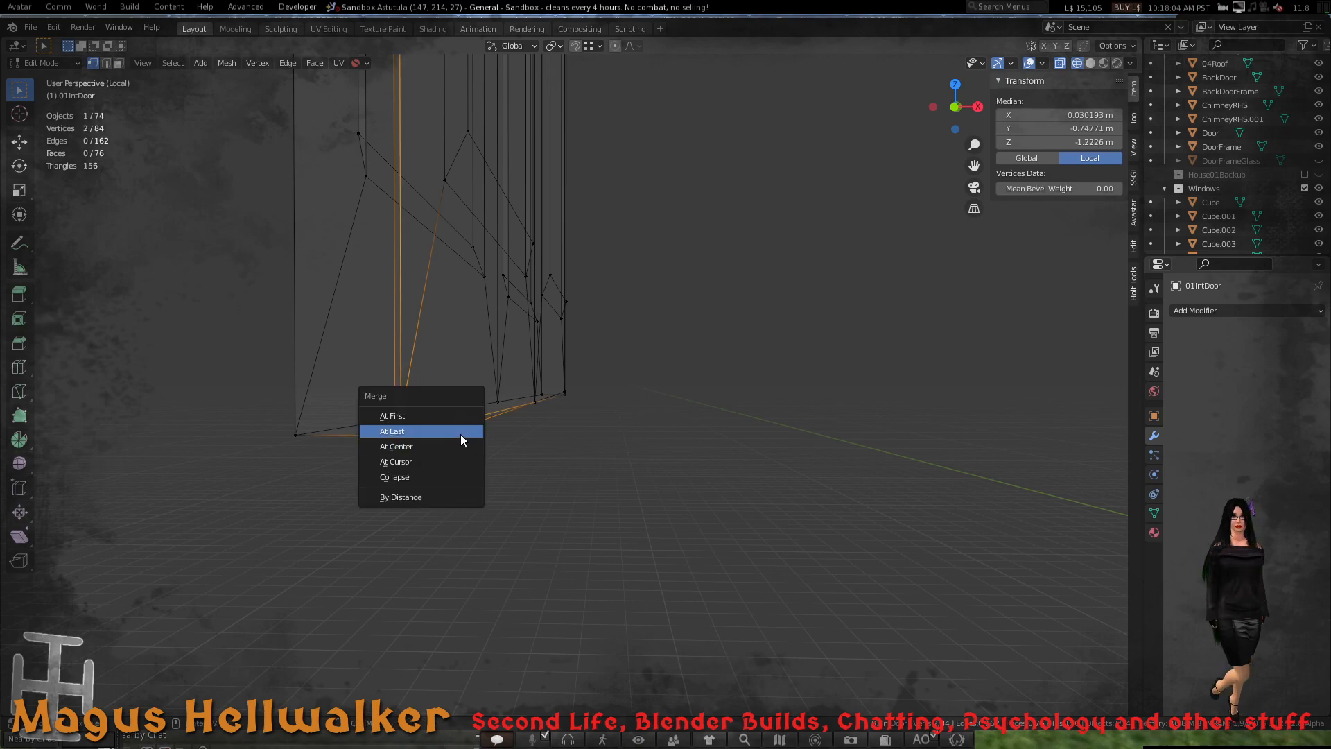
pyautogui.click(460, 433)
# - Connect the front and back bottom-middle vertices with a new edge across the door's thickness
pyautogui.moveTo(603, 414); pyautogui.dragTo(531, 426, button='middle')
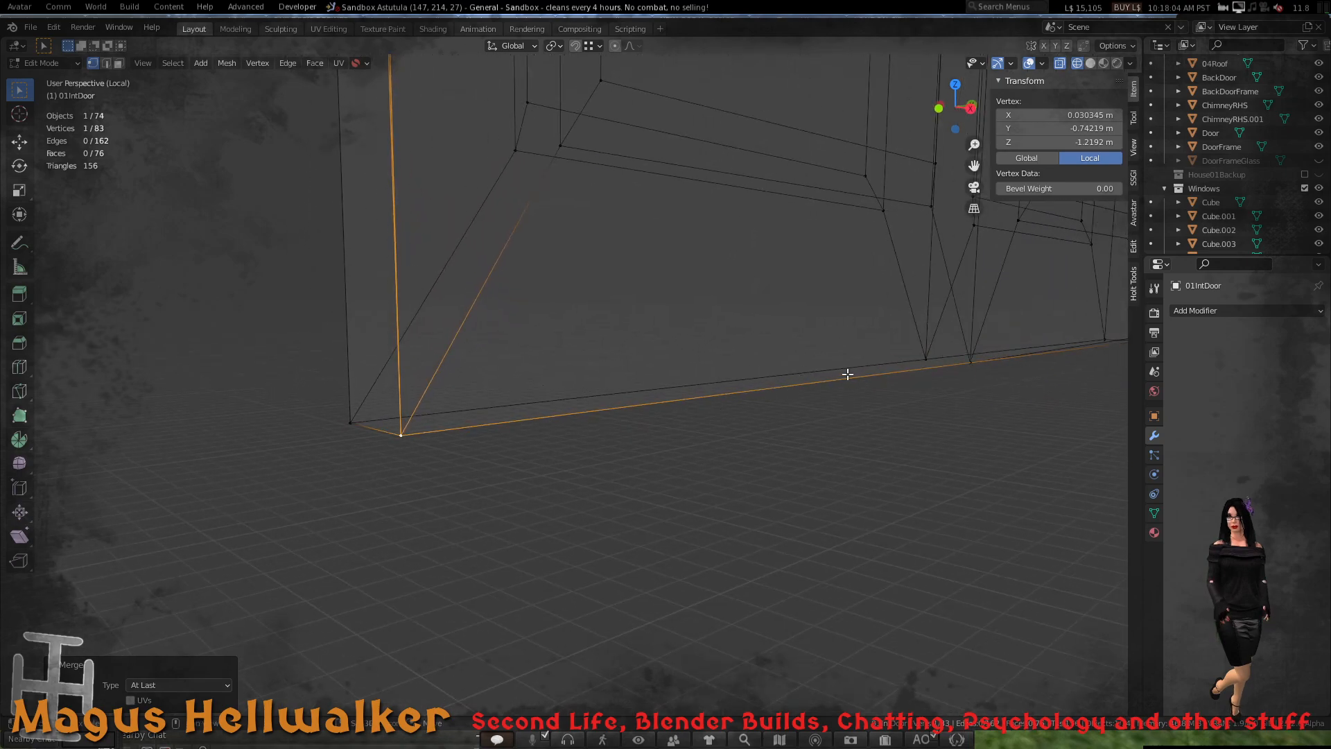
pyautogui.keyDown('shift'); pyautogui.moveTo(847, 374); pyautogui.dragTo(750, 371, button='middle'); pyautogui.keyUp('shift')
pyautogui.scroll(2, 694, 388)
pyautogui.scroll(3, 555, 437)
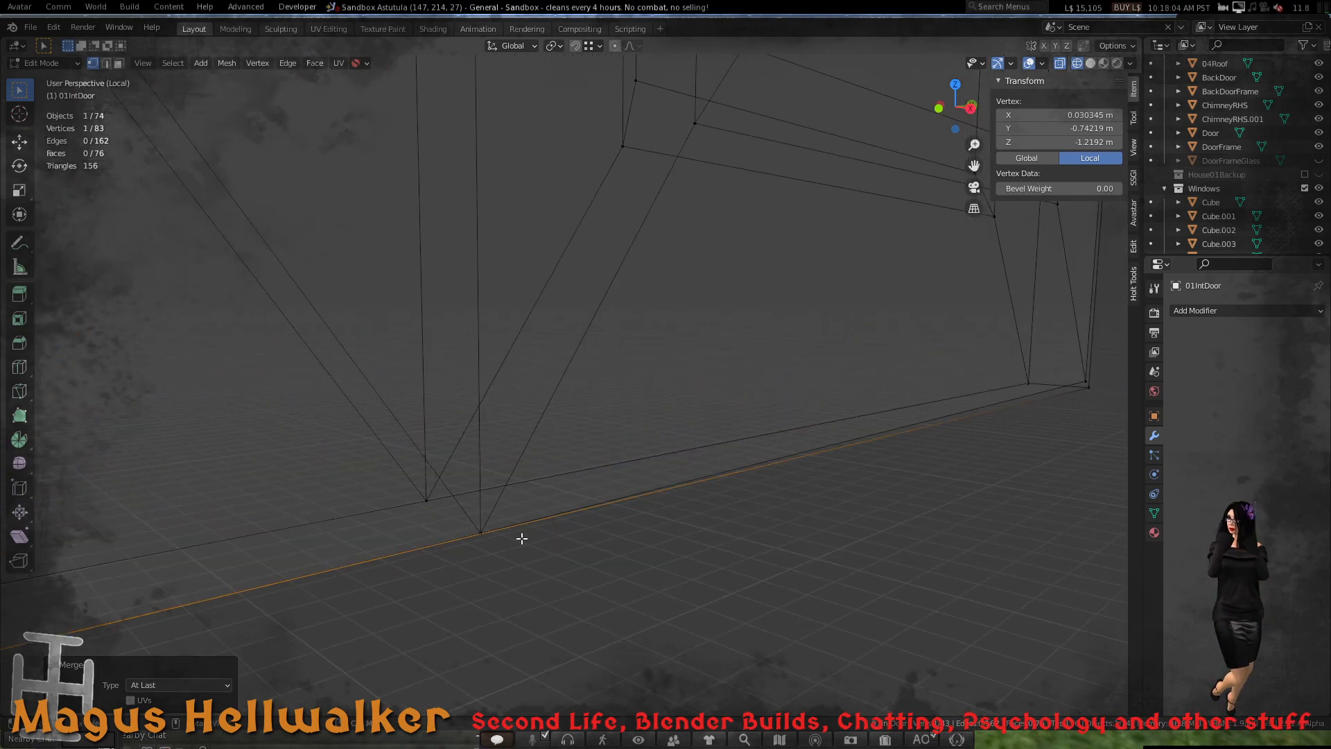
pyautogui.click(491, 533)
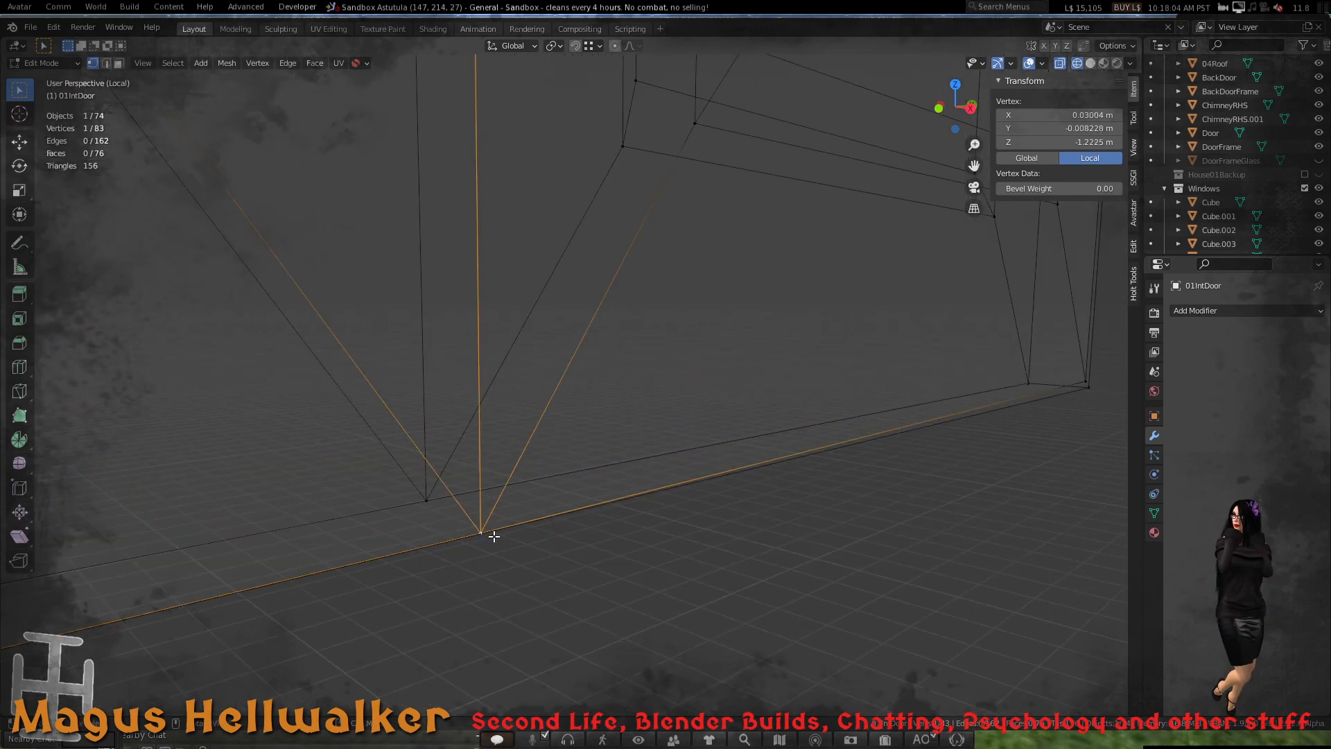
pyautogui.keyDown('shift'); pyautogui.click(427, 500); pyautogui.keyUp('shift')
pyautogui.press('f')
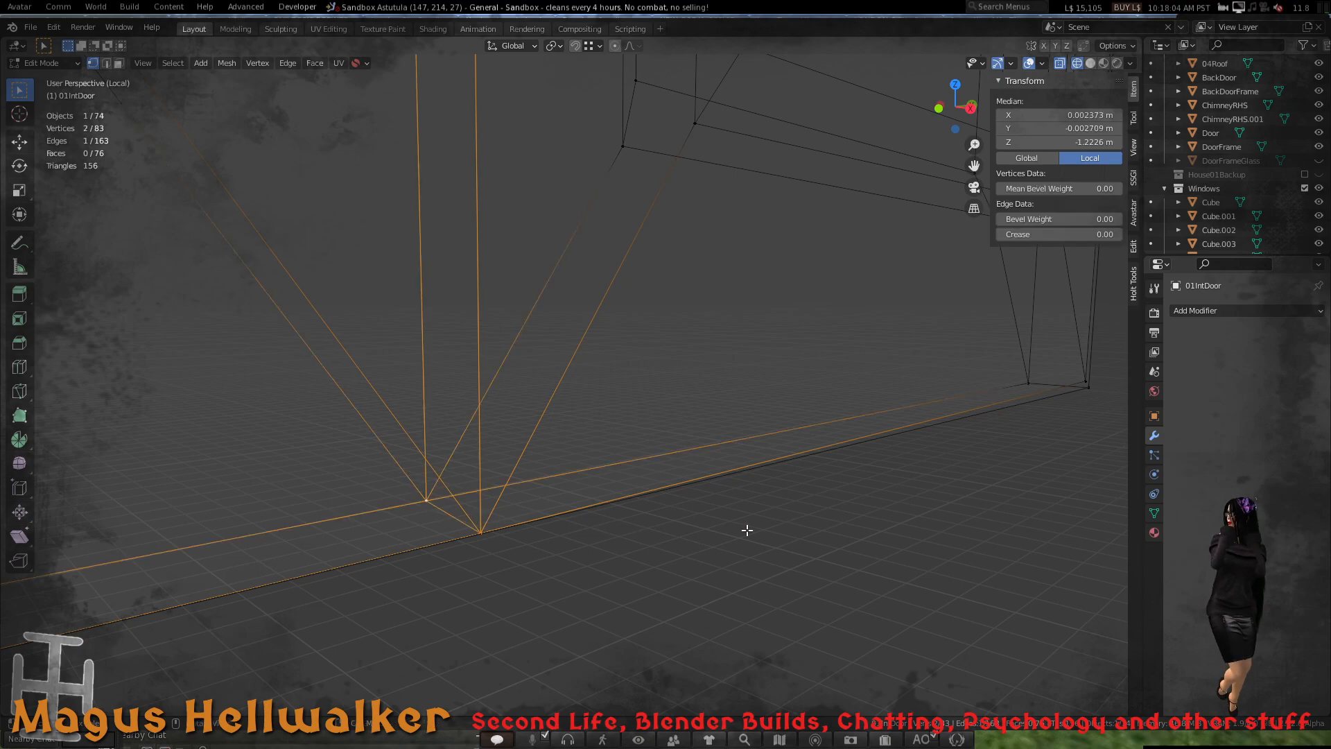
# - Merge the two duplicate vertices at the bottom corner on the positive Y side into the outer one with At Last
pyautogui.keyDown('shift'); pyautogui.moveTo(1029, 454); pyautogui.dragTo(754, 490, button='middle'); pyautogui.keyUp('shift')
pyautogui.scroll(4, 739, 483)
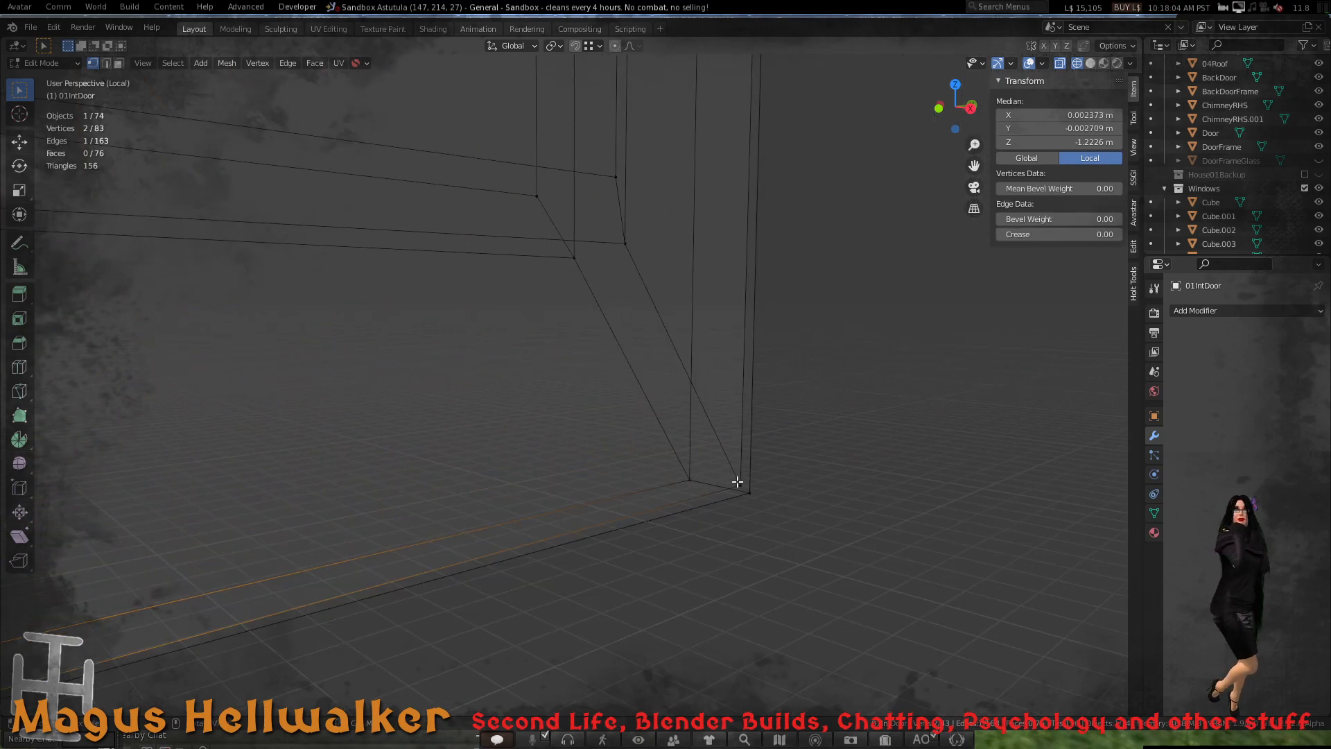
pyautogui.click(827, 538)
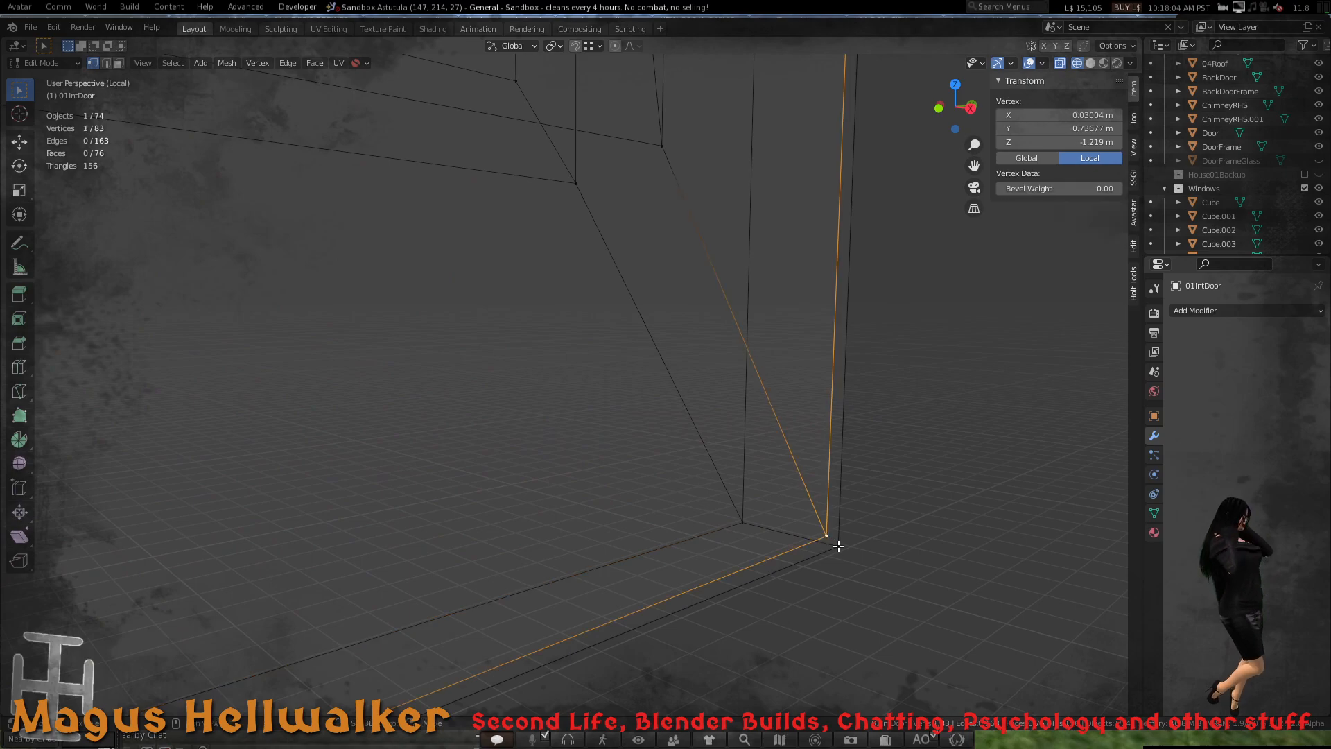
pyautogui.keyDown('shift'); pyautogui.click(838, 546); pyautogui.keyUp('shift')
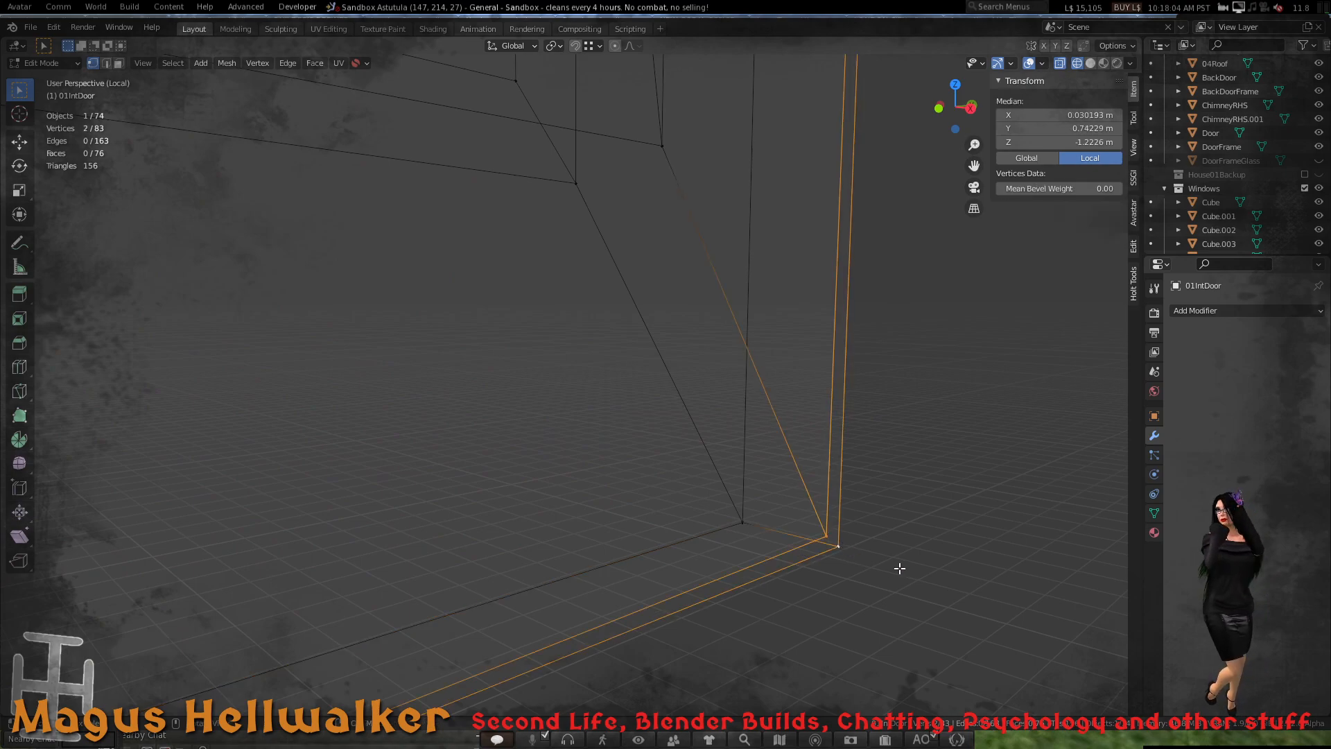
pyautogui.press('m')
pyautogui.click(844, 549)
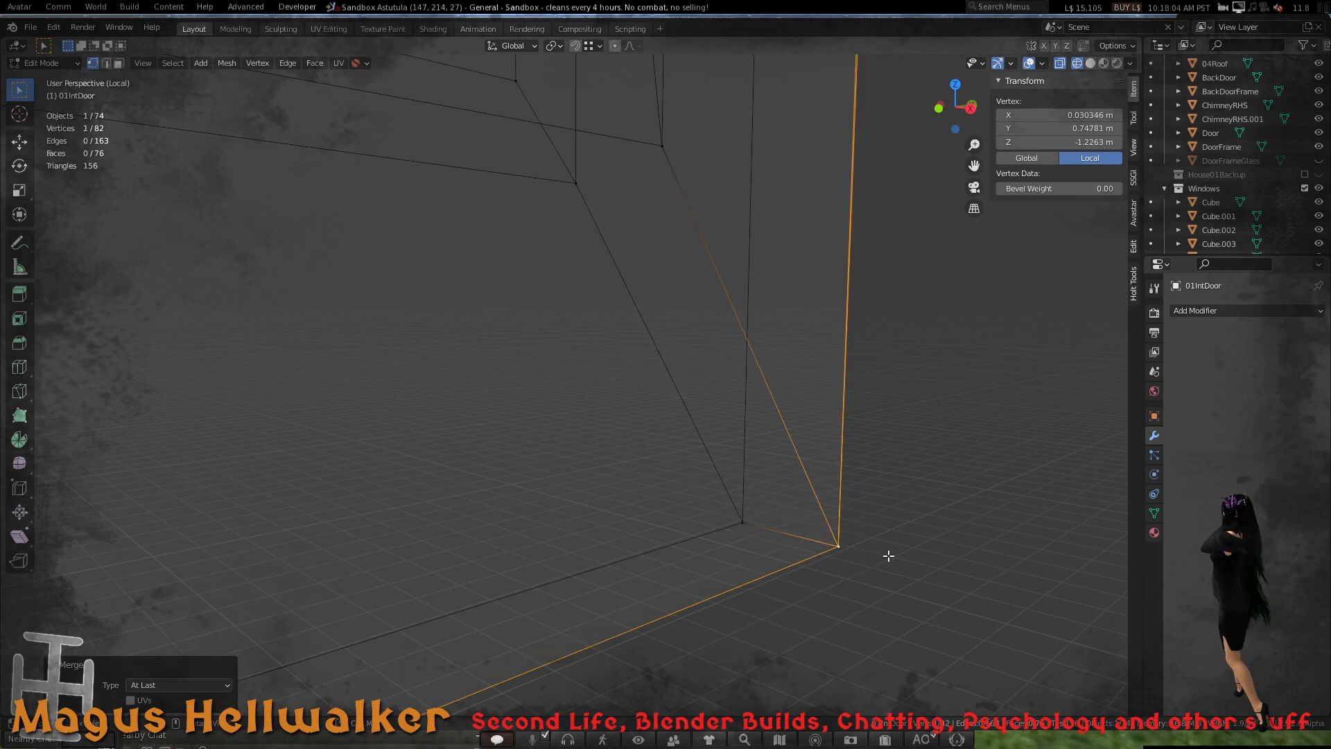
# - Connect the front and back mid-height vertices on the door's positive Y side with a new edge across its thickness
pyautogui.scroll(-5, 888, 553)
pyautogui.moveTo(693, 397); pyautogui.dragTo(547, 362, button='middle')
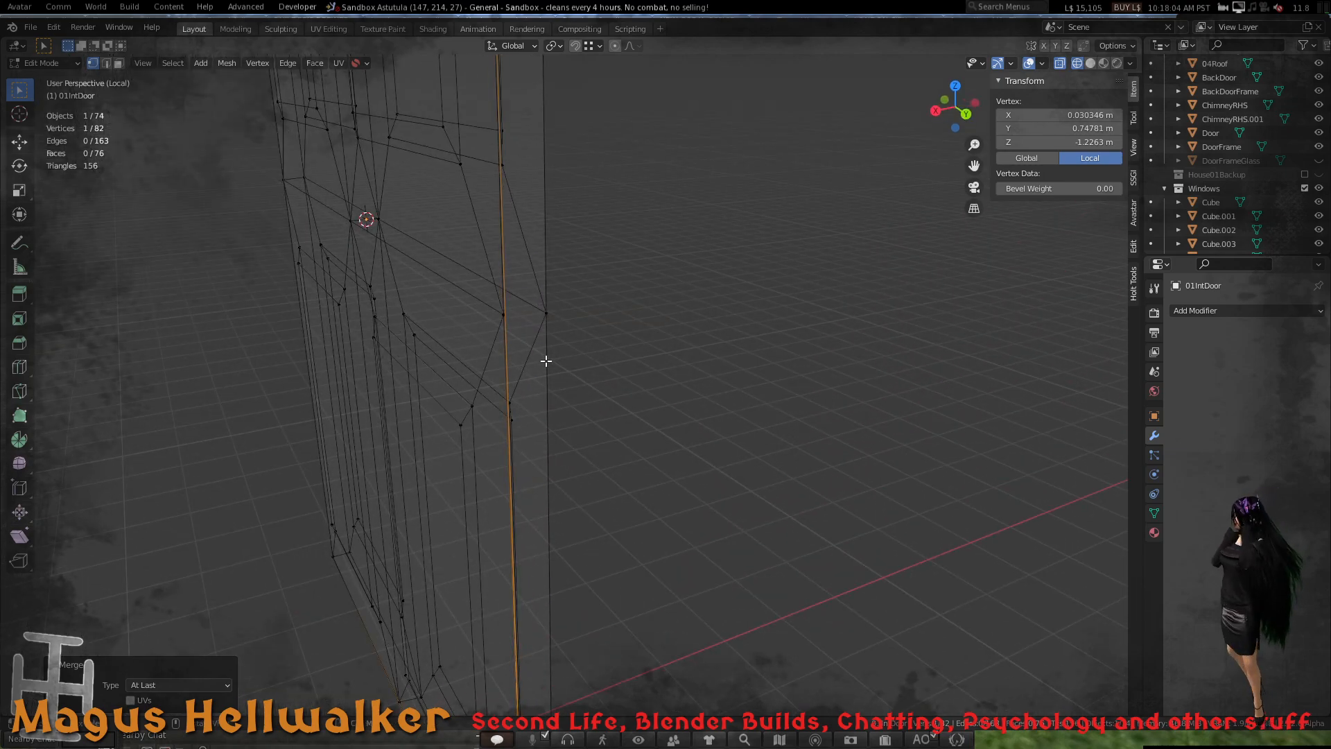
pyautogui.click(502, 314)
pyautogui.keyDown('shift'); pyautogui.click(546, 312); pyautogui.keyUp('shift')
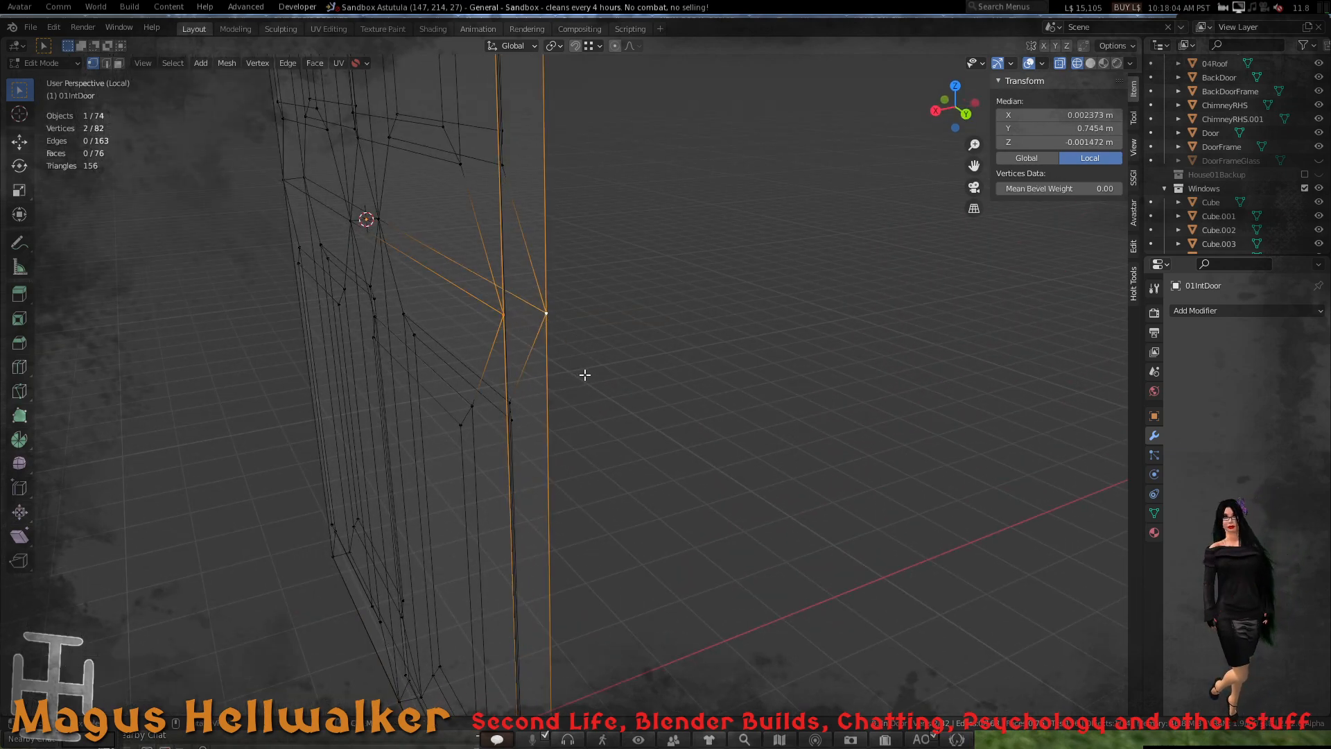
pyautogui.press('f')
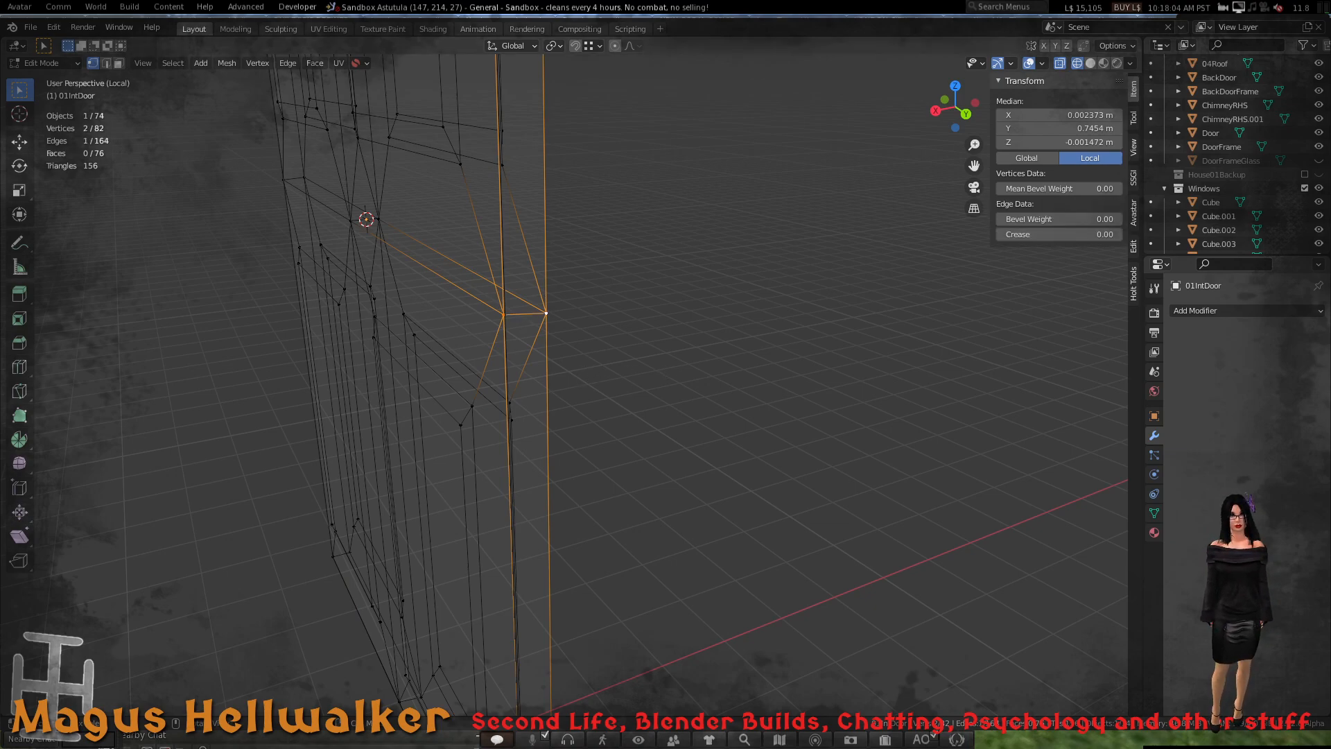
# - Examine the mid-height junction on the door's positive Y side up close, selecting and deselecting the door in Object Mode
pyautogui.scroll(-4, 565, 385)
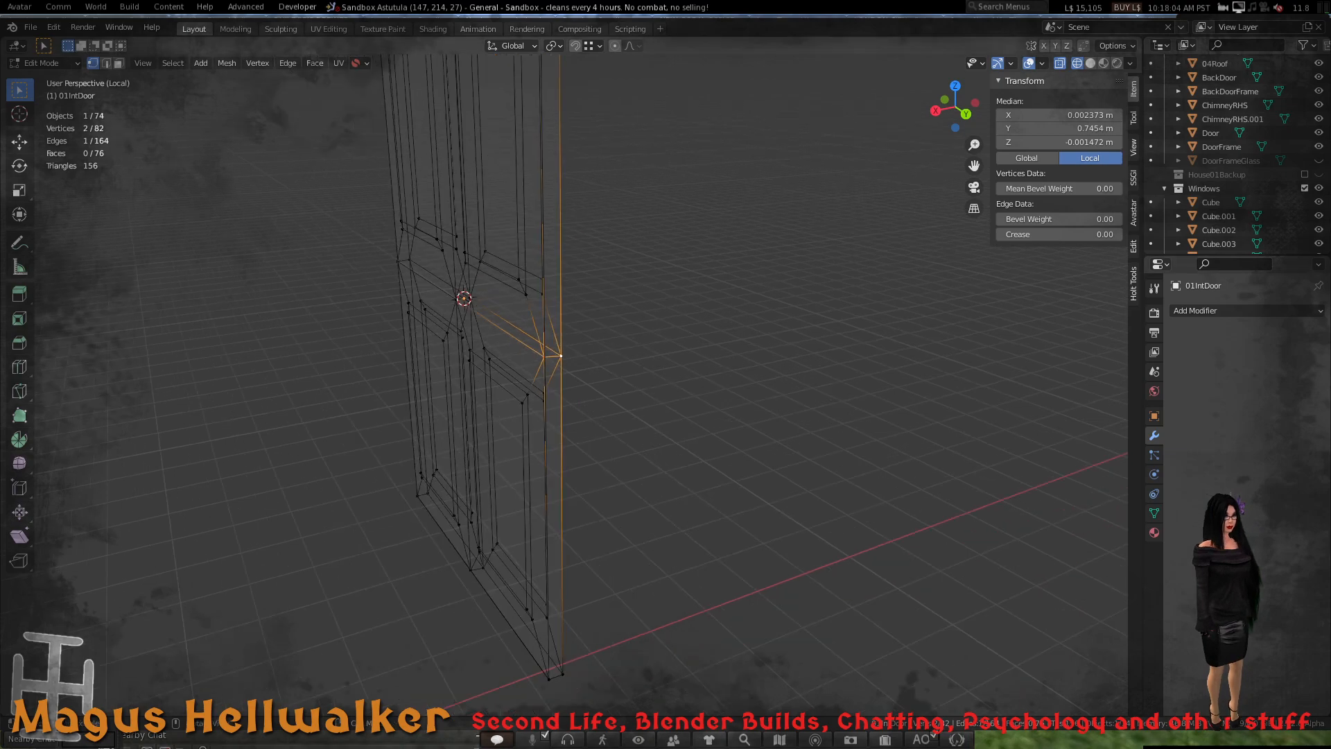
pyautogui.scroll(4, 564, 385)
pyautogui.moveTo(554, 277); pyautogui.dragTo(645, 215, button='middle')
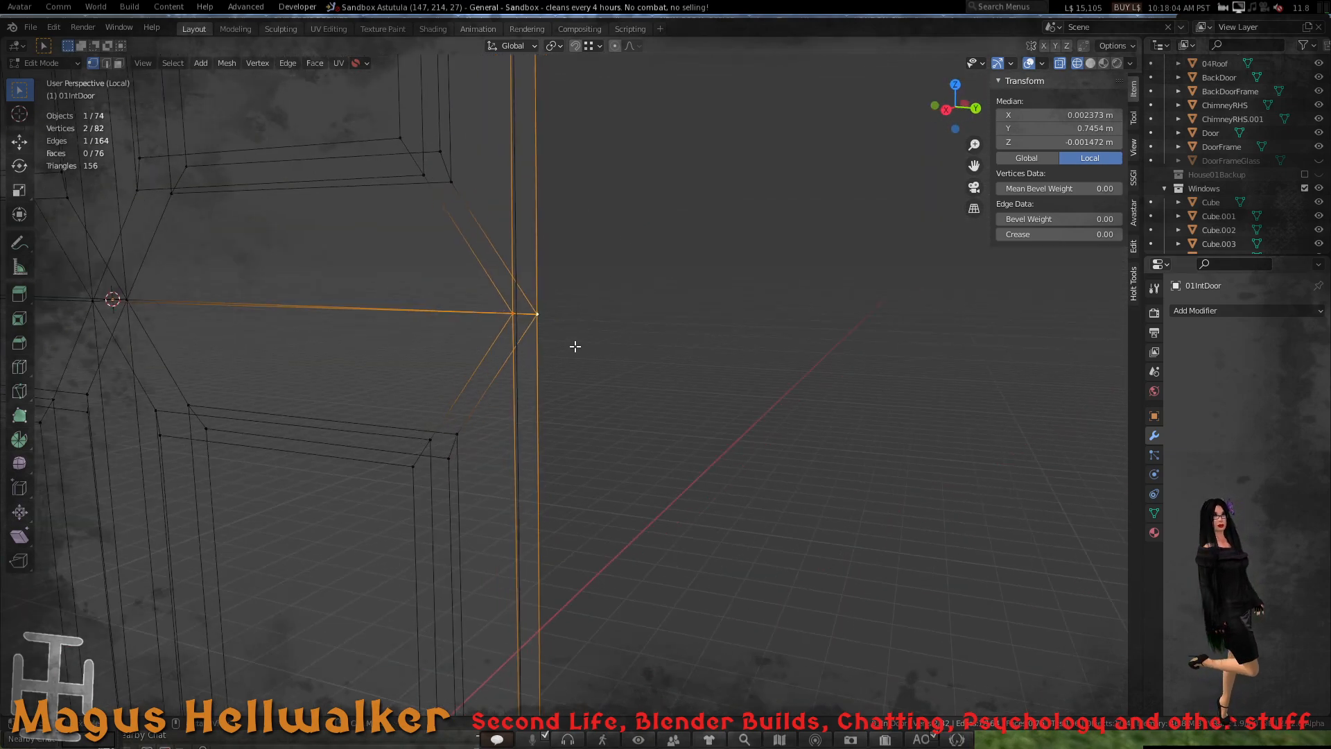
pyautogui.scroll(4, 579, 343)
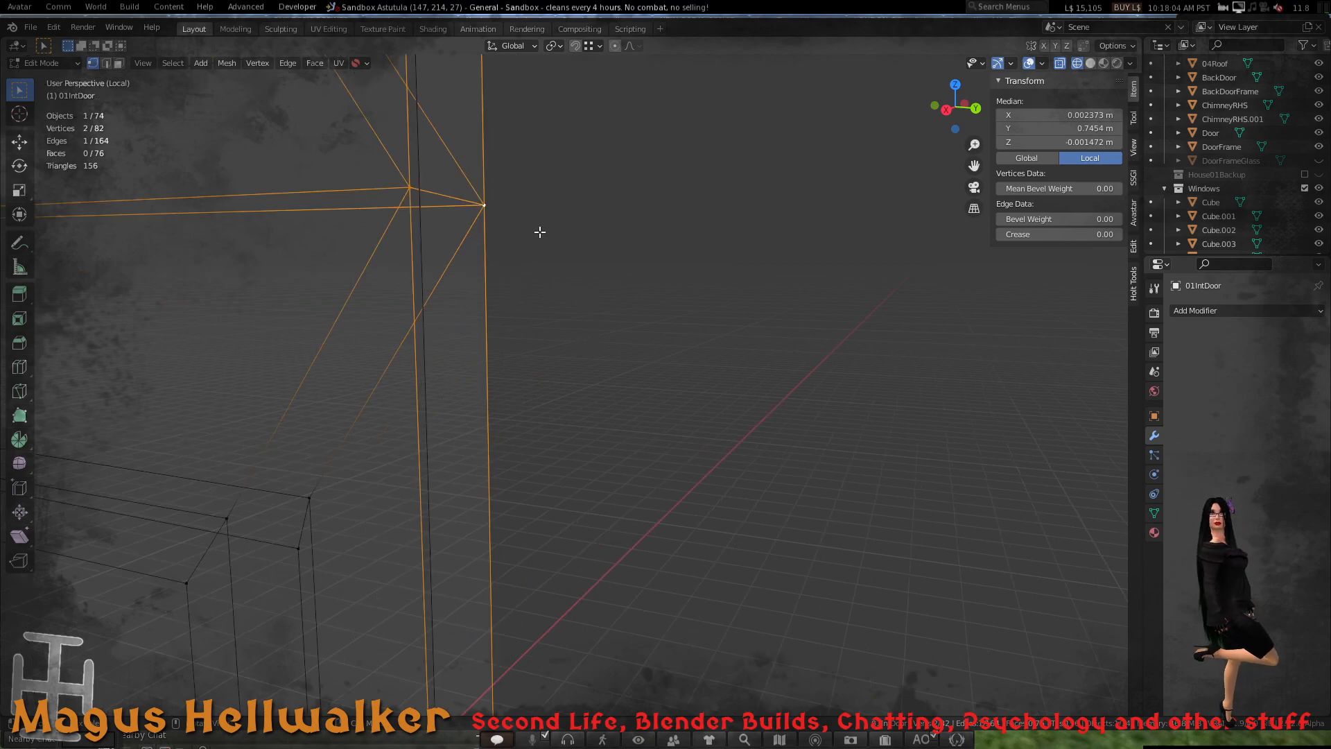
pyautogui.scroll(-4, 553, 233)
pyautogui.keyDown('shift'); pyautogui.moveTo(508, 281); pyautogui.dragTo(539, 352, button='middle'); pyautogui.keyUp('shift')
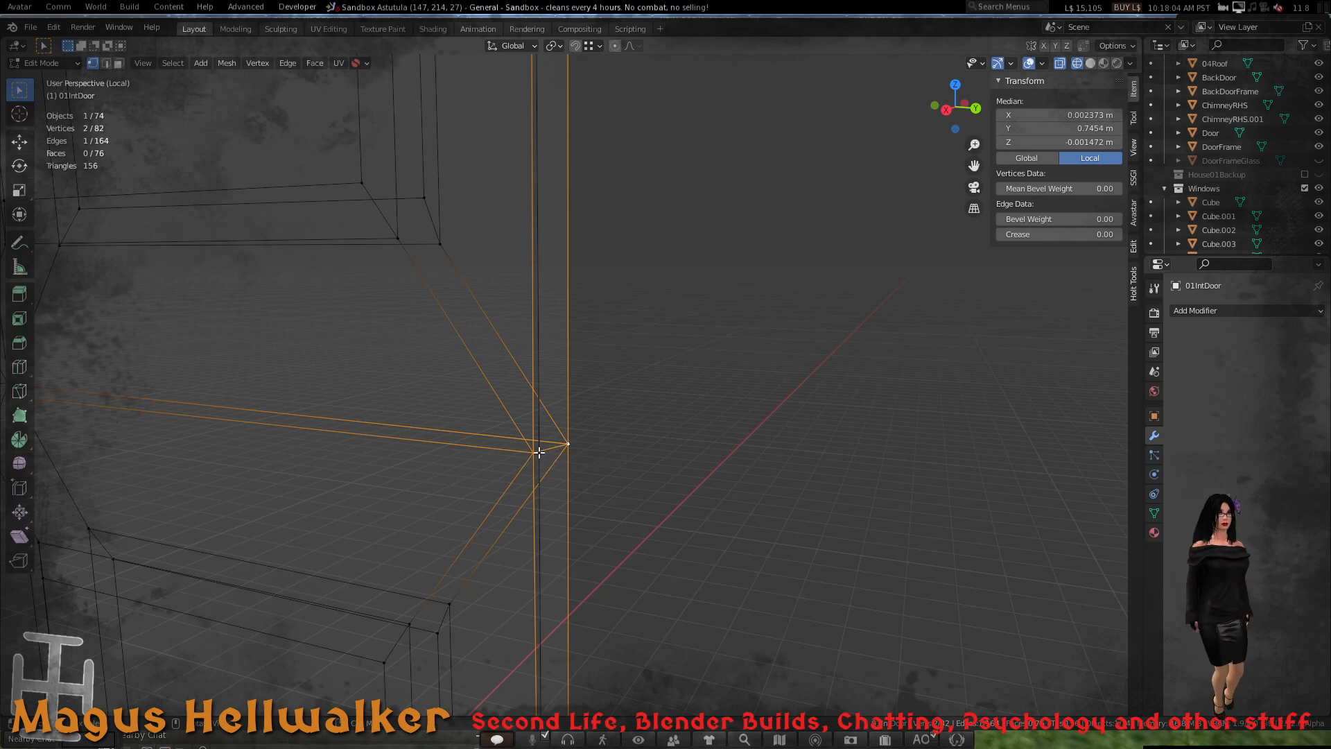
pyautogui.press('Tab')
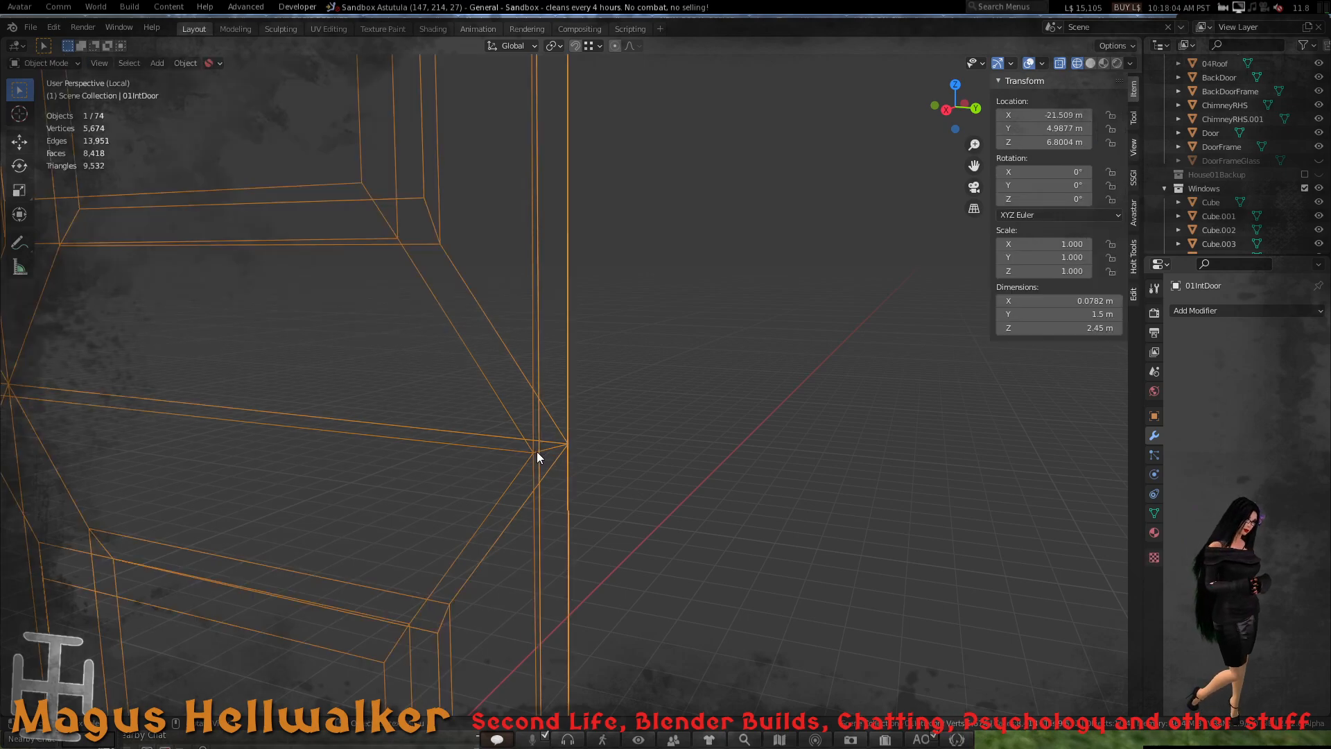
pyautogui.click(610, 450)
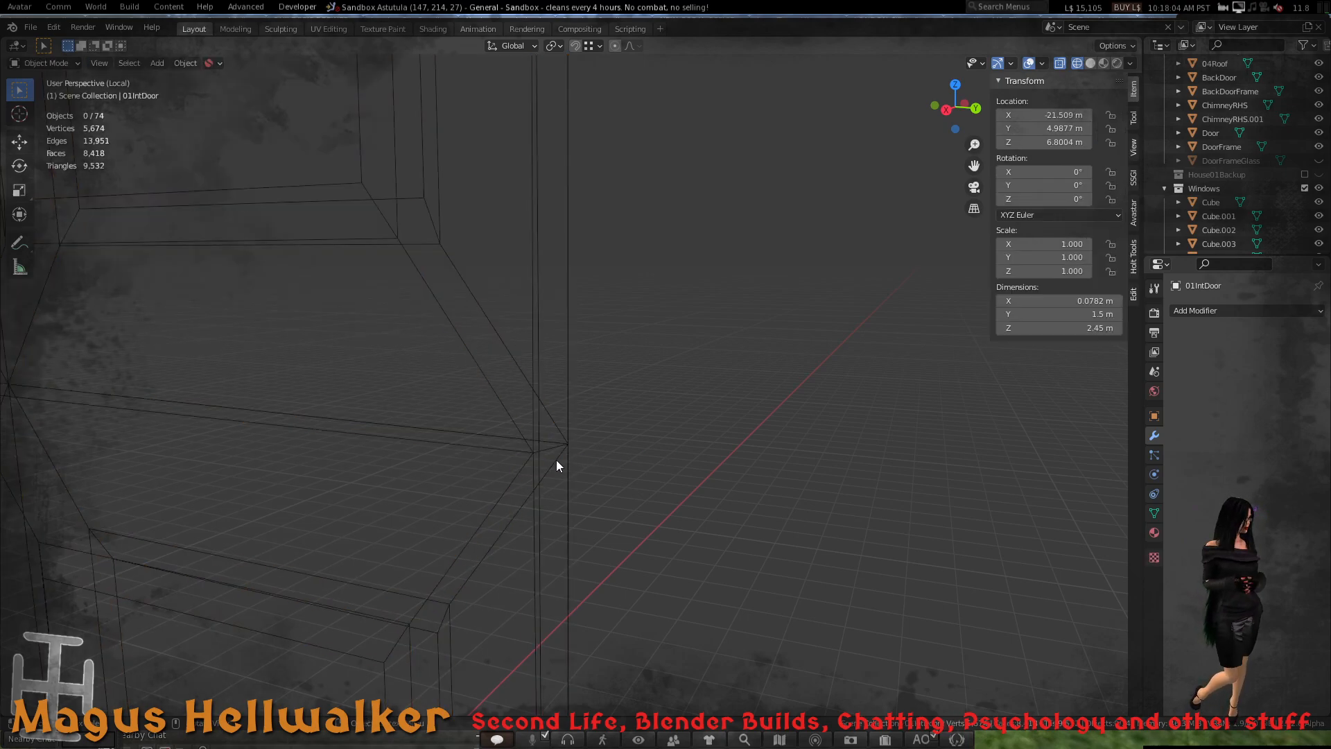
pyautogui.scroll(1, 556, 460)
pyautogui.keyDown('shift'); pyautogui.moveTo(556, 464); pyautogui.dragTo(514, 418, button='middle'); pyautogui.keyUp('shift')
pyautogui.scroll(1, 502, 420)
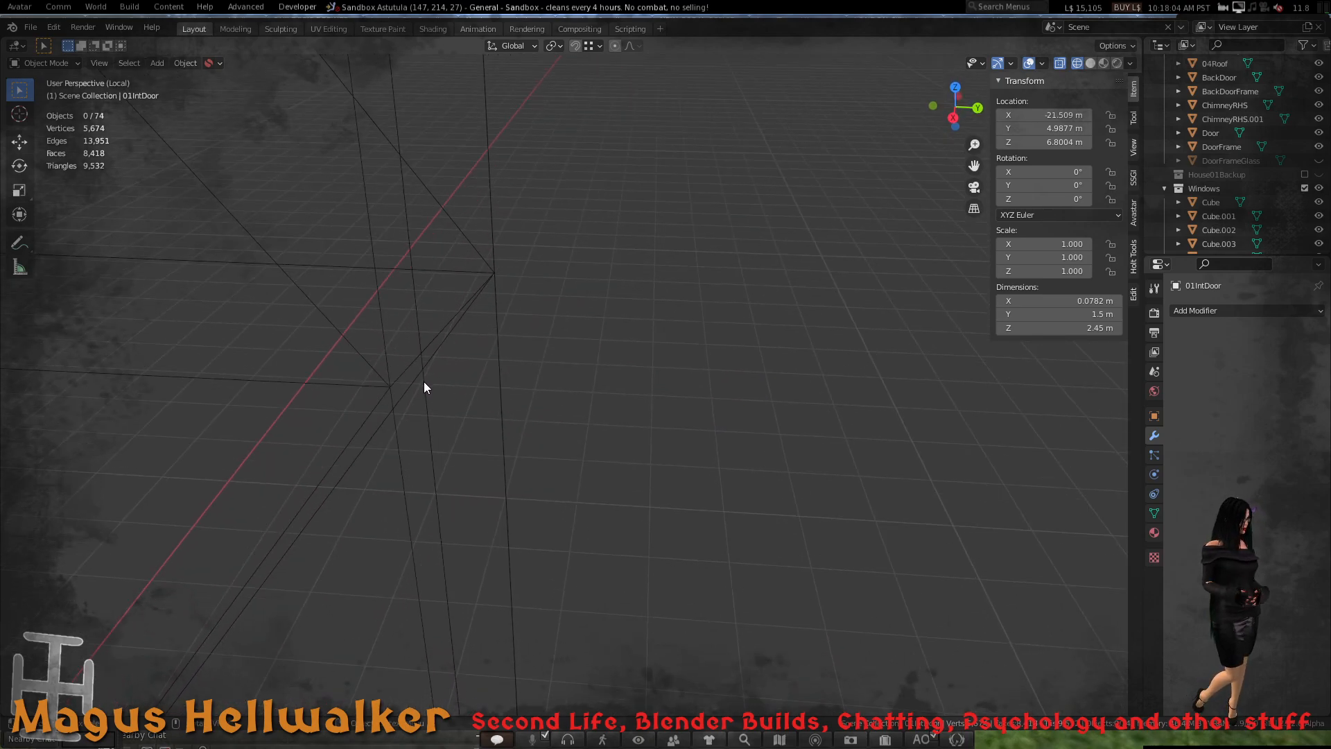
pyautogui.moveTo(425, 386); pyautogui.dragTo(460, 352, button='middle')
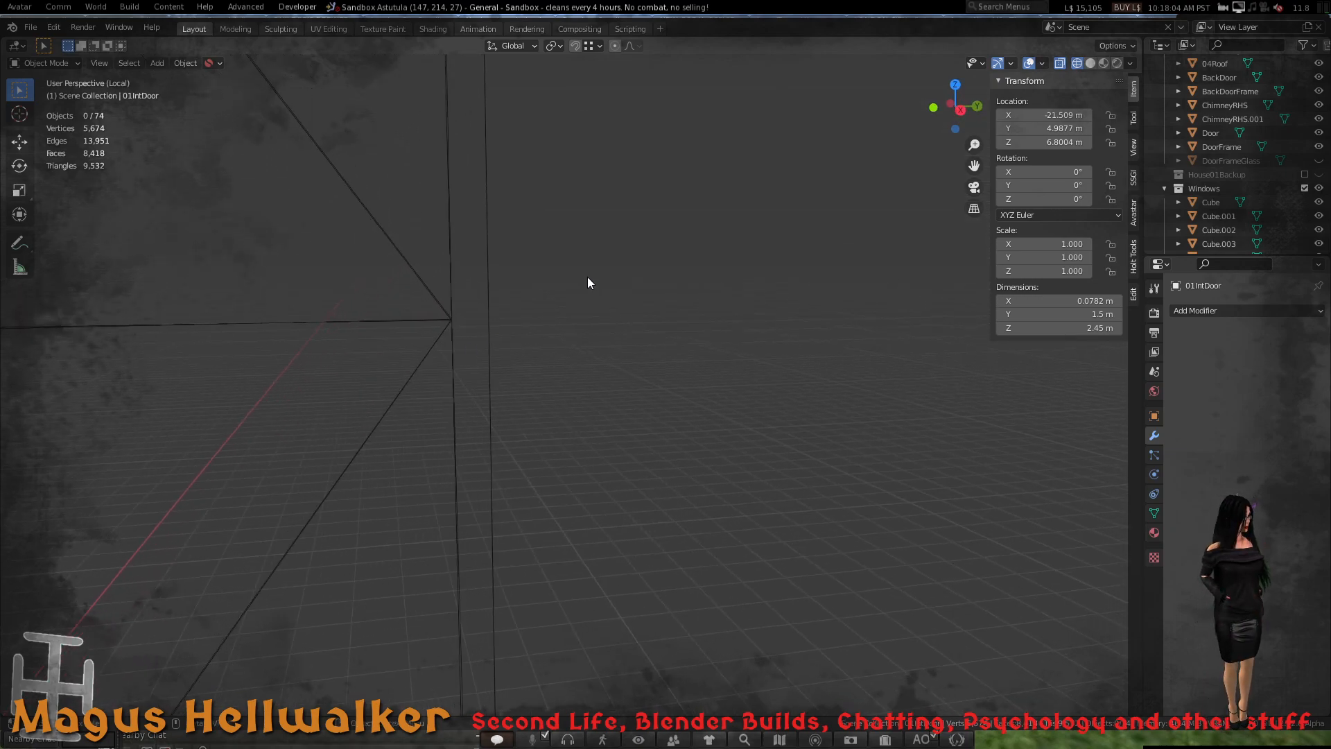
pyautogui.click(497, 322)
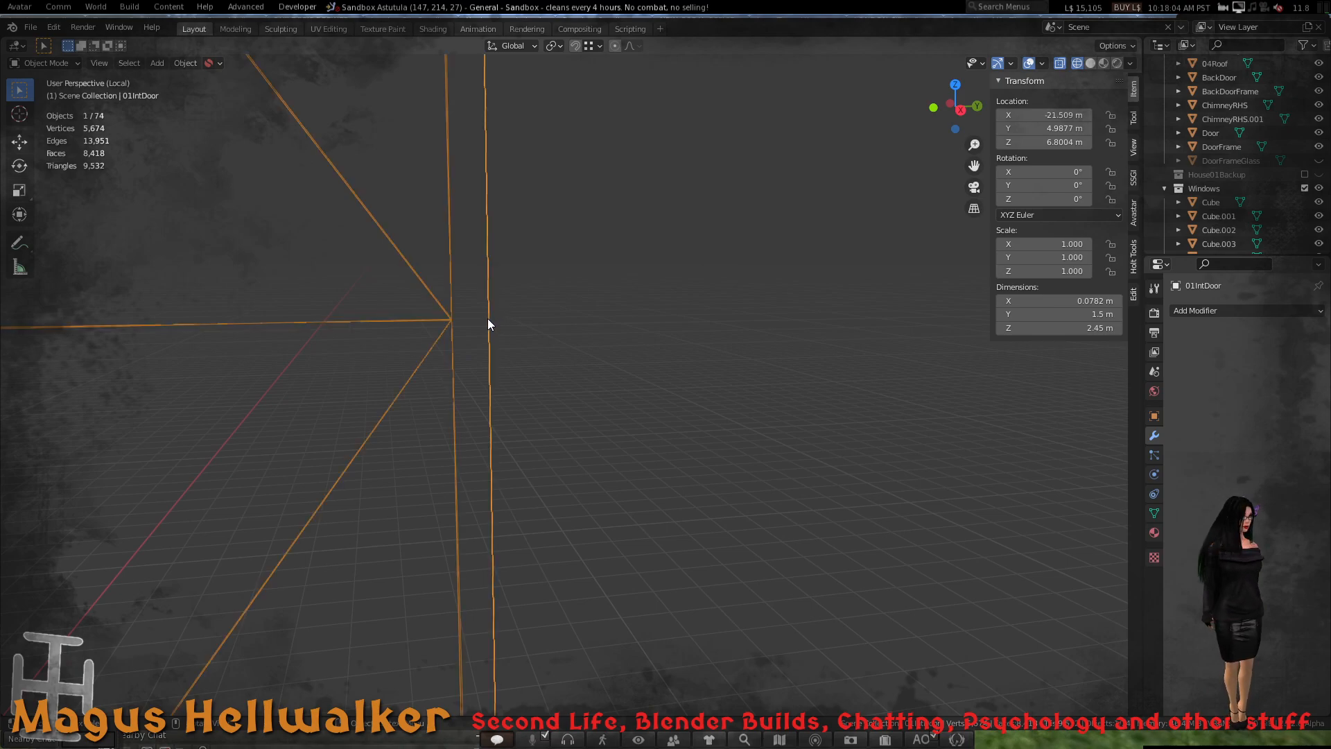
pyautogui.click(504, 324)
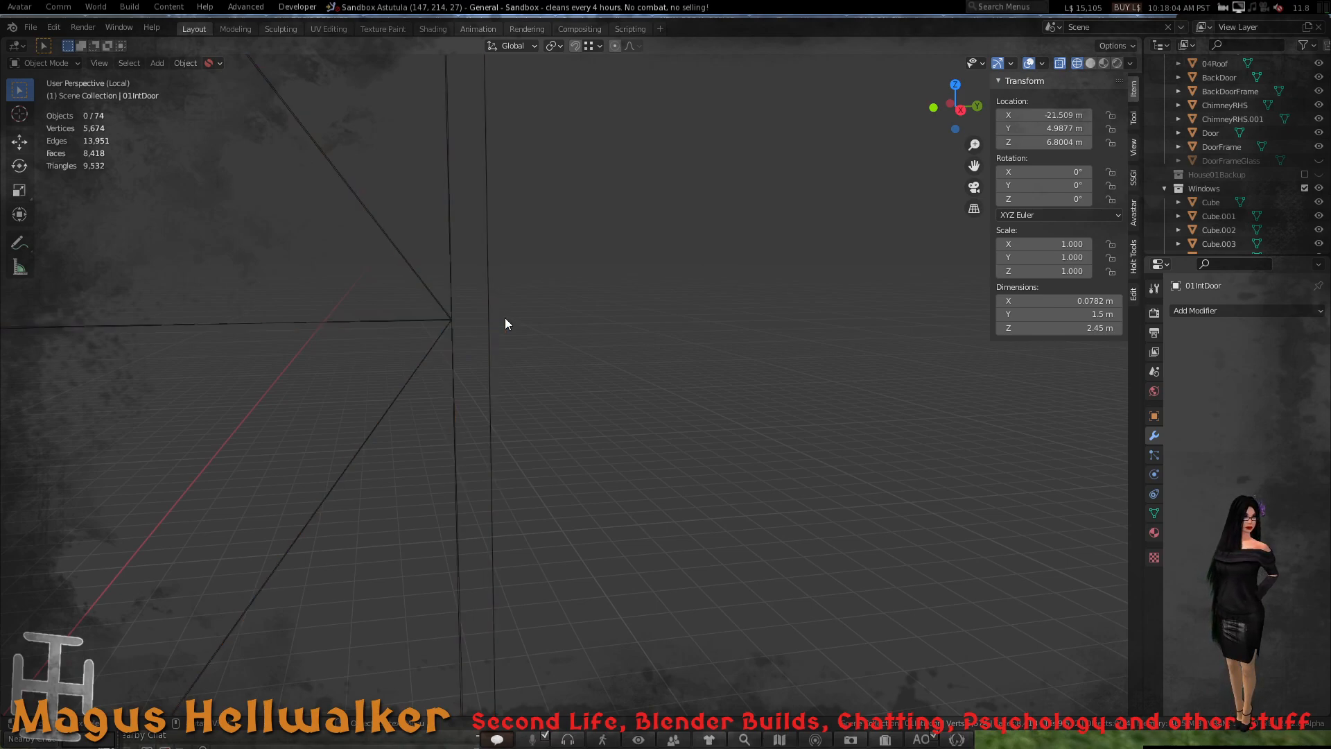
# - Show only the House01 collection and return 01IntDoor to Edit Mode
pyautogui.press('1')
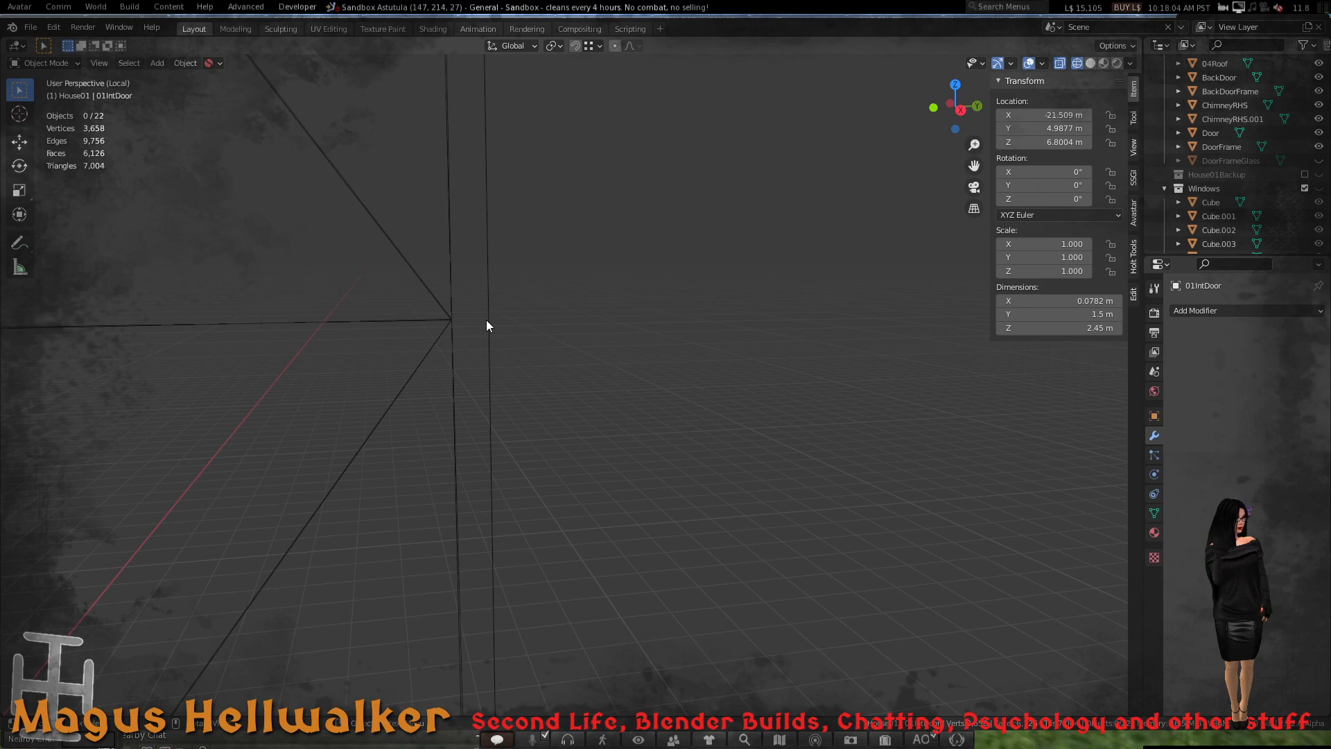
pyautogui.press('Tab')
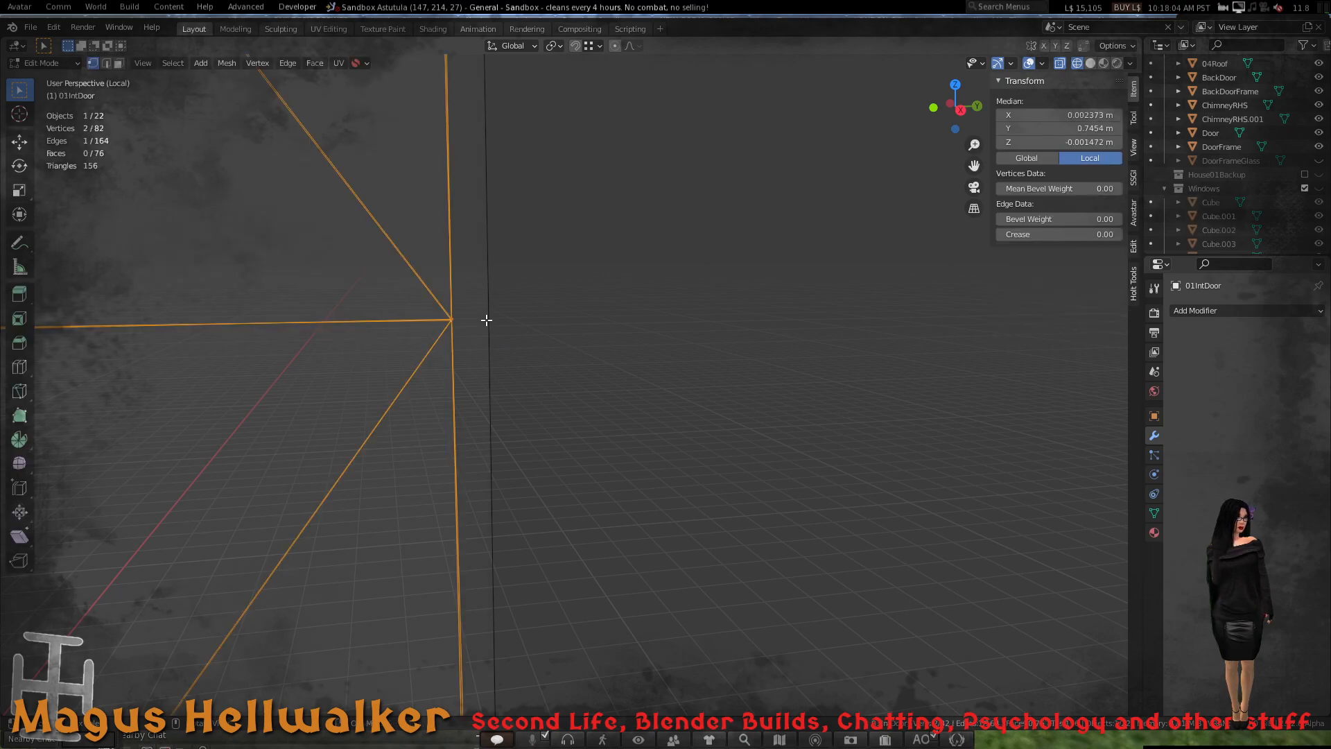
pyautogui.press('k')
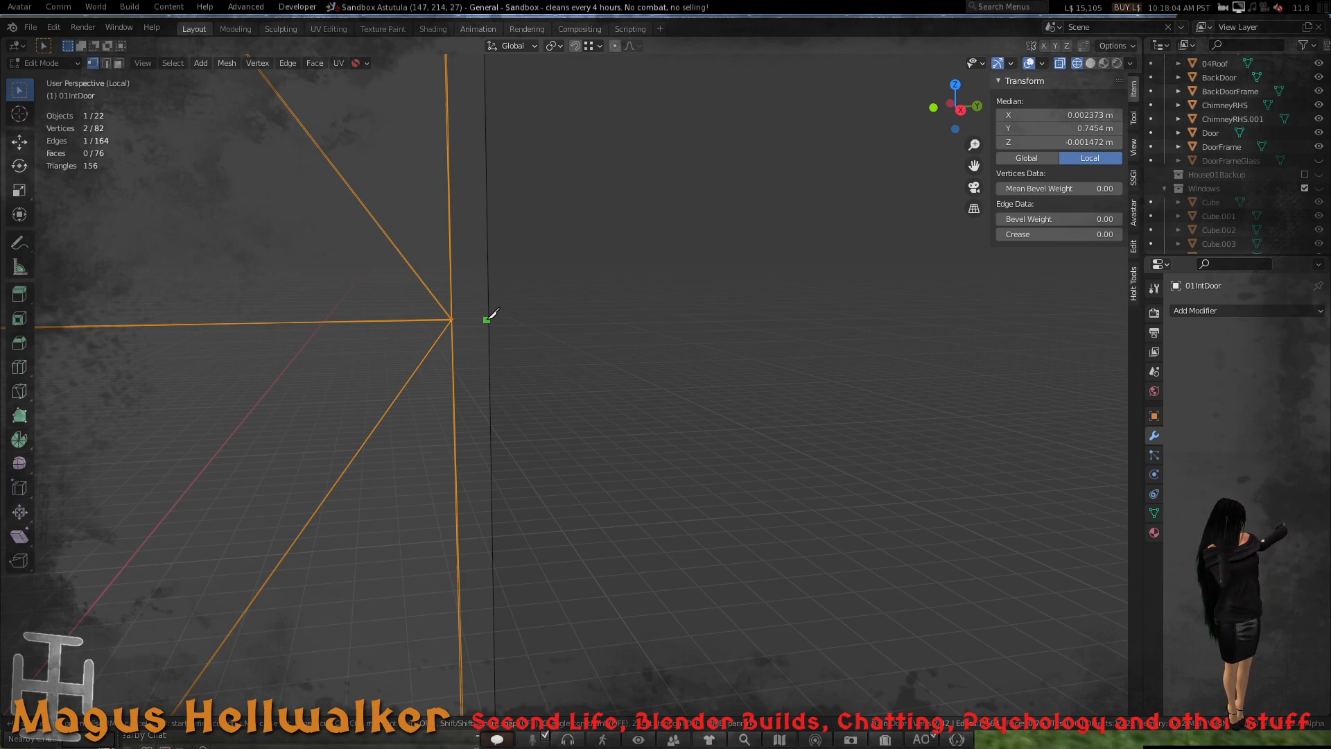
pyautogui.press('Escape')
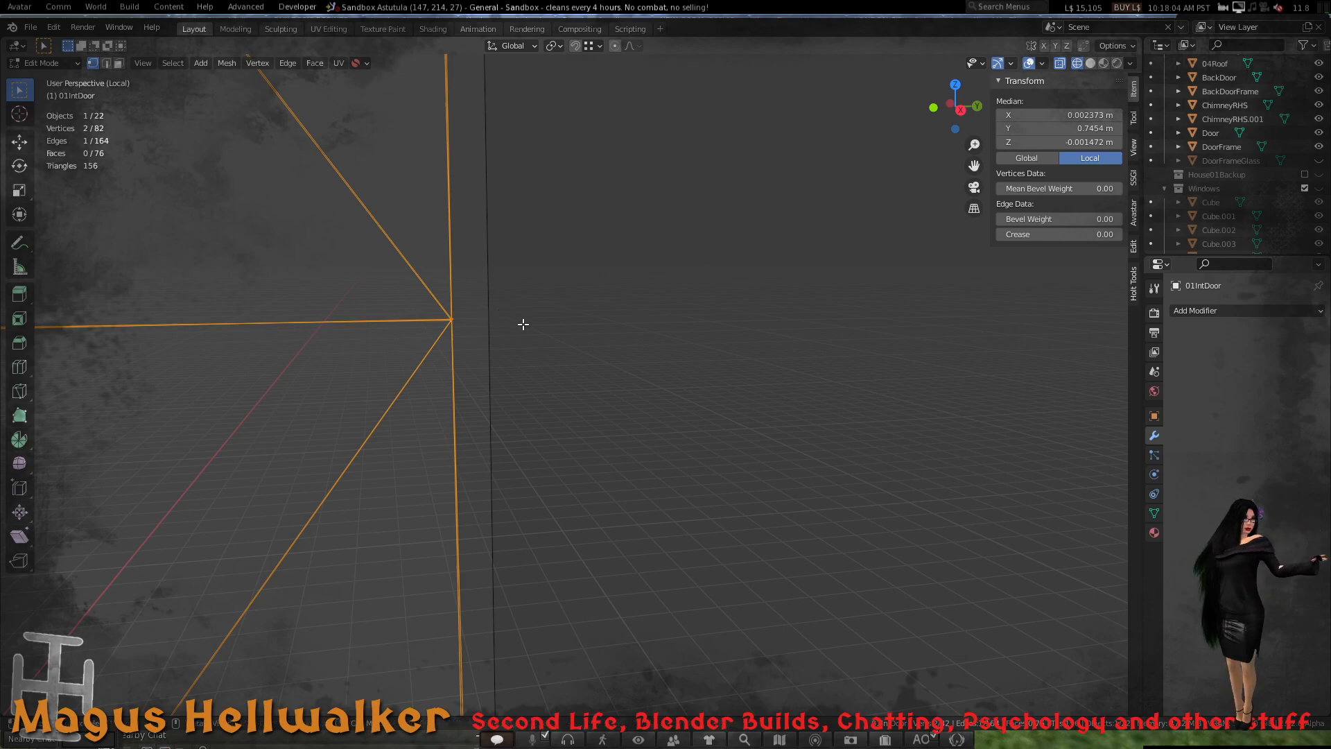
pyautogui.click(490, 319)
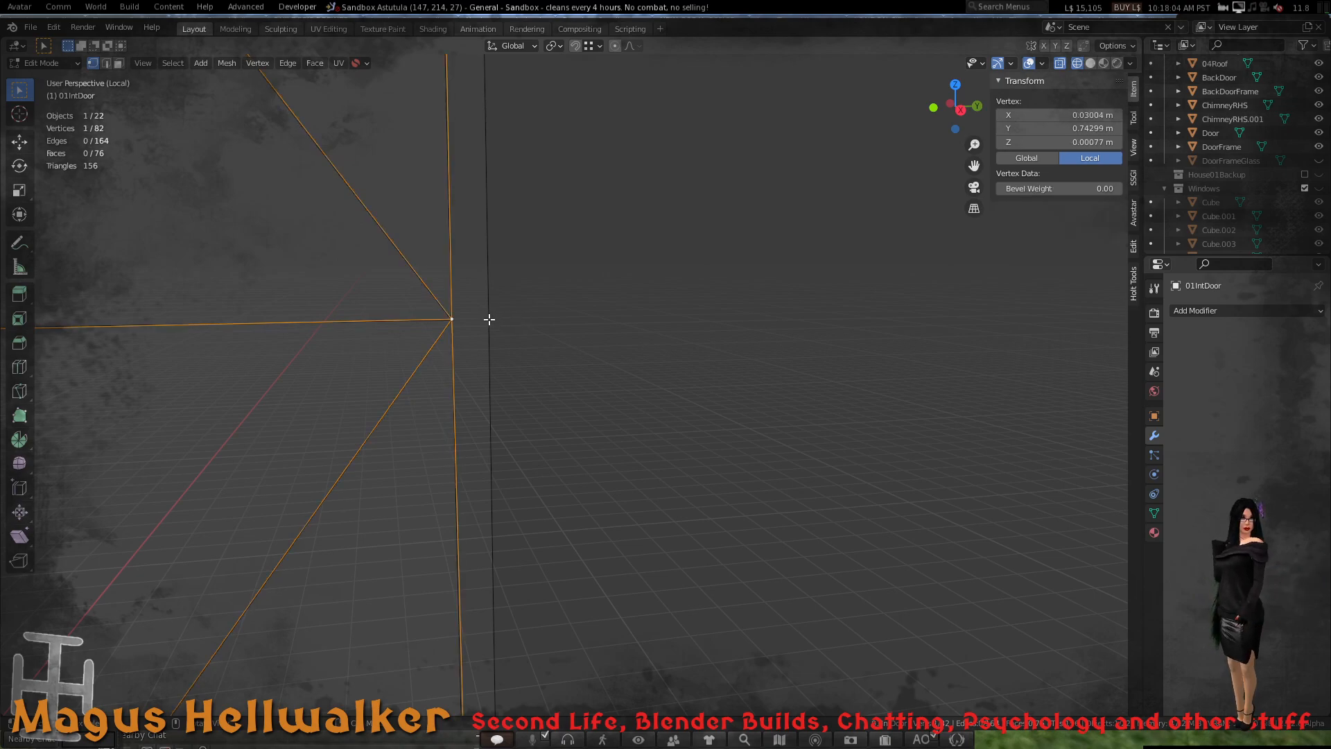
pyautogui.press('k')
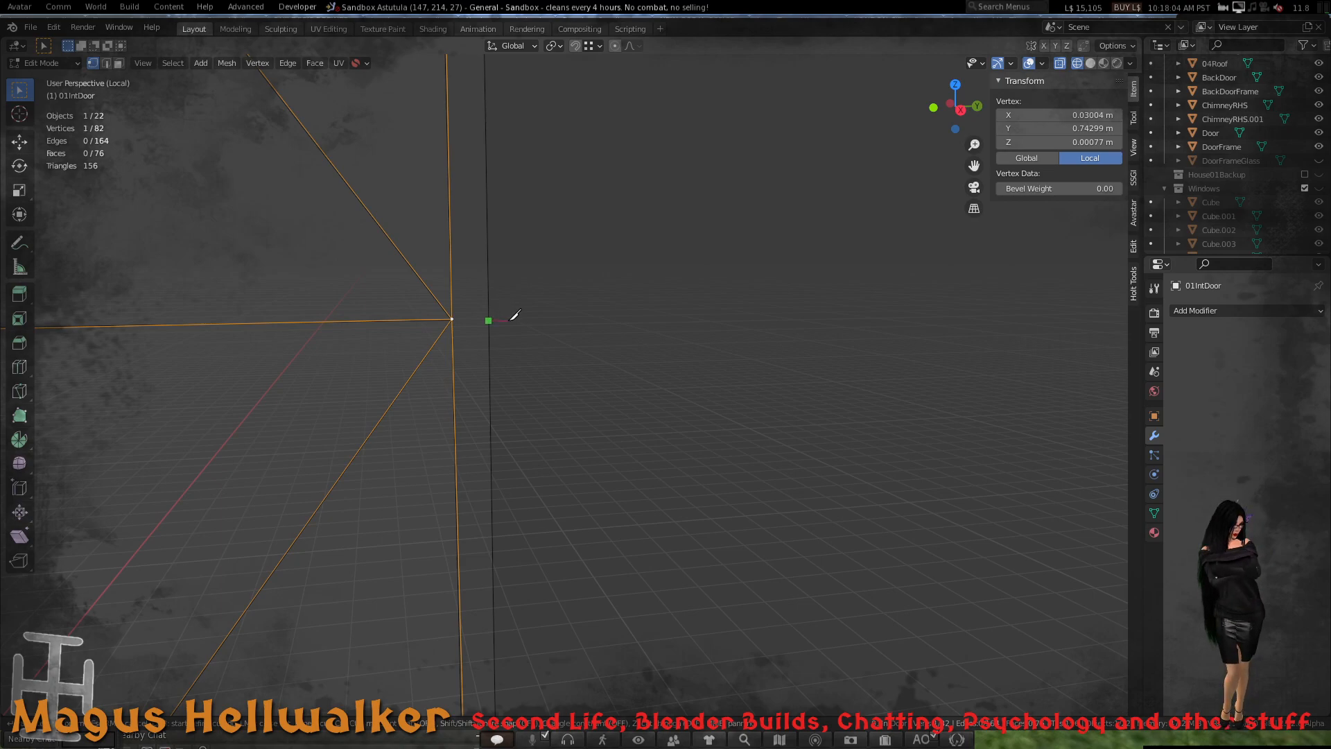
pyautogui.press('Escape')
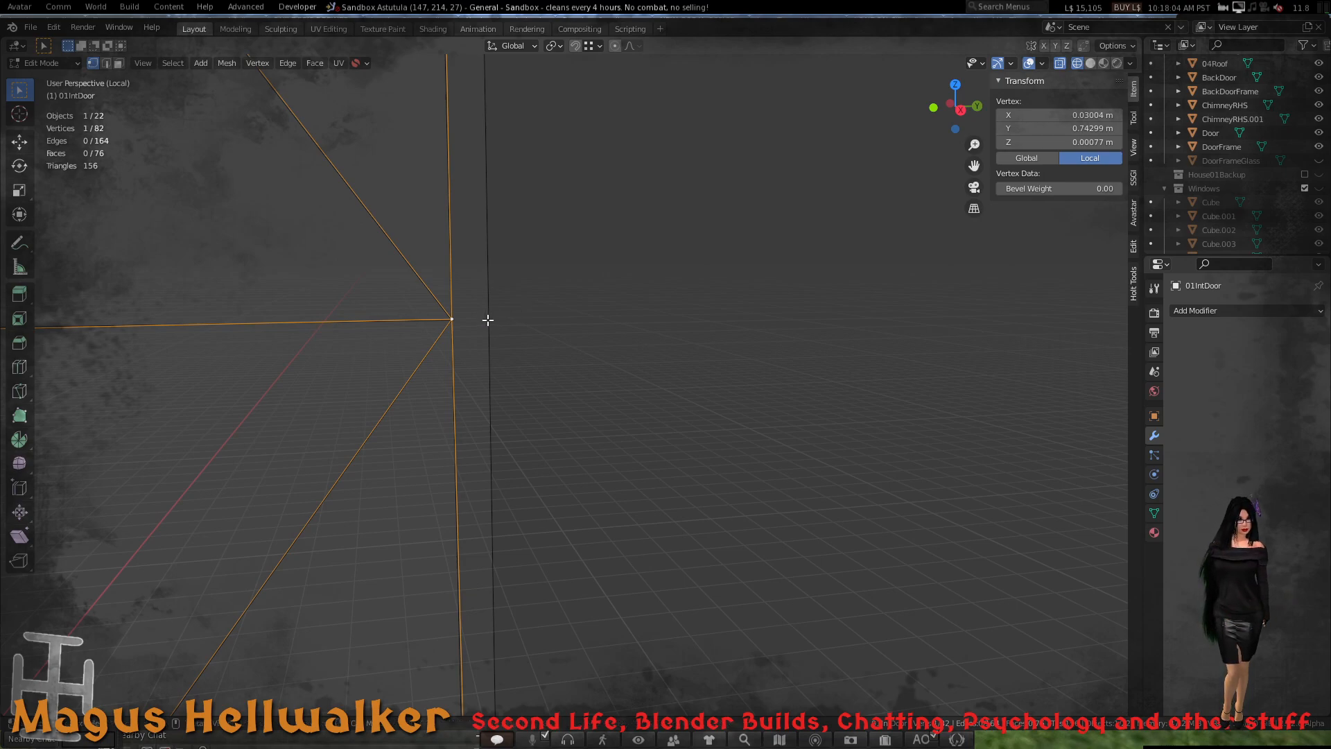
pyautogui.press('k')
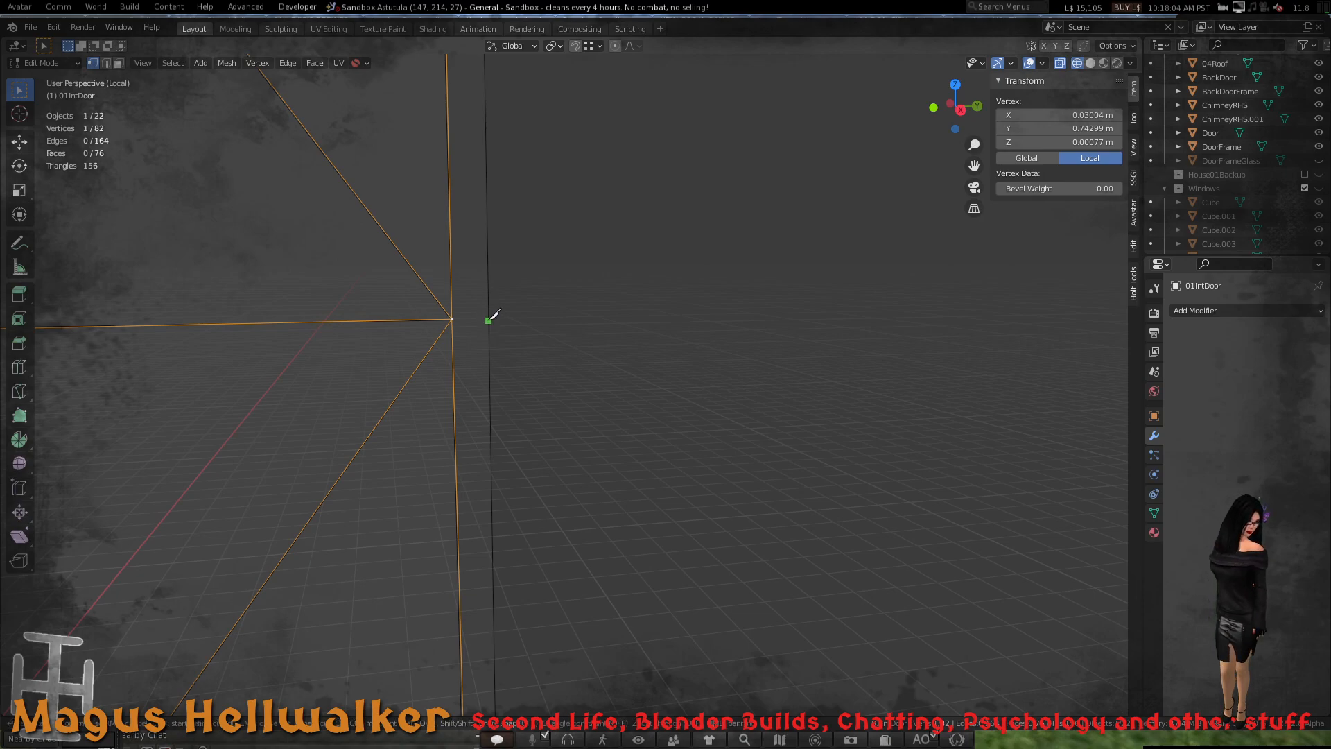
pyautogui.press('Escape')
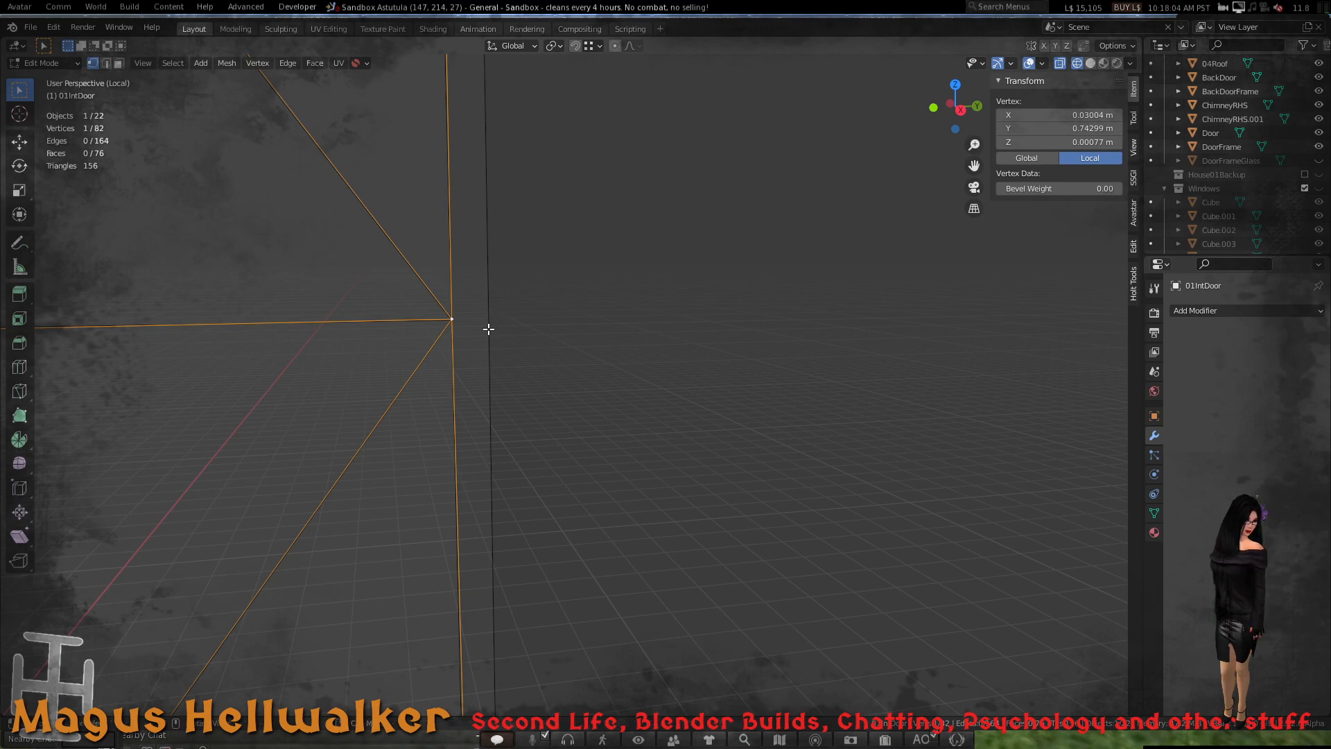
# - Subdivide the outermost full-height vertical edge on the door's positive Y side to add a vertex near mid-height
pyautogui.press('KP_Decimal')
pyautogui.scroll(5, 580, 365)
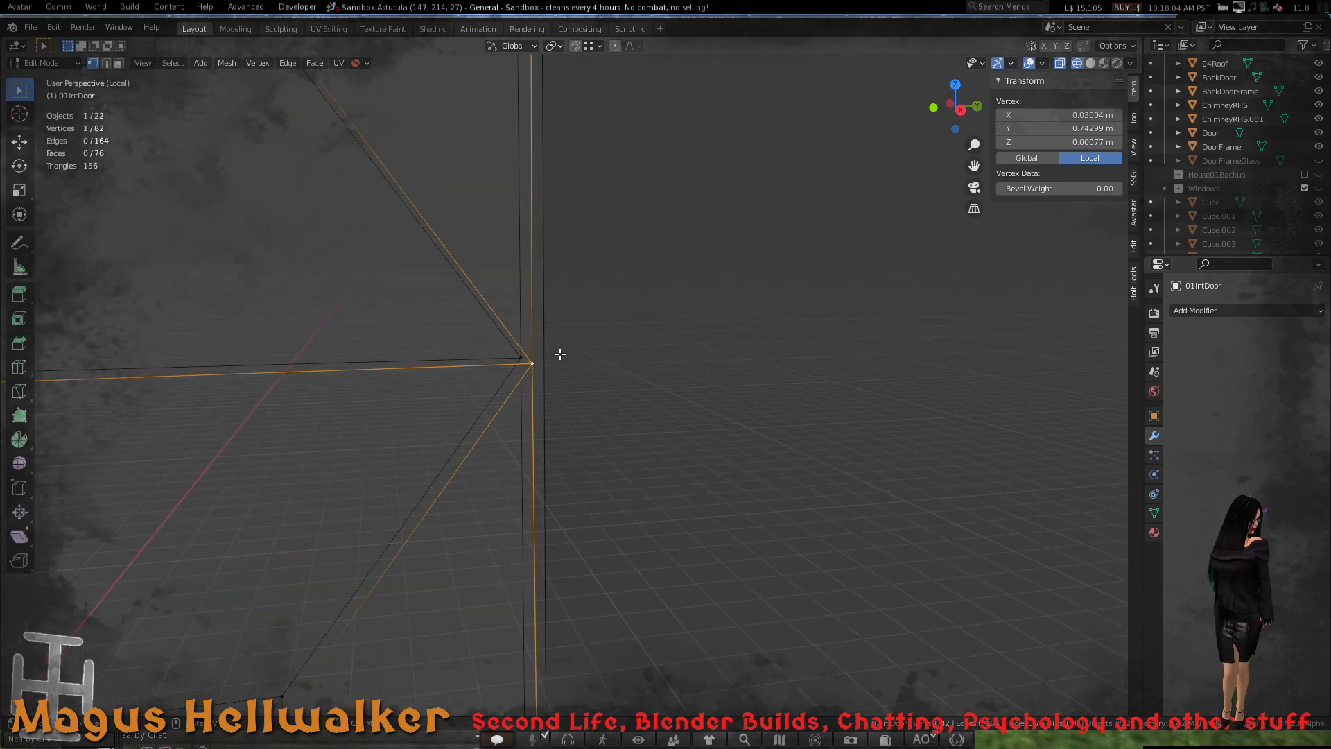
pyautogui.press('2')
pyautogui.click(544, 361)
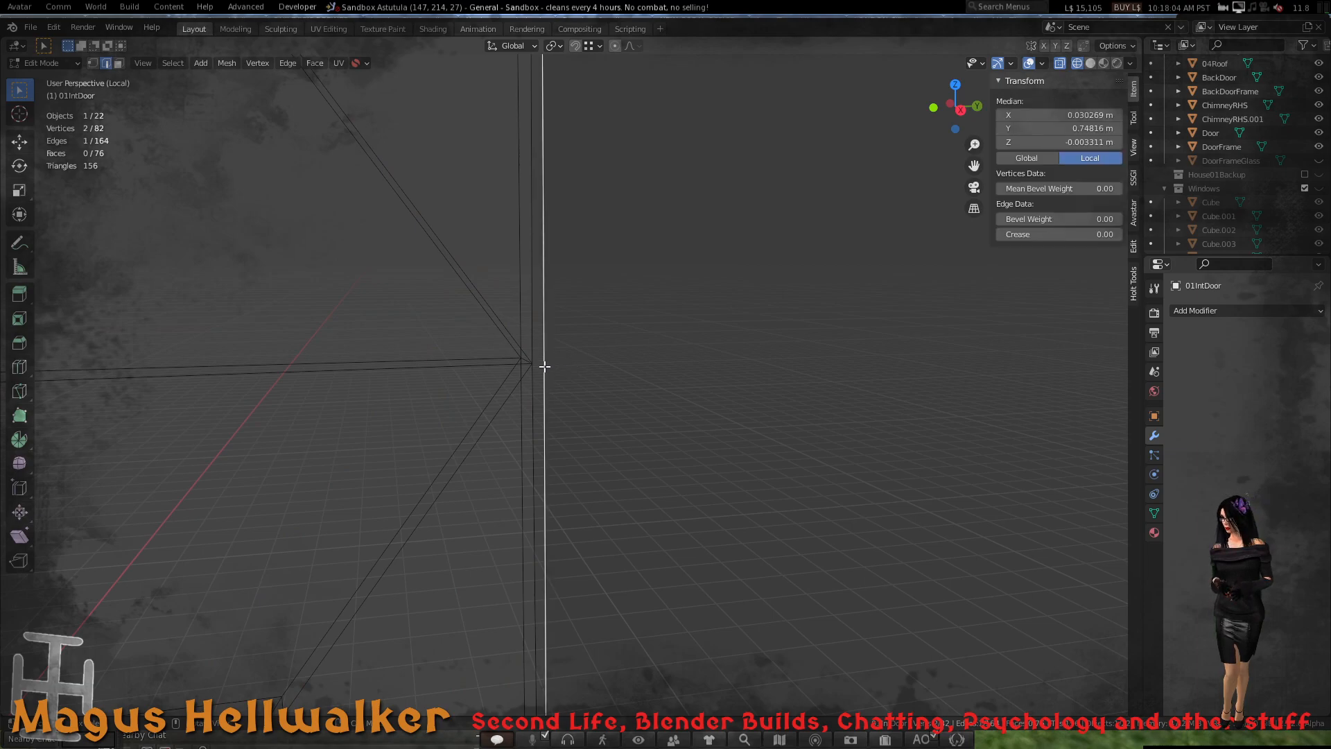
pyautogui.rightClick(545, 366)
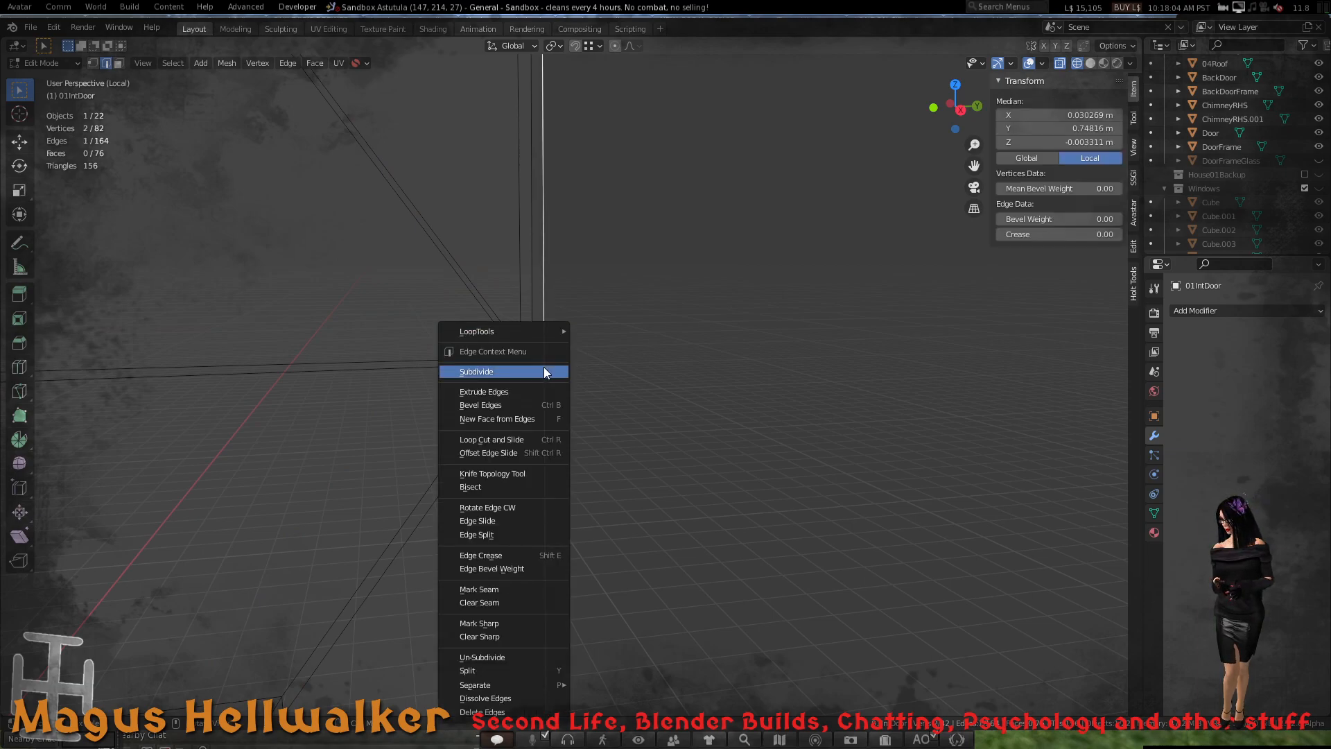
pyautogui.click(543, 372)
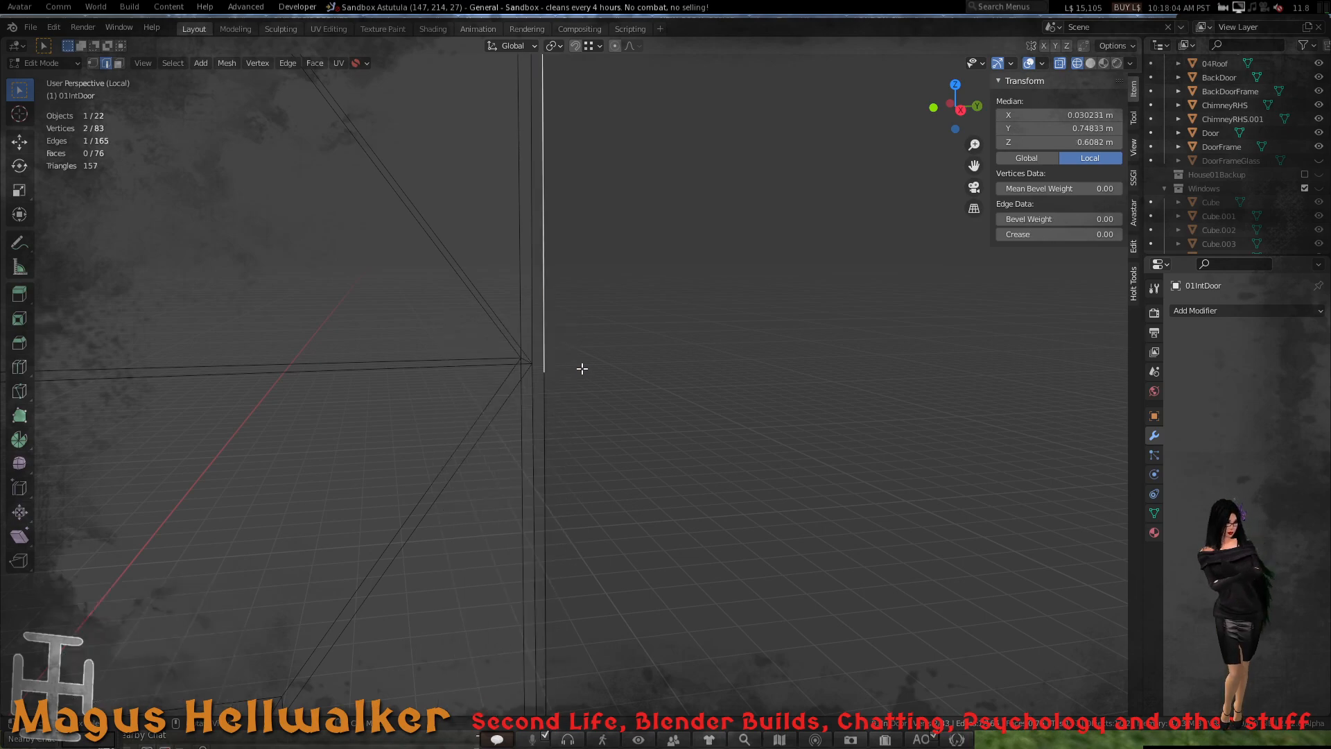
# - Slide the new mid-height vertex slightly up along its vertical edge, by a factor of about 0.003, level with the neighbouring junction
pyautogui.press('1')
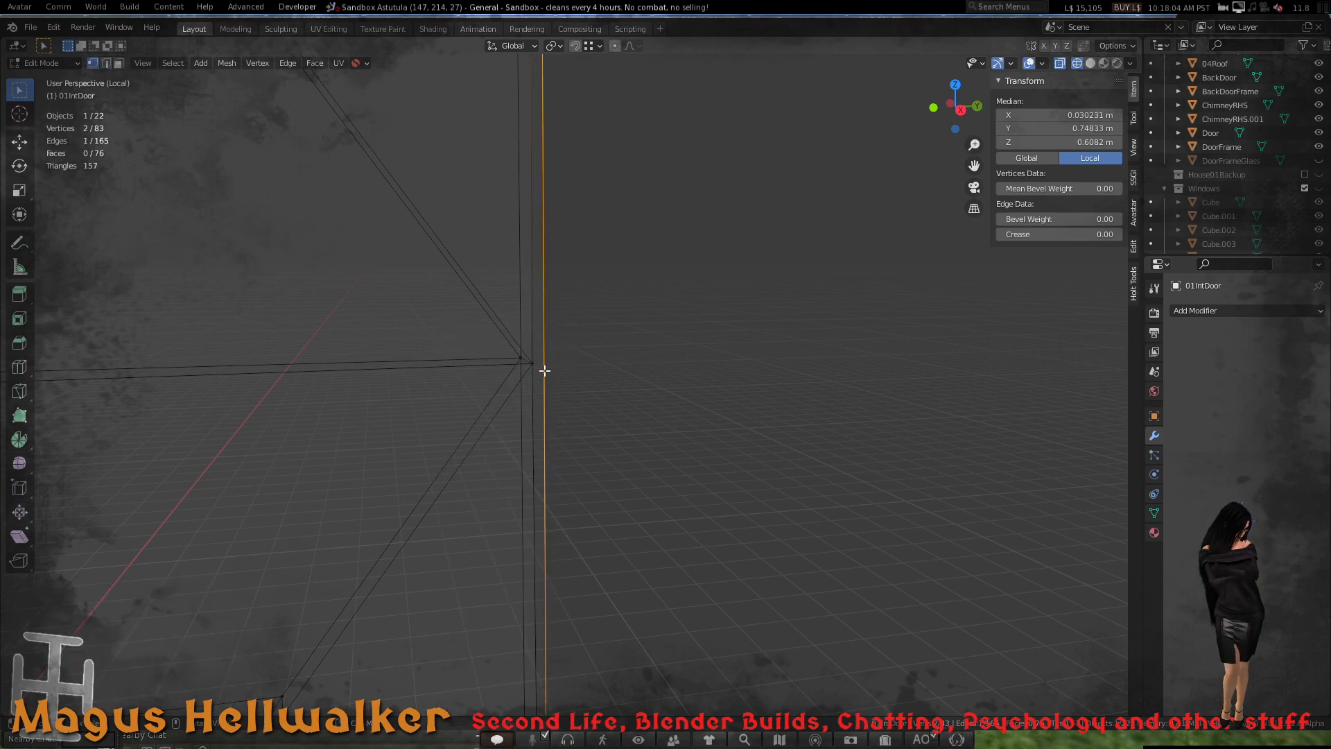
pyautogui.click(545, 374)
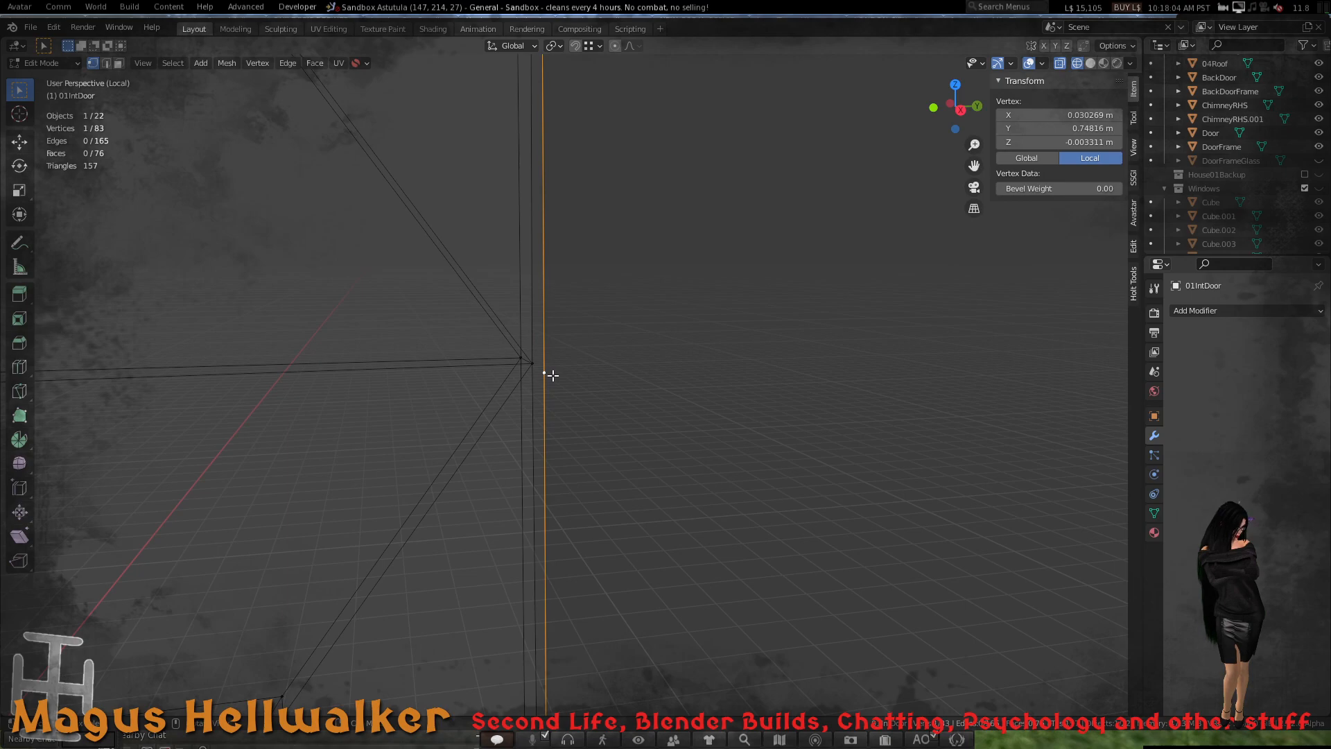
pyautogui.hotkey('shift', 'v')
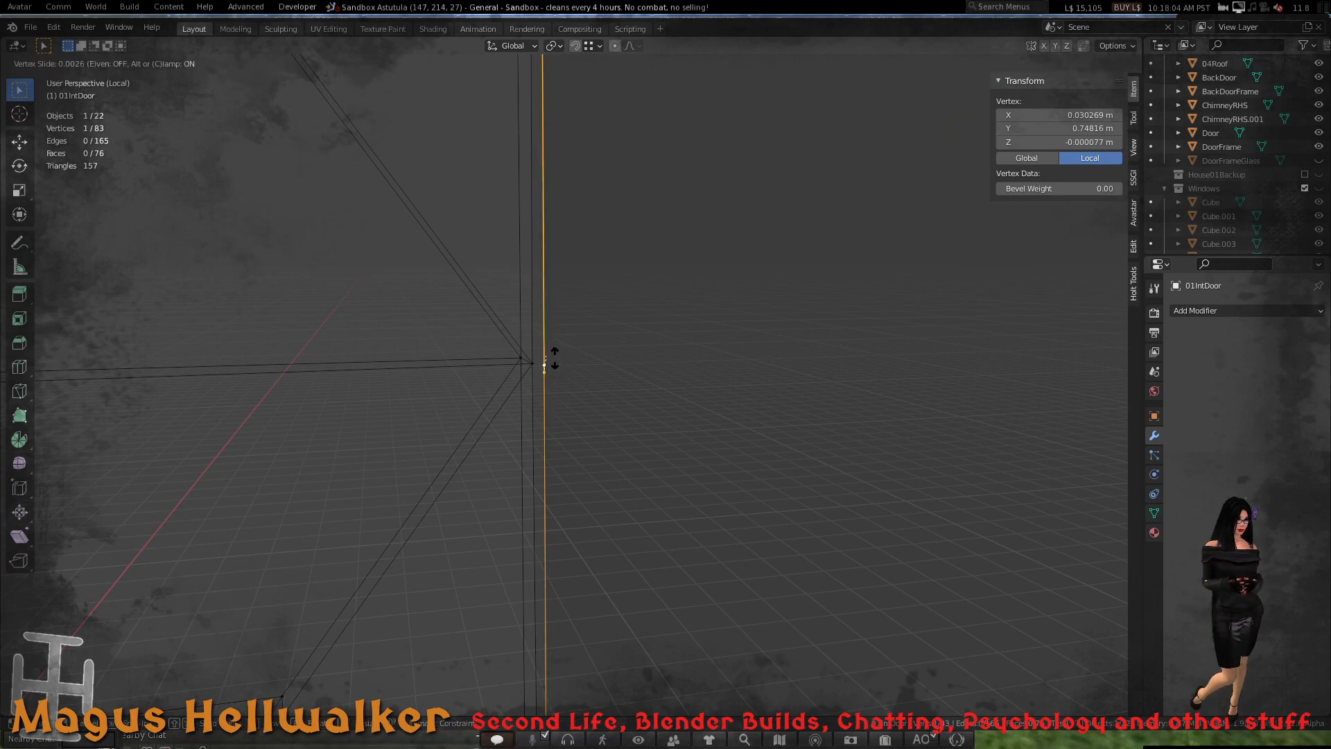
pyautogui.click(554, 352)
# - Merge the new outer mid-height vertex into the neighbouring inner junction vertex with At Last
pyautogui.scroll(4, 541, 393)
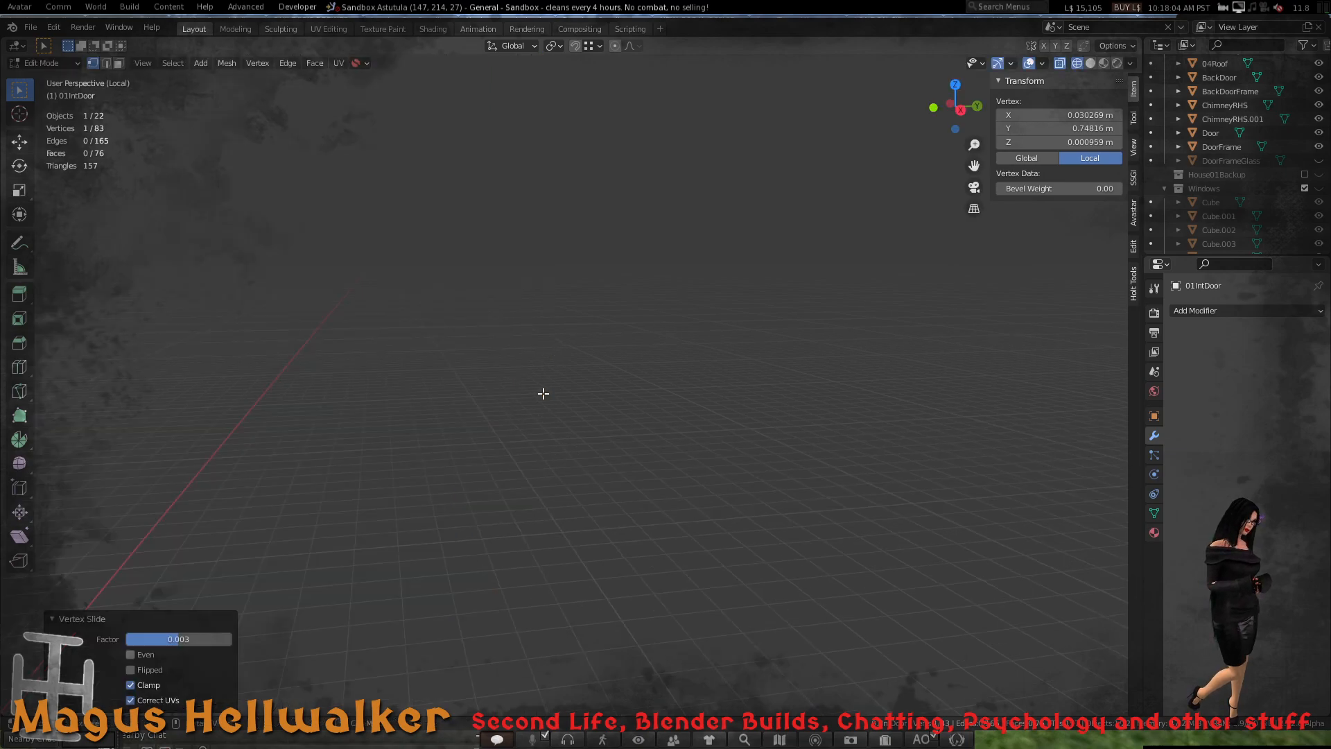
pyautogui.moveTo(504, 355)
pyautogui.mouseDown(button='middle')
pyautogui.moveTo(493, 357)
pyautogui.moveTo(502, 372)
pyautogui.moveTo(525, 375)
pyautogui.moveTo(517, 413)
pyautogui.moveTo(531, 422)
pyautogui.moveTo(419, 389)
pyautogui.moveTo(420, 356)
pyautogui.moveTo(597, 332)
pyautogui.moveTo(529, 358)
pyautogui.mouseUp(button='middle')
pyautogui.scroll(10, 571, 366)
pyautogui.scroll(1, 573, 364)
pyautogui.scroll(-1, 534, 351)
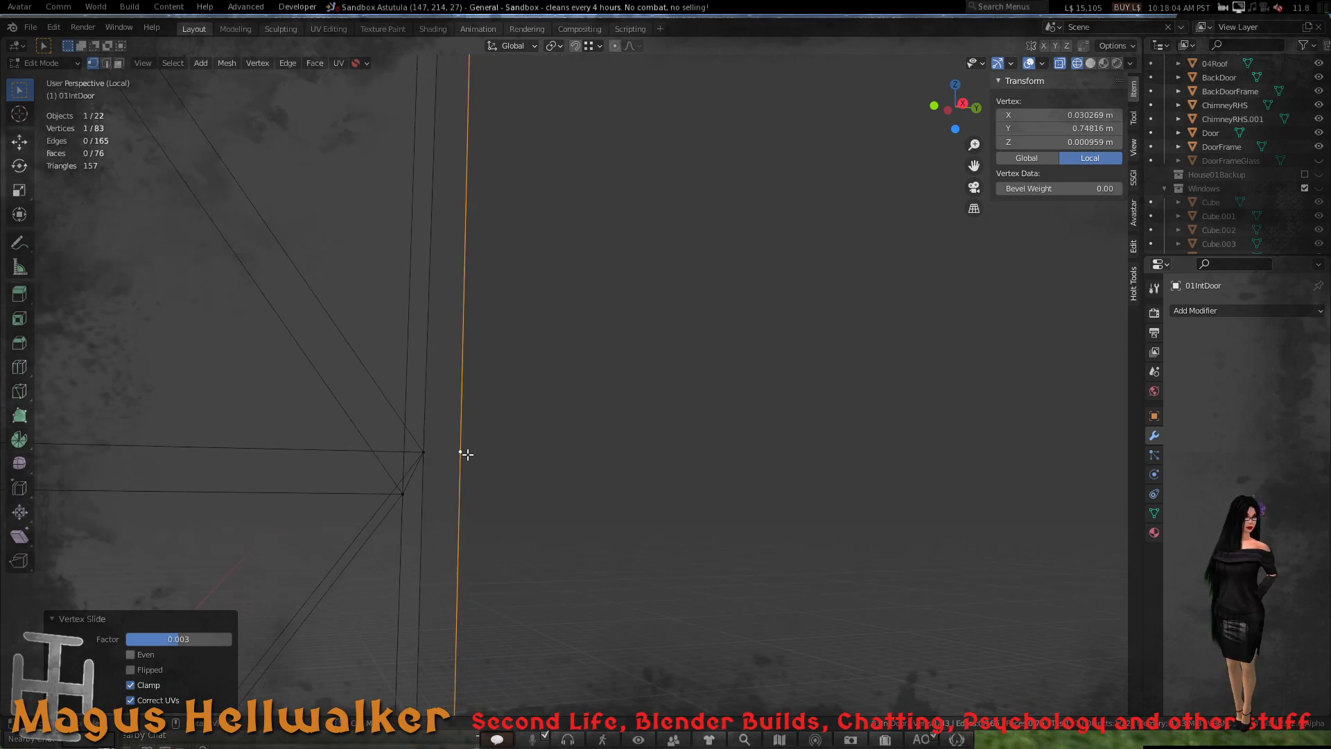
pyautogui.keyDown('shift'); pyautogui.click(424, 451); pyautogui.keyUp('shift')
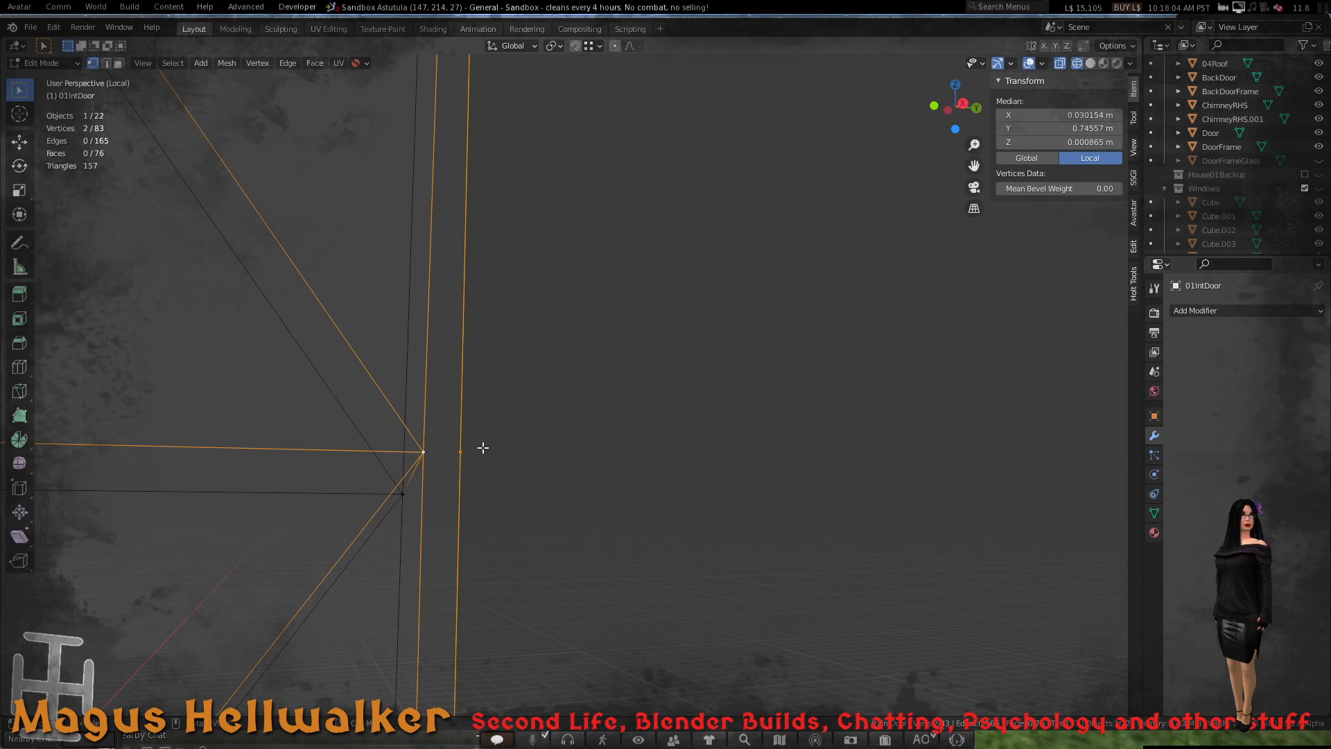
pyautogui.press('m')
pyautogui.click(482, 449)
pyautogui.press('KP_Decimal')
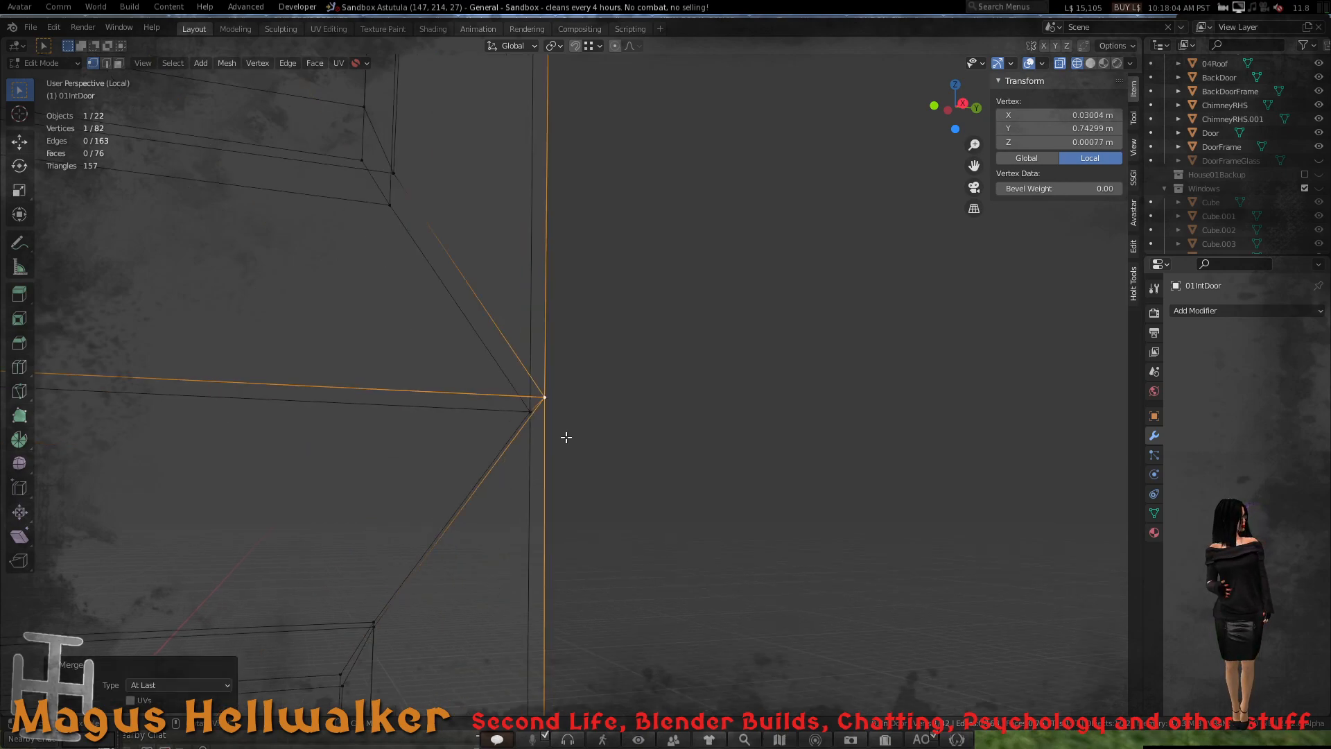
# - Return to Object Mode, turn off wireframe X-ray and display the door in solid shading
pyautogui.scroll(-12, 558, 441)
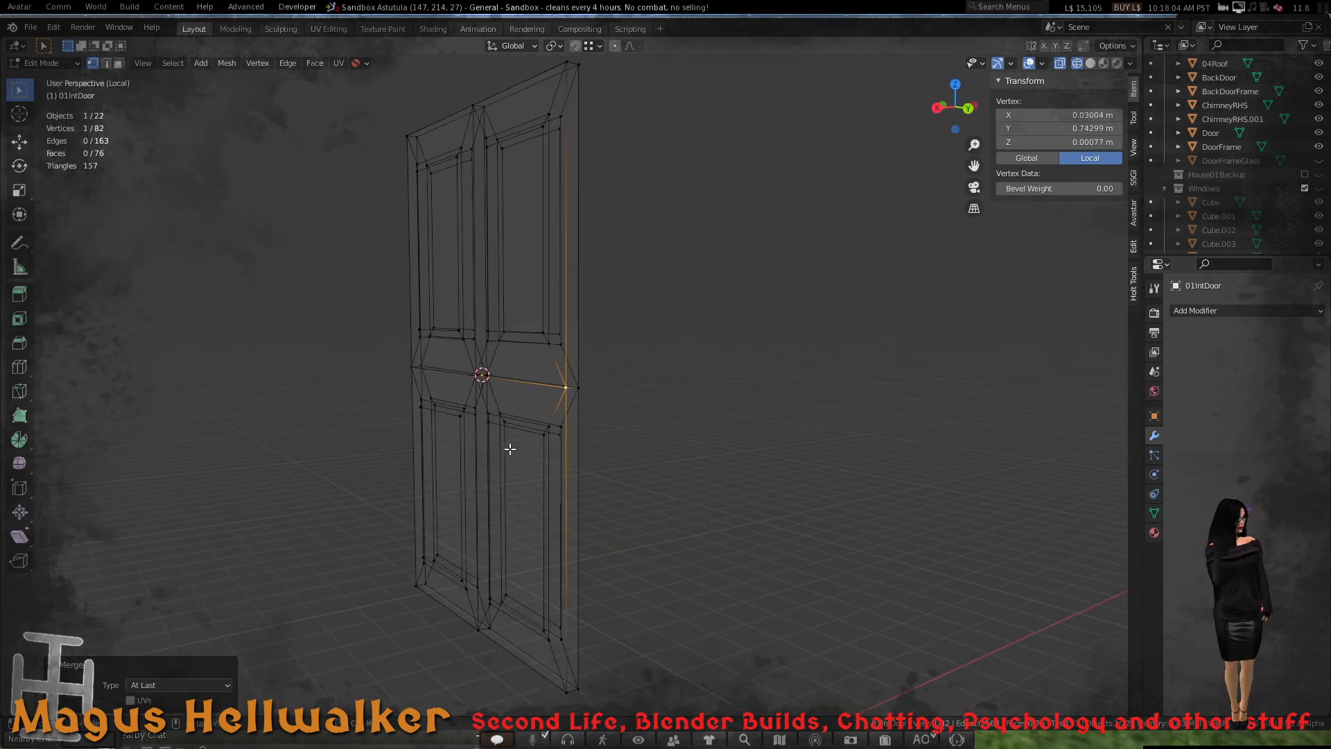
pyautogui.moveTo(568, 437); pyautogui.dragTo(511, 437, button='middle')
pyautogui.press('Tab')
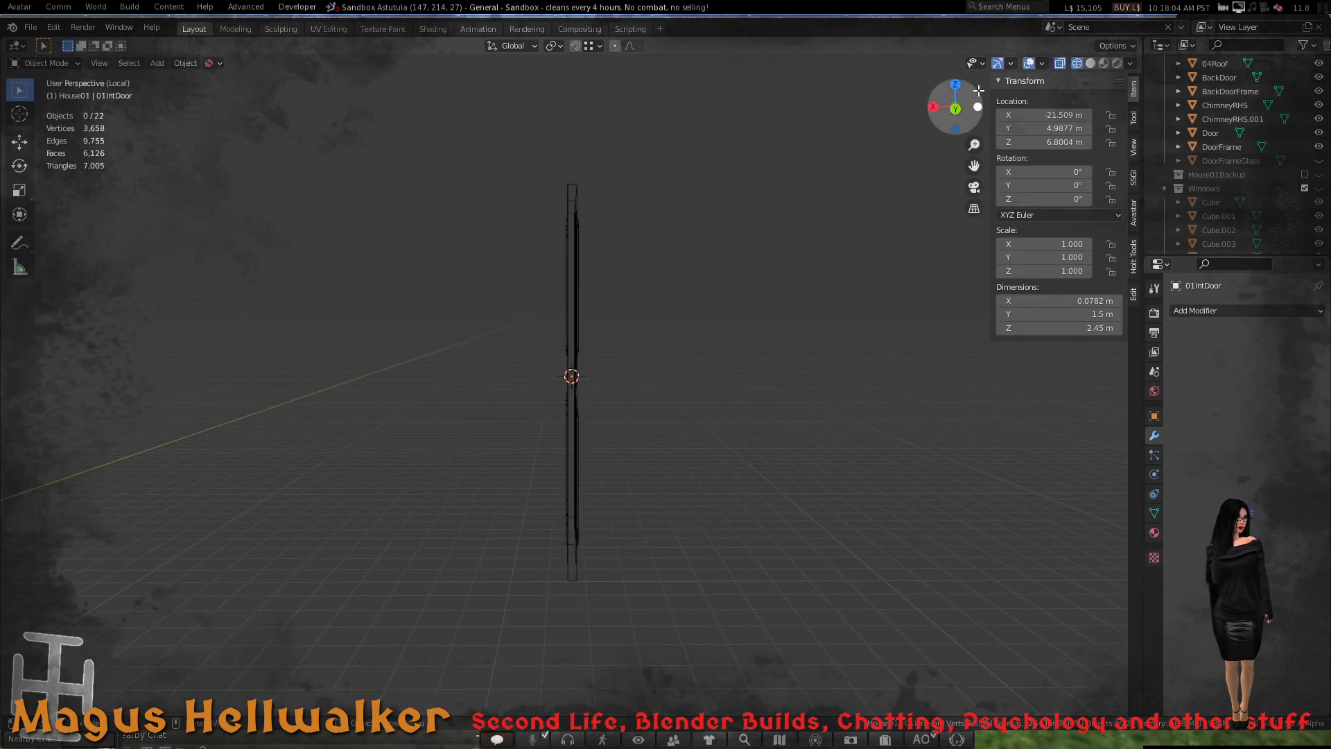
pyautogui.click(1060, 64)
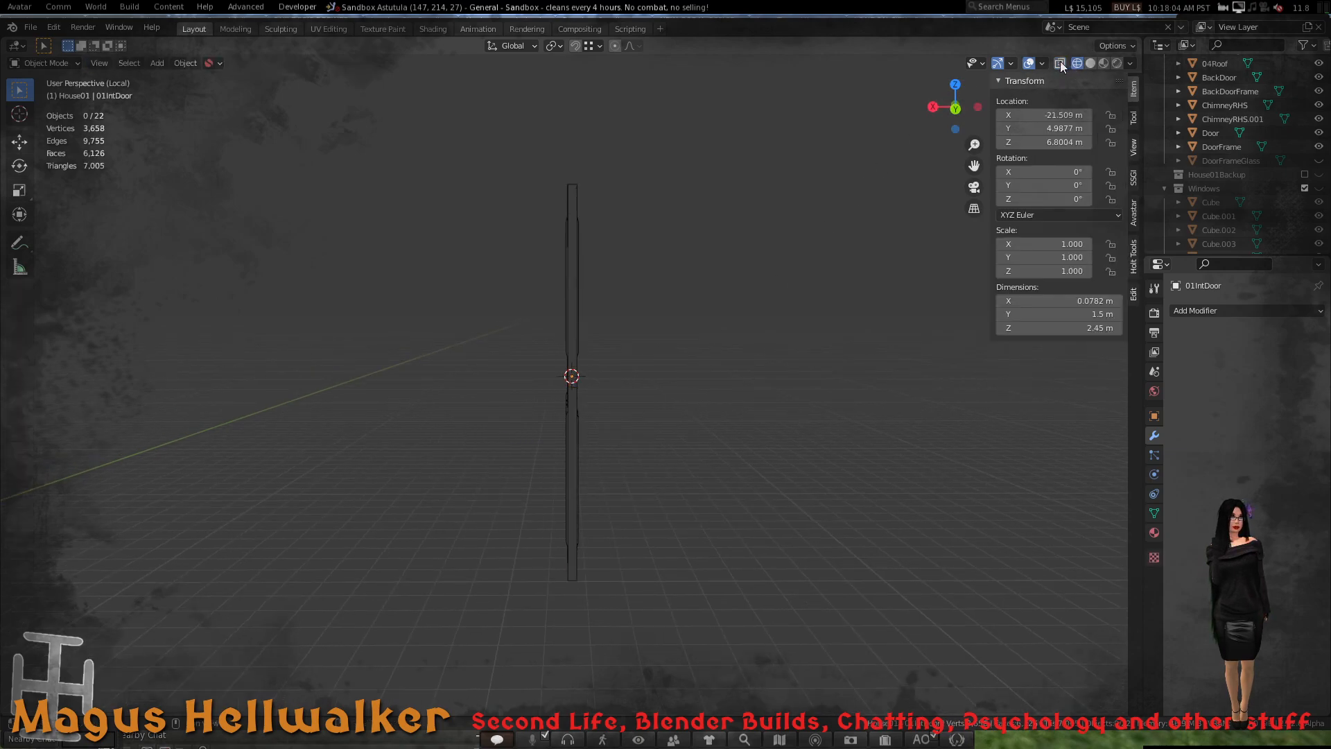
pyautogui.click(1090, 64)
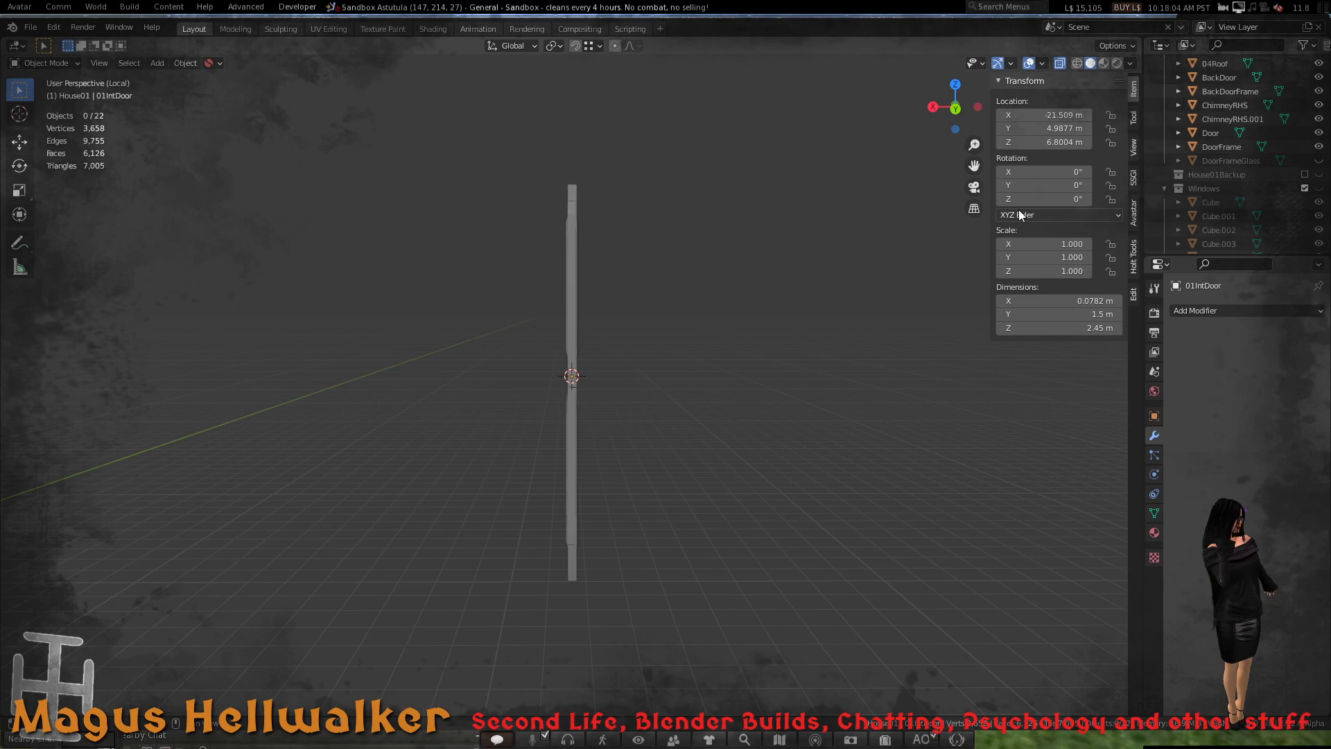
# - Leave local view to bring back the rest of the house around the door
pyautogui.moveTo(610, 428); pyautogui.dragTo(409, 374, button='middle')
pyautogui.scroll(-4, 757, 355)
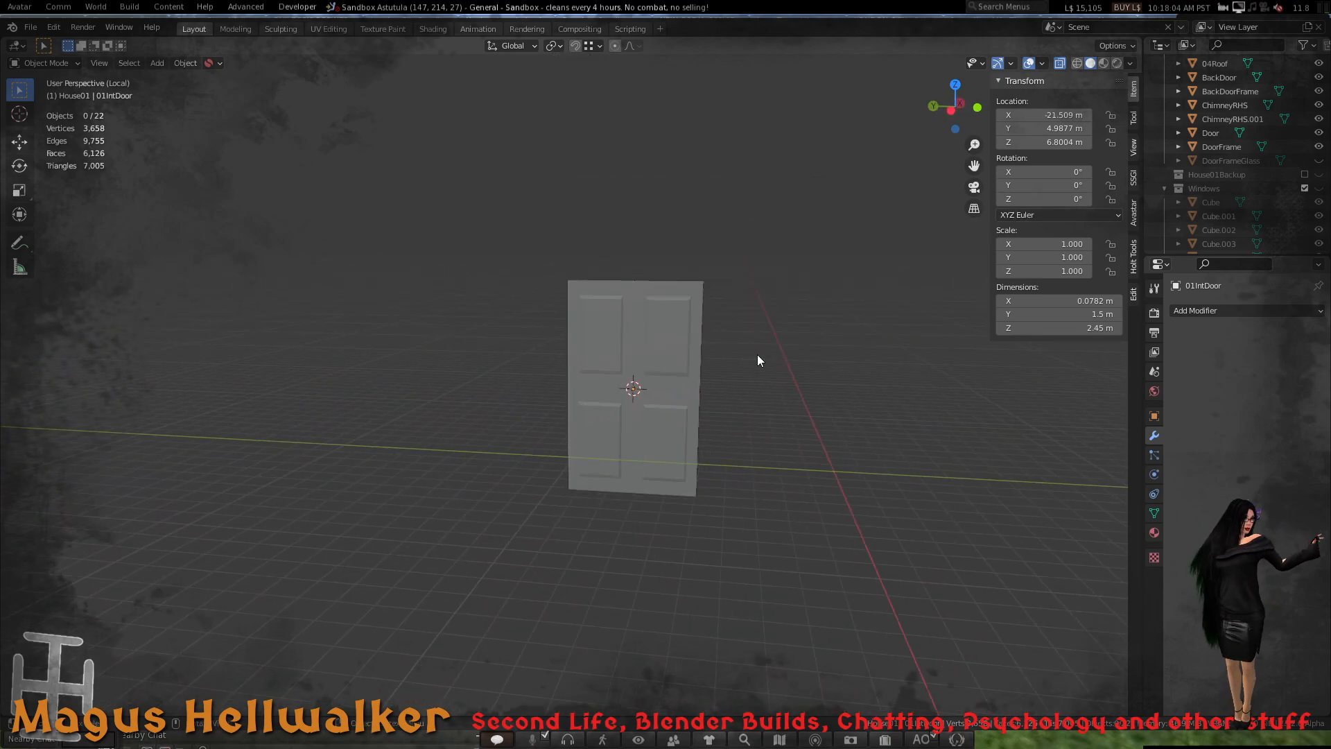
pyautogui.scroll(3, 710, 368)
pyautogui.scroll(3, 713, 369)
pyautogui.moveTo(717, 368); pyautogui.dragTo(661, 355, button='middle')
pyautogui.press('KP_Divide')
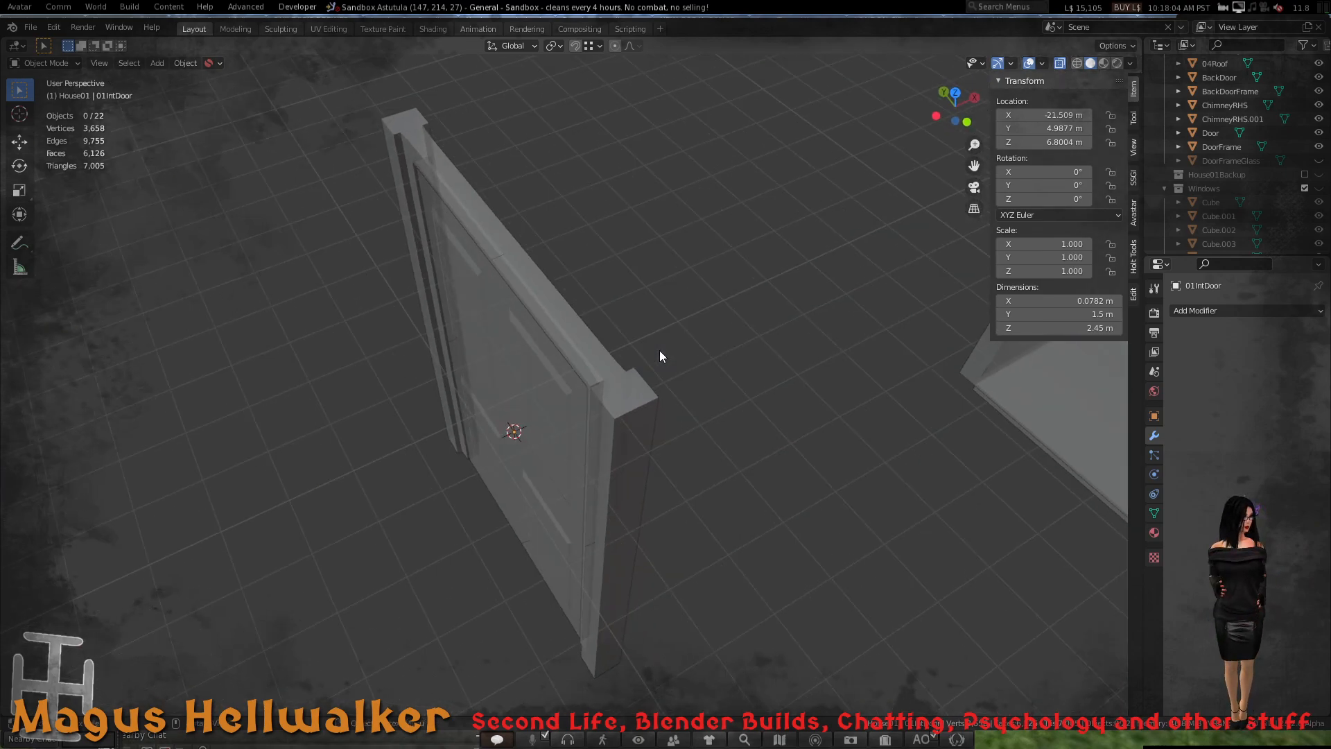
pyautogui.scroll(-5, 746, 373)
pyautogui.moveTo(544, 377); pyautogui.dragTo(651, 294, button='middle')
pyautogui.scroll(6, 647, 358)
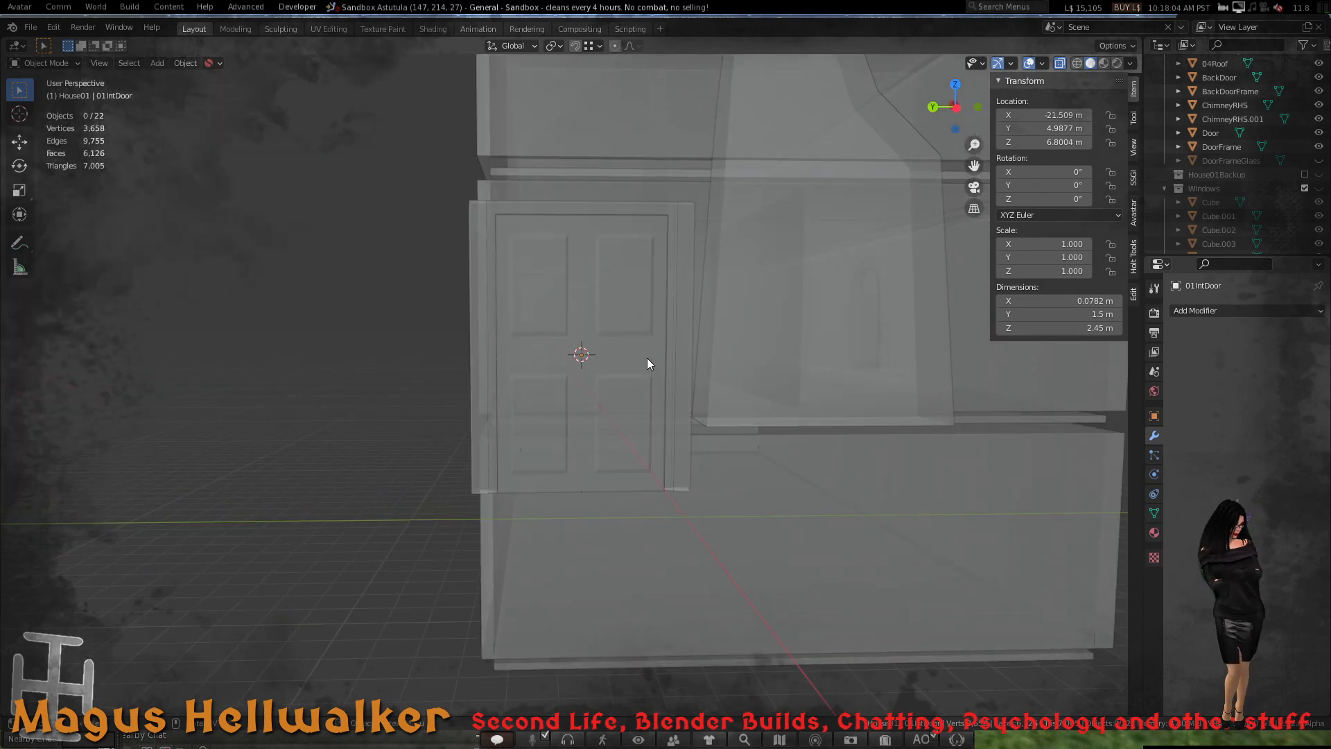
# - Delete the long narrow face on the underside of 01IntDoor in Edit Mode
pyautogui.moveTo(652, 381); pyautogui.dragTo(639, 250, button='middle')
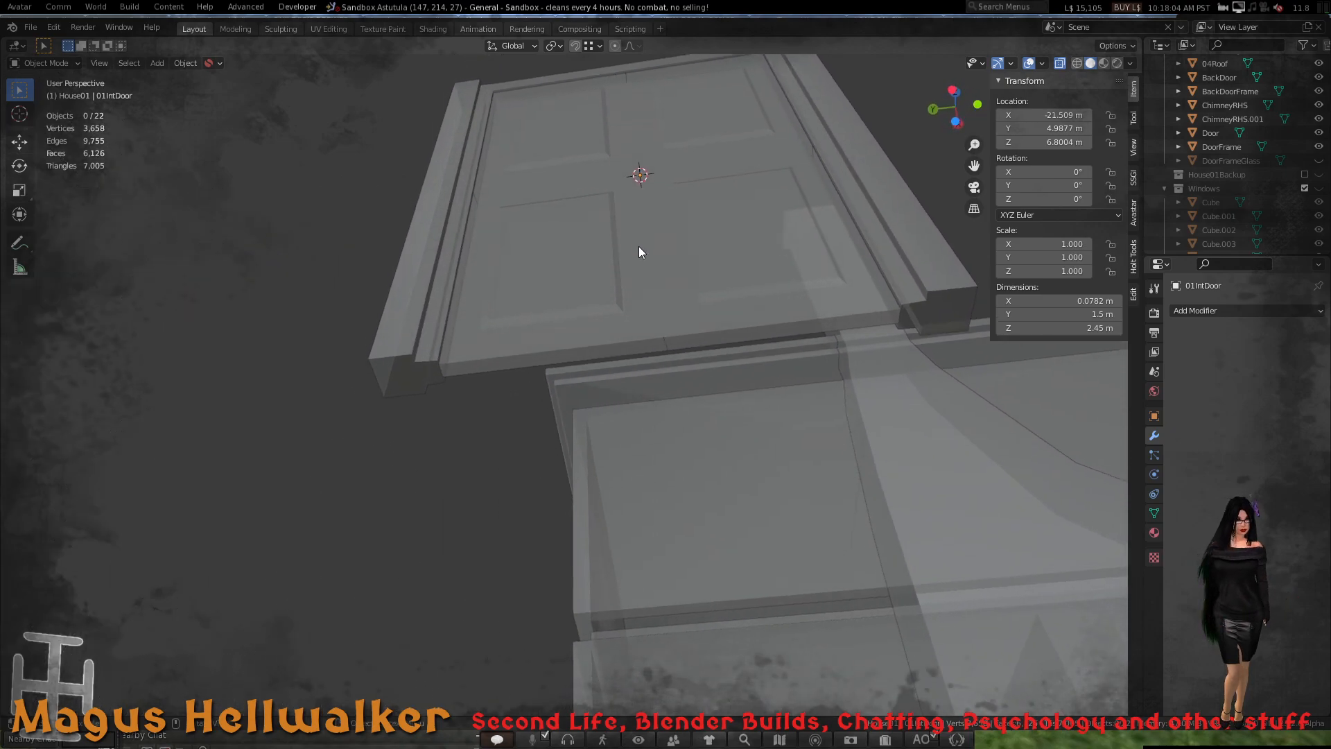
pyautogui.click(601, 351)
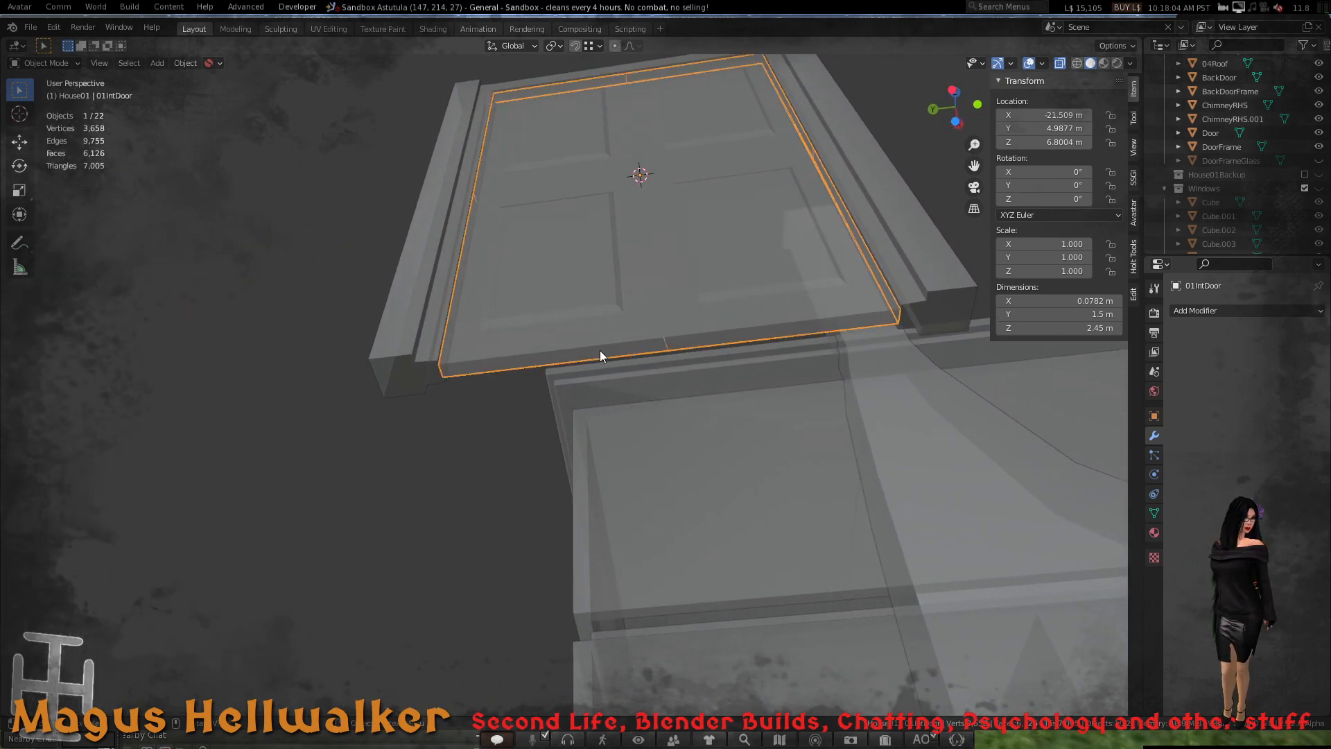
pyautogui.press('Tab')
pyautogui.click(601, 351)
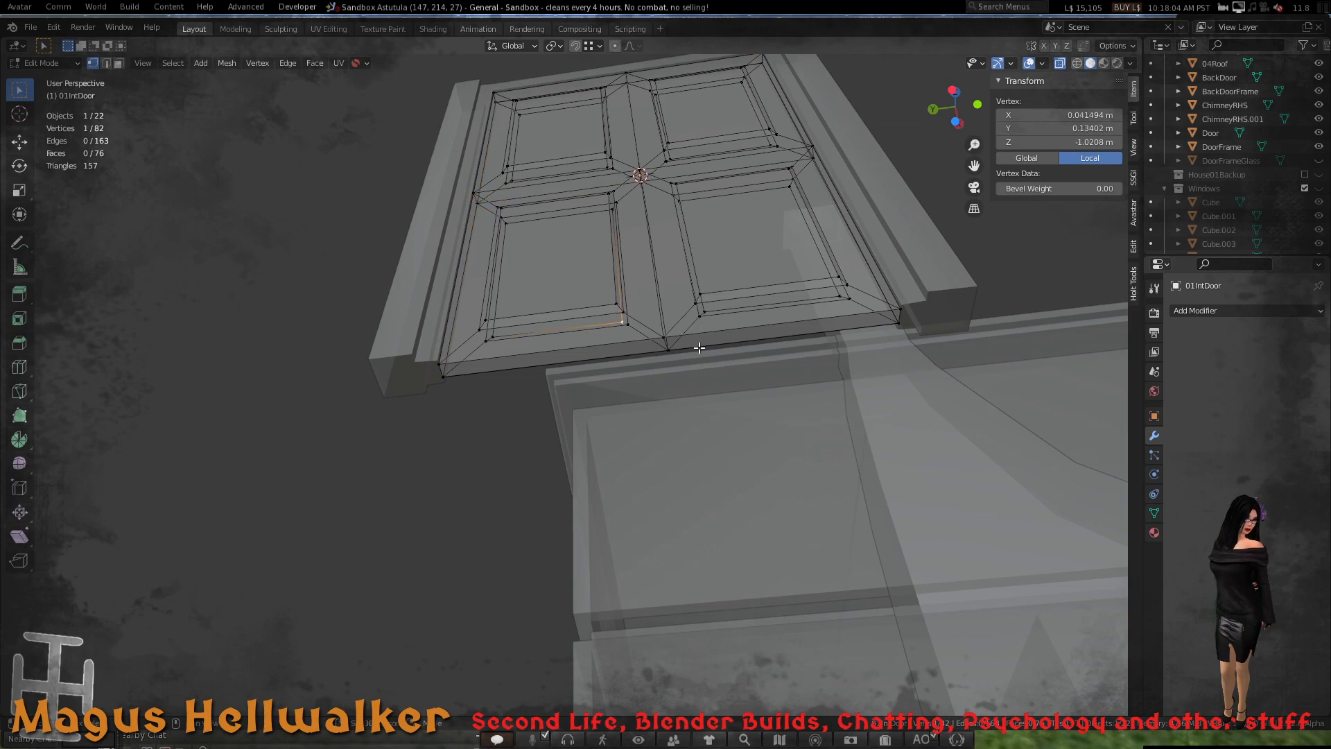
pyautogui.press('3')
pyautogui.click(630, 345)
pyautogui.moveTo(717, 345)
pyautogui.mouseDown(button='middle')
pyautogui.moveTo(741, 294)
pyautogui.moveTo(732, 282)
pyautogui.moveTo(719, 347)
pyautogui.moveTo(689, 395)
pyautogui.moveTo(704, 454)
pyautogui.moveTo(712, 398)
pyautogui.mouseUp(button='middle')
pyautogui.scroll(3, 704, 330)
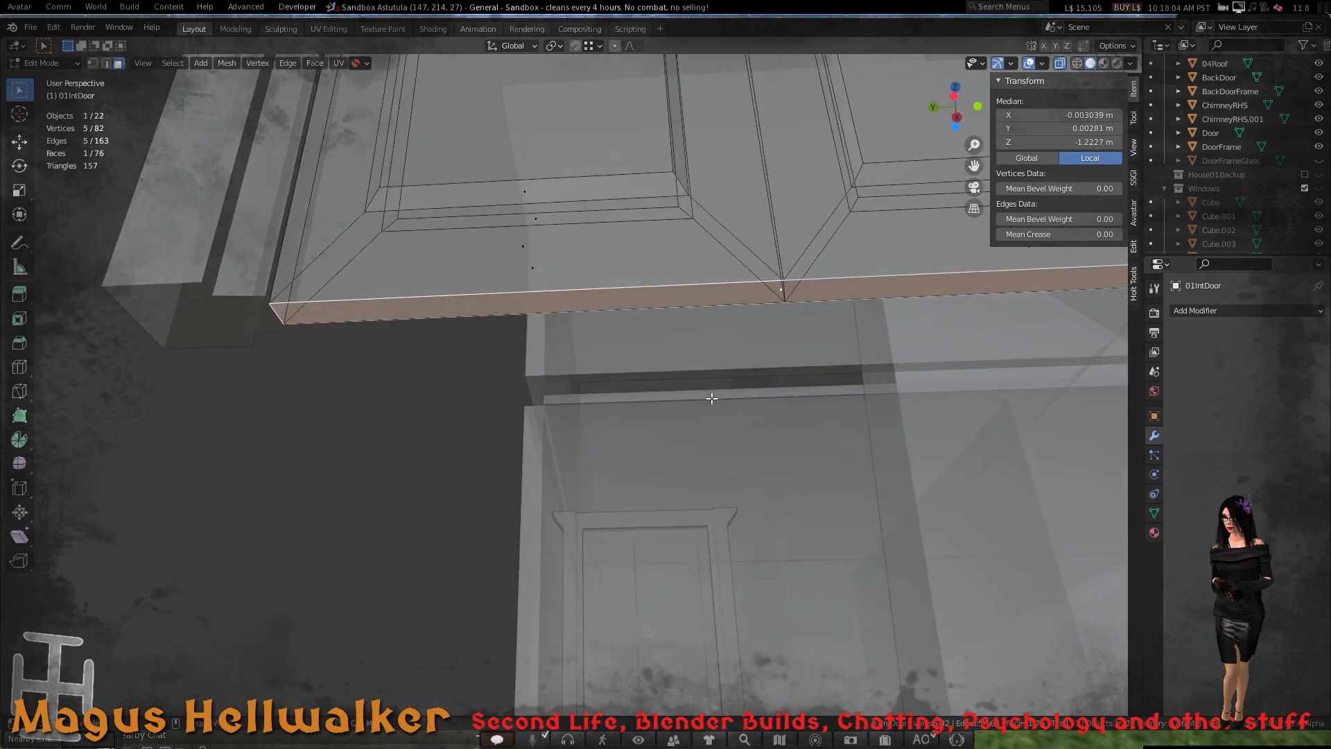
pyautogui.press('x')
pyautogui.click(712, 398)
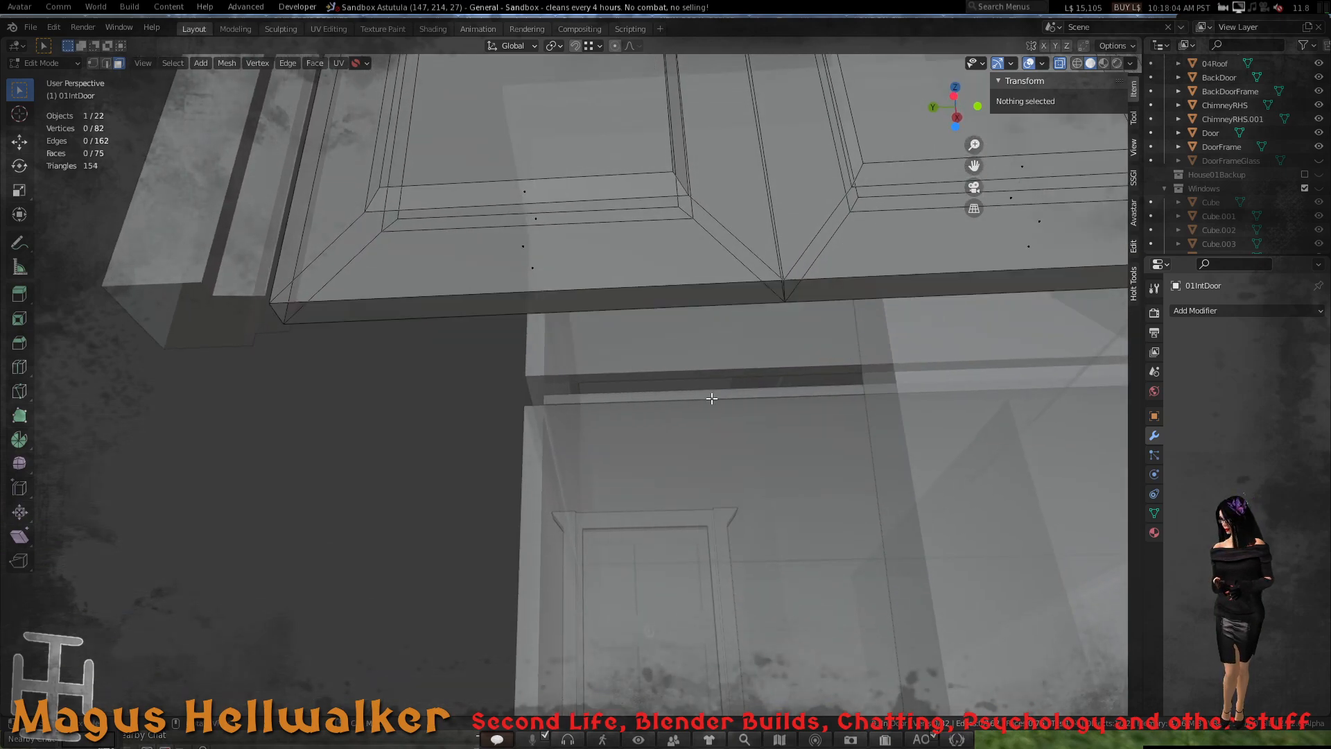
# - Examine the door's panel layout and its fit in the frame and house from several angles
pyautogui.scroll(-10, 814, 321)
pyautogui.moveTo(689, 294); pyautogui.dragTo(610, 279, button='middle')
pyautogui.scroll(5, 610, 279)
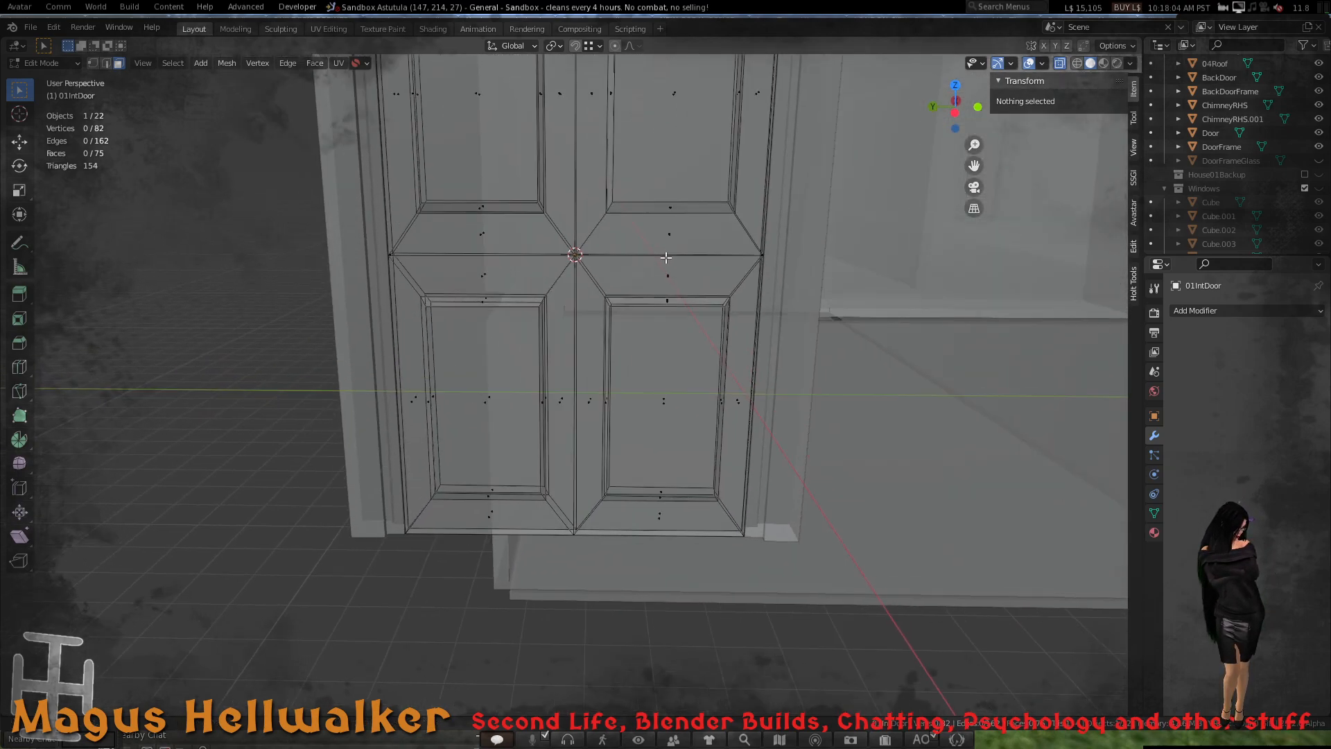
pyautogui.scroll(2, 666, 258)
pyautogui.scroll(3, 728, 329)
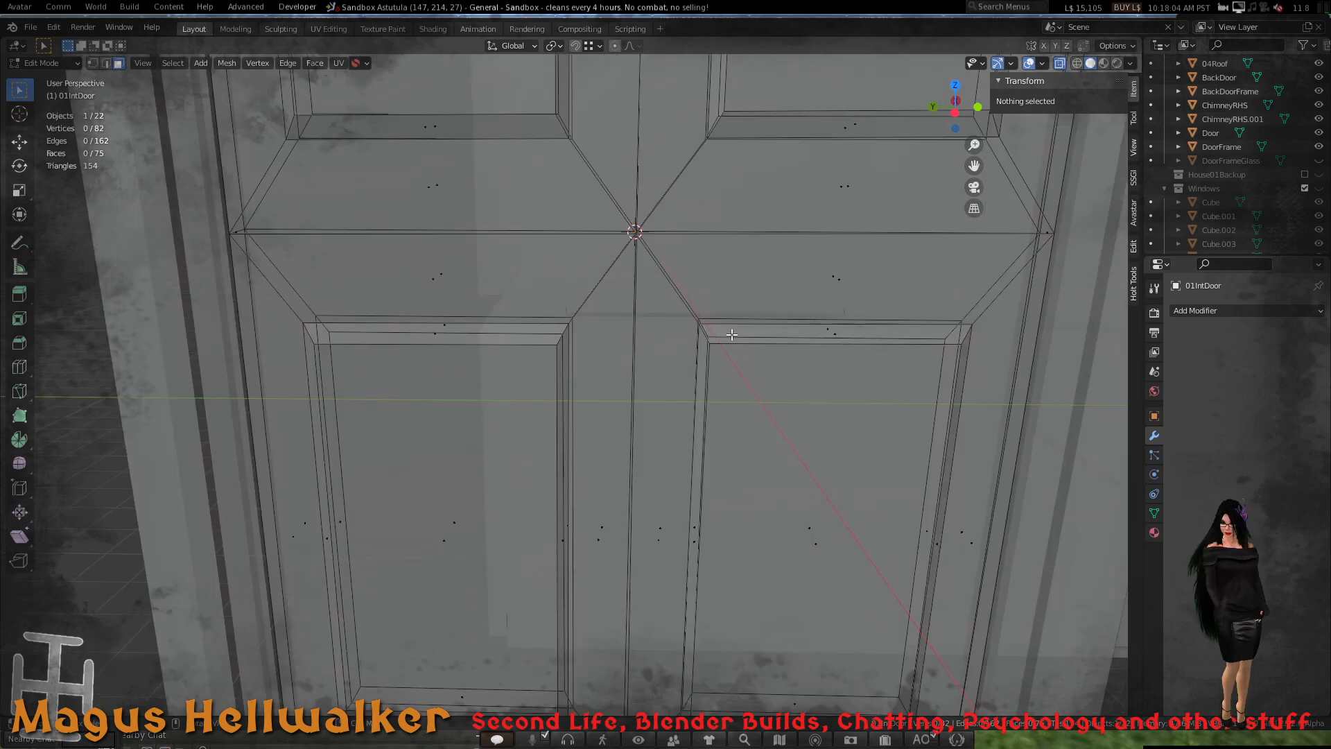
pyautogui.scroll(-3, 731, 335)
pyautogui.scroll(2, 749, 326)
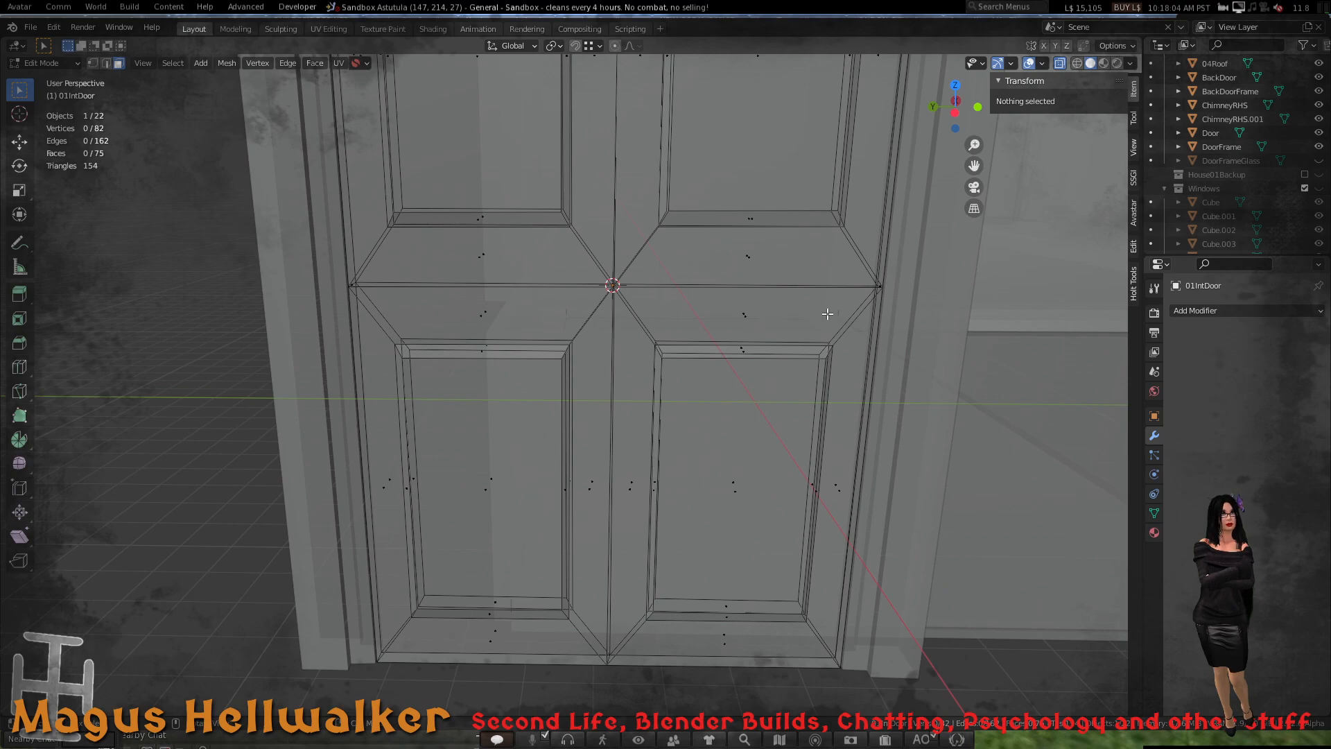
pyautogui.scroll(-5, 822, 317)
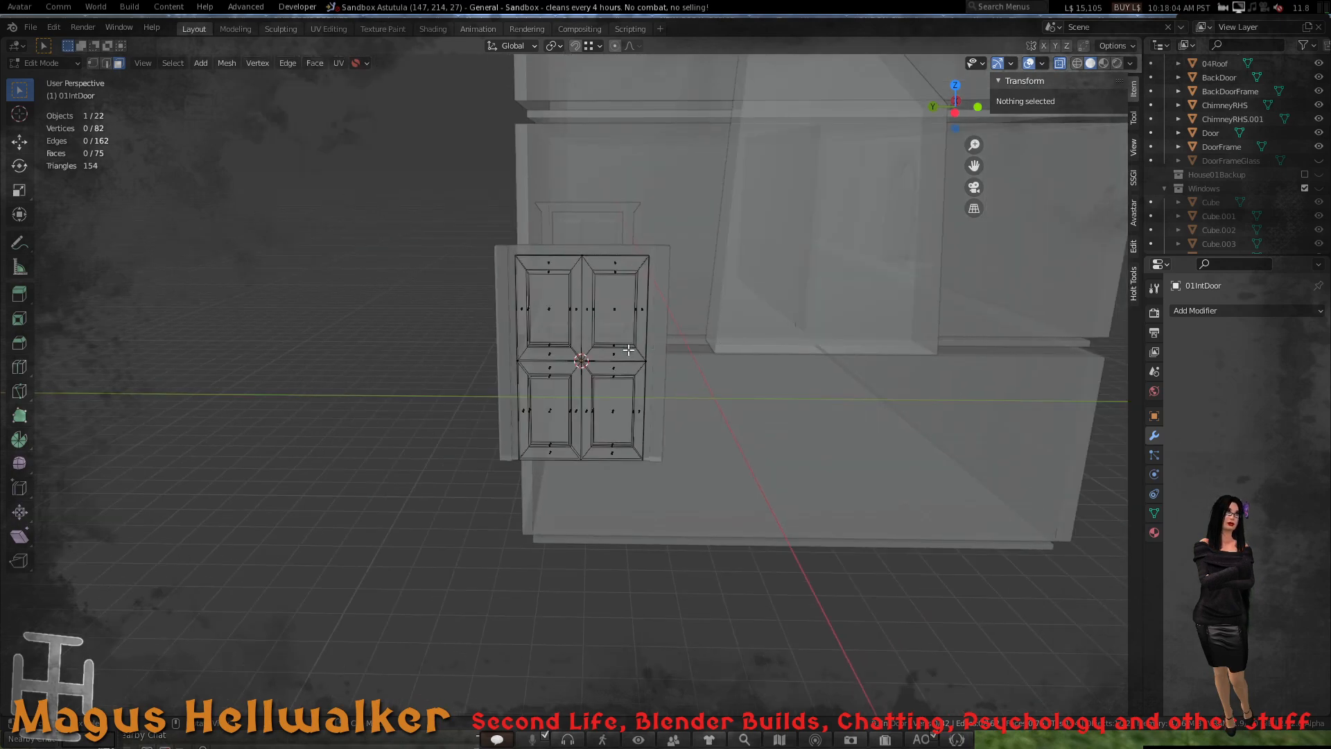
pyautogui.scroll(1, 660, 352)
pyautogui.moveTo(660, 352); pyautogui.dragTo(714, 336, button='middle')
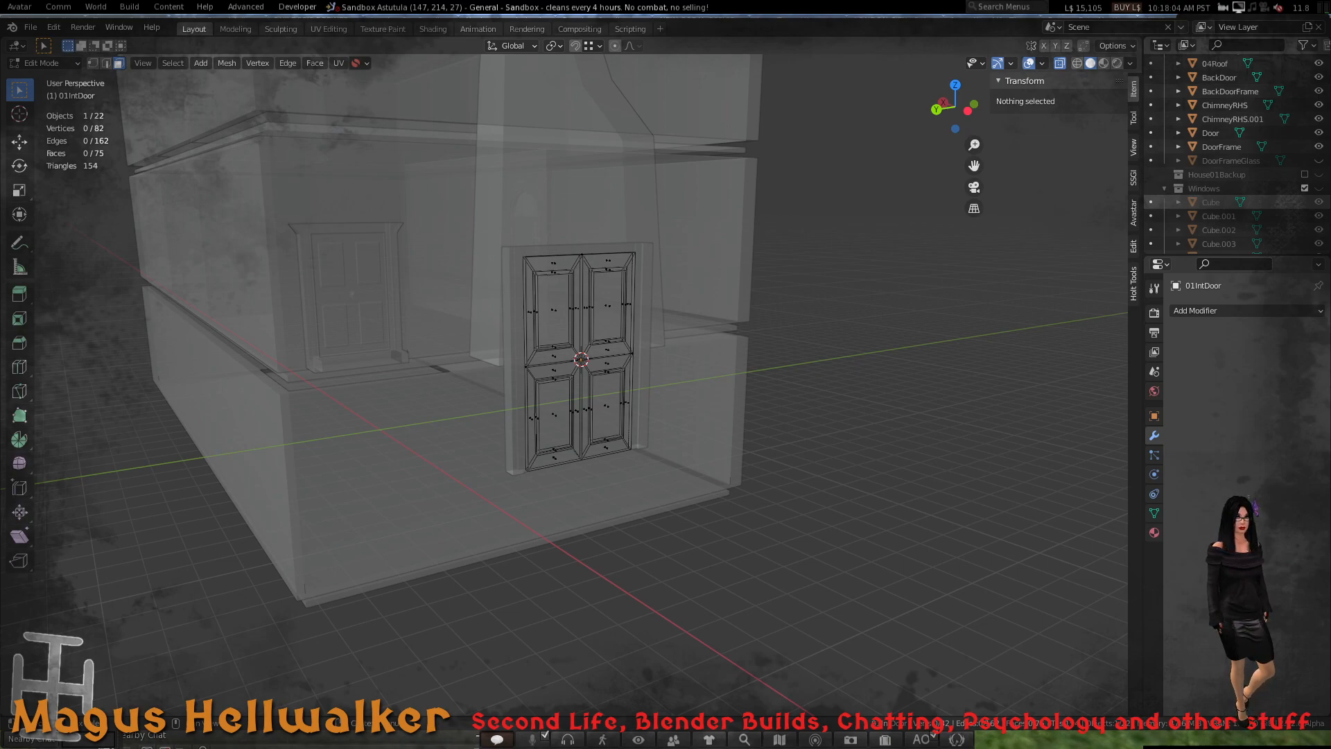
# - Examine the interior door mesh up close and its position relative to the chimney wall and front of the house
pyautogui.scroll(8, 575, 357)
pyautogui.moveTo(575, 356); pyautogui.dragTo(498, 365, button='middle')
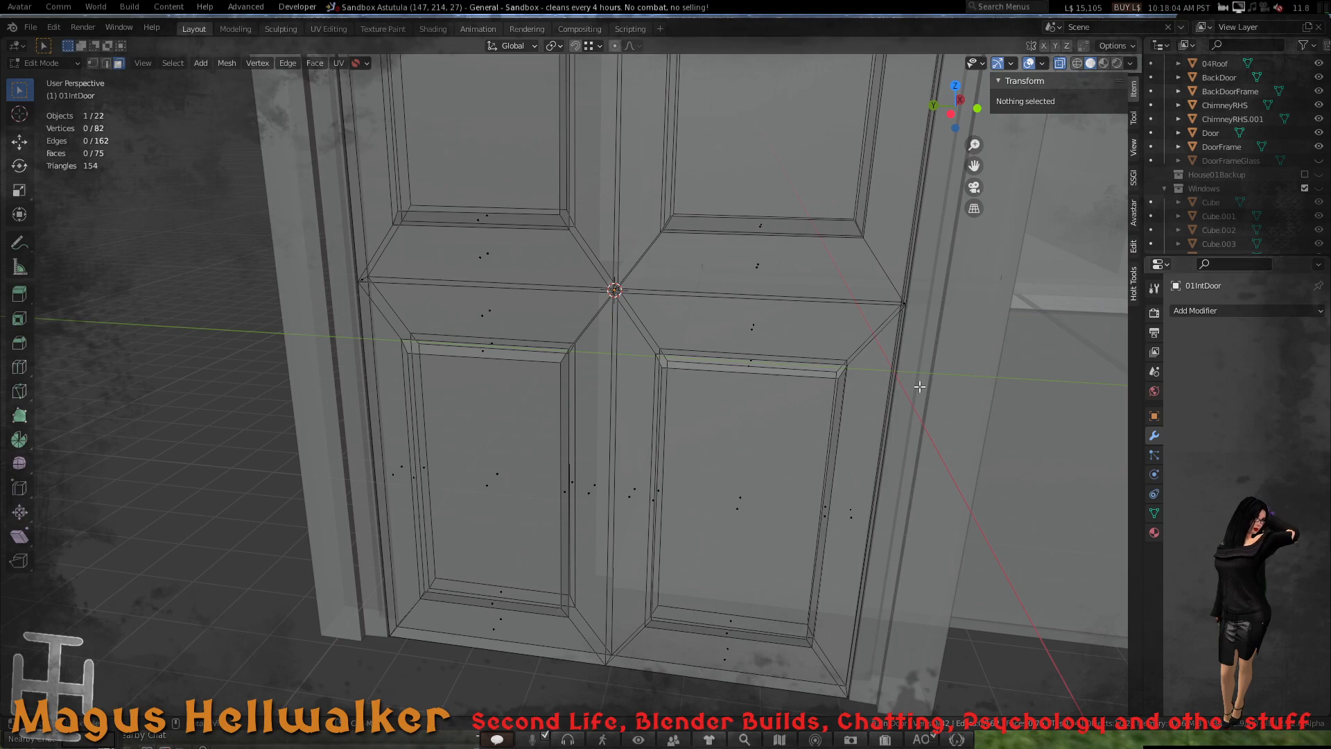
pyautogui.scroll(-8, 713, 390)
pyautogui.scroll(4, 645, 375)
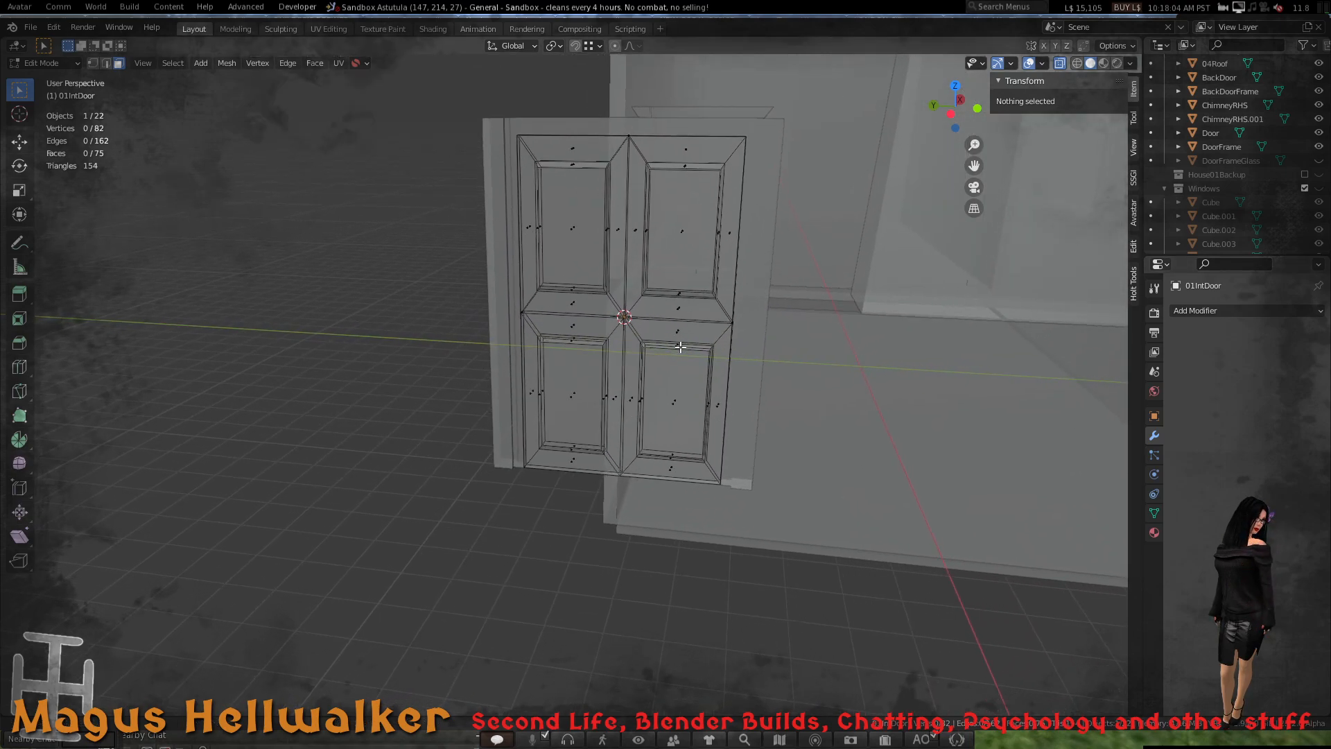
pyautogui.keyDown('shift'); pyautogui.moveTo(681, 347); pyautogui.dragTo(665, 391, button='middle'); pyautogui.keyUp('shift')
pyautogui.scroll(-4, 799, 389)
pyautogui.moveTo(788, 390)
pyautogui.mouseDown(button='middle')
pyautogui.moveTo(931, 366)
pyautogui.moveTo(810, 376)
pyautogui.mouseUp(button='middle')
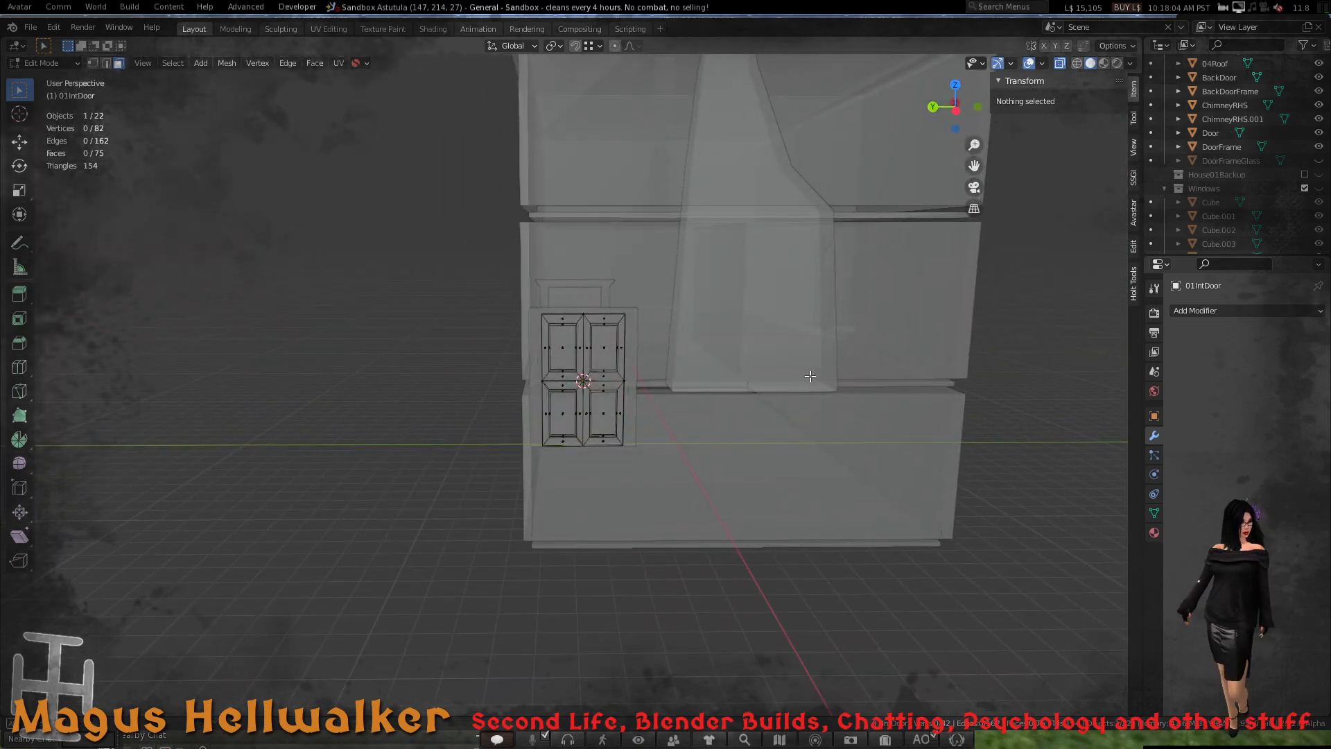
pyautogui.moveTo(943, 357); pyautogui.dragTo(846, 344, button='middle')
pyautogui.scroll(-4, 915, 353)
pyautogui.scroll(4, 819, 331)
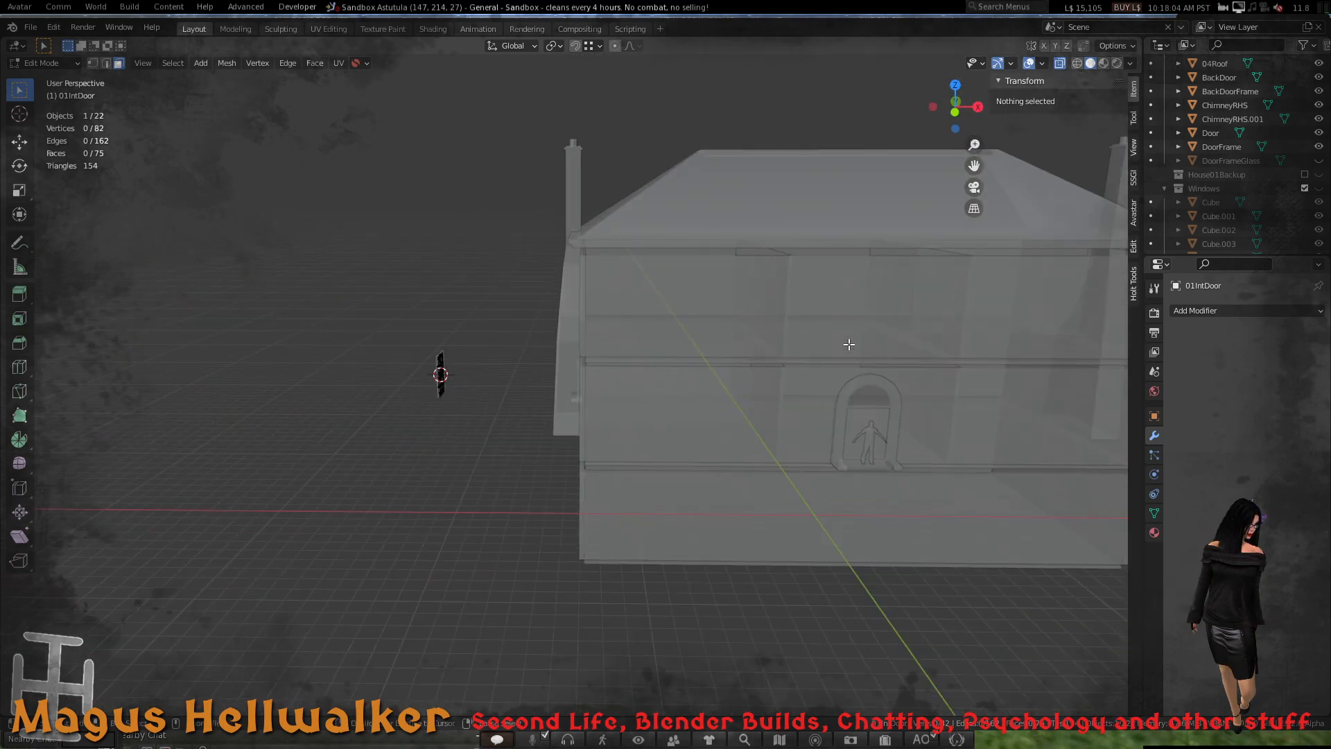
# - Include the Windows collection in the view layer to bring back the house's windows
pyautogui.hotkey('ctrl', 'h')
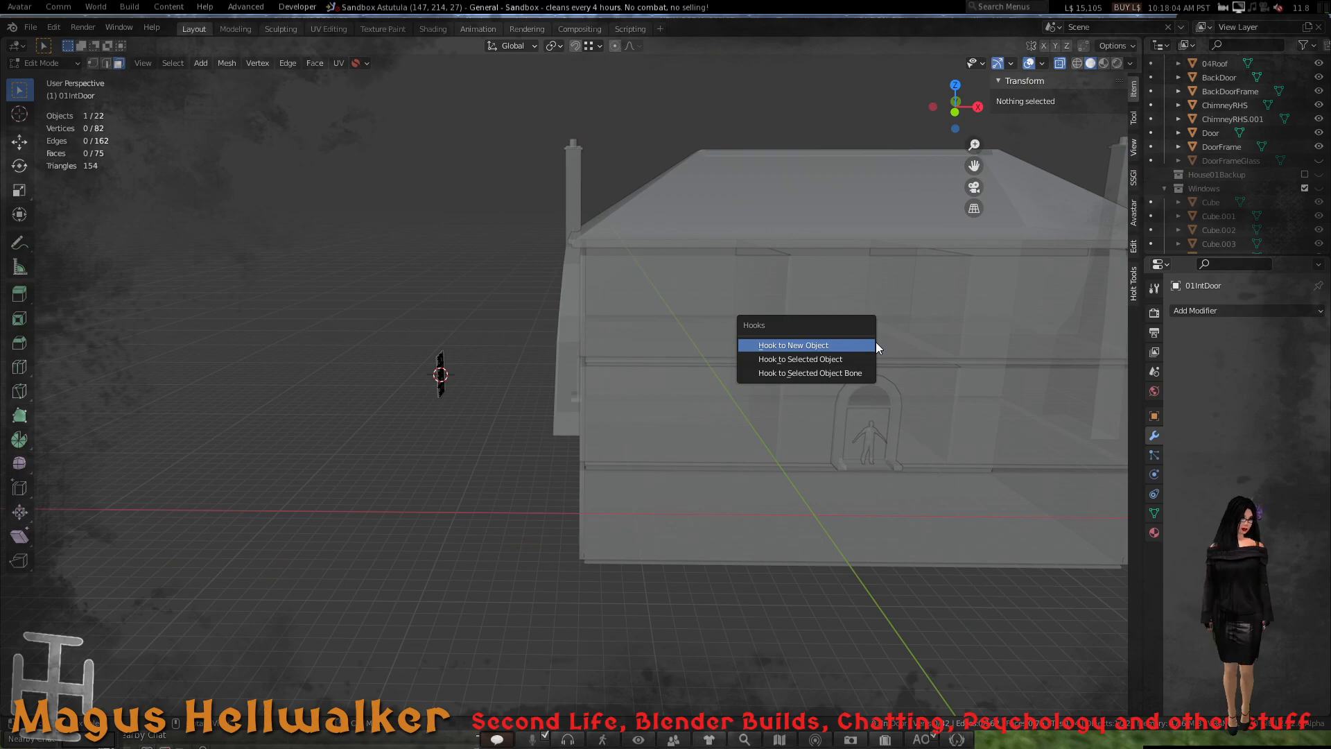
pyautogui.scroll(-8, 872, 607)
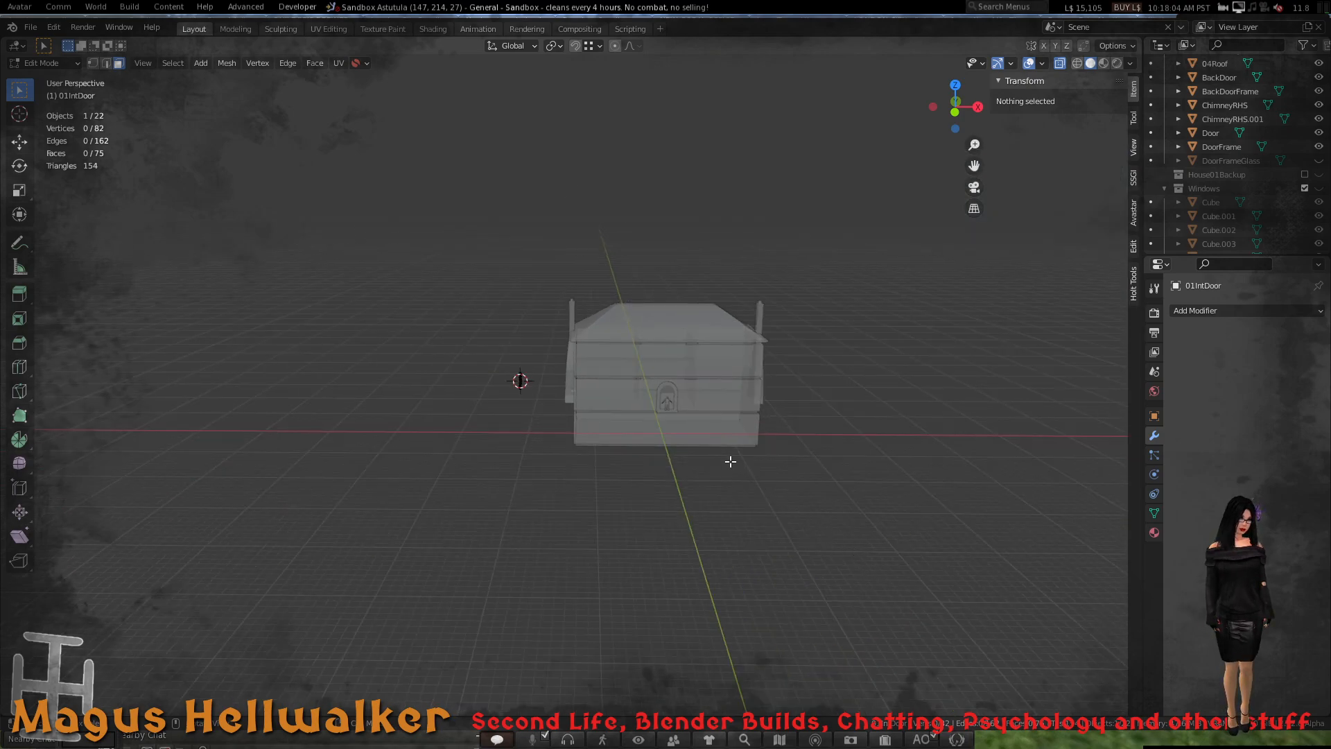
pyautogui.moveTo(727, 461); pyautogui.dragTo(859, 445, button='middle')
pyautogui.moveTo(1015, 445); pyautogui.dragTo(933, 446, button='middle')
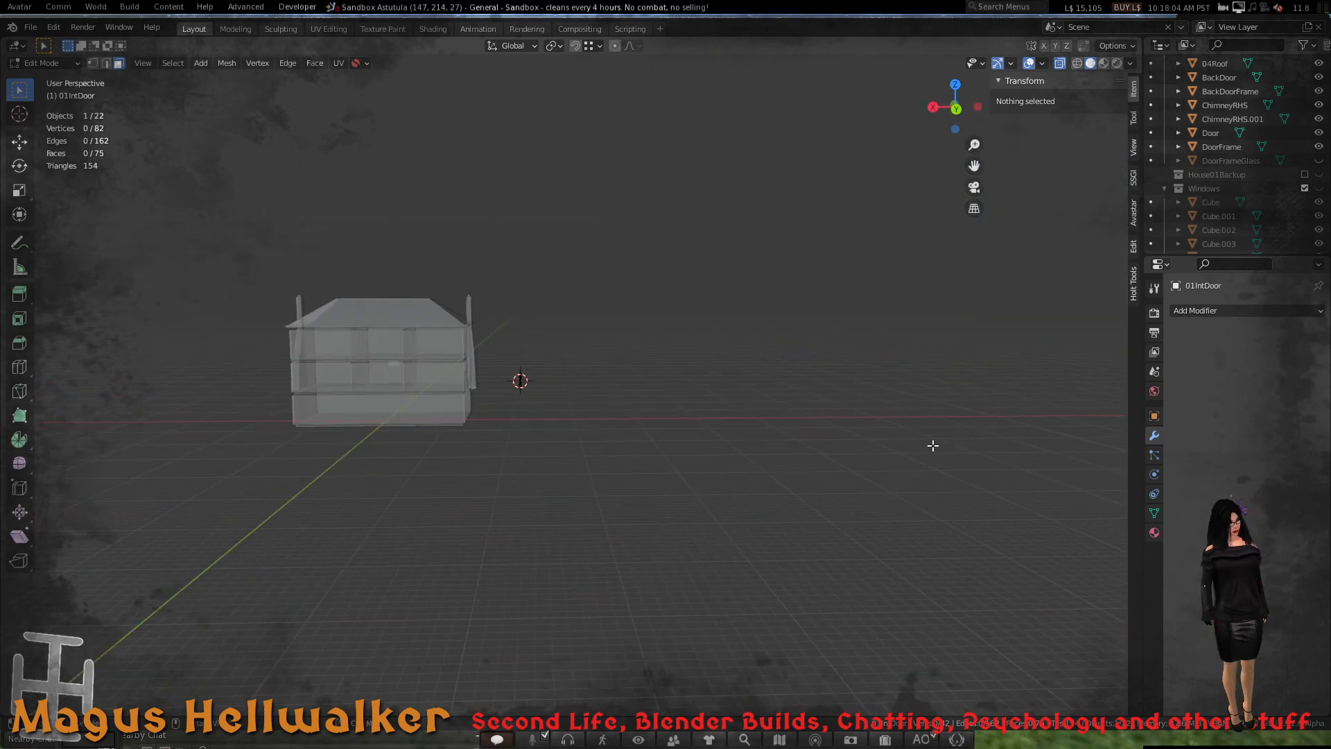
pyautogui.scroll(4, 529, 439)
pyautogui.keyDown('shift'); pyautogui.moveTo(505, 422); pyautogui.dragTo(586, 427, button='middle'); pyautogui.keyUp('shift')
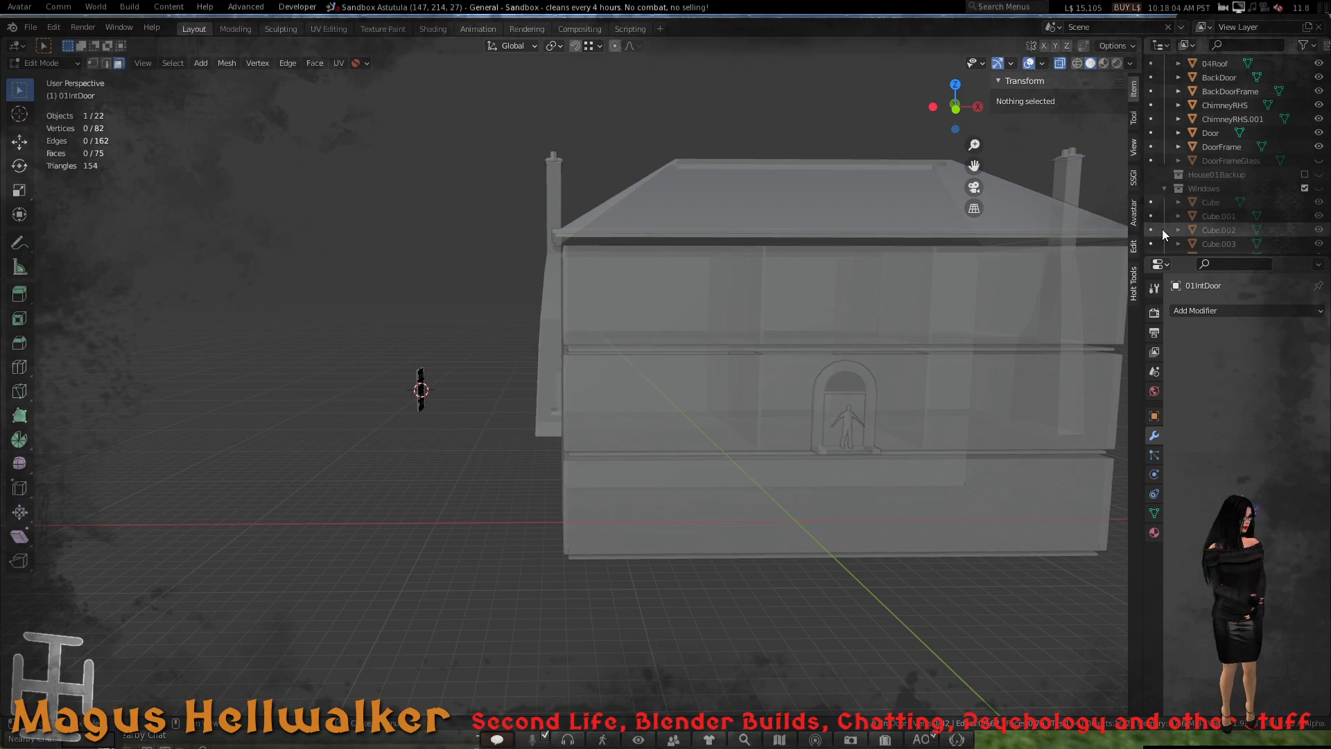
pyautogui.click(1319, 188)
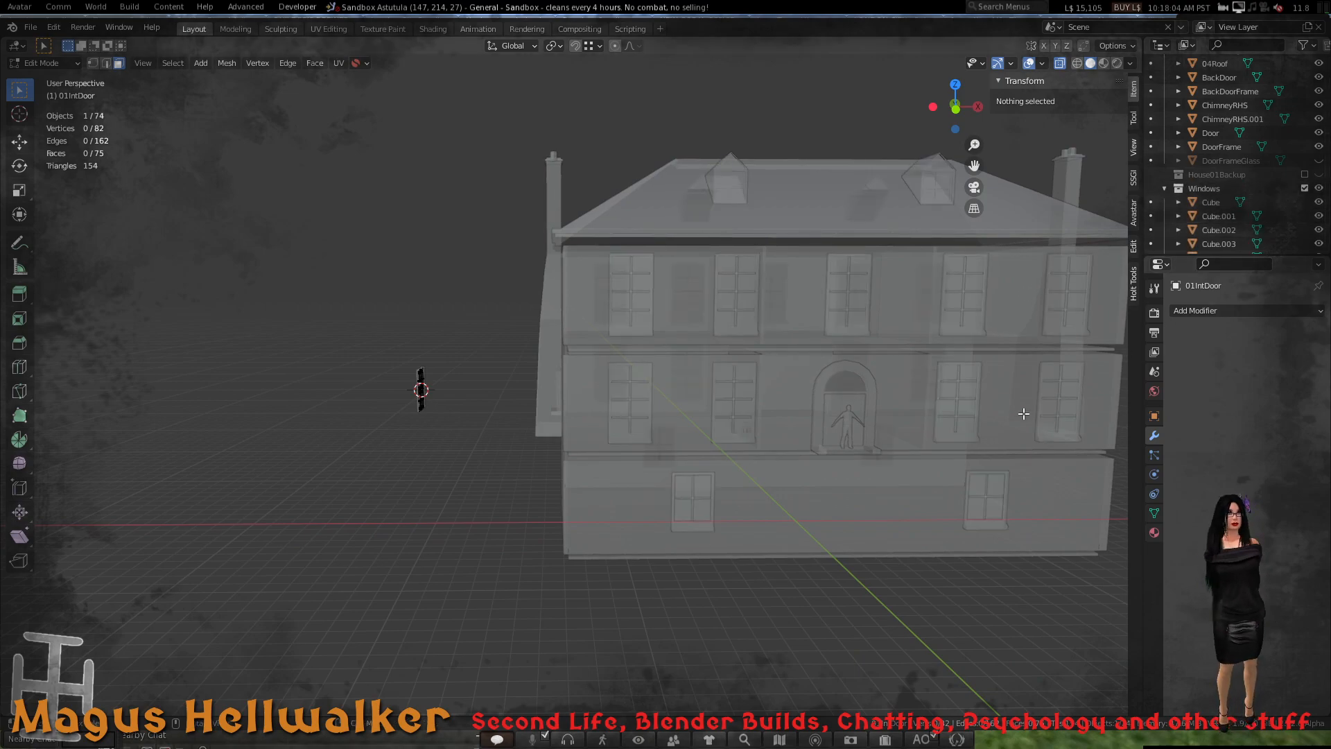
# - Examine the front facade with its windows and the chimney side of the house beside the door
pyautogui.scroll(-4, 936, 421)
pyautogui.scroll(7, 924, 422)
pyautogui.scroll(-3, 915, 402)
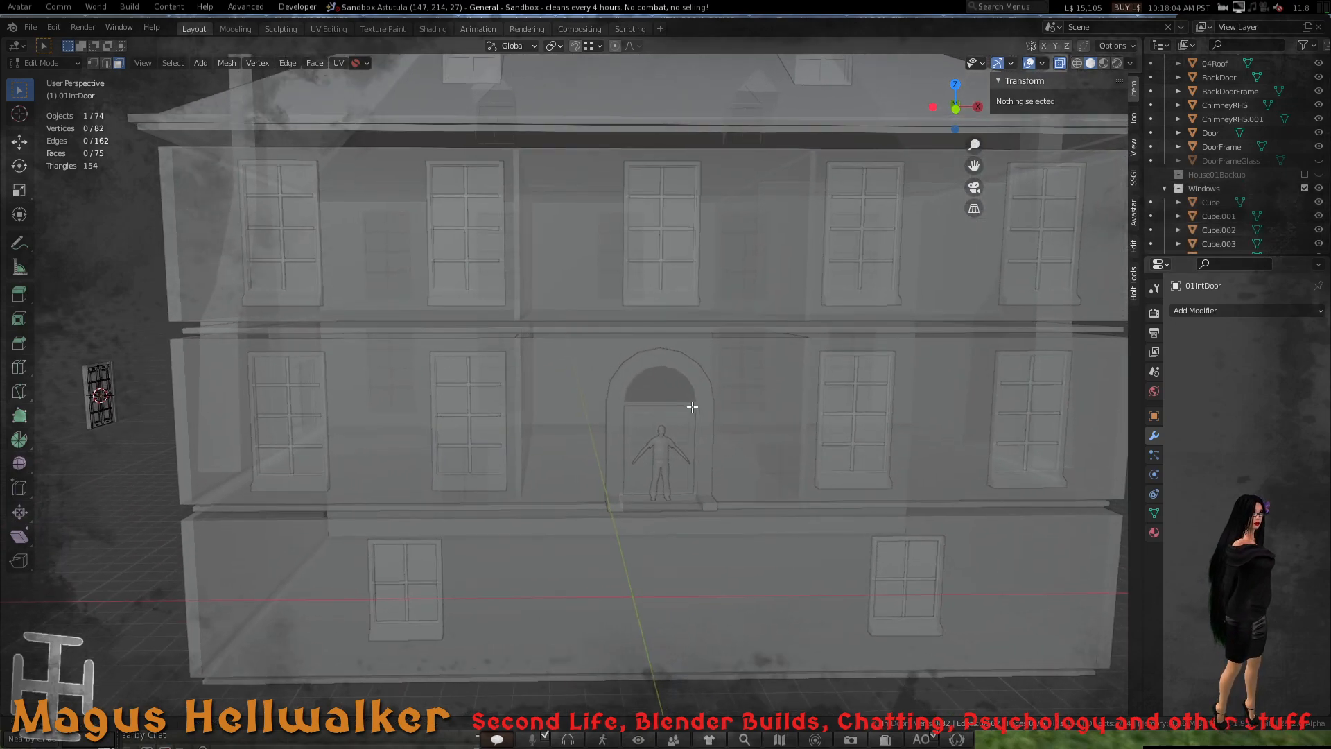
pyautogui.scroll(1, 676, 416)
pyautogui.scroll(-5, 676, 416)
pyautogui.moveTo(649, 377)
pyautogui.mouseDown(button='middle')
pyautogui.moveTo(698, 378)
pyautogui.moveTo(646, 376)
pyautogui.mouseUp(button='middle')
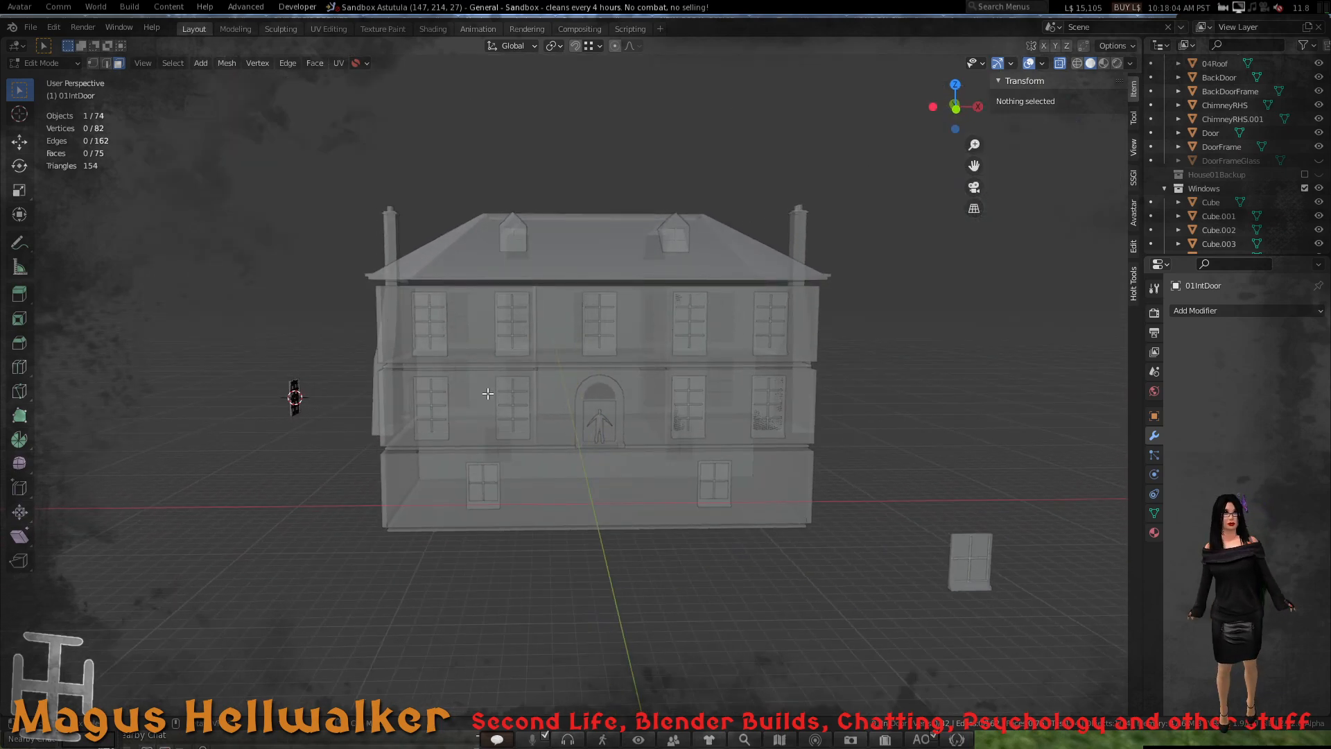
pyautogui.moveTo(489, 393); pyautogui.dragTo(658, 389, button='middle')
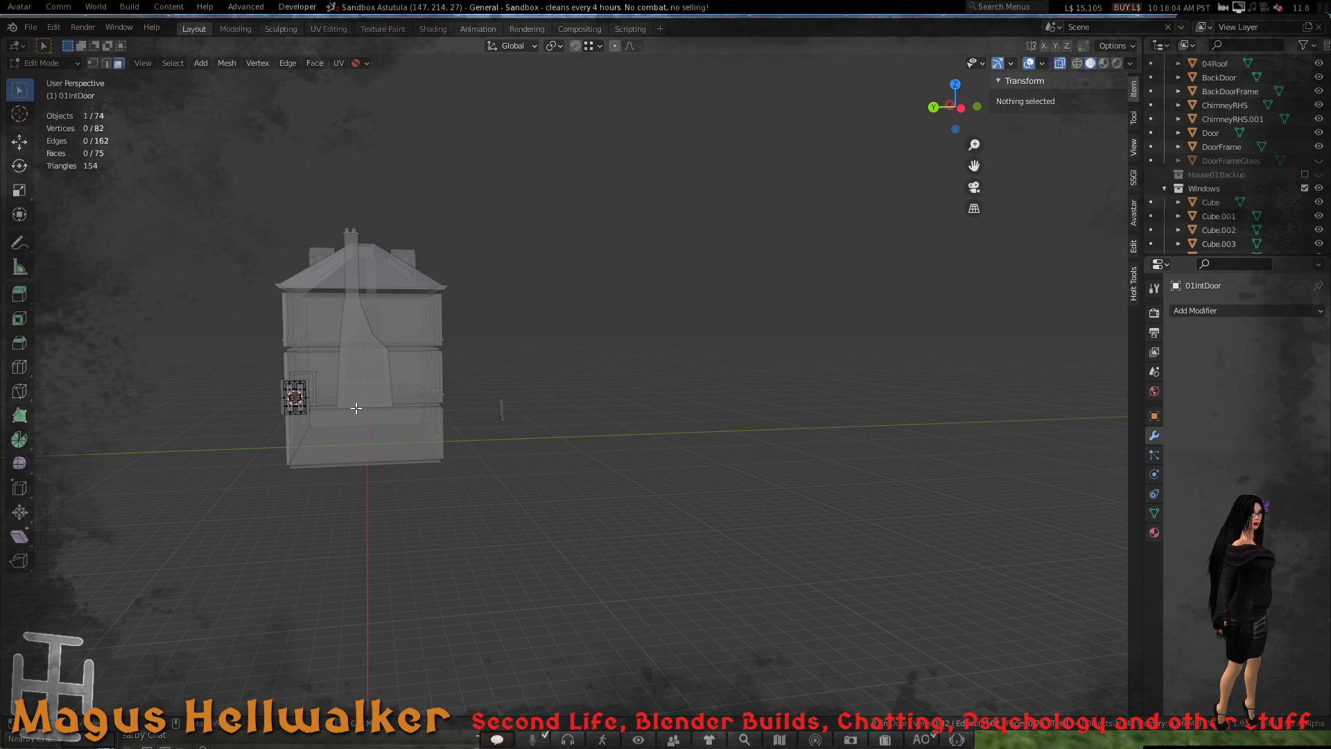
pyautogui.scroll(4, 329, 396)
pyautogui.moveTo(330, 395); pyautogui.dragTo(585, 395, button='middle')
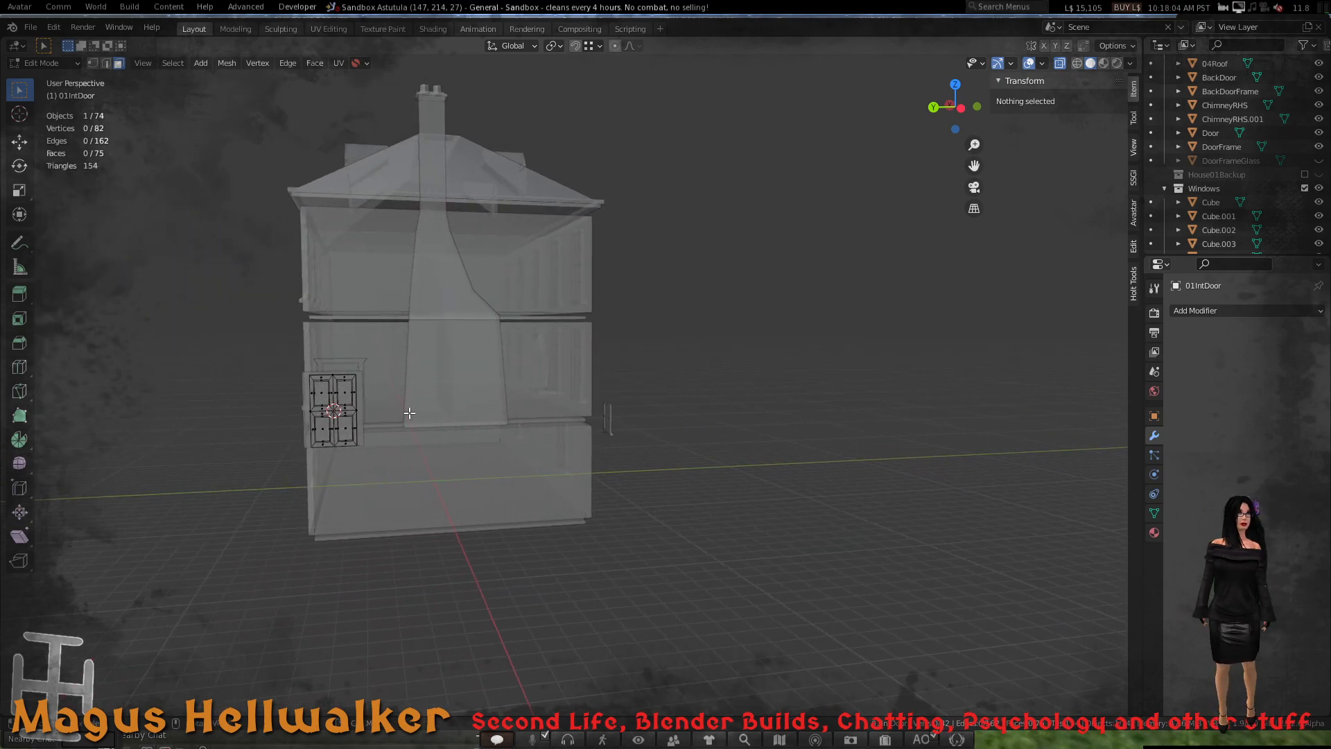
# - Return to Object Mode and add 01IntDoorFrame to the selection together with 01IntDoor
pyautogui.moveTo(384, 412); pyautogui.dragTo(374, 480, button='middle')
pyautogui.moveTo(261, 374); pyautogui.dragTo(395, 493)
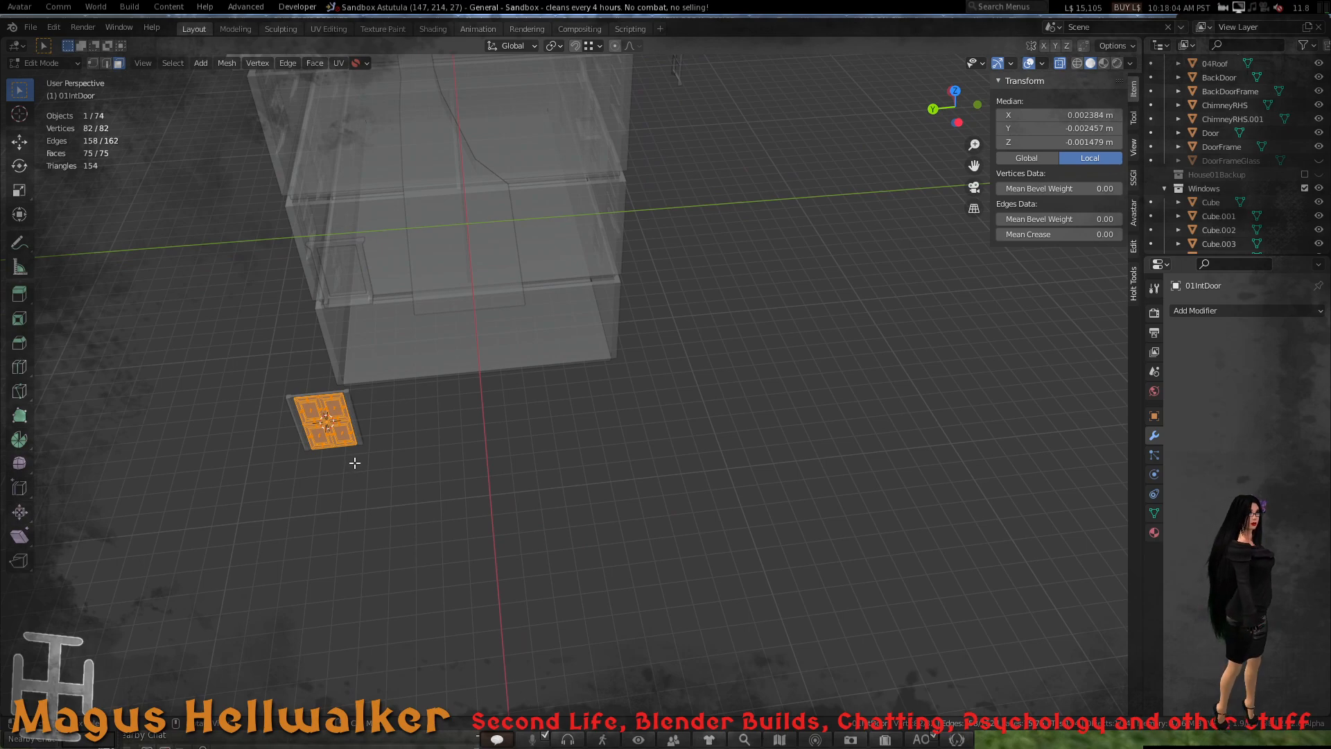
pyautogui.press('Tab')
pyautogui.keyDown('shift'); pyautogui.click(355, 428); pyautogui.keyUp('shift')
pyautogui.moveTo(369, 431); pyautogui.dragTo(414, 431, button='middle')
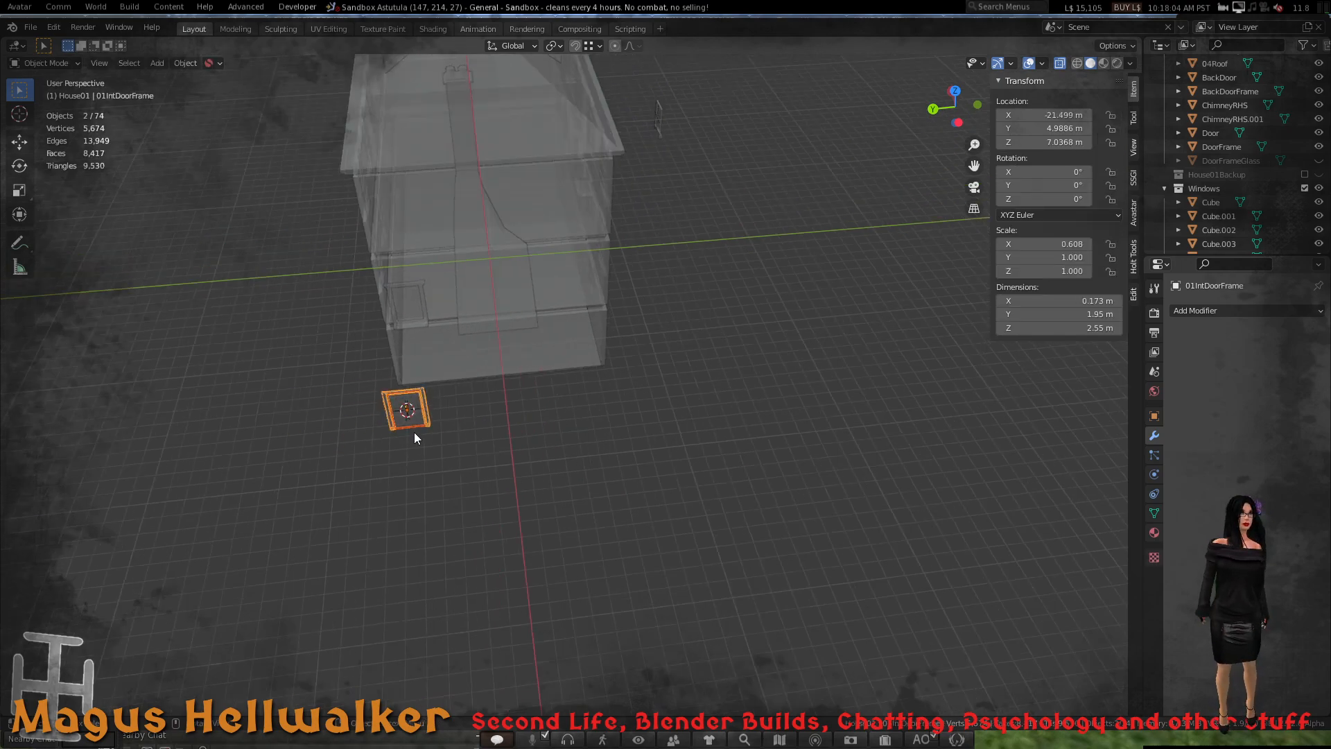
# - Examine the window placement, front entrance and floors of the house from the front and corner
pyautogui.scroll(3, 414, 431)
pyautogui.moveTo(582, 399); pyautogui.dragTo(484, 350, button='middle')
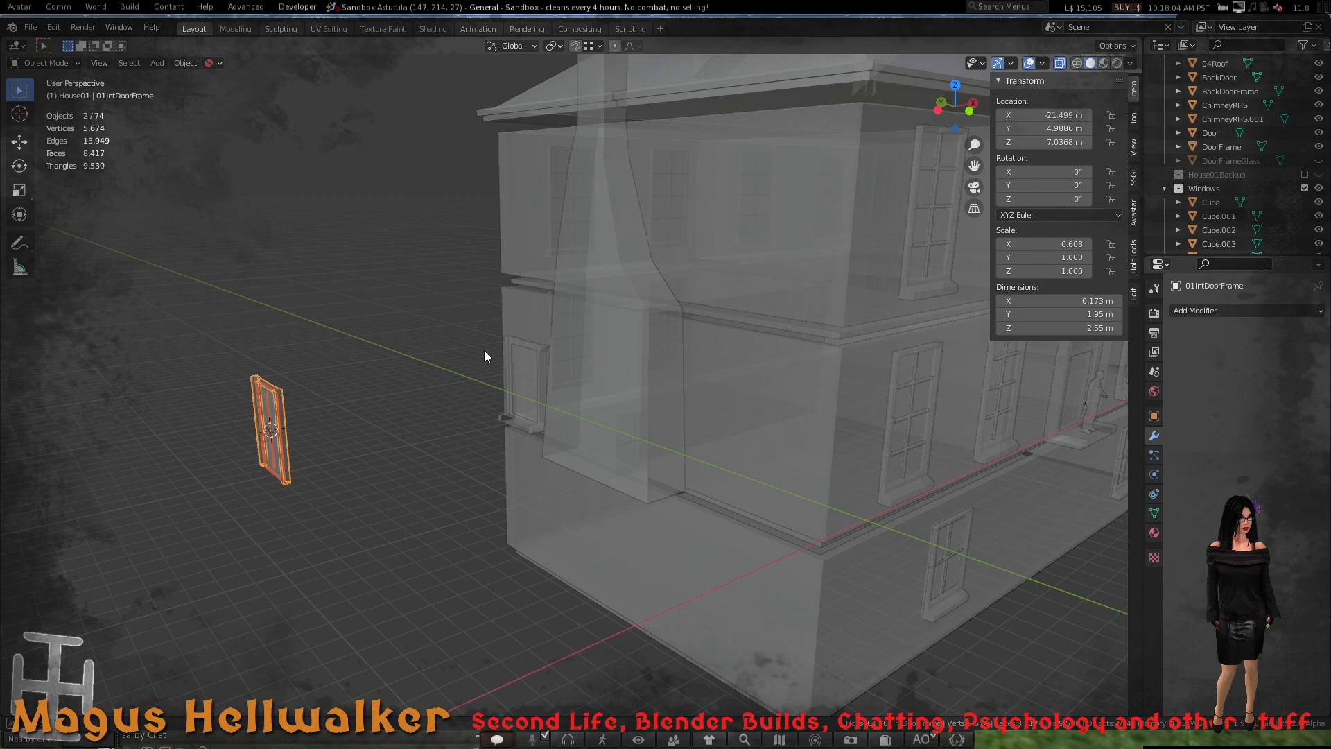
pyautogui.scroll(5, 805, 340)
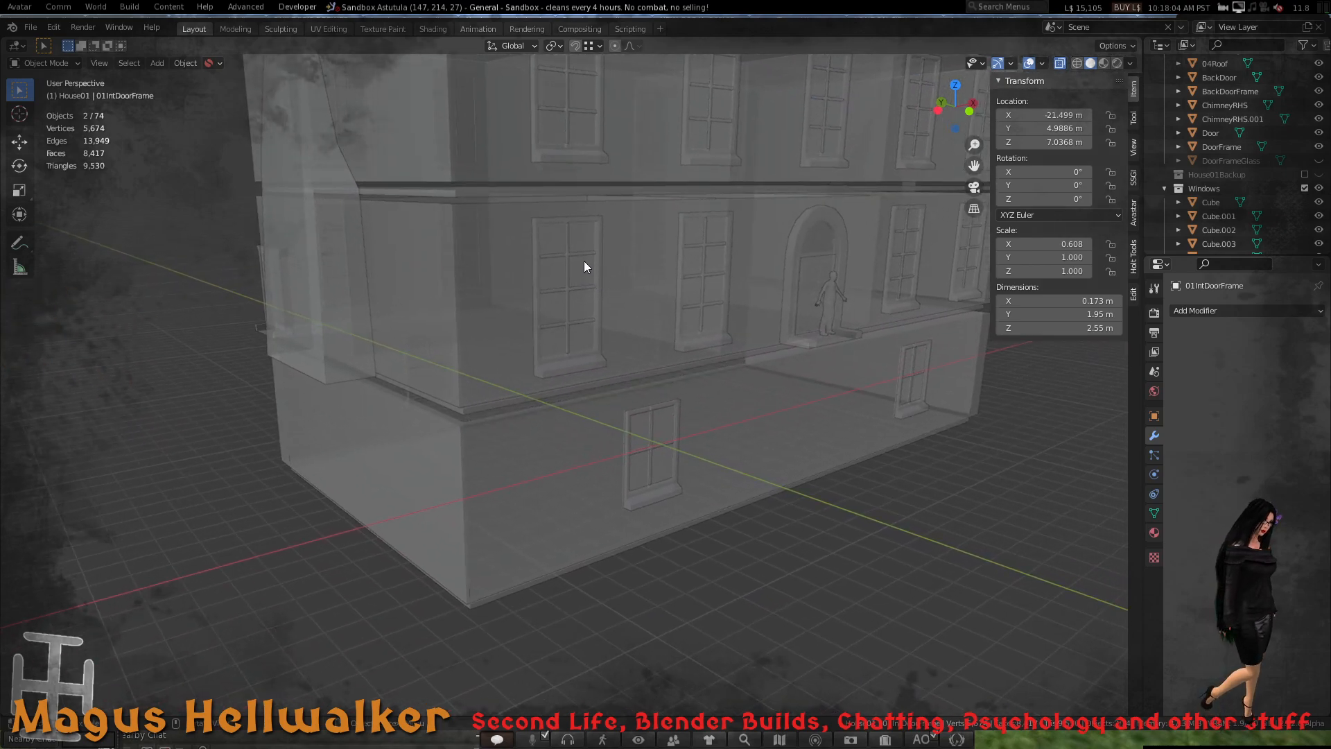
pyautogui.scroll(-3, 676, 273)
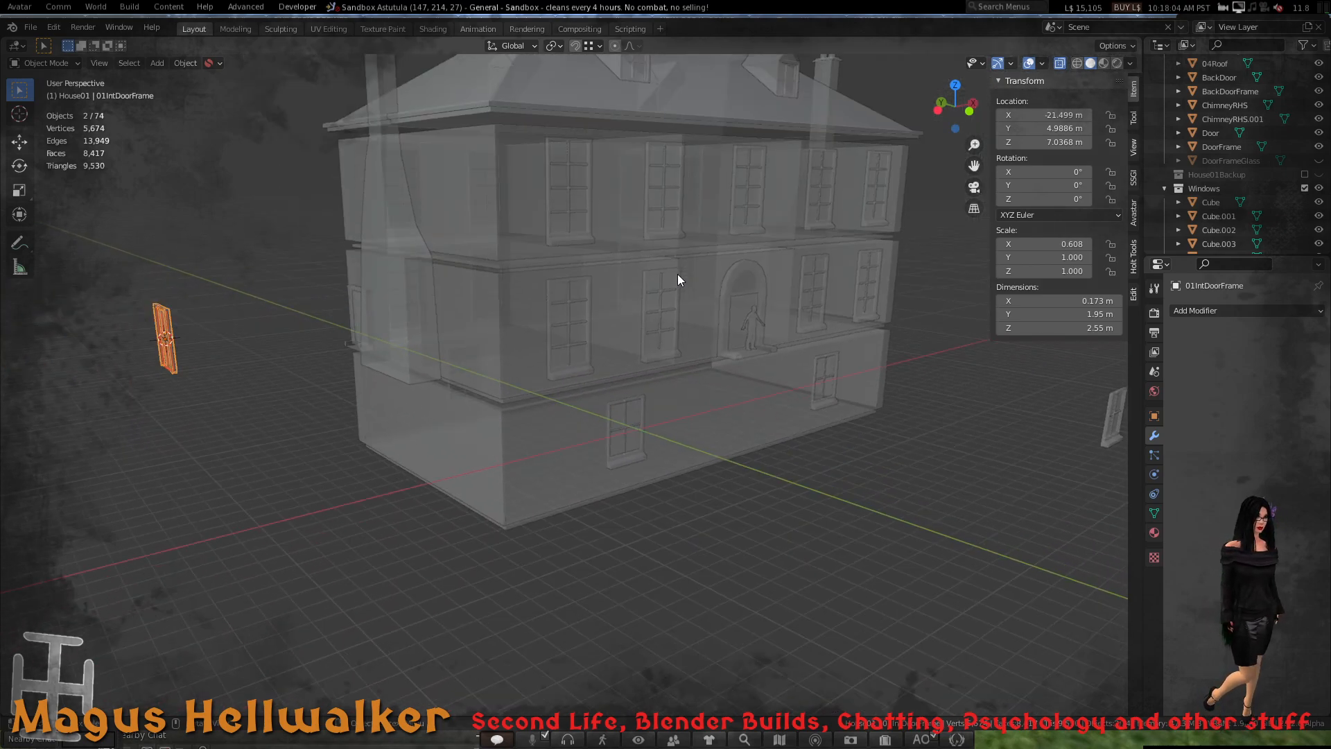
pyautogui.scroll(1, 677, 273)
pyautogui.scroll(8, 683, 303)
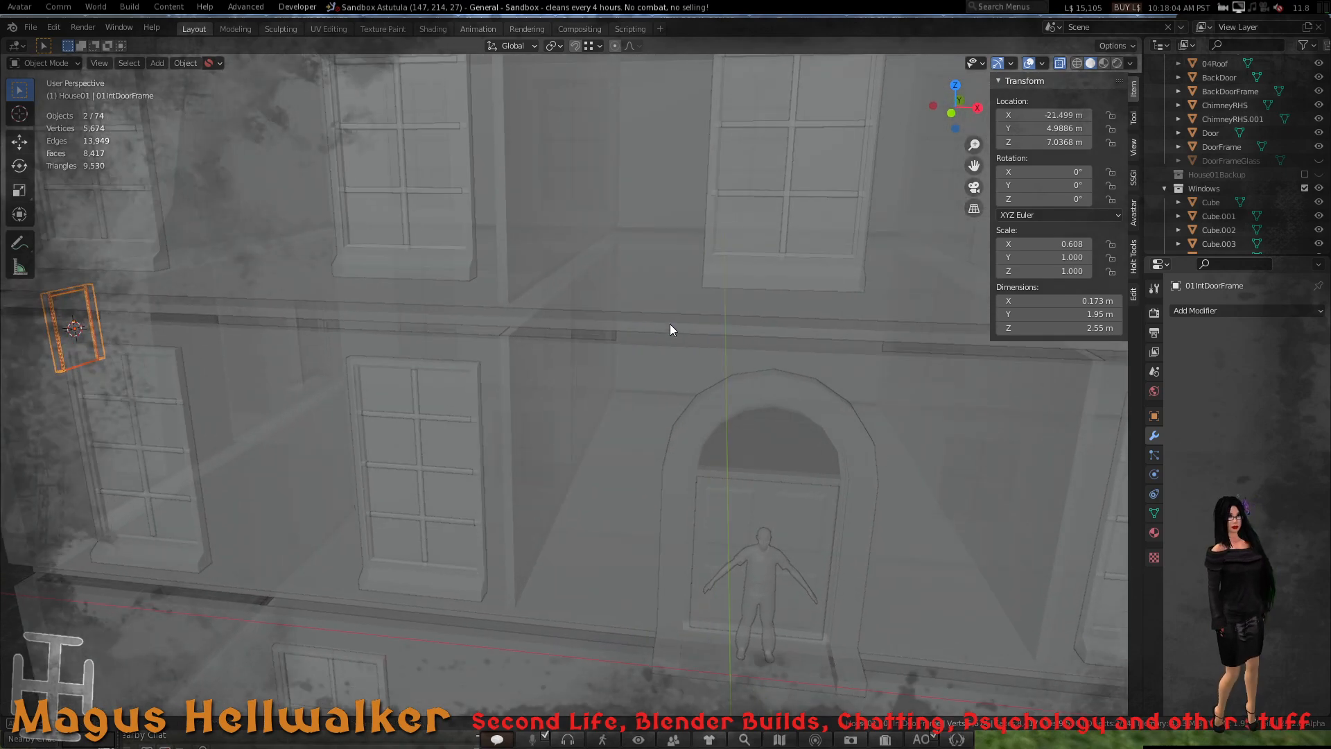
pyautogui.scroll(-6, 663, 309)
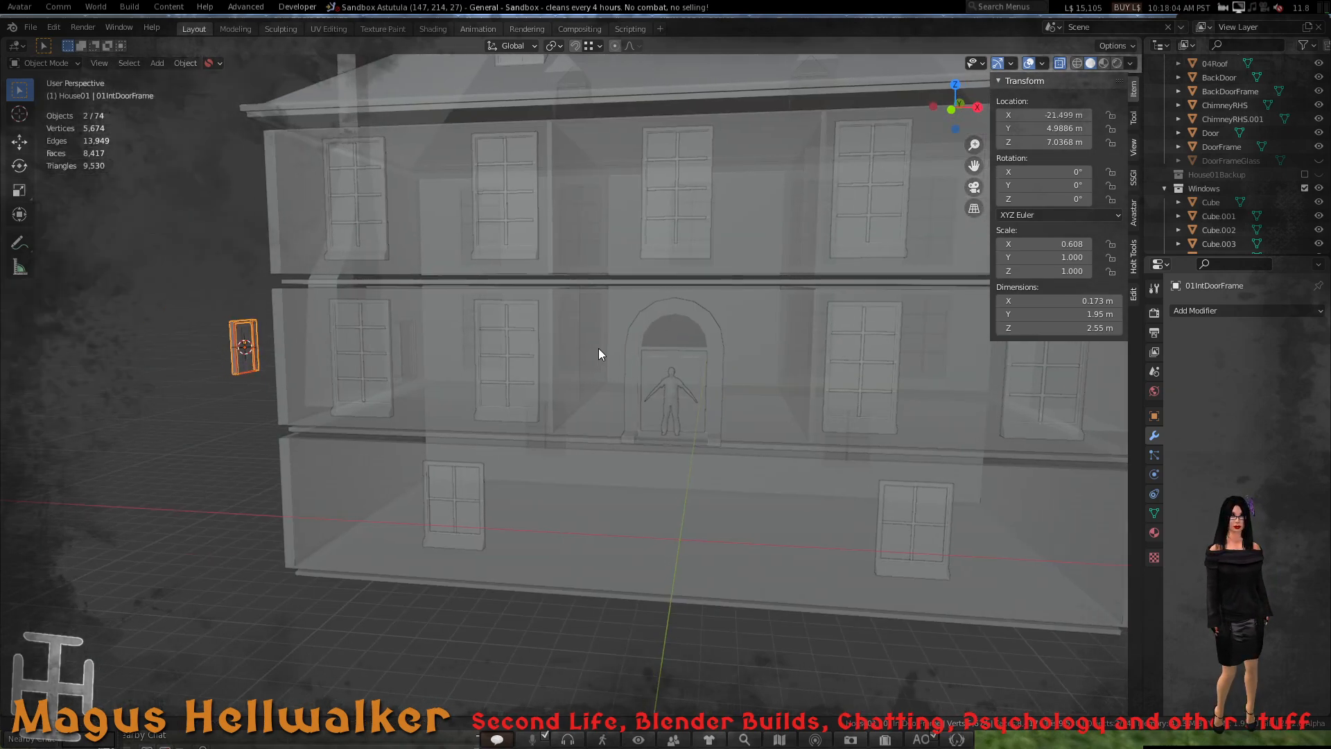
pyautogui.keyDown('shift'); pyautogui.moveTo(599, 348); pyautogui.dragTo(624, 351, button='middle'); pyautogui.keyUp('shift')
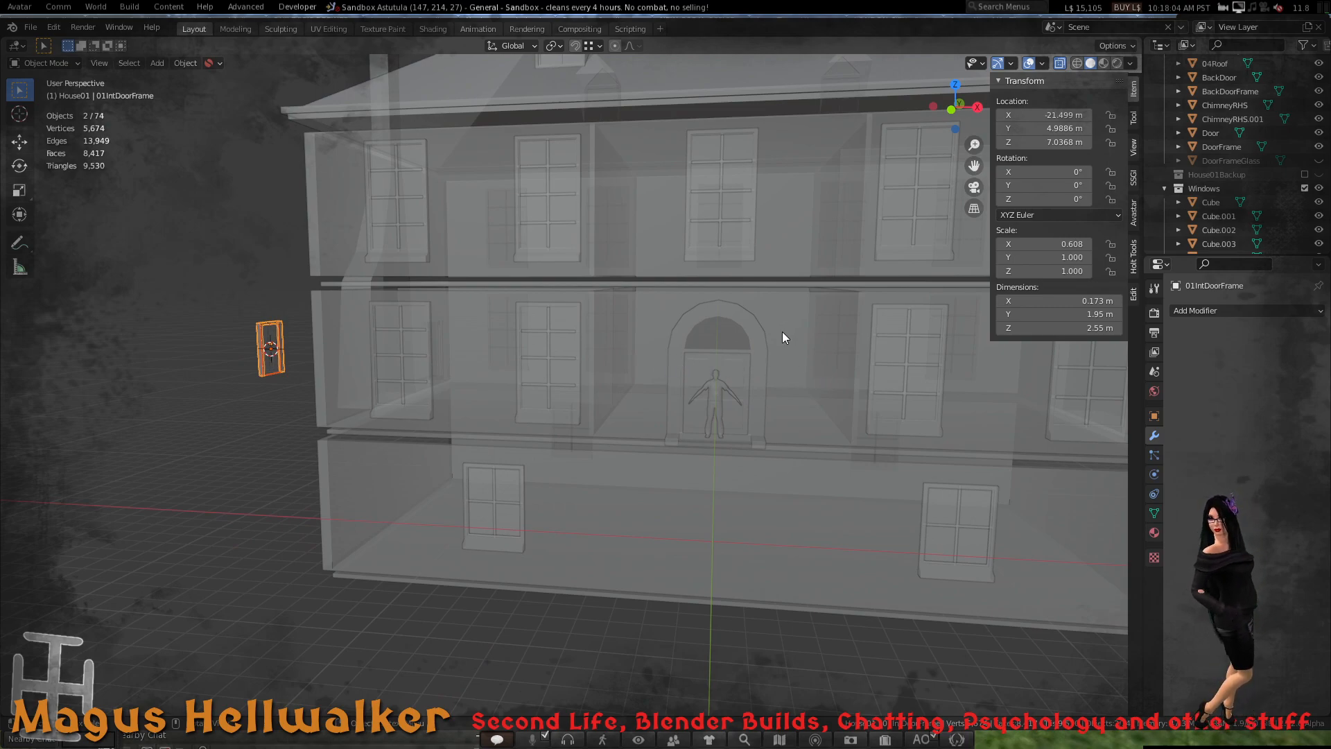
pyautogui.scroll(-5, 771, 339)
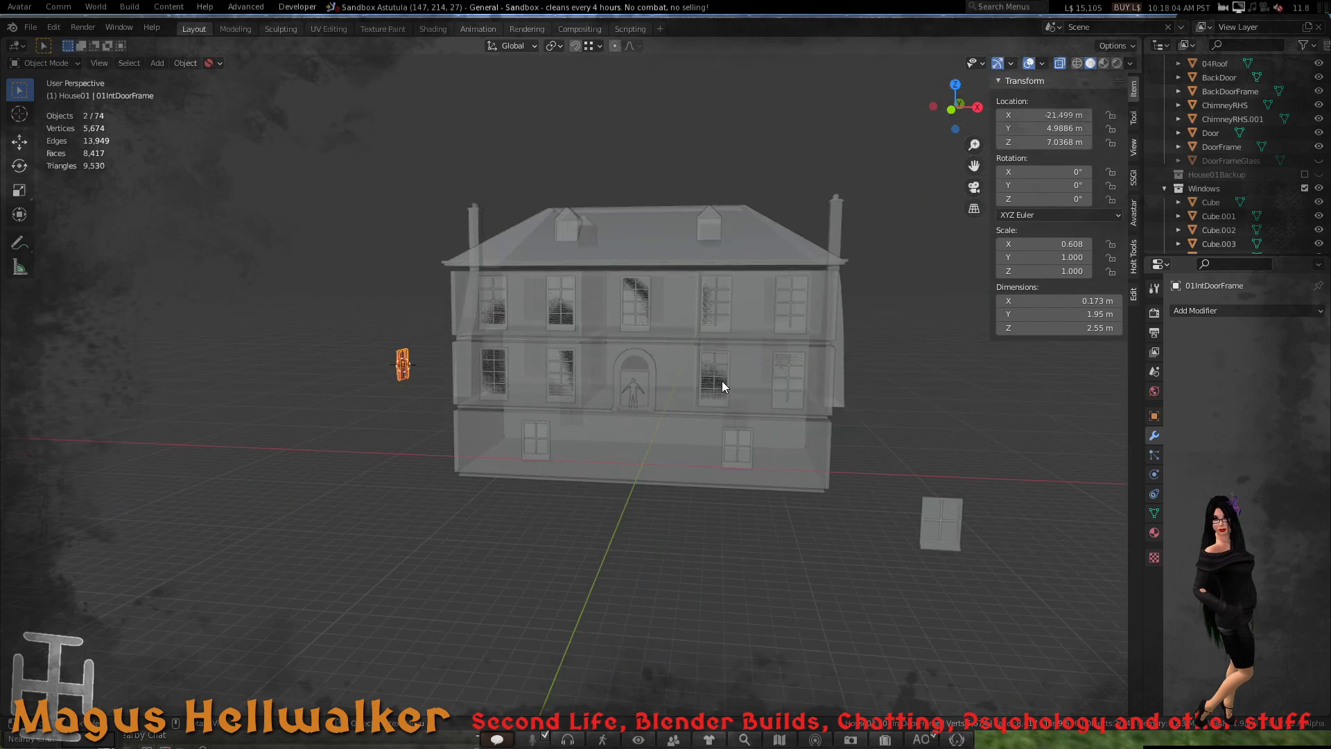
pyautogui.scroll(7, 722, 381)
pyautogui.scroll(-6, 721, 381)
pyautogui.moveTo(722, 381); pyautogui.dragTo(759, 387, button='middle')
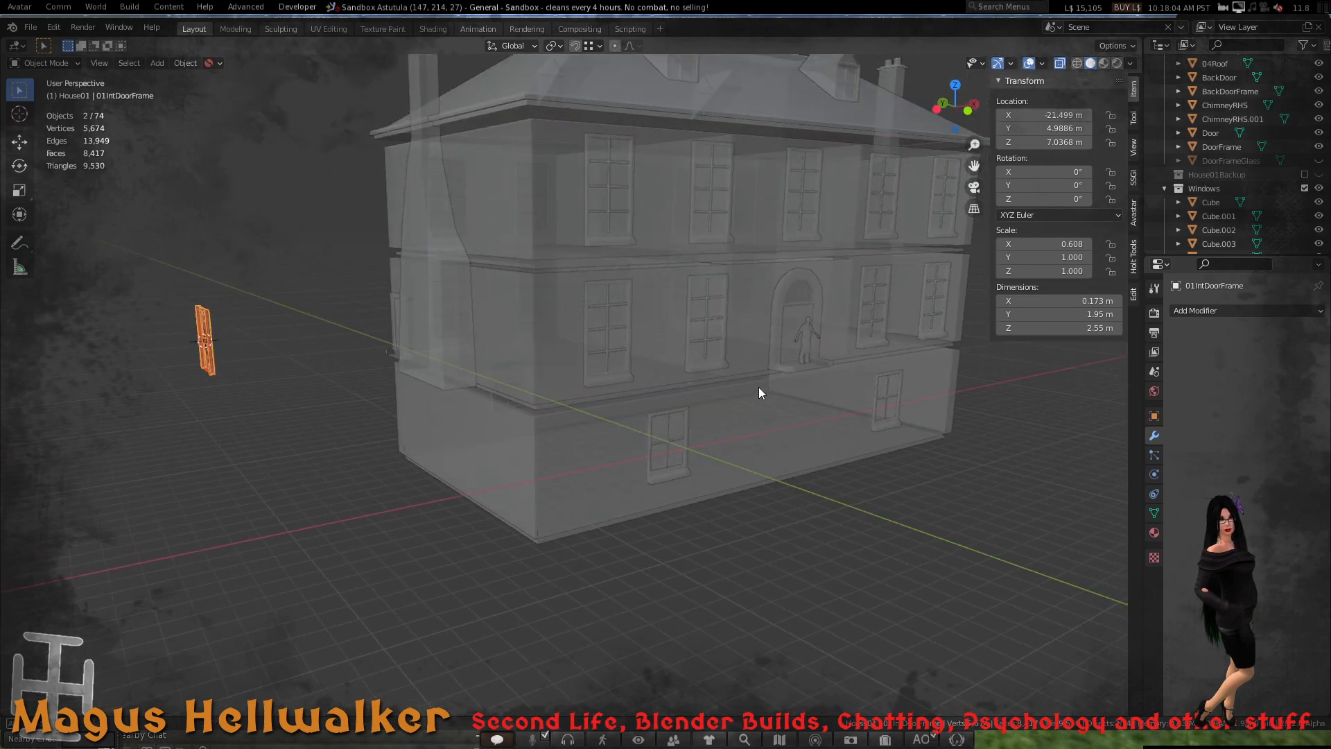
pyautogui.scroll(-3, 404, 383)
pyautogui.scroll(3, 374, 353)
# - Move the interior door and its frame together about 4.39 m along the global X axis toward the house
pyautogui.keyDown('shift'); pyautogui.moveTo(371, 350); pyautogui.dragTo(560, 402, button='middle'); pyautogui.keyUp('shift')
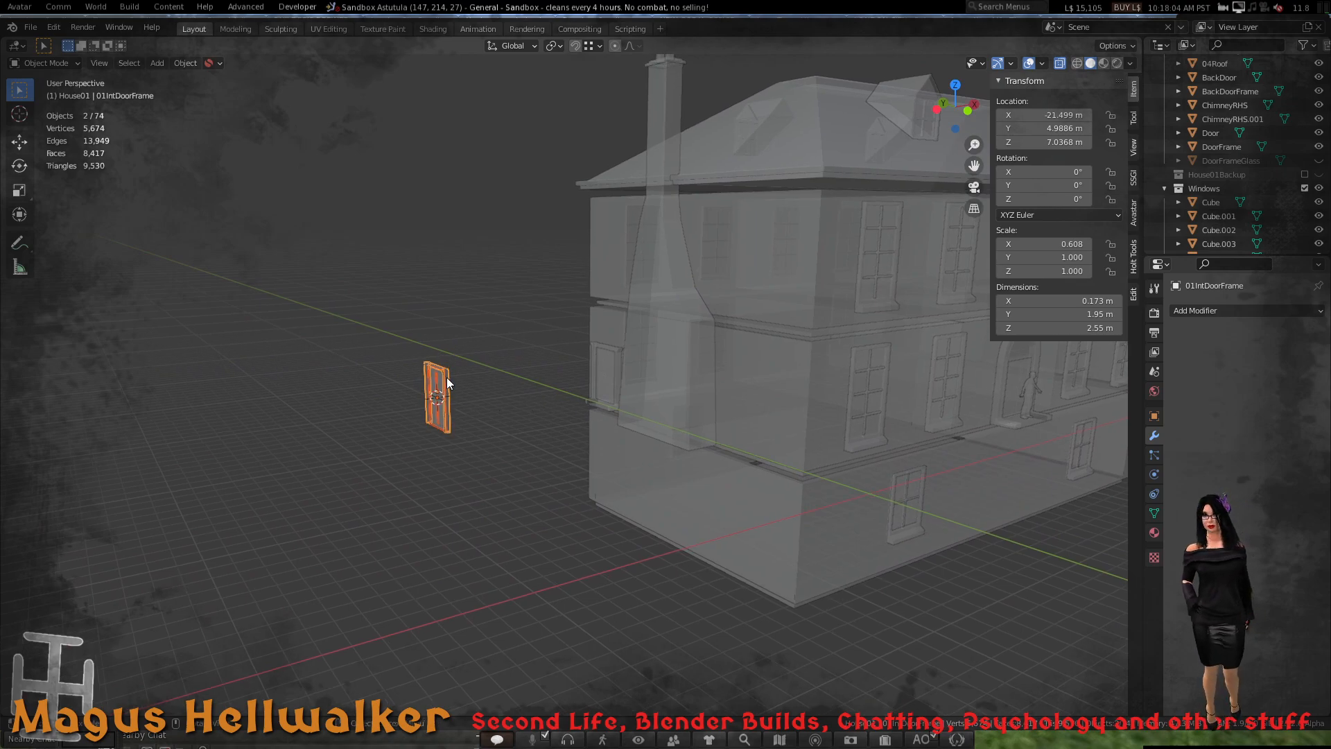
pyautogui.press('g')
pyautogui.press('x')
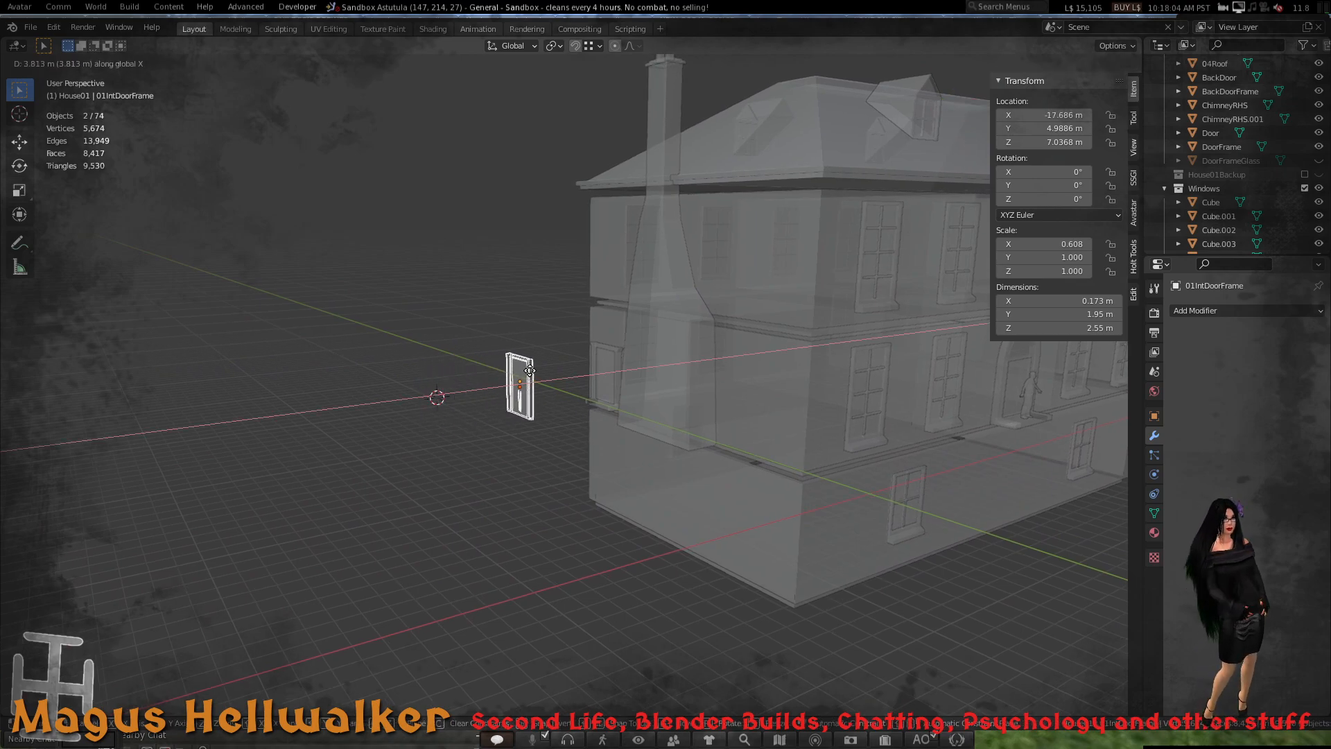
pyautogui.click(541, 370)
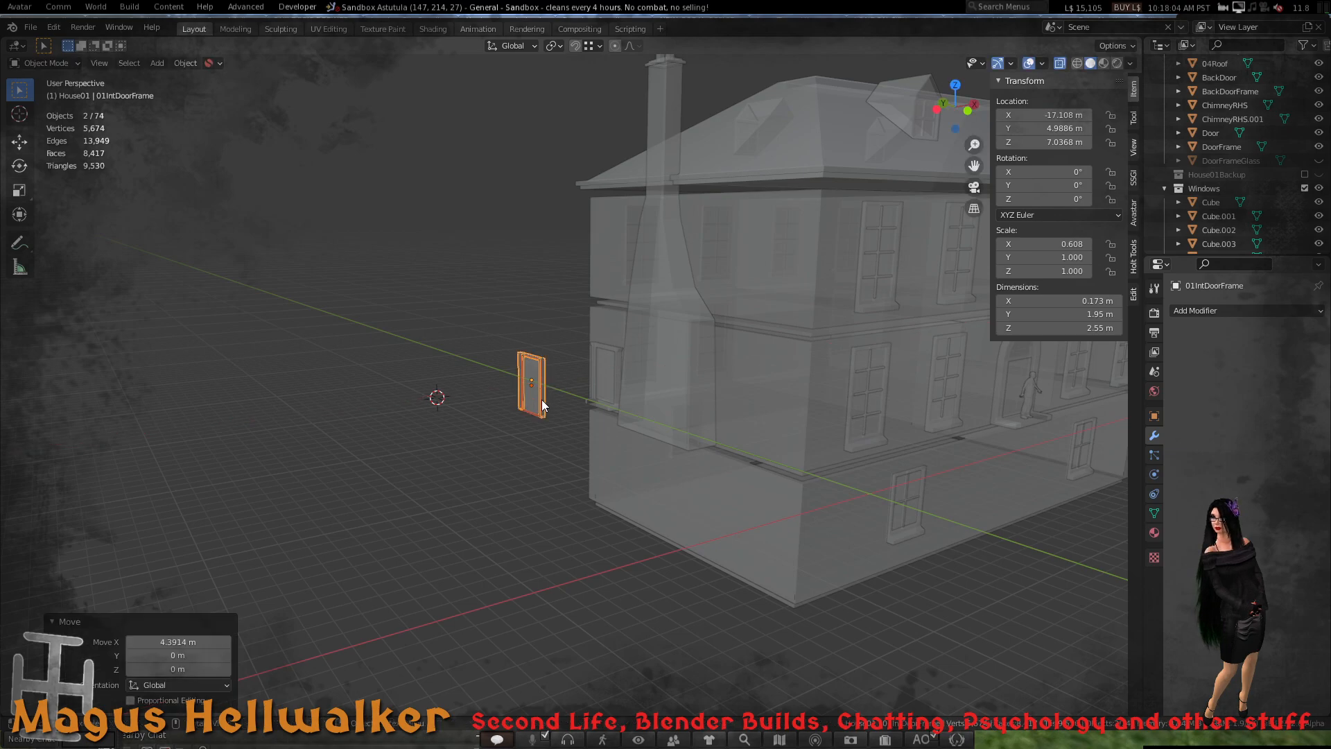
# - Apply the scale of the selected interior door and its frame
pyautogui.scroll(4, 542, 399)
pyautogui.moveTo(542, 399); pyautogui.dragTo(530, 405, button='middle')
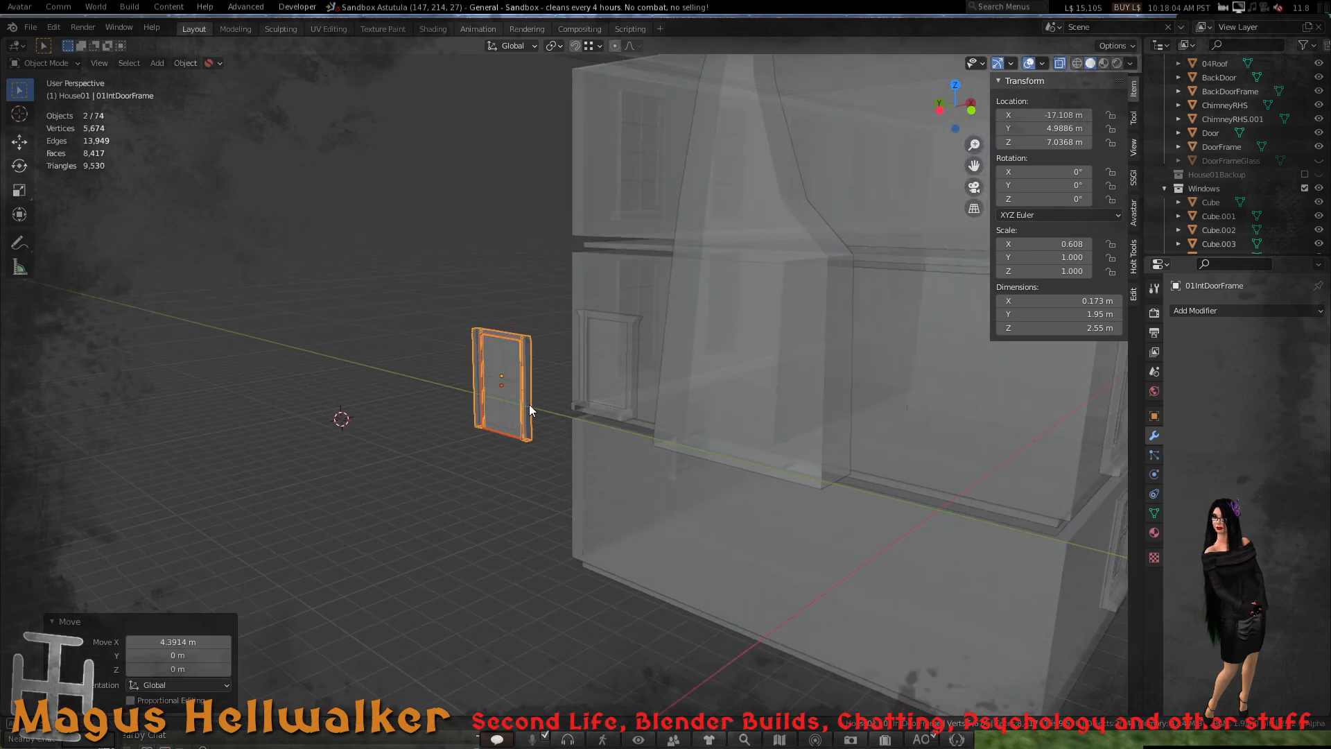
pyautogui.hotkey('ctrl', 'a')
pyautogui.click(528, 404)
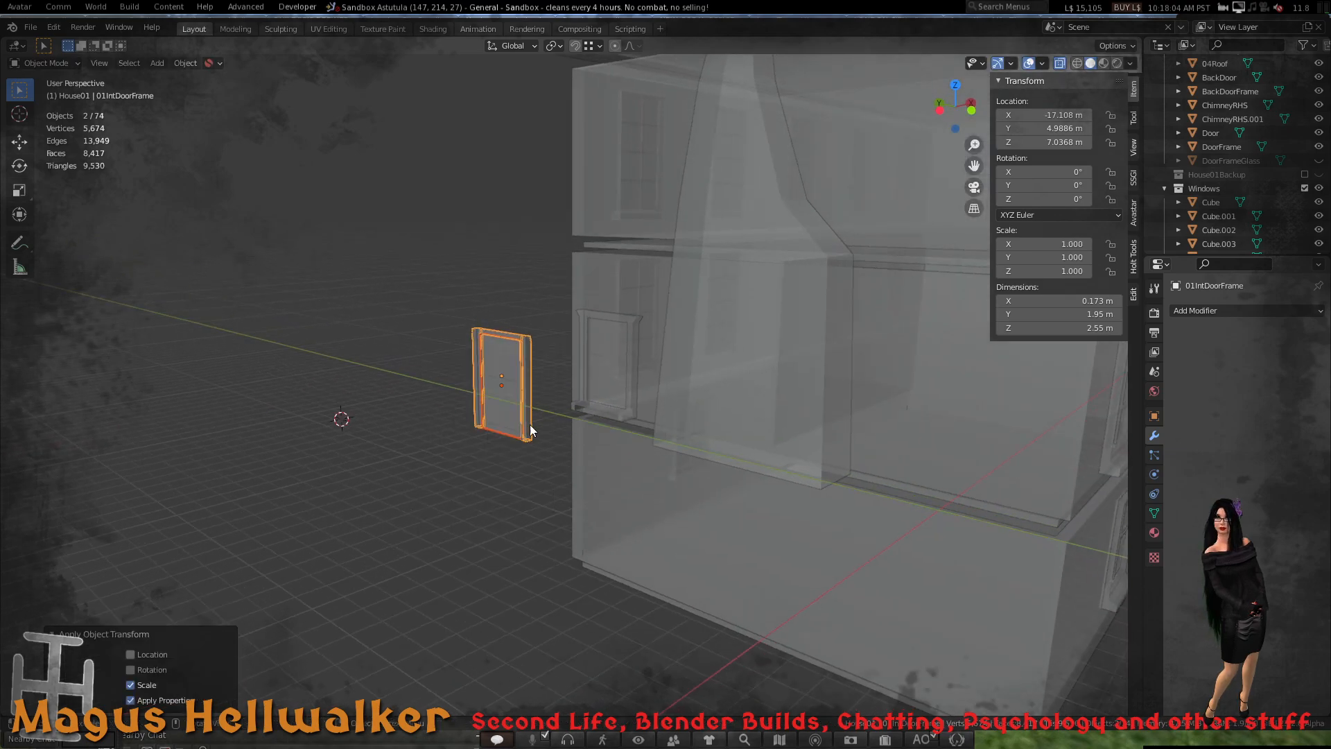
# - Check the transform values of 01IntDoor and 01IntDoorFrame one at a time, finishing with nothing selected
pyautogui.click(516, 448)
pyautogui.click(515, 426)
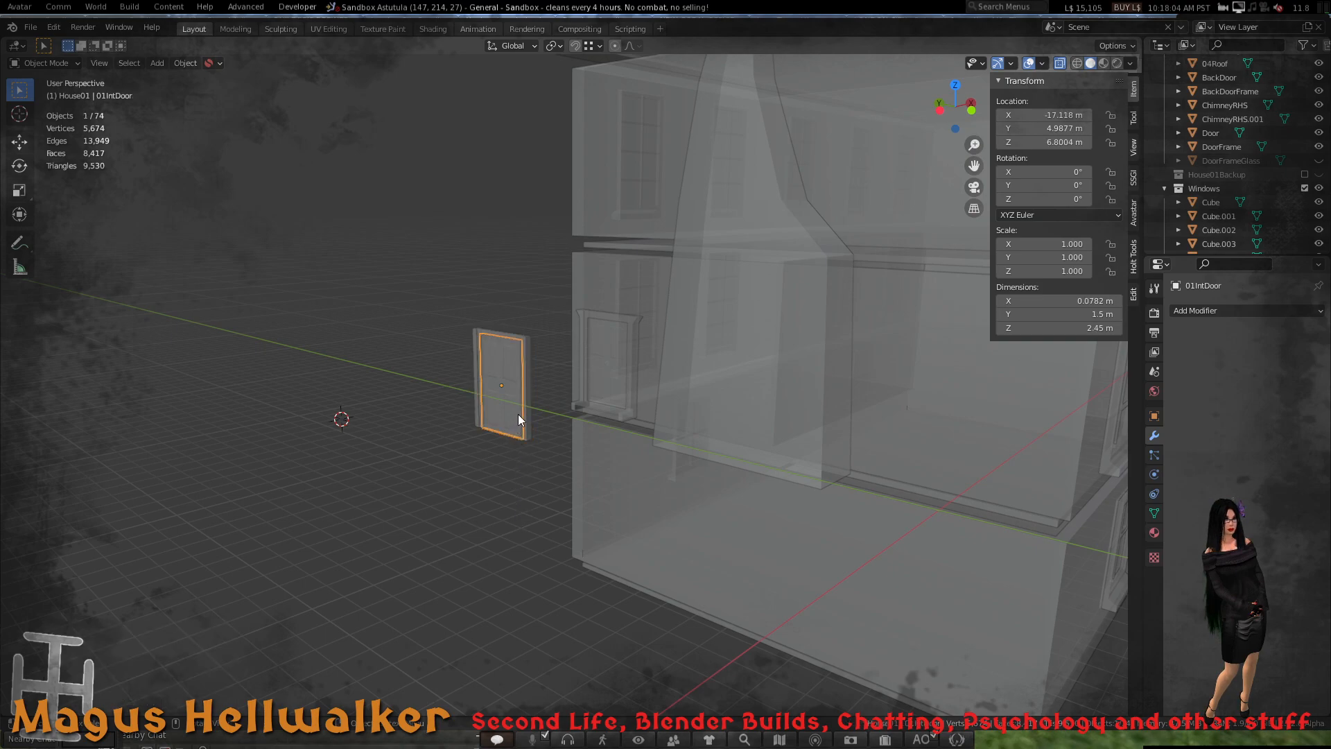
pyautogui.click(527, 412)
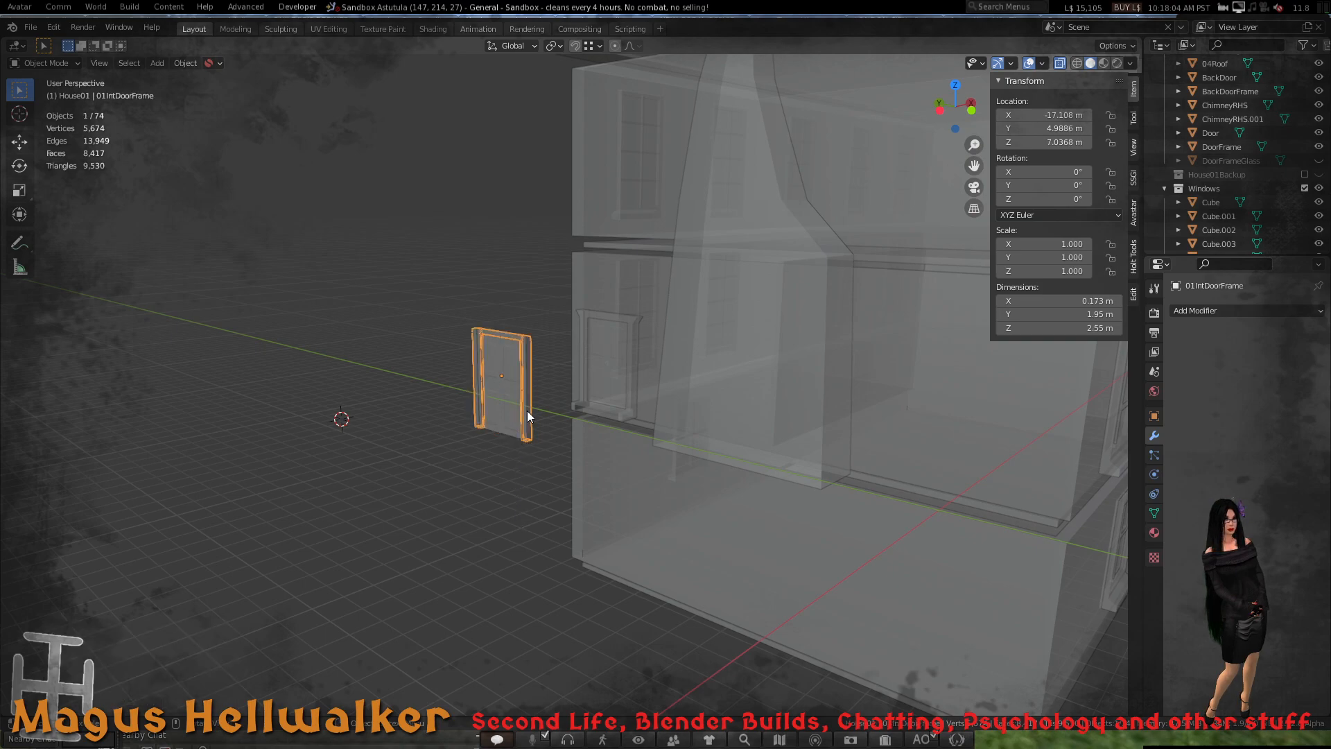
pyautogui.click(503, 405)
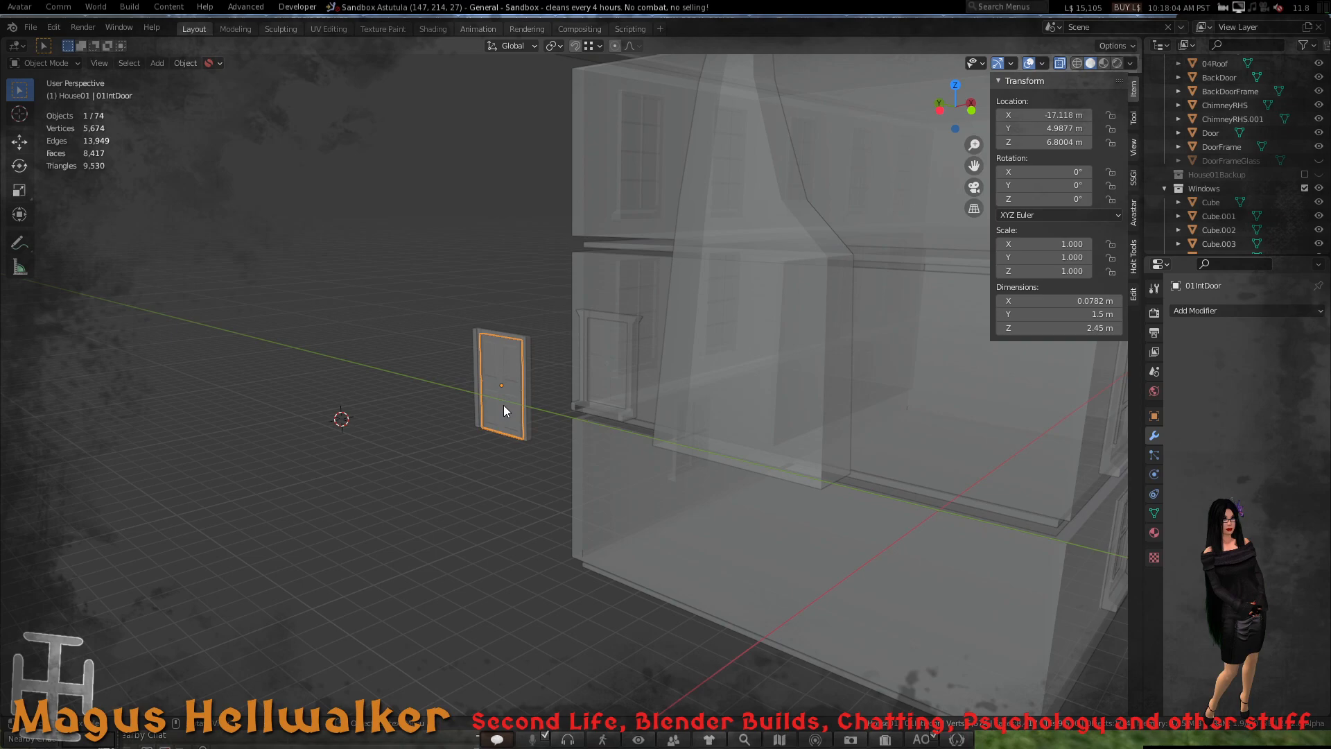
pyautogui.click(521, 506)
# - Save the Blender file
pyautogui.moveTo(527, 463); pyautogui.dragTo(481, 459, button='middle')
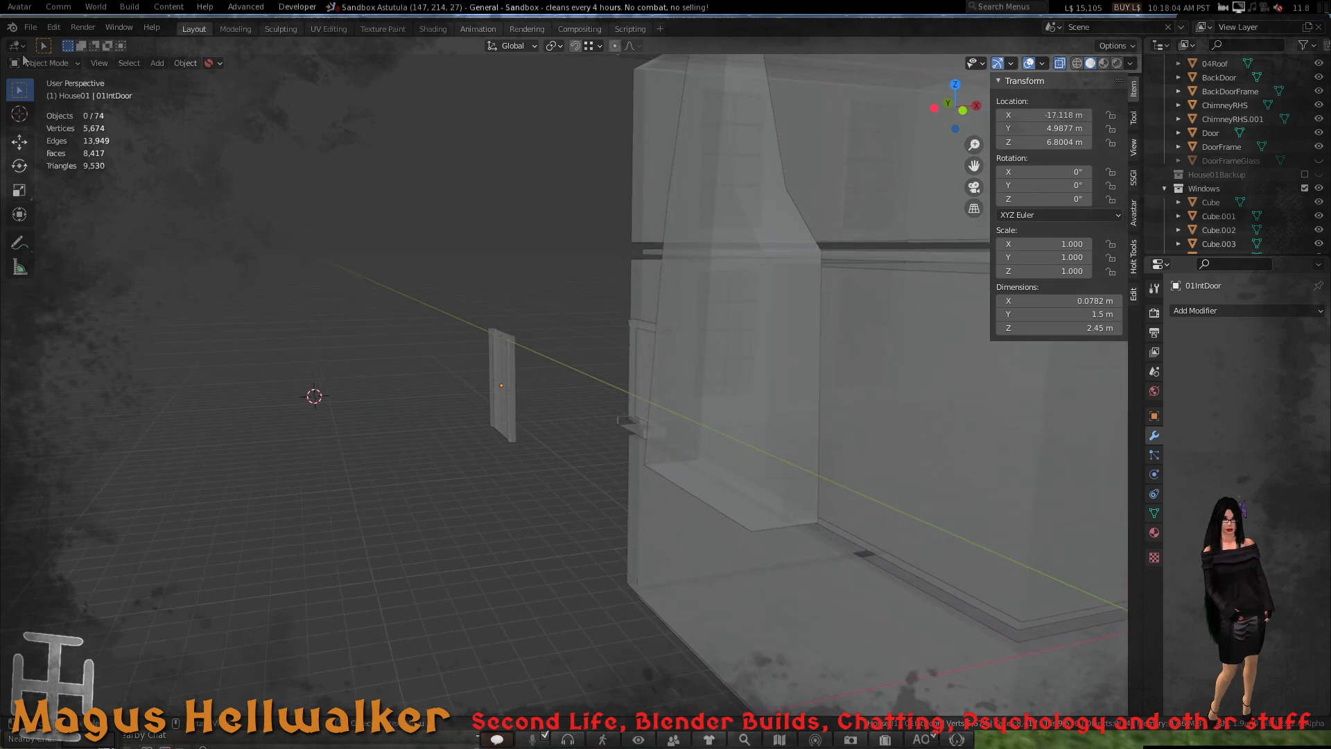
pyautogui.click(30, 26)
pyautogui.click(60, 135)
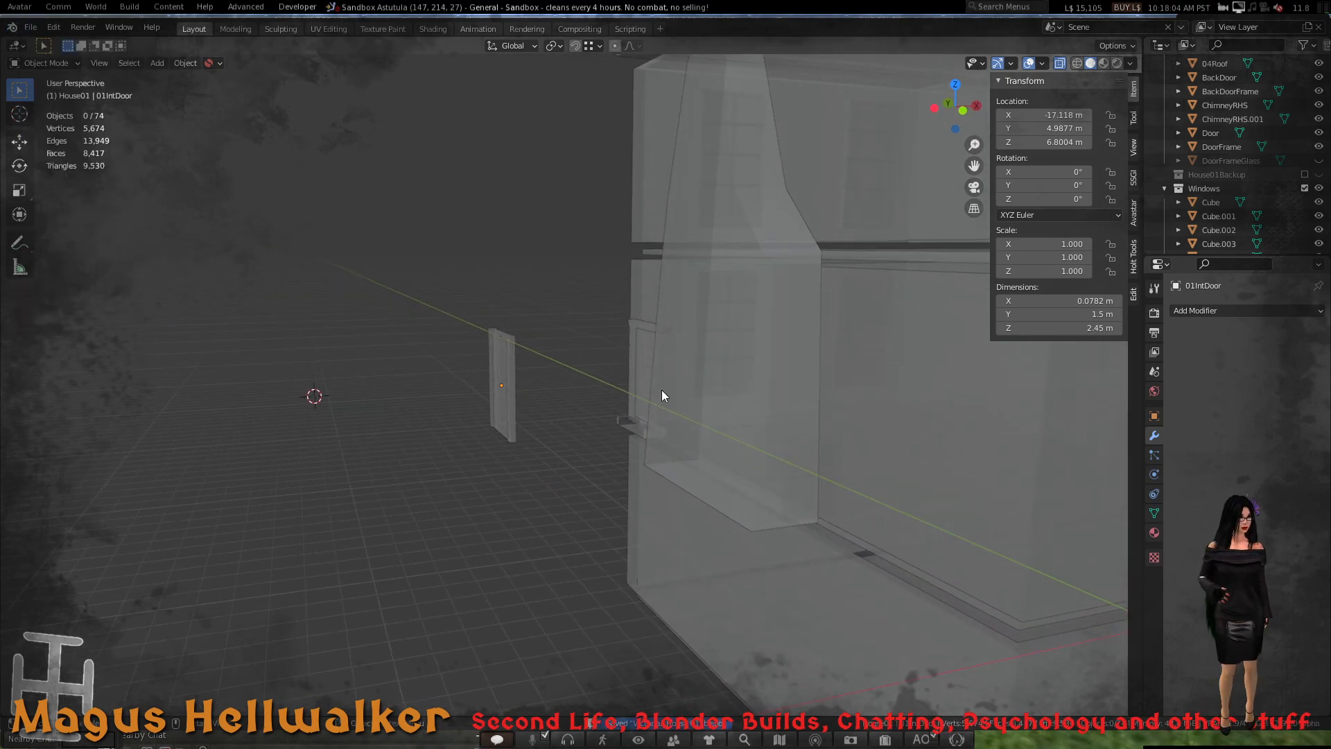
pyautogui.scroll(-3, 842, 448)
pyautogui.moveTo(844, 446); pyautogui.dragTo(652, 483, button='middle')
pyautogui.scroll(-2, 643, 484)
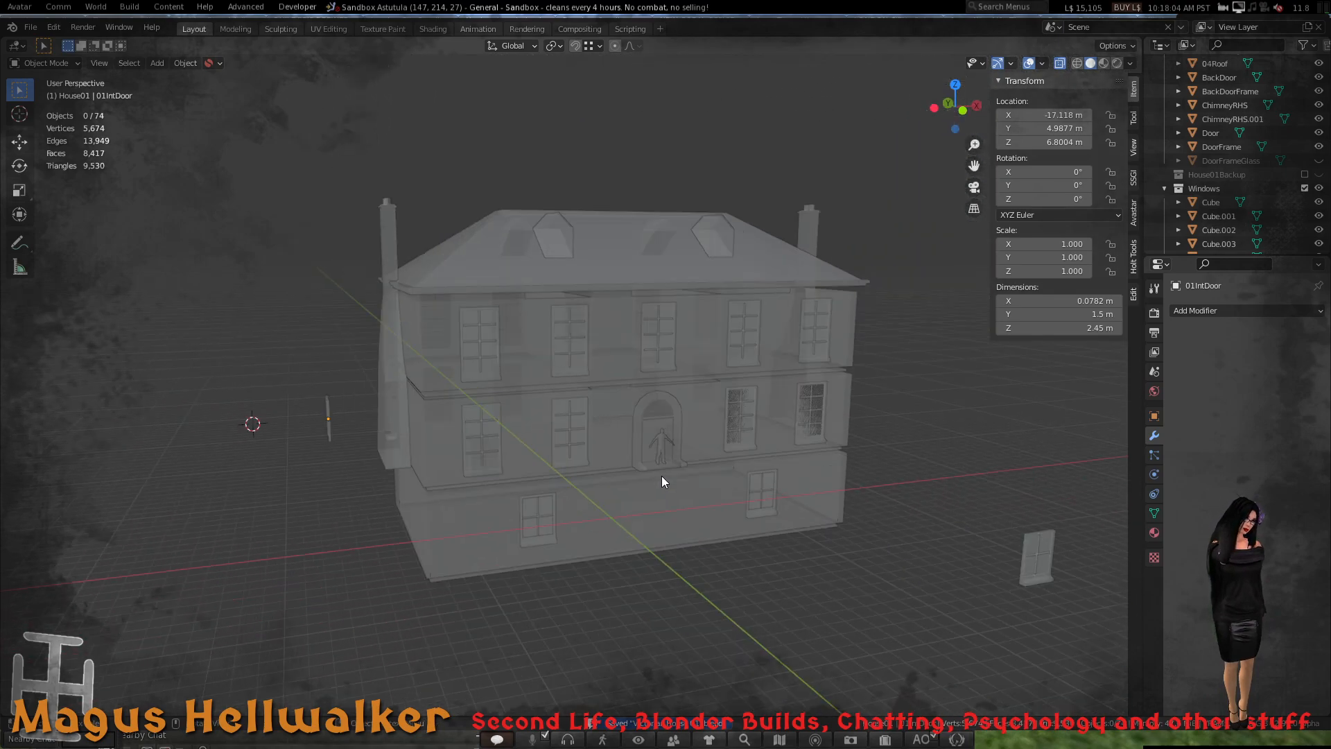
pyautogui.scroll(-1, 664, 474)
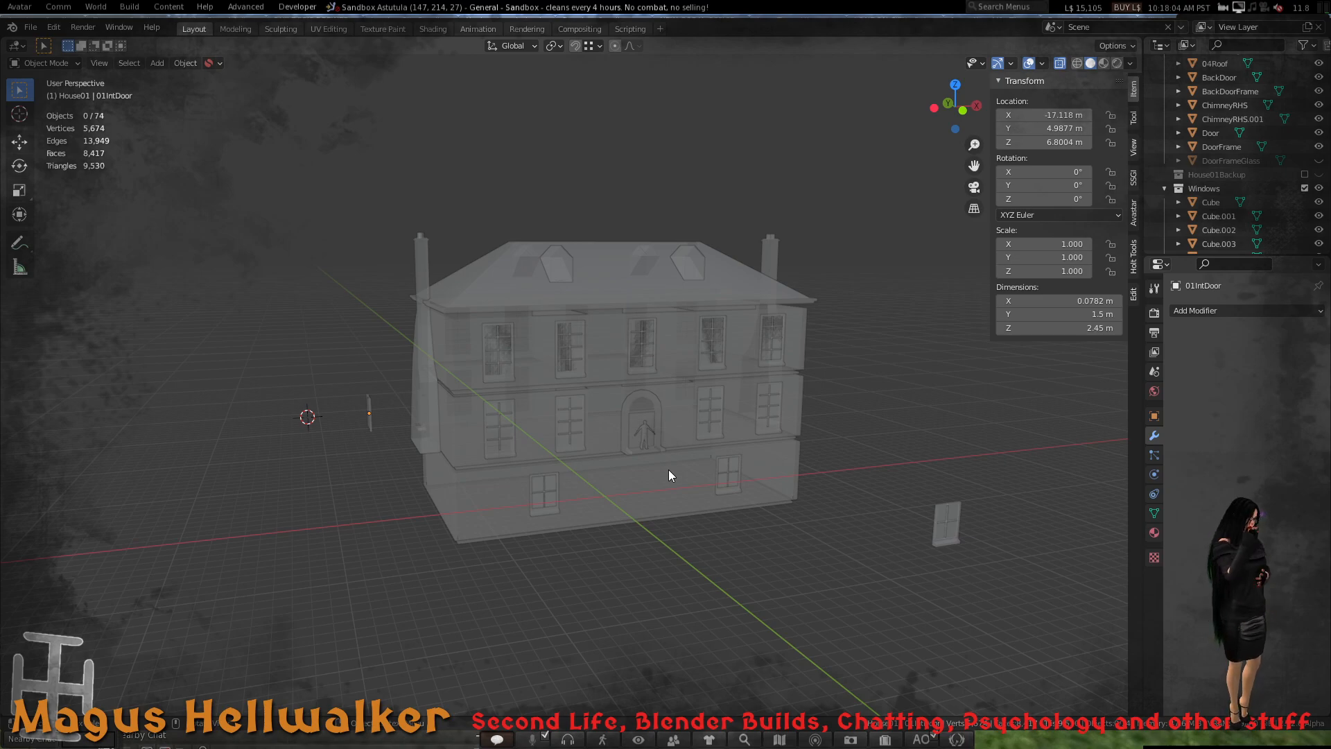
# - Snap the 3D cursor back to the world origin
pyautogui.scroll(3, 646, 467)
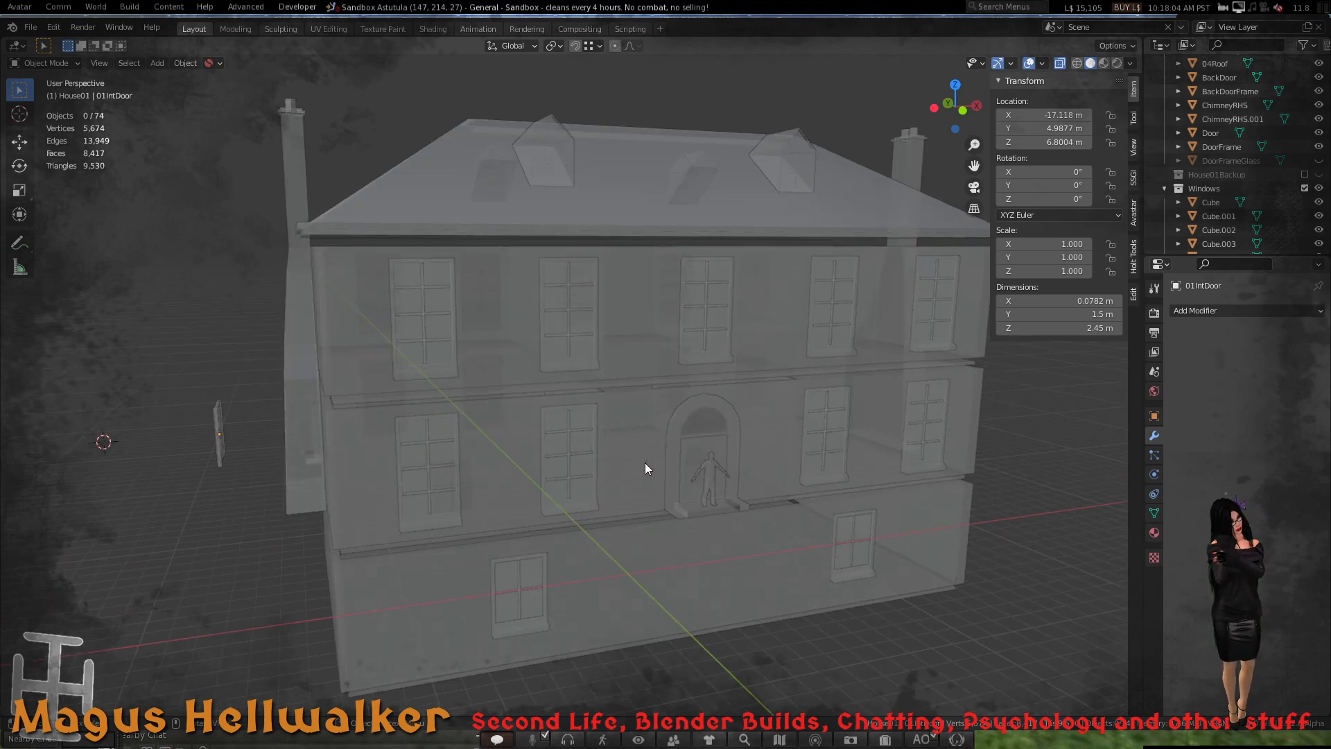
pyautogui.moveTo(584, 372)
pyautogui.mouseDown(button='middle')
pyautogui.moveTo(643, 371)
pyautogui.moveTo(579, 369)
pyautogui.mouseUp(button='middle')
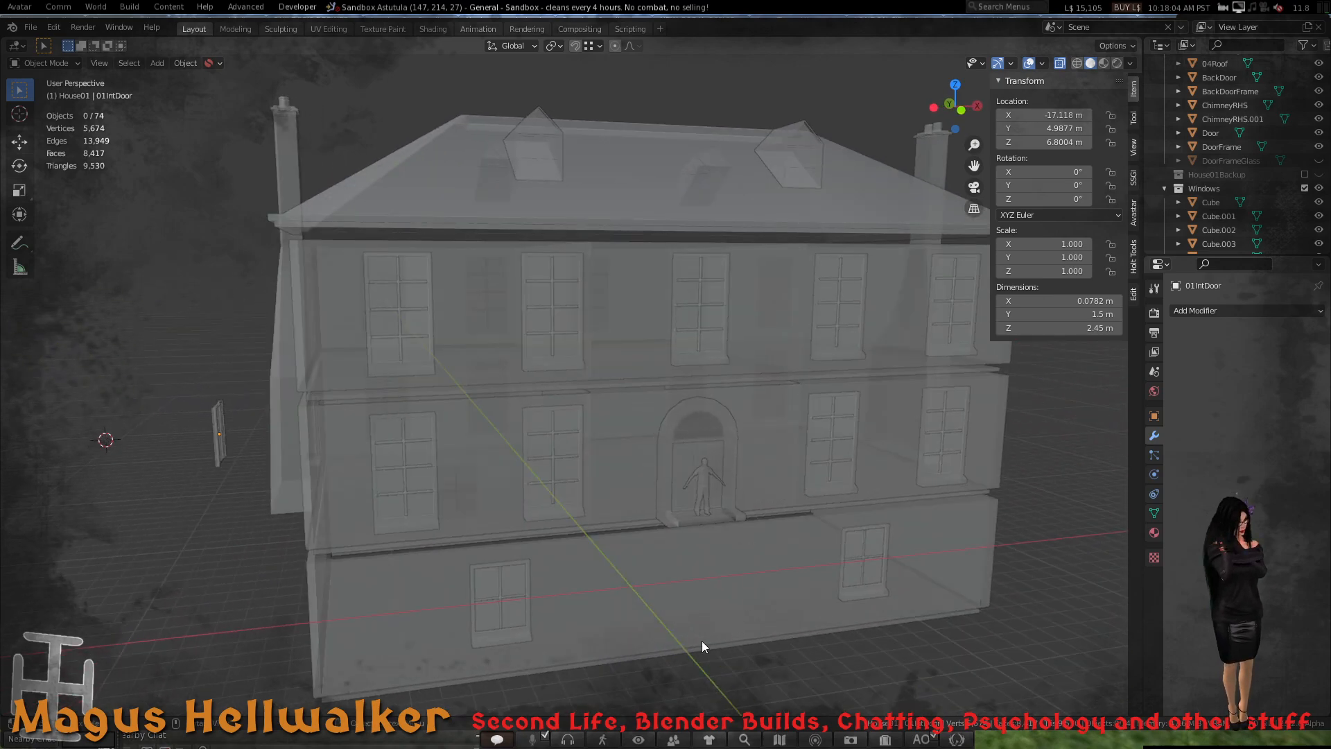
pyautogui.hotkey('shift', 's')
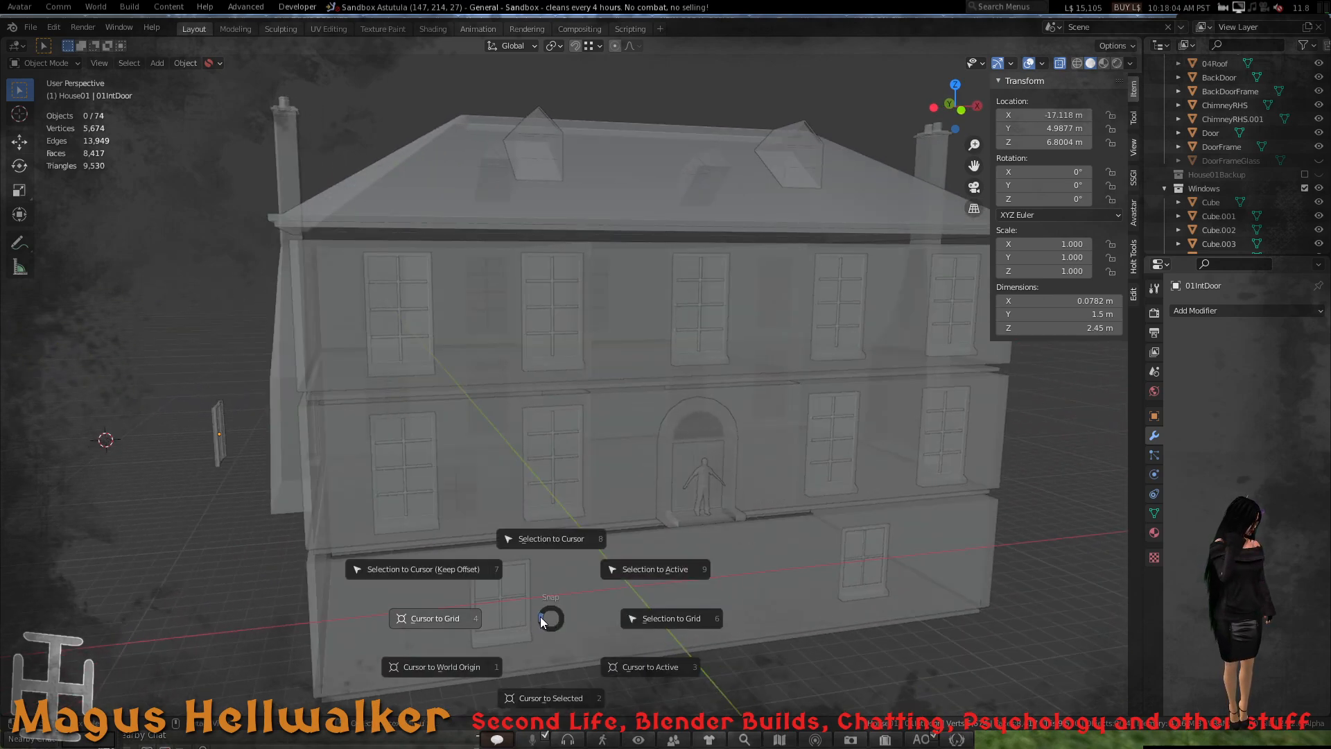
pyautogui.click(478, 667)
pyautogui.scroll(-2, 730, 524)
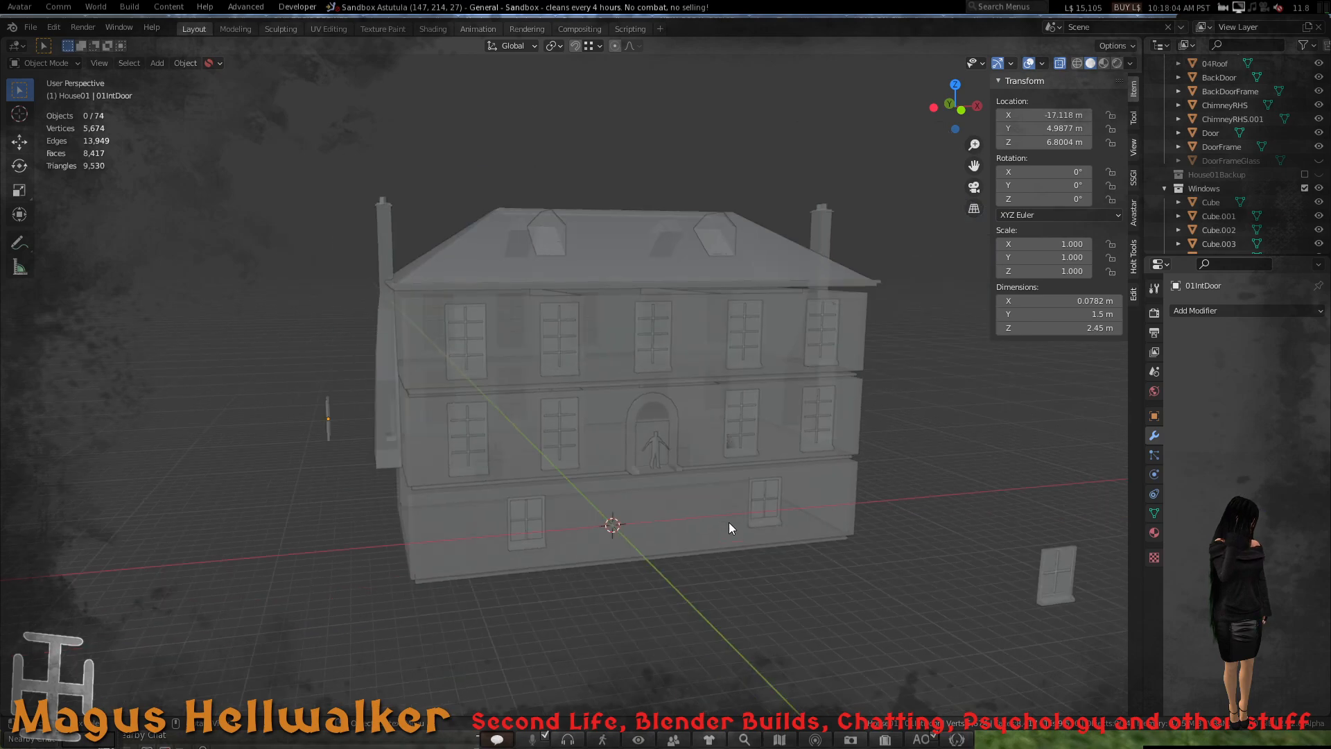
pyautogui.moveTo(737, 457); pyautogui.dragTo(688, 455, button='middle')
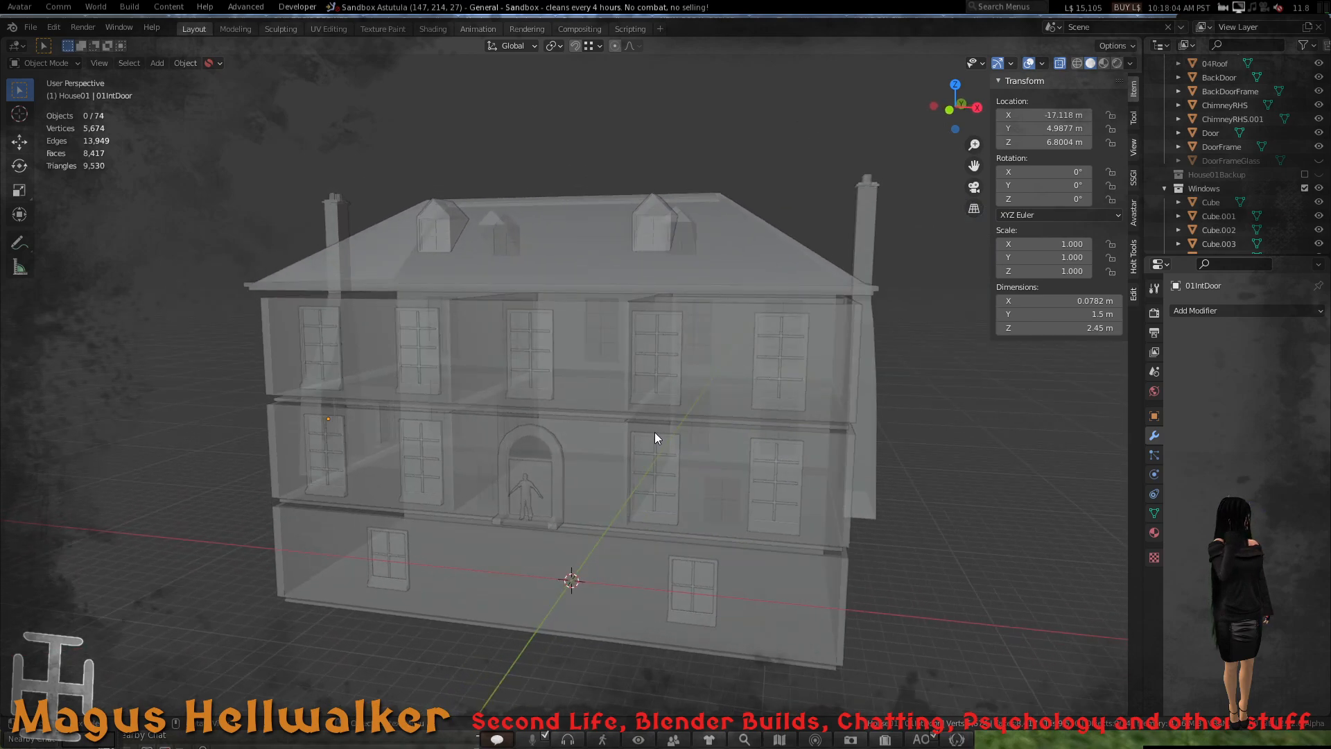
pyautogui.scroll(-1, 654, 432)
# - Save the Blender file with the basement walls selected and framed
pyautogui.click(615, 570)
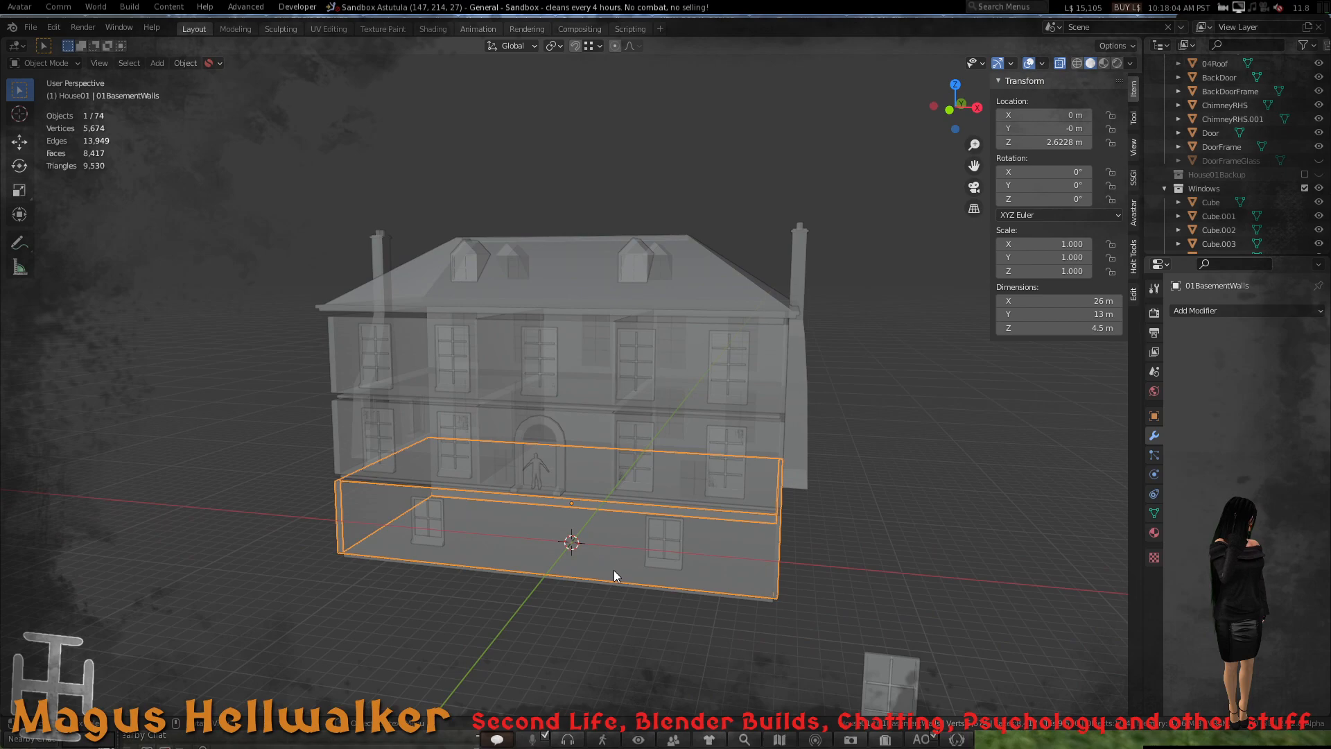
pyautogui.press('KP_Decimal')
pyautogui.moveTo(641, 398); pyautogui.dragTo(572, 409, button='middle')
pyautogui.click(31, 27)
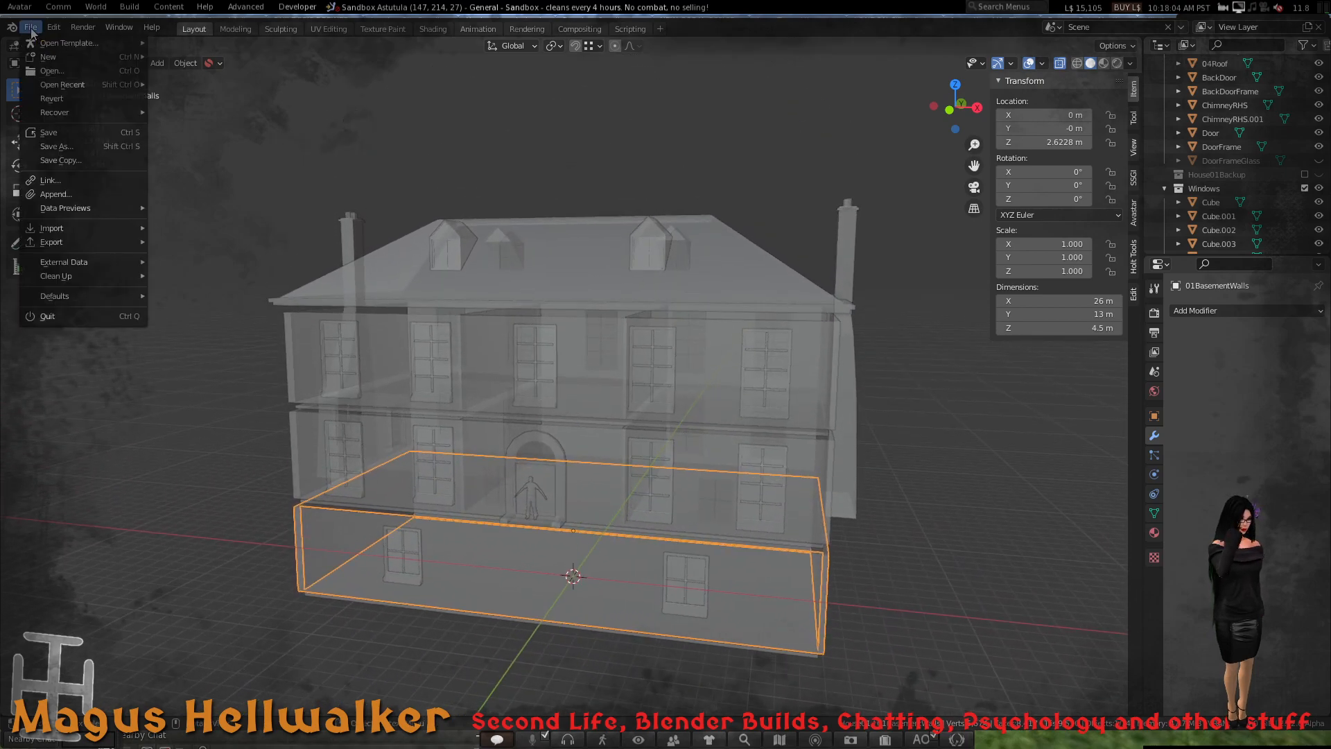
pyautogui.click(38, 137)
pyautogui.scroll(-1, 603, 373)
pyautogui.scroll(-1, 604, 373)
pyautogui.moveTo(584, 378)
pyautogui.mouseDown(button='middle')
pyautogui.moveTo(625, 376)
pyautogui.moveTo(594, 361)
pyautogui.mouseUp(button='middle')
pyautogui.moveTo(353, 178); pyautogui.dragTo(802, 599)
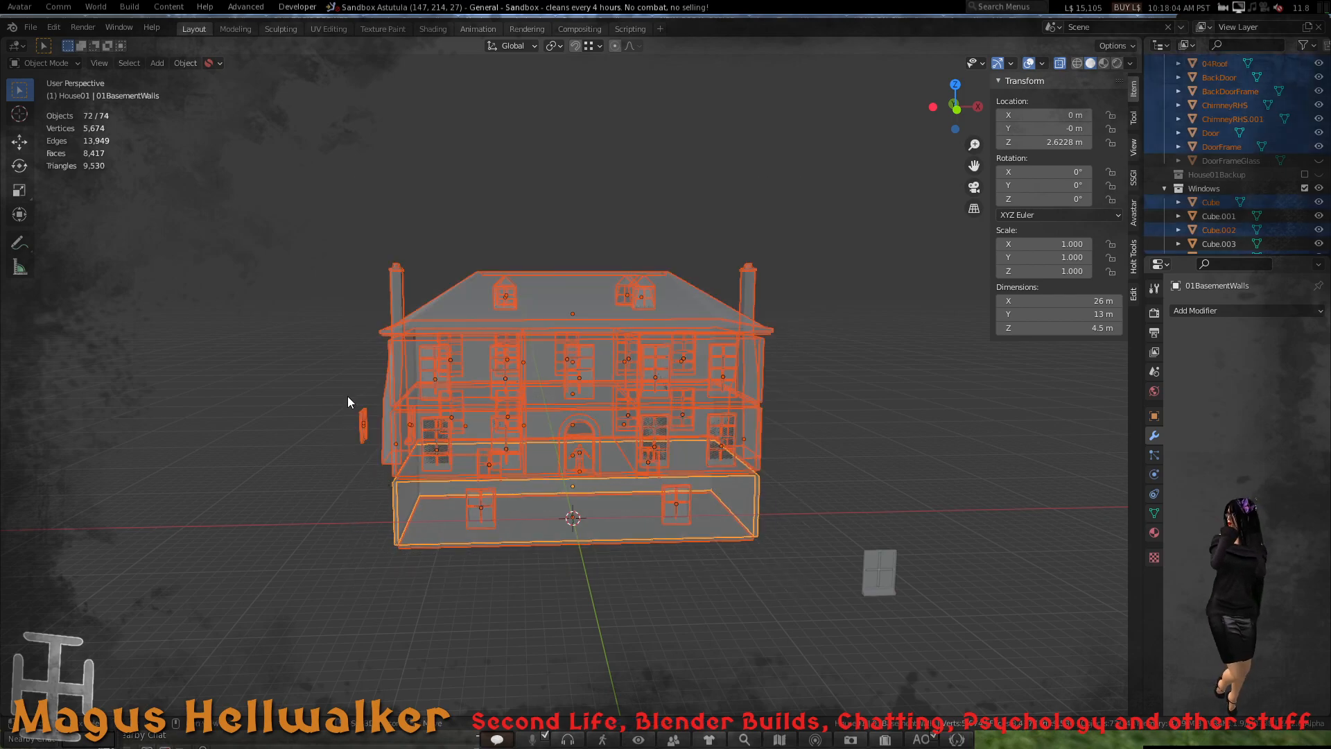
pyautogui.click(362, 426)
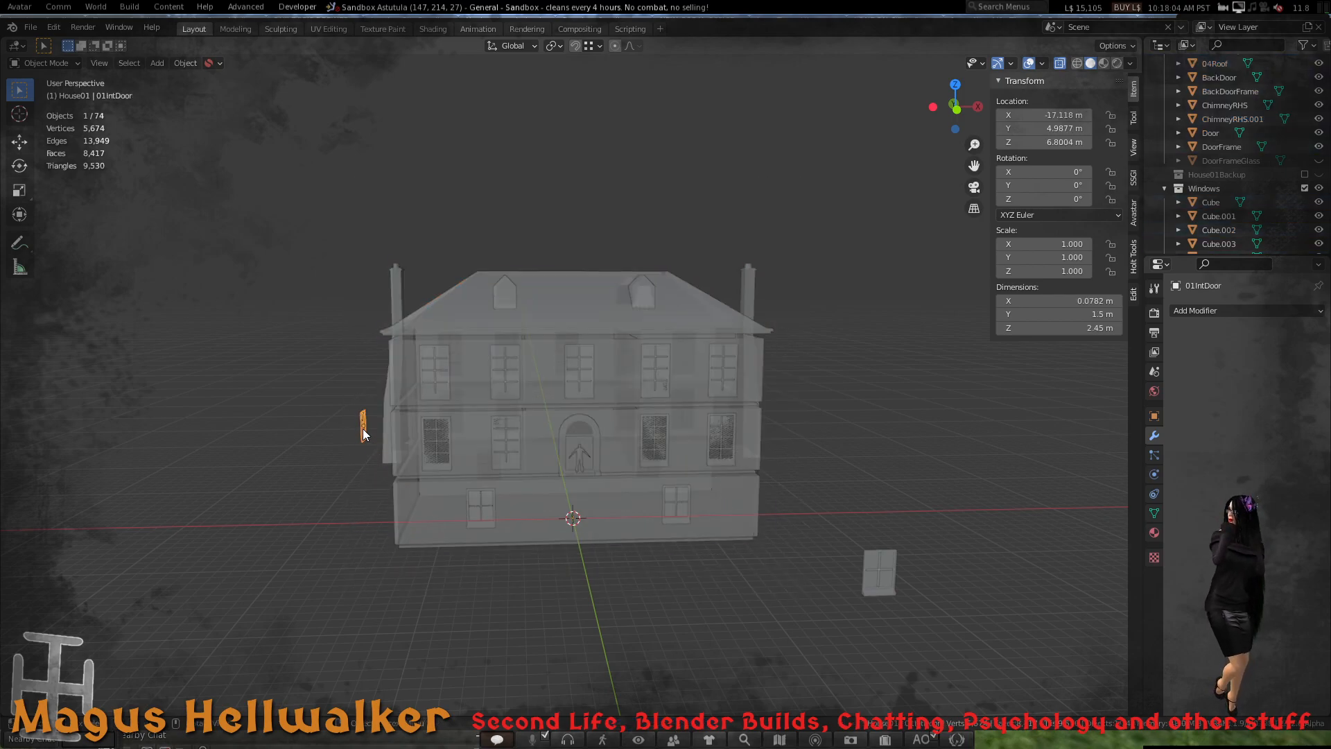
pyautogui.click(363, 435)
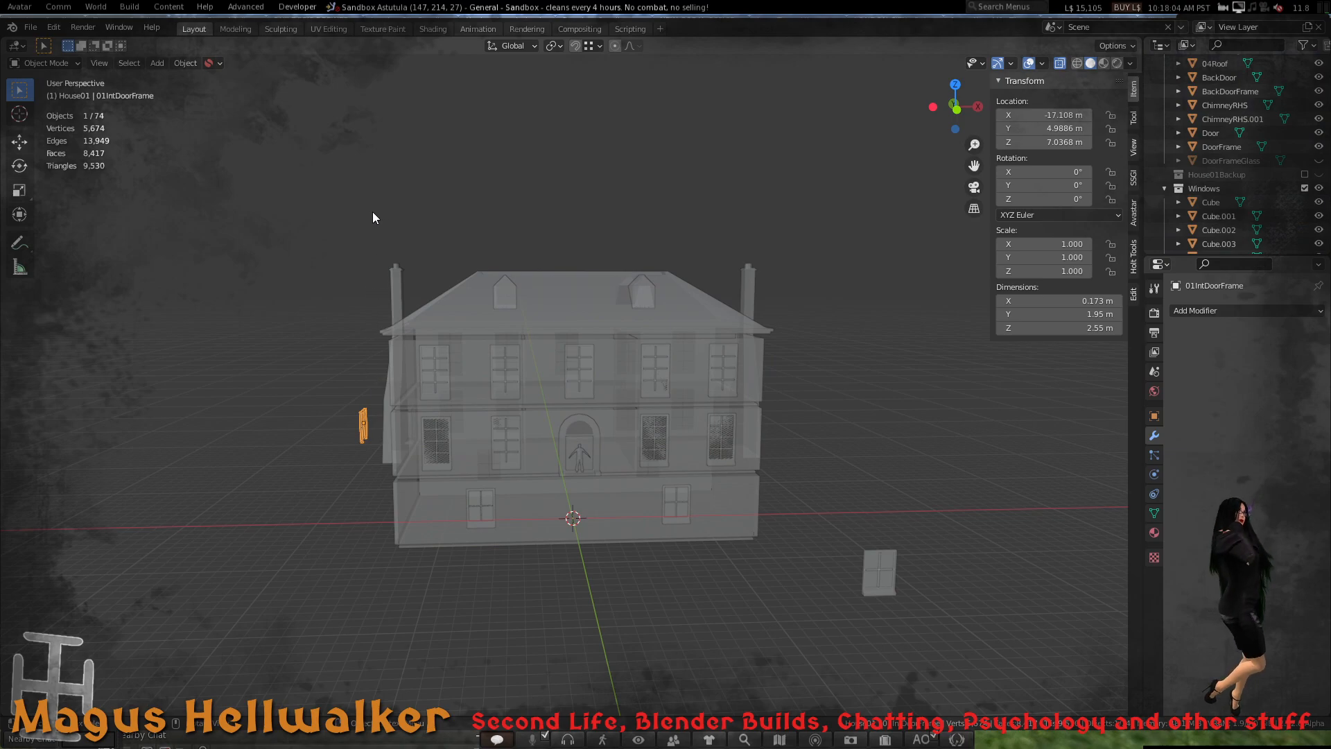
# - Select all the house parts except the interior door and its frame, making 01BasementWalls.Floor the active object
pyautogui.moveTo(372, 211); pyautogui.dragTo(784, 576)
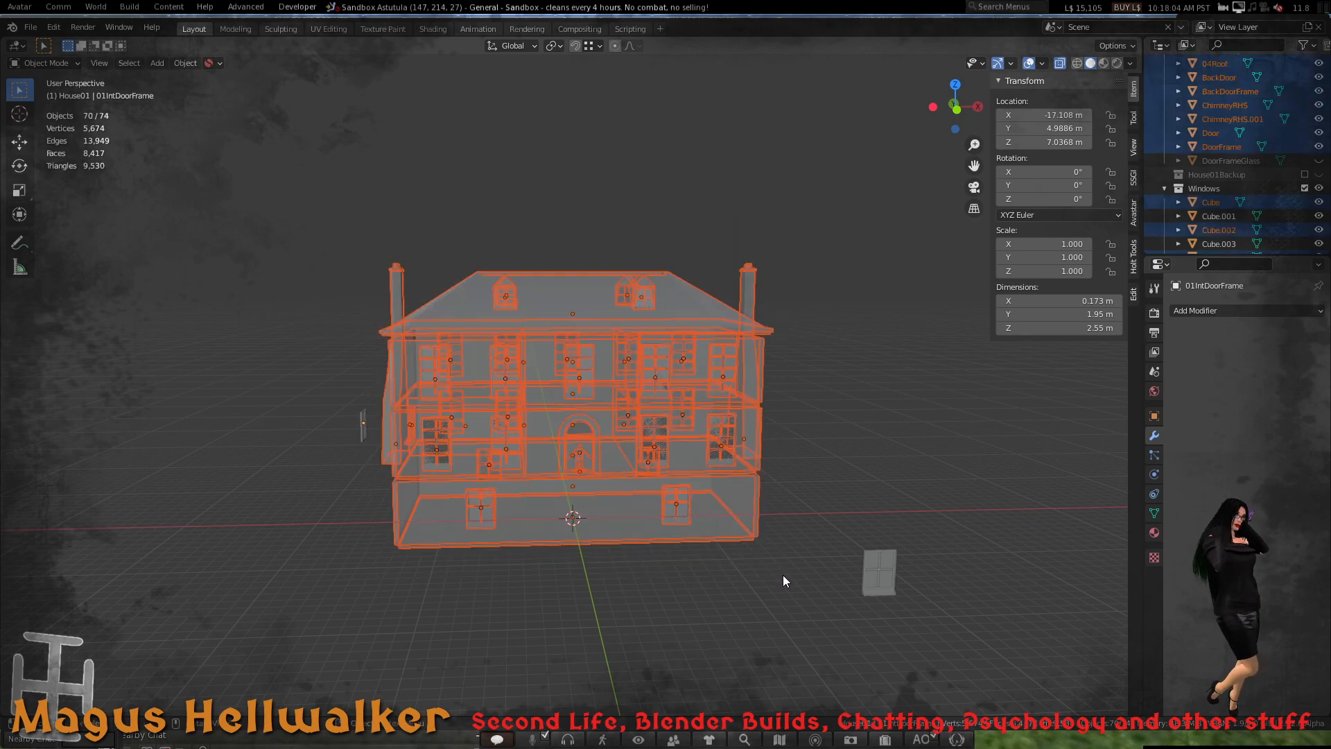
pyautogui.moveTo(559, 440); pyautogui.dragTo(555, 402, button='middle')
pyautogui.keyDown('shift'); pyautogui.click(620, 522); pyautogui.keyUp('shift')
pyautogui.keyDown('shift'); pyautogui.click(620, 518); pyautogui.keyUp('shift')
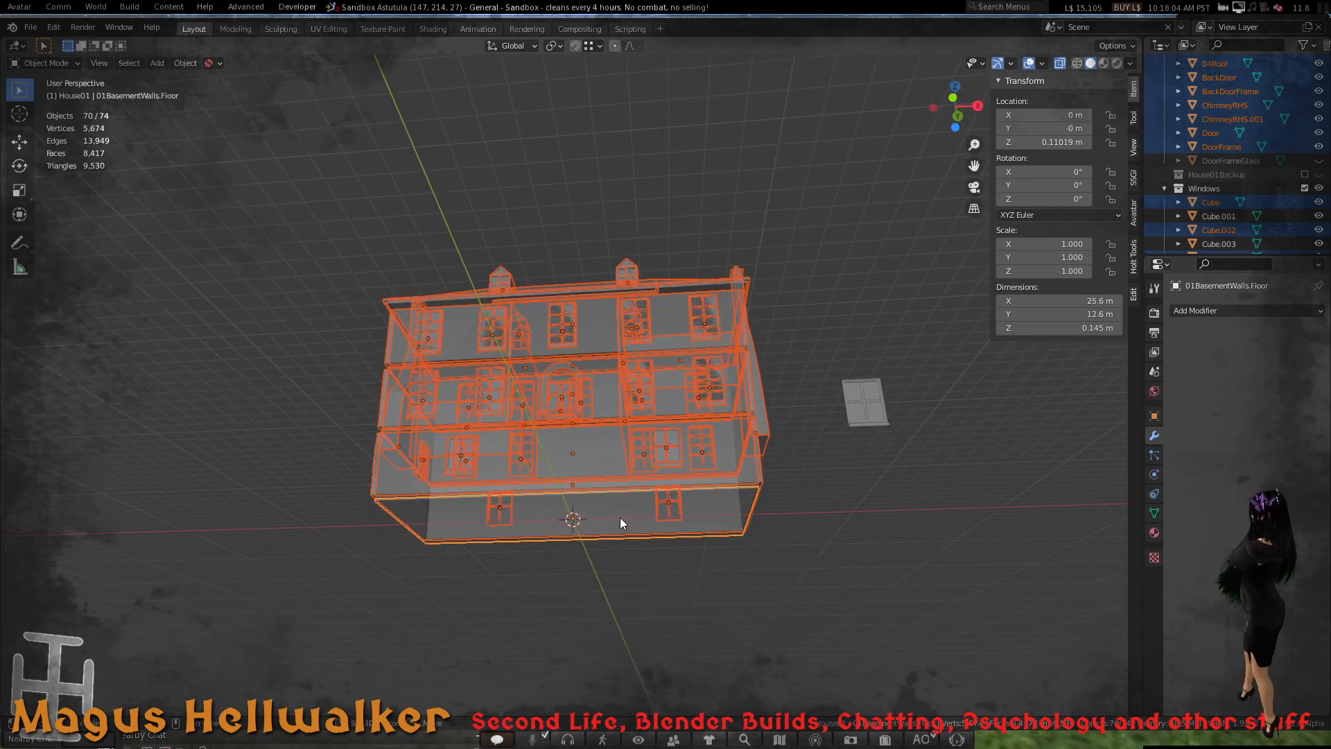
pyautogui.moveTo(620, 517); pyautogui.dragTo(600, 447, button='middle')
pyautogui.scroll(-3, 601, 445)
pyautogui.scroll(3, 596, 434)
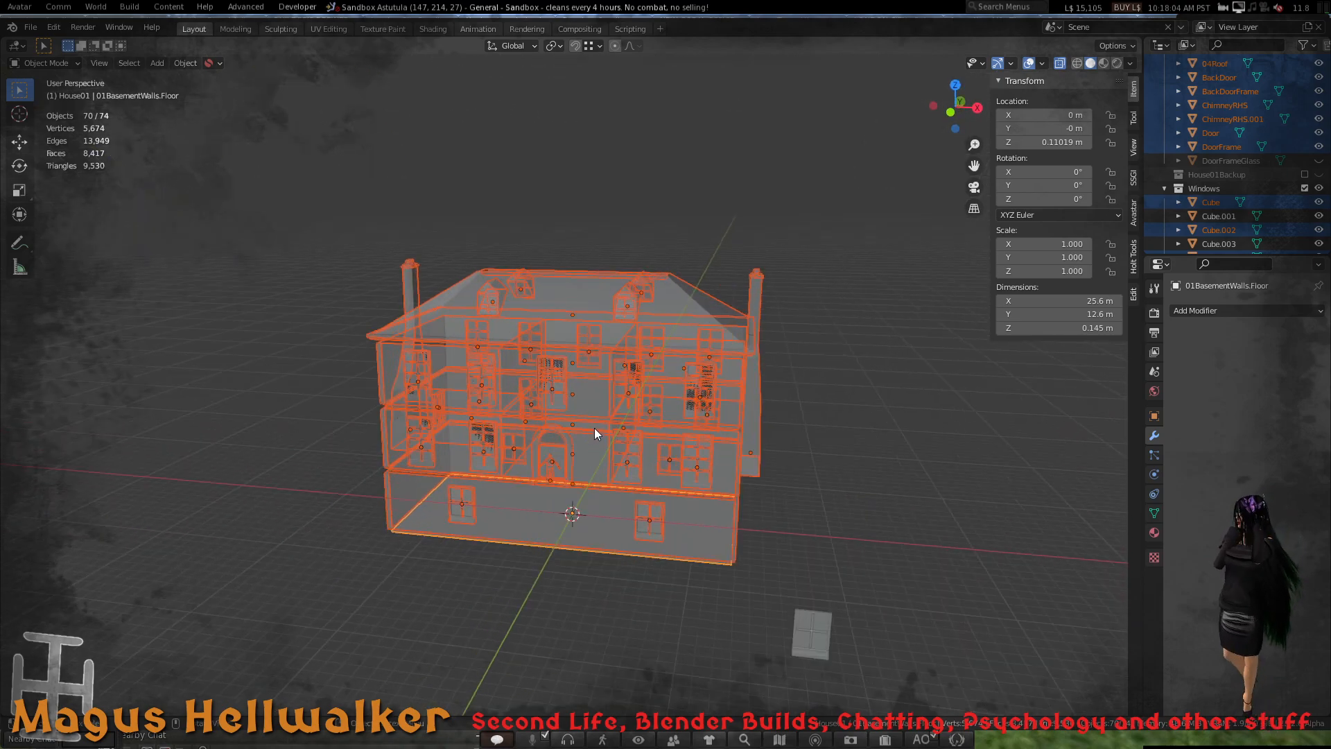
# - Export the selected house objects to a model file
pyautogui.click(31, 27)
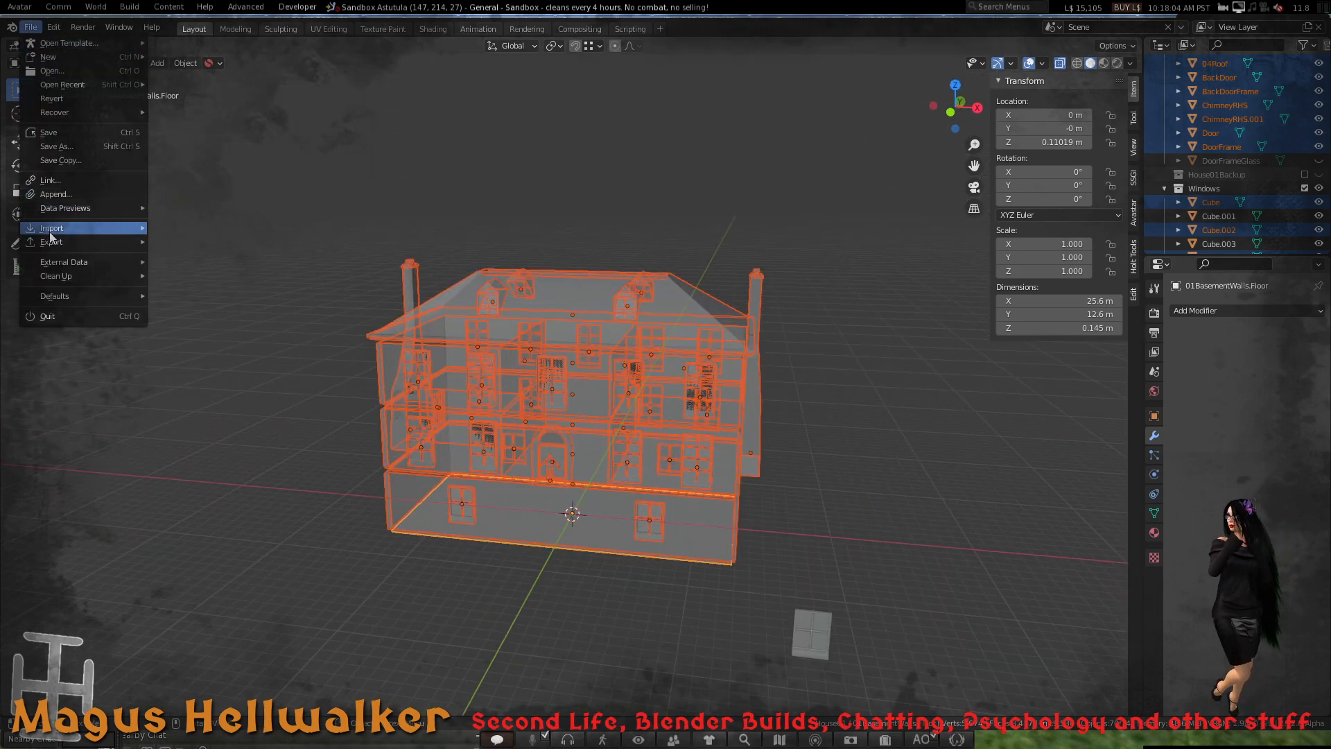
pyautogui.moveTo(57, 247)
pyautogui.click(214, 254)
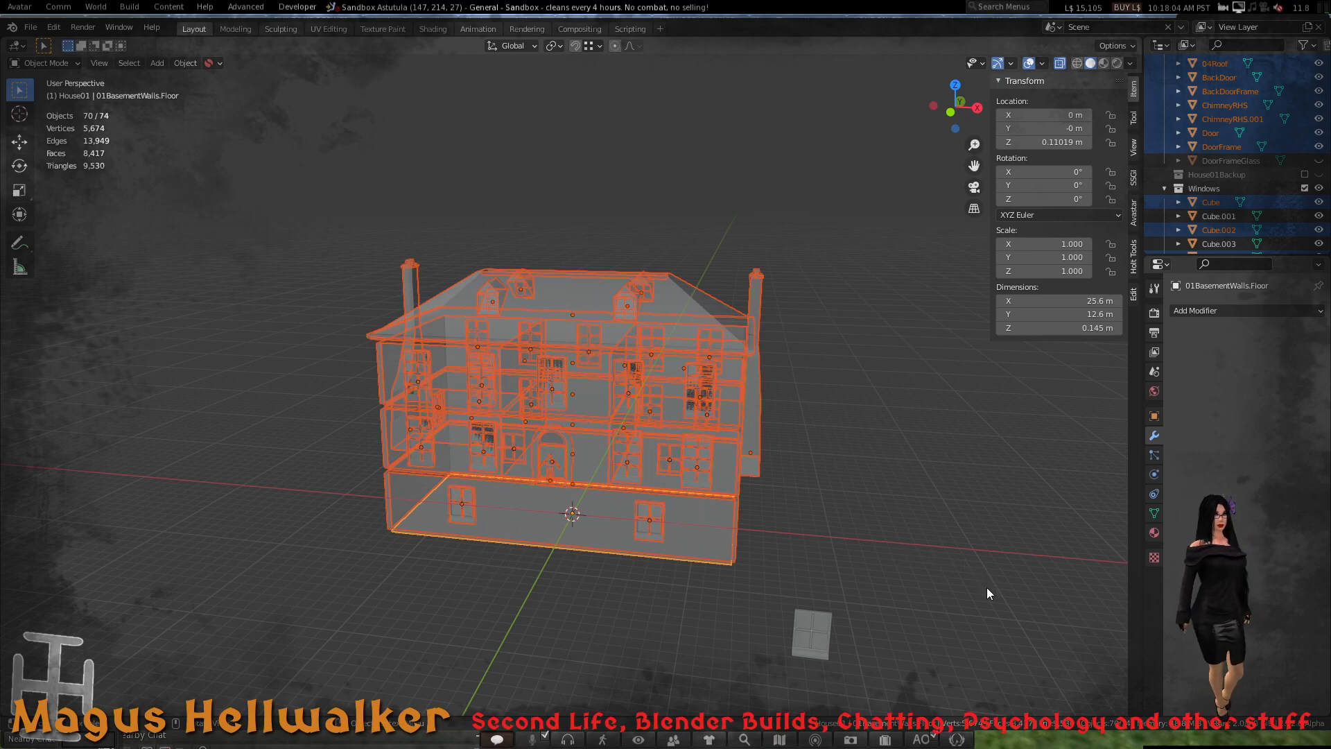
# - Deselect all objects and turn off X-ray so the house displays as solid
pyautogui.scroll(-4, 705, 504)
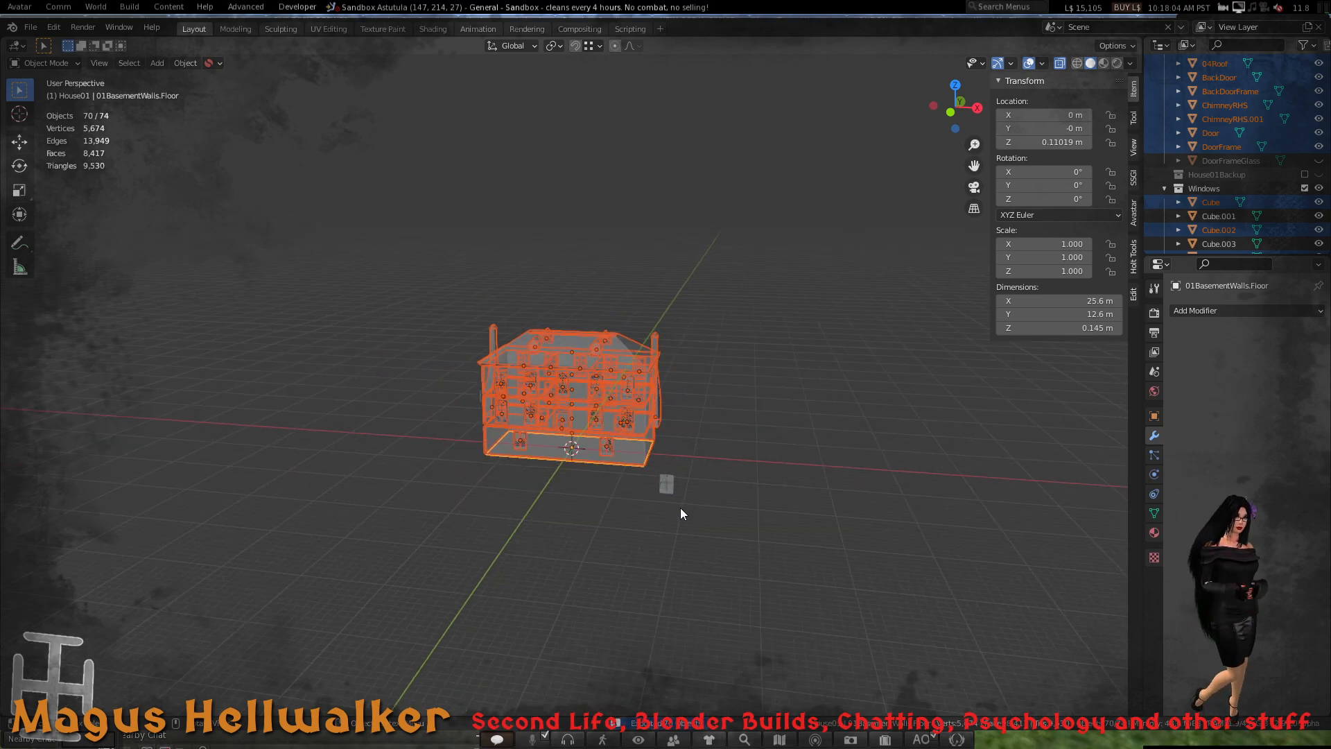
pyautogui.scroll(7, 680, 507)
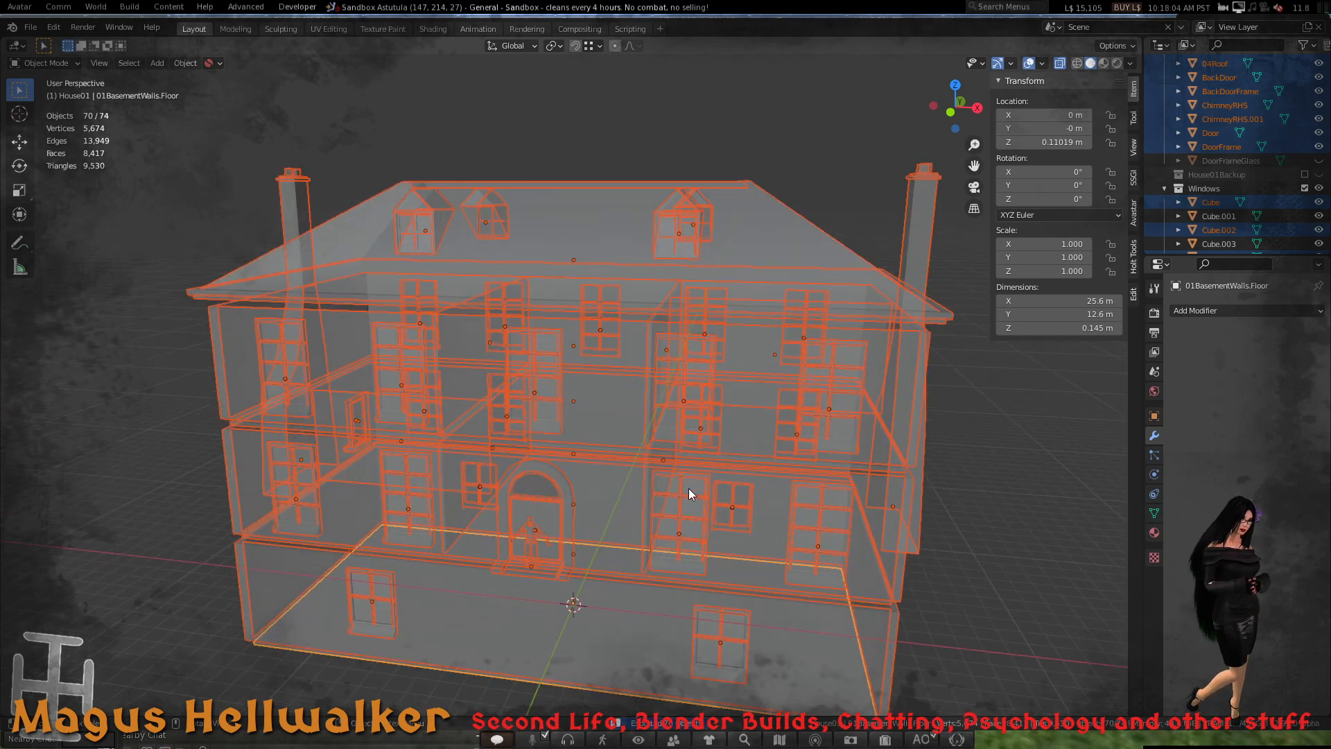
pyautogui.click(956, 485)
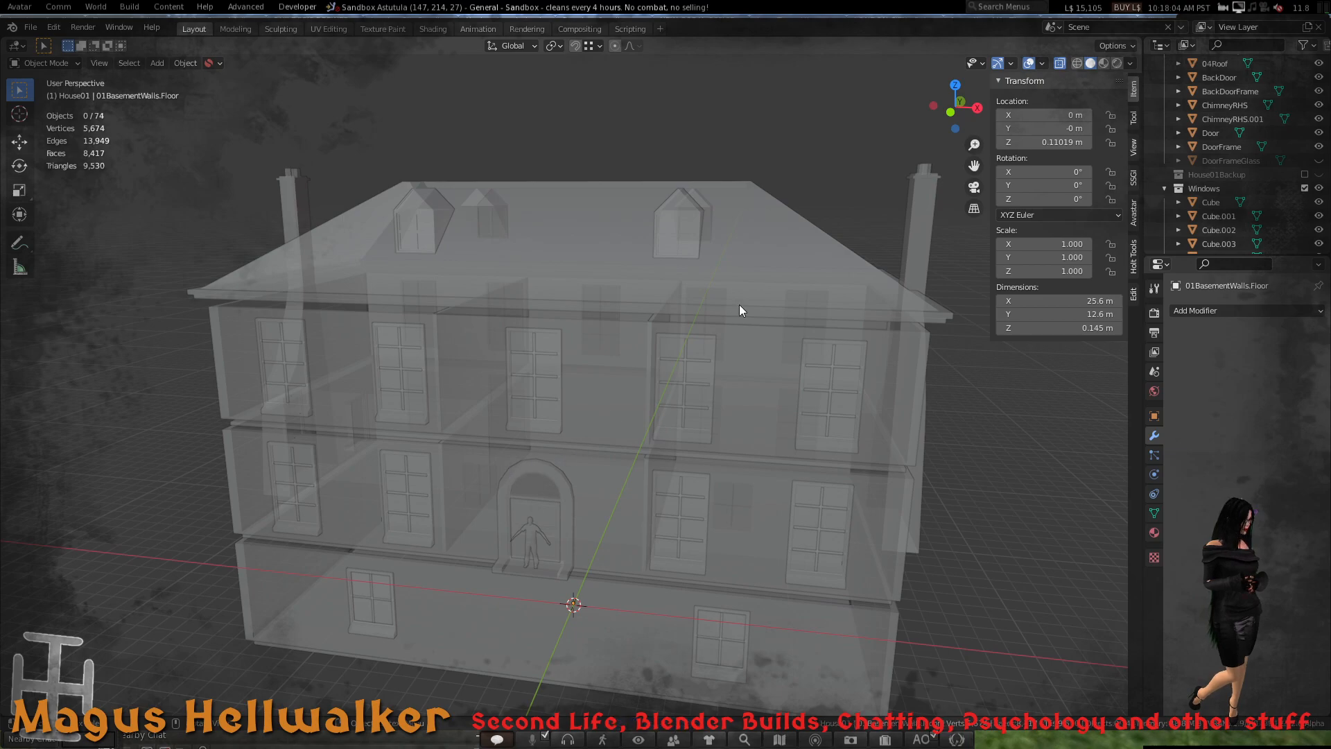
pyautogui.click(1060, 63)
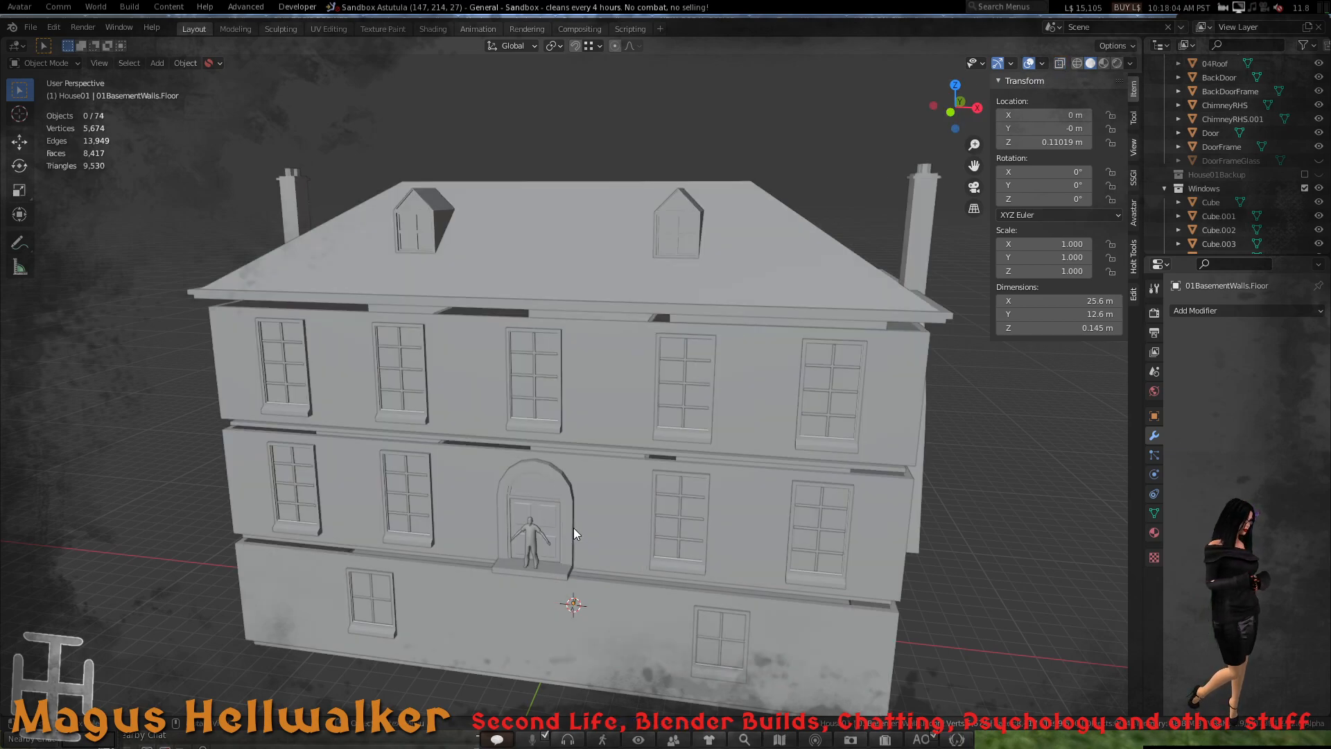
# - Save the Blender file
pyautogui.keyDown('shift'); pyautogui.moveTo(573, 527); pyautogui.dragTo(588, 473, button='middle'); pyautogui.keyUp('shift')
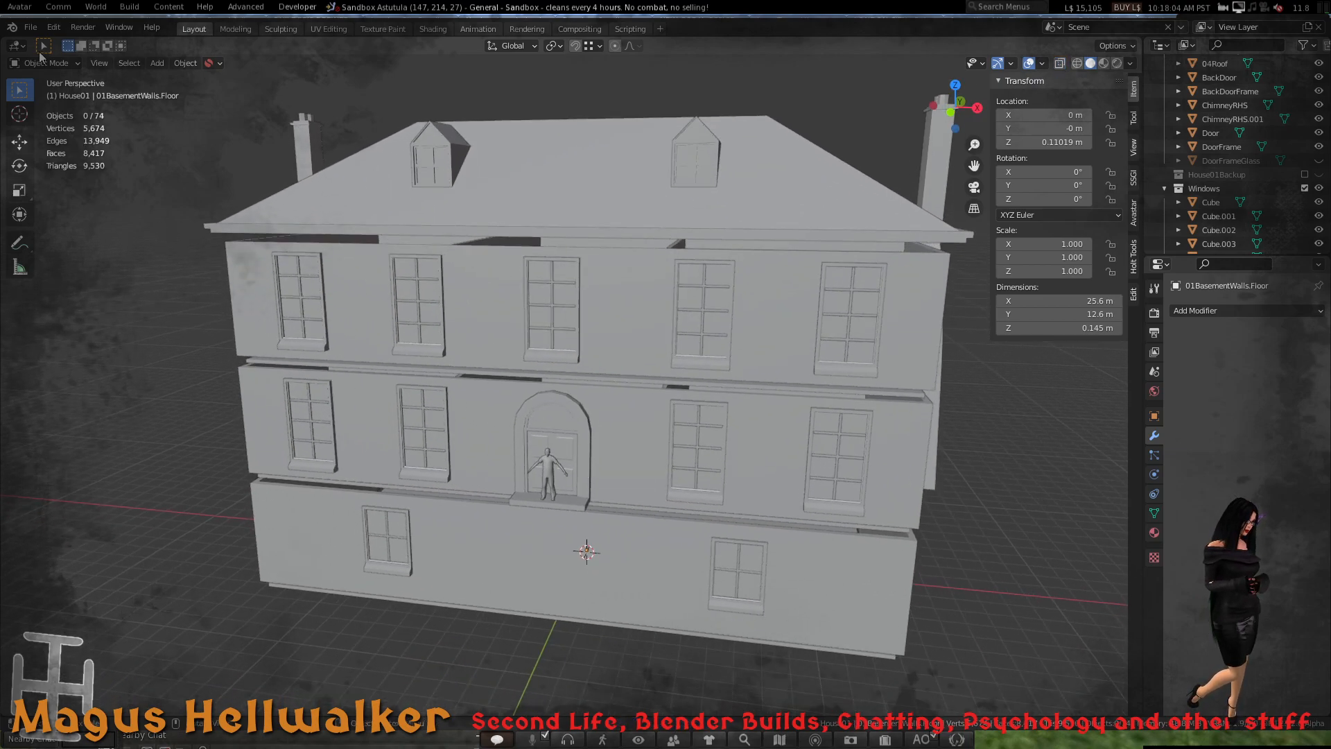
pyautogui.click(30, 26)
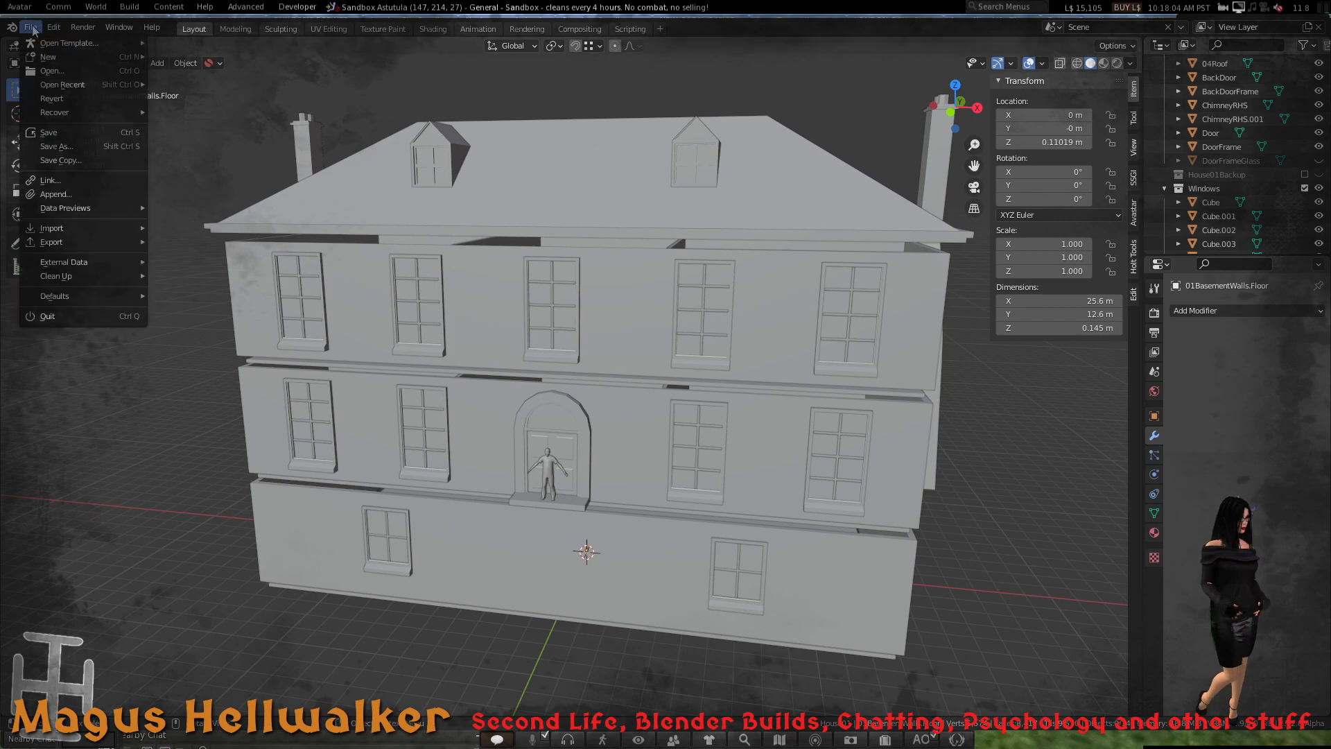
pyautogui.click(70, 133)
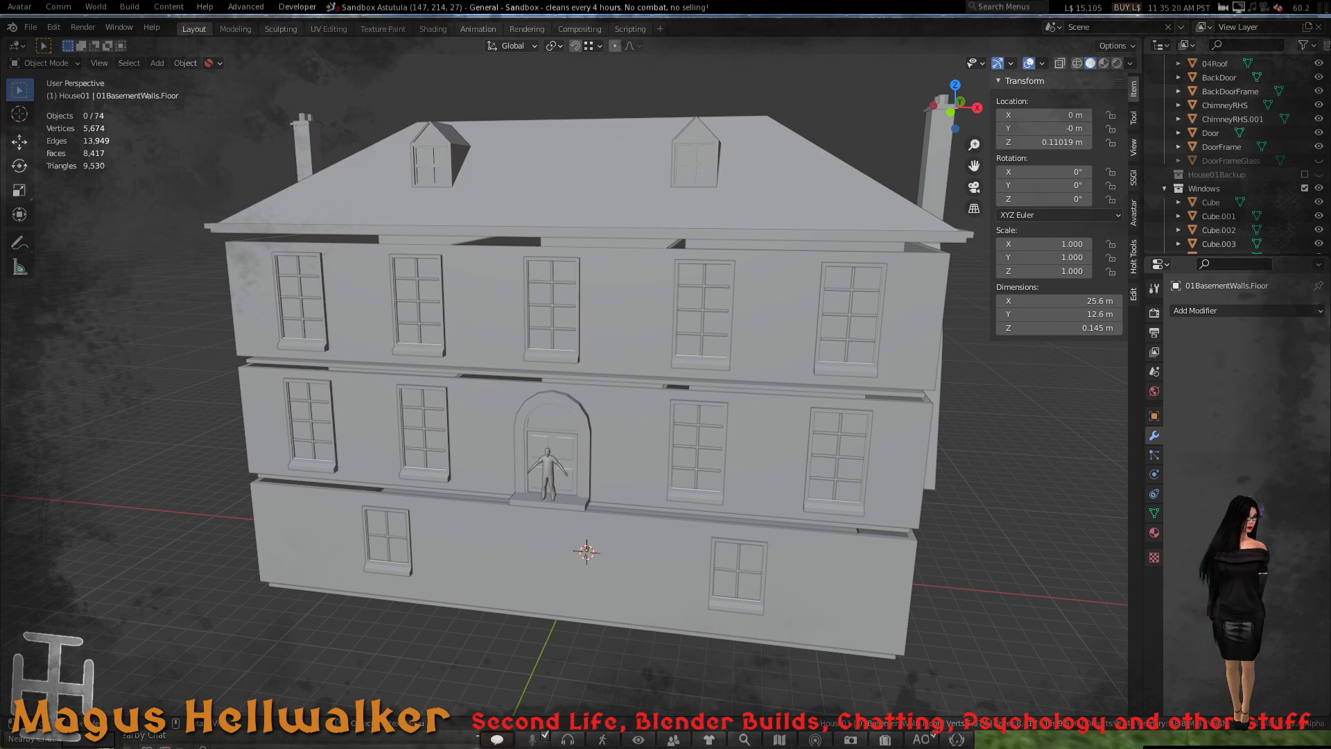
# - Switch to the Second Life viewer and swing the camera around and back to overlook the grass around the avatar
pyautogui.hotkey('alt', 'Tab')
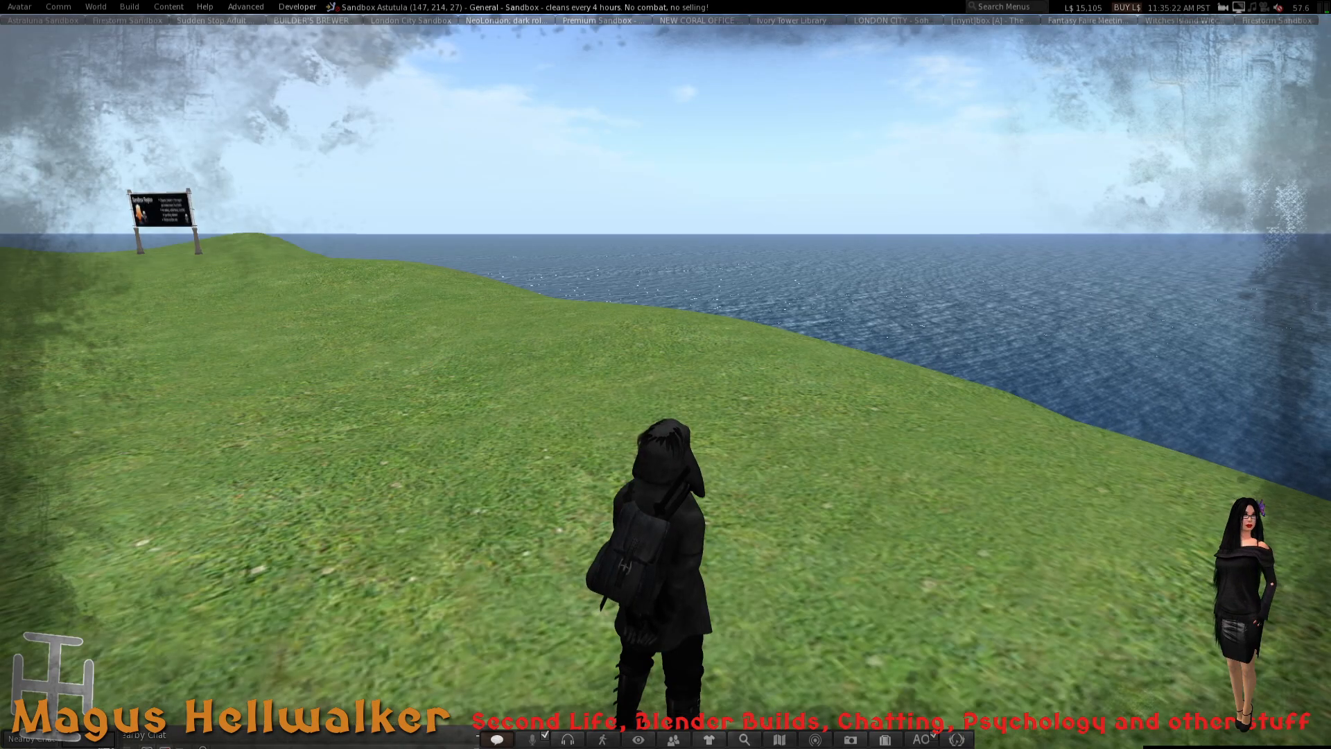
pyautogui.scroll(-3, 666, 374)
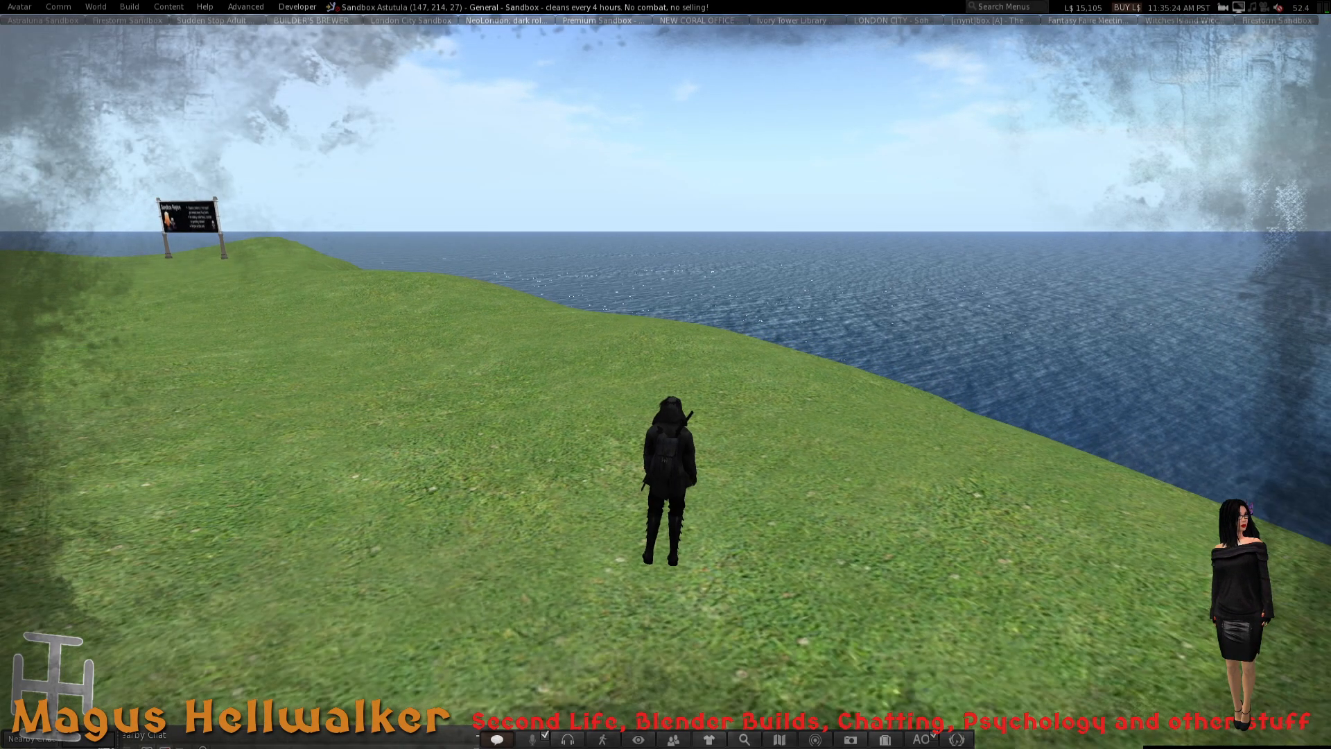
pyautogui.scroll(2, 666, 374)
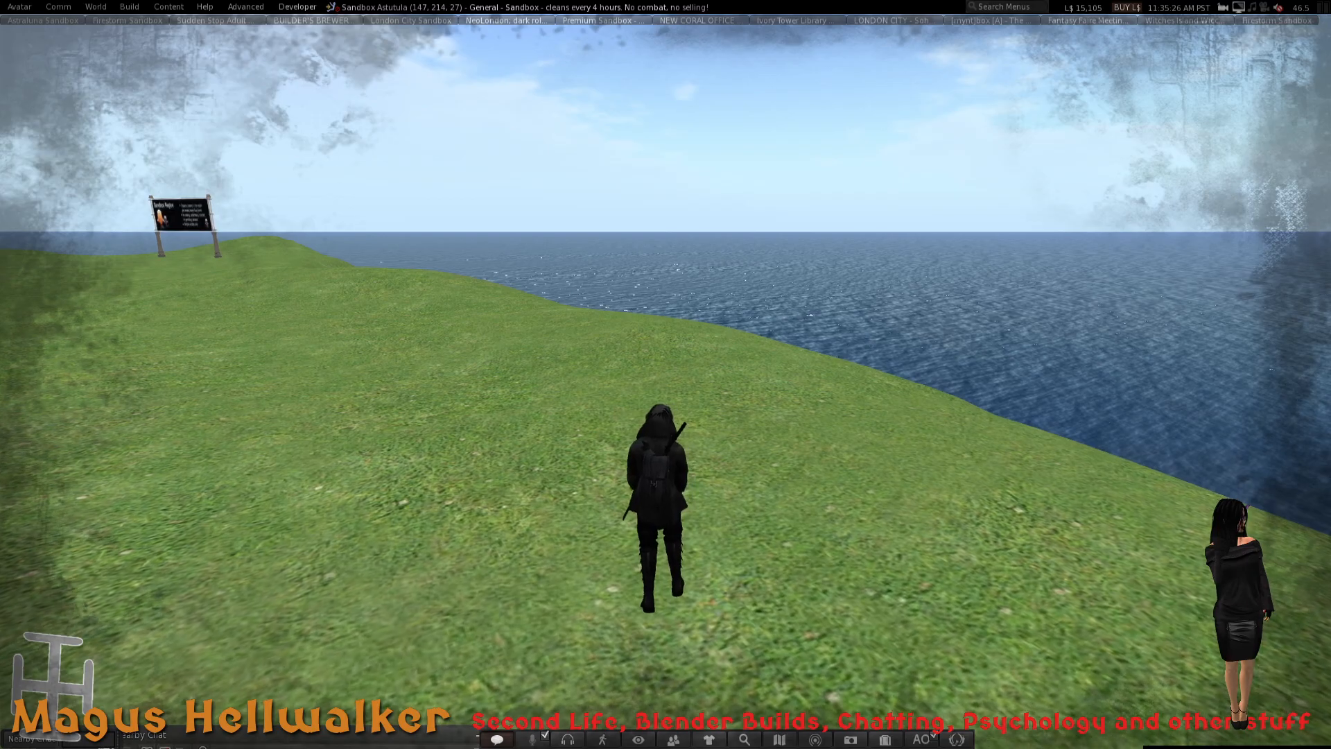
pyautogui.hotkey('alt', 'Right')
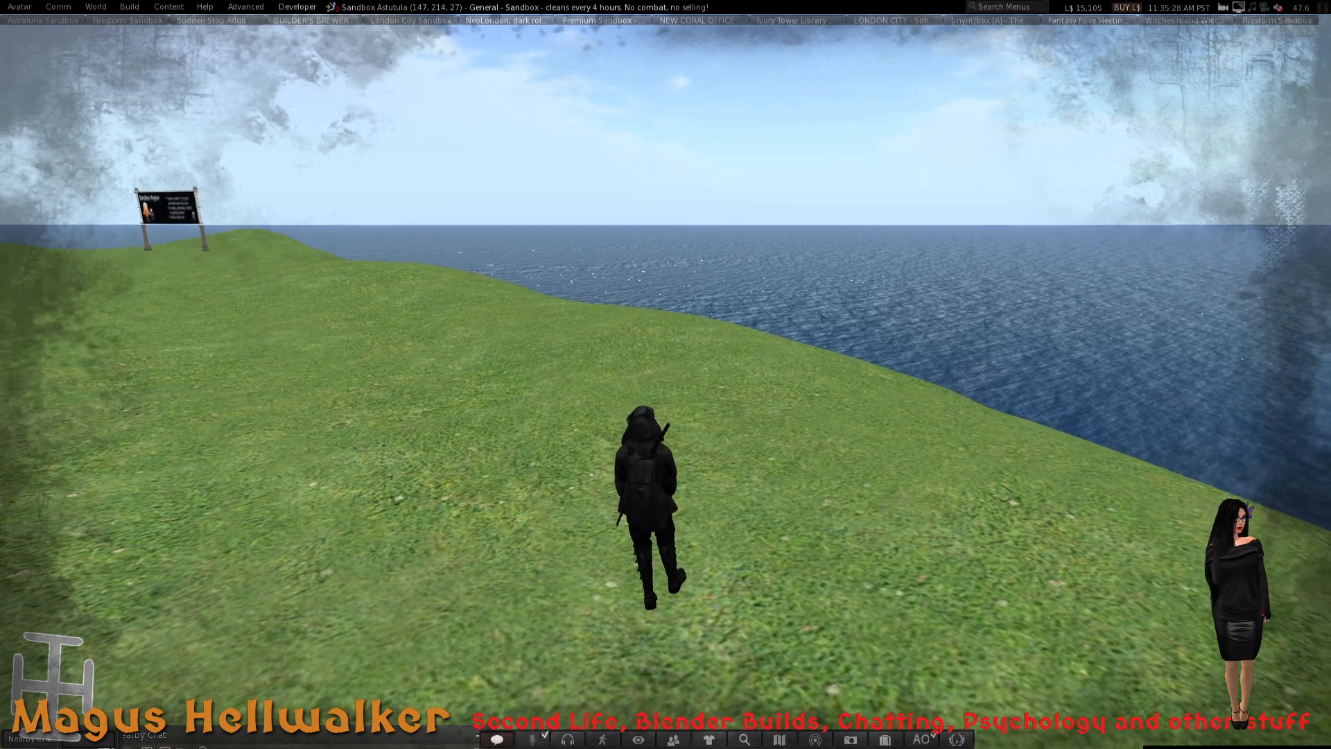
pyautogui.scroll(-5, 666, 375)
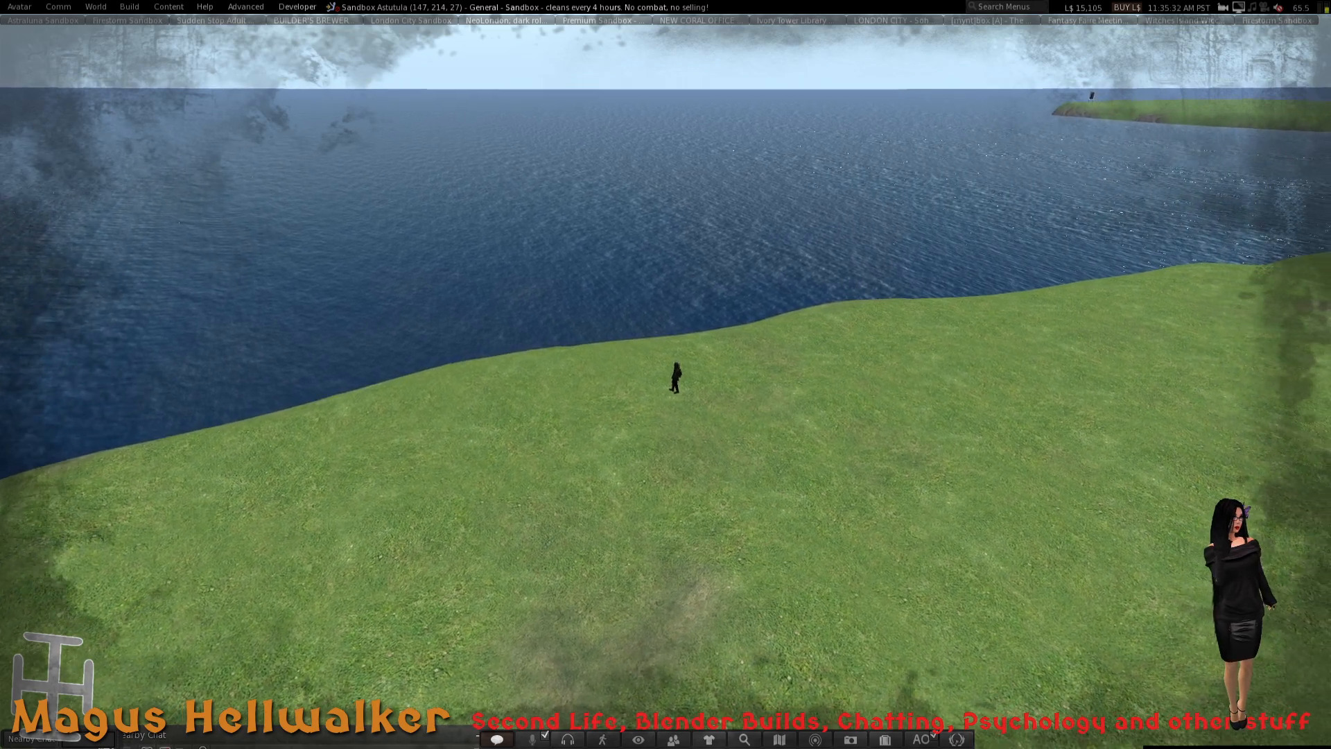
# - Load the exported house into the mesh model uploader, enlarge it in the preview and move the upload window away from the screen corner
pyautogui.click(129, 6)
pyautogui.moveTo(152, 202)
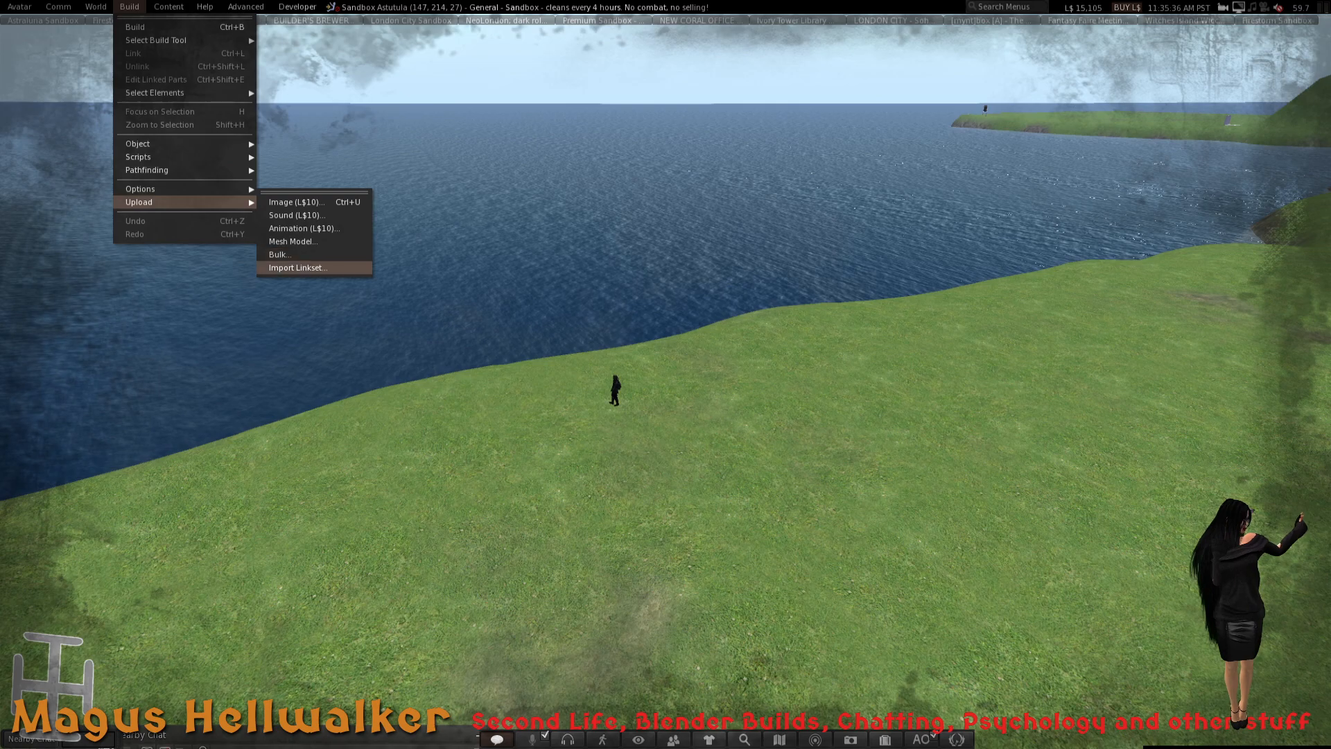
pyautogui.click(294, 241)
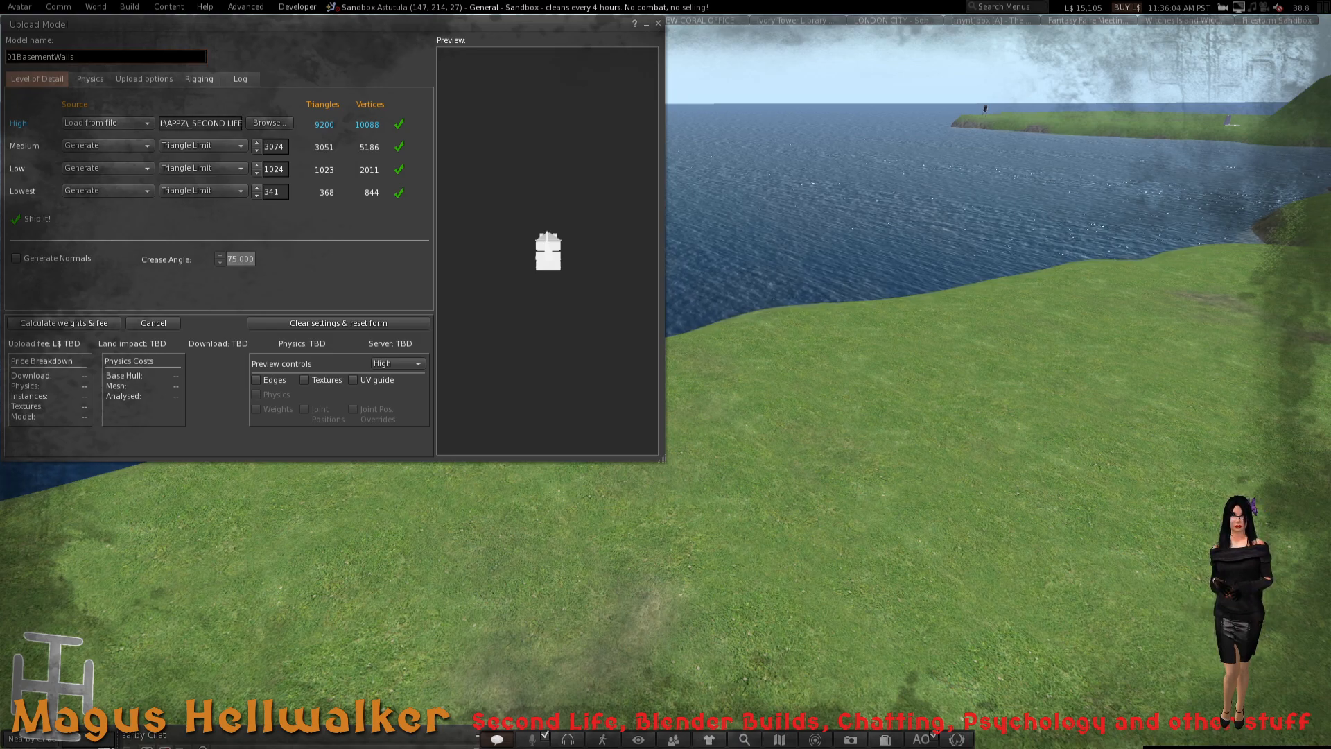
pyautogui.moveTo(547, 251); pyautogui.dragTo(447, 259)
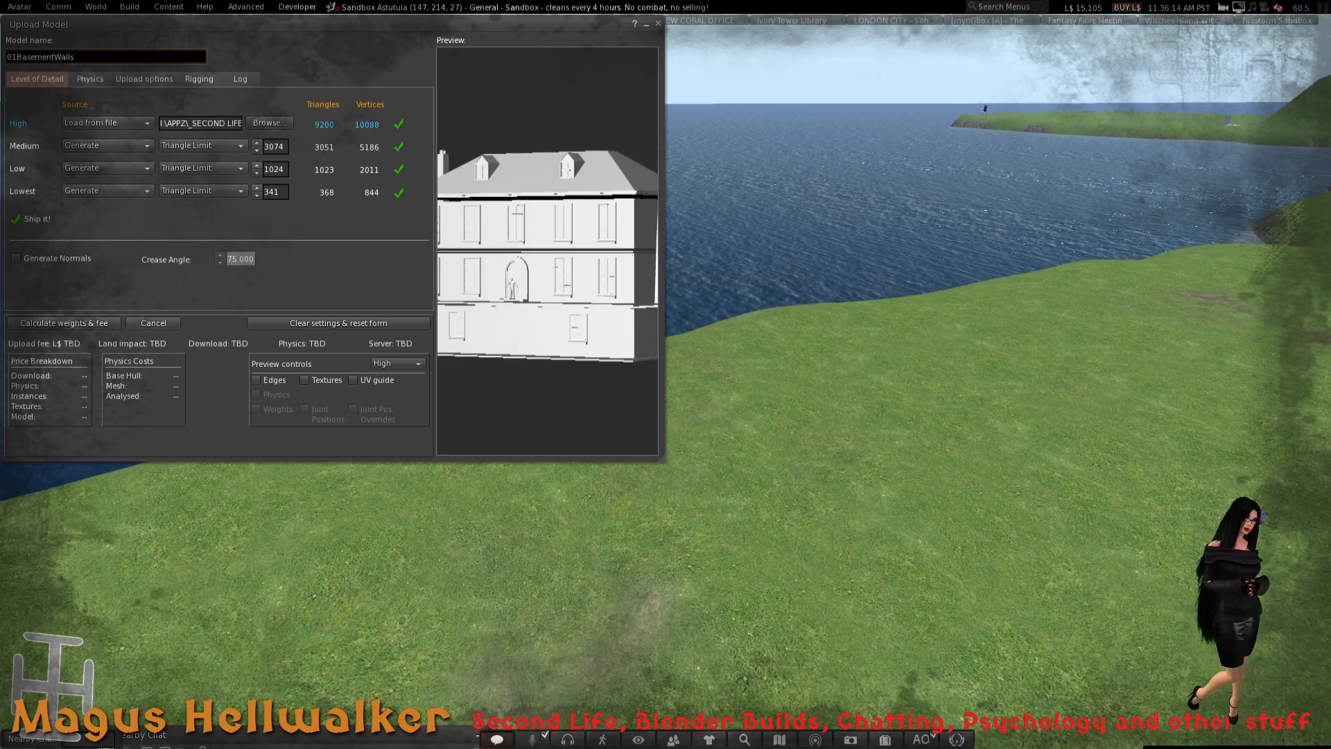
pyautogui.moveTo(333, 24); pyautogui.dragTo(442, 54)
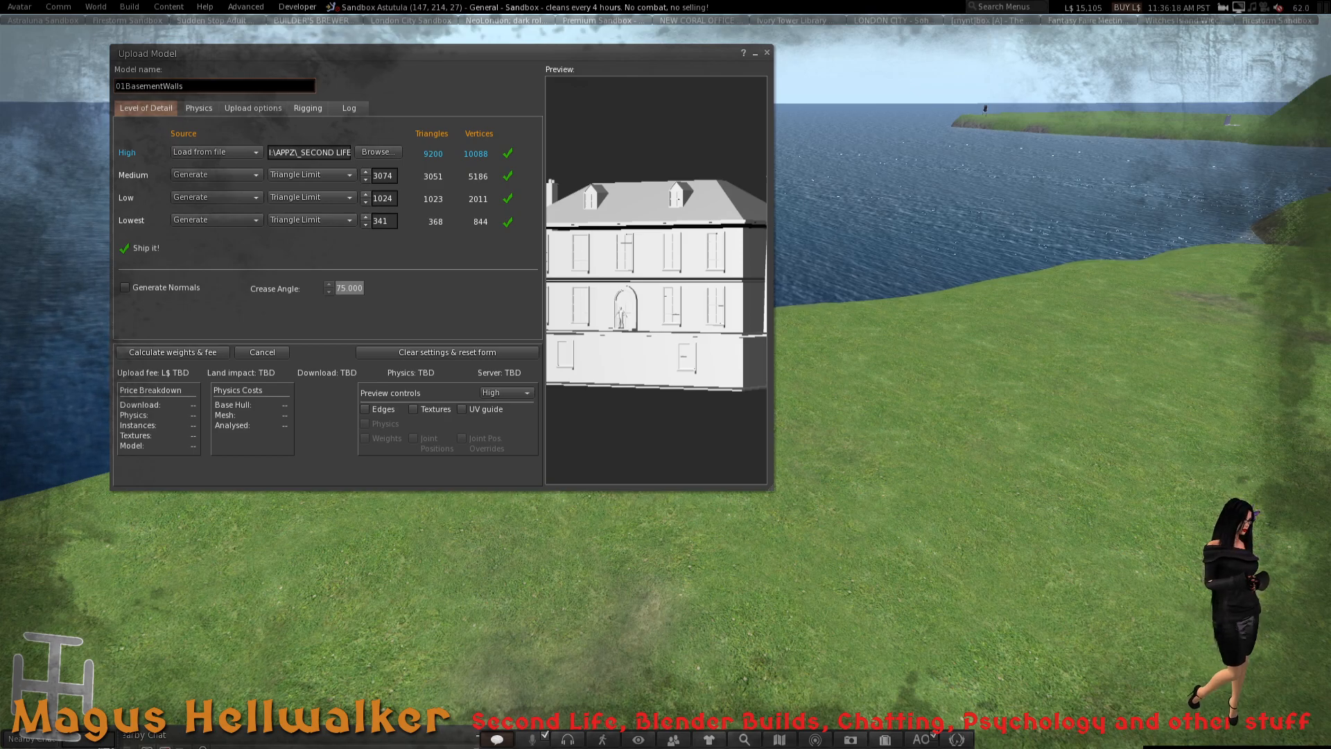
# - Name the upload model VictorianHouse01f
pyautogui.hotkey('ctrl', 'a')
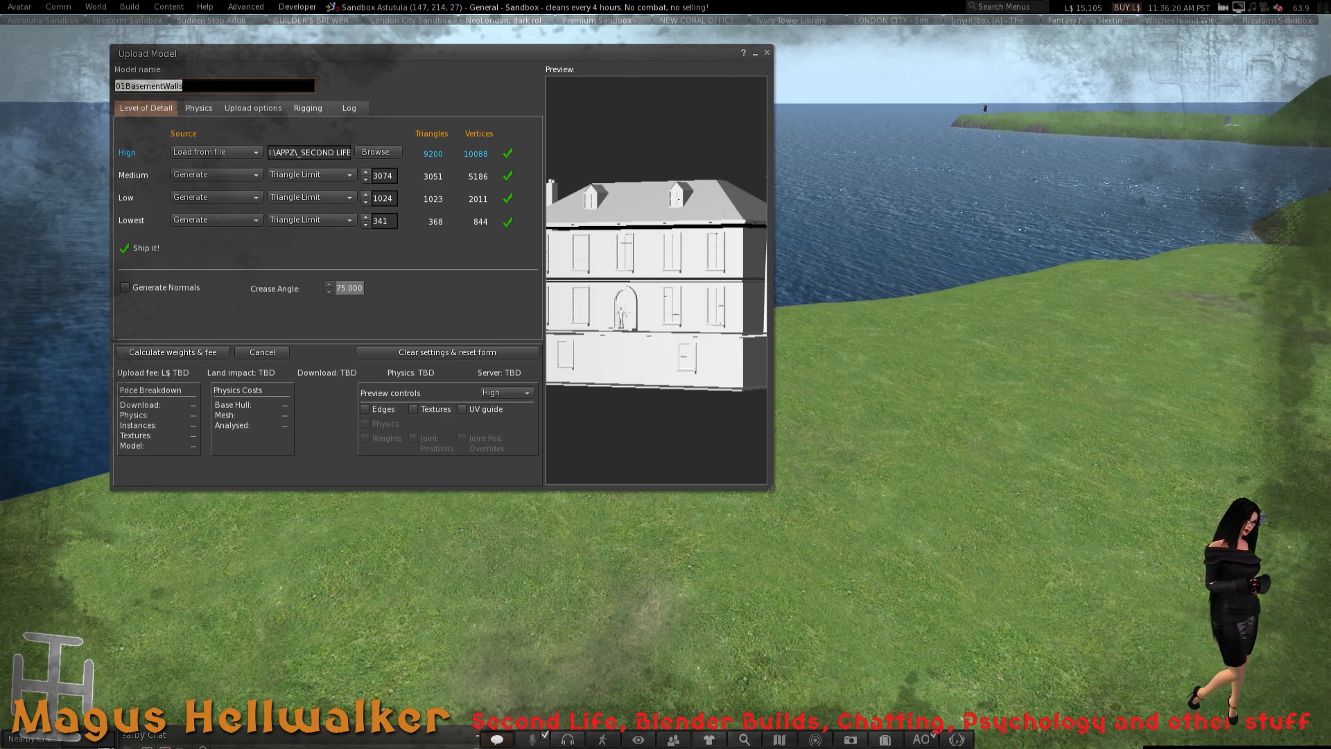
pyautogui.write('V')
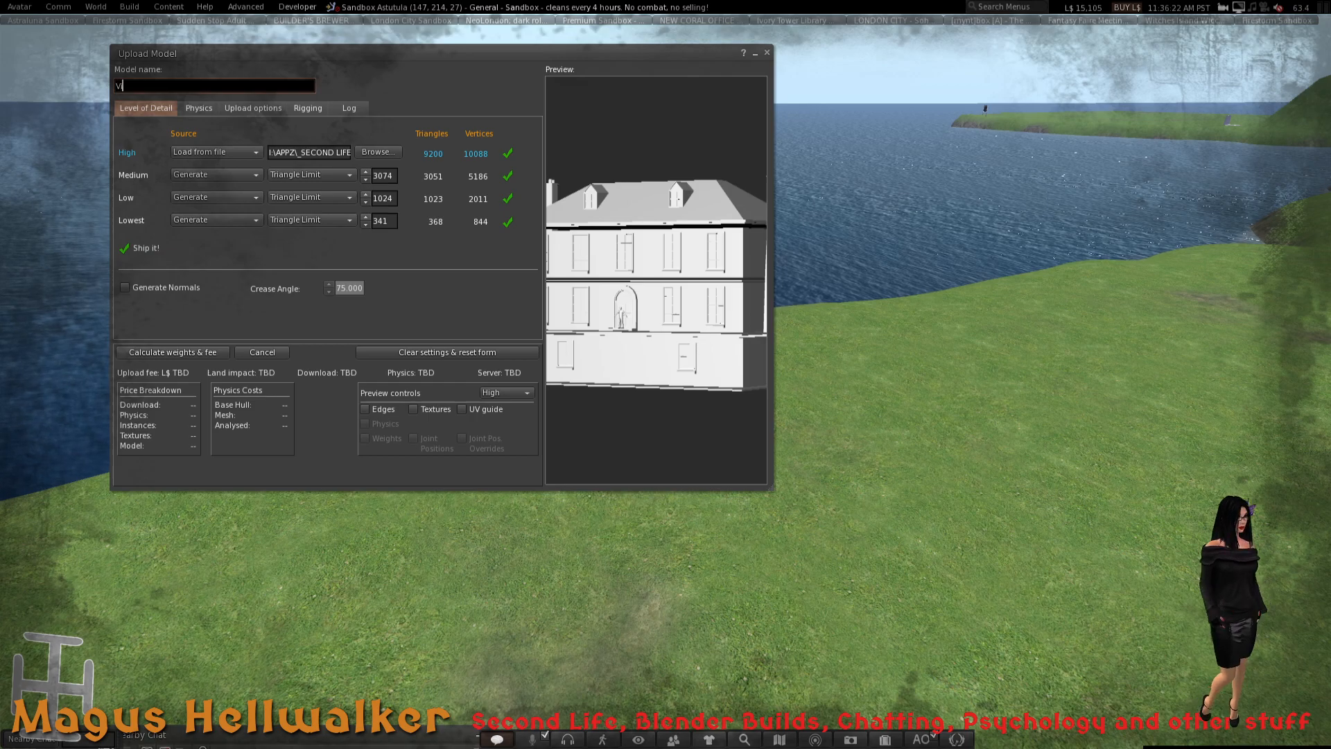
pyautogui.write('ictorianH')
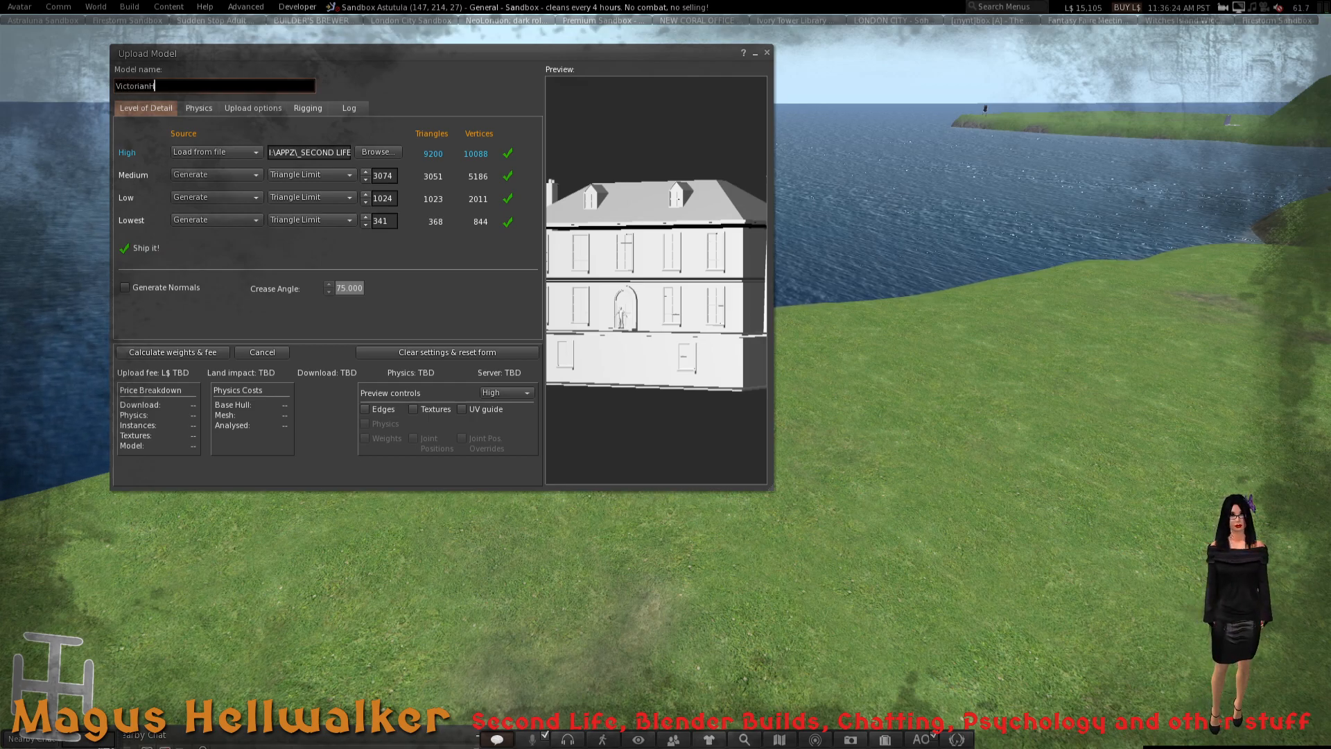
pyautogui.write('ouse01f')
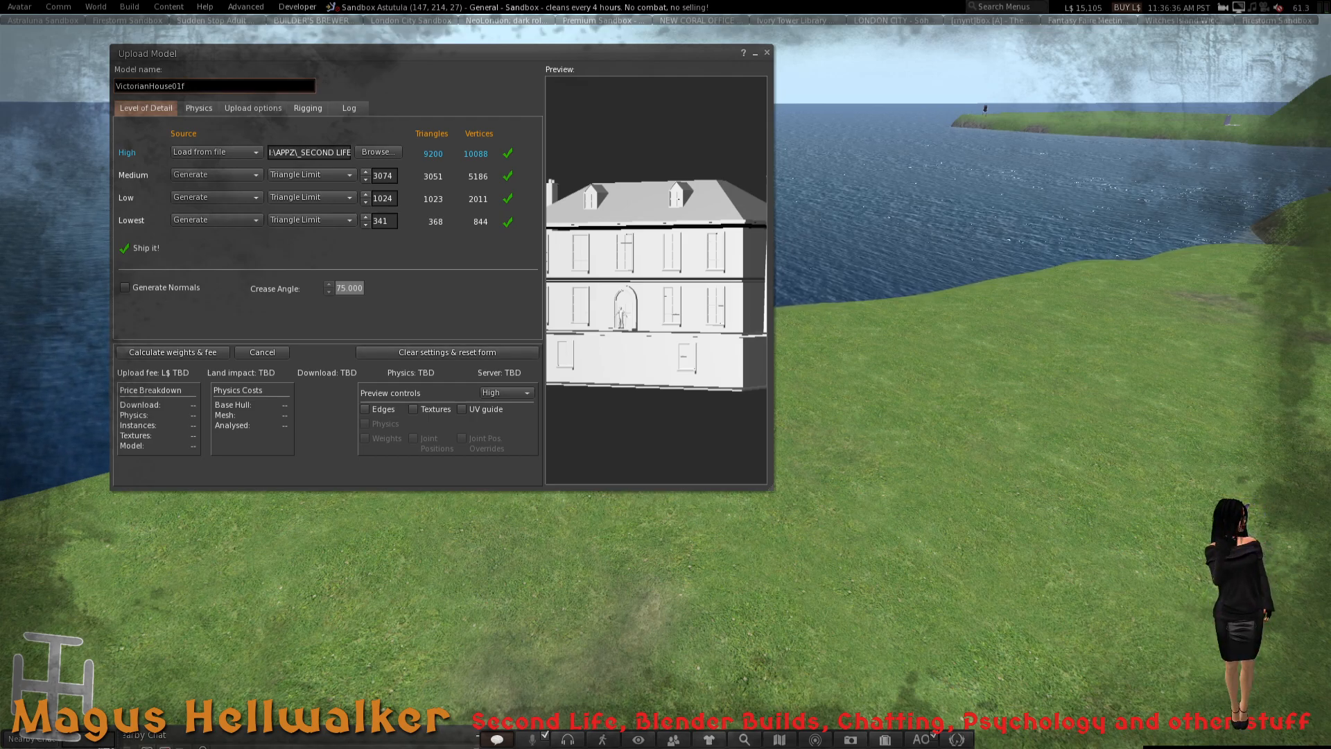
# - Review the physics and upload options, calculate the weights and fee with the existing settings, and upload VictorianHouse01f
pyautogui.click(198, 107)
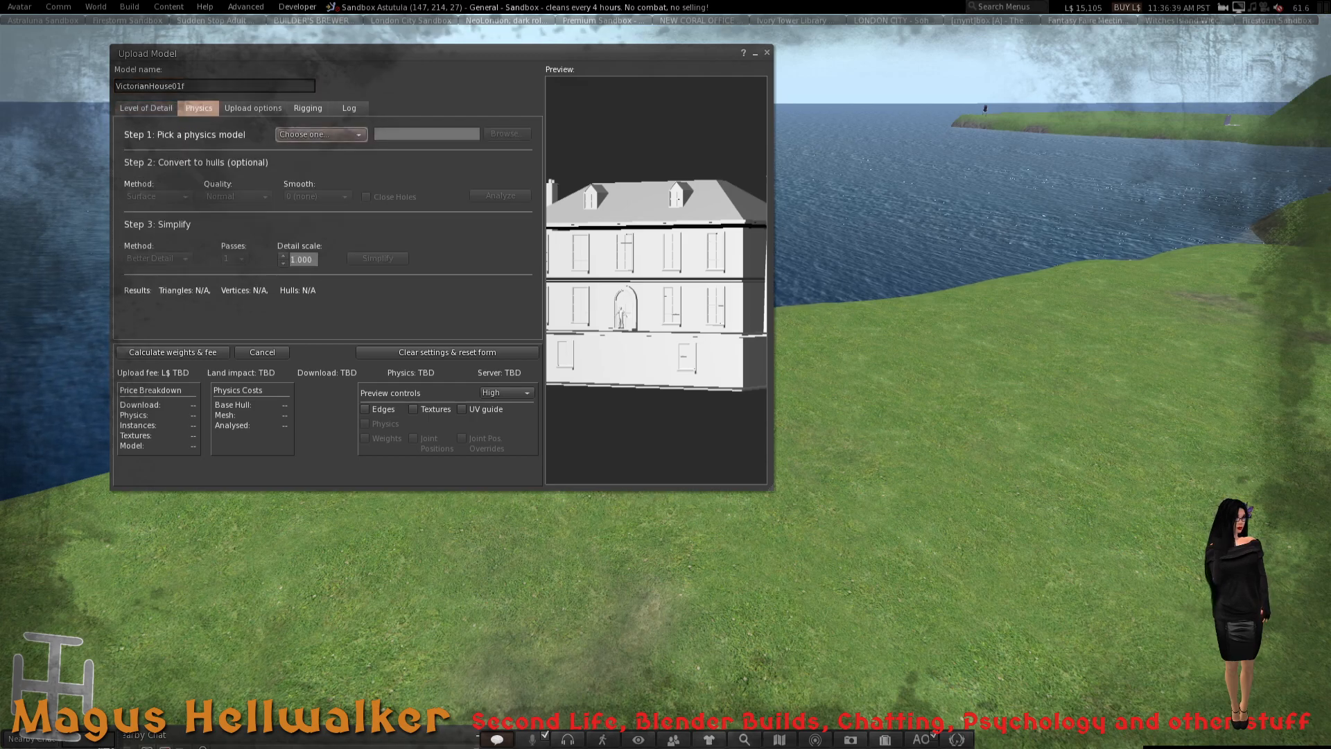
pyautogui.click(252, 107)
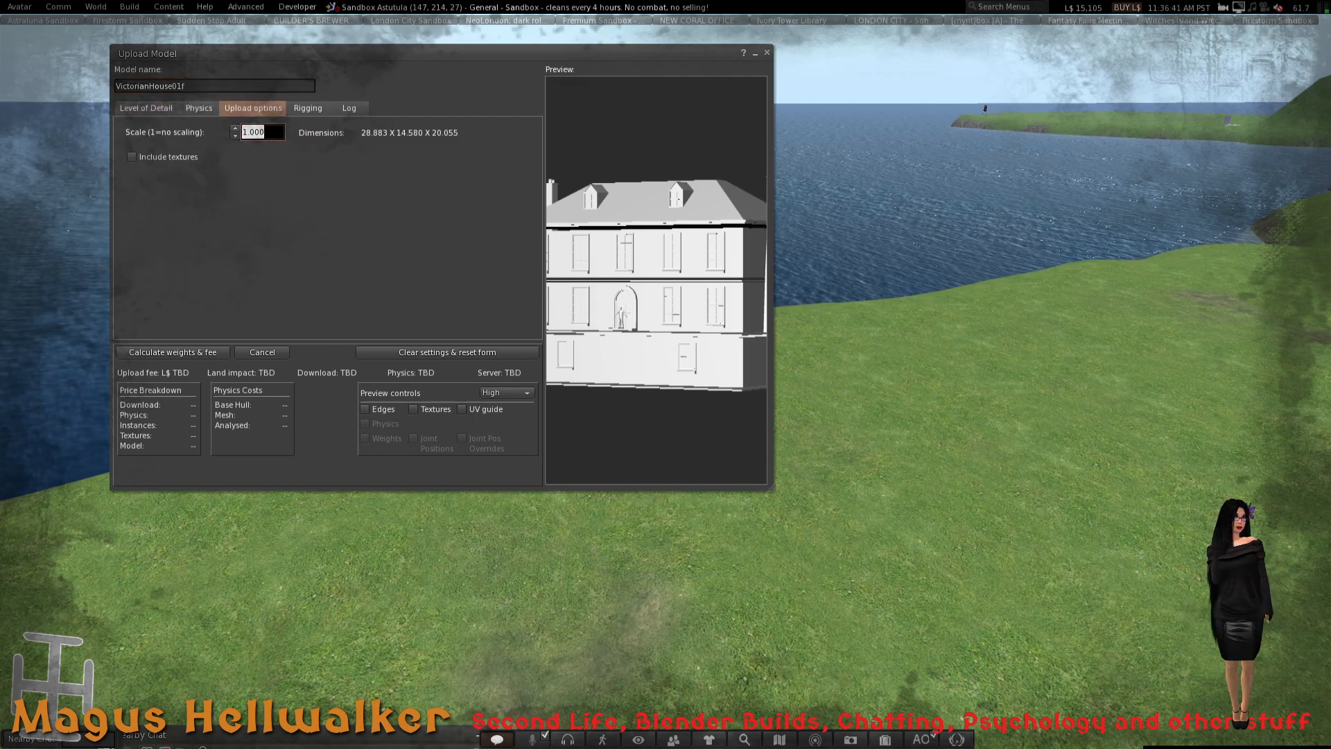
pyautogui.click(146, 108)
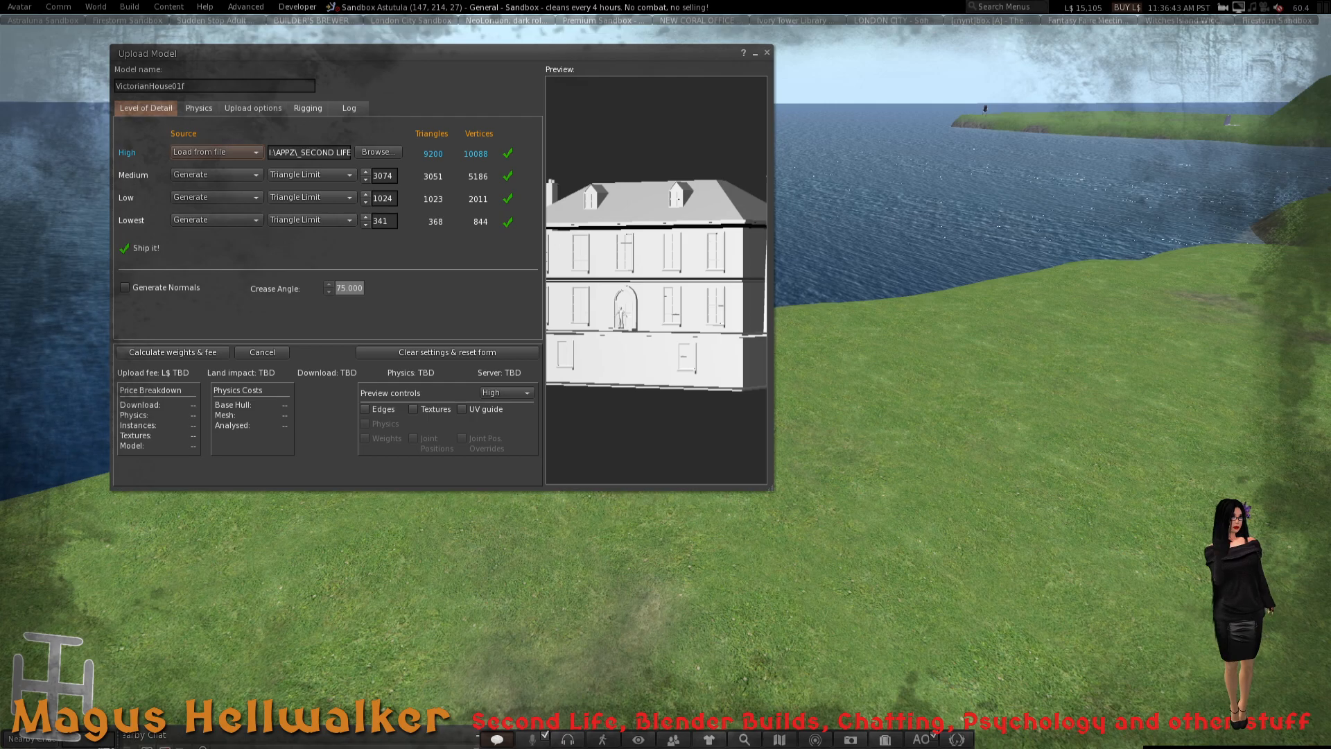
pyautogui.click(172, 352)
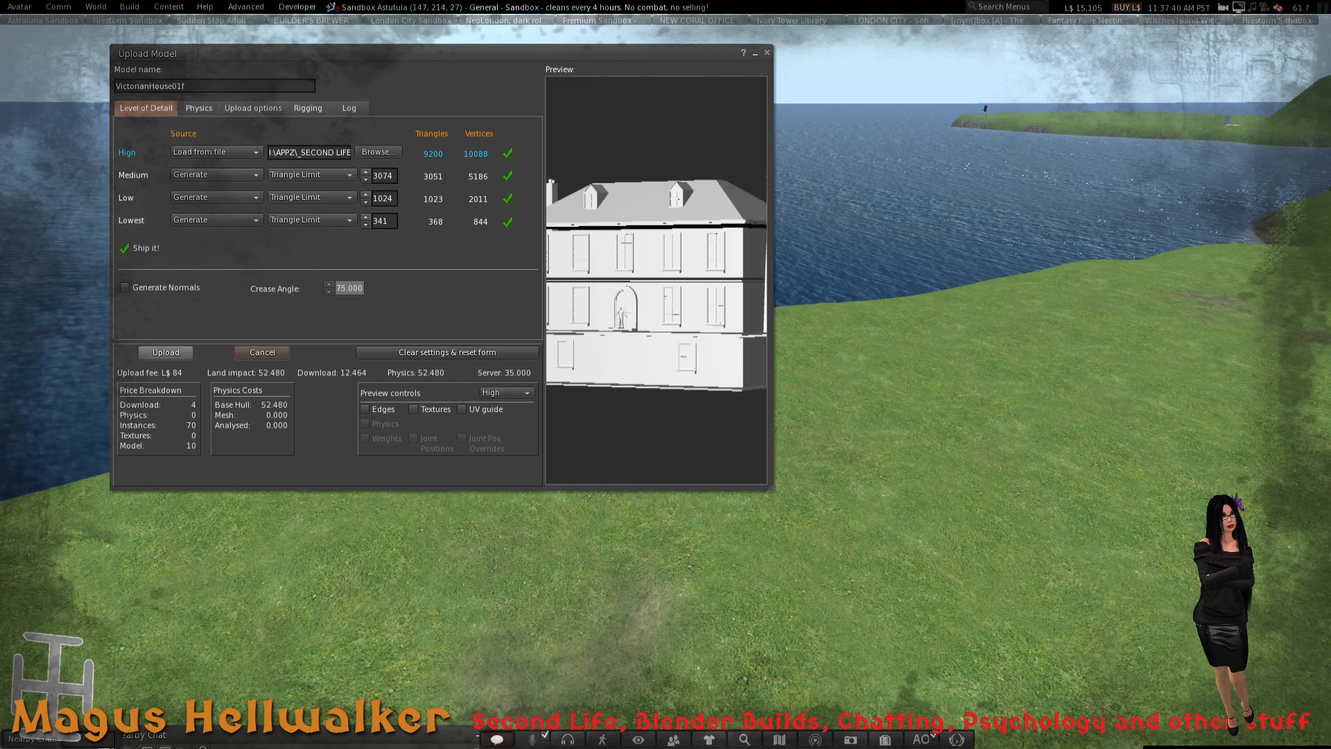
pyautogui.click(166, 352)
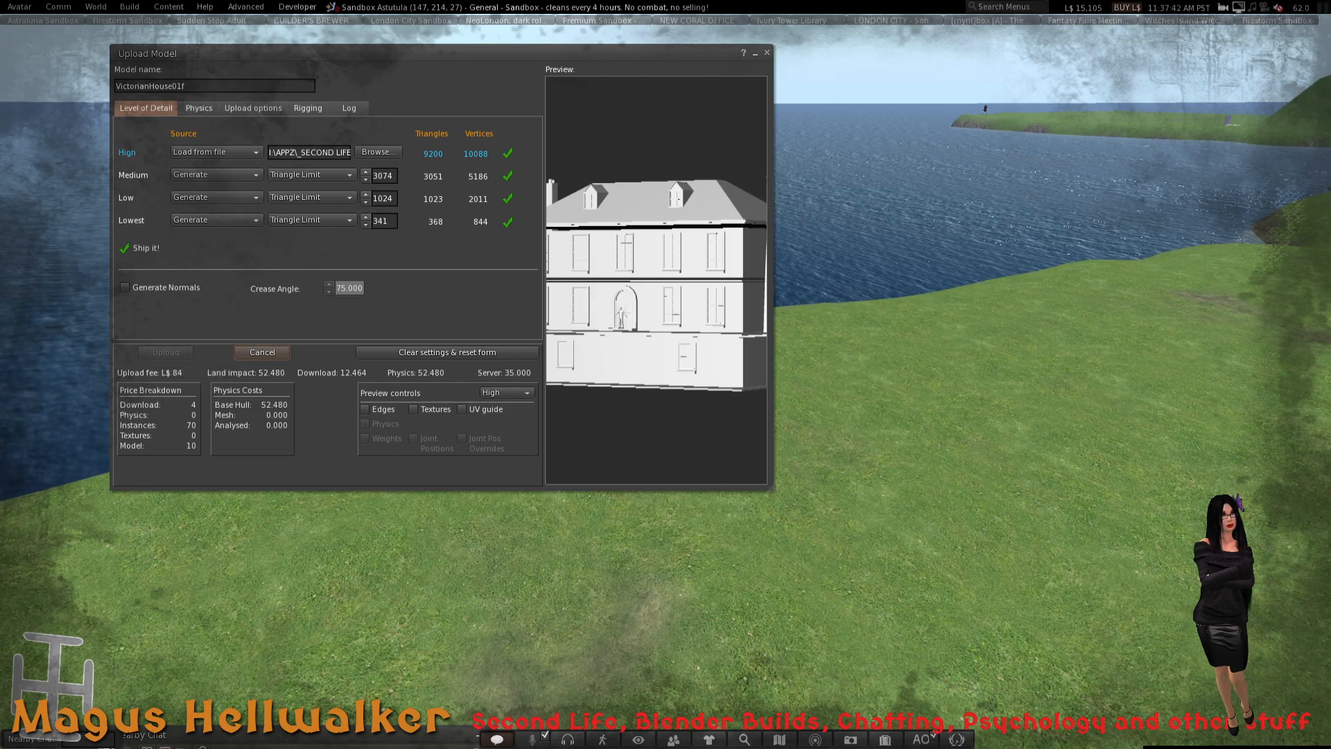
# - Open the inventory and browse through its folder list
pyautogui.click(884, 739)
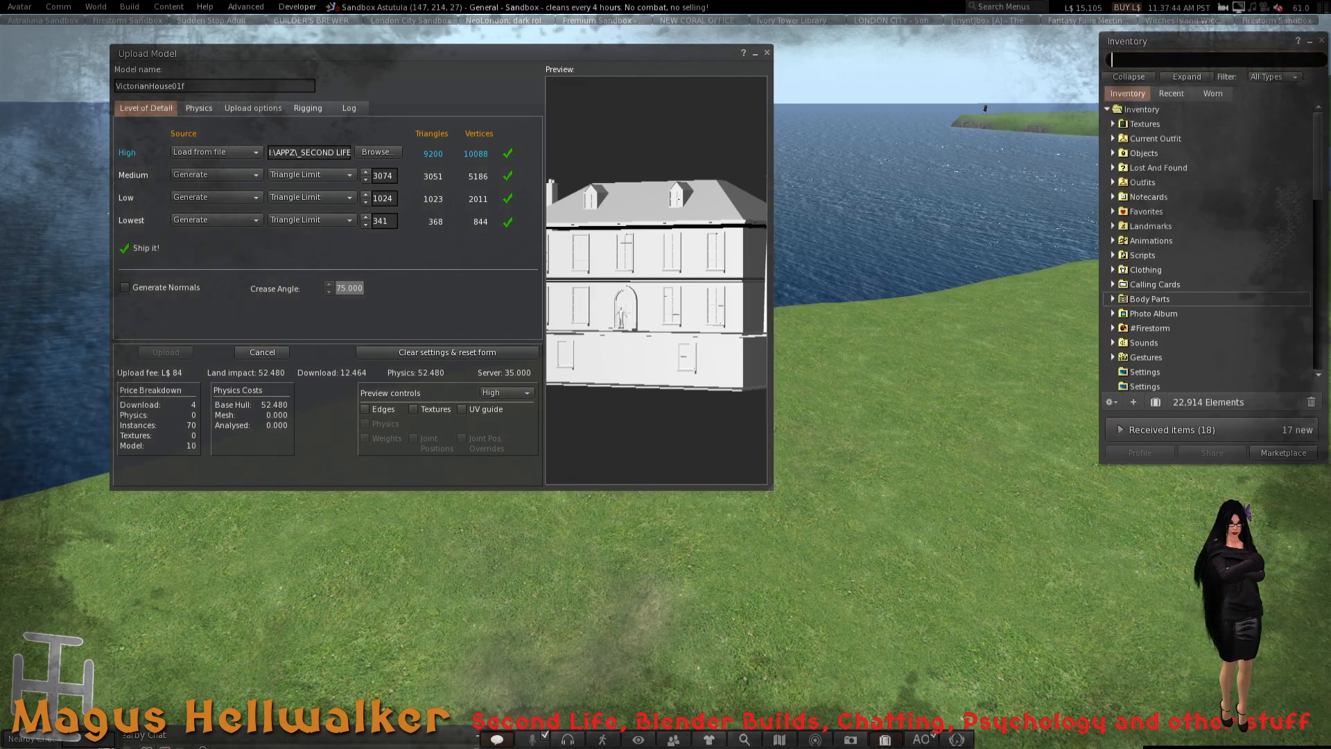
pyautogui.scroll(-6, 1206, 264)
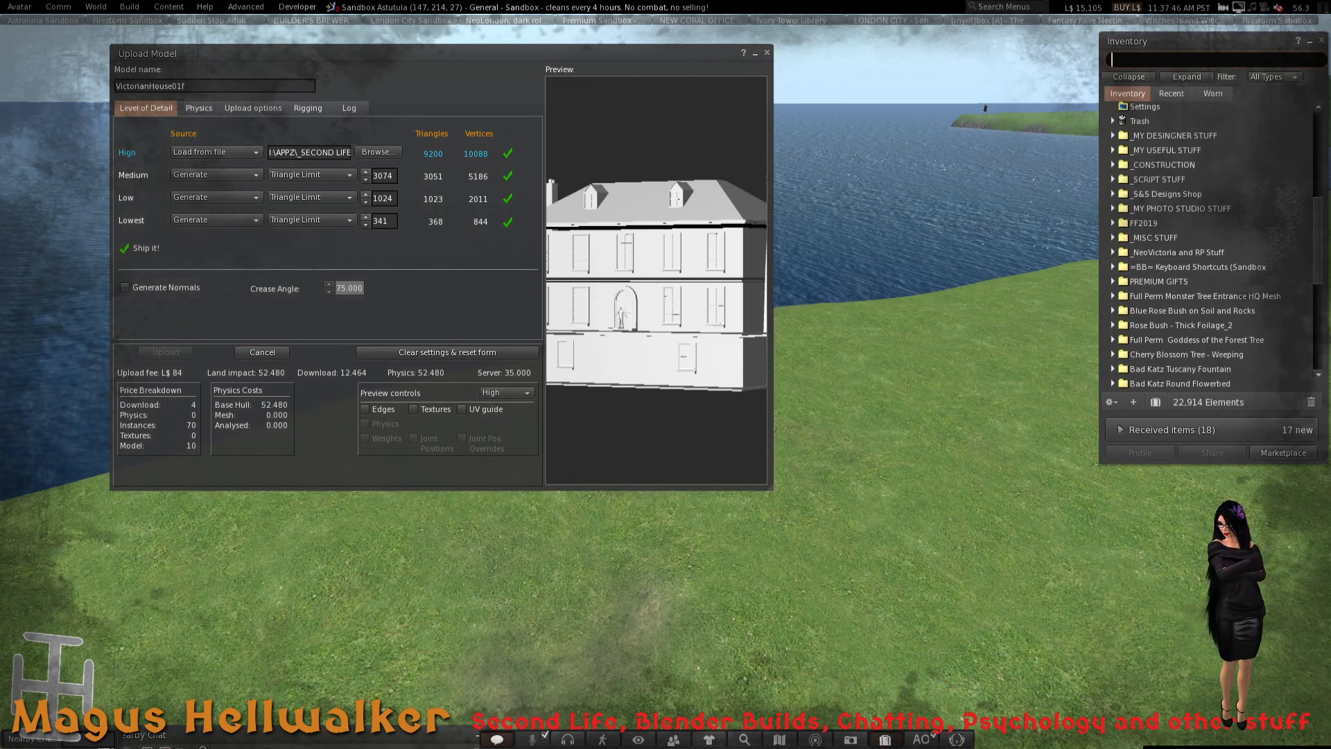
pyautogui.scroll(3, 1206, 272)
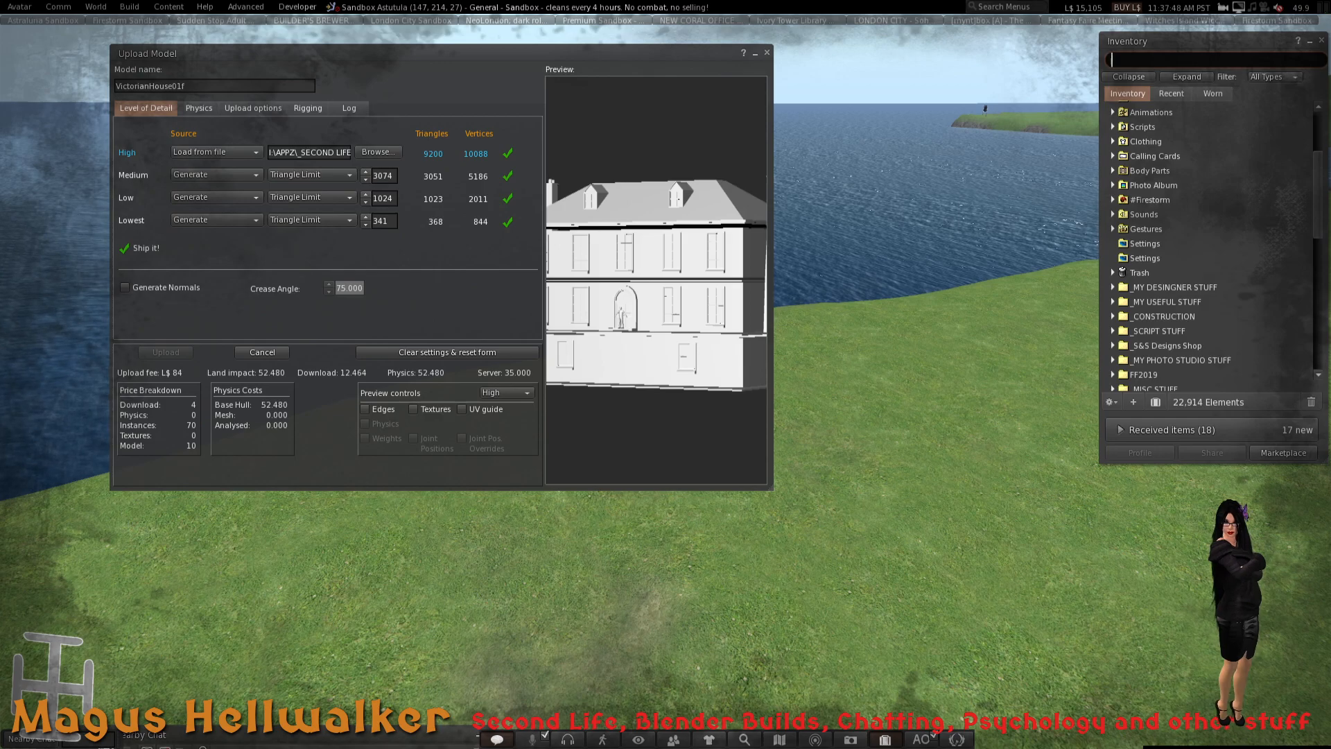
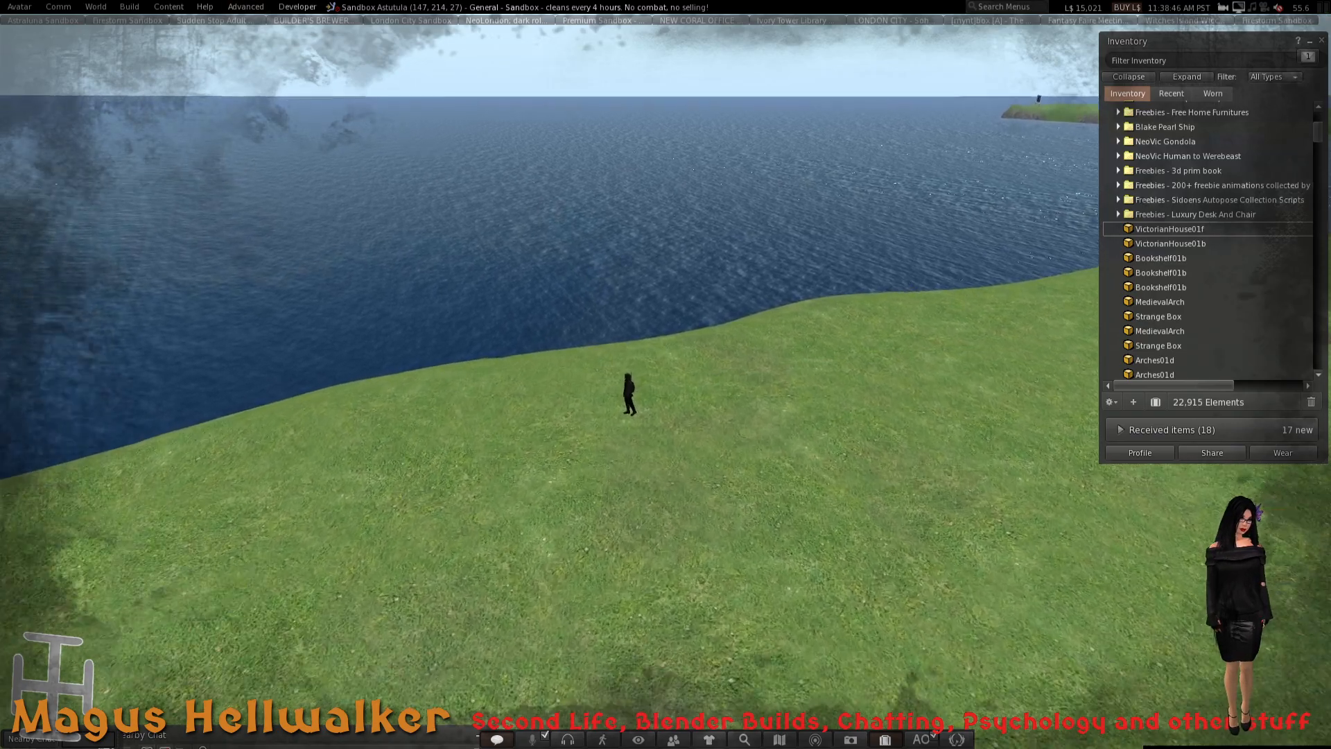
# - Walk the avatar across the sandbox grass and turn it around to face the front of the placed house
pyautogui.press('Up')
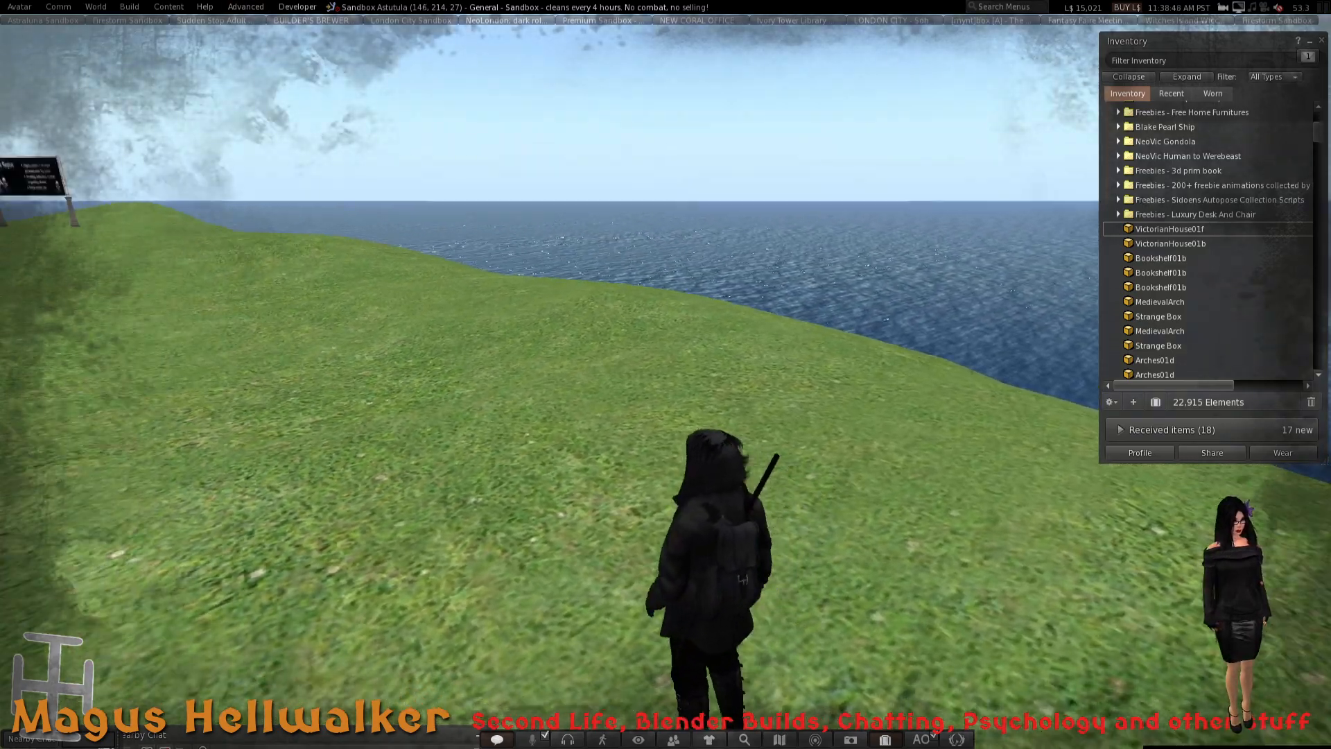
pyautogui.press('Up')
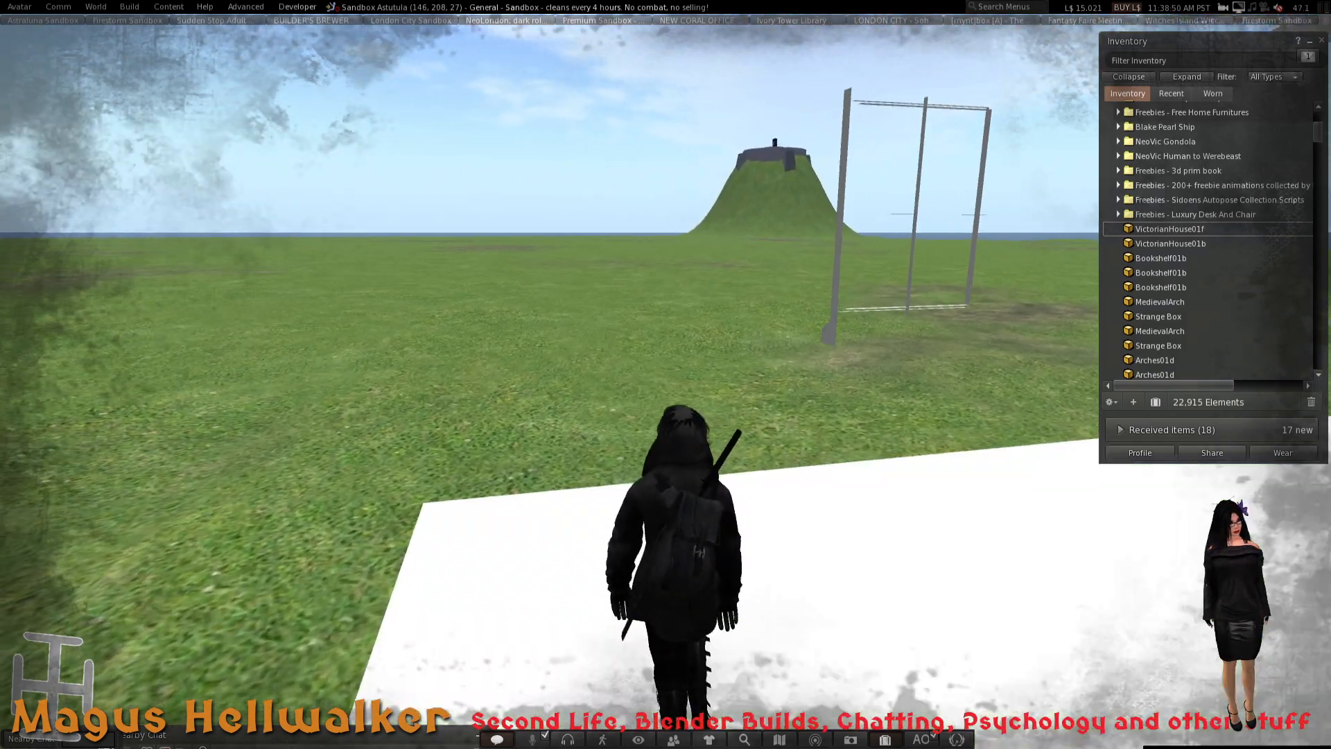
pyautogui.press('Up')
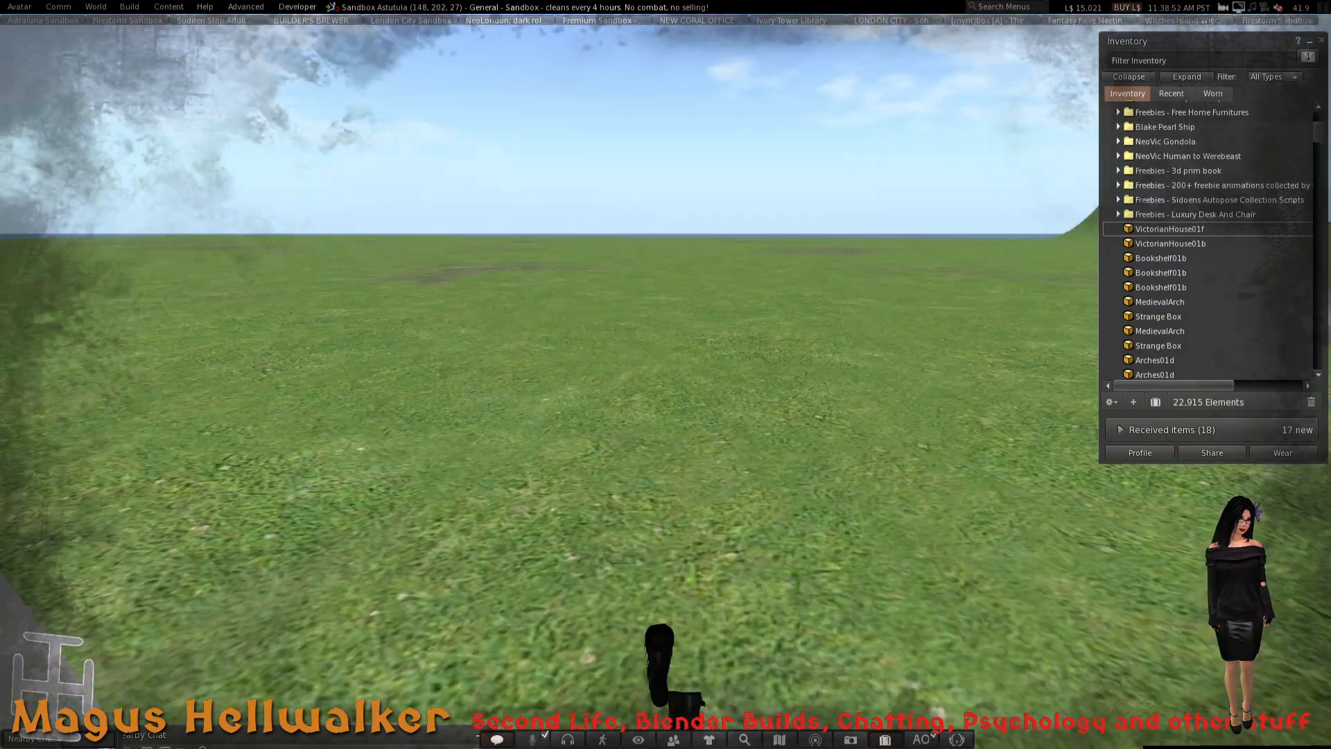
pyautogui.press('Right')
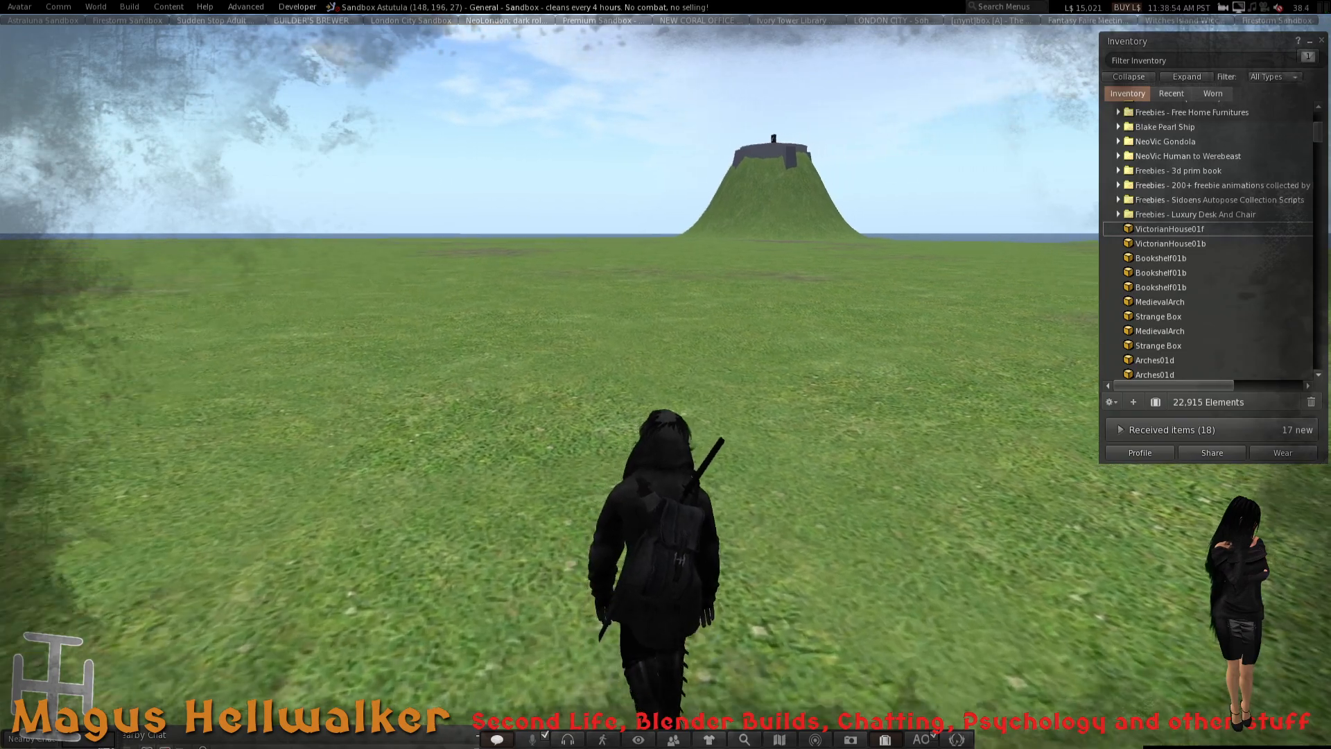
pyautogui.press('Right')
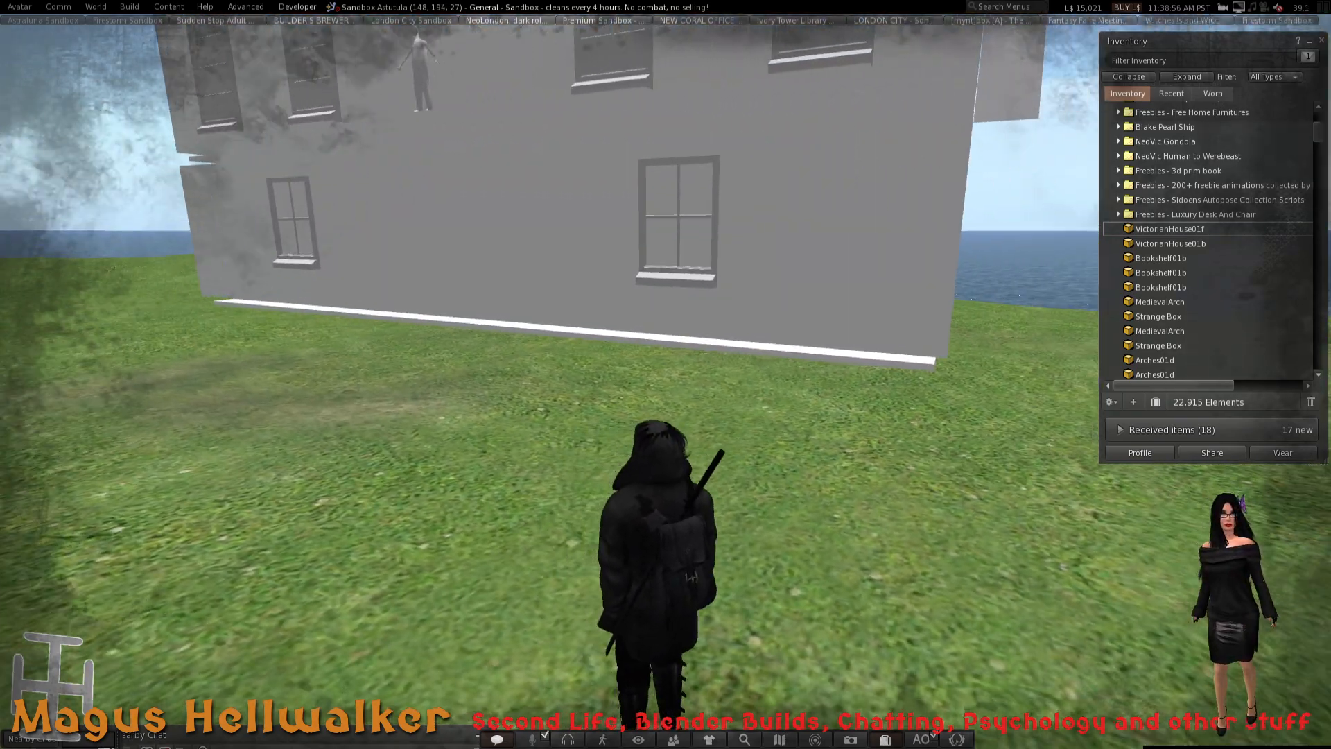
# - Examine the house from its chimney side and front under low-sun and night lighting, and return to daylight
pyautogui.keyDown('alt'); pyautogui.moveTo(534, 191); pyautogui.dragTo(917, 223); pyautogui.keyUp('alt')
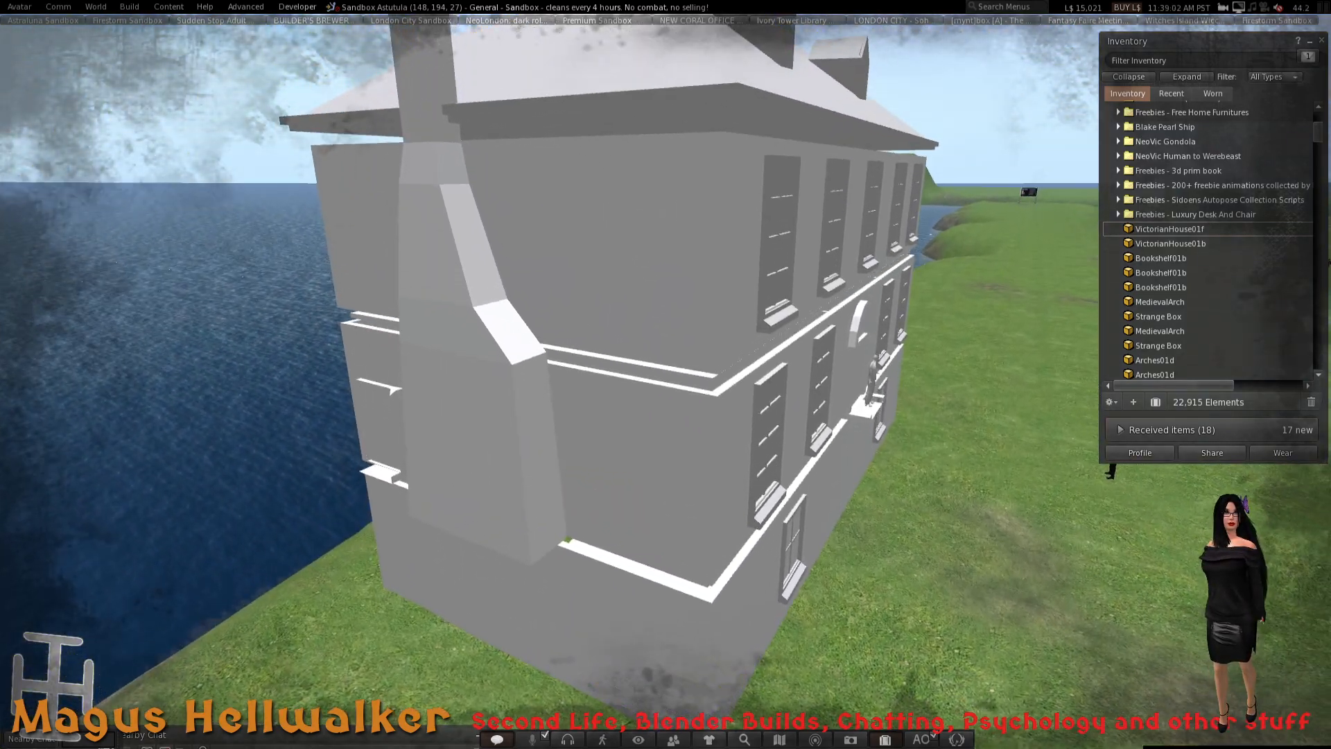
pyautogui.hotkey('ctrl', 'shift', 'n')
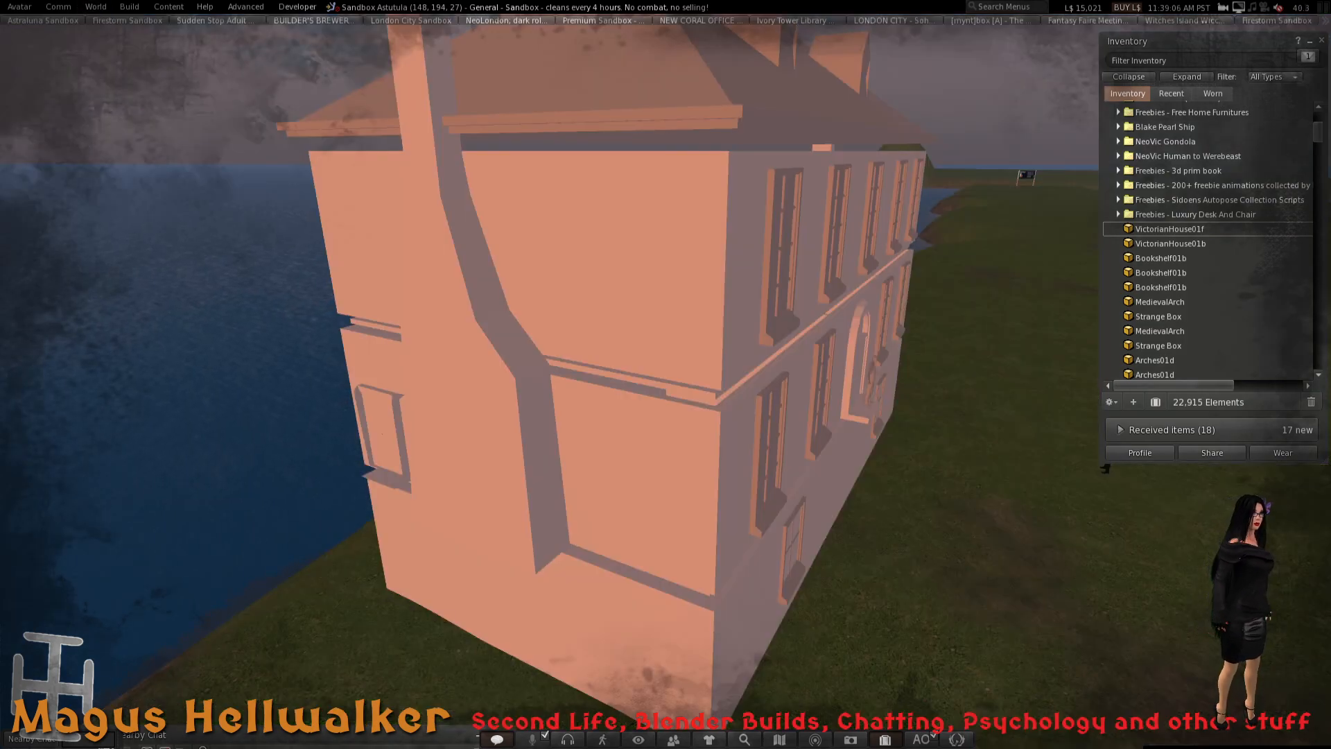
pyautogui.hotkey('ctrl', 'shift', 'n')
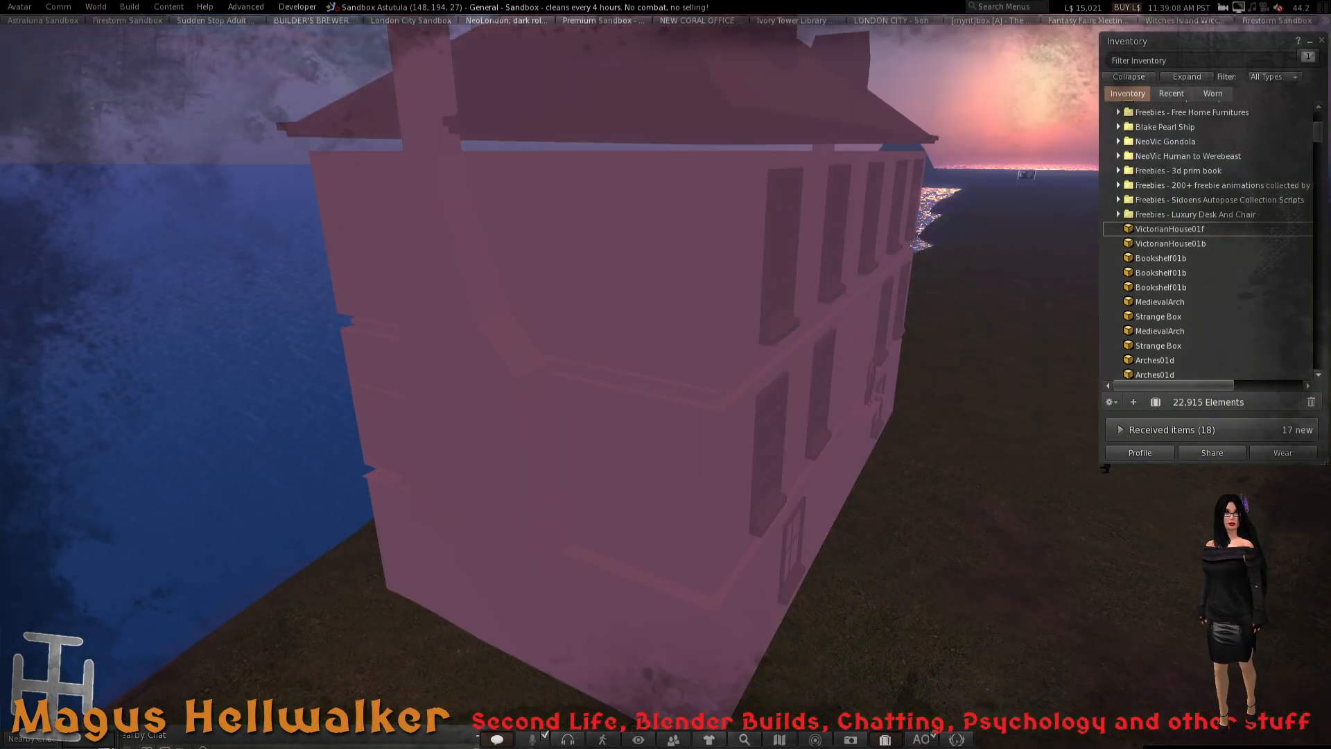
pyautogui.scroll(-6, 666, 375)
pyautogui.scroll(3, 665, 375)
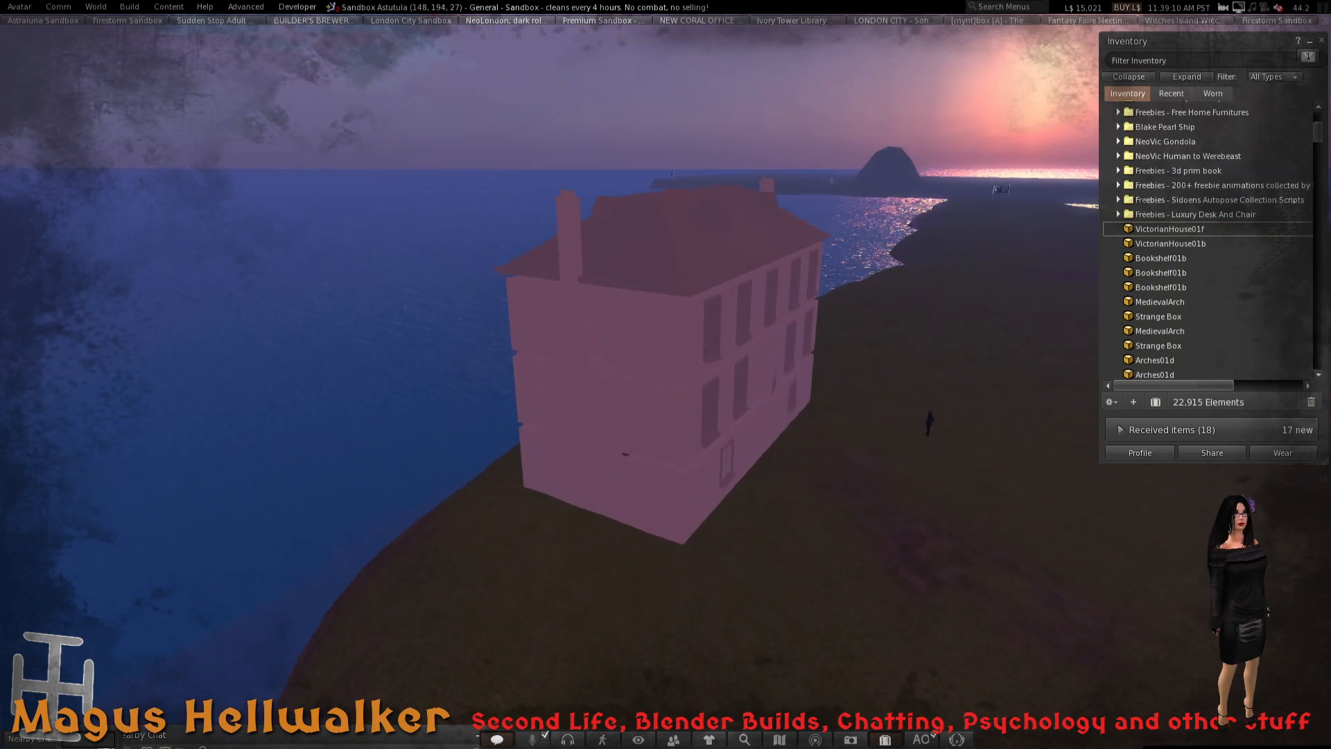
pyautogui.scroll(-1, 665, 375)
pyautogui.keyDown('alt'); pyautogui.moveTo(666, 375); pyautogui.dragTo(1303, 416); pyautogui.keyUp('alt')
pyautogui.keyDown('alt'); pyautogui.moveTo(805, 451); pyautogui.dragTo(901, 423); pyautogui.keyUp('alt')
pyautogui.keyDown('ctrl'); pyautogui.keyDown('alt'); pyautogui.moveTo(666, 375); pyautogui.dragTo(707, 319); pyautogui.keyUp('alt'); pyautogui.keyUp('ctrl')
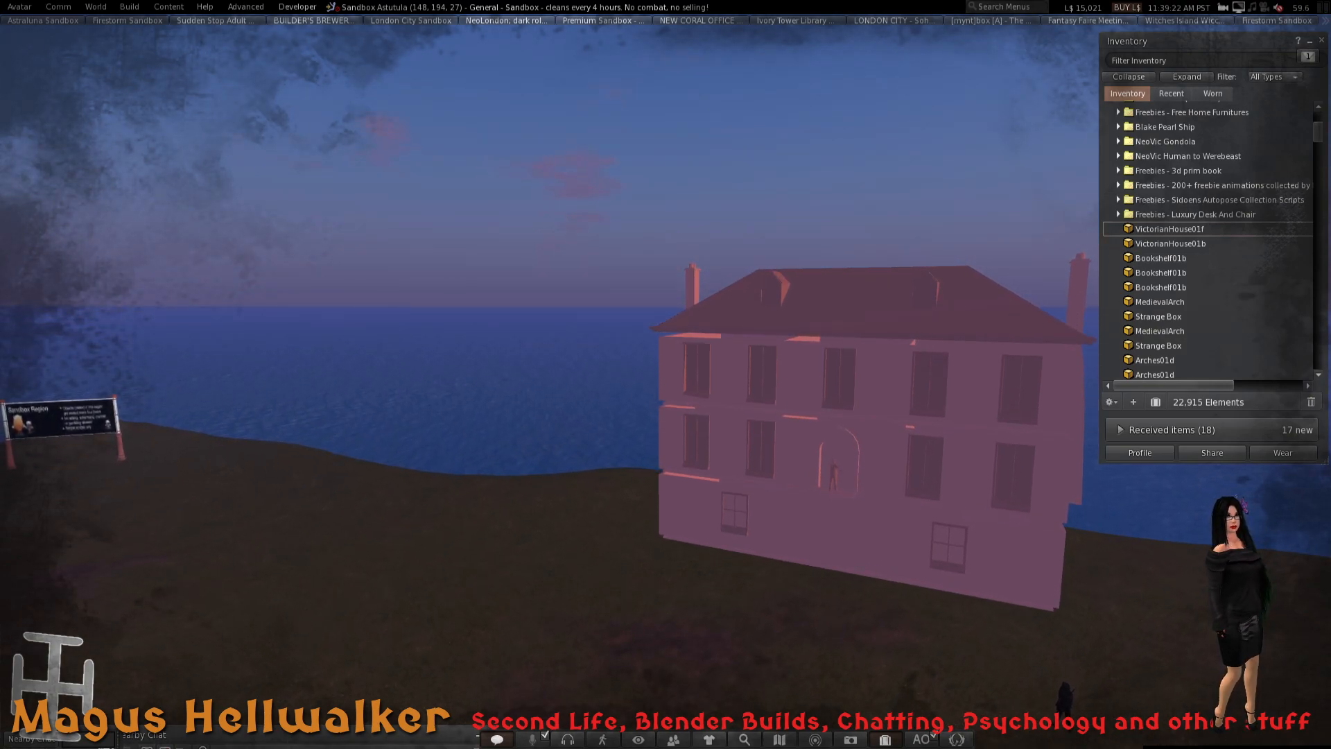
pyautogui.hotkey('ctrl', 'shift', 'x')
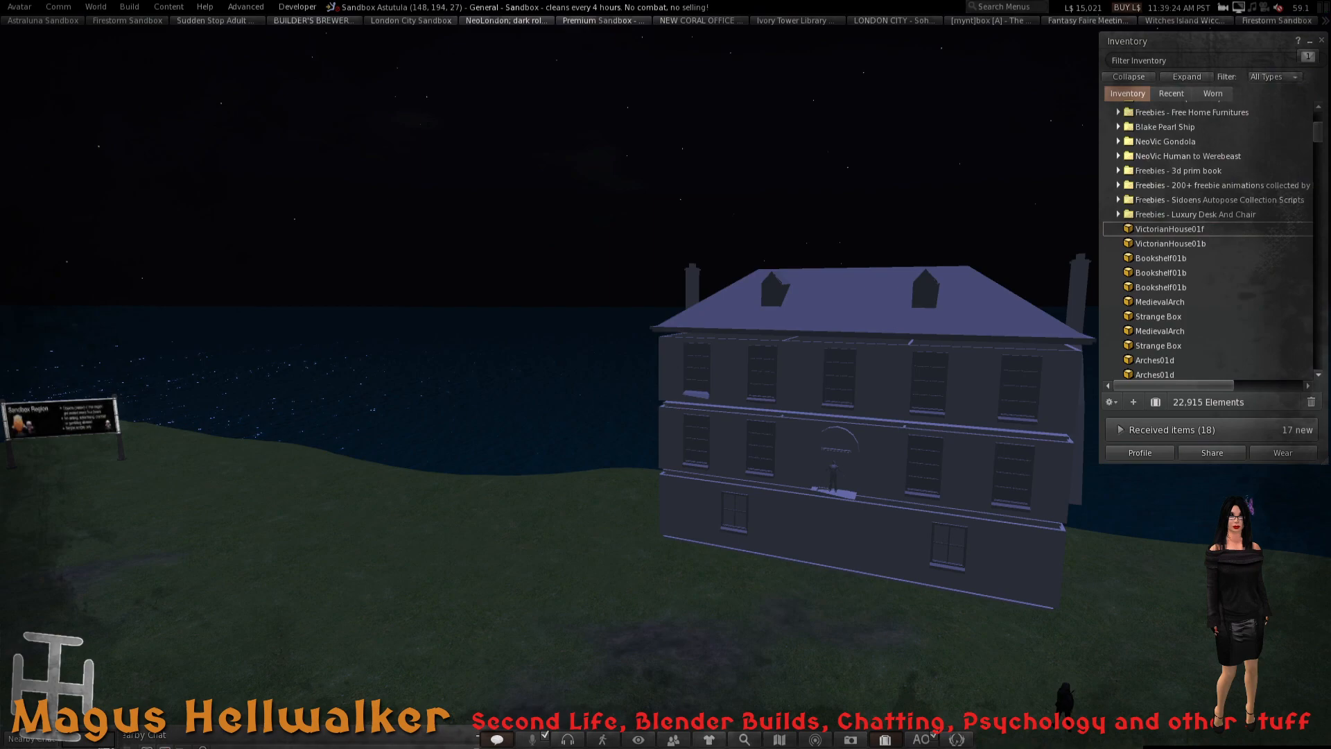
pyautogui.hotkey('ctrl', 'shift', 'y')
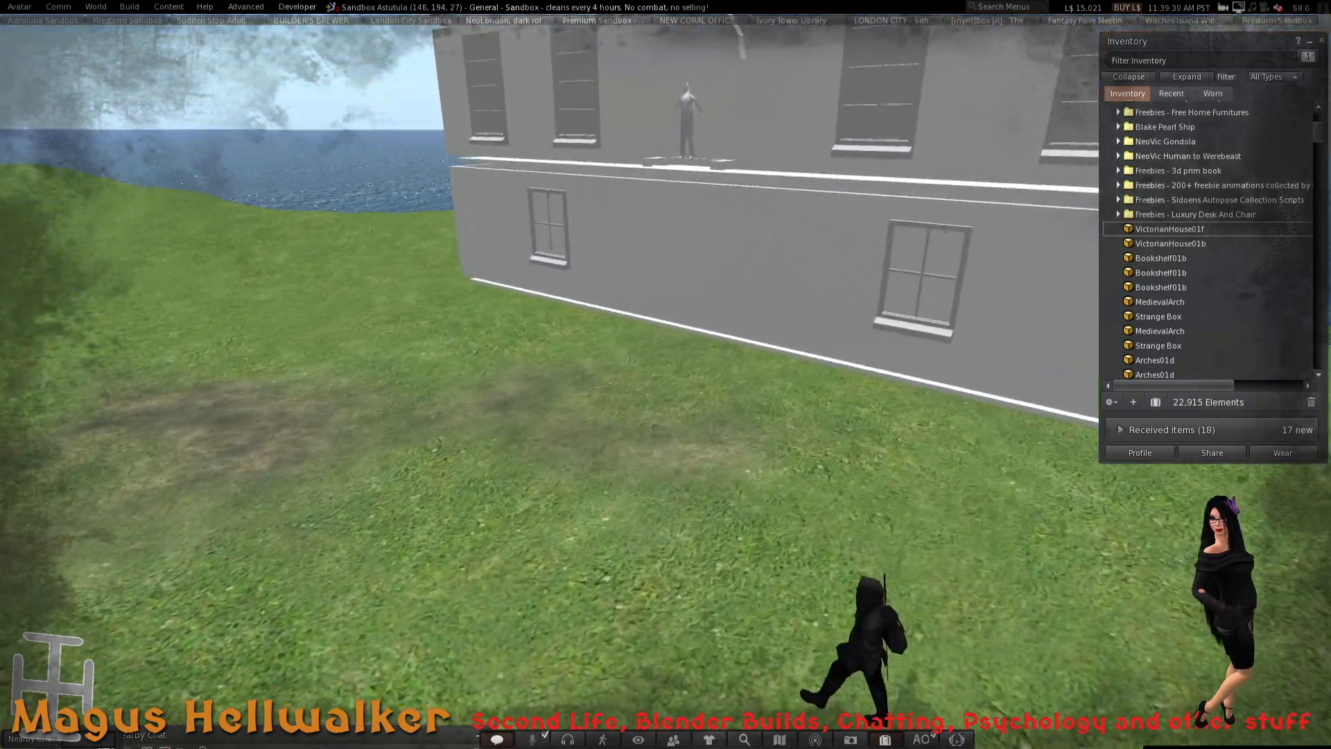
# - Walk the avatar along the house and up to the middle of its front wall
pyautogui.press('Up')
pyautogui.press('Right')
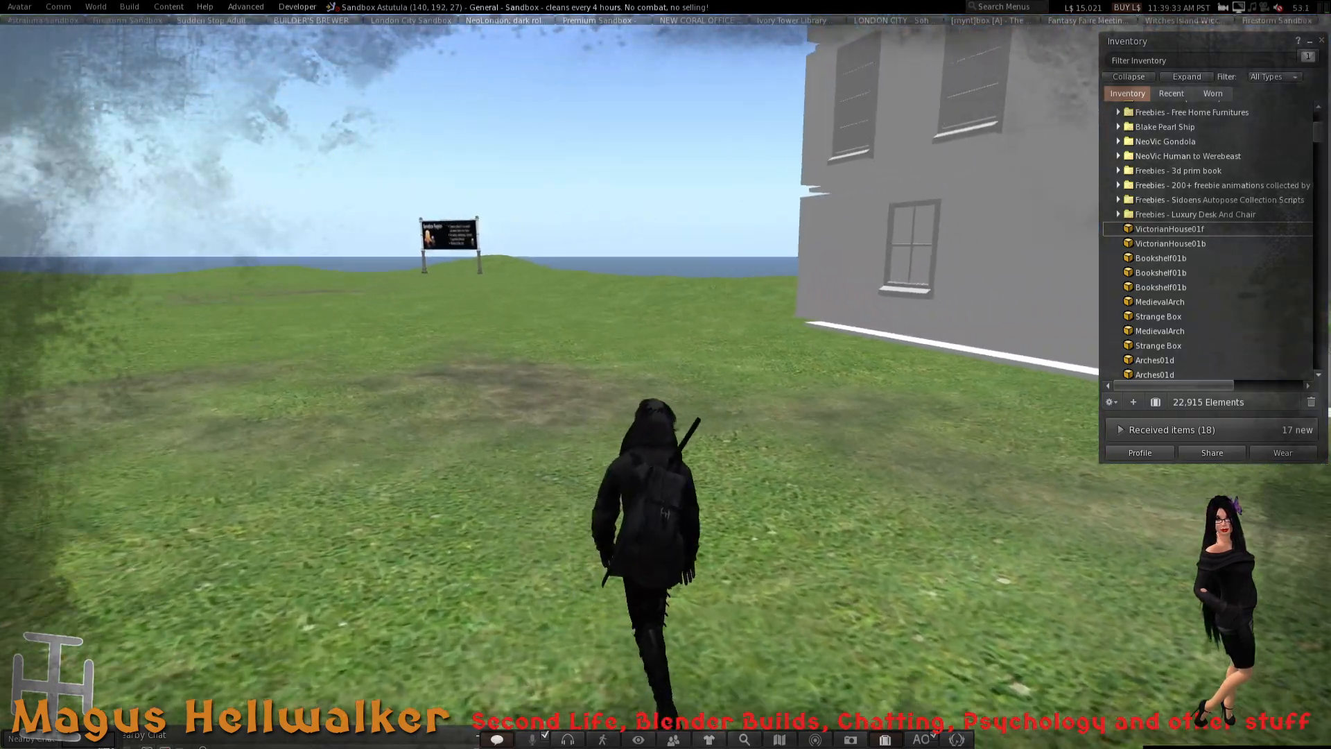
pyautogui.press('Up')
pyautogui.press('Right')
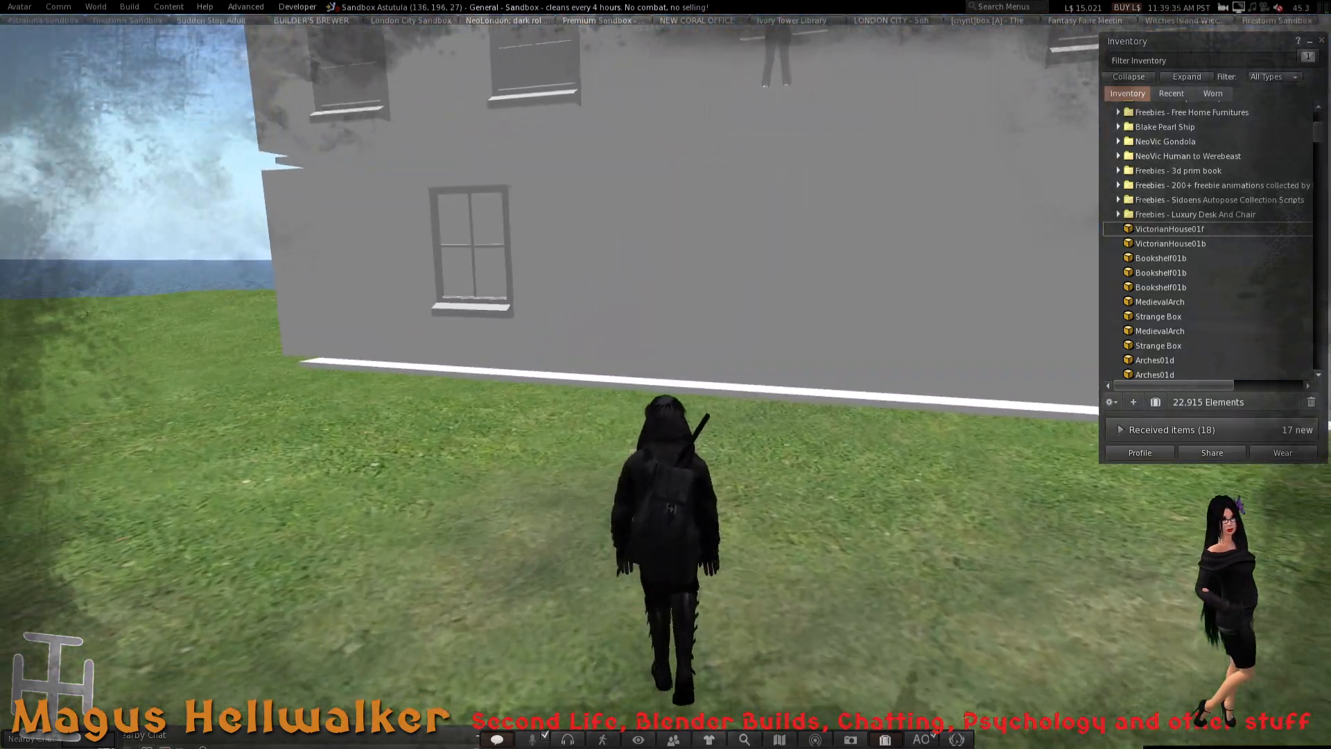
pyautogui.press('Up')
pyautogui.press('Right')
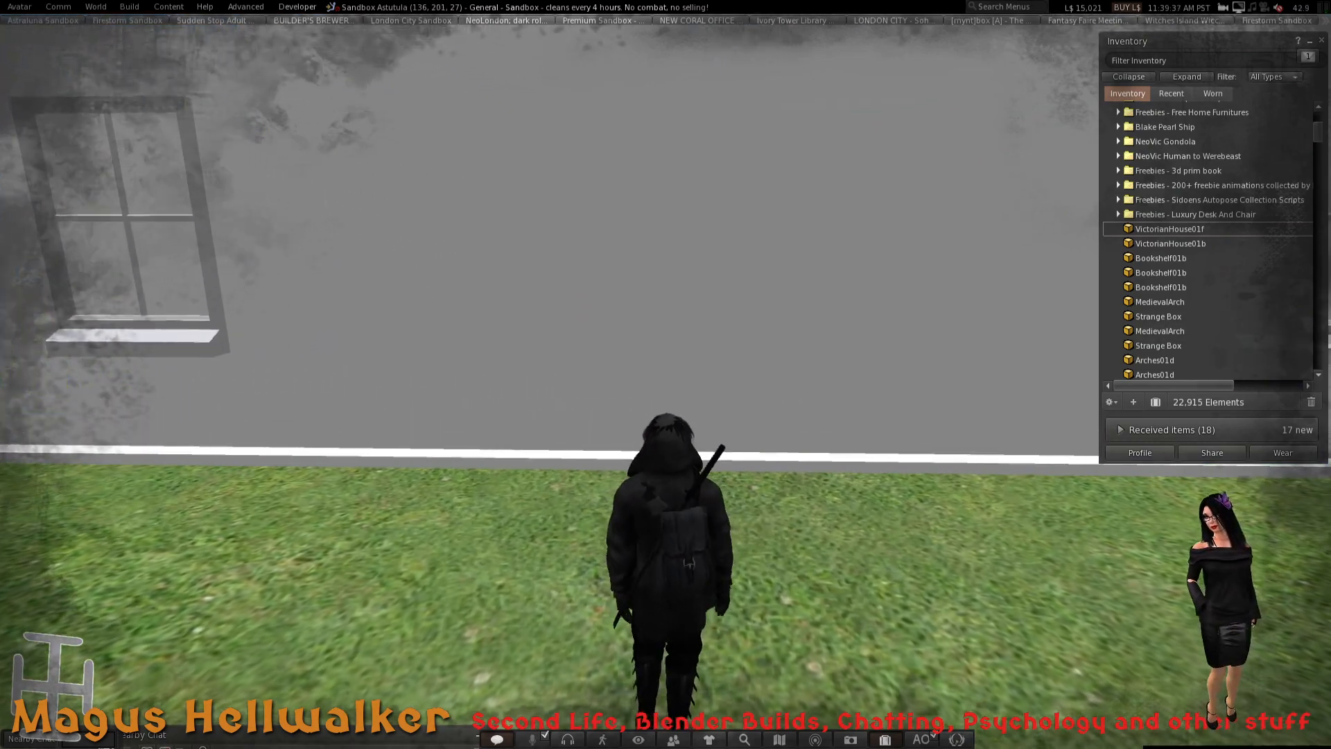
# - Examine the front entrance and the figure on its doorstep from both sides and from a distance
pyautogui.scroll(-7, 666, 374)
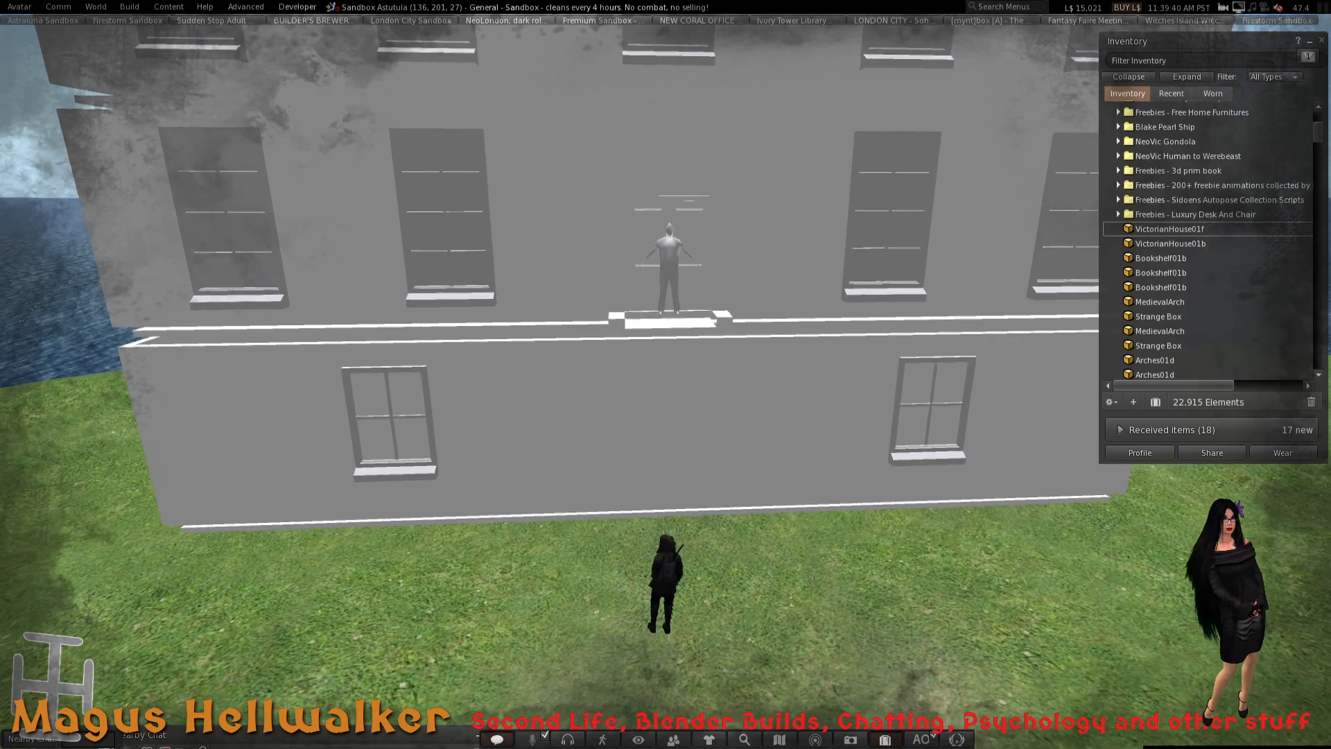
pyautogui.scroll(-2, 665, 374)
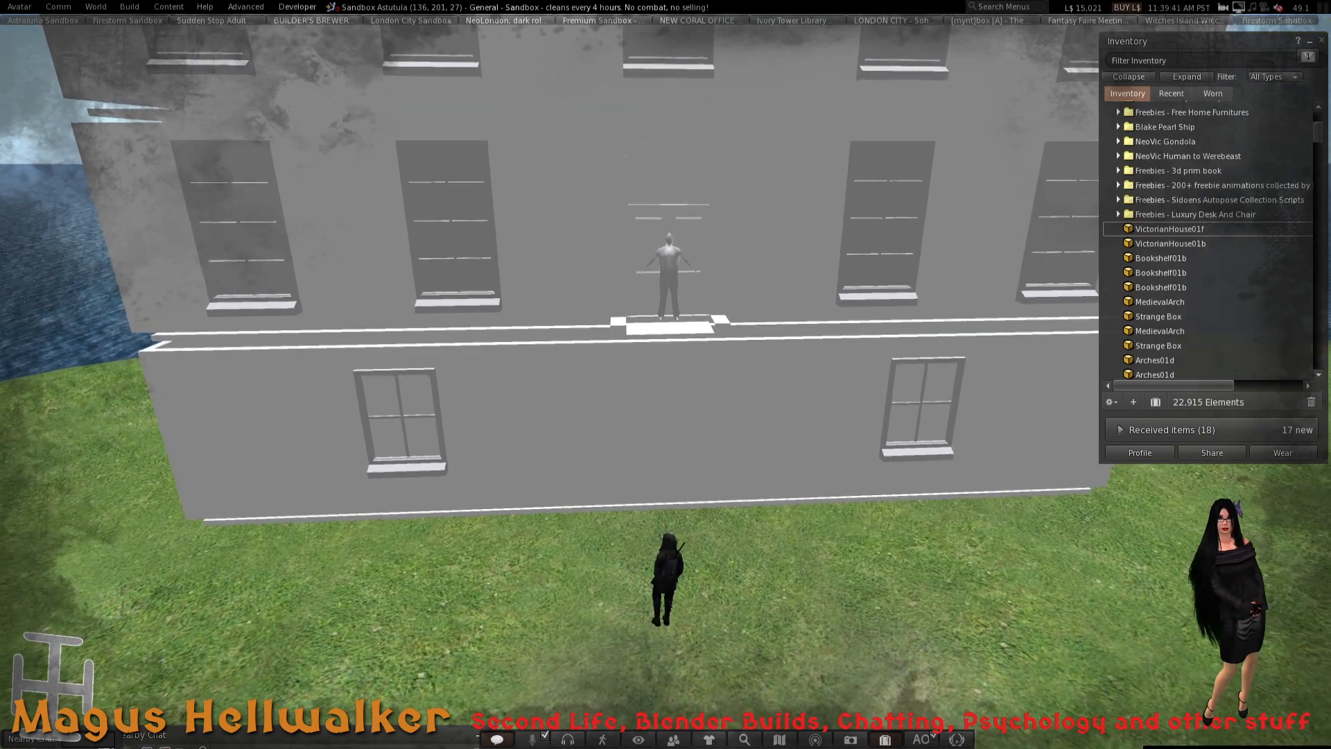
pyautogui.scroll(8, 666, 374)
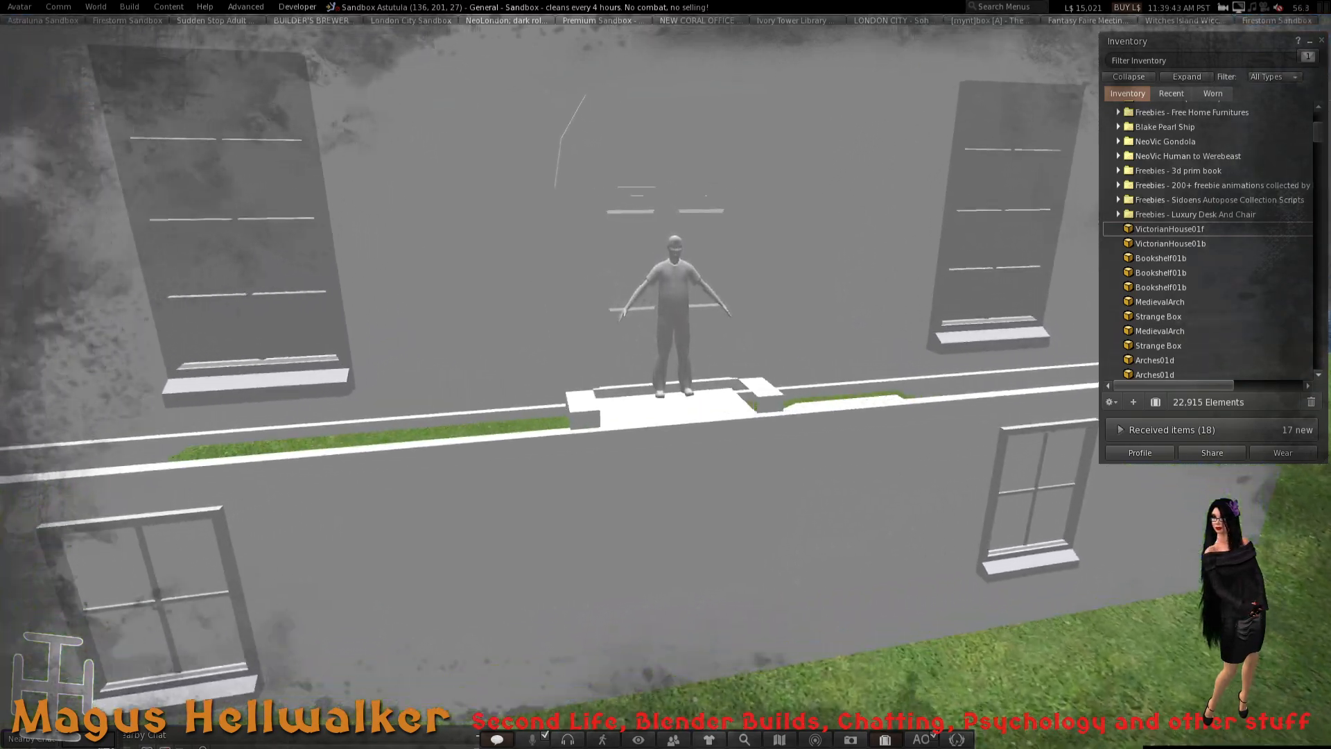
pyautogui.hotkey('alt', 'Right')
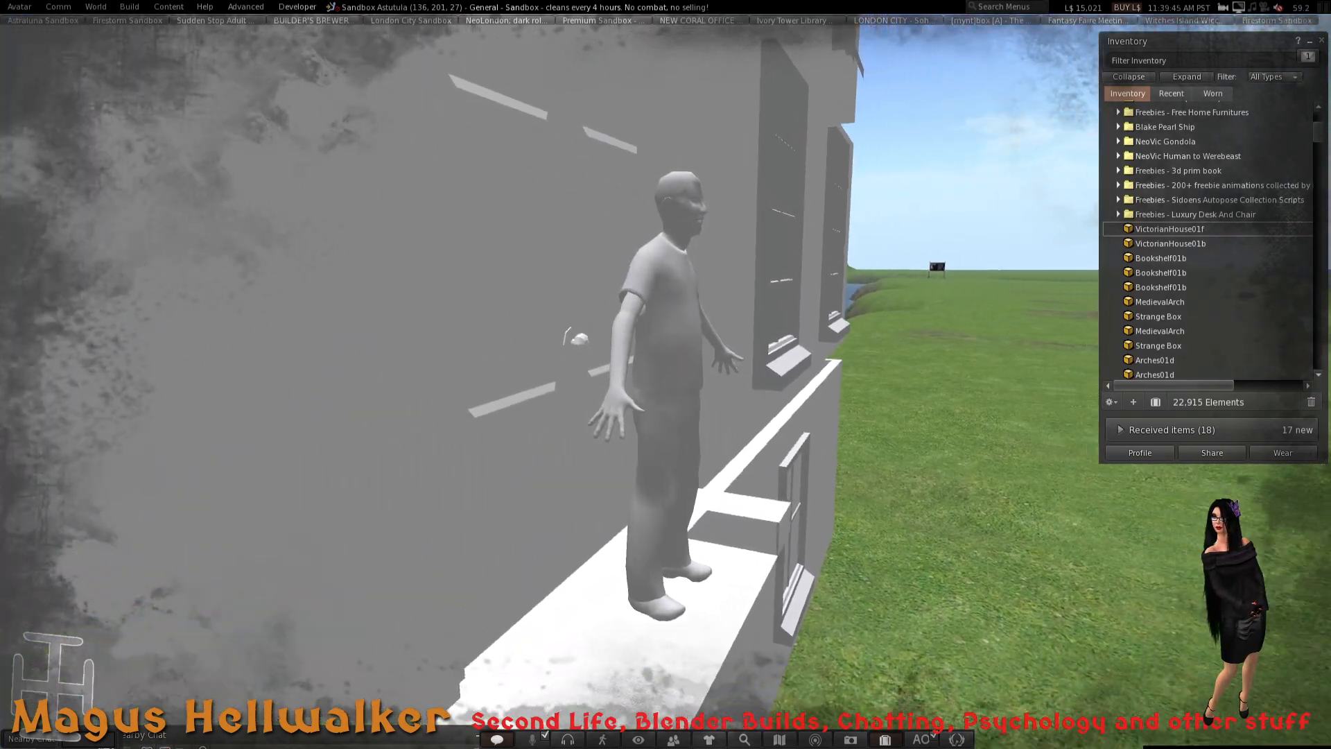
pyautogui.hotkey('alt', 'Left')
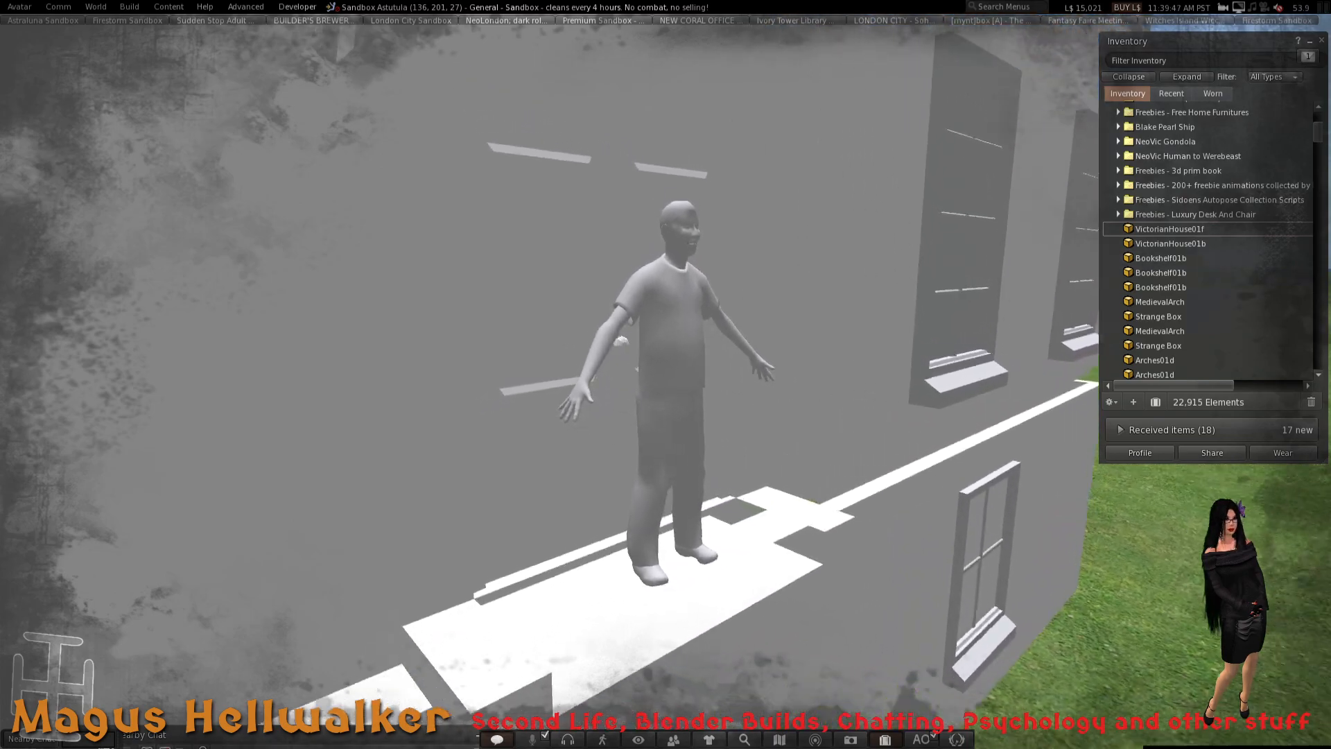
pyautogui.hotkey('alt', 'Left')
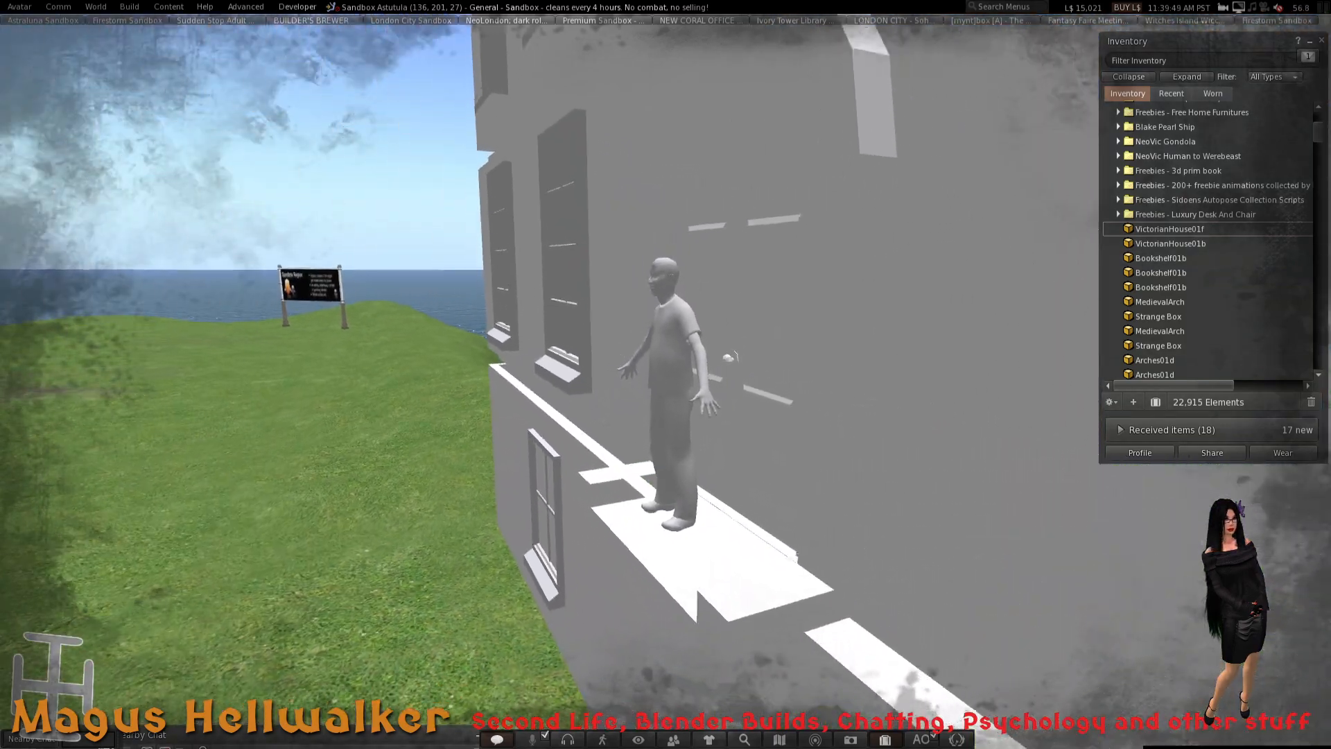
pyautogui.hotkey('alt', 'Right')
pyautogui.hotkey('alt', 'Down')
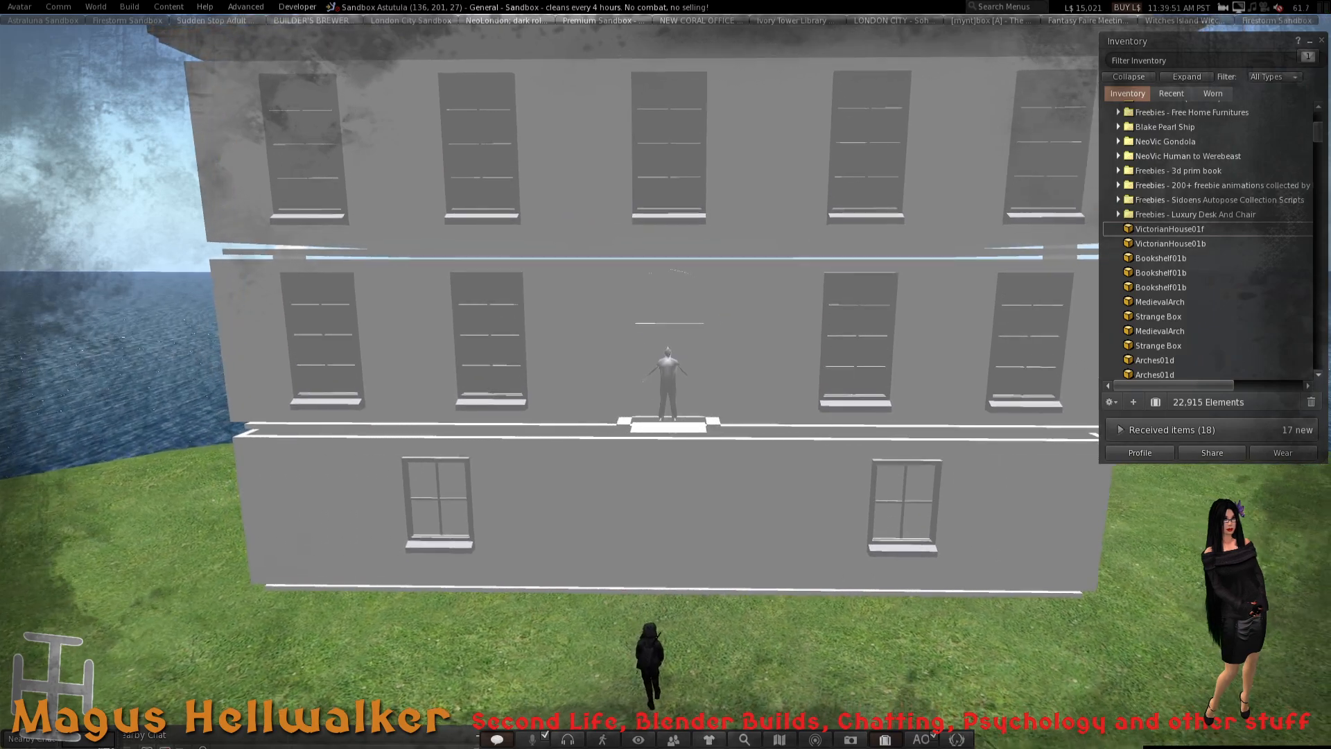
# - Open the house for editing, select only its middle-storey wall face and tint it grey with RGB 128, 128, 128
pyautogui.rightClick(758, 377)
pyautogui.click(787, 408)
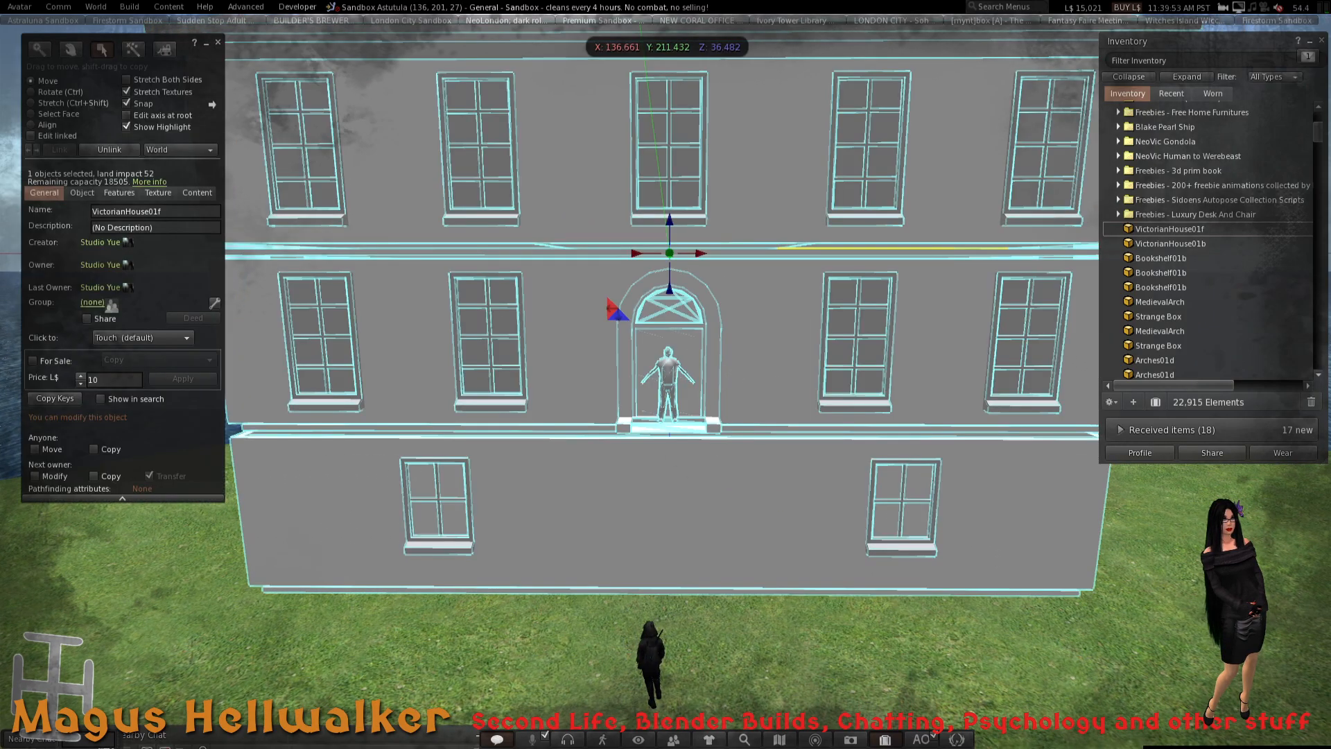
pyautogui.click(31, 114)
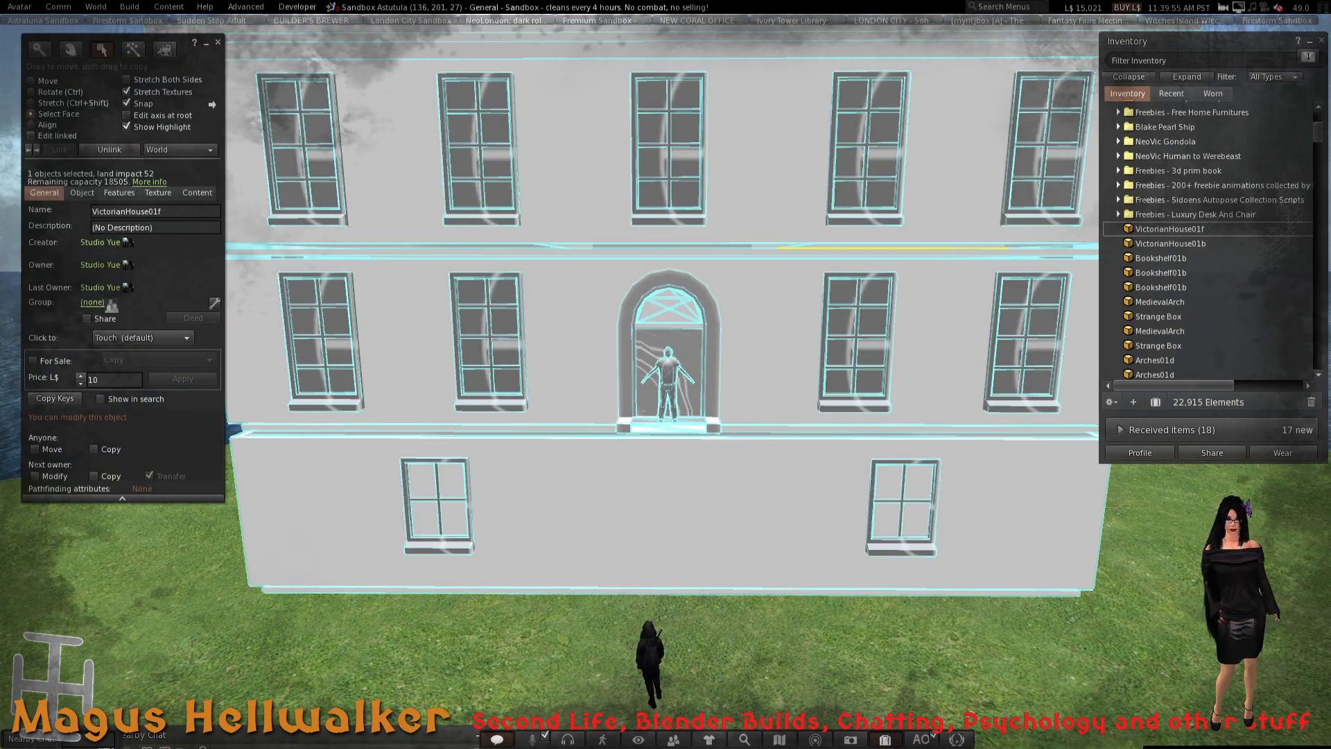
pyautogui.click(763, 347)
pyautogui.scroll(-4, 666, 374)
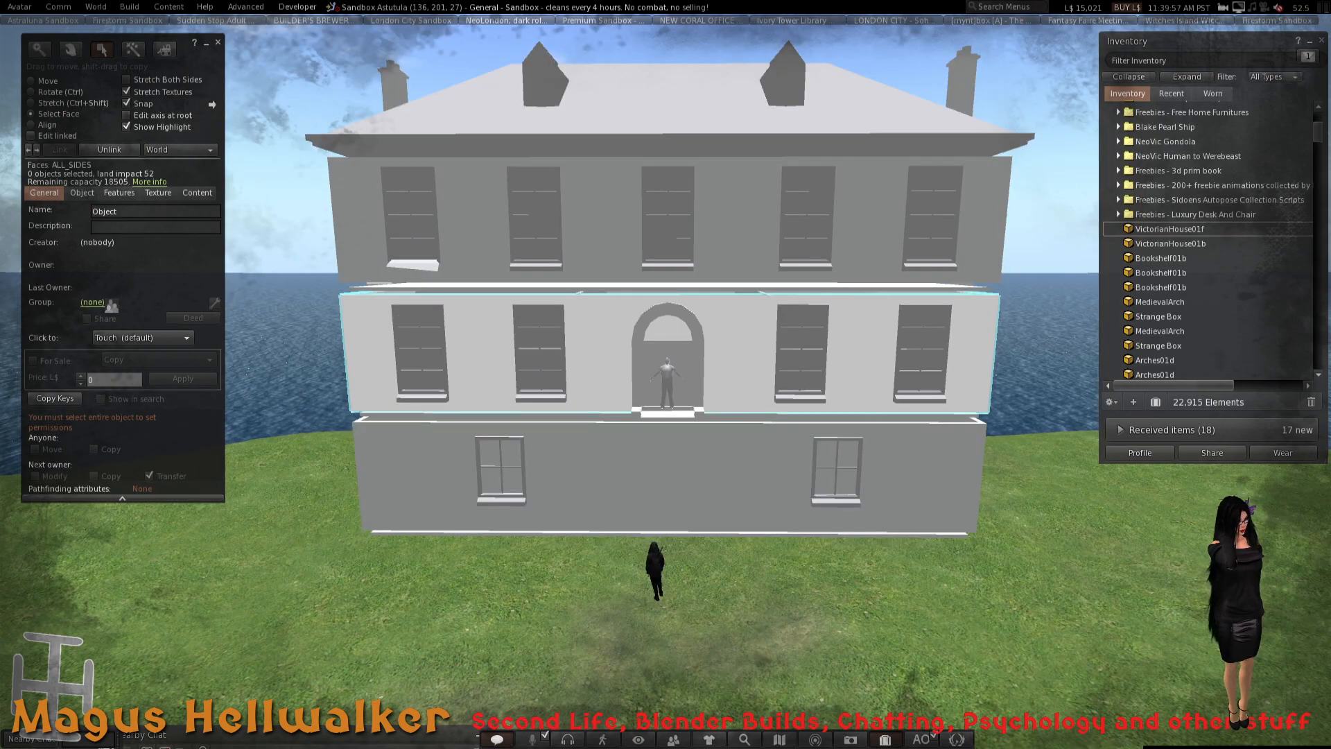
pyautogui.click(158, 193)
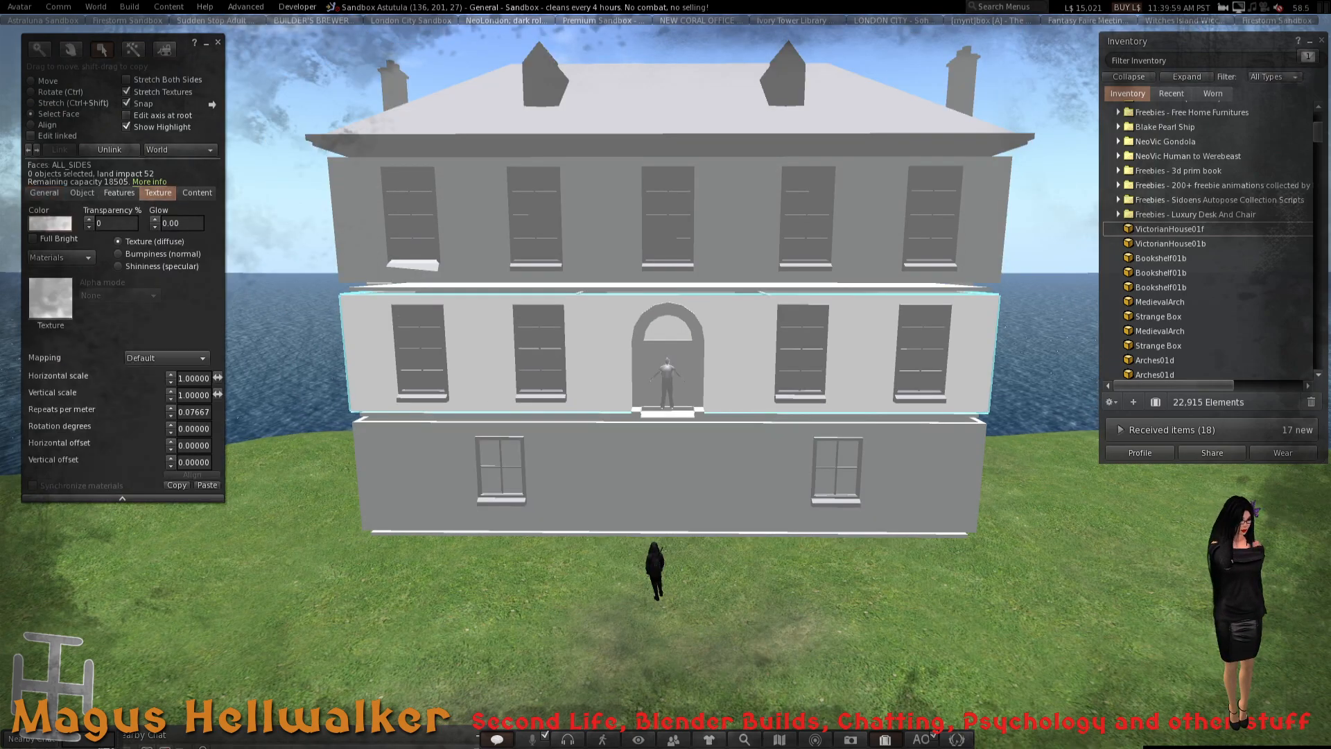
pyautogui.click(50, 222)
pyautogui.click(259, 255)
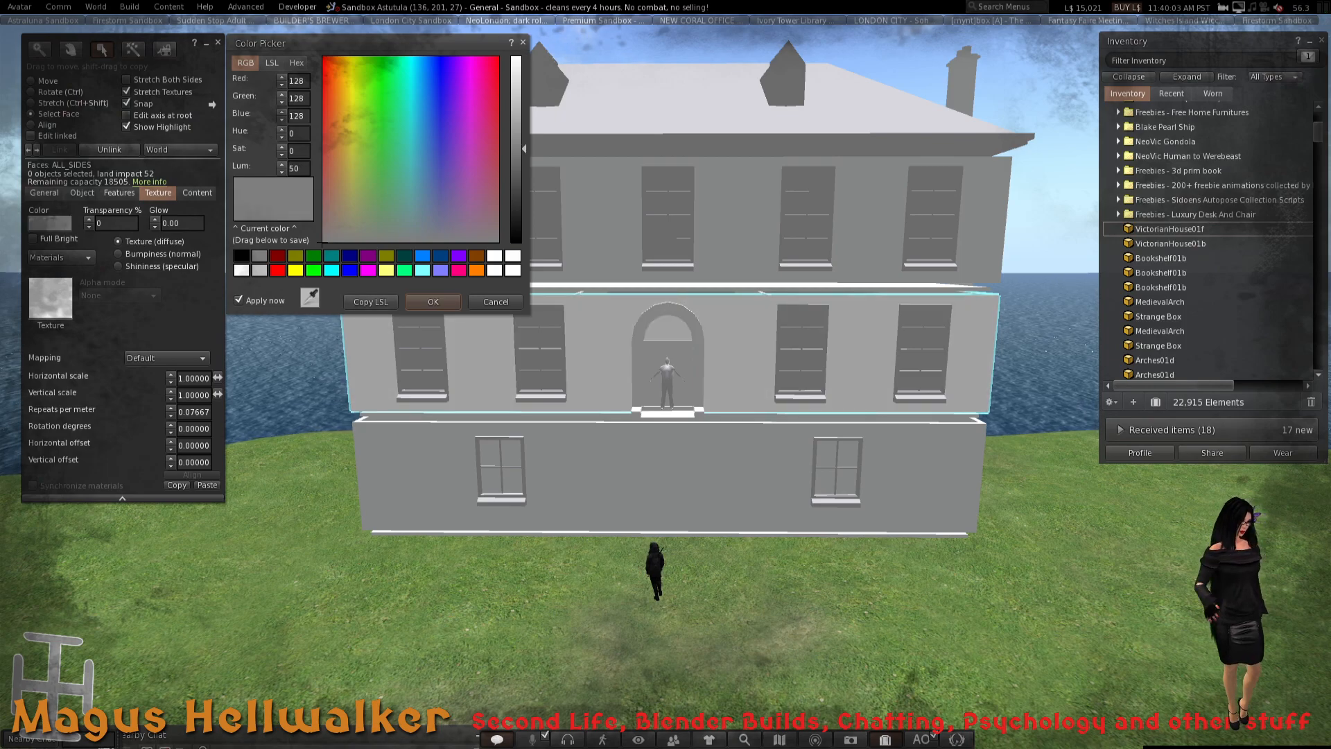
pyautogui.press('Return')
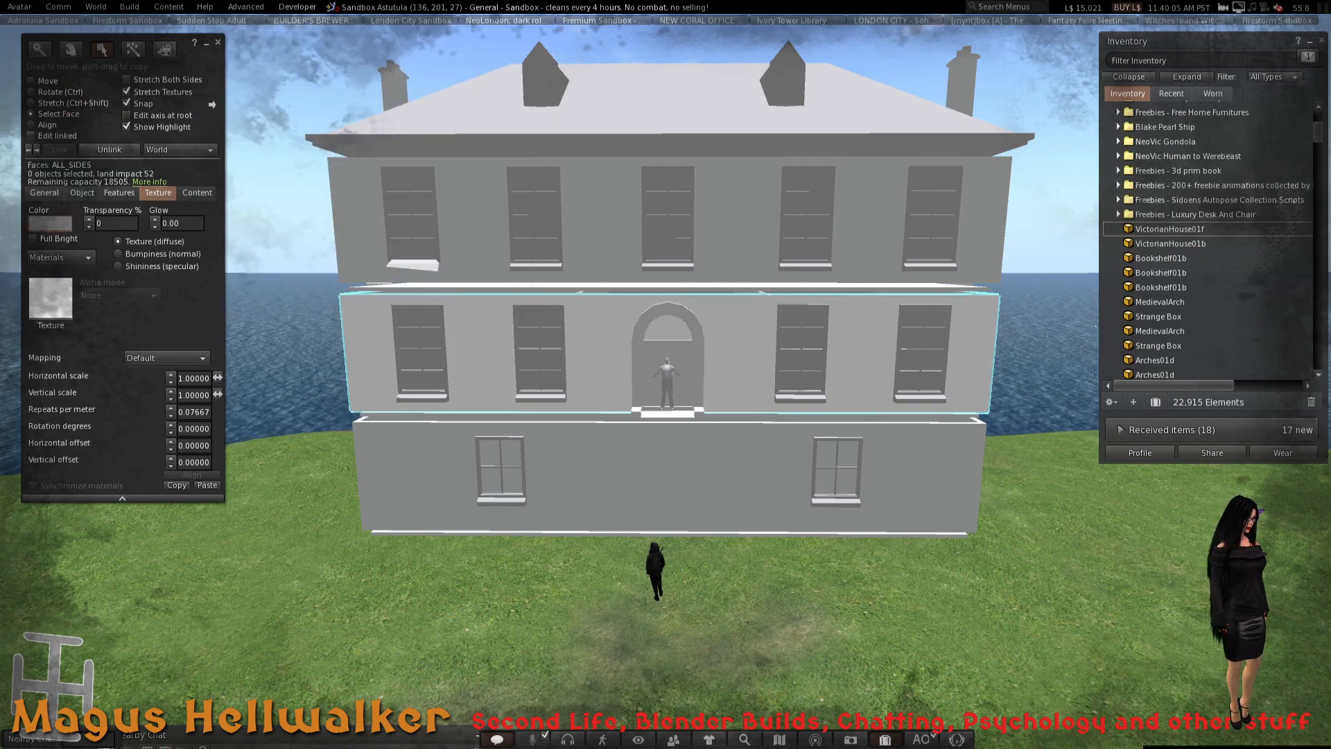
# - Recolour the storey walls light grey with RGB 191, 191, 191, including the upper and ground-floor faces, and deselect them
pyautogui.keyDown('alt'); pyautogui.moveTo(500, 354); pyautogui.dragTo(449, 378); pyautogui.keyUp('alt')
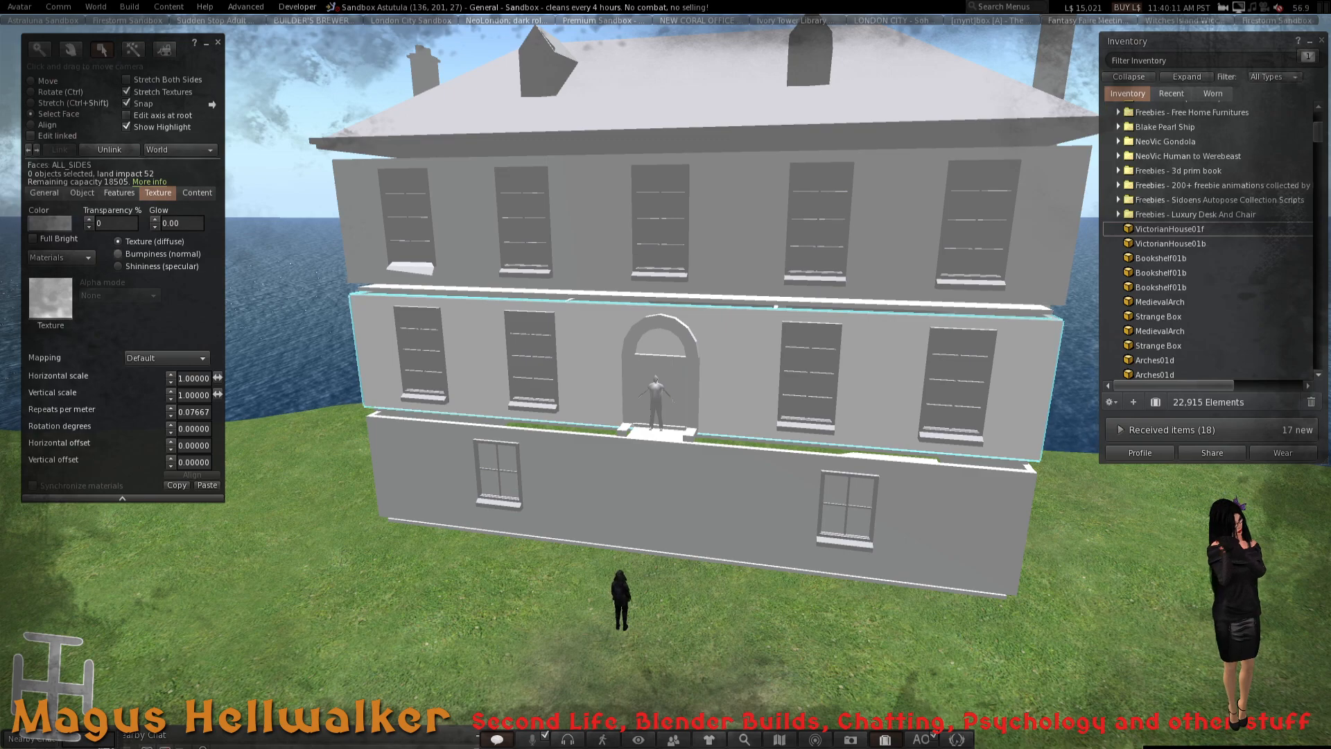
pyautogui.click(49, 222)
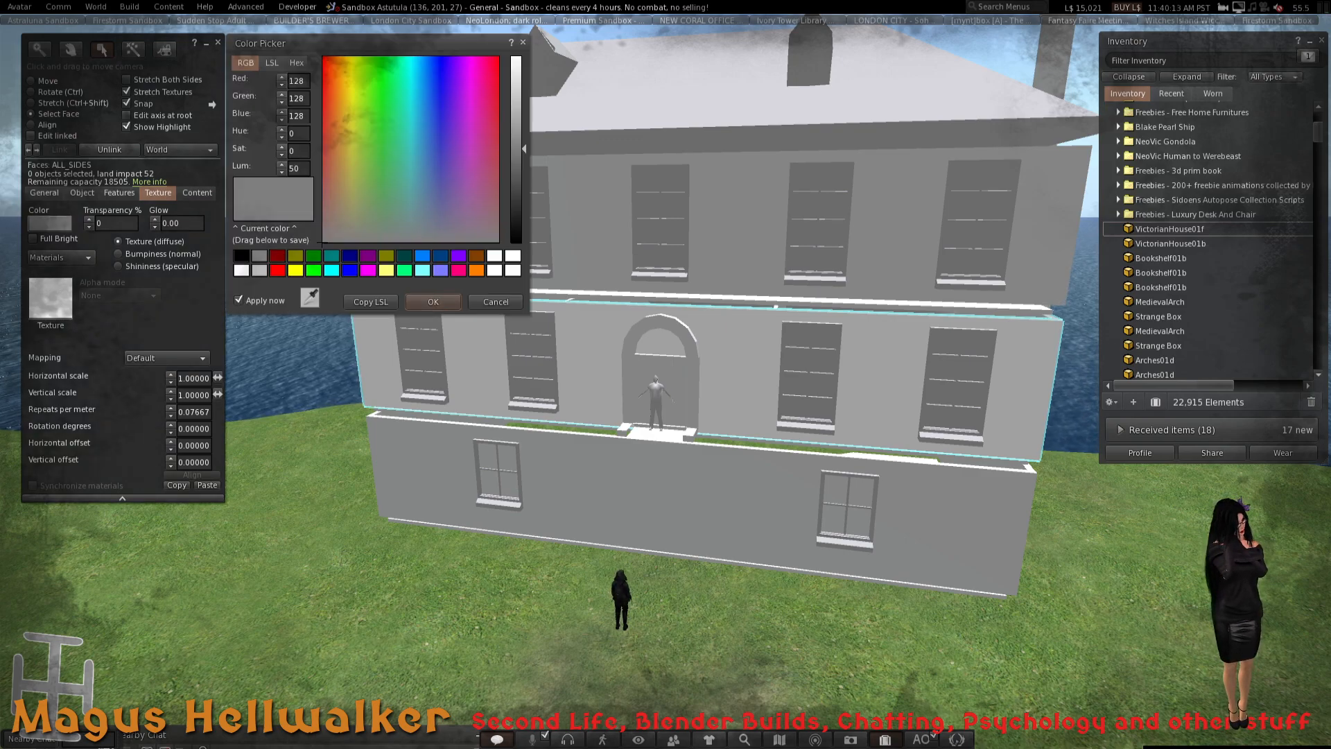
pyautogui.moveTo(516, 148); pyautogui.dragTo(516, 56)
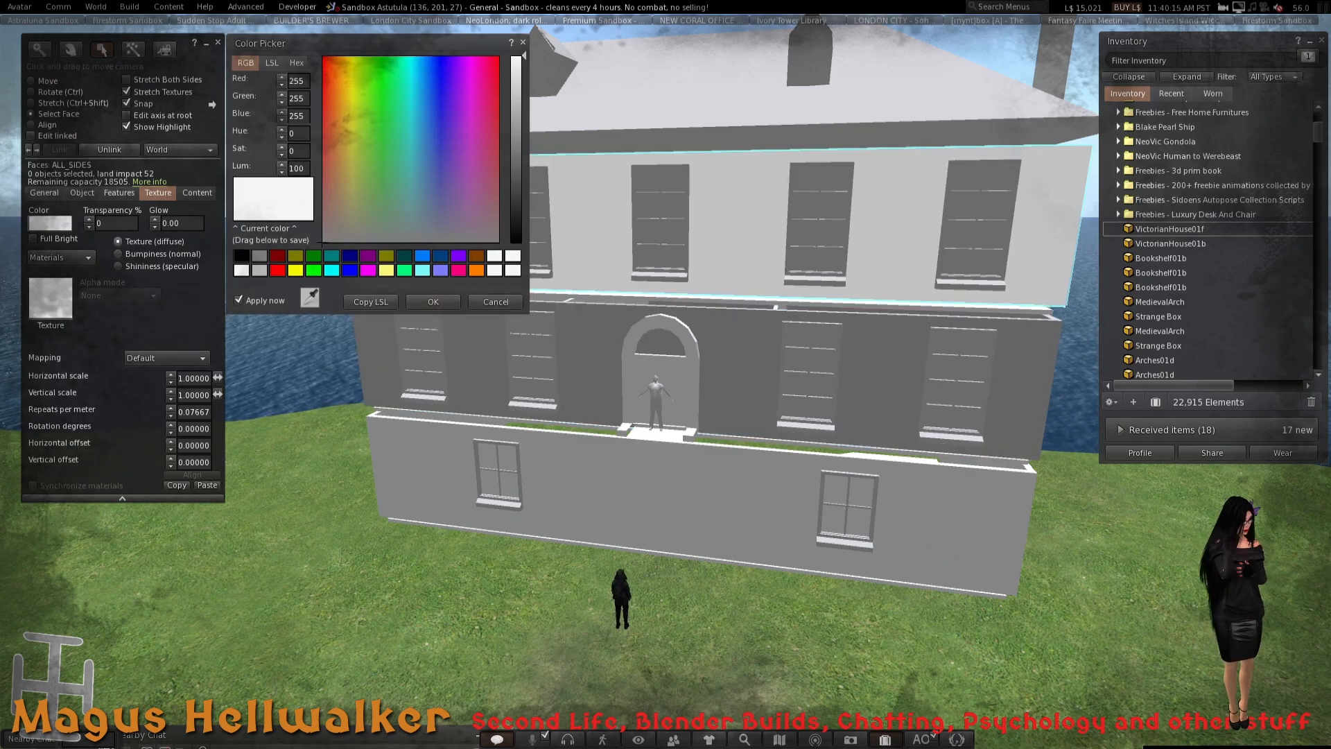
pyautogui.click(516, 103)
pyautogui.click(669, 501)
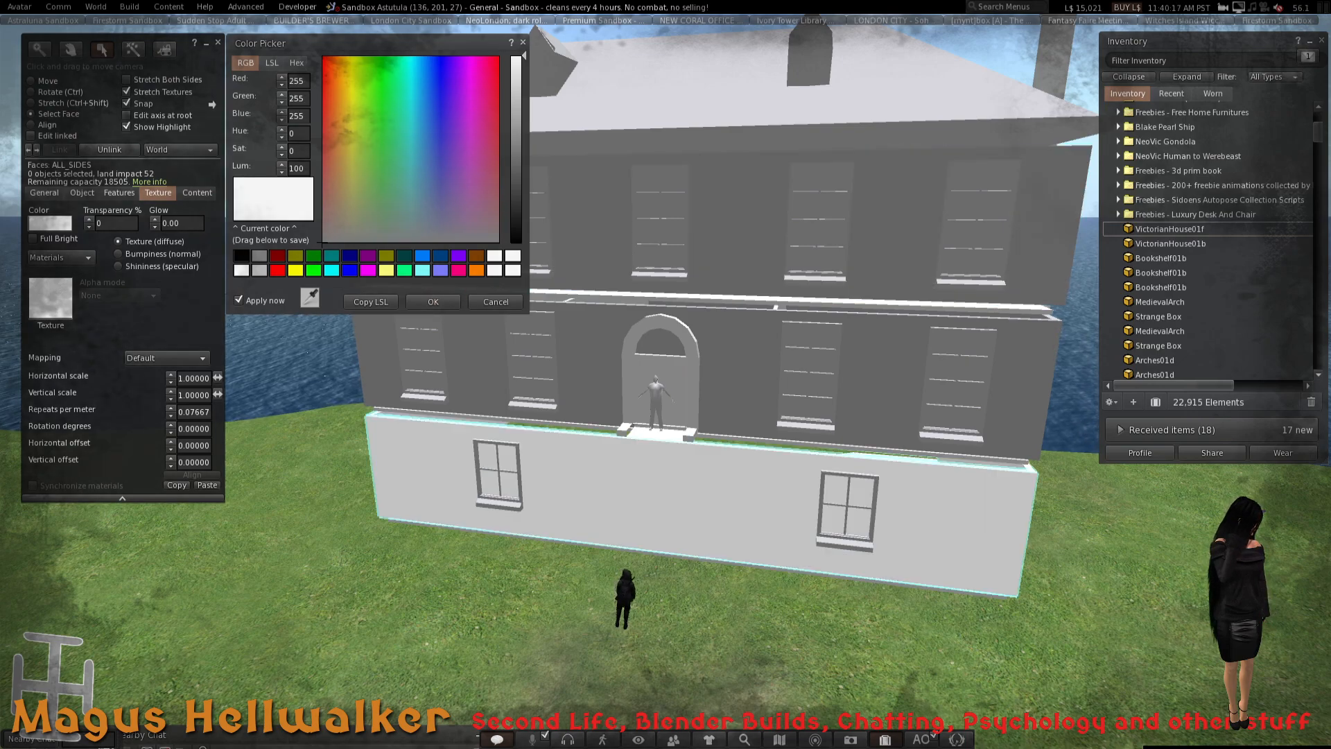
pyautogui.click(515, 102)
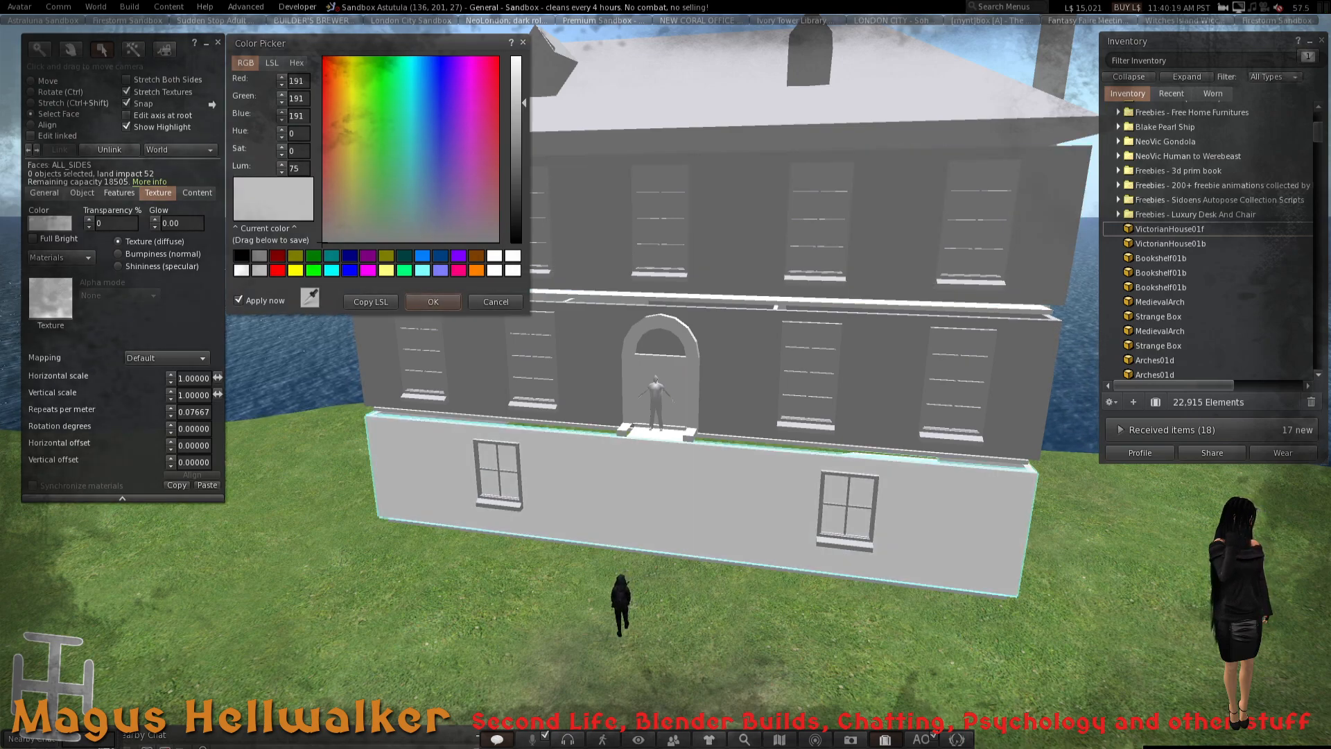
pyautogui.press('Escape')
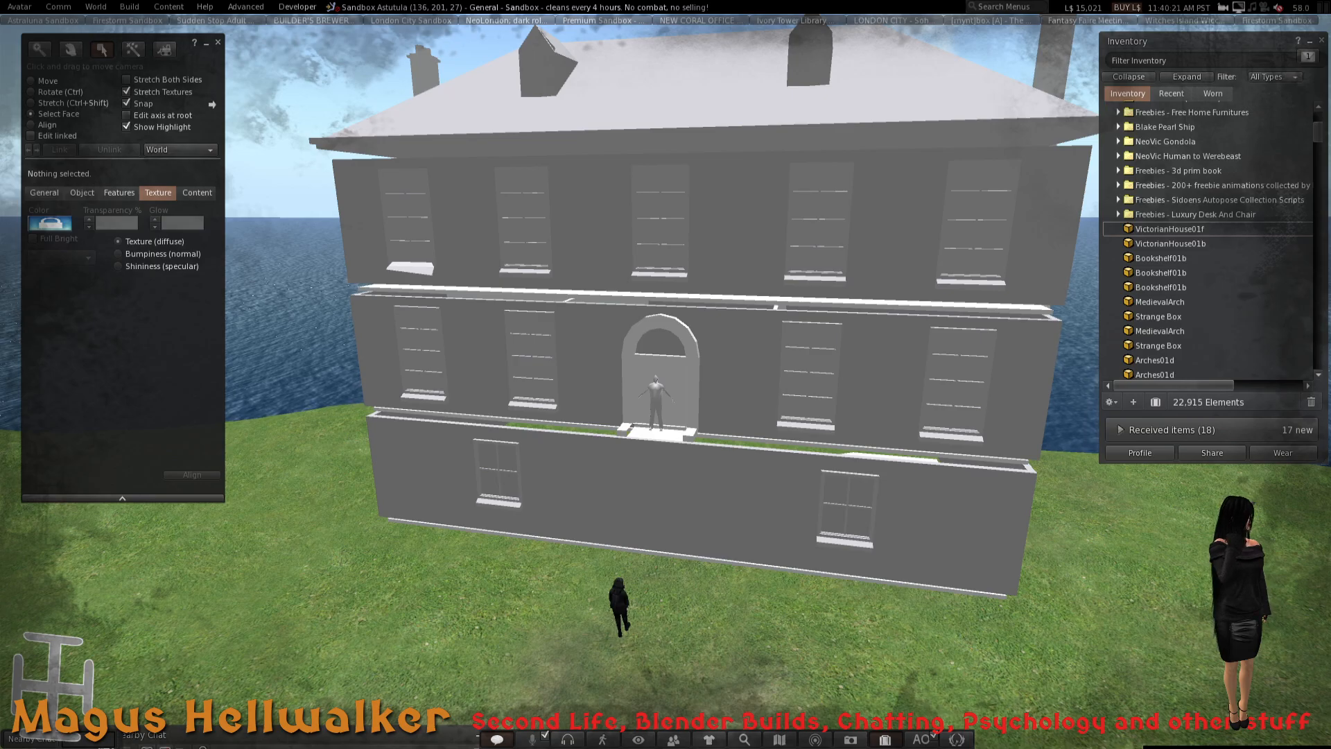
# - Close the build tools, examine the recoloured house front from several angles and back the avatar away from its wall
pyautogui.scroll(-4, 666, 374)
pyautogui.scroll(5, 665, 375)
pyautogui.press('alt')
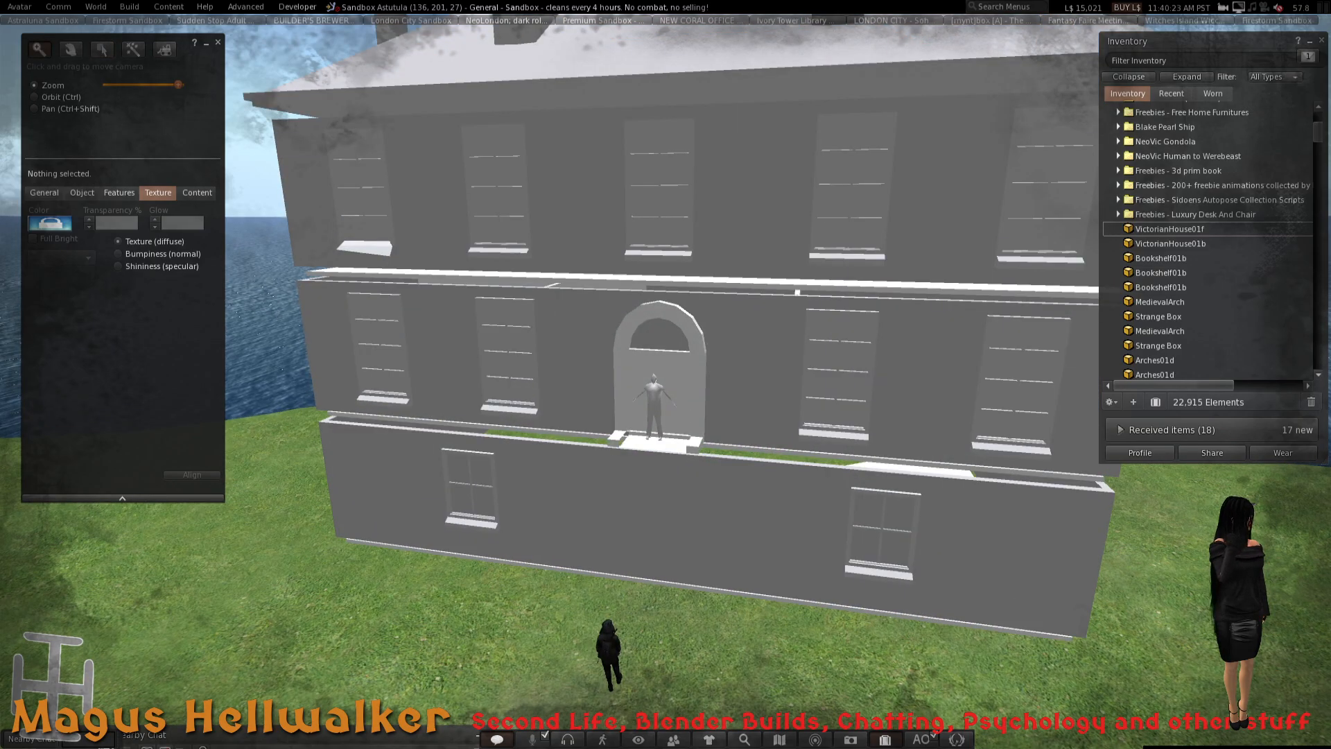
pyautogui.hotkey('ctrl', 'b')
pyautogui.moveTo(666, 375)
pyautogui.keyDown('alt'); pyautogui.mouseDown()
pyautogui.moveTo(583, 402)
pyautogui.moveTo(375, 416)
pyautogui.moveTo(367, 444)
pyautogui.moveTo(555, 444)
pyautogui.moveTo(659, 416)
pyautogui.moveTo(964, 430)
pyautogui.moveTo(672, 489)
pyautogui.moveTo(659, 353)
pyautogui.mouseUp(); pyautogui.keyUp('alt')
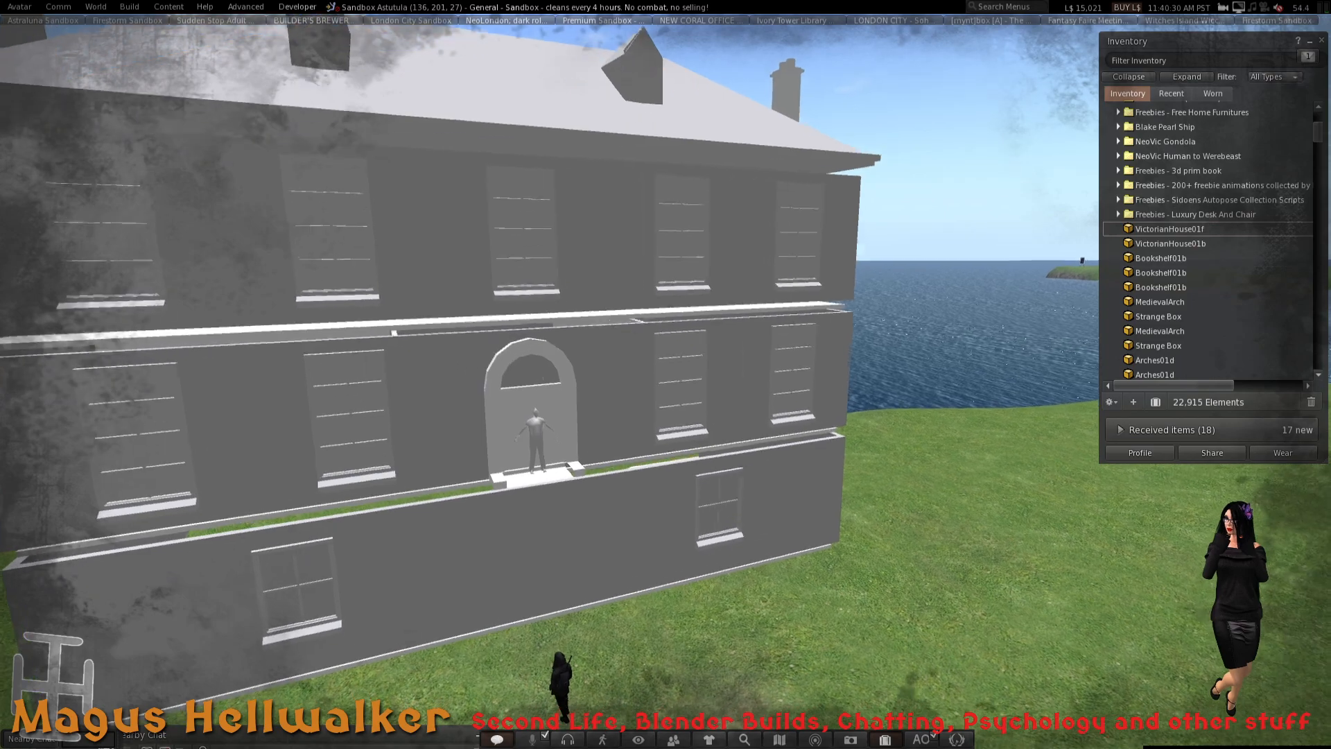
pyautogui.press('Up')
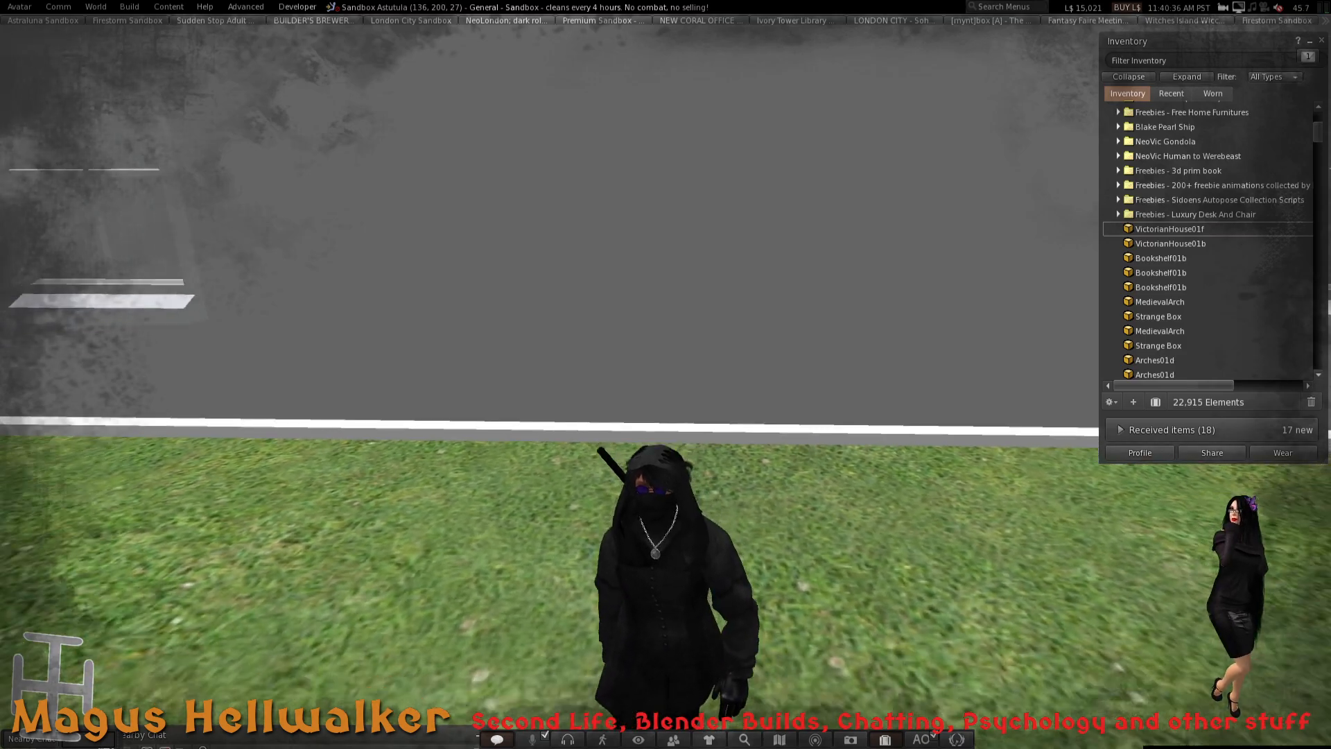
pyautogui.press('Down')
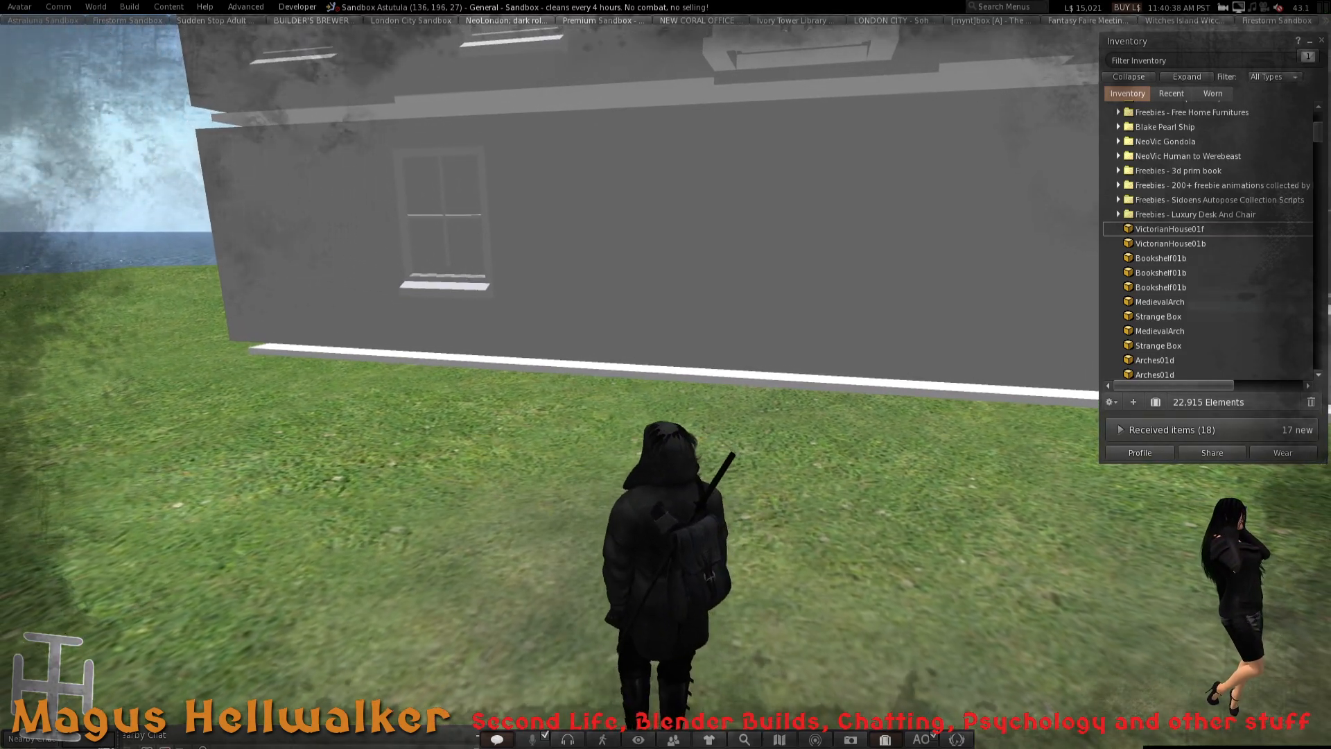
# - Open the whole house for editing and examine its physics shape overlay and Physics Shape Type options around the side wall
pyautogui.keyDown('alt'); pyautogui.moveTo(752, 243); pyautogui.dragTo(1040, 305); pyautogui.keyUp('alt')
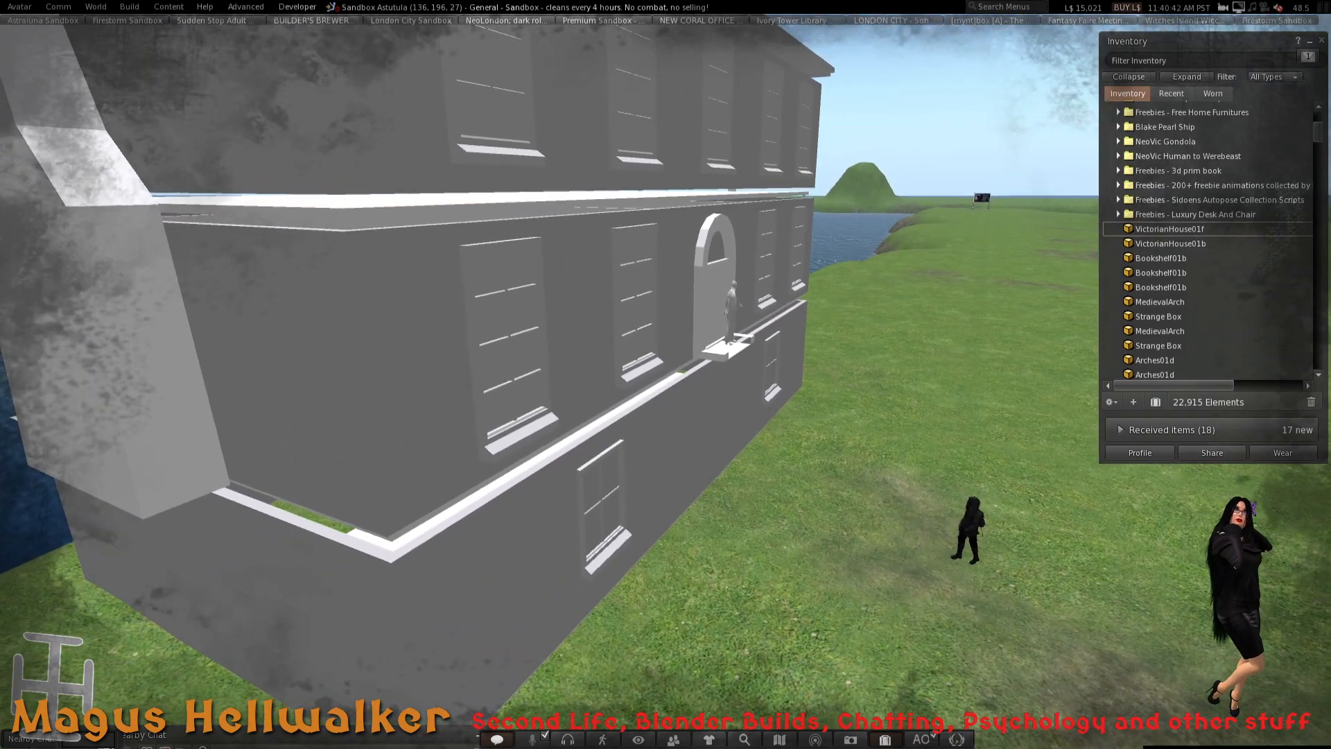
pyautogui.click(565, 536)
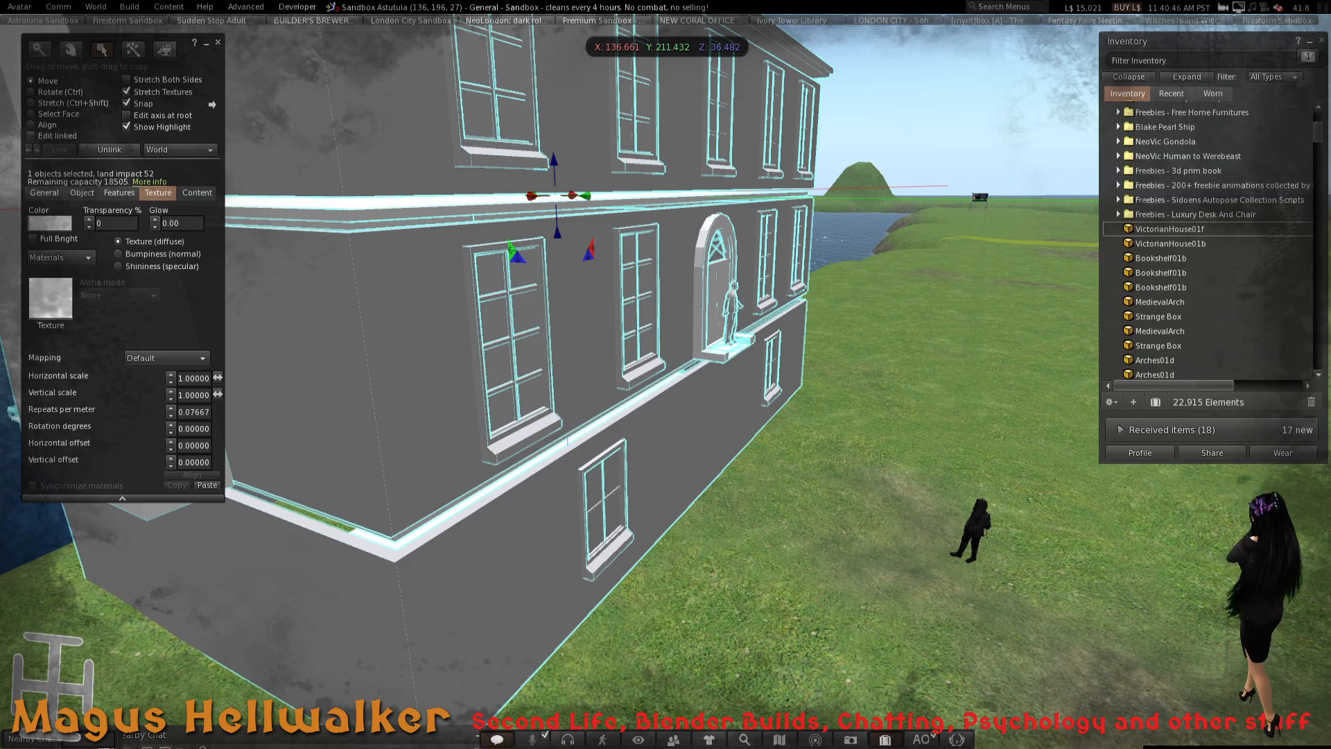
pyautogui.click(119, 193)
pyautogui.keyDown('alt'); pyautogui.moveTo(593, 423); pyautogui.dragTo(573, 274); pyautogui.keyUp('alt')
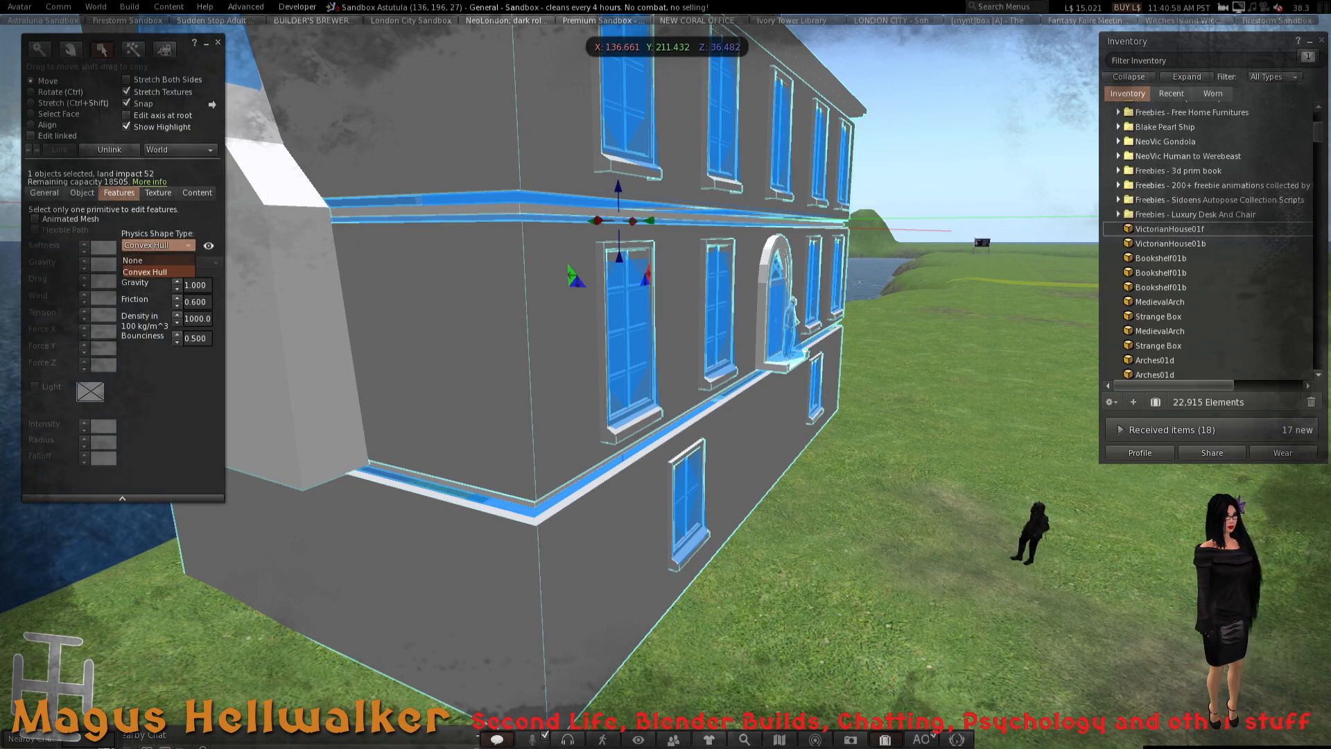
pyautogui.keyDown('alt'); pyautogui.moveTo(635, 291); pyautogui.dragTo(683, 211); pyautogui.keyUp('alt')
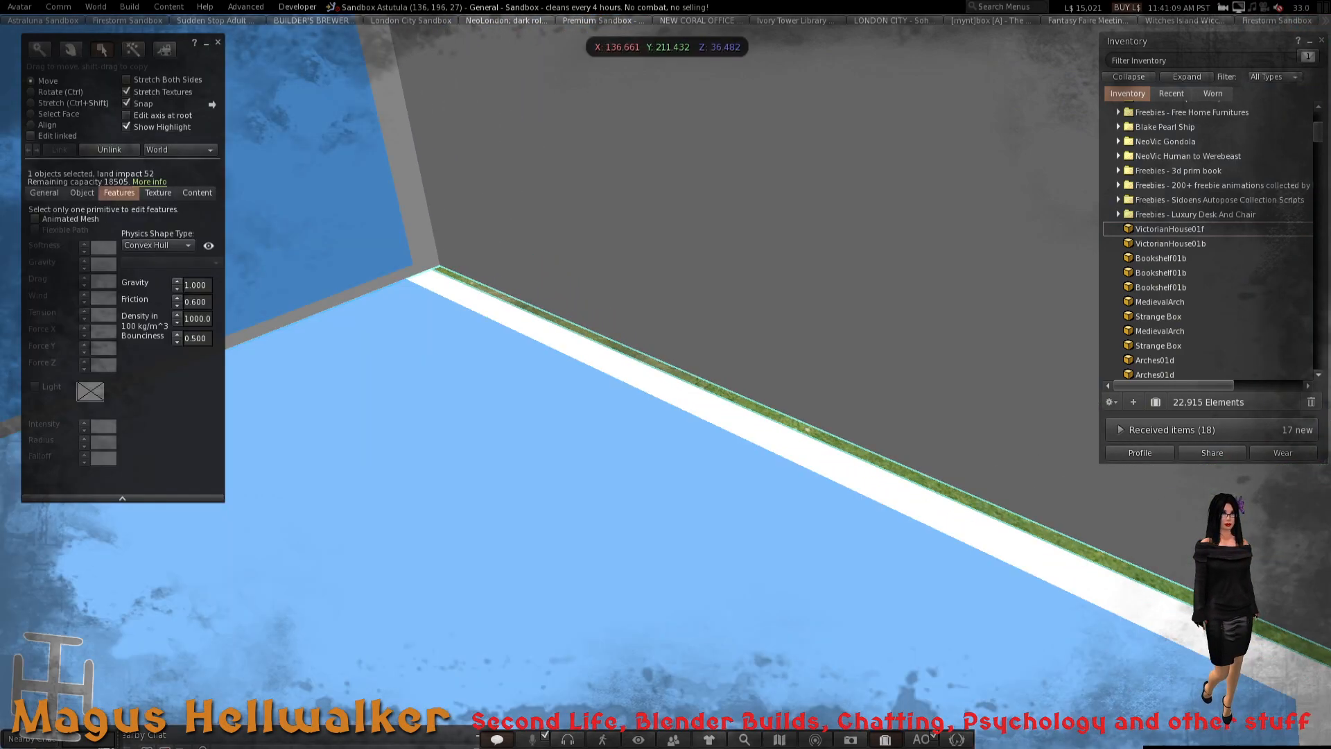
pyautogui.press('Escape')
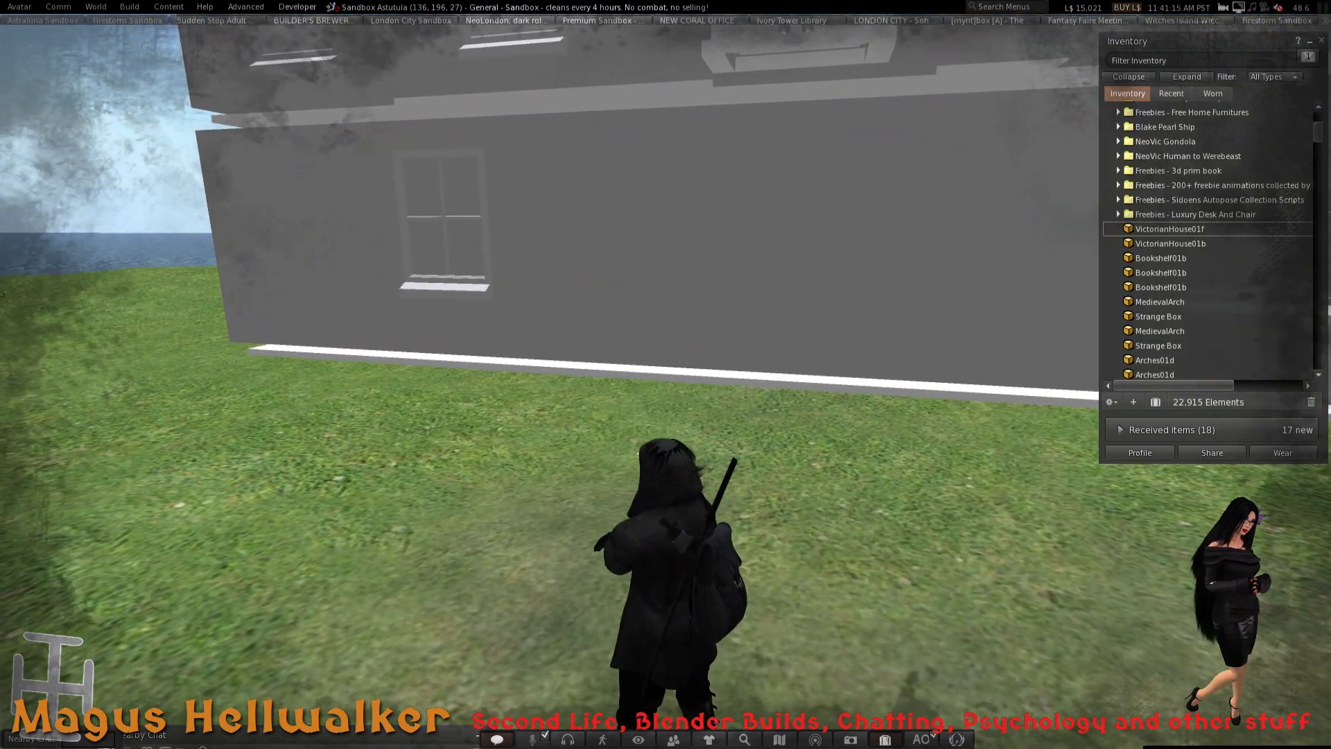
# - Walk the avatar up to the front wall, fly it up to the arched entrance and back it away
pyautogui.press('Right')
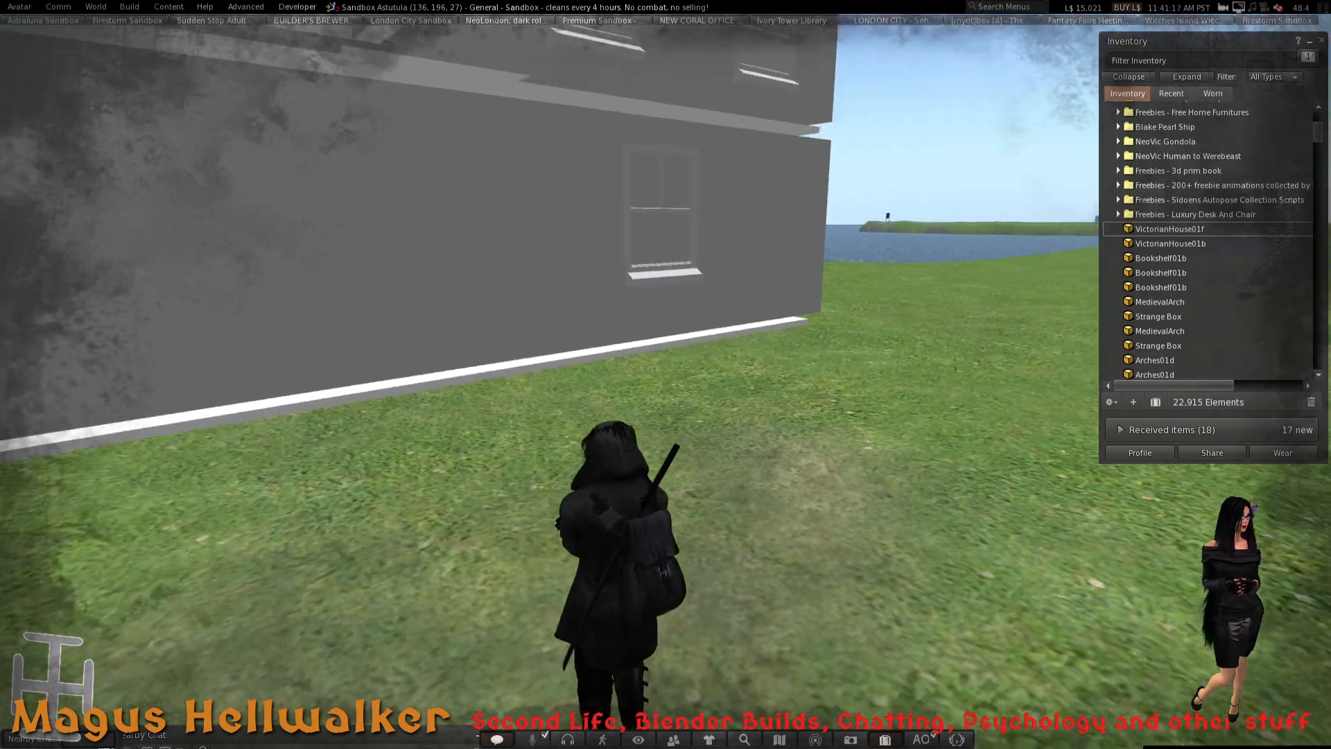
pyautogui.press('Up')
pyautogui.press('Left')
pyautogui.press('Left')
pyautogui.press('Up')
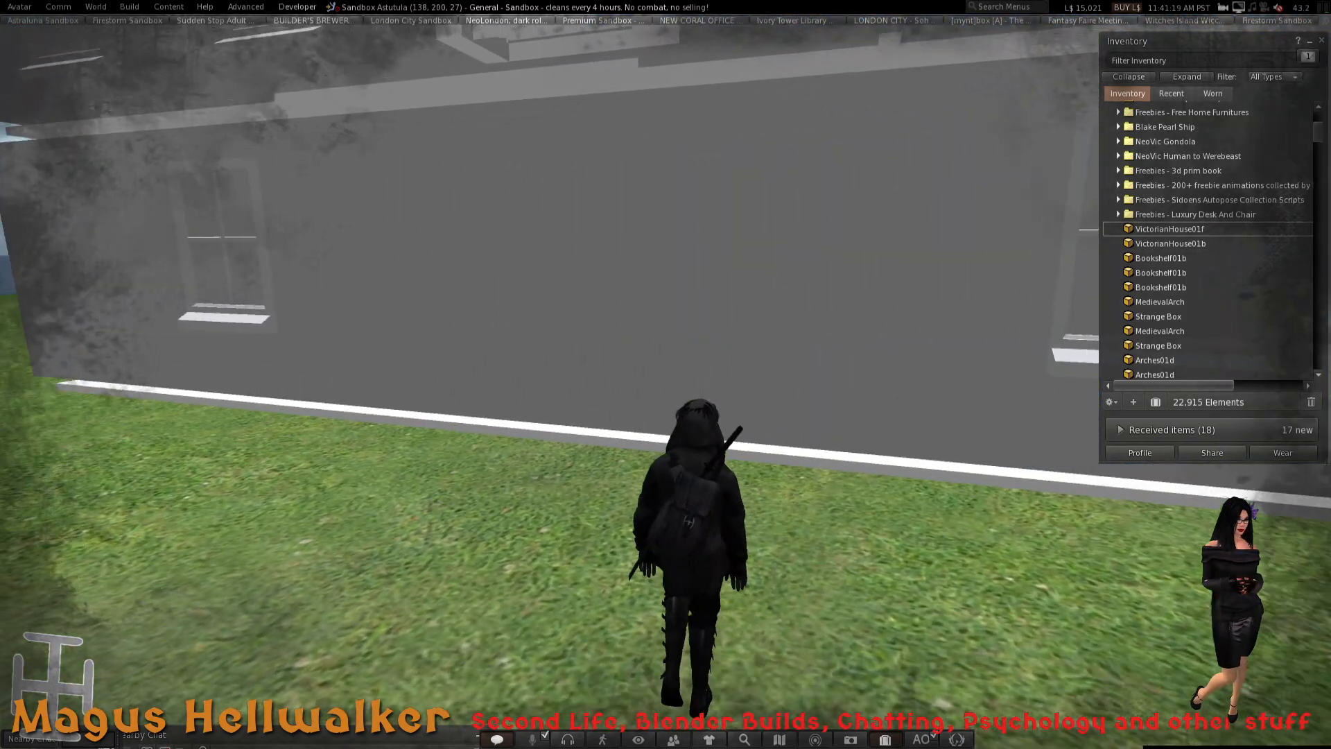
pyautogui.press('Right')
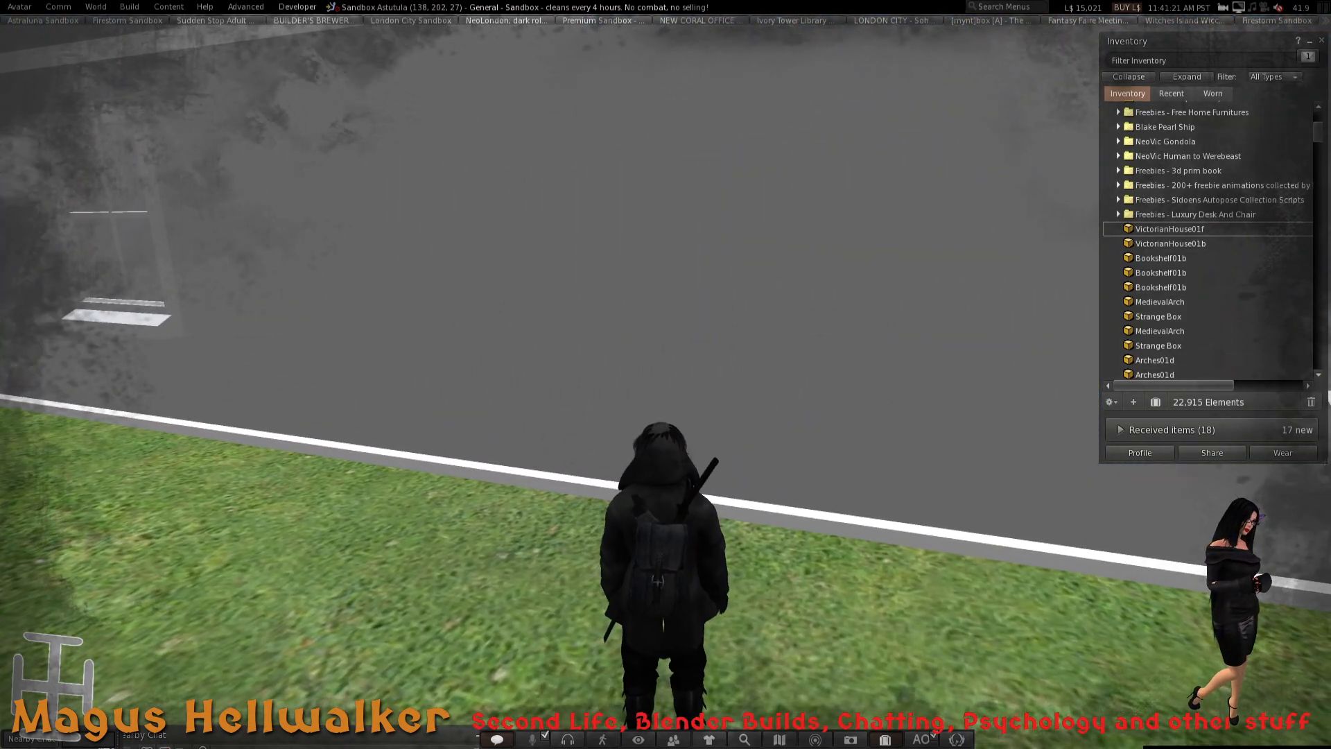
pyautogui.press('pageup')
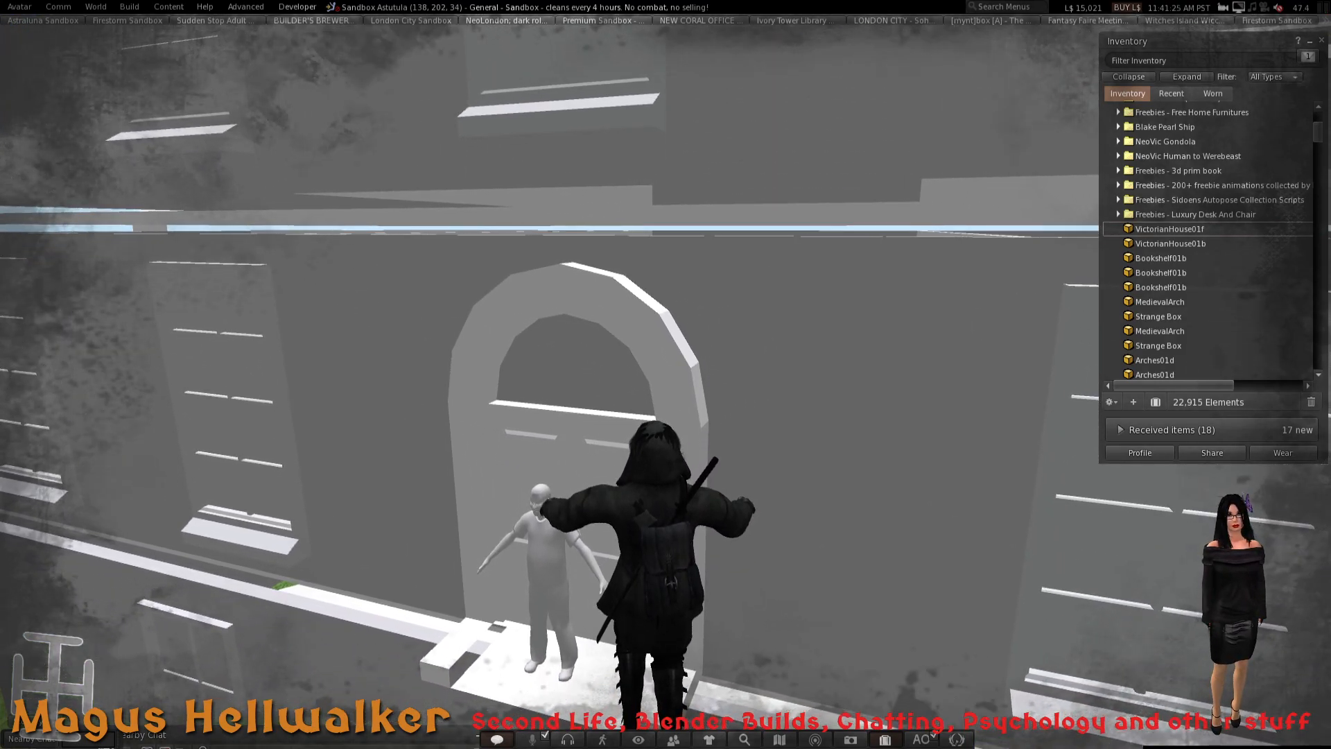
pyautogui.press('Down')
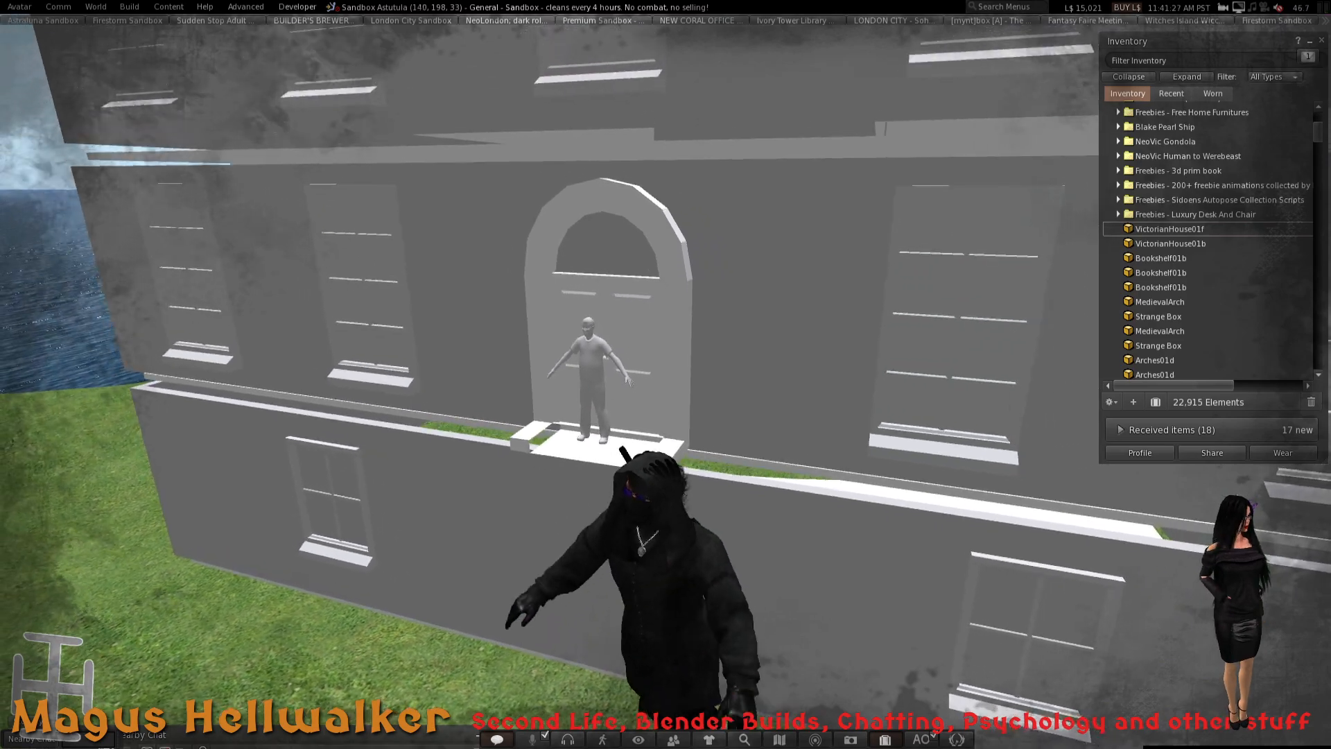
# - Select the doorstep figure as a single linked part of the house and lower it to Z 28.000
pyautogui.keyDown('alt'); pyautogui.moveTo(597, 374); pyautogui.dragTo(499, 298); pyautogui.keyUp('alt')
pyautogui.rightClick(665, 389)
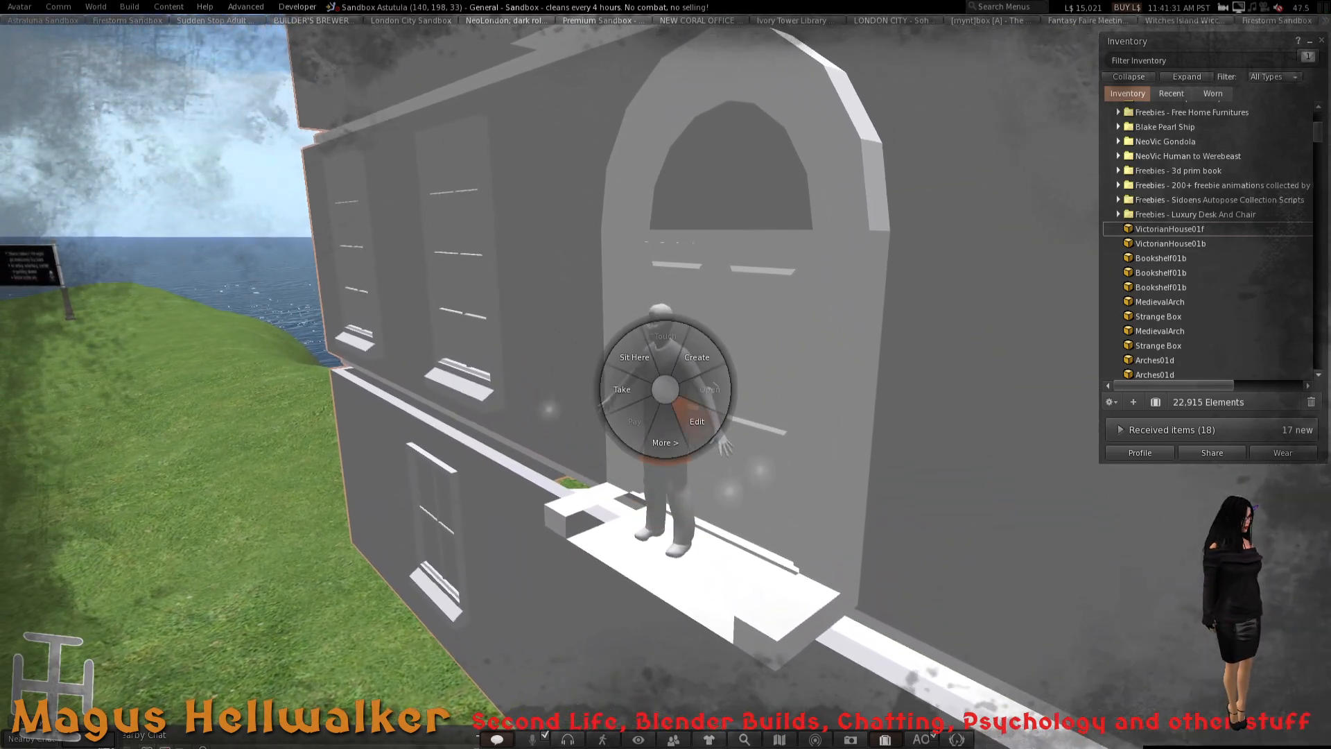
pyautogui.click(695, 420)
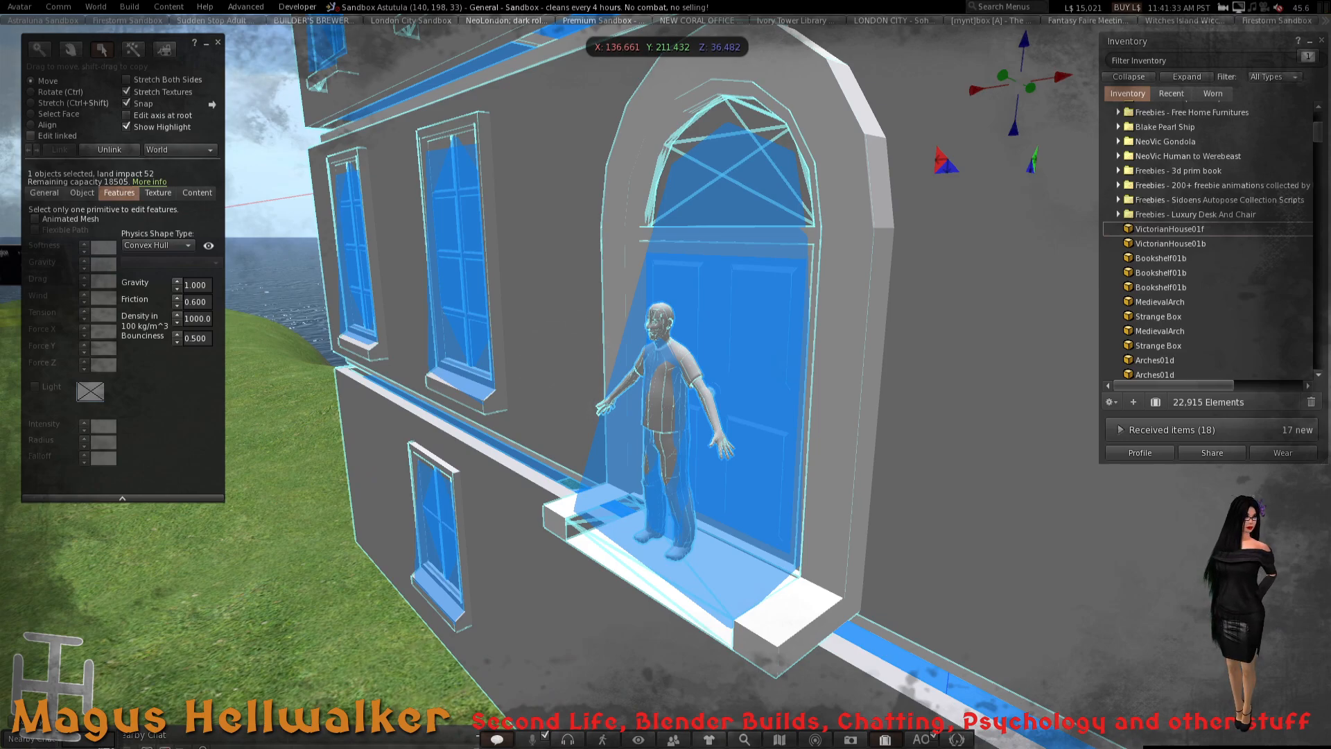
pyautogui.click(716, 387)
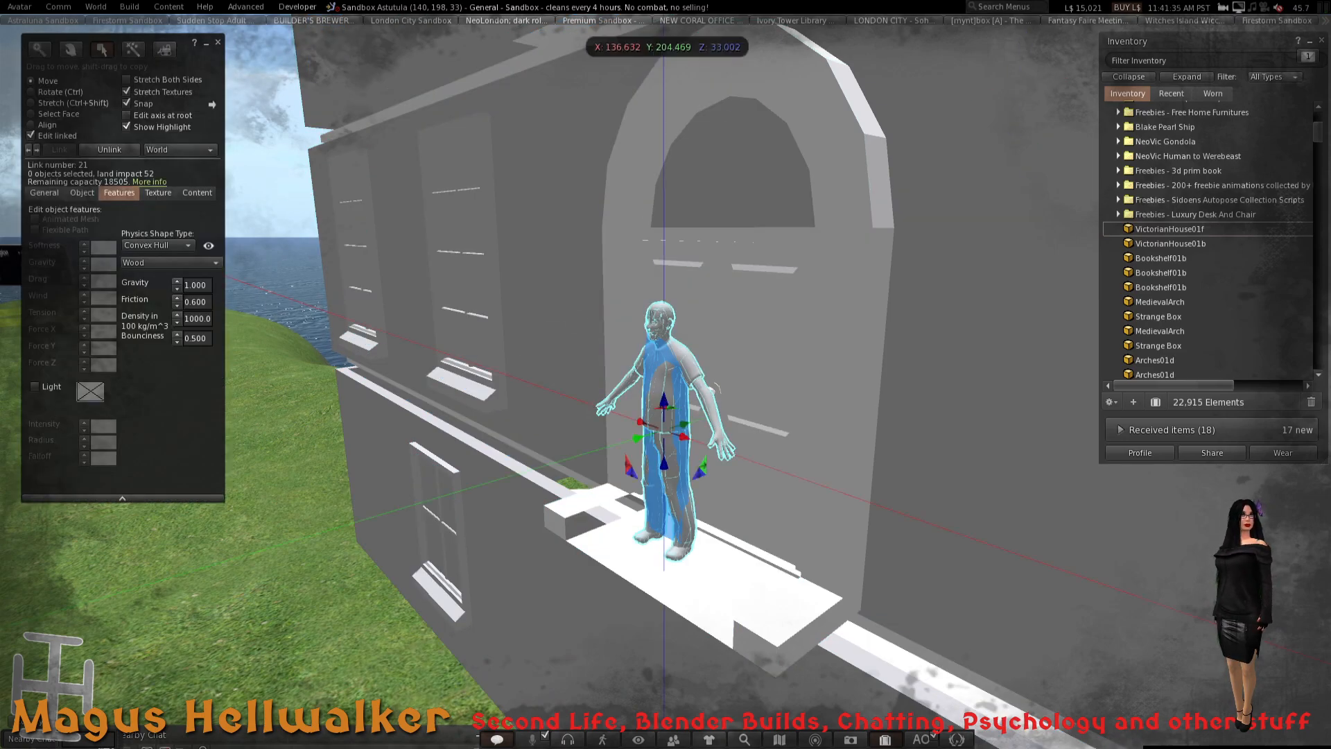
pyautogui.moveTo(664, 401); pyautogui.dragTo(685, 494)
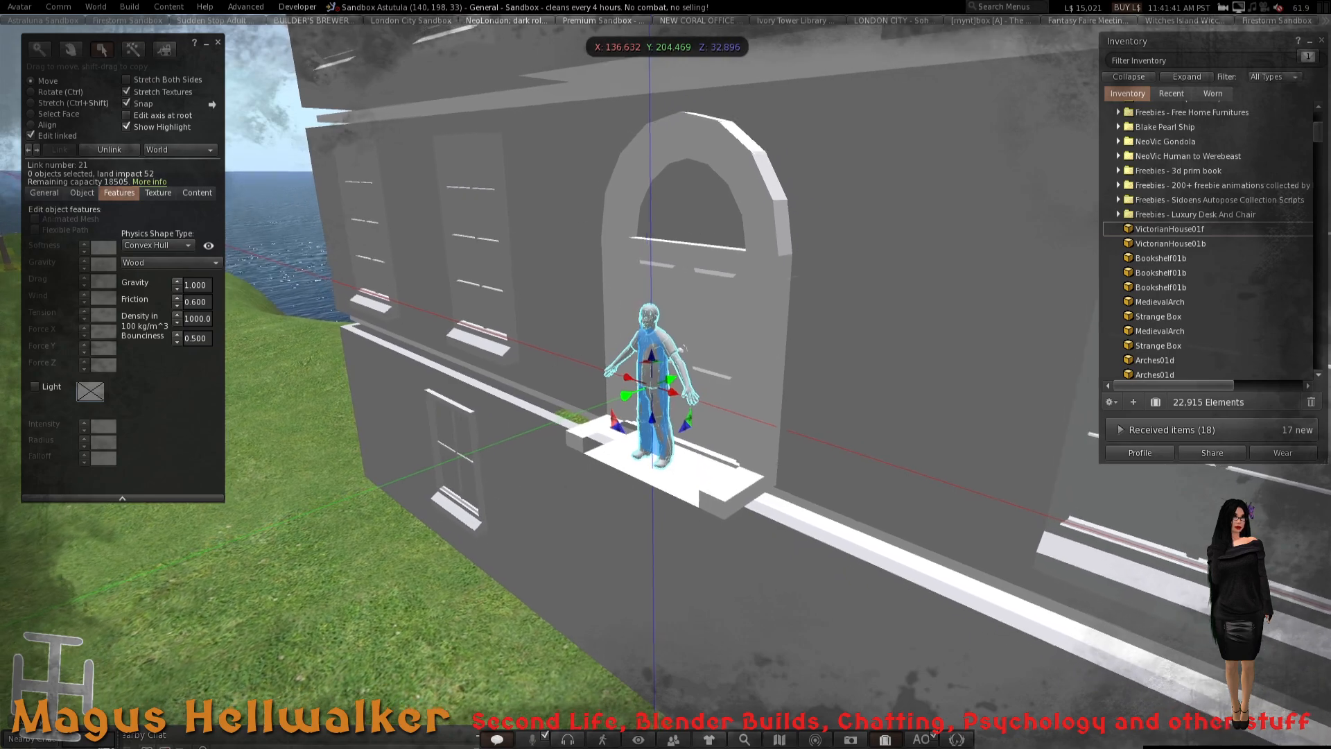
pyautogui.click(626, 393)
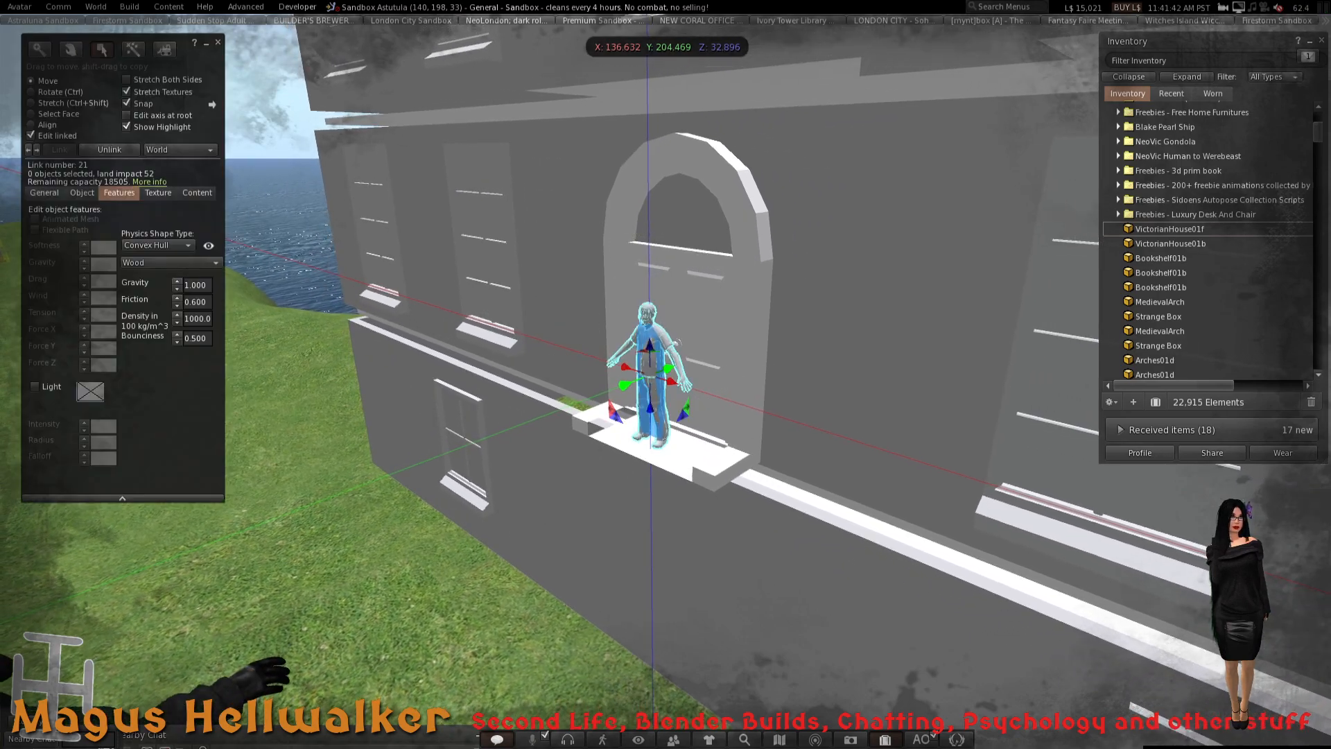
pyautogui.moveTo(625, 385); pyautogui.dragTo(649, 347)
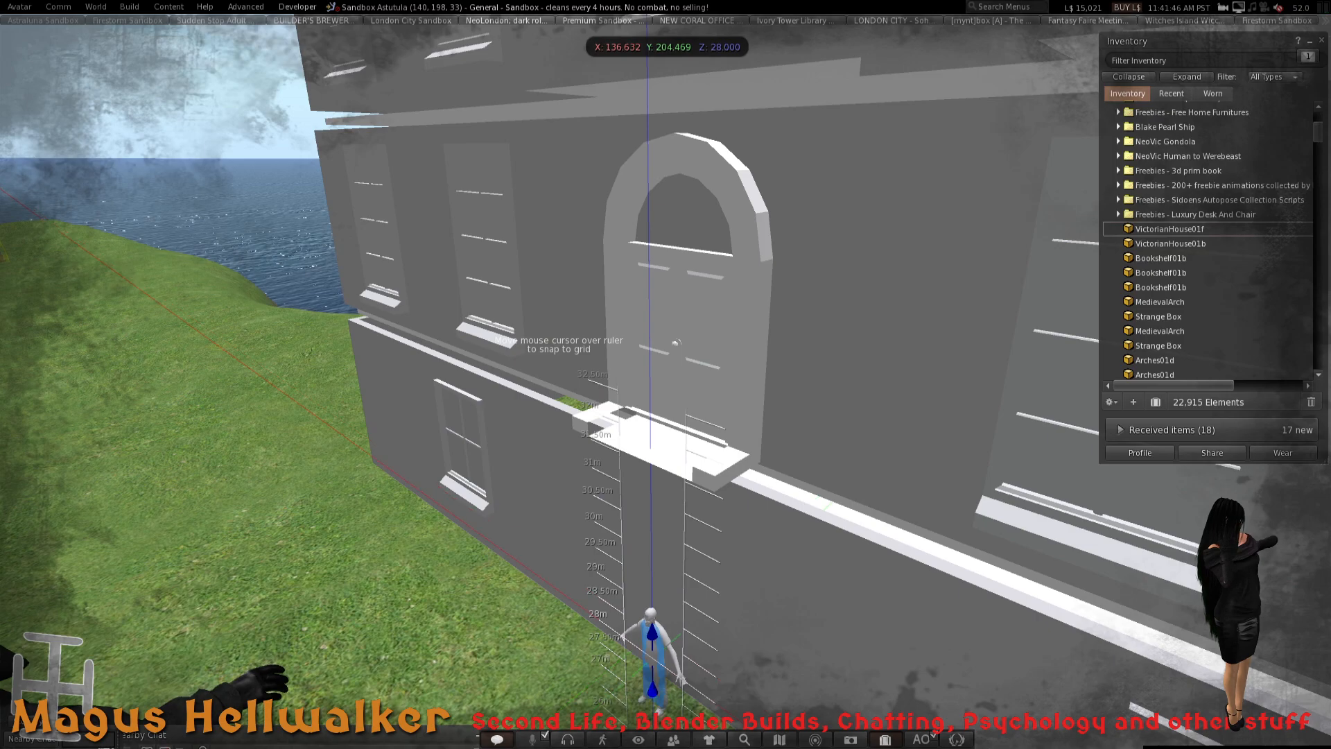
# - Adjust the figure's height so that it stands on the grass beside the front wall at Z 27.350
pyautogui.moveTo(651, 632); pyautogui.dragTo(652, 513)
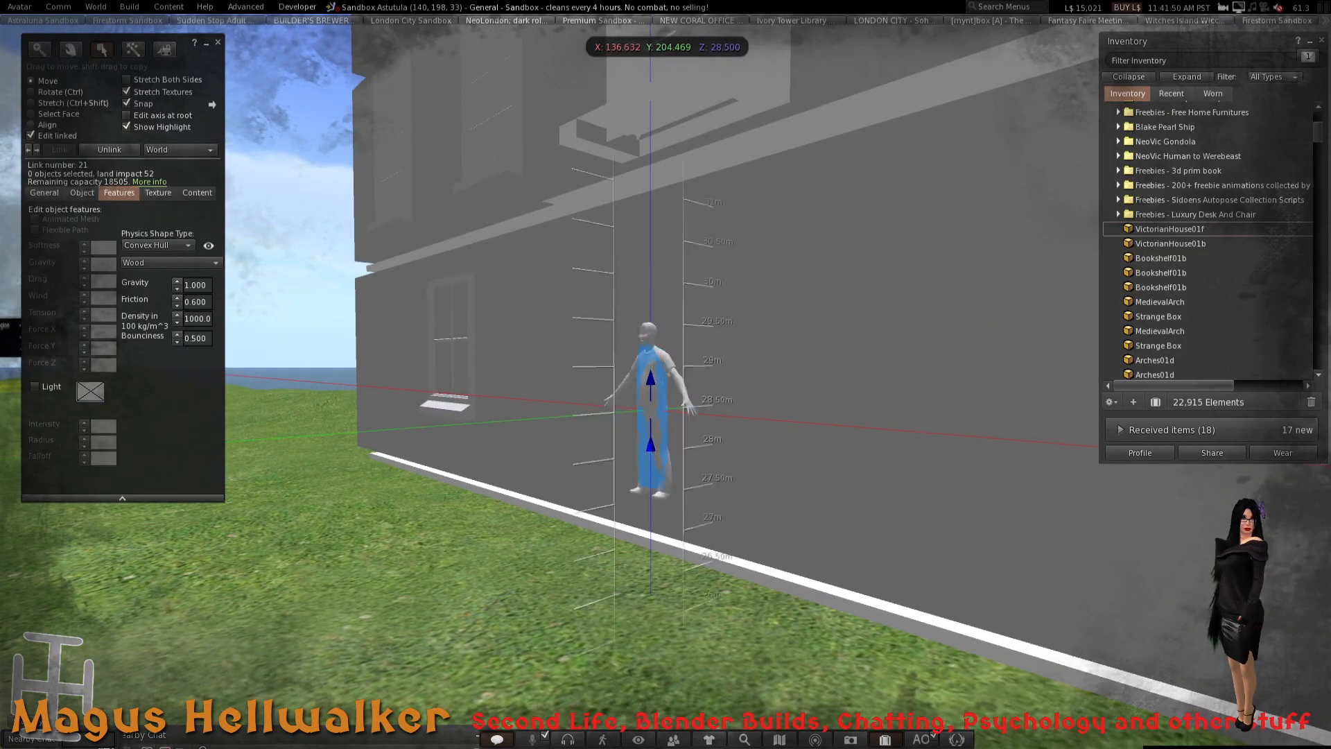
pyautogui.moveTo(650, 378); pyautogui.dragTo(651, 457)
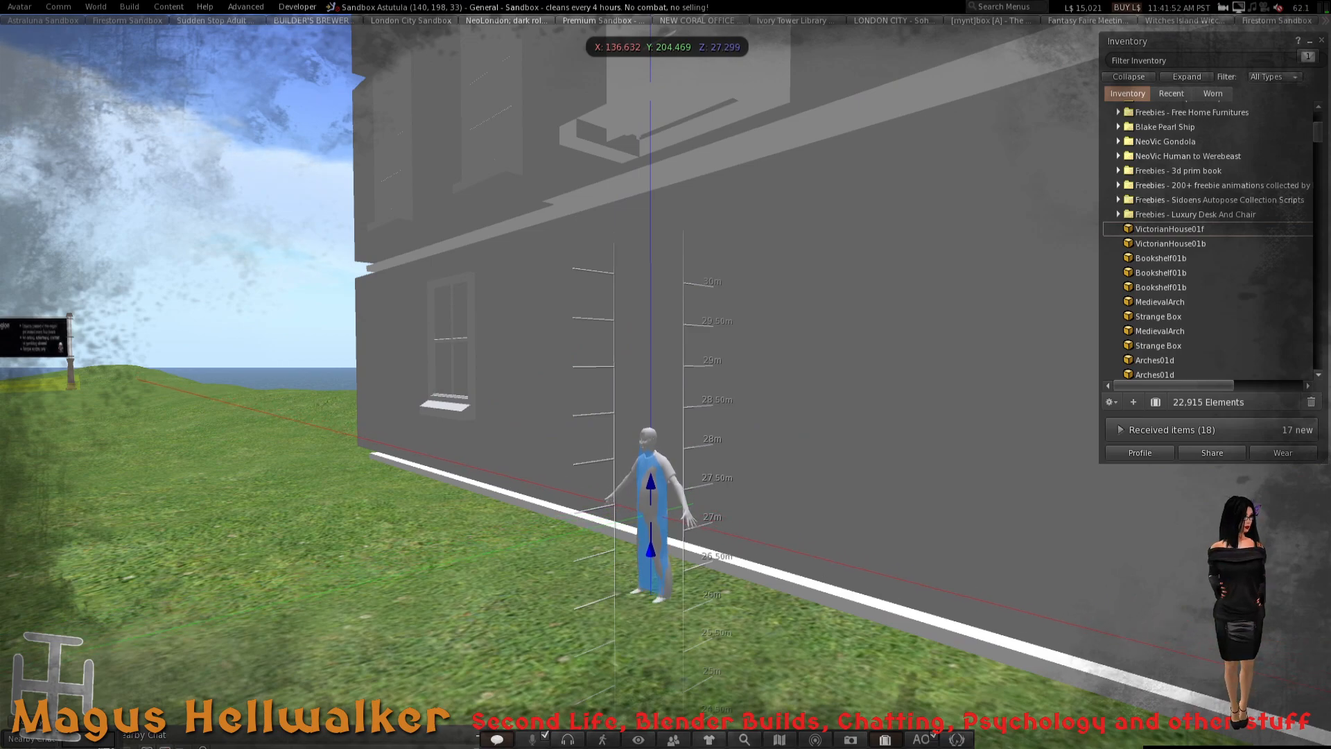
pyautogui.moveTo(650, 479); pyautogui.dragTo(650, 477)
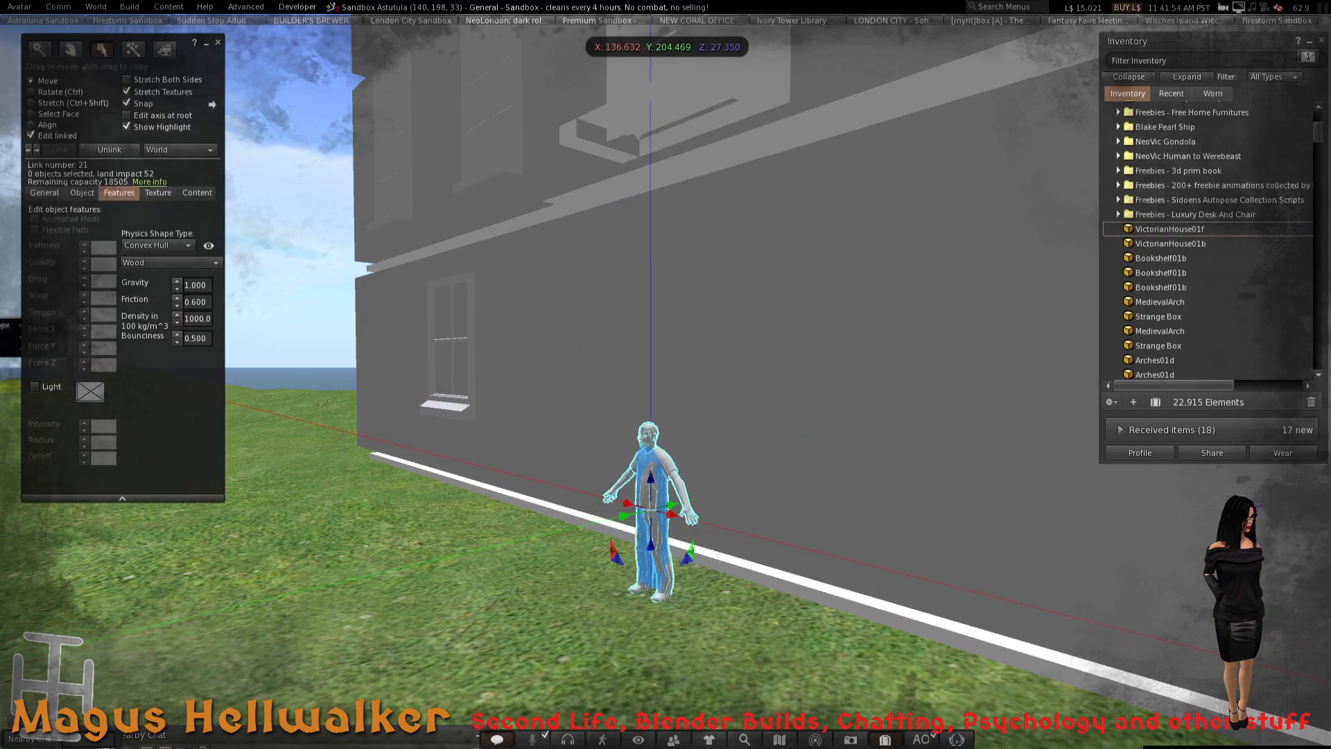
# - Check the figure's object size settings, finish editing and walk the avatar up beside the figure at the front wall
pyautogui.click(81, 193)
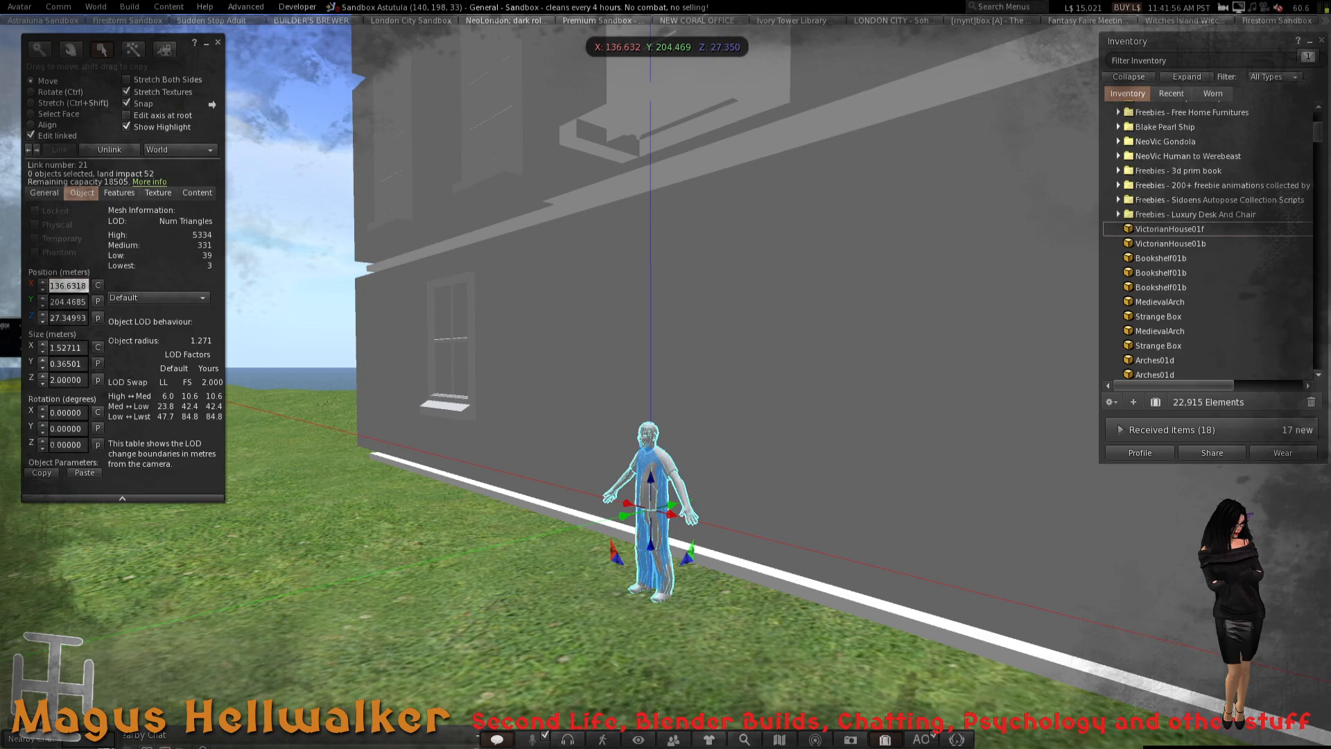
pyautogui.press('Escape')
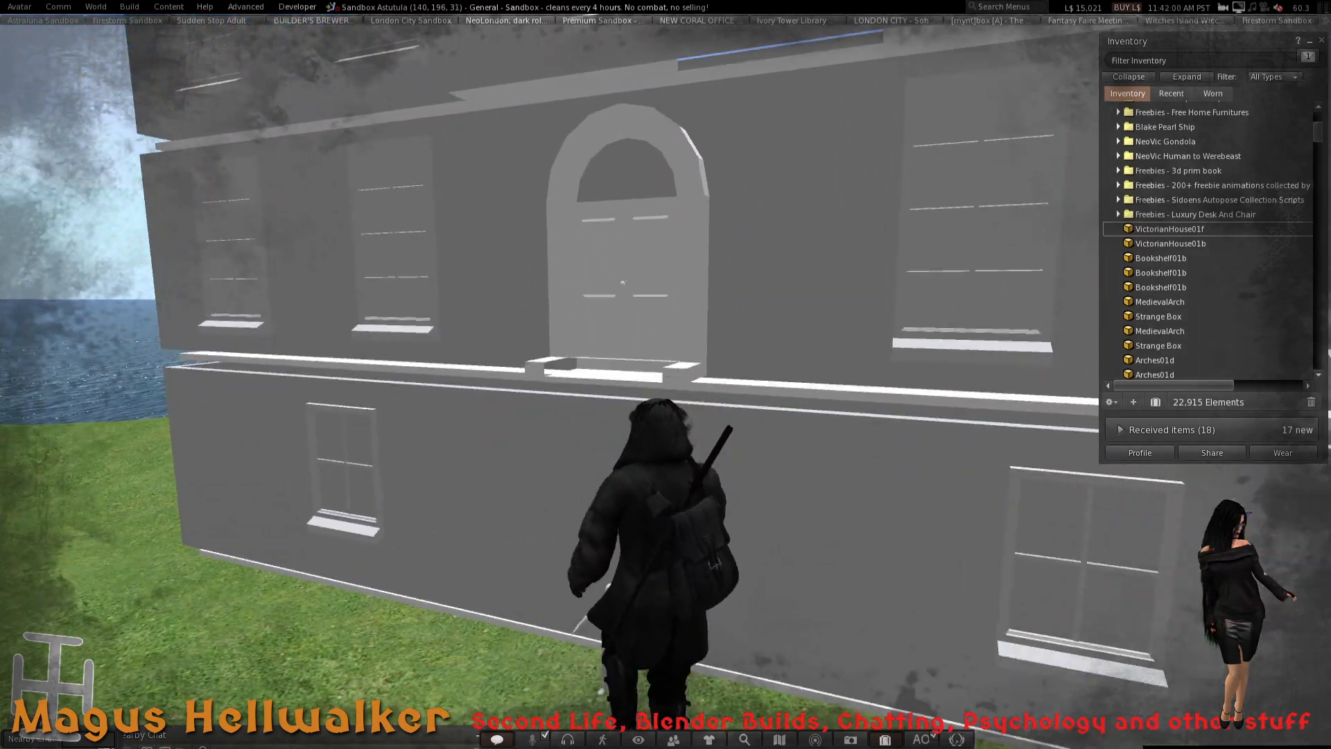
pyautogui.press('Up')
pyautogui.press('Left')
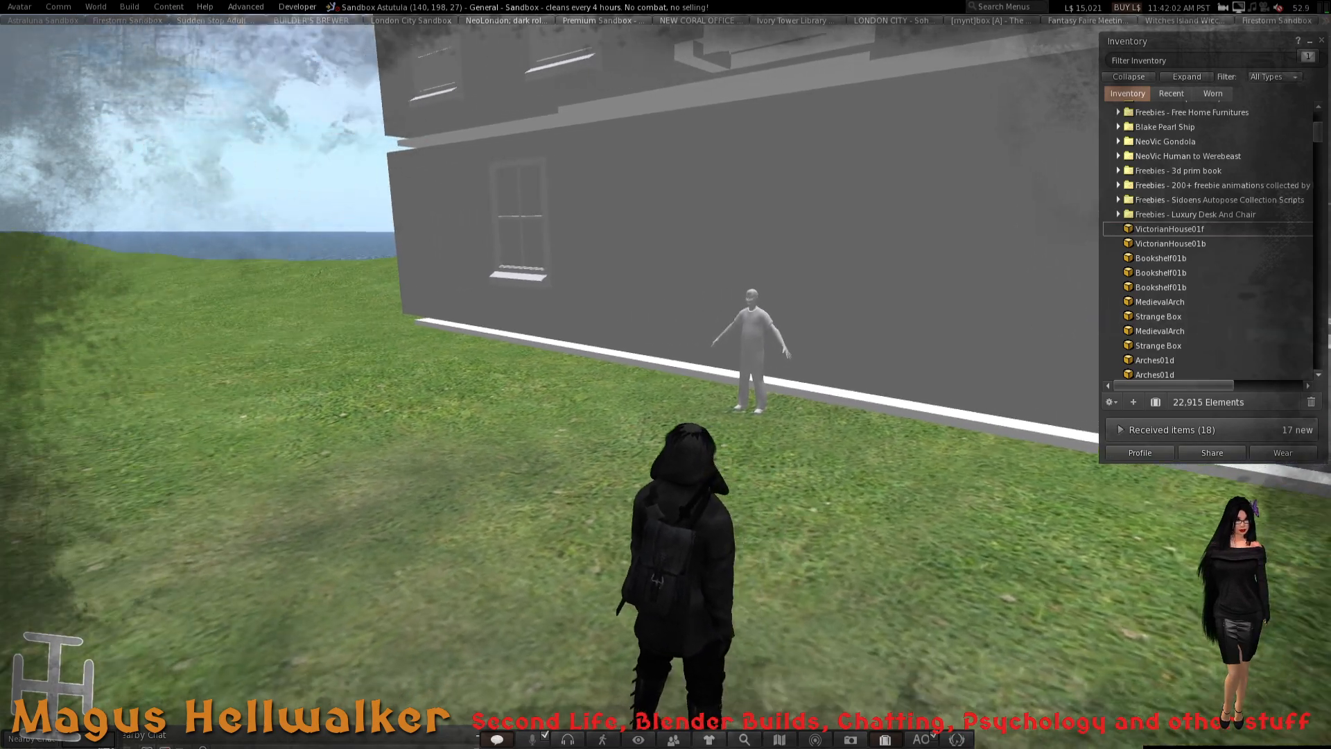
pyautogui.press('Right')
pyautogui.press('Up')
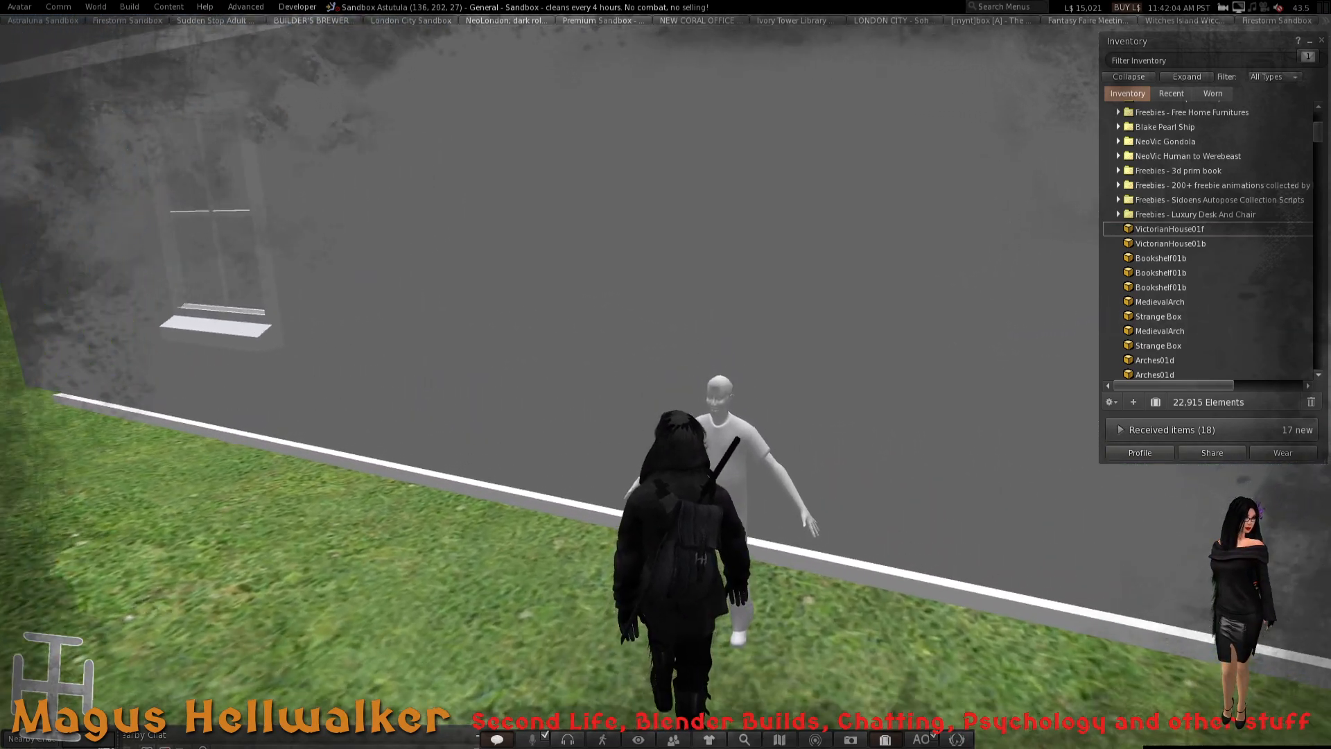
pyautogui.press('Left')
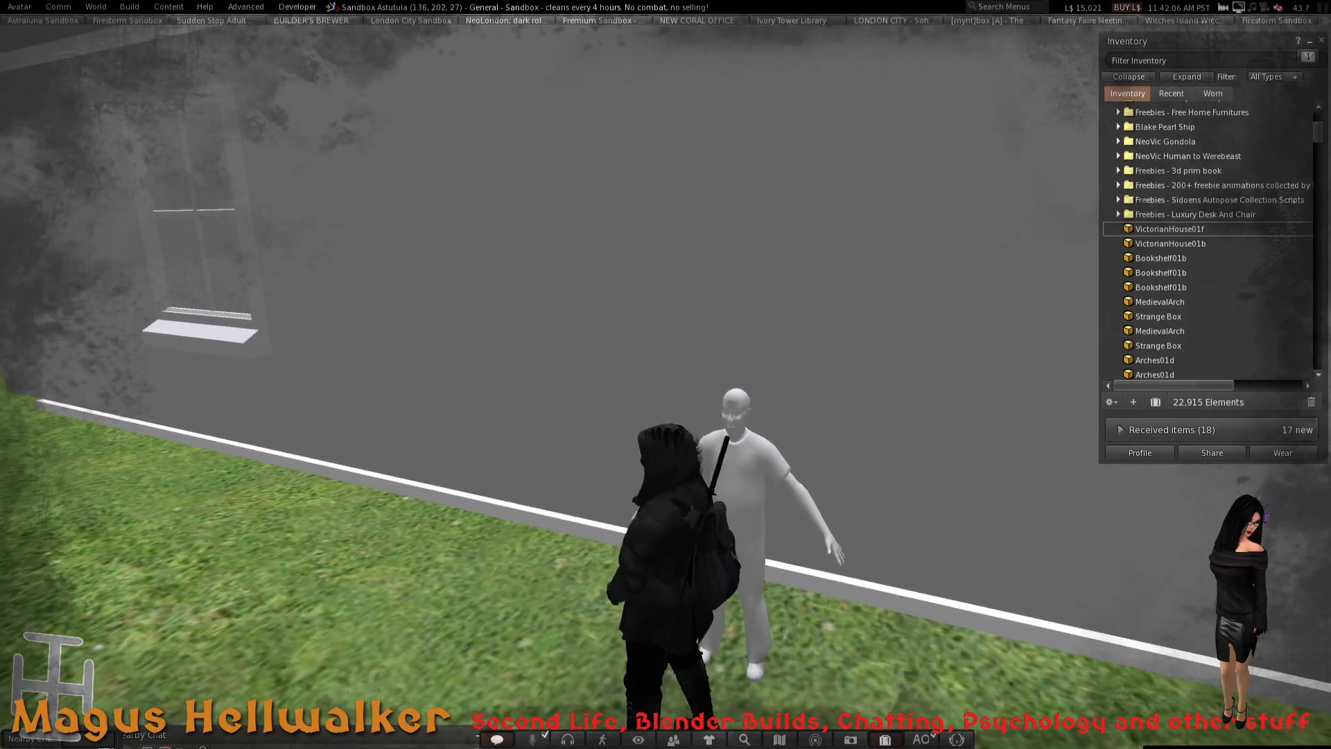
pyautogui.press('Left')
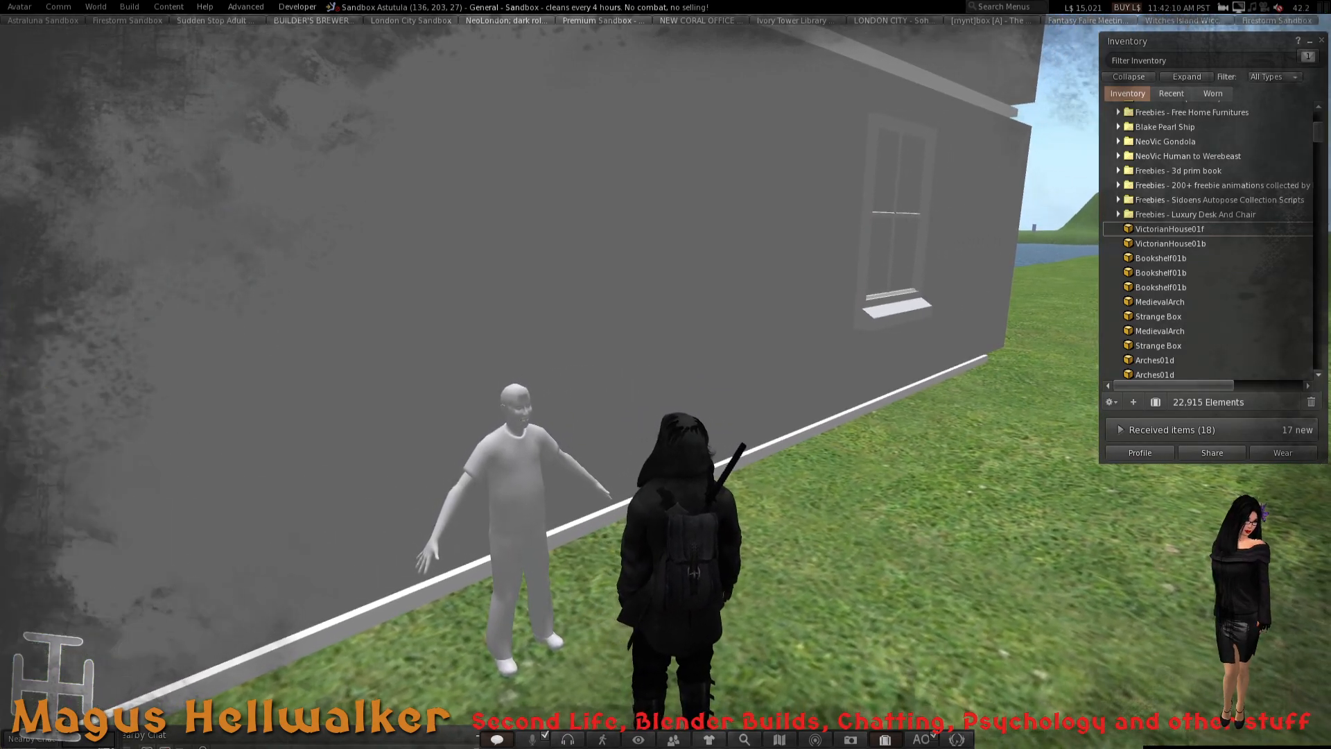
pyautogui.press('Right')
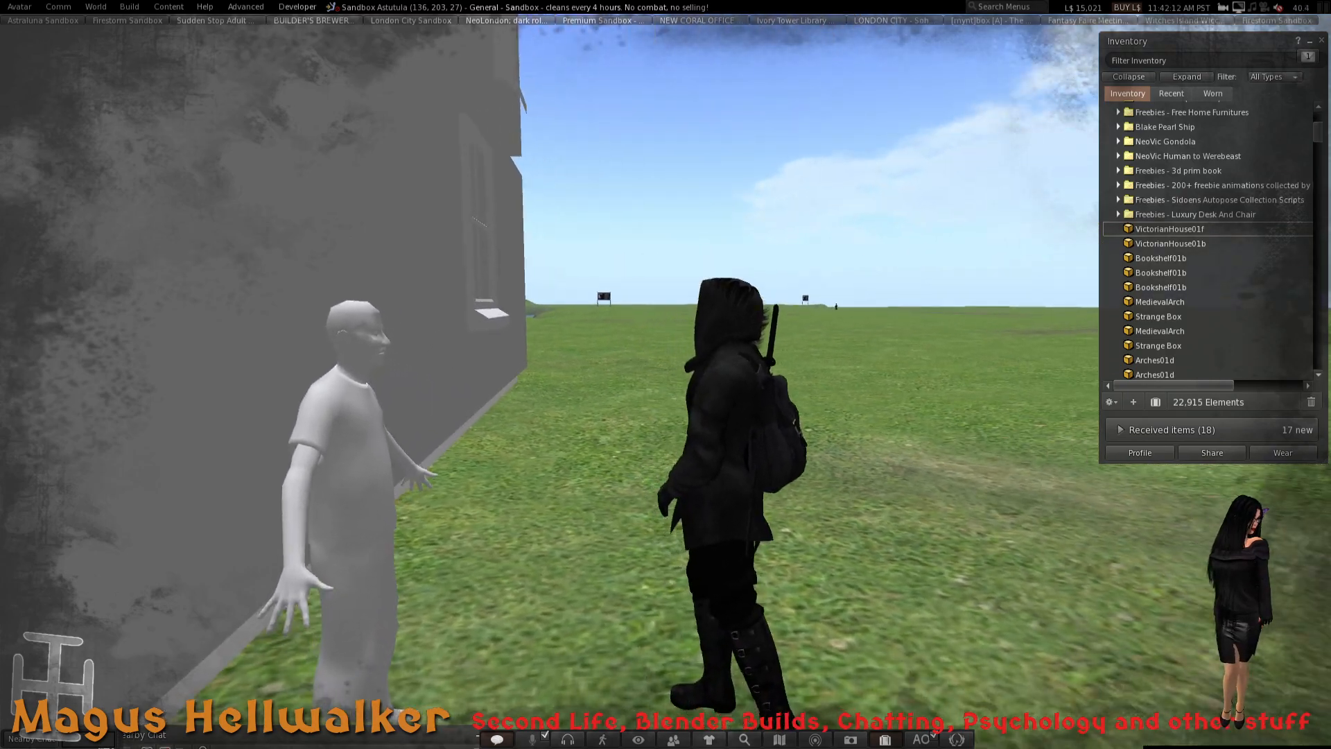
# - Compare the avatar's height with the neighbouring figure from several camera angles
pyautogui.hotkey('alt', 'Left')
pyautogui.hotkey('alt', 'Right')
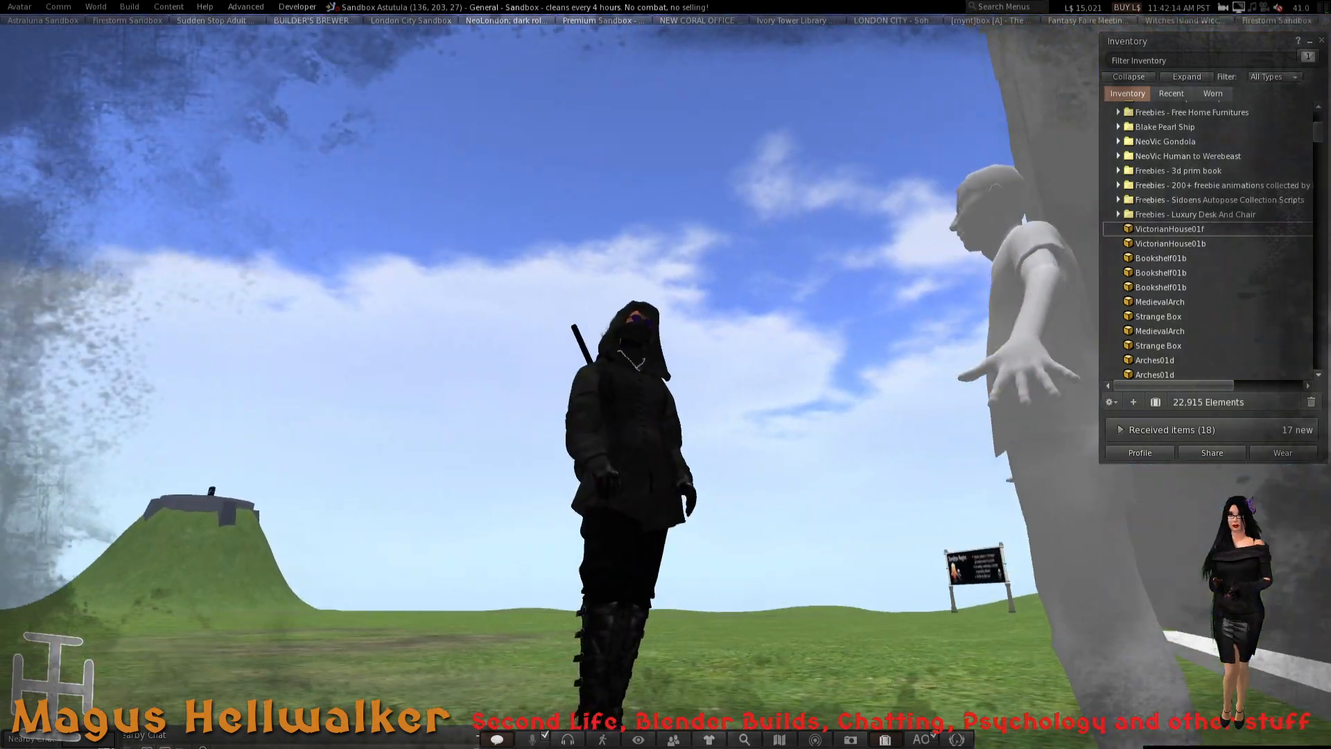
pyautogui.hotkey('ctrl', 'alt', 'Up')
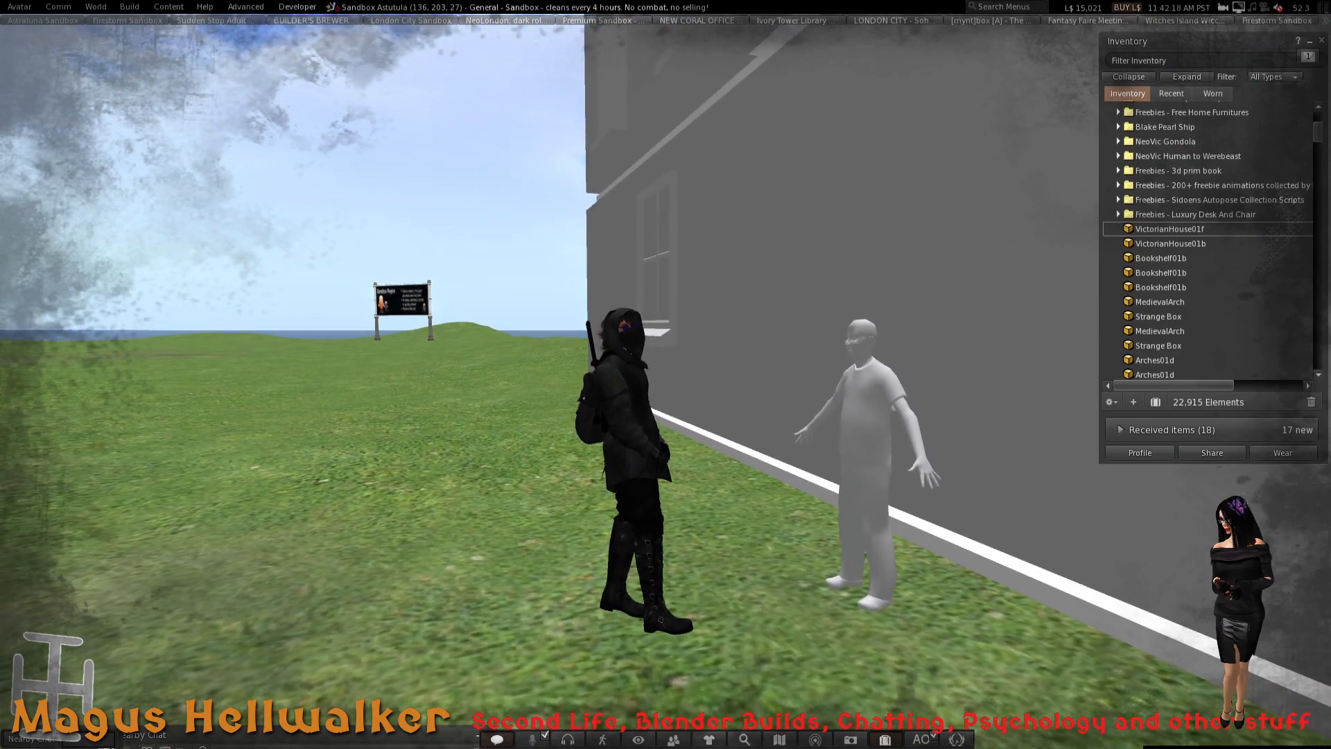
pyautogui.hotkey('alt', 'Left')
pyautogui.hotkey('alt', 'Up')
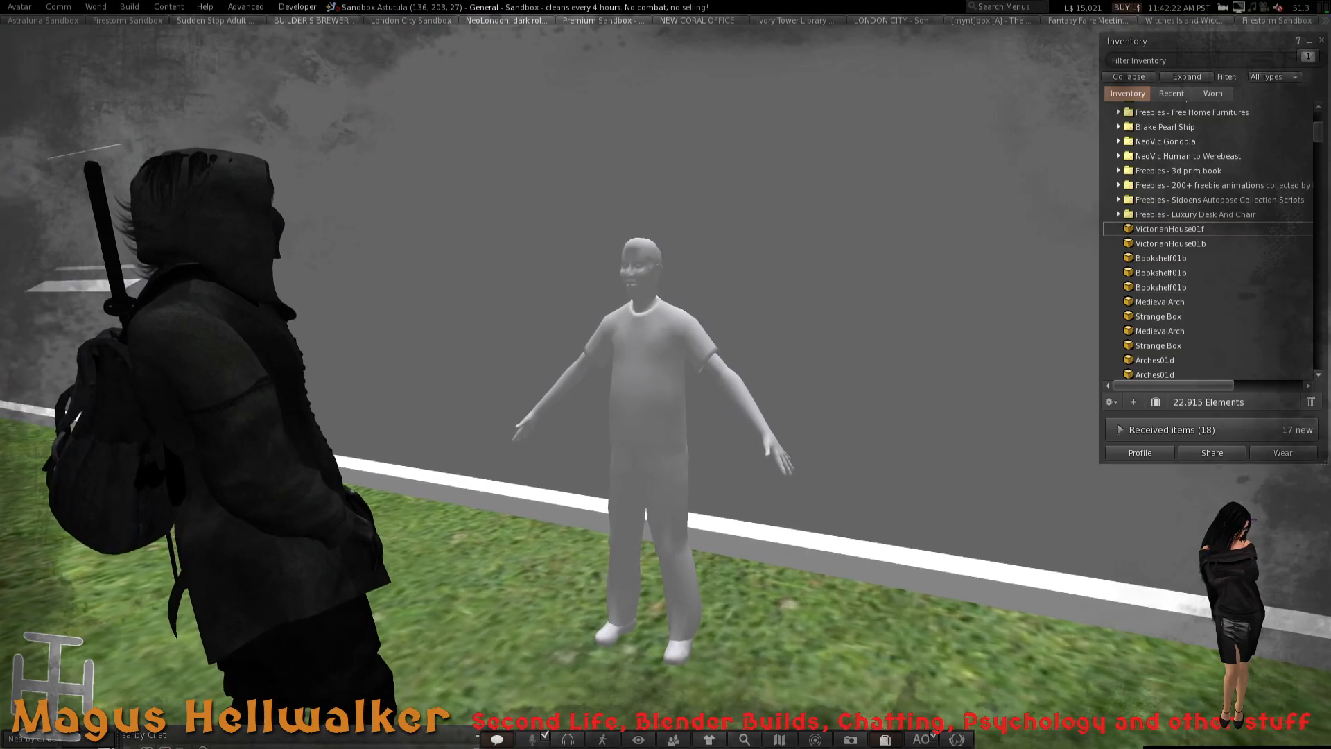
# - Examine the house front from a distance and the doorstep below the arched entrance up close
pyautogui.hotkey('alt', 'Down')
pyautogui.hotkey('alt', 'Down')
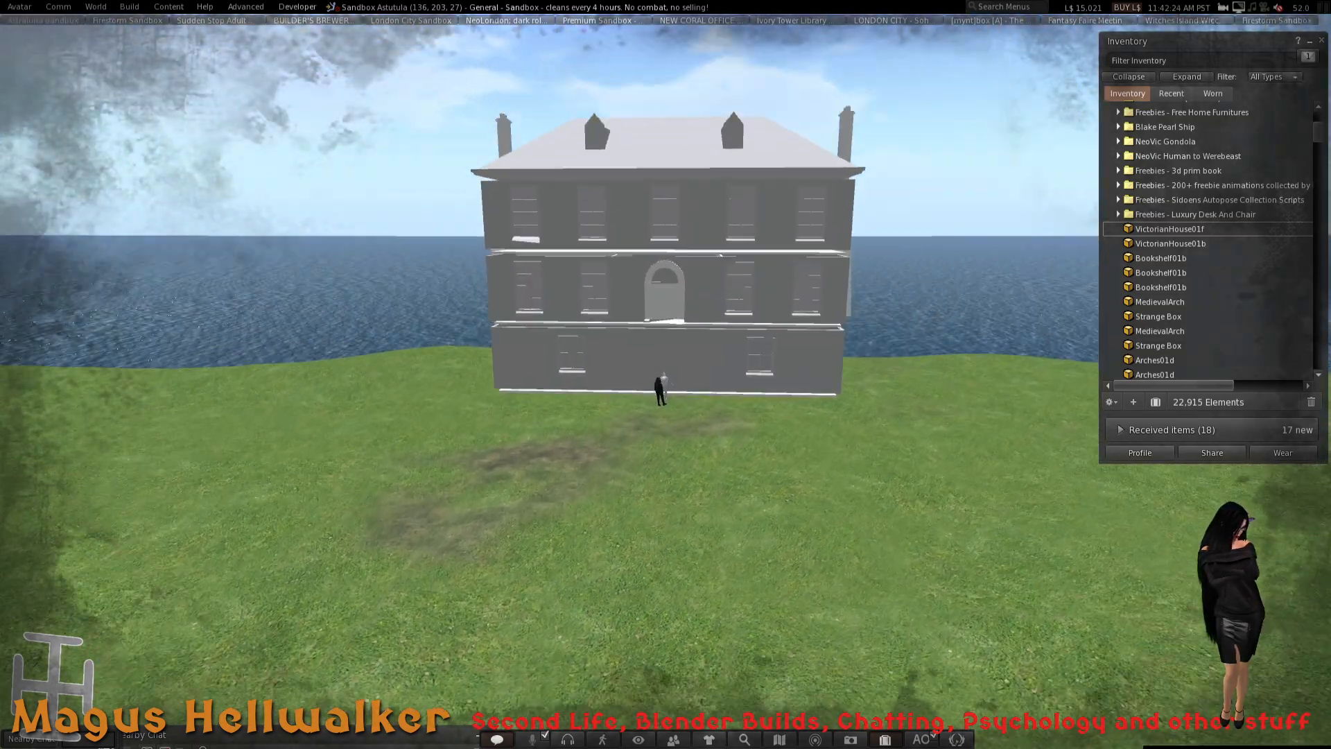
pyautogui.hotkey('alt', 'Up')
pyautogui.hotkey('alt', 'Up')
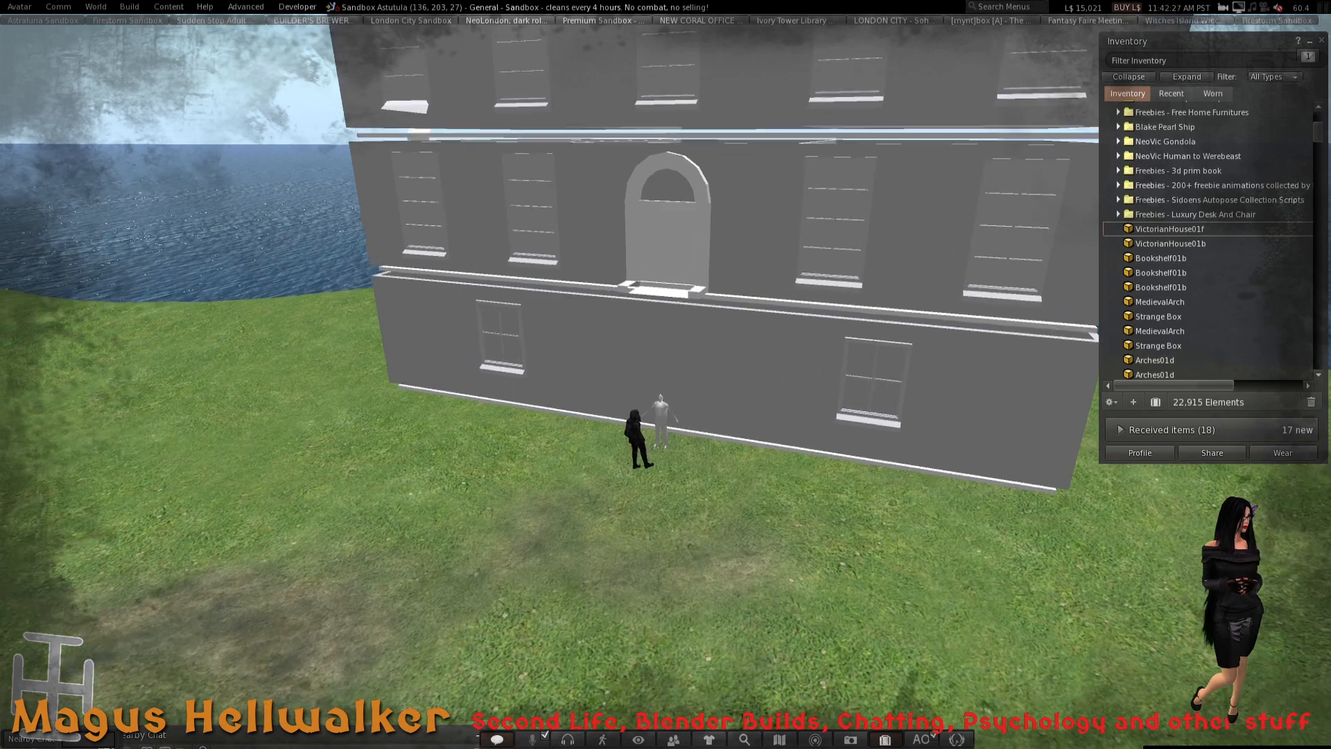
pyautogui.hotkey('alt', 'Up')
pyautogui.hotkey('alt', 'Left')
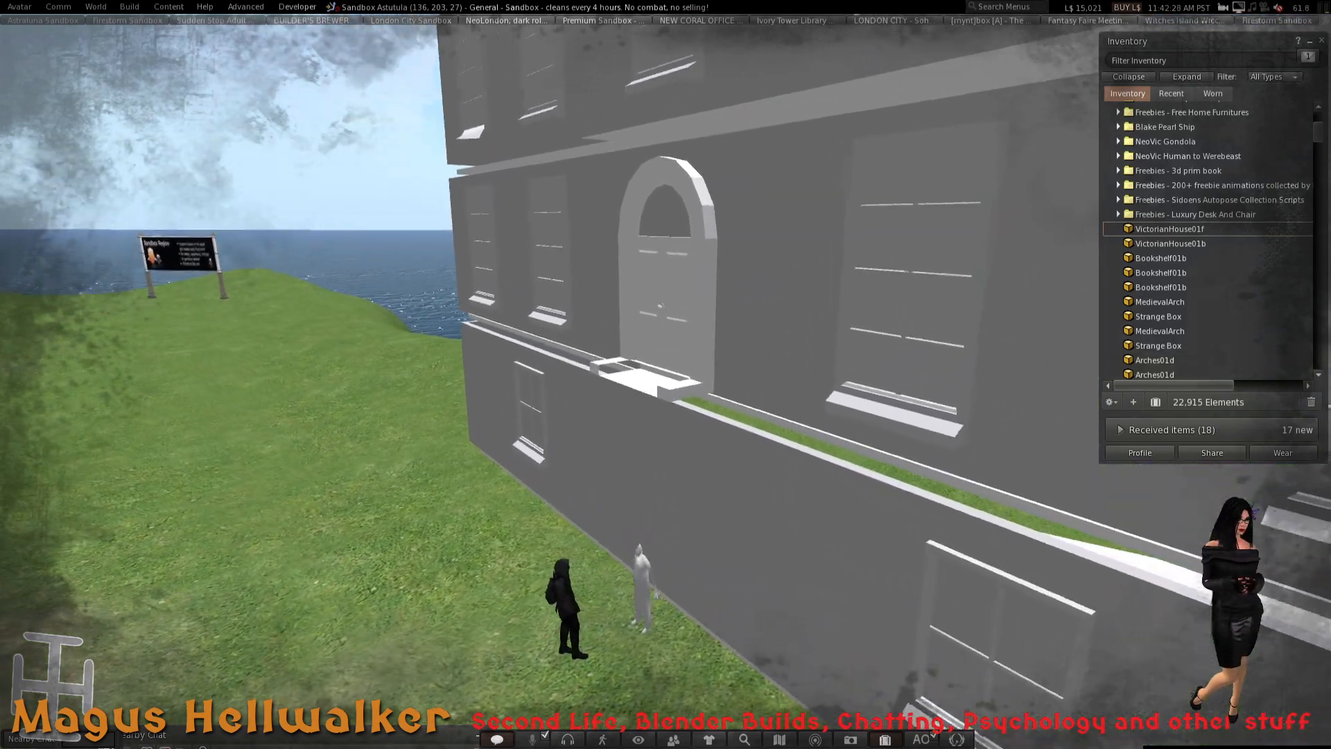
pyautogui.hotkey('alt', 'Up')
pyautogui.hotkey('alt', 'Right')
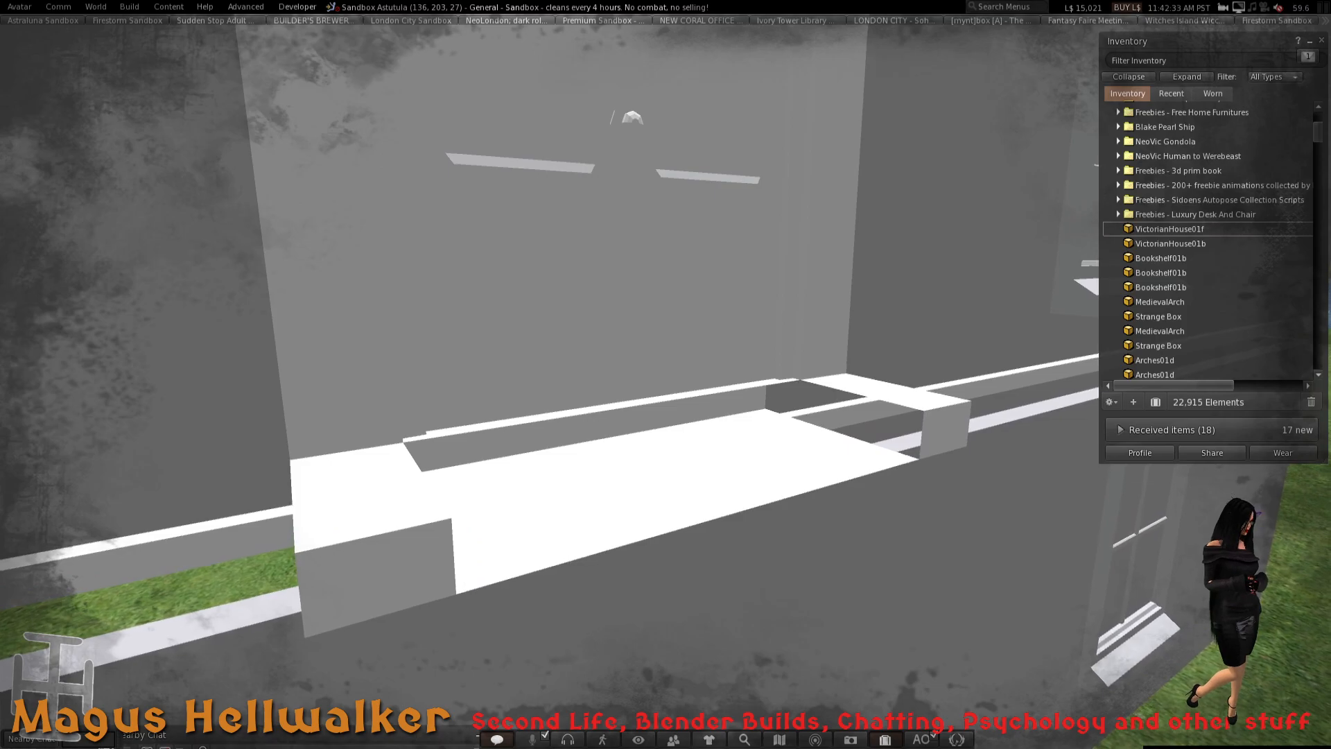
# - Examine the side wall with its chimney and side door, and return to a view of the whole front
pyautogui.hotkey('alt', 'Down')
pyautogui.hotkey('alt', 'Left')
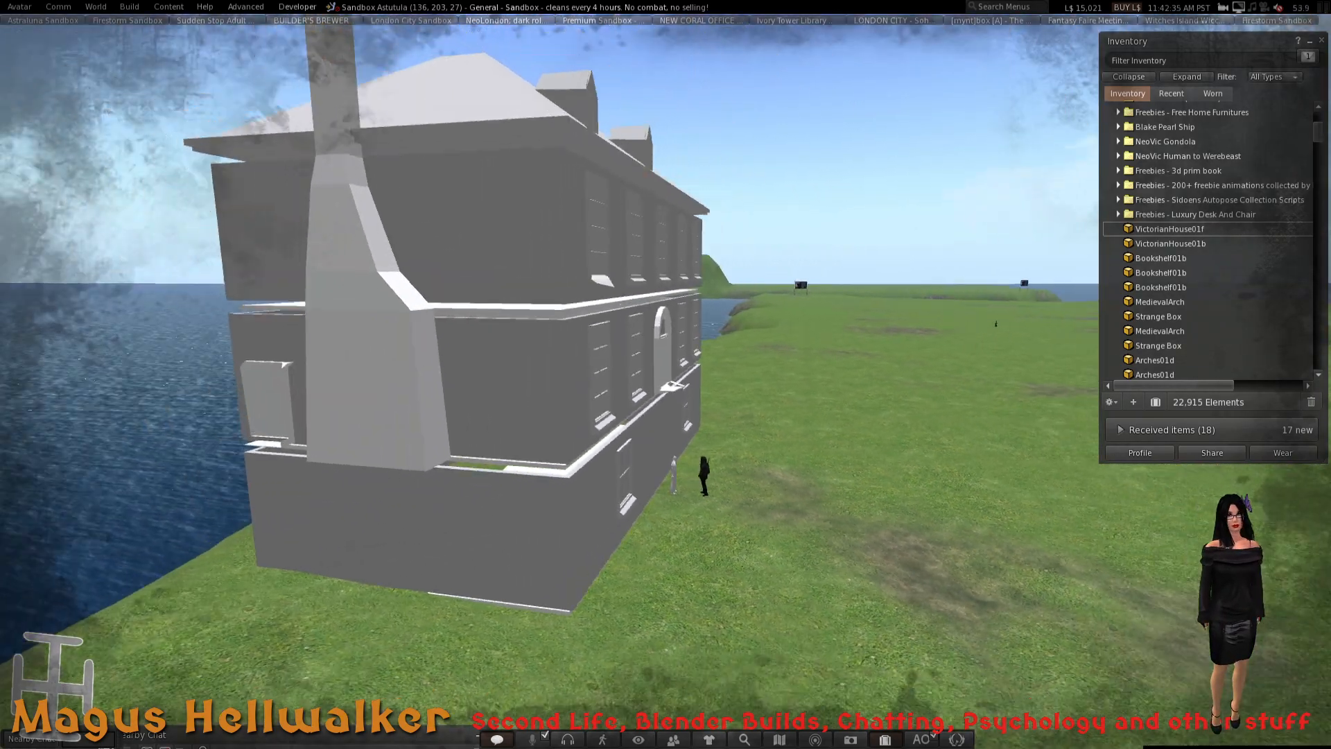
pyautogui.hotkey('alt', 'Up')
pyautogui.hotkey('alt', 'Up')
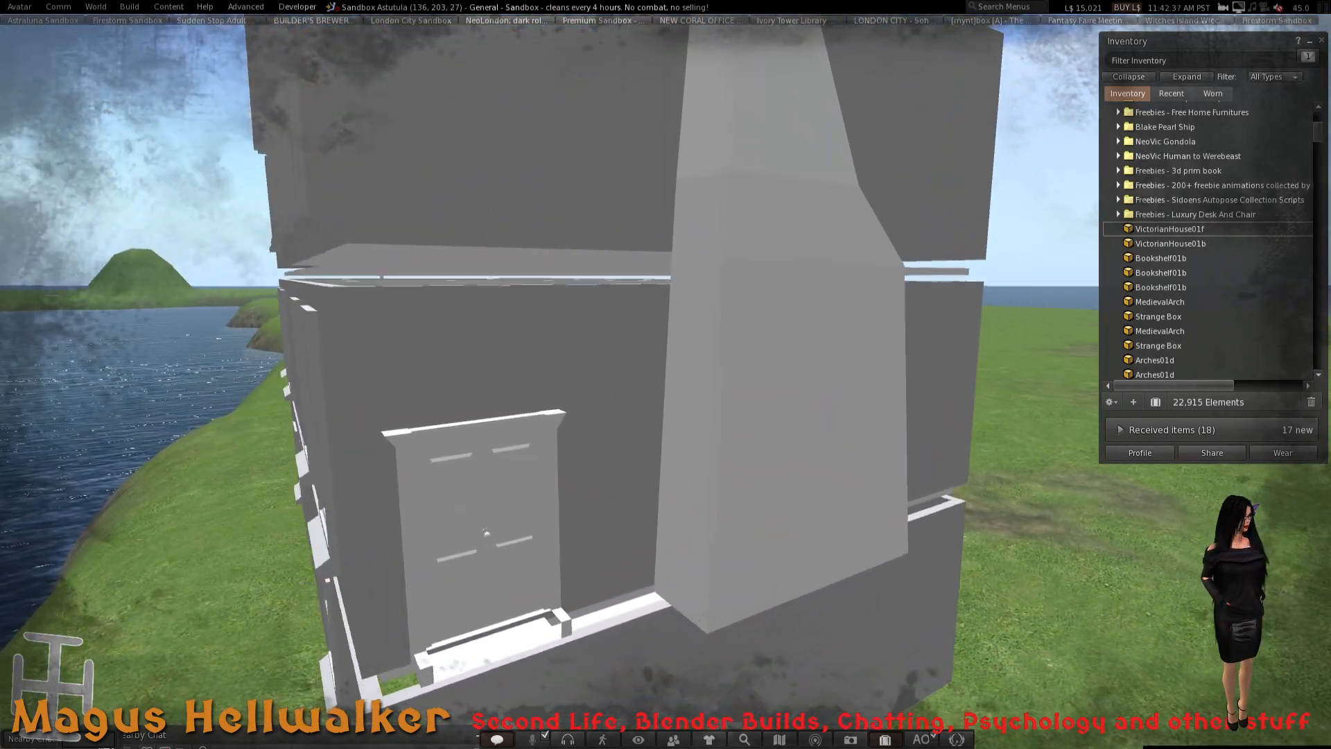
pyautogui.keyDown('alt'); pyautogui.moveTo(666, 374); pyautogui.dragTo(627, 503); pyautogui.keyUp('alt')
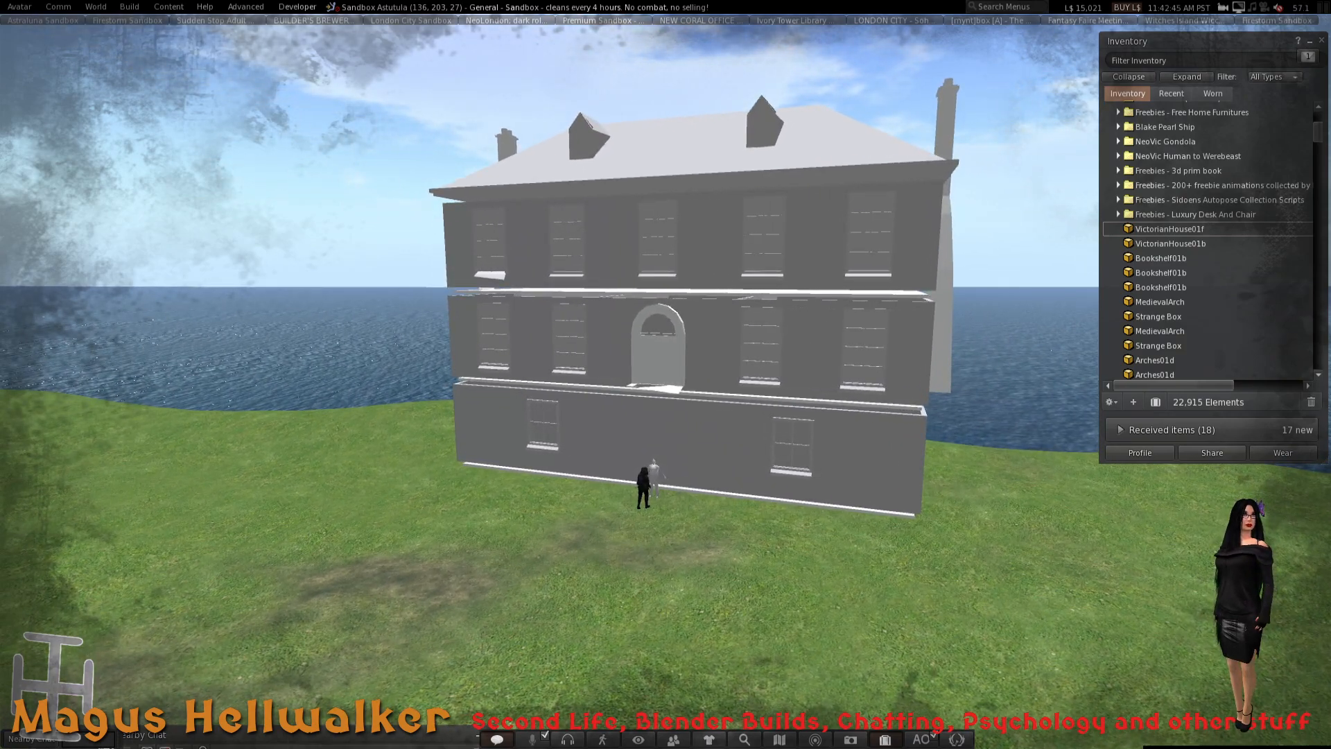
# - Open the whole house for editing, check its Features settings and close the selection
pyautogui.click(697, 355)
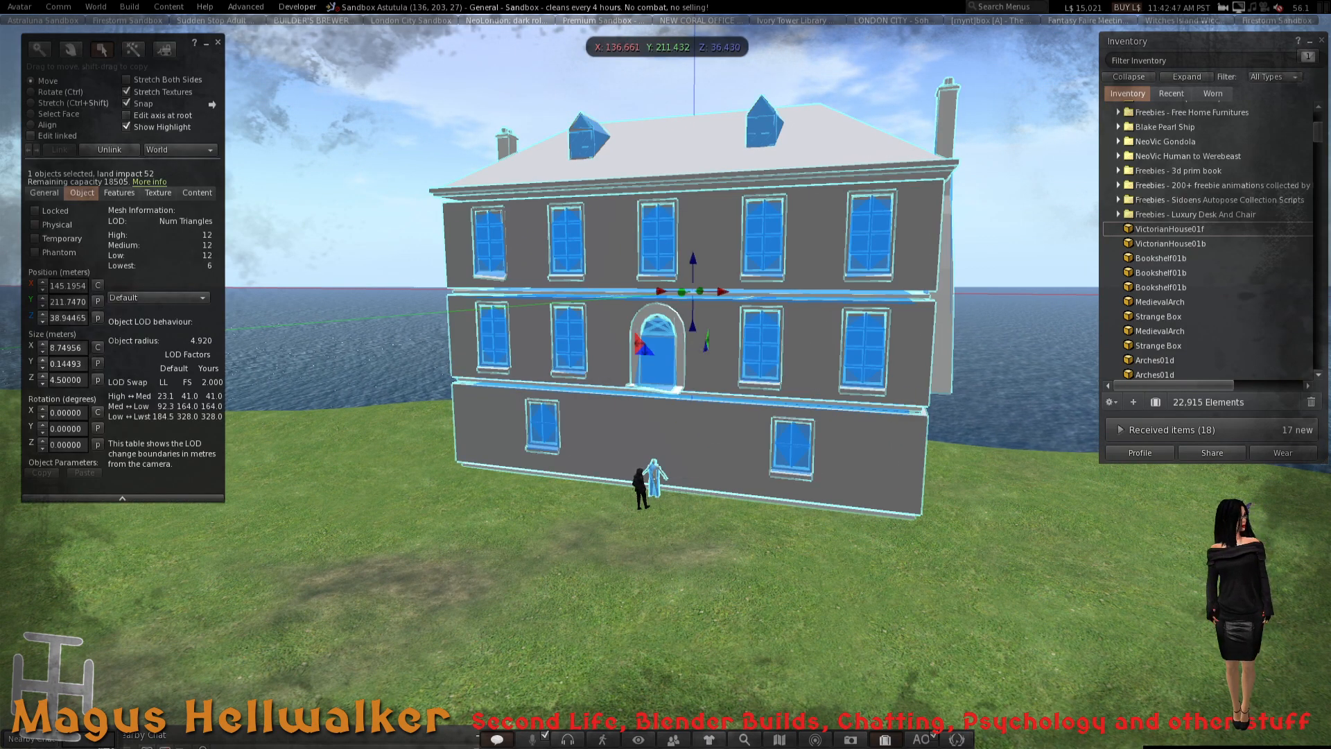
pyautogui.click(157, 193)
pyautogui.click(118, 193)
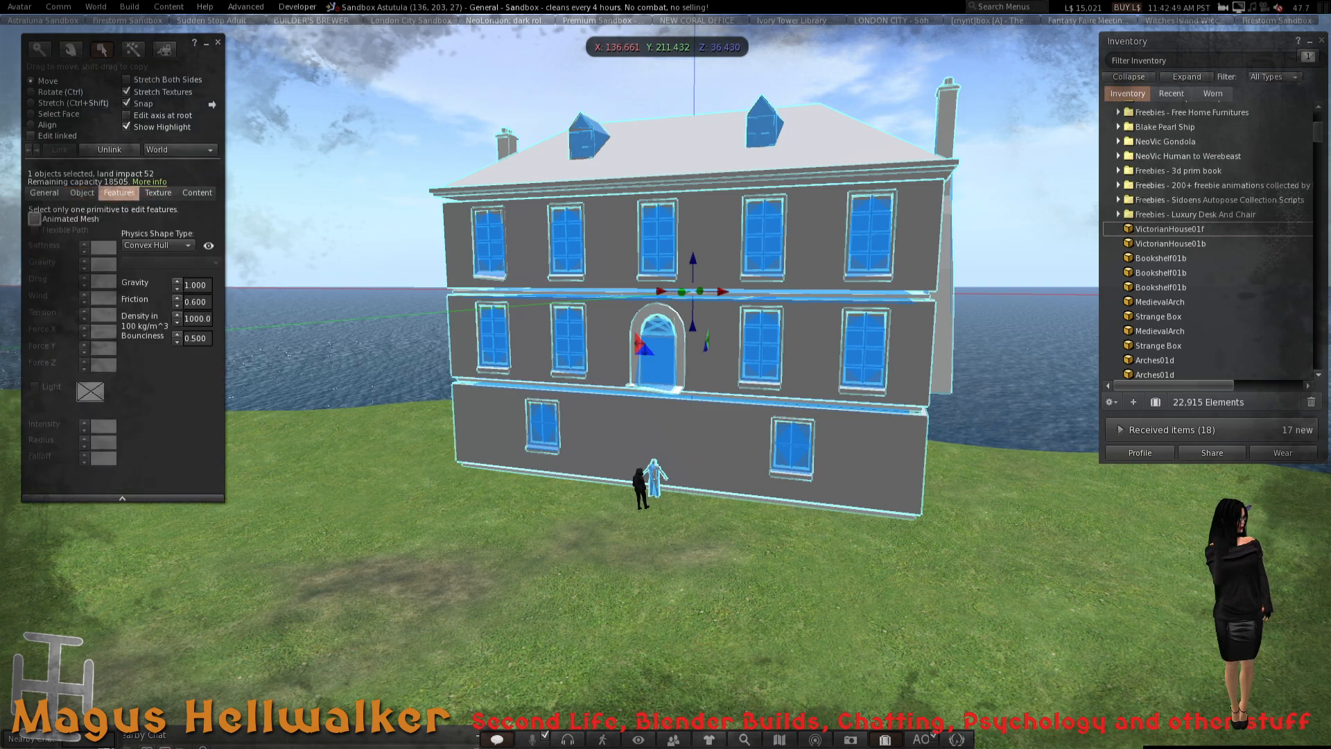
pyautogui.press('Escape')
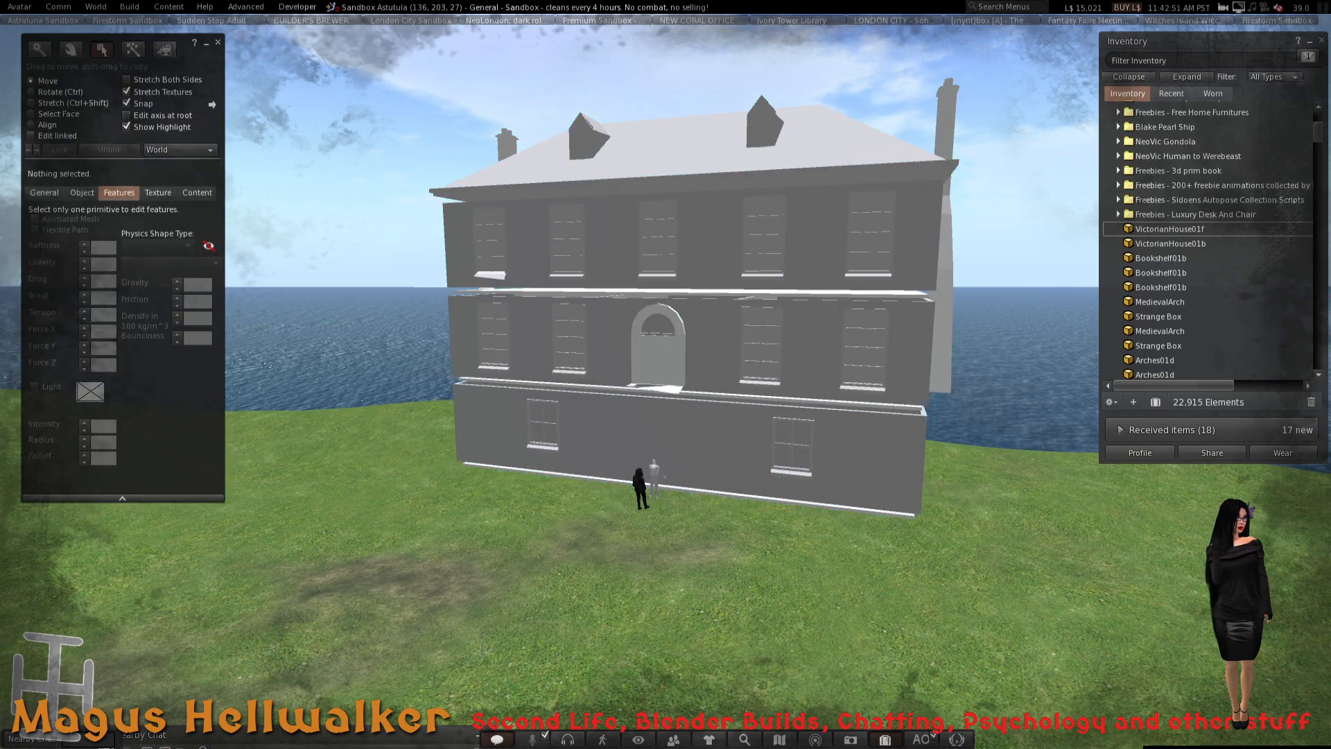
# - Walk the avatar along the front wall past the house corner and turn it toward the side wall
pyautogui.keyDown('alt'); pyautogui.moveTo(662, 499); pyautogui.dragTo(804, 333); pyautogui.keyUp('alt')
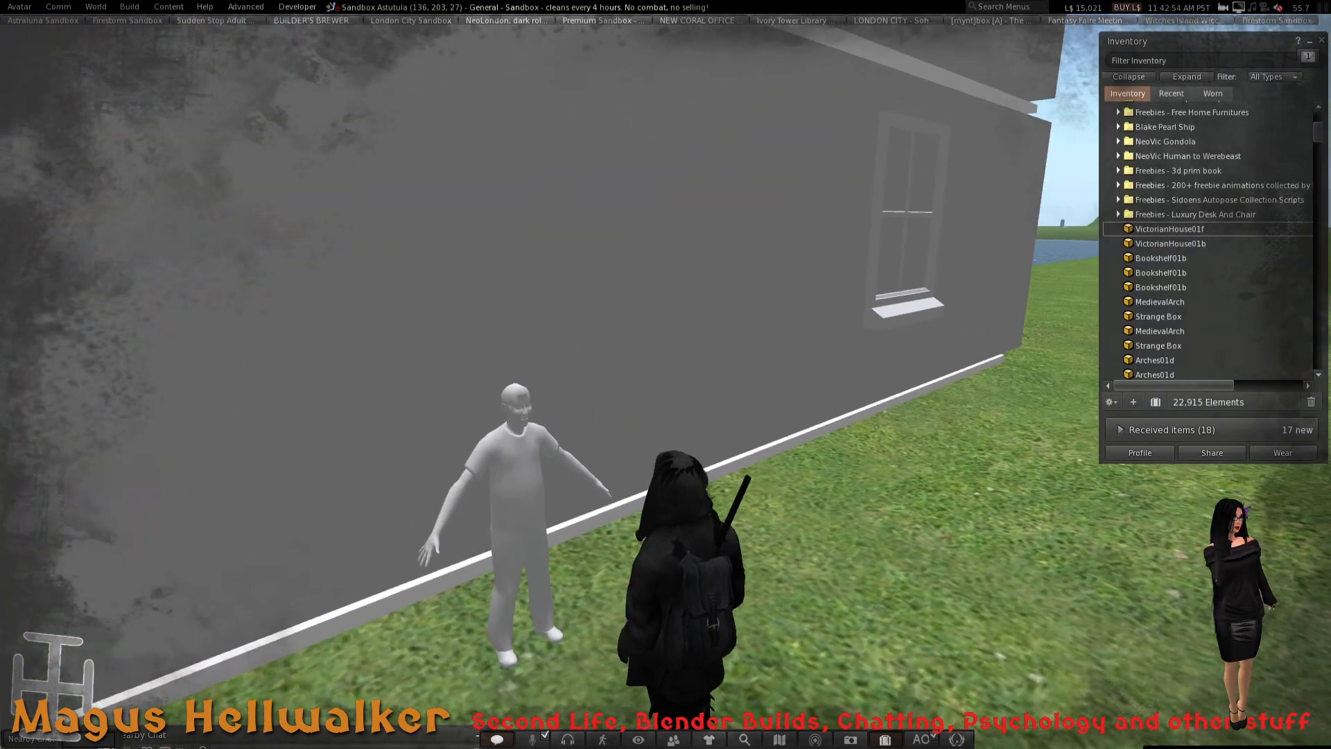
pyautogui.press('Up')
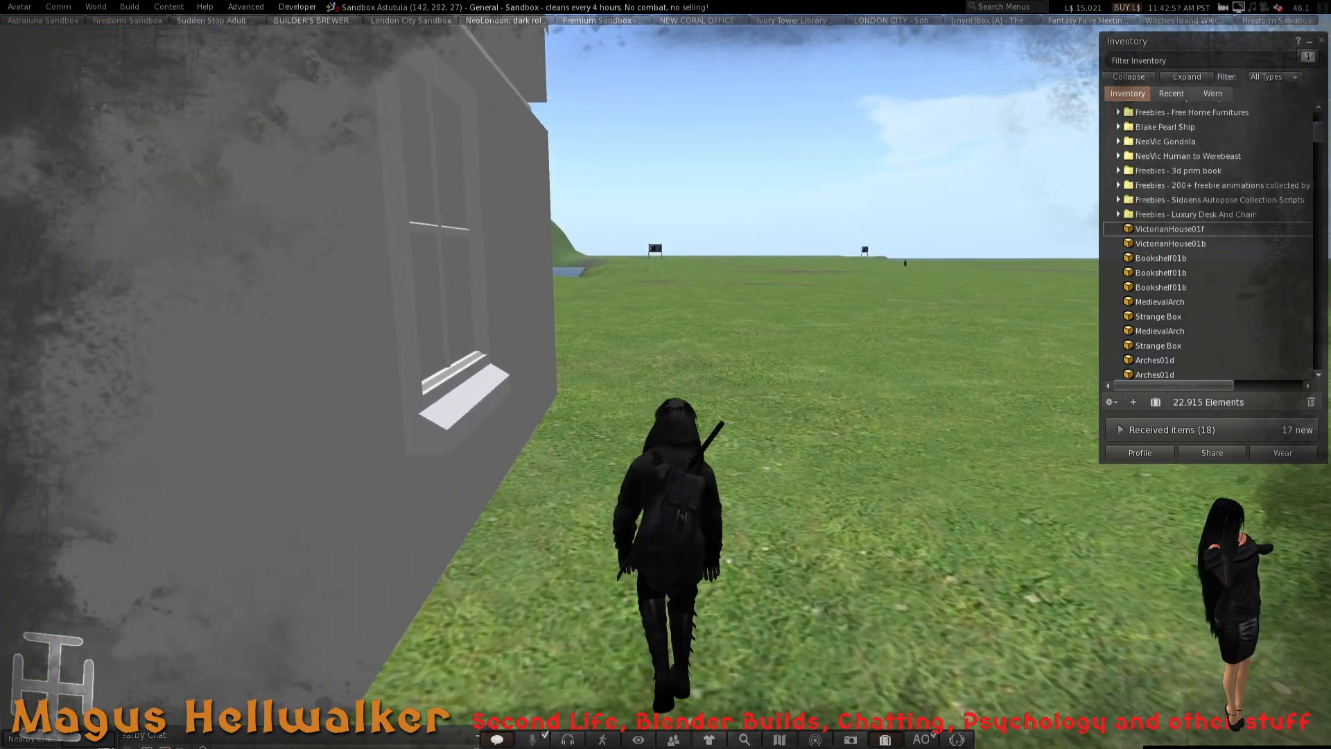
pyautogui.press('Up')
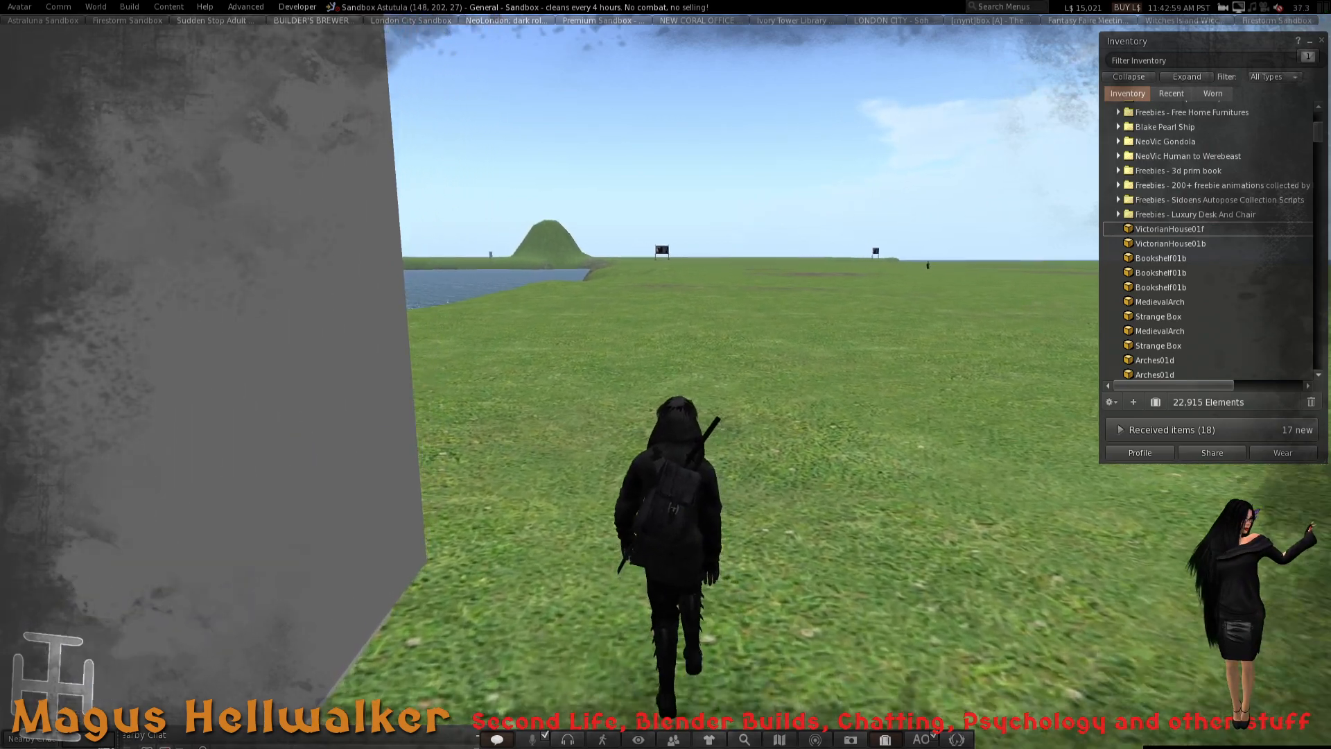
pyautogui.press('Up')
pyautogui.press('Left')
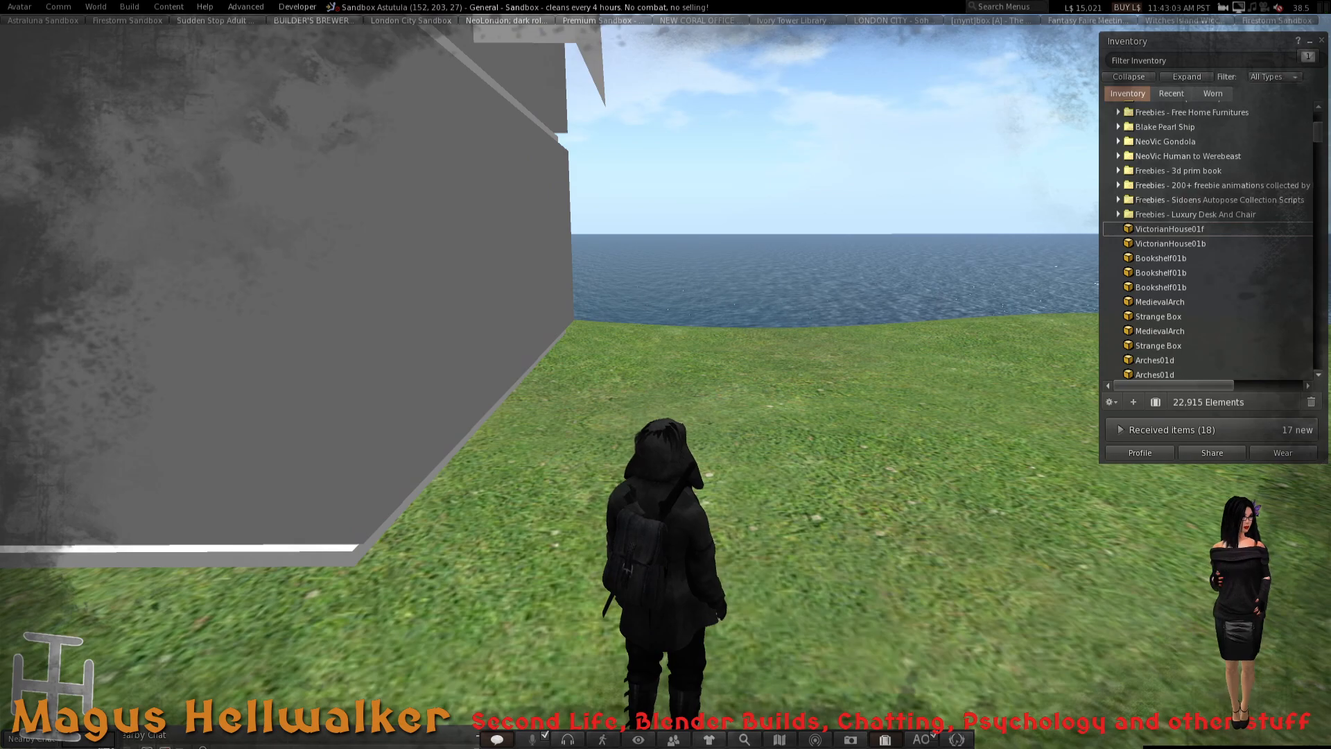
# - Fly the avatar up beside the chimney to roof level and along the front eaves near the dormers
pyautogui.press('pageup')
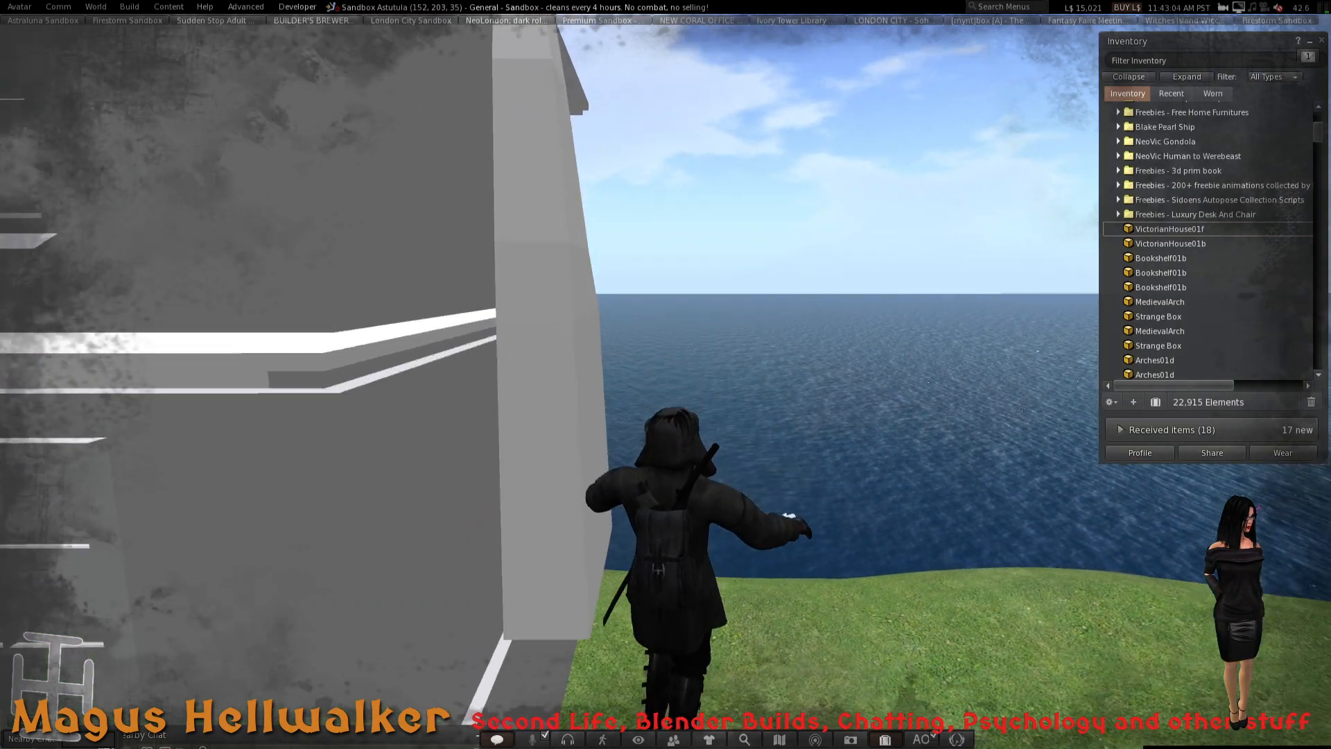
pyautogui.press('pageup')
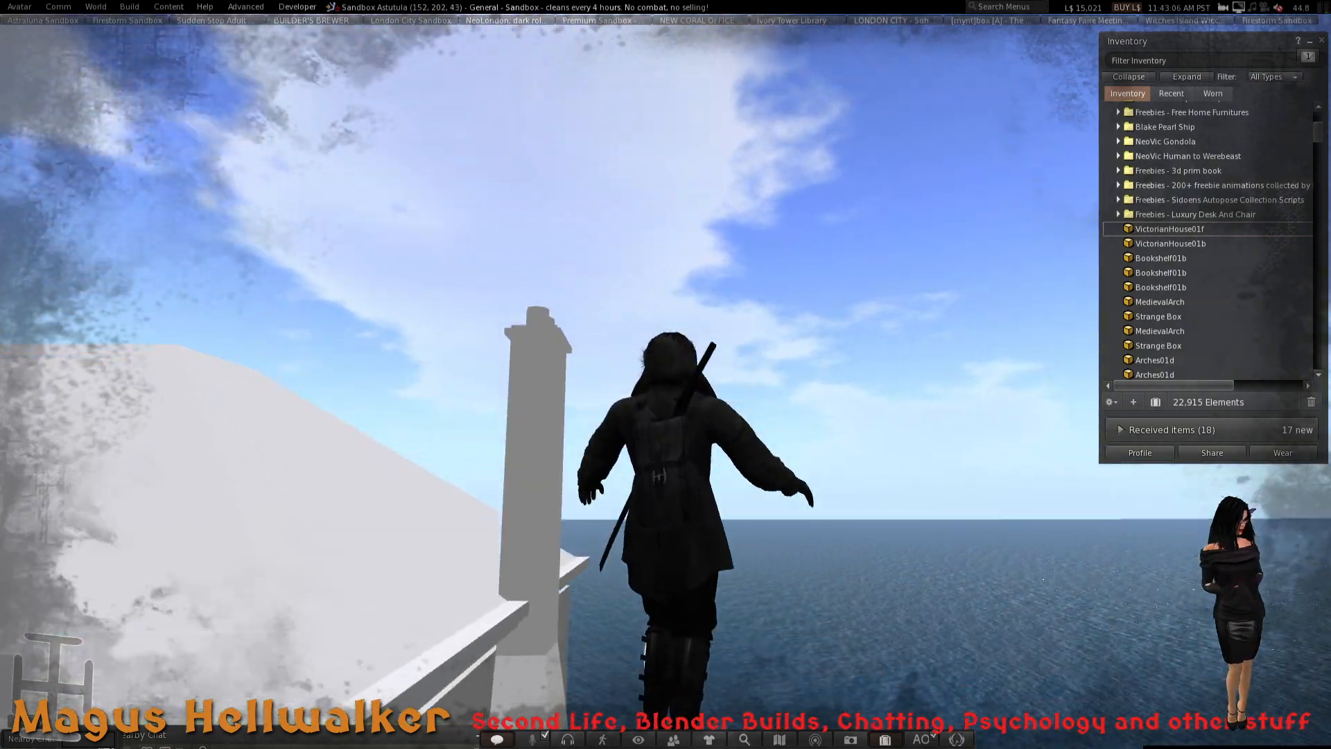
pyautogui.press('Left')
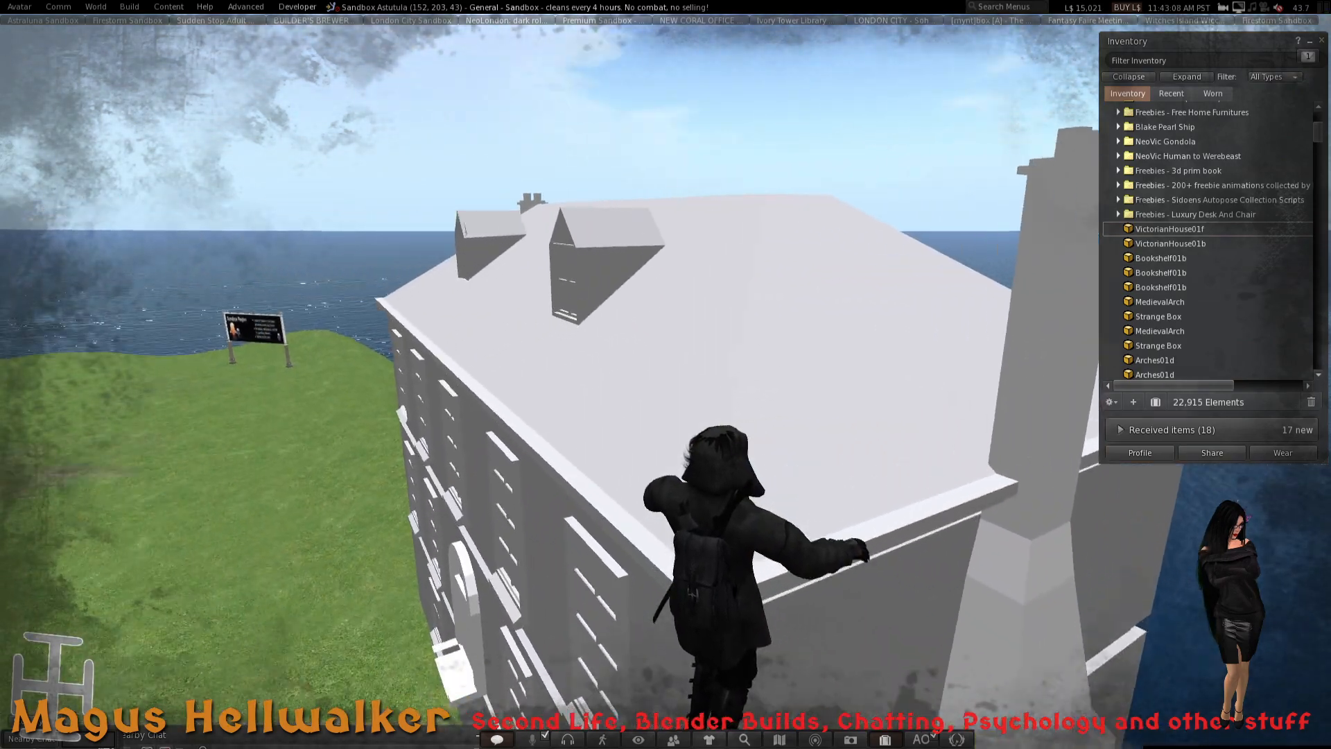
pyautogui.press('Up')
pyautogui.press('Right')
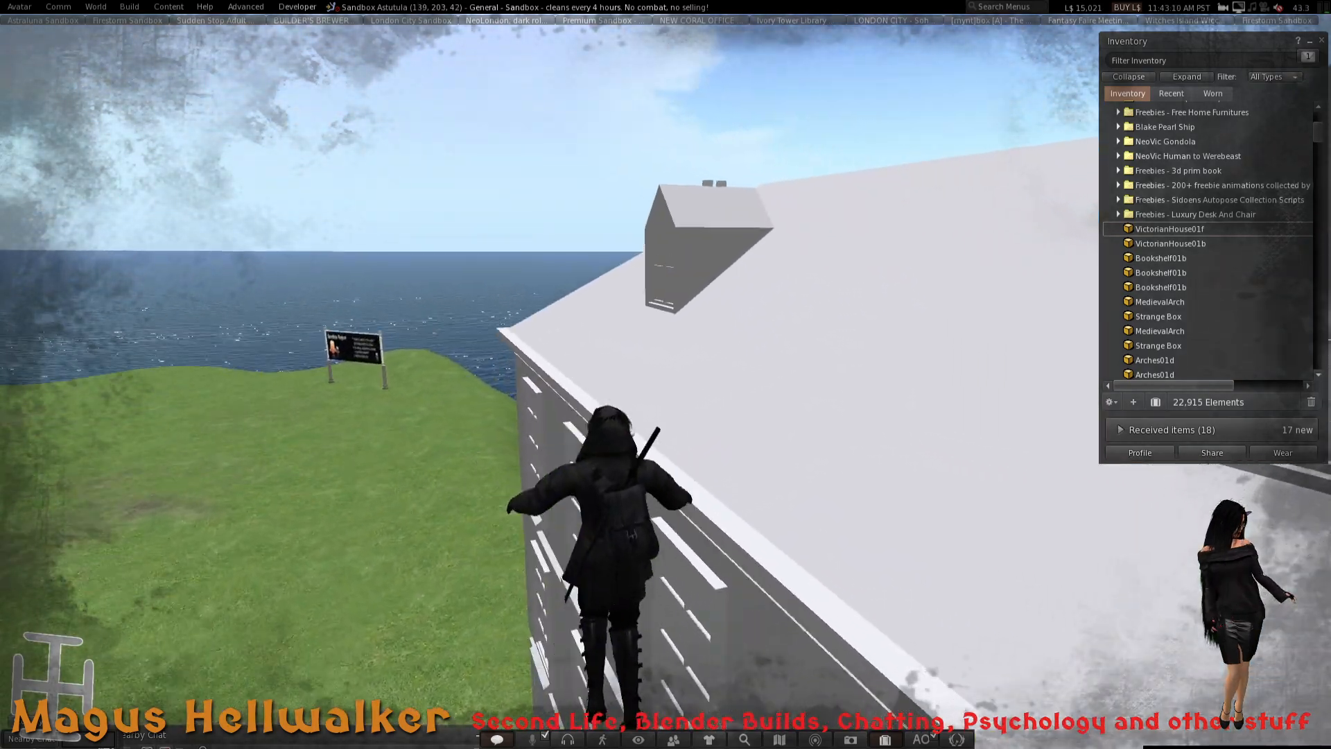
pyautogui.press('Down')
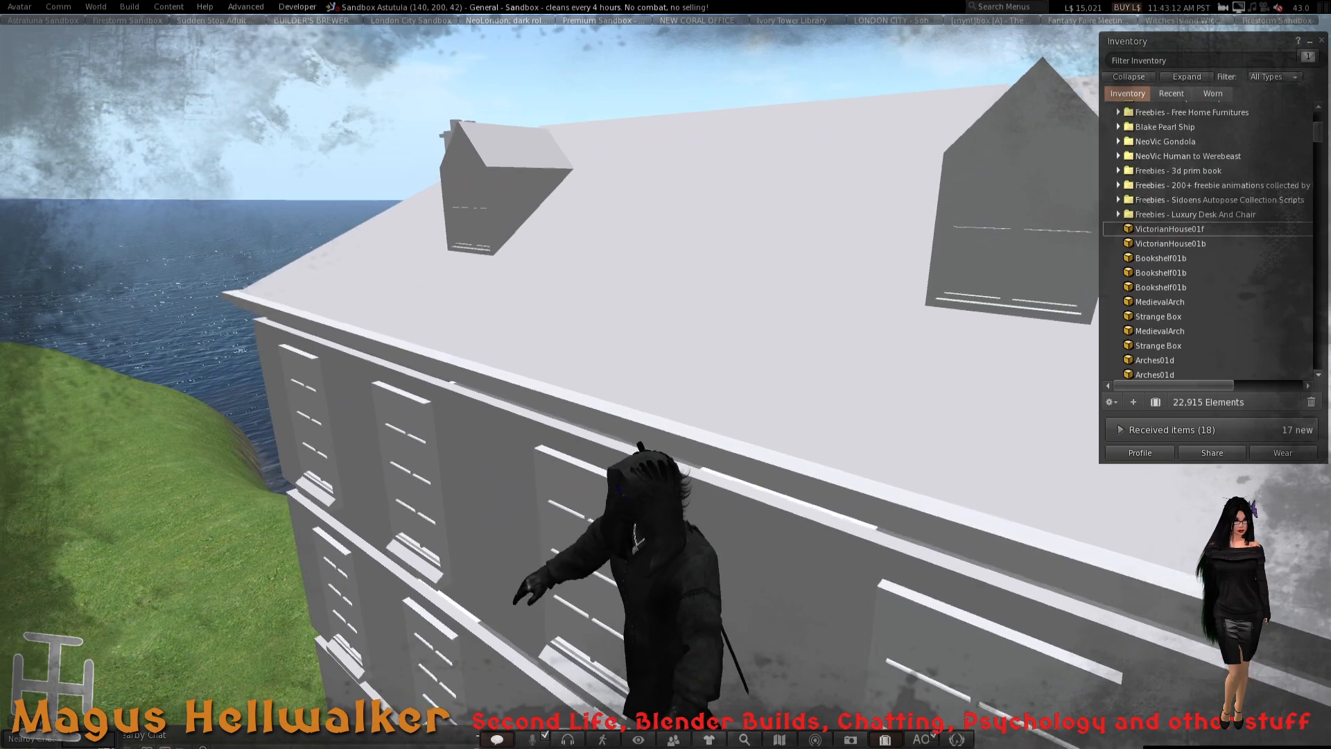
# - Lower the avatar to the top-floor windows and examine the joint between the roof and the front wall from several angles
pyautogui.press('pagedown')
pyautogui.press('Left')
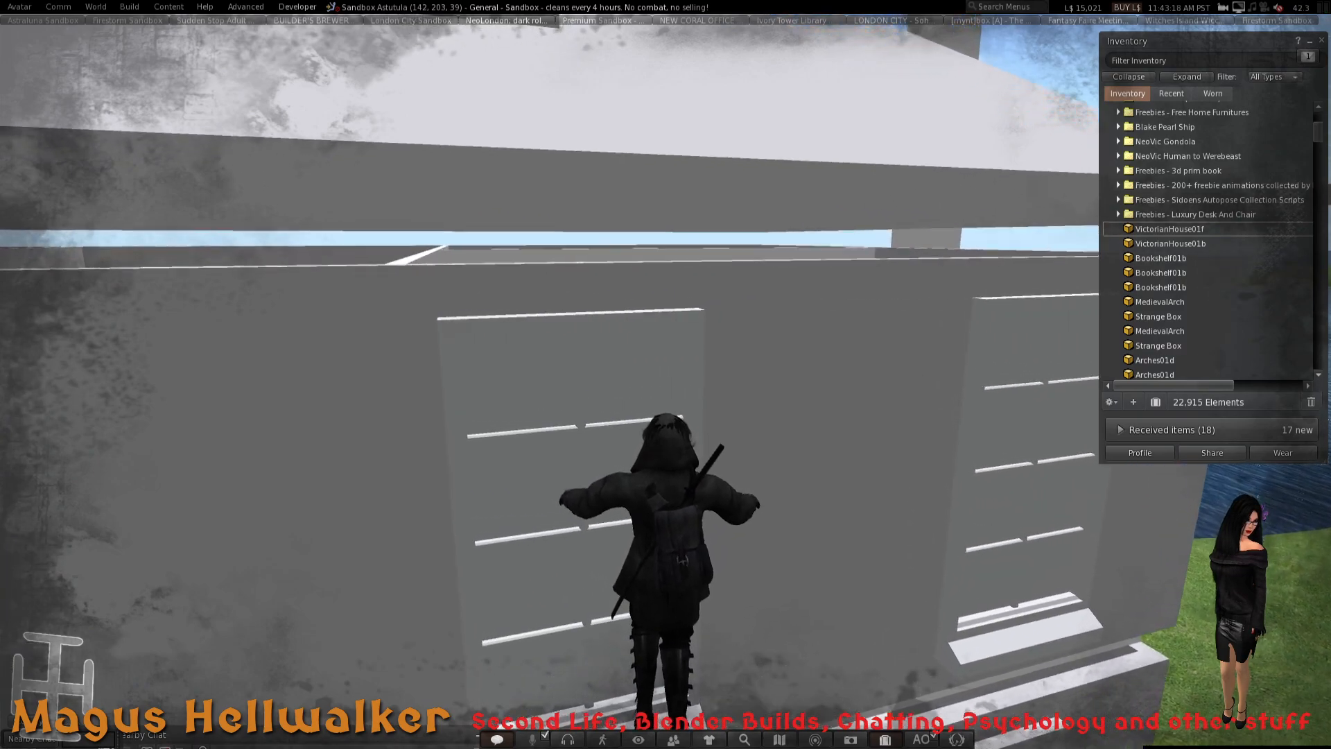
pyautogui.press('Right')
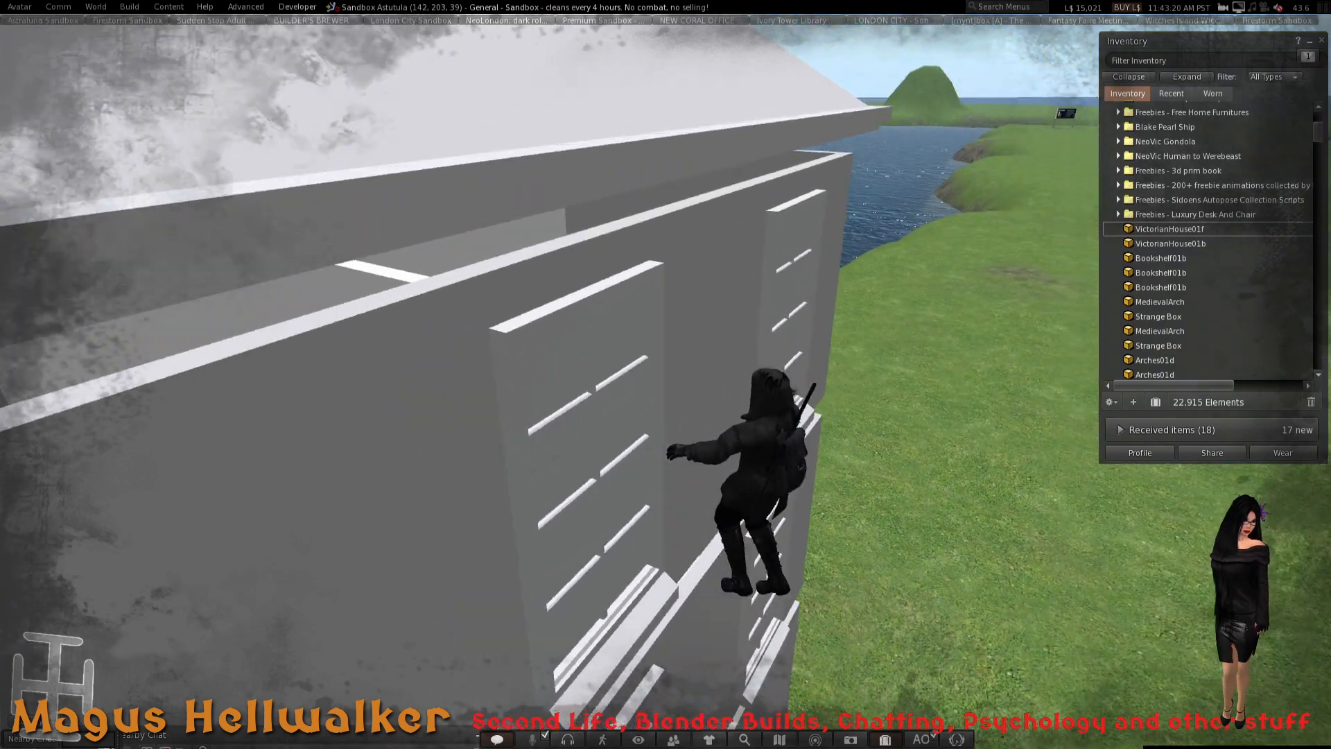
pyautogui.hotkey('ctrl', 'alt', 'Down')
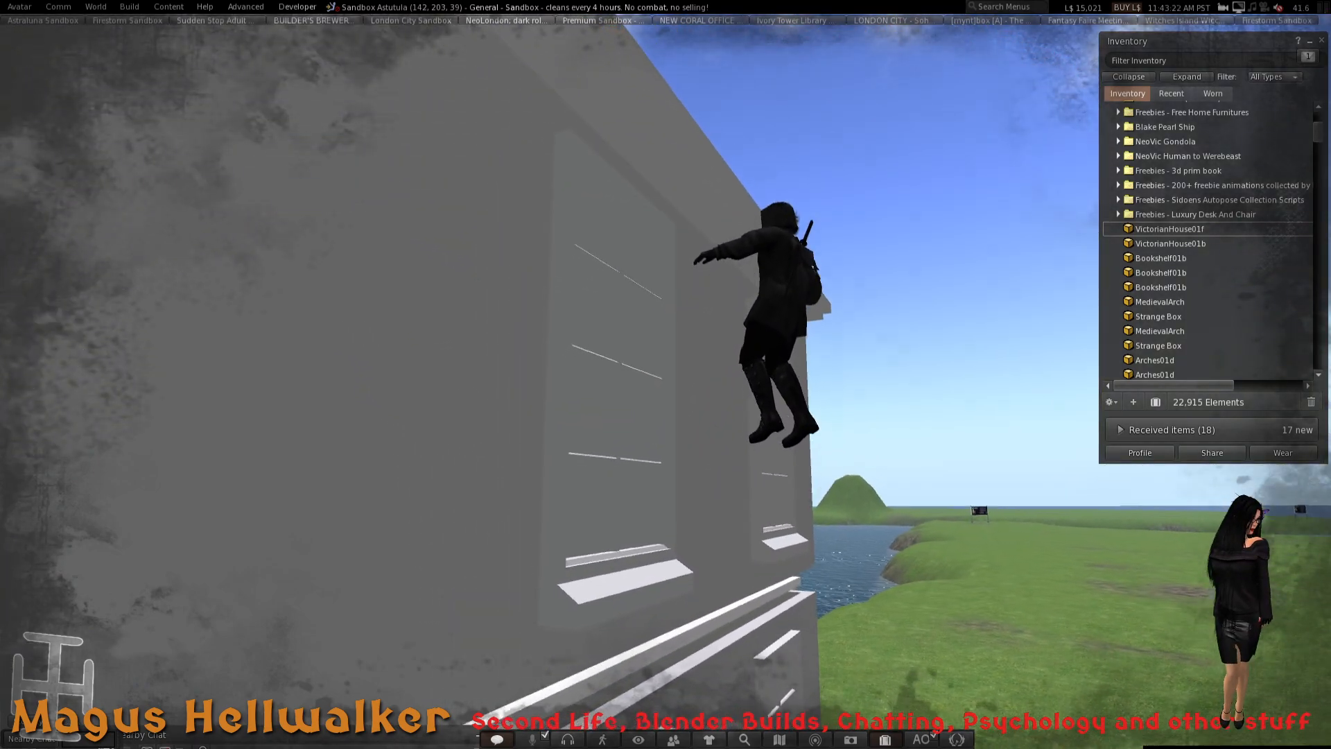
pyautogui.hotkey('alt', 'Left')
pyautogui.hotkey('ctrl', 'alt', 'Up')
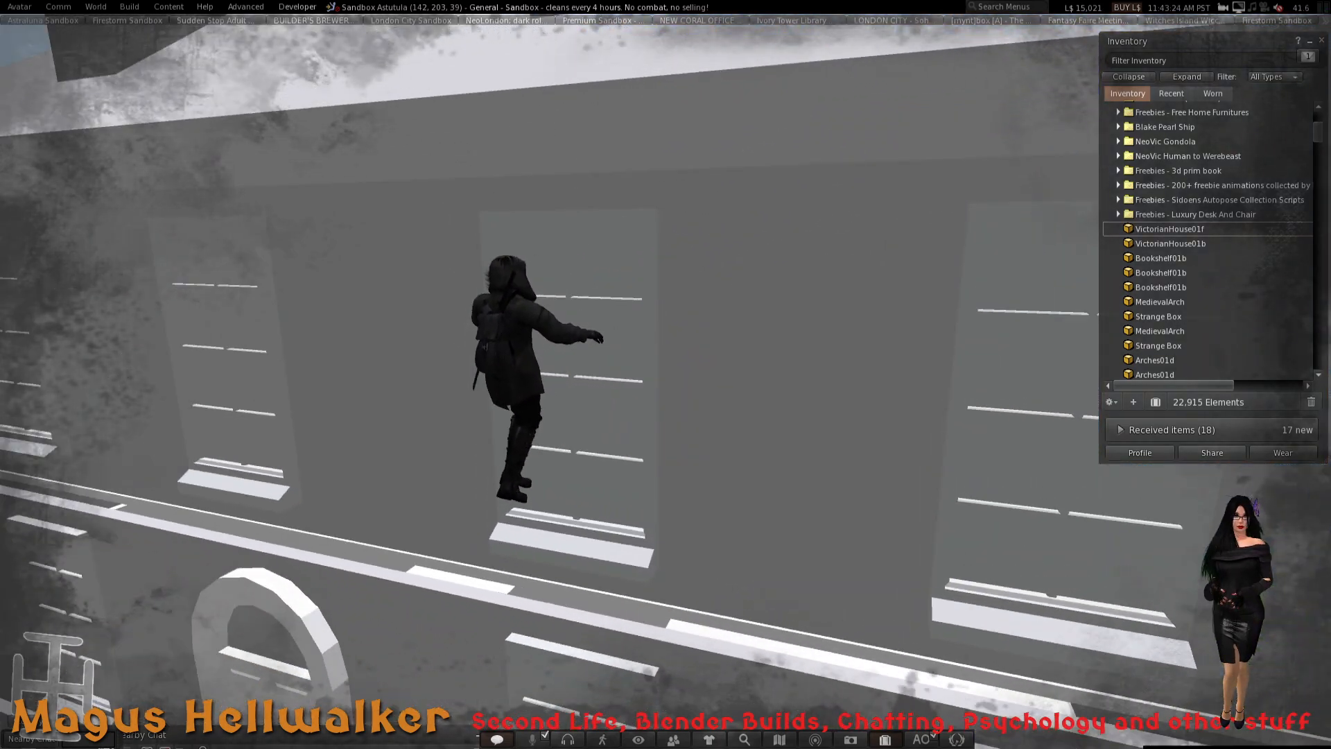
pyautogui.hotkey('alt', 'Down')
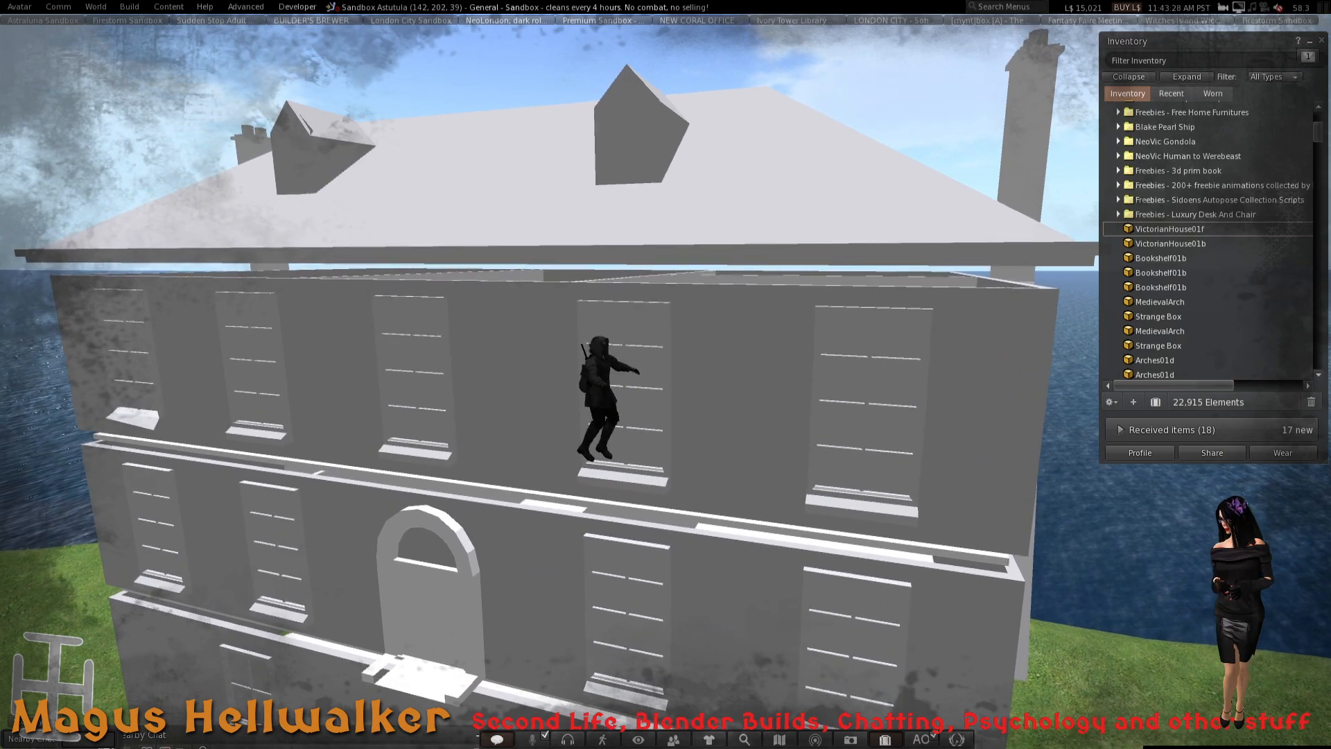
pyautogui.press('Left')
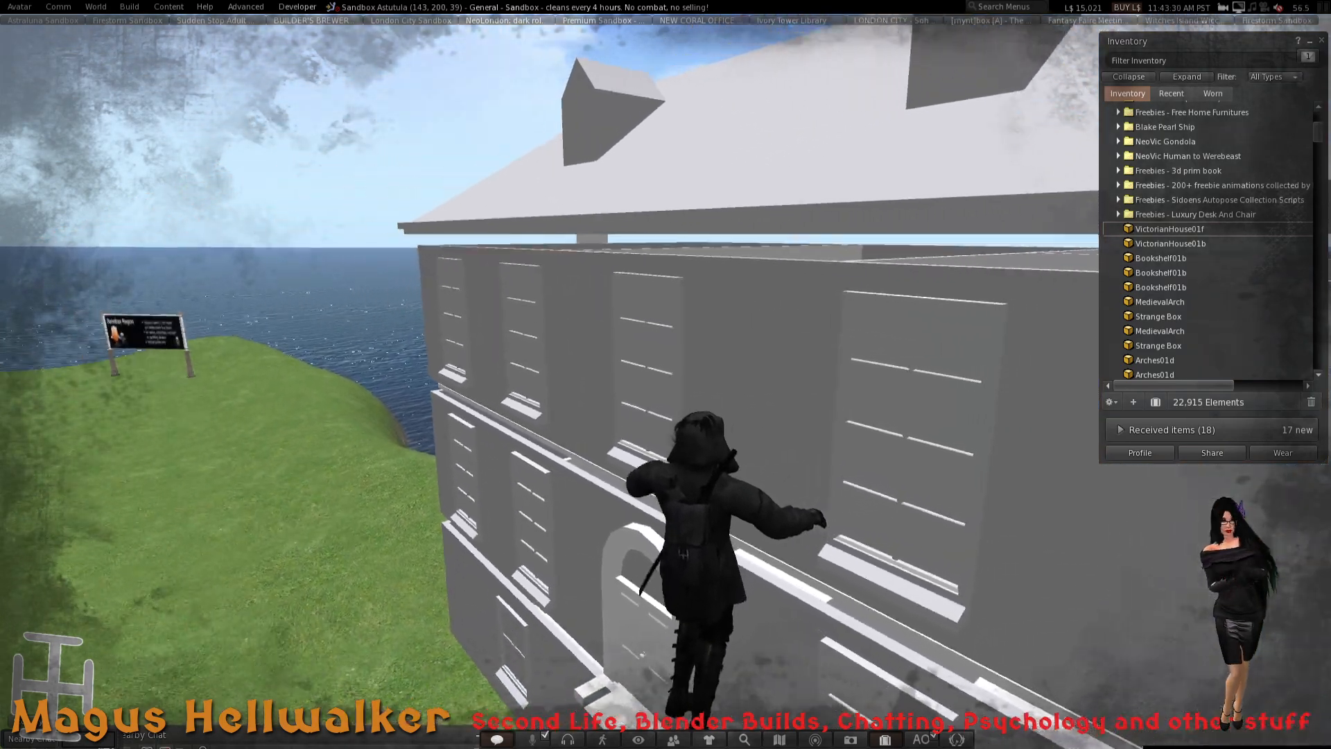
# - Bring the avatar down to the lawn in front of the house and view the ground-floor wall beside the mannequin
pyautogui.press('Up')
pyautogui.press('pageup')
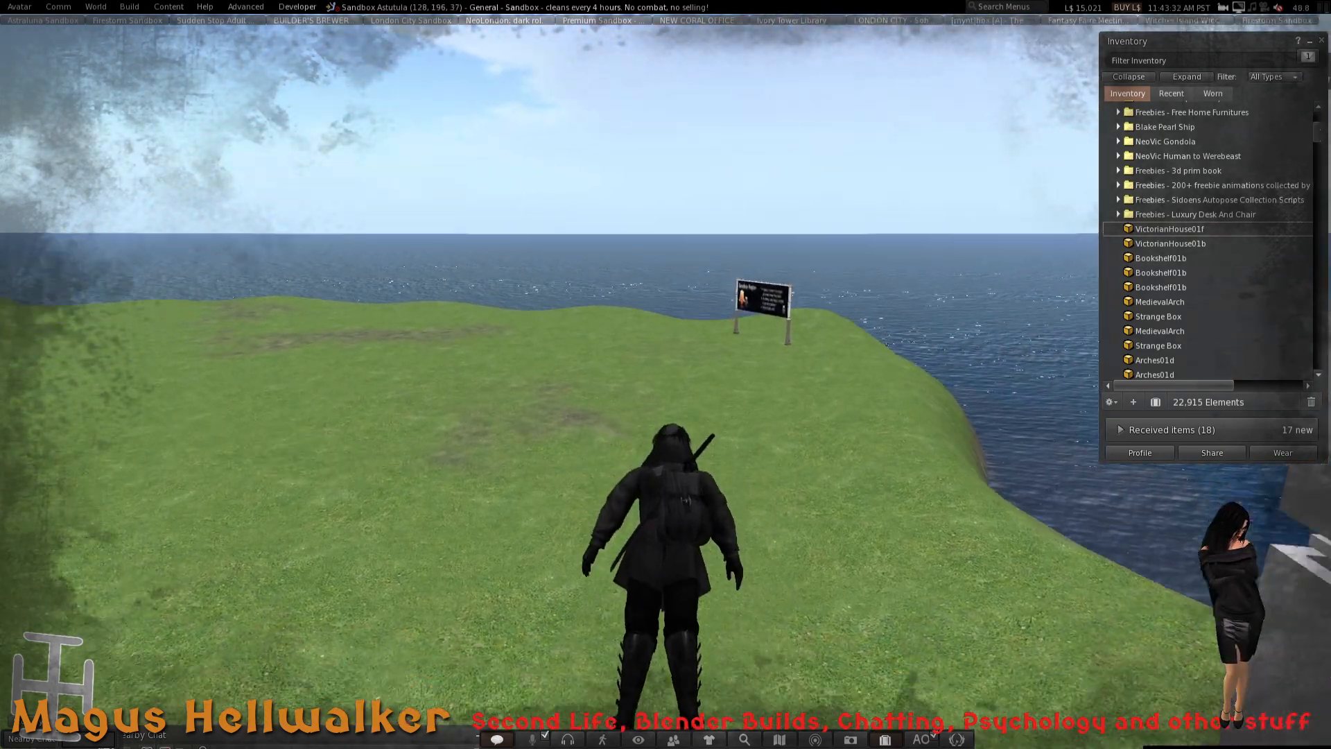
pyautogui.press('pagedown')
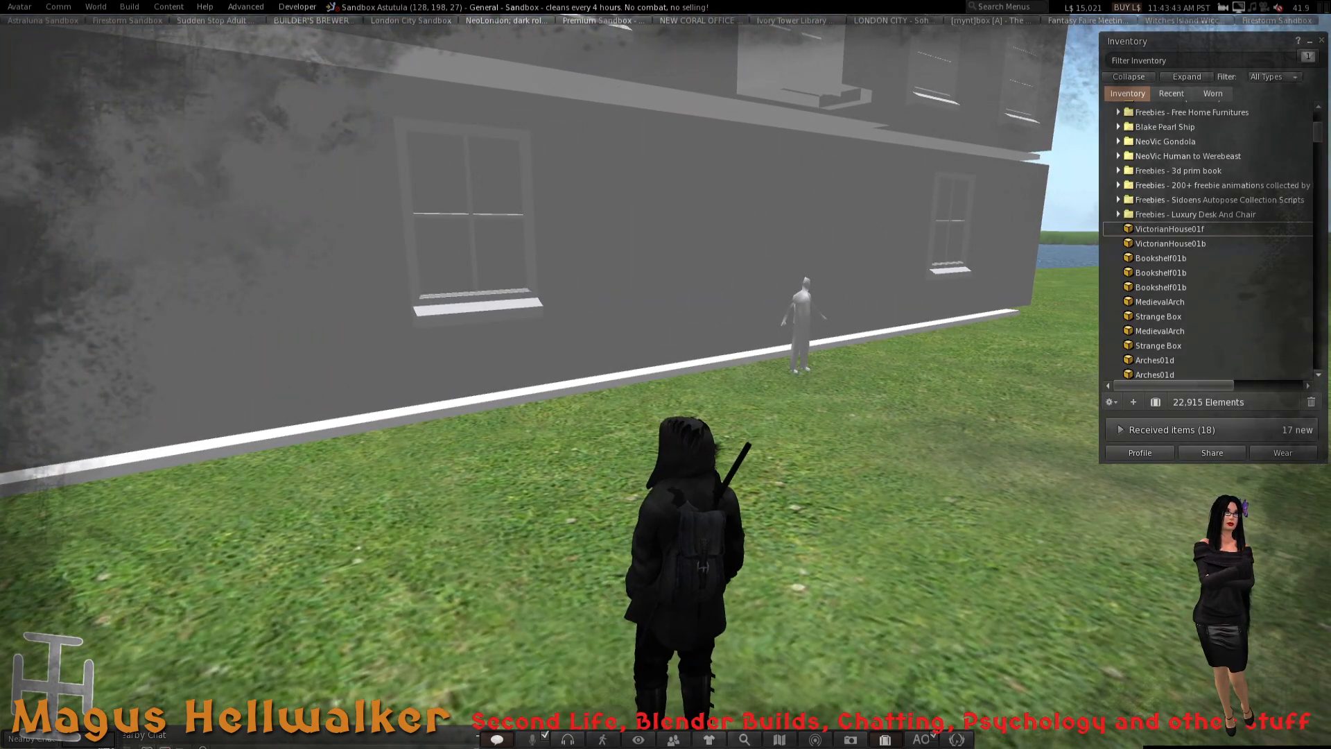
pyautogui.press('Right')
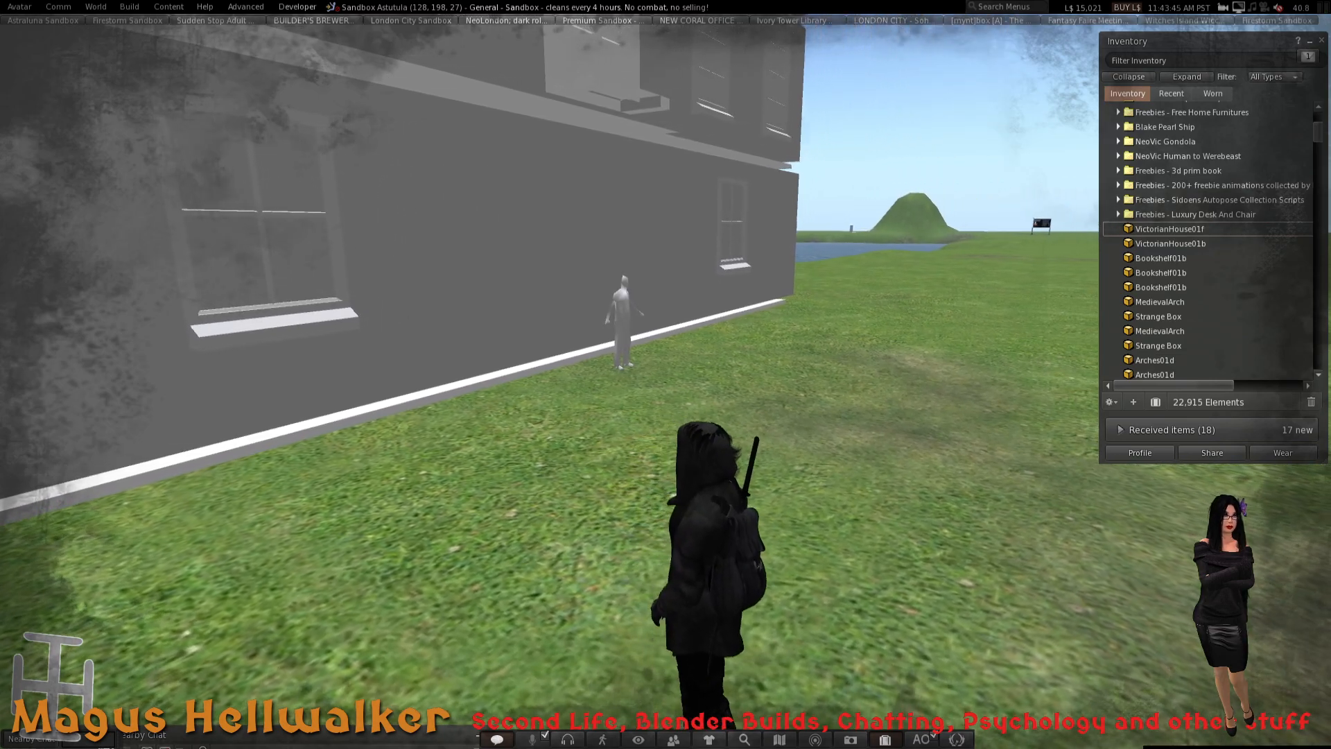
pyautogui.press('Left')
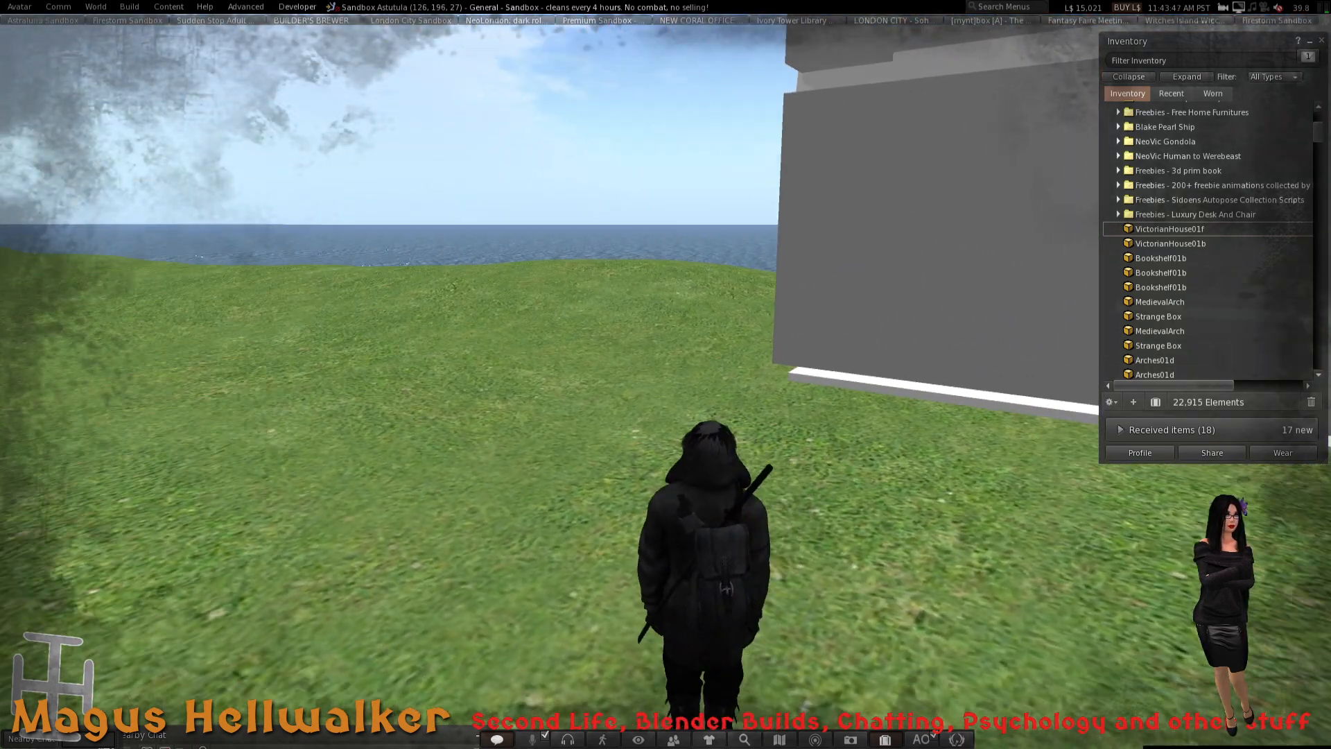
# - Walk the avatar beyond the house corner and turn it to look along the ground-floor front wall
pyautogui.press('Up')
pyautogui.press('Up')
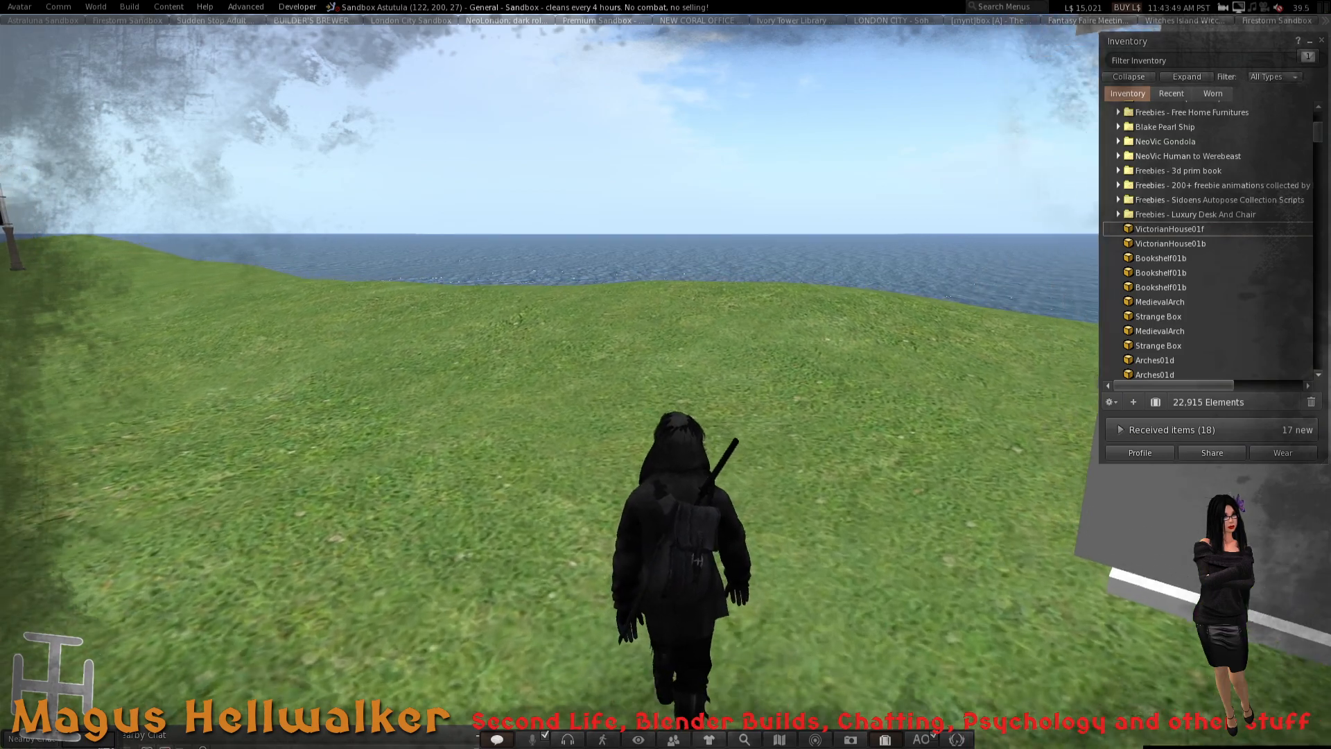
pyautogui.press('Right')
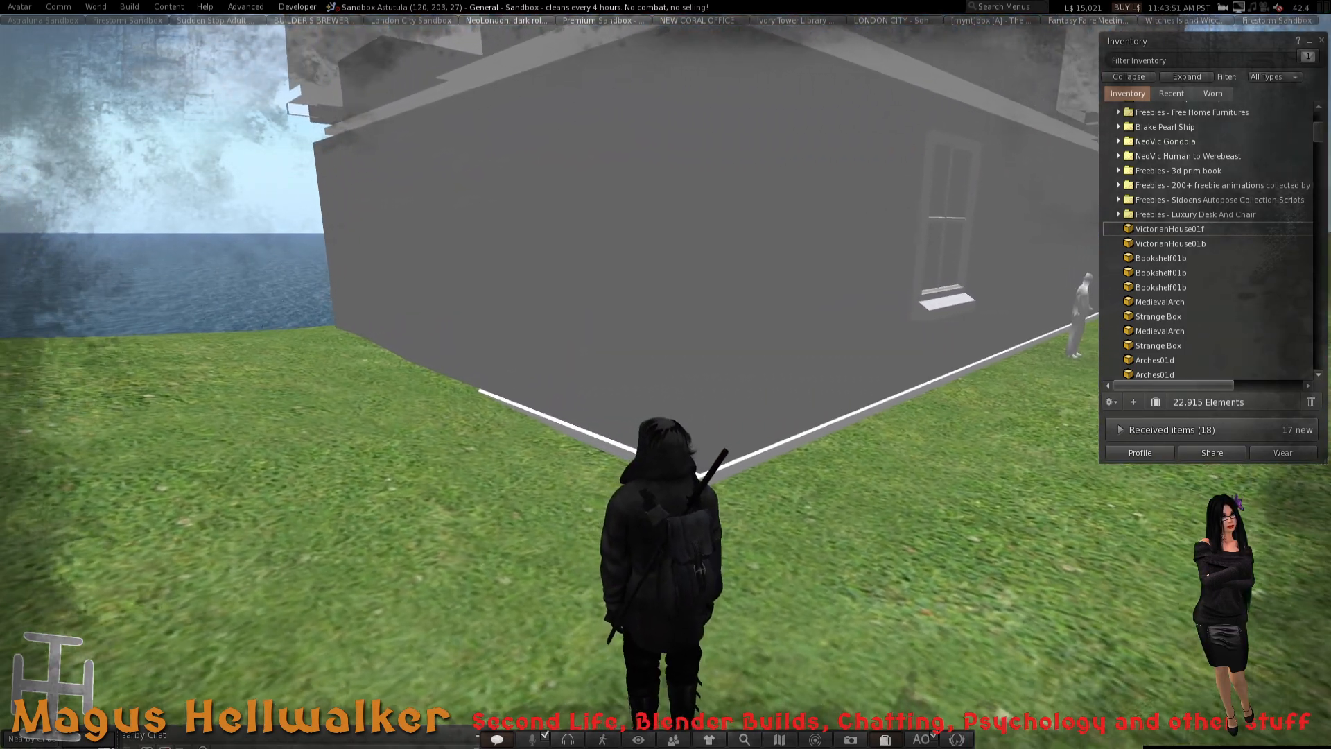
pyautogui.press('Right')
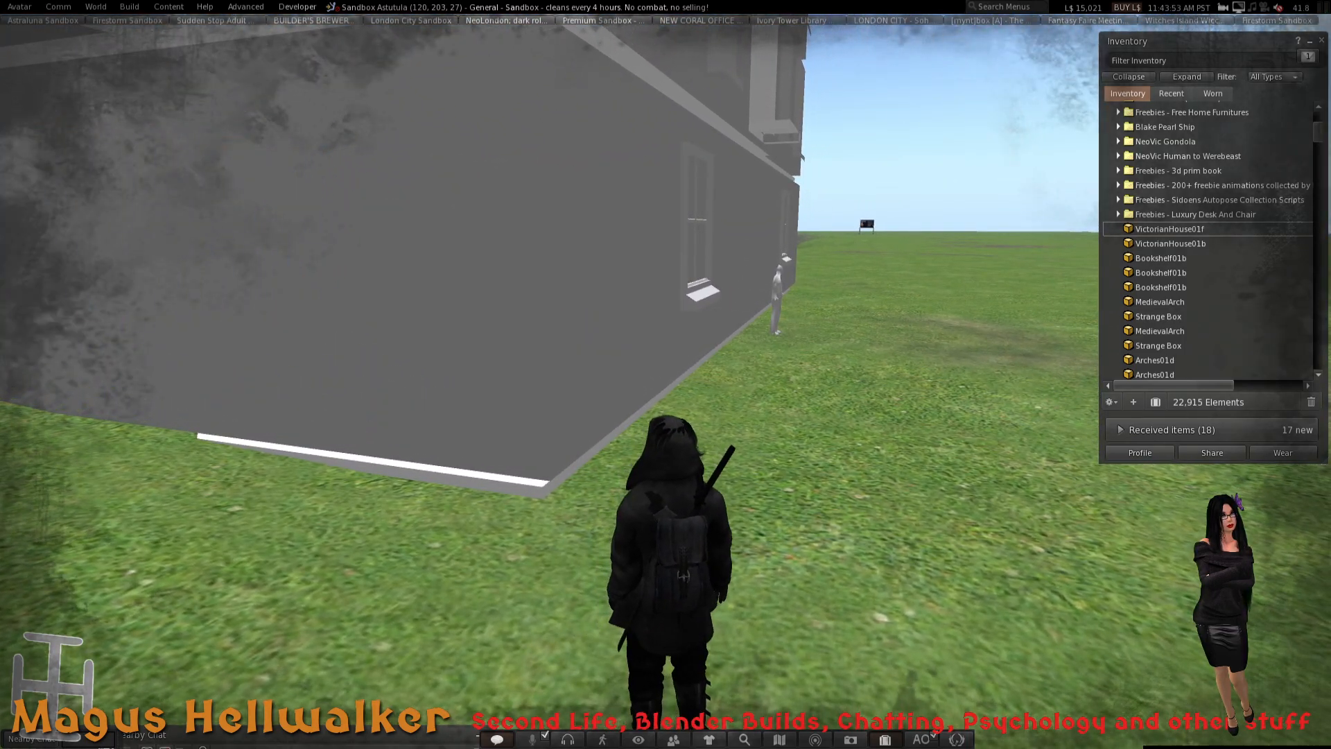
# - Examine the whole house against the avatar from the front corner, from high above the island and from the rear corner
pyautogui.hotkey('alt', 'Down')
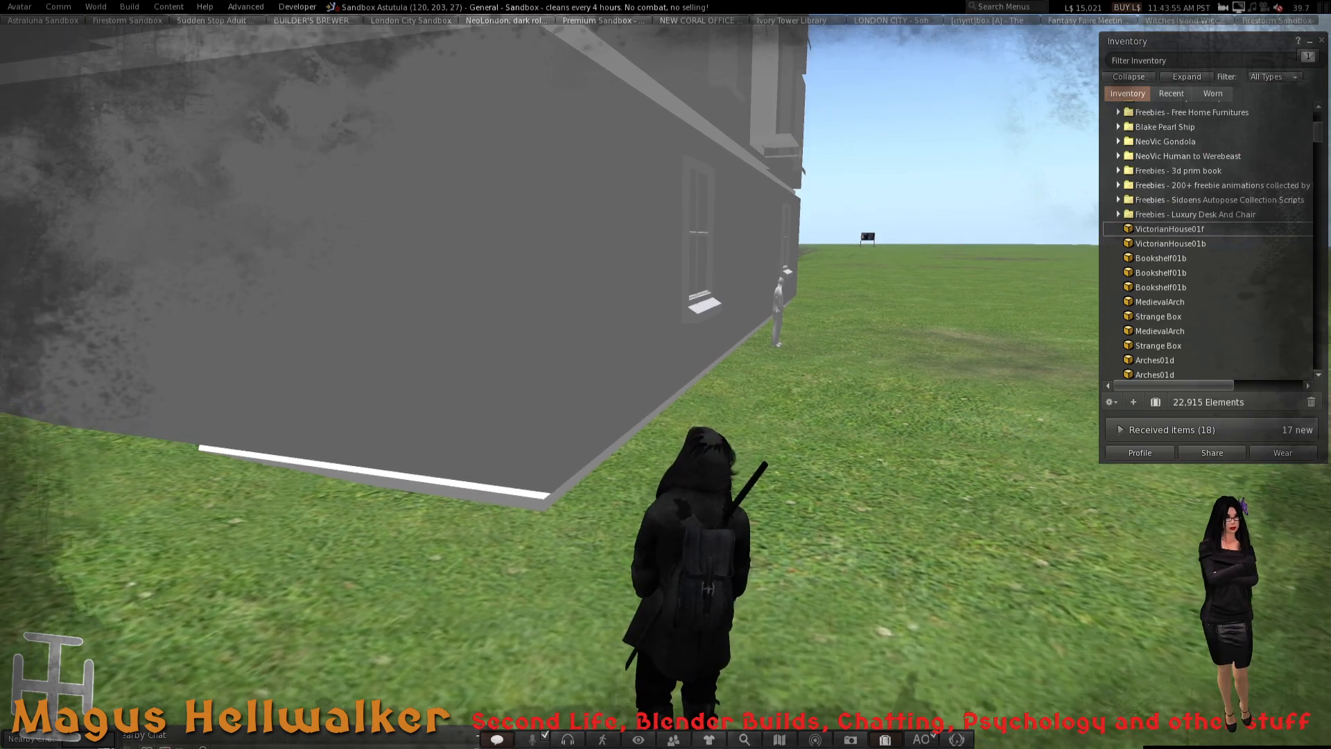
pyautogui.hotkey('ctrl', 'alt', 'Up')
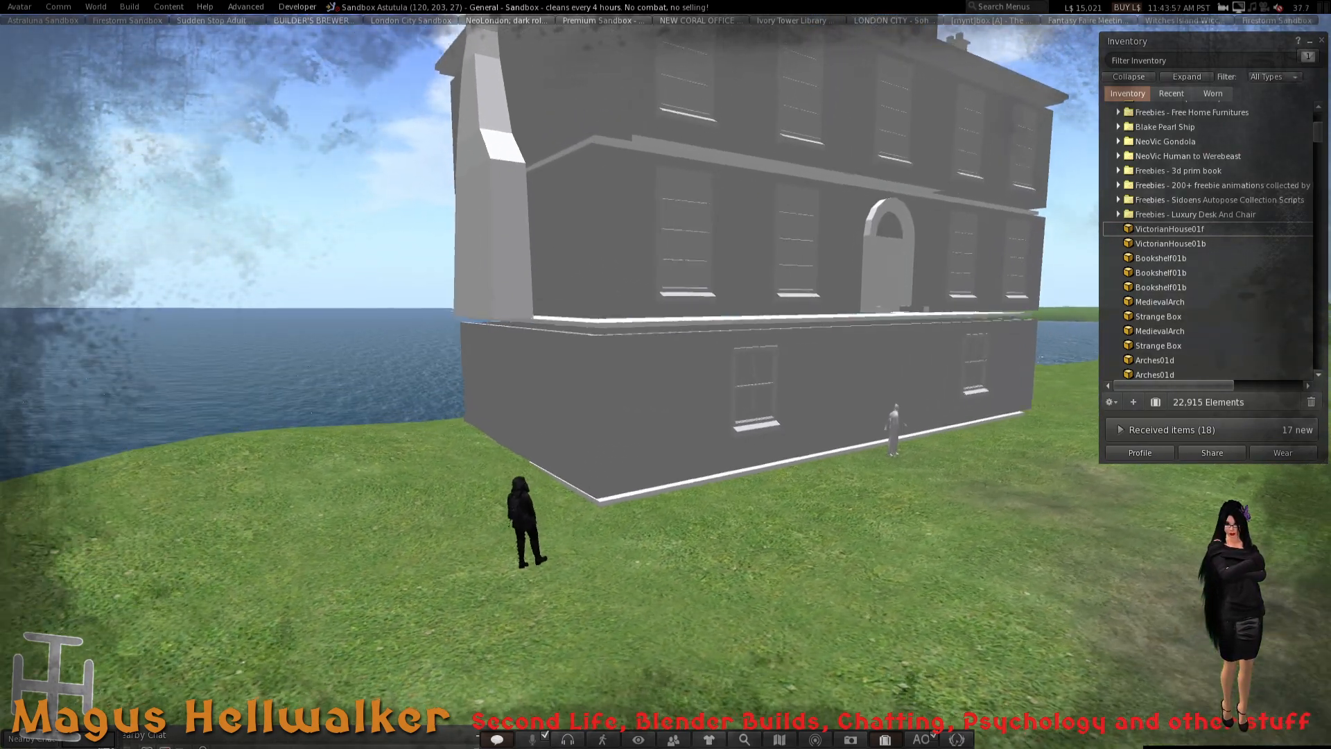
pyautogui.hotkey('ctrl', 'alt', 'Up')
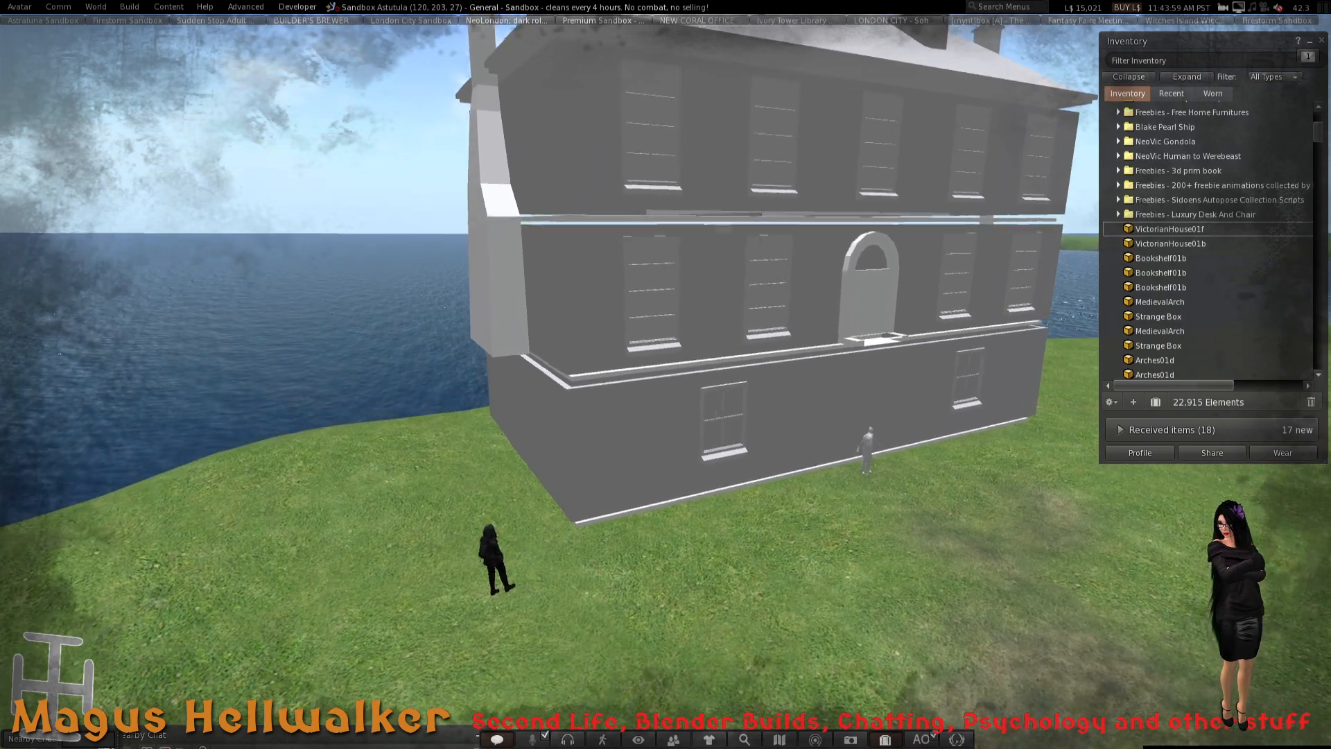
pyautogui.hotkey('alt', 'Down')
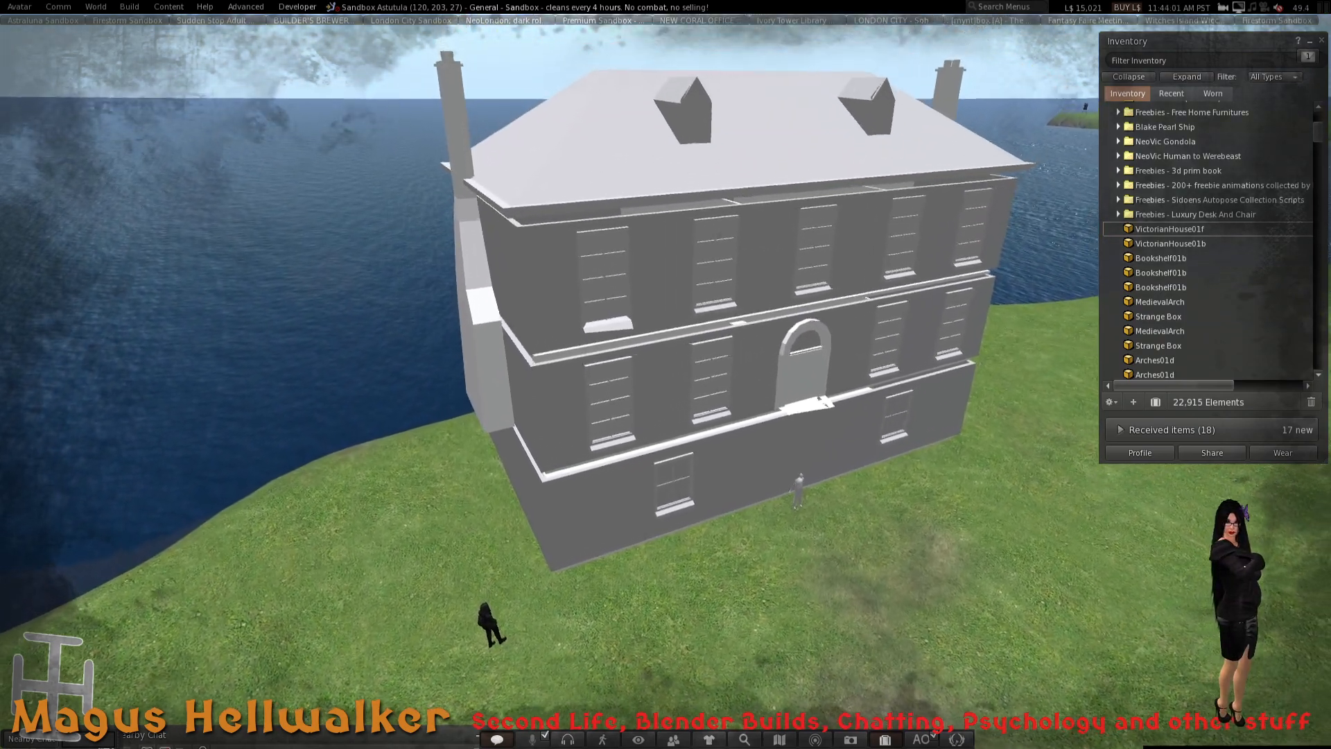
pyautogui.hotkey('alt', 'Down')
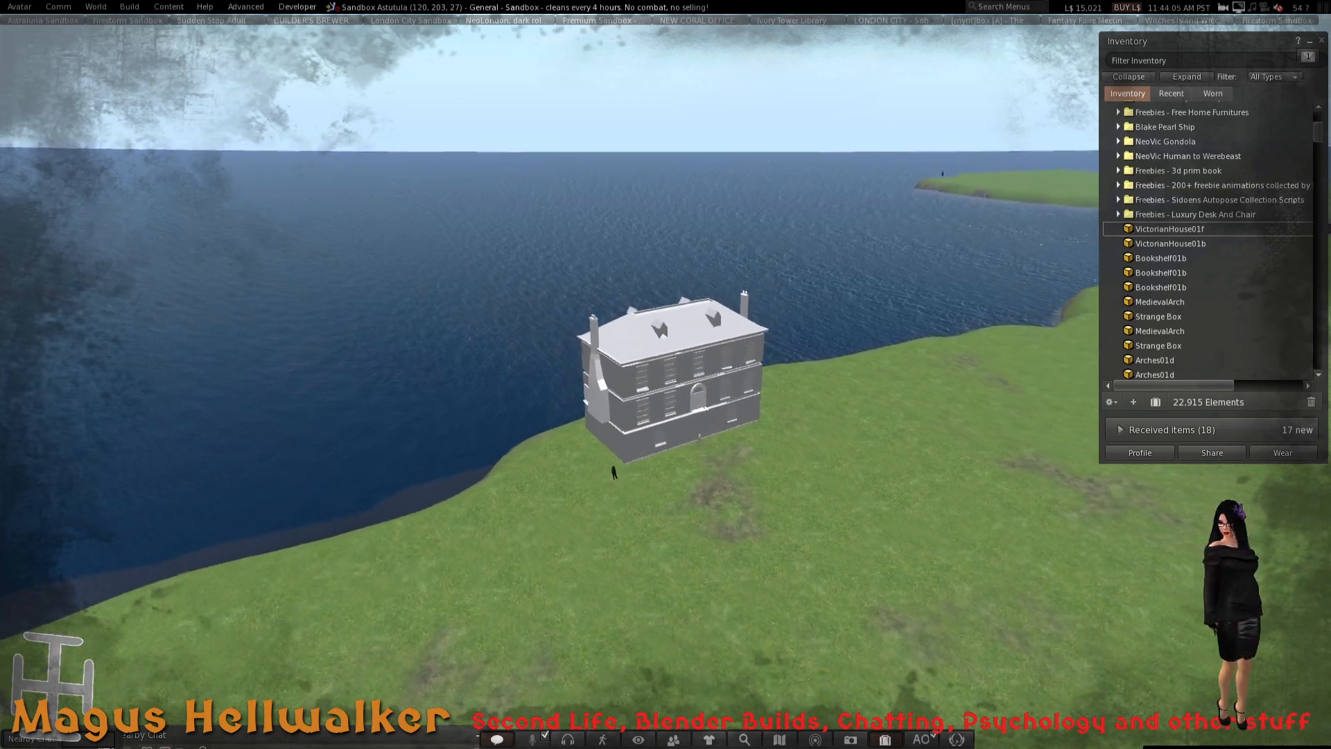
pyautogui.hotkey('alt', 'Up')
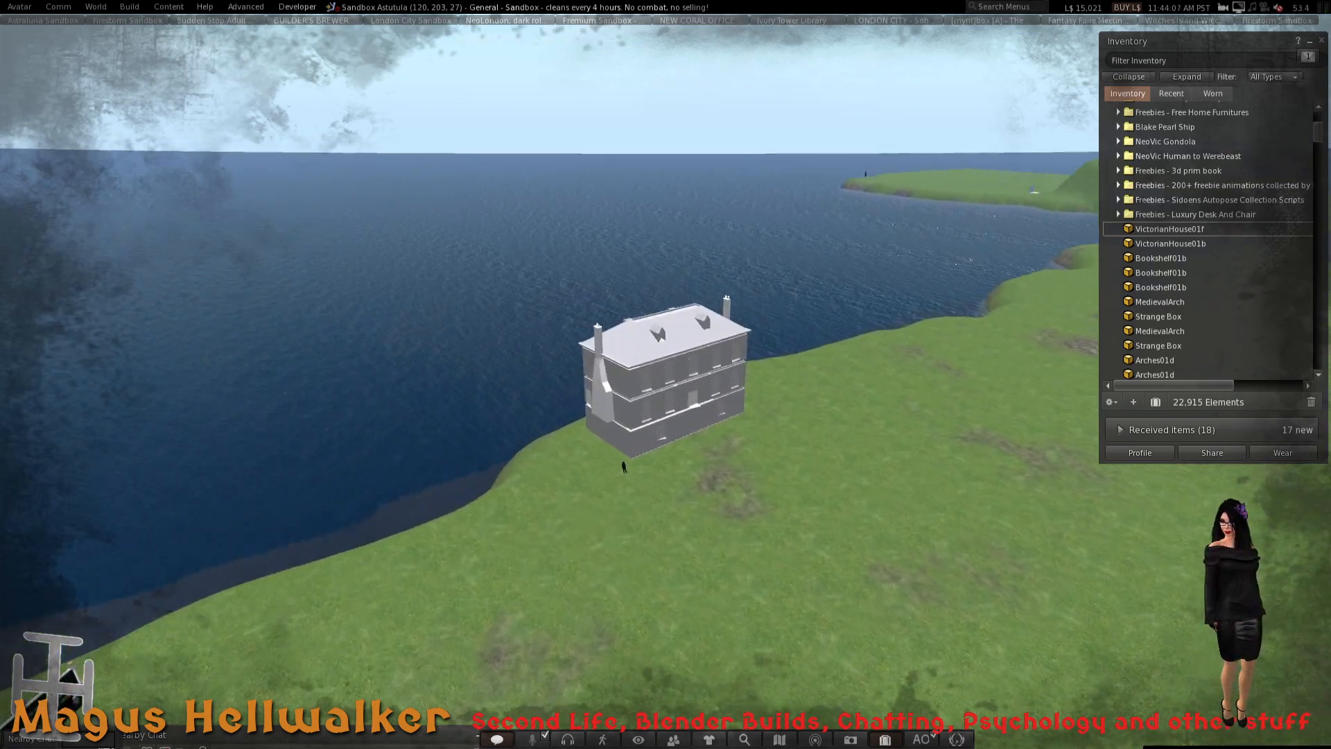
pyautogui.hotkey('alt', 'Right')
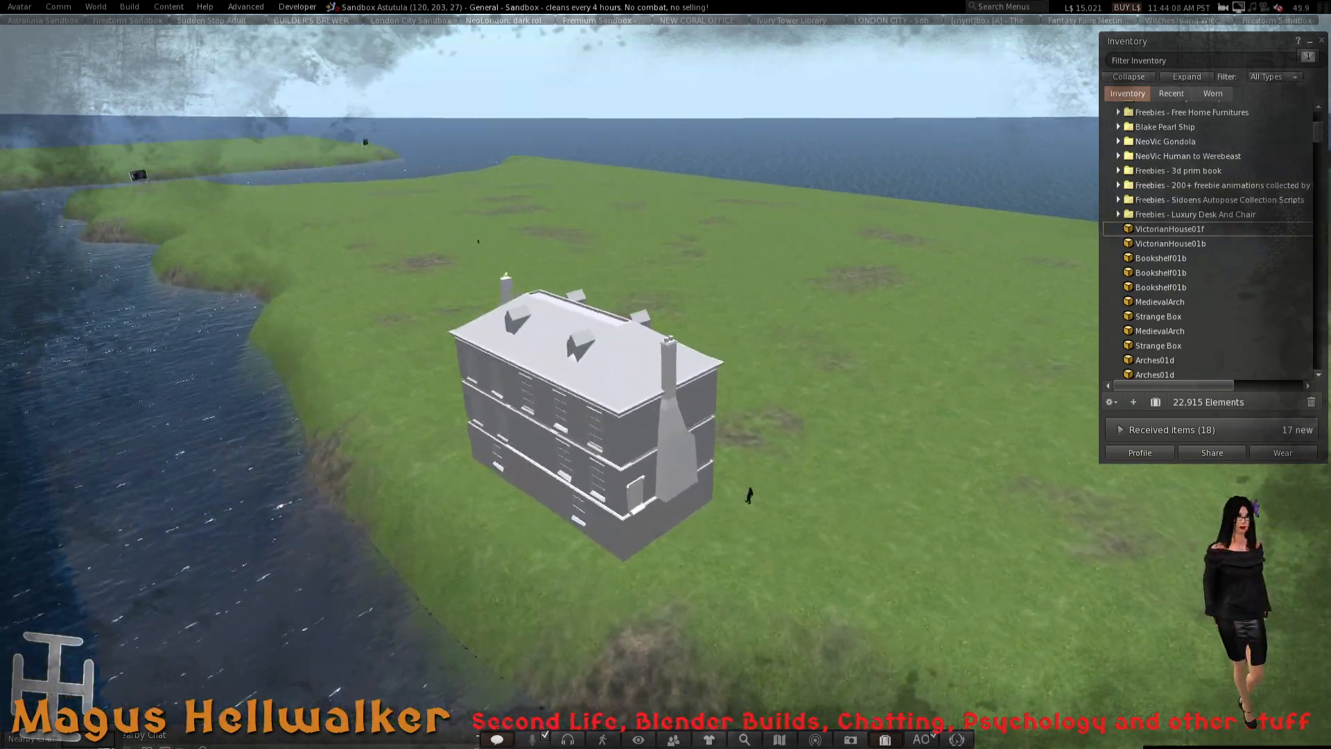
pyautogui.hotkey('alt', 'Up')
pyautogui.hotkey('alt', 'Right')
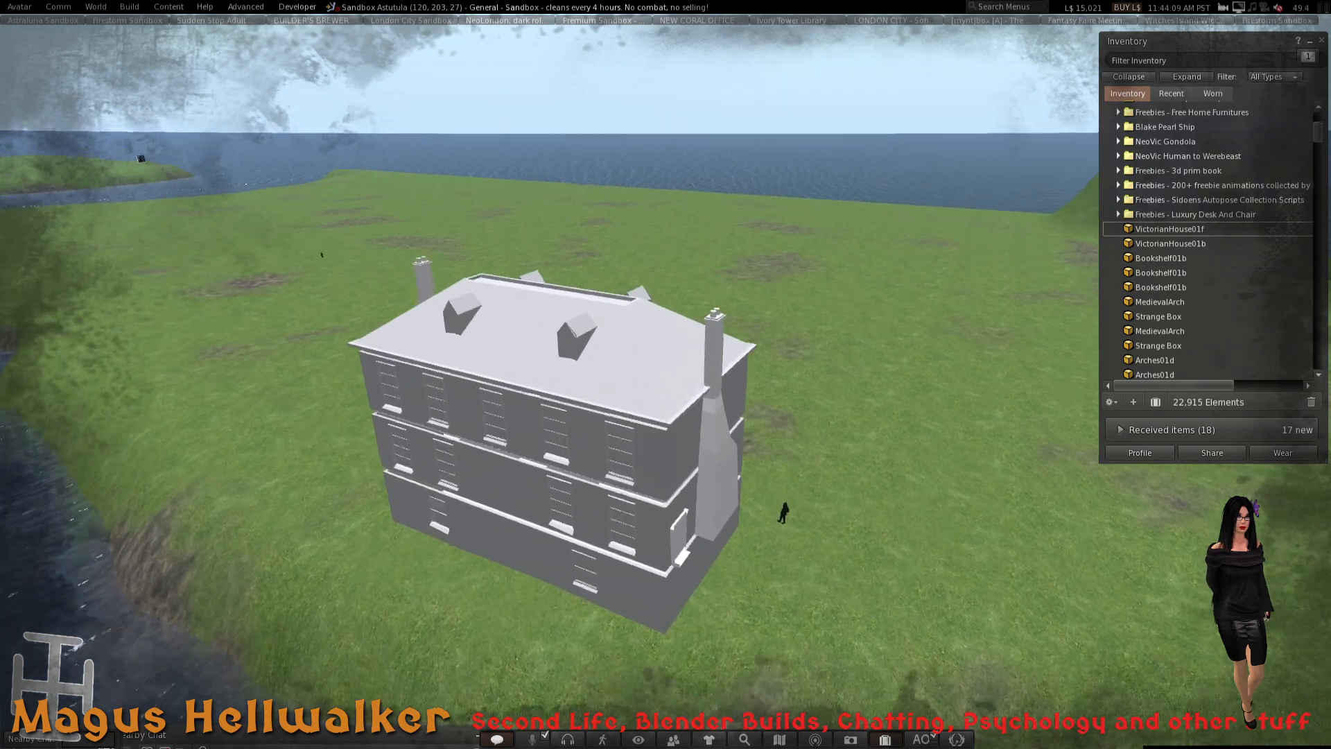
# - Inspect the rear wall, the chimney side and the front facade at closer range, leaving the house object unedited
pyautogui.hotkey('ctrl', 'alt', 'Down')
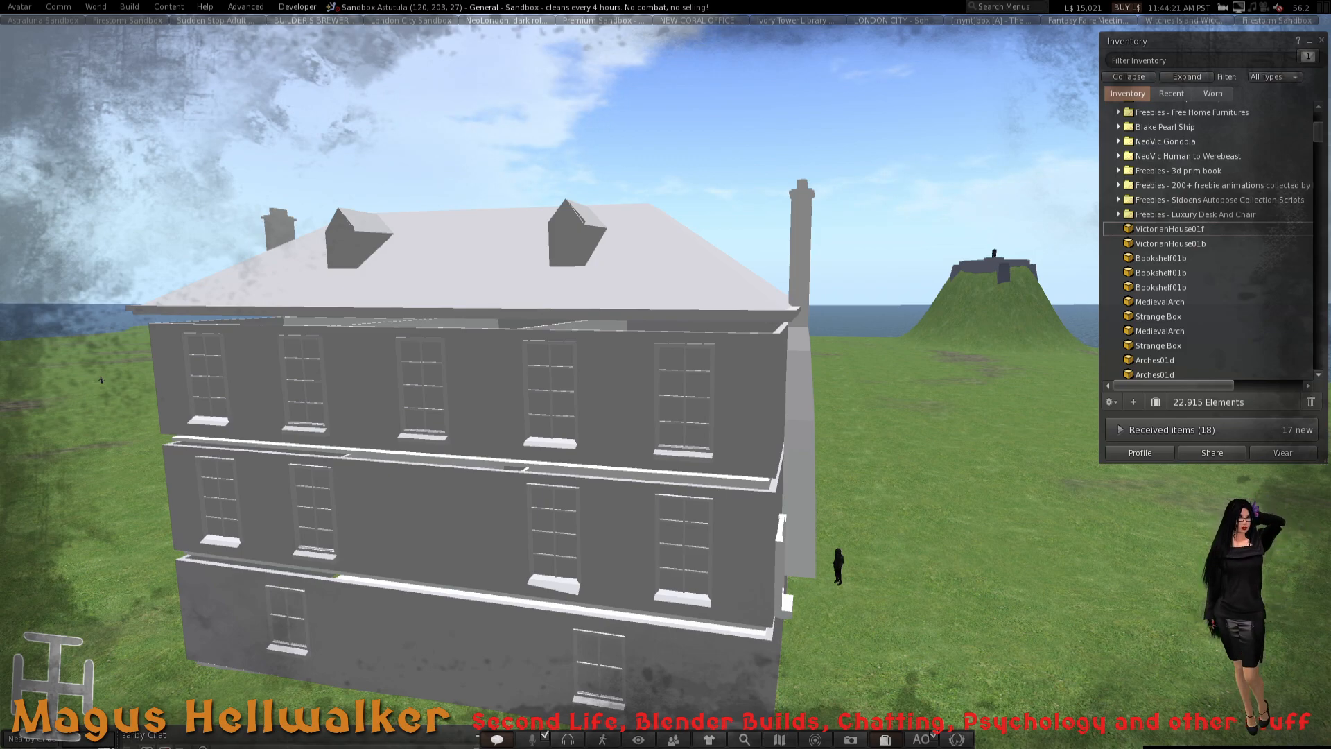
pyautogui.hotkey('alt', 'Left')
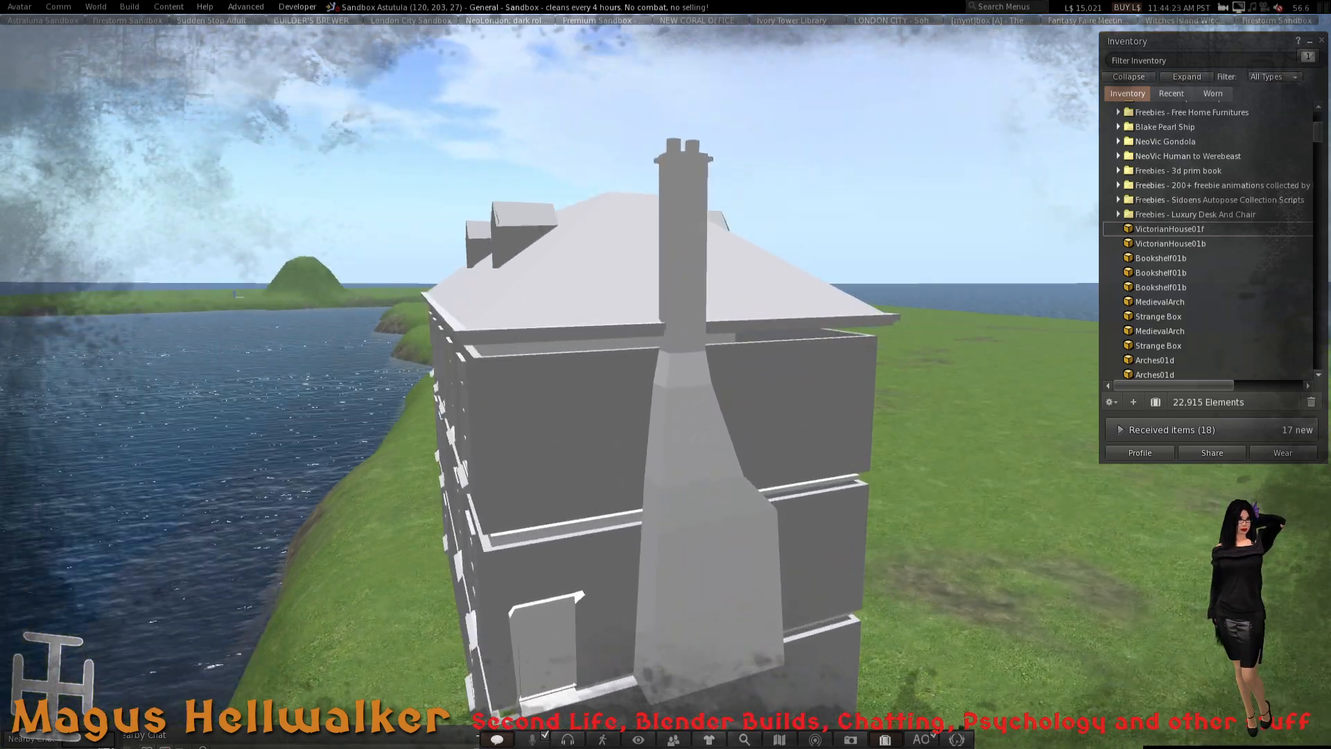
pyautogui.hotkey('alt', 'Down')
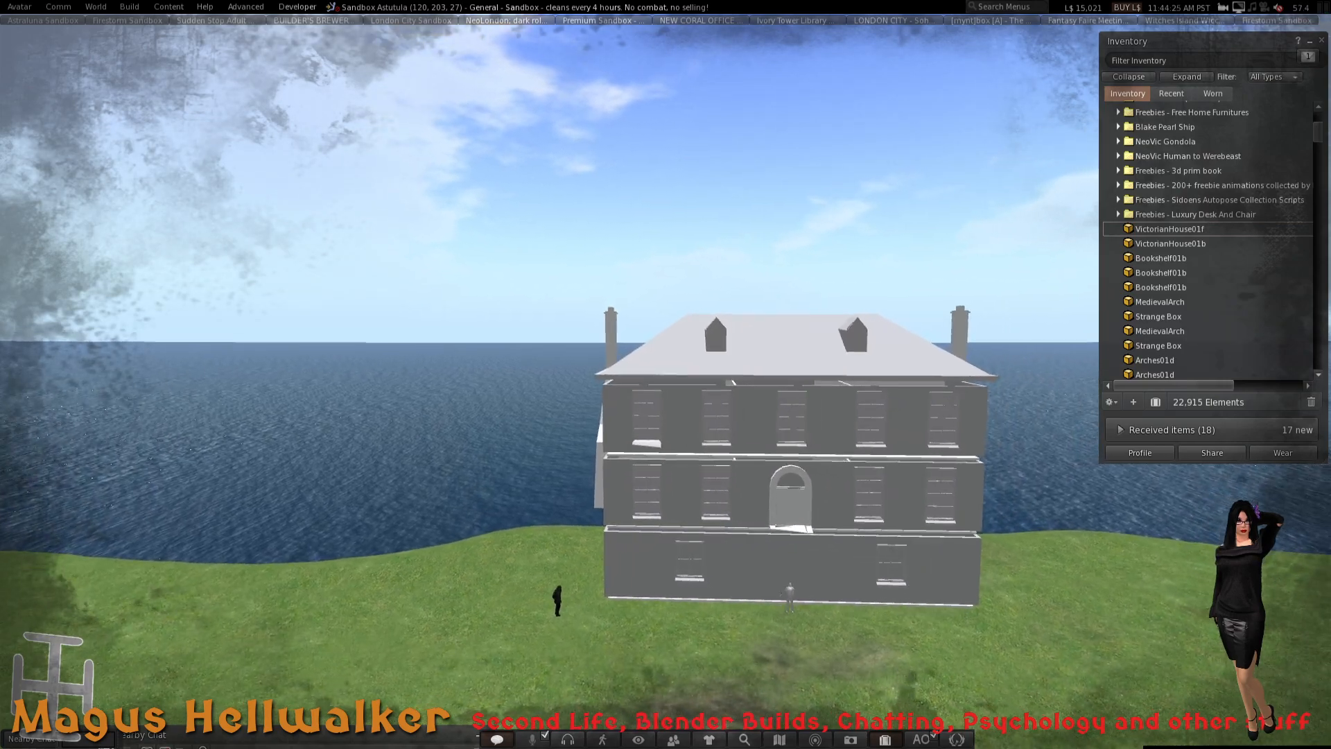
pyautogui.hotkey('alt', 'Left')
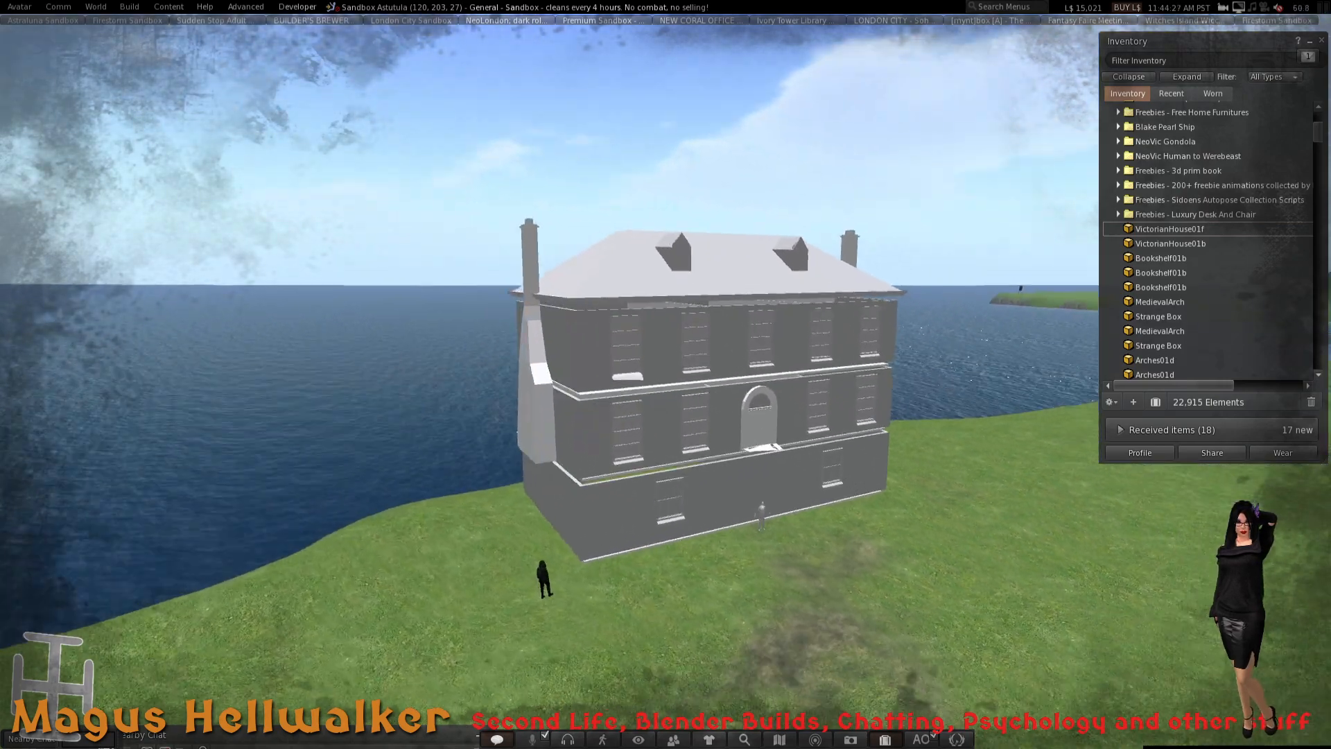
pyautogui.hotkey('alt', 'Right')
pyautogui.hotkey('alt', 'Up')
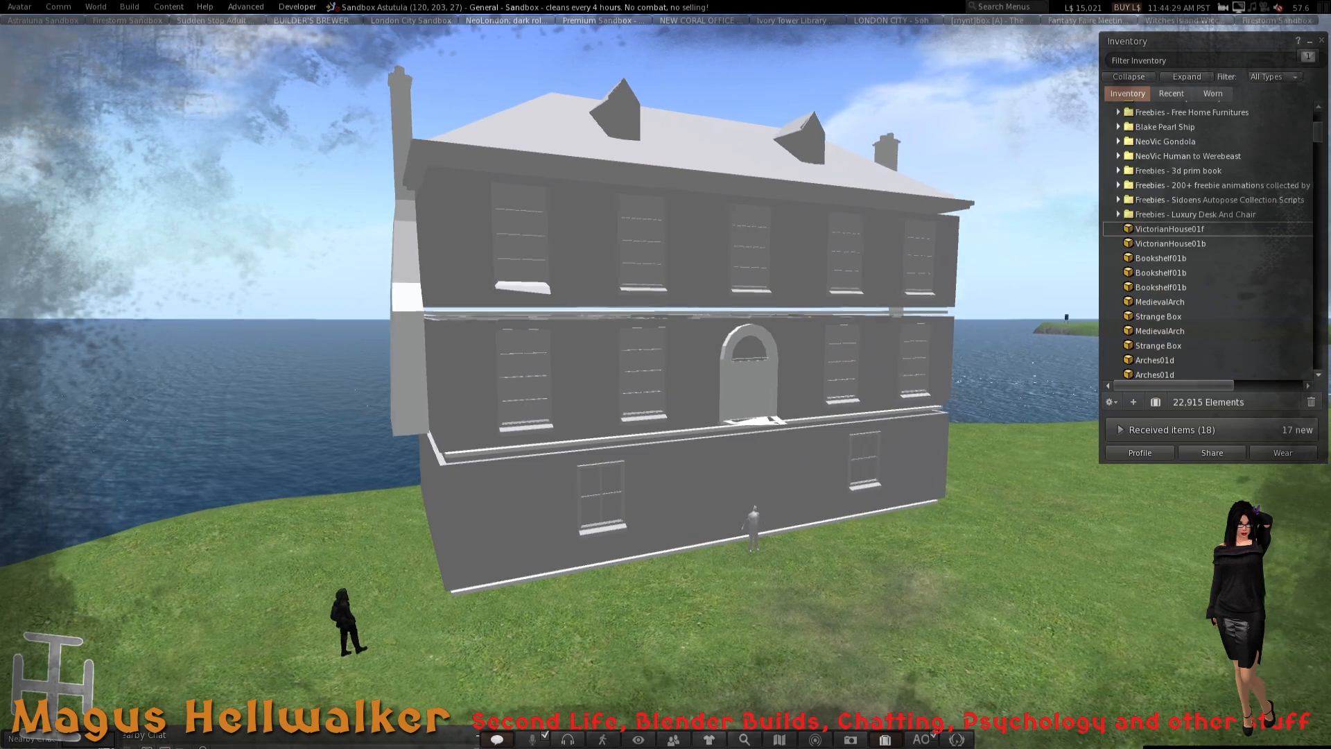
pyautogui.rightClick(700, 267)
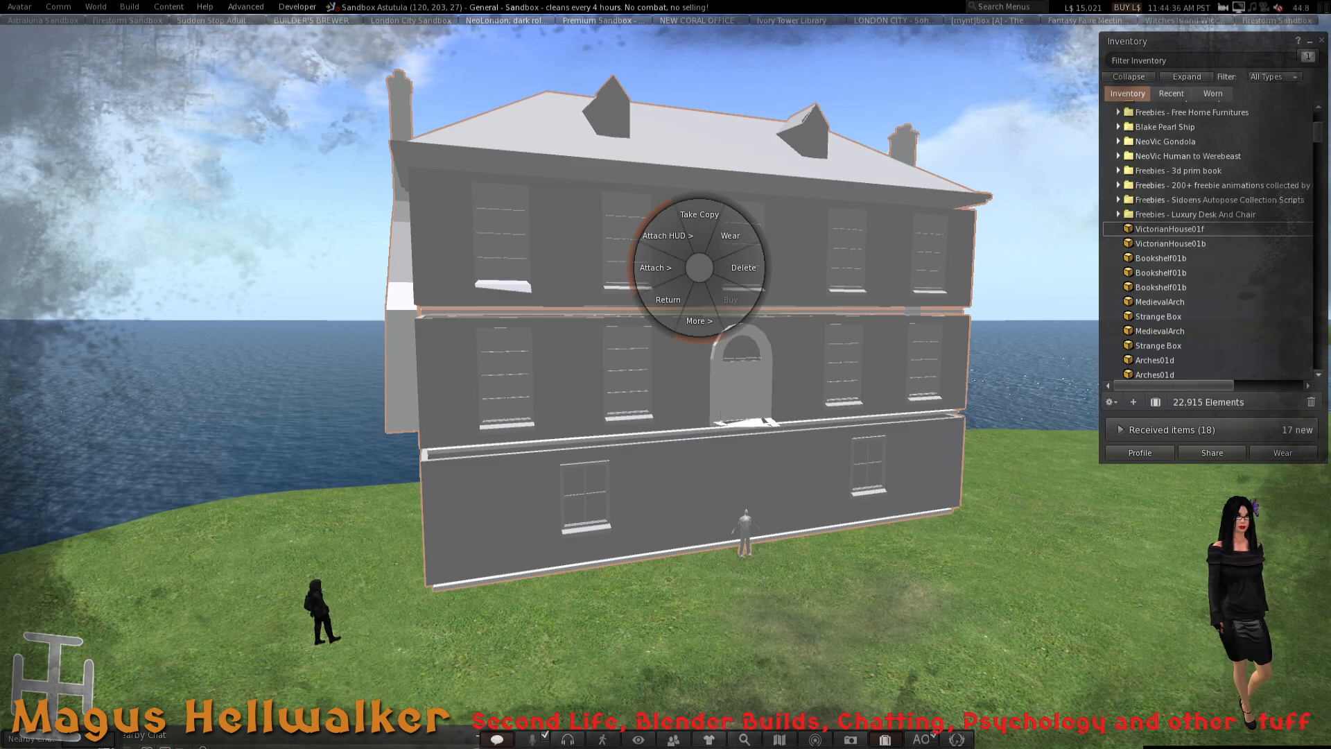
pyautogui.press('Escape')
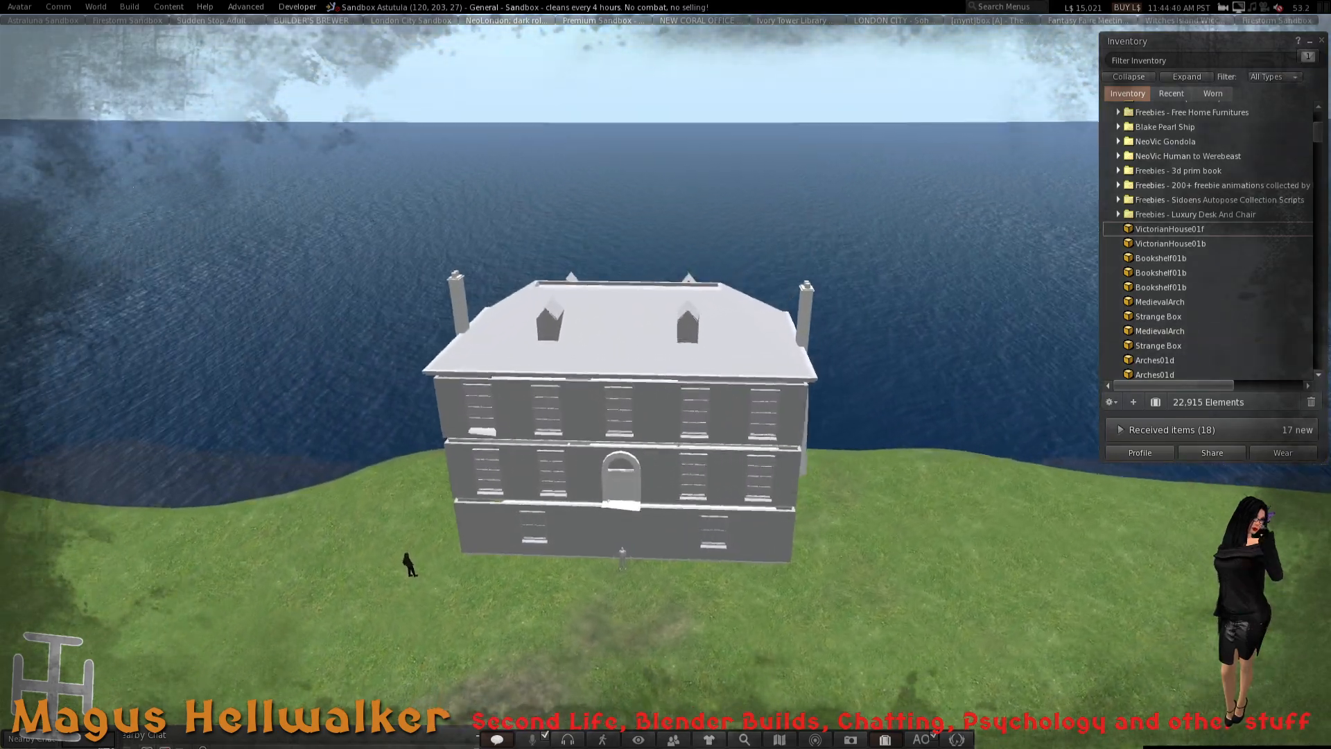
pyautogui.press('Escape')
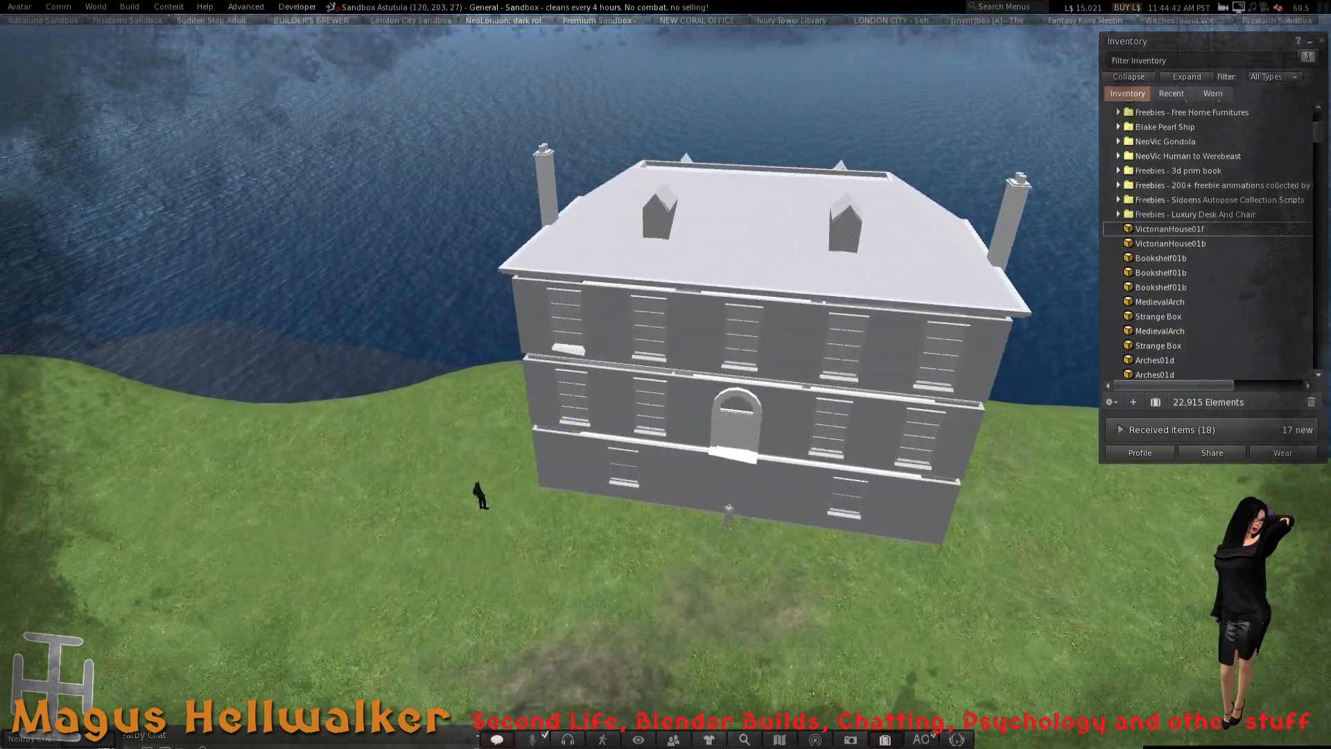
# - Walk the avatar along the front wall and stop it facing the mannequin below the arched door
pyautogui.press('Up')
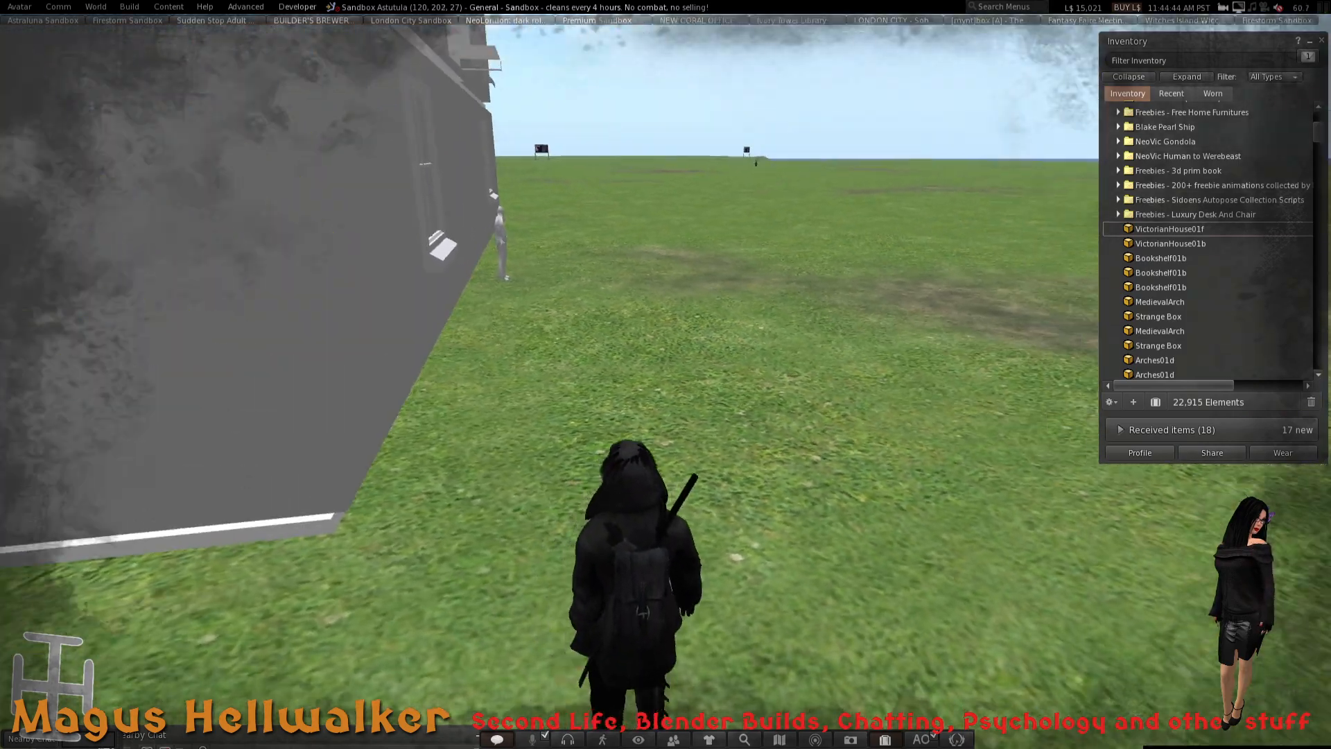
pyautogui.press('Up')
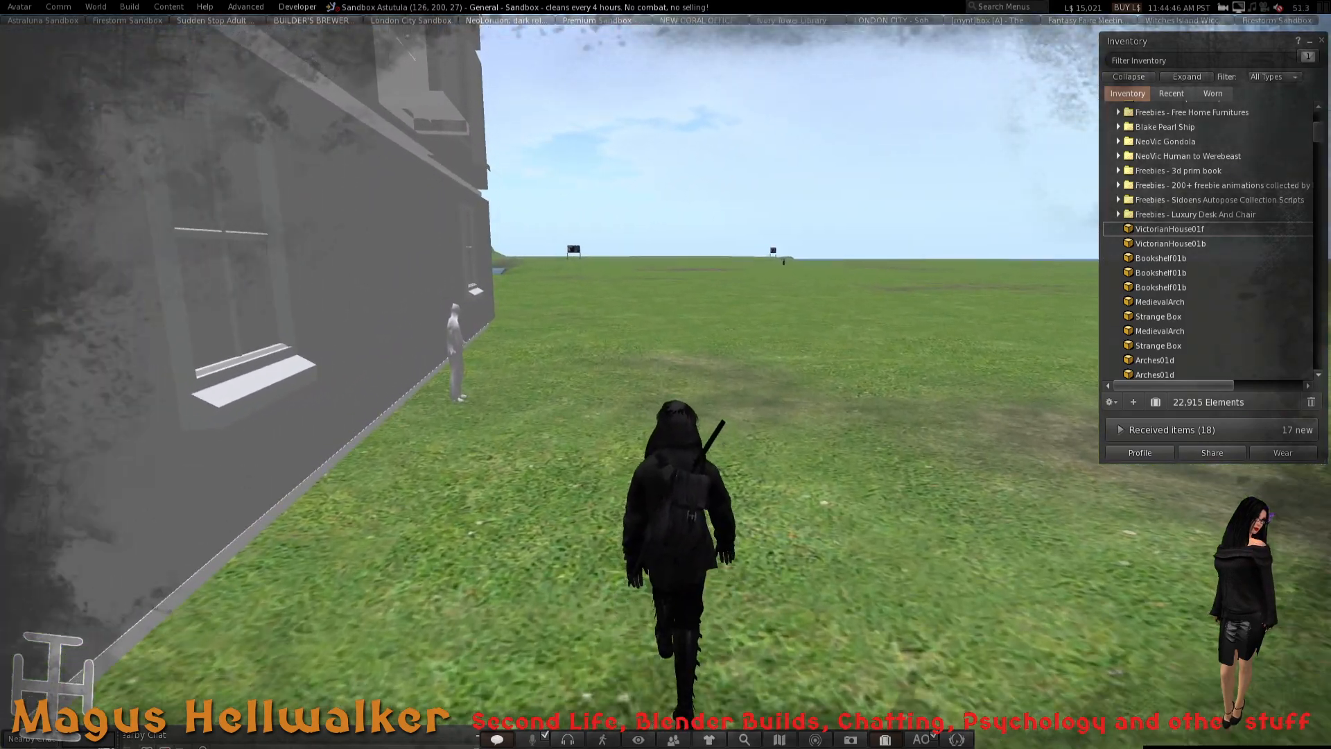
pyautogui.press('Left')
pyautogui.press('Up')
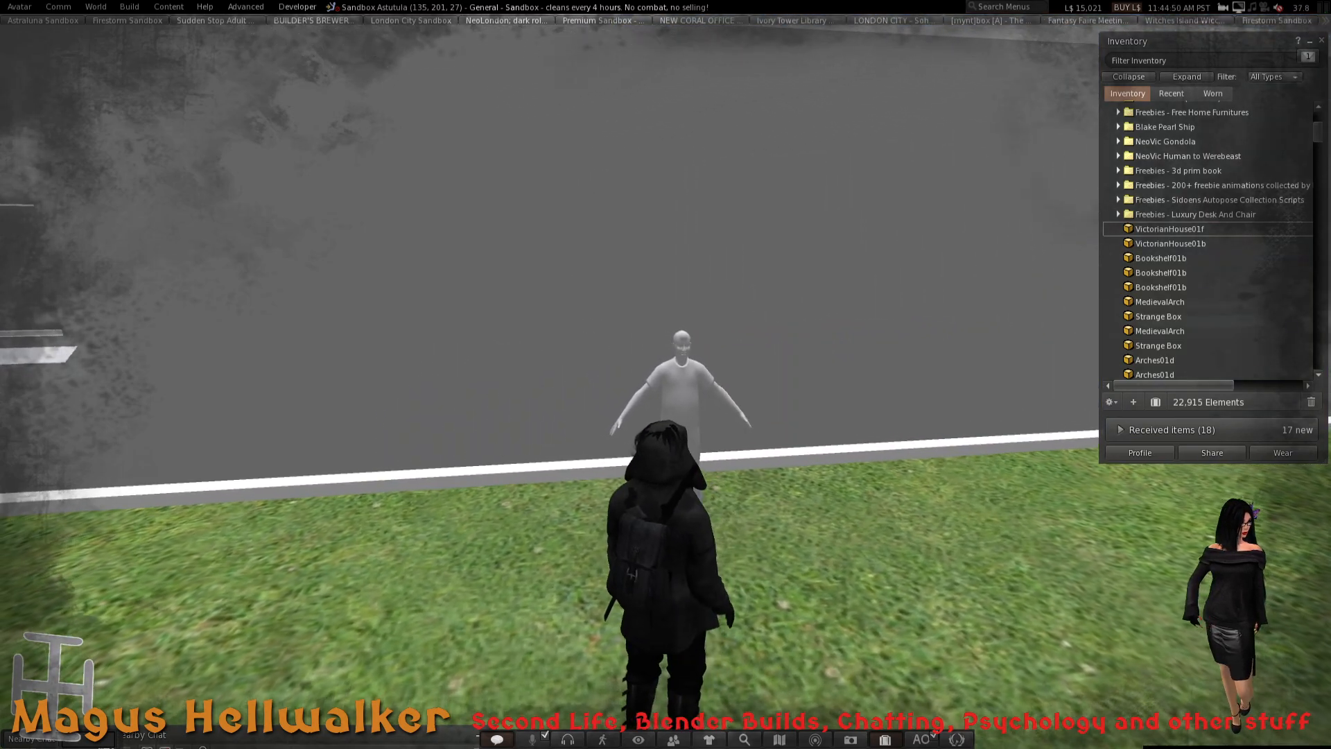
# - Compare the house's size with the avatar from the front and from far off, and view the fortified hill
pyautogui.scroll(-10, 666, 374)
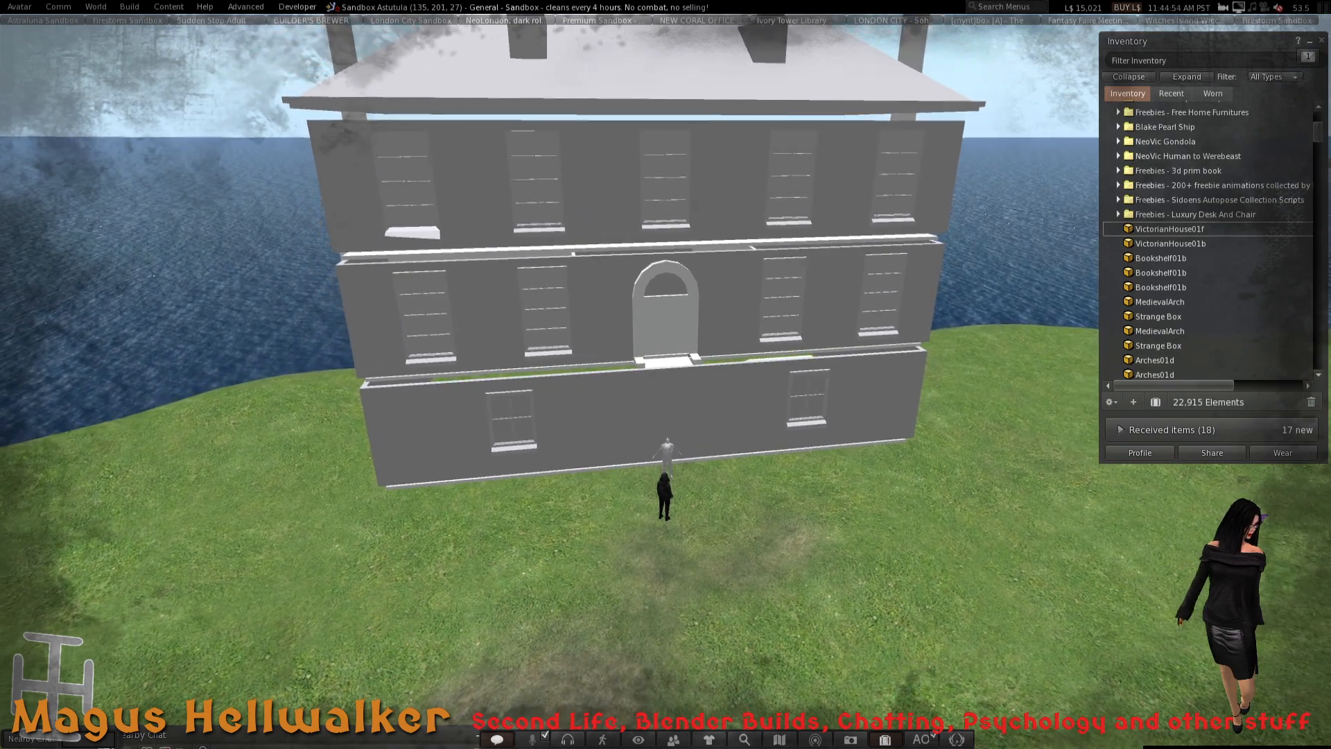
pyautogui.hotkey('alt', 'Left')
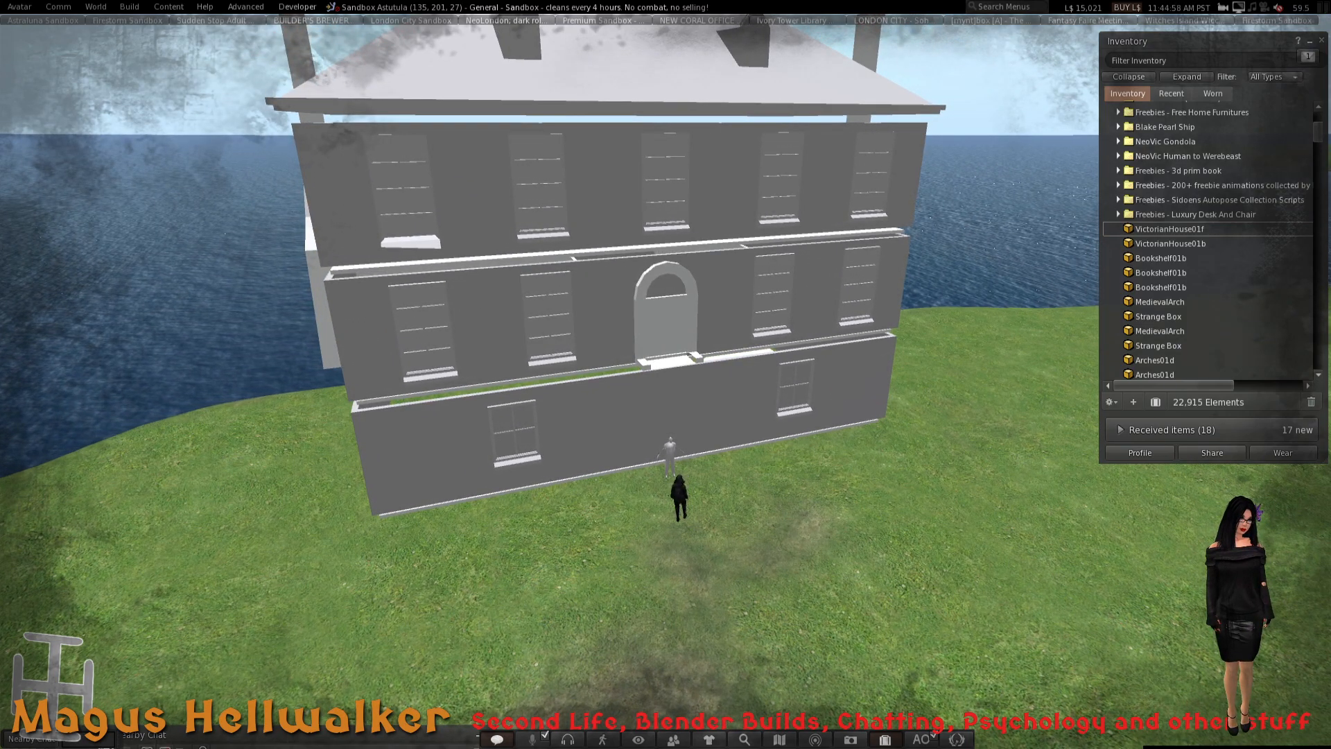
pyautogui.scroll(-10, 666, 374)
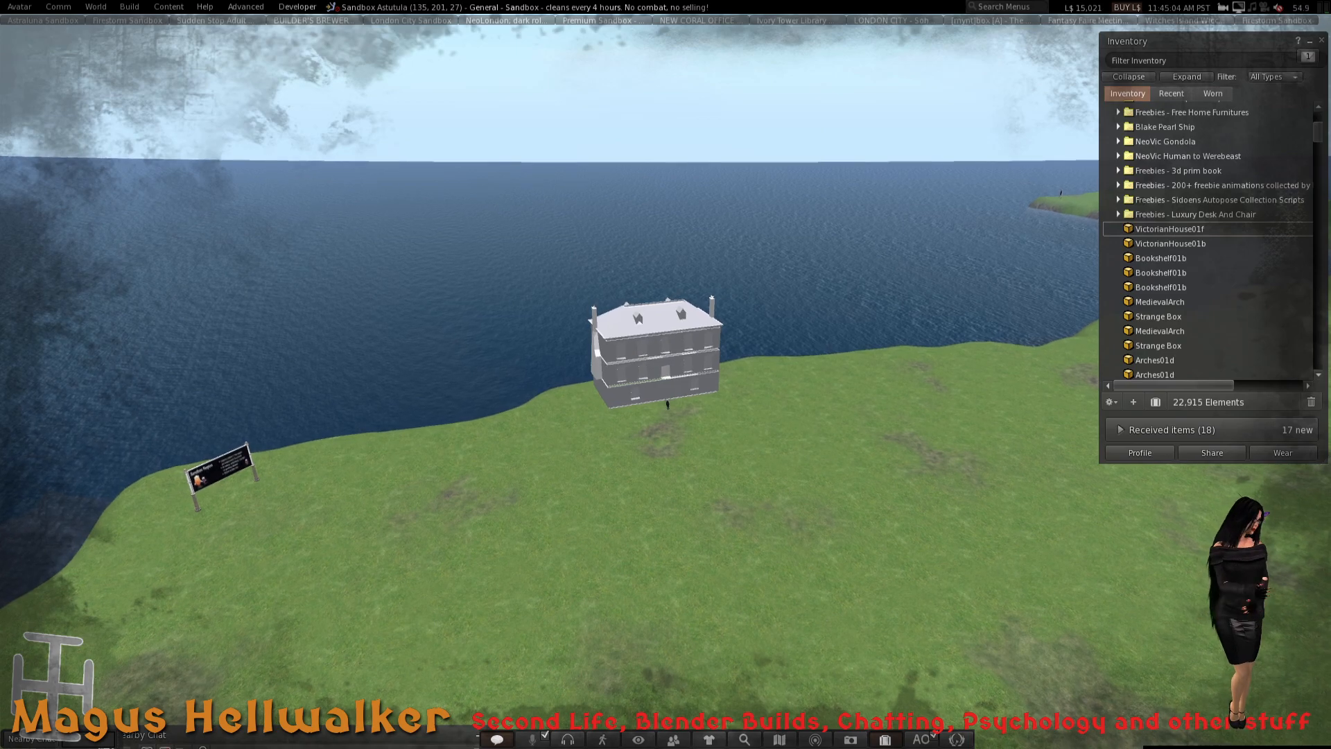
pyautogui.keyDown('ctrl'); pyautogui.keyDown('alt'); pyautogui.moveTo(659, 361); pyautogui.dragTo(717, 305); pyautogui.keyUp('alt'); pyautogui.keyUp('ctrl')
pyautogui.keyDown('alt'); pyautogui.moveTo(1025, 273); pyautogui.dragTo(1025, 104); pyautogui.keyUp('alt')
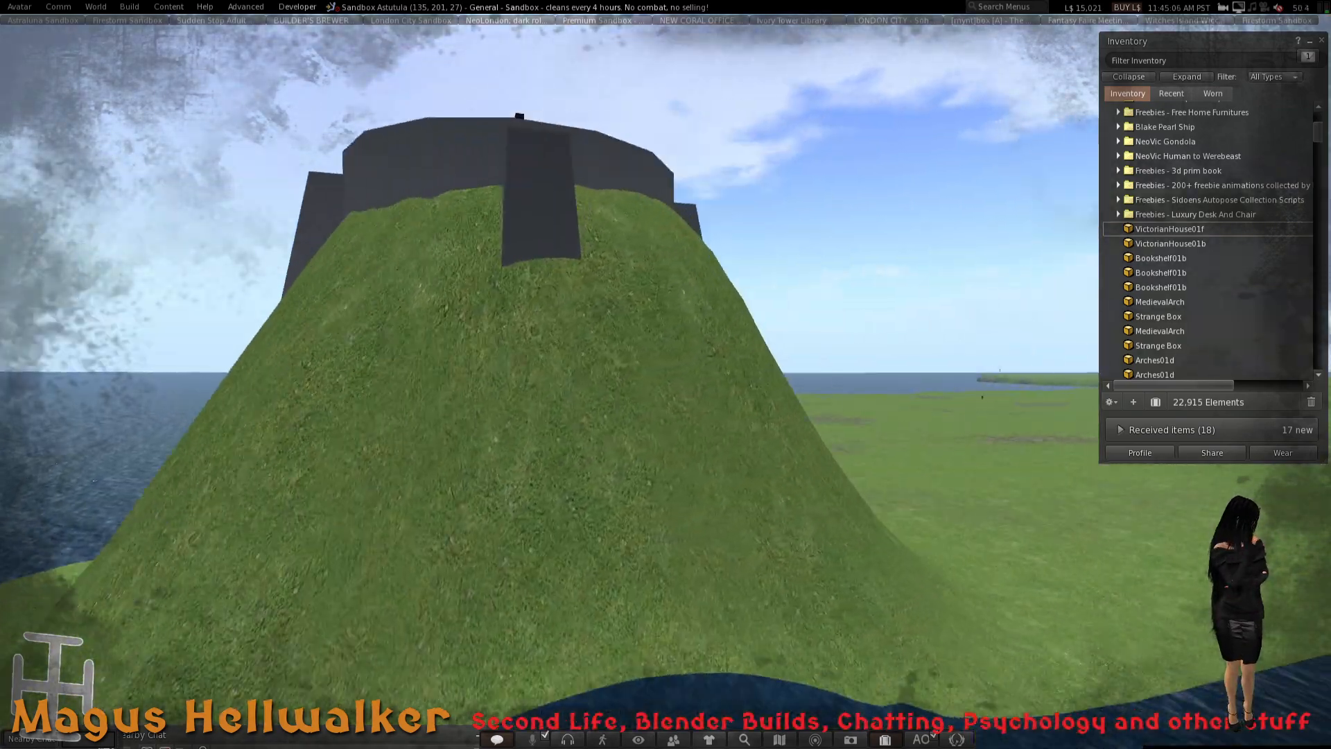
pyautogui.press('Escape')
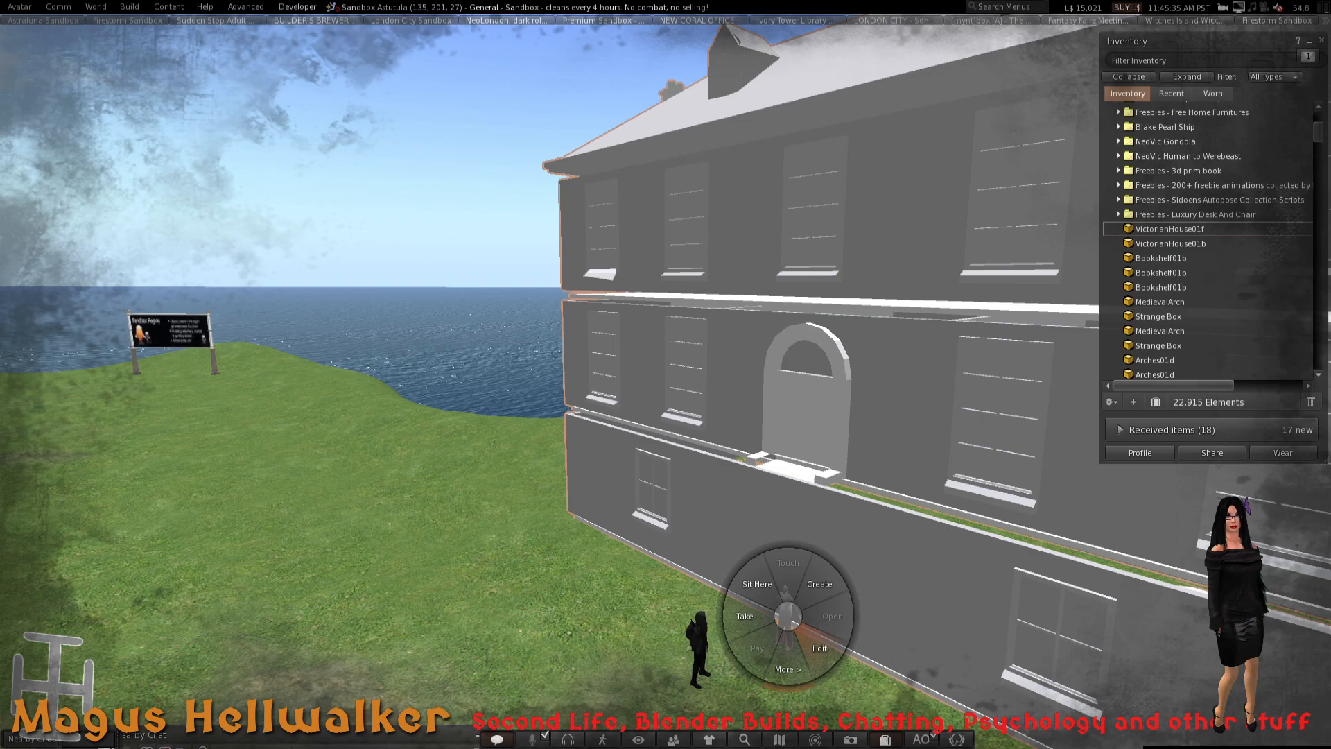
# - Raise the linked mannequin to the arched front door's step at Z 32.942, and turn off linked-part editing
pyautogui.click(818, 646)
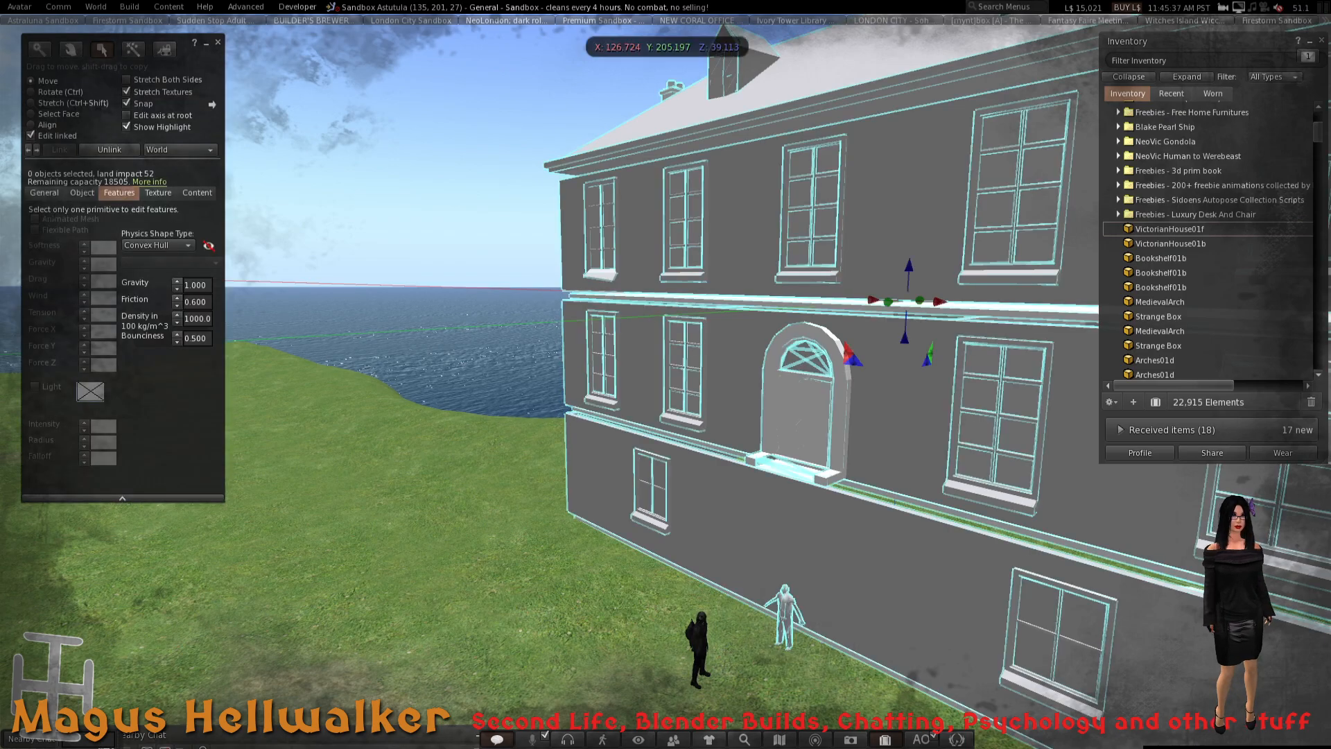
pyautogui.click(784, 618)
pyautogui.moveTo(785, 588); pyautogui.dragTo(787, 534)
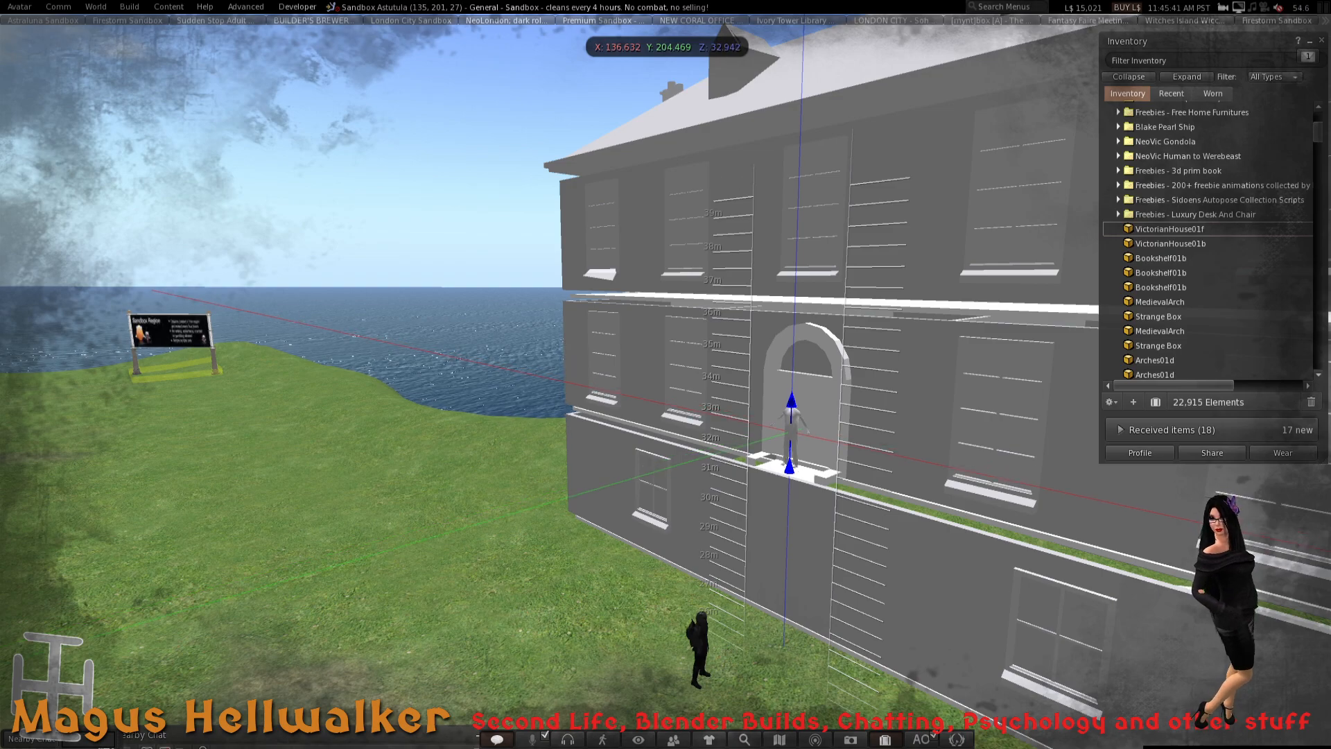
pyautogui.moveTo(791, 402); pyautogui.dragTo(791, 402)
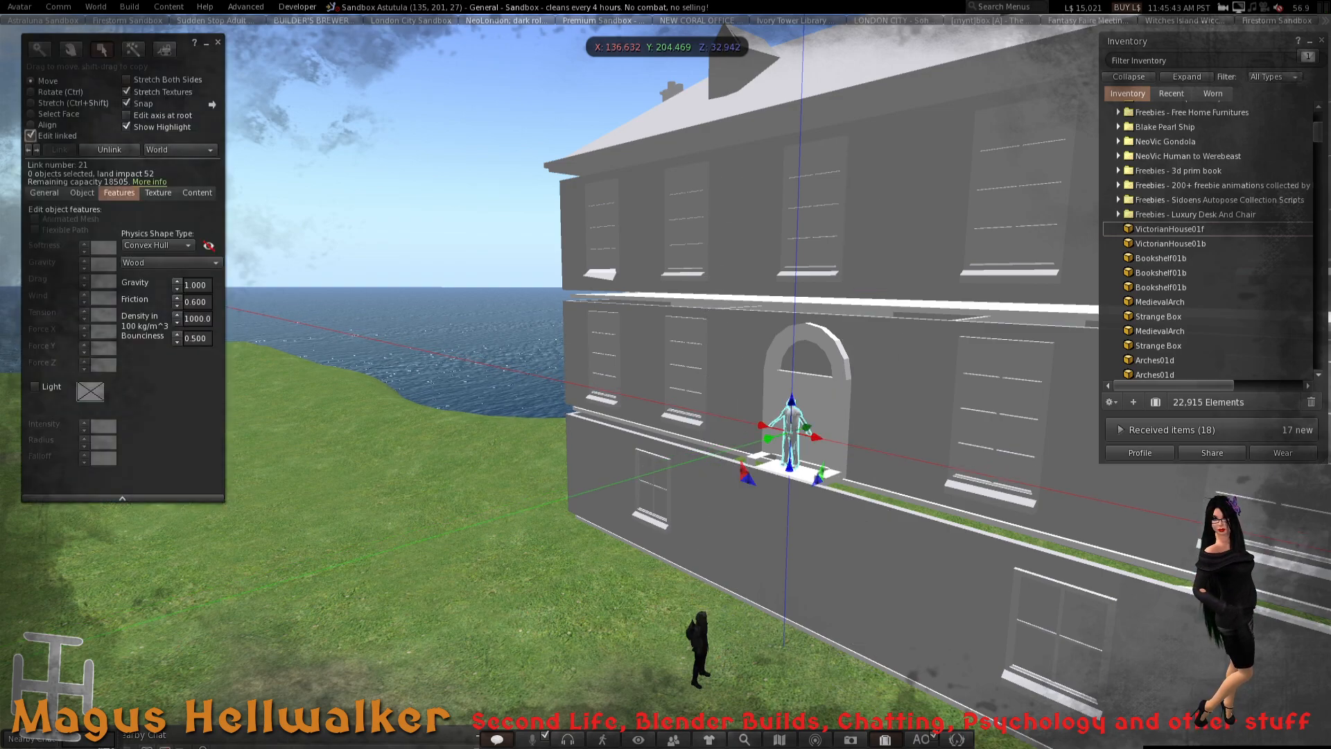
pyautogui.click(31, 136)
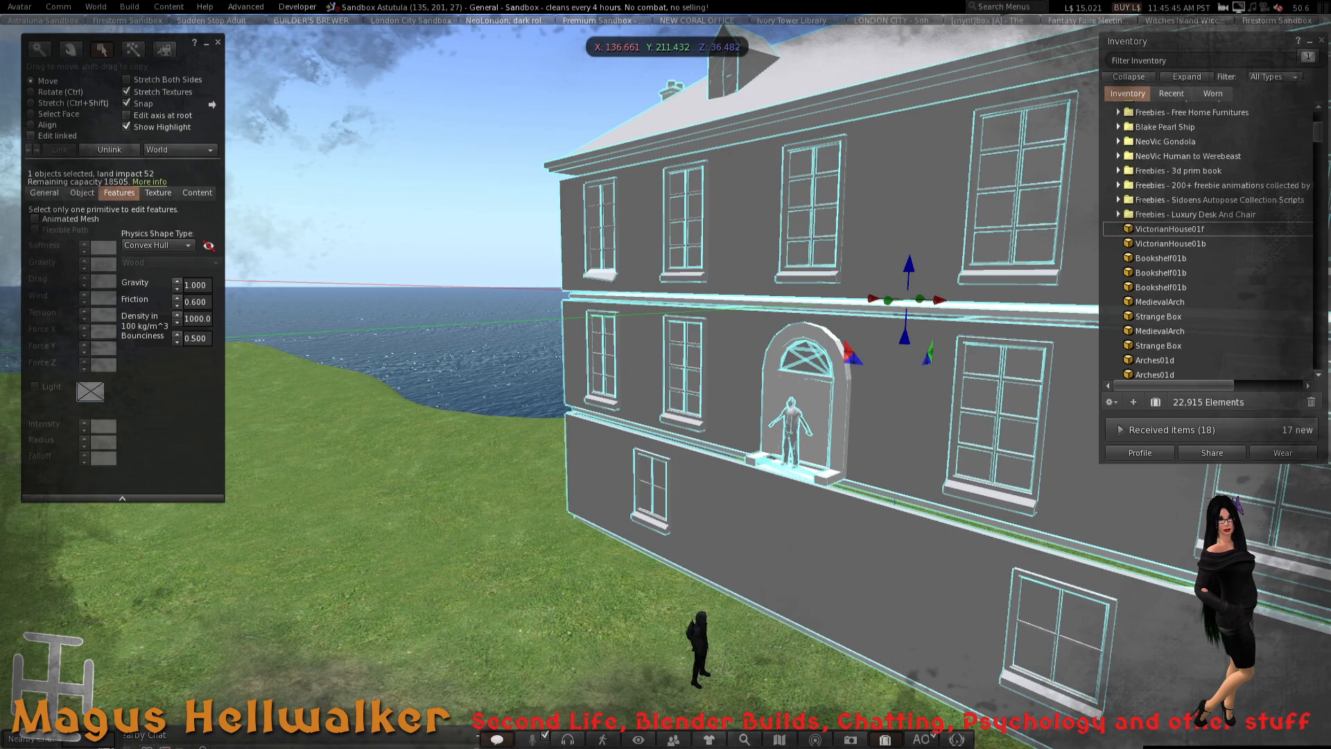
# - Lower the whole house to Z 31.102 so the front door sits at lawn level, and walk the avatar up to the mannequin
pyautogui.moveTo(908, 267); pyautogui.dragTo(900, 416)
pyautogui.press('Escape')
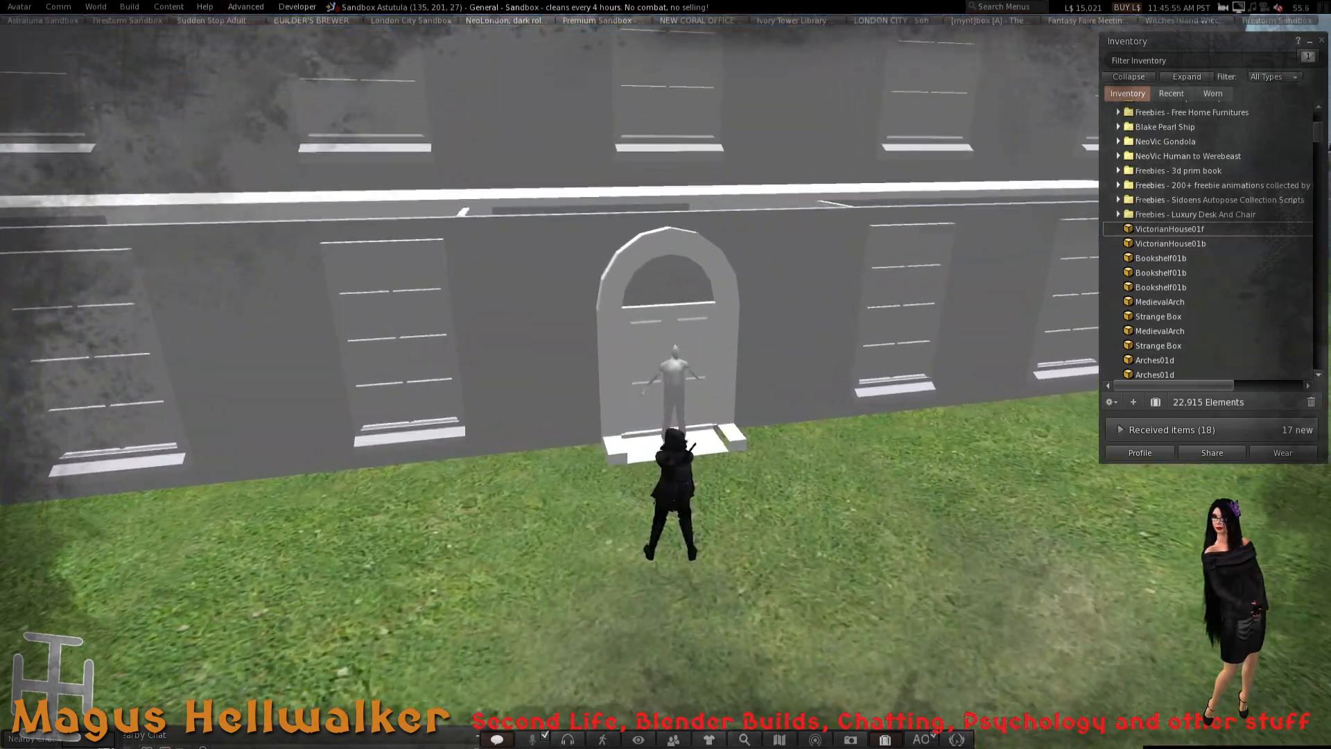
pyautogui.press('Right')
pyautogui.press('Up')
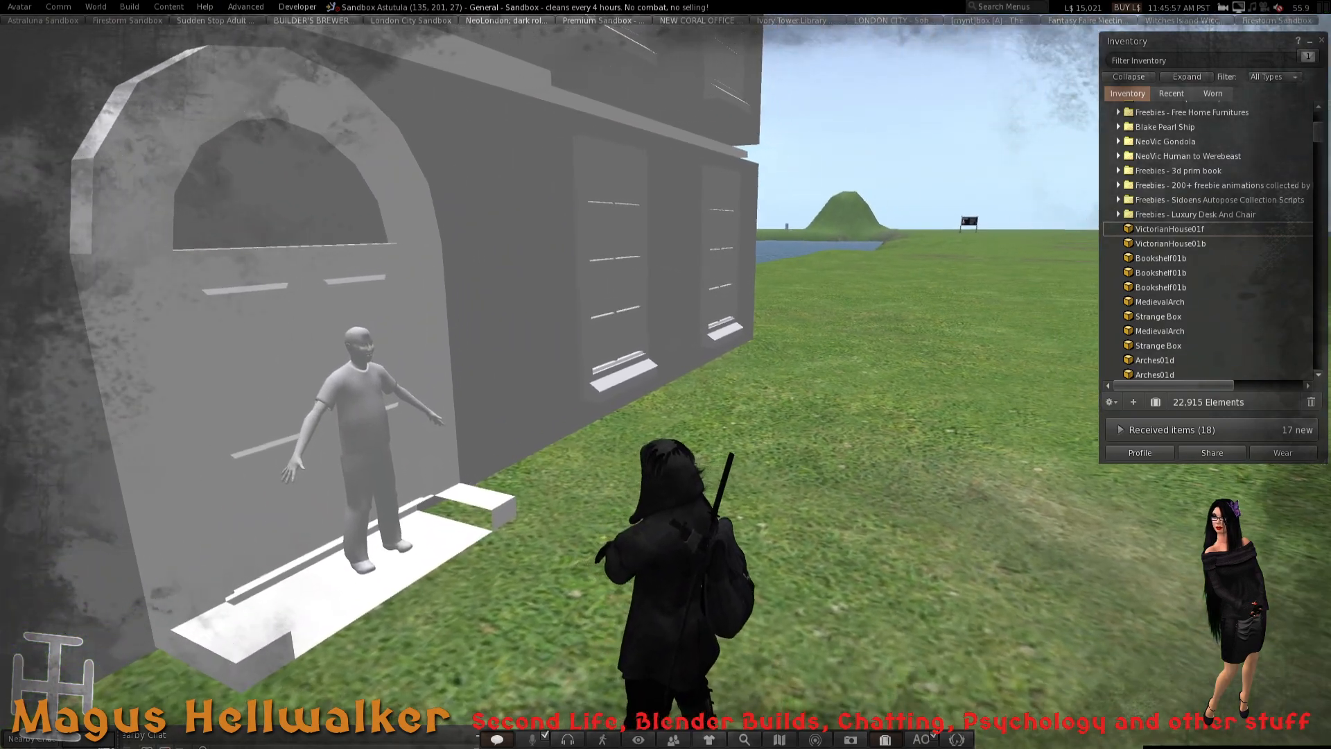
pyautogui.press('Left')
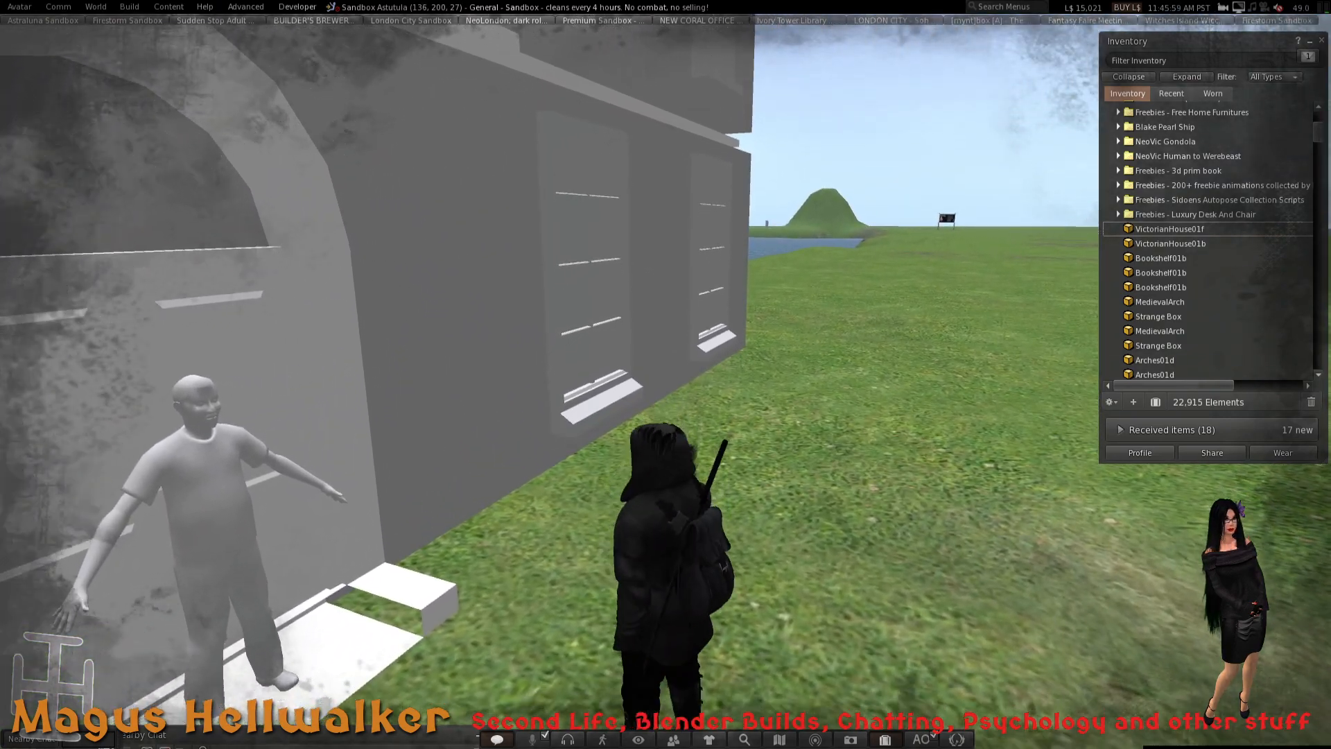
pyautogui.hotkey('alt', 'Down')
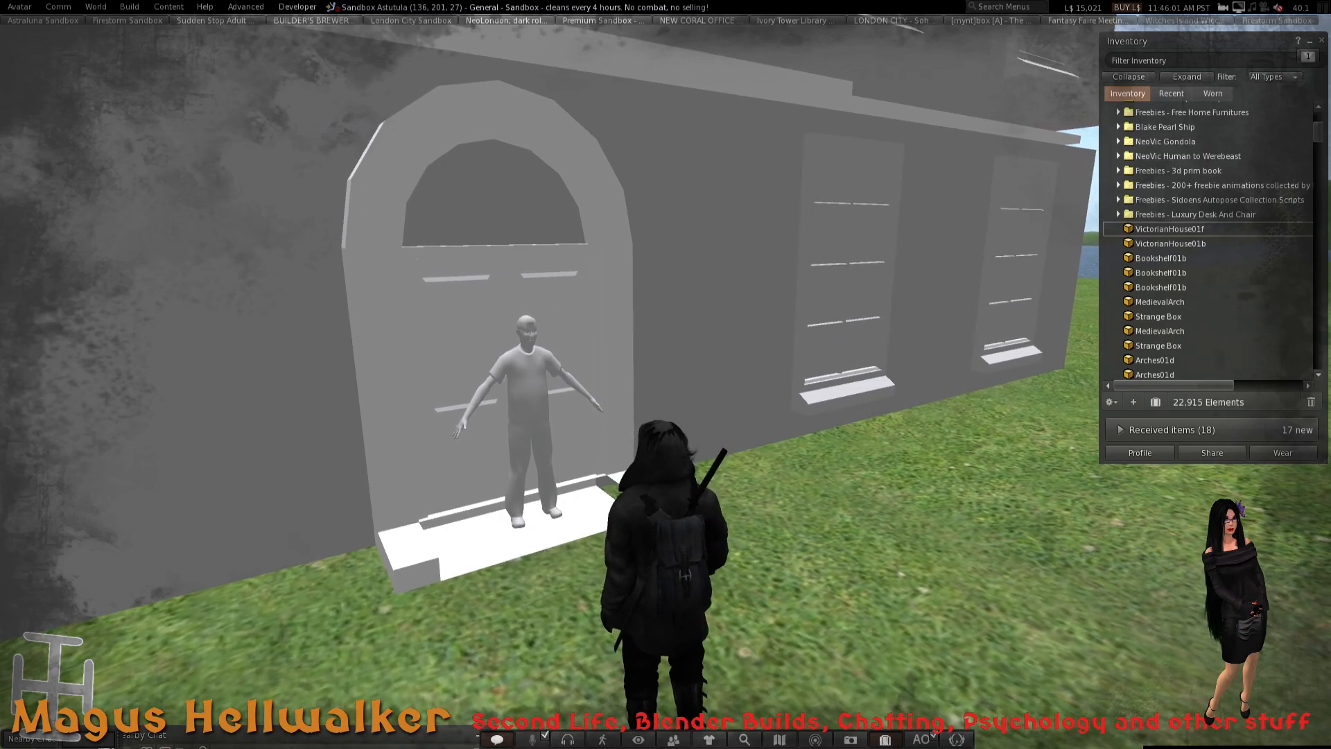
# - Compare the lowered house with the avatar and mannequin at close range, from far off, and from below ground level
pyautogui.hotkey('alt', 'Left')
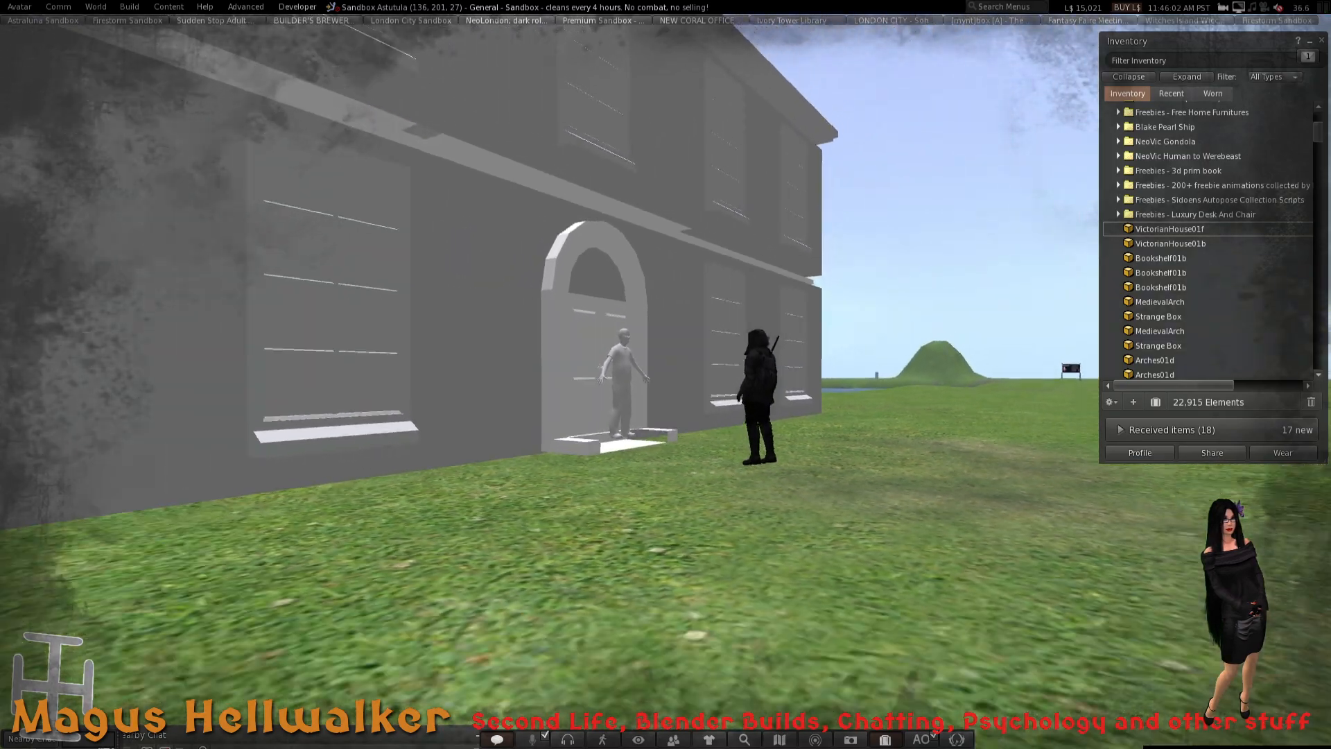
pyautogui.scroll(-8, 665, 374)
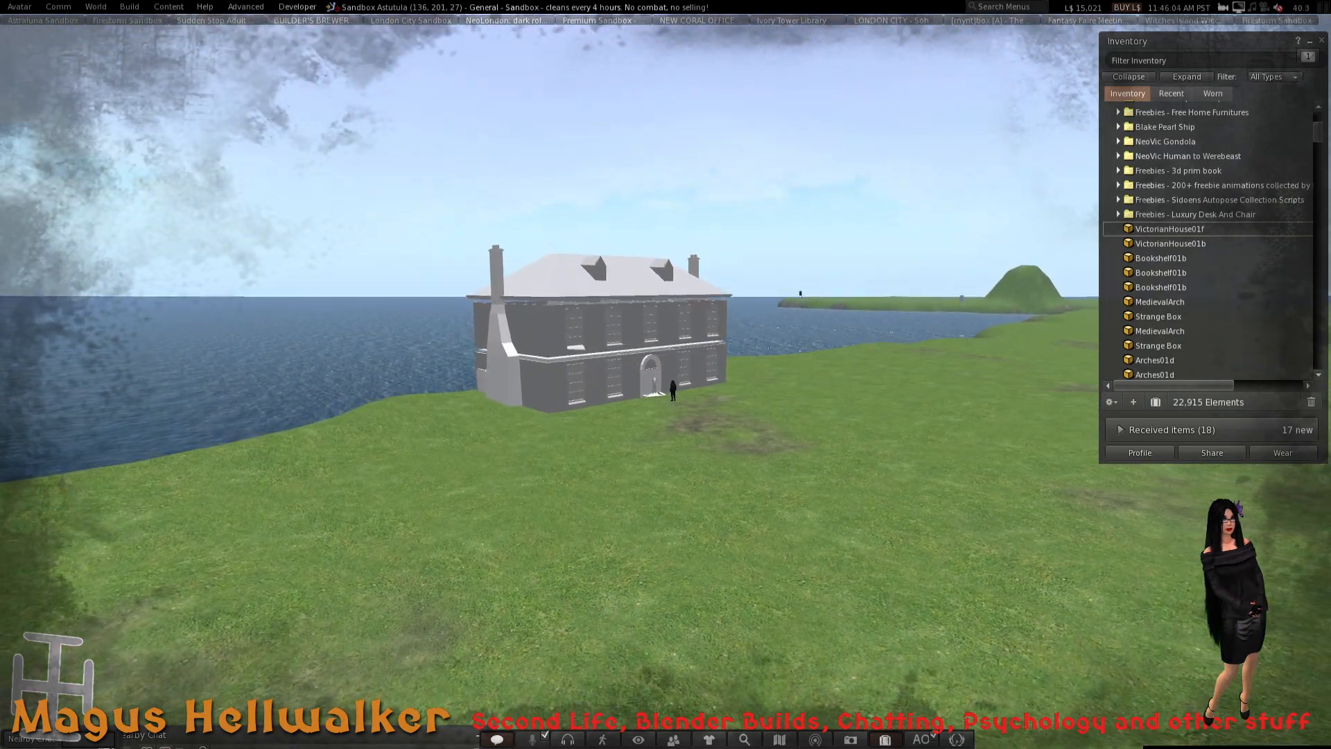
pyautogui.hotkey('alt', 'Left')
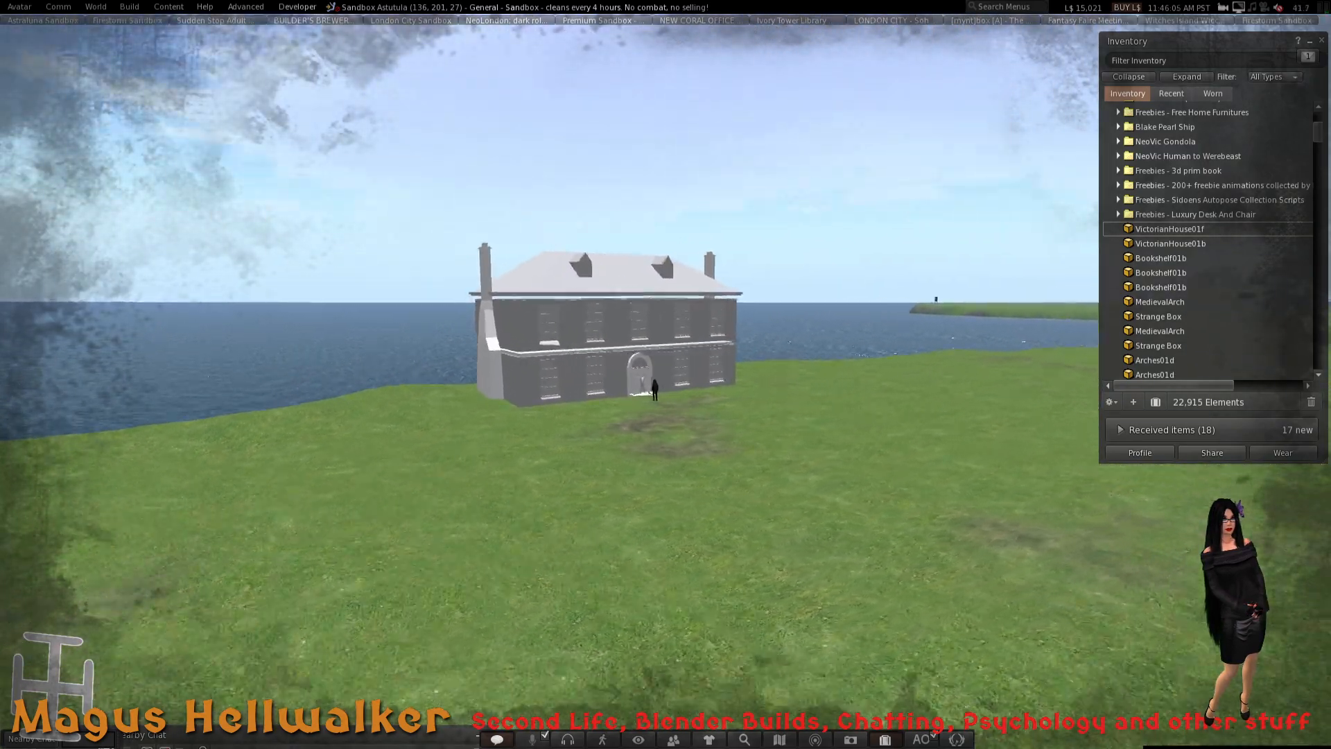
pyautogui.hotkey('alt', 'pagedown')
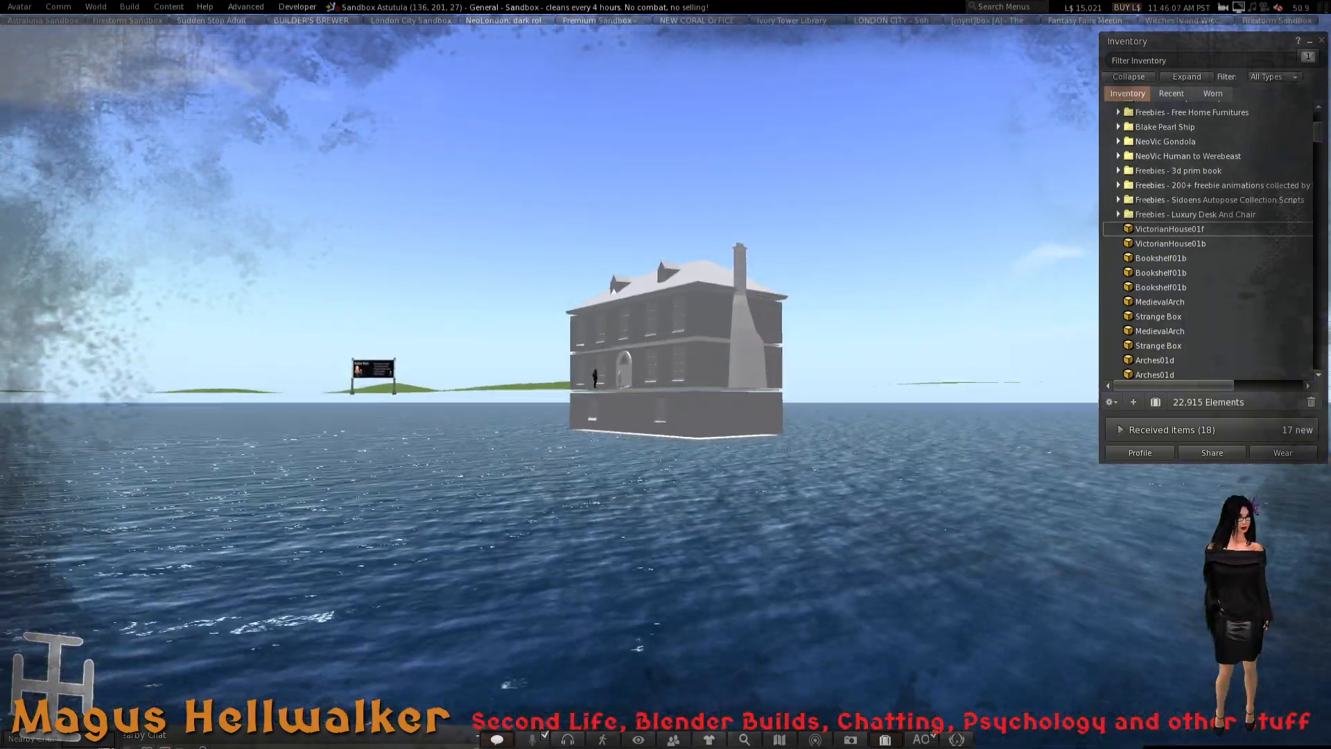
pyautogui.hotkey('alt', 'pageup')
pyautogui.hotkey('alt', 'Up')
pyautogui.hotkey('alt', 'Up')
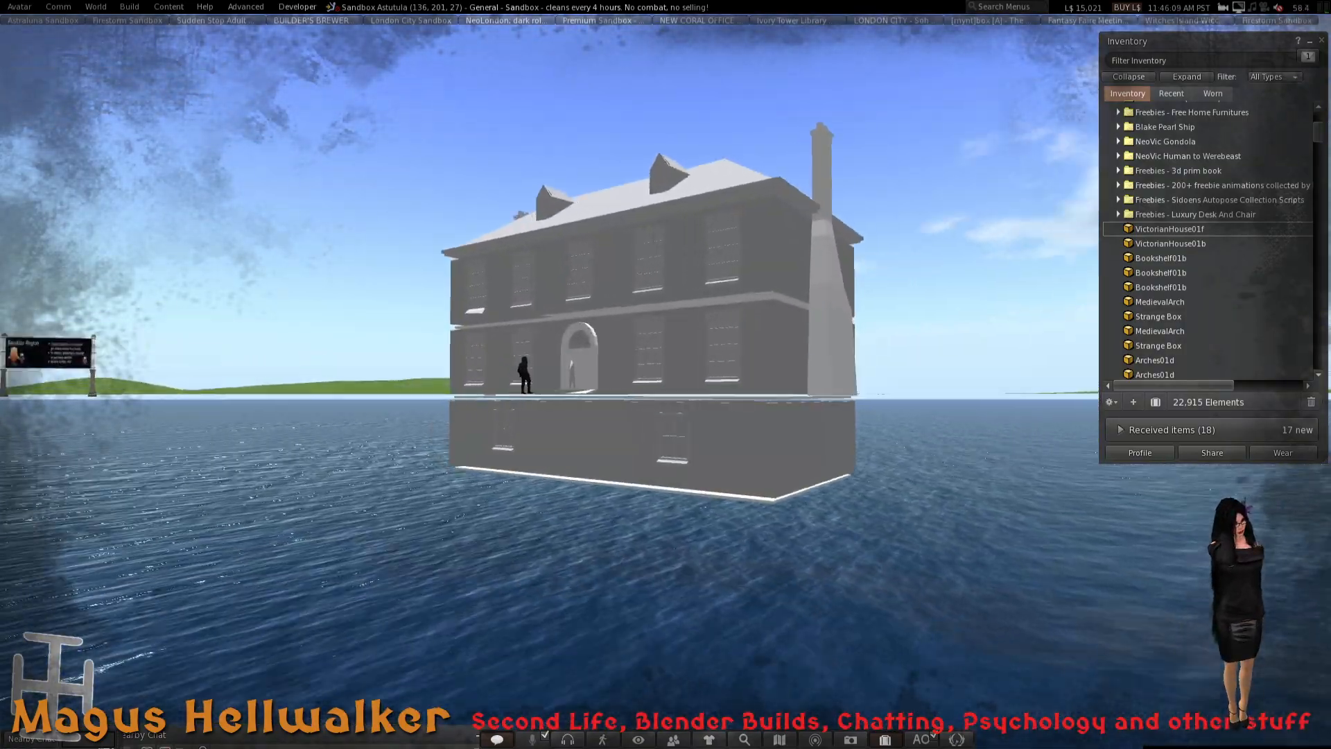
pyautogui.hotkey('alt', 'Right')
pyautogui.hotkey('alt', 'pageup')
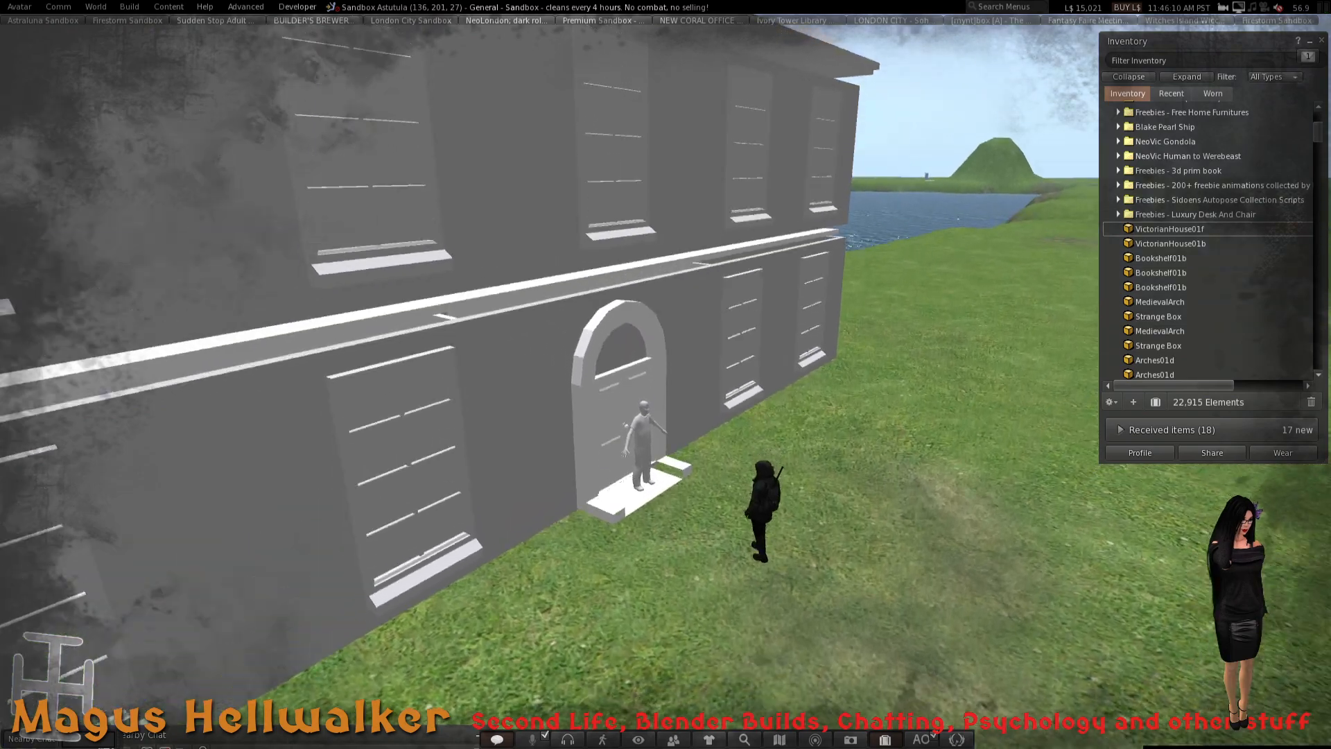
pyautogui.hotkey('alt', 'pageup')
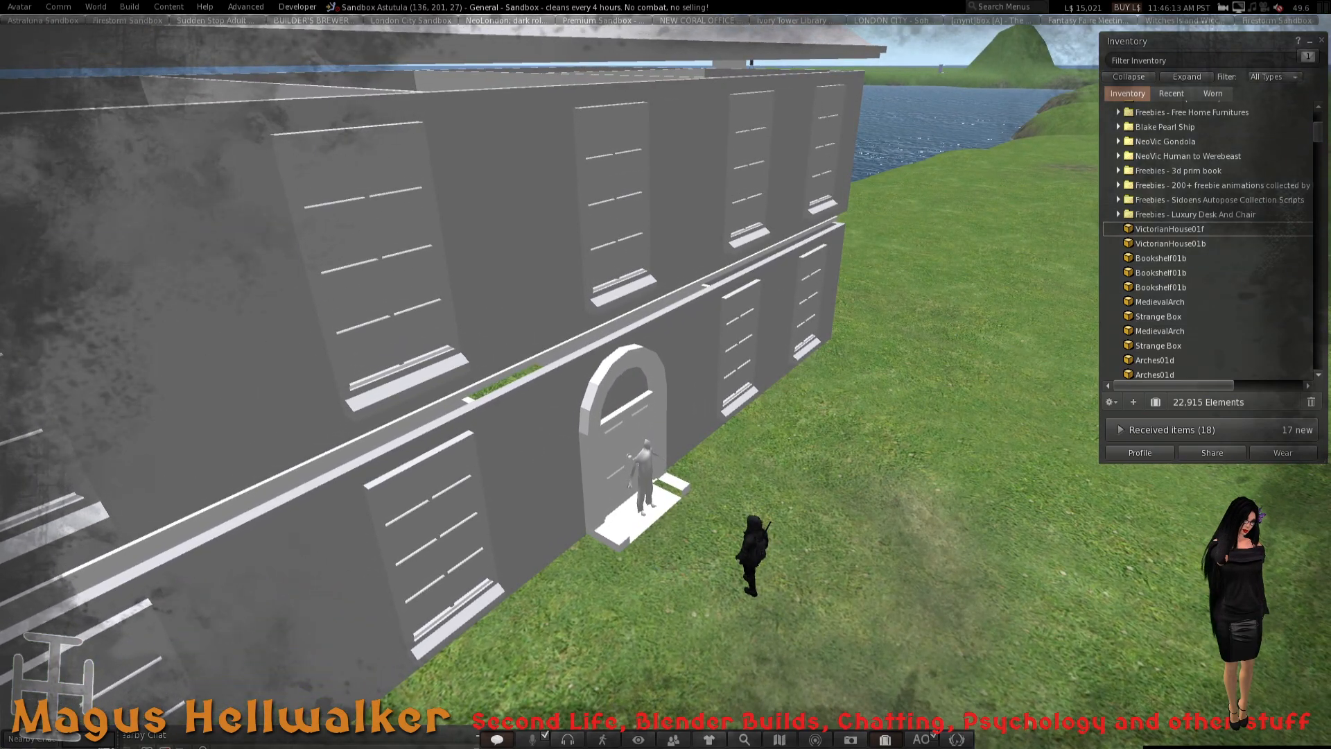
# - Inspect the house's roof, chimney side and walls from above and close by, ending on a front view
pyautogui.hotkey('alt', 'Down')
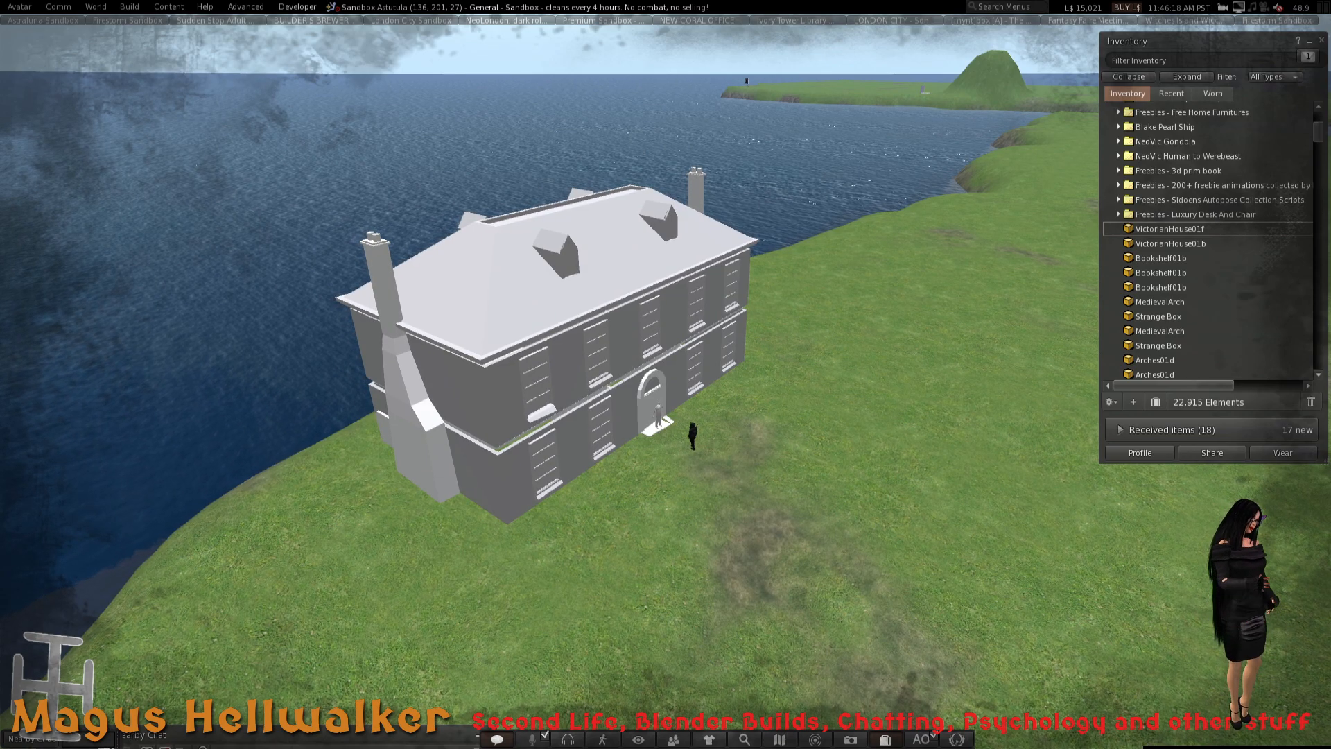
pyautogui.hotkey('alt', 'Up')
pyautogui.hotkey('alt', 'Right')
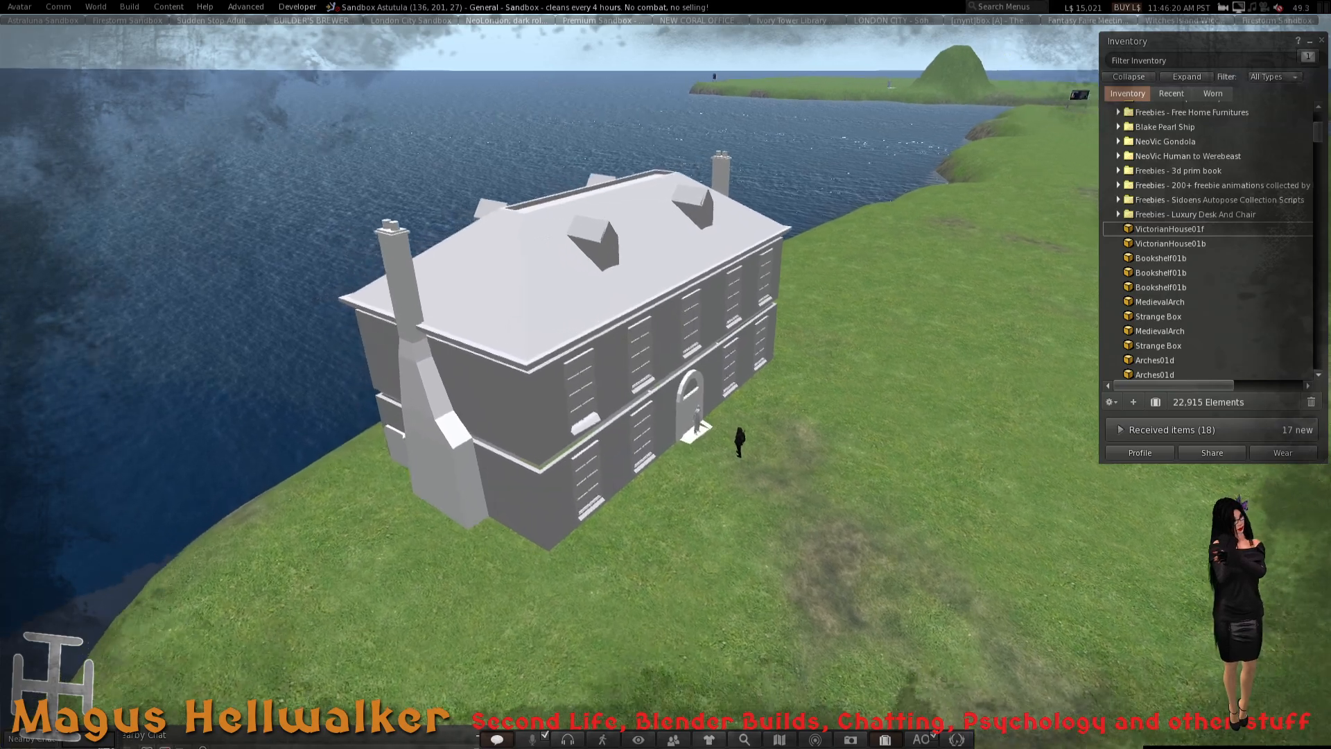
pyautogui.hotkey('ctrl', 'alt', 'Down')
pyautogui.hotkey('alt', 'Right')
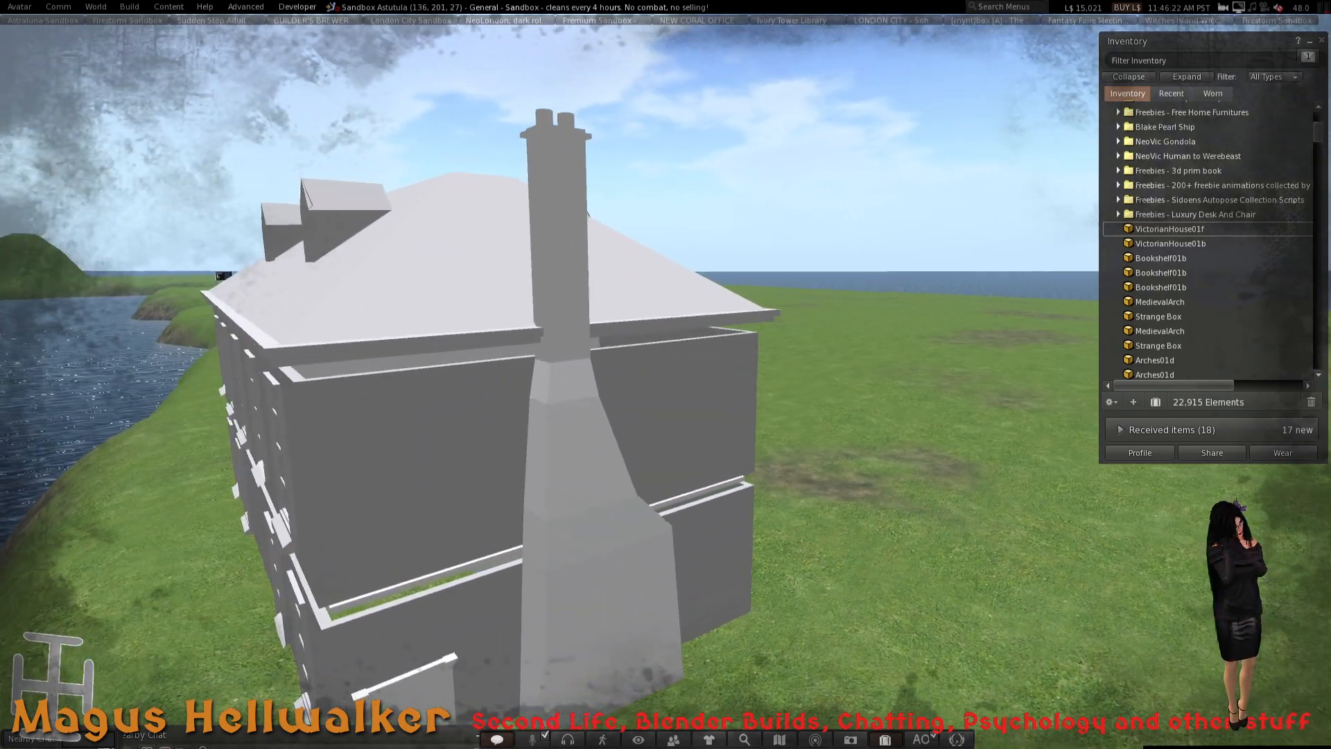
pyautogui.hotkey('alt', 'Right')
pyautogui.hotkey('alt', 'Left')
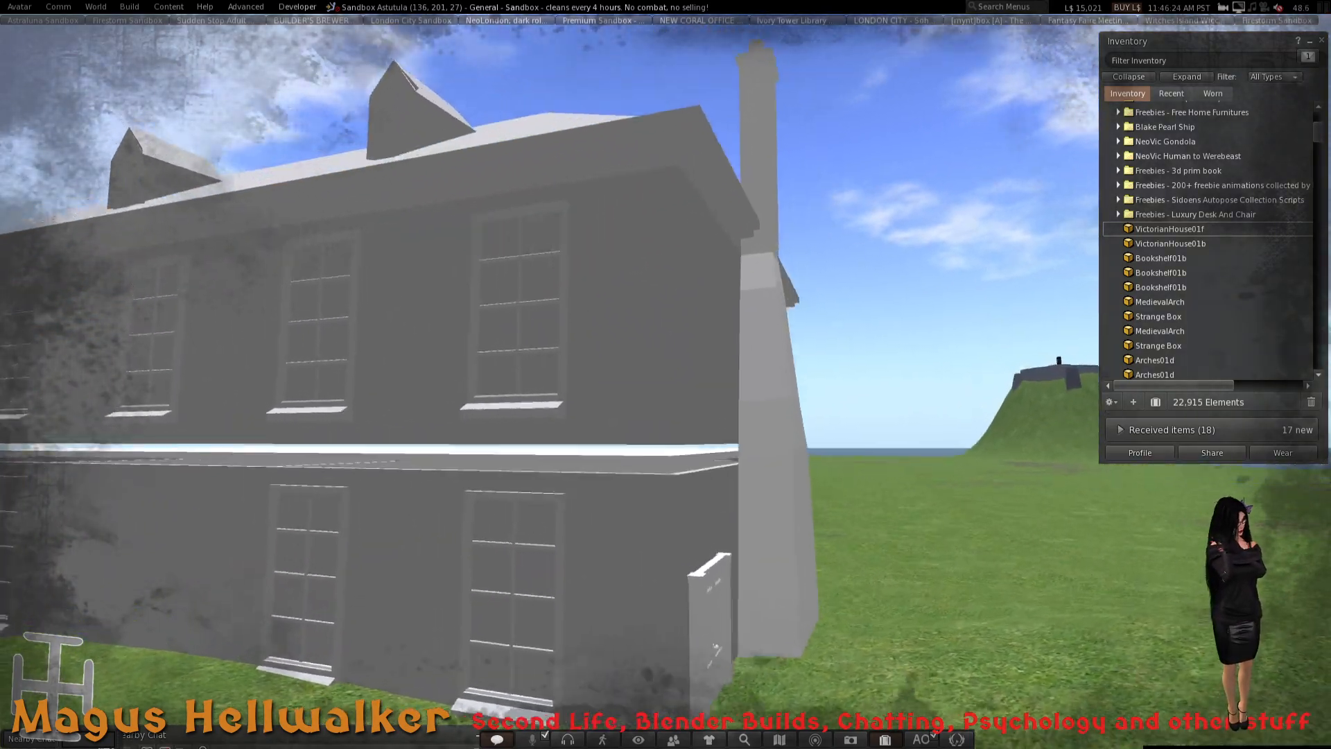
pyautogui.press('Escape')
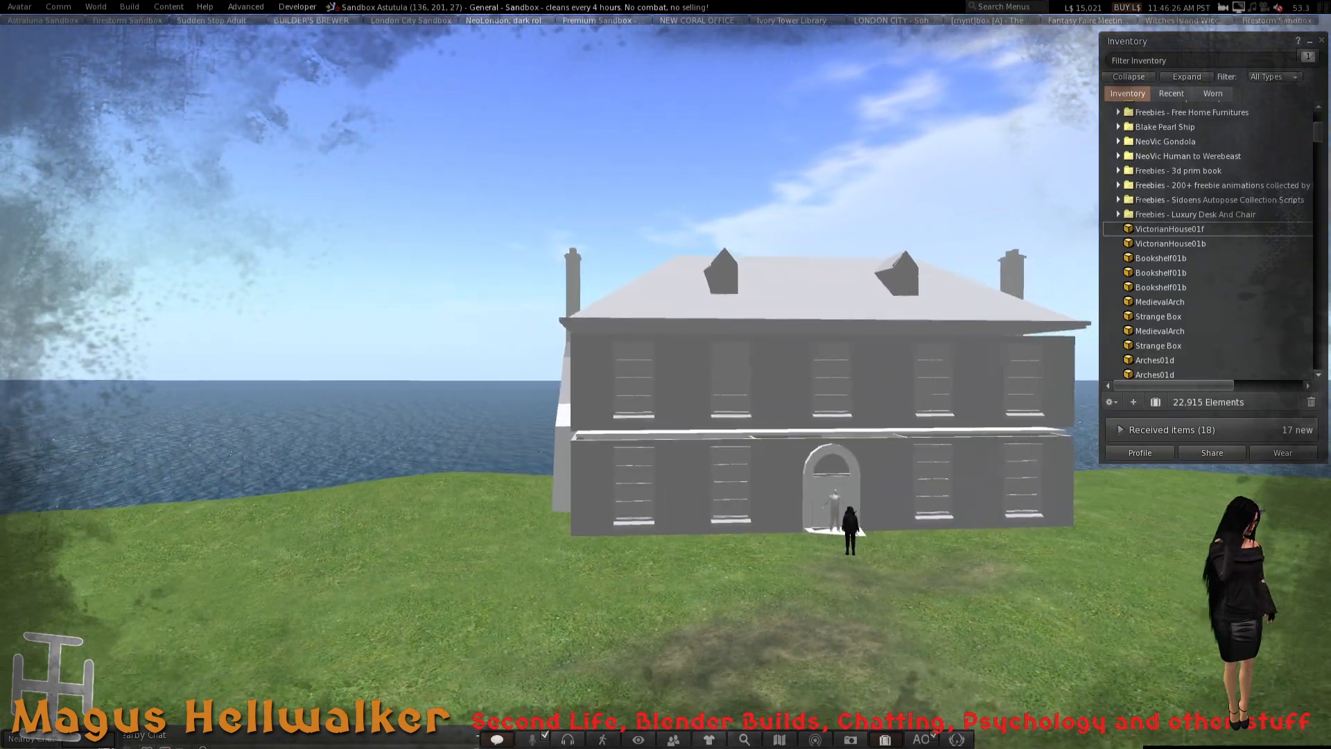
# - Raise the house to Z 36.382 to expose its basement windows, and take it back into the inventory
pyautogui.rightClick(733, 395)
pyautogui.click(786, 449)
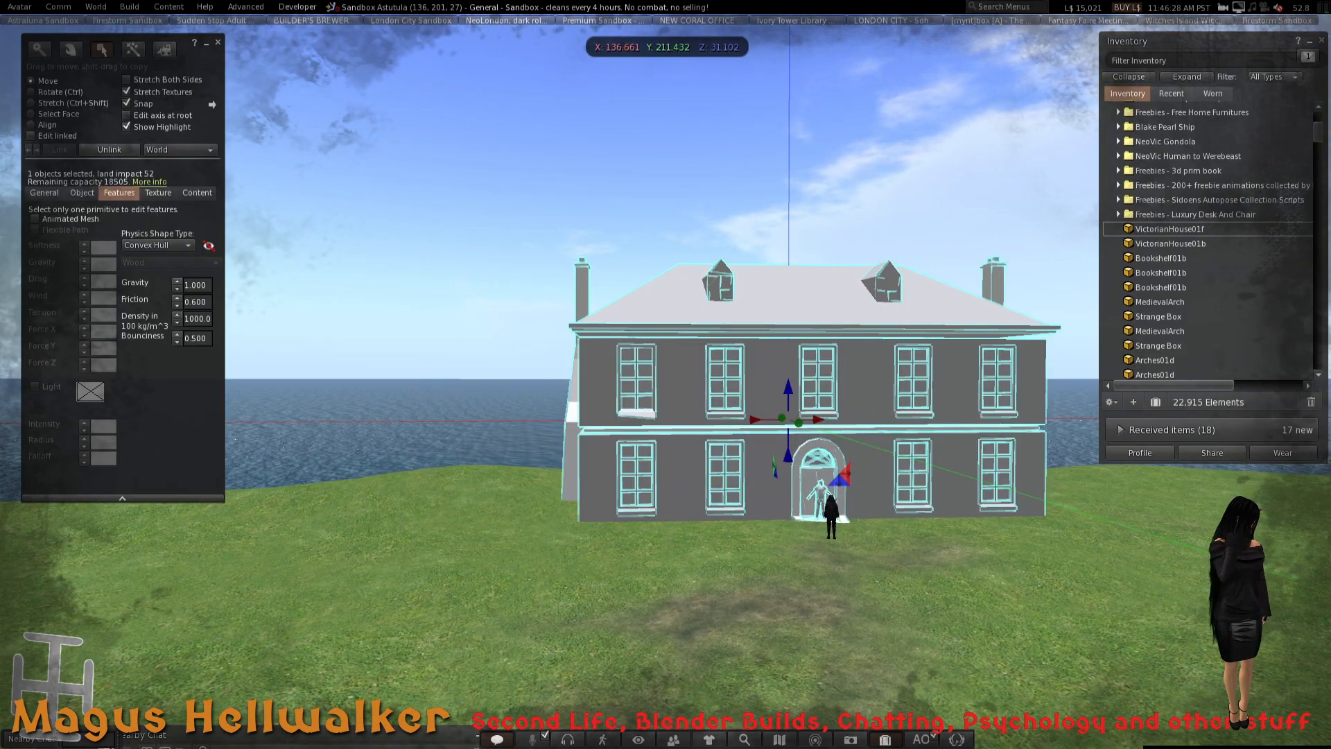
pyautogui.moveTo(788, 399); pyautogui.dragTo(788, 314)
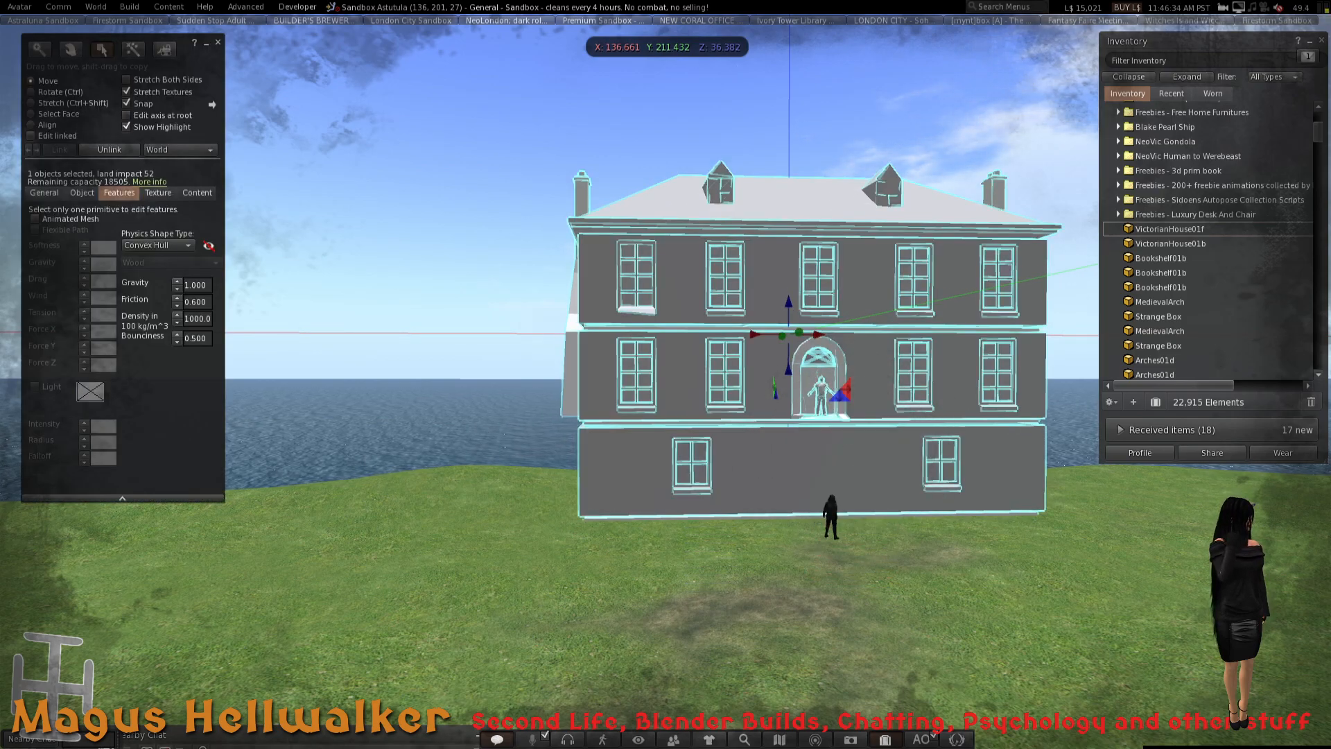
pyautogui.press('Delete')
pyautogui.press('Escape')
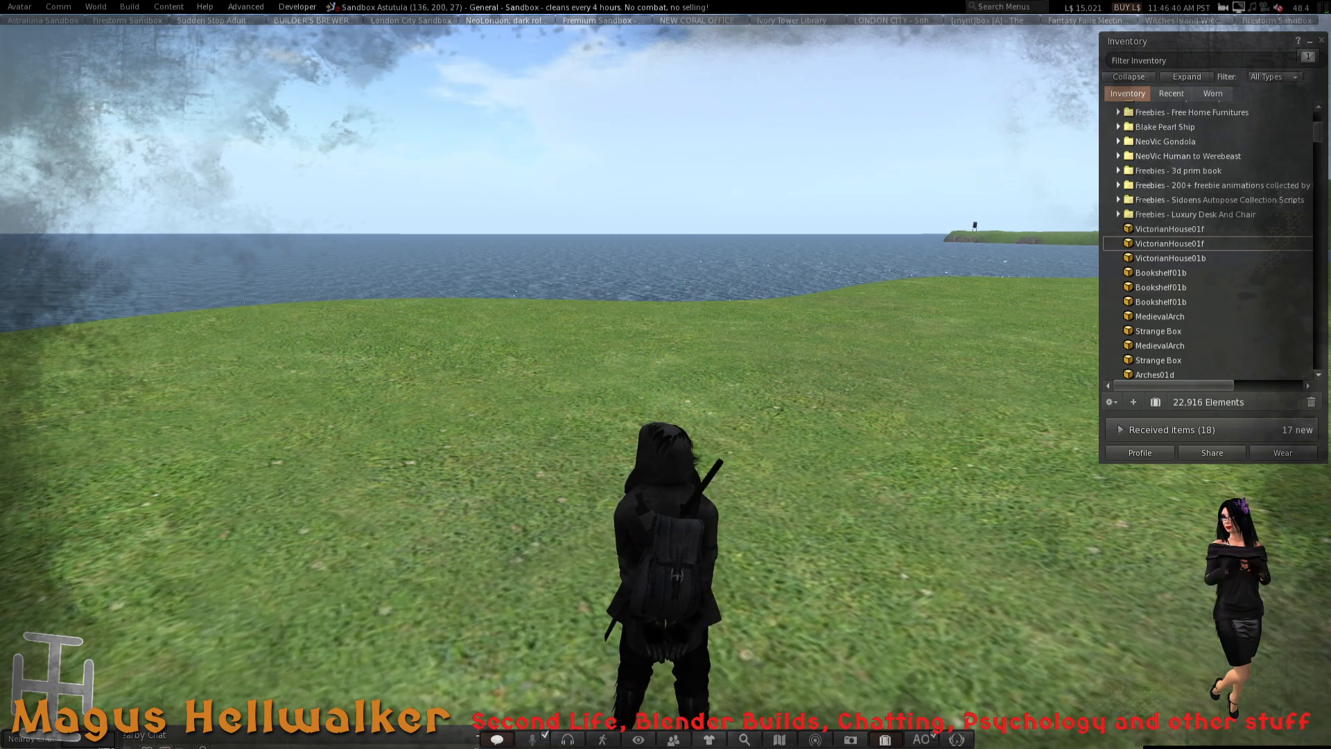
# - Walk the avatar across the cleared lawn and along the shoreline, and turn it to face the distant billboard
pyautogui.press('Up')
pyautogui.press('Right')
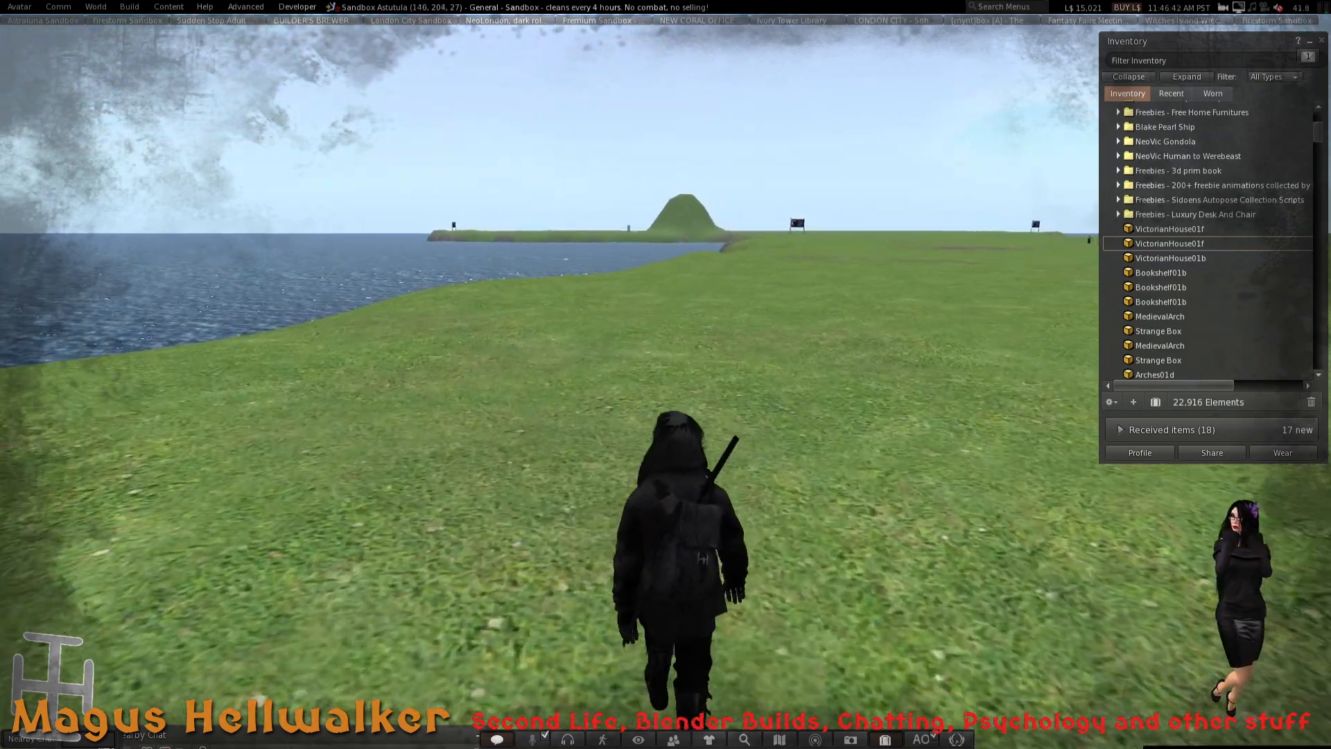
pyautogui.press('Right')
pyautogui.press('Up')
pyautogui.press('Left')
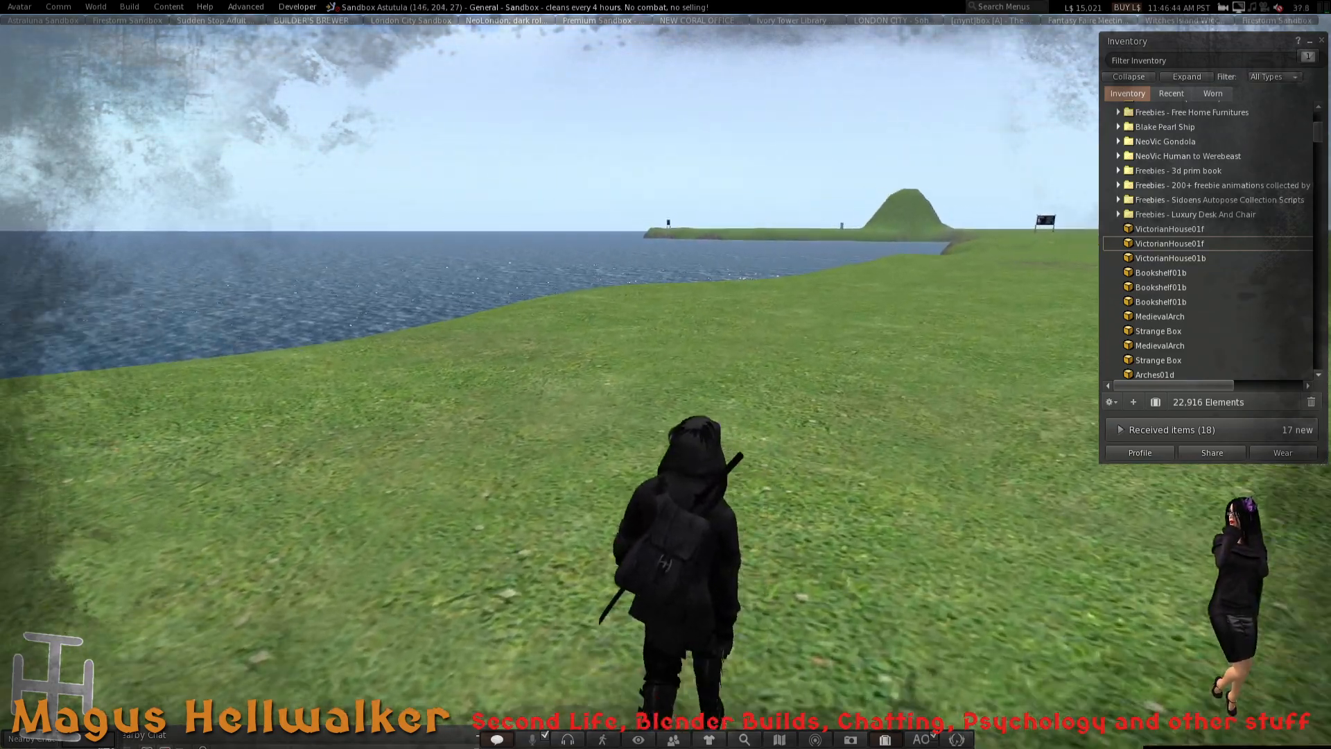
pyautogui.press('Up')
pyautogui.press('Left')
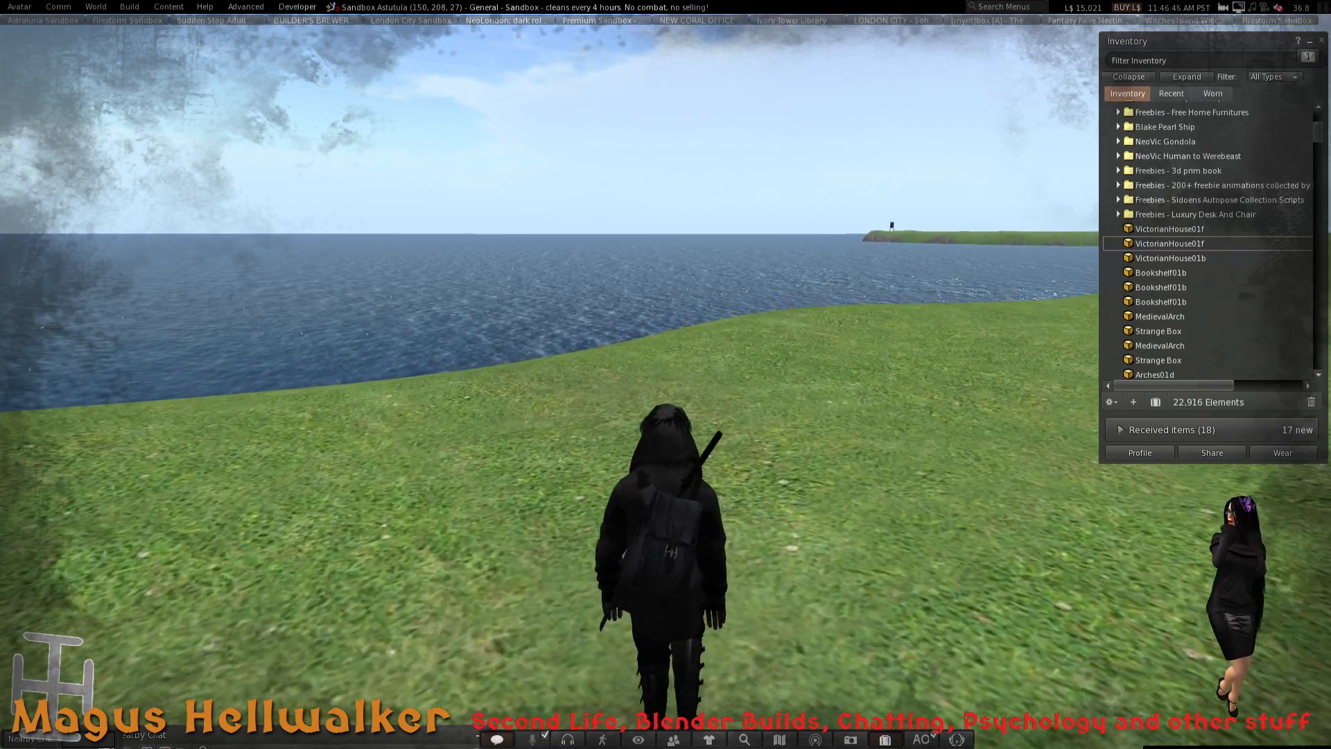
pyautogui.press('Up')
pyautogui.press('Right')
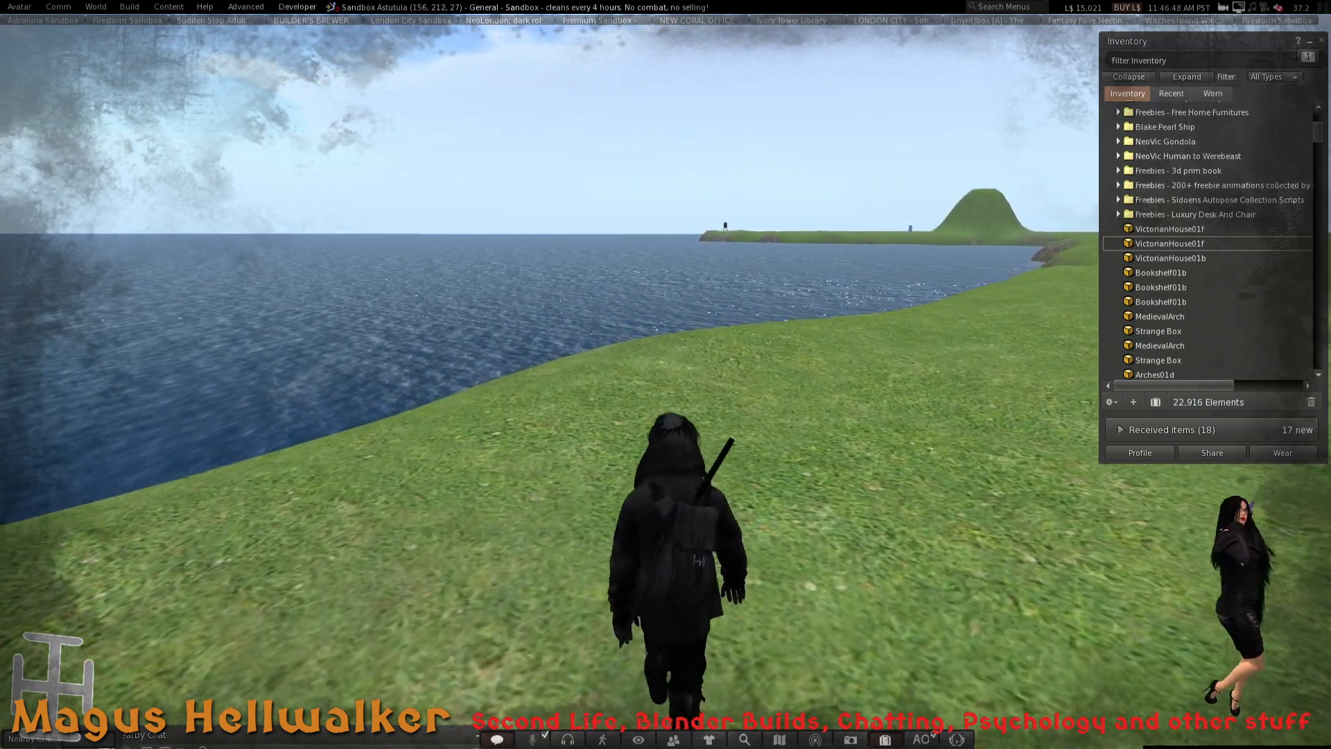
pyautogui.press('Up')
pyautogui.press('Right')
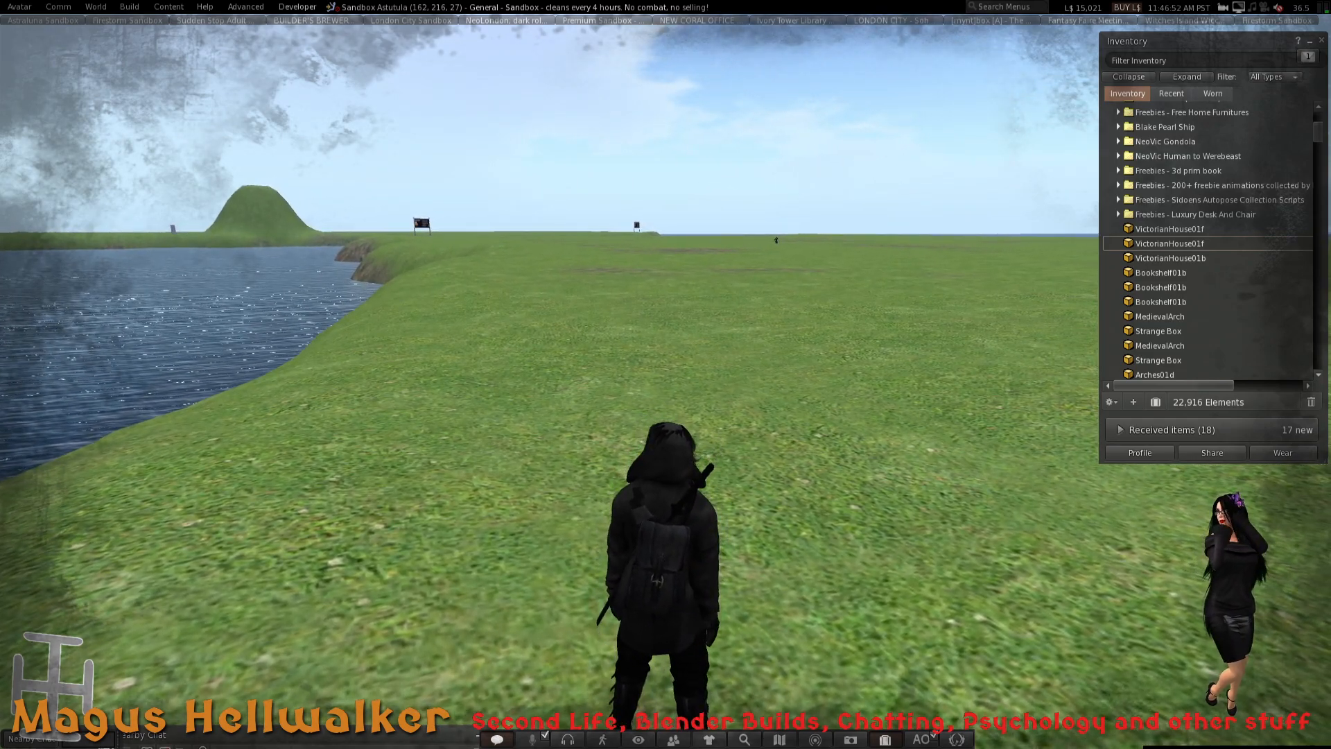
pyautogui.press('Right')
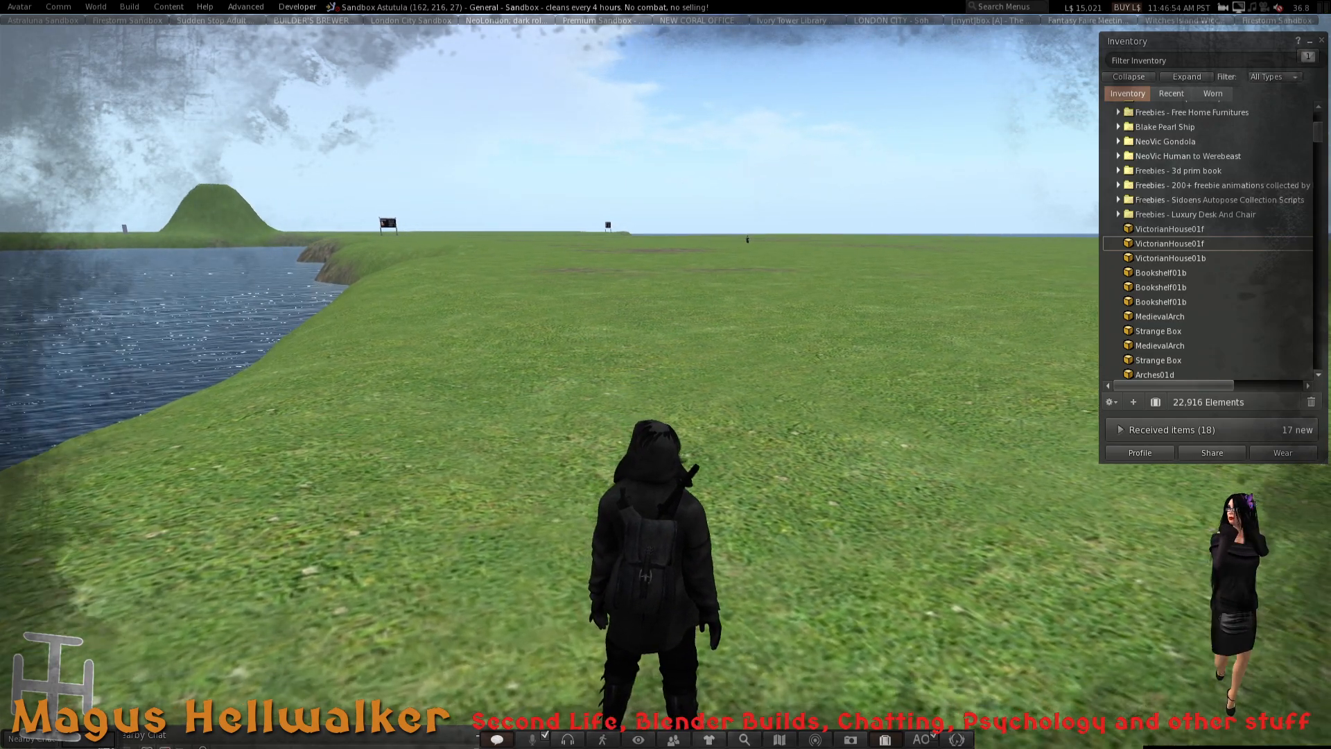
pyautogui.press('Up')
pyautogui.press('Right')
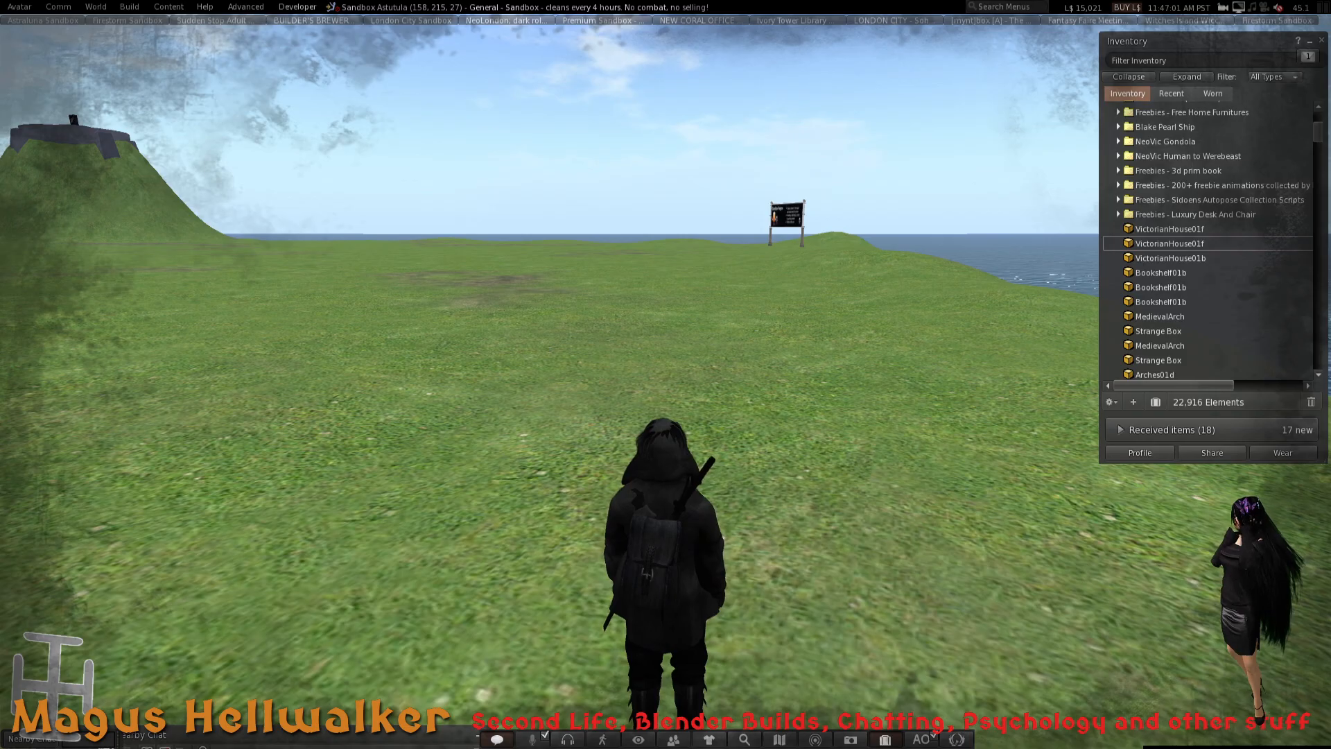
# - Survey the empty sandbox from above and at ground level, and examine the other avatar standing on the grass
pyautogui.hotkey('alt', 'pageup')
pyautogui.hotkey('alt', 'Down')
pyautogui.hotkey('alt', 'Left')
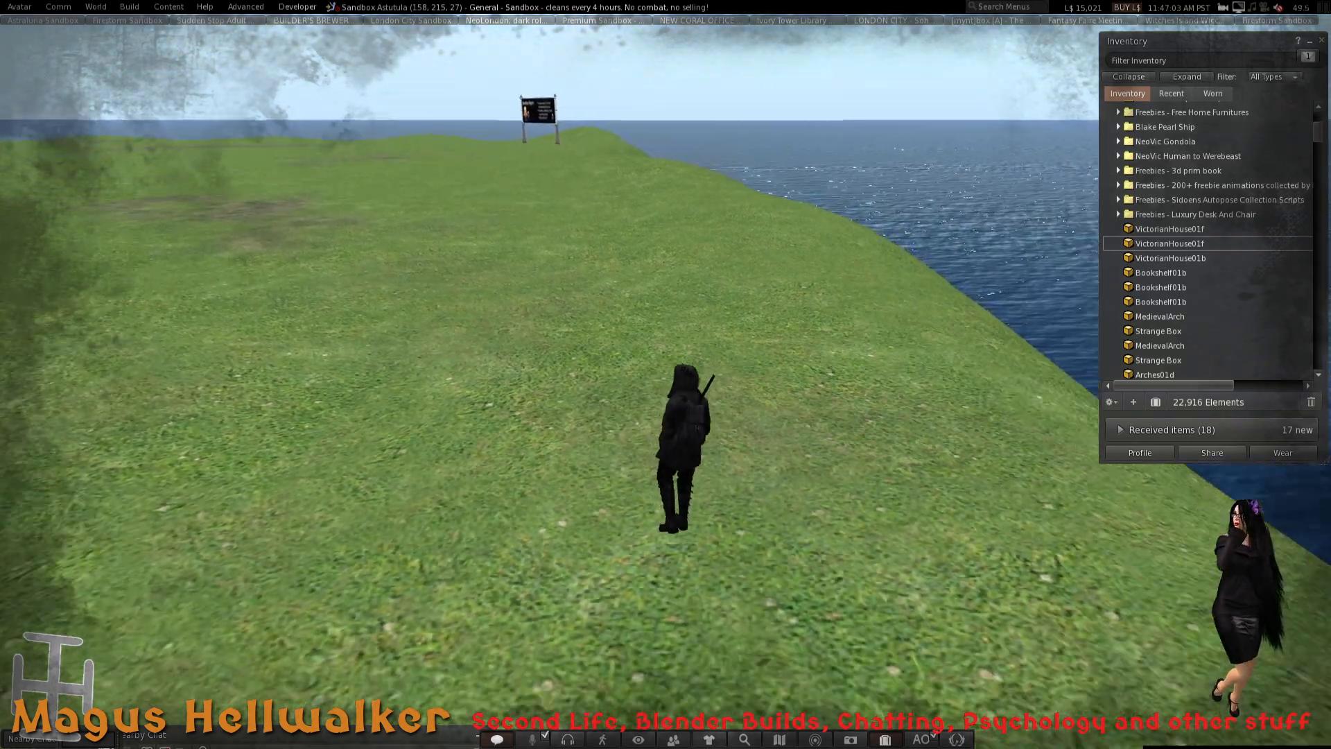
pyautogui.hotkey('alt', 'Down')
pyautogui.hotkey('alt', 'Left')
pyautogui.hotkey('alt', 'pagedown')
pyautogui.hotkey('alt', 'Right')
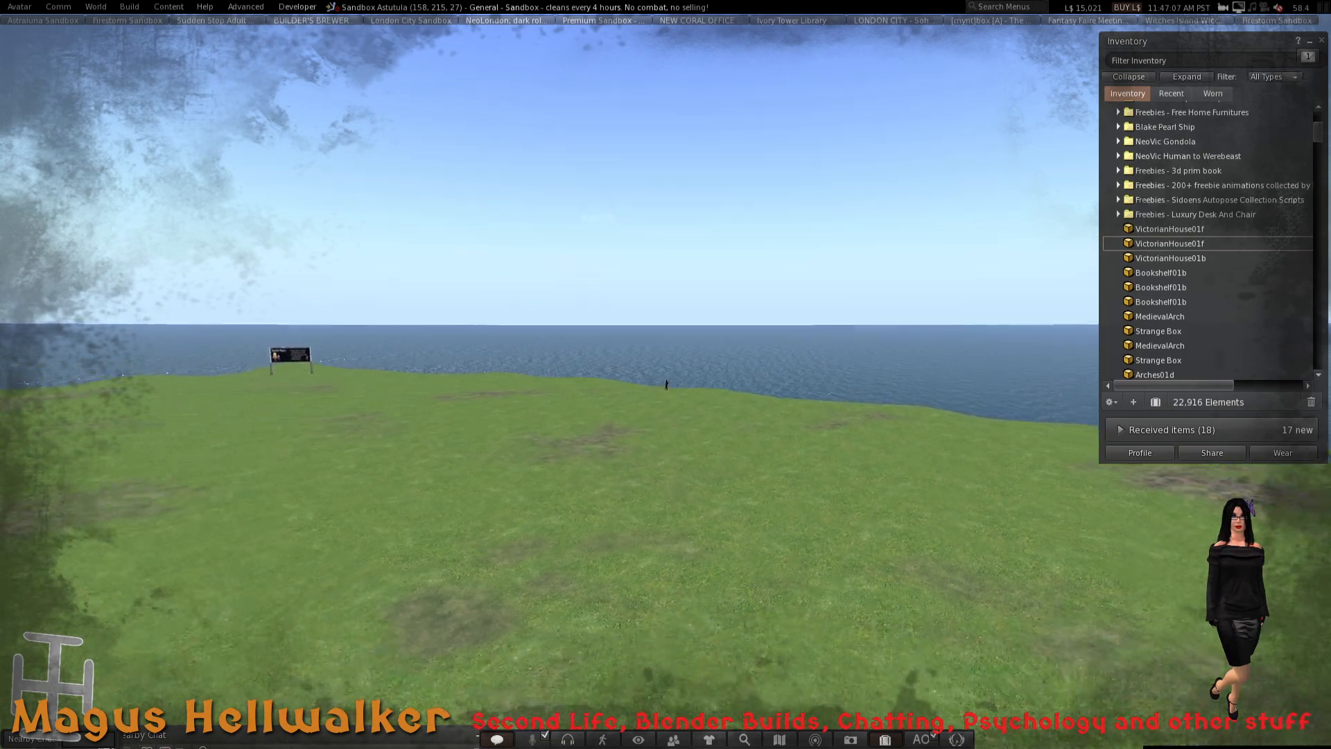
pyautogui.hotkey('alt', 'Left')
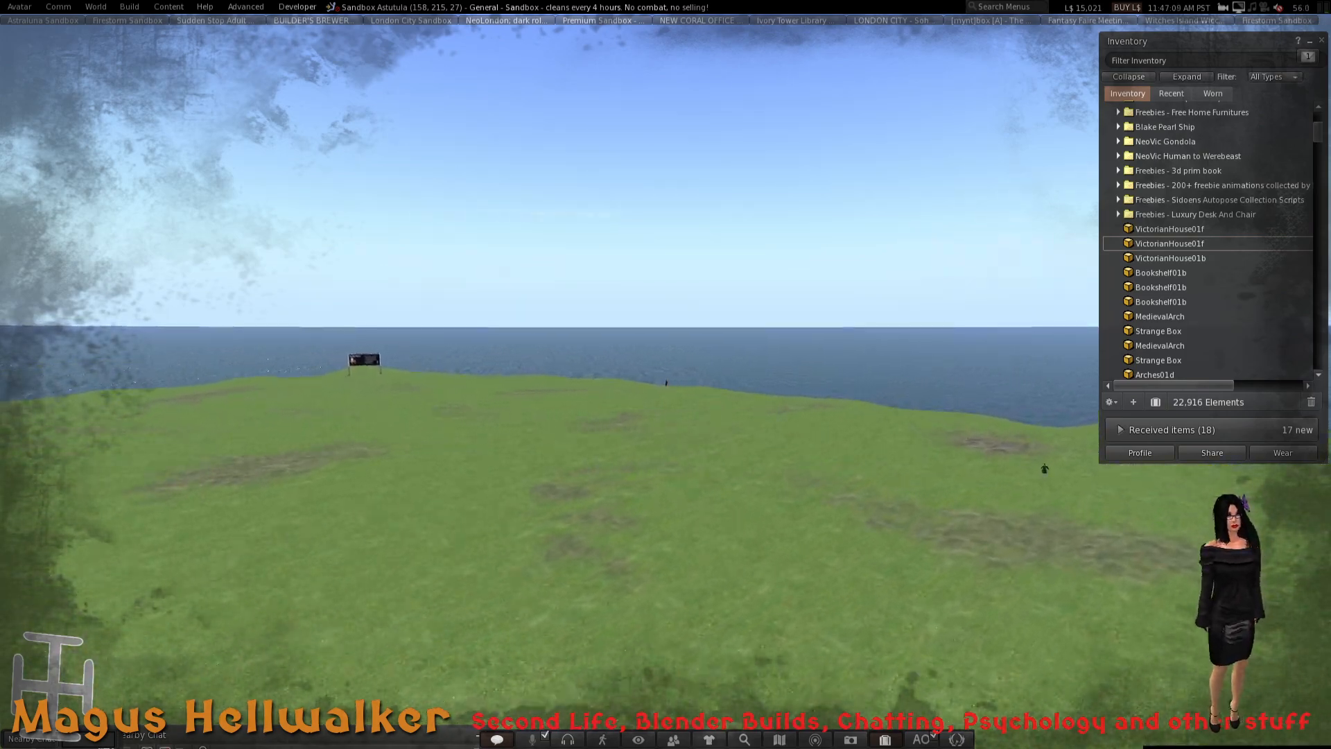
pyautogui.hotkey('ctrl', 'alt', 'Down')
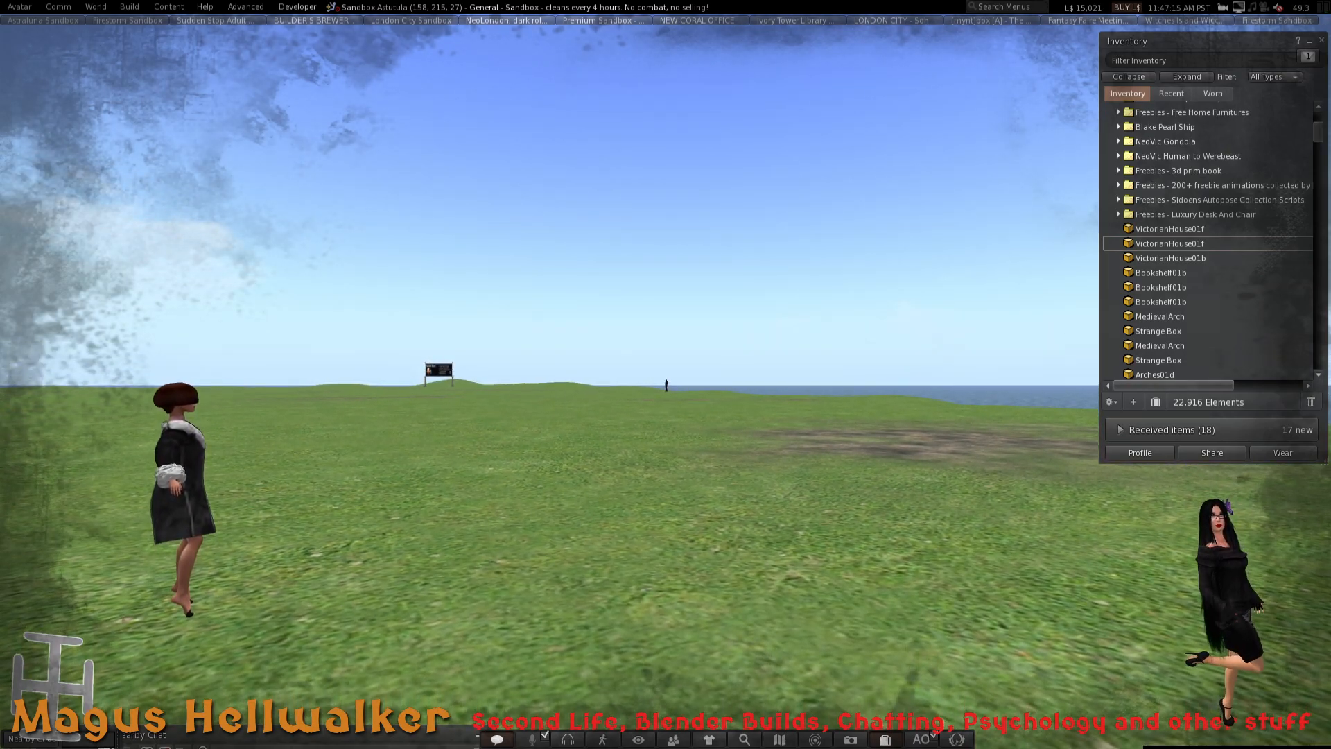
# - View the nearby avatar's profile, and close it to return the view to the own avatar
pyautogui.rightClick(211, 451)
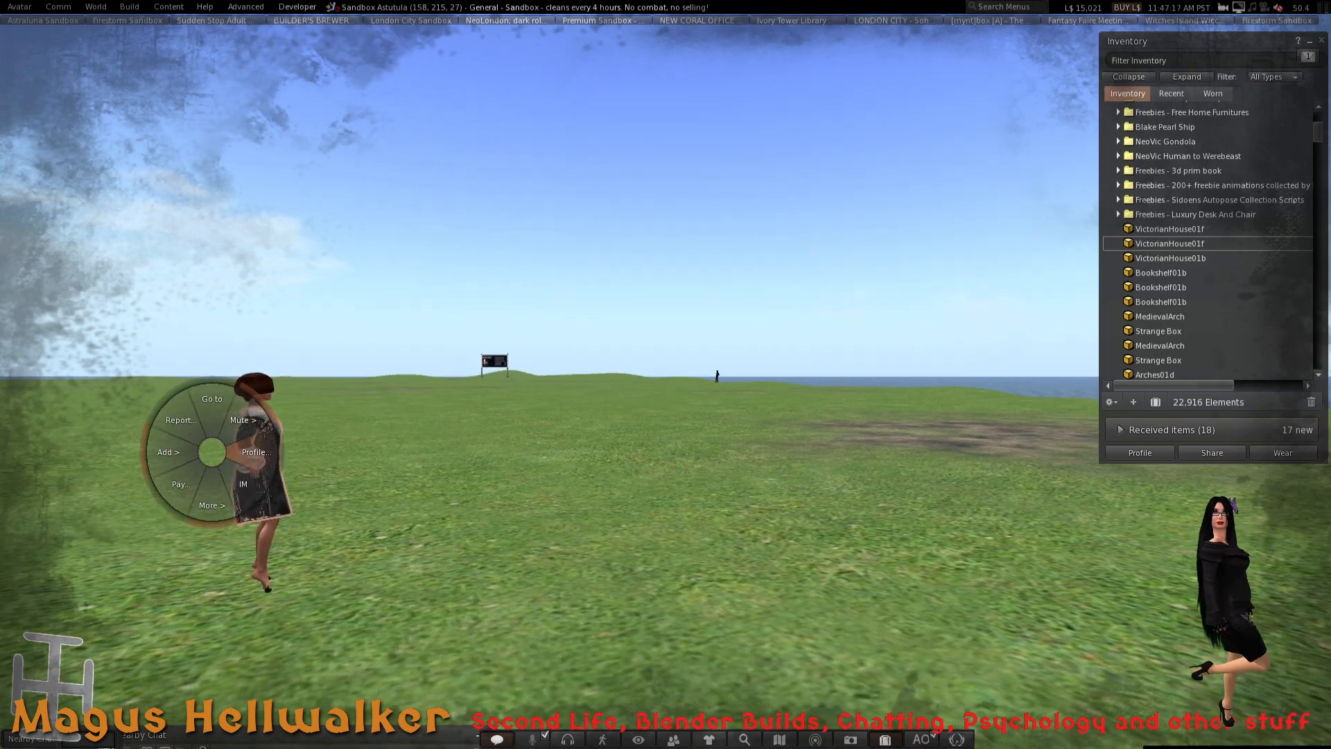
pyautogui.click(251, 452)
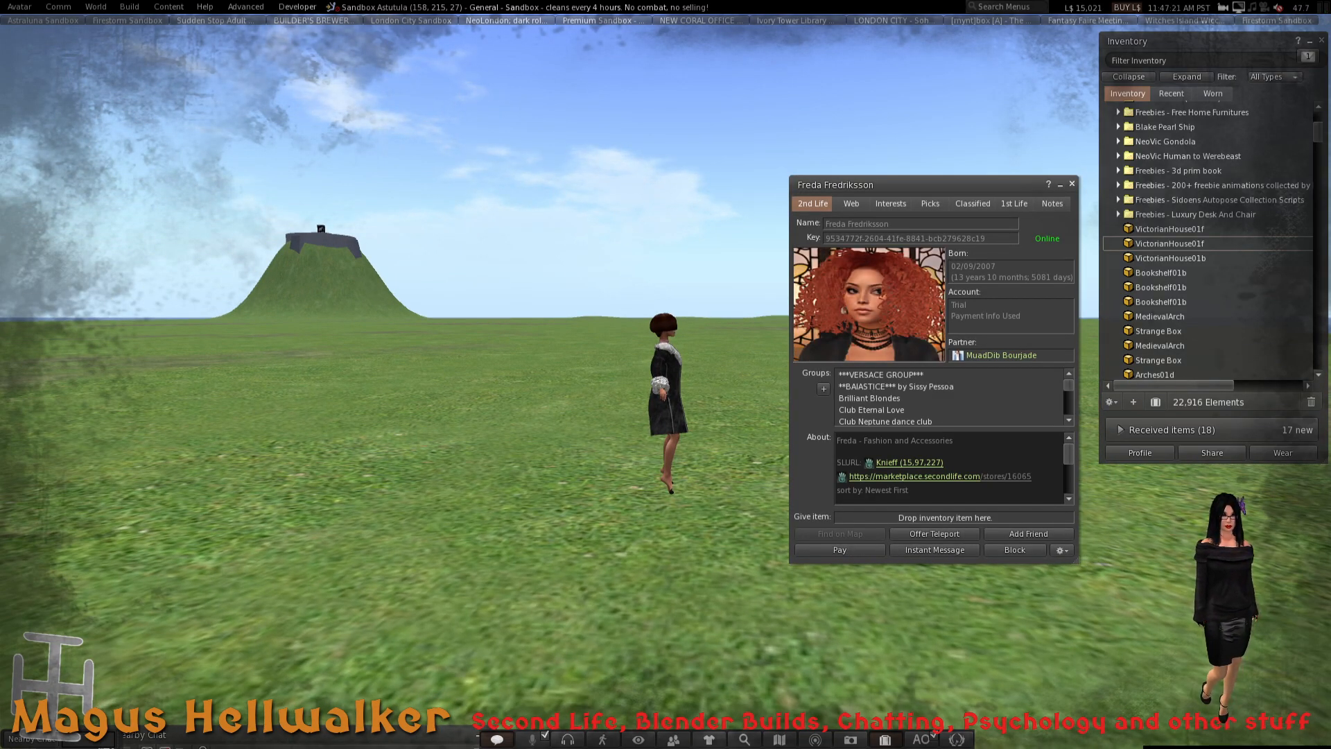
pyautogui.hotkey('ctrl', 'w')
pyautogui.press('Escape')
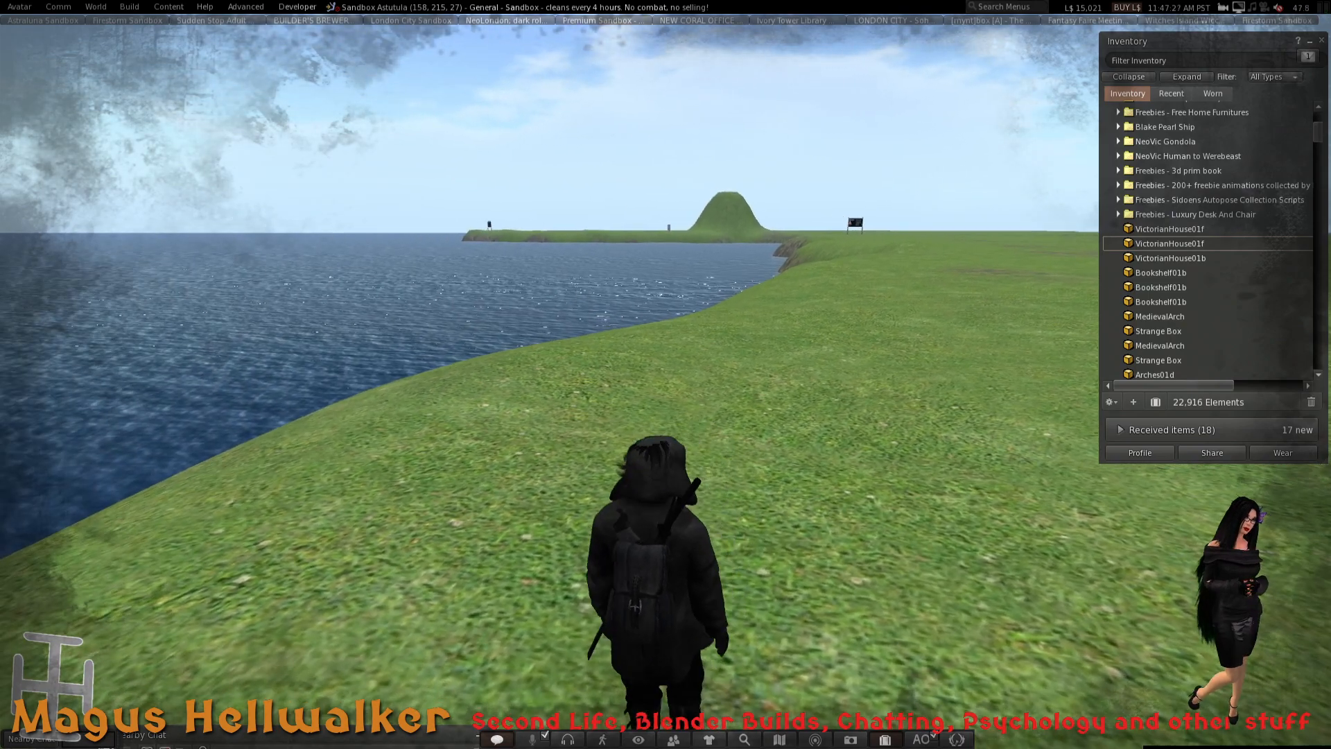
pyautogui.press('Right')
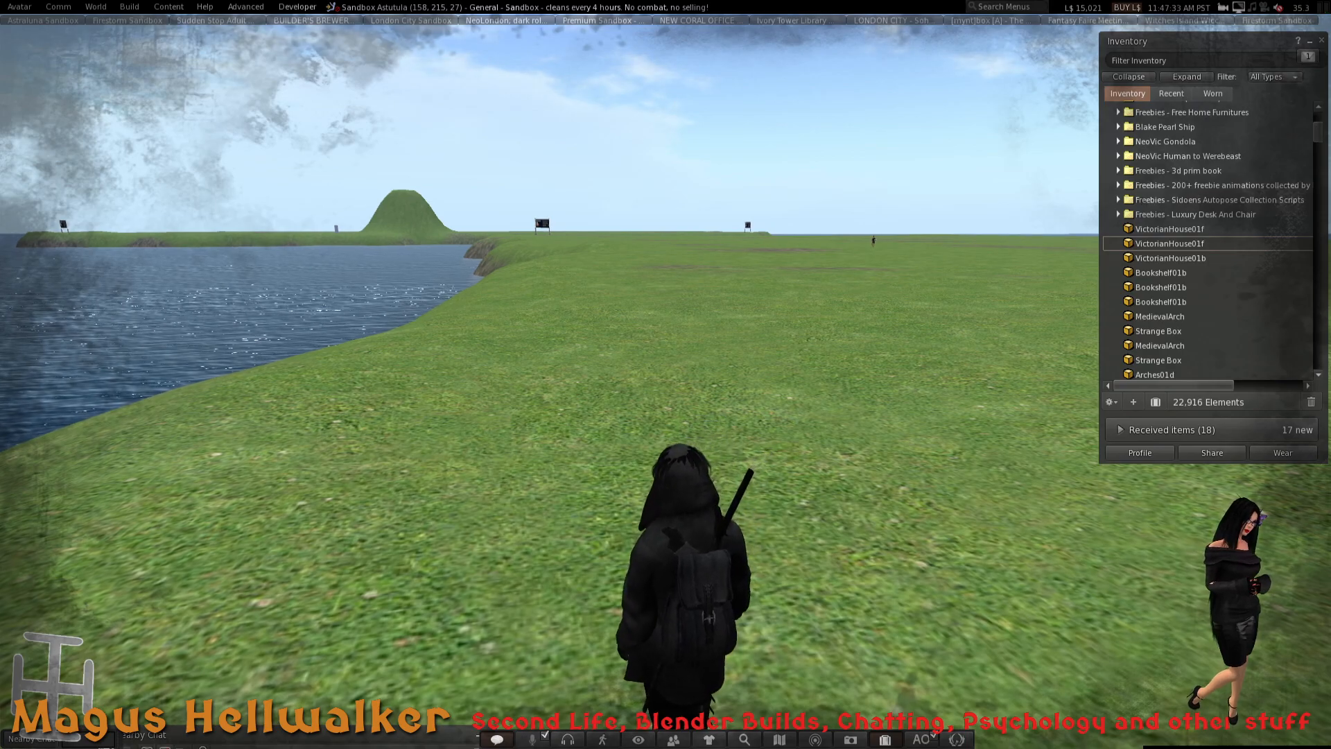
pyautogui.hotkey('alt', 'Left')
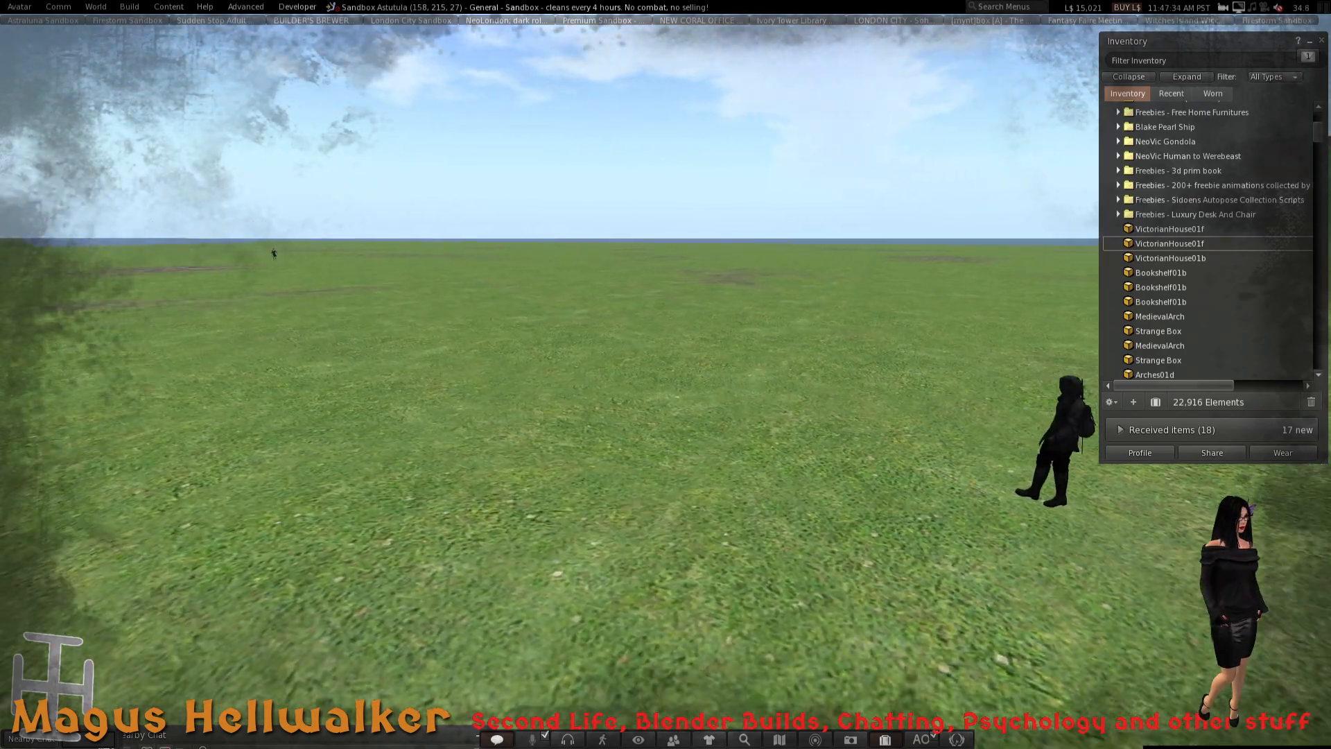
# - Look around the empty sandbox from ground level and above, and open the land information for the grass parcel
pyautogui.hotkey('alt', 'Left')
pyautogui.hotkey('alt', 'Right')
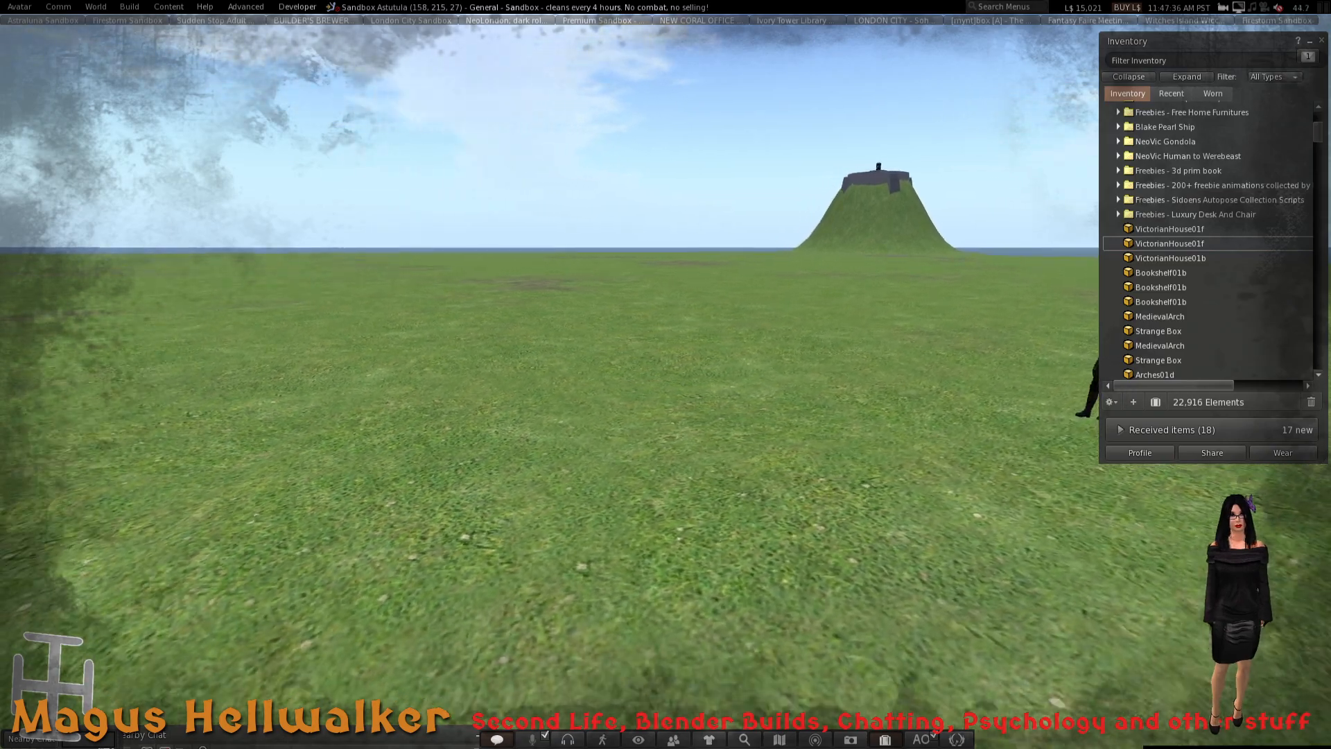
pyautogui.hotkey('alt', 'Right')
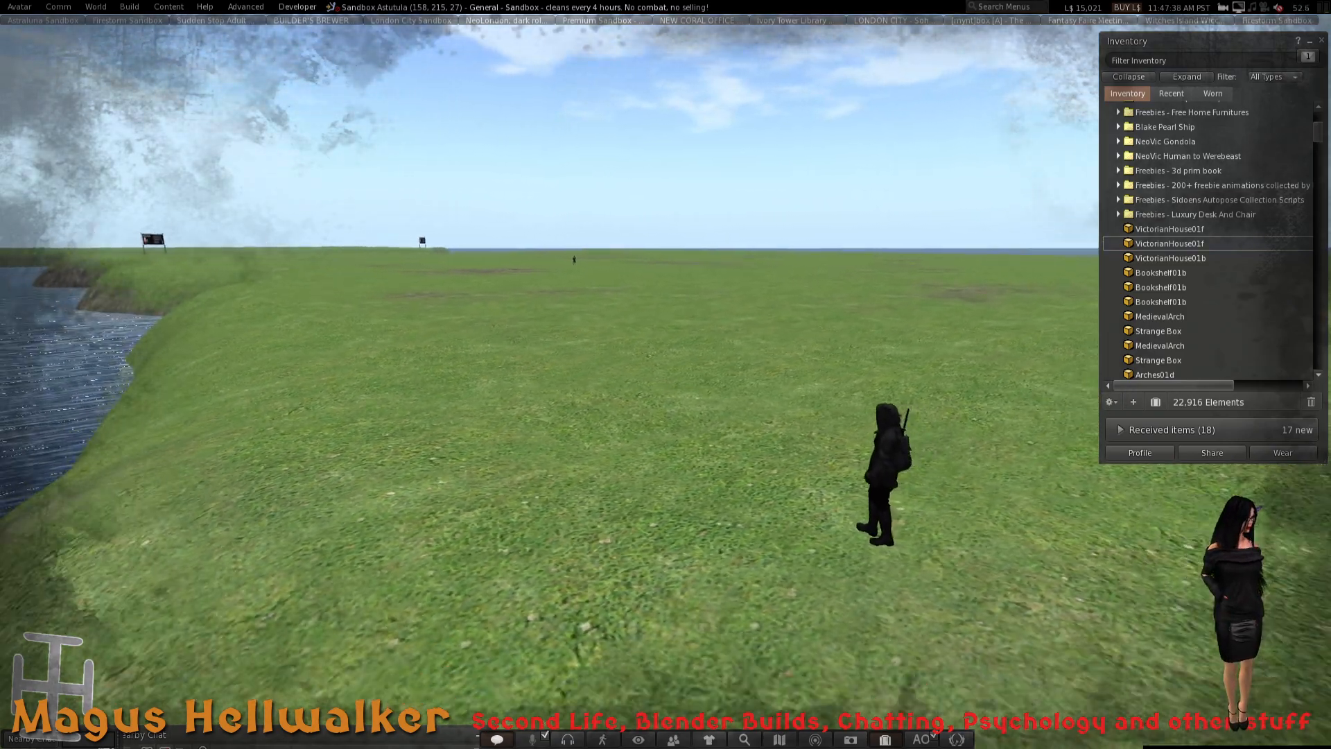
pyautogui.hotkey('alt', 'Down')
pyautogui.hotkey('alt', 'pageup')
pyautogui.rightClick(667, 438)
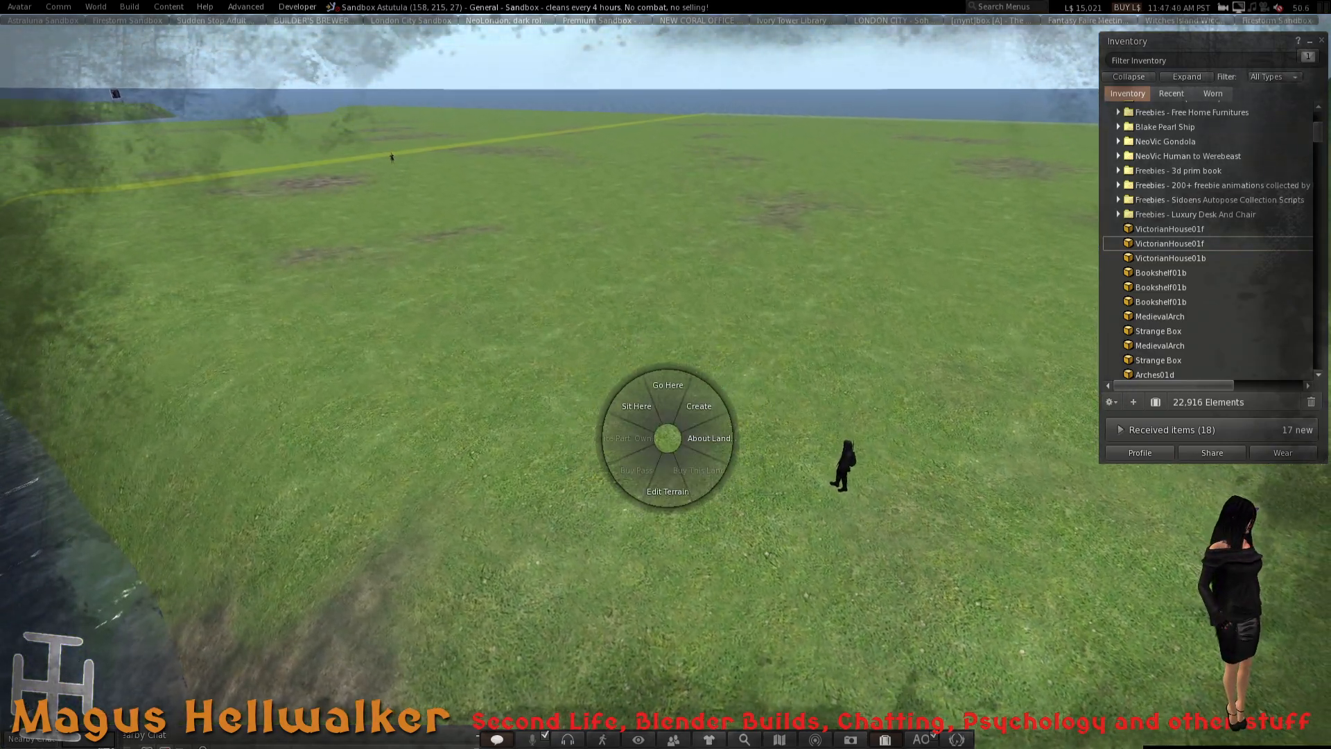
pyautogui.rightClick(684, 449)
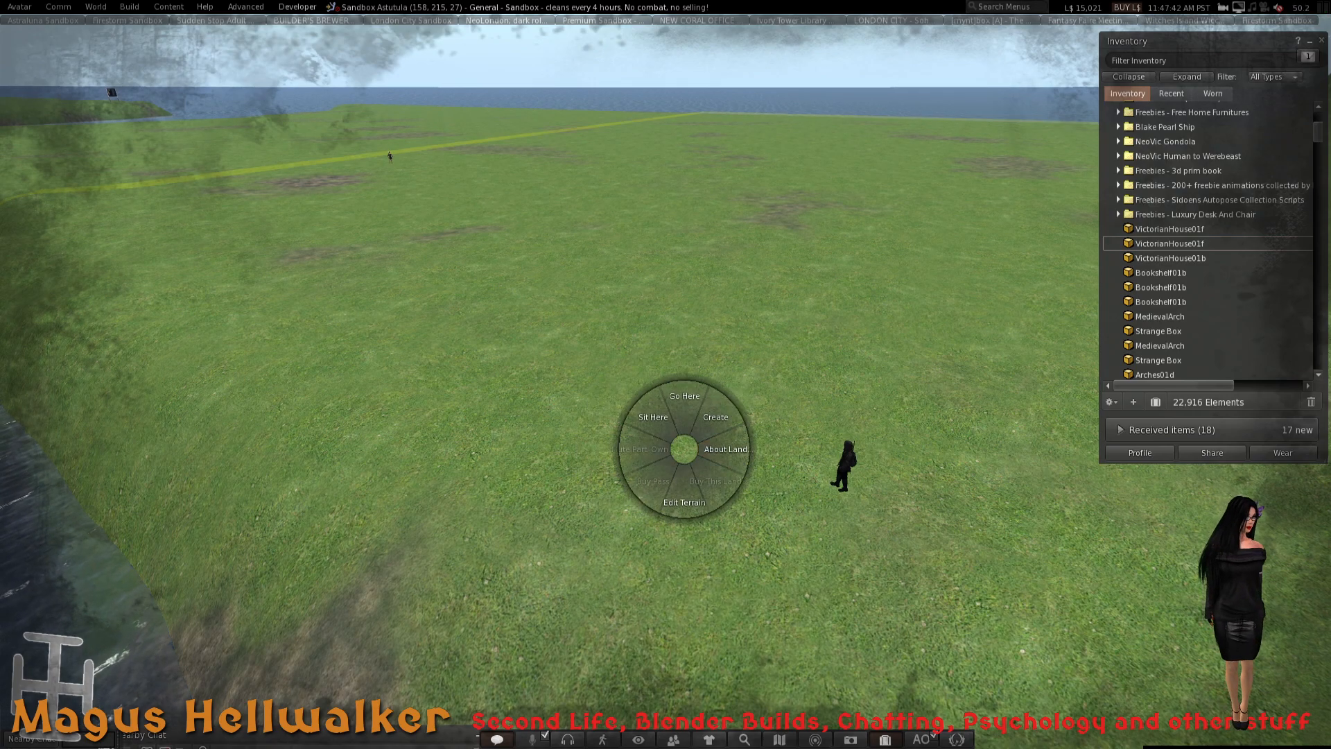
pyautogui.click(722, 448)
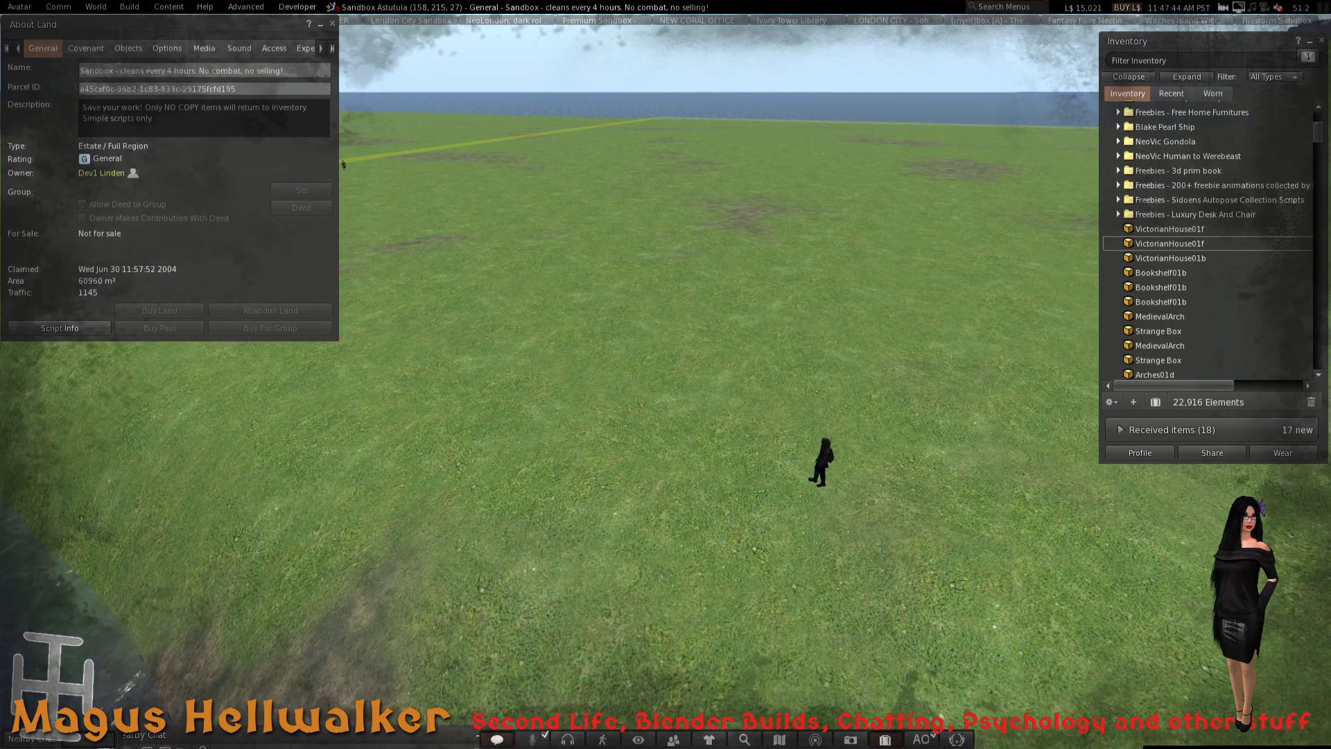
# - Survey the sandbox toward the distant hill, return the view to the own avatar, and close the land information
pyautogui.hotkey('alt', 'Right')
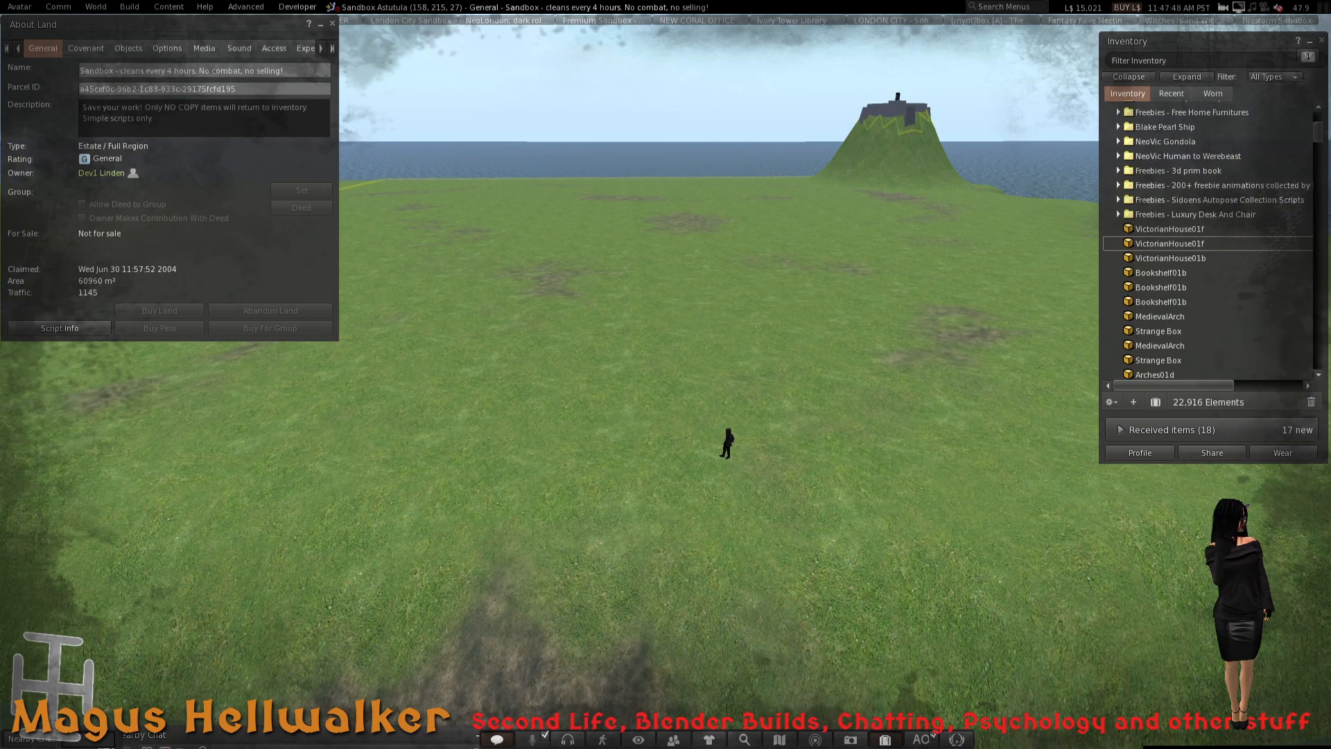
pyautogui.hotkey('alt', 'Up')
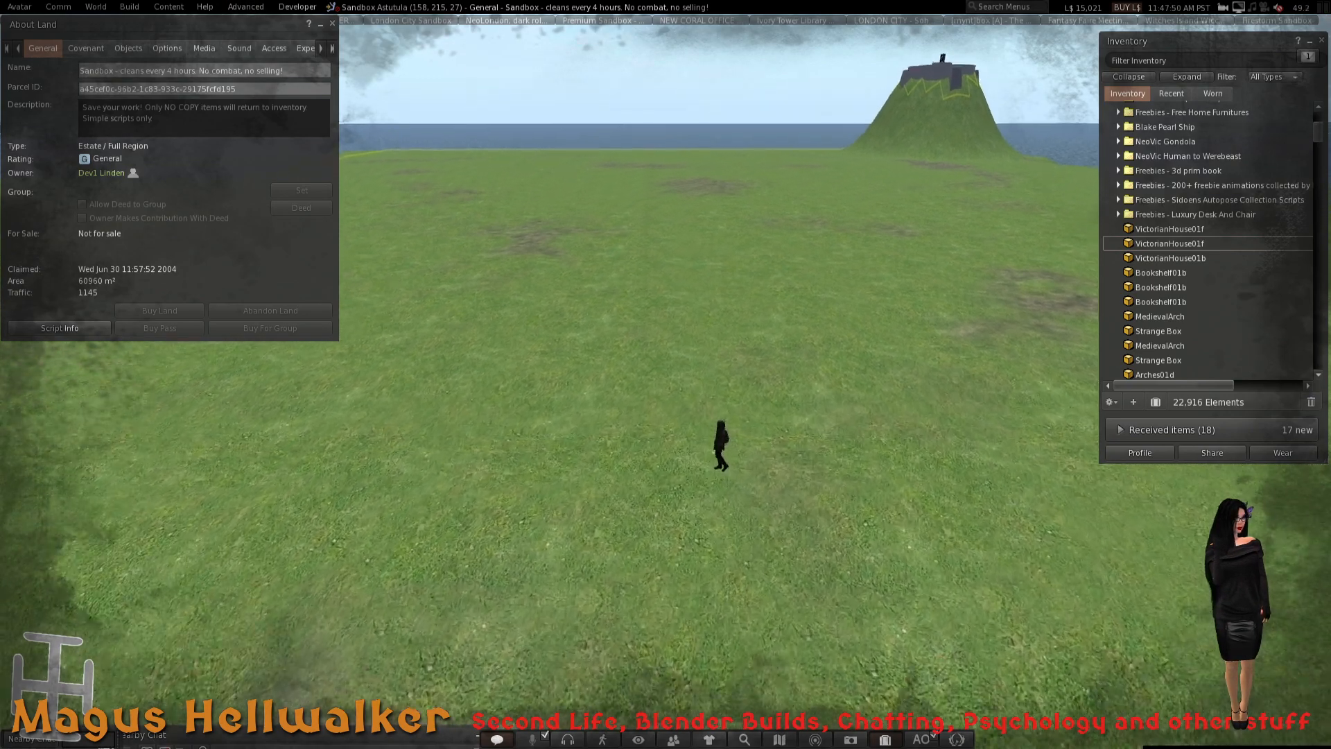
pyautogui.press('Escape')
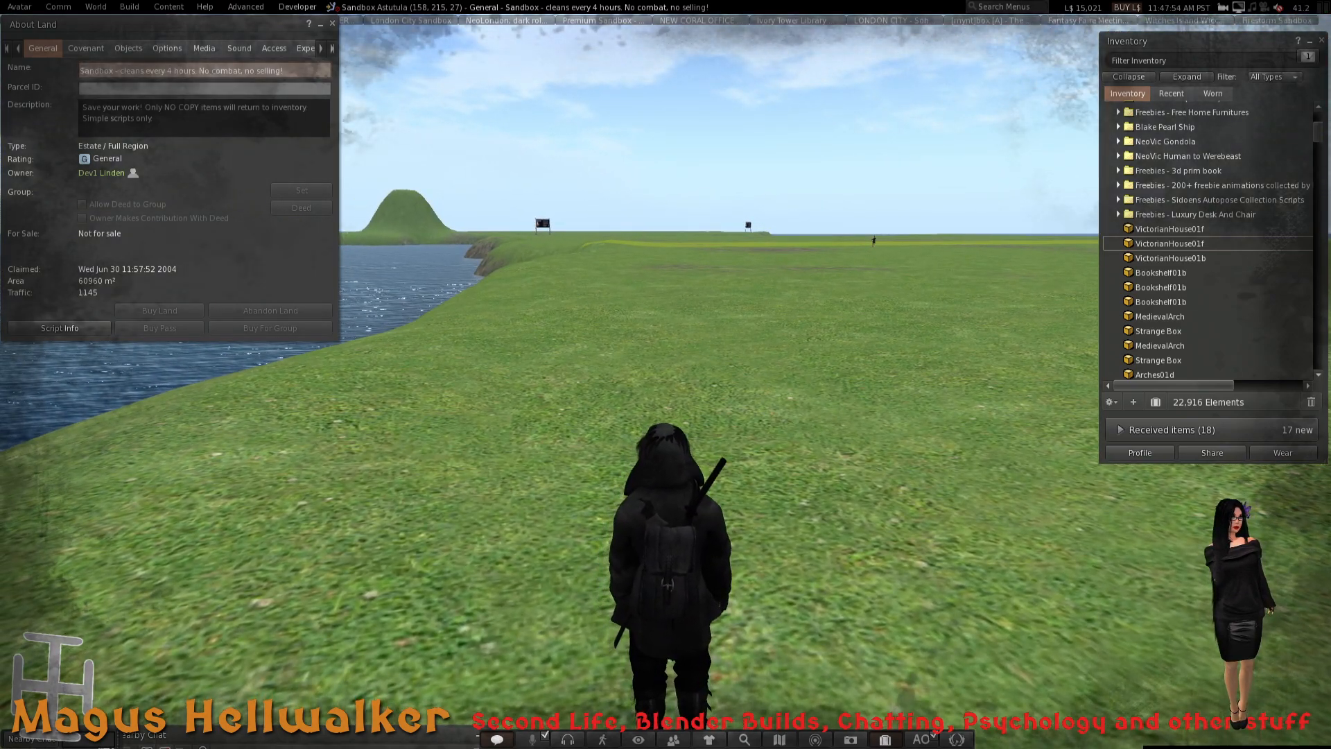
pyautogui.hotkey('ctrl', 'w')
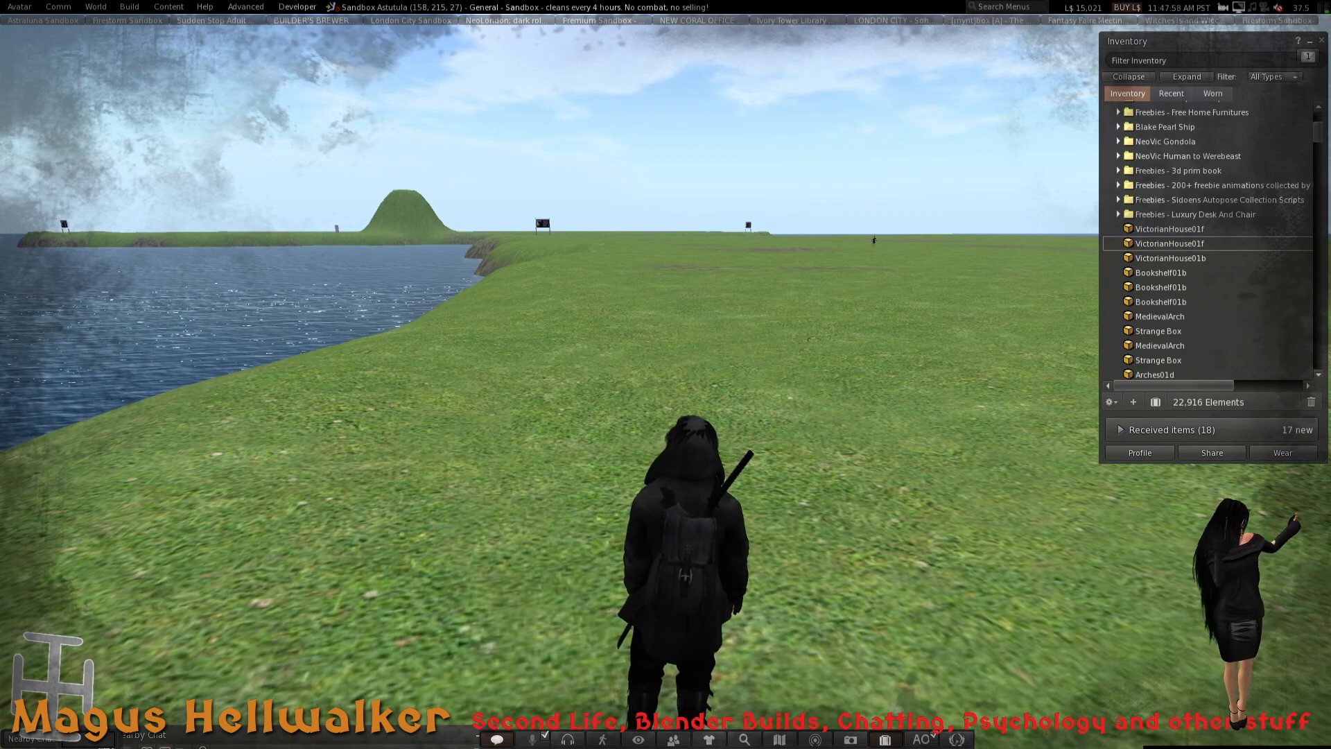
# - Switch to Blender and examine the house model's front facade and its chimney side
pyautogui.hotkey('alt', 'Tab')
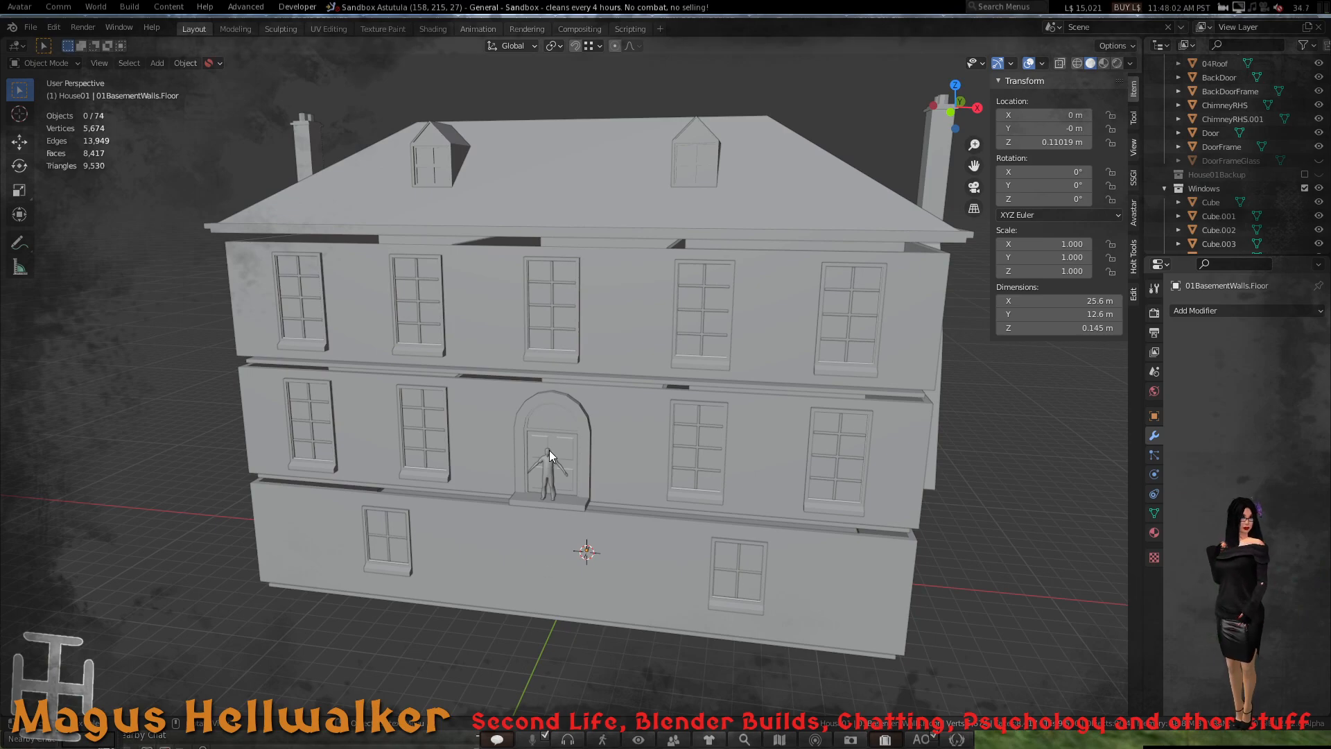
pyautogui.moveTo(549, 451); pyautogui.dragTo(613, 401, button='middle')
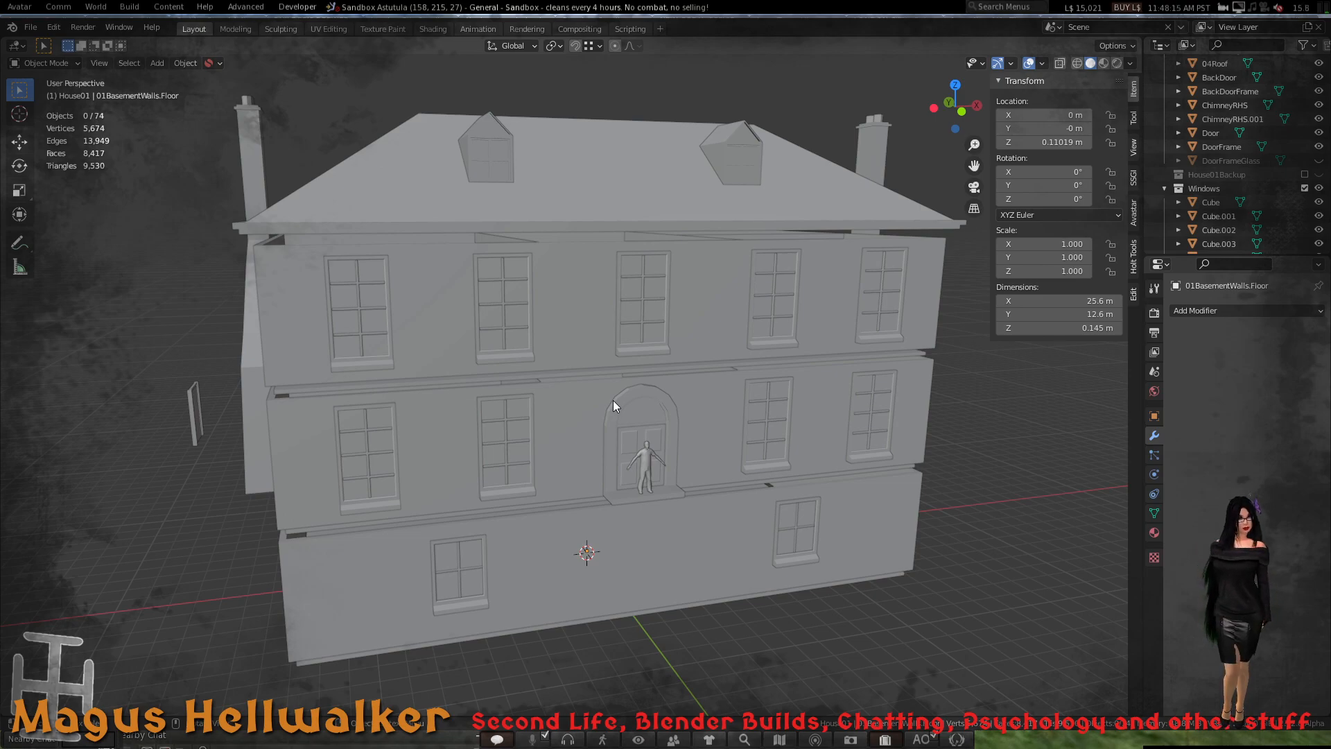
pyautogui.scroll(2, 420, 381)
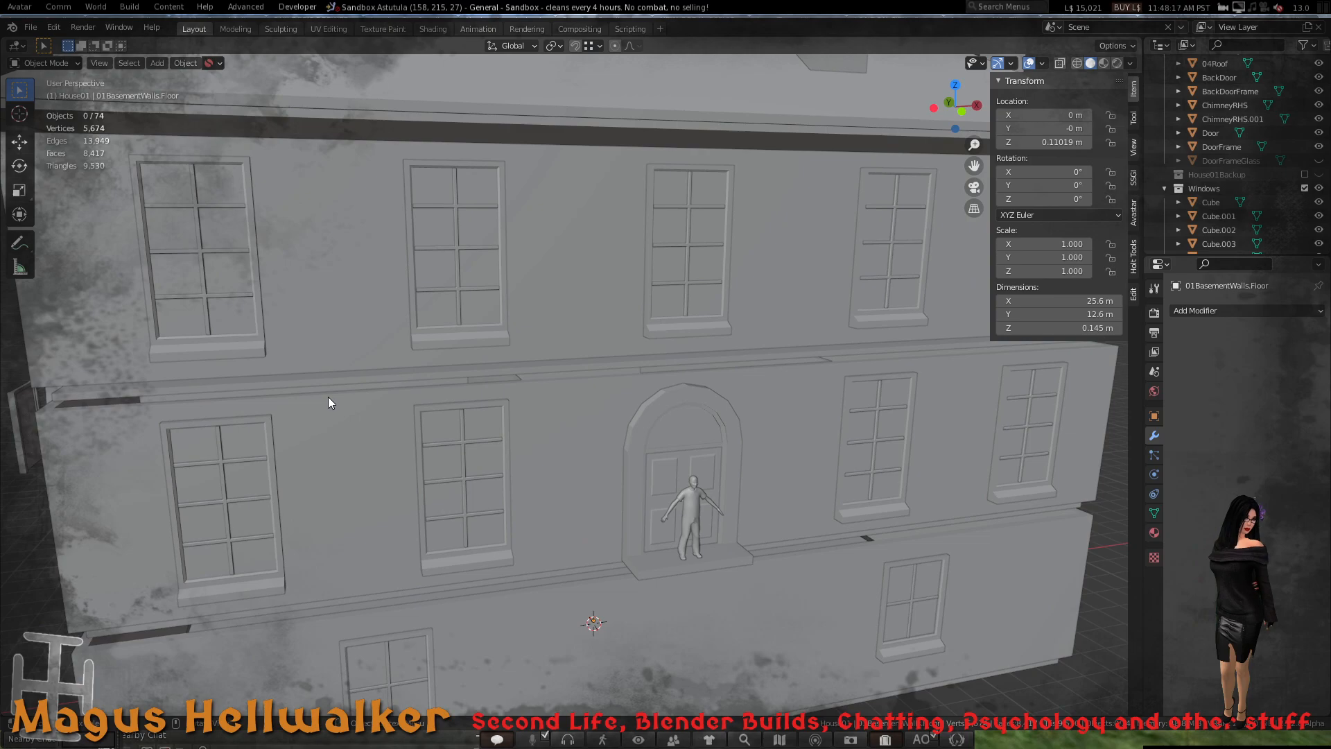
pyautogui.moveTo(327, 397); pyautogui.dragTo(473, 398, button='middle')
pyautogui.scroll(-1, 327, 443)
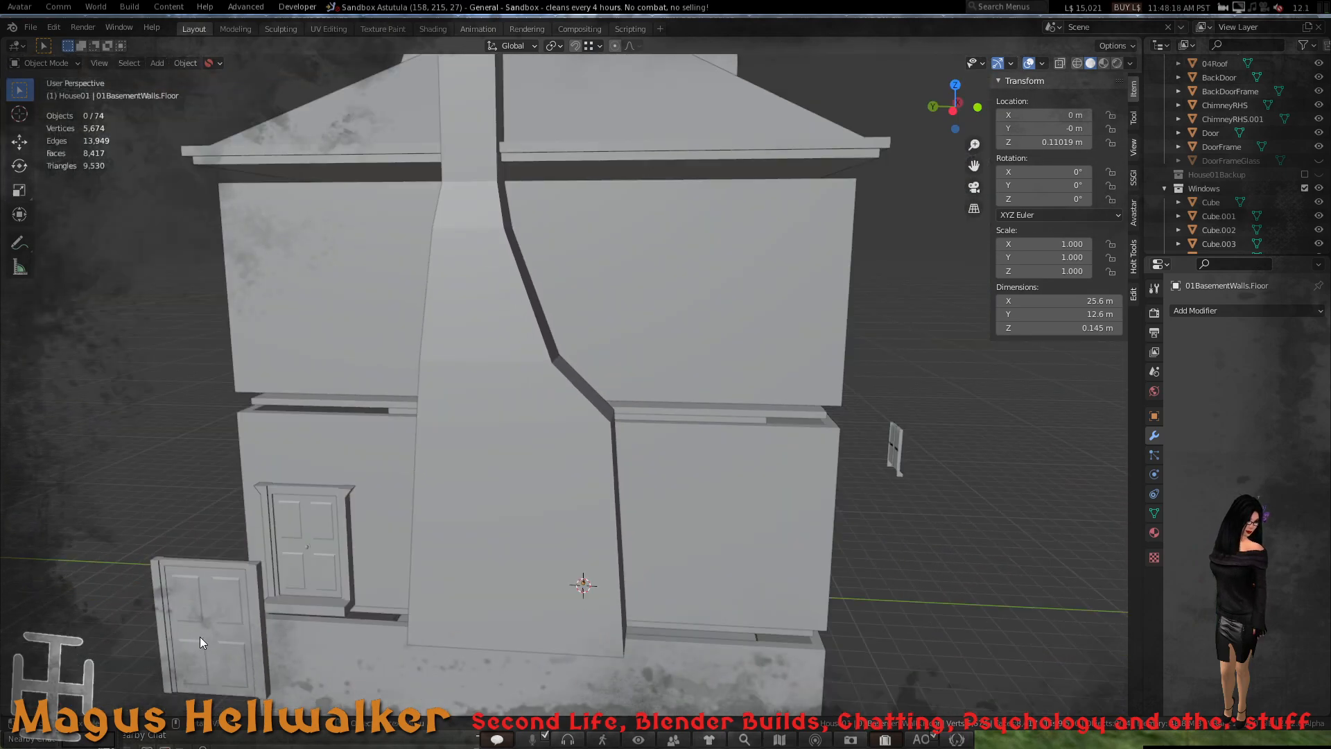
pyautogui.moveTo(668, 455); pyautogui.dragTo(546, 456, button='middle')
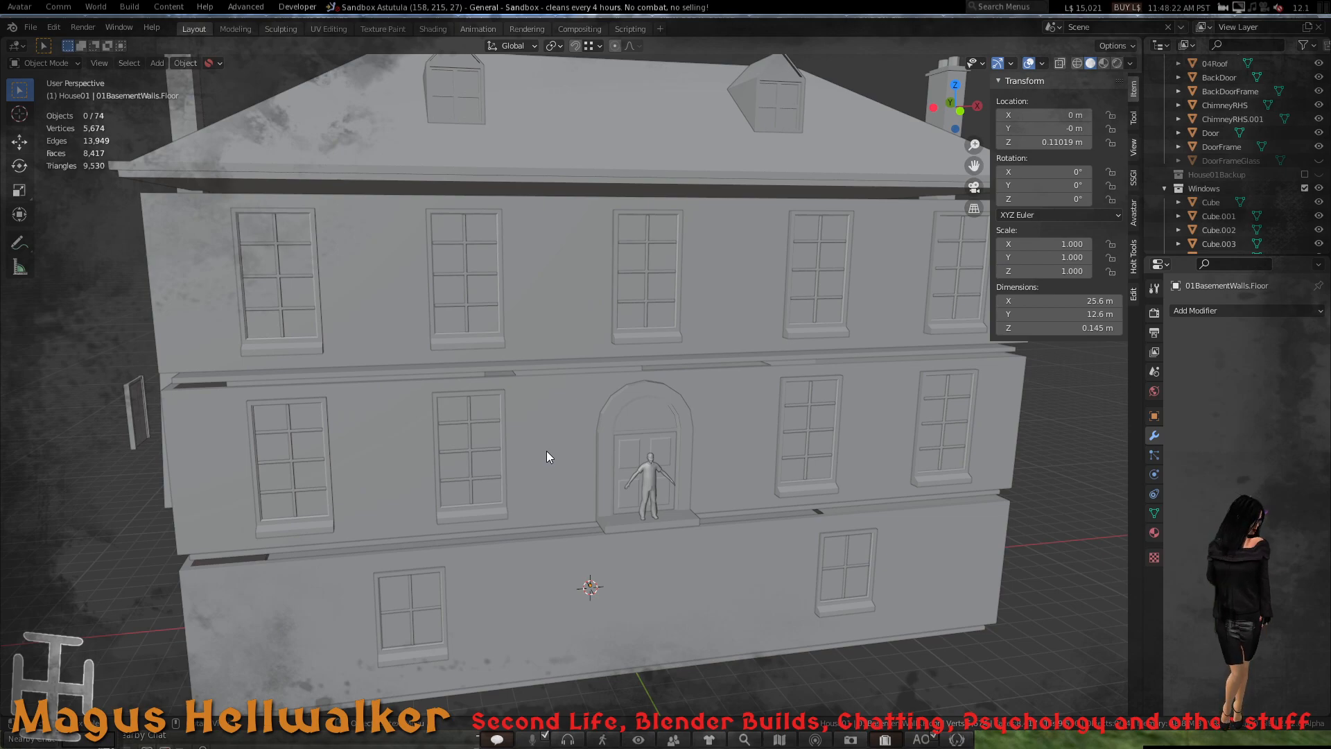
pyautogui.scroll(-2, 555, 447)
pyautogui.scroll(1, 576, 433)
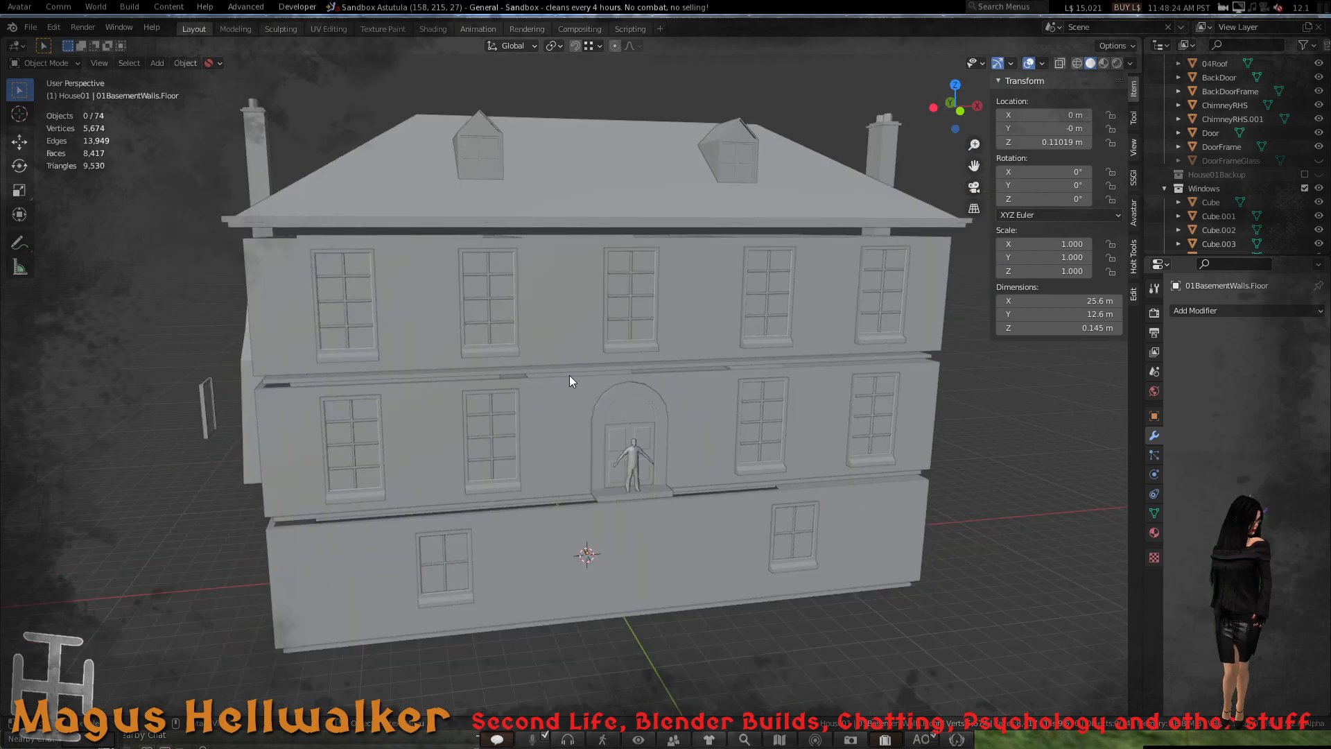
# - Inspect the front facade from oblique and frontal angles, and look closely at the arched doorway behind the mannequin
pyautogui.moveTo(573, 364); pyautogui.dragTo(514, 369, button='middle')
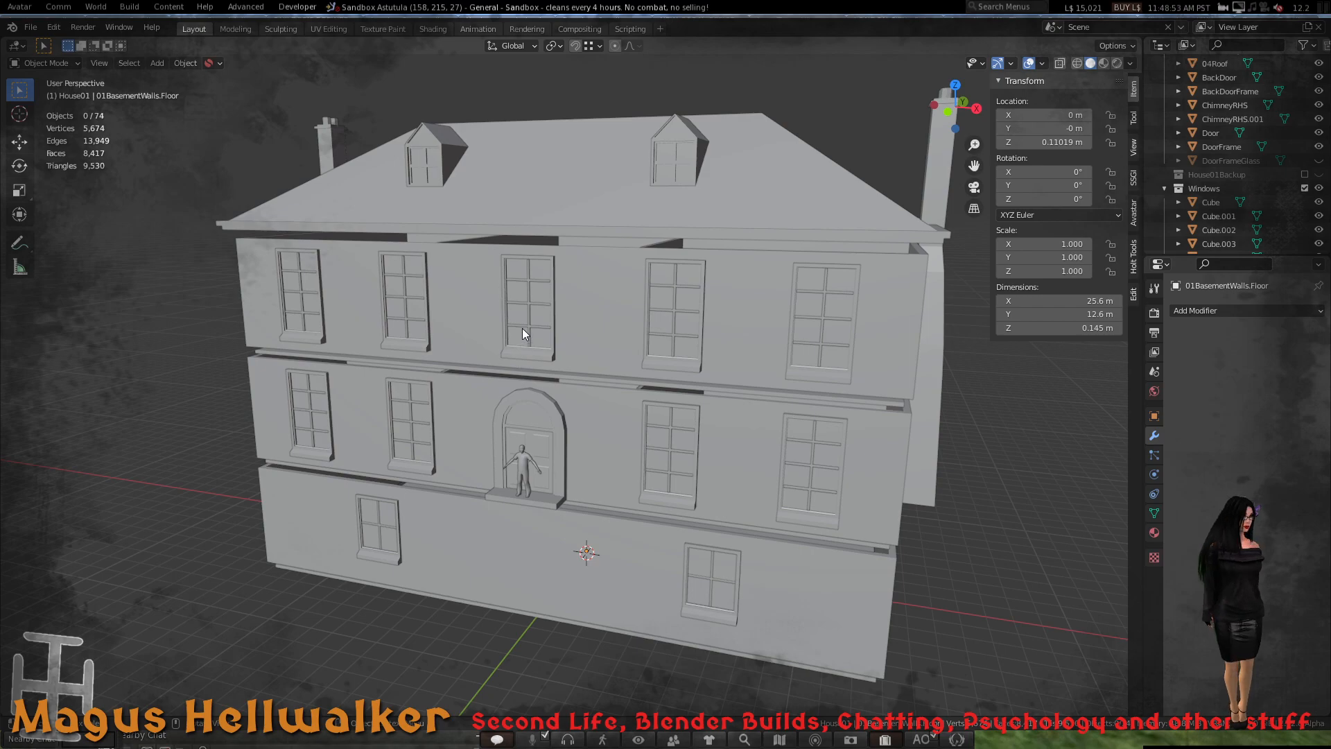
pyautogui.scroll(-3, 567, 372)
pyautogui.scroll(3, 564, 375)
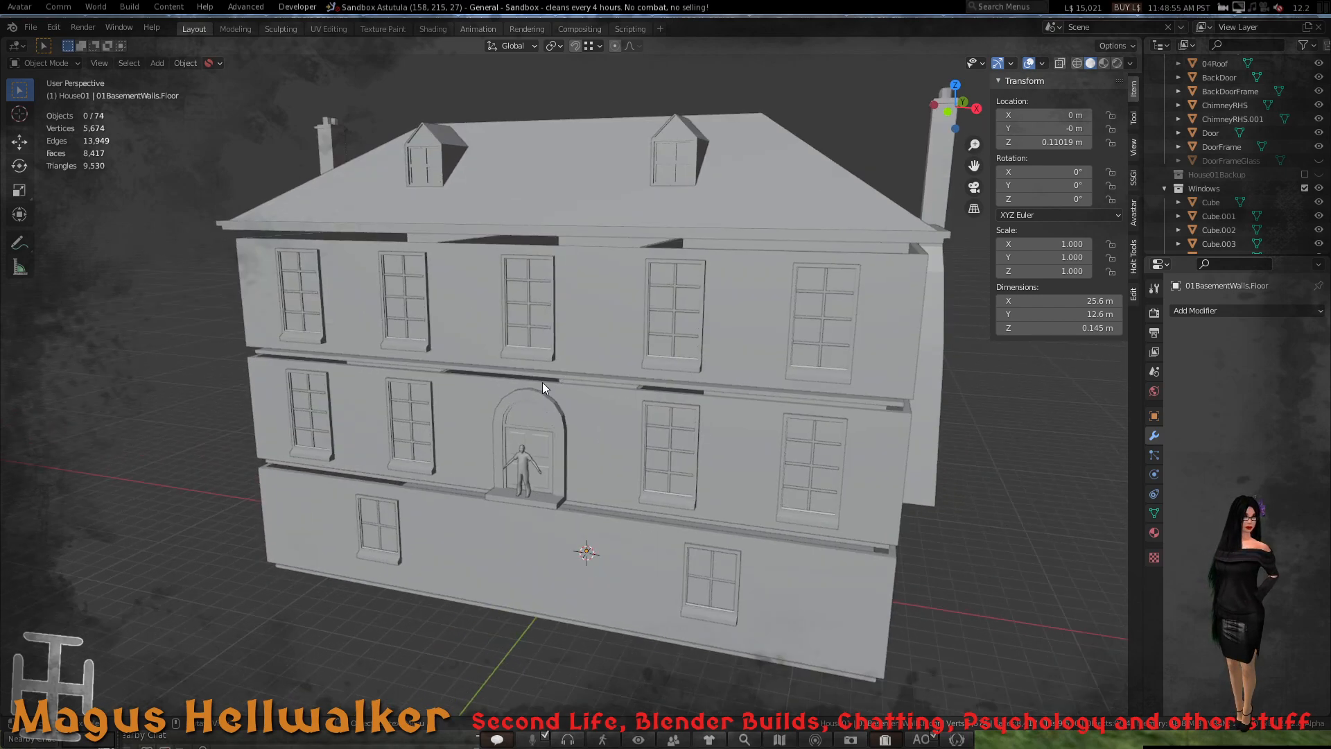
pyautogui.moveTo(542, 381); pyautogui.dragTo(574, 396, button='middle')
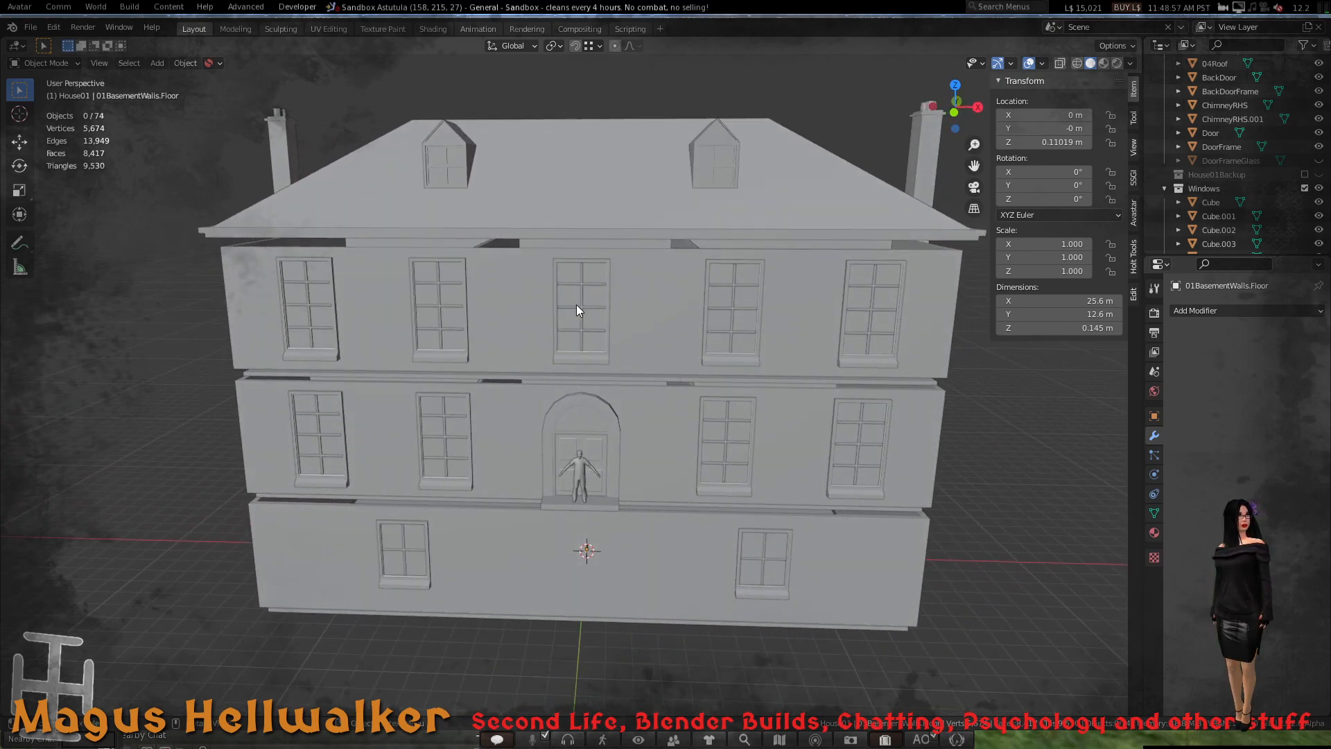
pyautogui.scroll(-4, 608, 386)
pyautogui.scroll(5, 609, 388)
pyautogui.moveTo(614, 394)
pyautogui.mouseDown(button='middle')
pyautogui.moveTo(445, 376)
pyautogui.moveTo(585, 368)
pyautogui.moveTo(614, 389)
pyautogui.mouseUp(button='middle')
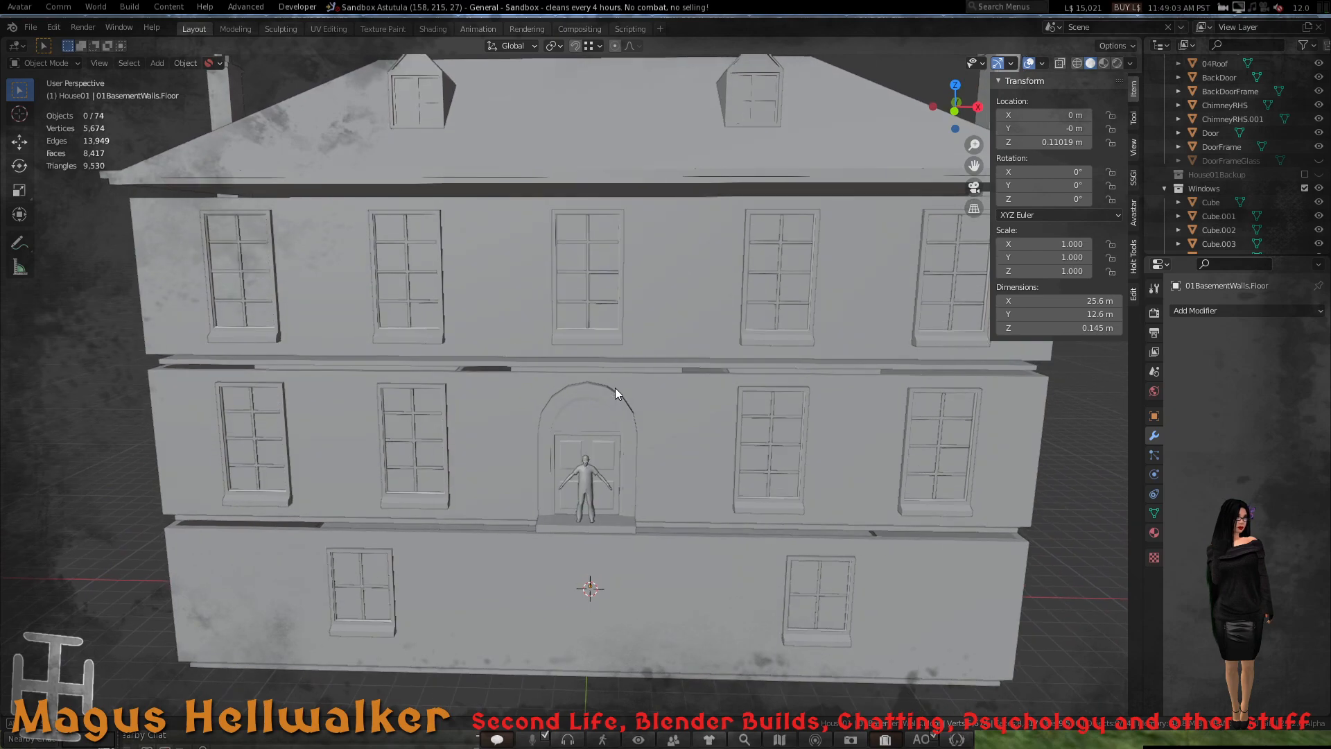
pyautogui.scroll(5, 606, 389)
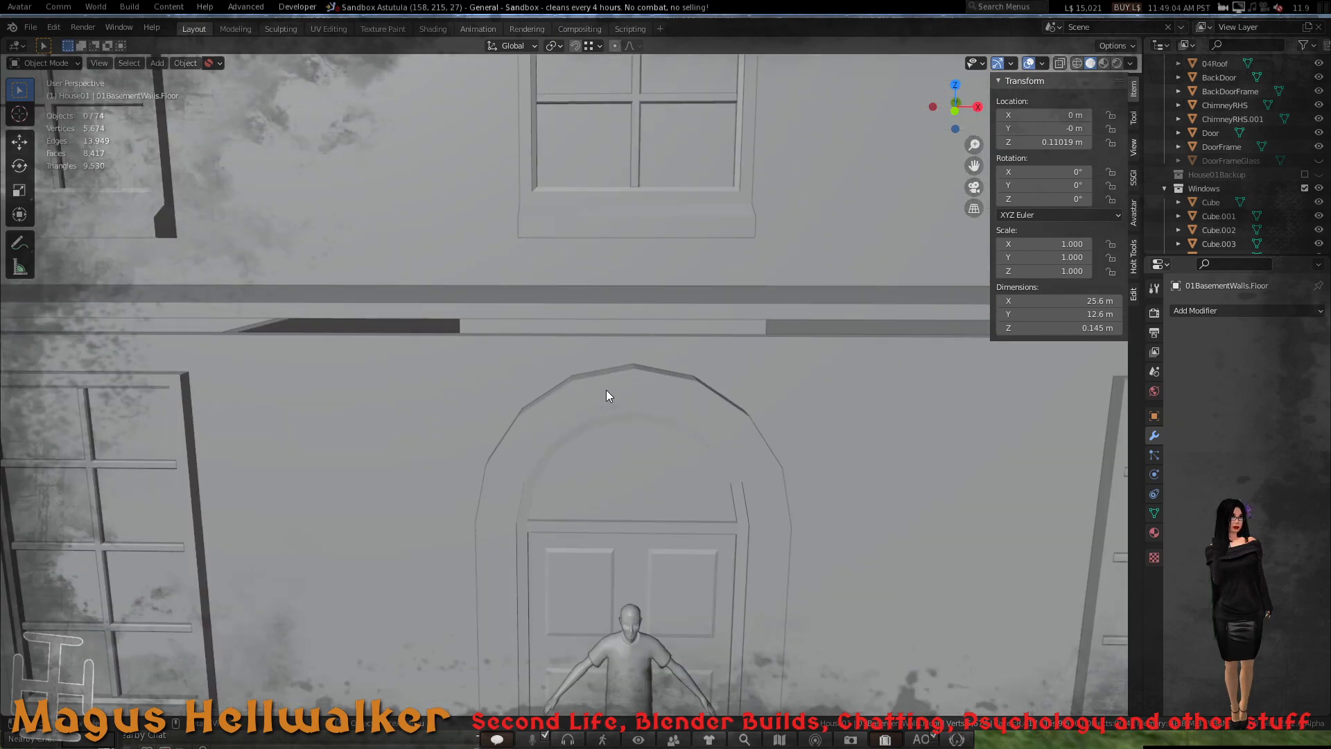
pyautogui.scroll(-5, 614, 392)
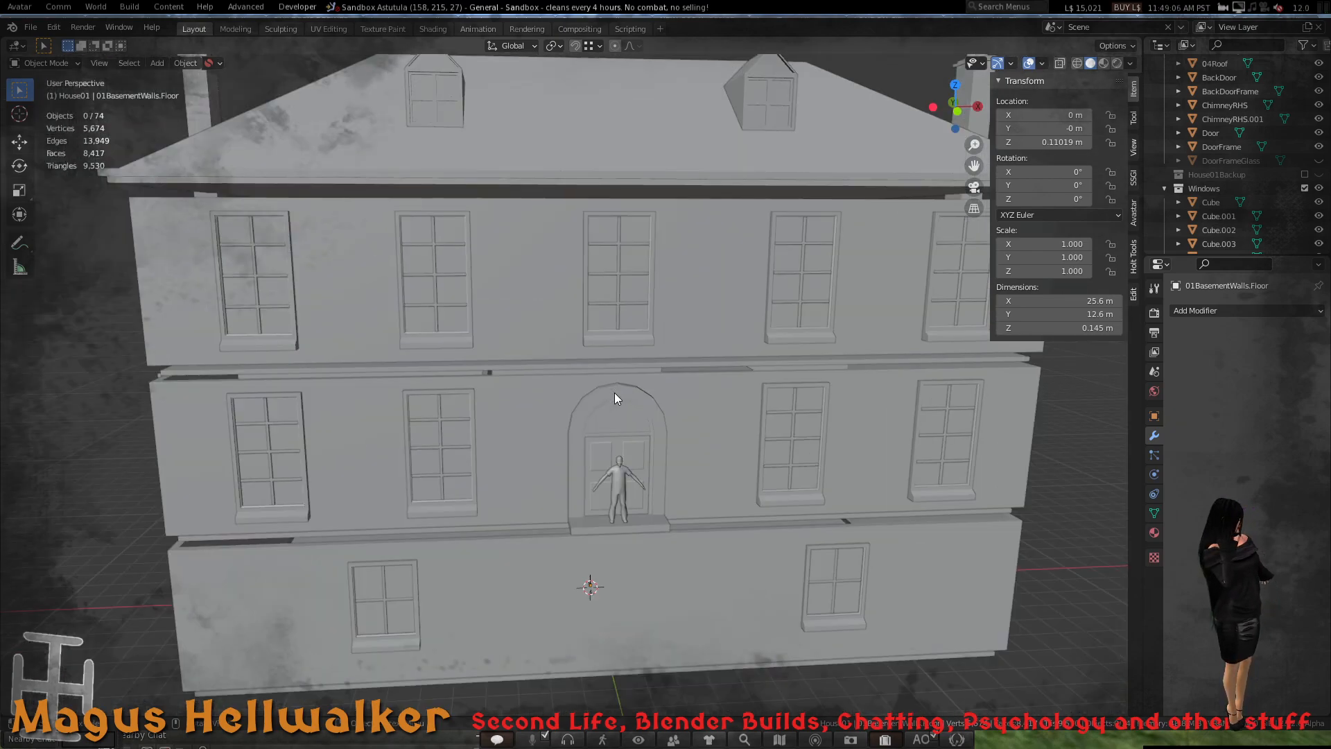
# - Examine the whole house from farther away and from both front corners, comparing its storeys, roof and chimneys
pyautogui.scroll(-4, 614, 392)
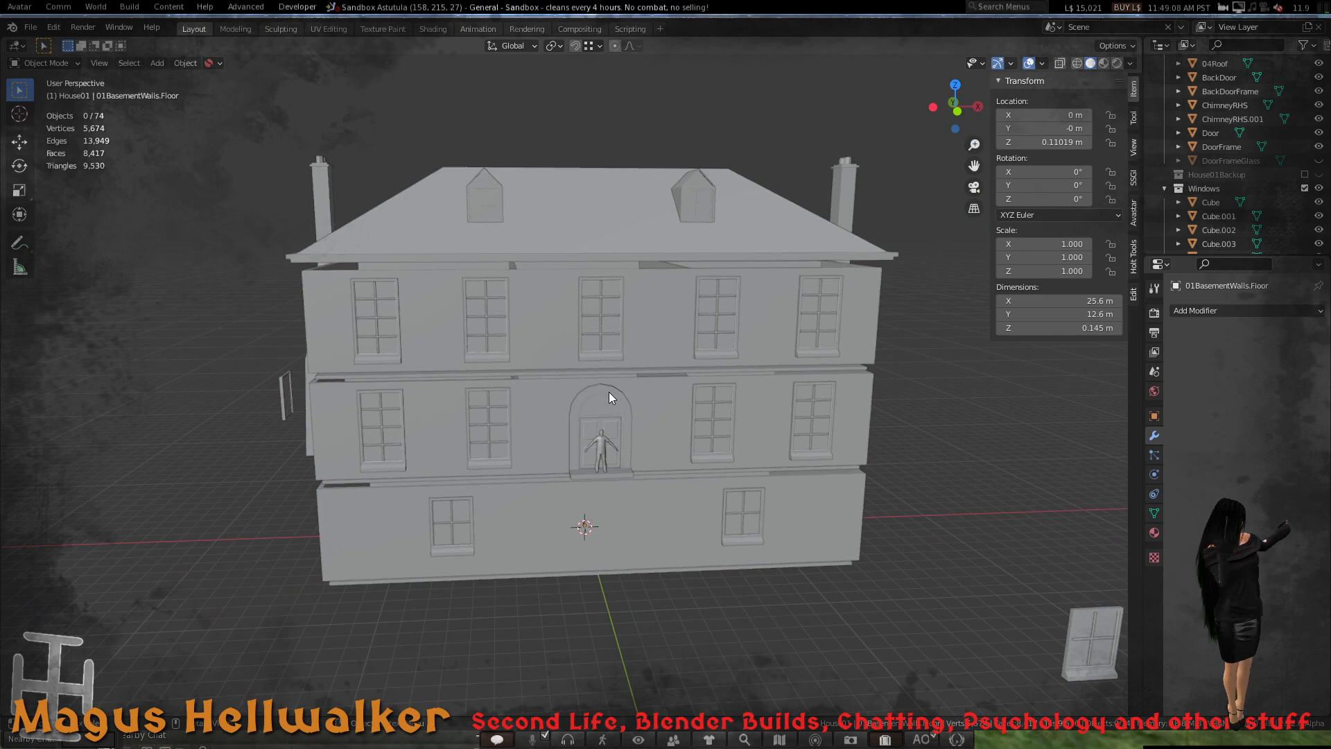
pyautogui.scroll(-2, 609, 395)
pyautogui.scroll(4, 609, 395)
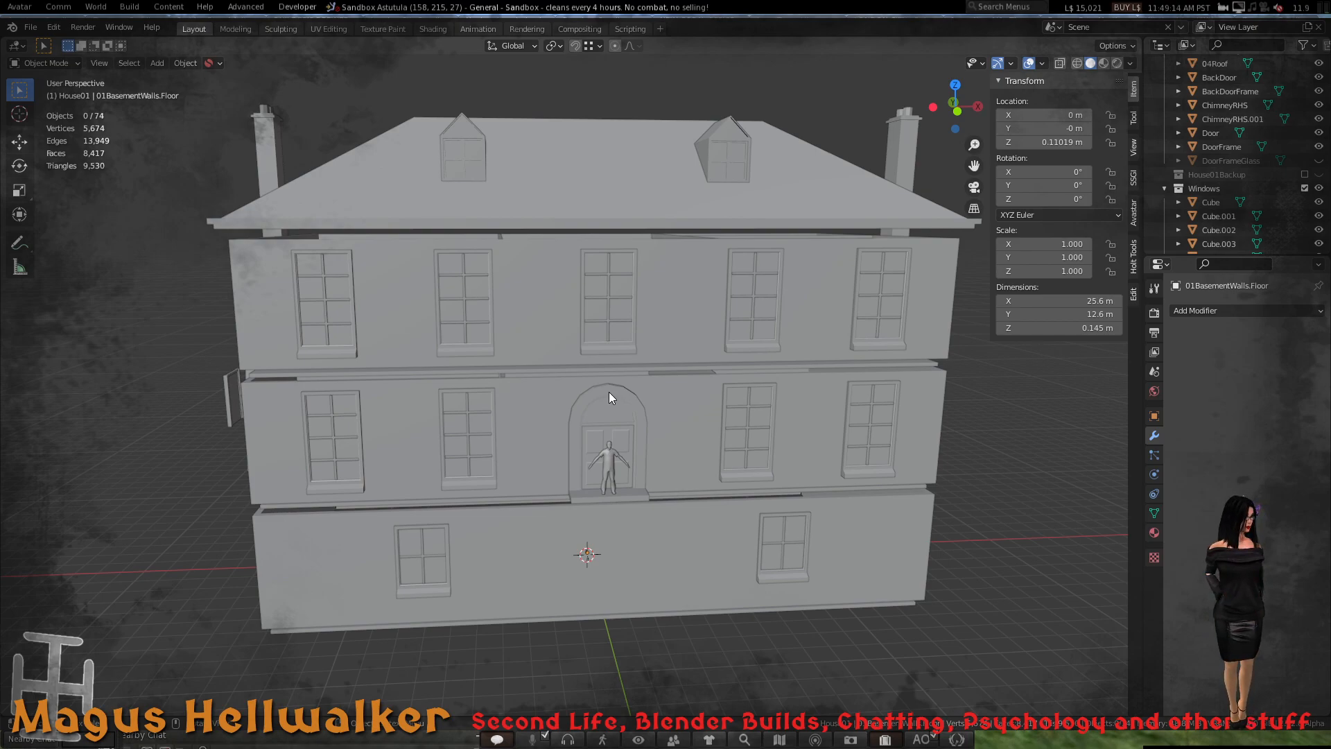
pyautogui.scroll(-5, 638, 524)
pyautogui.scroll(5, 618, 510)
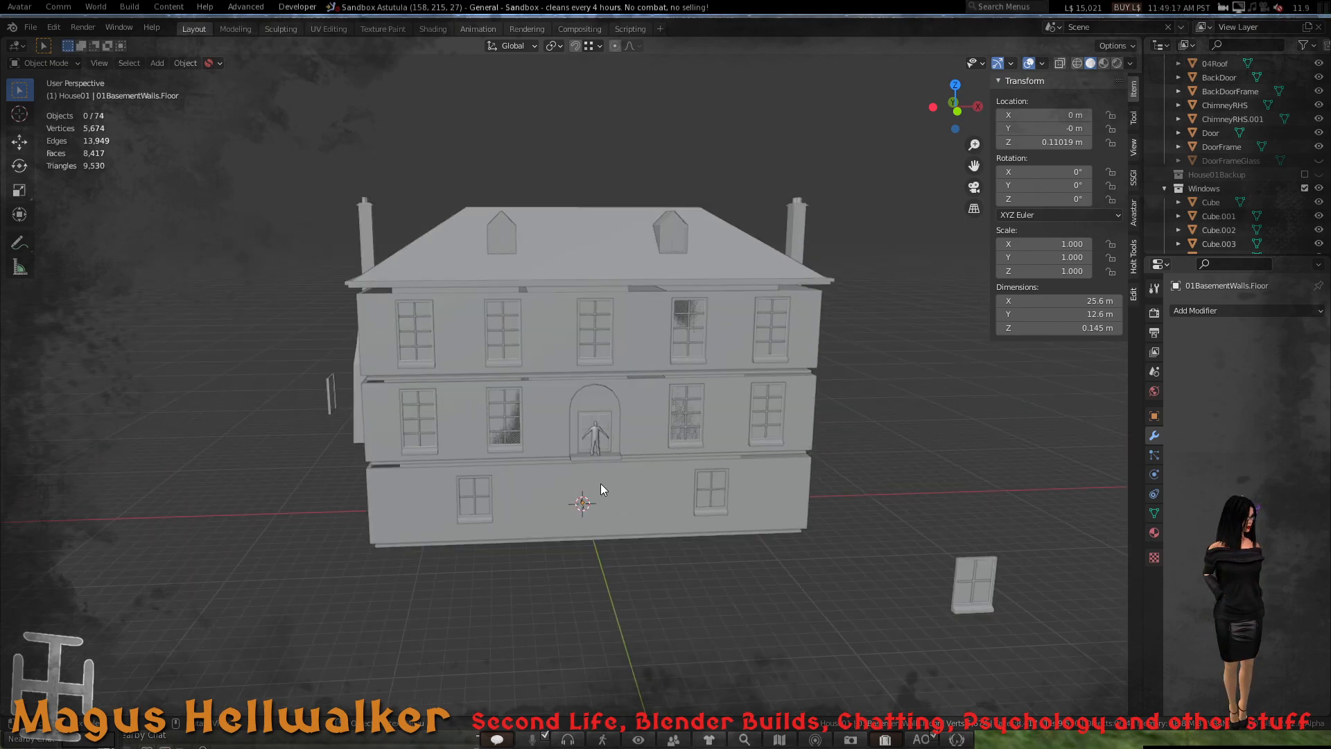
pyautogui.moveTo(594, 446); pyautogui.dragTo(599, 445, button='middle')
pyautogui.moveTo(642, 433); pyautogui.dragTo(597, 432, button='middle')
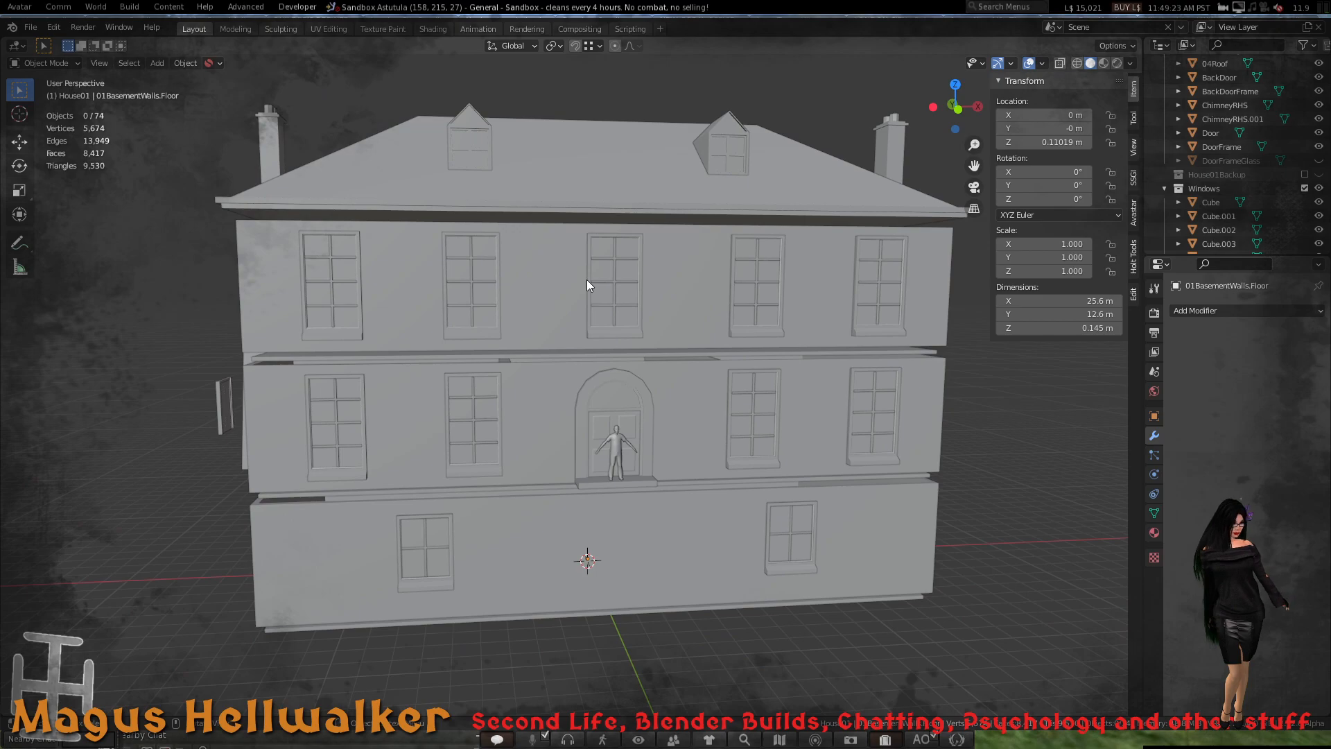
pyautogui.moveTo(594, 326); pyautogui.dragTo(543, 342, button='middle')
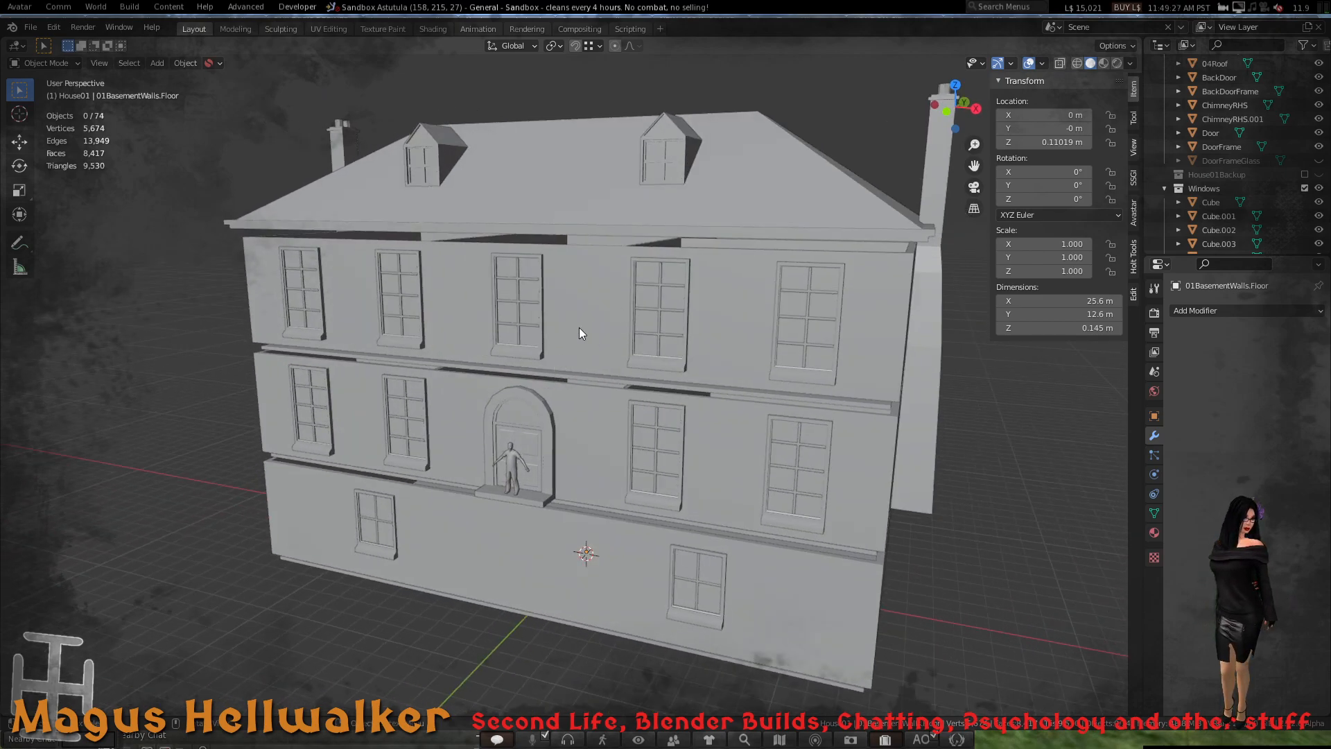
pyautogui.moveTo(653, 315); pyautogui.dragTo(664, 323, button='middle')
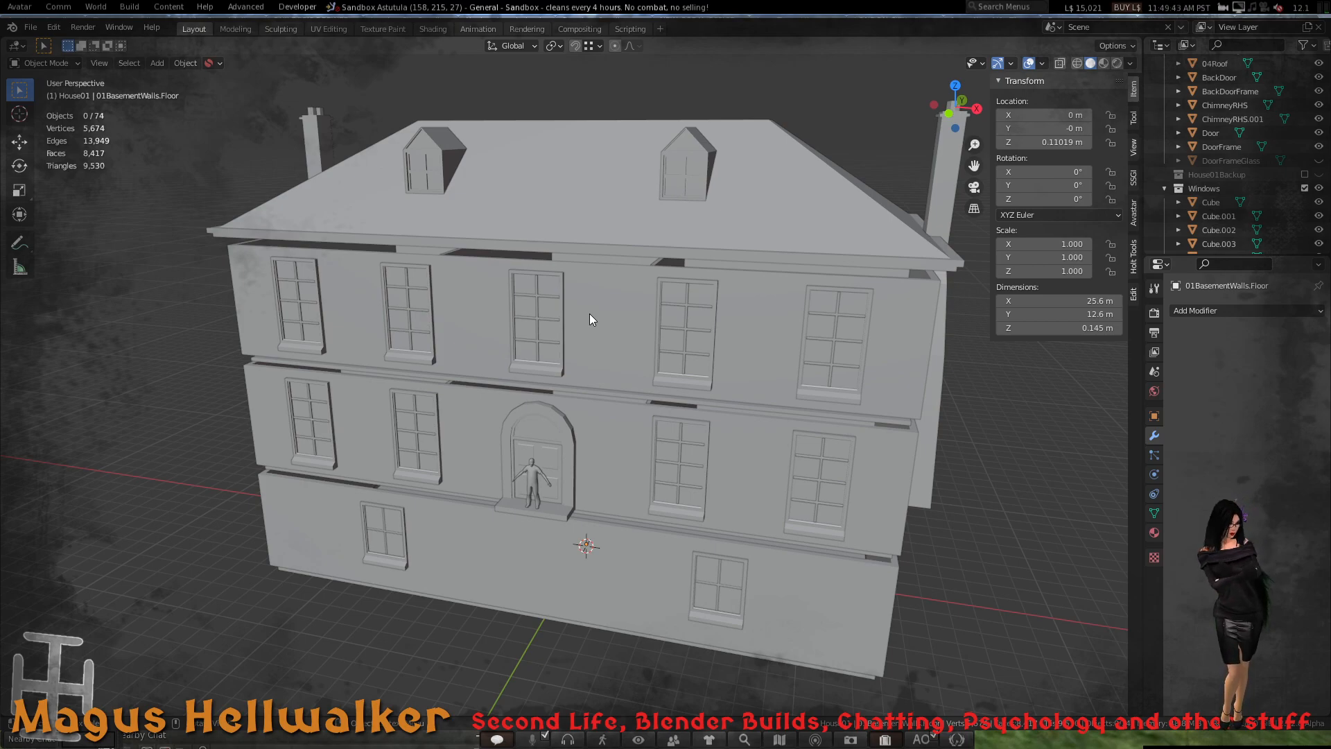
# - Inspect the upper-floor front windows and the gaps under the roof edge up close from several angles
pyautogui.scroll(-6, 576, 319)
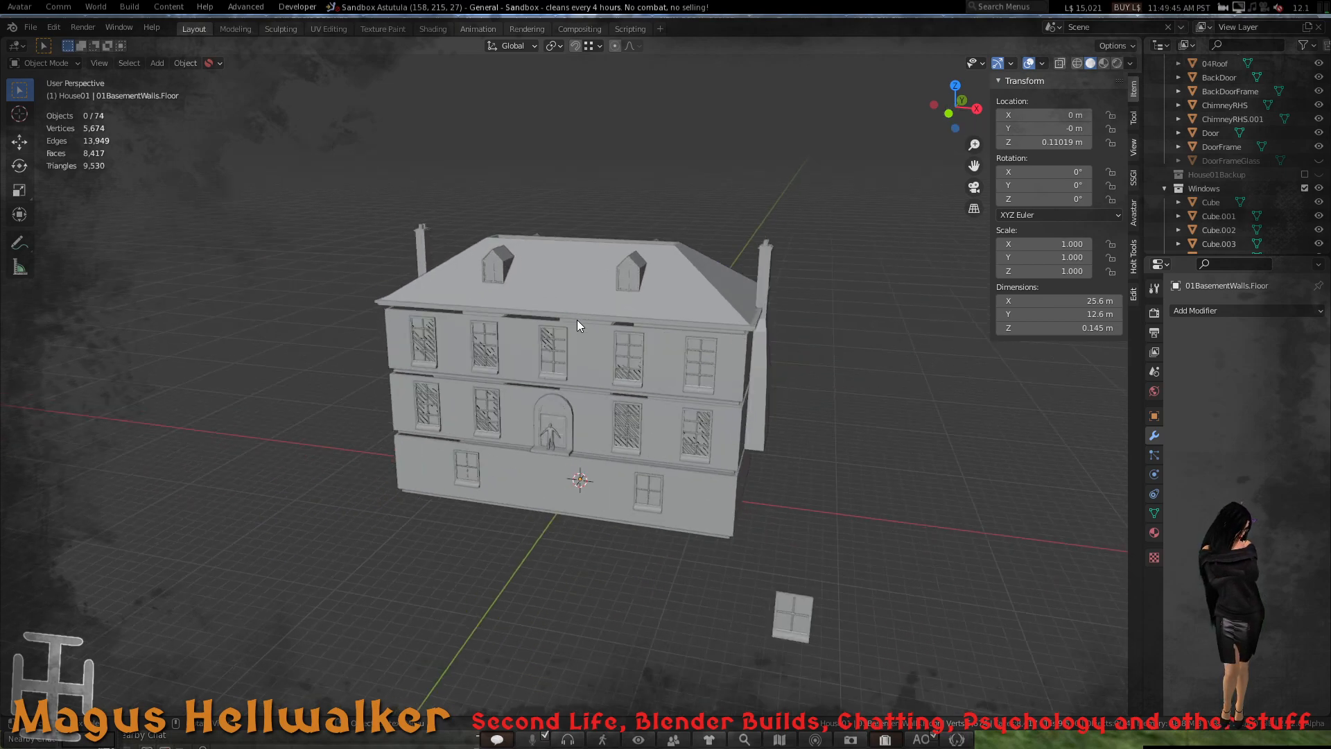
pyautogui.scroll(4, 577, 319)
pyautogui.scroll(3, 576, 319)
pyautogui.moveTo(576, 332); pyautogui.dragTo(601, 341, button='middle')
pyautogui.scroll(3, 587, 285)
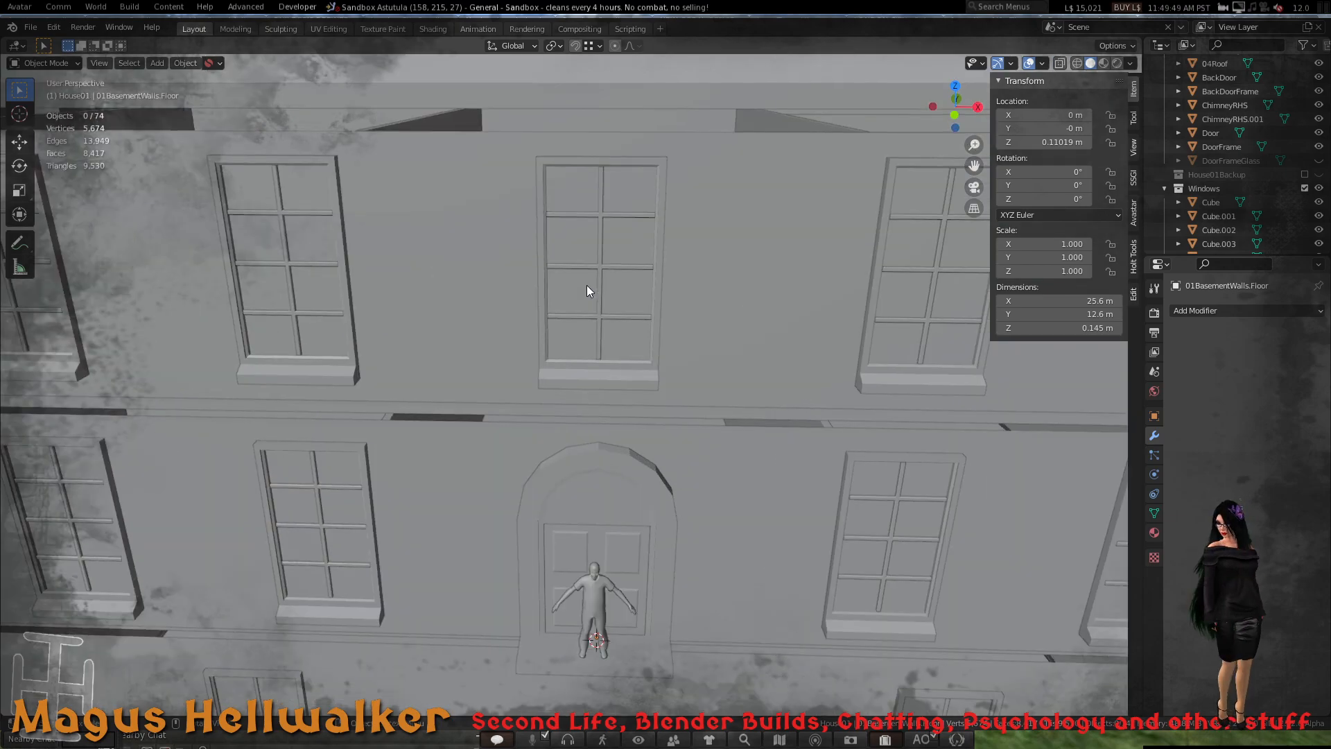
pyautogui.moveTo(605, 227); pyautogui.dragTo(606, 238, button='middle')
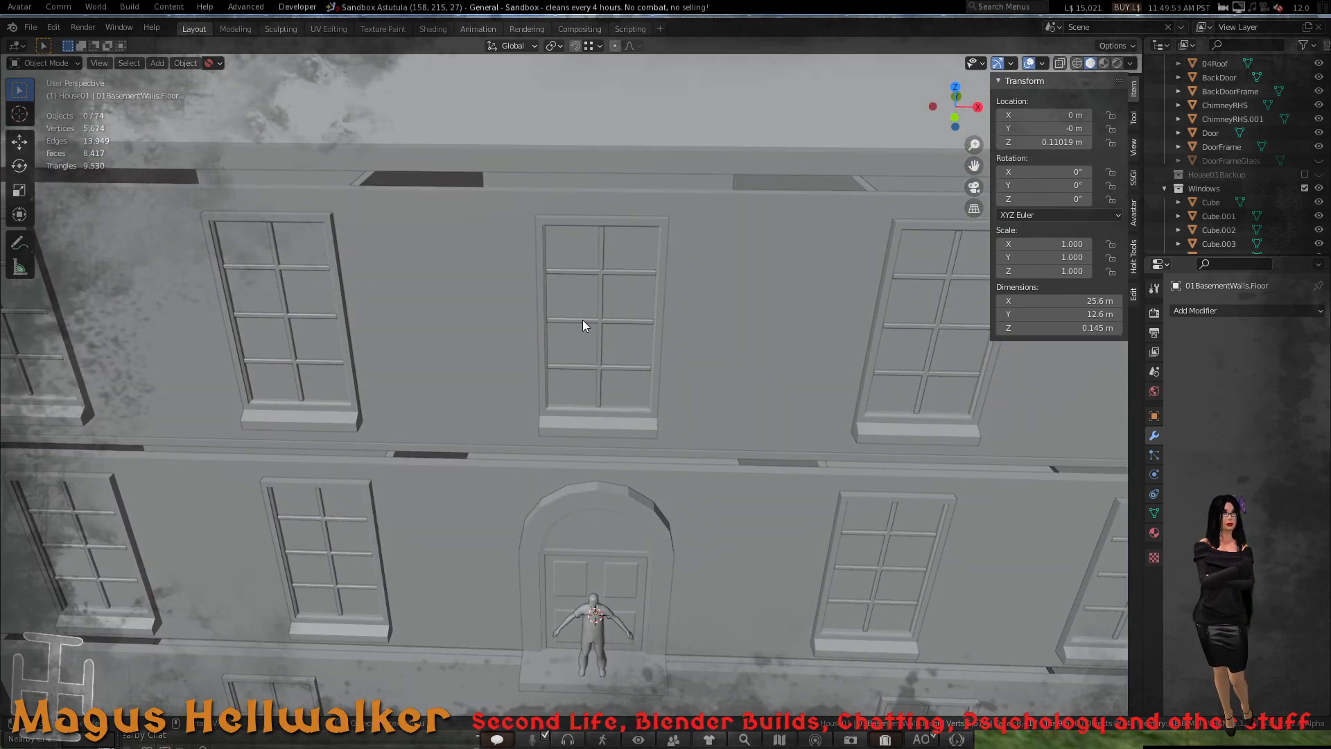
pyautogui.moveTo(722, 207); pyautogui.dragTo(652, 234, button='middle')
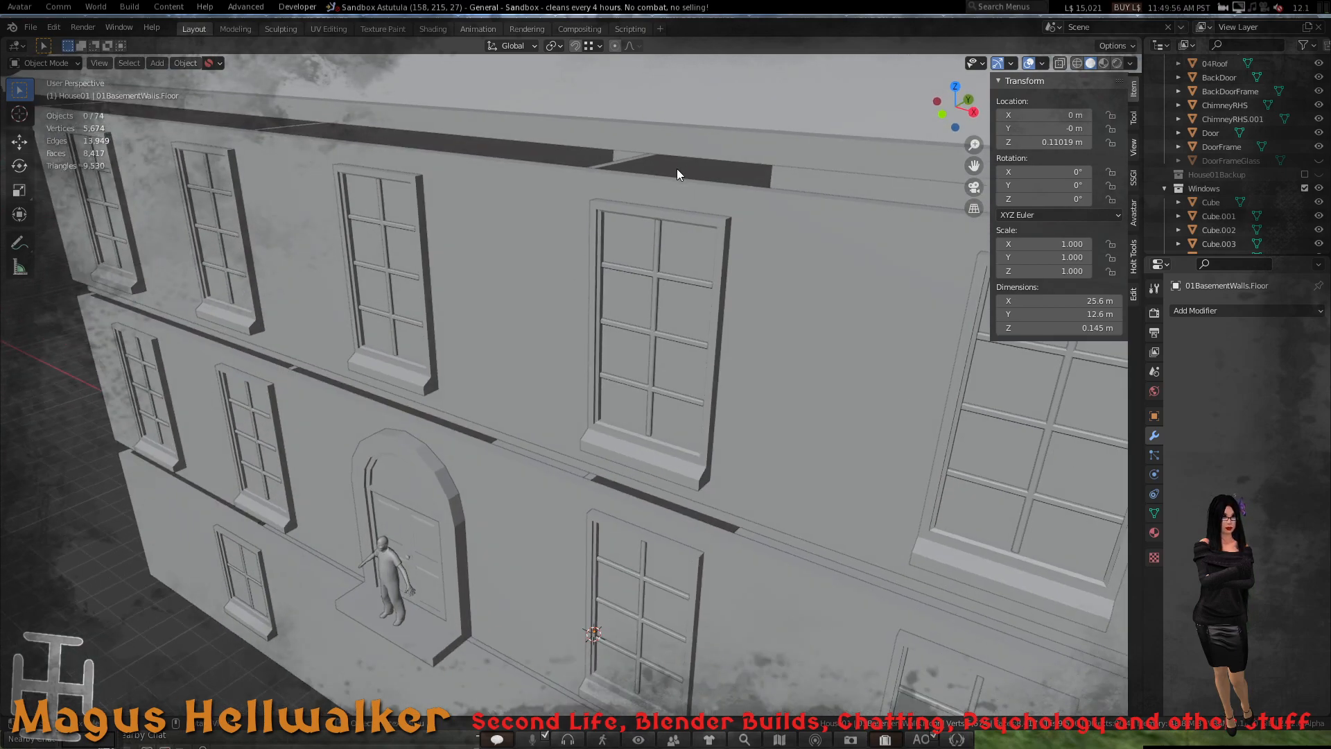
pyautogui.moveTo(678, 174); pyautogui.dragTo(621, 176, button='middle')
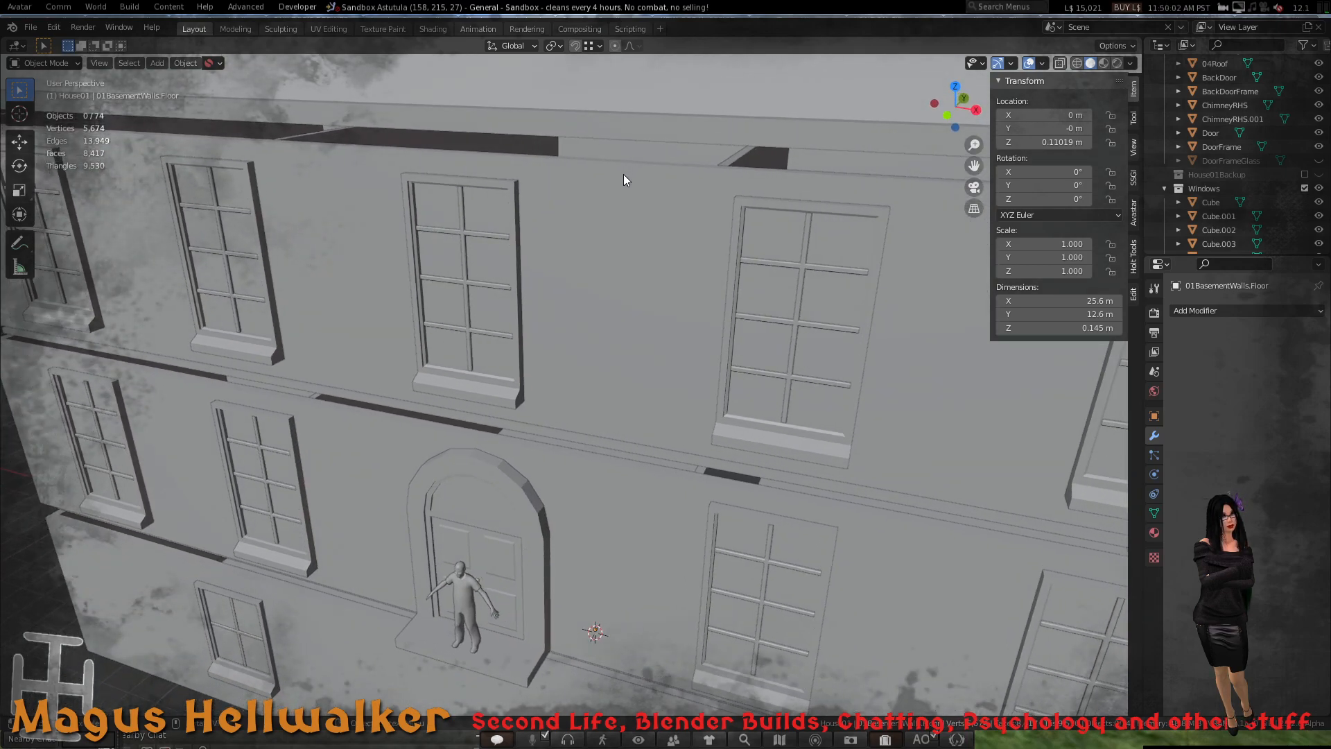
# - Review the front windows and roof dormers from above, and look along the facade from the chimney end
pyautogui.scroll(-5, 623, 173)
pyautogui.scroll(5, 623, 174)
pyautogui.moveTo(624, 178)
pyautogui.mouseDown(button='middle')
pyautogui.moveTo(606, 196)
pyautogui.moveTo(624, 211)
pyautogui.moveTo(629, 202)
pyautogui.mouseUp(button='middle')
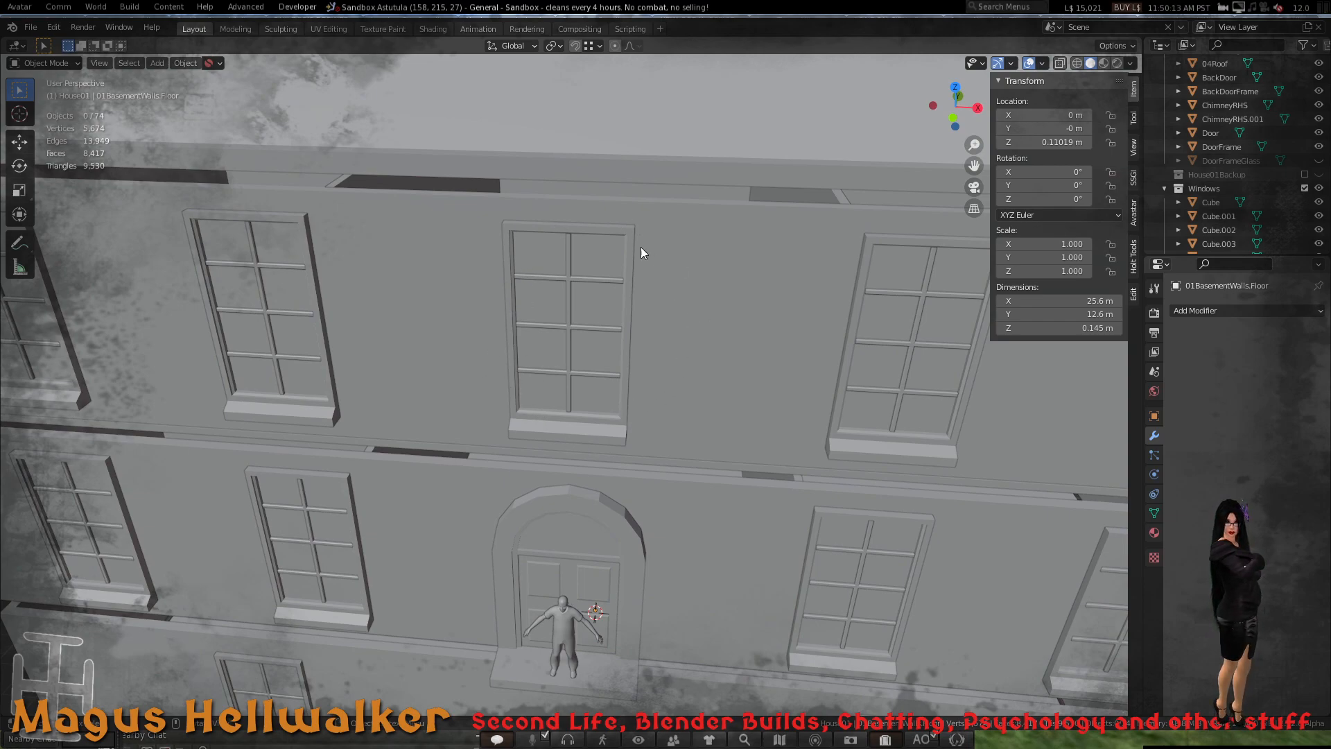
pyautogui.scroll(-5, 709, 274)
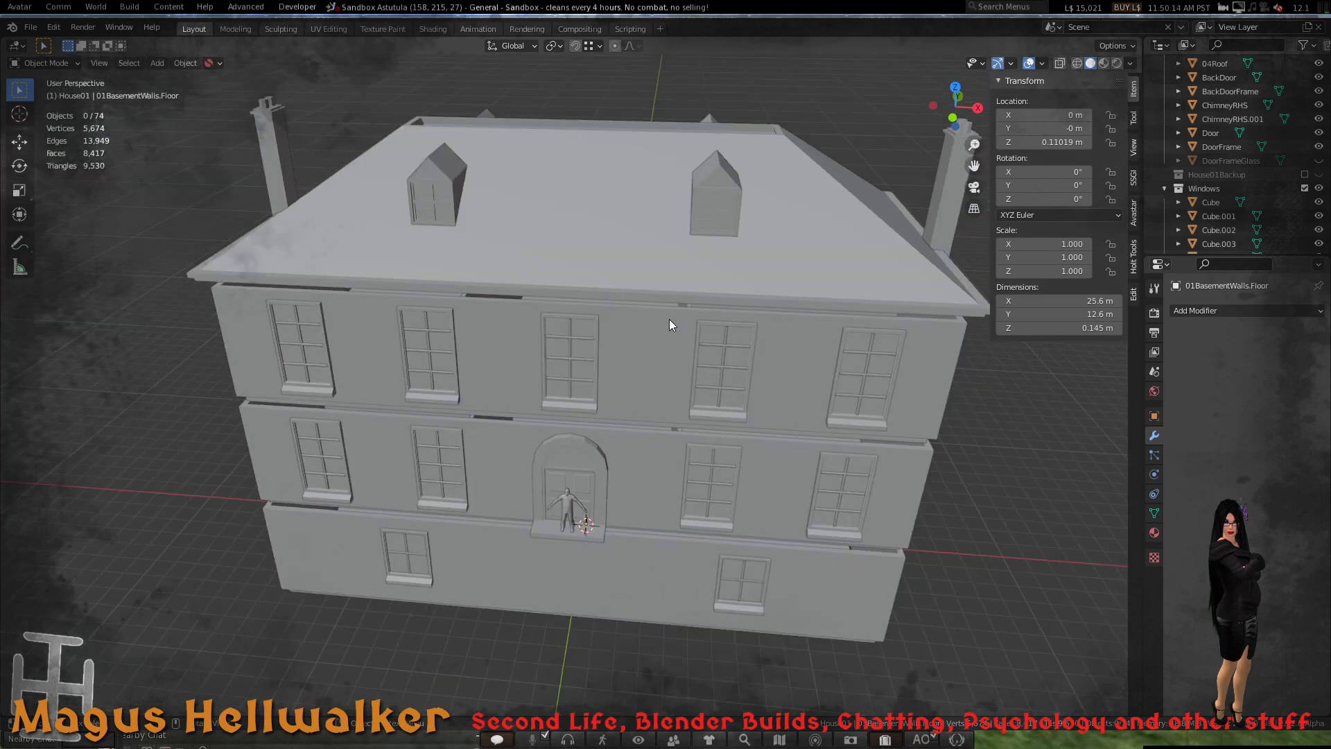
pyautogui.scroll(4, 668, 319)
pyautogui.moveTo(602, 327); pyautogui.dragTo(680, 276, button='middle')
pyautogui.scroll(-3, 688, 283)
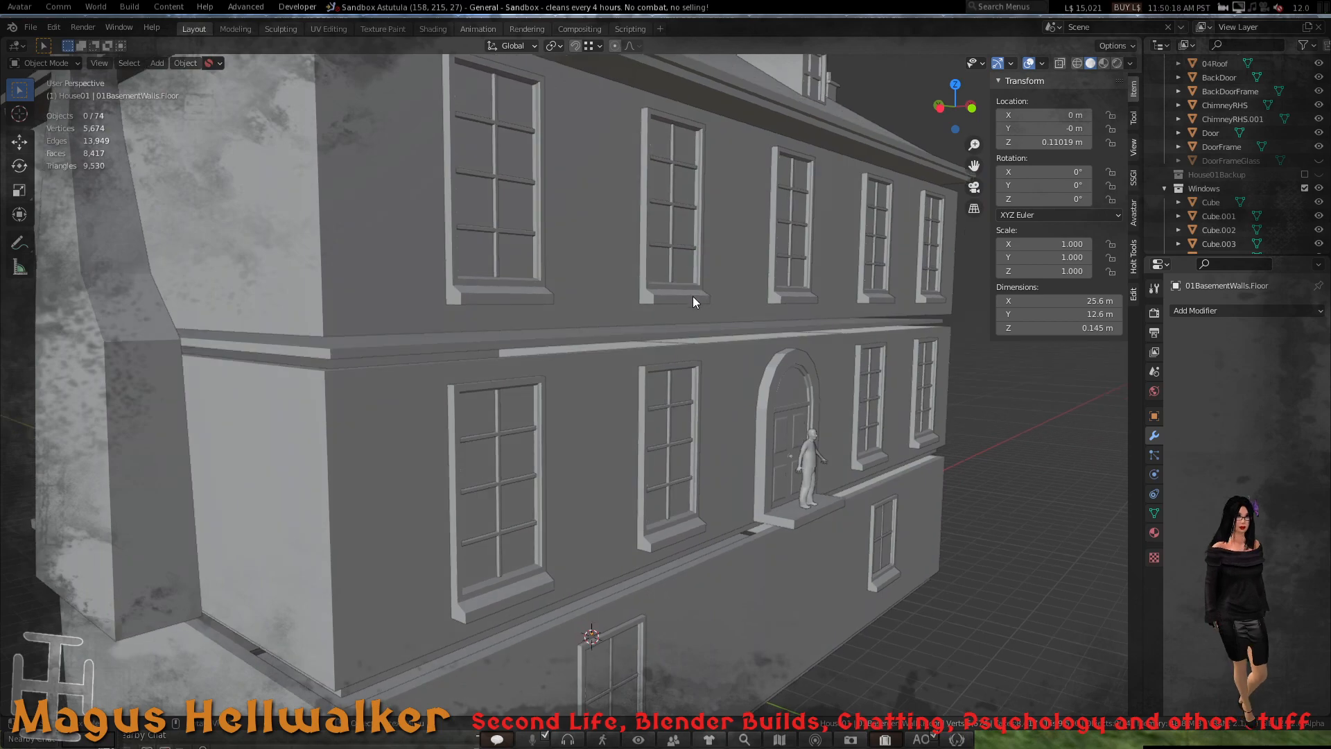
# - Examine the whole house at a distance and closer up, viewing the facade, roof and tall chimney from the front corner
pyautogui.scroll(-3, 677, 312)
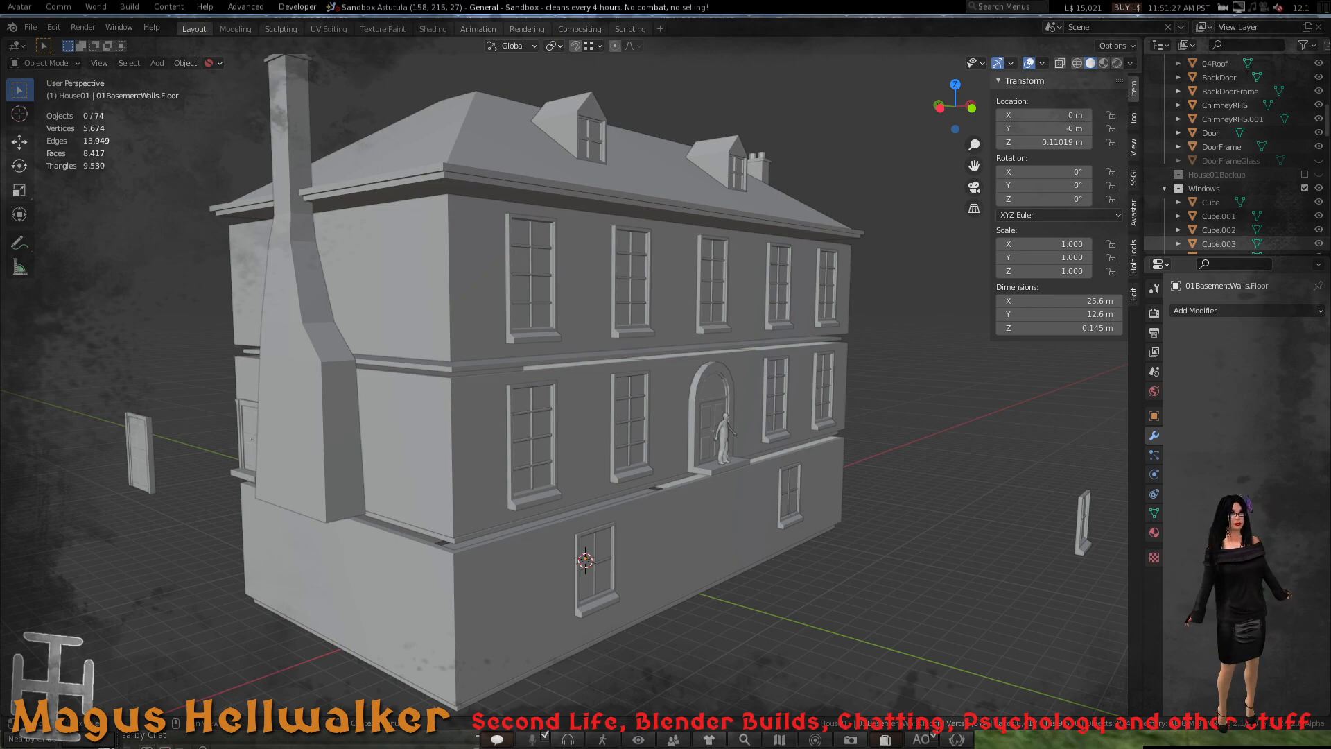
pyautogui.scroll(-6, 572, 378)
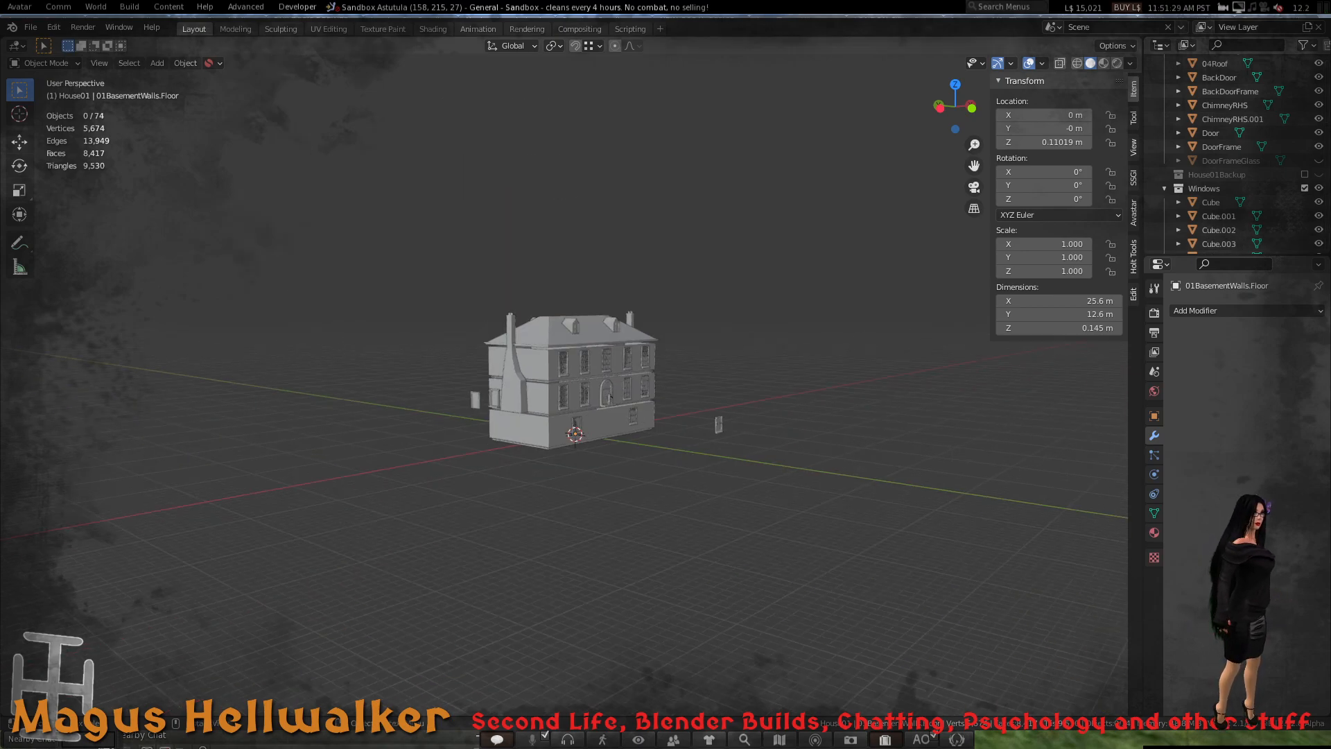
pyautogui.scroll(5, 572, 378)
pyautogui.moveTo(571, 442); pyautogui.dragTo(643, 431, button='middle')
pyautogui.scroll(3, 613, 439)
pyautogui.scroll(-2, 613, 439)
pyautogui.scroll(-1, 612, 439)
pyautogui.scroll(4, 544, 421)
pyautogui.scroll(-2, 544, 422)
pyautogui.scroll(-2, 659, 426)
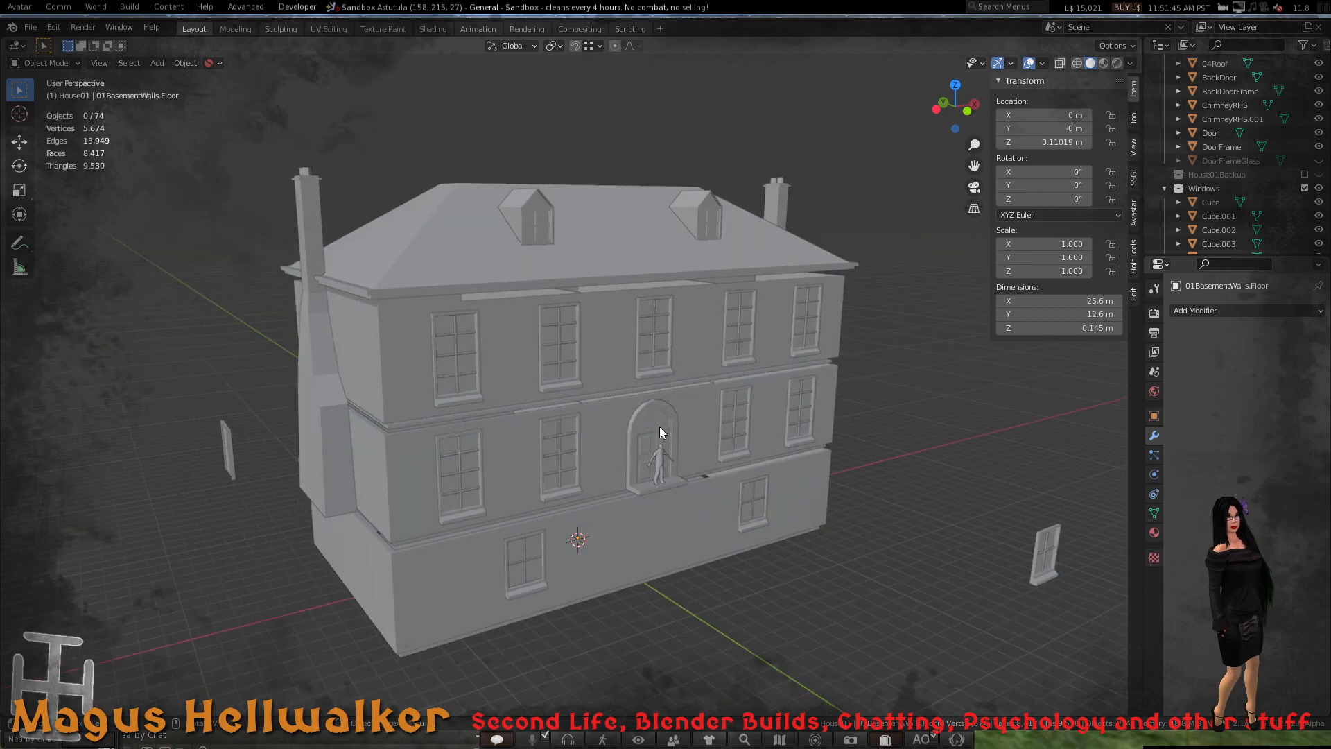
# - Inspect the front facade closely, the side doors beside the chimney, and the facade again from the opposite corner
pyautogui.scroll(4, 659, 426)
pyautogui.scroll(-2, 628, 441)
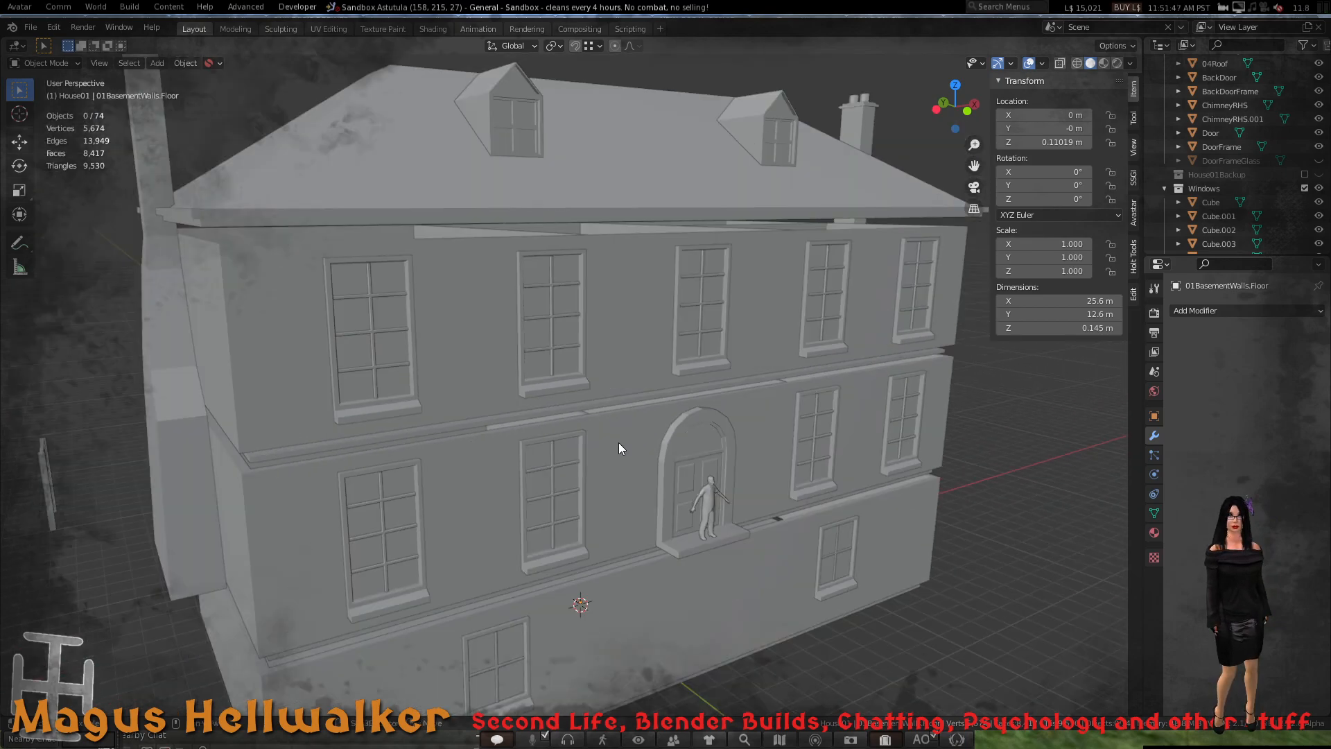
pyautogui.moveTo(619, 443); pyautogui.dragTo(647, 389, button='middle')
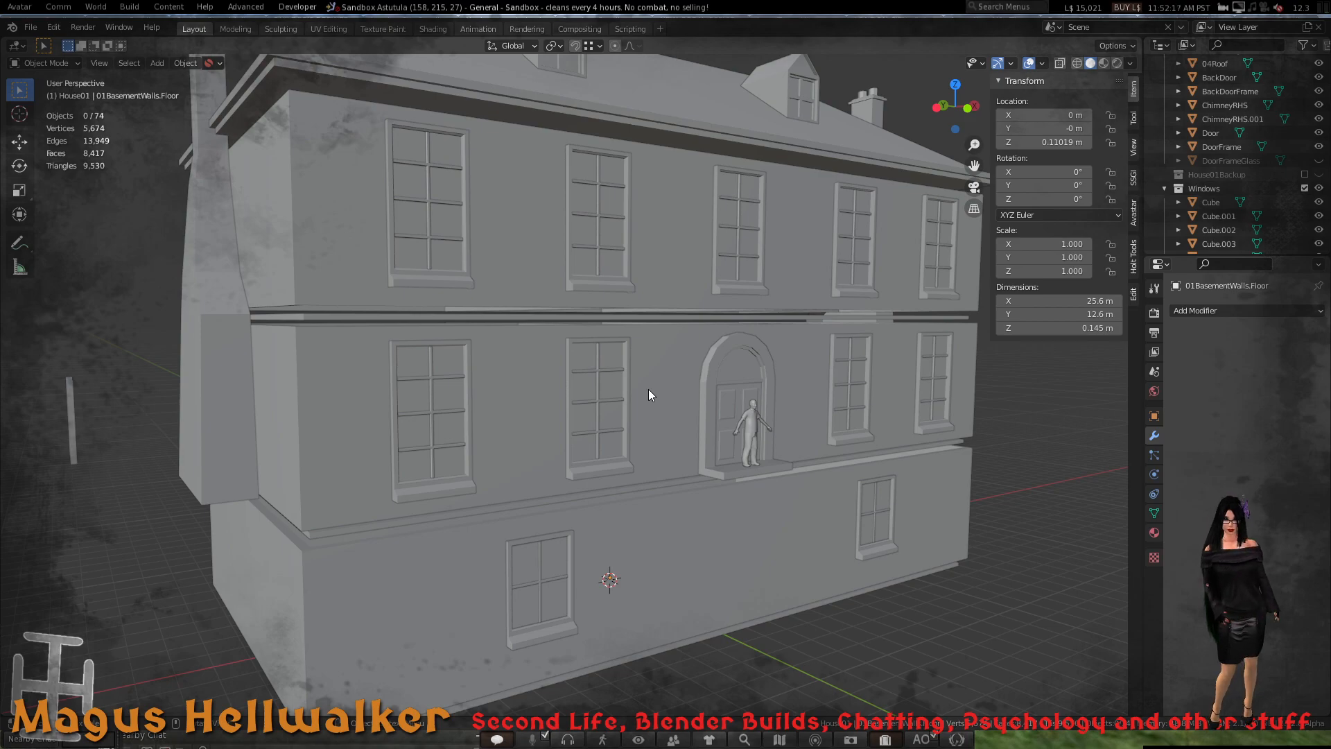
pyautogui.scroll(-5, 538, 402)
pyautogui.scroll(6, 538, 402)
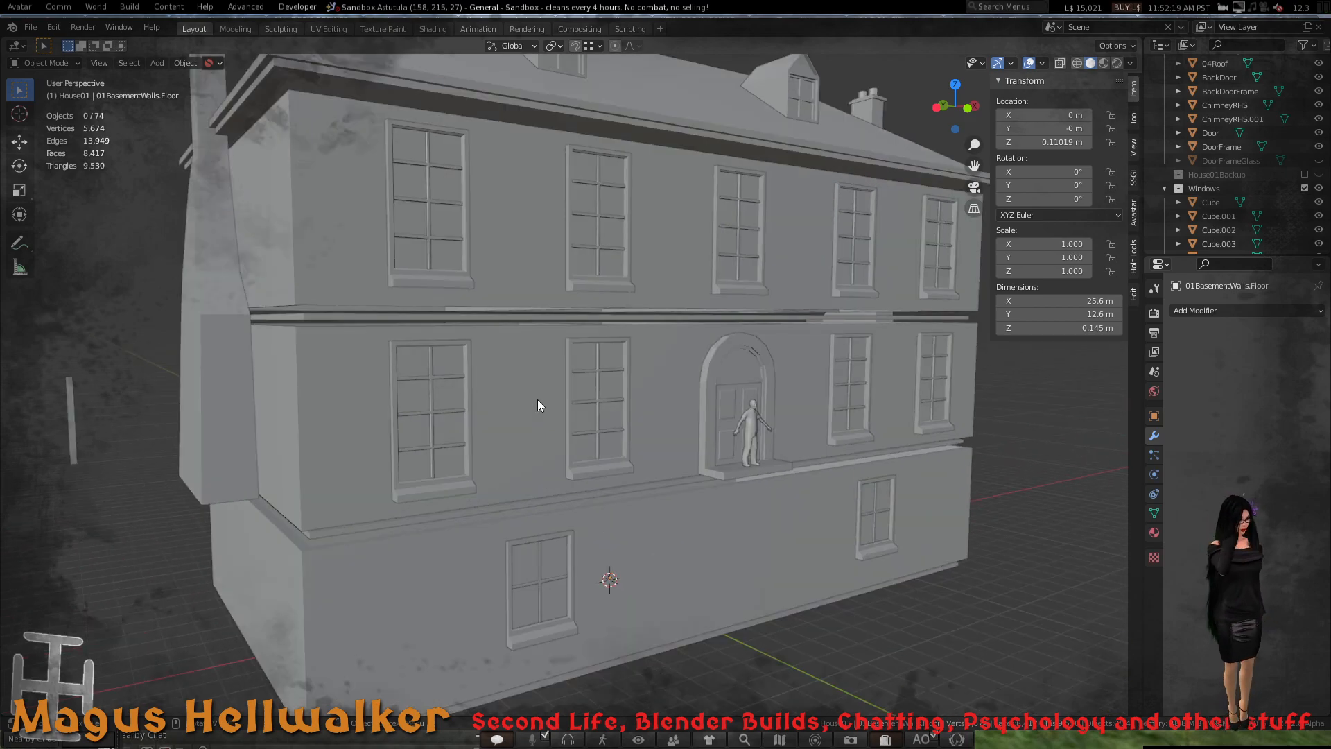
pyautogui.moveTo(538, 399); pyautogui.dragTo(667, 396, button='middle')
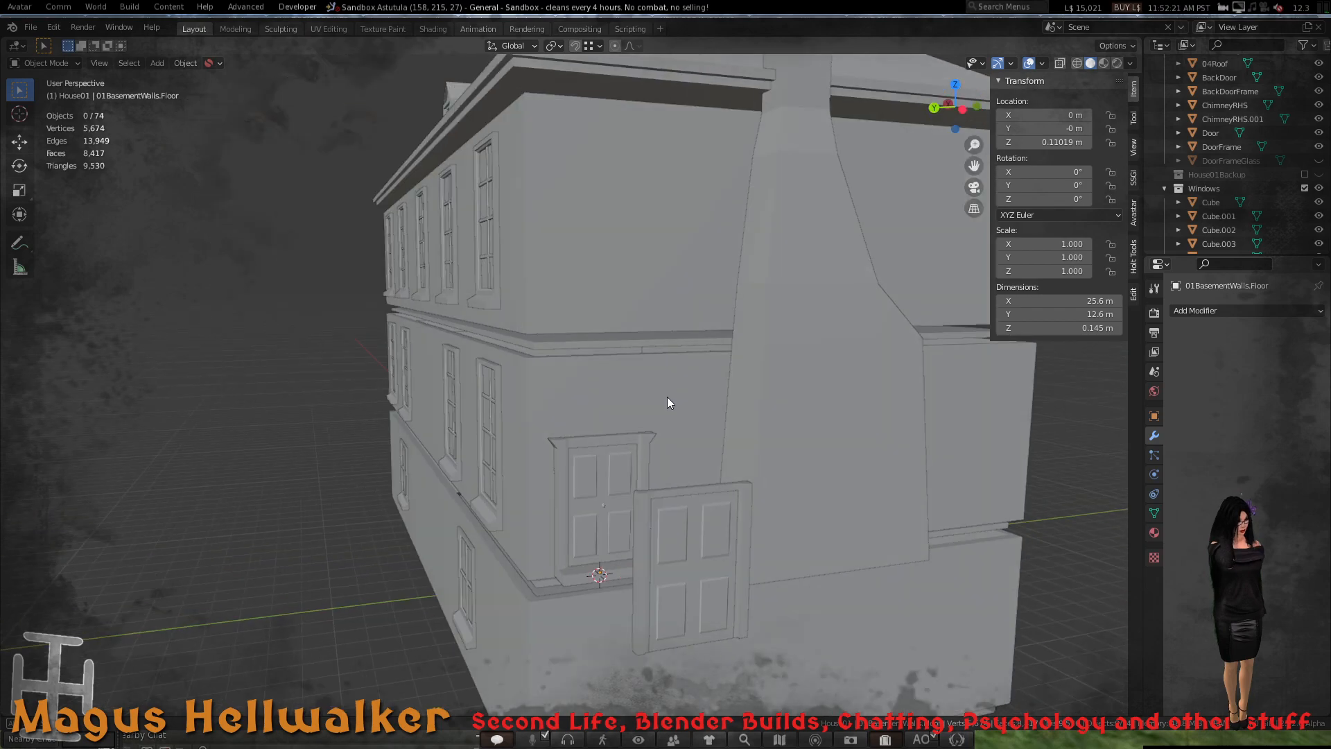
pyautogui.scroll(3, 667, 396)
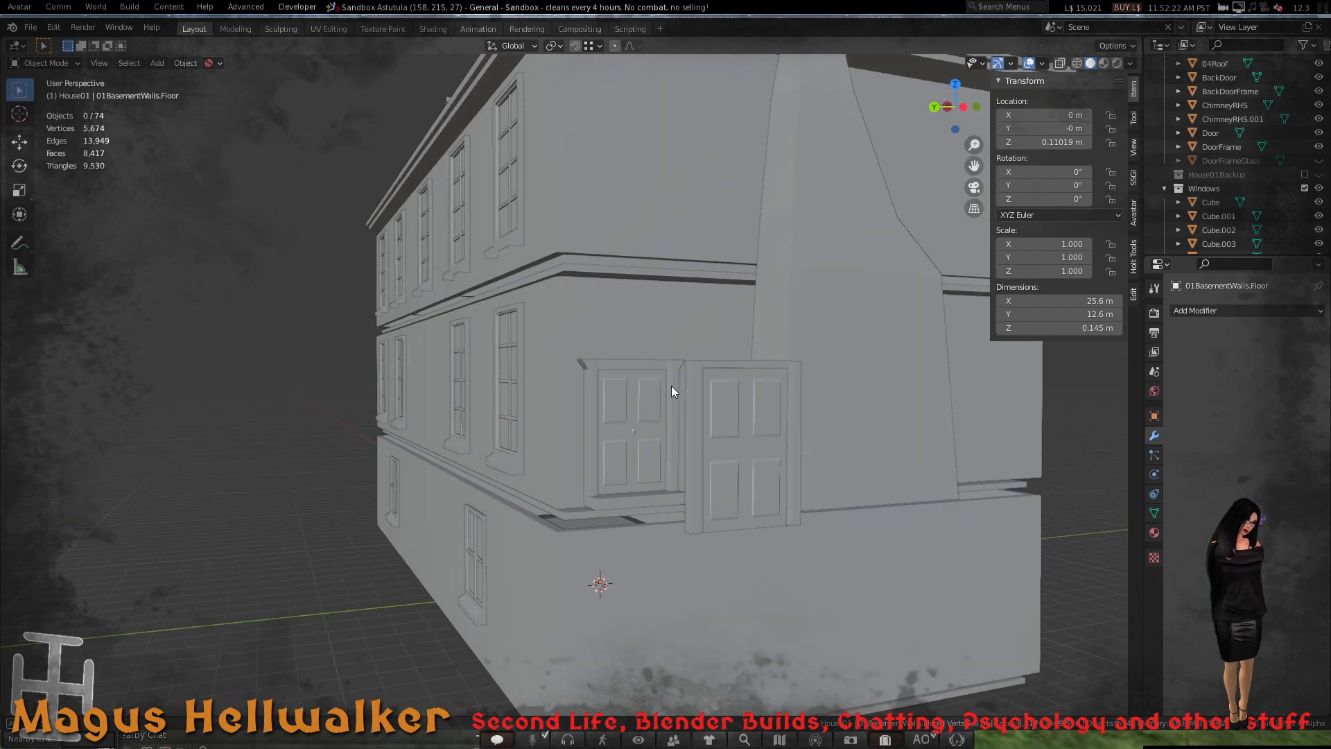
pyautogui.moveTo(672, 385); pyautogui.dragTo(417, 402, button='middle')
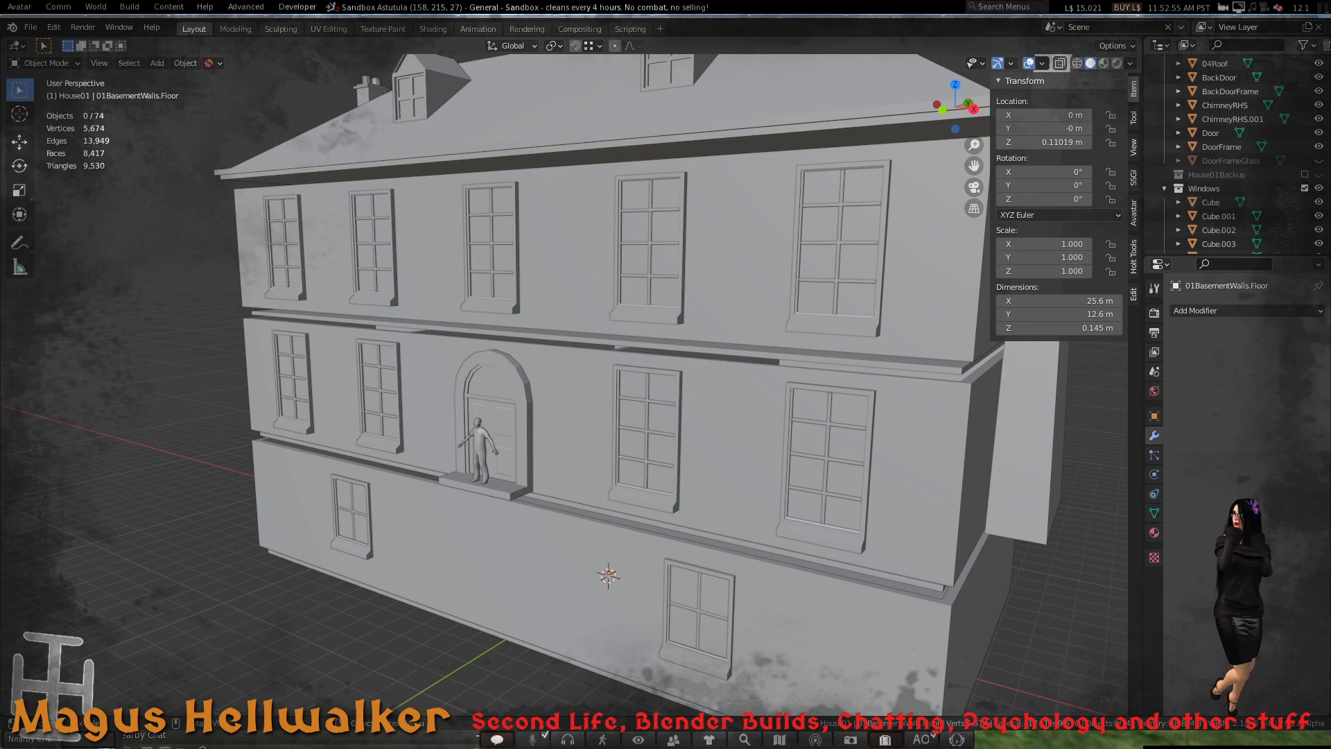
# - Switch to Microsoft Whiteboard to review the current SL/Blender workload list
pyautogui.hotkey('alt', 'Tab')
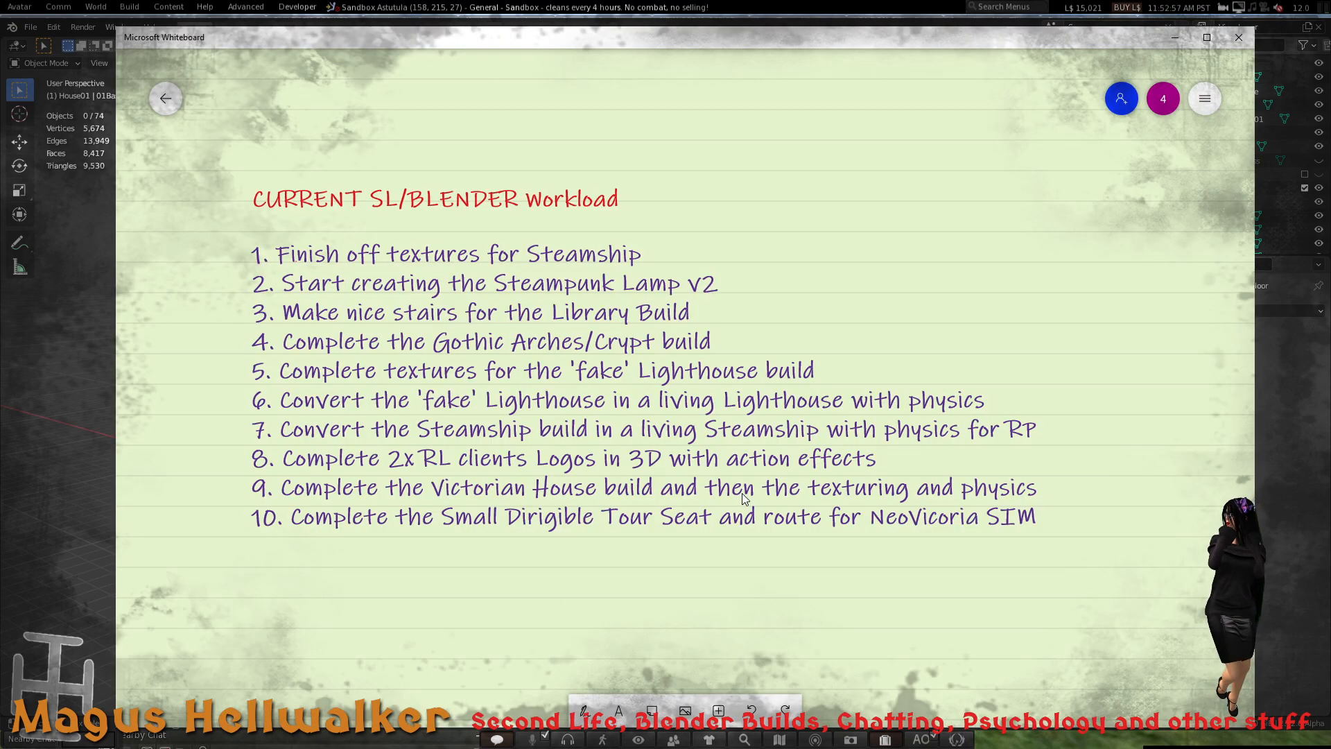